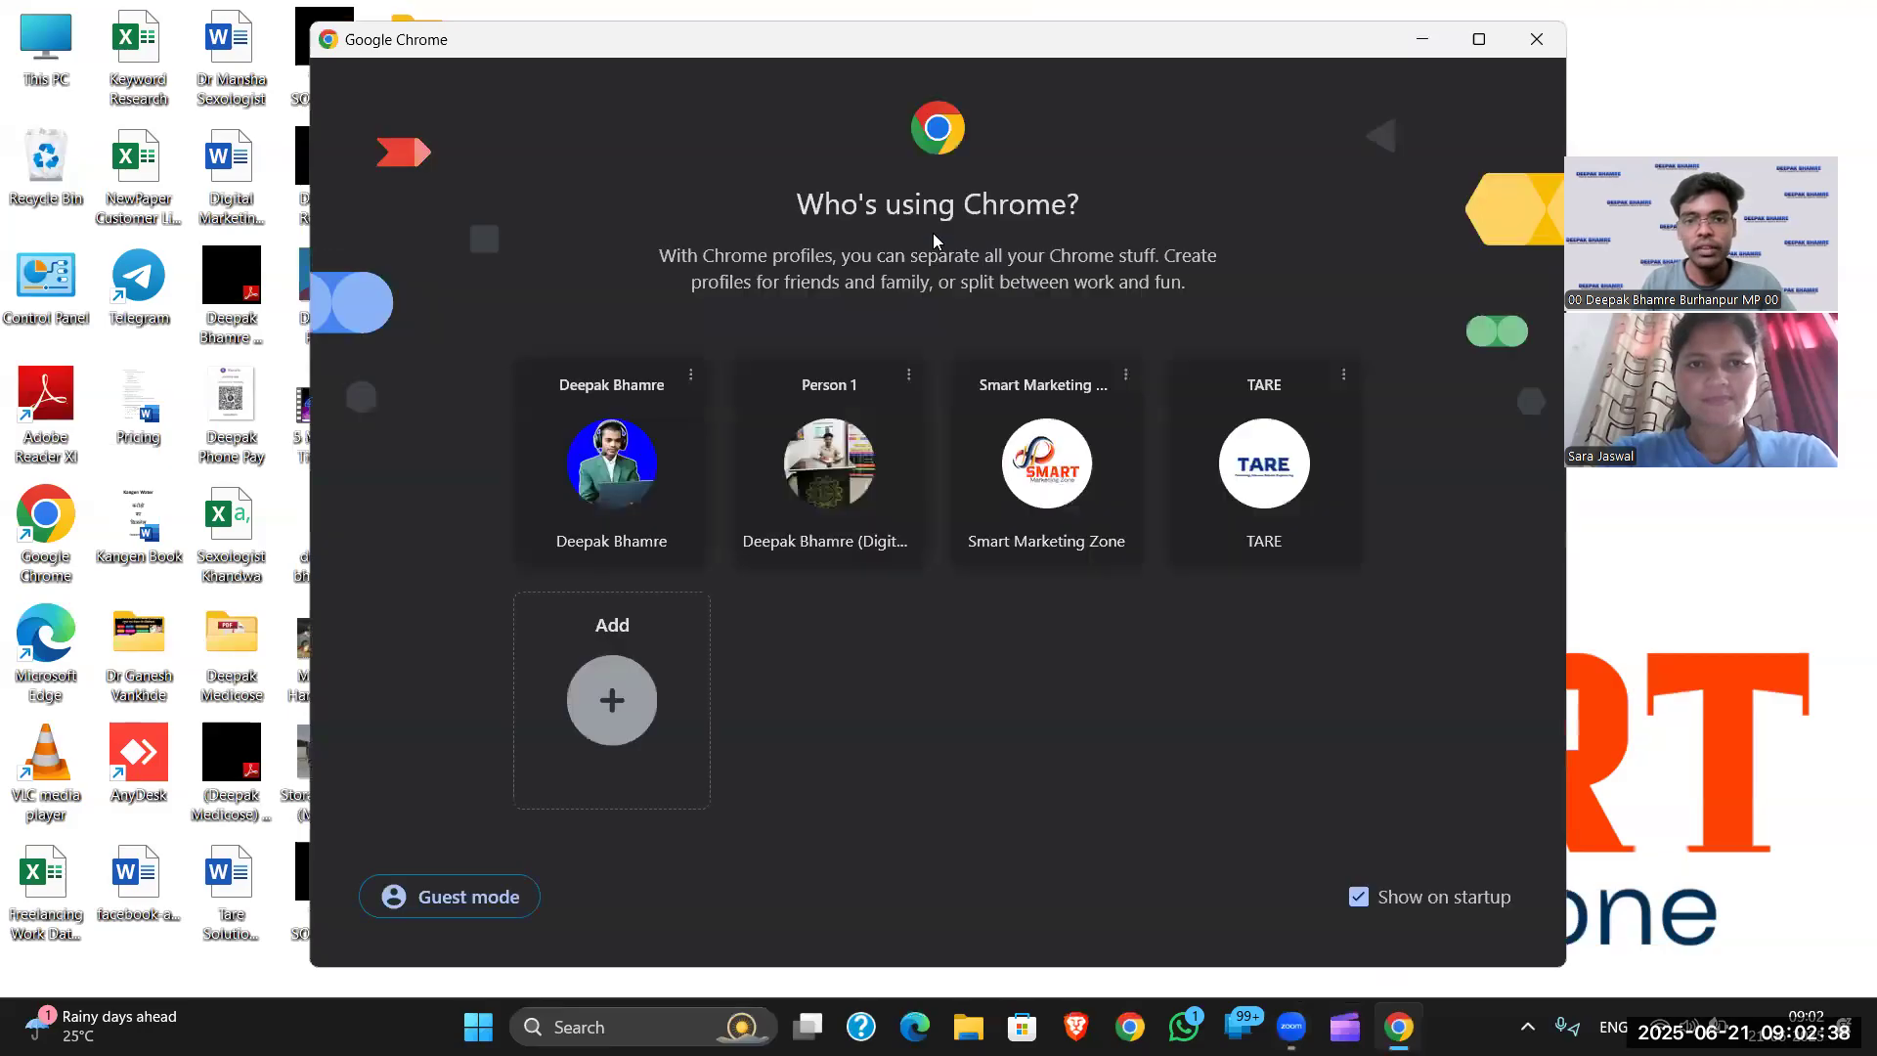
# - Open Chrome under a saved profile and go to the Canva home page
pyautogui.click(850, 478)
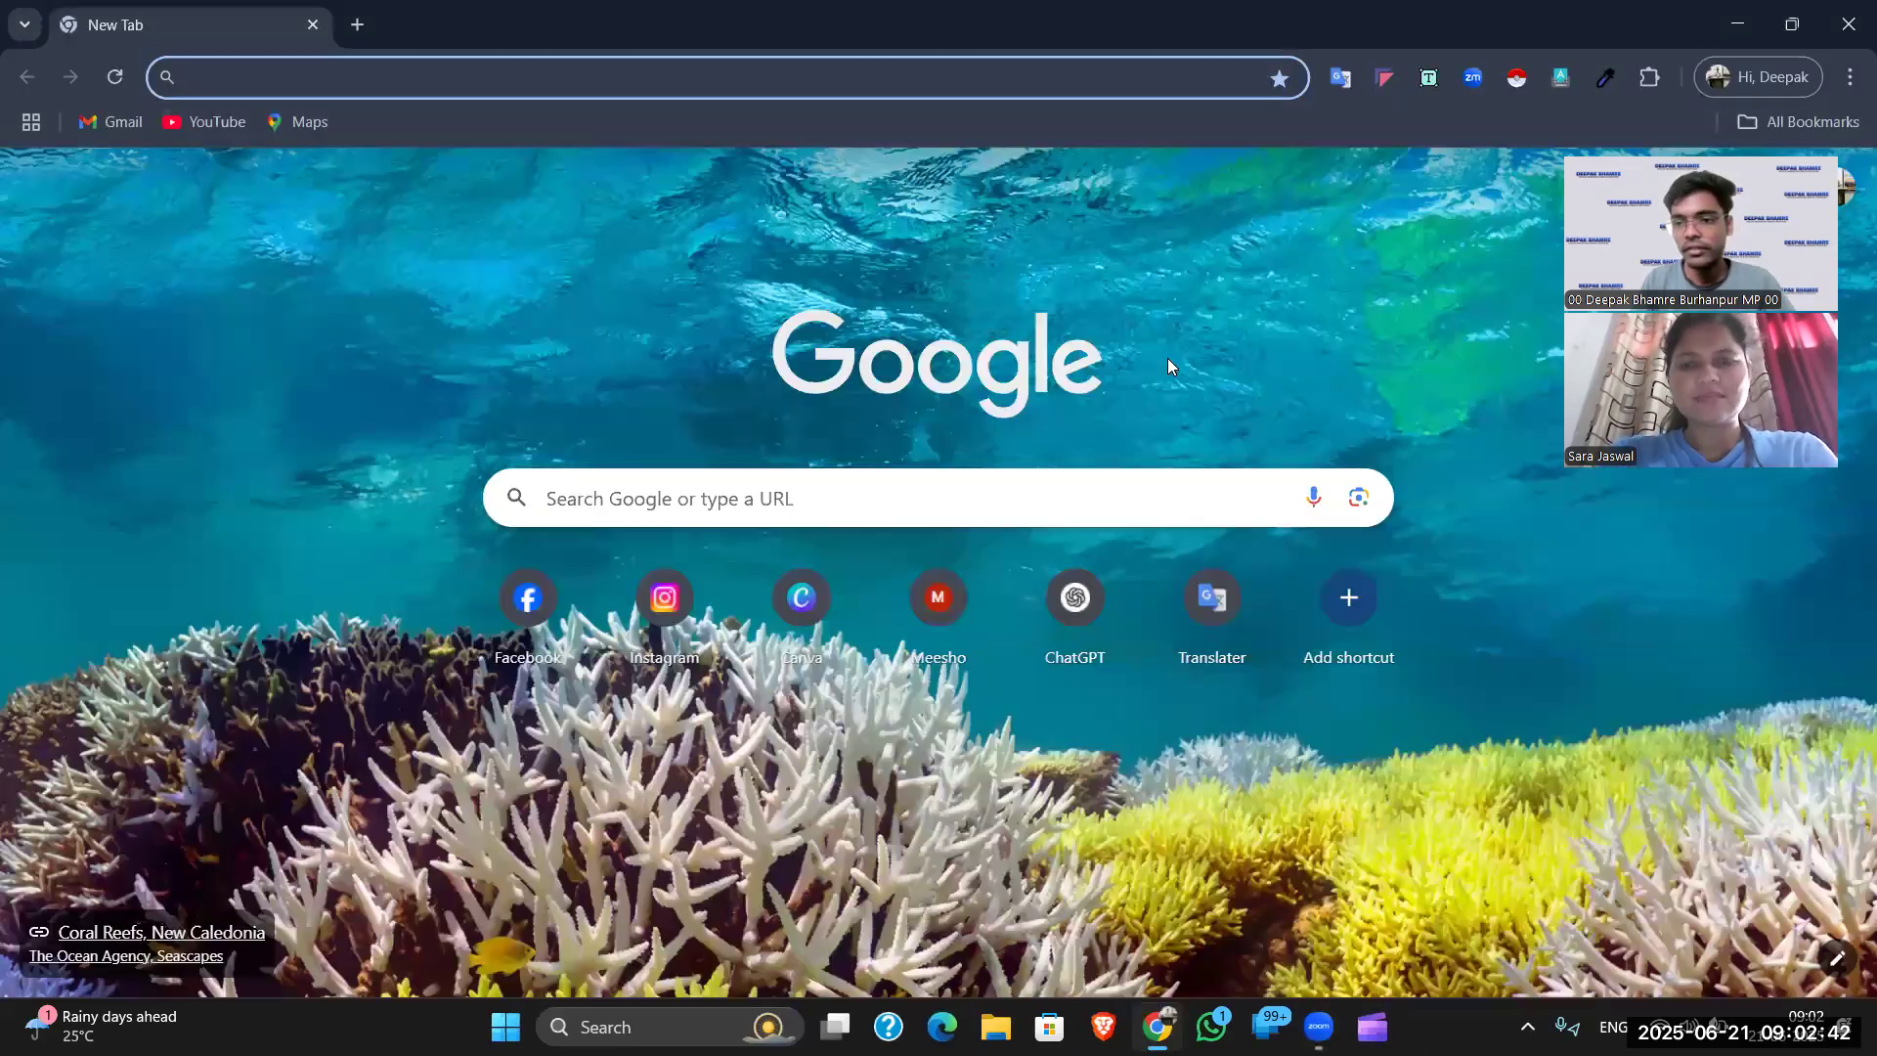
pyautogui.click(802, 599)
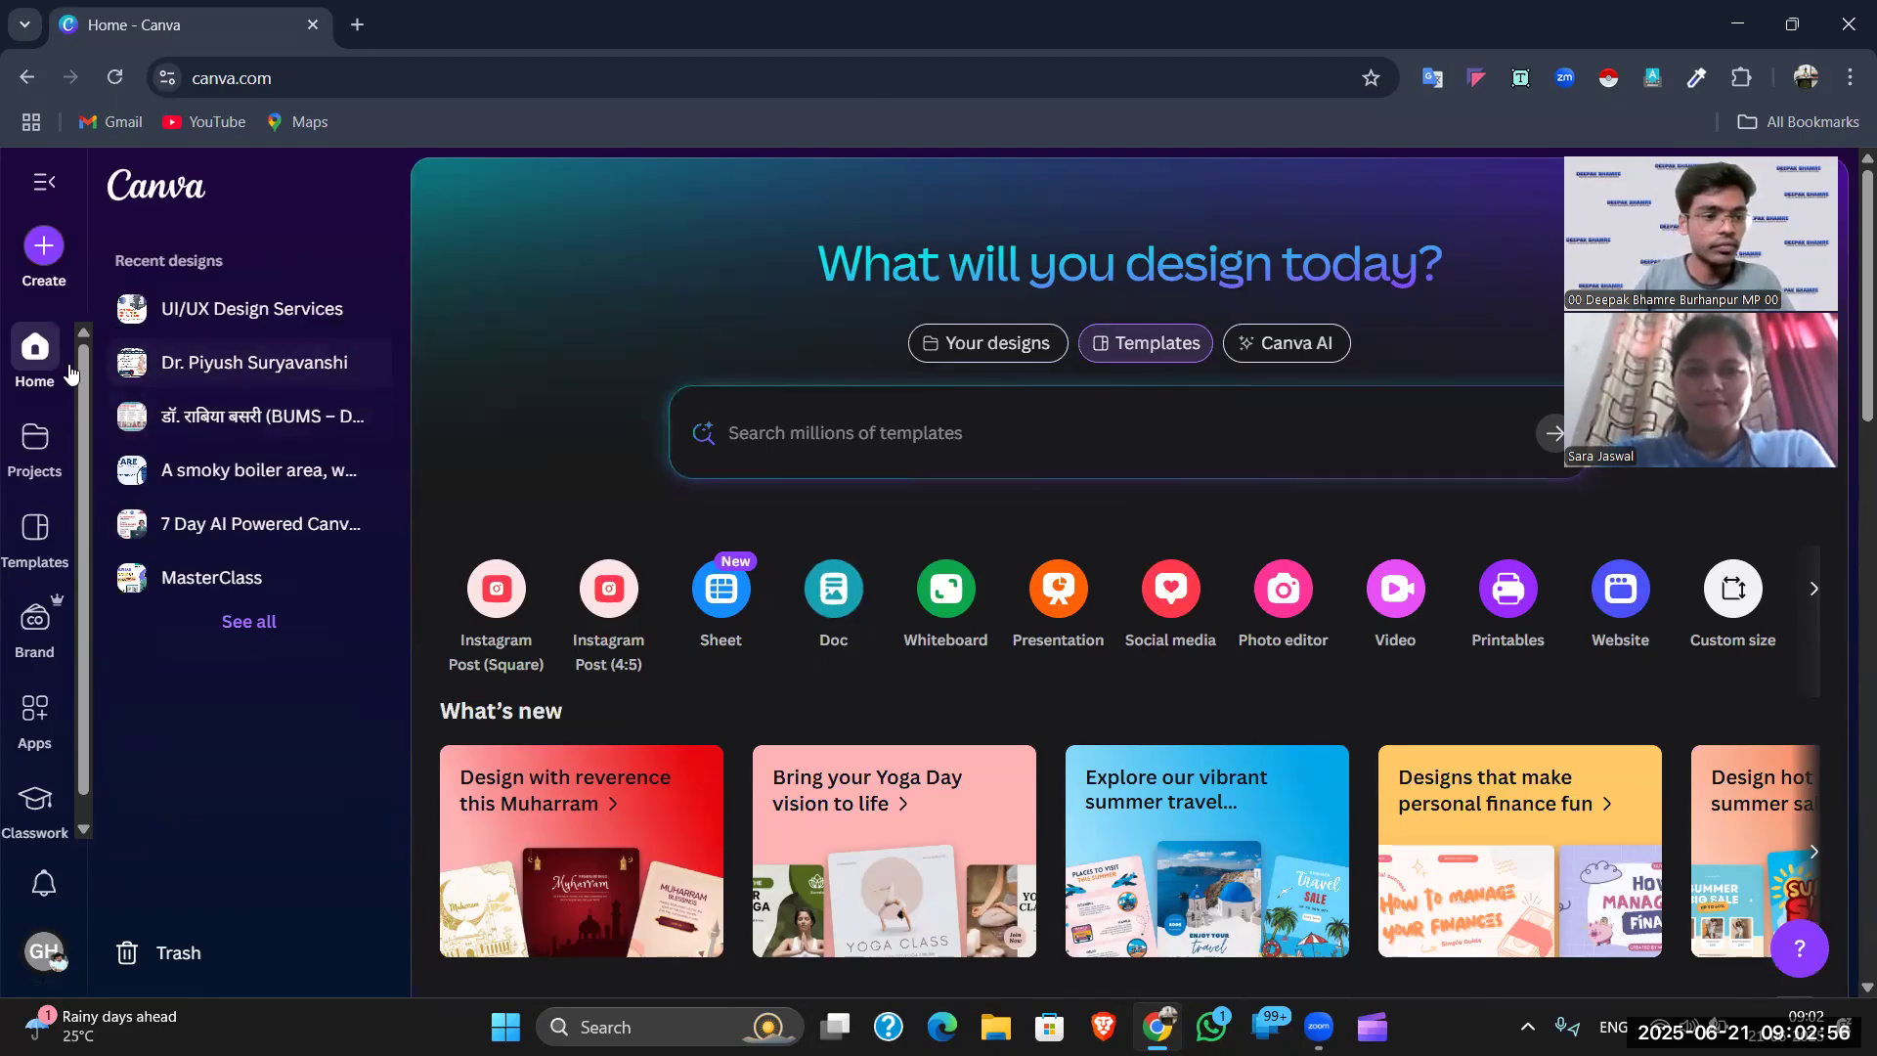
# - Open the Modern Daily Podcast YouTube Thumbnail design from Recent designs
pyautogui.scroll(-6, 670, 599)
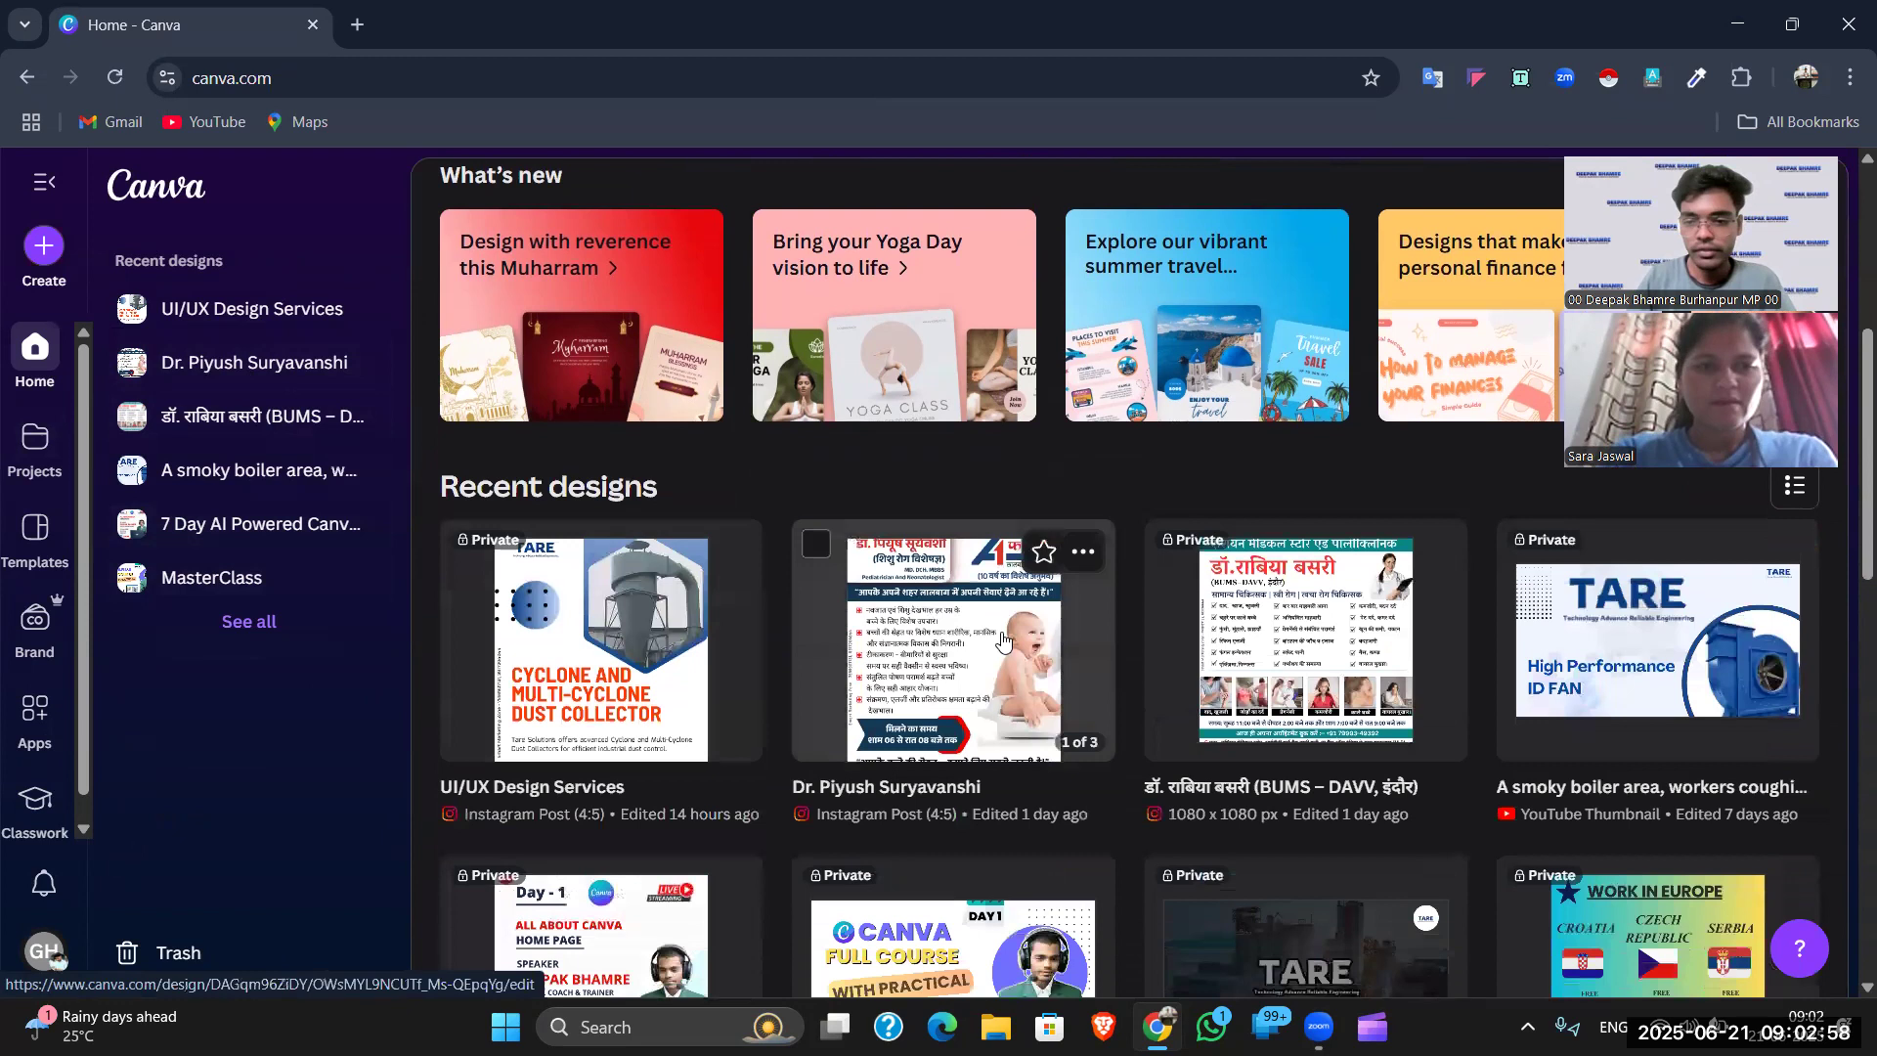
pyautogui.scroll(-5, 1142, 669)
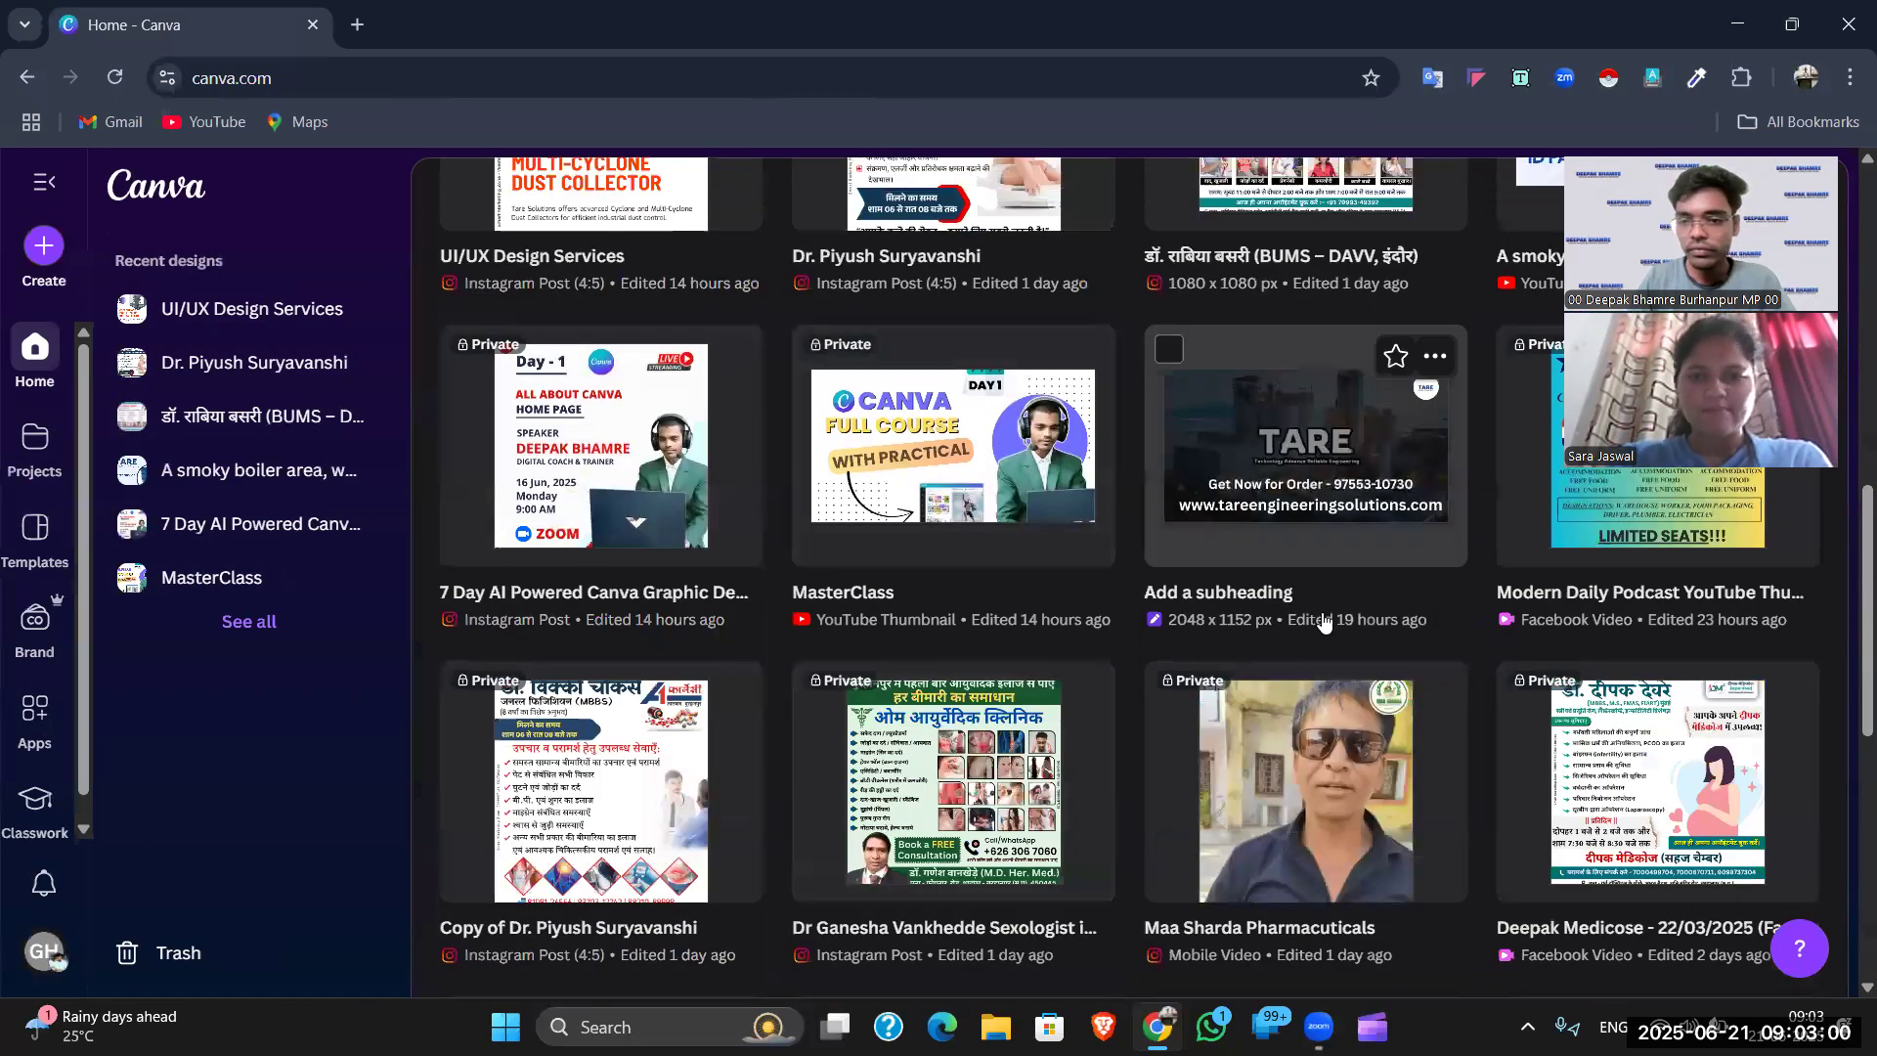
pyautogui.scroll(3, 1142, 668)
pyautogui.click(1584, 650)
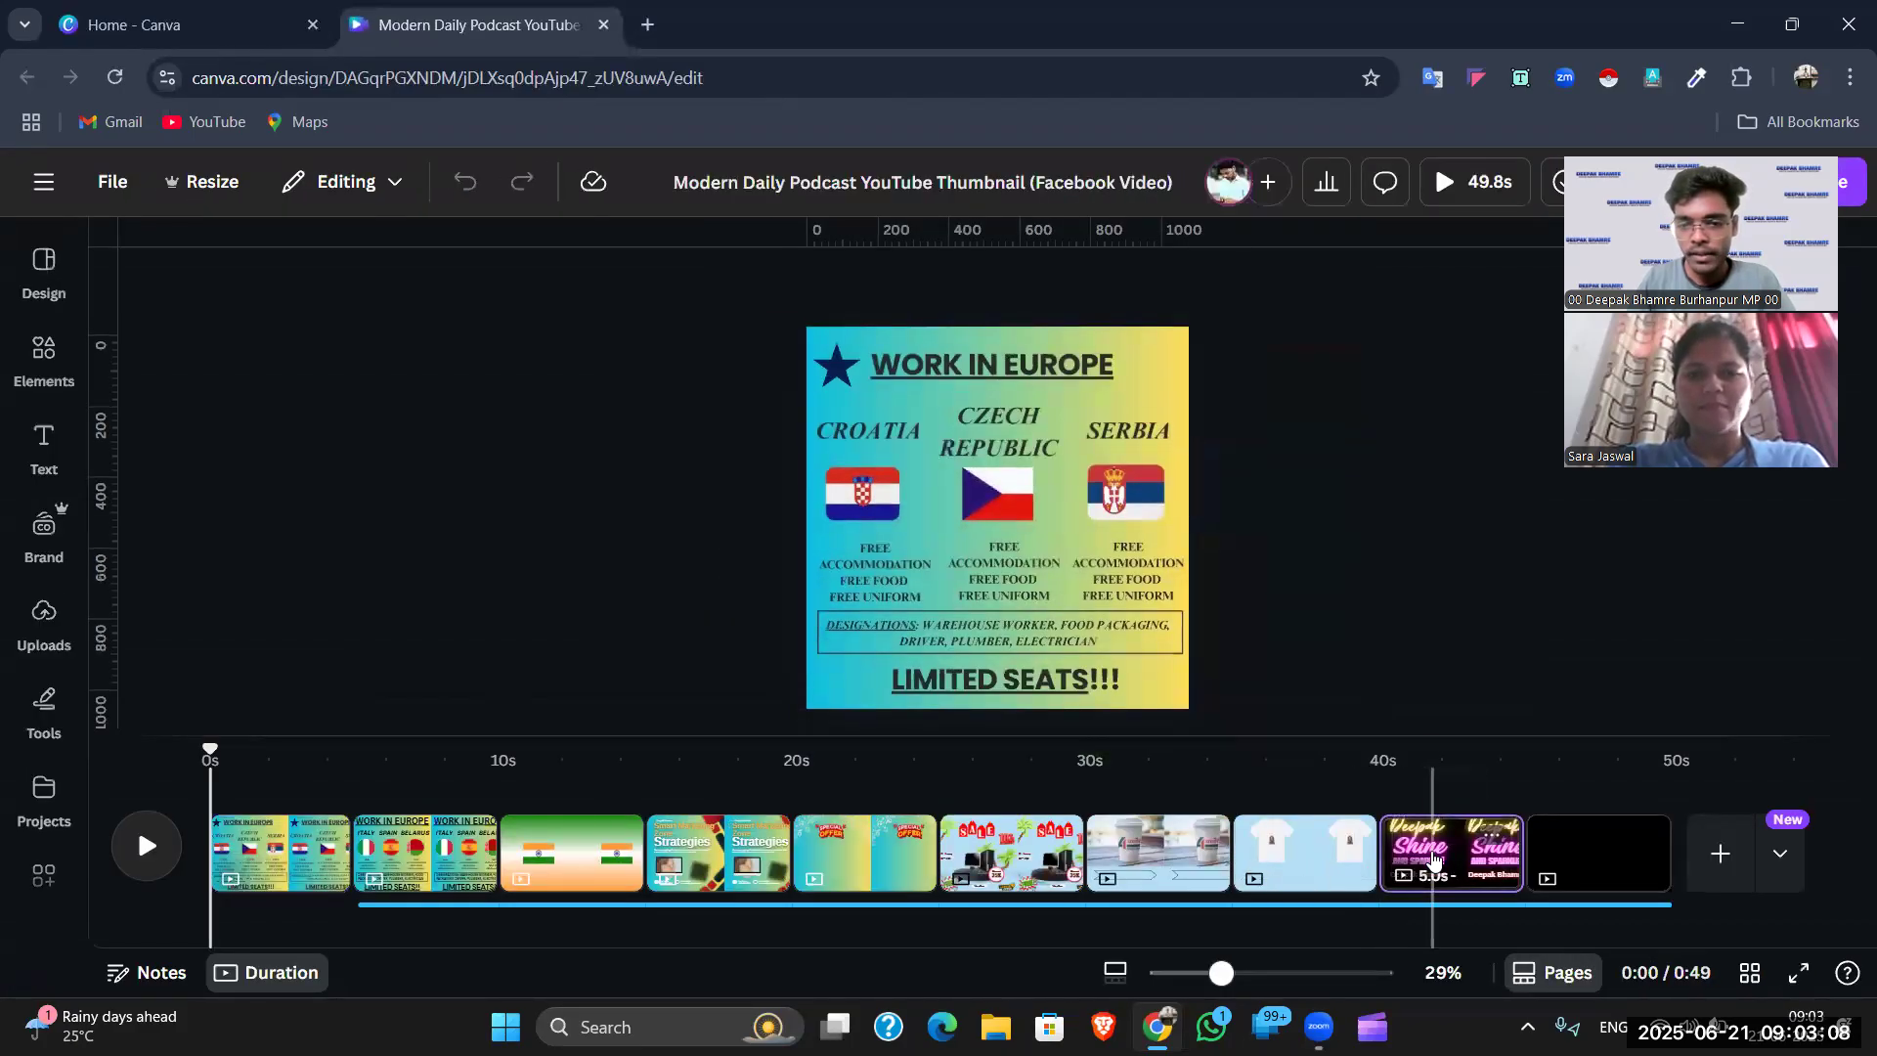
# - Bring up the neon 'Shine and Sparkle!' page, nudge its text block and marquee-select all its text
pyautogui.click(1433, 861)
pyautogui.click(1232, 855)
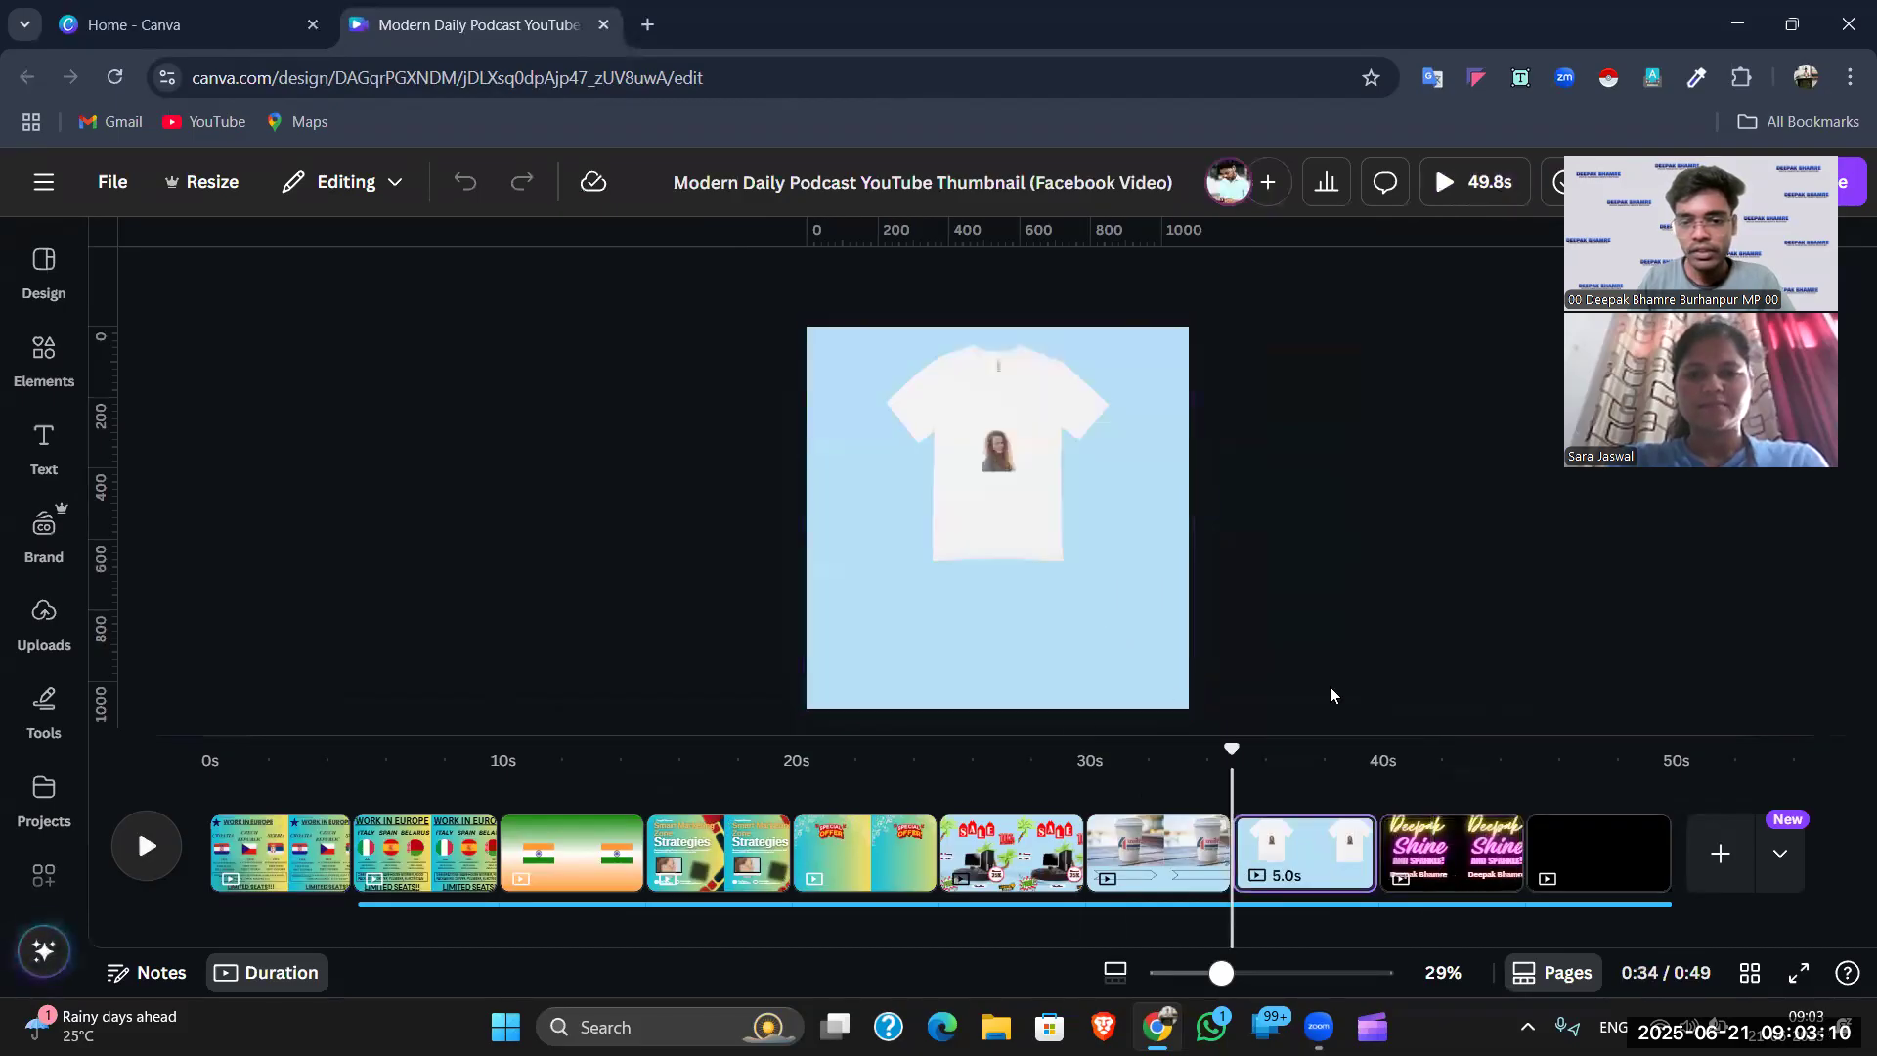
pyautogui.scroll(-2, 1154, 626)
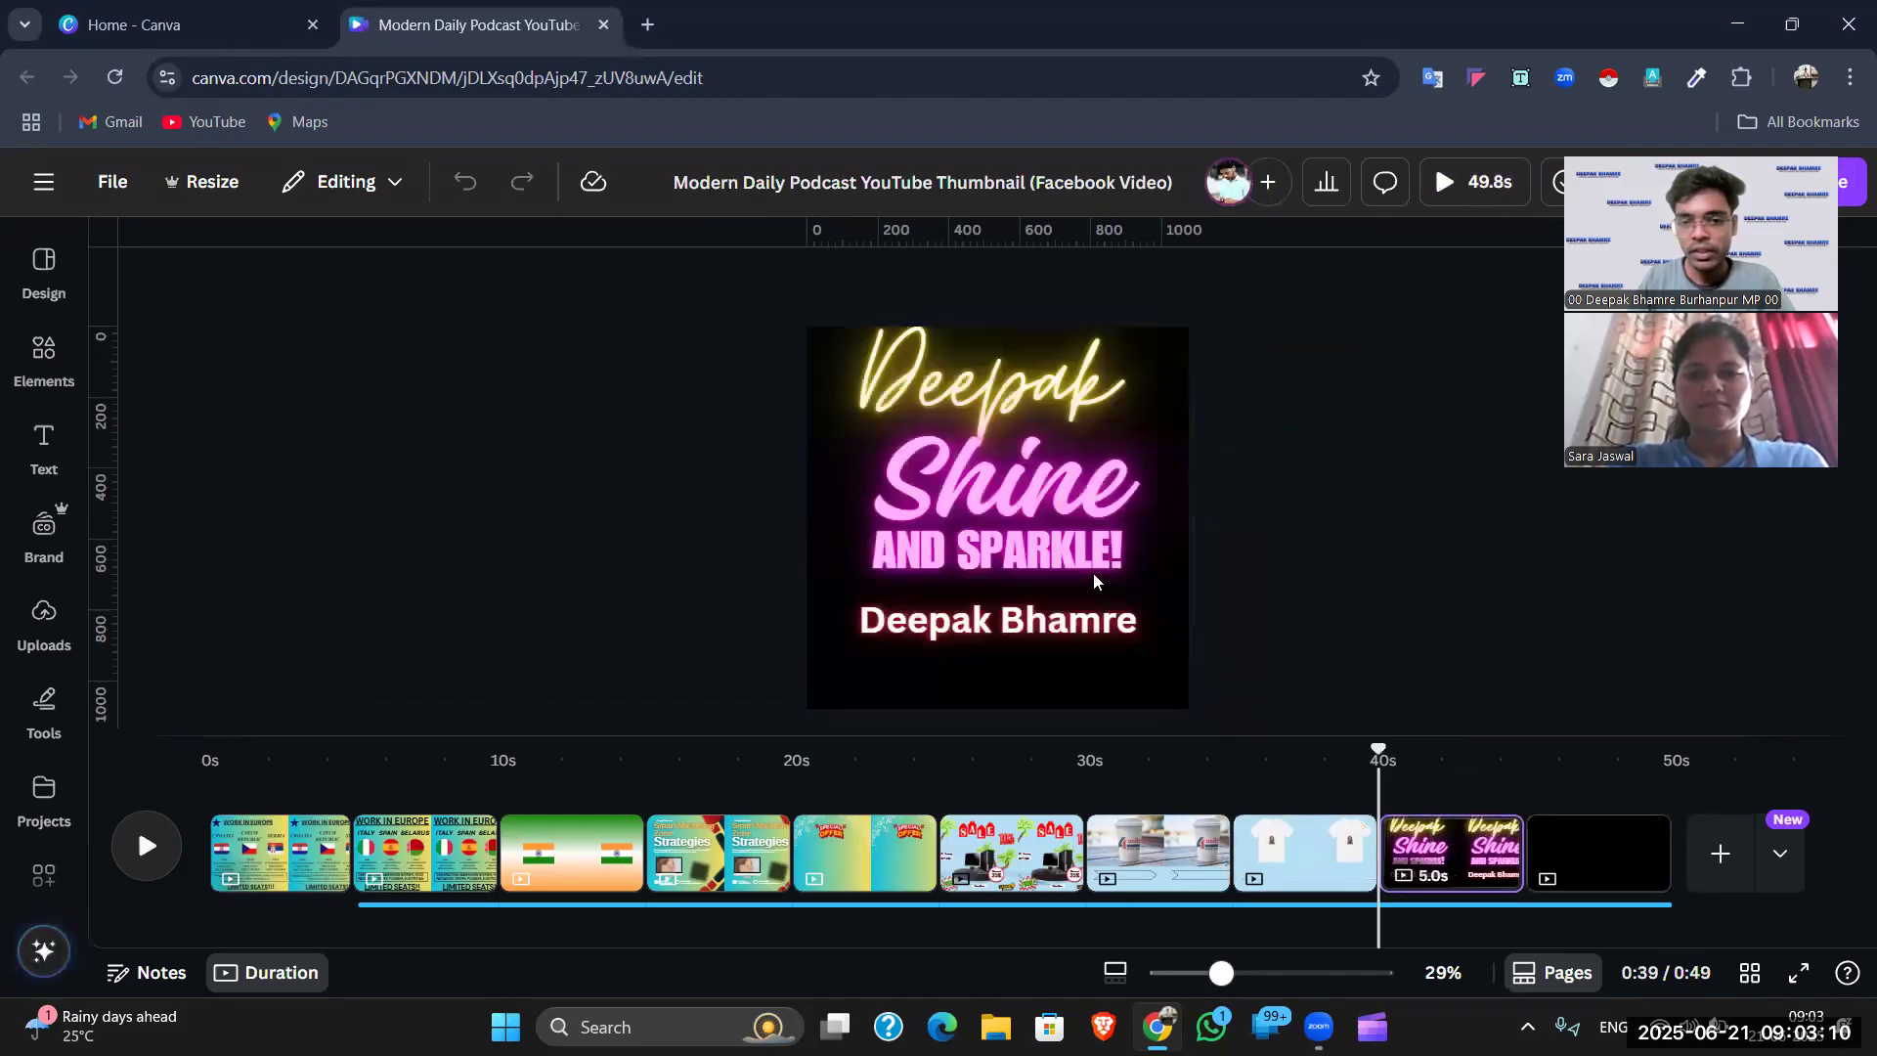
pyautogui.click(1017, 375)
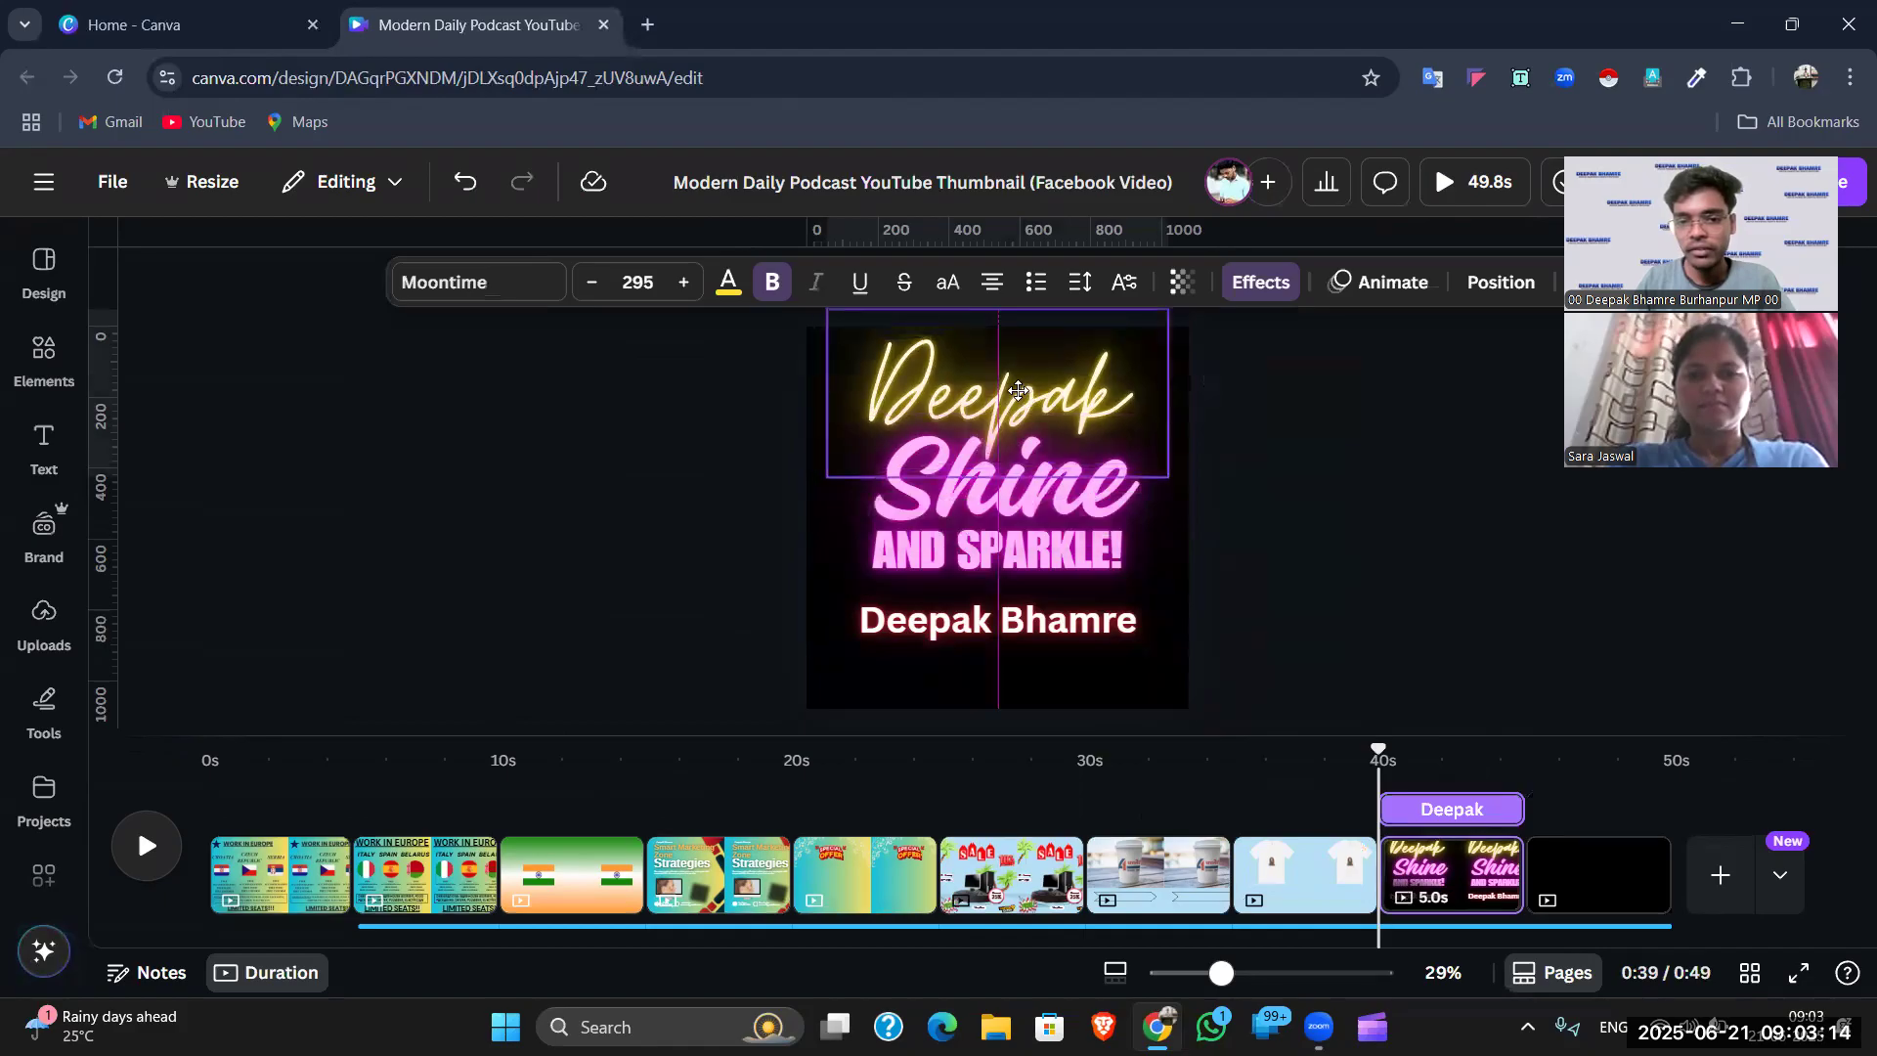
pyautogui.moveTo(1015, 485); pyautogui.dragTo(1011, 510)
pyautogui.click(1304, 476)
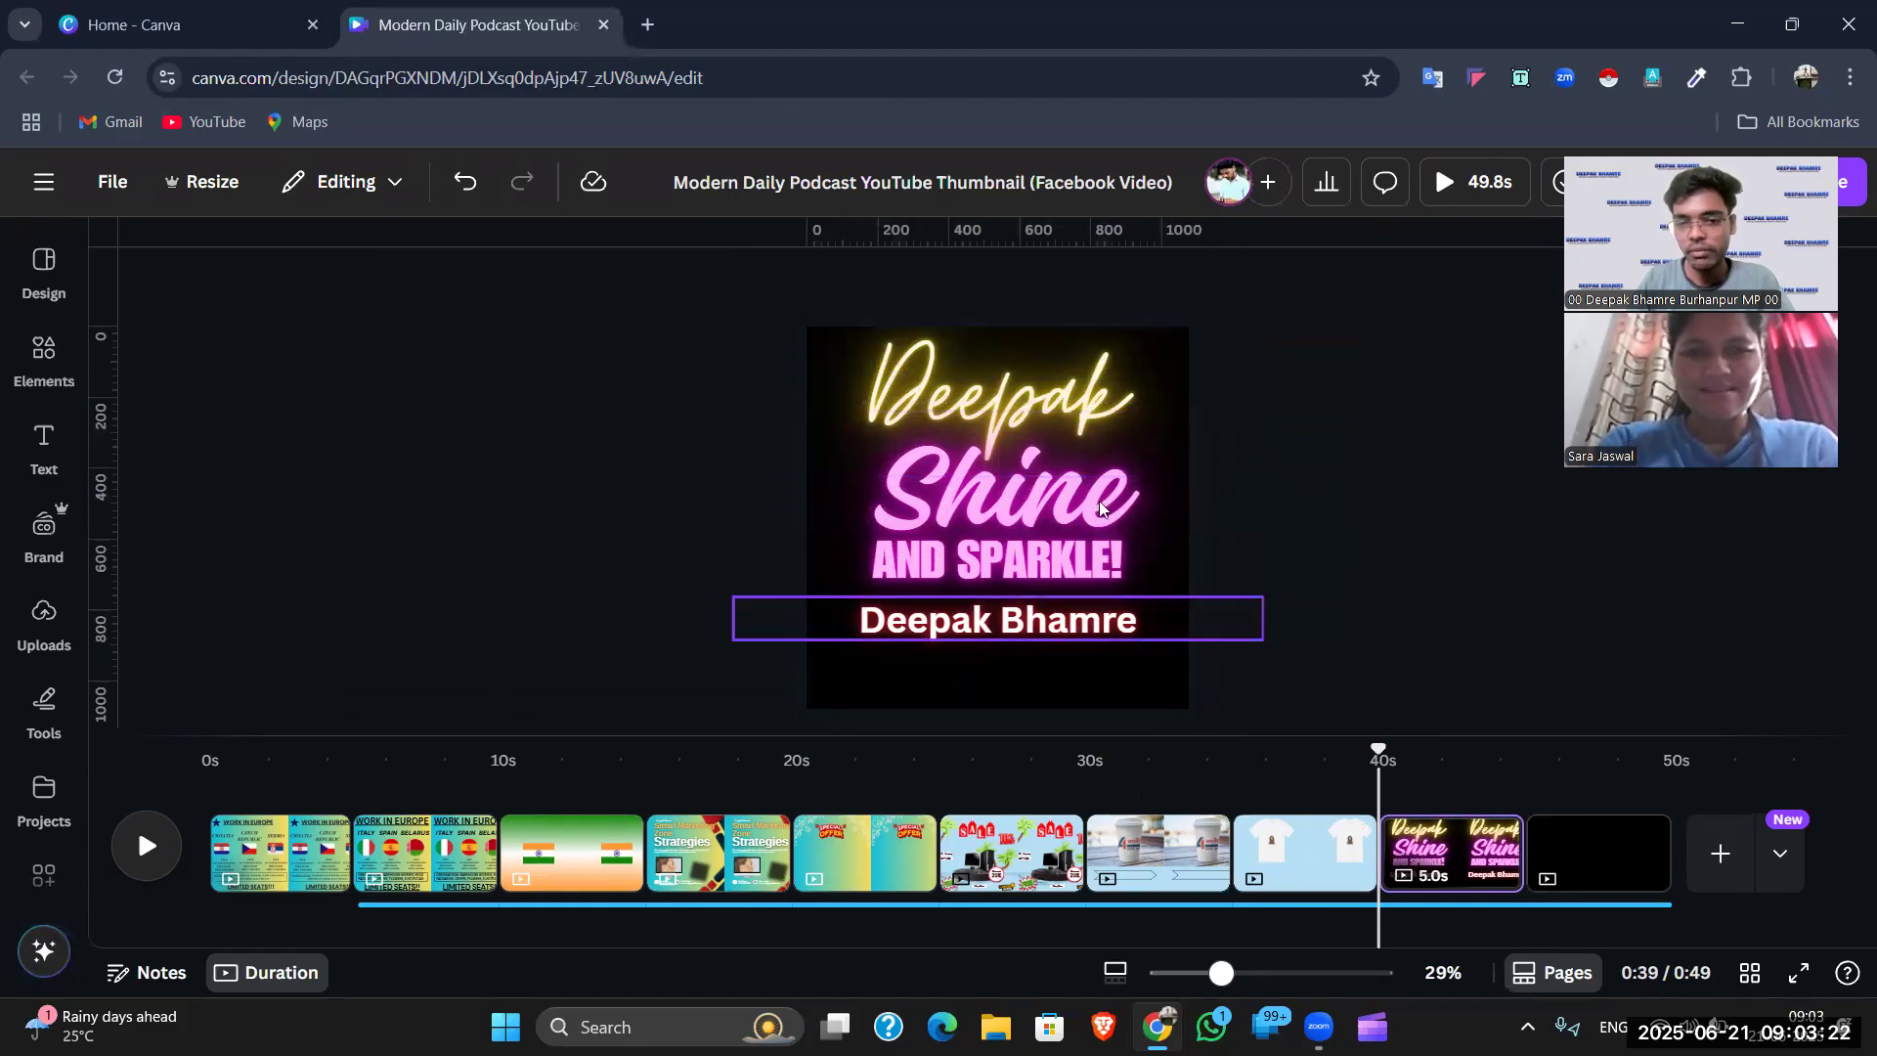
pyautogui.moveTo(708, 326); pyautogui.dragTo(1255, 686)
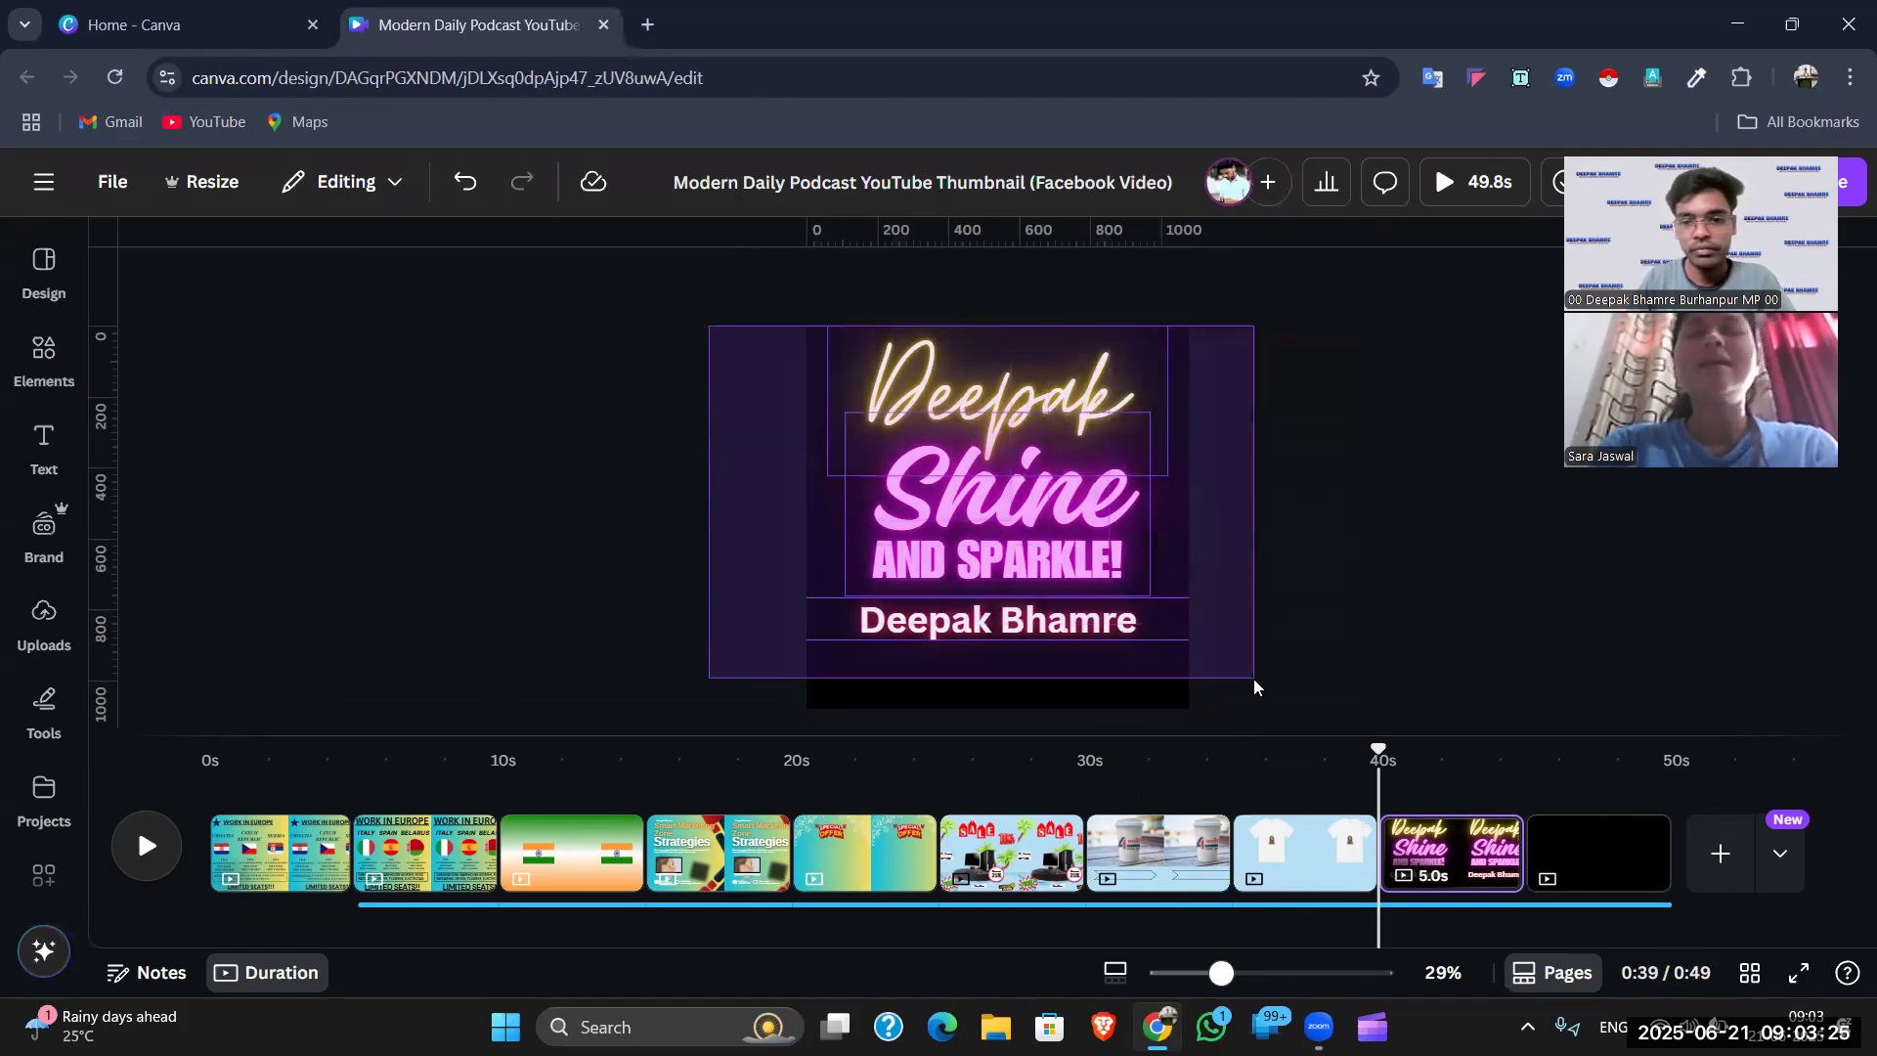
pyautogui.click(1564, 863)
# - Go to the coffee-cup page and remove the arrow text box below the photo
pyautogui.click(1272, 846)
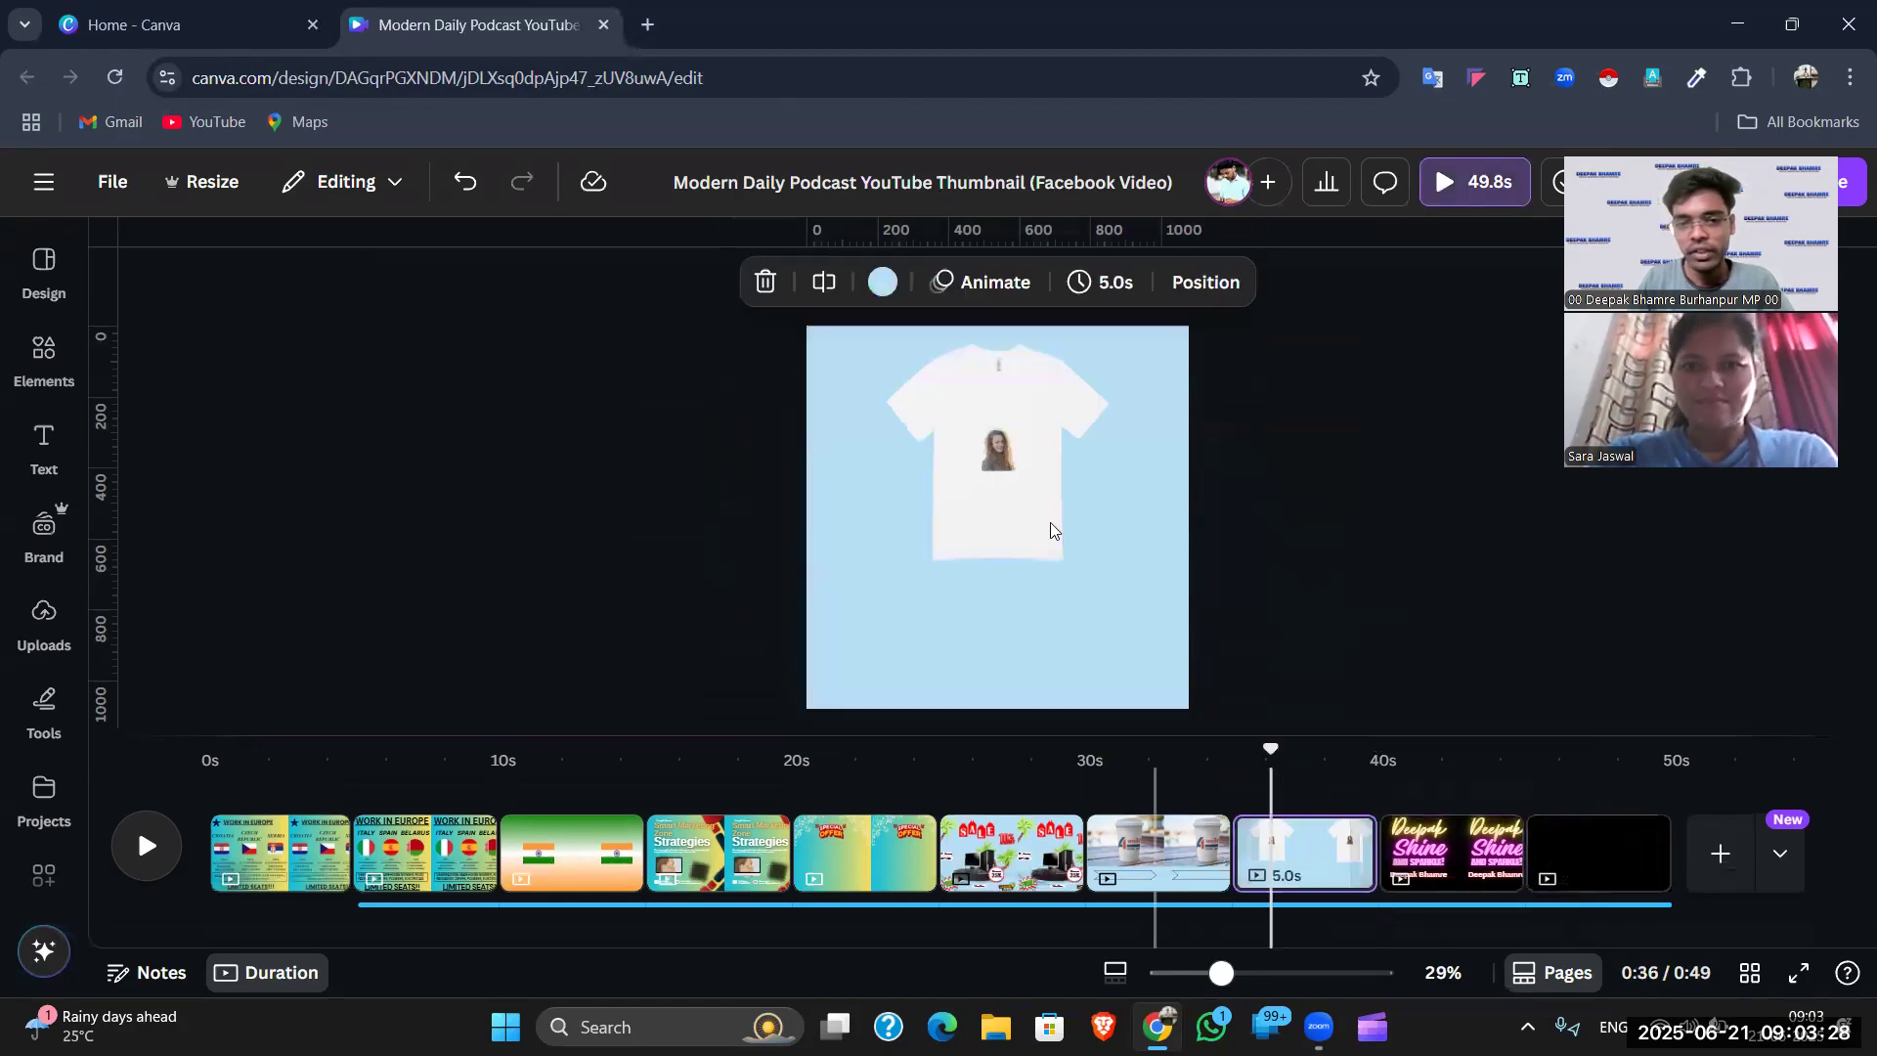
pyautogui.click(1153, 833)
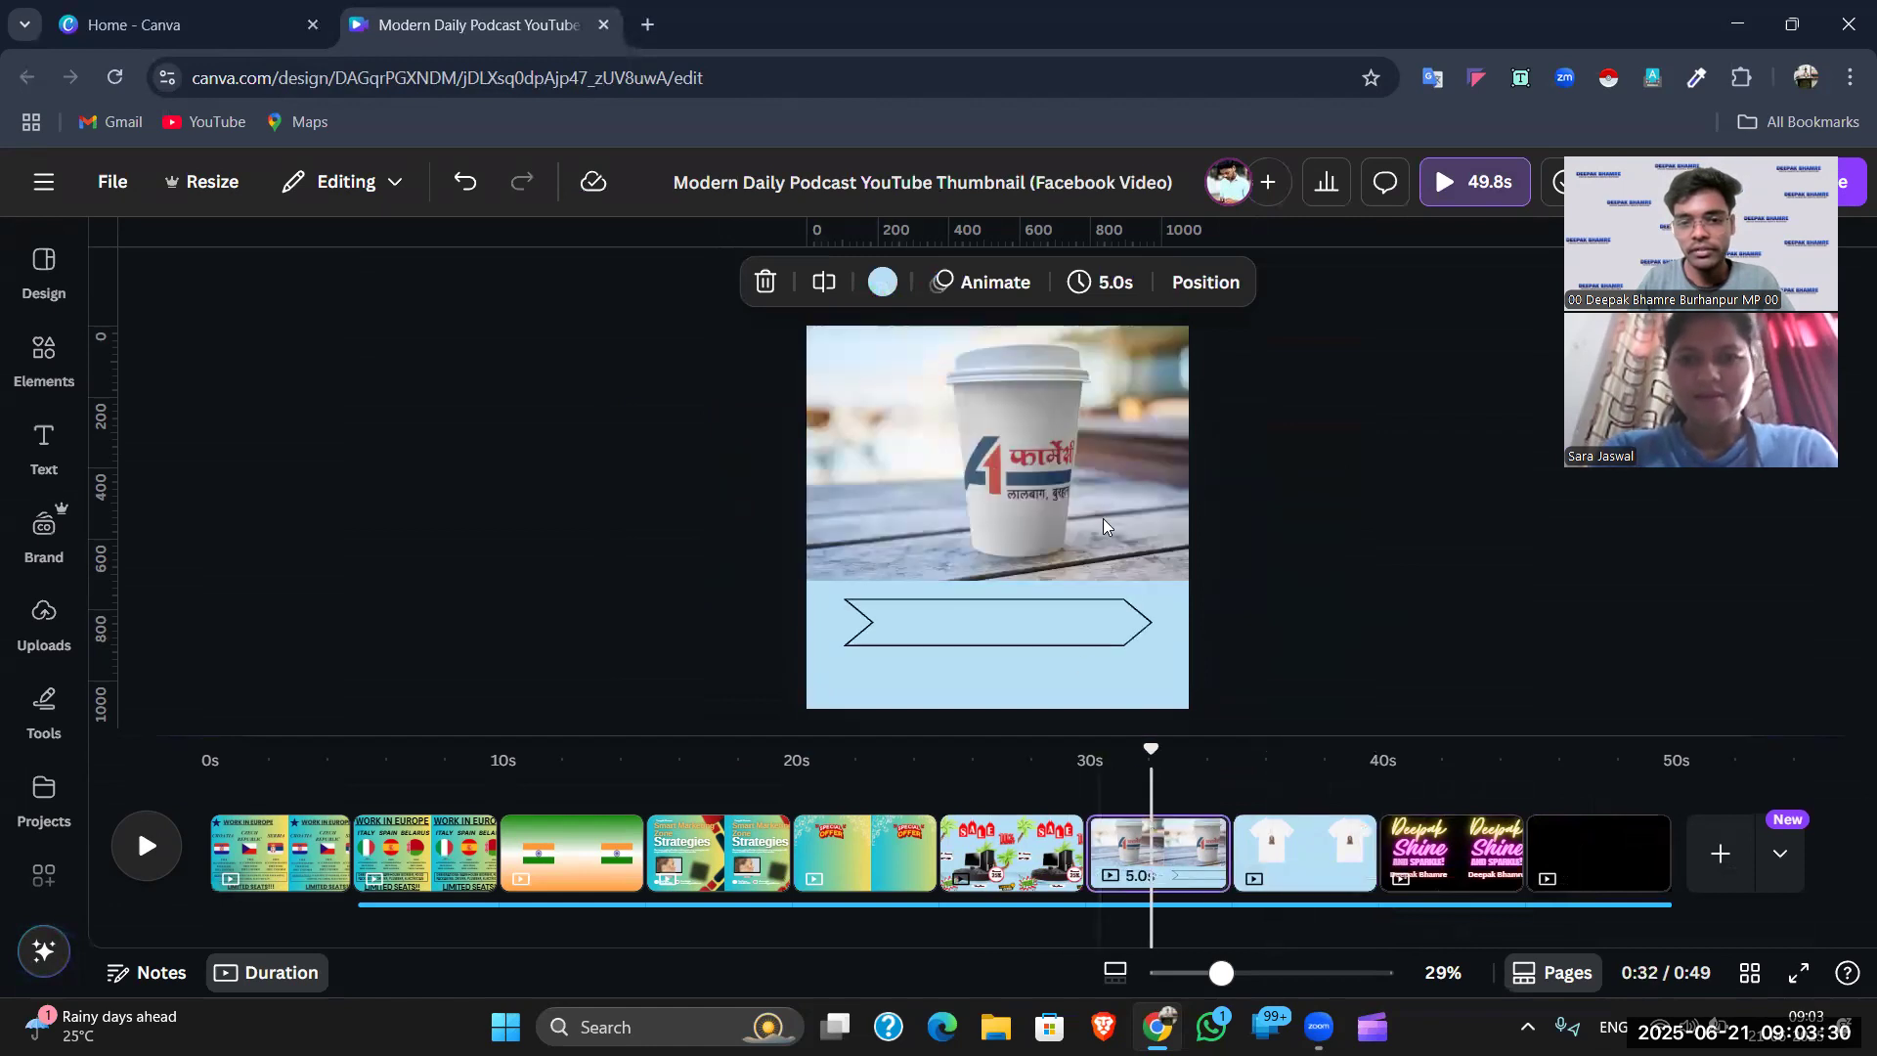
pyautogui.click(1016, 461)
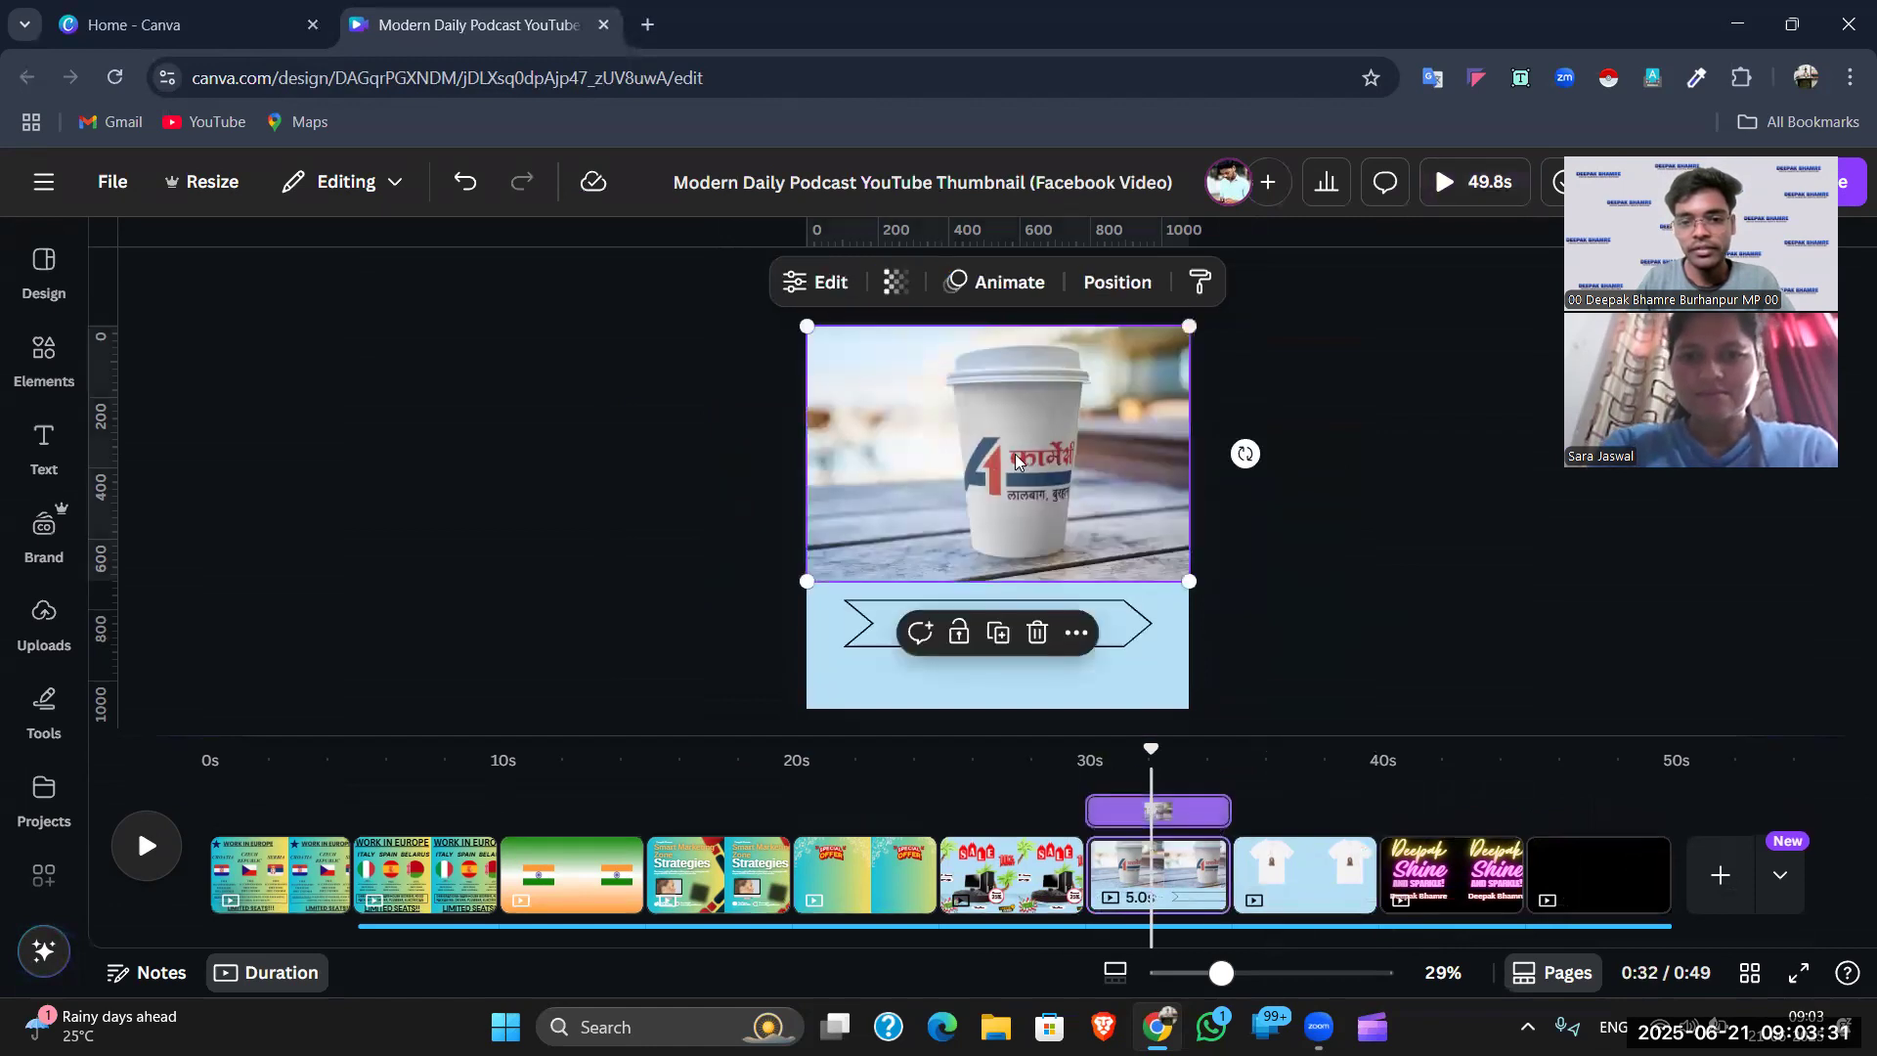
pyautogui.click(1112, 626)
pyautogui.press('Escape')
# - Enlarge the coffee-cup photo from its corners until it fills the page
pyautogui.moveTo(1066, 508); pyautogui.dragTo(1042, 548)
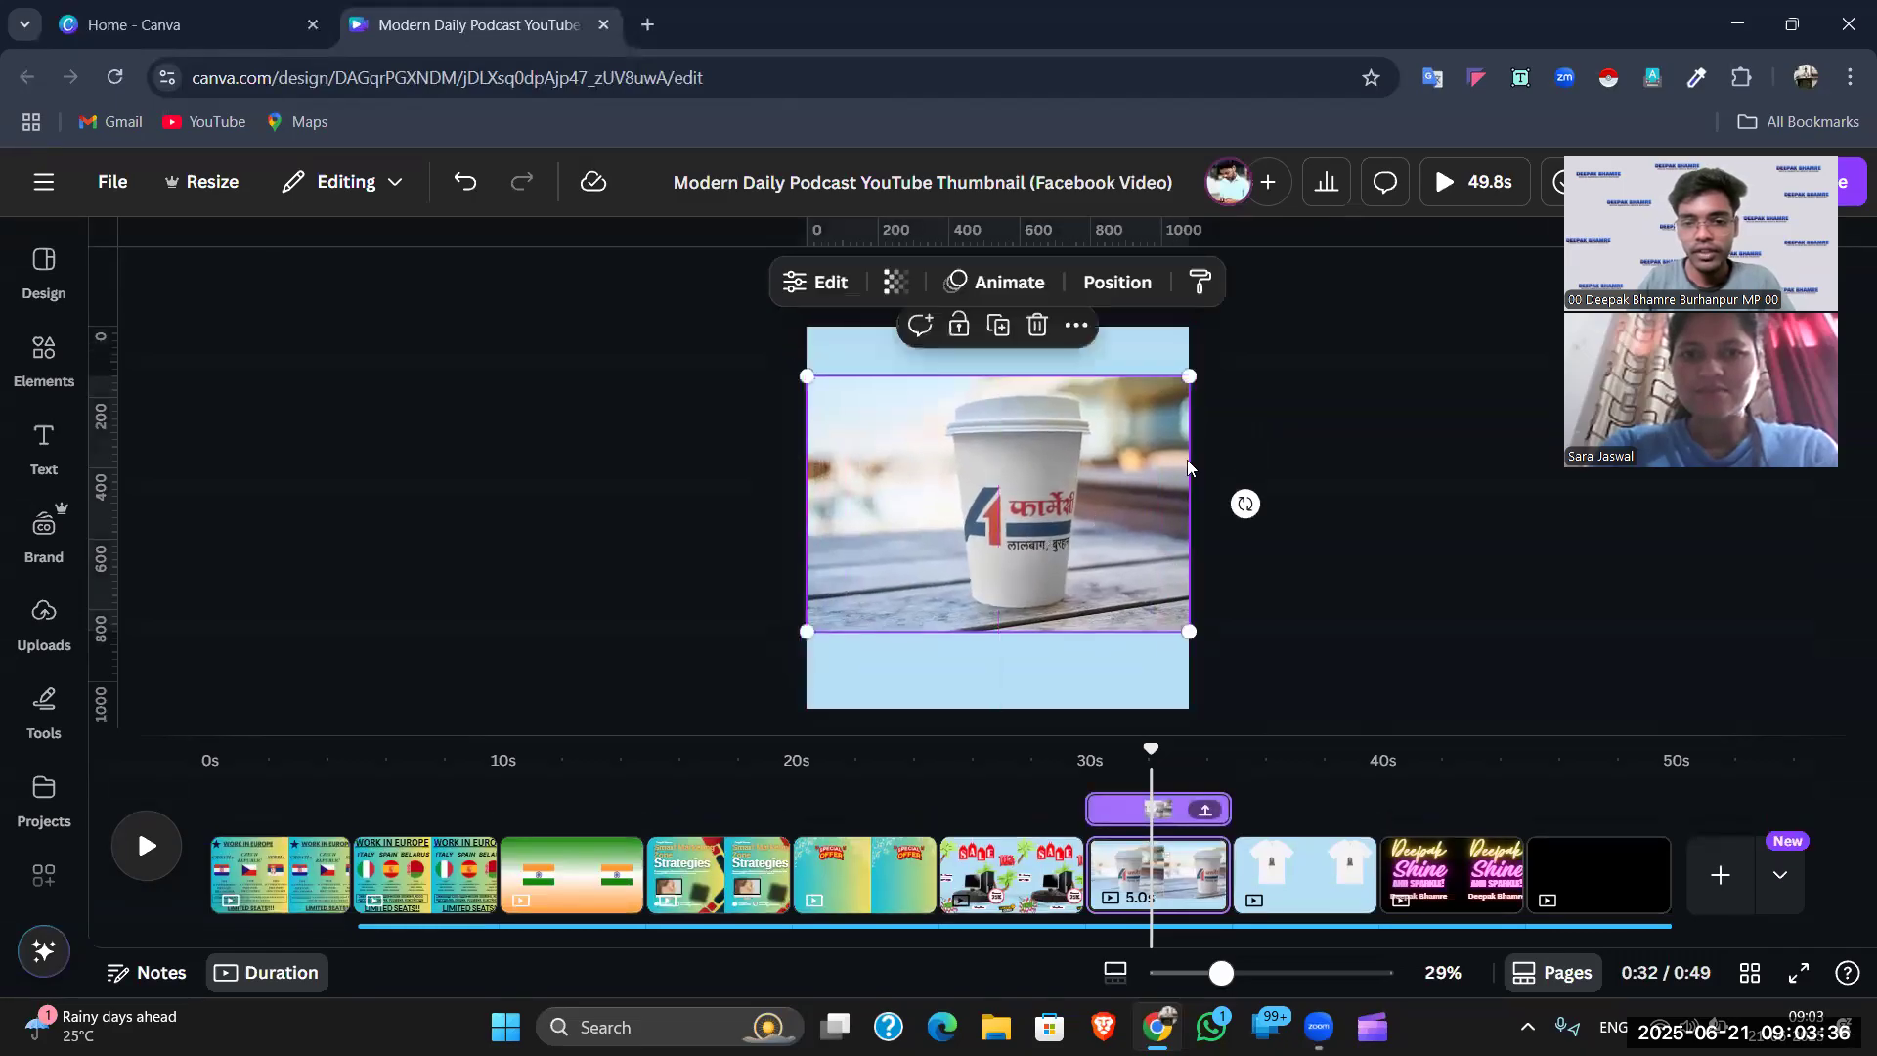
pyautogui.moveTo(1188, 375); pyautogui.dragTo(1242, 265)
pyautogui.moveTo(800, 626); pyautogui.dragTo(670, 722)
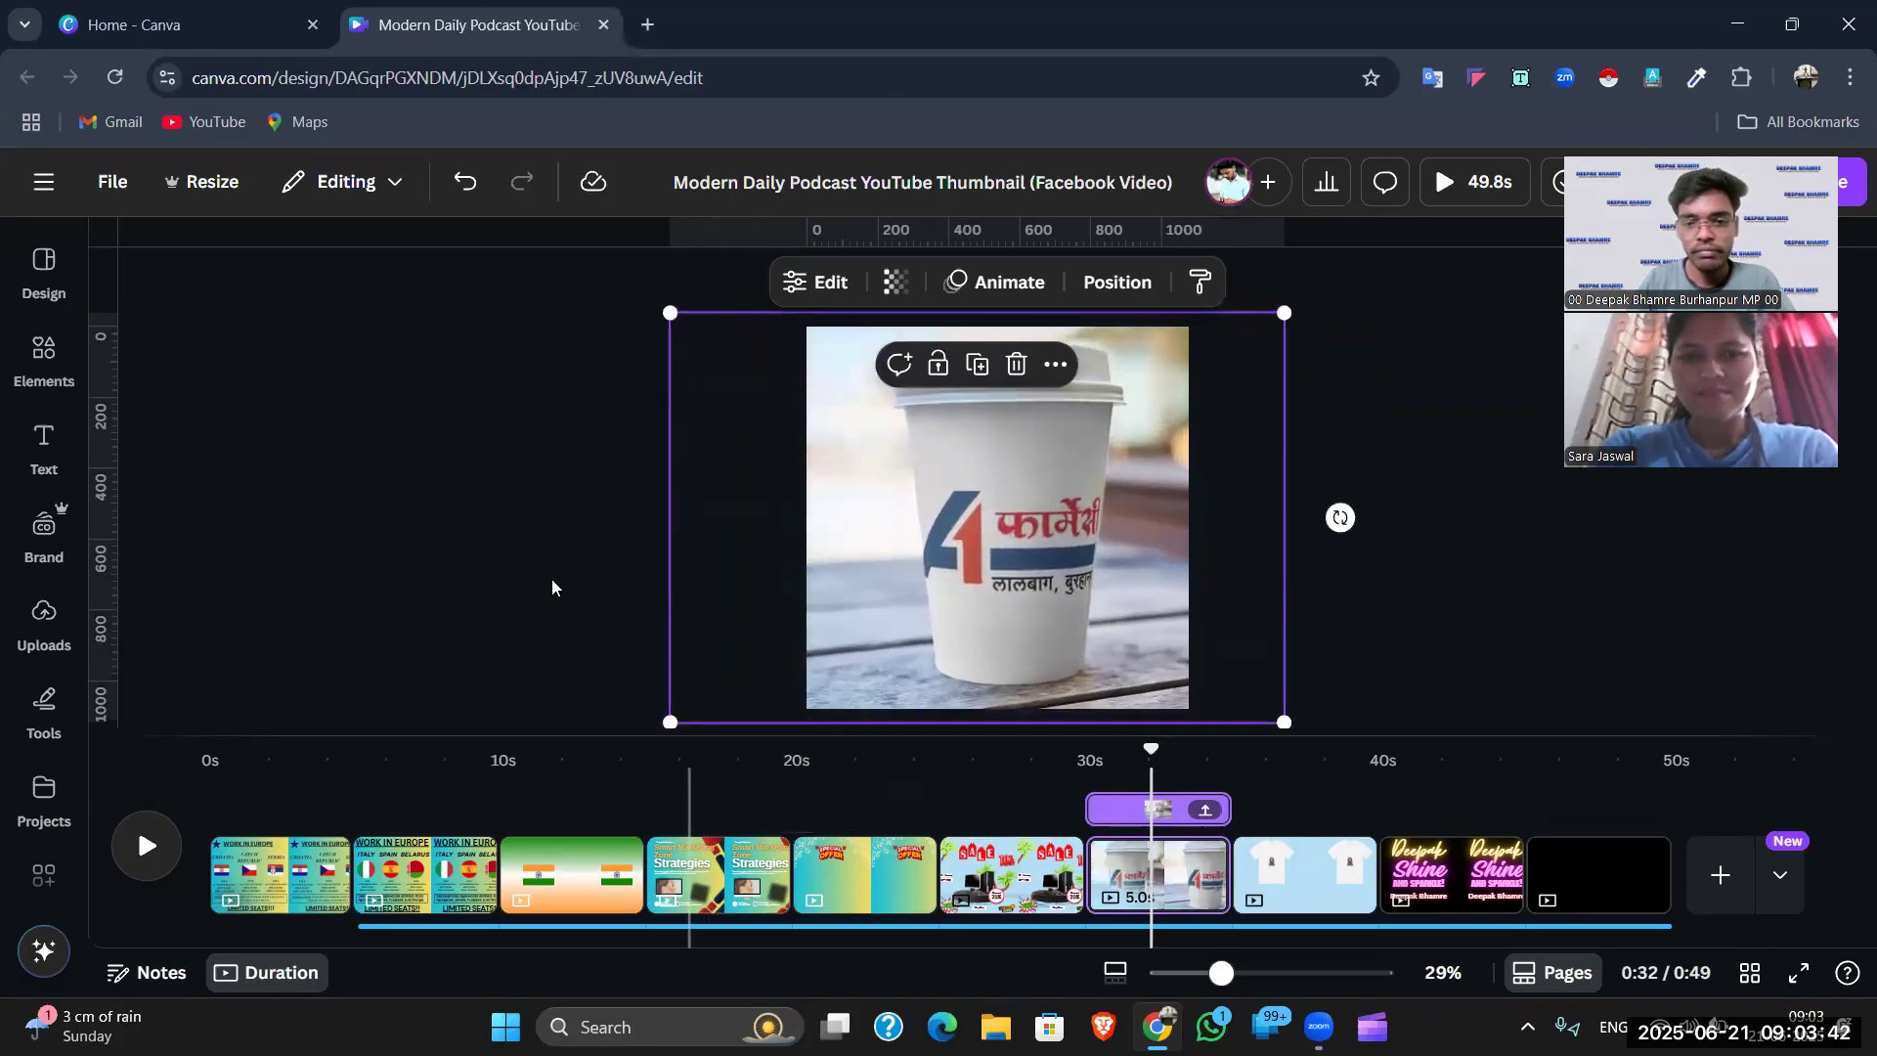
pyautogui.click(517, 564)
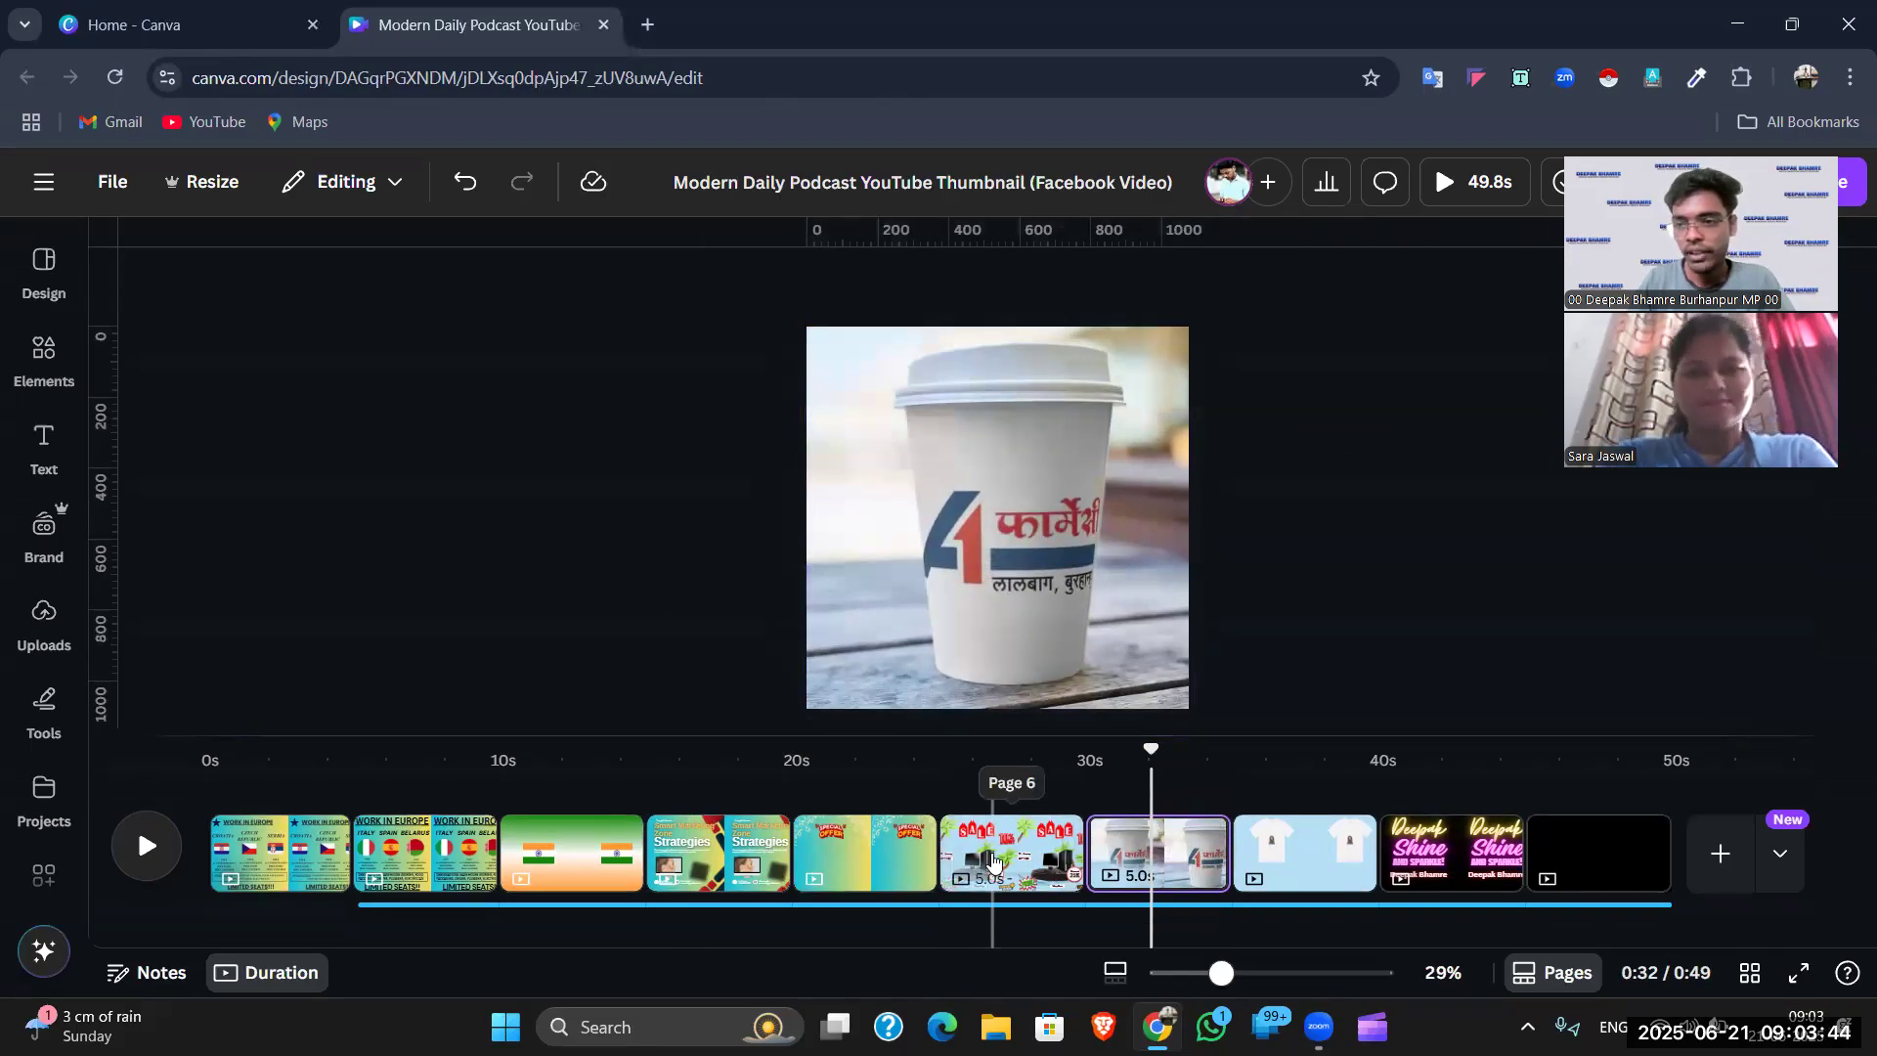
pyautogui.click(994, 860)
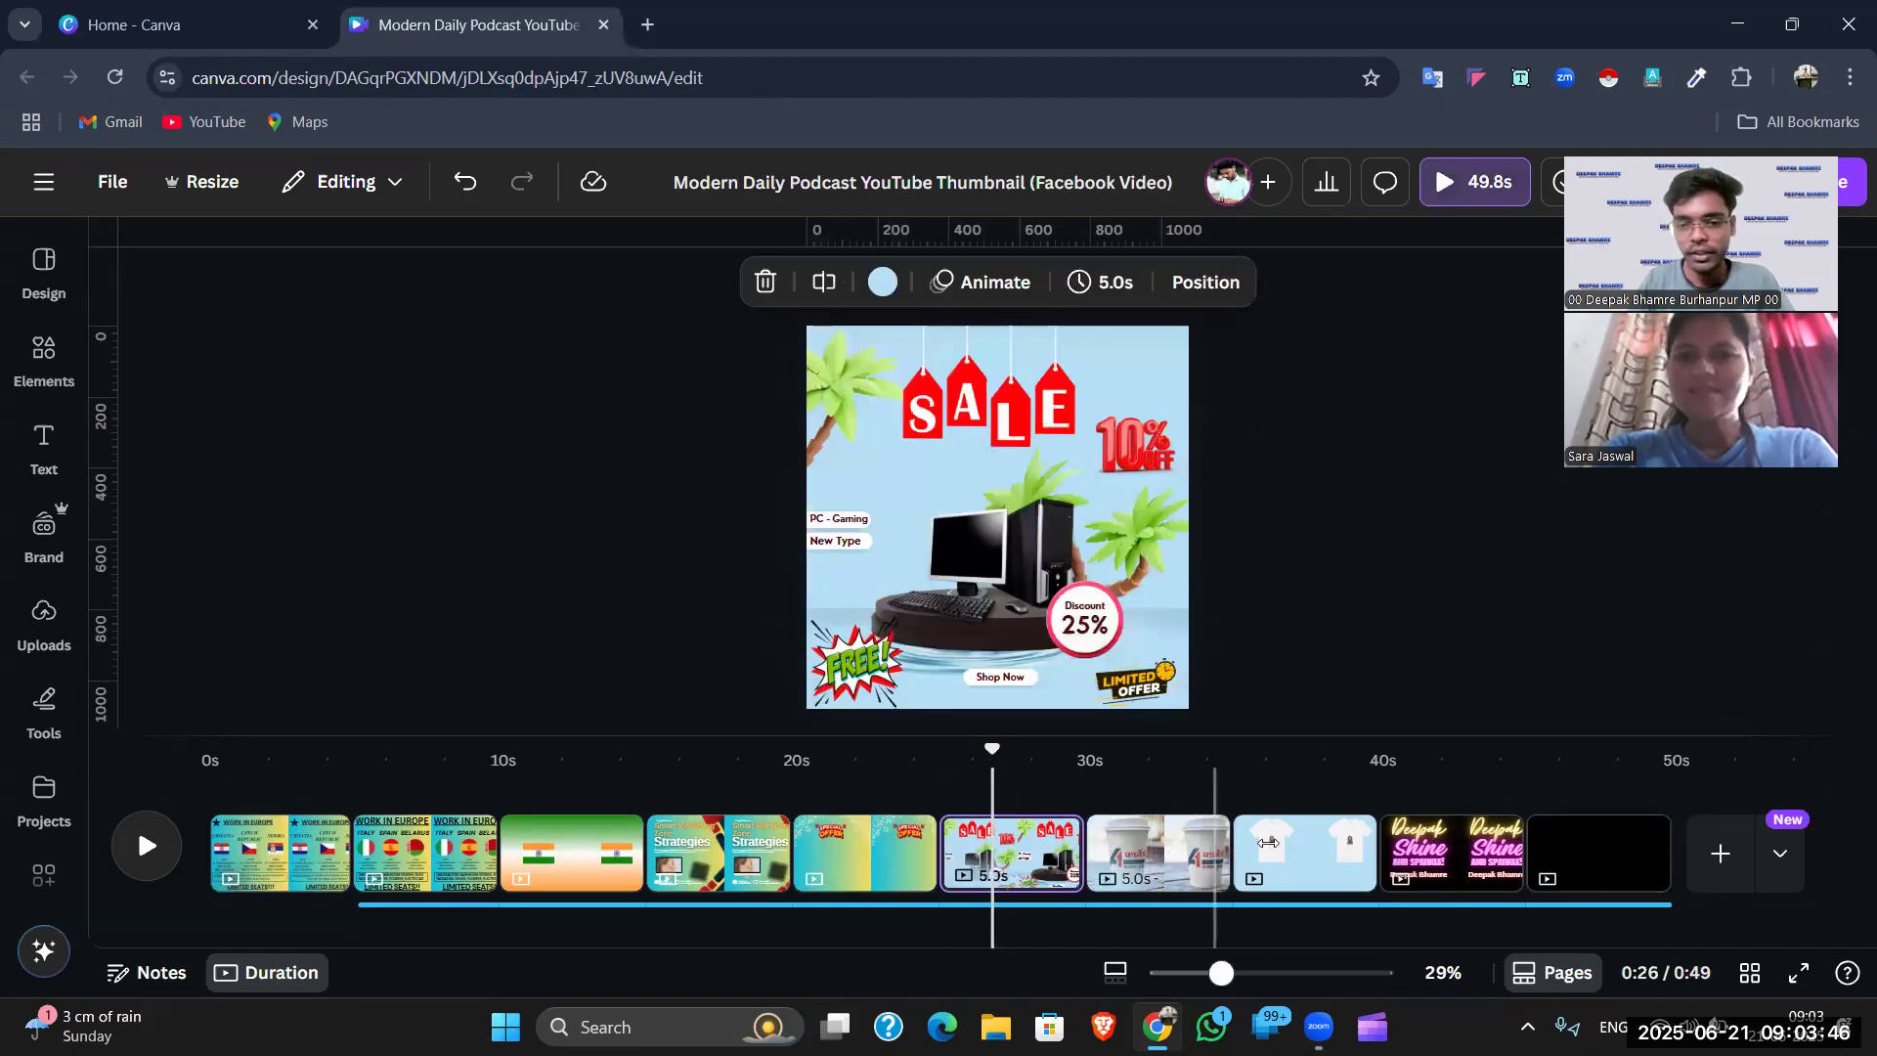
# - Move through the timeline to the blank black final page and open the Elements library
pyautogui.click(1169, 847)
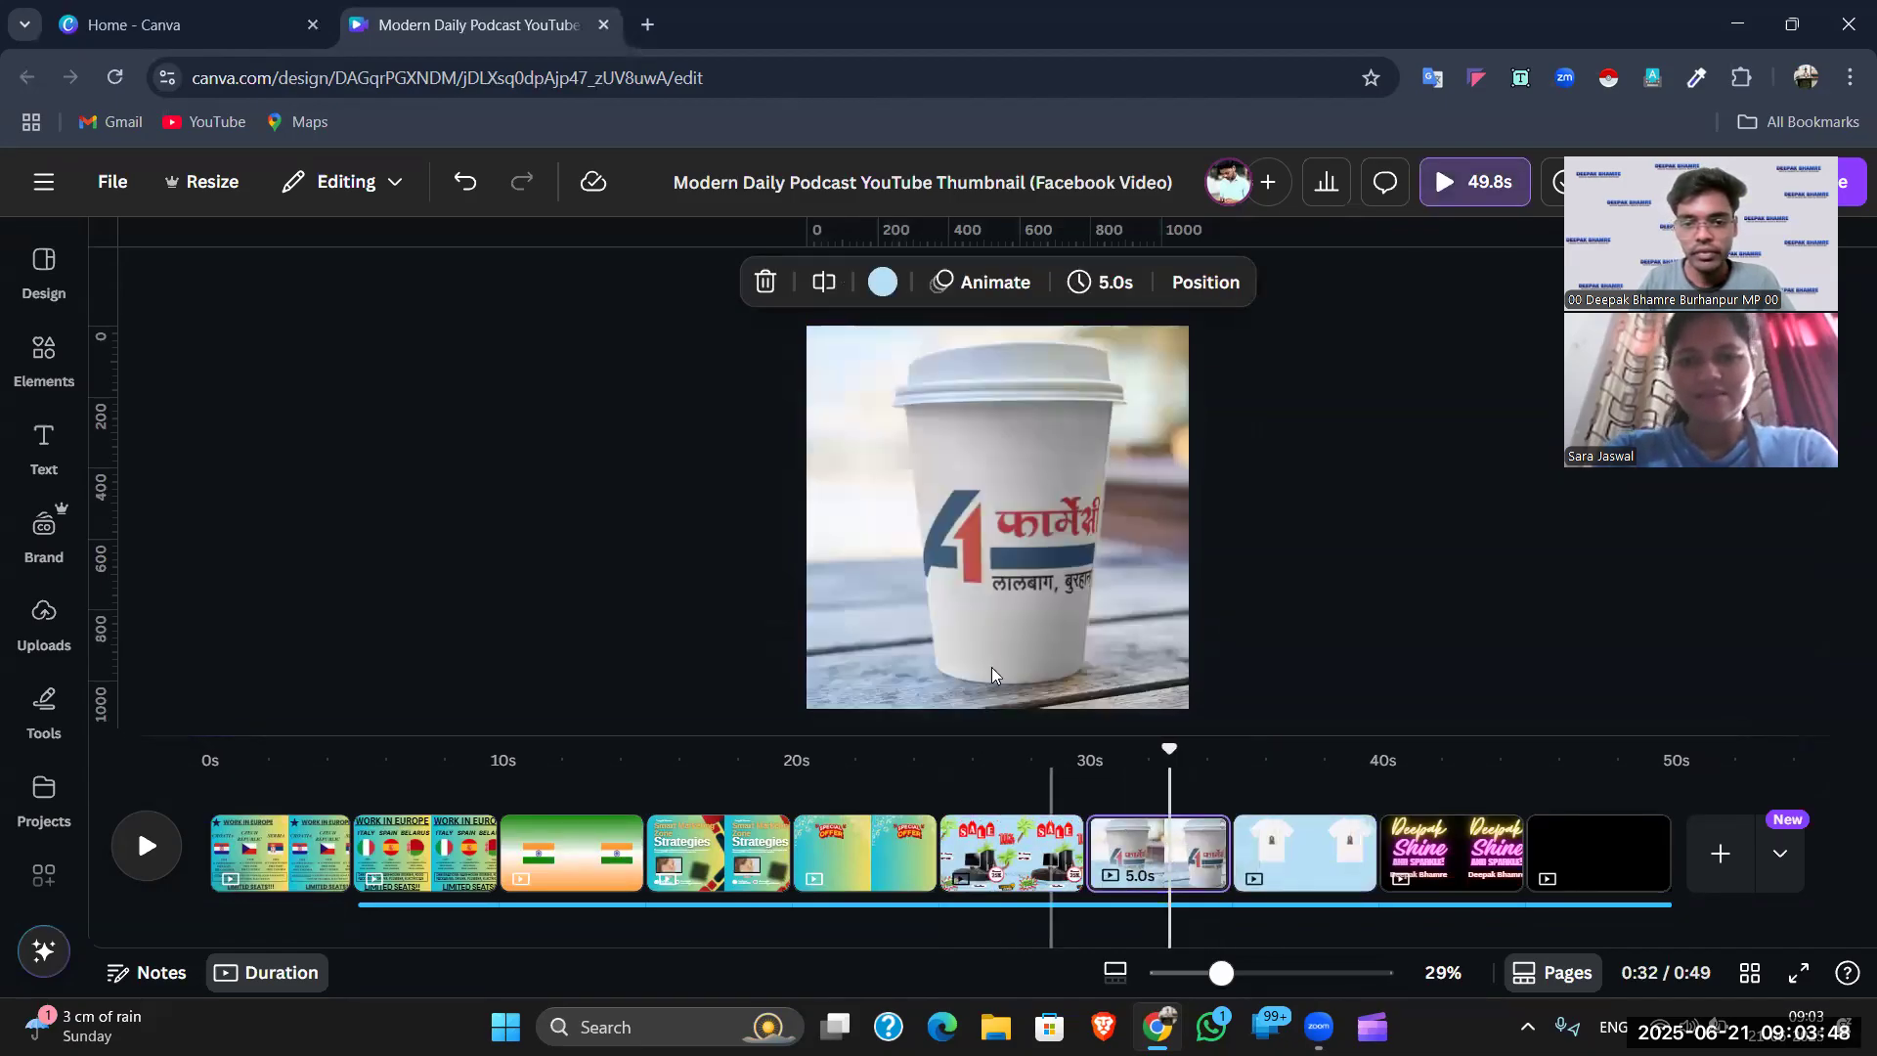
pyautogui.click(1002, 847)
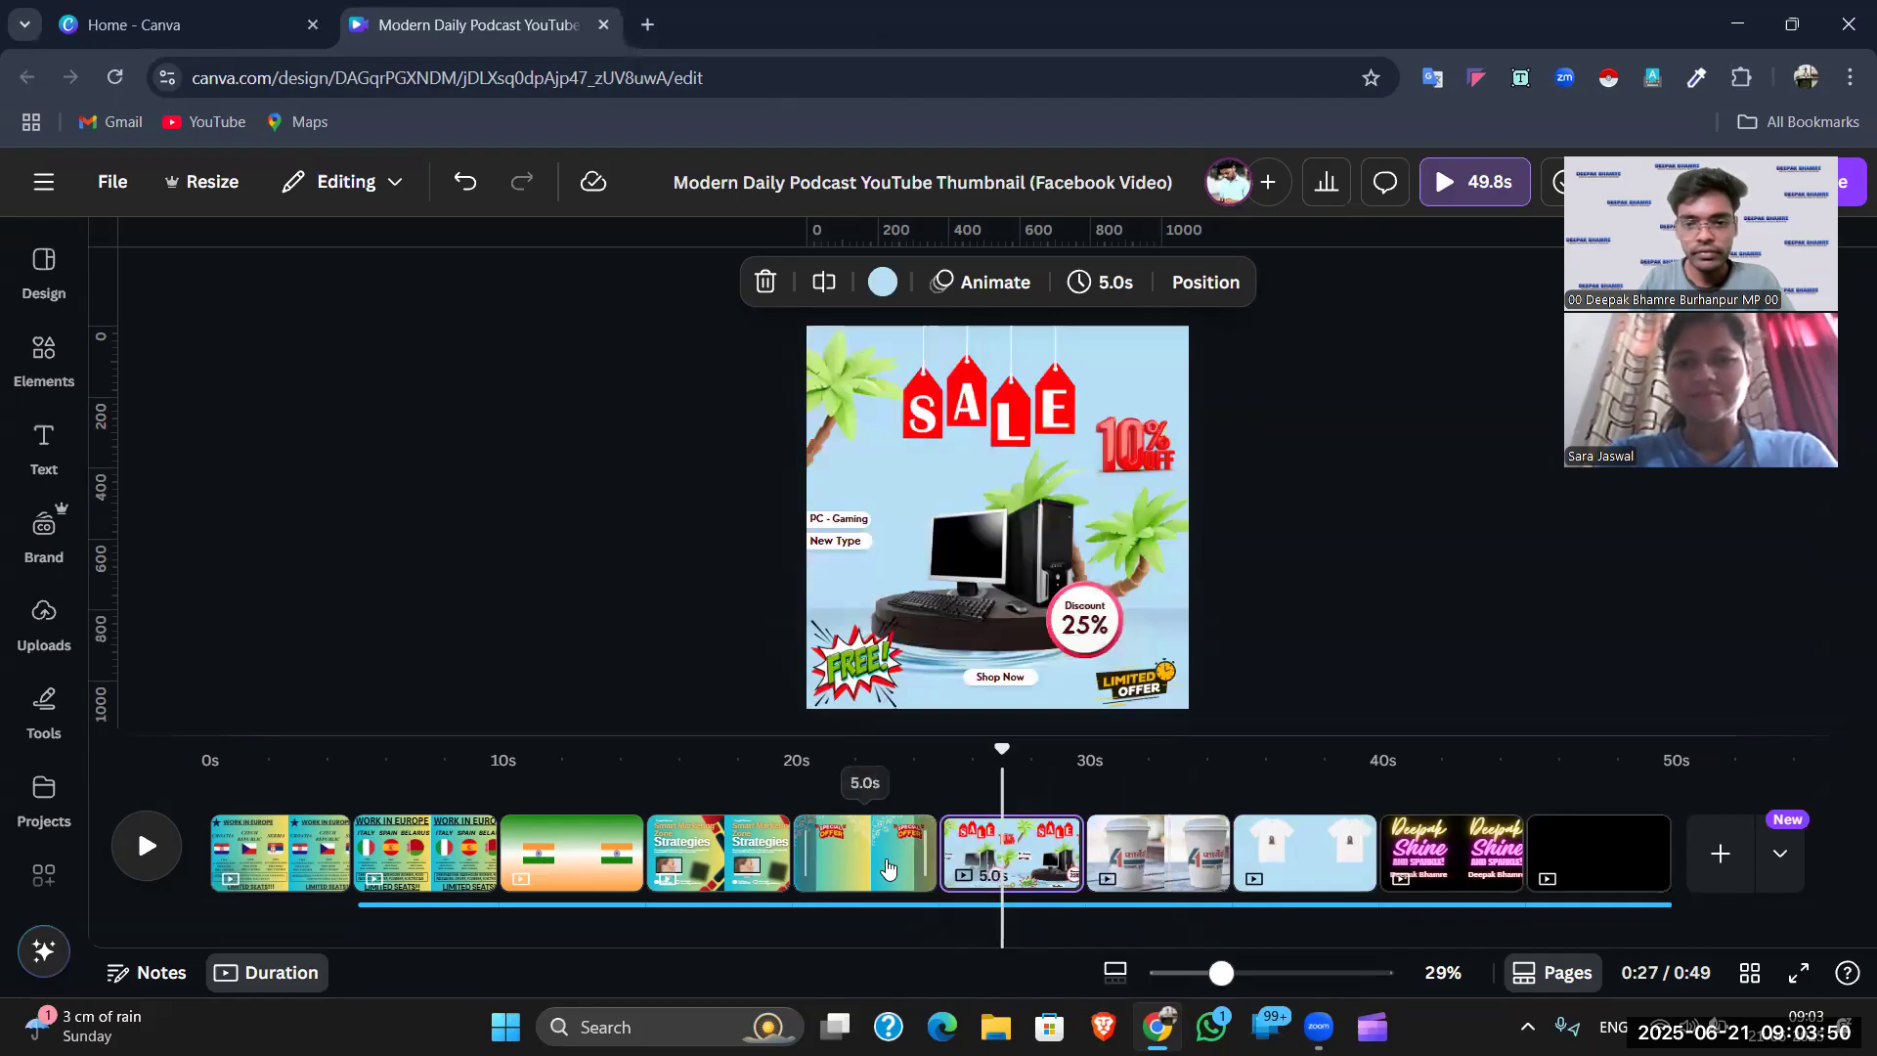
pyautogui.click(887, 867)
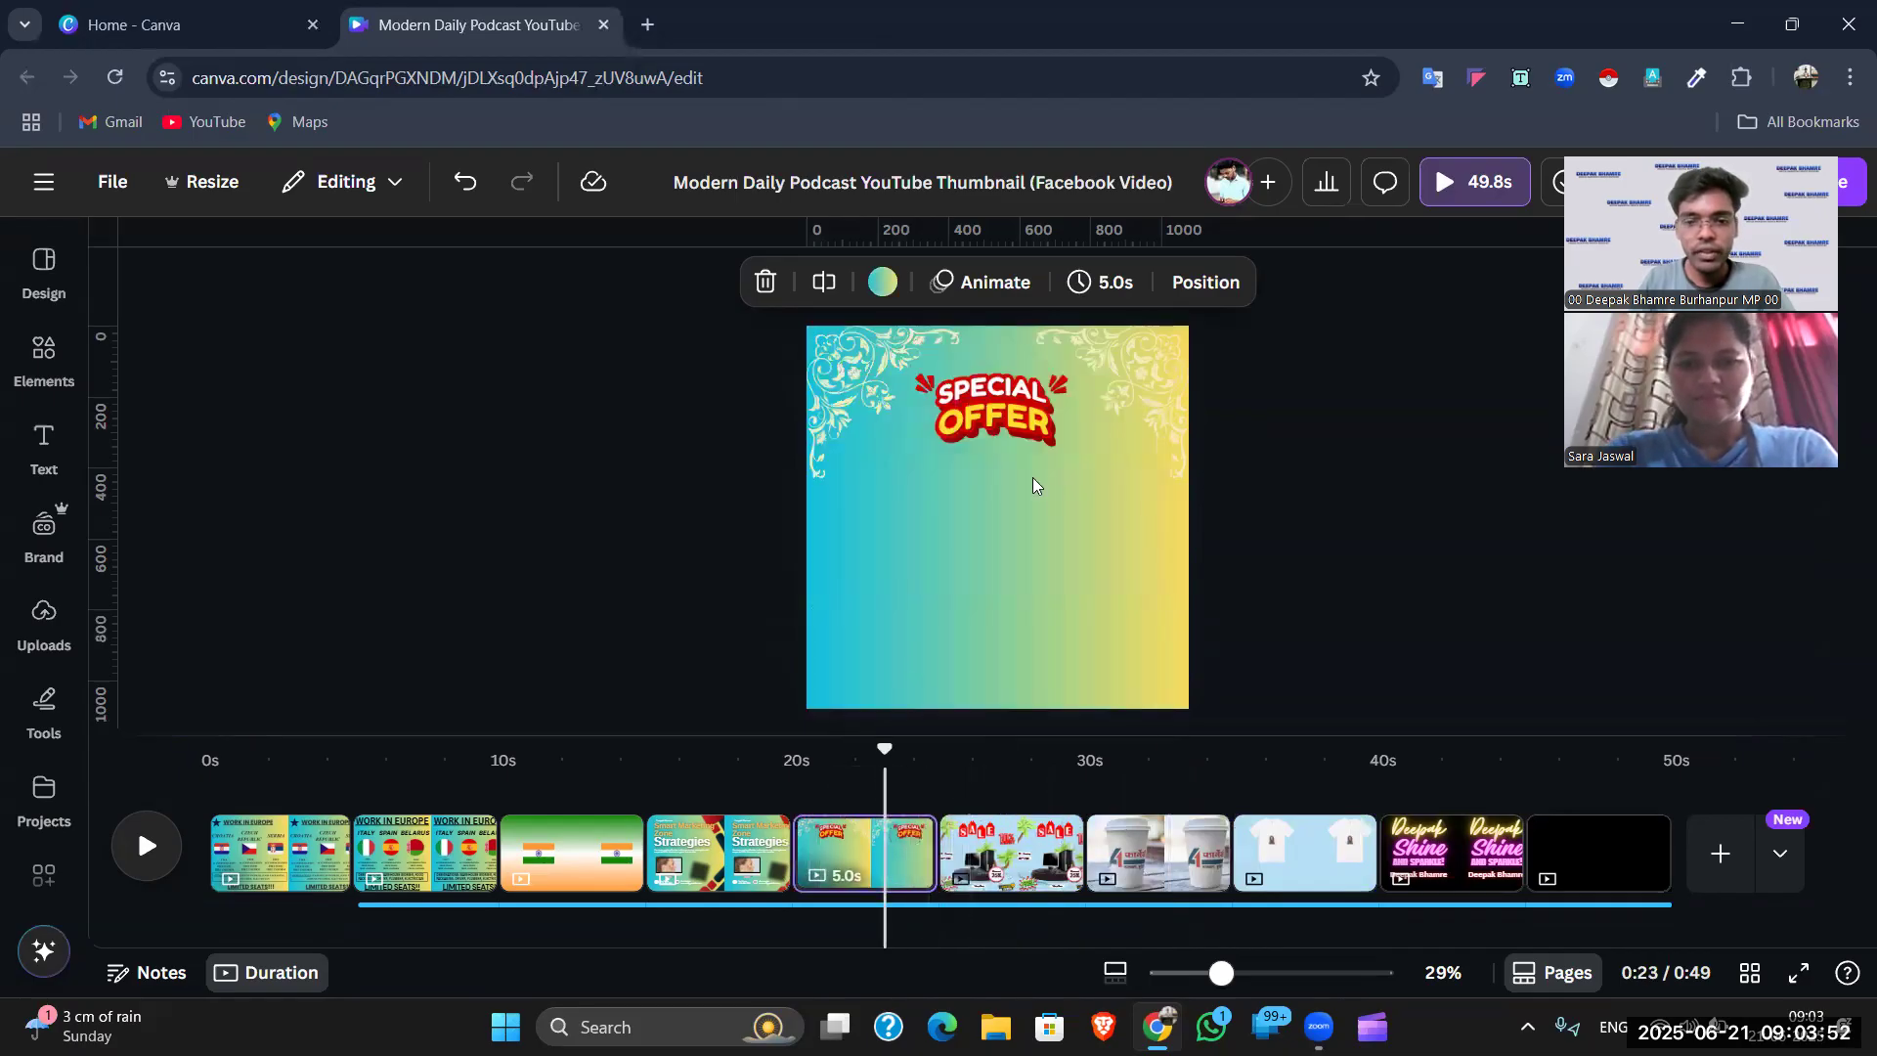
pyautogui.click(975, 430)
pyautogui.rightClick(635, 852)
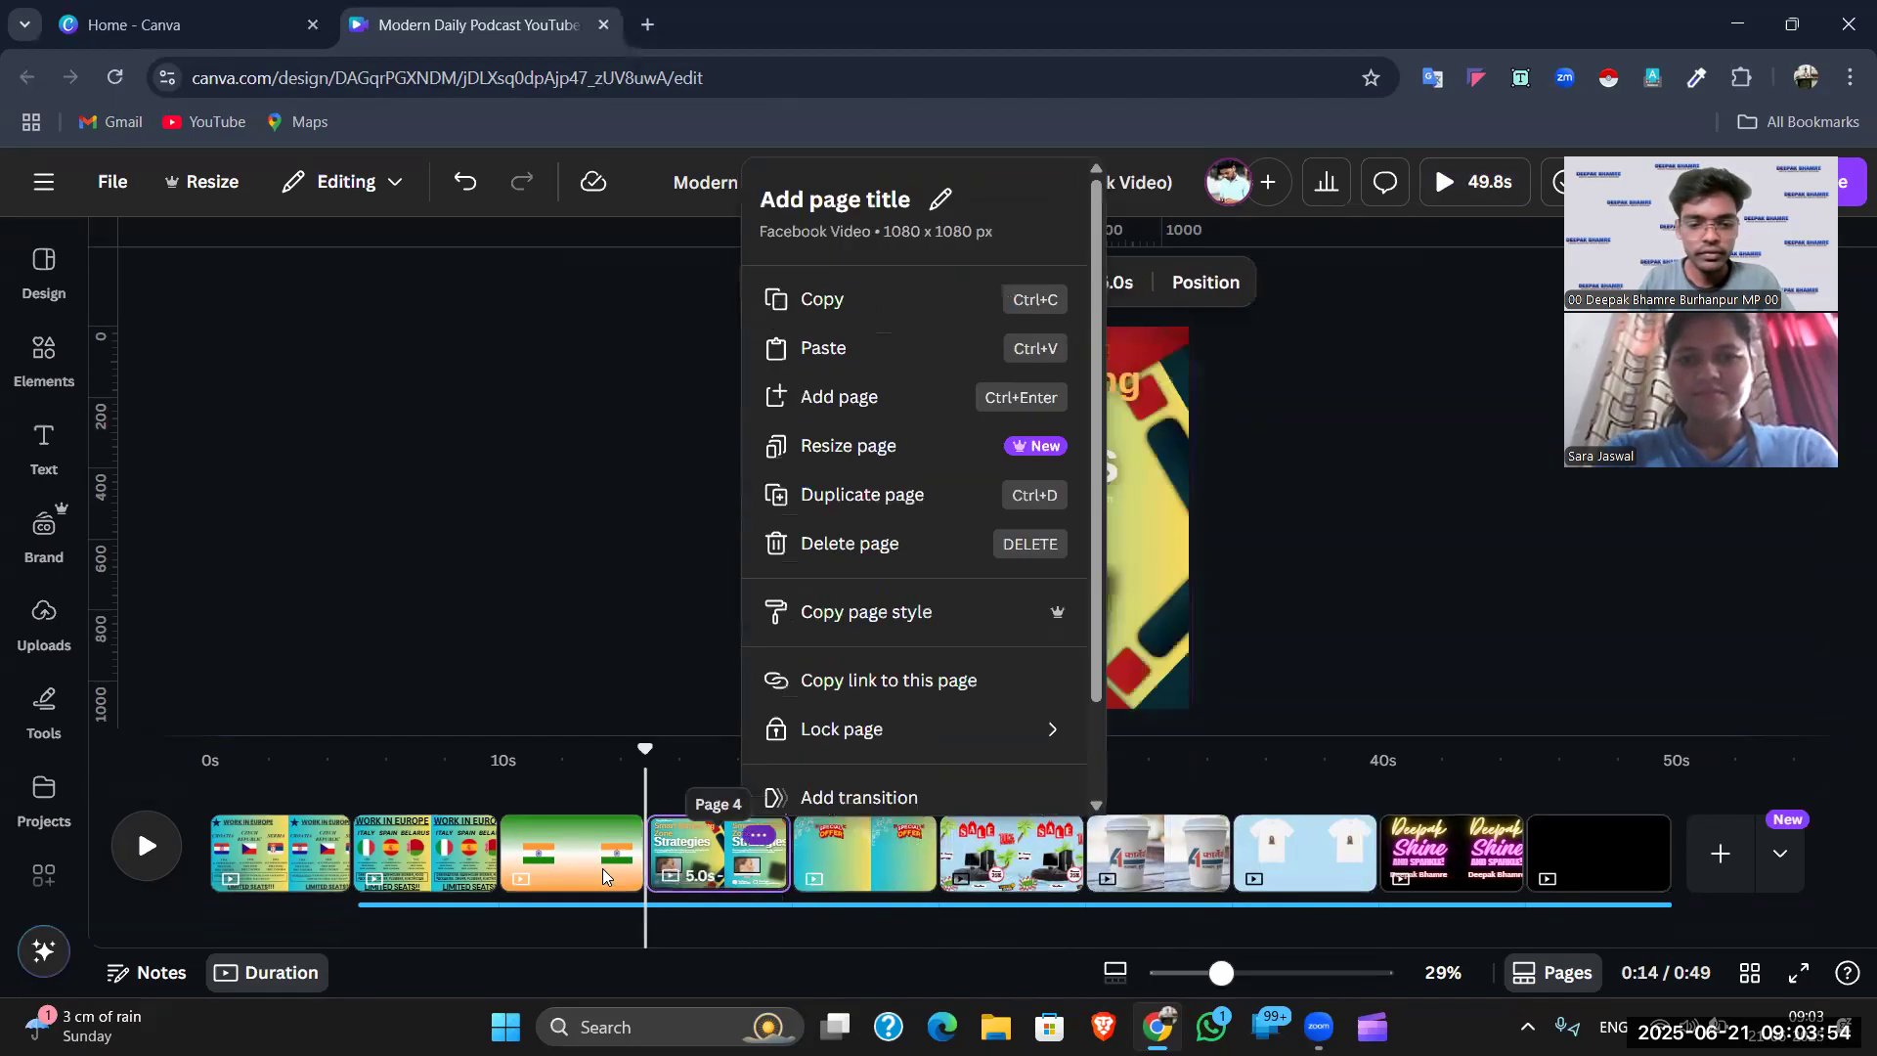
pyautogui.click(603, 853)
pyautogui.click(1583, 866)
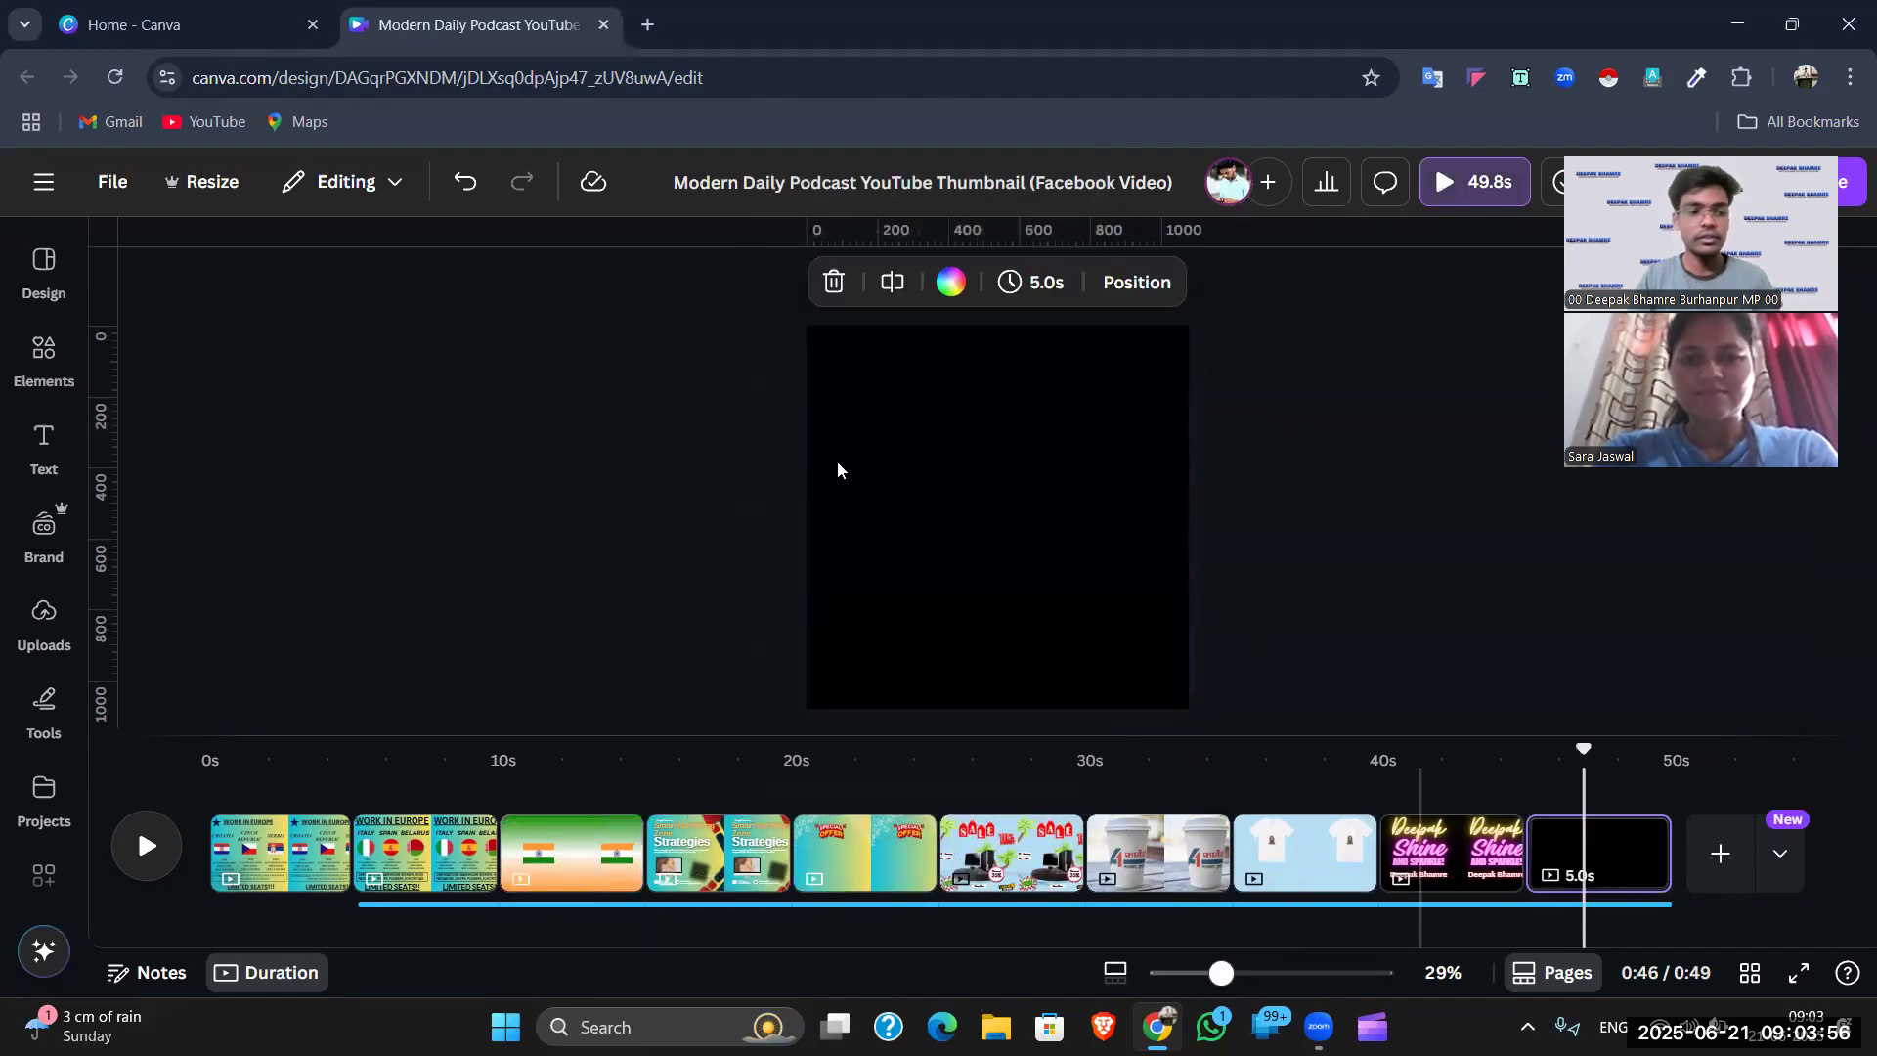
pyautogui.click(39, 356)
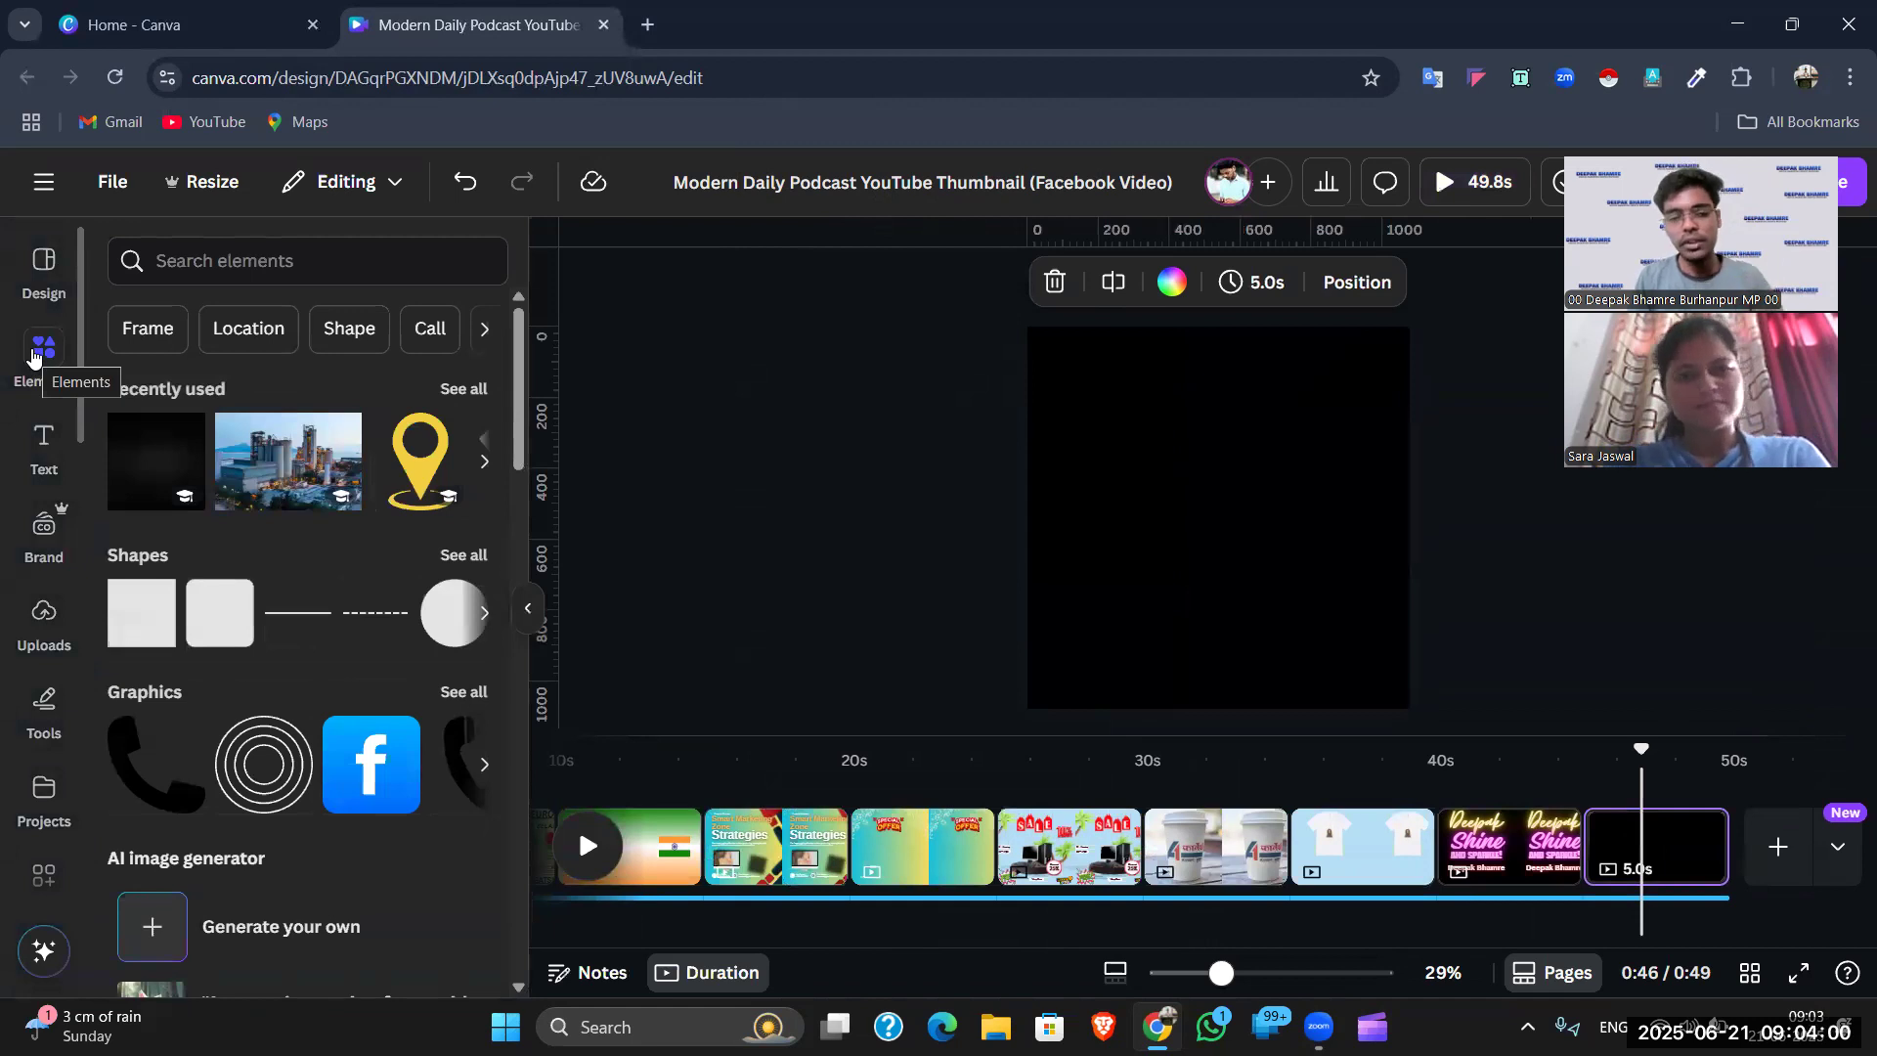
# - Search the Elements library for 'boy gif' and filter the results to Graphics
pyautogui.click(258, 264)
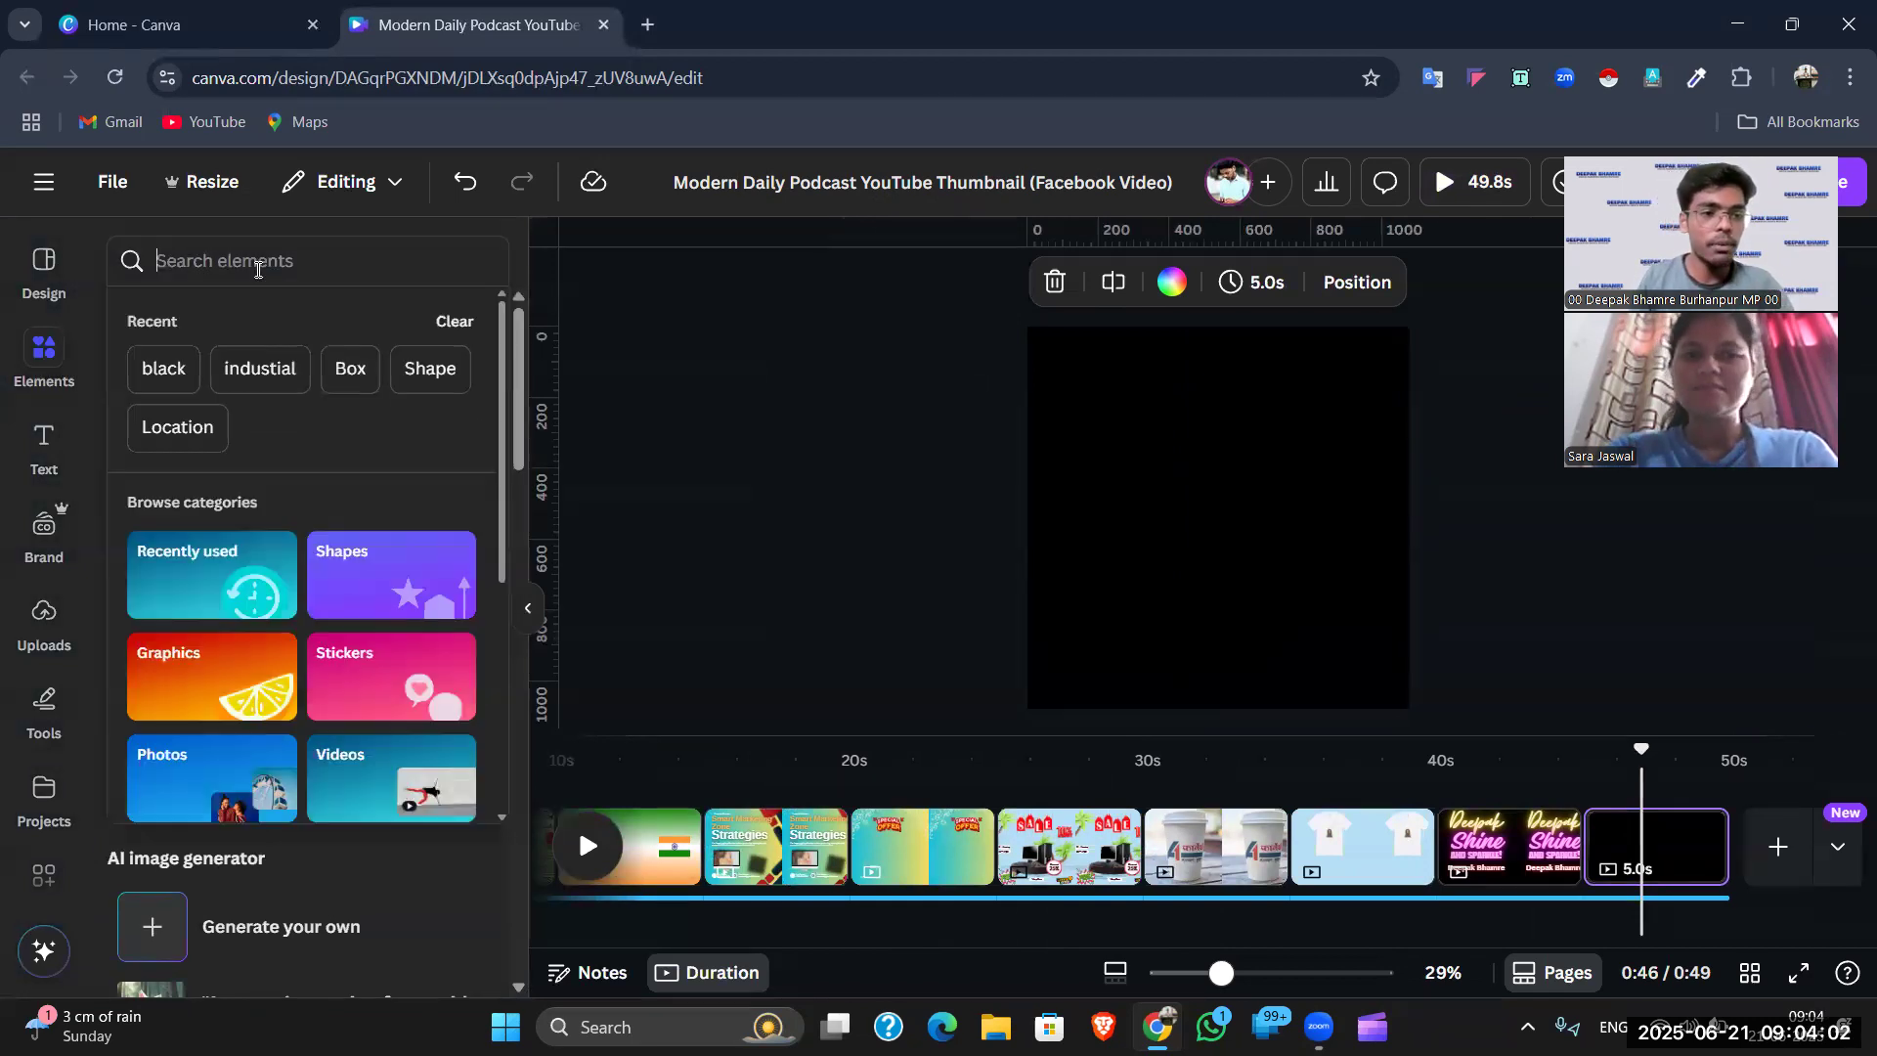
pyautogui.click(782, 403)
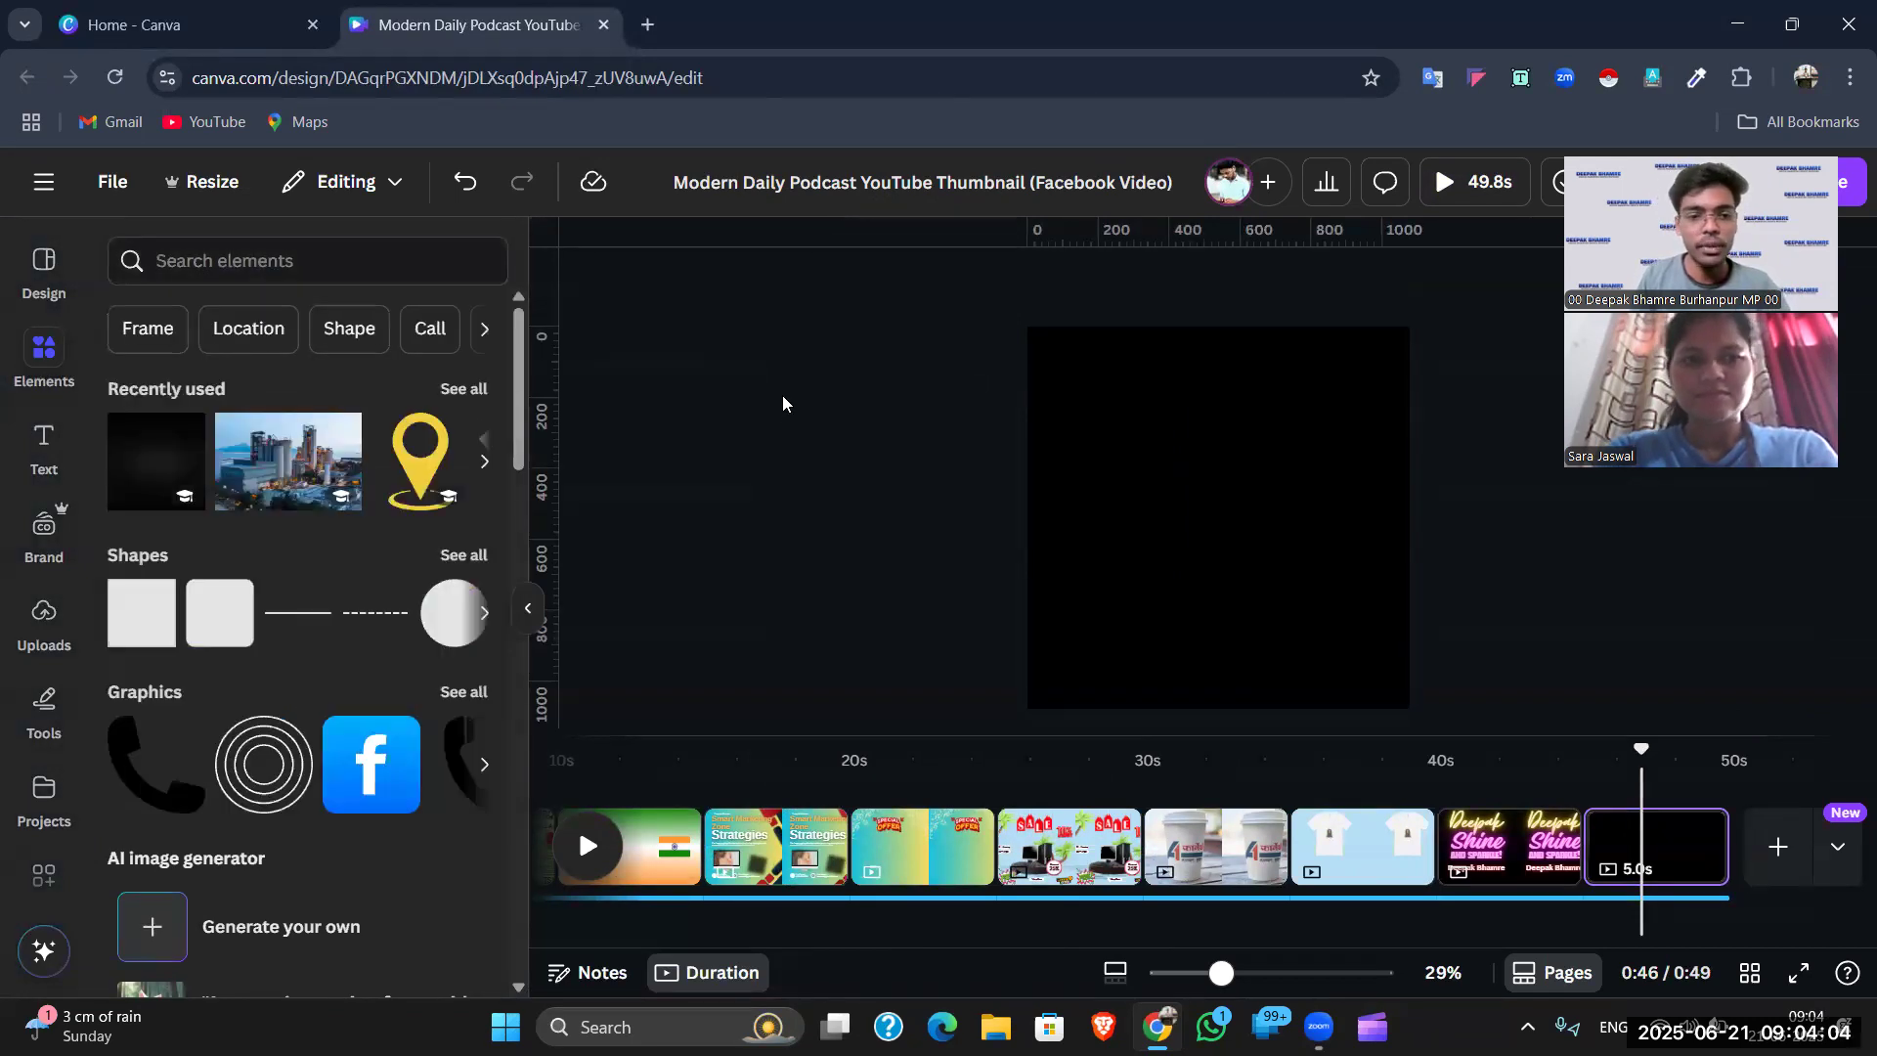
pyautogui.click(268, 269)
pyautogui.click(1176, 489)
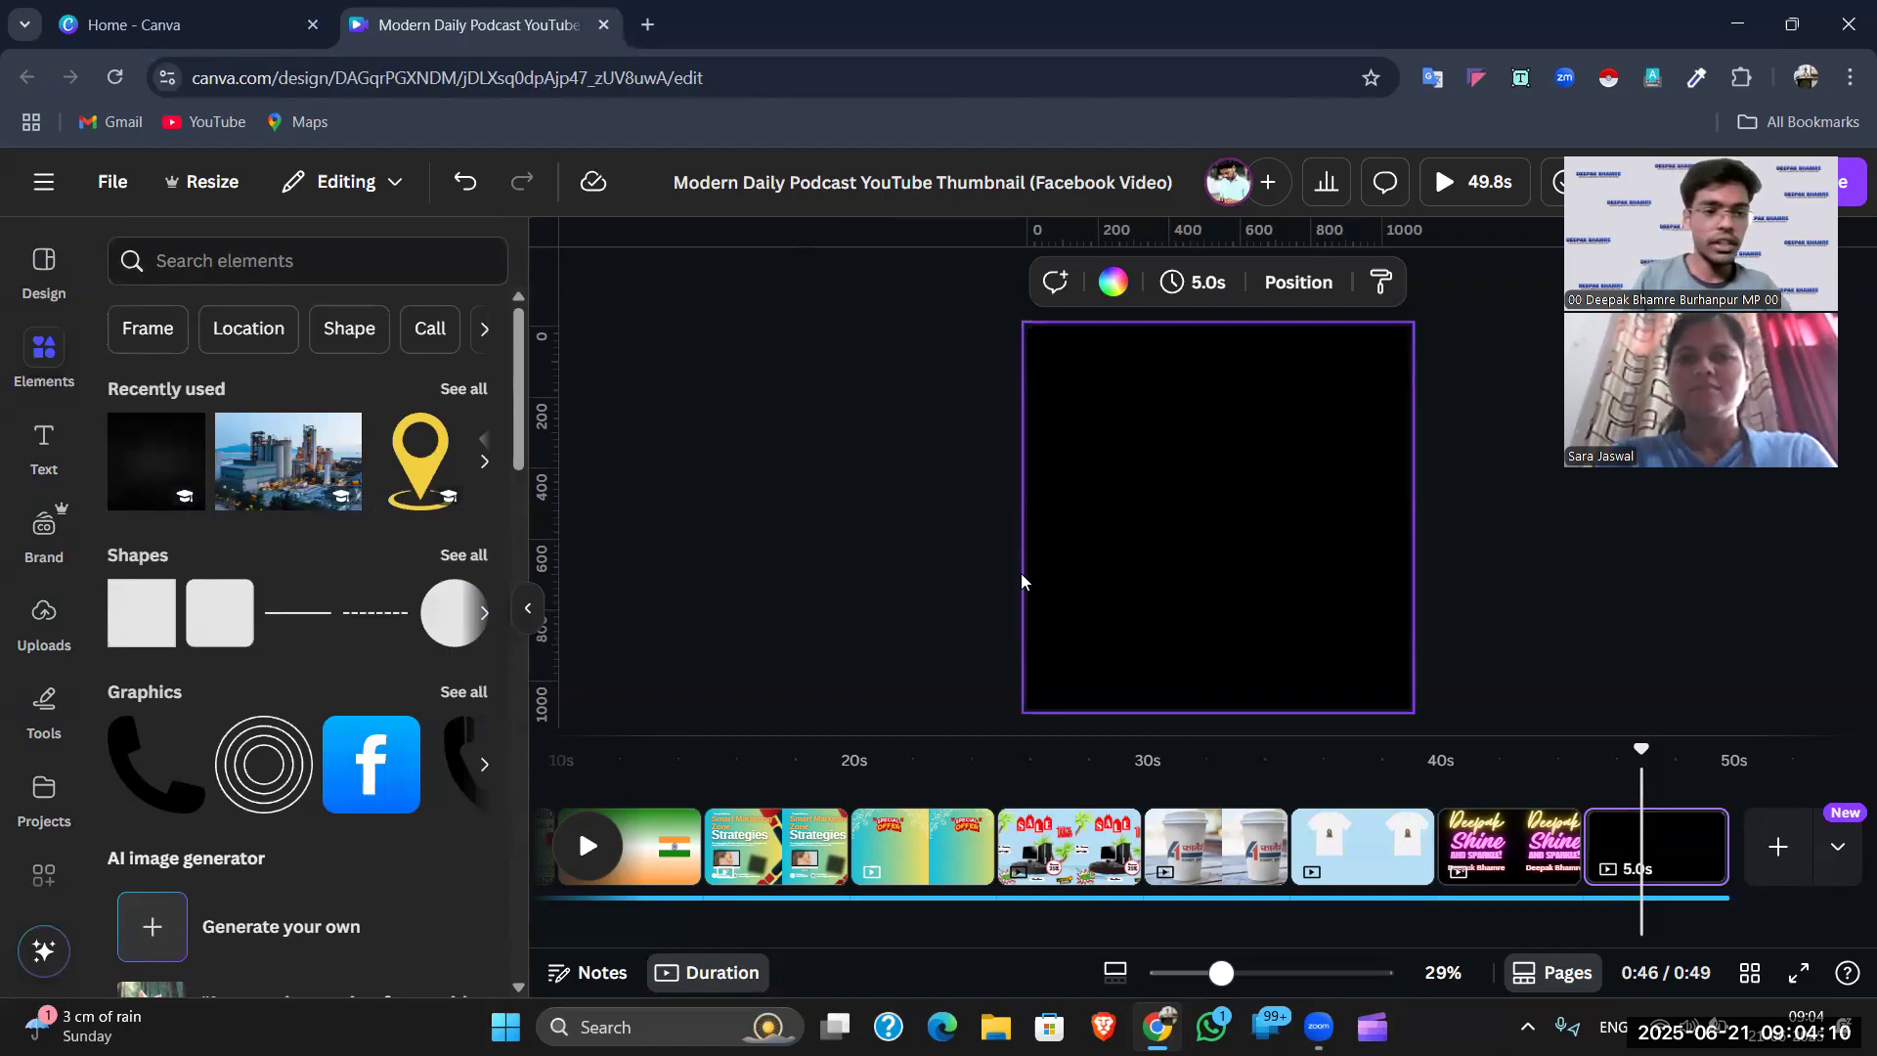
pyautogui.click(405, 268)
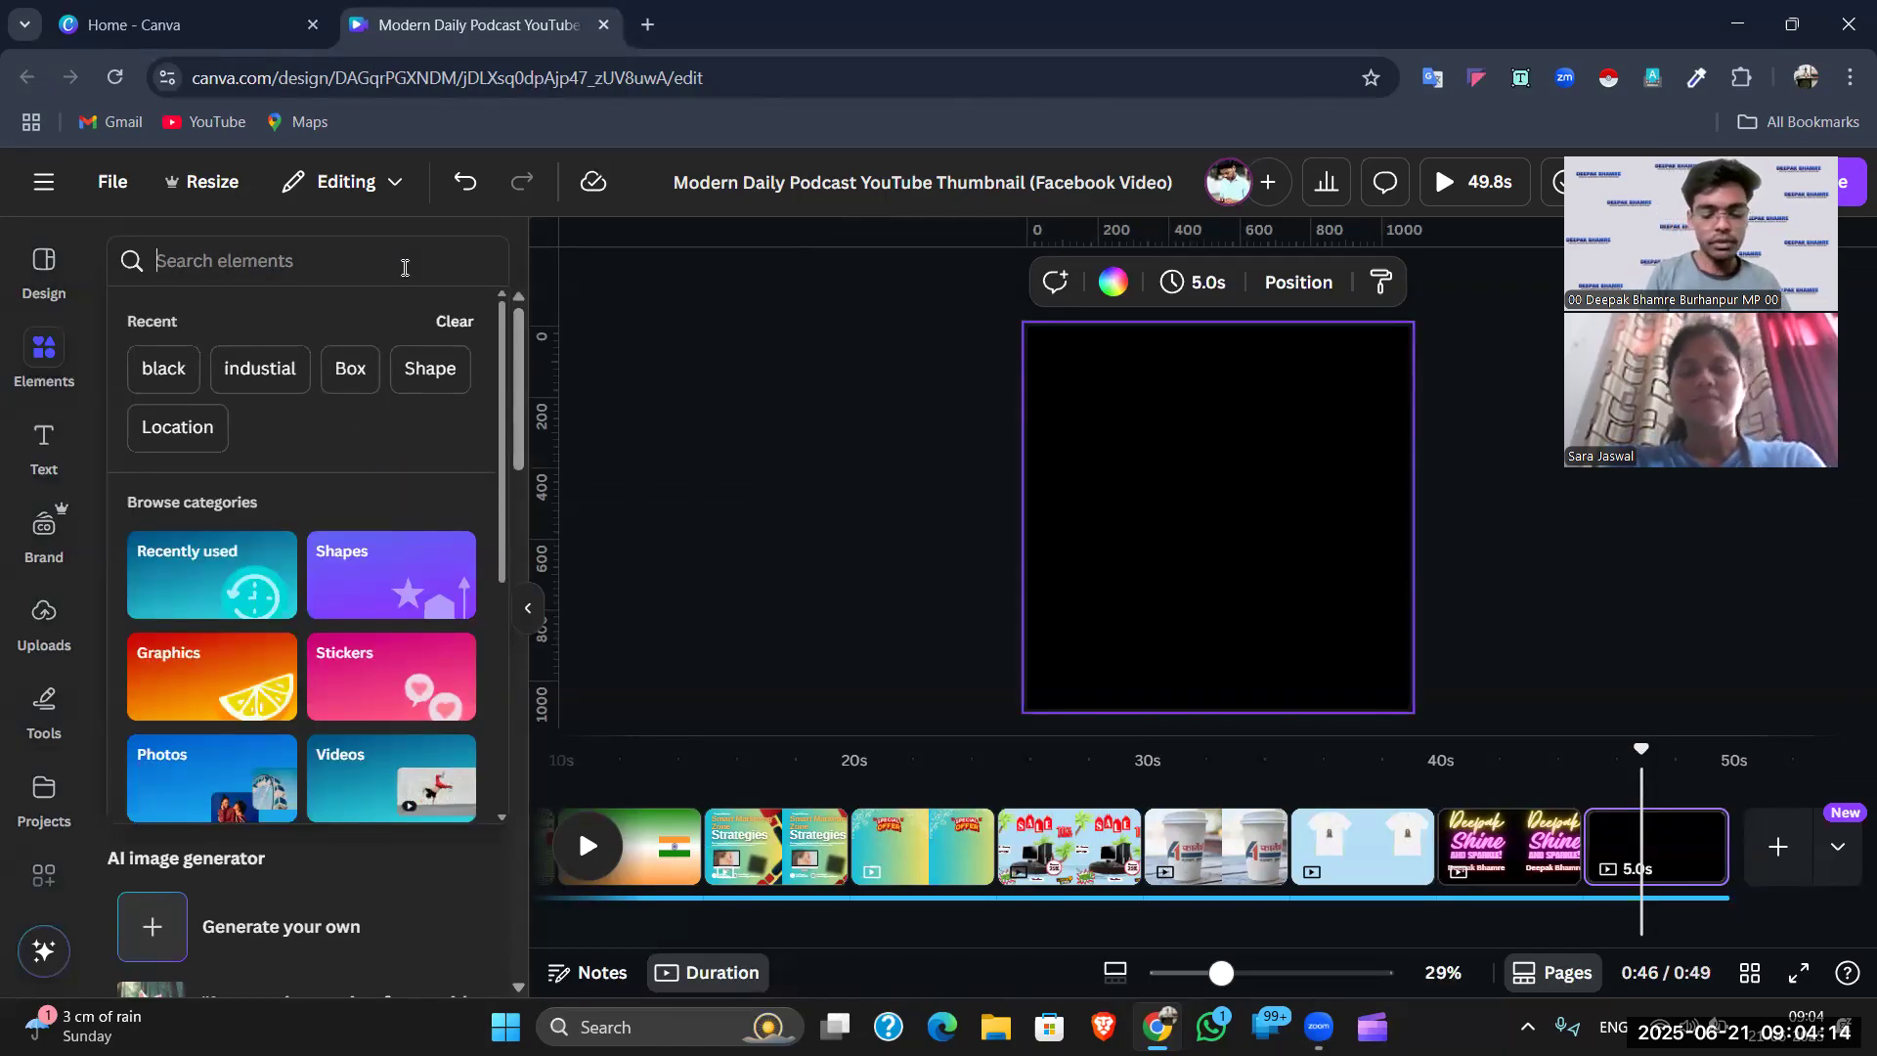
pyautogui.write('boy gif')
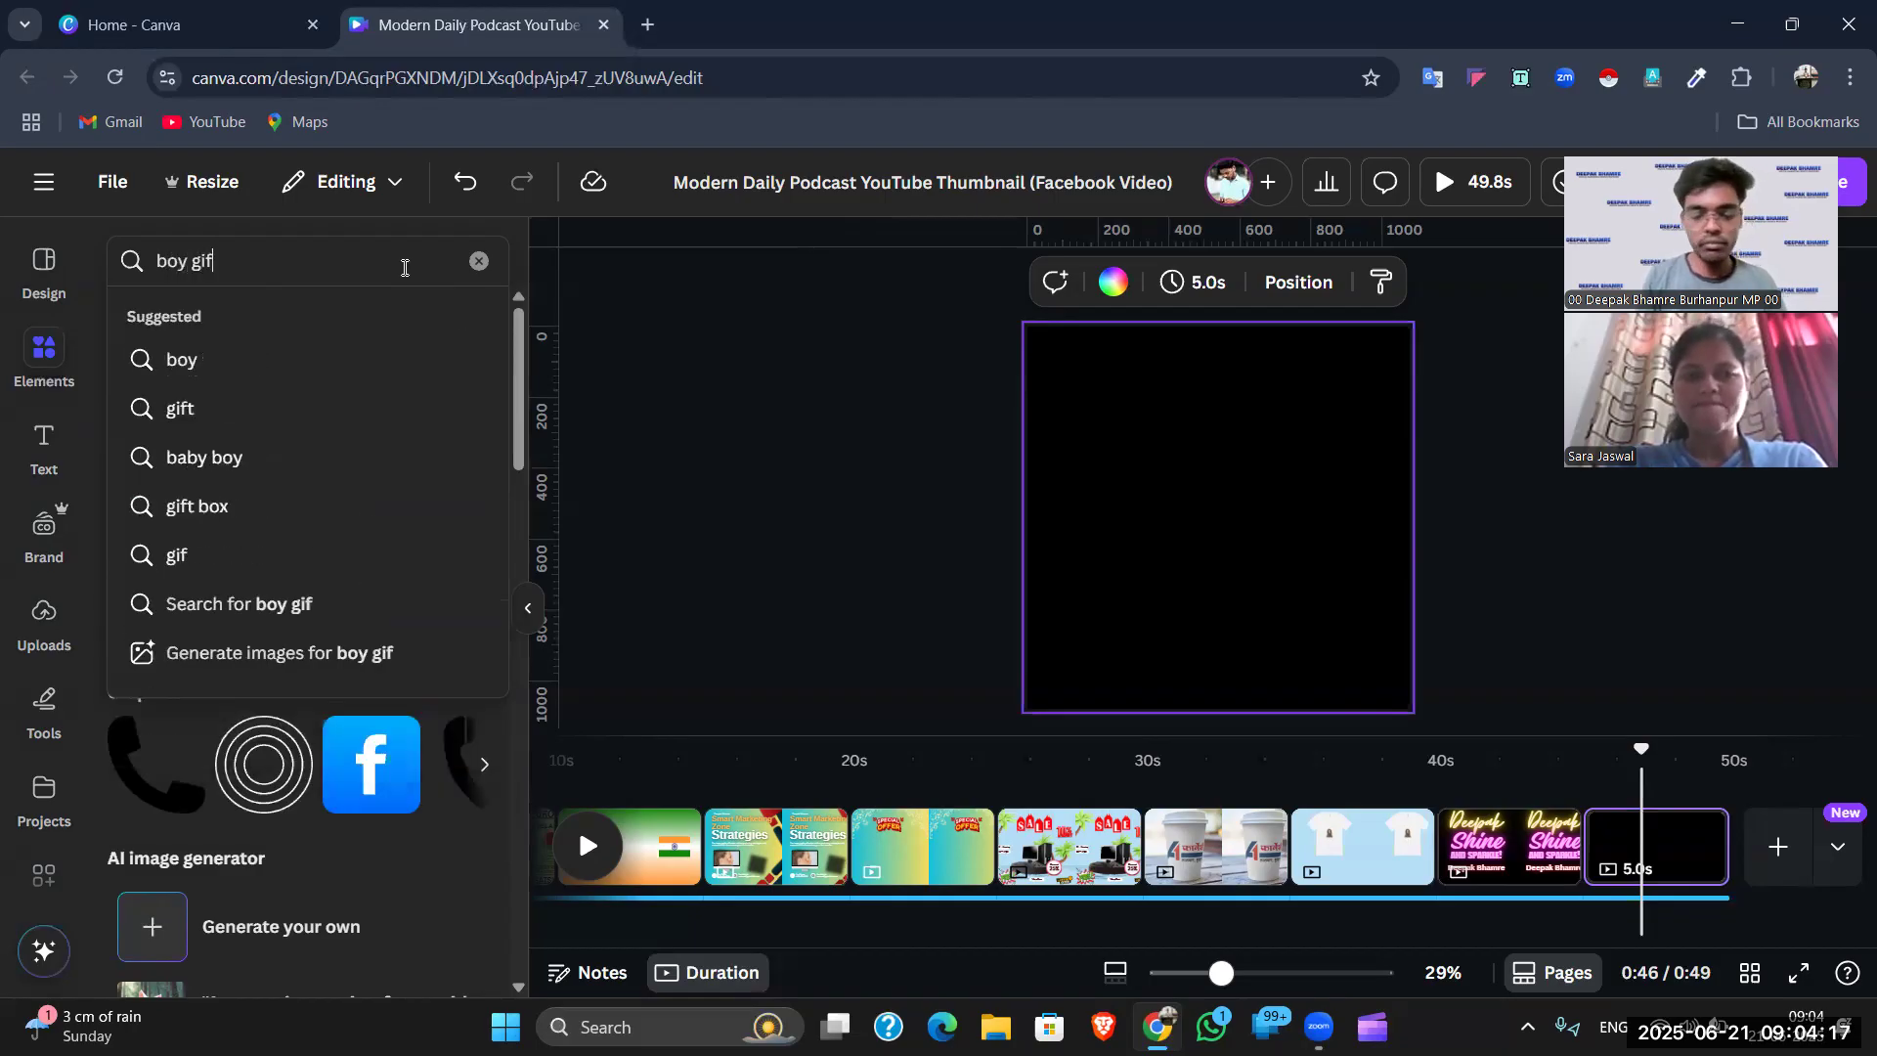
pyautogui.press('Return')
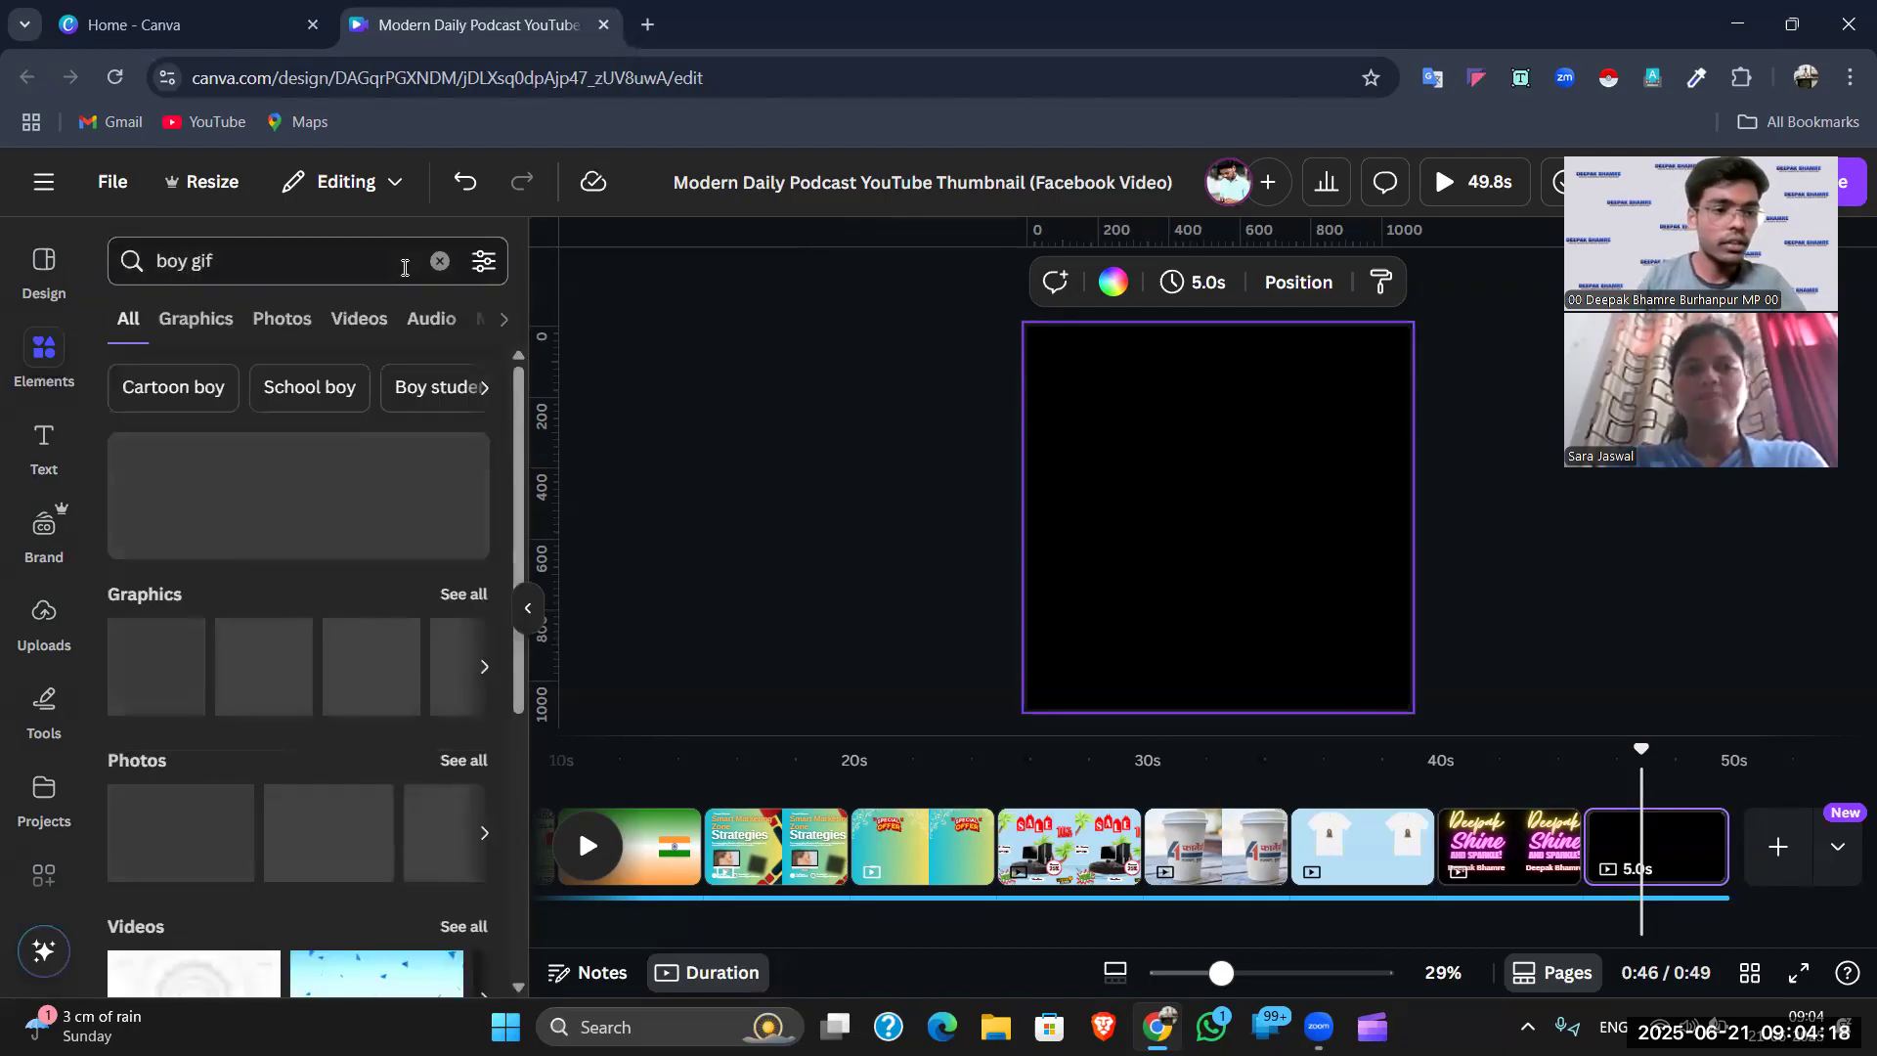
pyautogui.click(210, 319)
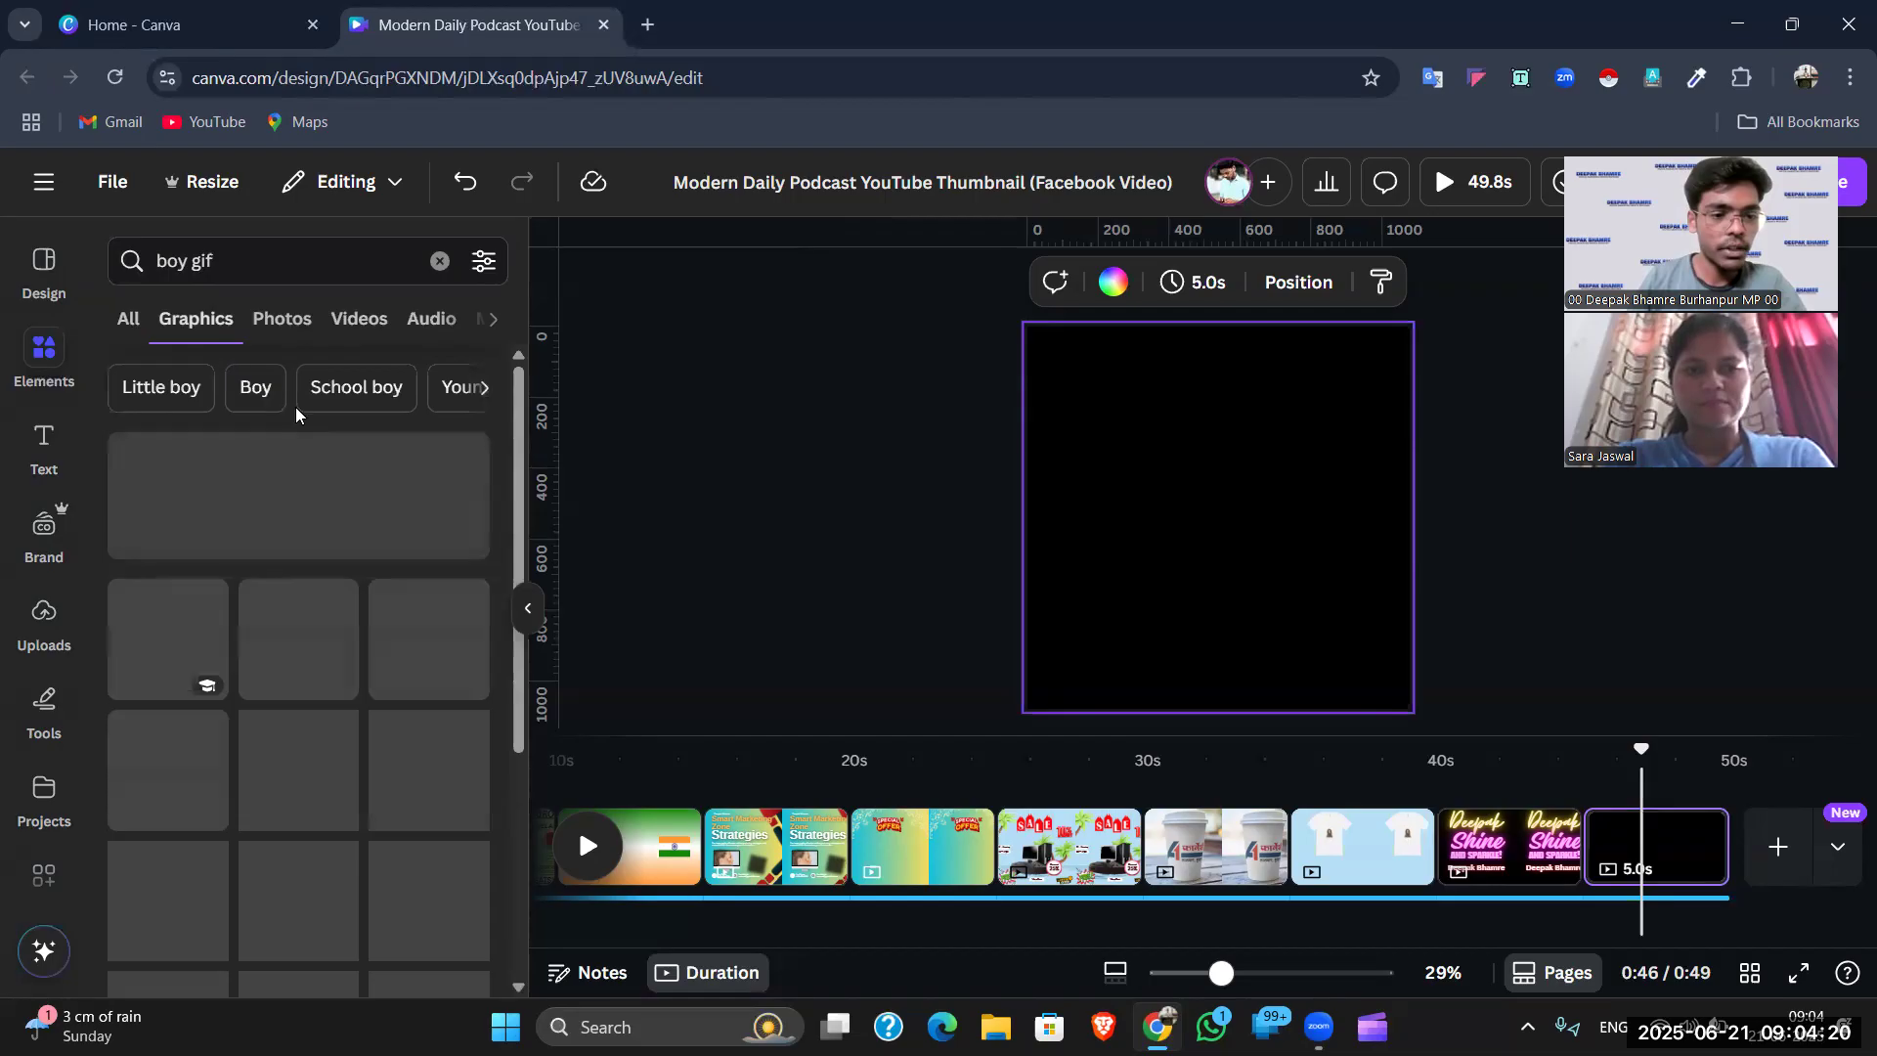
pyautogui.scroll(-3, 242, 585)
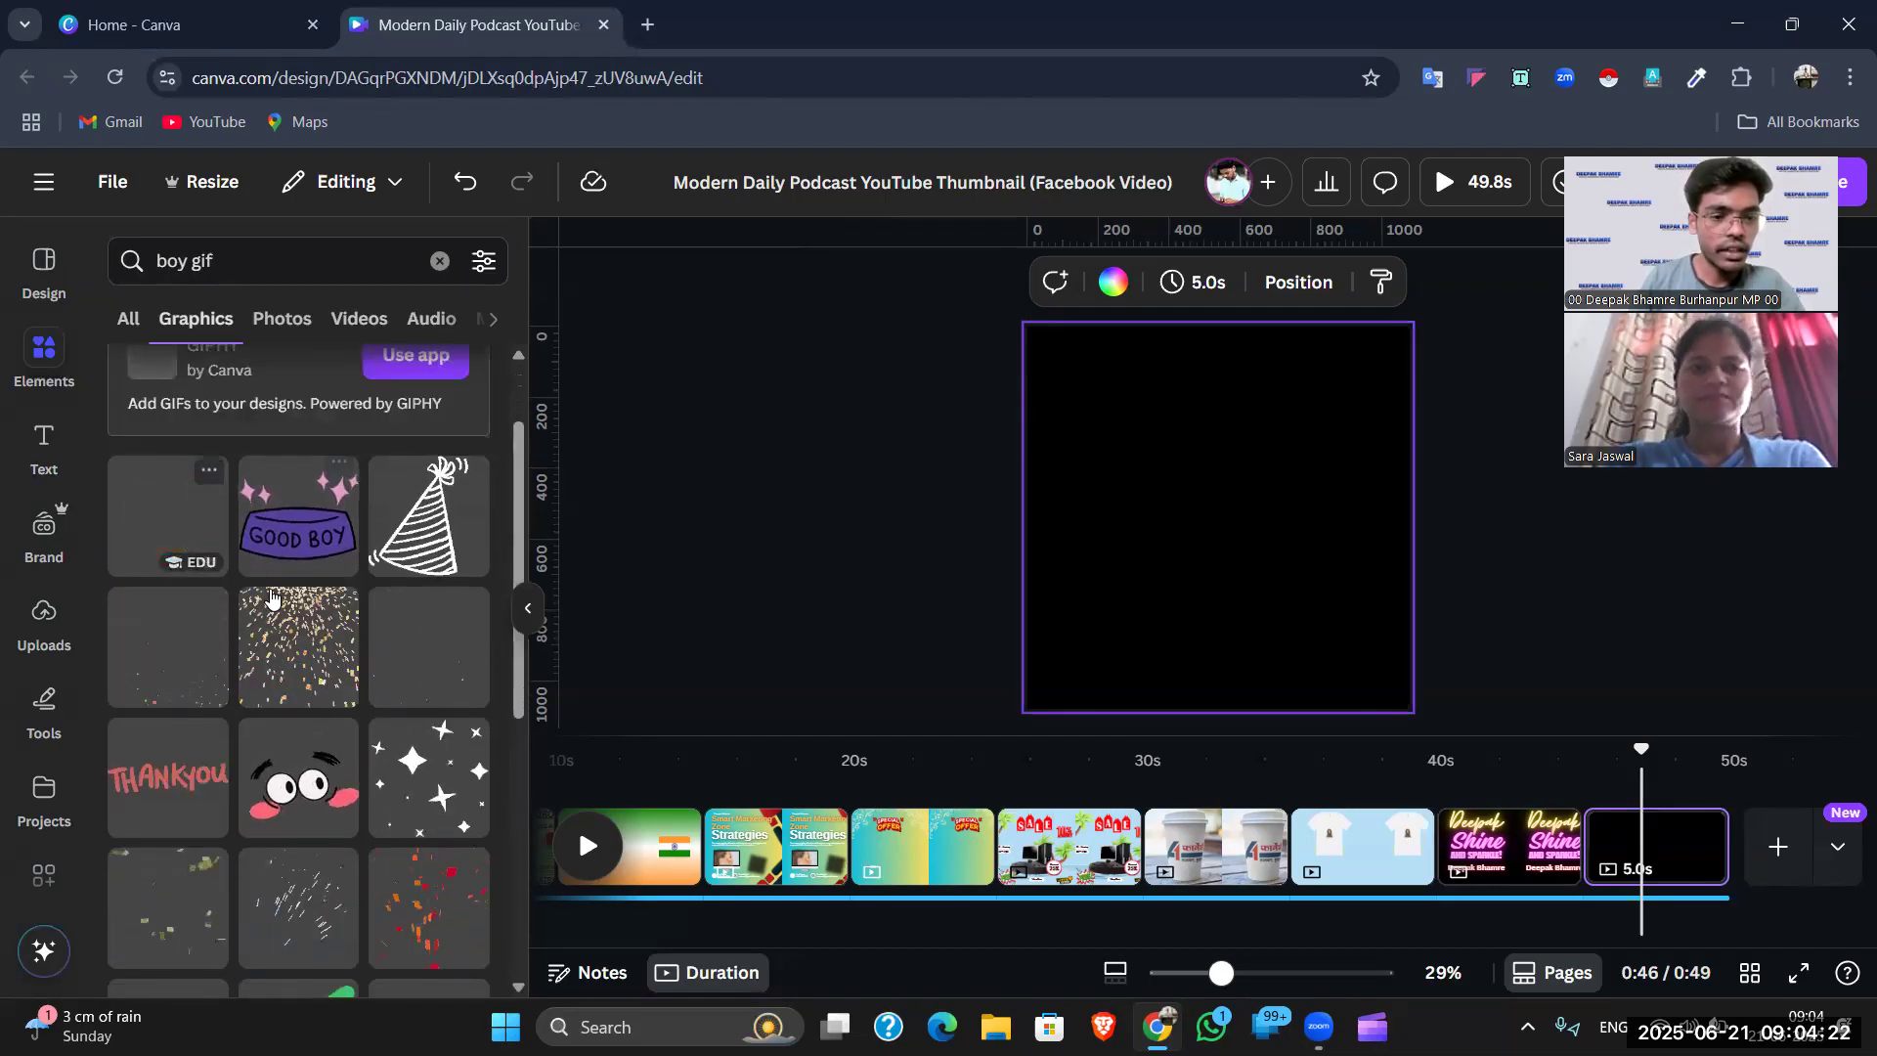
pyautogui.scroll(-4, 316, 730)
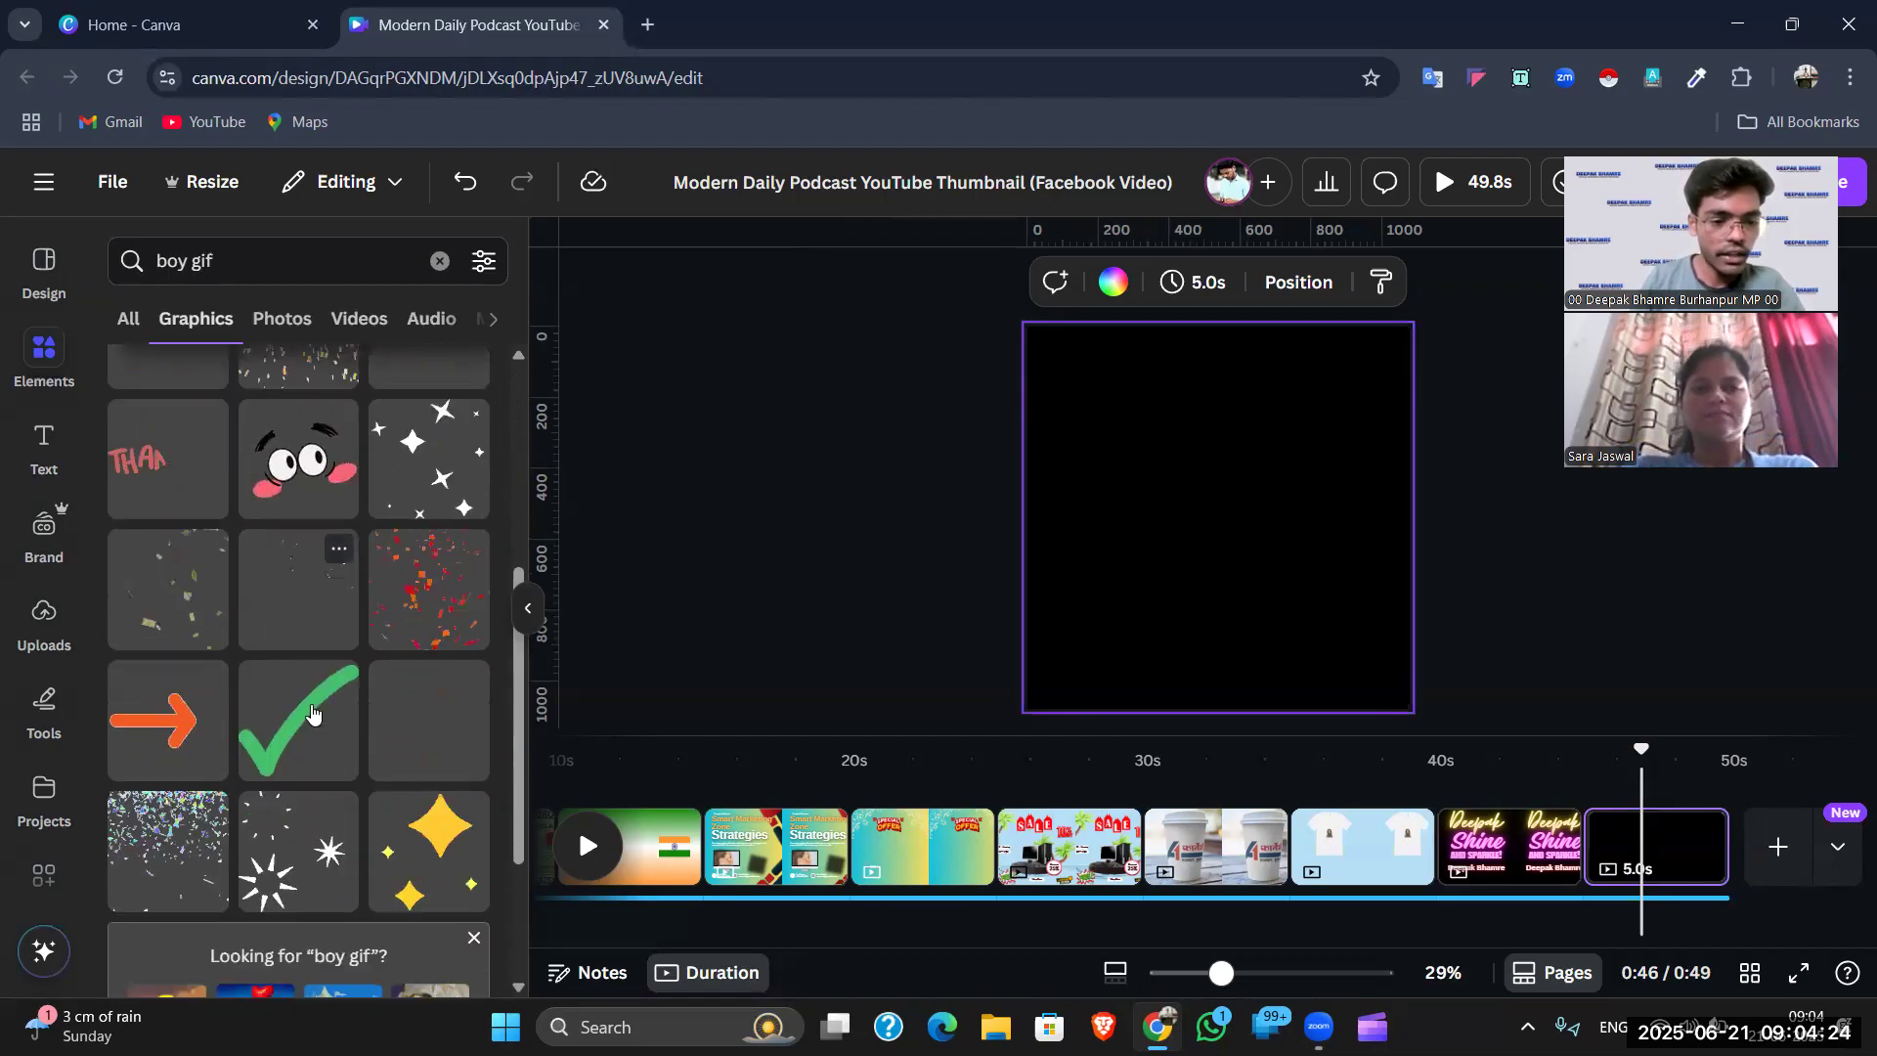
pyautogui.scroll(-5, 316, 730)
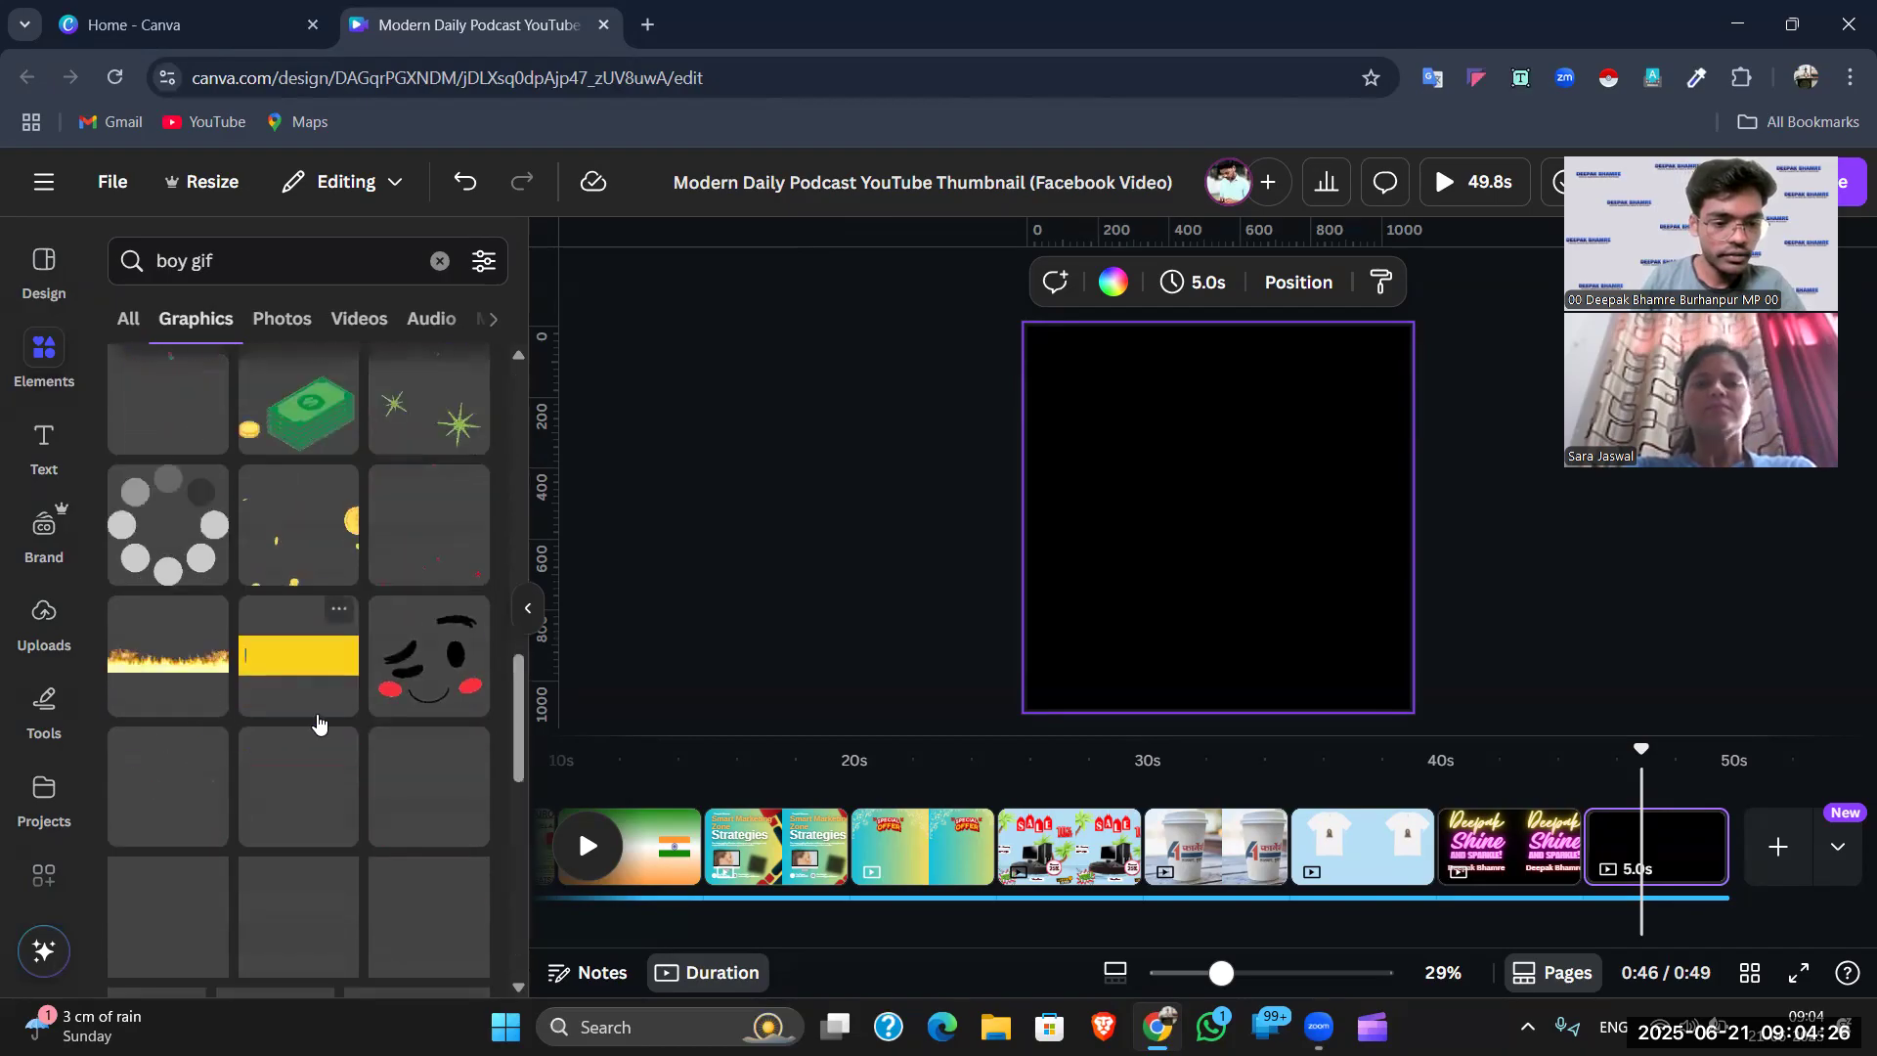
pyautogui.scroll(12, 281, 587)
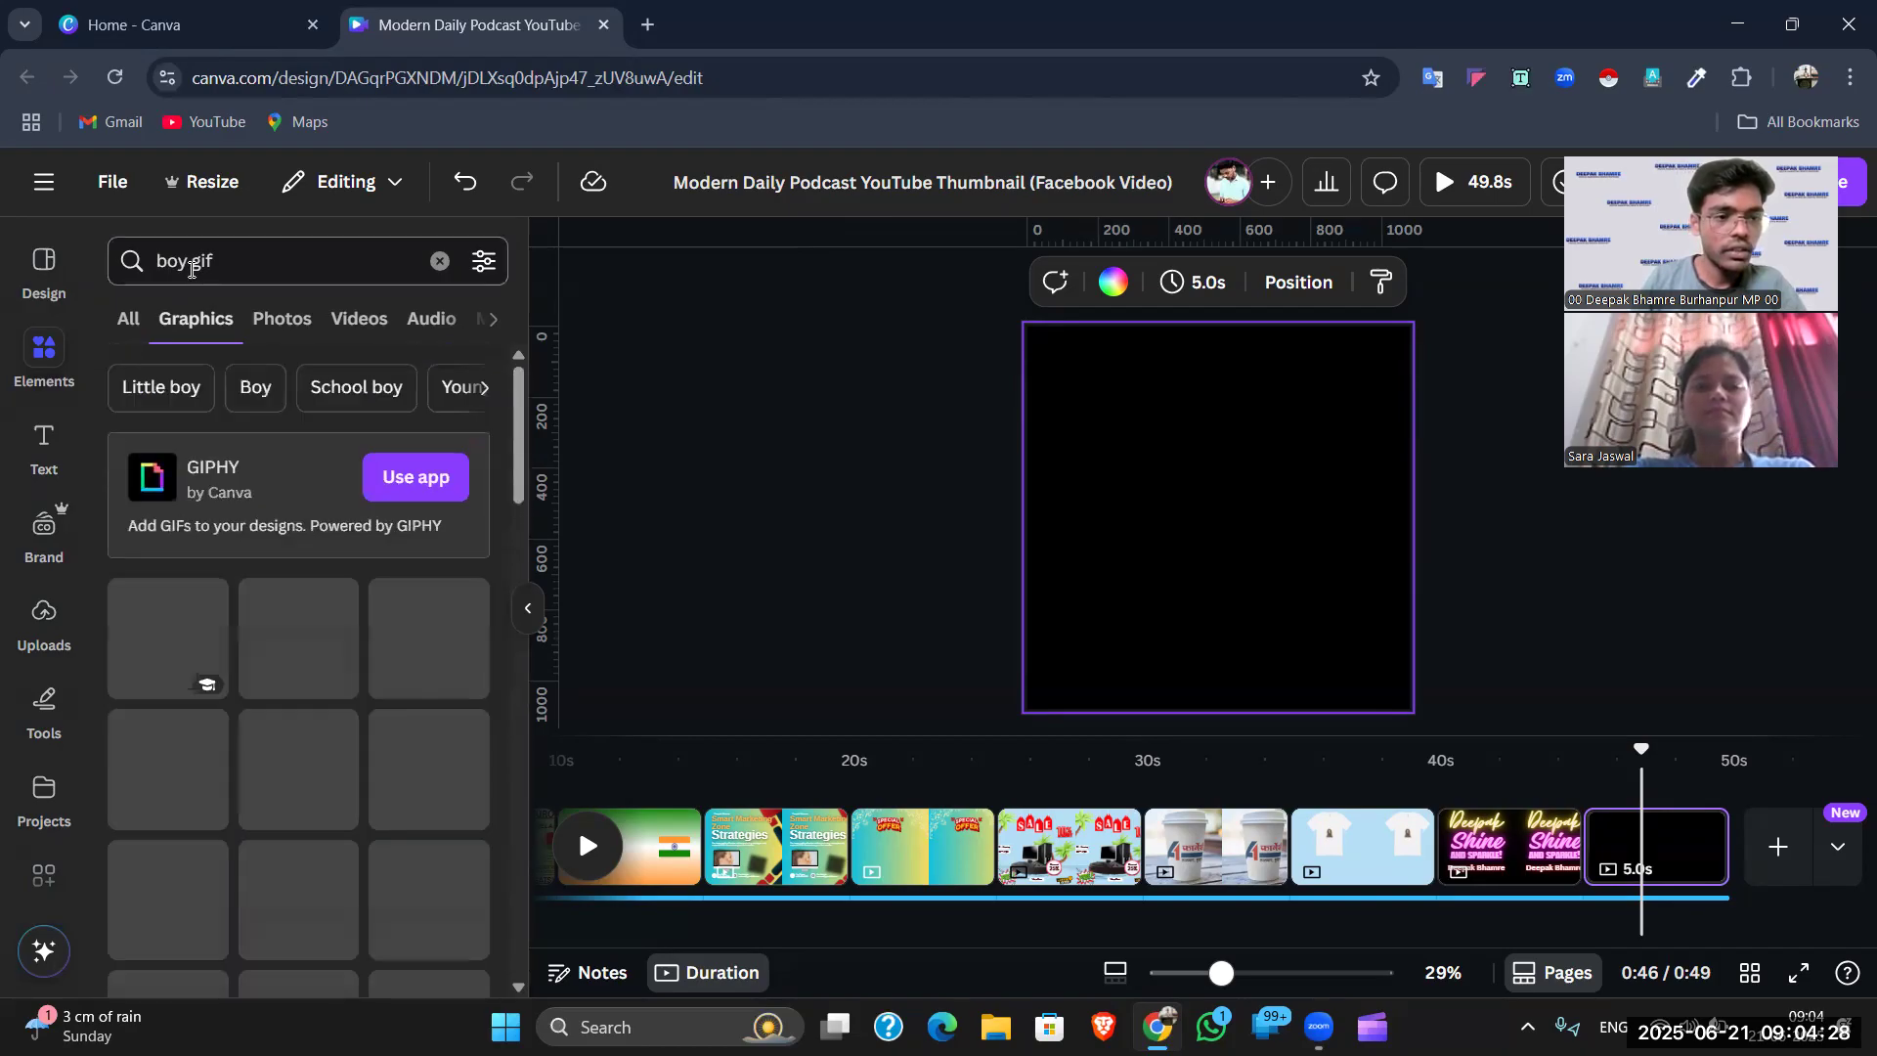
# - Change the search to 'man walk gif' and add the falling confetti graphic to the page
pyautogui.doubleClick(154, 266)
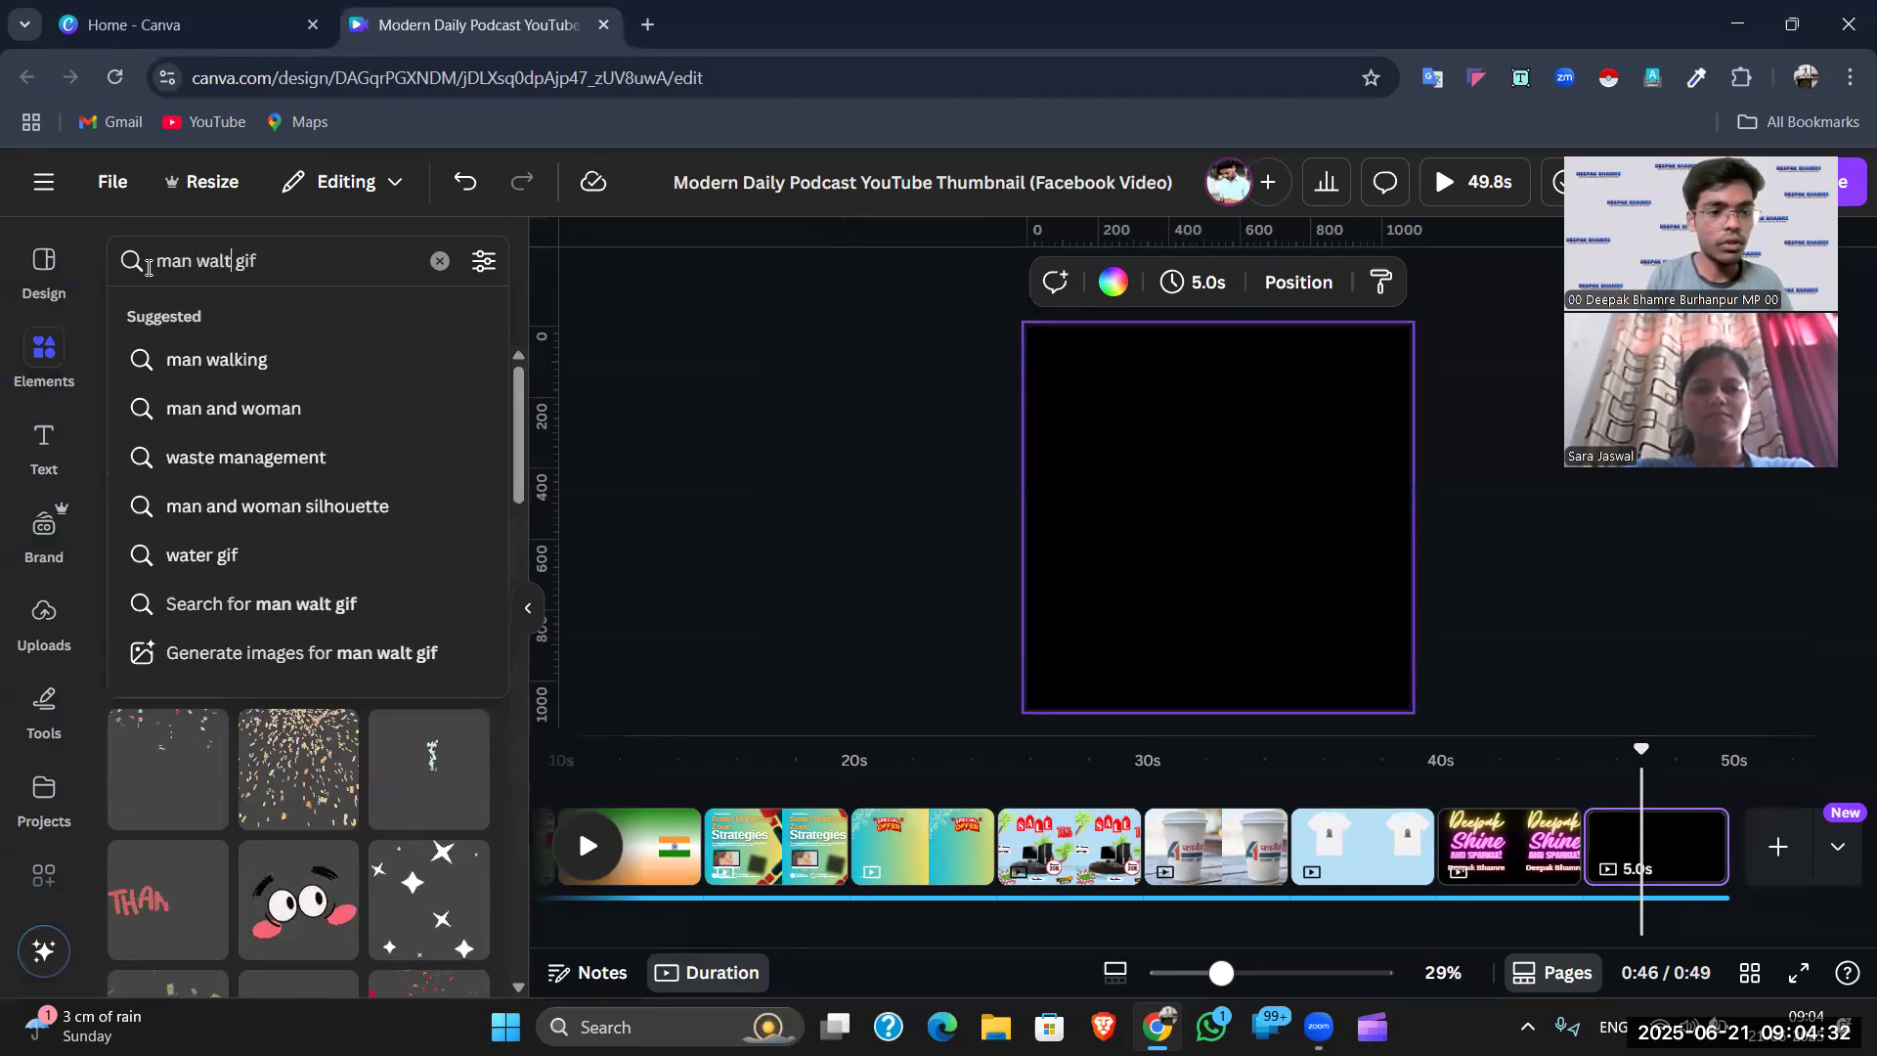
pyautogui.write('k')
pyautogui.press('Return')
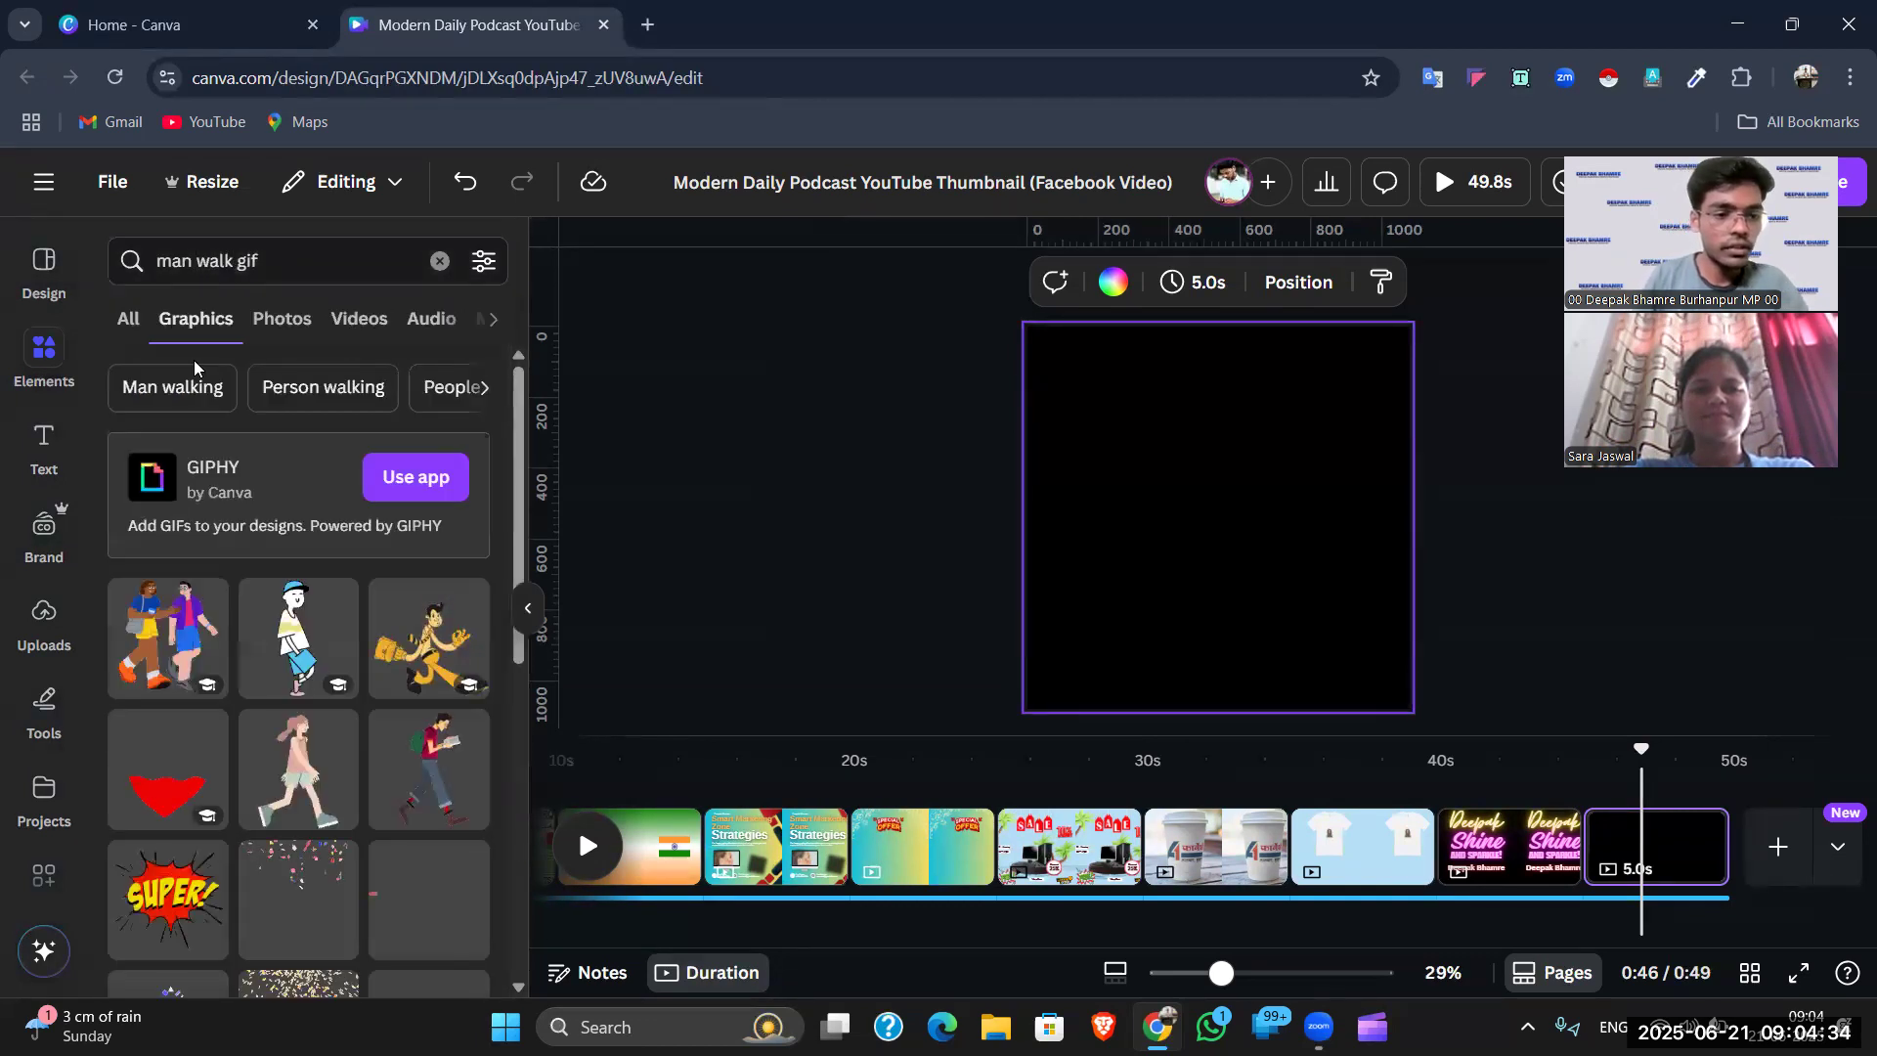
pyautogui.scroll(-1, 408, 573)
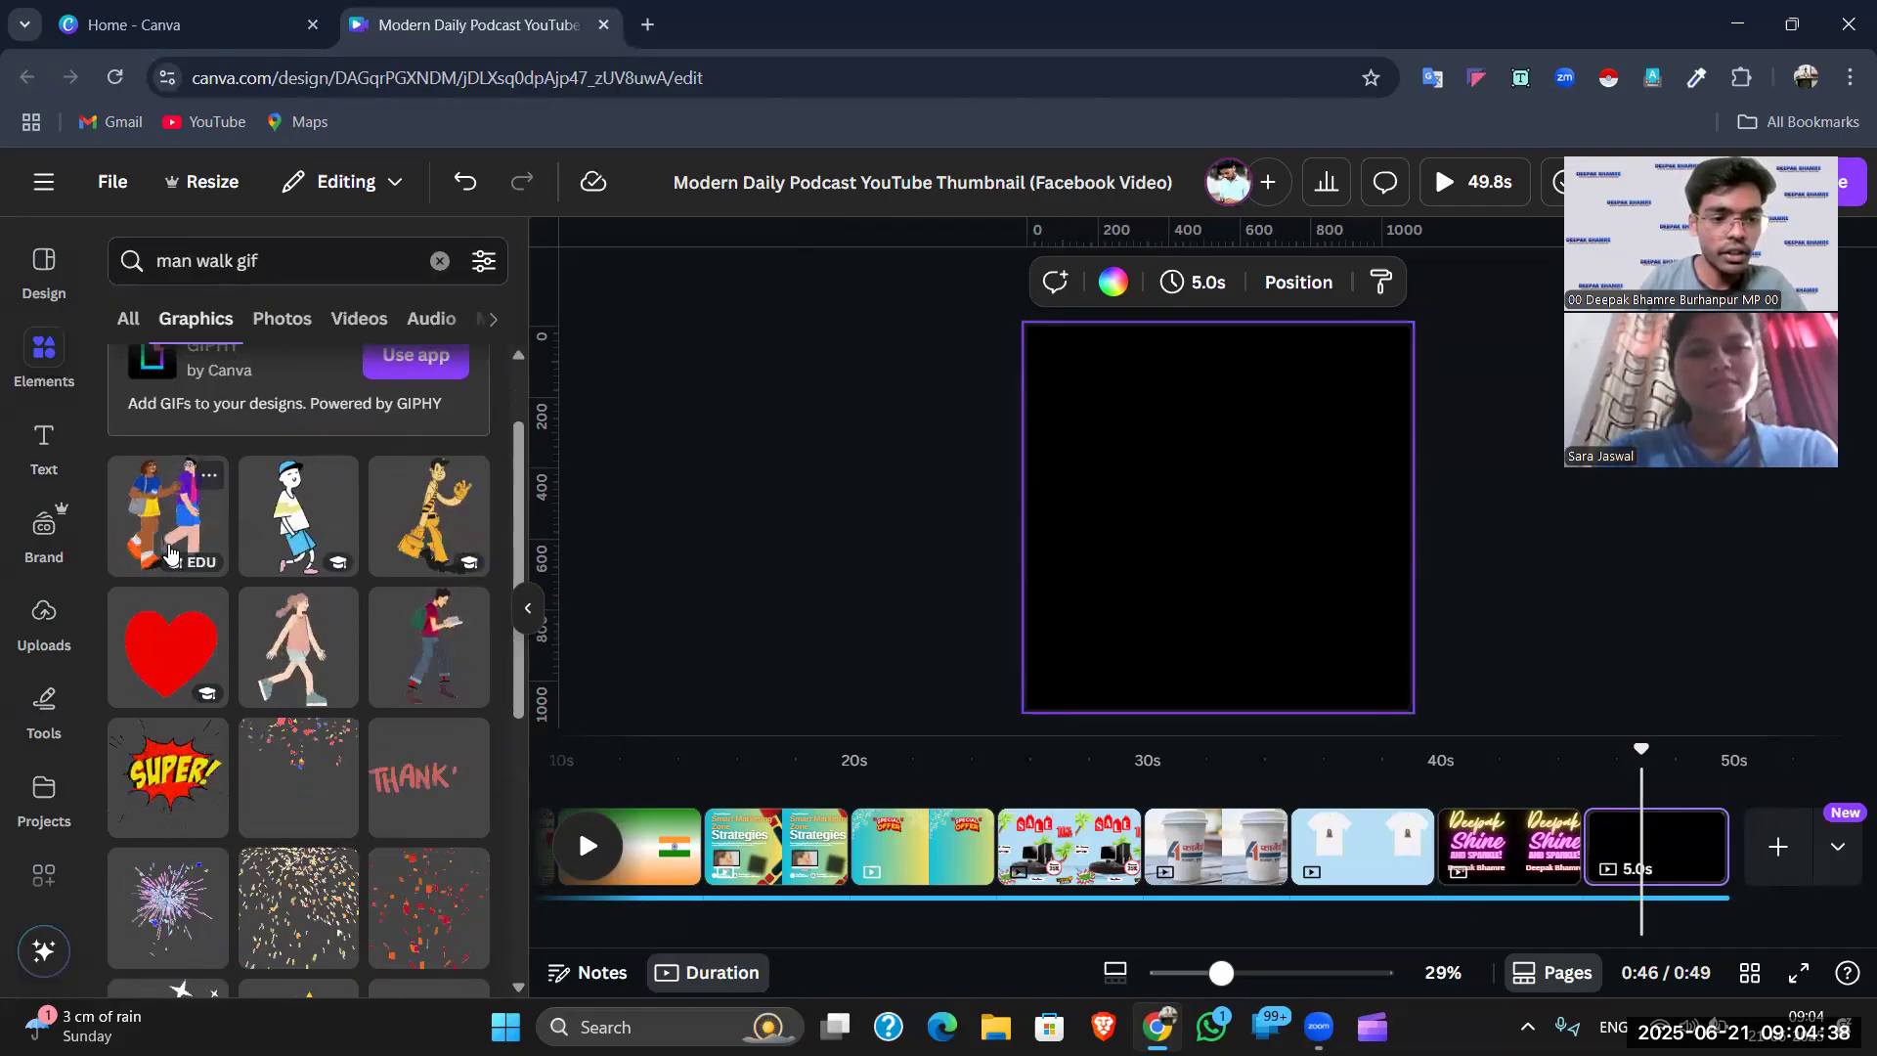
pyautogui.scroll(-4, 382, 598)
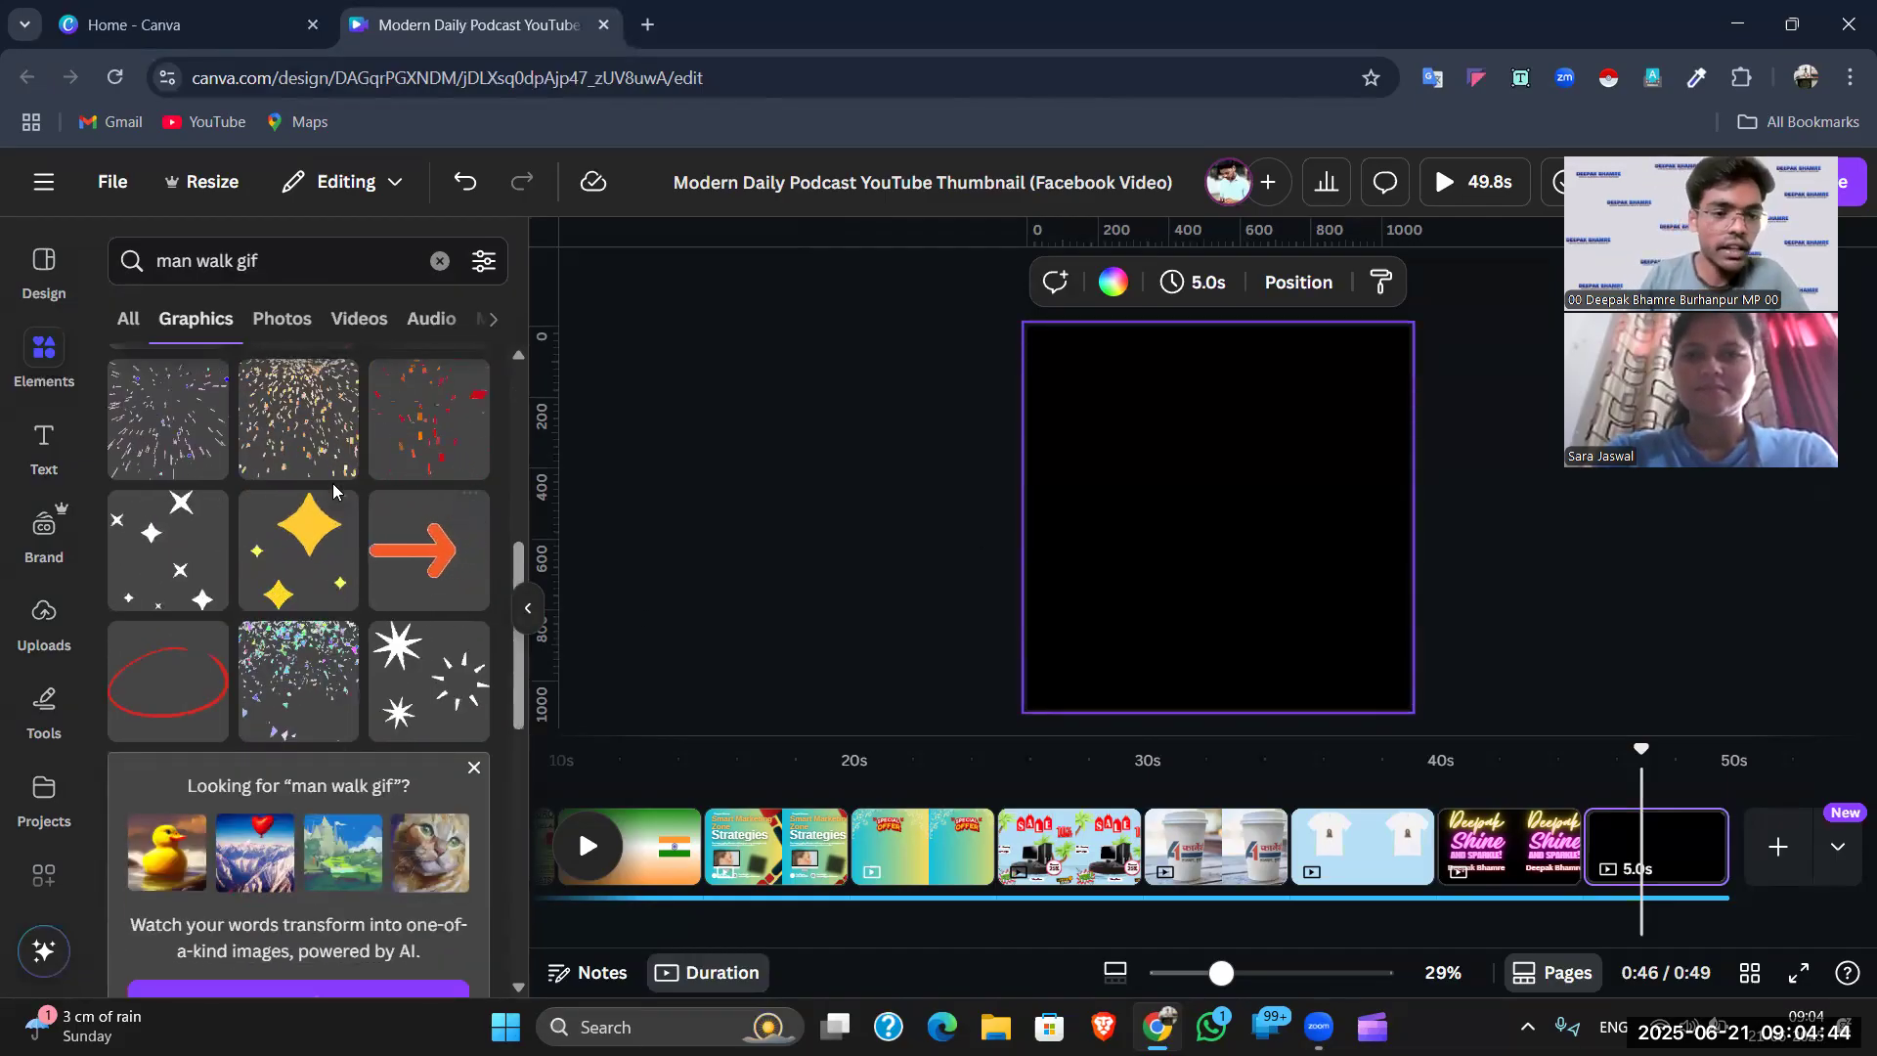
pyautogui.click(314, 428)
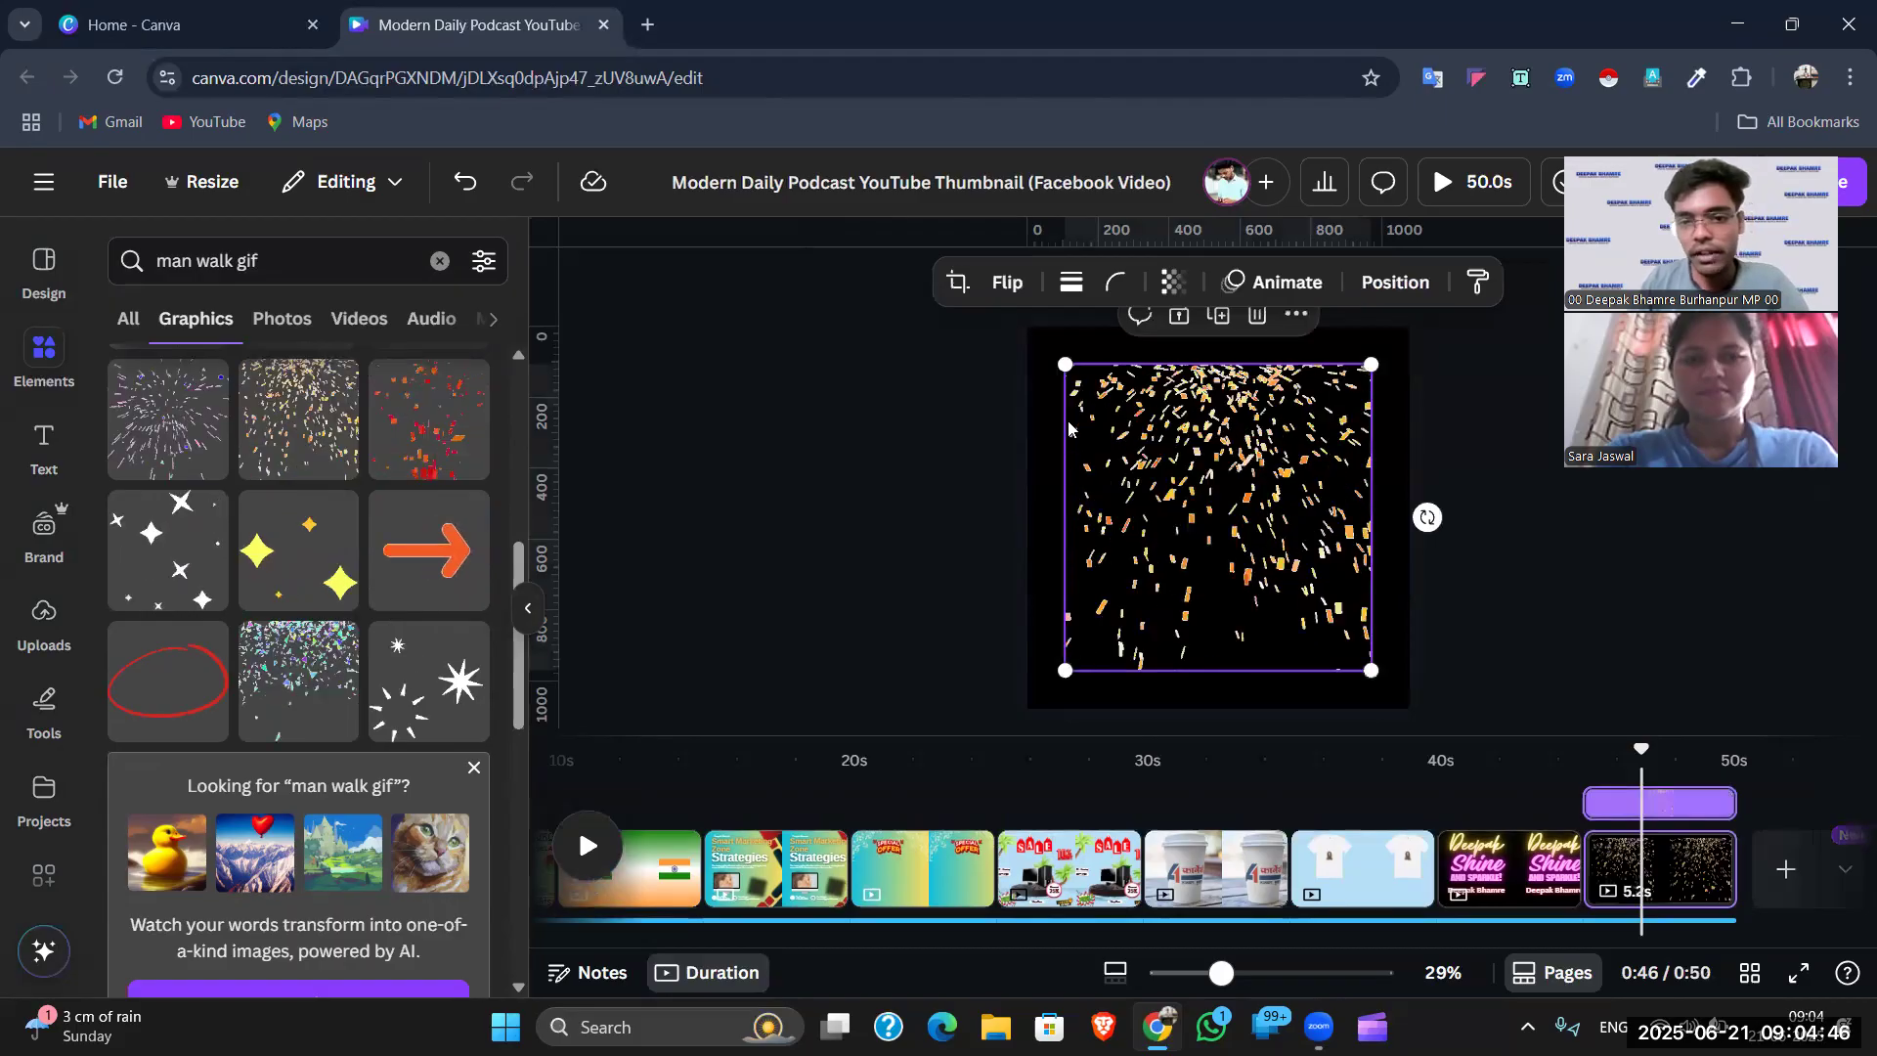
# - Enlarge the confetti graphic so it covers the whole black page
pyautogui.moveTo(1013, 345); pyautogui.dragTo(1001, 332)
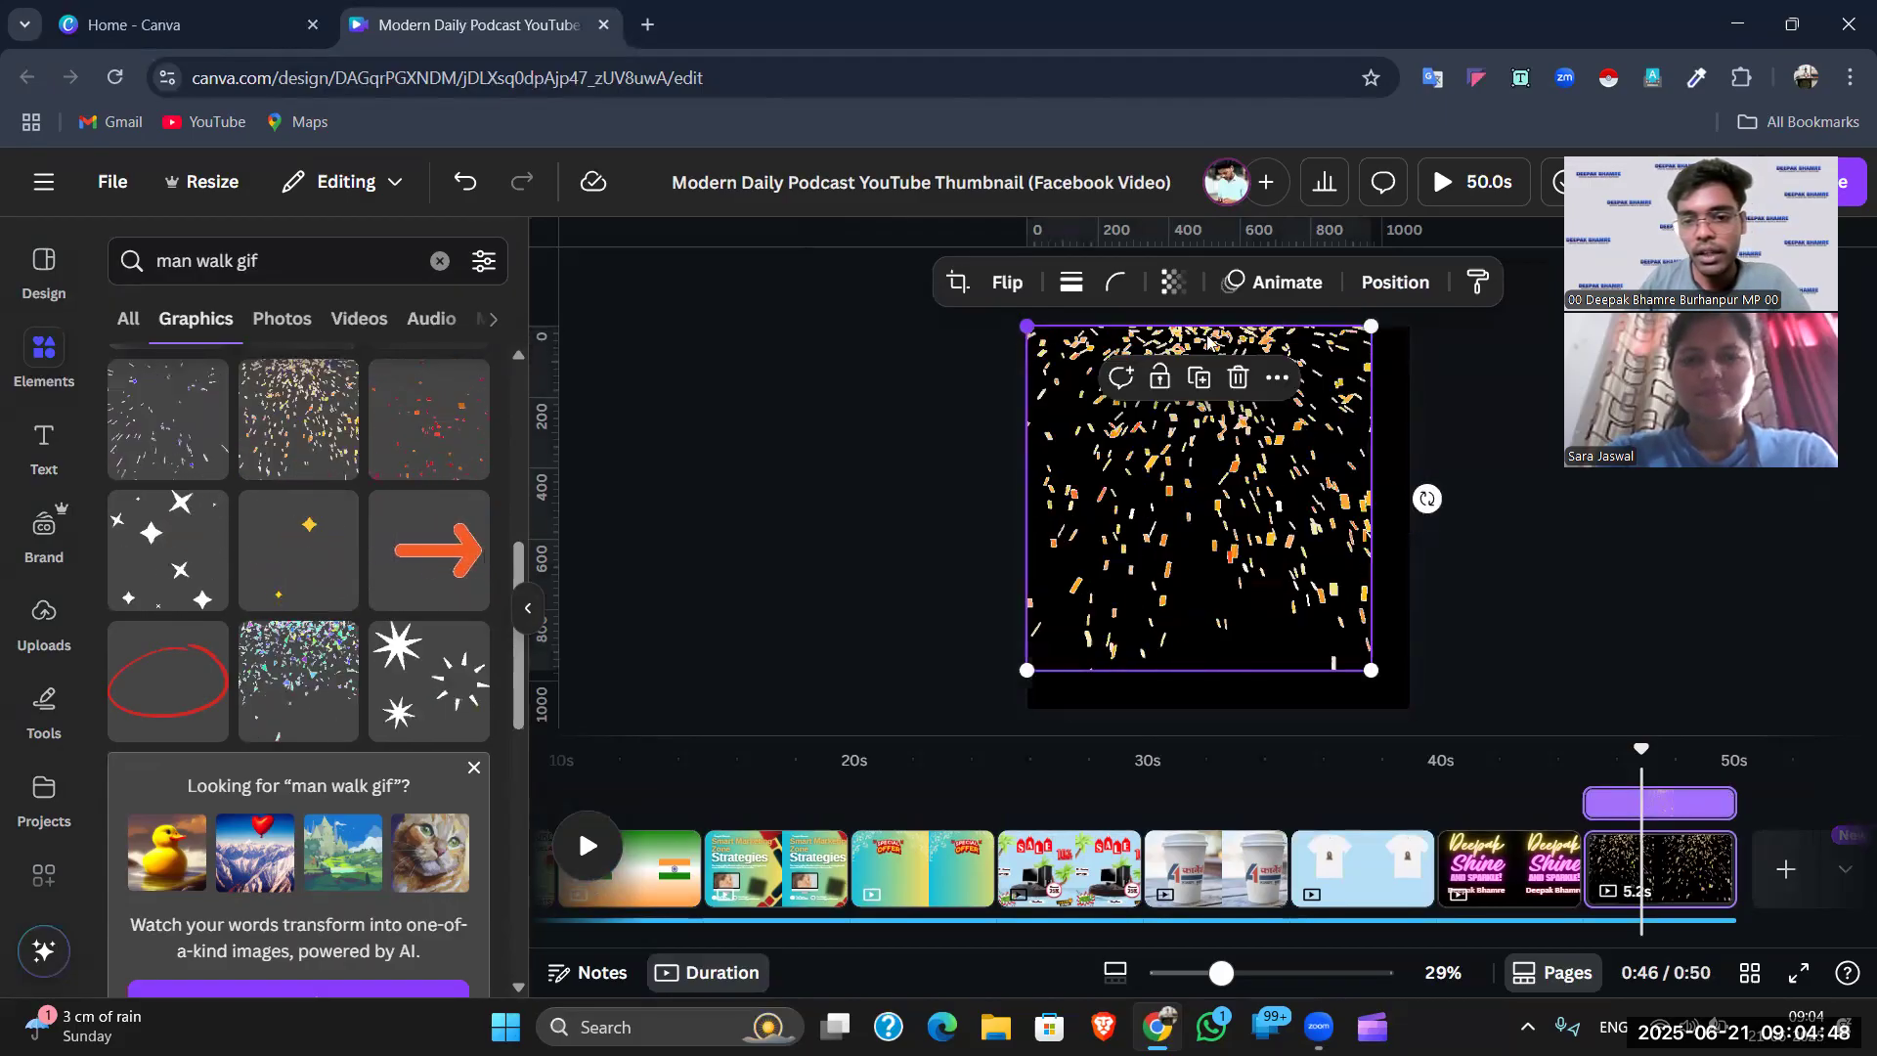
pyautogui.moveTo(1437, 320); pyautogui.dragTo(1445, 330)
pyautogui.click(1432, 420)
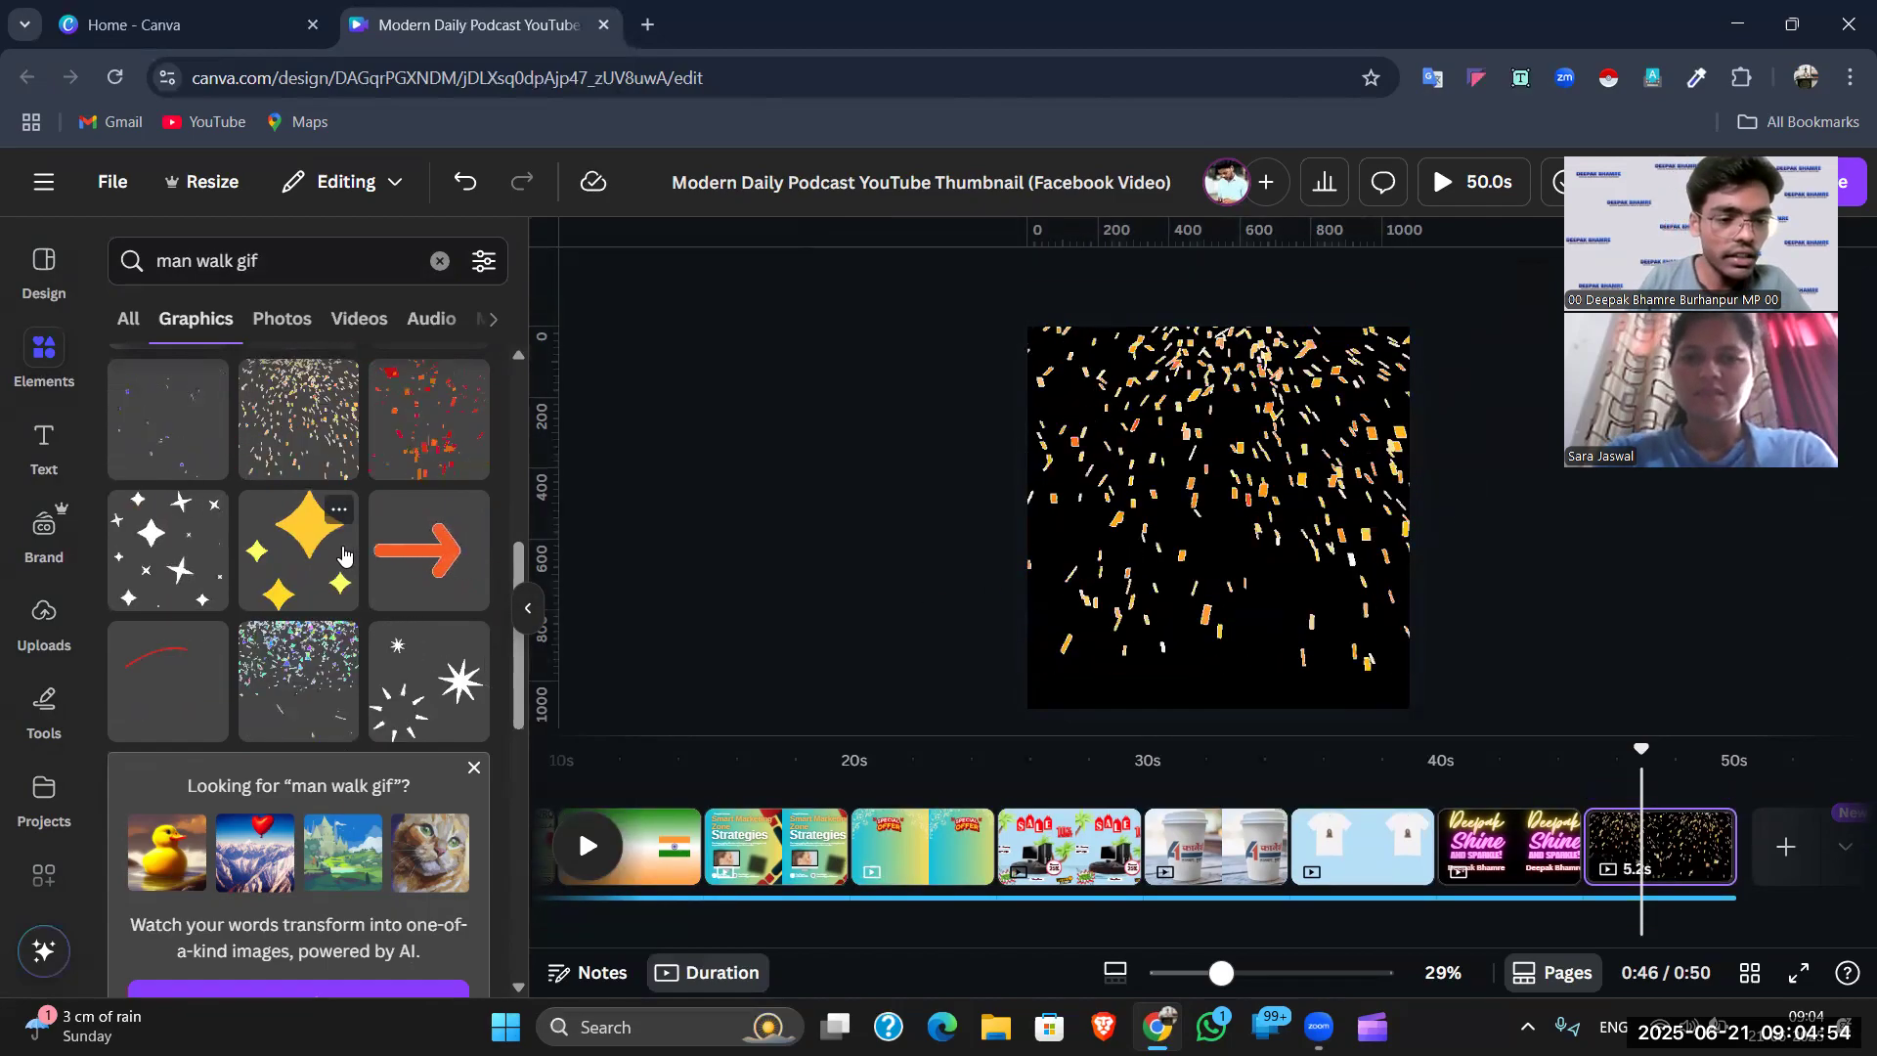
# - Add the green money-stack graphic with a coin from the Graphics results
pyautogui.scroll(-6, 342, 554)
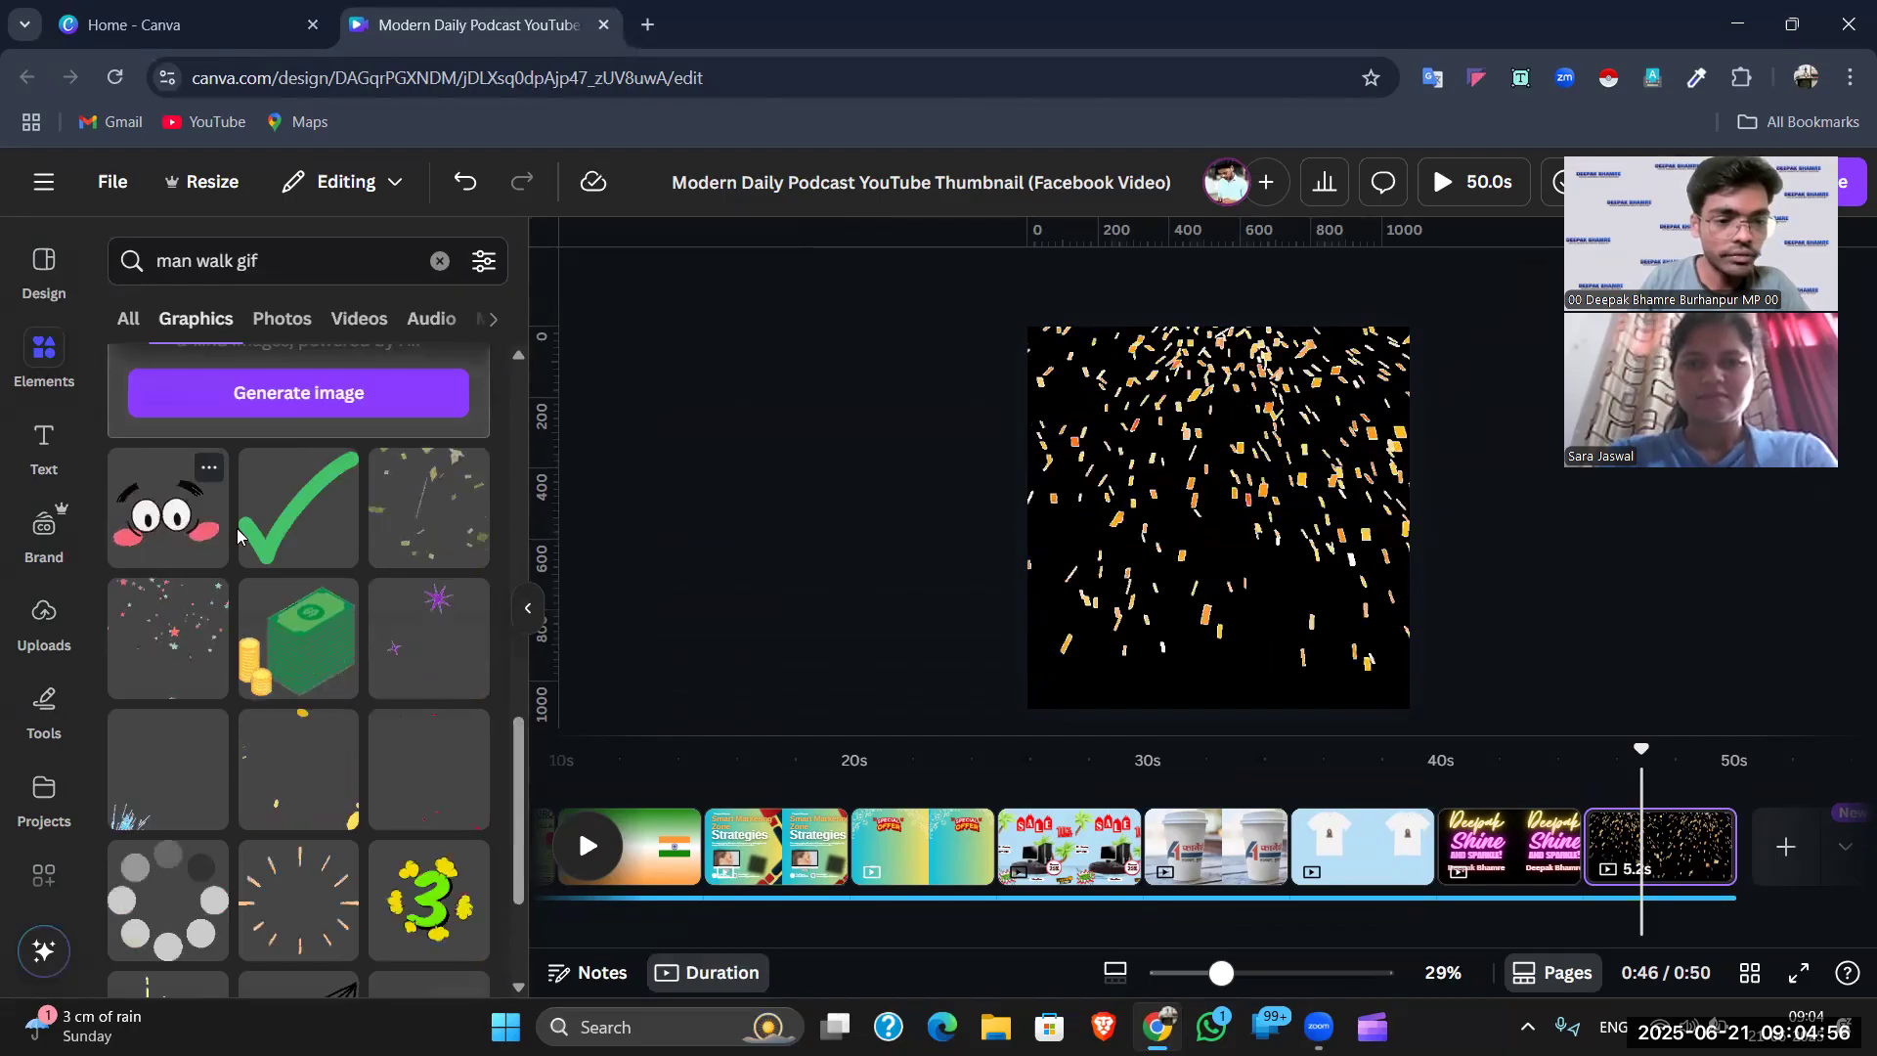
pyautogui.scroll(-4, 344, 687)
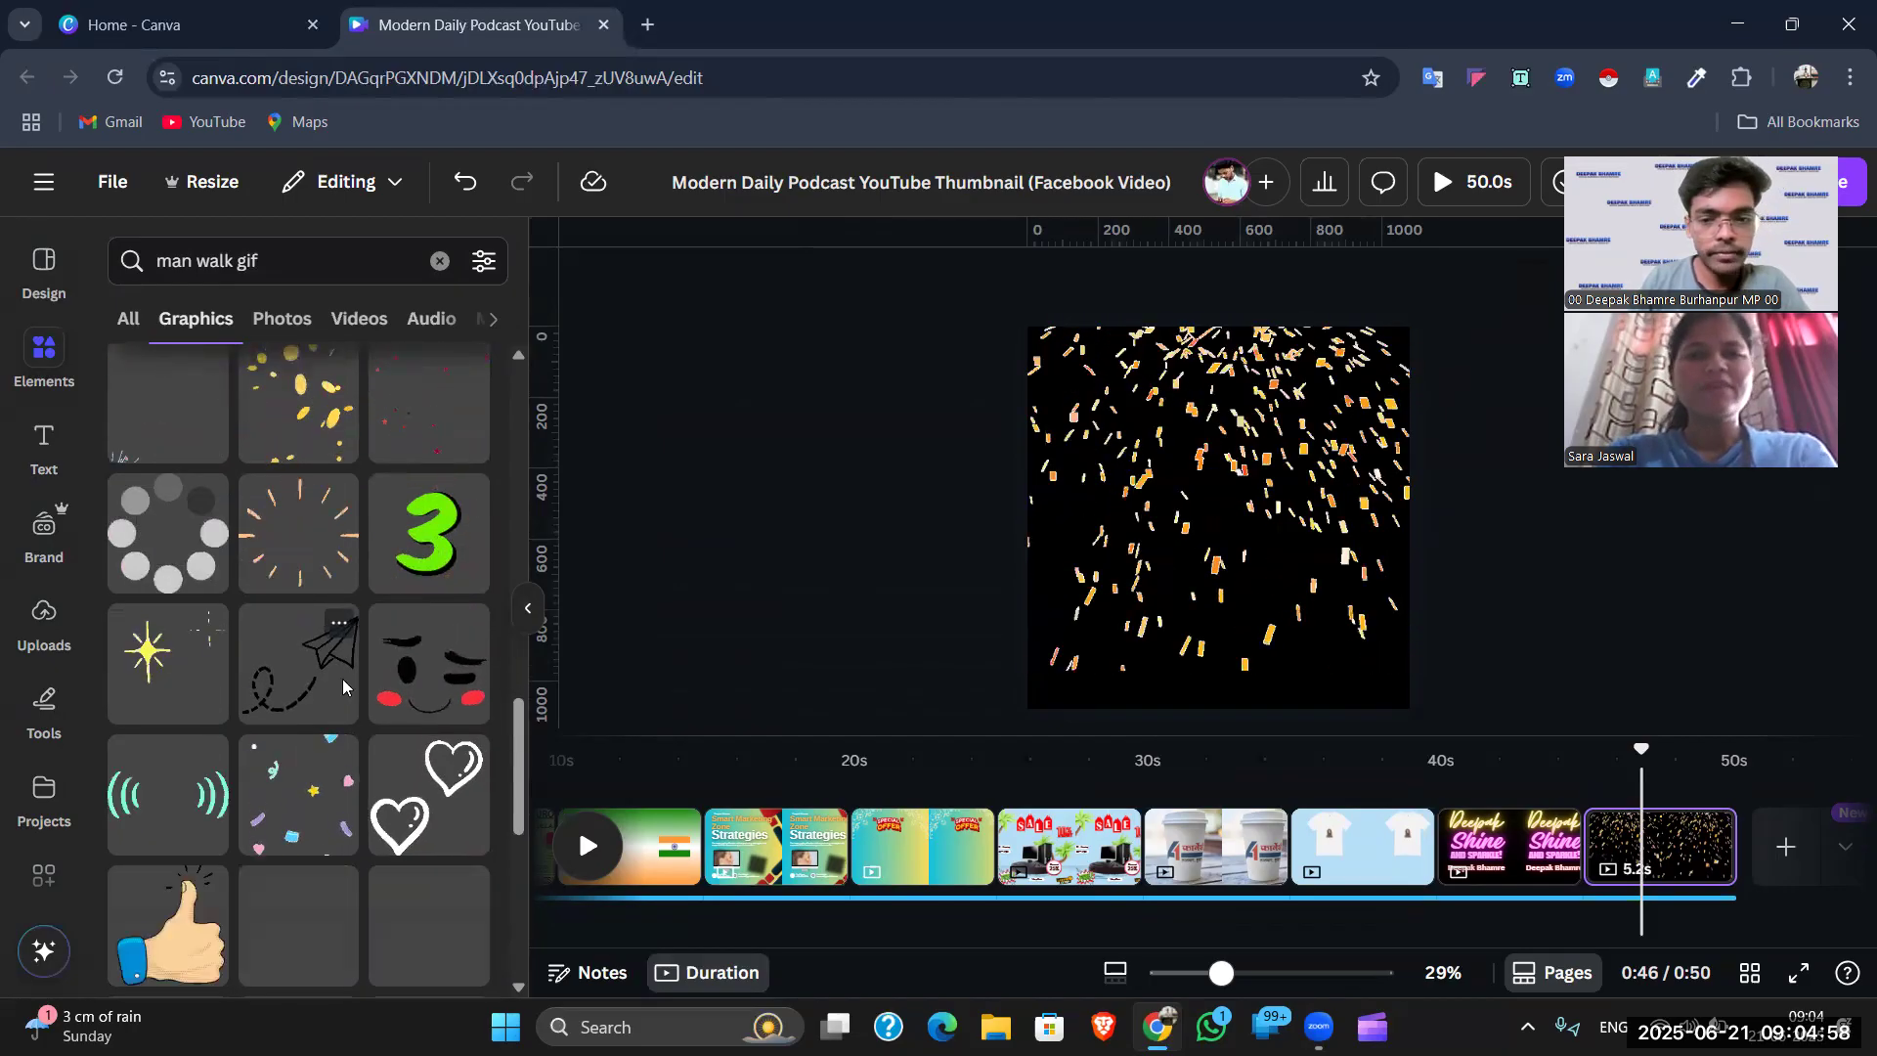
pyautogui.scroll(4, 345, 687)
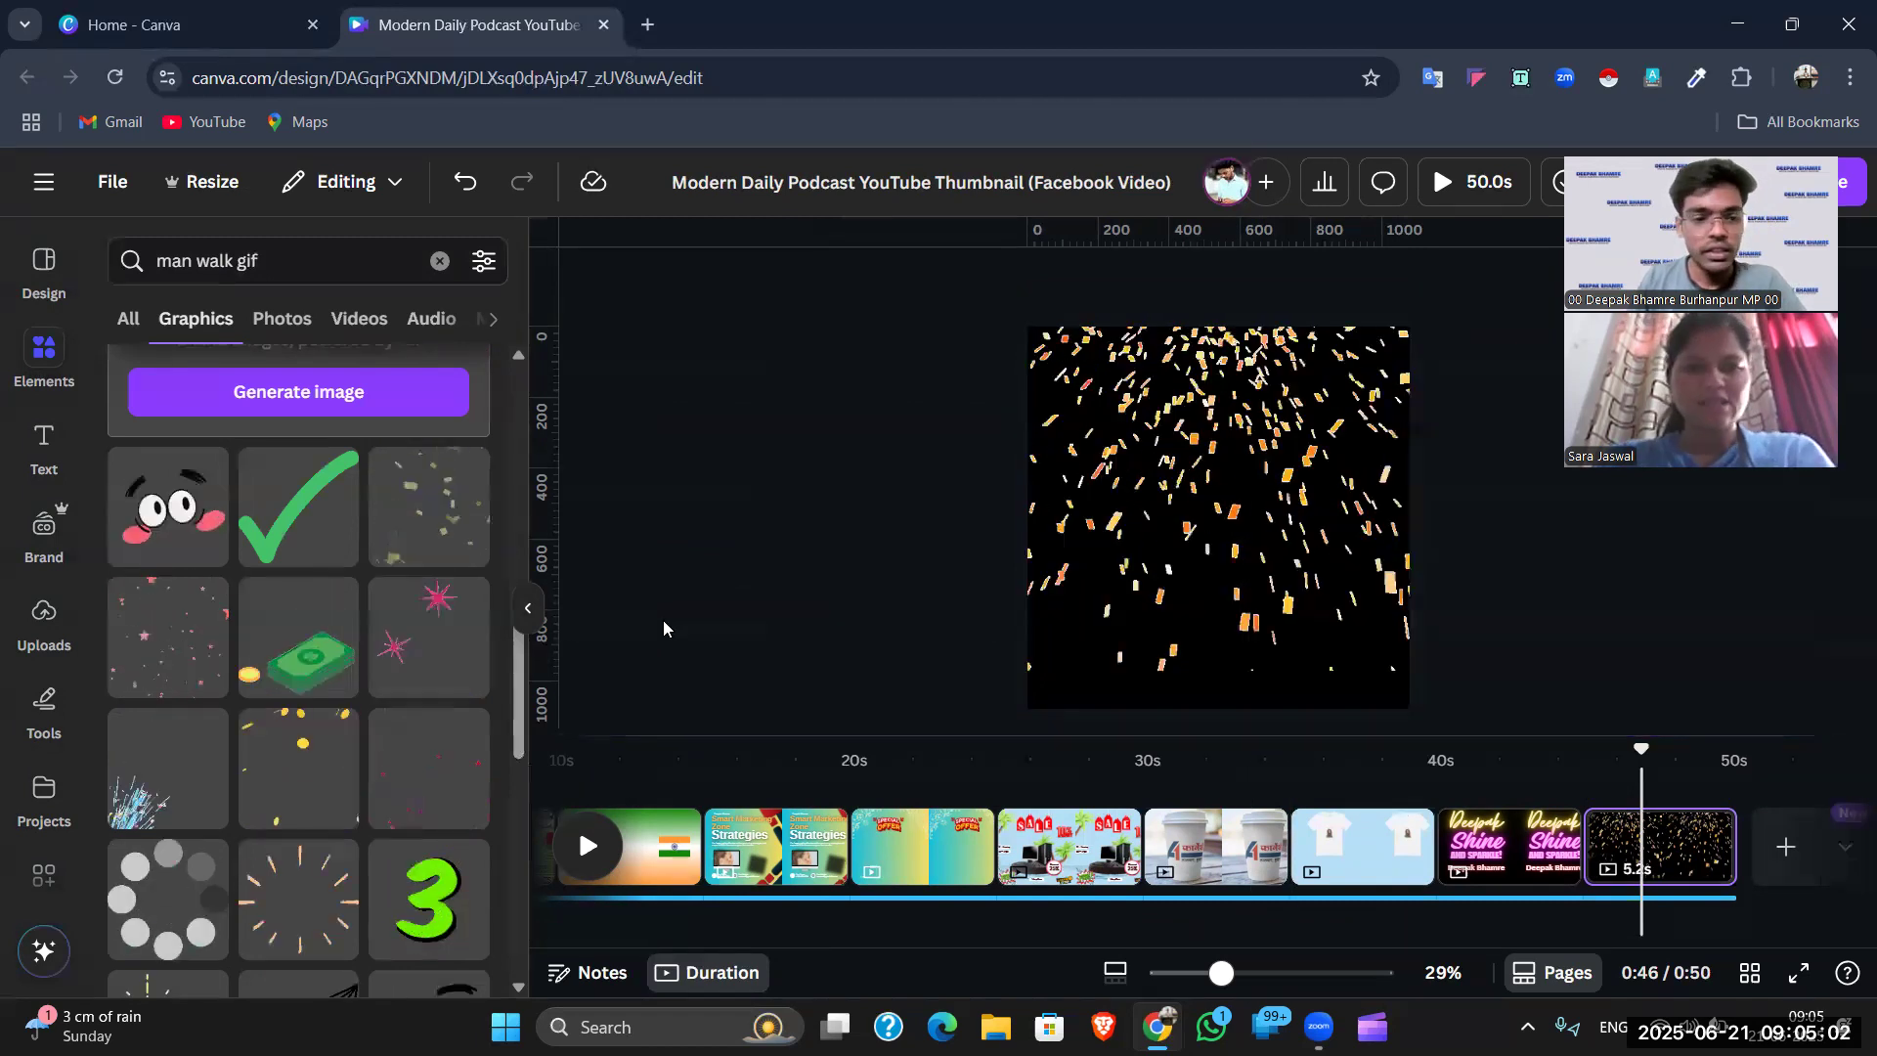
pyautogui.click(312, 629)
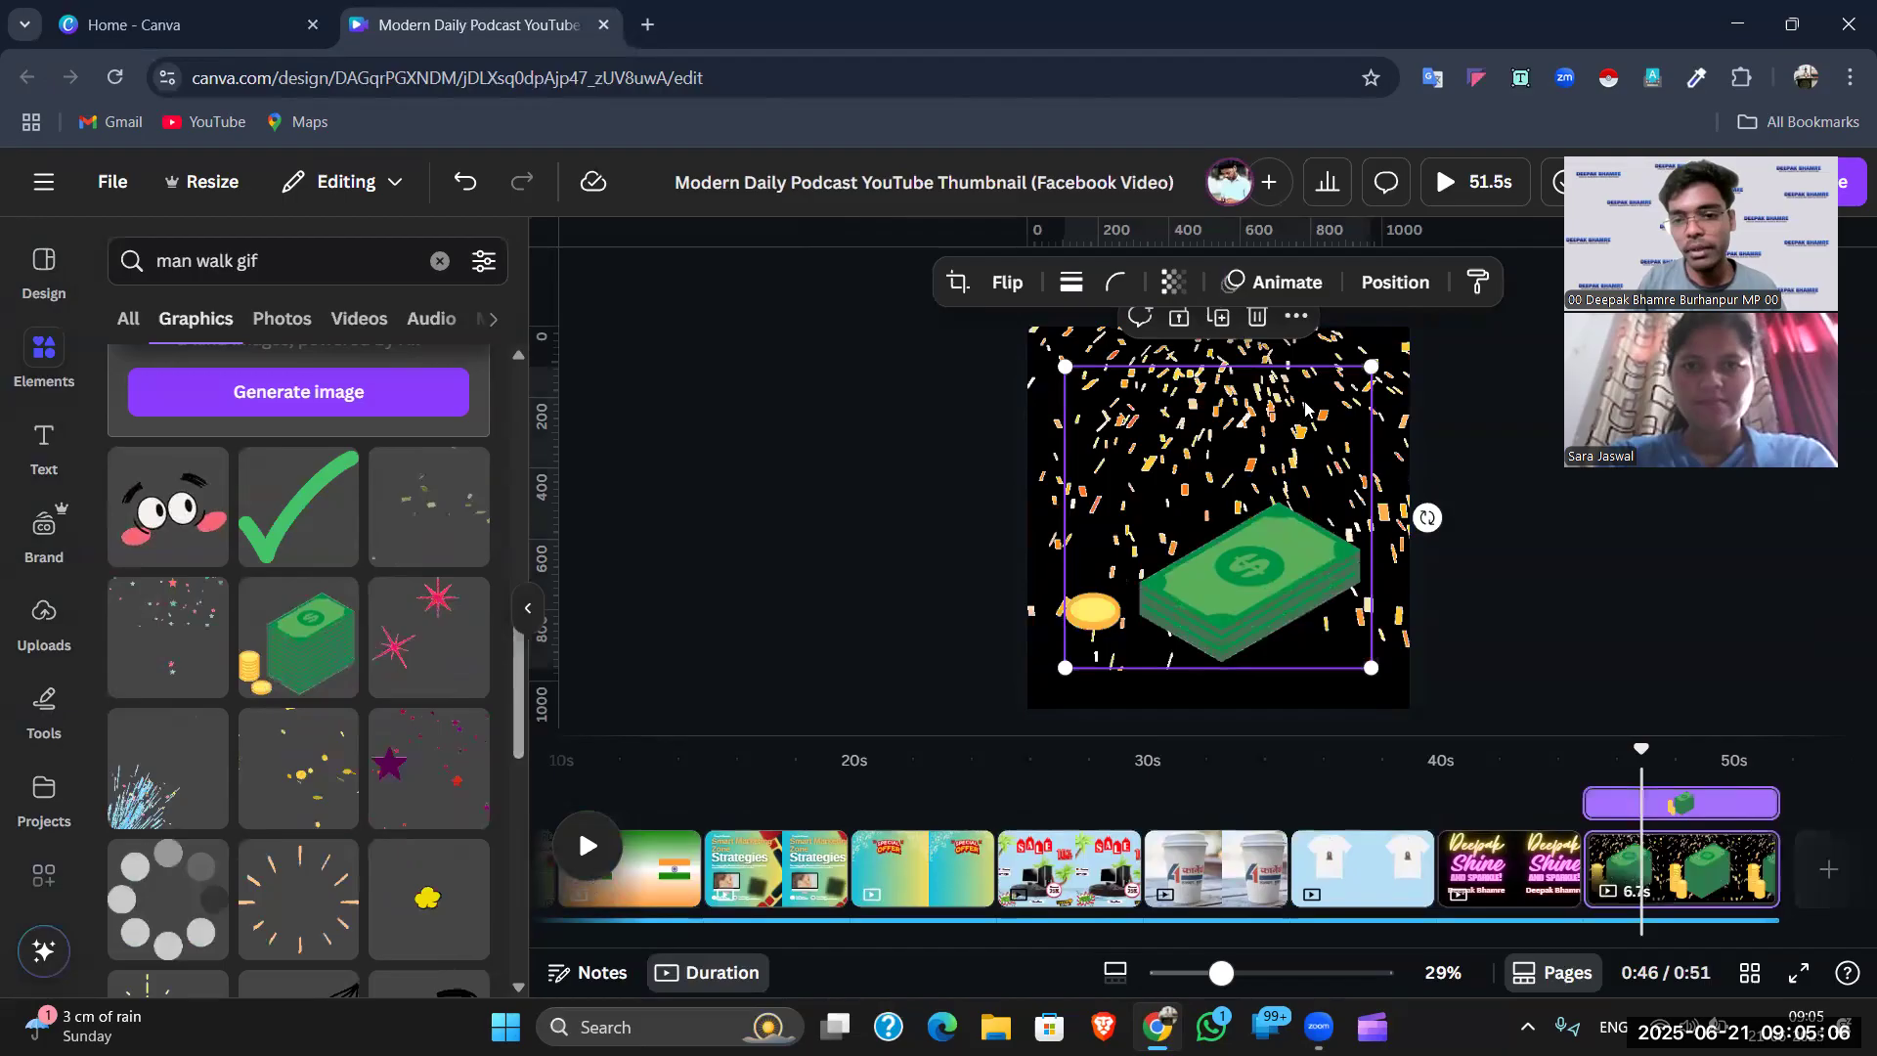
# - Shrink the money stack to about a third and move it to the lower-left corner
pyautogui.moveTo(1274, 473); pyautogui.dragTo(1192, 556)
pyautogui.moveTo(1129, 615); pyautogui.dragTo(1118, 659)
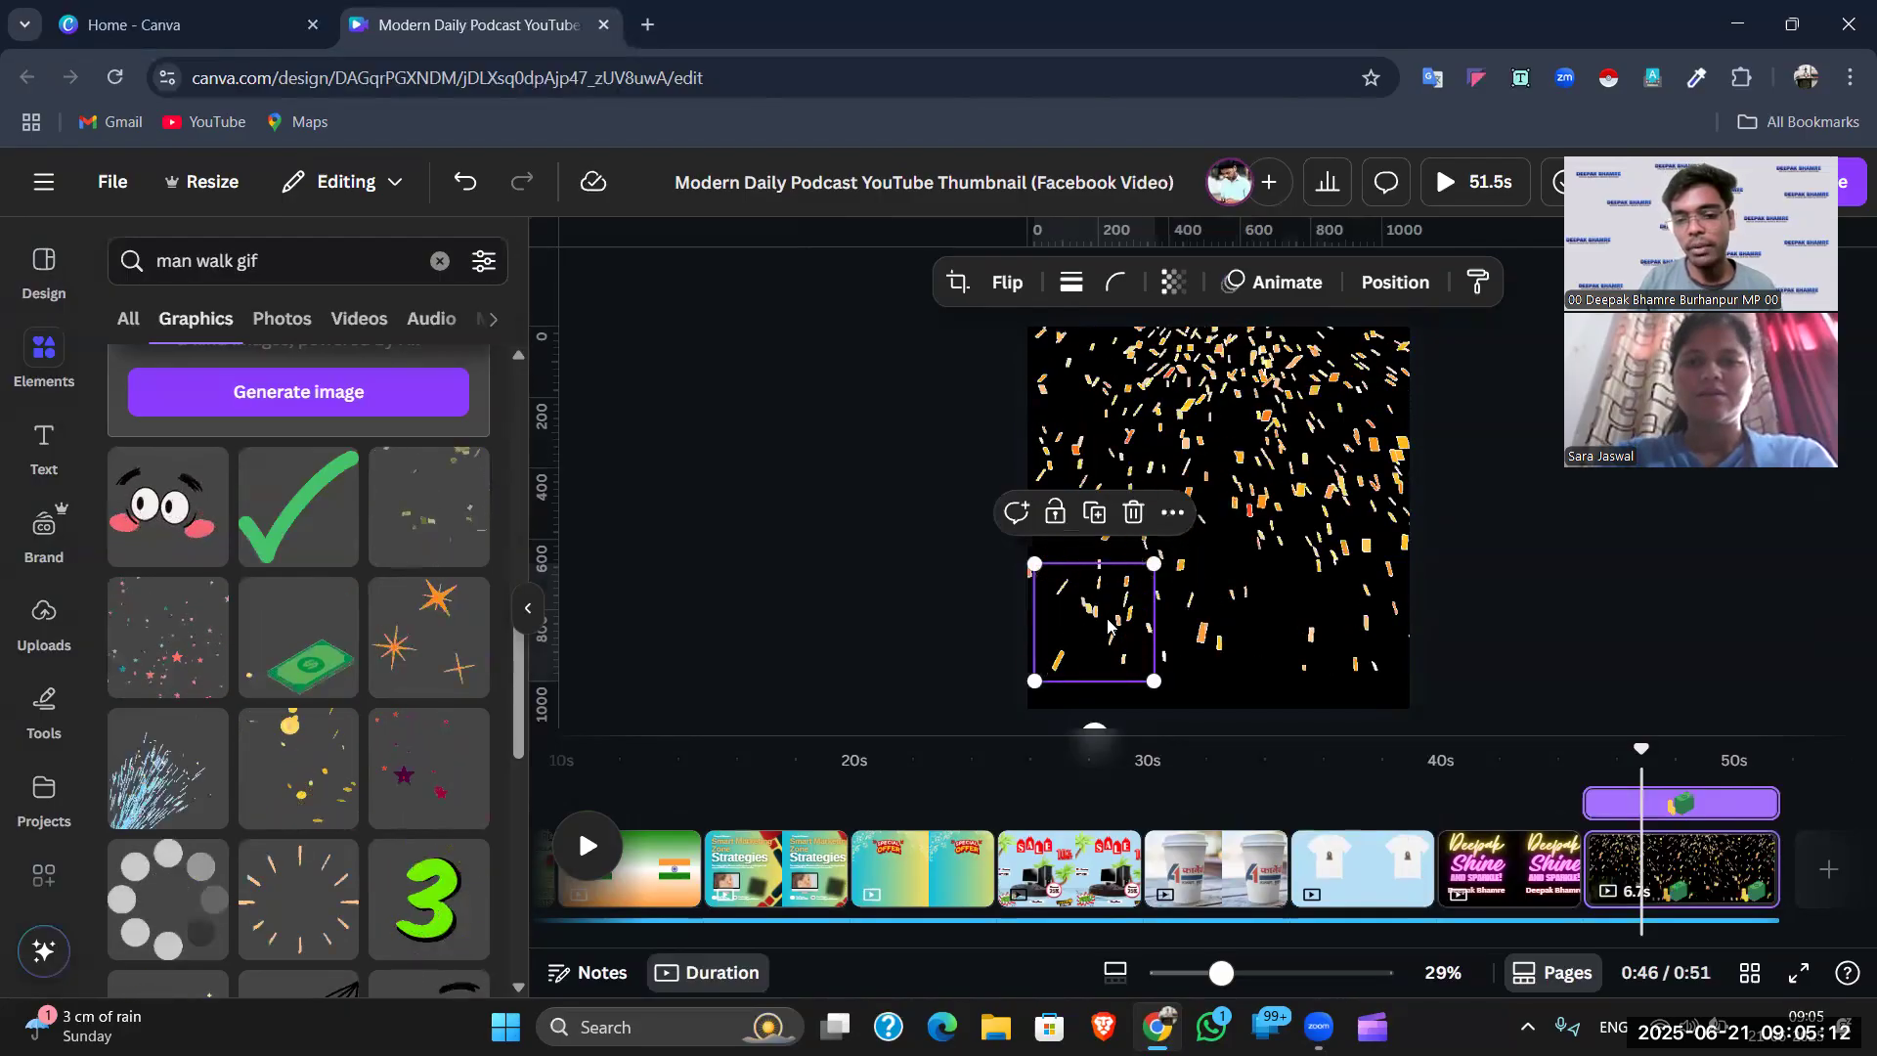
pyautogui.click(1271, 281)
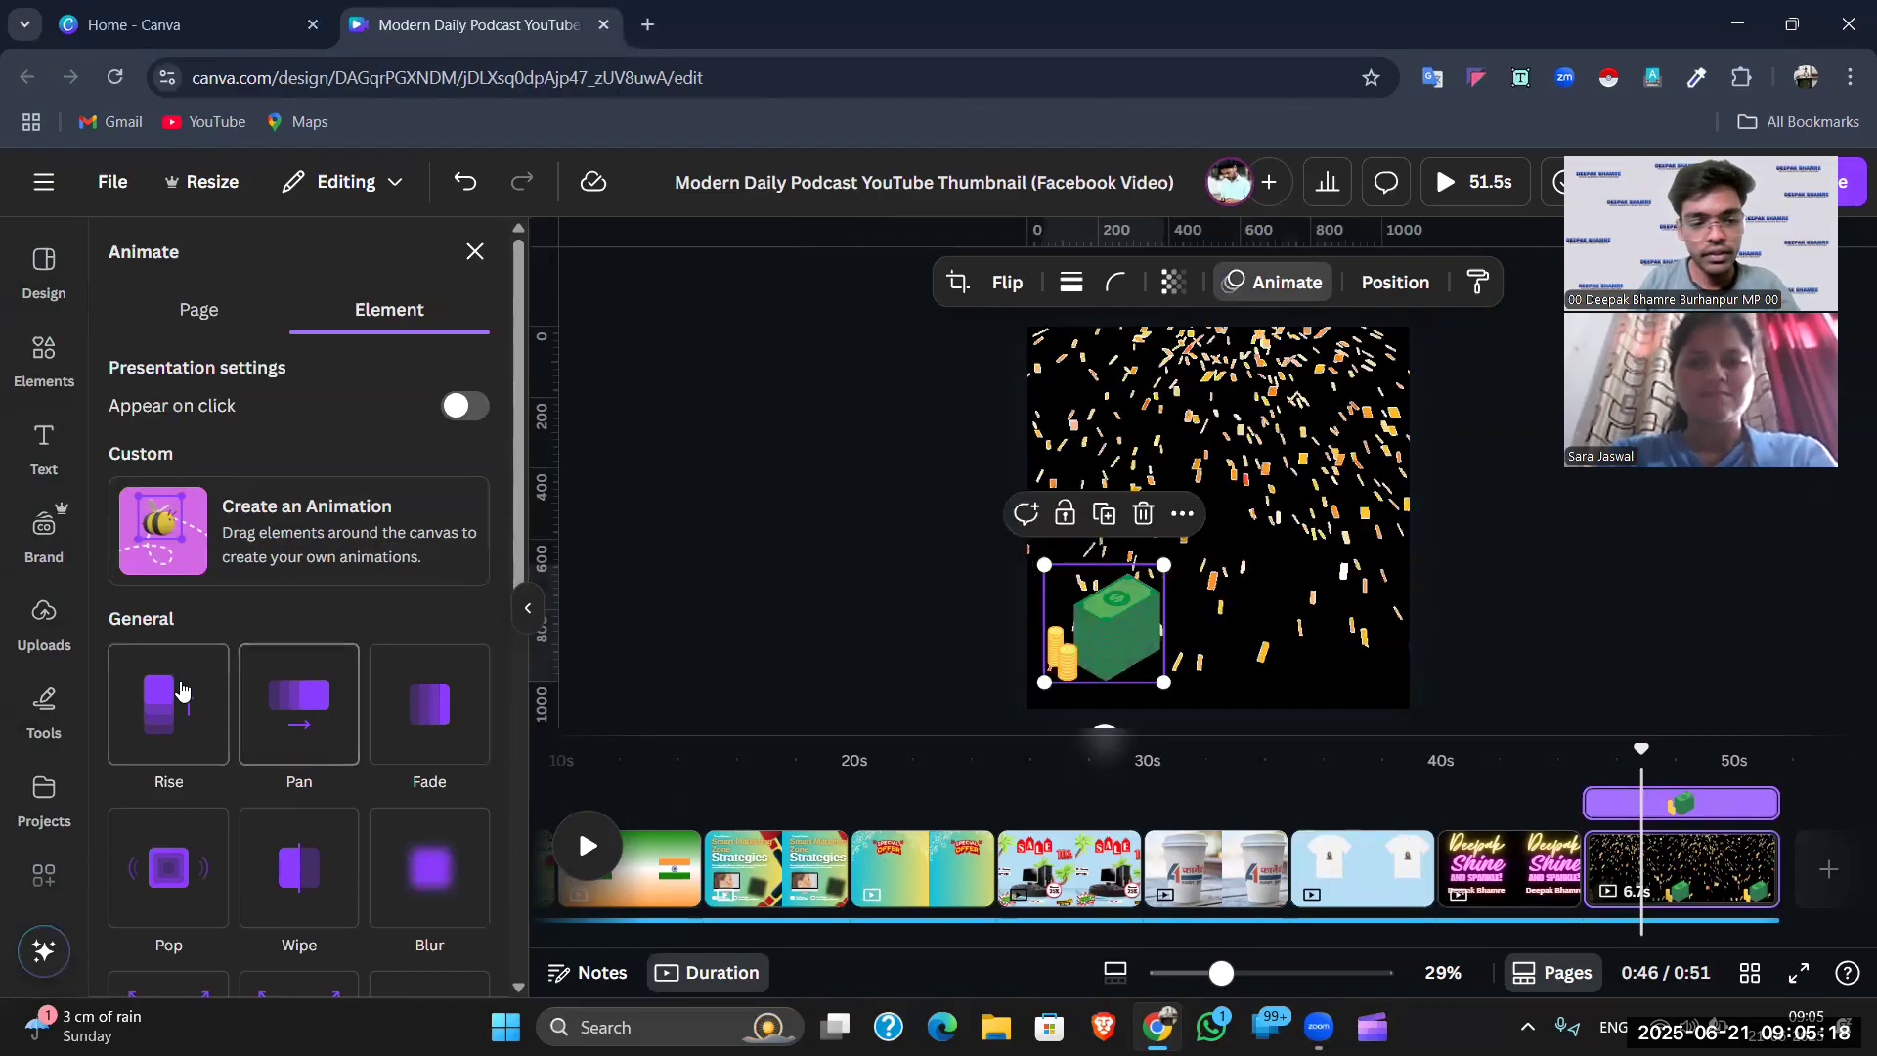
# - Apply the Rise entrance animation to the money stack and return to the 'man walk gif' results
pyautogui.click(180, 691)
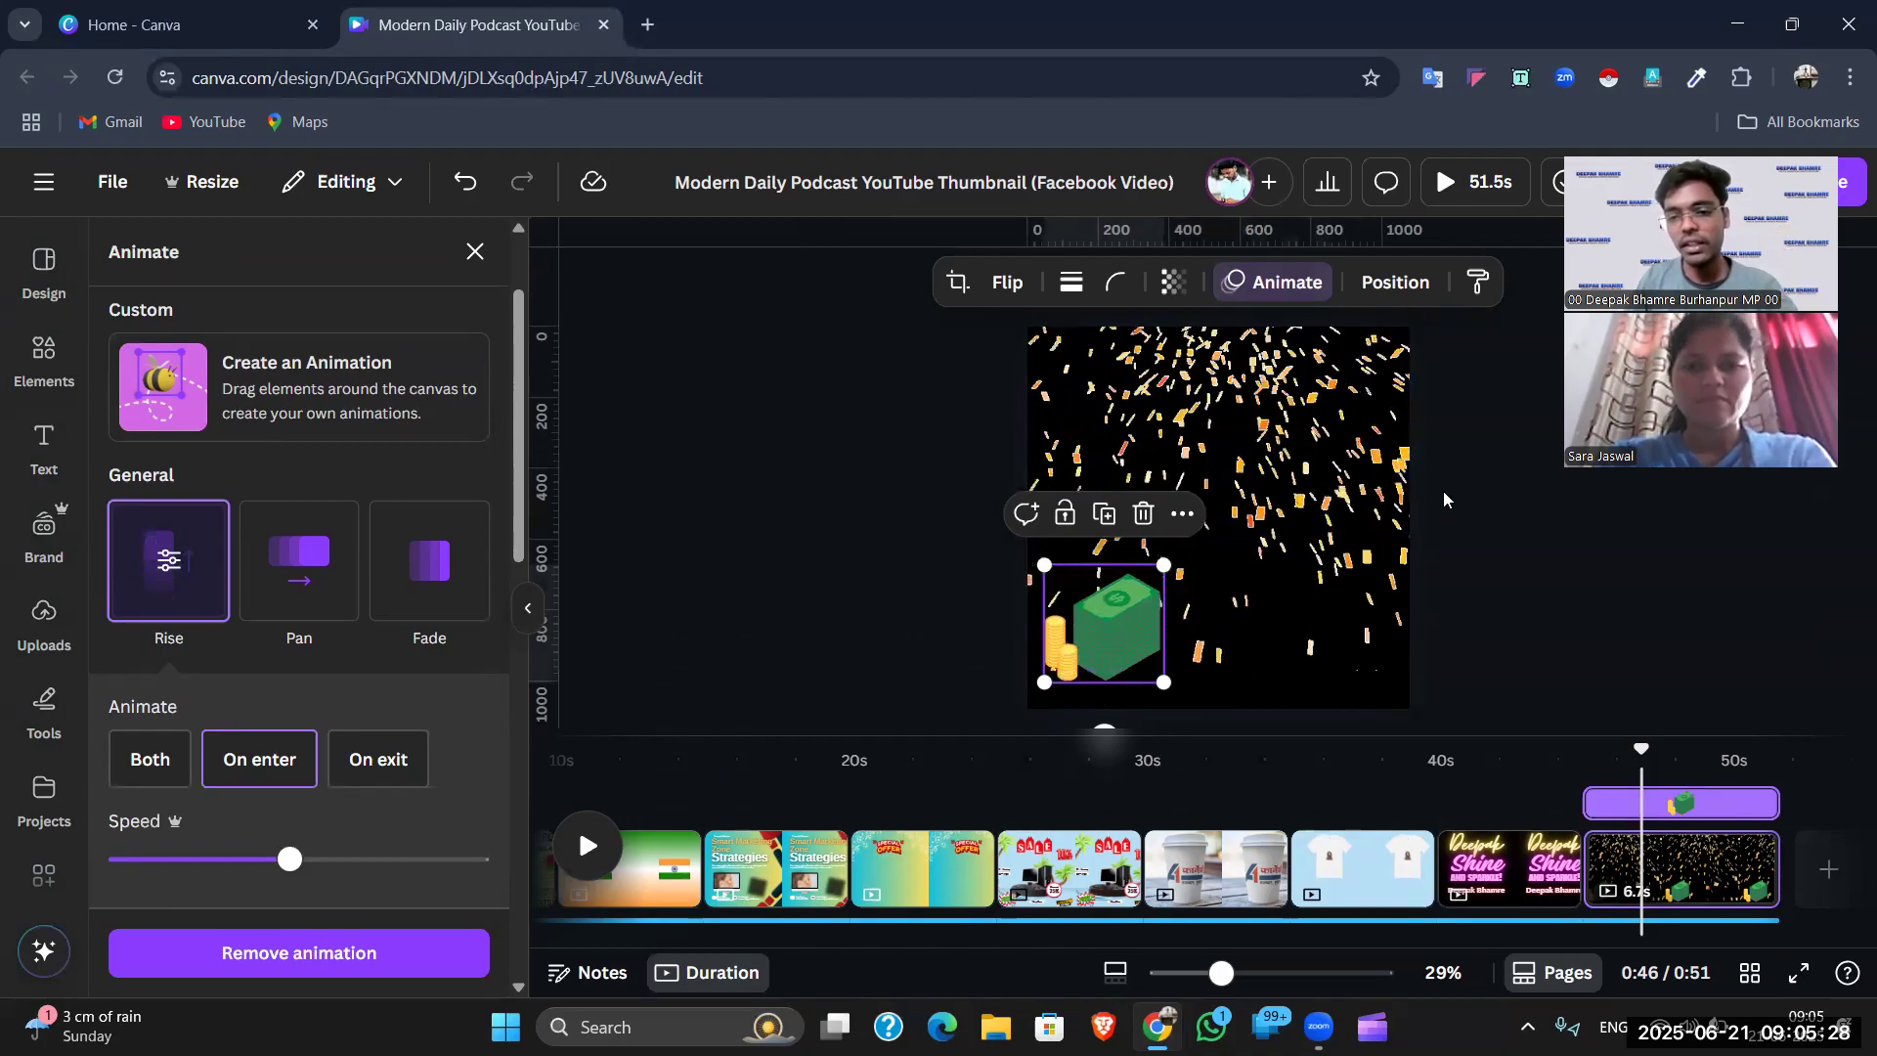
pyautogui.press('Escape')
pyautogui.click(43, 357)
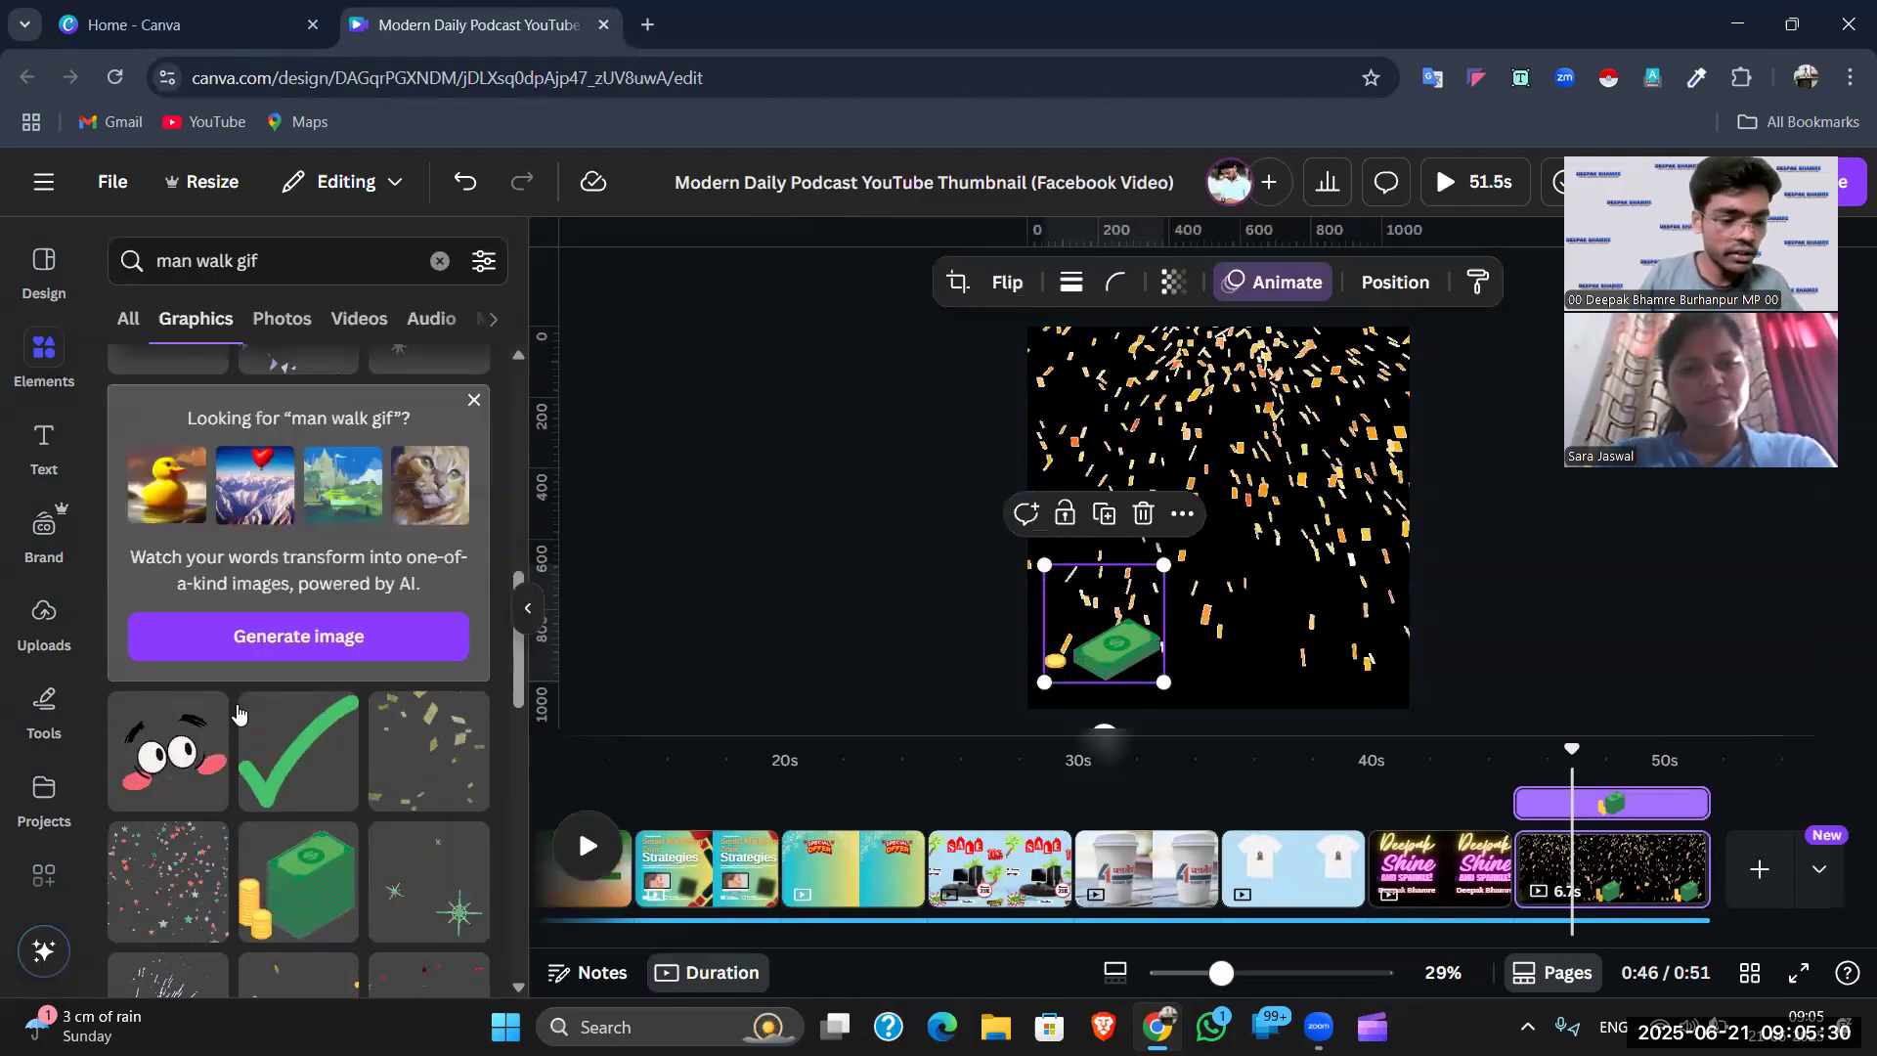
pyautogui.scroll(-10, 240, 709)
pyautogui.scroll(10, 240, 709)
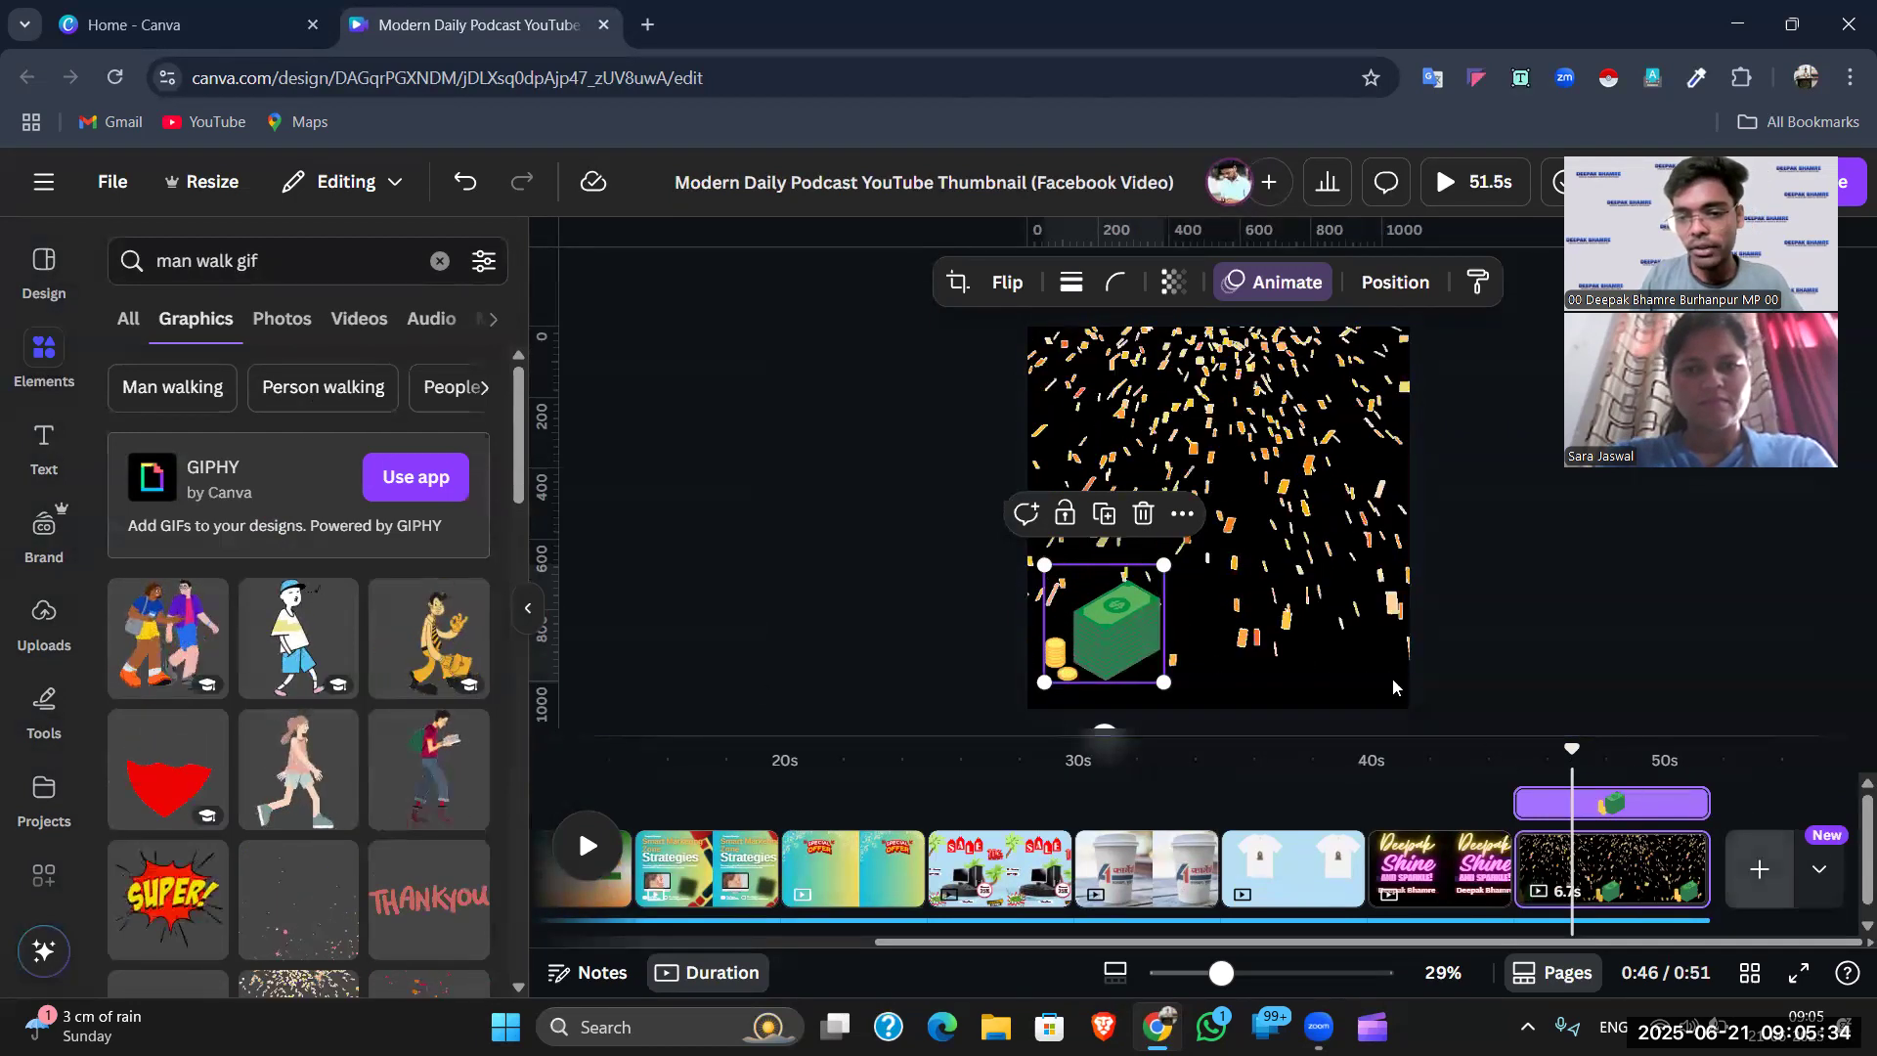
pyautogui.click(1760, 869)
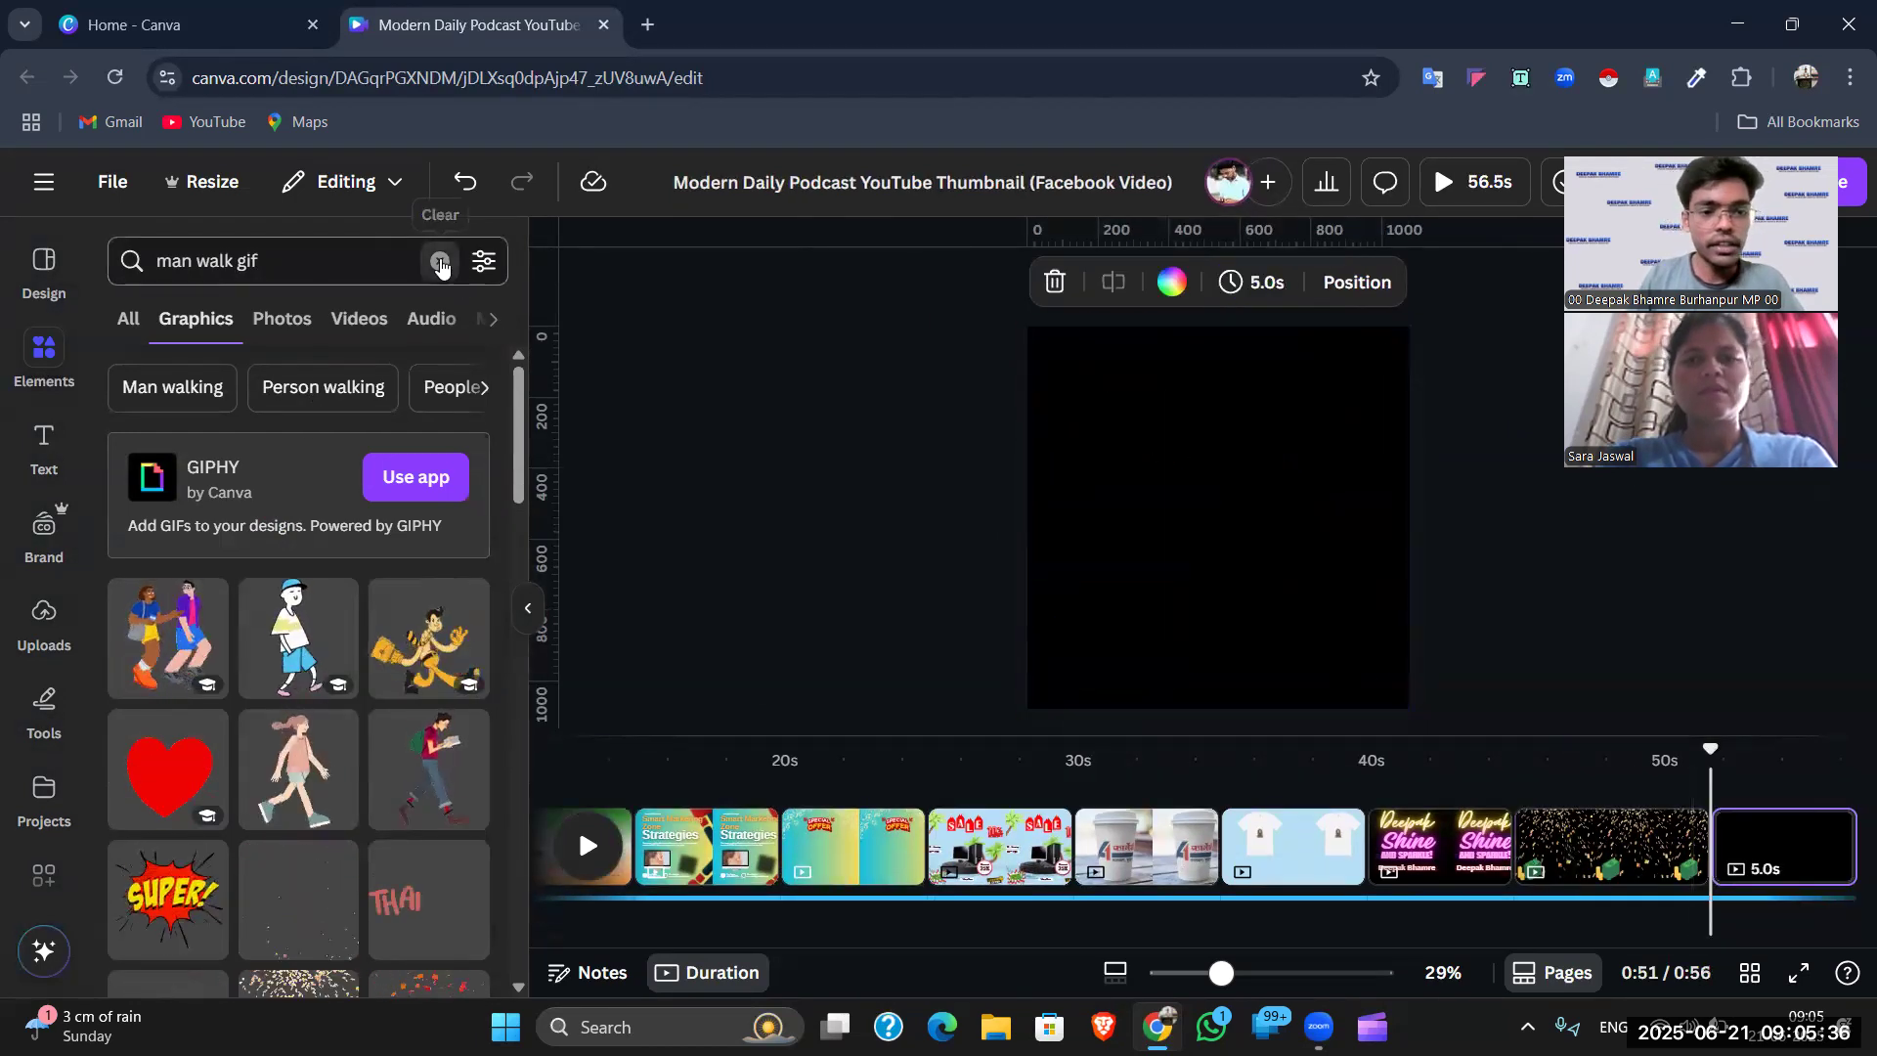
pyautogui.click(440, 260)
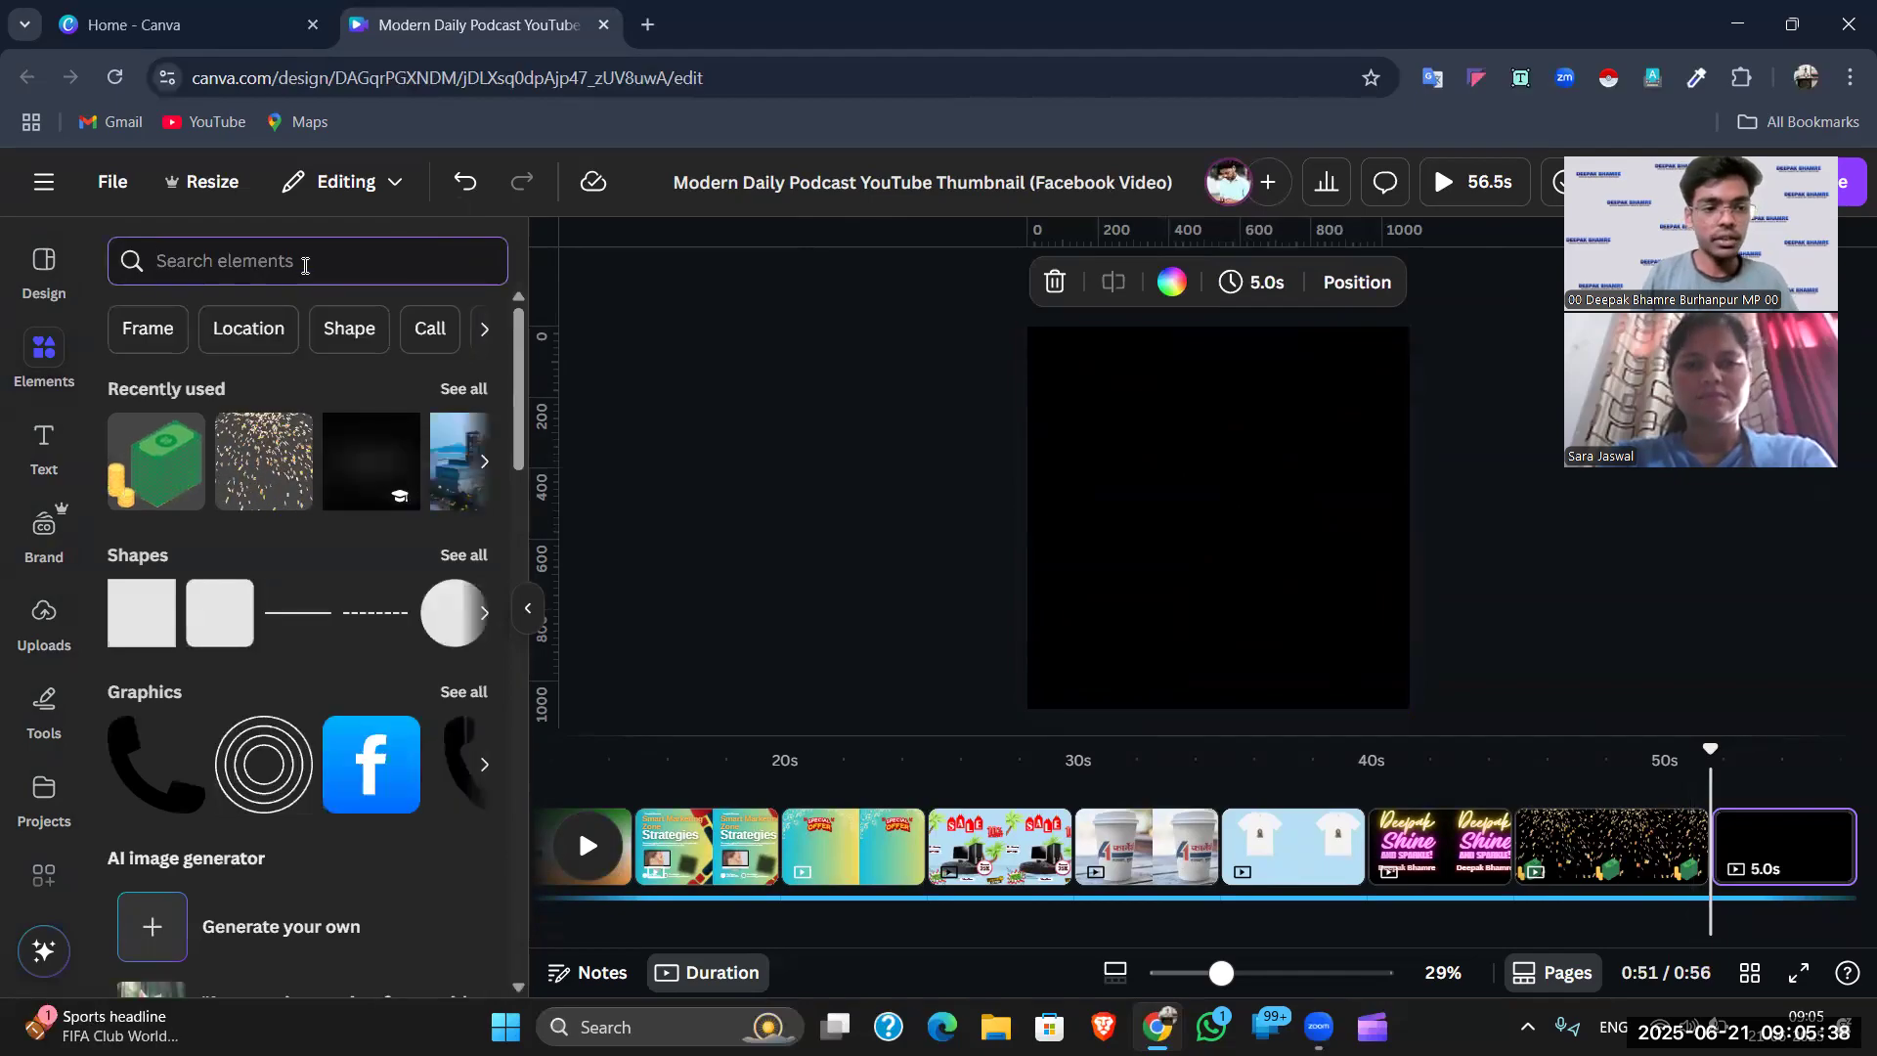
pyautogui.write('happy b')
pyautogui.press('Down')
pyautogui.press('Return')
pyautogui.click(306, 254)
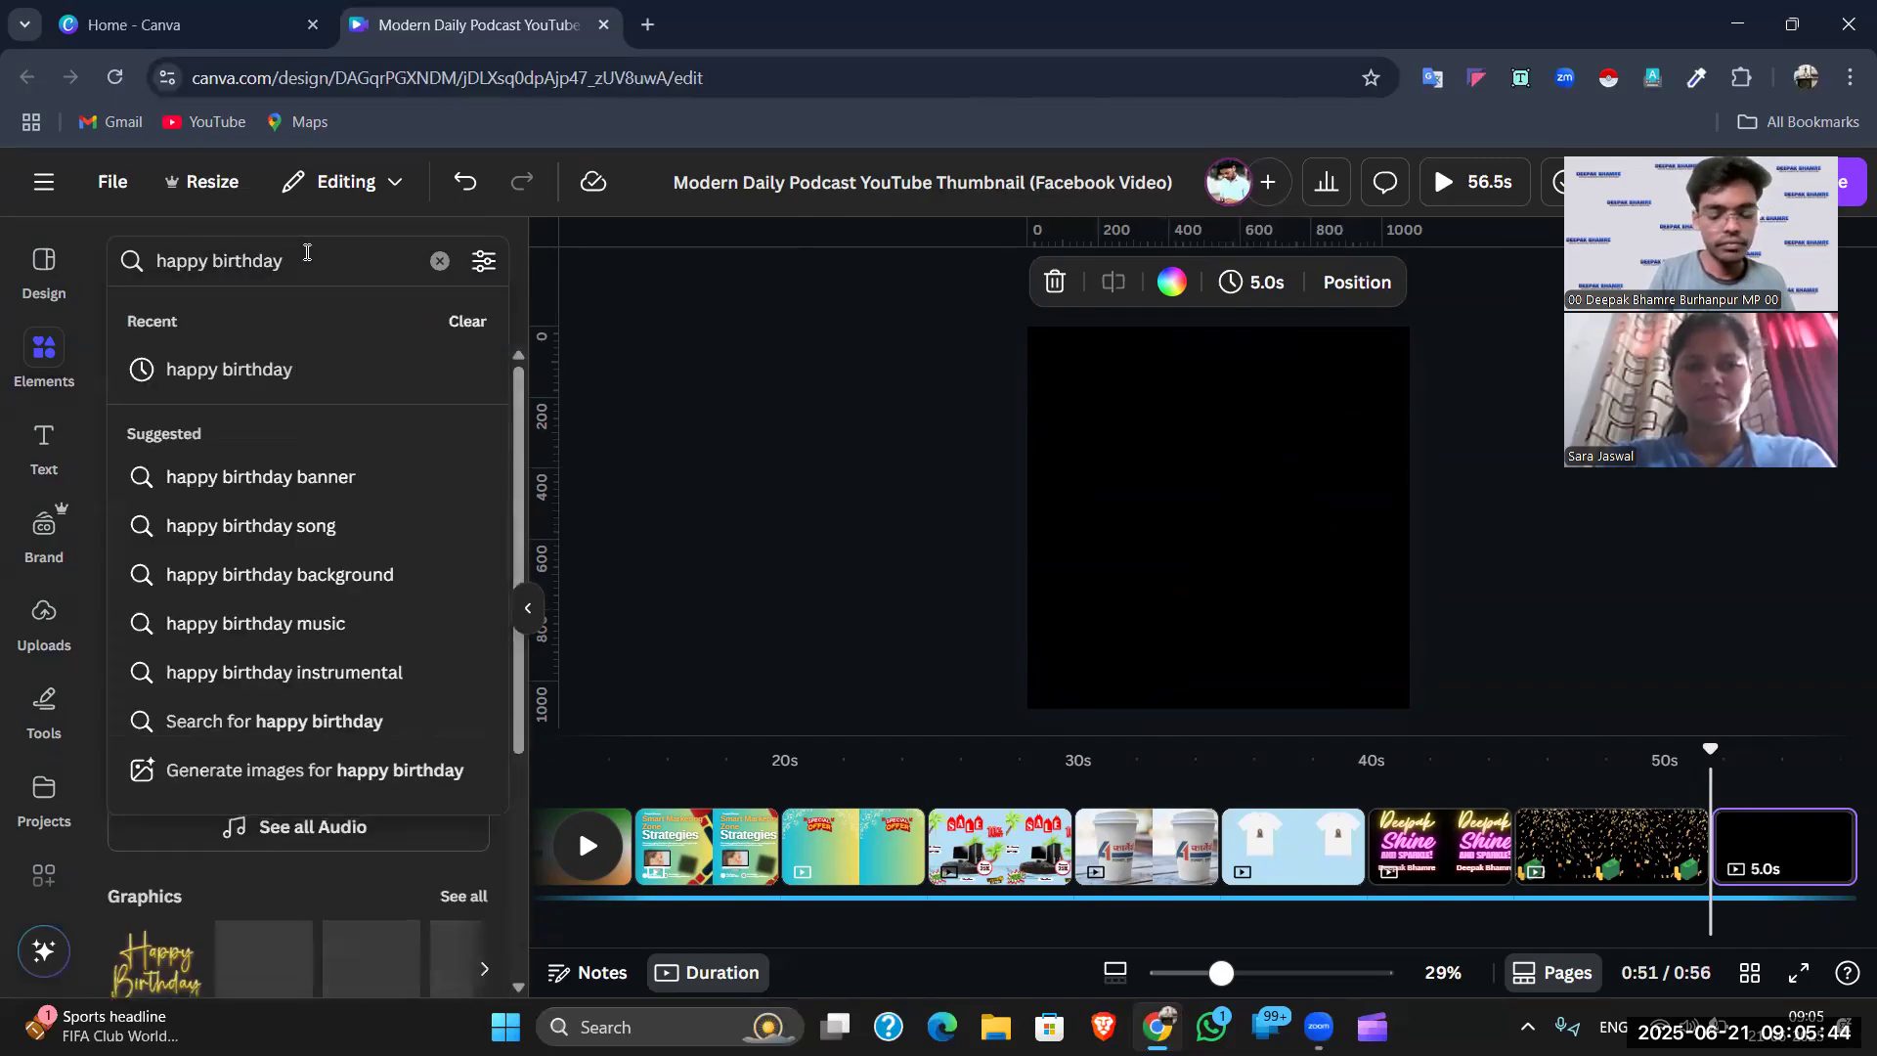
pyautogui.write('gif')
pyautogui.press('Return')
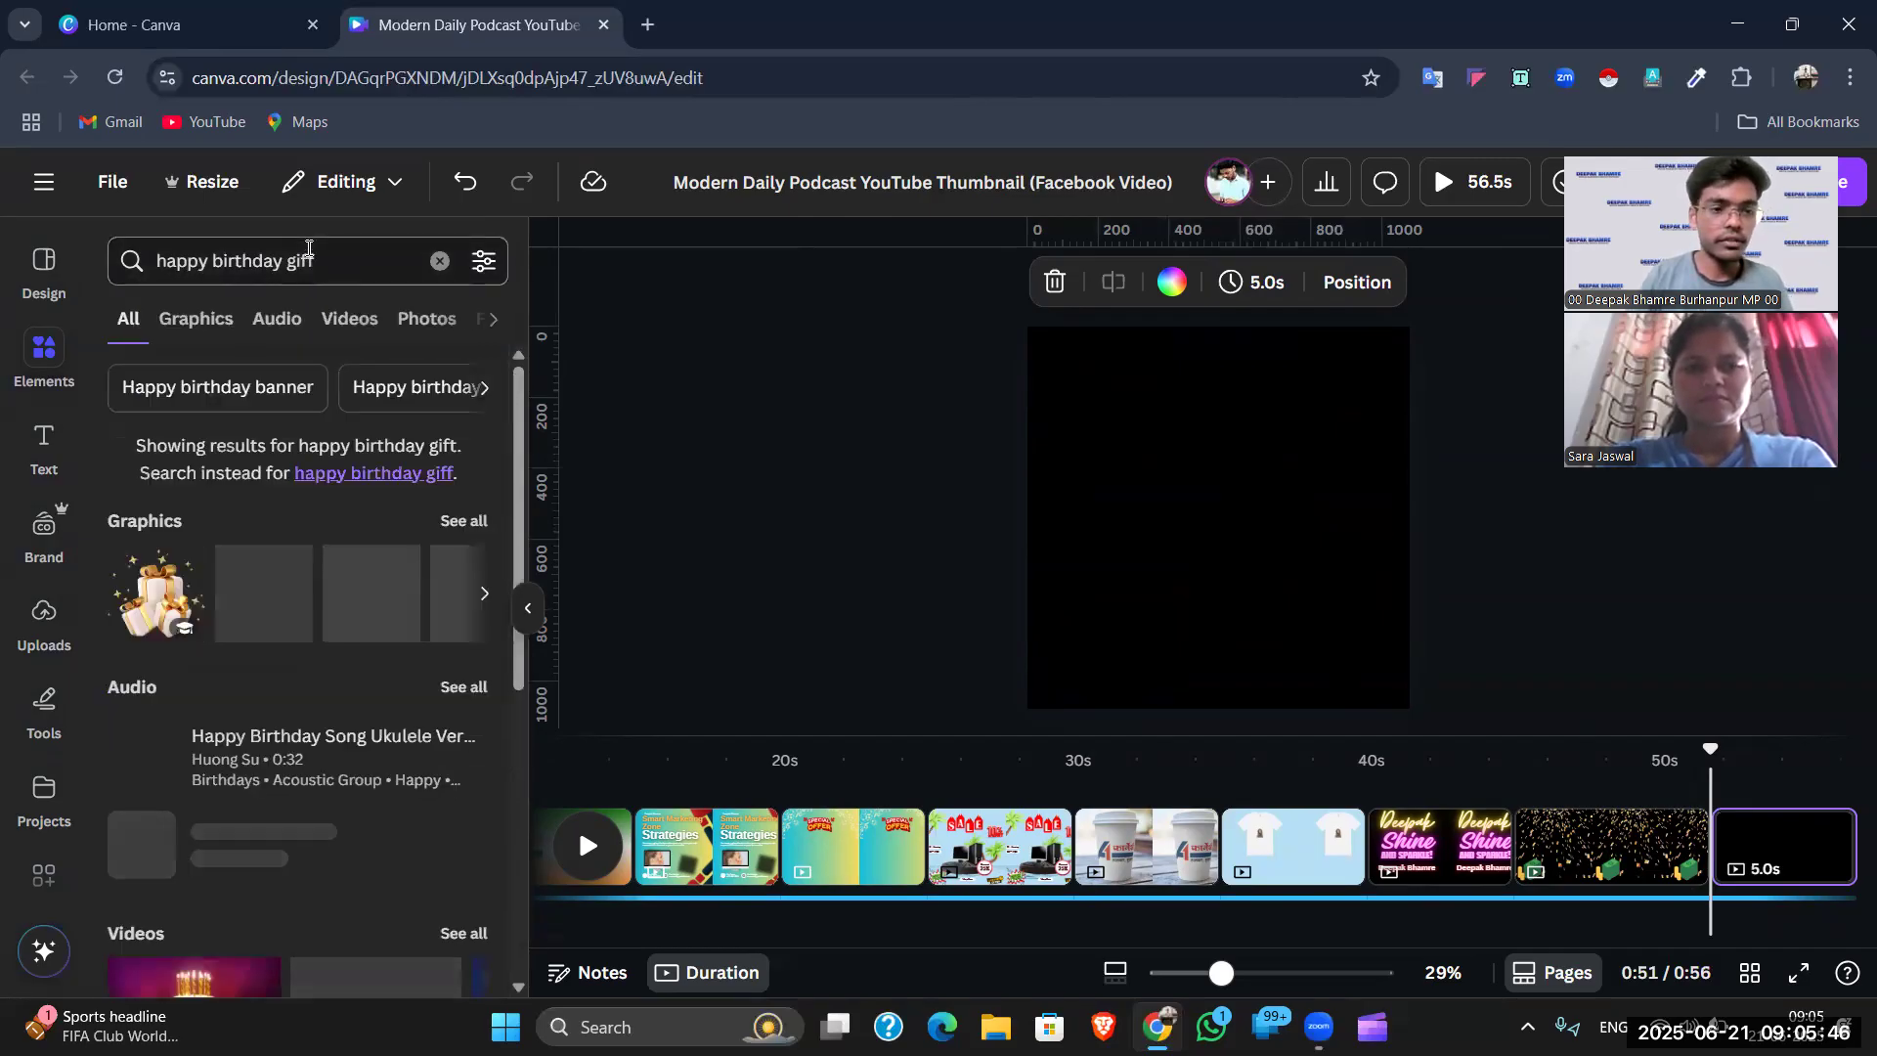
pyautogui.click(339, 270)
pyautogui.write('f')
pyautogui.press('BackSpace')
pyautogui.press('Return')
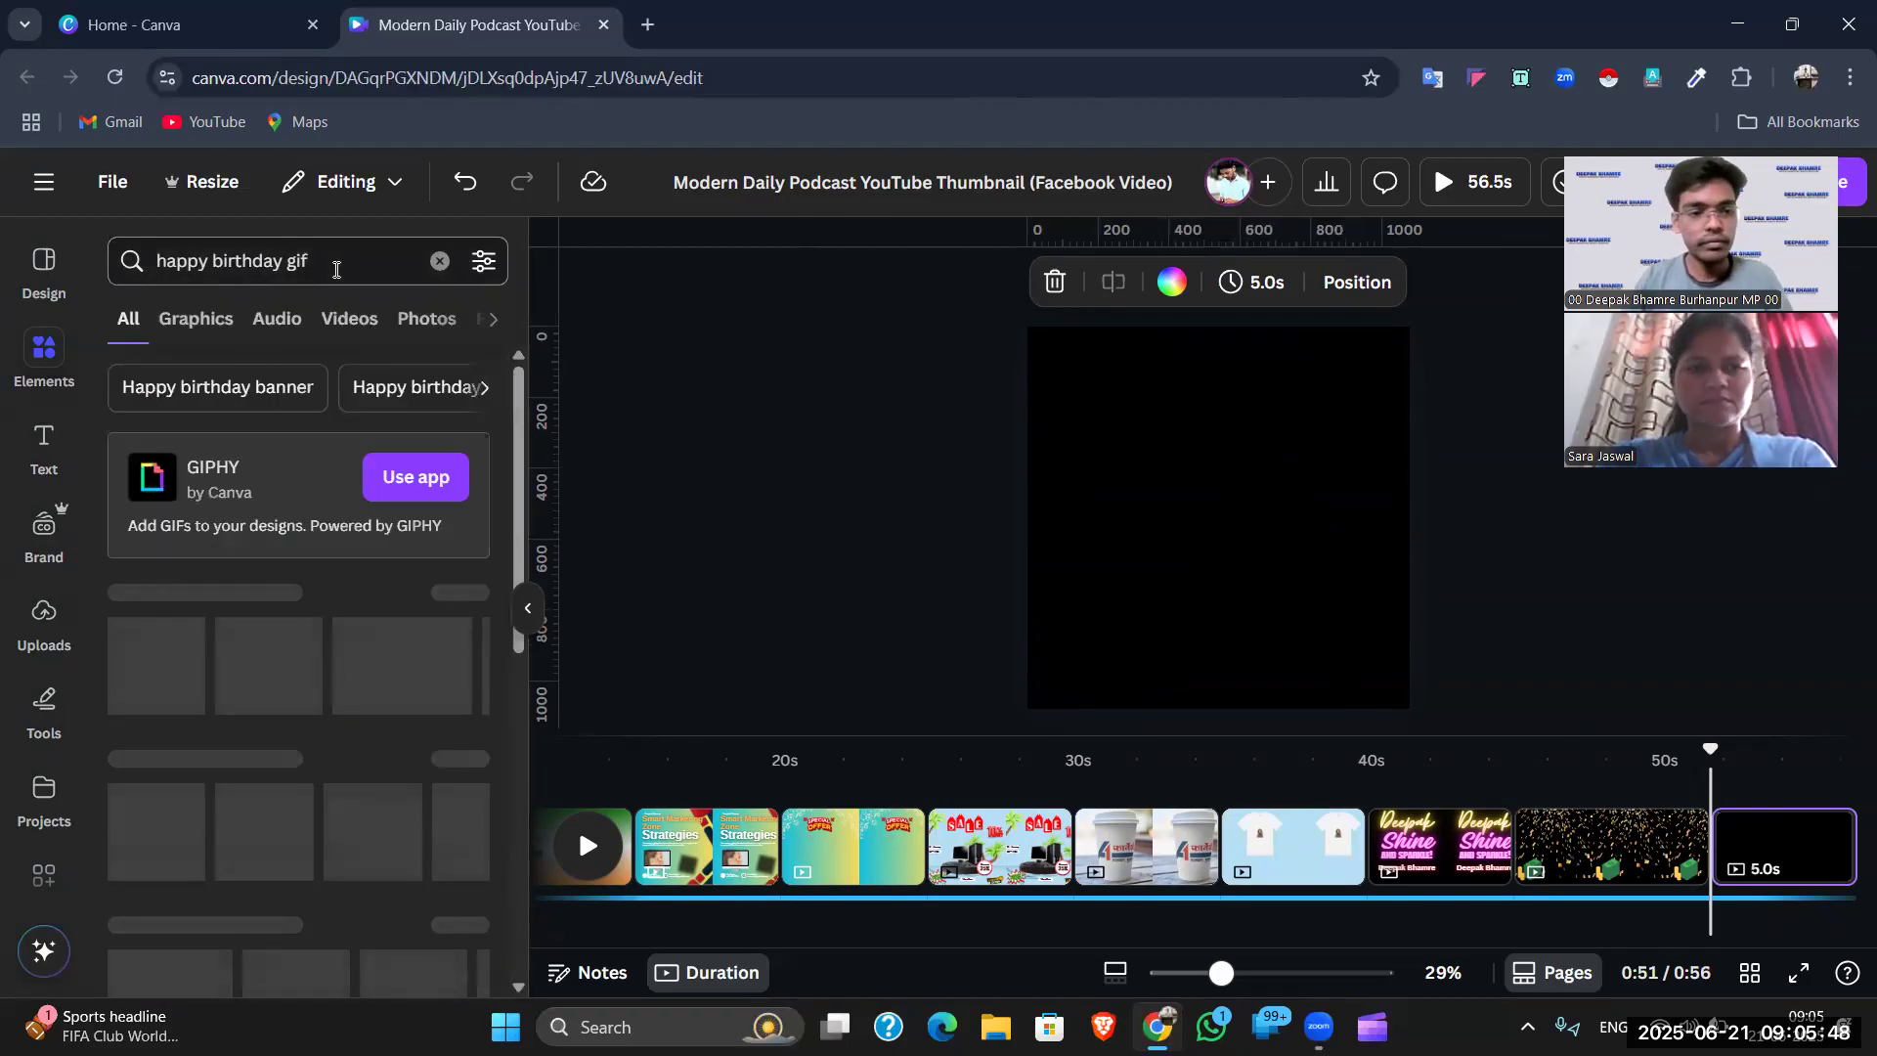
pyautogui.click(177, 320)
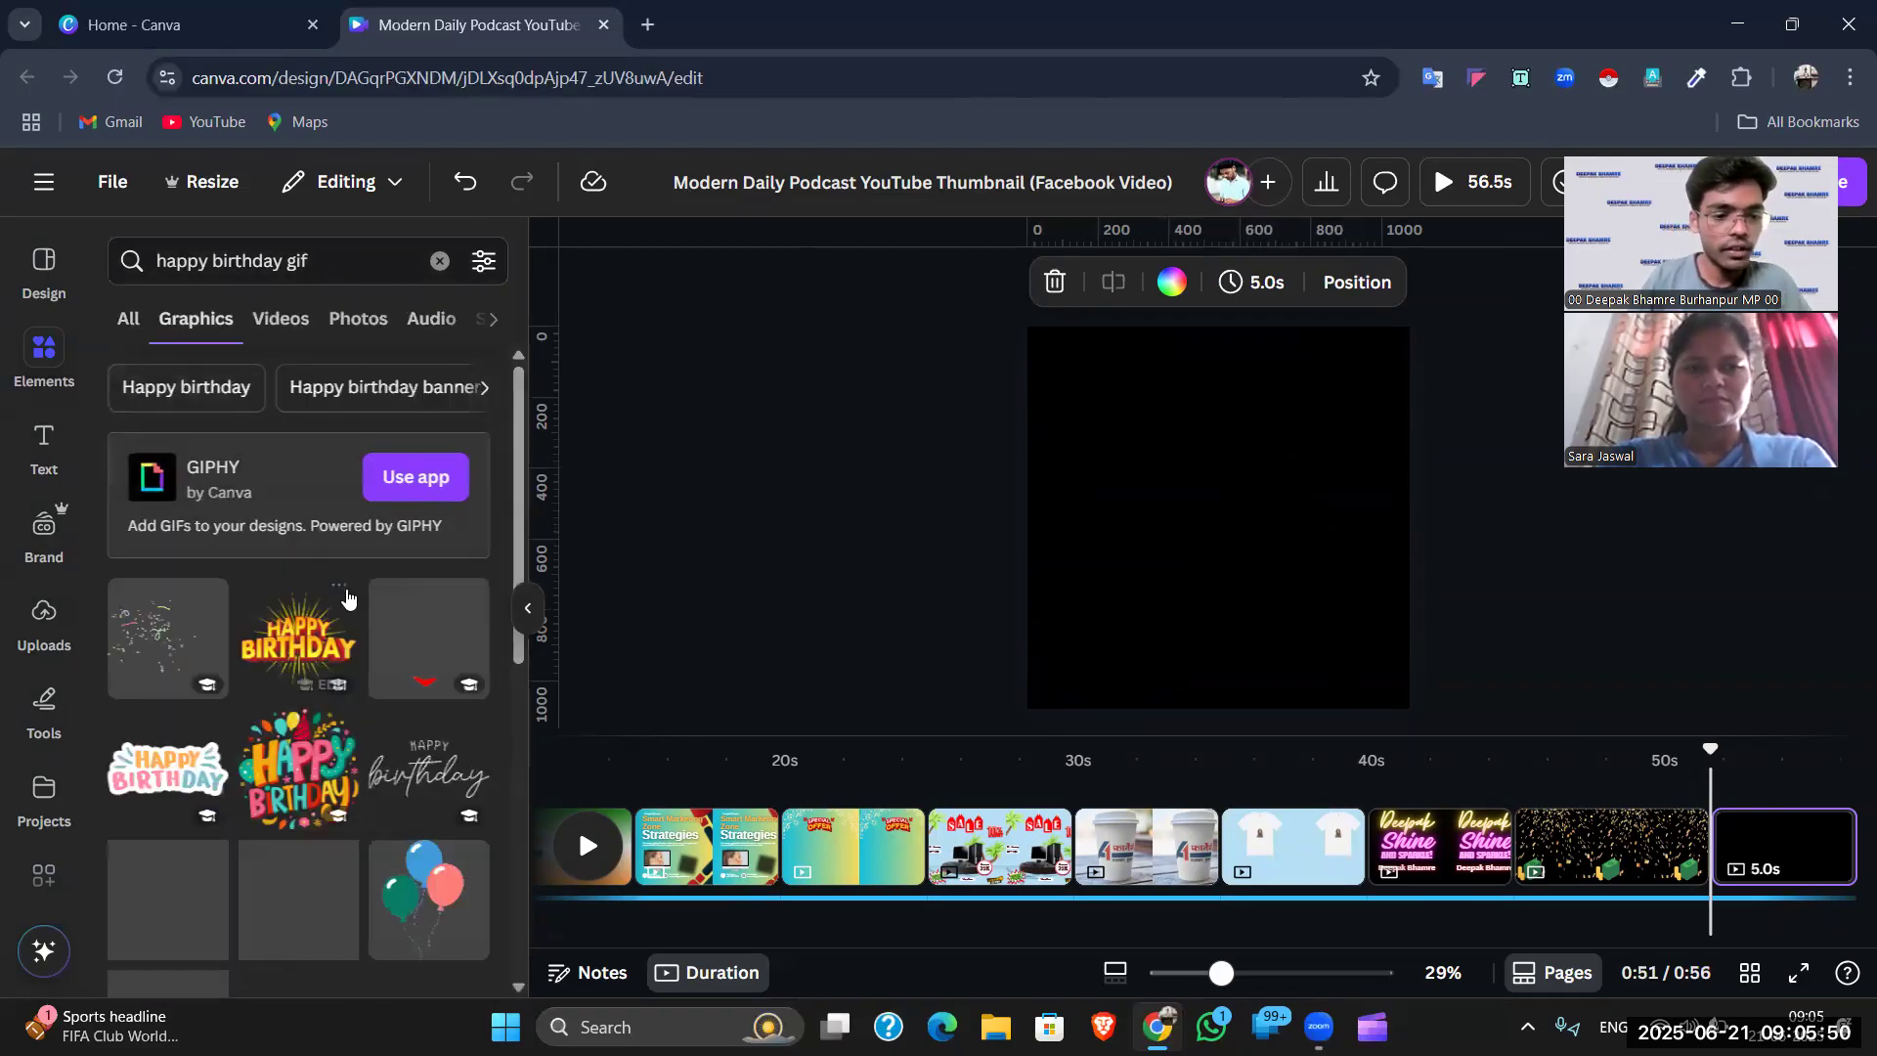
pyautogui.scroll(-1, 236, 624)
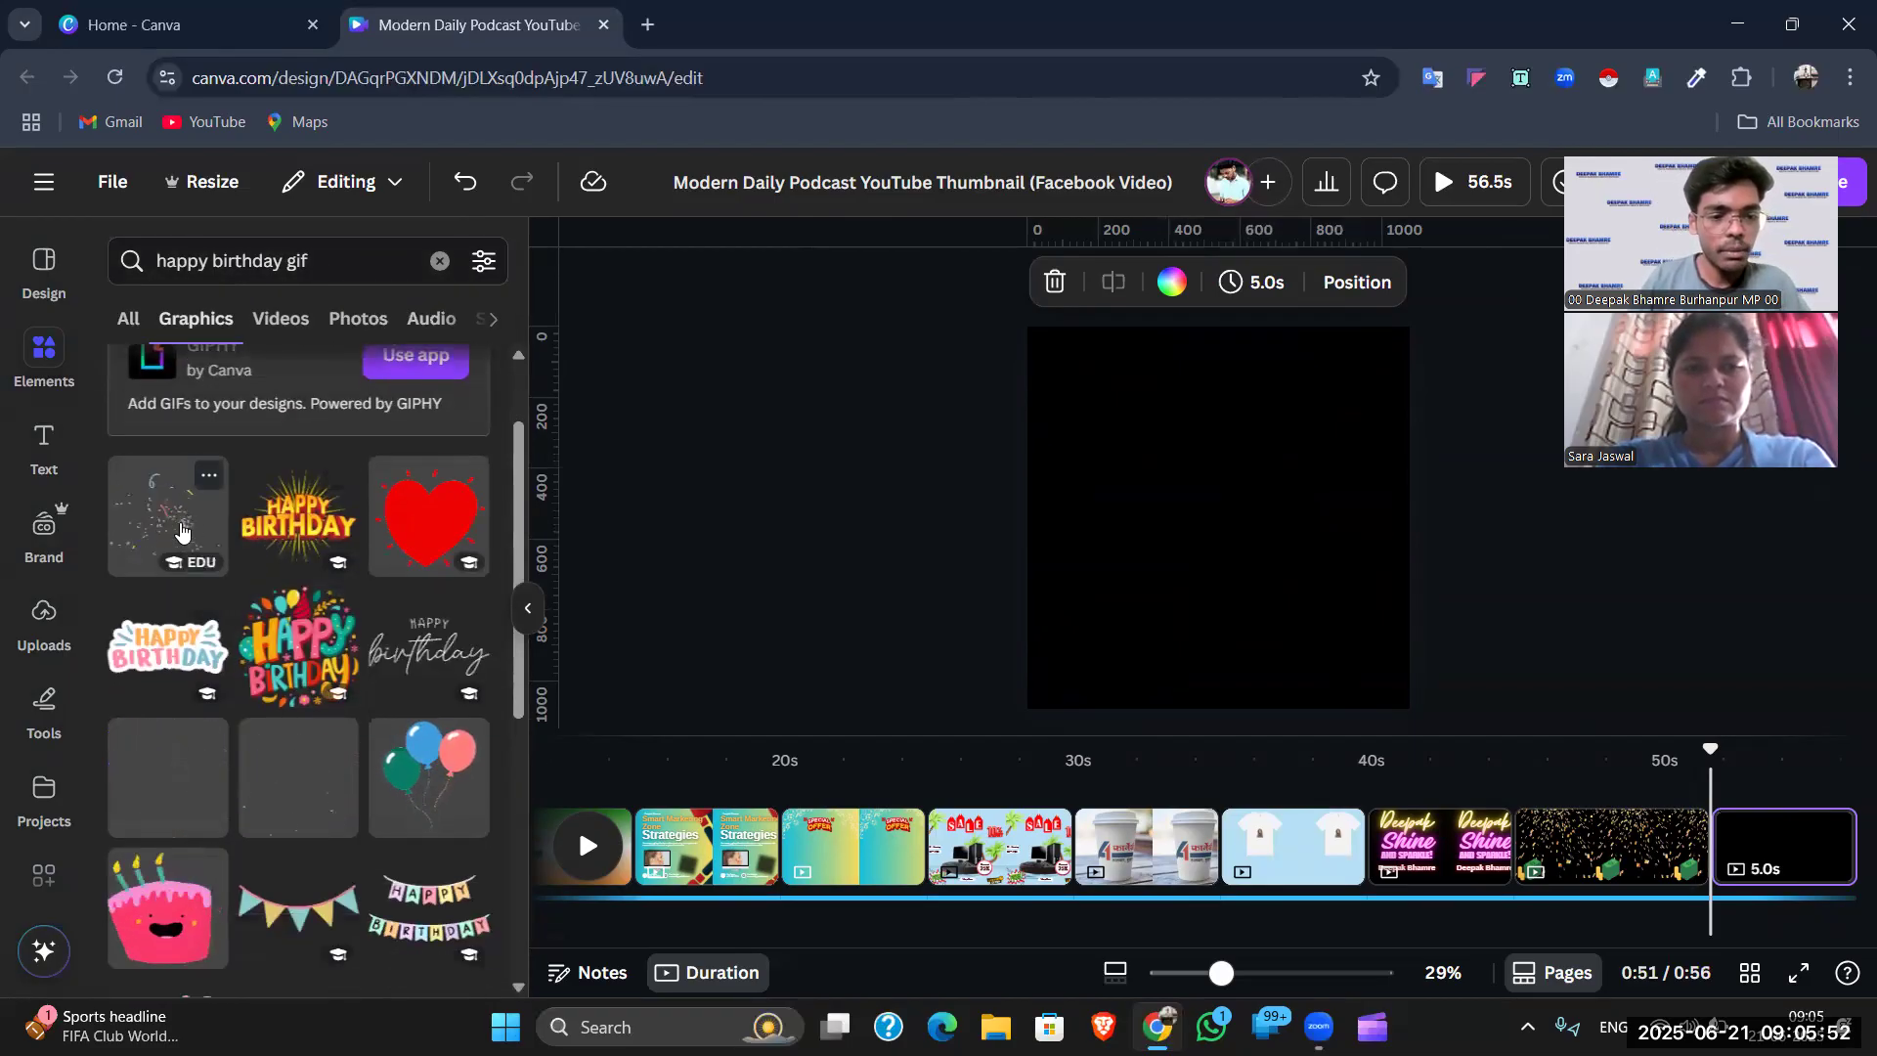
pyautogui.scroll(-1, 223, 657)
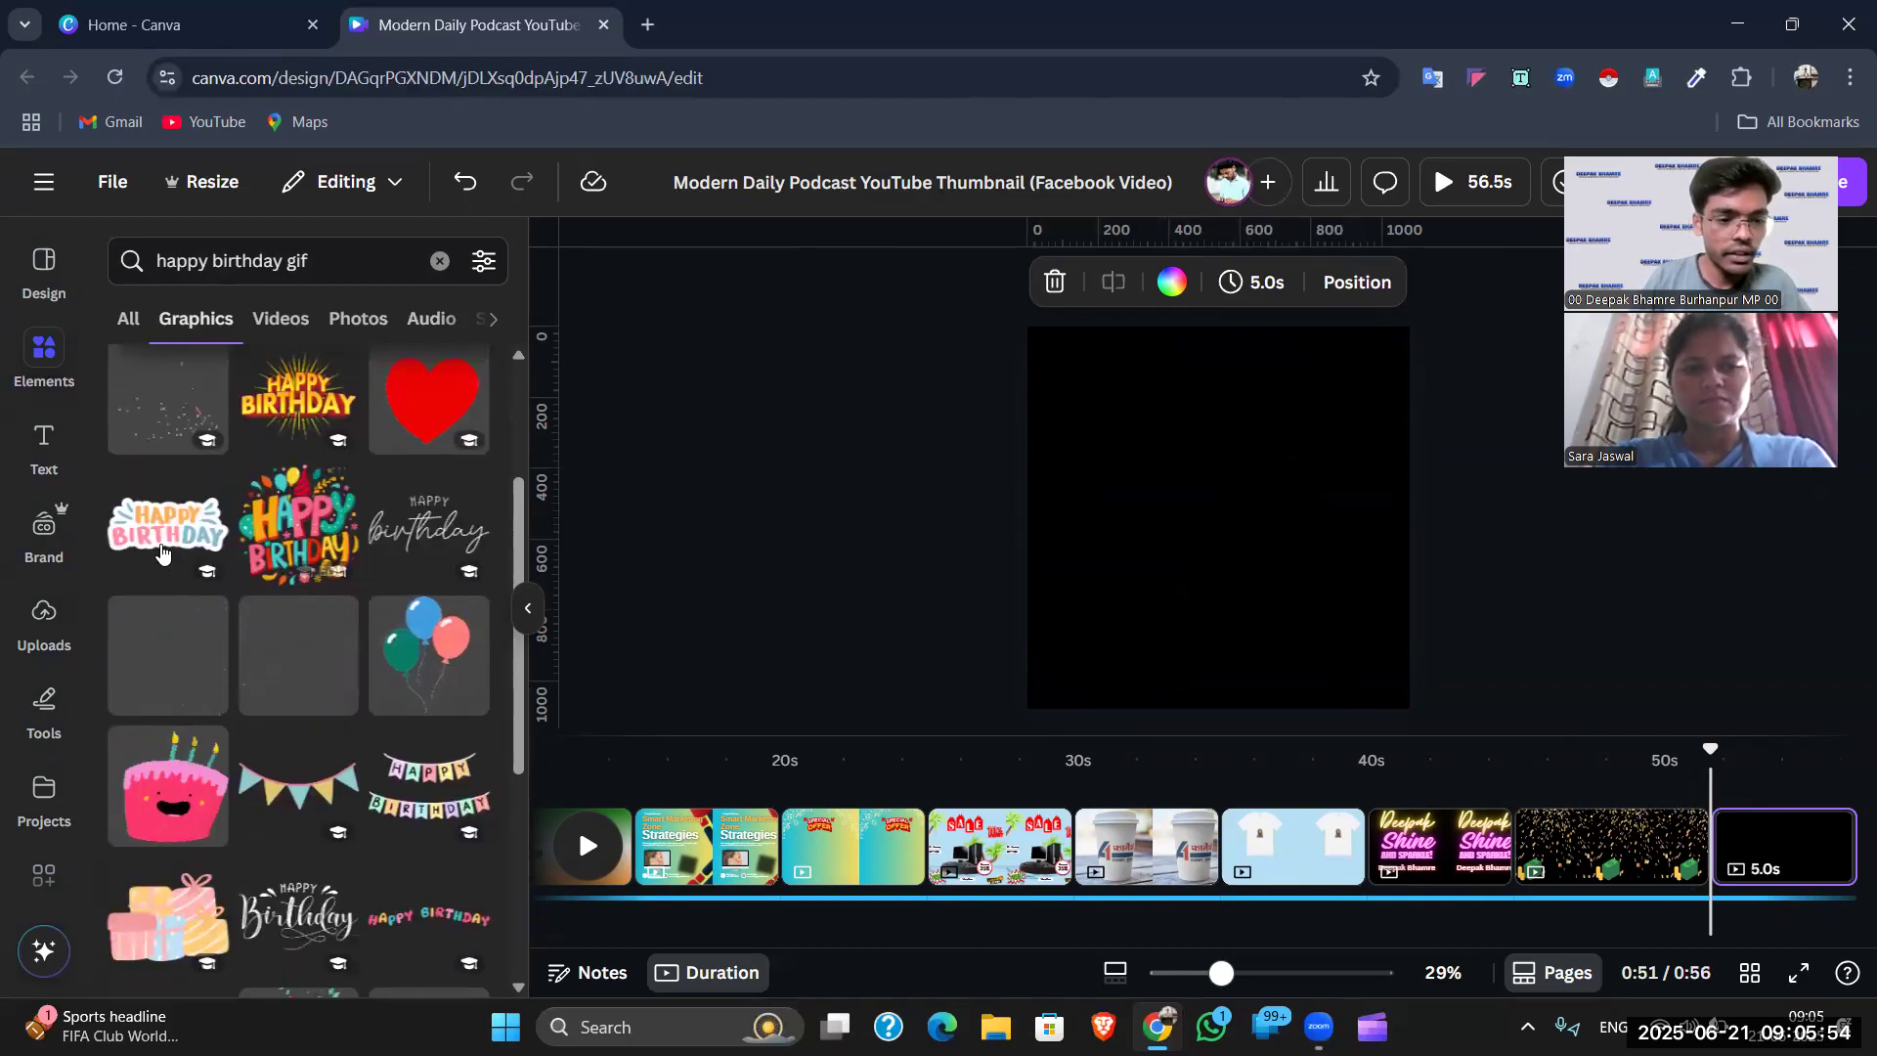
pyautogui.scroll(-1, 238, 552)
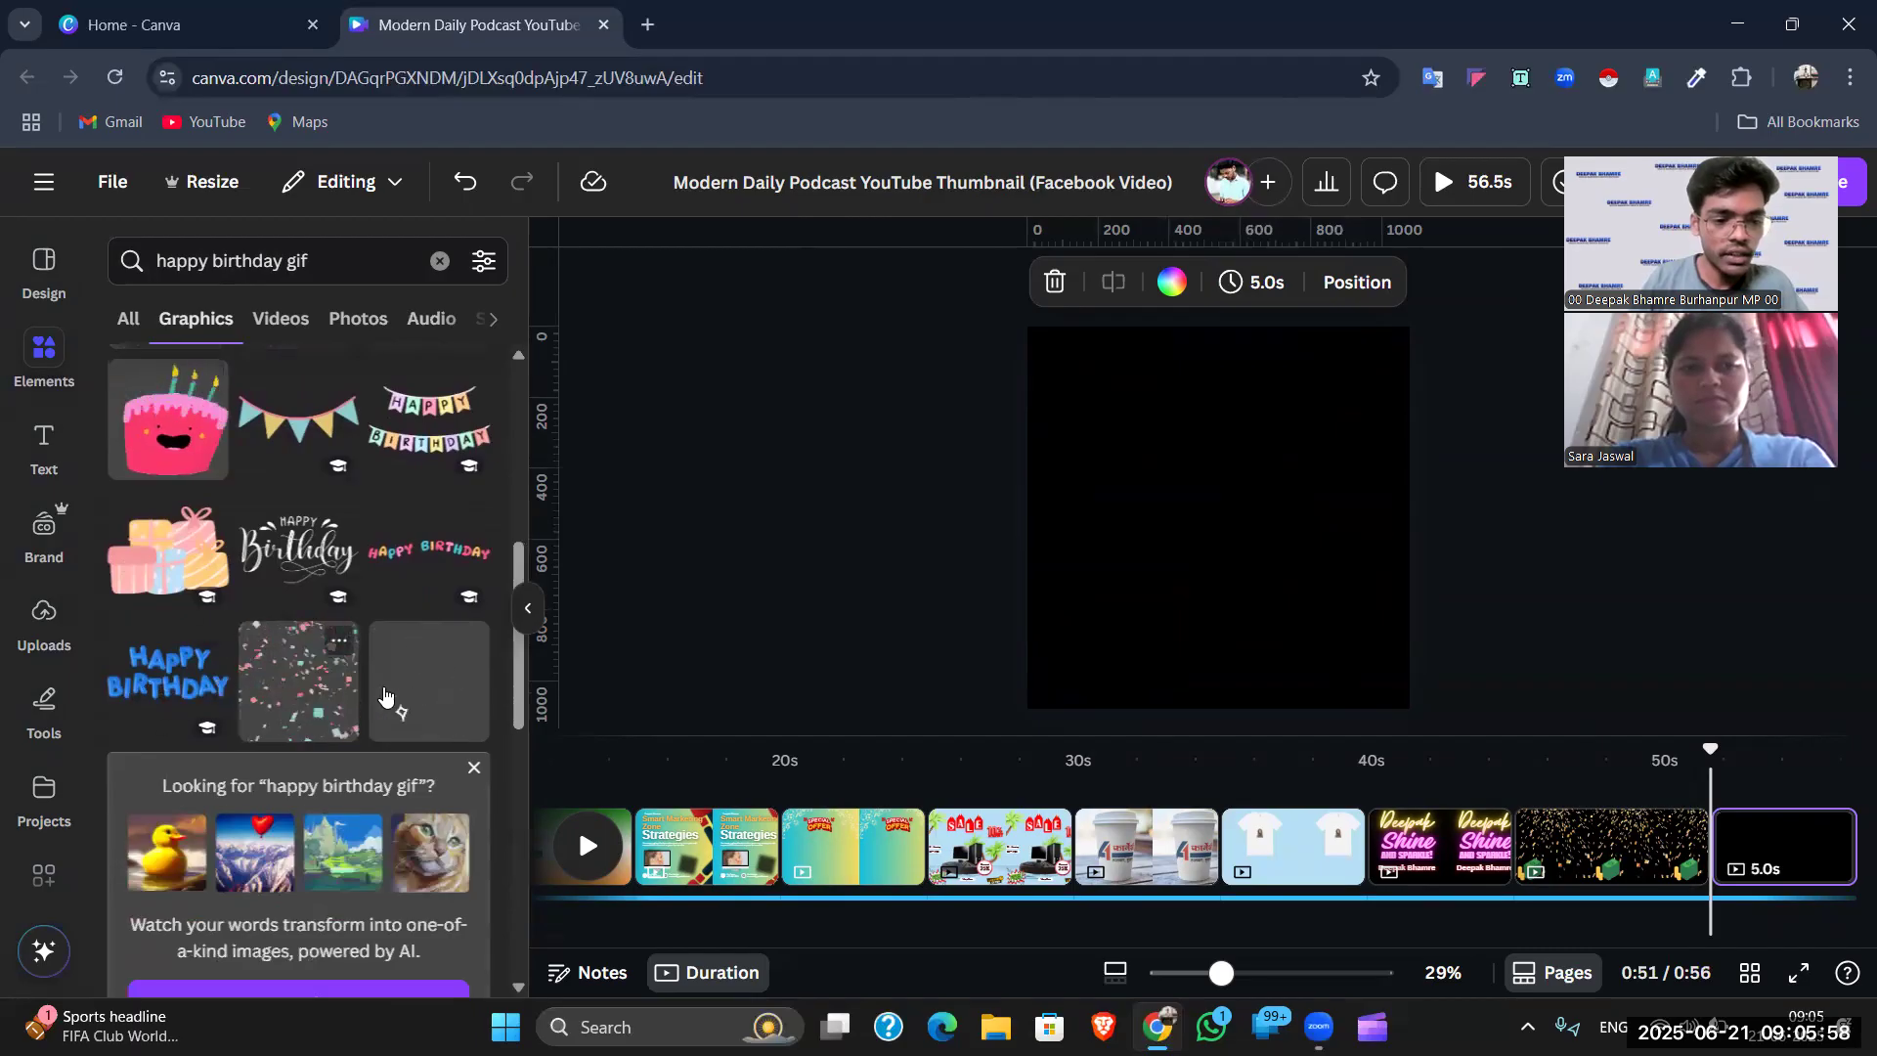
pyautogui.scroll(-5, 384, 696)
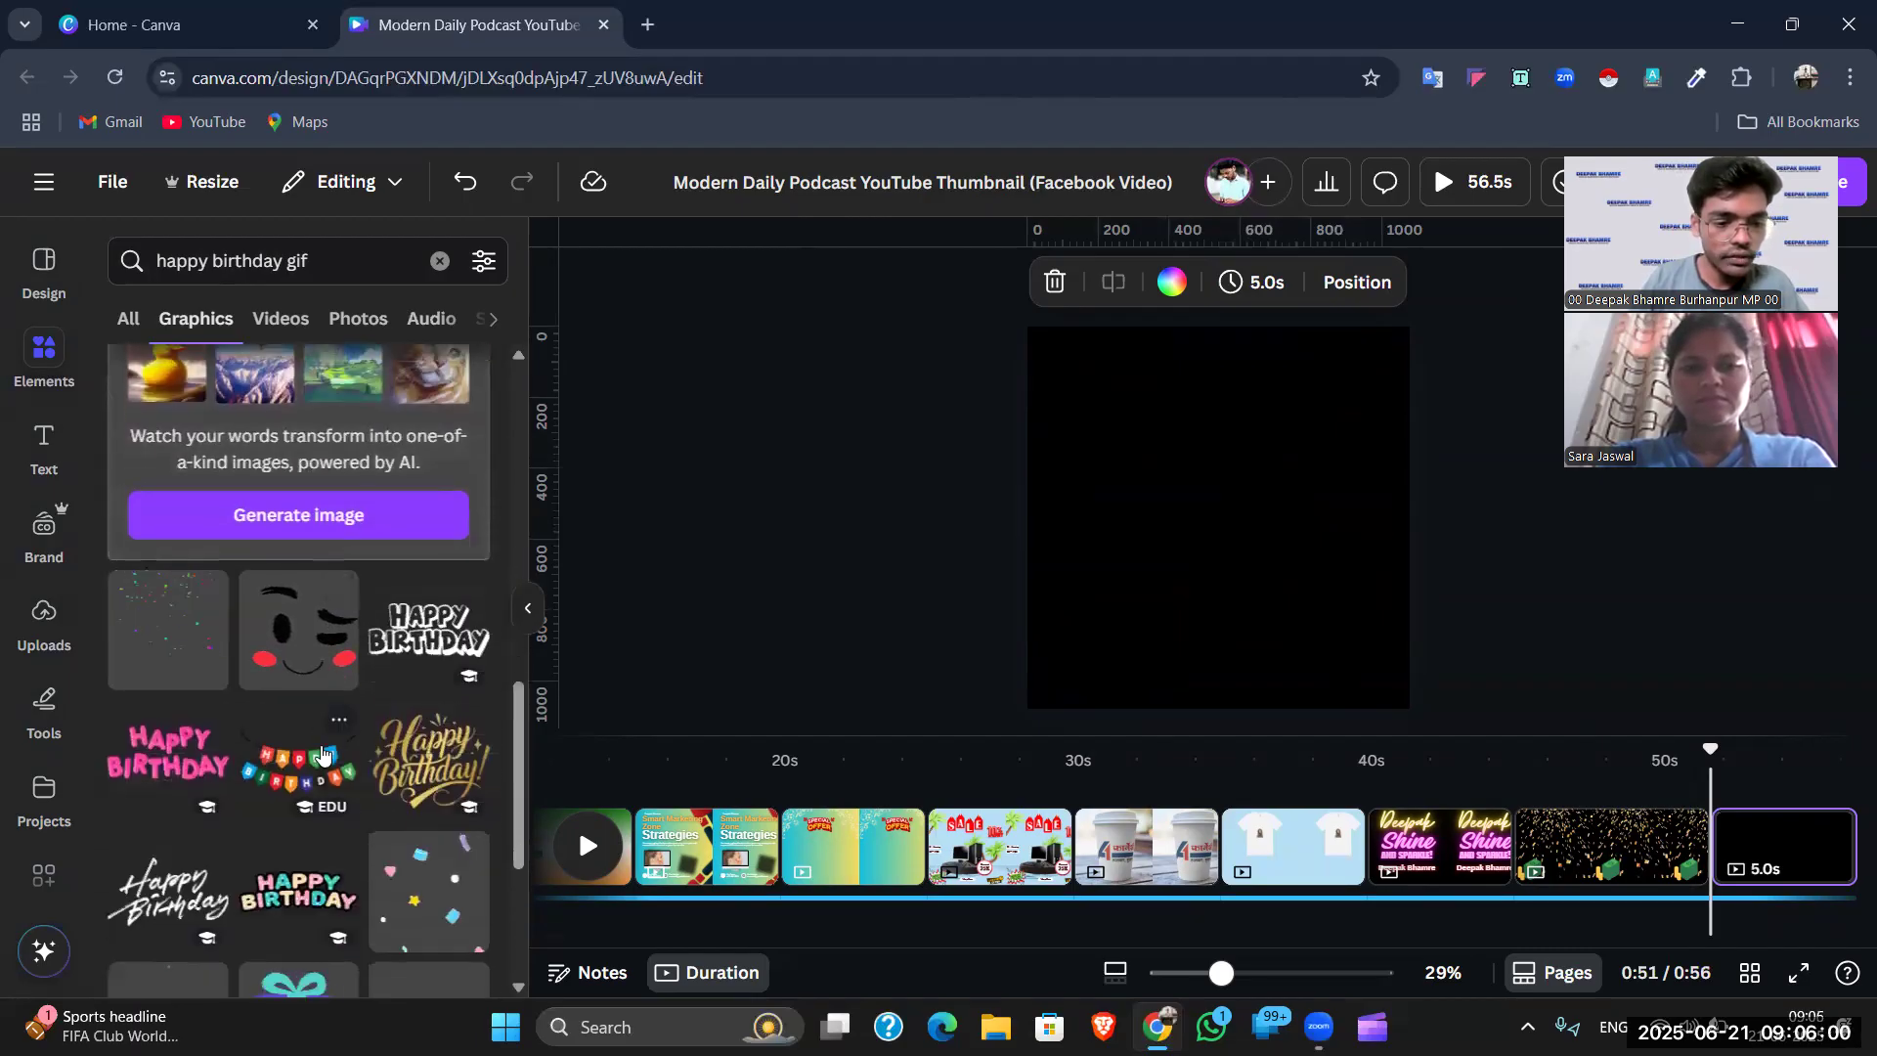
pyautogui.scroll(-4, 323, 752)
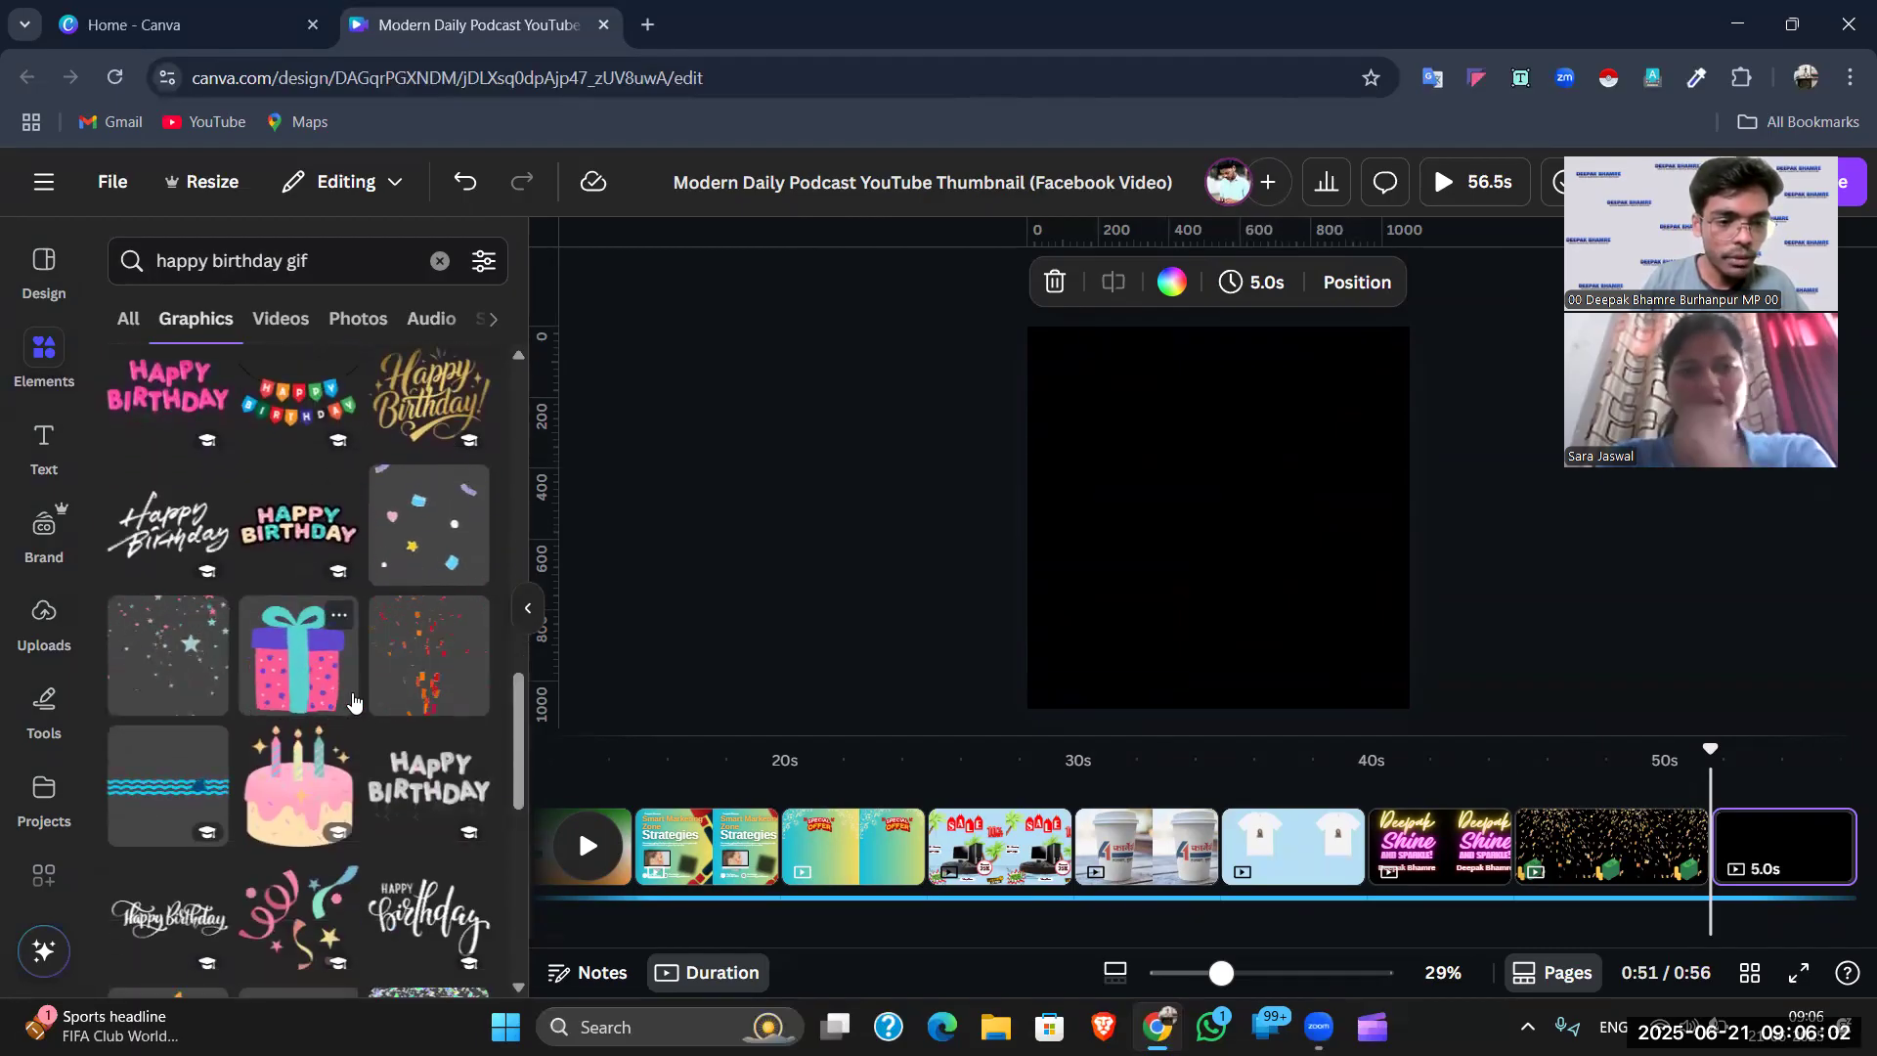
pyautogui.scroll(1, 391, 609)
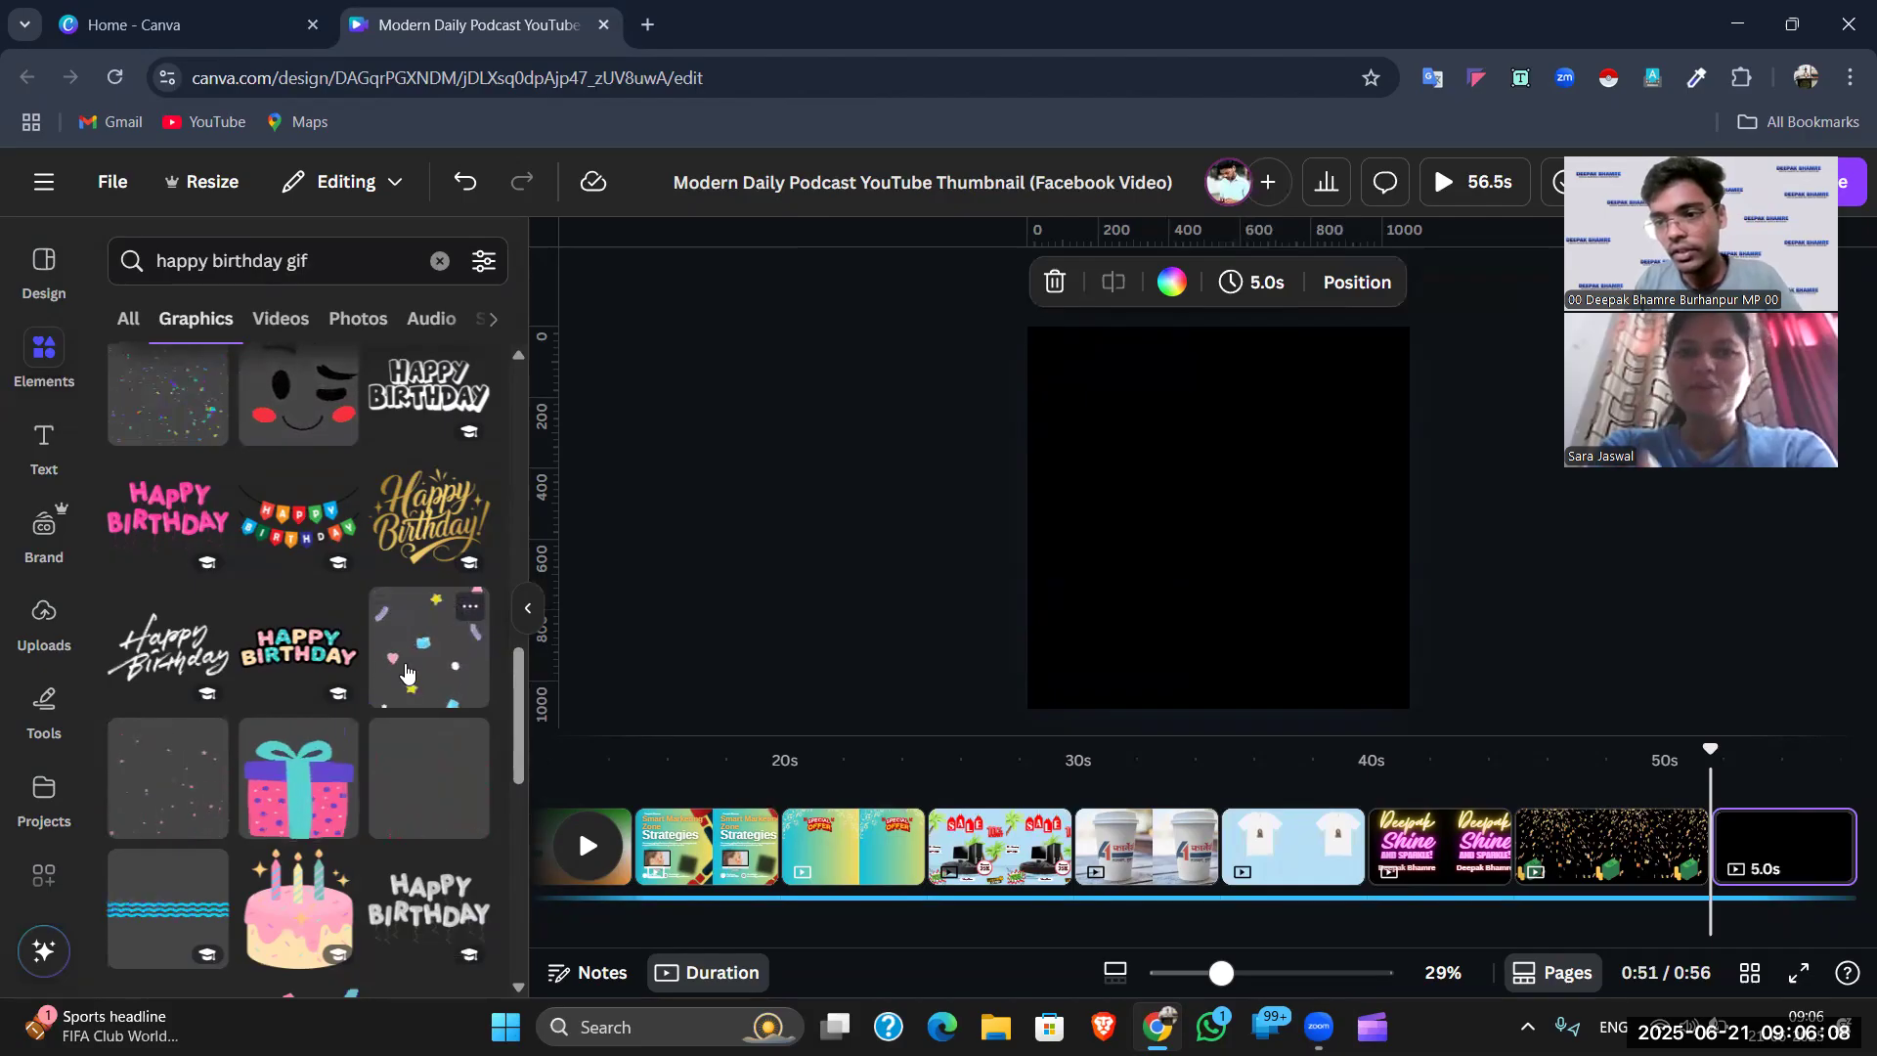
# - Add the uploaded 1:25 video of a man in a suit from Uploads > Videos
pyautogui.click(46, 624)
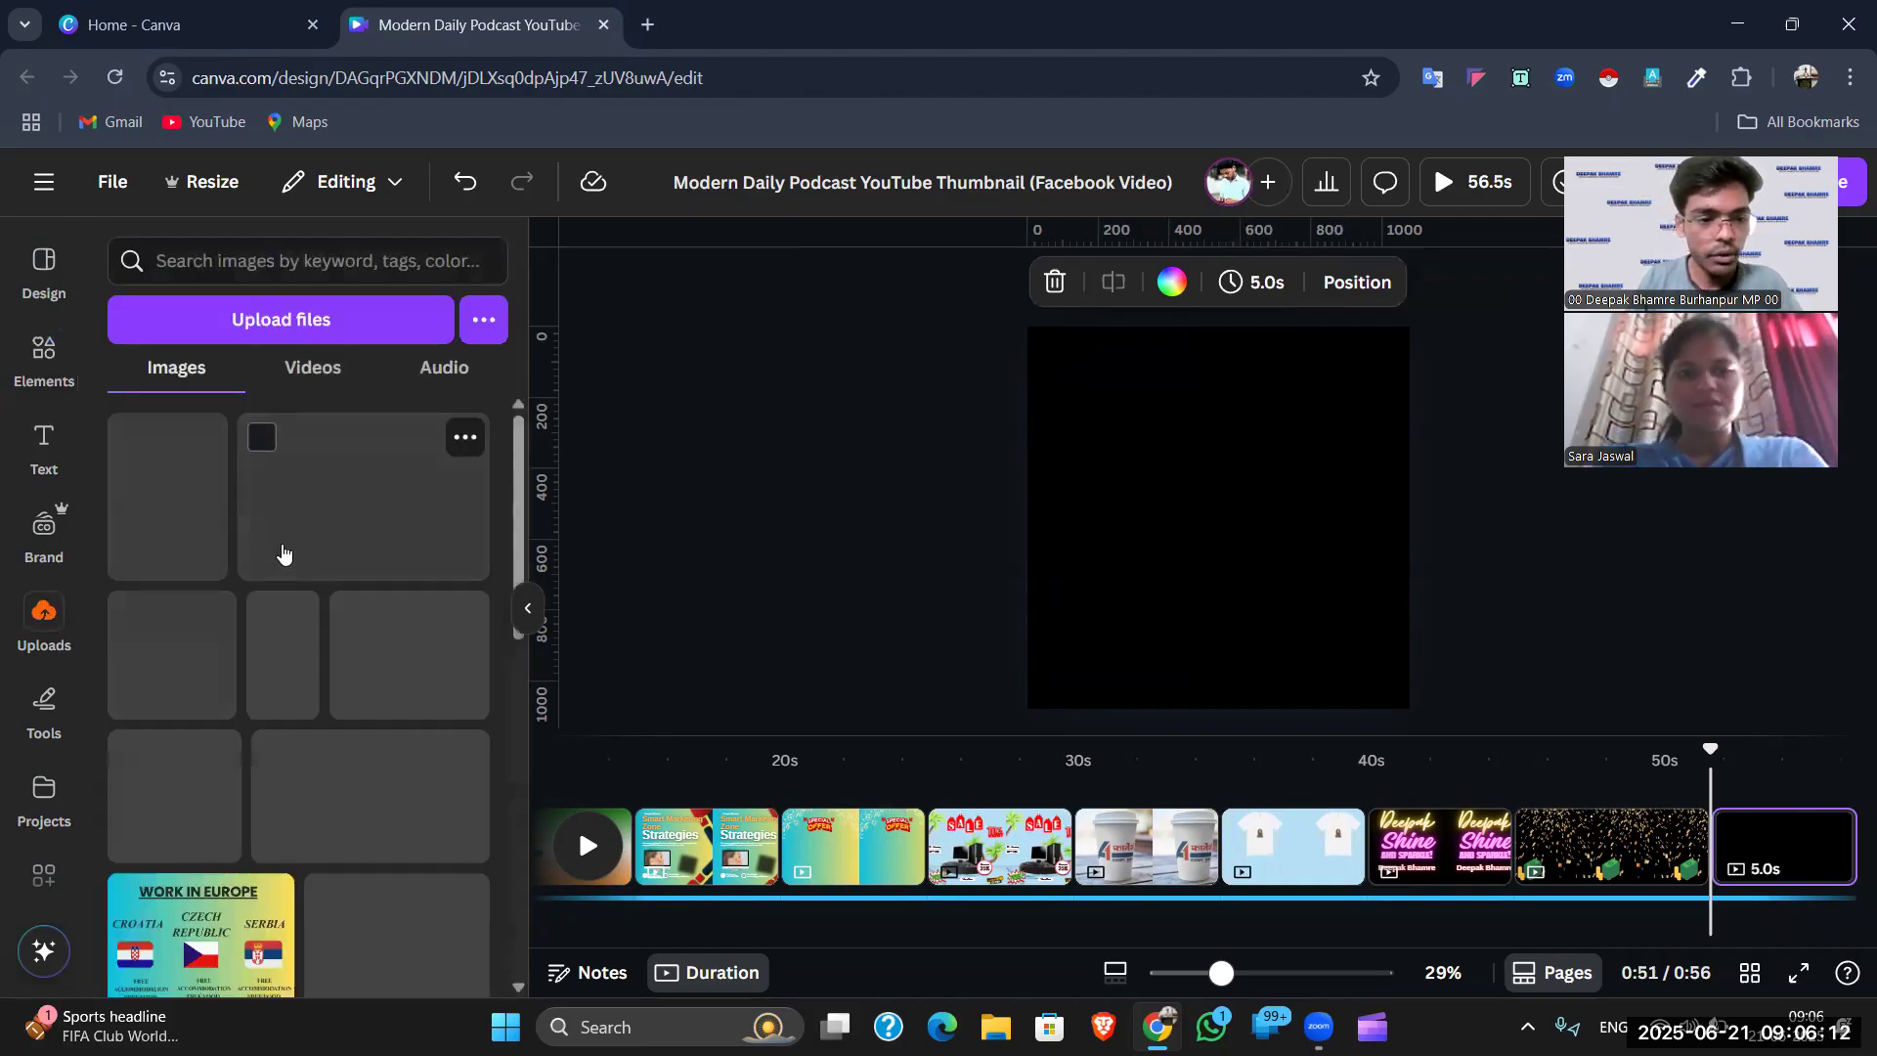
pyautogui.scroll(-1, 293, 581)
pyautogui.scroll(-5, 301, 584)
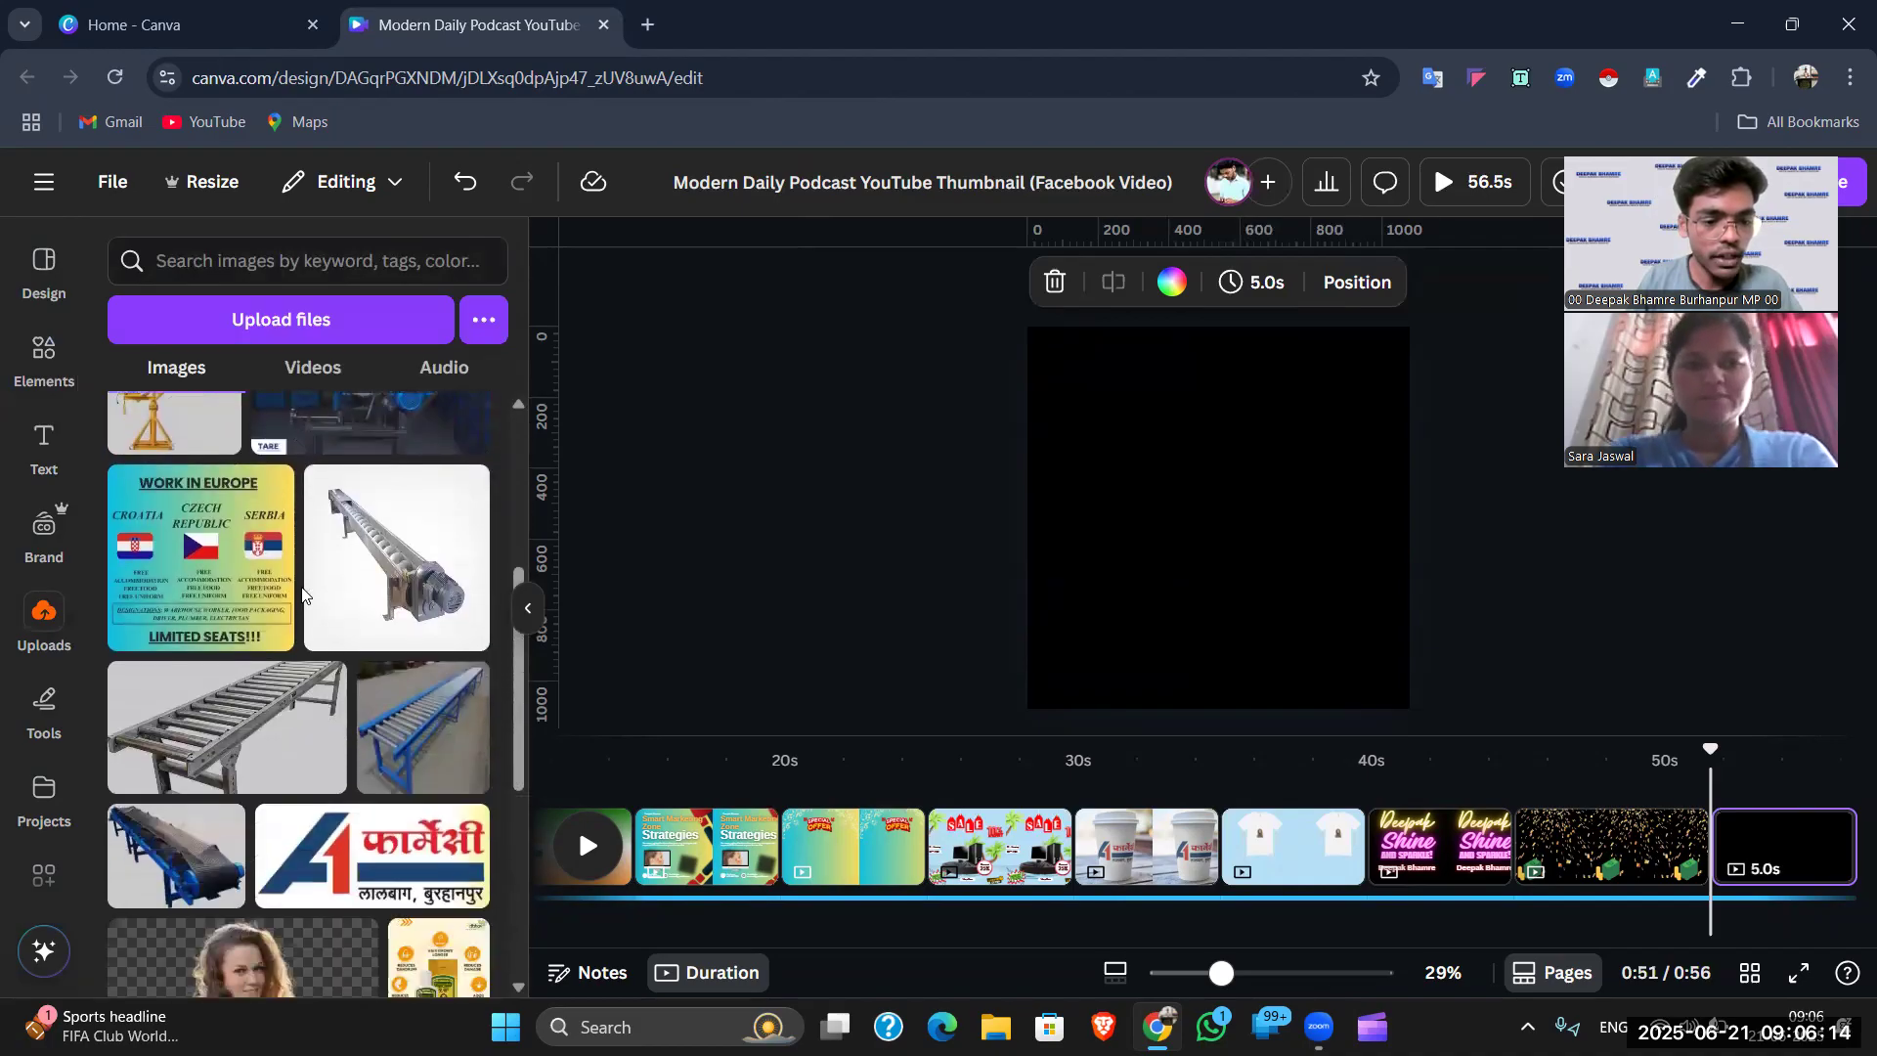
pyautogui.click(314, 370)
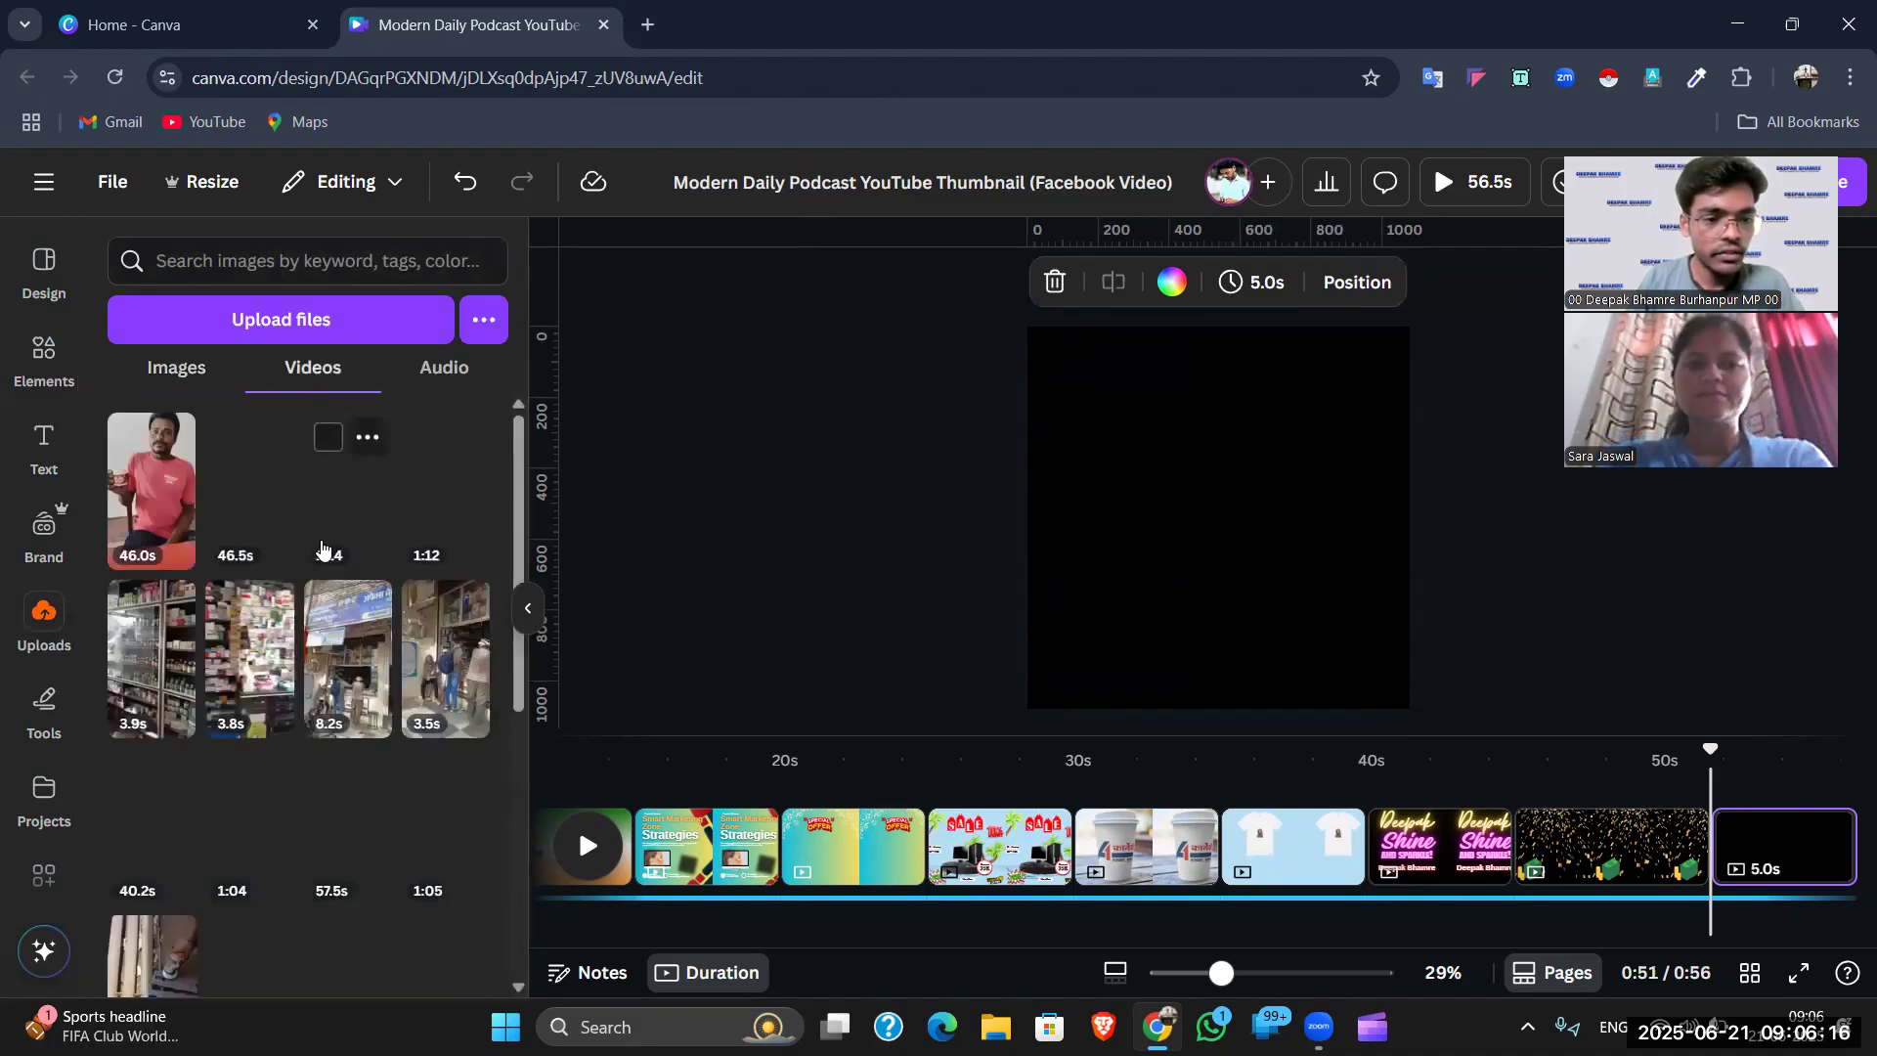
pyautogui.scroll(-2, 298, 544)
pyautogui.scroll(-5, 298, 545)
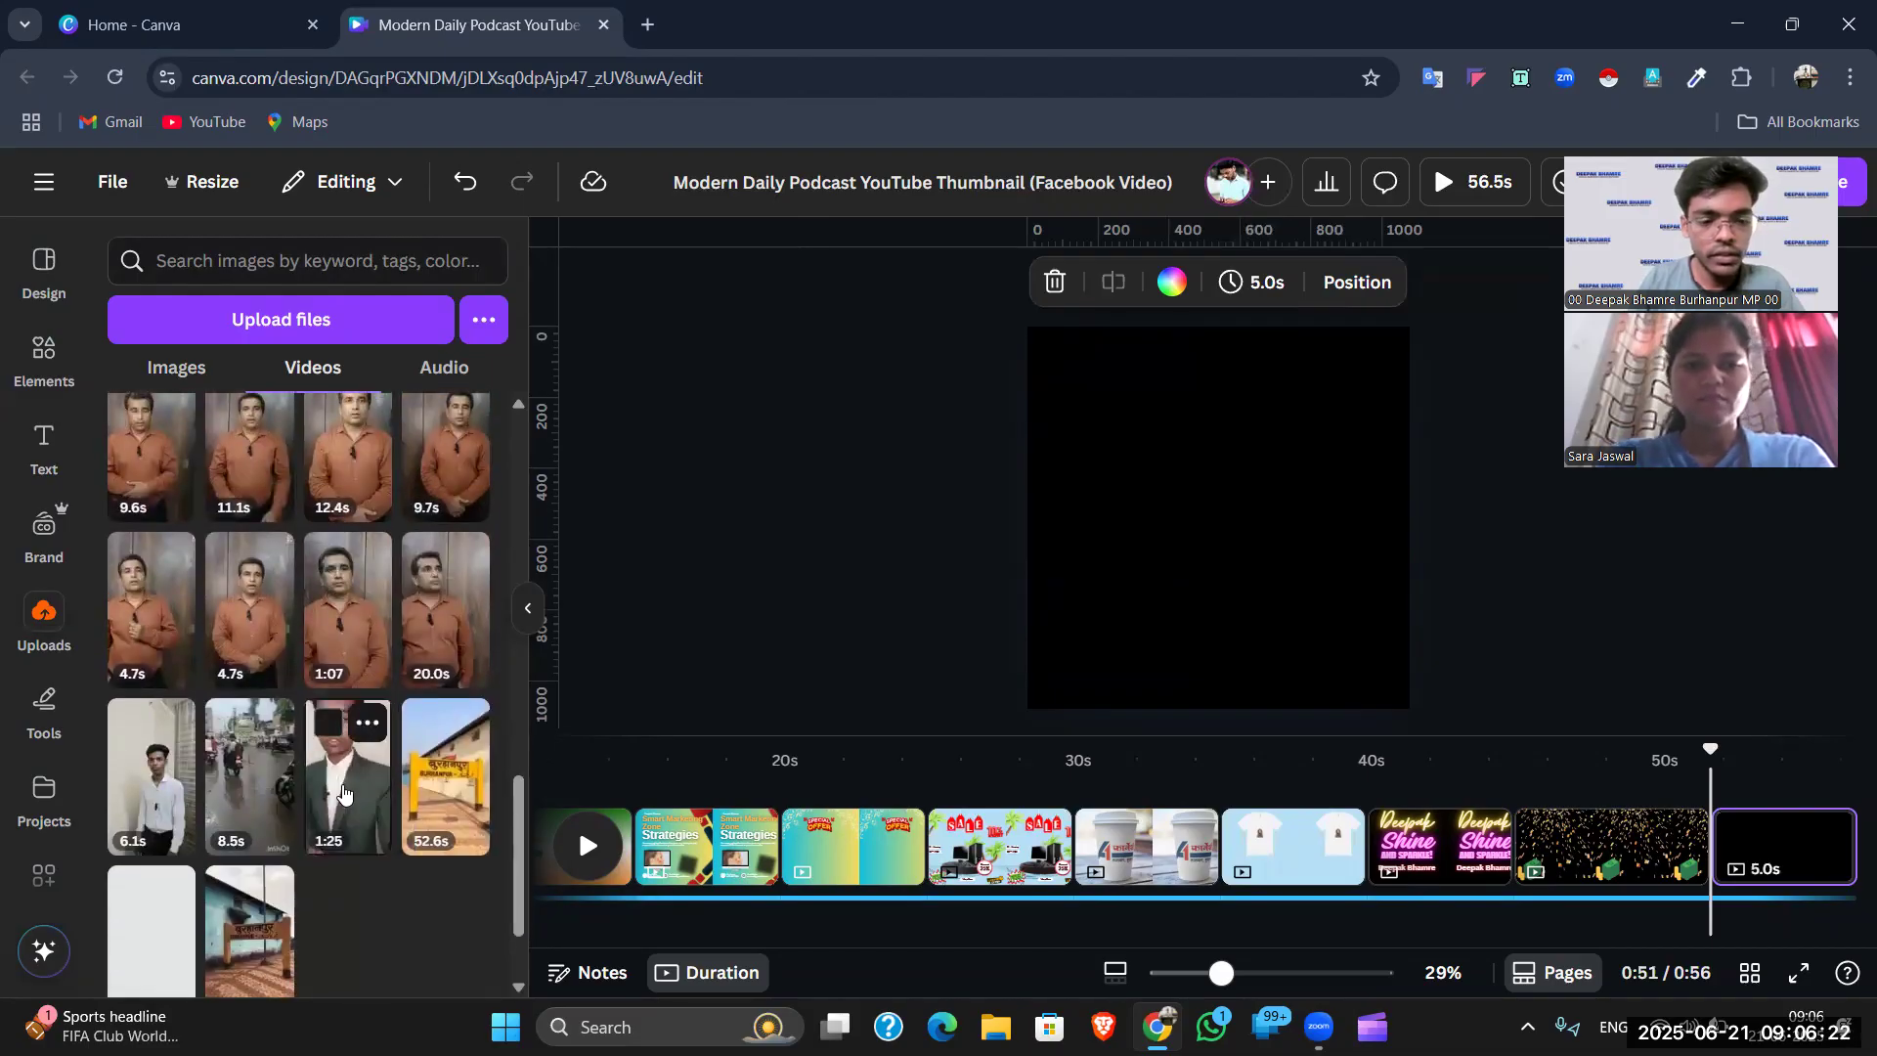
pyautogui.click(342, 794)
# - Resize and centre the suit video so it fills the whole page, zoomed out to 17%
pyautogui.moveTo(1131, 356)
pyautogui.mouseDown()
pyautogui.moveTo(1056, 353)
pyautogui.moveTo(1111, 329)
pyautogui.mouseUp()
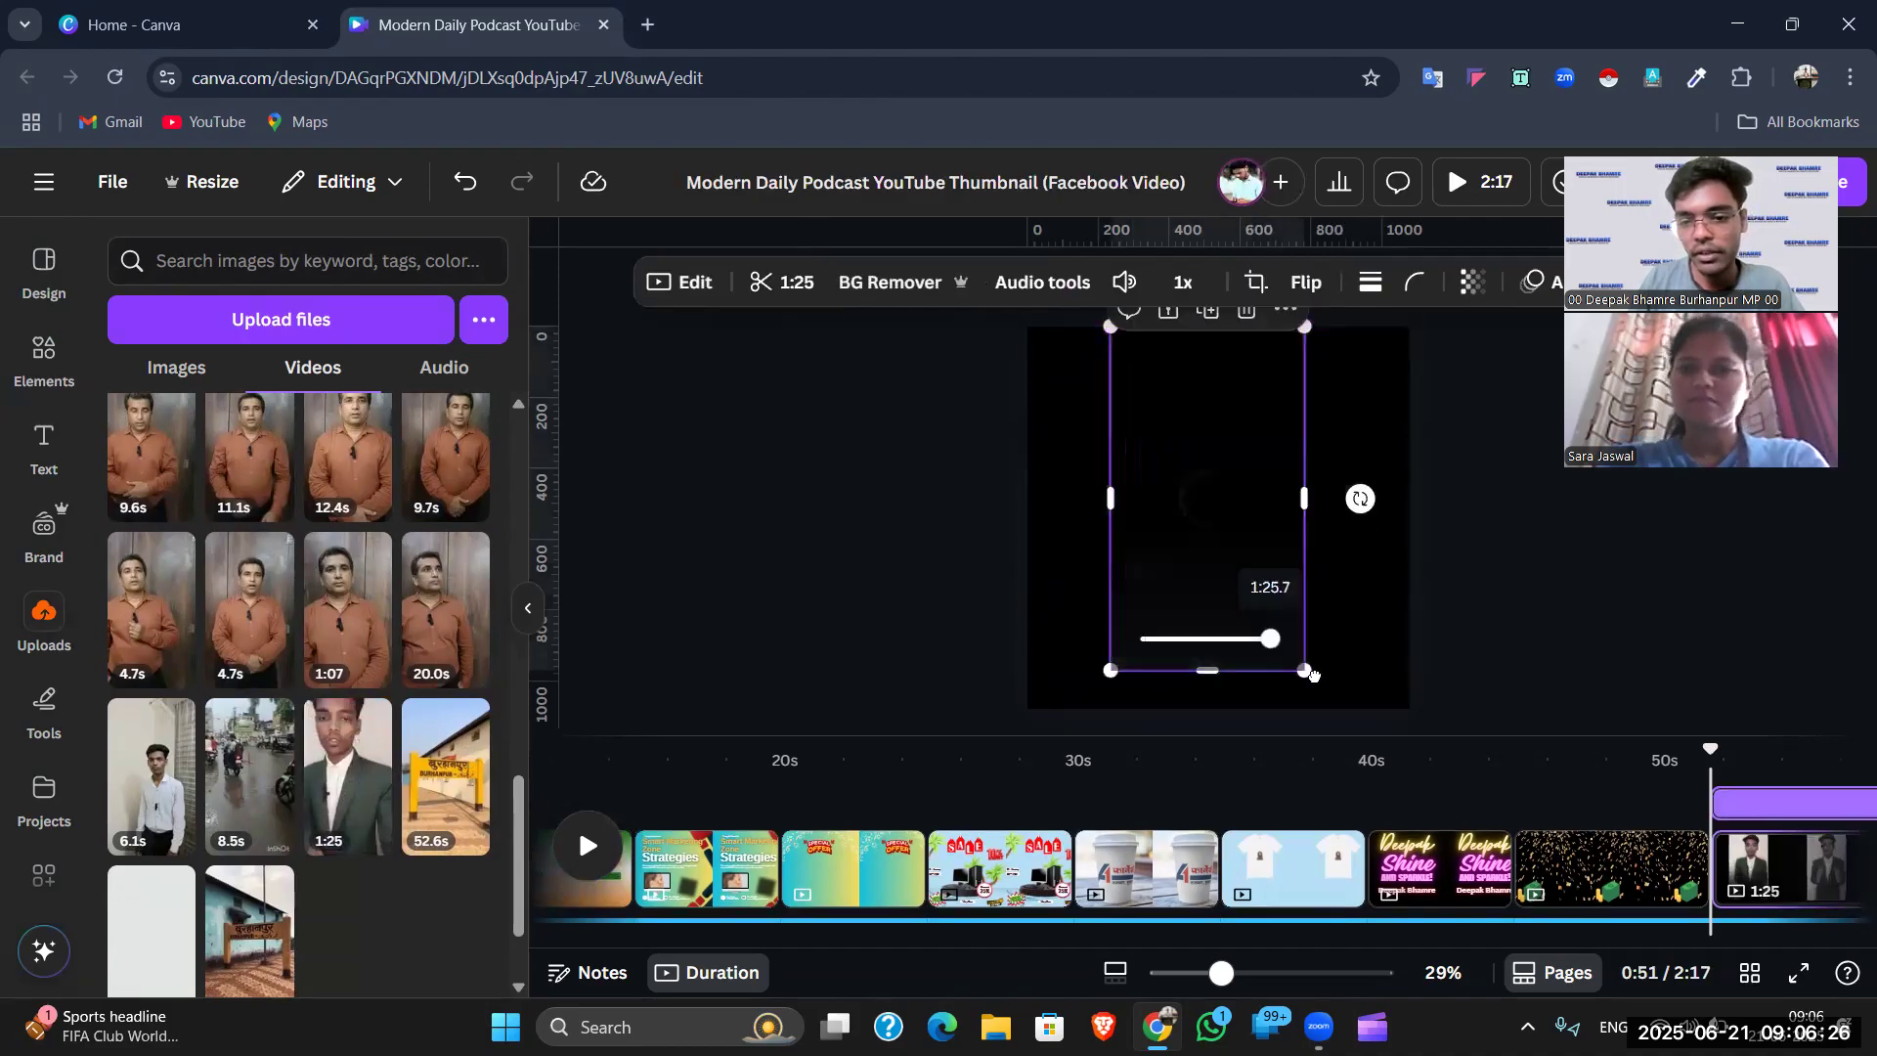
pyautogui.moveTo(1305, 672); pyautogui.dragTo(1326, 708)
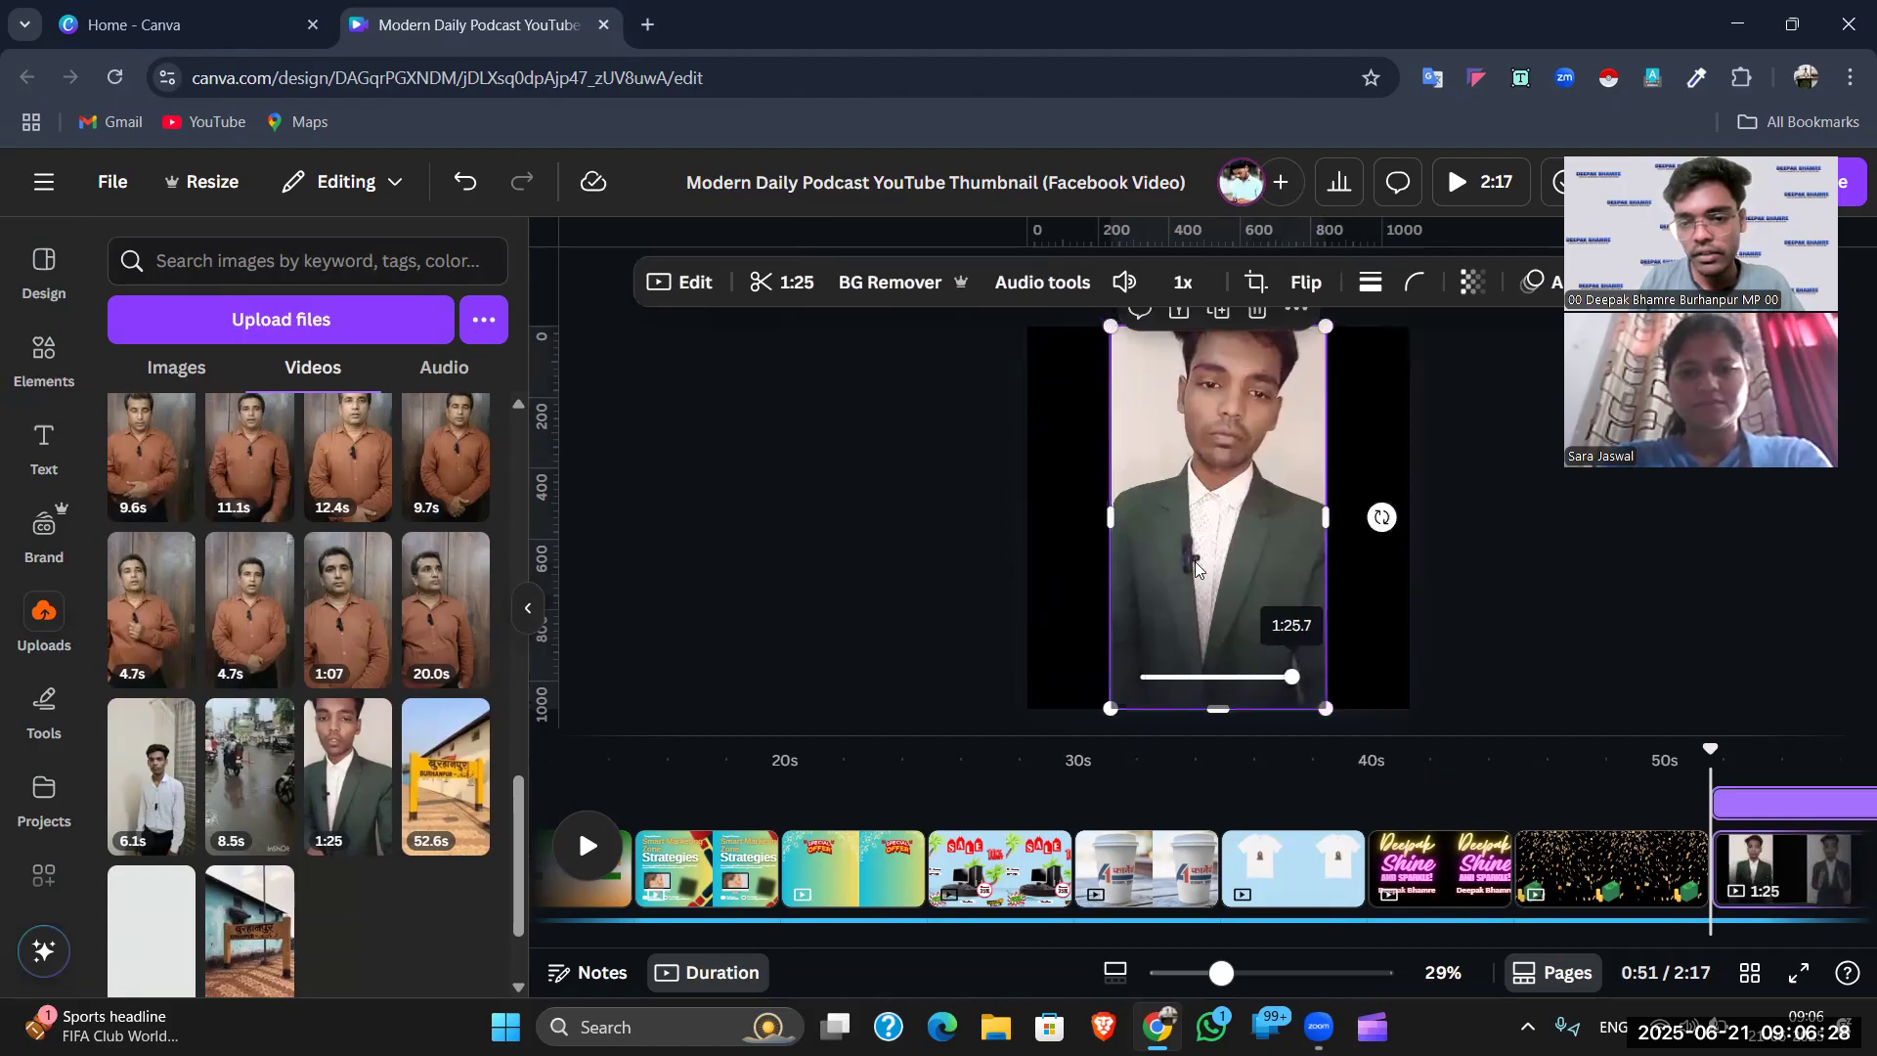
pyautogui.click(1433, 456)
pyautogui.click(1242, 543)
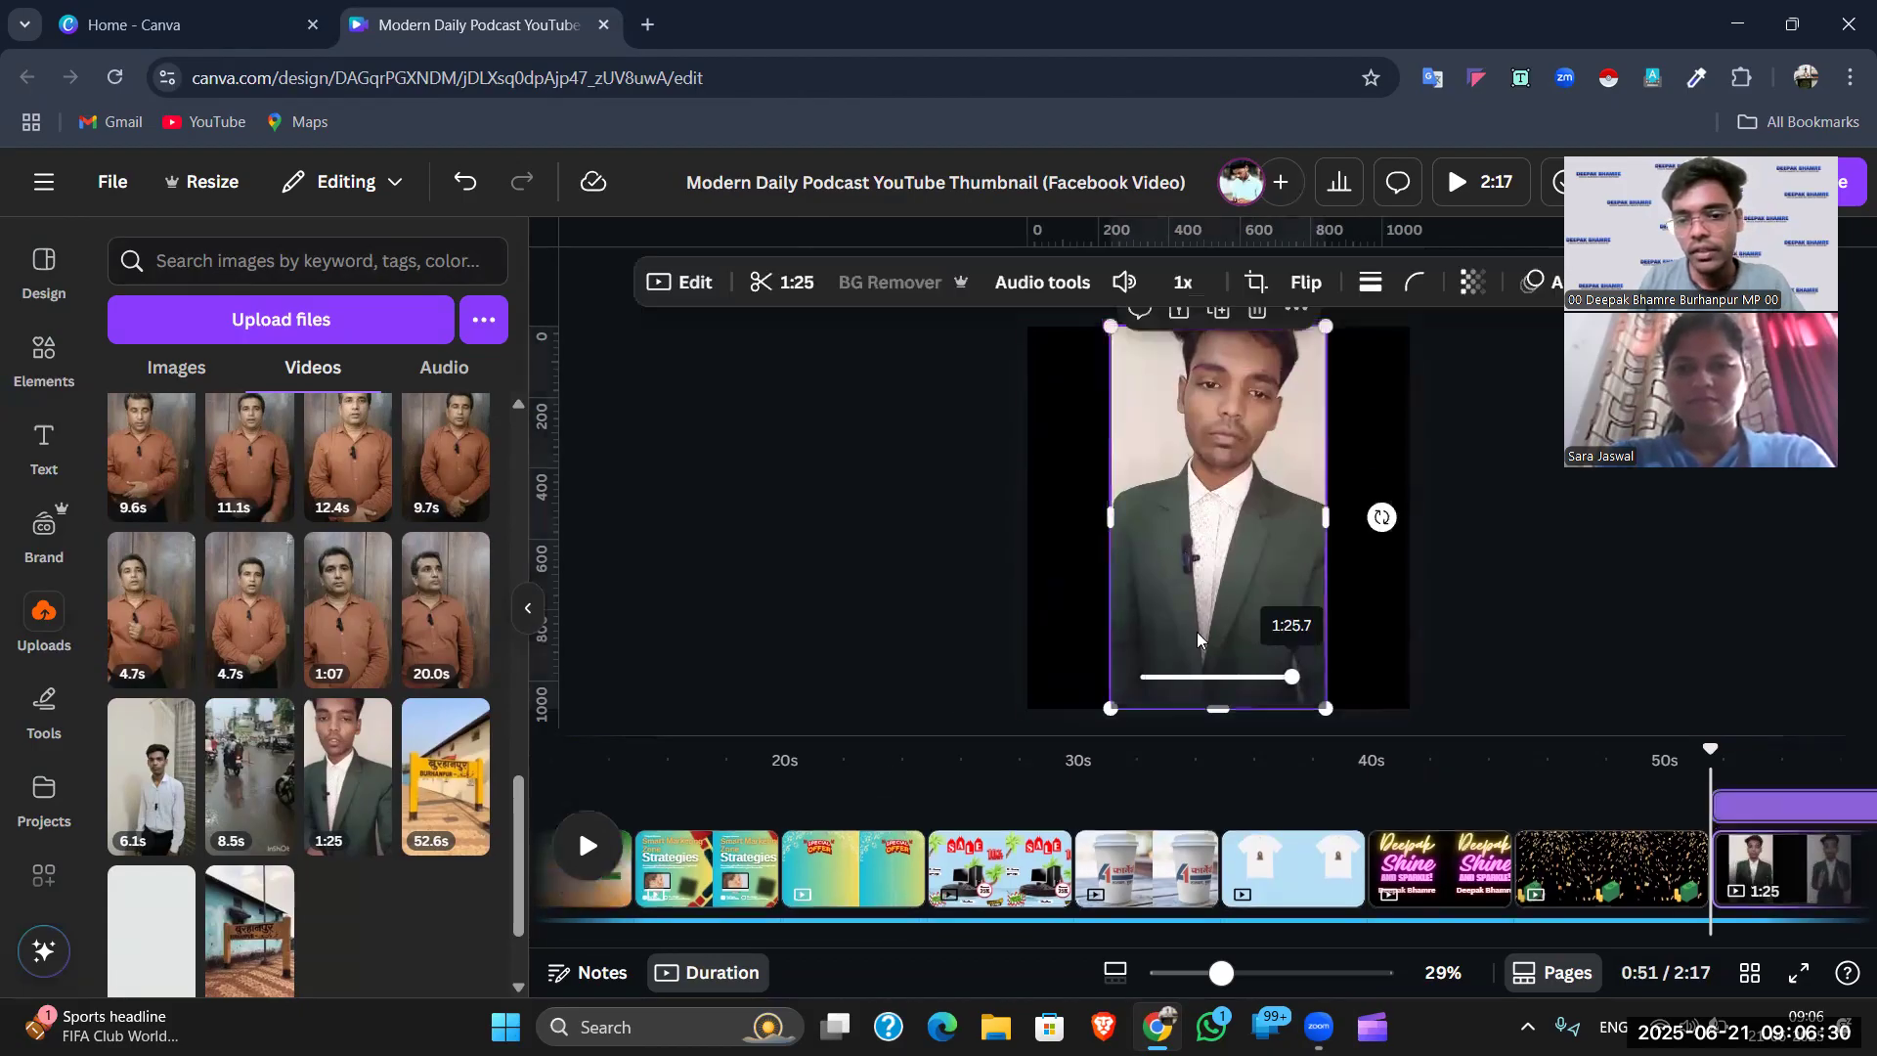
pyautogui.moveTo(1110, 708); pyautogui.dragTo(1019, 869)
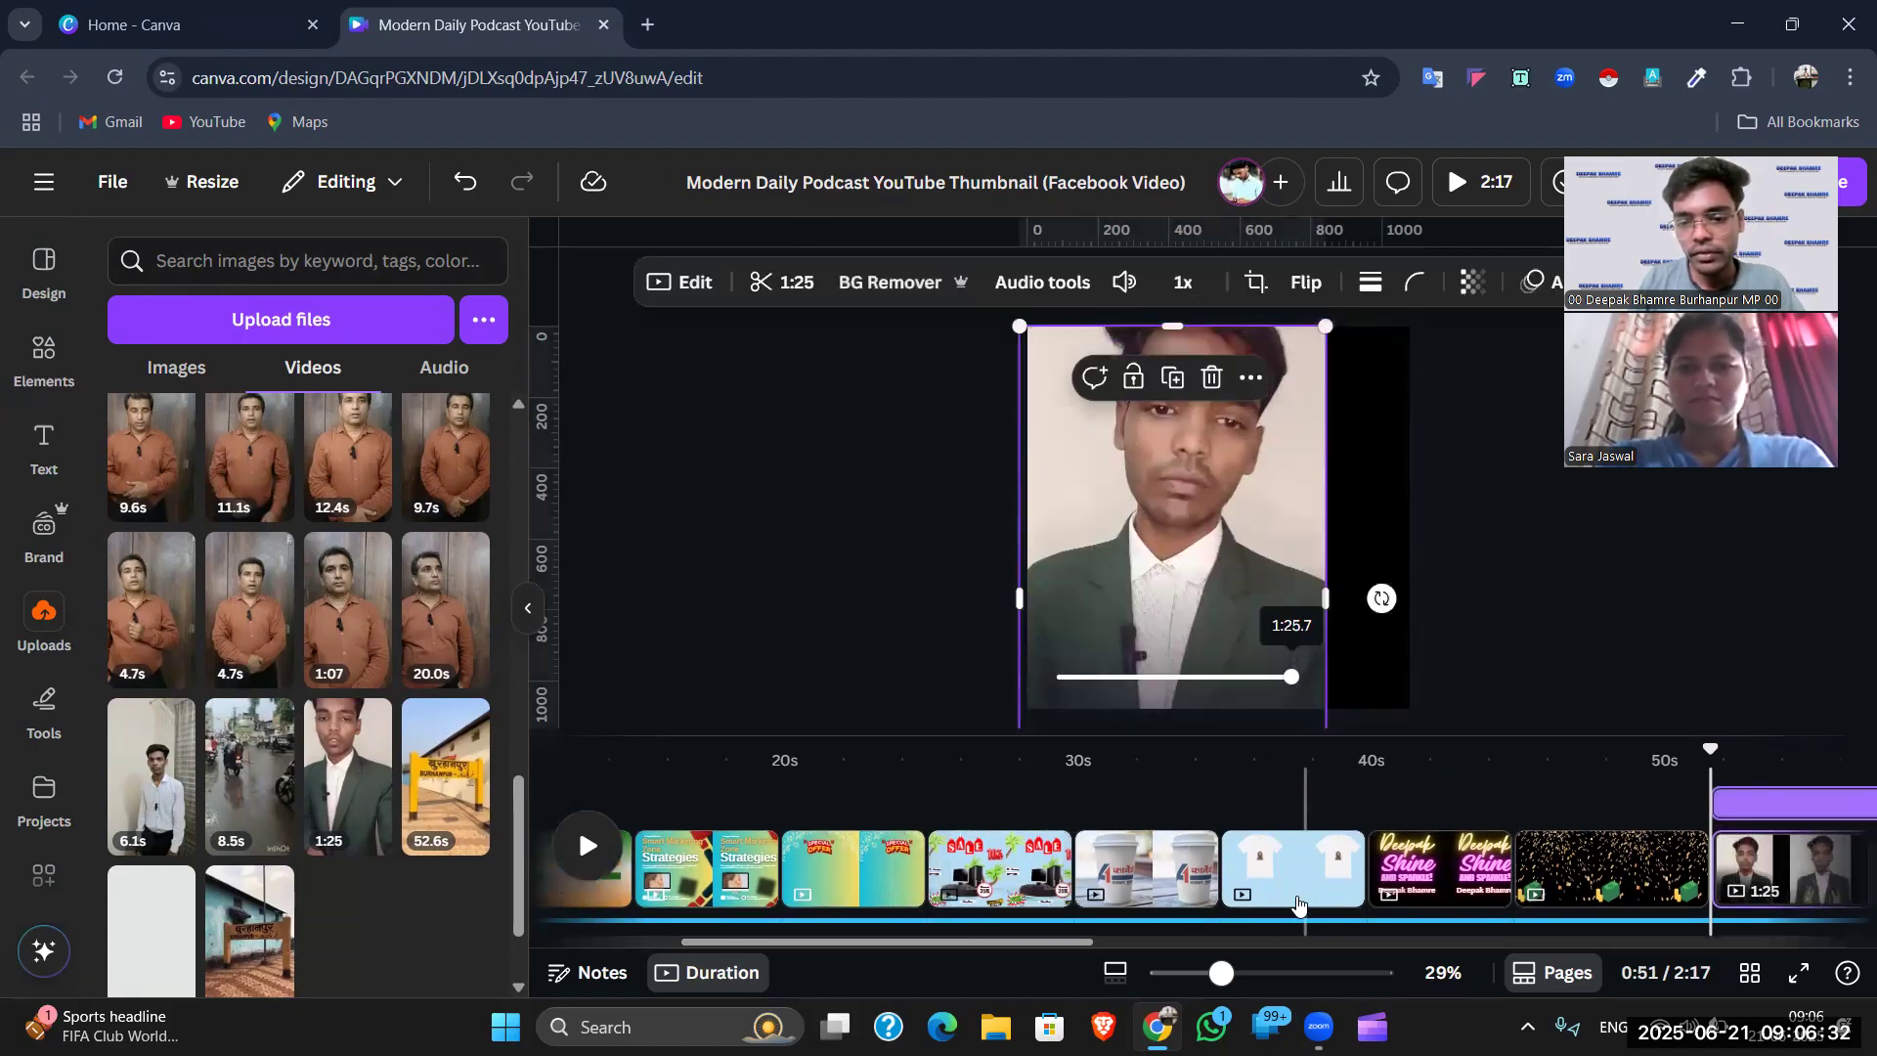
pyautogui.moveTo(1222, 972); pyautogui.dragTo(1190, 973)
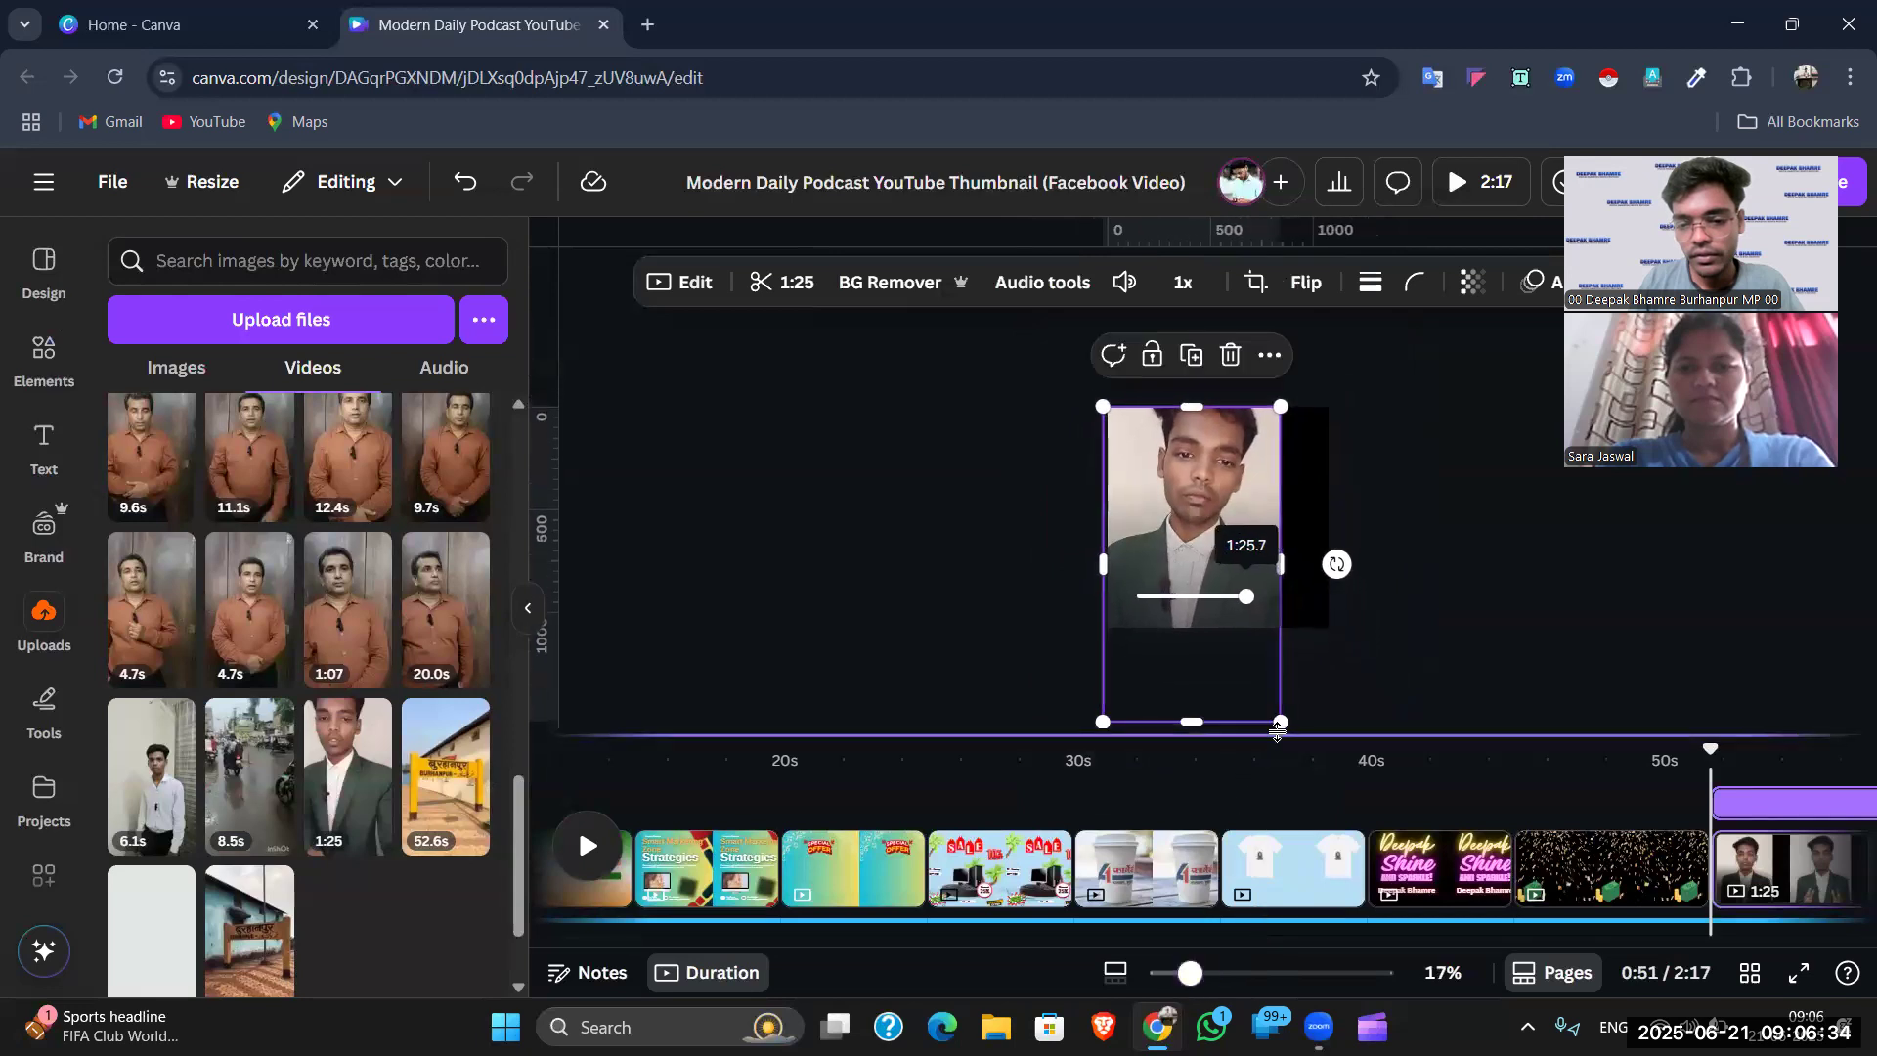
pyautogui.moveTo(1283, 723); pyautogui.dragTo(1394, 800)
pyautogui.press('Escape')
pyautogui.moveTo(1279, 483); pyautogui.dragTo(1265, 500)
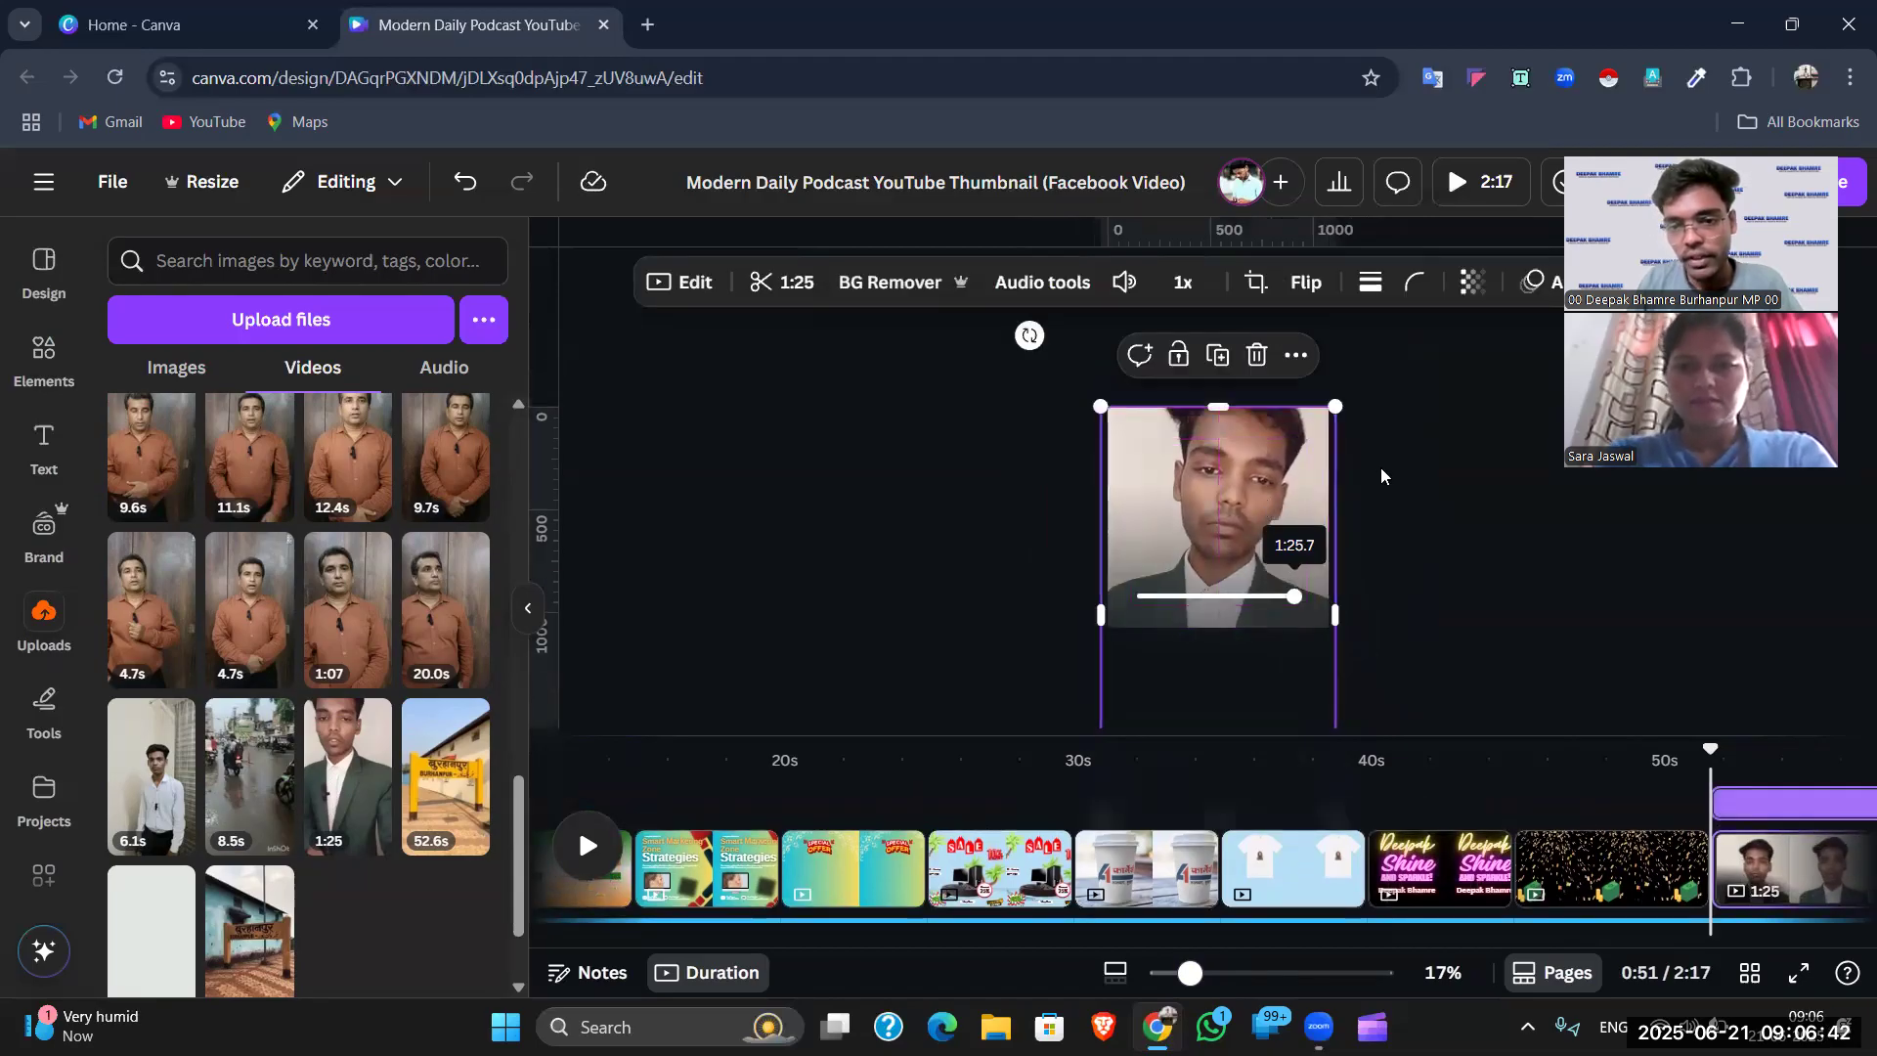
pyautogui.click(1381, 467)
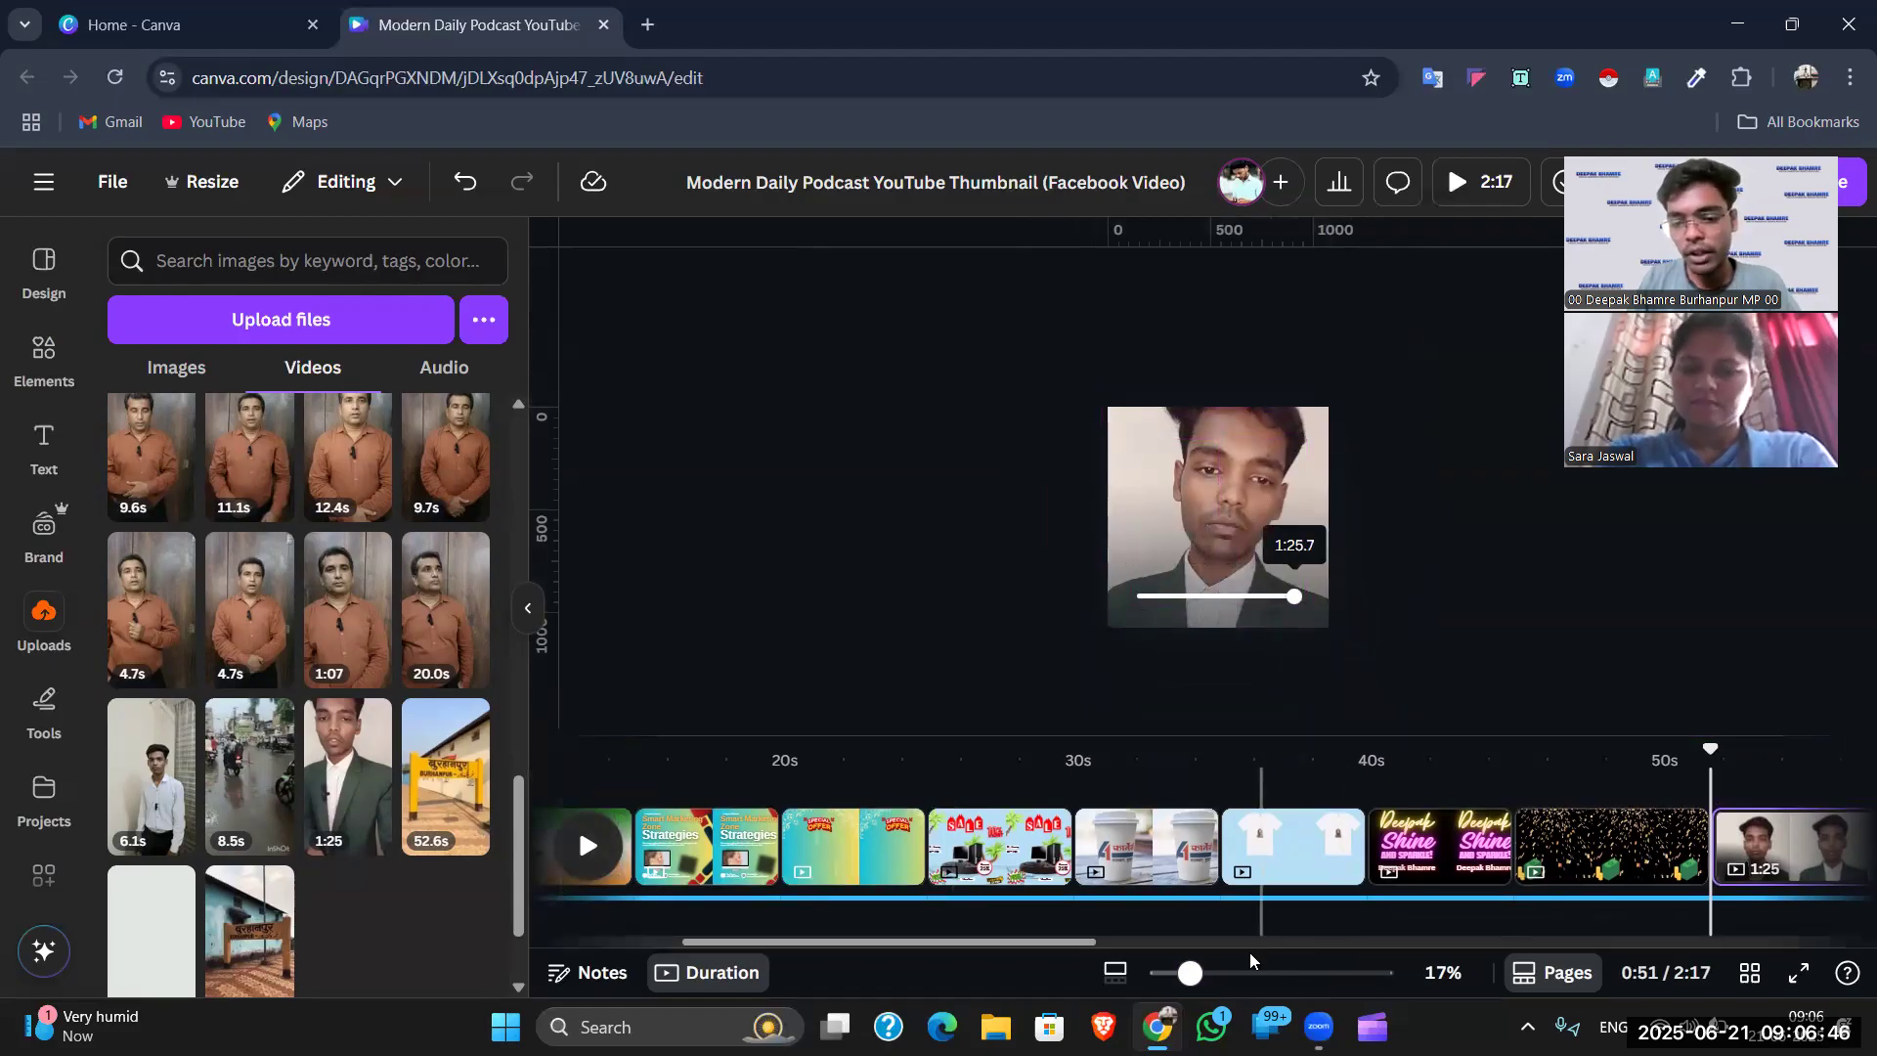
# - Add the Happy Birthday graphic from the gif results and move it lower on the page
pyautogui.scroll(2, 280, 524)
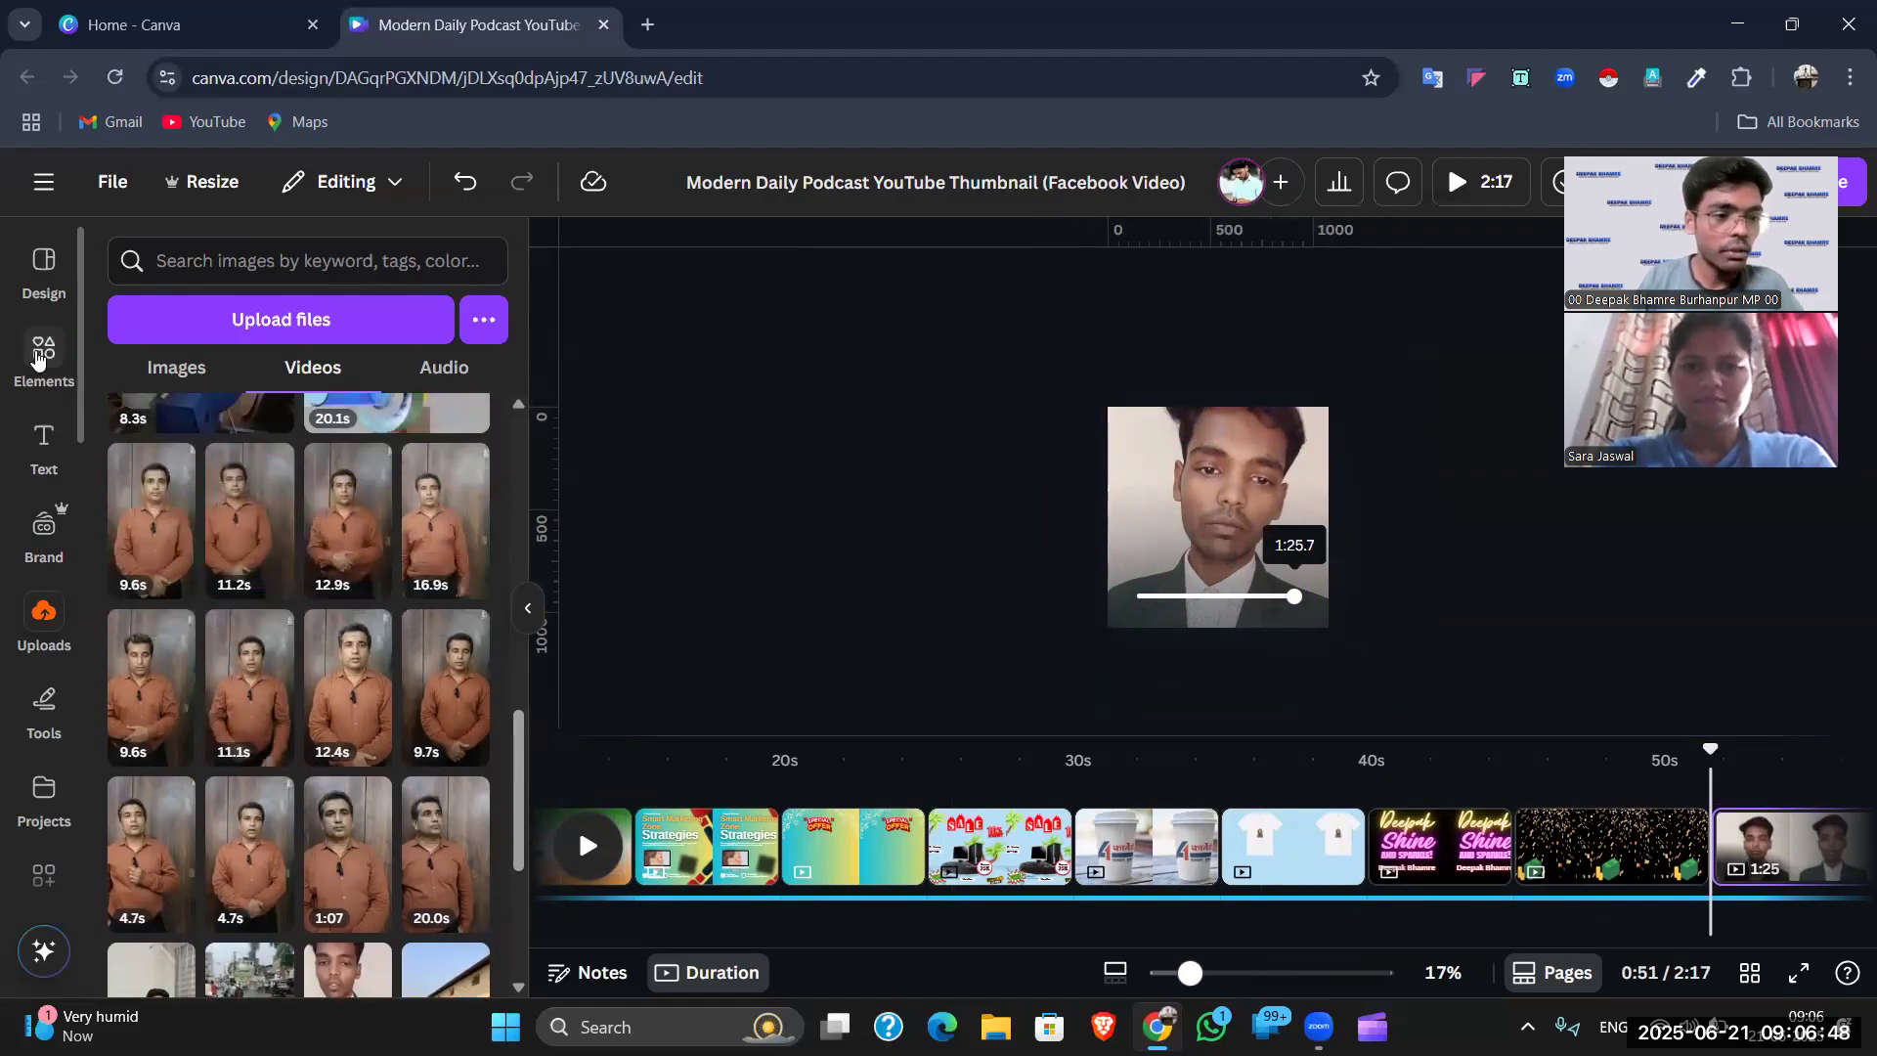
pyautogui.click(37, 360)
pyautogui.scroll(3, 248, 518)
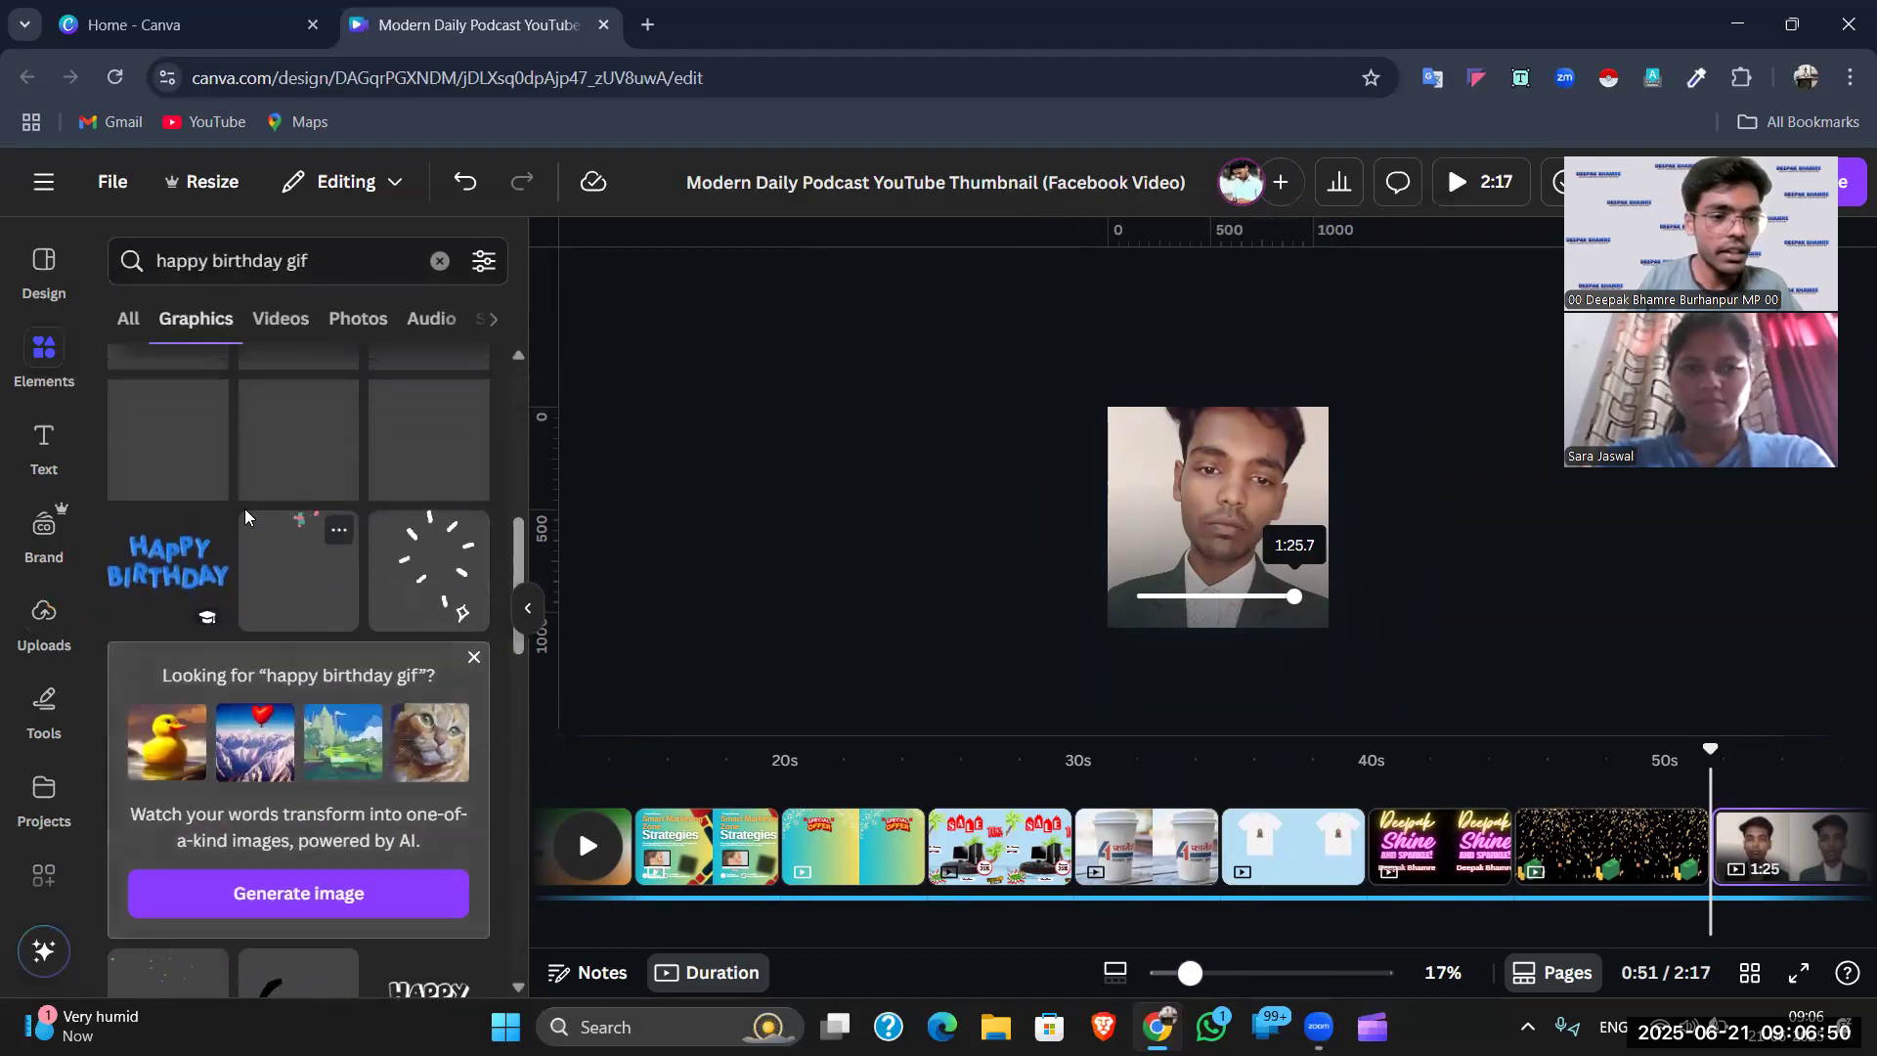
pyautogui.scroll(5, 237, 498)
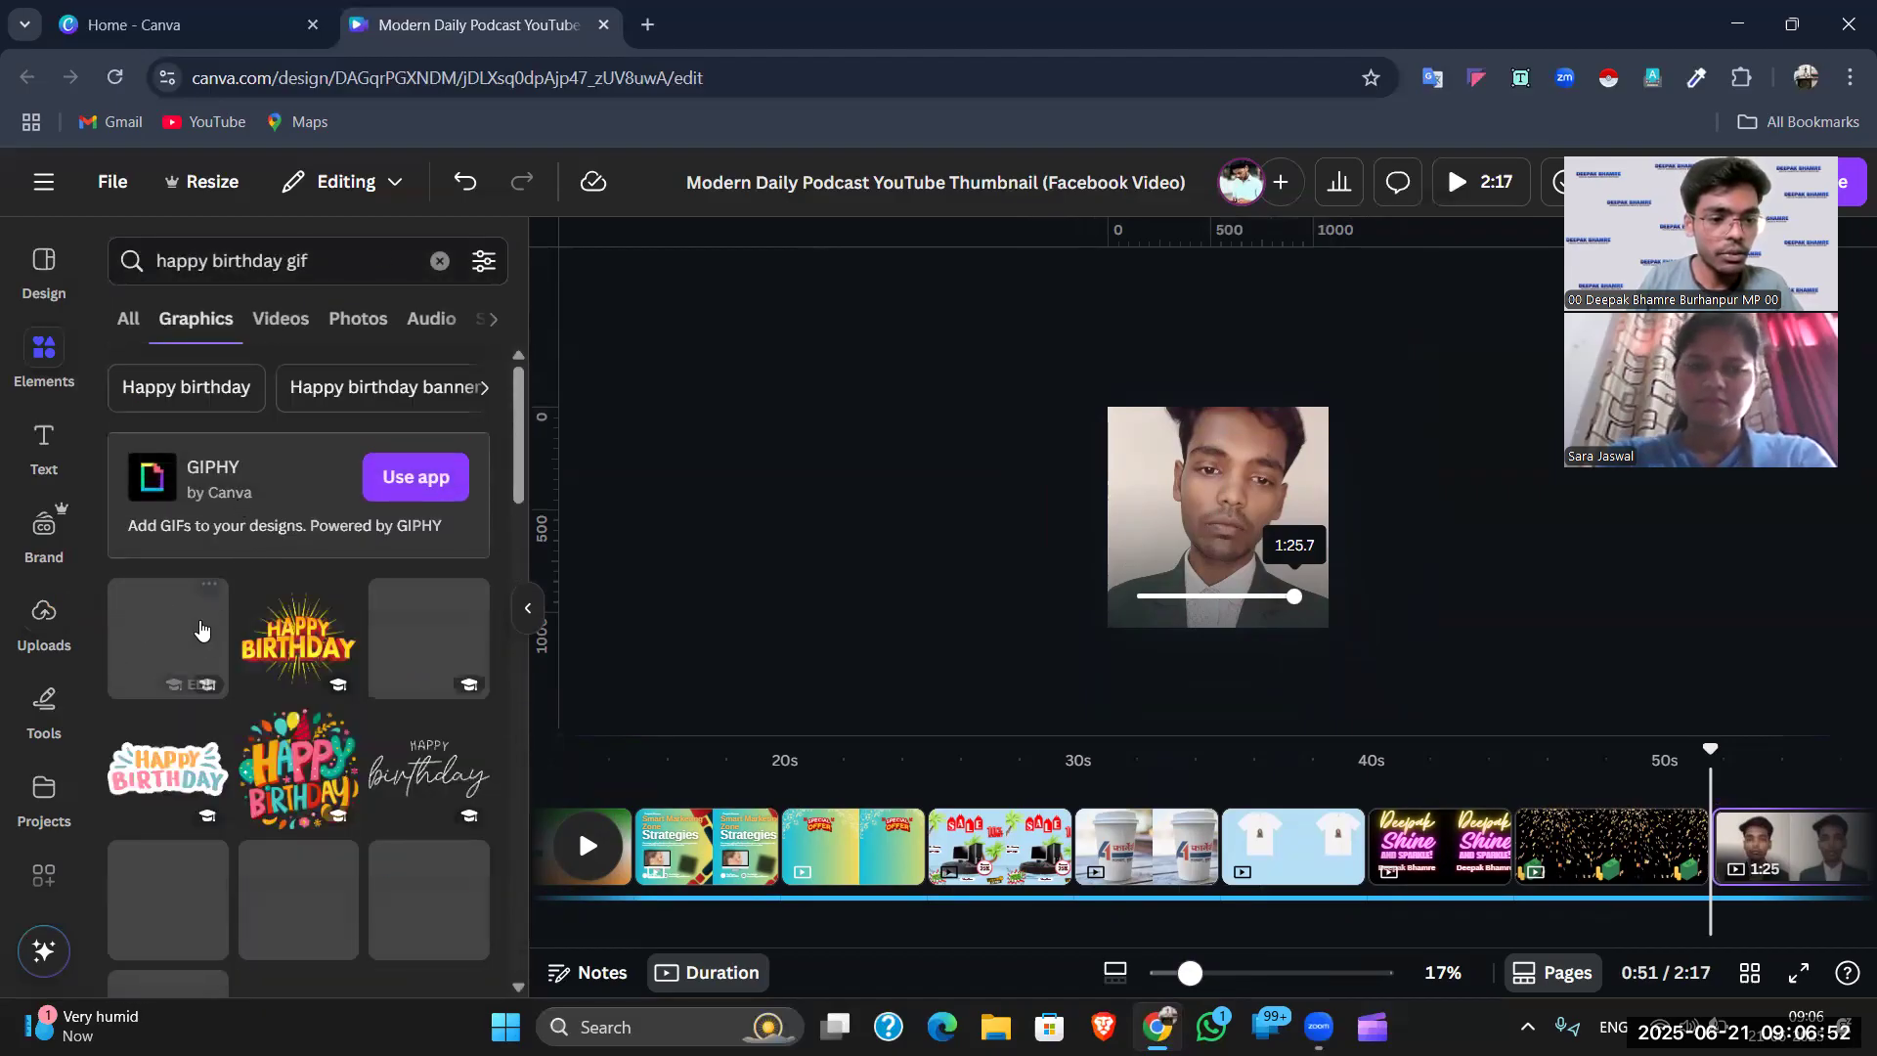
pyautogui.click(293, 647)
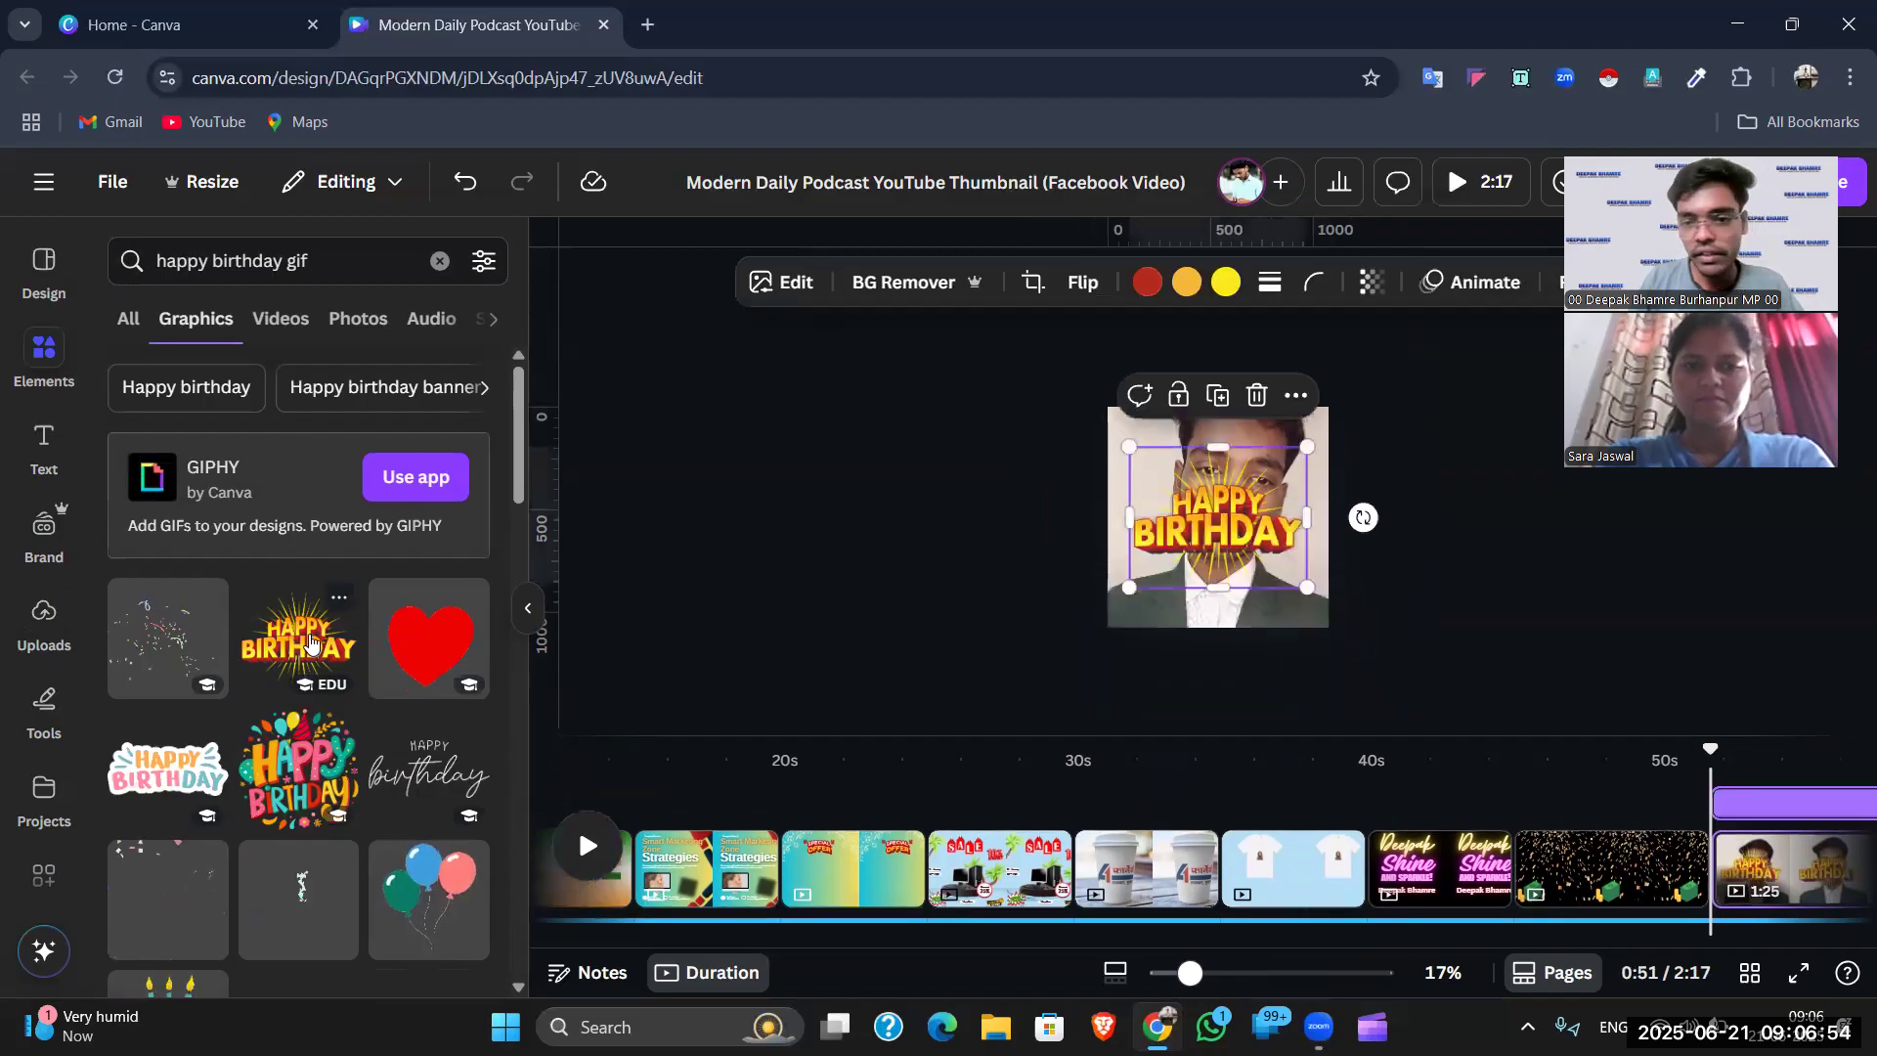
pyautogui.moveTo(1195, 535); pyautogui.dragTo(1195, 605)
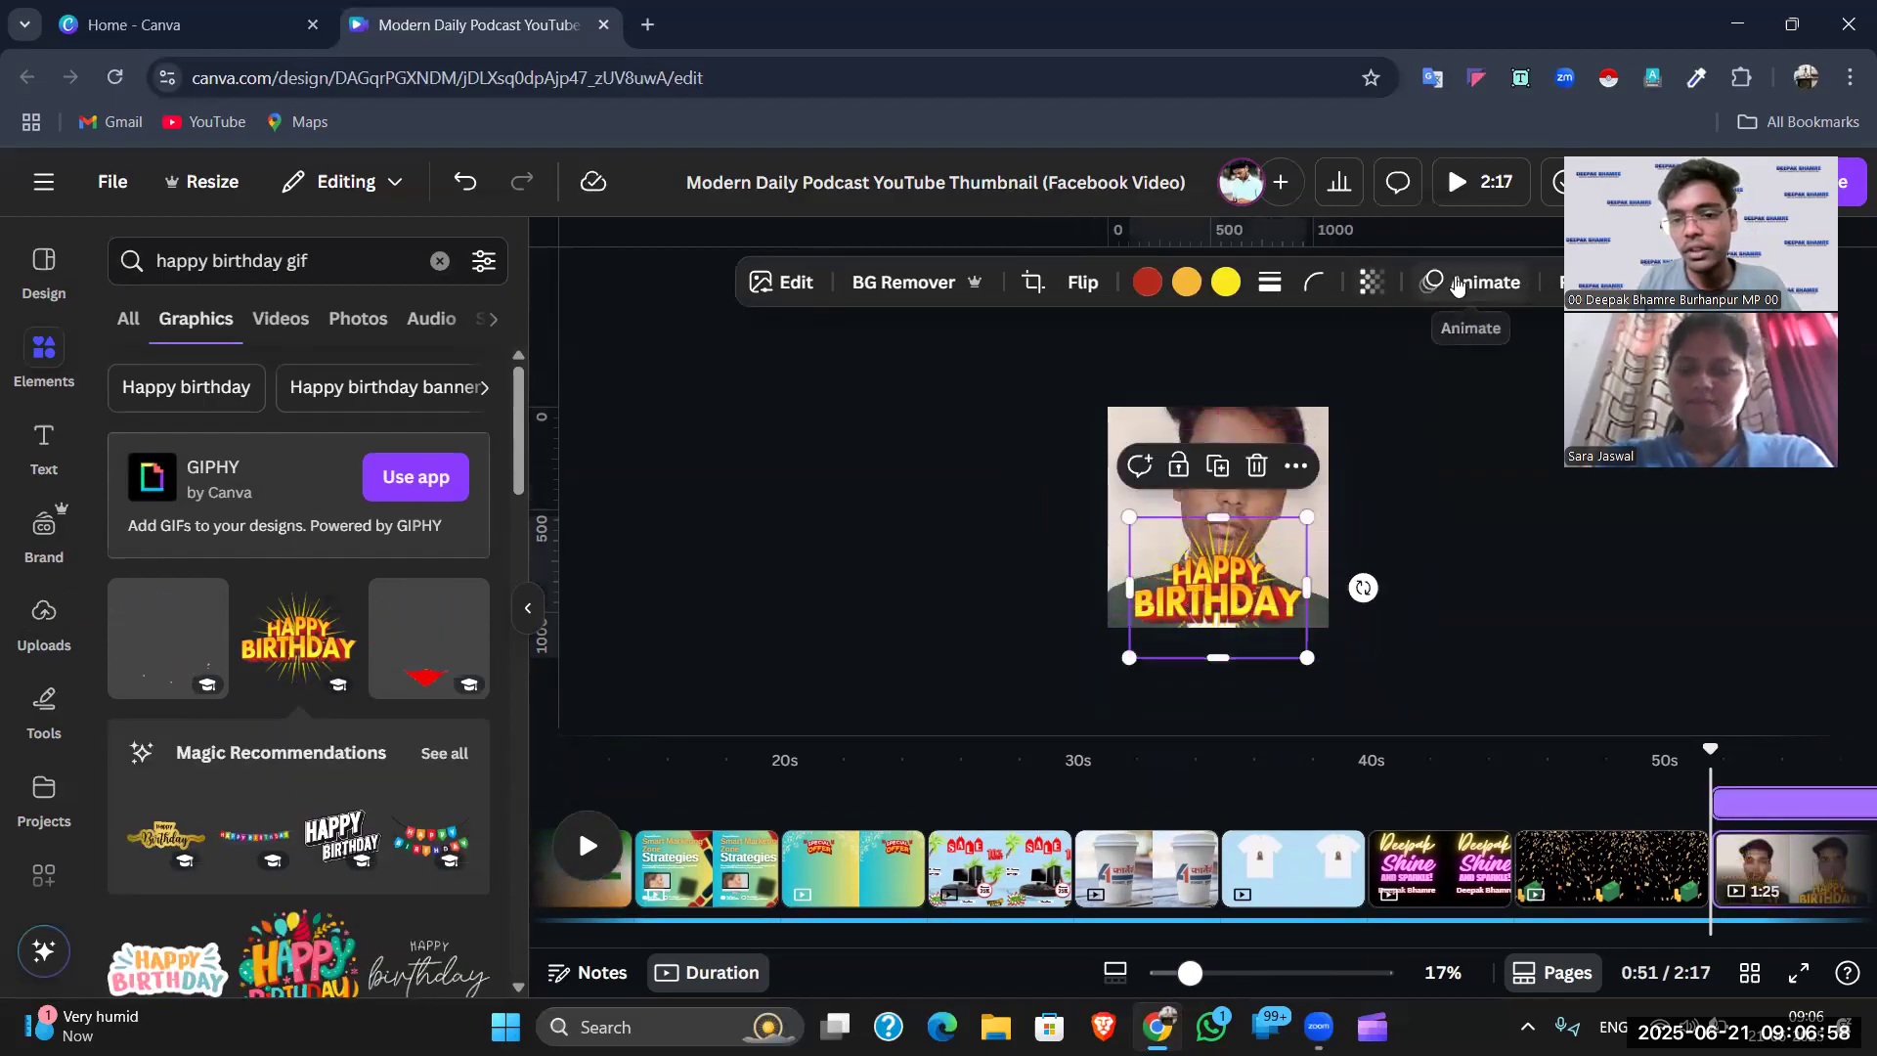
# - Give the birthday graphic a Pop enter animation at a slower speed
pyautogui.click(1456, 284)
pyautogui.scroll(-1, 256, 578)
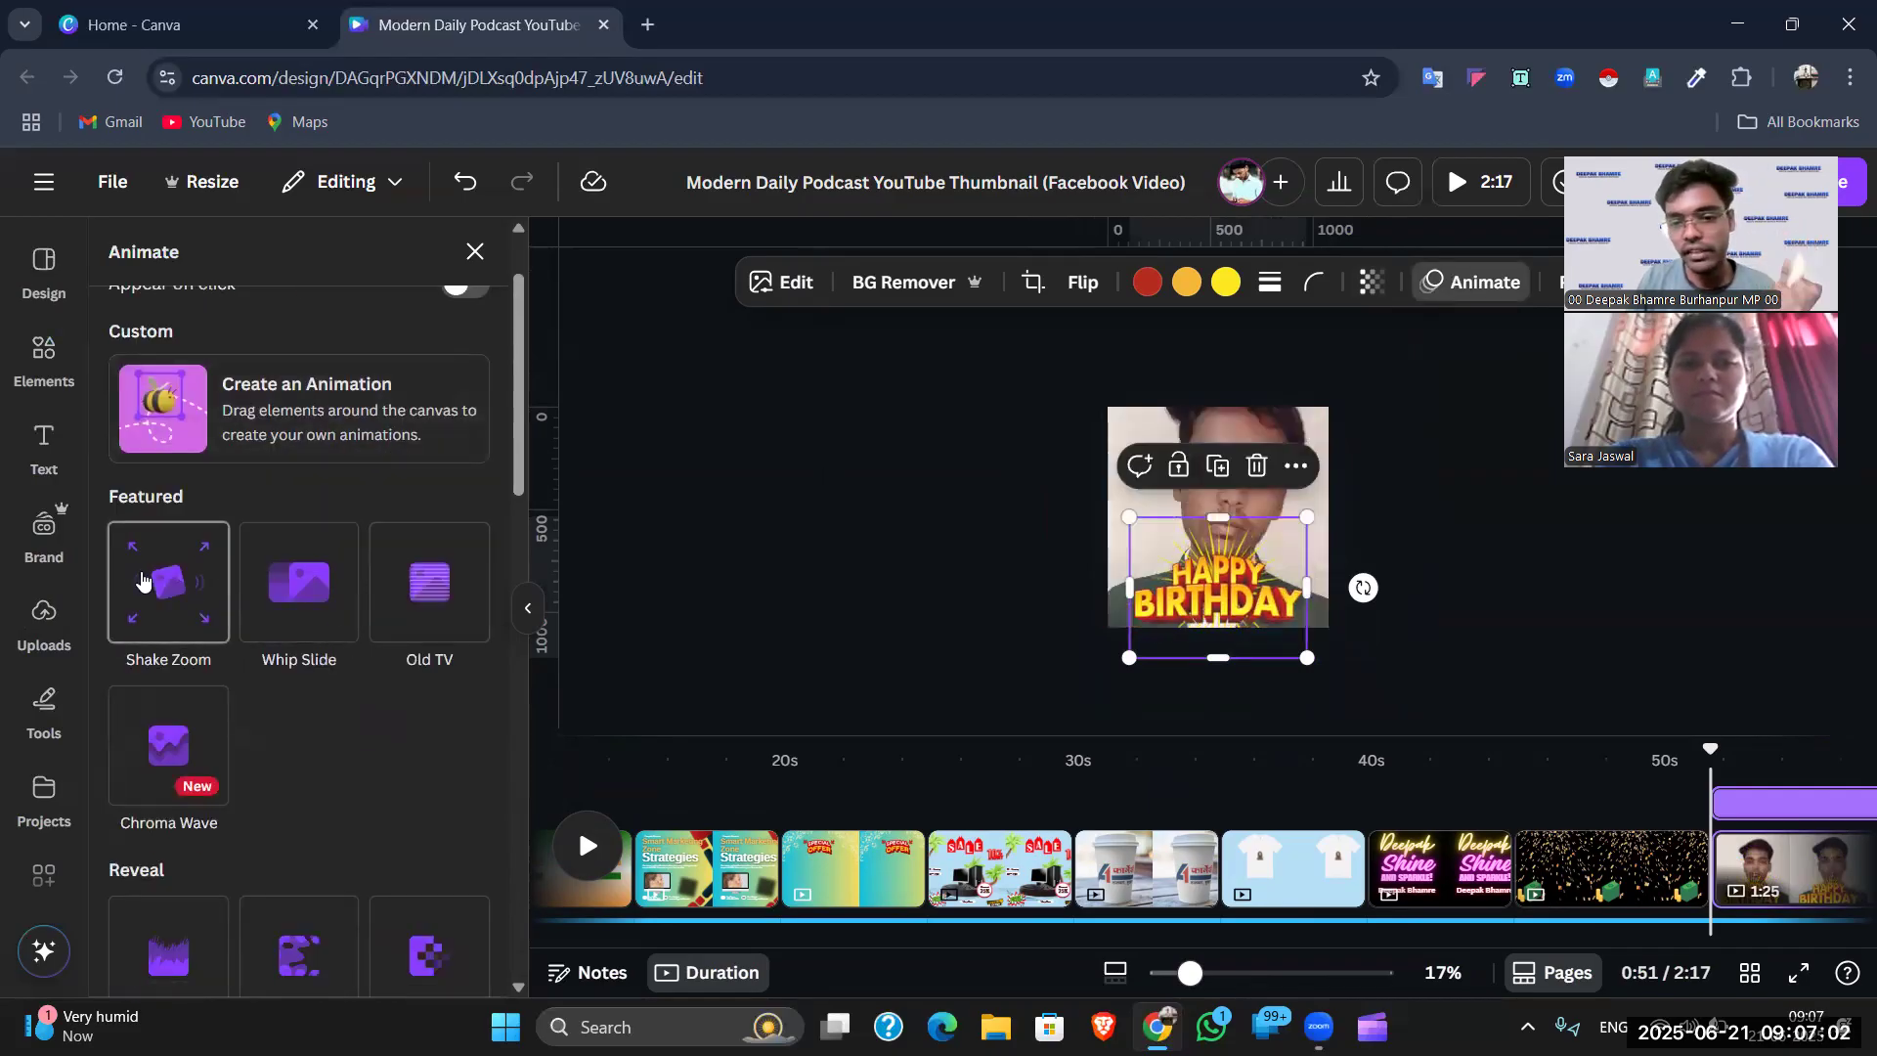
pyautogui.scroll(-2, 332, 689)
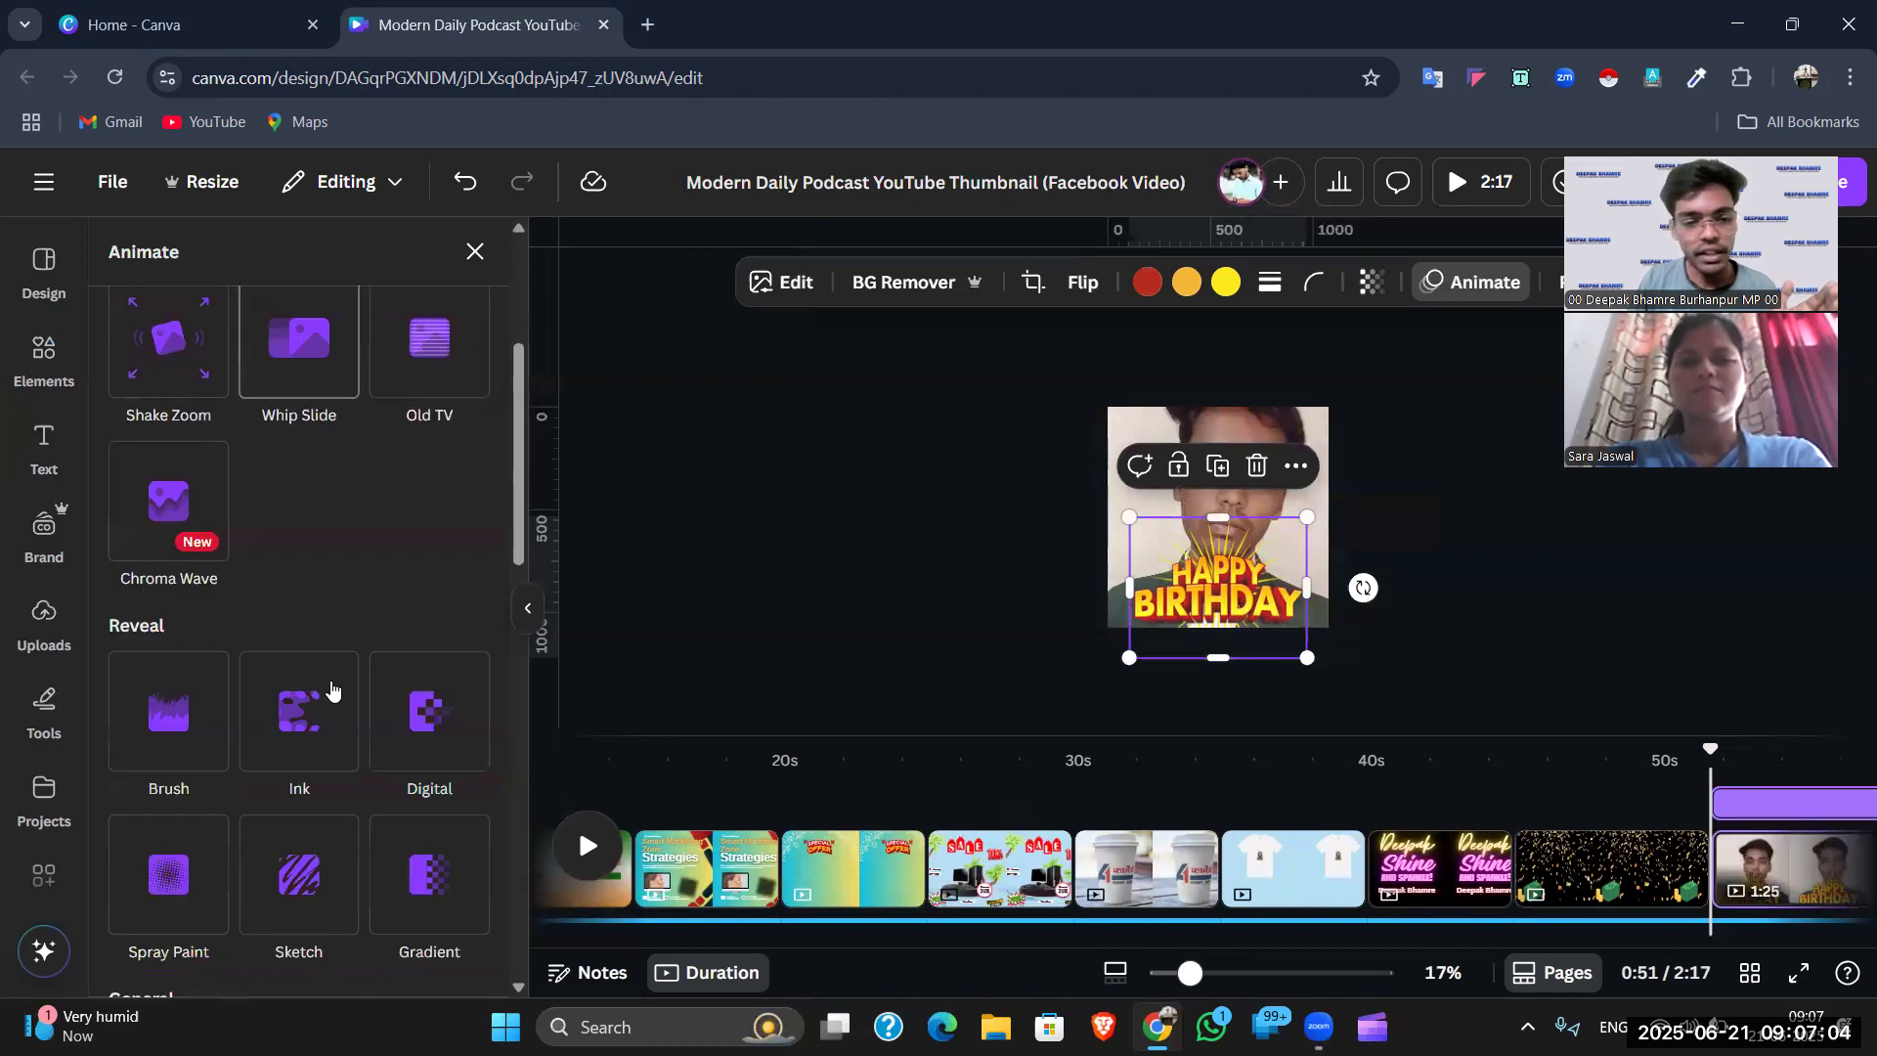
pyautogui.scroll(-1, 301, 734)
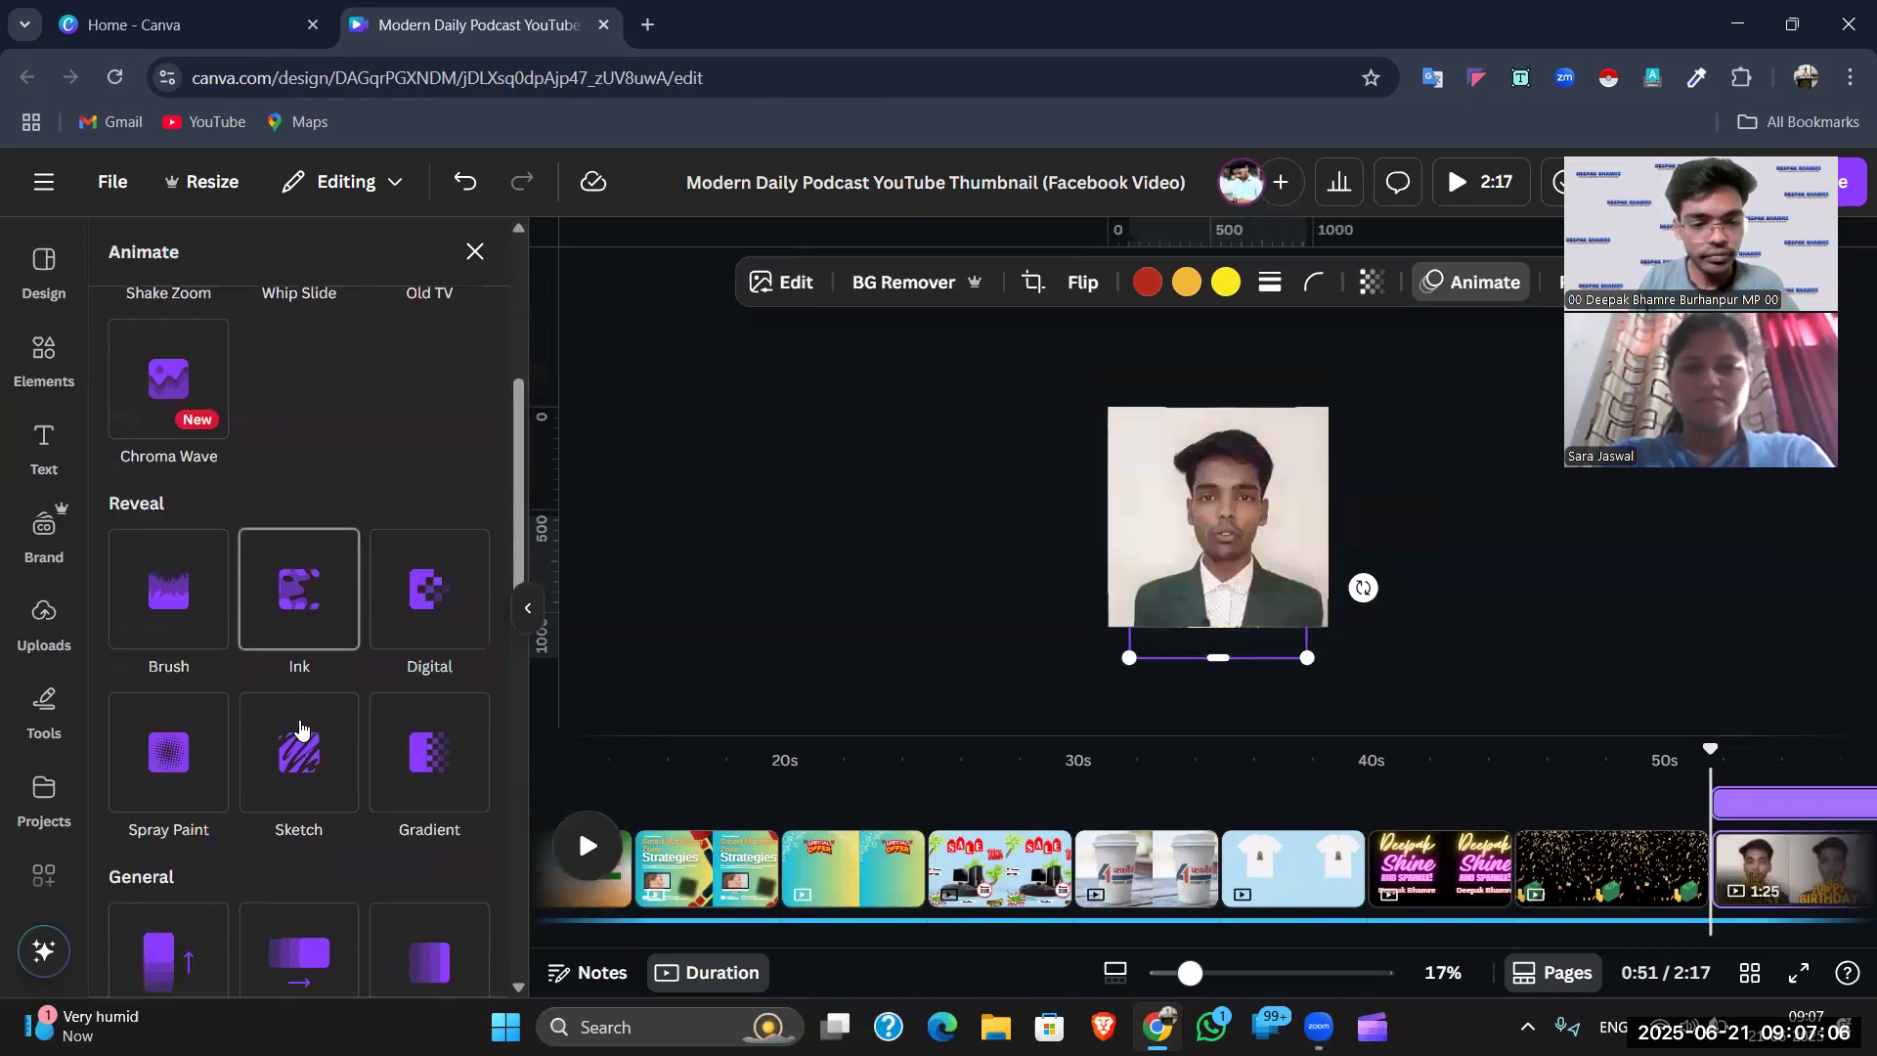
pyautogui.scroll(-2, 293, 753)
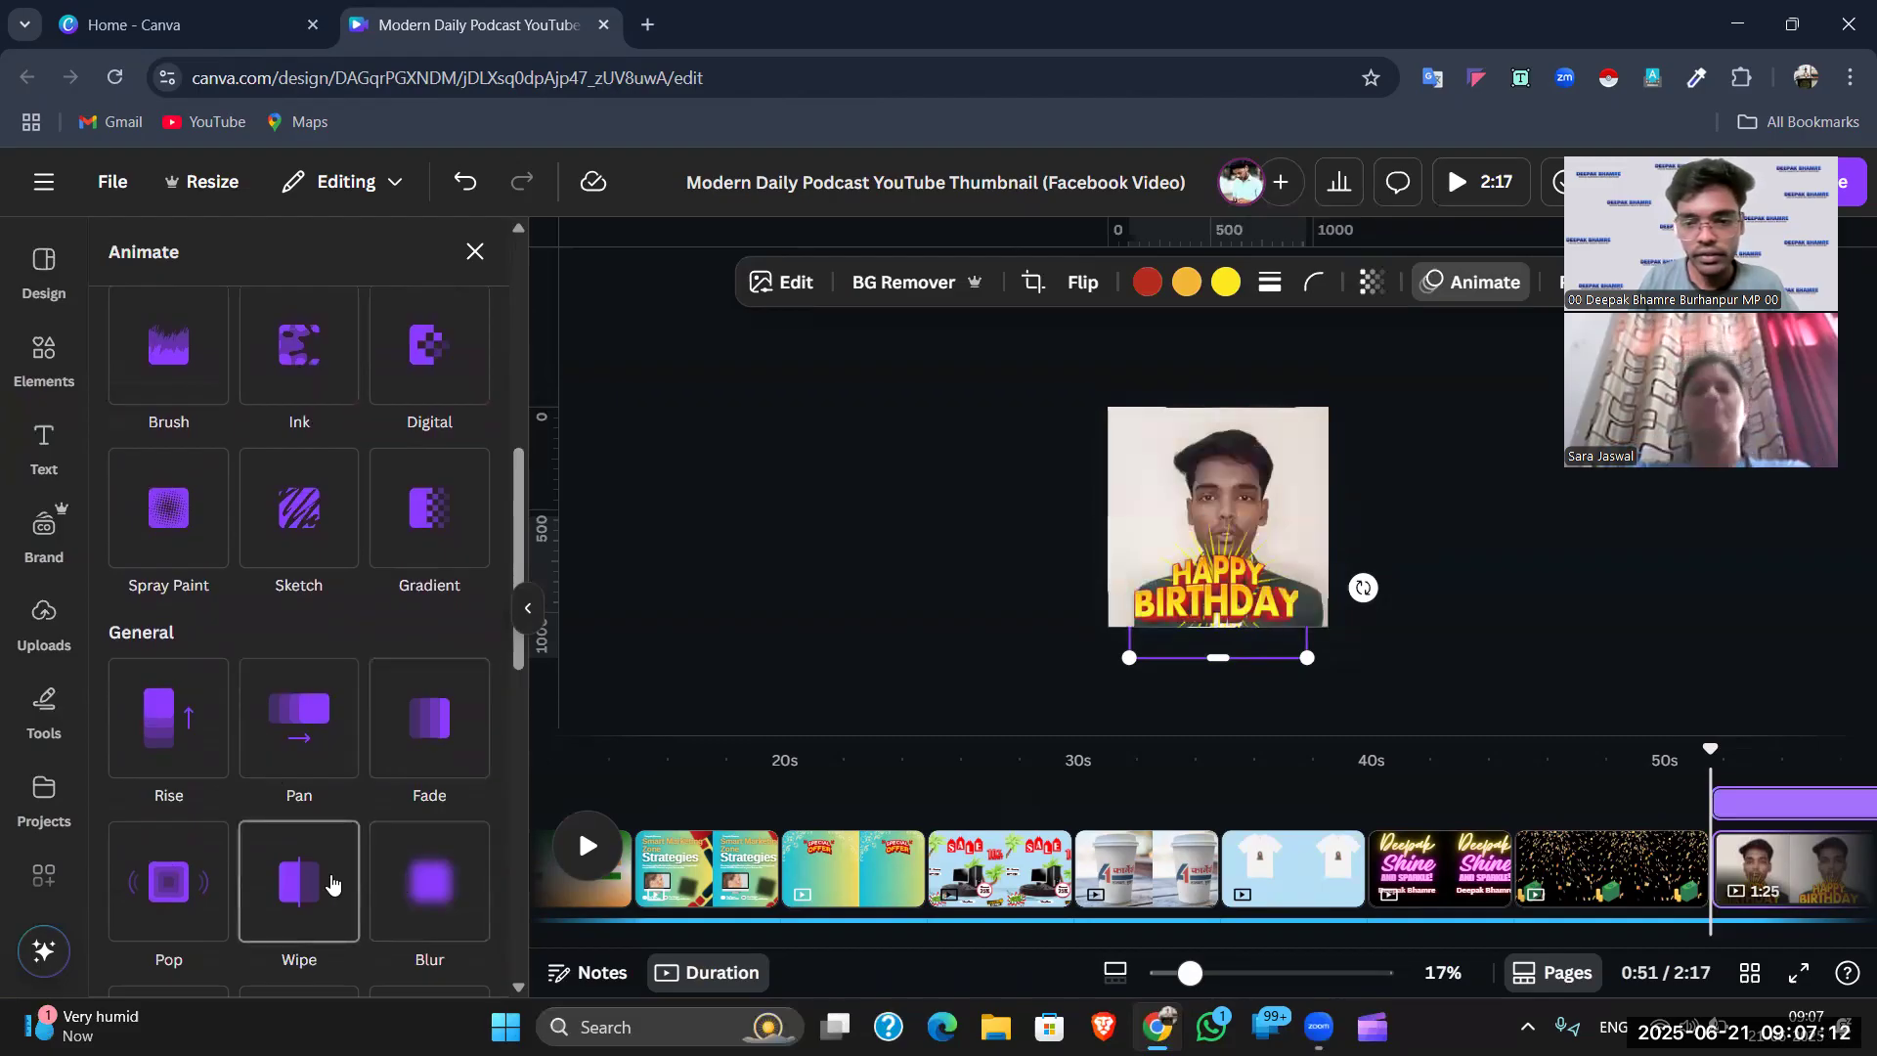
pyautogui.click(203, 899)
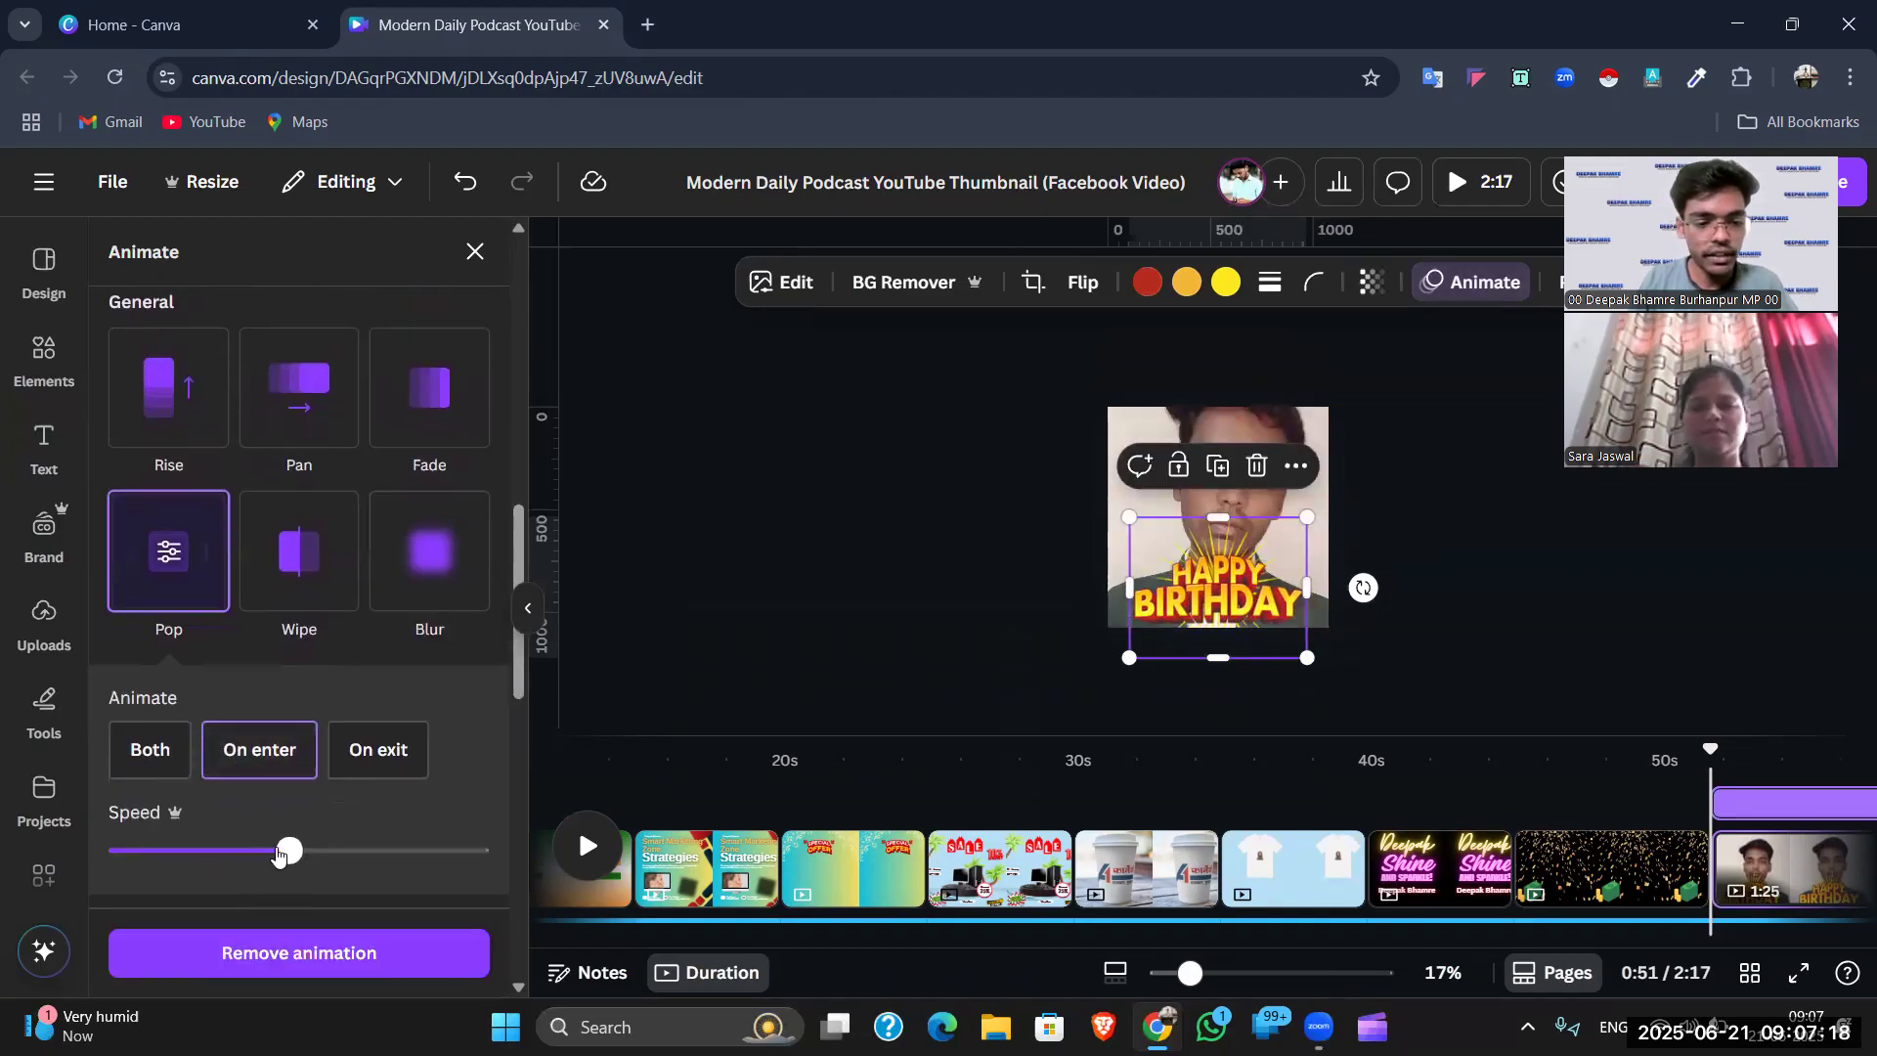
pyautogui.moveTo(271, 850); pyautogui.dragTo(180, 851)
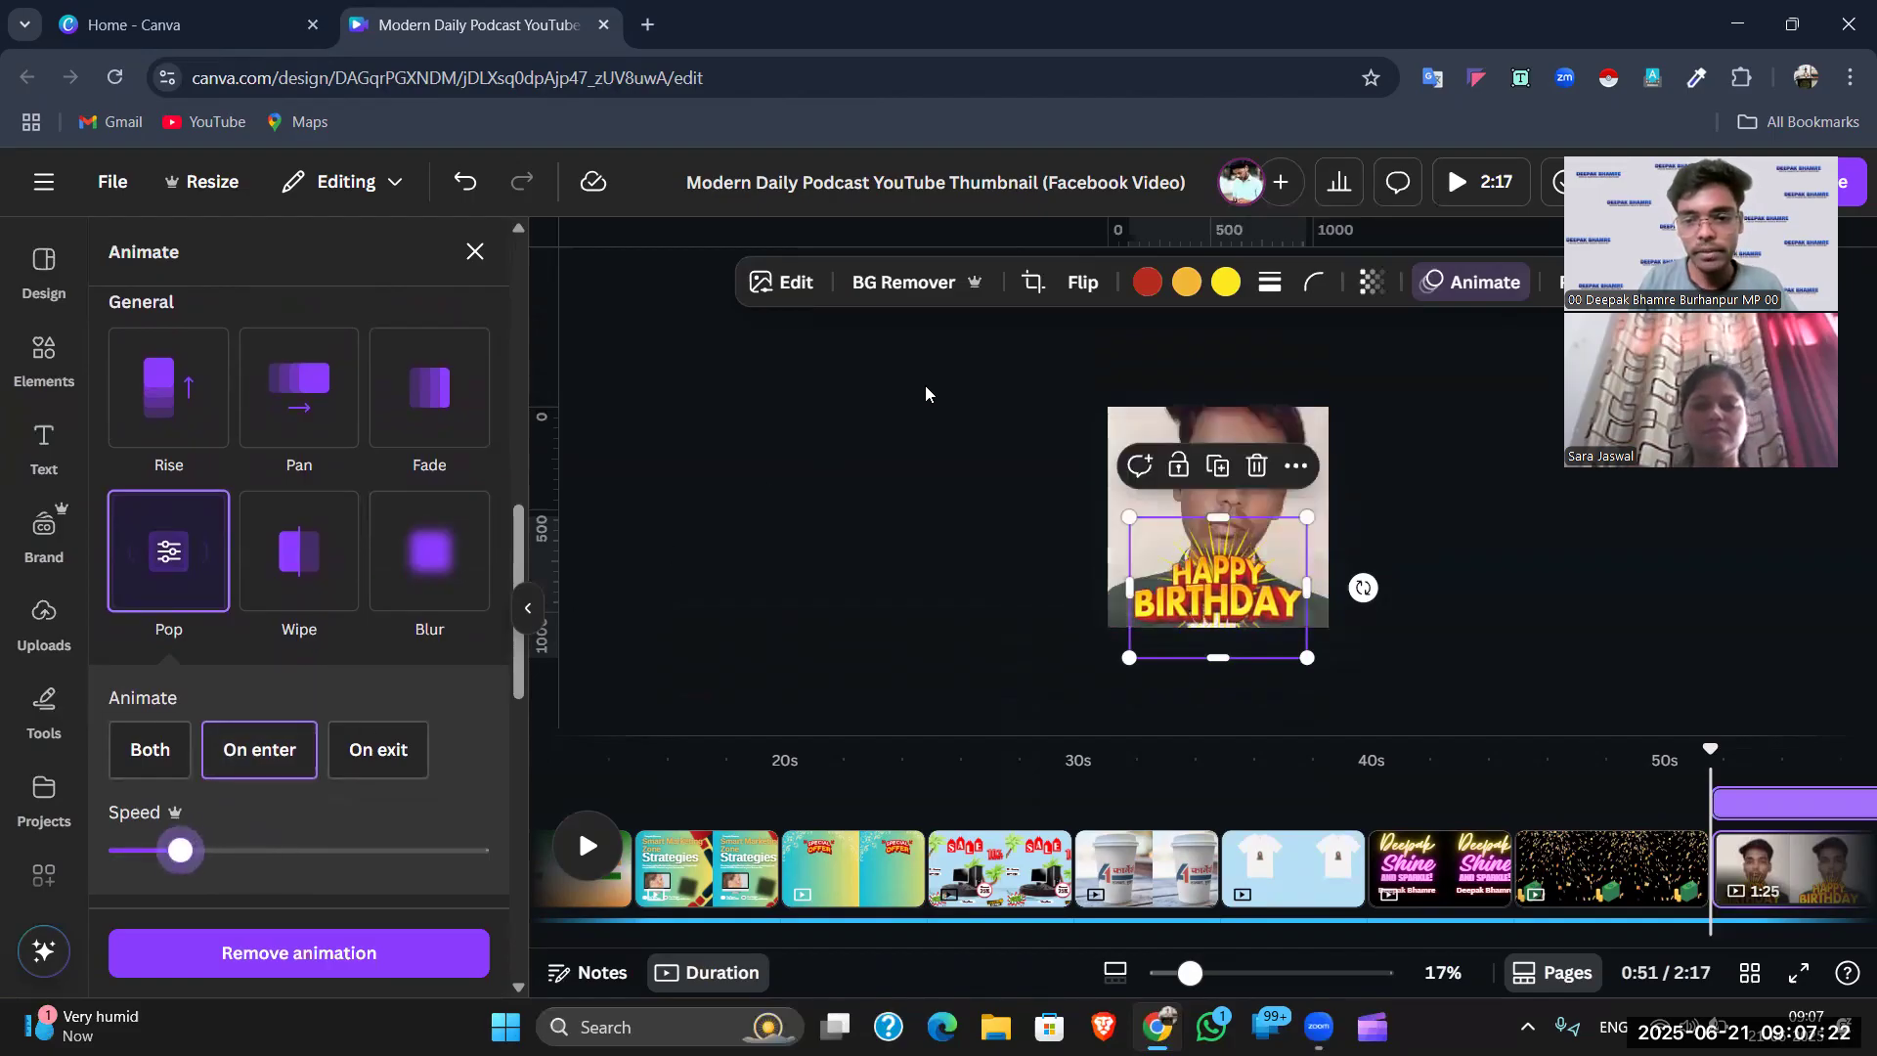
pyautogui.press('Escape')
# - Delete the background video so the last page is empty black again
pyautogui.click(1514, 432)
pyautogui.click(1218, 473)
pyautogui.press('Delete')
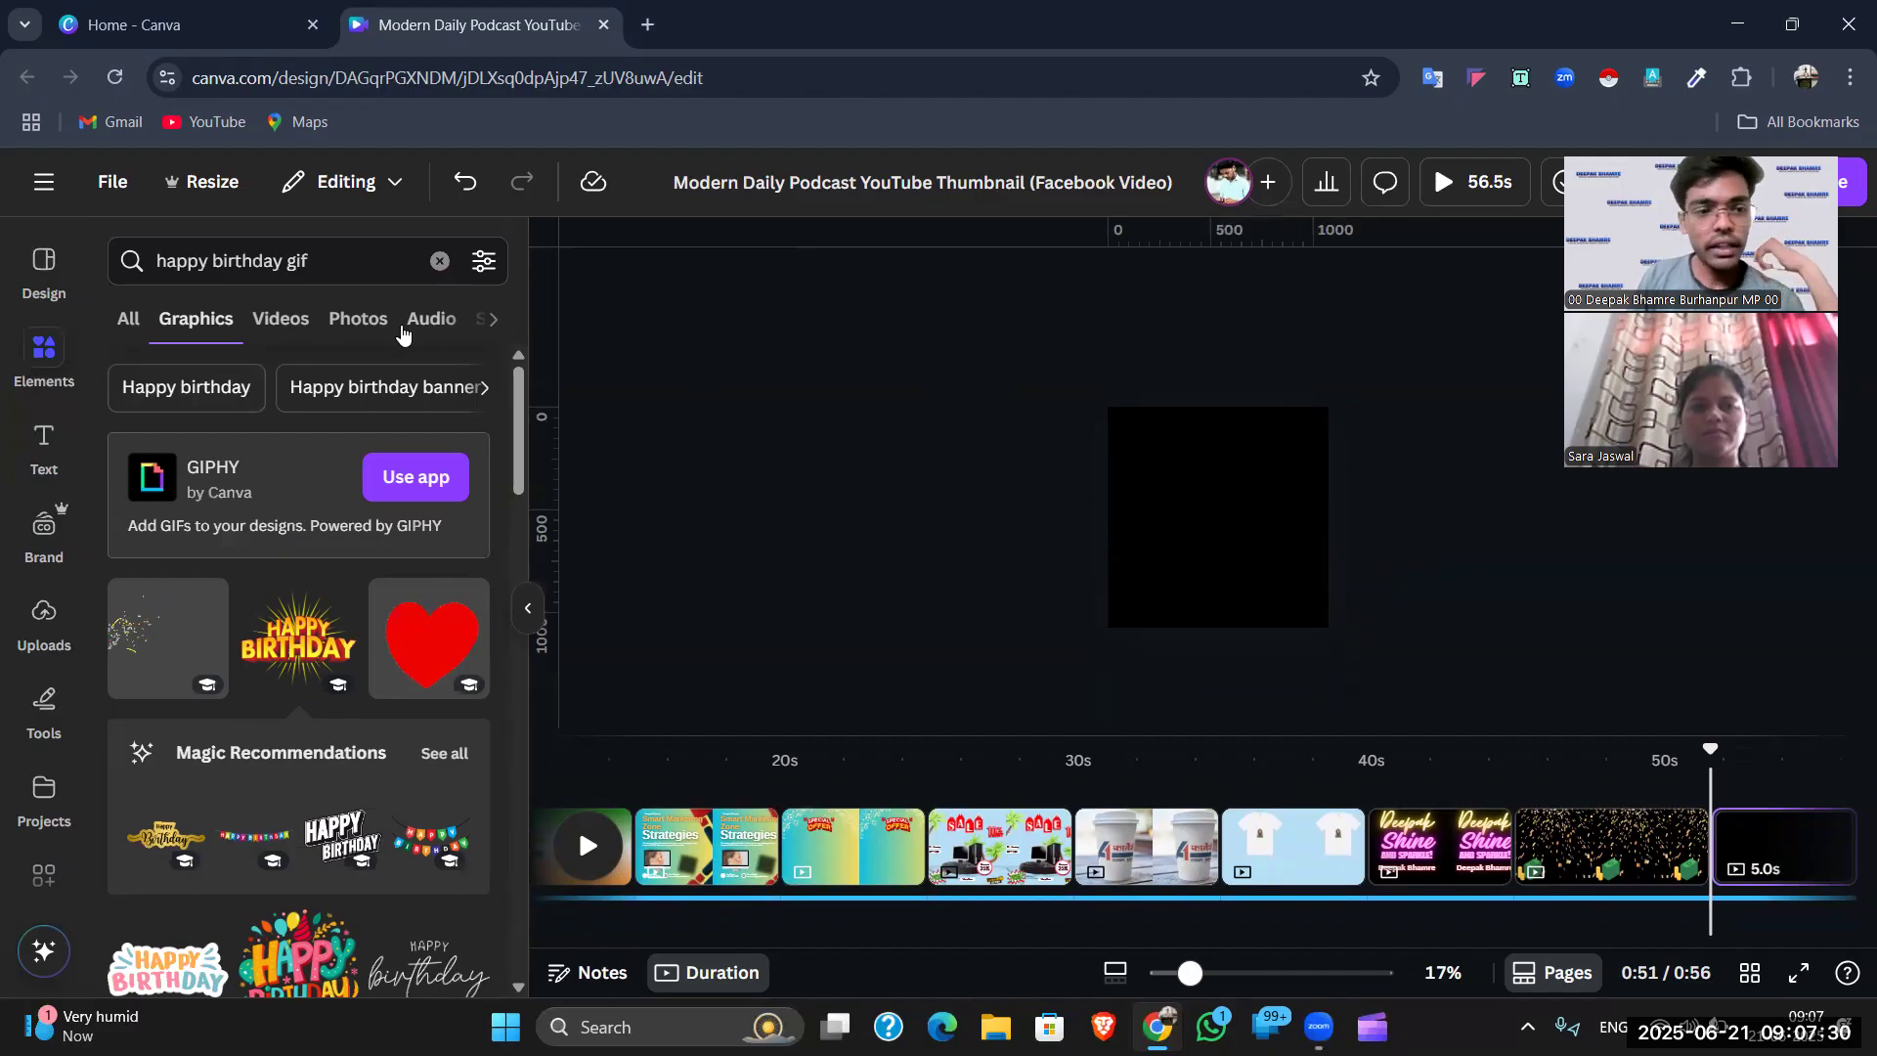
# - Clear the happy birthday gif search and zoom the canvas to 34% on the black page
pyautogui.click(440, 261)
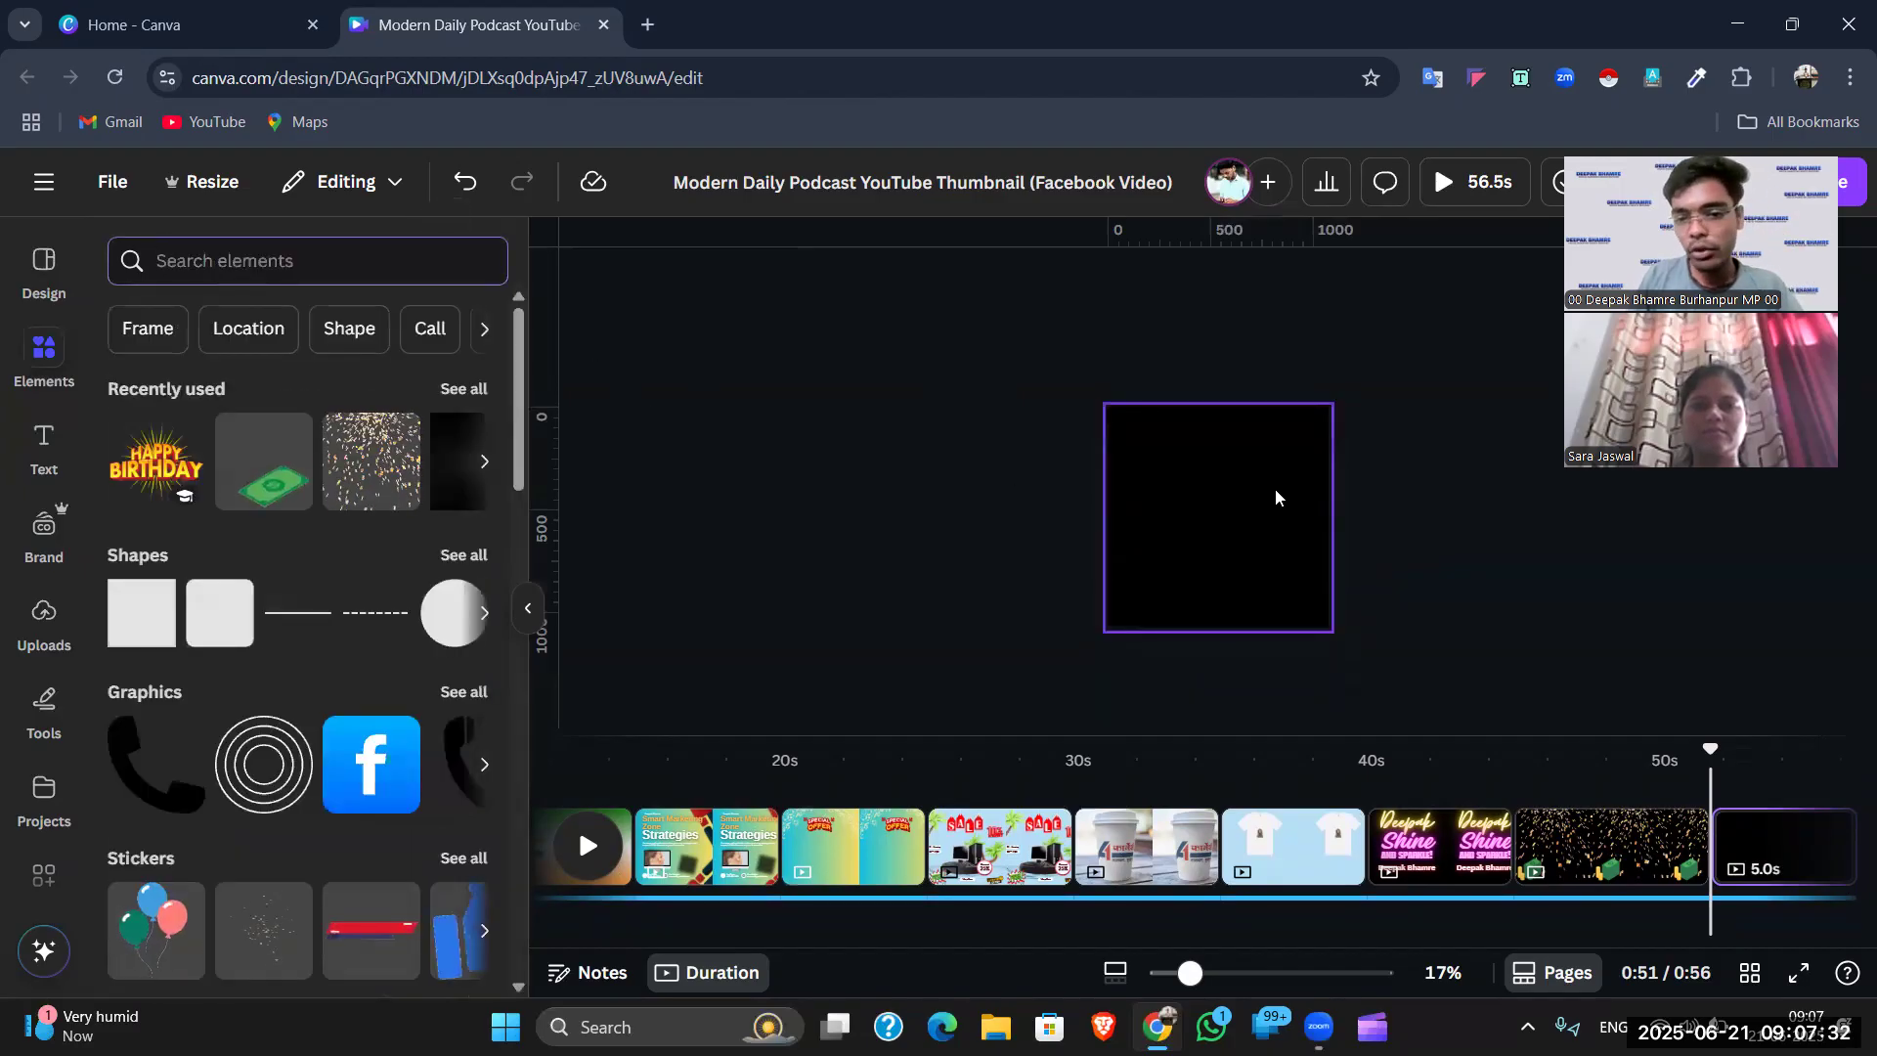
pyautogui.click(1275, 498)
pyautogui.moveTo(1189, 972); pyautogui.dragTo(1231, 966)
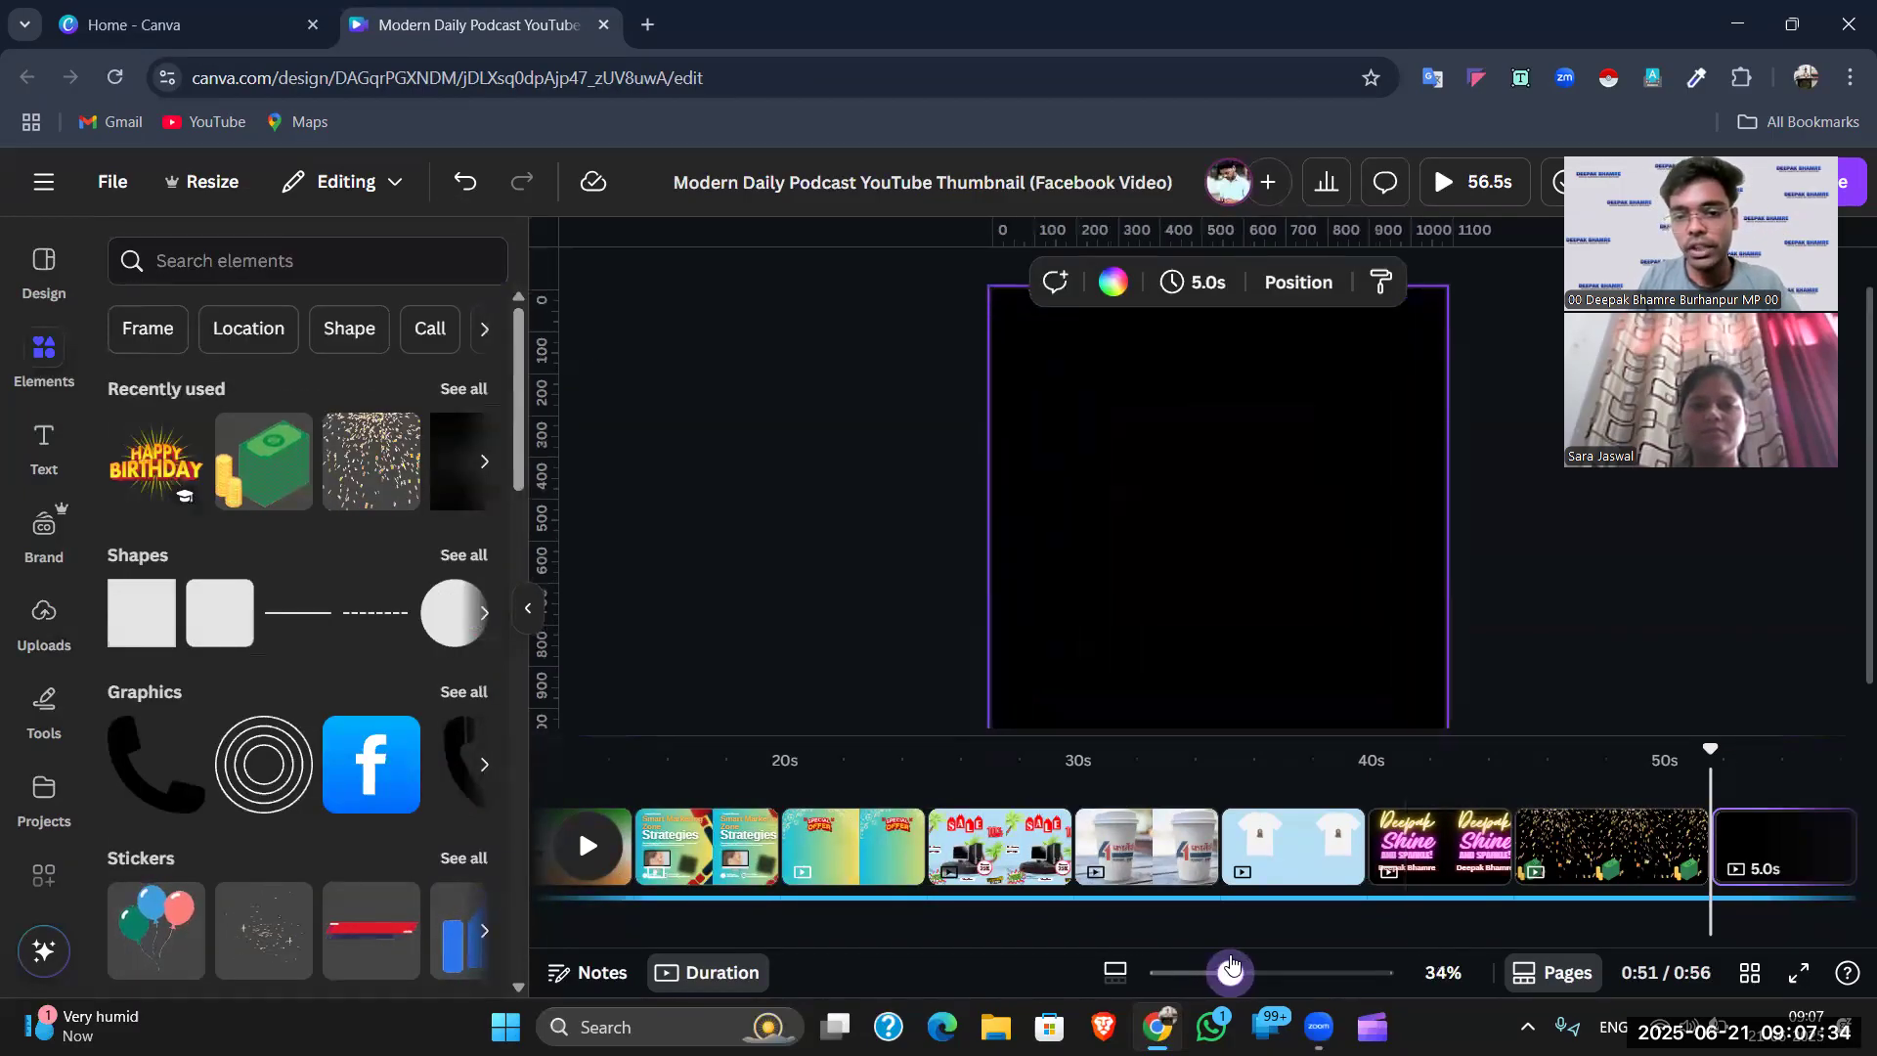
pyautogui.click(1488, 479)
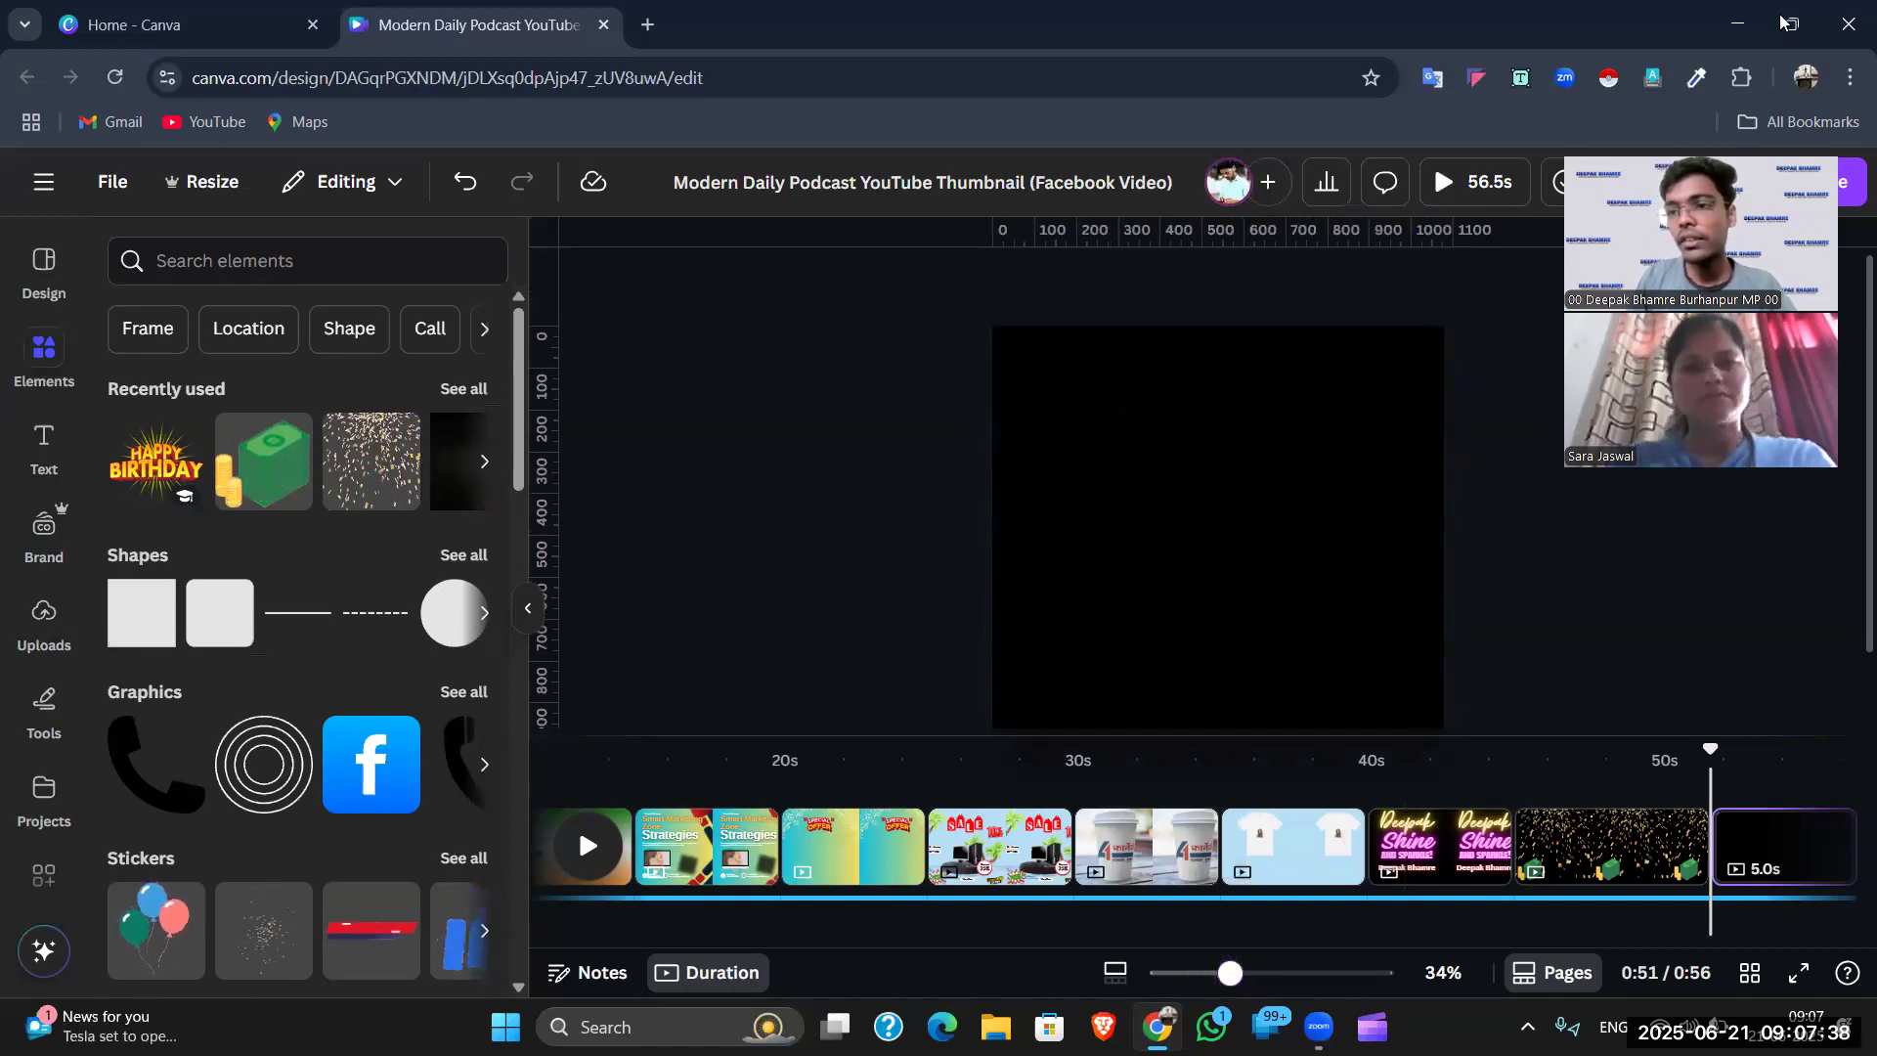
pyautogui.click(1269, 377)
# - Search Elements for 'mobile 2d' and browse the Graphics results
pyautogui.click(311, 260)
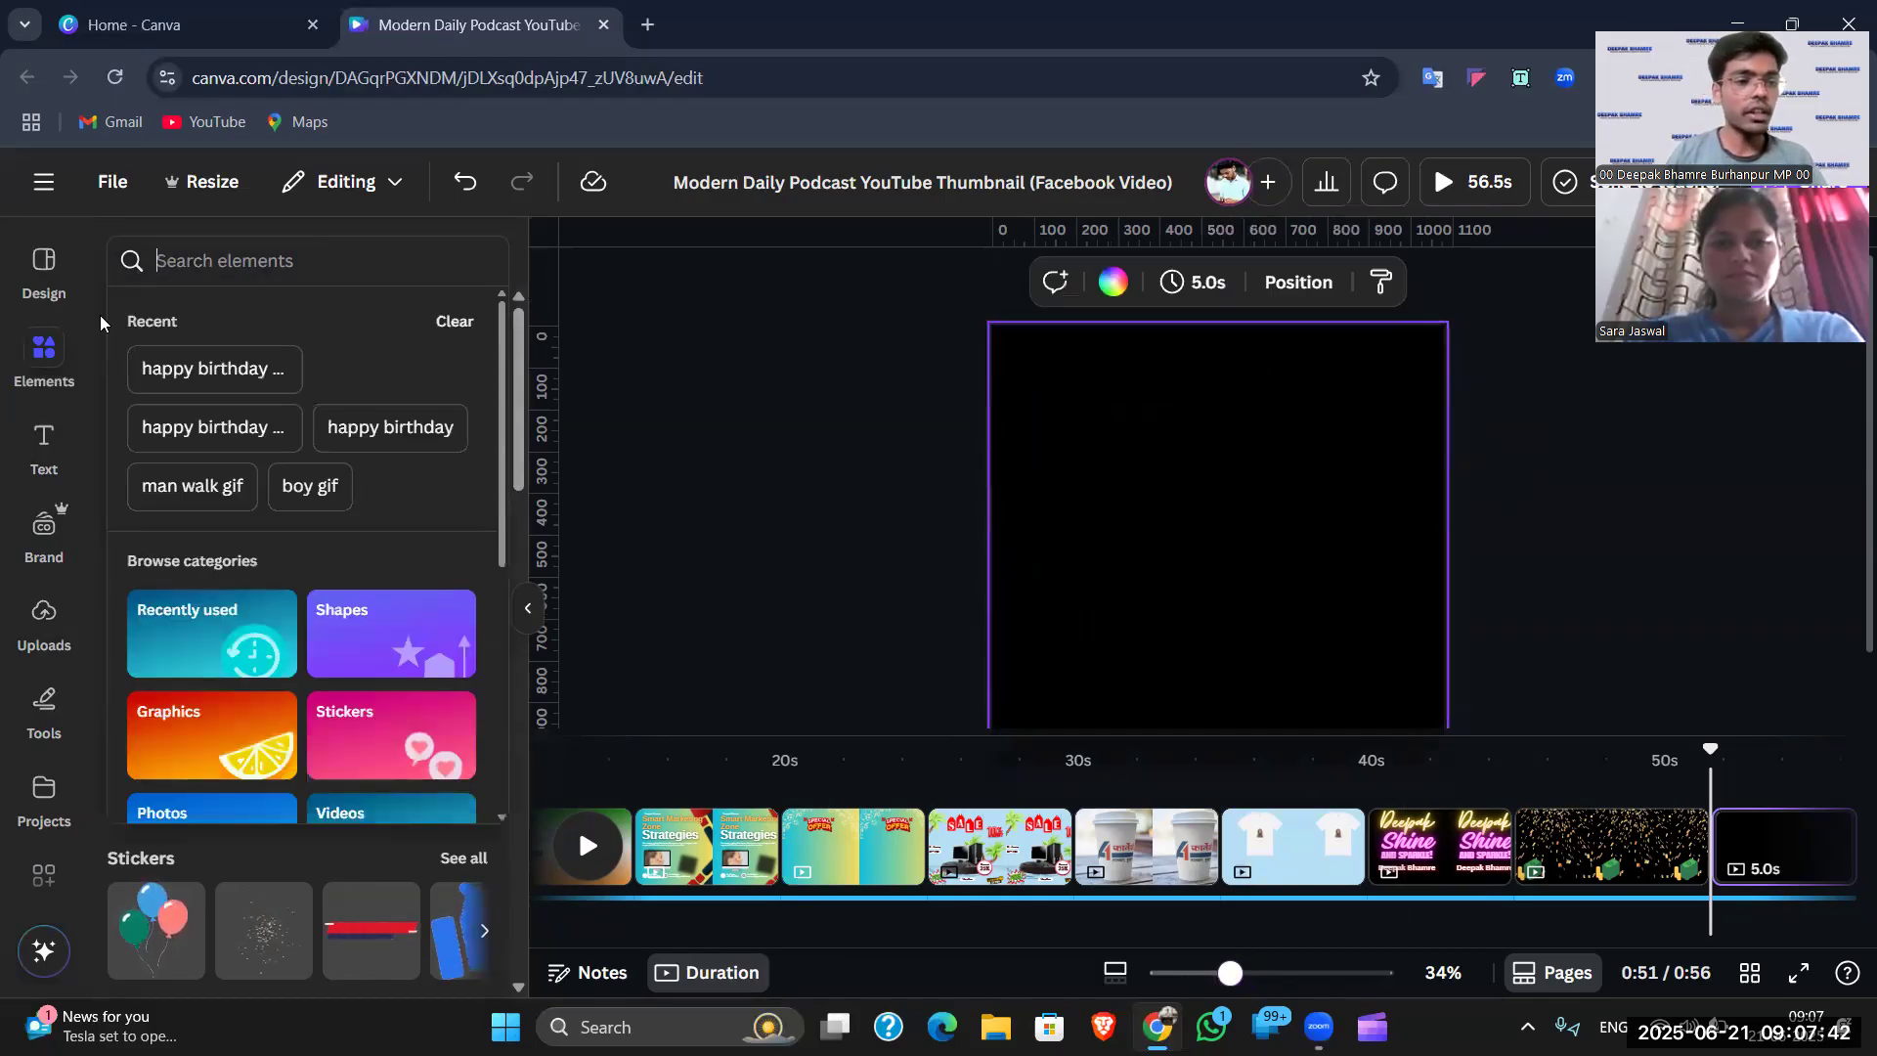
pyautogui.click(202, 263)
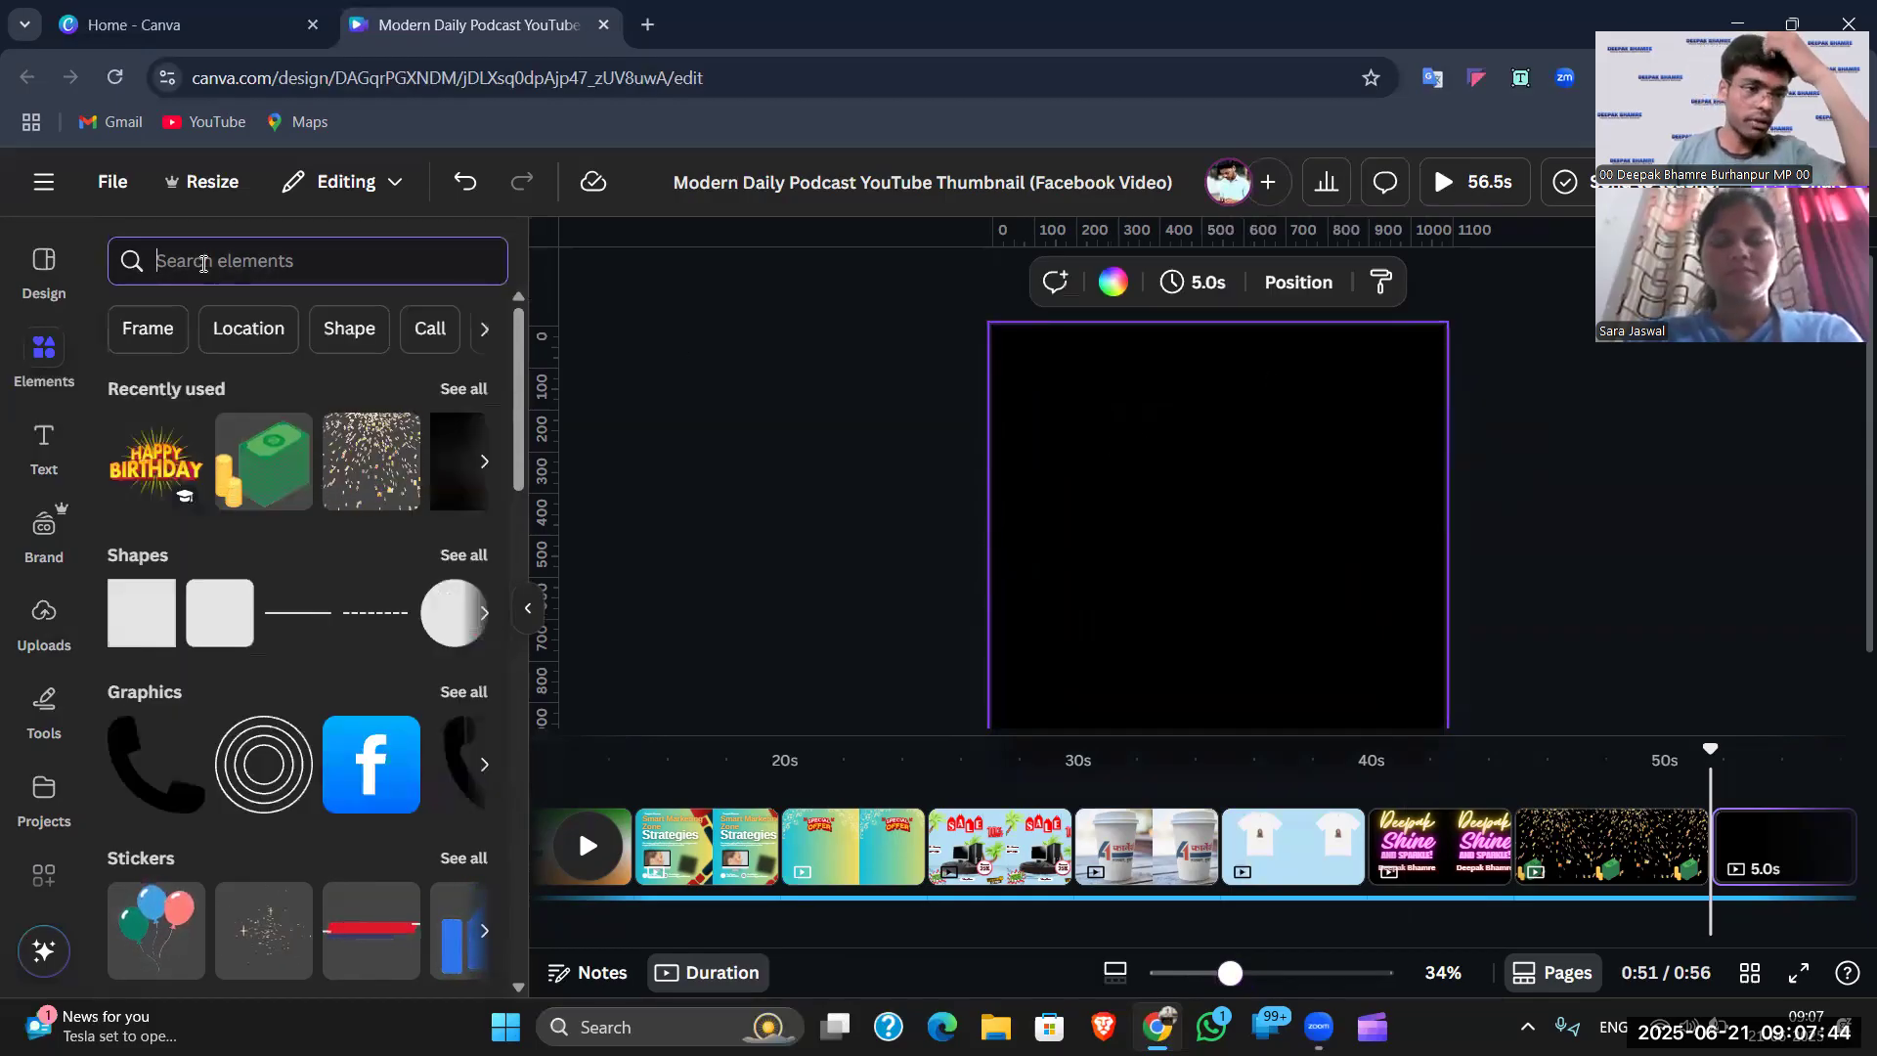
pyautogui.click(737, 378)
pyautogui.click(393, 255)
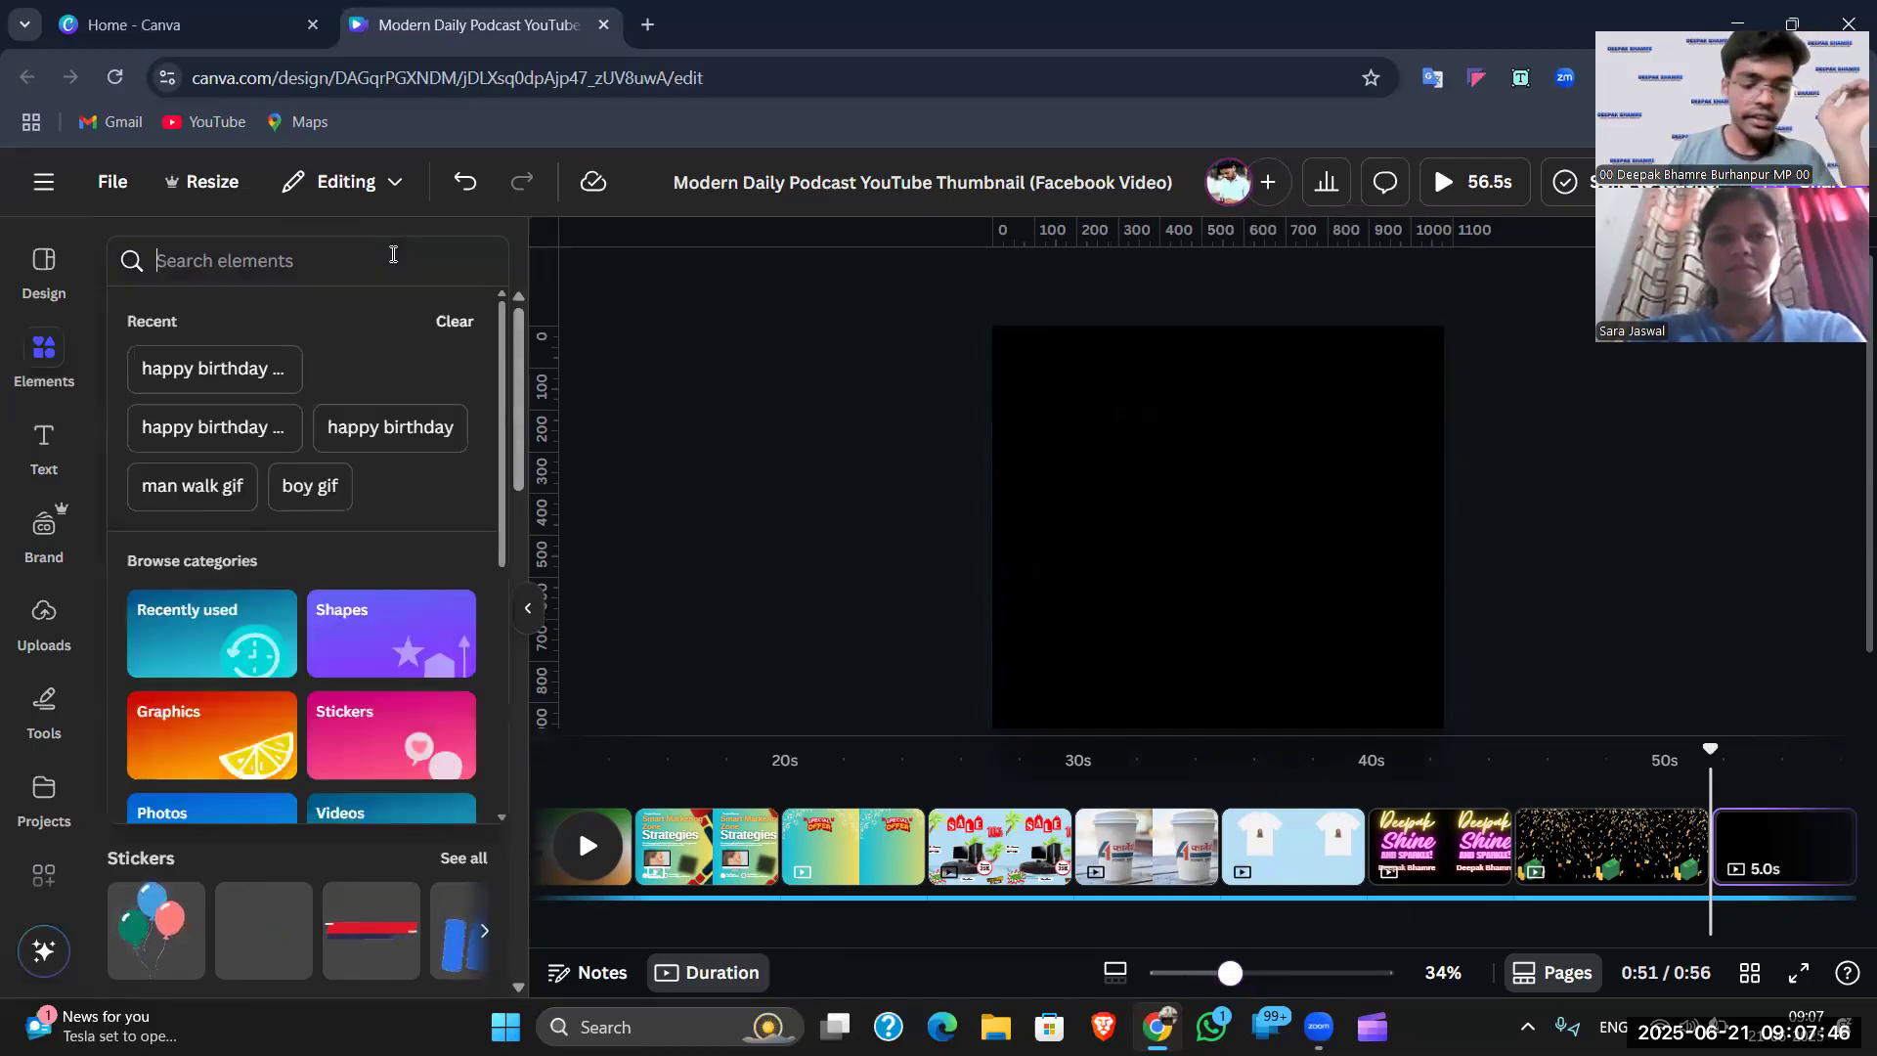
pyautogui.write('mobile 2d')
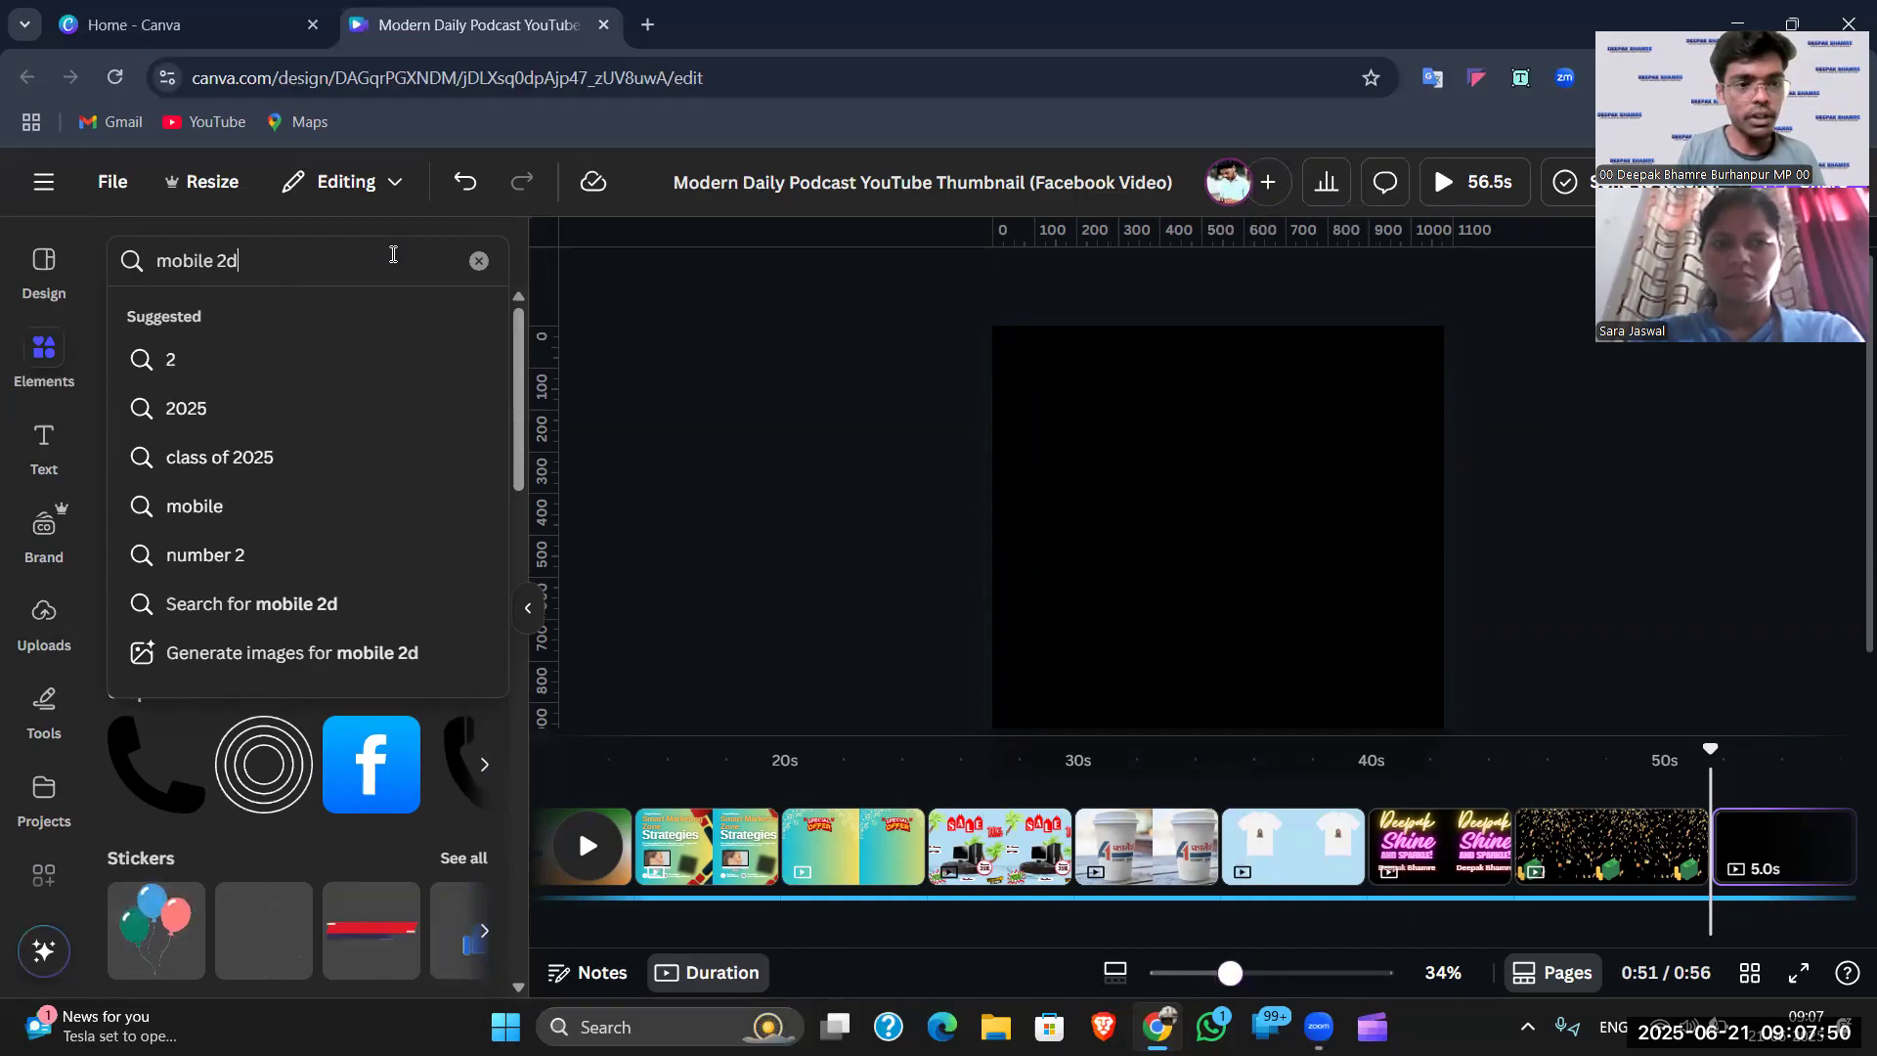
pyautogui.press('Return')
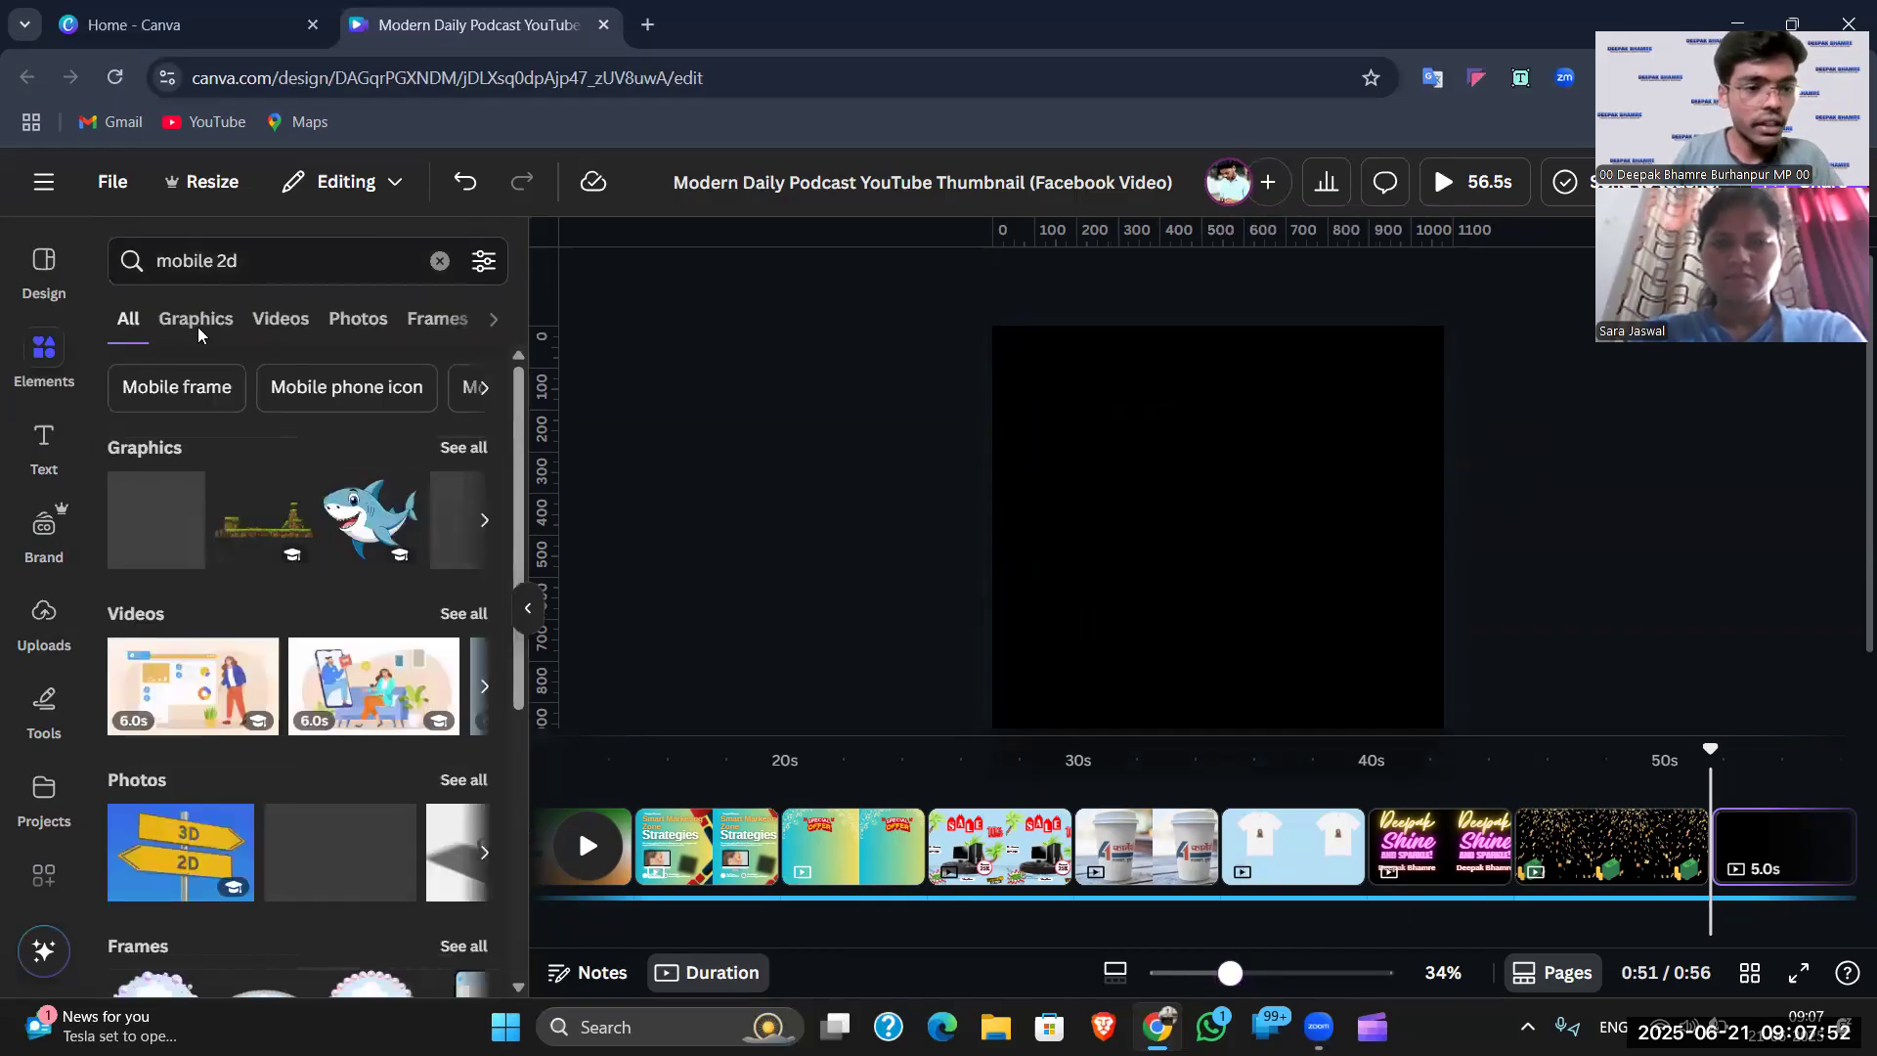
pyautogui.click(193, 326)
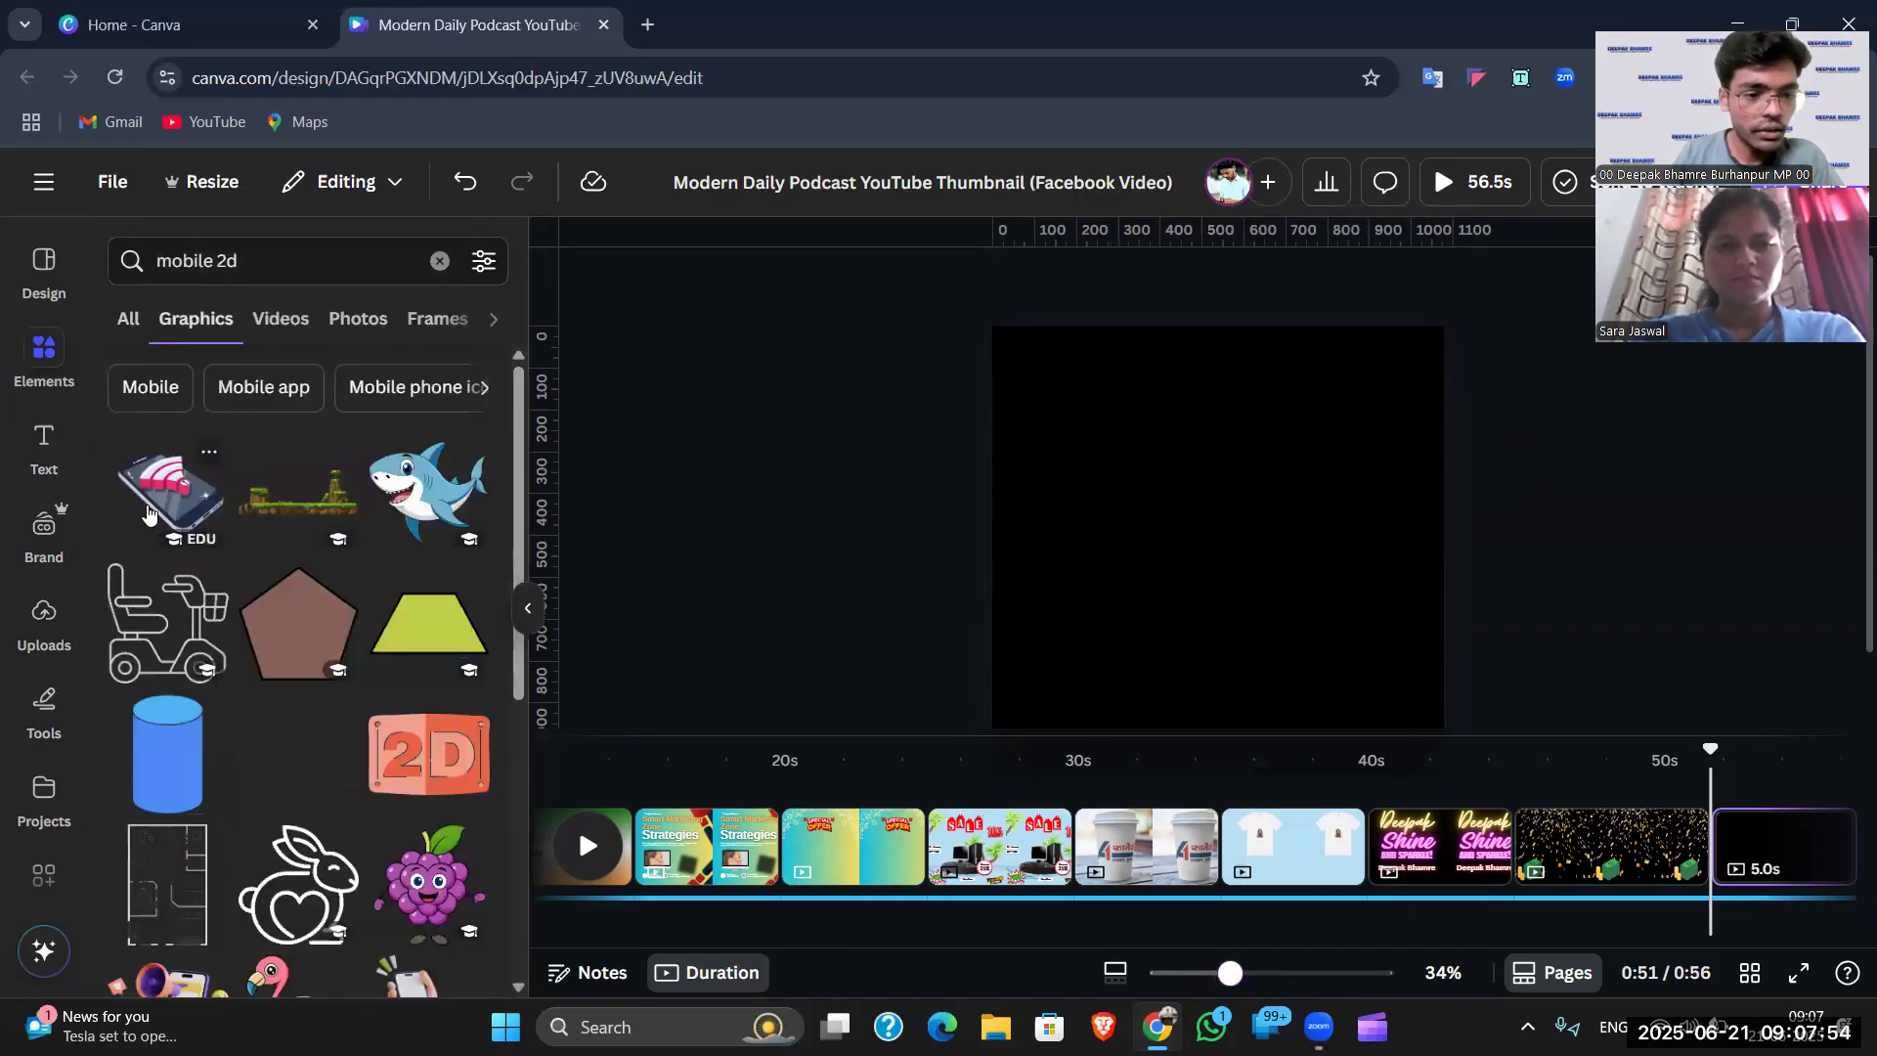
pyautogui.scroll(-1, 265, 528)
pyautogui.scroll(-3, 250, 538)
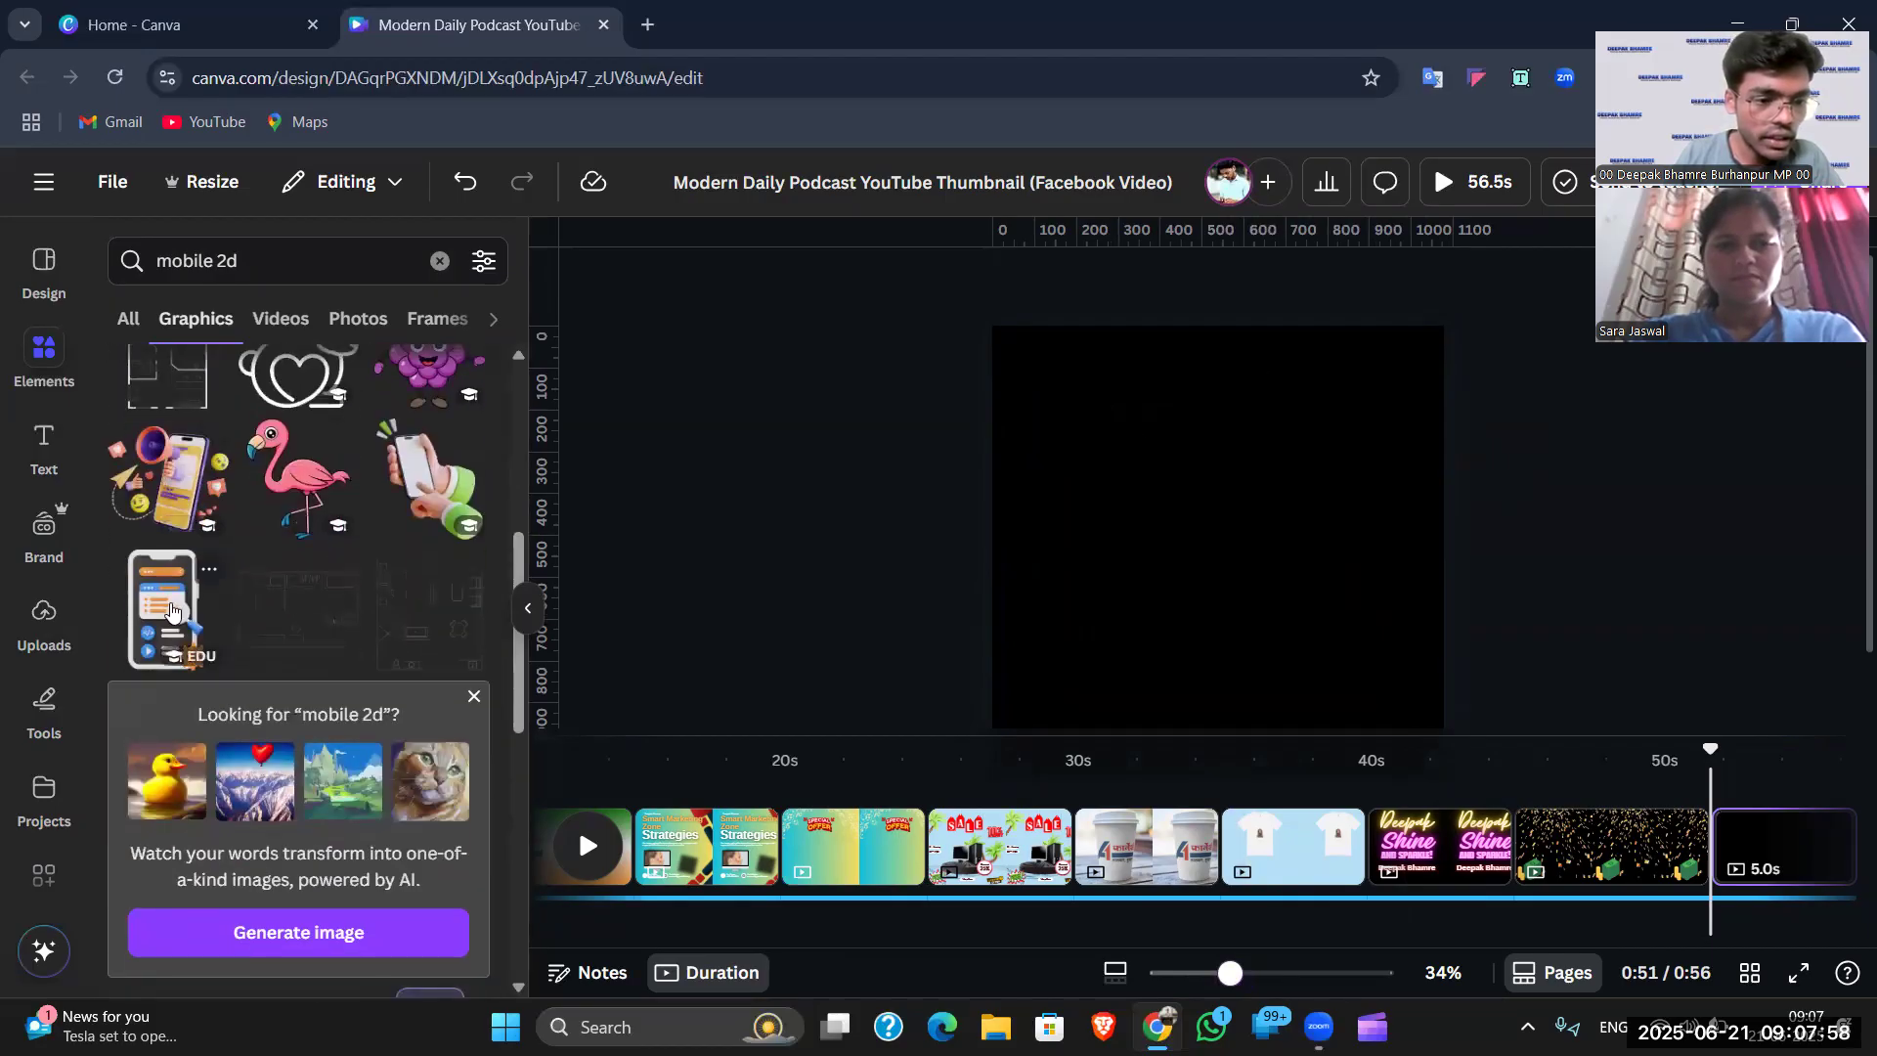
pyautogui.scroll(-5, 171, 611)
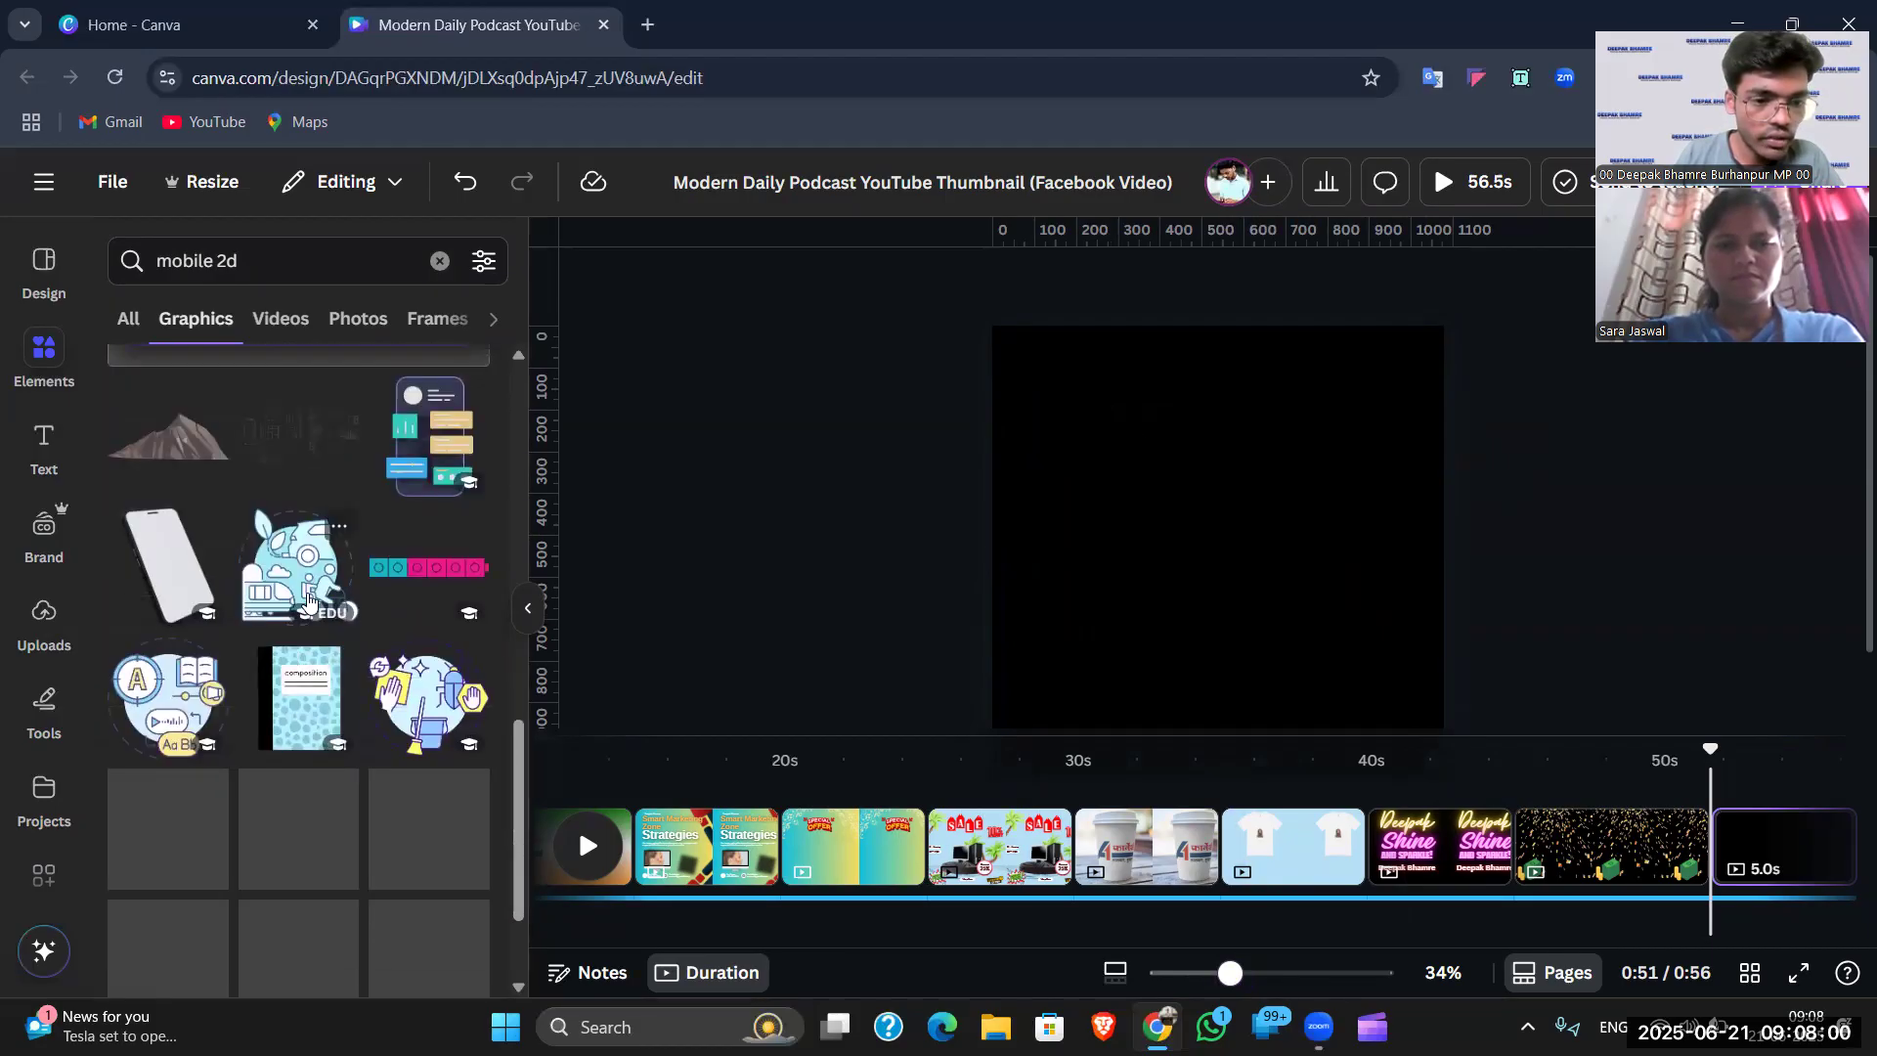
pyautogui.scroll(-3, 311, 607)
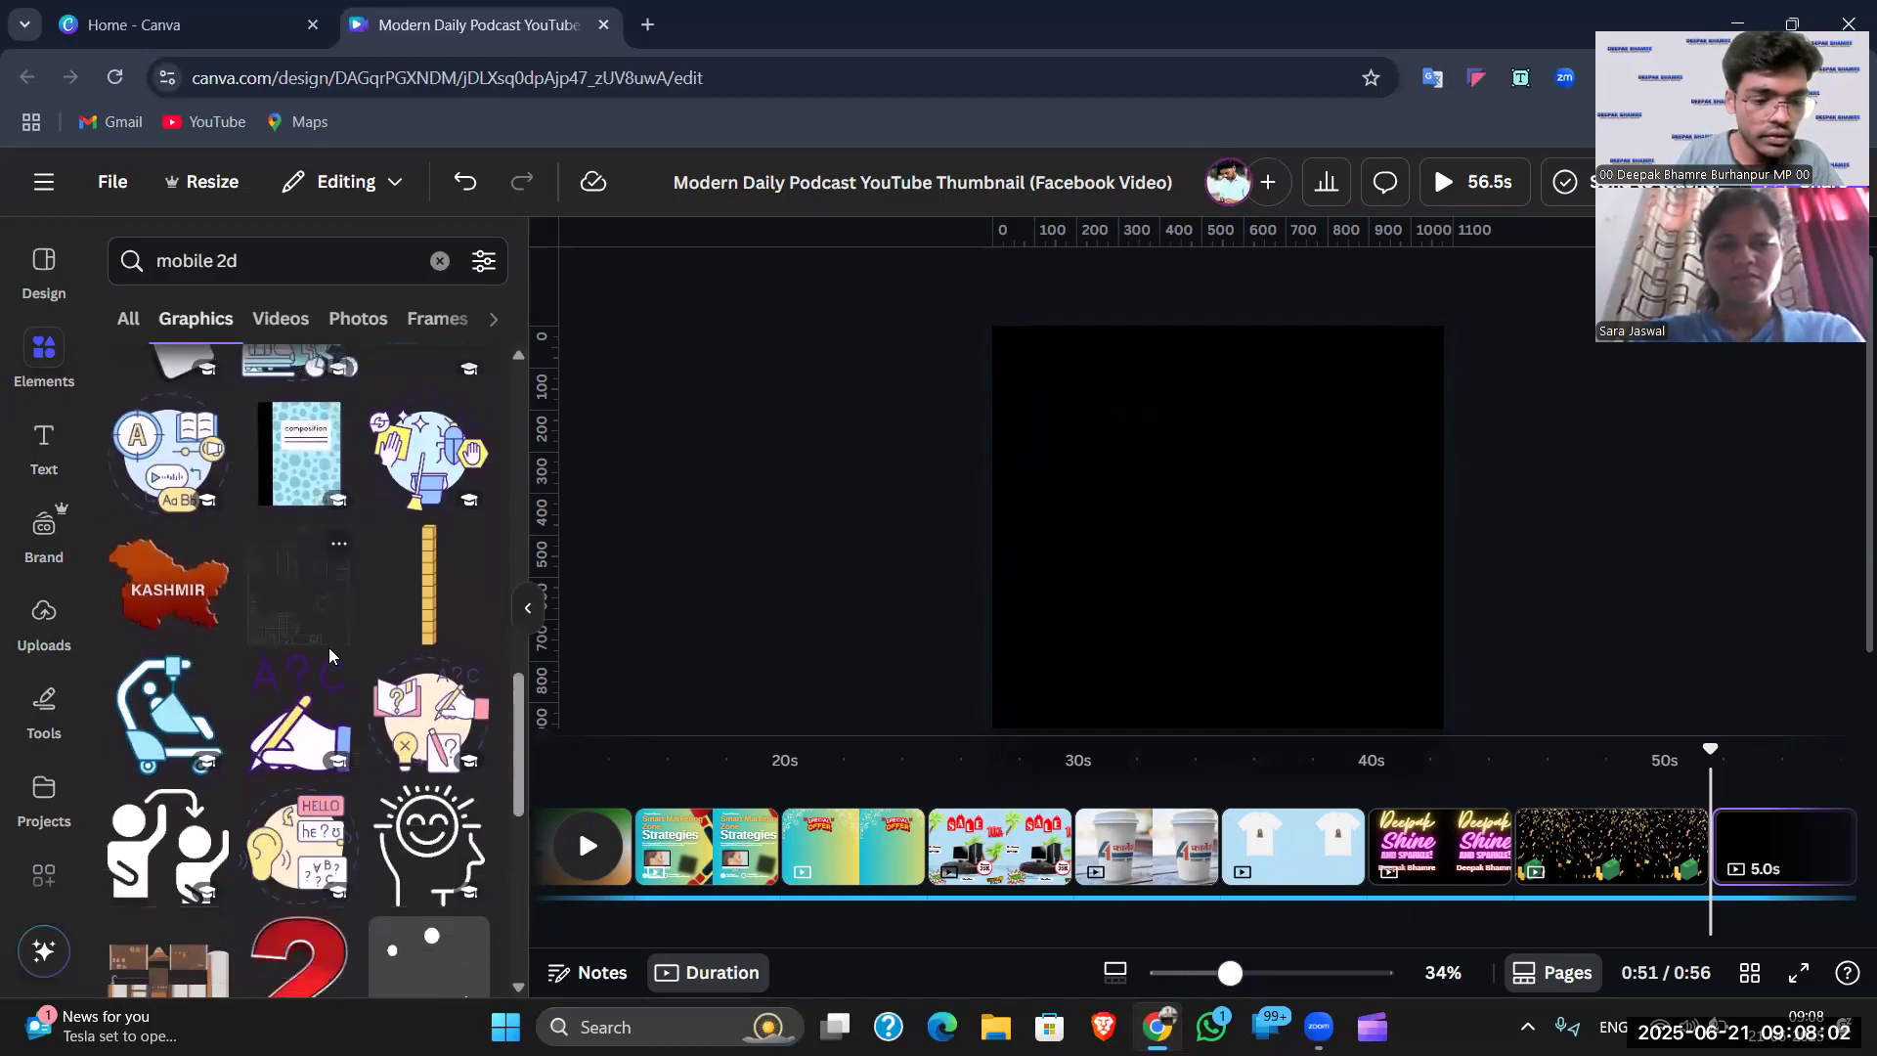
pyautogui.scroll(-6, 328, 647)
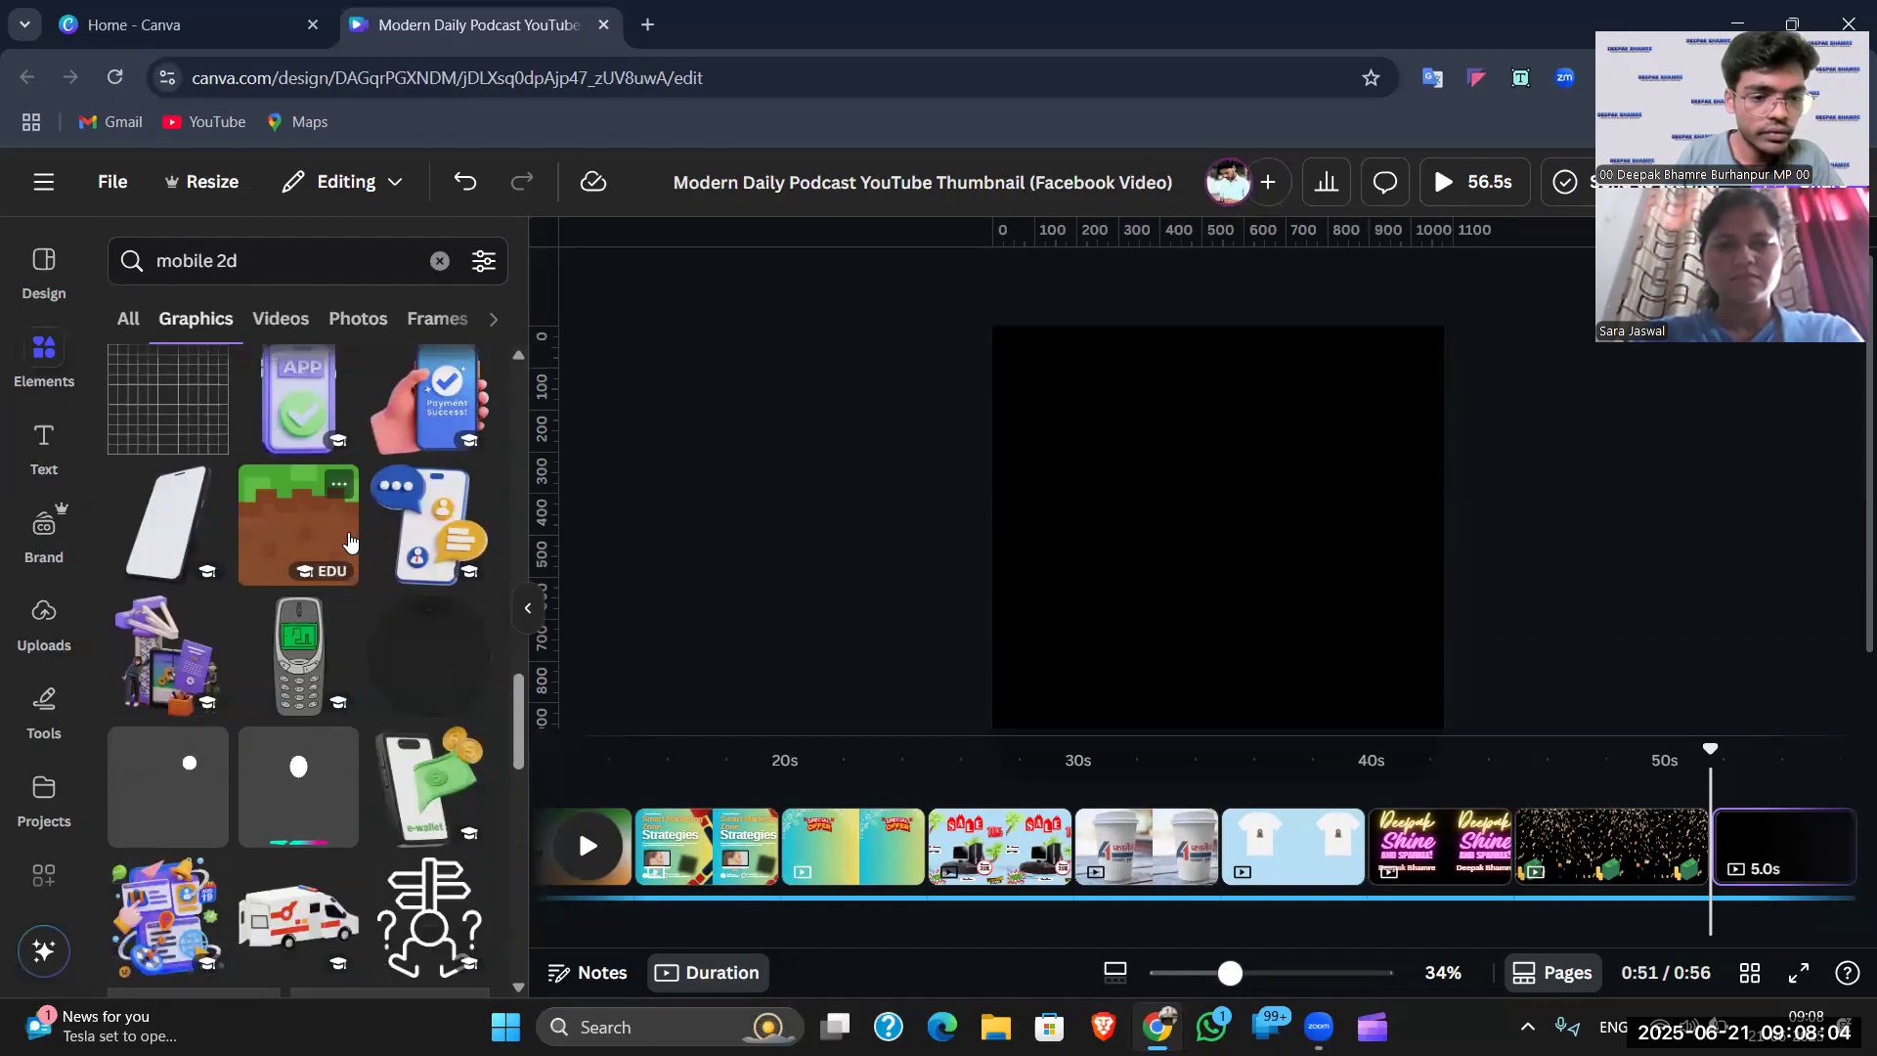
pyautogui.scroll(-1, 440, 440)
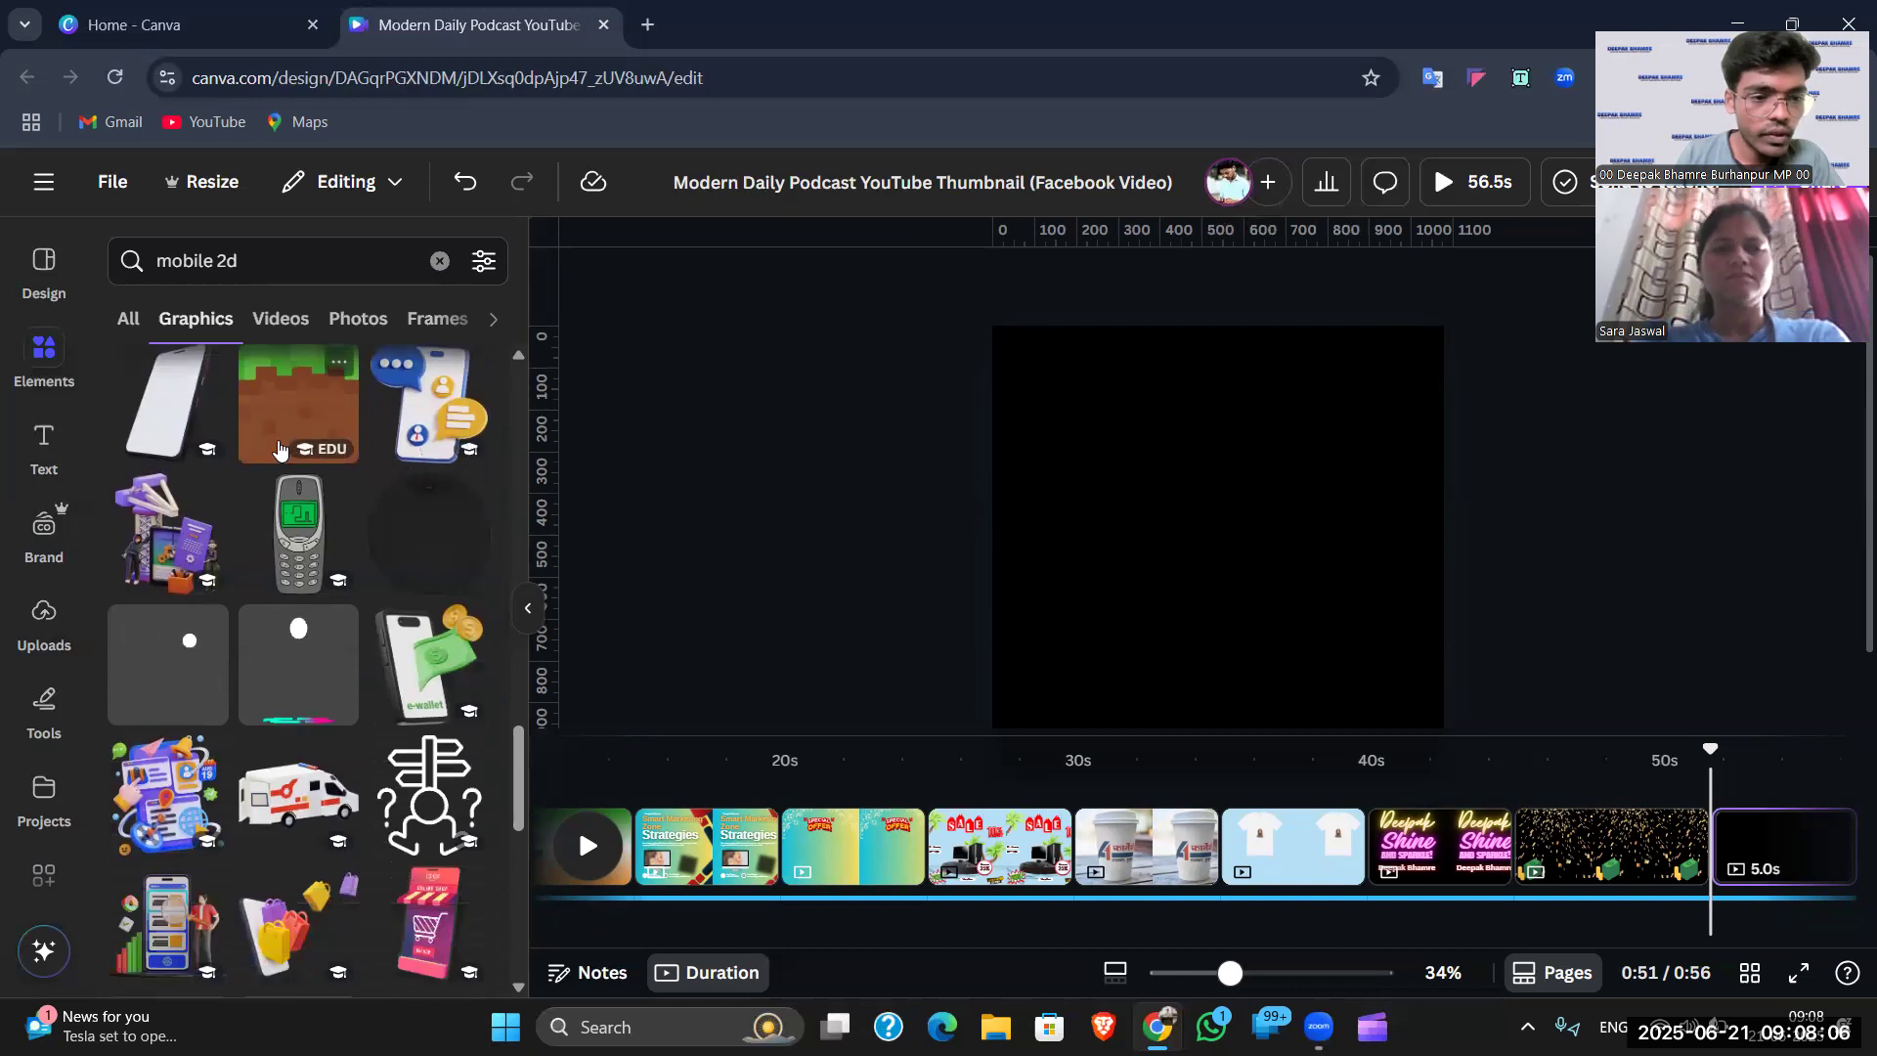
pyautogui.scroll(-3, 279, 450)
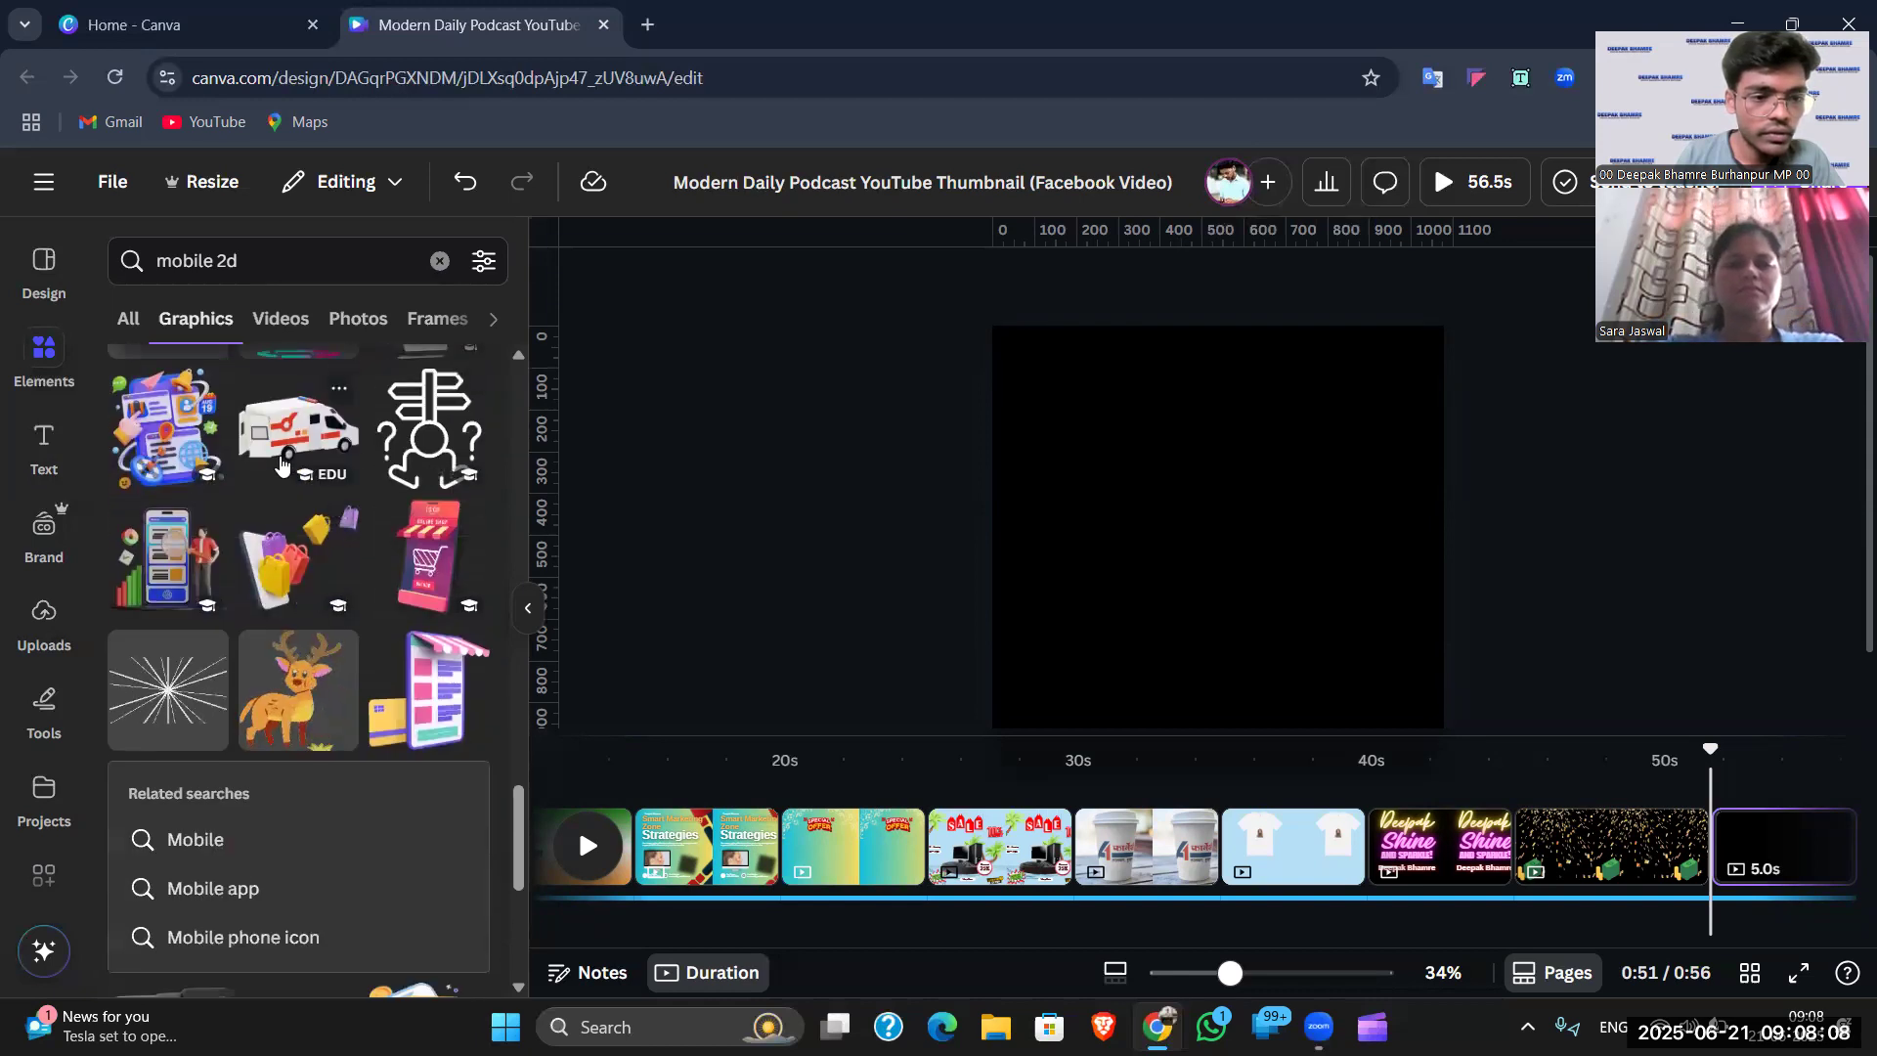
pyautogui.scroll(-6, 293, 509)
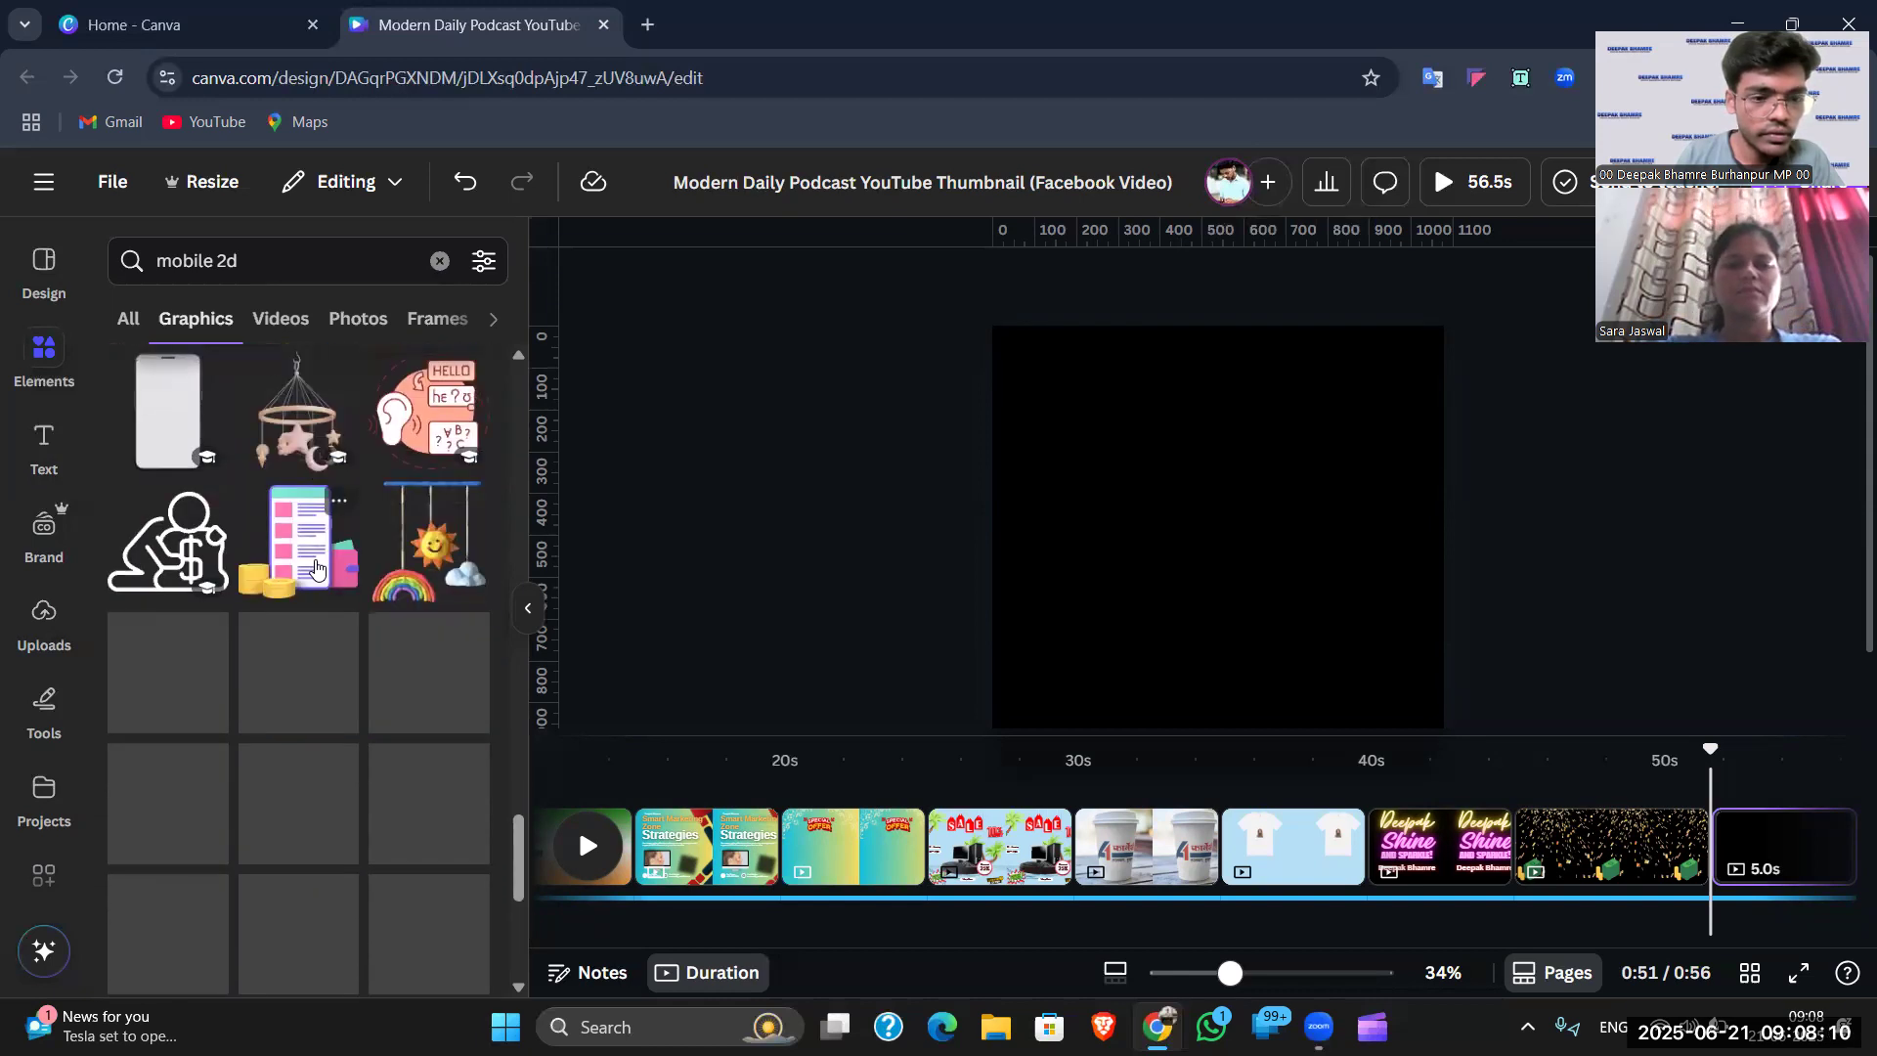
pyautogui.scroll(-4, 315, 567)
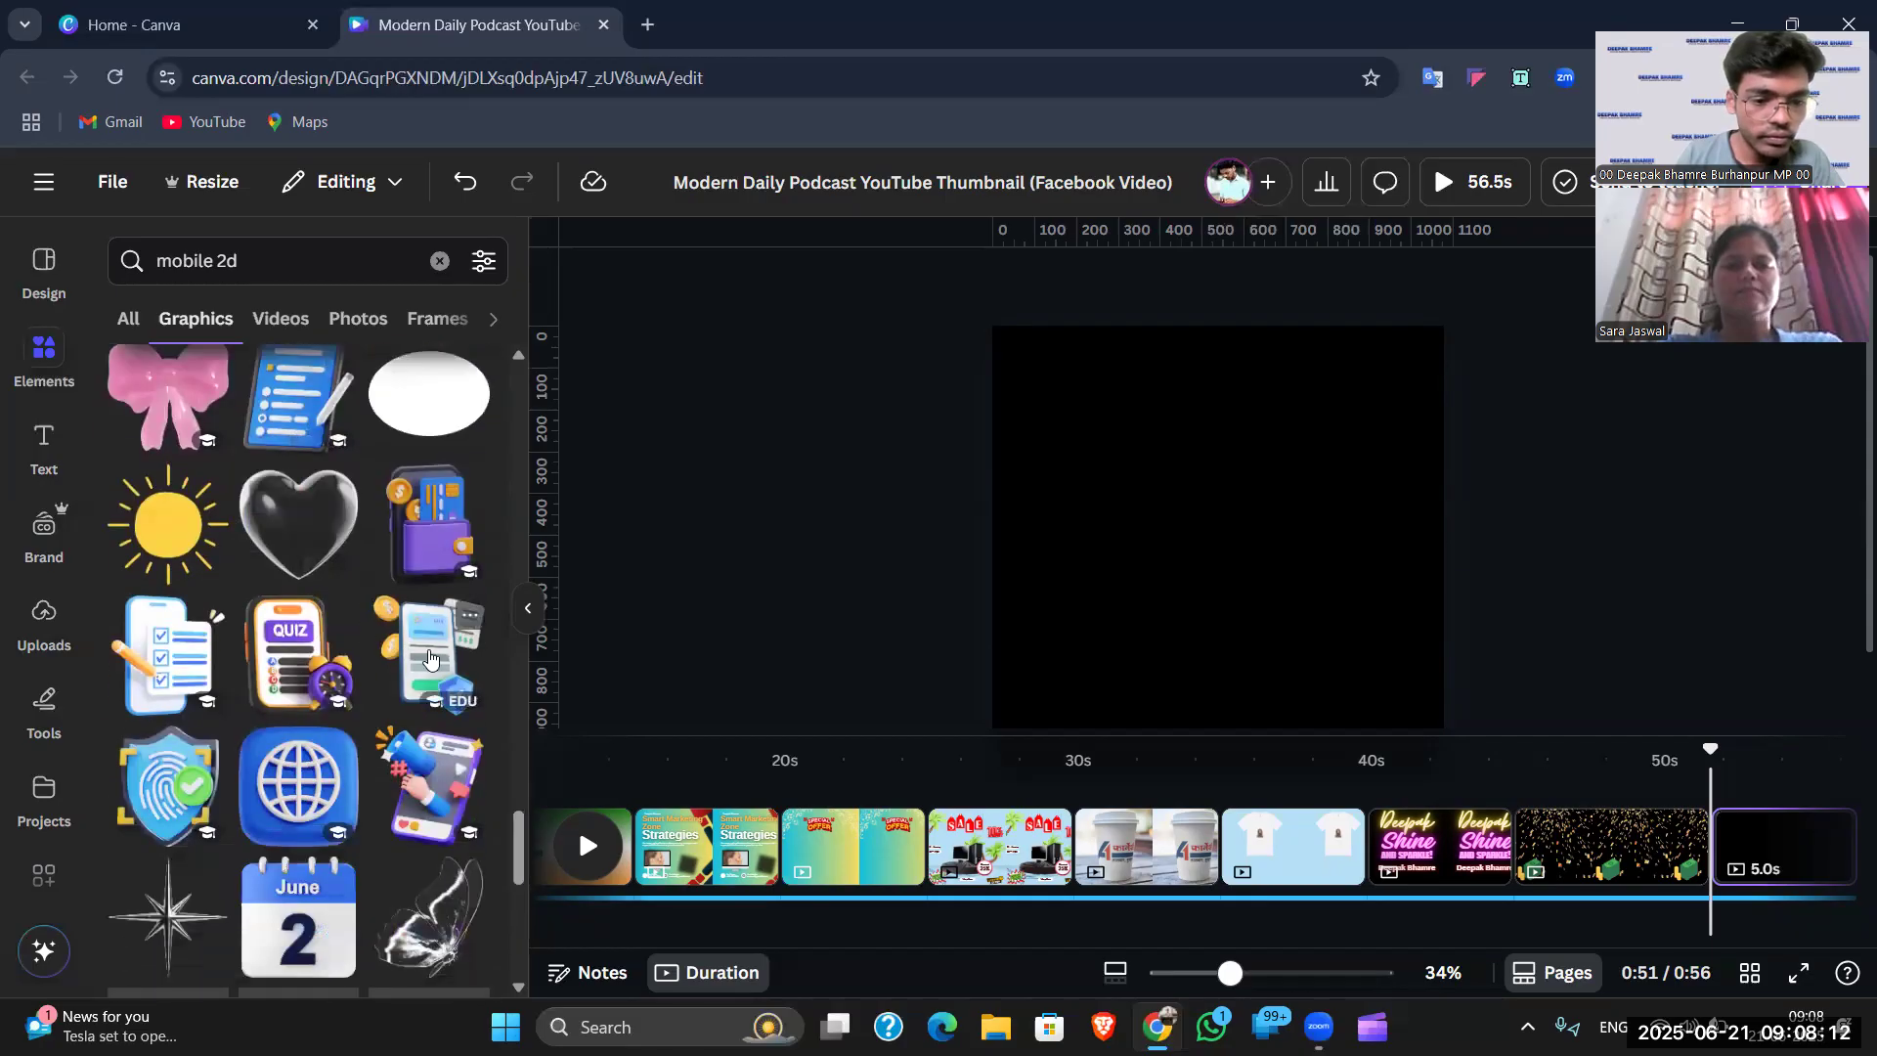
pyautogui.scroll(-2, 300, 626)
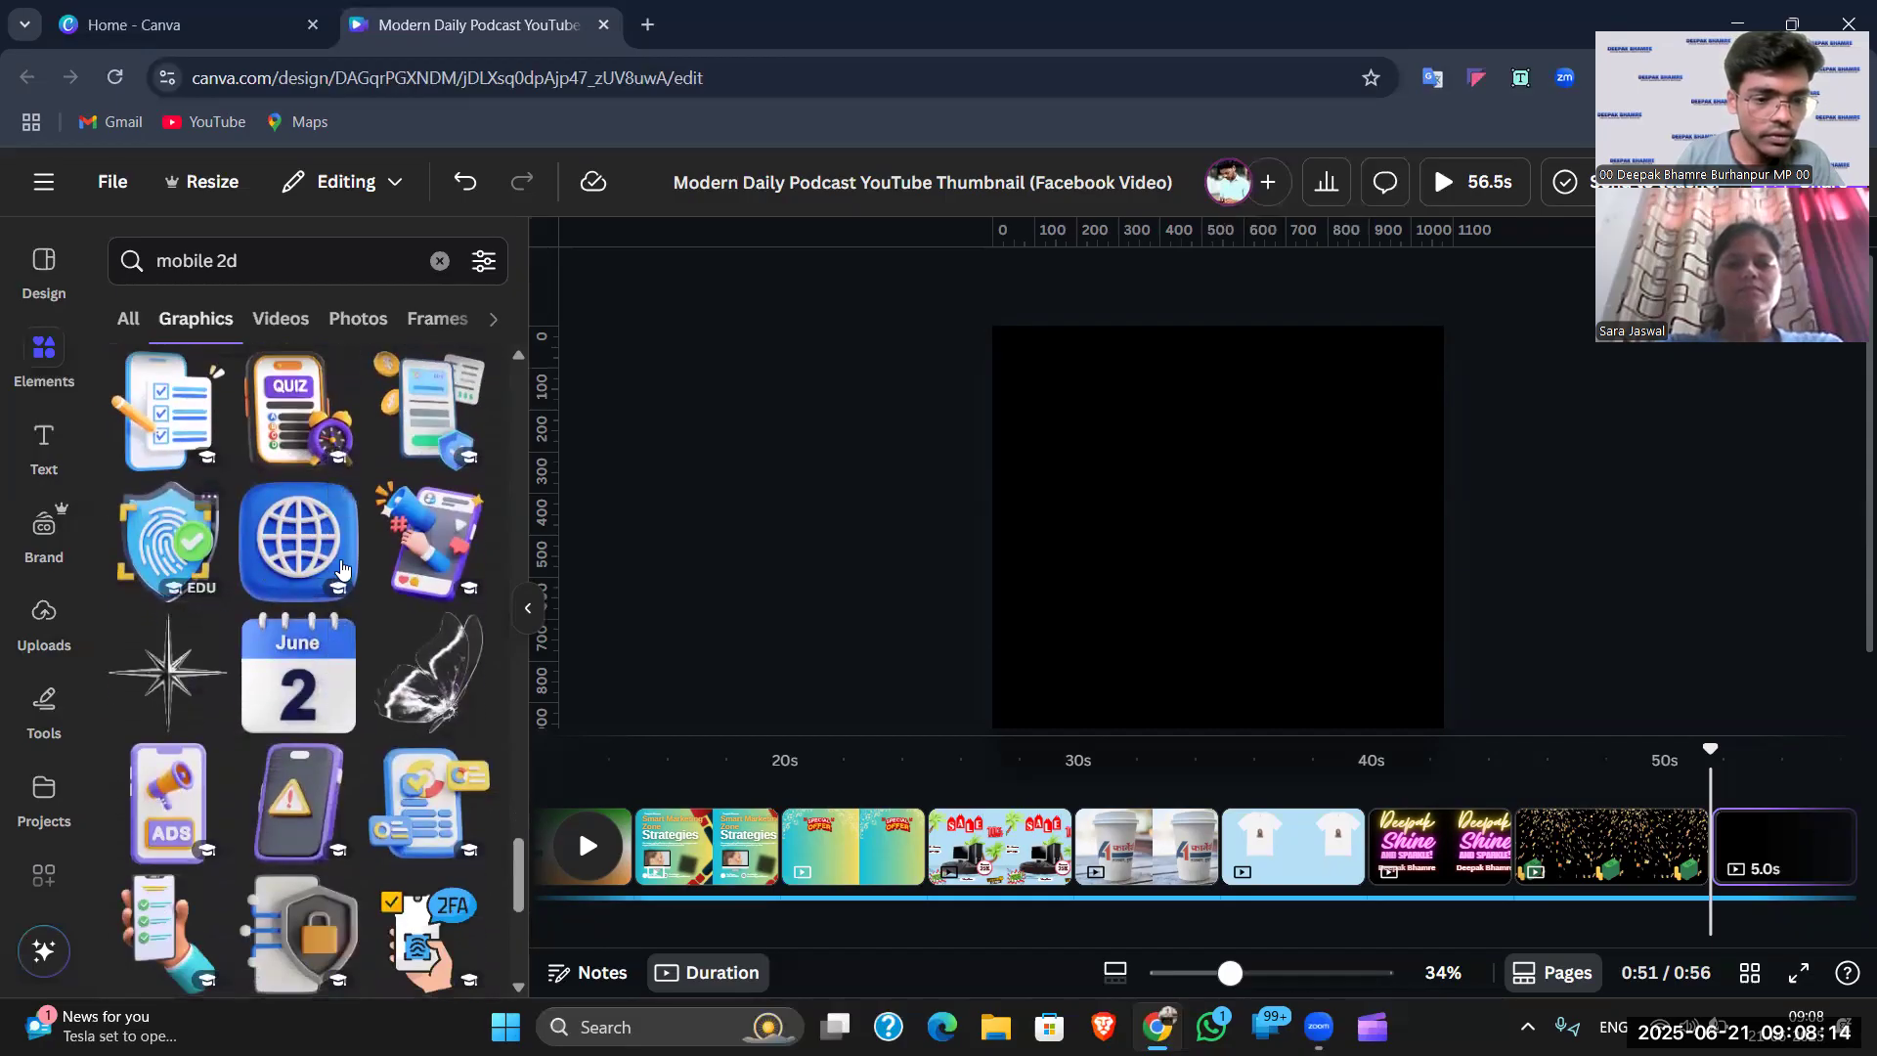
pyautogui.scroll(-3, 352, 596)
pyautogui.scroll(-6, 339, 681)
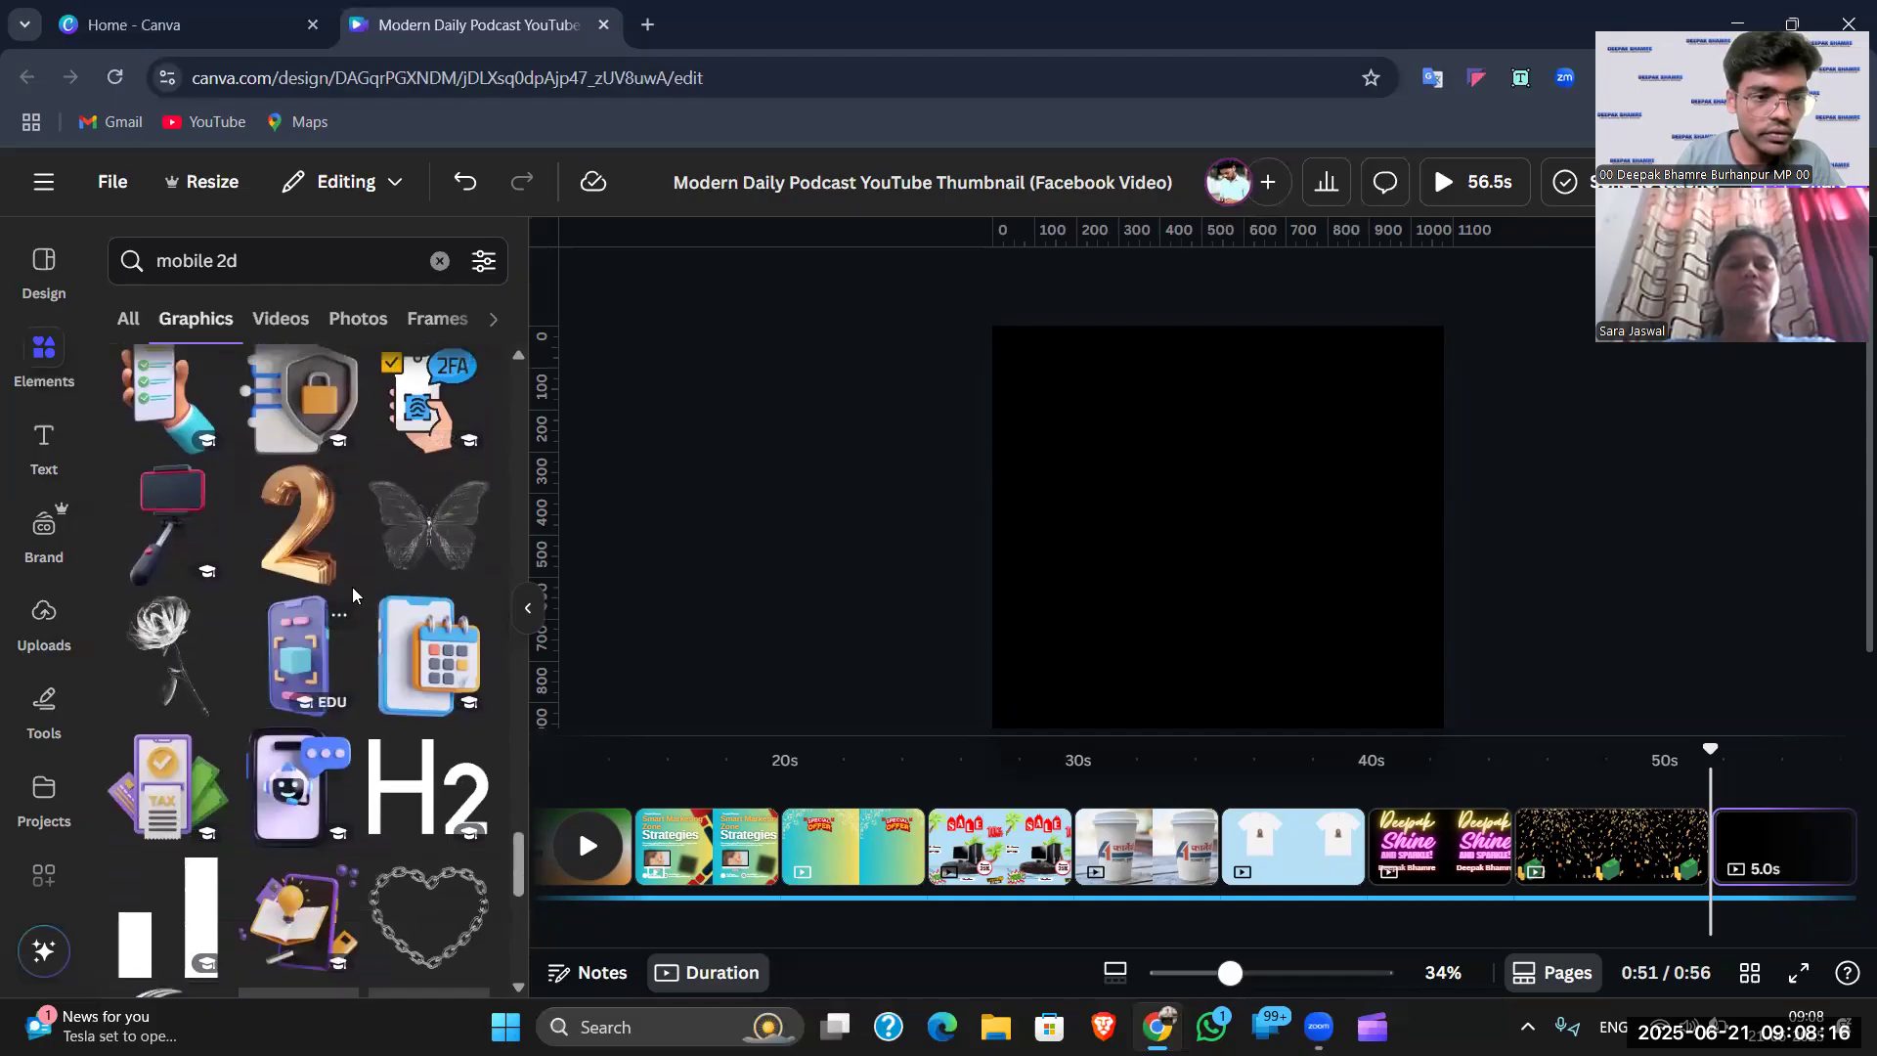
pyautogui.scroll(-2, 354, 585)
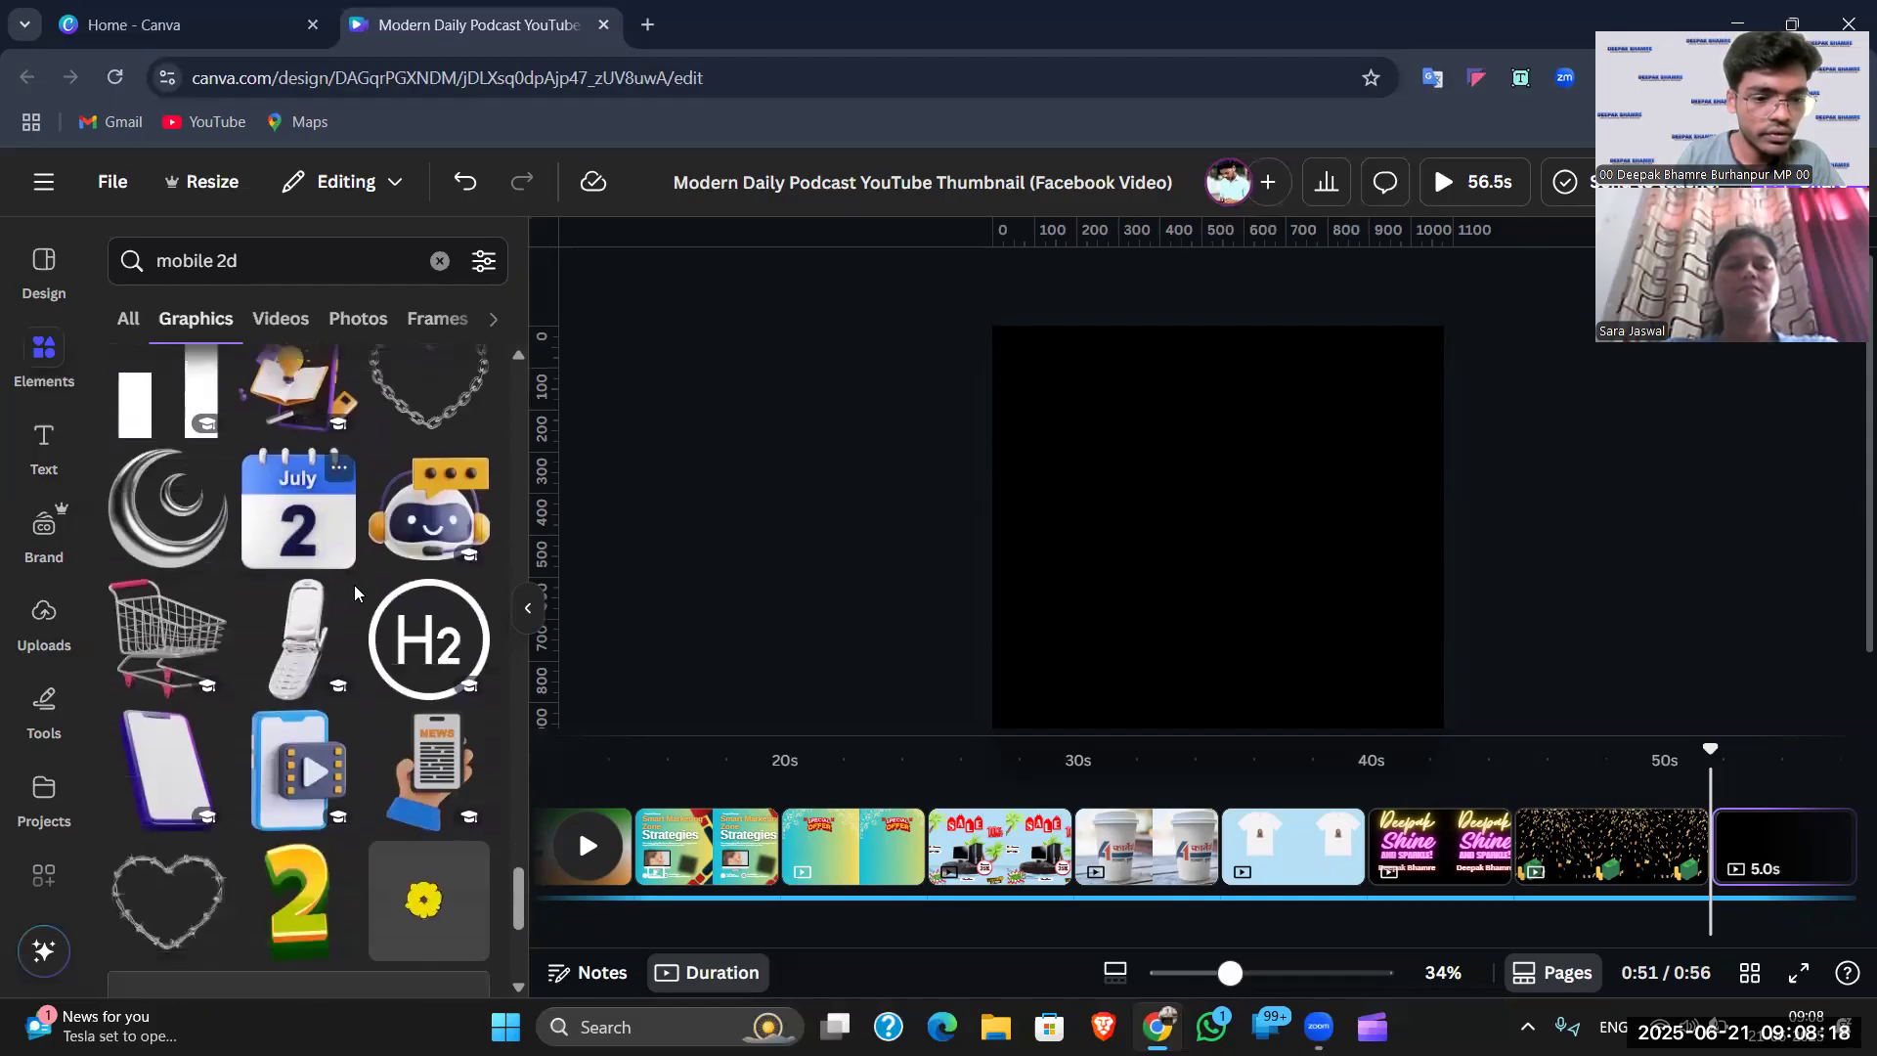
pyautogui.scroll(-4, 370, 623)
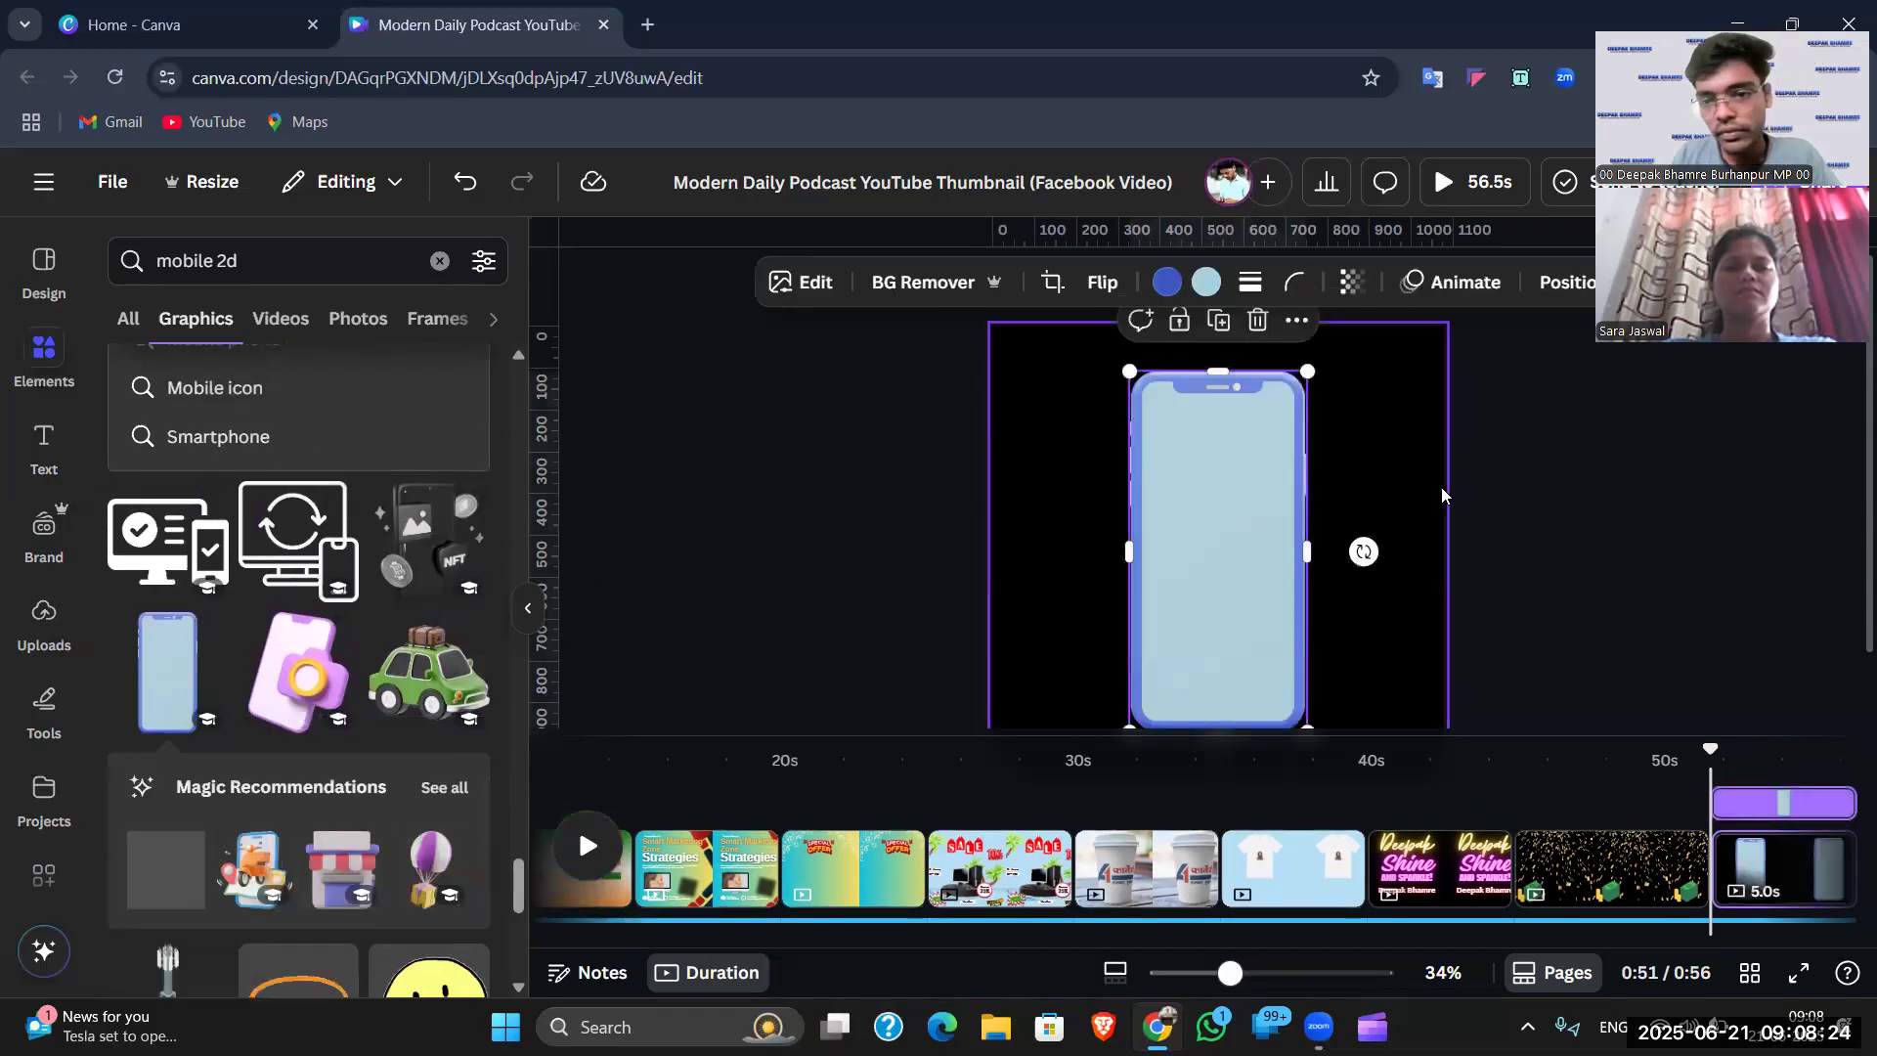
# - Move the added phone graphic, then delete it and clear the mobile 2d search
pyautogui.click(1429, 489)
pyautogui.moveTo(1168, 507); pyautogui.dragTo(1118, 483)
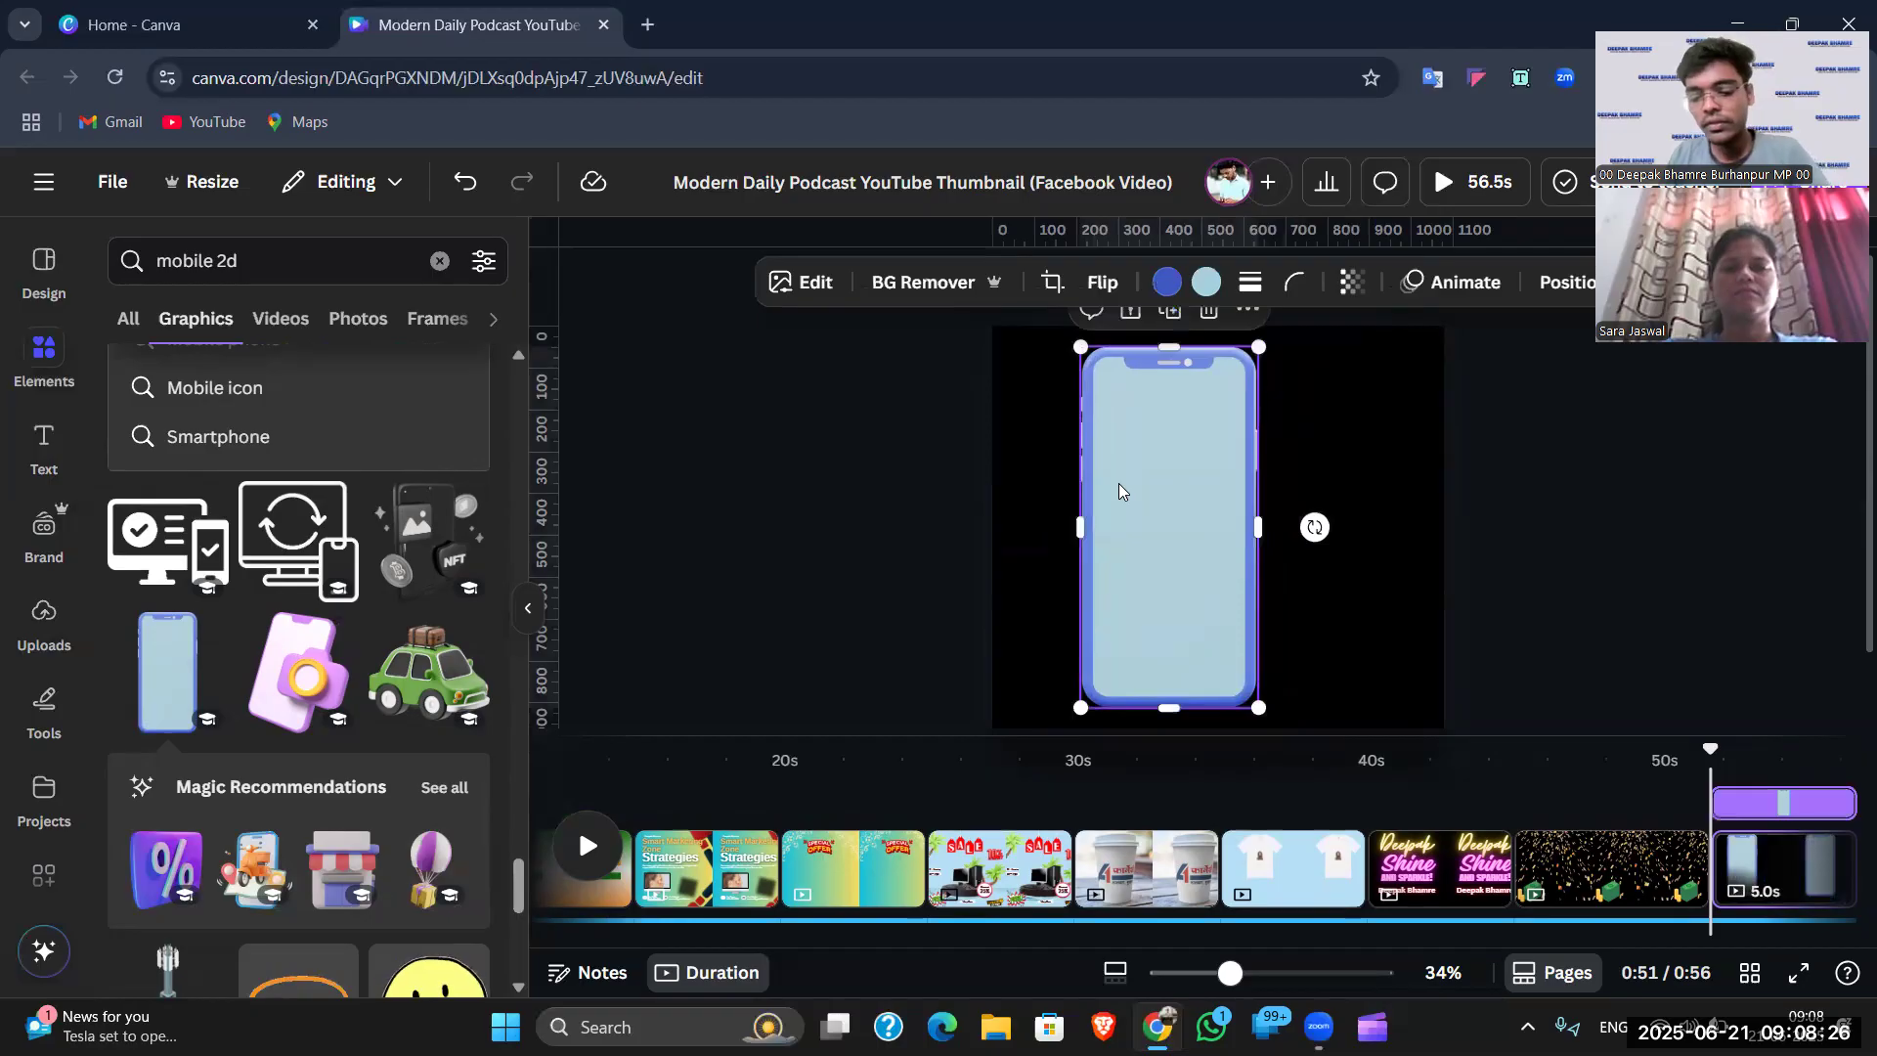
pyautogui.press('Delete')
pyautogui.scroll(-5, 454, 571)
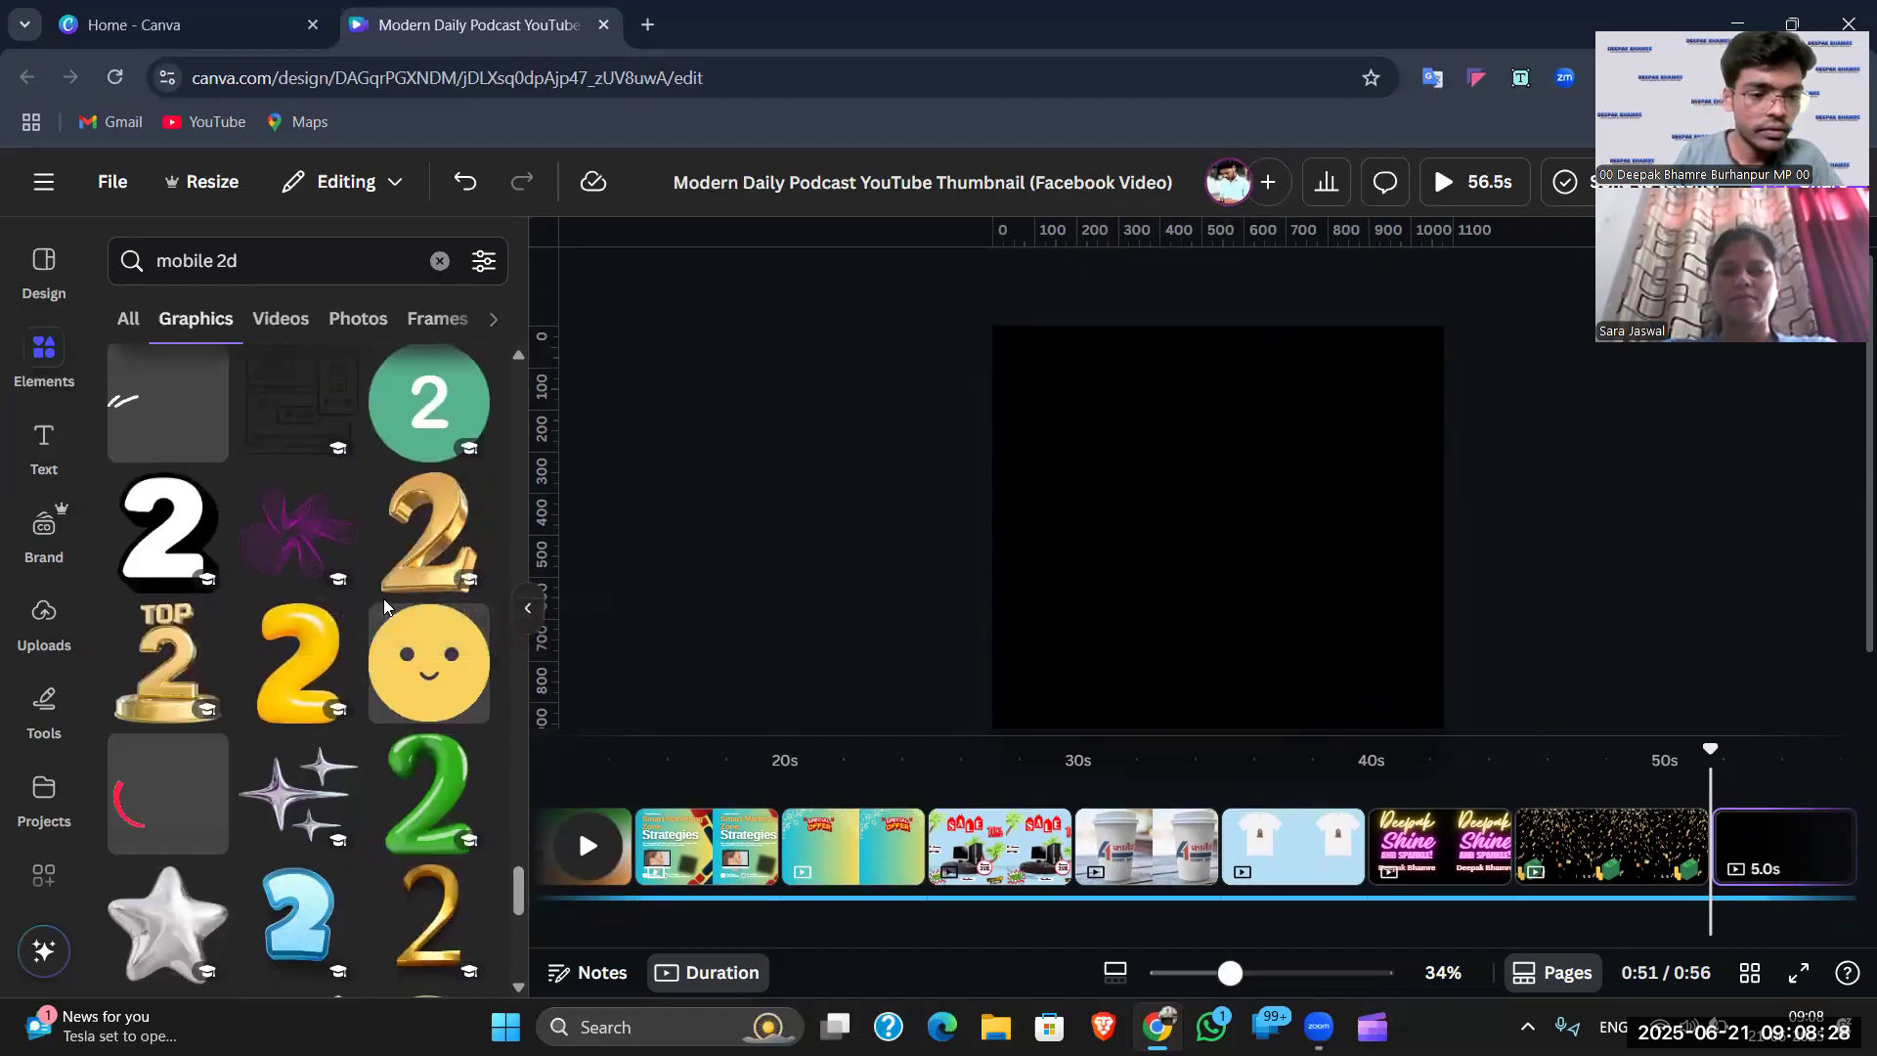
pyautogui.scroll(-10, 384, 616)
pyautogui.scroll(-5, 389, 401)
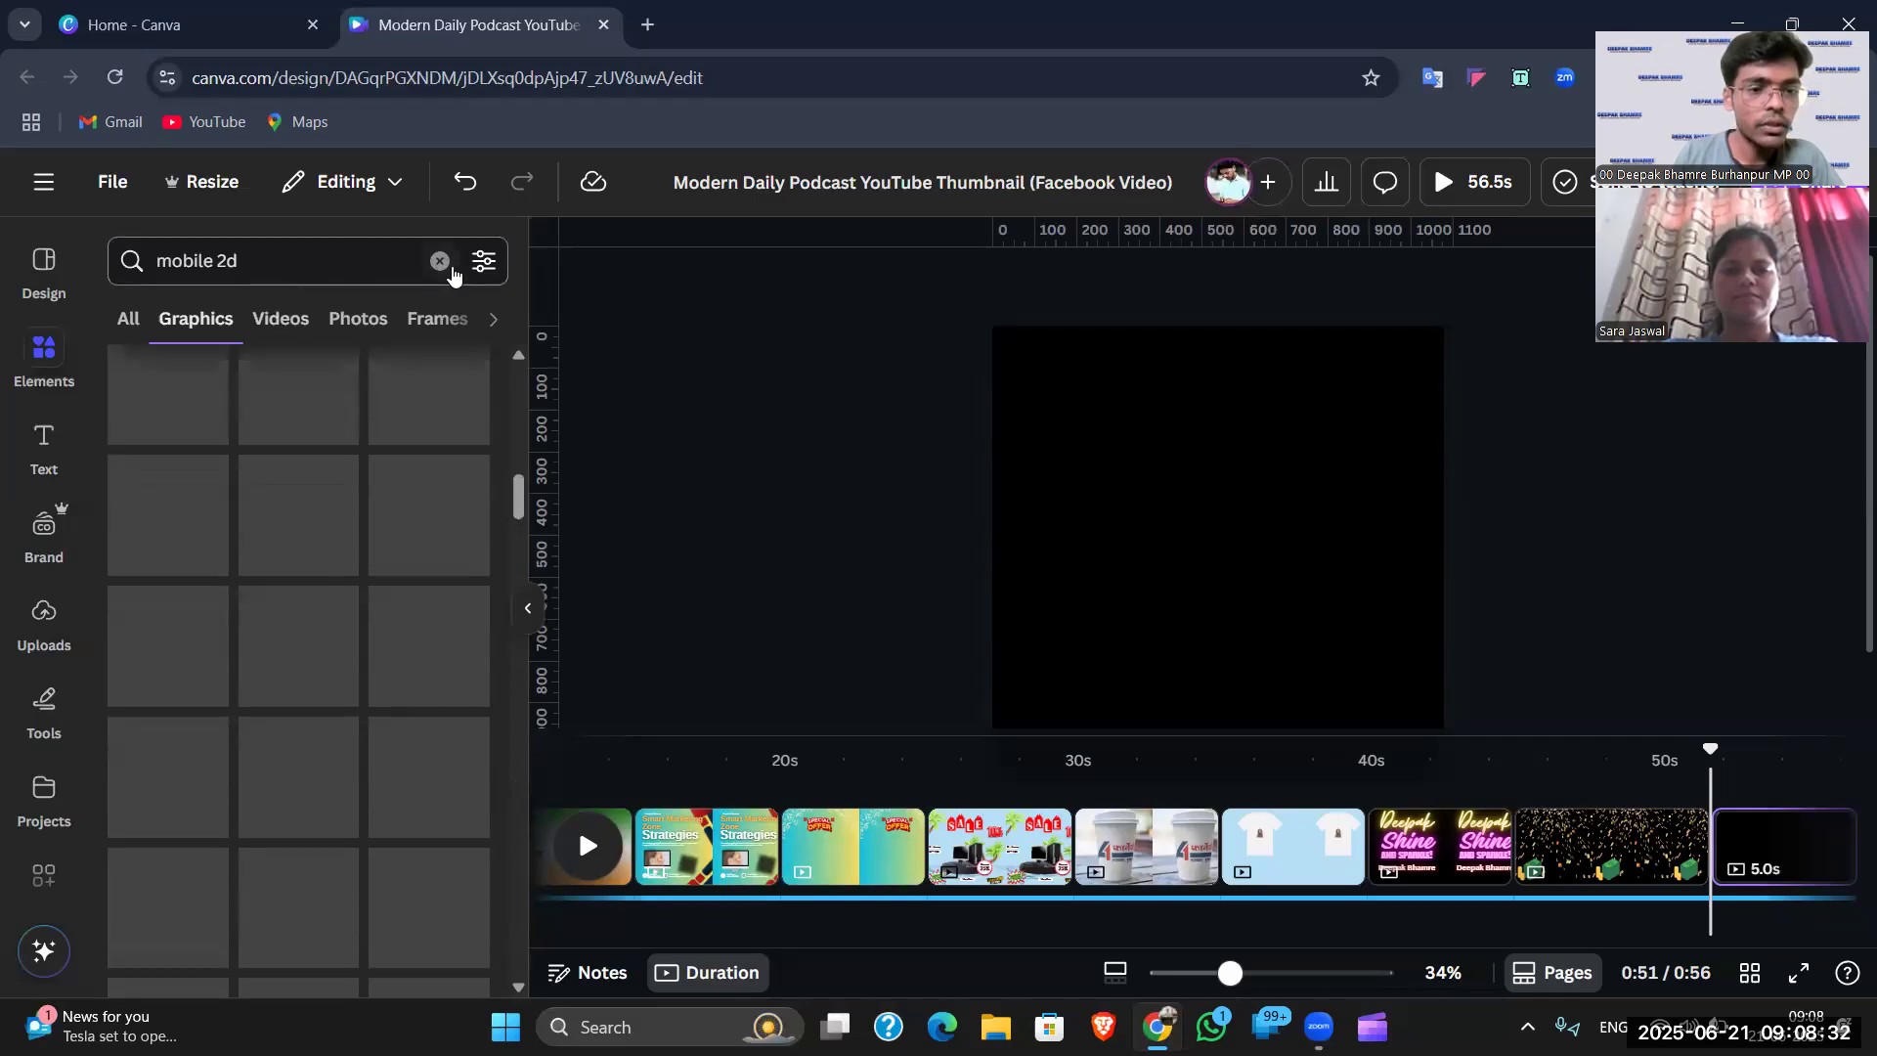
pyautogui.click(441, 262)
# - Search 'laptop 2d' and place a shrunken silver laptop at the page's top-left
pyautogui.write('la')
pyautogui.press('BackSpace')
pyautogui.press('BackSpace')
pyautogui.write('laptop 2d')
pyautogui.press('Return')
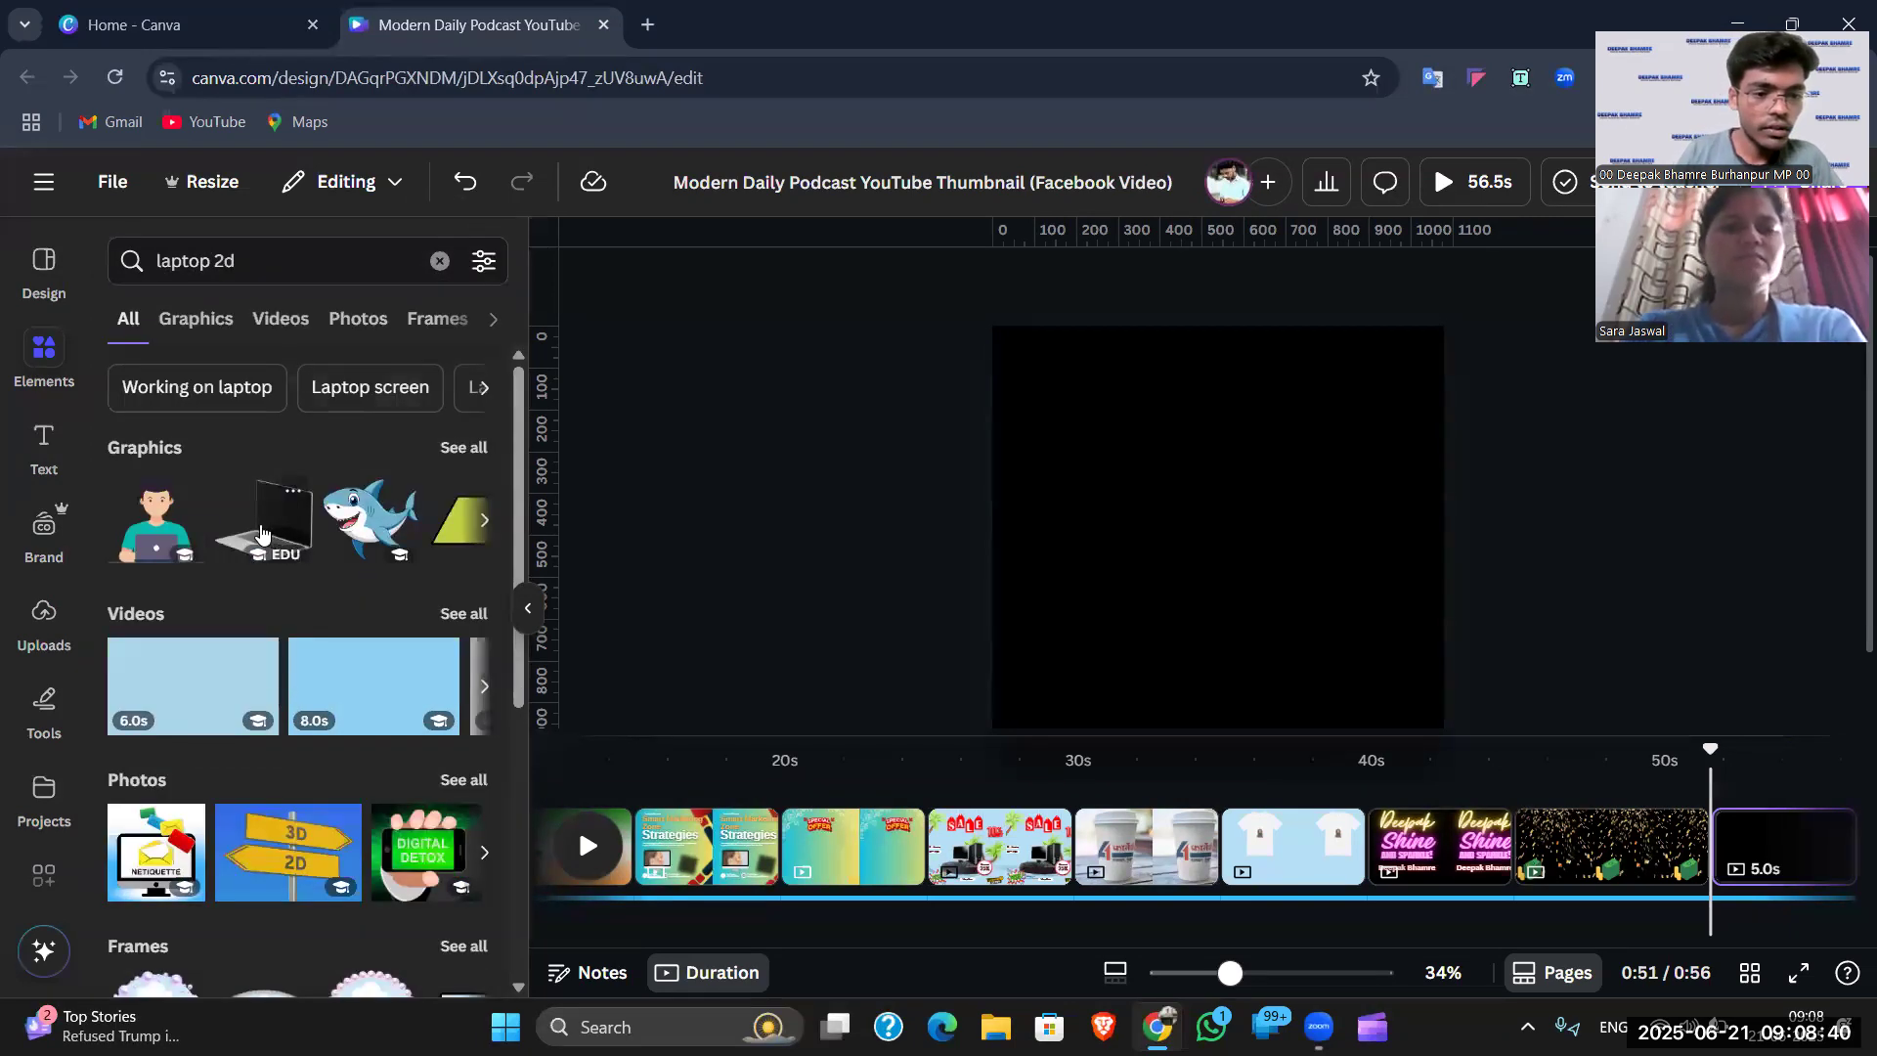
pyautogui.click(260, 531)
pyautogui.click(1486, 569)
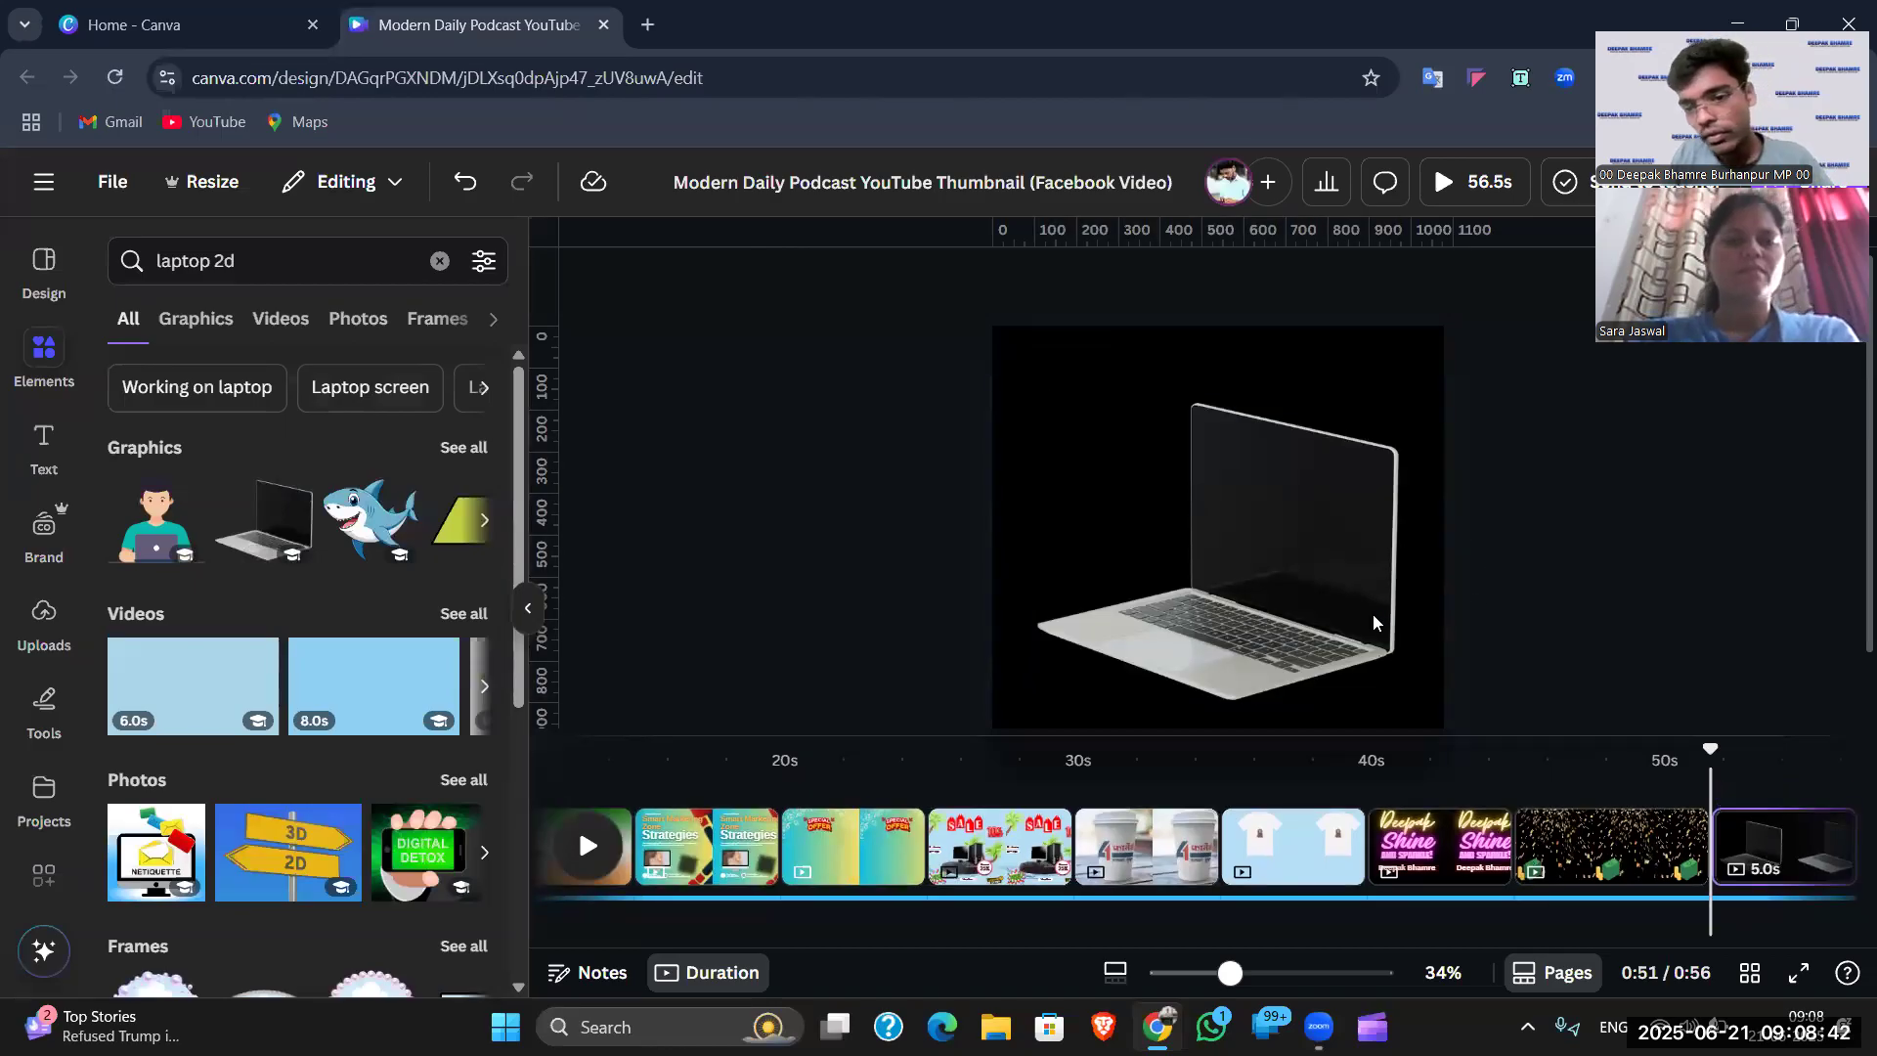
pyautogui.click(1373, 614)
pyautogui.moveTo(1394, 672); pyautogui.dragTo(1169, 497)
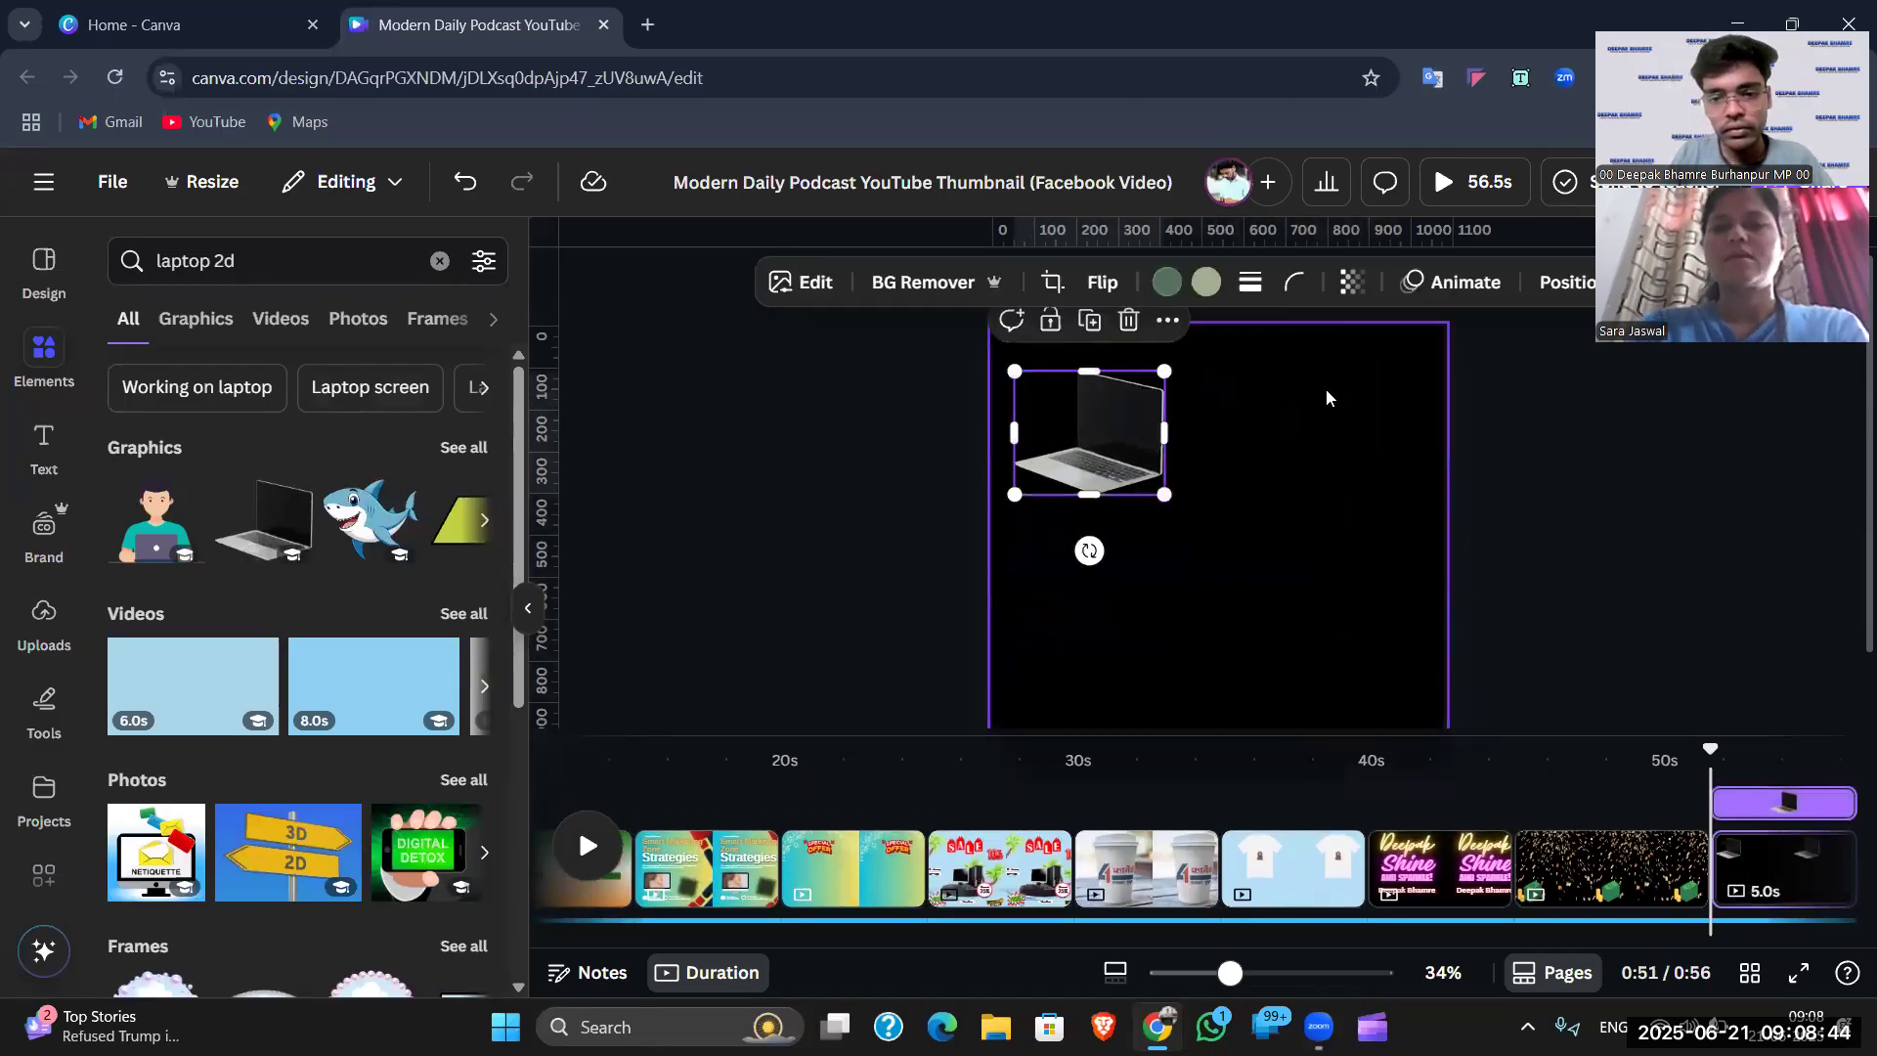
pyautogui.click(1325, 396)
# - Add the man-at-laptop illustration, shrink it and place it beside the silver laptop
pyautogui.click(457, 449)
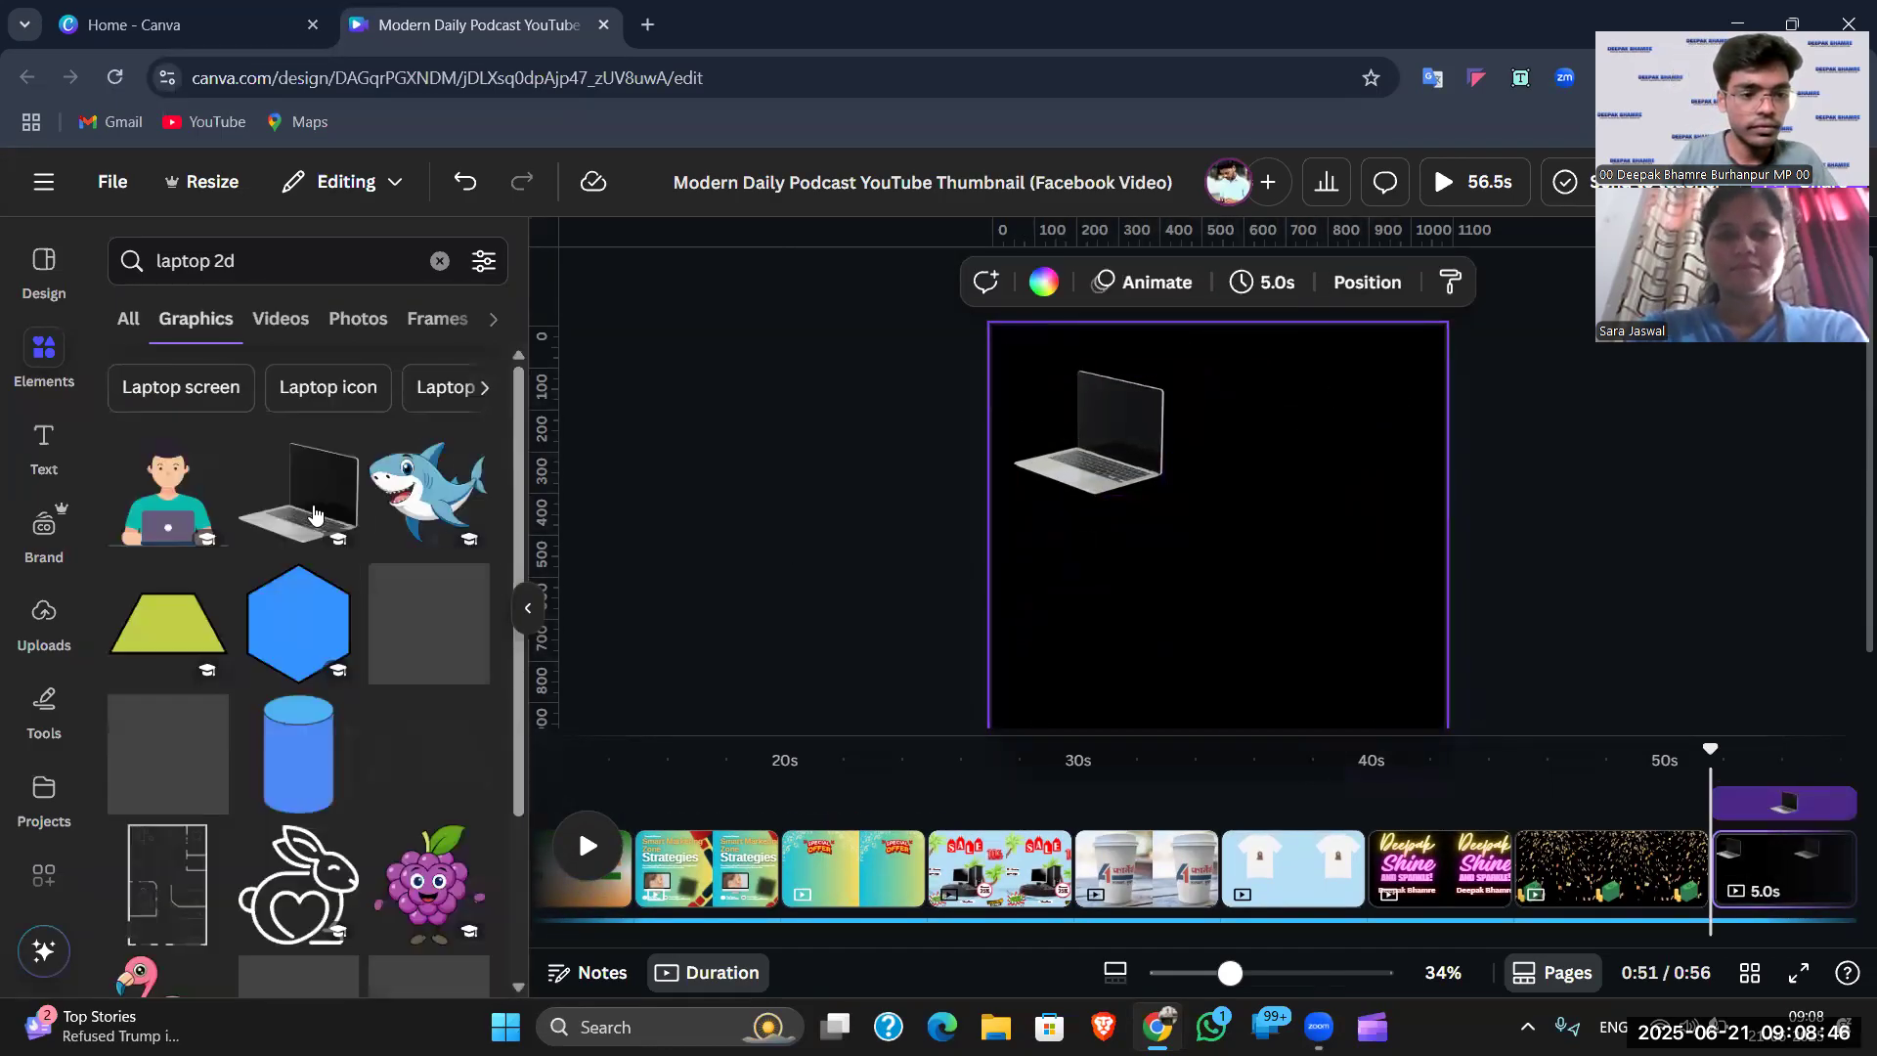
pyautogui.scroll(-2, 333, 572)
pyautogui.click(428, 510)
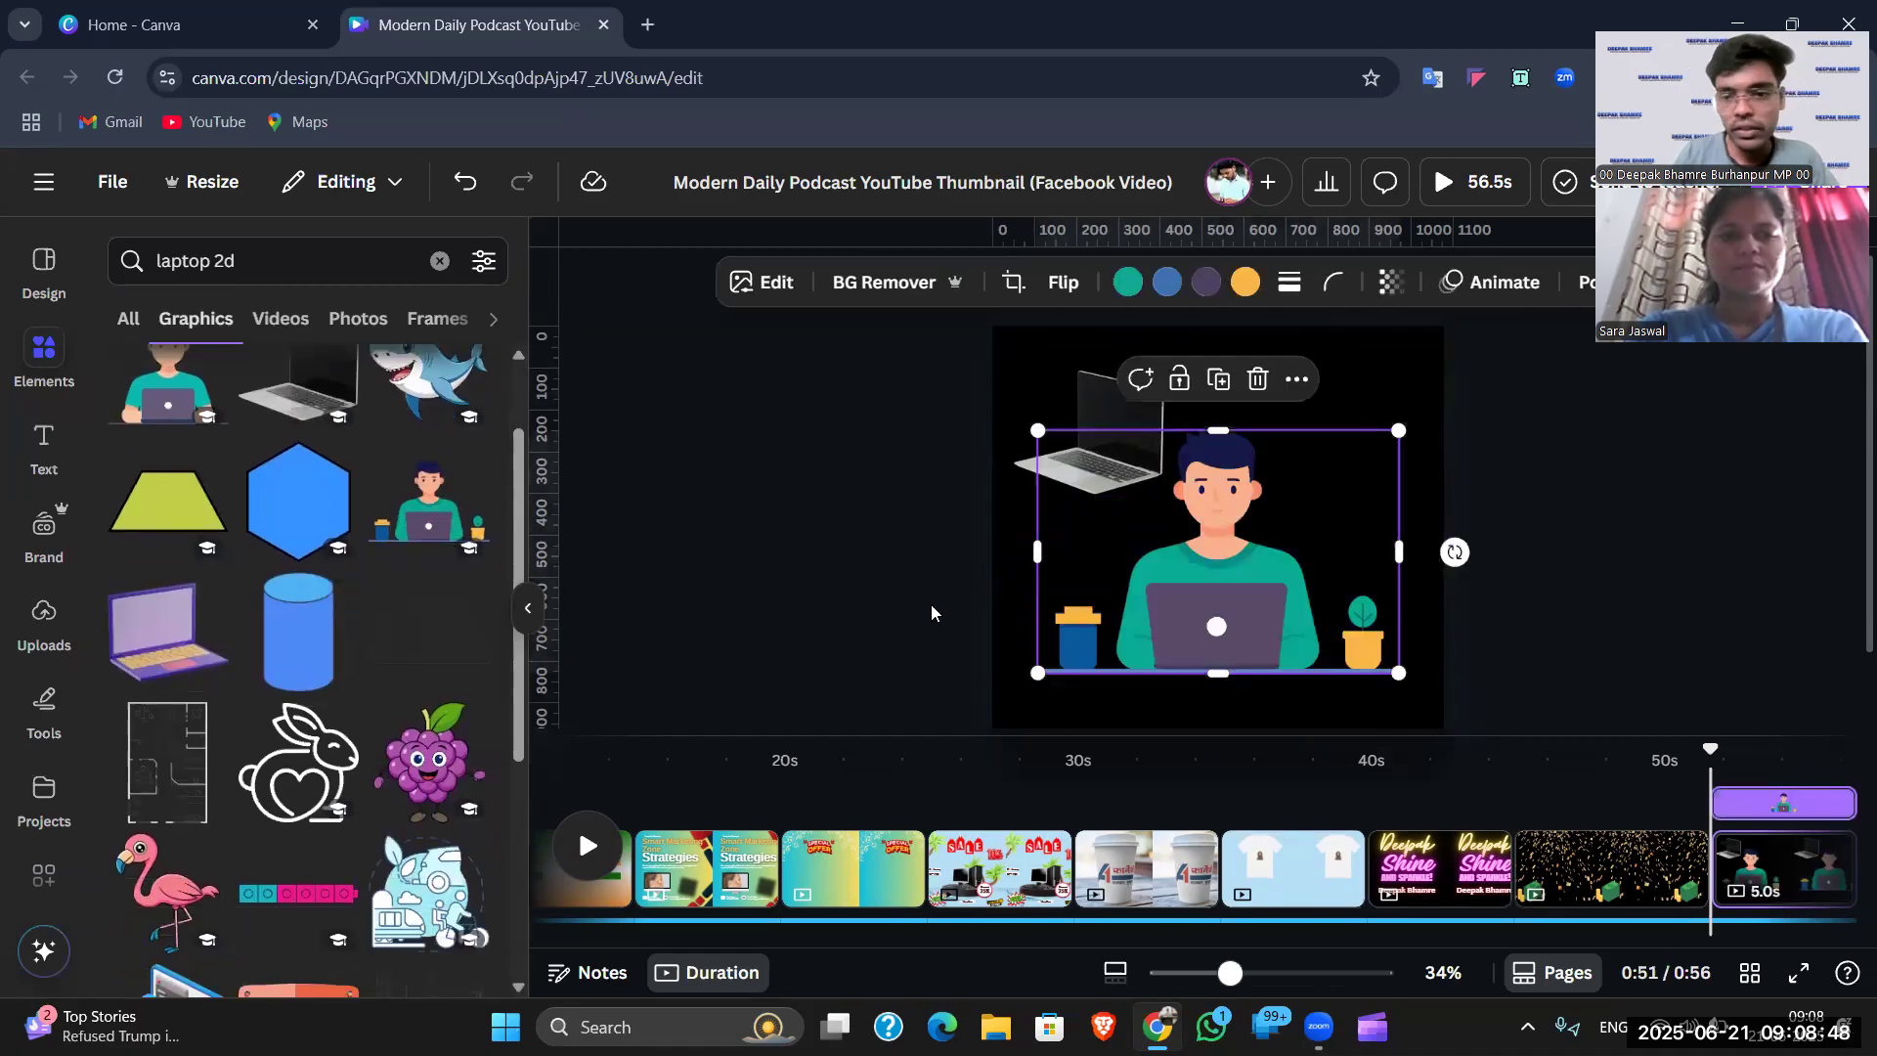
pyautogui.moveTo(1039, 671); pyautogui.dragTo(1262, 460)
pyautogui.click(1156, 467)
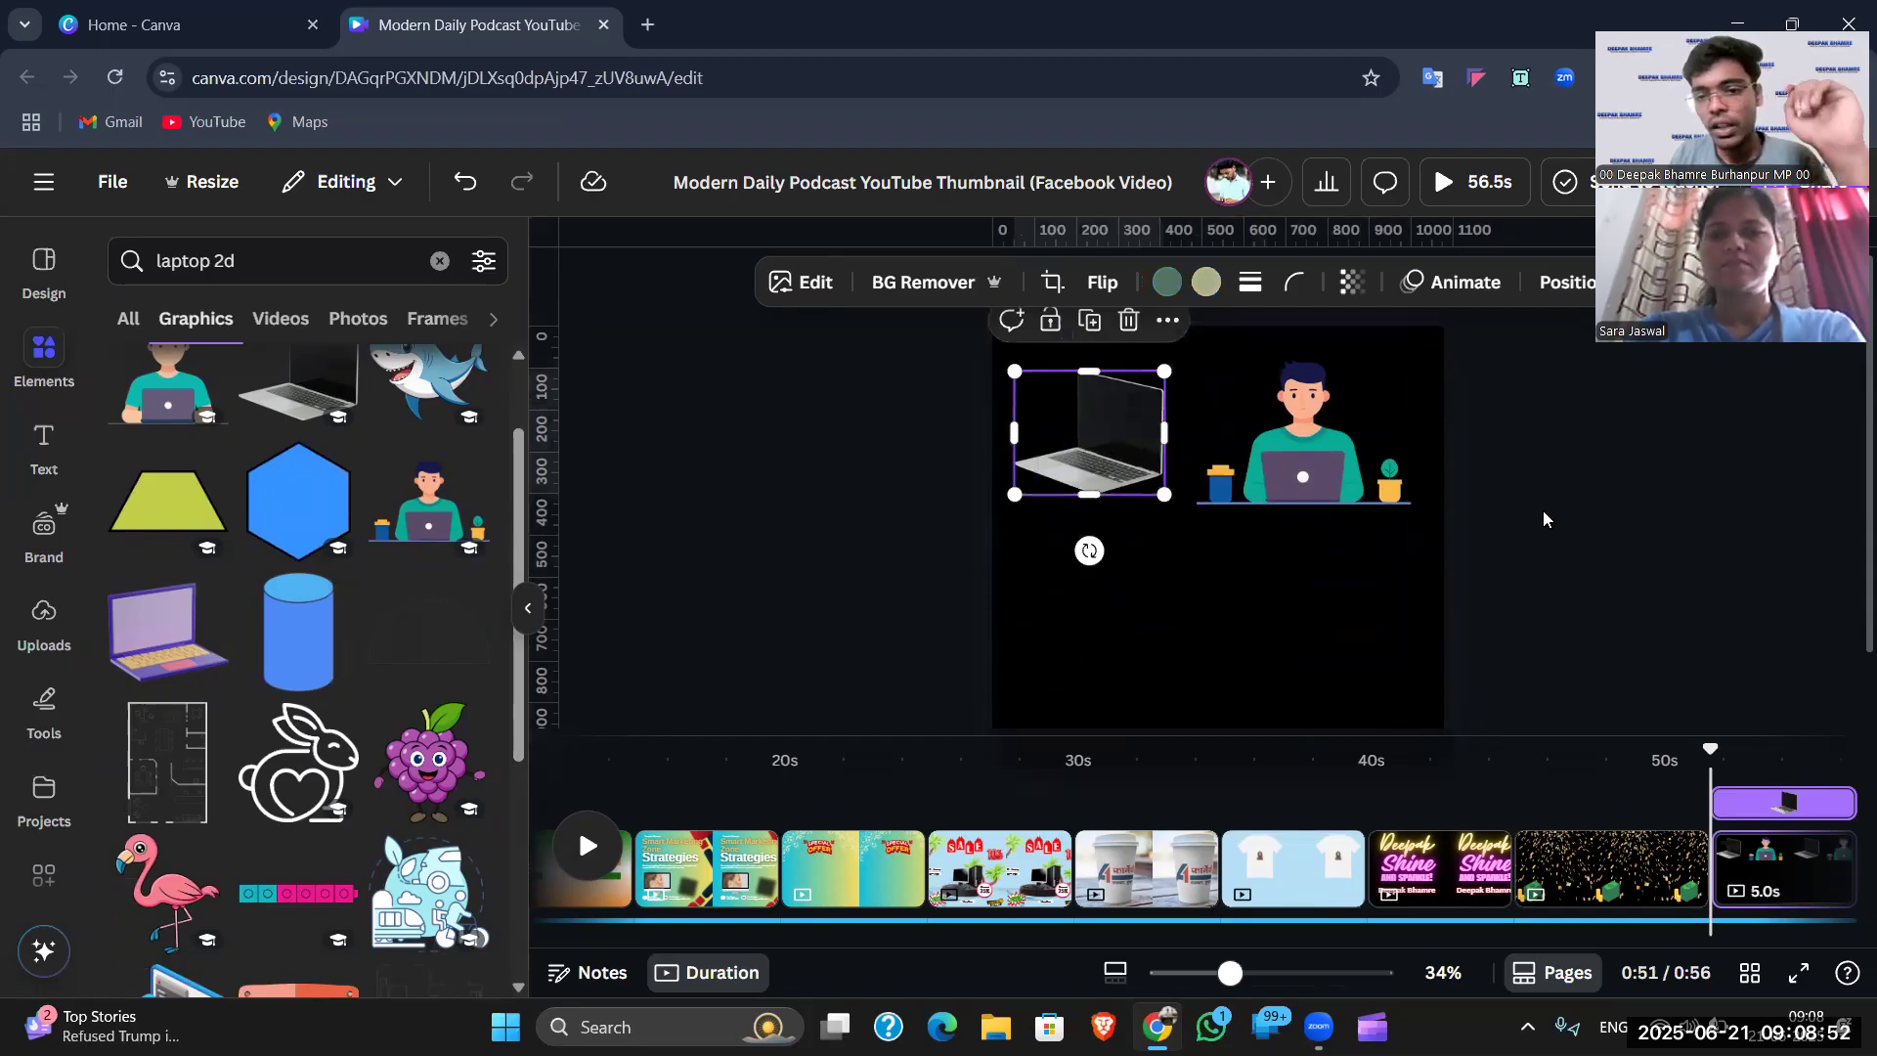
pyautogui.click(1526, 509)
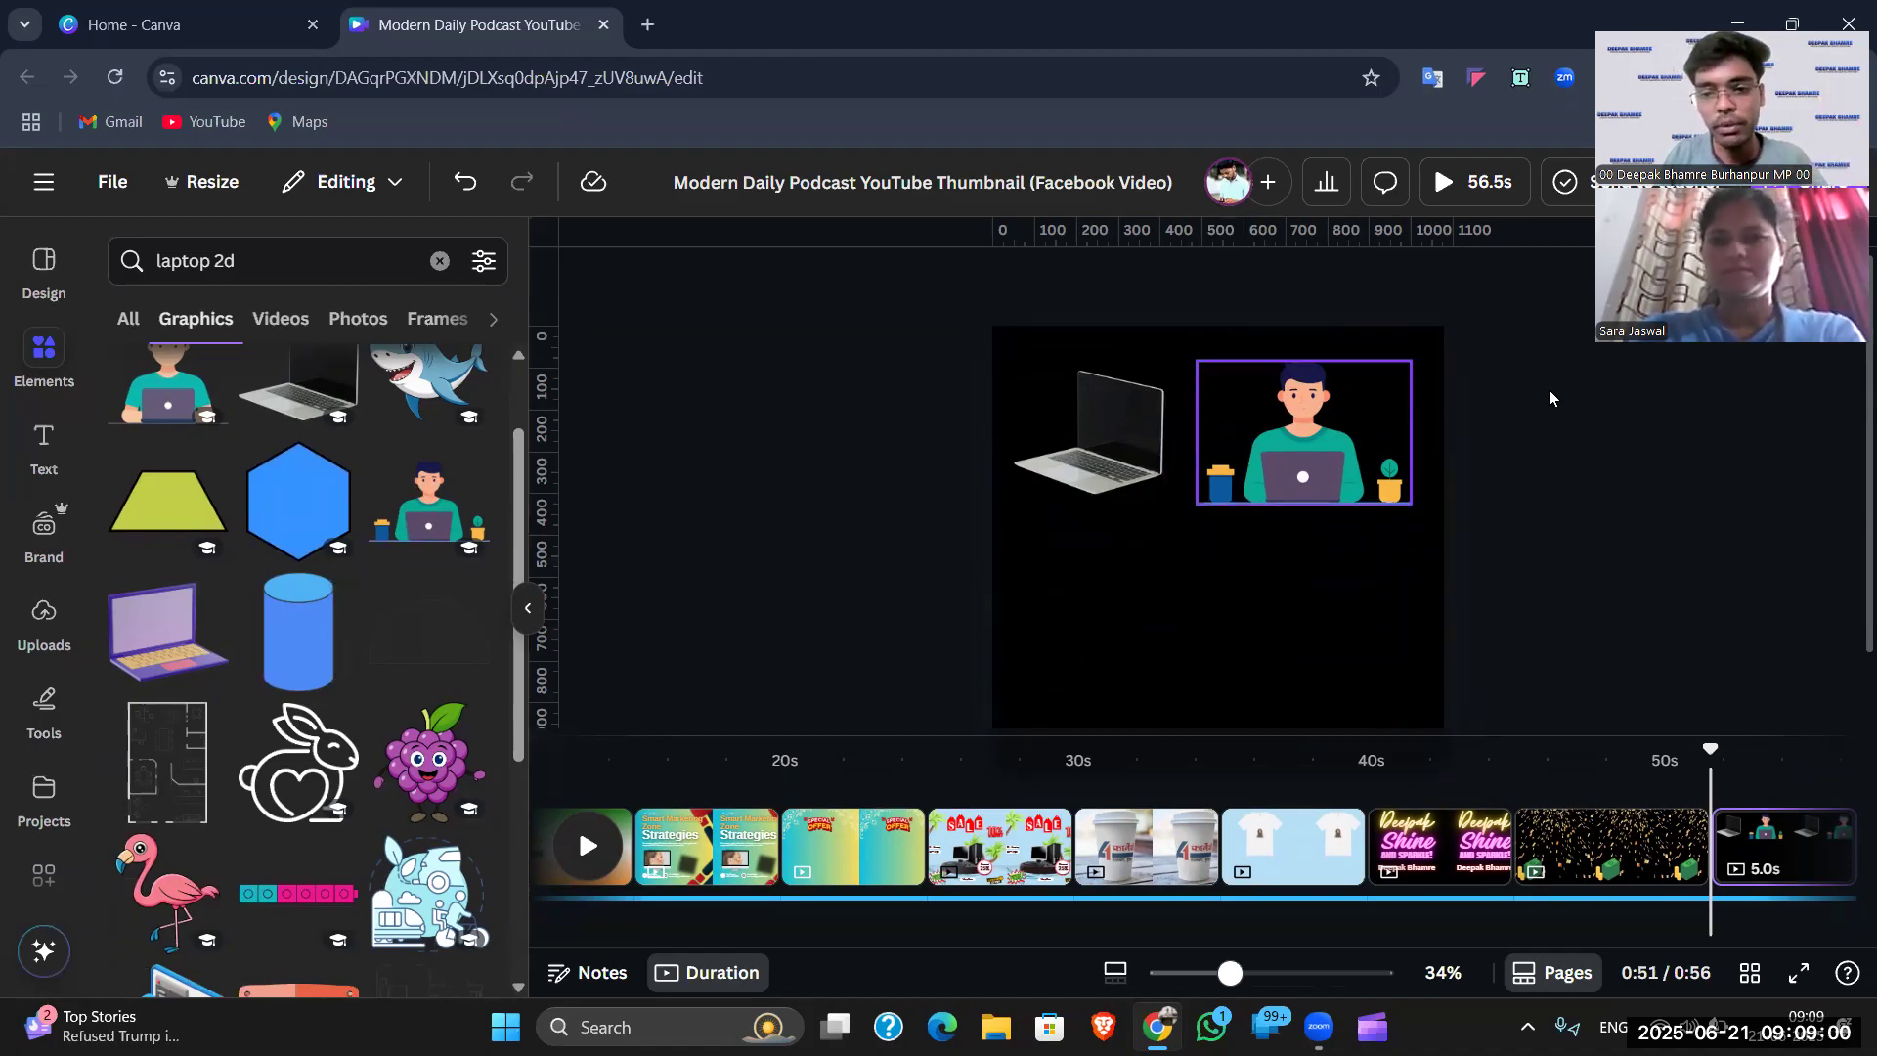
pyautogui.scroll(2, 404, 438)
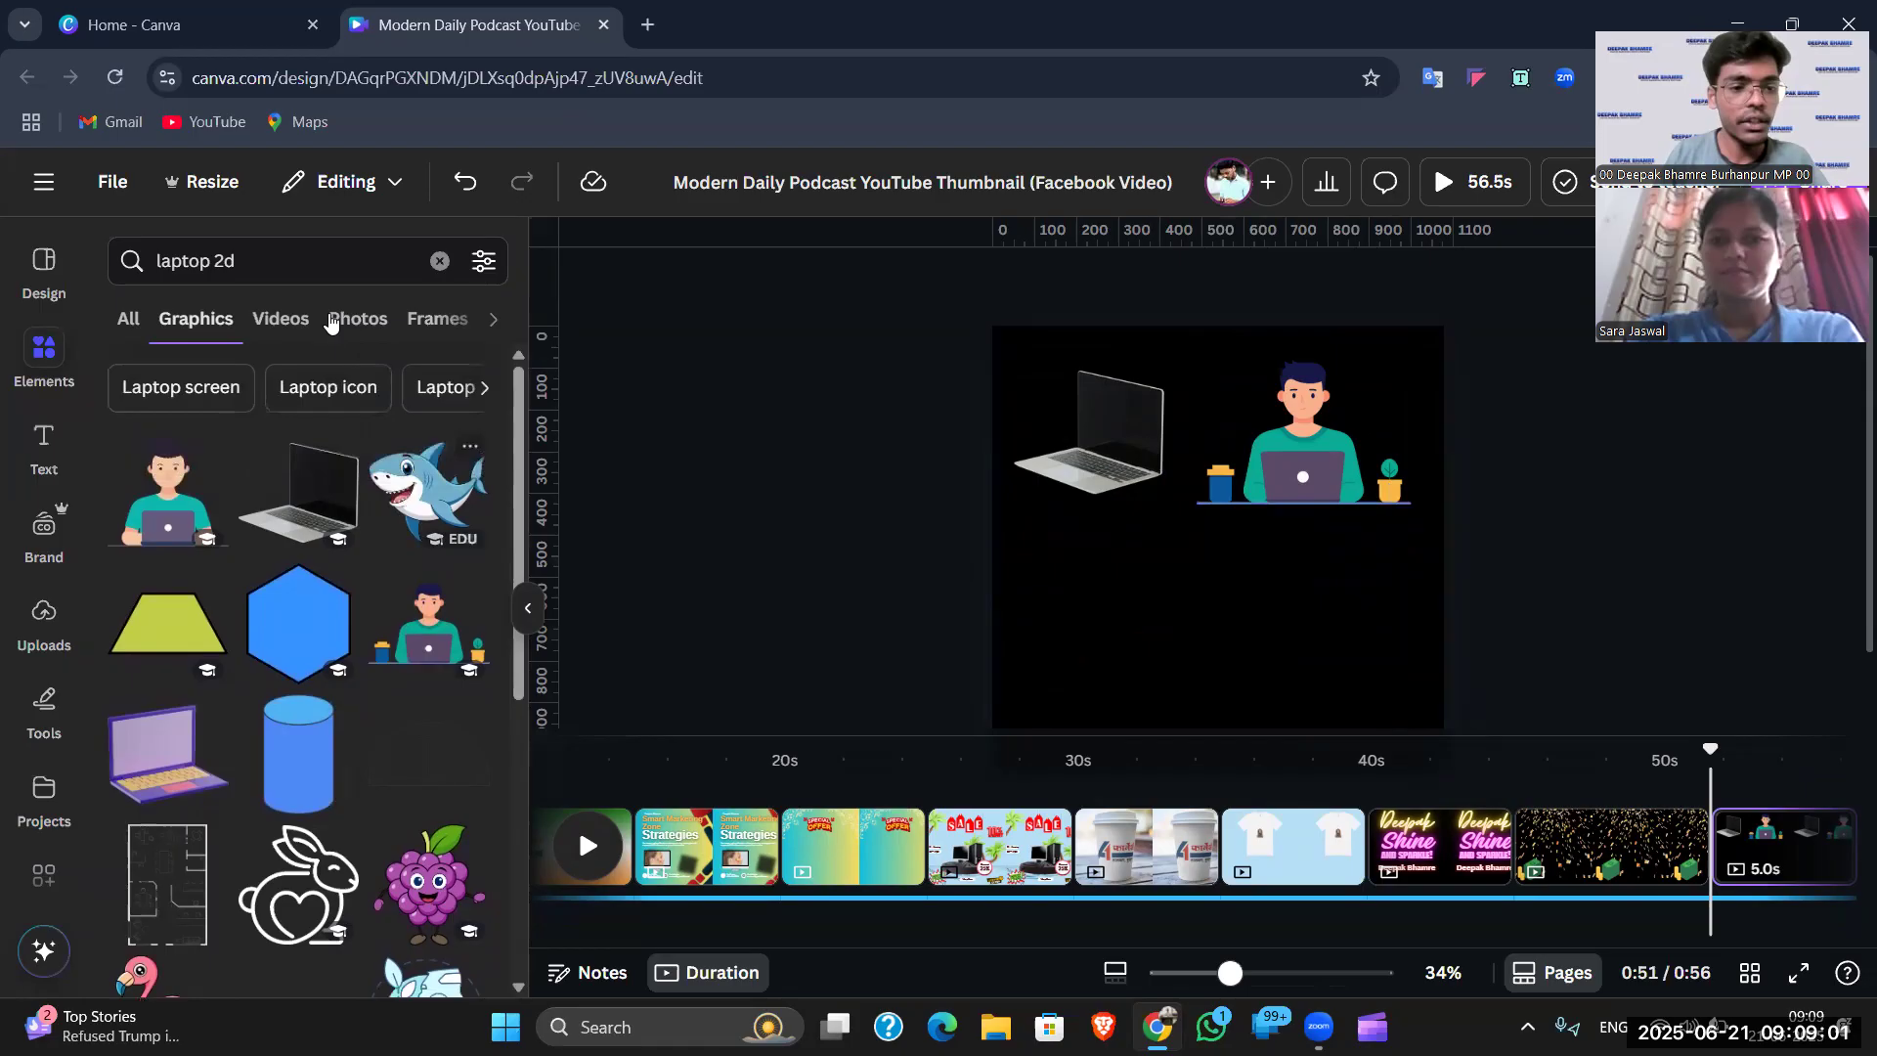
# - Search 'laptop 3d' and place a smaller purple 3D laptop under the silver one
pyautogui.click(311, 263)
pyautogui.click(217, 260)
pyautogui.press('BackSpace')
pyautogui.write('3')
pyautogui.press('Return')
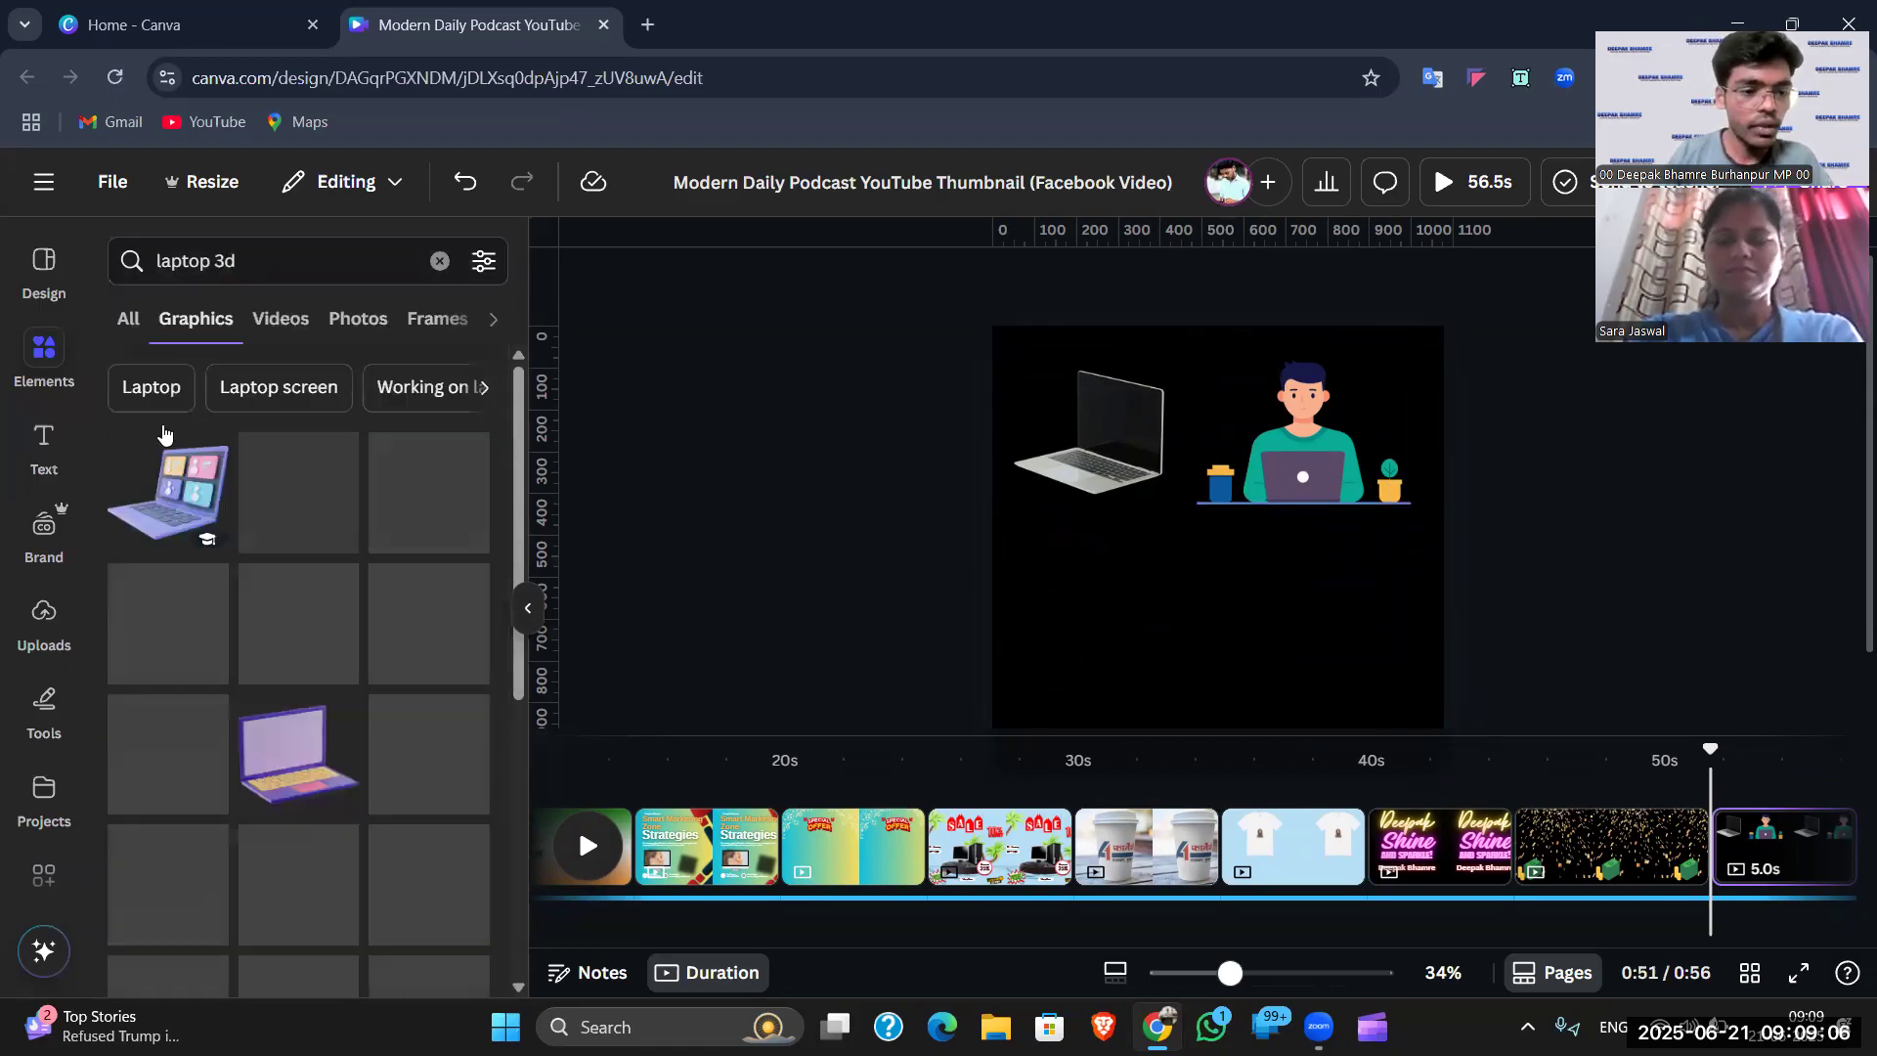
pyautogui.click(172, 504)
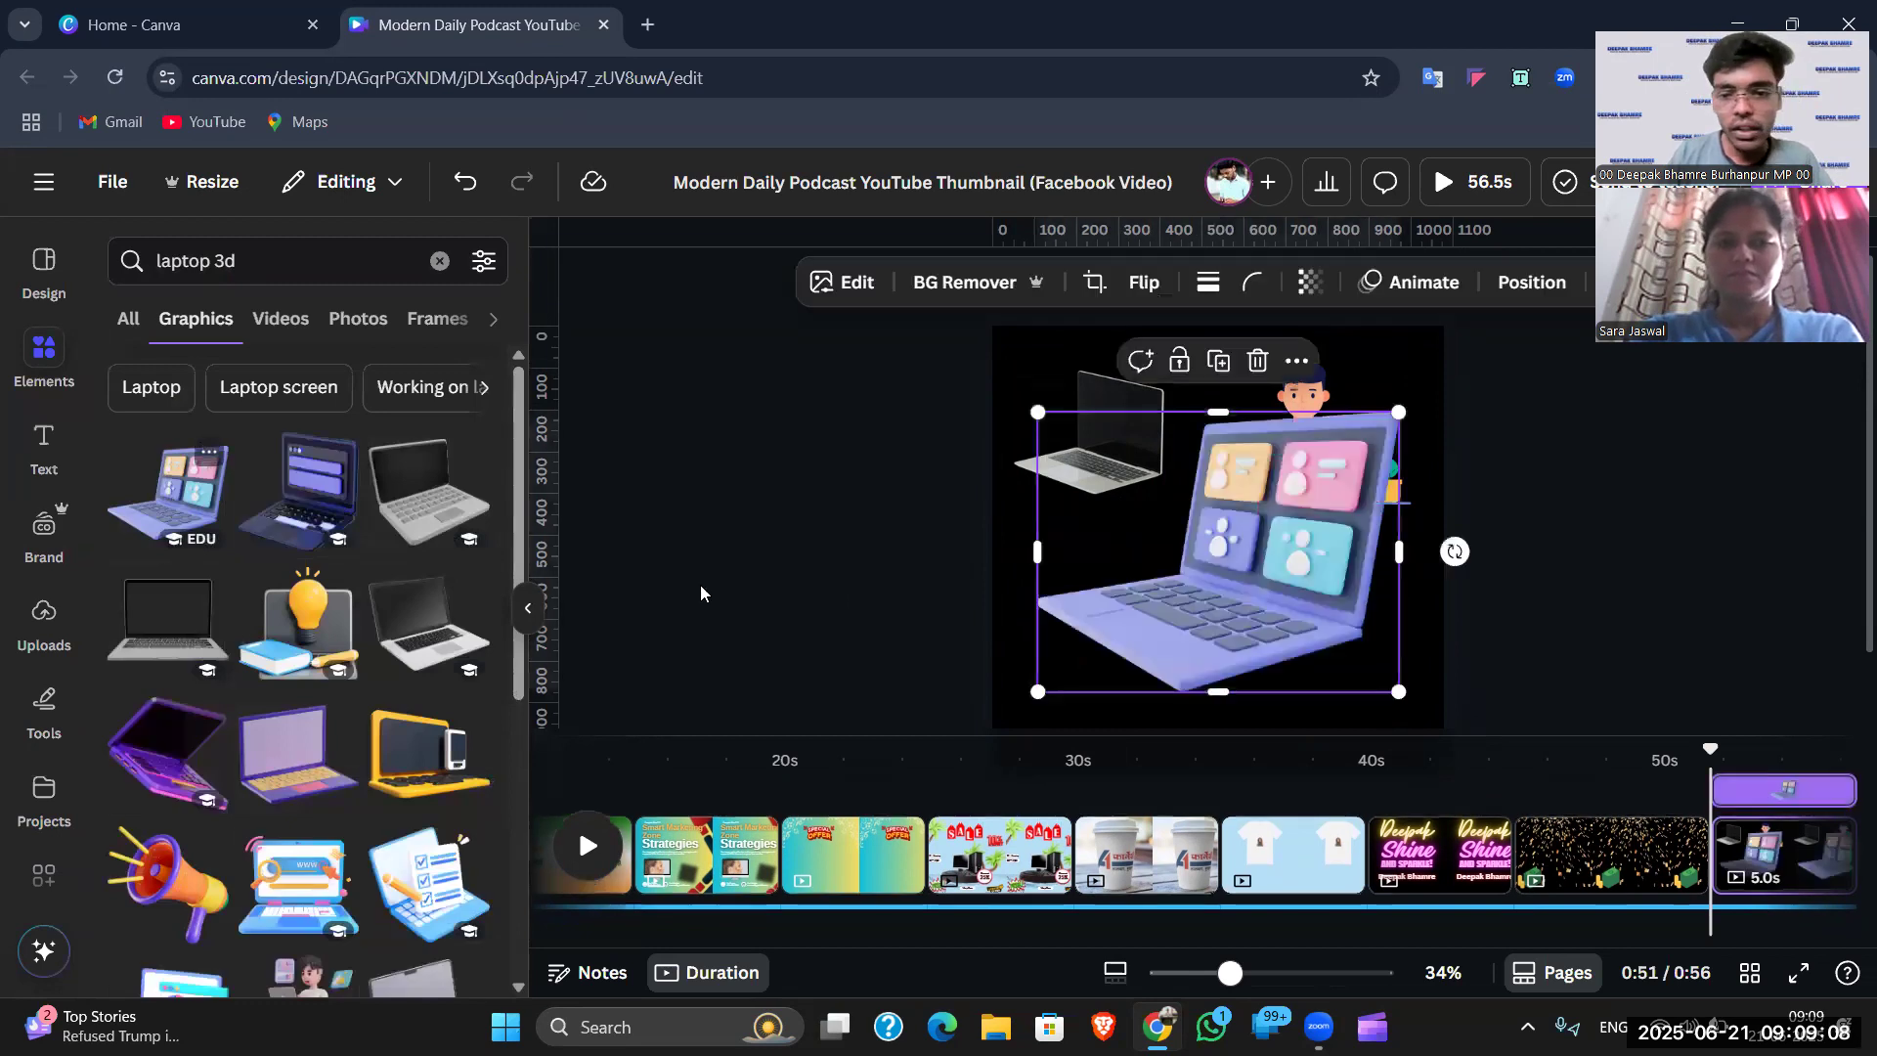
pyautogui.moveTo(1404, 411); pyautogui.dragTo(1223, 553)
pyautogui.moveTo(1175, 628); pyautogui.dragTo(1149, 603)
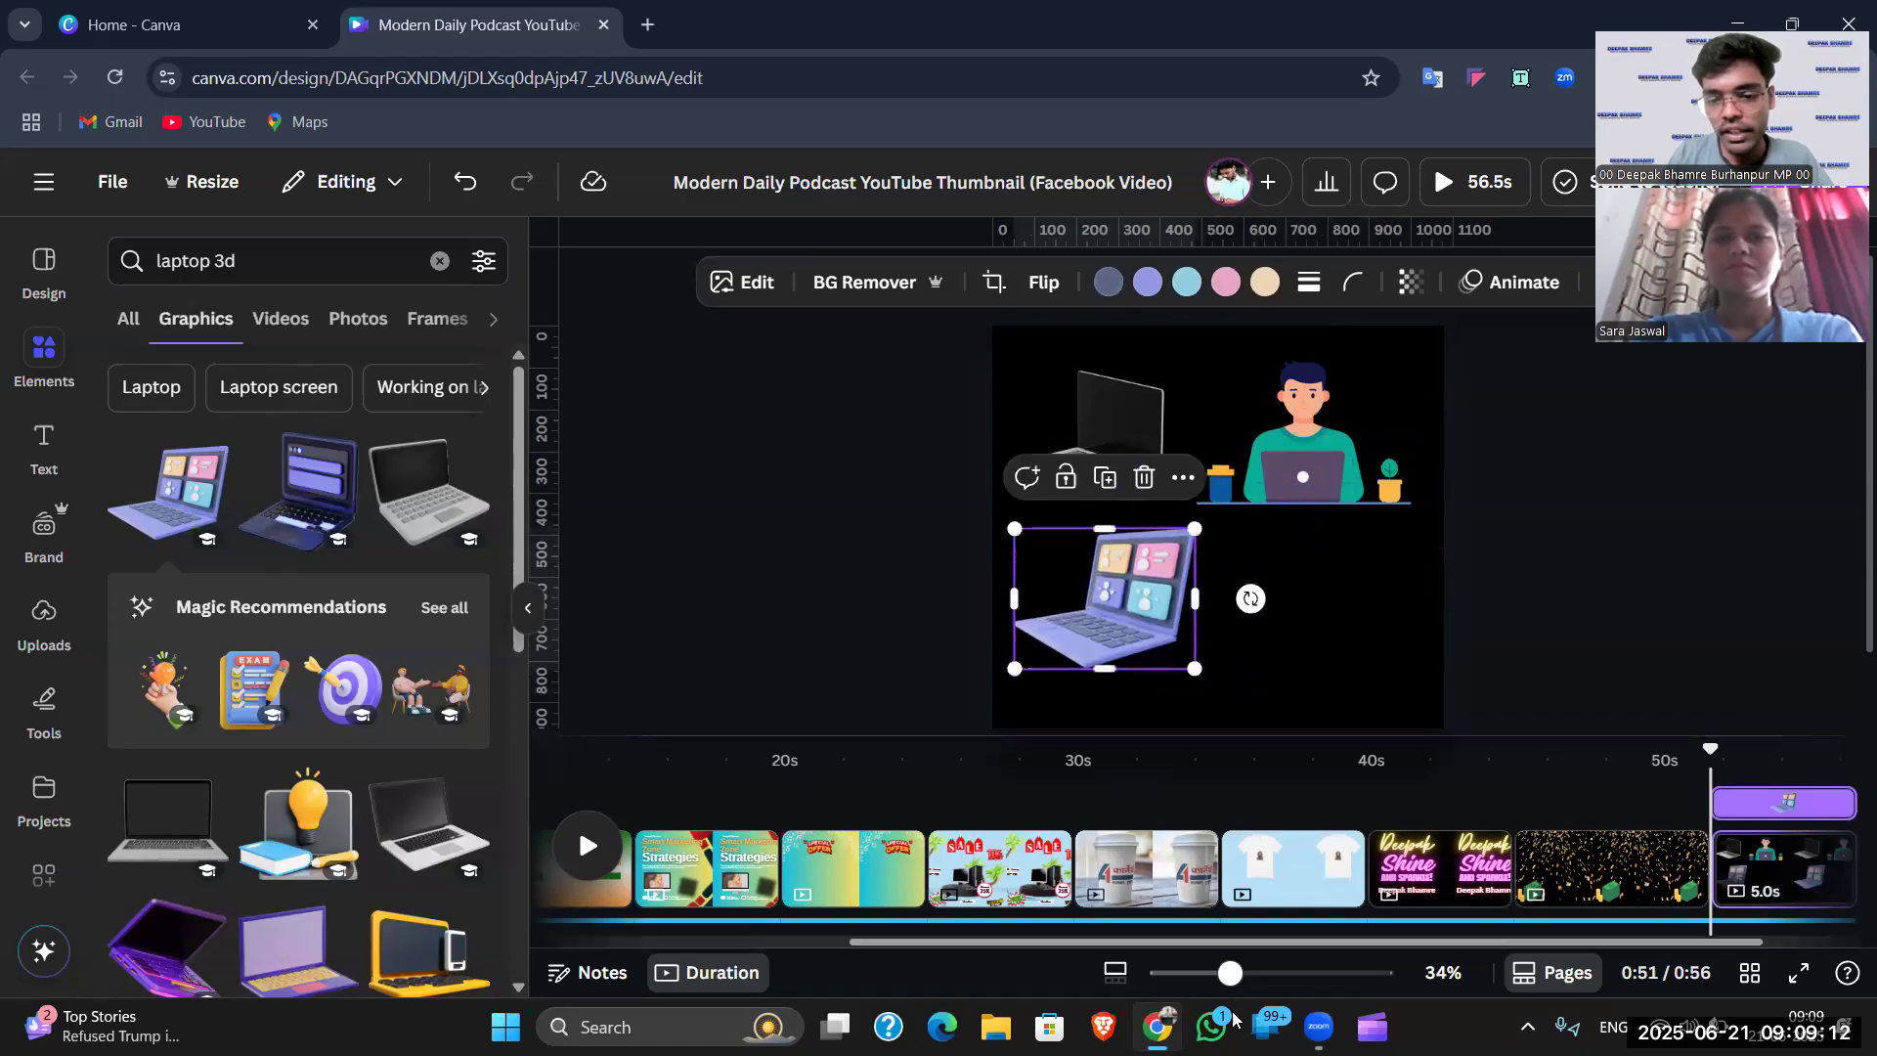
pyautogui.scroll(5, 1070, 613)
pyautogui.scroll(-3, 1071, 613)
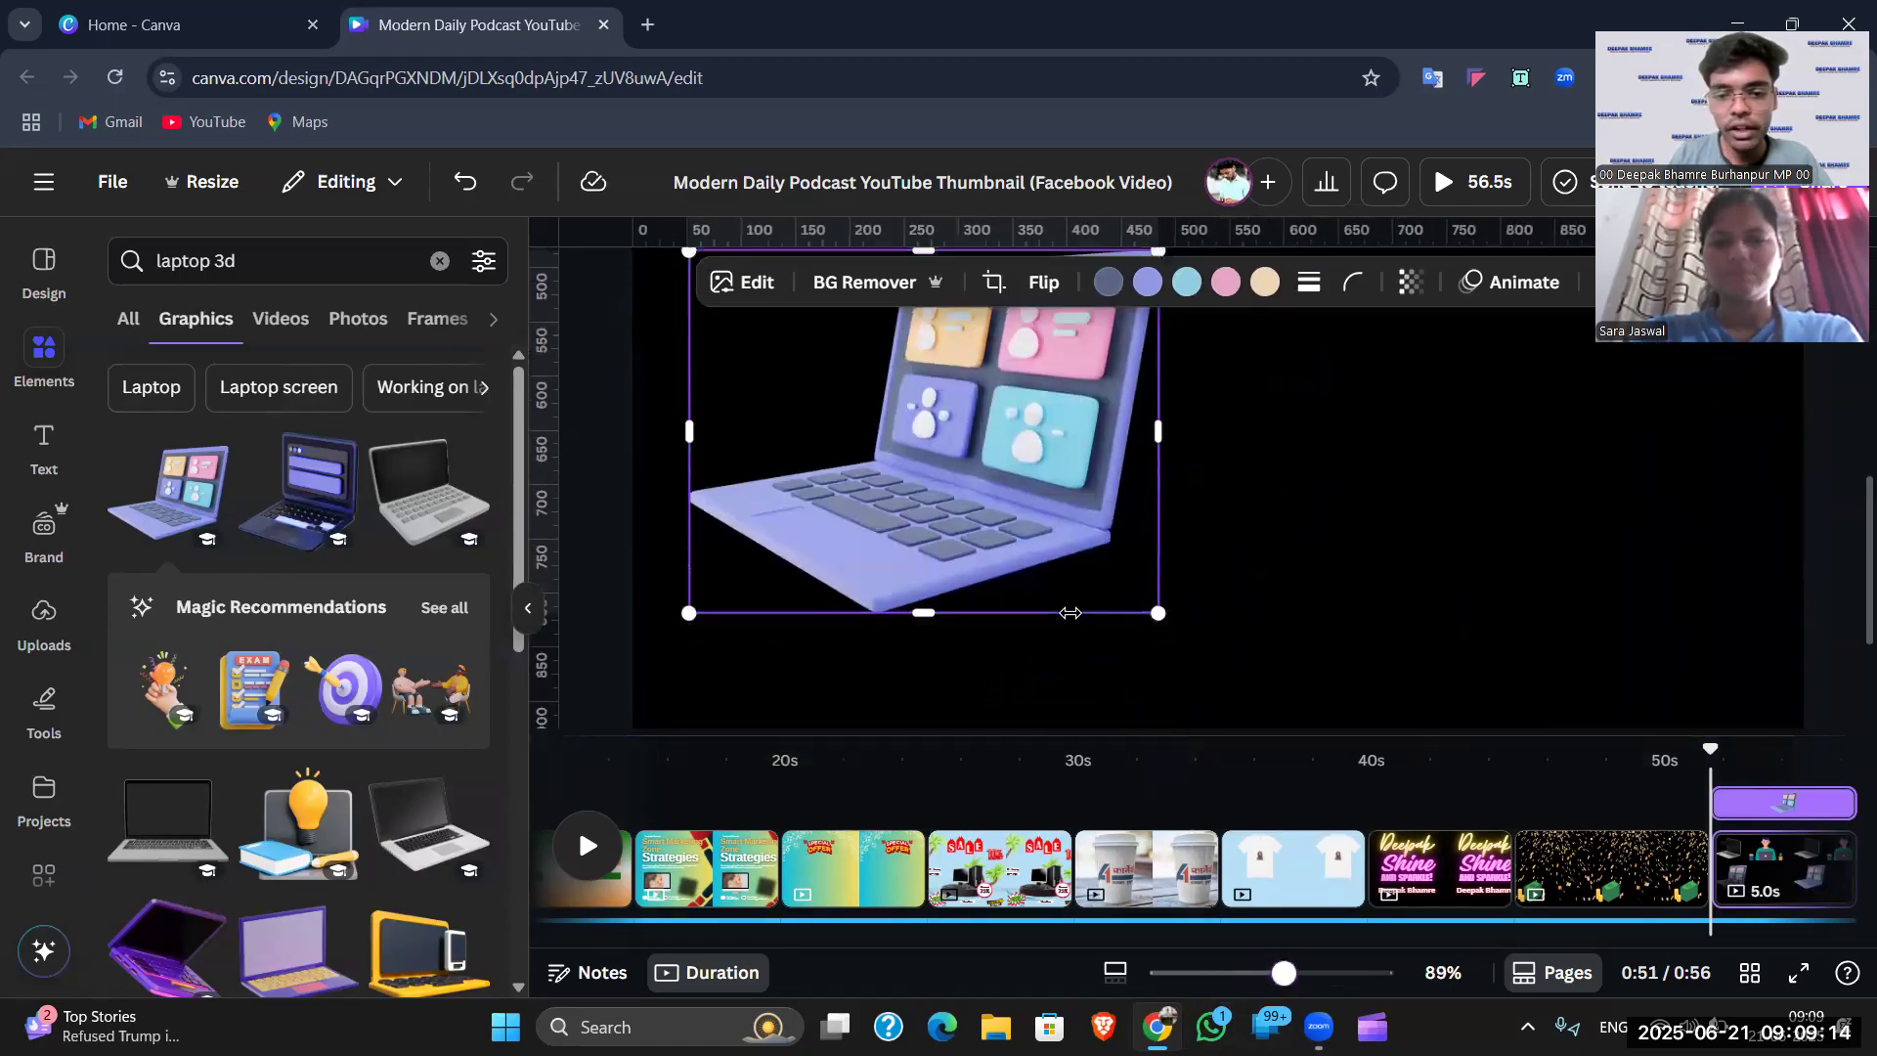
pyautogui.click(1288, 508)
# - Add the 3D boy-with-laptop graphic, shrink it and place it beside the purple laptop
pyautogui.scroll(5, 1054, 543)
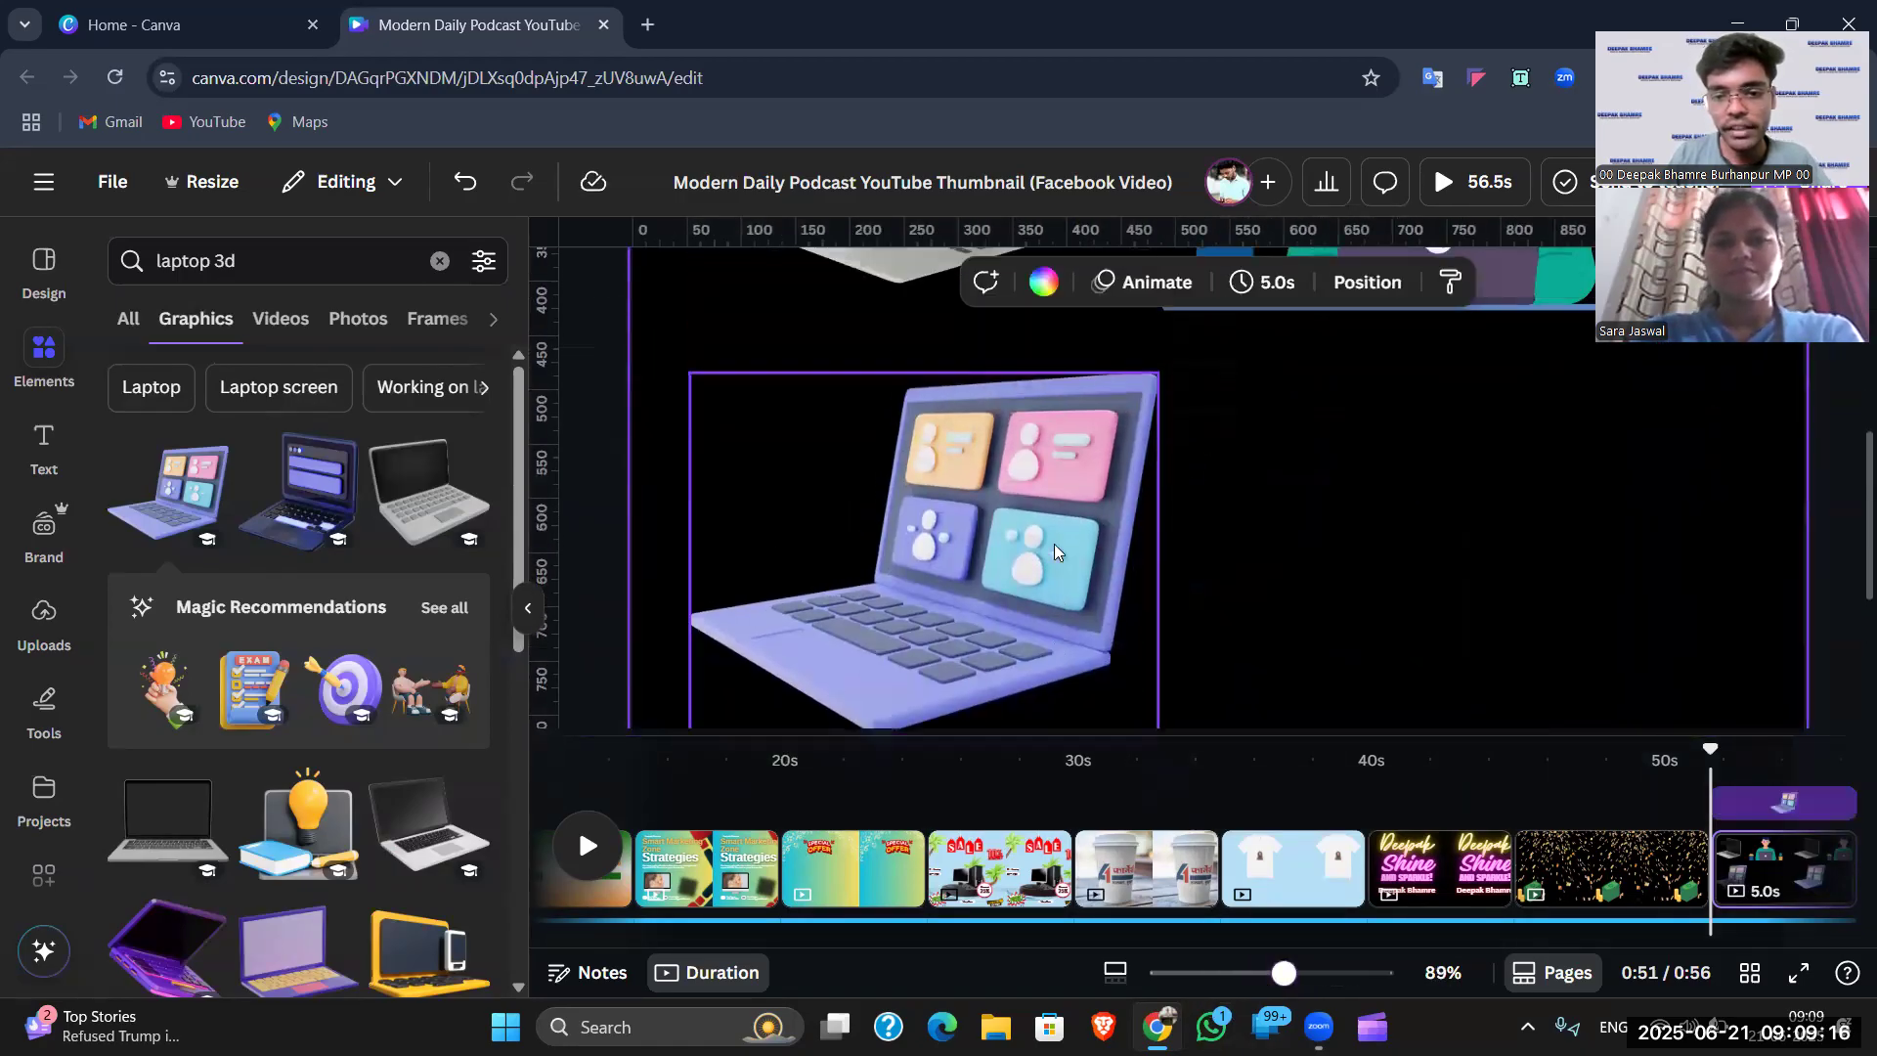
pyautogui.scroll(-3, 1323, 575)
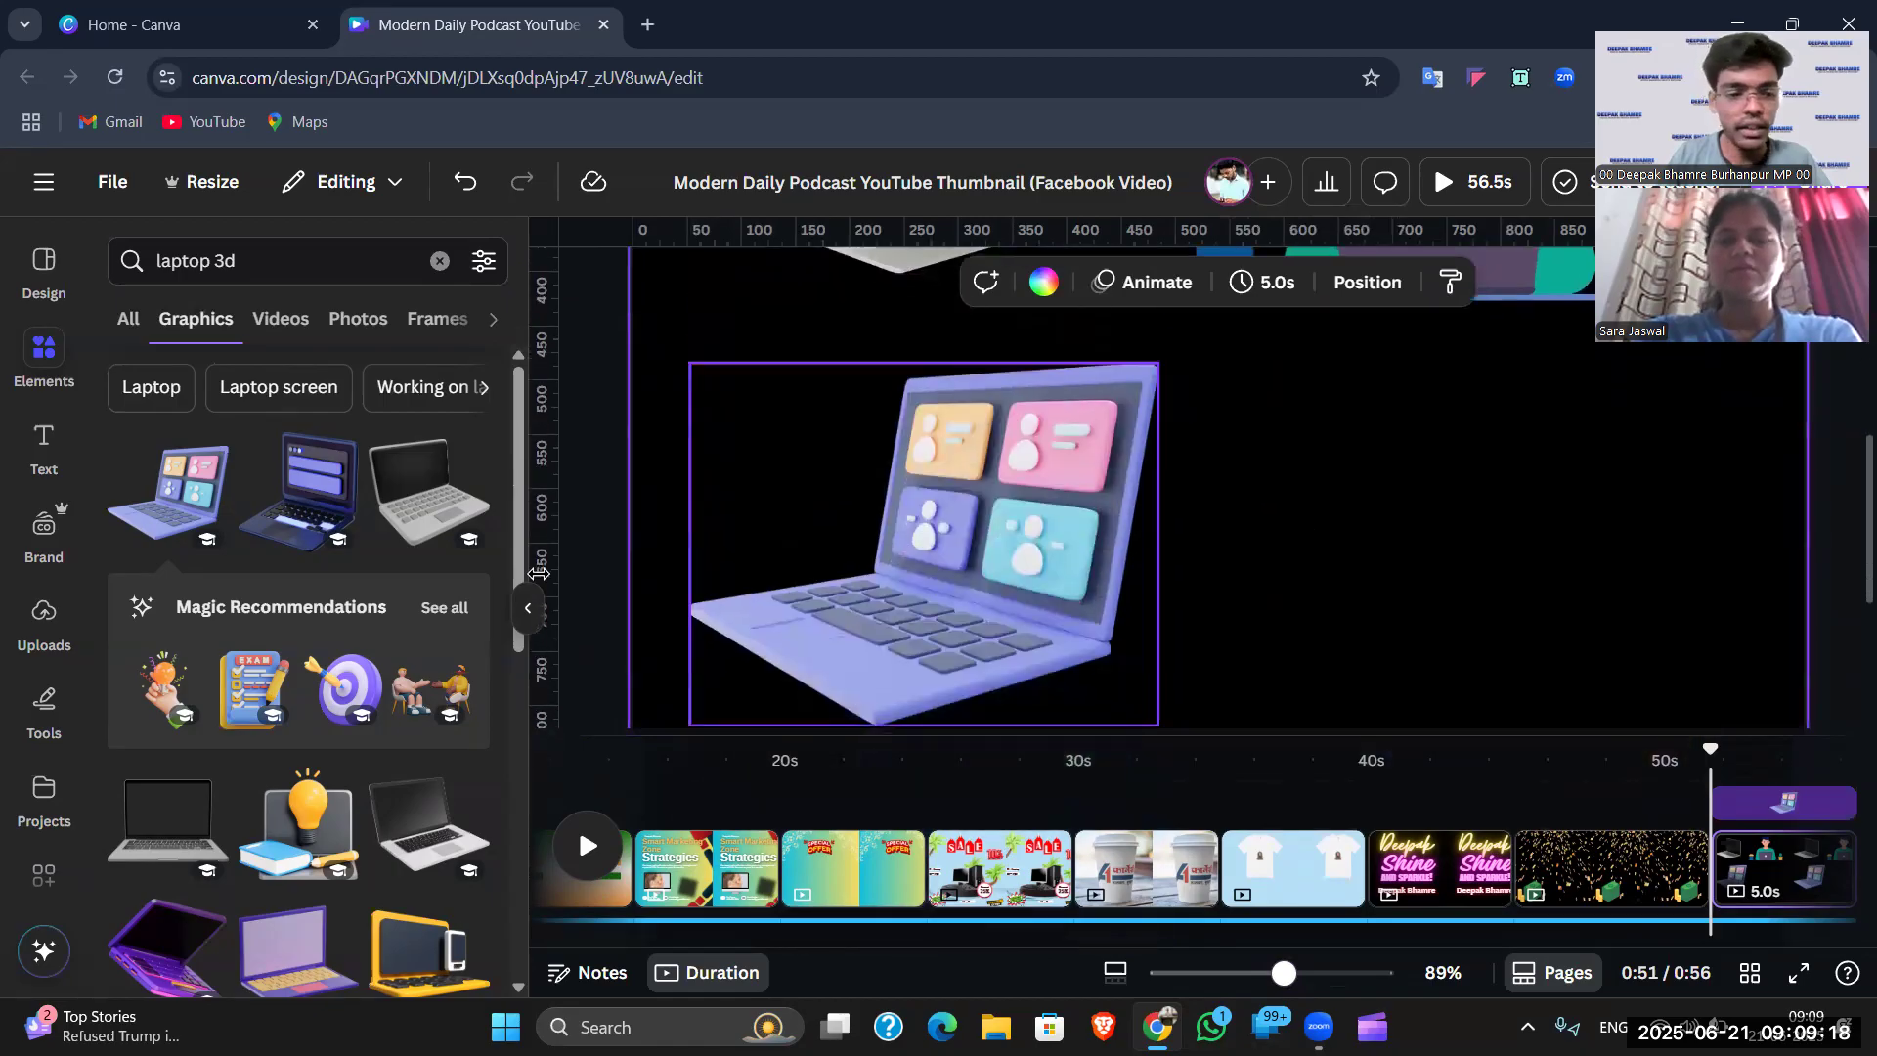
pyautogui.scroll(-4, 288, 496)
pyautogui.scroll(-3, 289, 495)
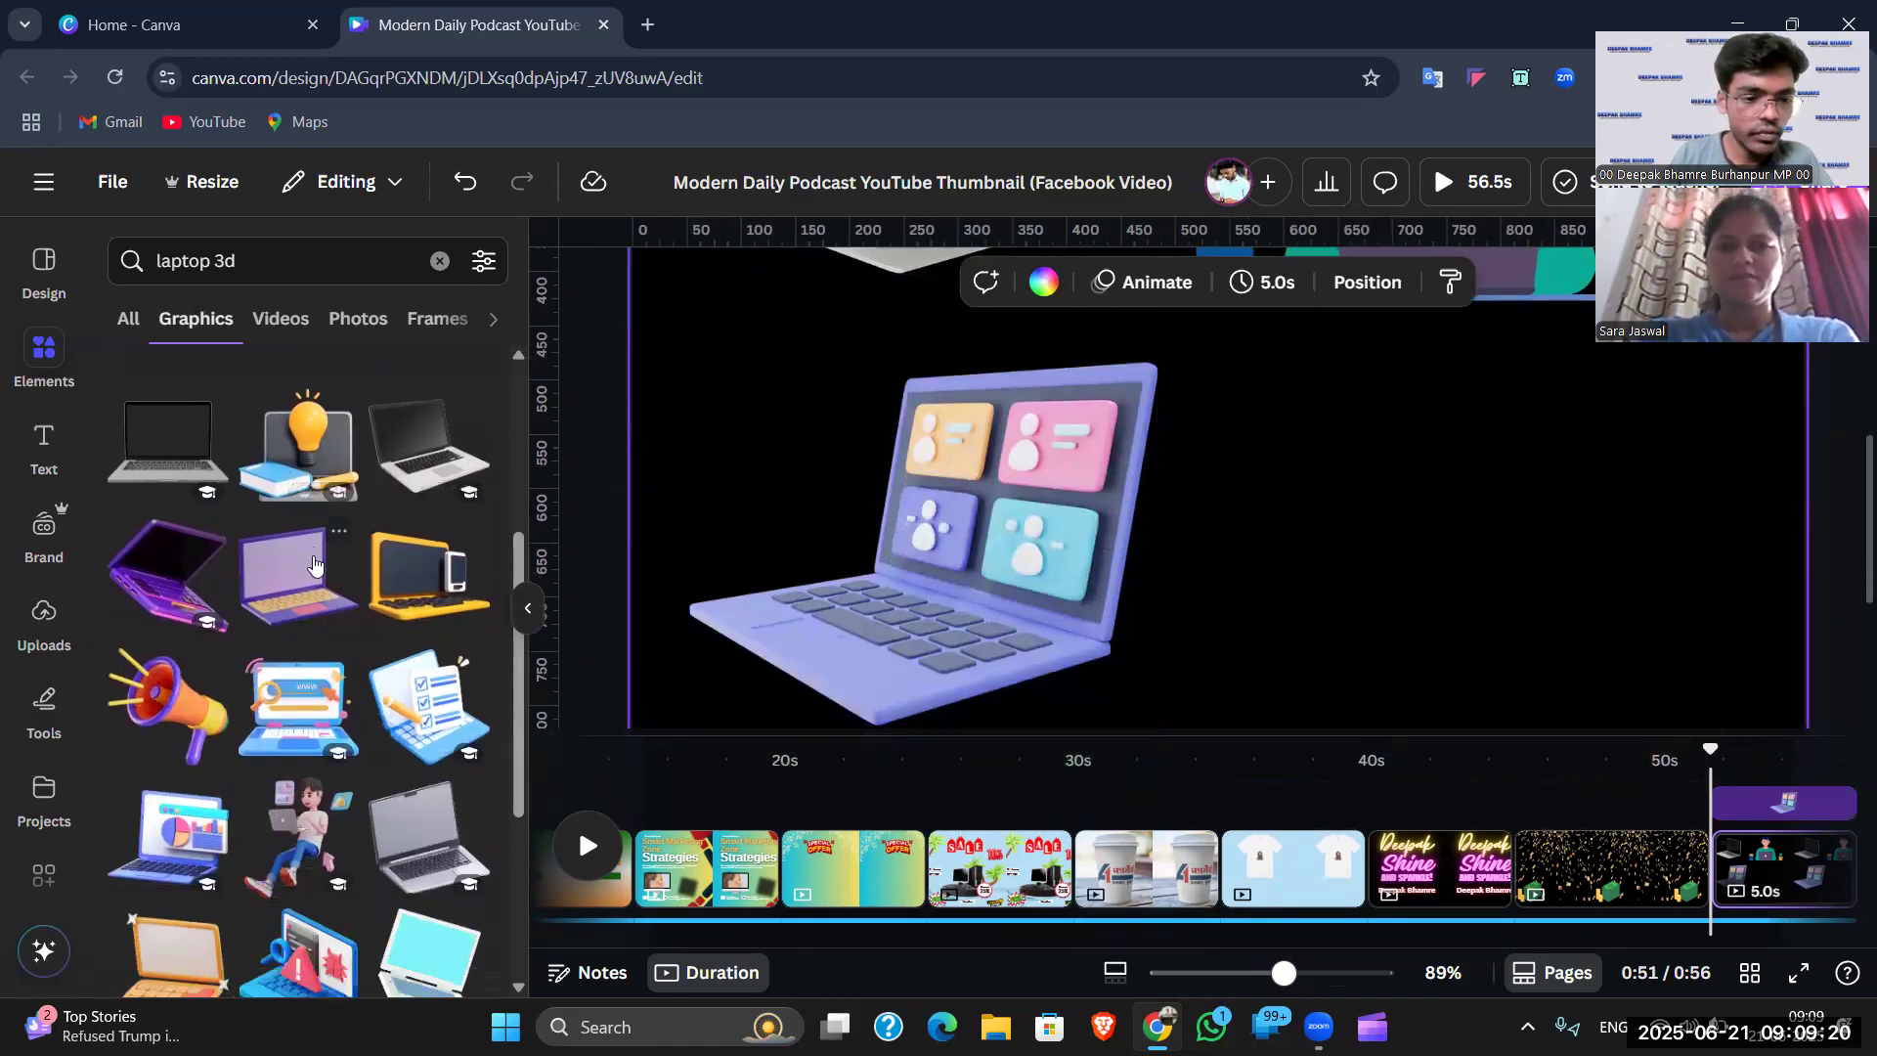
pyautogui.click(301, 604)
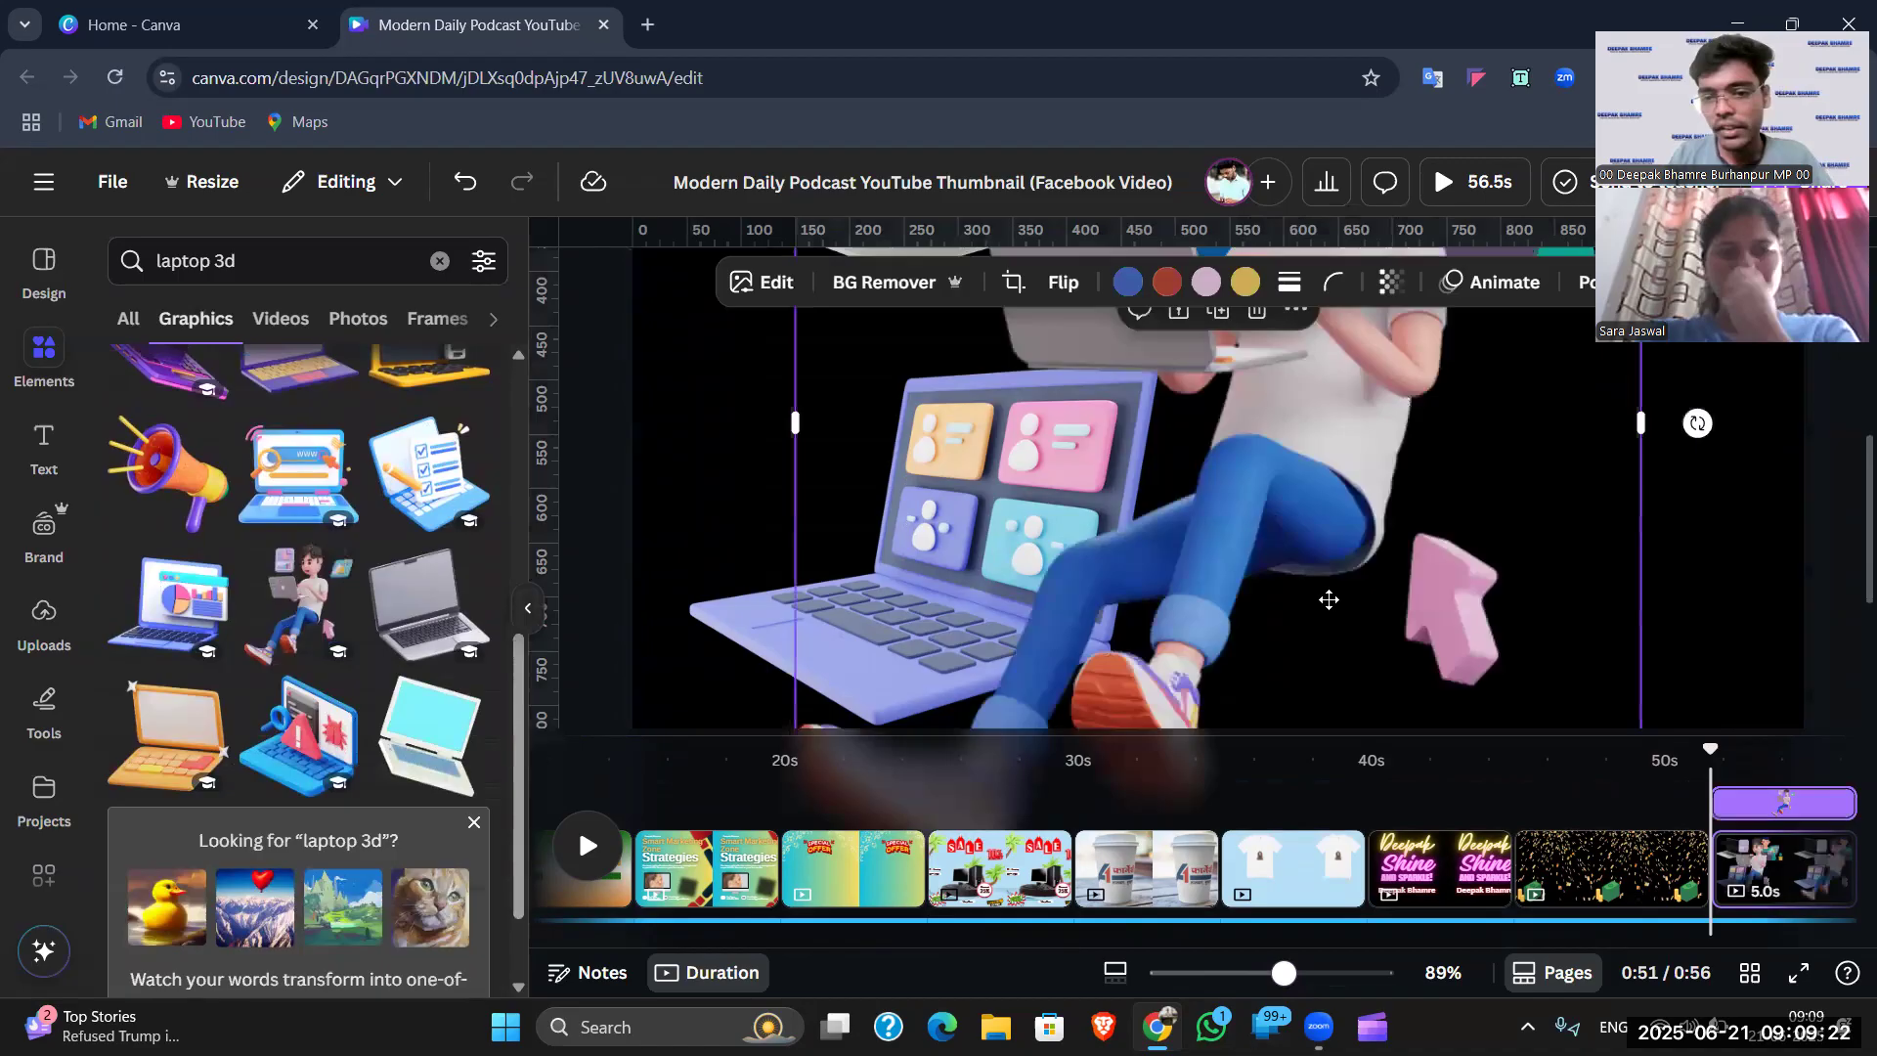
pyautogui.scroll(-5, 1329, 600)
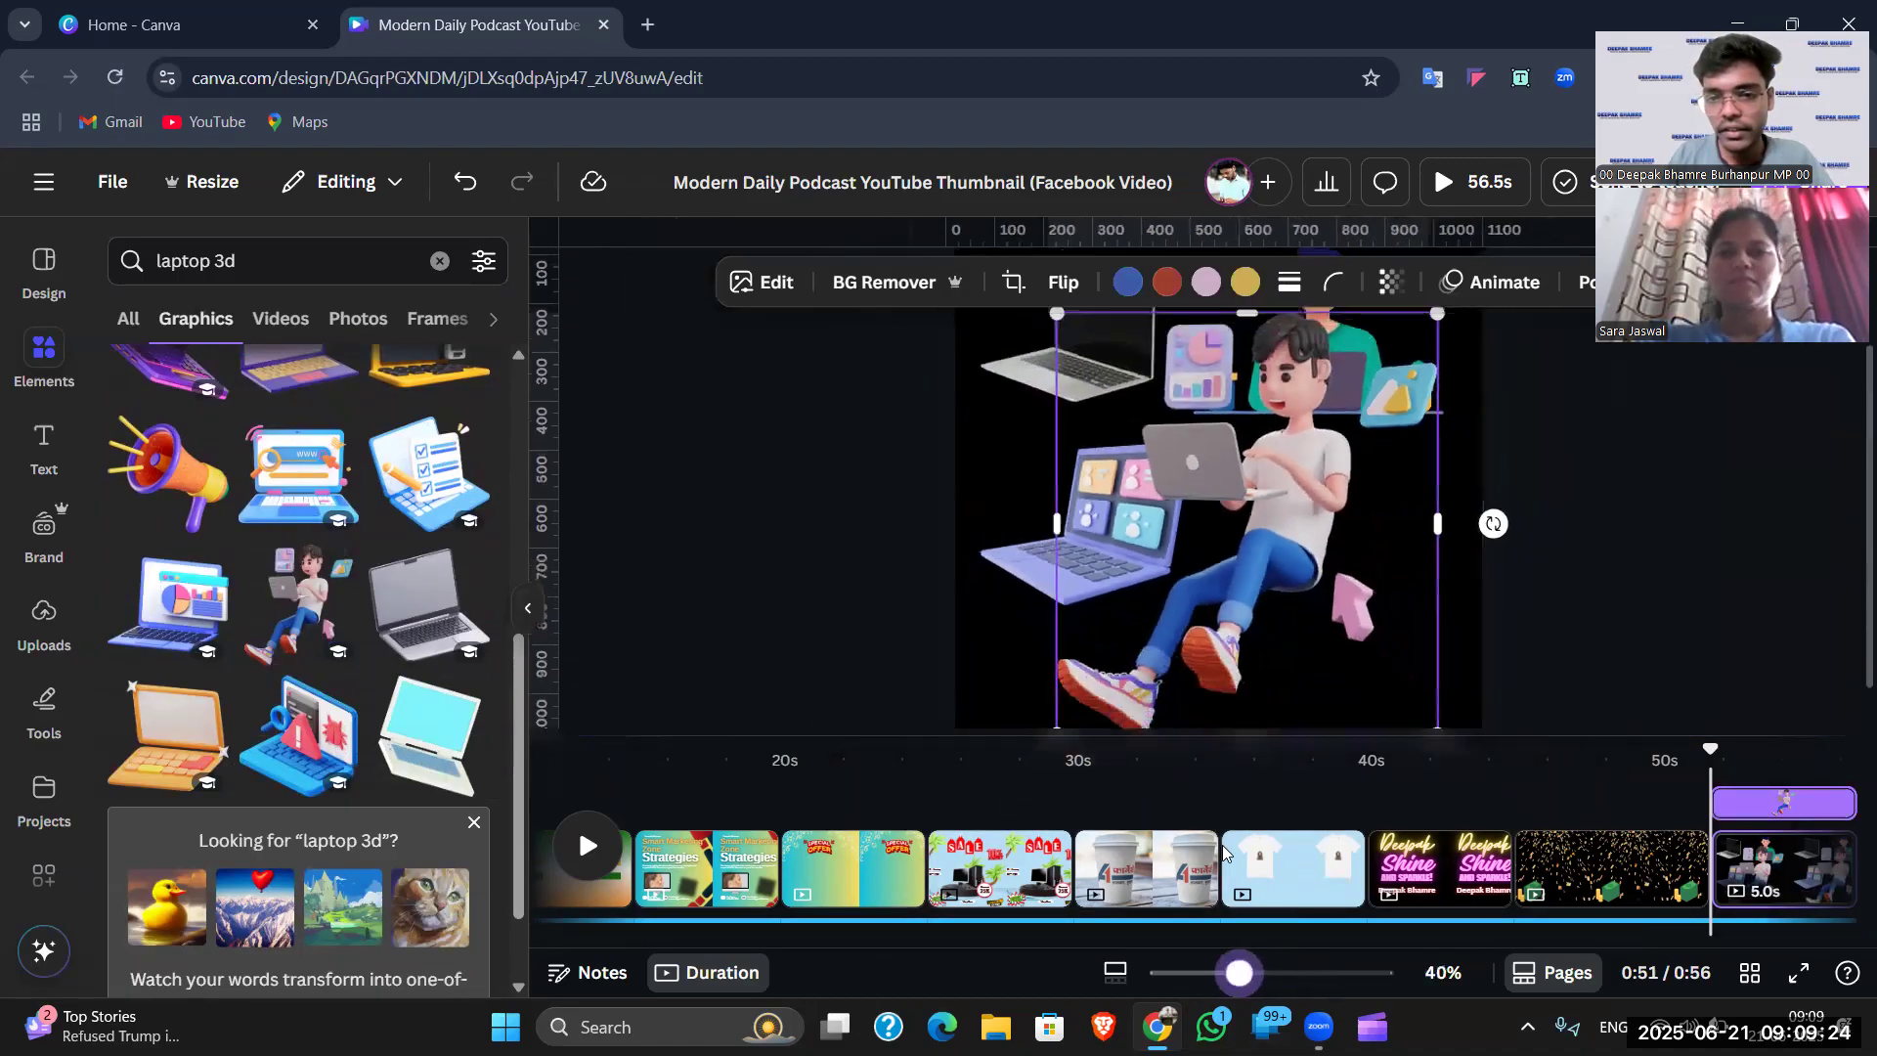
pyautogui.moveTo(1056, 313); pyautogui.dragTo(1187, 445)
pyautogui.moveTo(1393, 592); pyautogui.dragTo(1370, 550)
pyautogui.click(1515, 525)
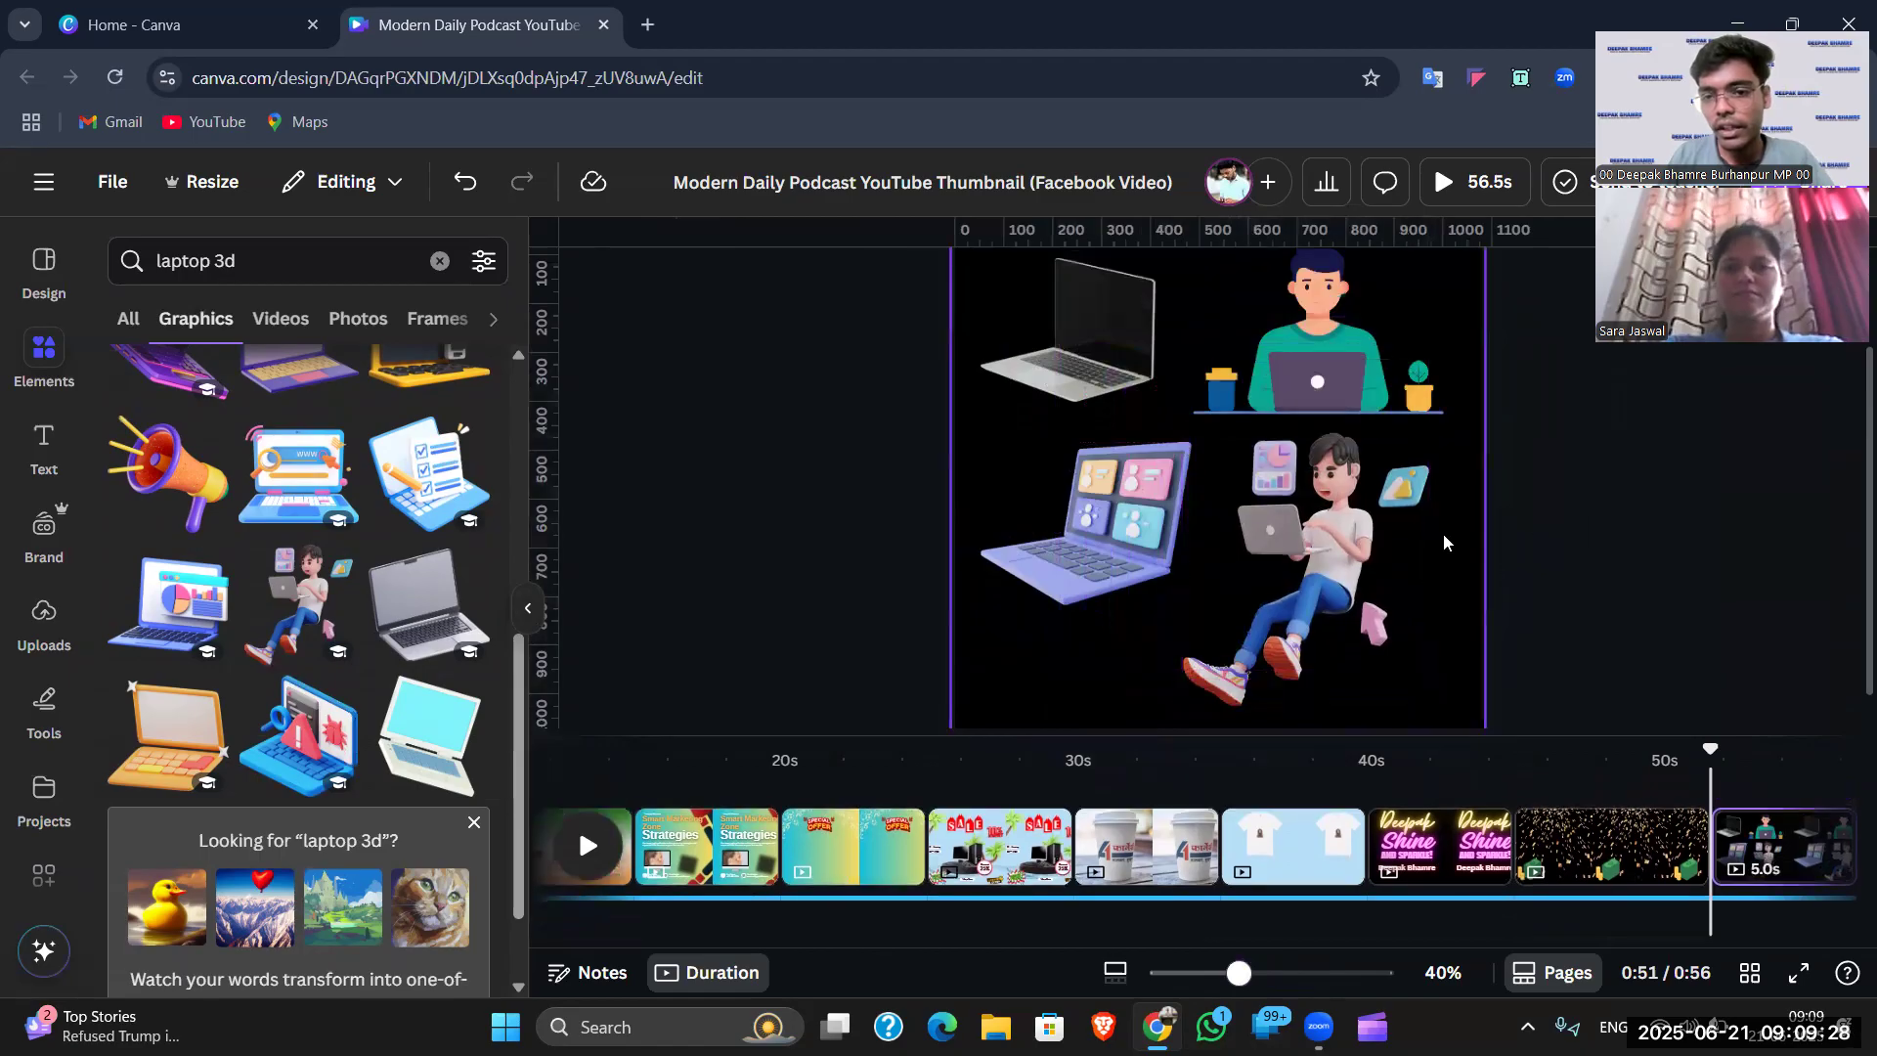
# - Zoom in on the page's graphics and add a new blank page at the end
pyautogui.scroll(2, 1443, 534)
pyautogui.scroll(2, 1342, 544)
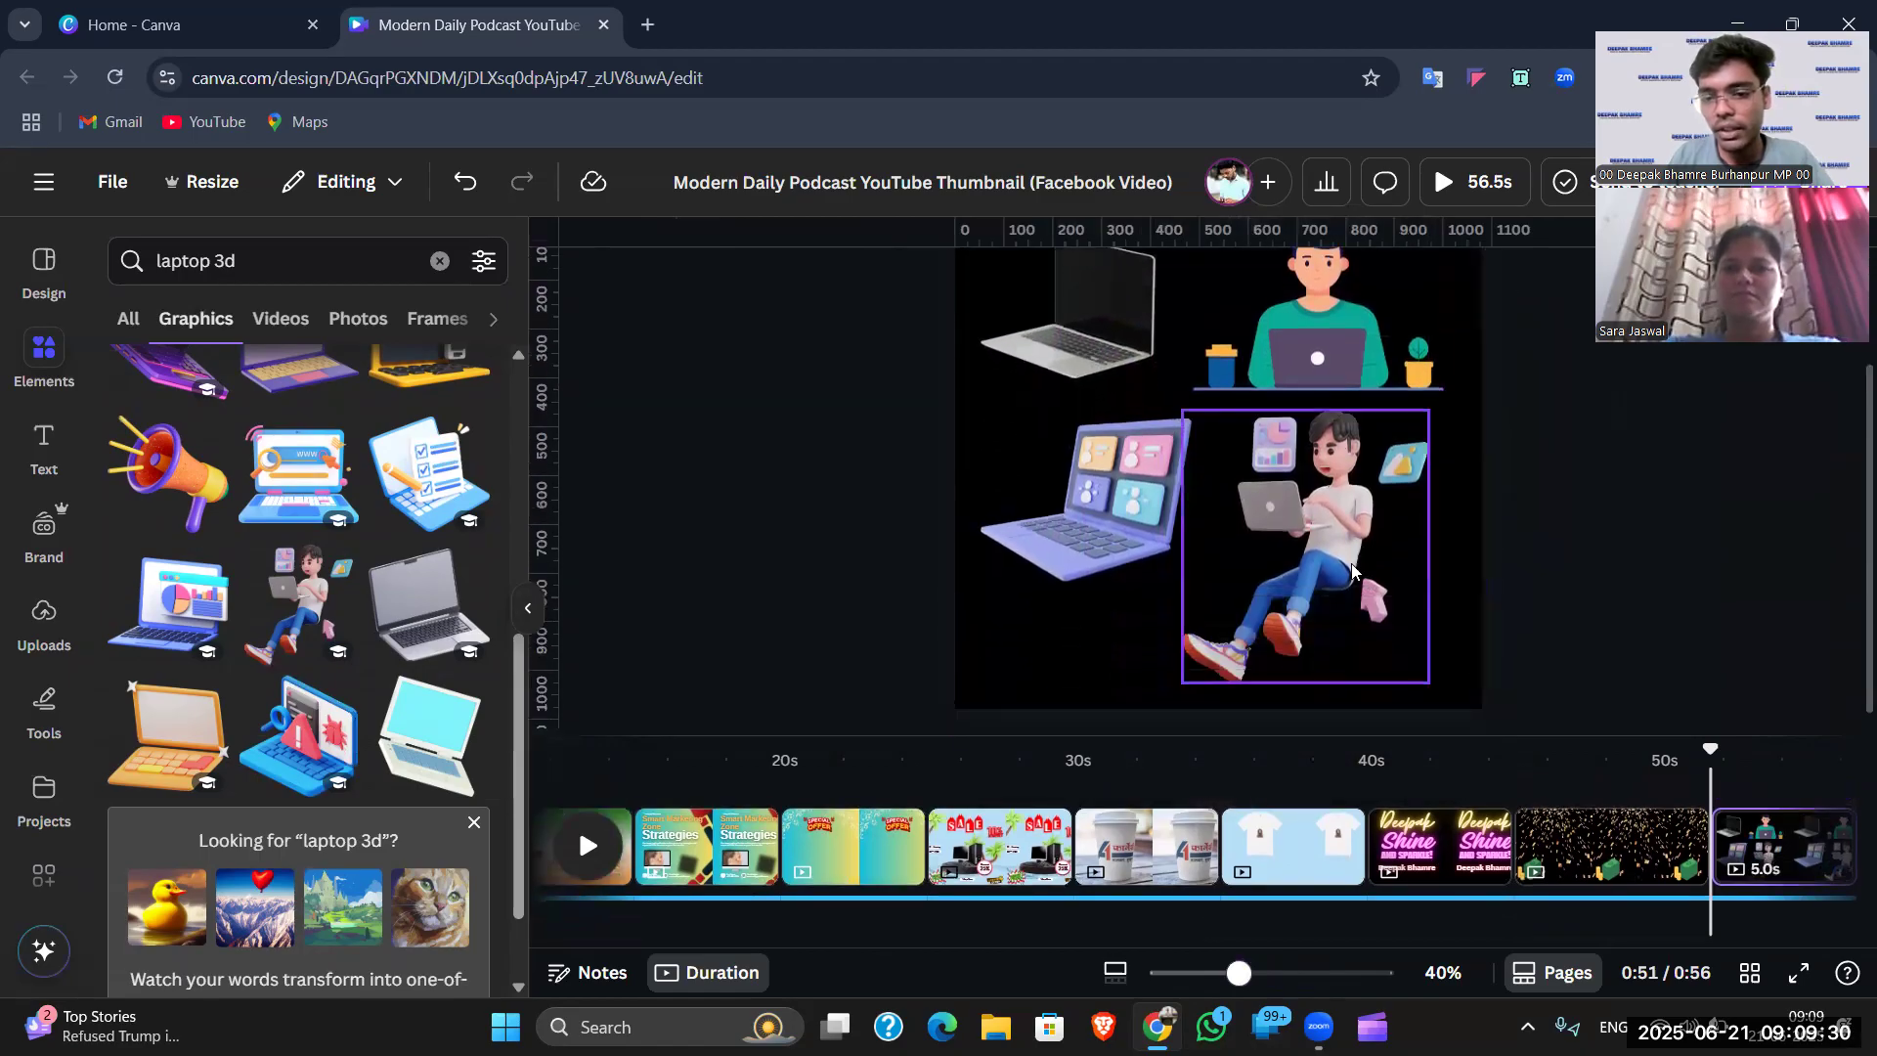
pyautogui.click(1269, 978)
pyautogui.moveTo(1269, 977); pyautogui.dragTo(1273, 978)
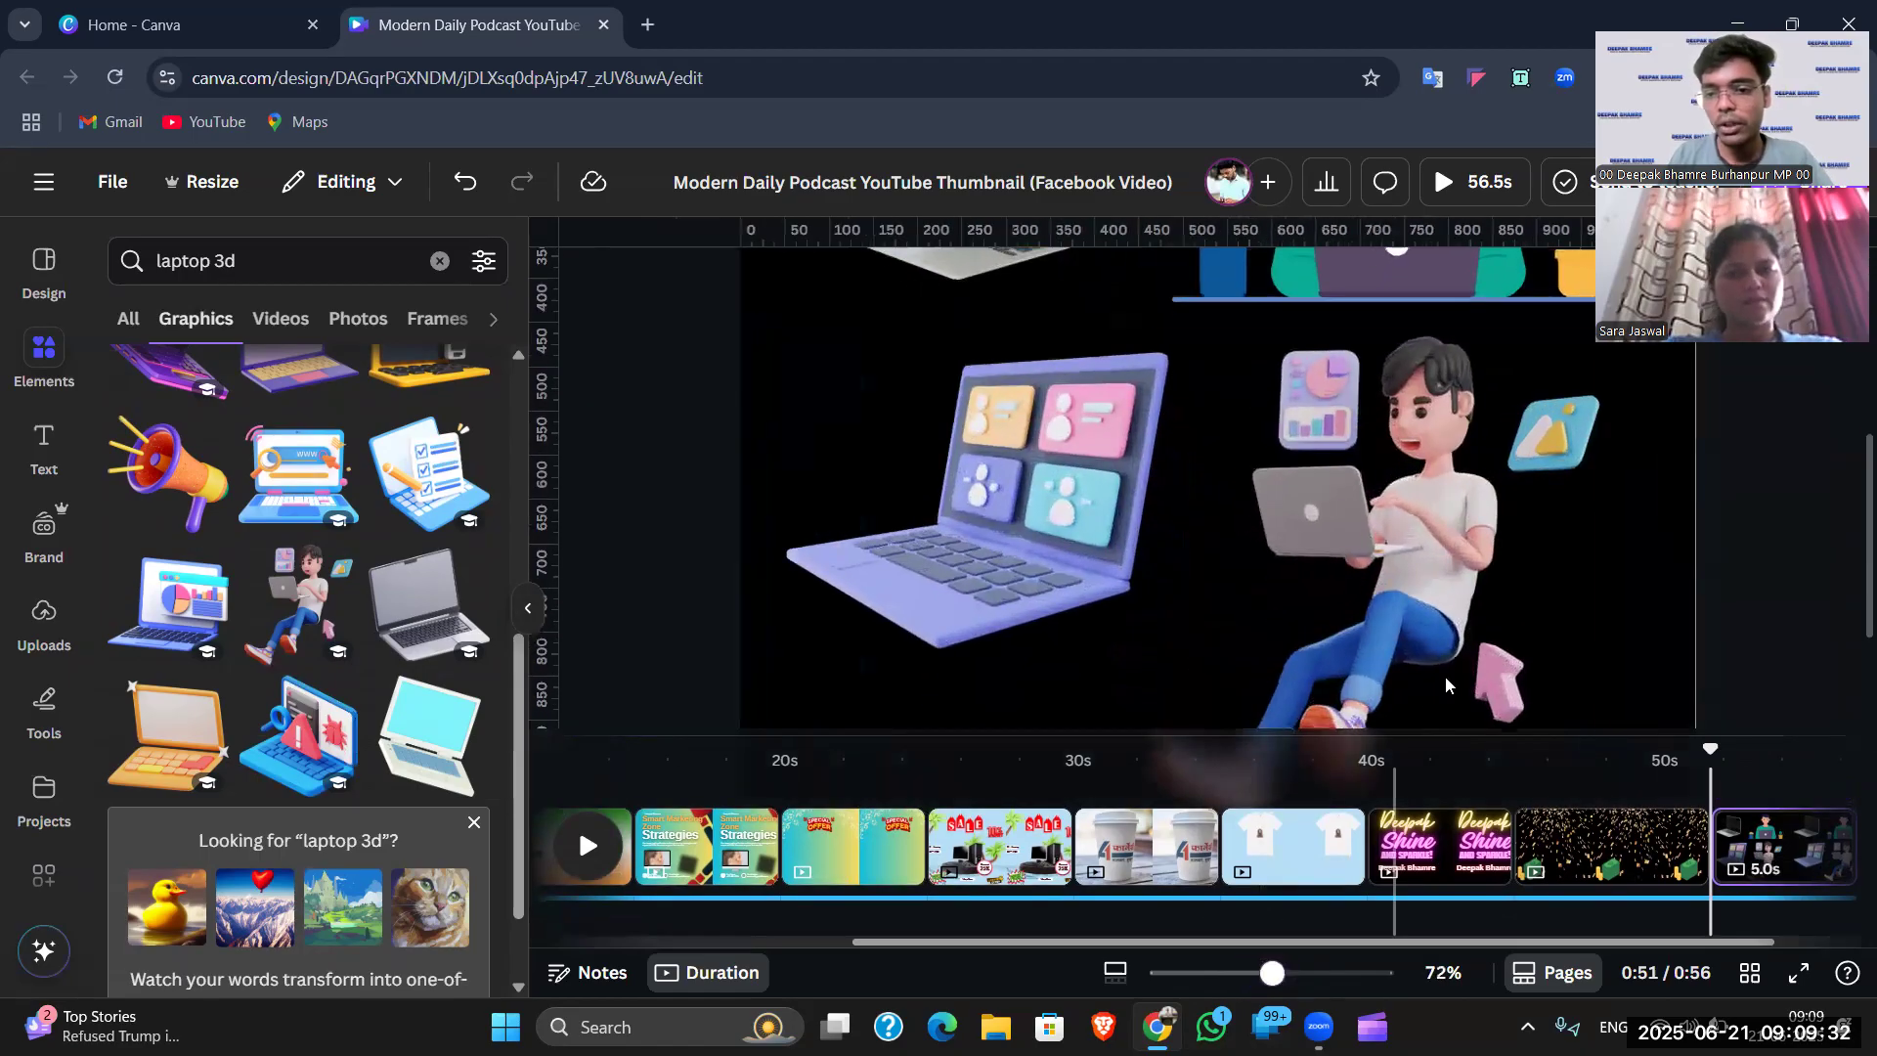
pyautogui.scroll(-2, 1445, 676)
pyautogui.scroll(3, 1397, 632)
pyautogui.scroll(1, 1392, 634)
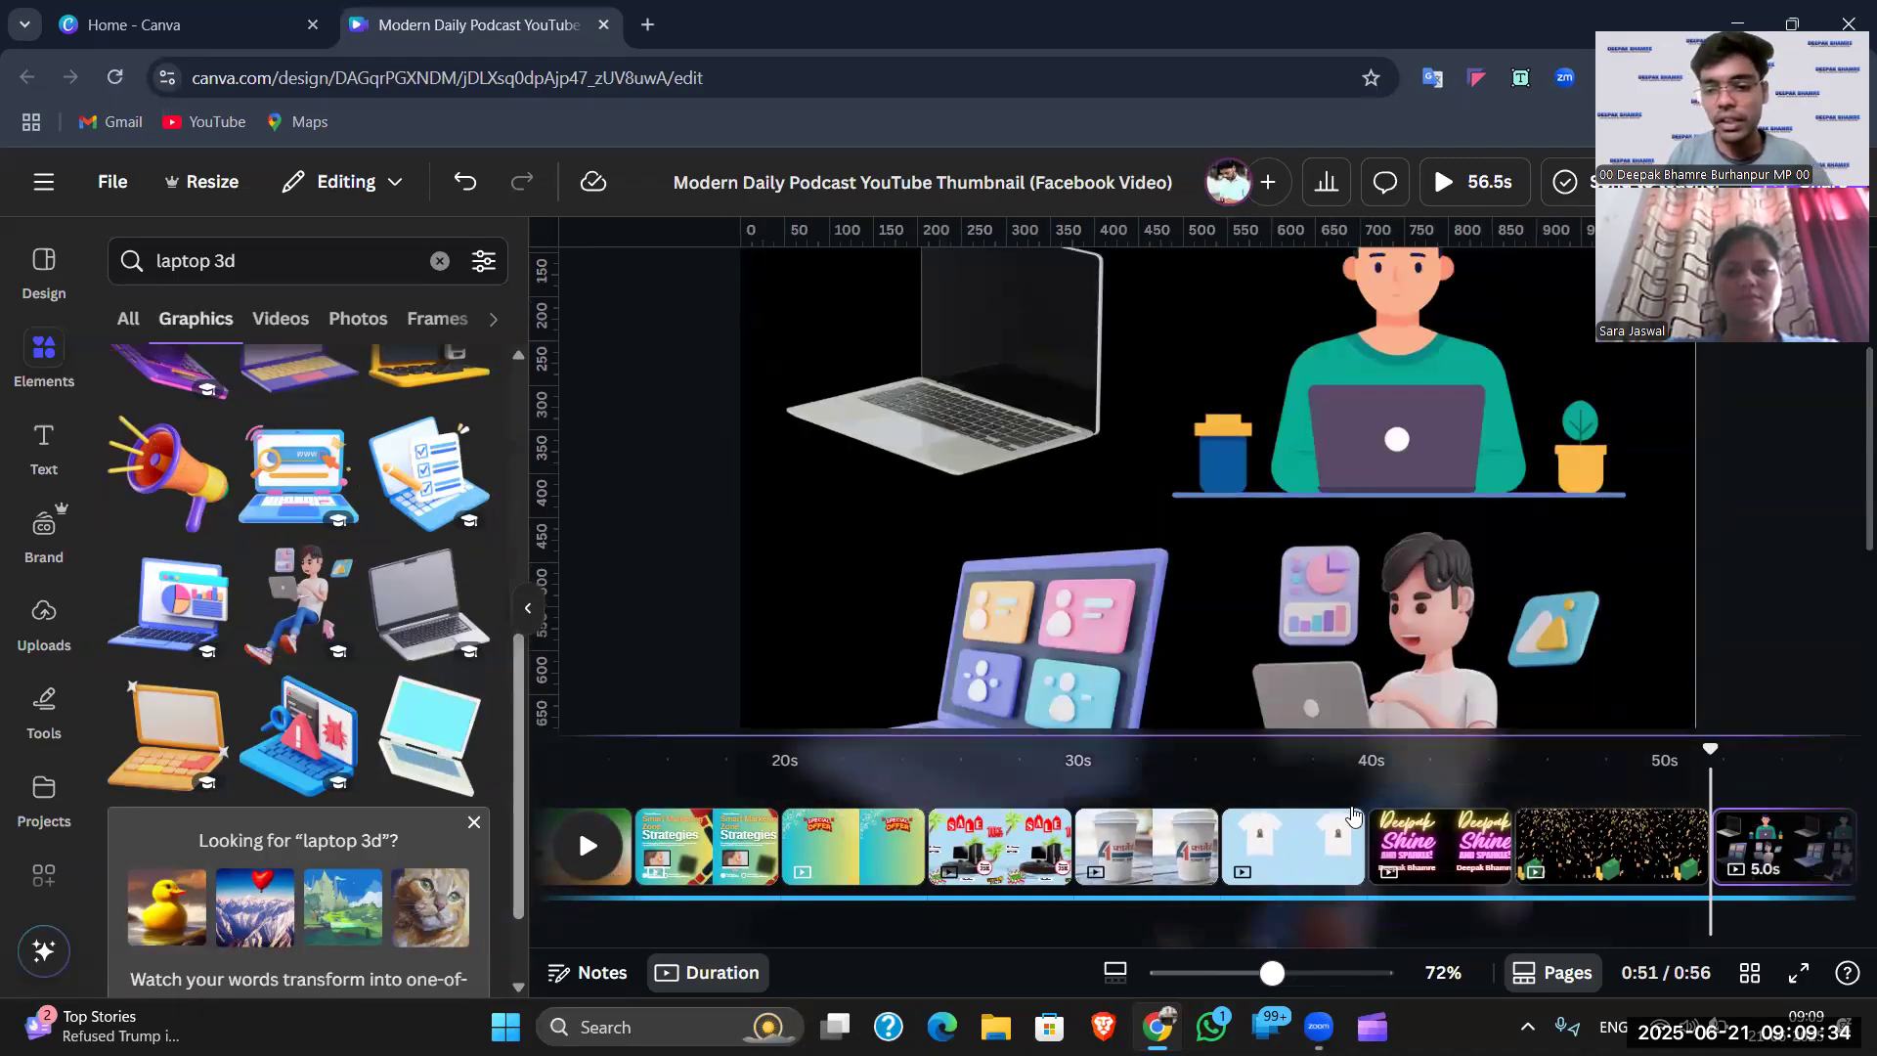
pyautogui.moveTo(1349, 932); pyautogui.dragTo(1408, 941)
pyautogui.click(1772, 843)
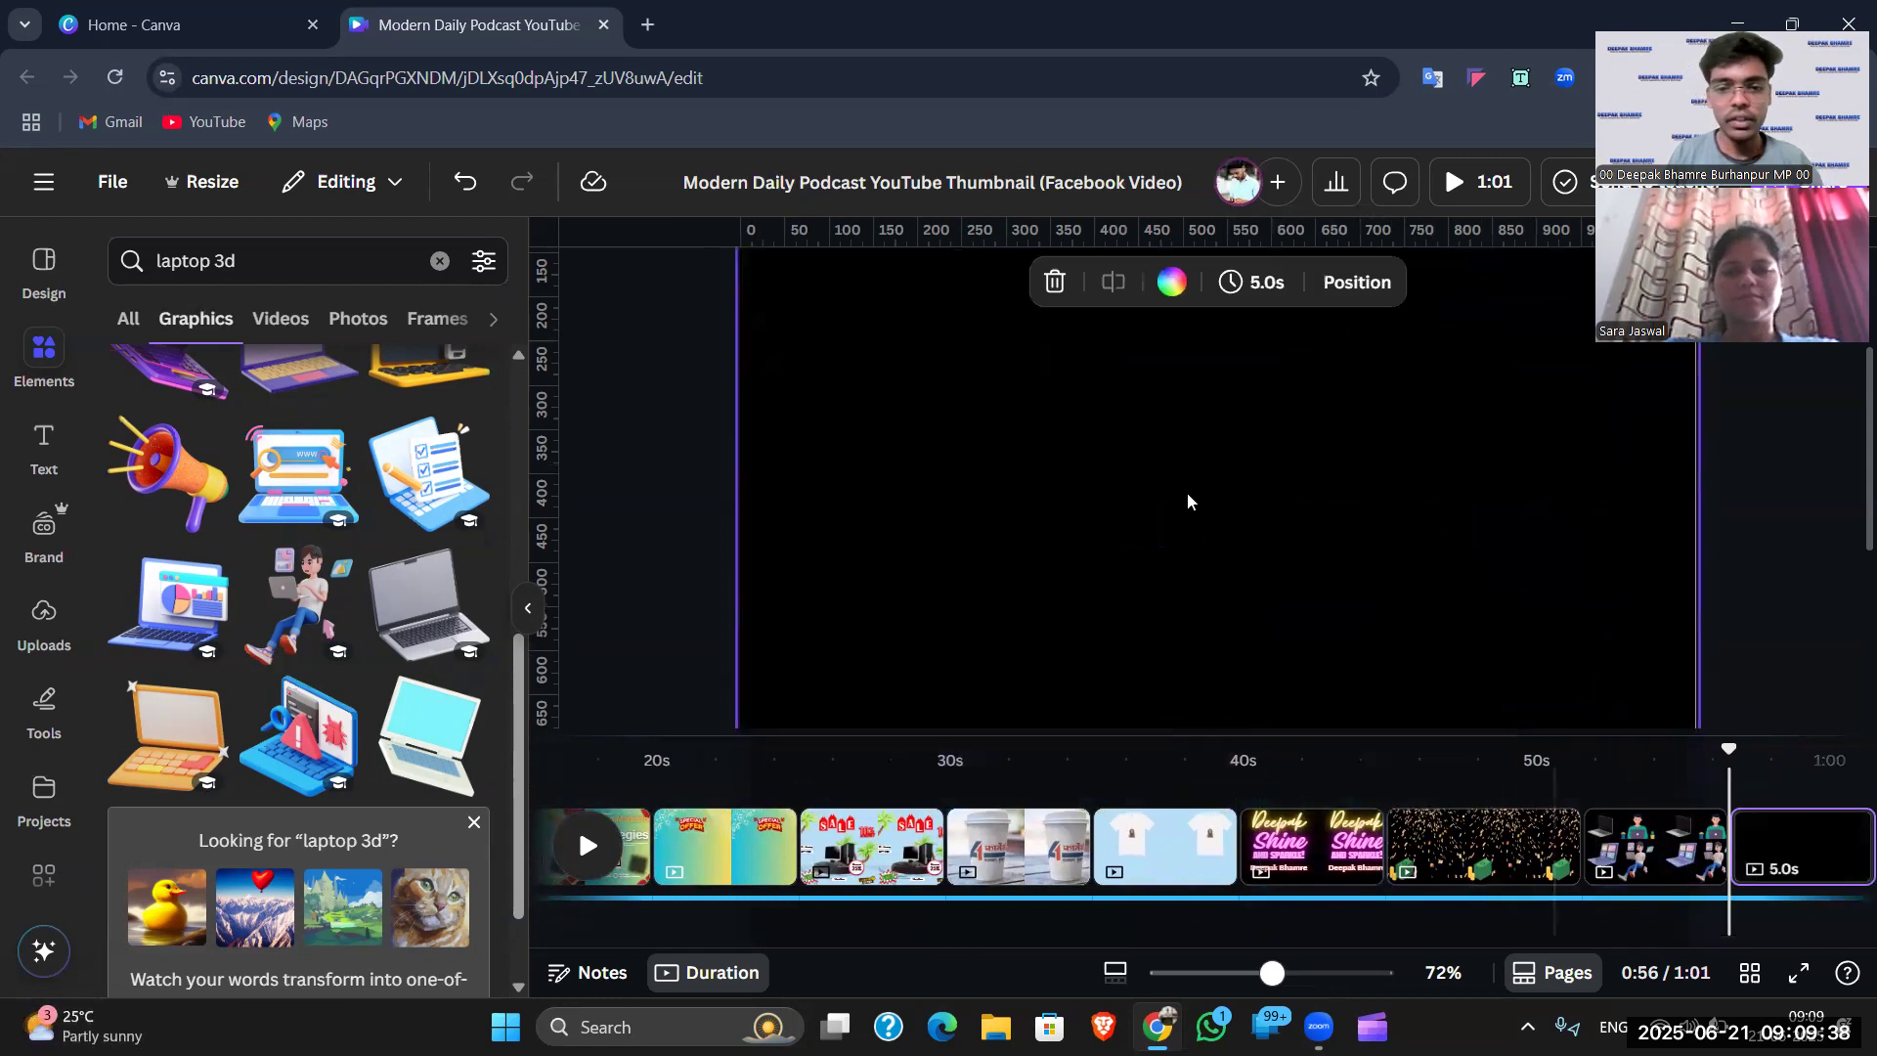
# - Select the new blank page and zoom out to see it whole
pyautogui.click(1187, 496)
pyautogui.moveTo(1272, 972); pyautogui.dragTo(1226, 972)
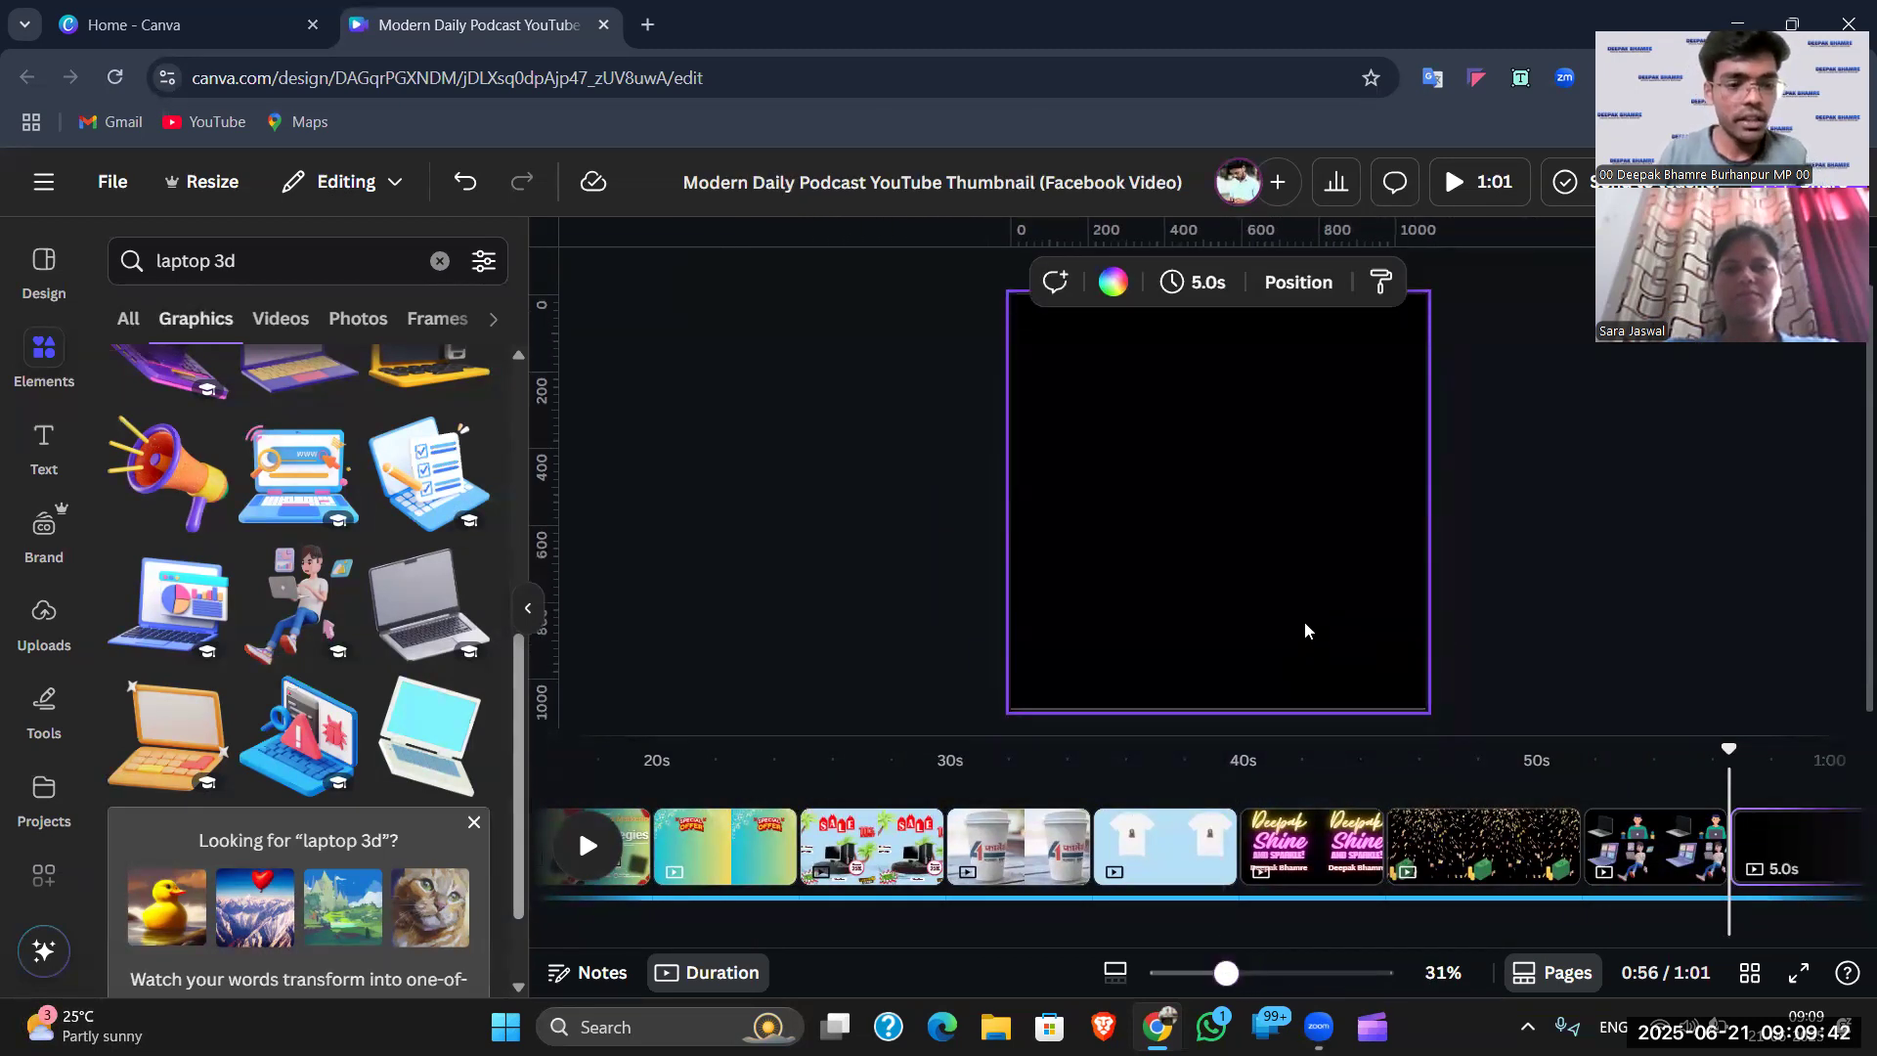
pyautogui.scroll(1, 1388, 474)
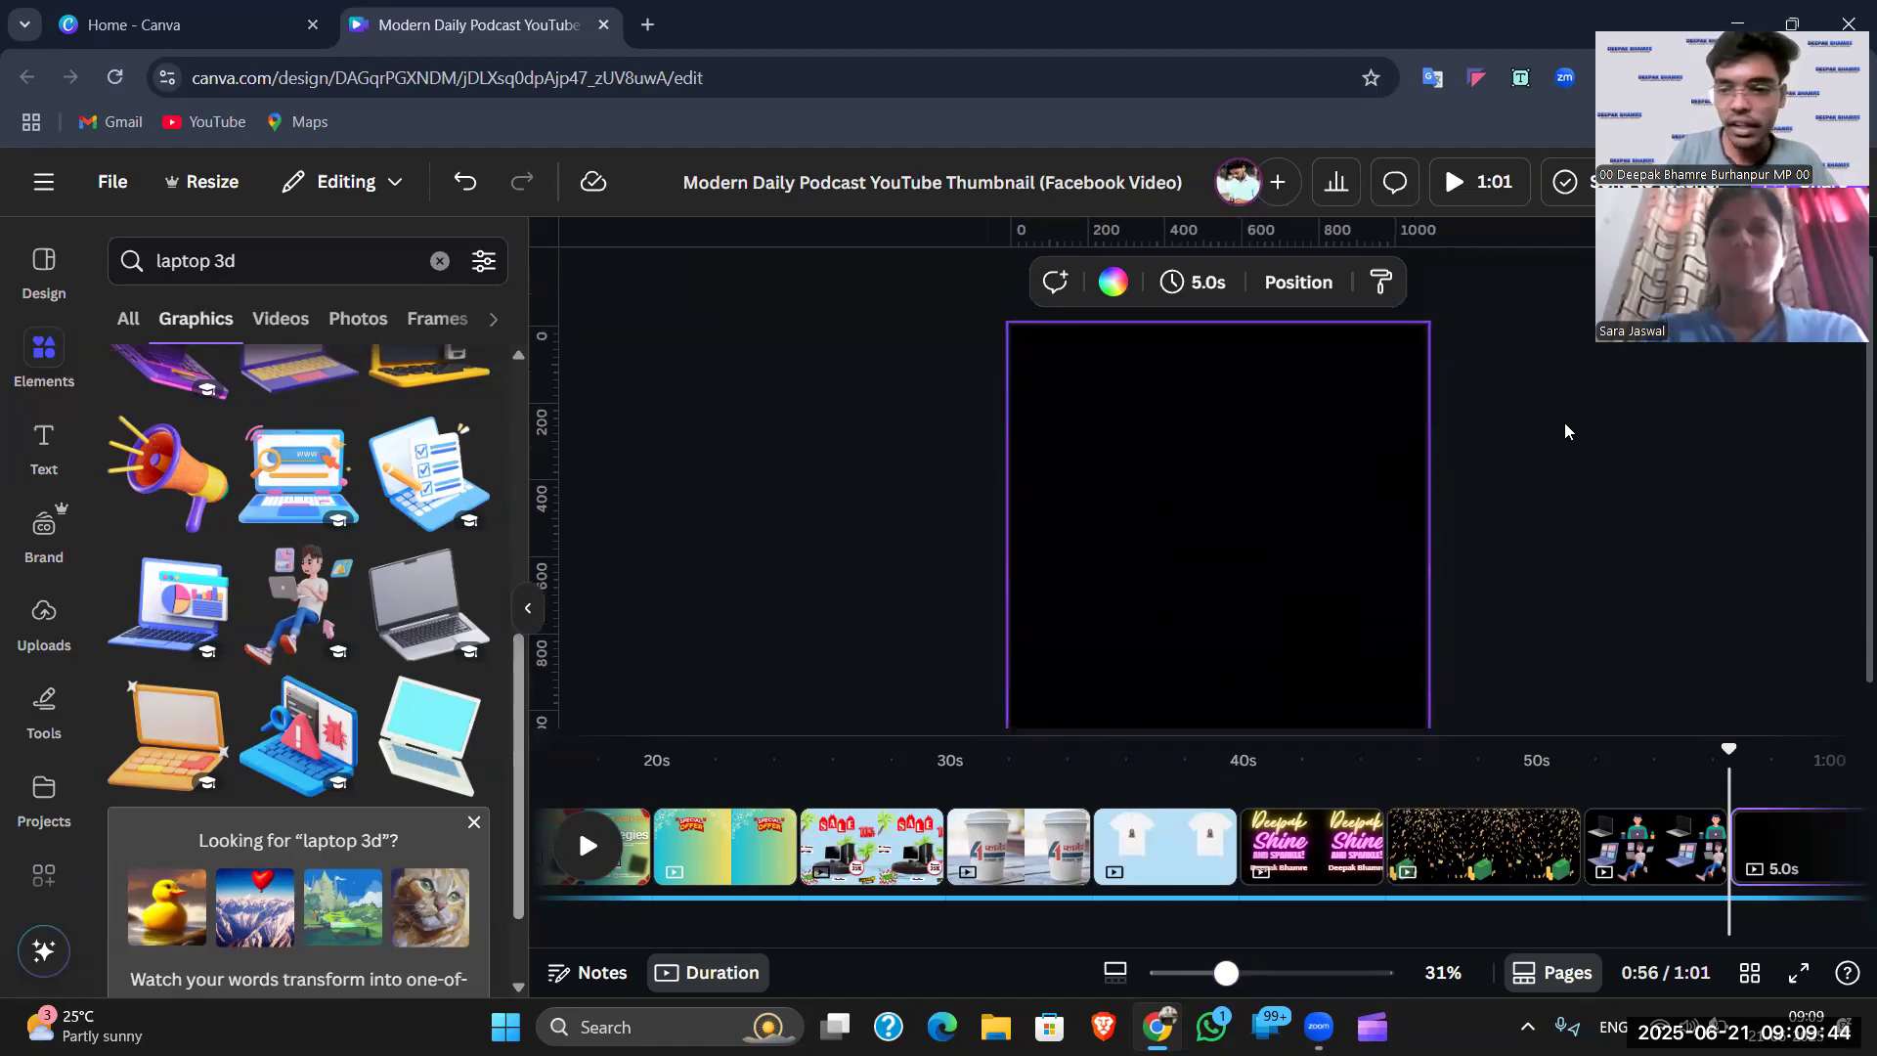
pyautogui.scroll(-1, 1206, 475)
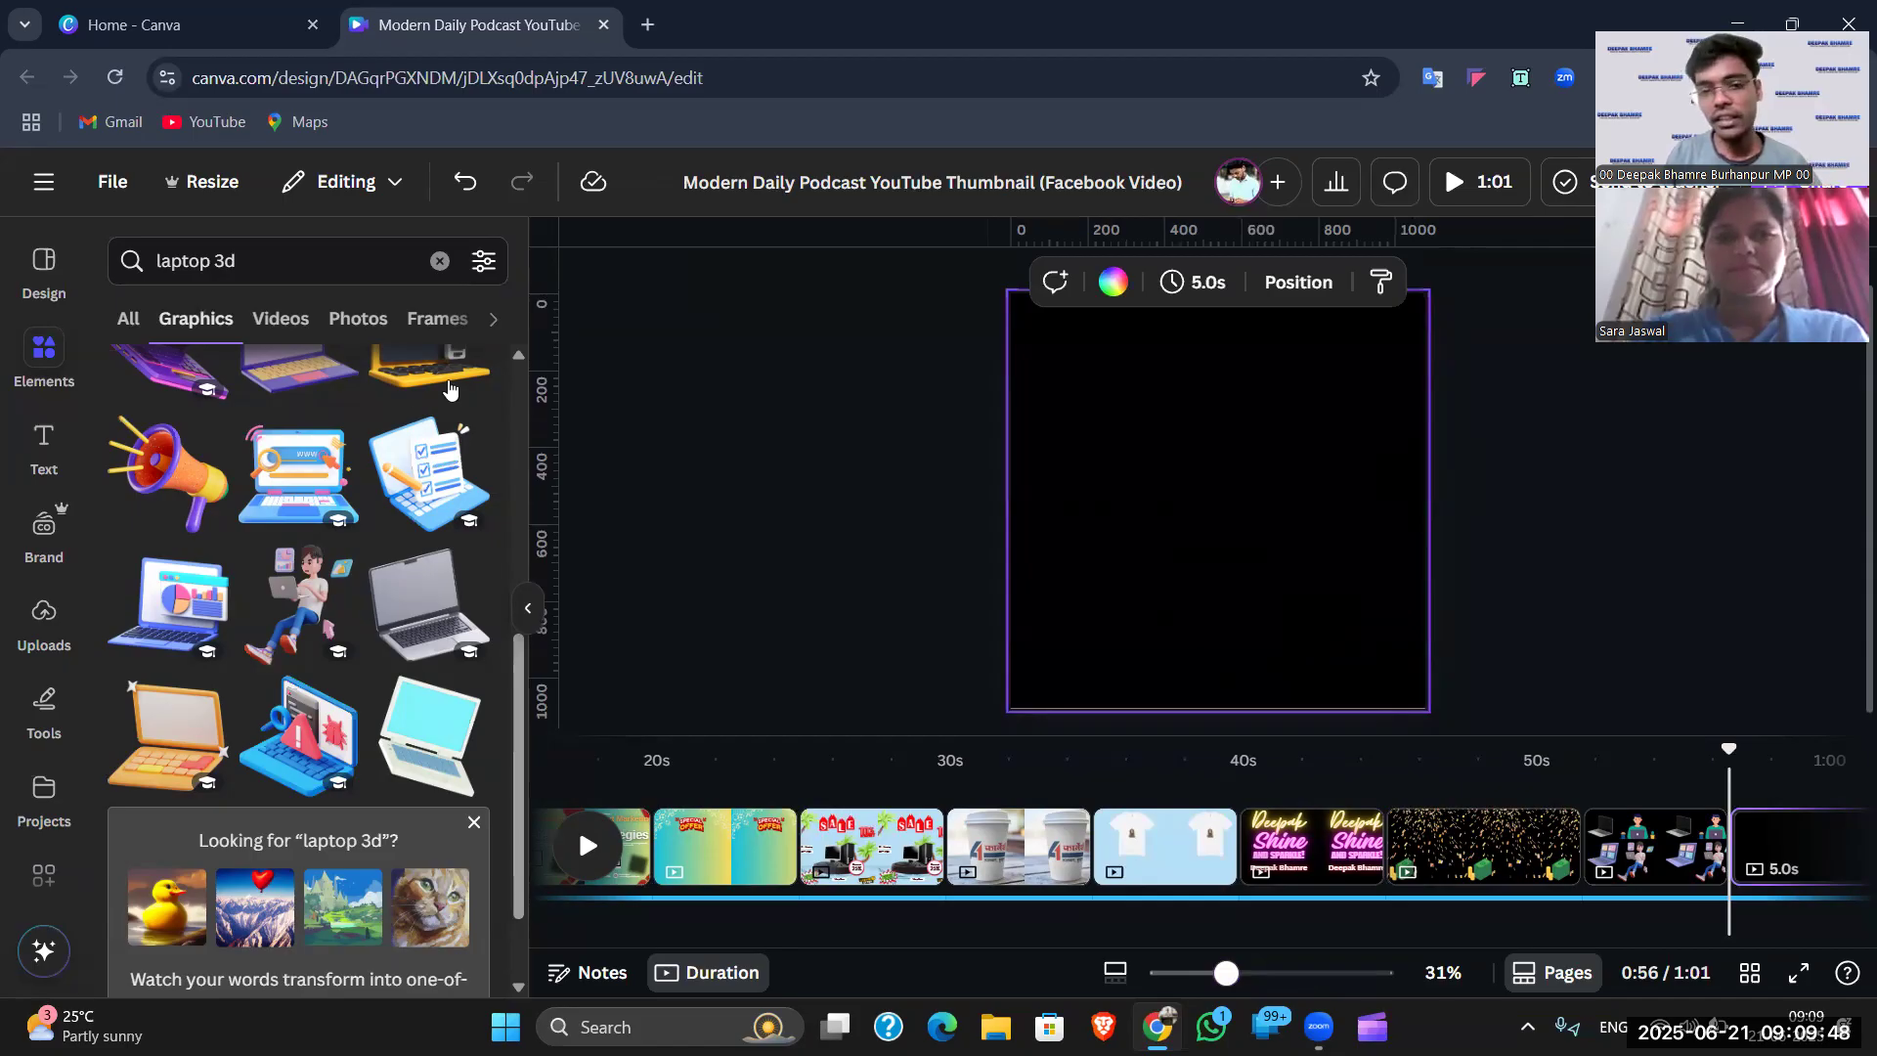
pyautogui.scroll(-6, 342, 528)
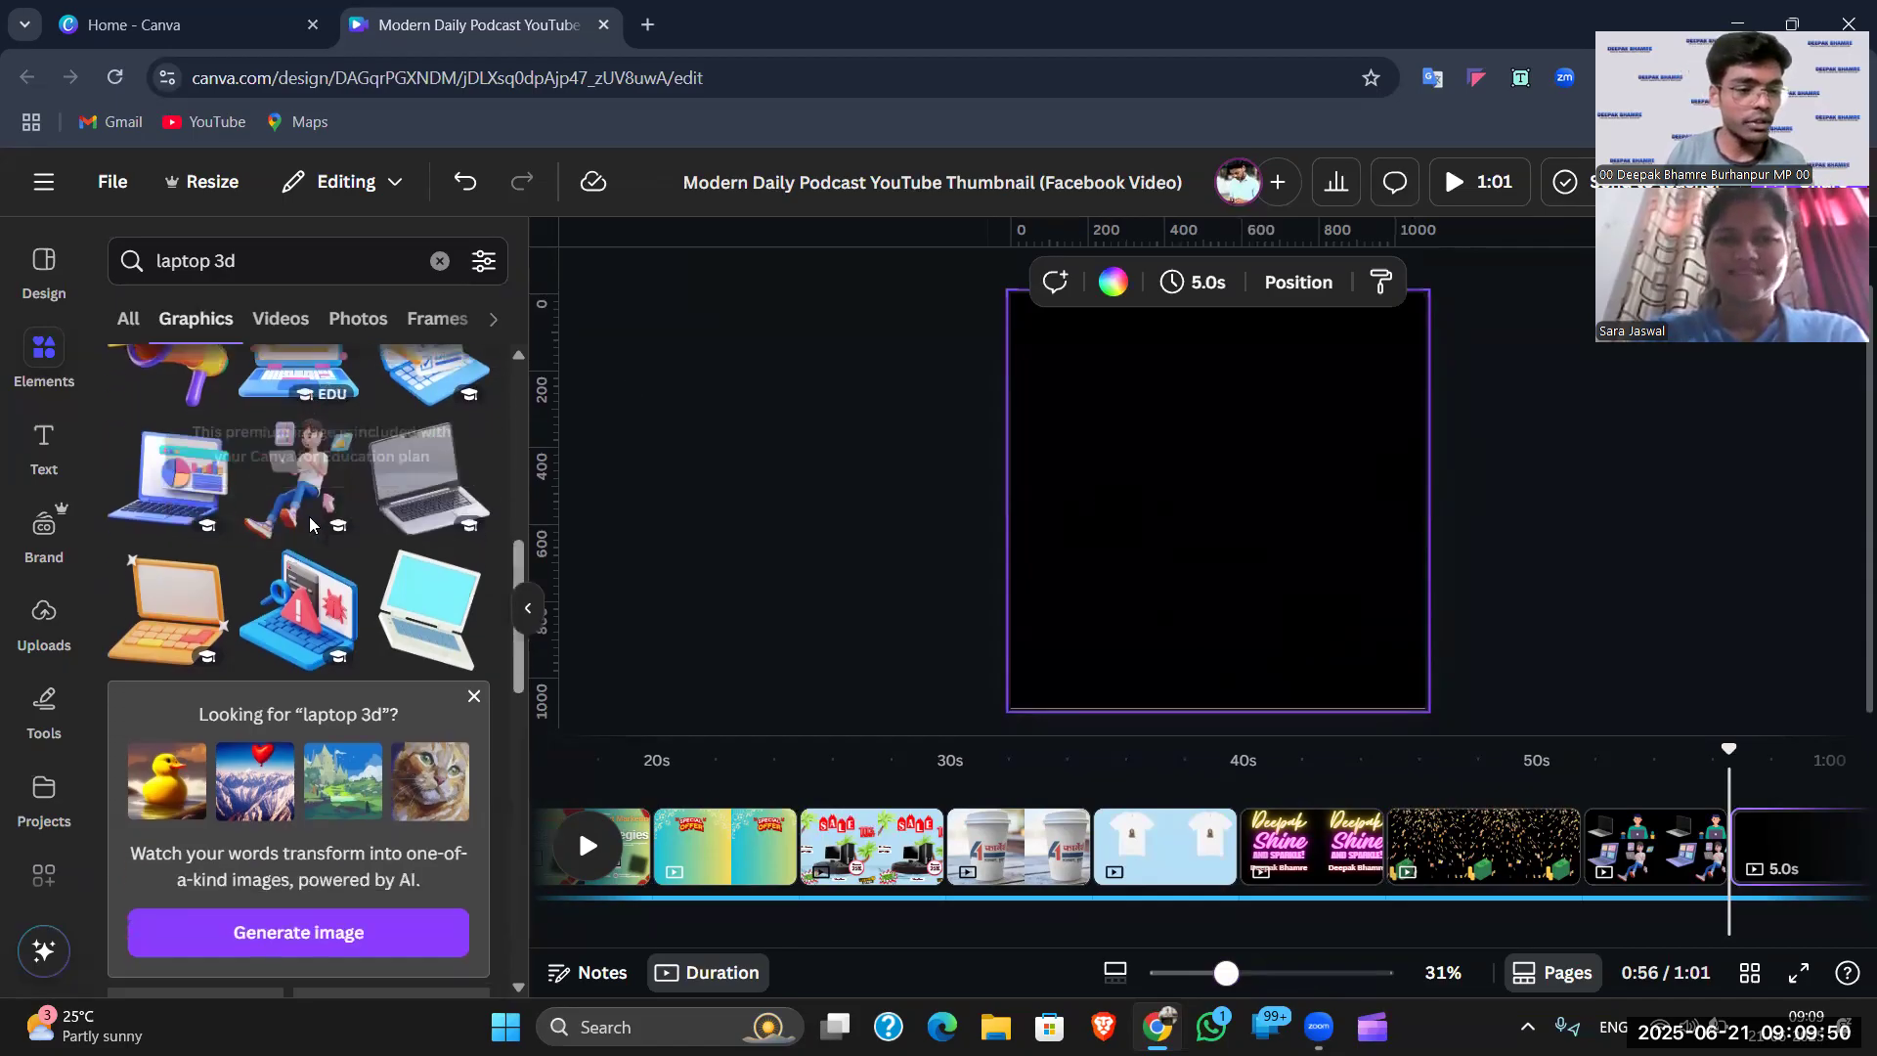
pyautogui.scroll(8, 323, 518)
pyautogui.scroll(4, 323, 514)
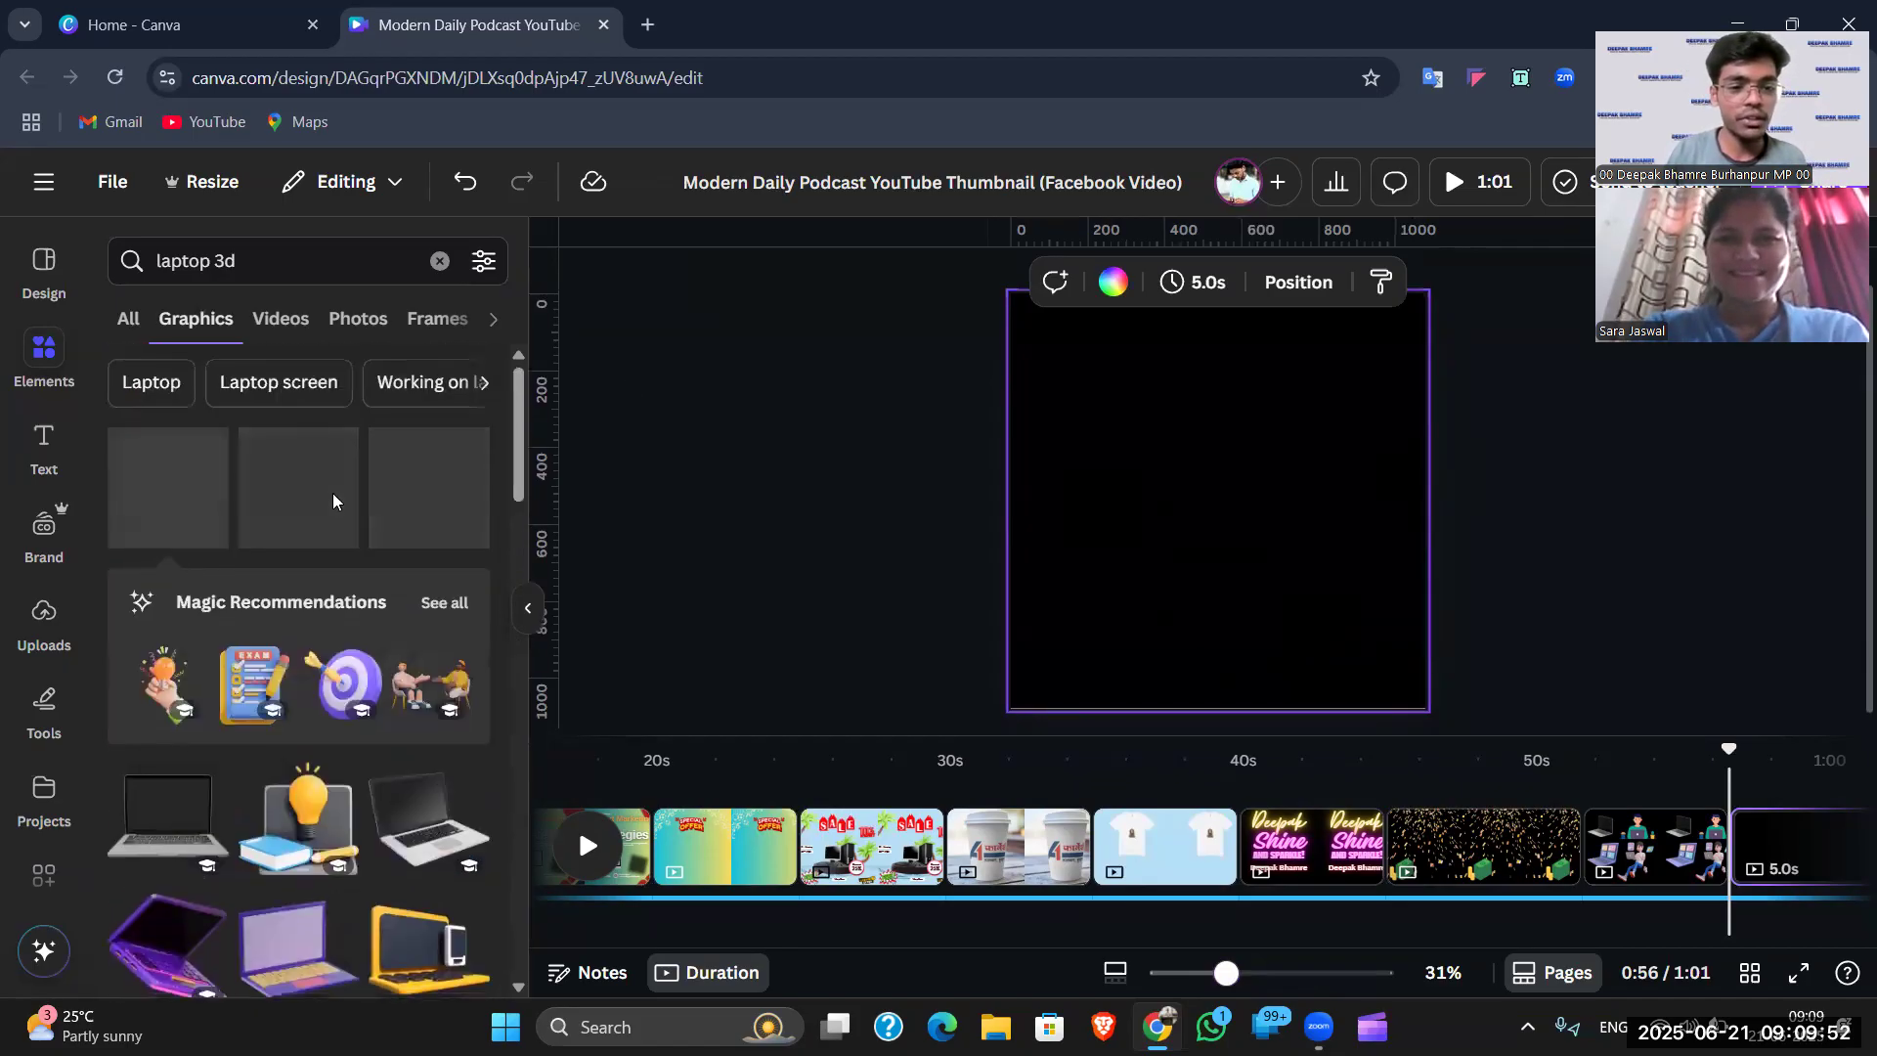
pyautogui.click(1460, 494)
pyautogui.click(1174, 437)
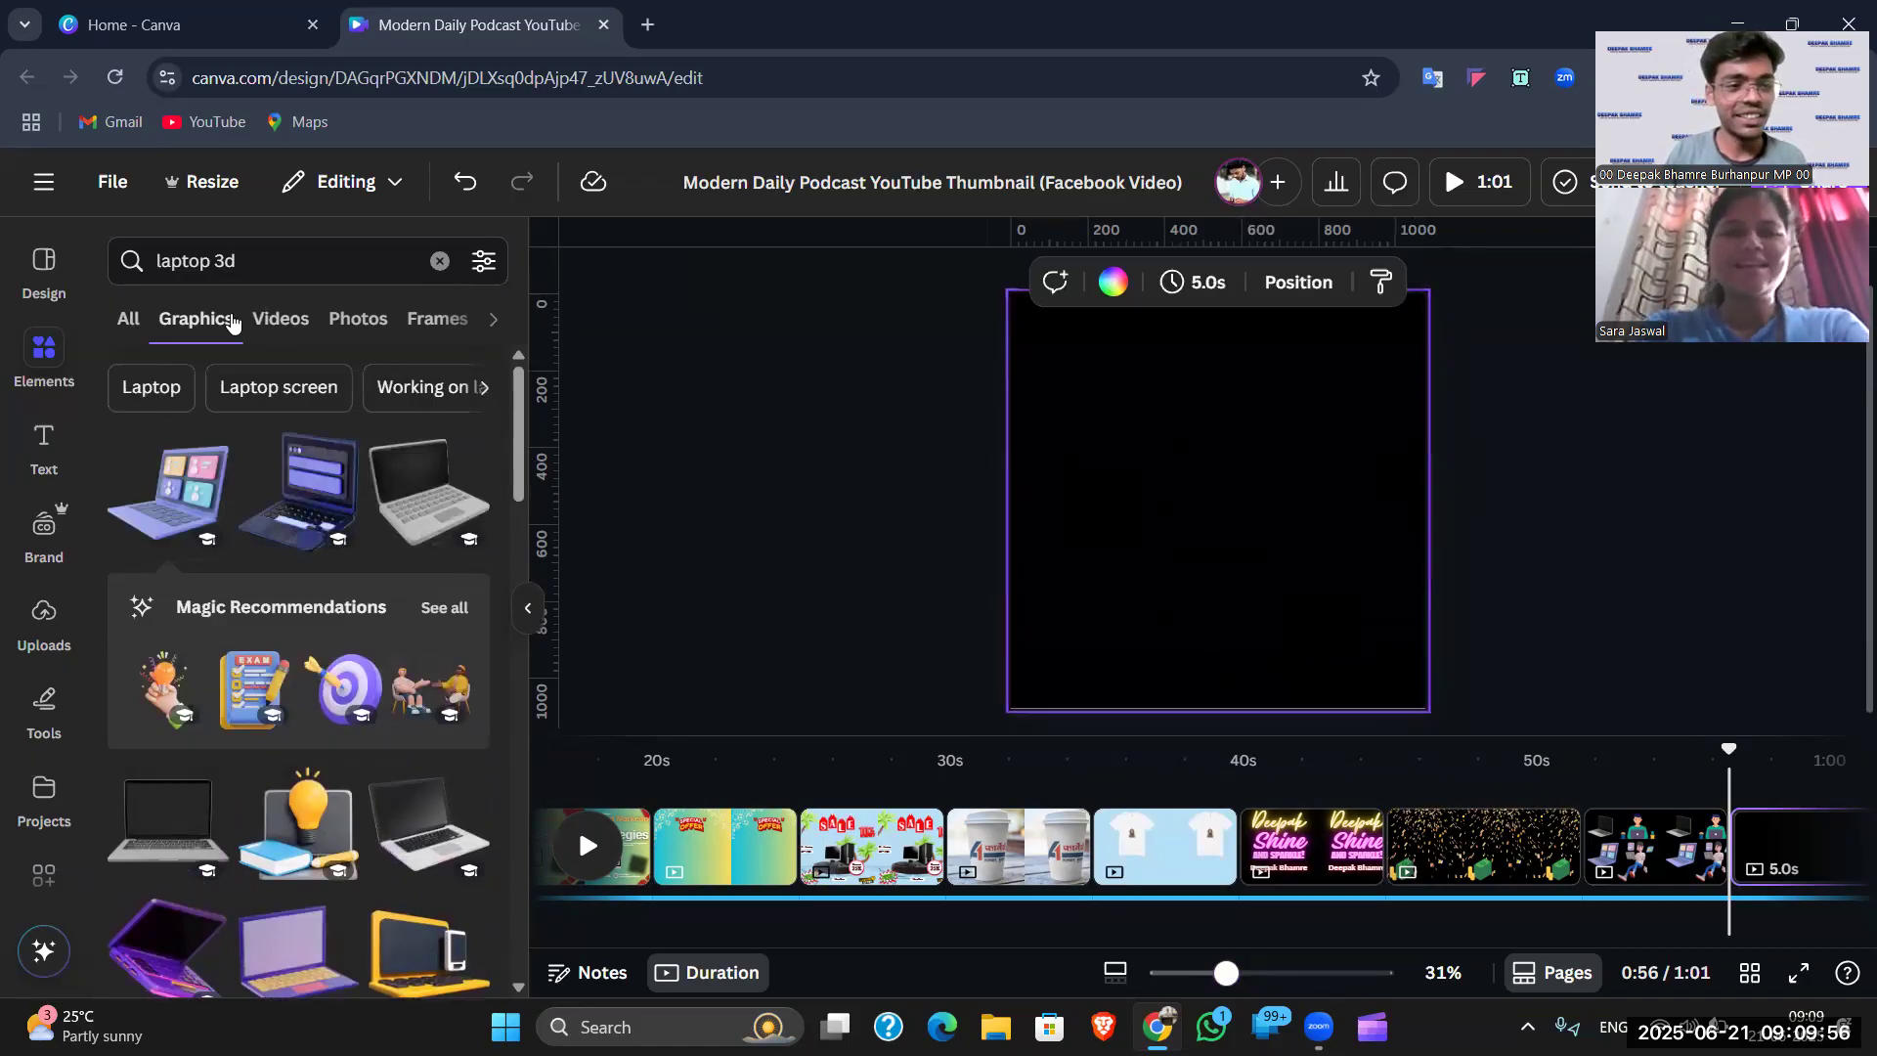
# - Clear the laptop 3d search and go back to the default elements overview
pyautogui.click(440, 260)
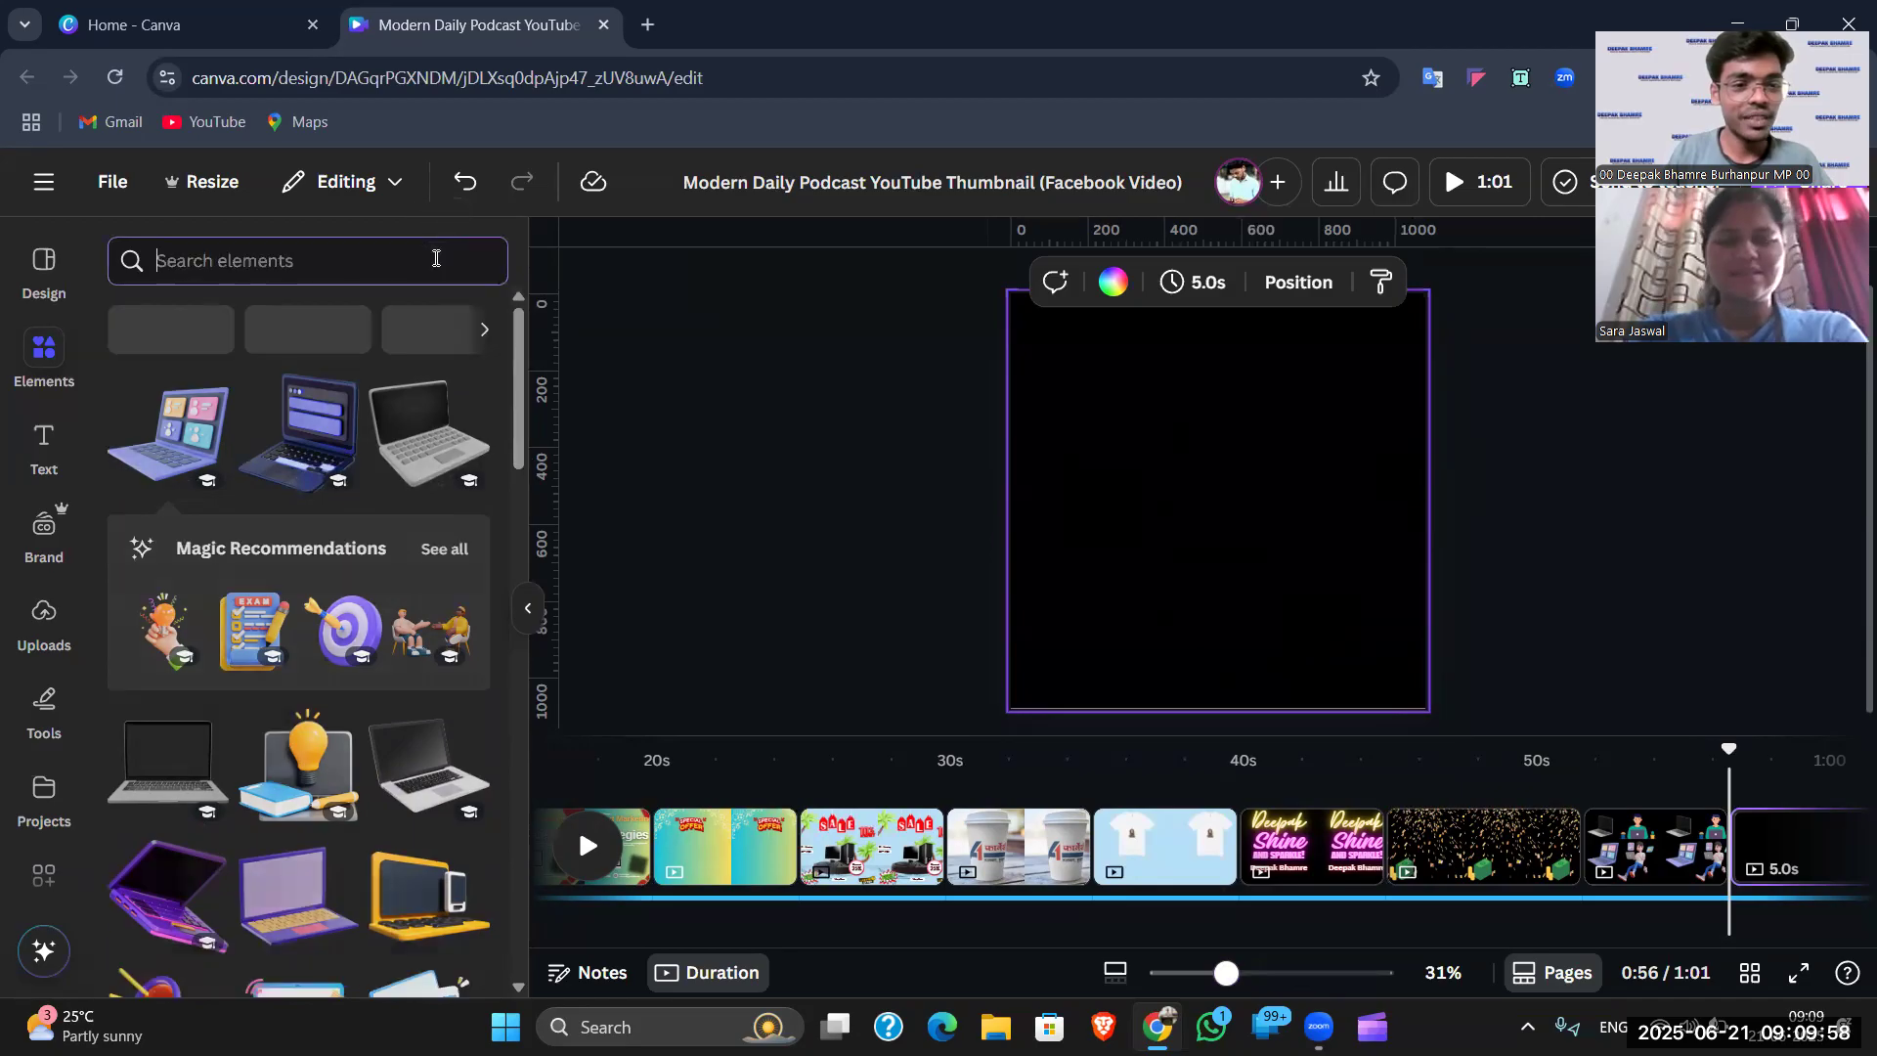
pyautogui.click(820, 346)
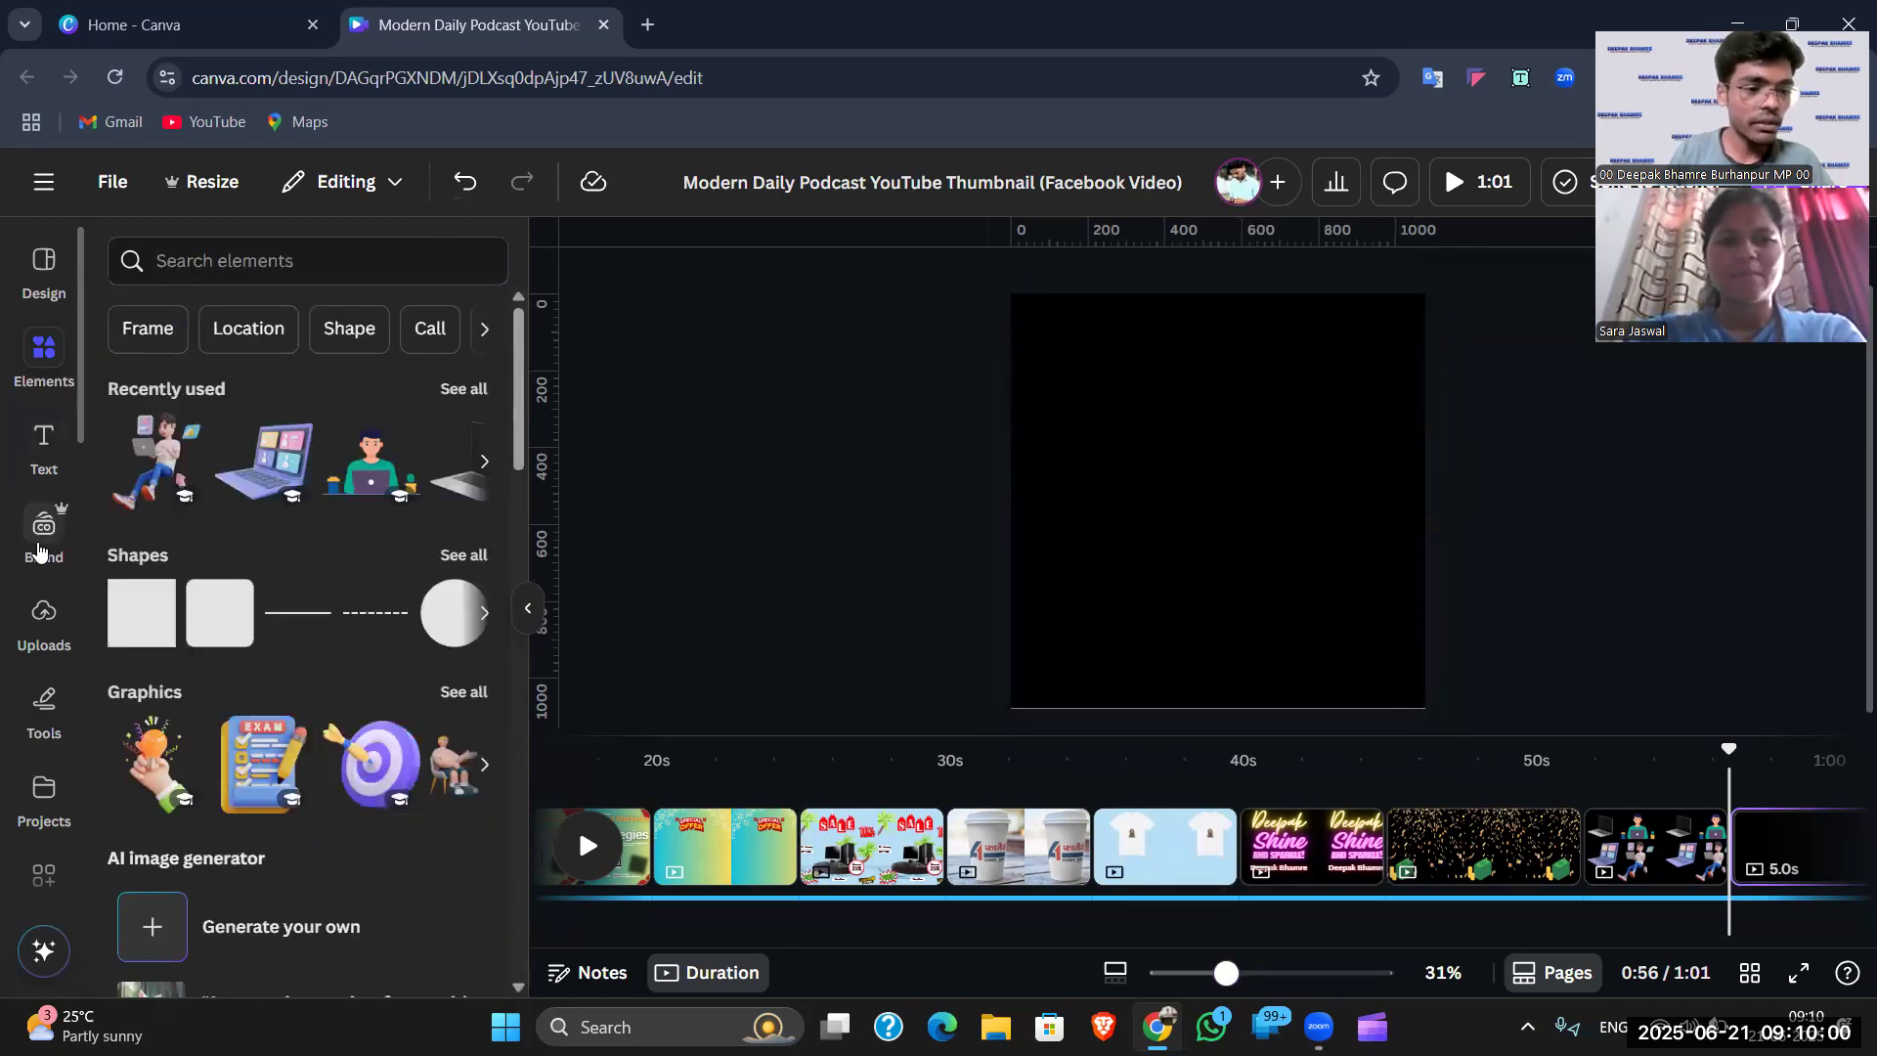
pyautogui.scroll(-2, 44, 733)
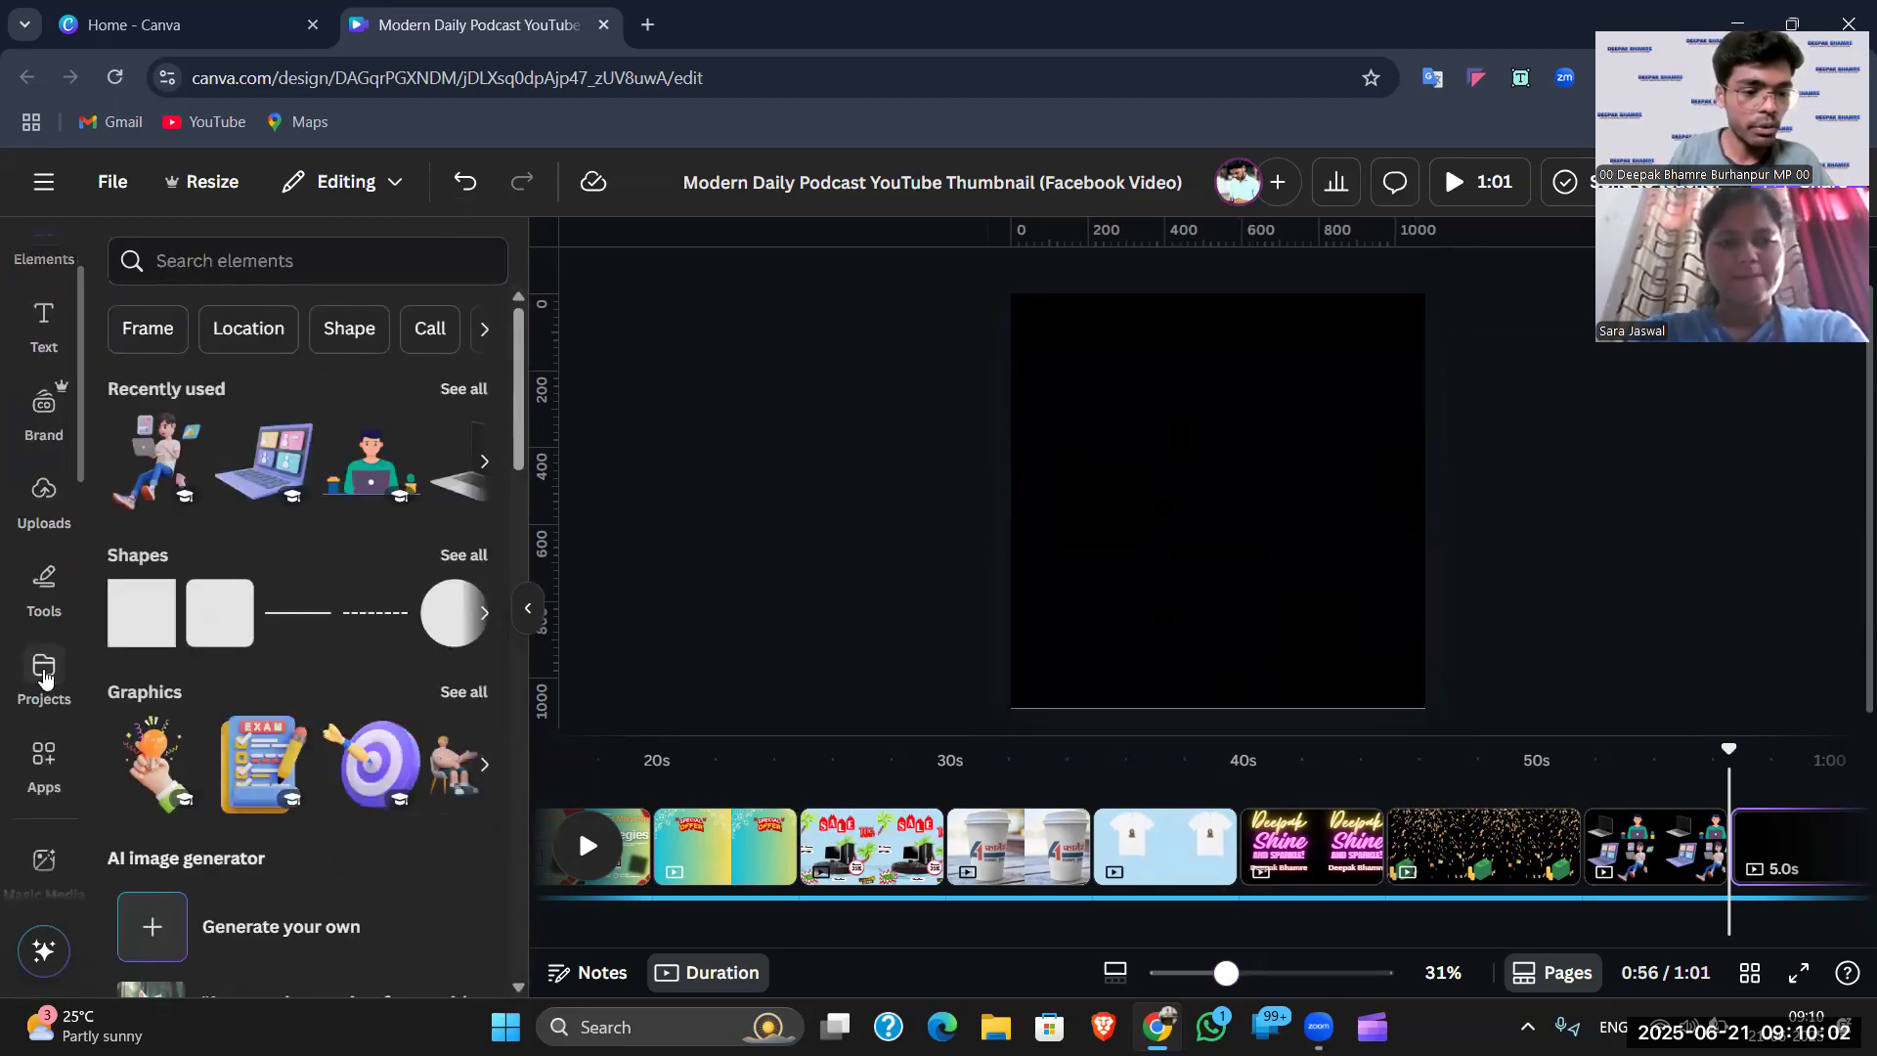
pyautogui.click(44, 755)
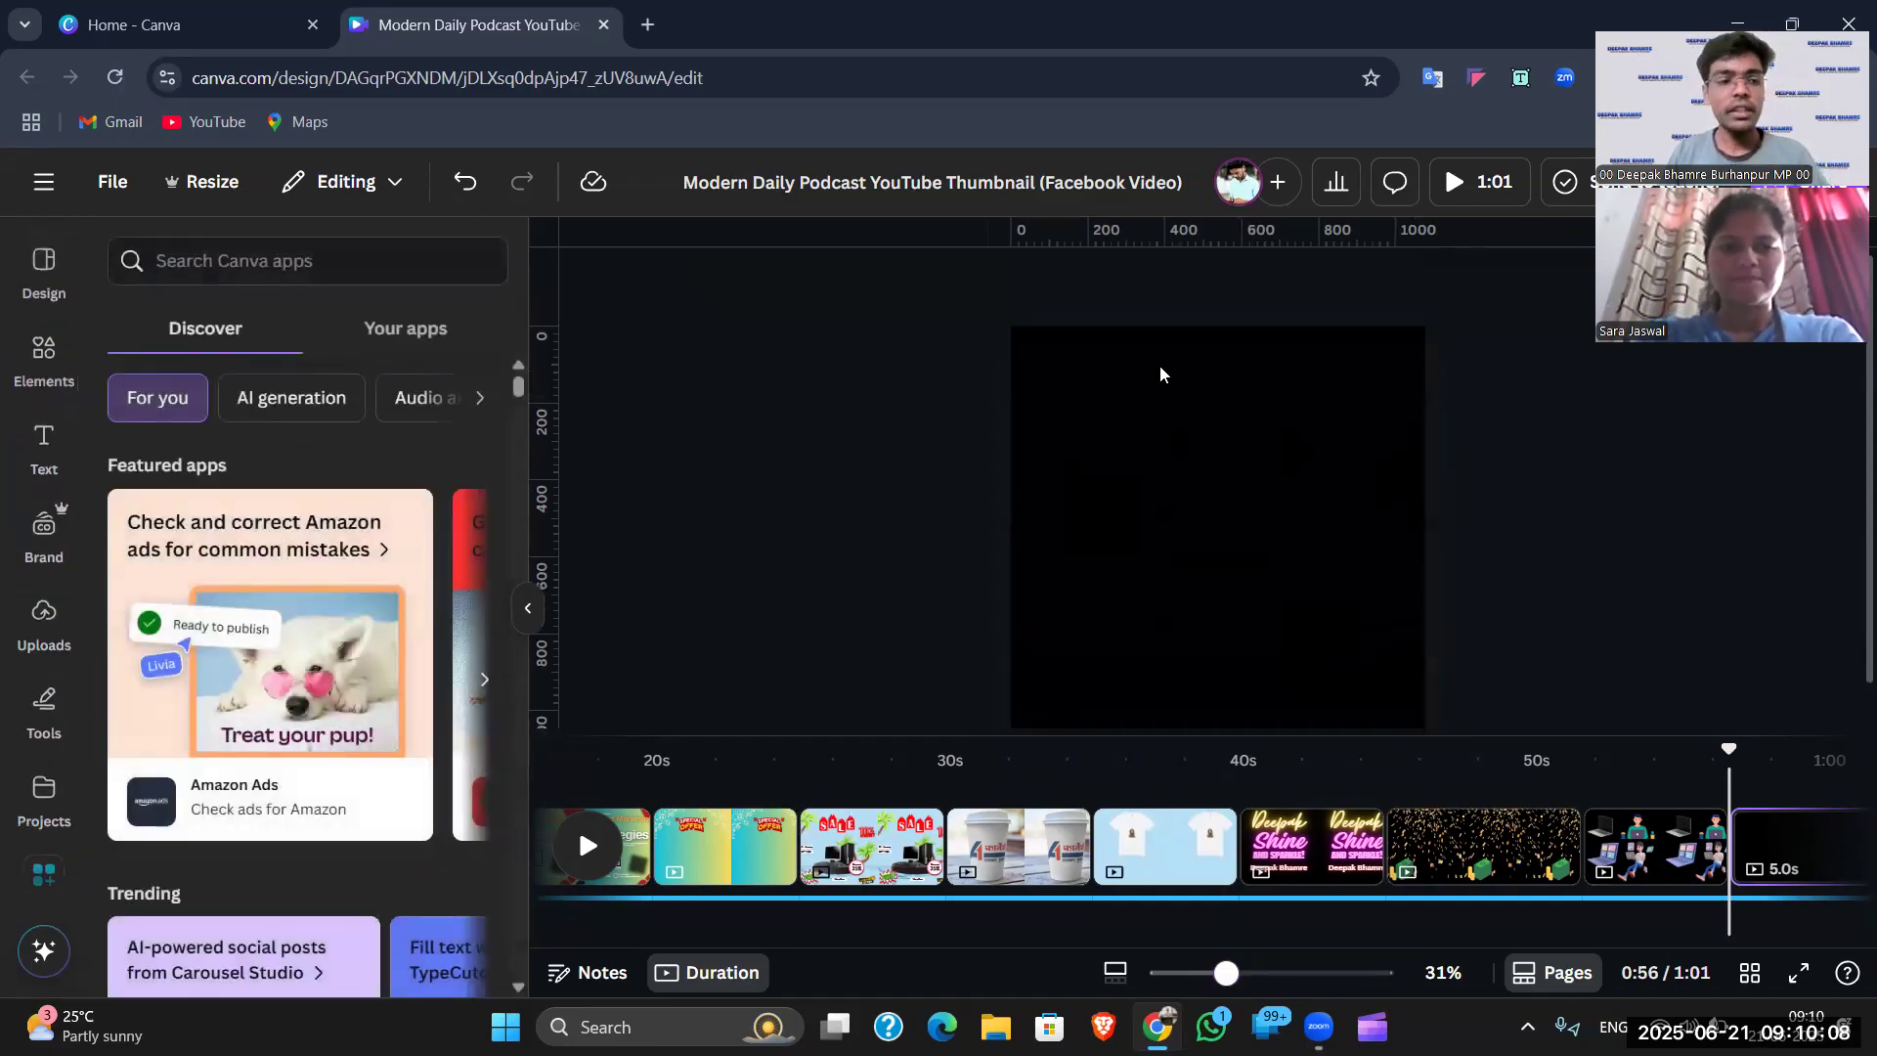
# - Show the Facebook Video templates in the Design panel and put the playhead at 0:57 on the blank page
pyautogui.click(39, 276)
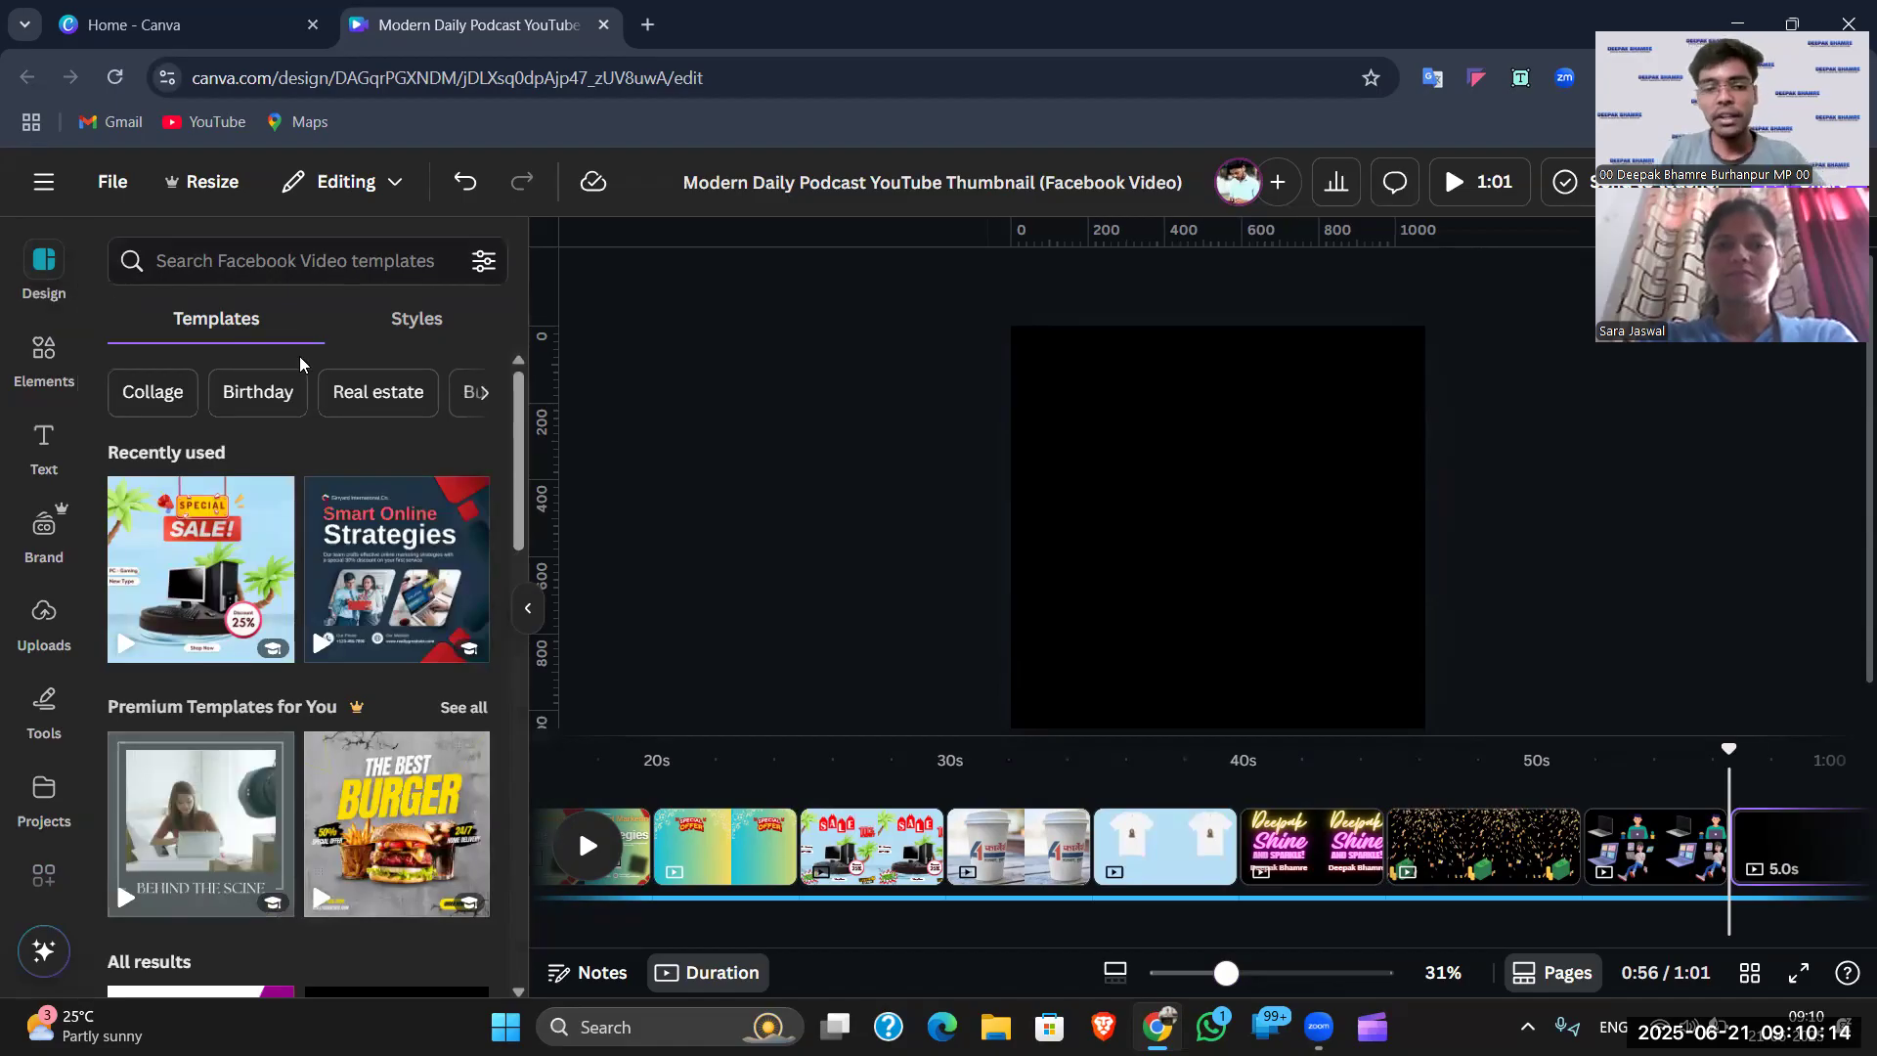
pyautogui.click(1178, 455)
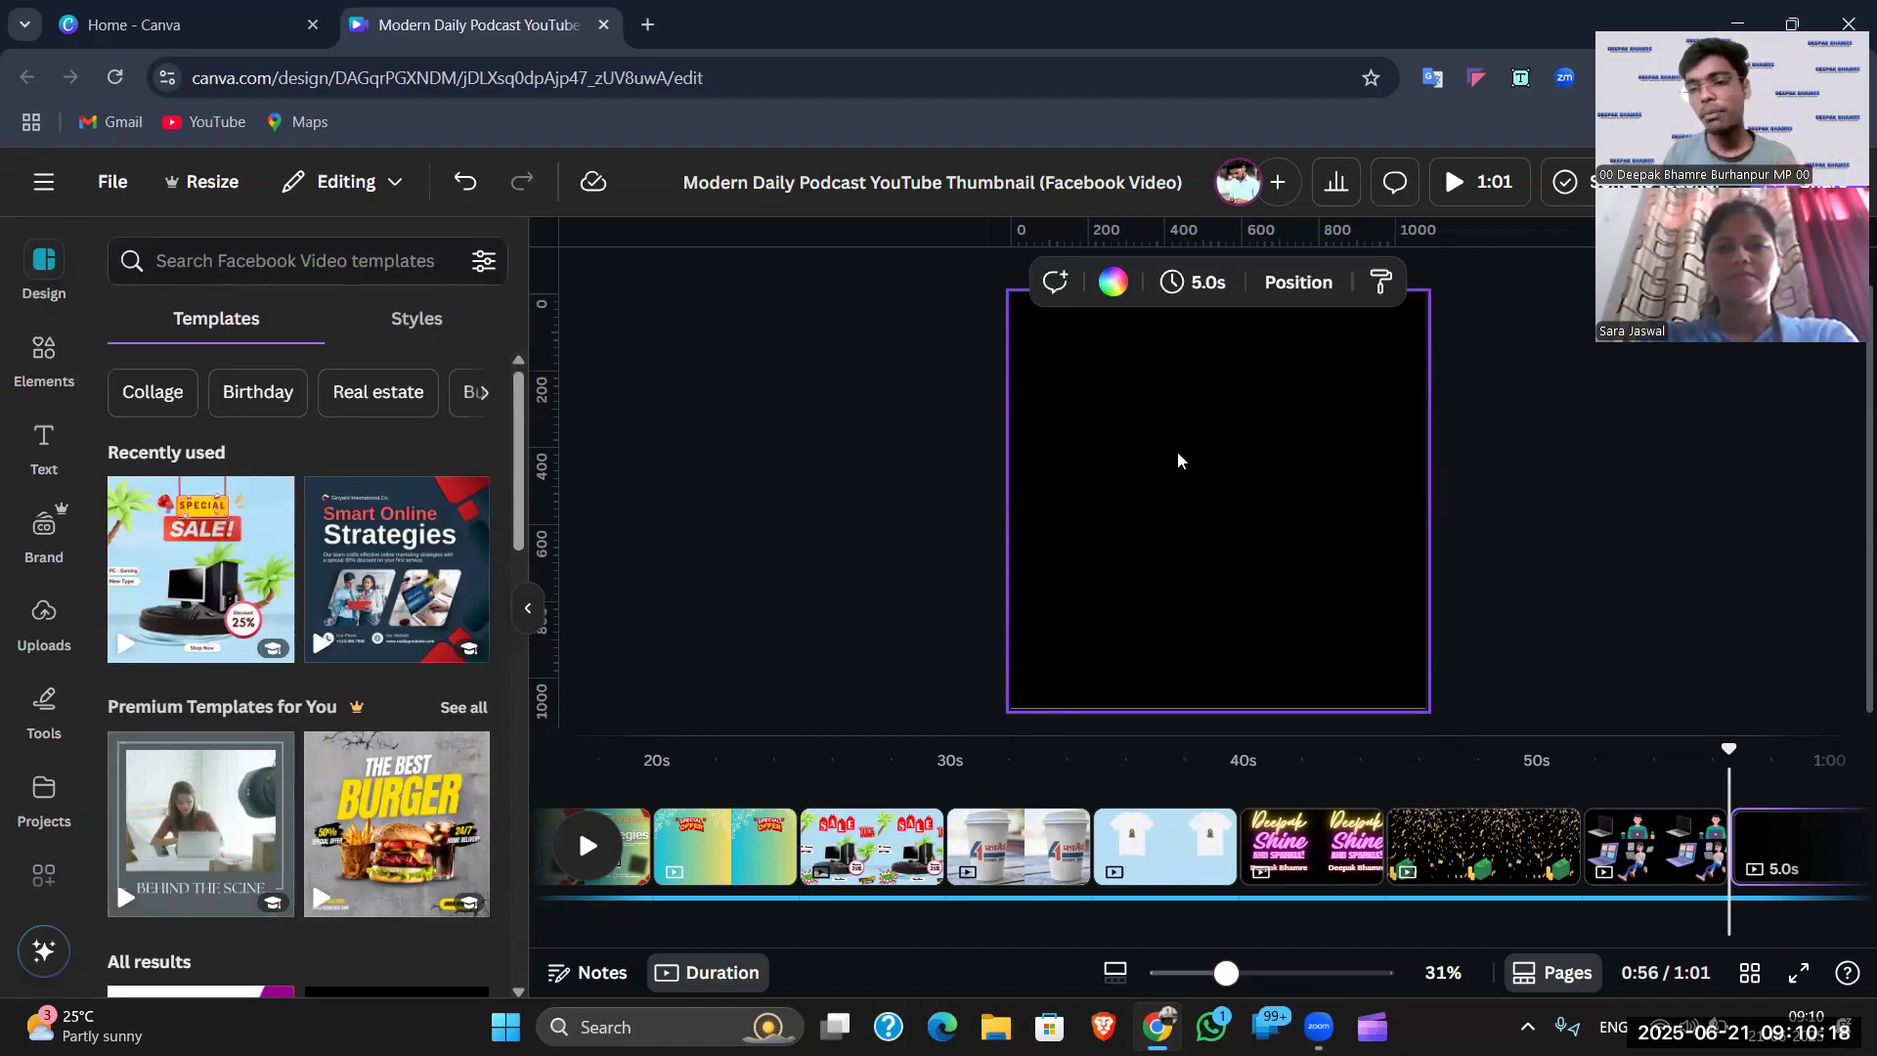
pyautogui.click(1584, 454)
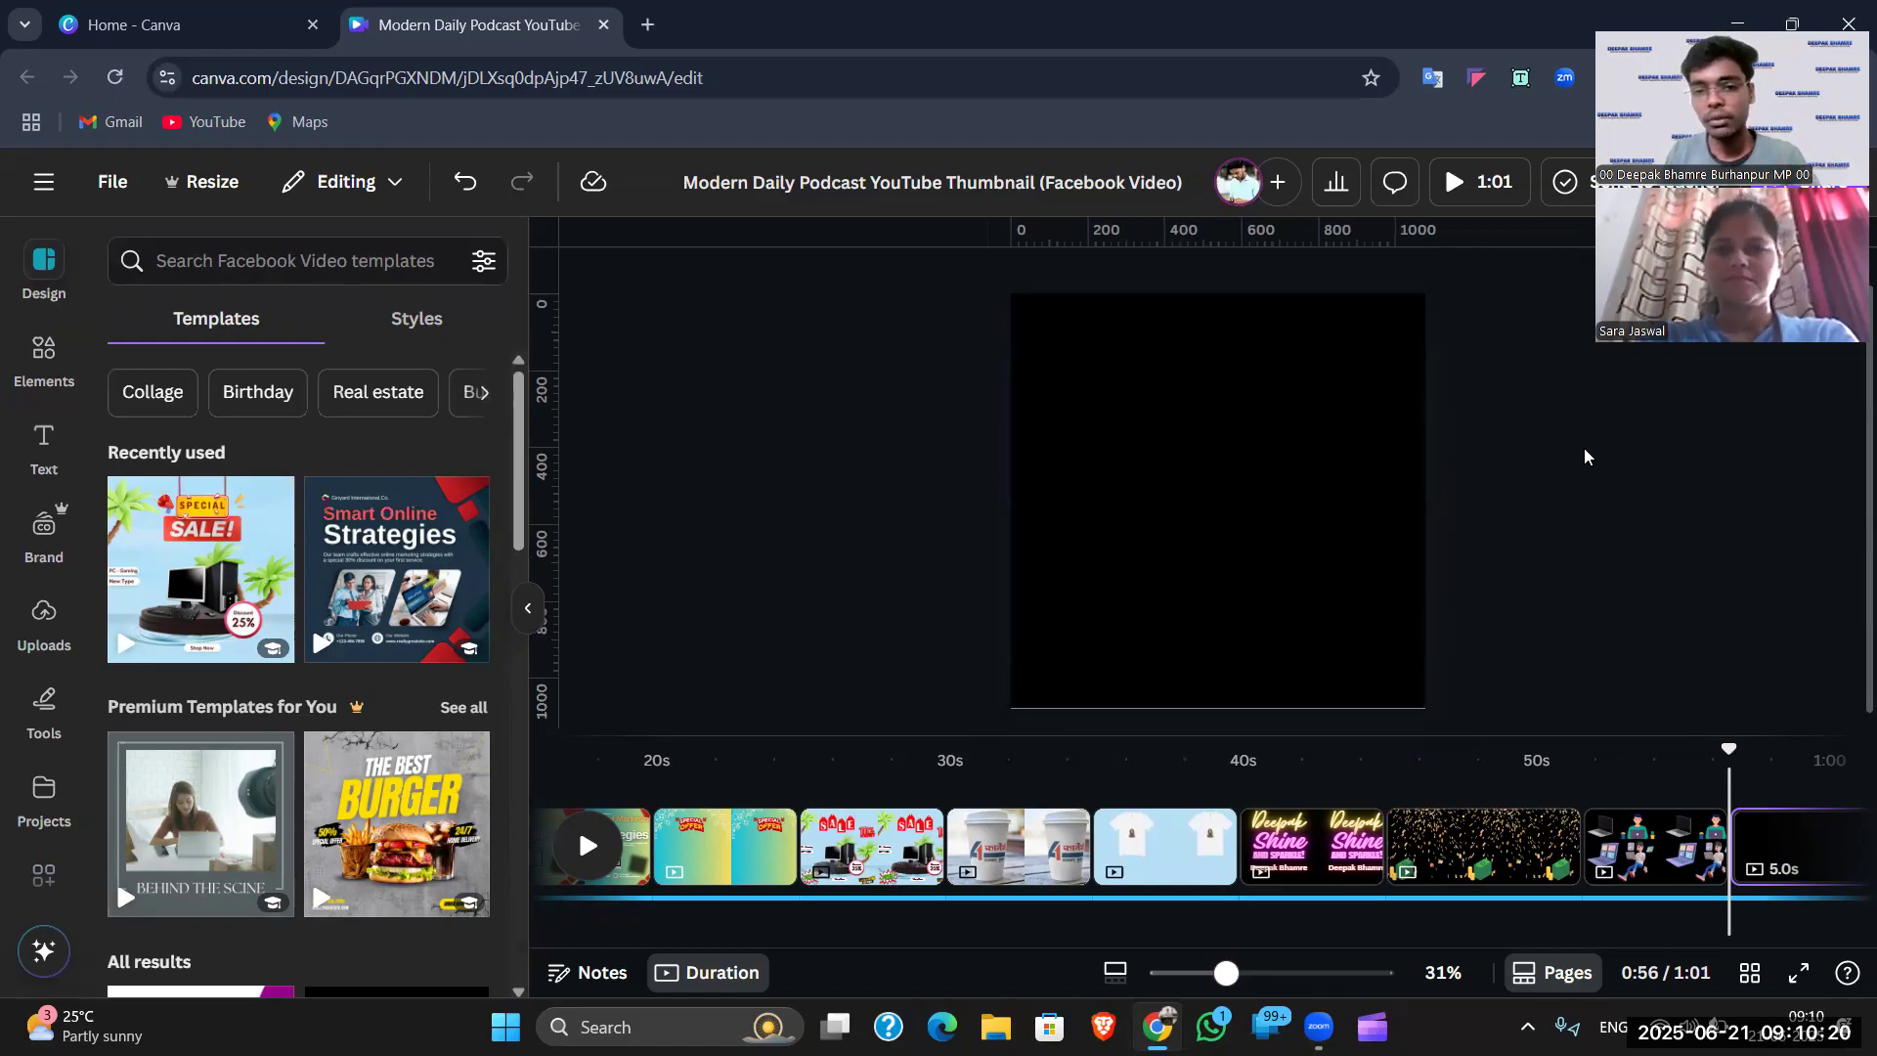
pyautogui.click(1362, 457)
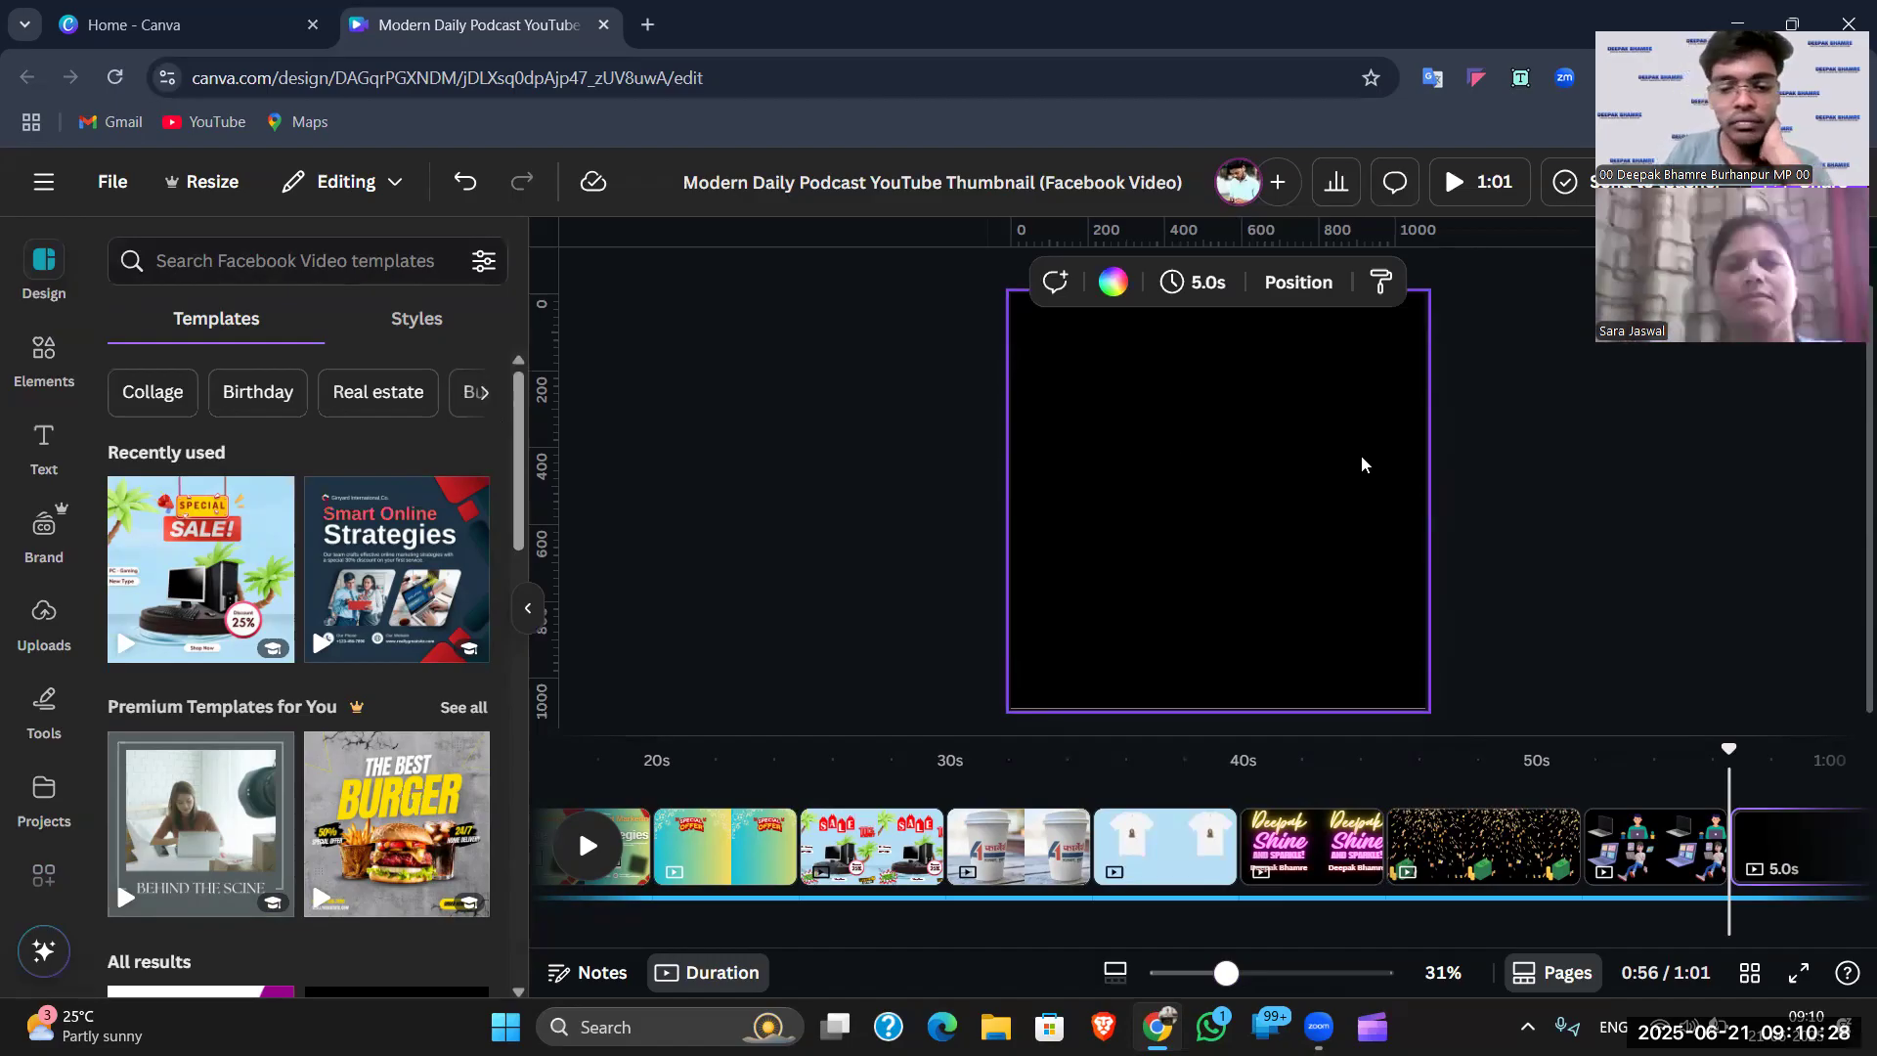
pyautogui.click(1765, 839)
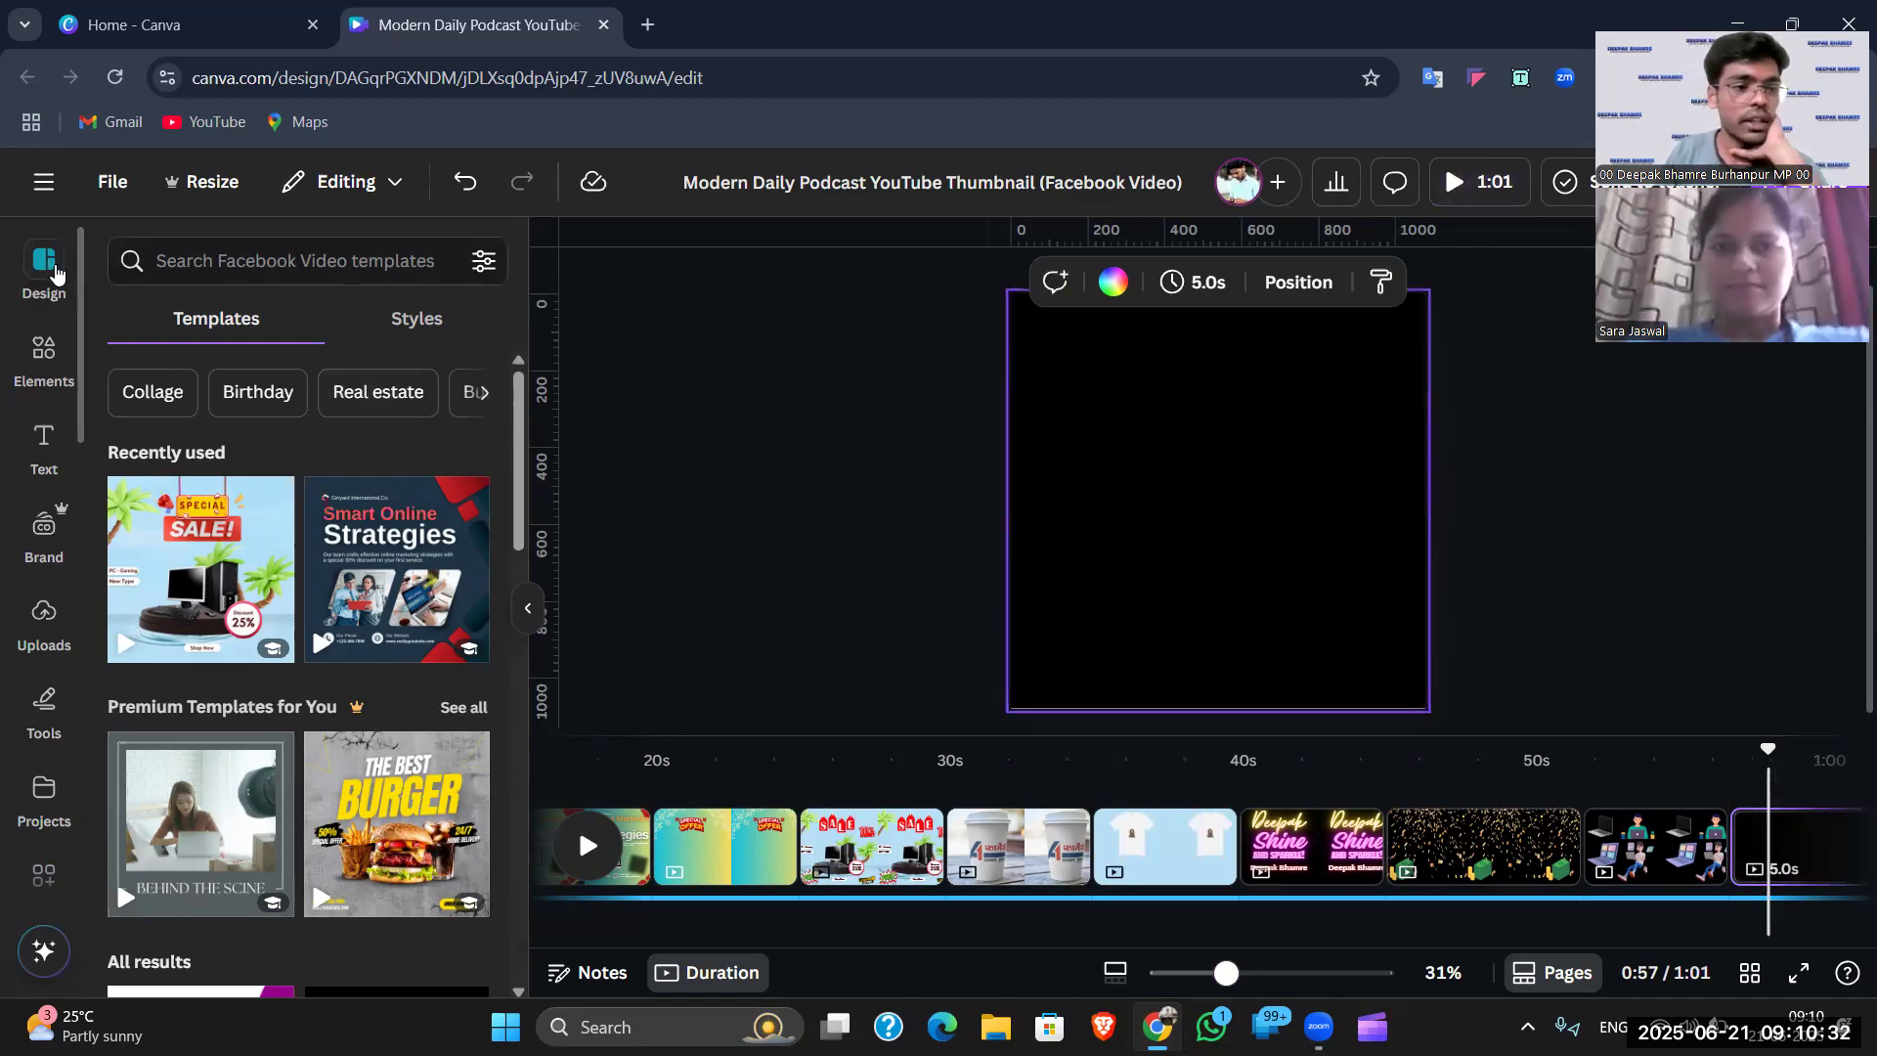
pyautogui.click(250, 260)
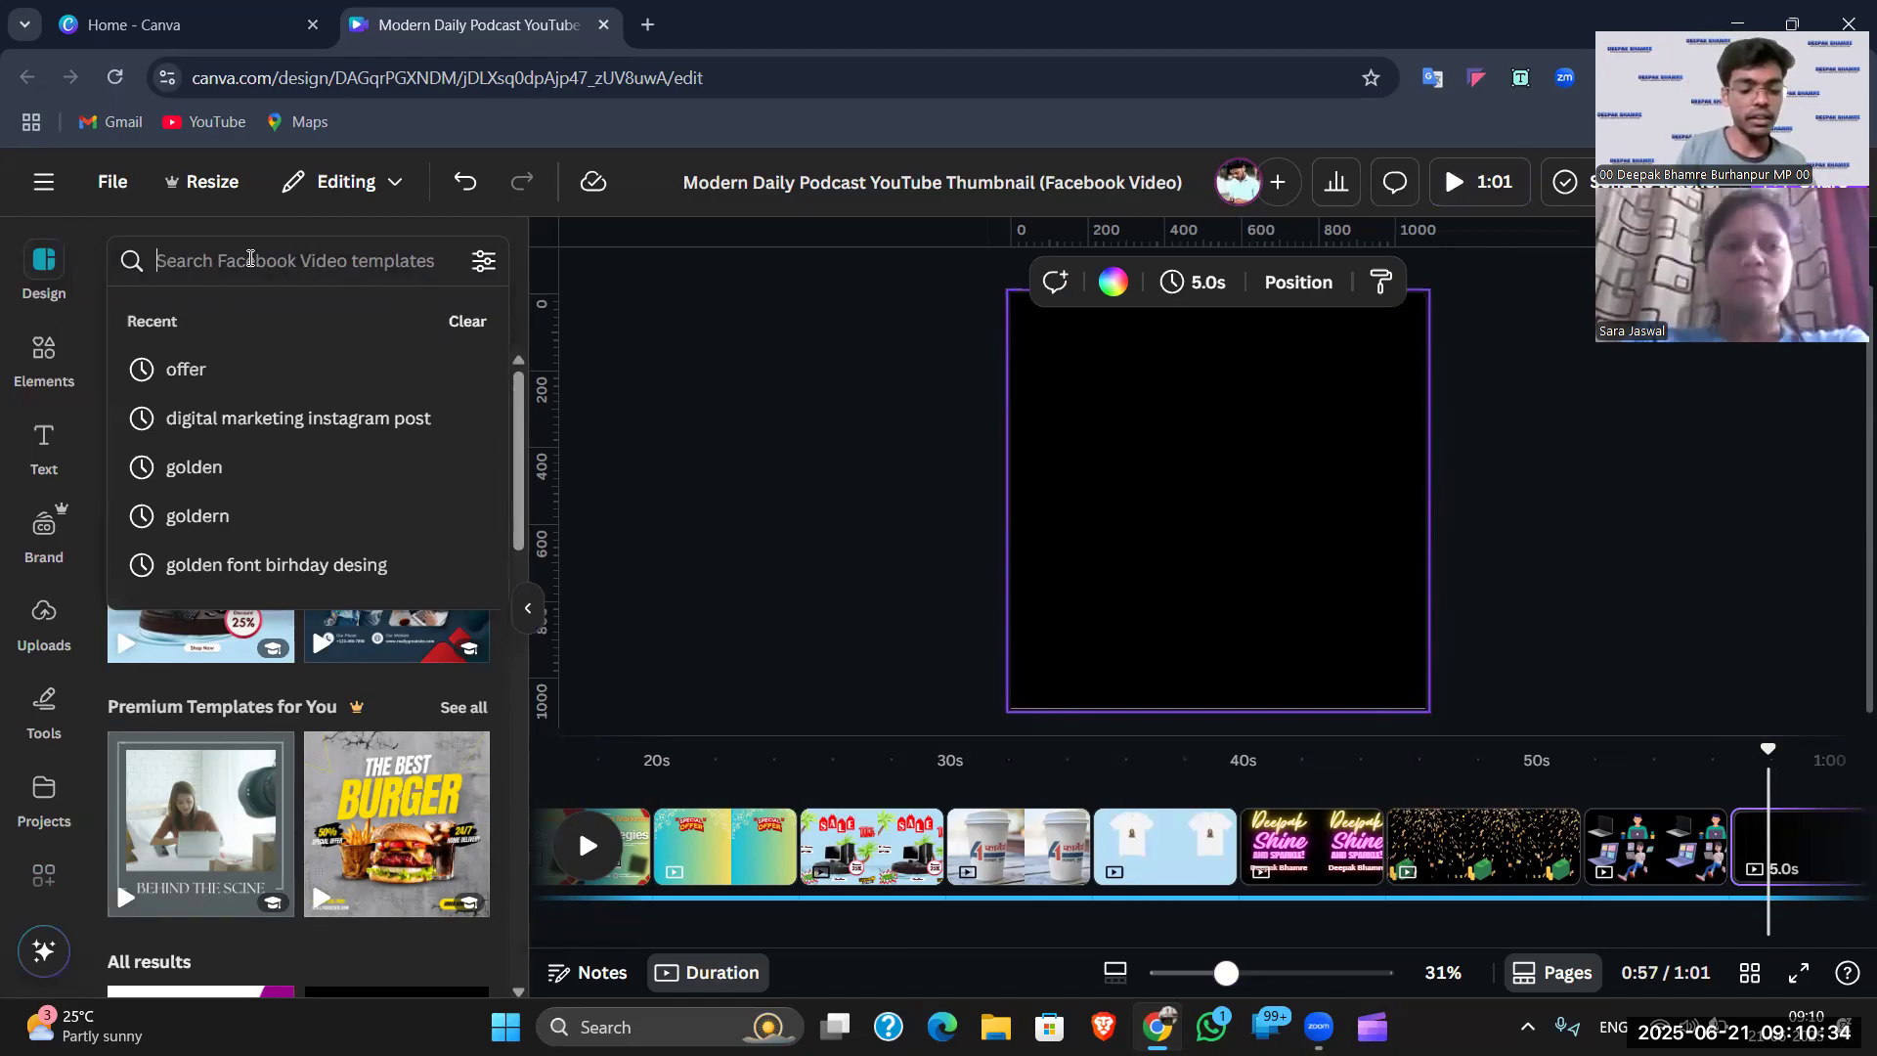
# - Search Elements for '2d logo' and filter the results to Graphics
pyautogui.write('2d logo')
pyautogui.press('Return')
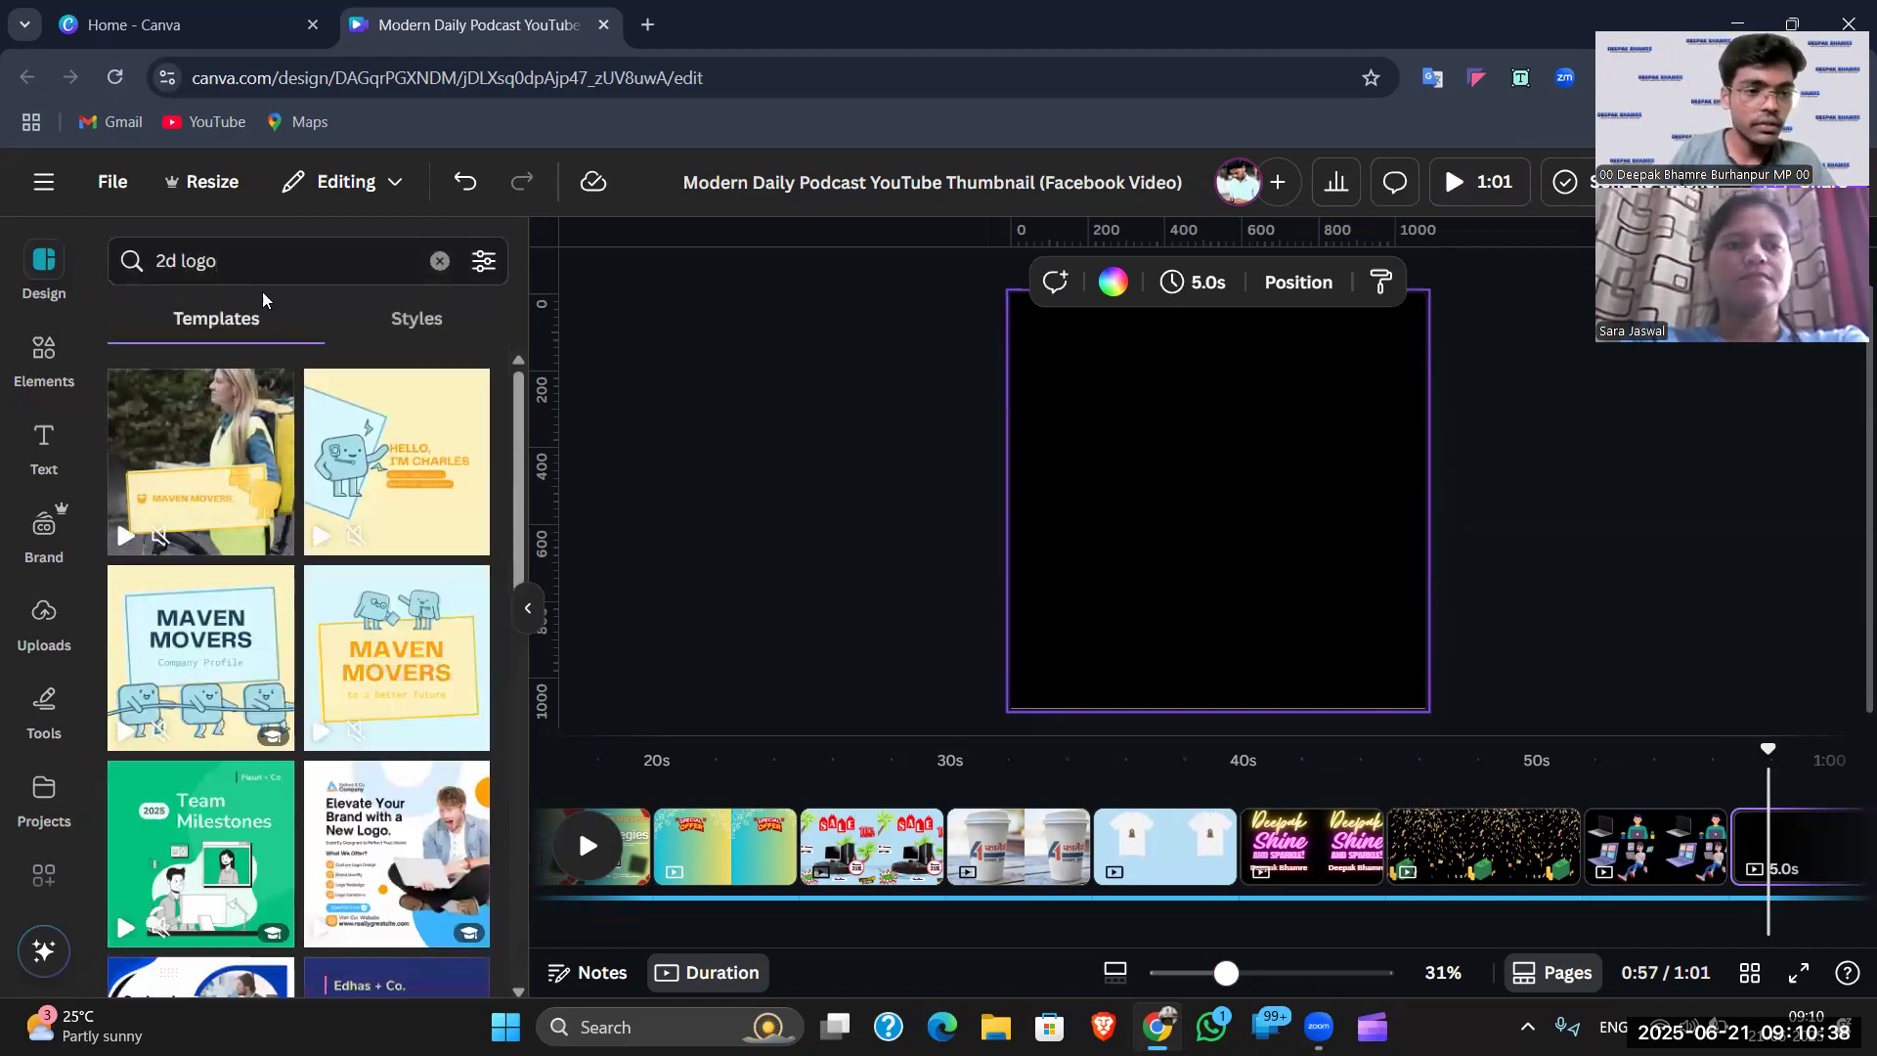
pyautogui.click(43, 357)
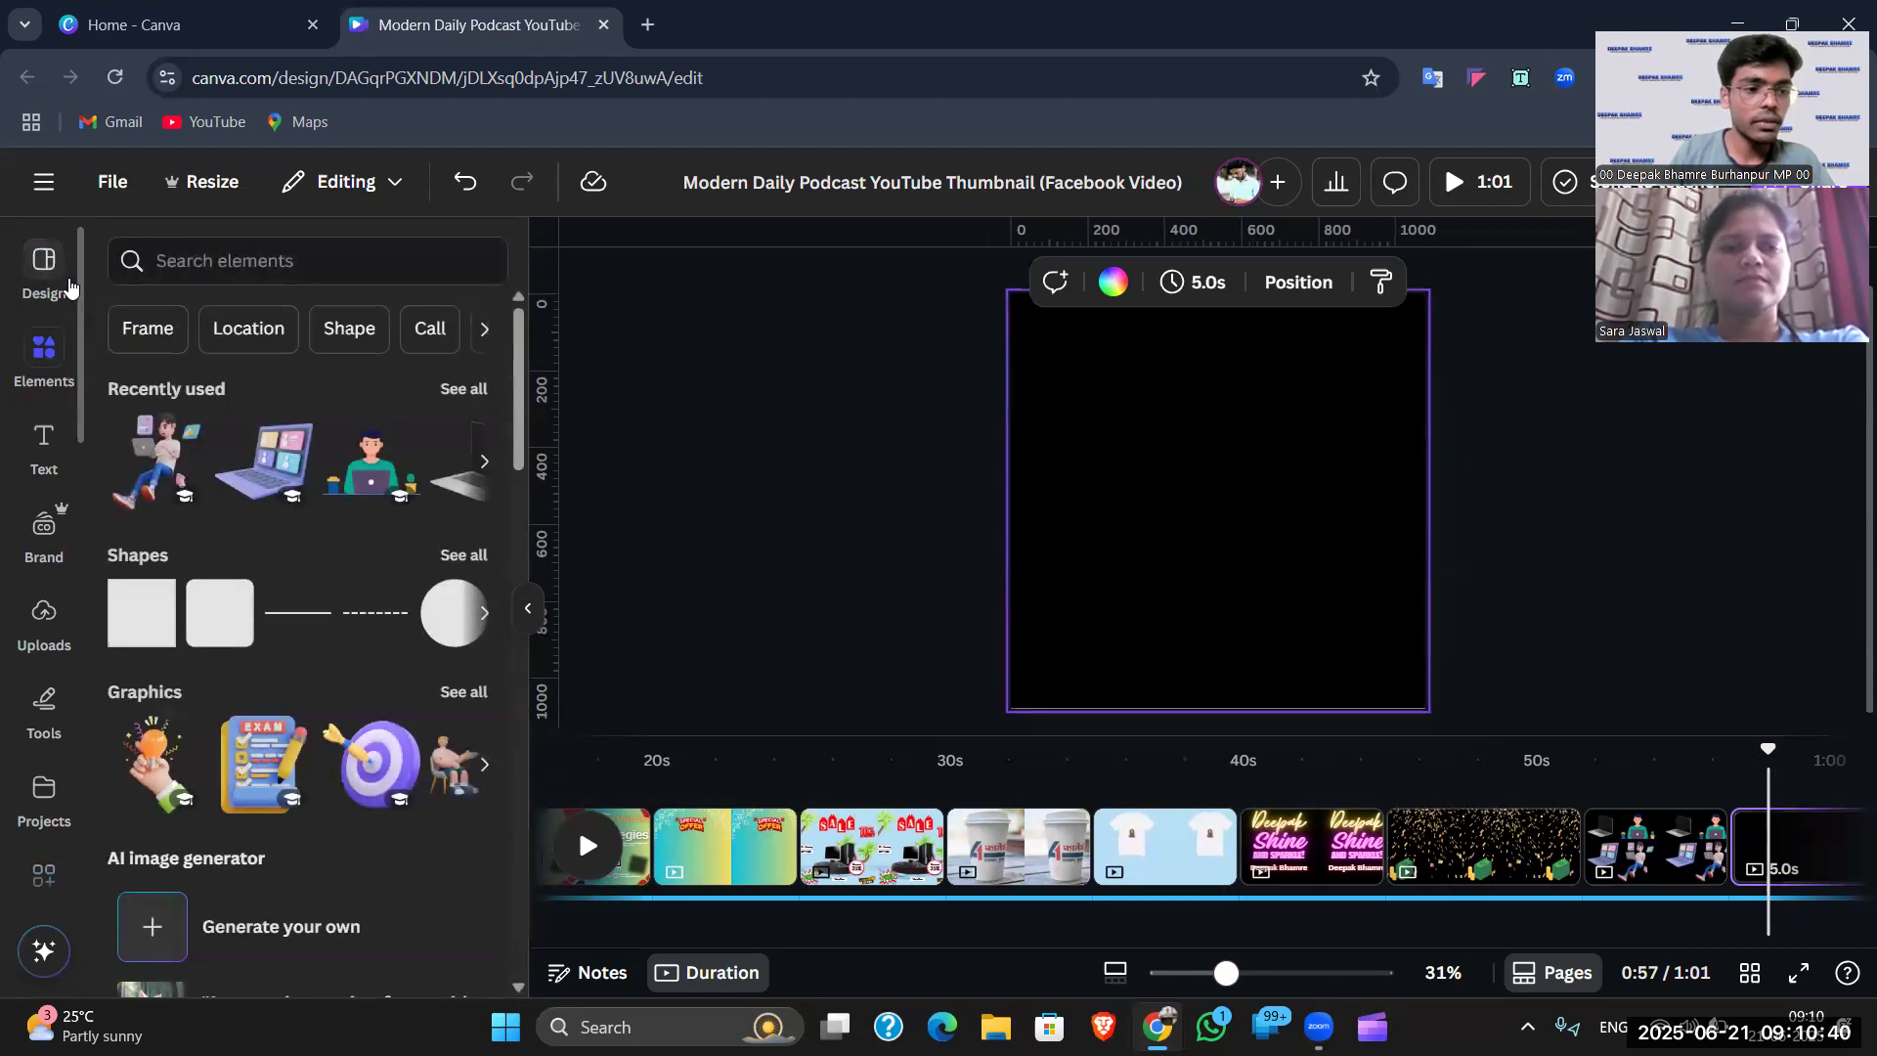
pyautogui.click(201, 270)
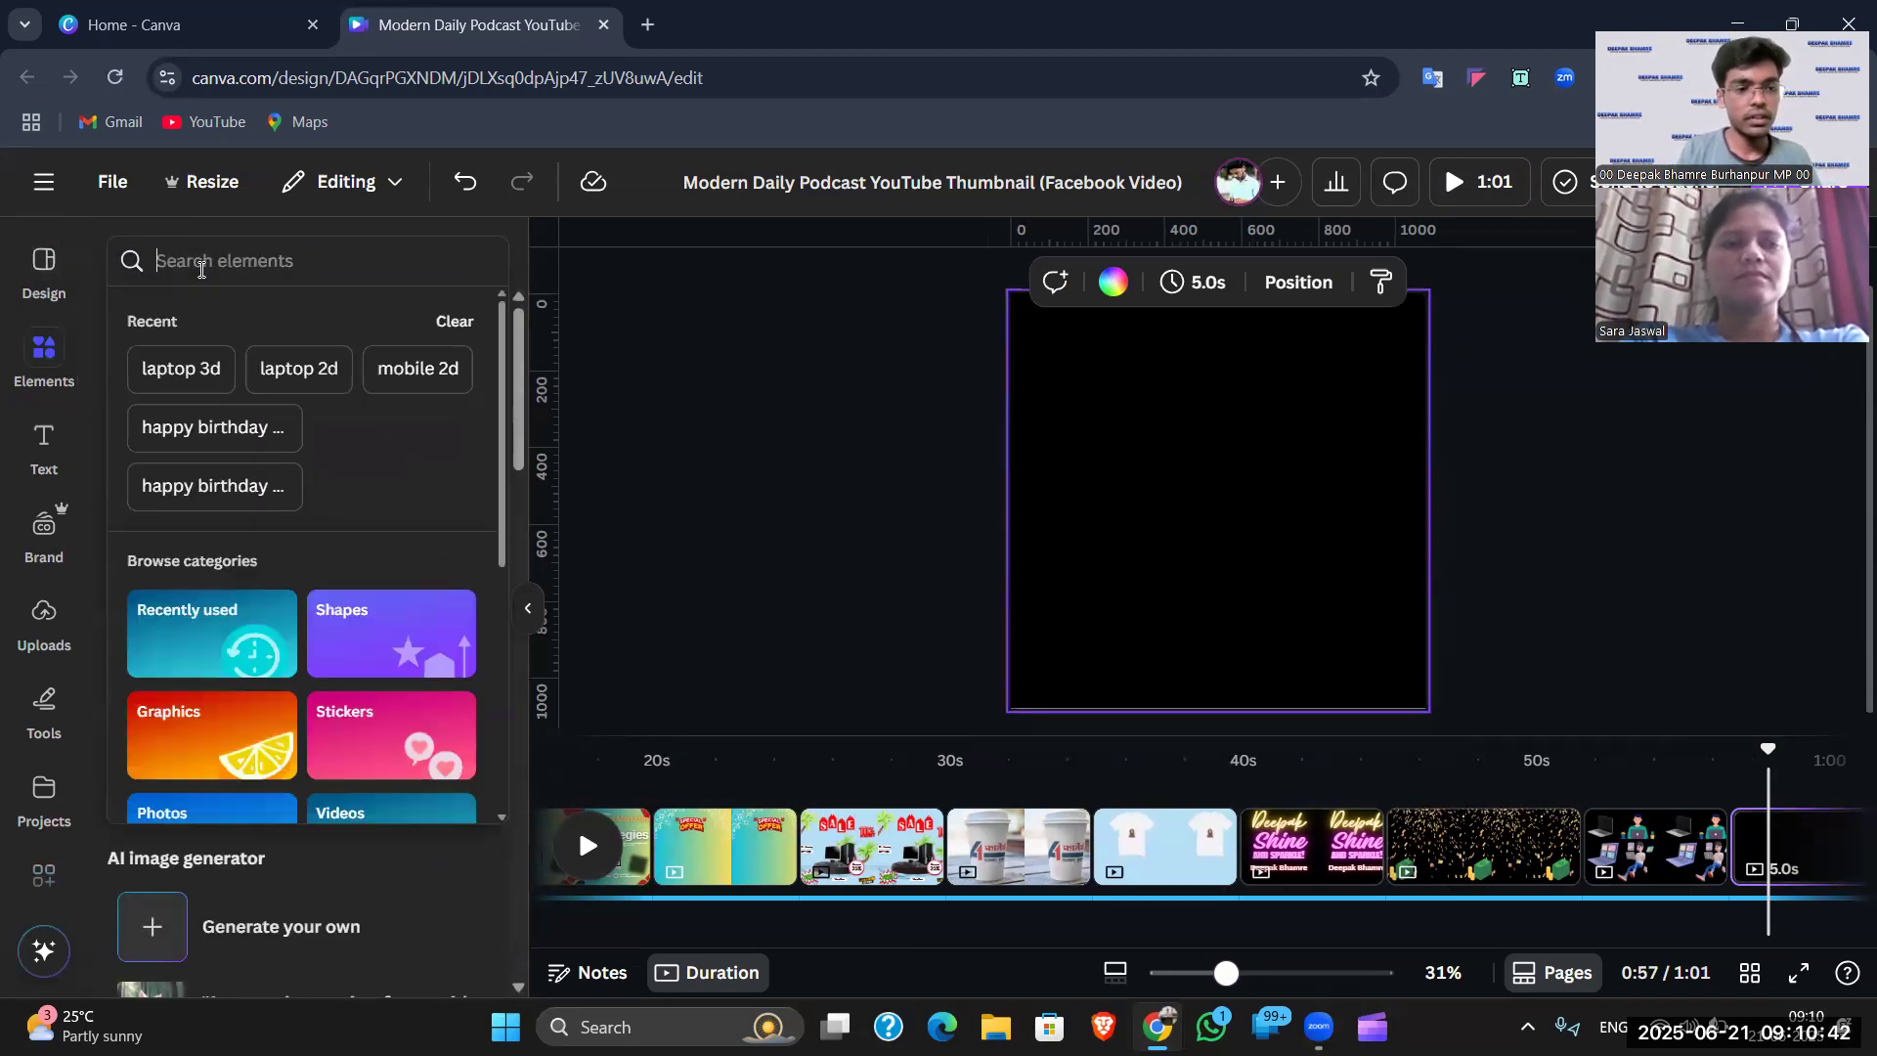
pyautogui.write('2d logo')
pyautogui.press('Return')
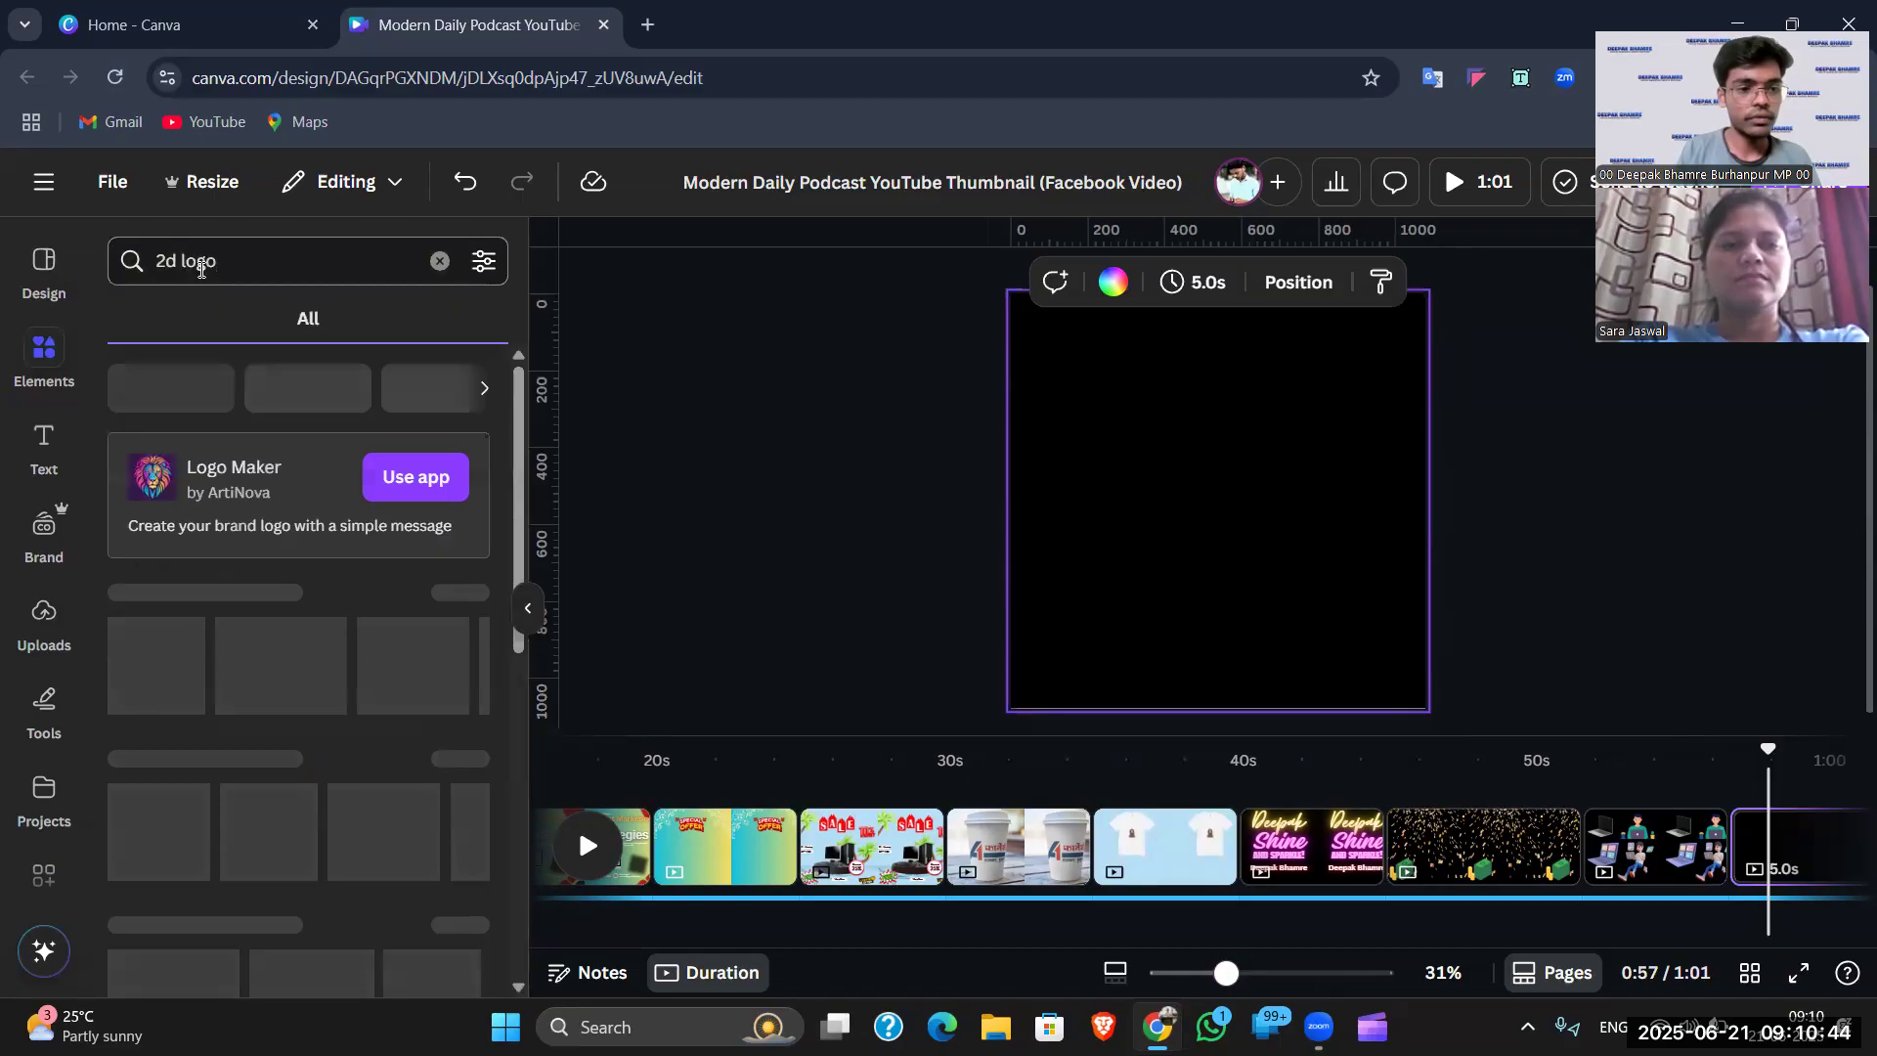
pyautogui.click(200, 318)
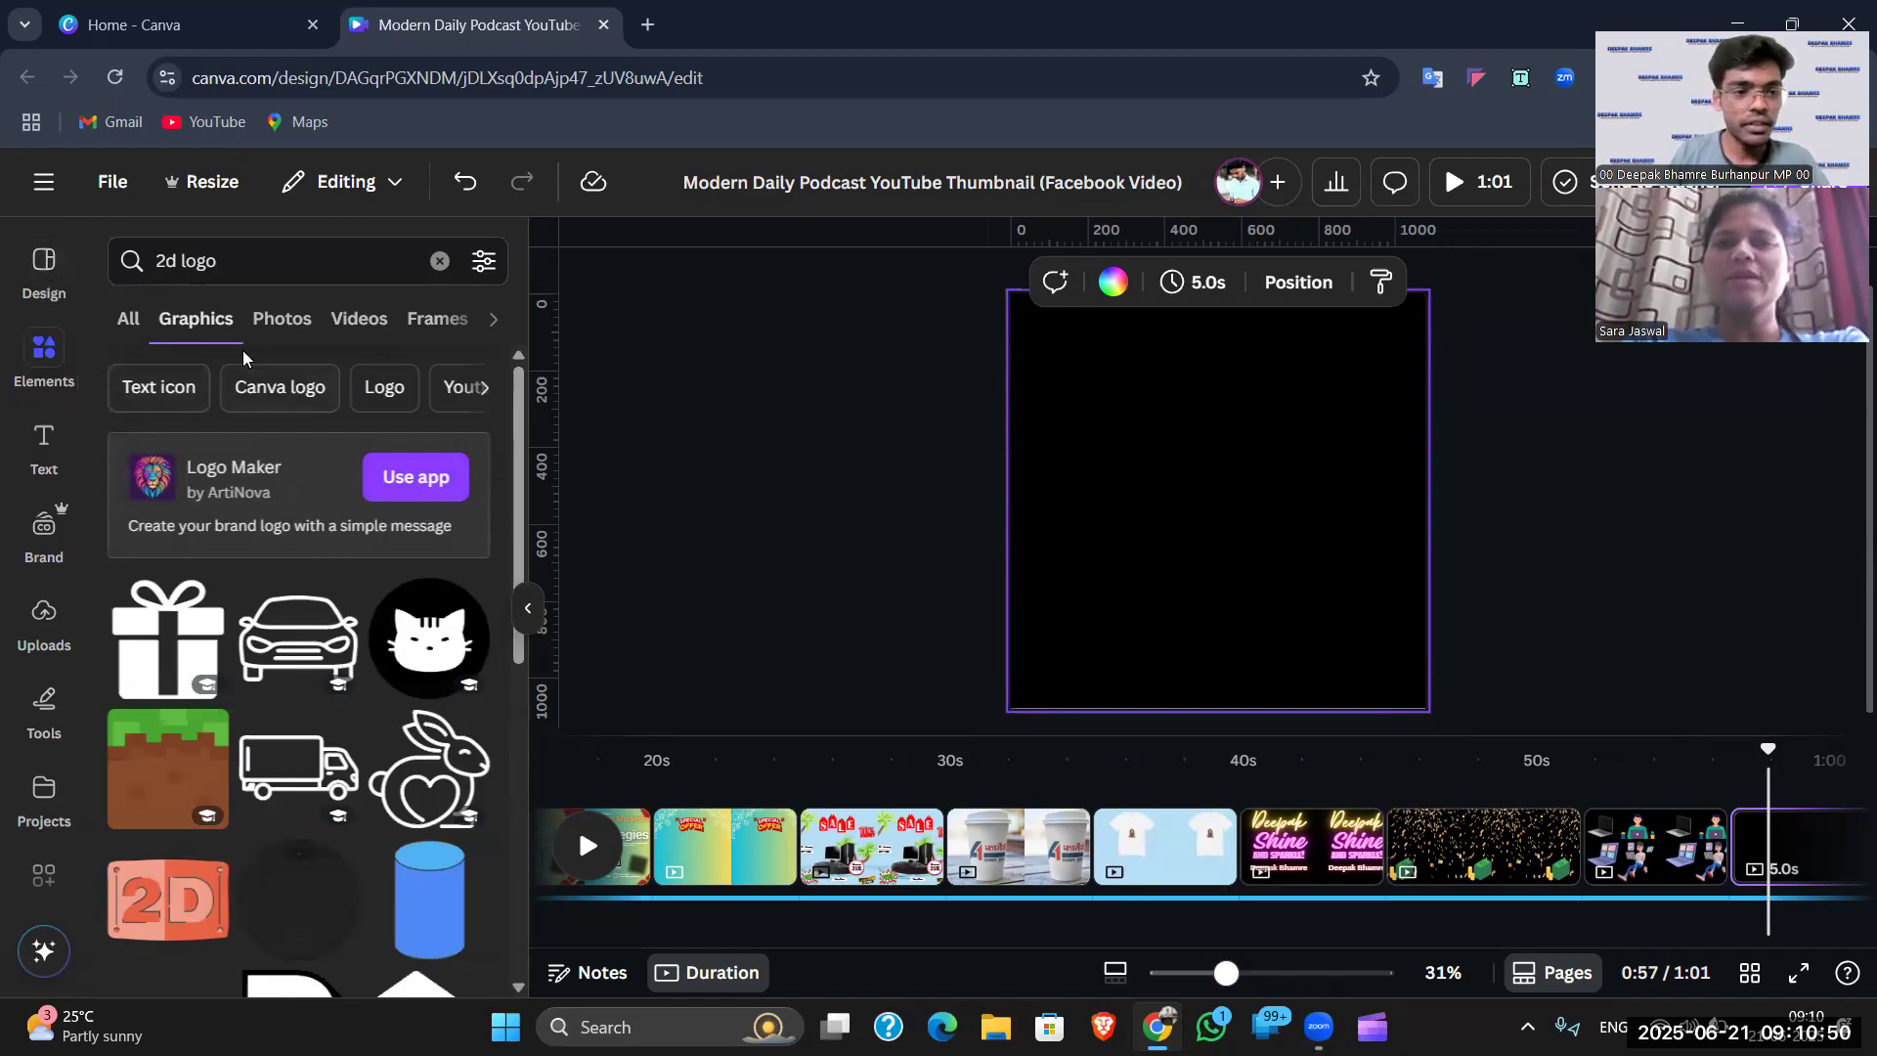
pyautogui.scroll(-5, 298, 554)
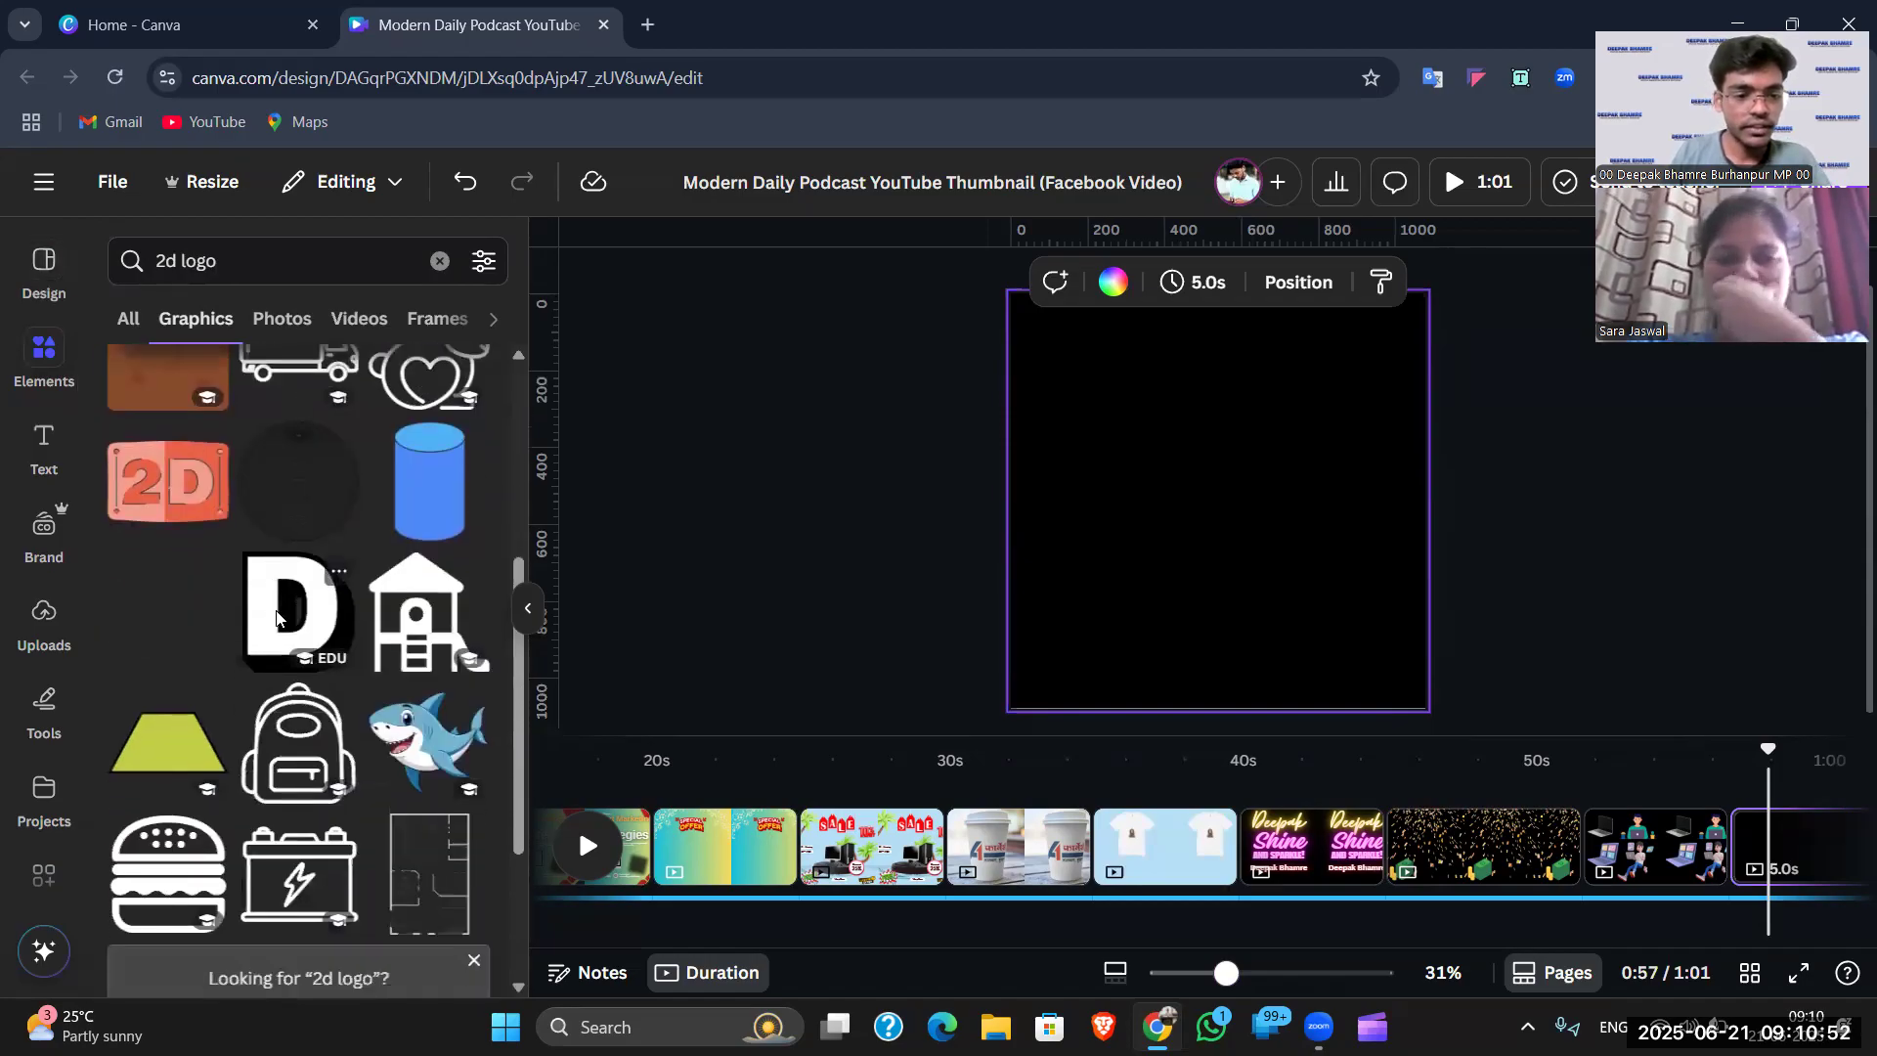
pyautogui.scroll(-7, 318, 689)
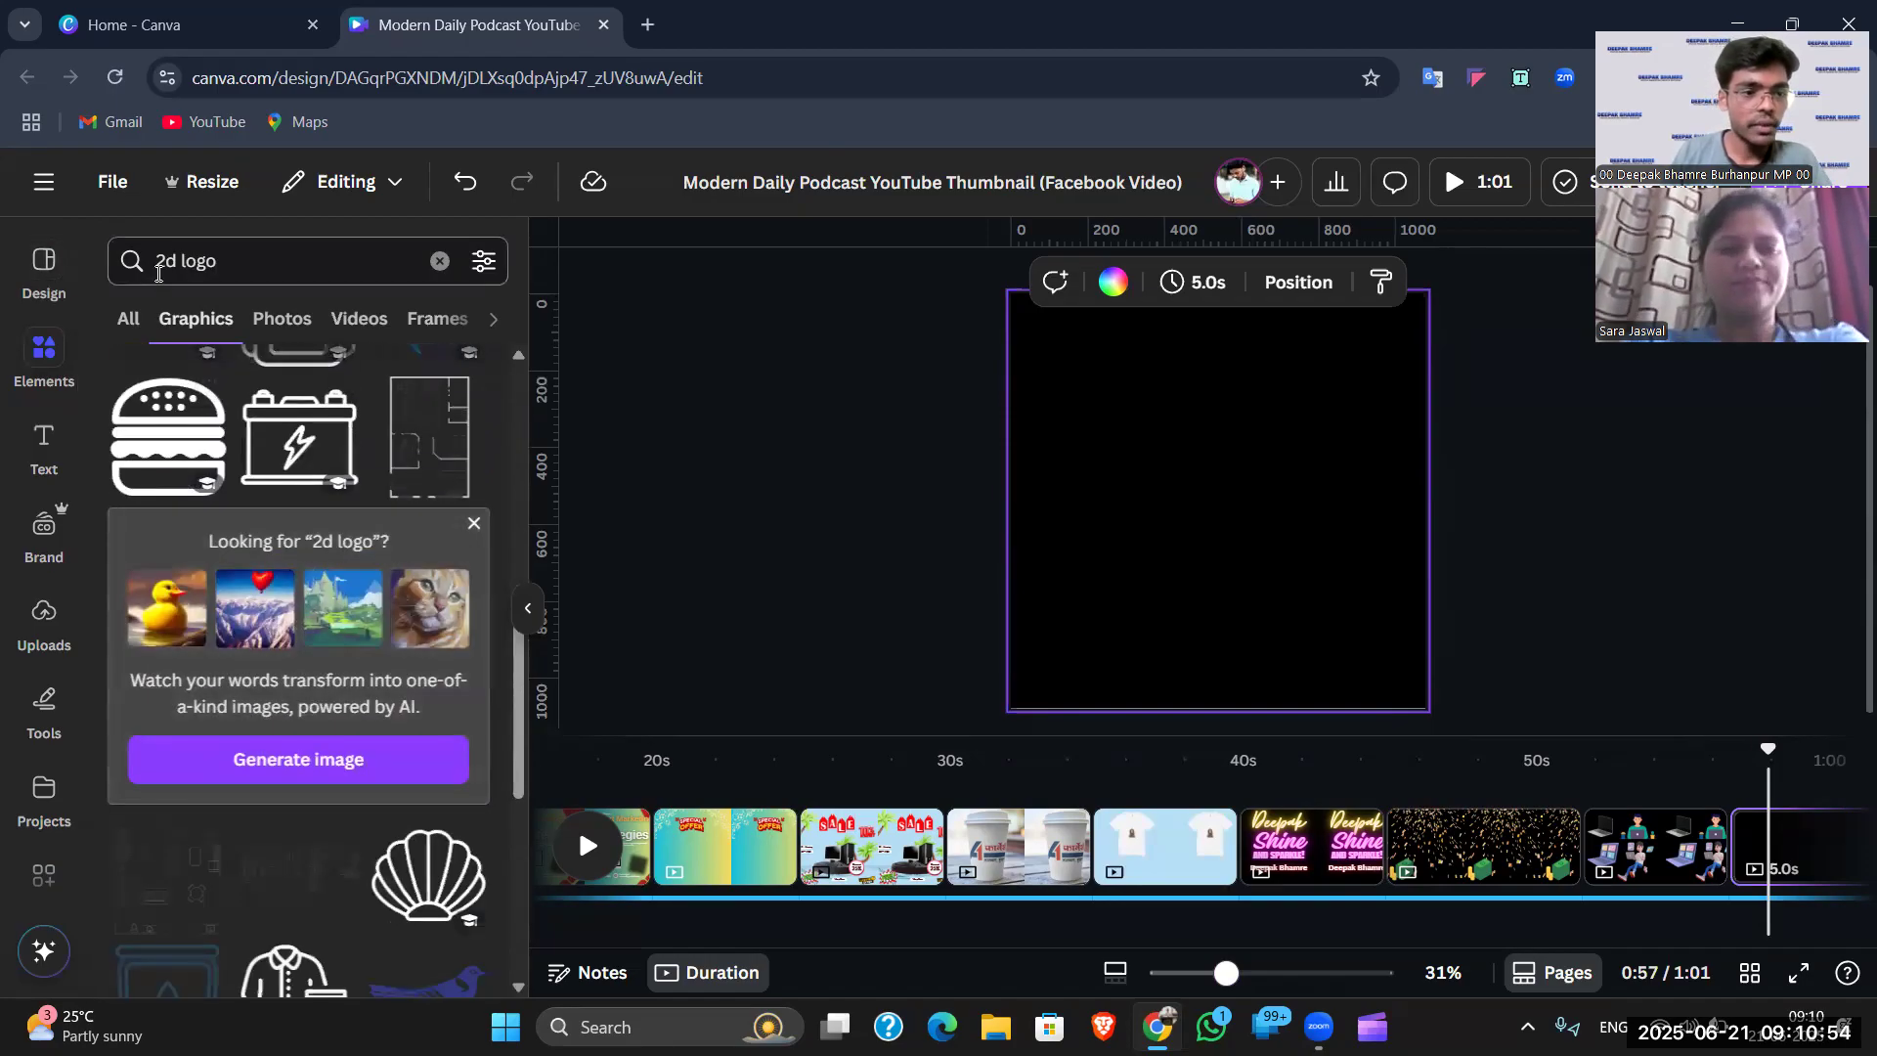
# - Refine the search to 'mobile 2d logo', browse the results, then open a new browser tab
pyautogui.click(164, 257)
pyautogui.press('Escape')
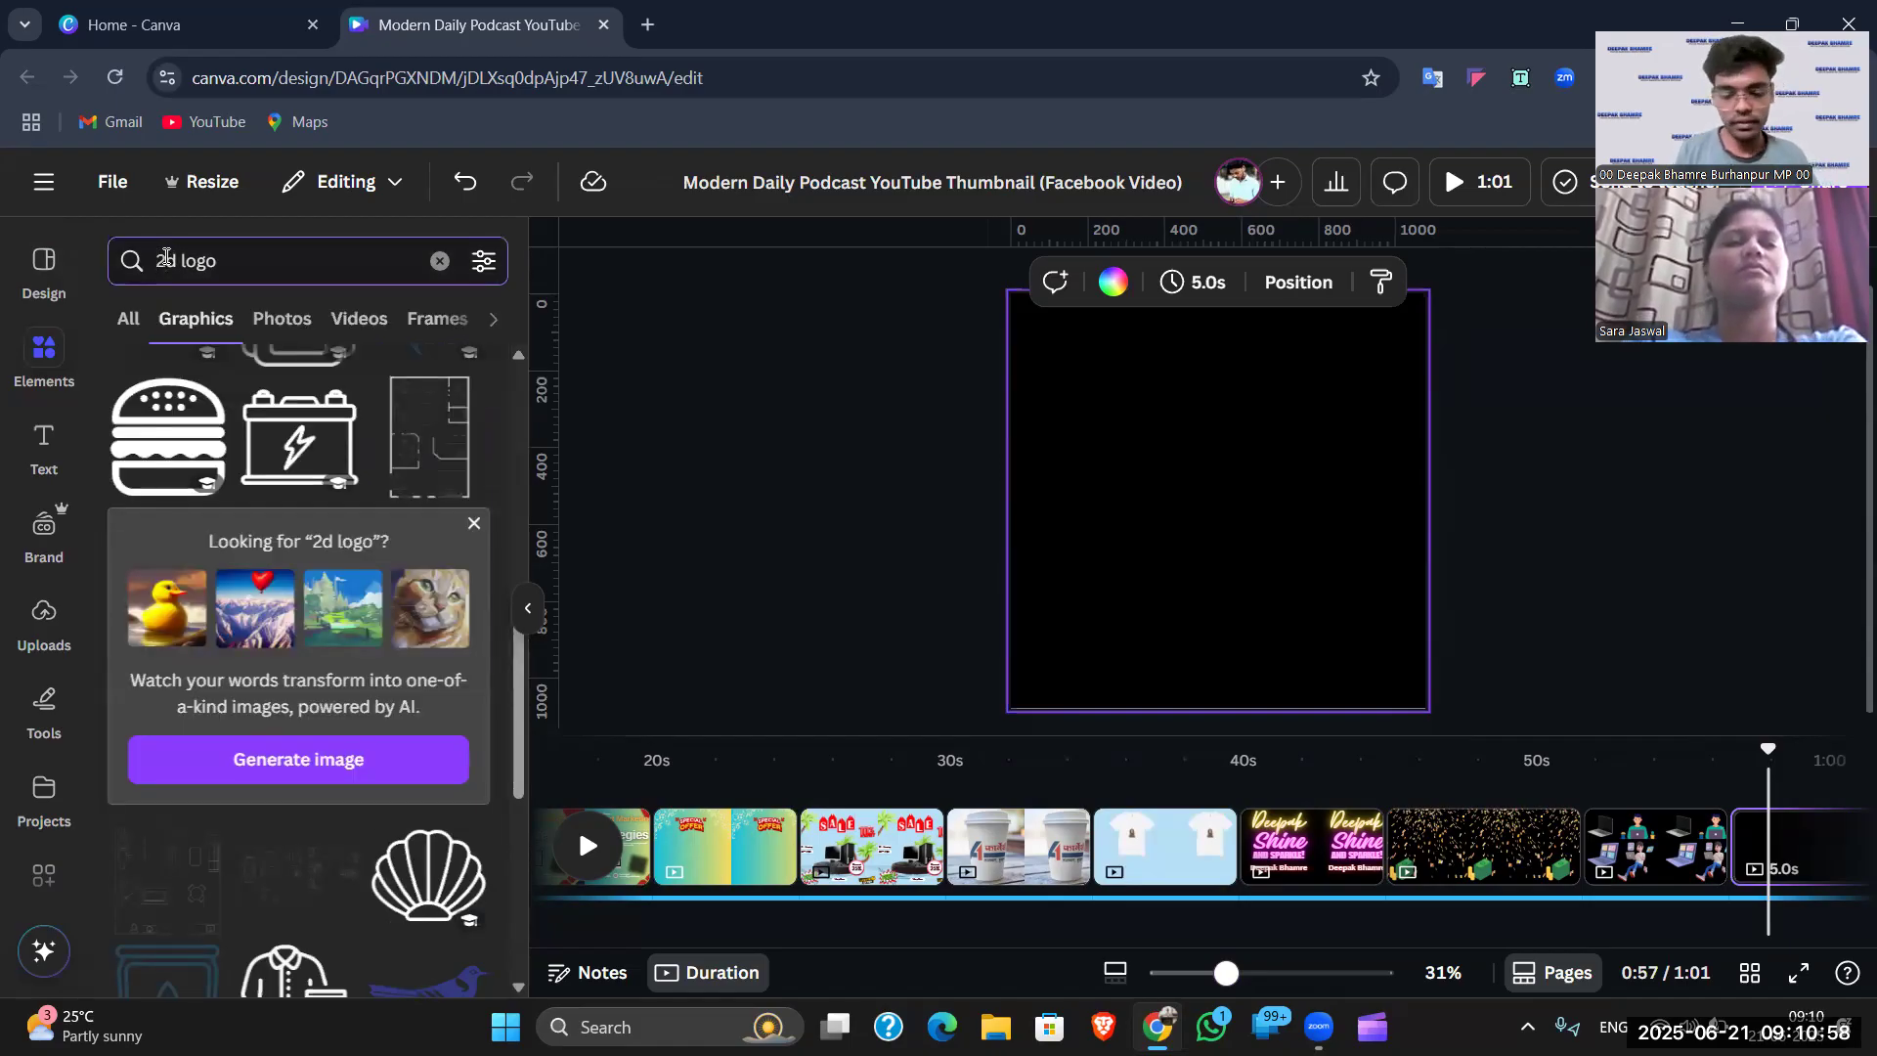
pyautogui.write('mobile')
pyautogui.press('Return')
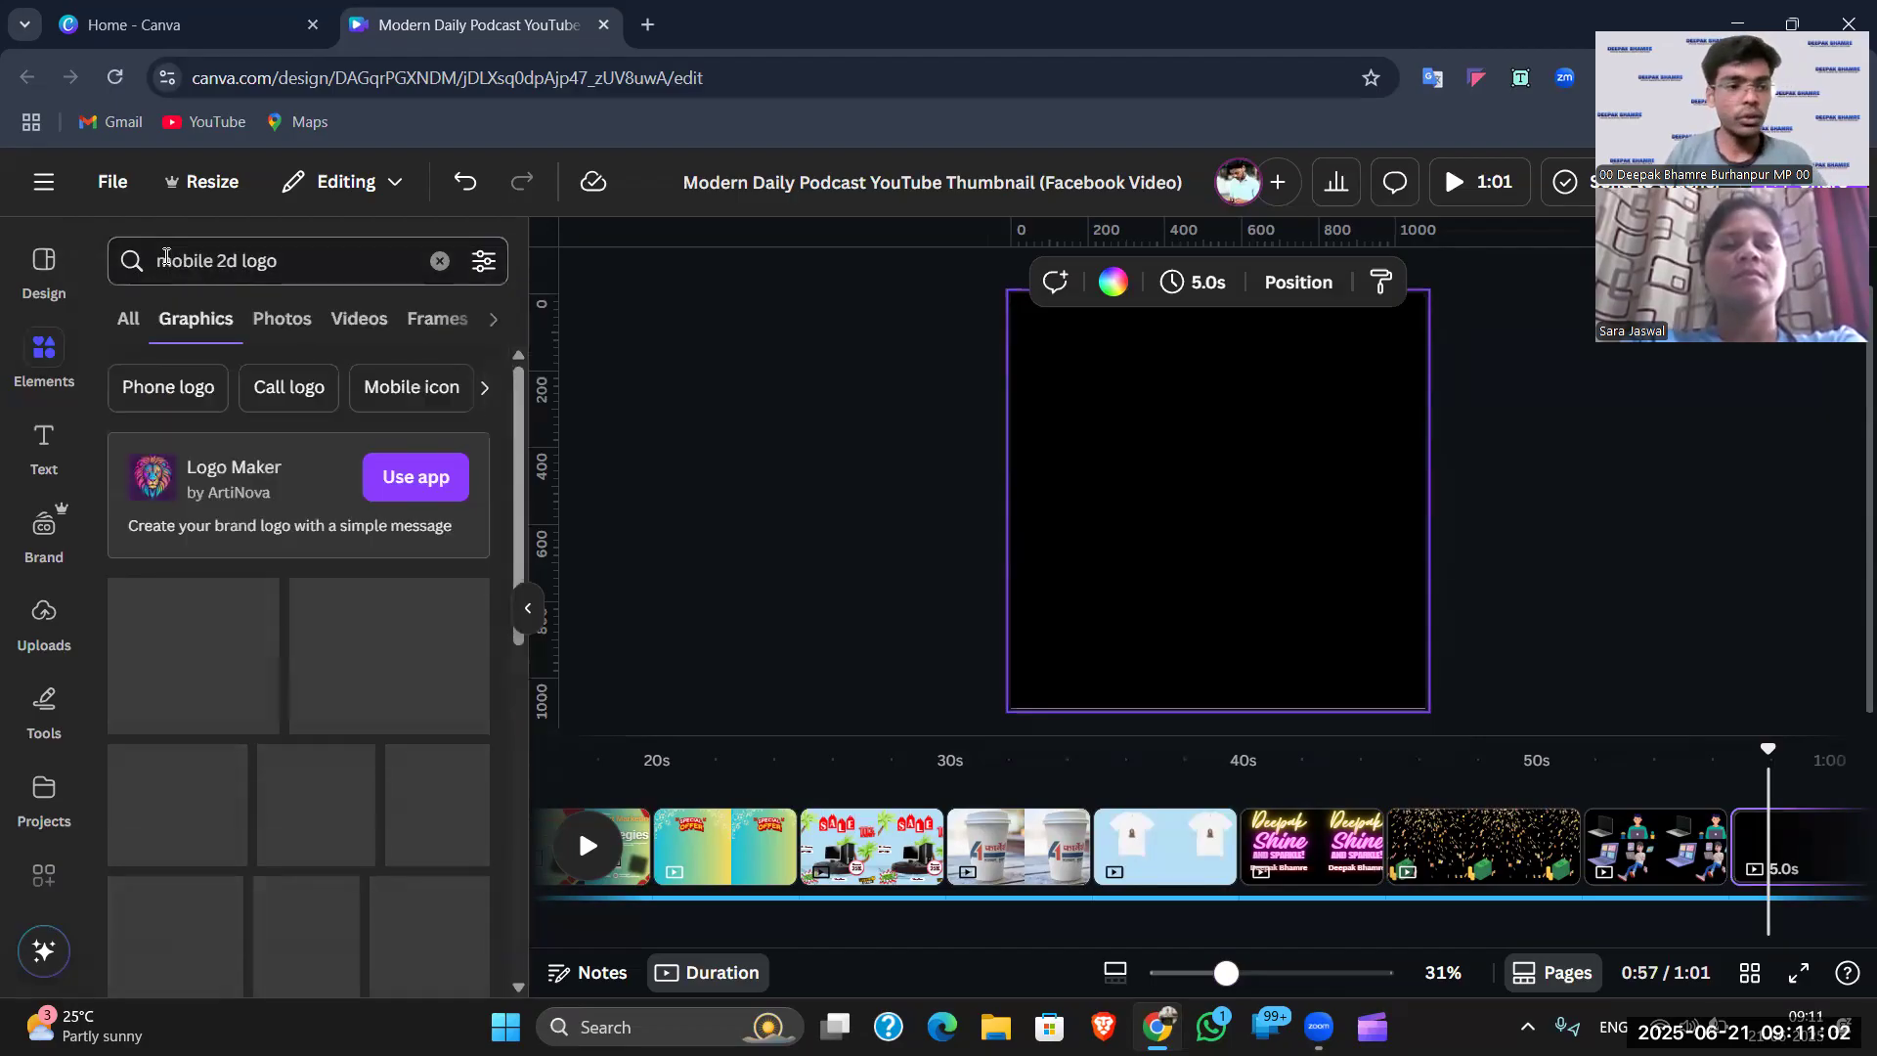
pyautogui.scroll(-6, 364, 688)
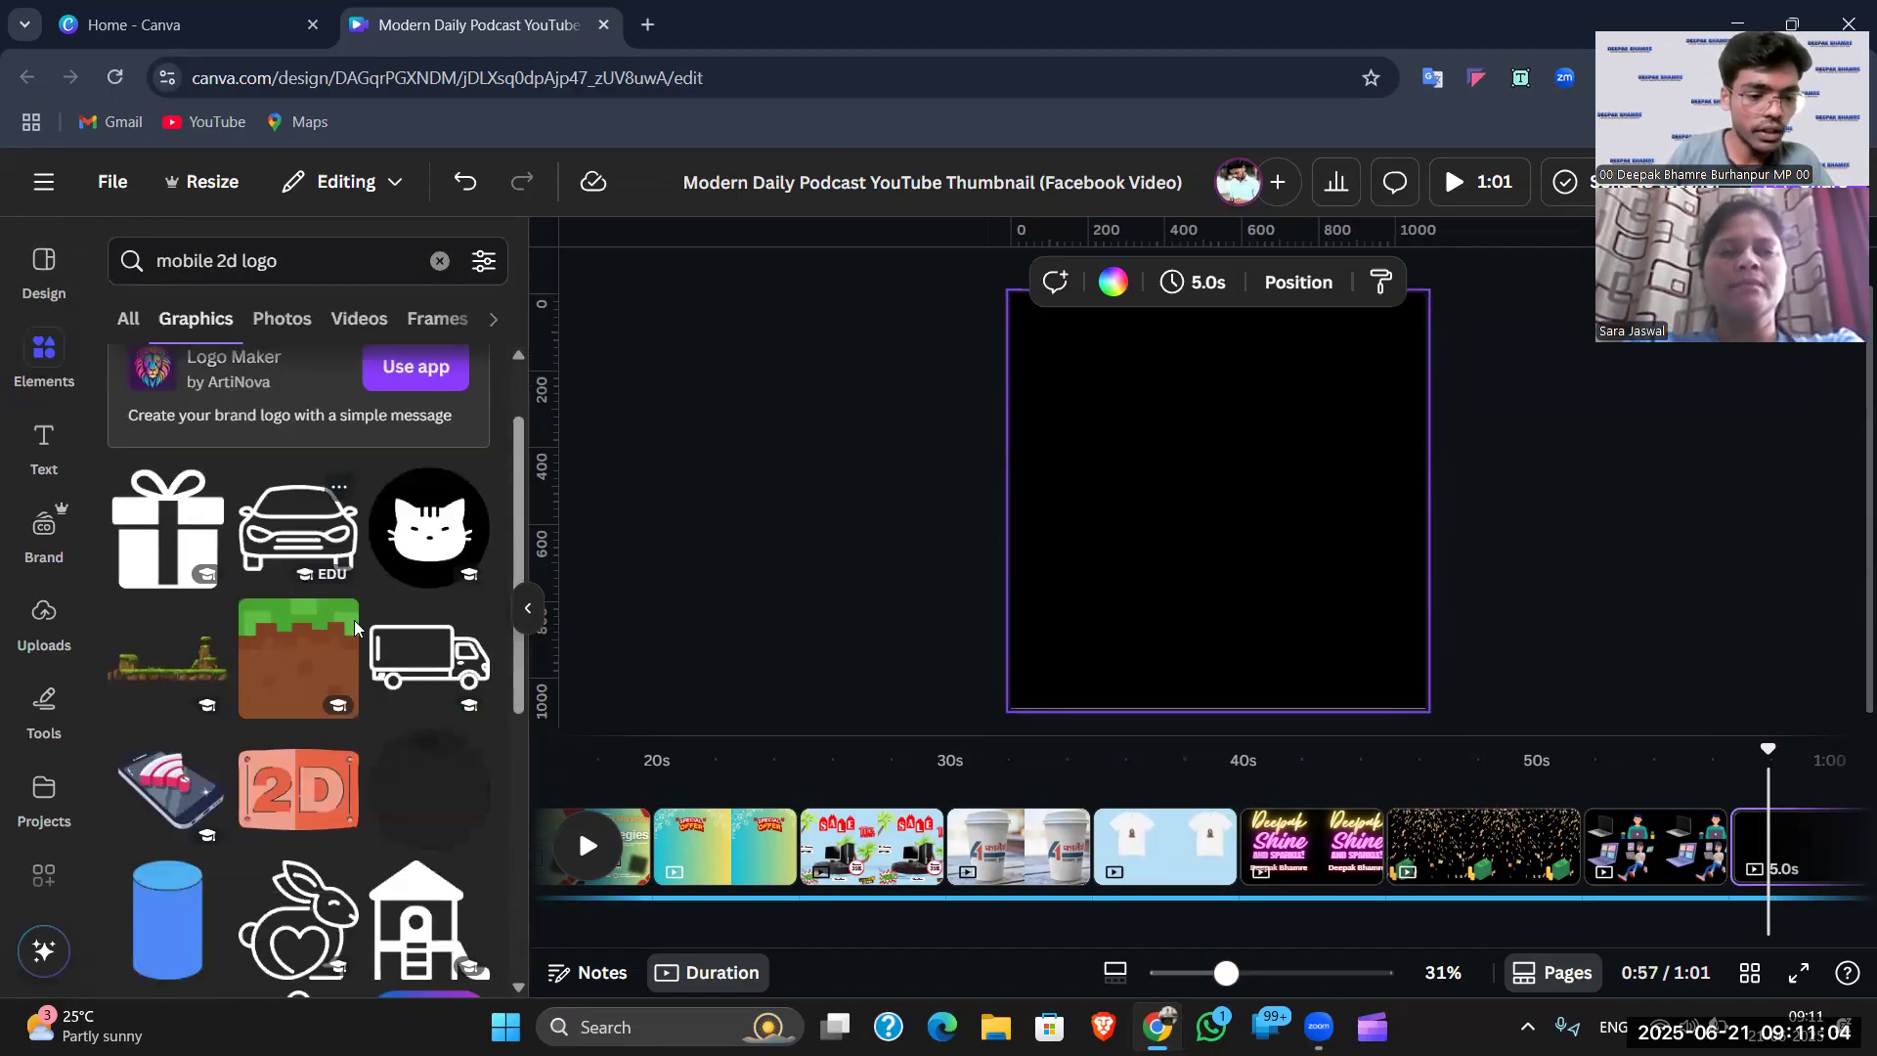
pyautogui.scroll(-4, 276, 551)
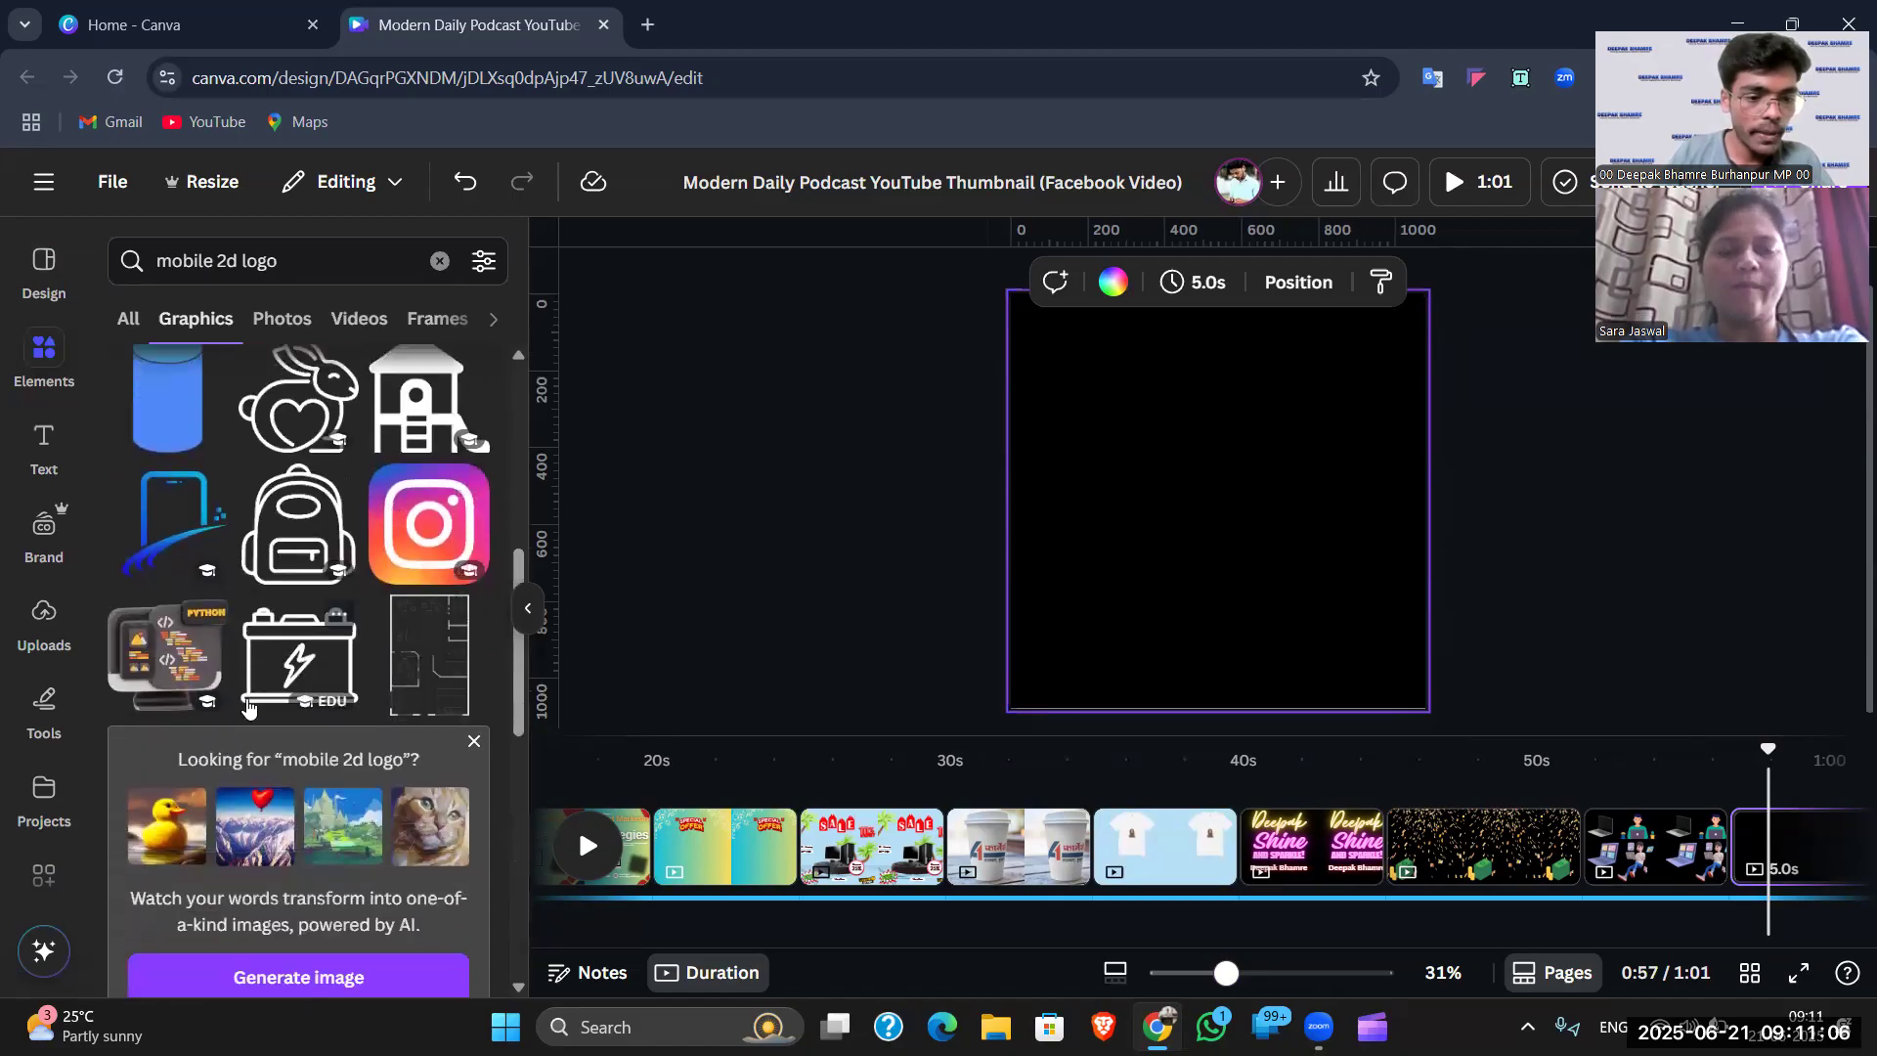
pyautogui.scroll(-5, 284, 587)
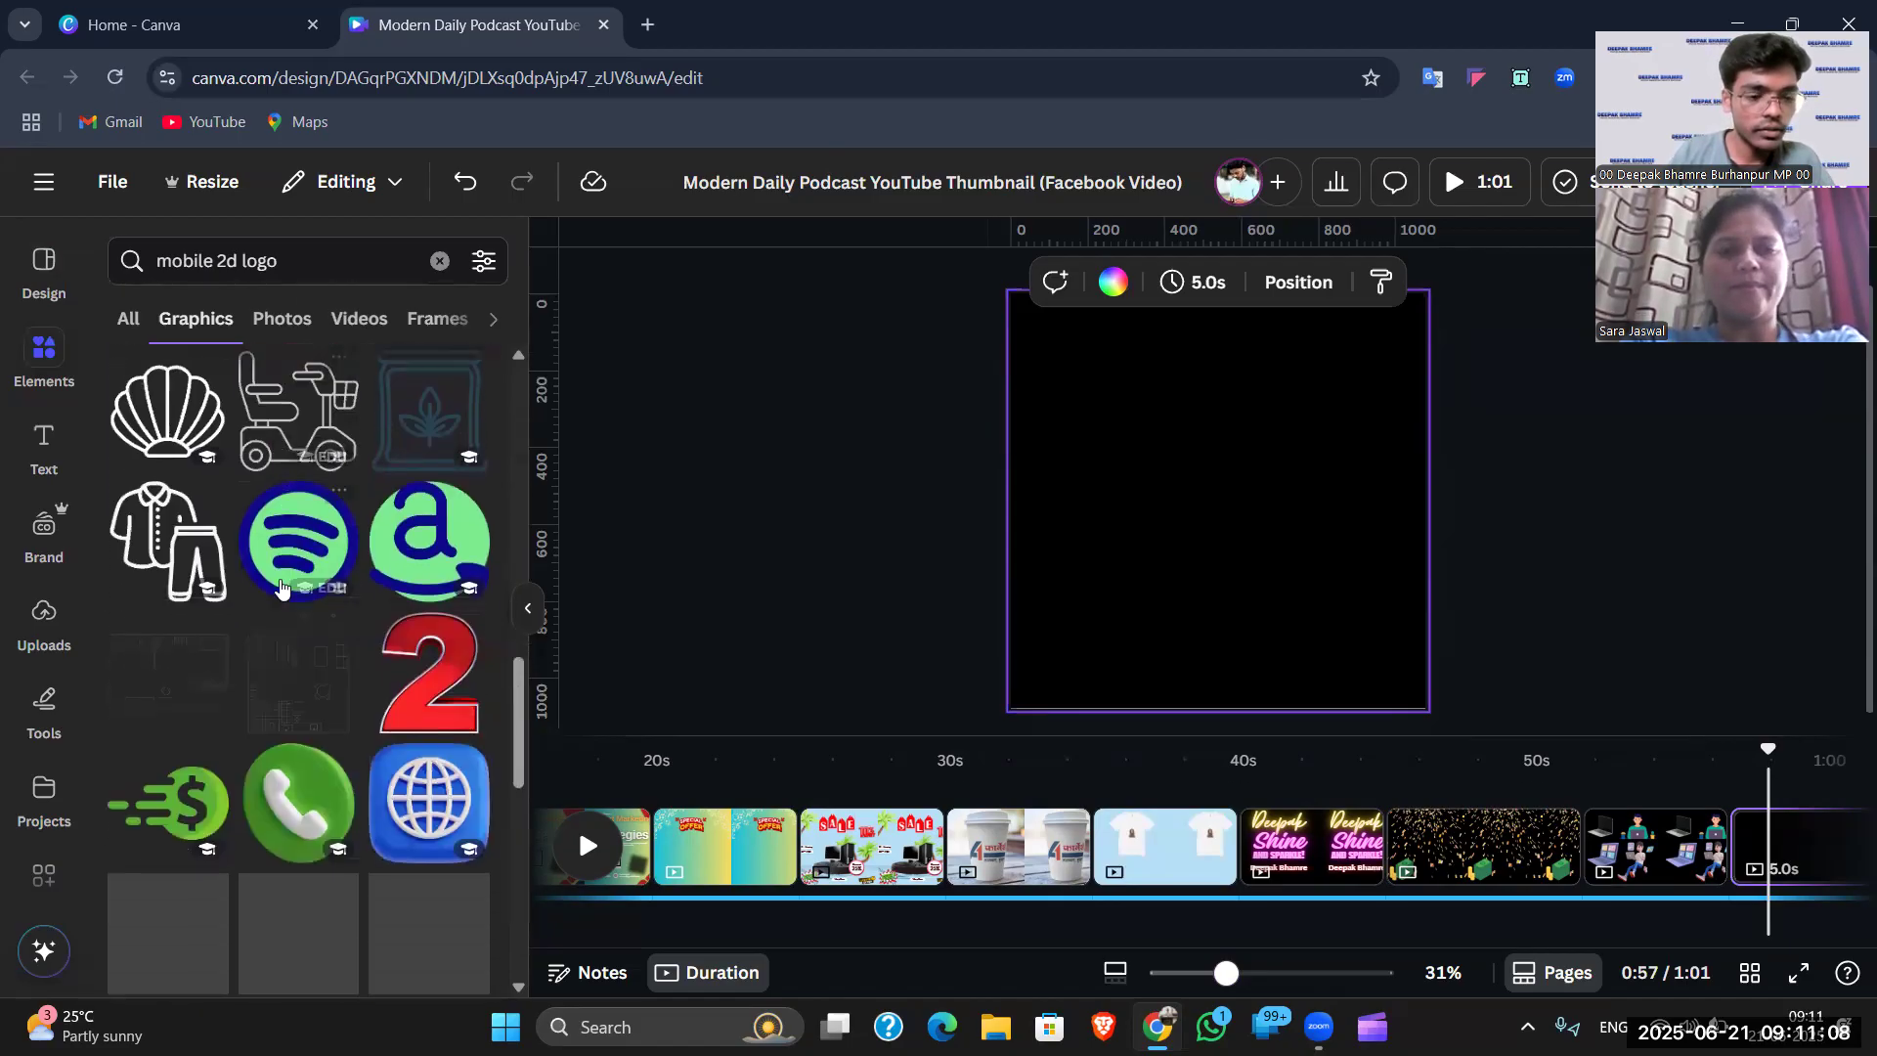
pyautogui.scroll(-4, 294, 619)
pyautogui.scroll(6, 308, 597)
pyautogui.scroll(4, 313, 575)
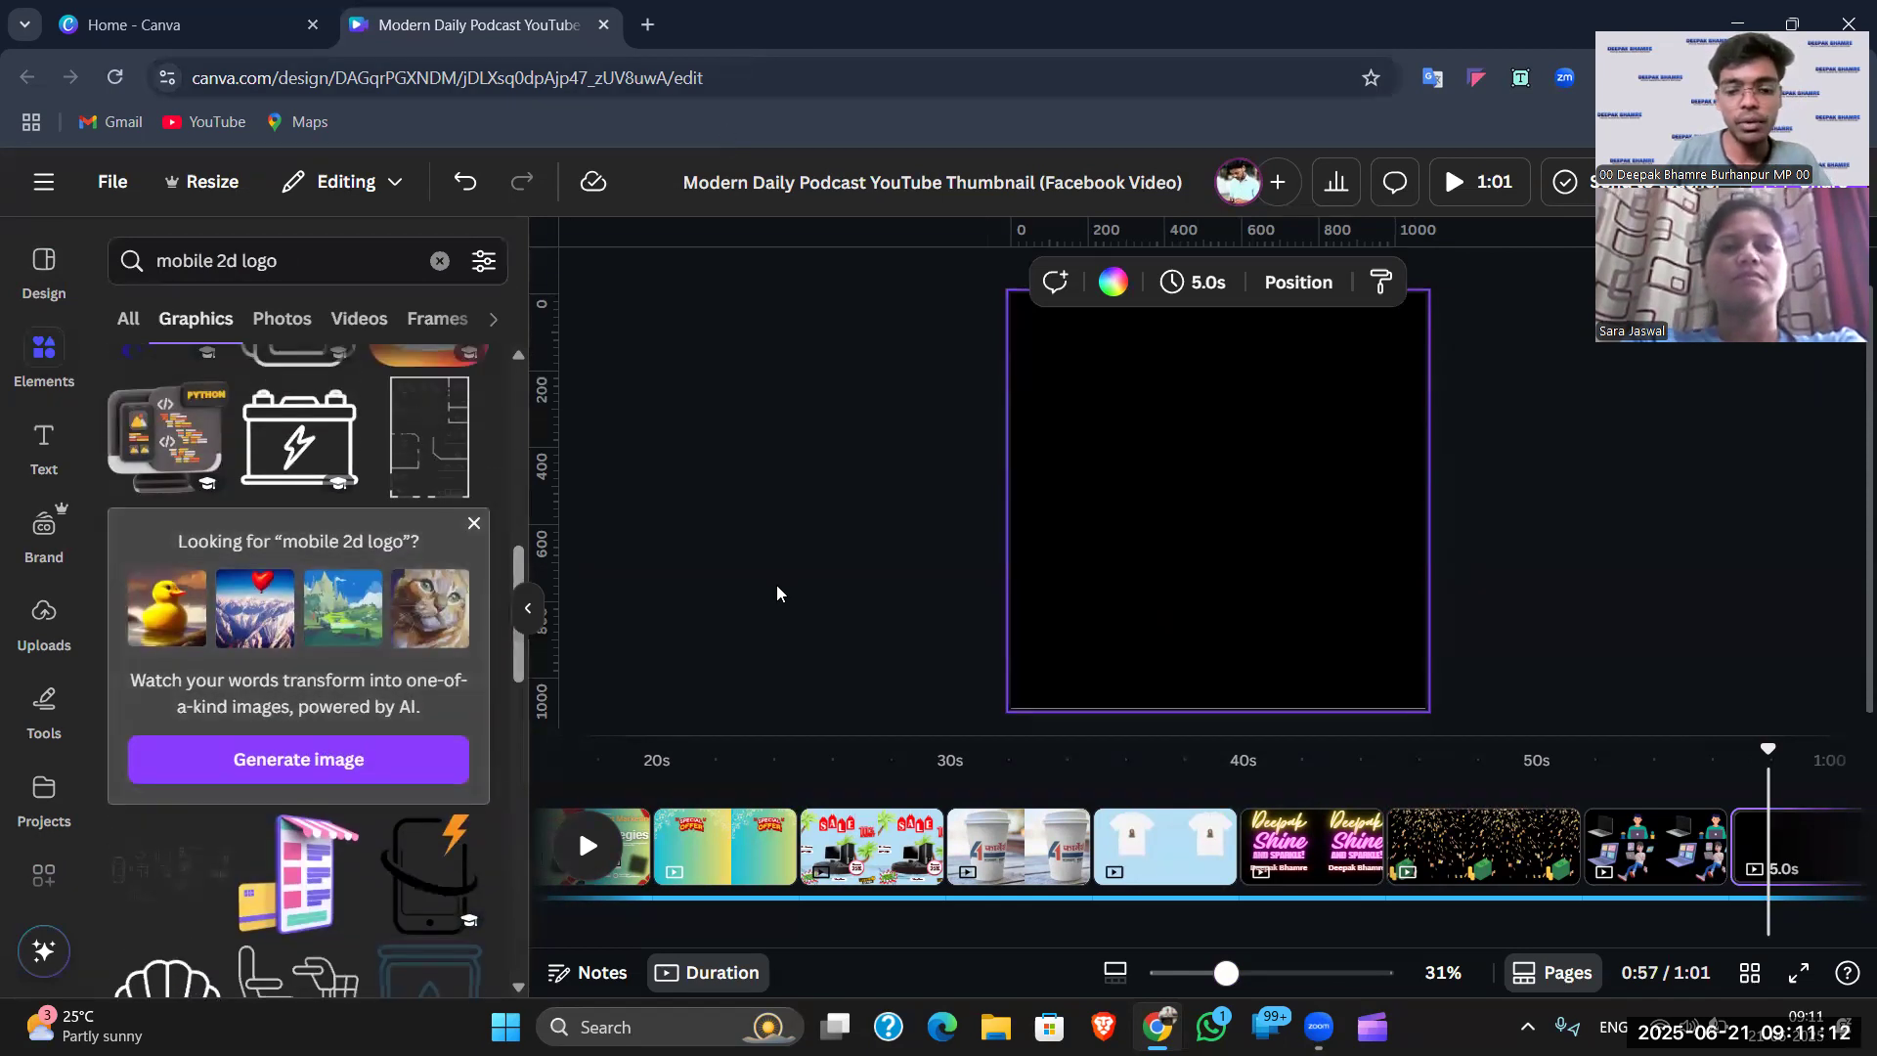
pyautogui.click(648, 22)
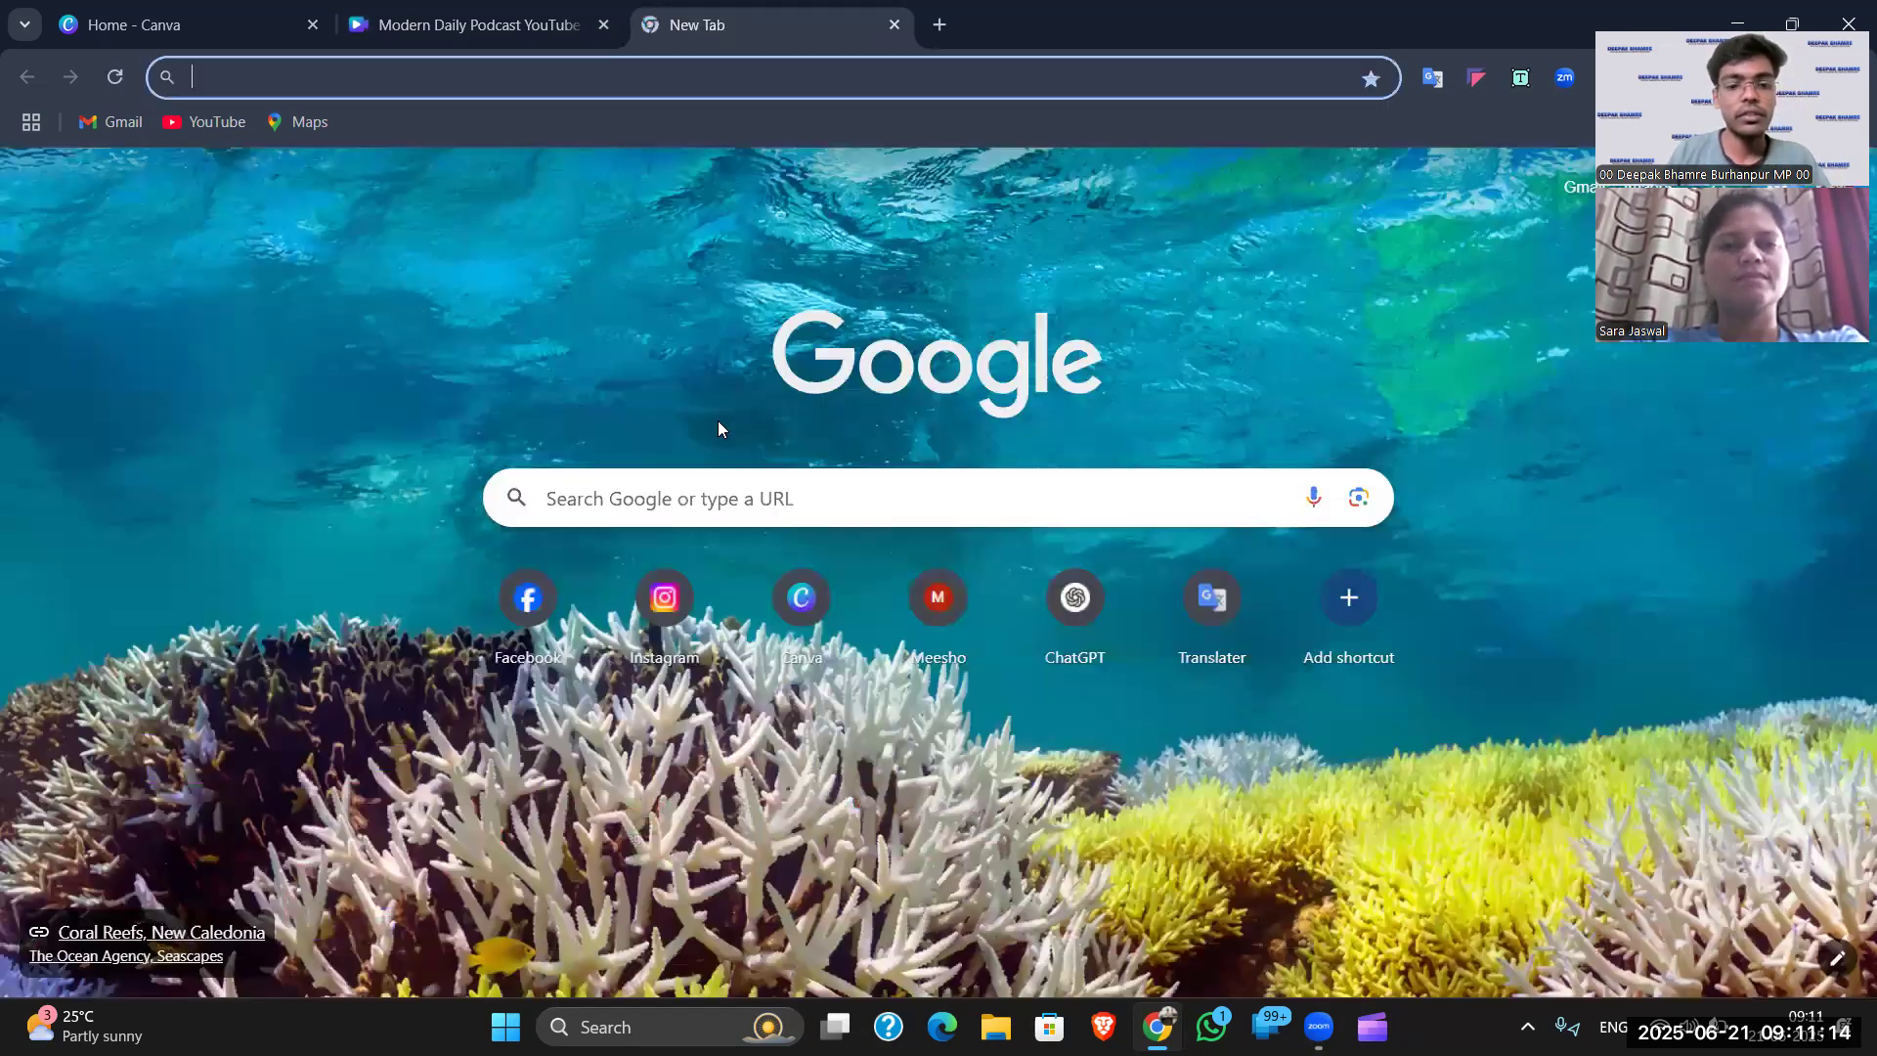
# - Search Google for 'mobile 2d logo'
pyautogui.write('2')
pyautogui.press('BackSpace')
pyautogui.write('mobile 2d logo')
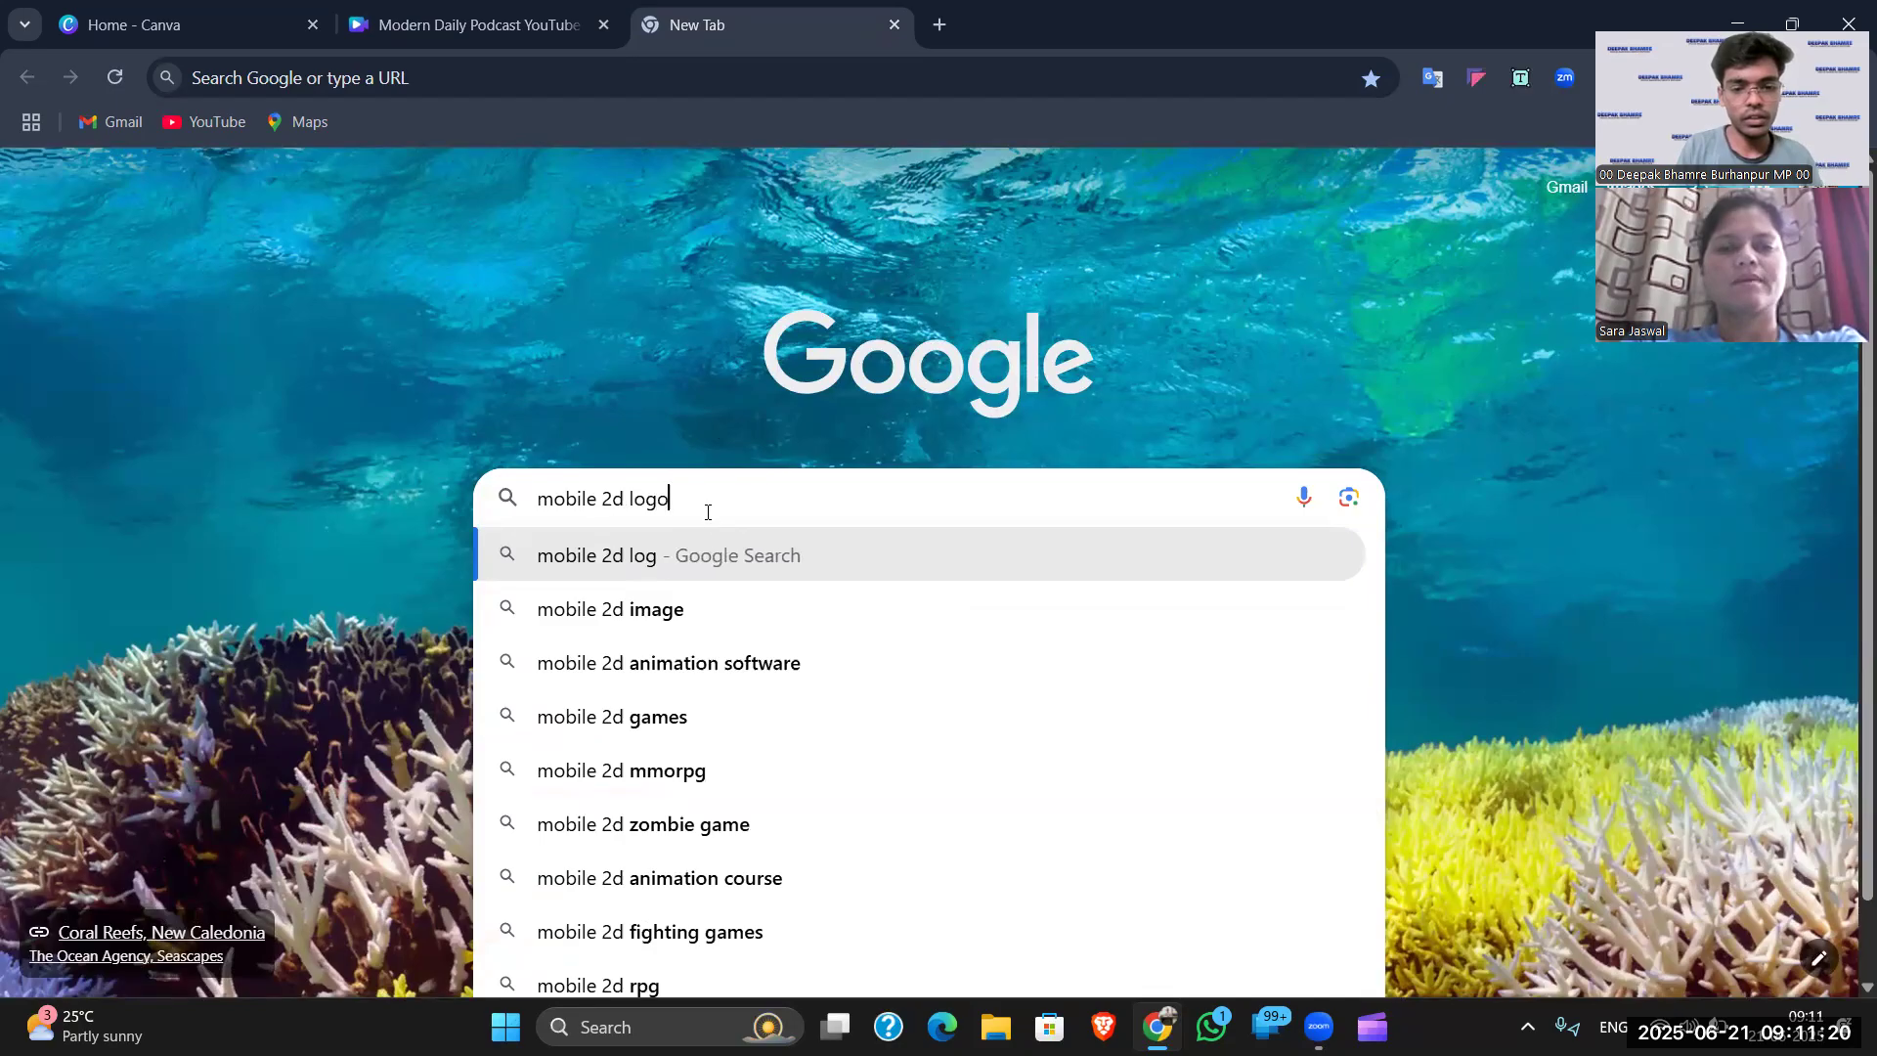
pyautogui.press('Return')
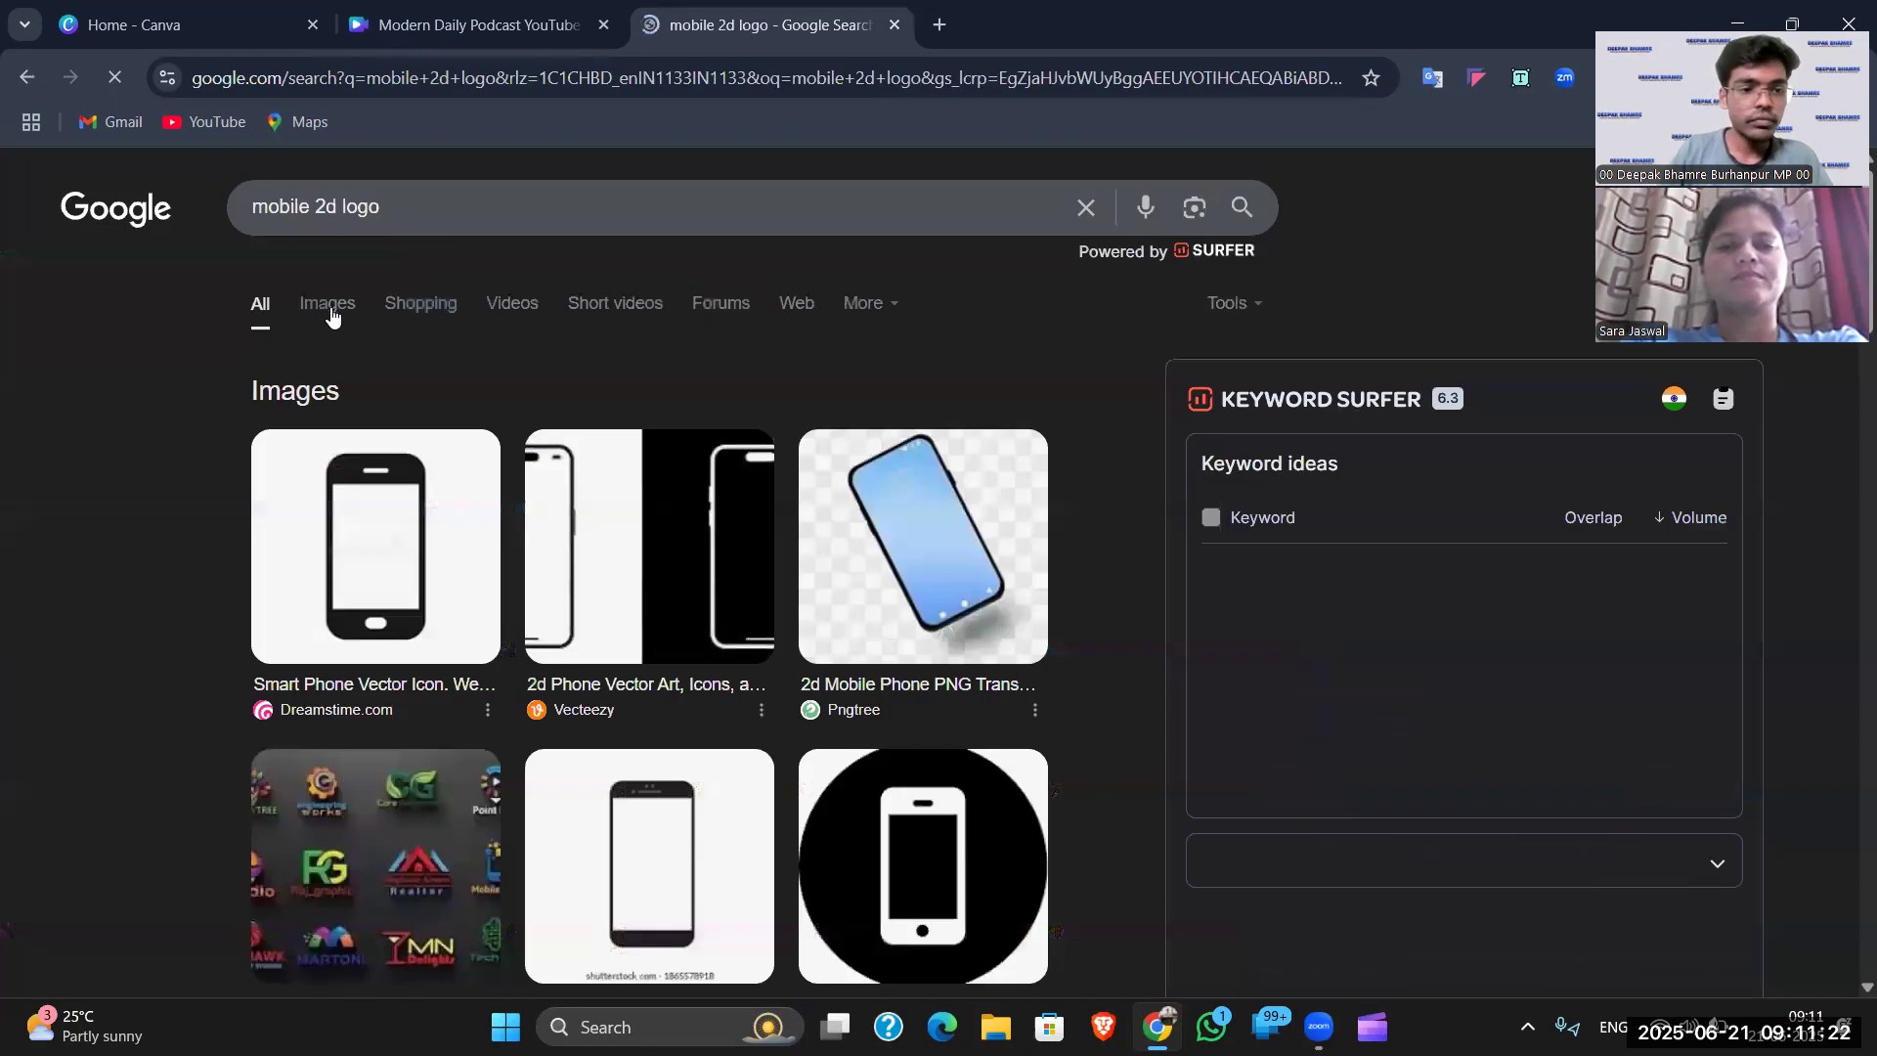
# - Show image results and preview the Shutterstock Mobile Repair Services logo
pyautogui.click(330, 304)
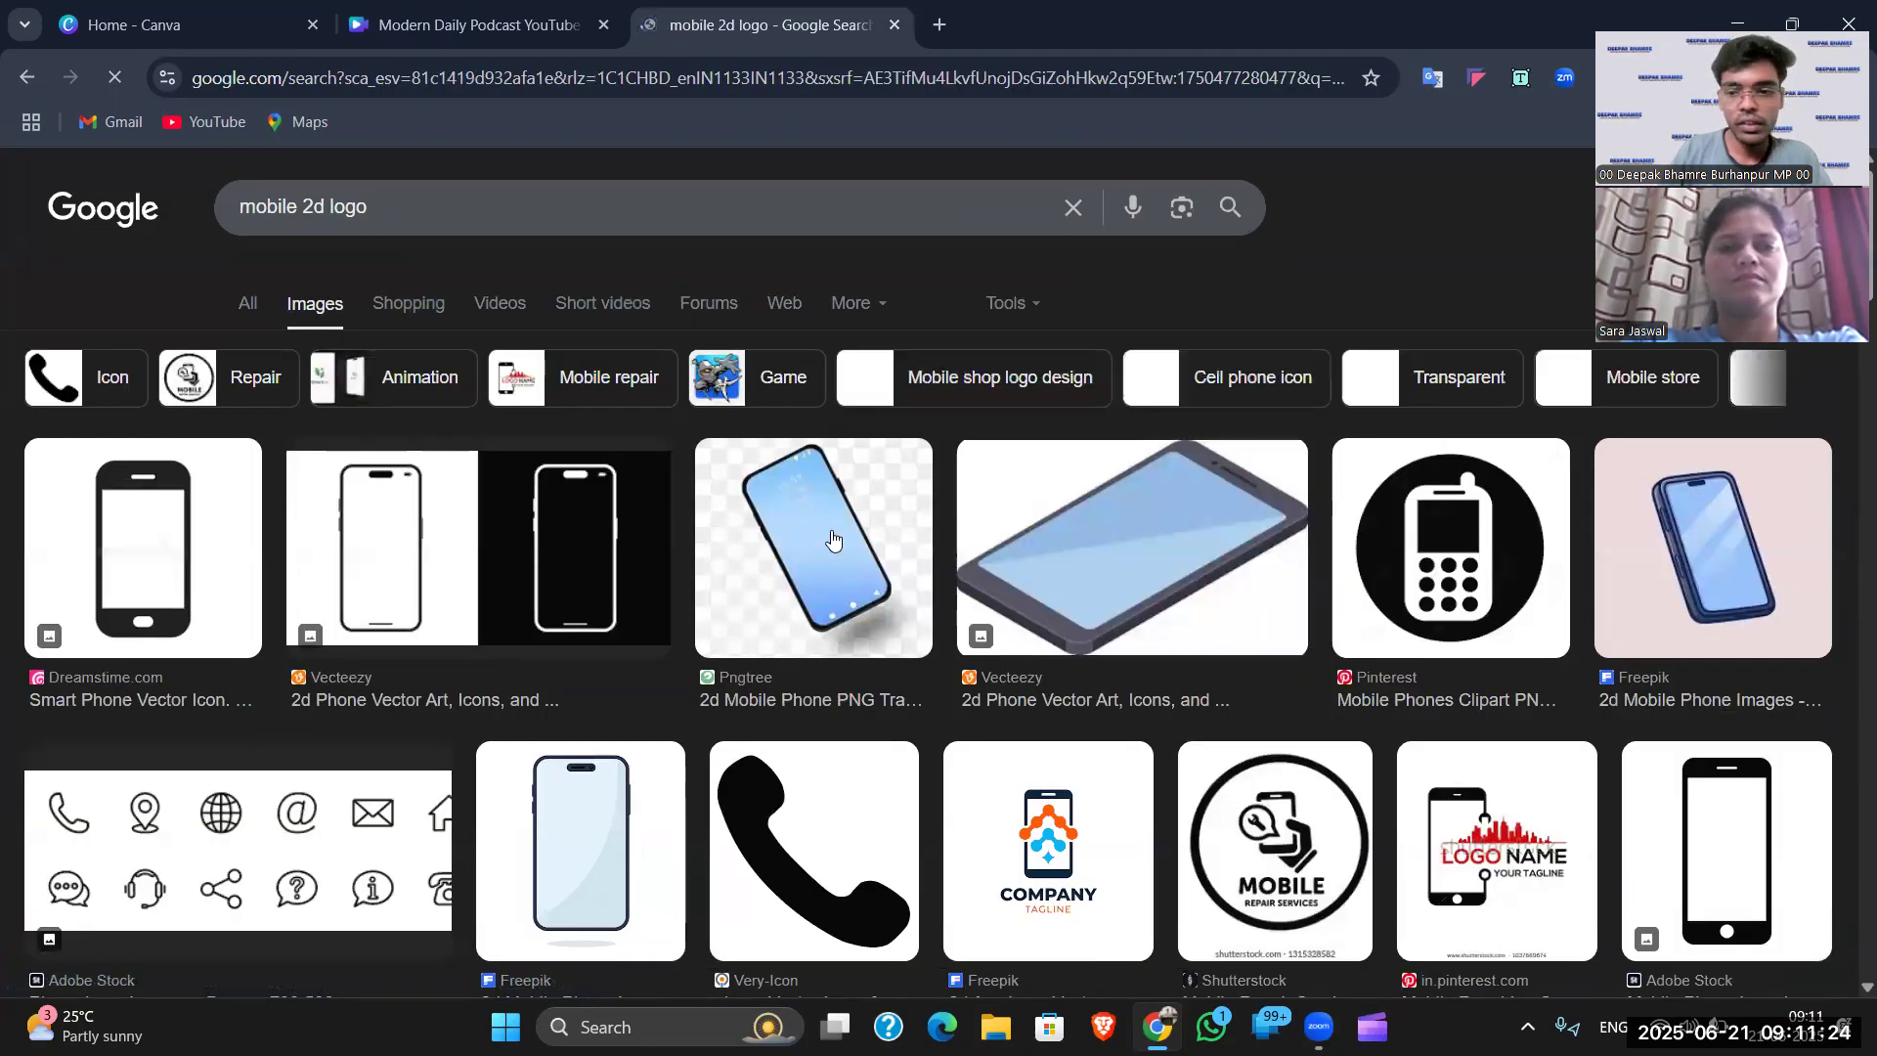
pyautogui.scroll(-3, 1355, 643)
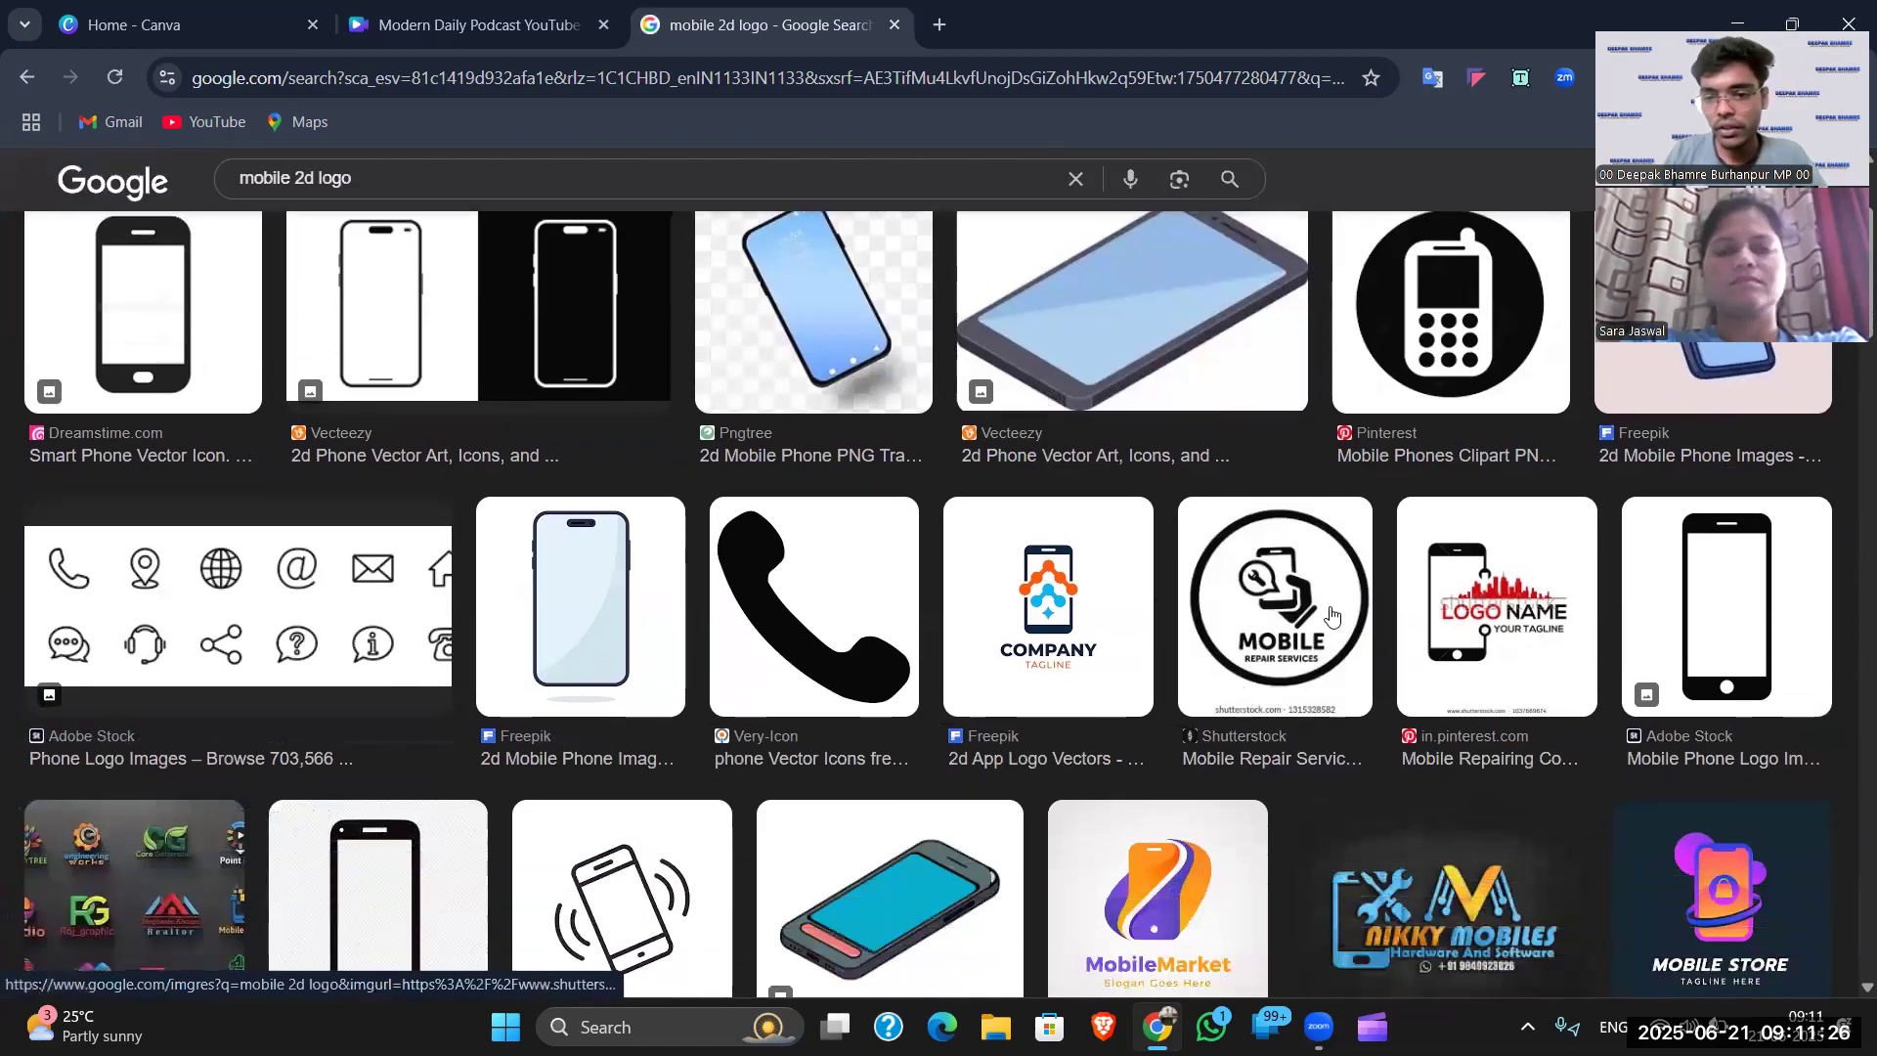
pyautogui.click(1311, 614)
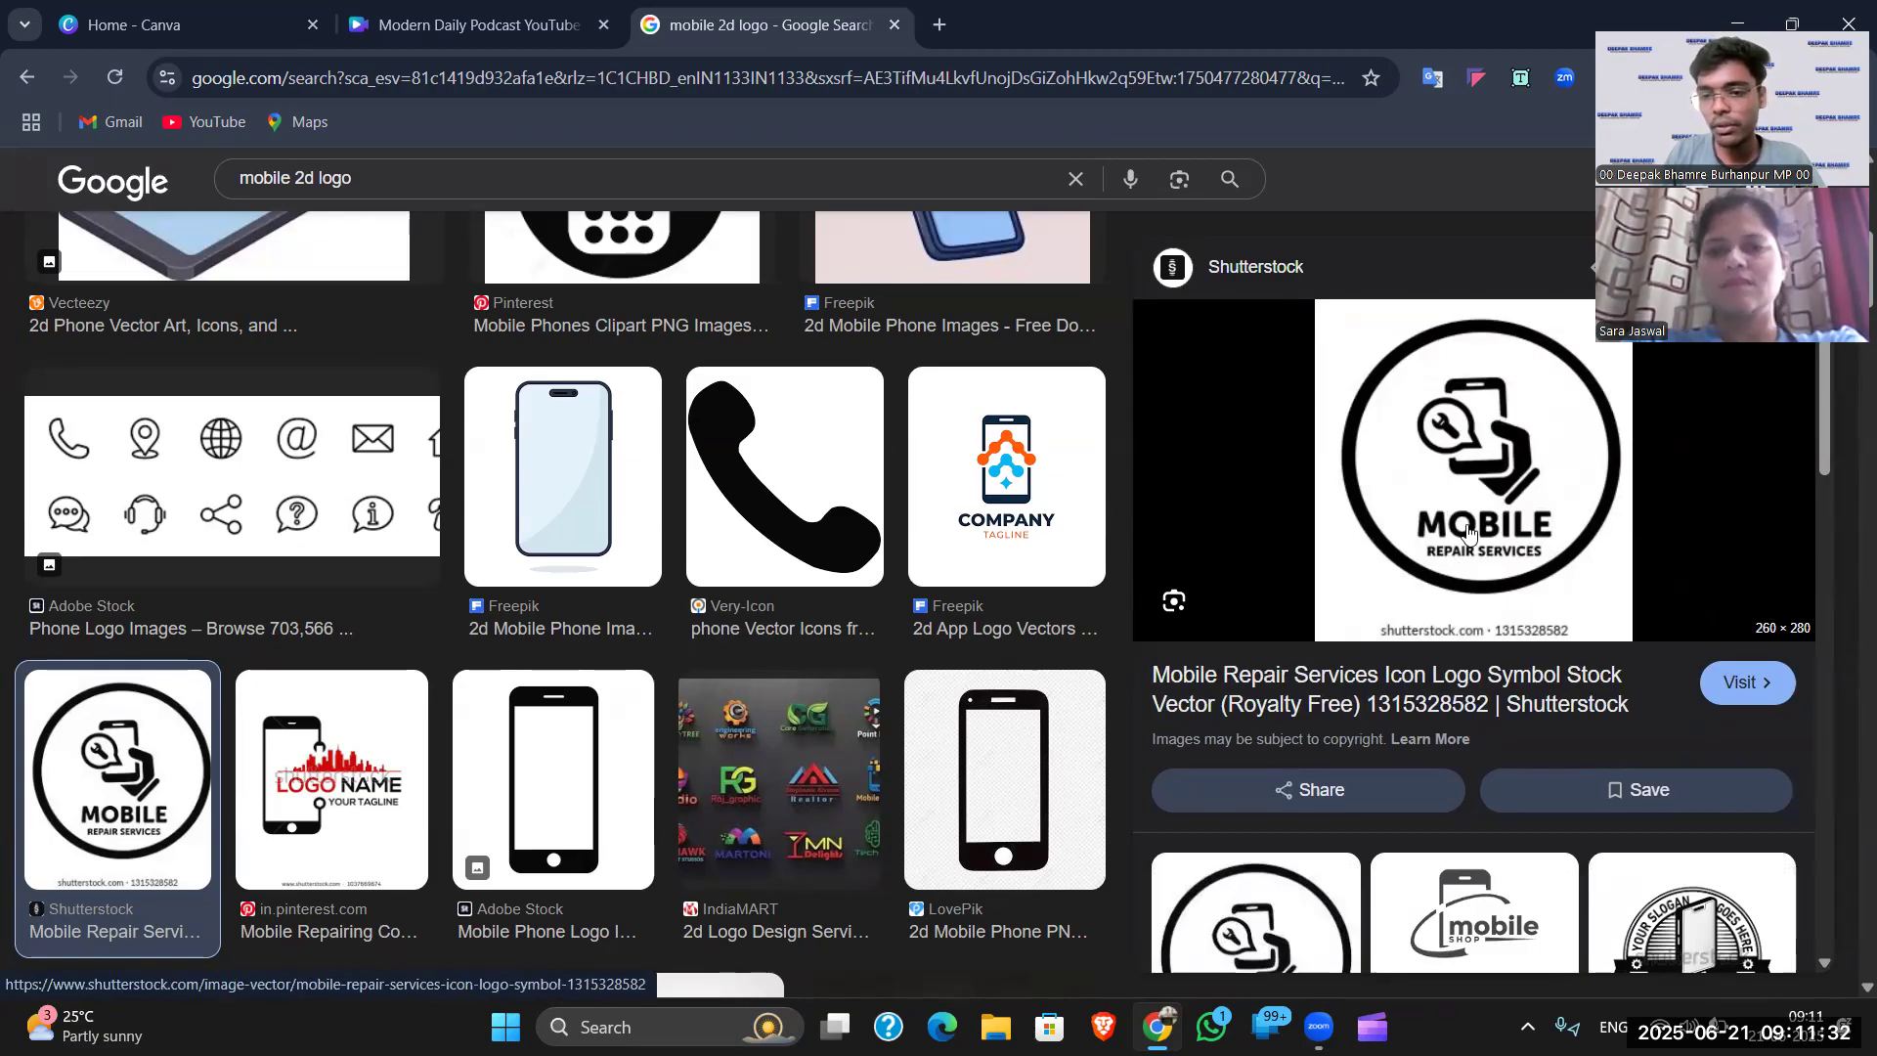
pyautogui.click(940, 24)
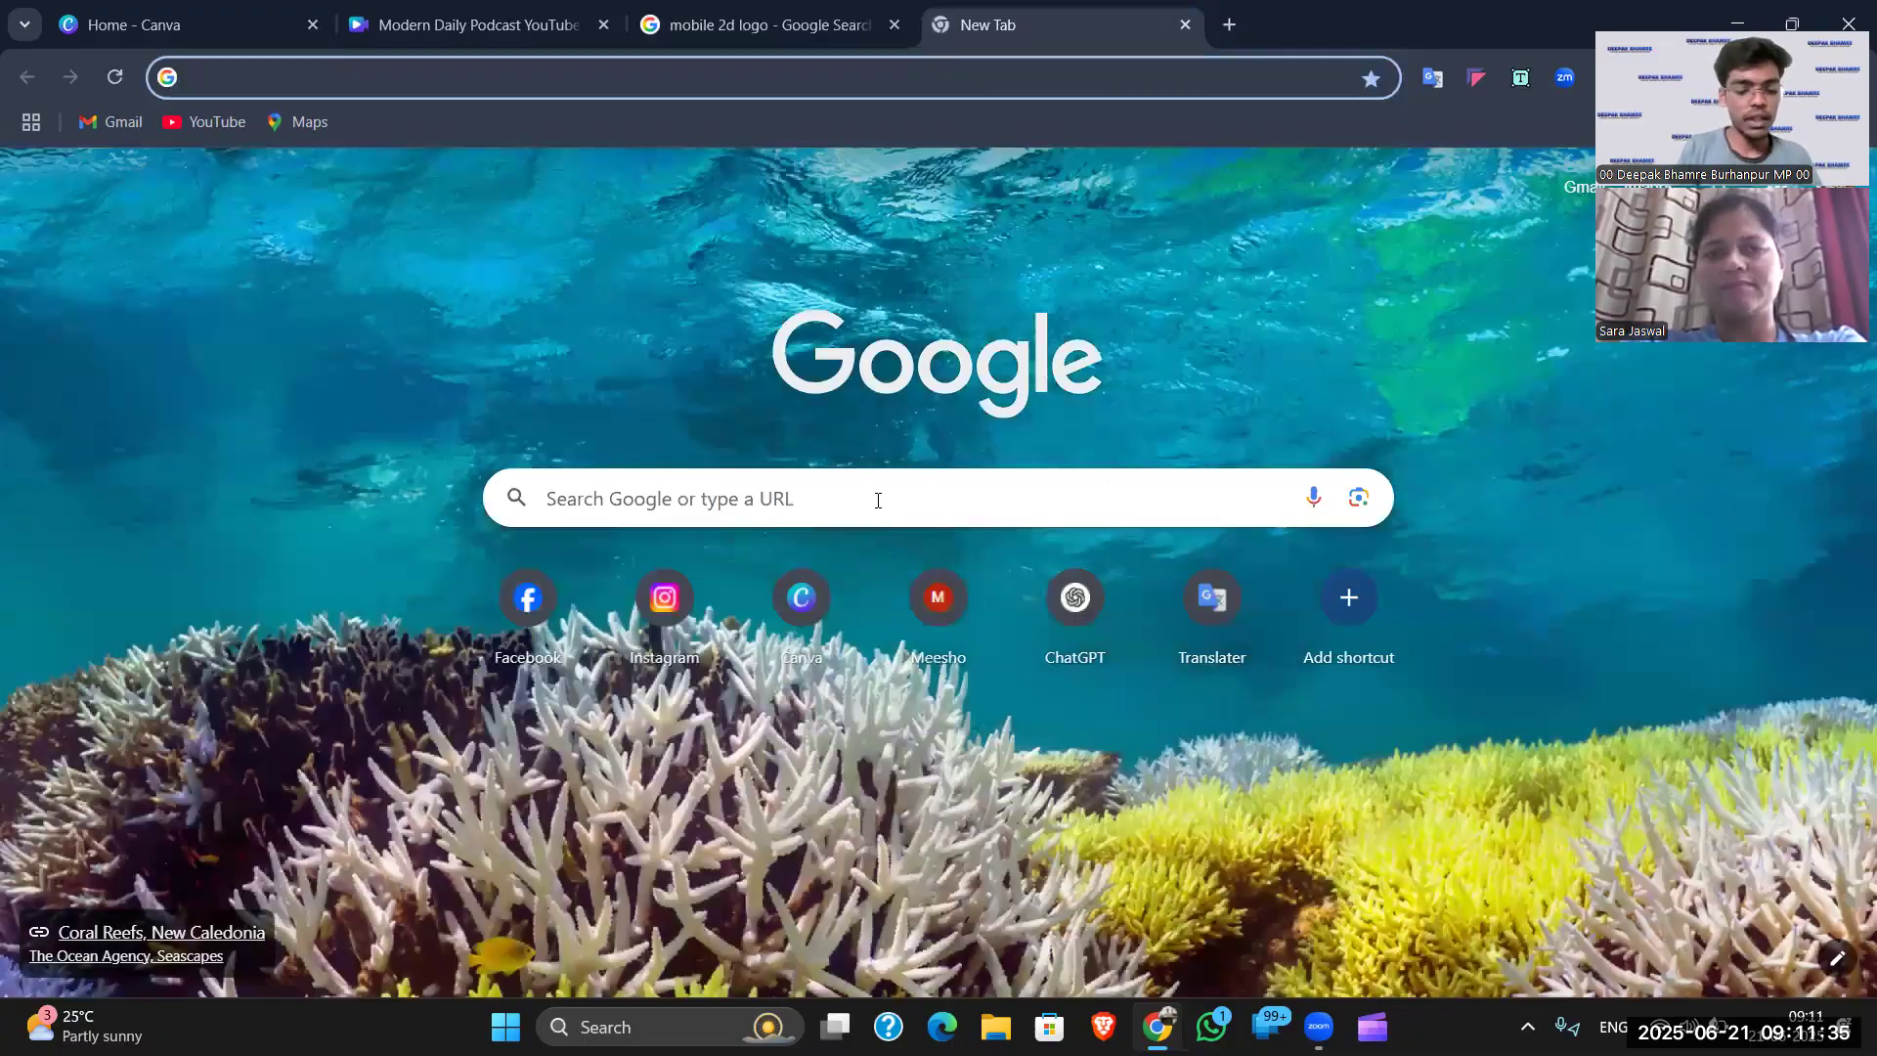
# - Search Google for '3d logo mobile'
pyautogui.click(877, 501)
pyautogui.write('3d l')
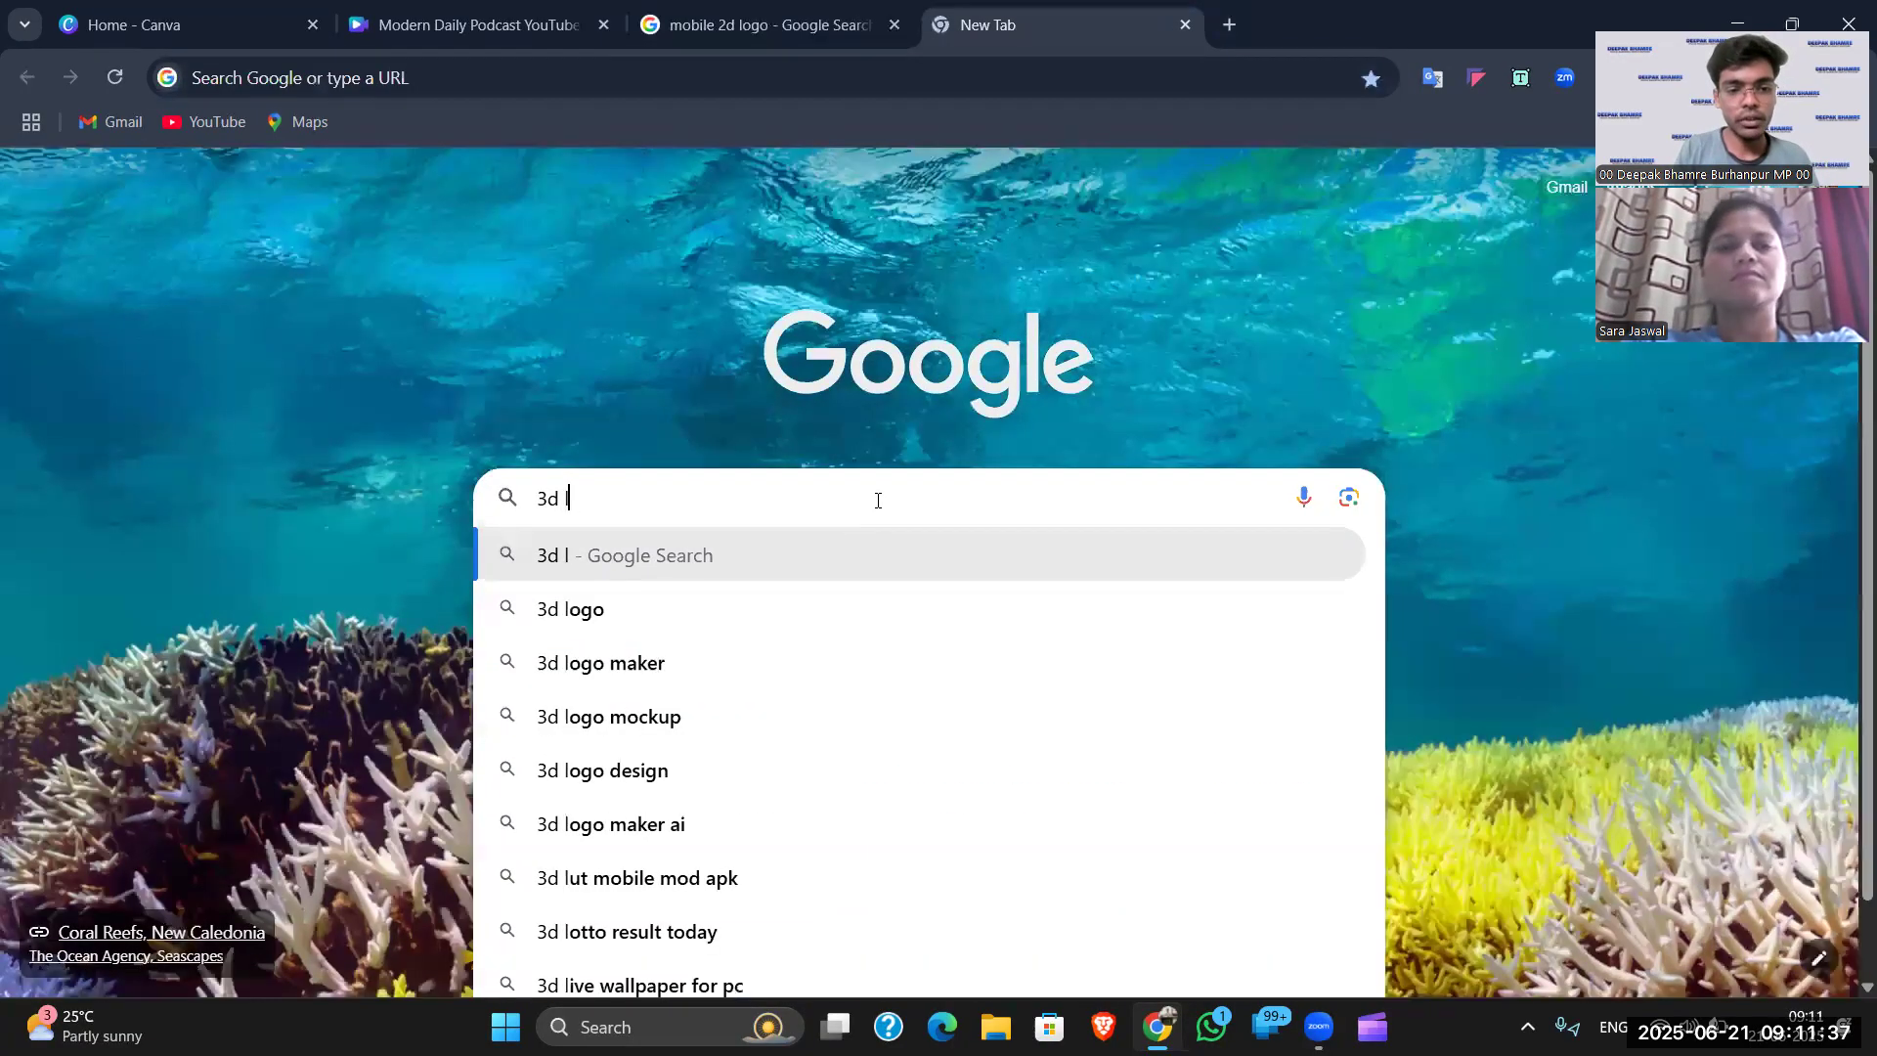
pyautogui.press('BackSpace')
pyautogui.write('l')
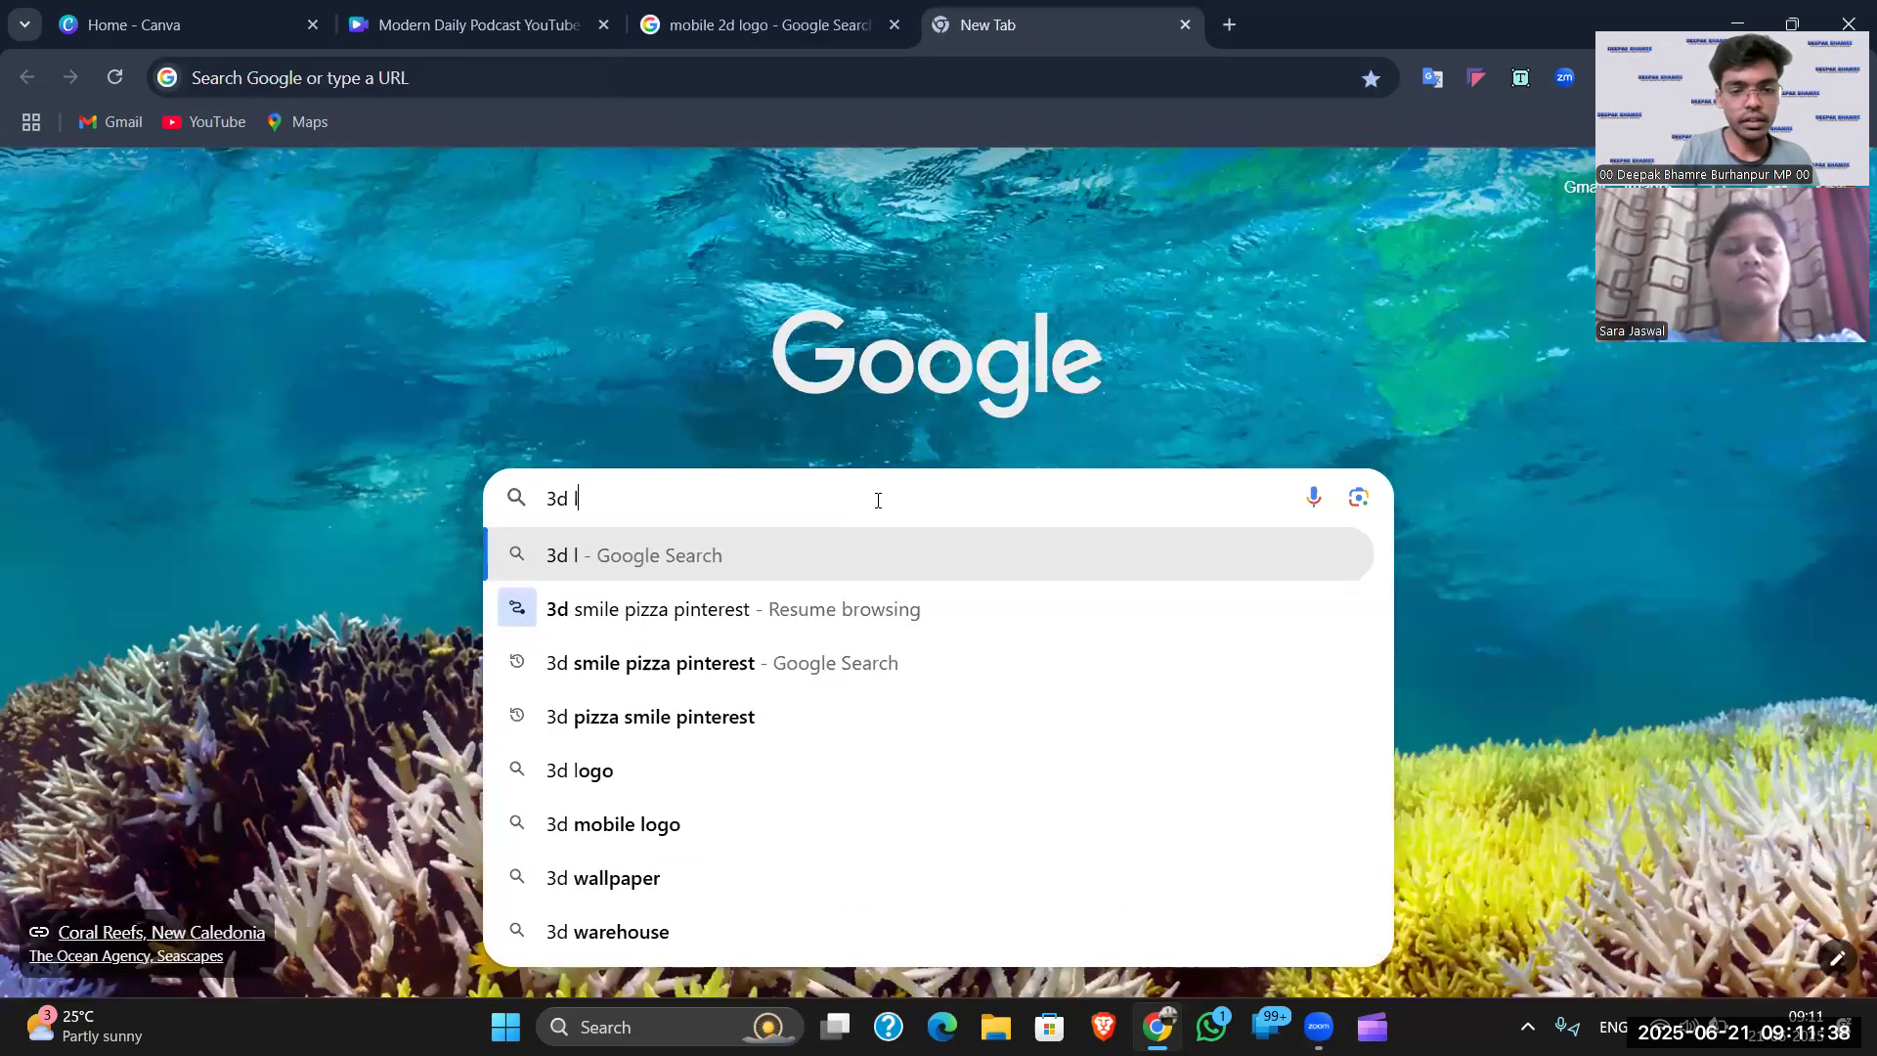
pyautogui.write('ogo mobile')
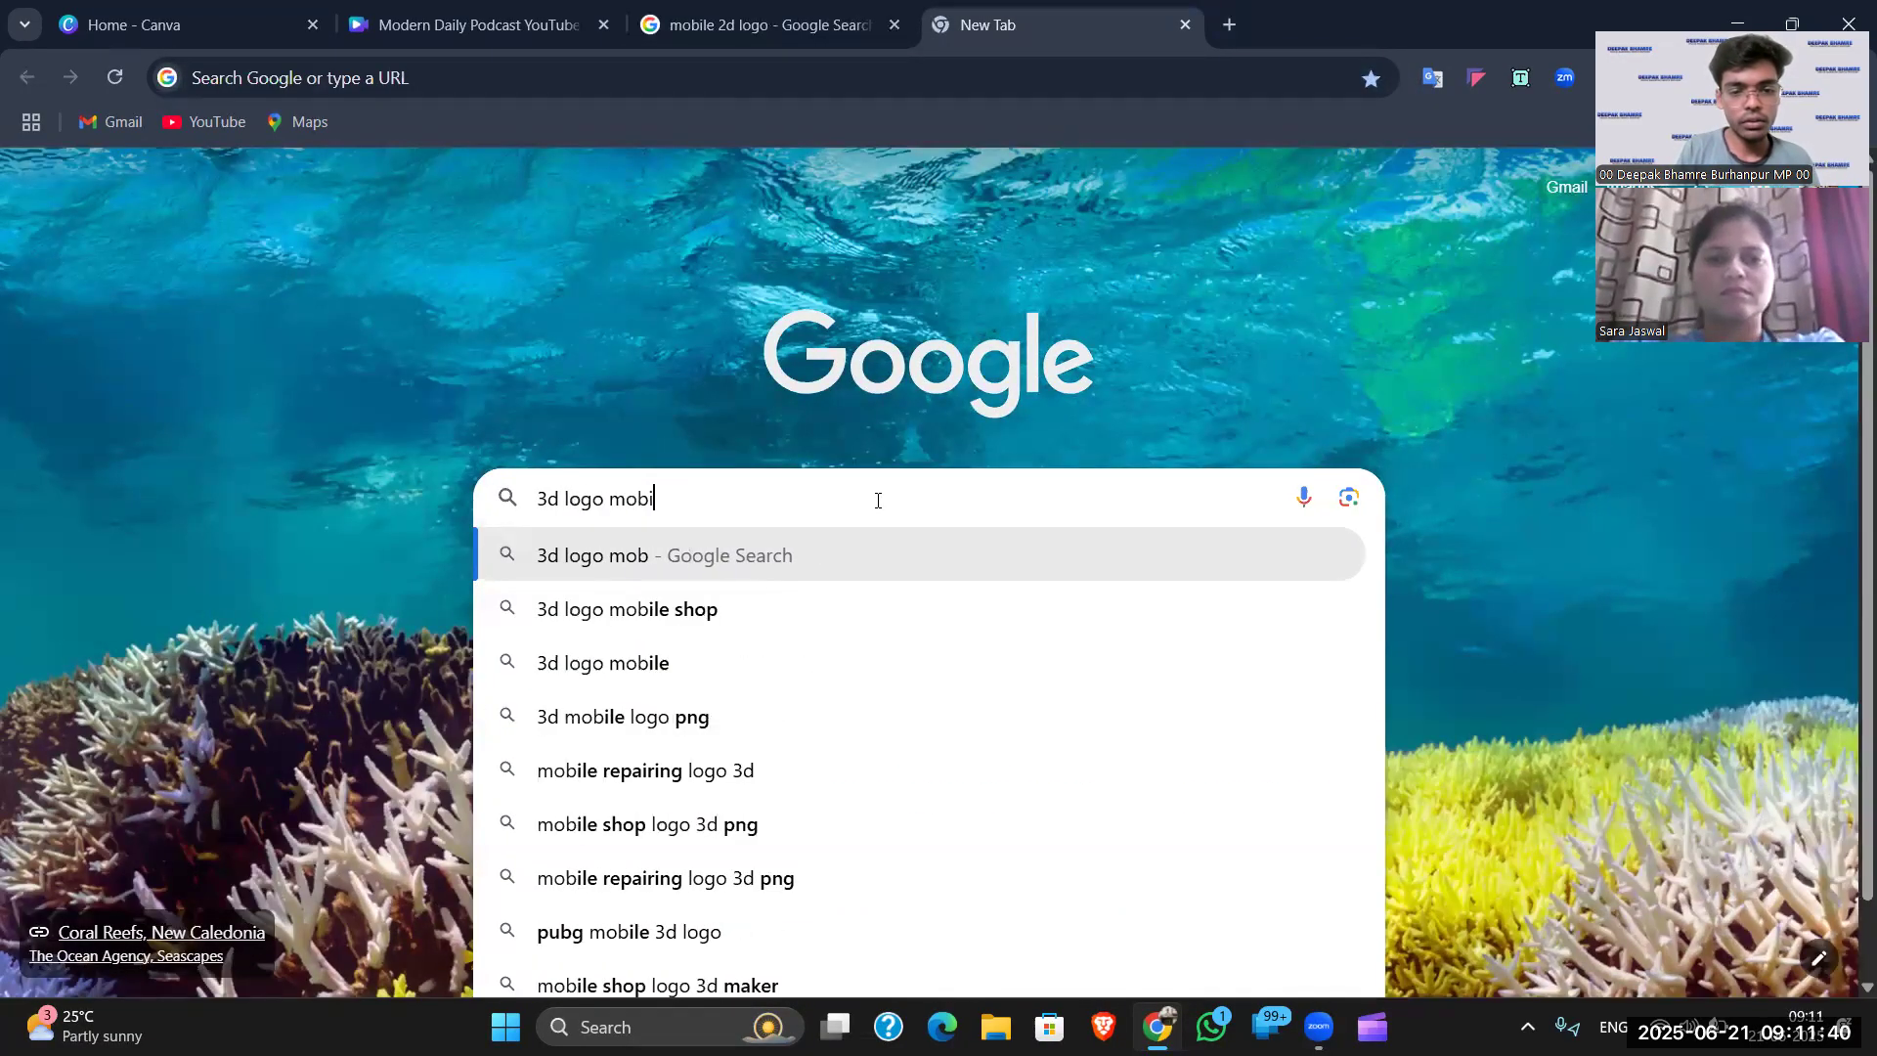
pyautogui.press('Return')
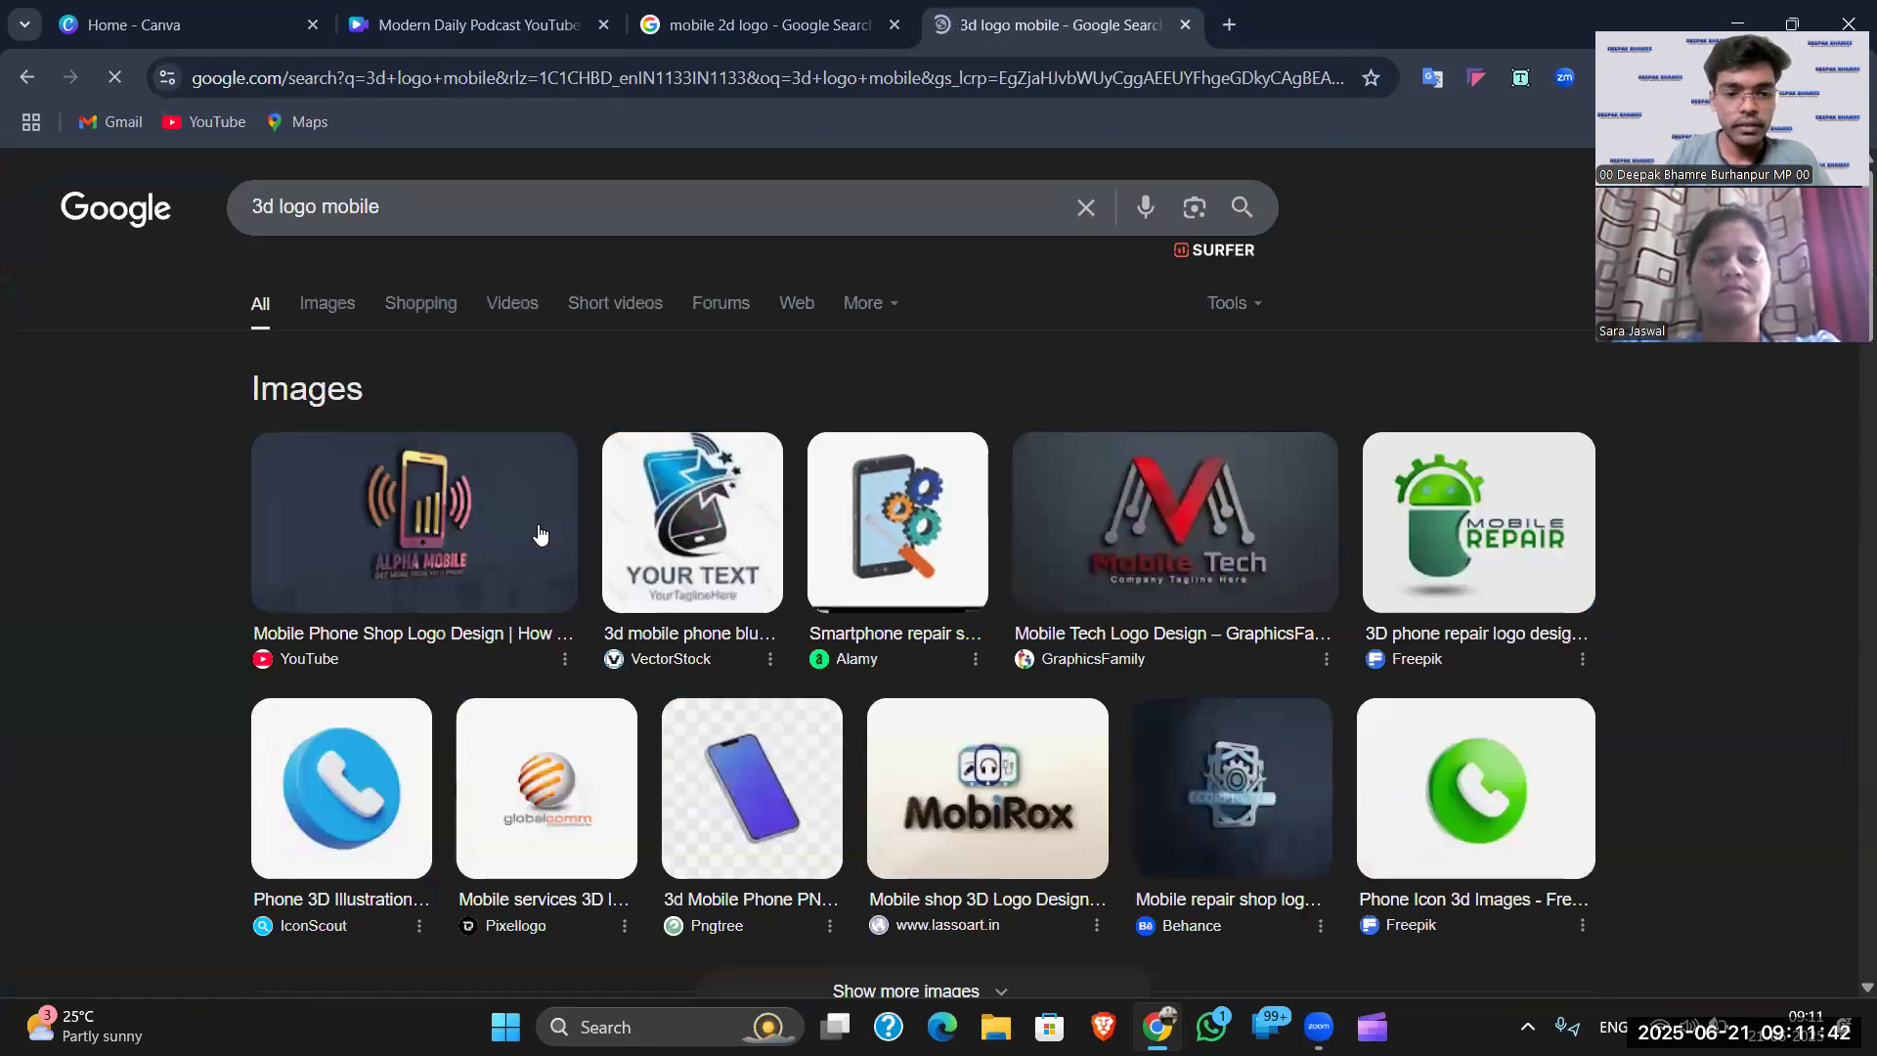
# - Preview the blue 3D phone logo from VectorStock, then return to the Canva design
pyautogui.click(682, 548)
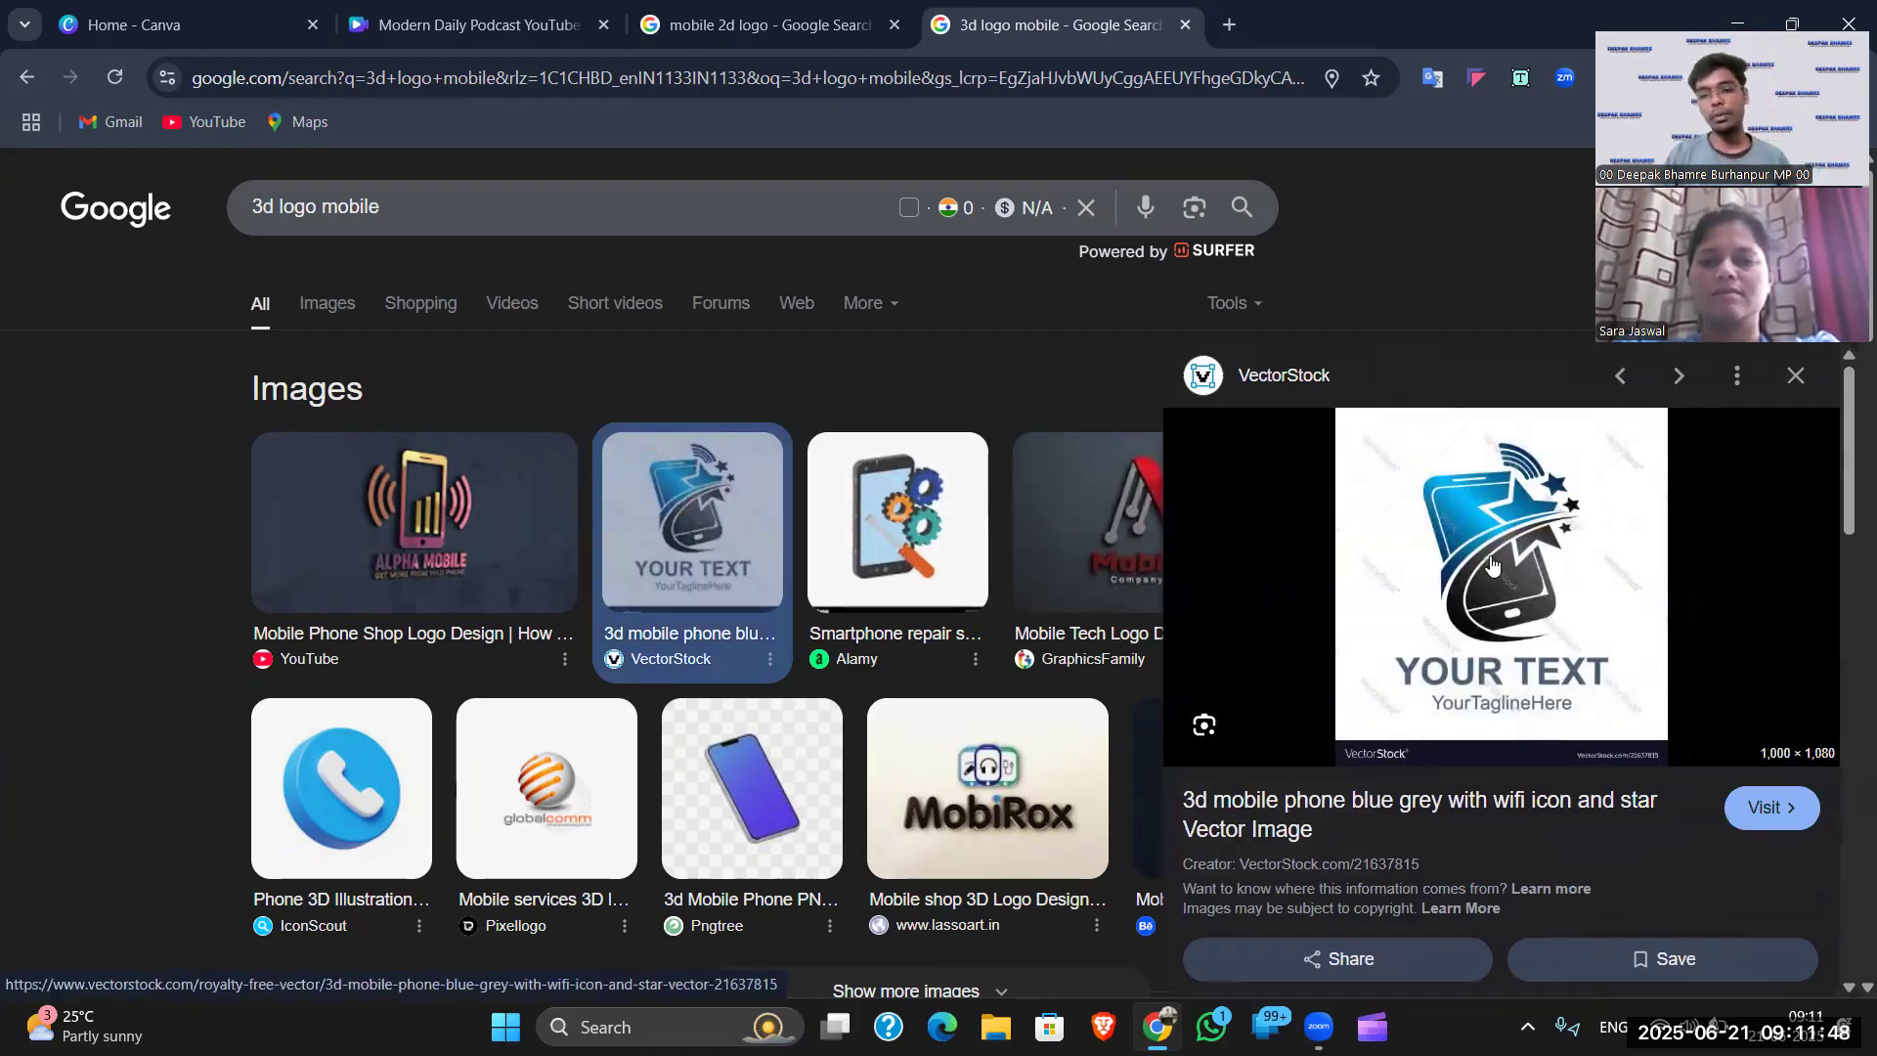
pyautogui.click(772, 26)
pyautogui.click(480, 24)
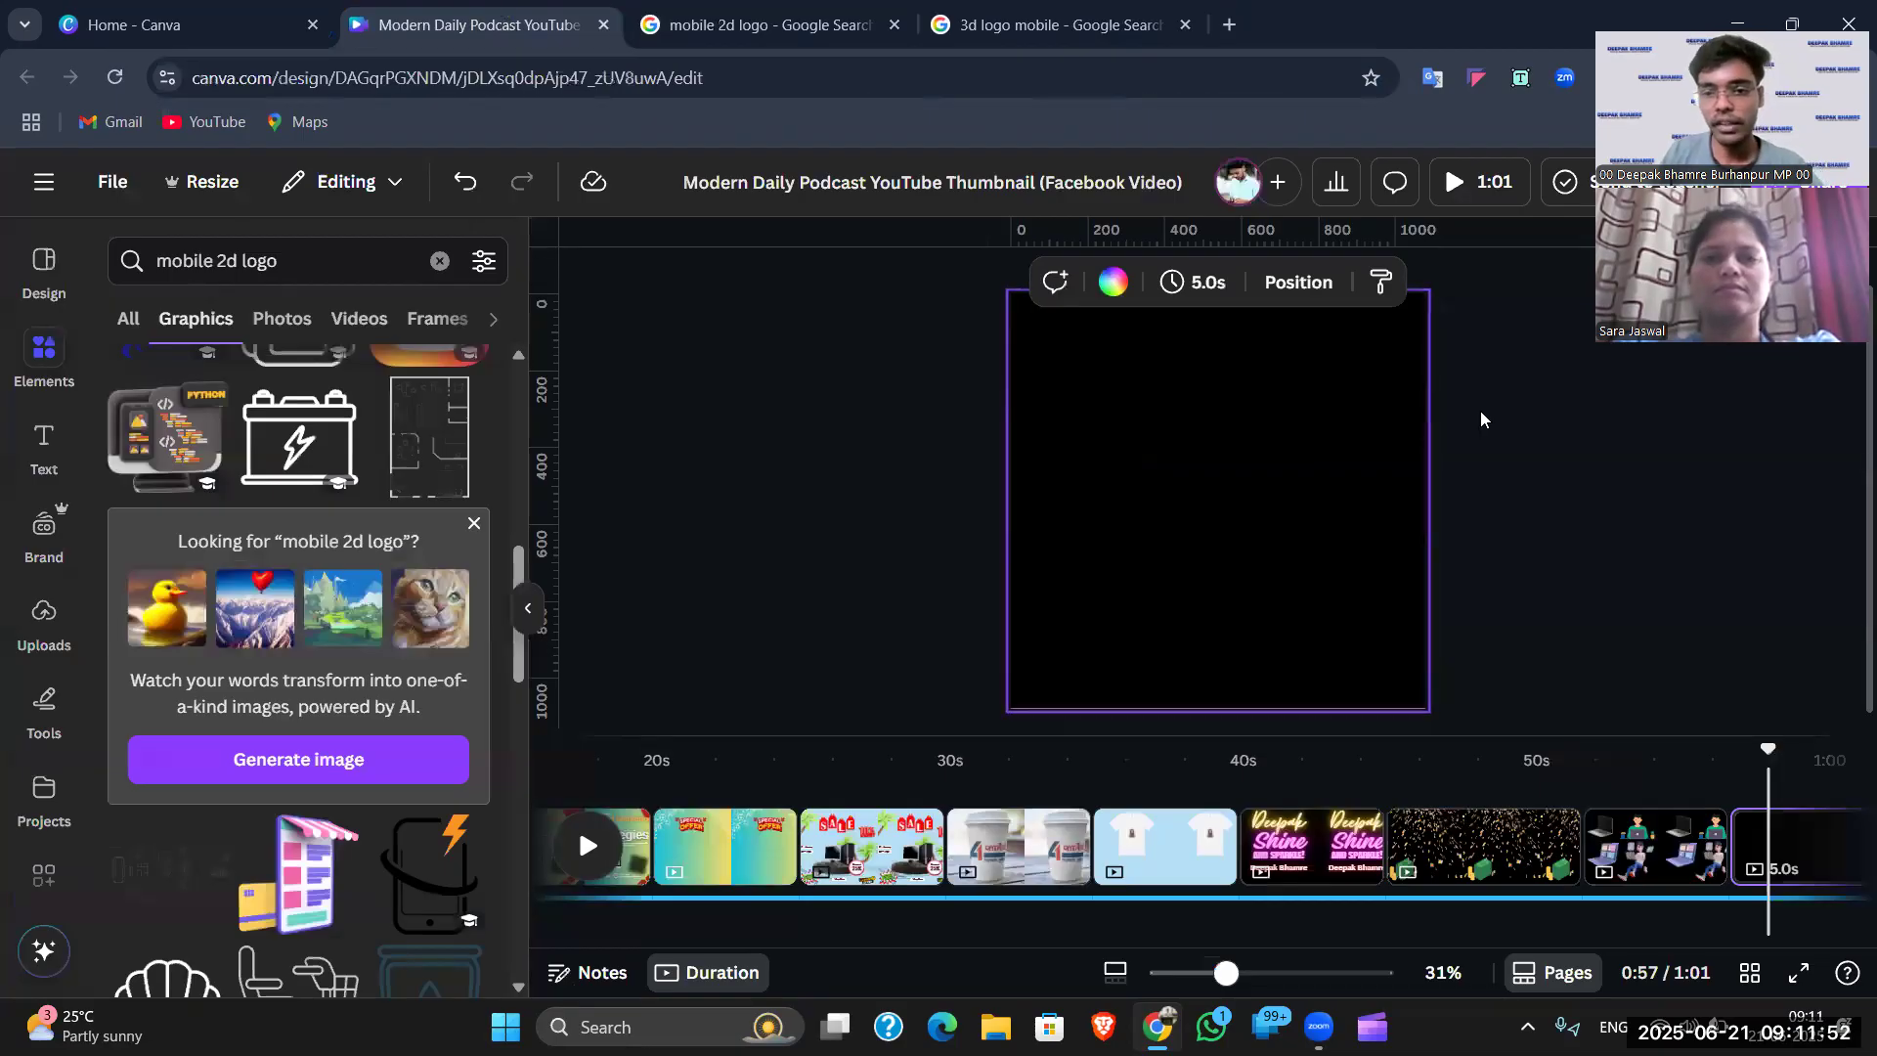
# - Switch the side panel to design templates and clear the old 2d logo search
pyautogui.click(1452, 401)
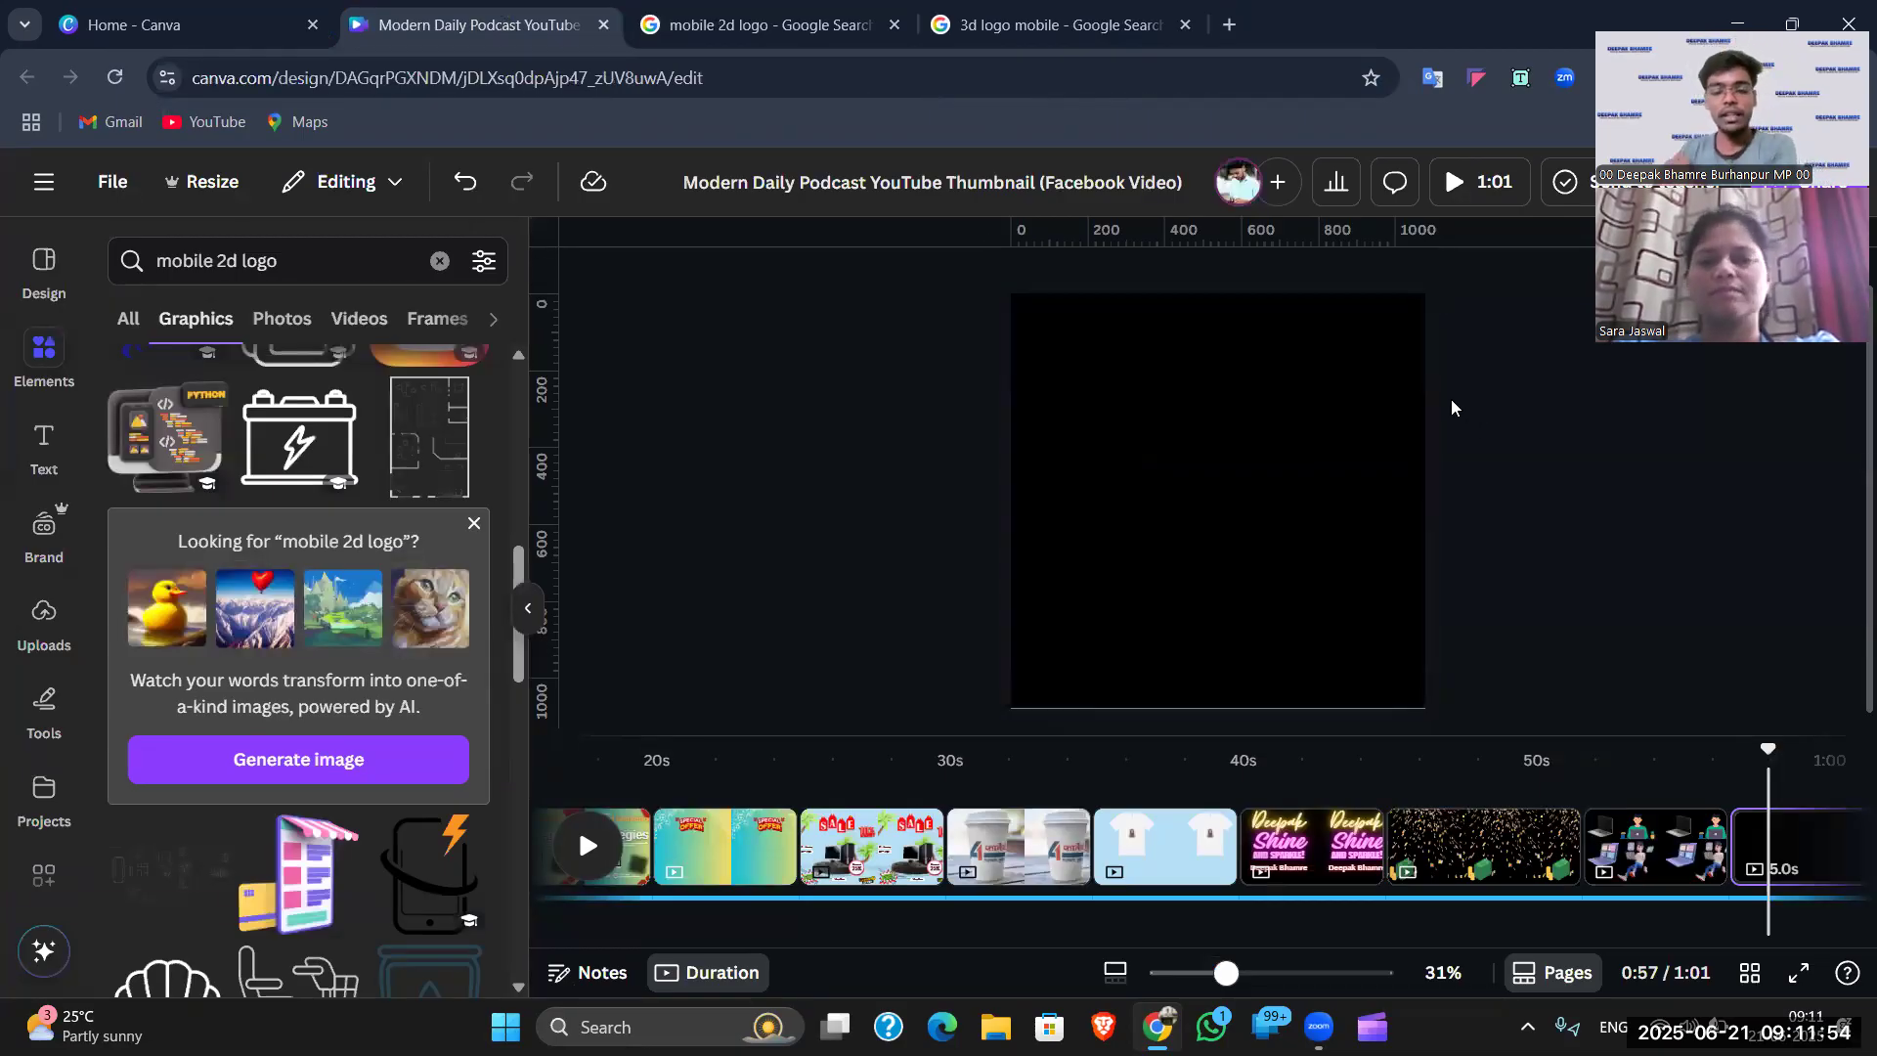
pyautogui.click(1222, 453)
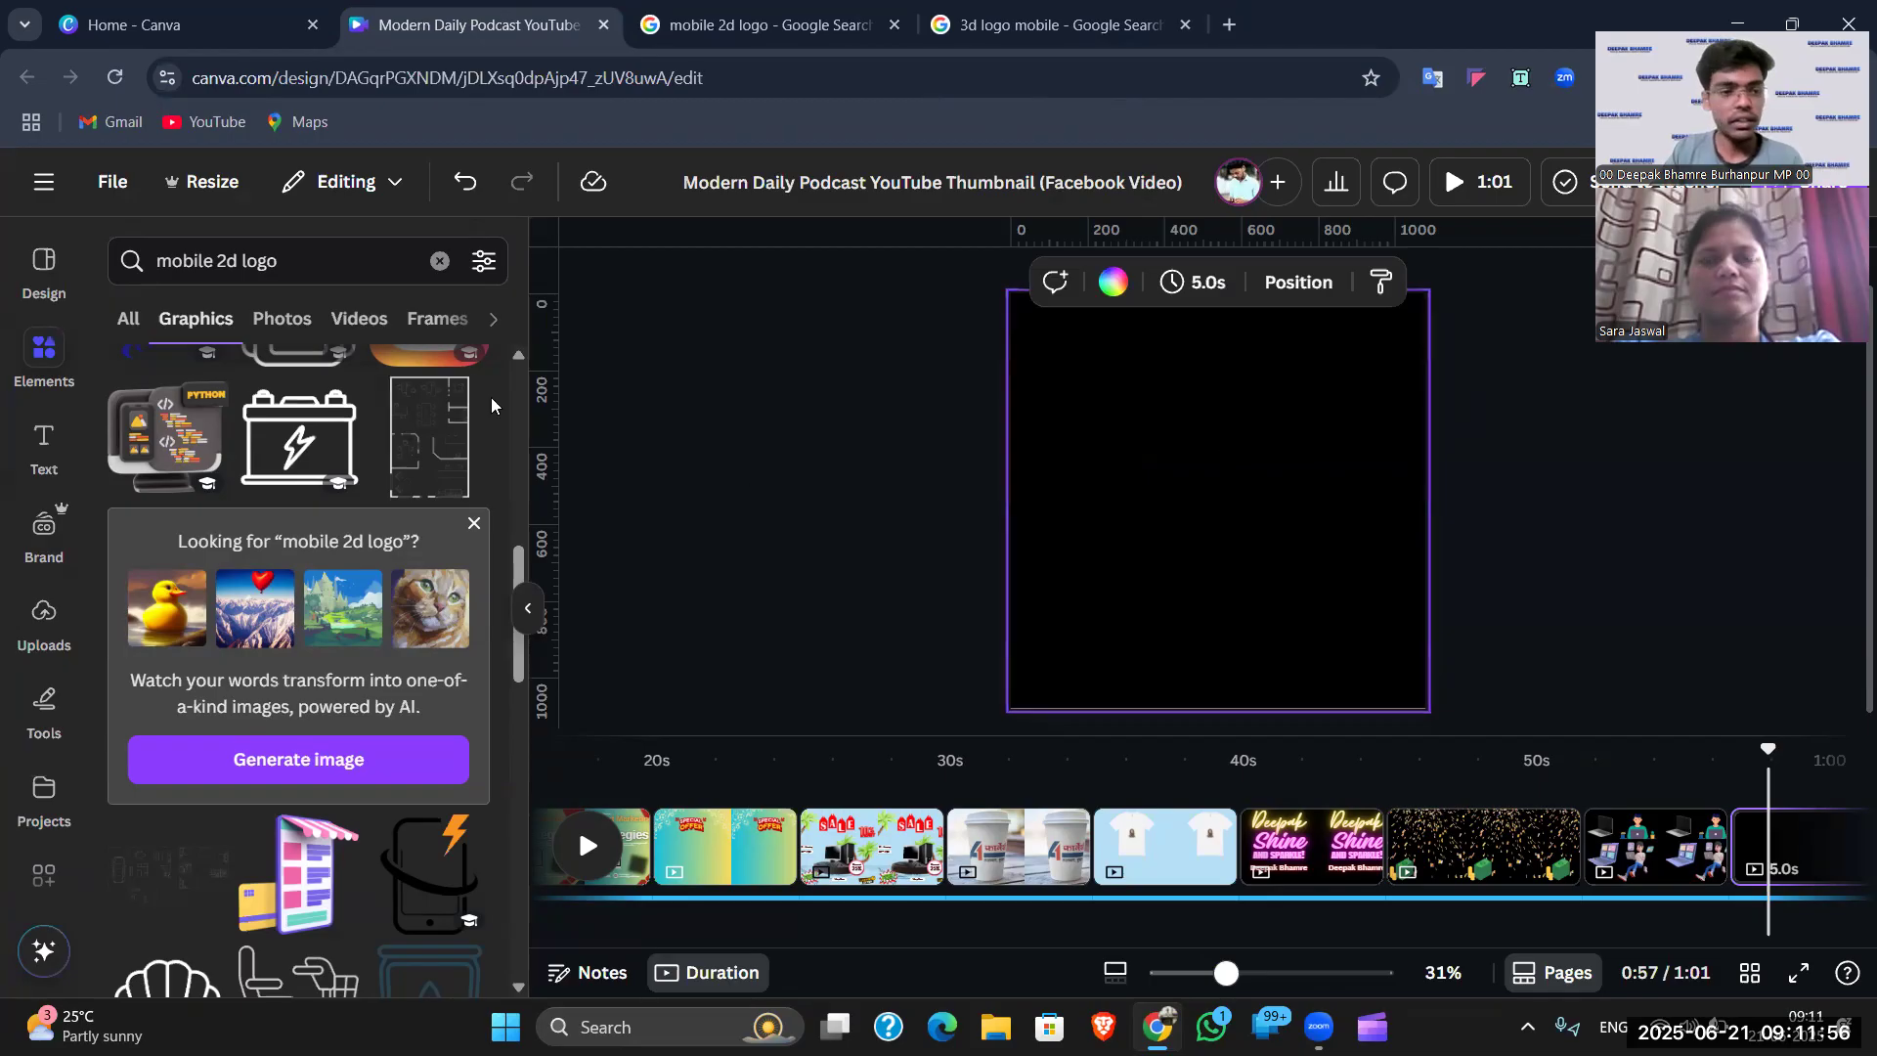
pyautogui.click(44, 266)
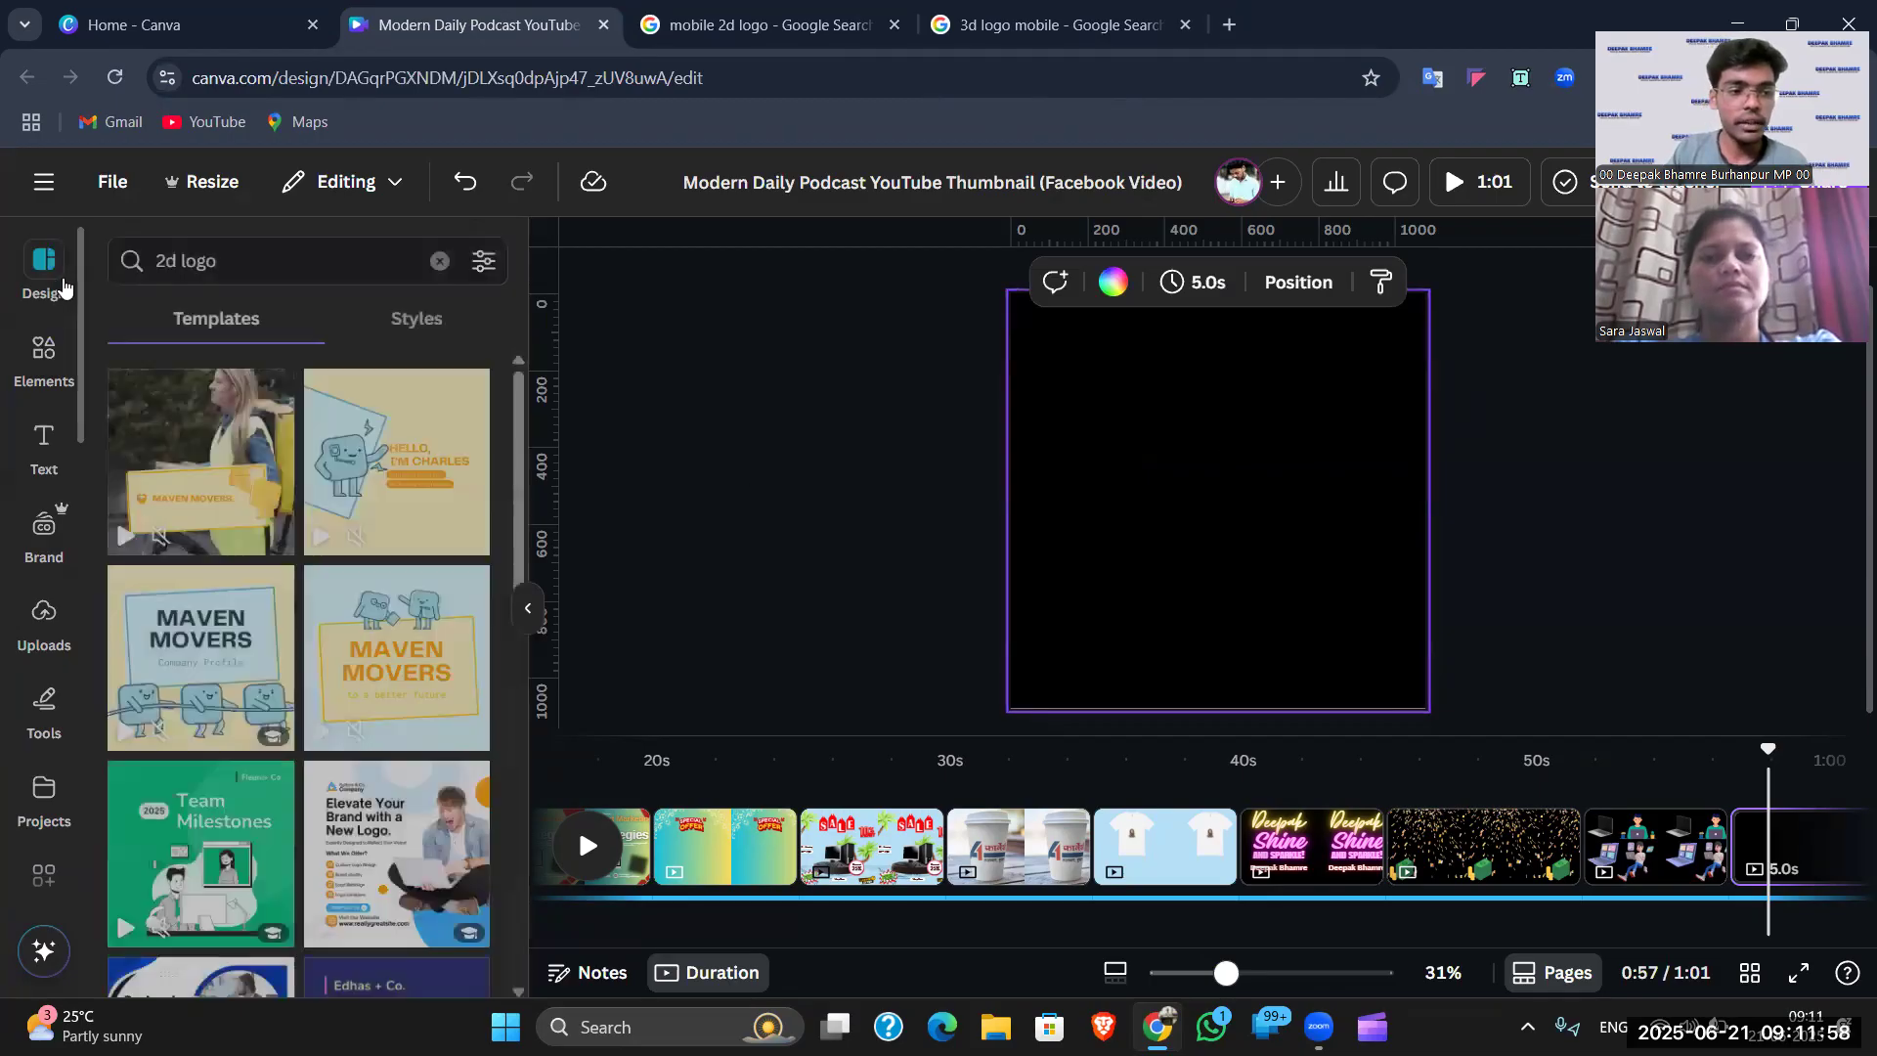
pyautogui.click(435, 264)
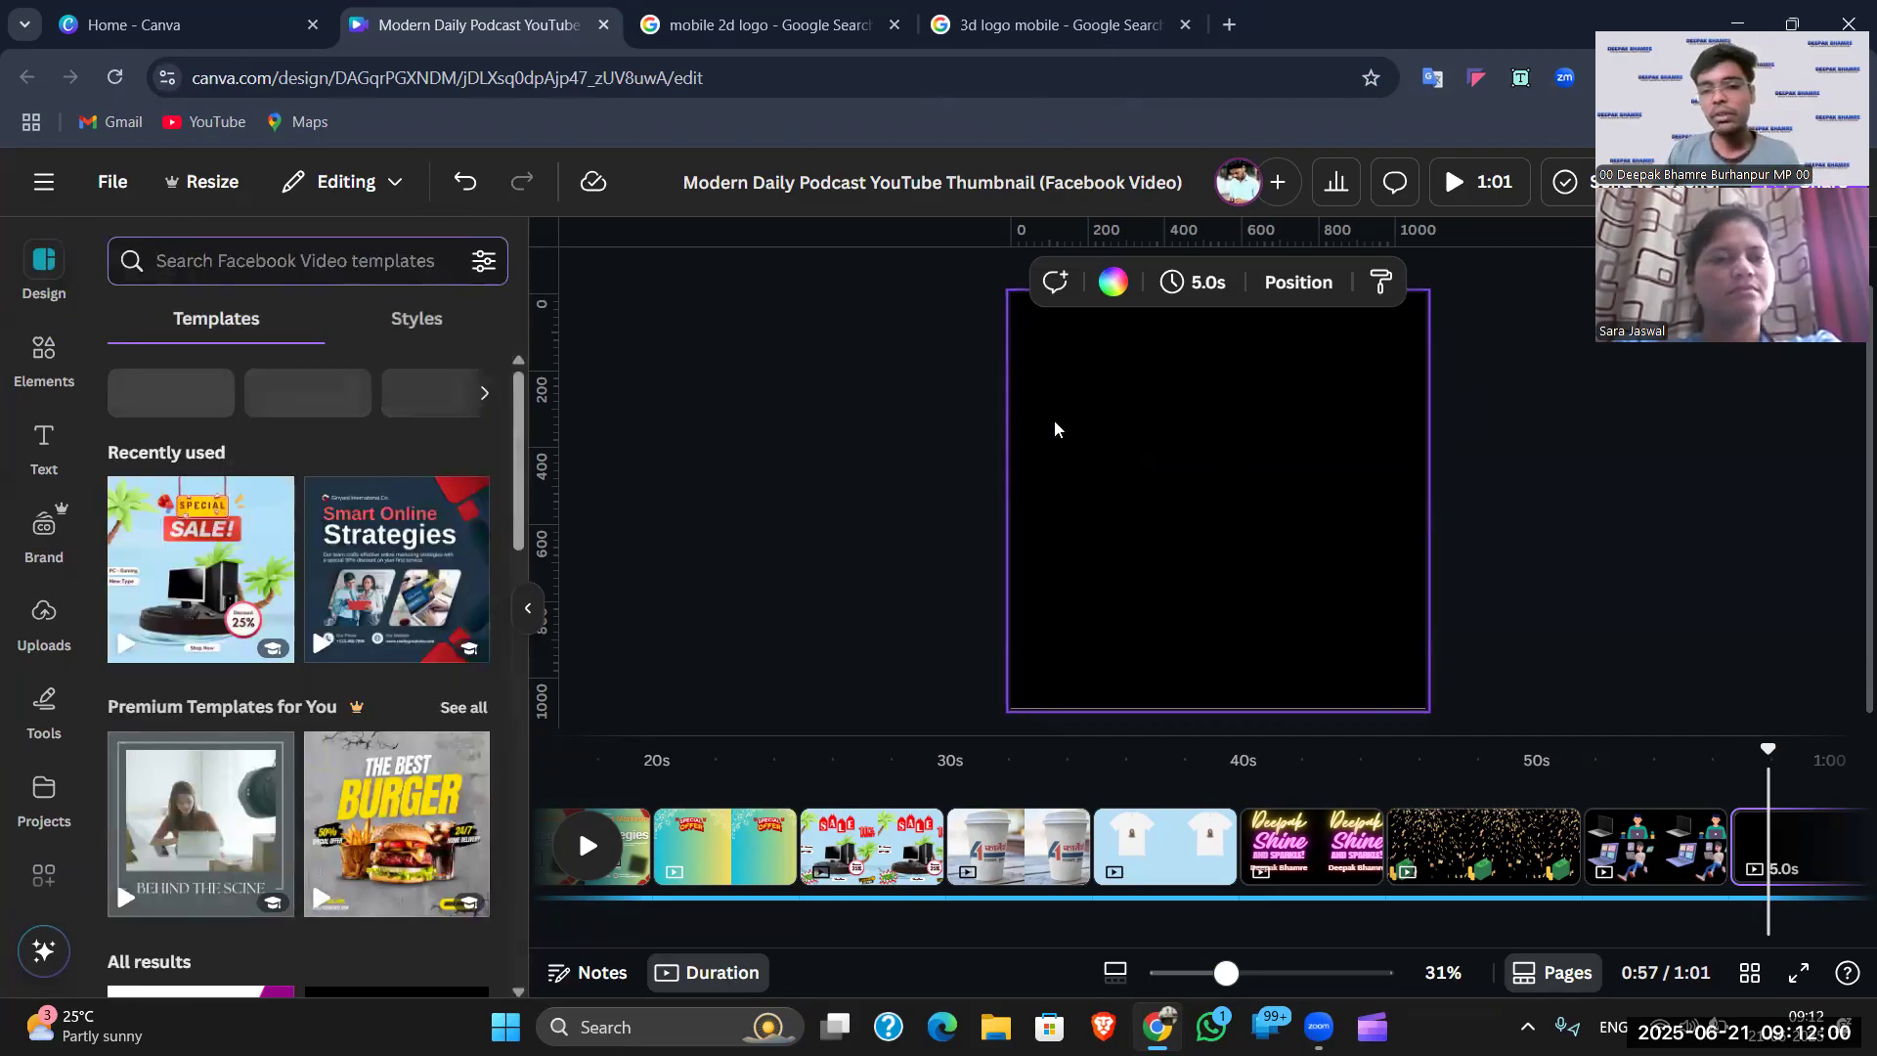
# - Search templates for 'real state logo' and browse the real-estate results
pyautogui.click(1549, 381)
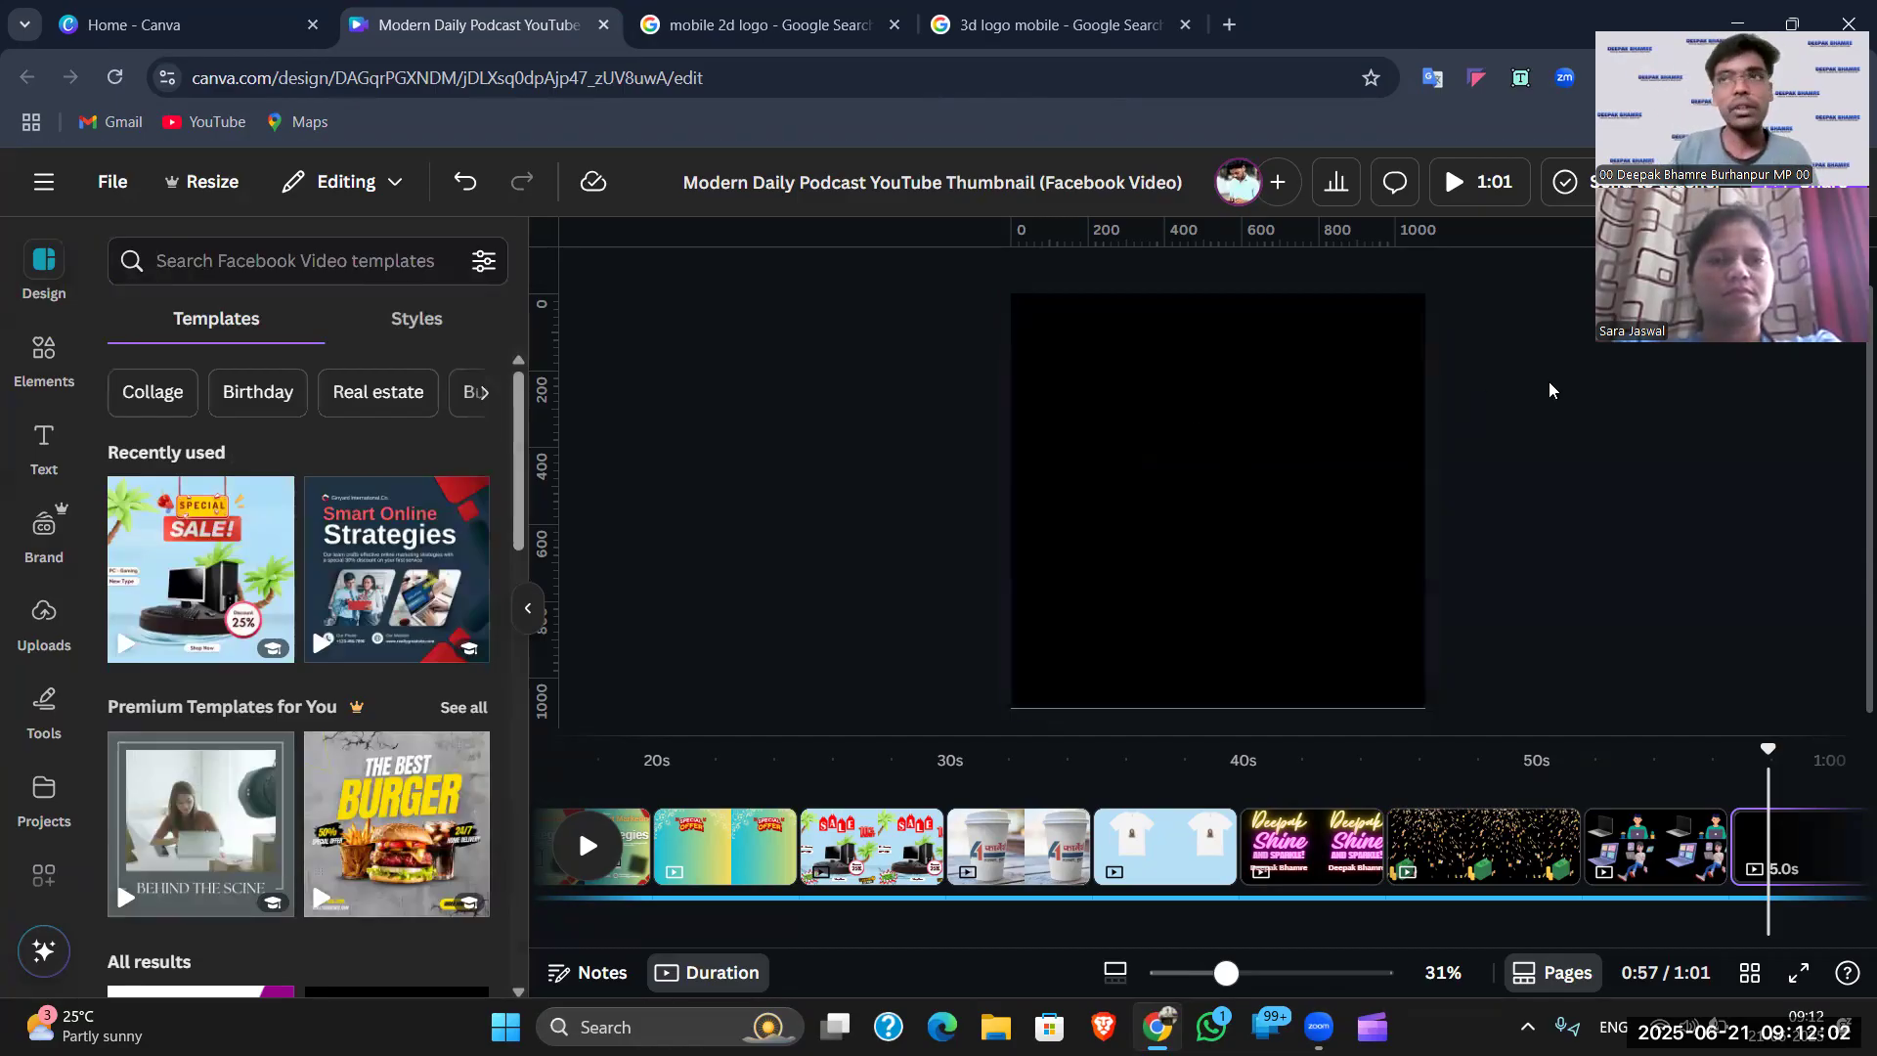
pyautogui.click(353, 256)
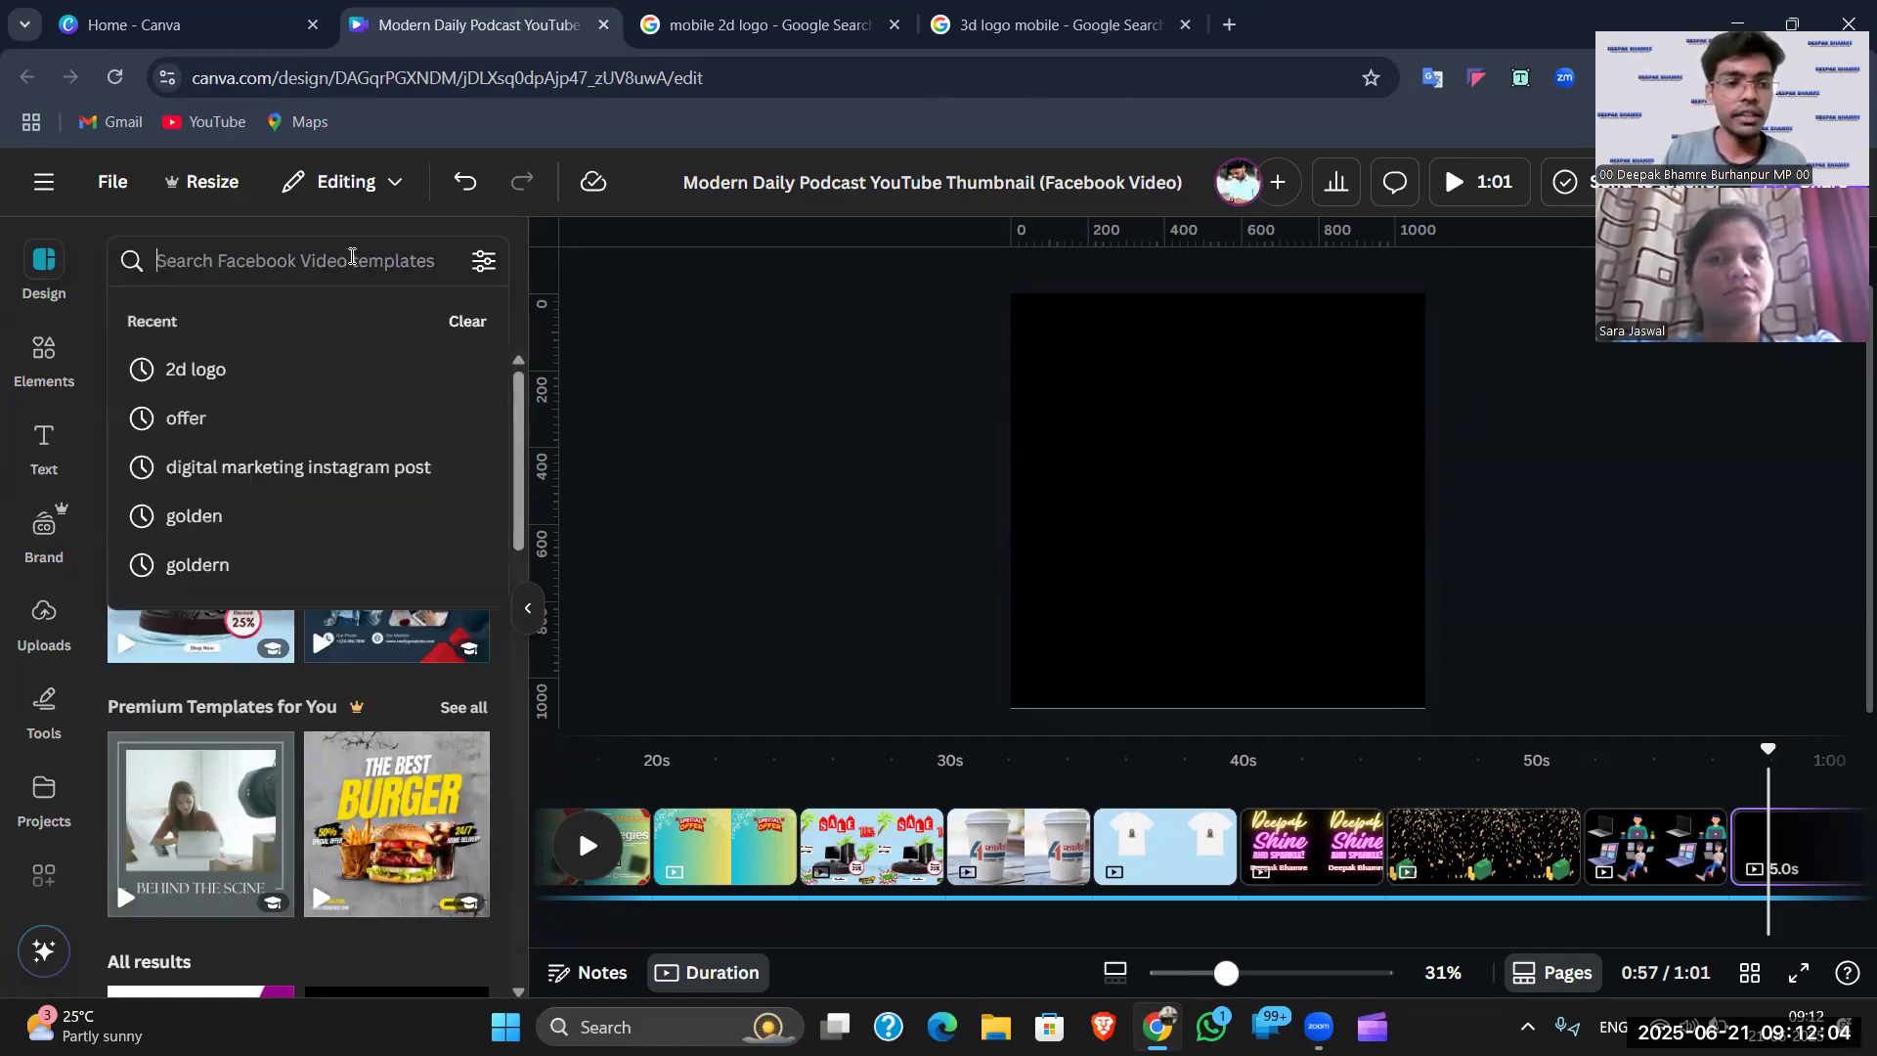
pyautogui.write('rae')
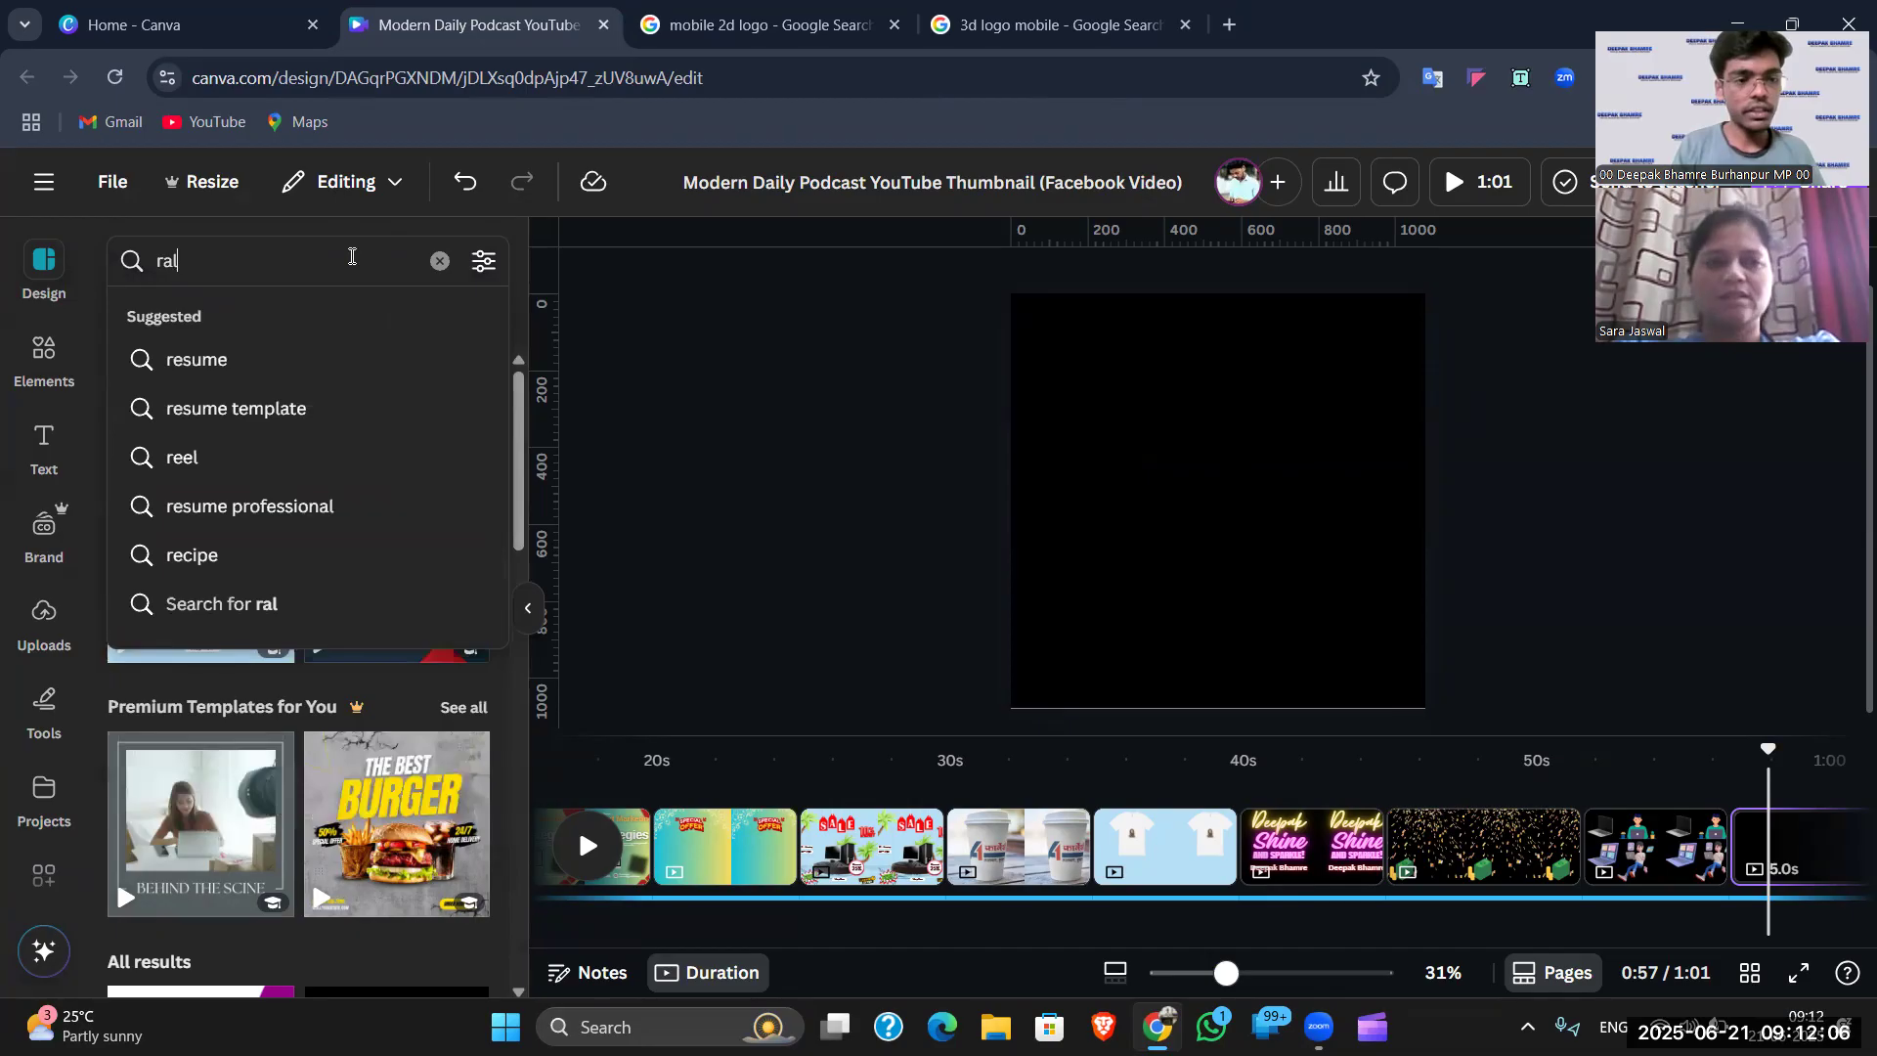
pyautogui.press('BackSpace')
pyautogui.press('BackSpace')
pyautogui.press('BackSpace')
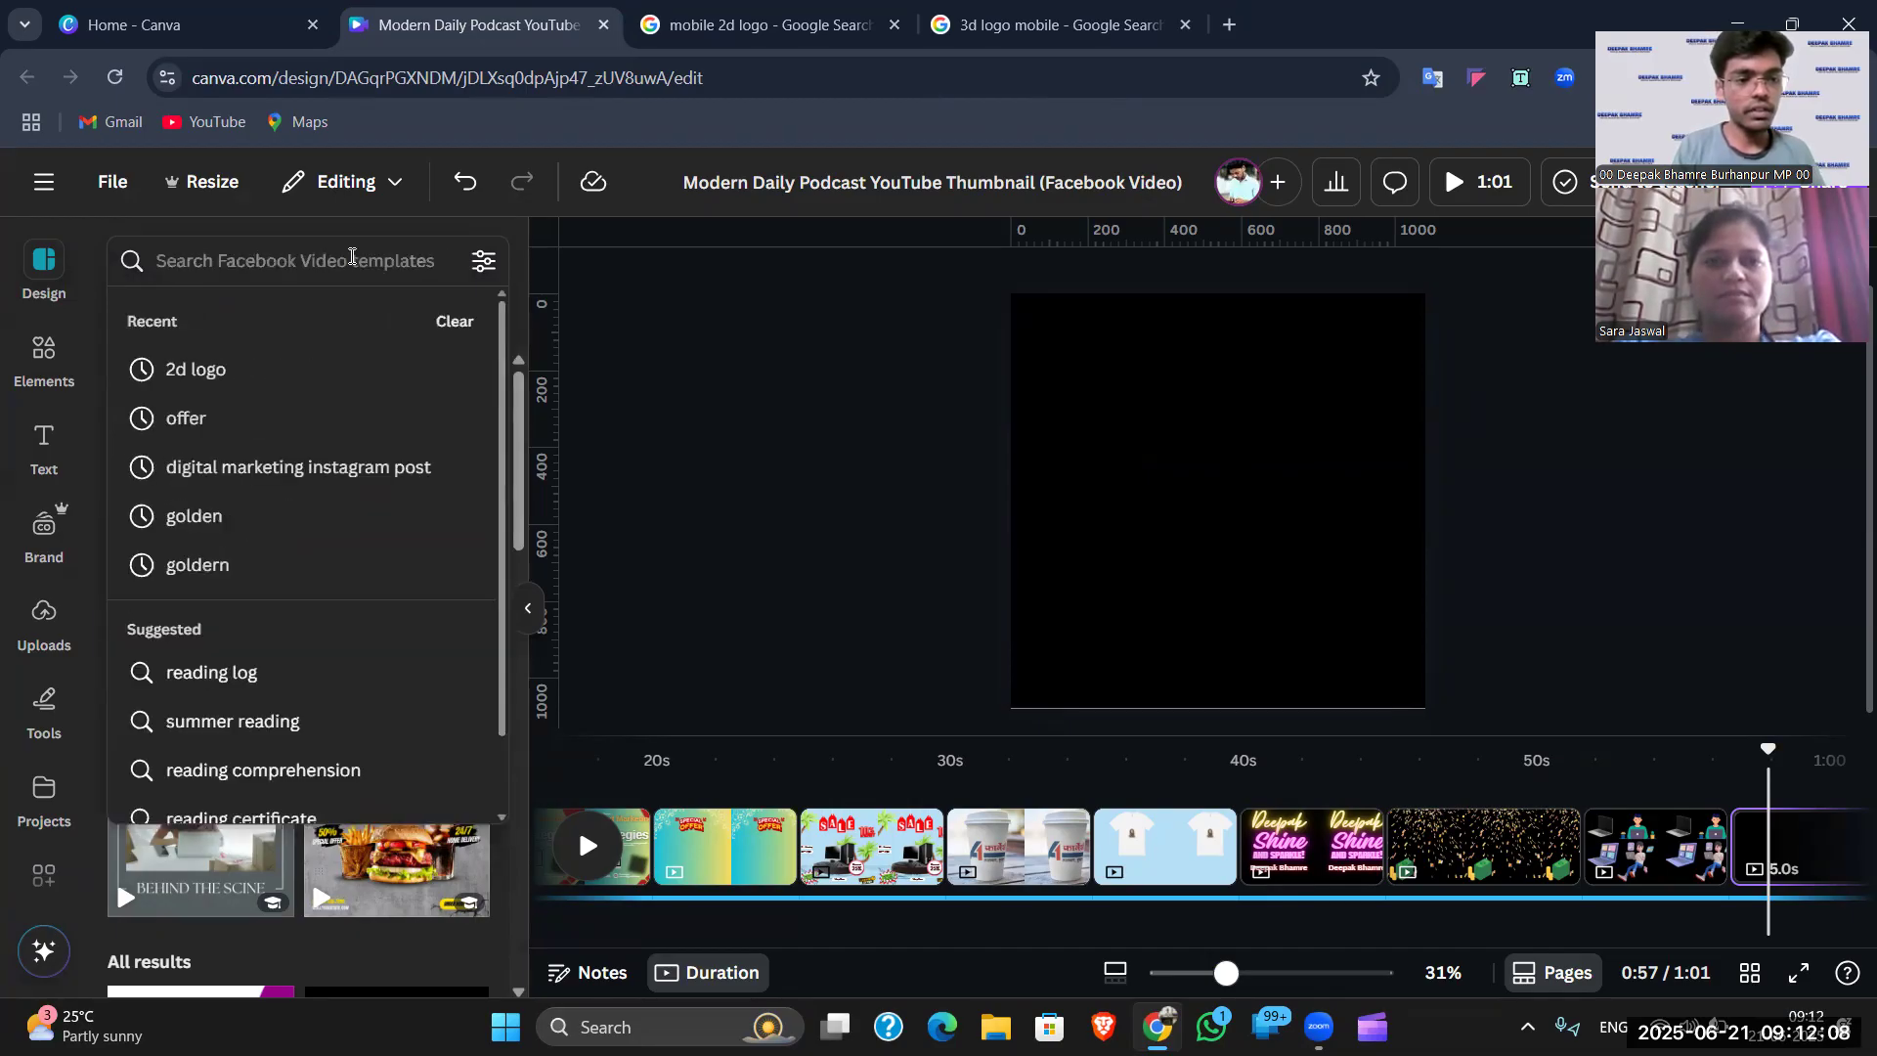
pyautogui.write('real stat')
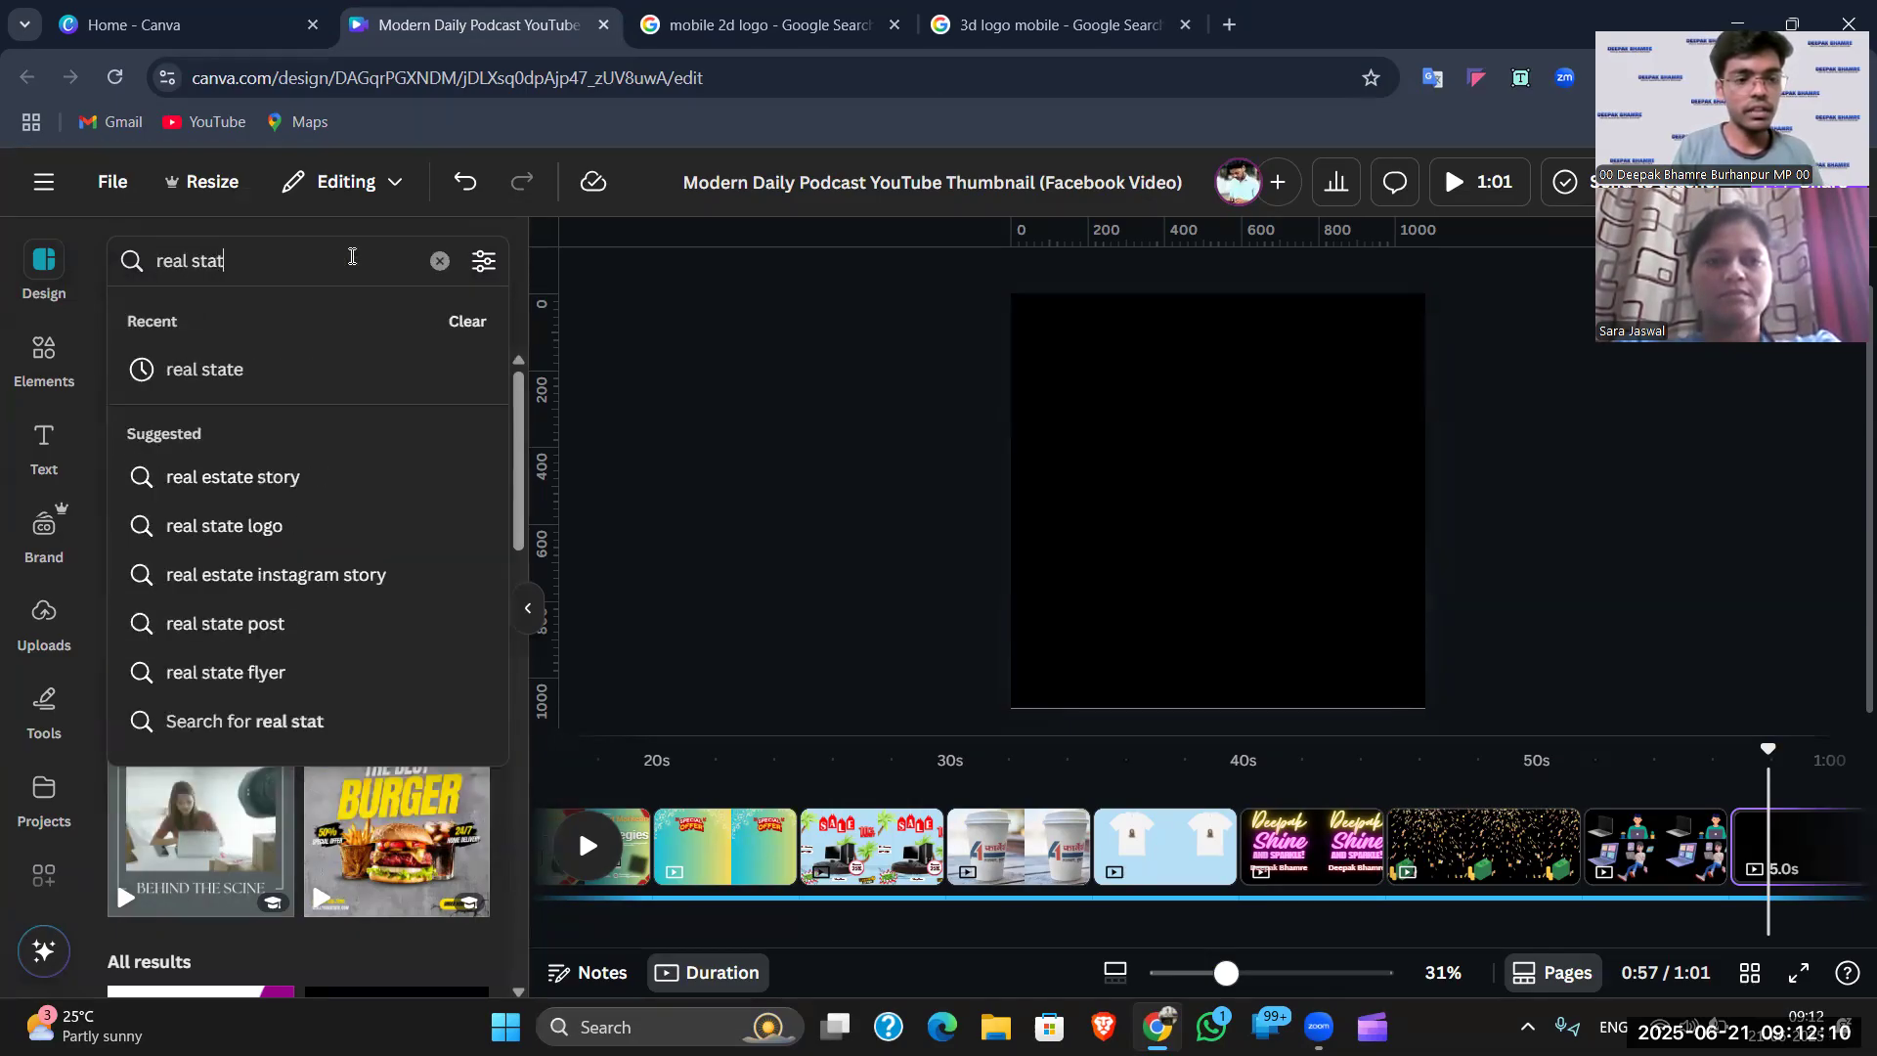
pyautogui.write('e logo')
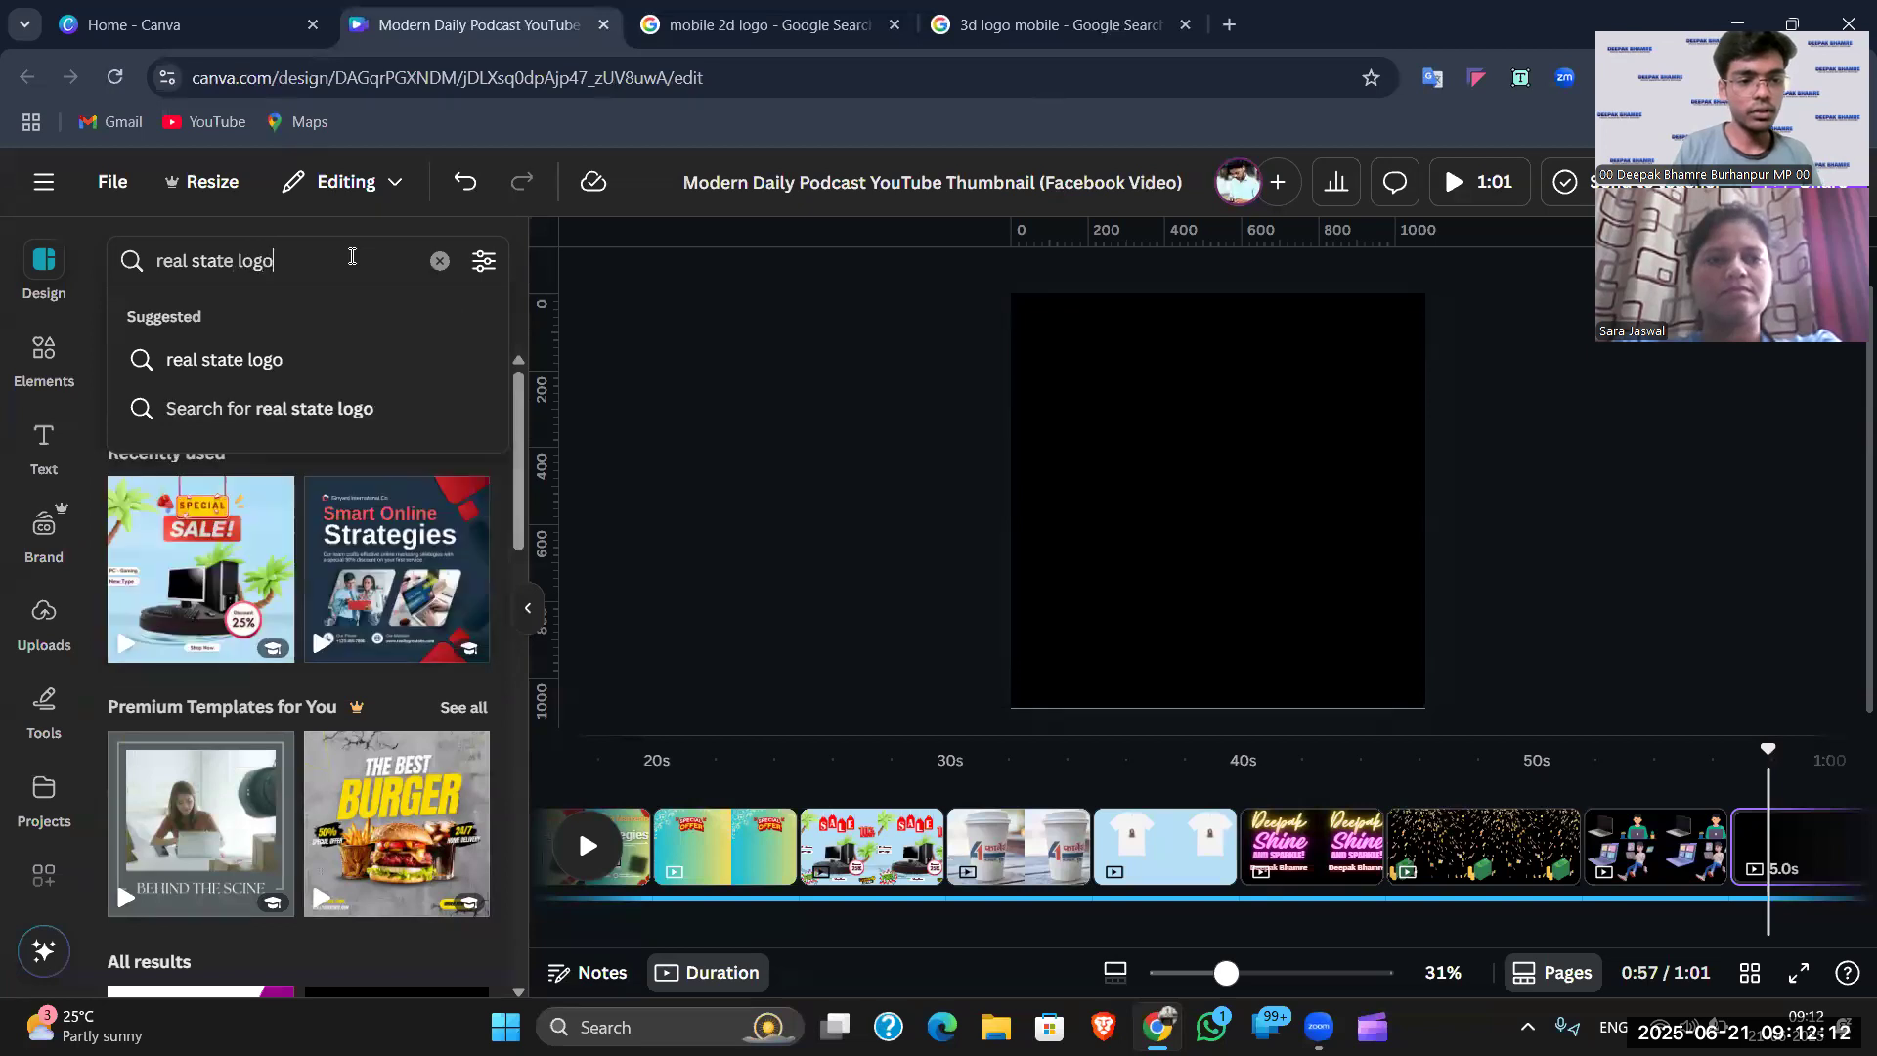
pyautogui.press('Return')
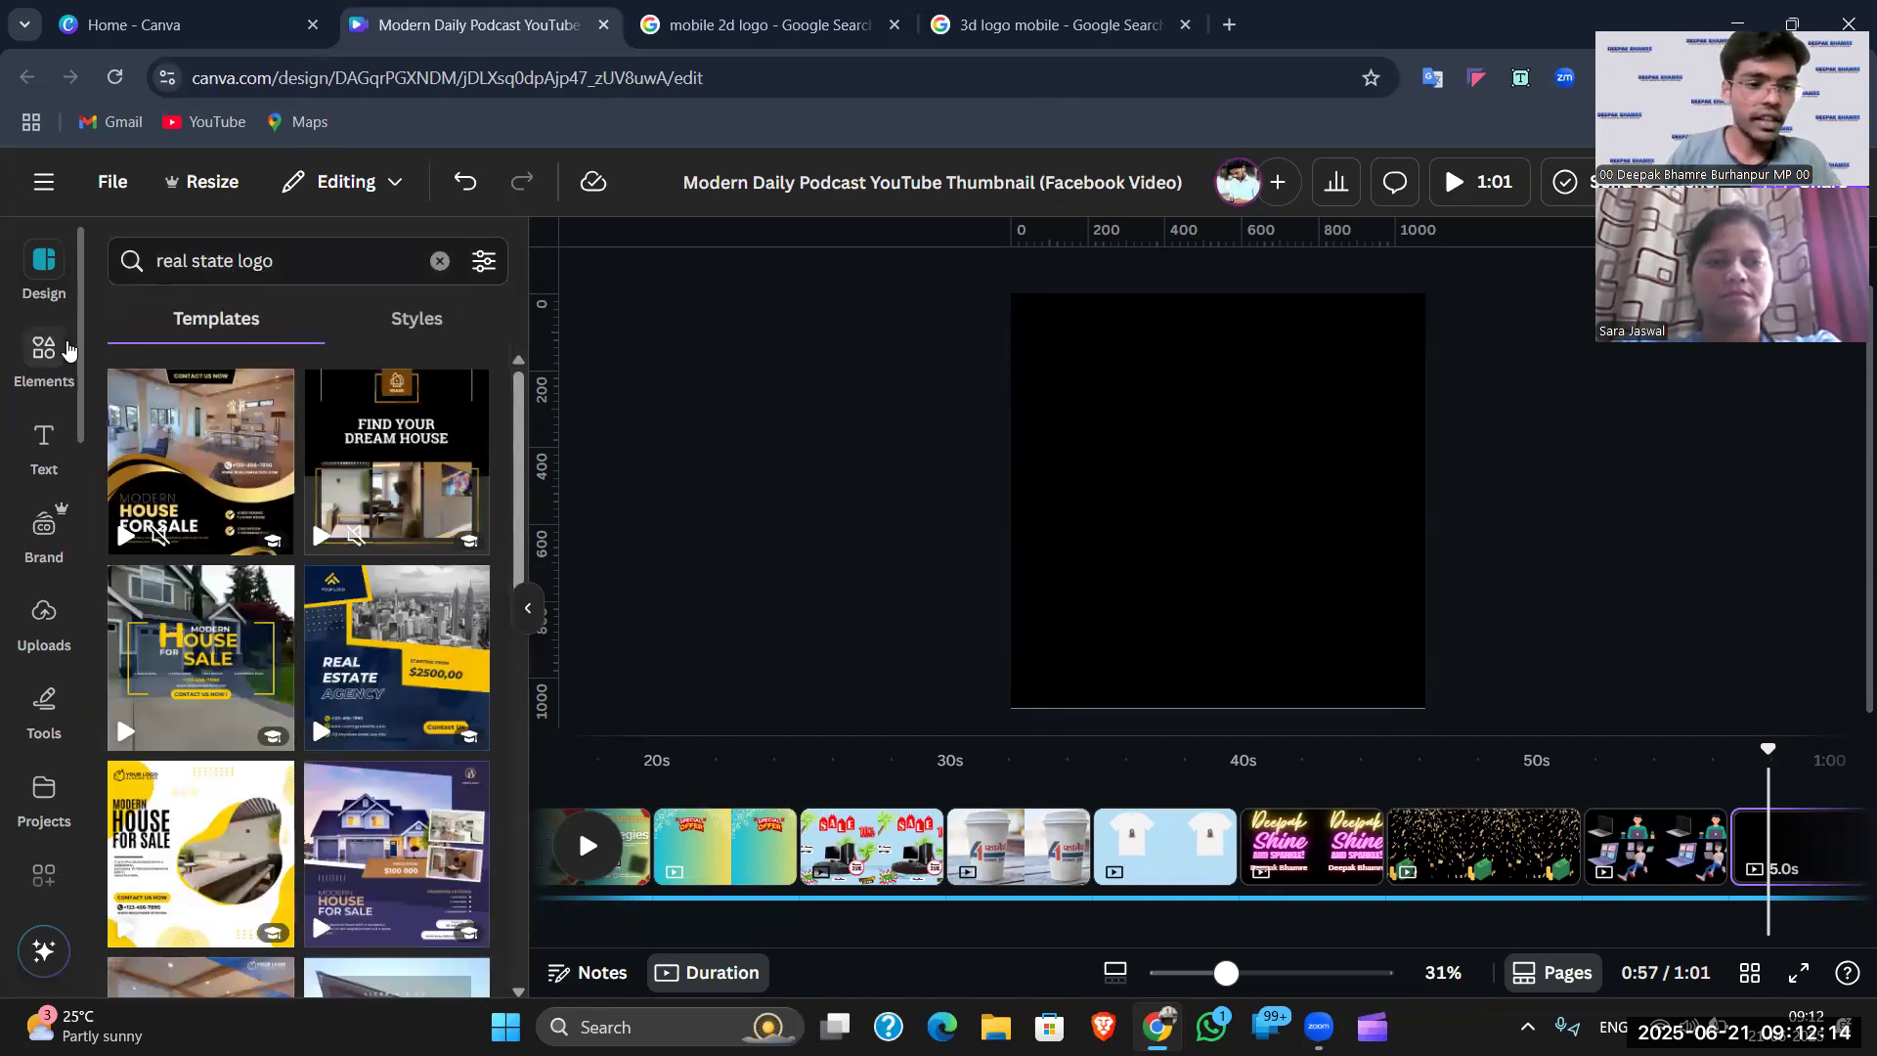
pyautogui.scroll(-10, 384, 489)
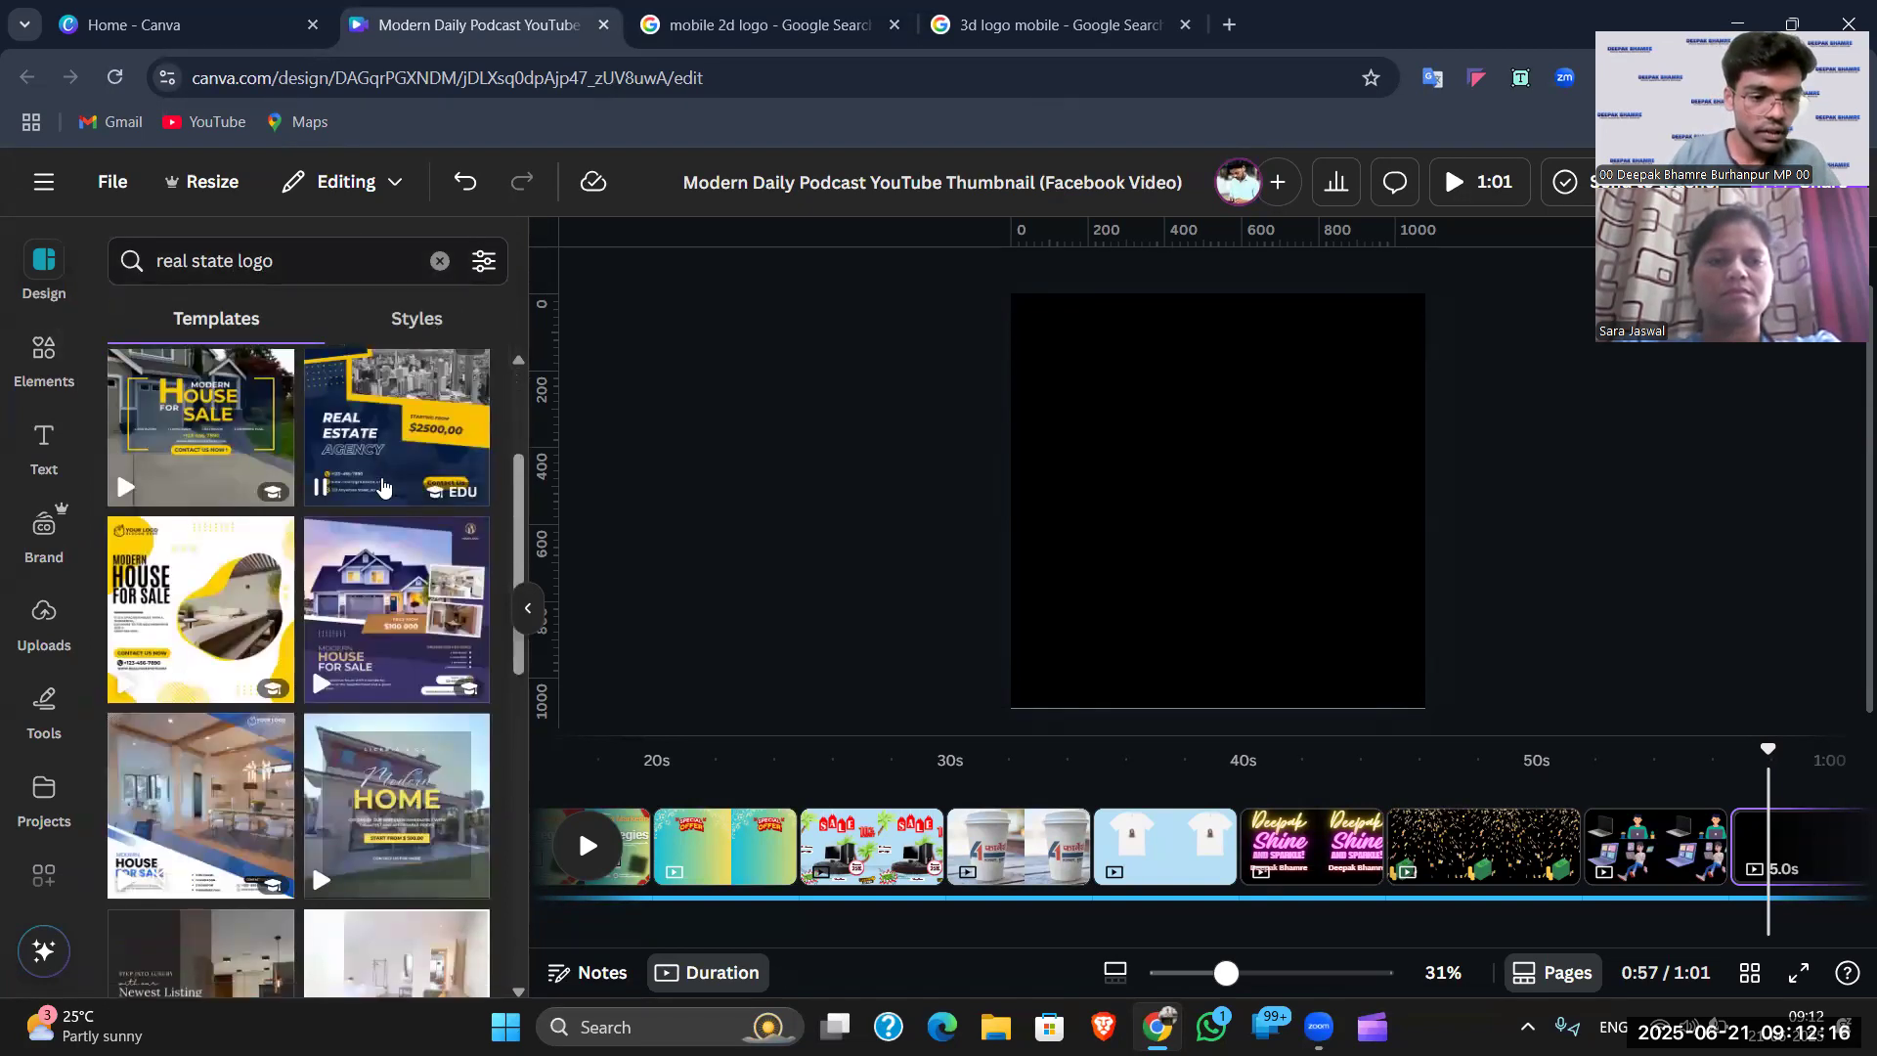
pyautogui.scroll(-10, 384, 491)
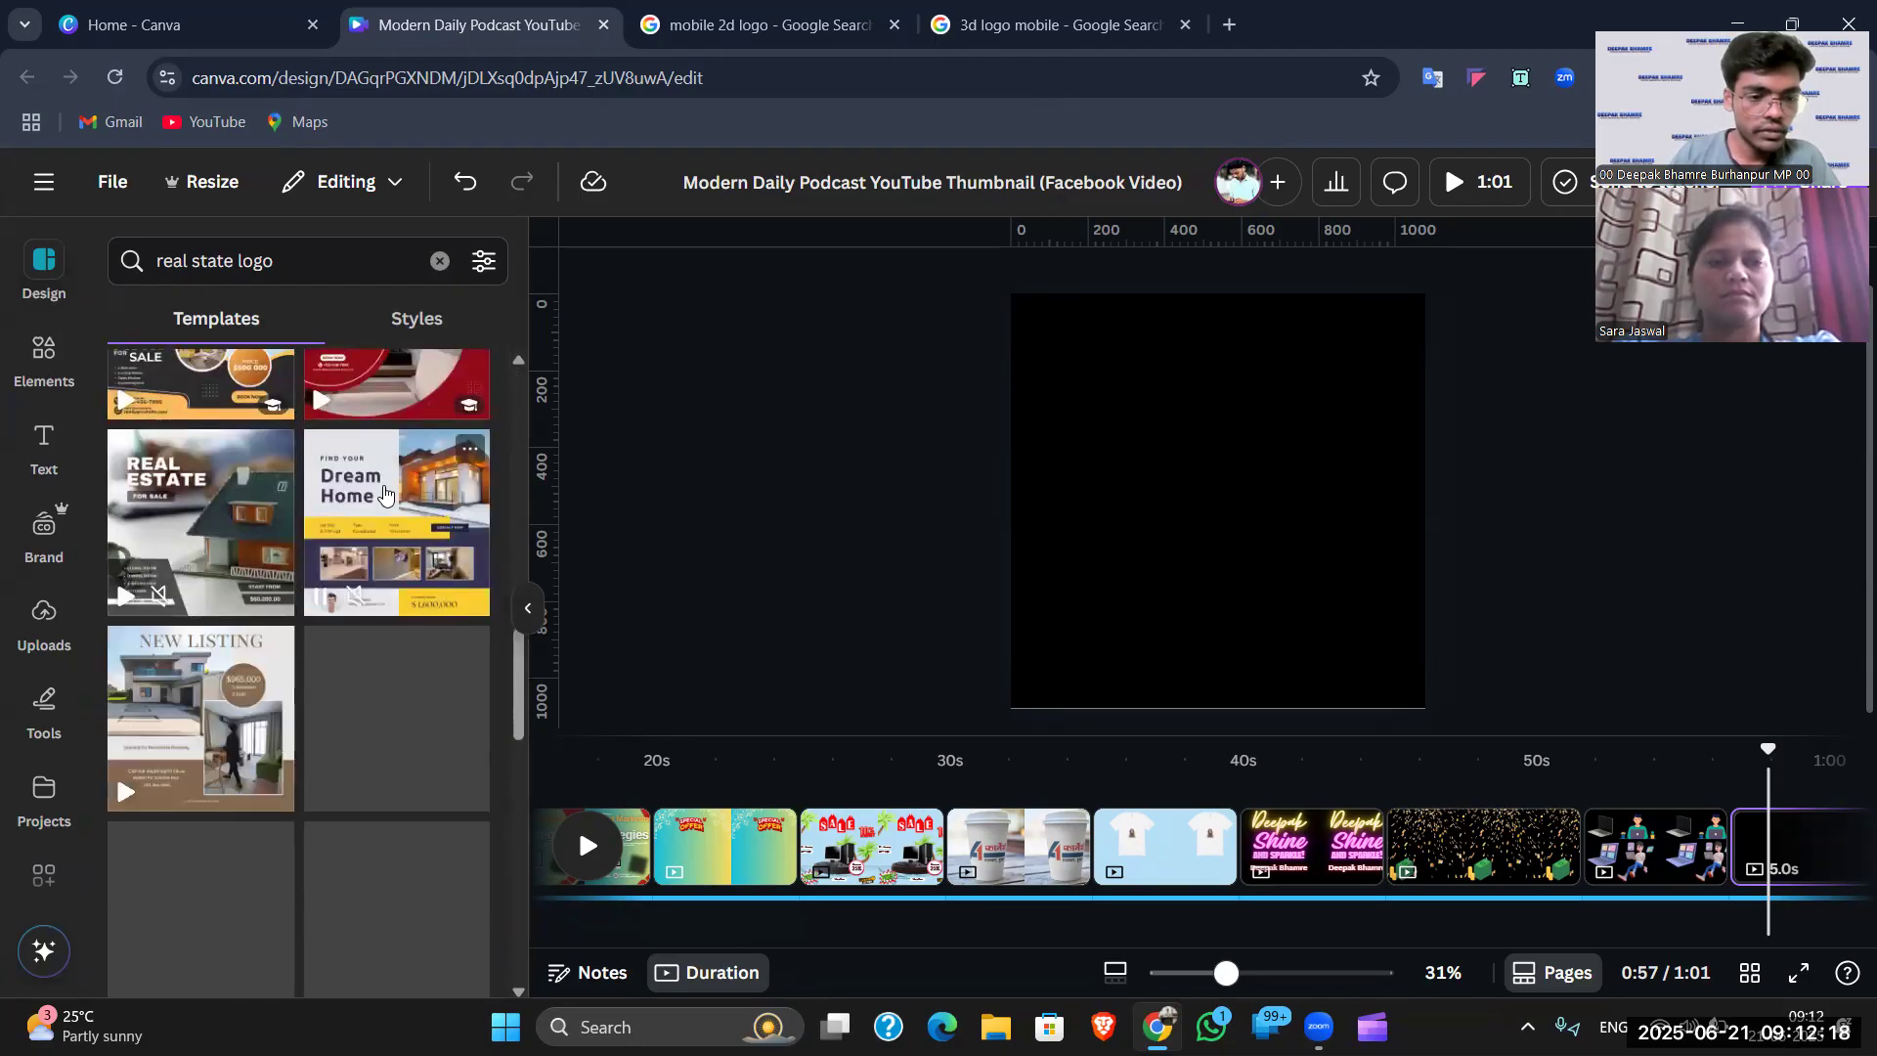
pyautogui.scroll(-10, 387, 492)
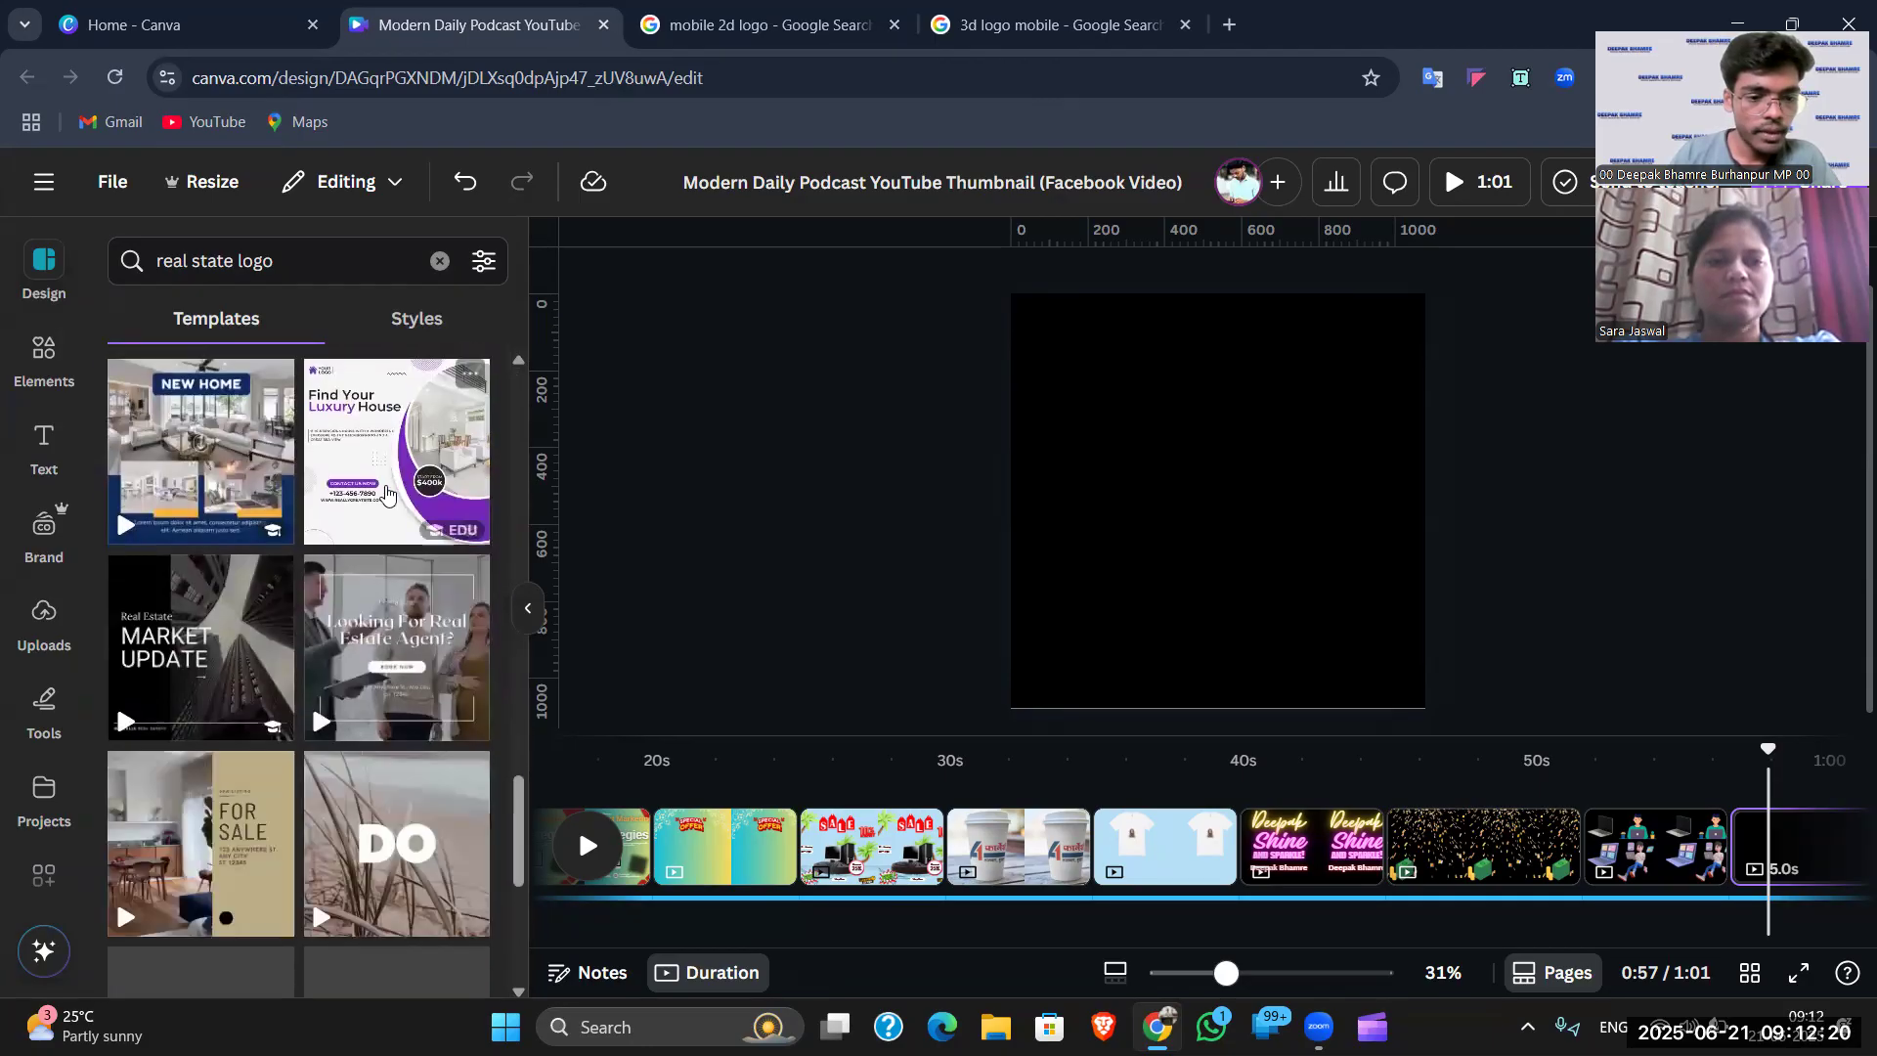
pyautogui.scroll(15, 387, 488)
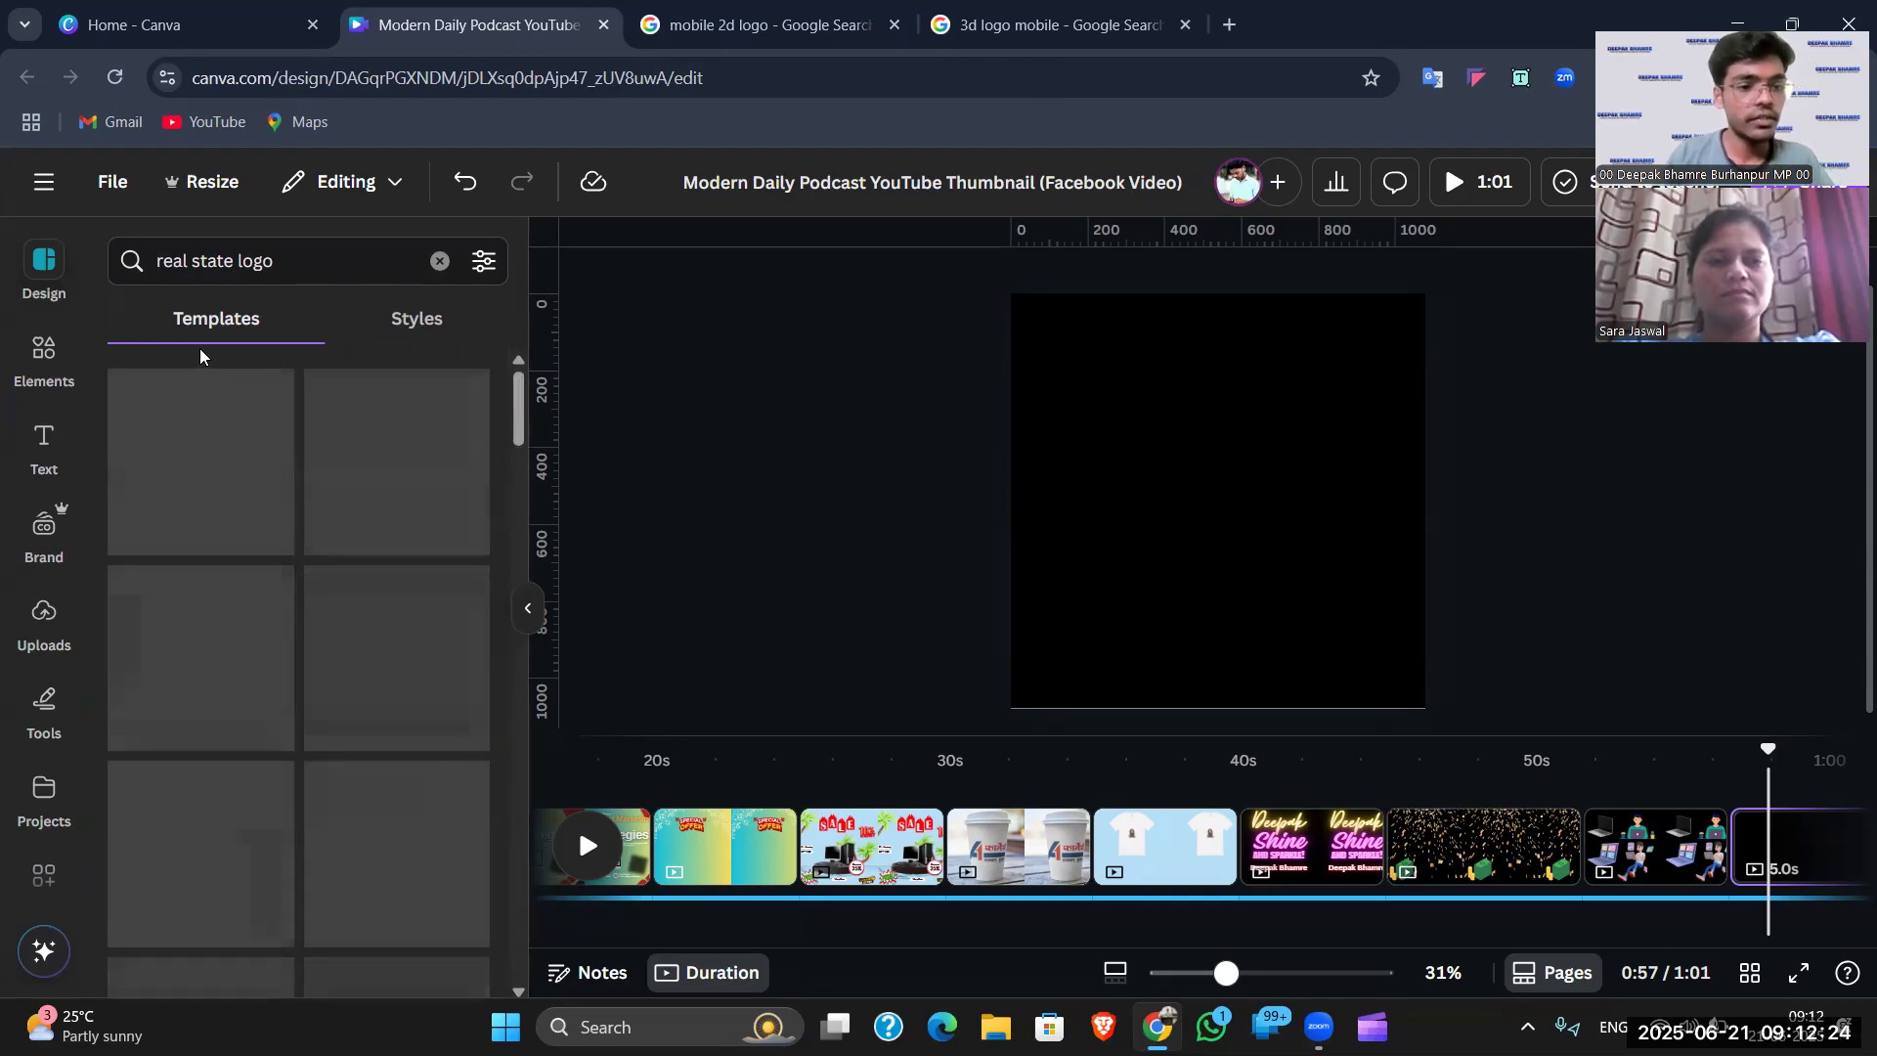
# - Search Elements for 'real state', replacing the old mobile 2d logo query
pyautogui.click(68, 368)
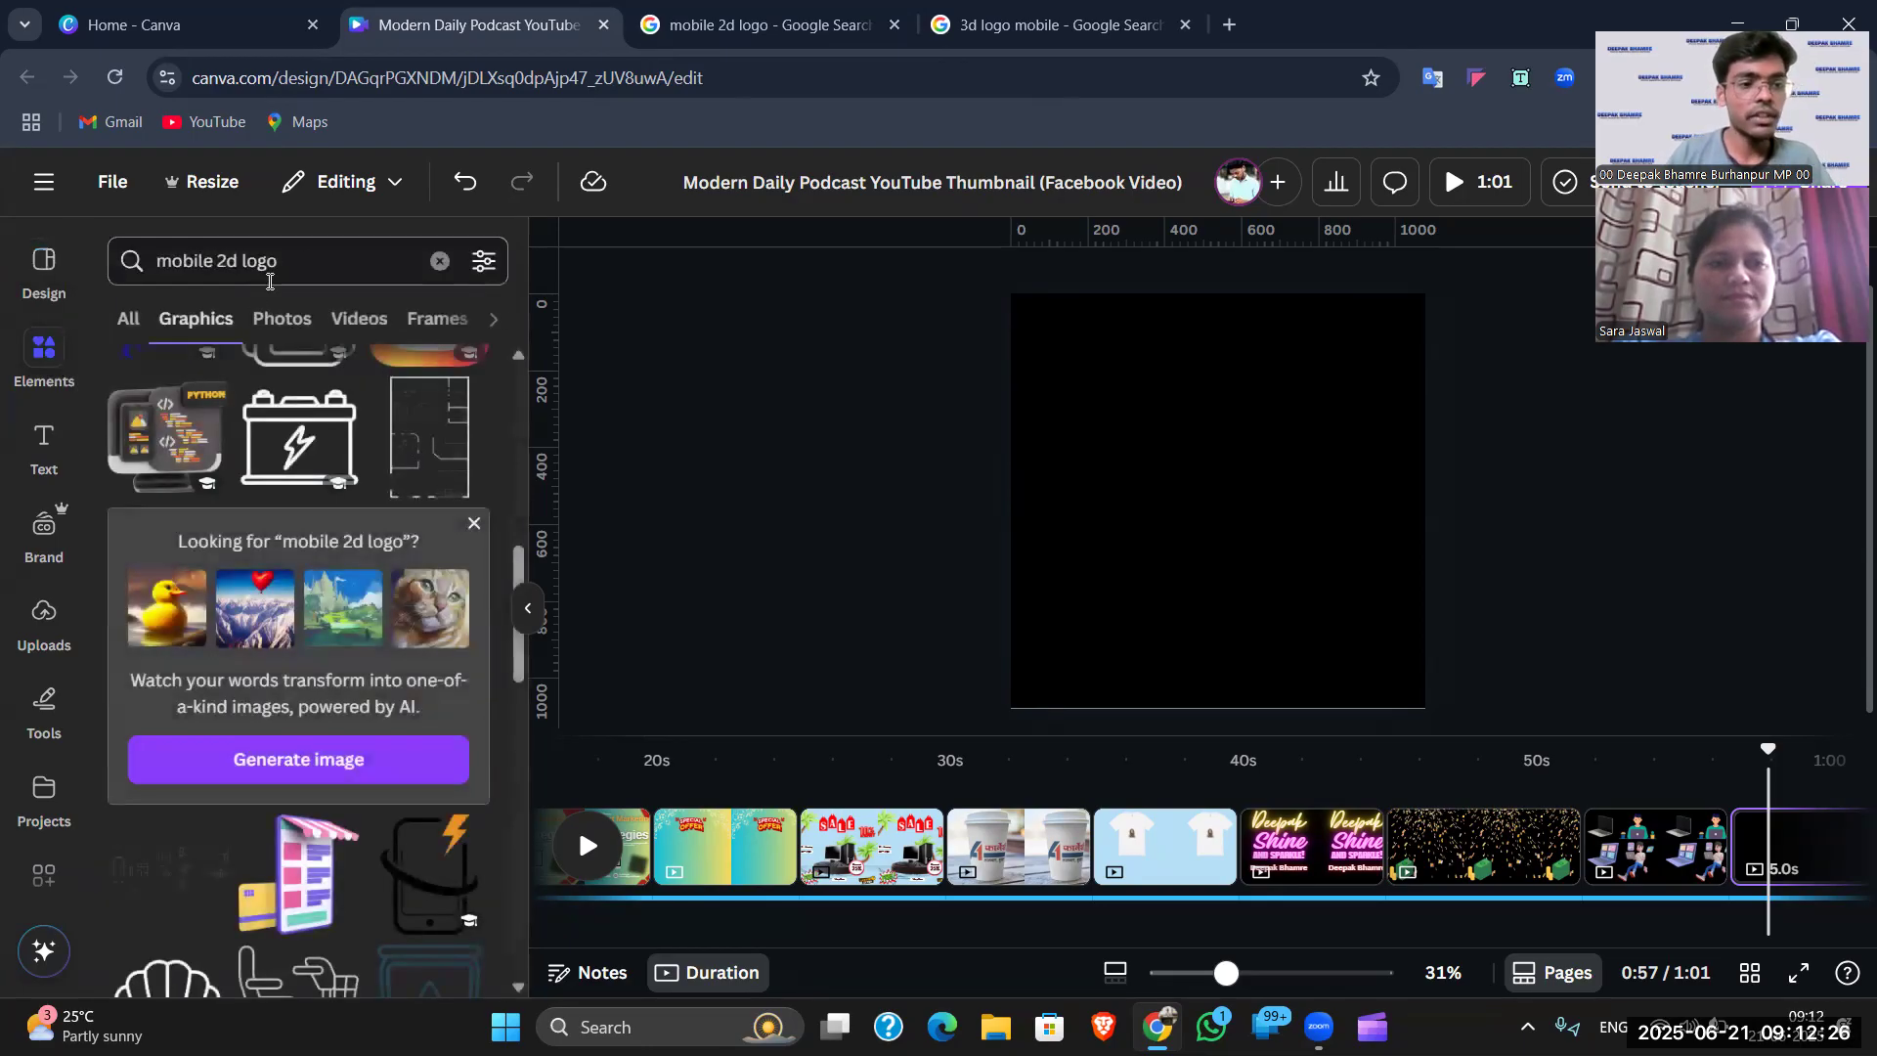
pyautogui.click(438, 261)
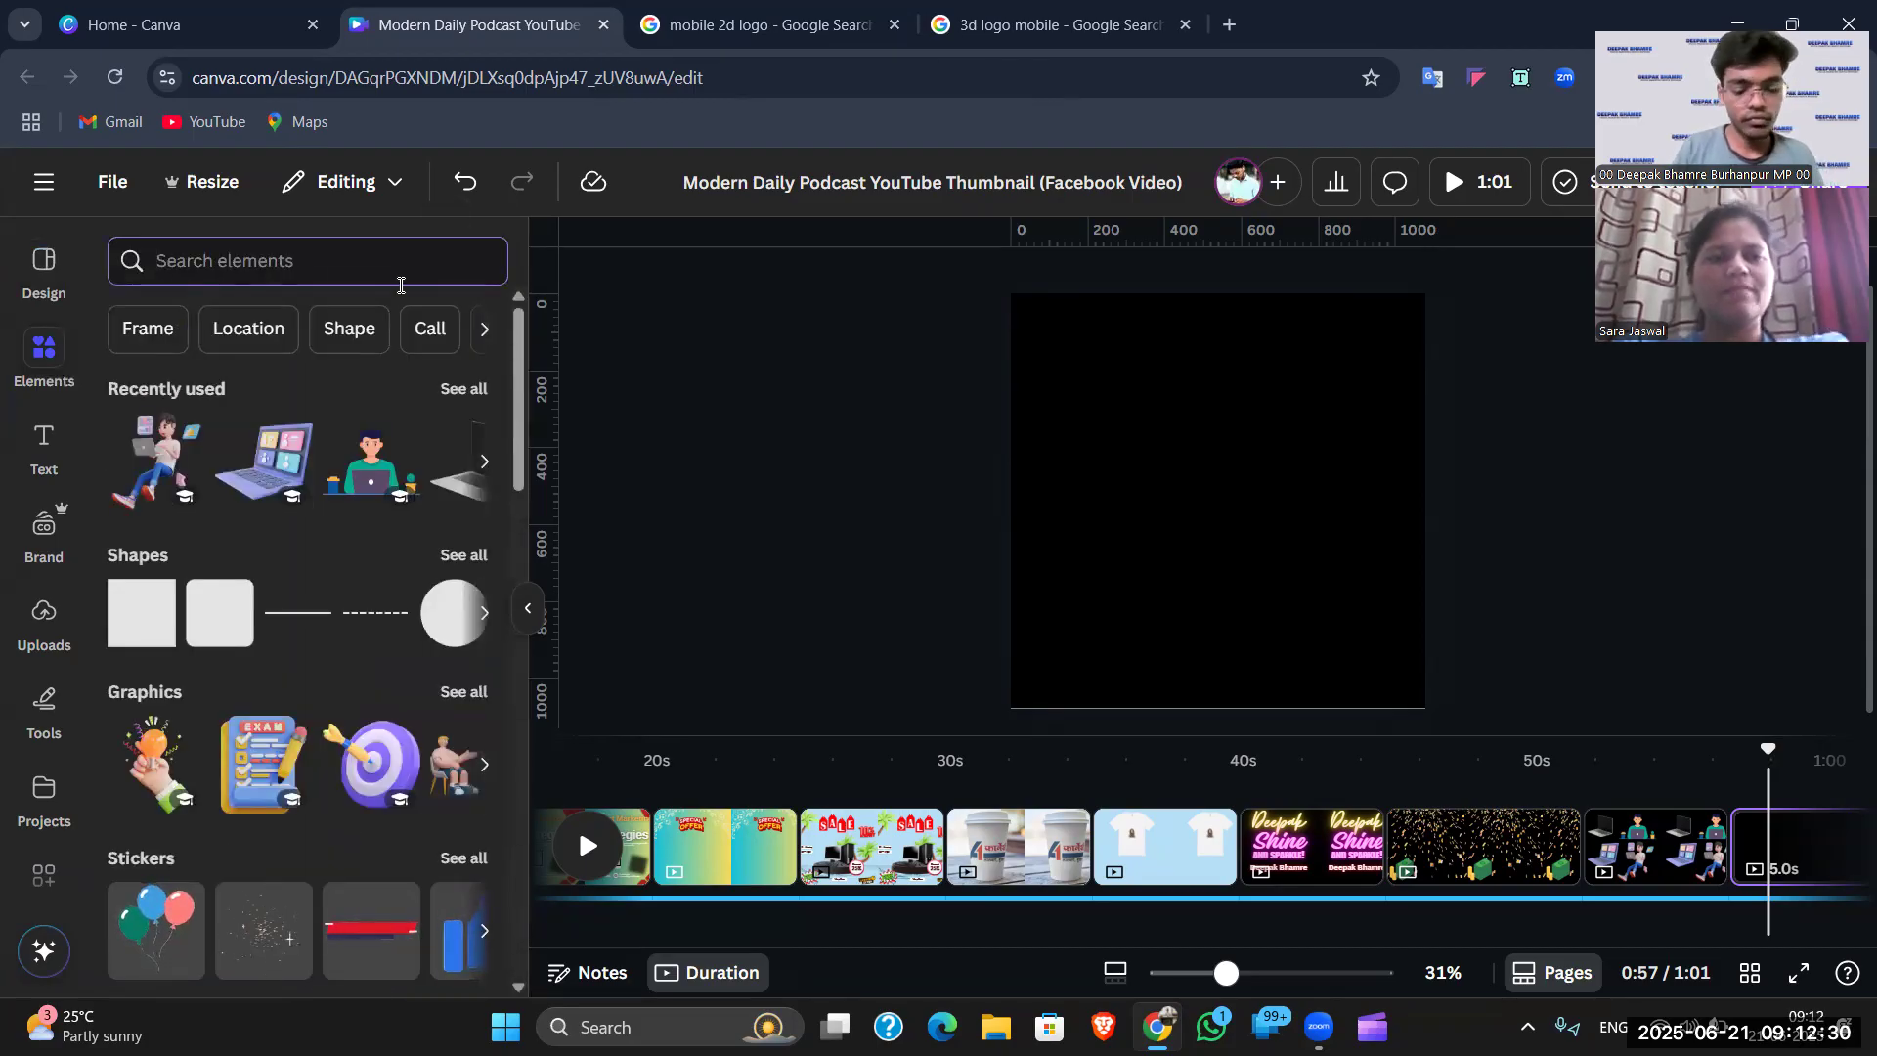
pyautogui.write('ral')
pyautogui.press('BackSpace')
pyautogui.press('BackSpace')
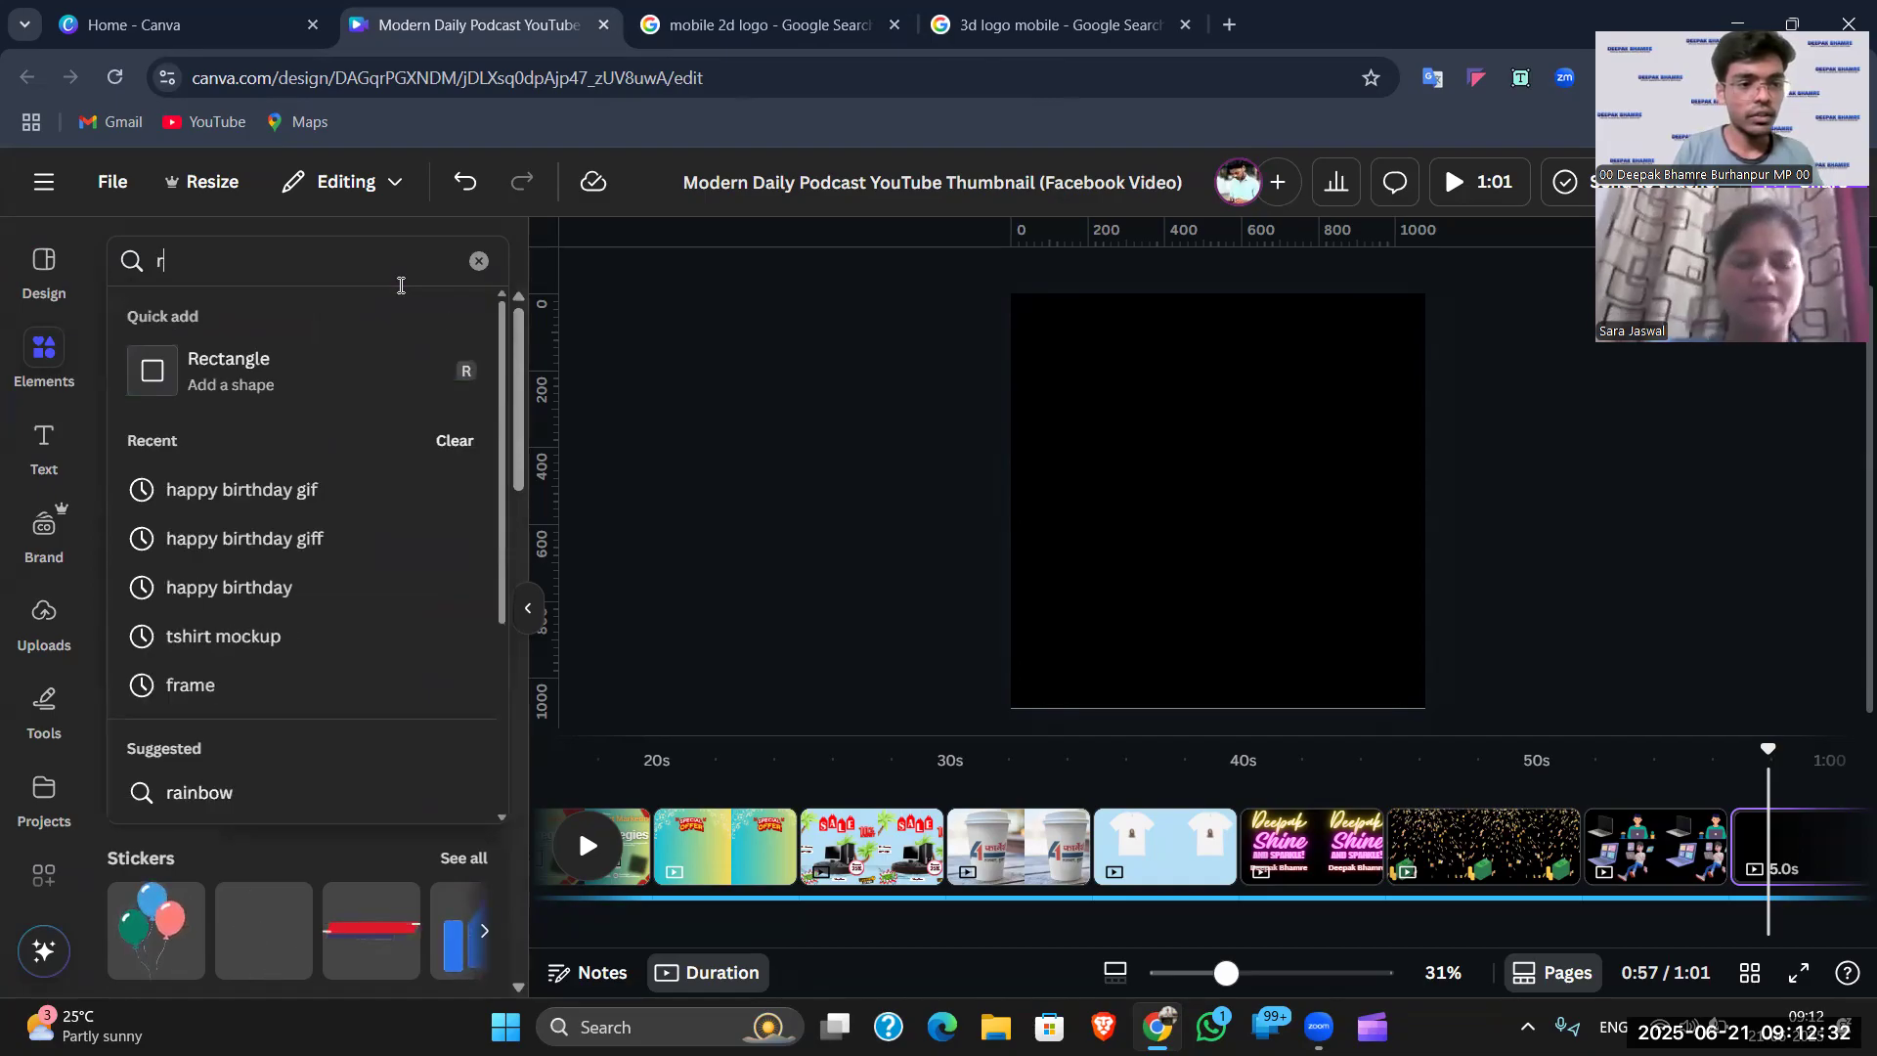
pyautogui.write('eal ')
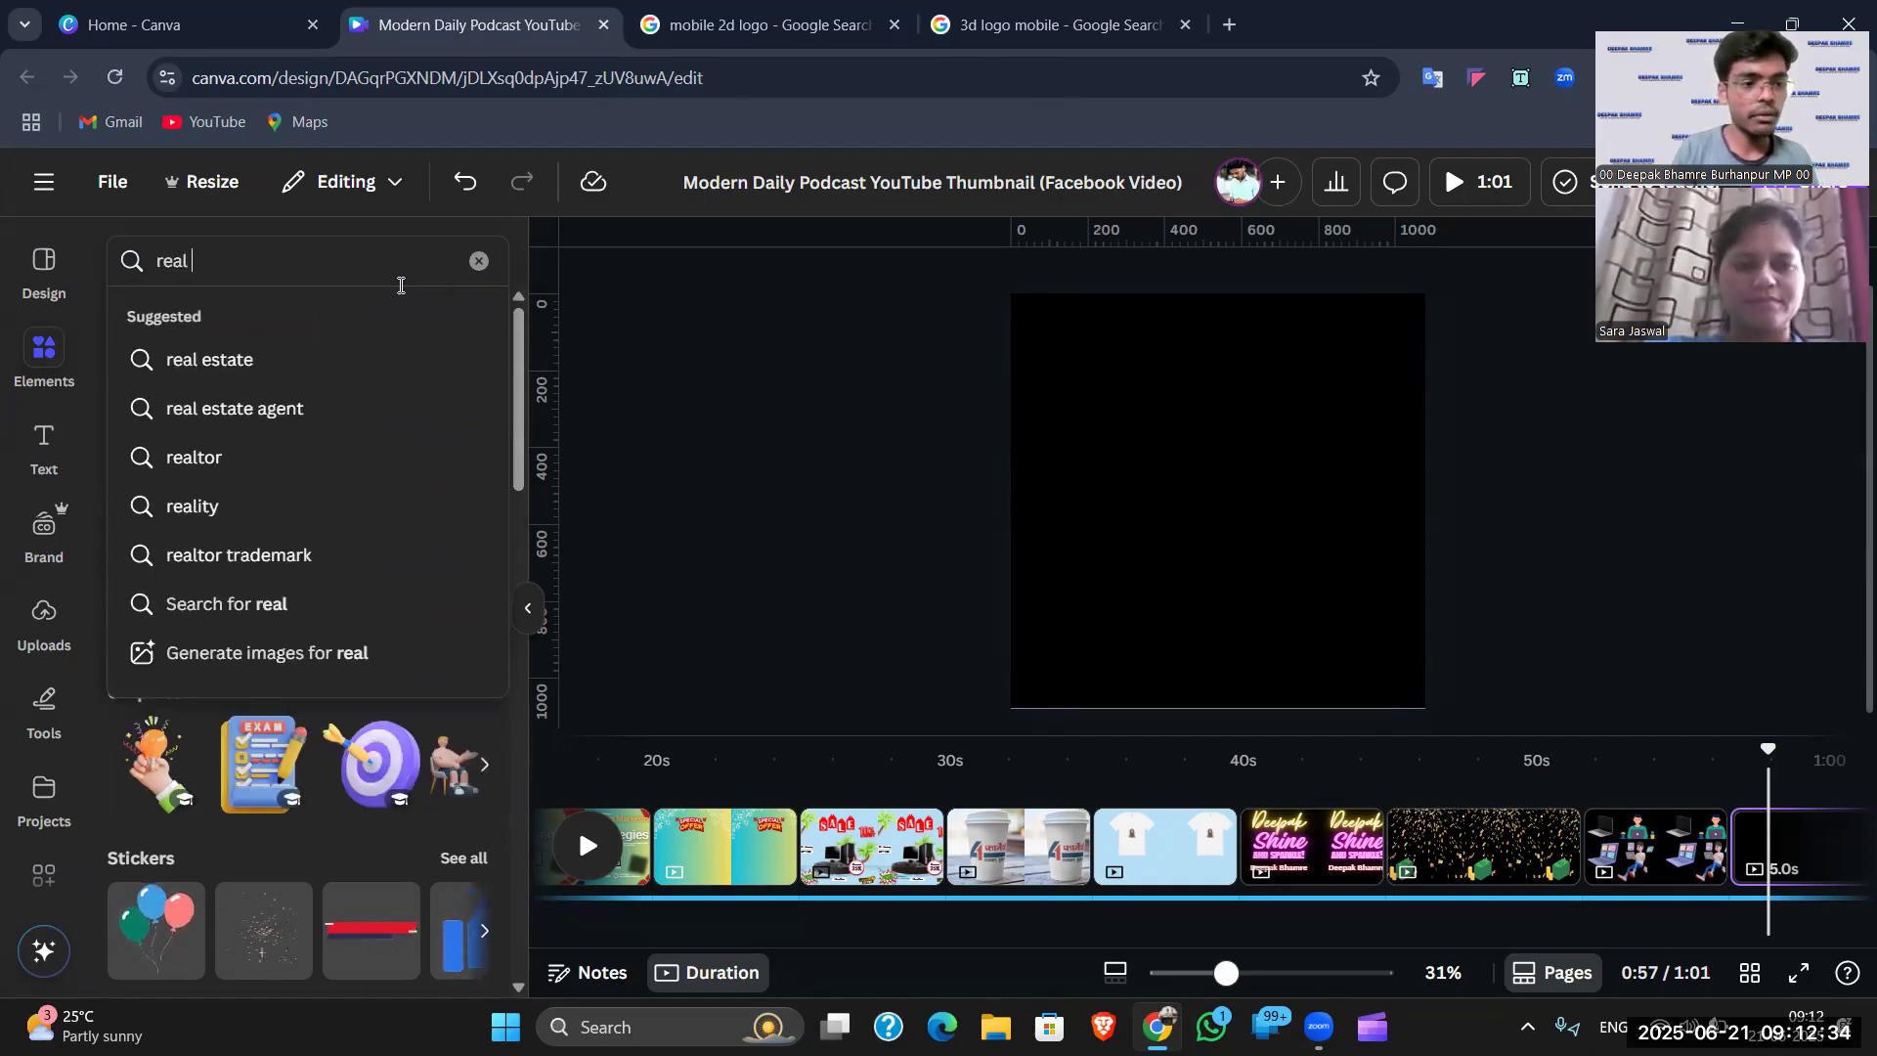
pyautogui.write('state logo')
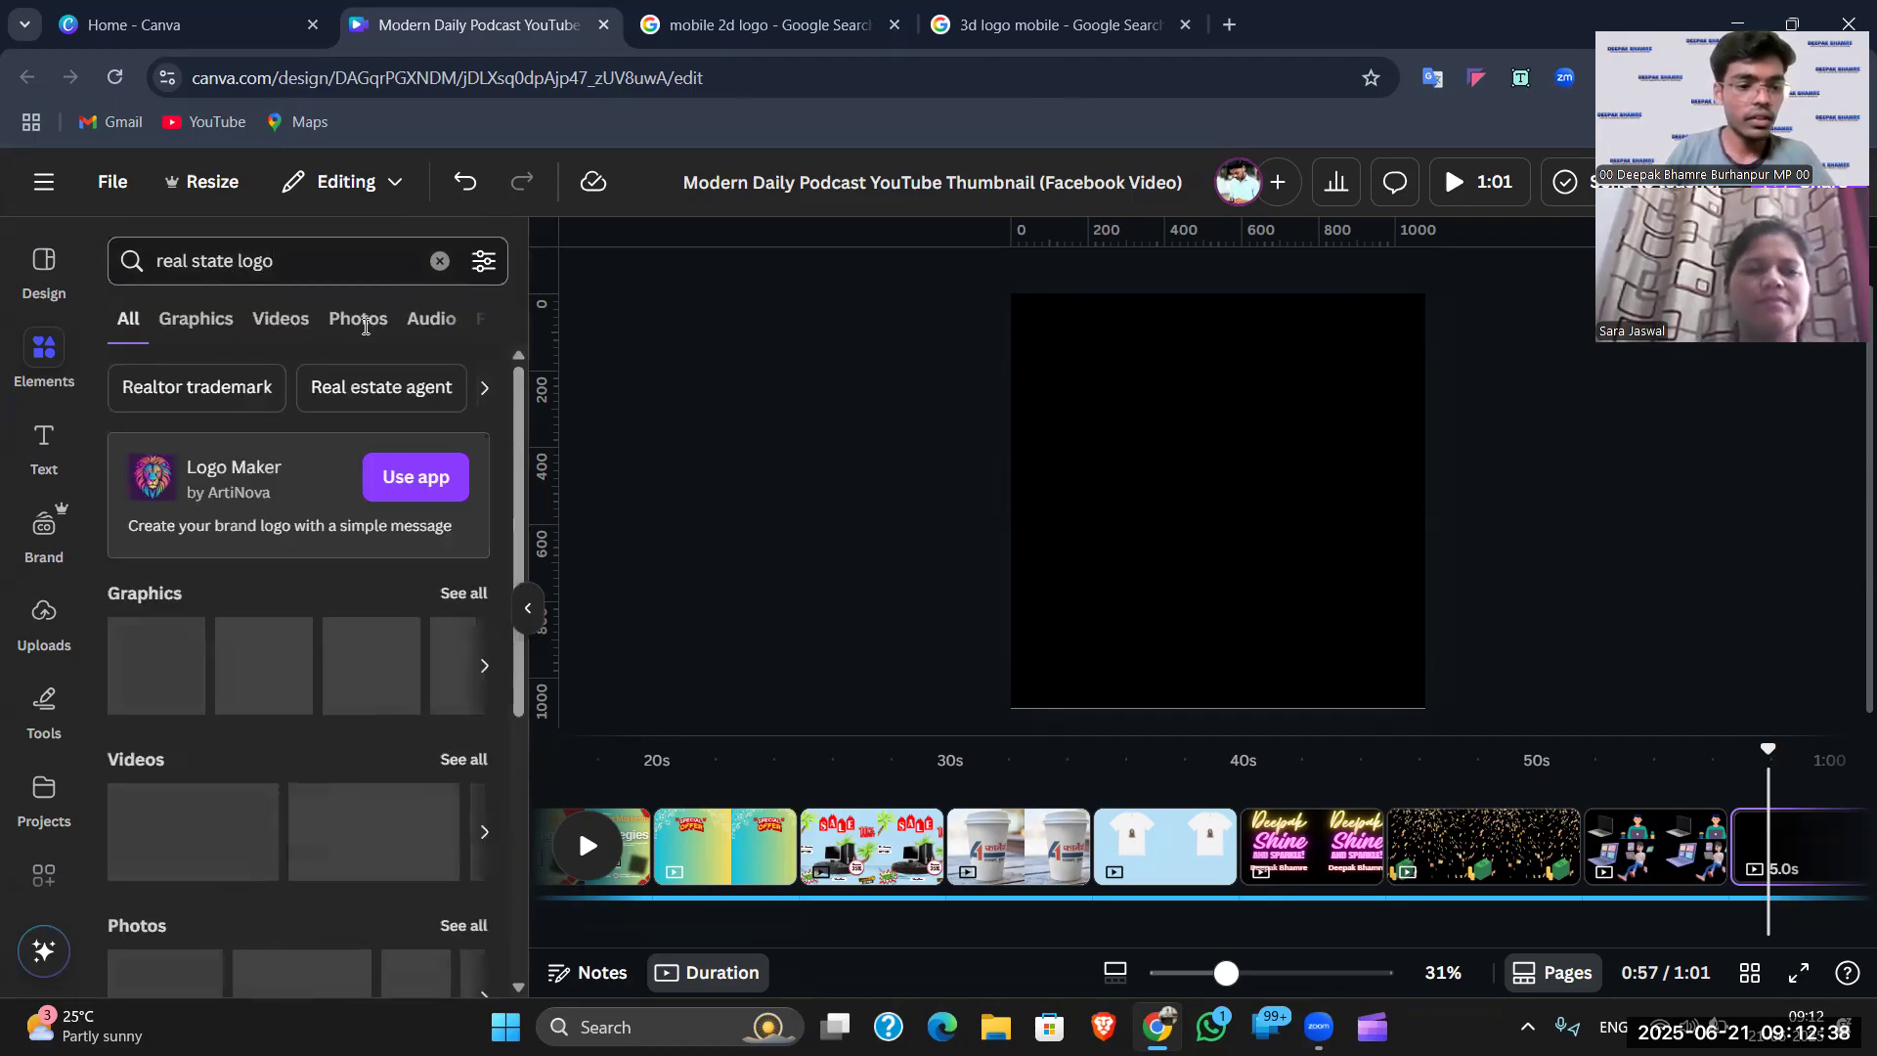
# - Filter to Graphics and add the gold rooftop house logo to the black page
pyautogui.click(195, 319)
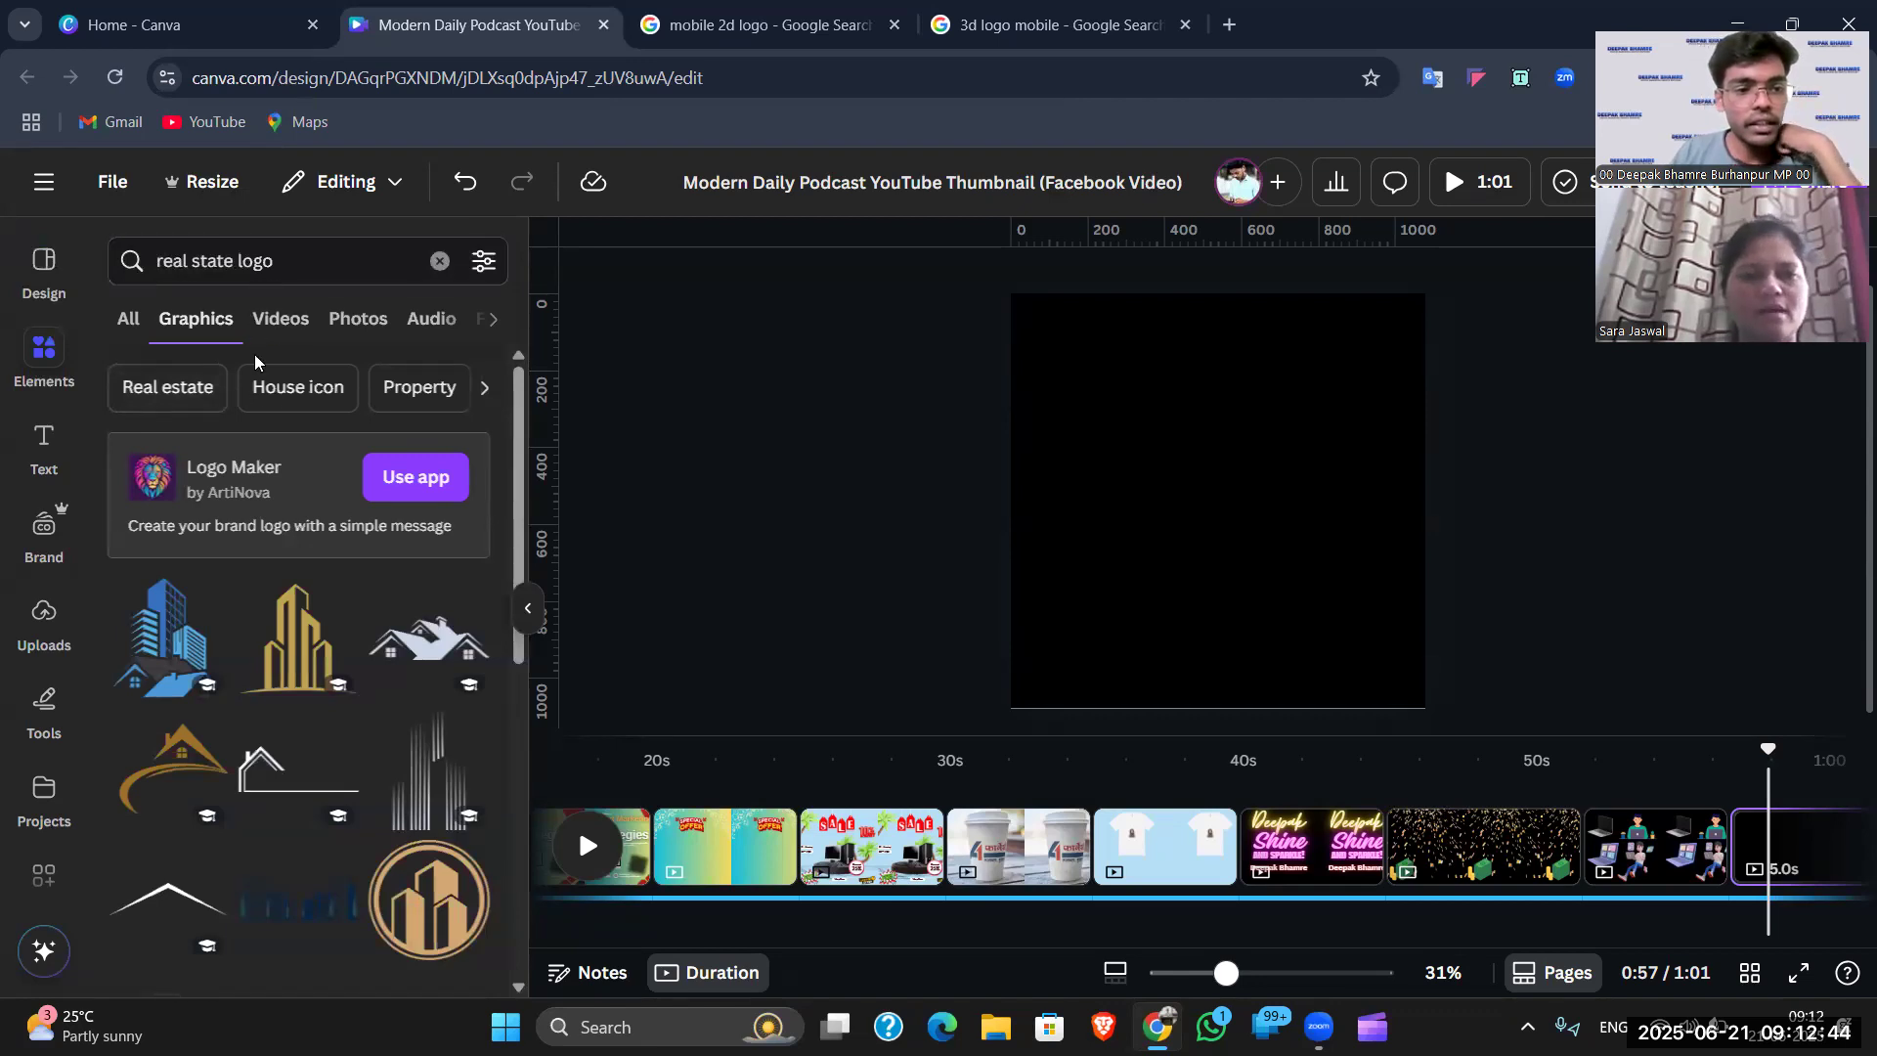
pyautogui.scroll(-6, 293, 587)
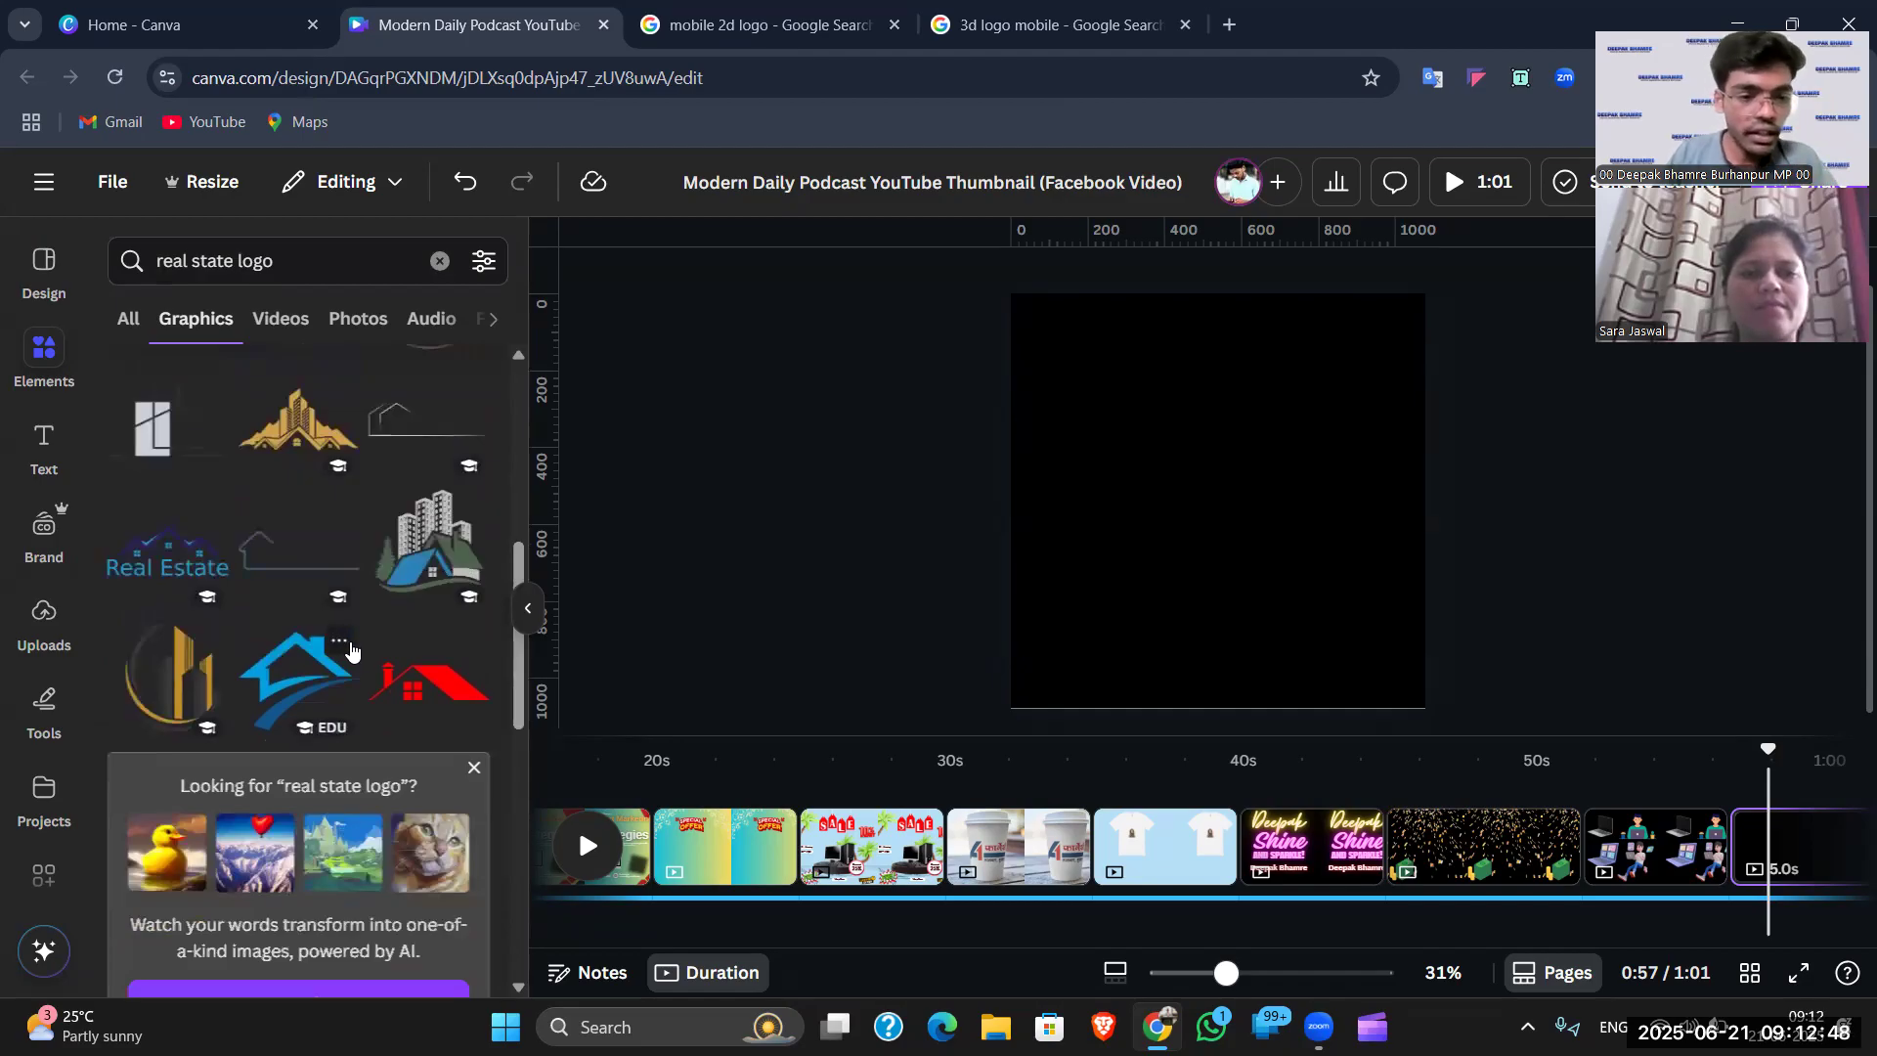
pyautogui.scroll(3, 357, 645)
pyautogui.scroll(2, 410, 594)
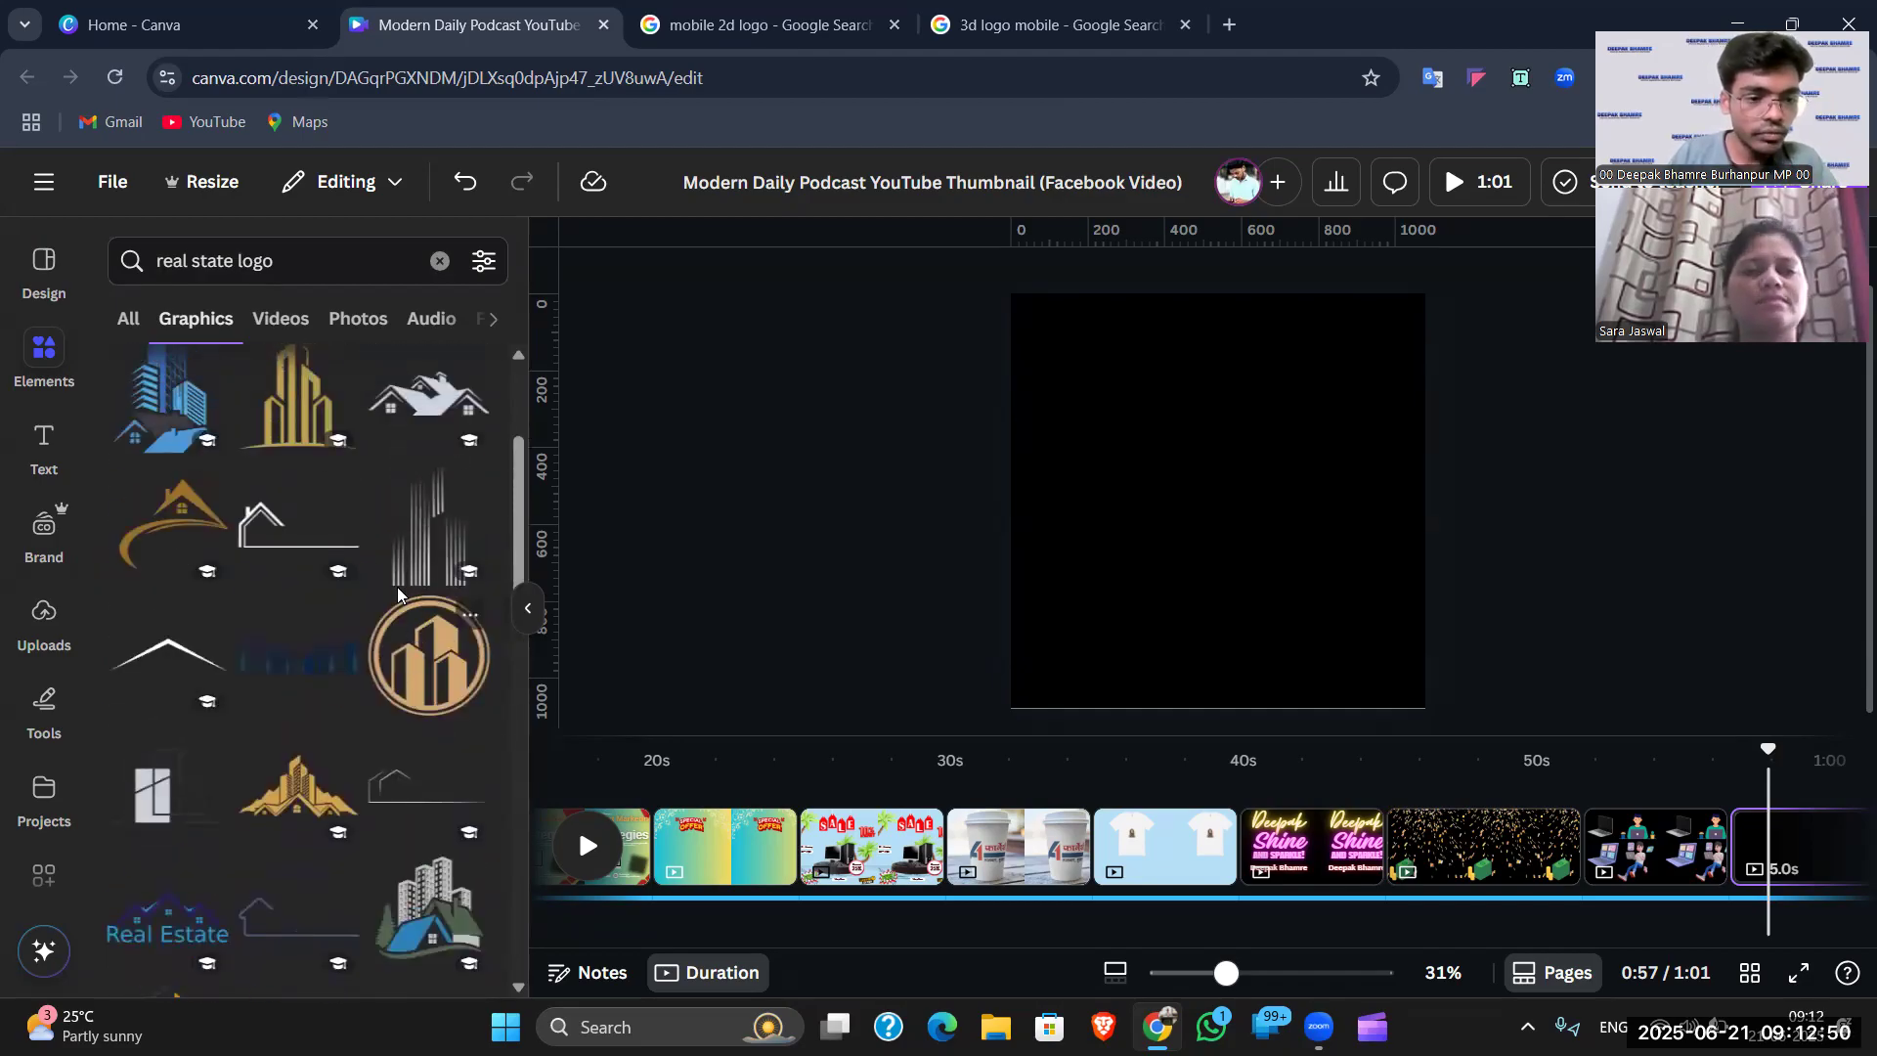
pyautogui.scroll(-6, 416, 594)
pyautogui.scroll(-4, 420, 626)
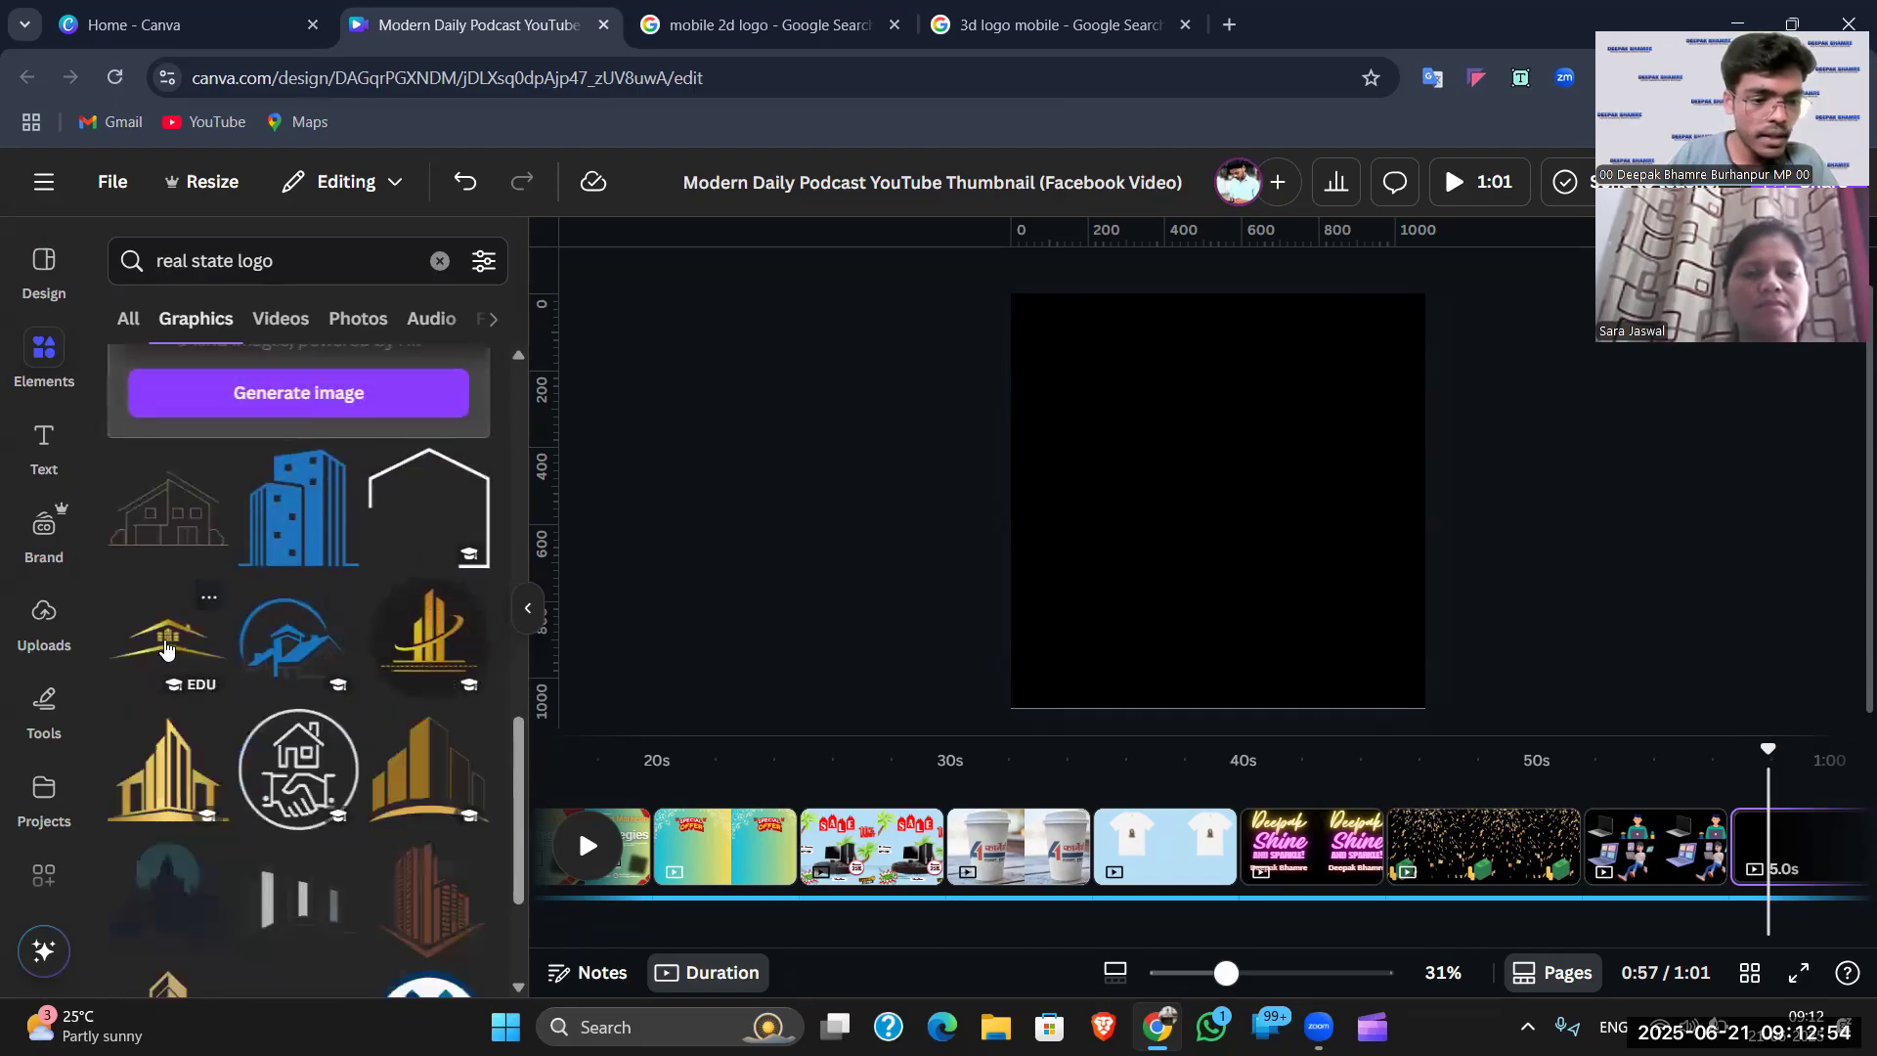
pyautogui.click(171, 648)
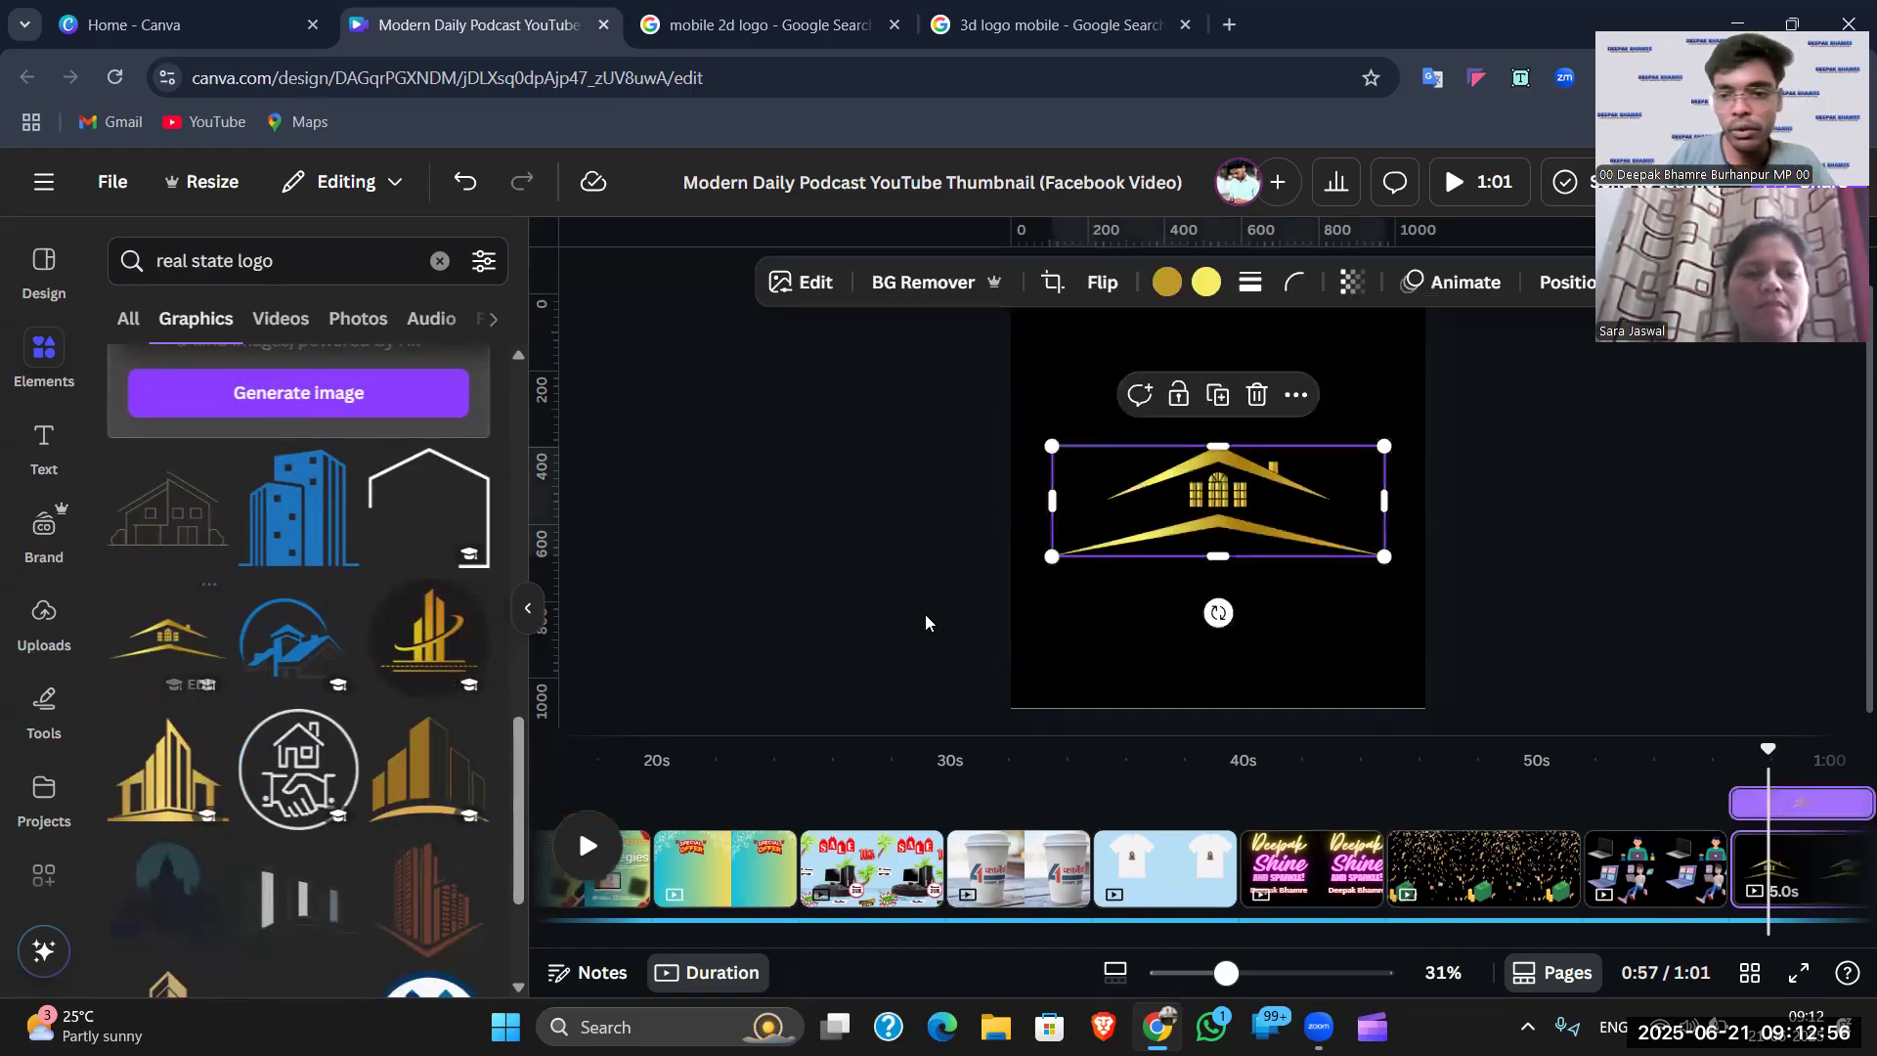
# - Shrink the gold roof logo and add a new blank page at the end
pyautogui.moveTo(1042, 559); pyautogui.dragTo(1123, 544)
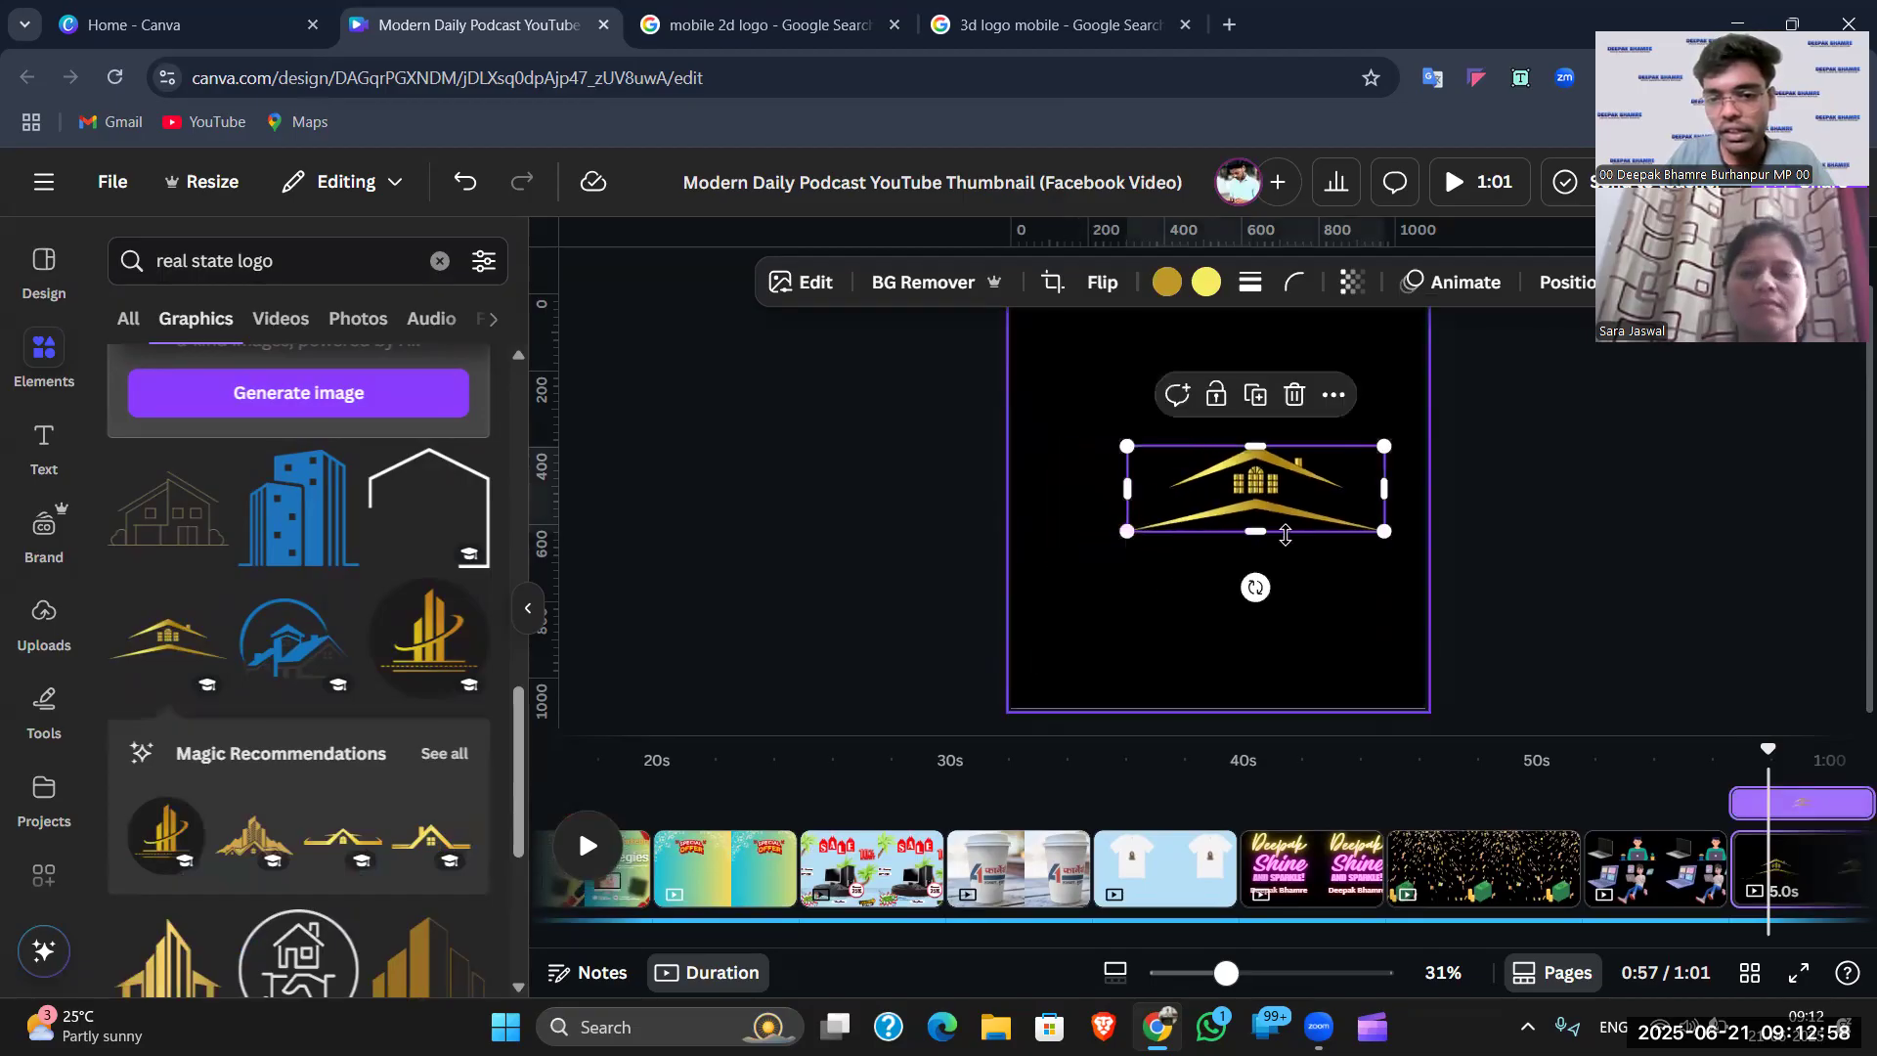
pyautogui.moveTo(1382, 533); pyautogui.dragTo(1322, 509)
pyautogui.click(1526, 665)
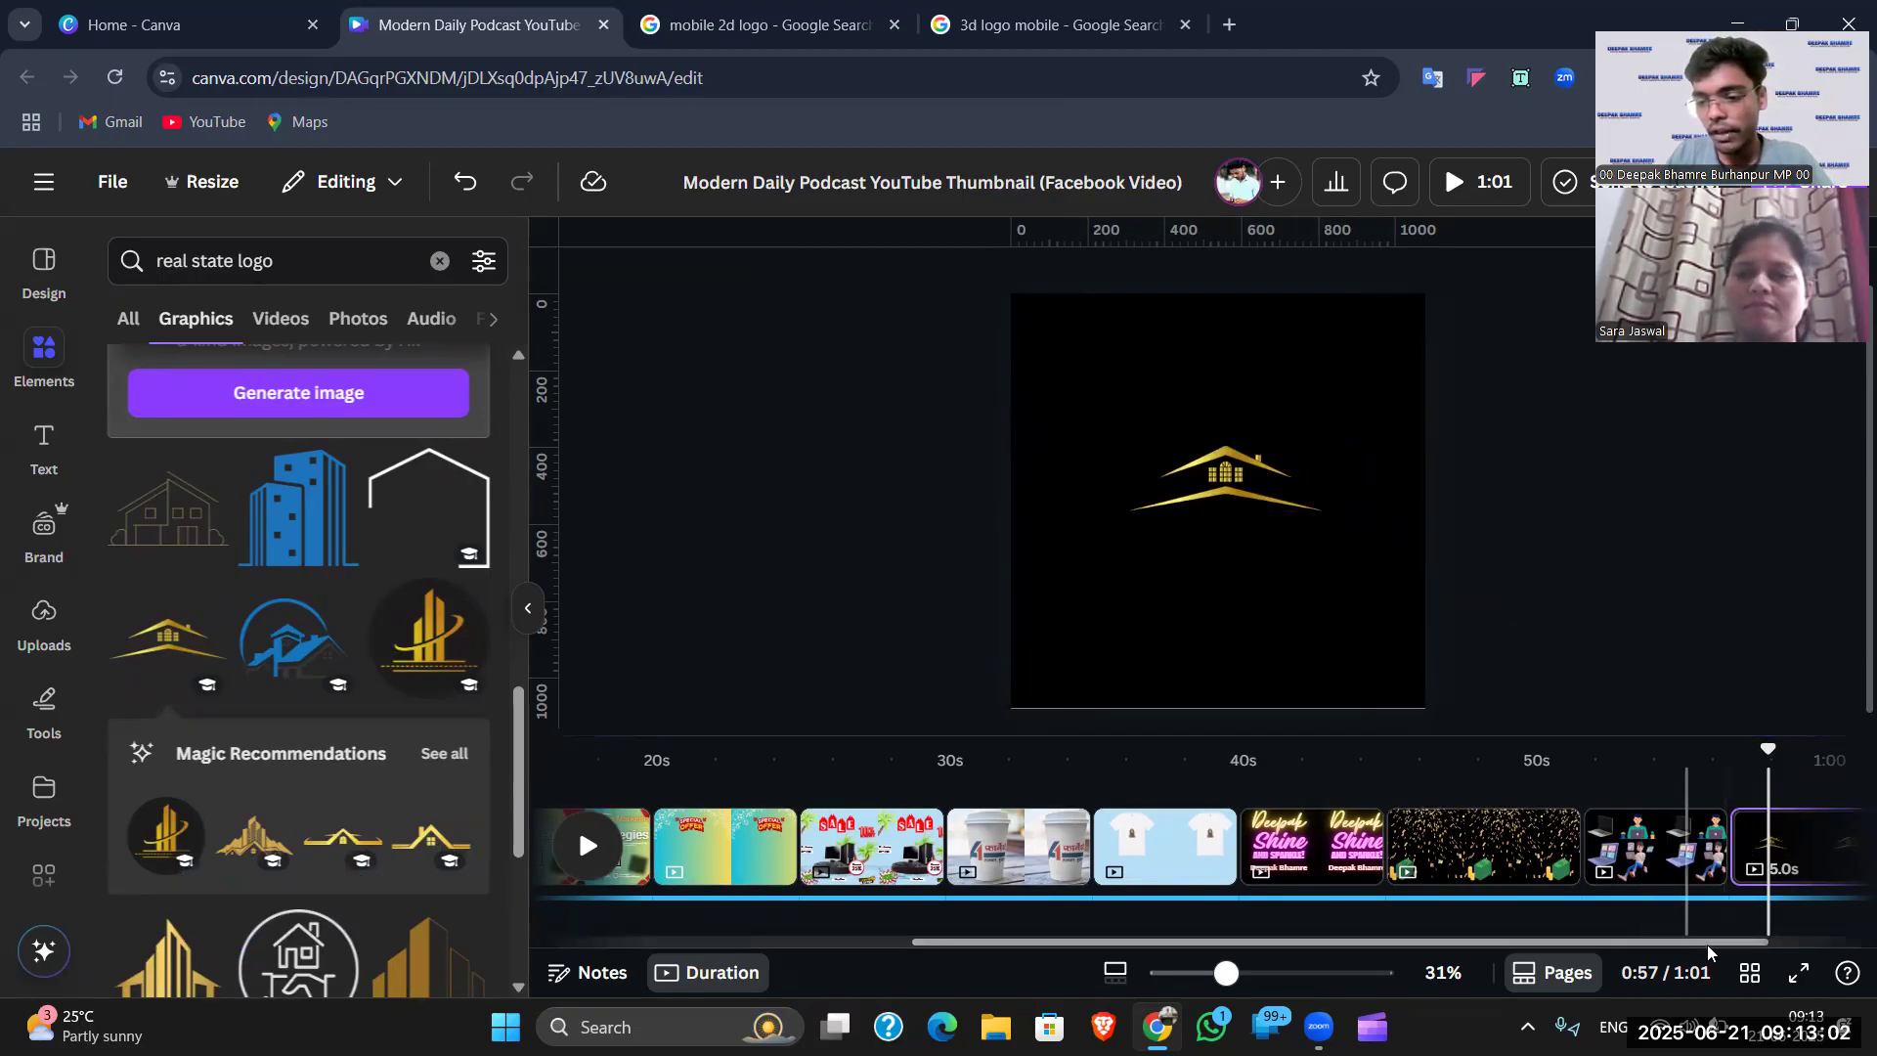
pyautogui.moveTo(1755, 942); pyautogui.dragTo(1848, 963)
pyautogui.click(1778, 847)
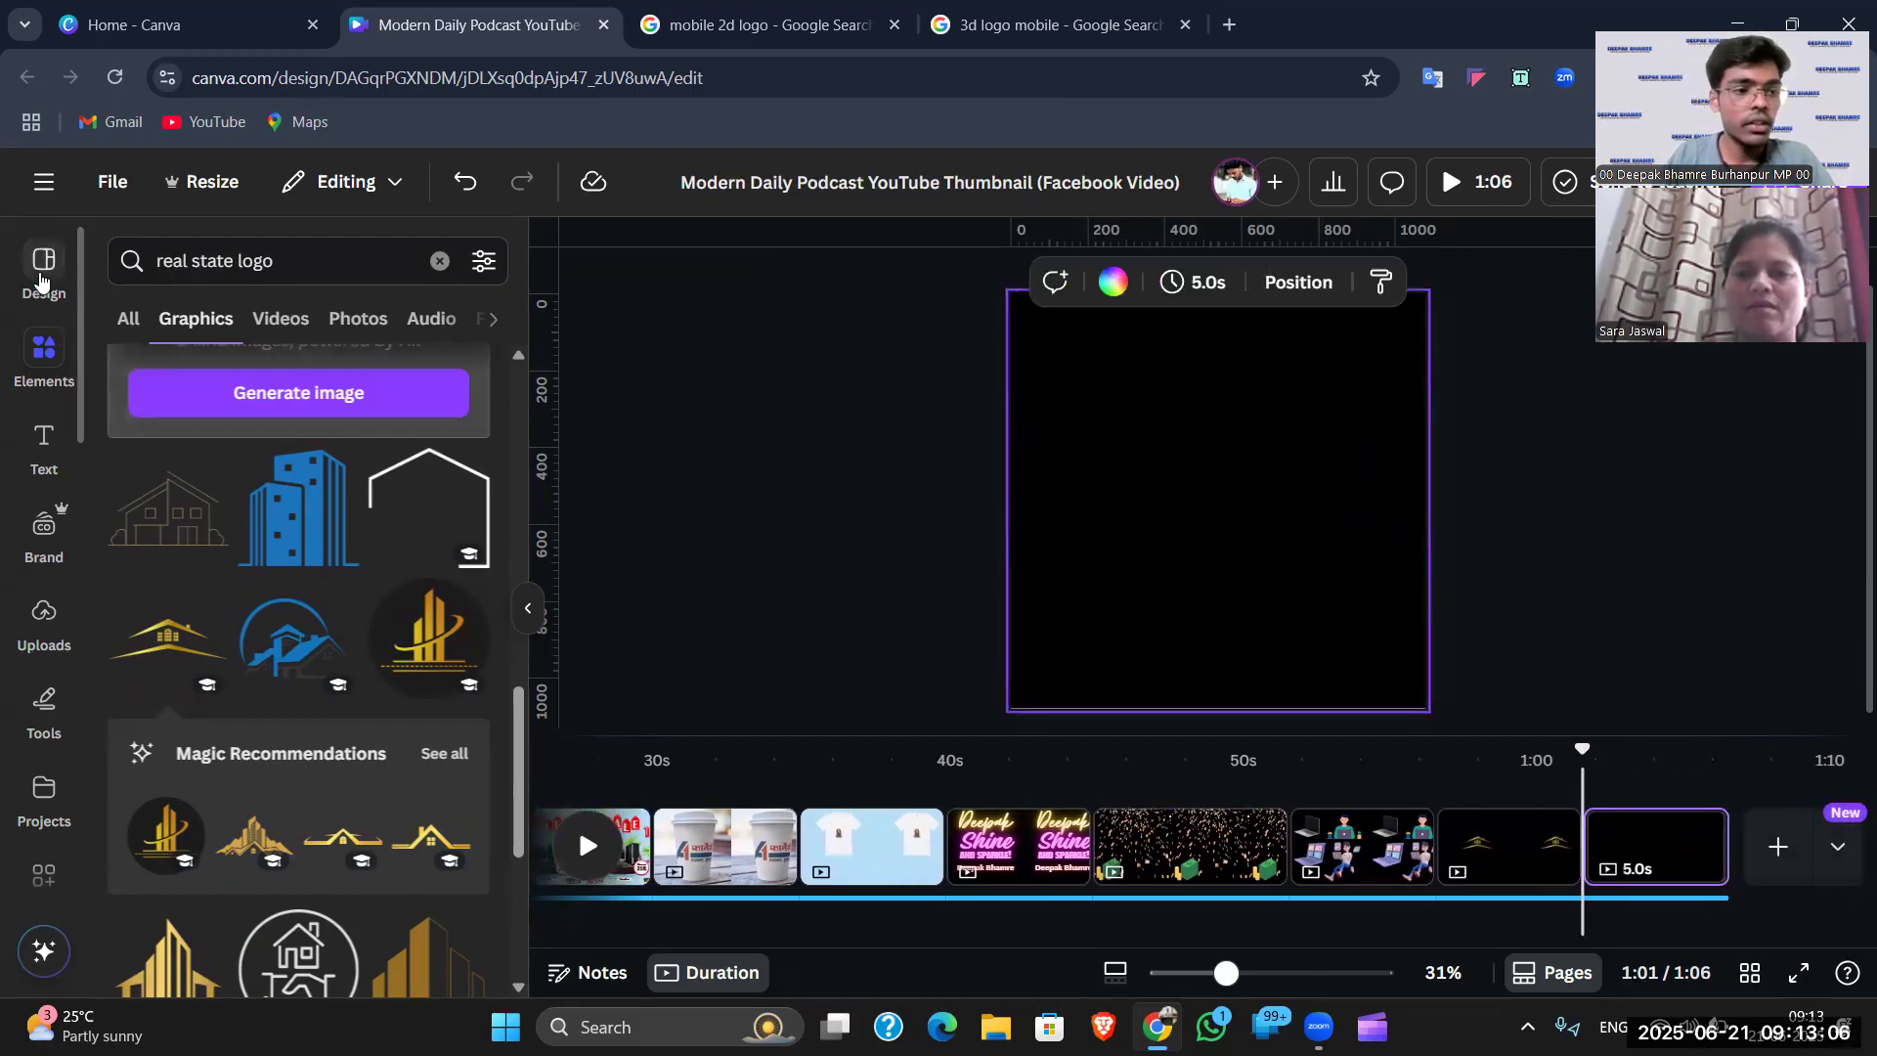
# - Search design templates for 'logo', narrowed to Business logos
pyautogui.click(40, 280)
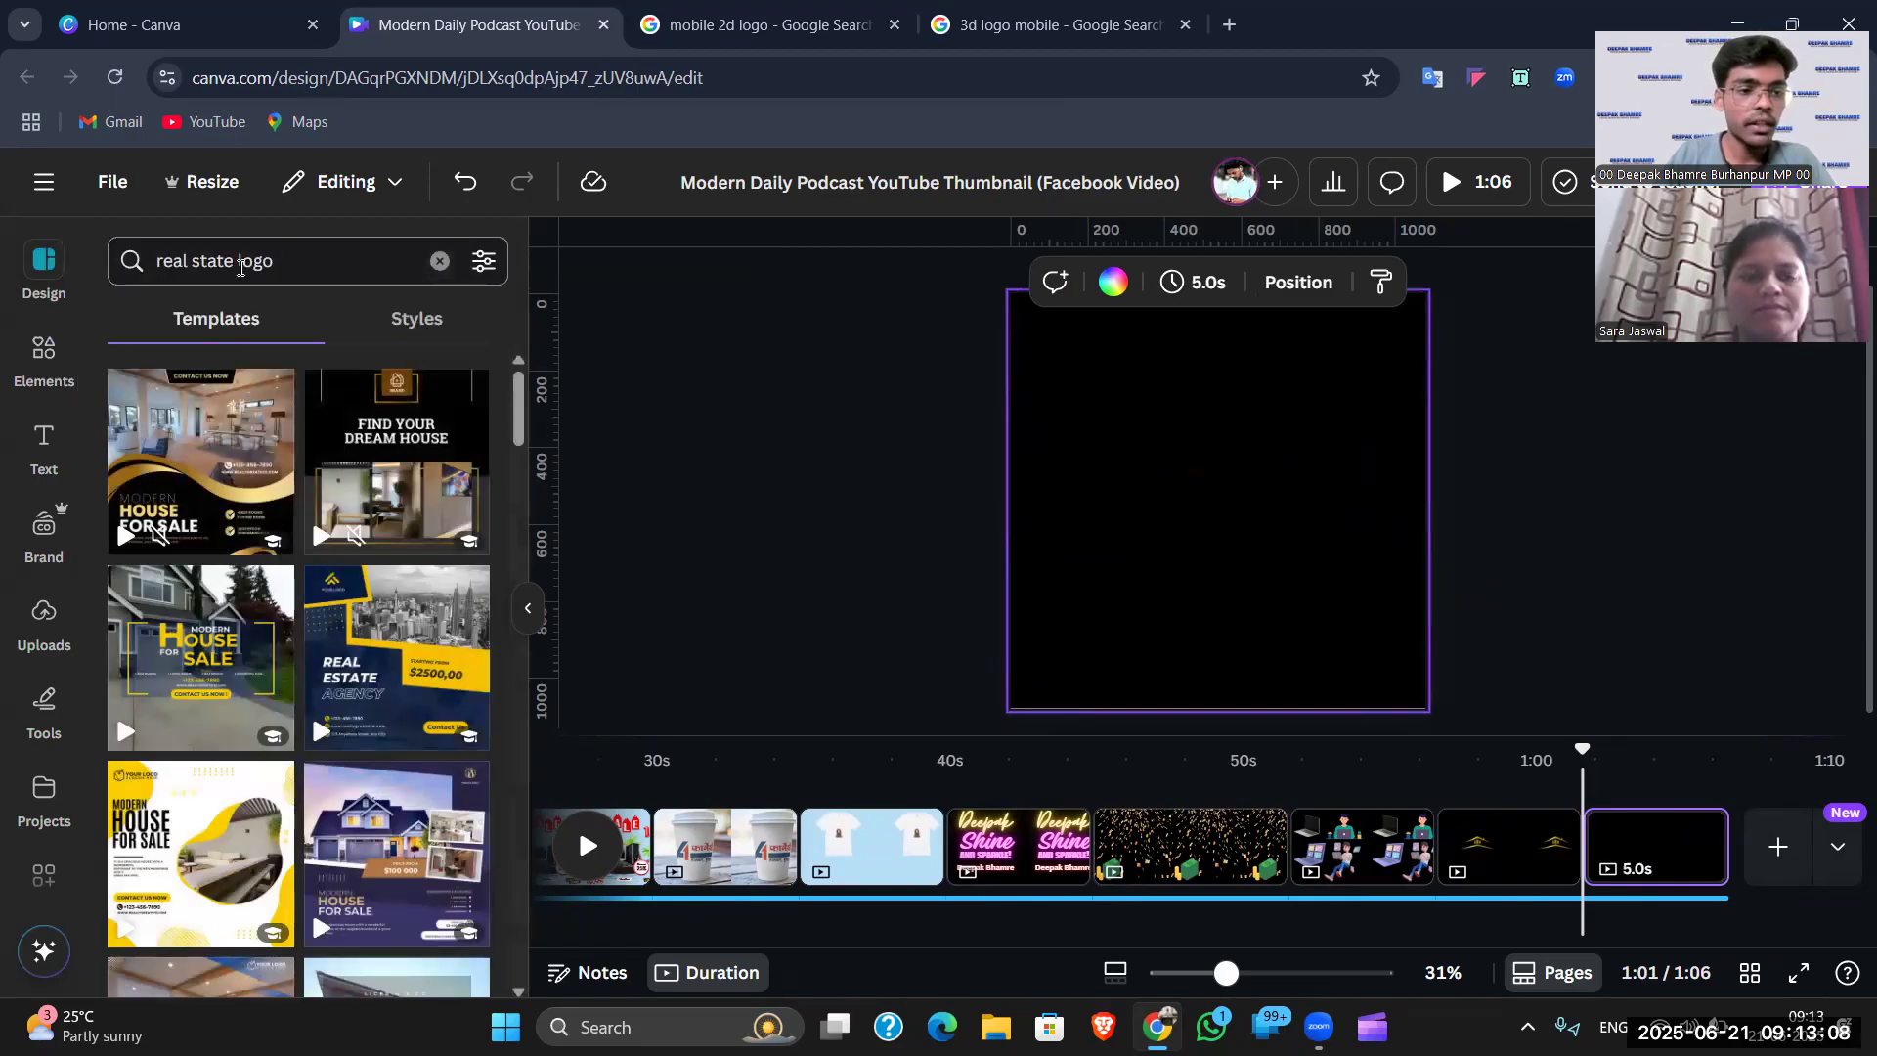
pyautogui.moveTo(241, 267); pyautogui.dragTo(166, 266)
pyautogui.press('BackSpace')
pyautogui.press('Return')
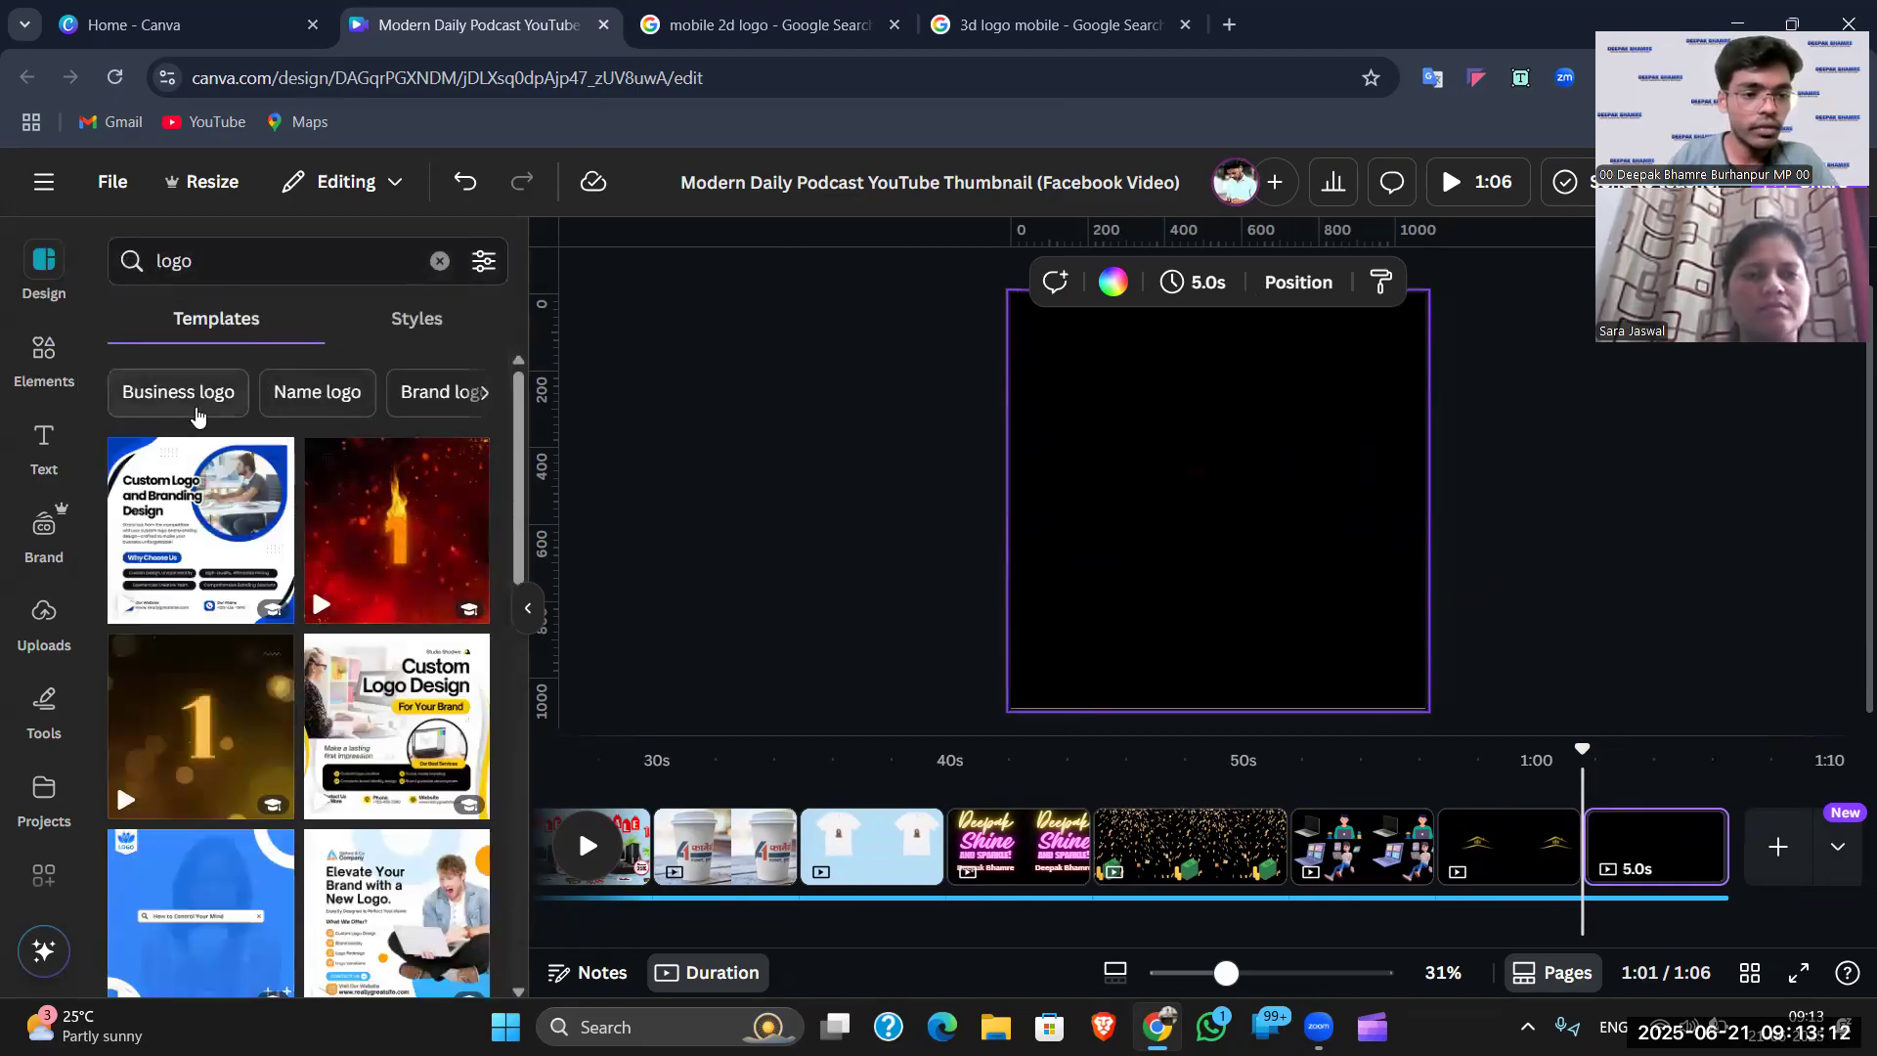
pyautogui.click(195, 414)
pyautogui.scroll(-1, 326, 585)
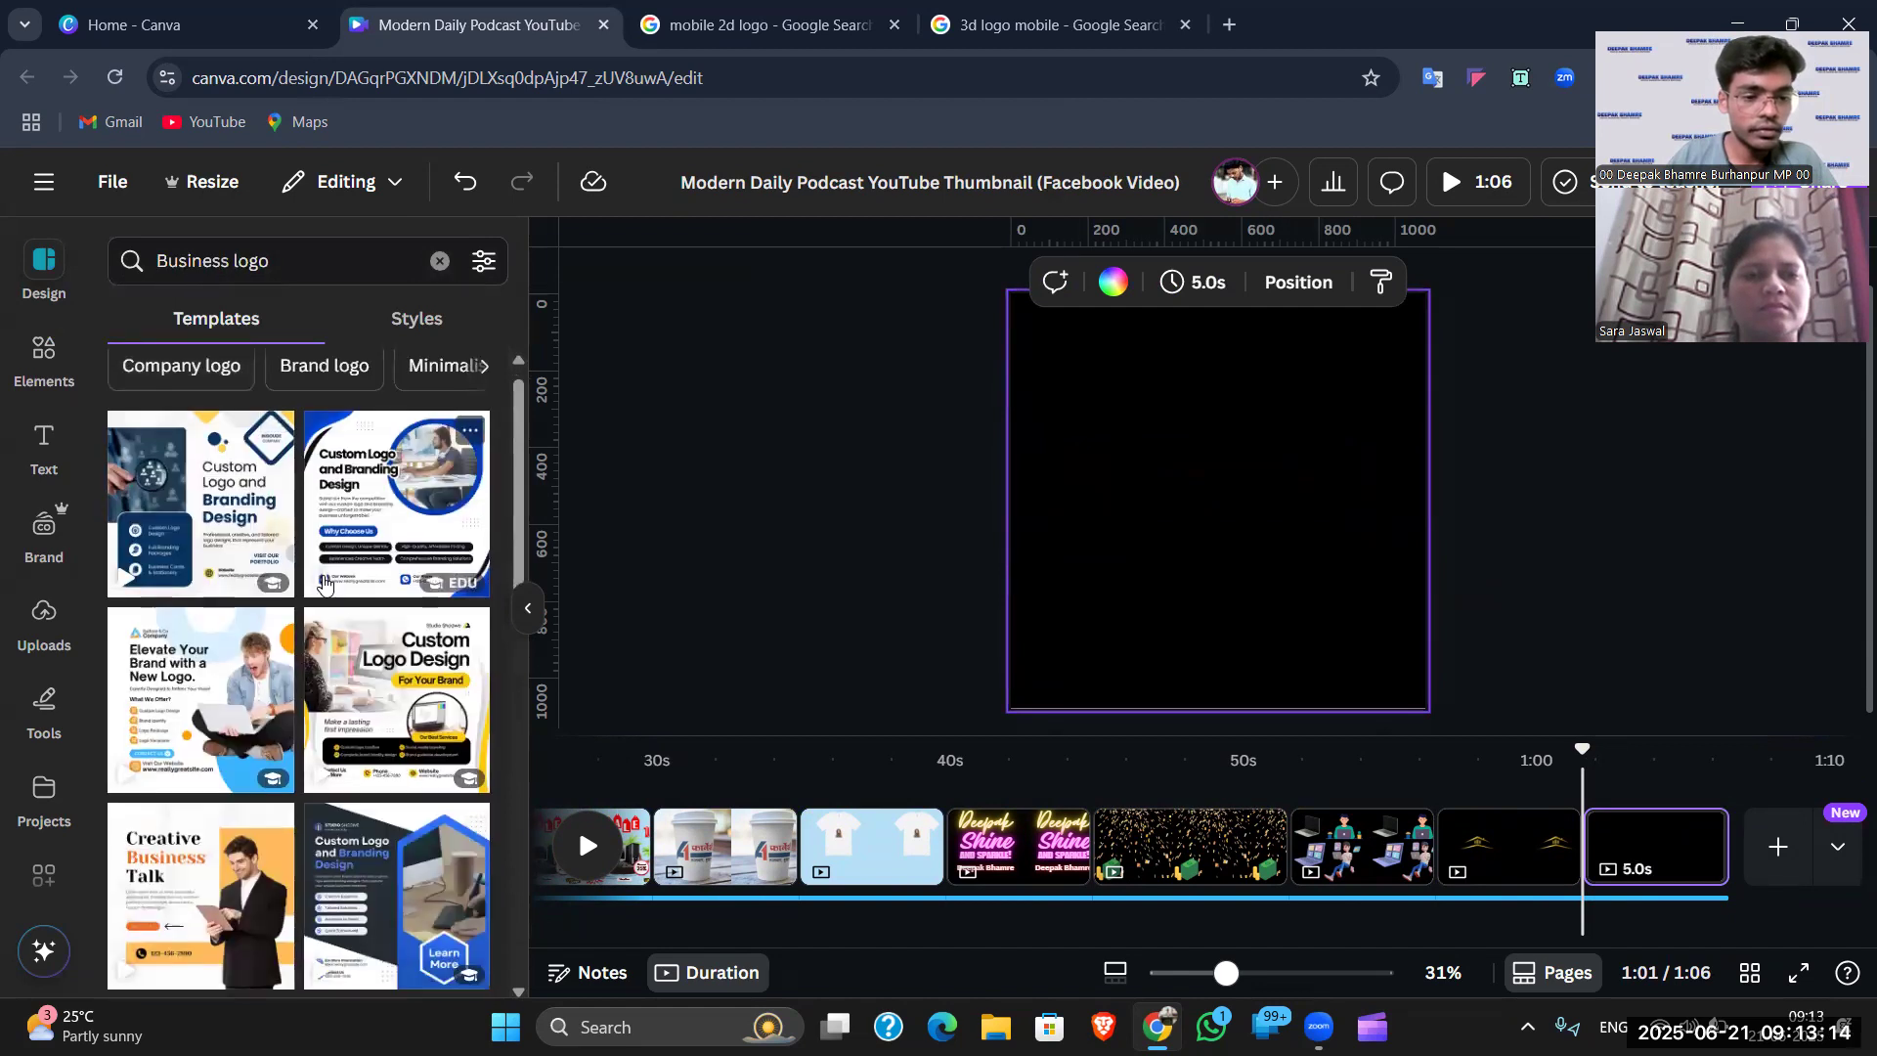
pyautogui.scroll(-10, 326, 585)
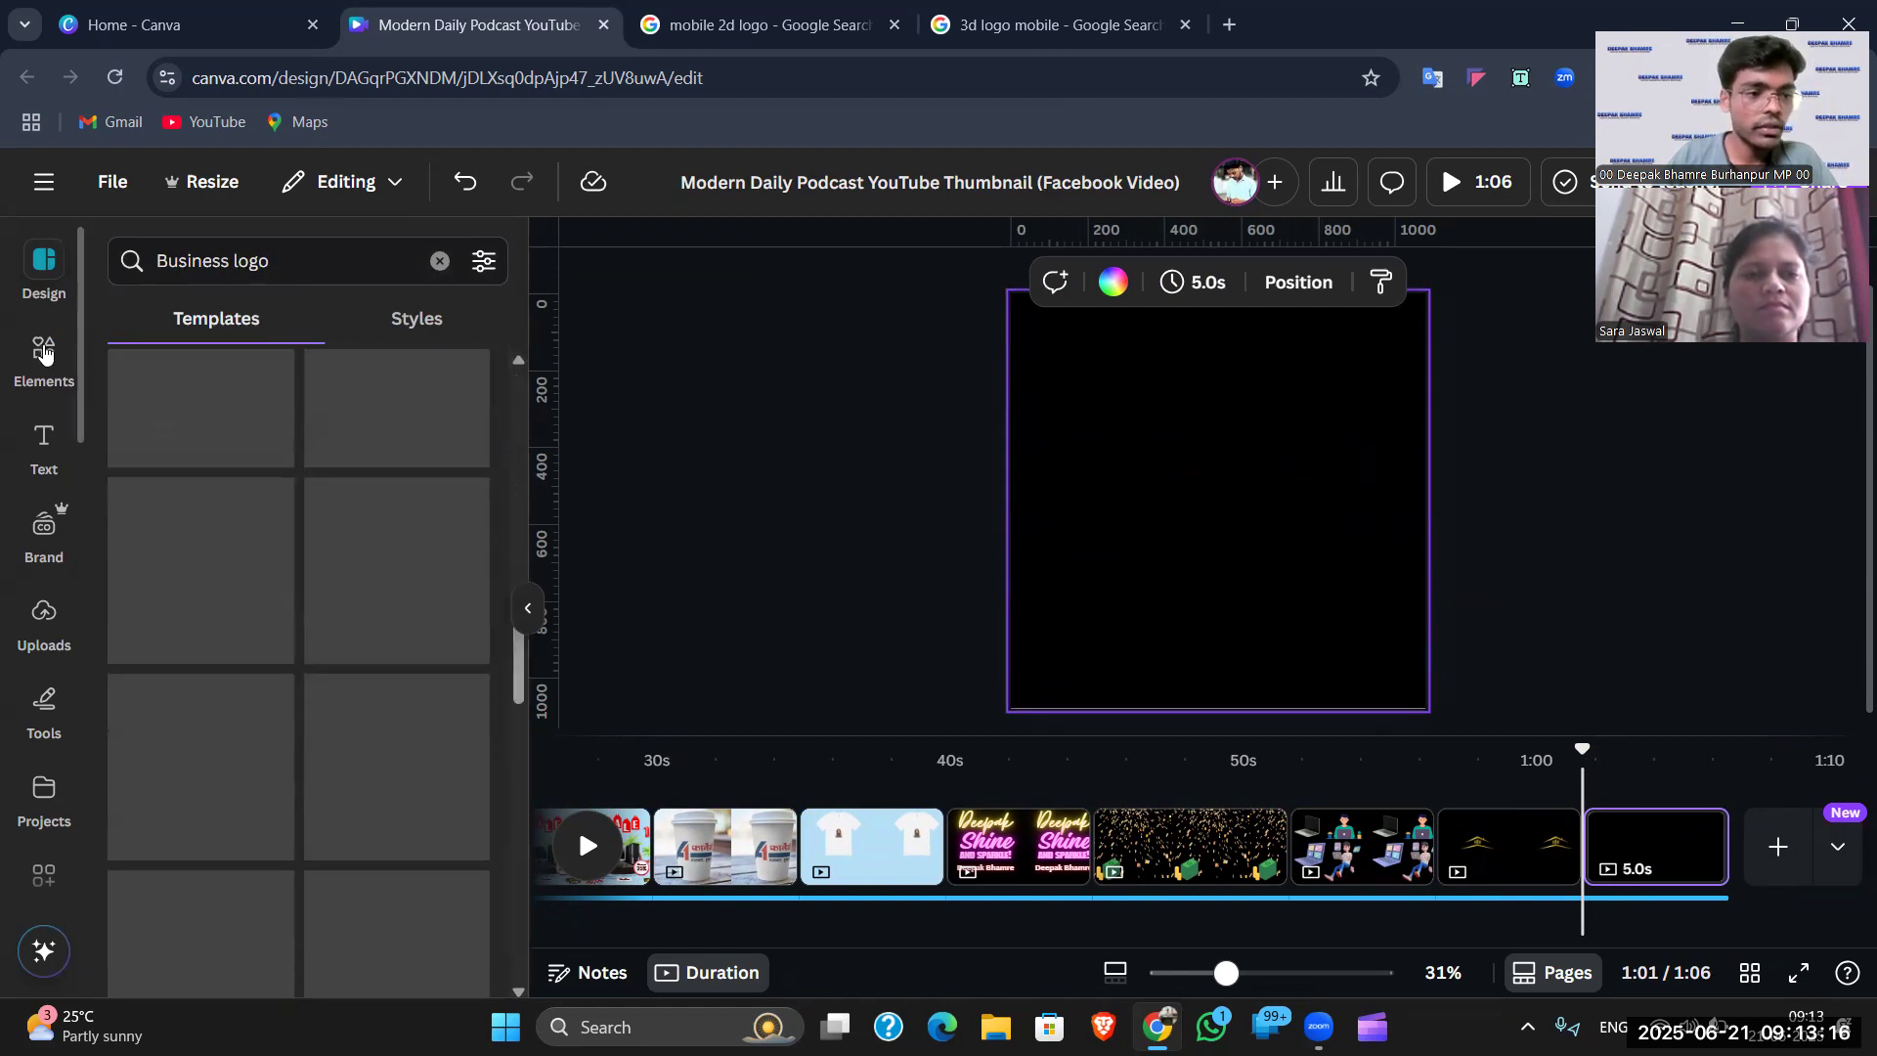
# - Search Elements for 'logo' and browse the Graphics results
pyautogui.click(44, 352)
pyautogui.click(432, 258)
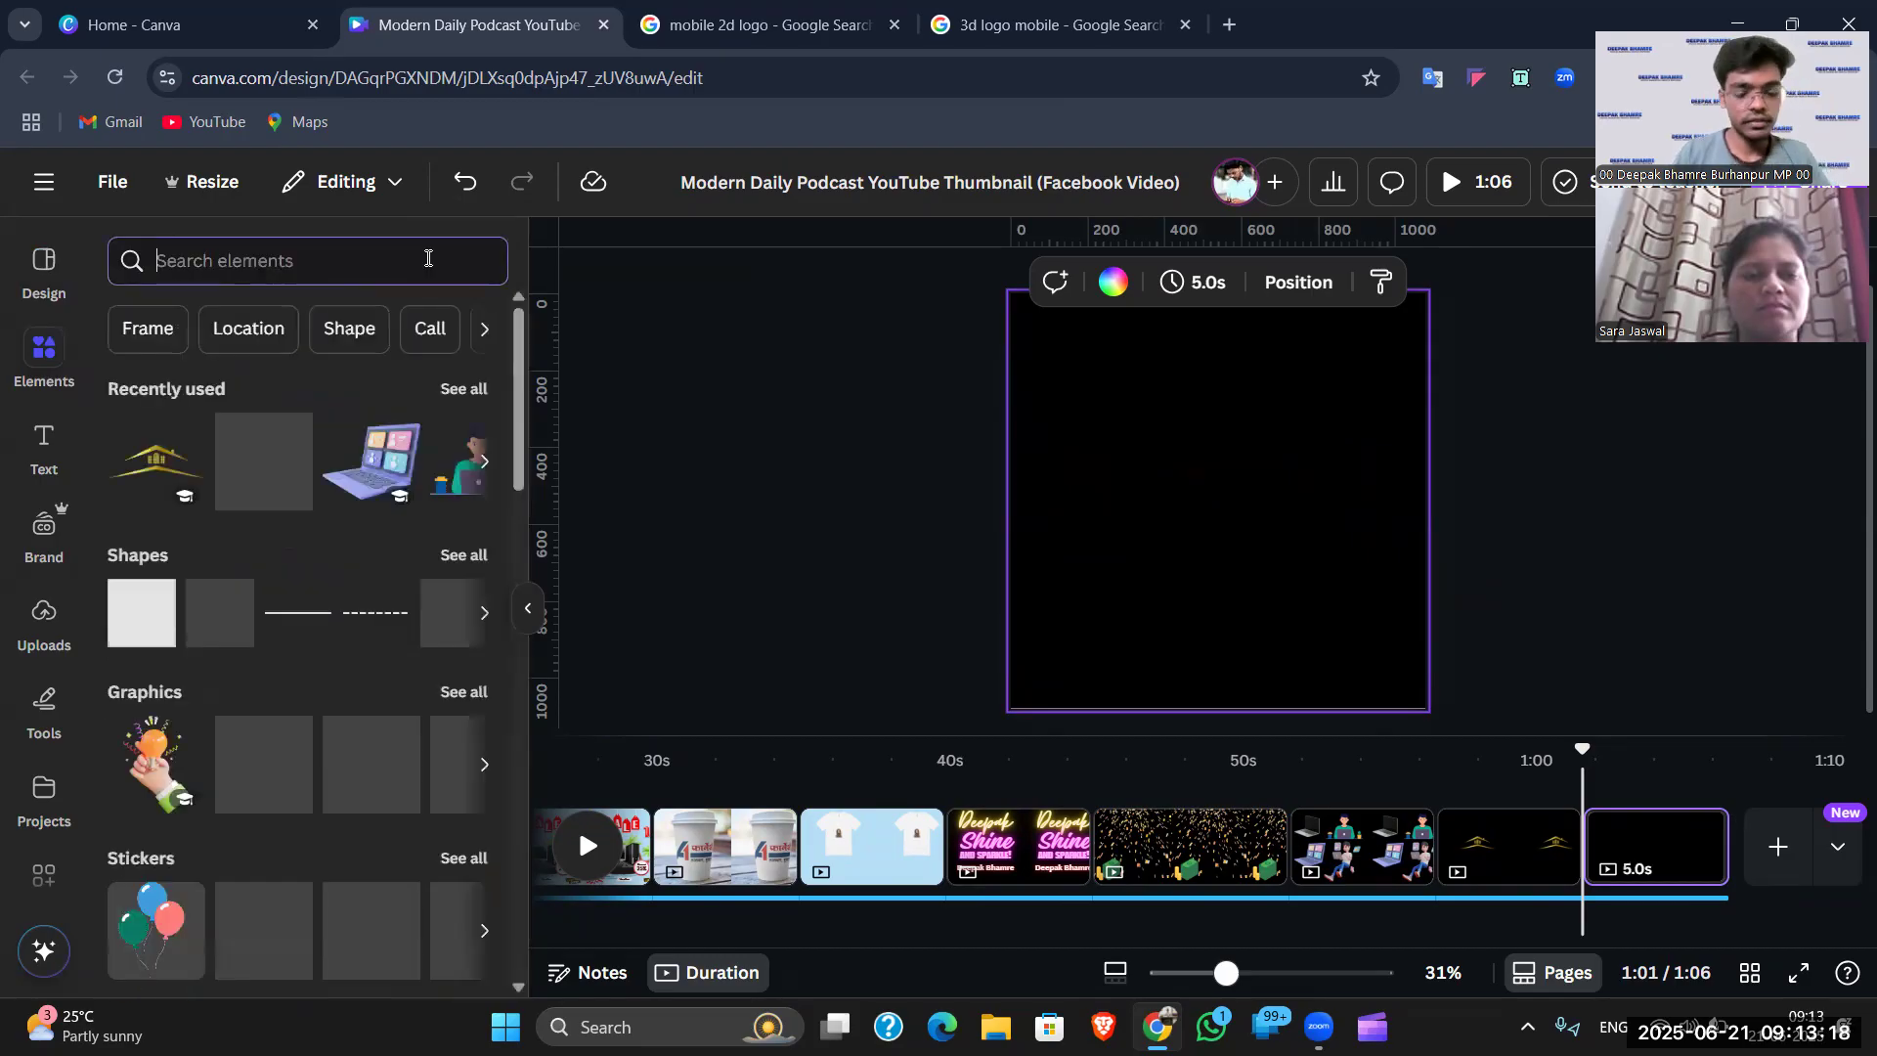
pyautogui.write('logo')
pyautogui.press('Return')
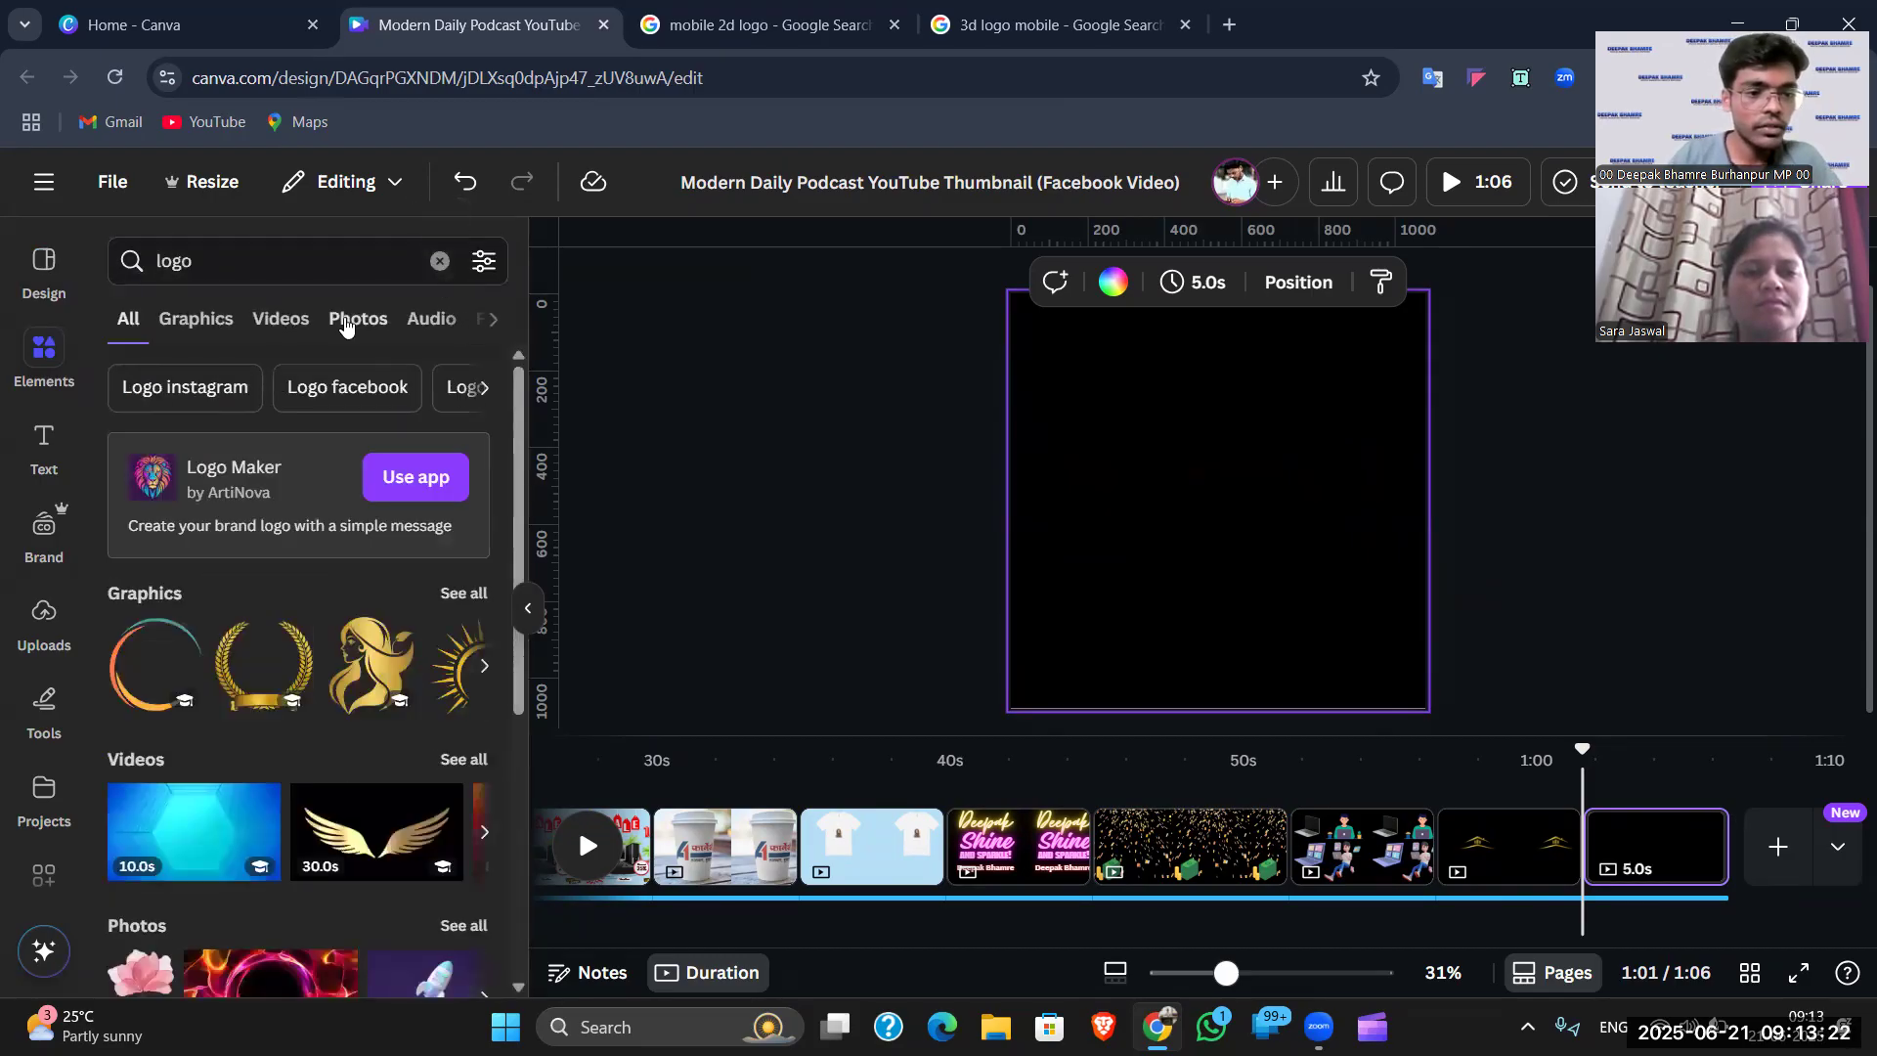
pyautogui.click(345, 323)
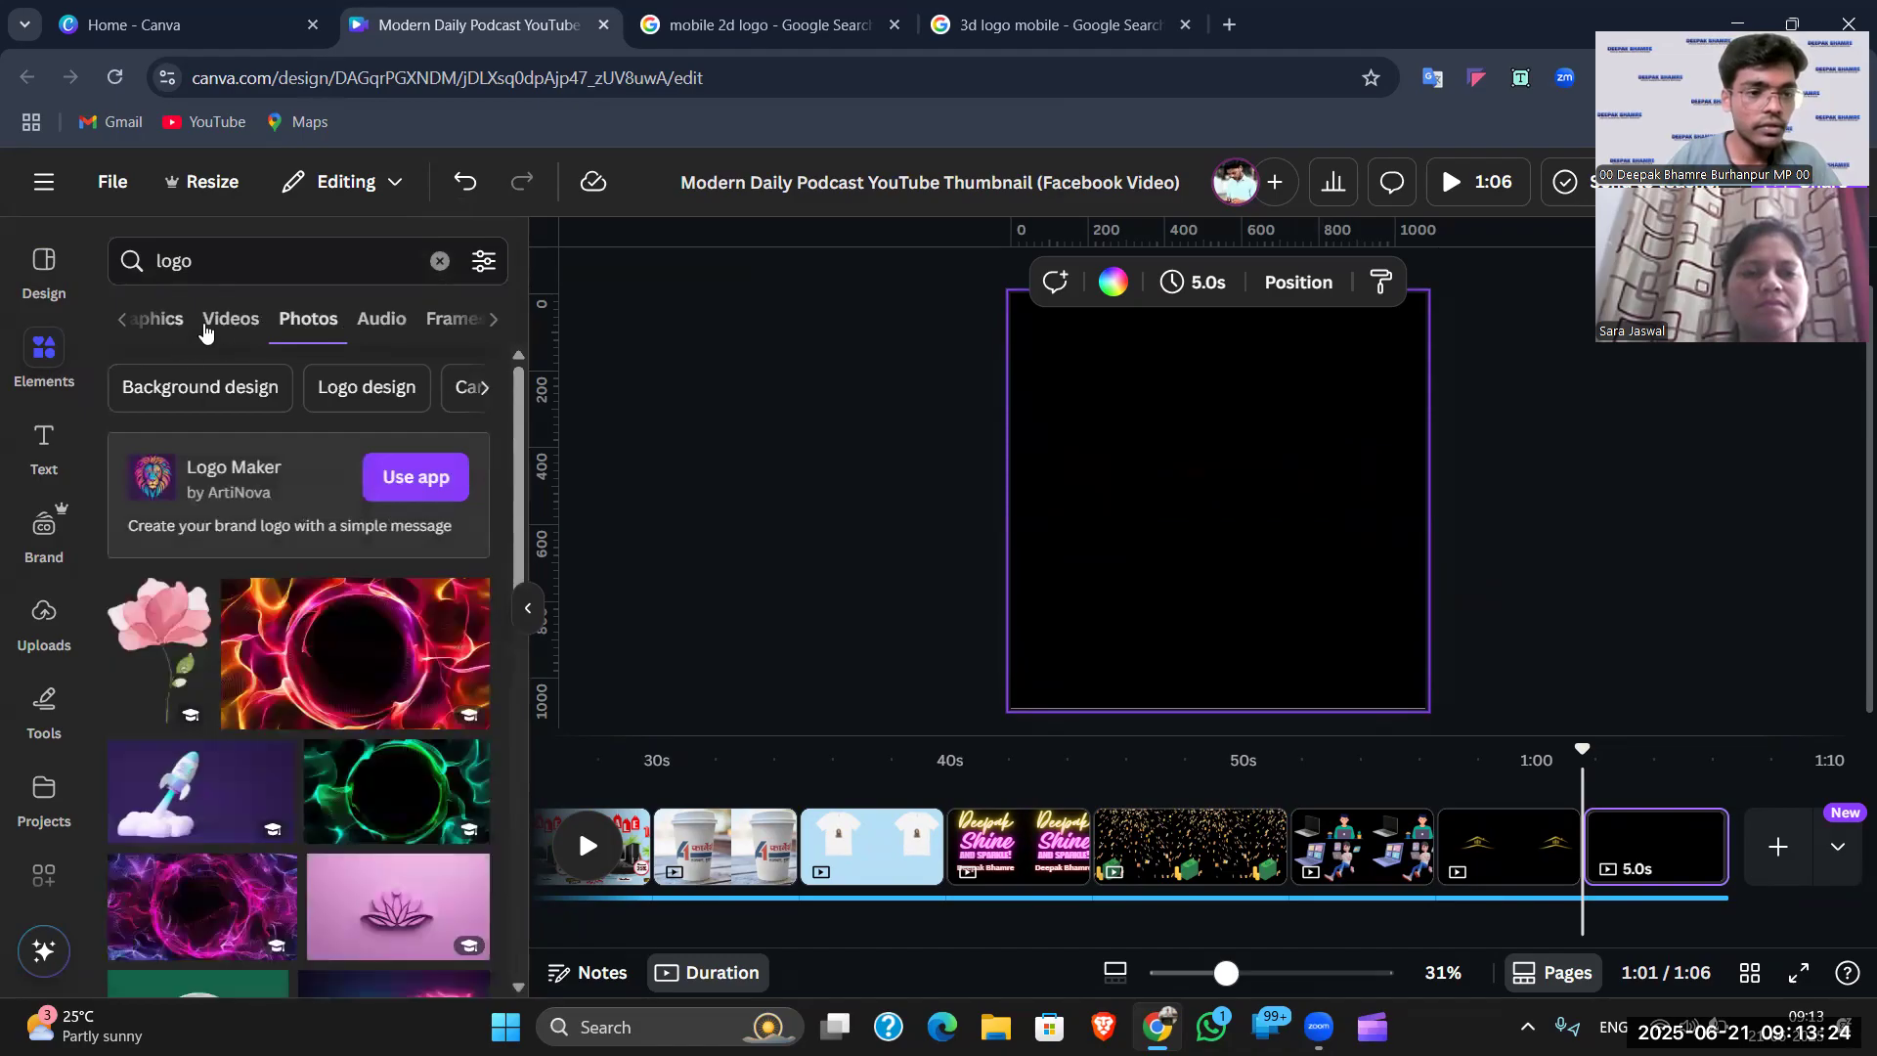
pyautogui.click(178, 320)
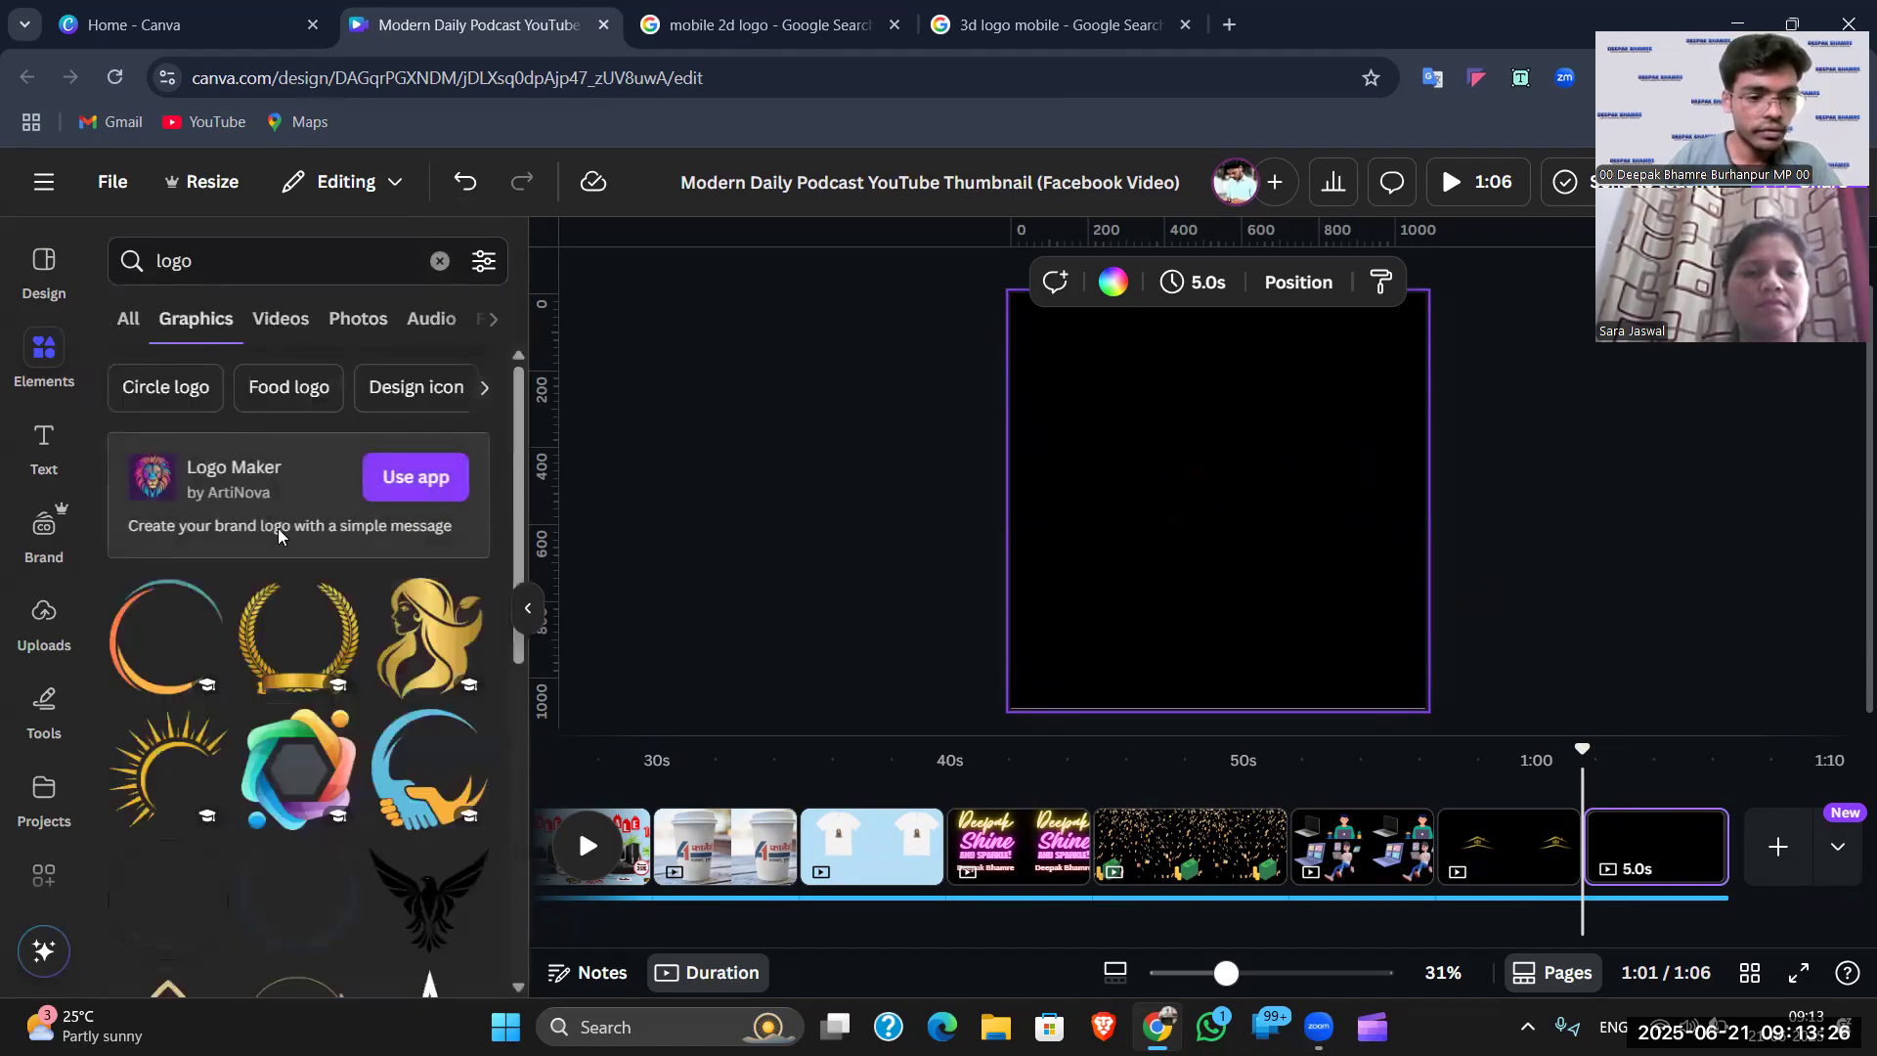
pyautogui.scroll(-6, 298, 671)
pyautogui.scroll(6, 308, 665)
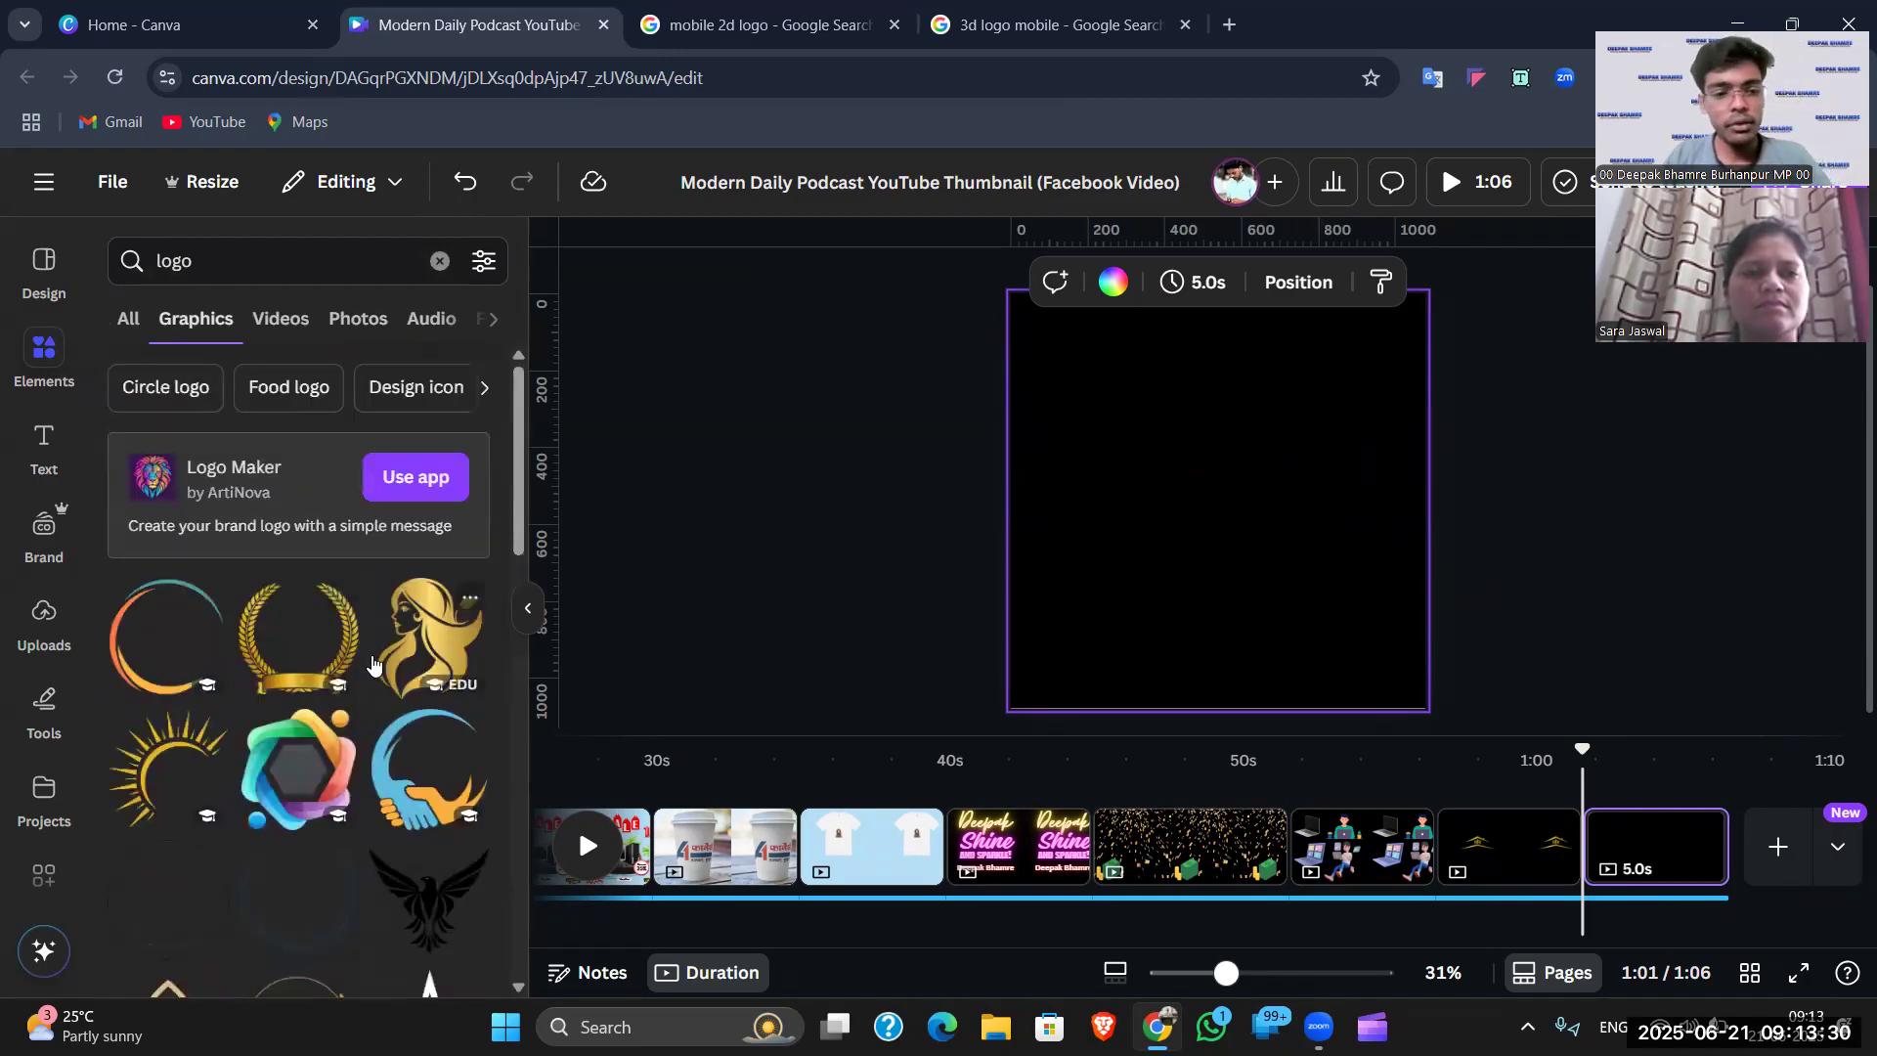
# - Refine the search to 'logo frame' and add the gold circle frame
pyautogui.click(262, 268)
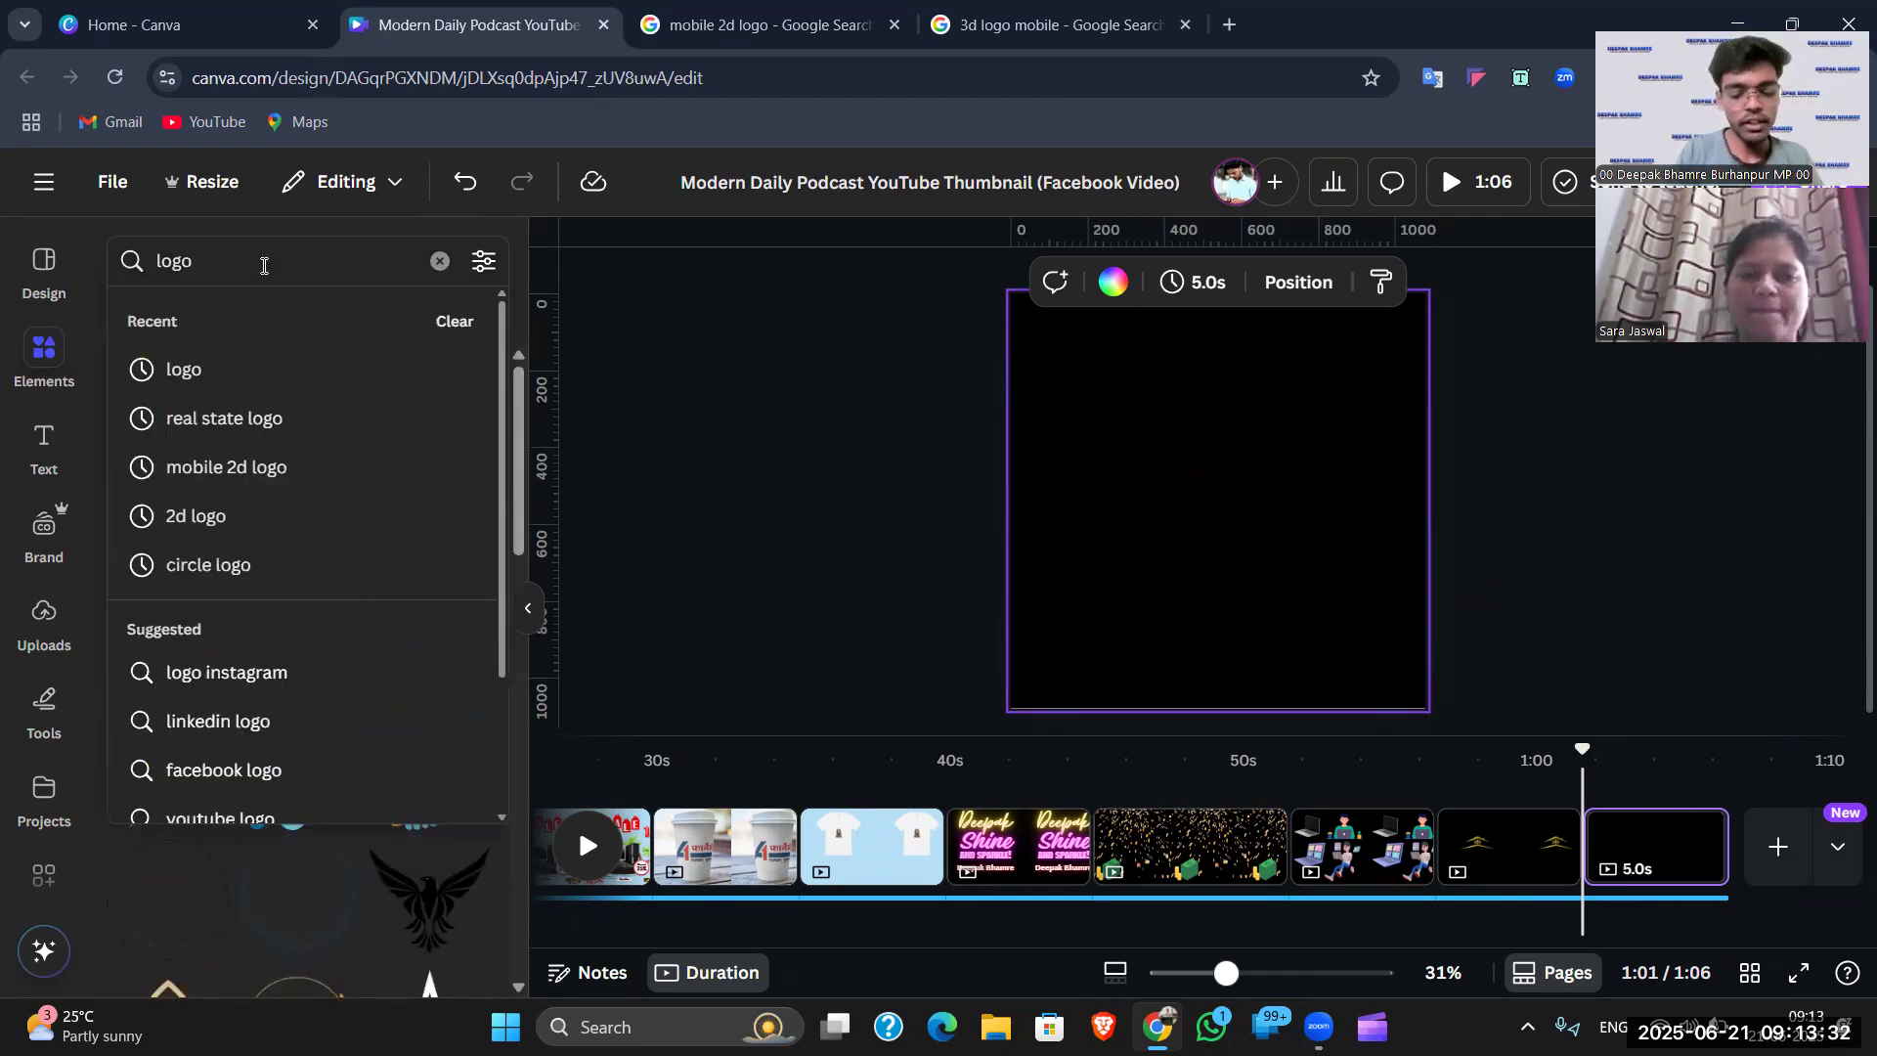
pyautogui.write('frame')
pyautogui.press('Return')
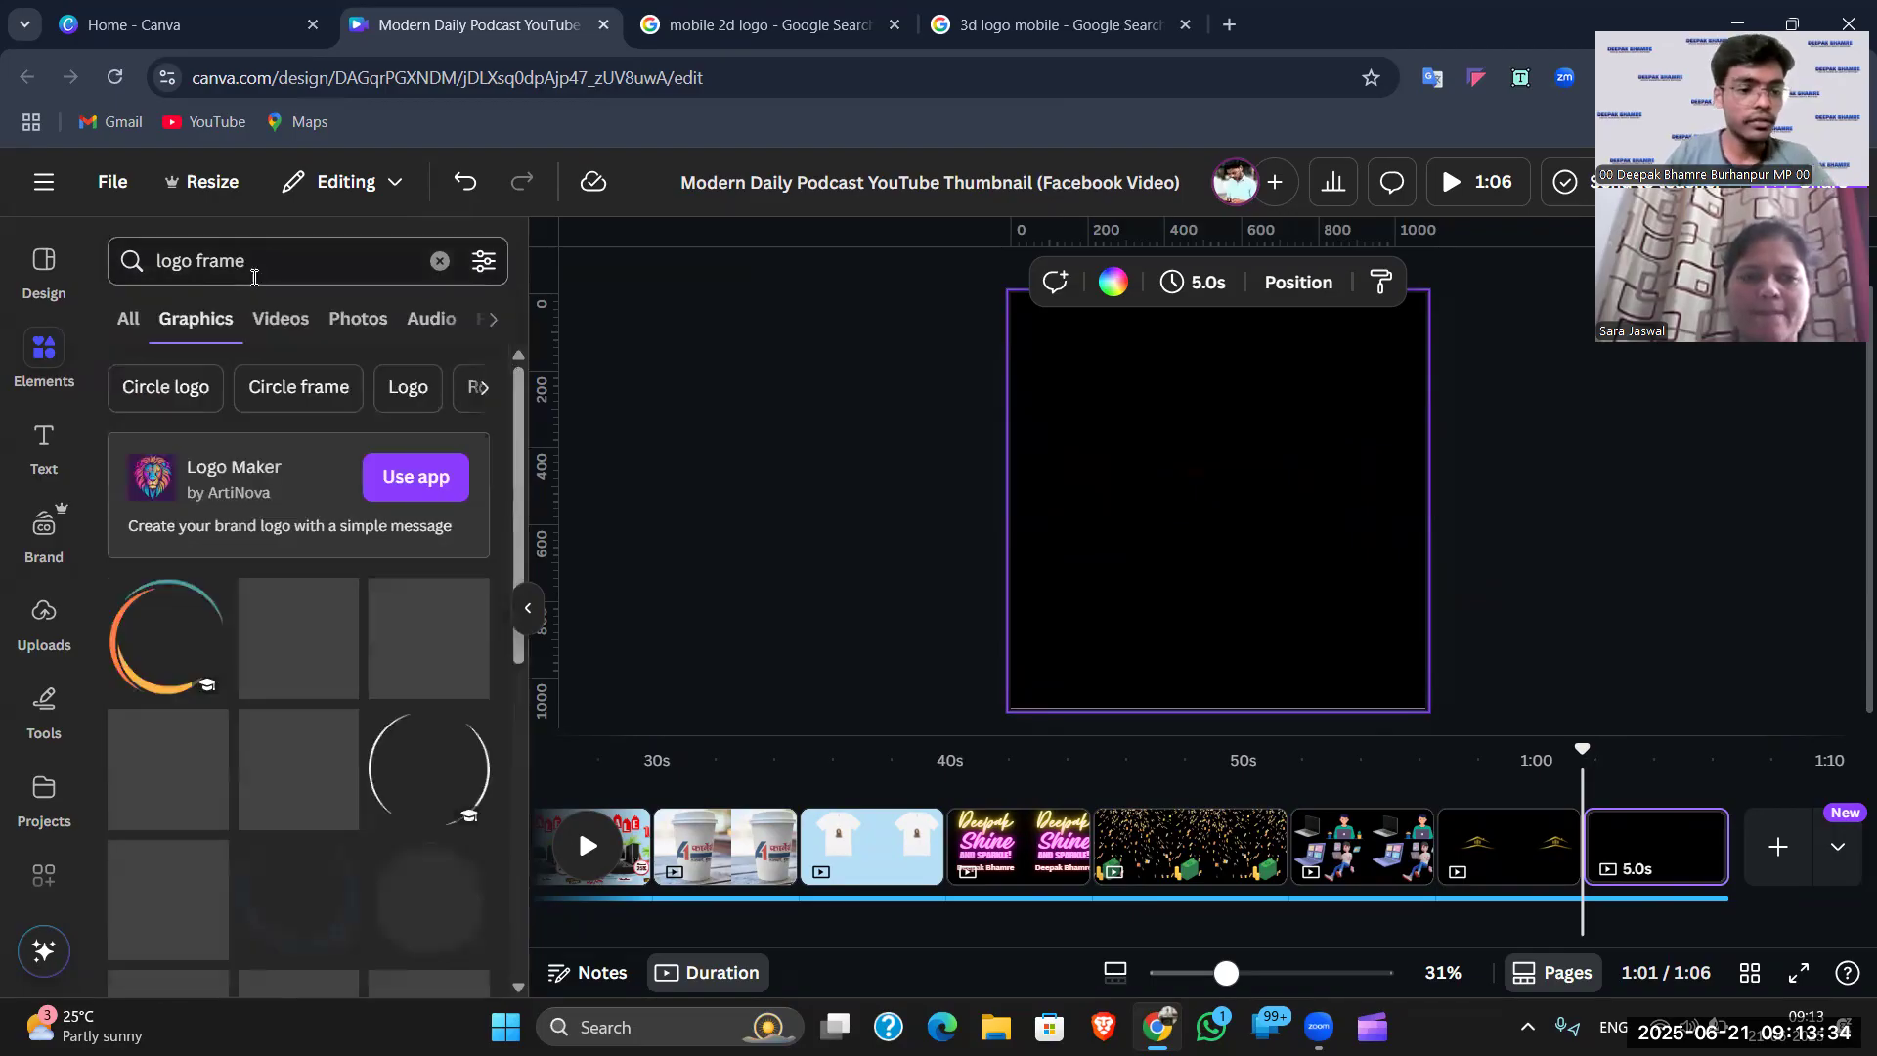
pyautogui.scroll(-3, 297, 685)
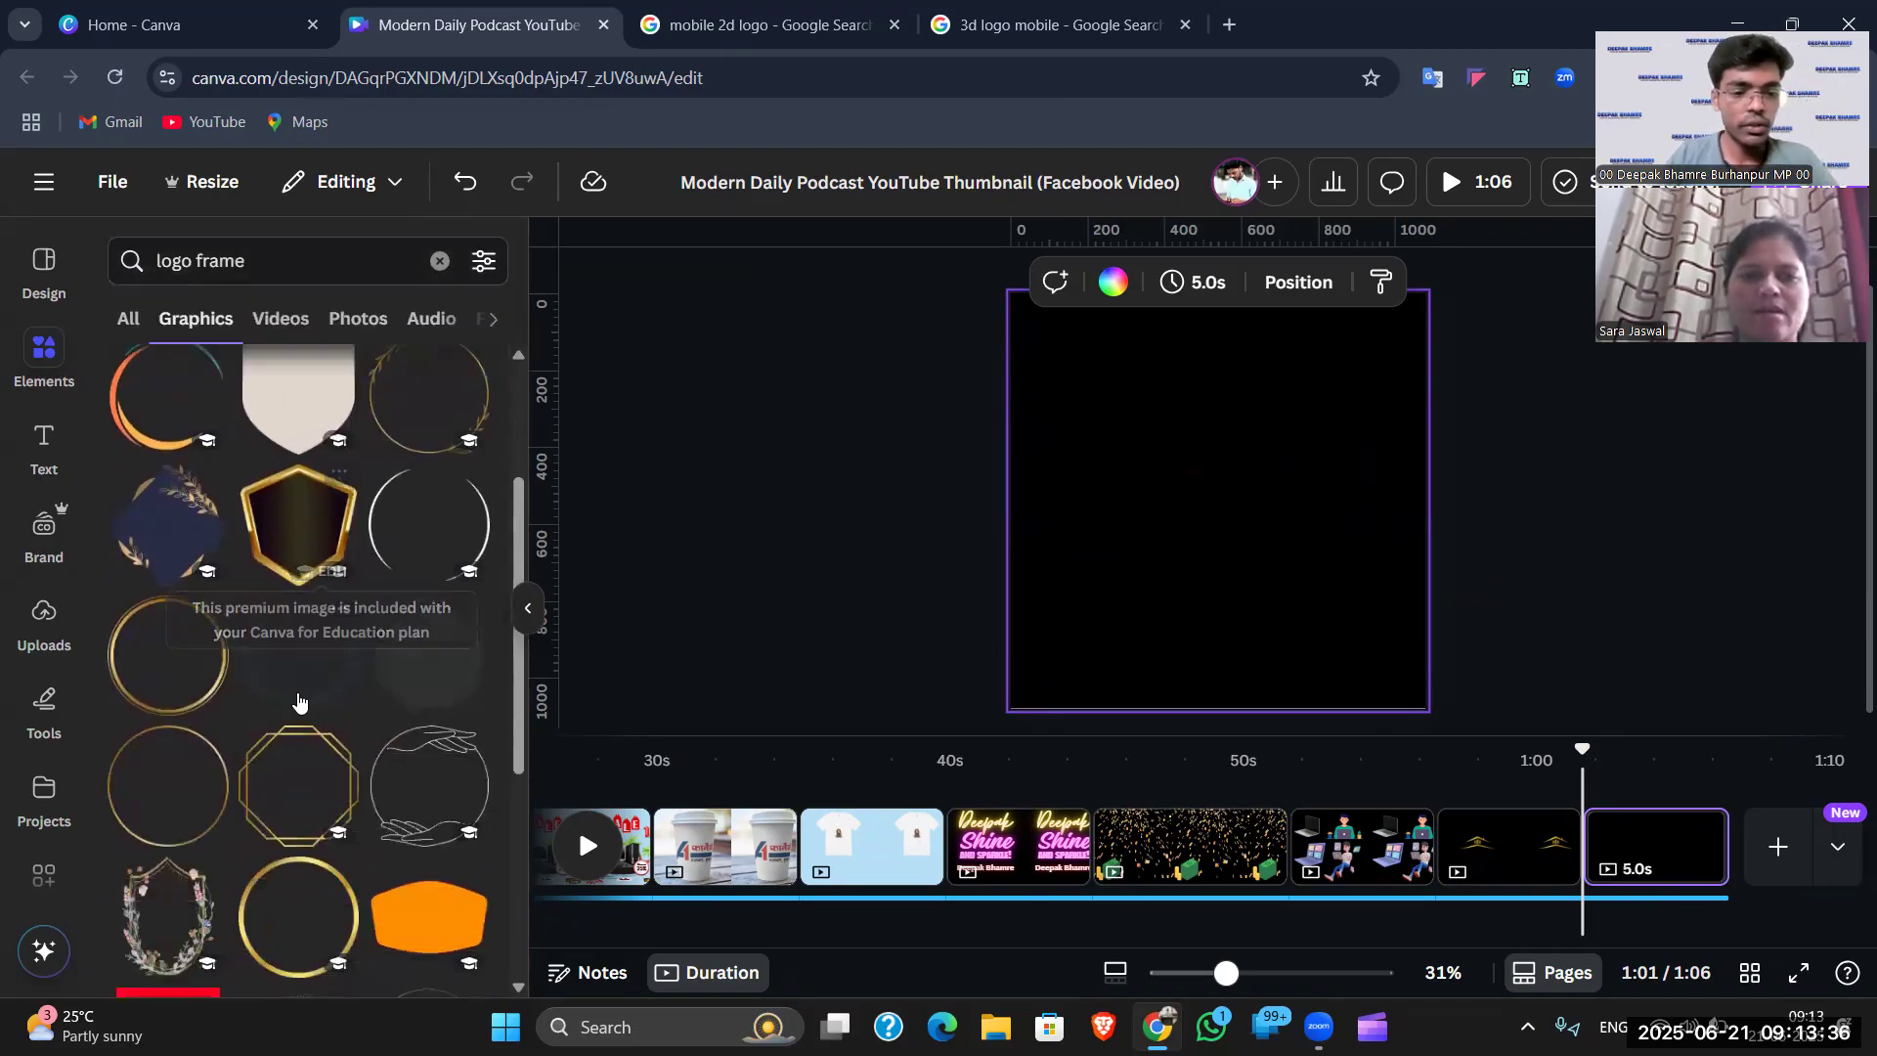
pyautogui.scroll(-1, 299, 702)
pyautogui.scroll(-2, 287, 681)
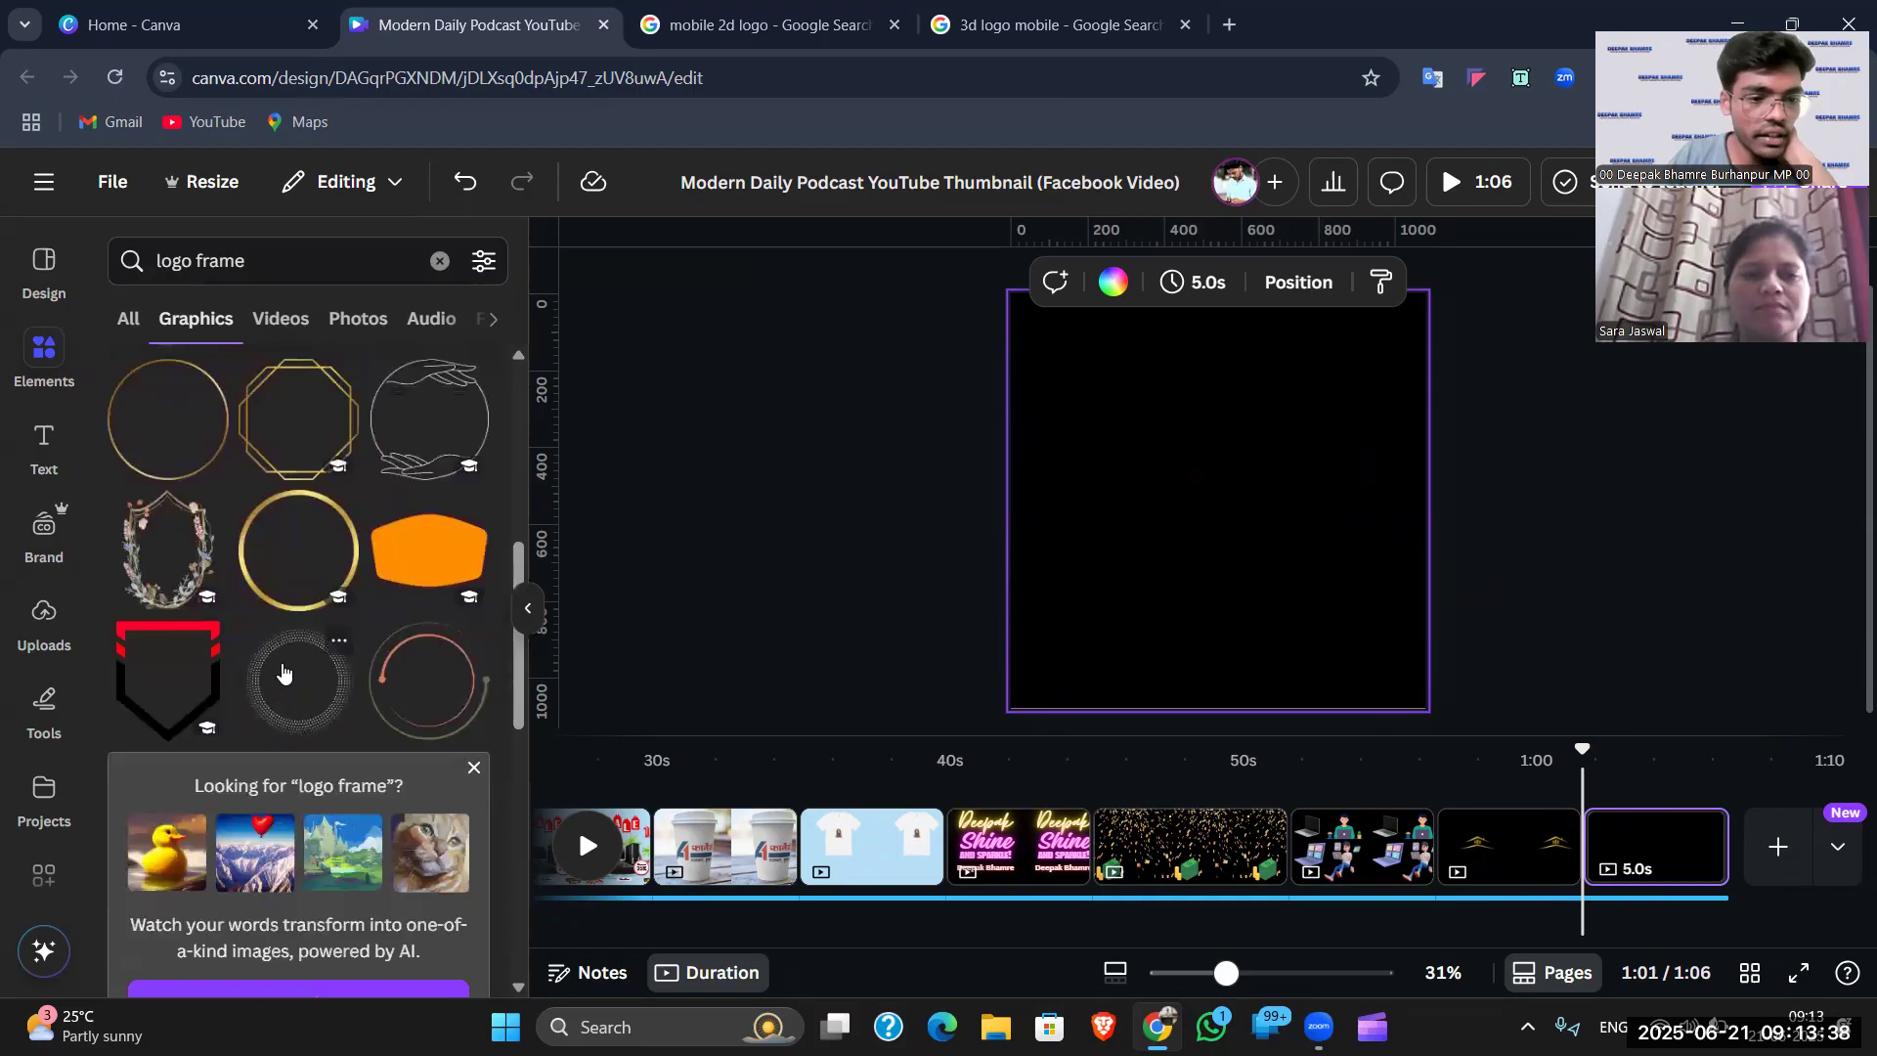
pyautogui.scroll(1, 284, 587)
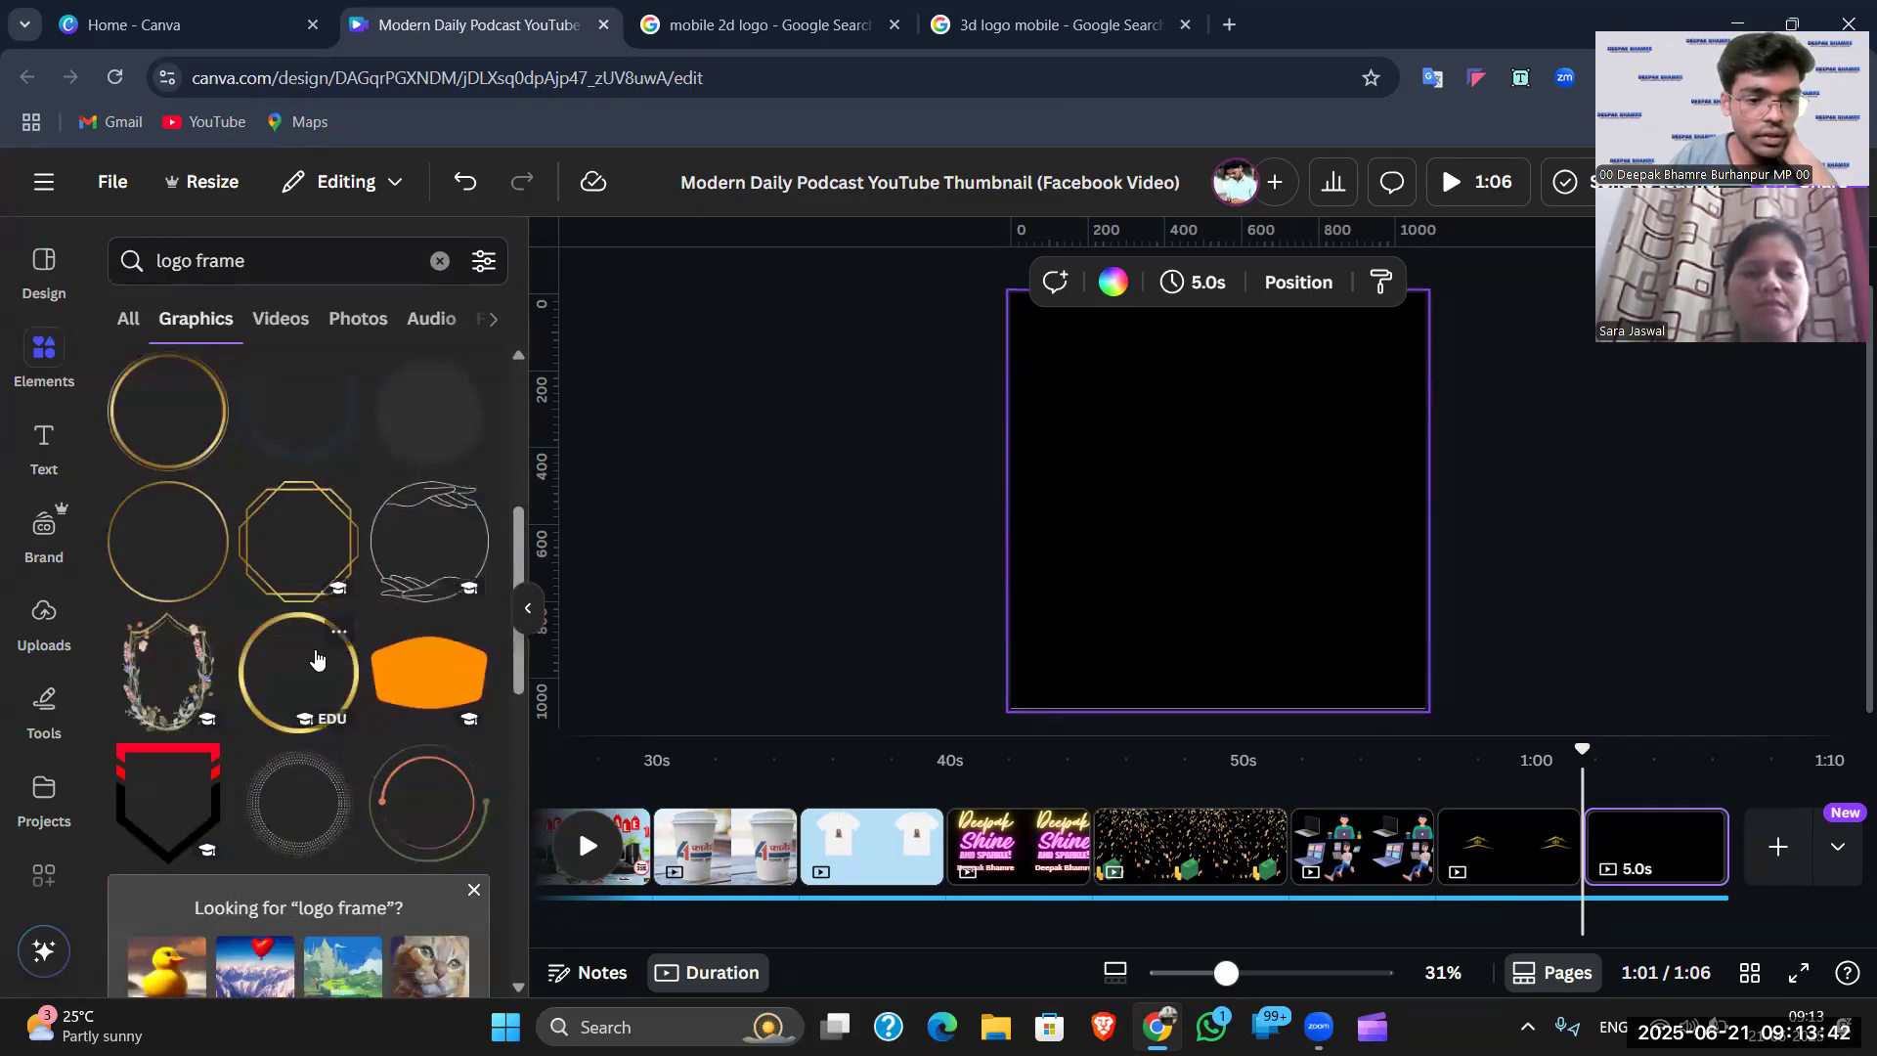
pyautogui.click(316, 661)
# - Move the gold circle frame onto the house page, enlarge it to 653 × 653 and centre it
pyautogui.moveTo(1203, 511); pyautogui.dragTo(1538, 872)
pyautogui.click(1188, 558)
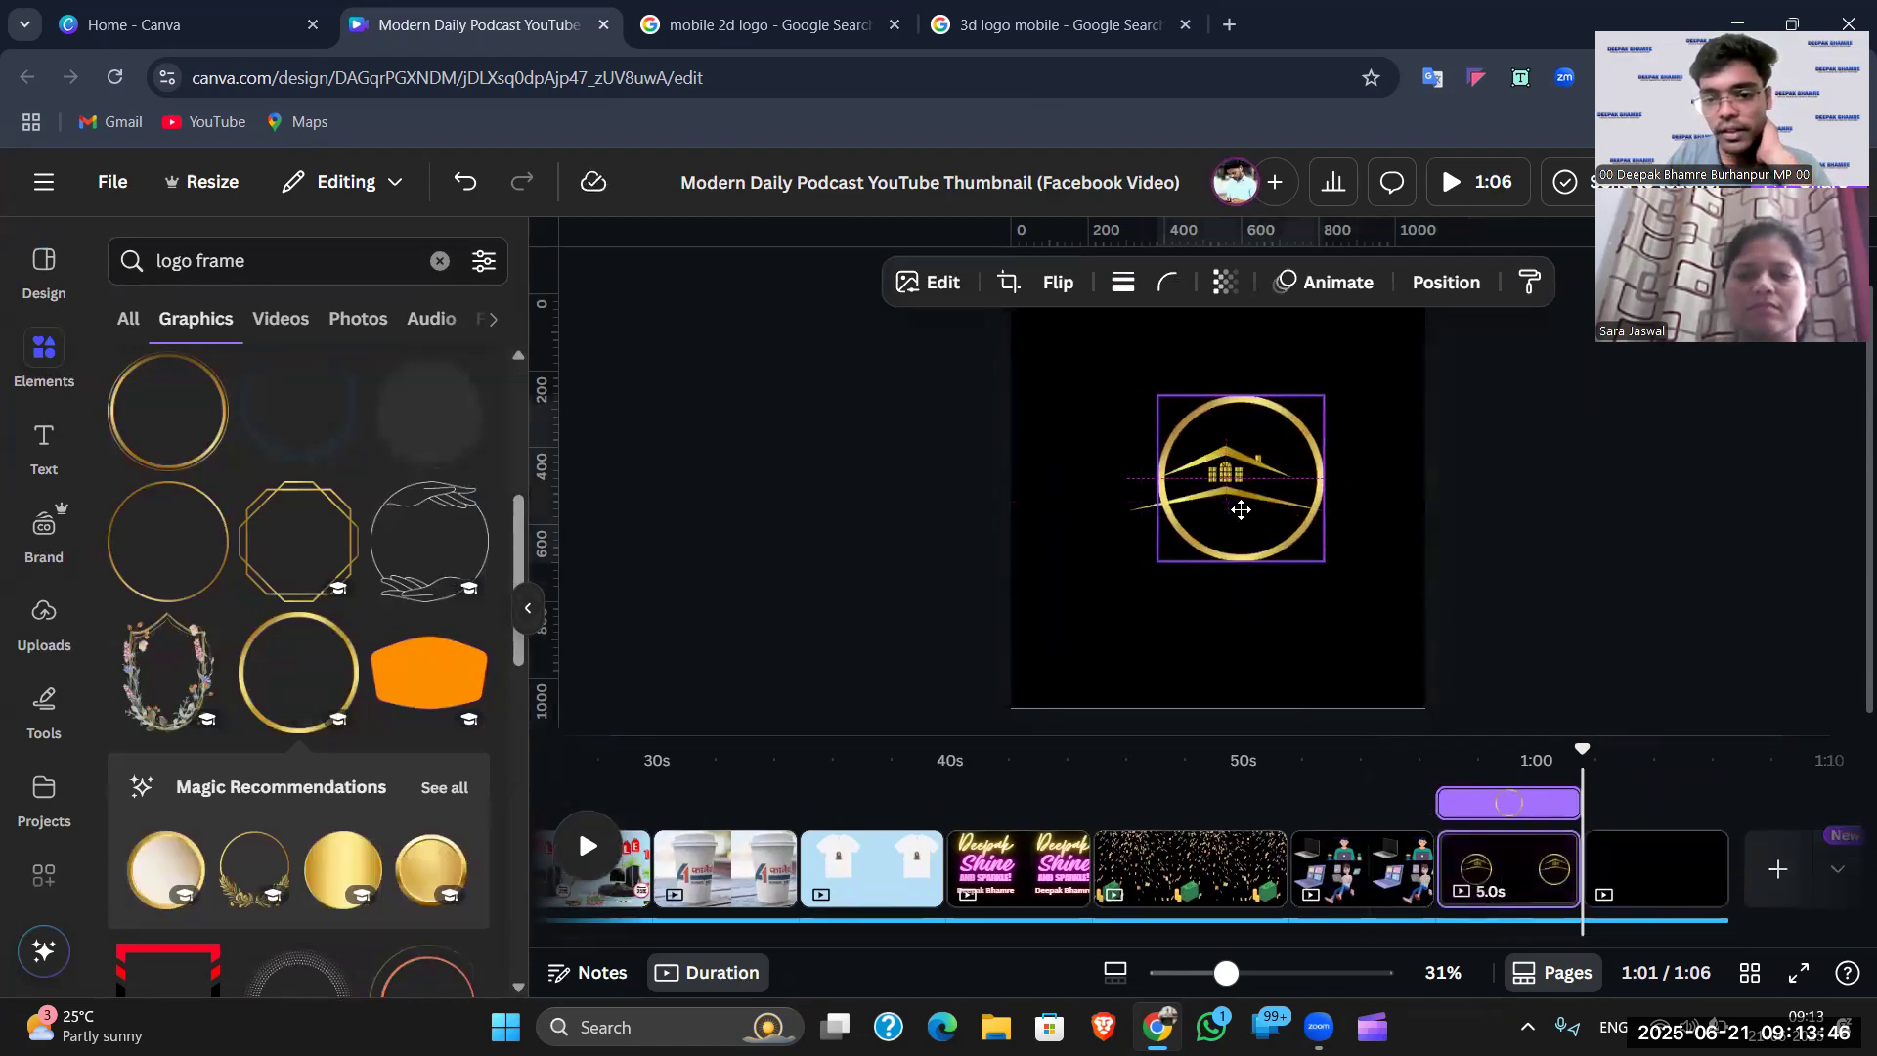
pyautogui.moveTo(1158, 561); pyautogui.dragTo(1097, 622)
pyautogui.moveTo(1323, 396); pyautogui.dragTo(1352, 367)
pyautogui.click(1657, 447)
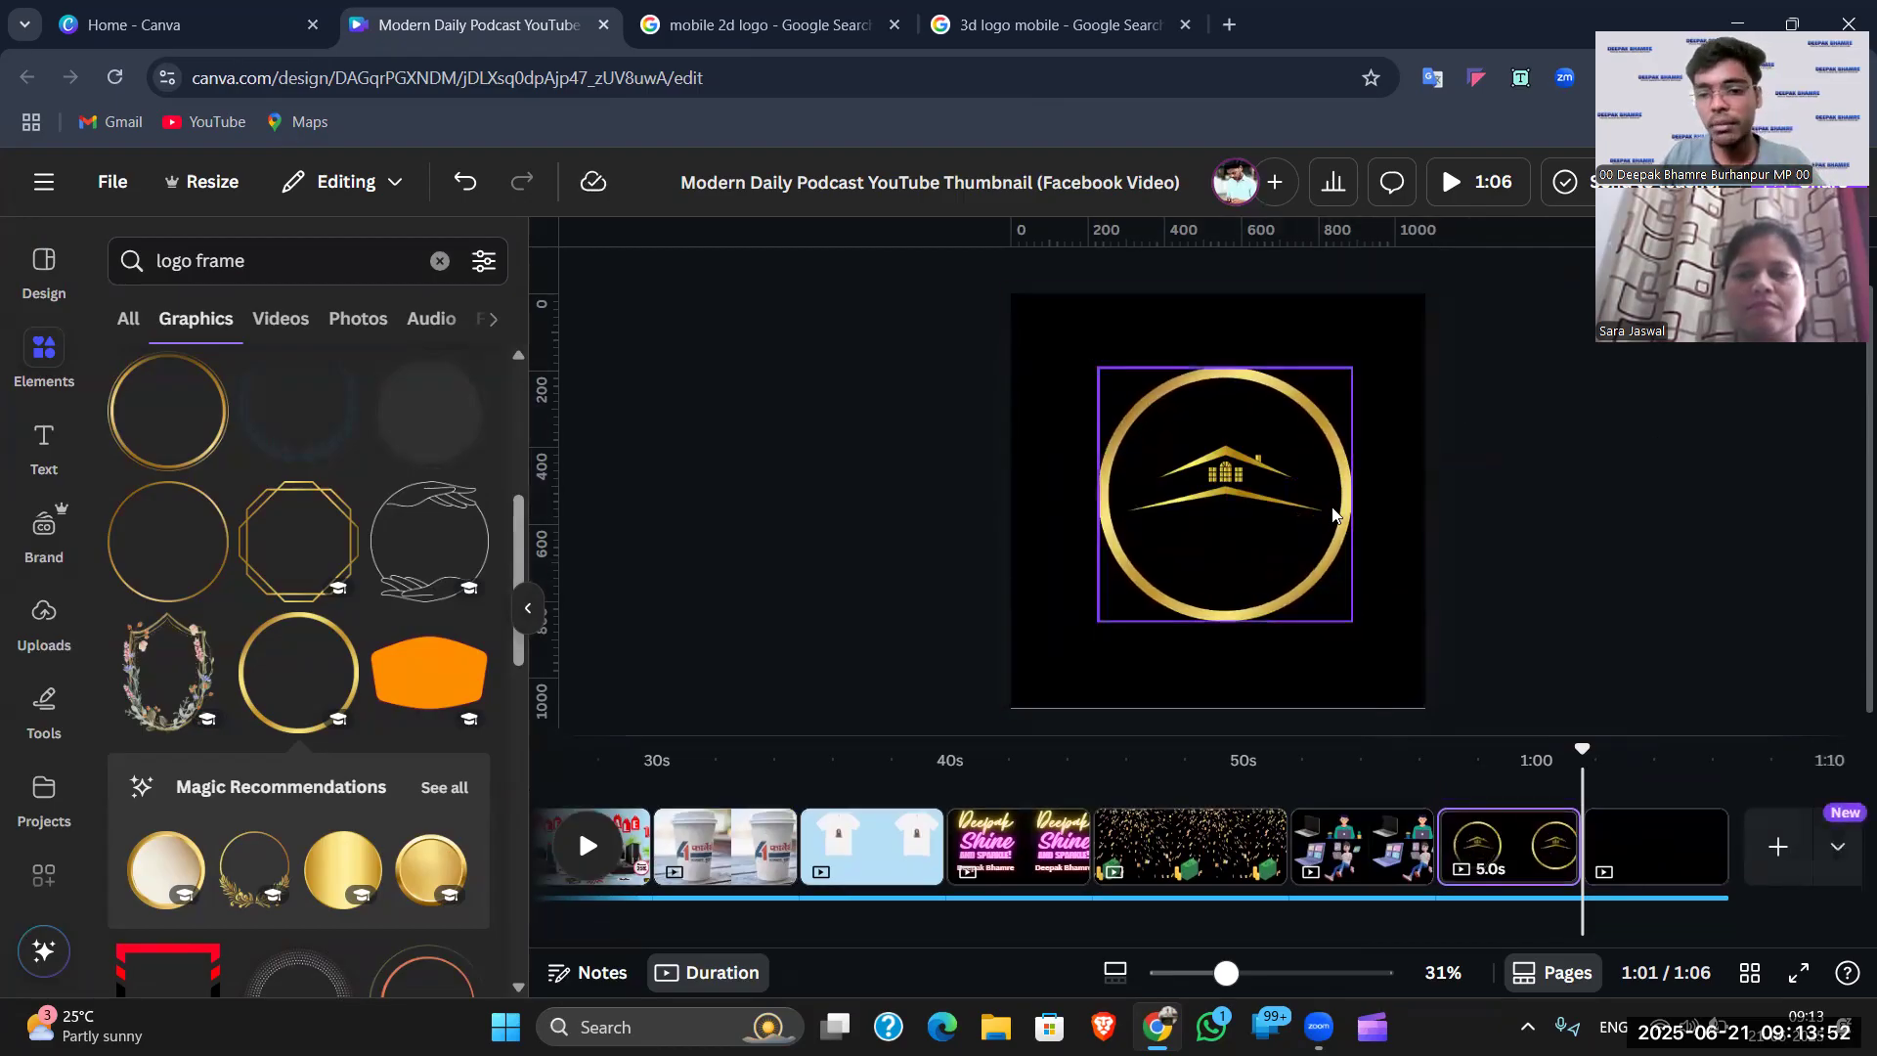
pyautogui.moveTo(1247, 489); pyautogui.dragTo(1243, 496)
pyautogui.click(1463, 474)
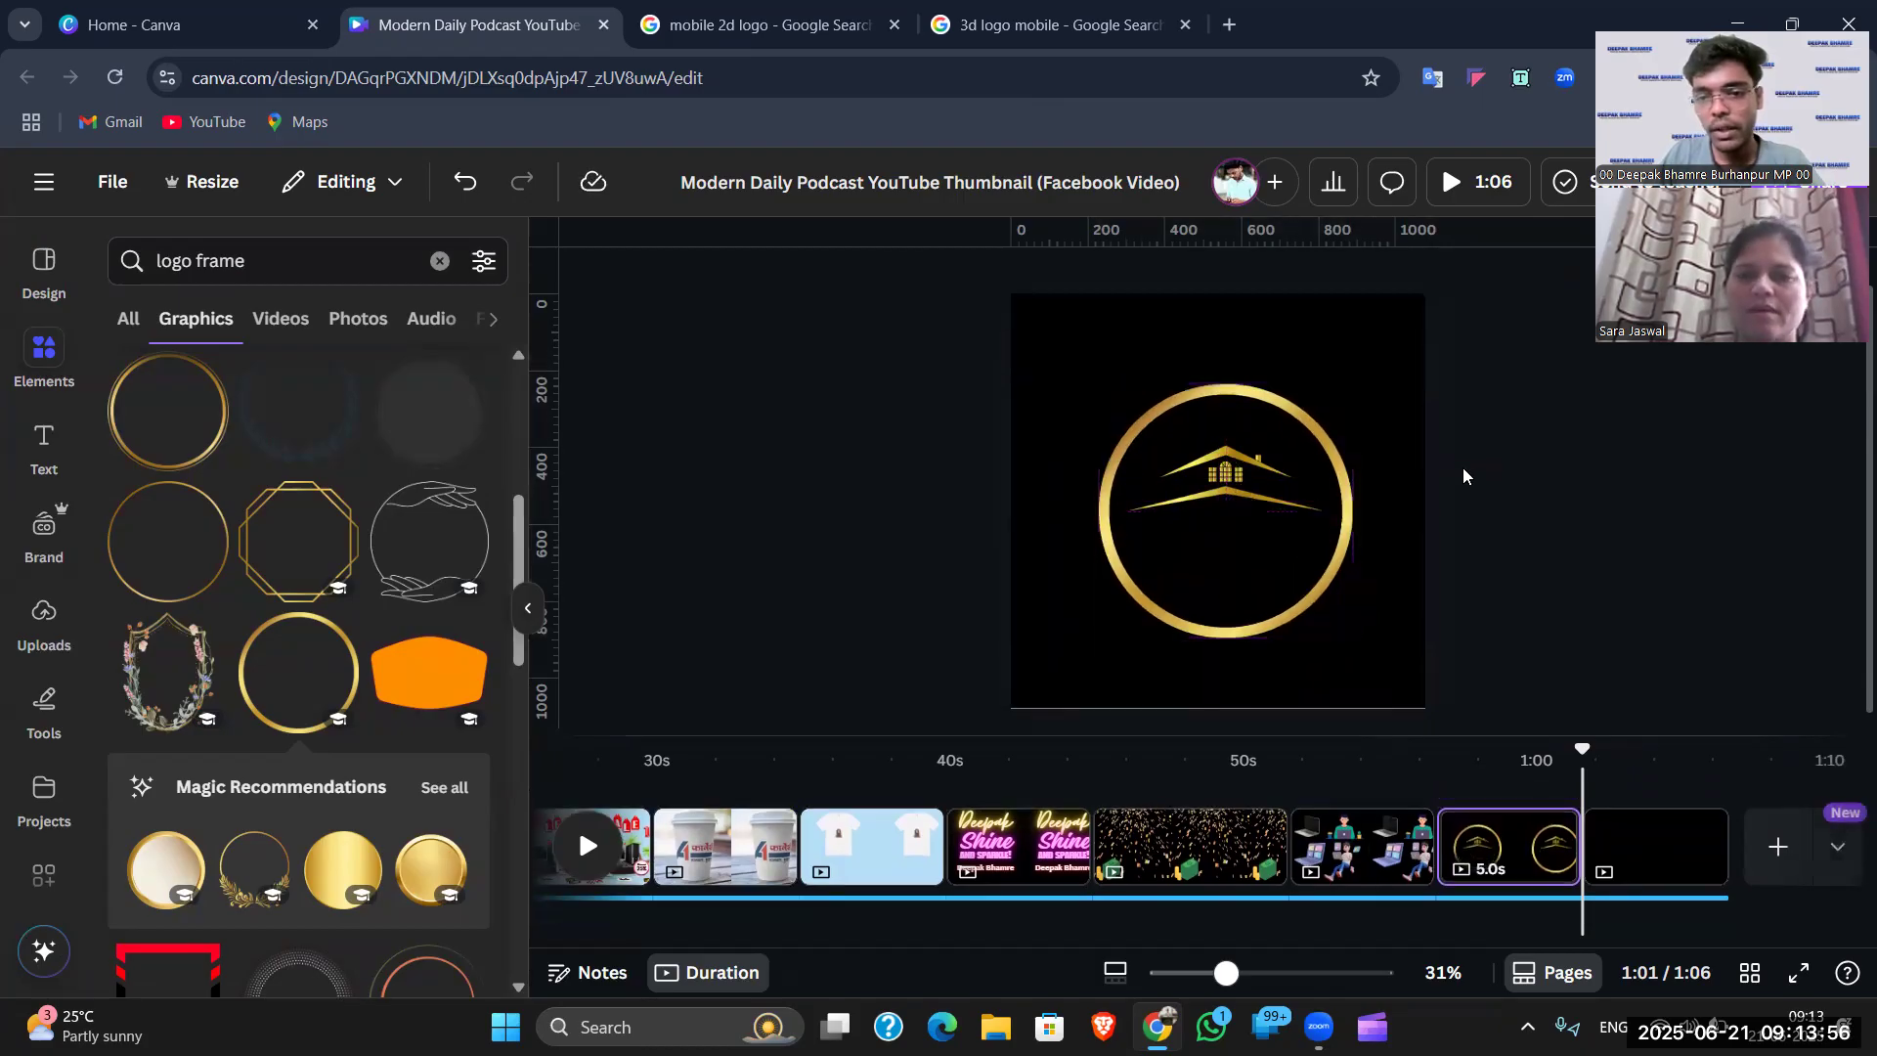
pyautogui.scroll(5, 216, 389)
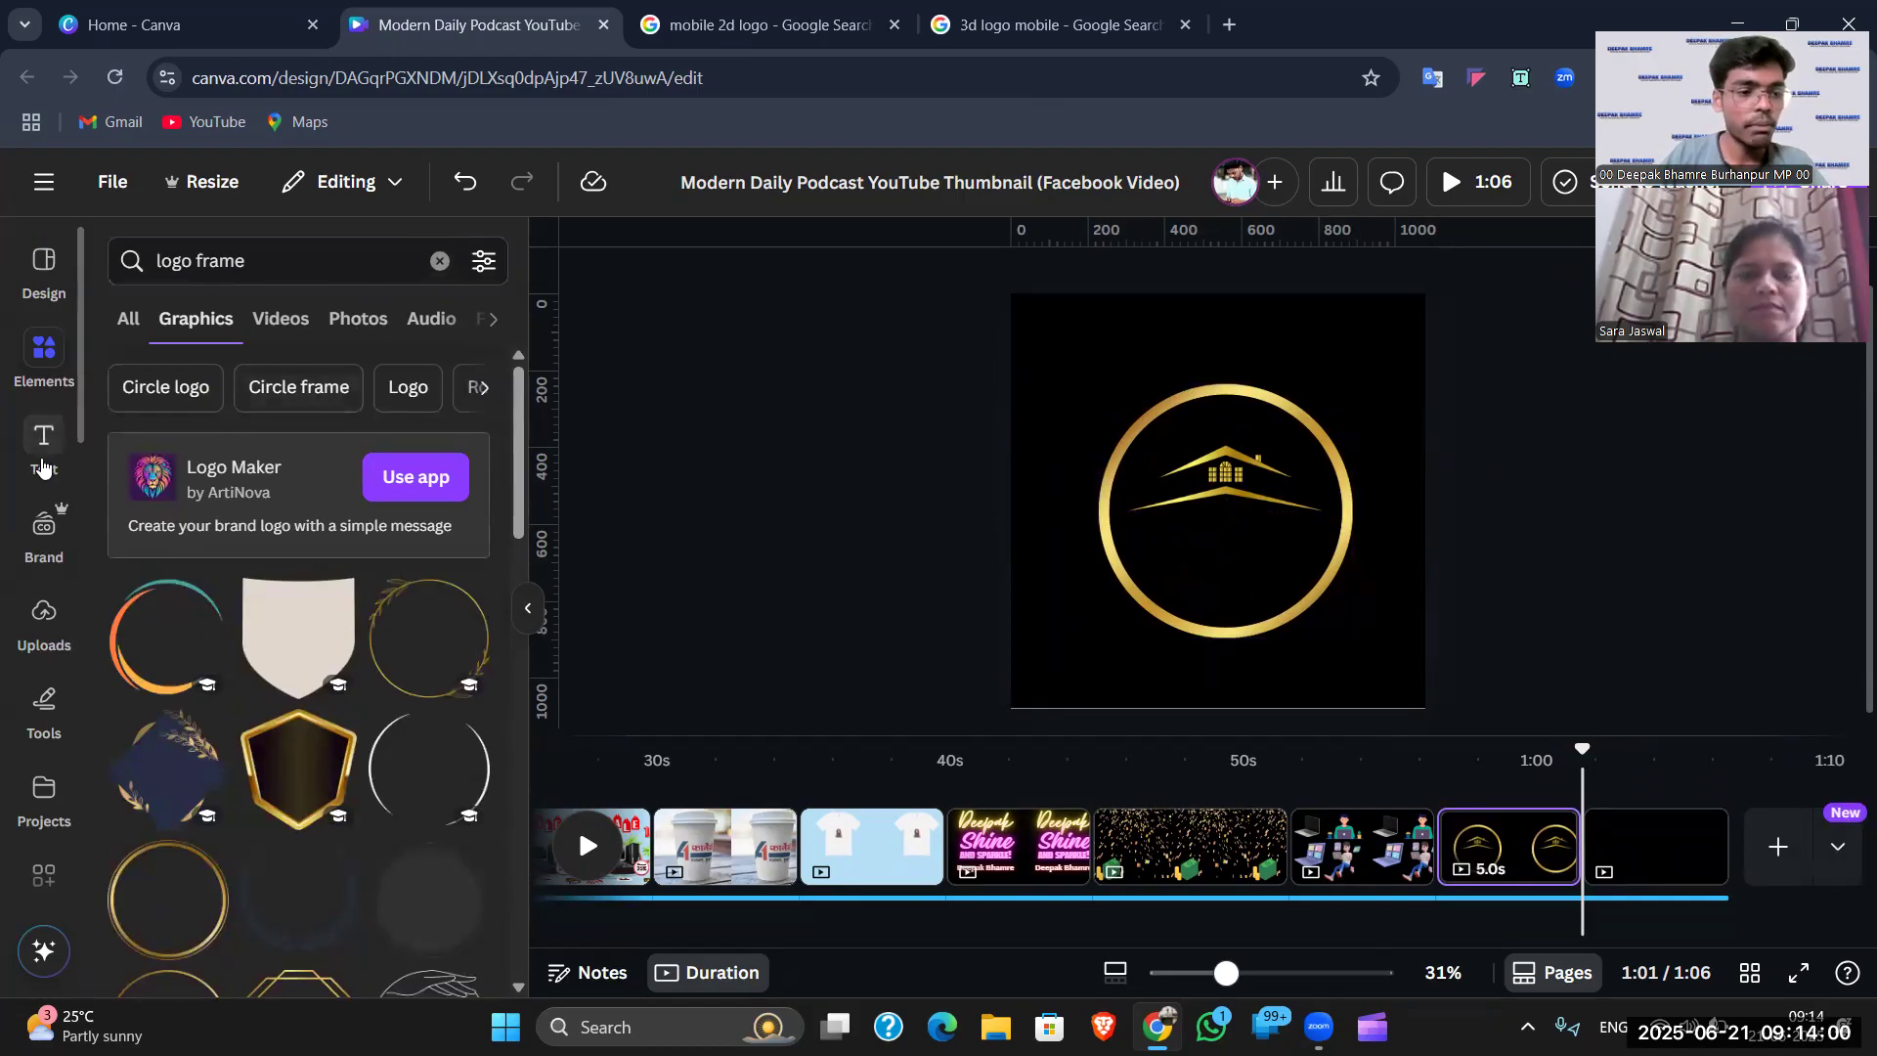
# - Add a subheading inside the gold circle containing the real-estate business name
pyautogui.click(41, 459)
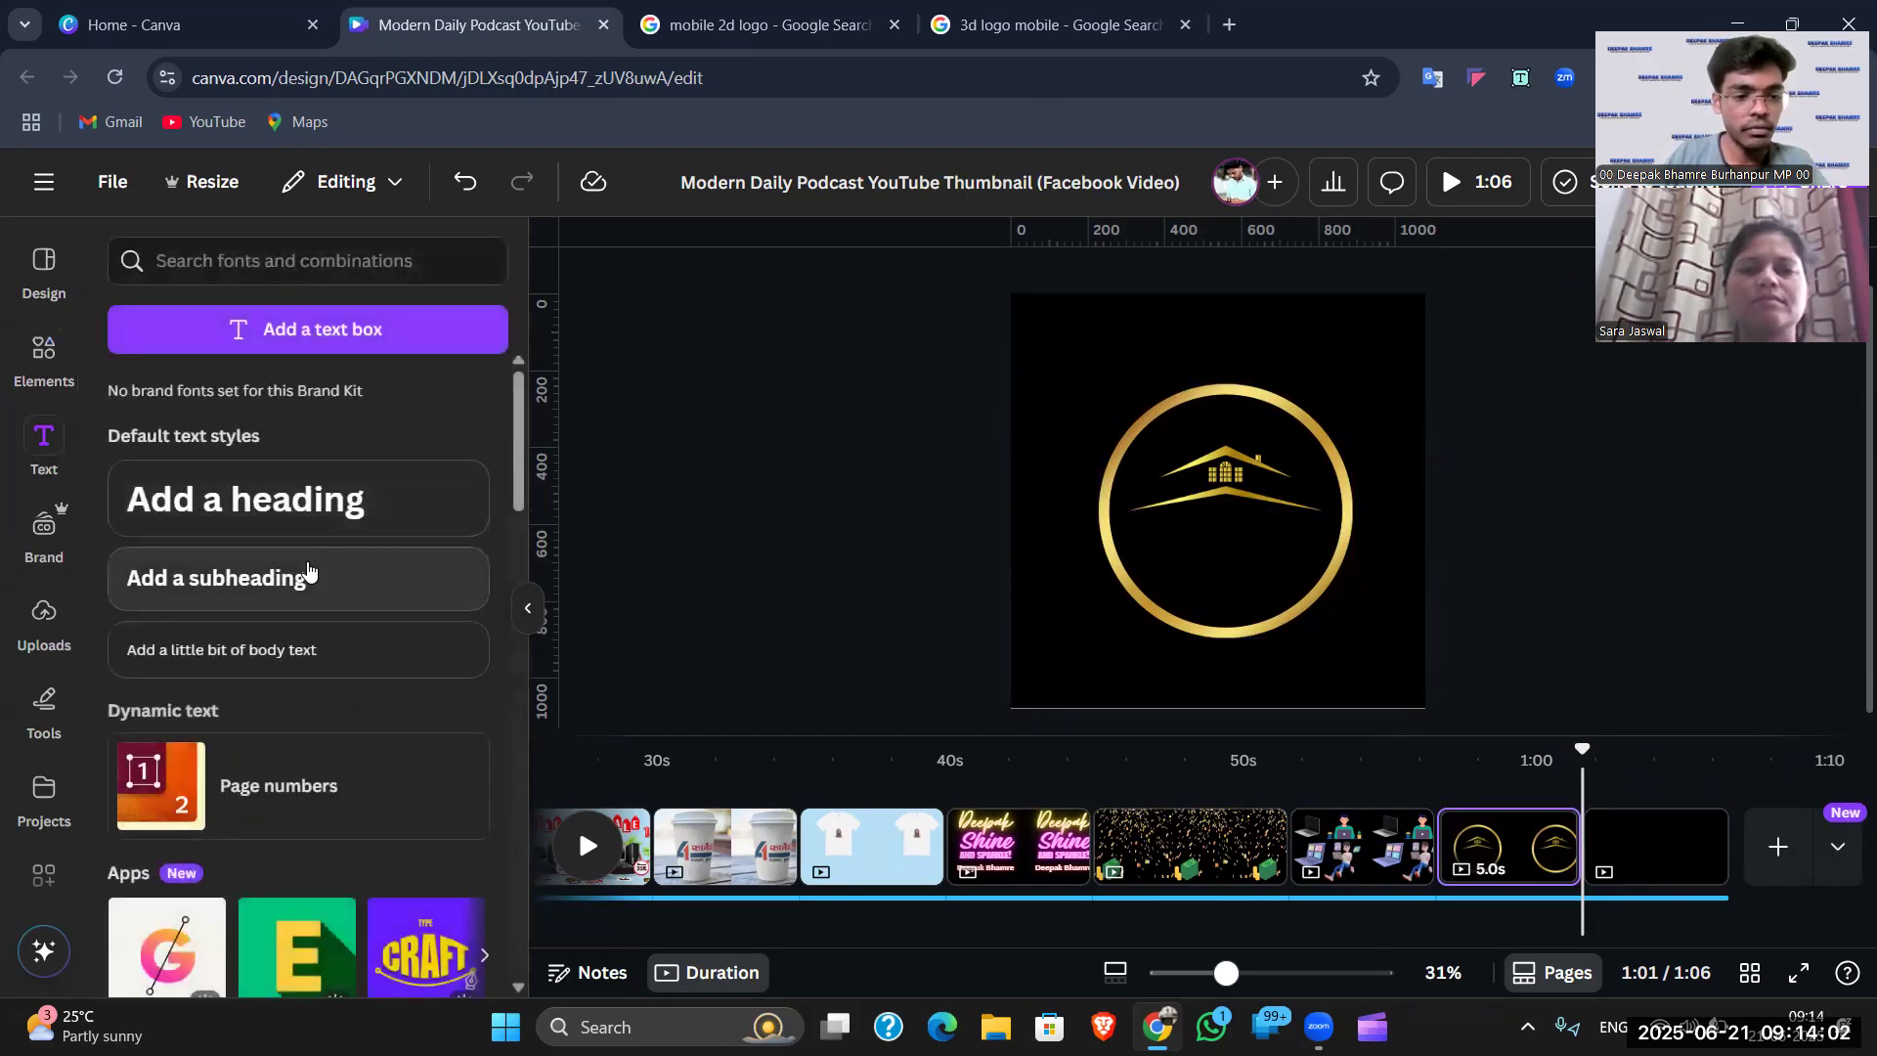
pyautogui.click(308, 574)
pyautogui.click(1380, 508)
pyautogui.moveTo(1276, 508); pyautogui.dragTo(1281, 531)
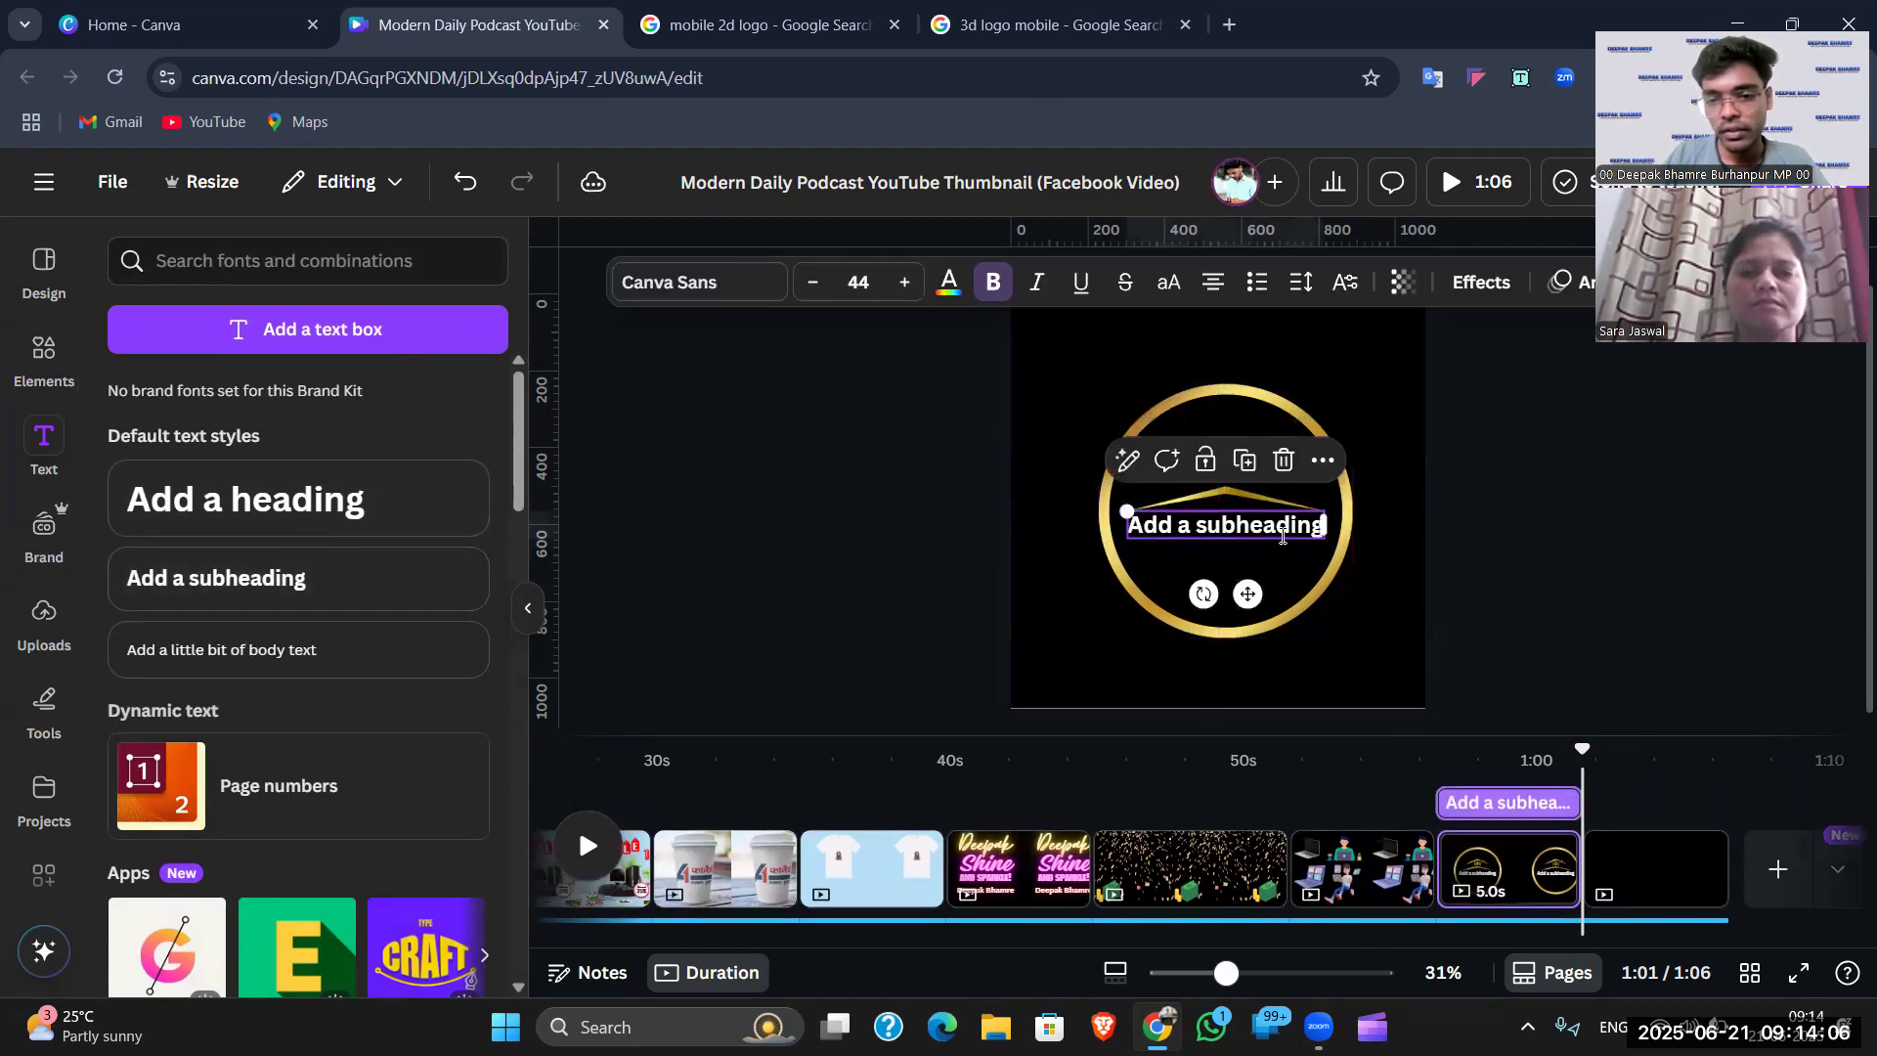
pyautogui.doubleClick(1277, 525)
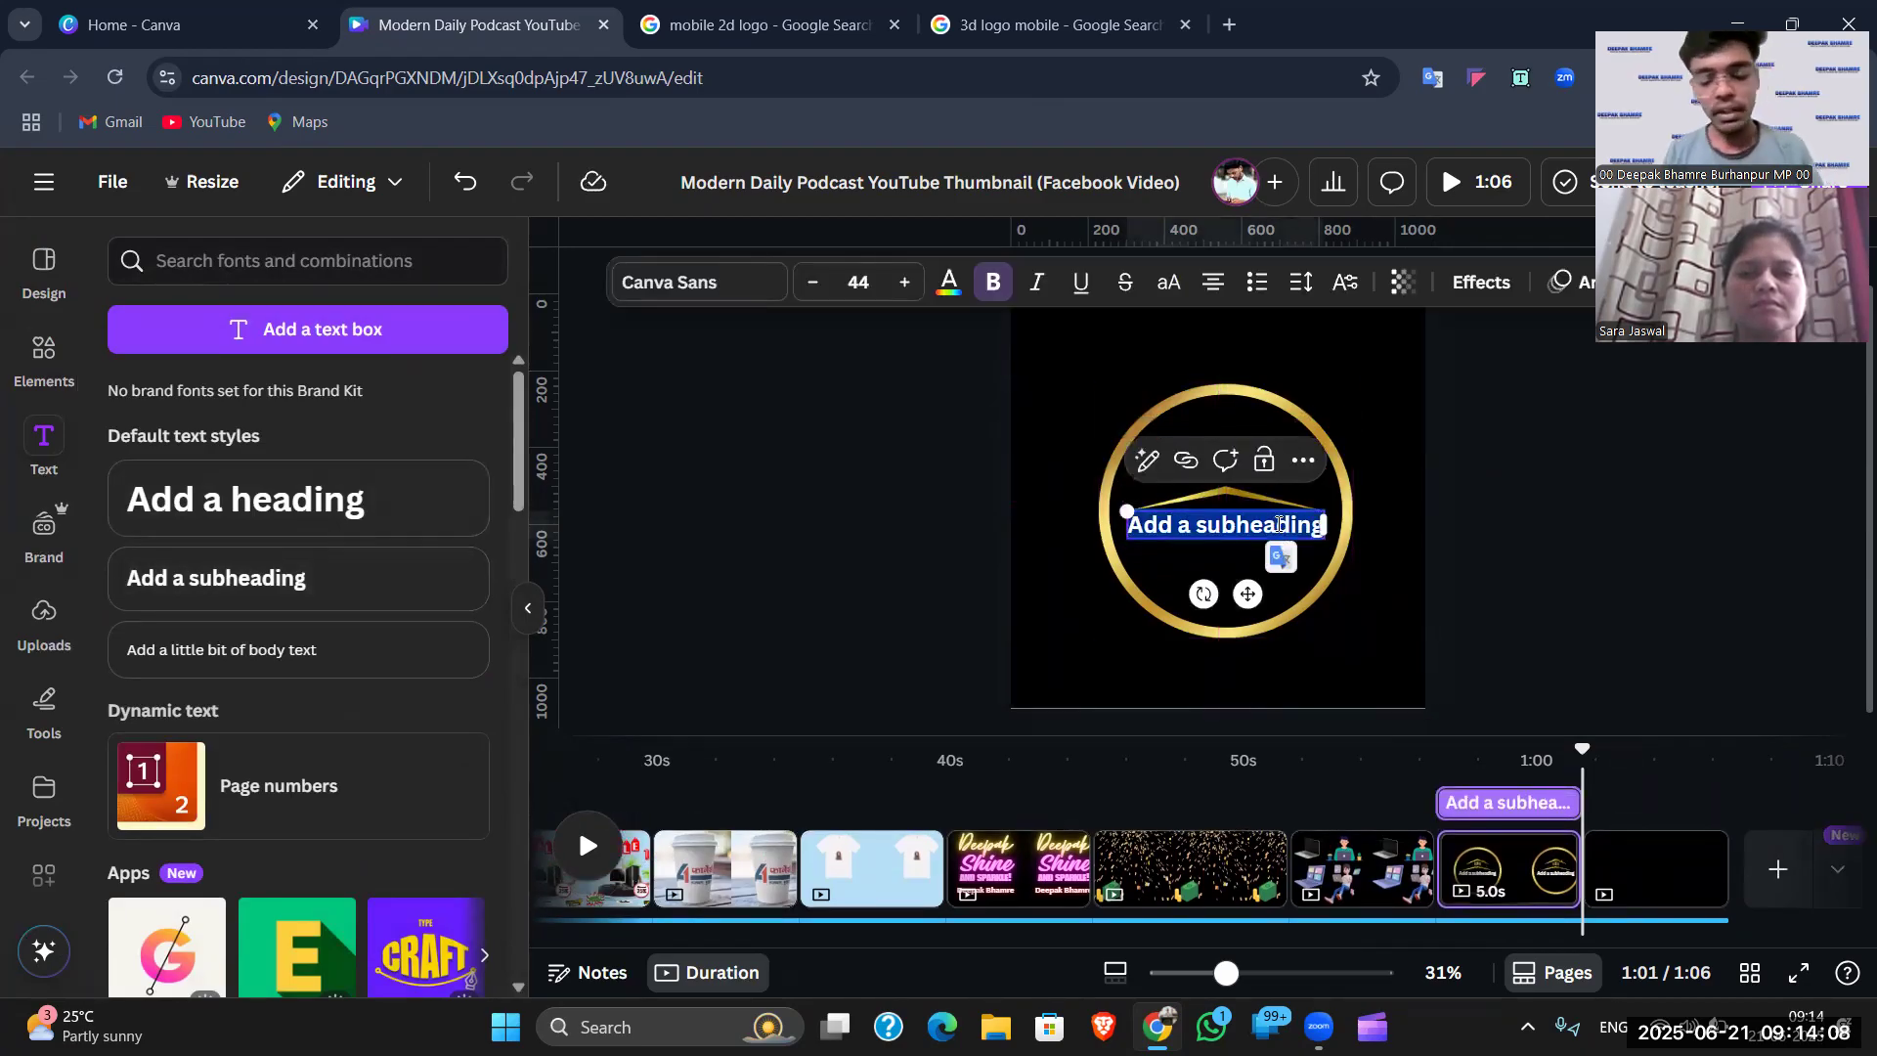
pyautogui.write('Sa')
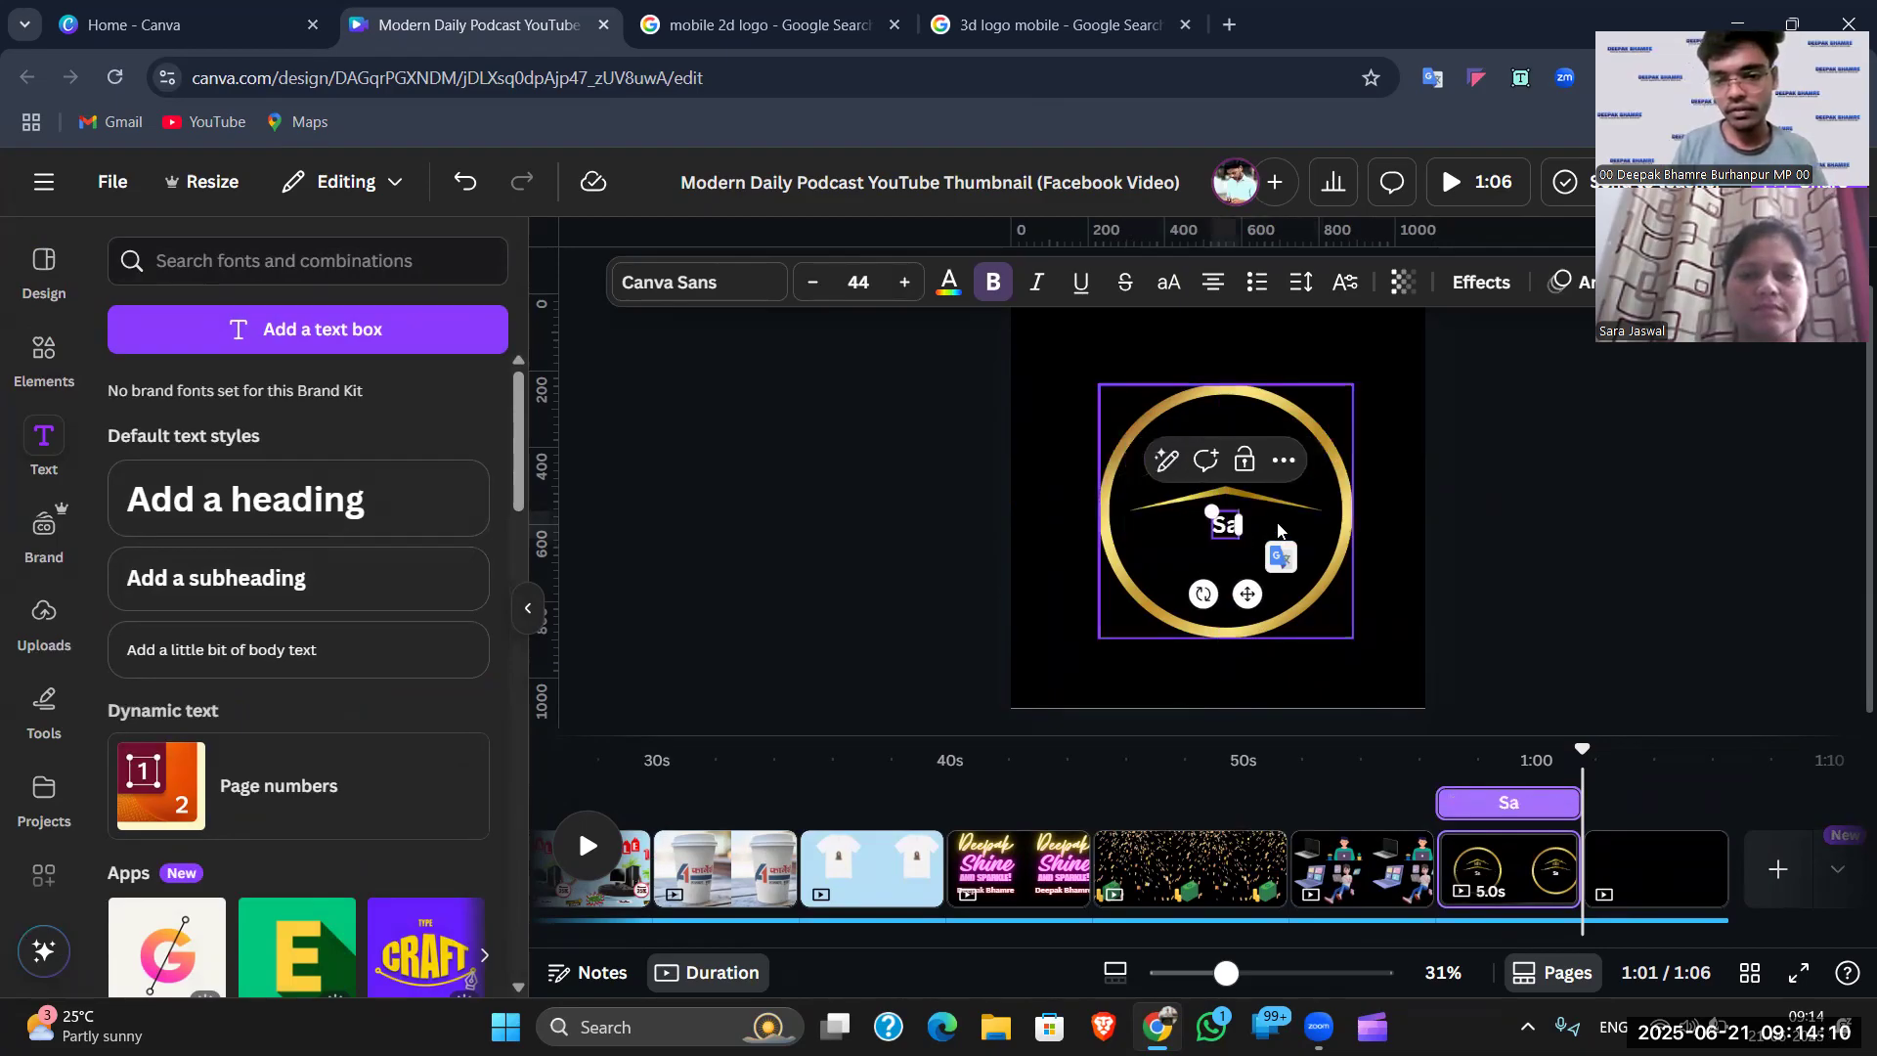
pyautogui.write('ra Real')
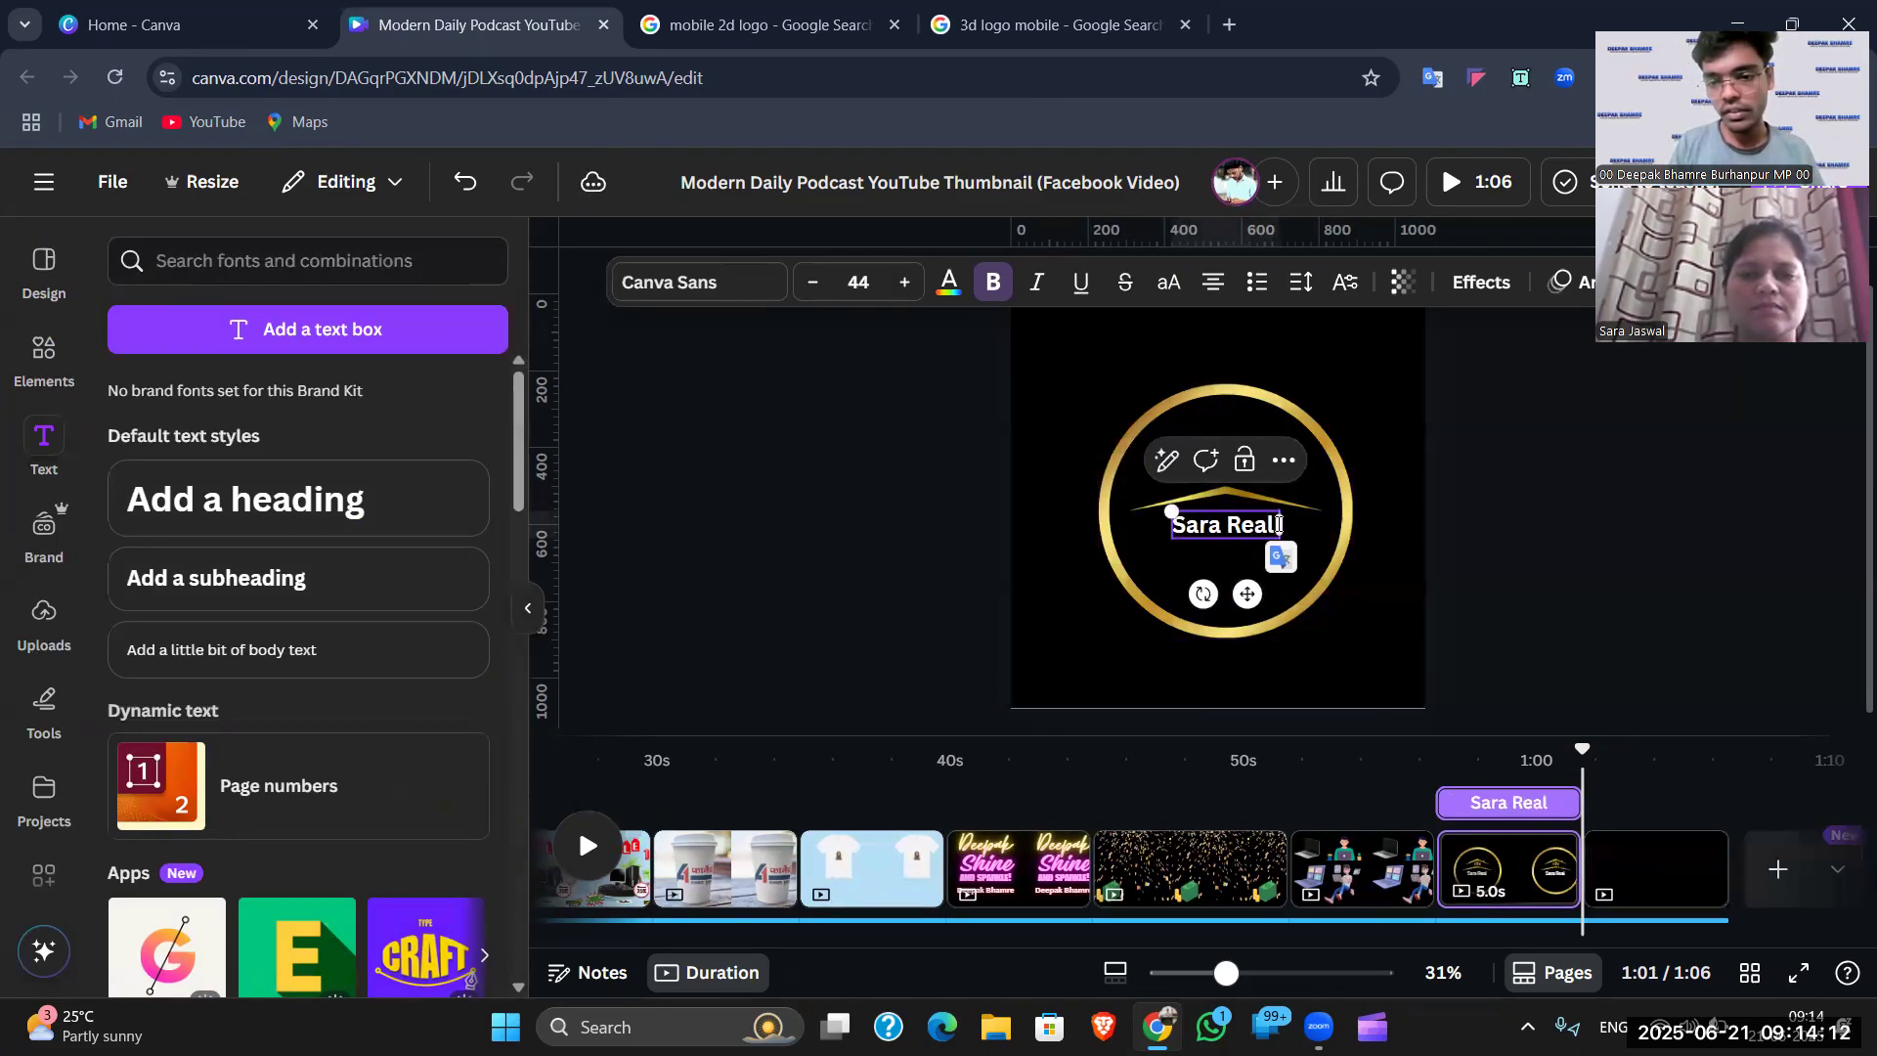
pyautogui.write(' Se')
pyautogui.write('ate')
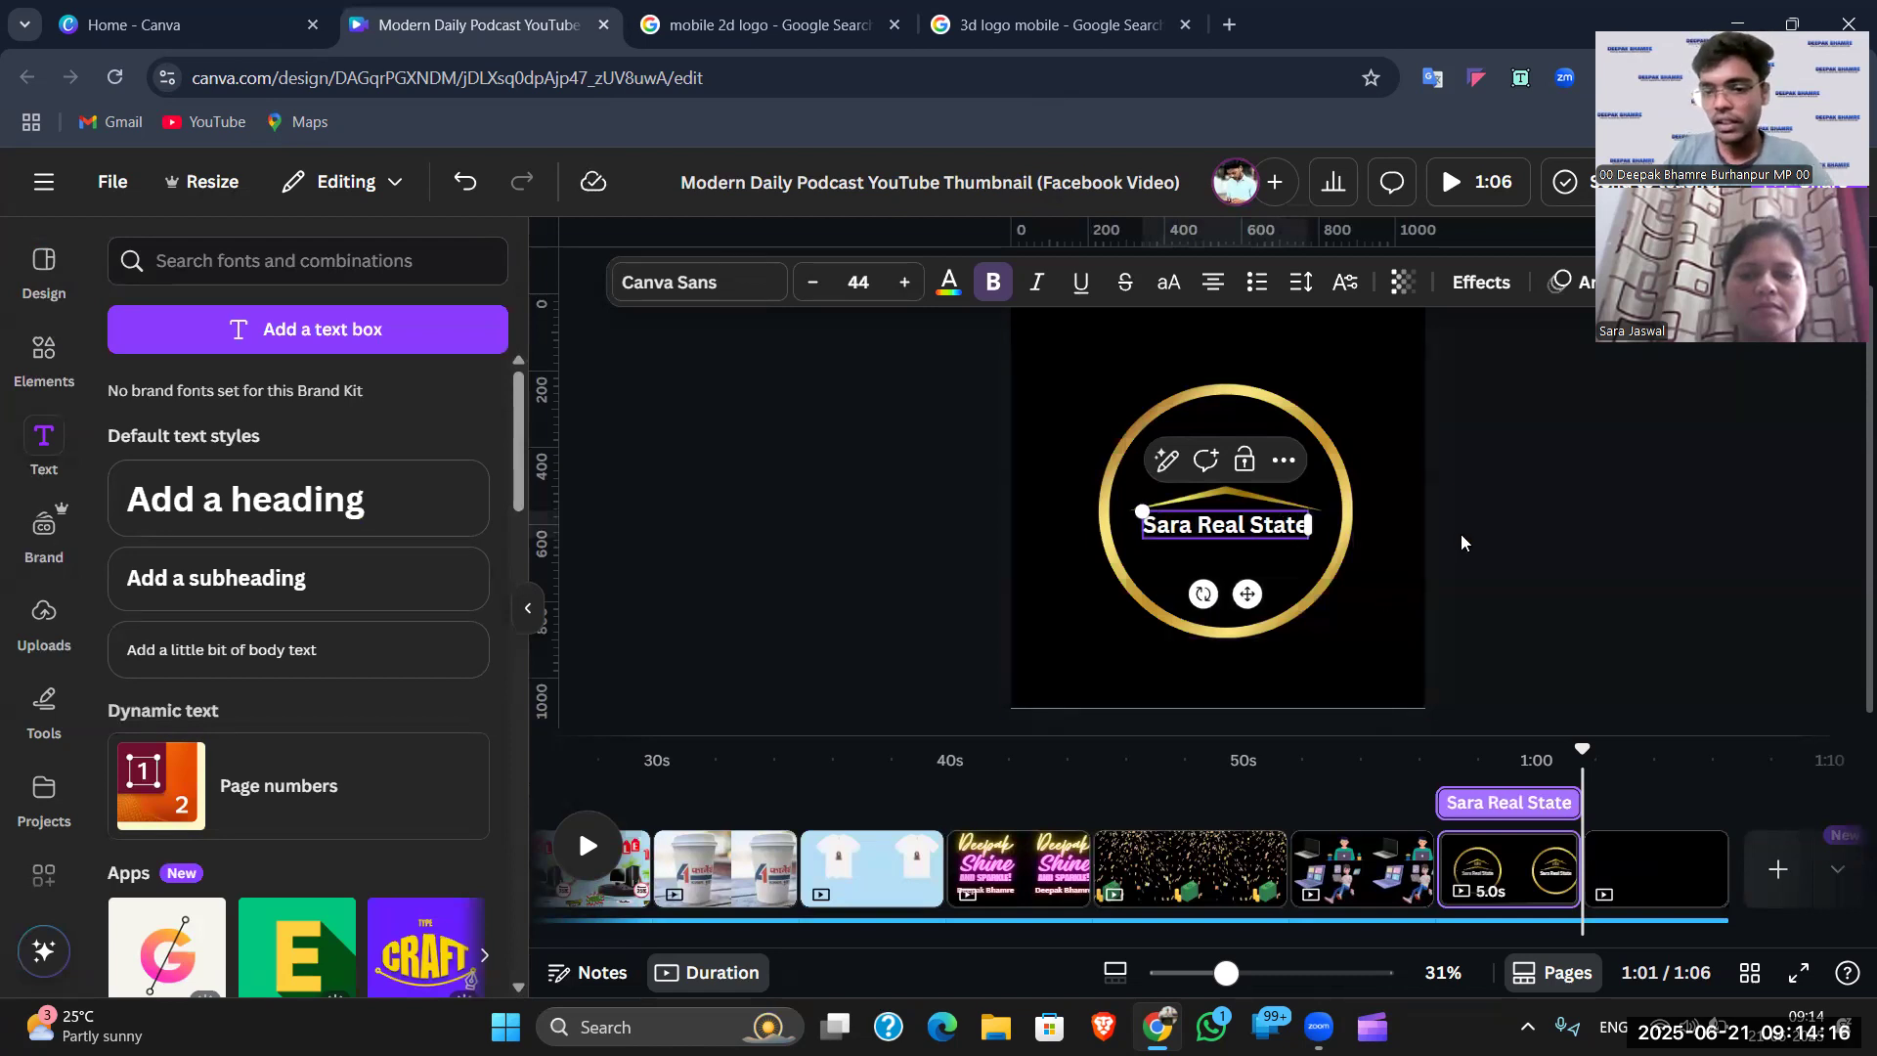
pyautogui.click(1463, 537)
# - Nudge the business name text and the logo image slightly downward
pyautogui.moveTo(1262, 529); pyautogui.dragTo(1270, 562)
pyautogui.click(1271, 576)
pyautogui.moveTo(1247, 481); pyautogui.dragTo(1251, 486)
pyautogui.rightClick(1252, 489)
# - Send the gold ring behind the house logo and text
pyautogui.moveTo(1248, 574)
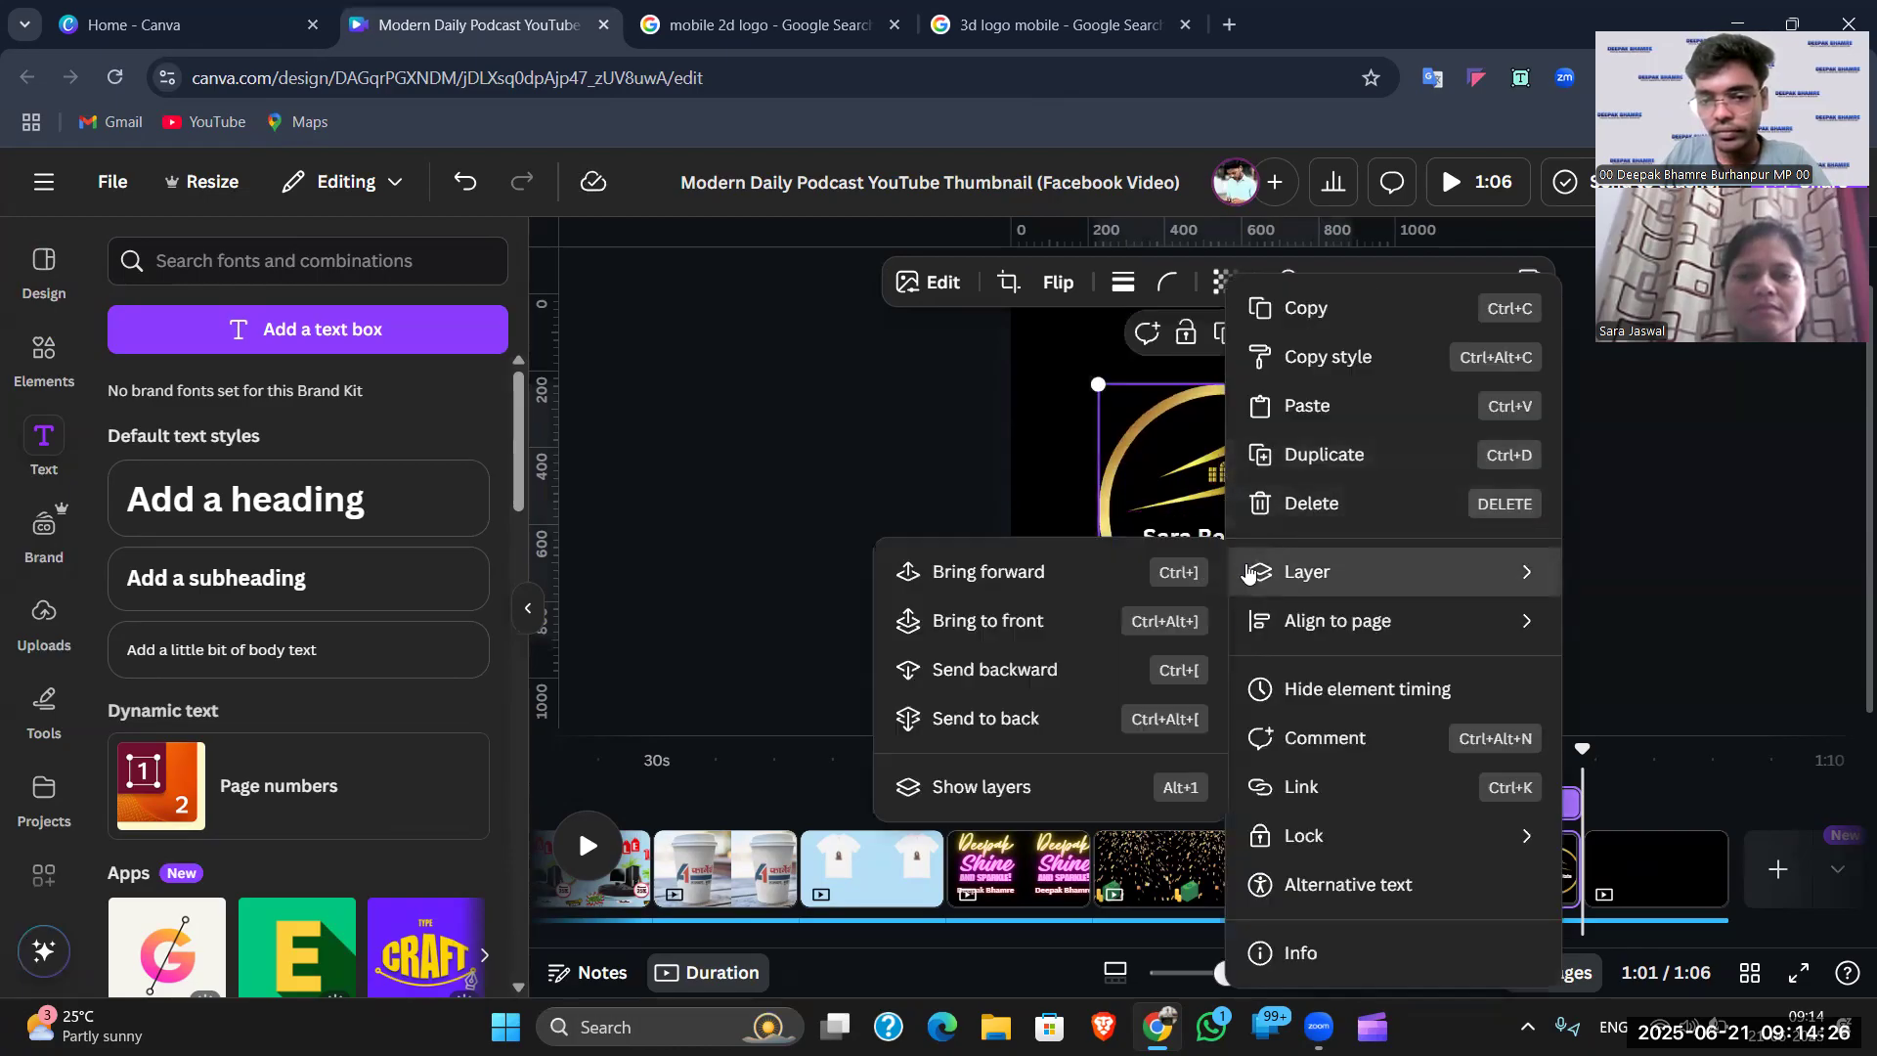
pyautogui.click(1007, 719)
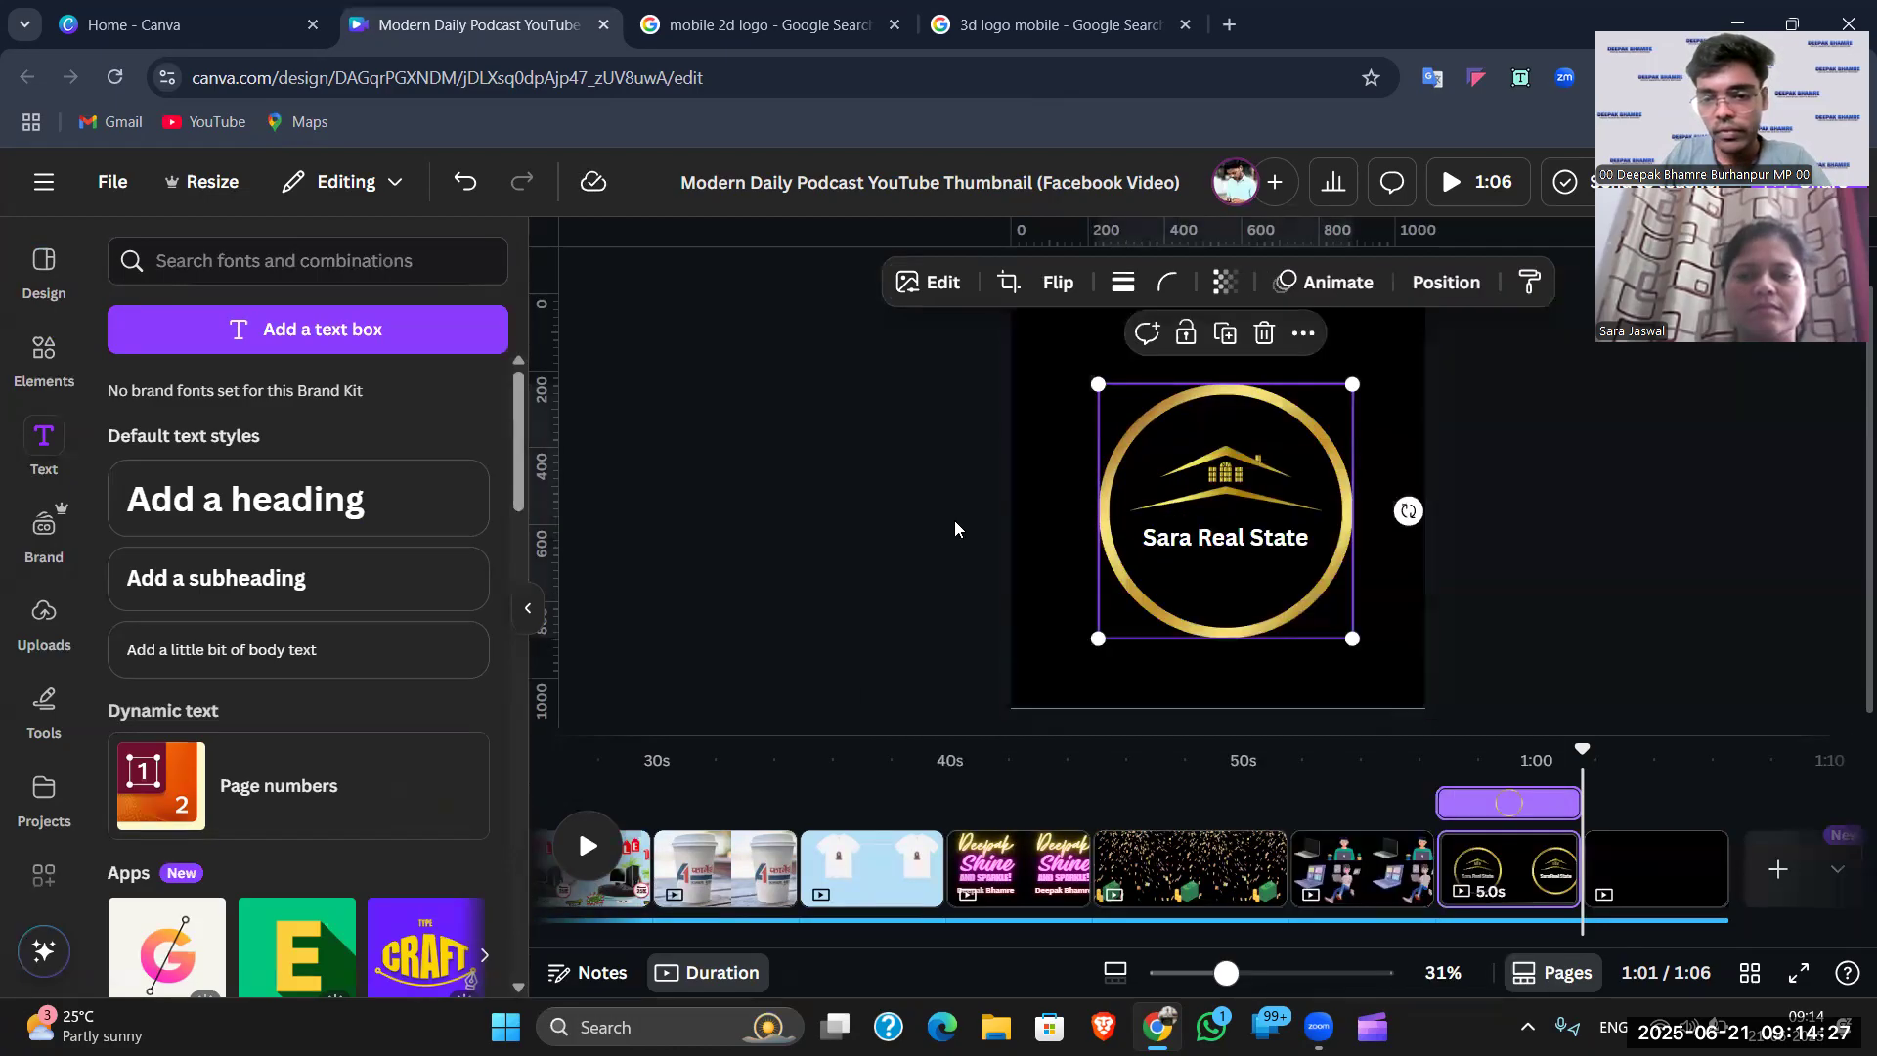
pyautogui.click(1235, 503)
pyautogui.press('Escape')
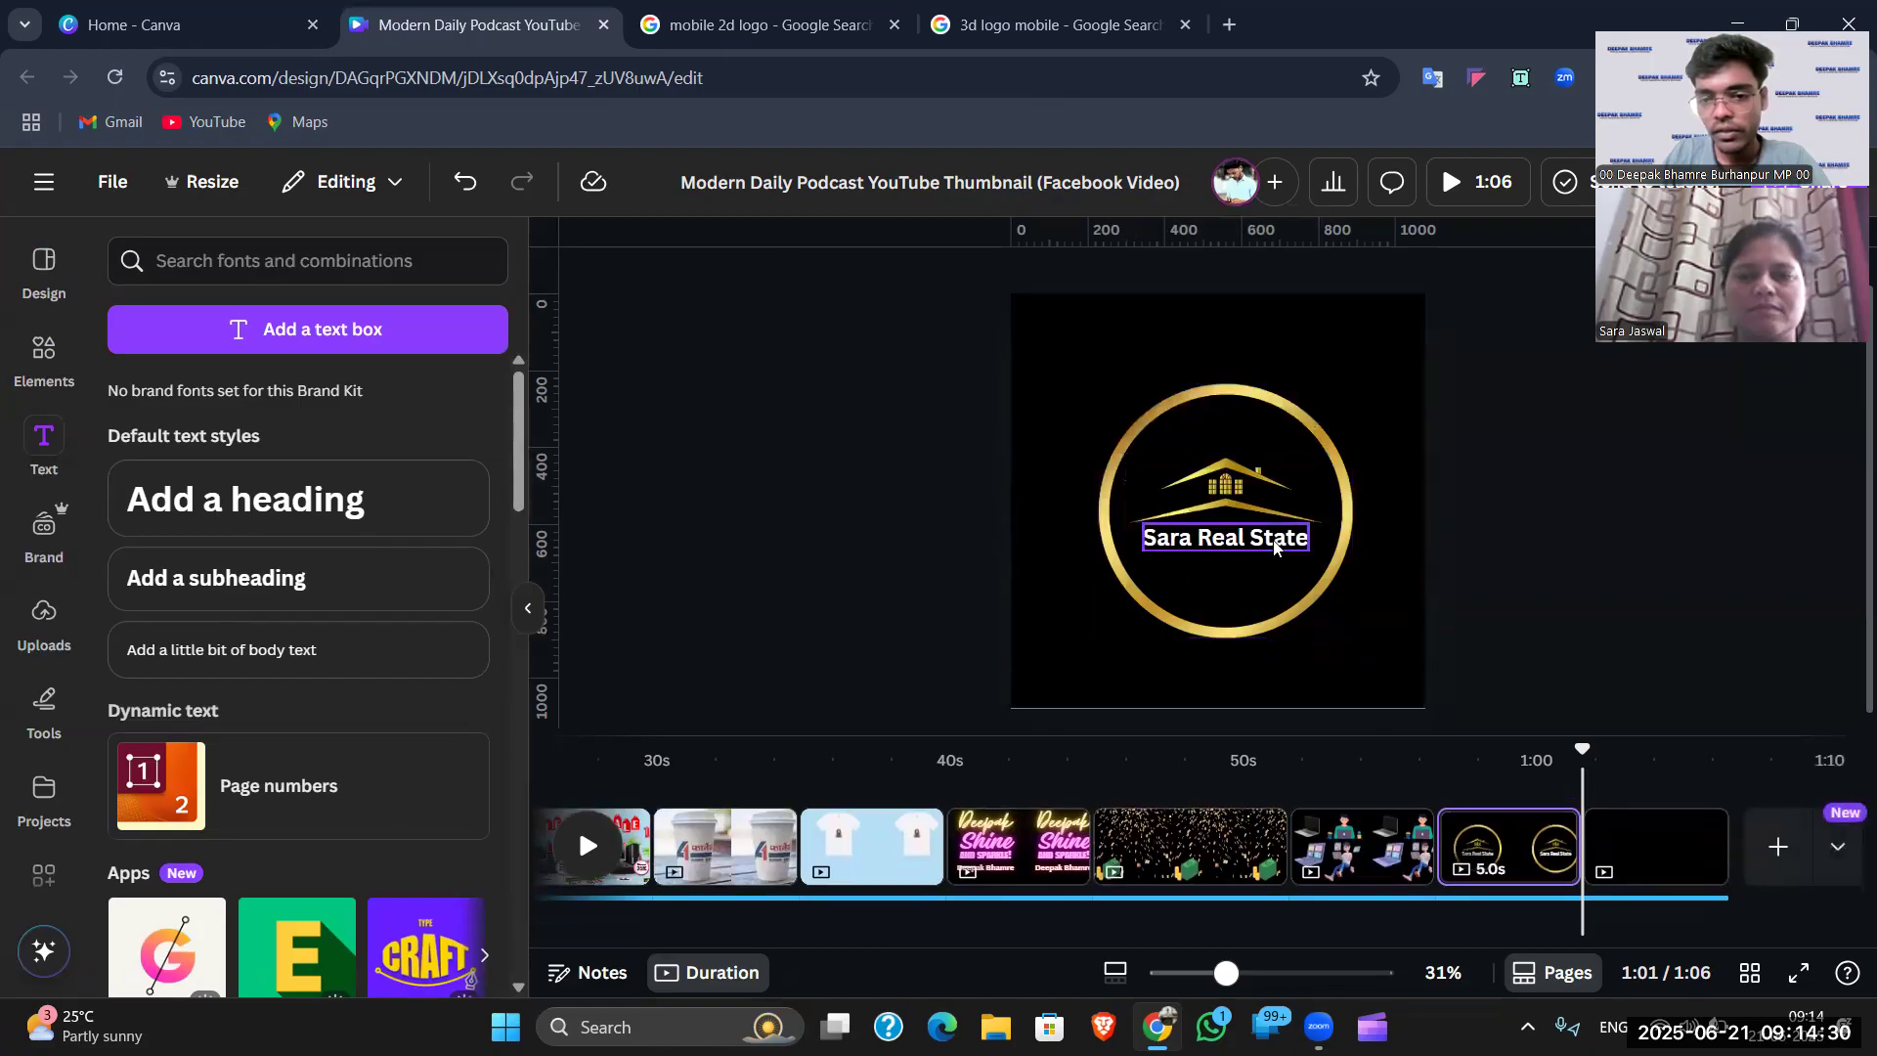
# - Change the business name text colour to pale yellow #FFF08B
pyautogui.click(1275, 549)
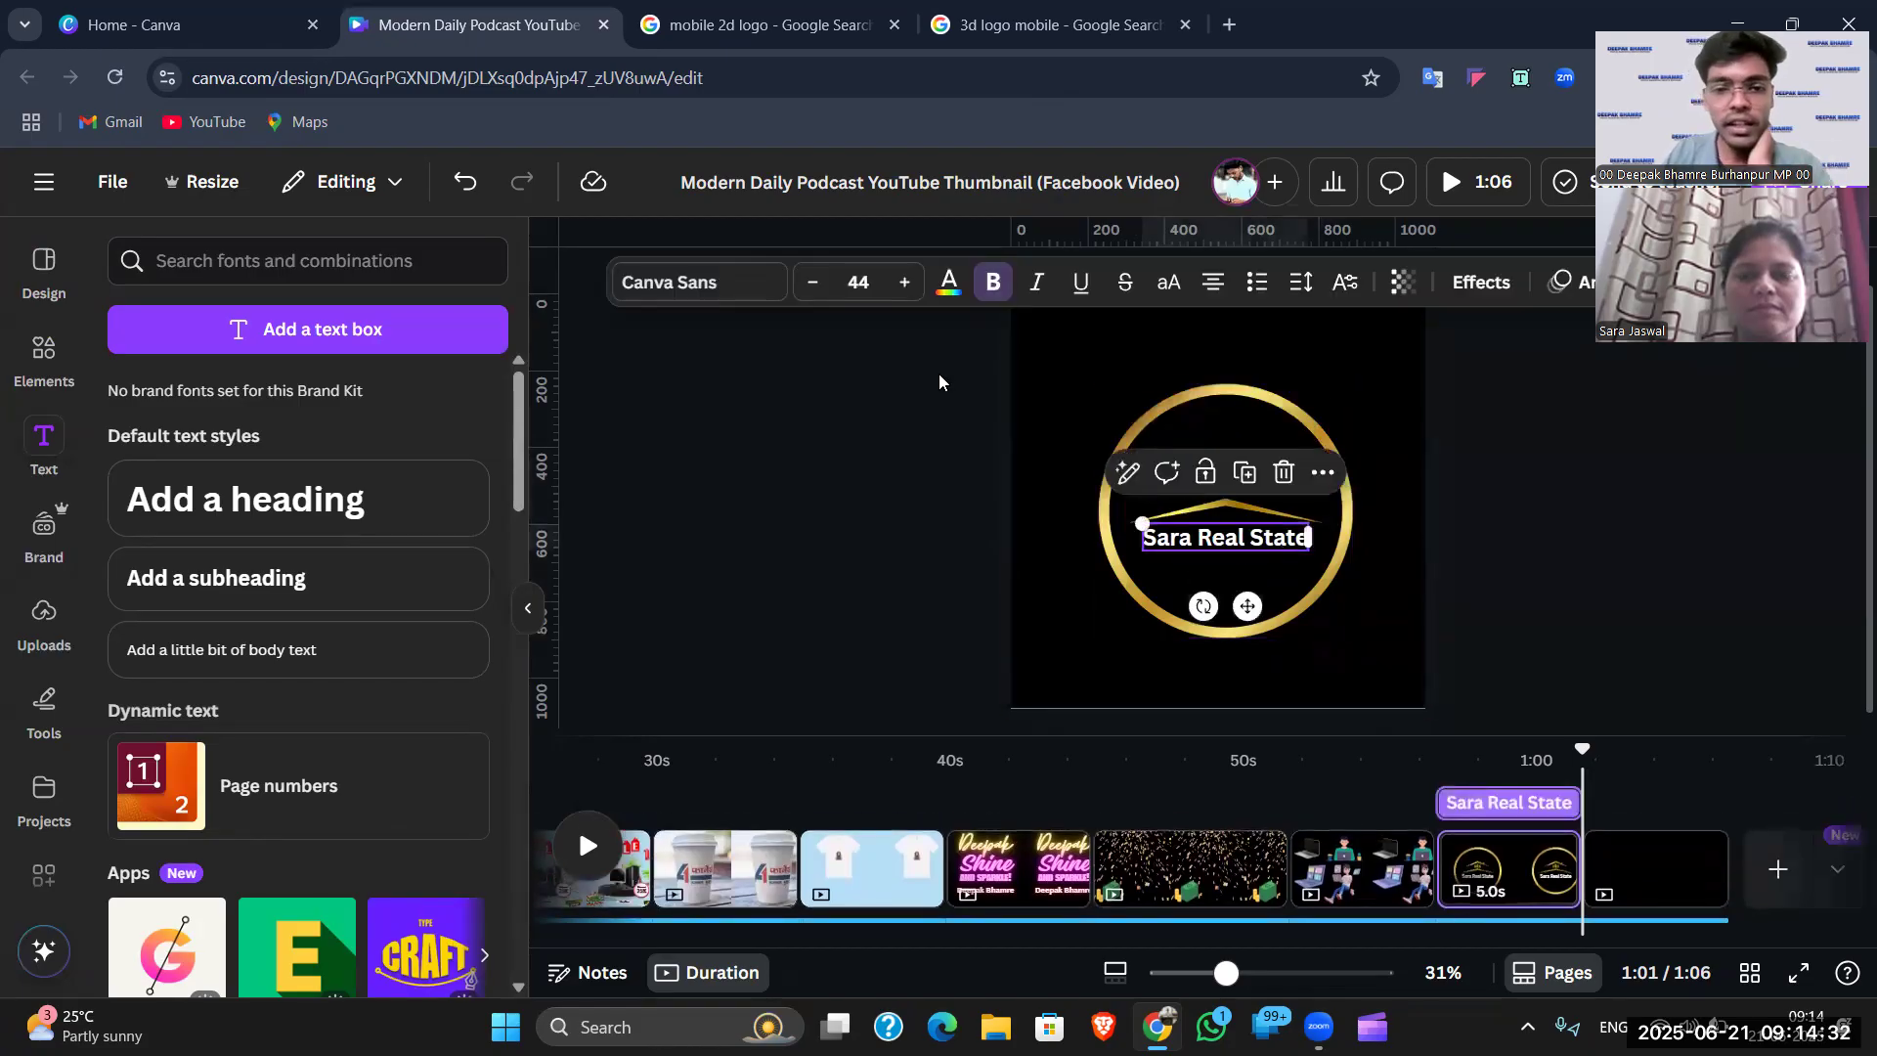
pyautogui.click(948, 285)
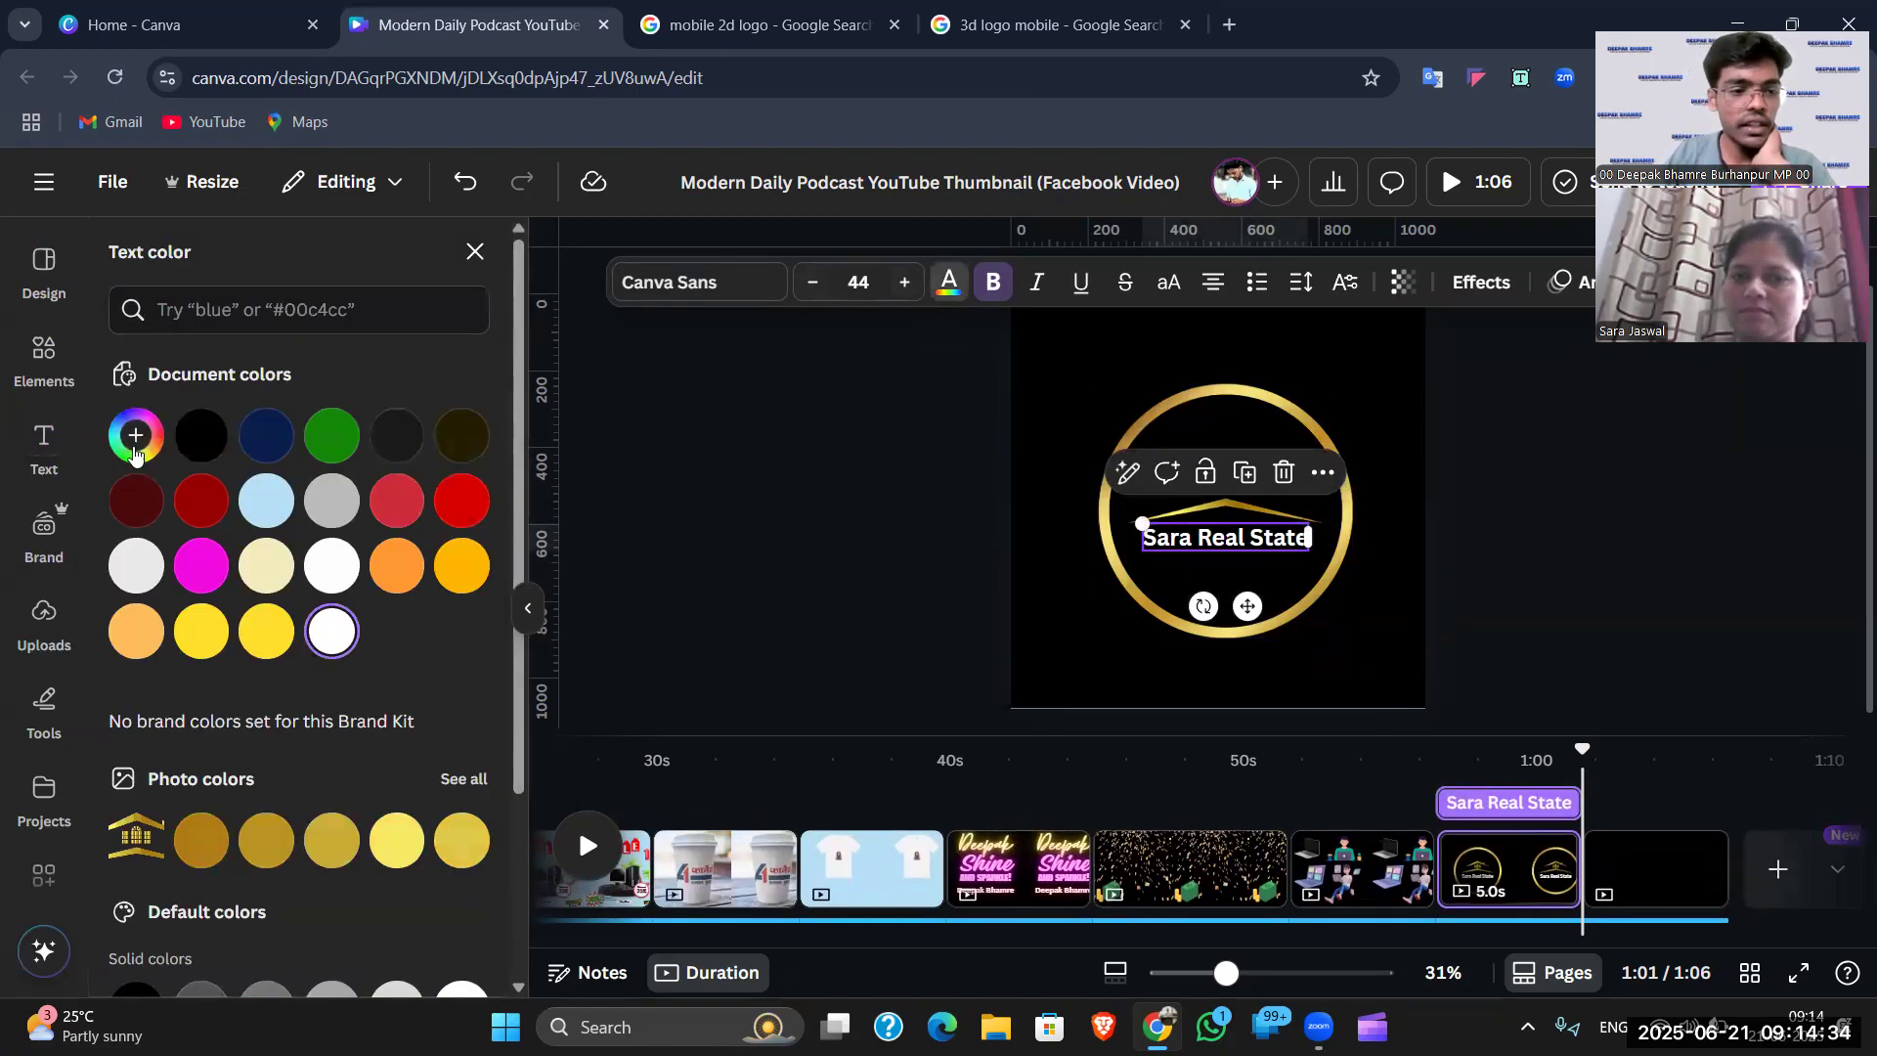
pyautogui.click(136, 452)
pyautogui.moveTo(161, 649); pyautogui.dragTo(180, 657)
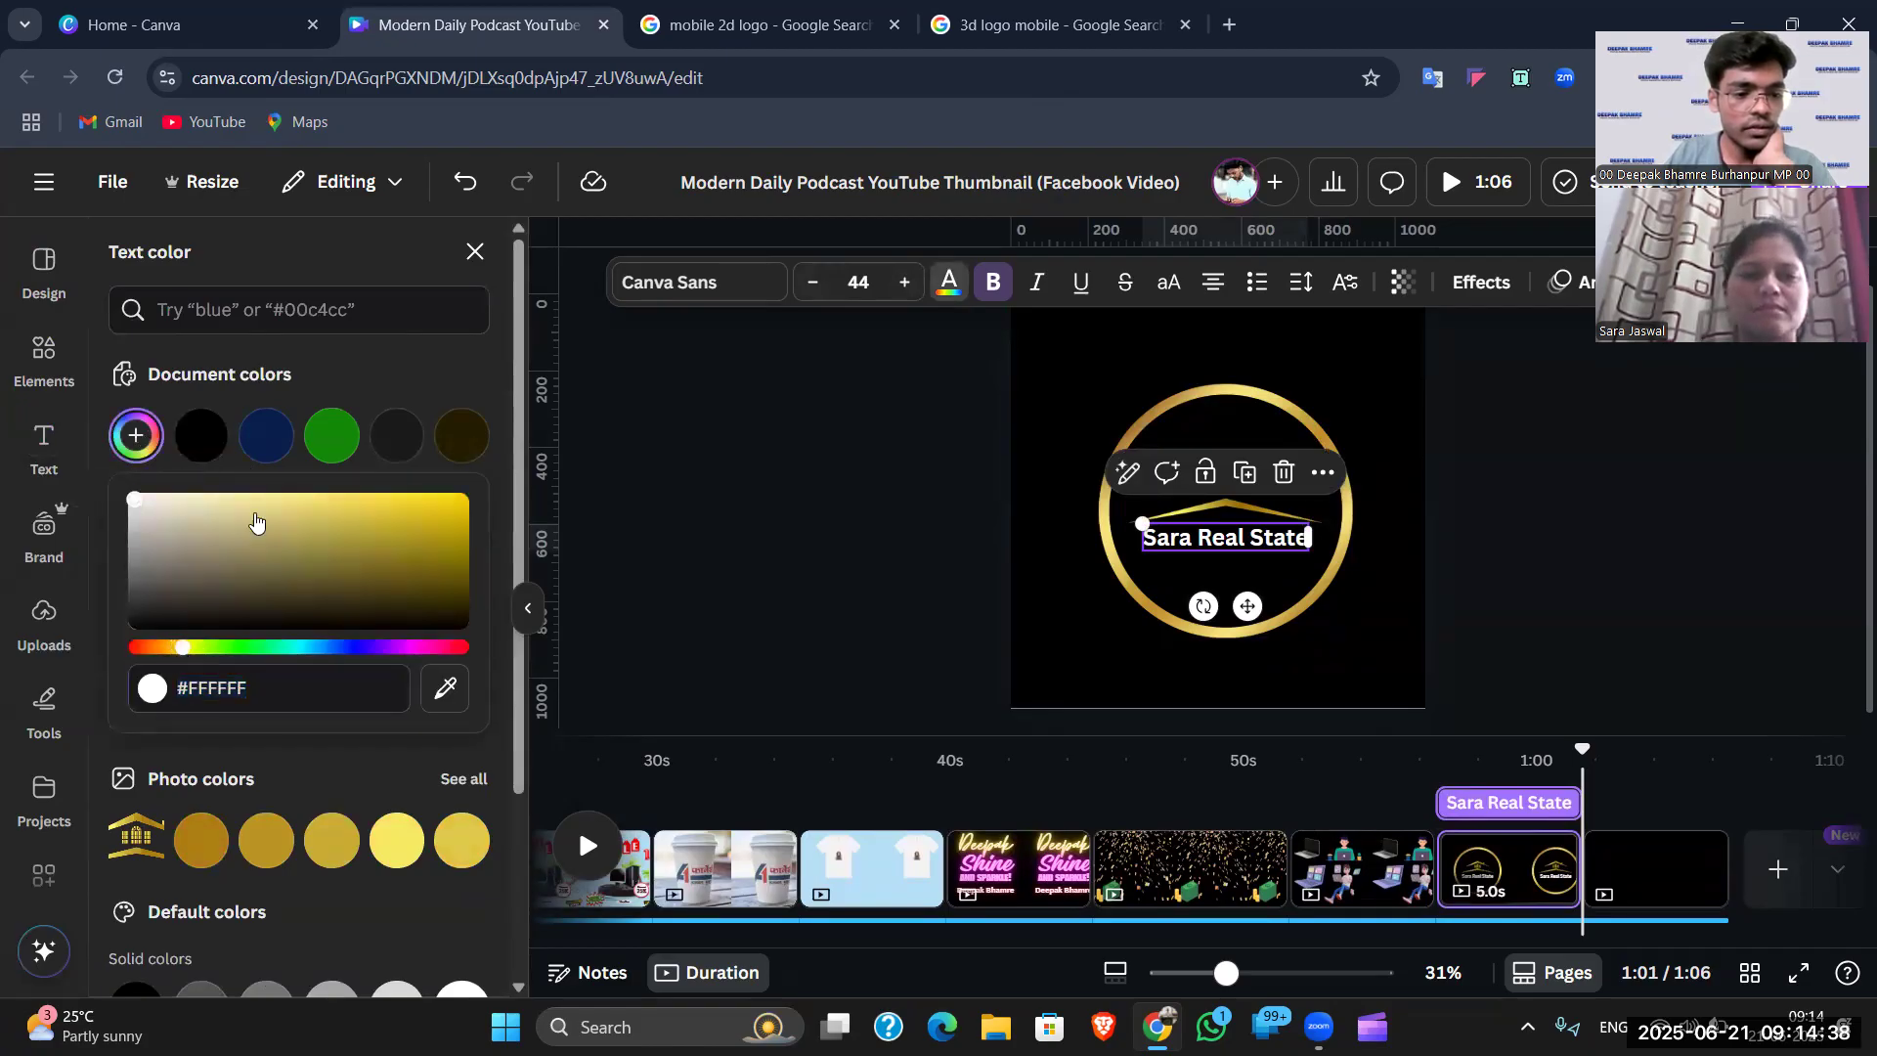
pyautogui.click(269, 498)
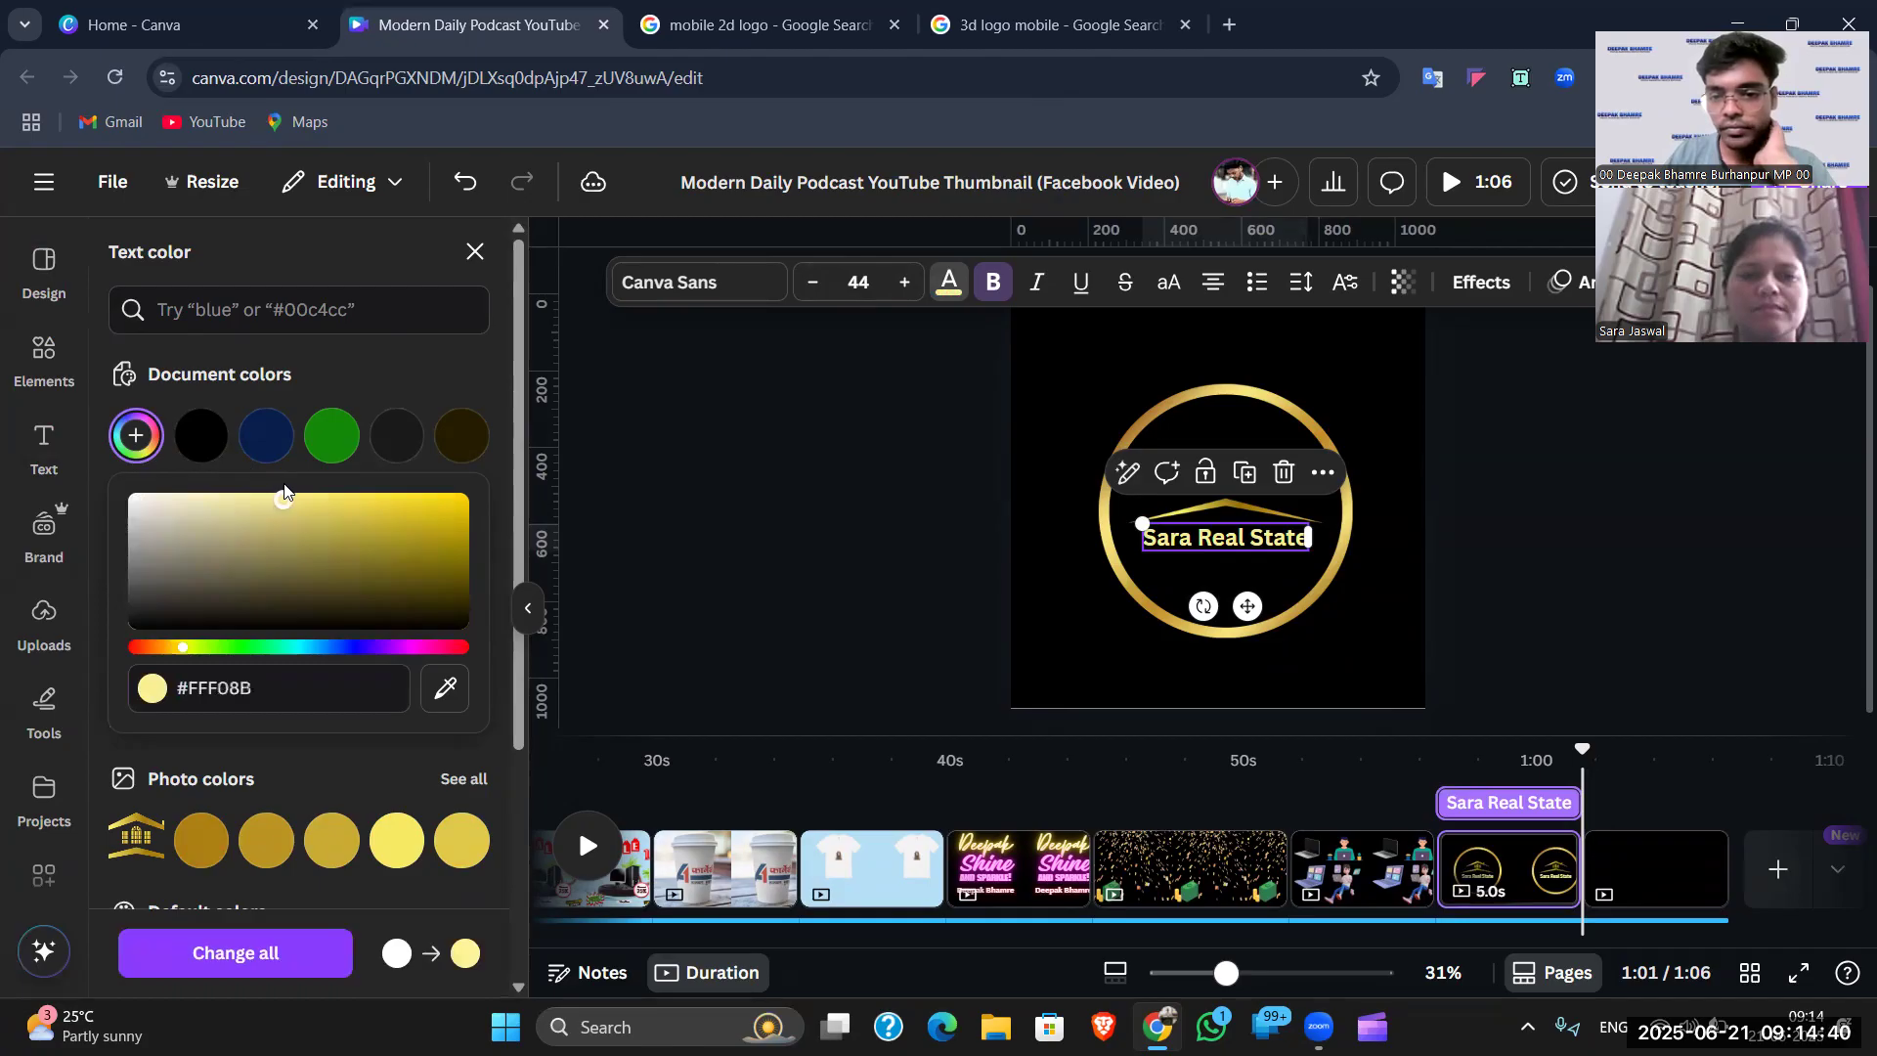
pyautogui.click(1480, 399)
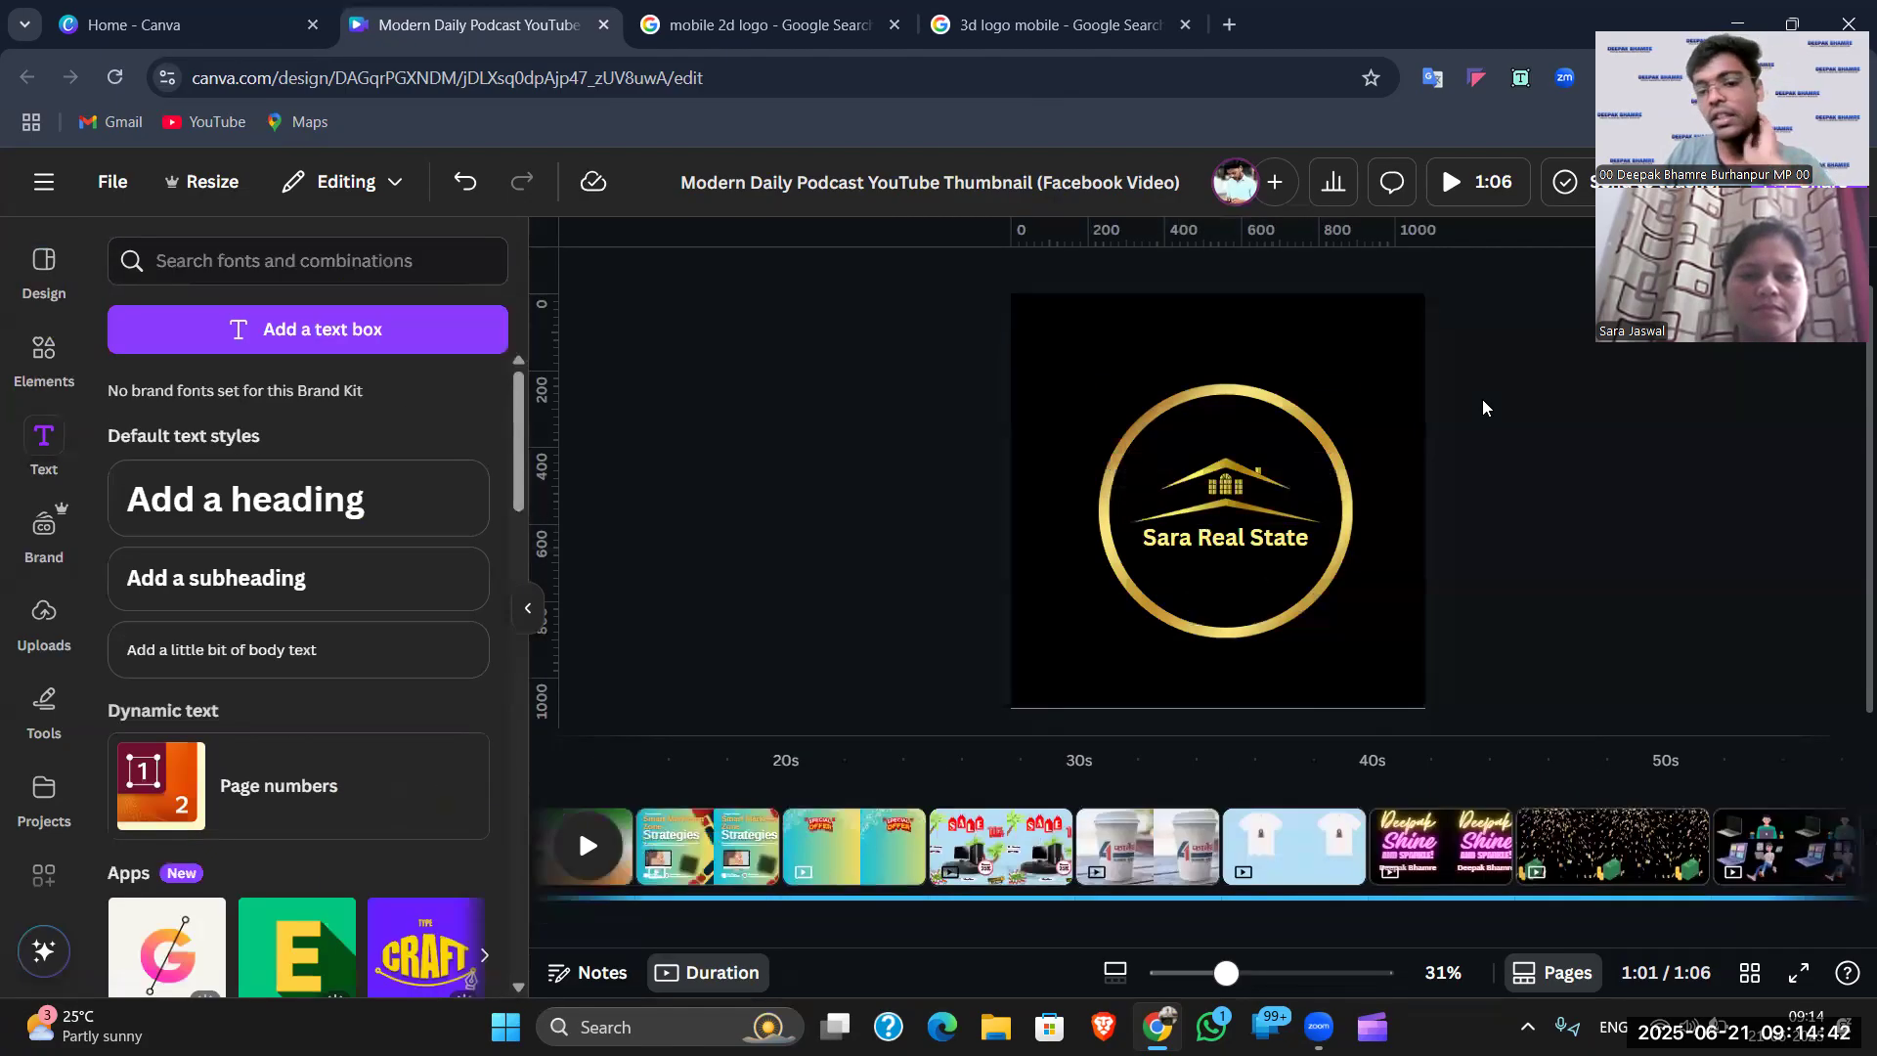
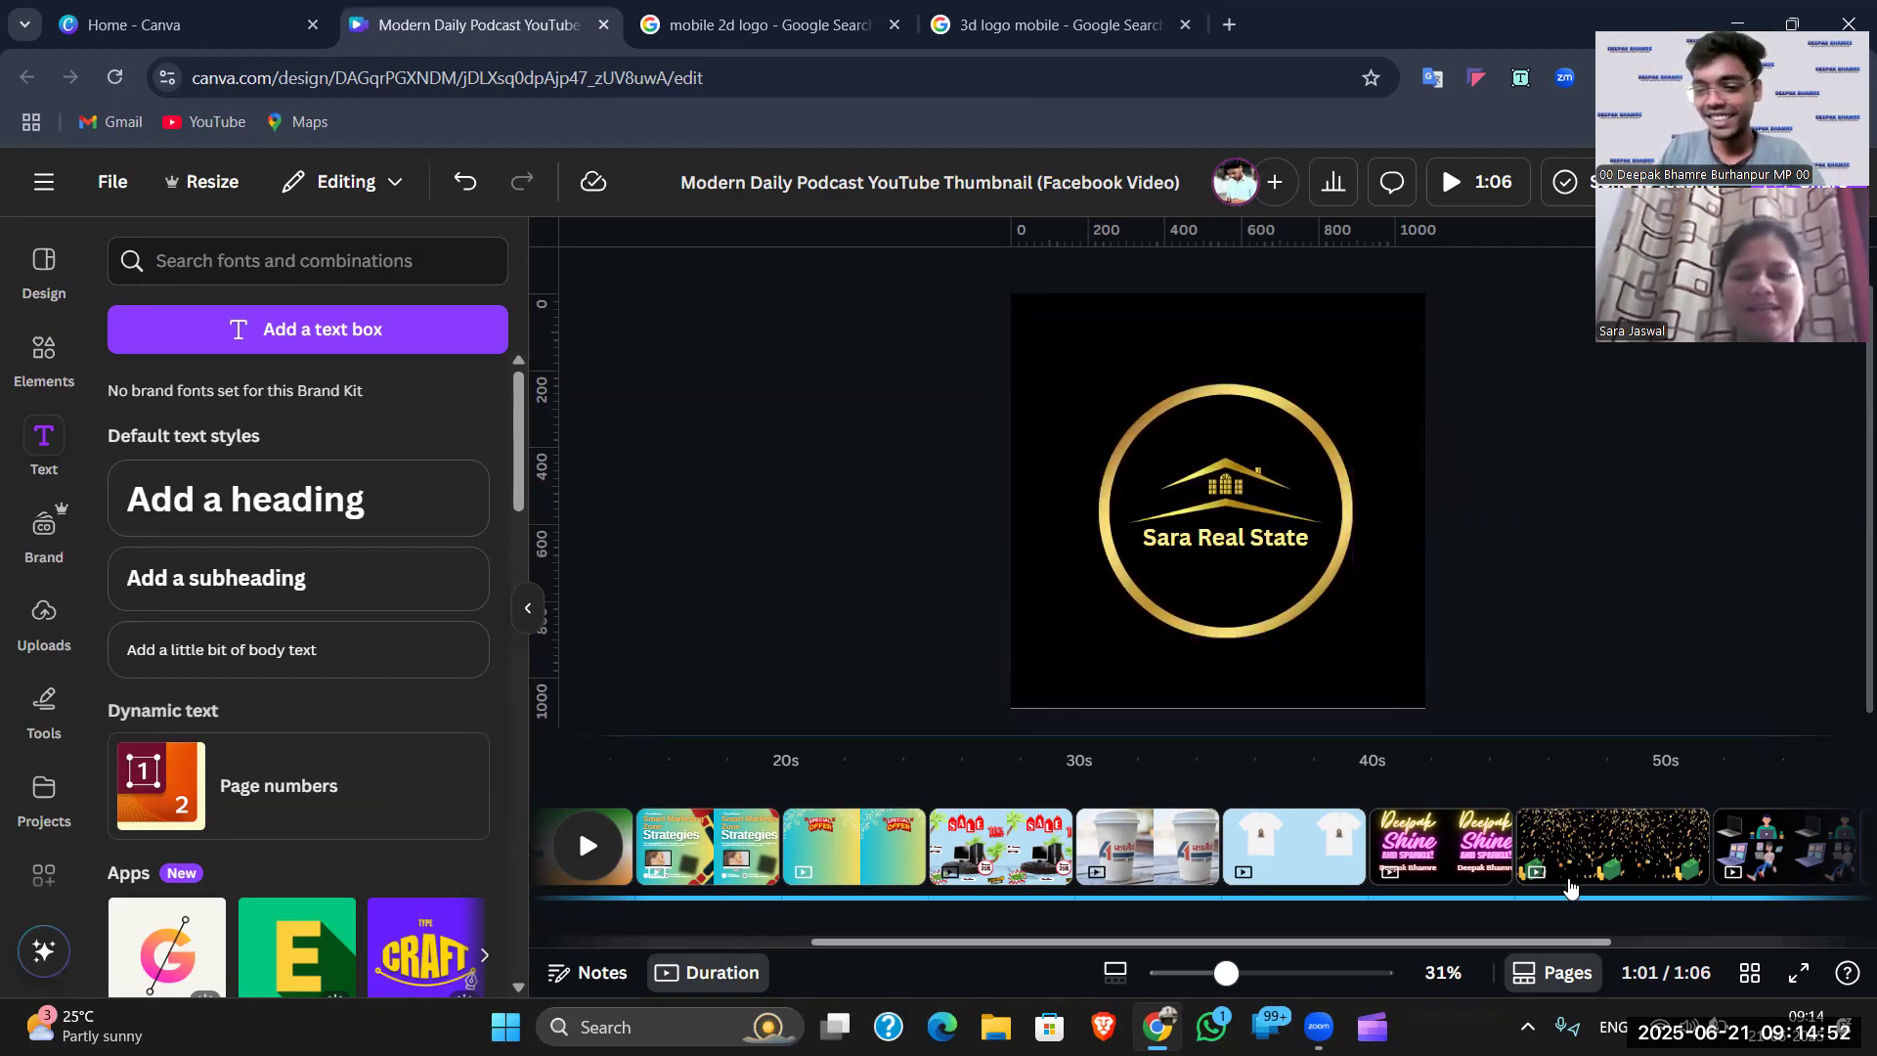
# - Jump to the blank final page, then return to the Canva home page from the side menu
pyautogui.hscroll(3, 1614, 851)
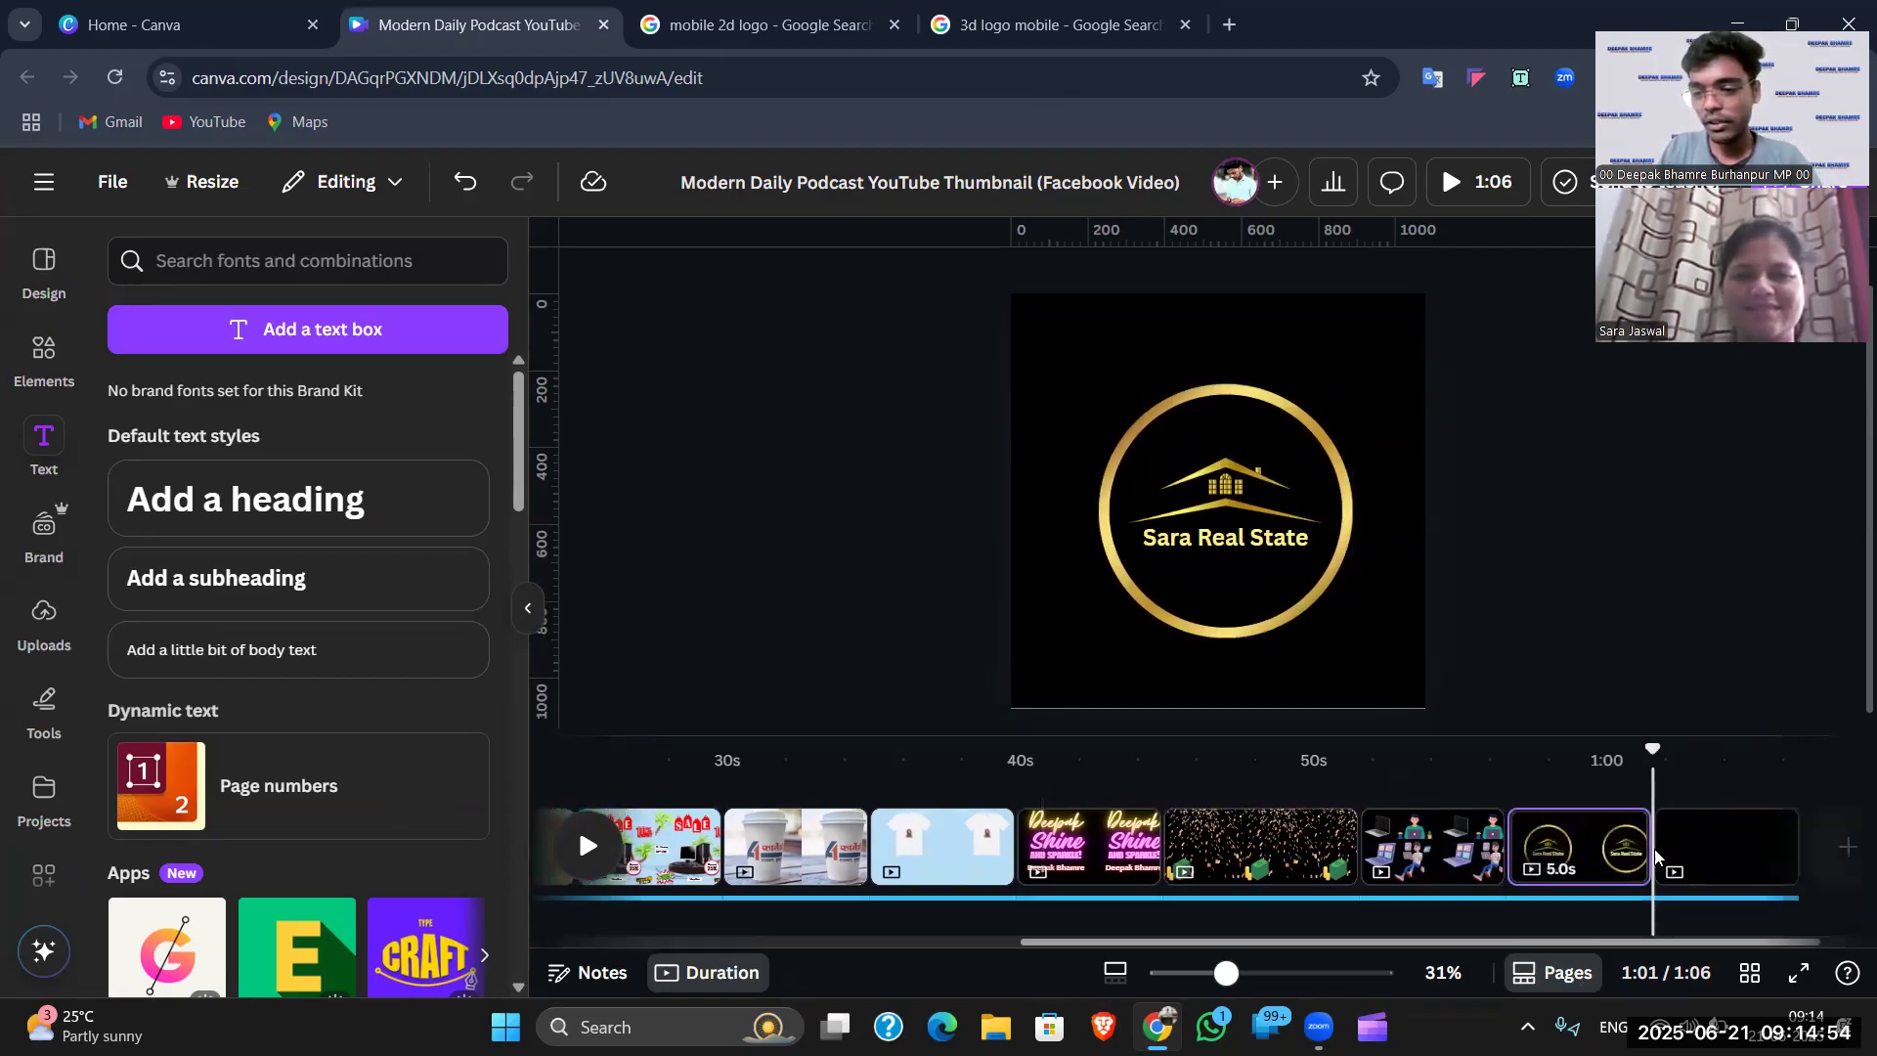
pyautogui.click(1731, 846)
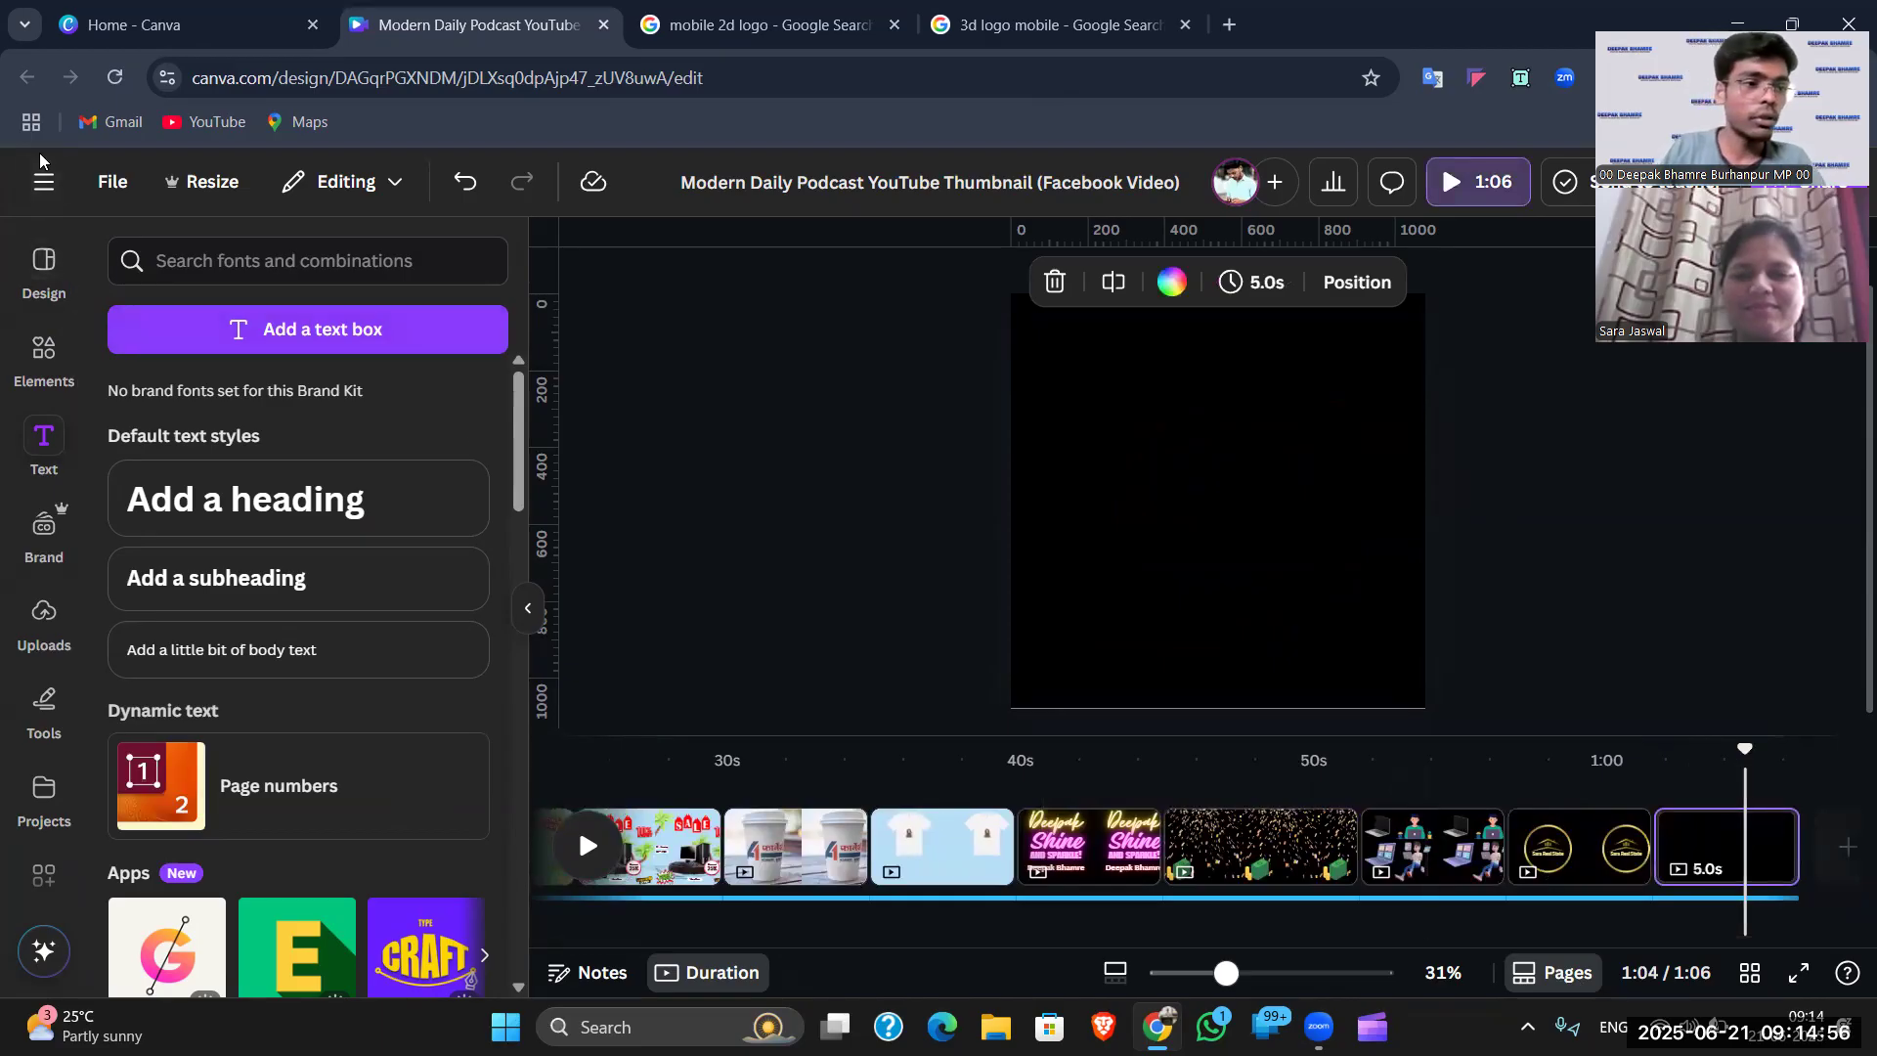
pyautogui.click(43, 180)
pyautogui.click(32, 362)
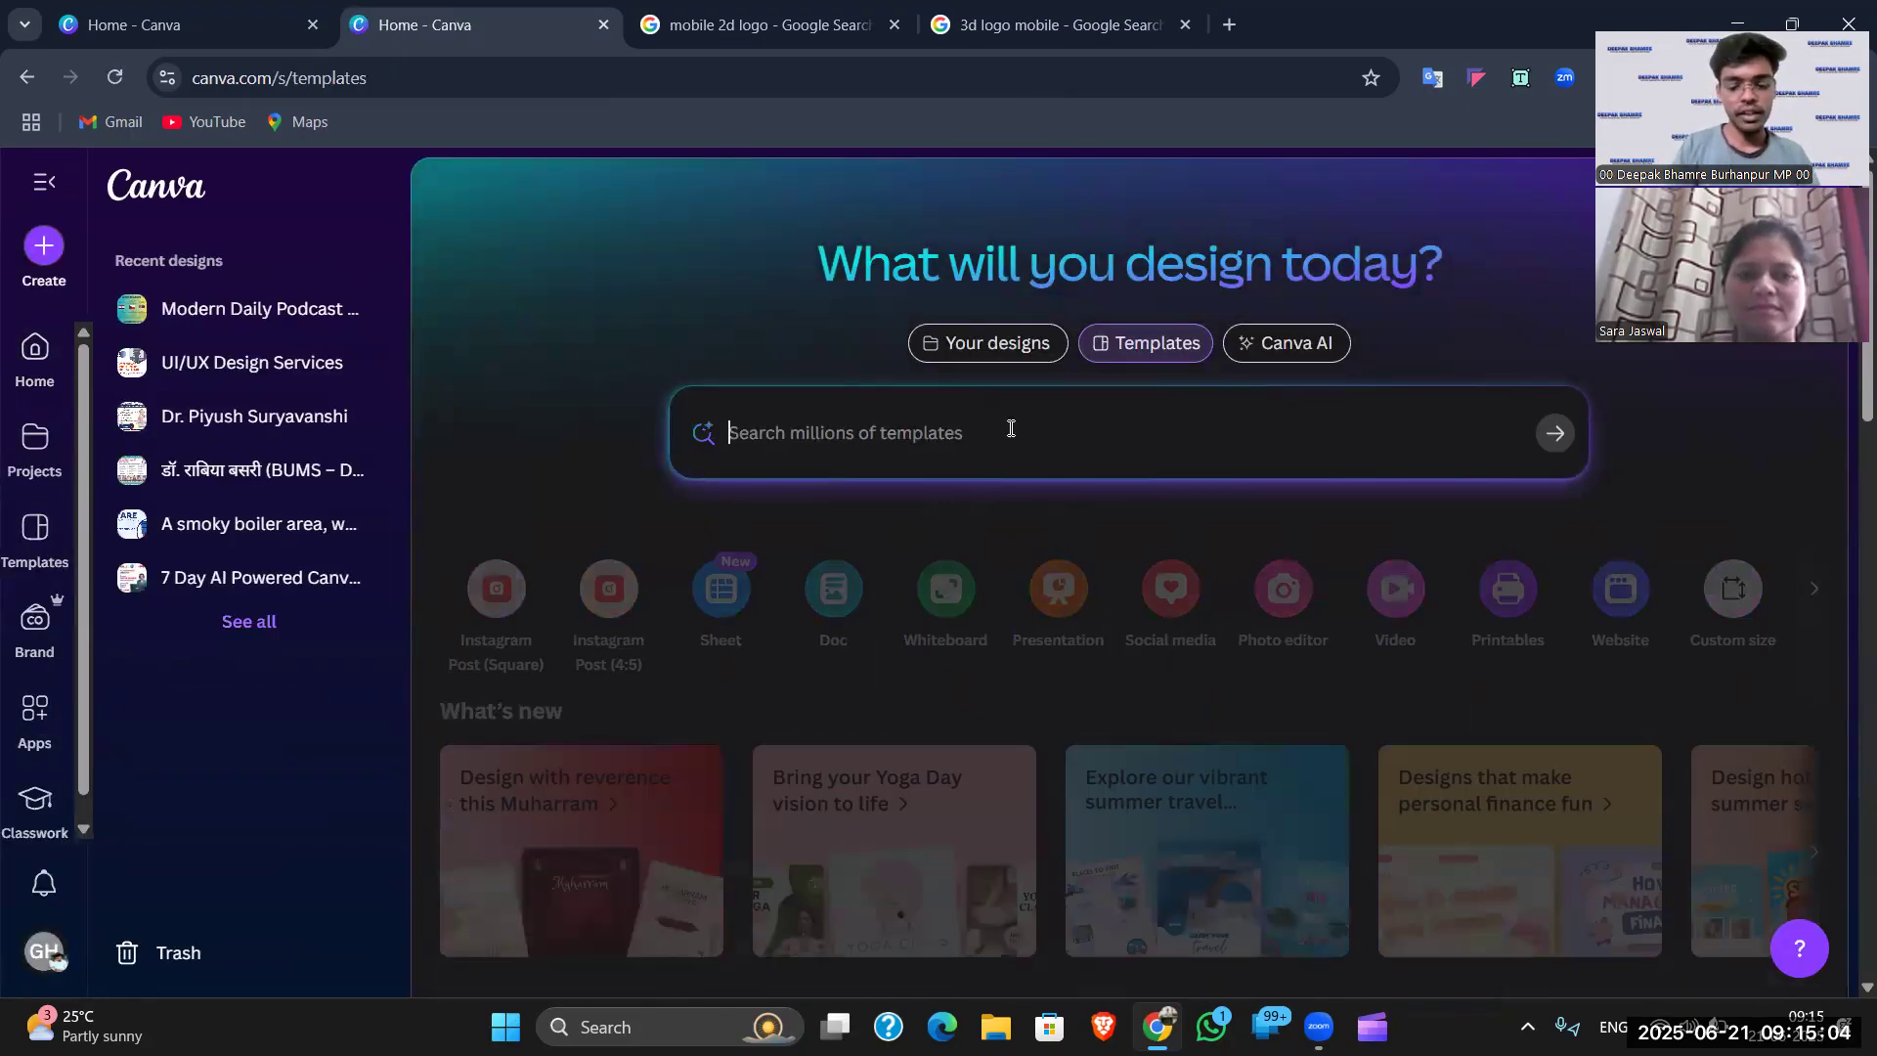
# - Search Canva templates for 'real state logo'
pyautogui.write('real')
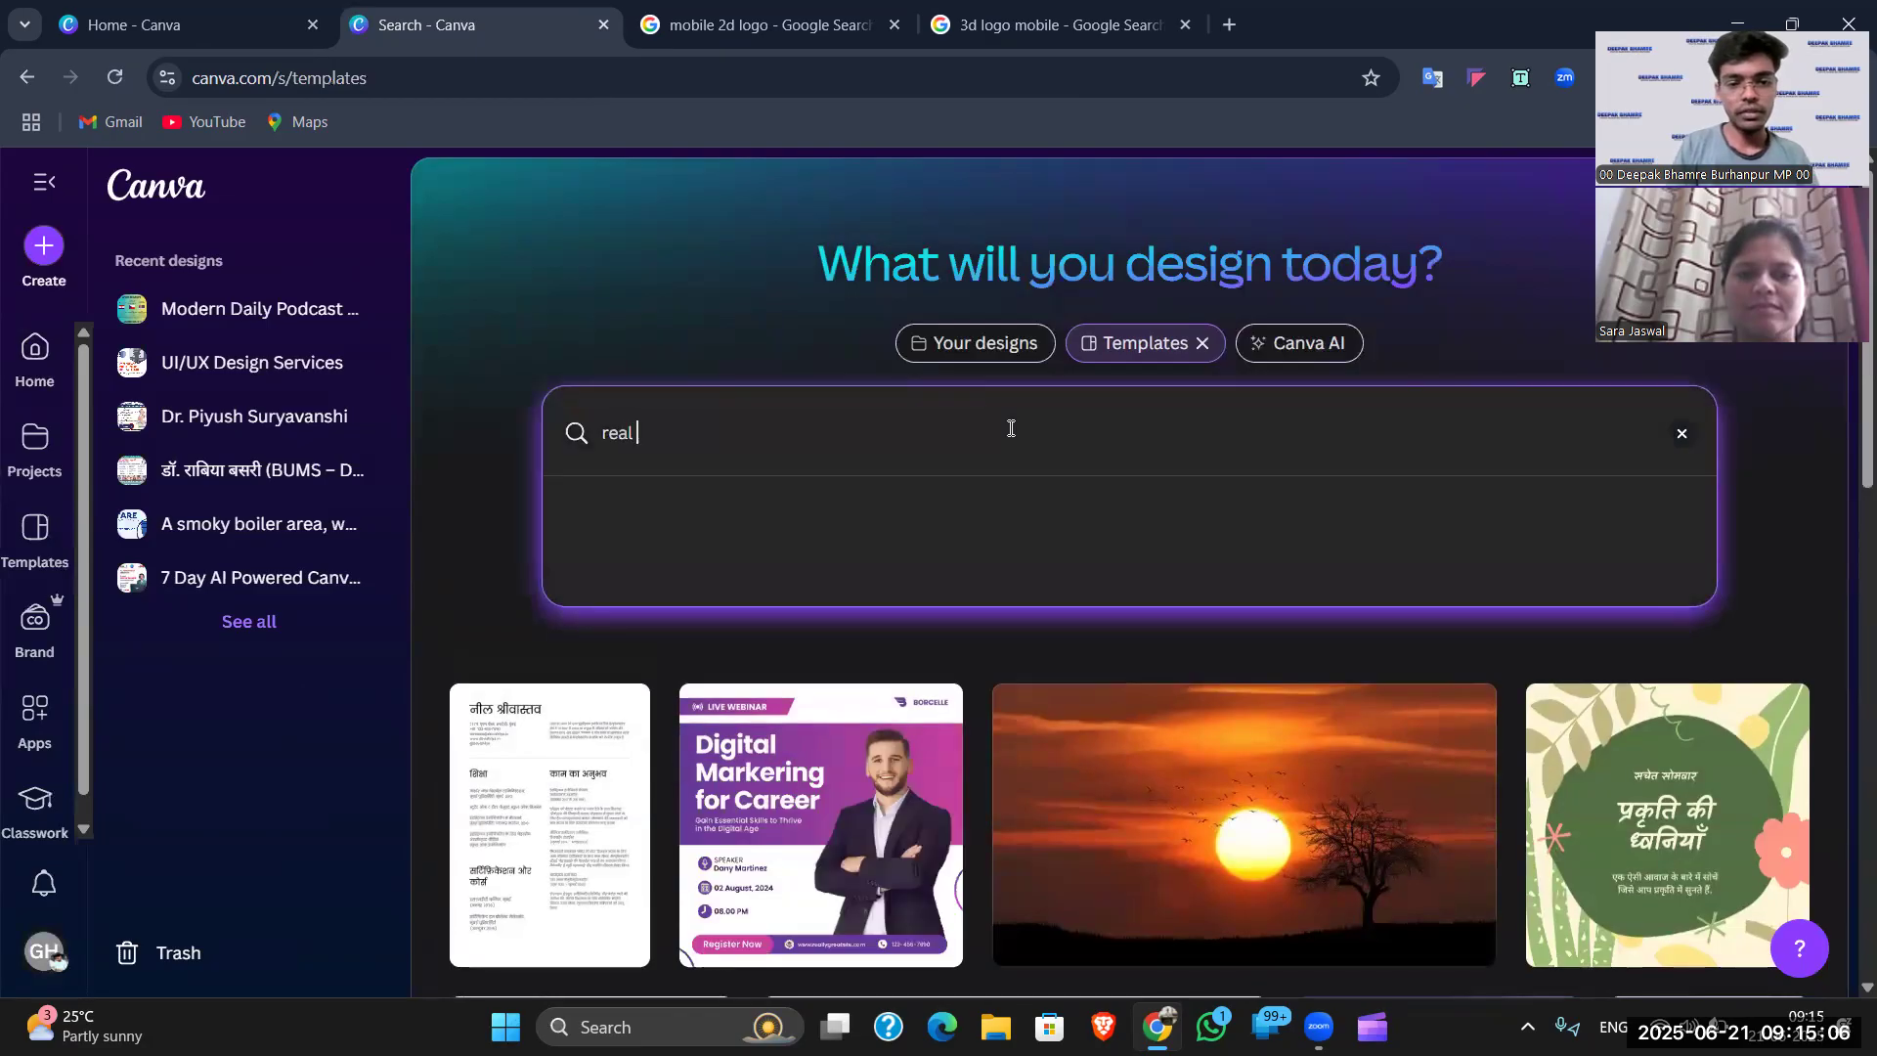
pyautogui.write(' state logo')
pyautogui.press('Return')
pyautogui.scroll(-3, 1108, 564)
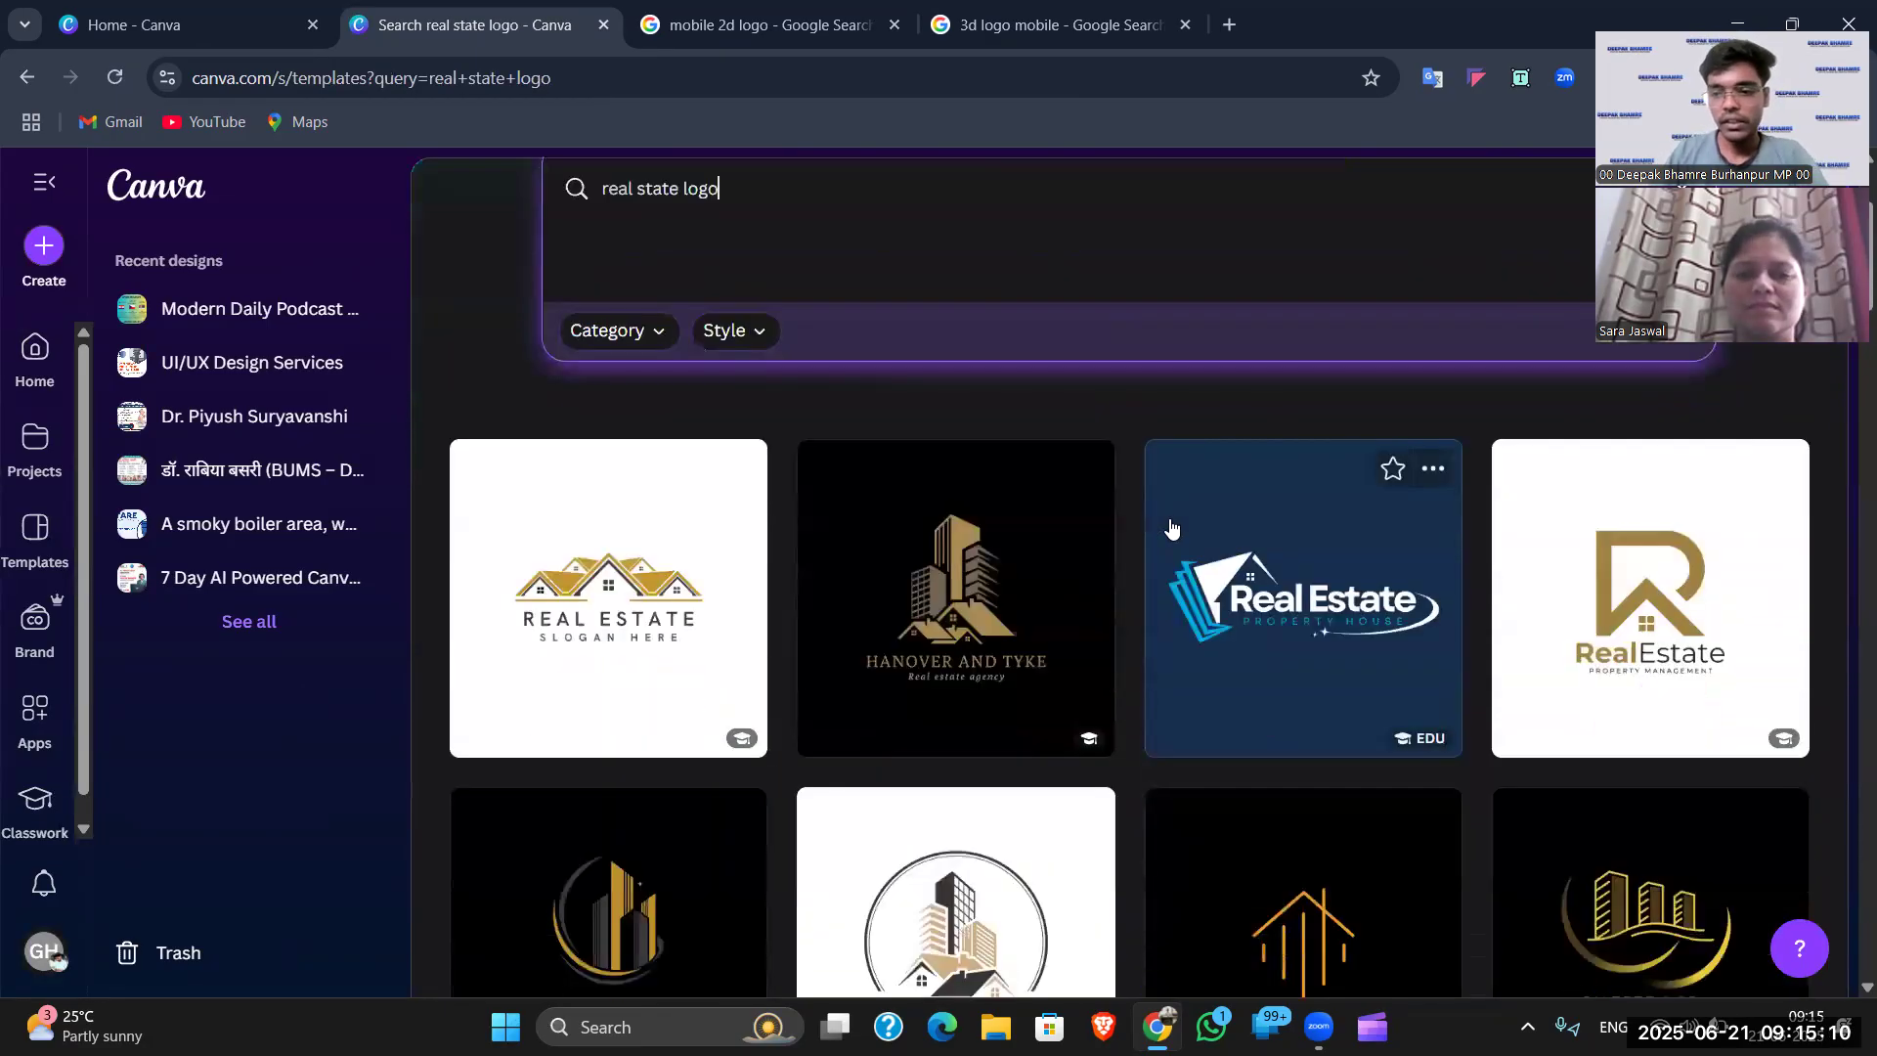
pyautogui.scroll(3, 997, 423)
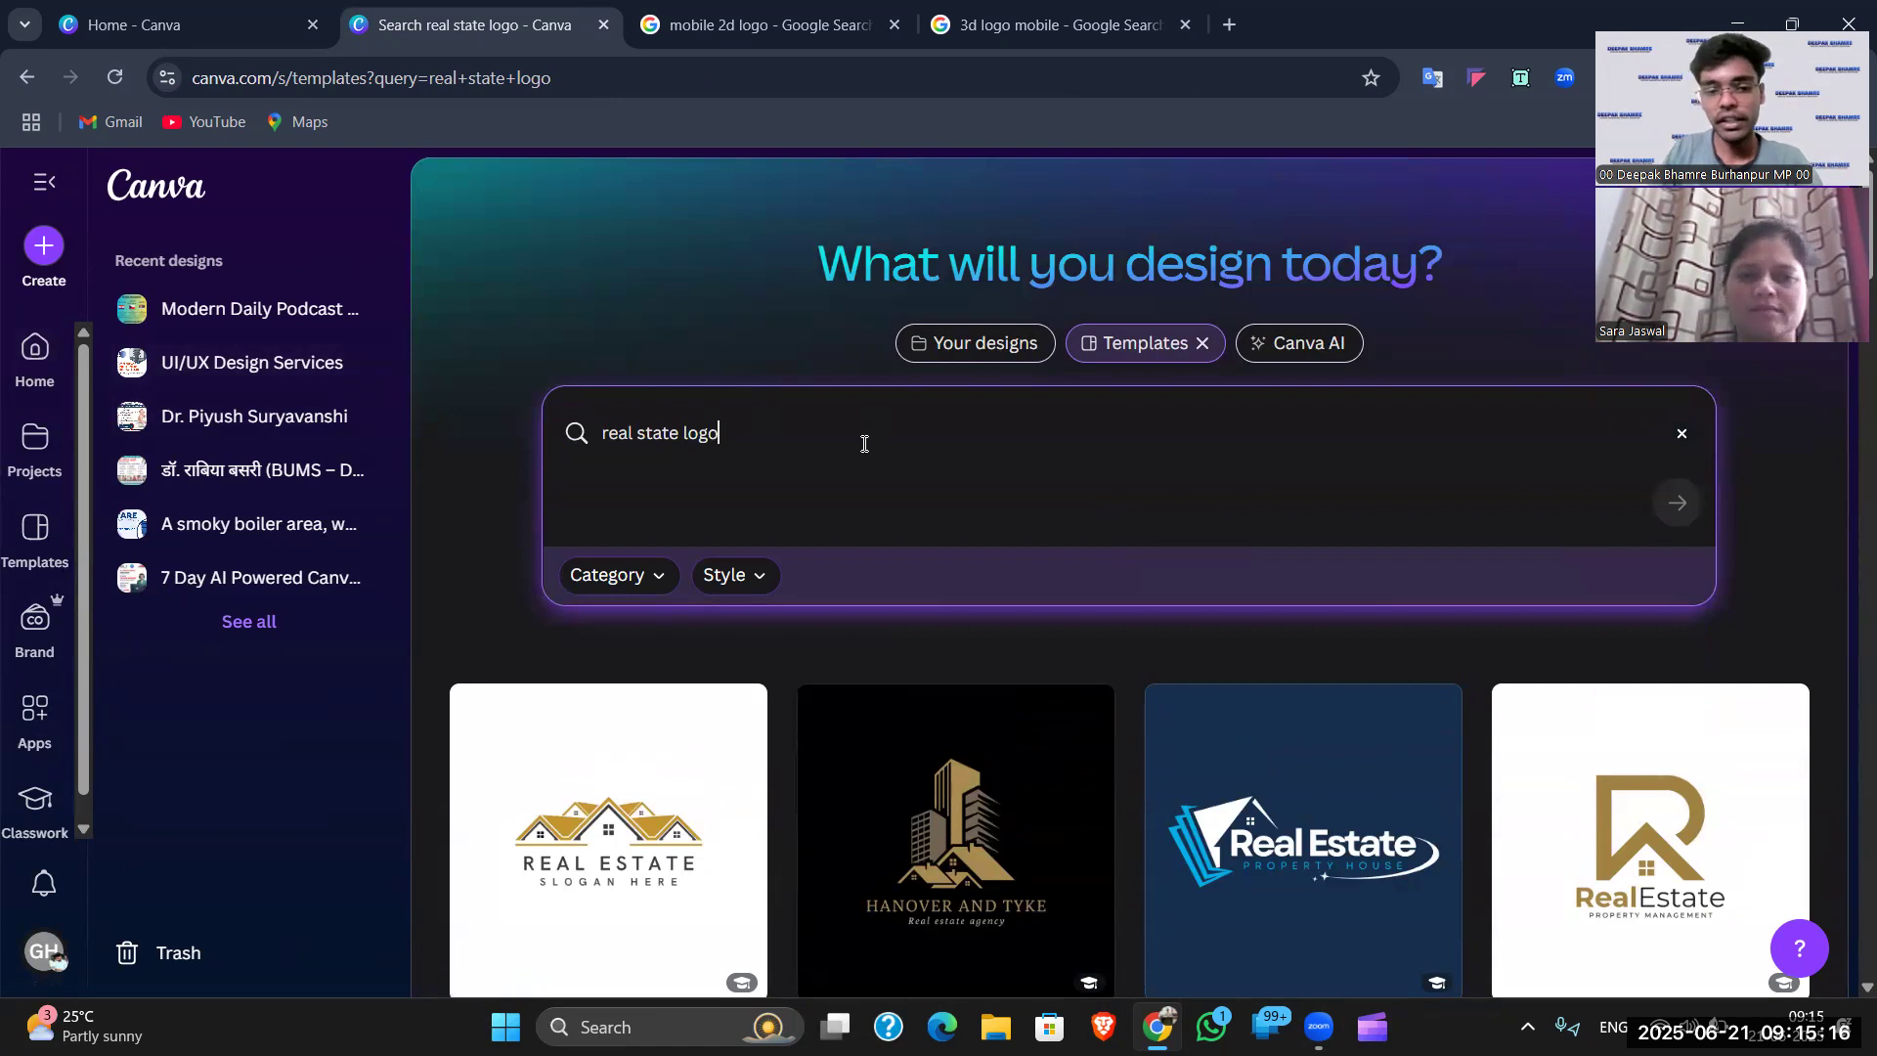
# - Scroll down through the real estate logo template results
pyautogui.scroll(-5, 864, 443)
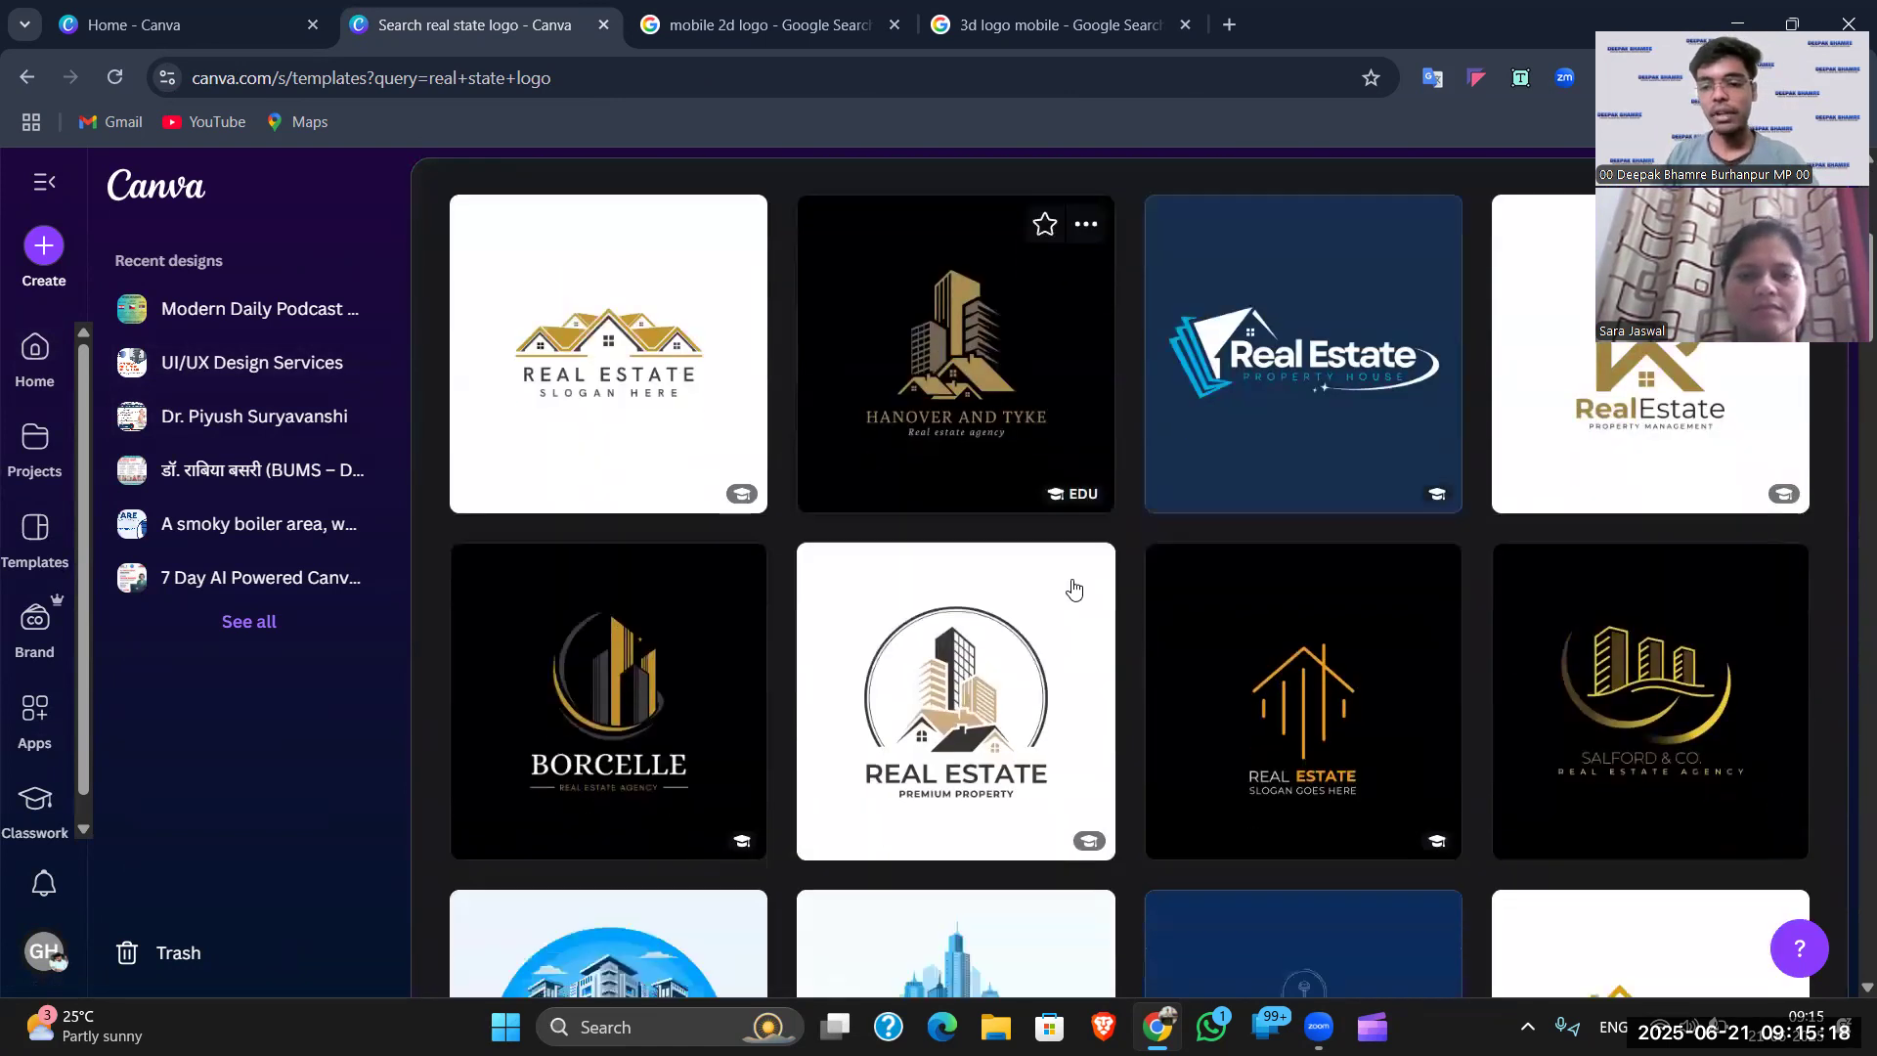
pyautogui.scroll(-1, 1074, 589)
pyautogui.scroll(5, 1074, 598)
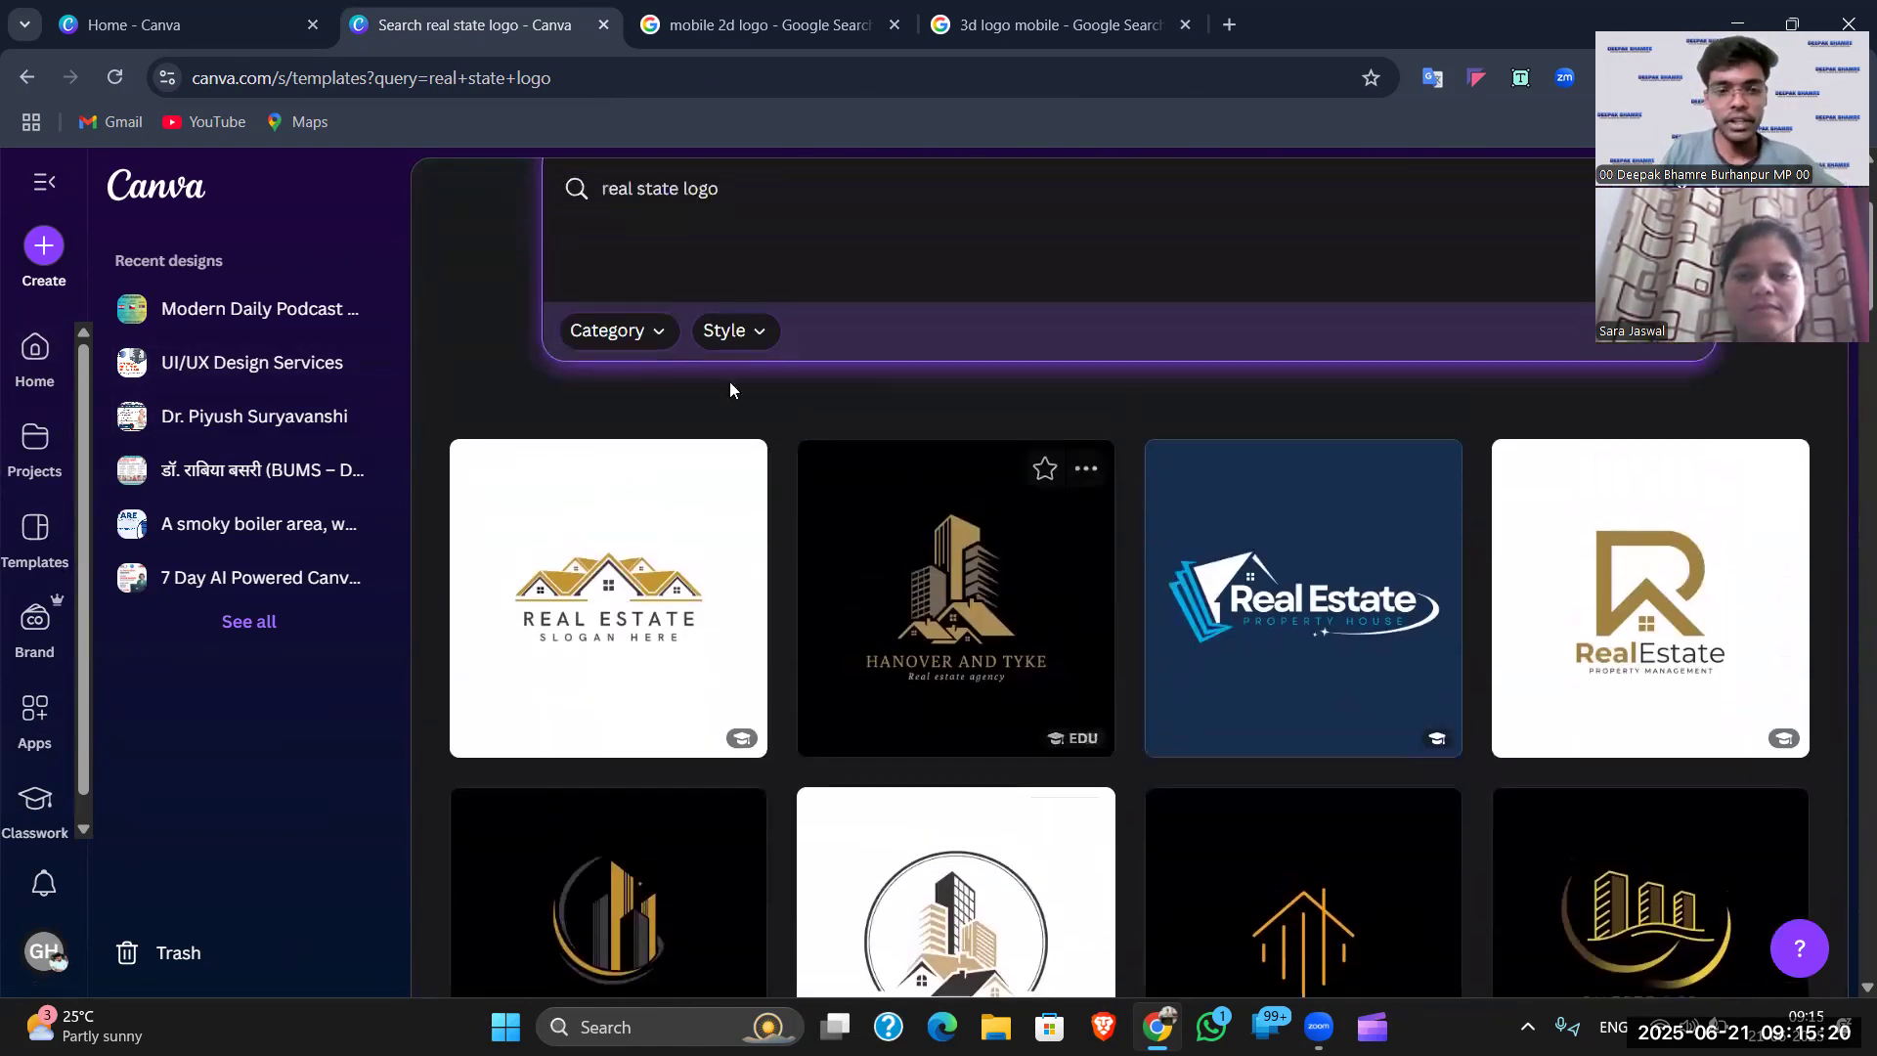
pyautogui.scroll(-3, 902, 606)
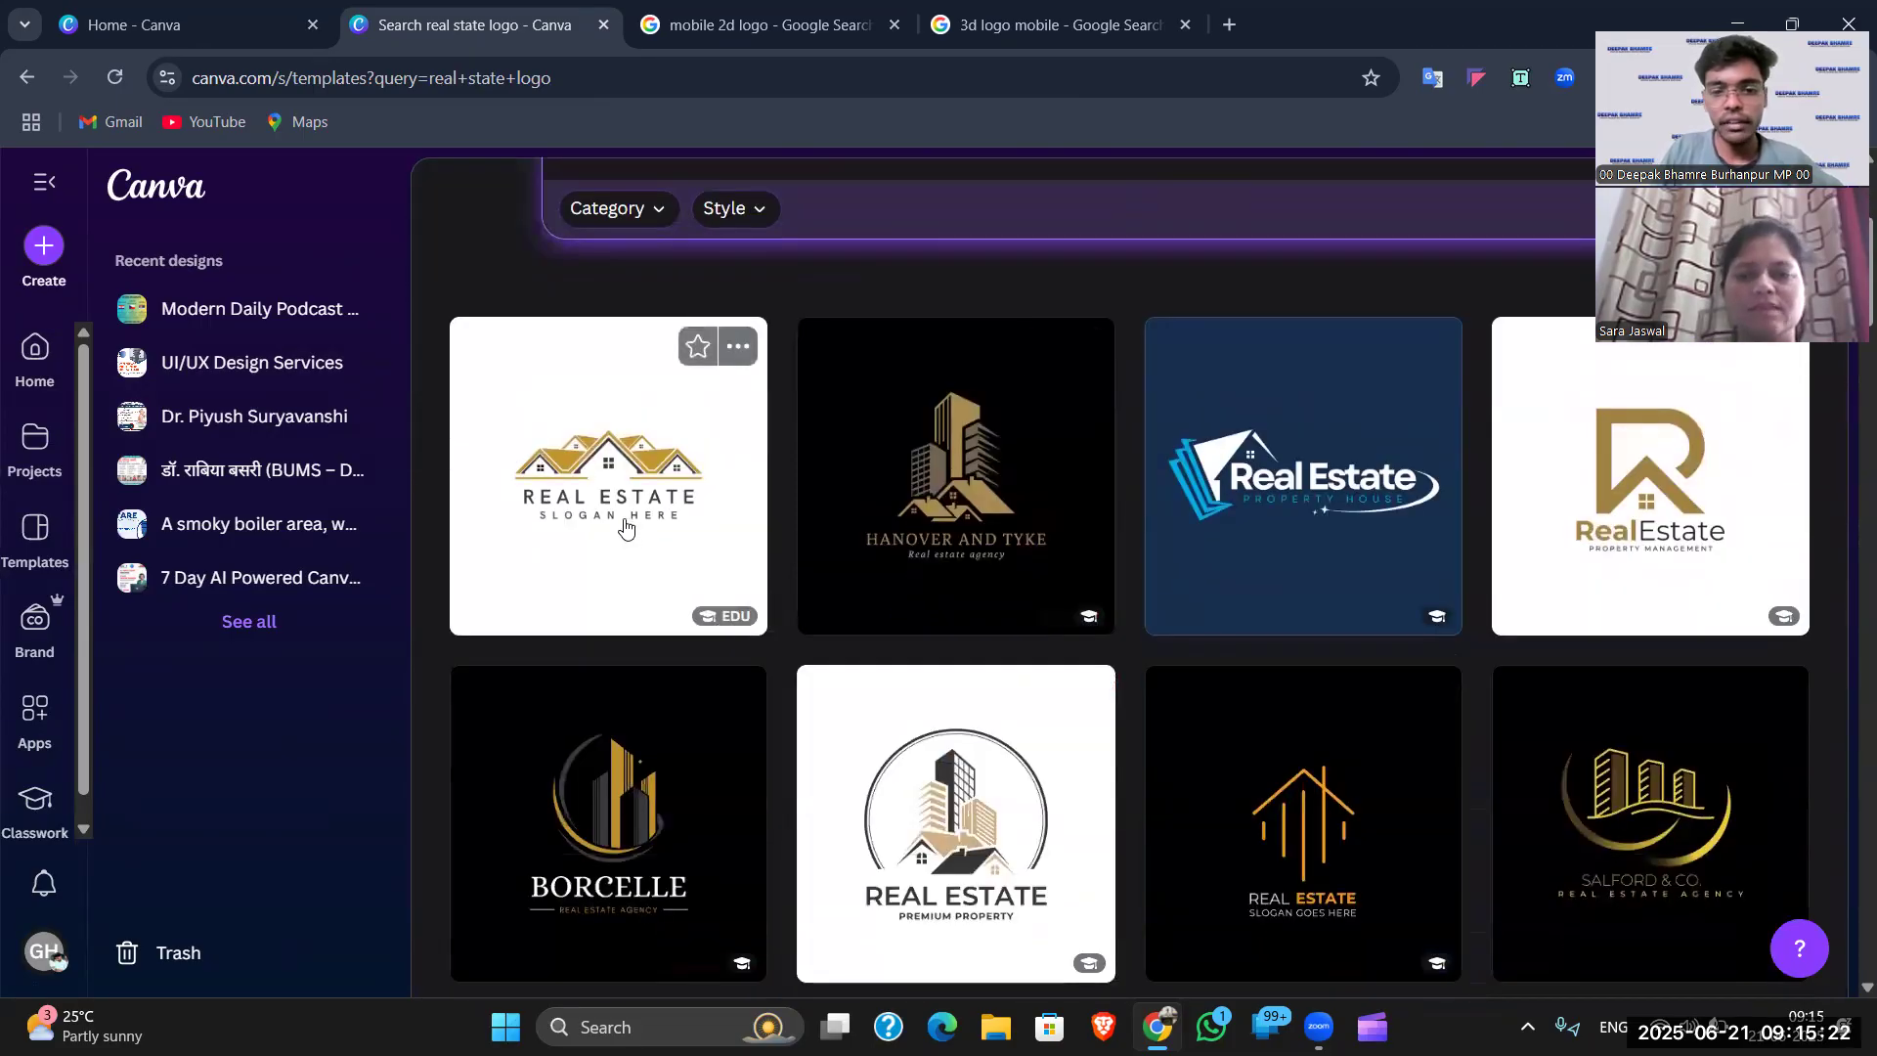
pyautogui.scroll(-1, 1241, 491)
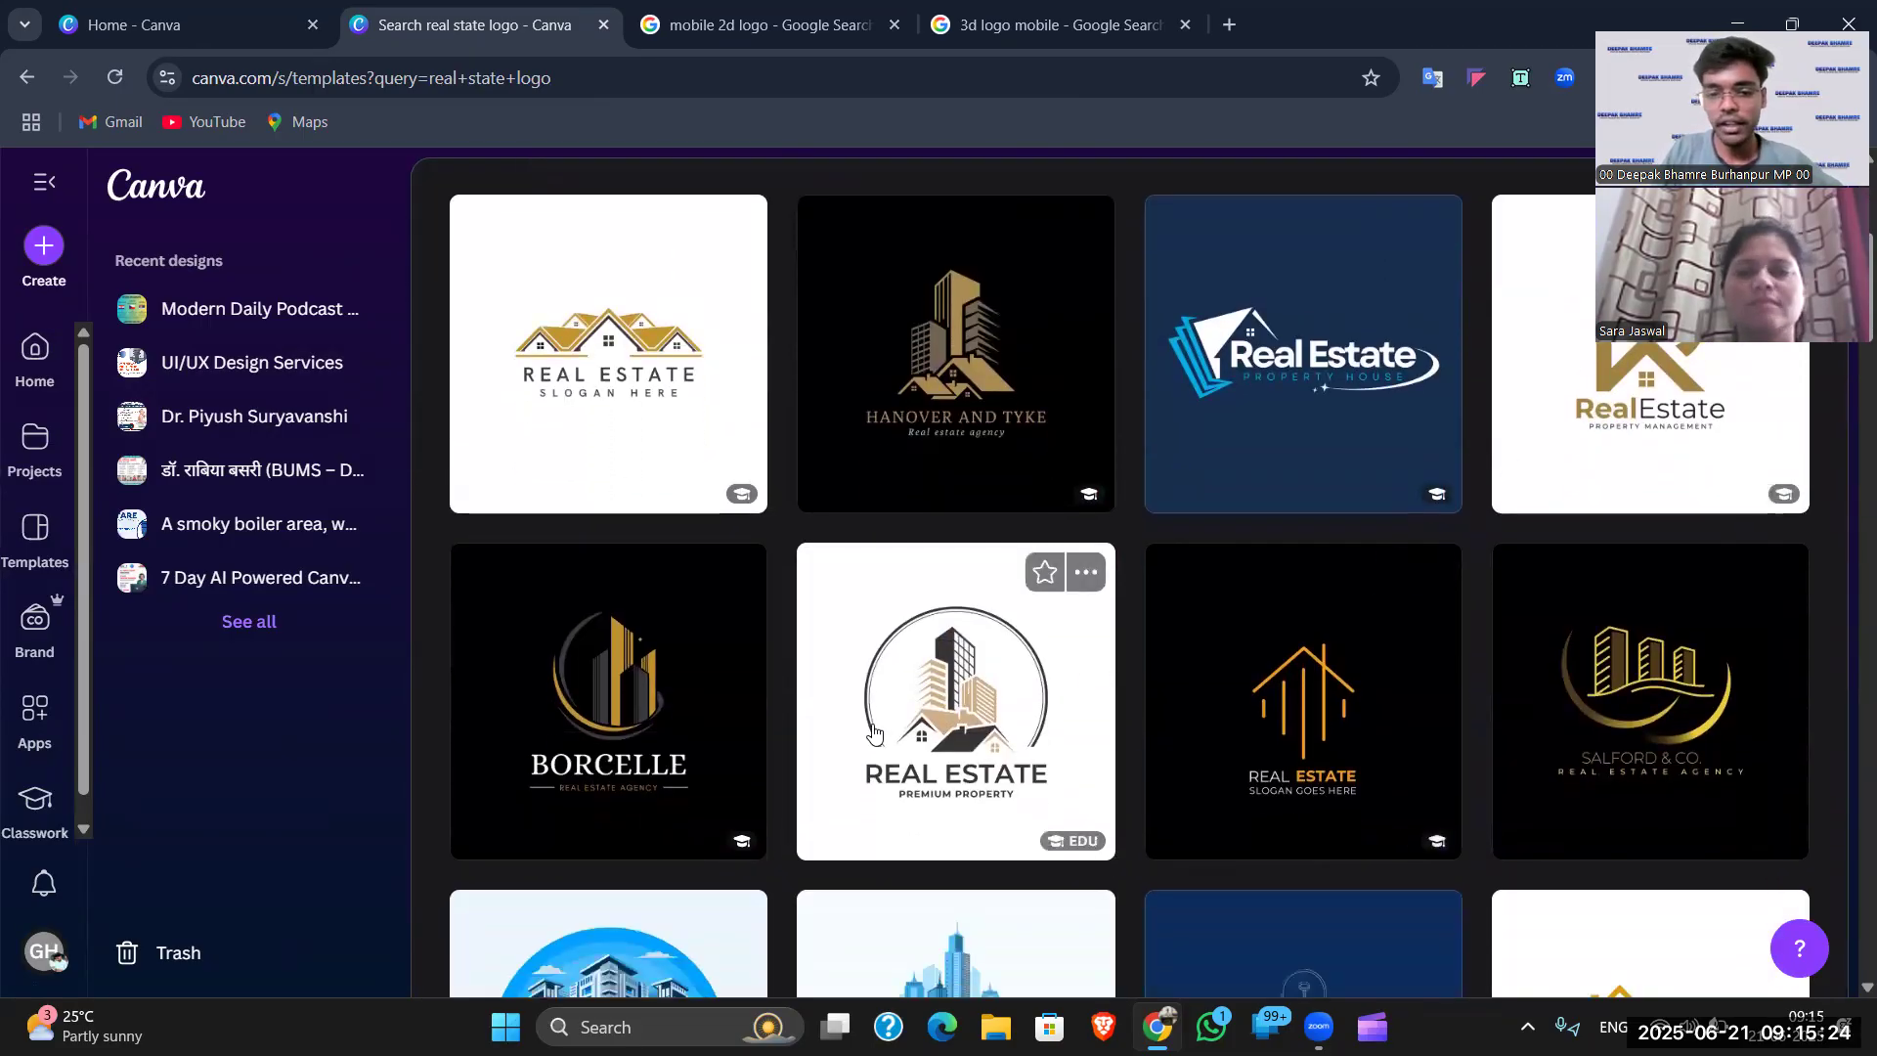
pyautogui.scroll(-4, 713, 704)
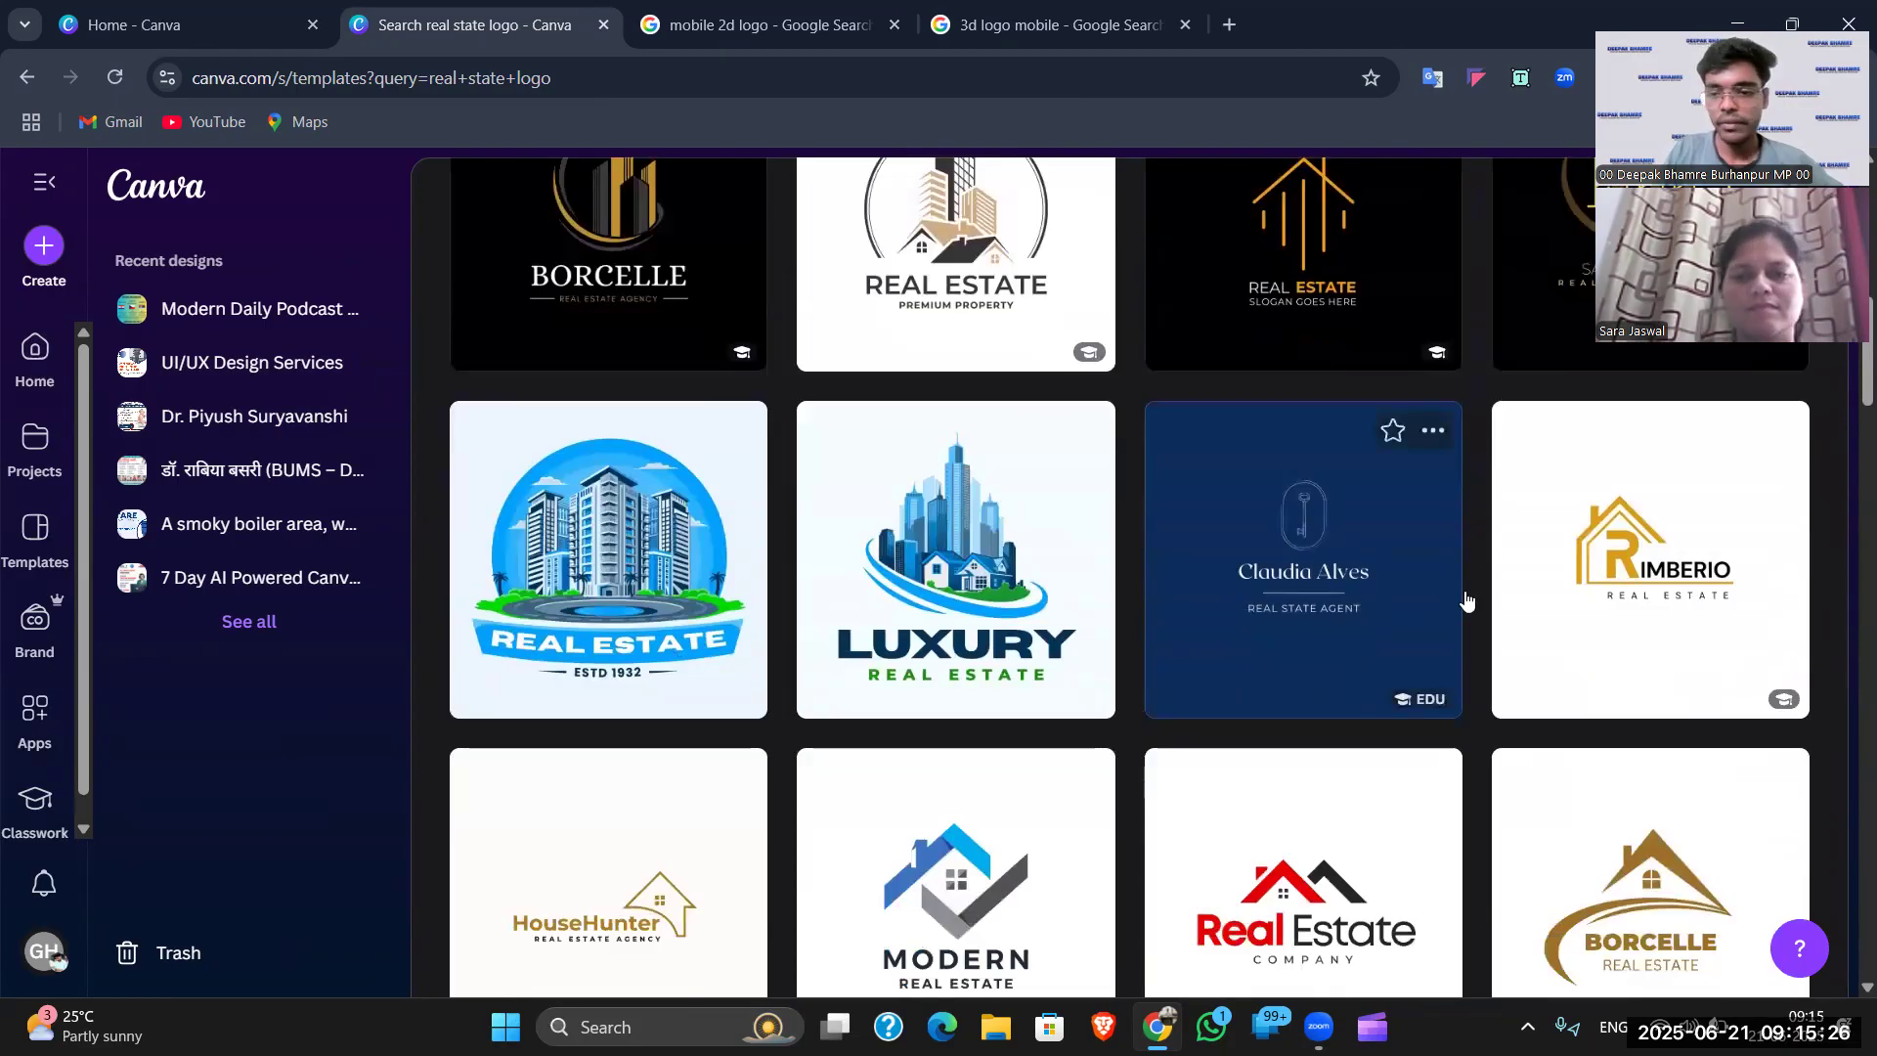
pyautogui.scroll(-6, 1467, 599)
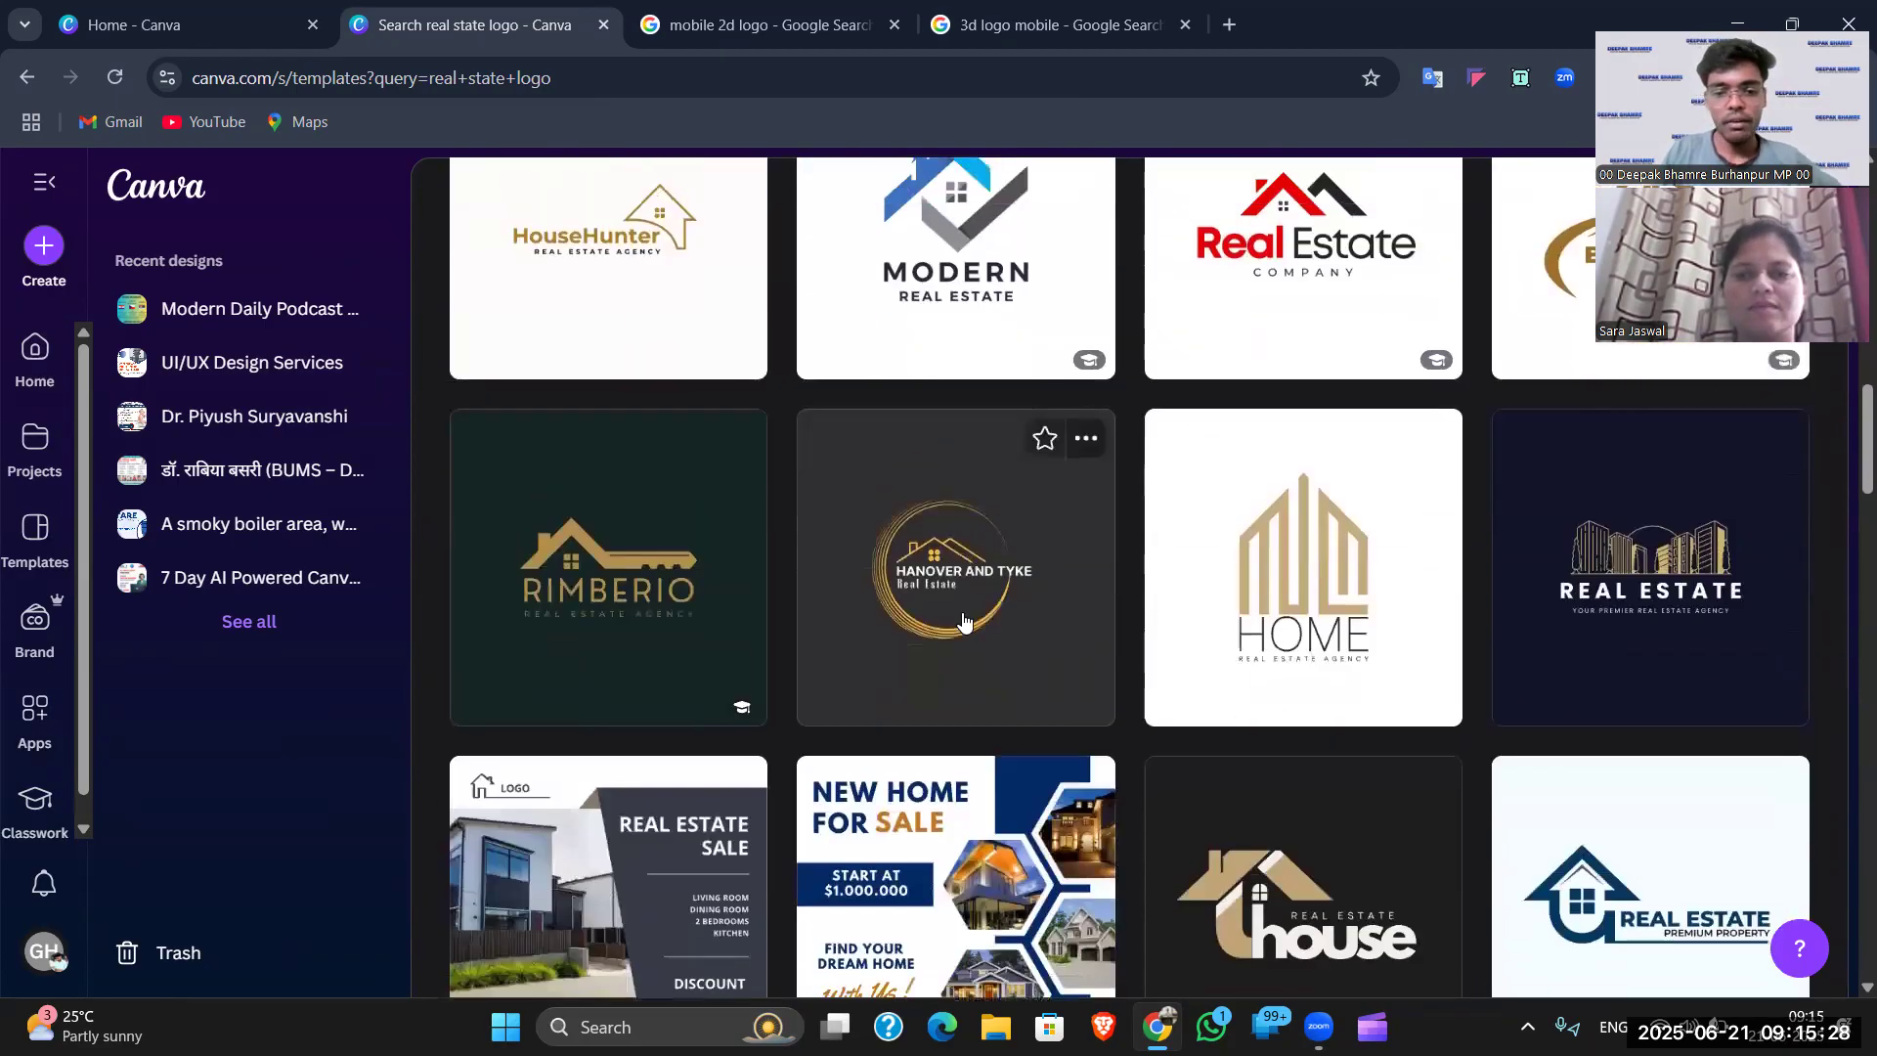
pyautogui.scroll(-5, 986, 614)
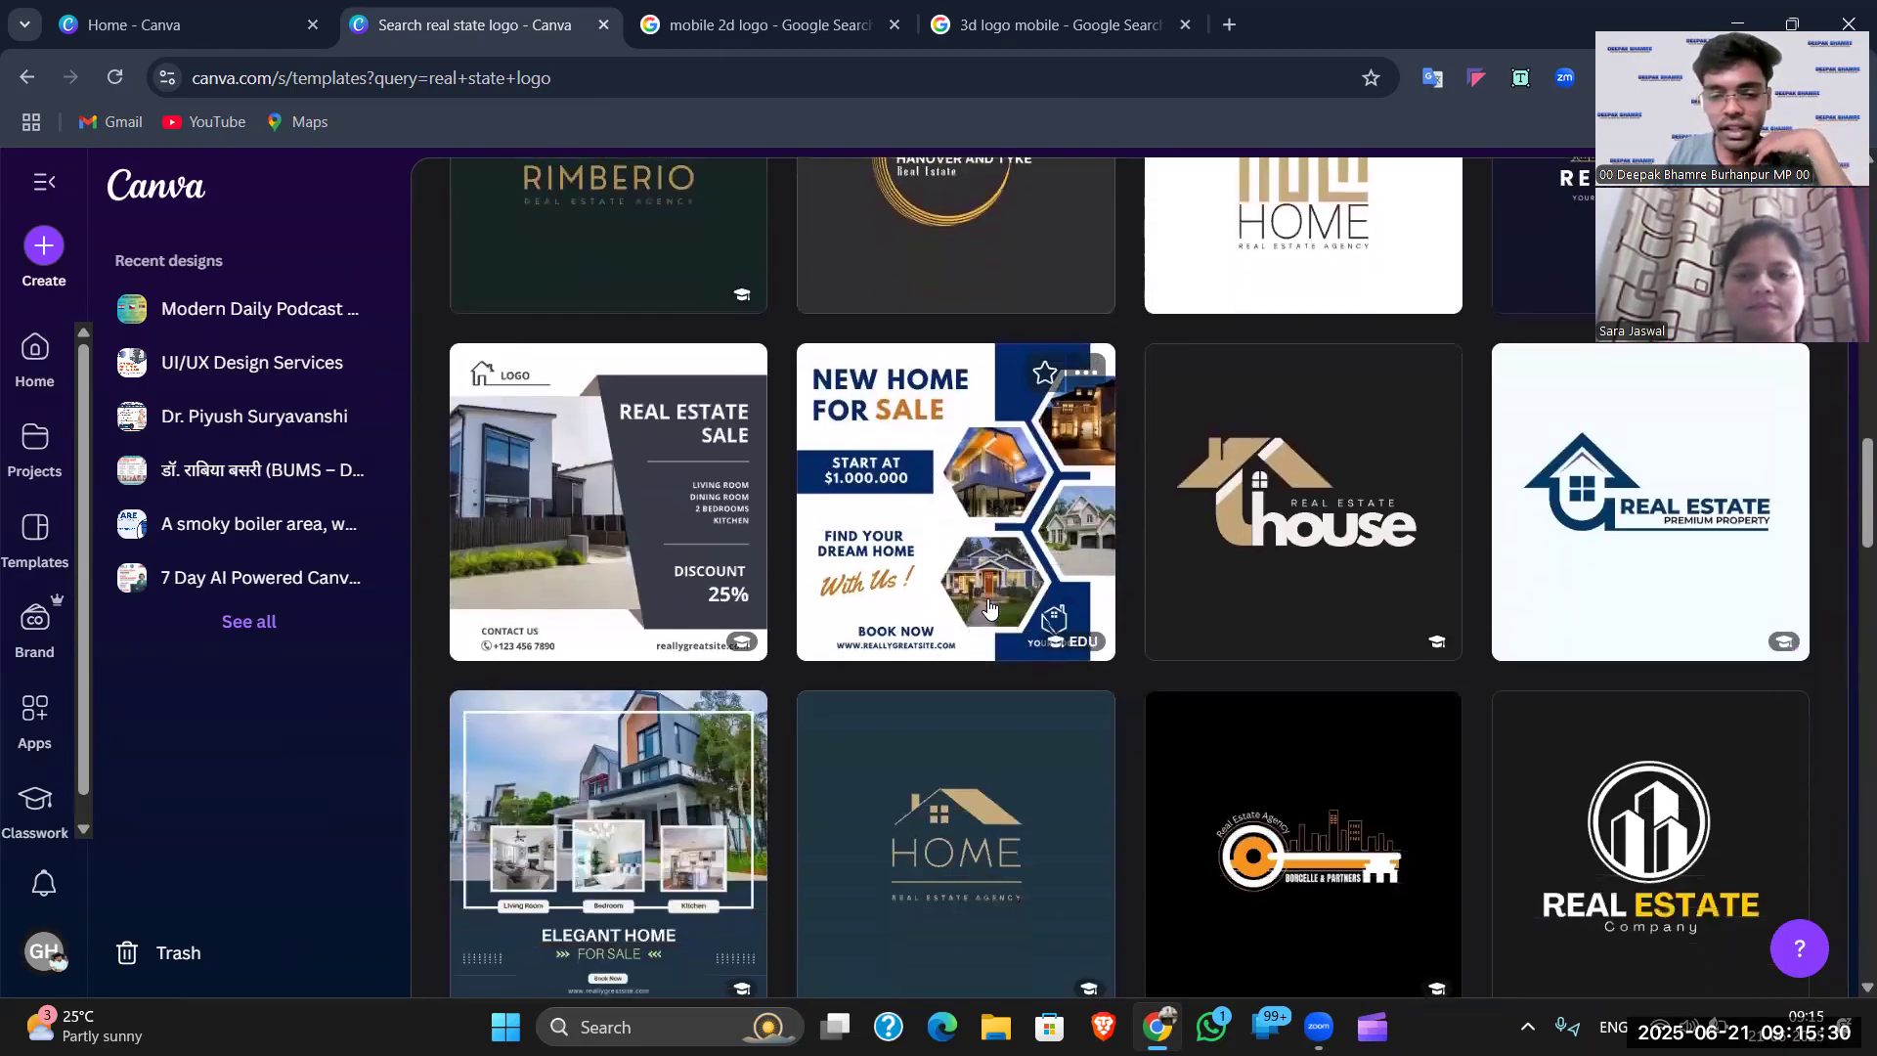
pyautogui.scroll(-4, 1271, 665)
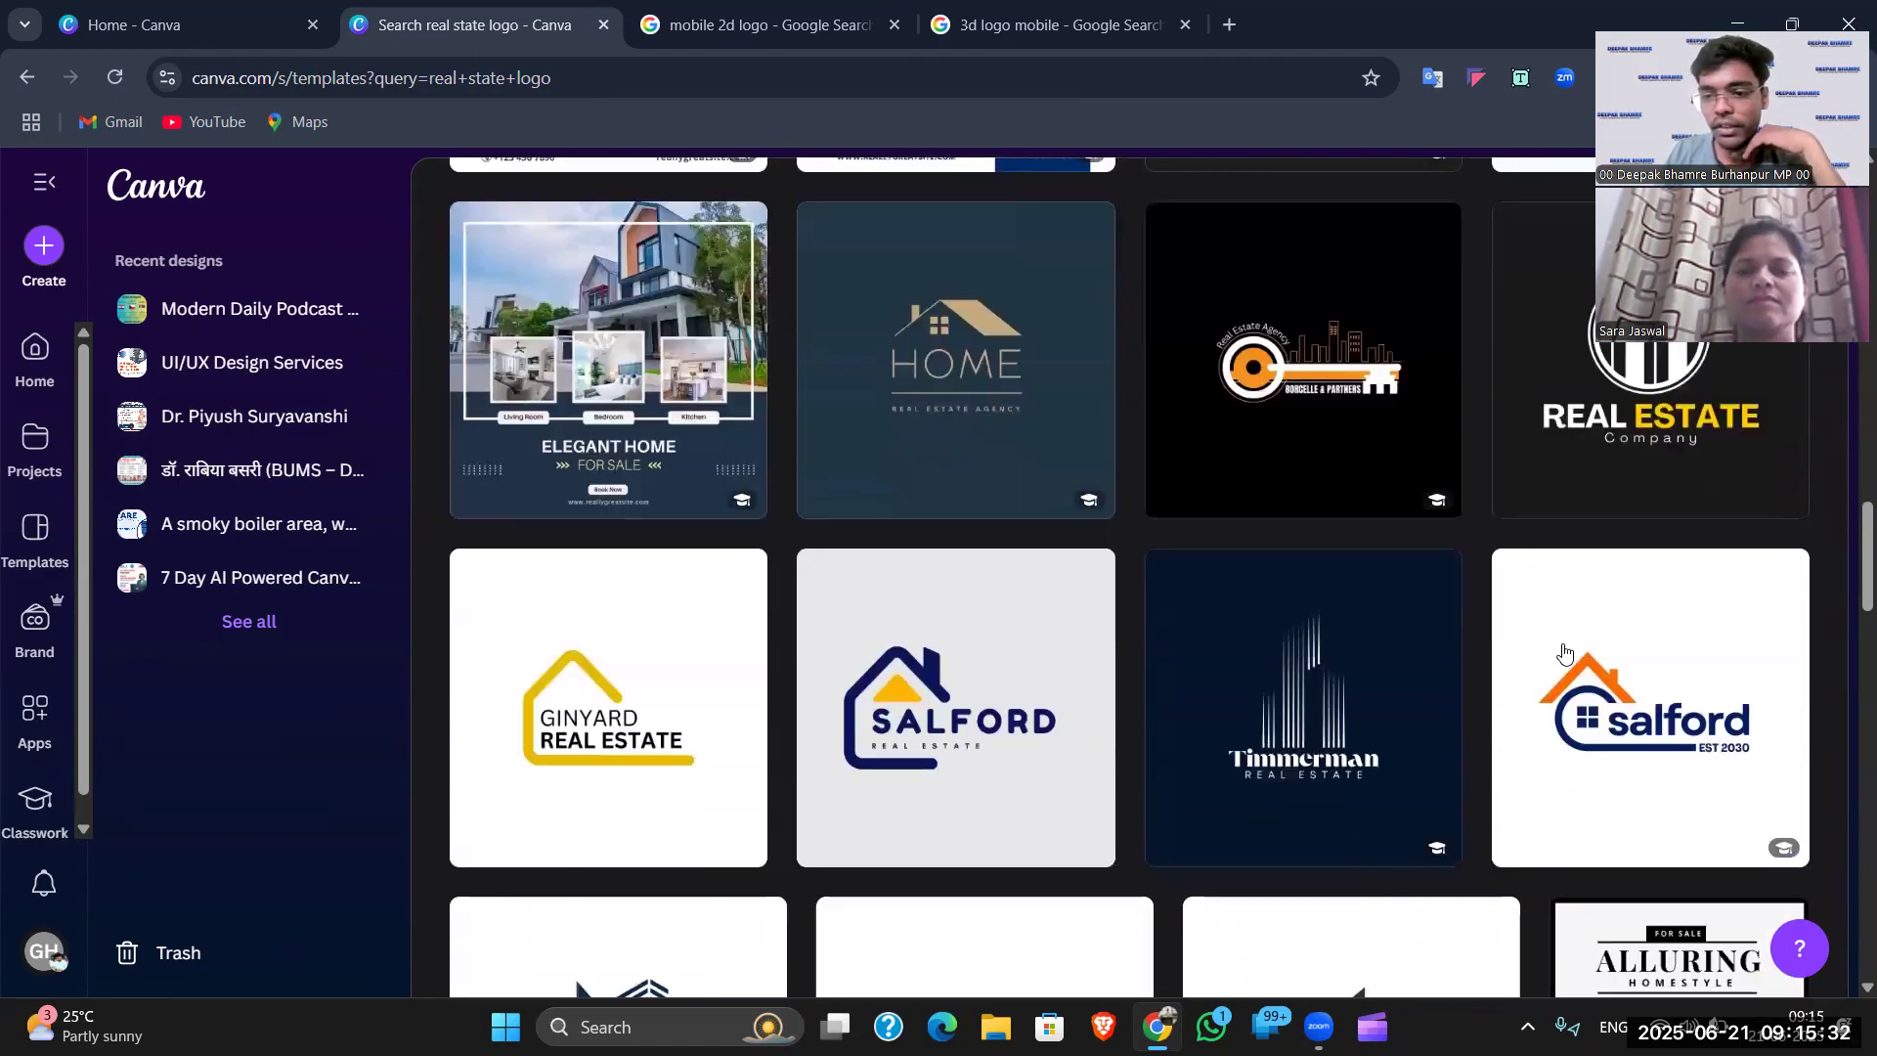
pyautogui.scroll(-6, 1199, 655)
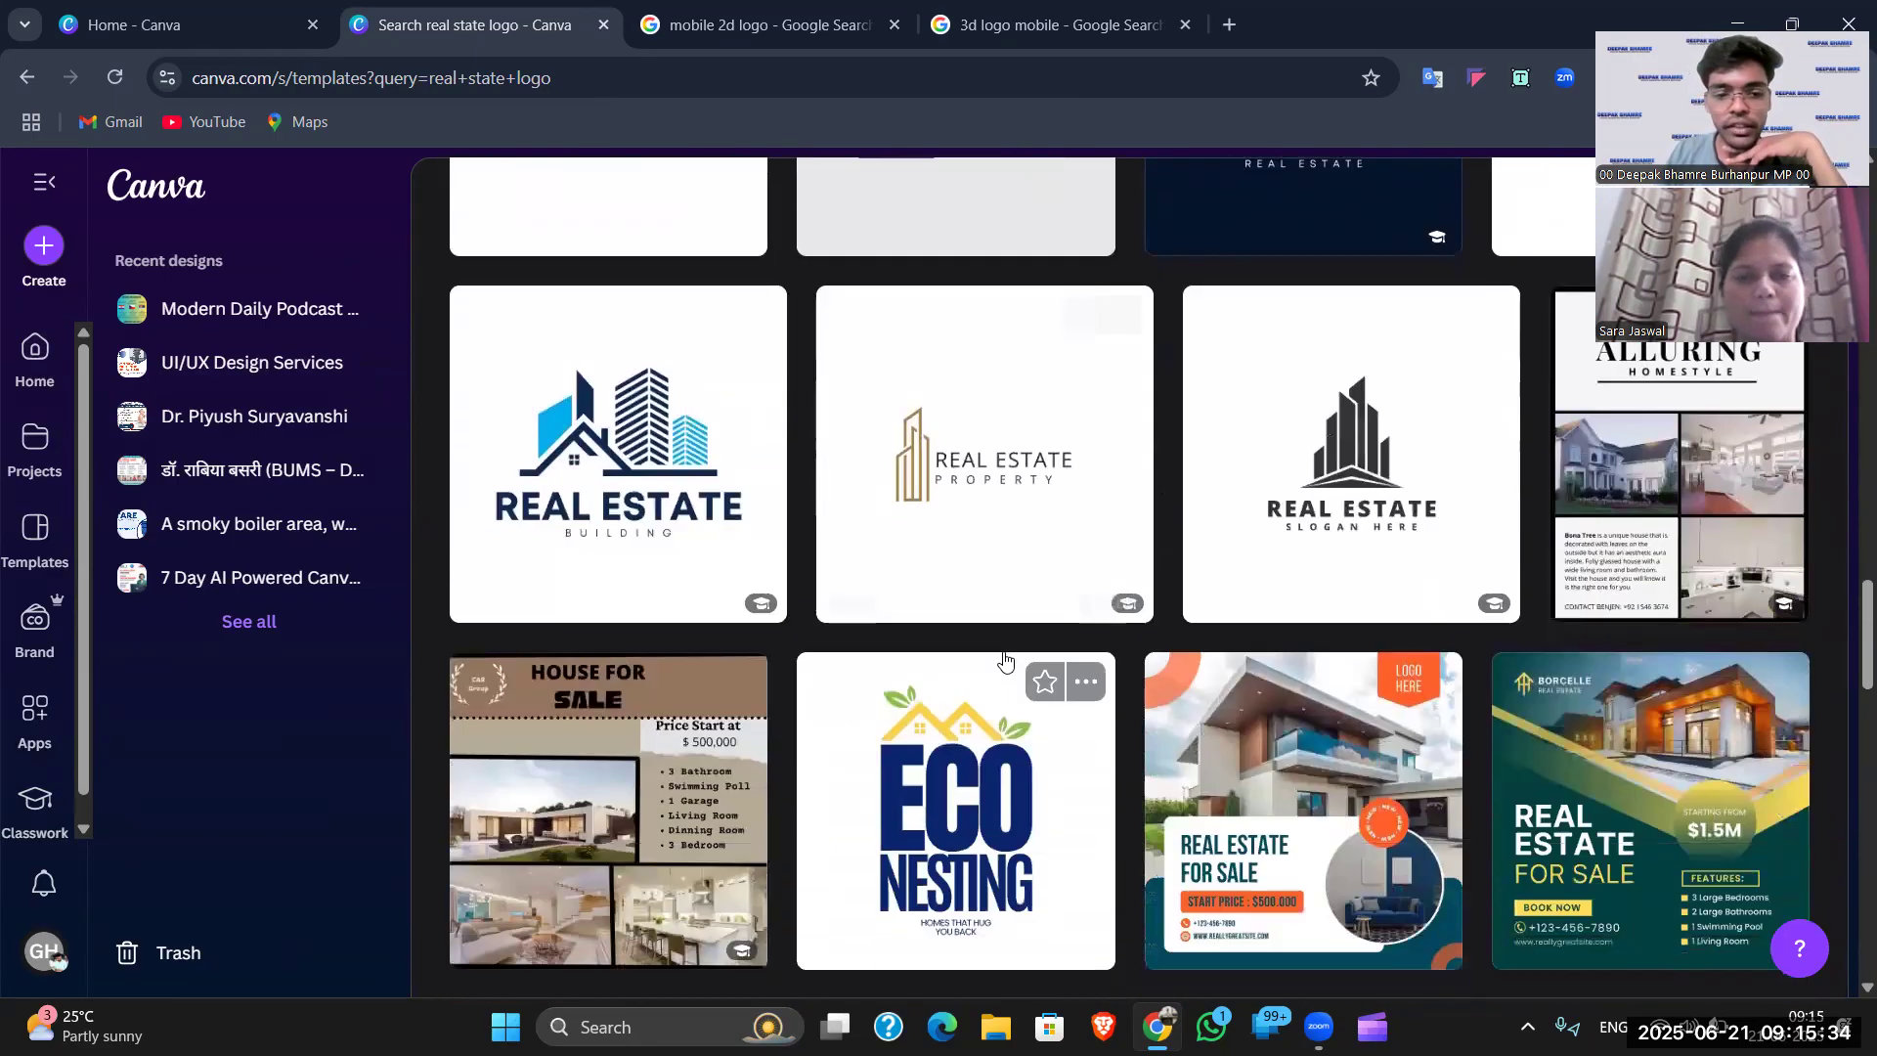
pyautogui.scroll(-6, 990, 657)
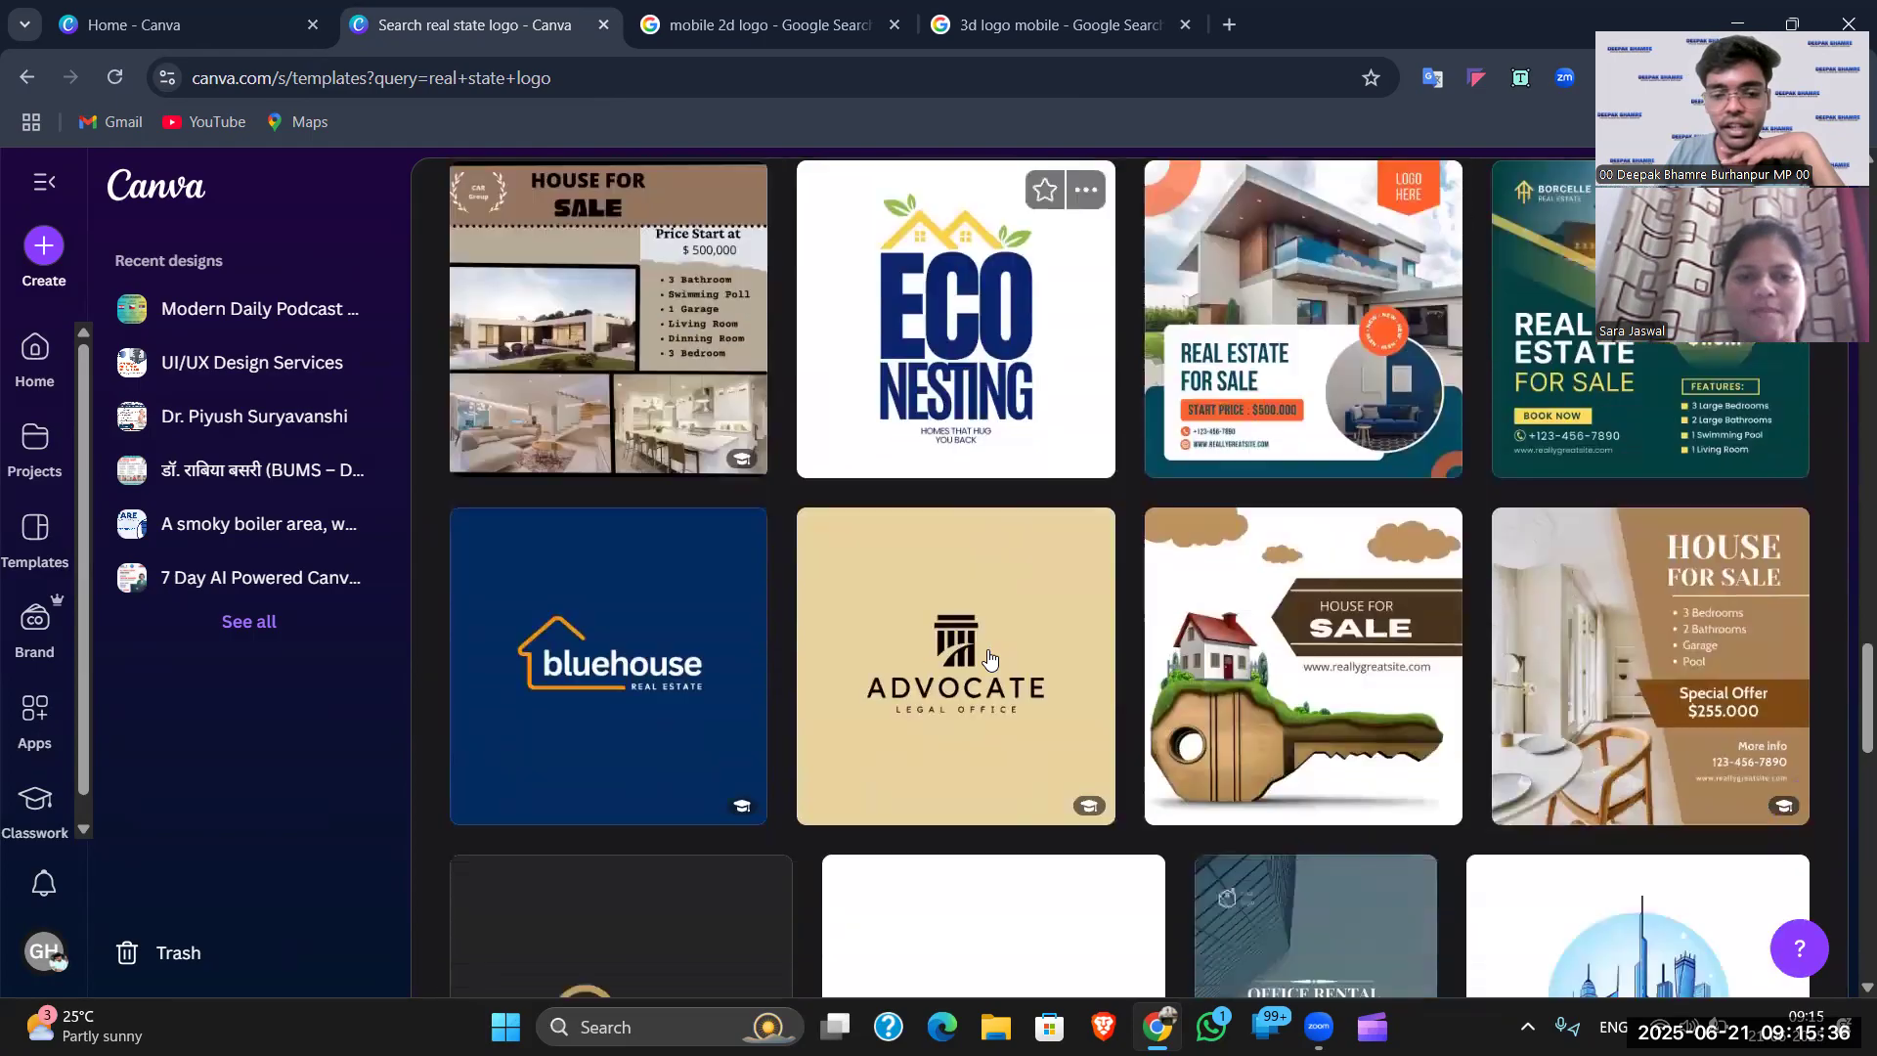
pyautogui.scroll(-8, 1464, 694)
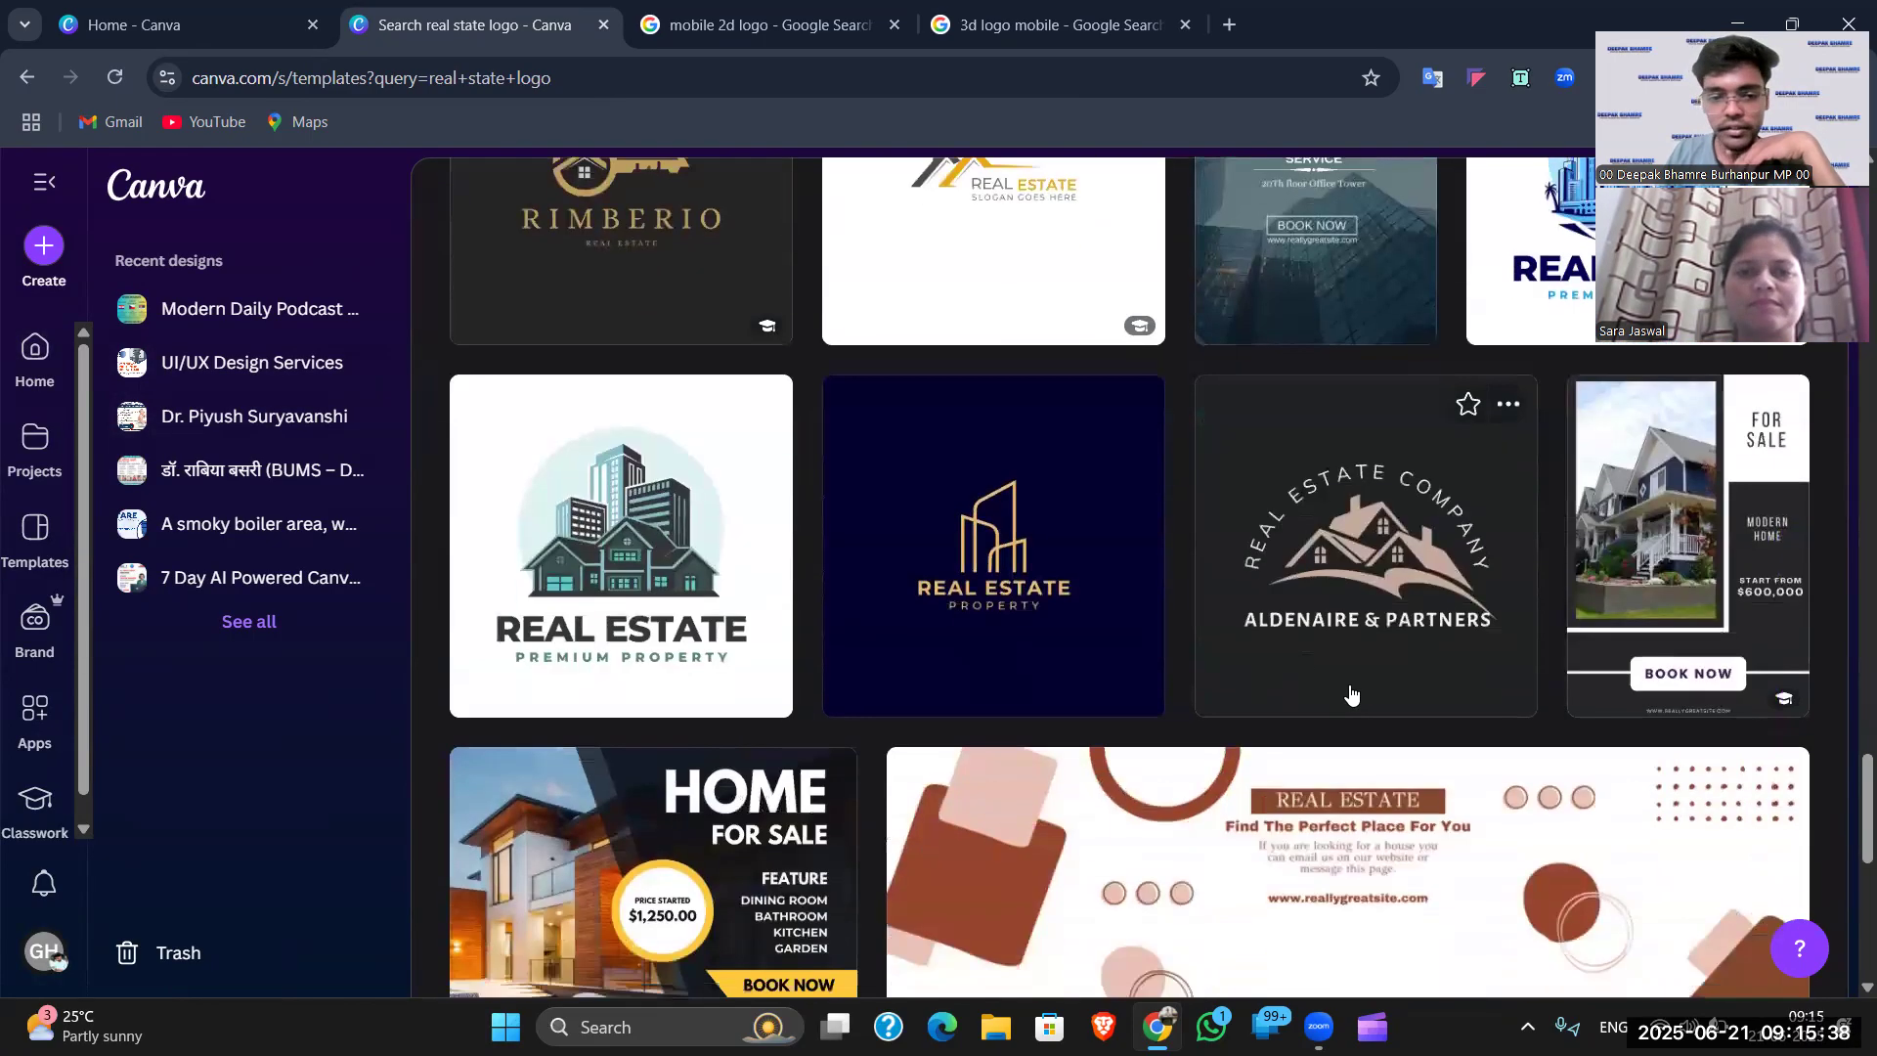
pyautogui.scroll(-5, 917, 619)
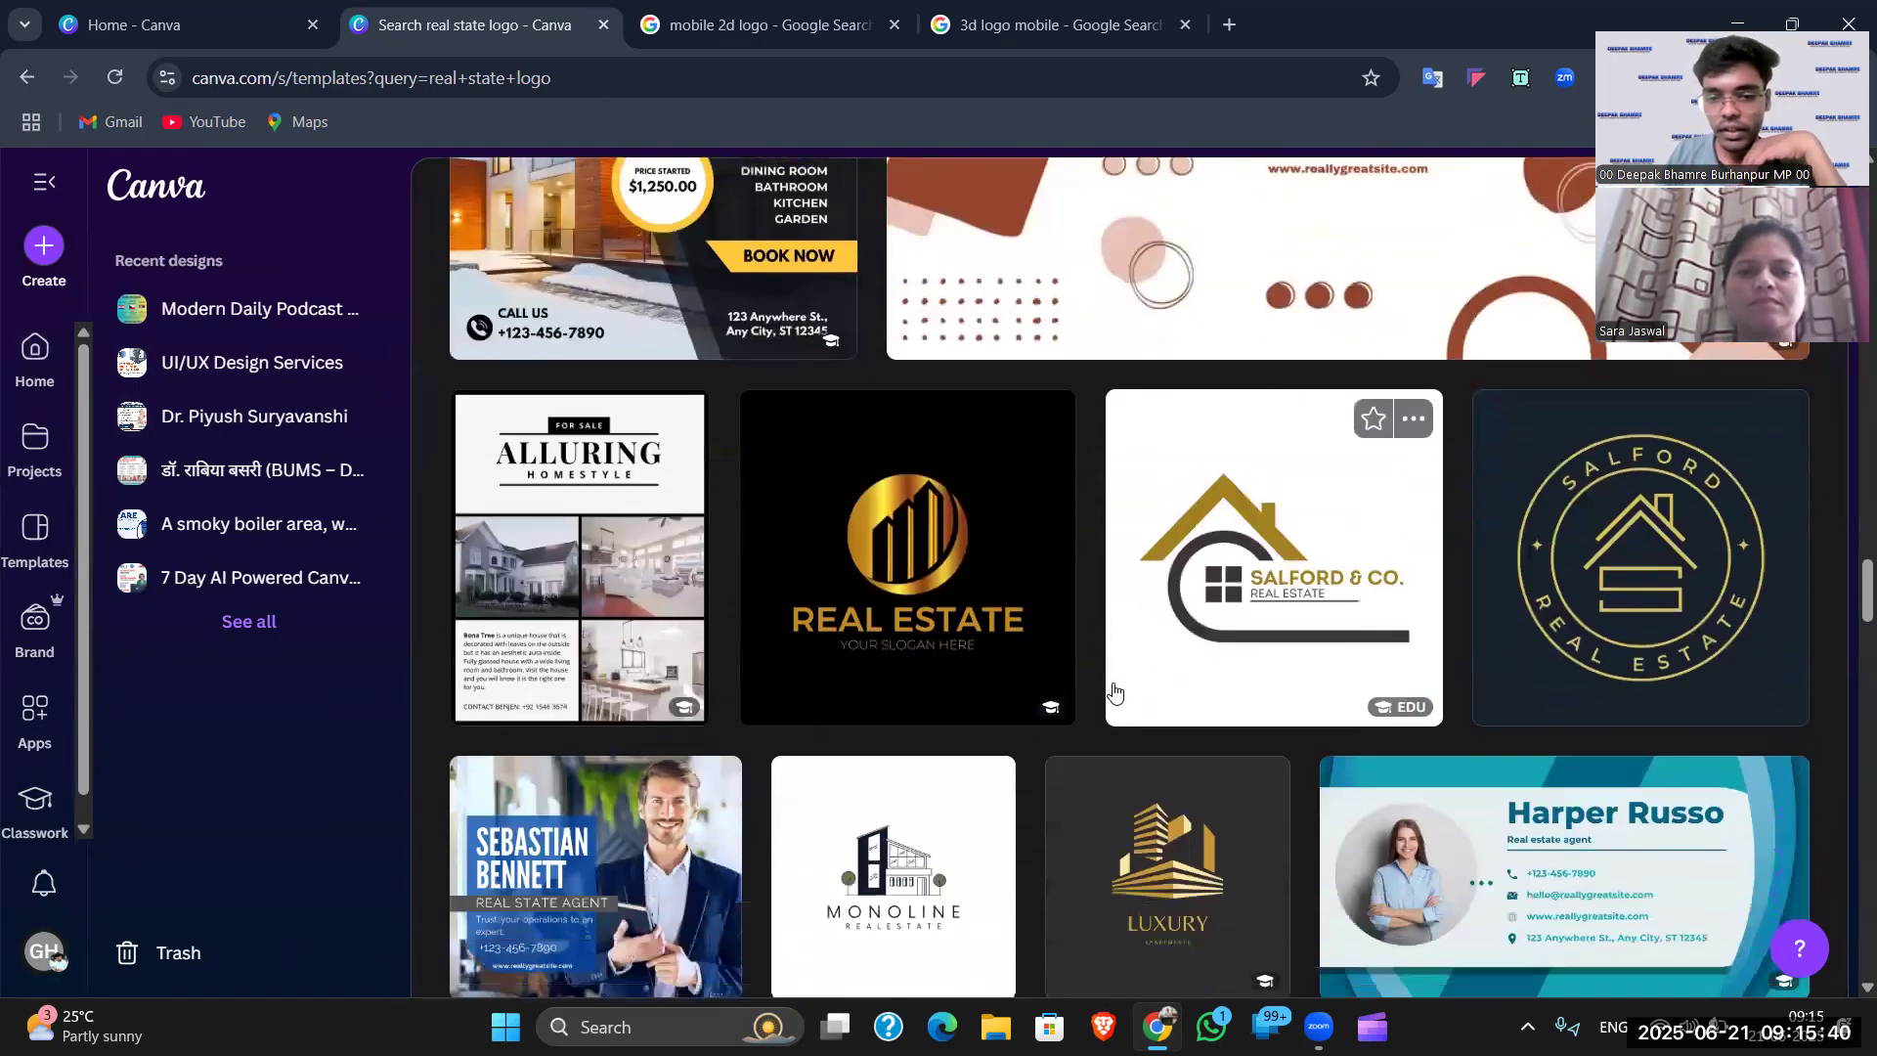
pyautogui.scroll(-5, 906, 450)
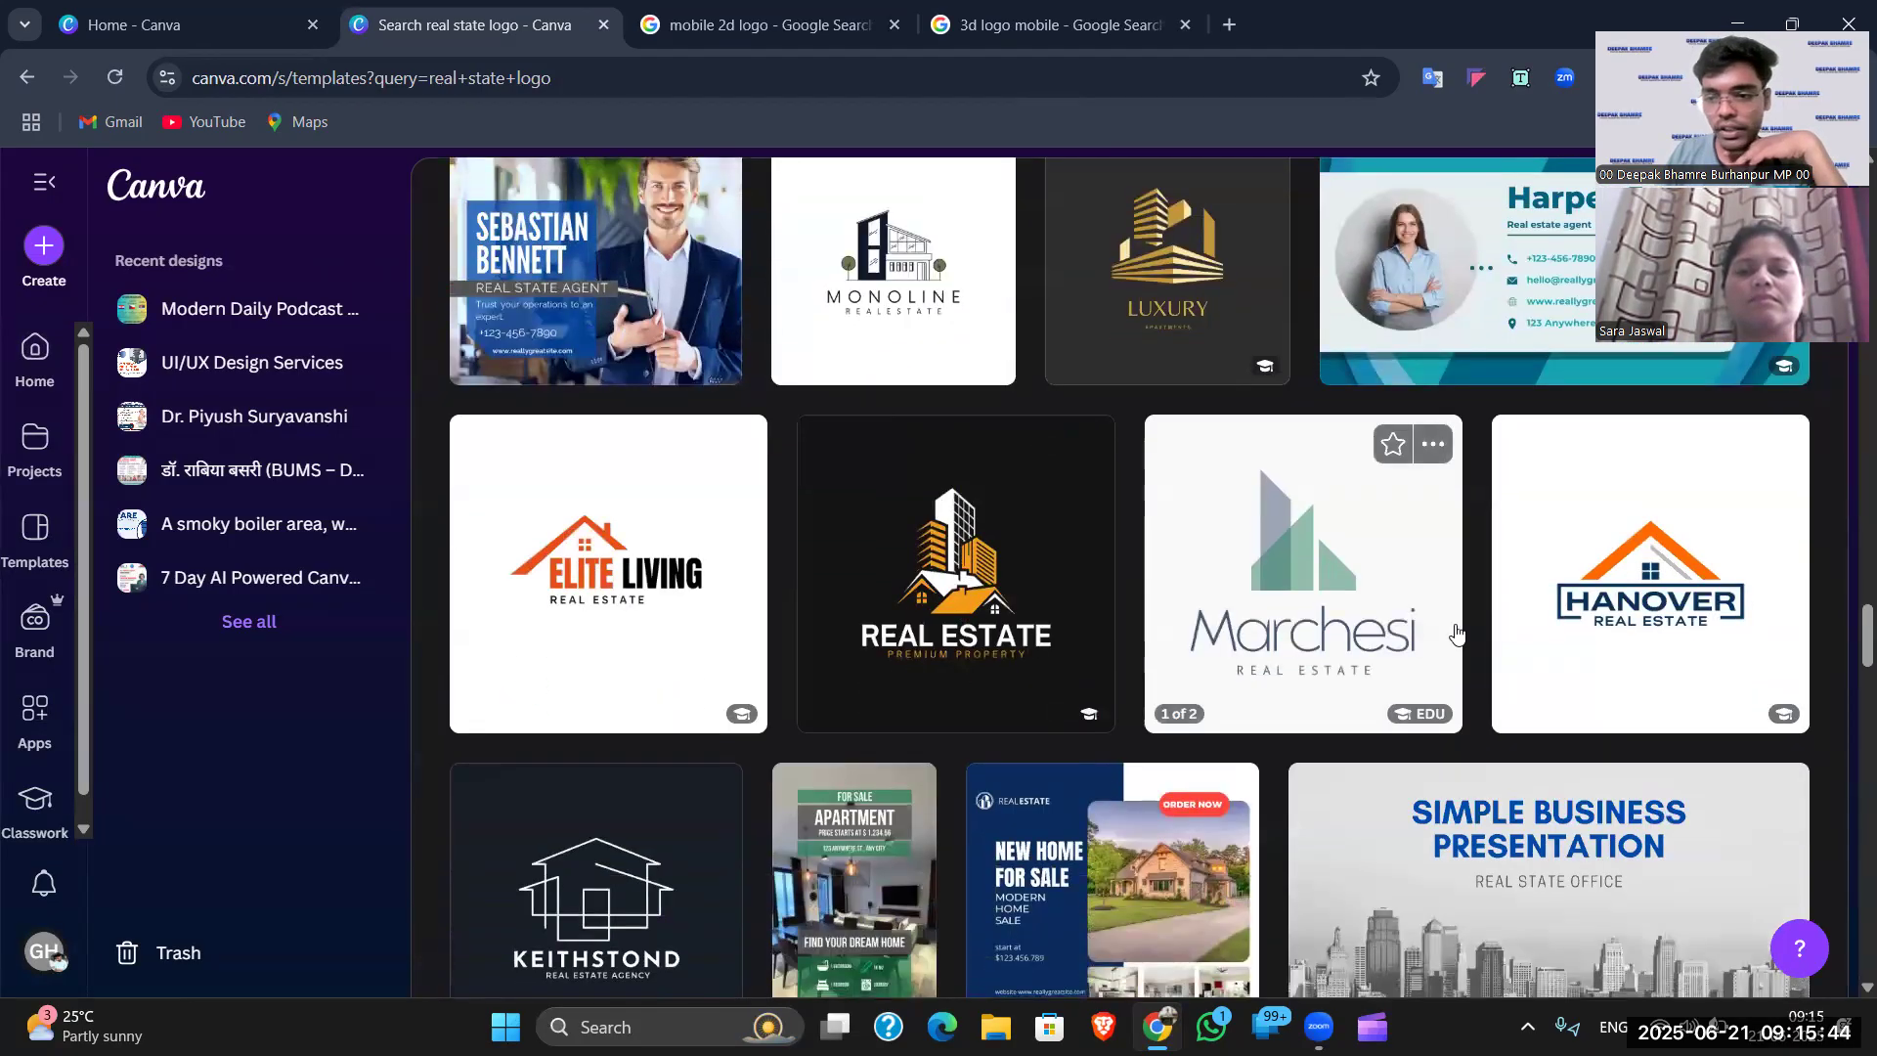
pyautogui.scroll(-10, 1457, 634)
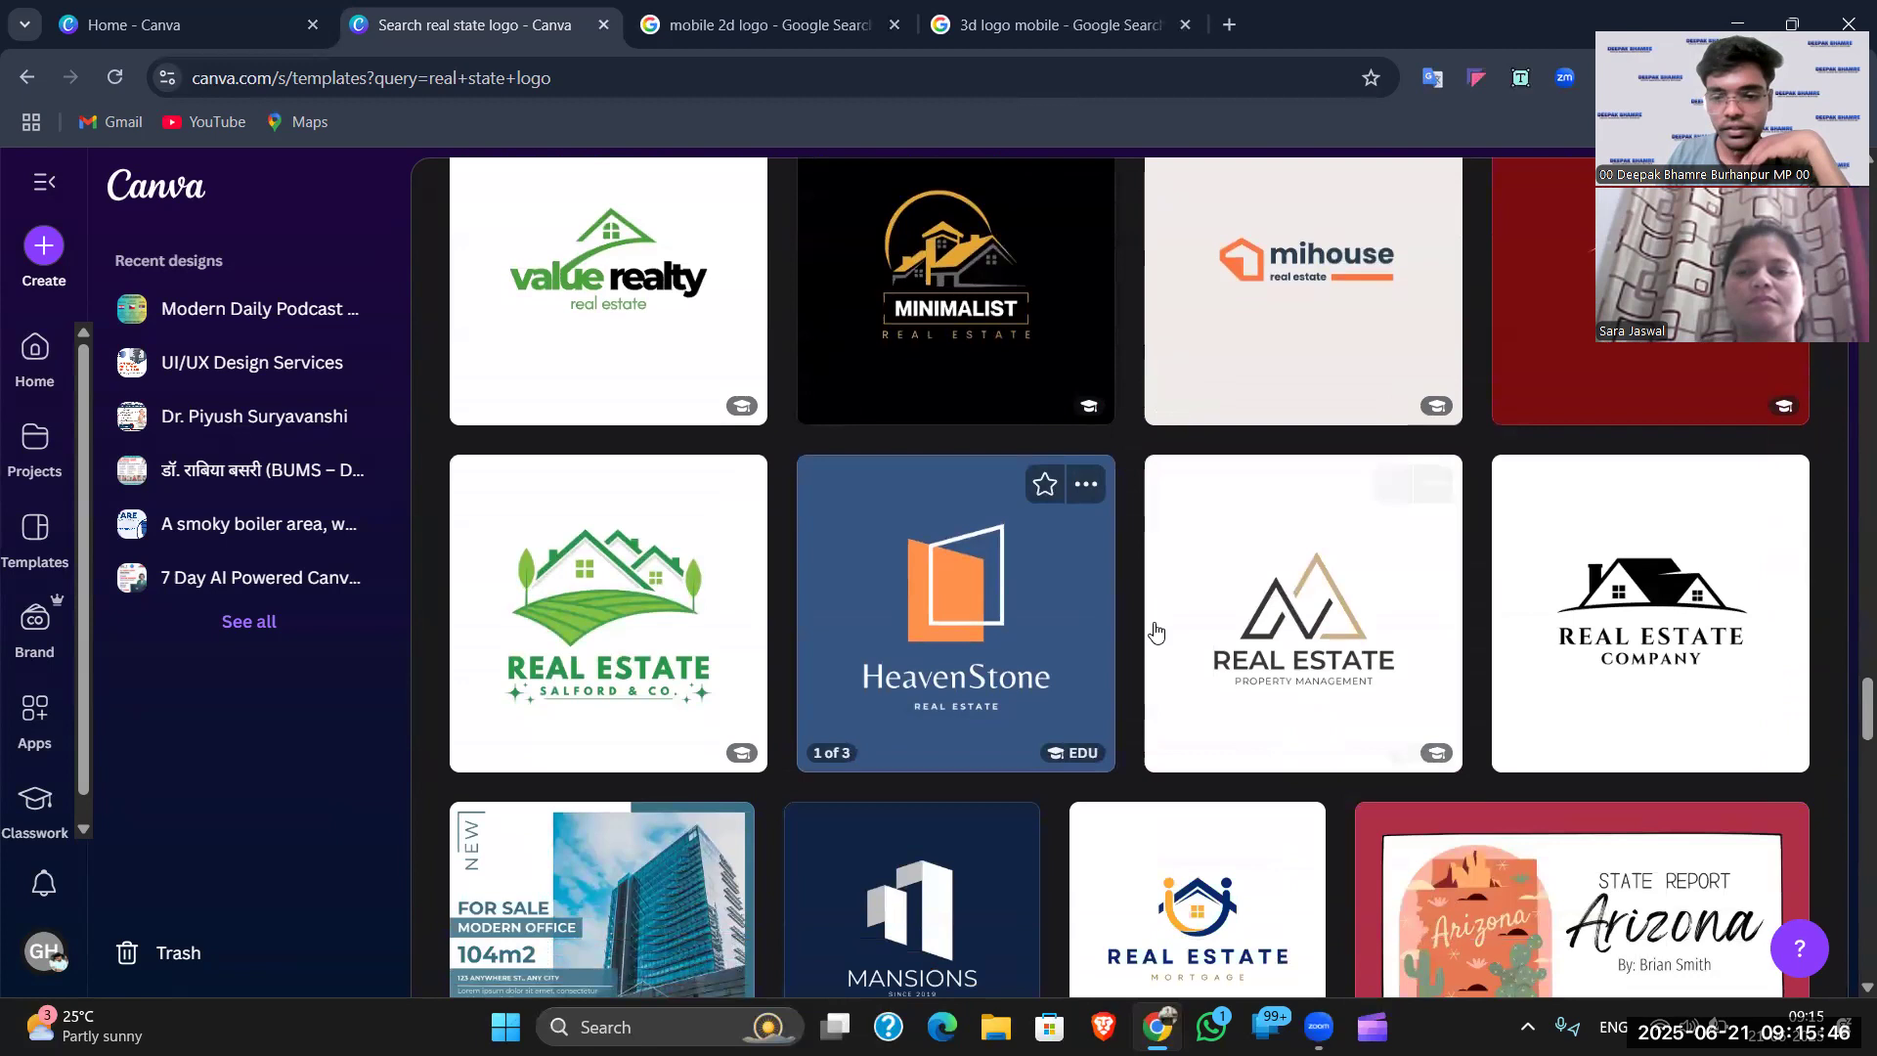
pyautogui.scroll(-3, 1154, 630)
pyautogui.scroll(-9, 1225, 662)
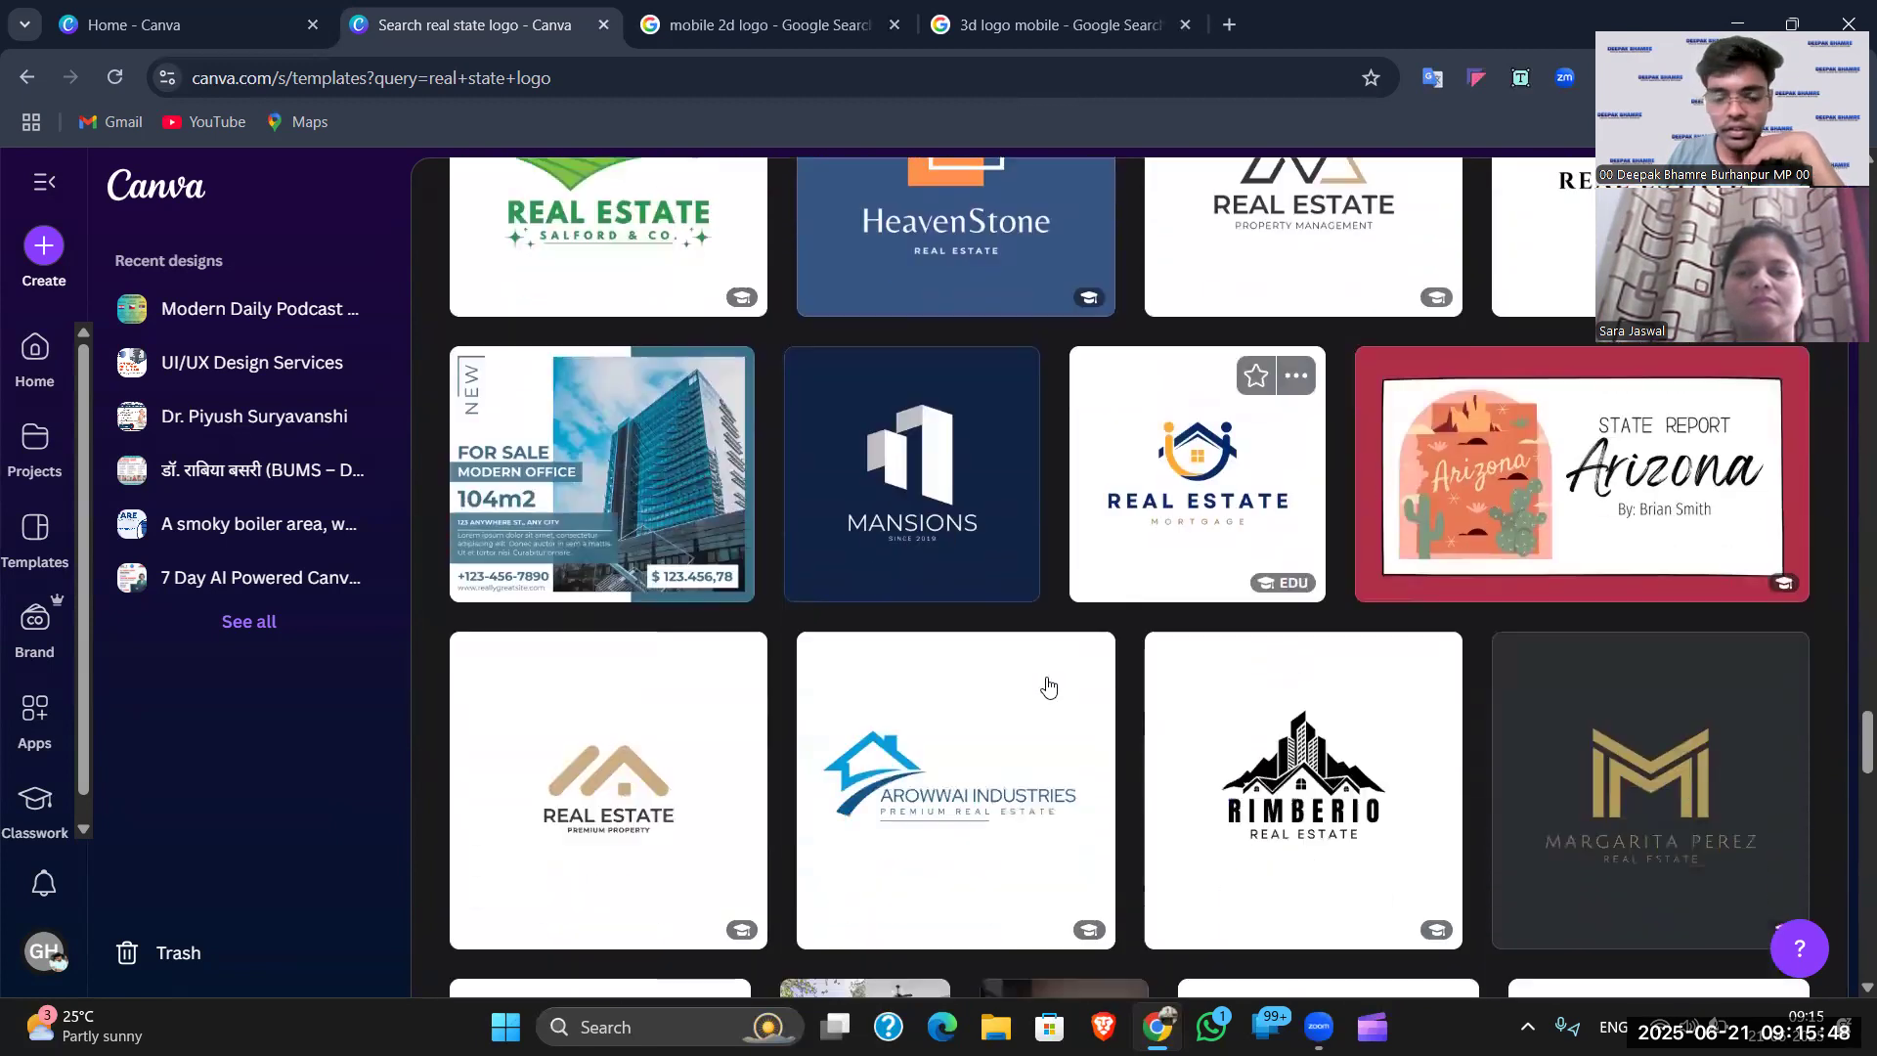
pyautogui.scroll(1, 928, 682)
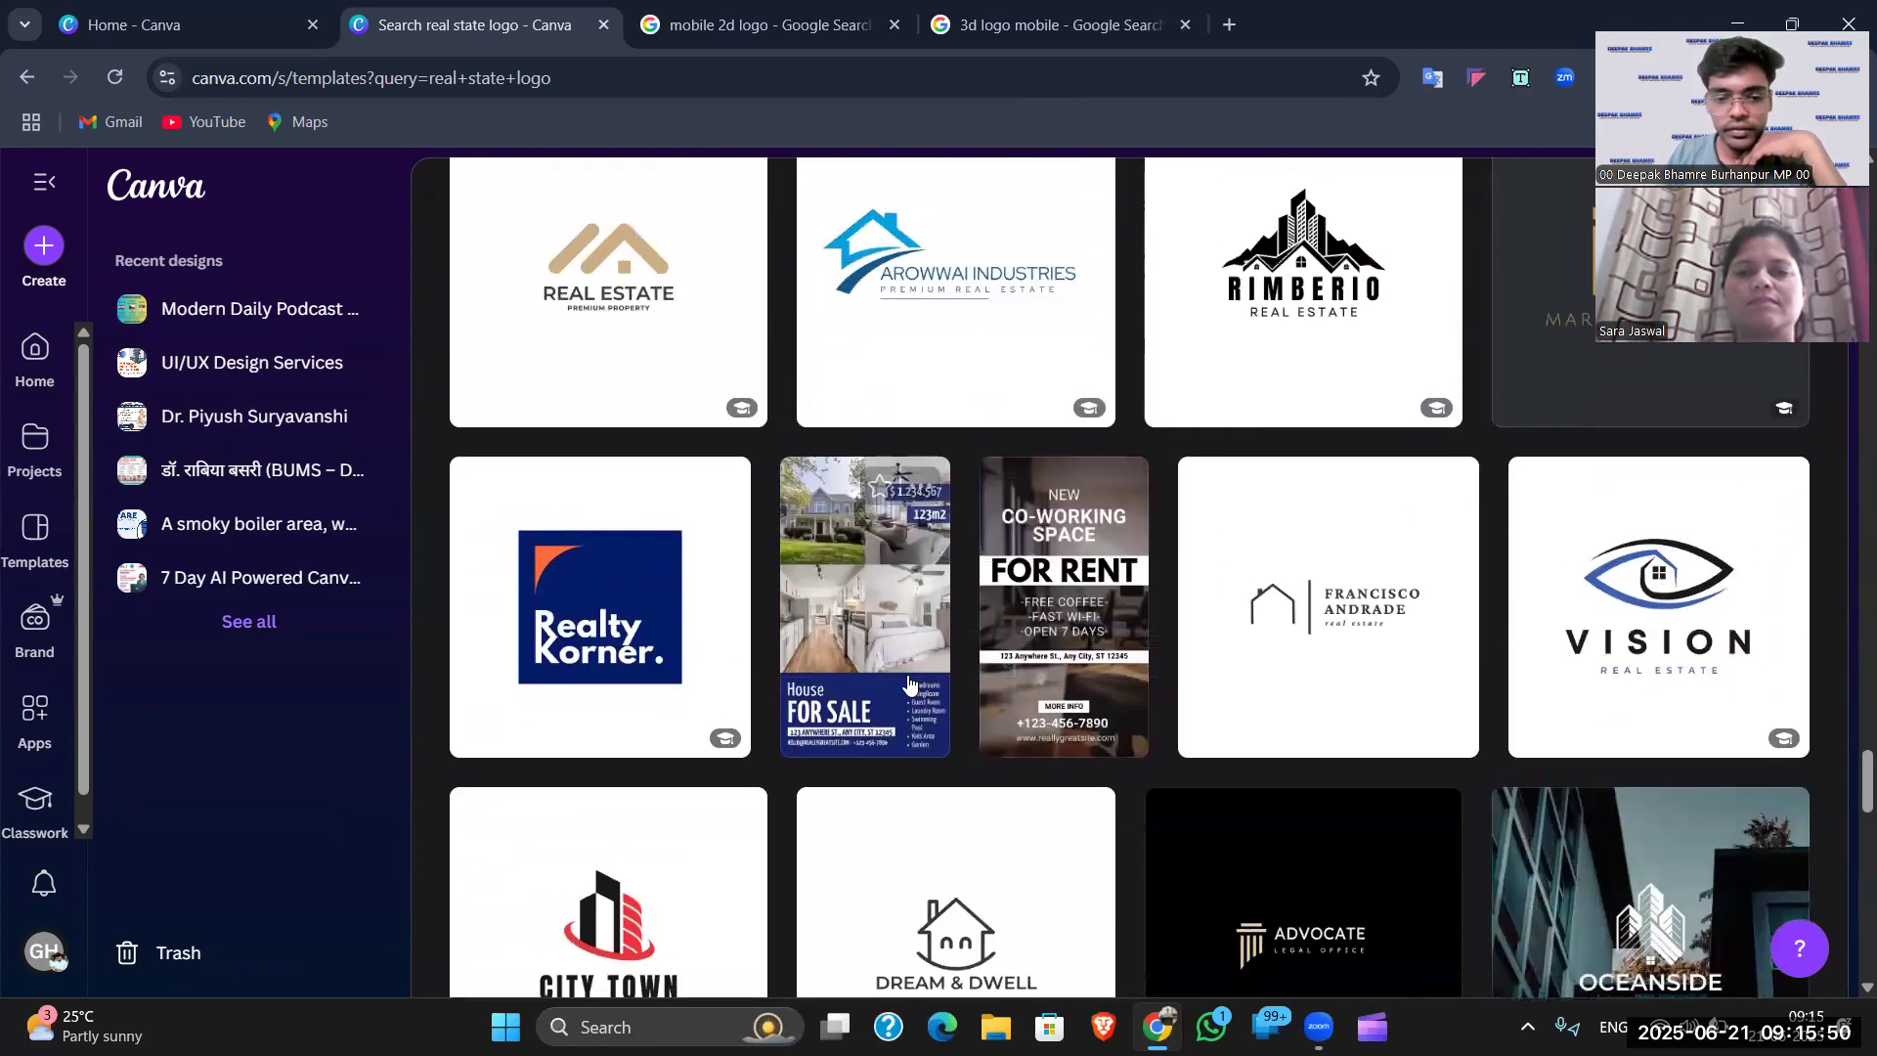
pyautogui.scroll(-6, 939, 685)
pyautogui.scroll(-3, 946, 689)
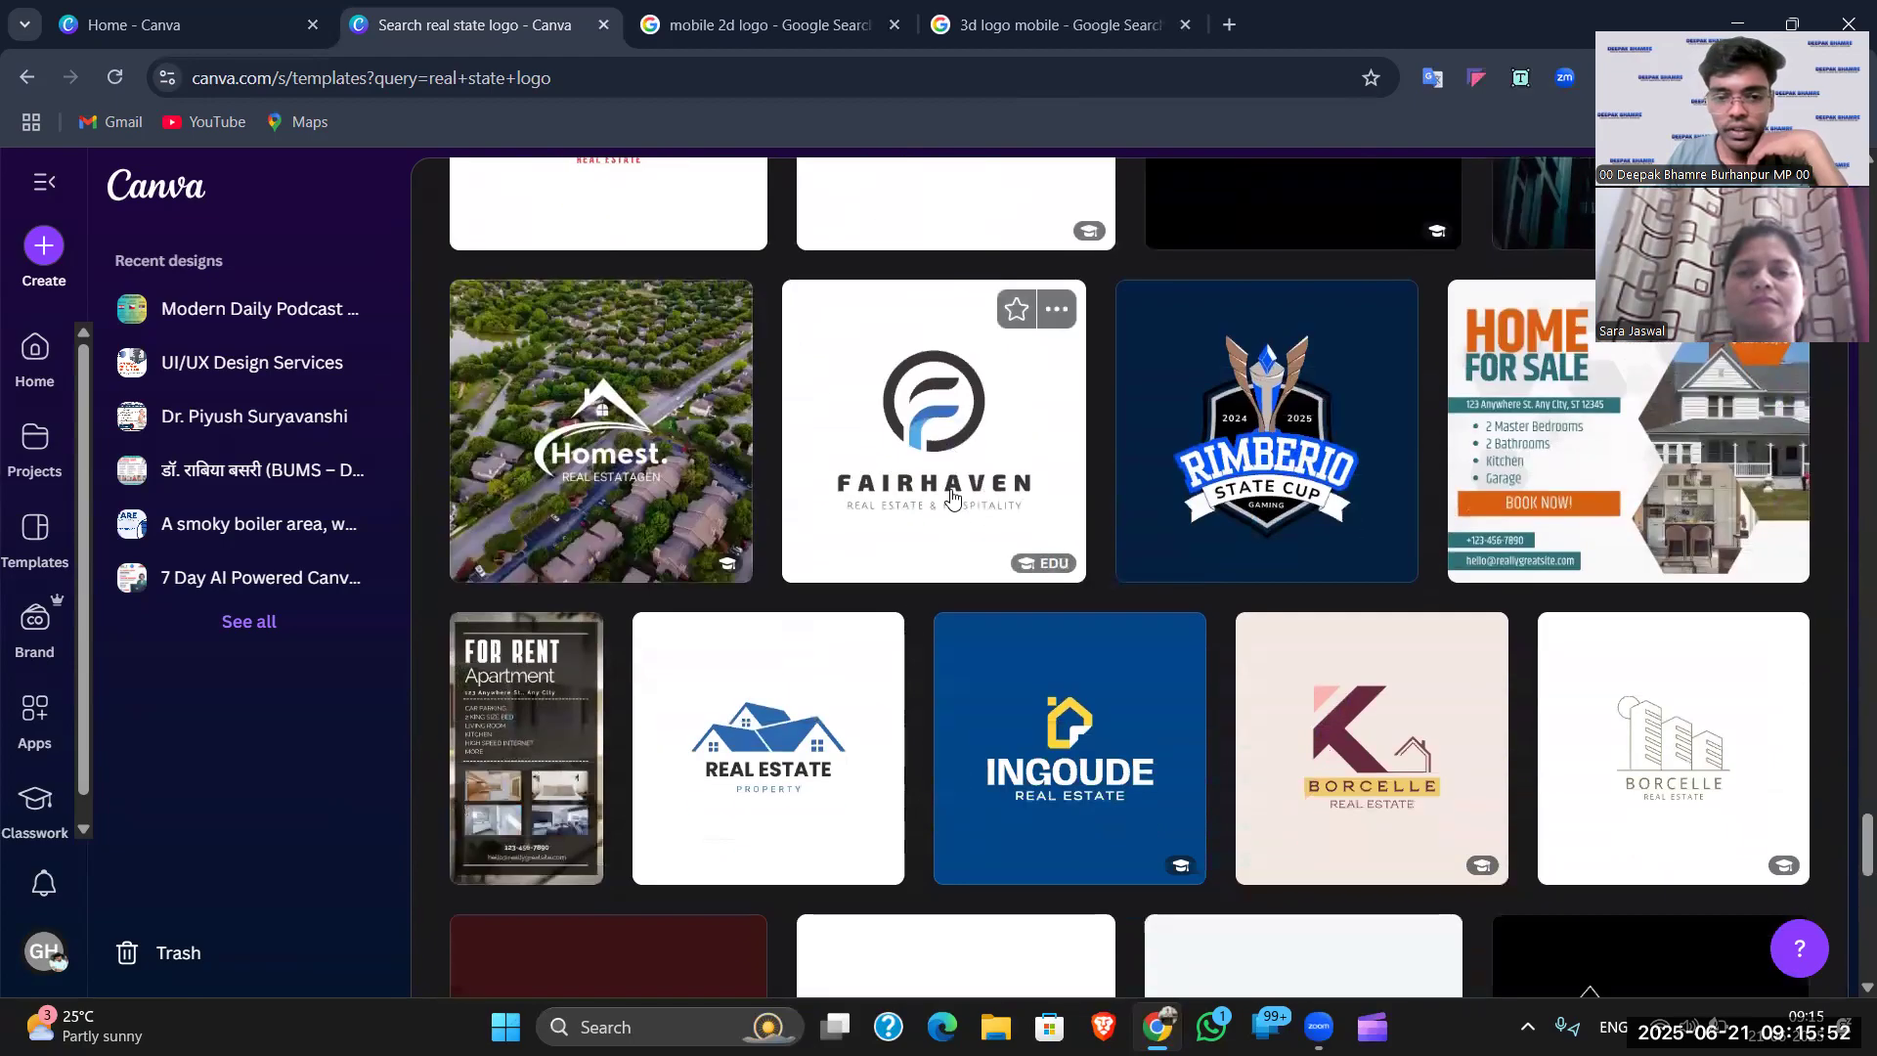
pyautogui.scroll(-8, 1154, 752)
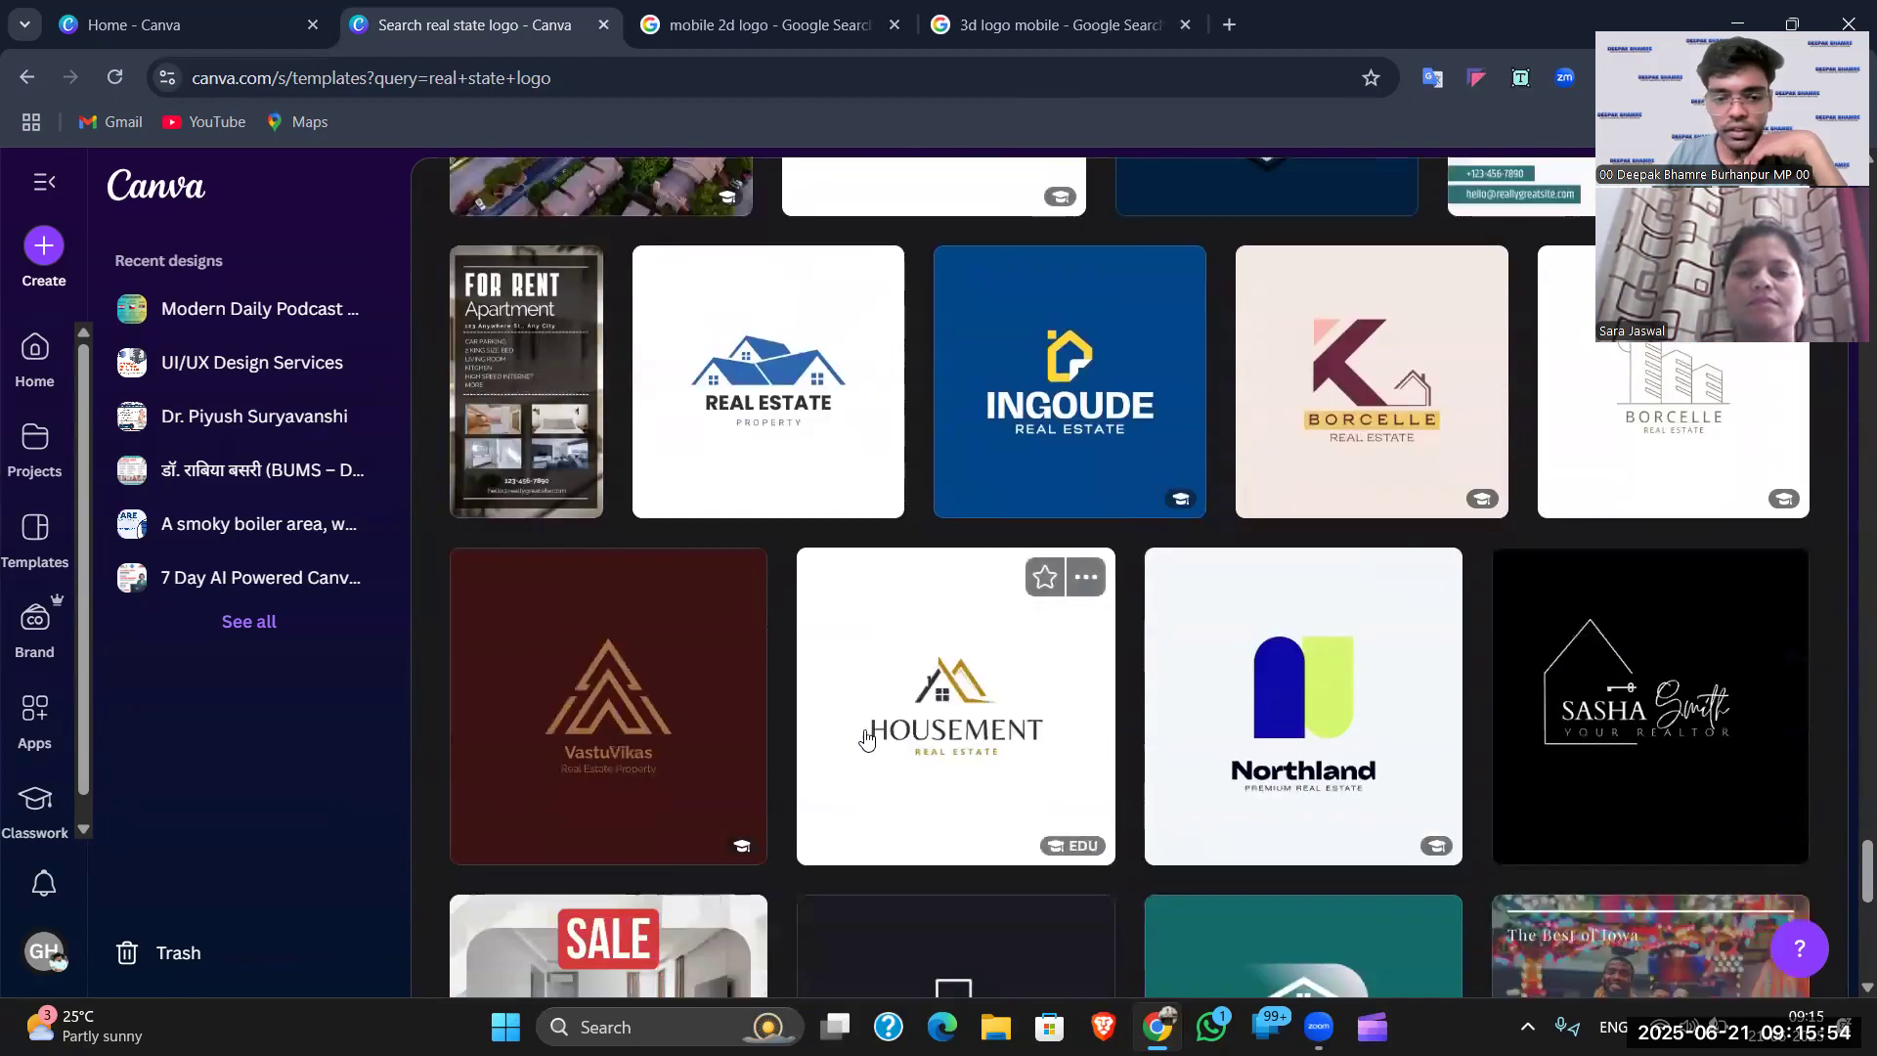
pyautogui.scroll(-5, 1035, 741)
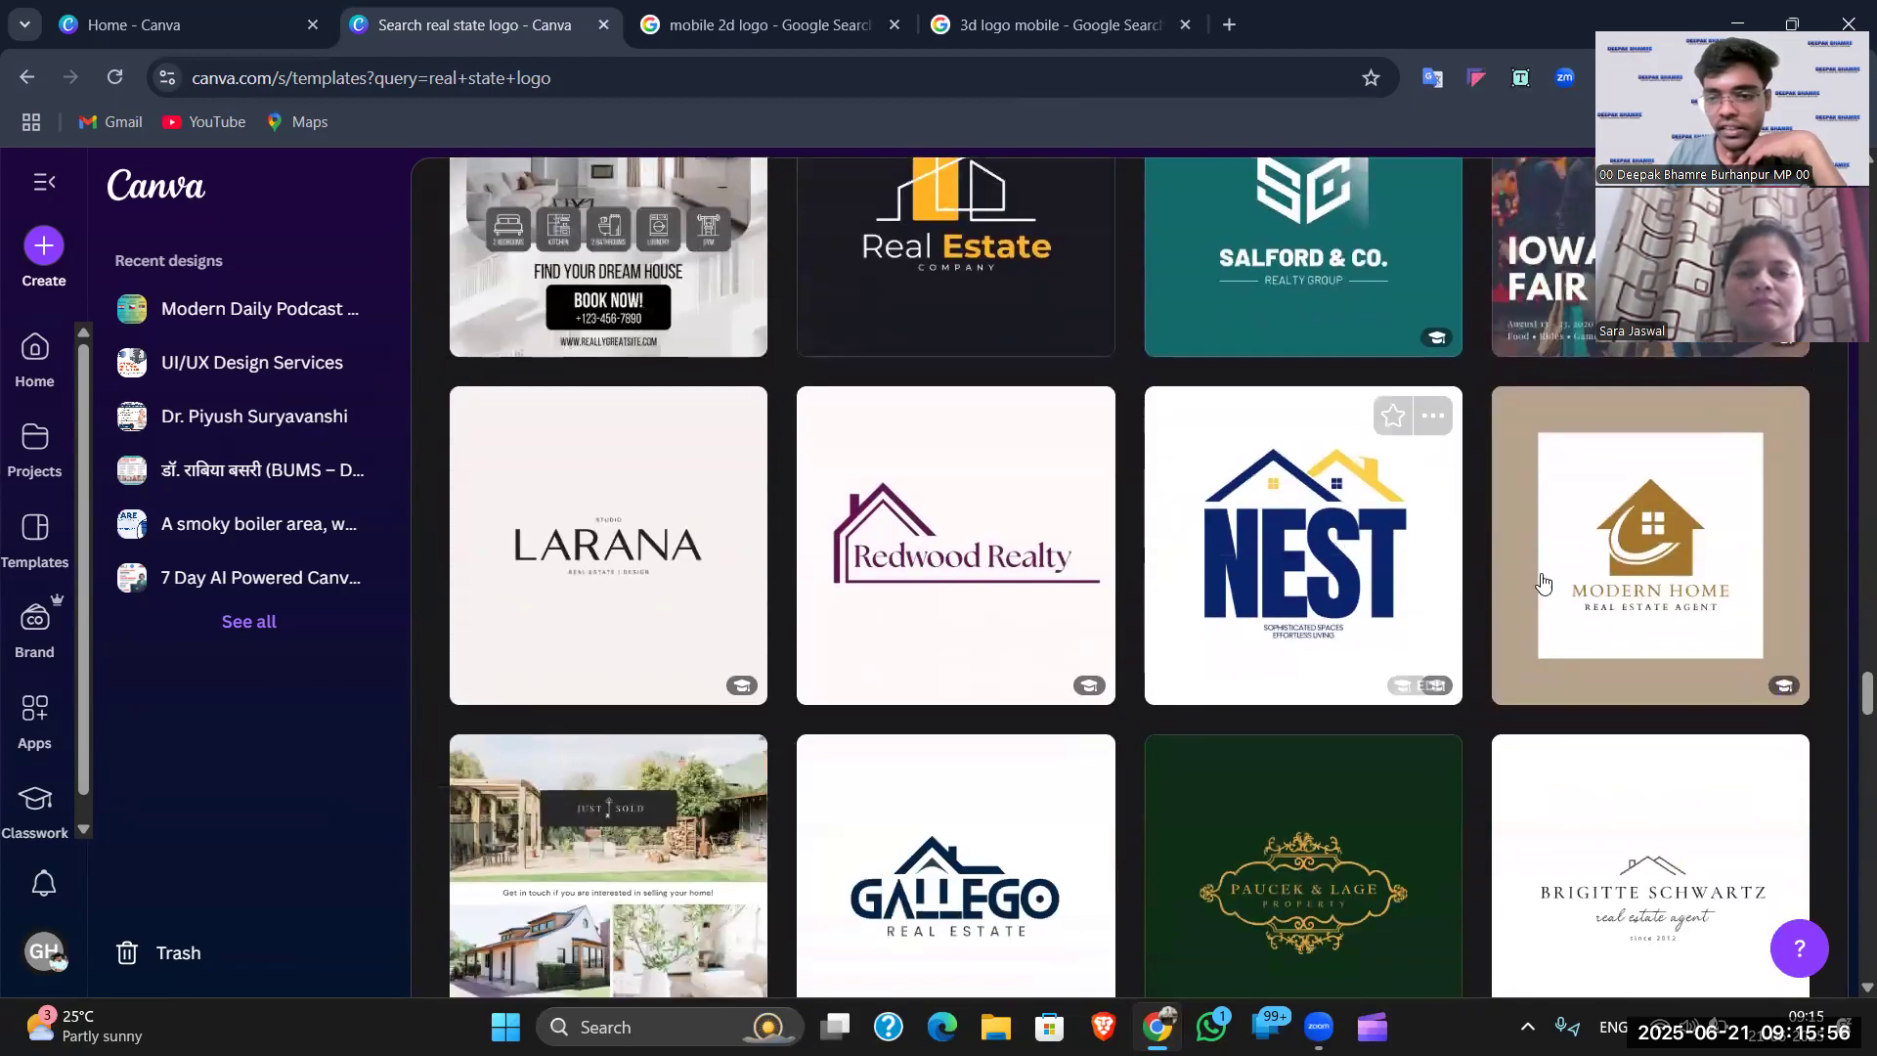
pyautogui.scroll(-5, 1080, 597)
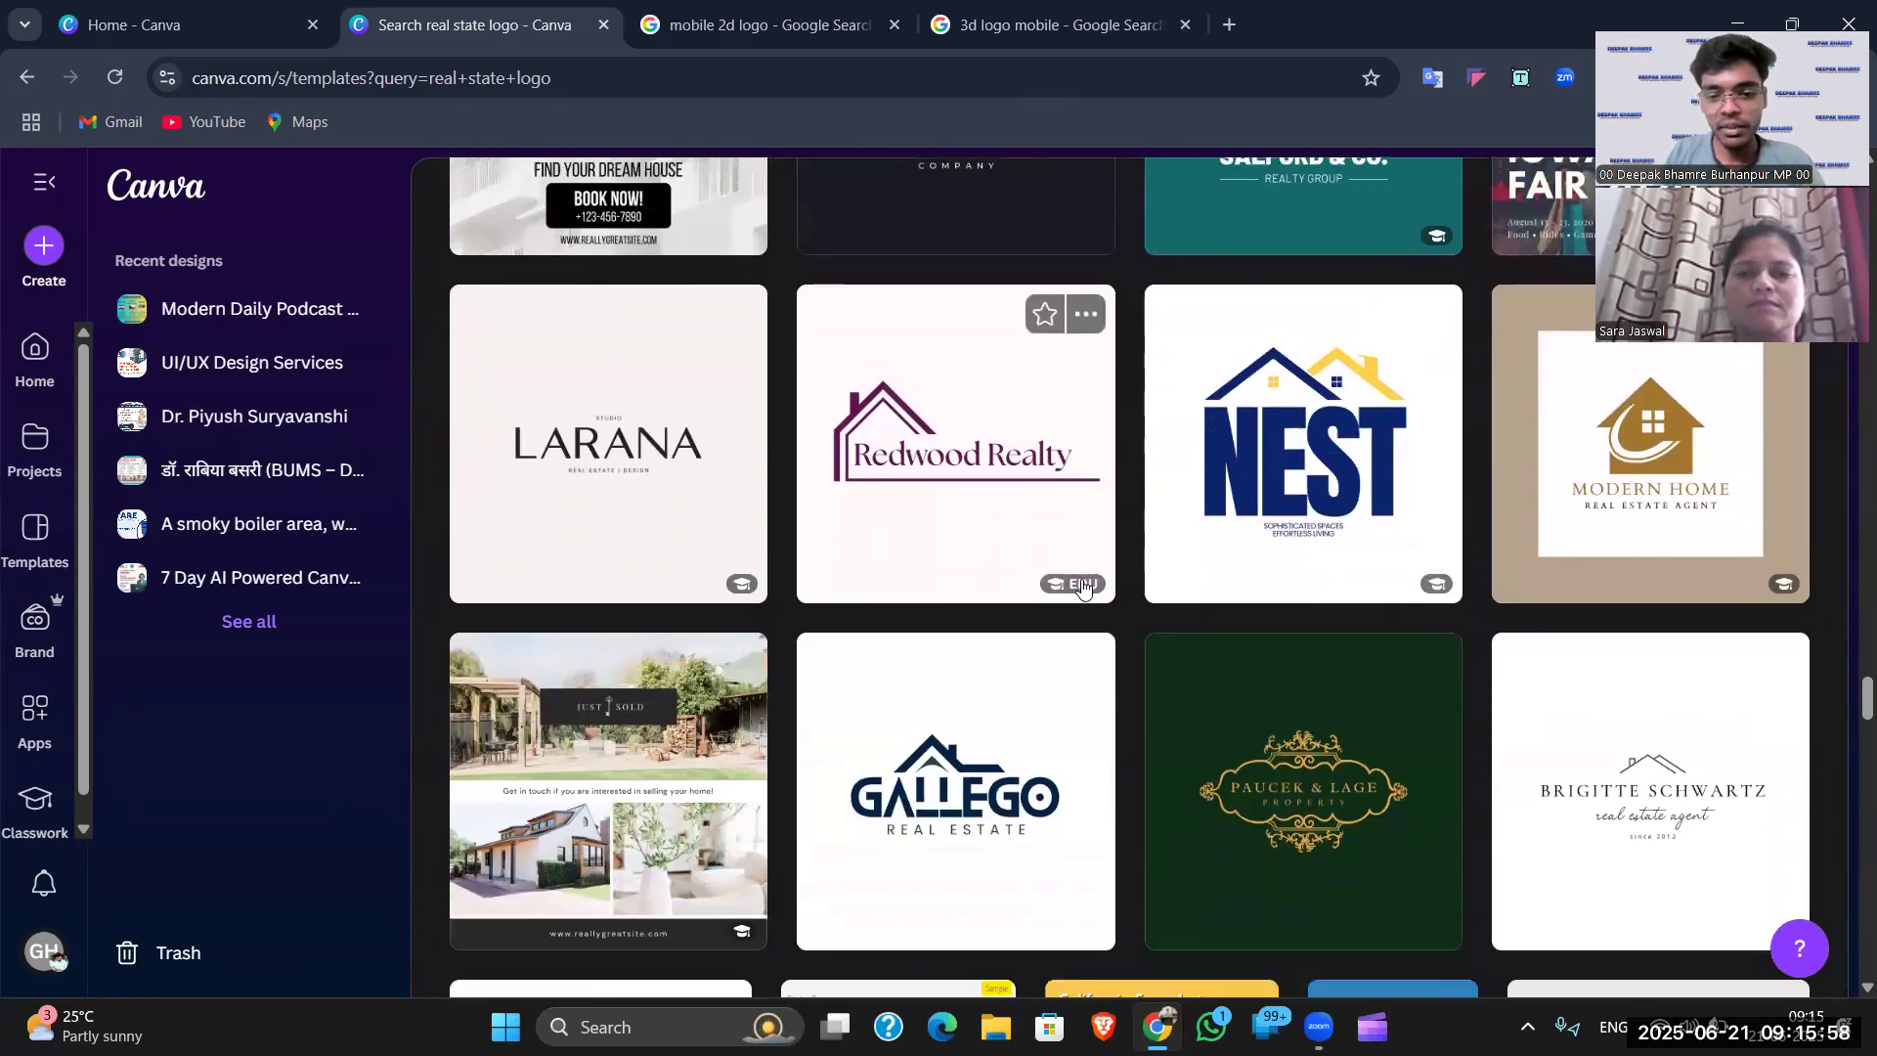
pyautogui.scroll(-4, 1122, 667)
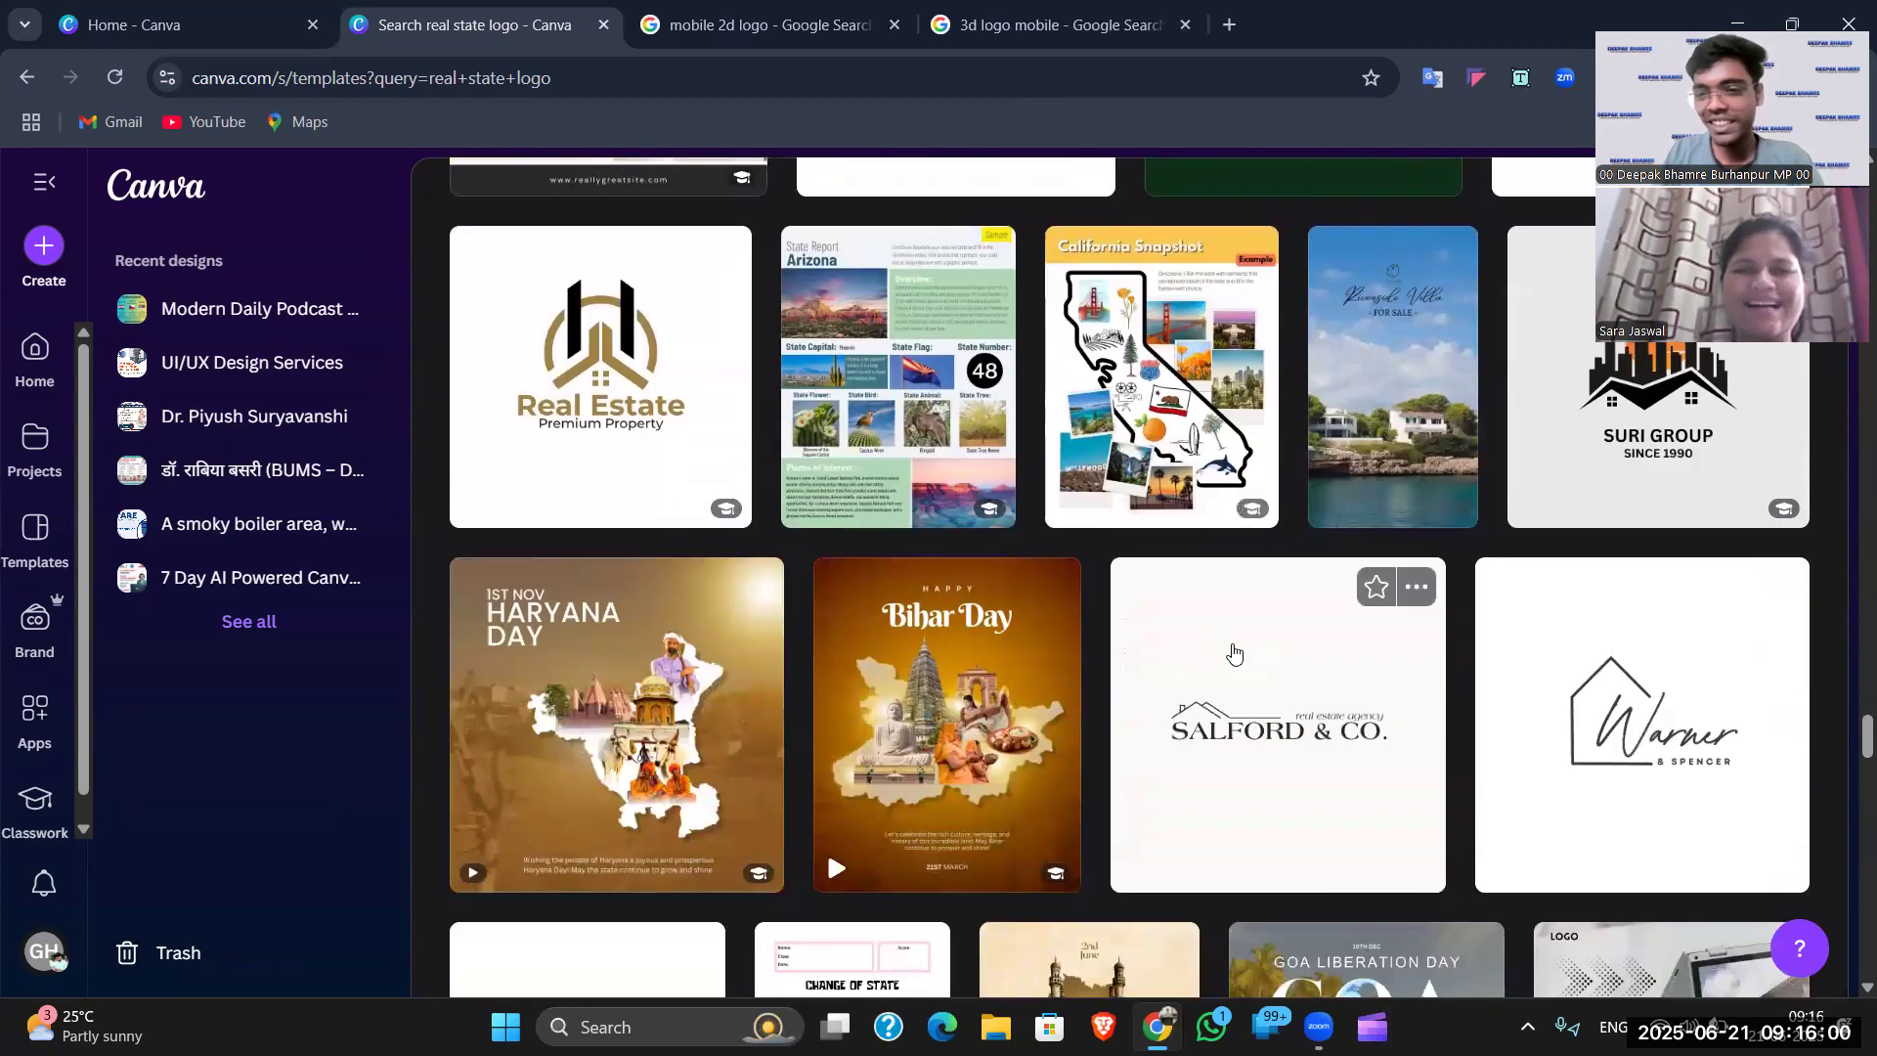
pyautogui.scroll(-4, 1258, 657)
pyautogui.scroll(-2, 1258, 657)
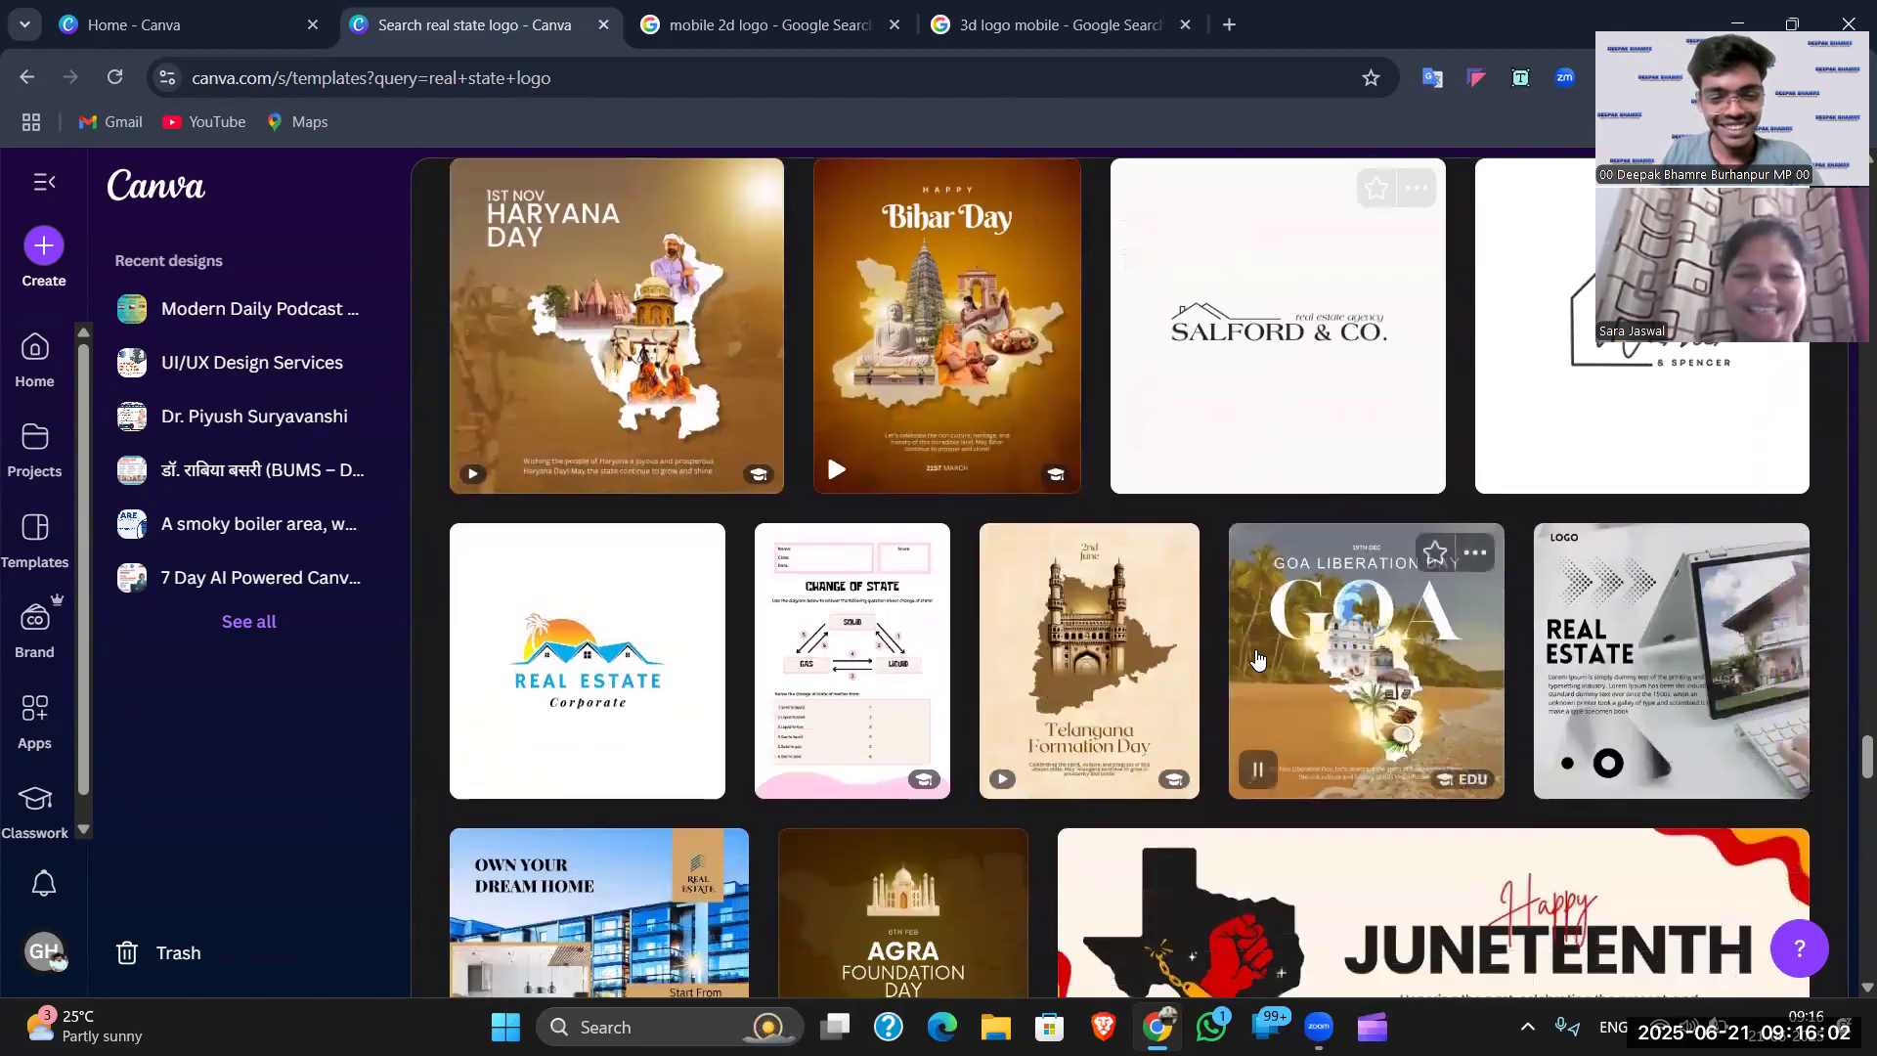
pyautogui.scroll(2, 1279, 667)
pyautogui.scroll(-10, 1278, 667)
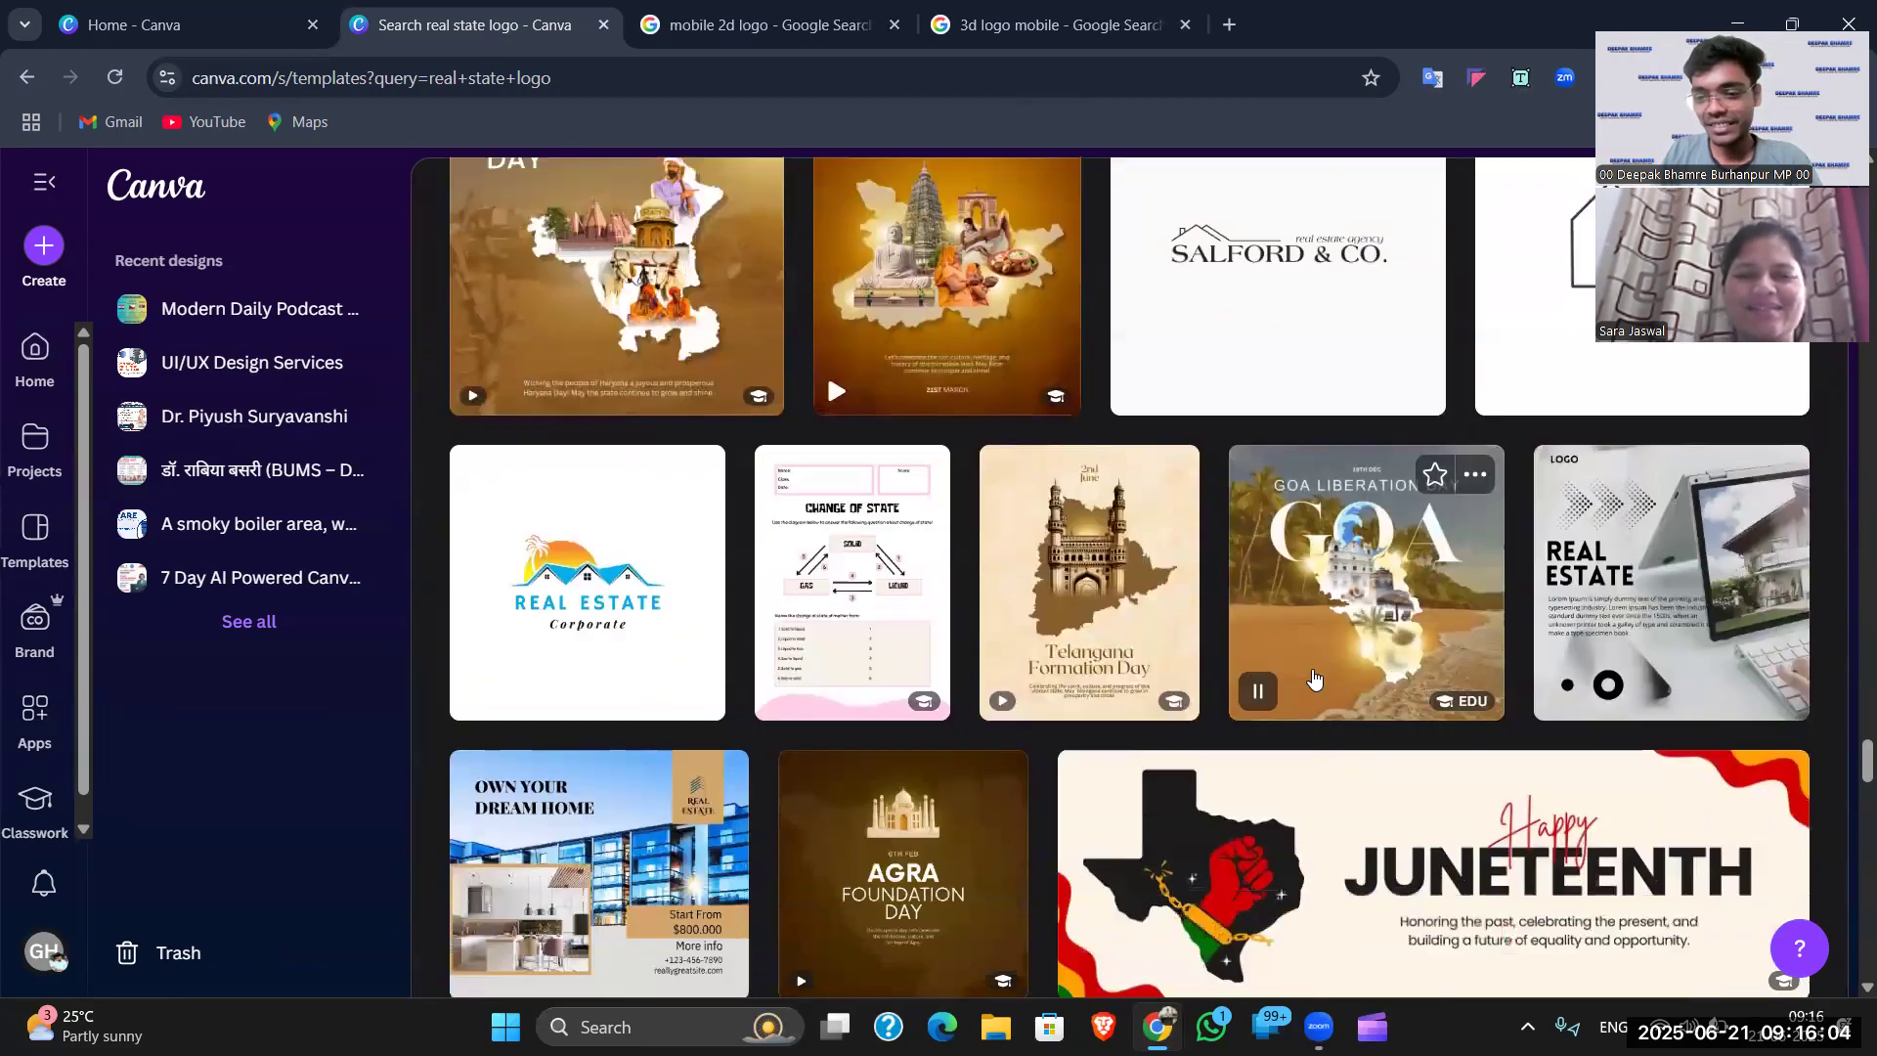
pyautogui.scroll(-8, 1138, 673)
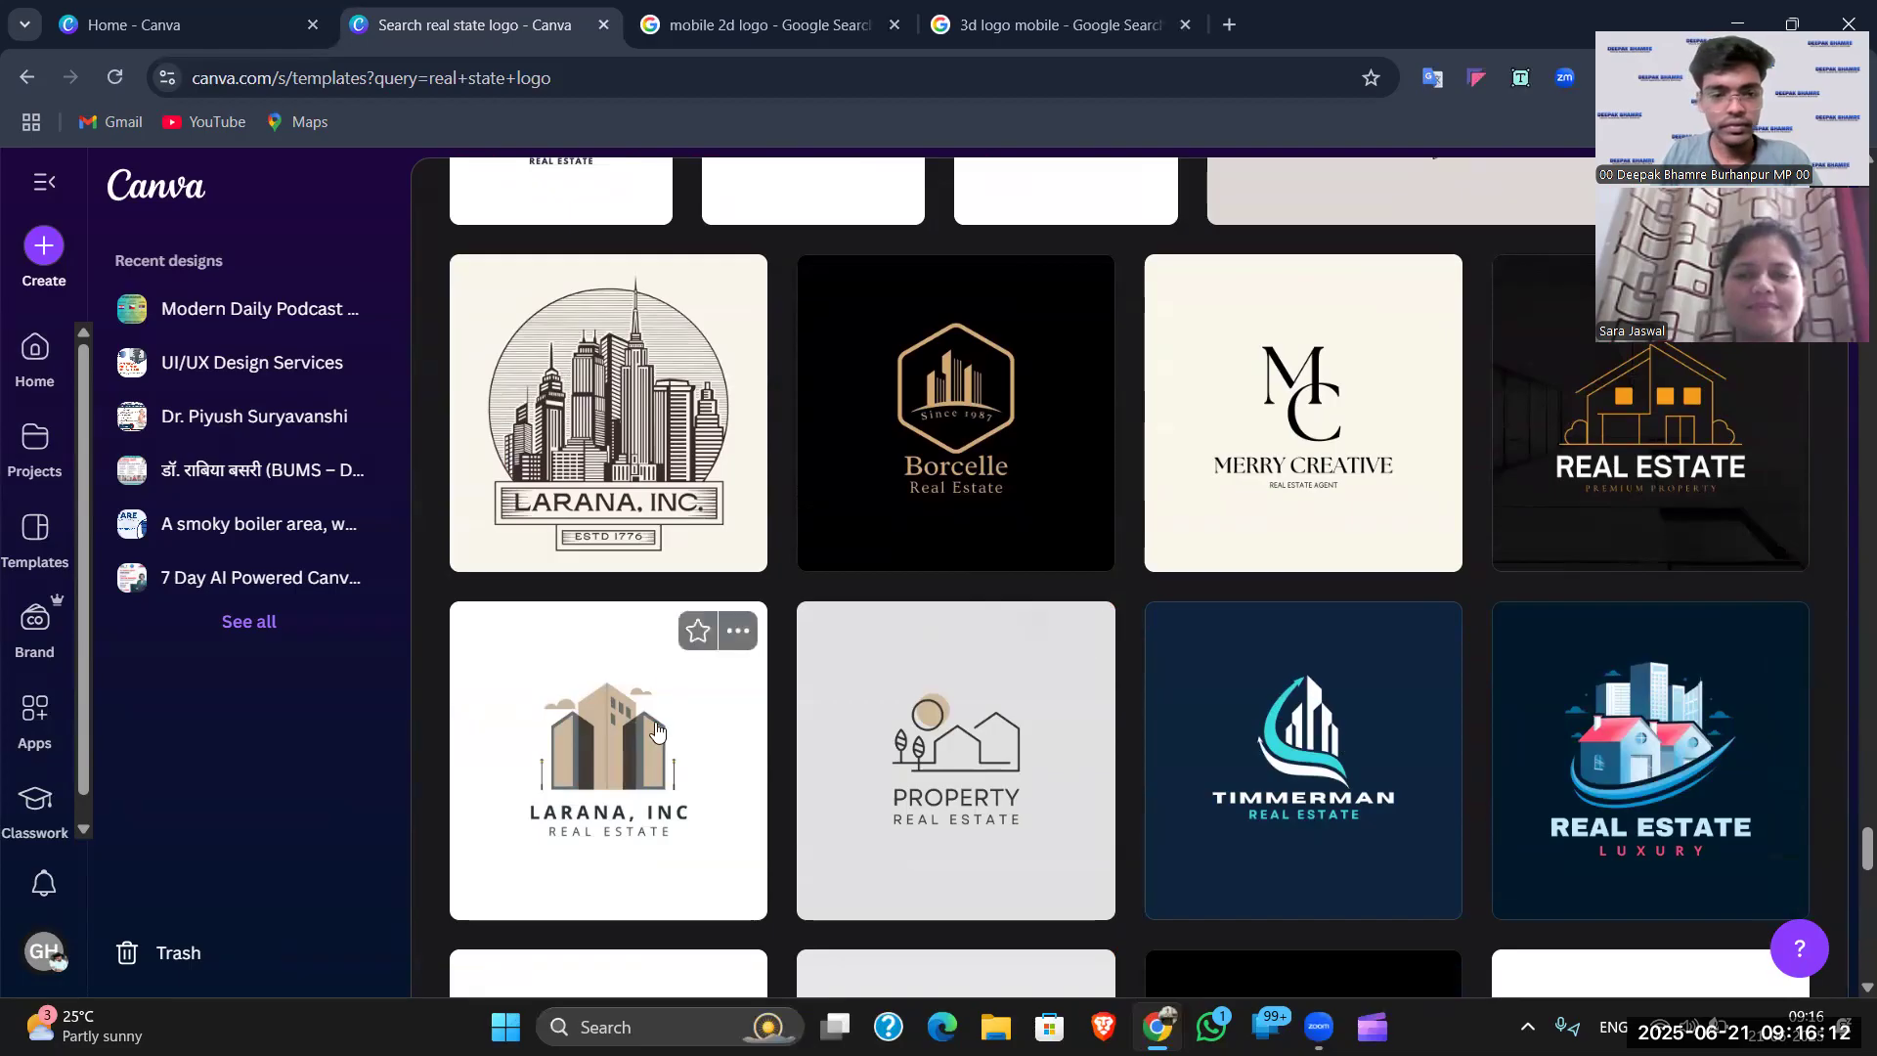
pyautogui.scroll(-6, 779, 662)
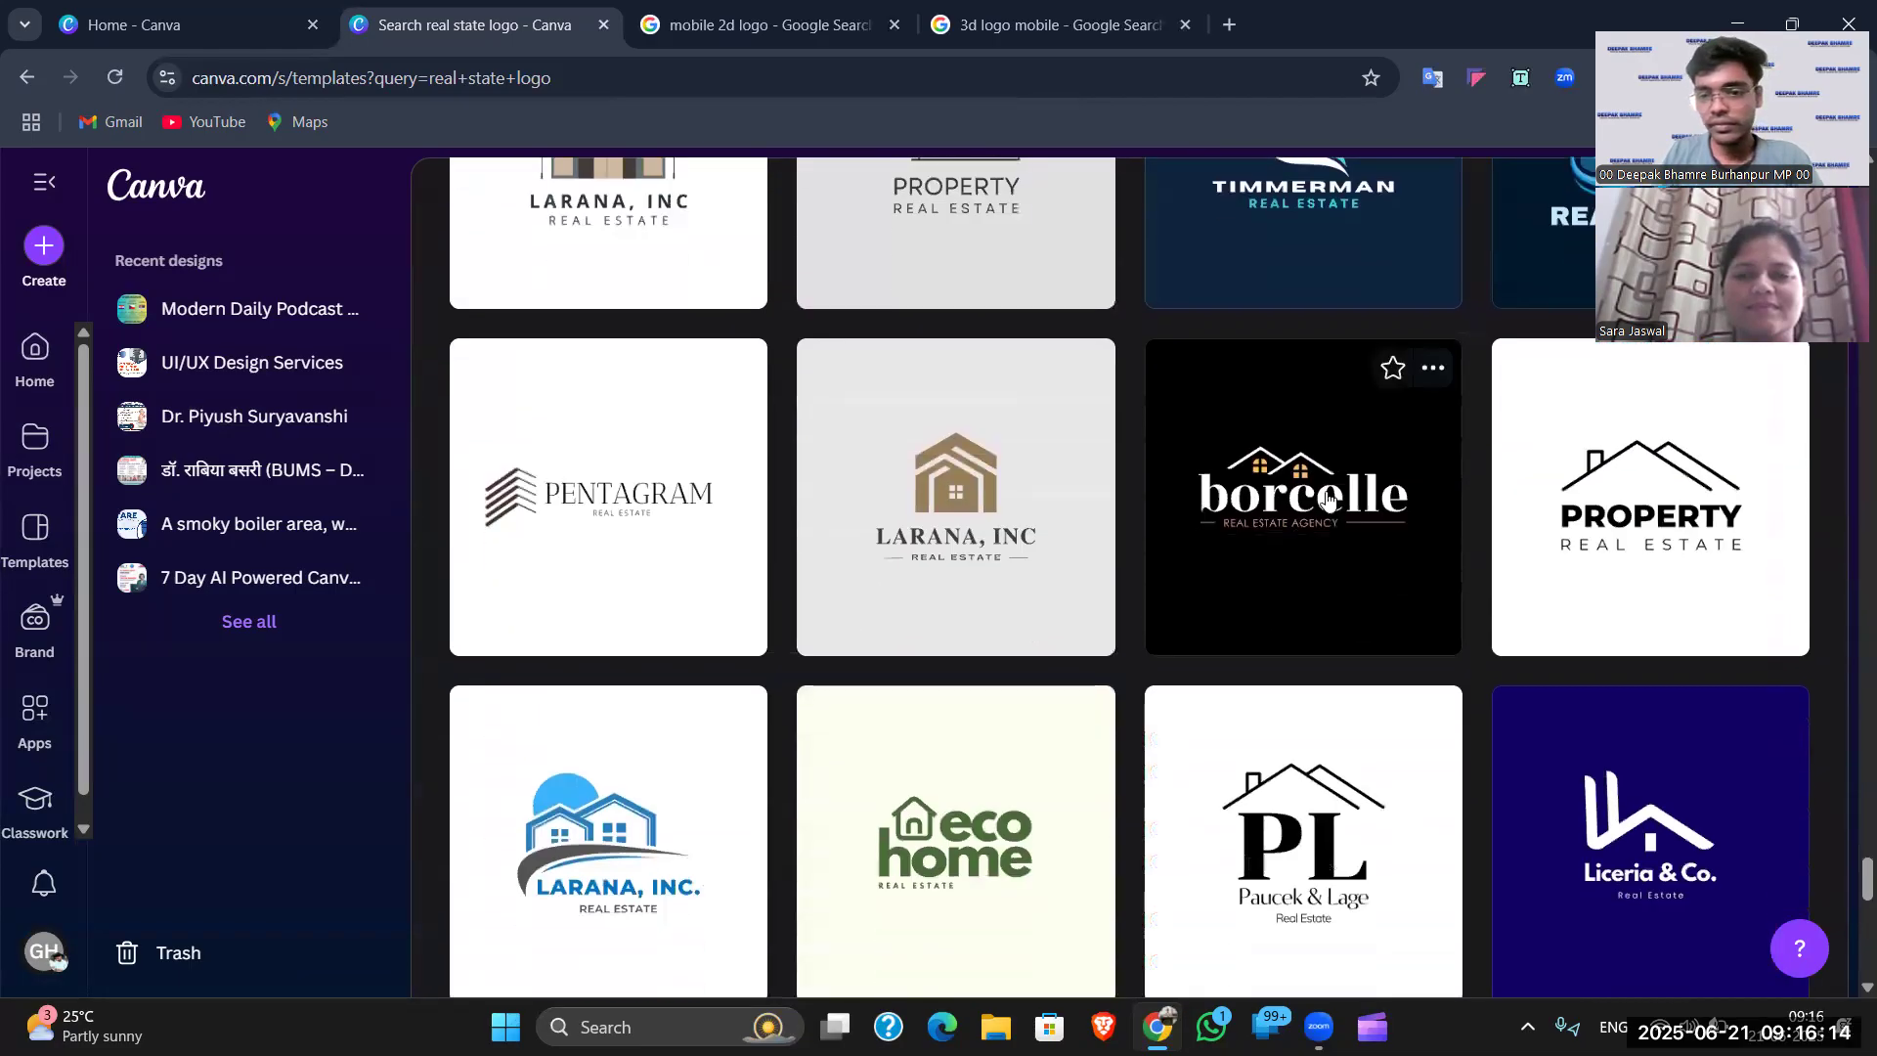
pyautogui.scroll(-3, 978, 675)
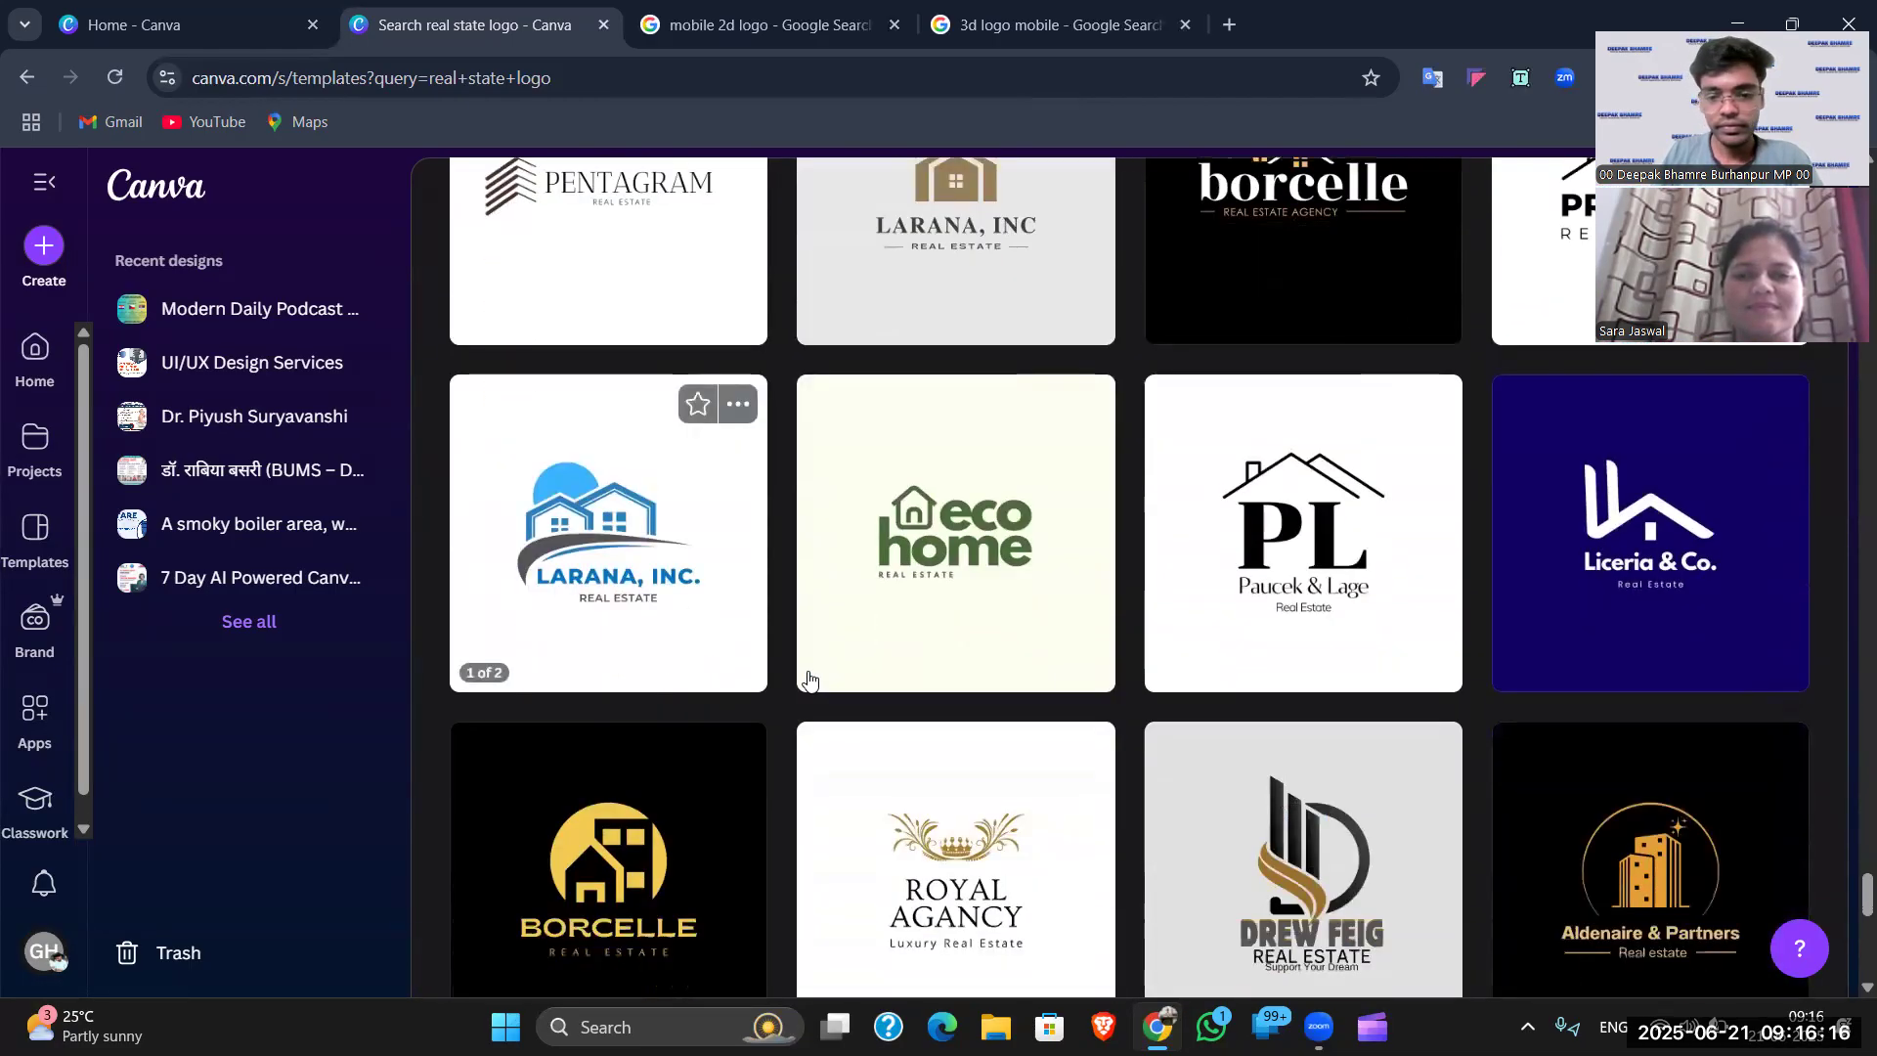
pyautogui.scroll(-2, 809, 680)
pyautogui.scroll(-4, 995, 670)
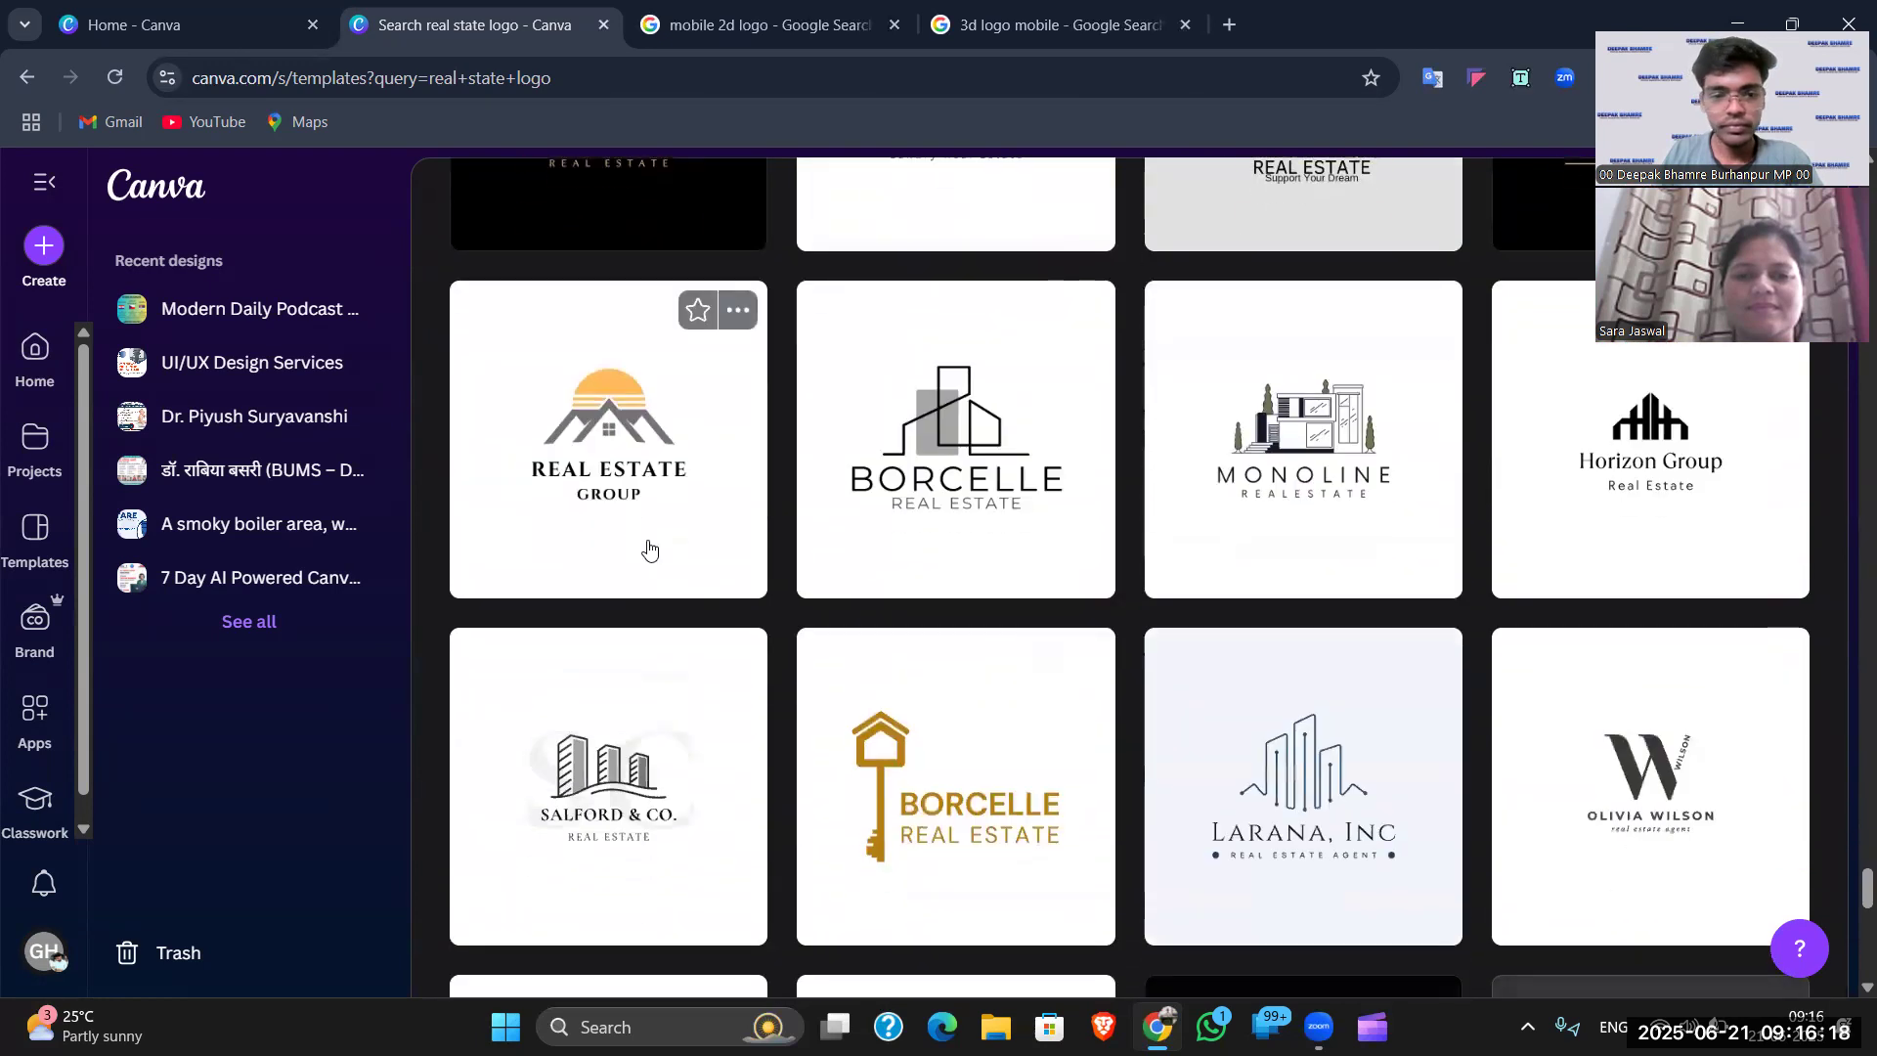
pyautogui.scroll(-4, 649, 550)
pyautogui.scroll(-2, 1369, 692)
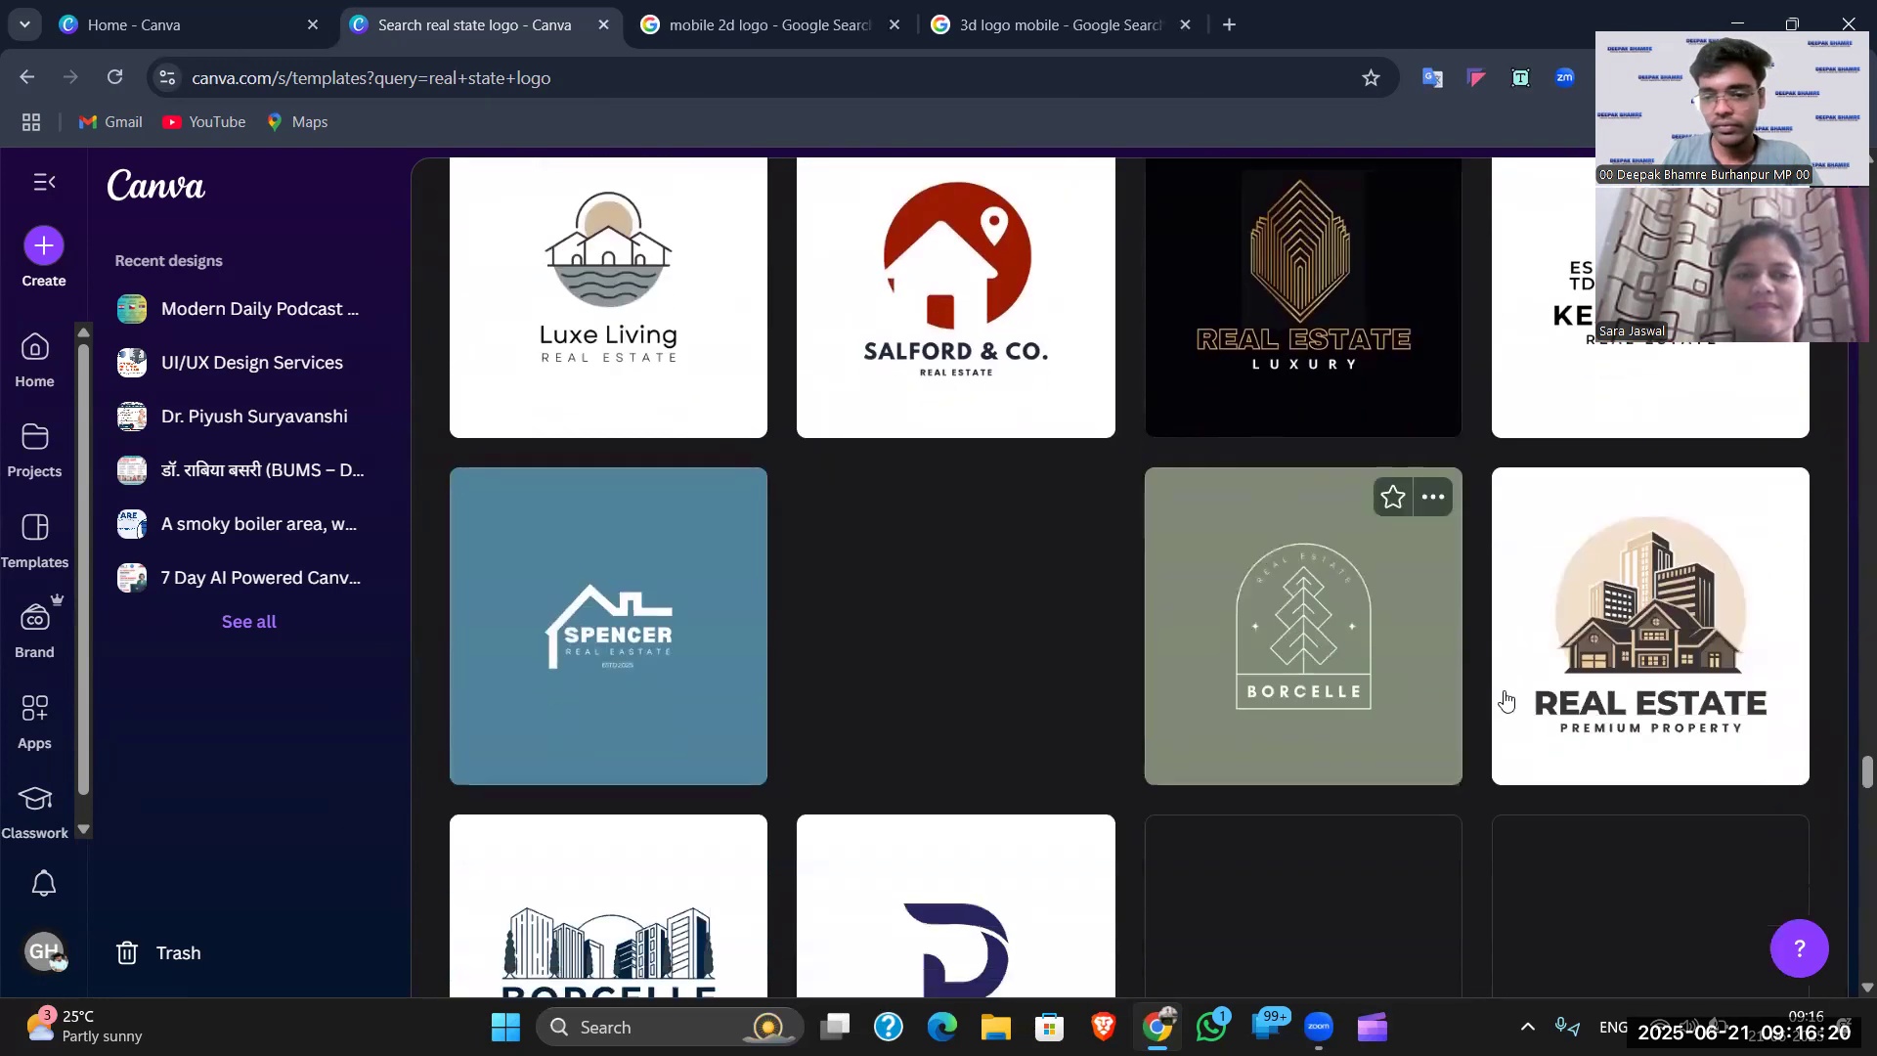
pyautogui.scroll(-4, 1626, 474)
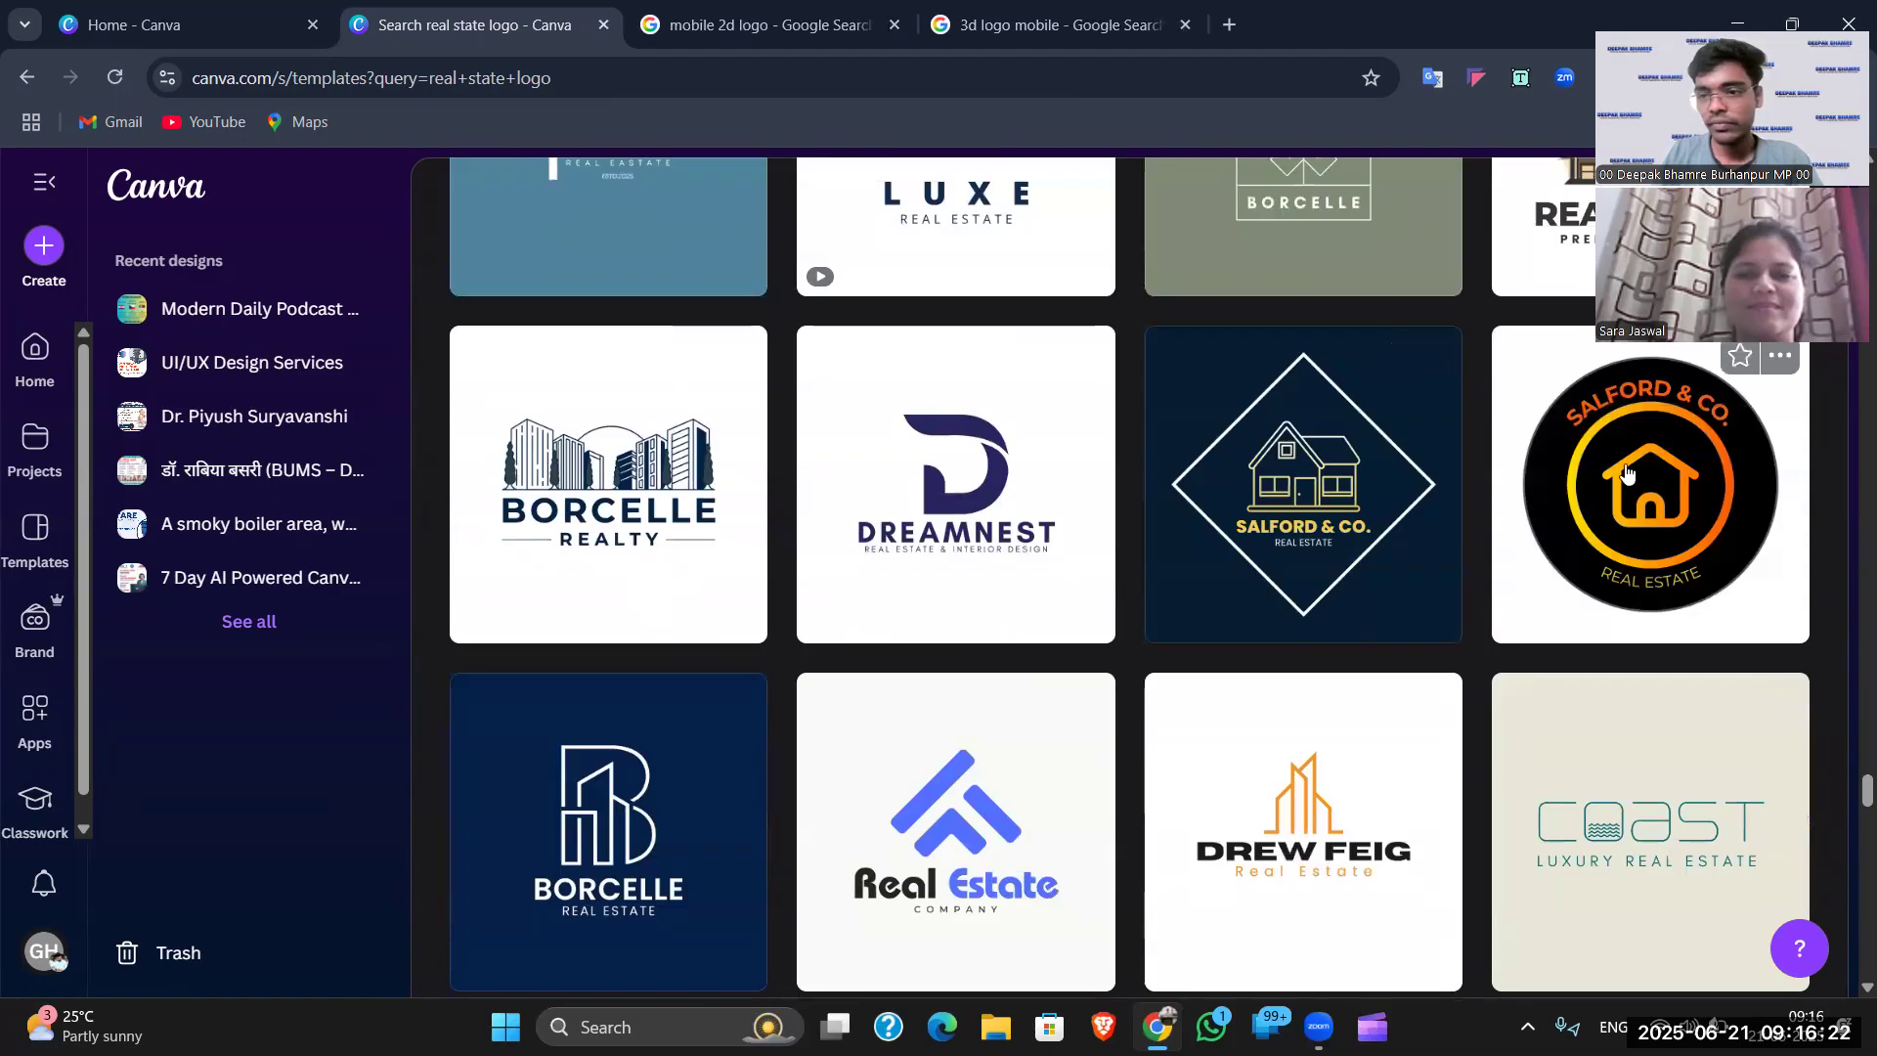
pyautogui.scroll(-7, 1626, 474)
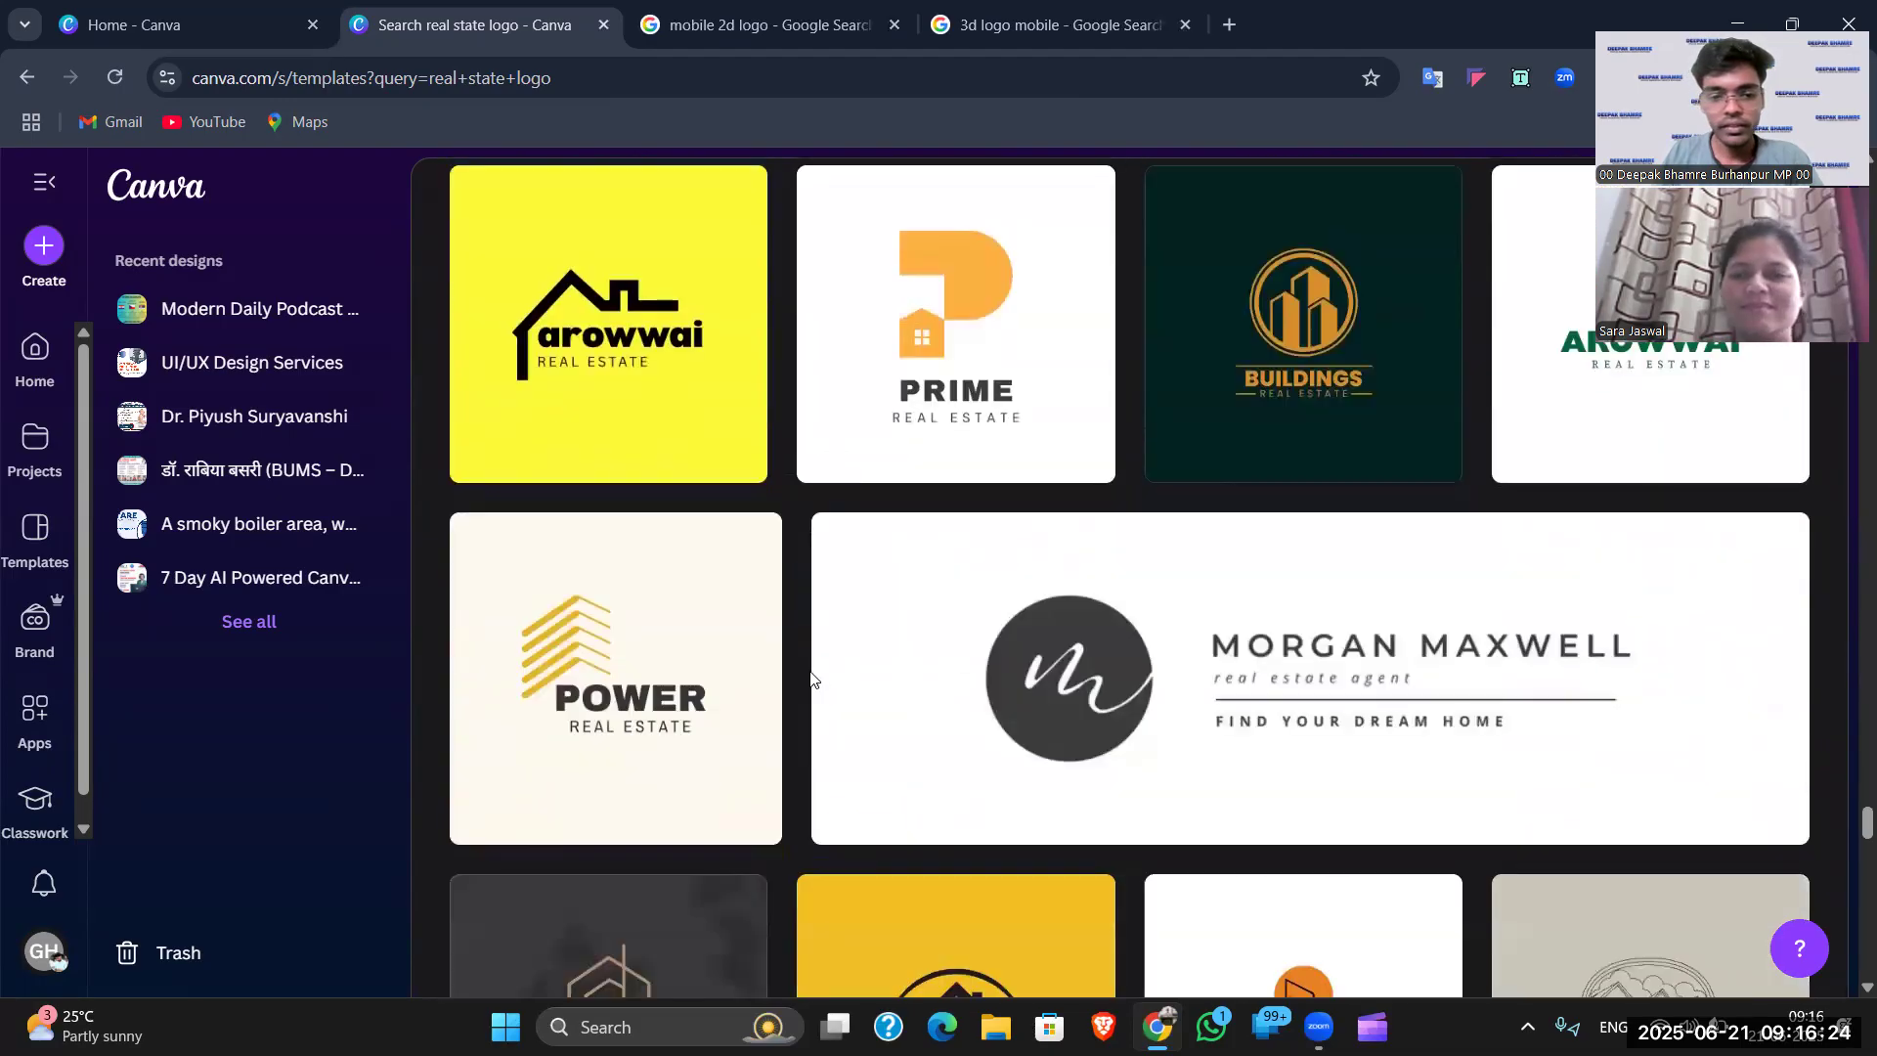
pyautogui.scroll(-3, 811, 680)
pyautogui.scroll(-3, 922, 637)
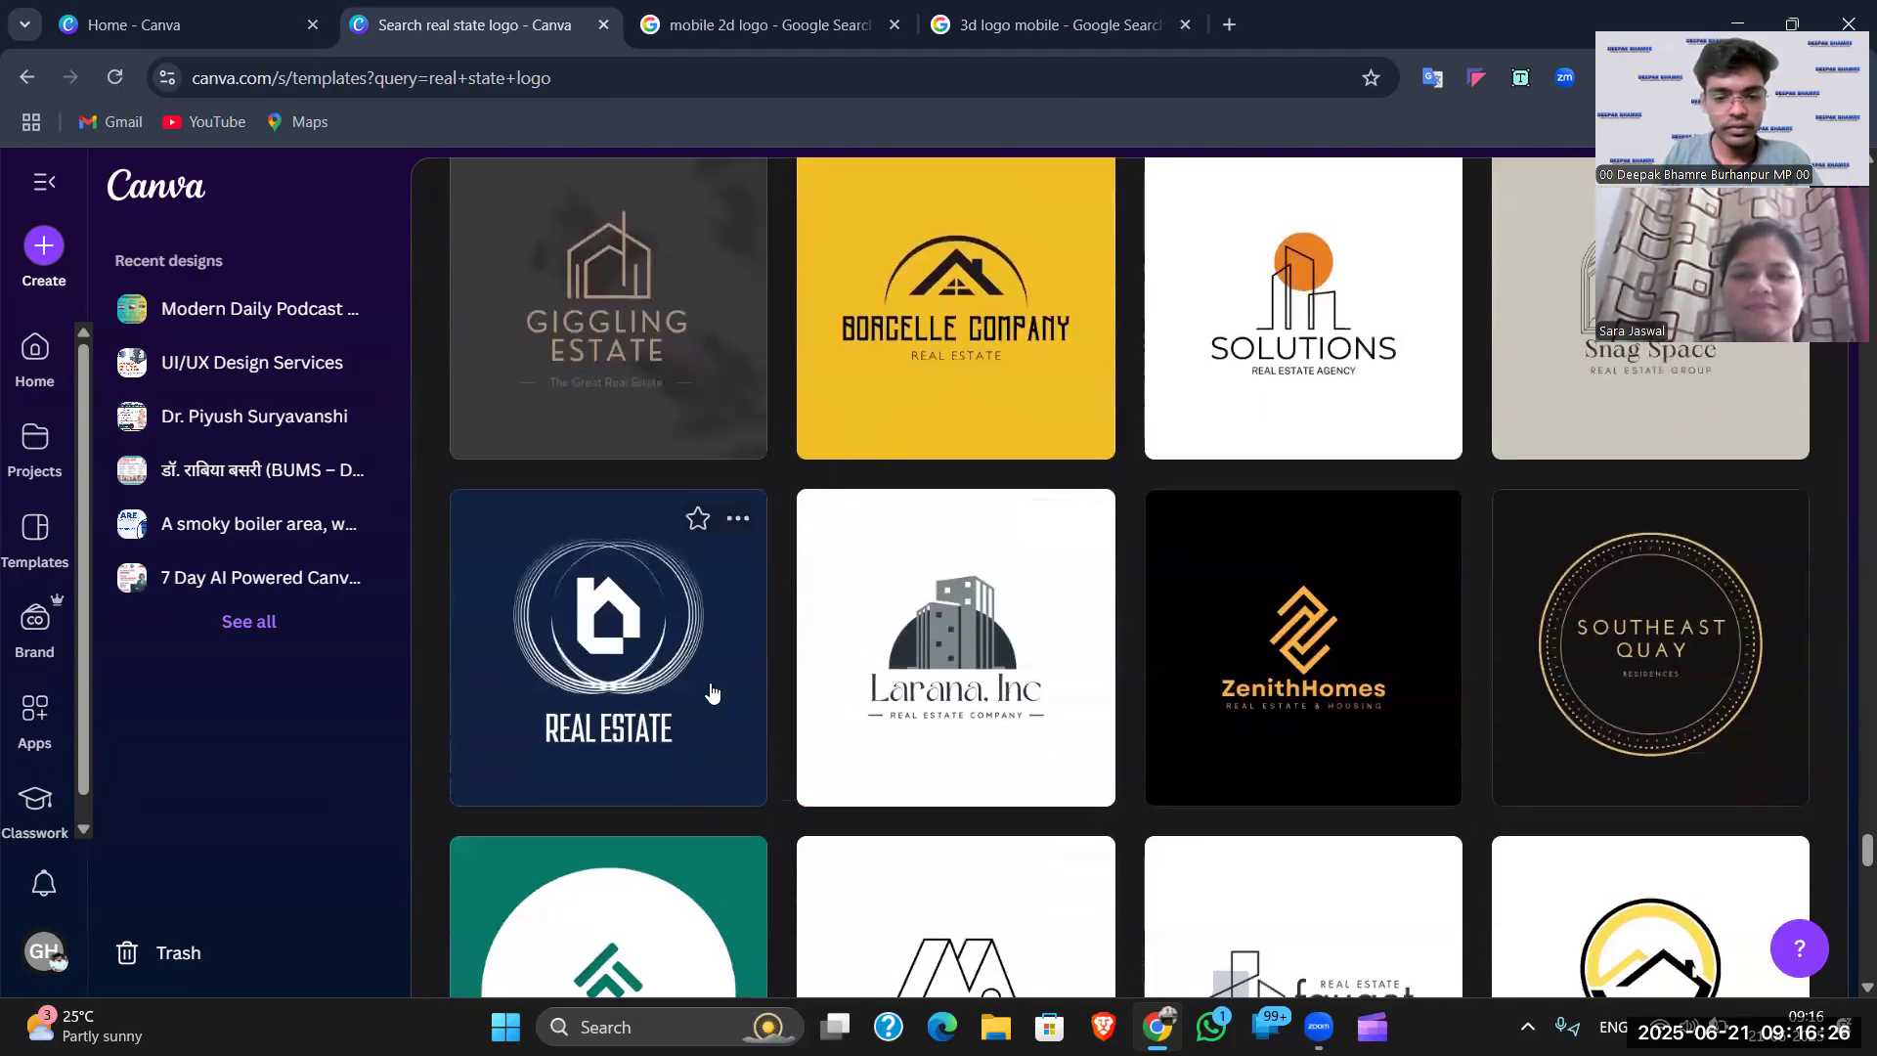
# - Scroll back up to the search box at the top of the results
pyautogui.scroll(15, 932, 581)
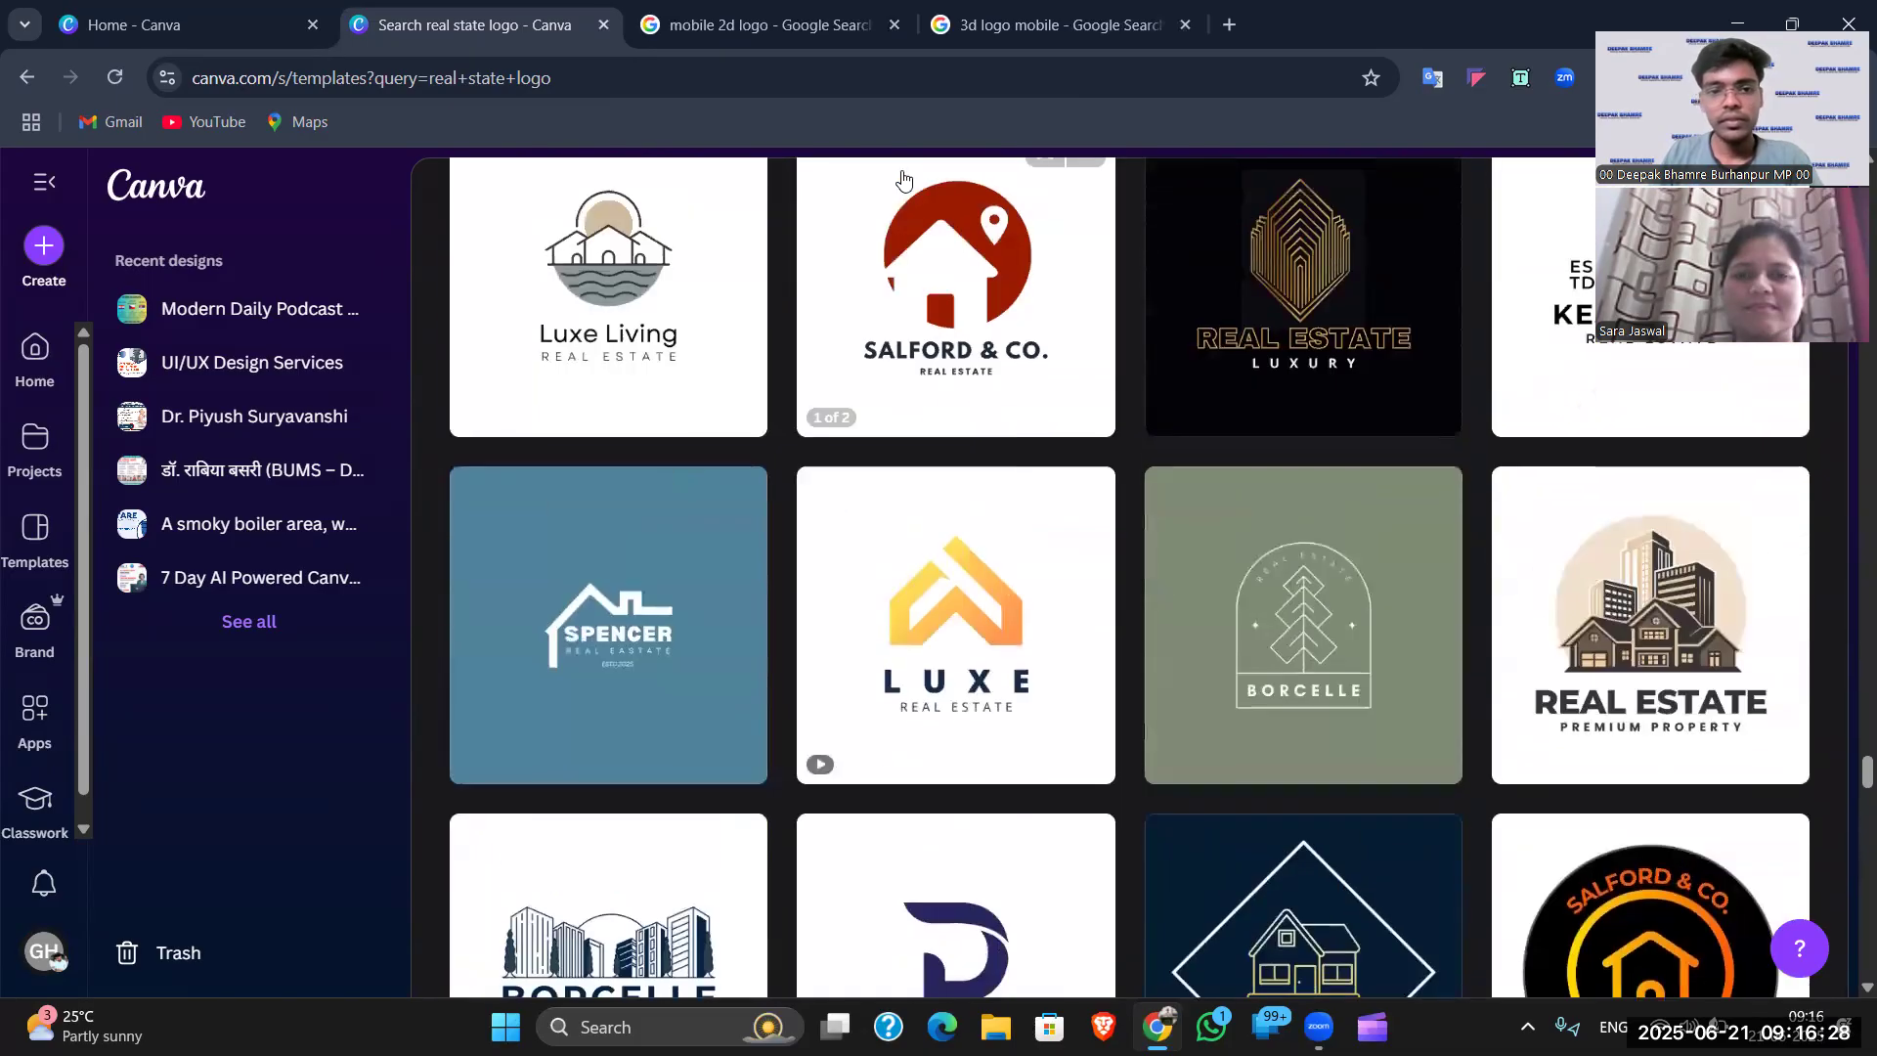
pyautogui.scroll(20, 906, 204)
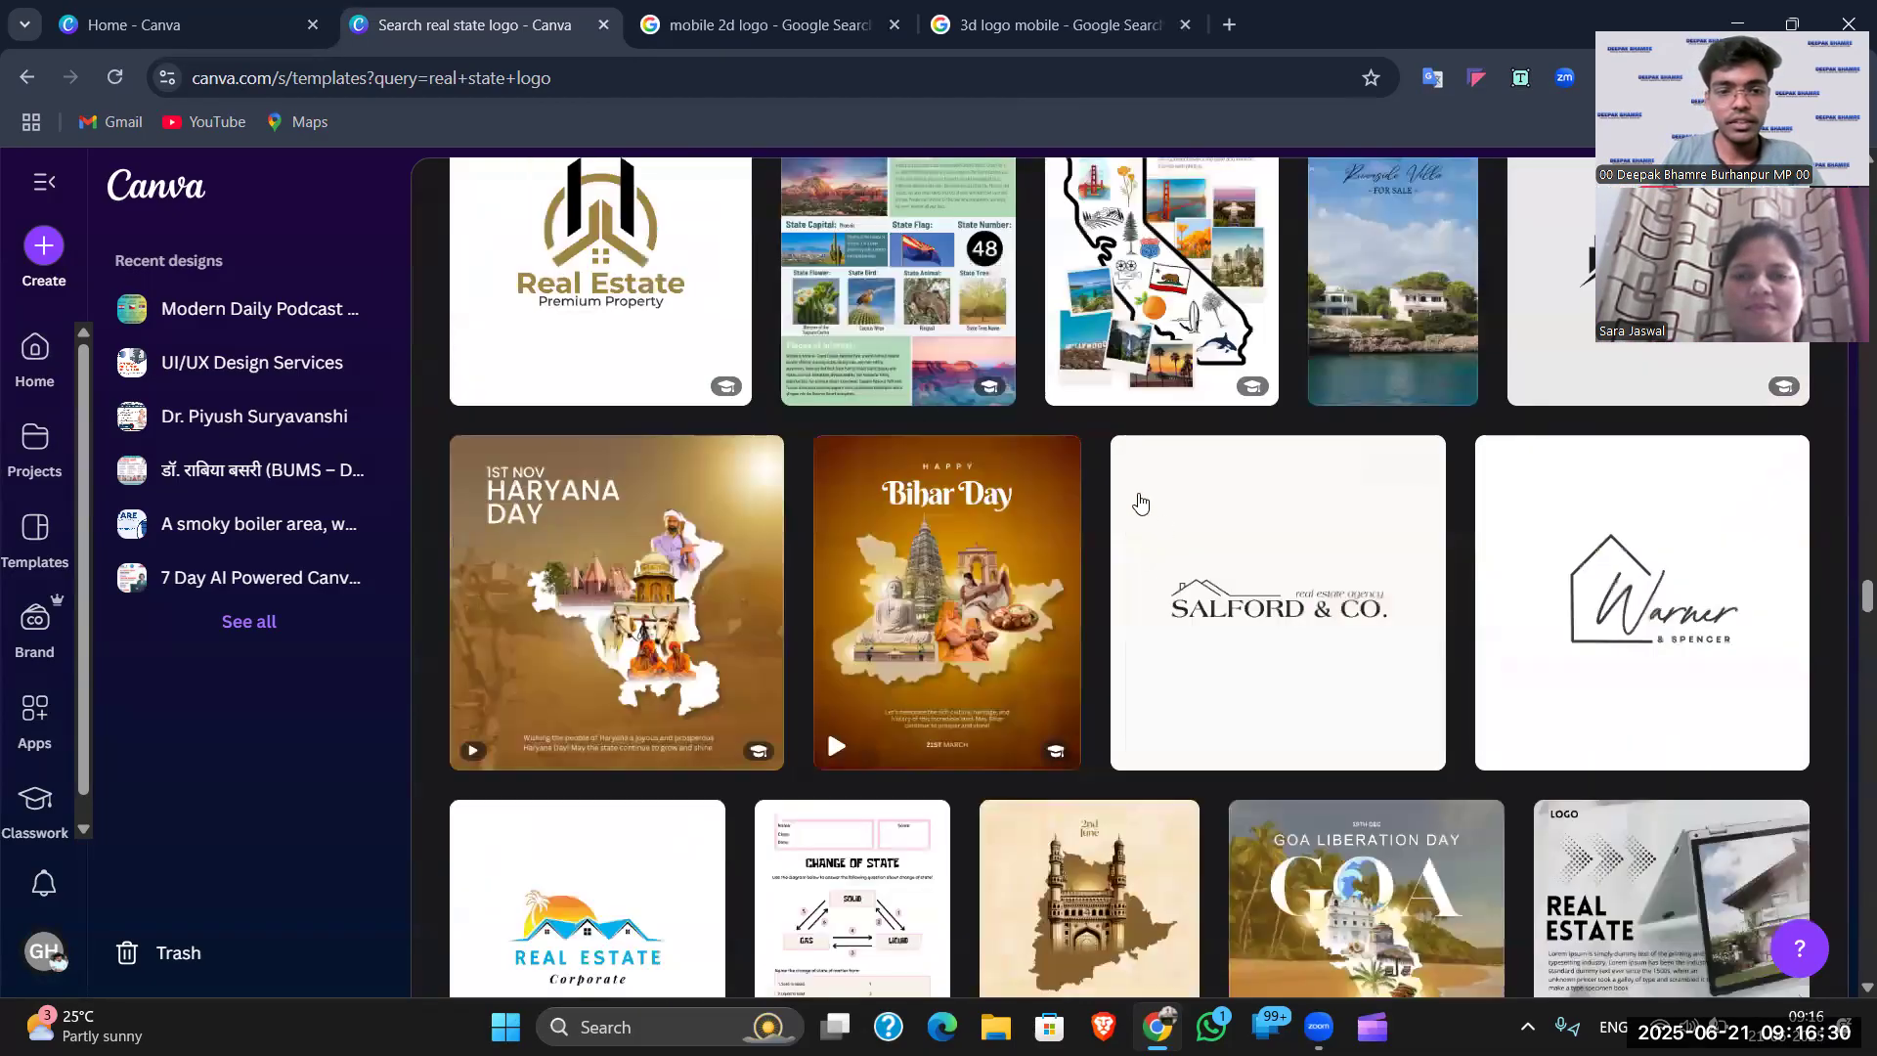
pyautogui.scroll(20, 1107, 401)
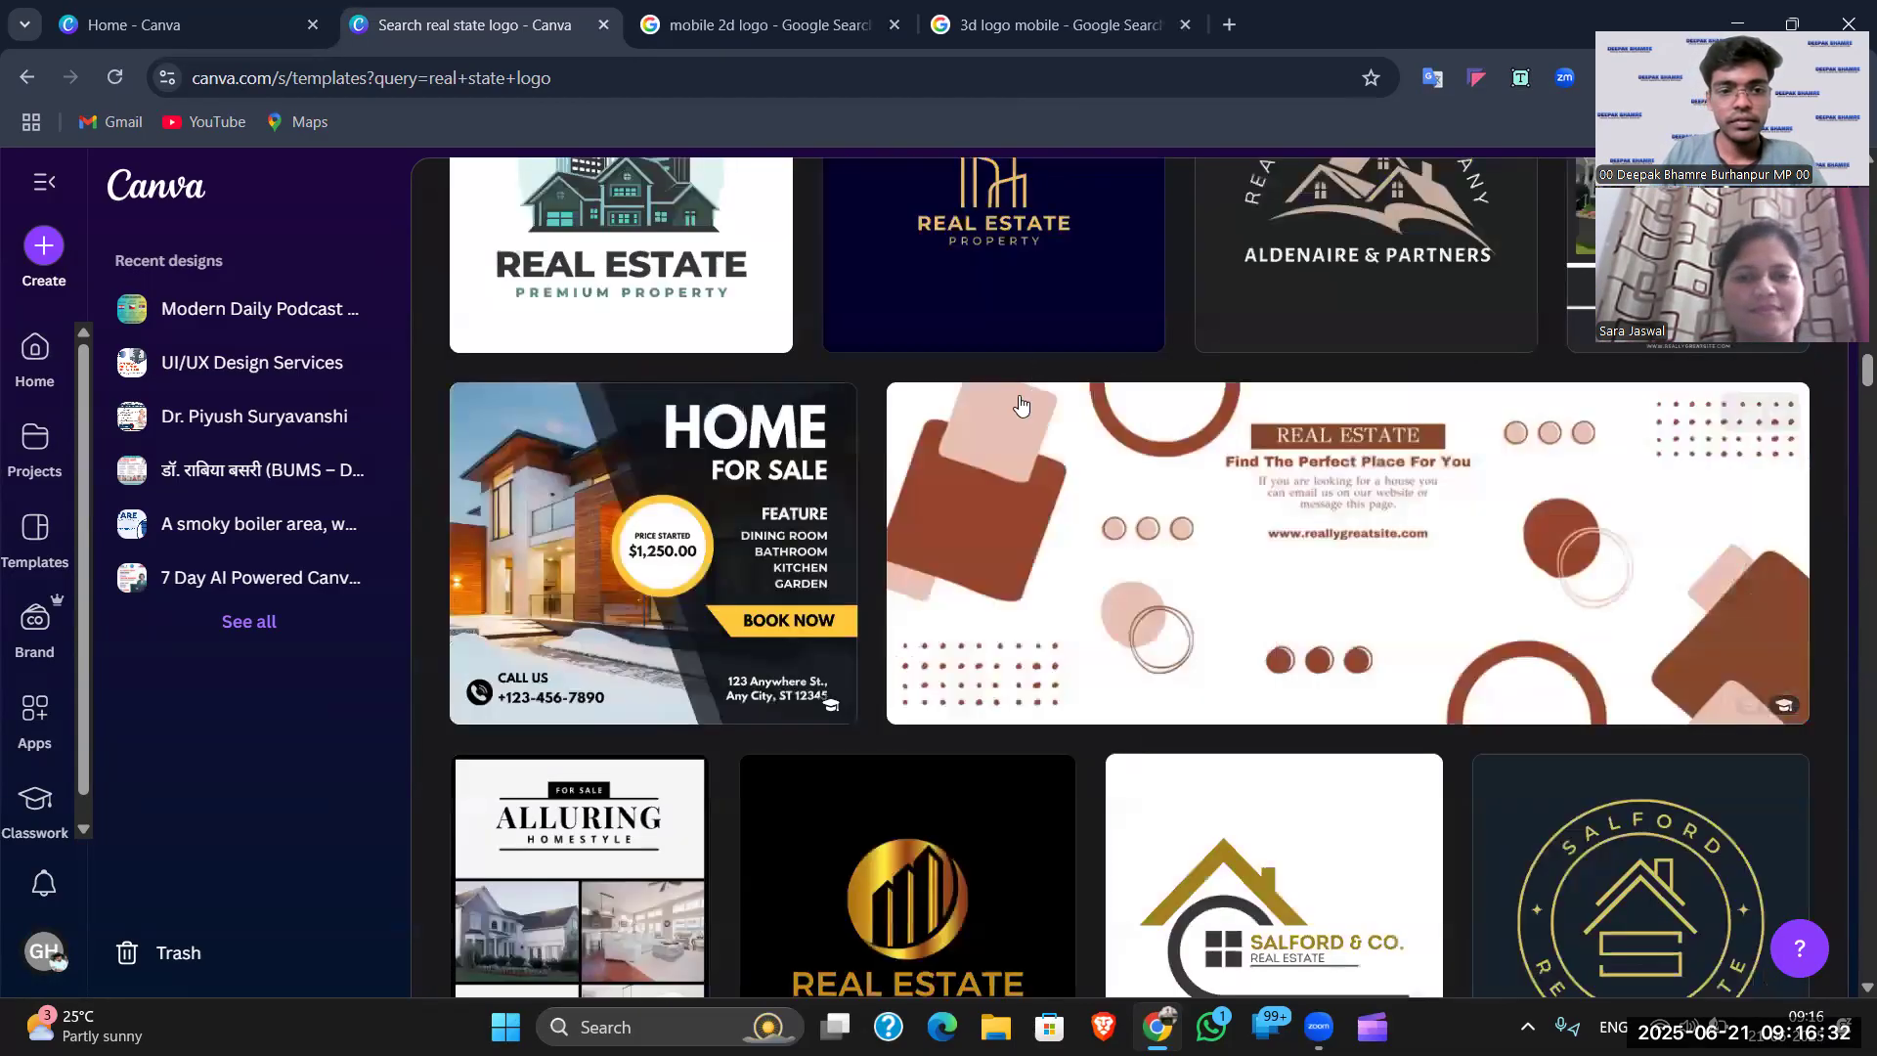
pyautogui.scroll(10, 968, 392)
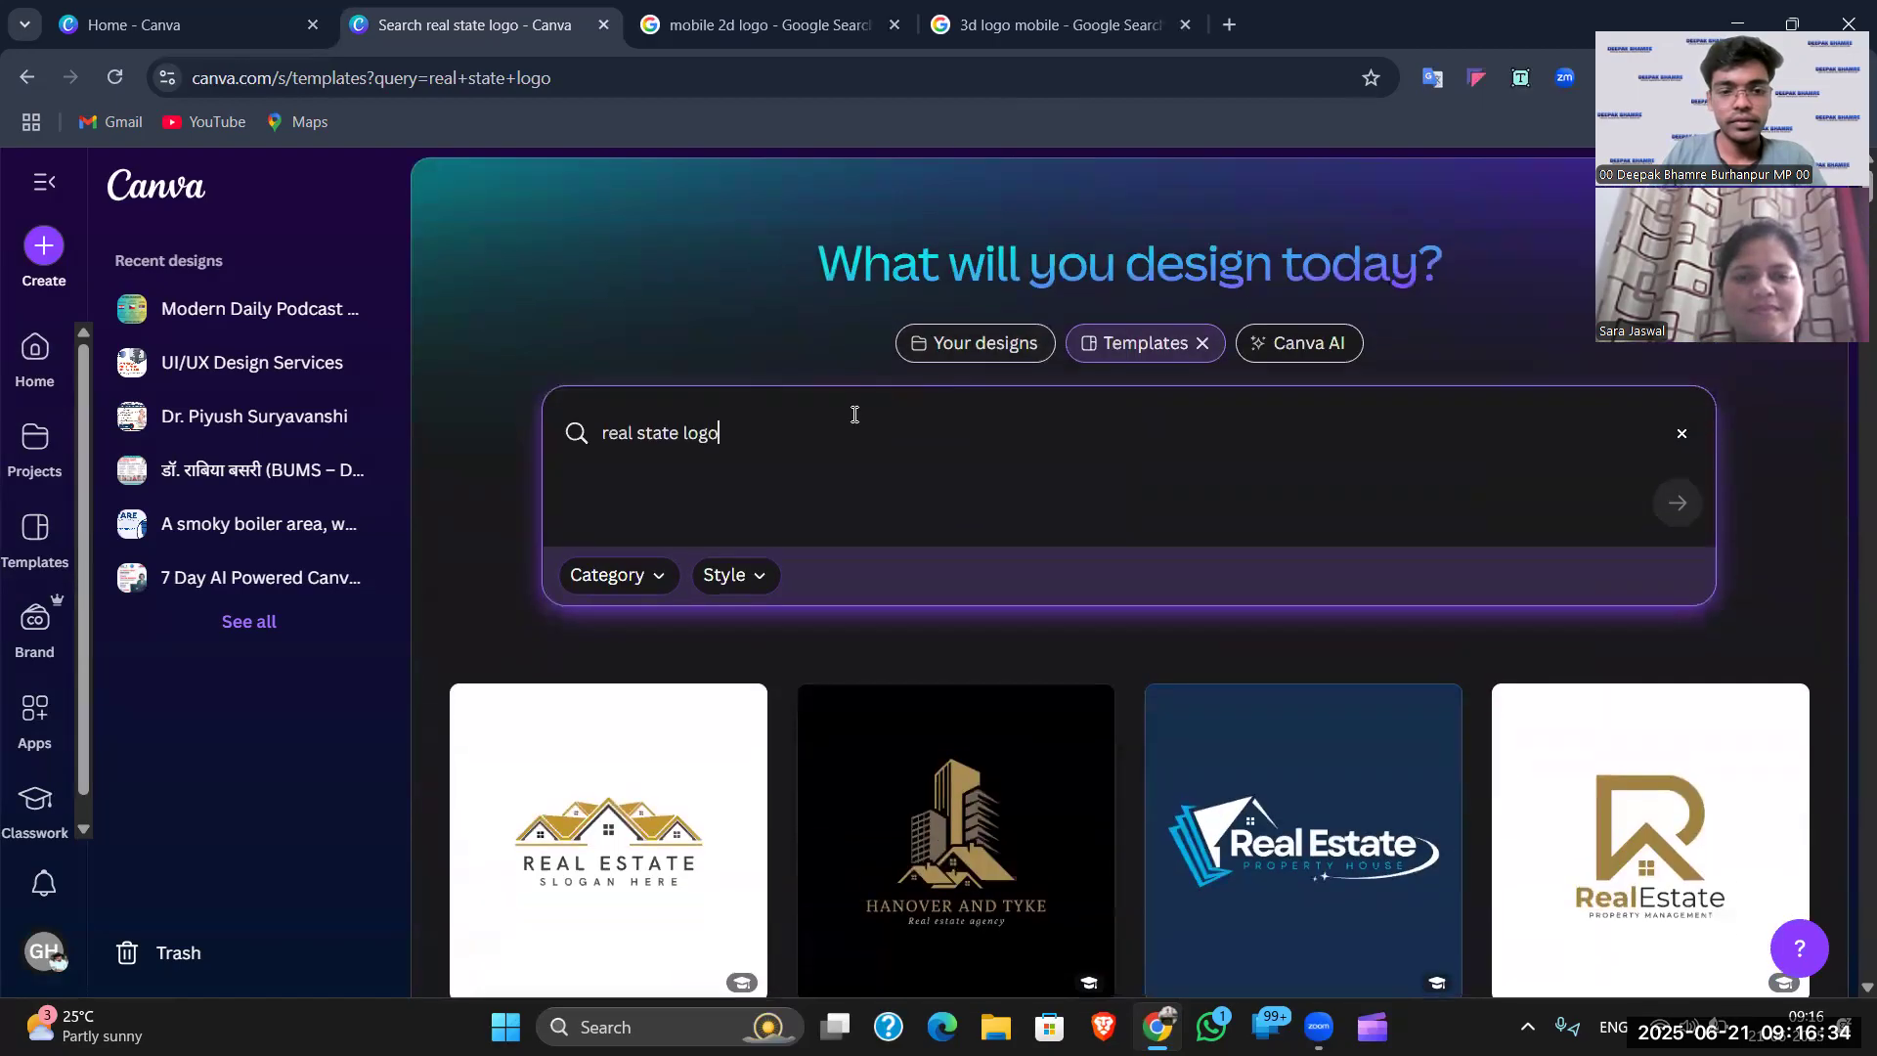
# - Refine the template search to 'real state logo circle' and browse the results
pyautogui.click(839, 436)
pyautogui.write('circl')
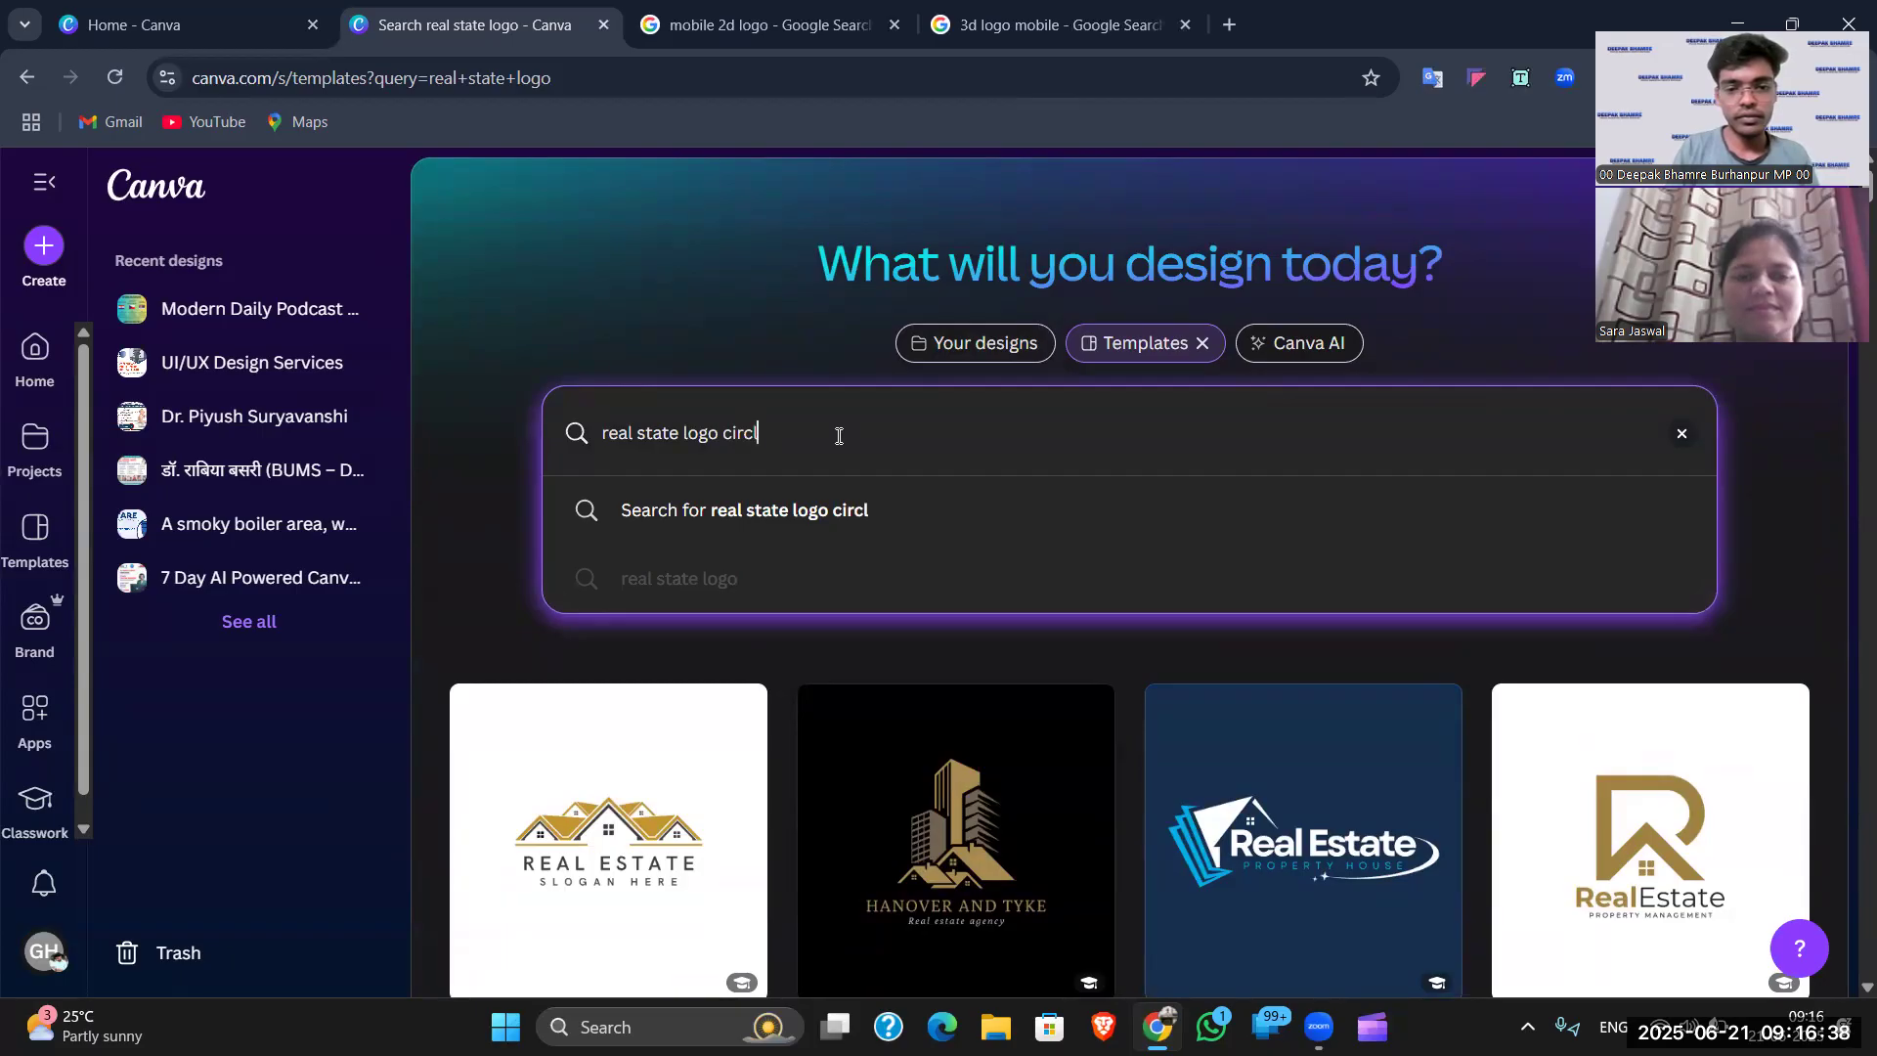
pyautogui.write('e')
pyautogui.press('Return')
pyautogui.scroll(-5, 1212, 587)
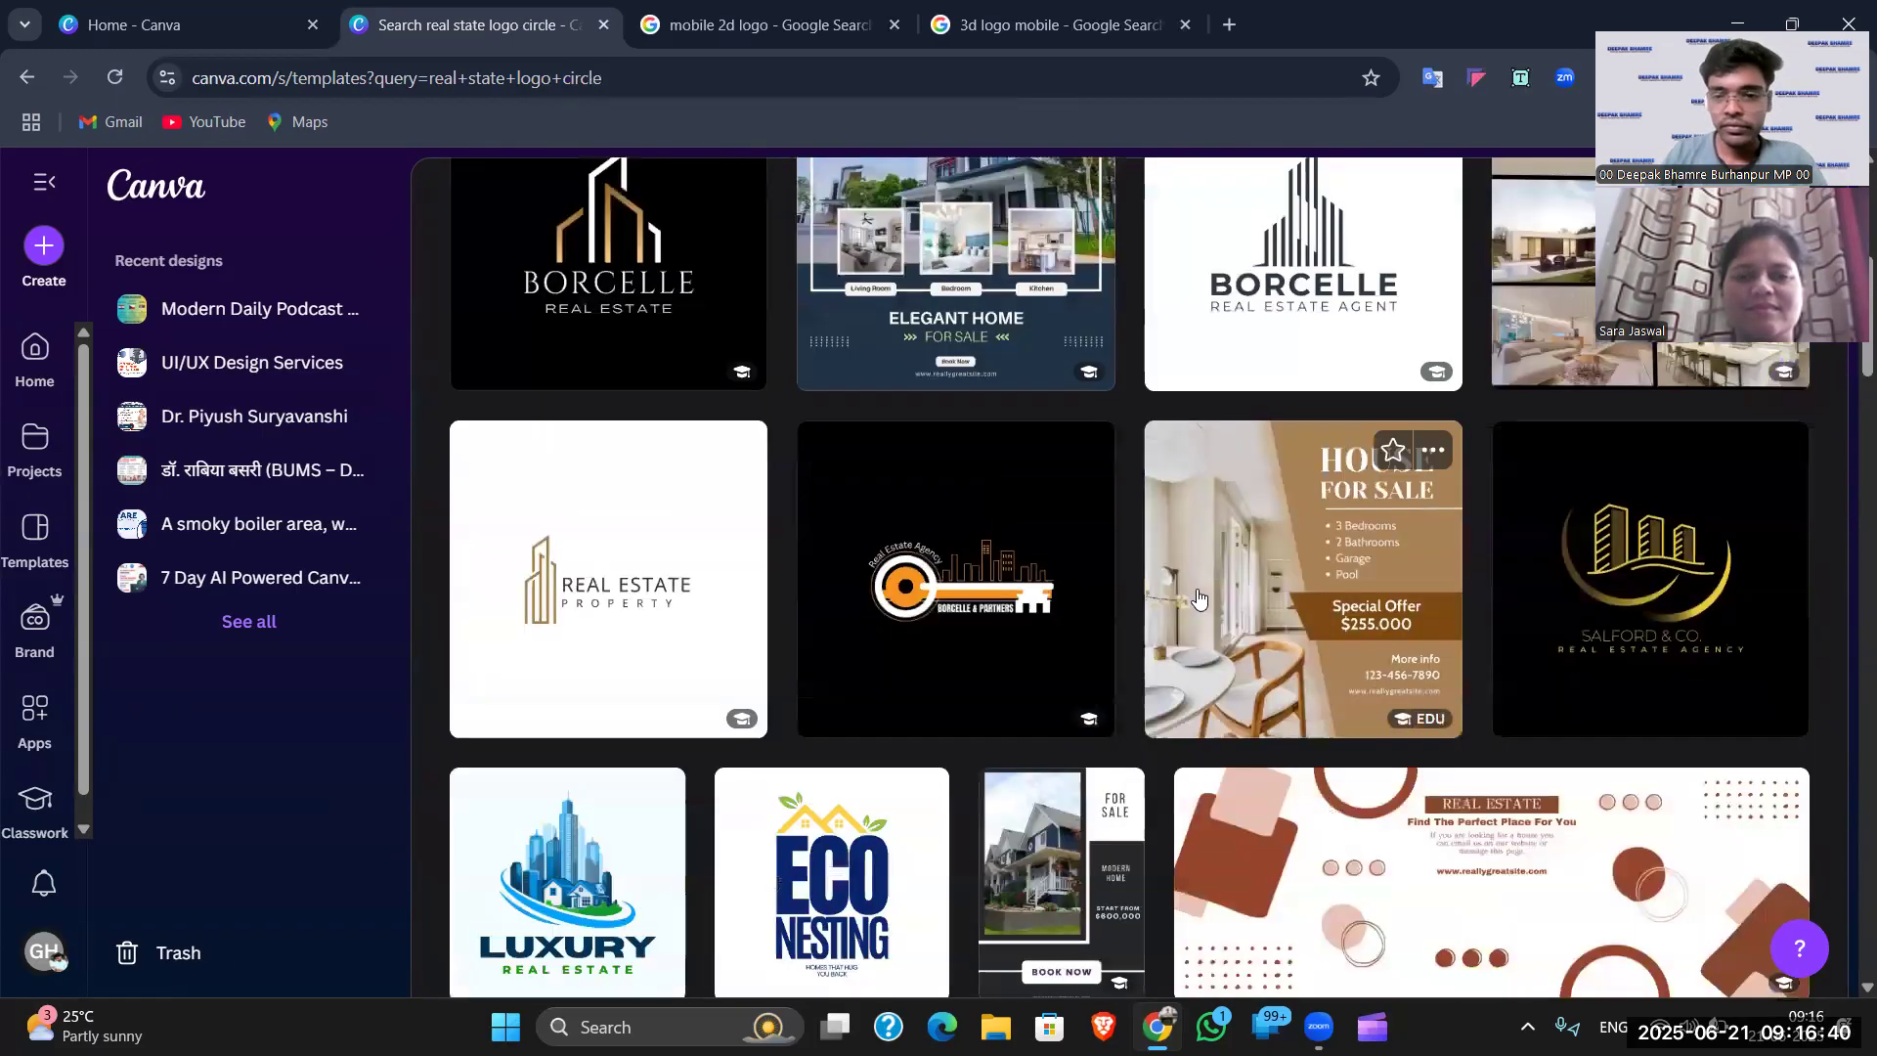
pyautogui.scroll(2, 1381, 575)
pyautogui.scroll(-6, 1382, 575)
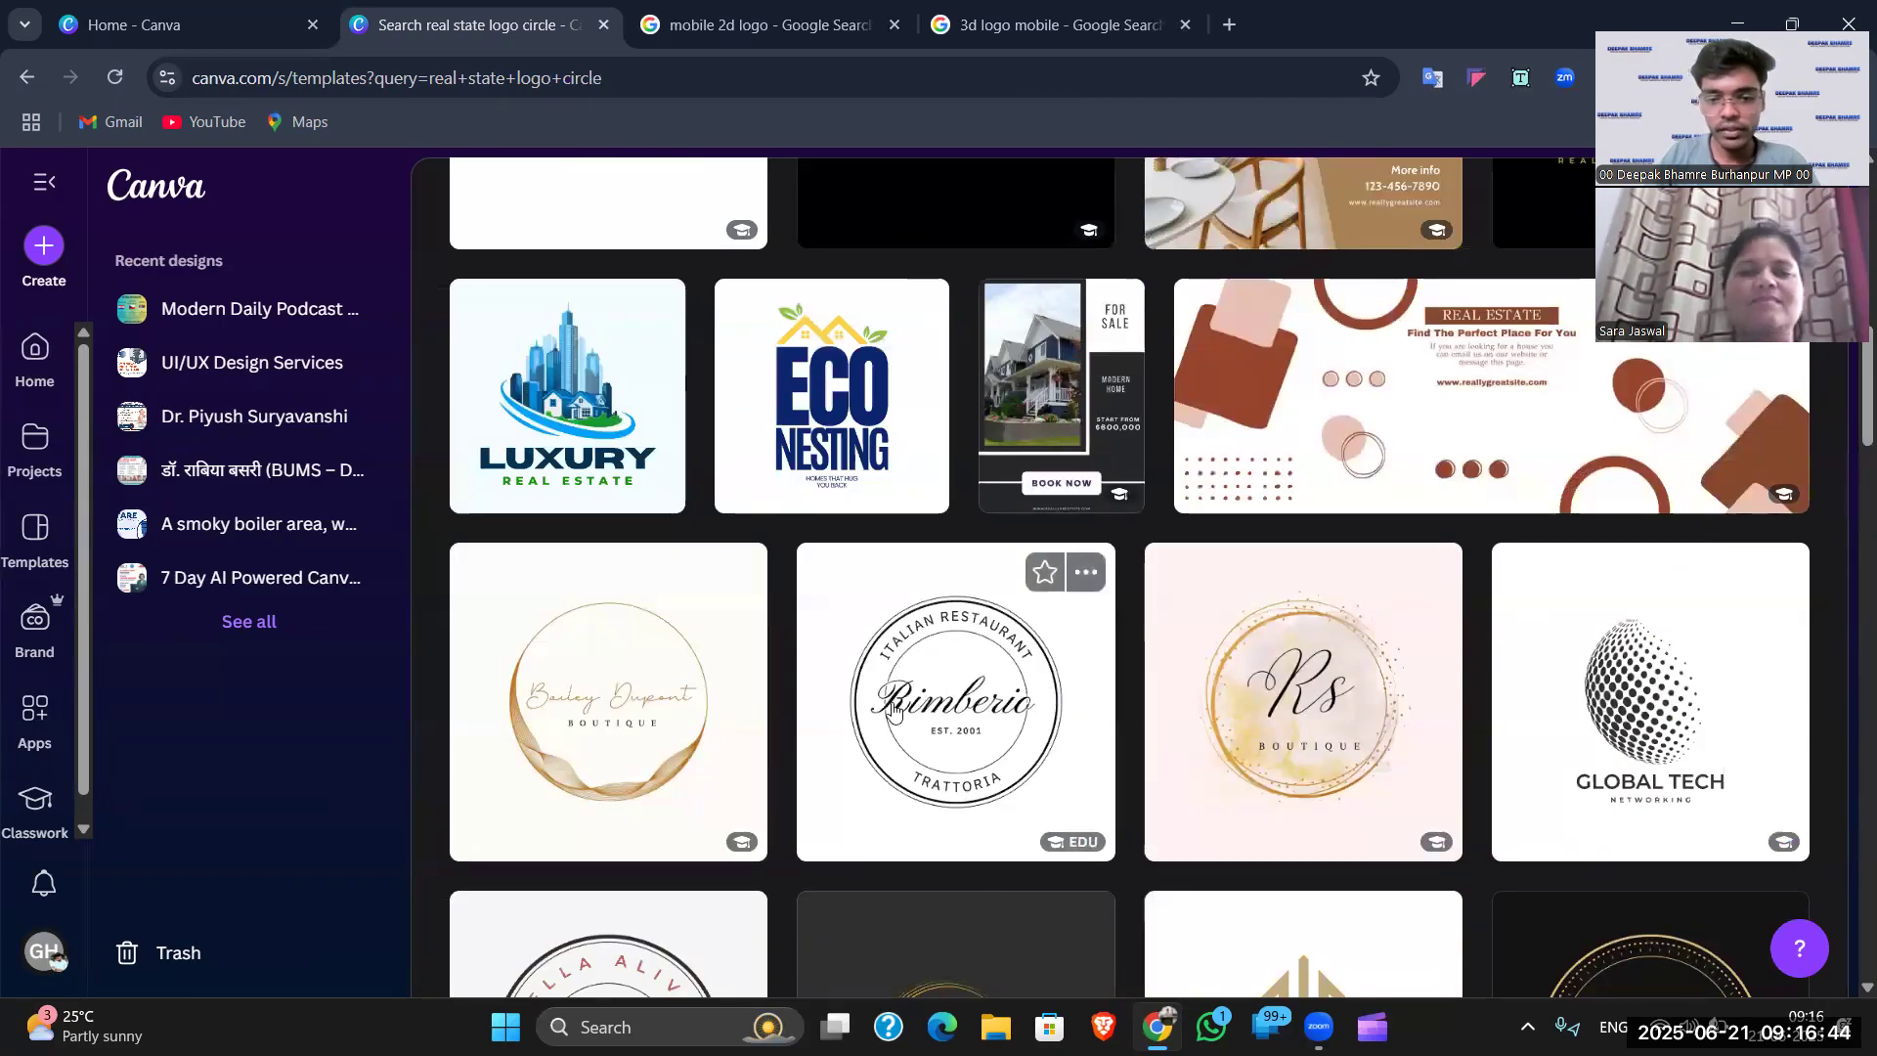
pyautogui.scroll(-5, 950, 678)
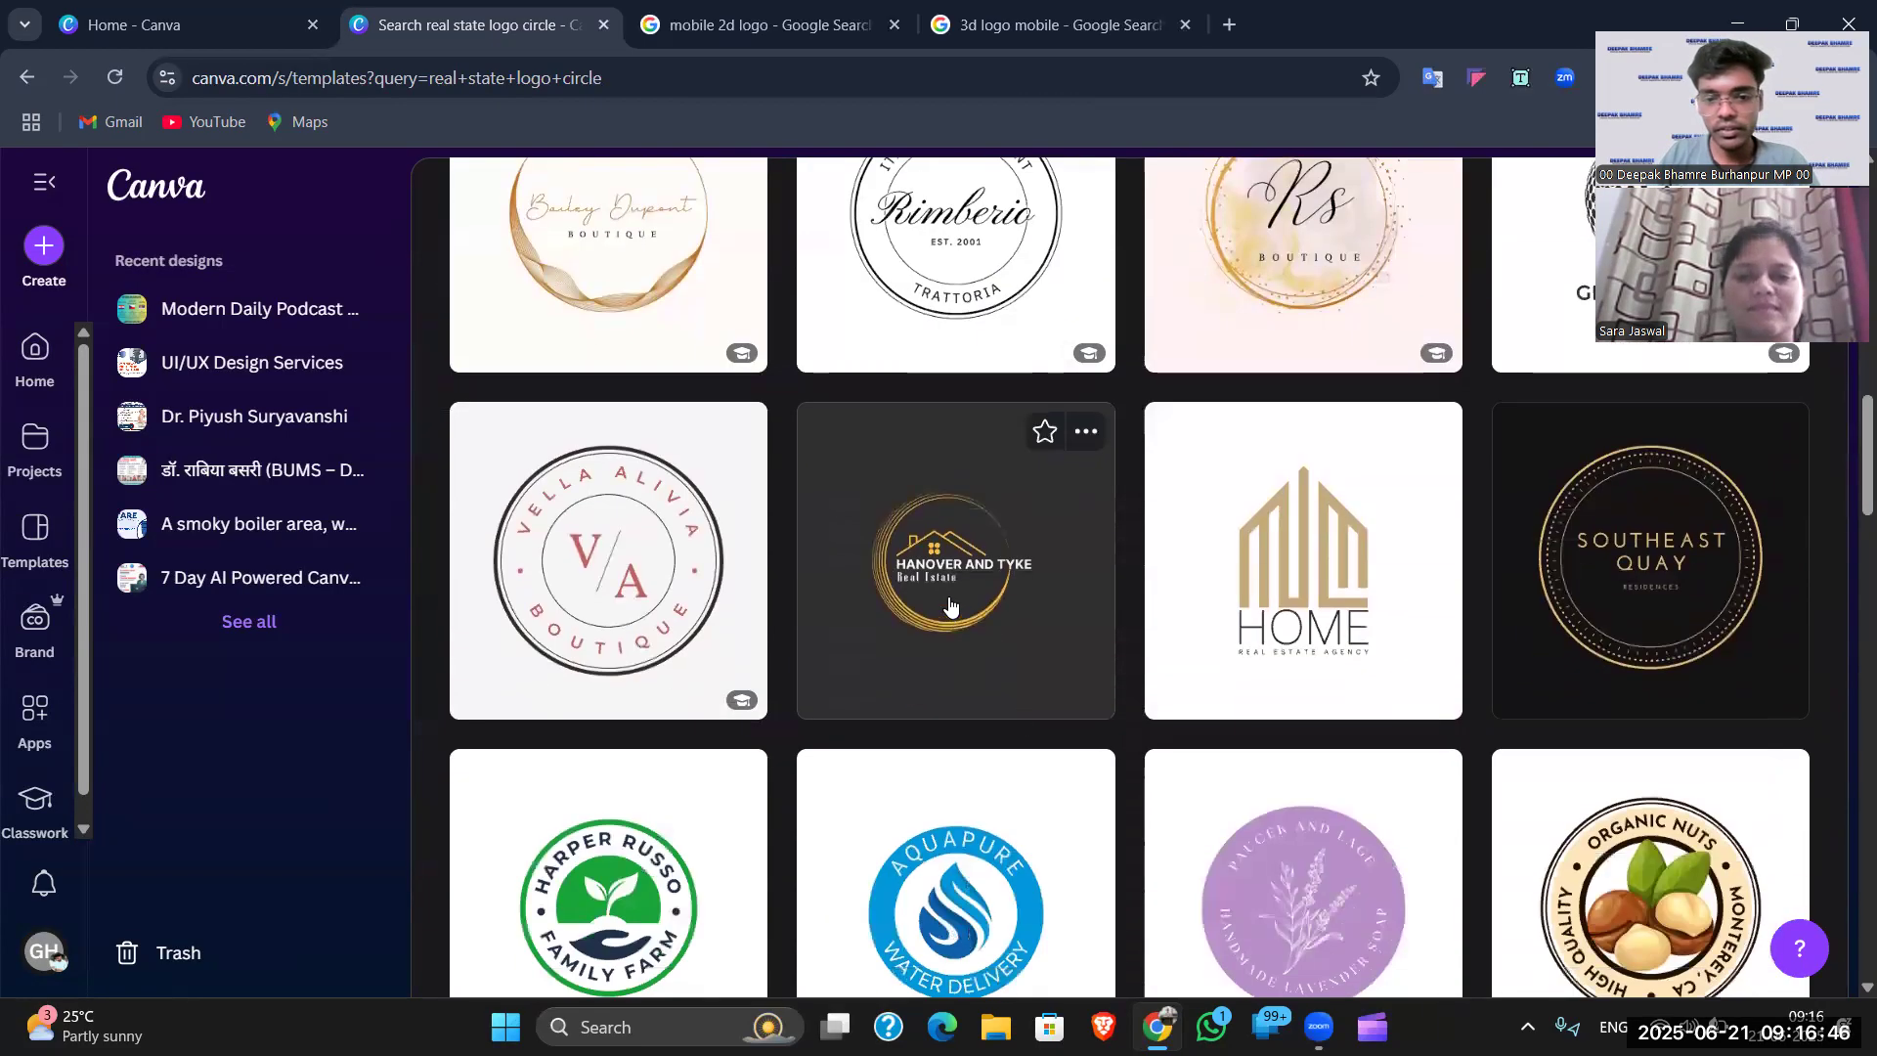
pyautogui.scroll(-1, 1556, 603)
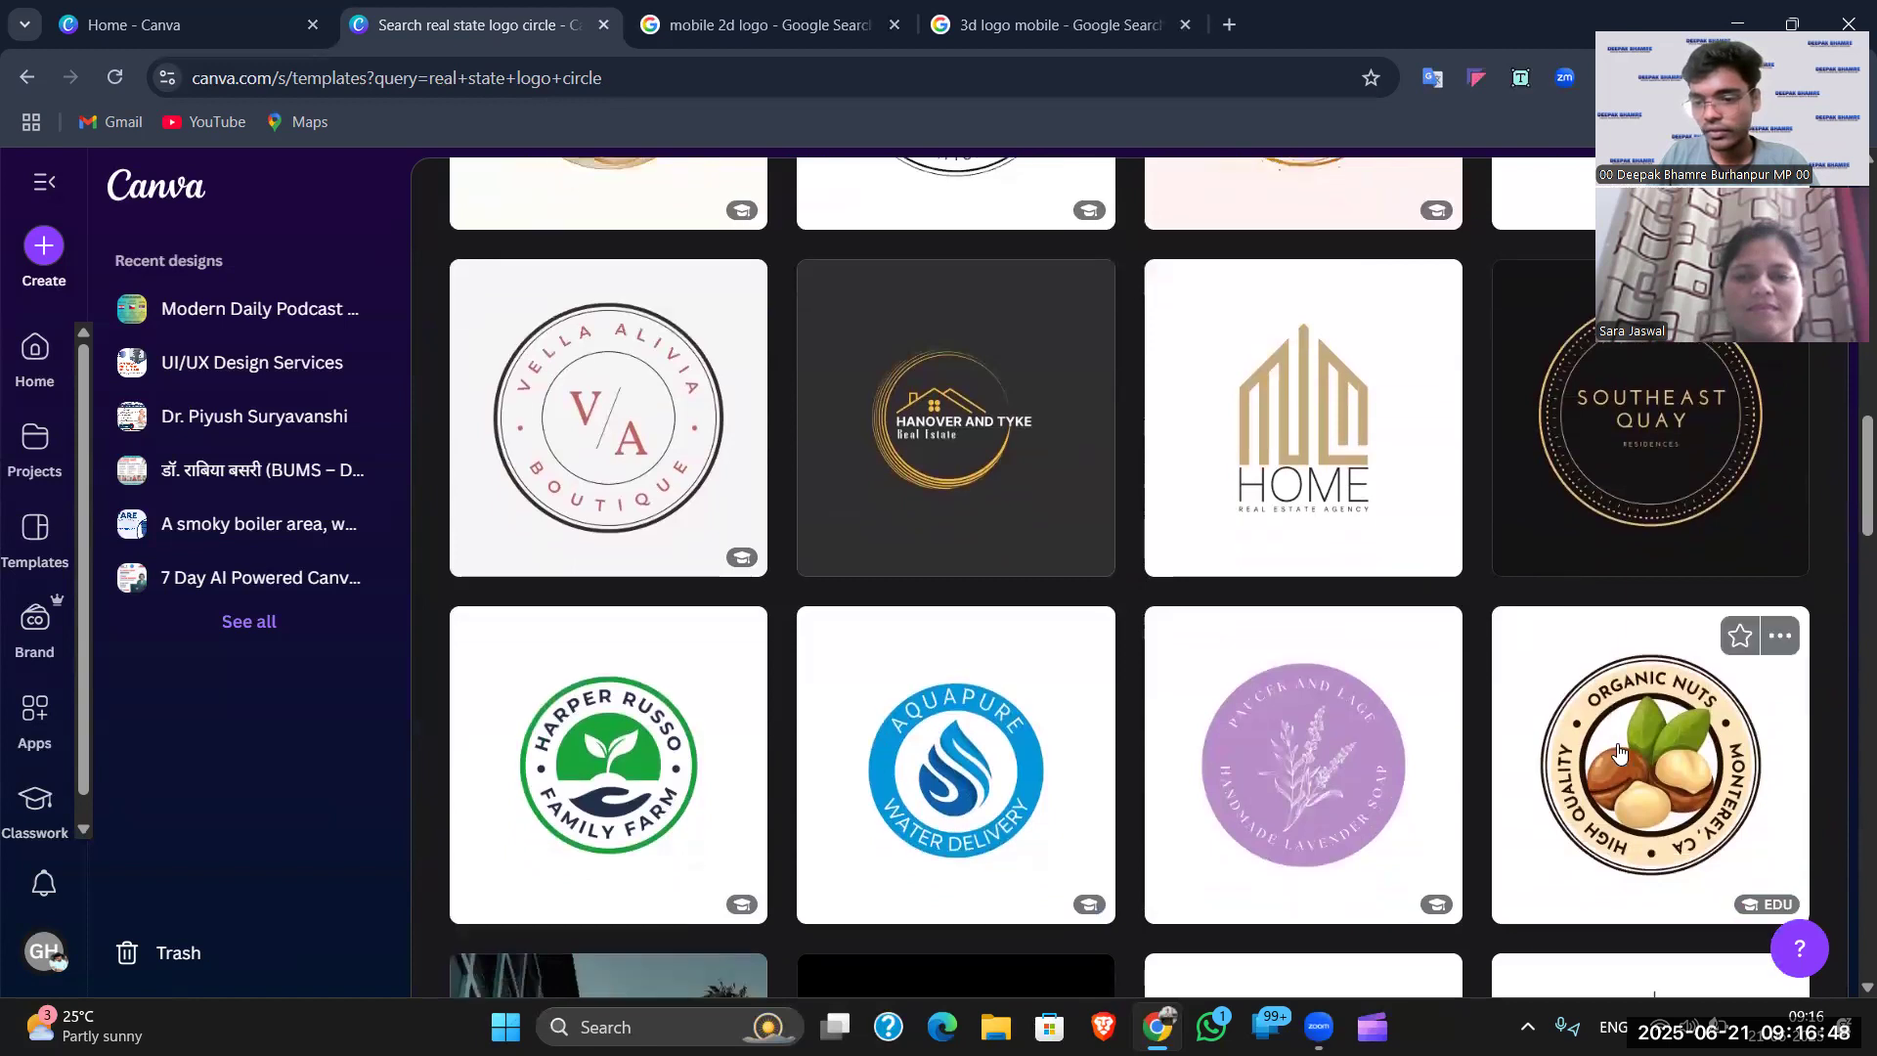
pyautogui.scroll(-5, 1399, 713)
pyautogui.scroll(-1, 1438, 577)
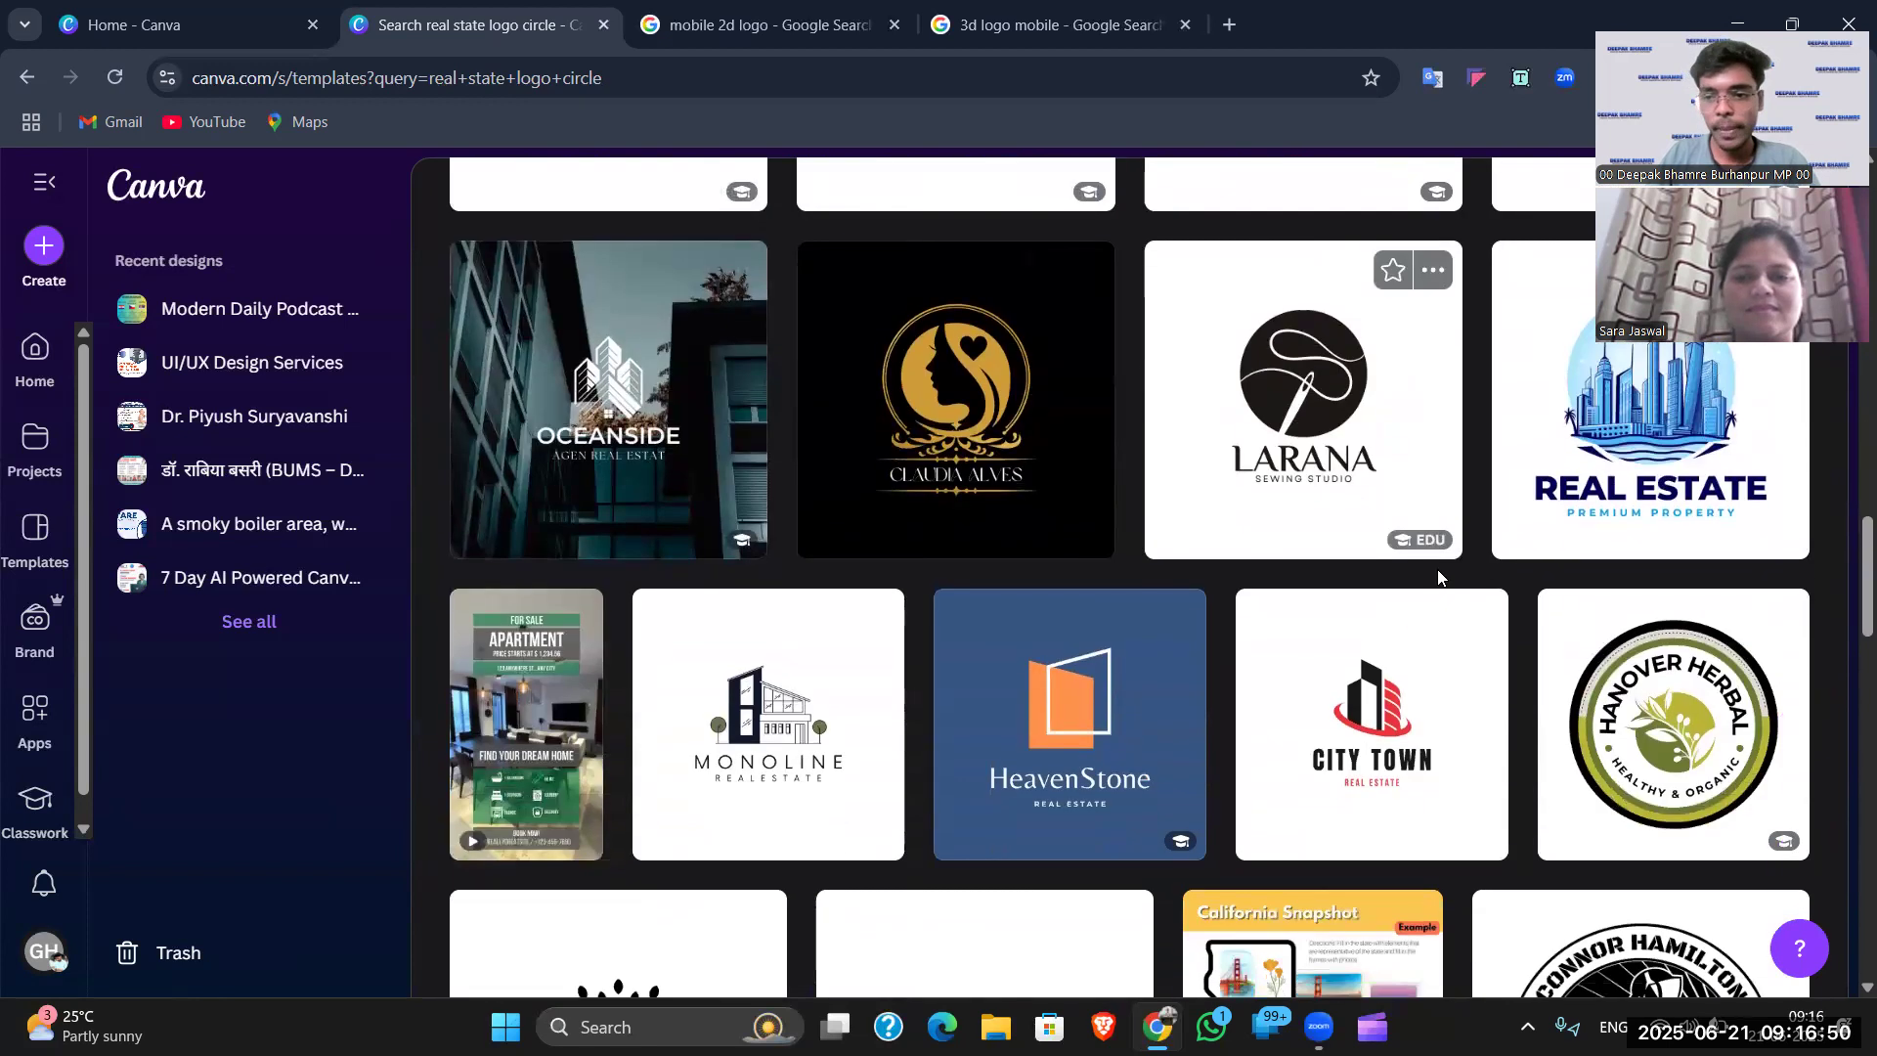
pyautogui.scroll(-5, 1610, 529)
pyautogui.scroll(3, 1310, 630)
pyautogui.scroll(1, 1301, 627)
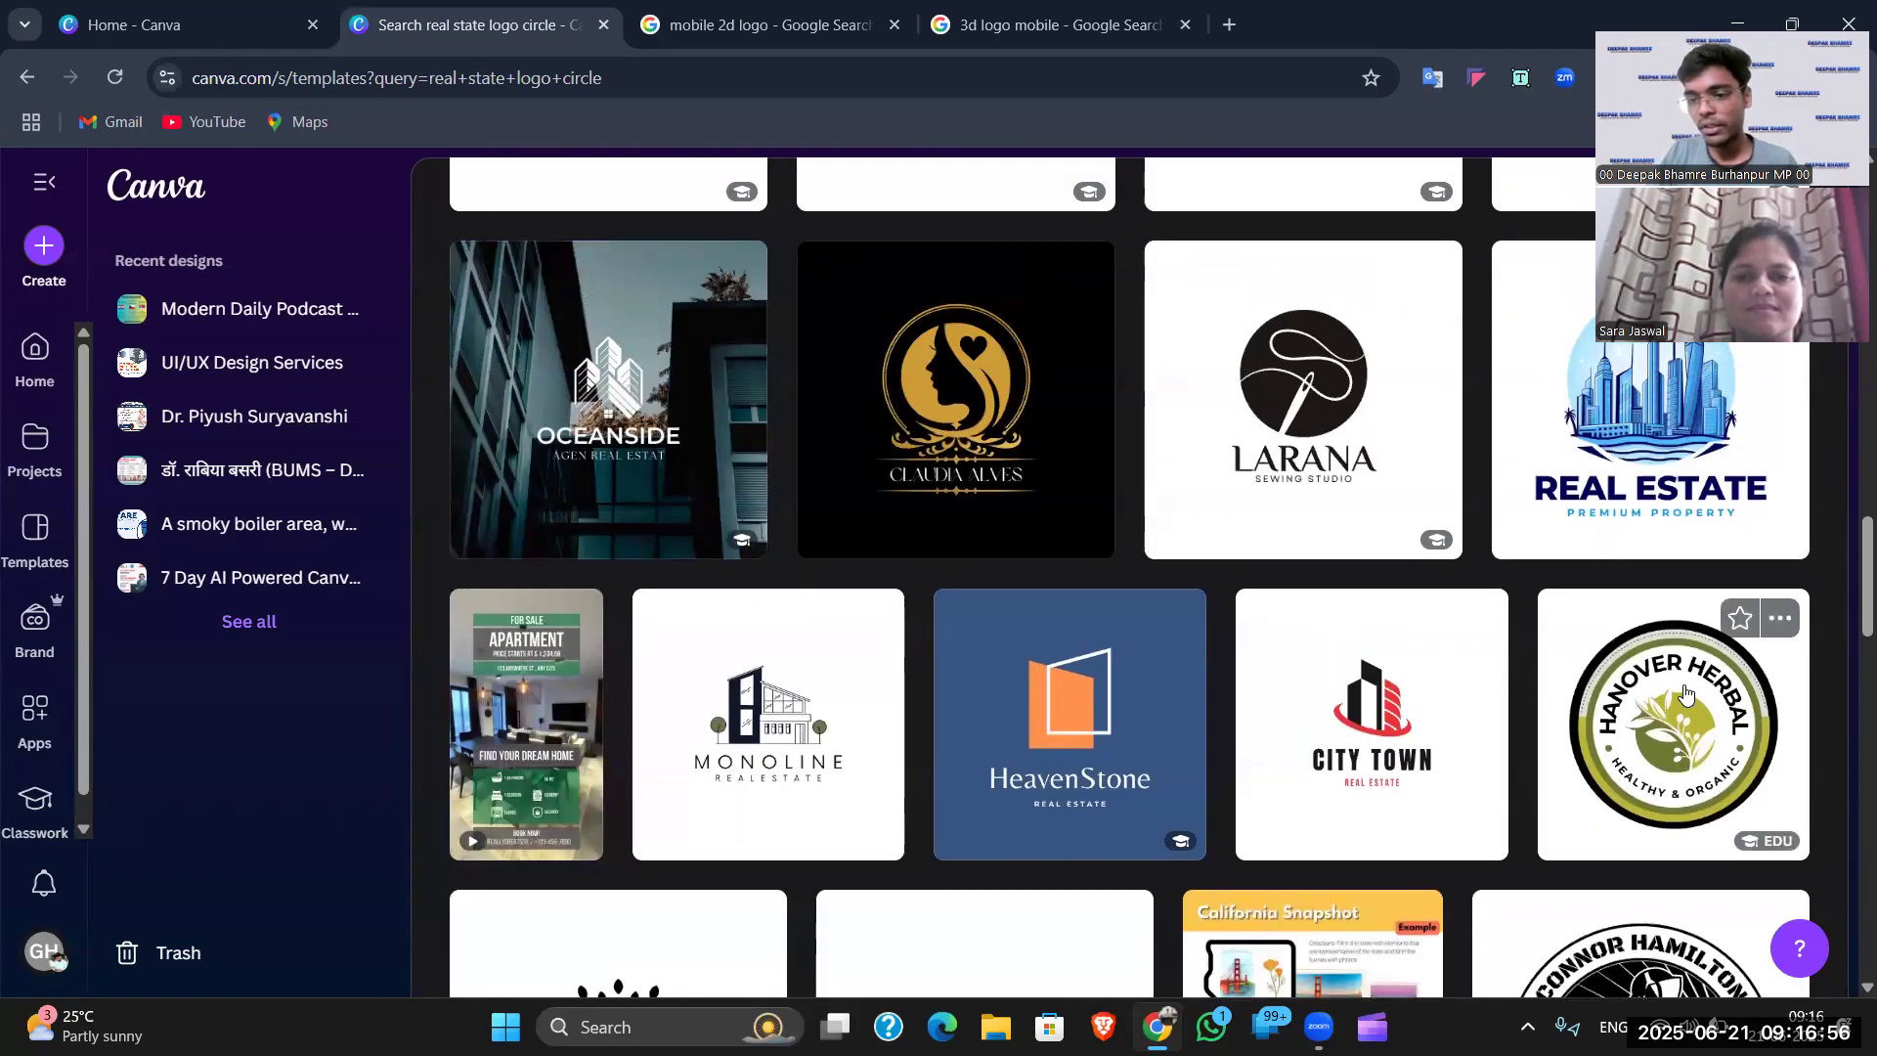
pyautogui.scroll(1, 1670, 701)
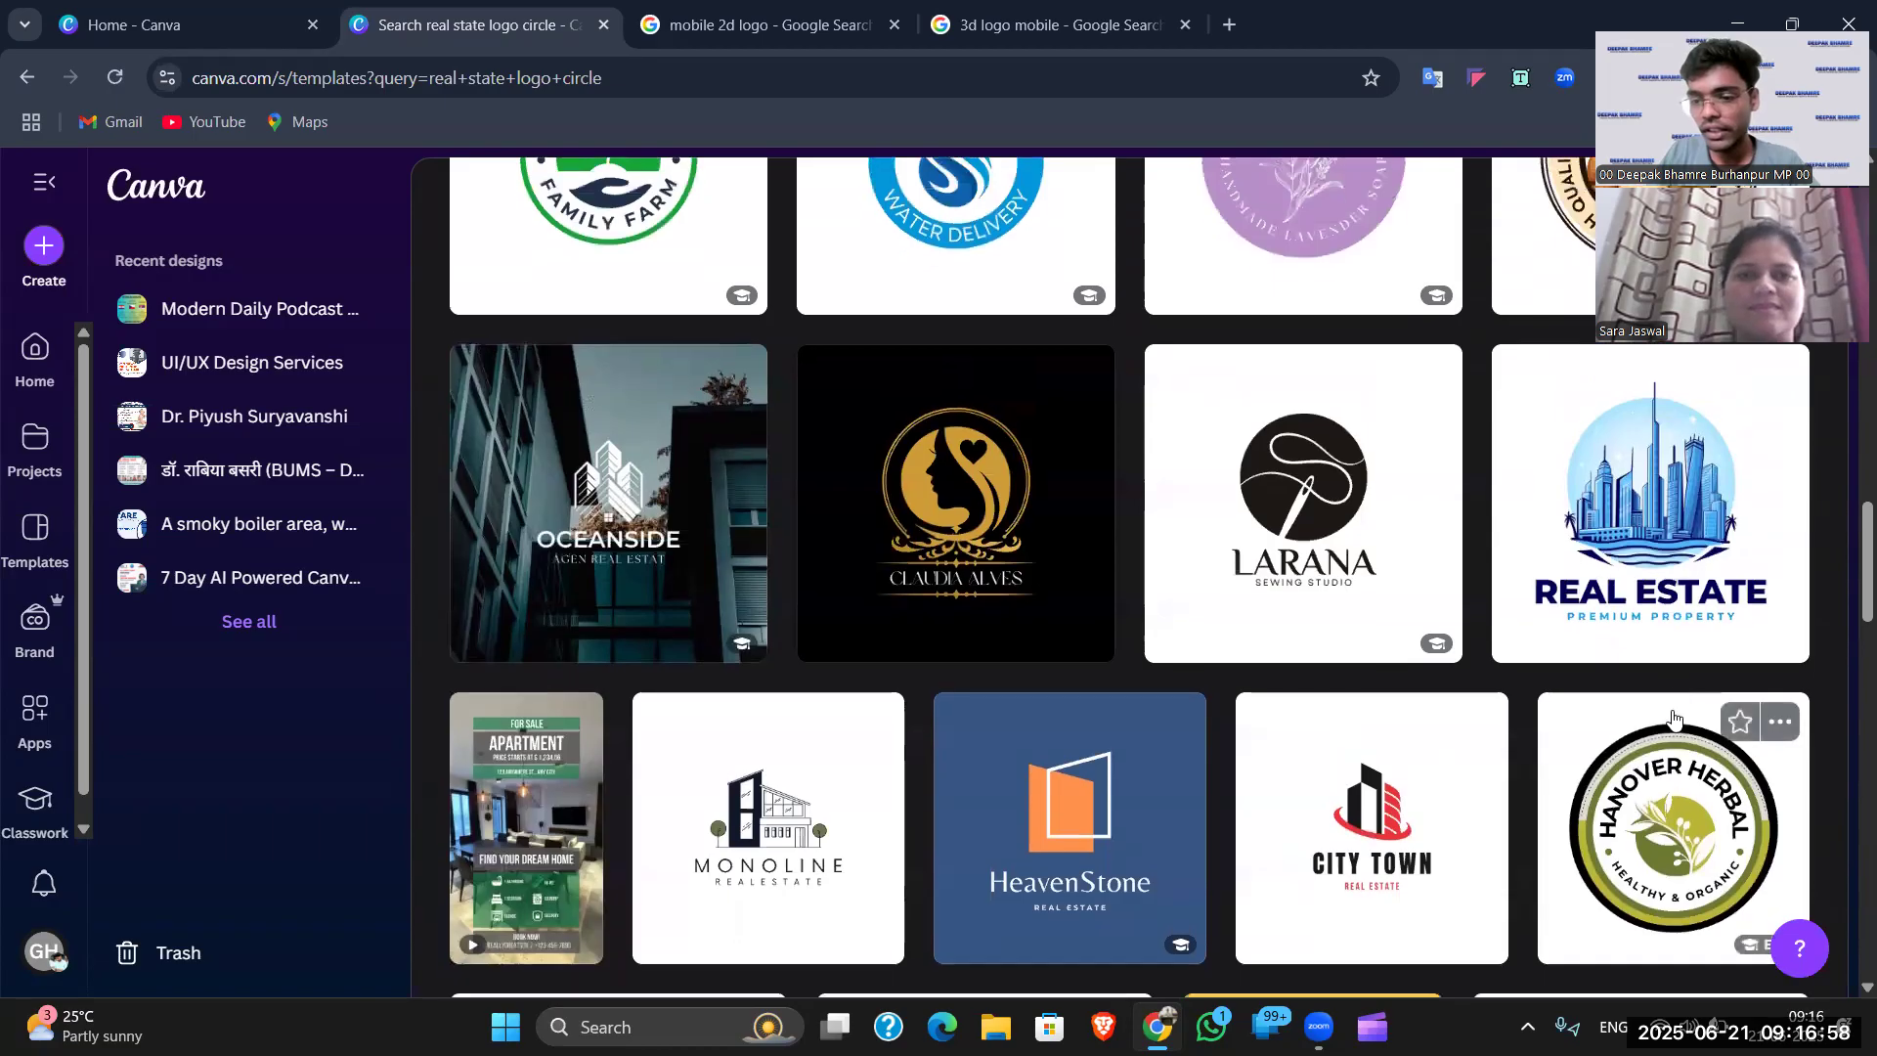
pyautogui.scroll(-2, 1467, 636)
# - Preview the Hanover Herbal circle logo template and start customizing it
pyautogui.click(1148, 476)
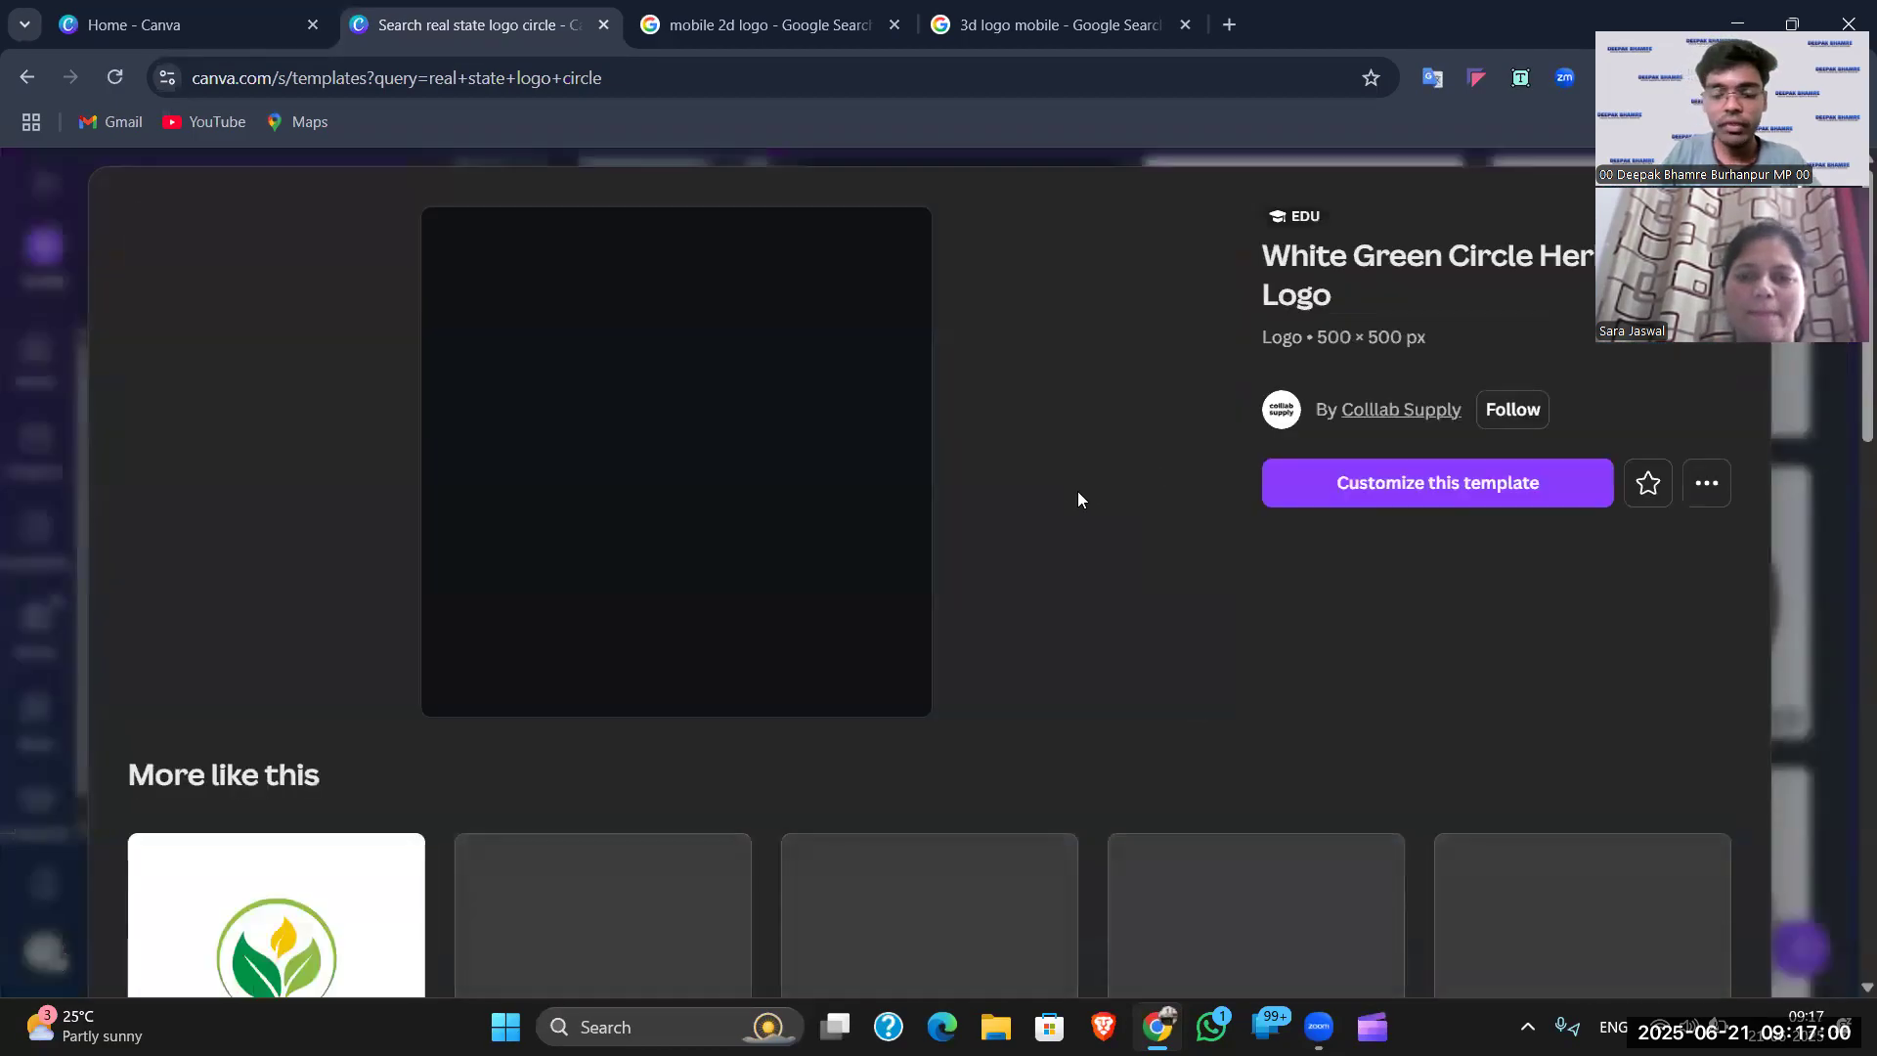
pyautogui.scroll(-5, 814, 612)
pyautogui.scroll(-8, 1027, 704)
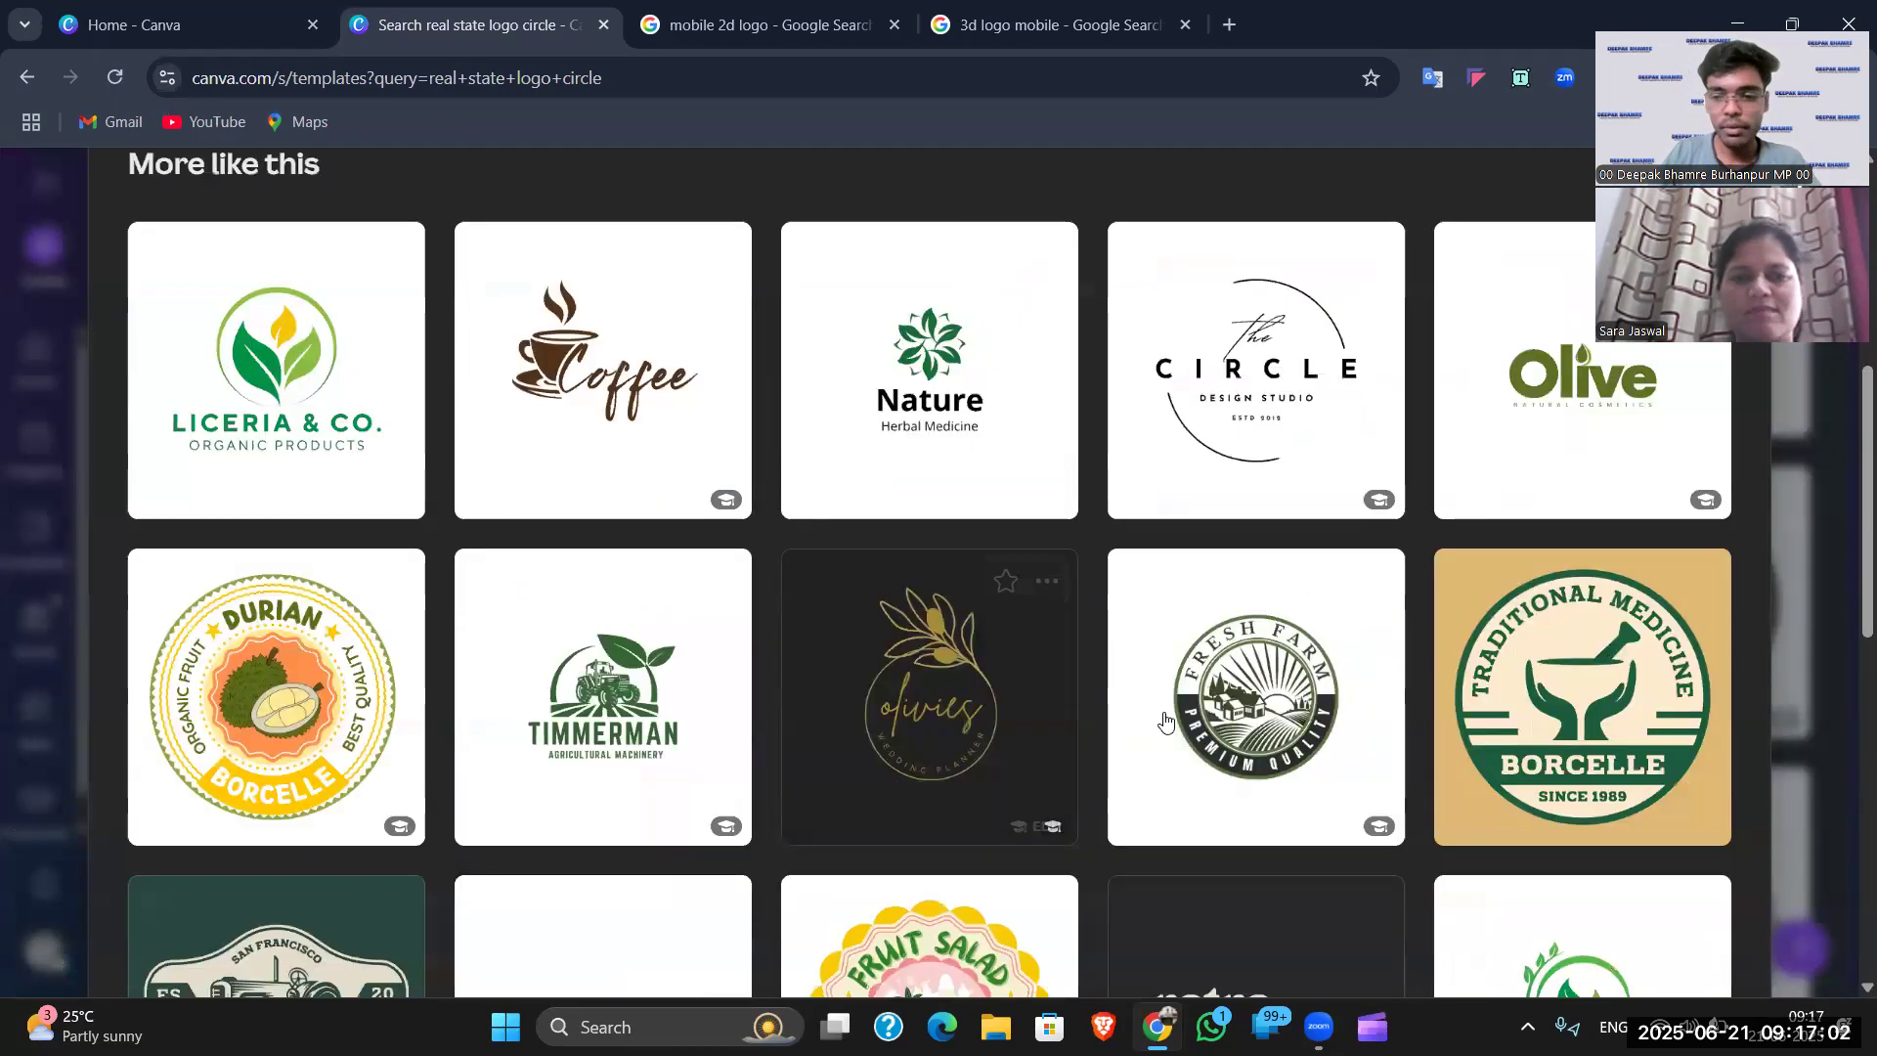
pyautogui.scroll(10, 1153, 721)
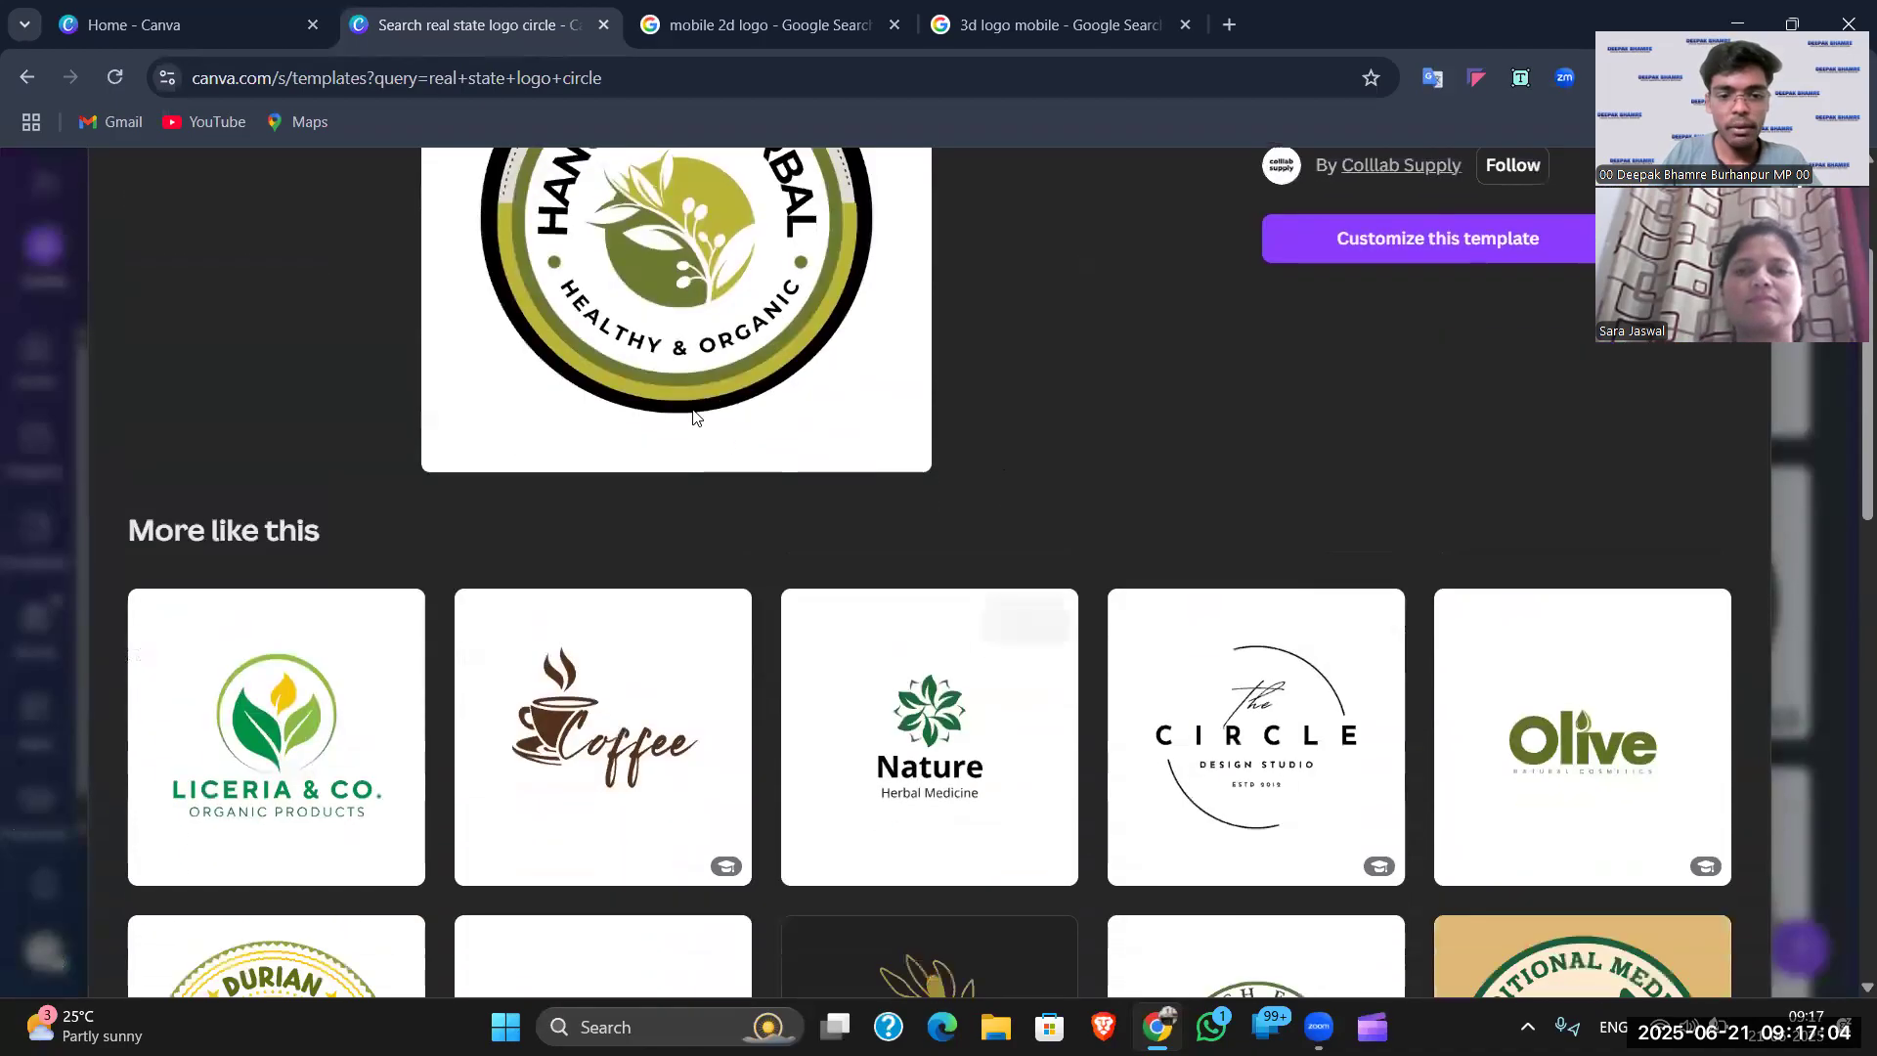
pyautogui.scroll(3, 763, 494)
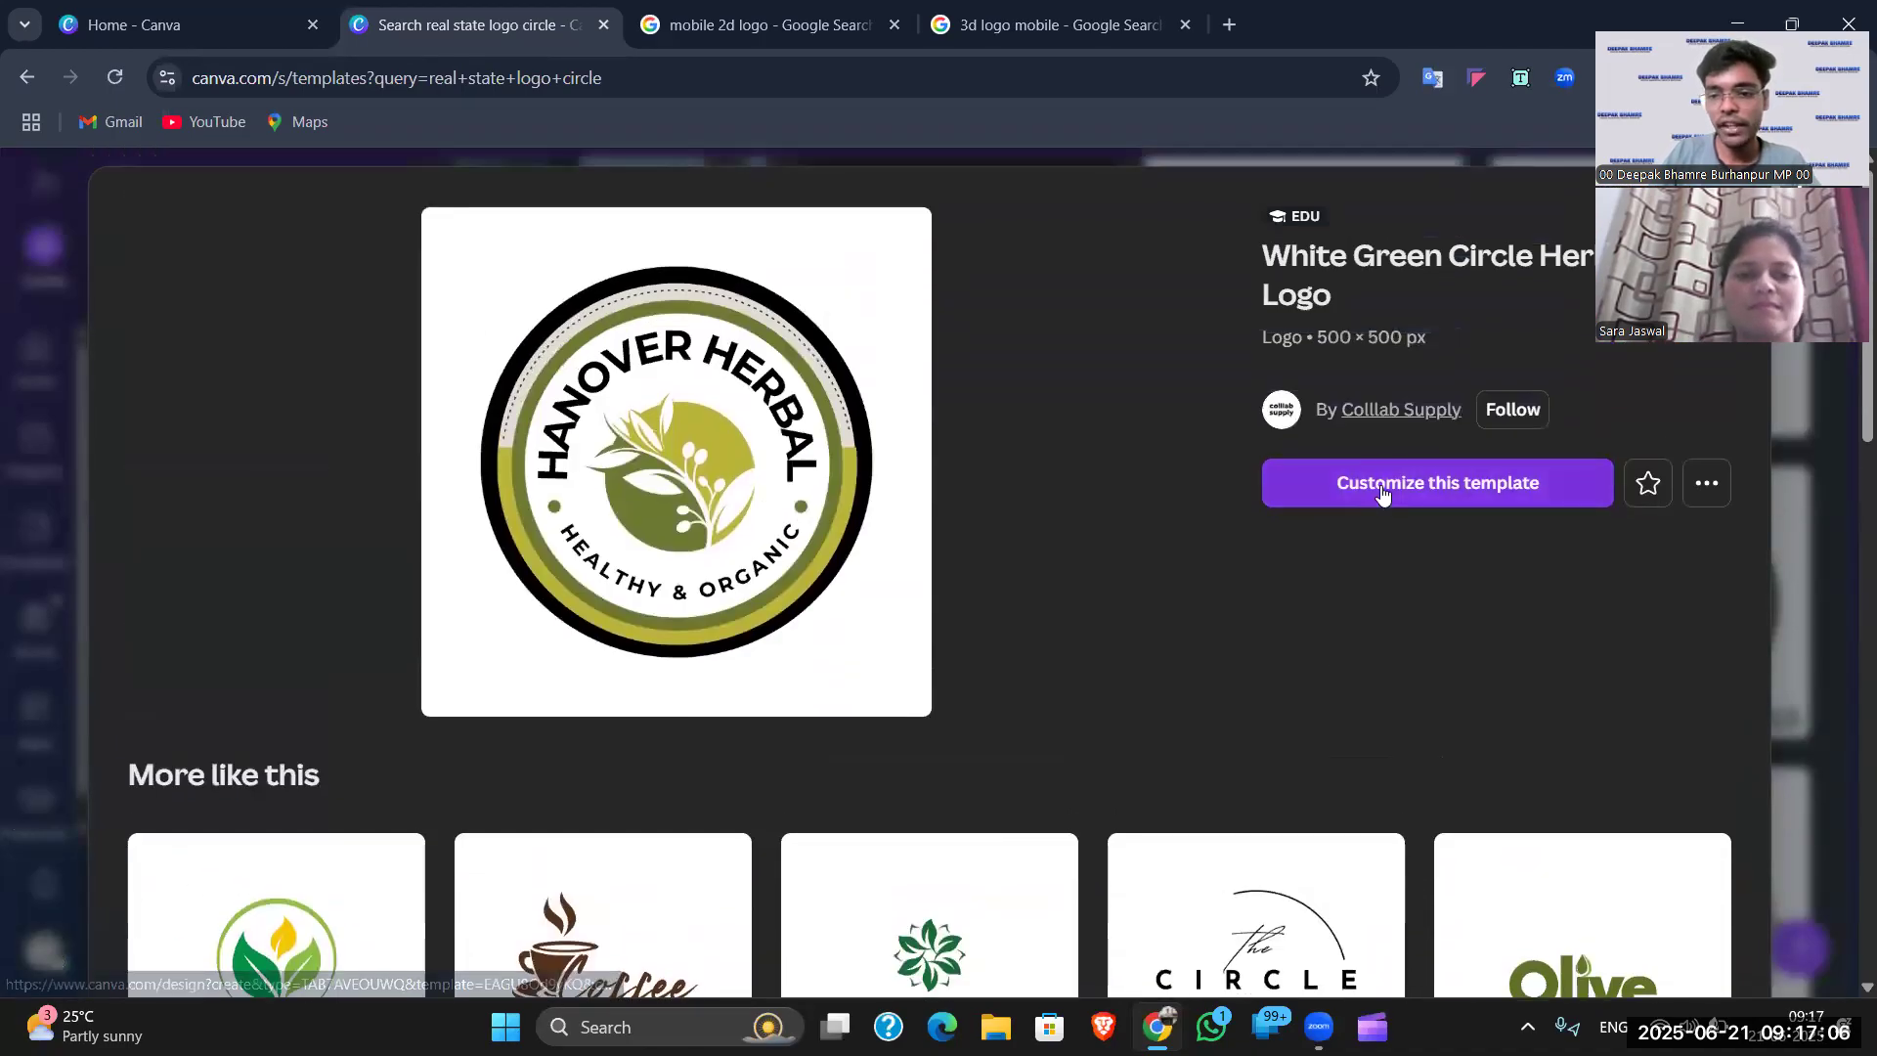
pyautogui.click(1382, 489)
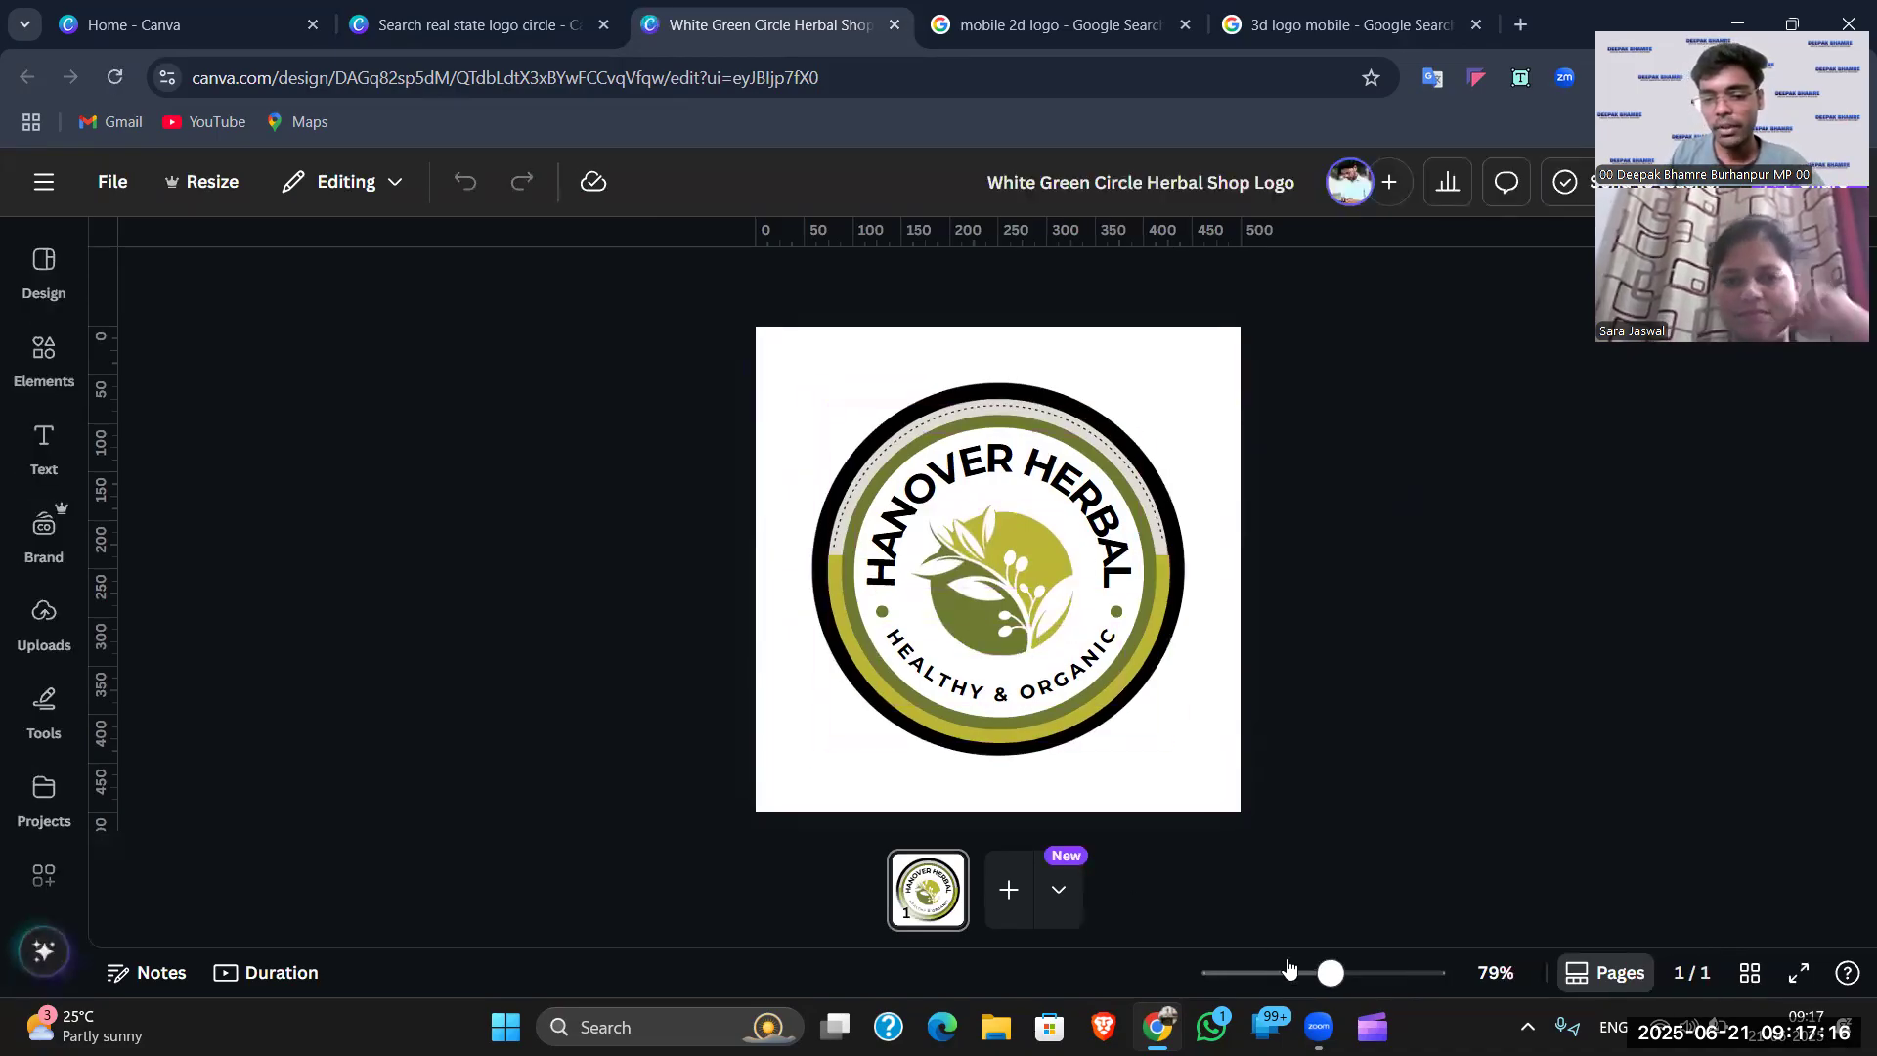
# - Zoom to about 106% and nudge the curved HANOVER HERBAL text slightly down
pyautogui.moveTo(1331, 973); pyautogui.dragTo(1346, 973)
pyautogui.scroll(-1, 999, 507)
pyautogui.click(999, 507)
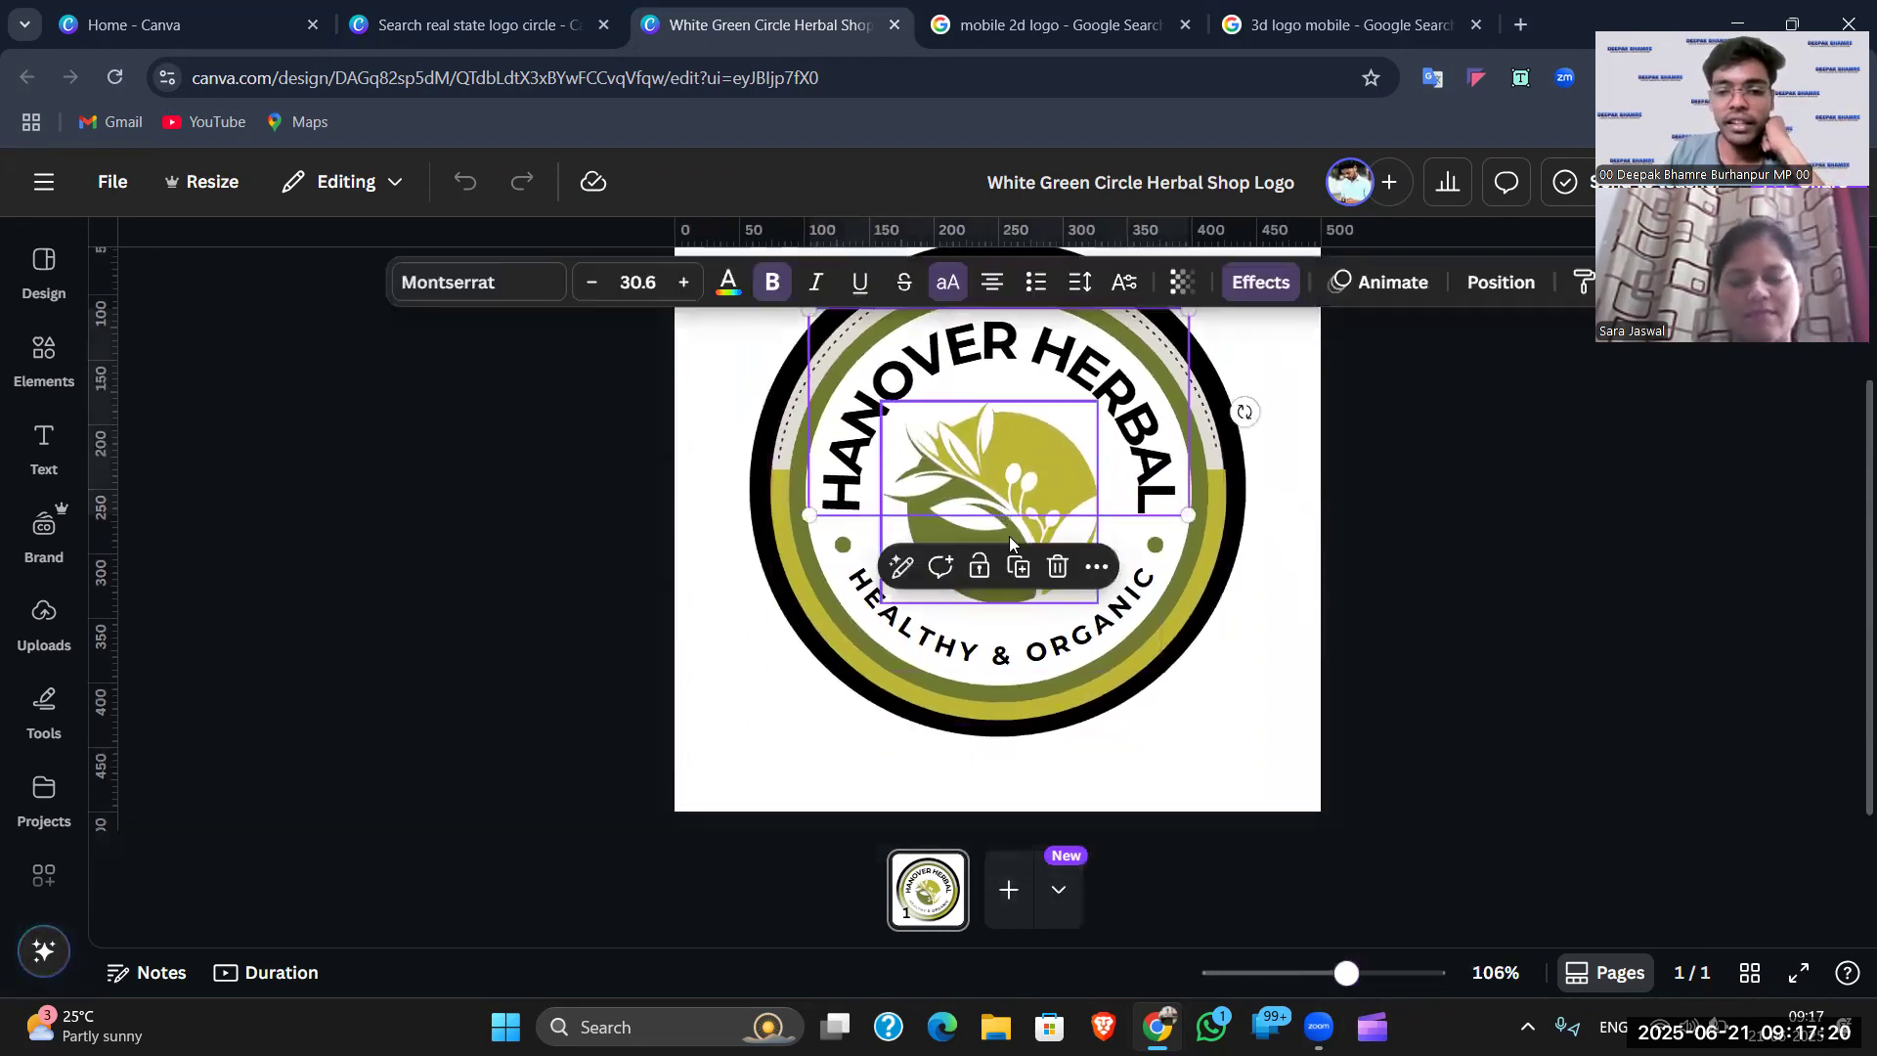
pyautogui.moveTo(1009, 536); pyautogui.dragTo(1007, 565)
# - Delete the leaf graphic from the circle's centre and open Elements
pyautogui.click(1008, 545)
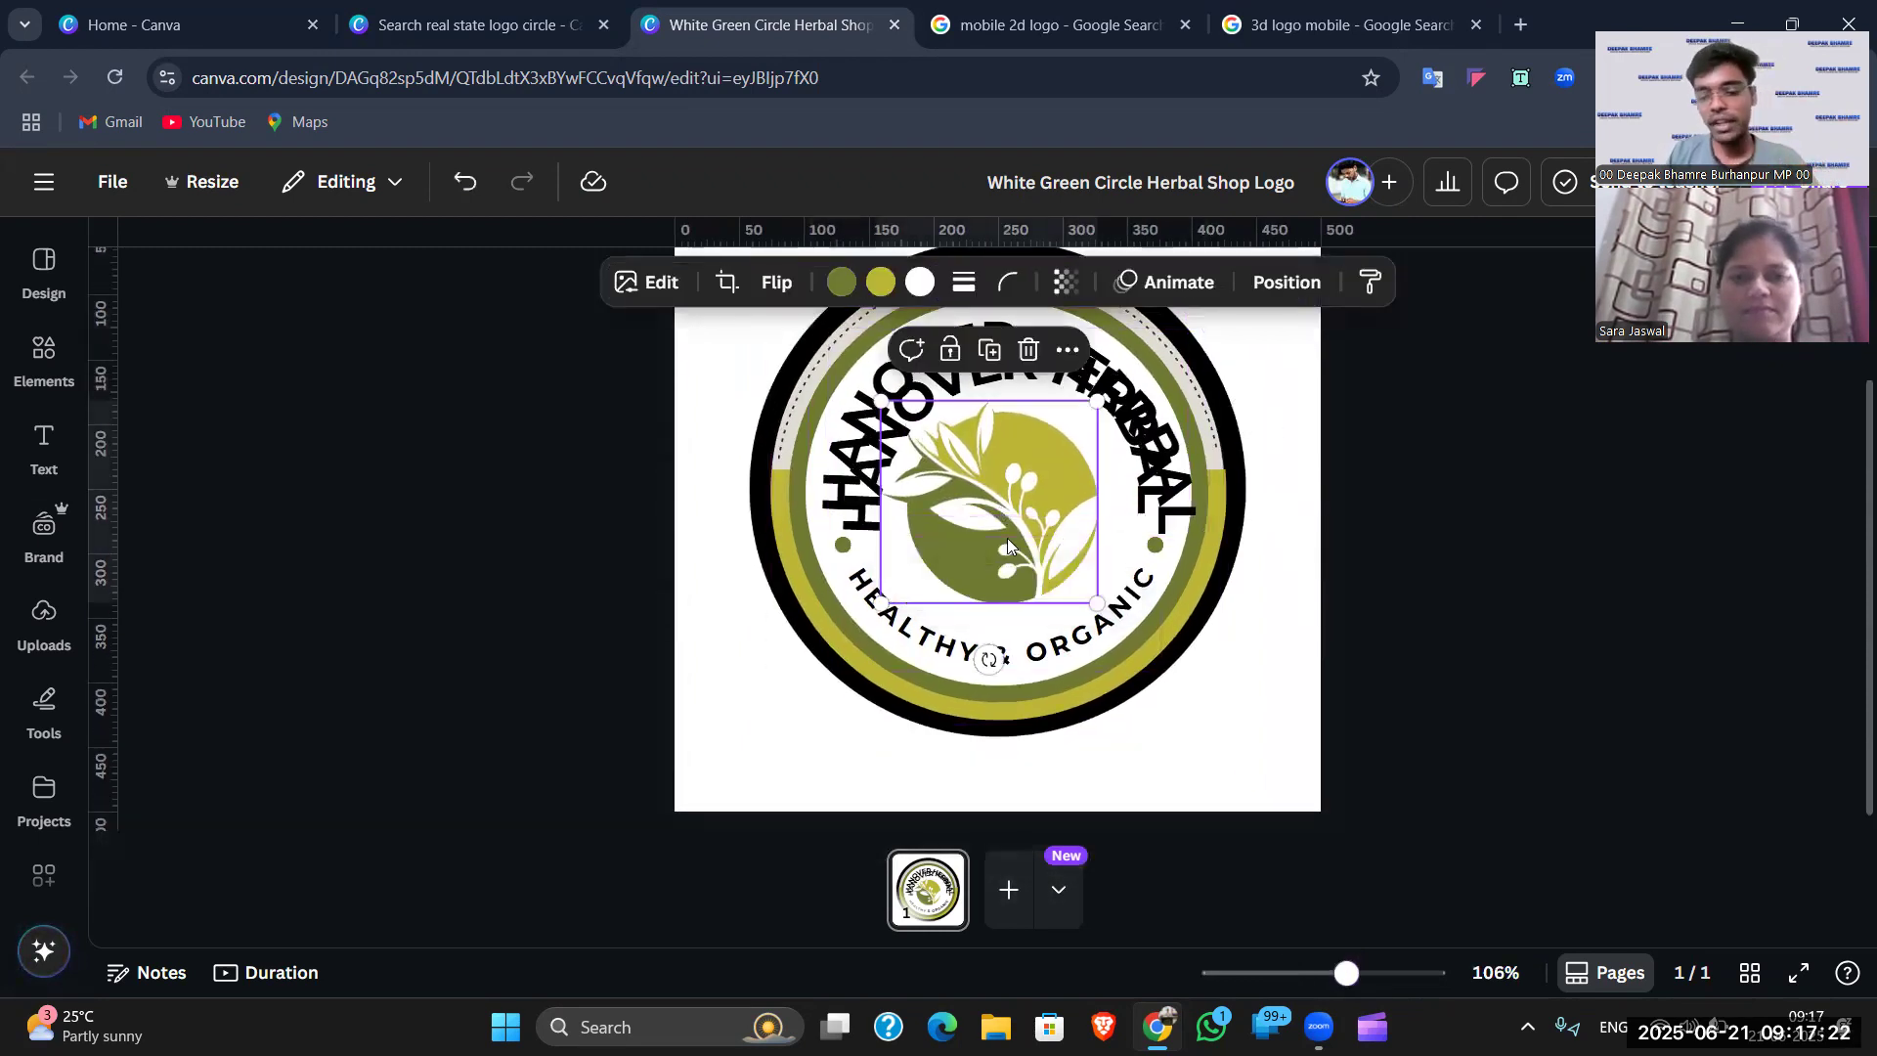
pyautogui.press('Delete')
pyautogui.click(44, 352)
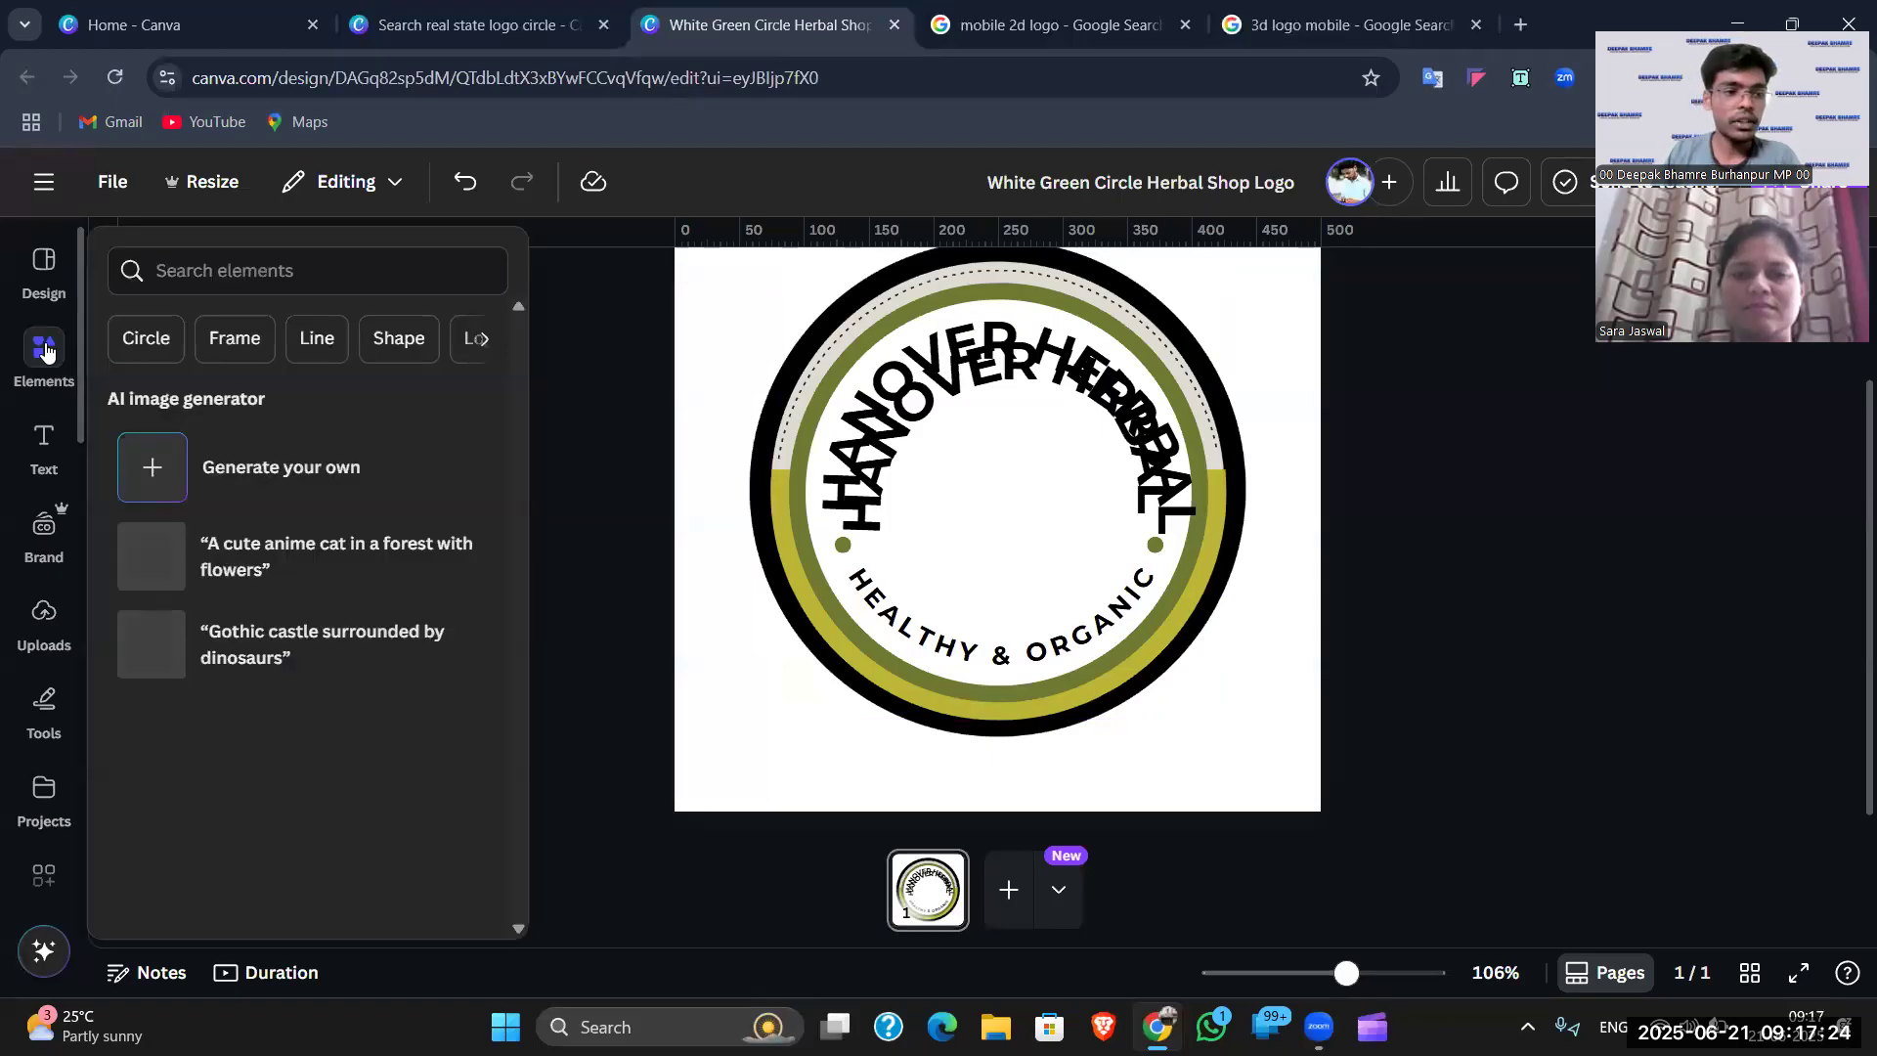
# - Rerun the 'real state logo' element search, filtered to Graphics
pyautogui.click(299, 264)
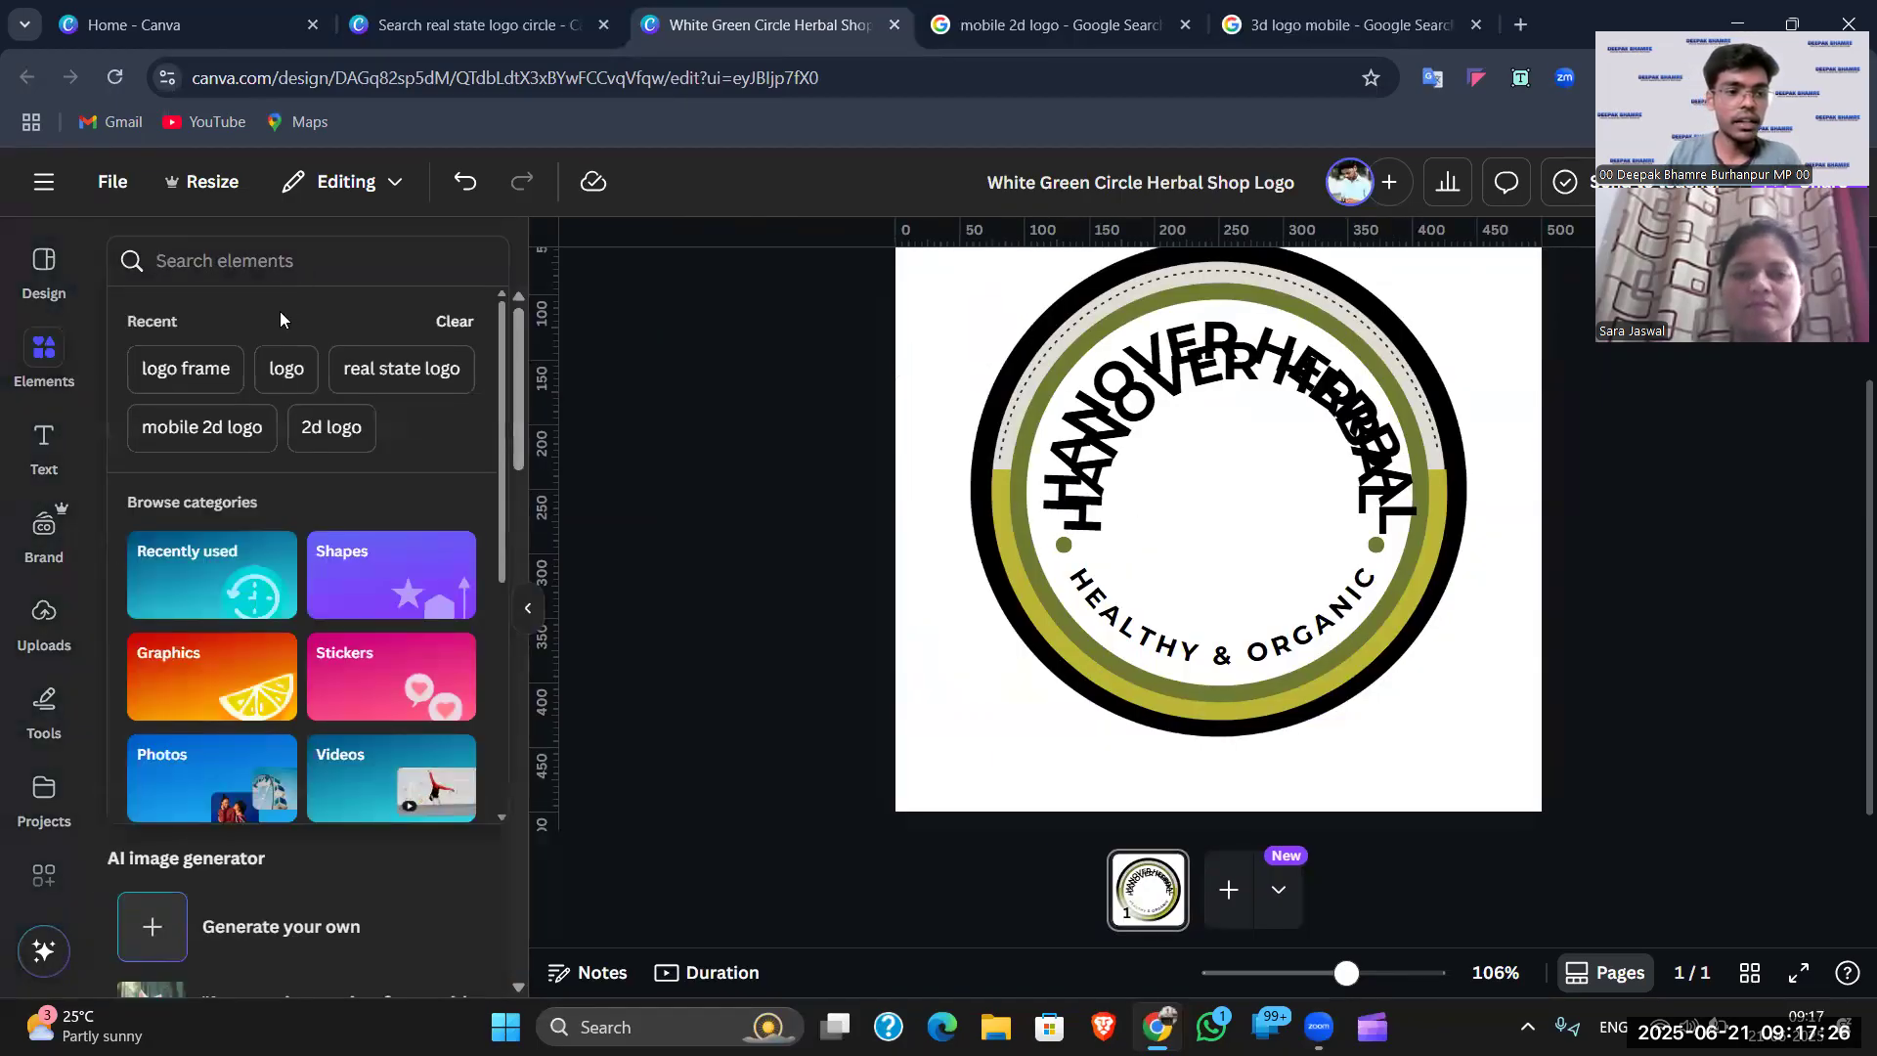
pyautogui.click(378, 377)
pyautogui.click(196, 319)
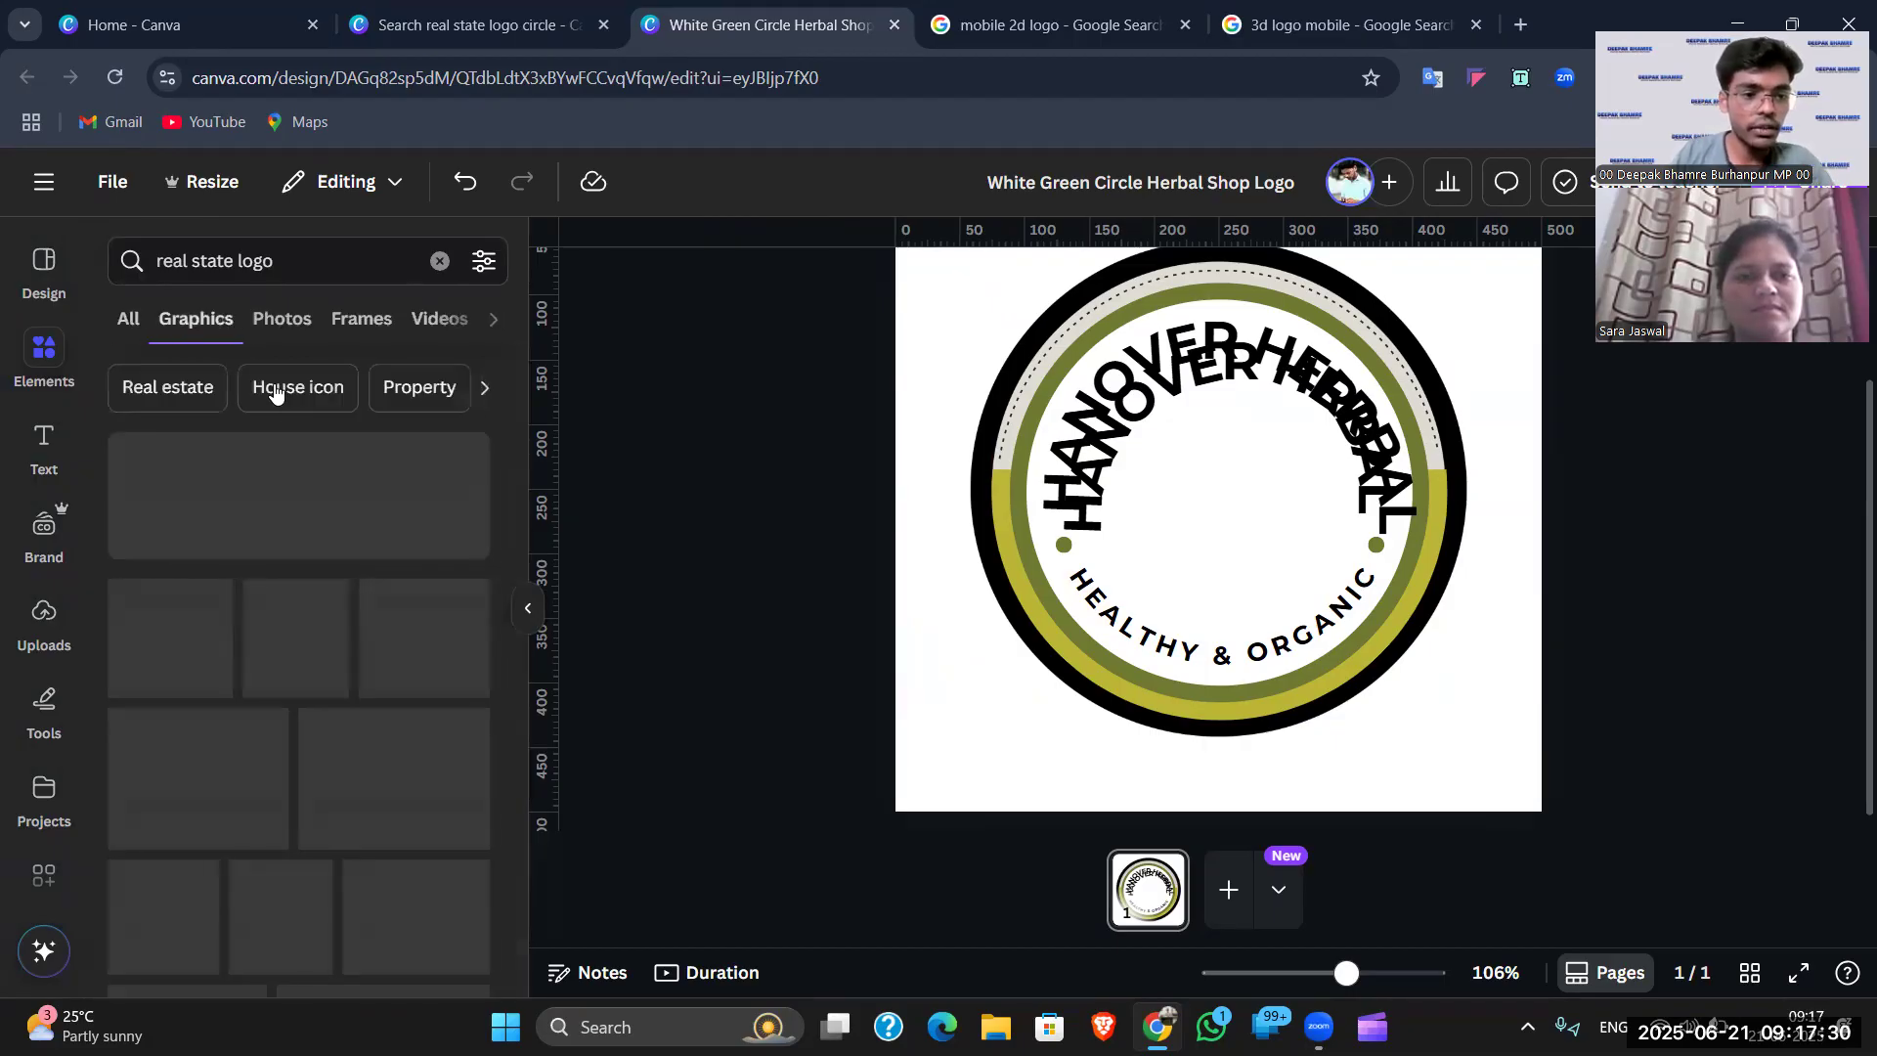
# - Scroll the graphics and add the gold tall-building graphic to the logo
pyautogui.scroll(-3, 423, 663)
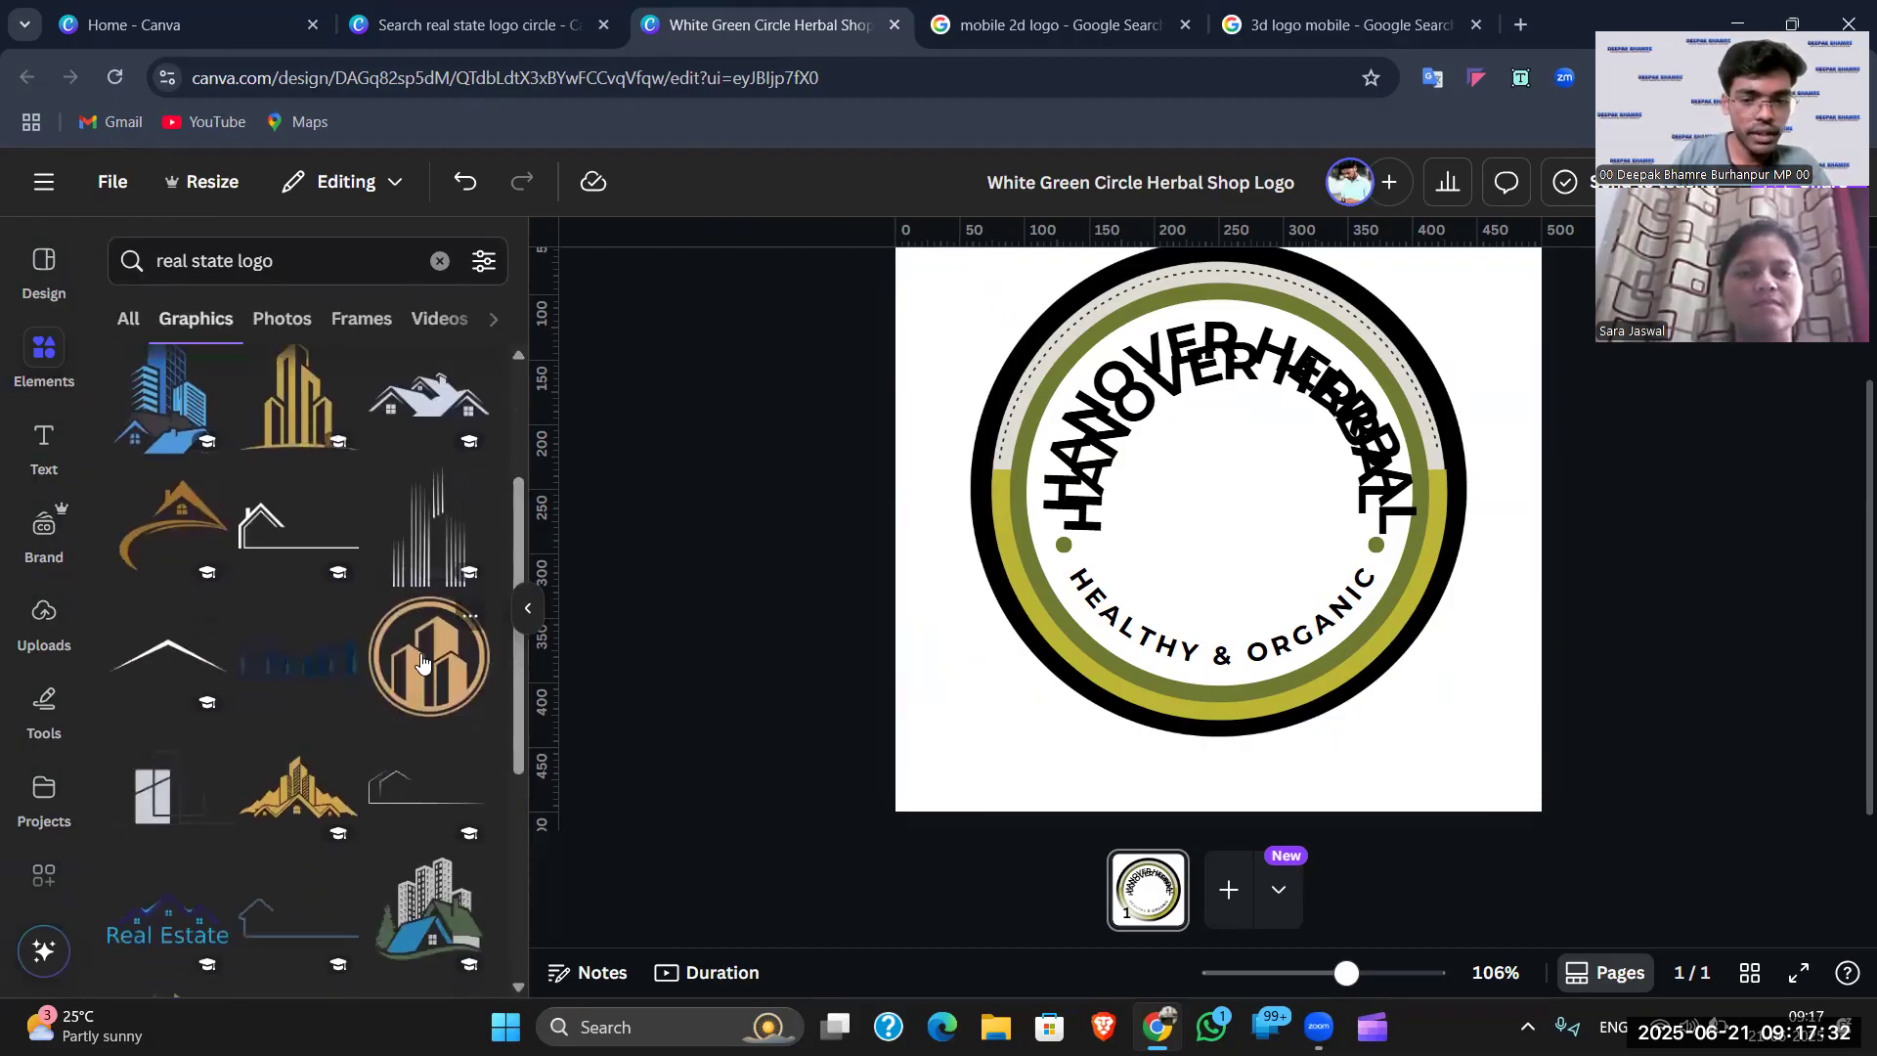
pyautogui.scroll(-3, 423, 664)
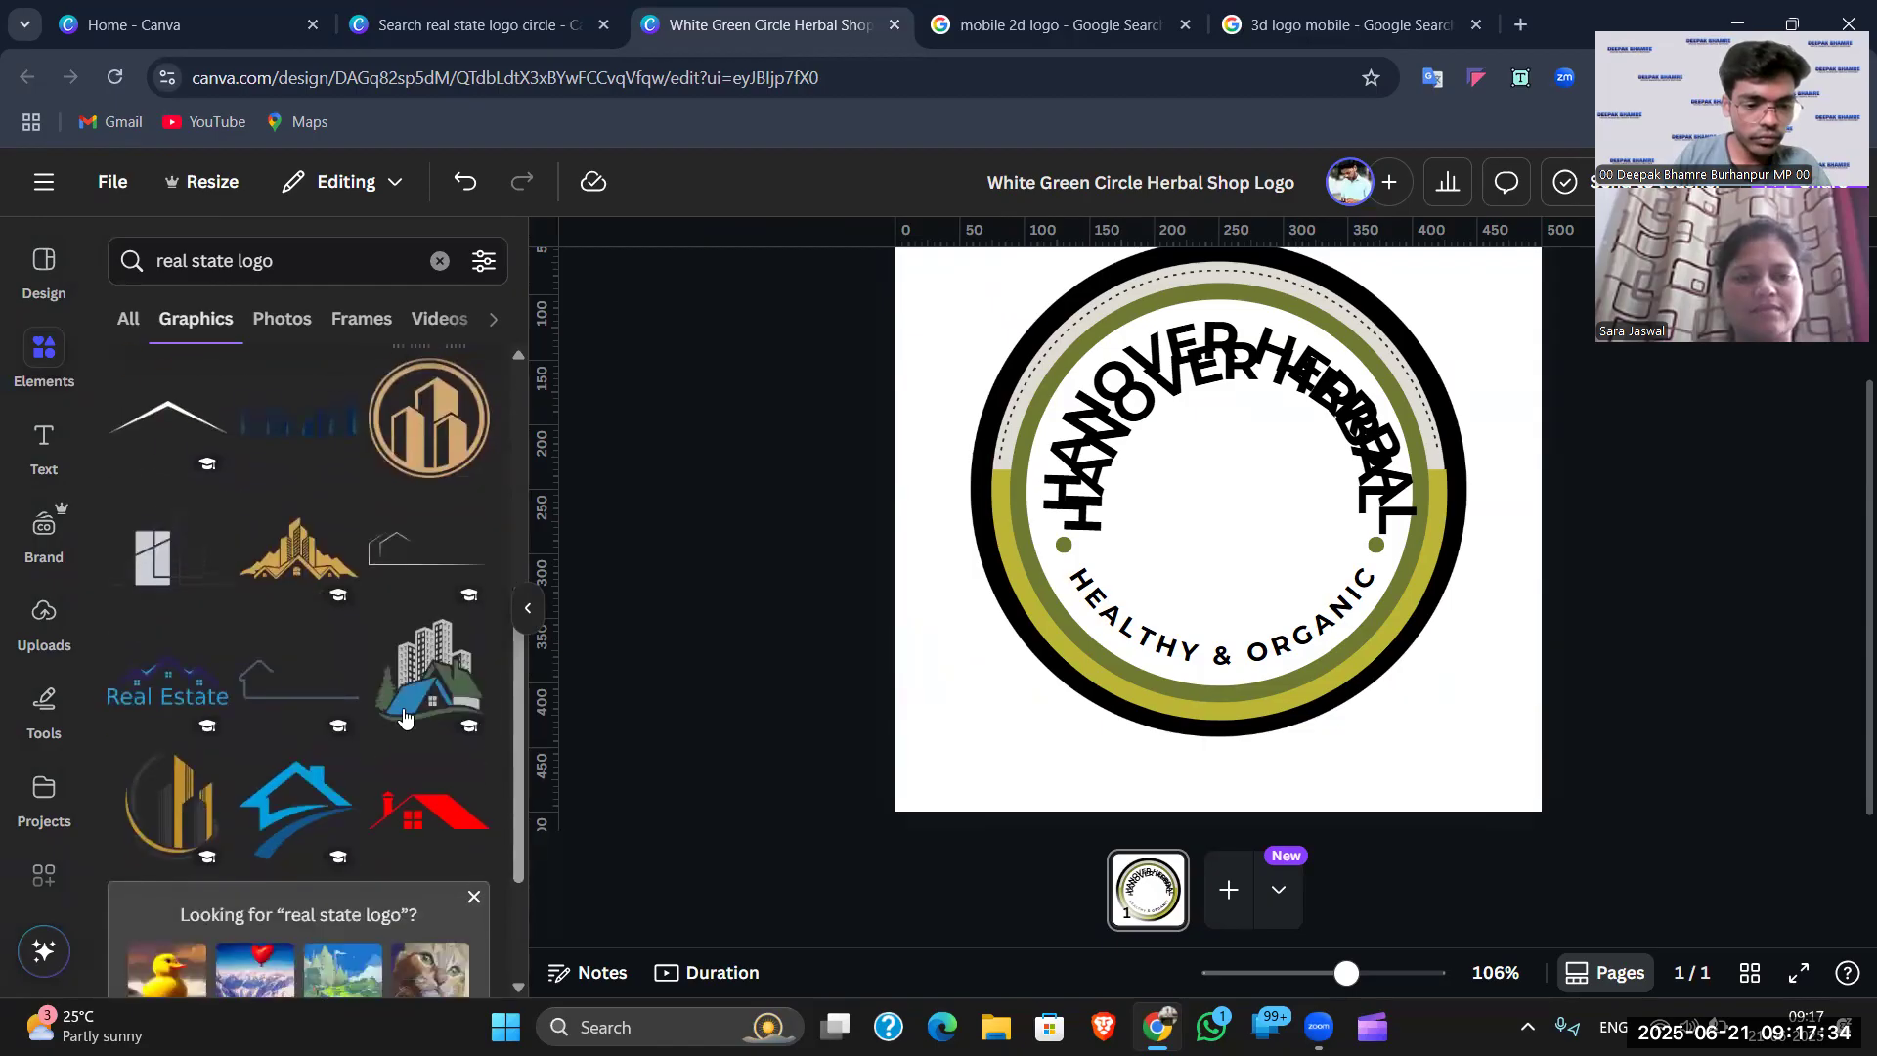
pyautogui.scroll(-2, 199, 711)
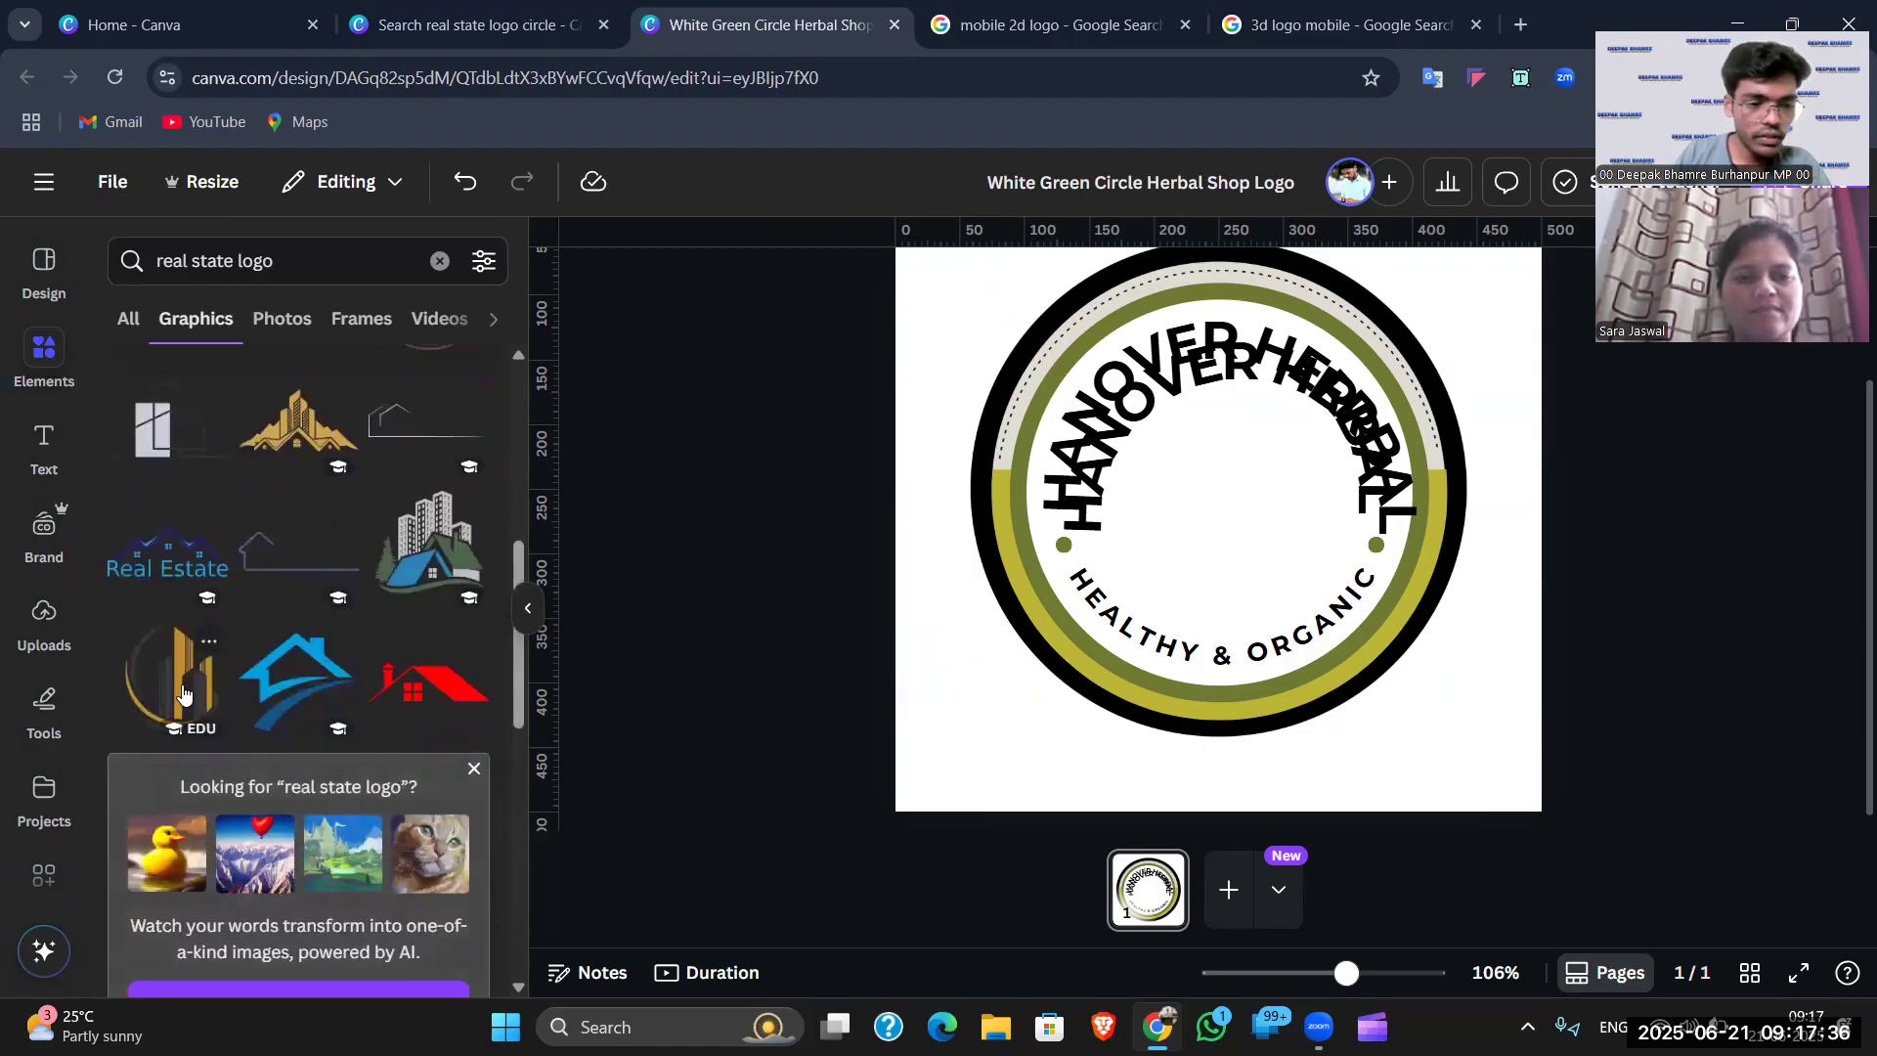
pyautogui.scroll(-8, 183, 692)
pyautogui.scroll(-4, 293, 753)
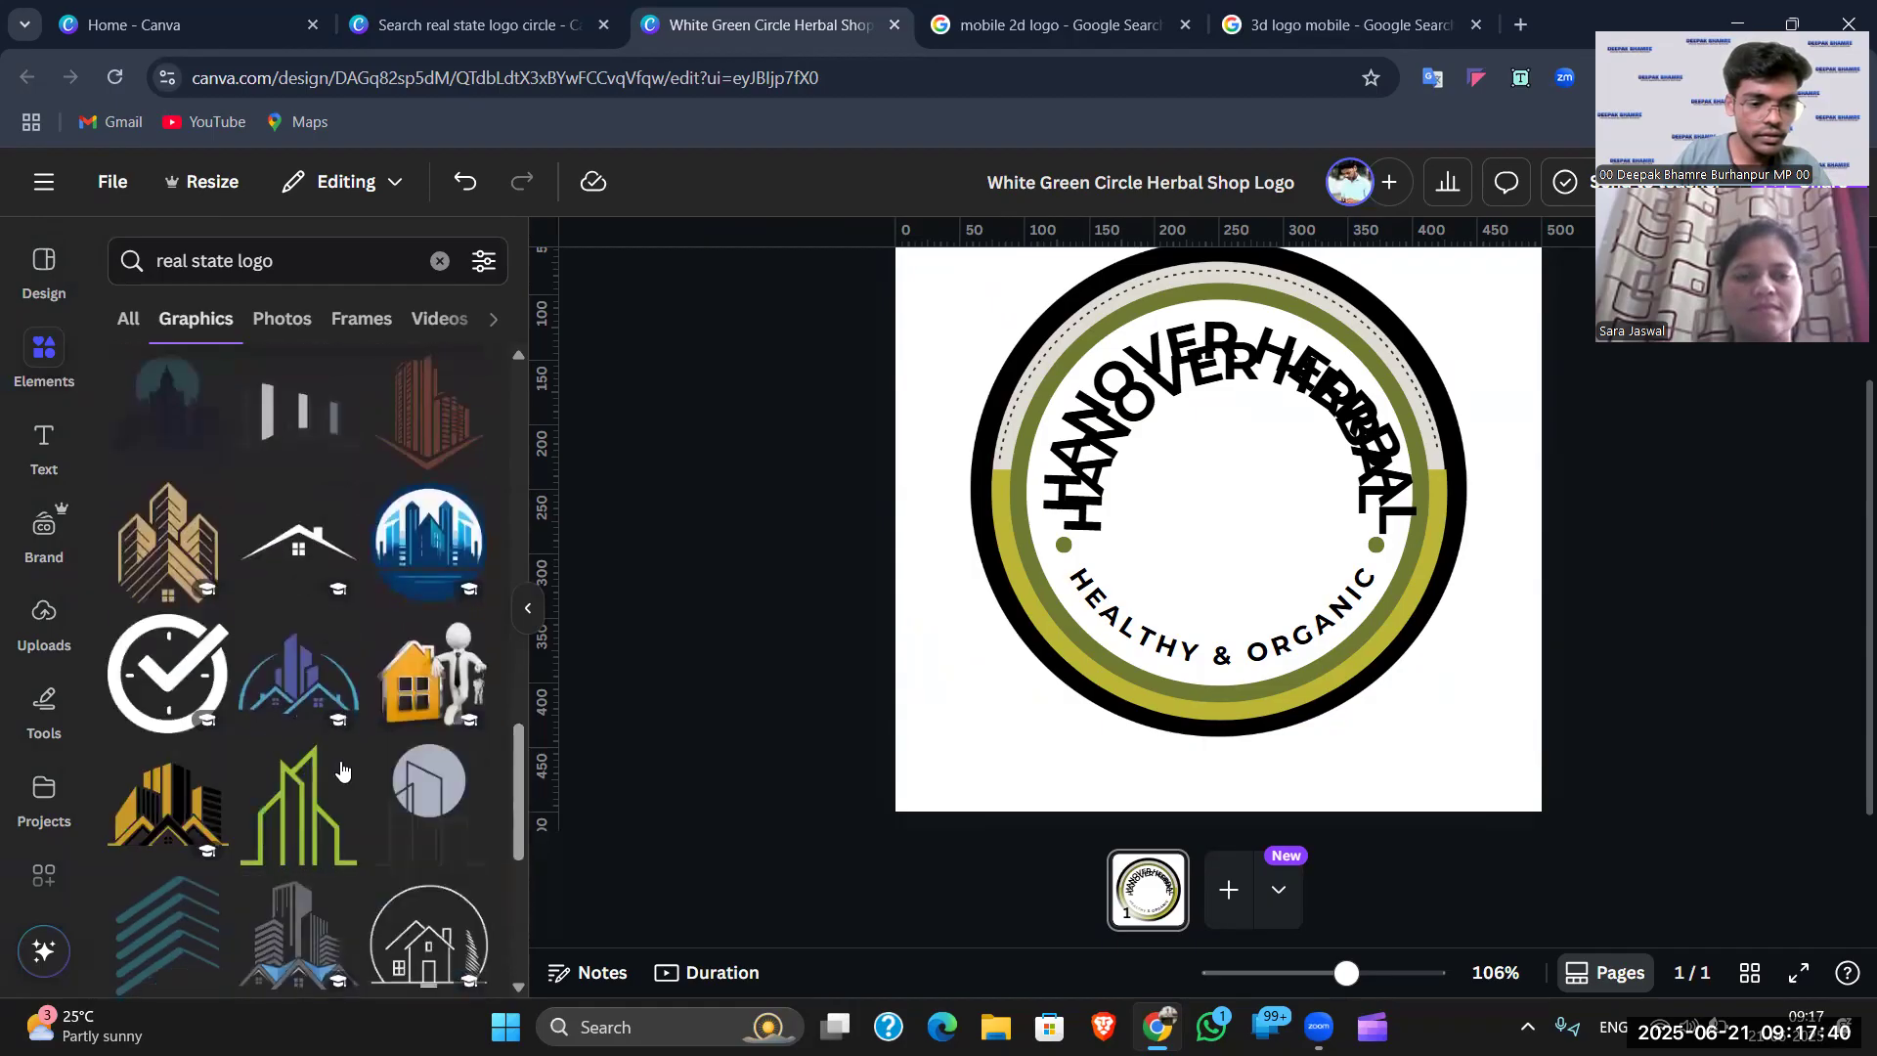
pyautogui.scroll(-2, 342, 772)
pyautogui.scroll(-6, 311, 799)
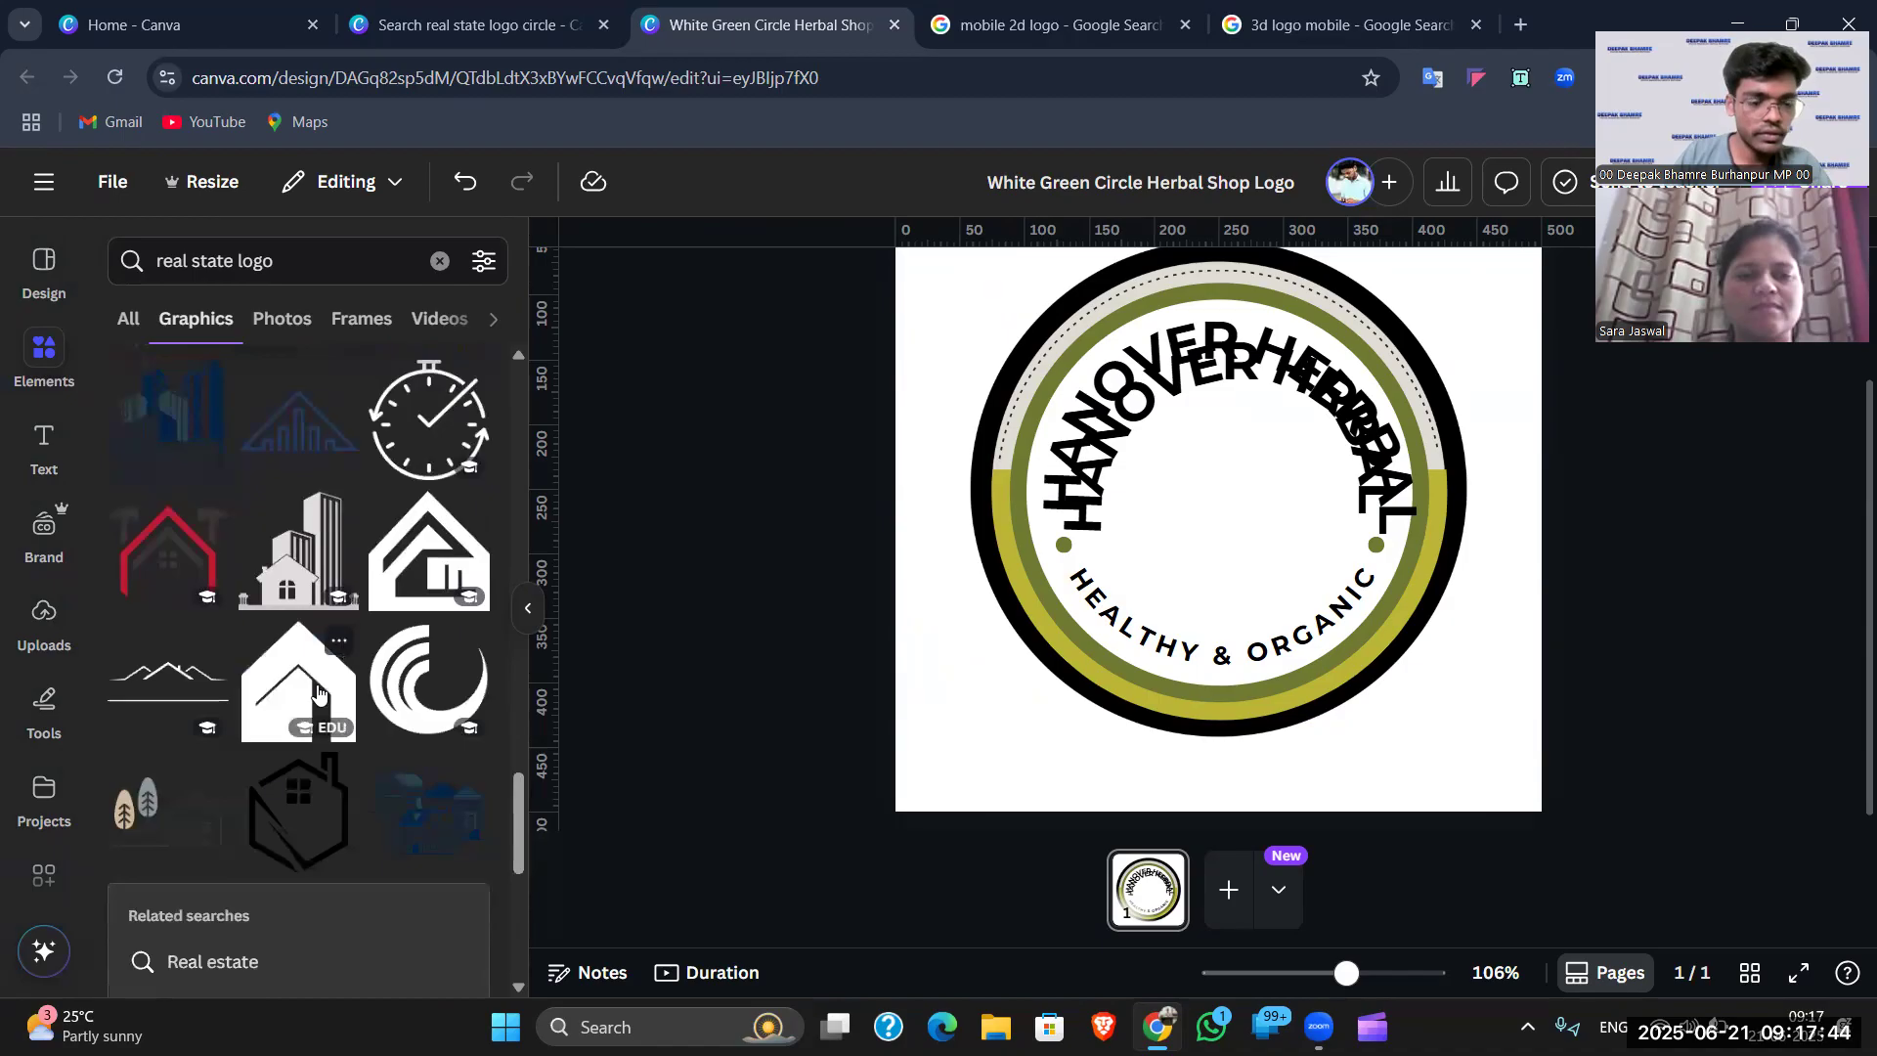
pyautogui.scroll(-6, 313, 723)
pyautogui.scroll(-3, 309, 721)
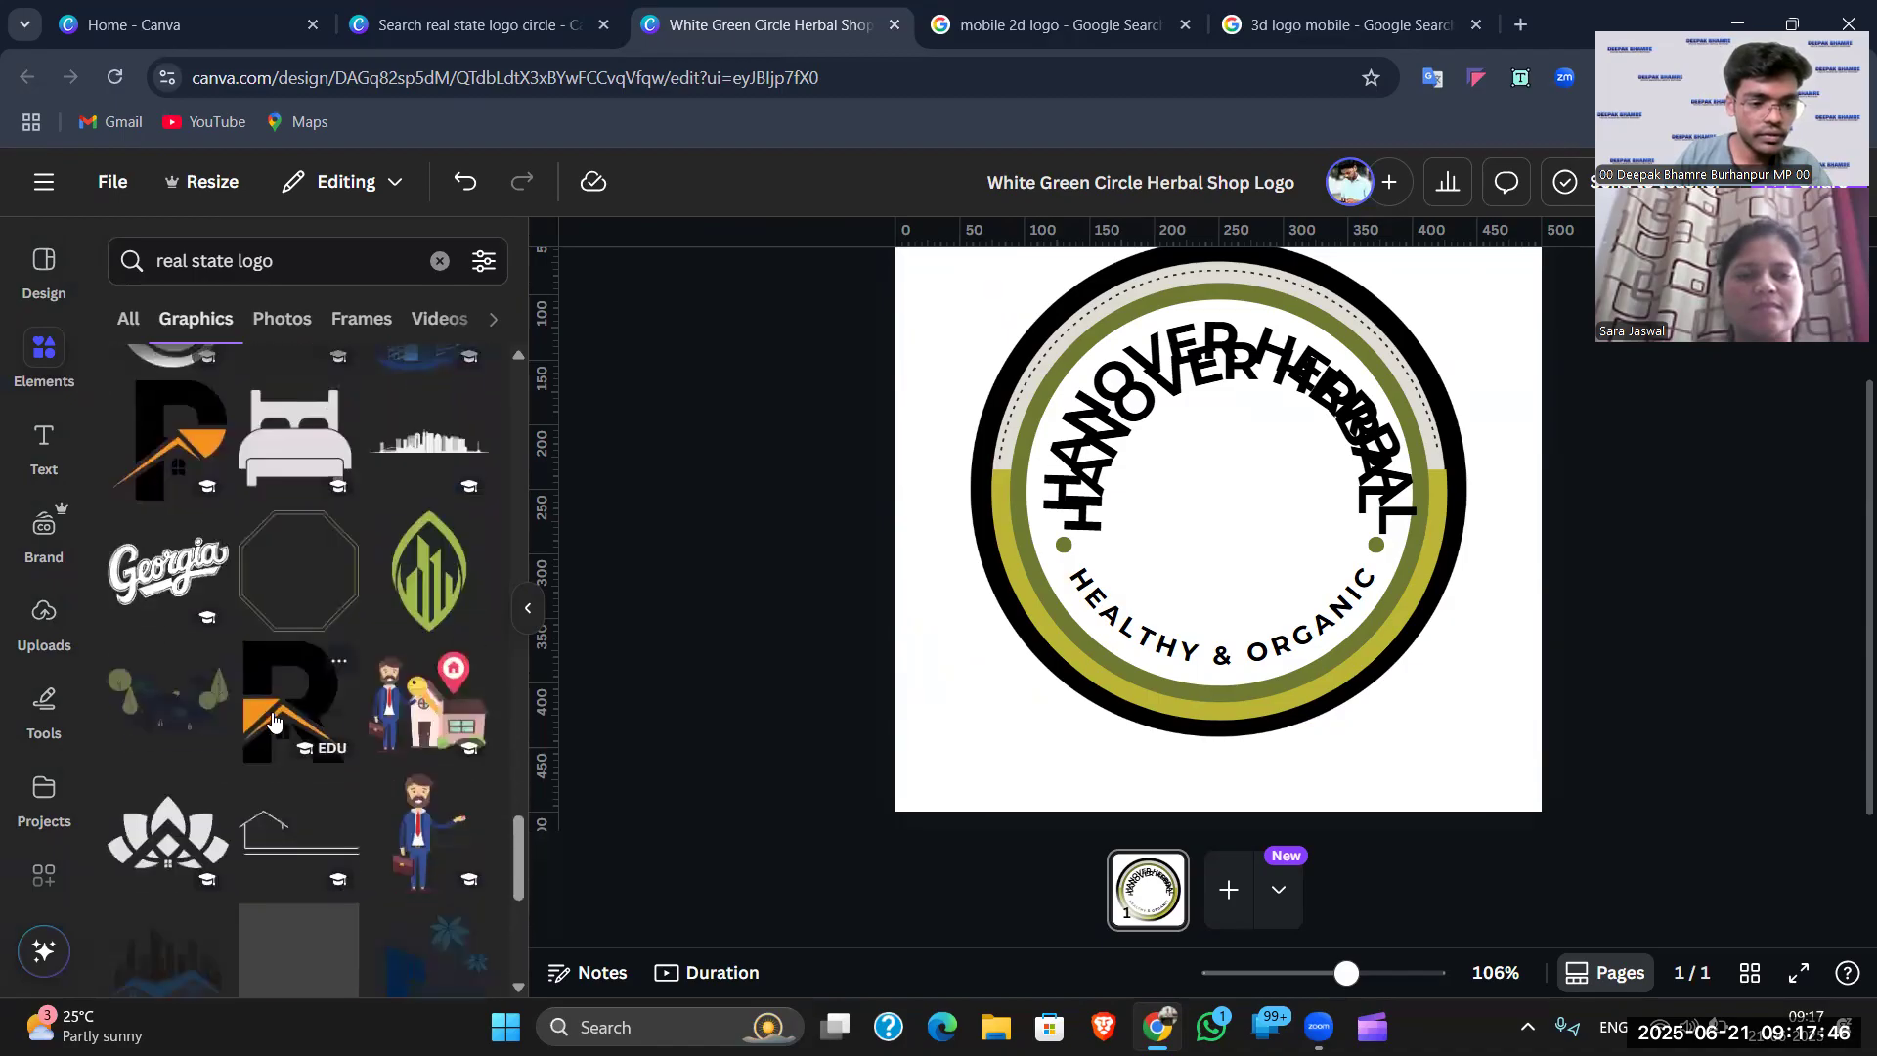
pyautogui.scroll(-2, 293, 731)
pyautogui.scroll(15, 329, 622)
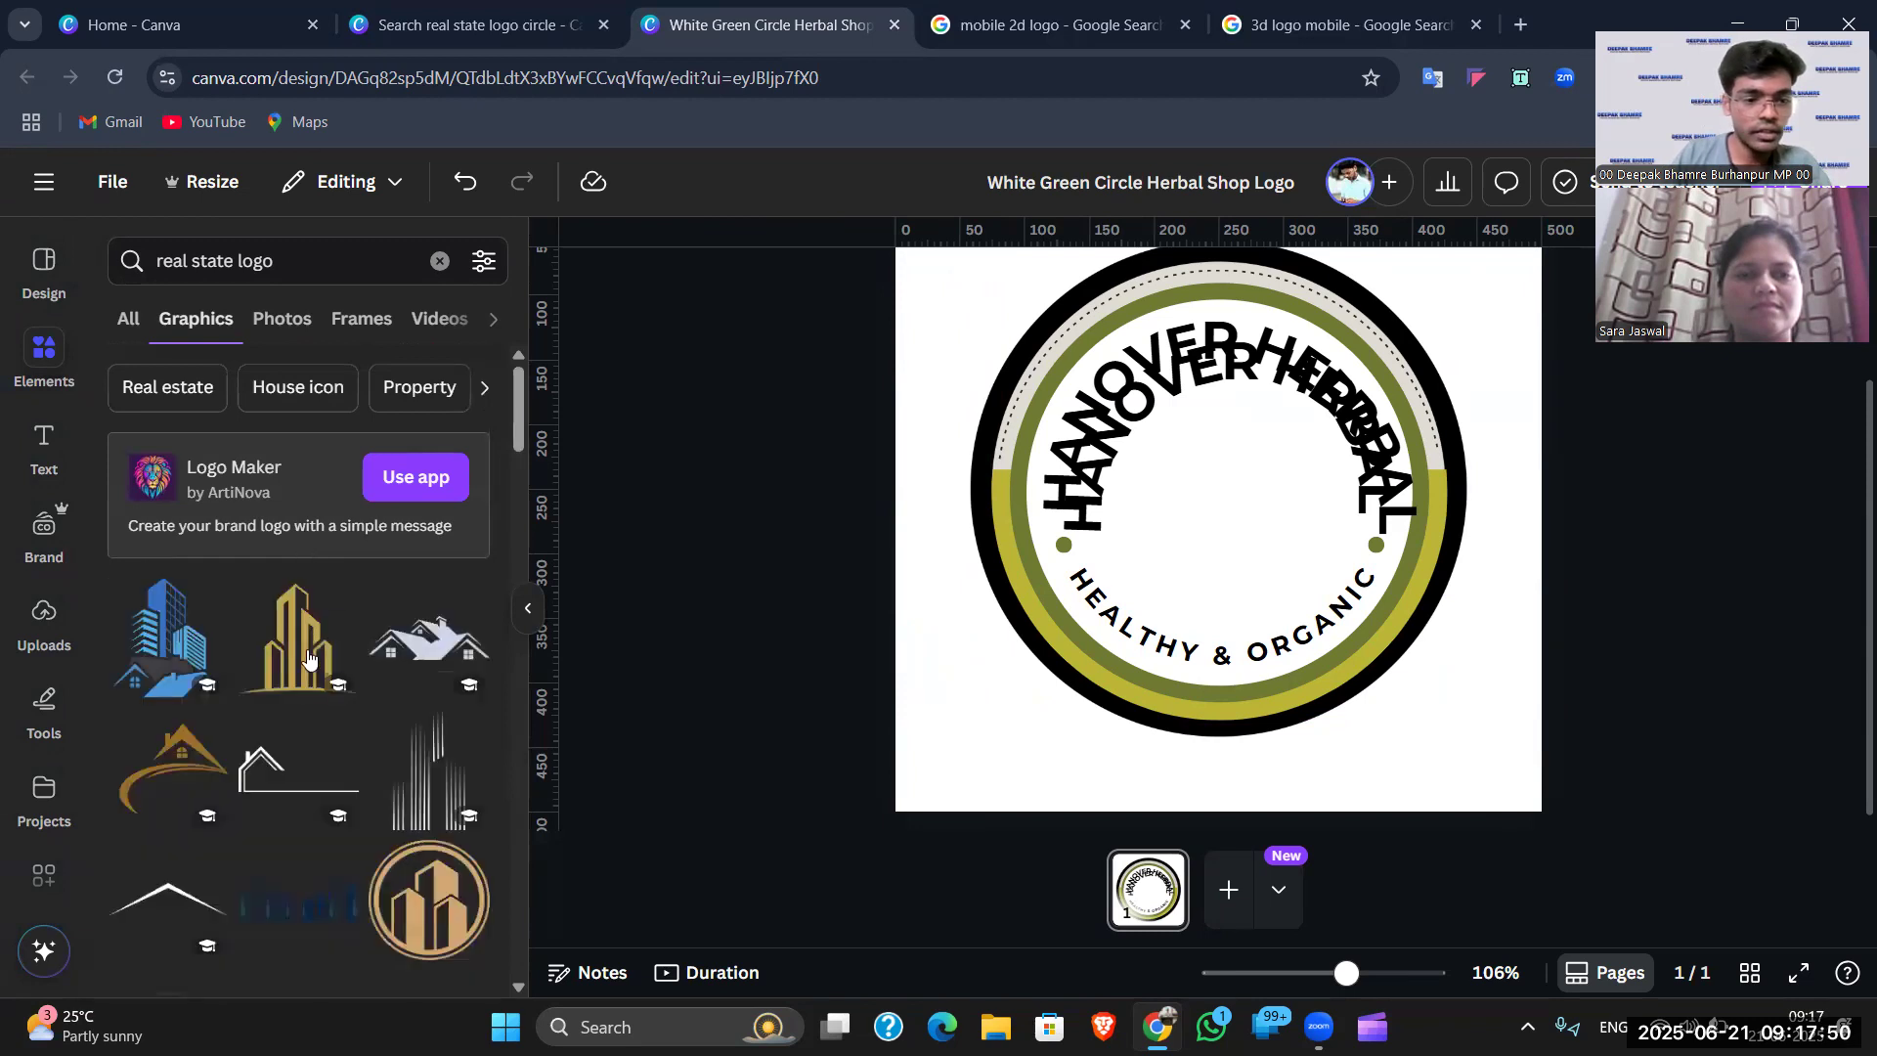
pyautogui.scroll(-1, 300, 661)
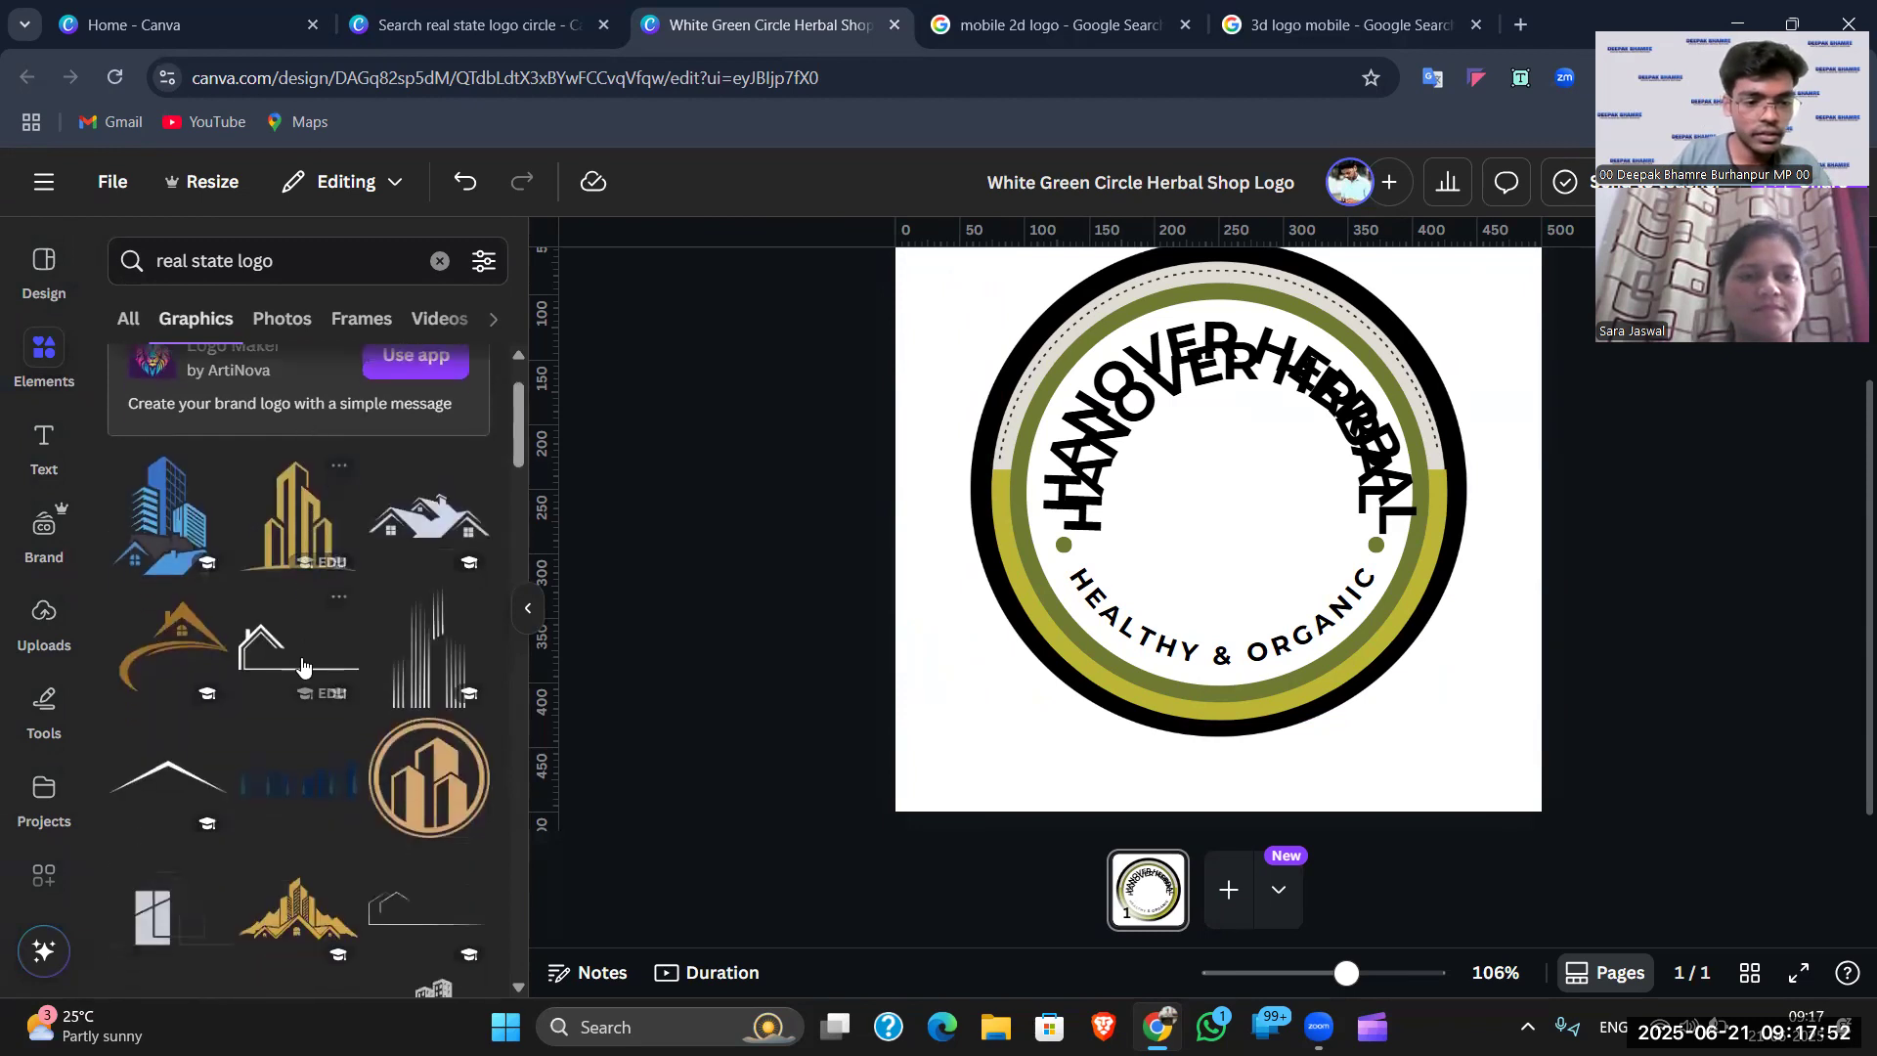
pyautogui.click(293, 543)
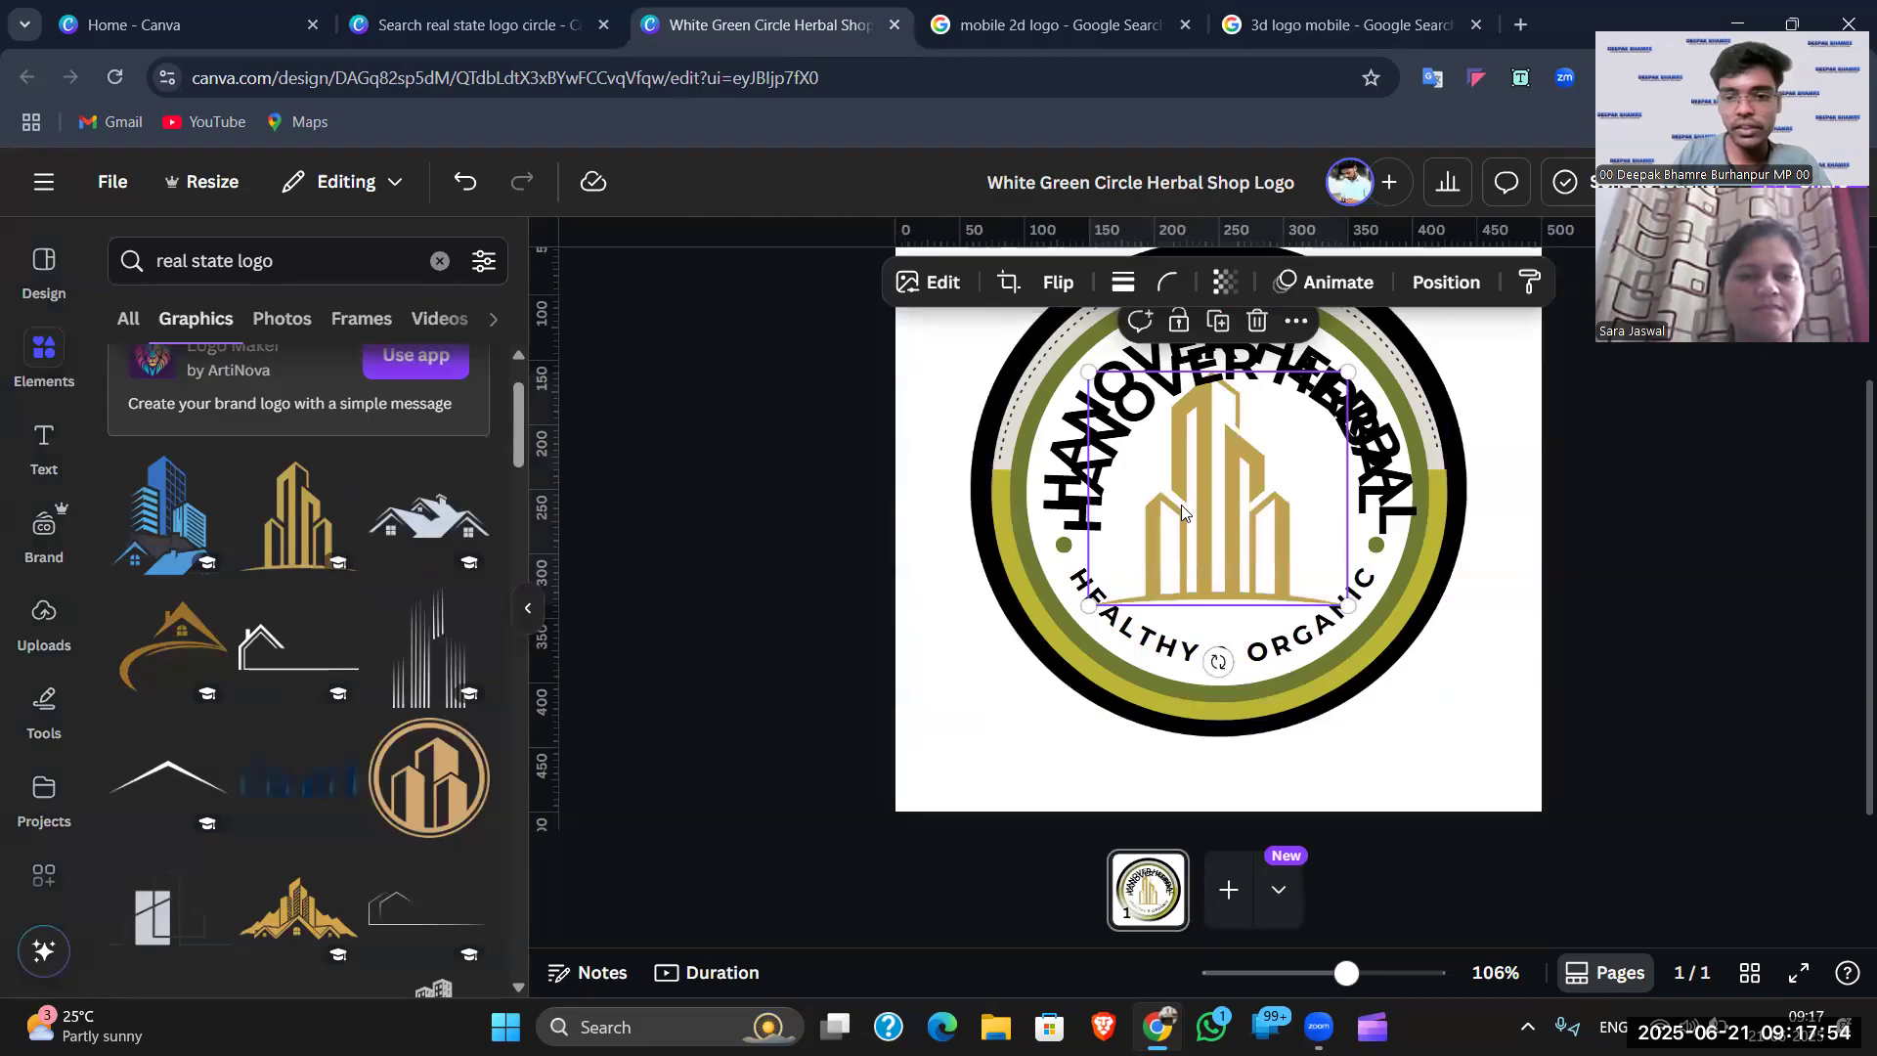
# - Select the gold building graphic, then undo an accidental move of the curved heading
pyautogui.click(1222, 538)
pyautogui.click(1223, 540)
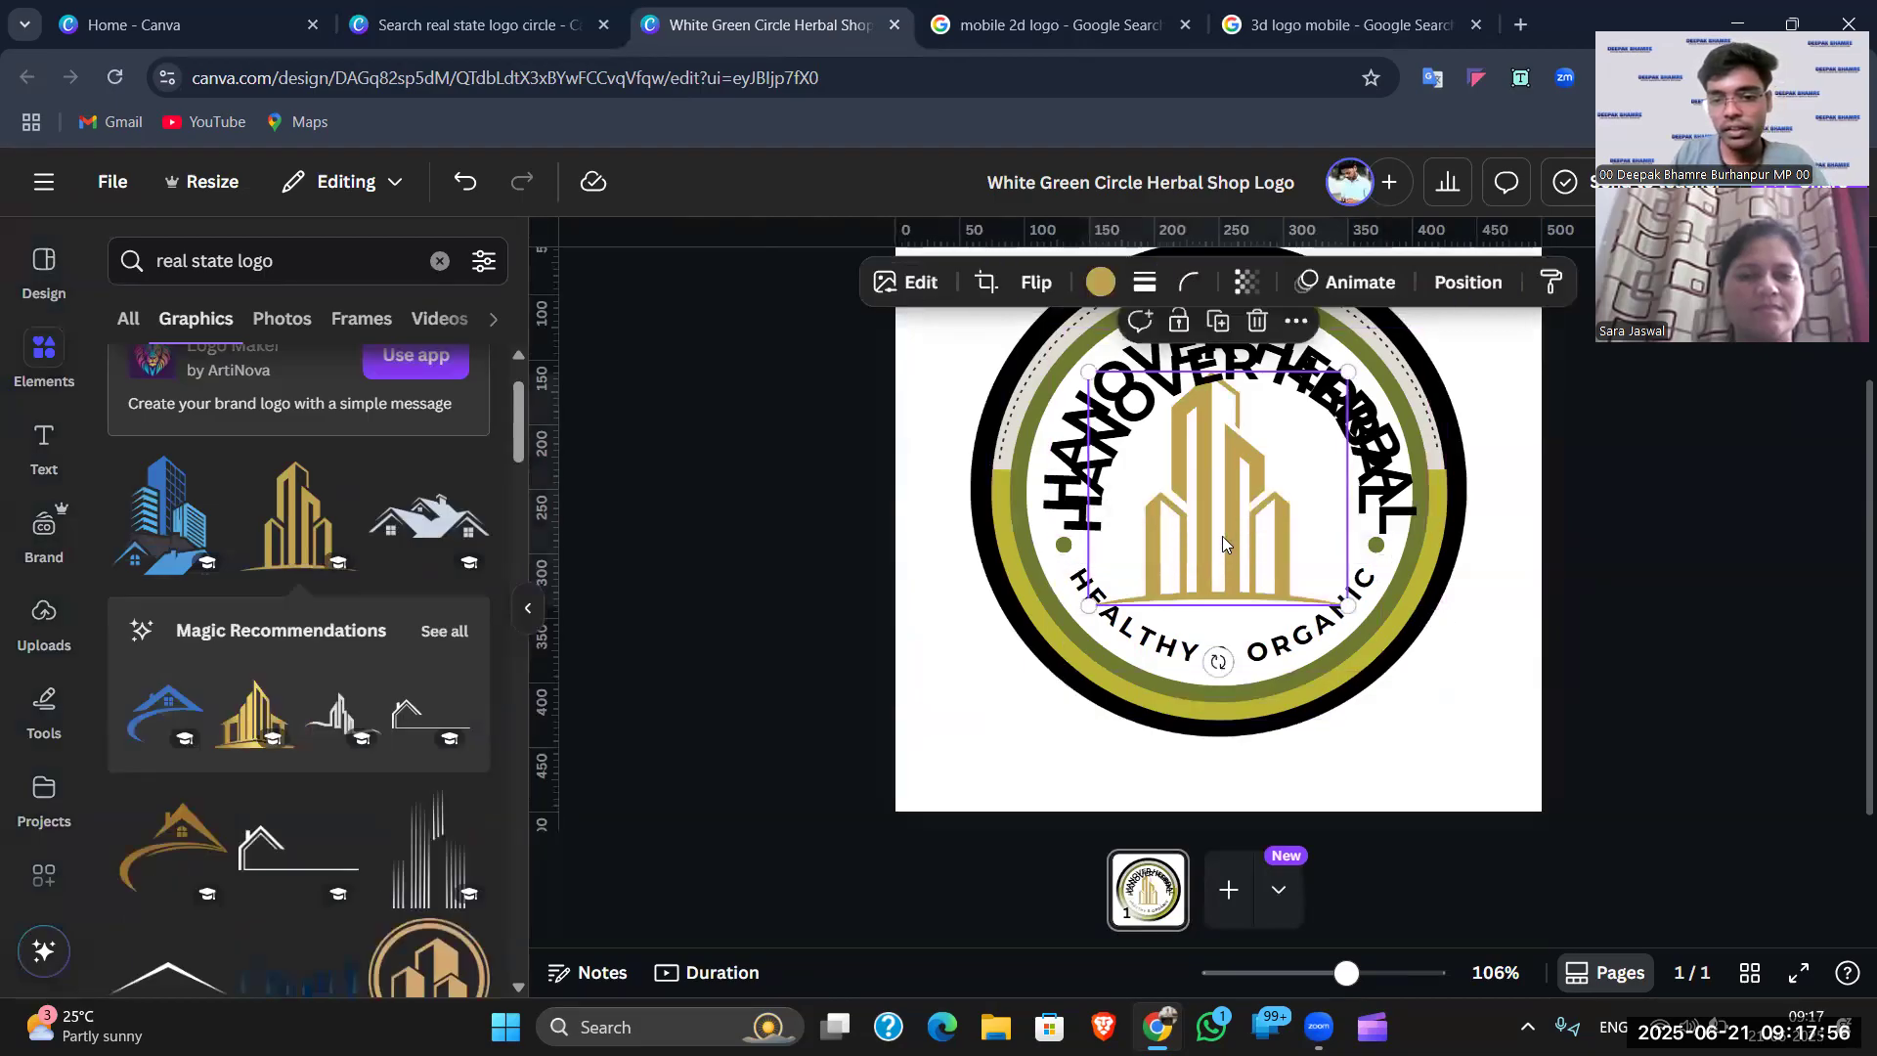
pyautogui.press('Escape')
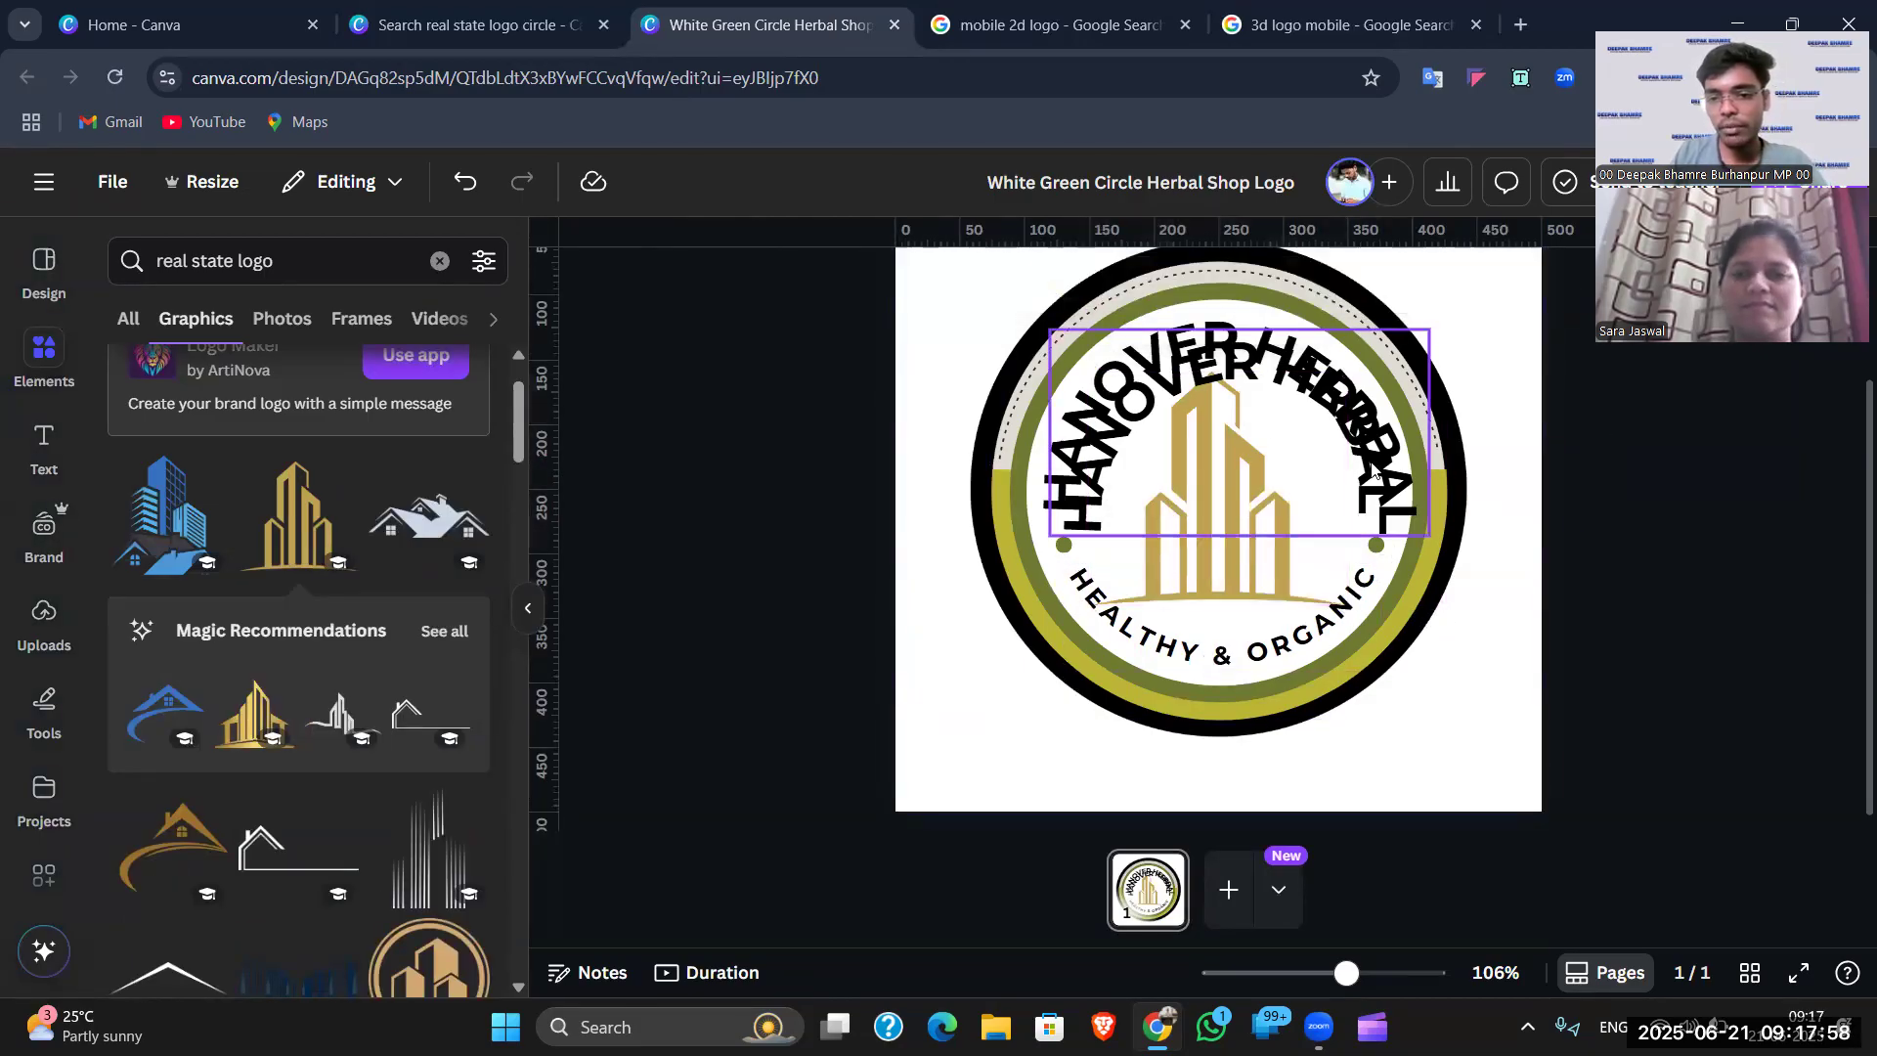
pyautogui.moveTo(1104, 437); pyautogui.dragTo(1088, 504)
pyautogui.press('Escape')
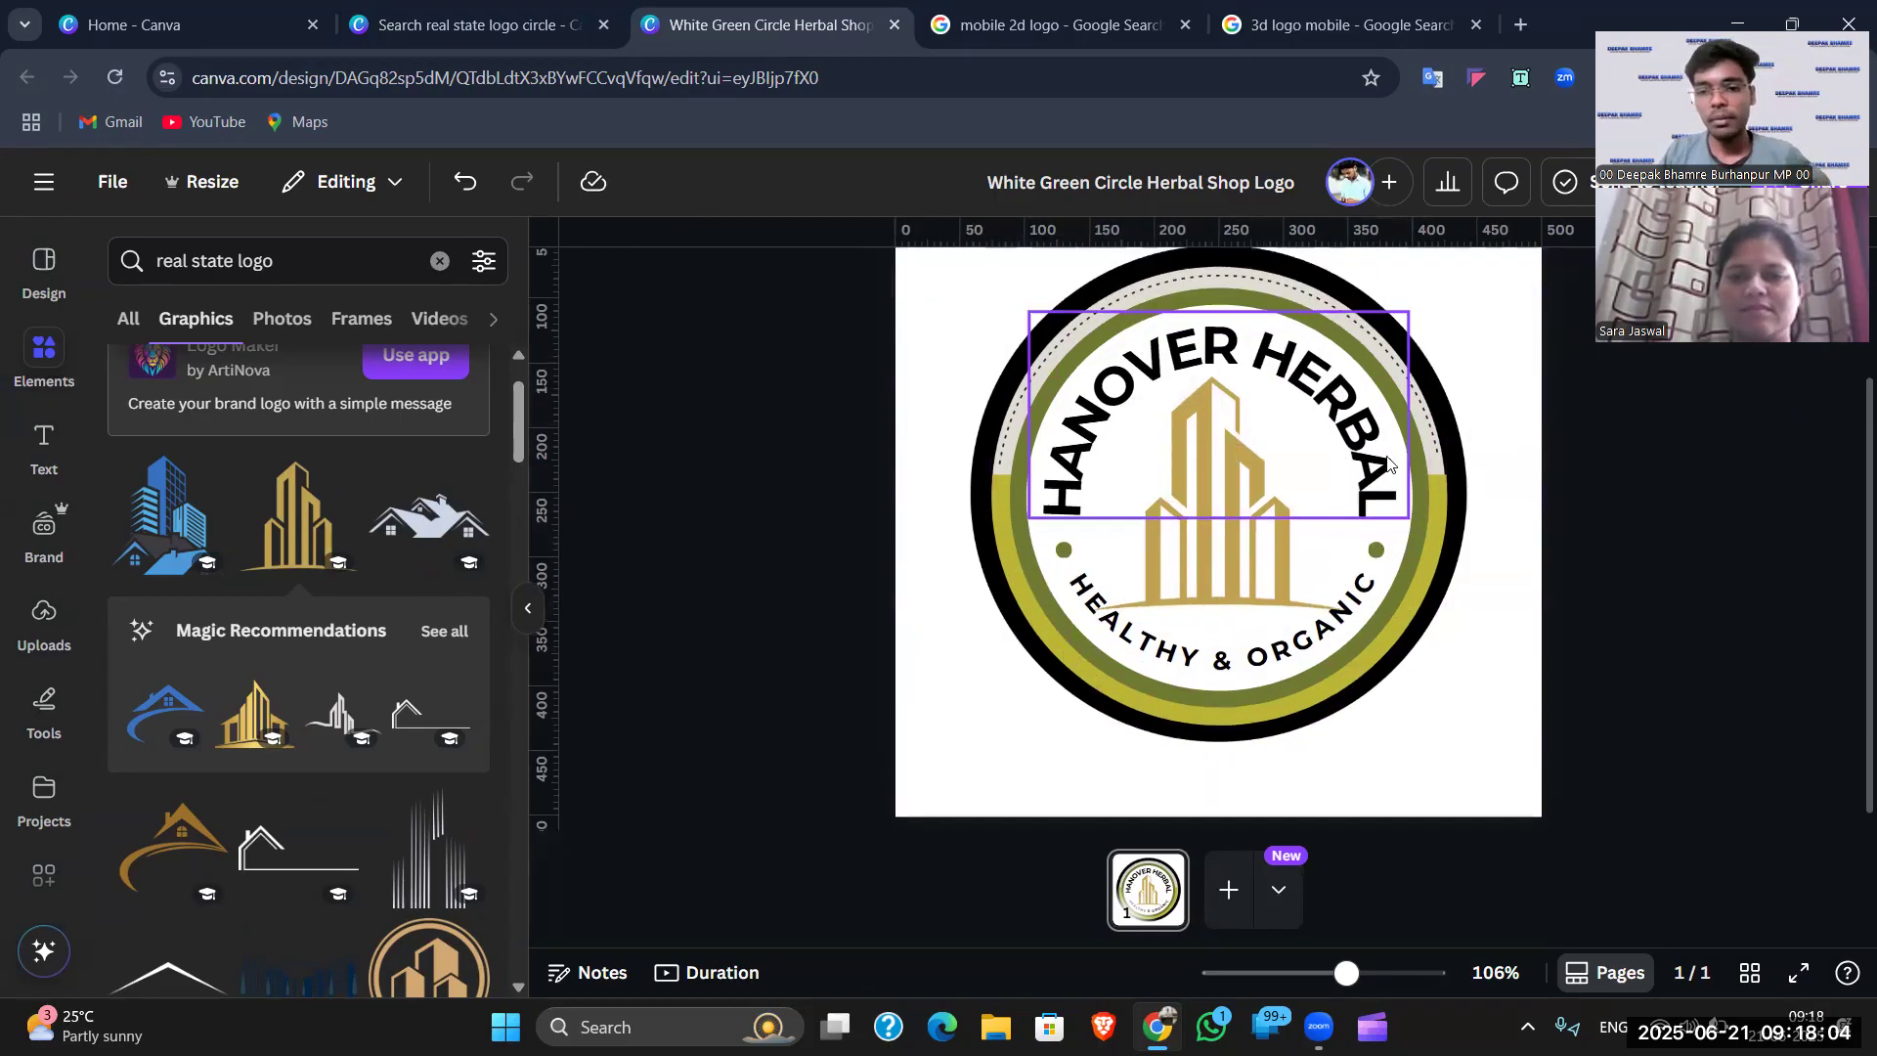
pyautogui.scroll(2, 1300, 470)
# - Retype the curved heading as SARA REAL STATE and open its text effects
pyautogui.click(1221, 484)
pyautogui.doubleClick(1221, 482)
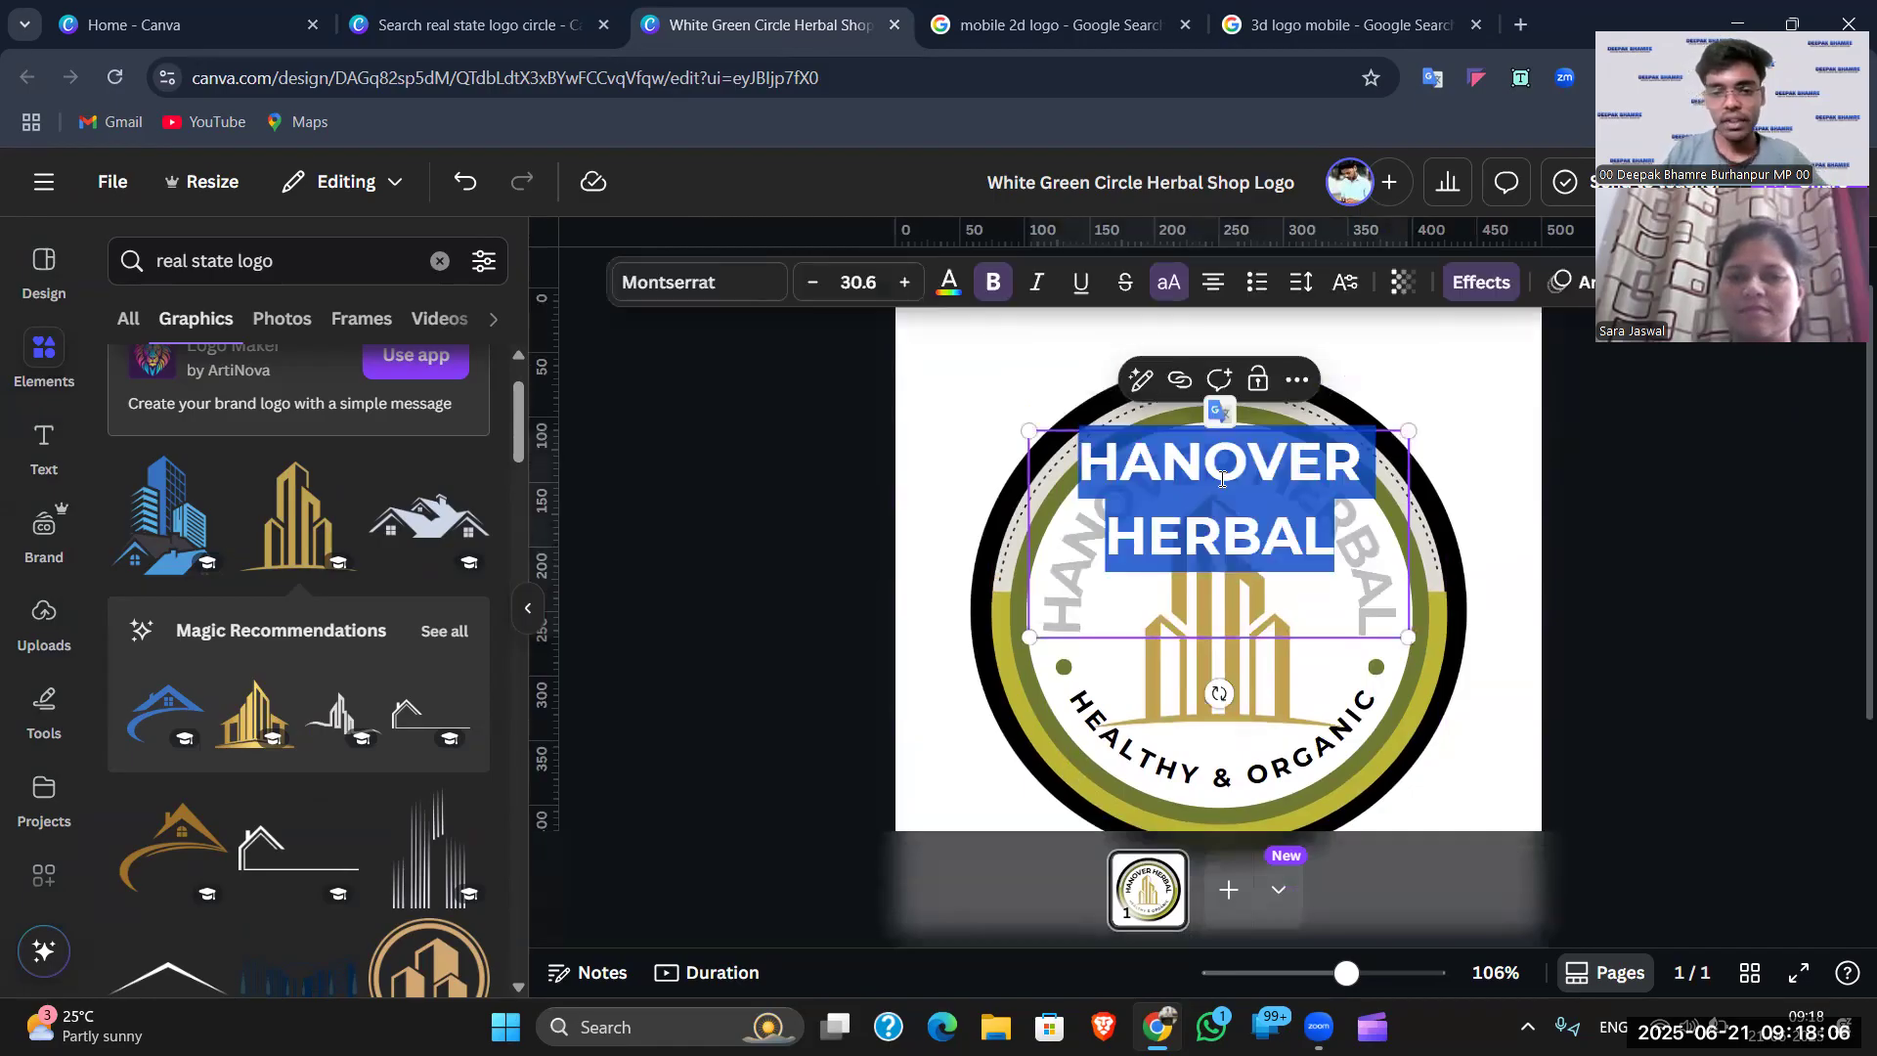
pyautogui.write('SA')
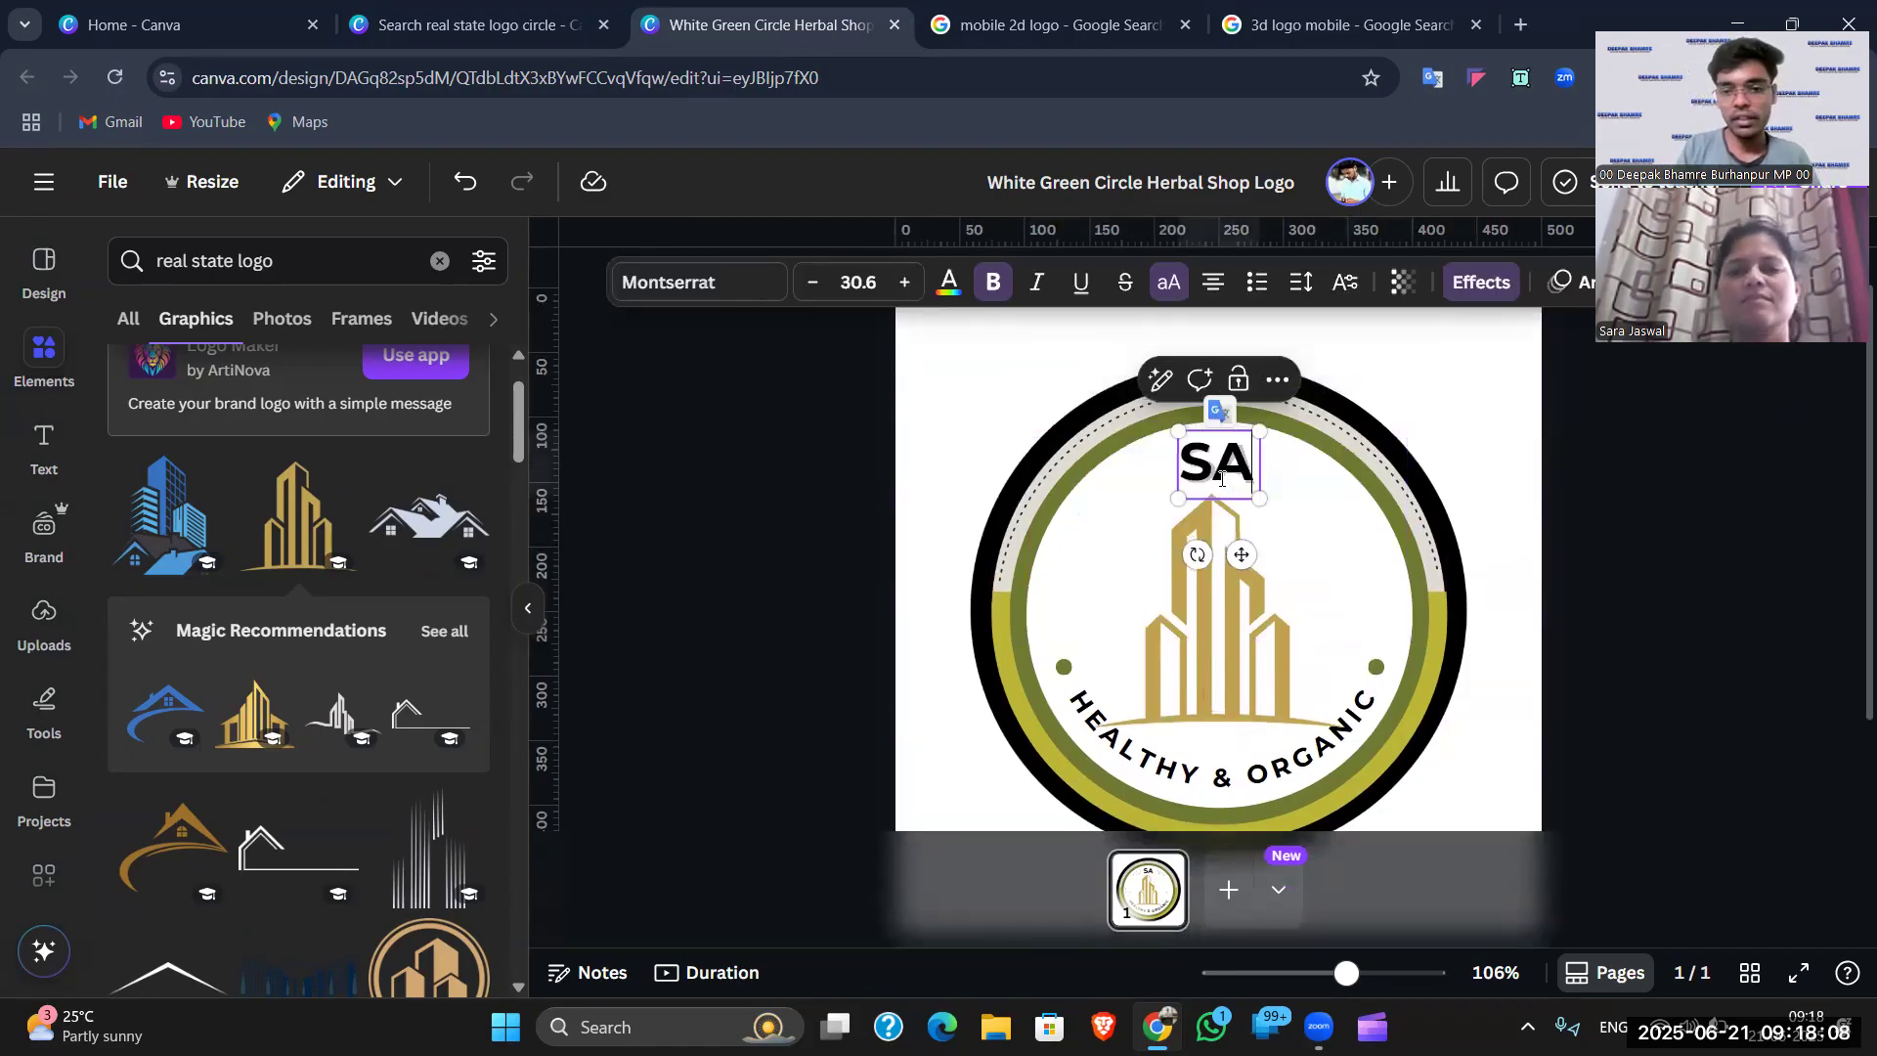
pyautogui.write('RA REAL STATE')
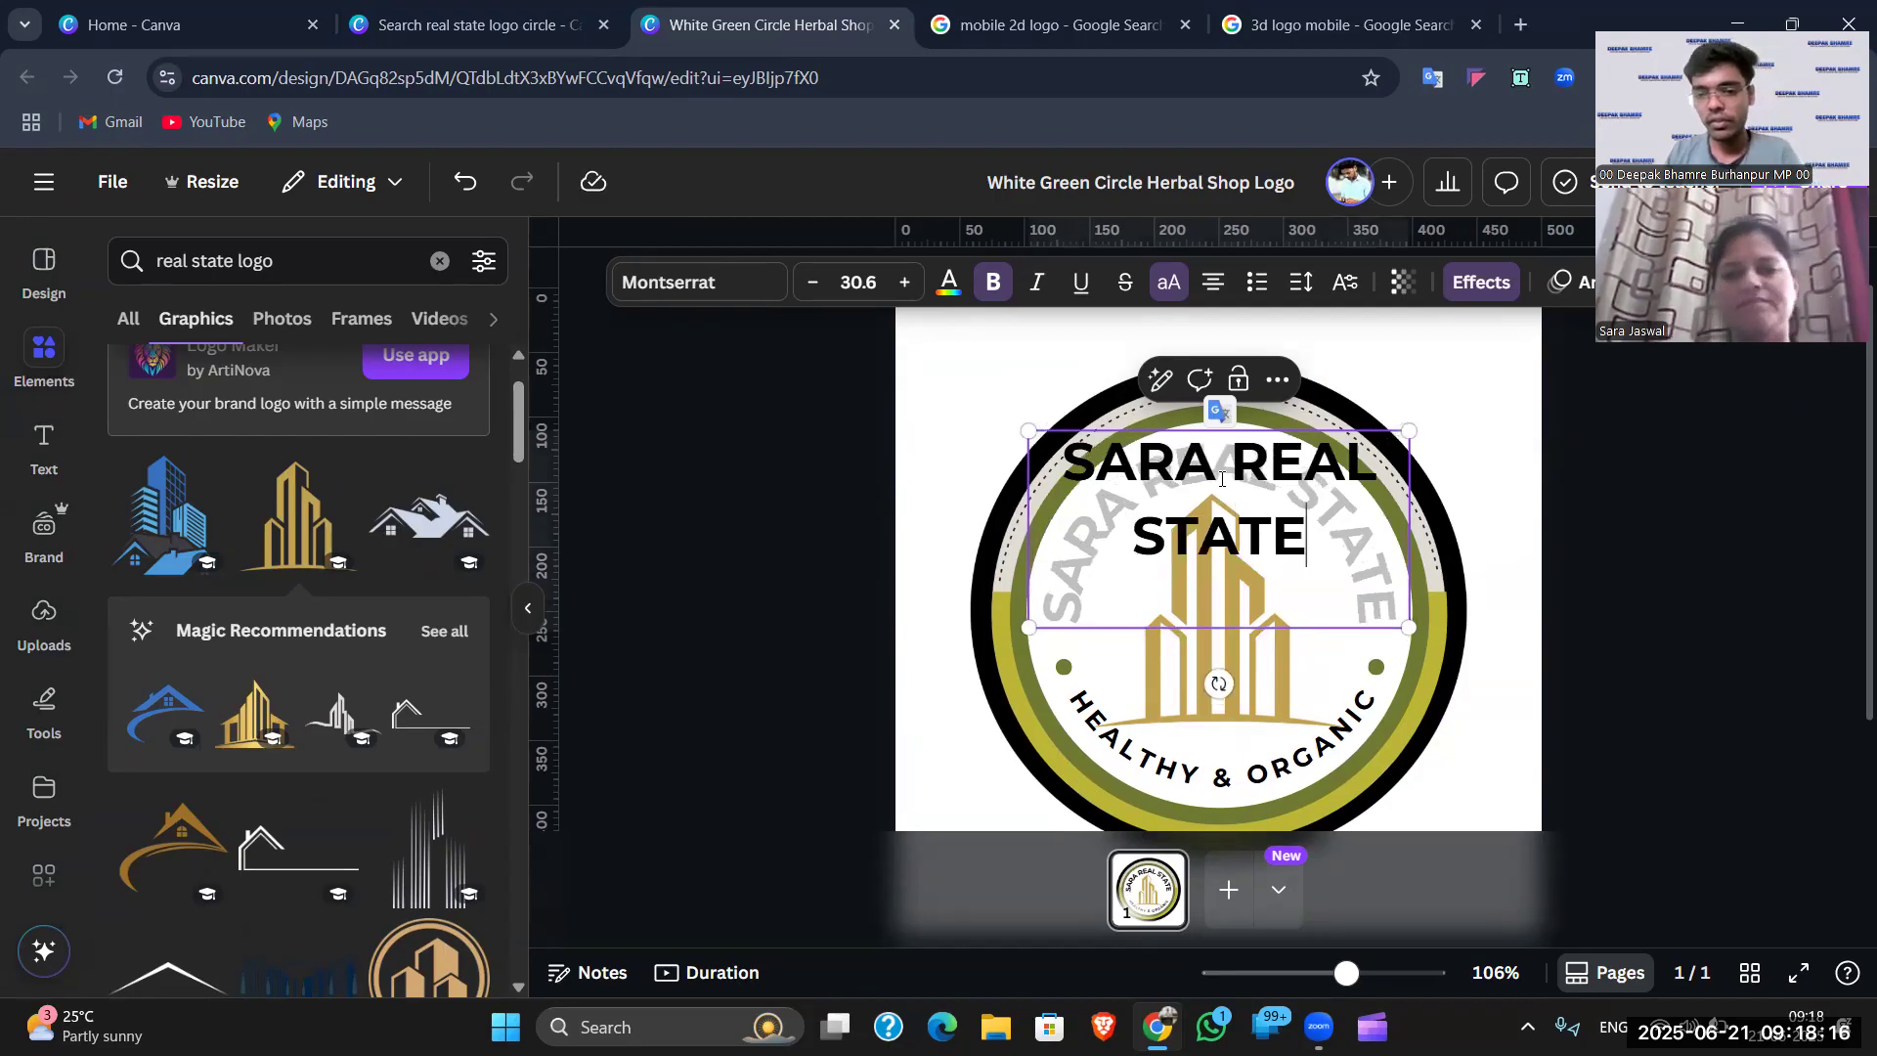
pyautogui.click(1715, 514)
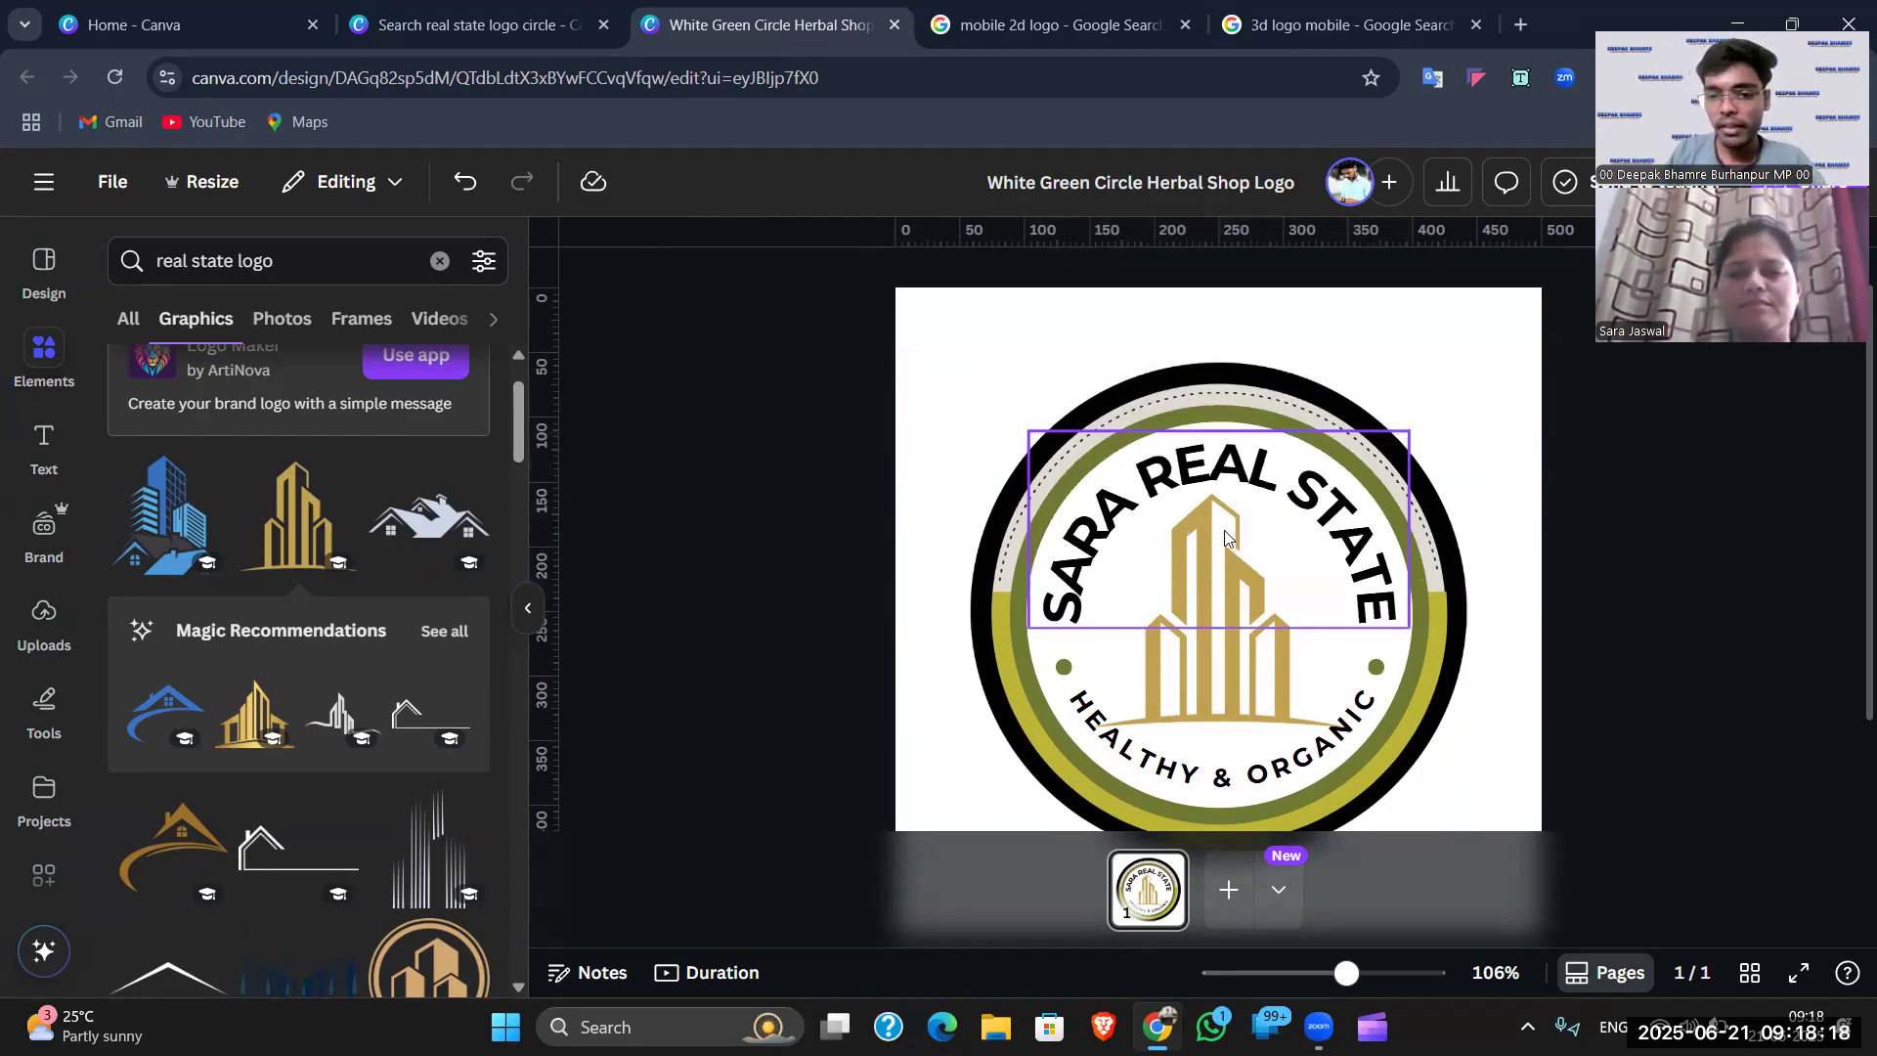
pyautogui.click(1323, 515)
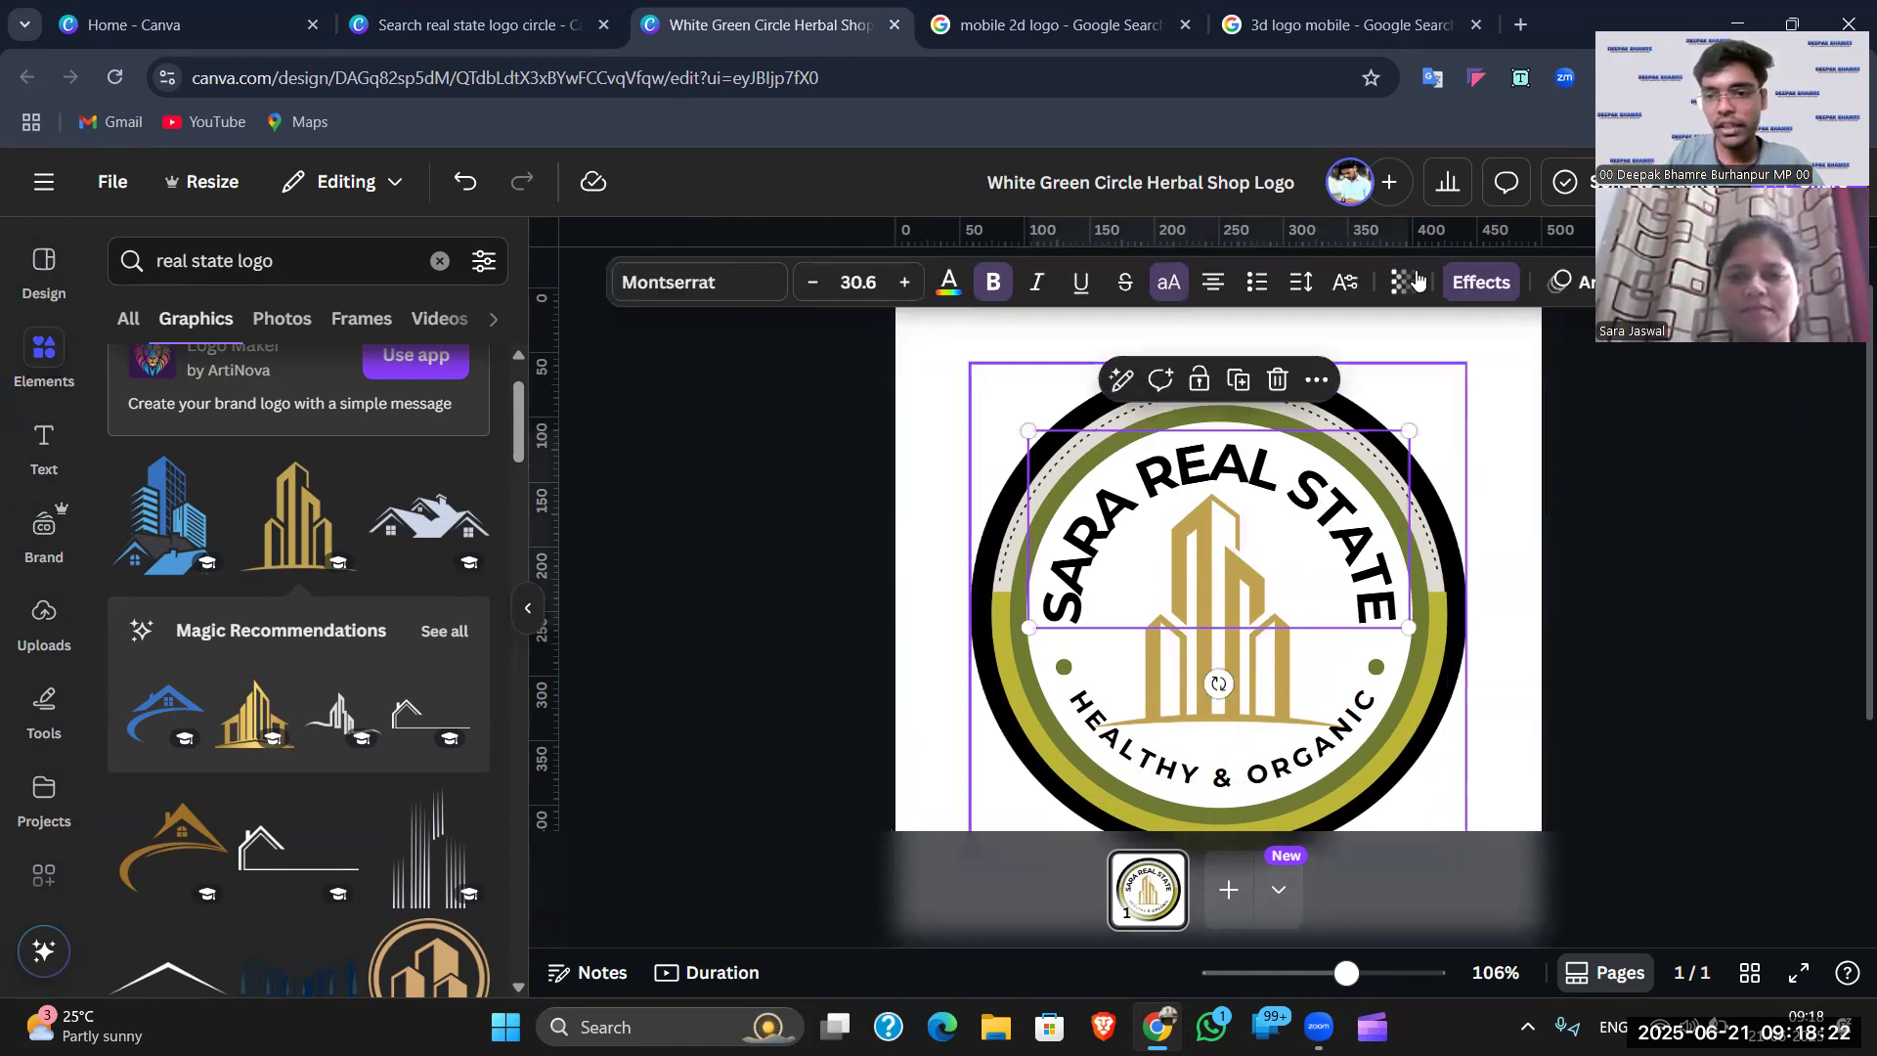
pyautogui.click(1482, 283)
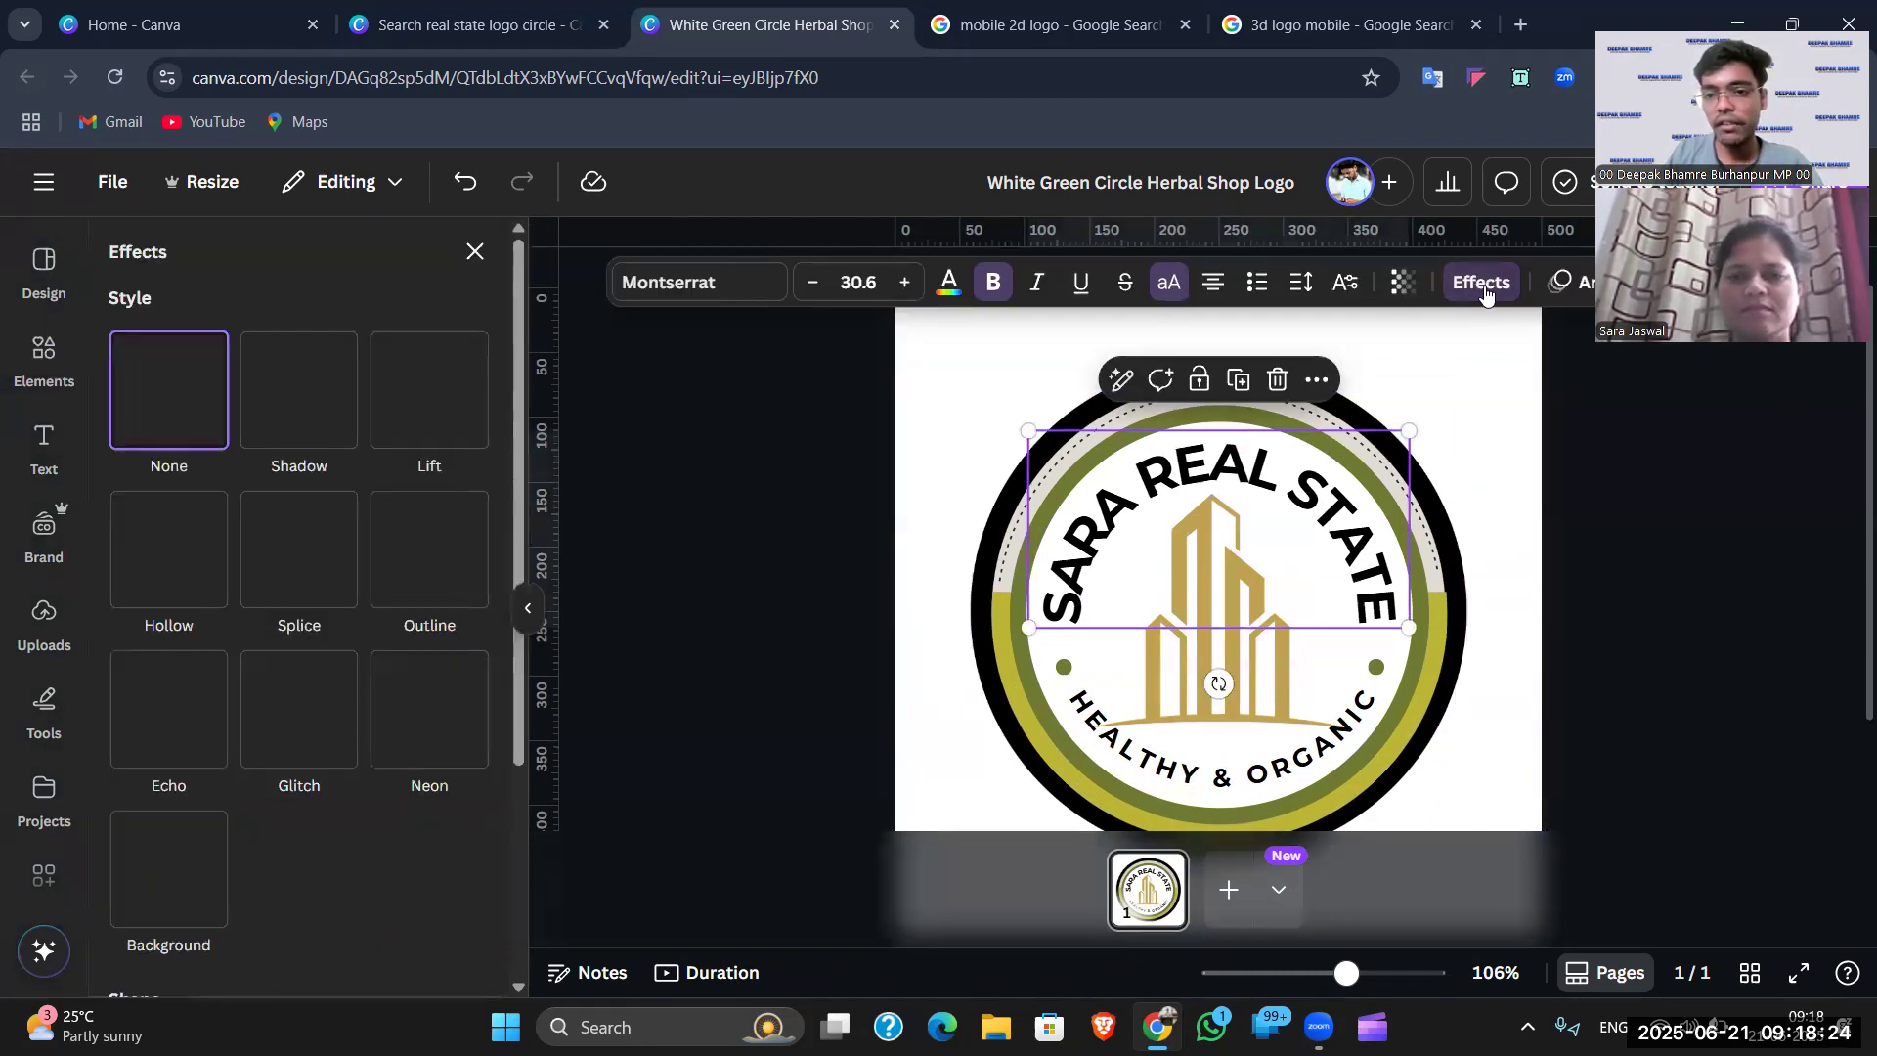
# - Reapply the Curve effect at about 80 and nudge the heading slightly upward
pyautogui.scroll(-3, 336, 599)
pyautogui.scroll(-2, 306, 806)
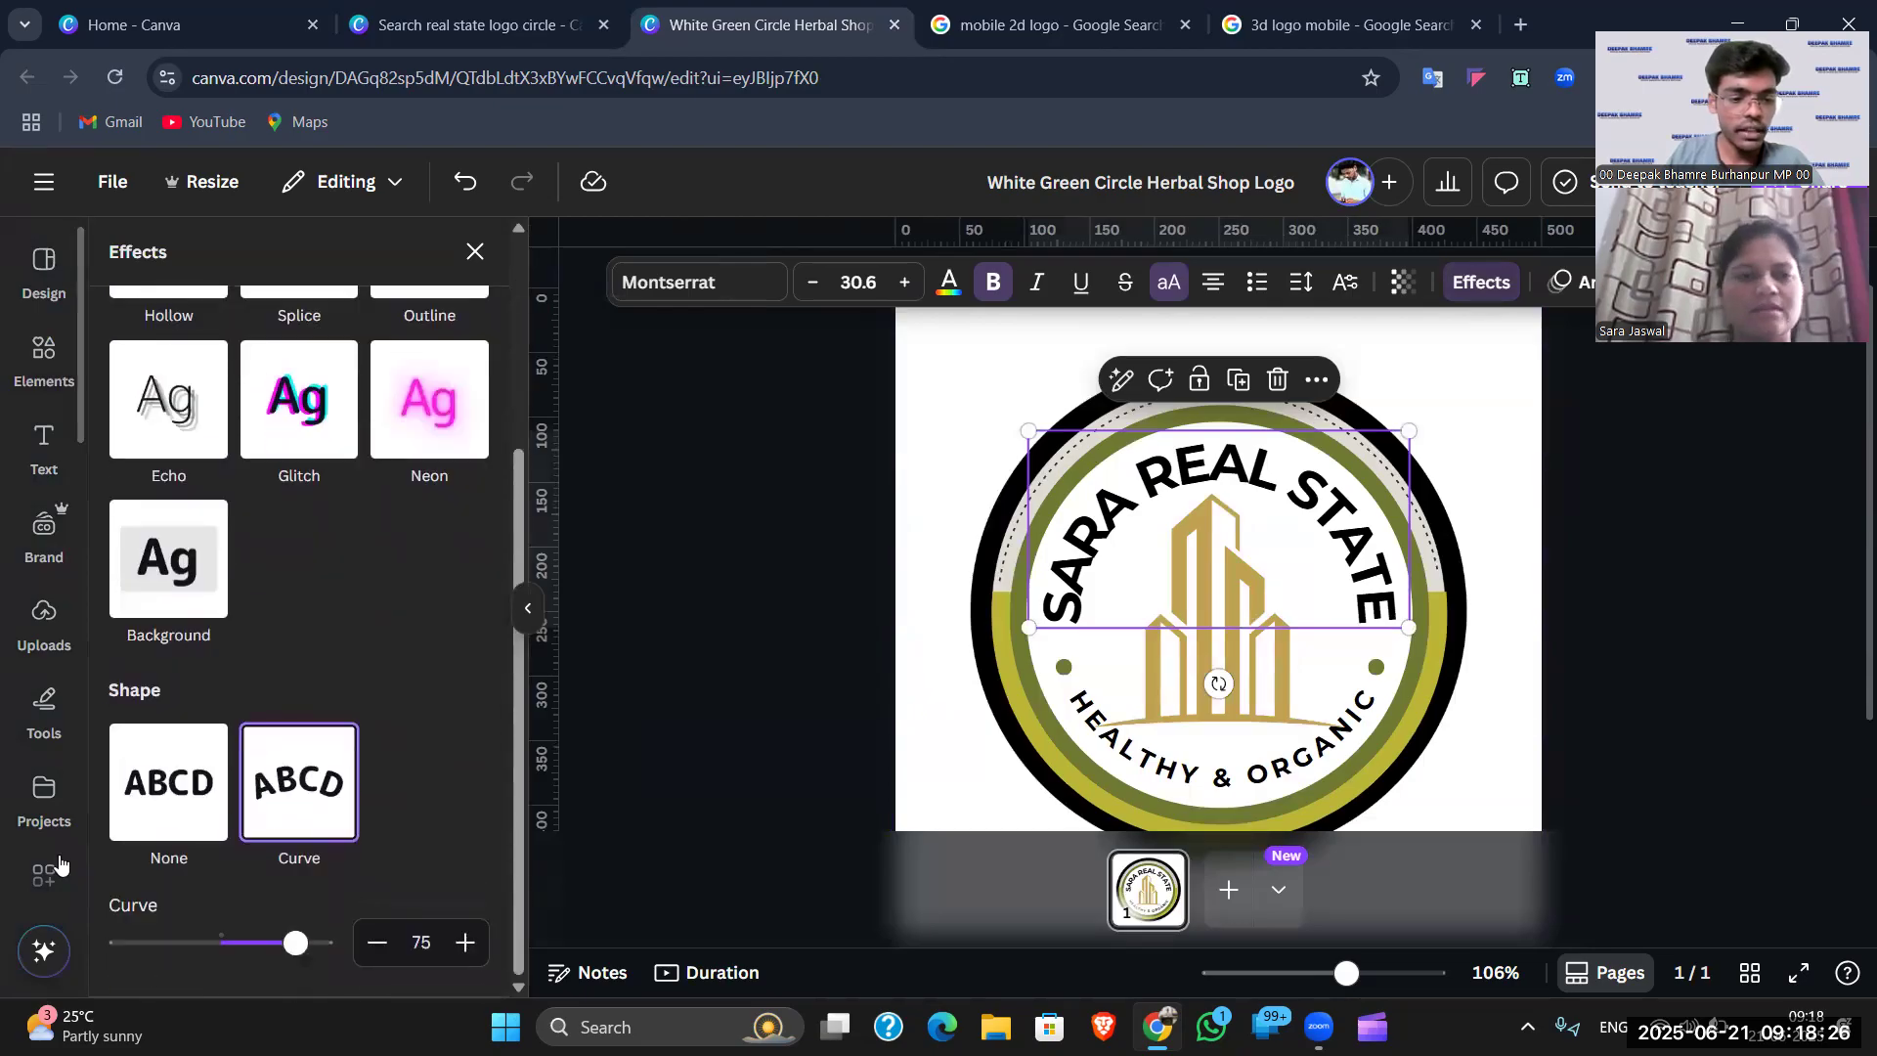
pyautogui.click(151, 787)
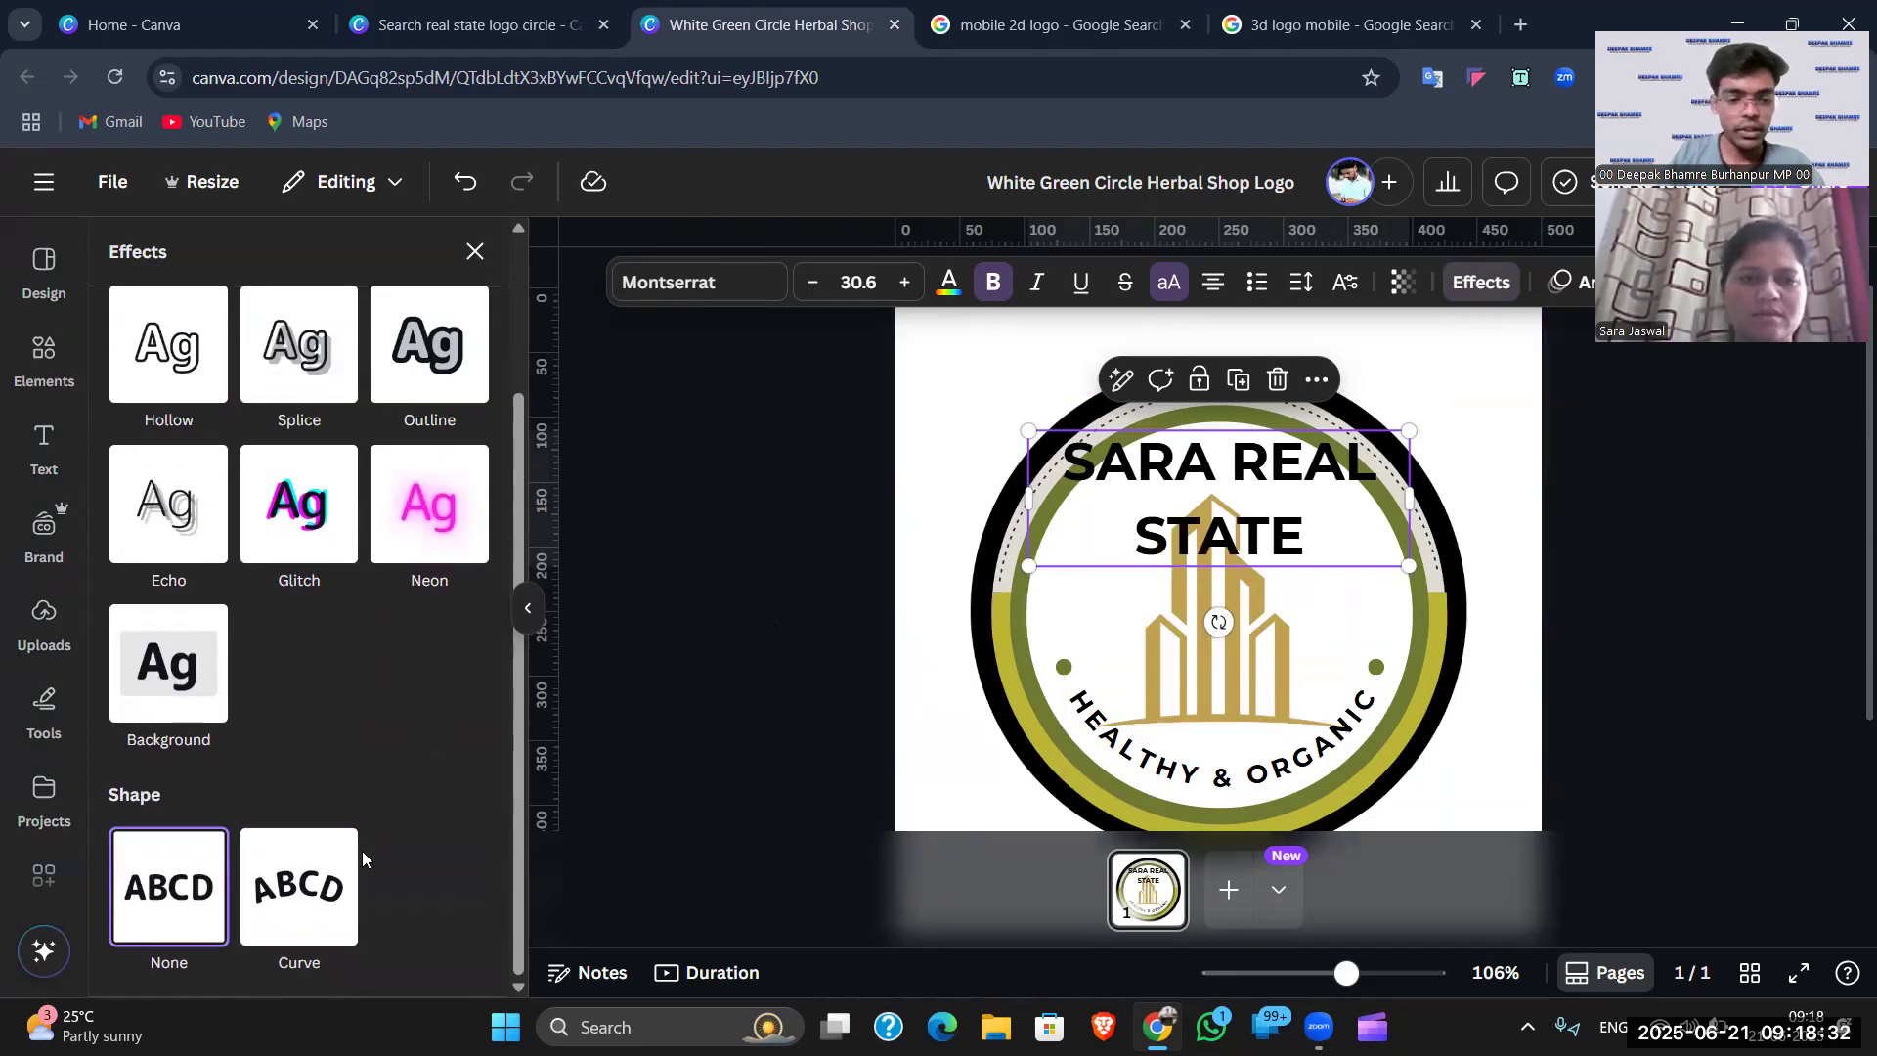
pyautogui.click(308, 890)
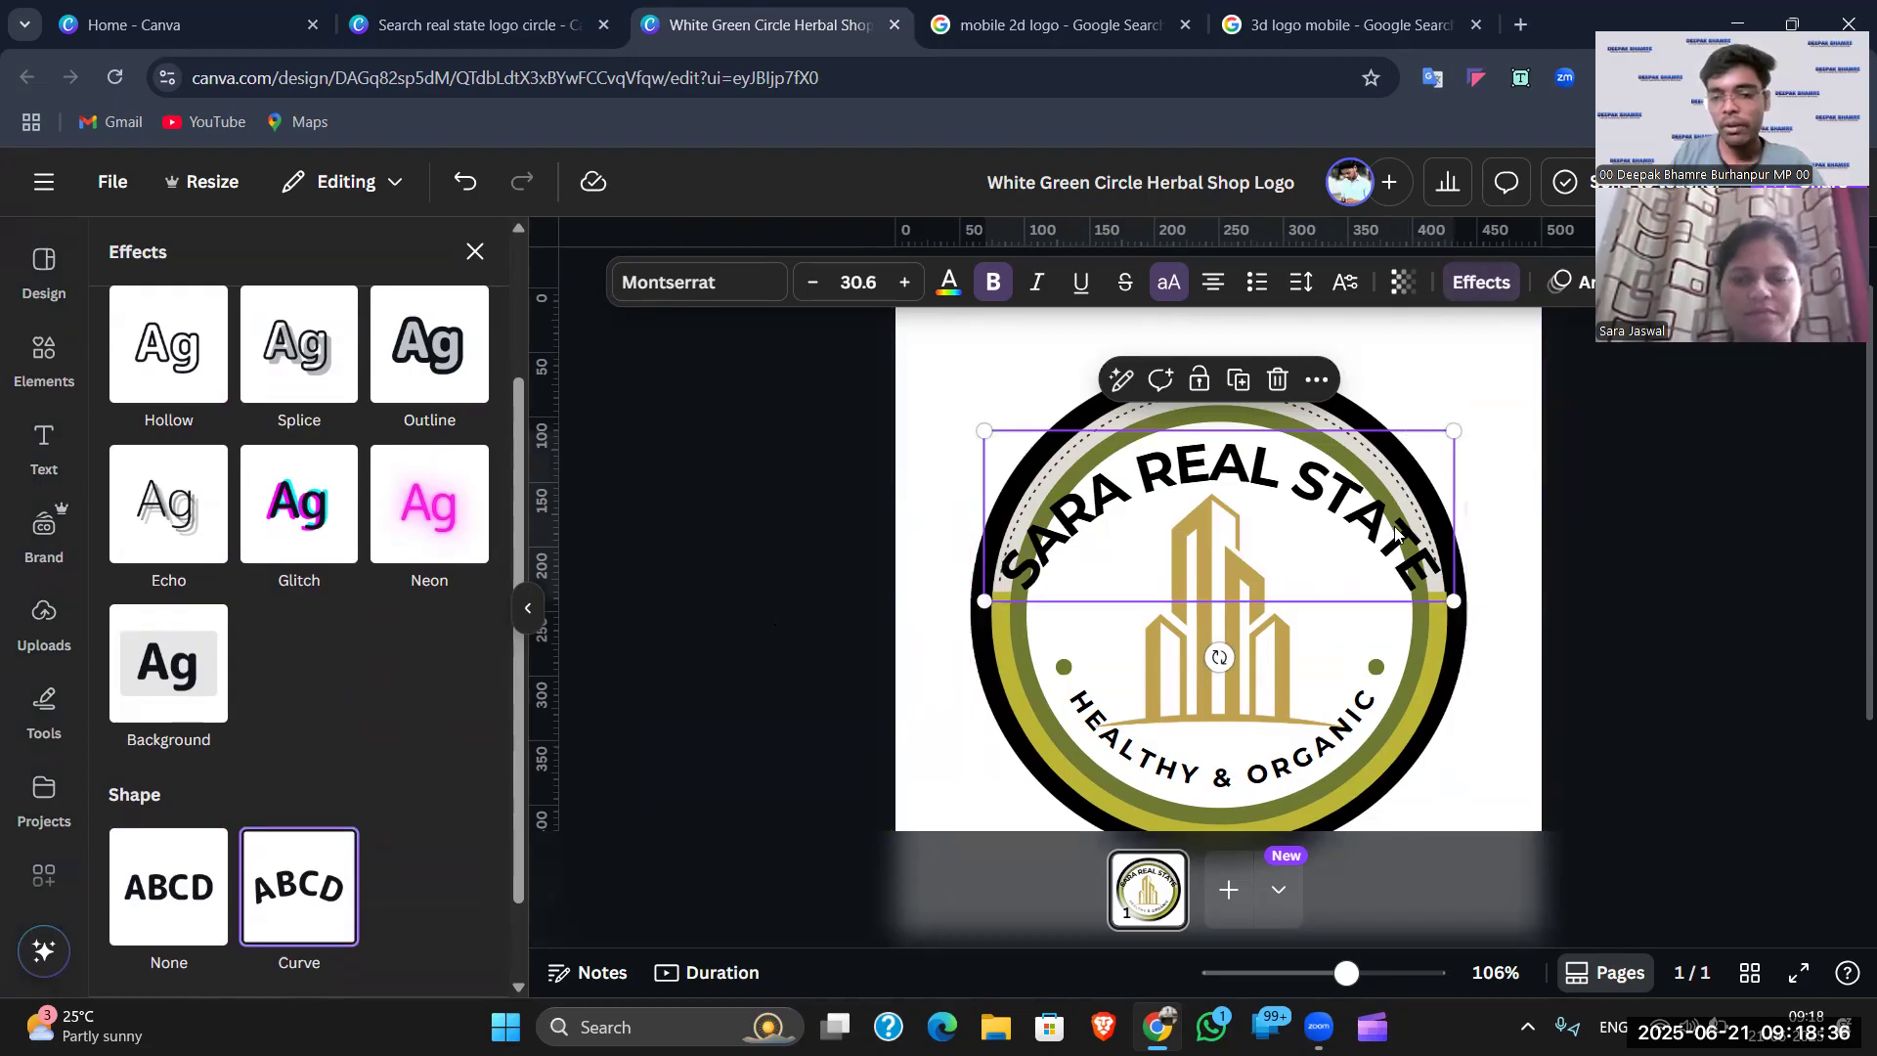
pyautogui.scroll(-1, 390, 674)
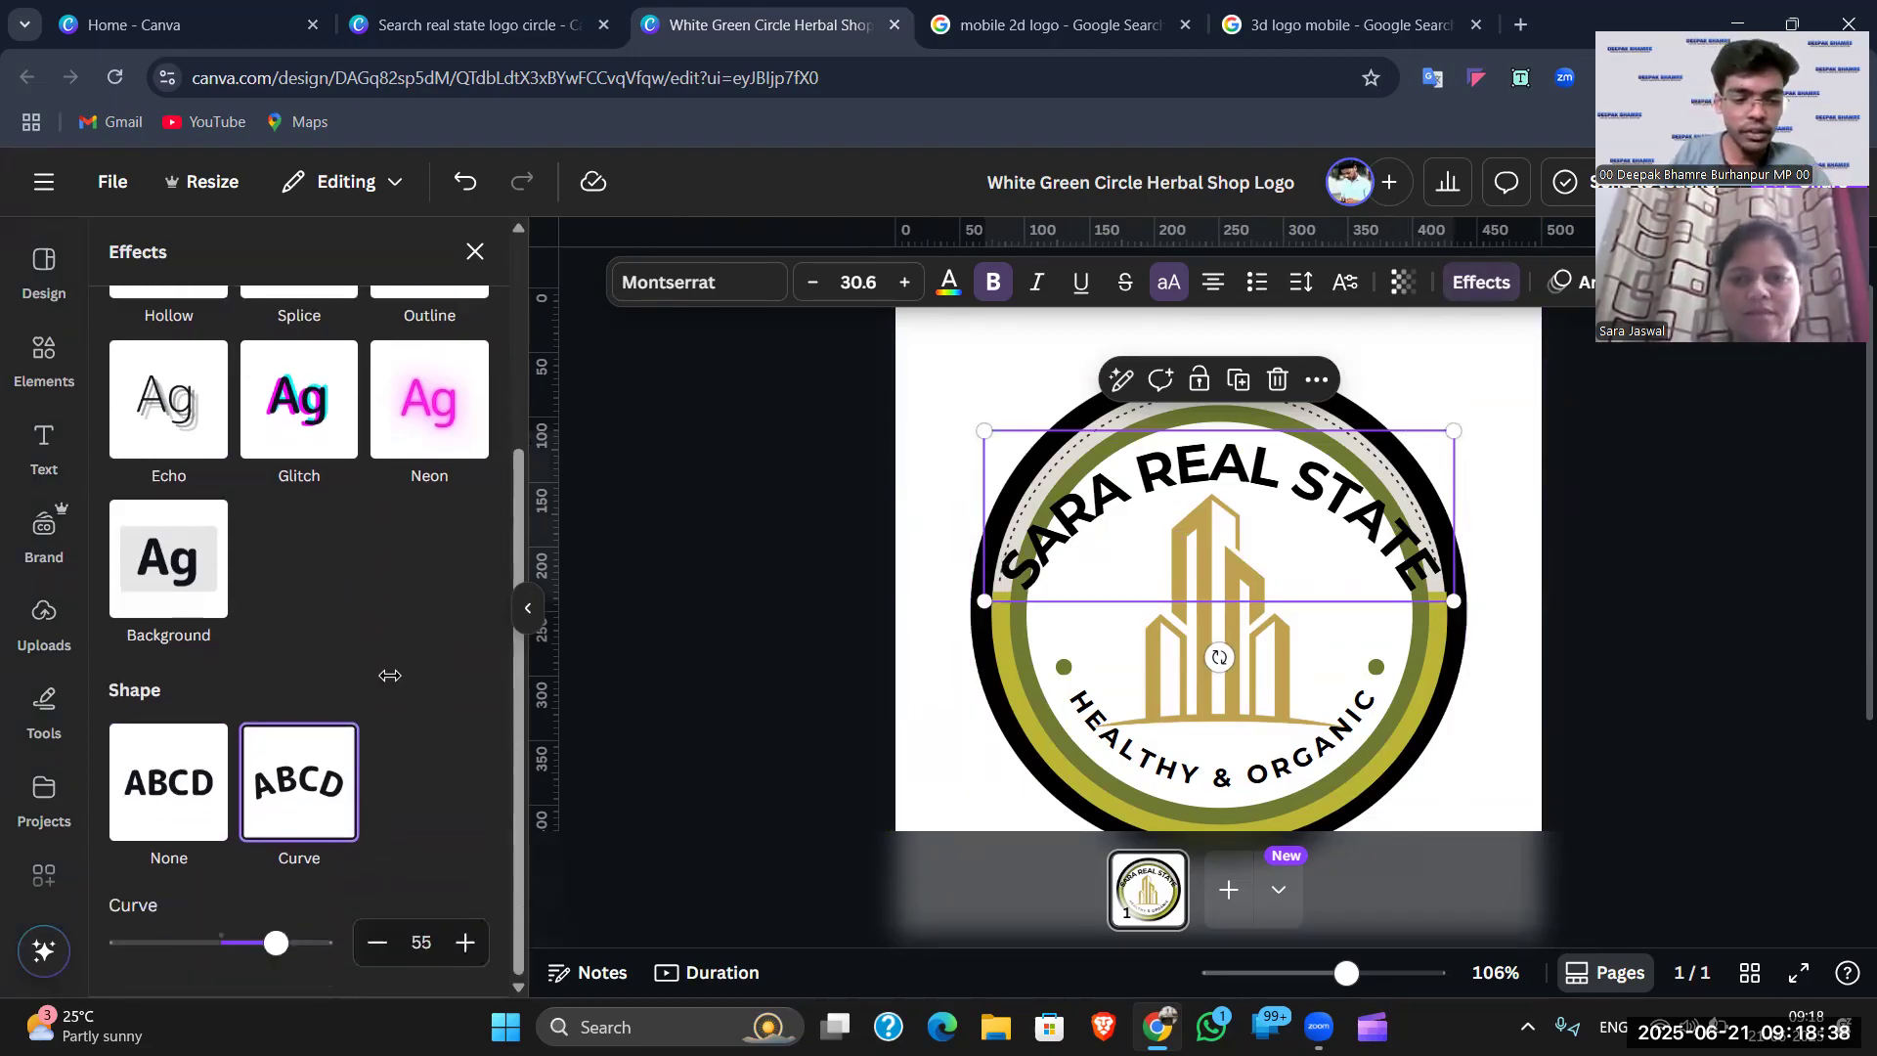
pyautogui.moveTo(277, 944)
pyautogui.mouseDown()
pyautogui.moveTo(262, 942)
pyautogui.moveTo(304, 947)
pyautogui.moveTo(221, 944)
pyautogui.moveTo(300, 940)
pyautogui.mouseUp()
pyautogui.click(1067, 557)
pyautogui.moveTo(1192, 474); pyautogui.dragTo(1193, 454)
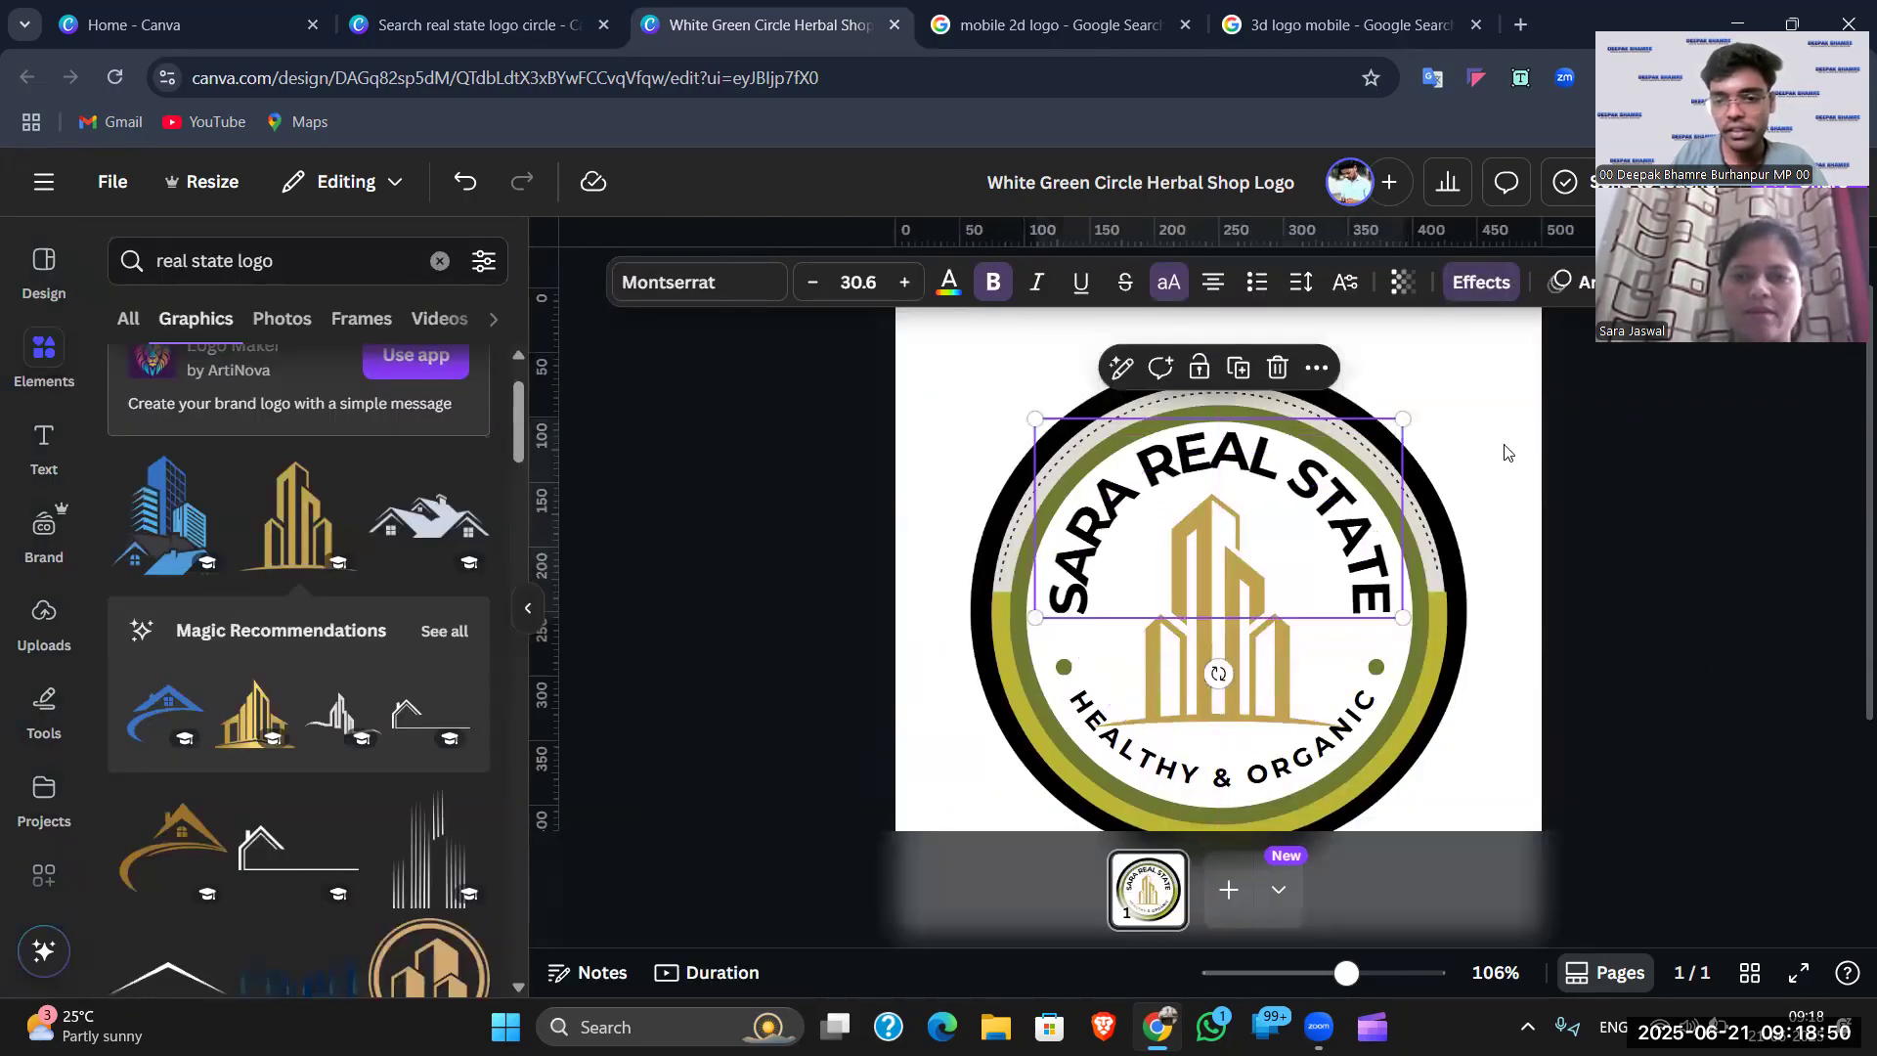
pyautogui.click(1620, 446)
# - Reopen Effects and ease the heading's curve from 77 to 73
pyautogui.click(1382, 507)
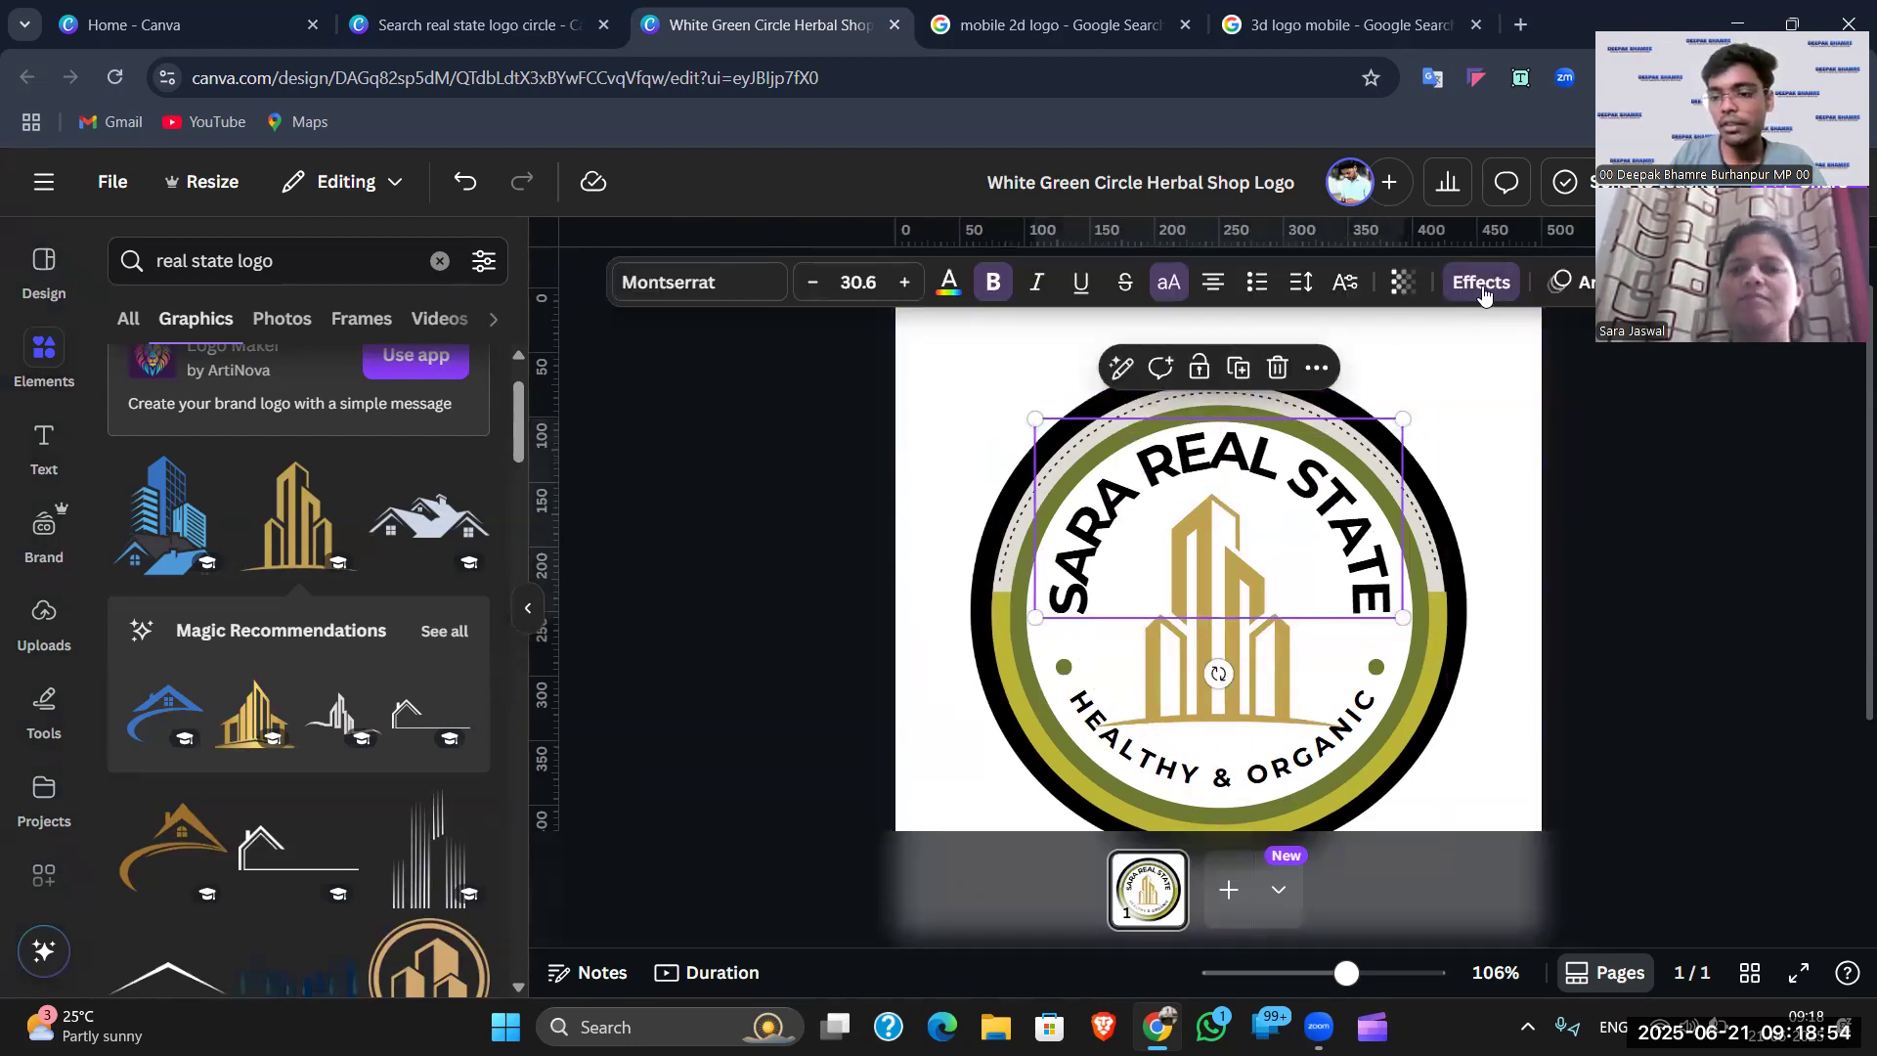
pyautogui.moveTo(1770, 34); pyautogui.dragTo(1737, 618)
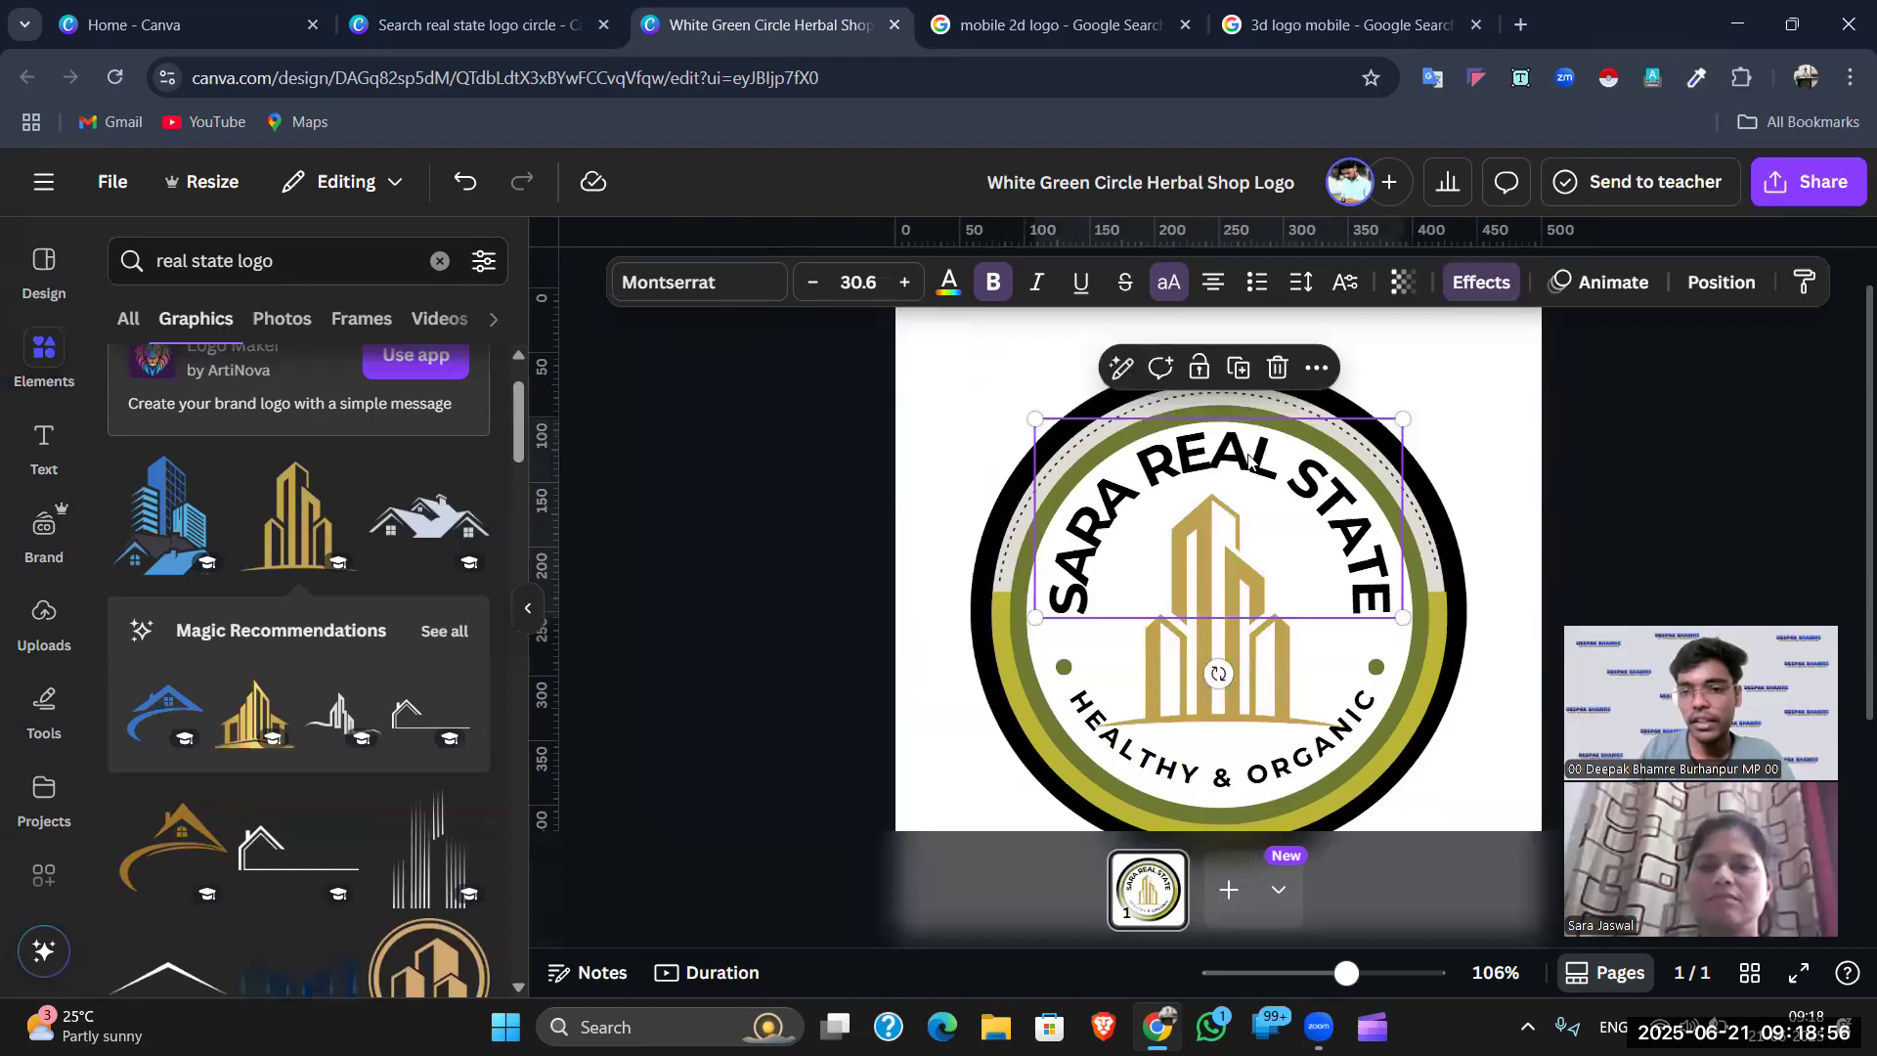
pyautogui.click(1487, 283)
pyautogui.scroll(-3, 382, 579)
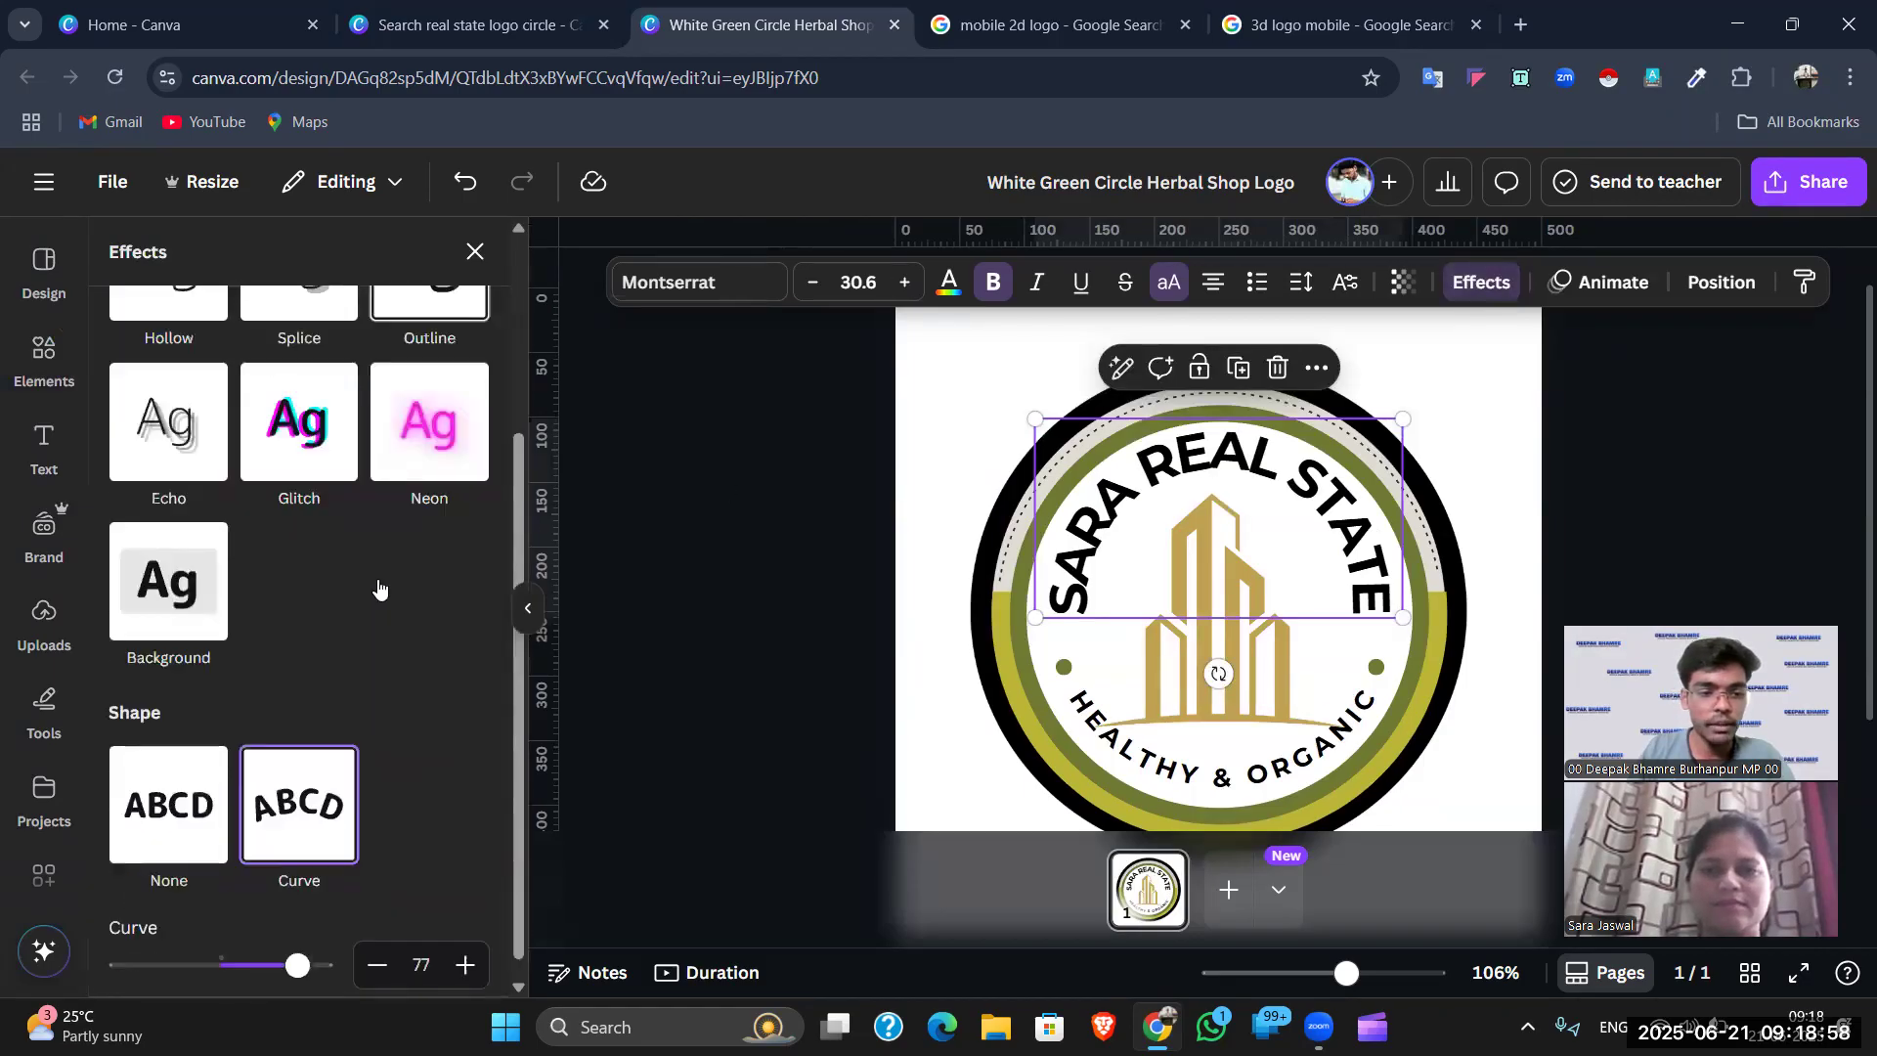
pyautogui.moveTo(297, 947); pyautogui.dragTo(295, 950)
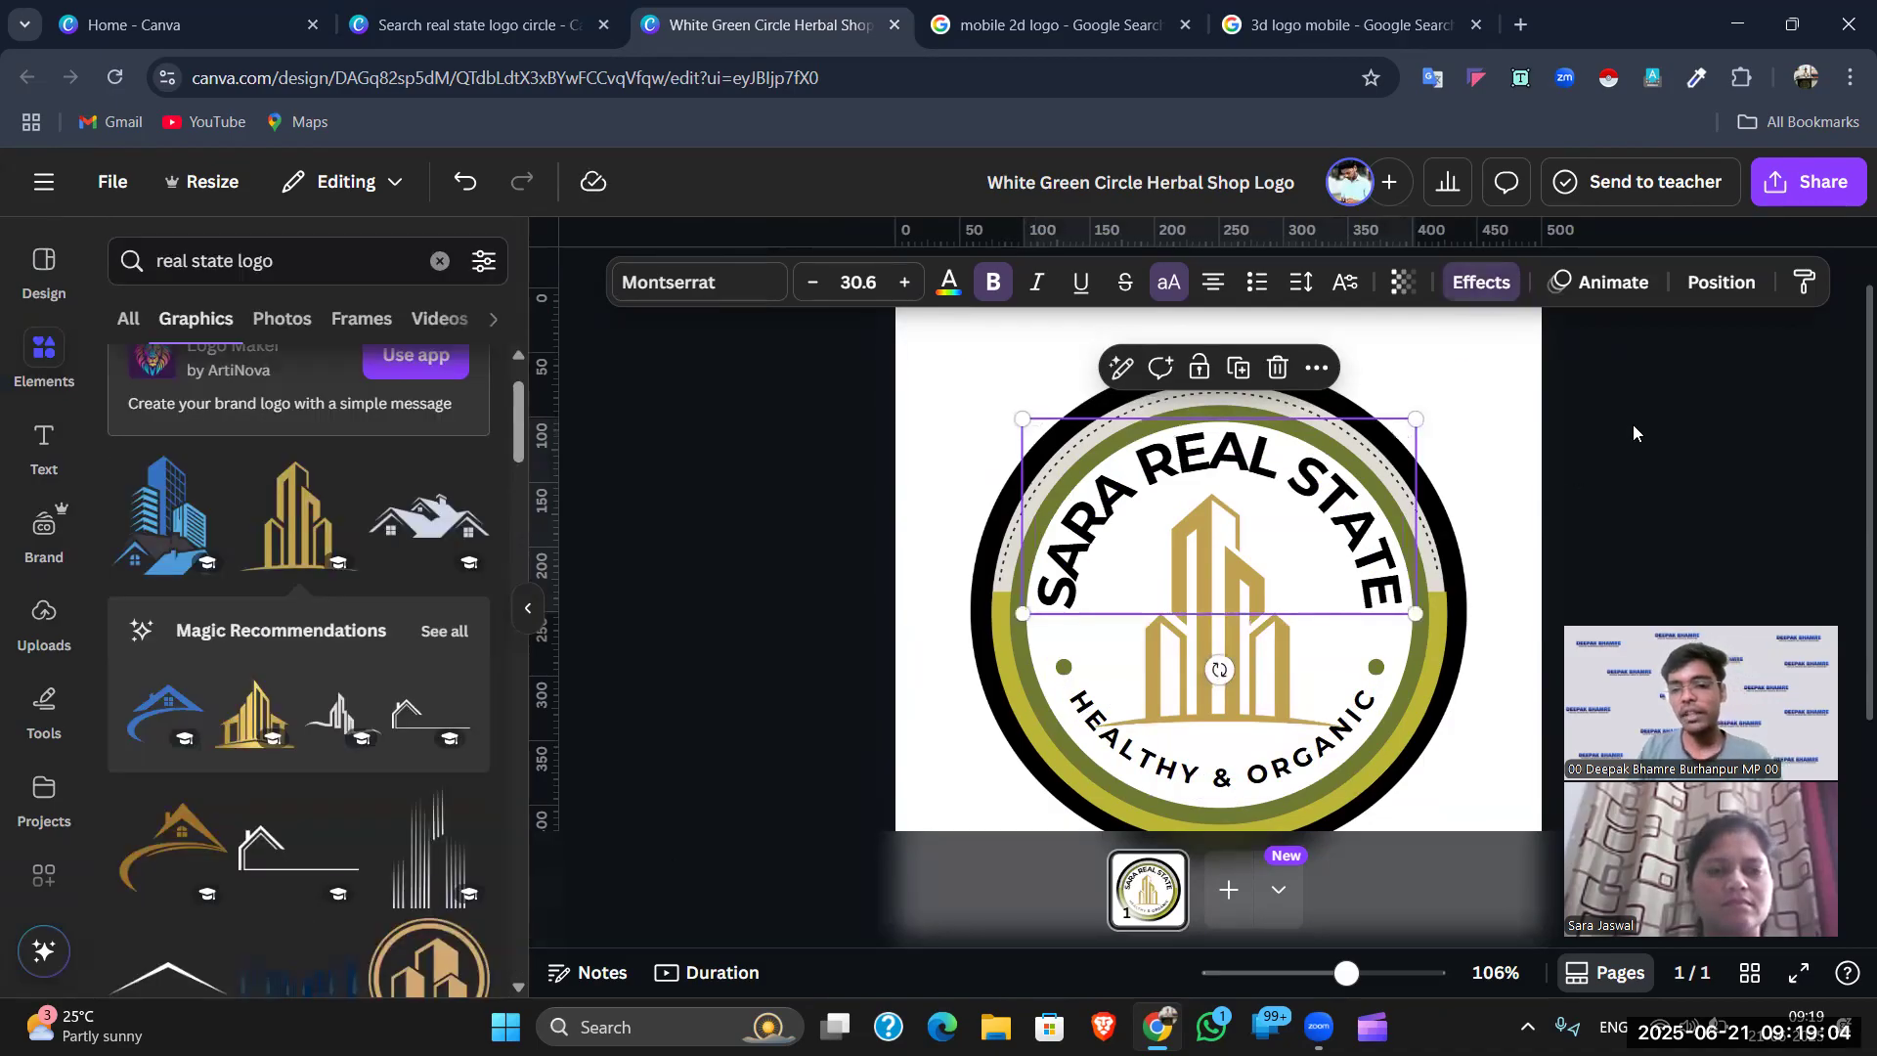
pyautogui.click(1604, 448)
pyautogui.scroll(-2, 1580, 505)
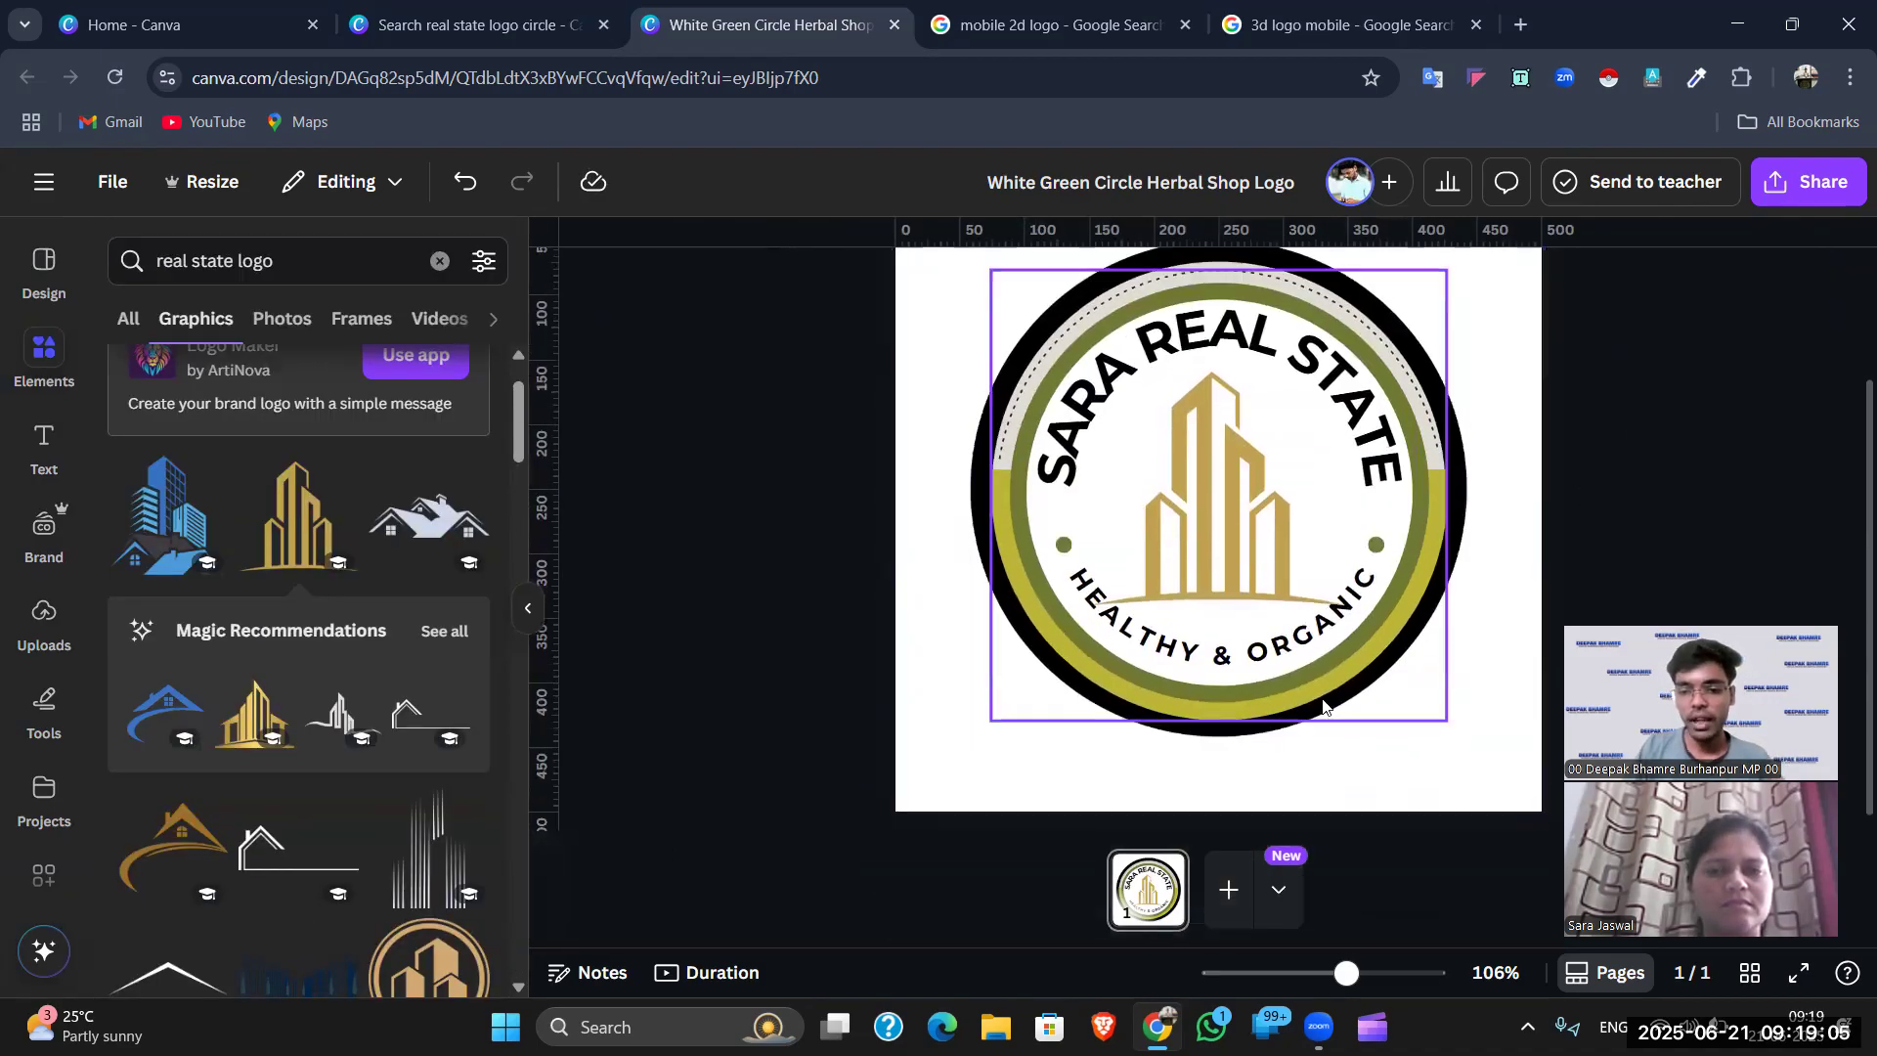
# - Delete the HEALTHY & ORGANIC text and both green dots from the logo
pyautogui.click(1277, 661)
pyautogui.press('Delete')
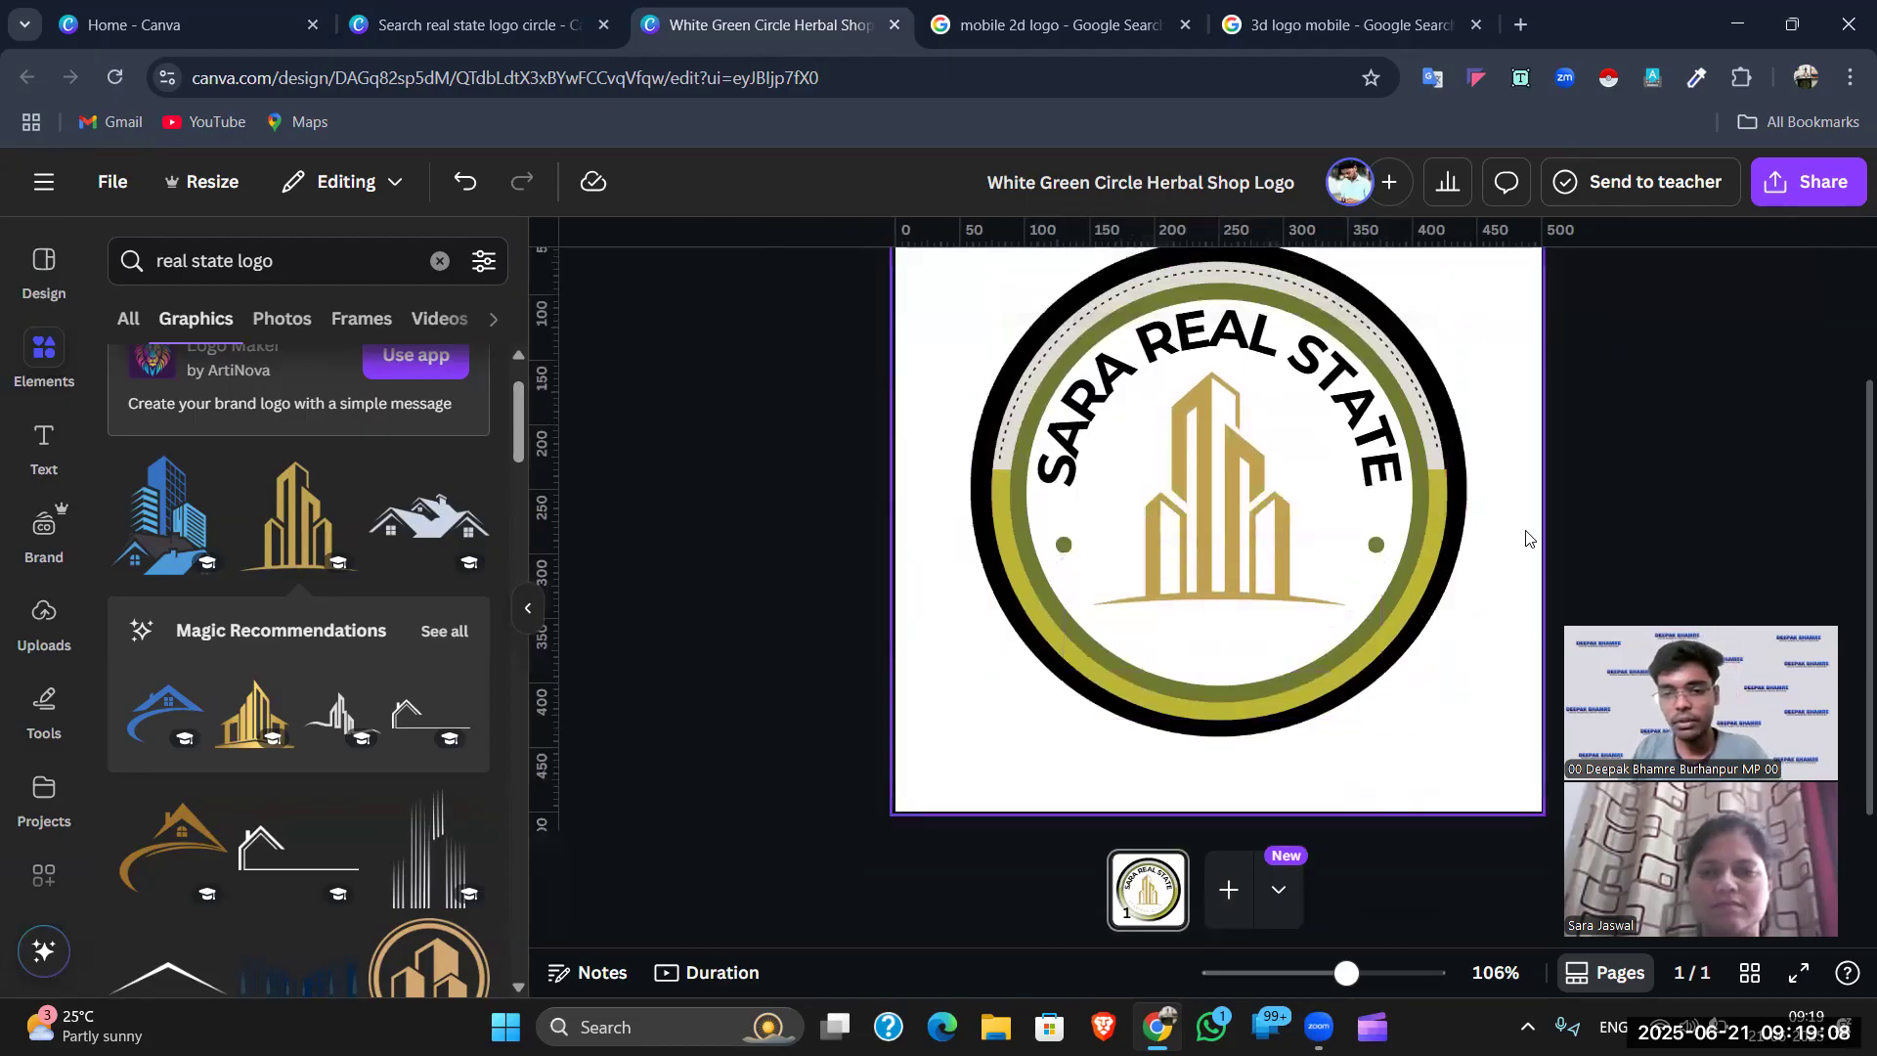
pyautogui.click(1064, 545)
pyautogui.press('Delete')
pyautogui.click(1376, 544)
pyautogui.press('Delete')
pyautogui.scroll(2, 1503, 581)
pyautogui.scroll(-2, 1502, 580)
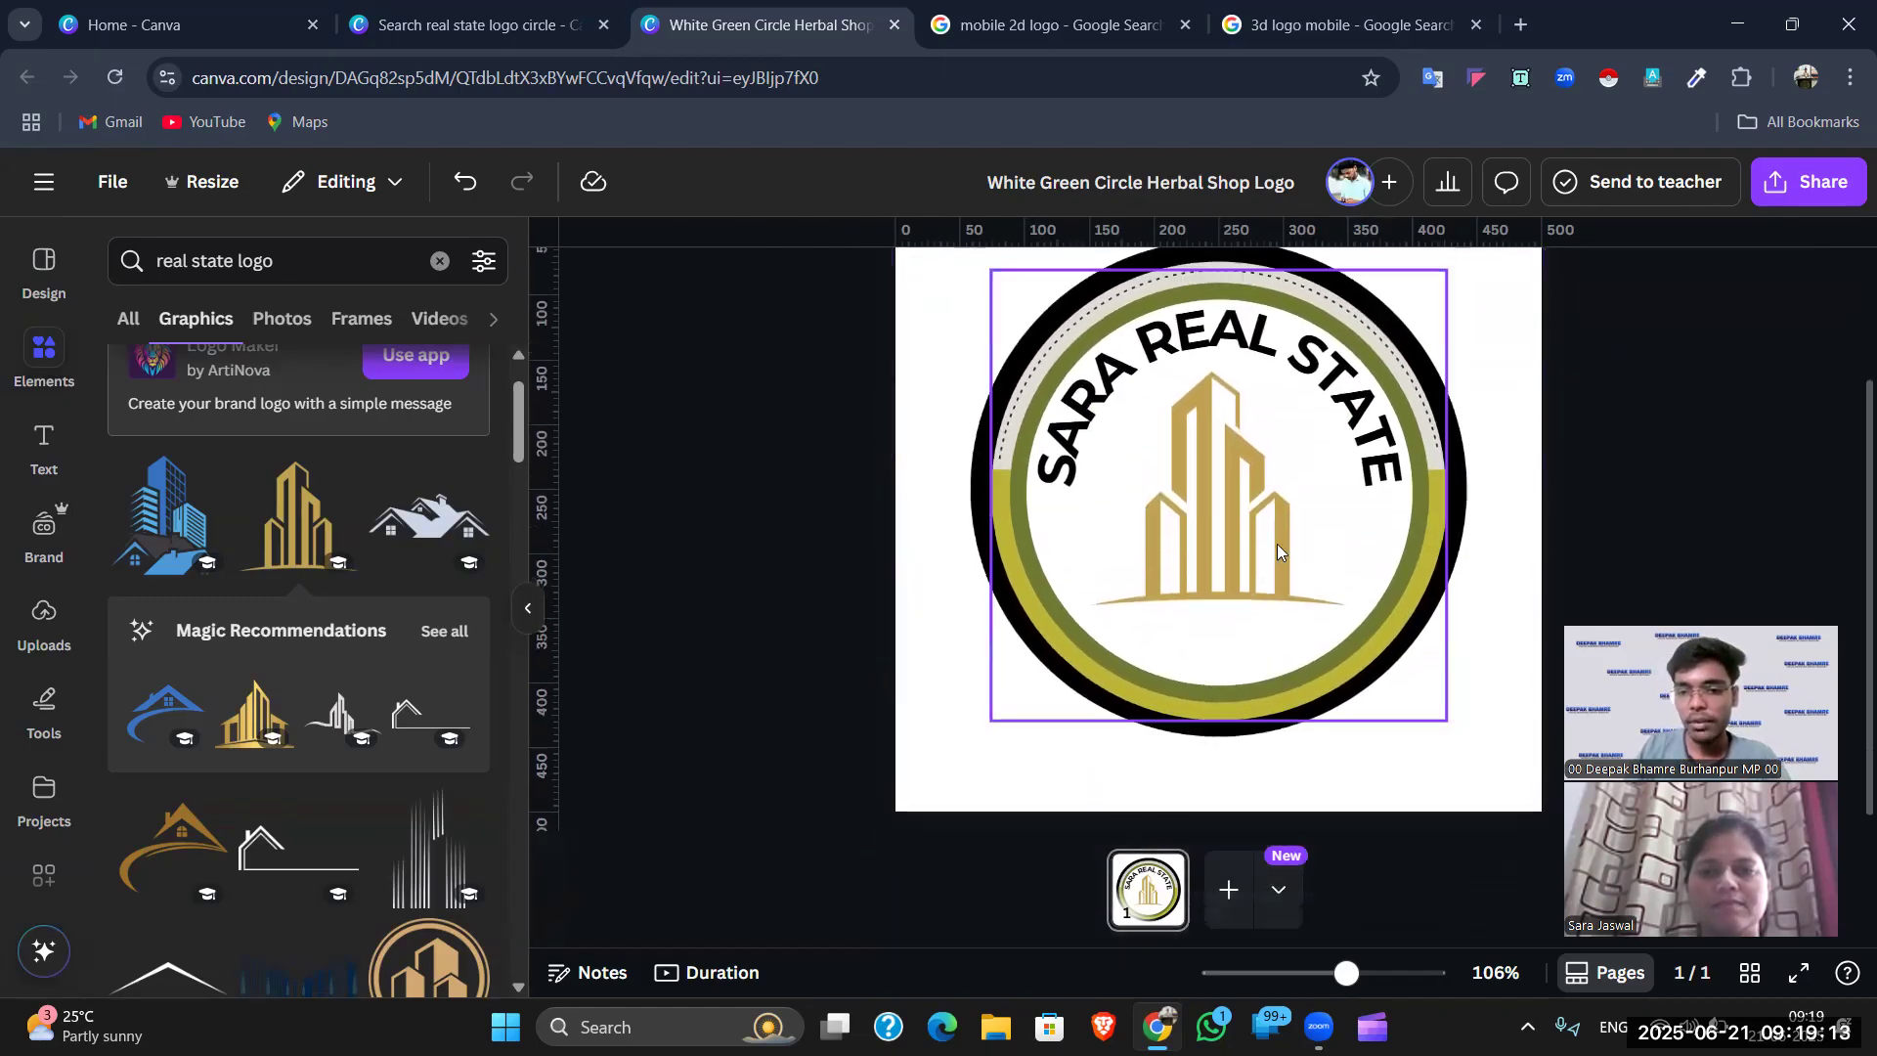
# - Recolour the curved SARA REAL STATE text to golden yellow #FFBF00 with the custom colour picker
pyautogui.click(1100, 387)
pyautogui.click(948, 282)
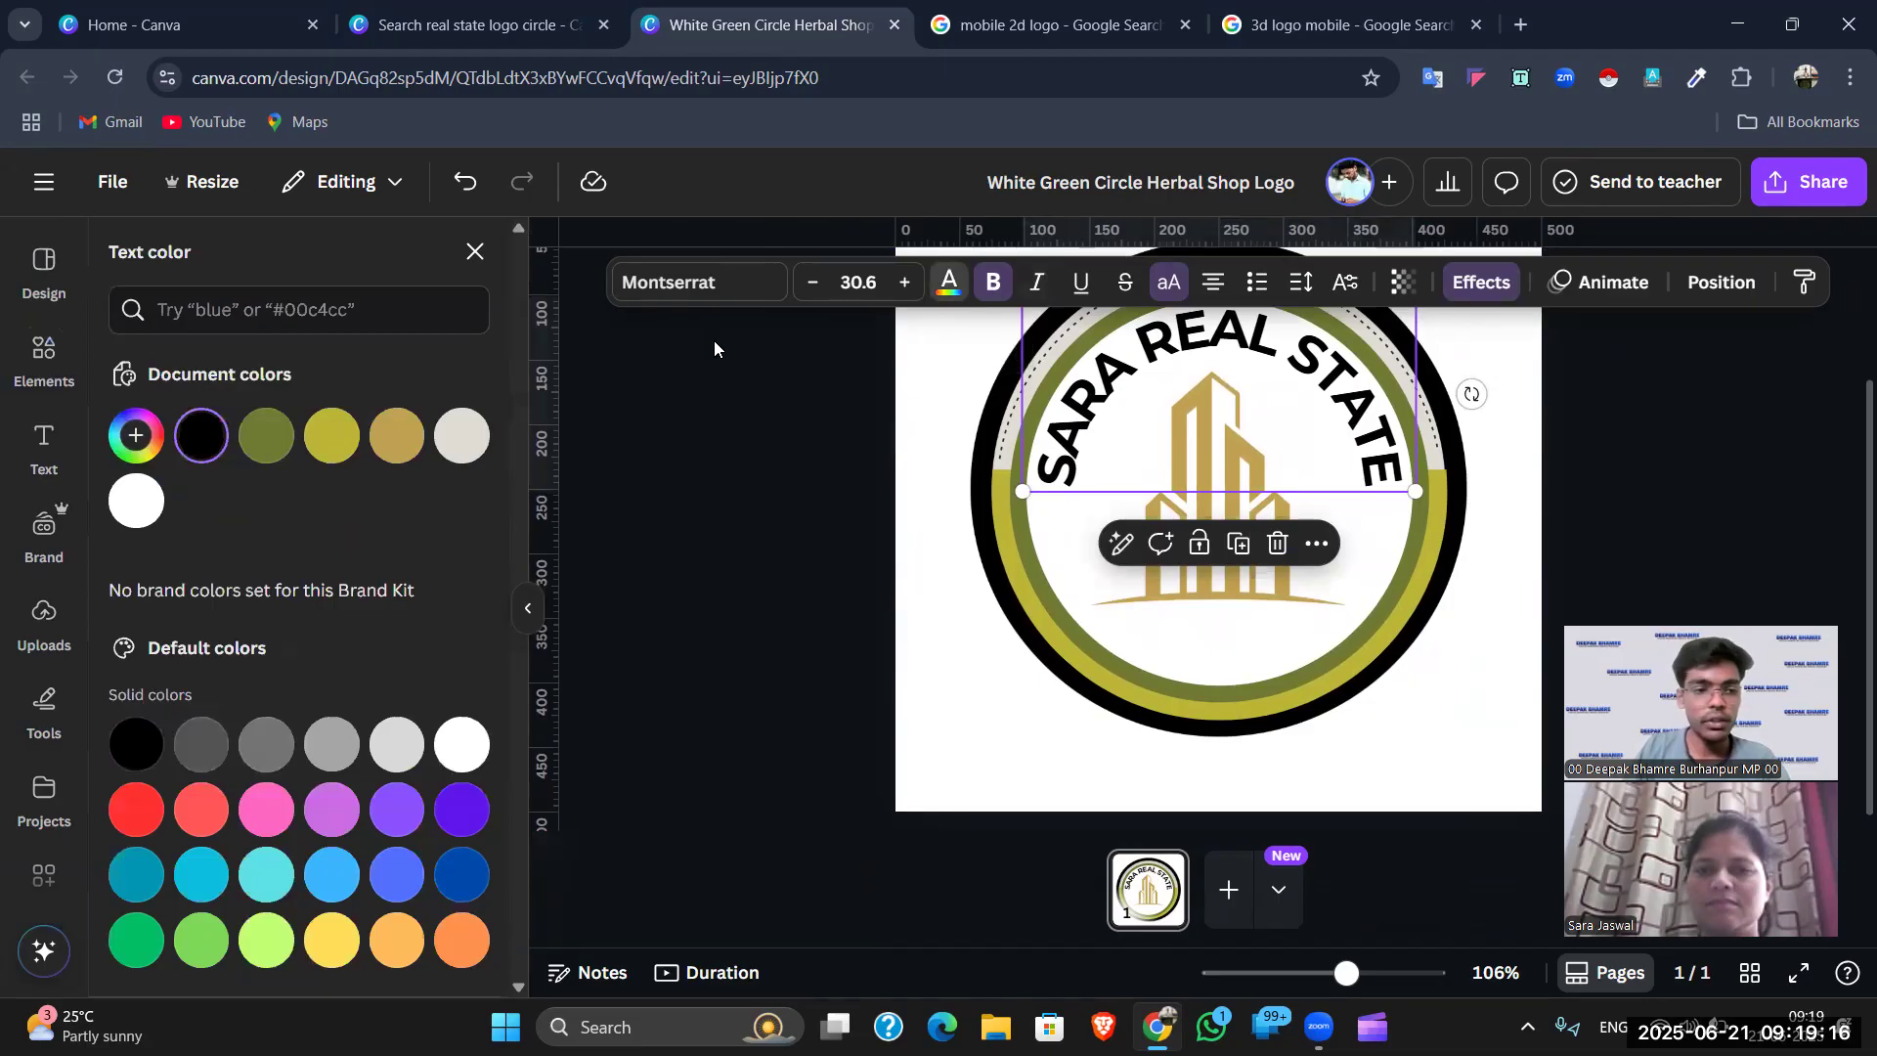
pyautogui.click(334, 439)
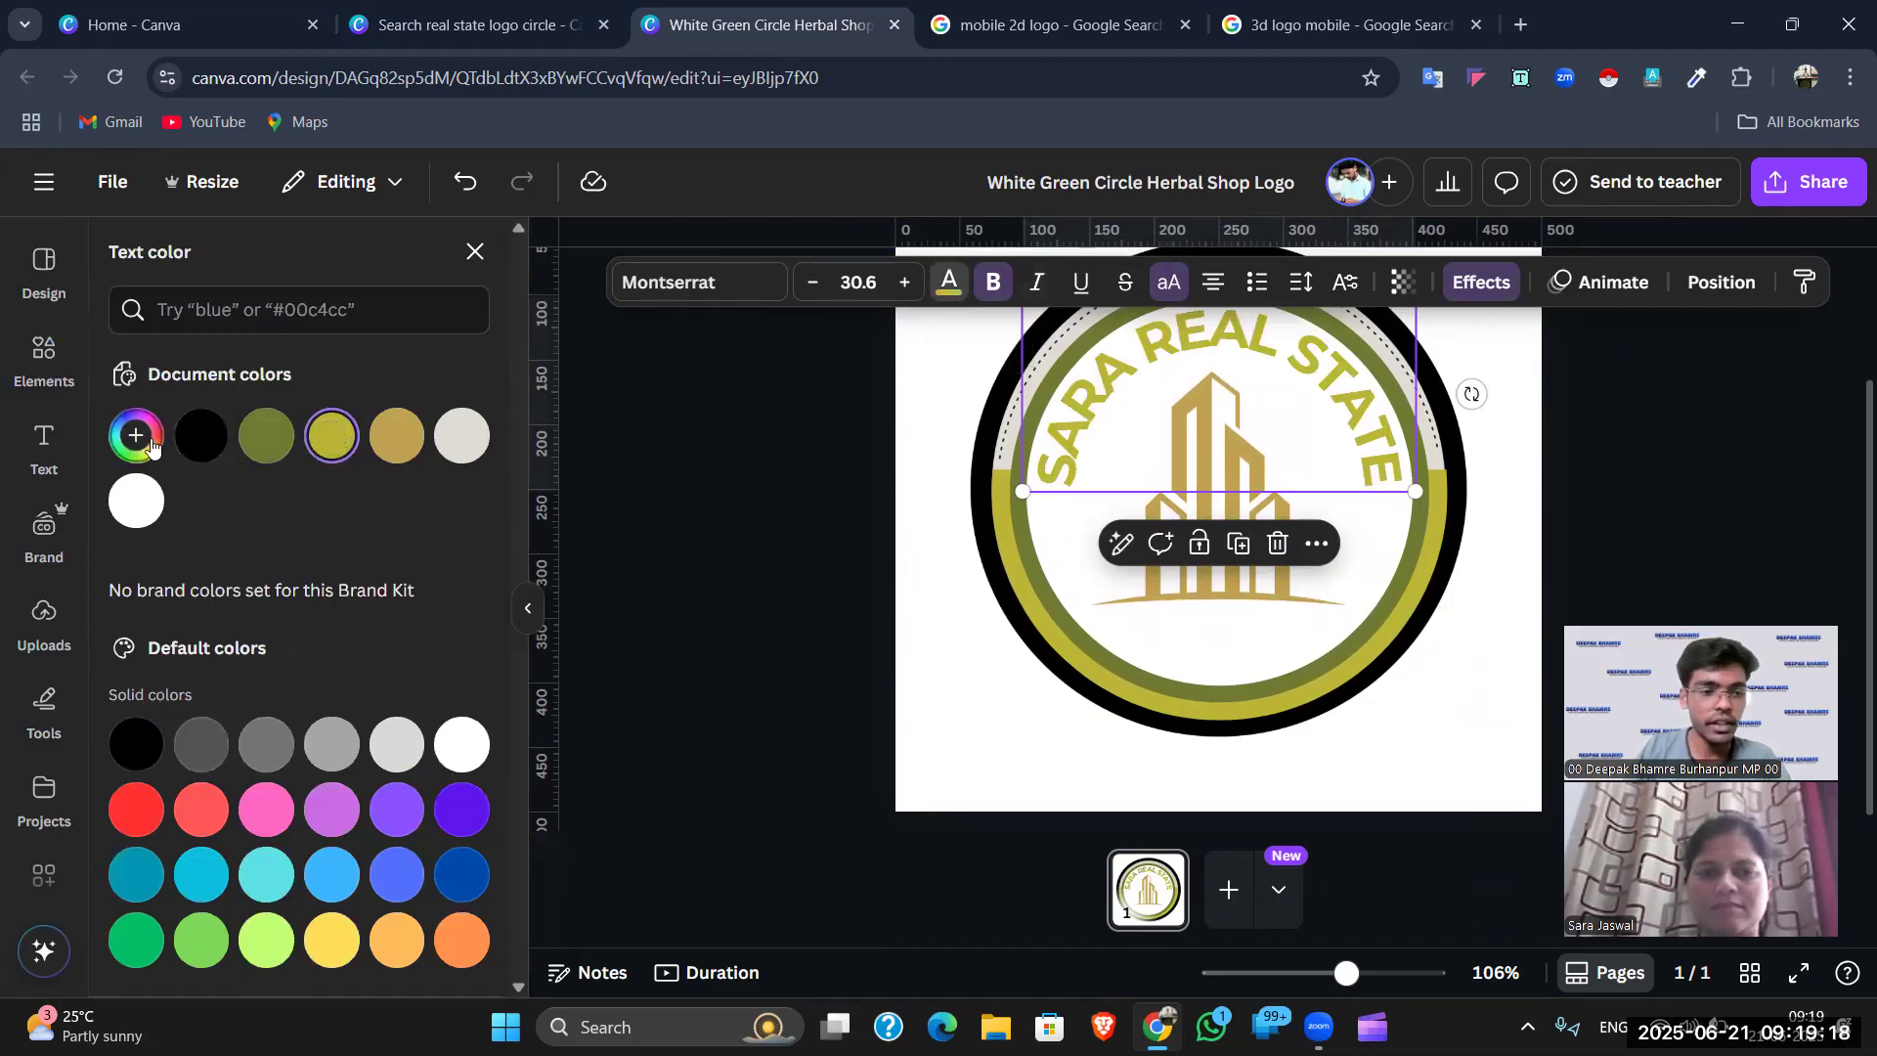
pyautogui.click(158, 444)
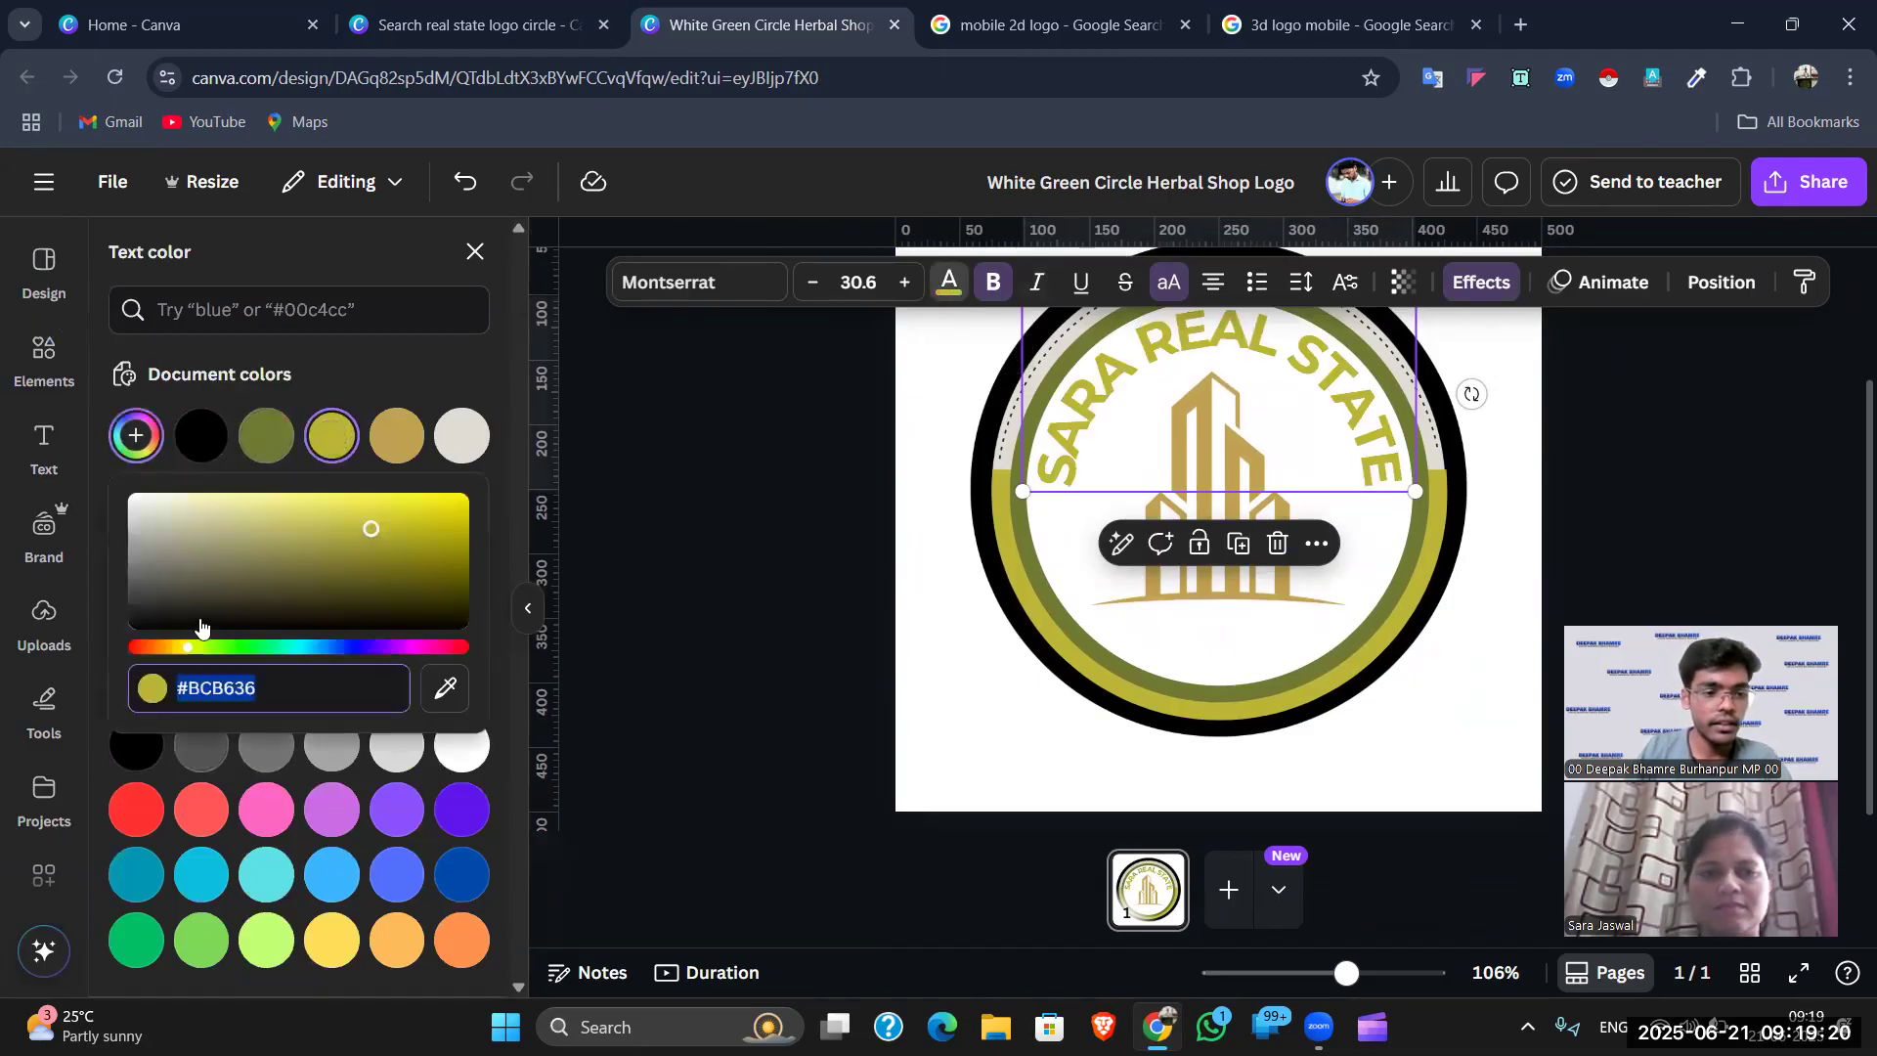
pyautogui.moveTo(202, 546); pyautogui.dragTo(260, 475)
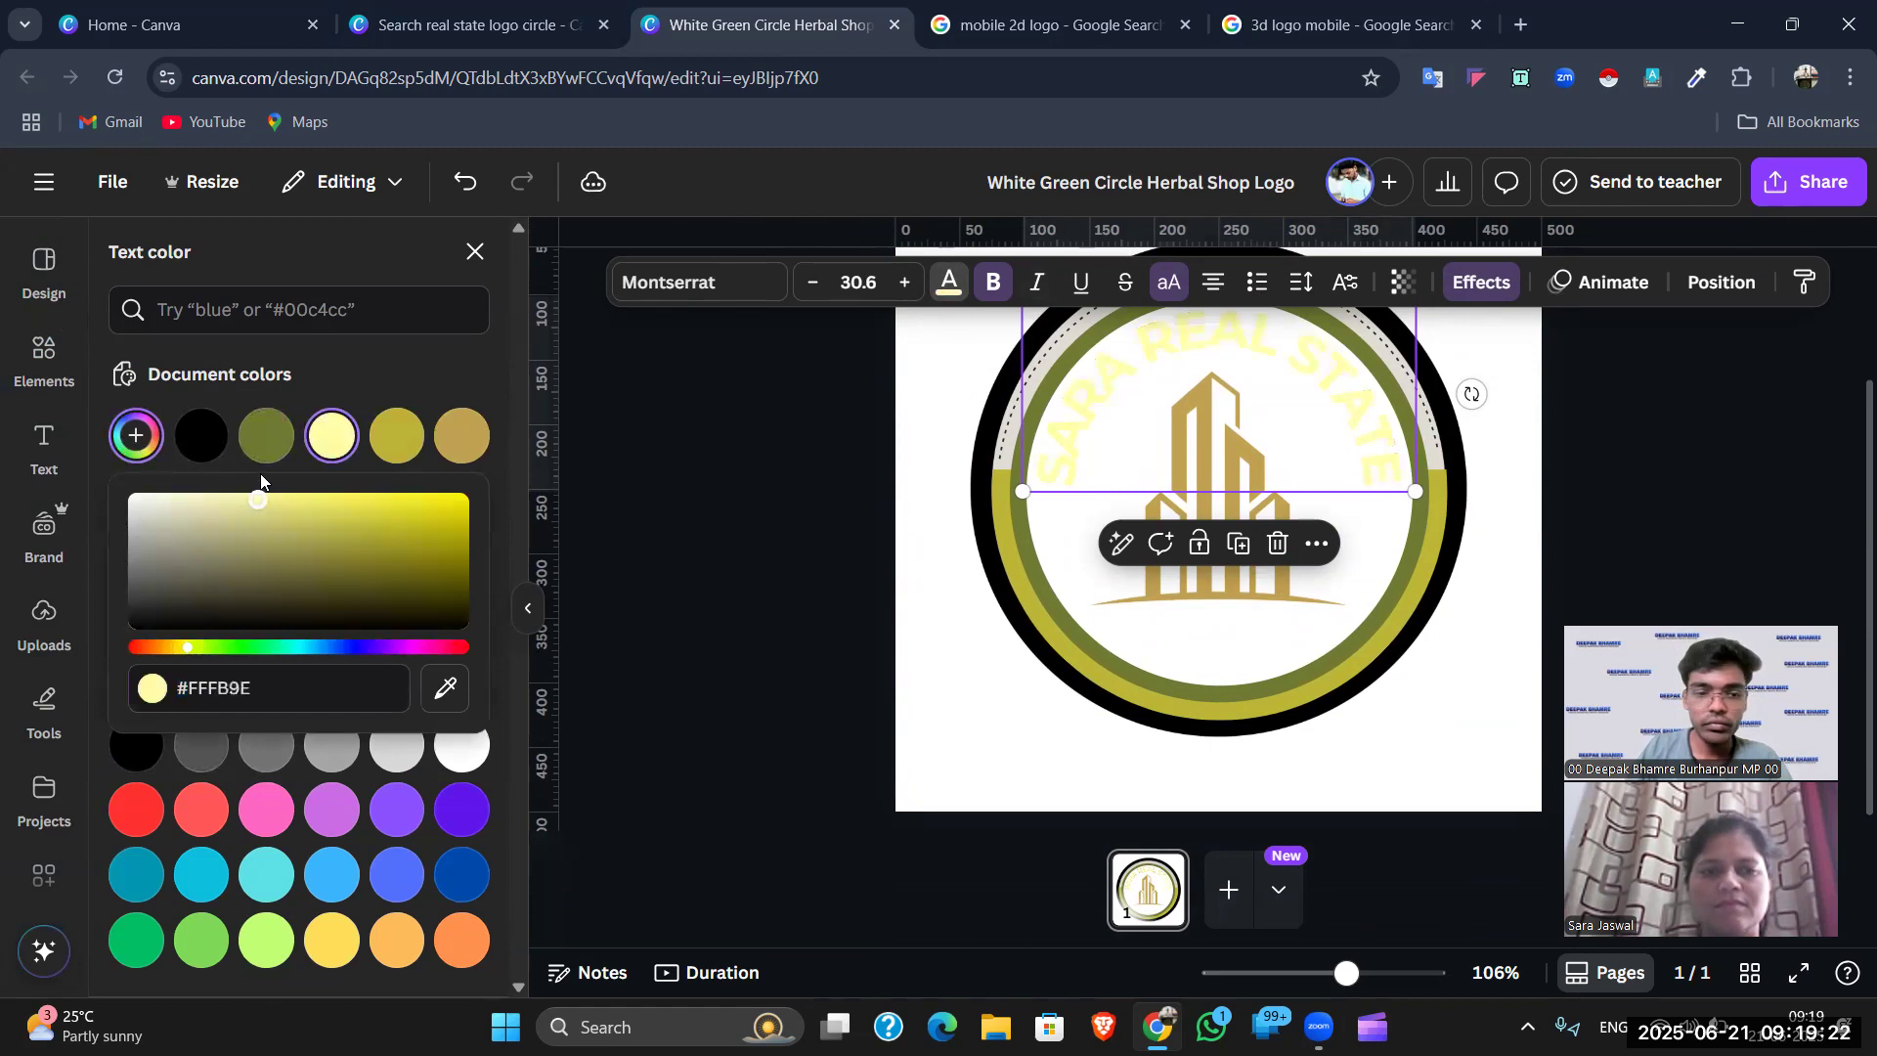
pyautogui.moveTo(177, 650); pyautogui.dragTo(172, 653)
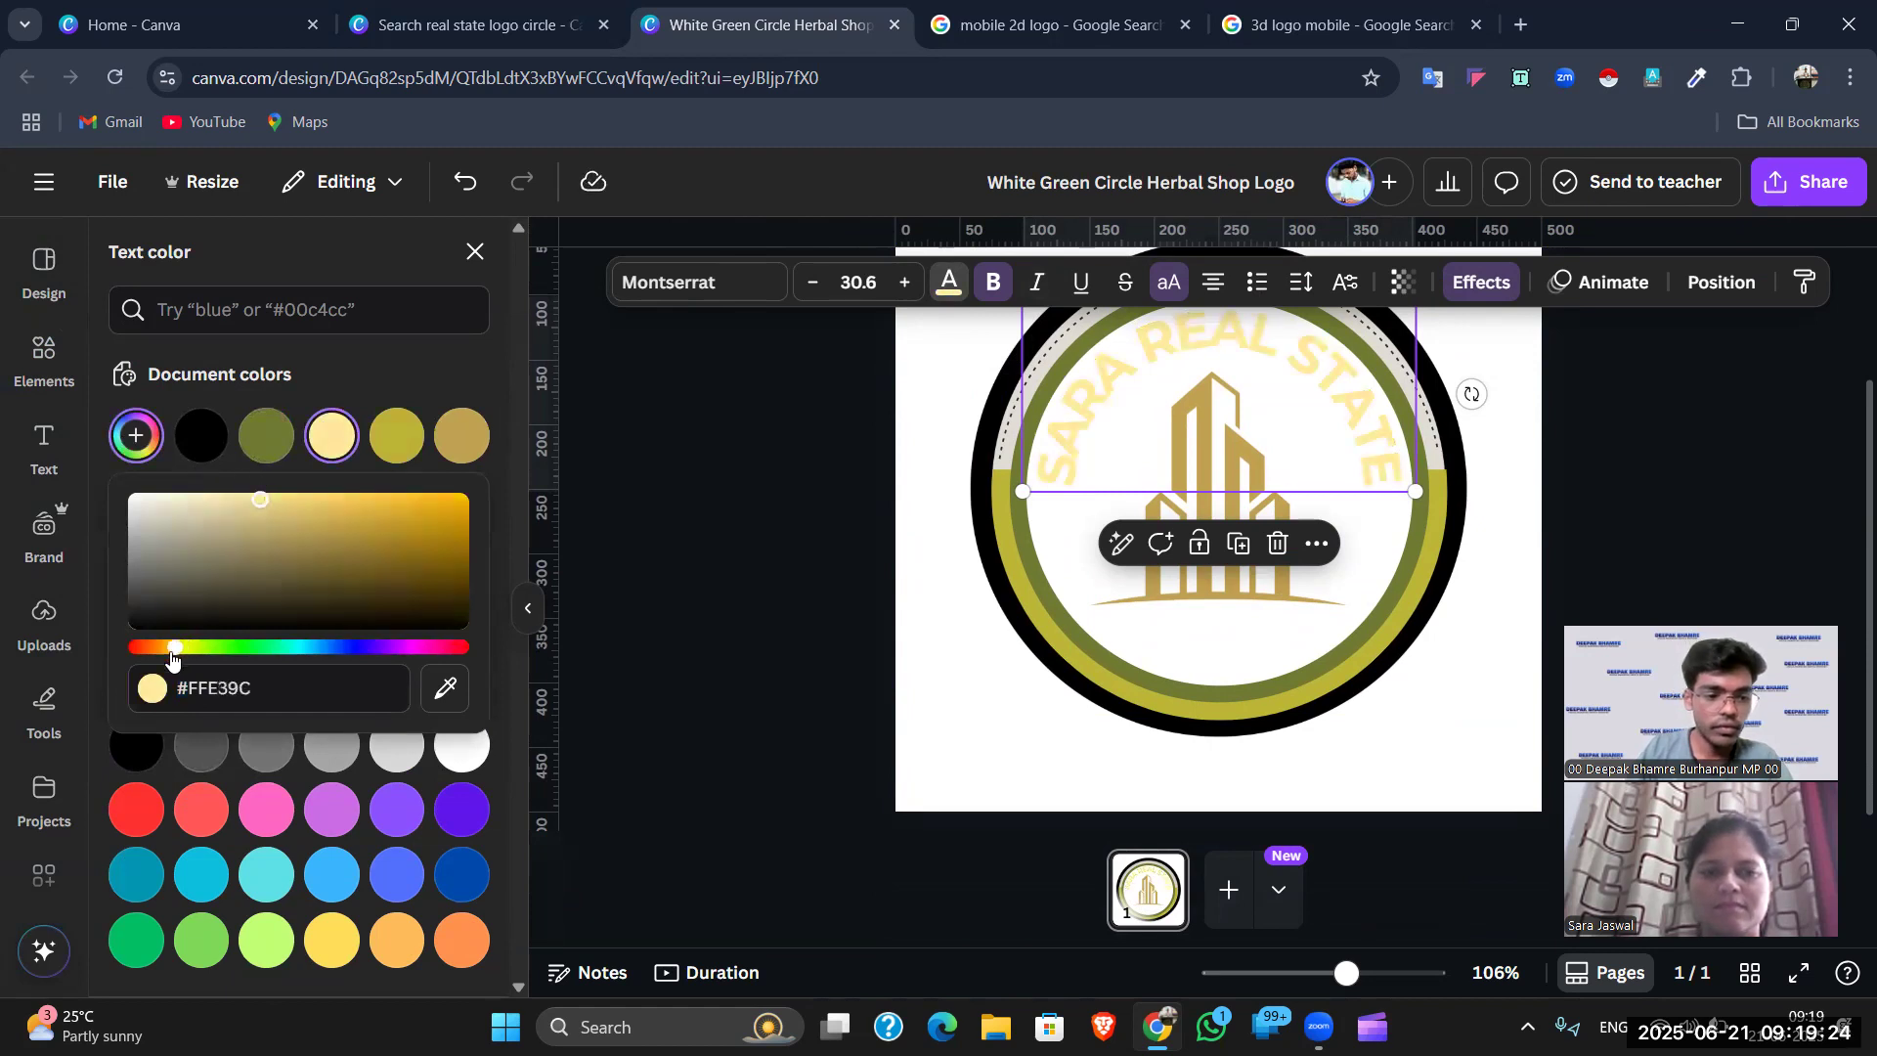
pyautogui.moveTo(244, 490); pyautogui.dragTo(430, 499)
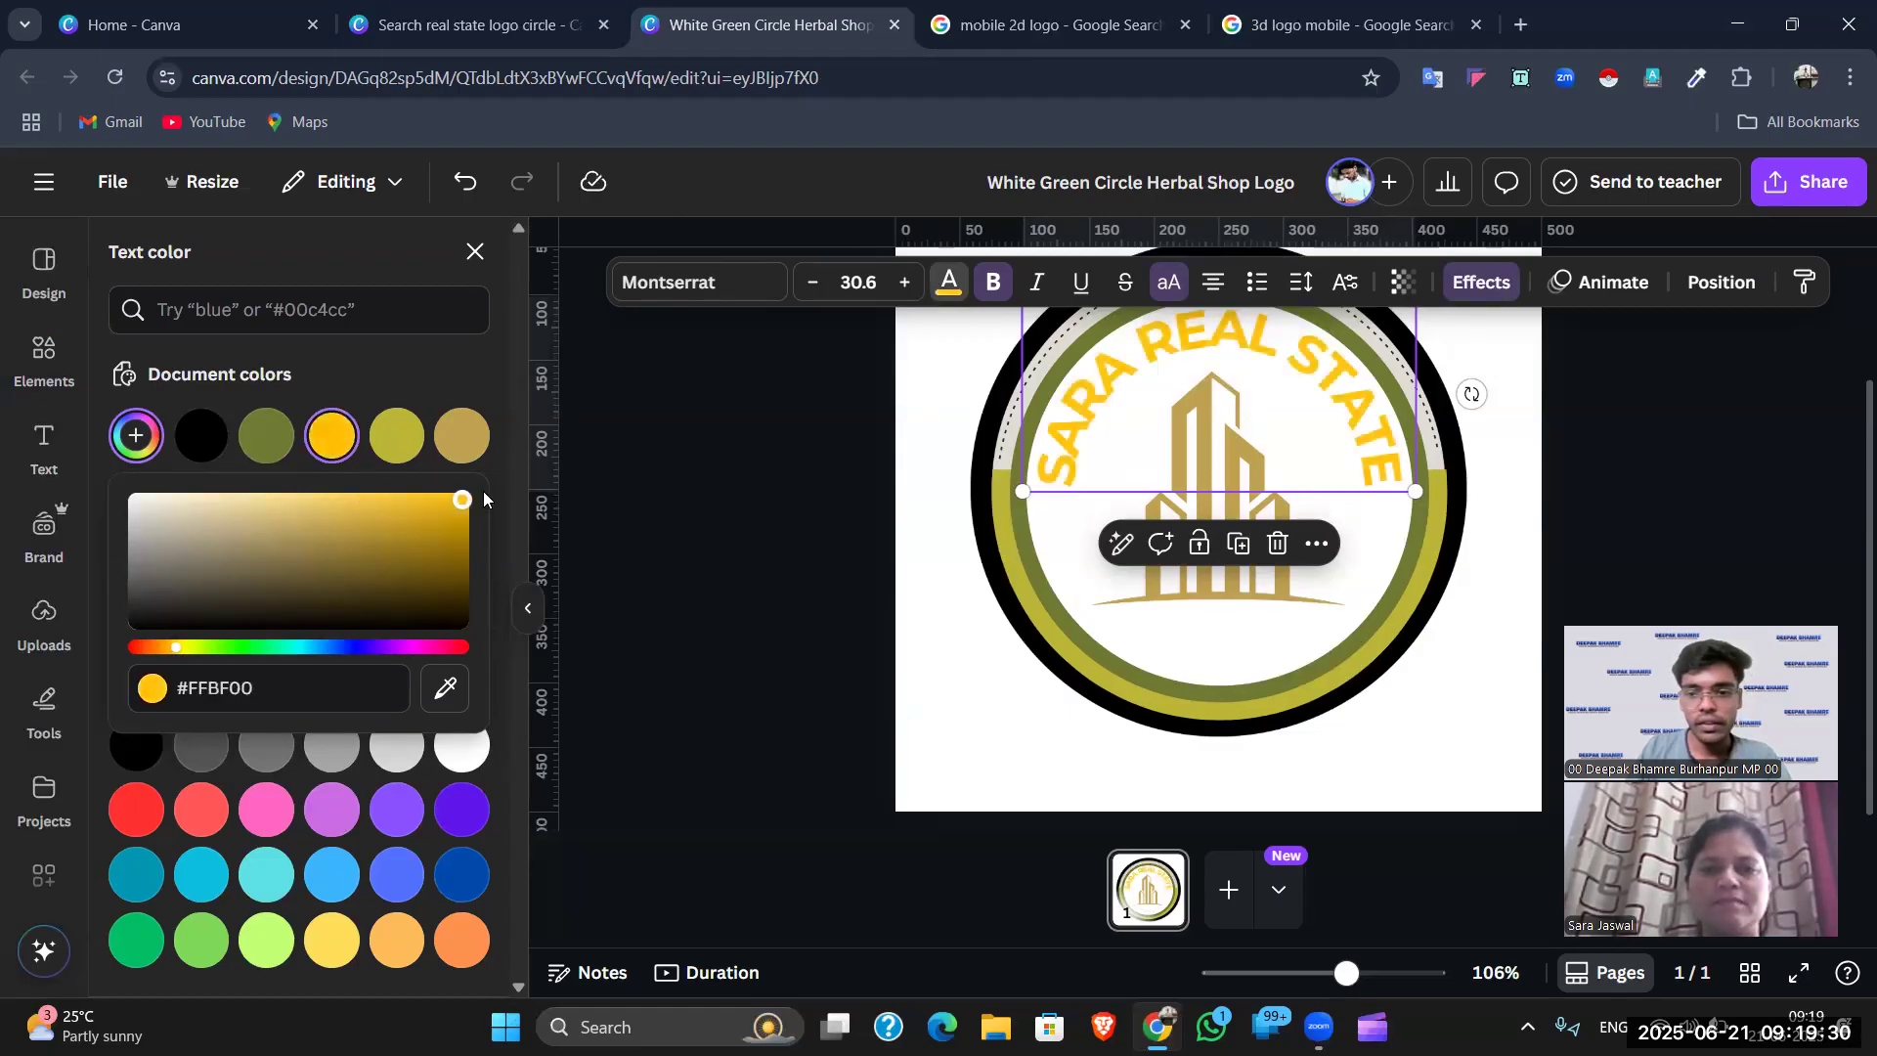
pyautogui.click(1809, 411)
# - Toggle bold off and back on for the curved heading so it stays bold
pyautogui.click(1779, 448)
pyautogui.scroll(2, 1246, 550)
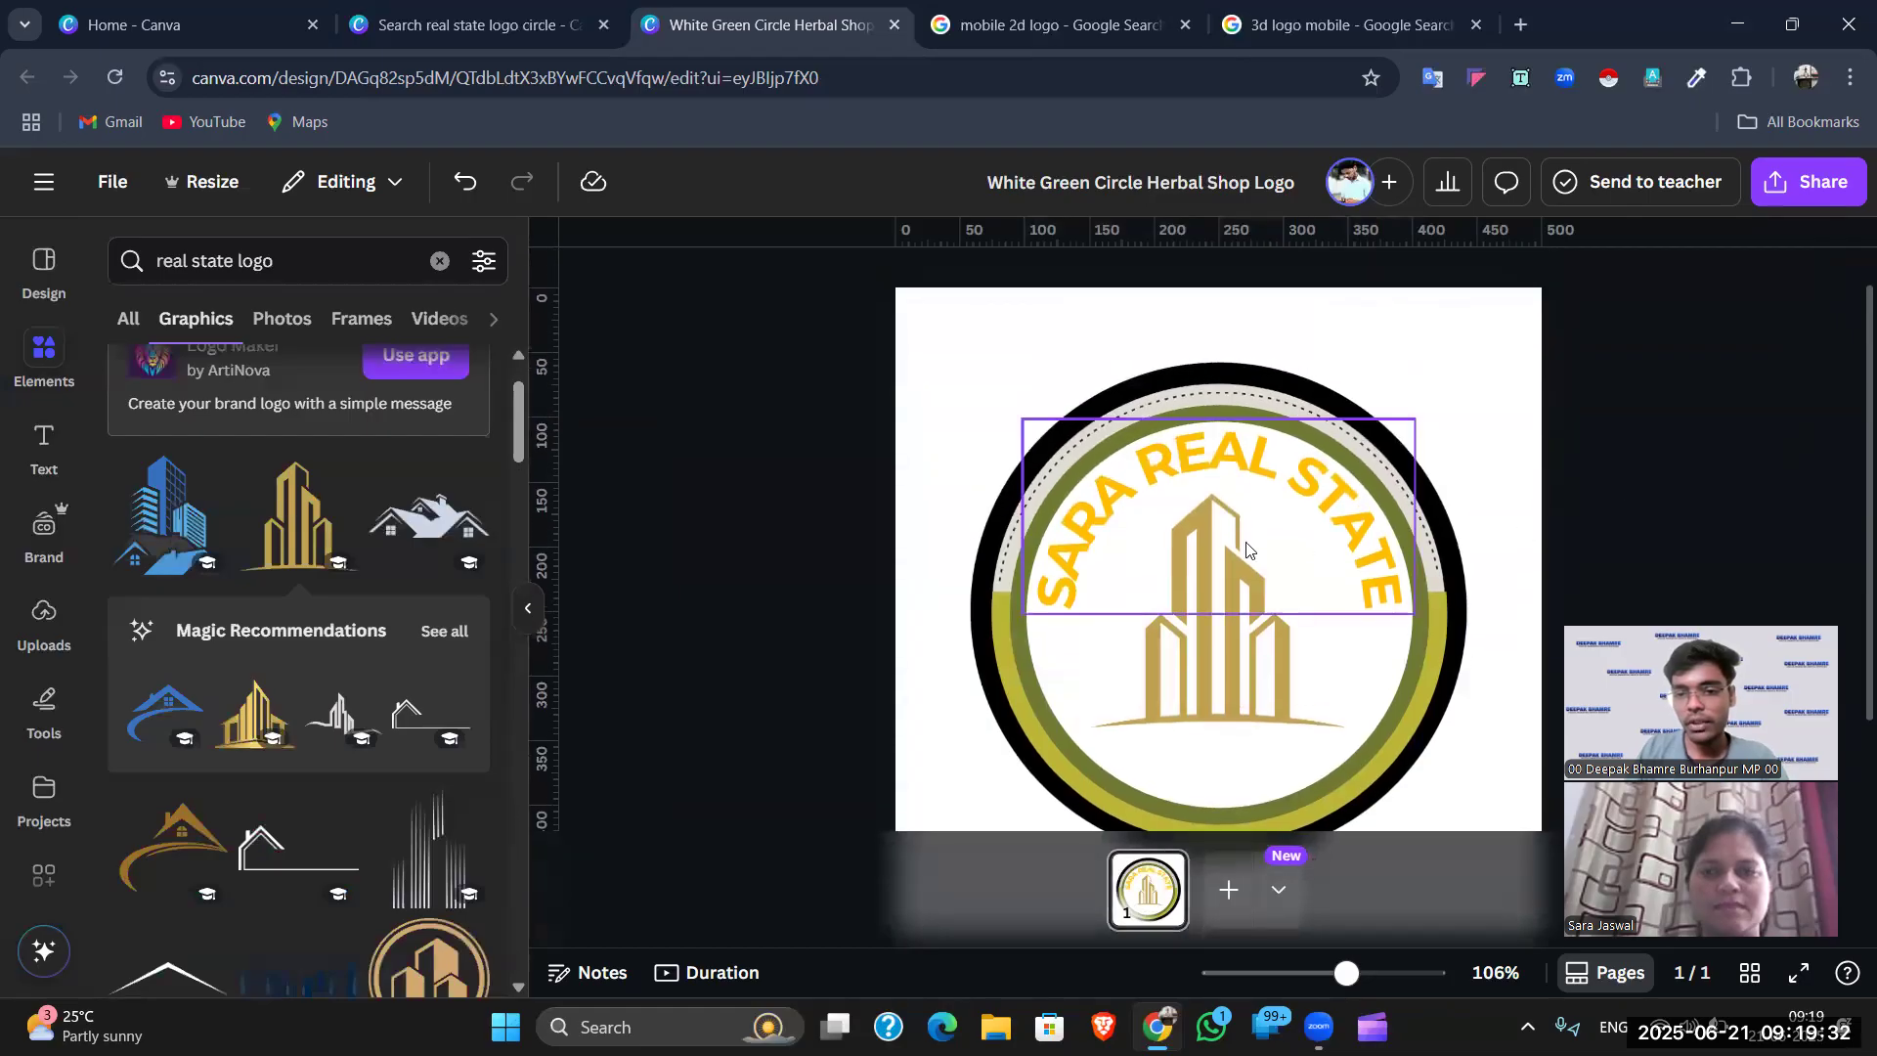
pyautogui.click(1238, 485)
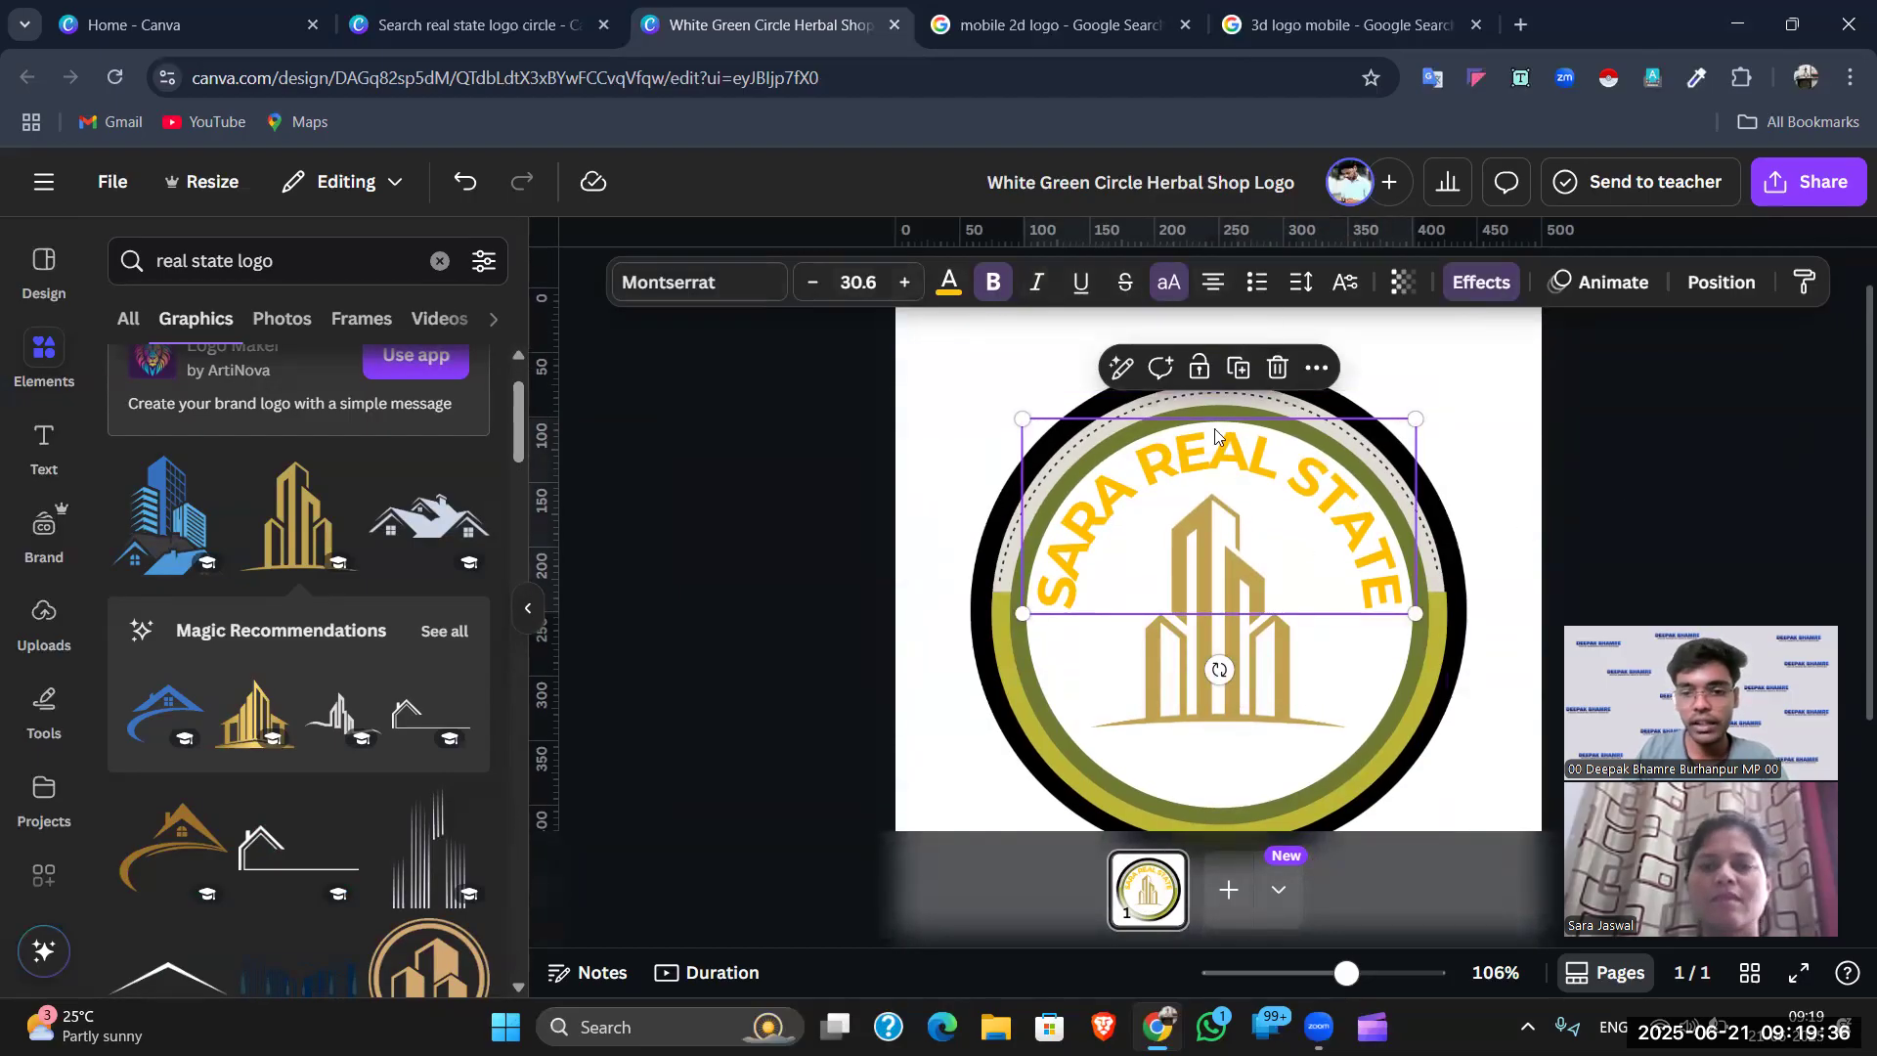
pyautogui.click(993, 284)
pyautogui.click(991, 285)
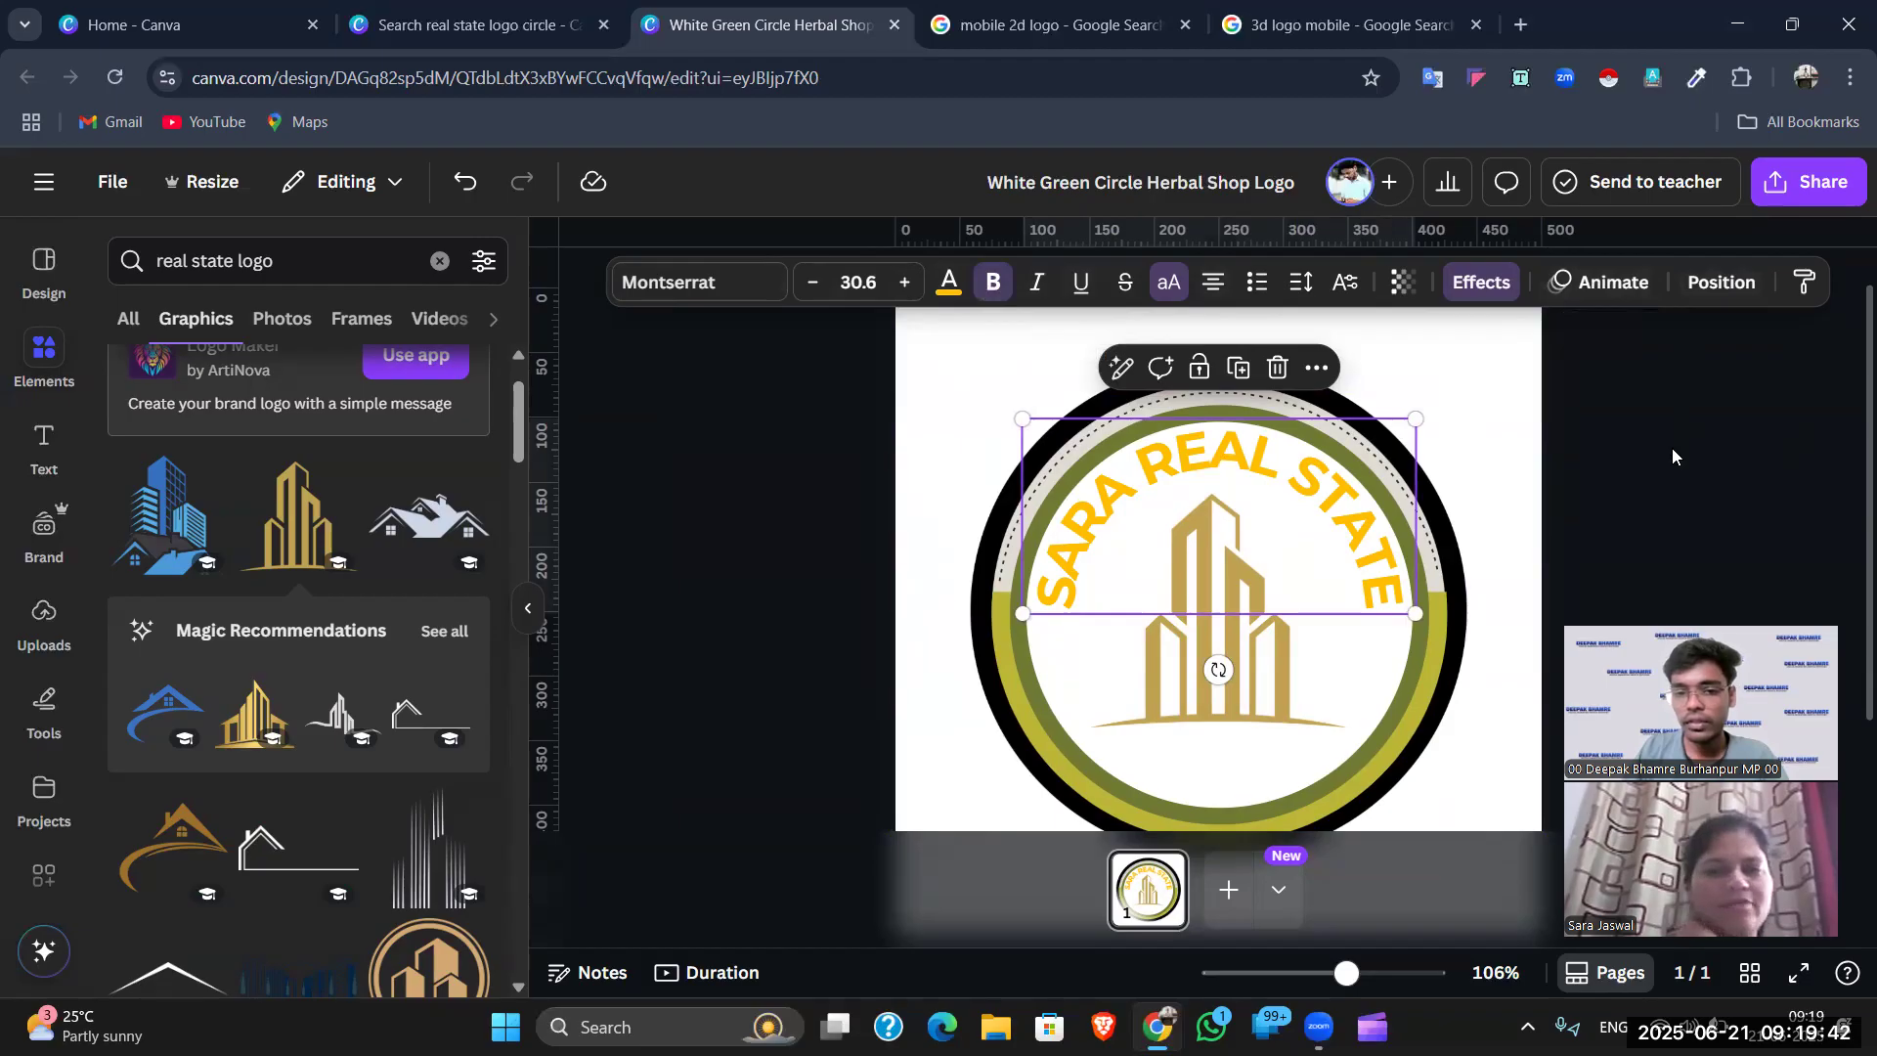
pyautogui.click(1637, 518)
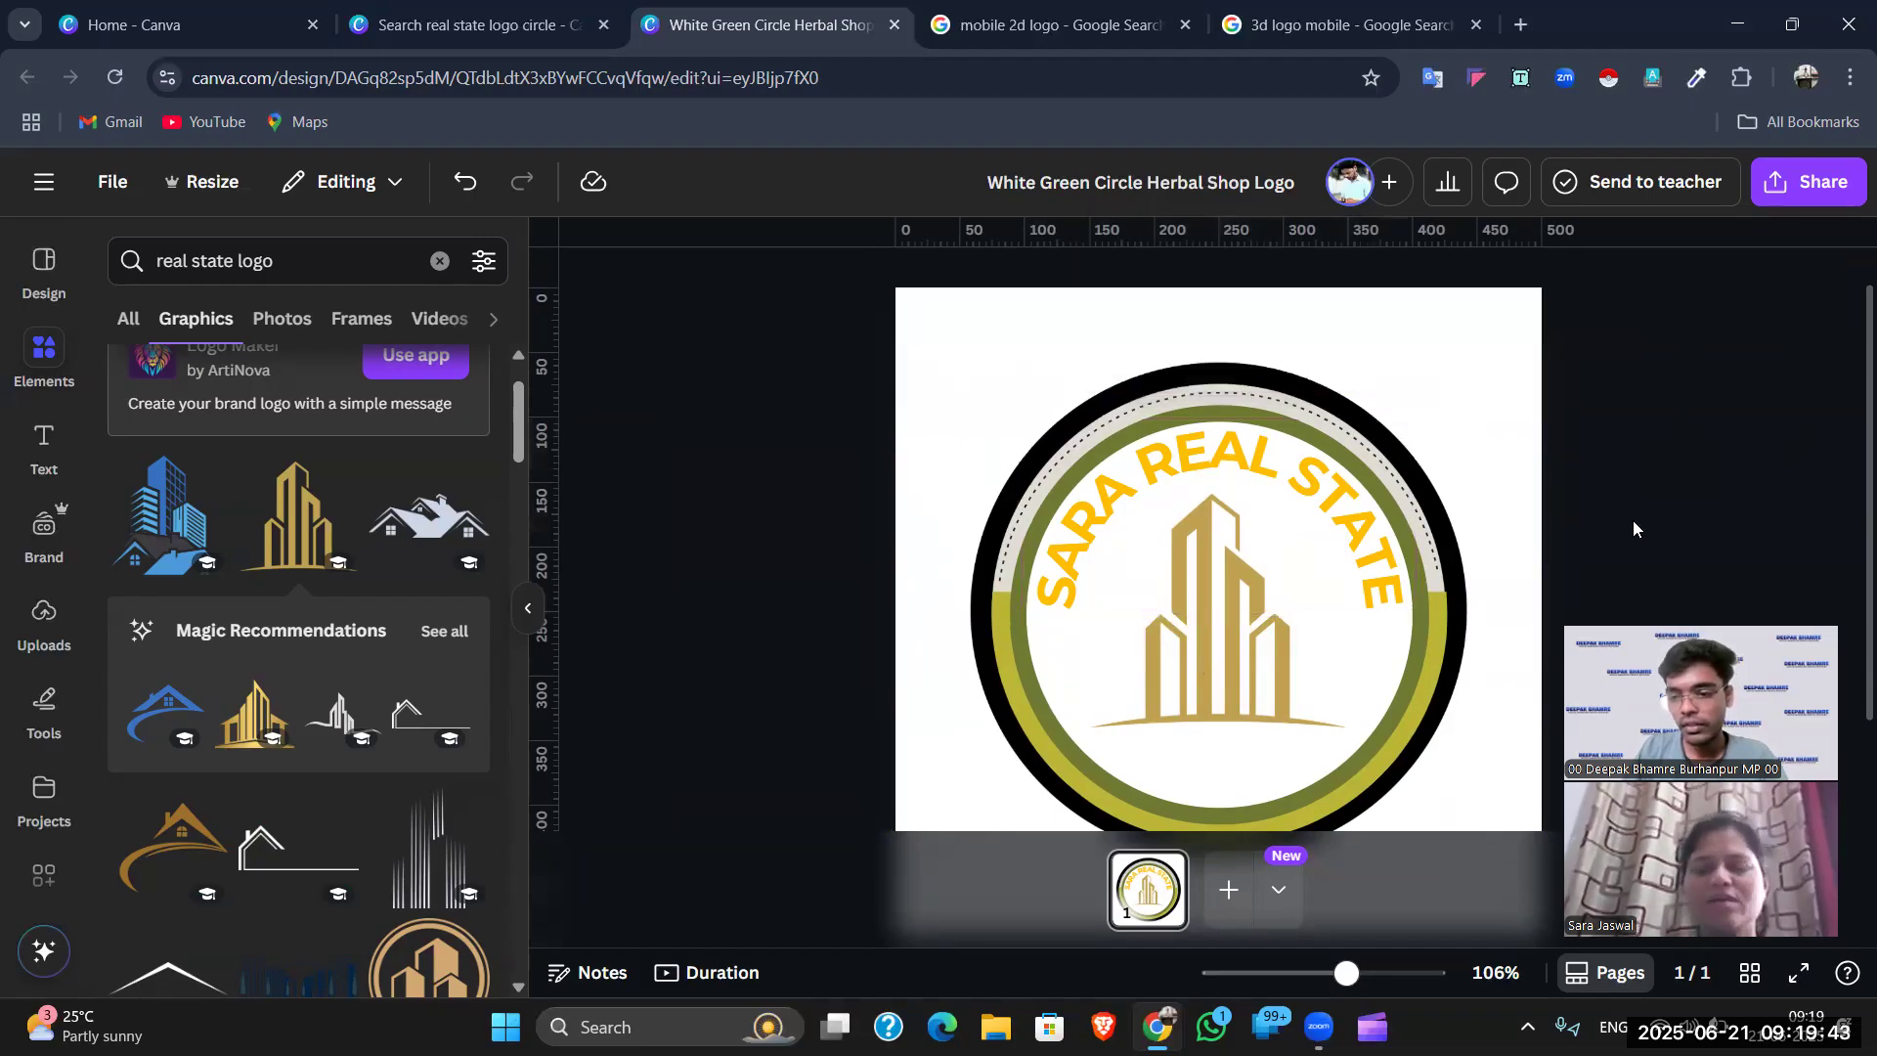
pyautogui.click(1347, 497)
pyautogui.click(1478, 284)
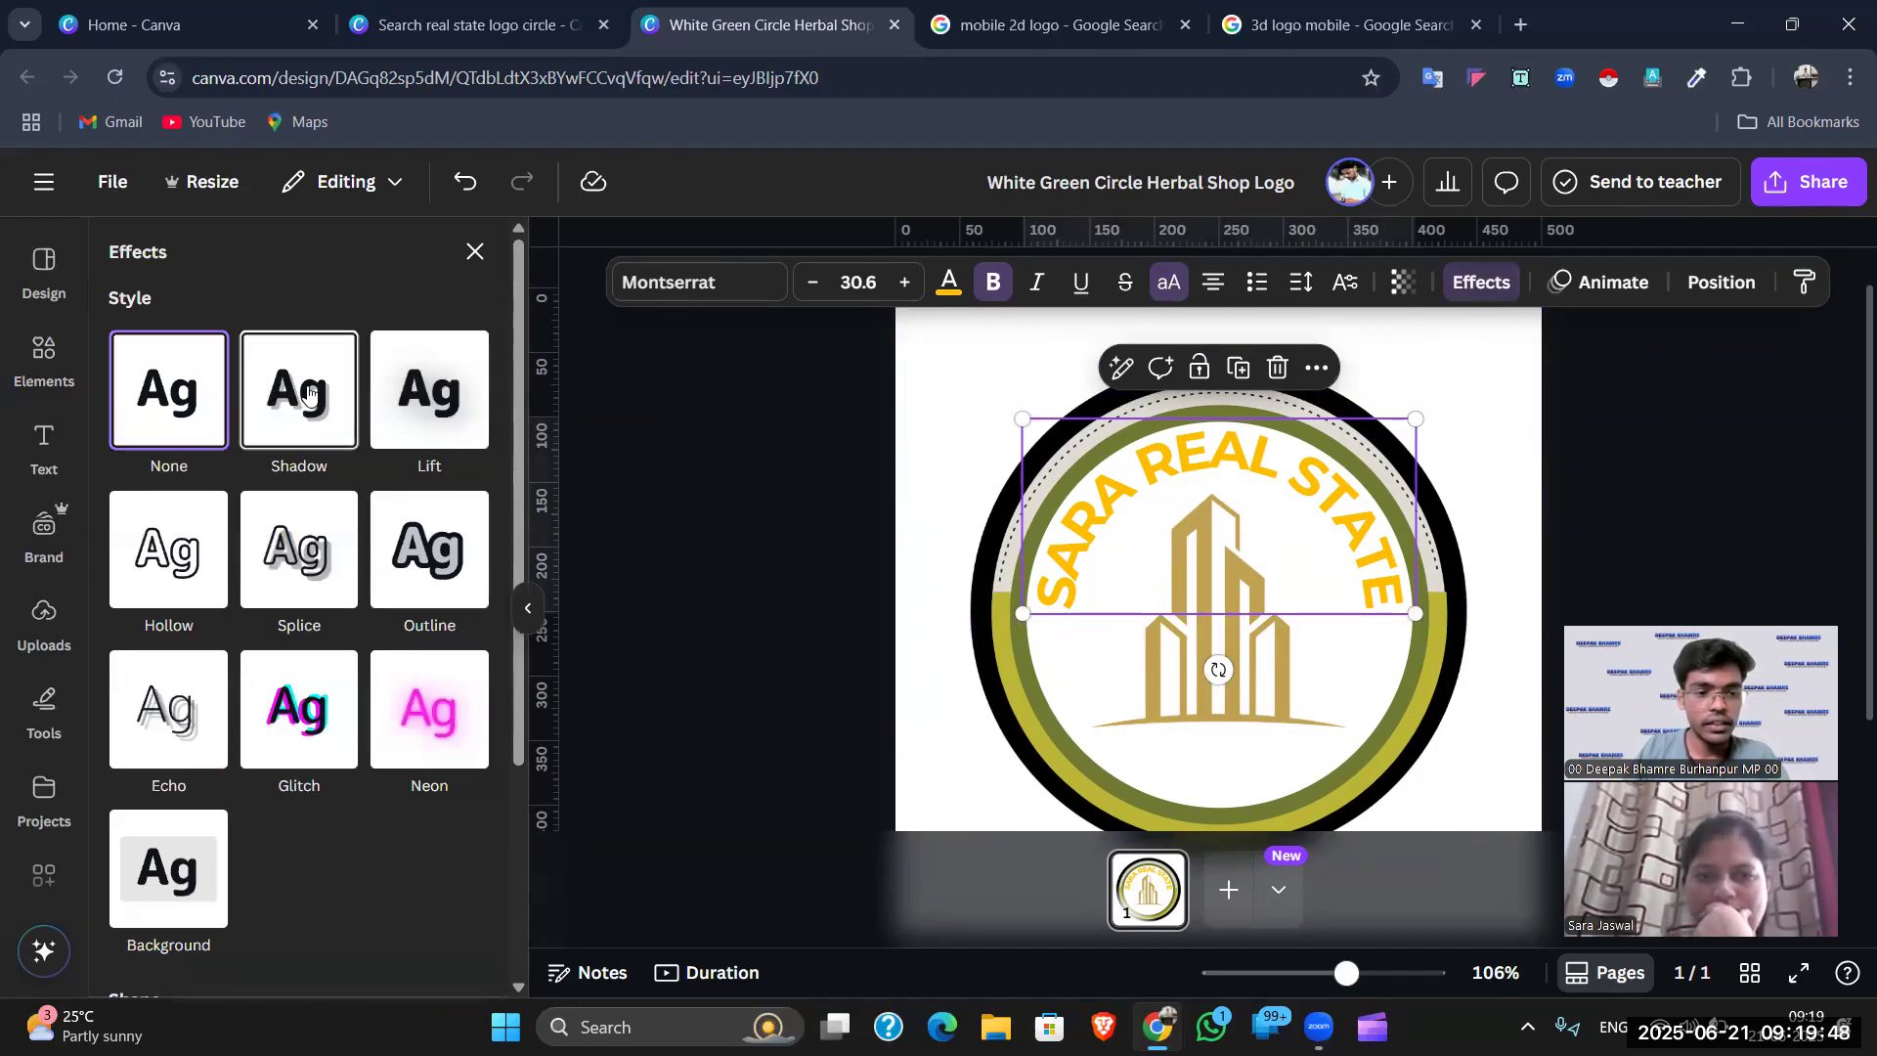
# - After trying Shadow and Lift, give the heading a black Outline effect at thickness 74
pyautogui.click(315, 394)
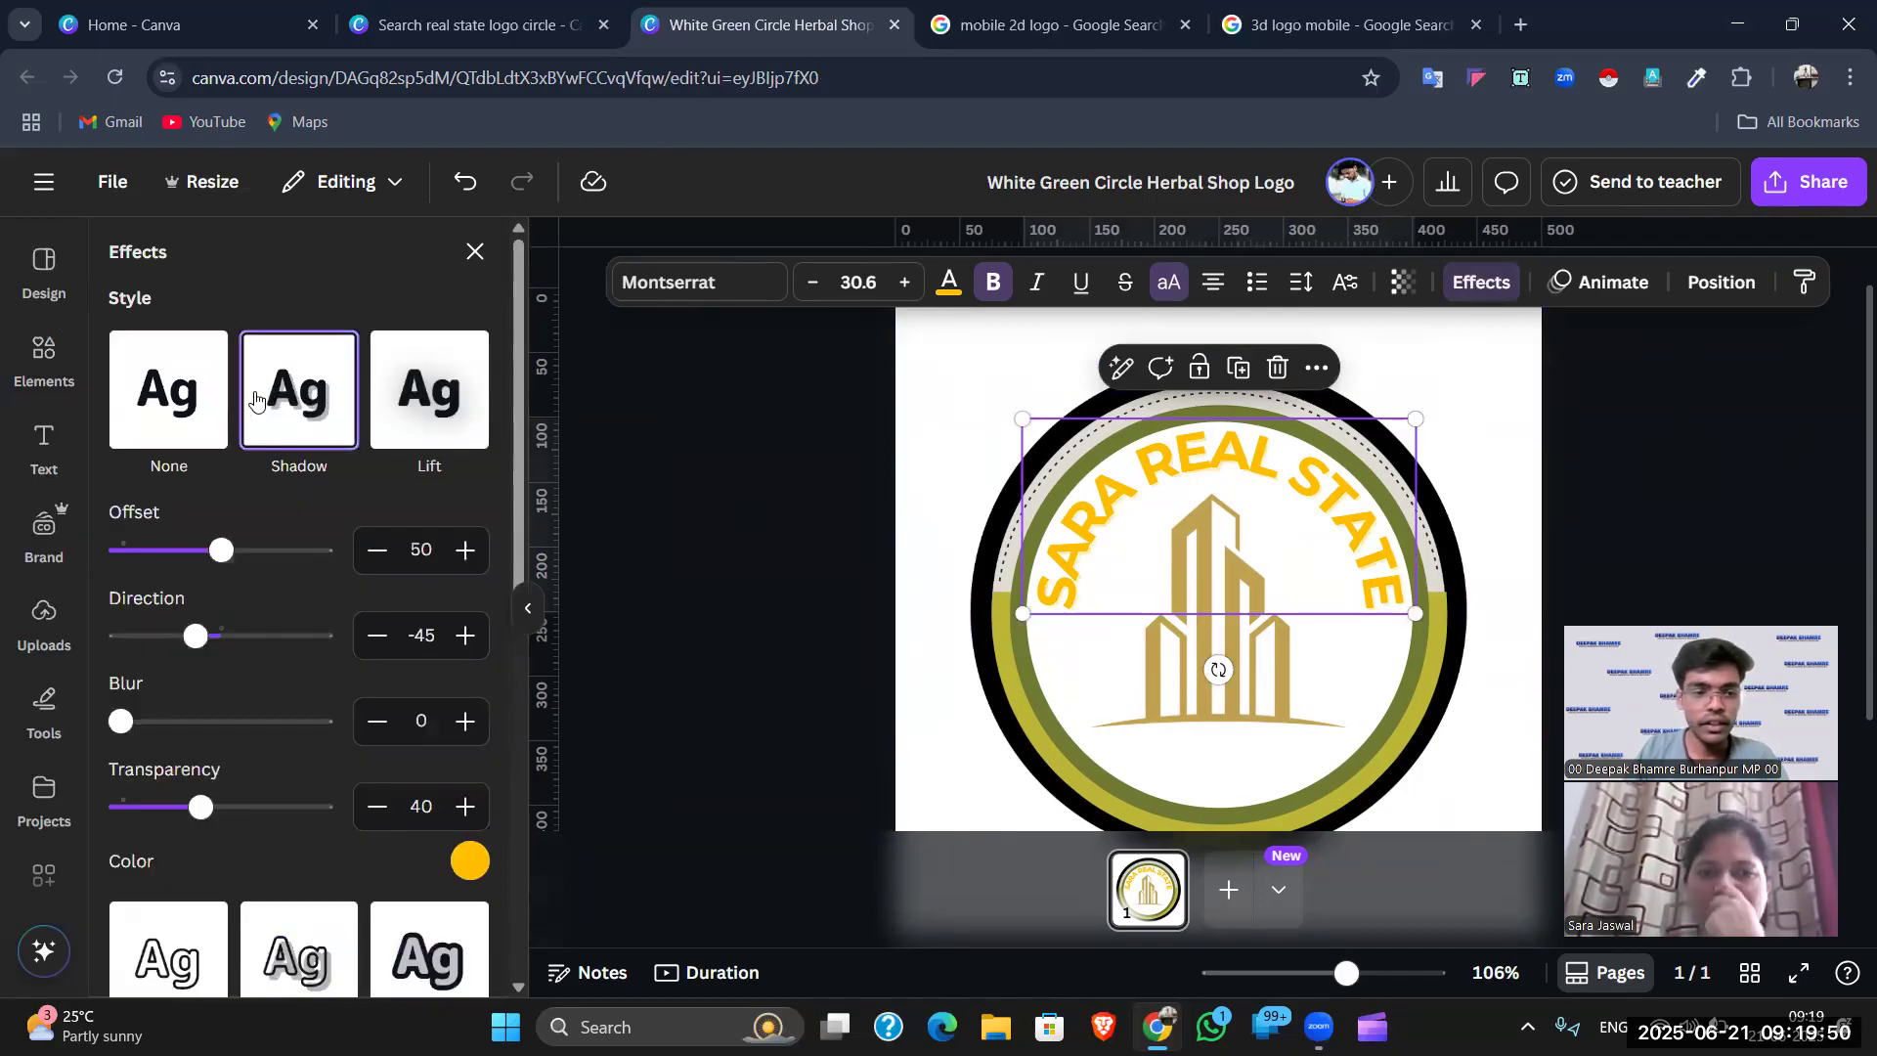
pyautogui.click(419, 394)
pyautogui.scroll(-3, 416, 455)
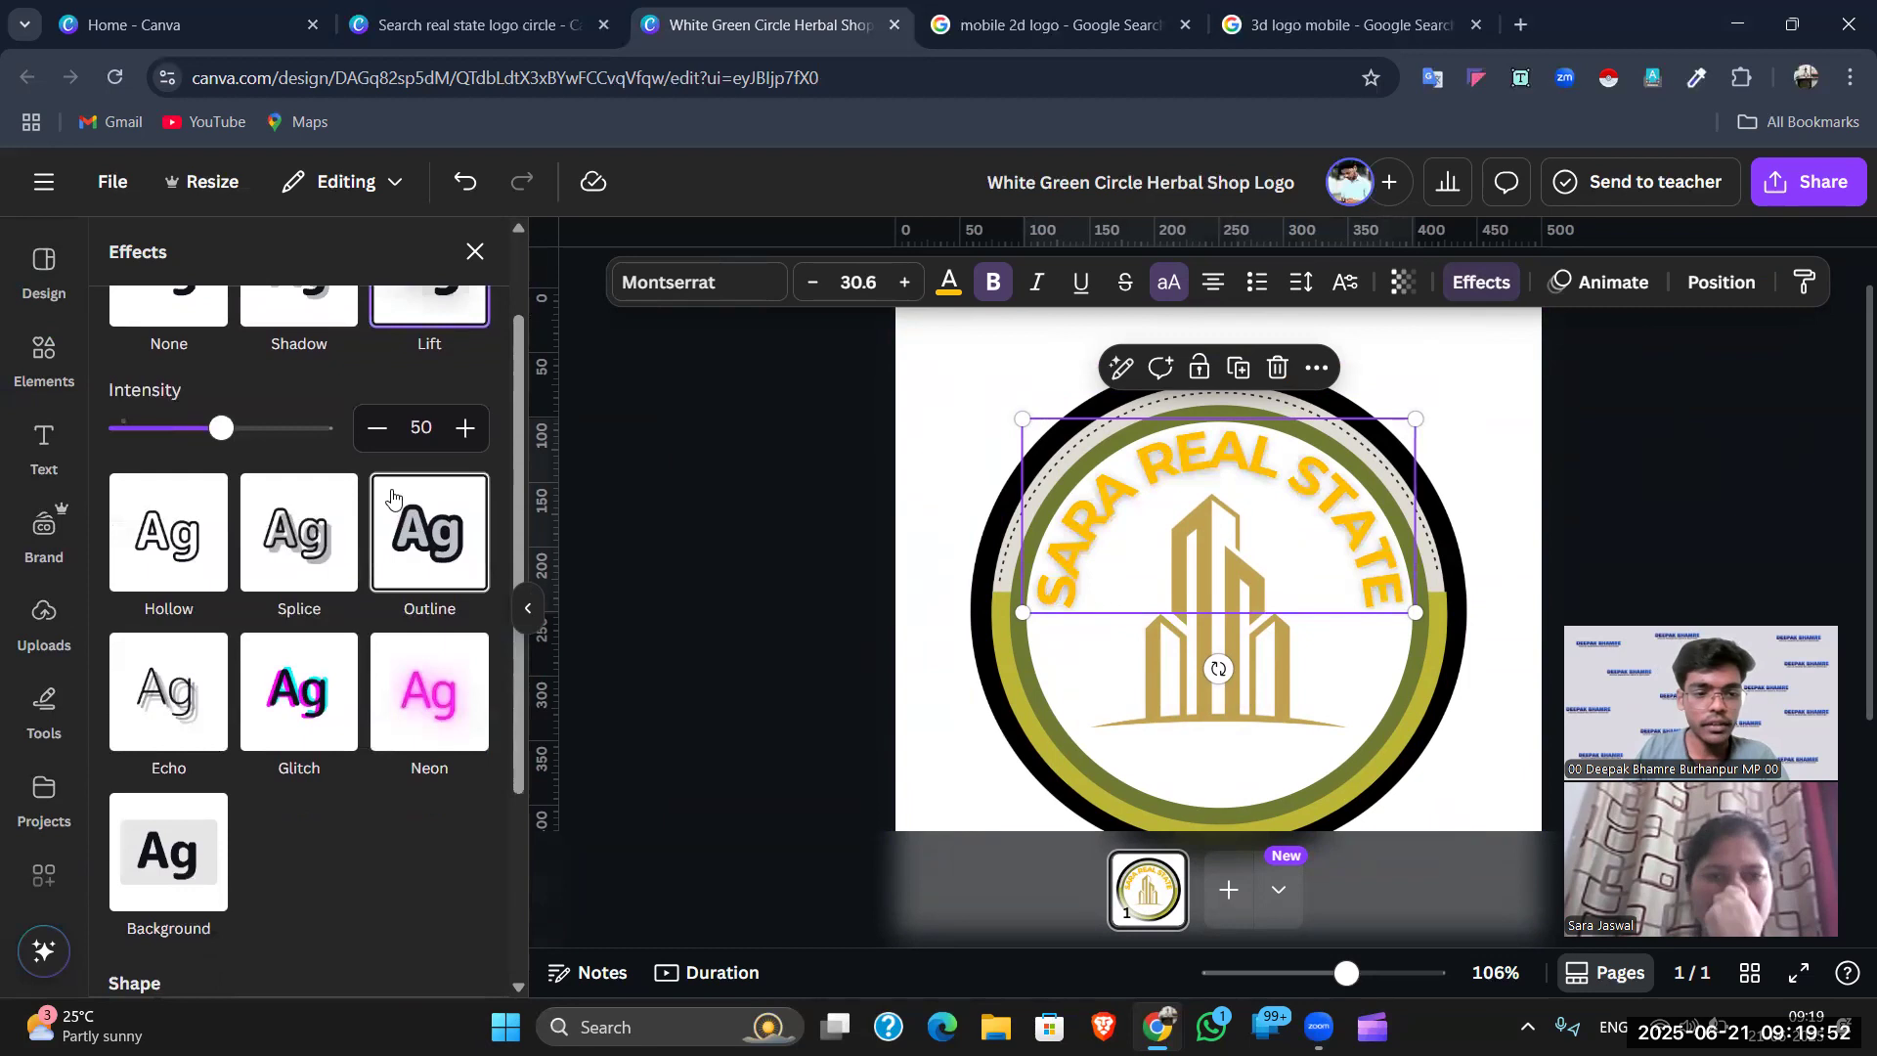
pyautogui.scroll(3, 425, 586)
pyautogui.click(437, 657)
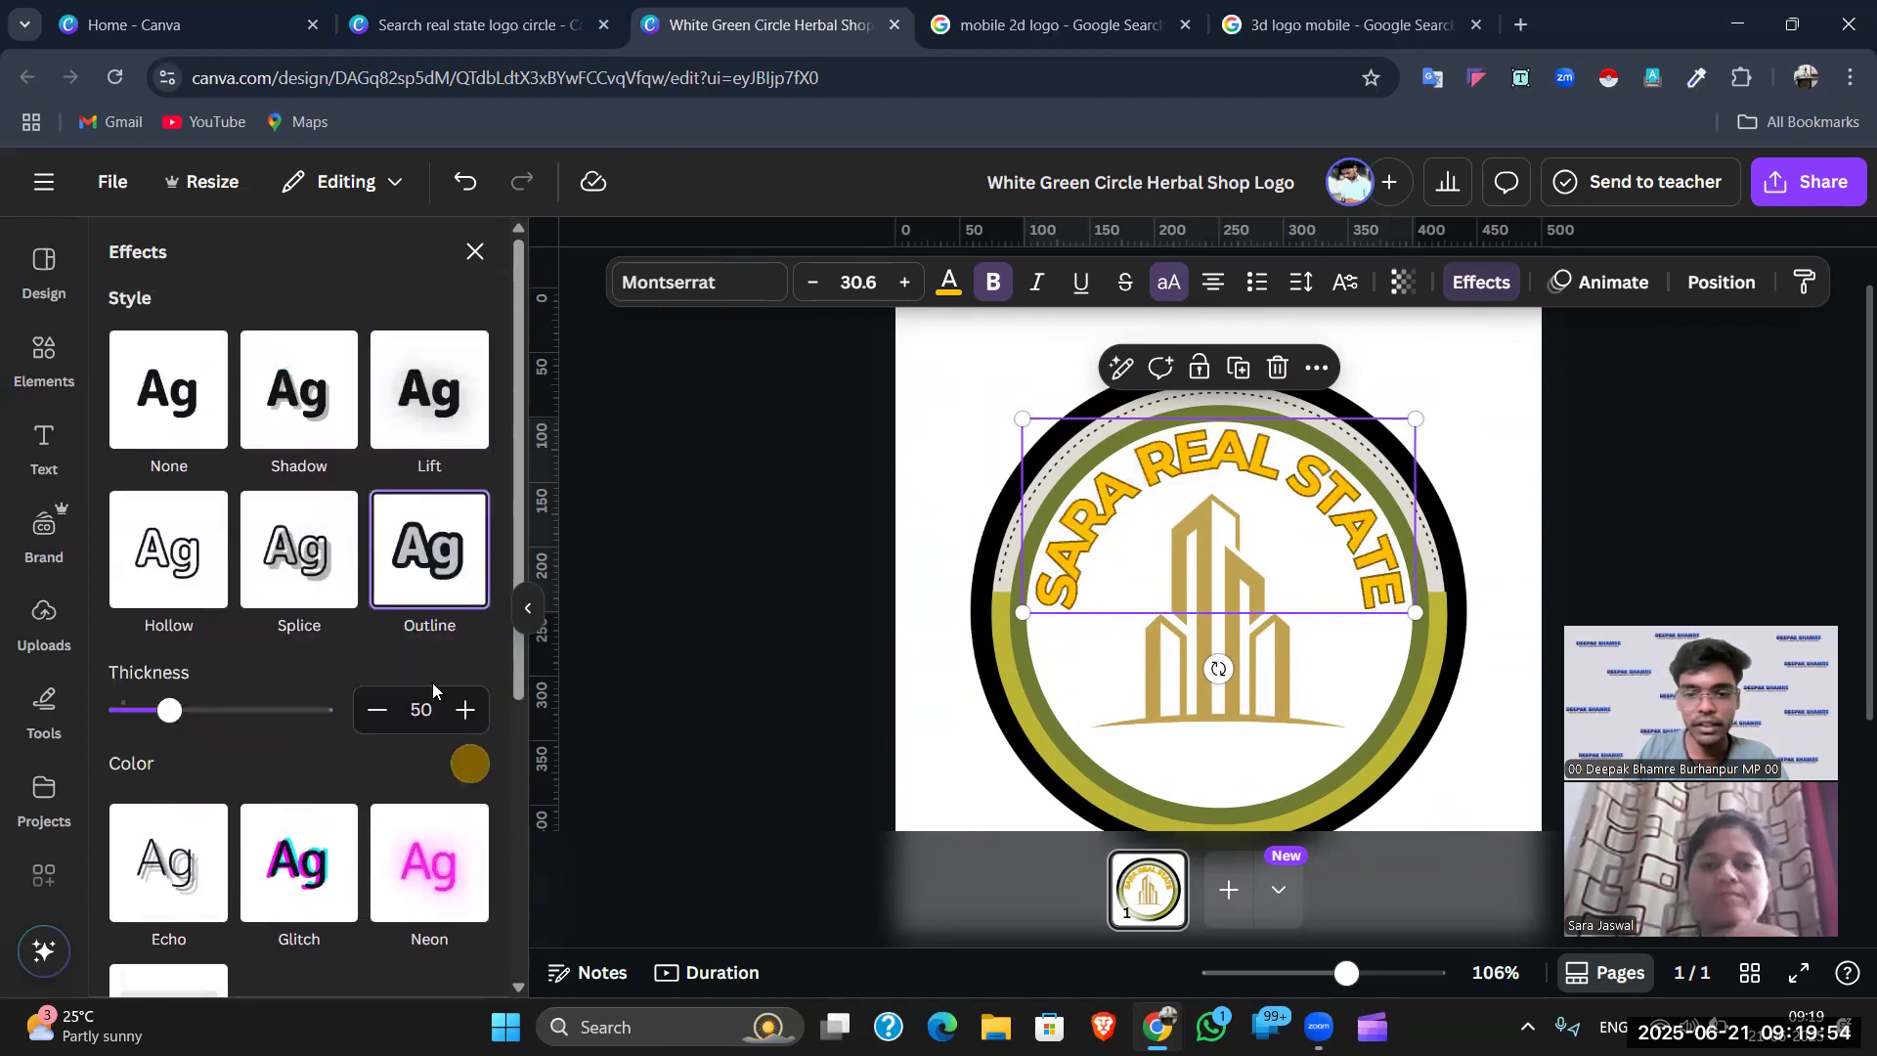
pyautogui.click(469, 763)
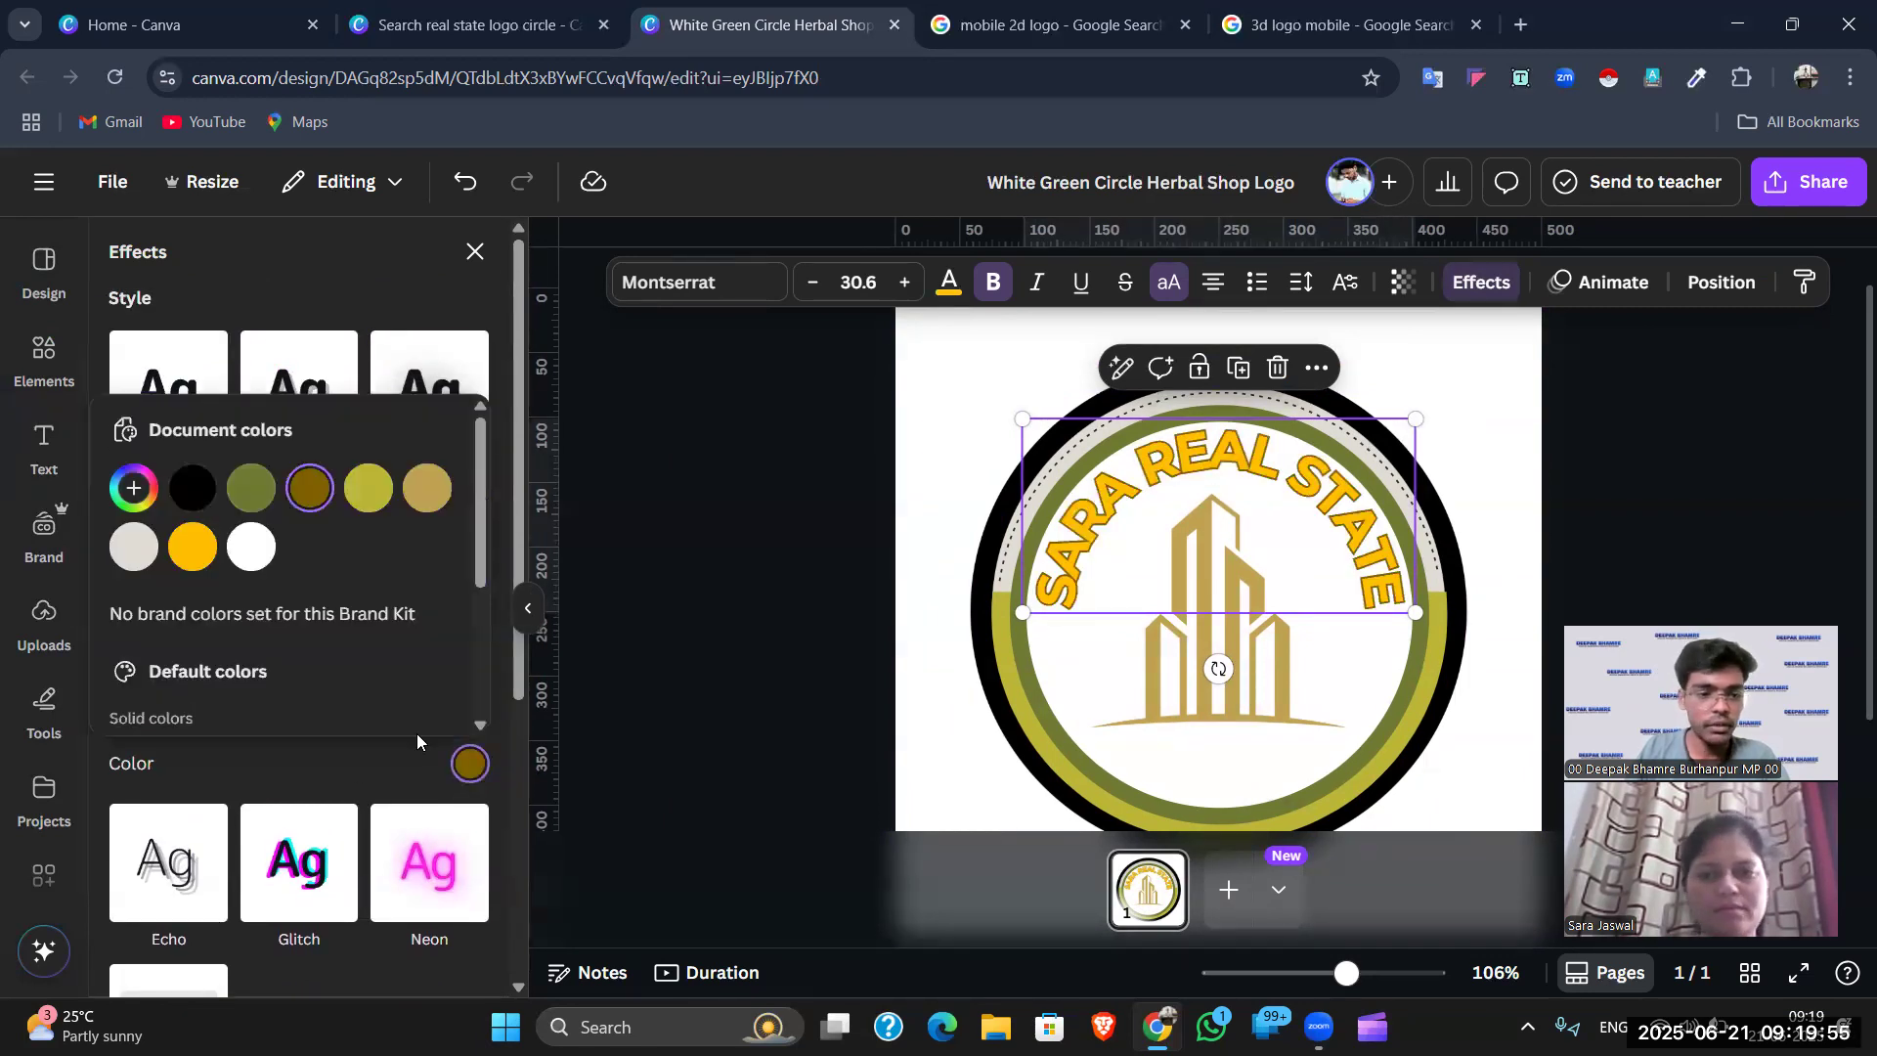
pyautogui.click(179, 492)
pyautogui.click(350, 747)
pyautogui.moveTo(176, 711)
pyautogui.mouseDown()
pyautogui.moveTo(226, 710)
pyautogui.moveTo(197, 711)
pyautogui.mouseUp()
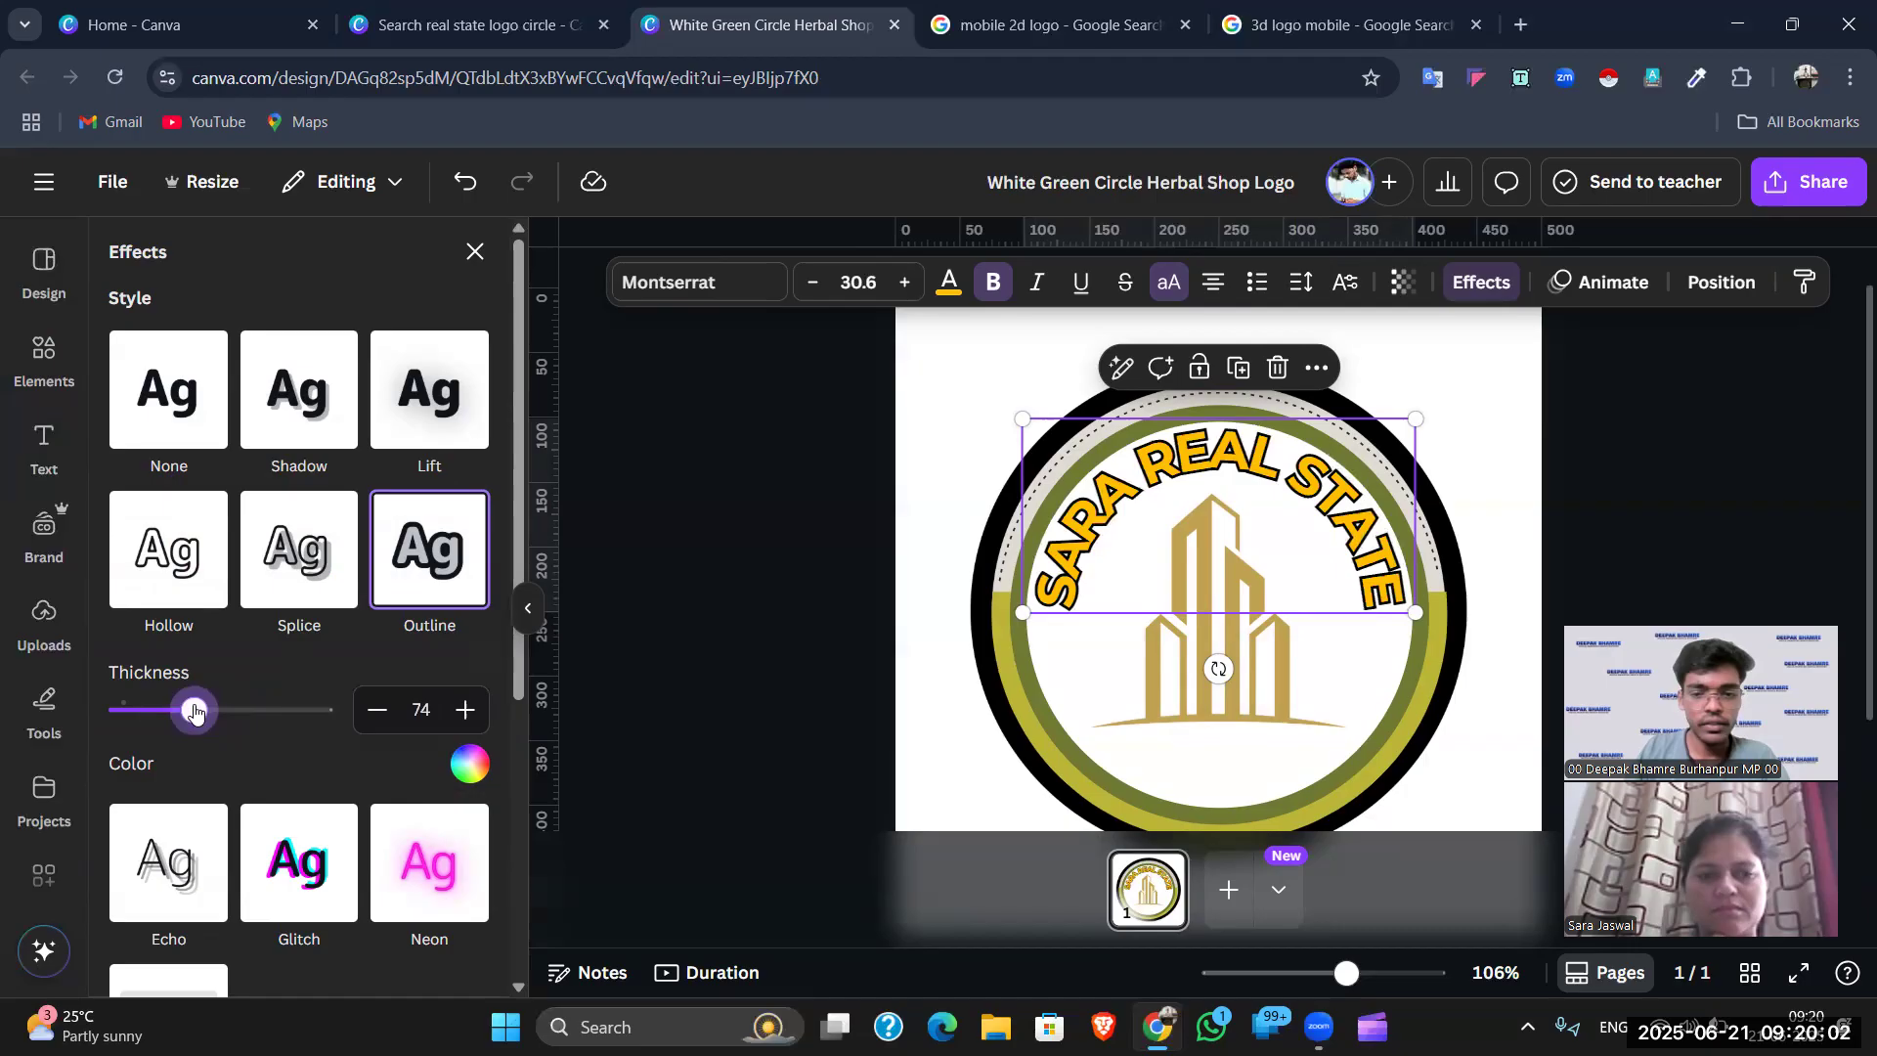
pyautogui.click(1637, 483)
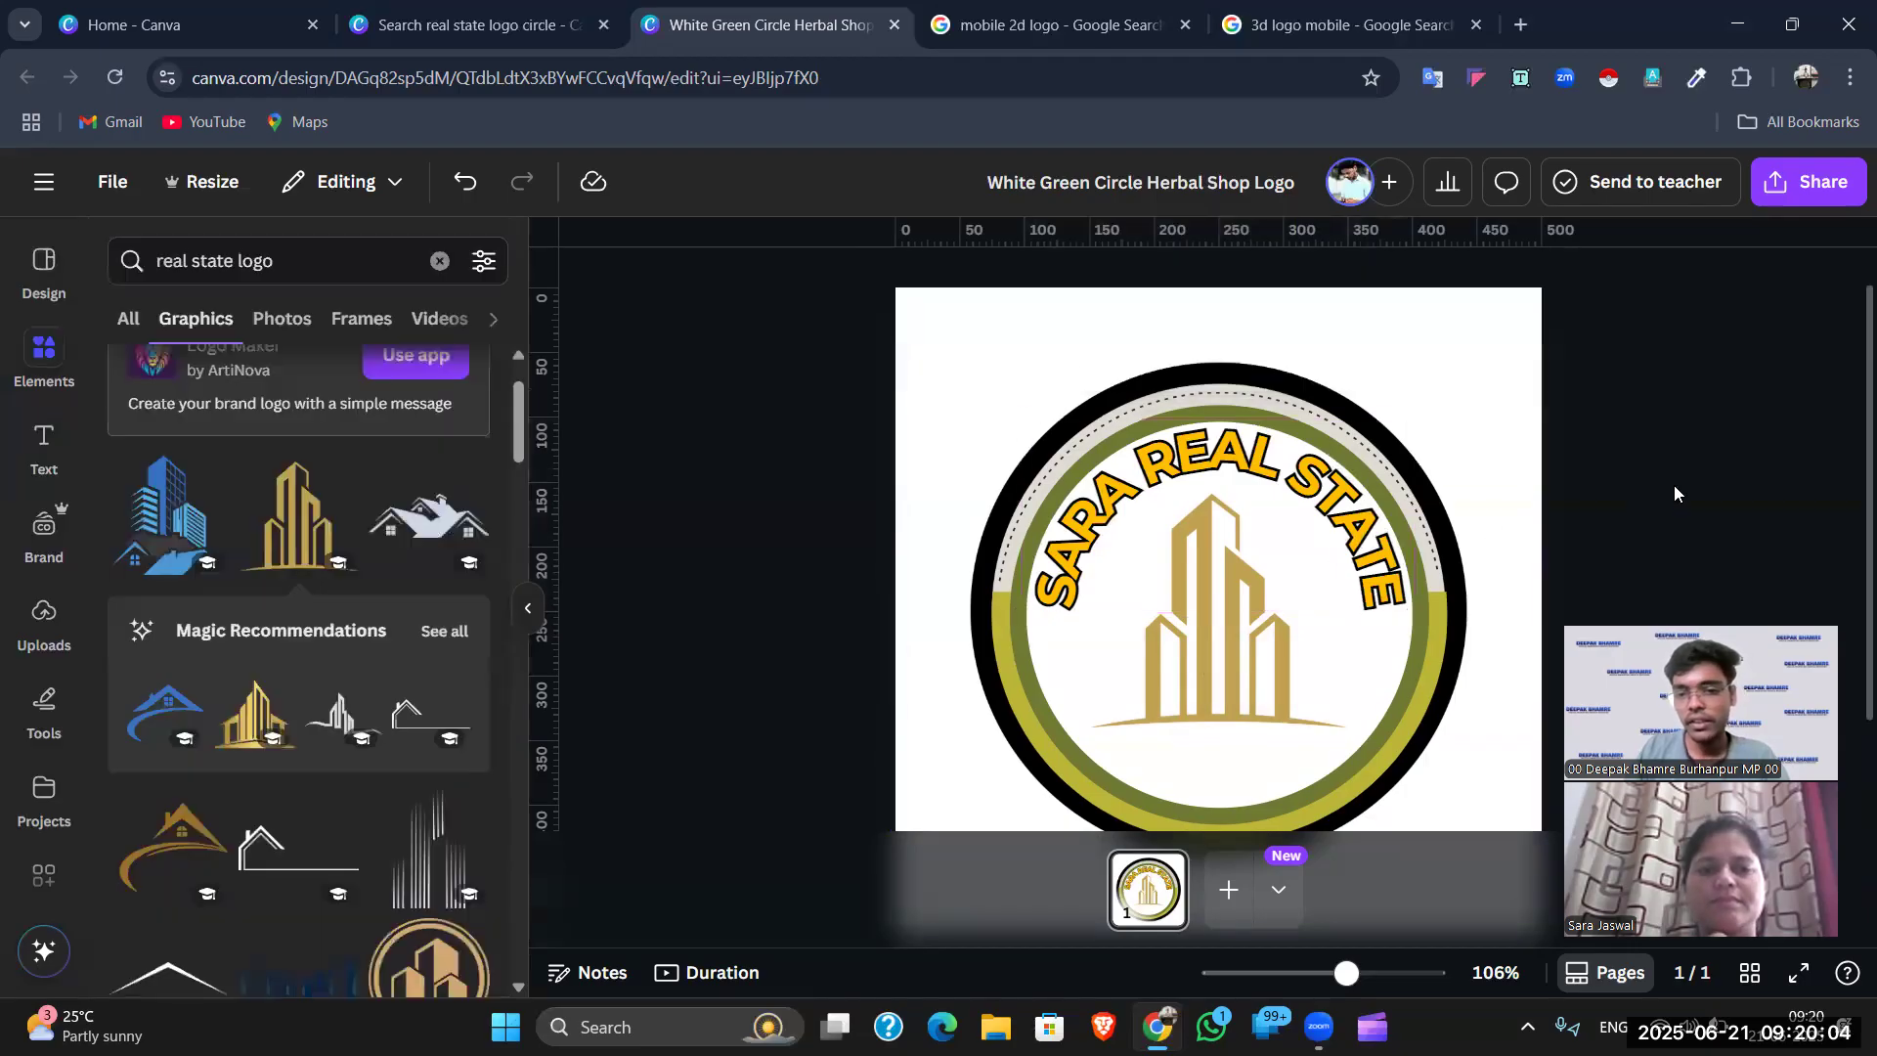
pyautogui.scroll(-2, 1616, 508)
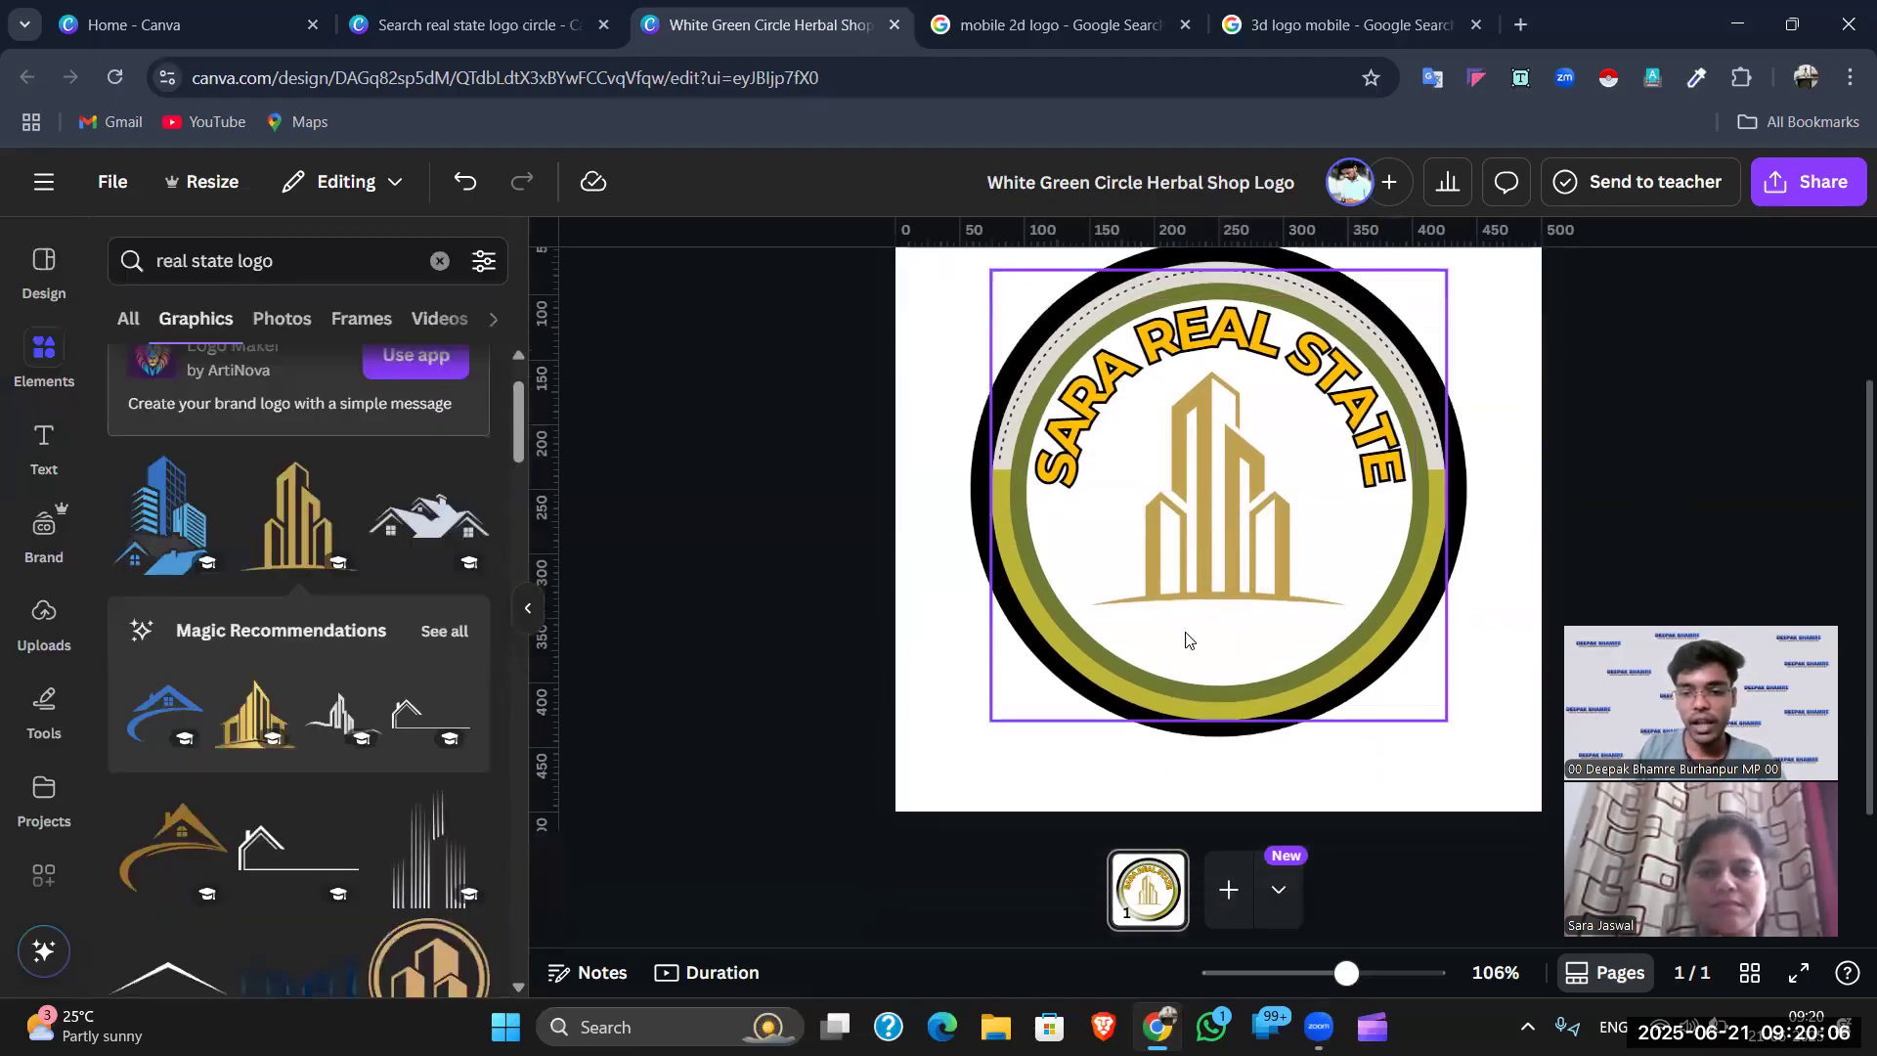
# - Add a small body text box and move it below the building graphic
pyautogui.click(49, 364)
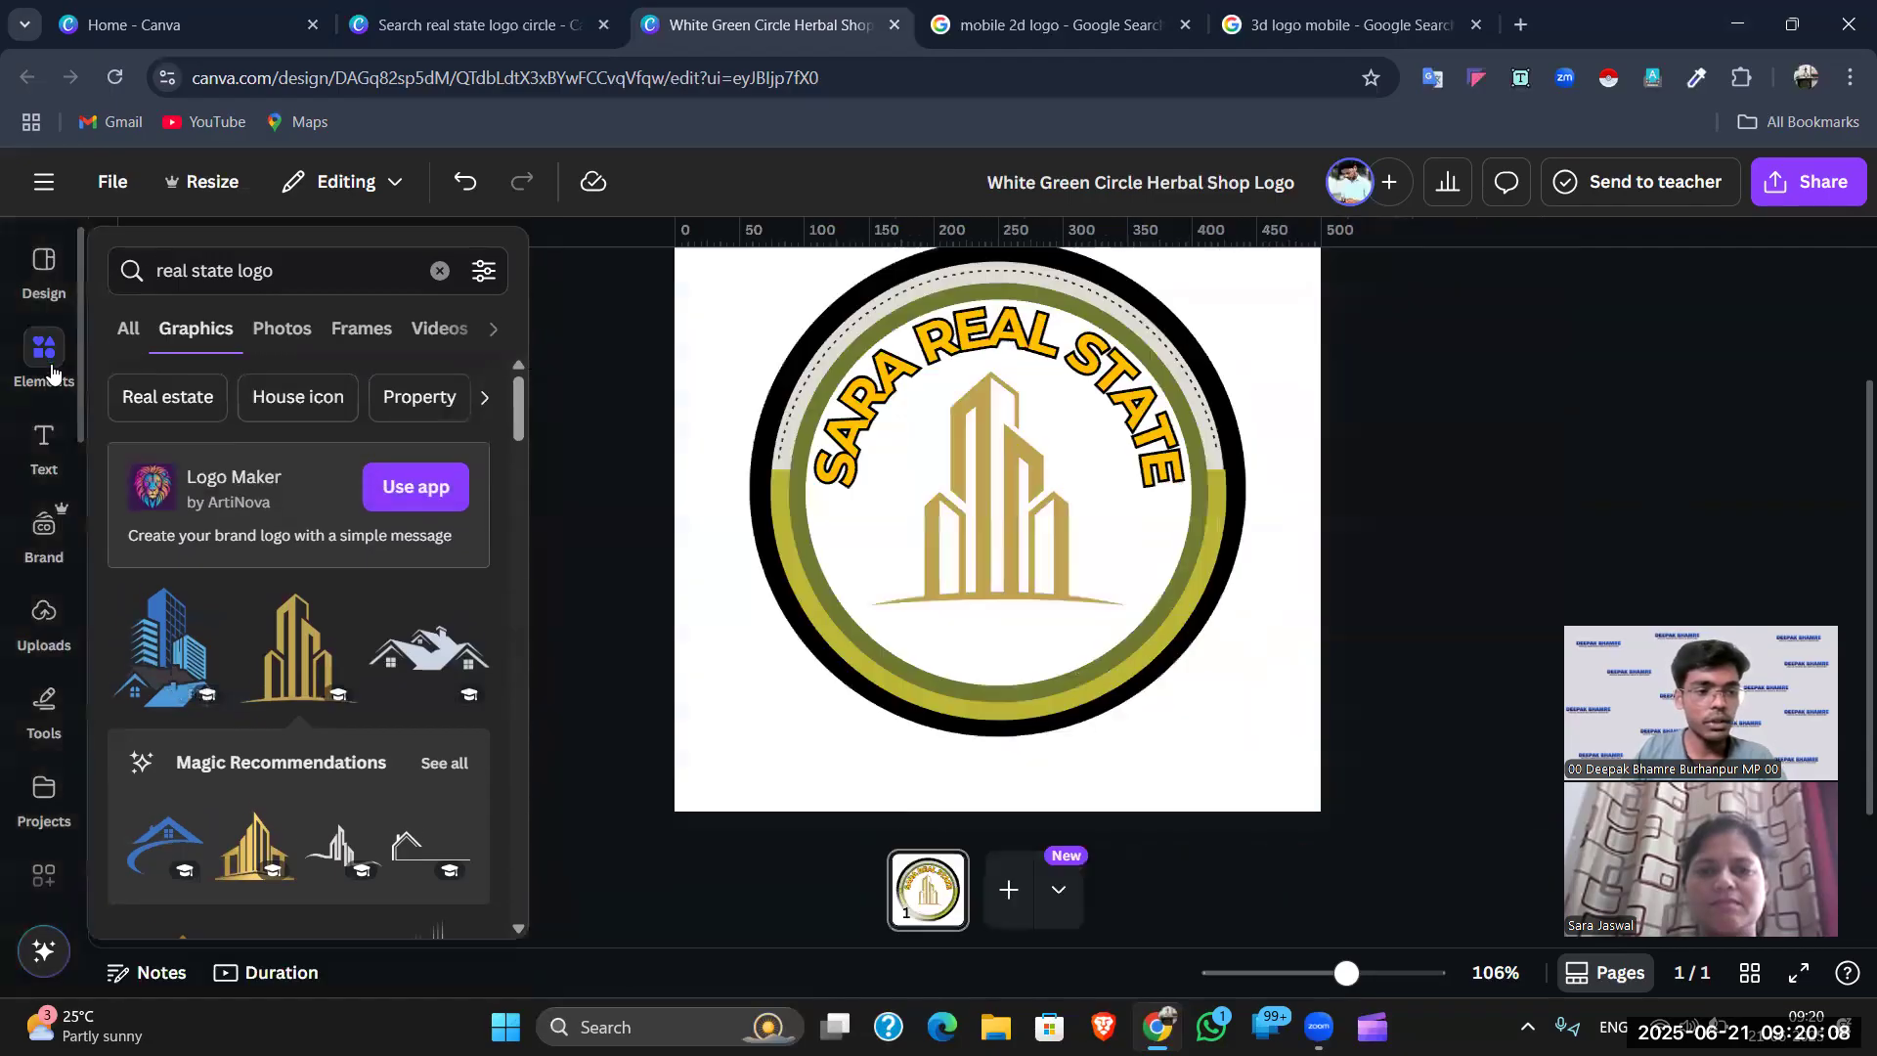
pyautogui.click(43, 445)
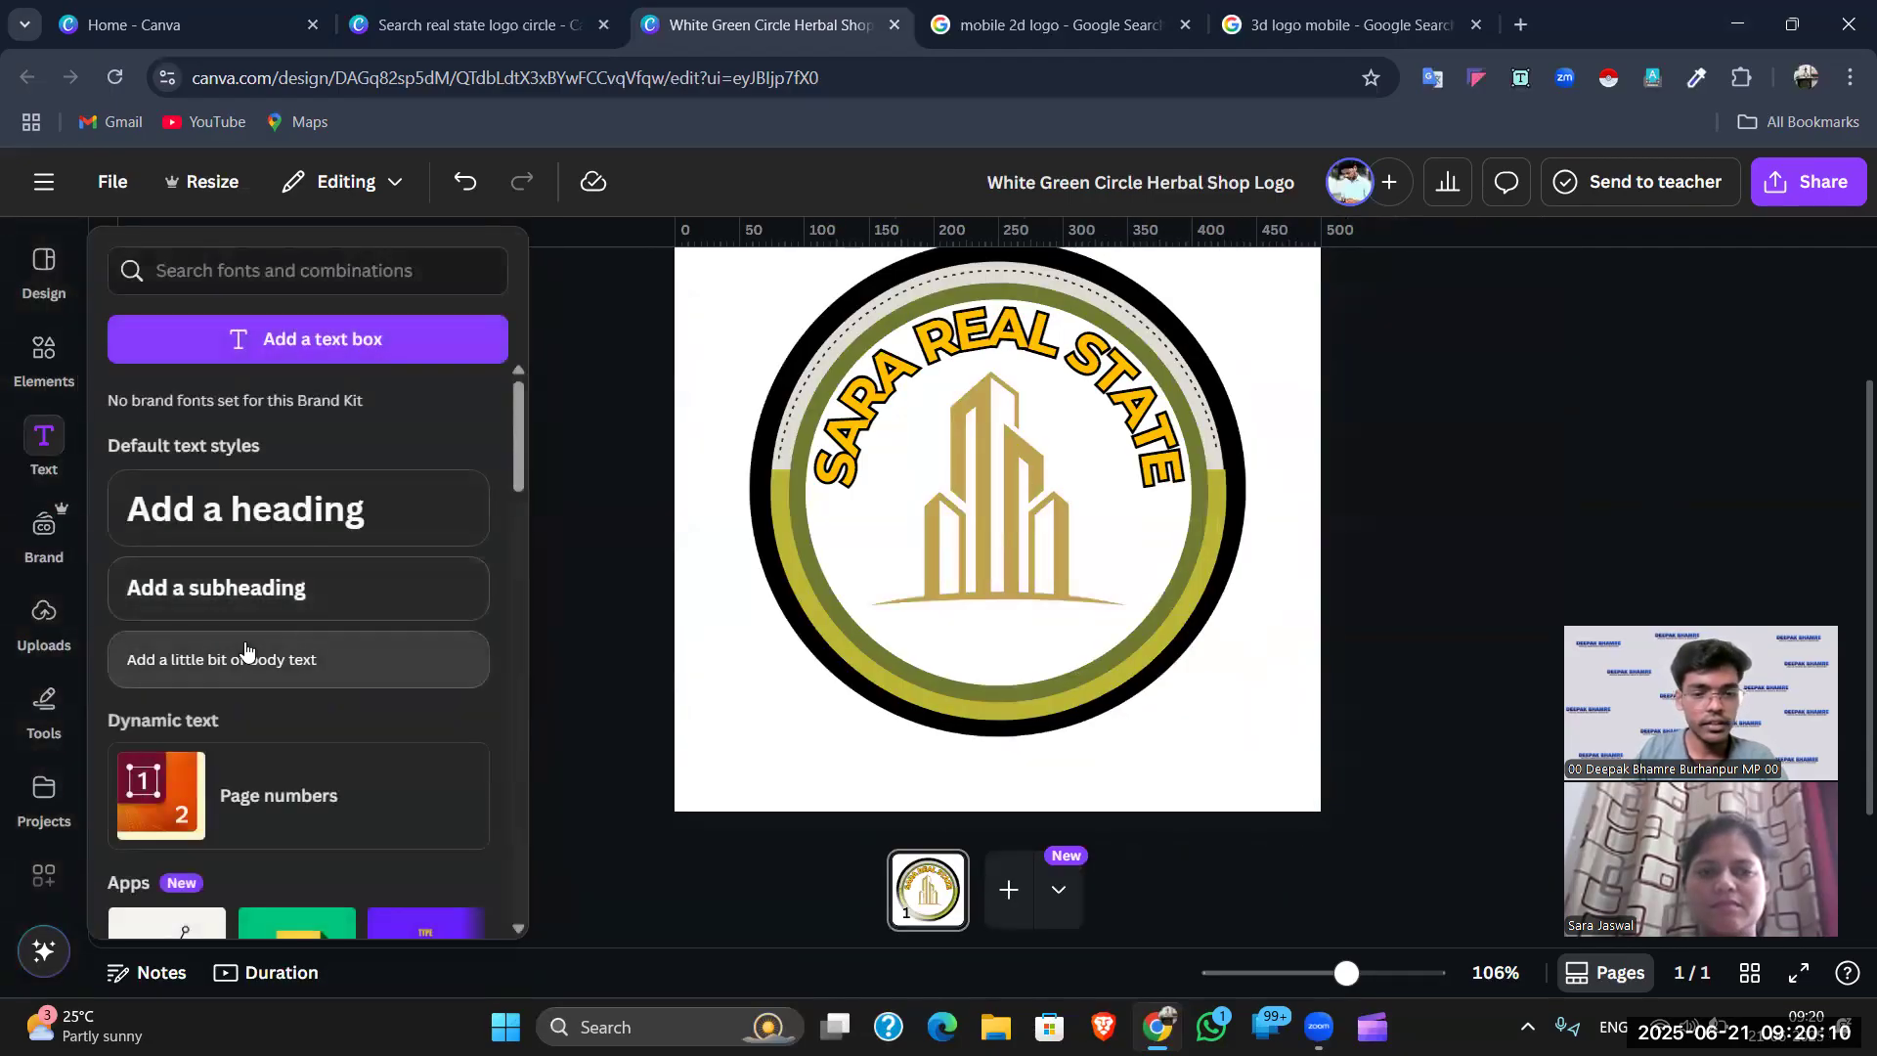
pyautogui.click(251, 654)
pyautogui.click(1590, 534)
pyautogui.moveTo(1127, 505); pyautogui.dragTo(1215, 628)
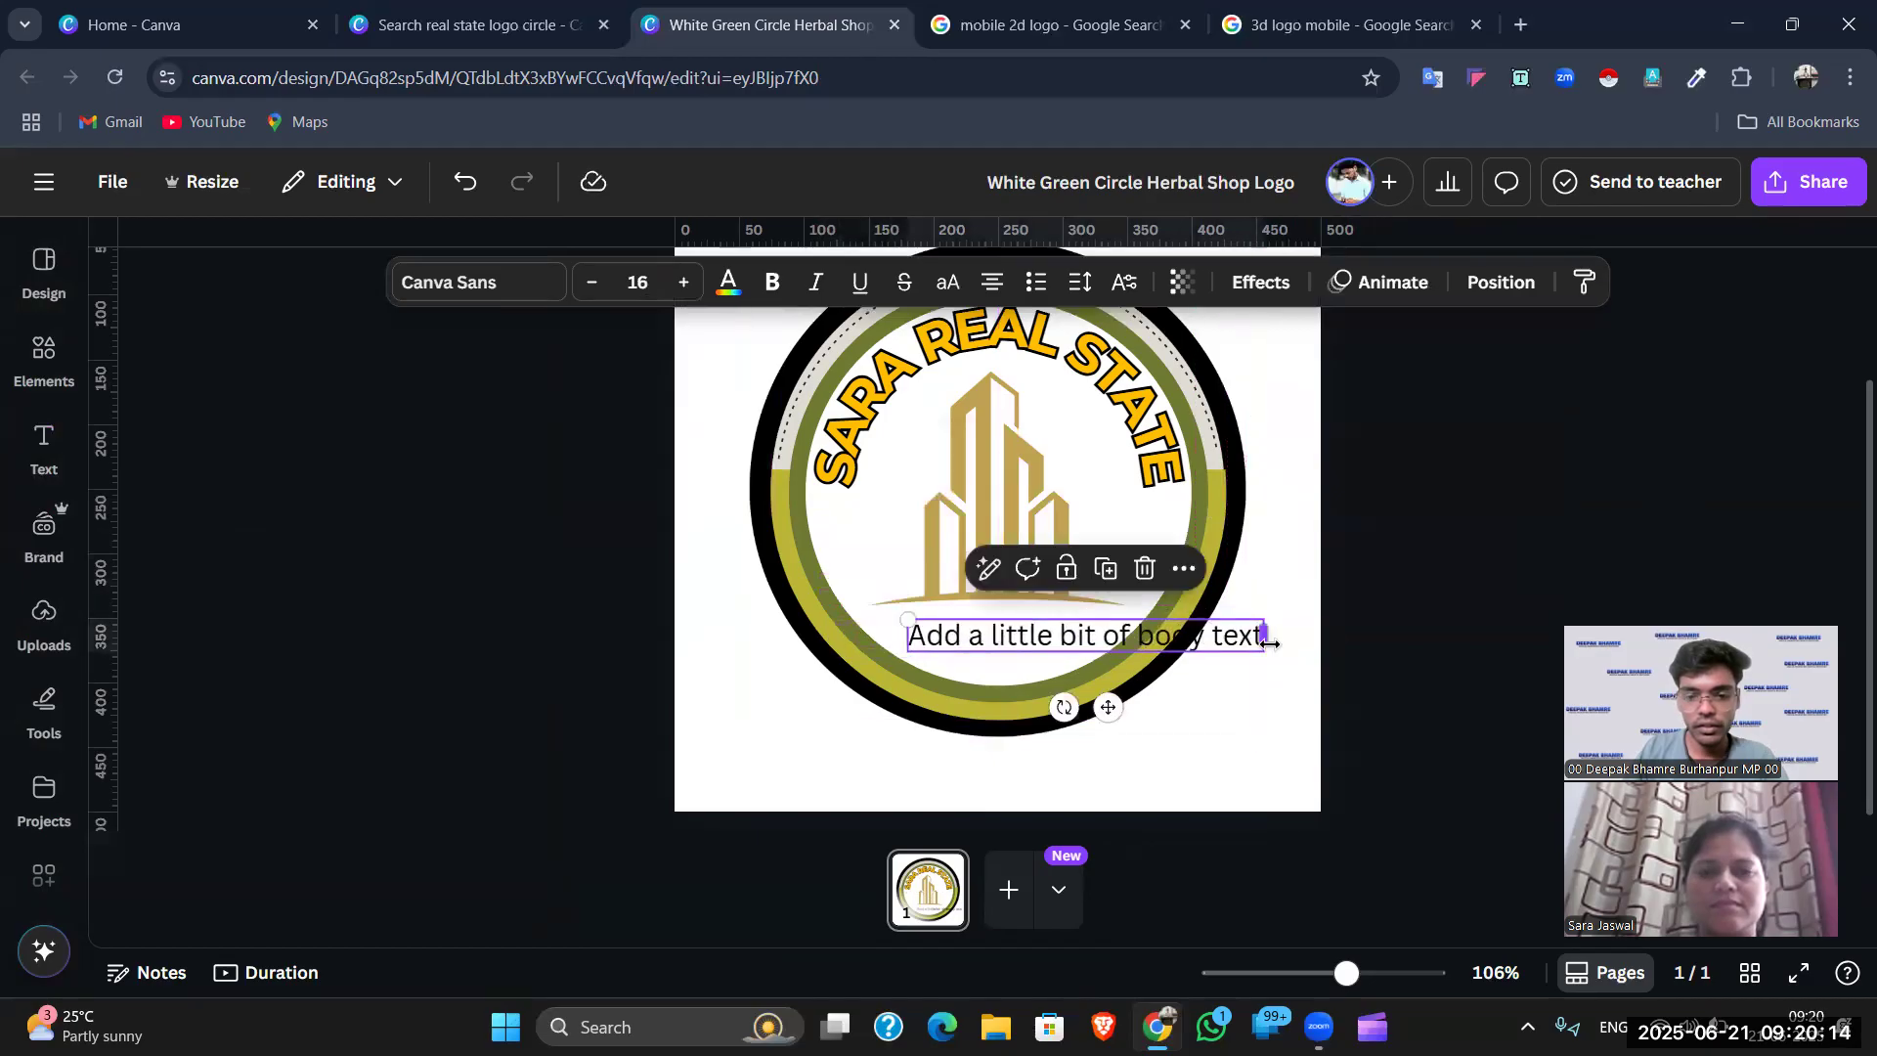
# - Replace the placeholder with 'Ceo - ' plus the owner's name and centre it under the building
pyautogui.doubleClick(1120, 640)
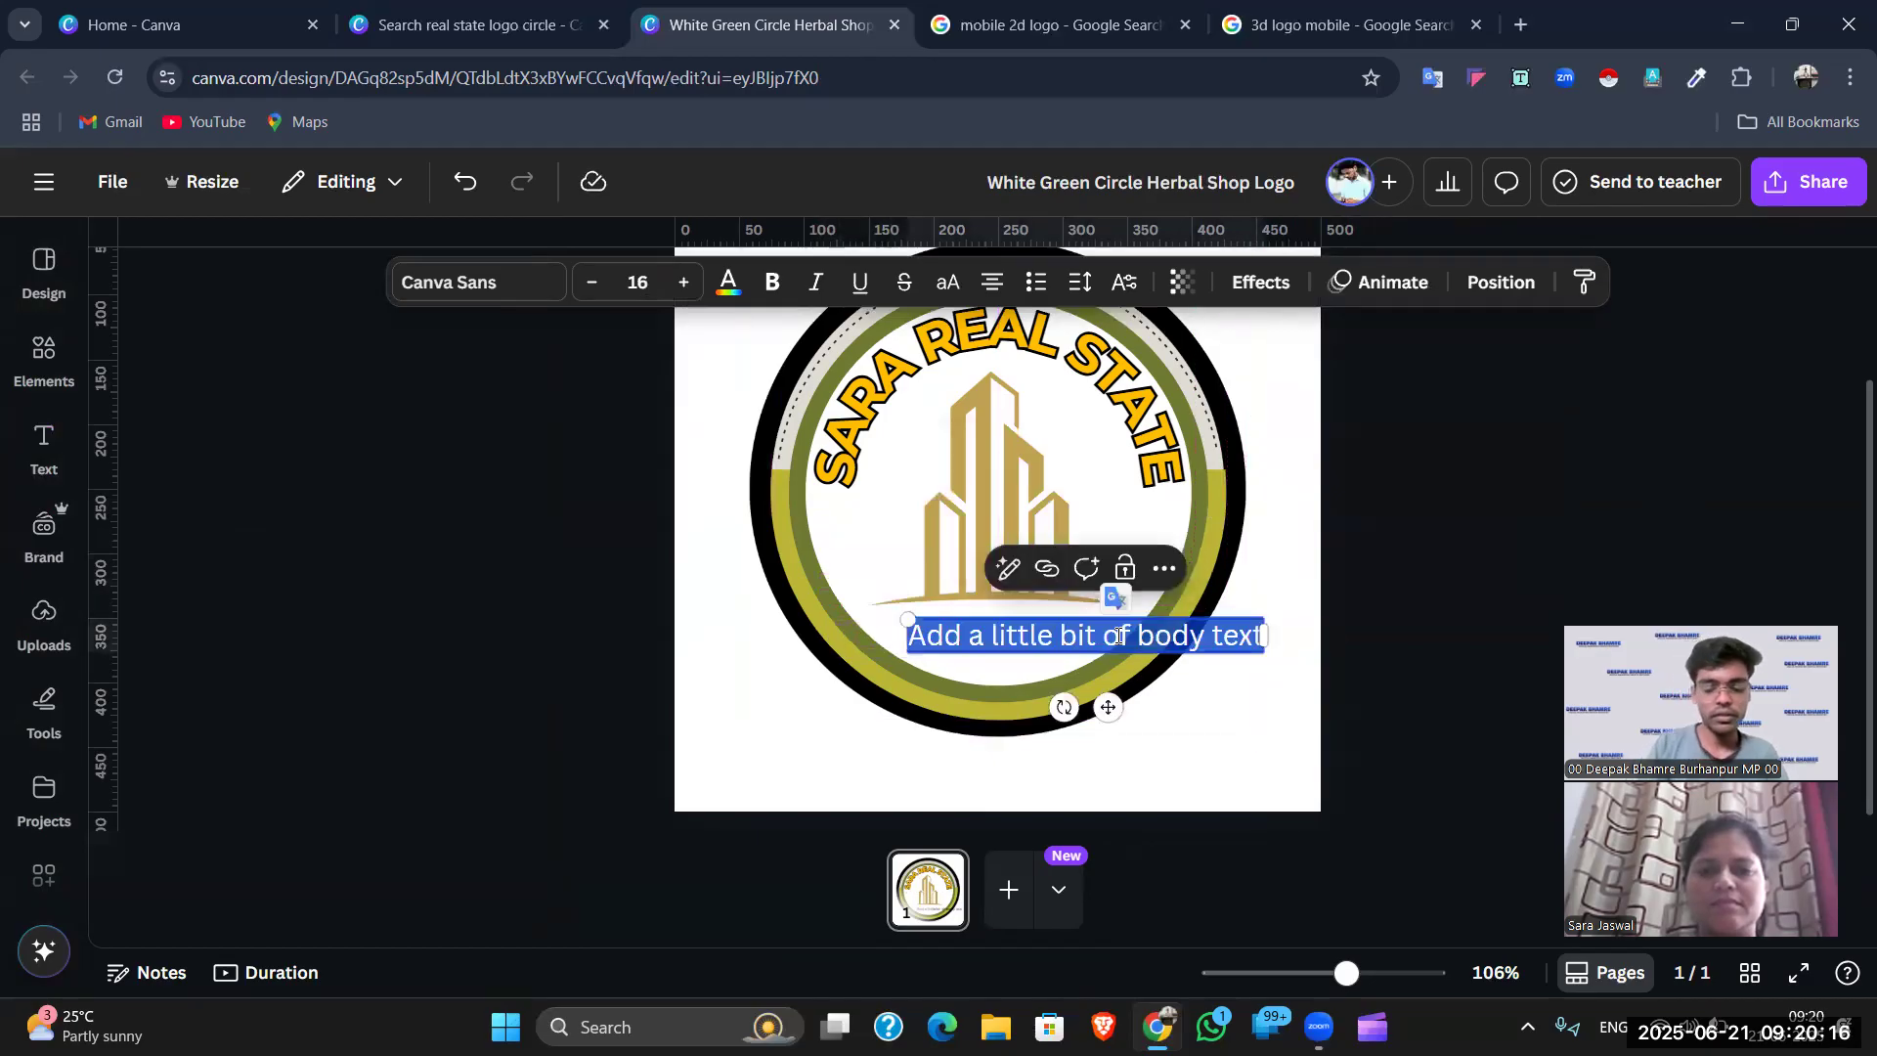
pyautogui.write('Dep')
pyautogui.press('BackSpace')
pyautogui.press('BackSpace')
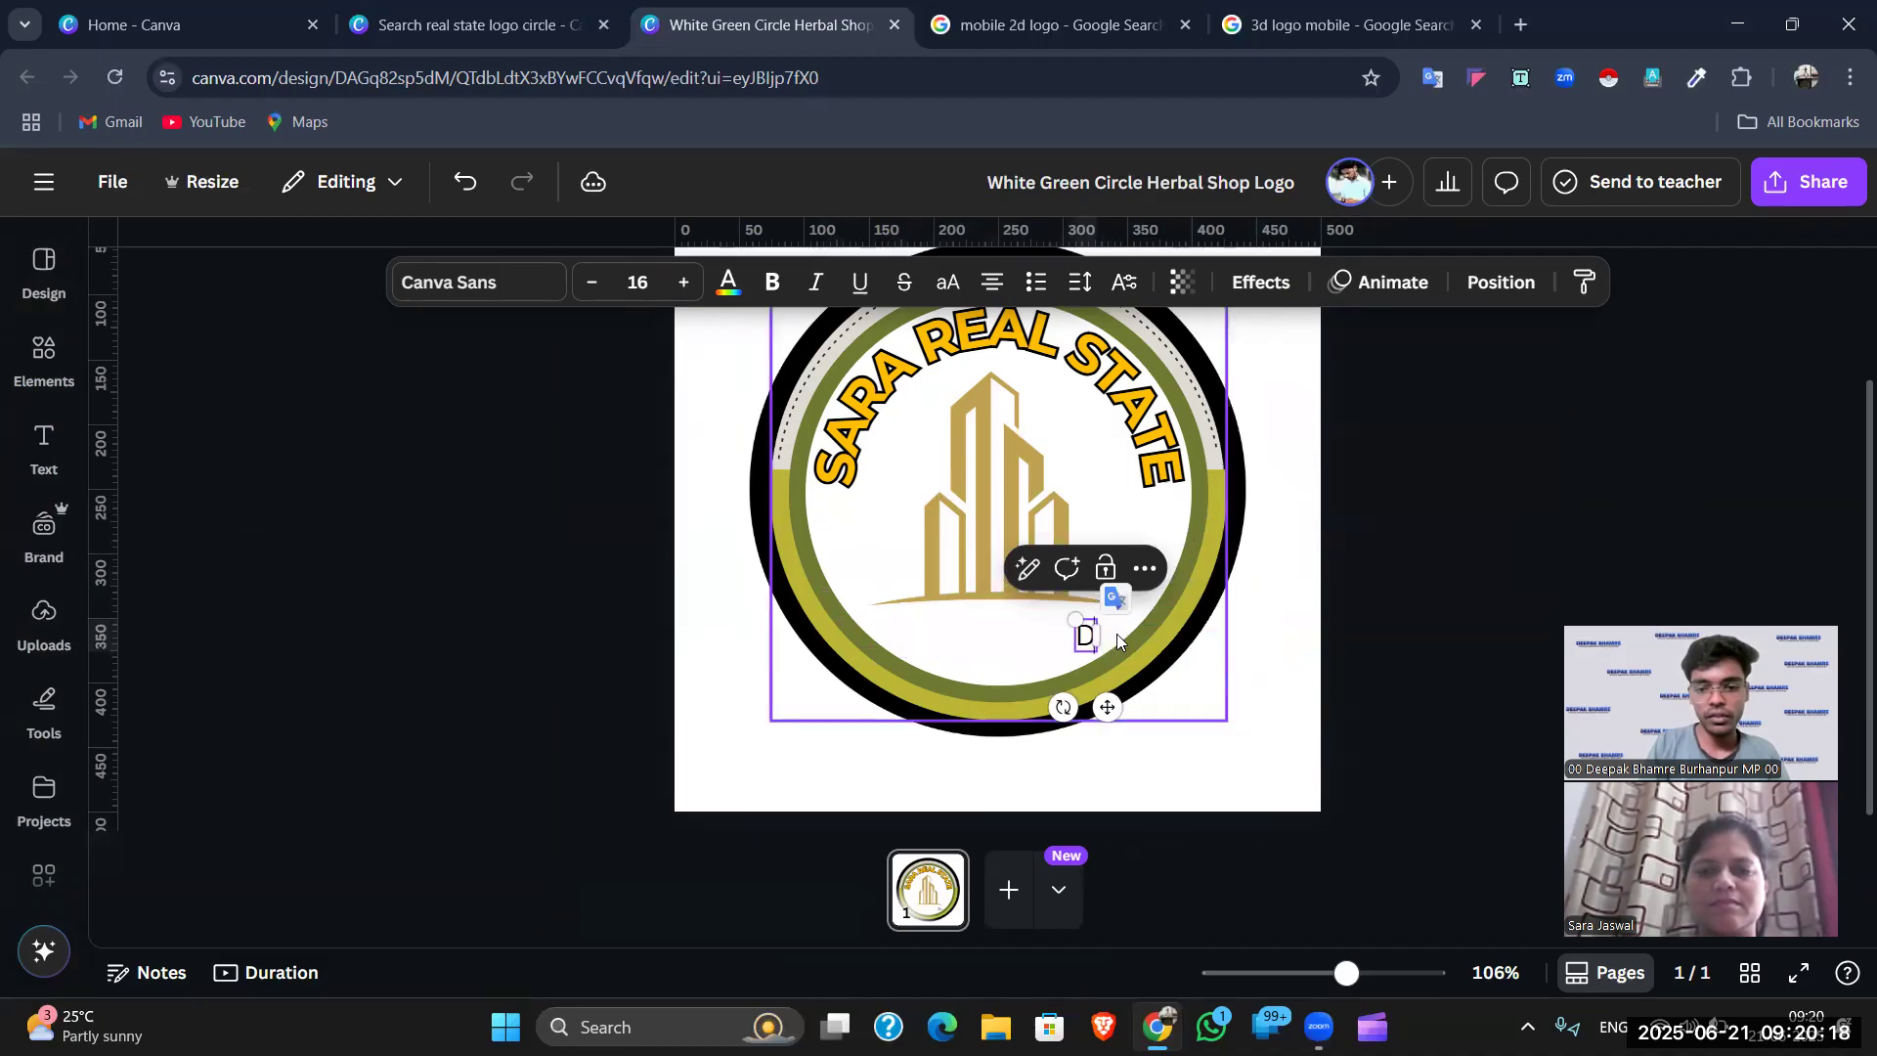
pyautogui.press('BackSpace')
pyautogui.write('Ceo')
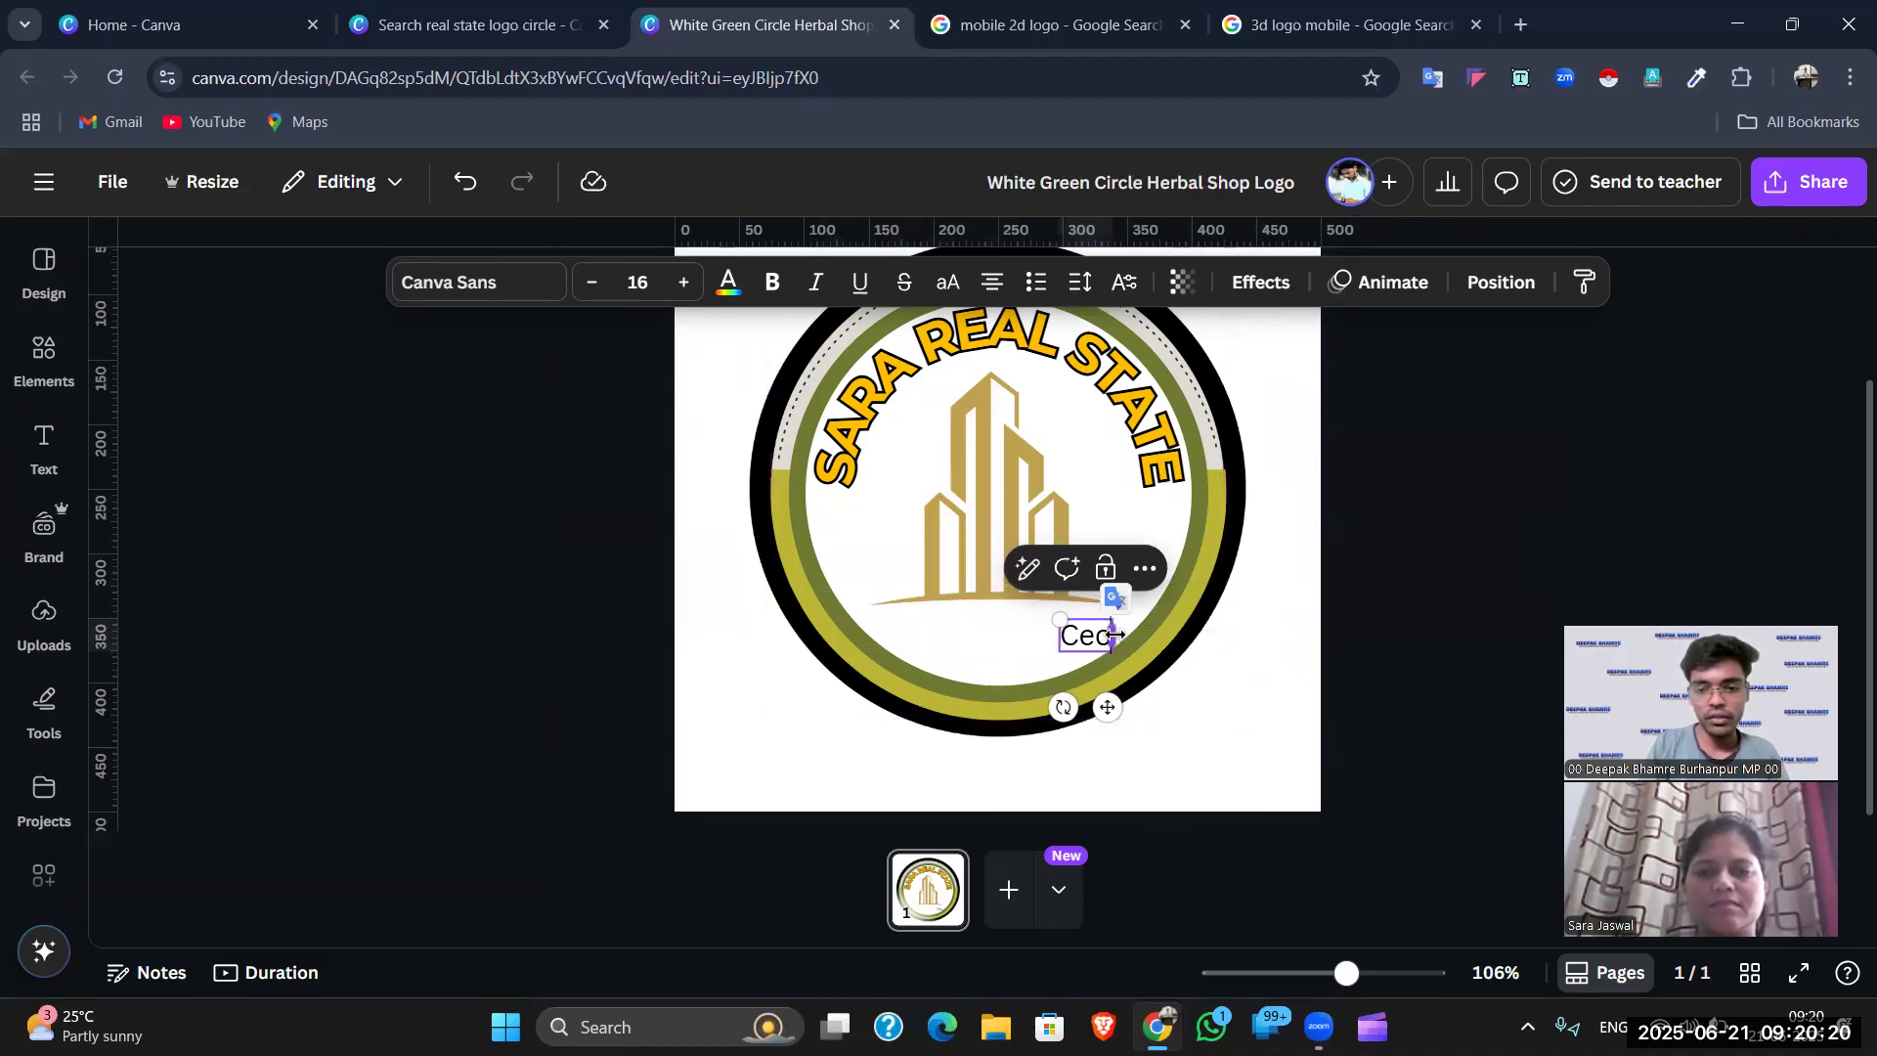
pyautogui.write(' - Sa')
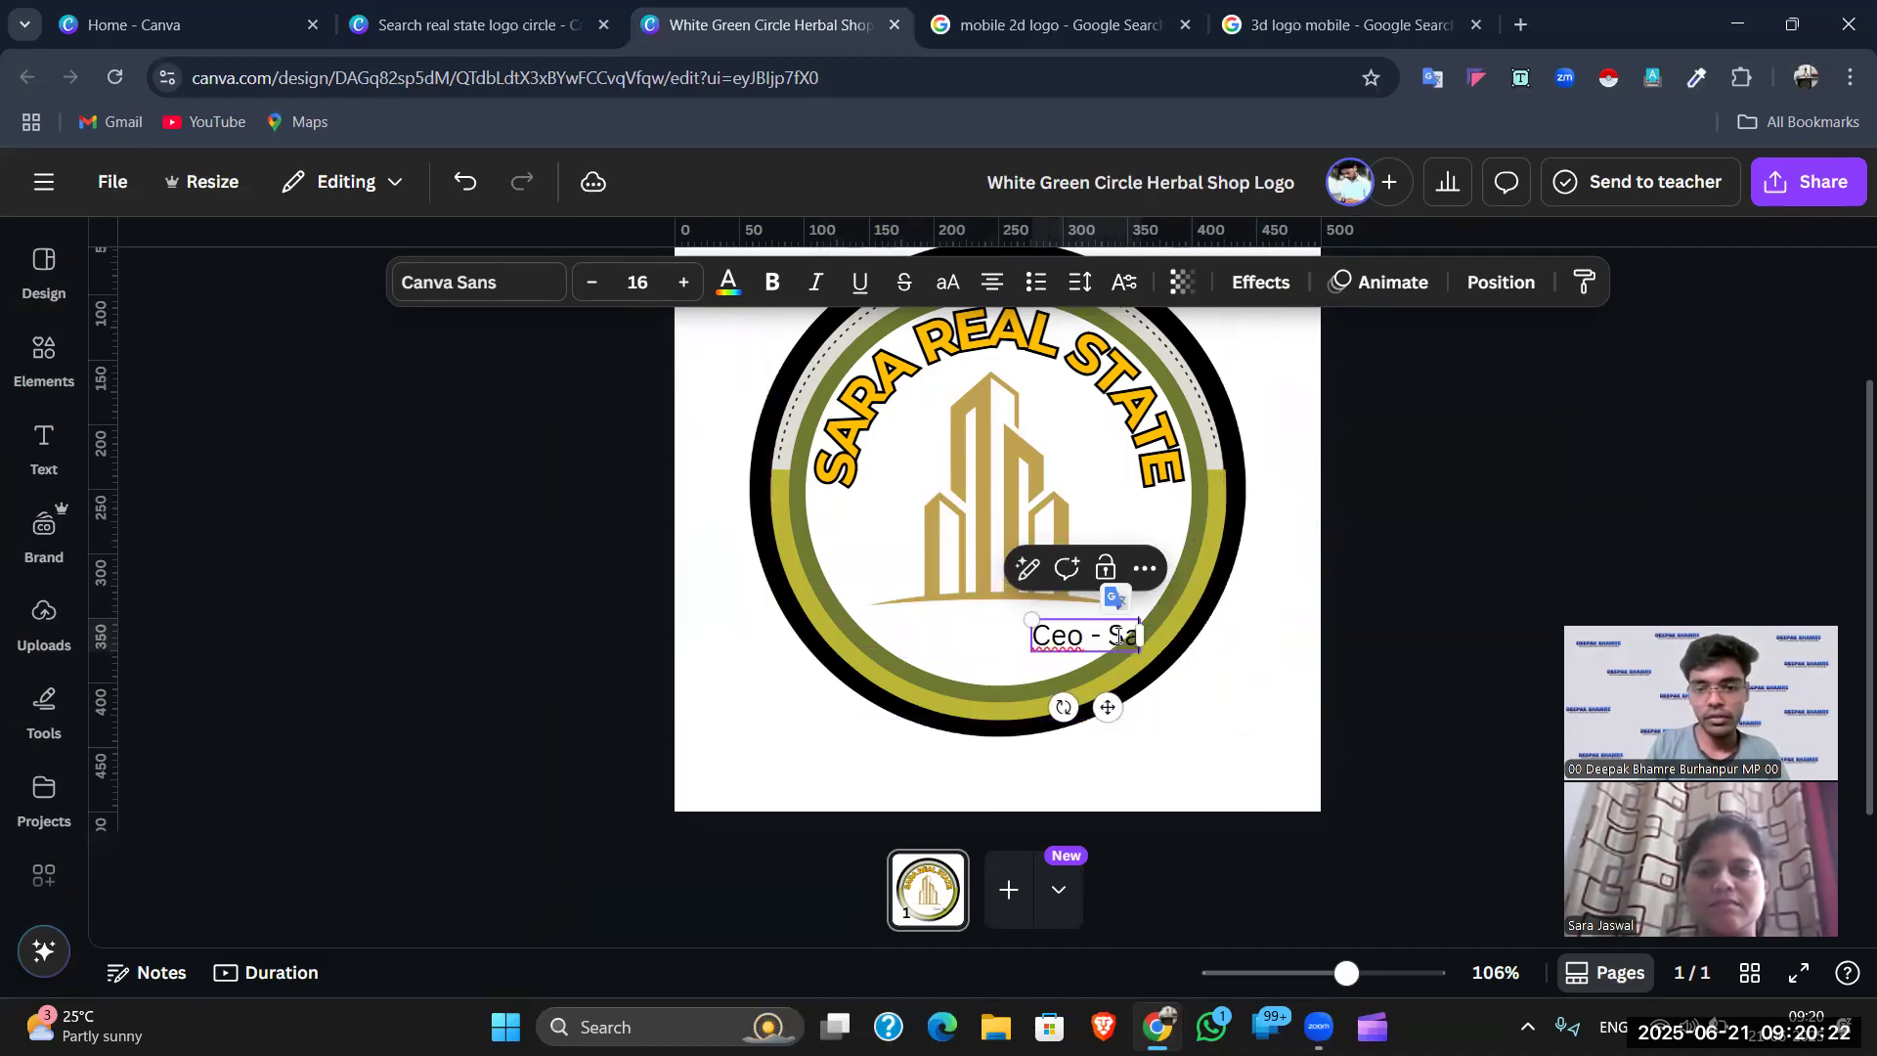
pyautogui.write('rita')
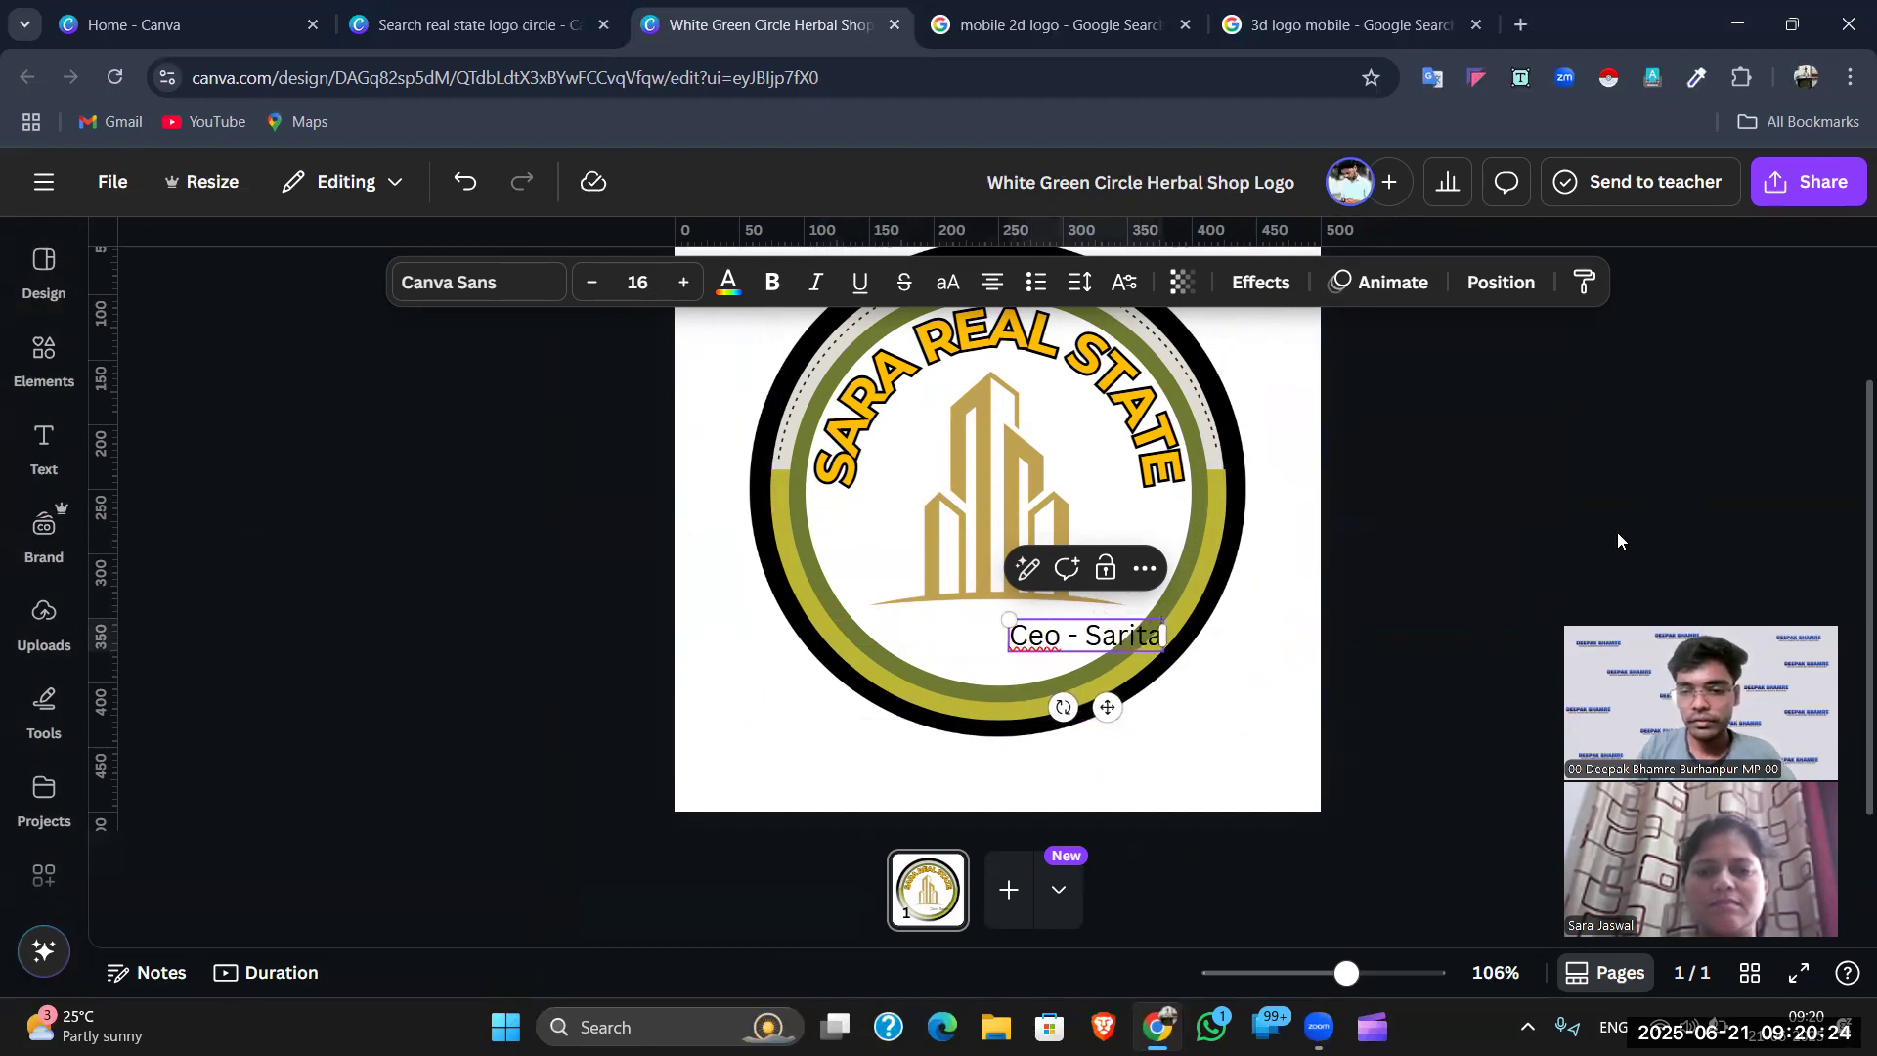
pyautogui.click(1617, 531)
pyautogui.moveTo(1086, 645); pyautogui.dragTo(997, 656)
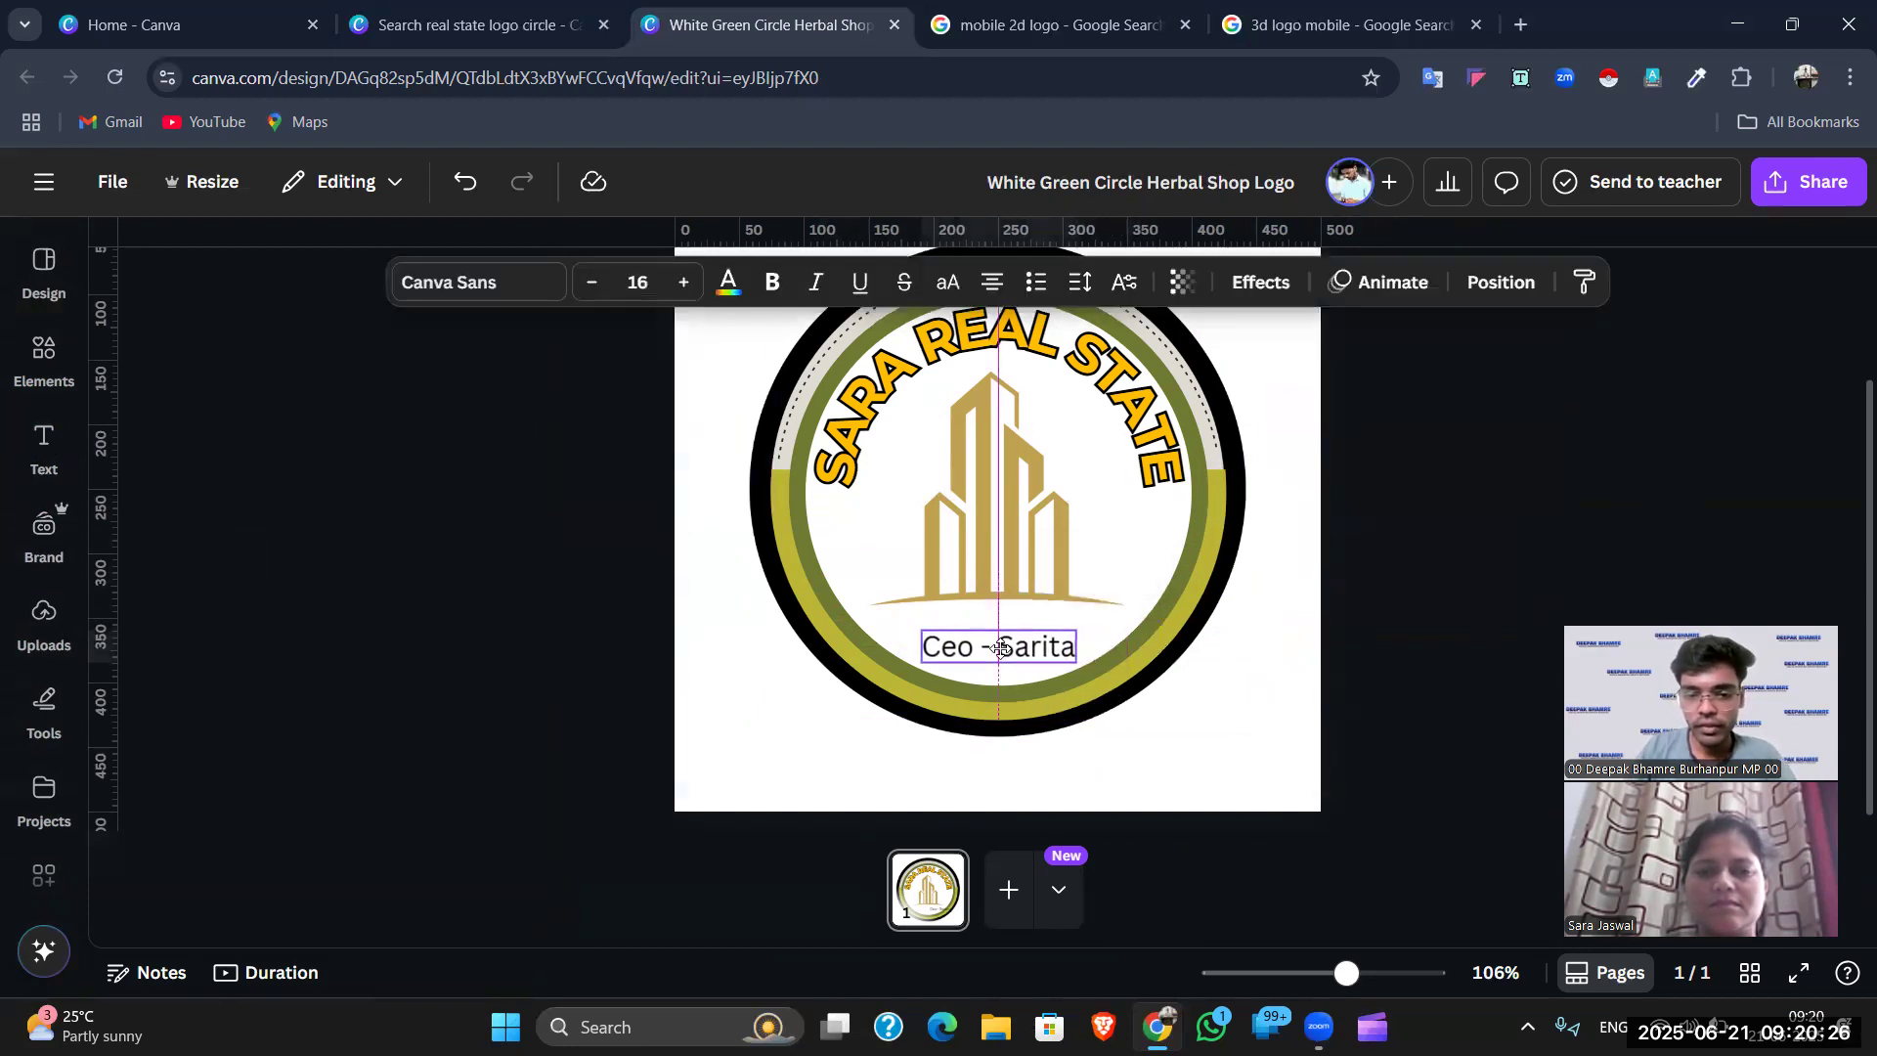
pyautogui.click(1439, 507)
pyautogui.scroll(1, 1369, 514)
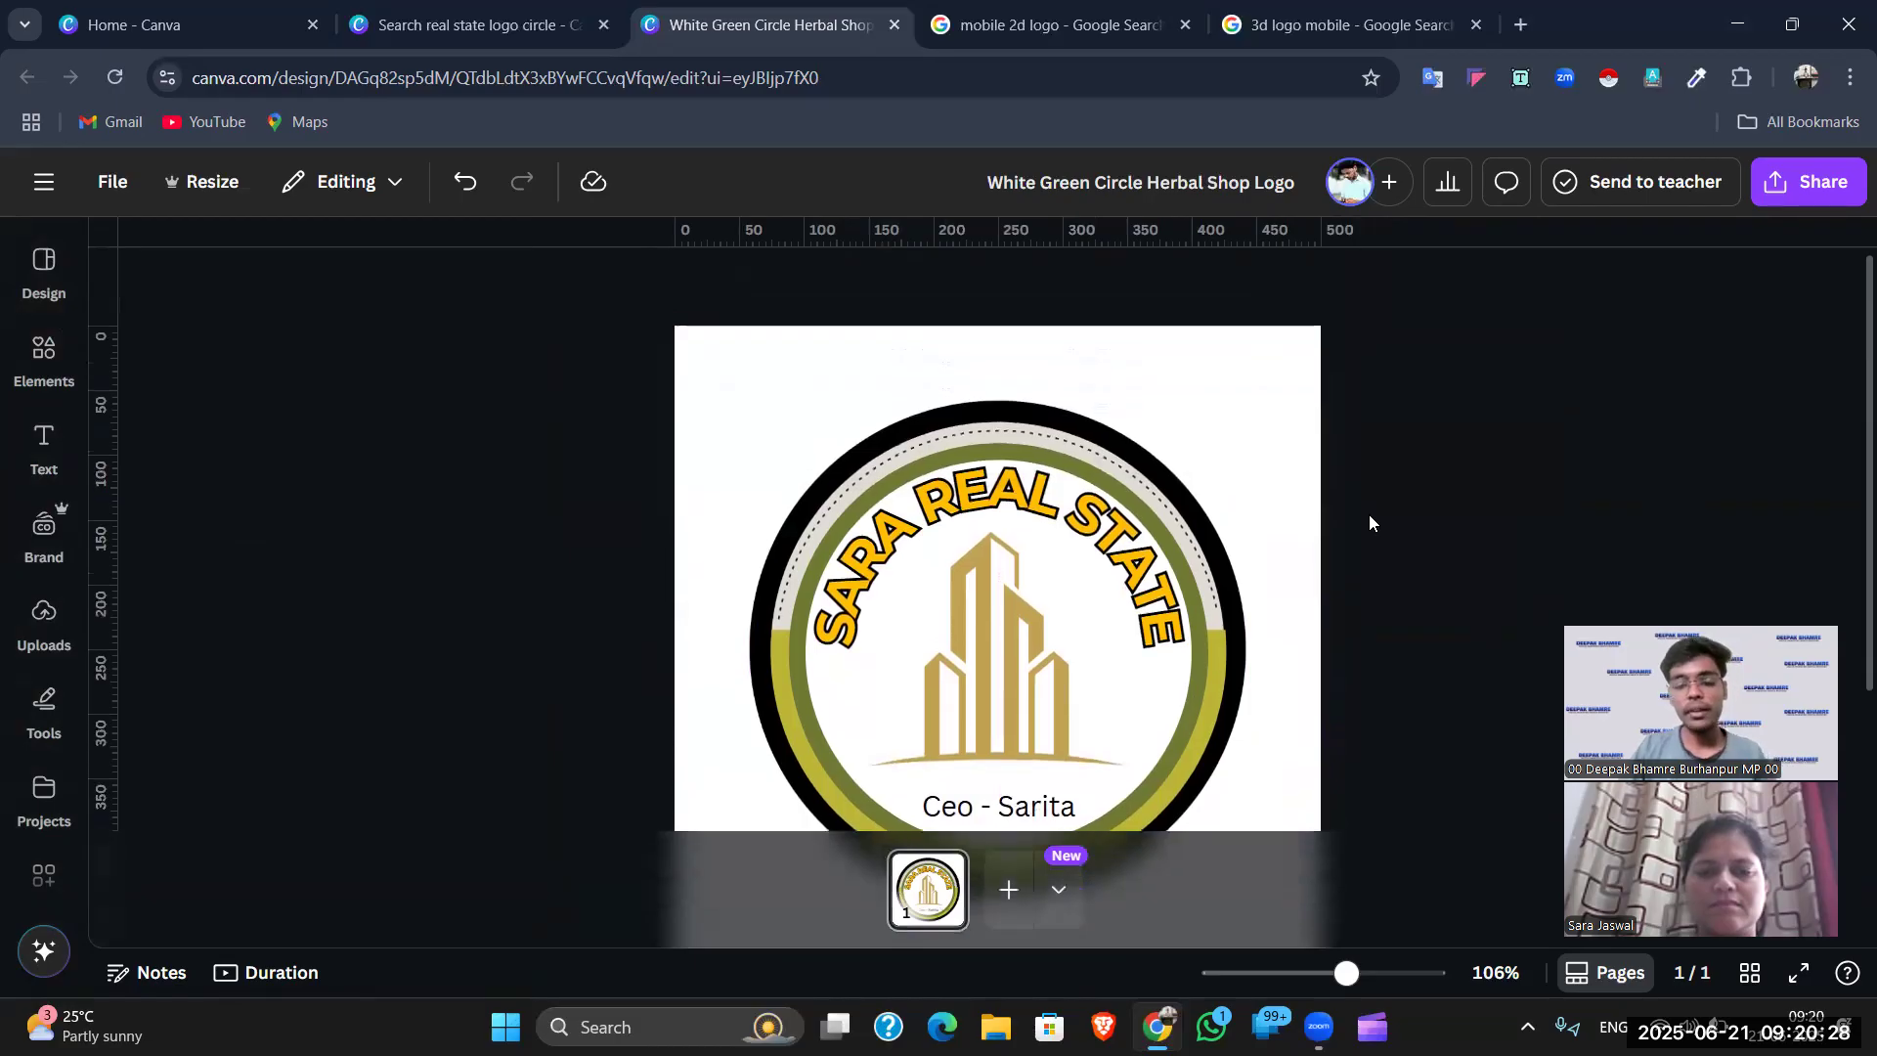
# - Set the circular frame's first colour to red and its light grey band to violet, then zoom out
pyautogui.click(1232, 597)
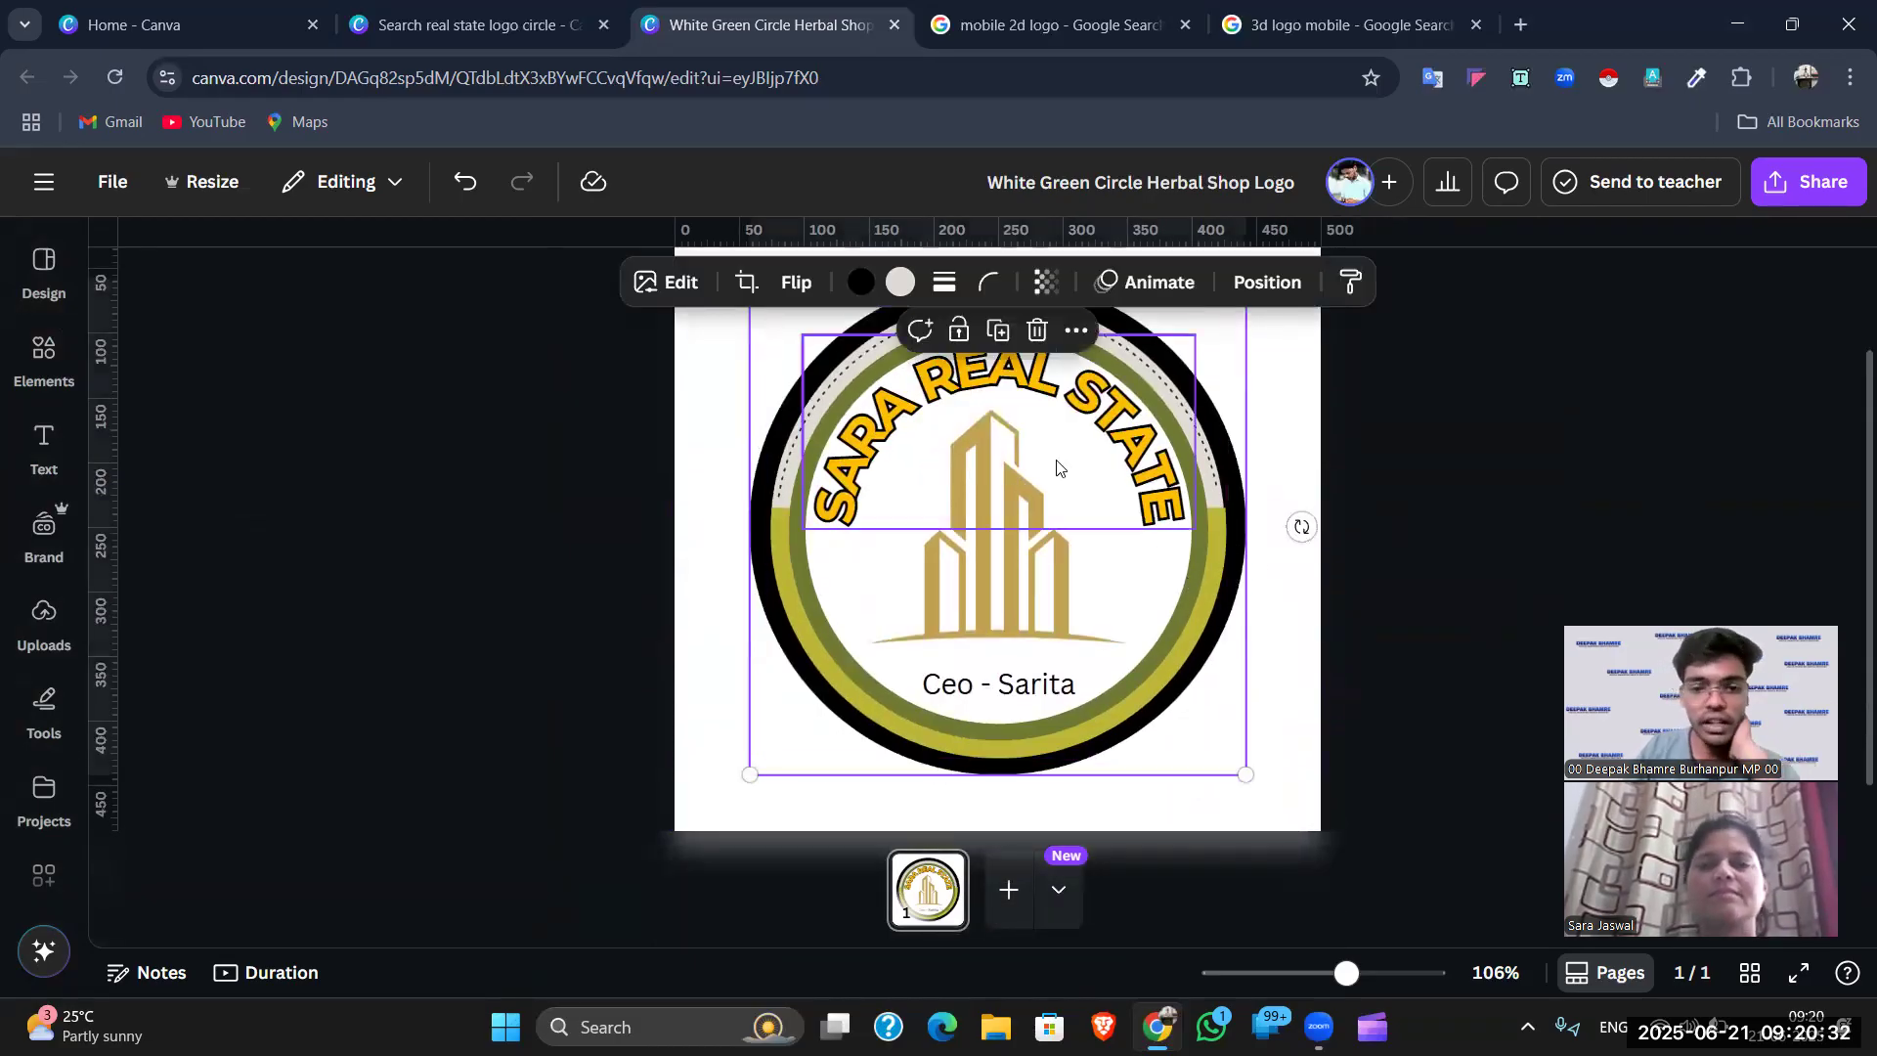
pyautogui.scroll(3, 963, 357)
pyautogui.click(861, 285)
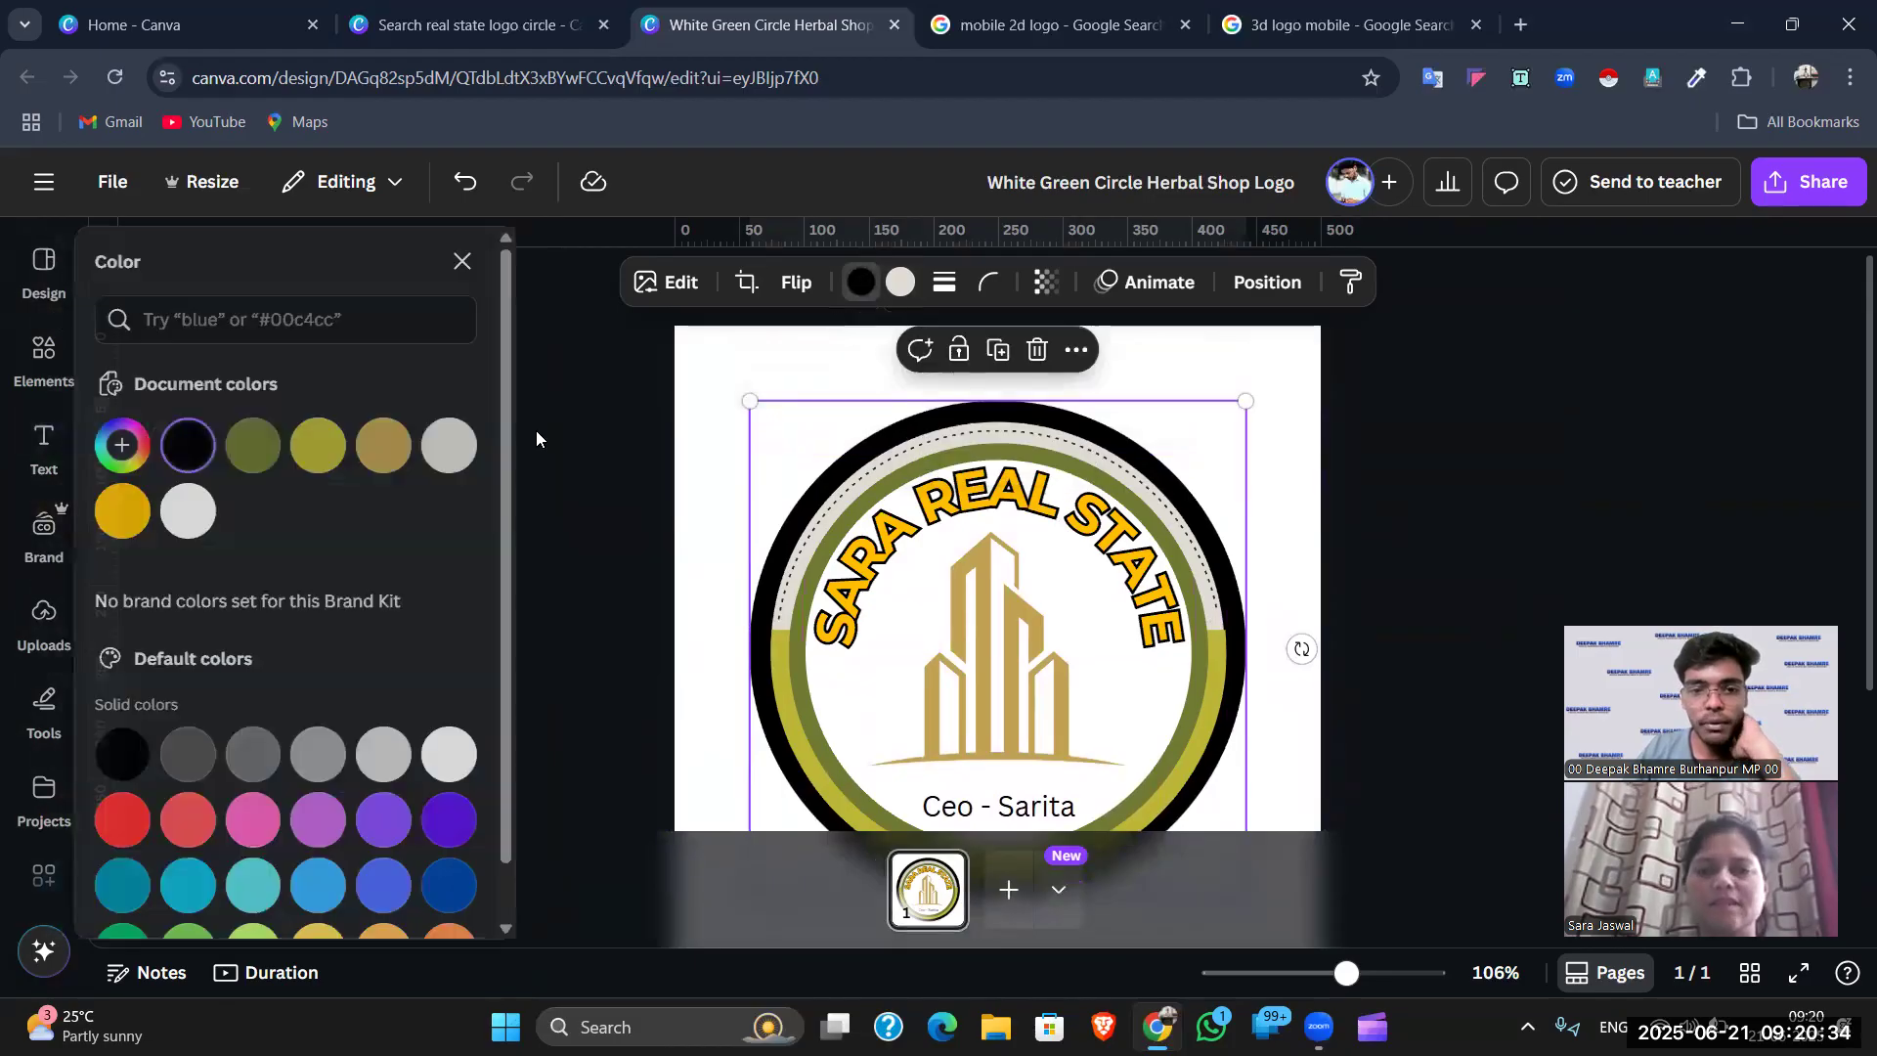
pyautogui.scroll(-1, 176, 664)
pyautogui.click(137, 759)
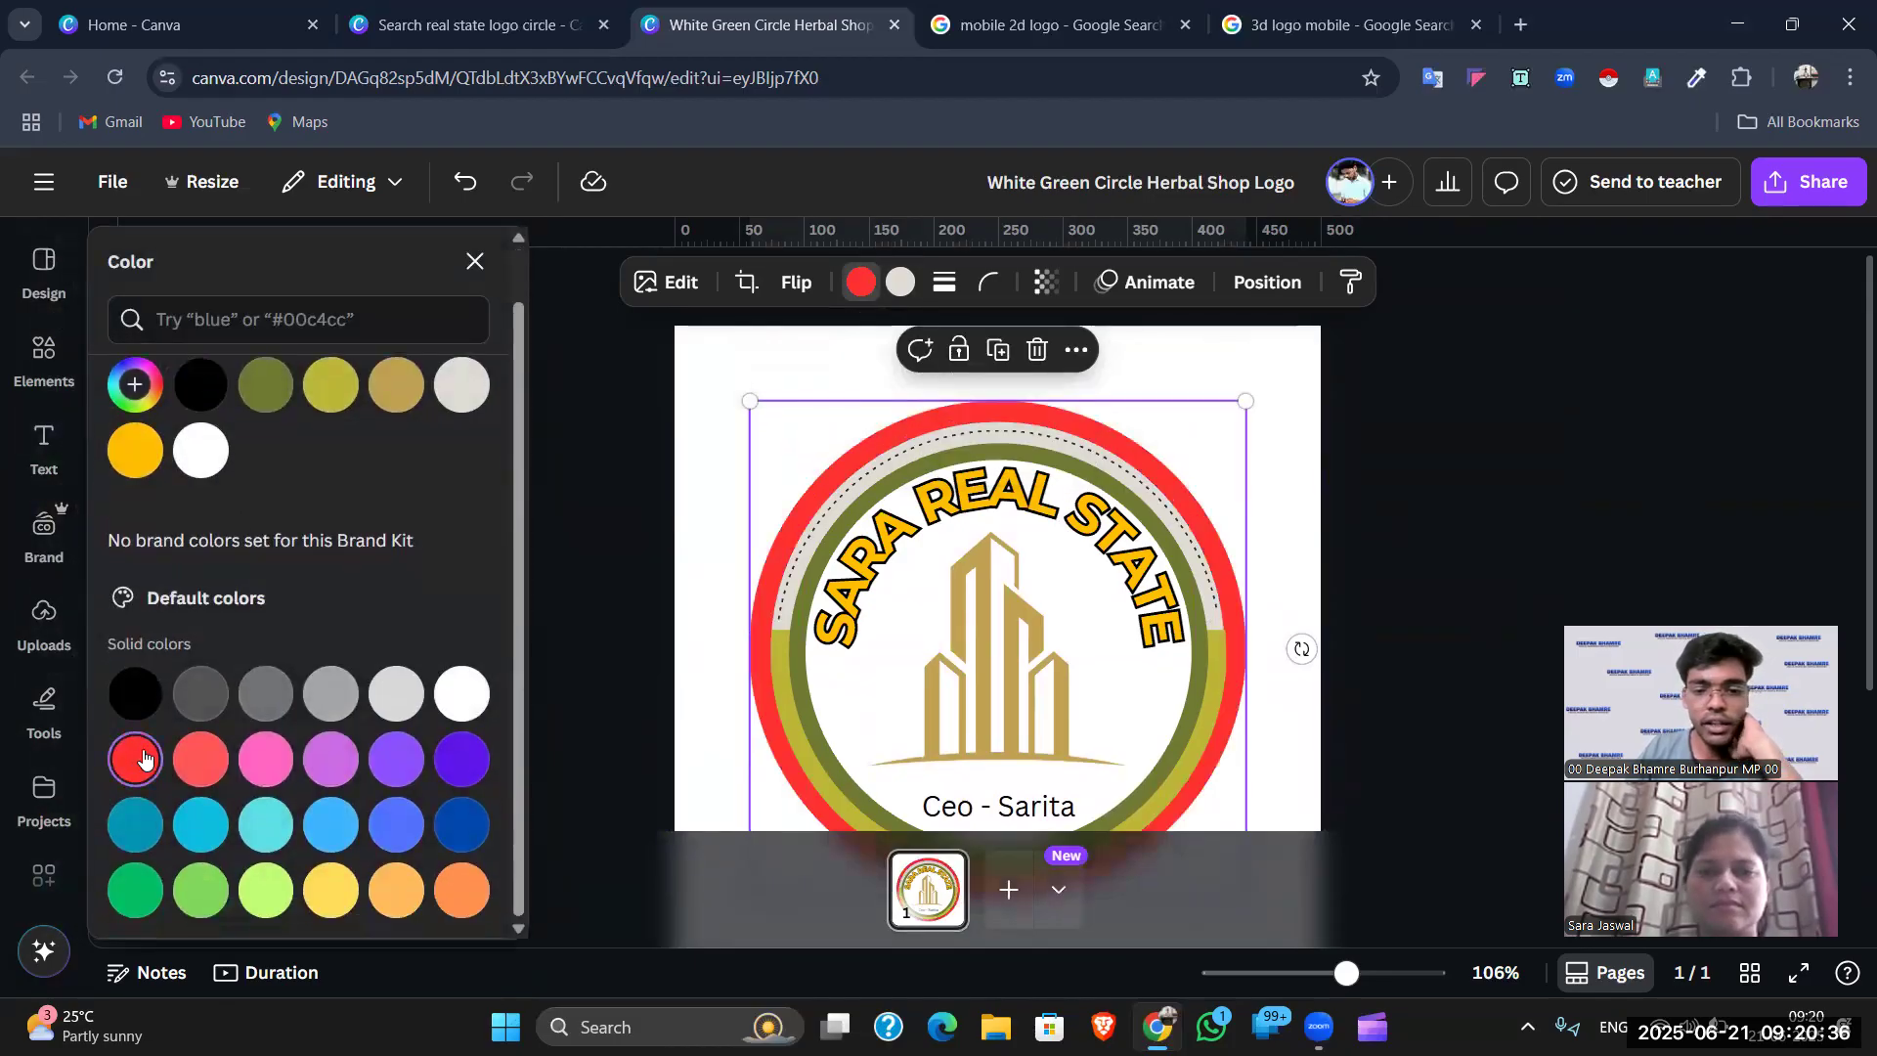
pyautogui.click(901, 282)
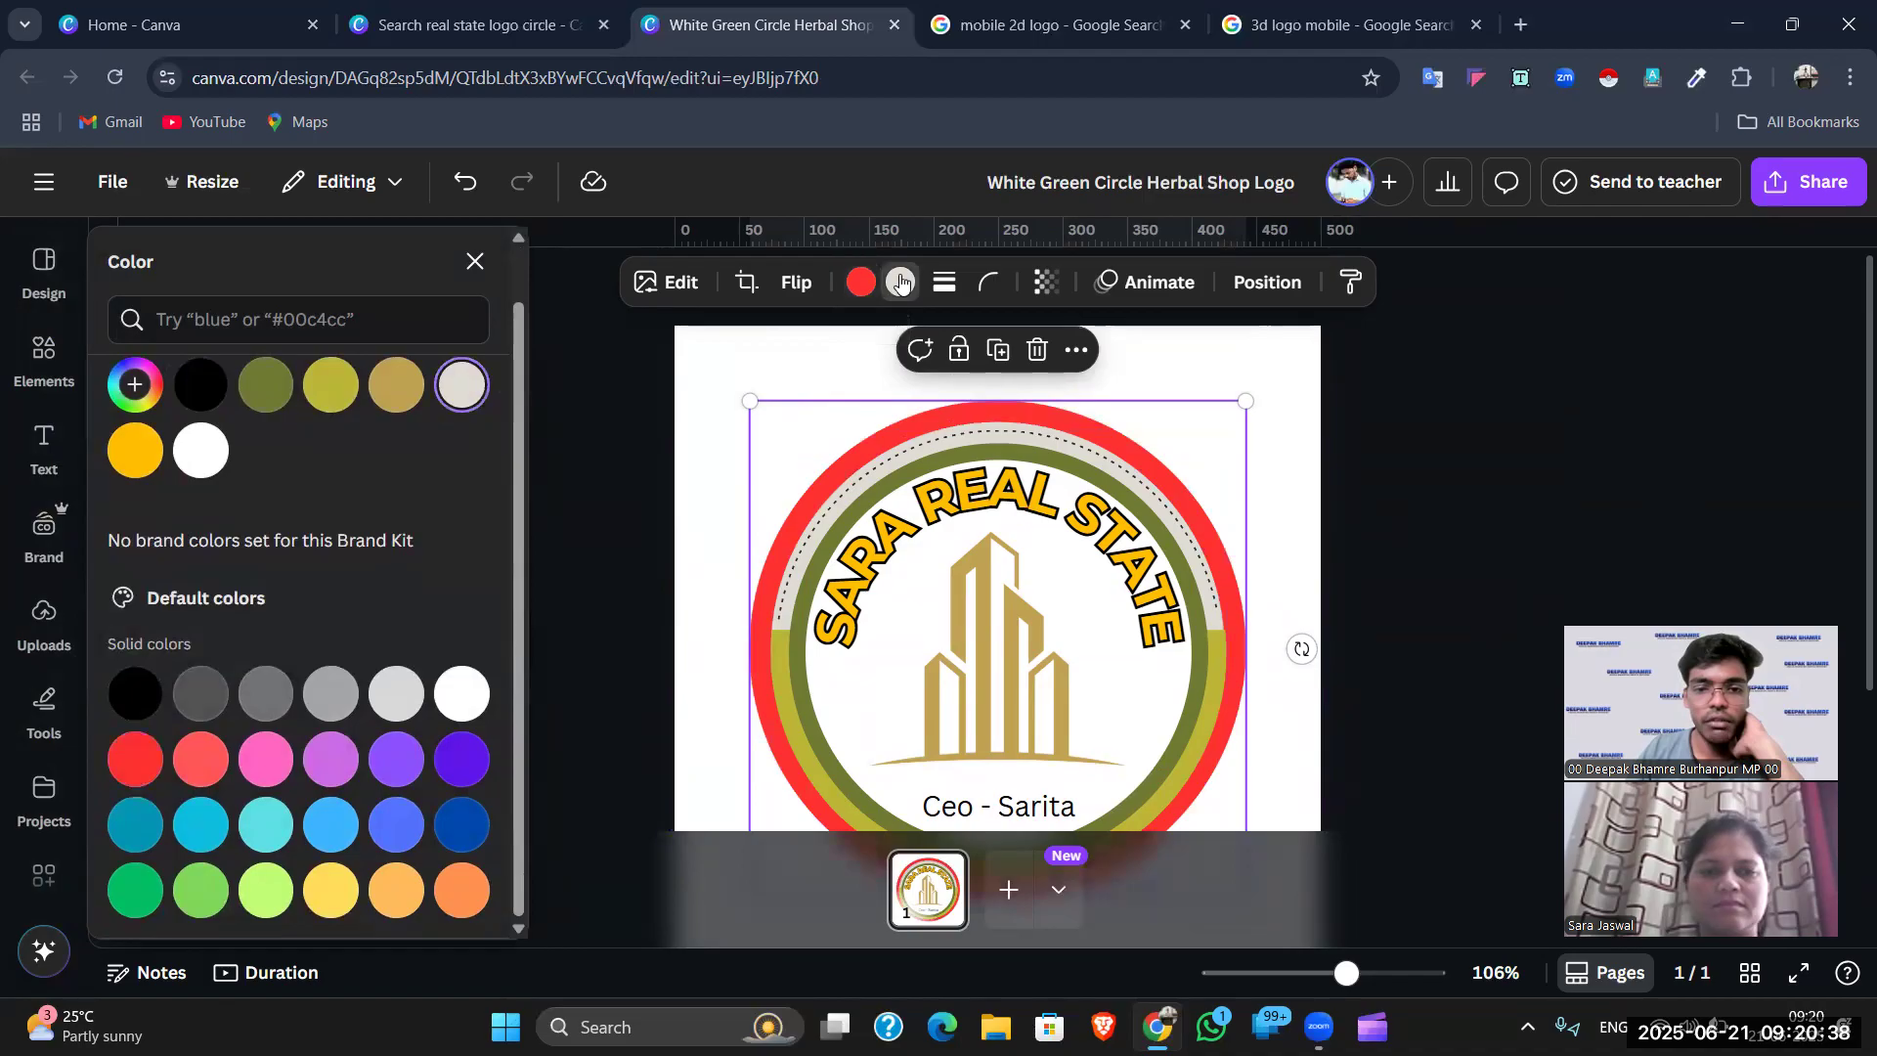
pyautogui.scroll(-2, 591, 393)
pyautogui.click(461, 759)
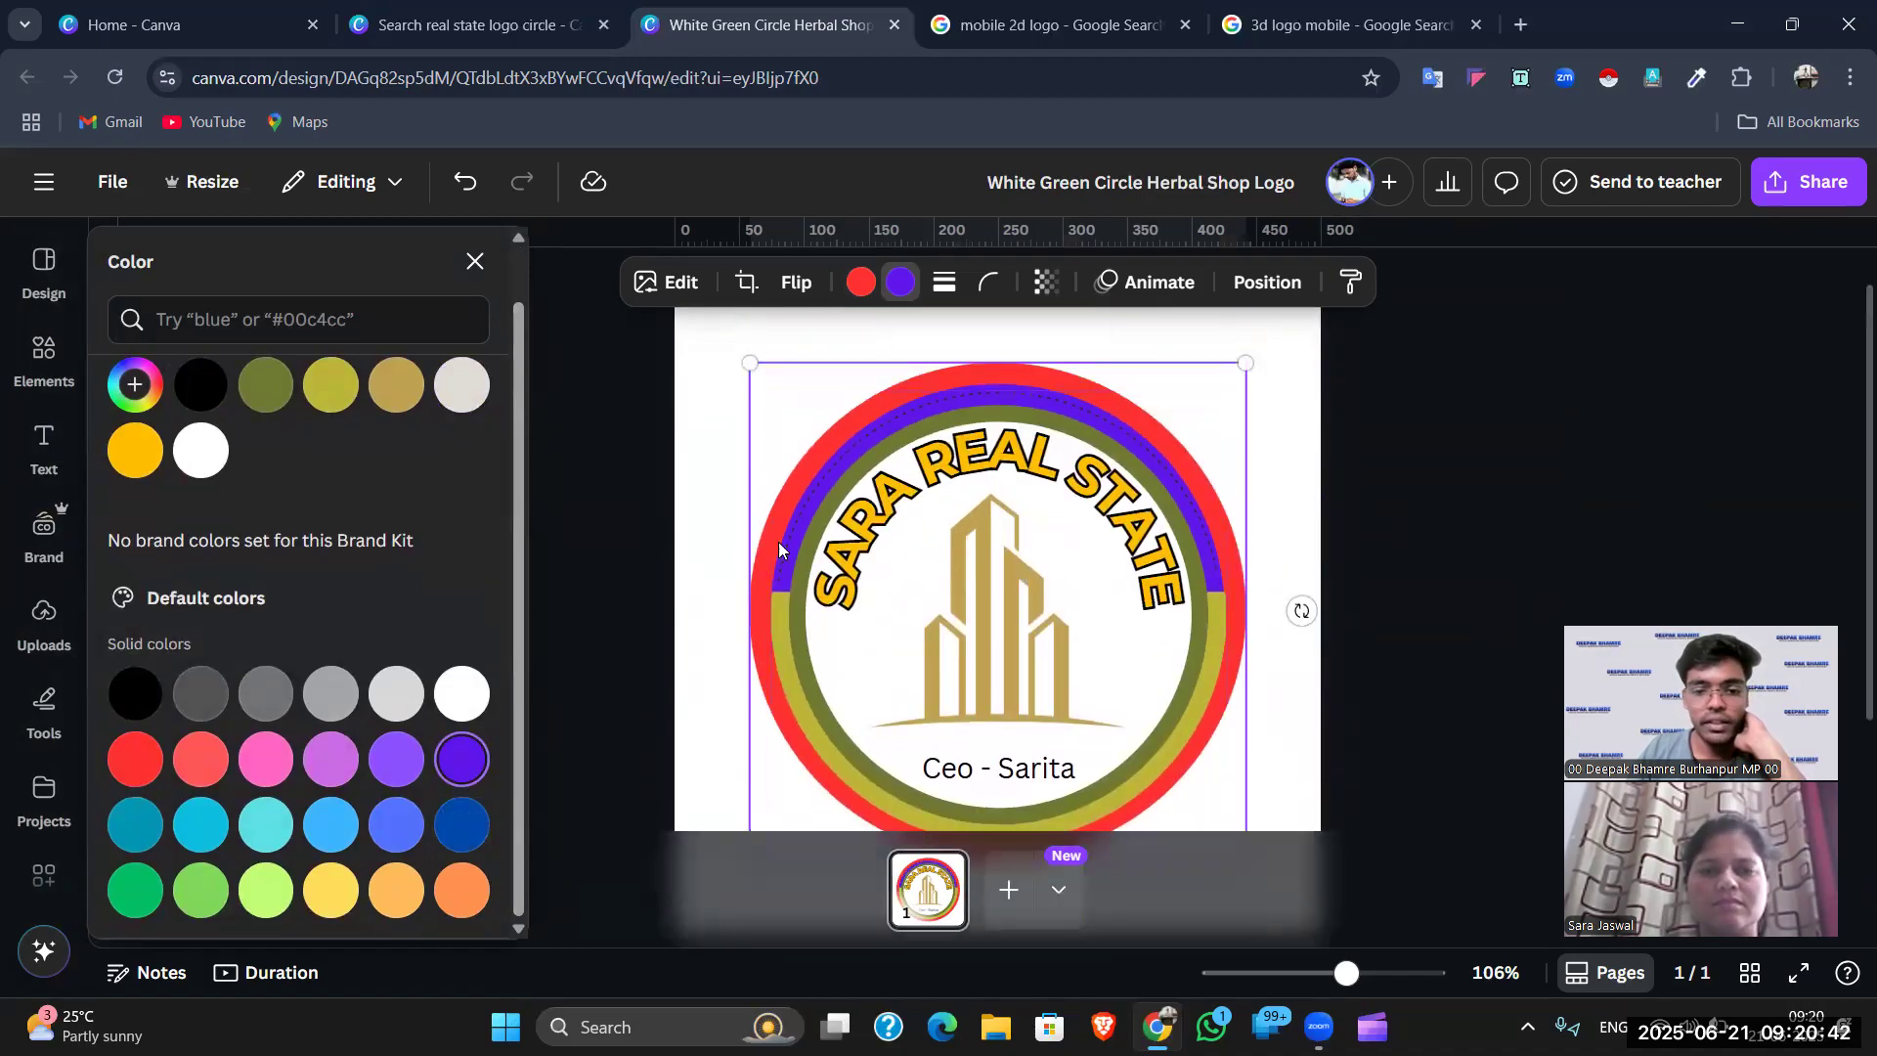
pyautogui.press('Escape')
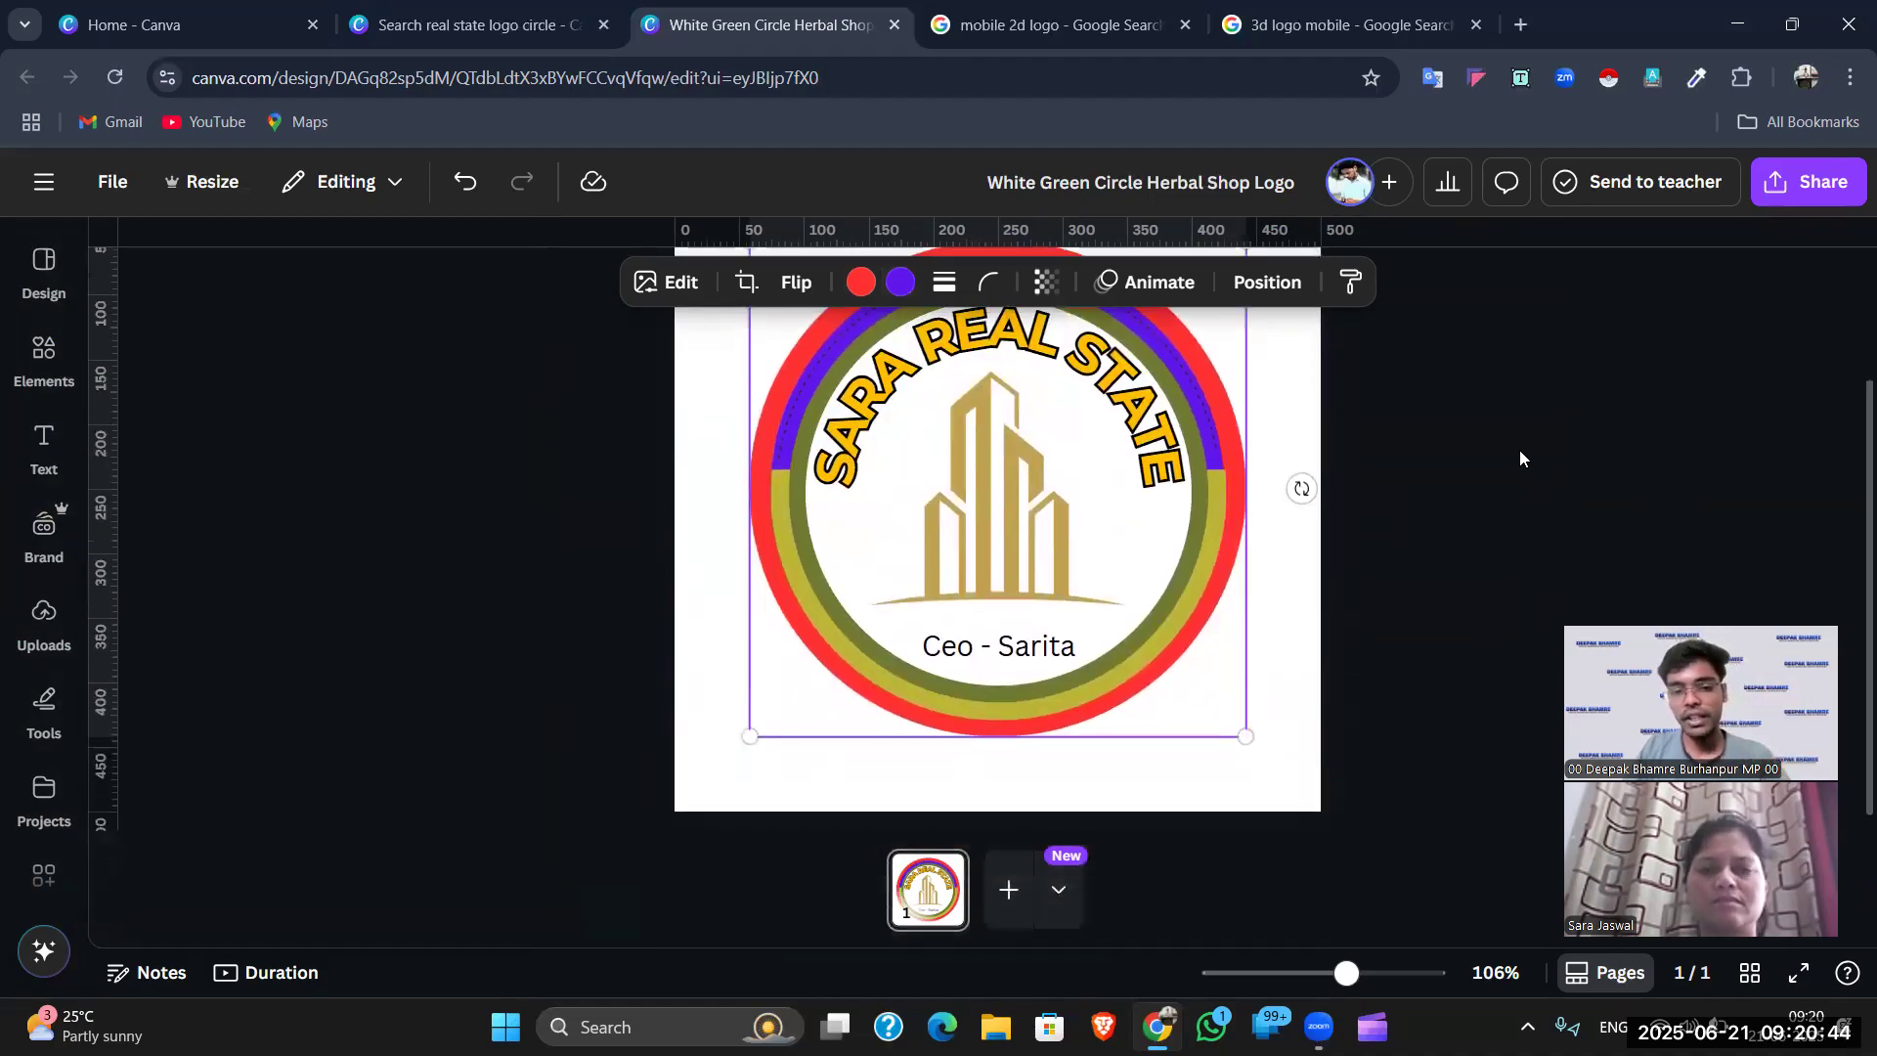
pyautogui.click(1253, 839)
pyautogui.moveTo(1346, 971); pyautogui.dragTo(1333, 972)
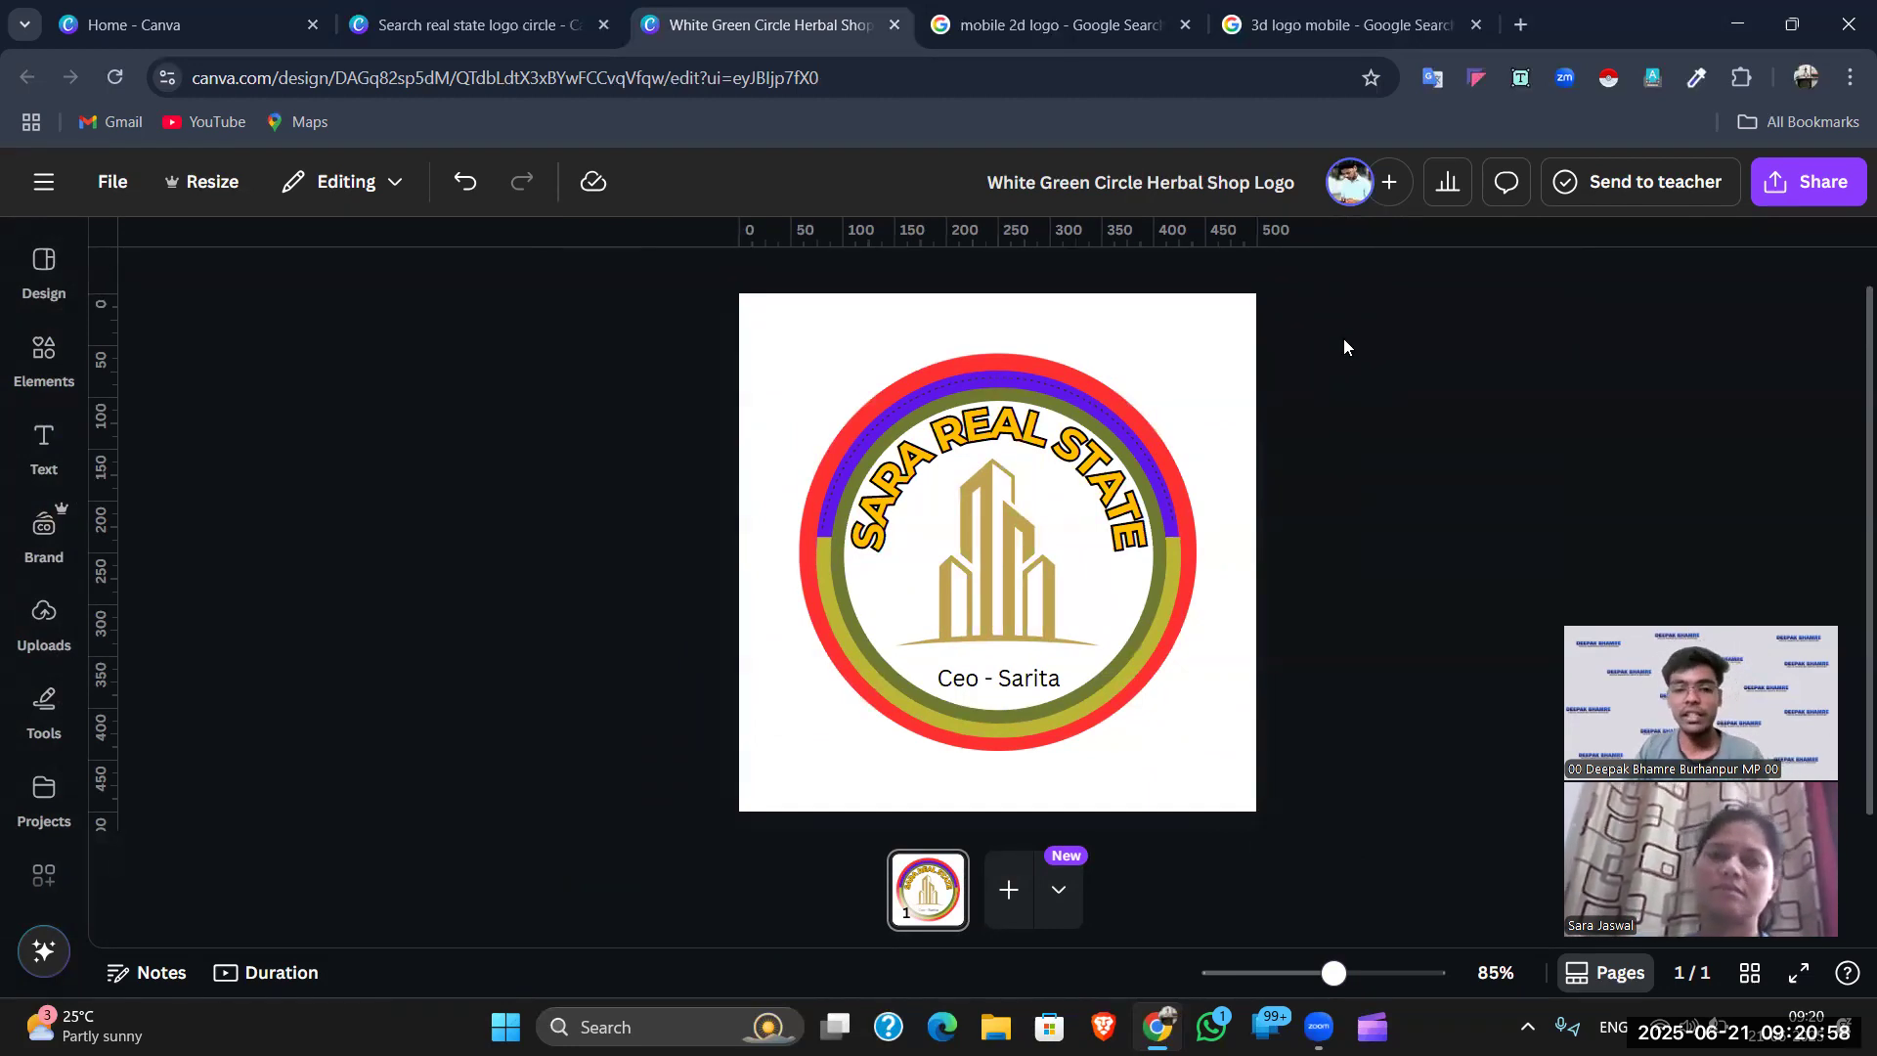
# - Add a blank page 2, then go back to page 1 and select the logo's ring elements
pyautogui.click(1029, 895)
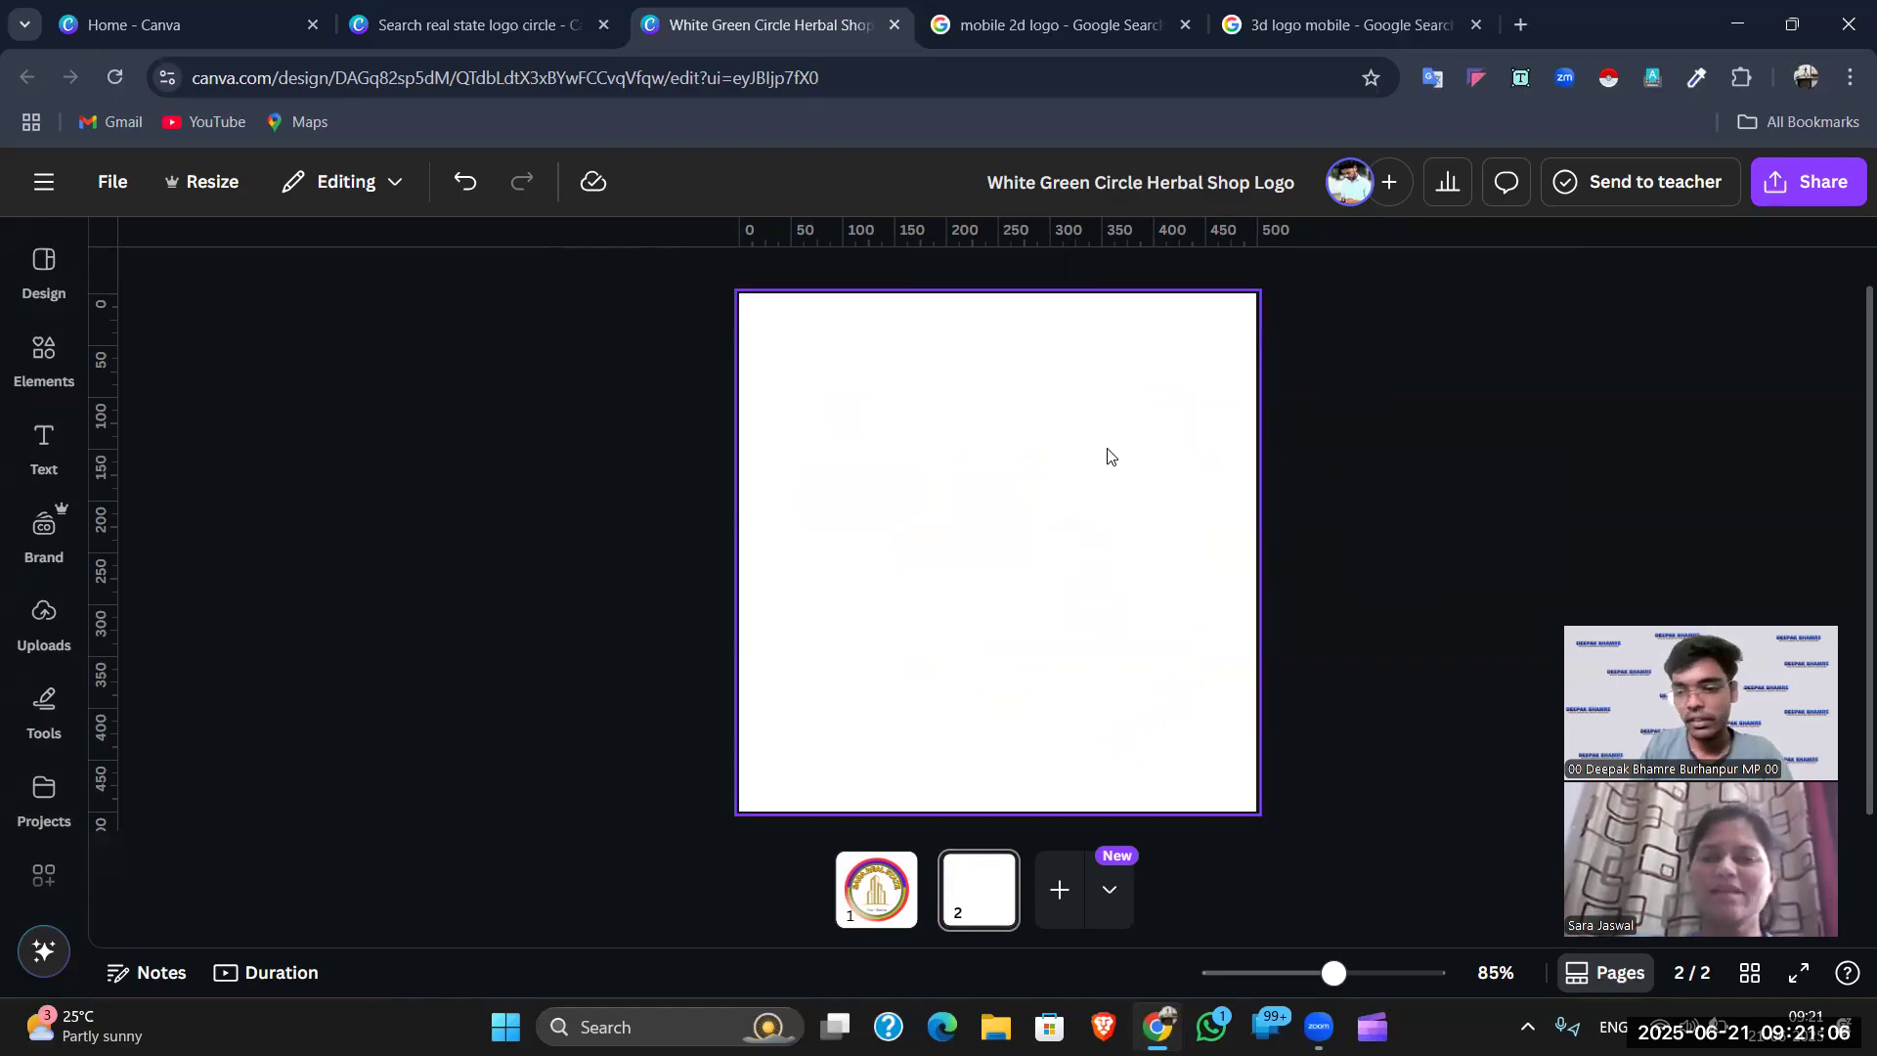
pyautogui.click(876, 885)
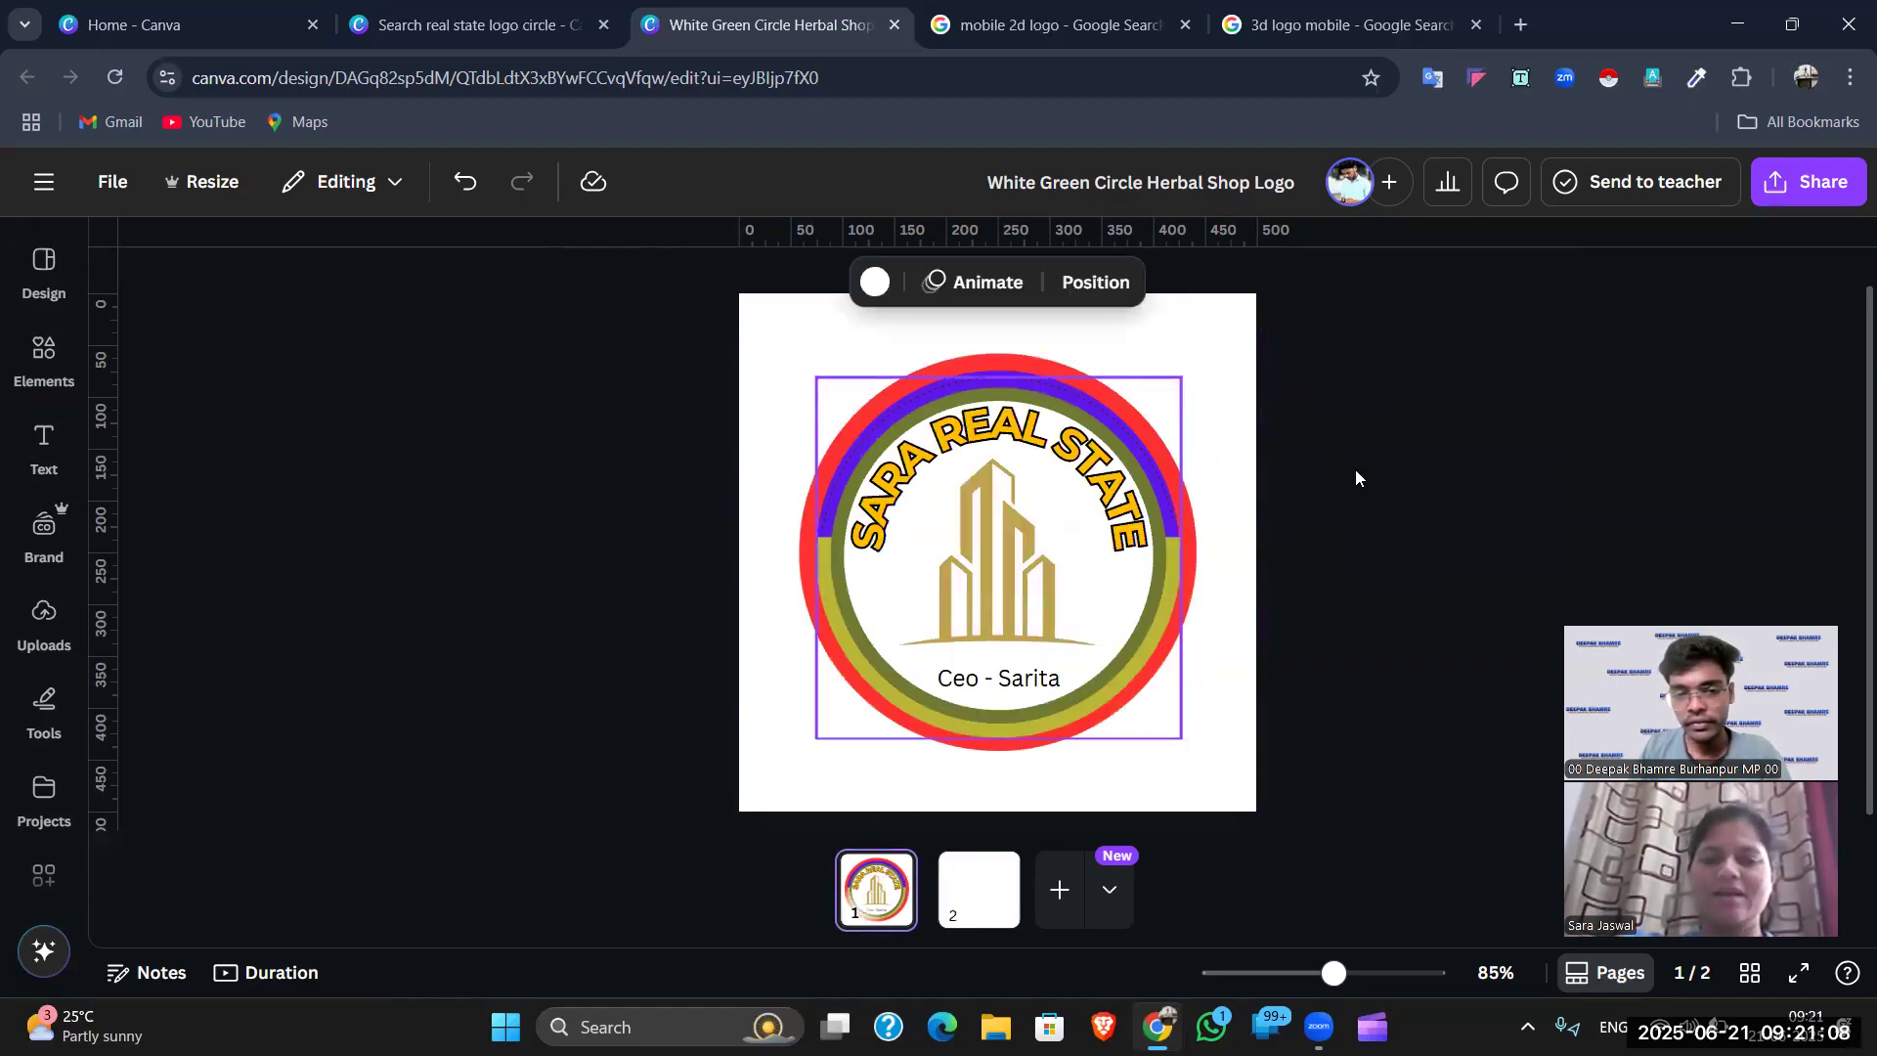
pyautogui.click(1447, 445)
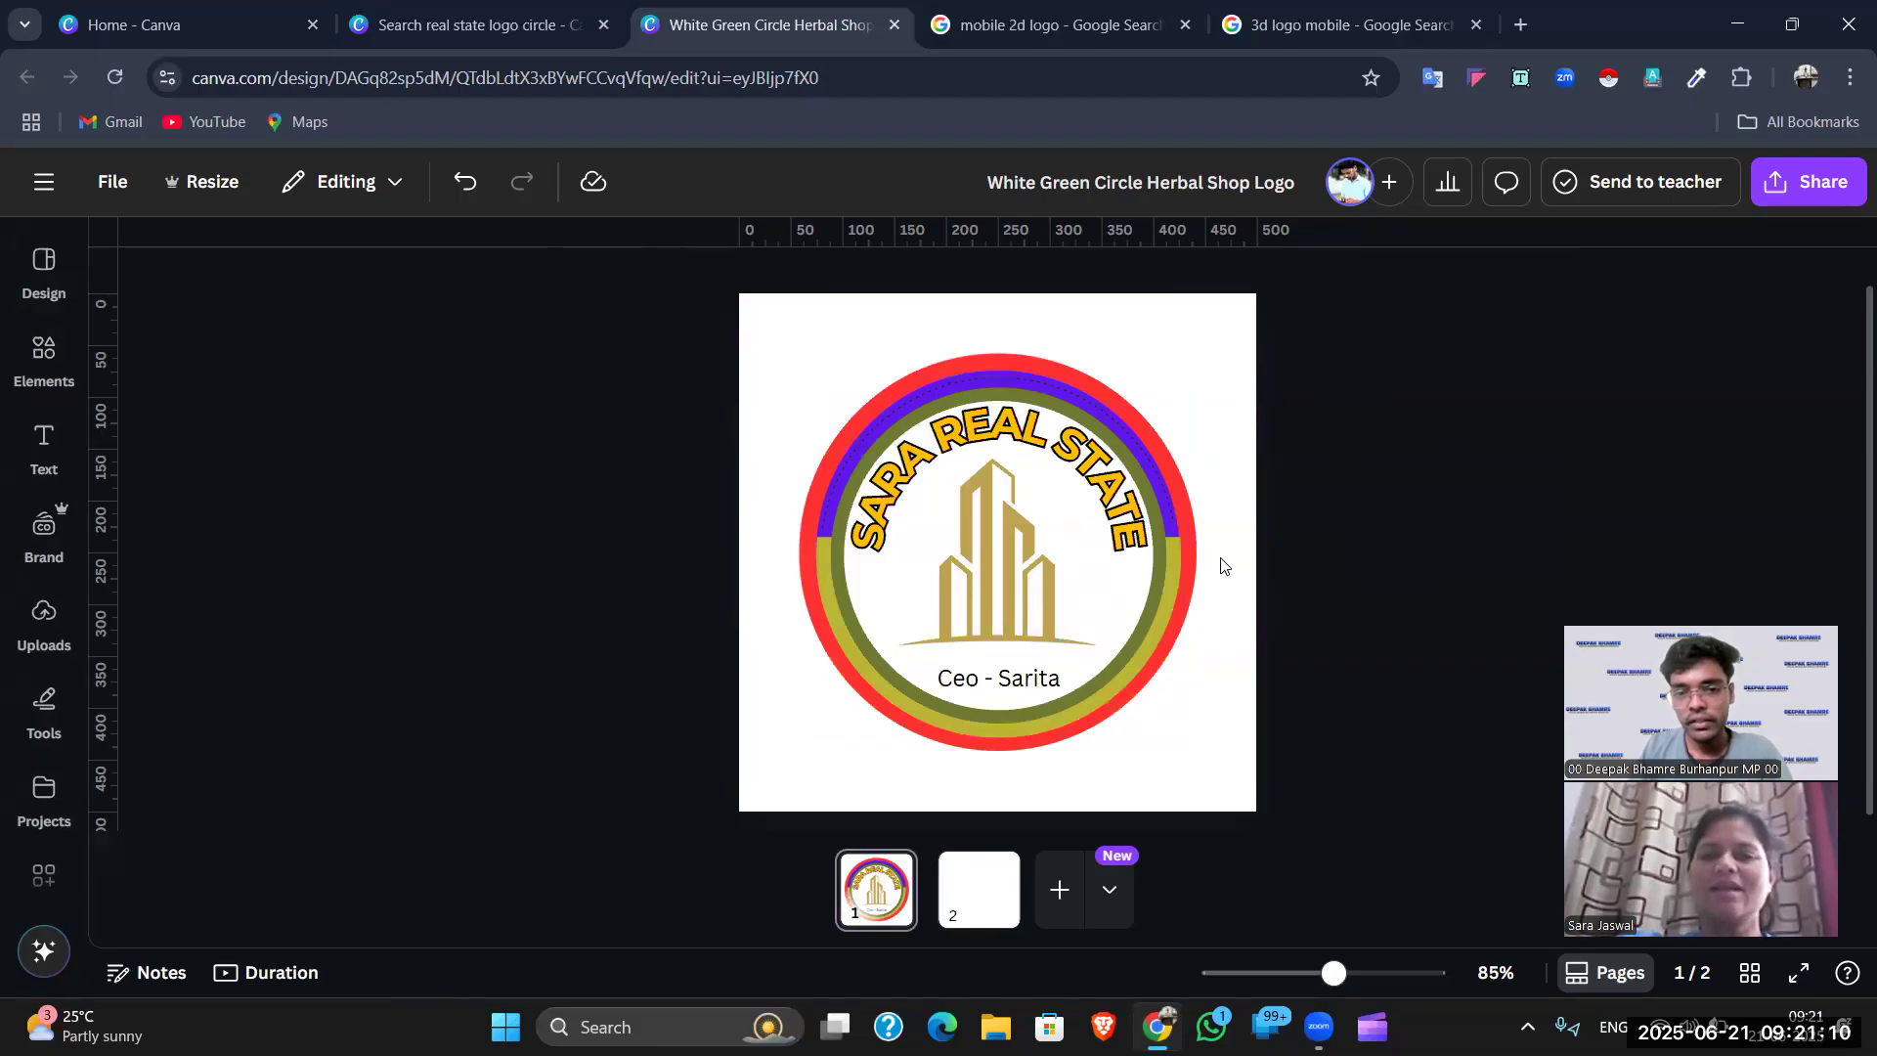
pyautogui.click(1186, 534)
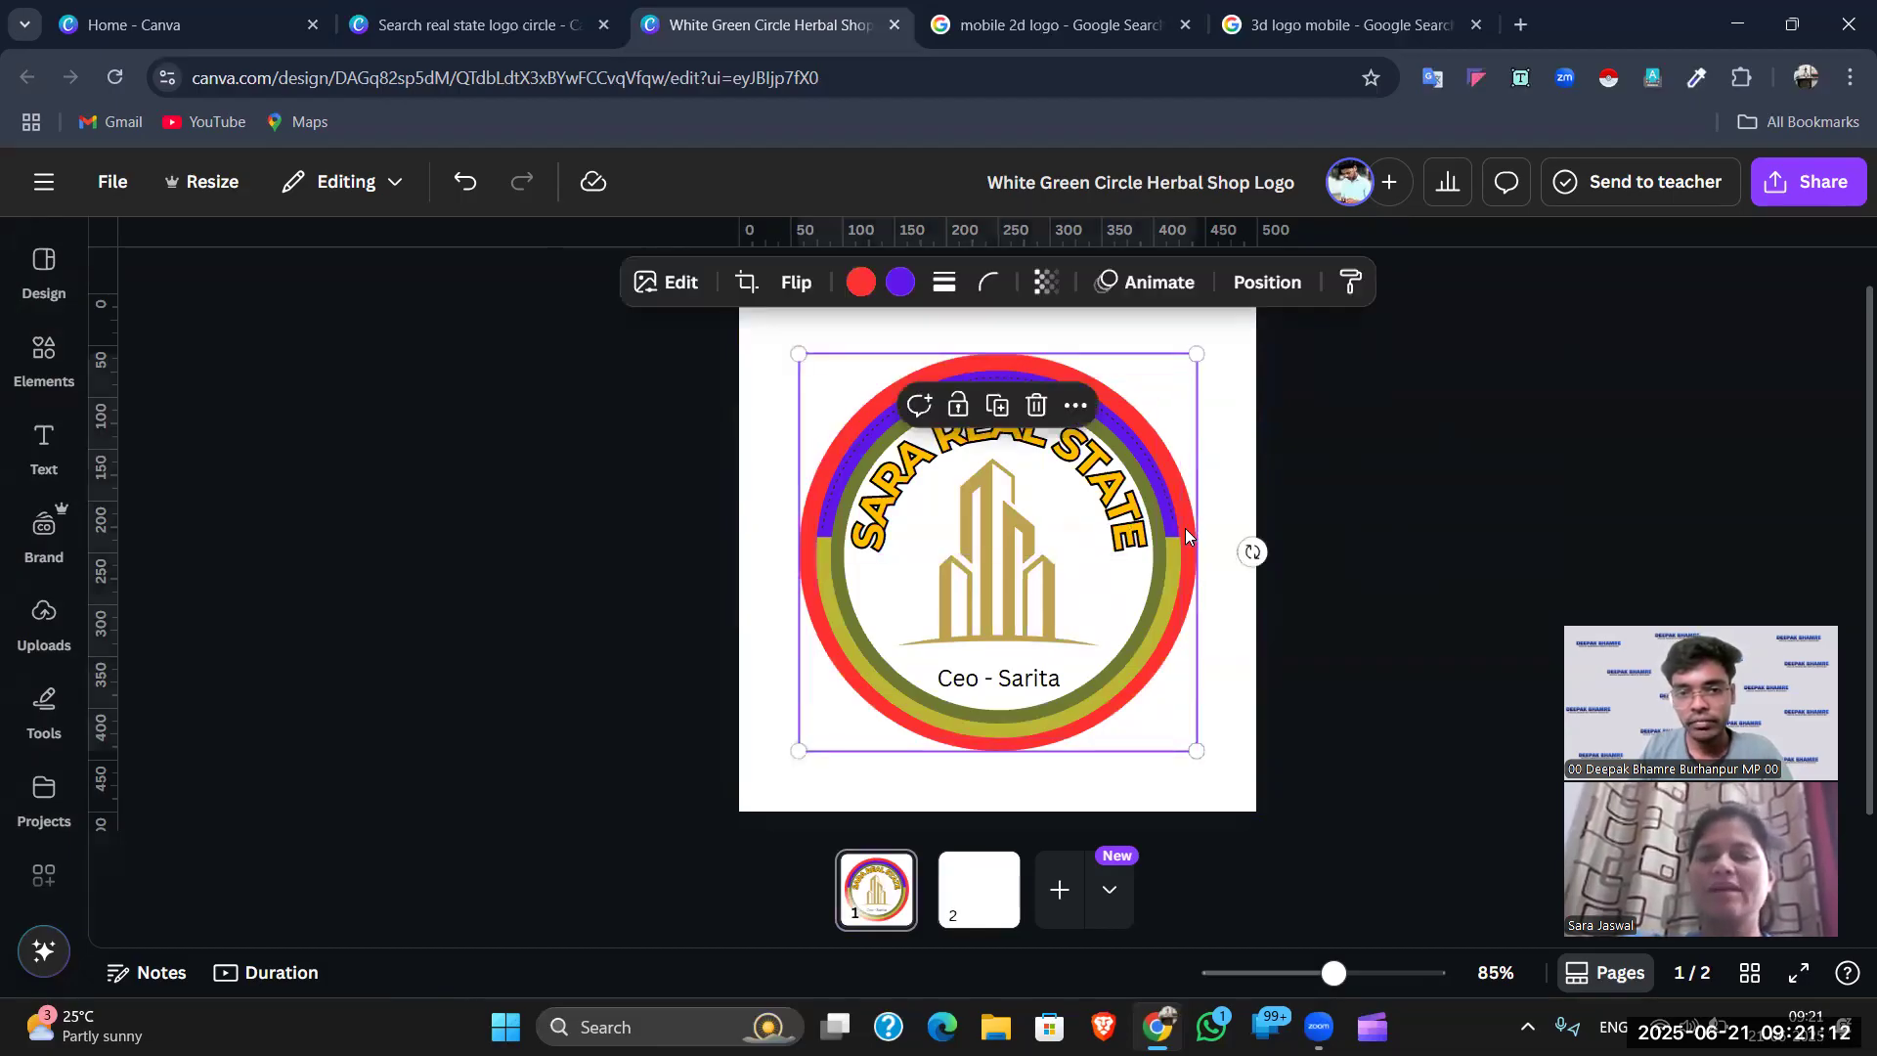
pyautogui.click(1172, 530)
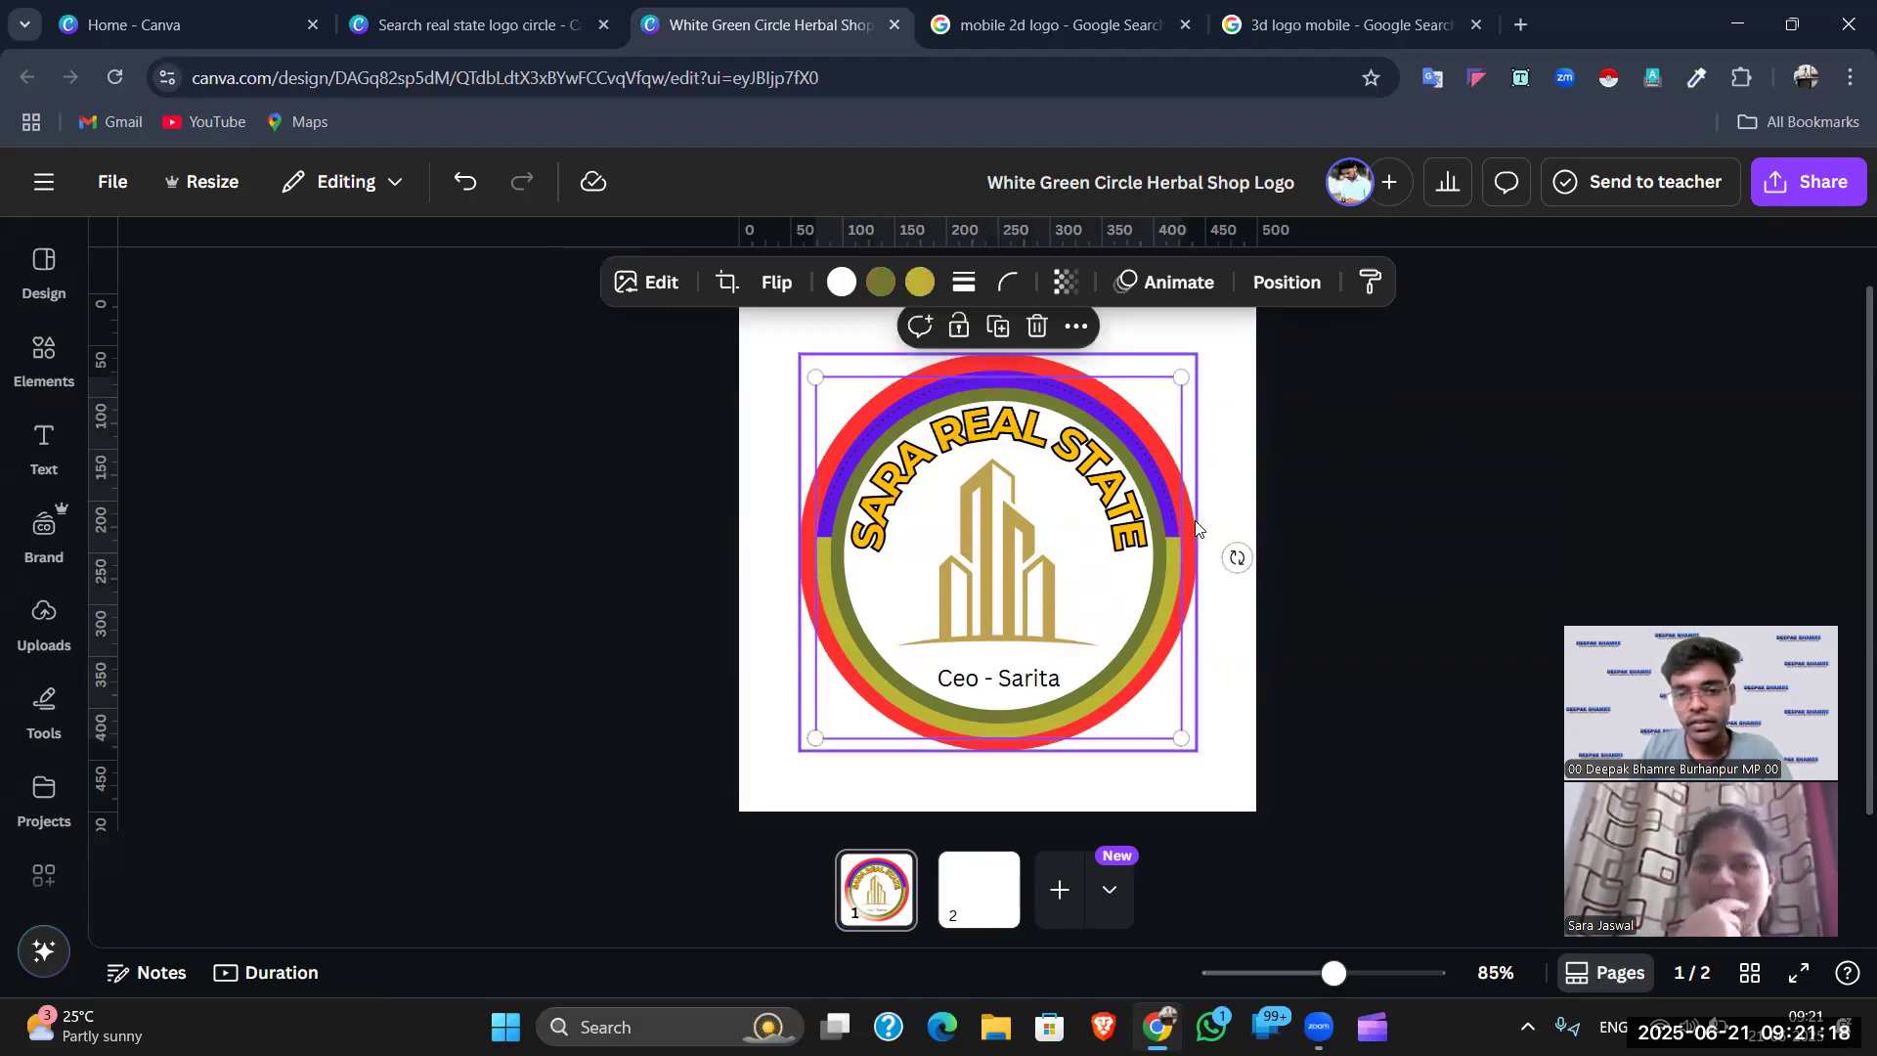
pyautogui.click(1194, 525)
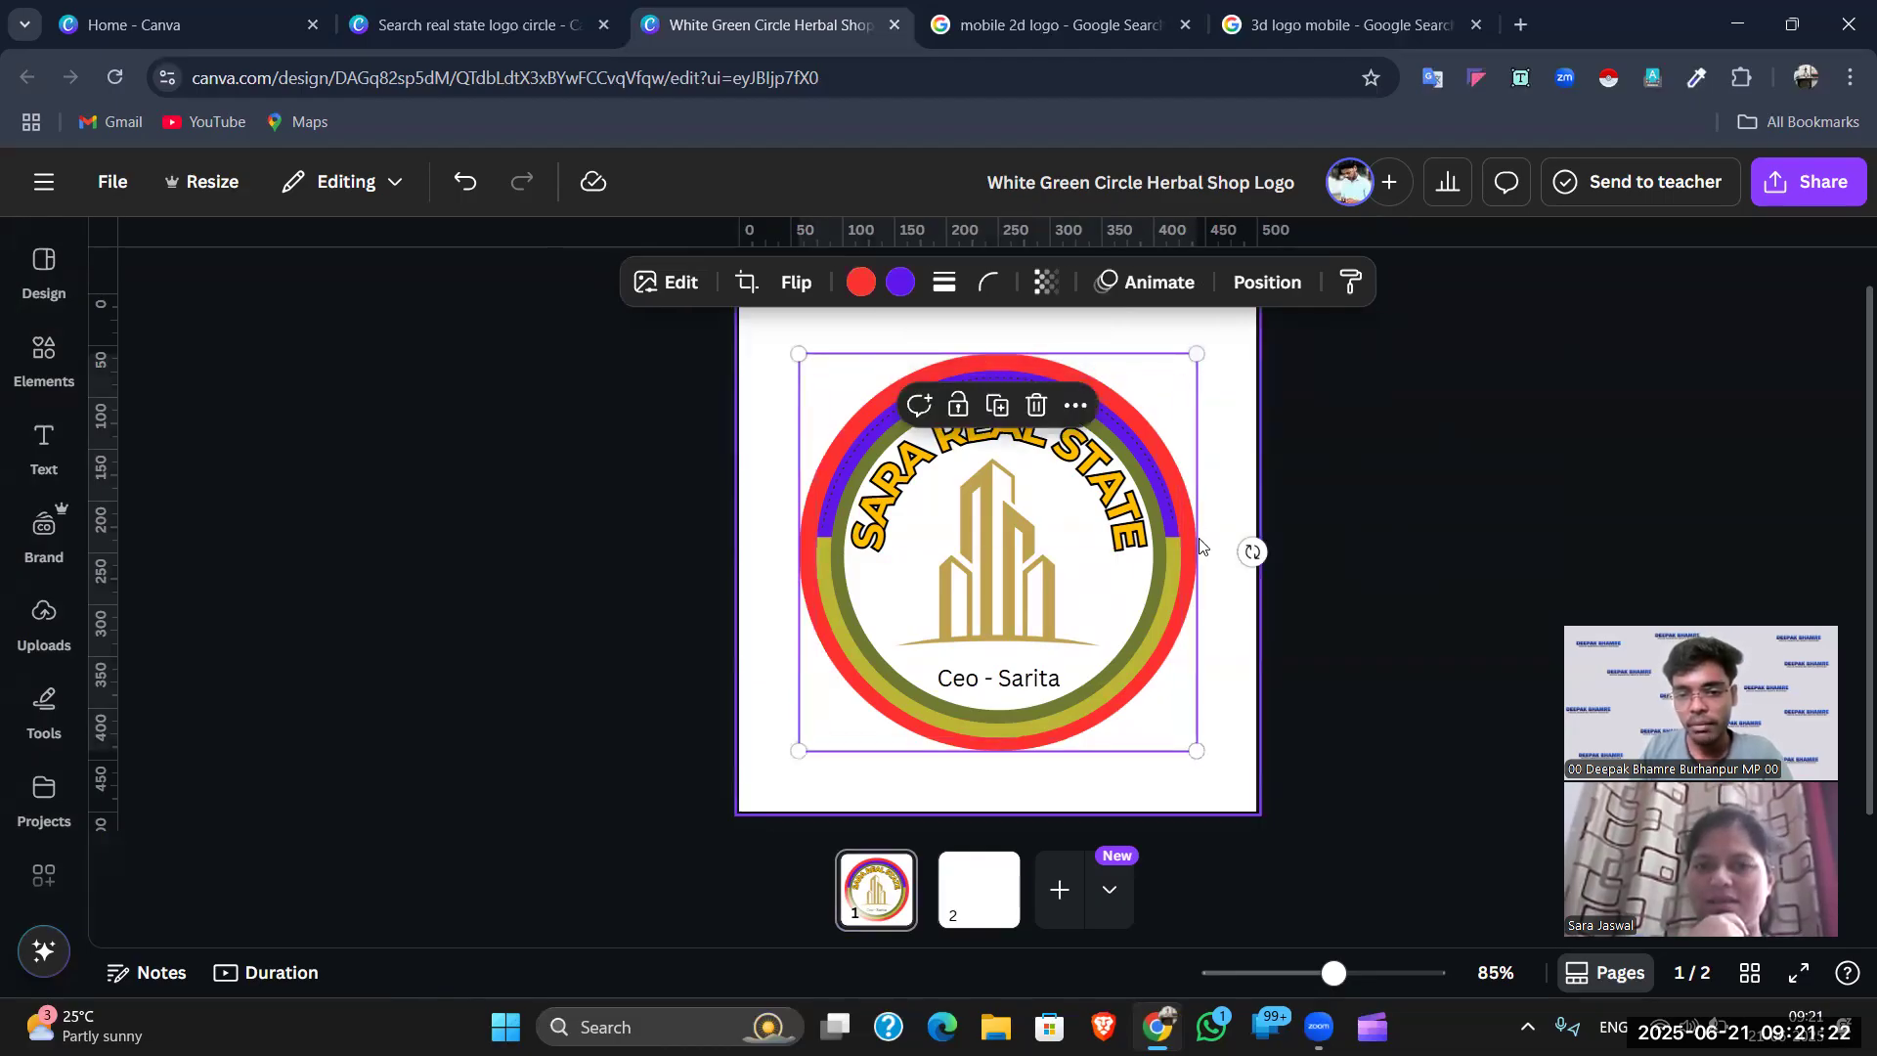
# - Turn the inner ring's yellow band black, trying other fills but keeping the inner circle white
pyautogui.click(1176, 553)
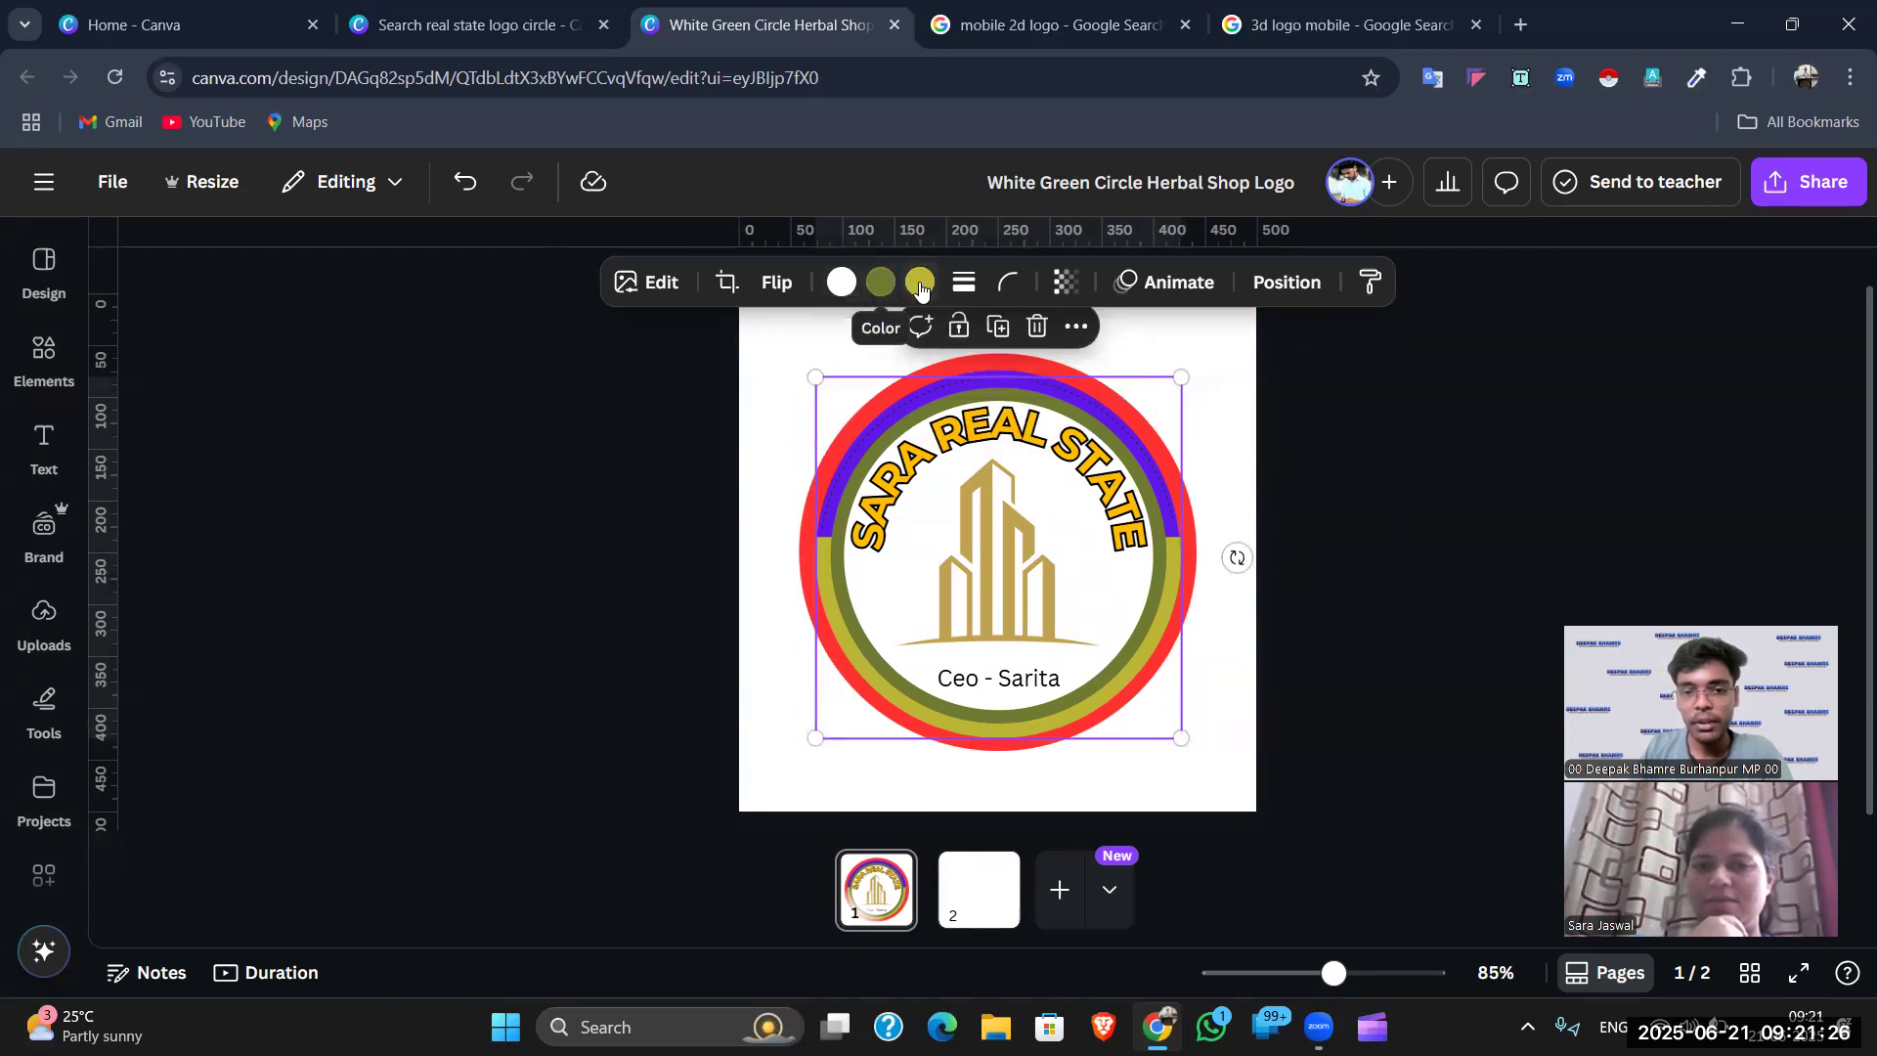
pyautogui.click(919, 284)
pyautogui.scroll(-1, 440, 595)
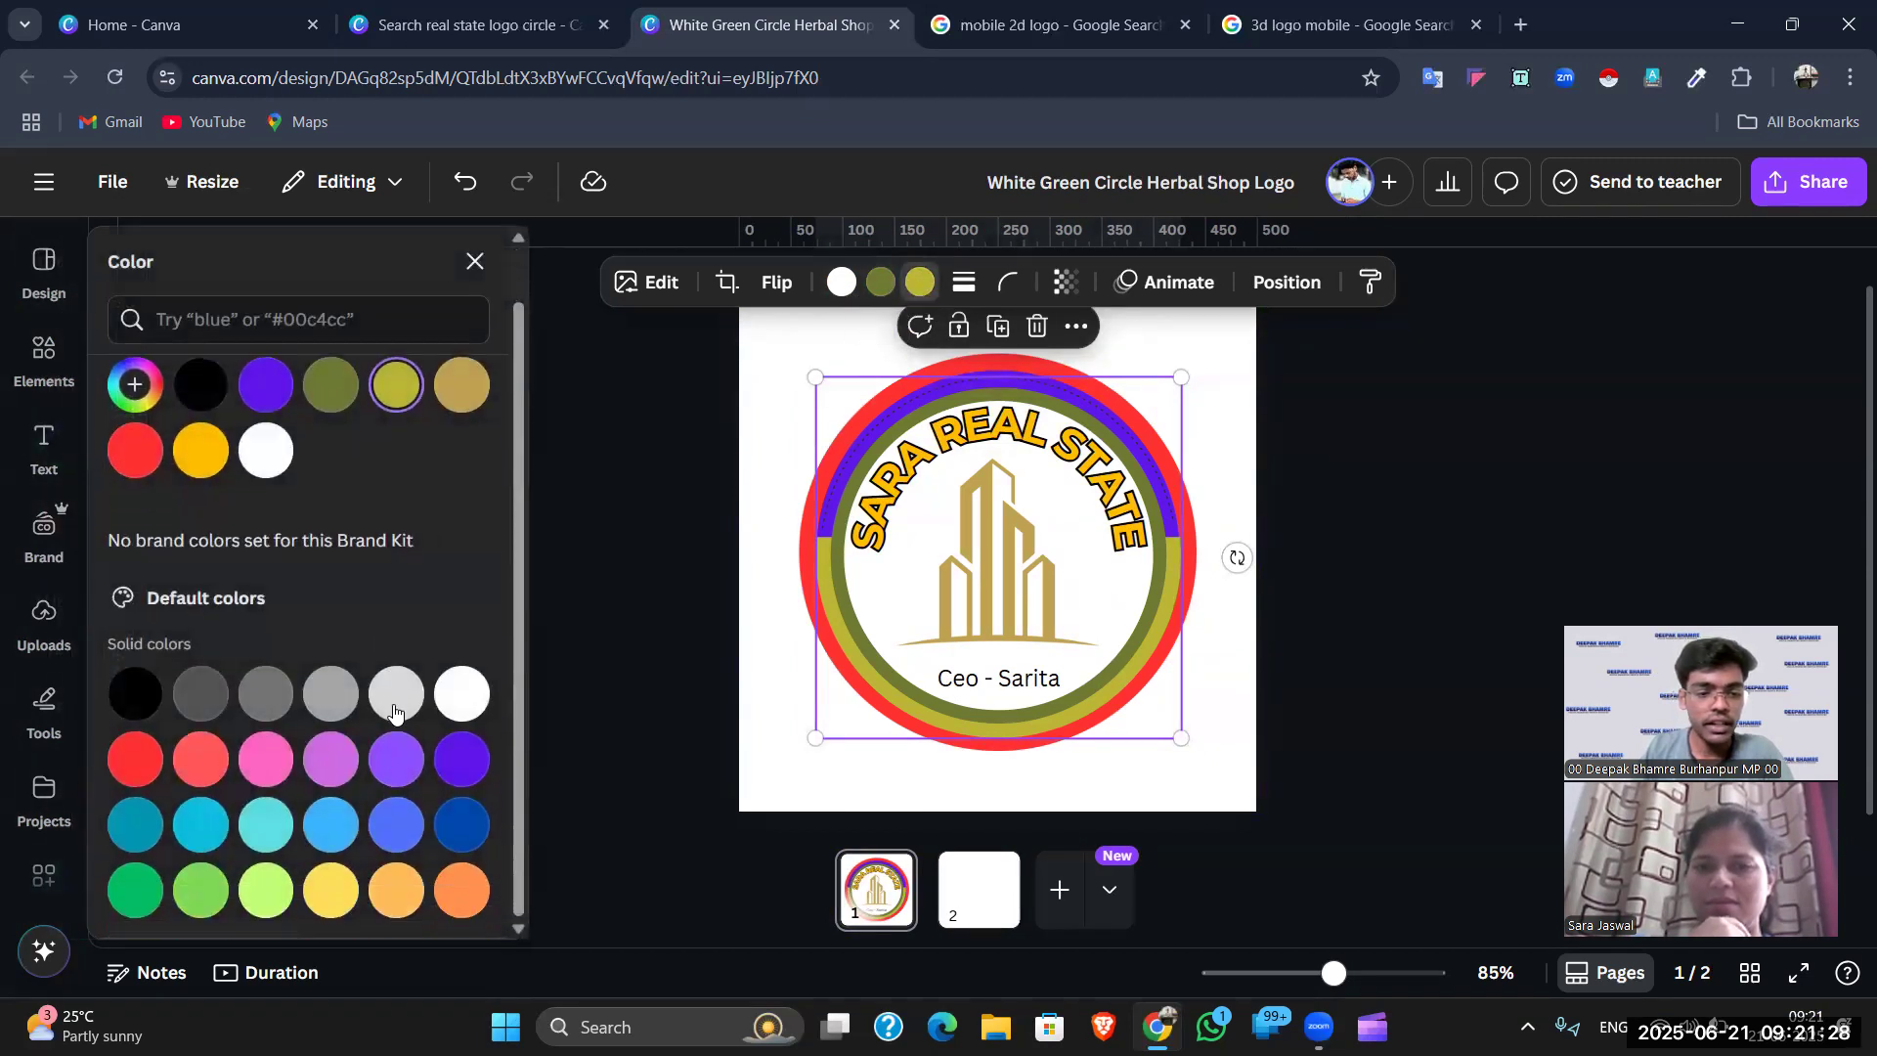
pyautogui.click(450, 890)
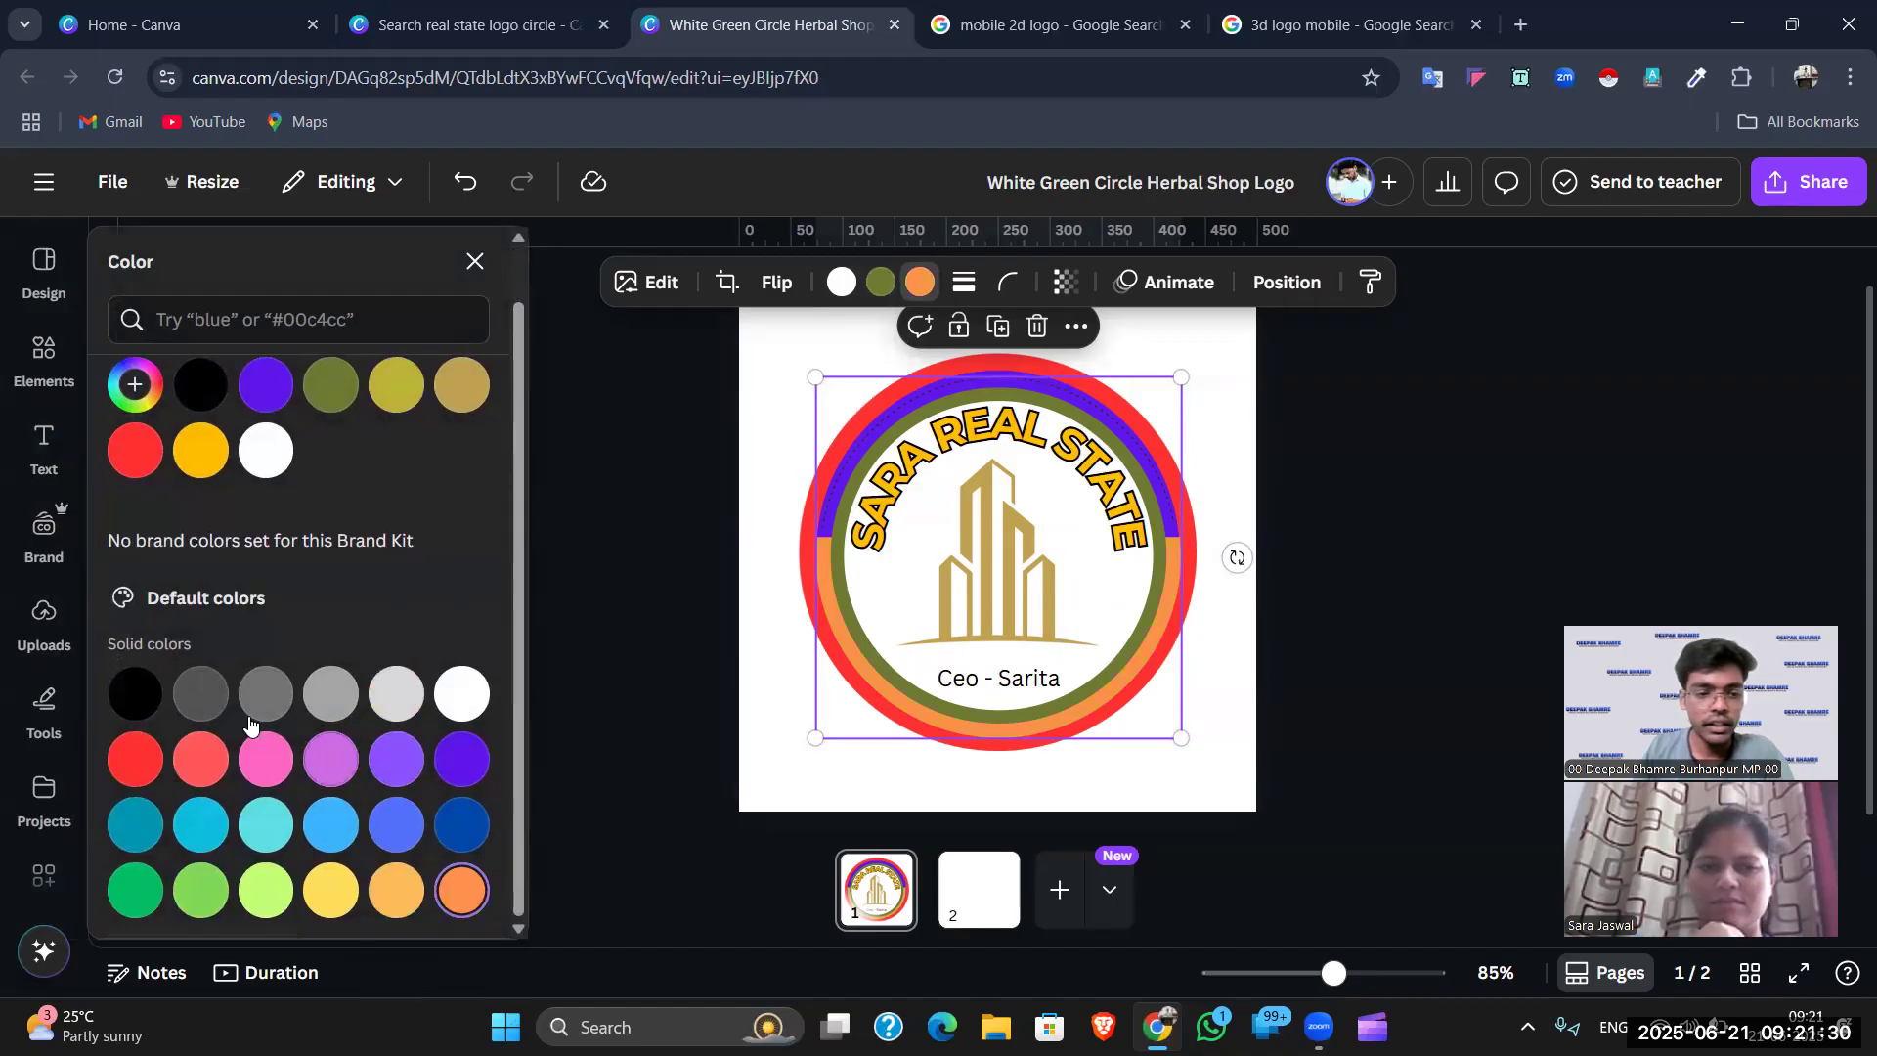
pyautogui.click(136, 694)
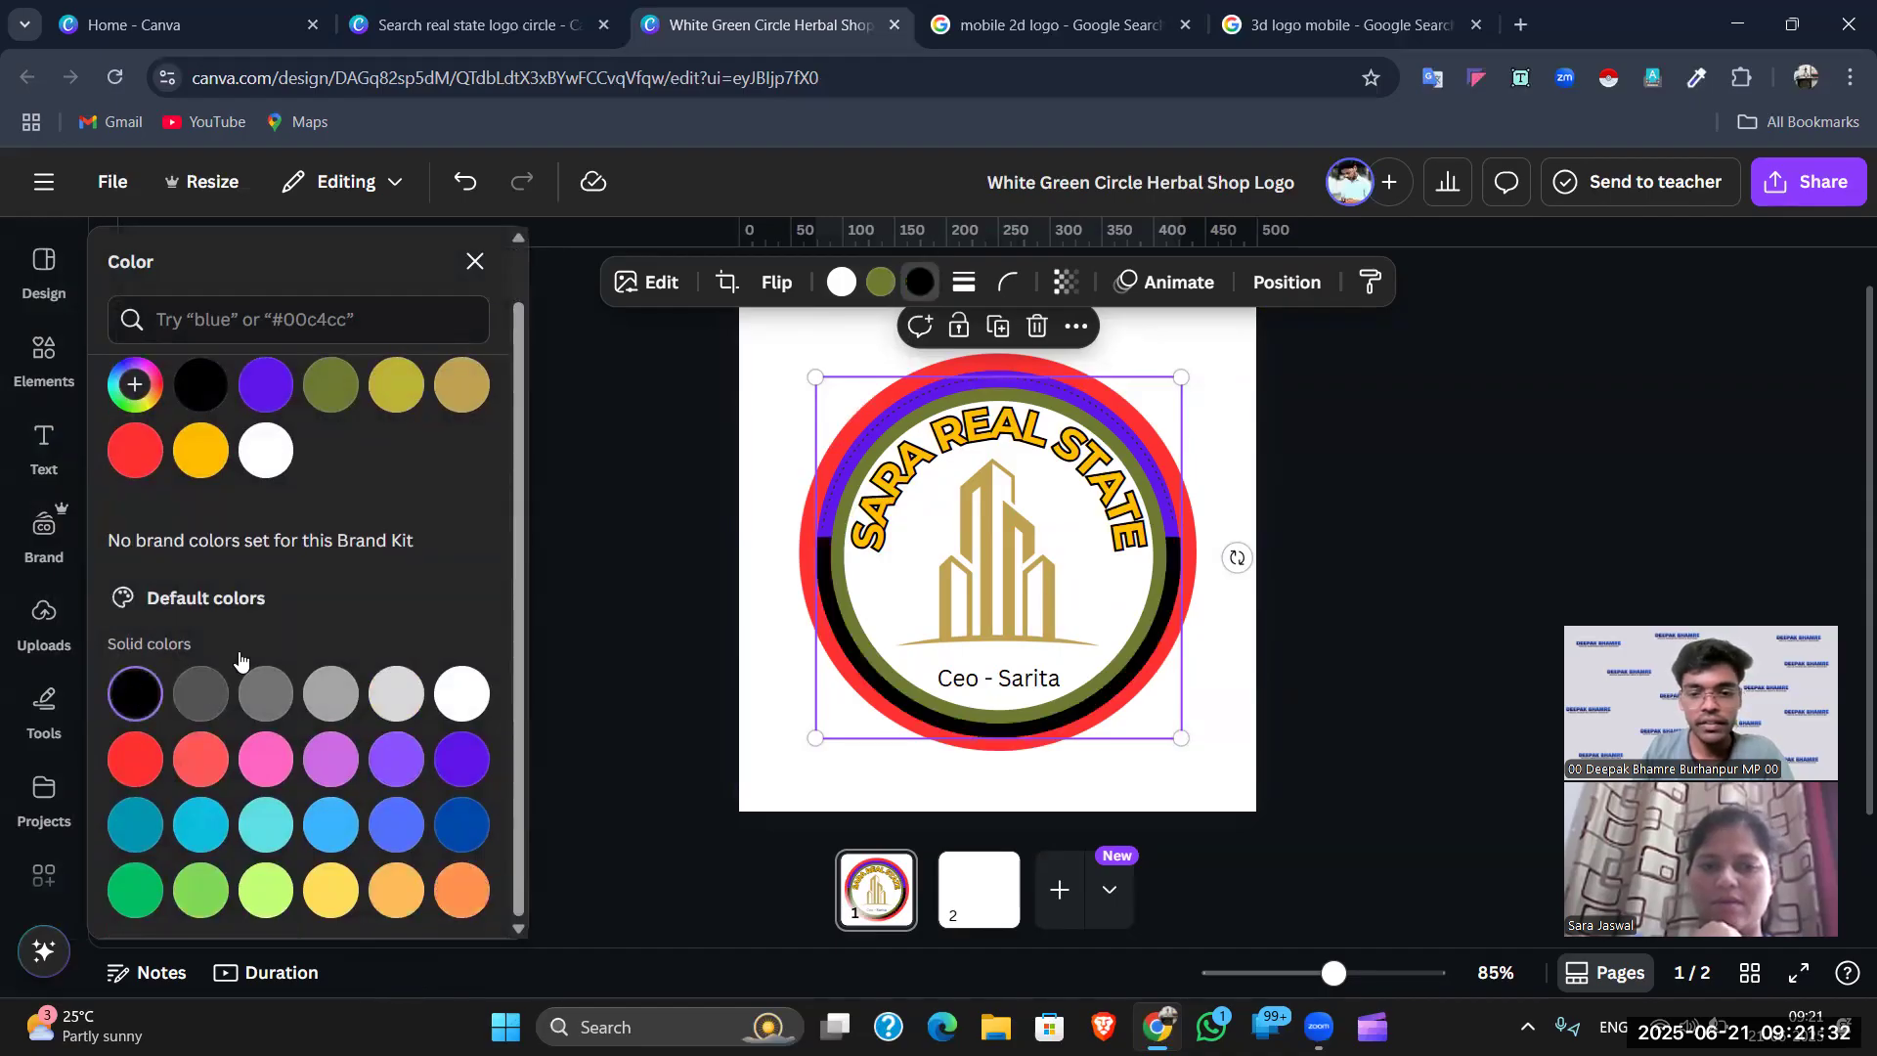
pyautogui.click(839, 283)
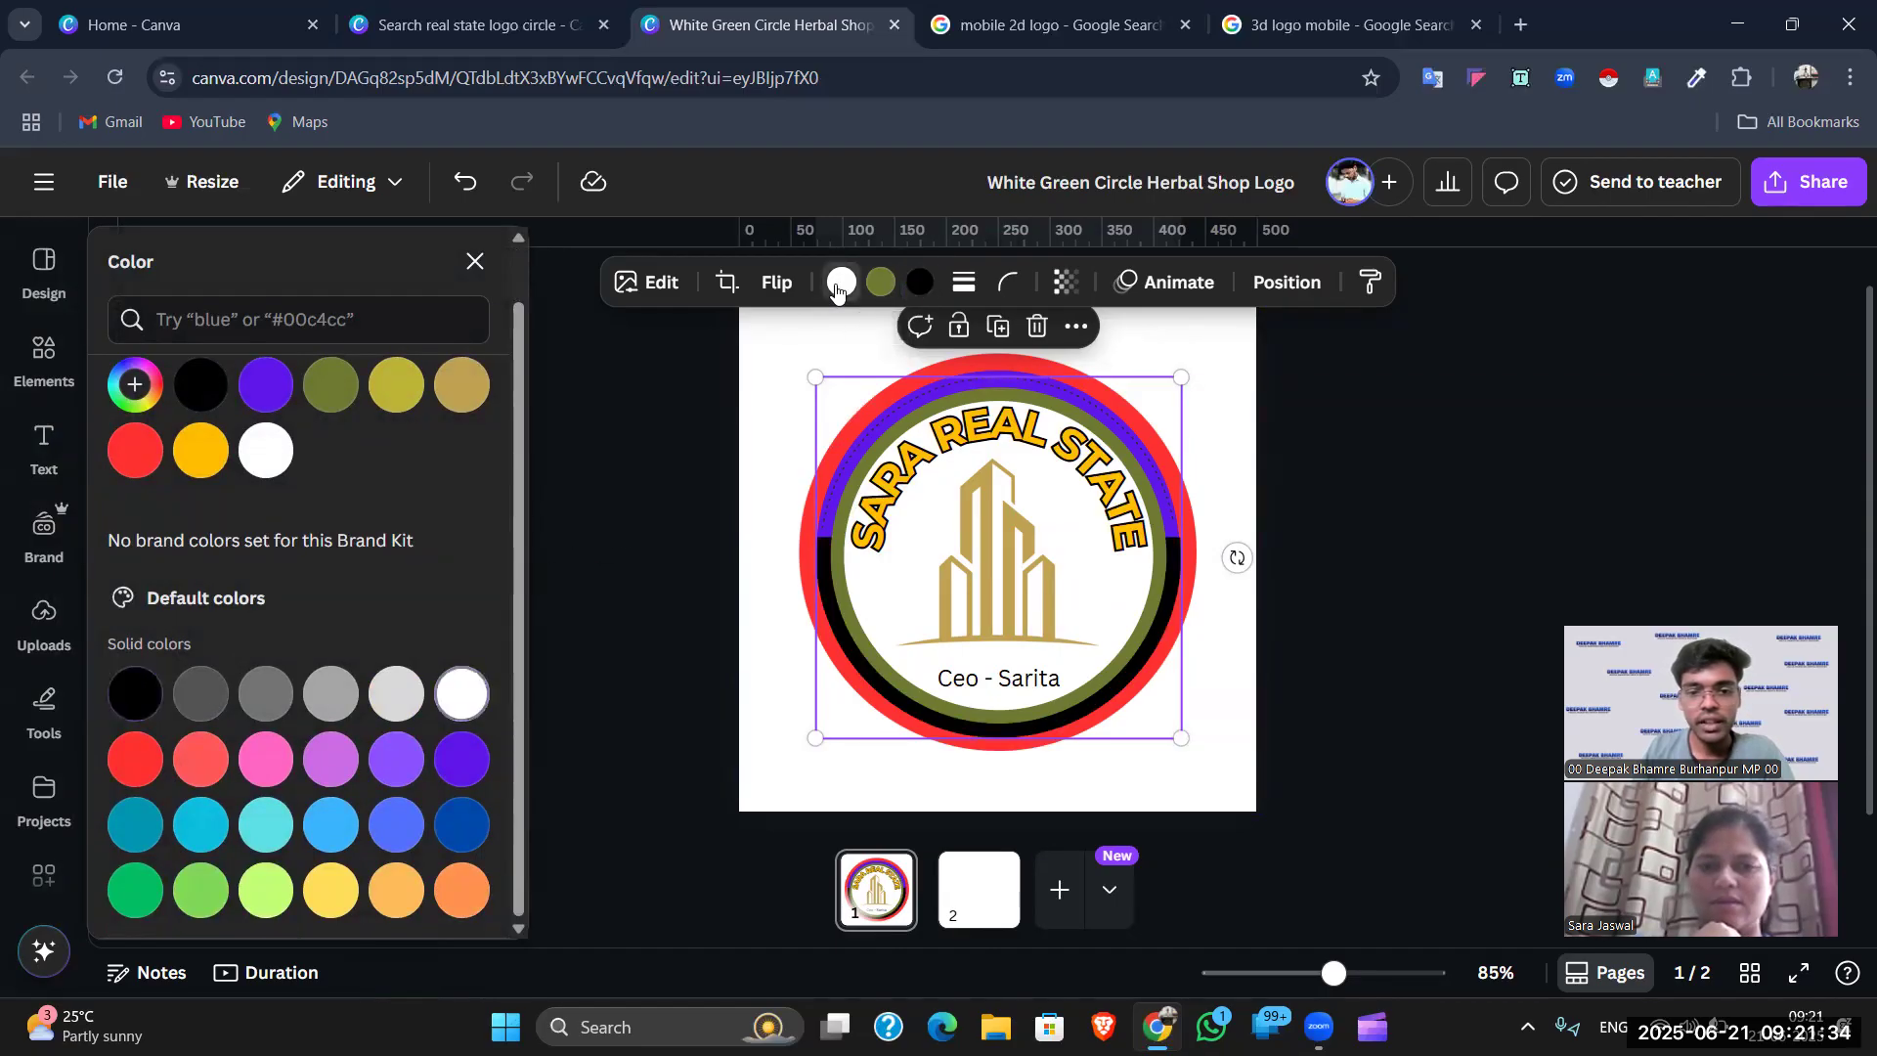
pyautogui.click(396, 890)
pyautogui.click(323, 826)
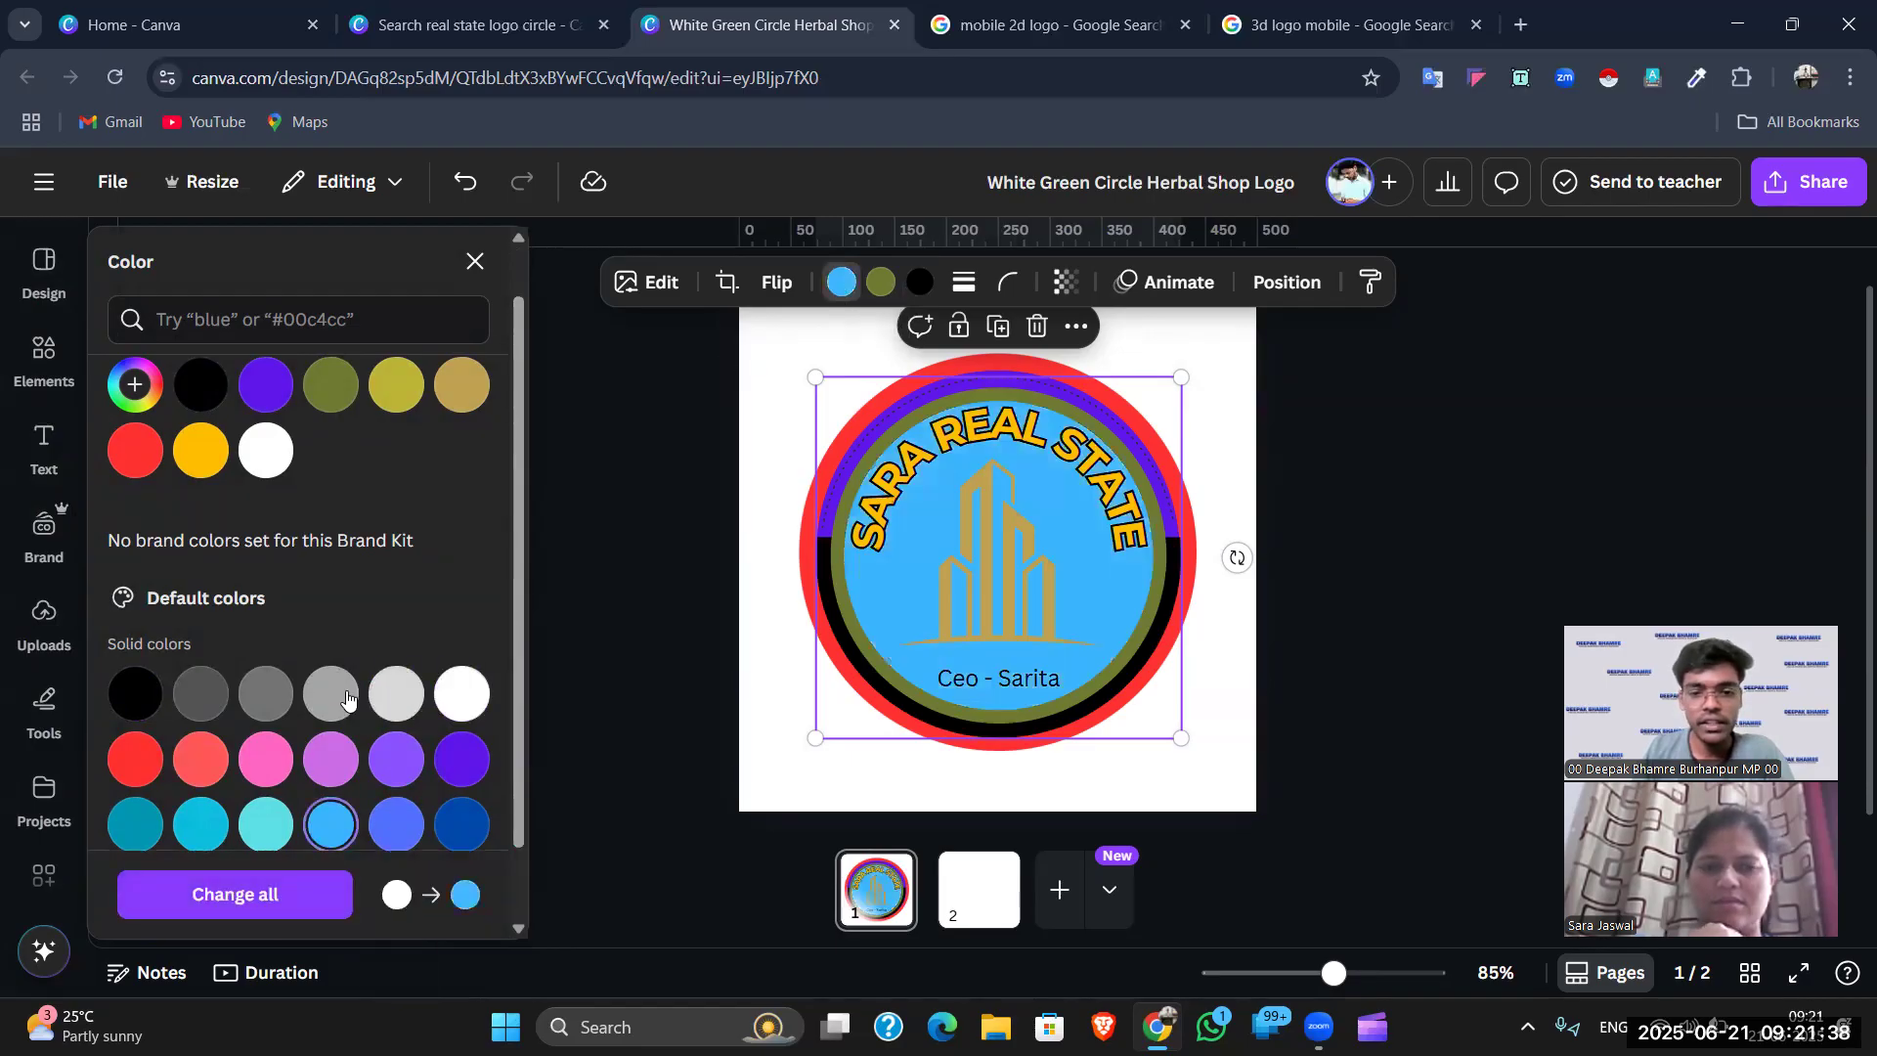
pyautogui.scroll(-1, 324, 743)
pyautogui.click(134, 610)
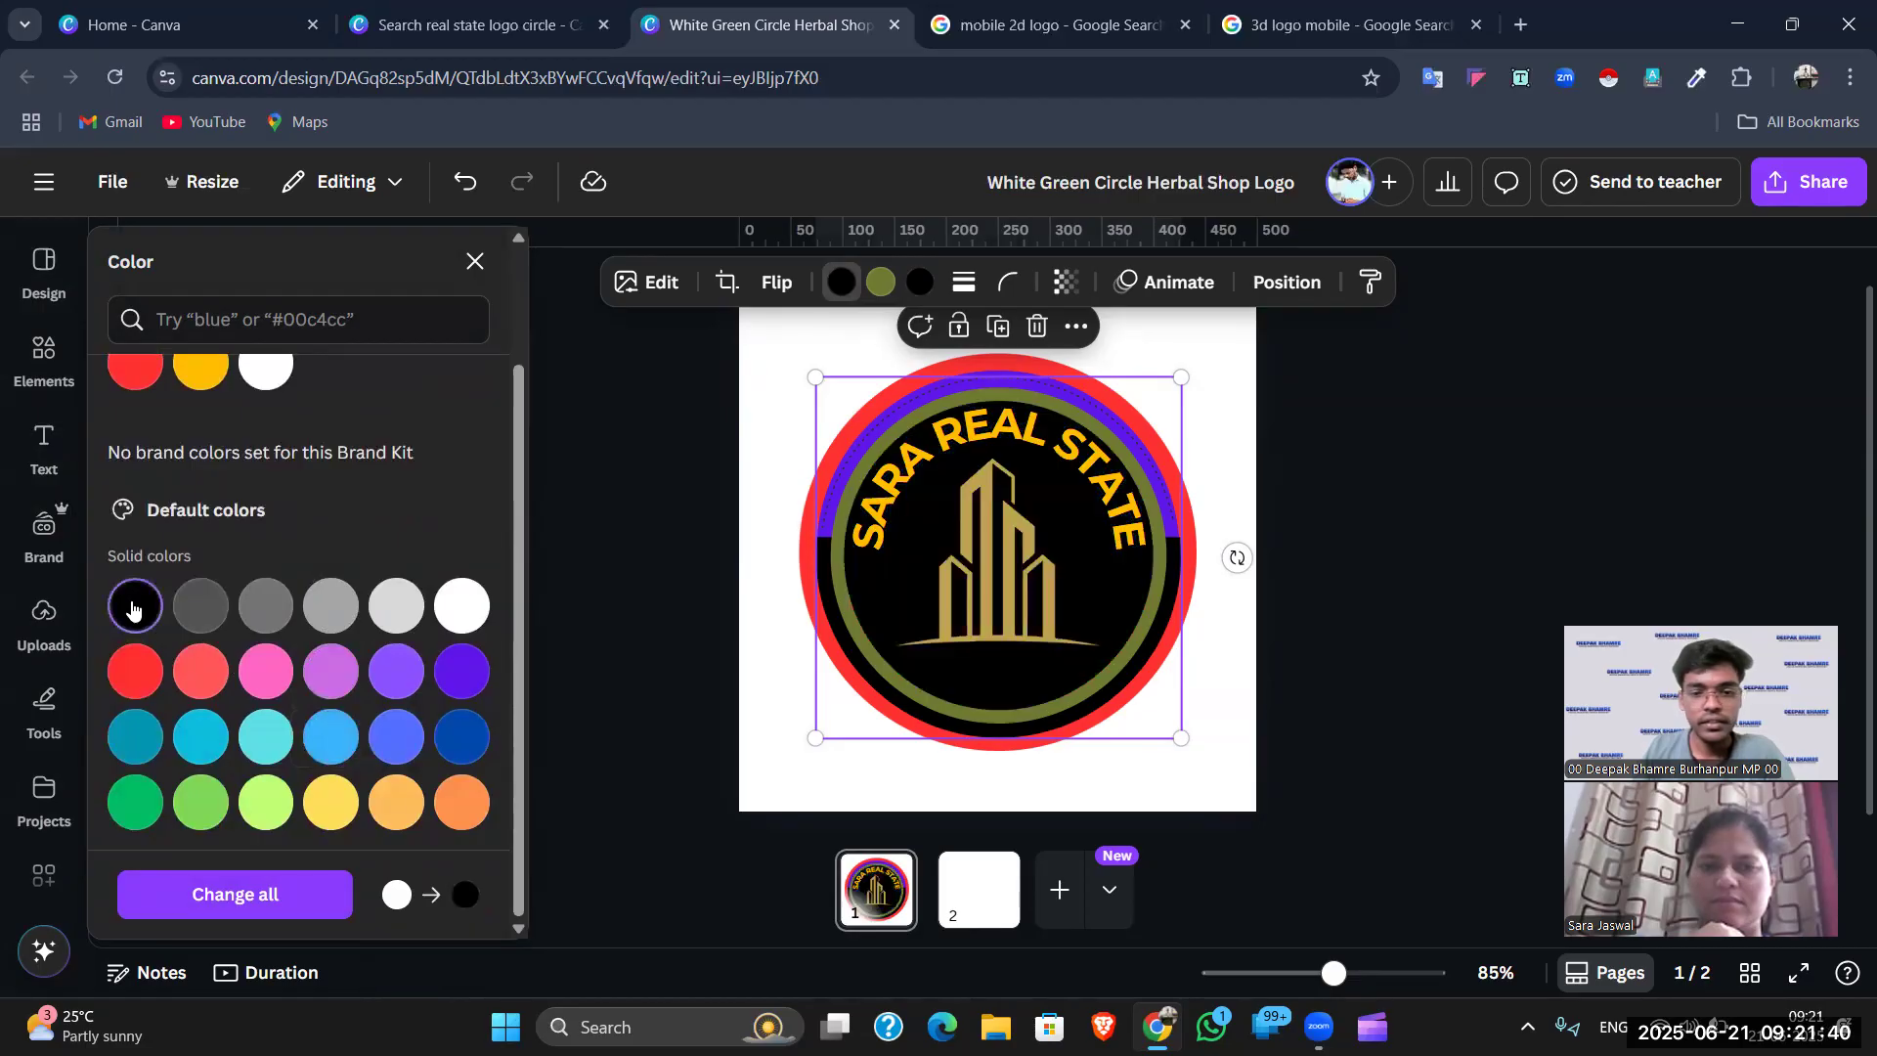
pyautogui.scroll(2, 254, 586)
pyautogui.click(267, 516)
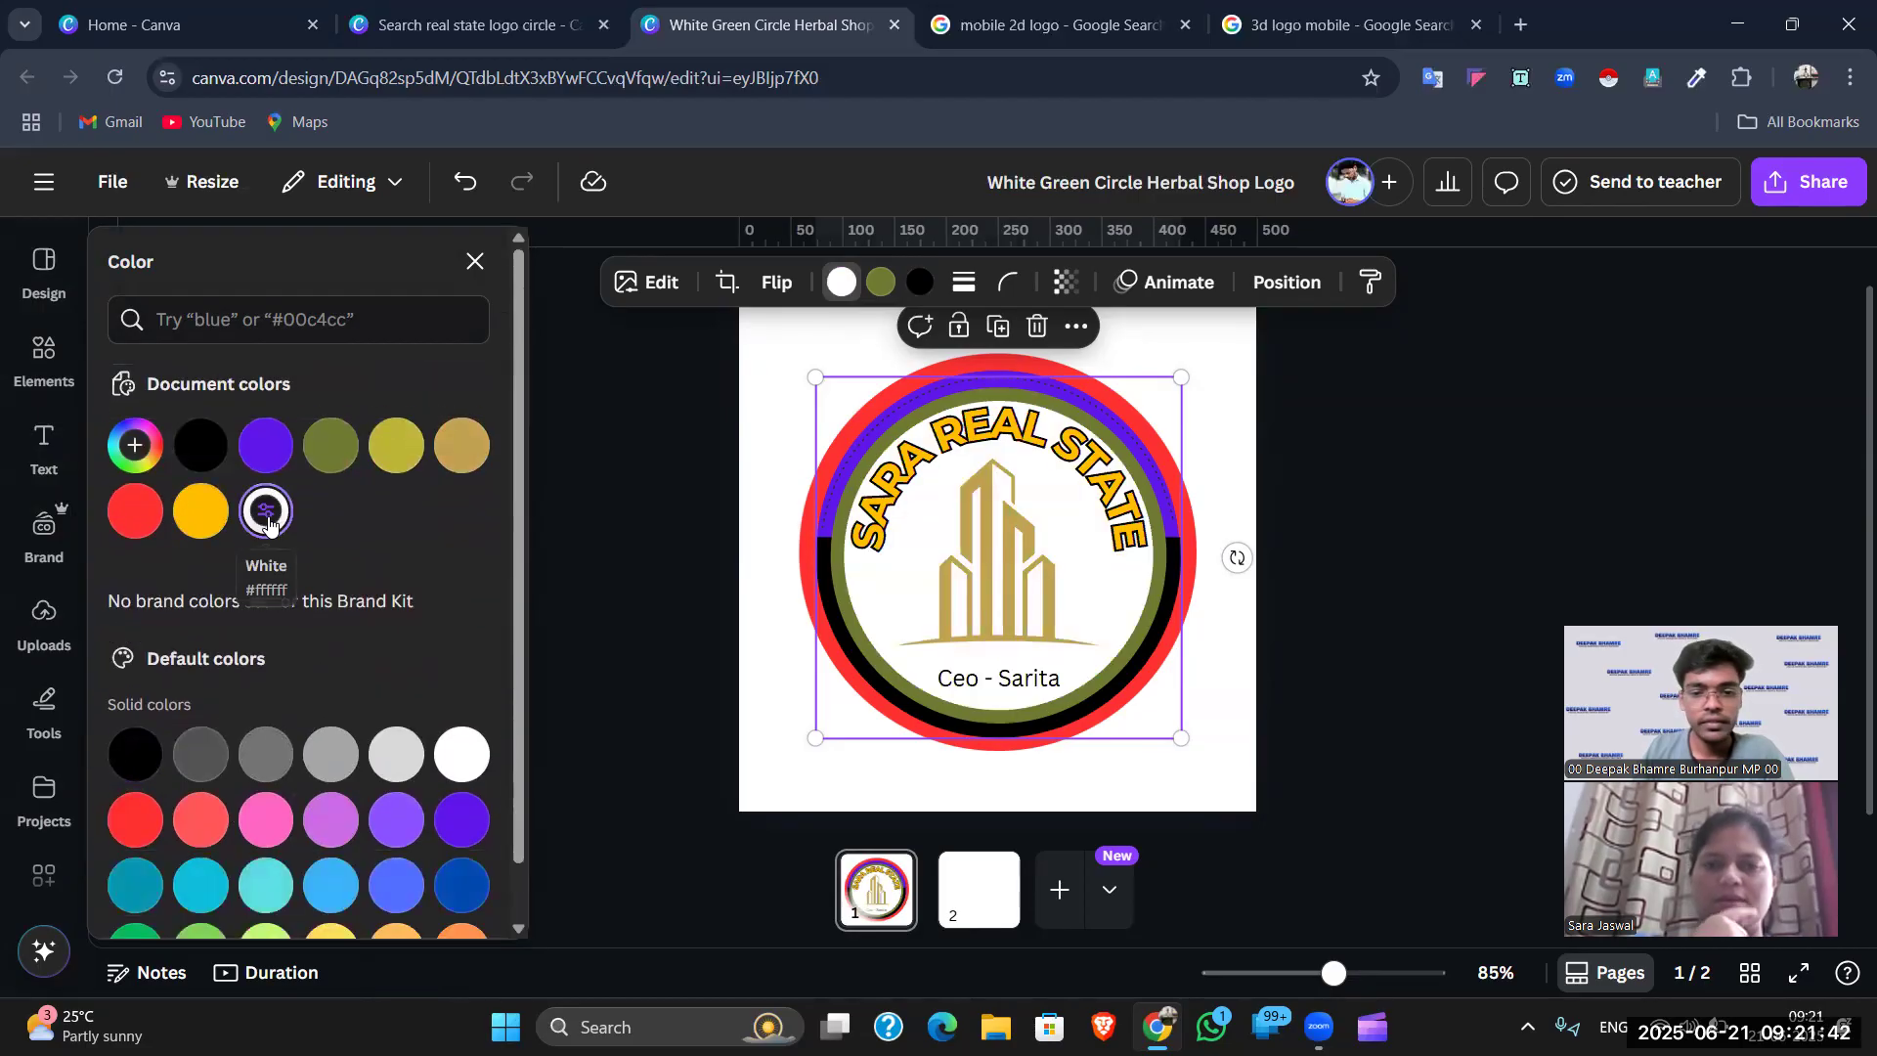
pyautogui.press('Escape')
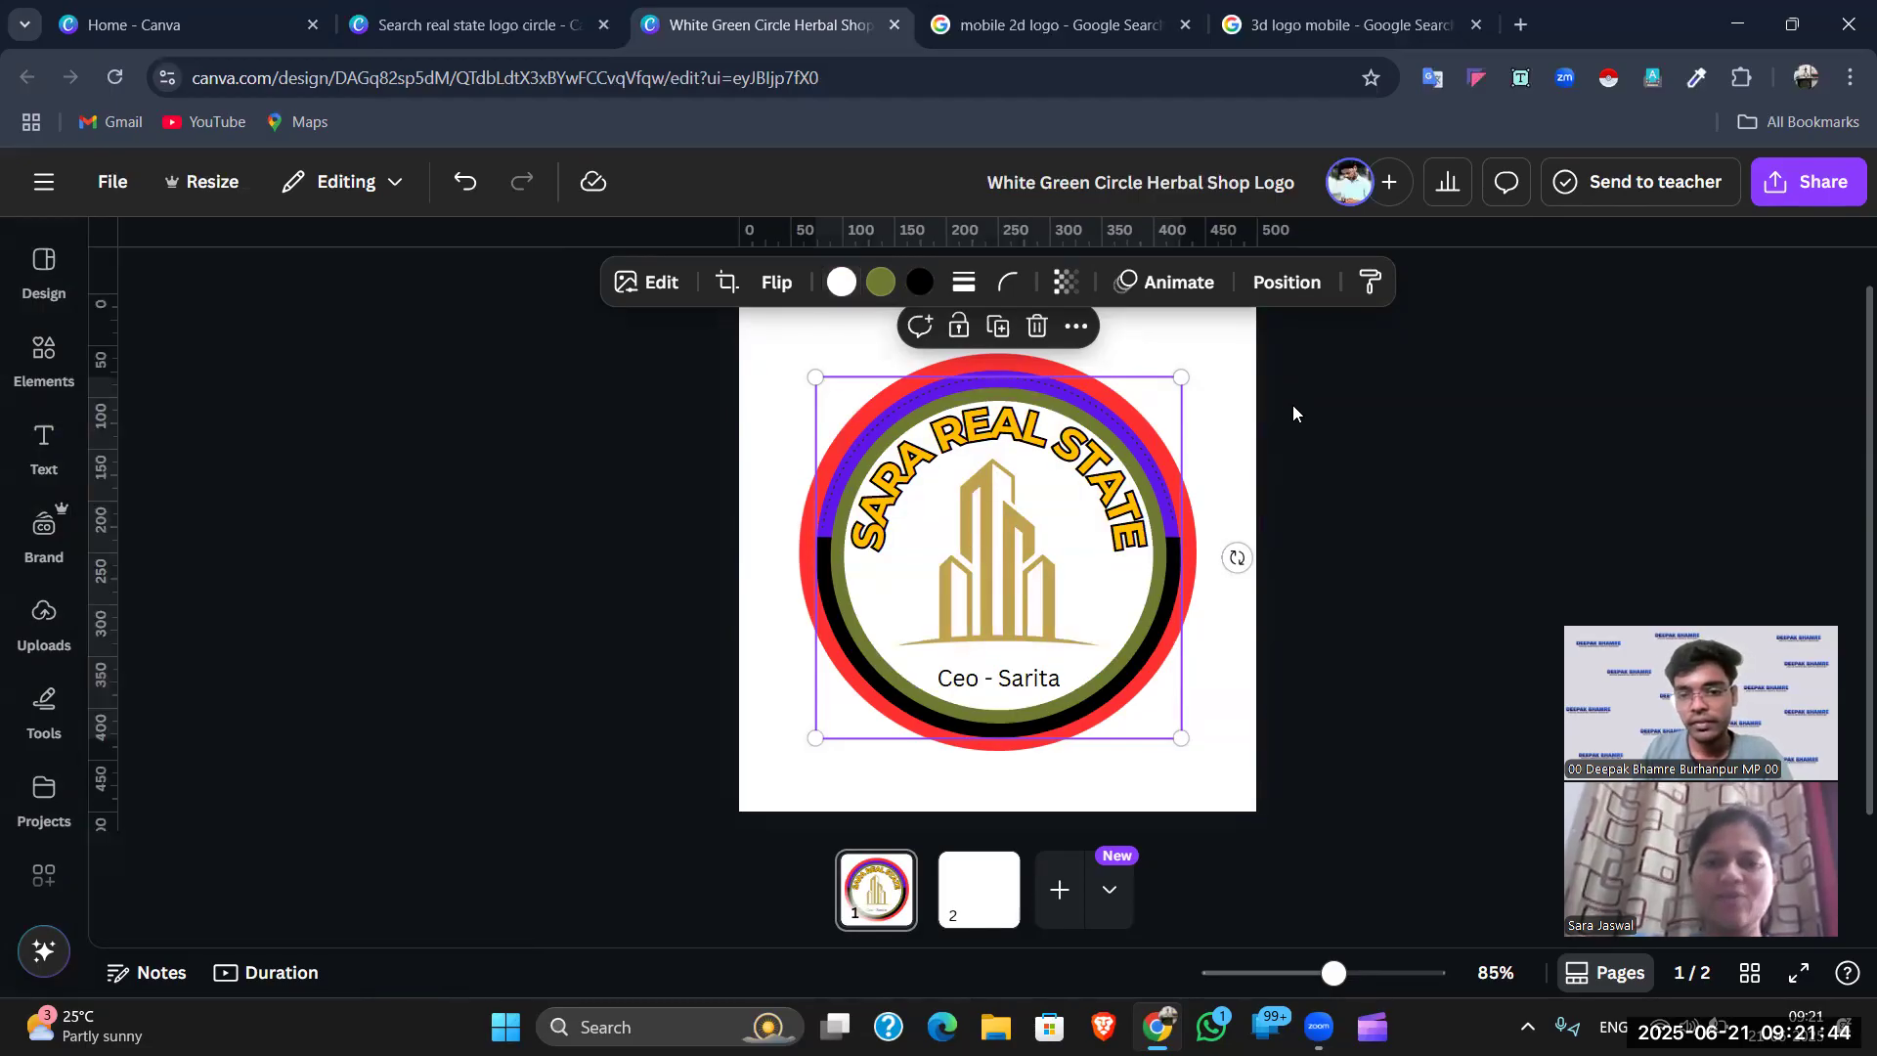
pyautogui.click(1293, 413)
# - Select the outer ring, inner ring and curved heading in turn to inspect them
pyautogui.click(1178, 469)
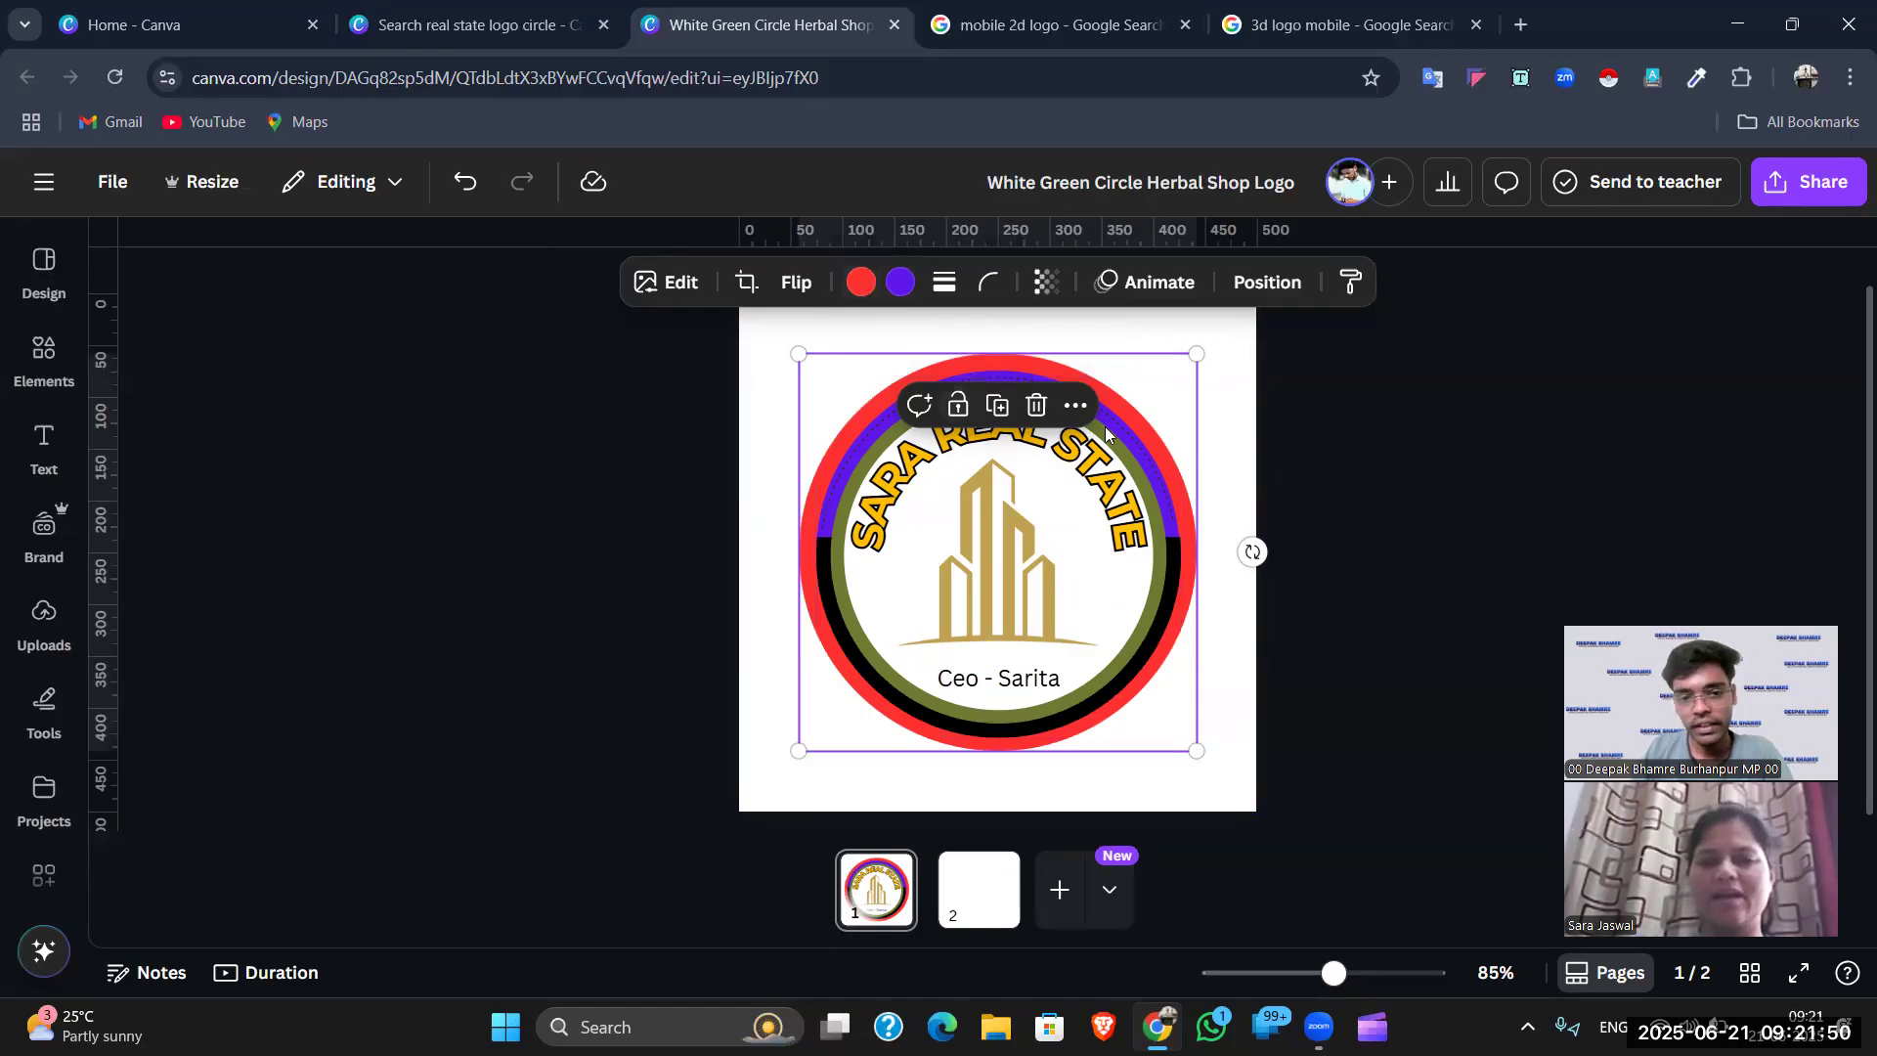
pyautogui.click(1357, 401)
pyautogui.click(1190, 468)
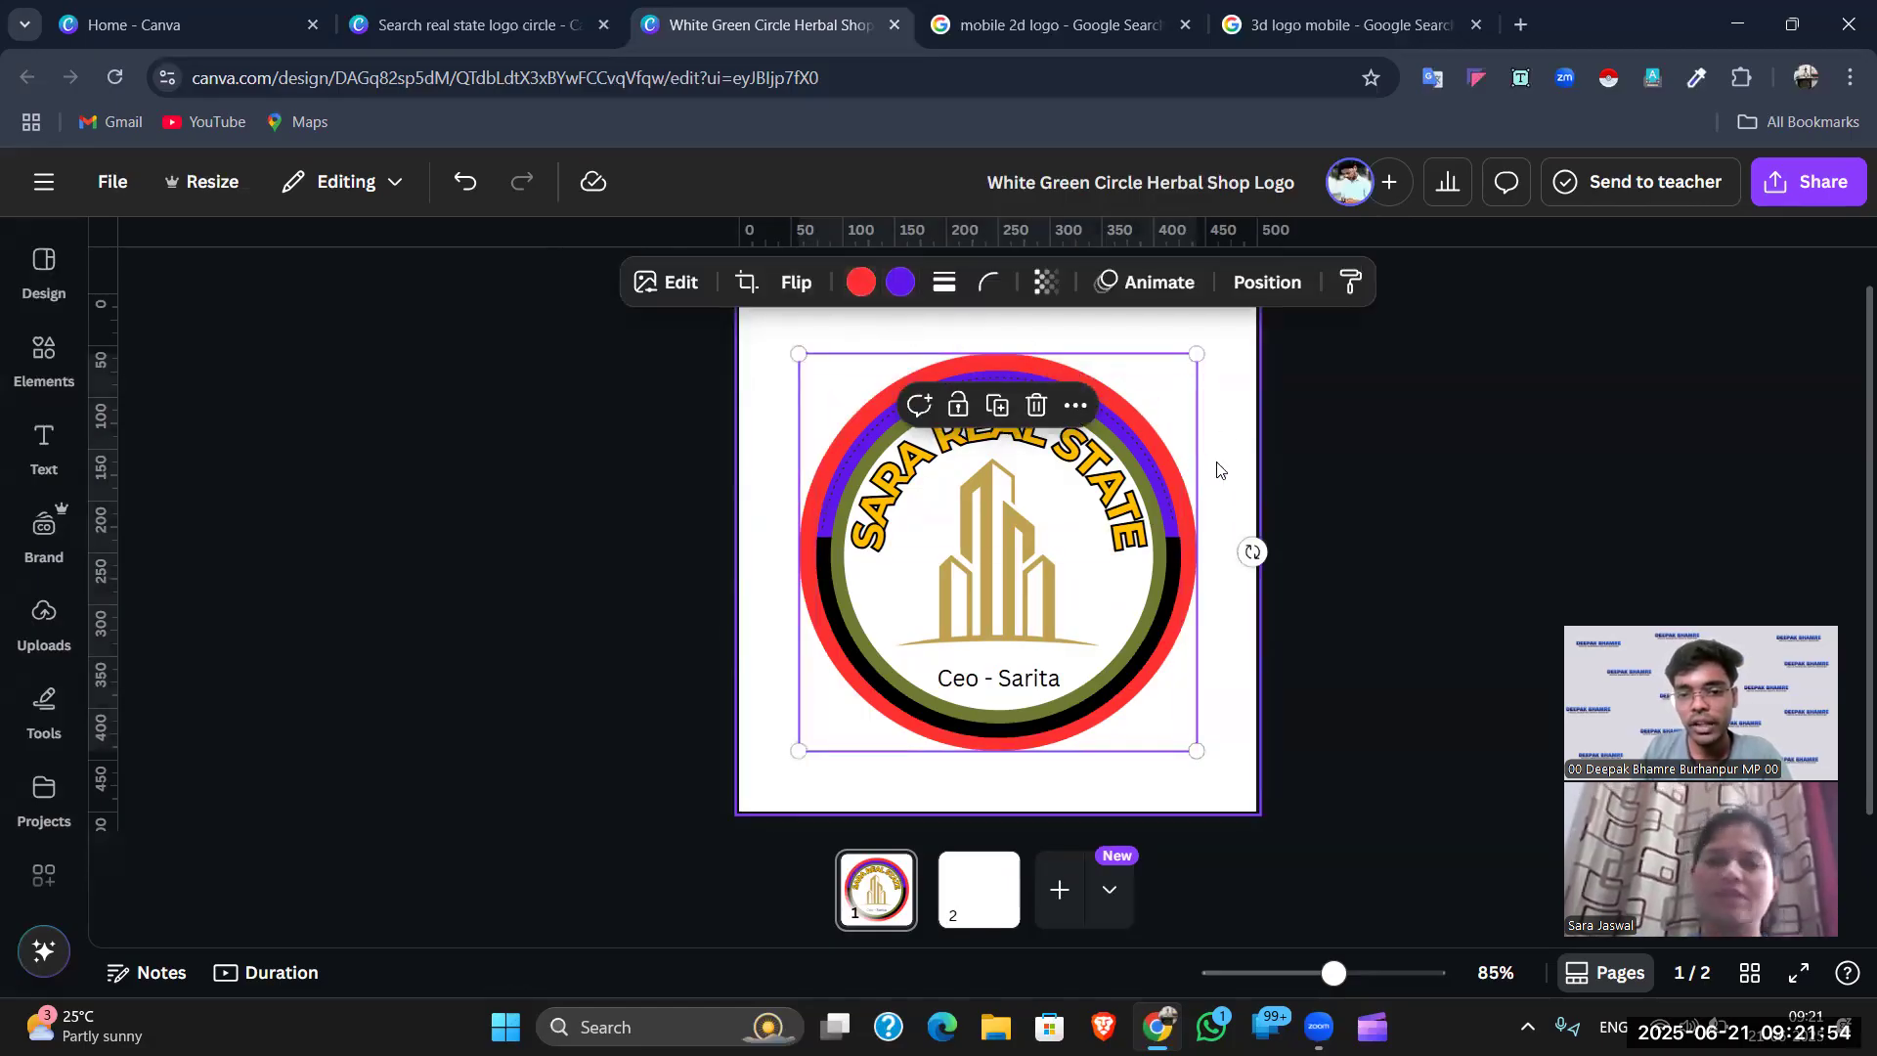
pyautogui.click(1172, 464)
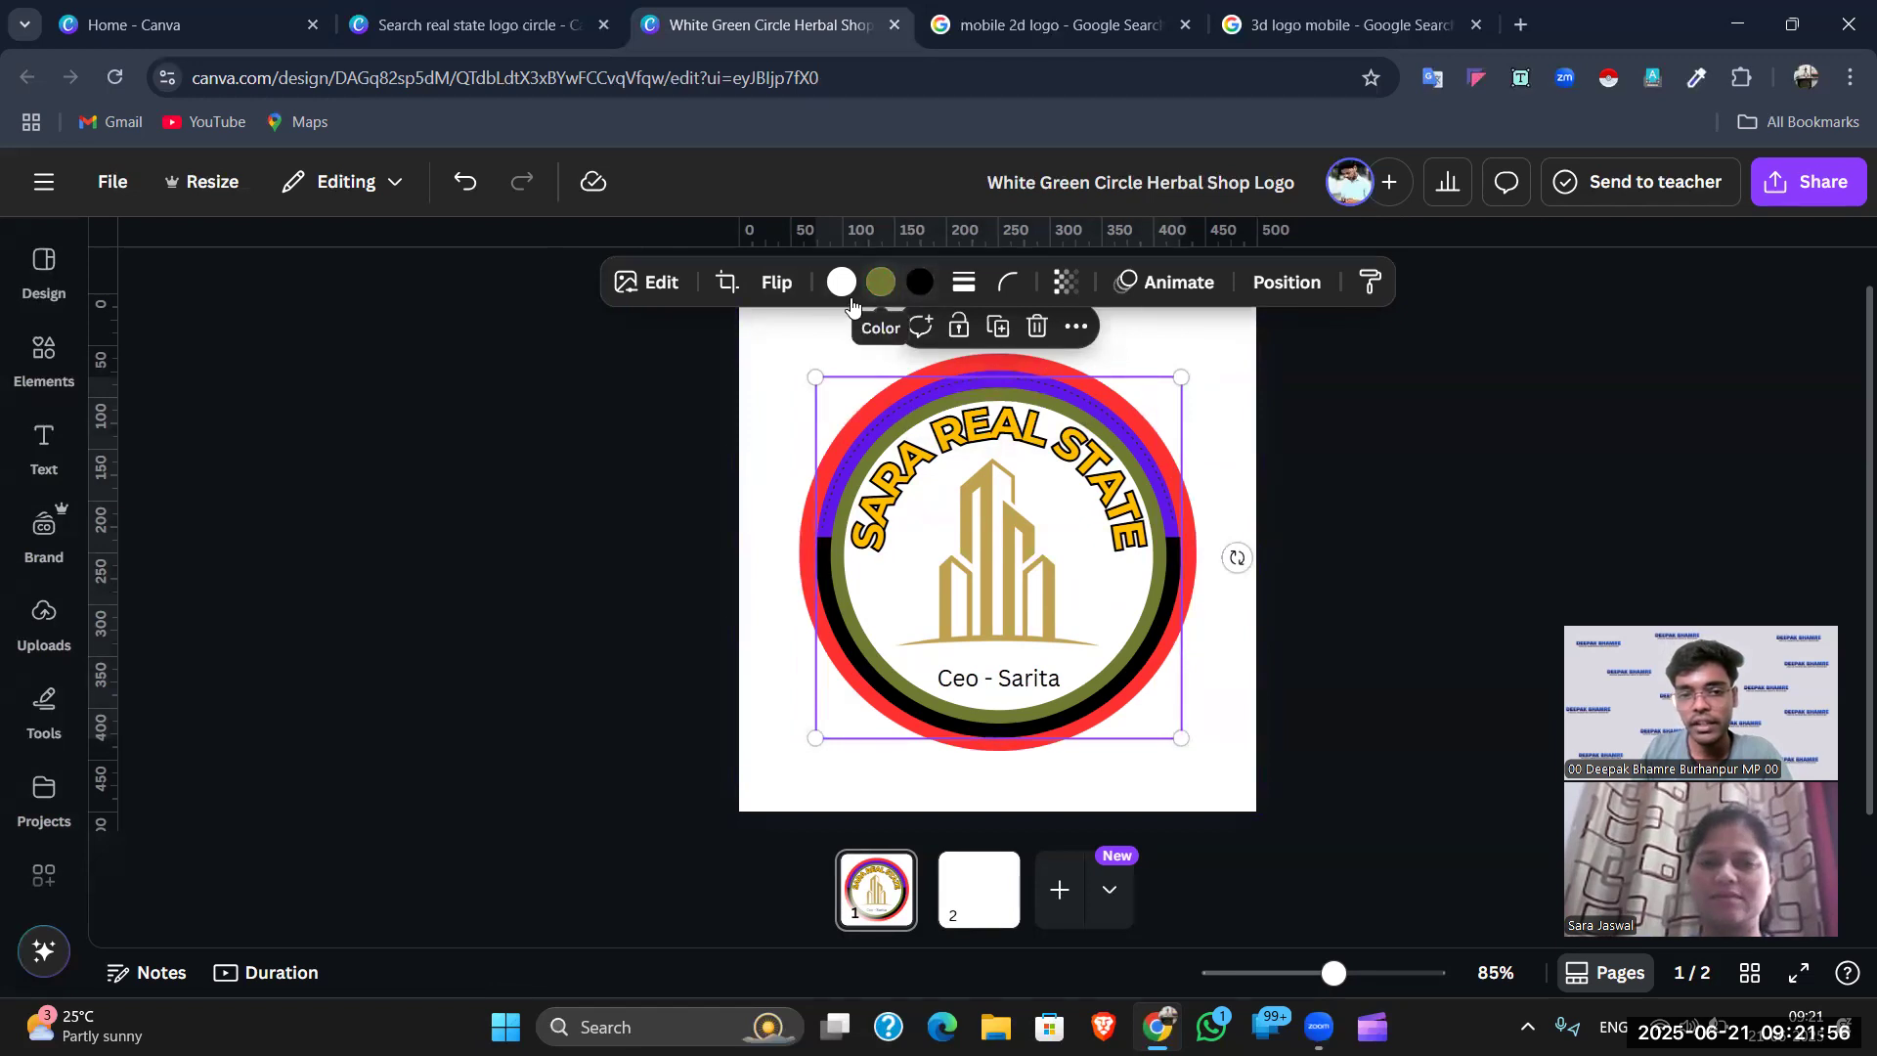
pyautogui.click(1134, 506)
pyautogui.click(1324, 419)
pyautogui.click(1016, 532)
# - Recolour the gold building graphic red
pyautogui.click(1024, 612)
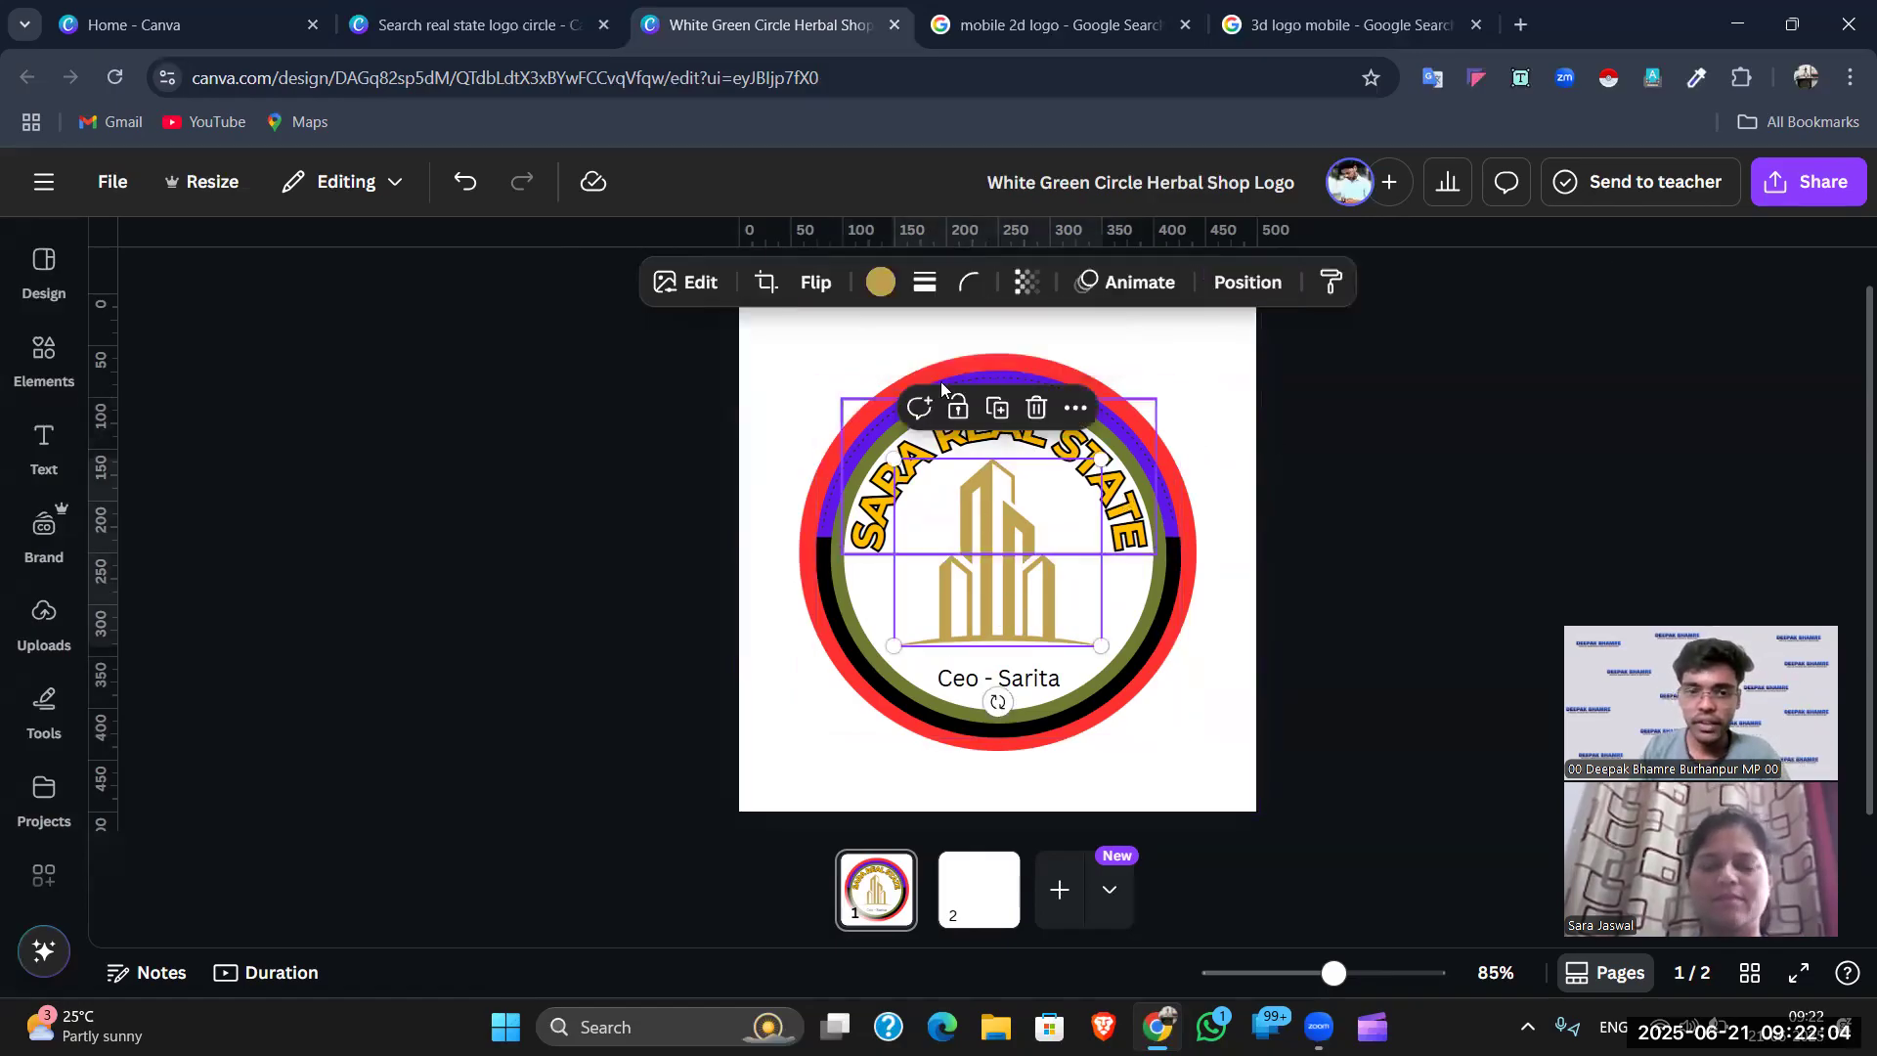
pyautogui.click(880, 282)
pyautogui.click(462, 444)
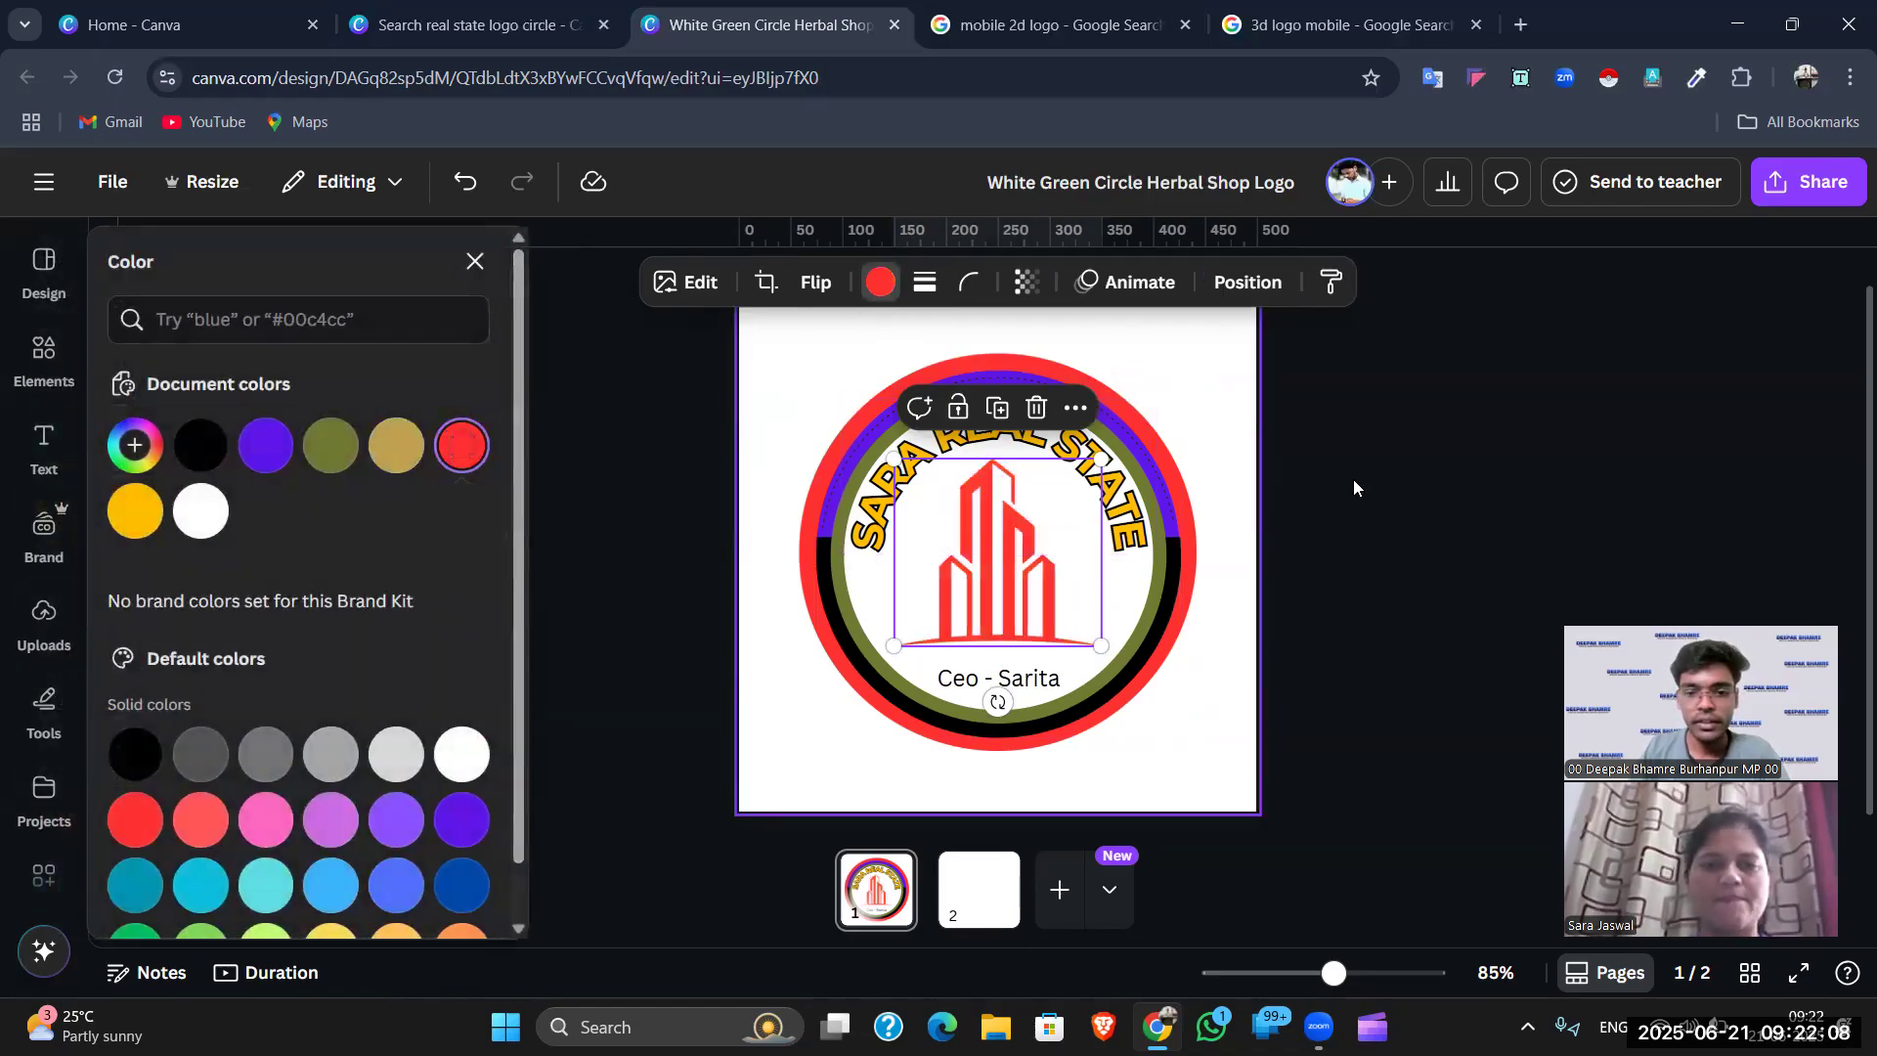
pyautogui.click(1353, 479)
pyautogui.click(1353, 479)
# - Change the CEO caption's text colour to violet
pyautogui.click(1015, 691)
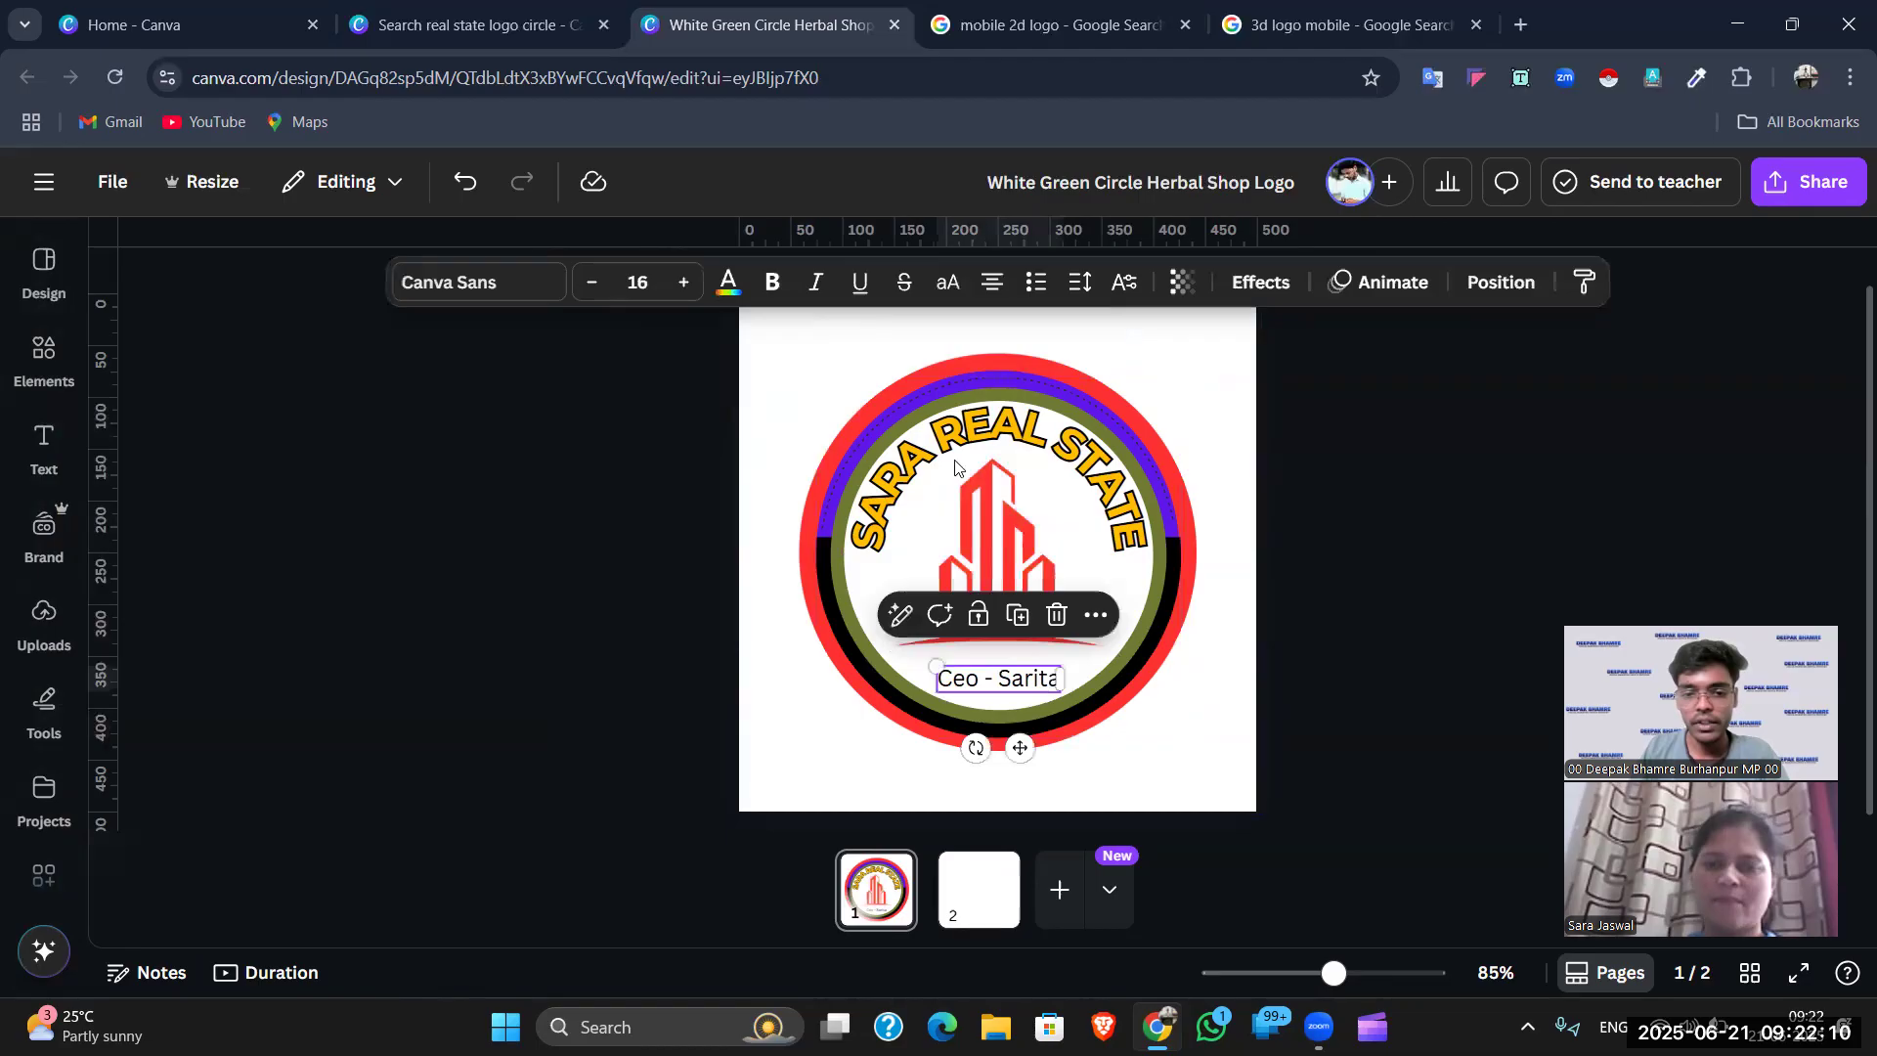
pyautogui.click(728, 282)
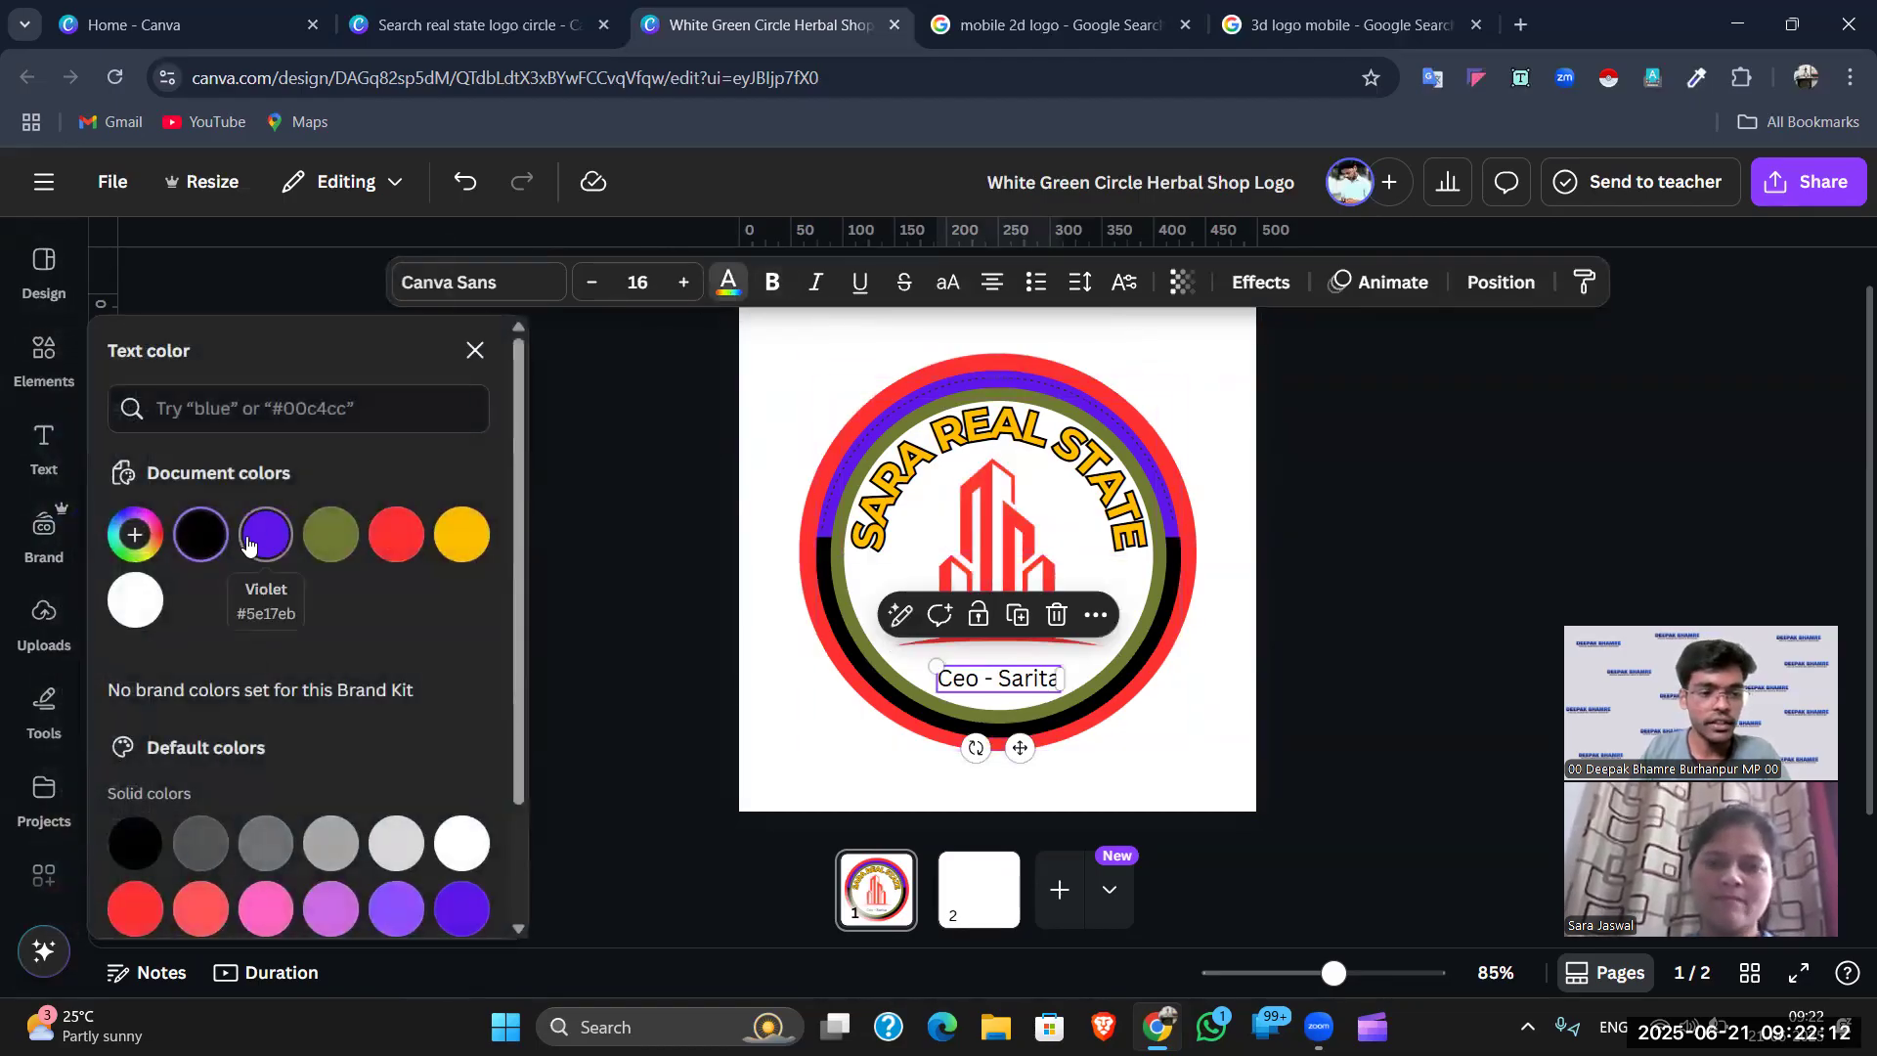
pyautogui.click(278, 544)
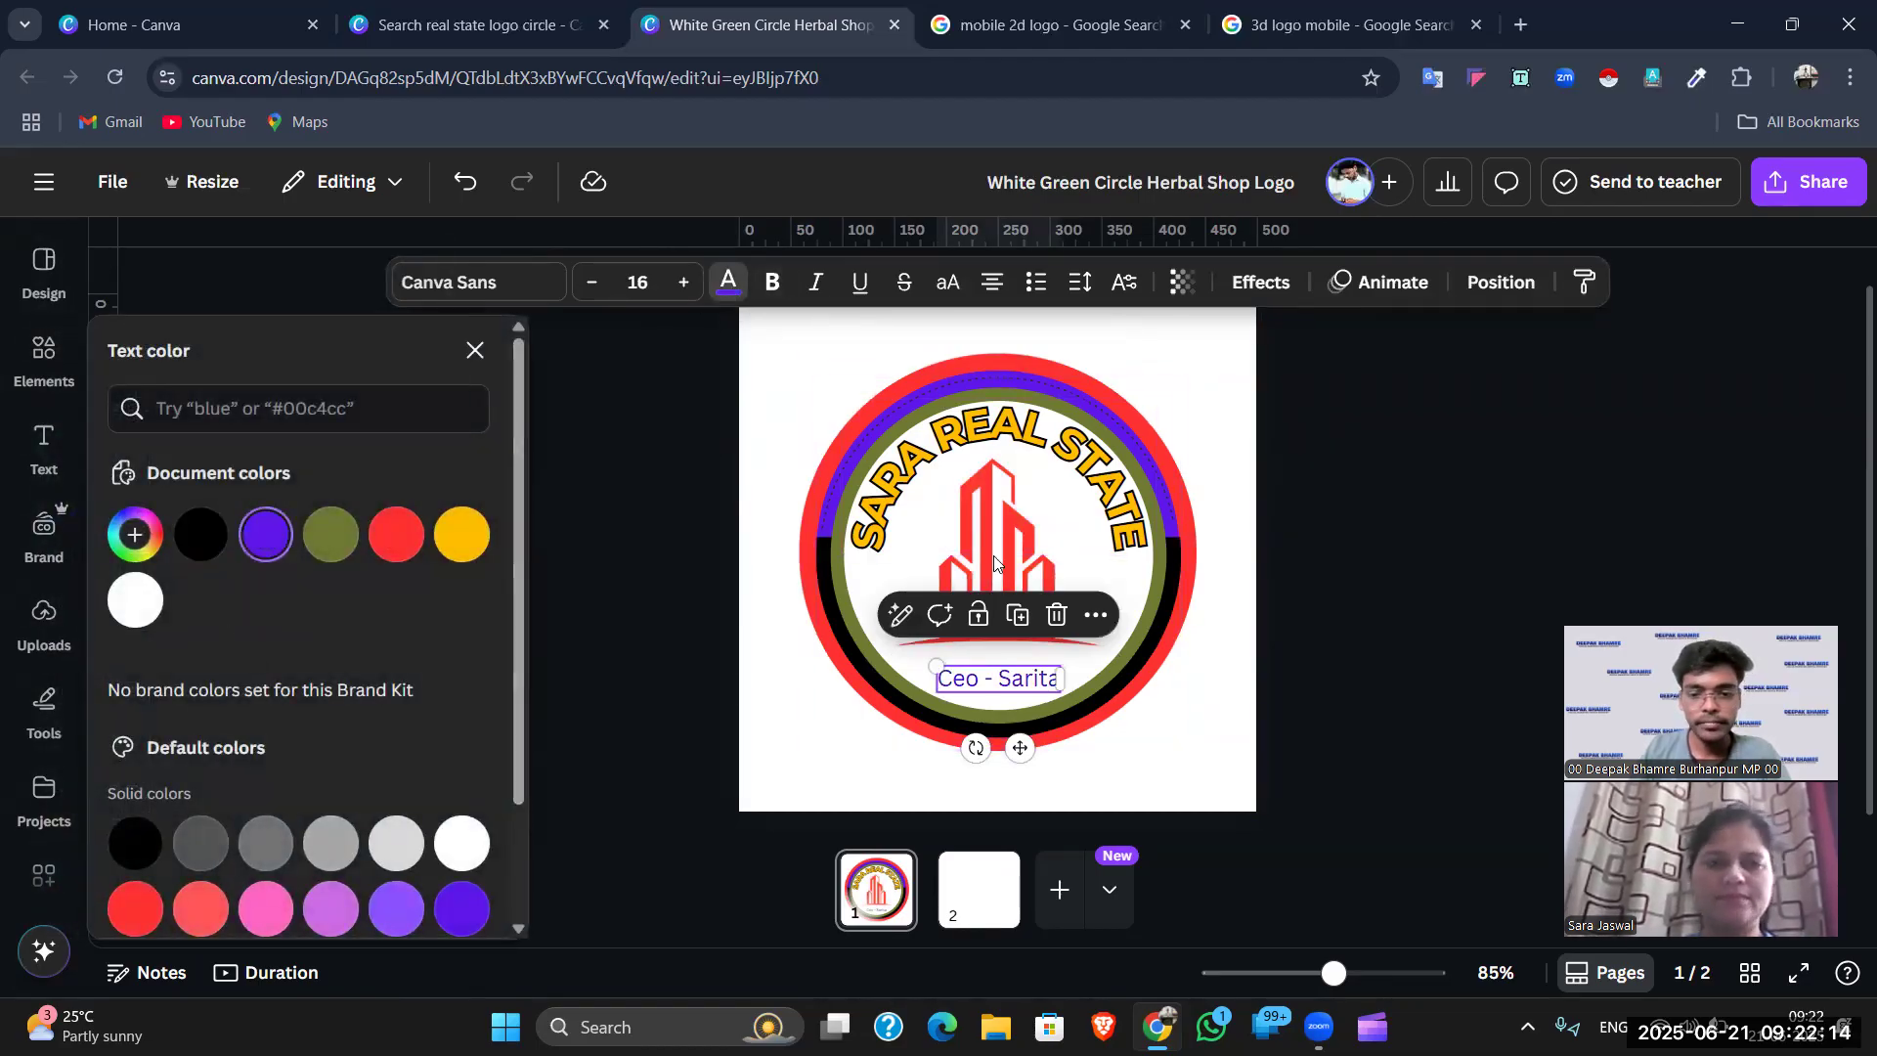
pyautogui.click(1343, 425)
pyautogui.click(1343, 425)
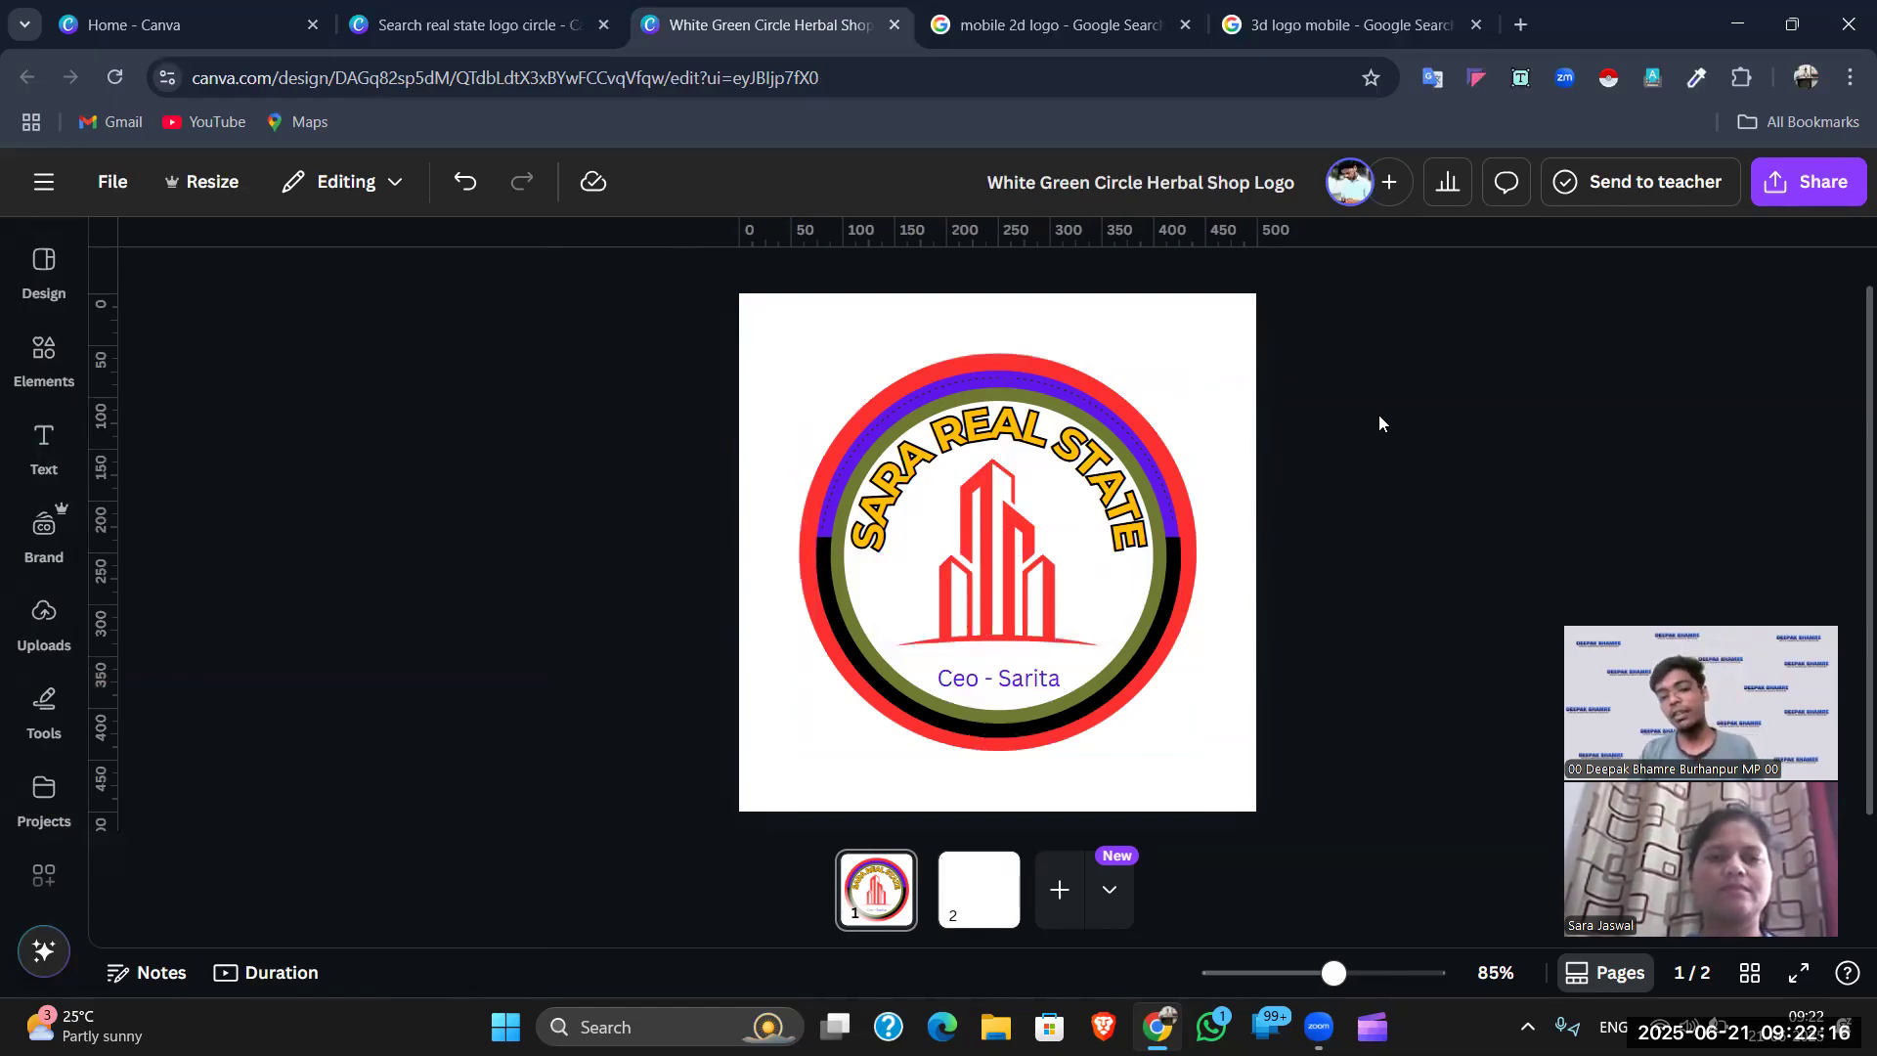
# - Switch to the templates tab and search for 'real state 3d logo'
pyautogui.click(1003, 901)
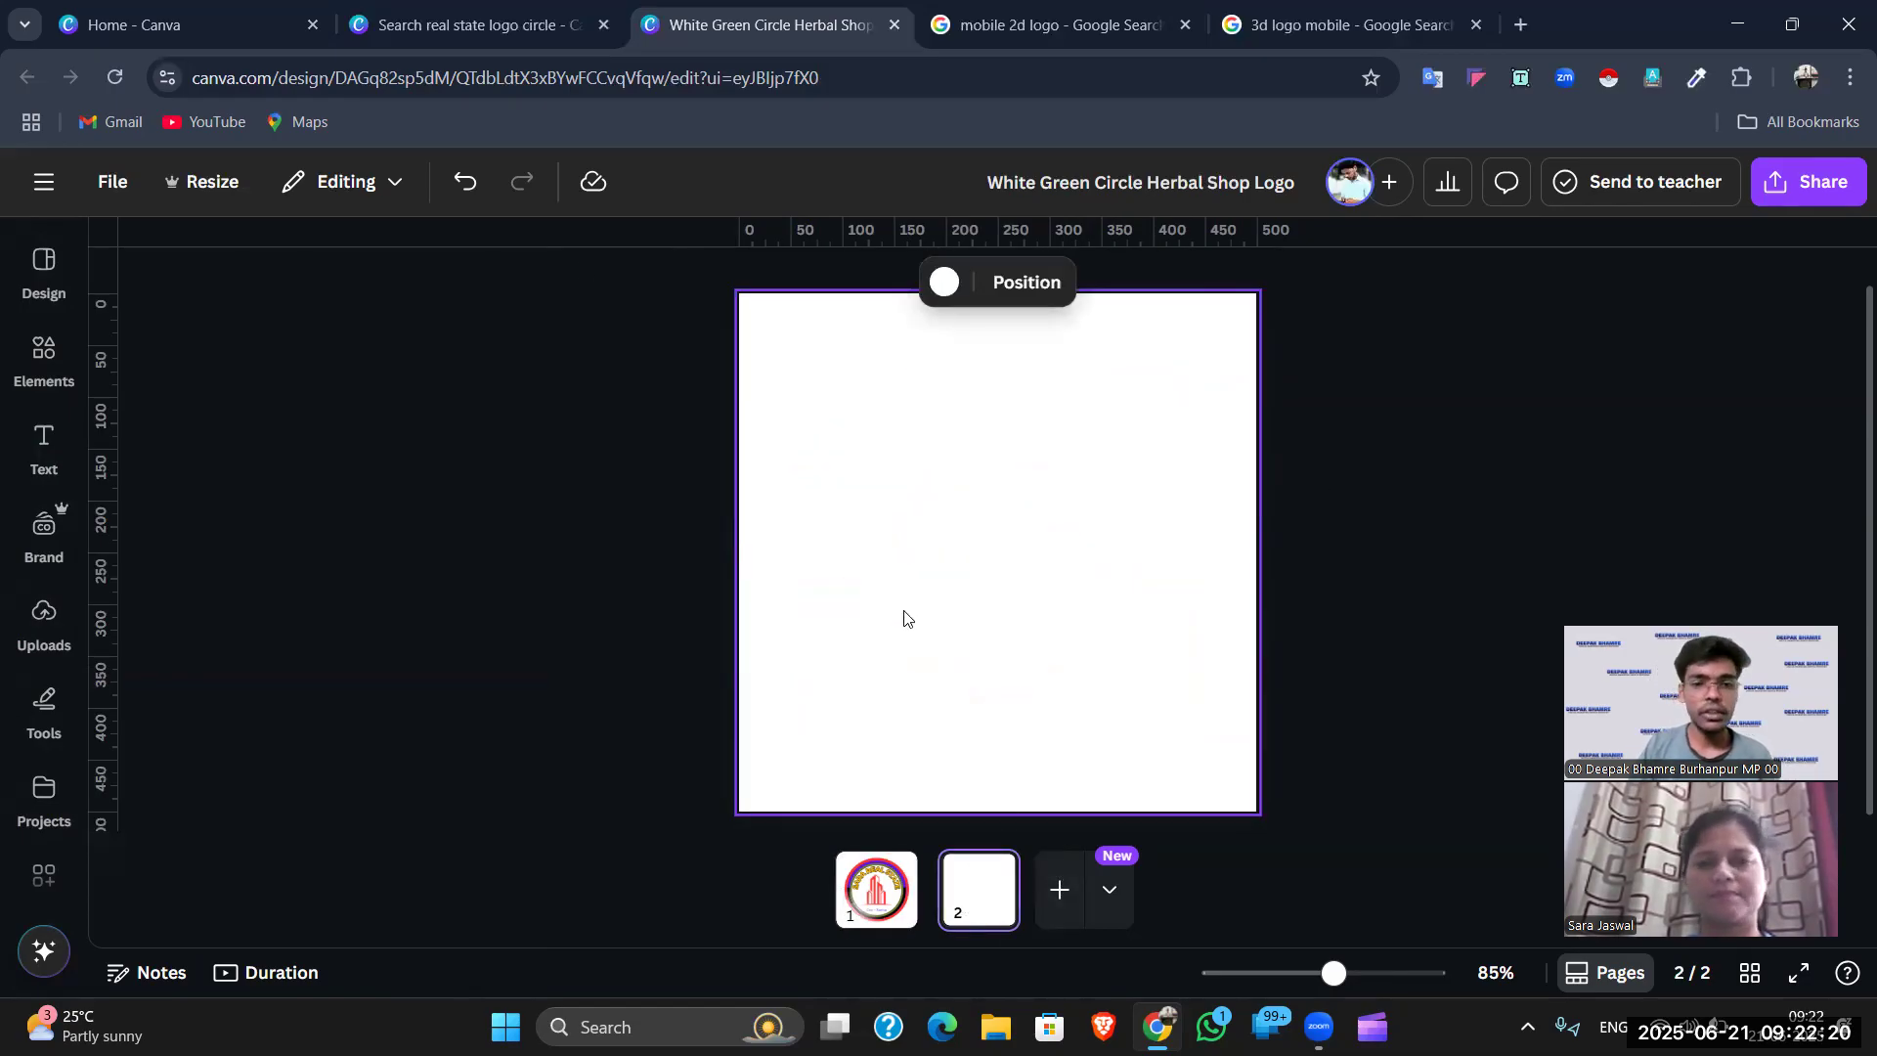
pyautogui.click(477, 24)
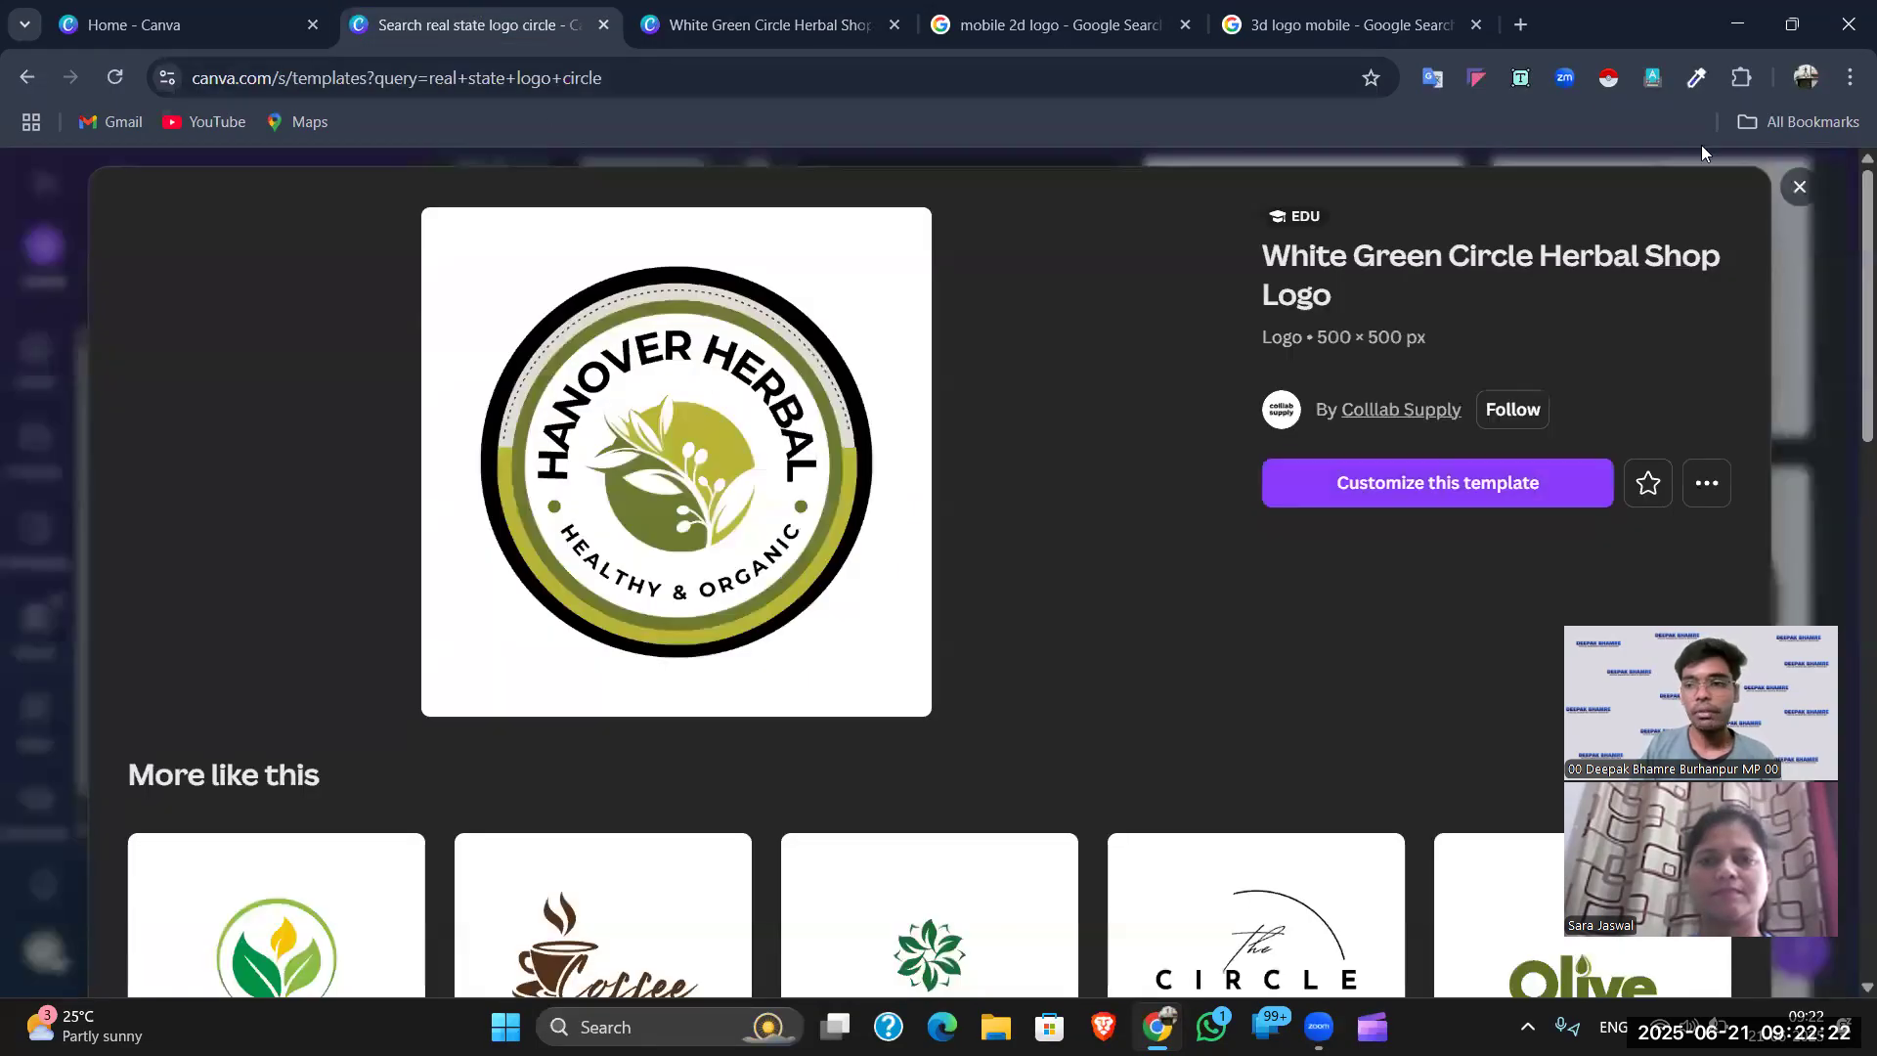
pyautogui.click(1820, 196)
pyautogui.scroll(15, 1217, 391)
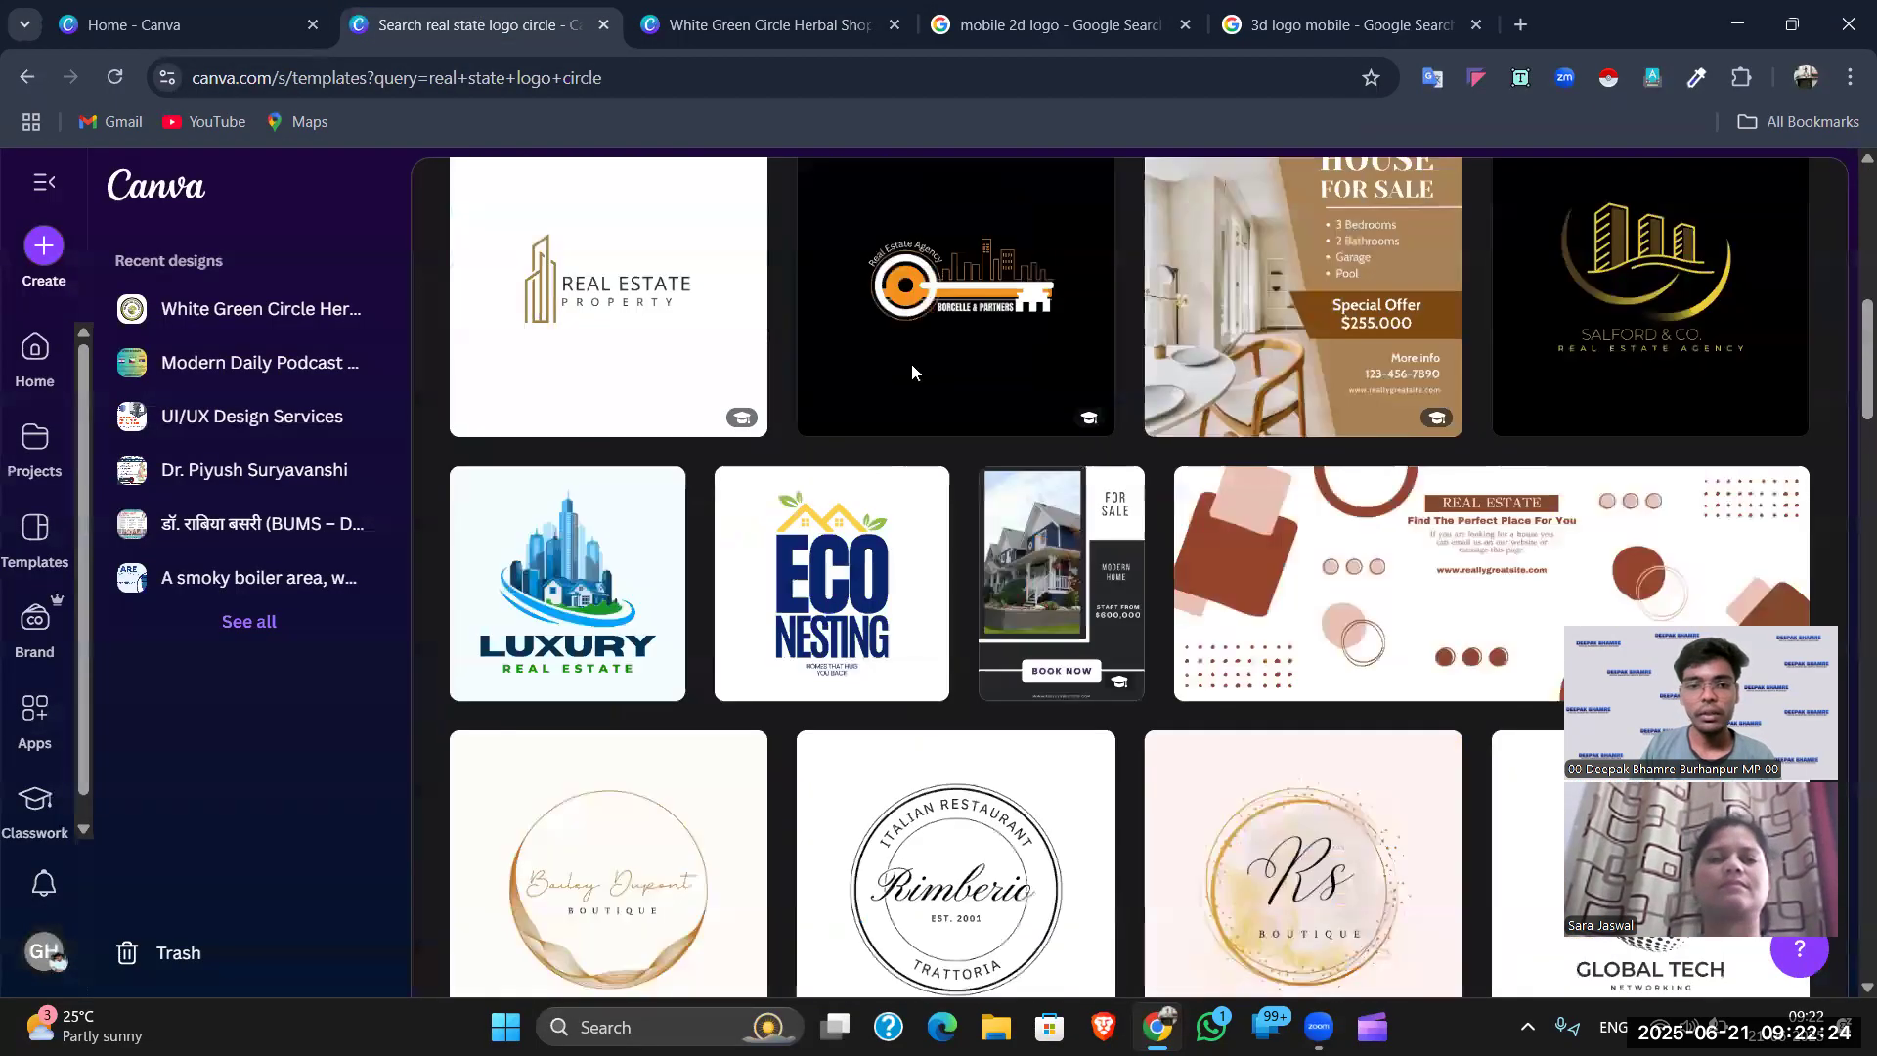
pyautogui.scroll(3, 915, 350)
pyautogui.moveTo(808, 437); pyautogui.dragTo(721, 425)
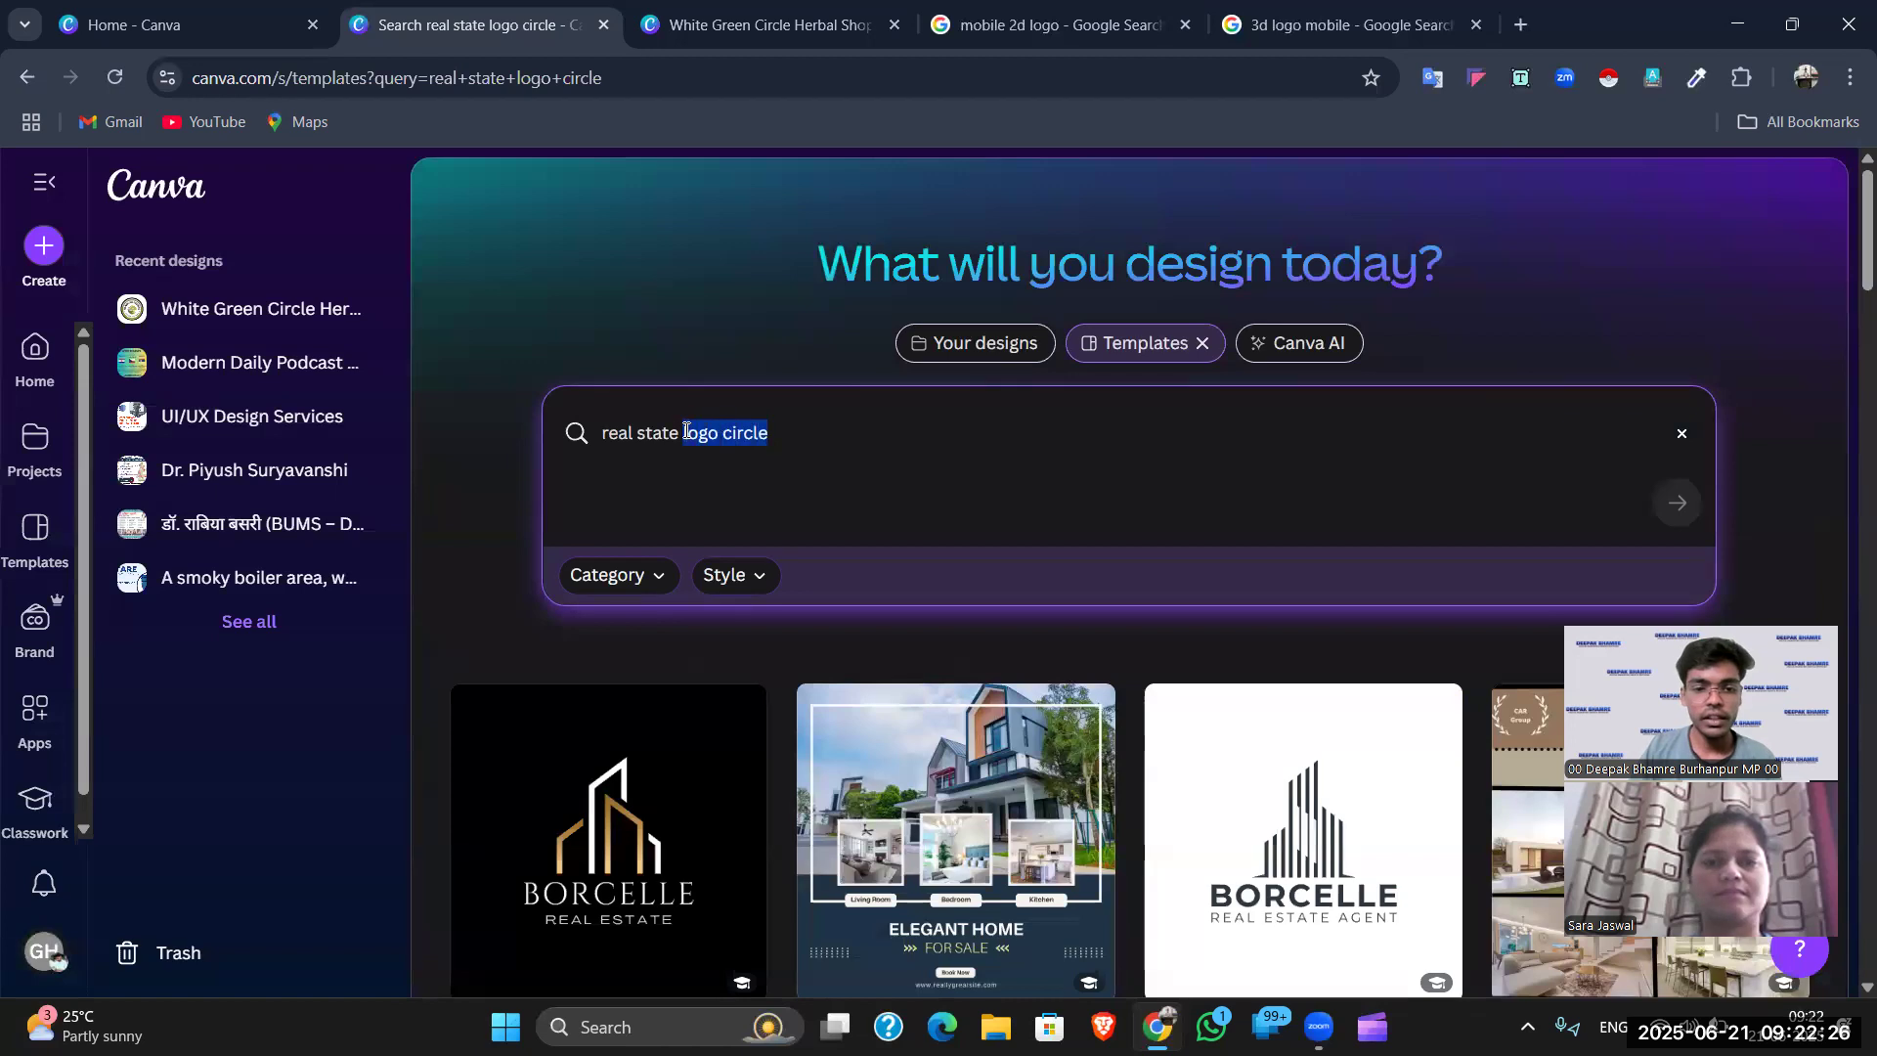
pyautogui.write('3d logo')
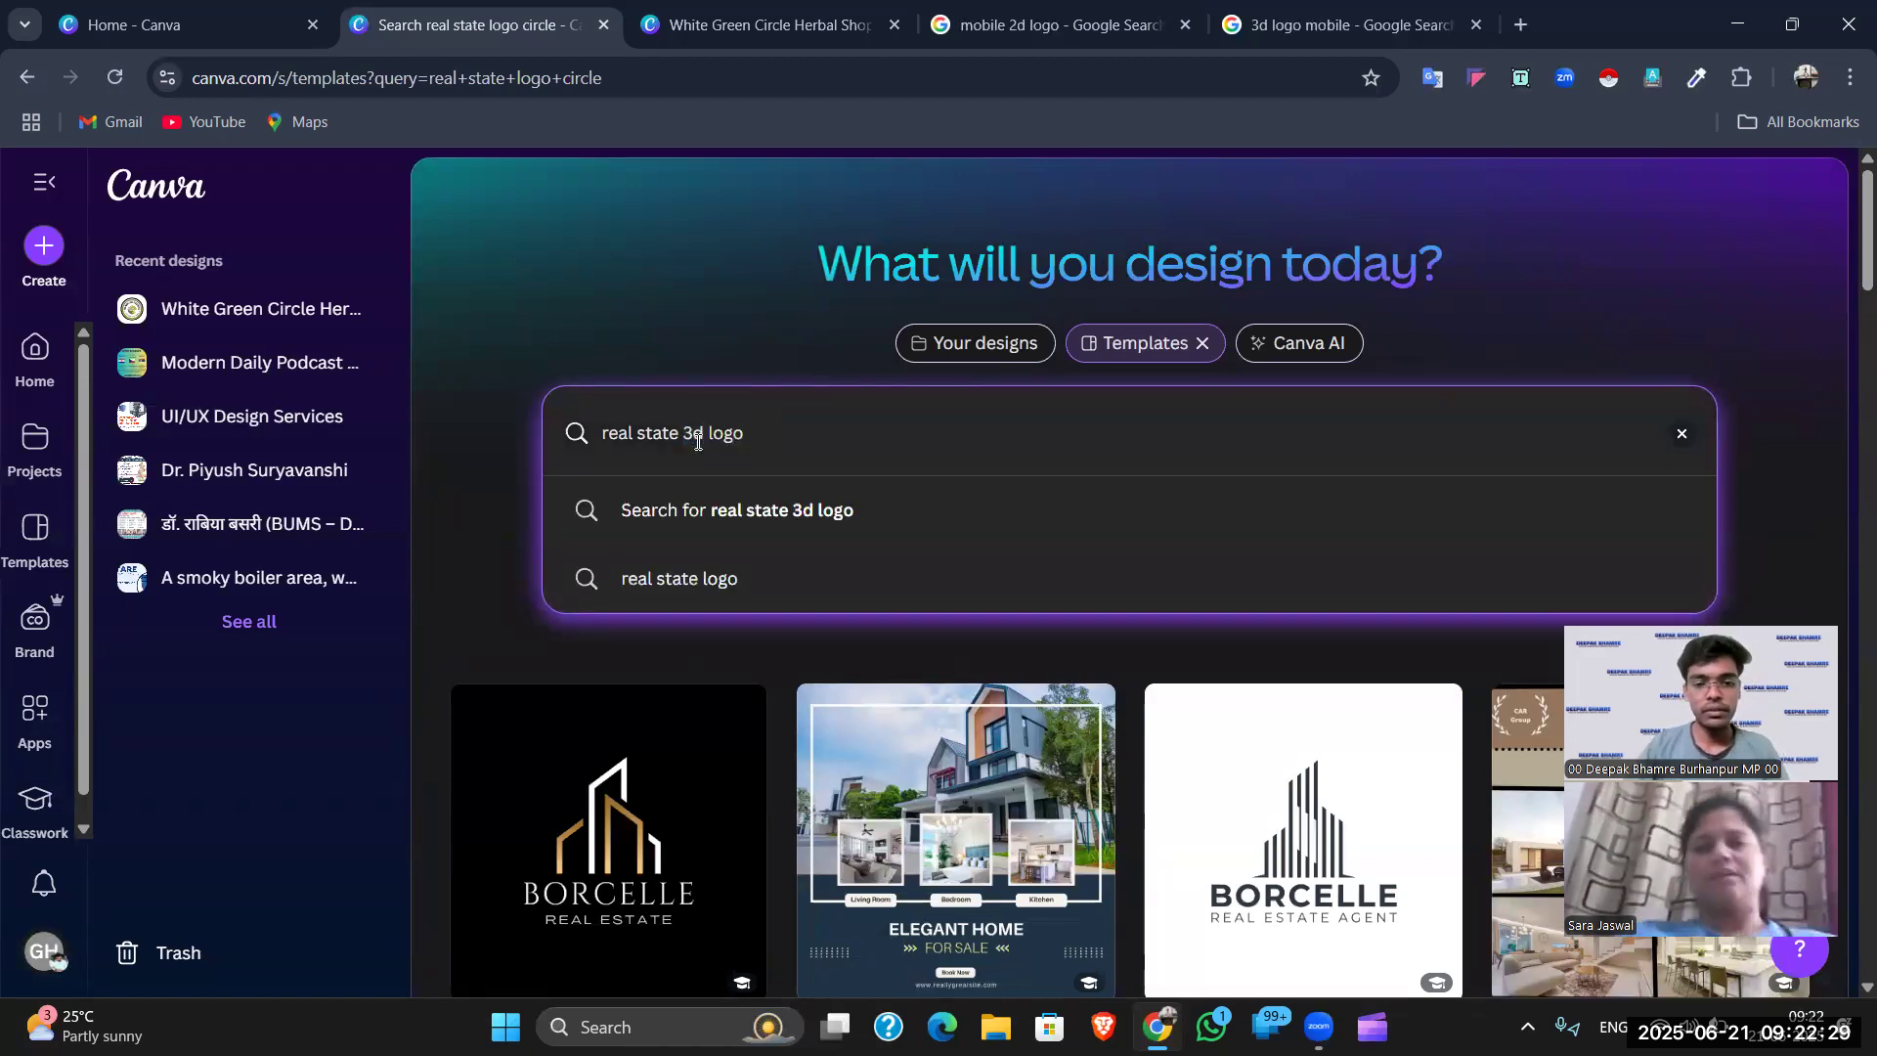
pyautogui.click(759, 509)
# - Scroll through the 'real state 3d logo' template results, then return to the logo design tab
pyautogui.scroll(-10, 936, 696)
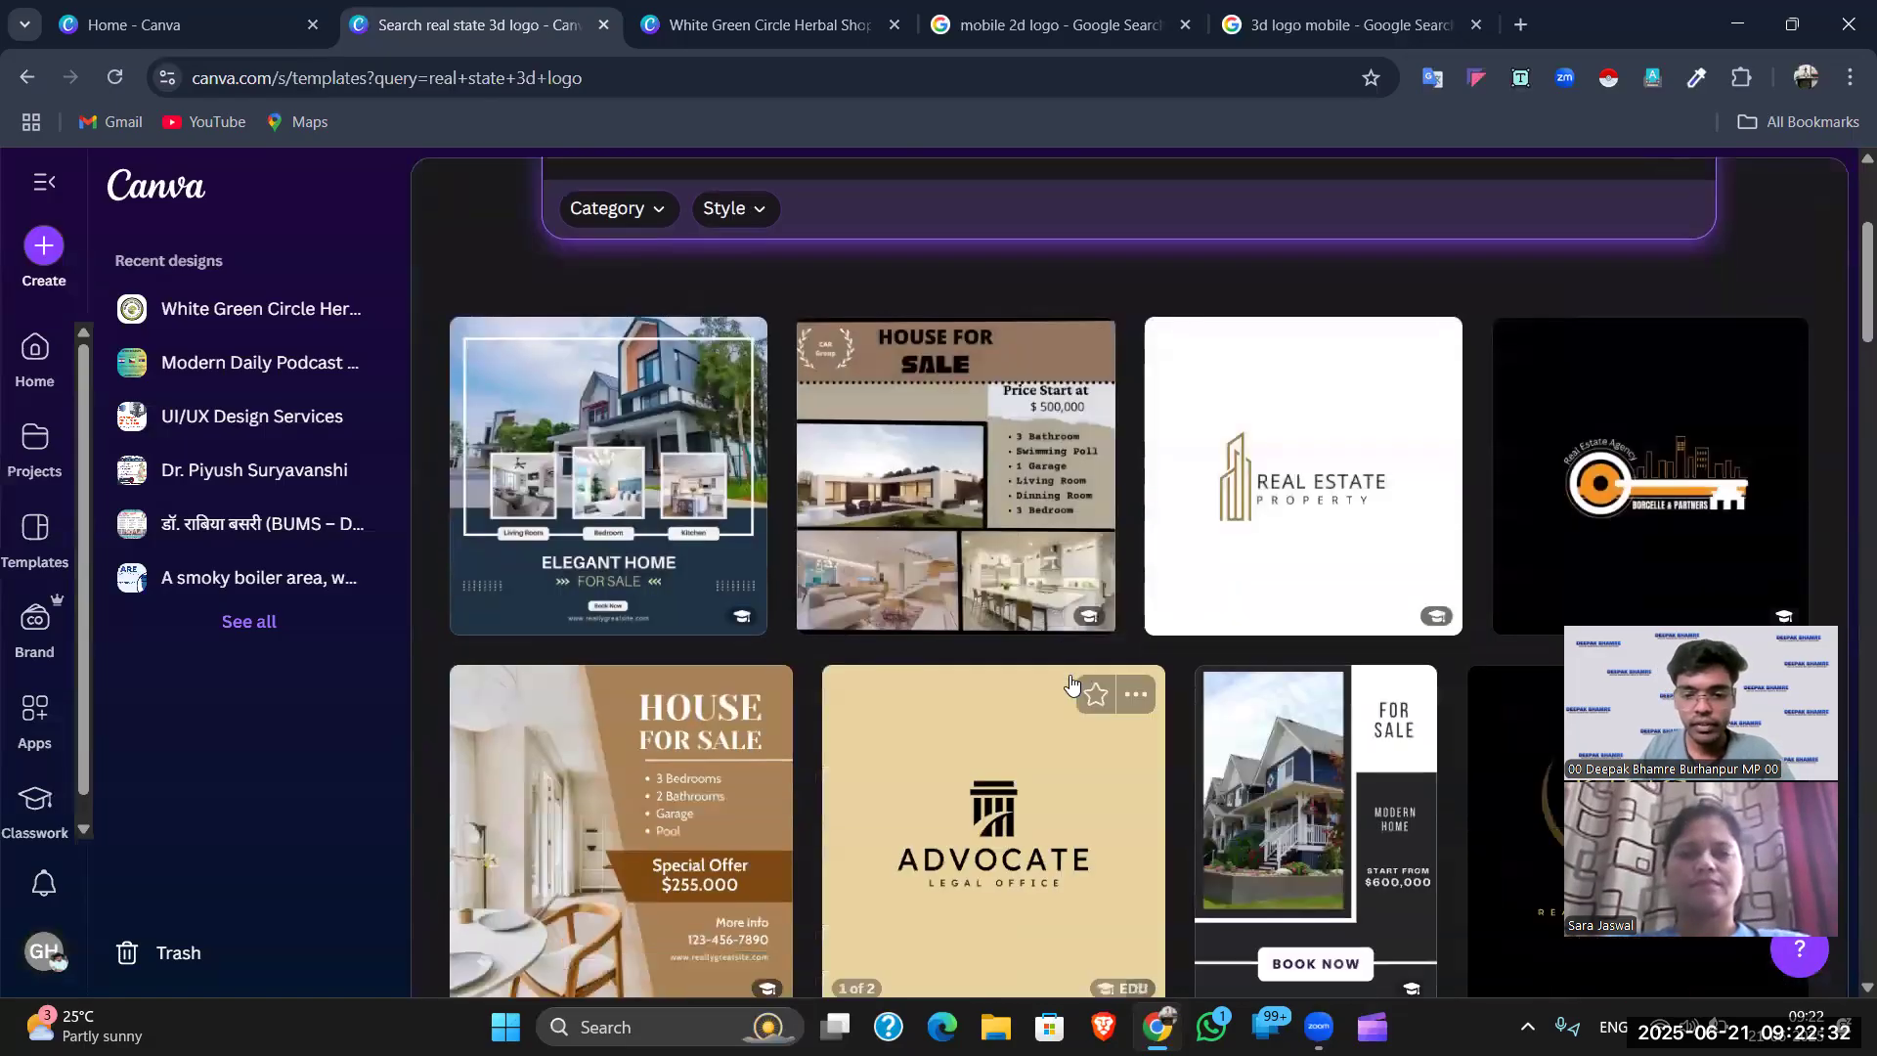
pyautogui.scroll(-3, 1168, 663)
pyautogui.scroll(3, 596, 494)
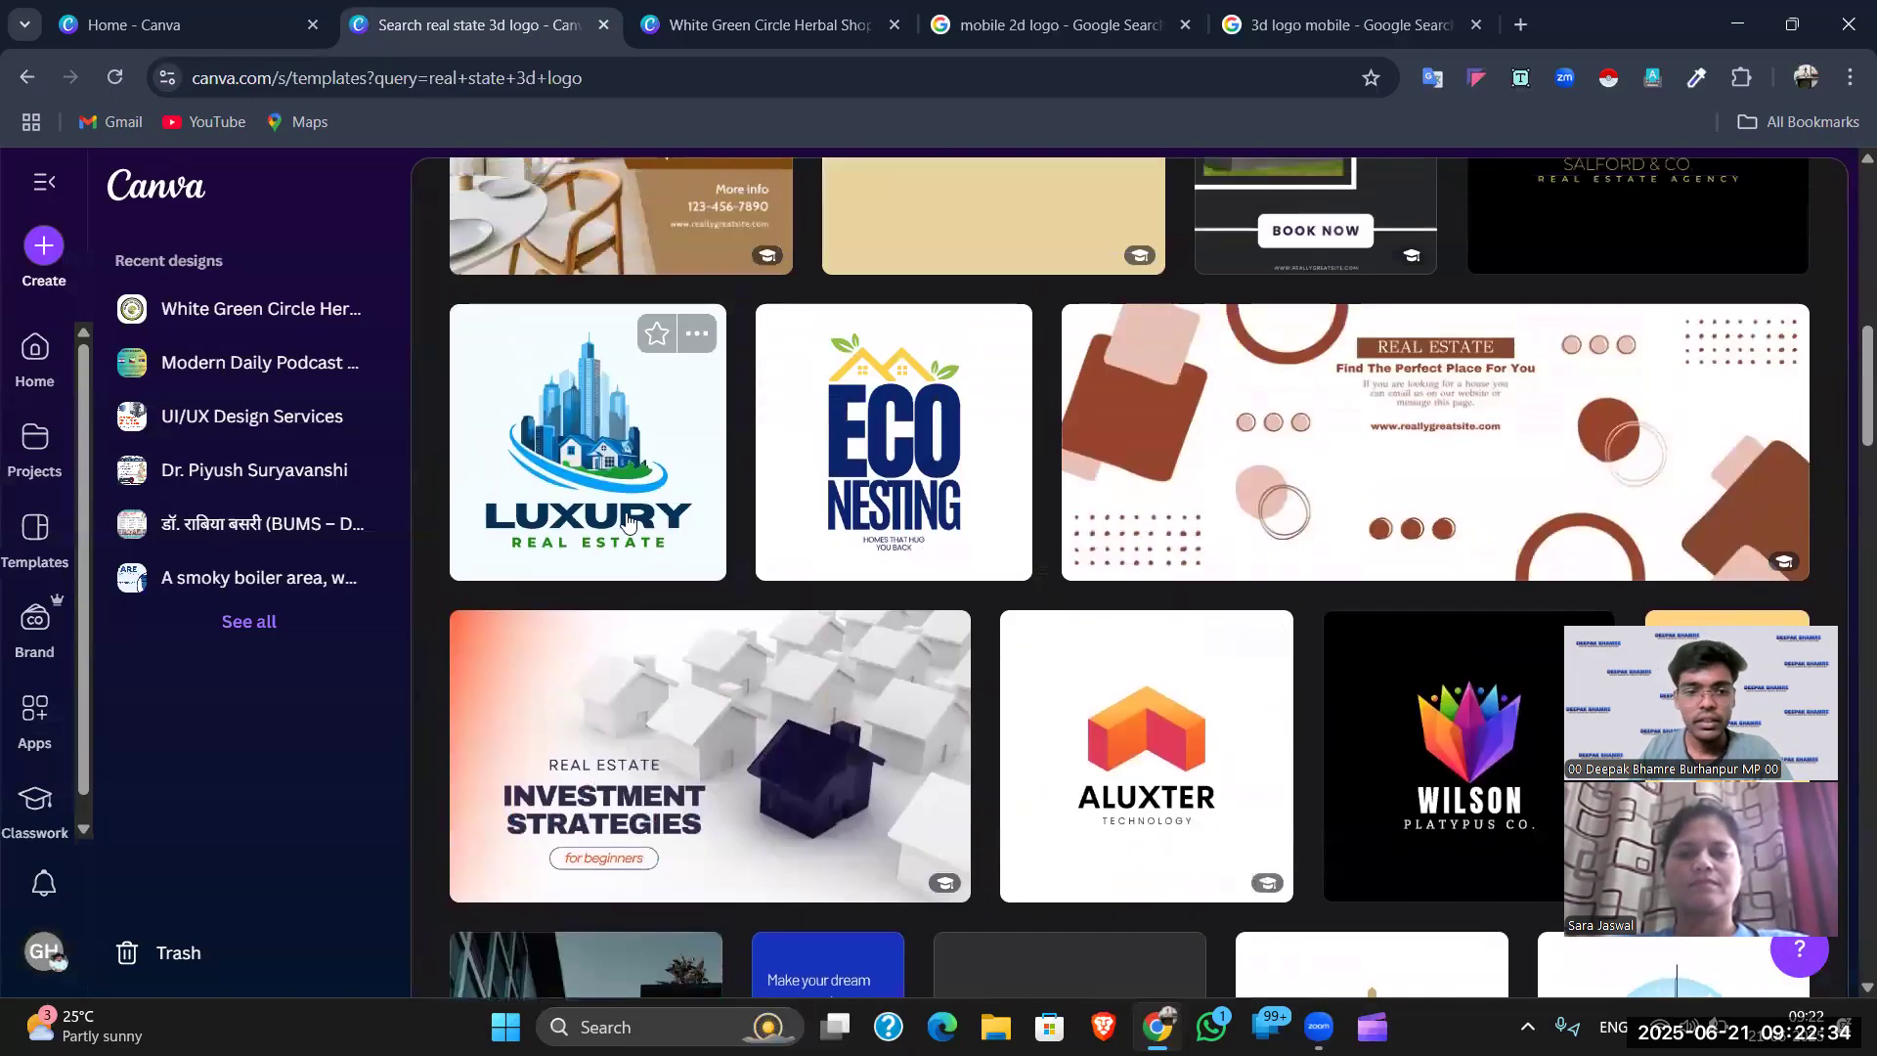
pyautogui.scroll(-6, 856, 578)
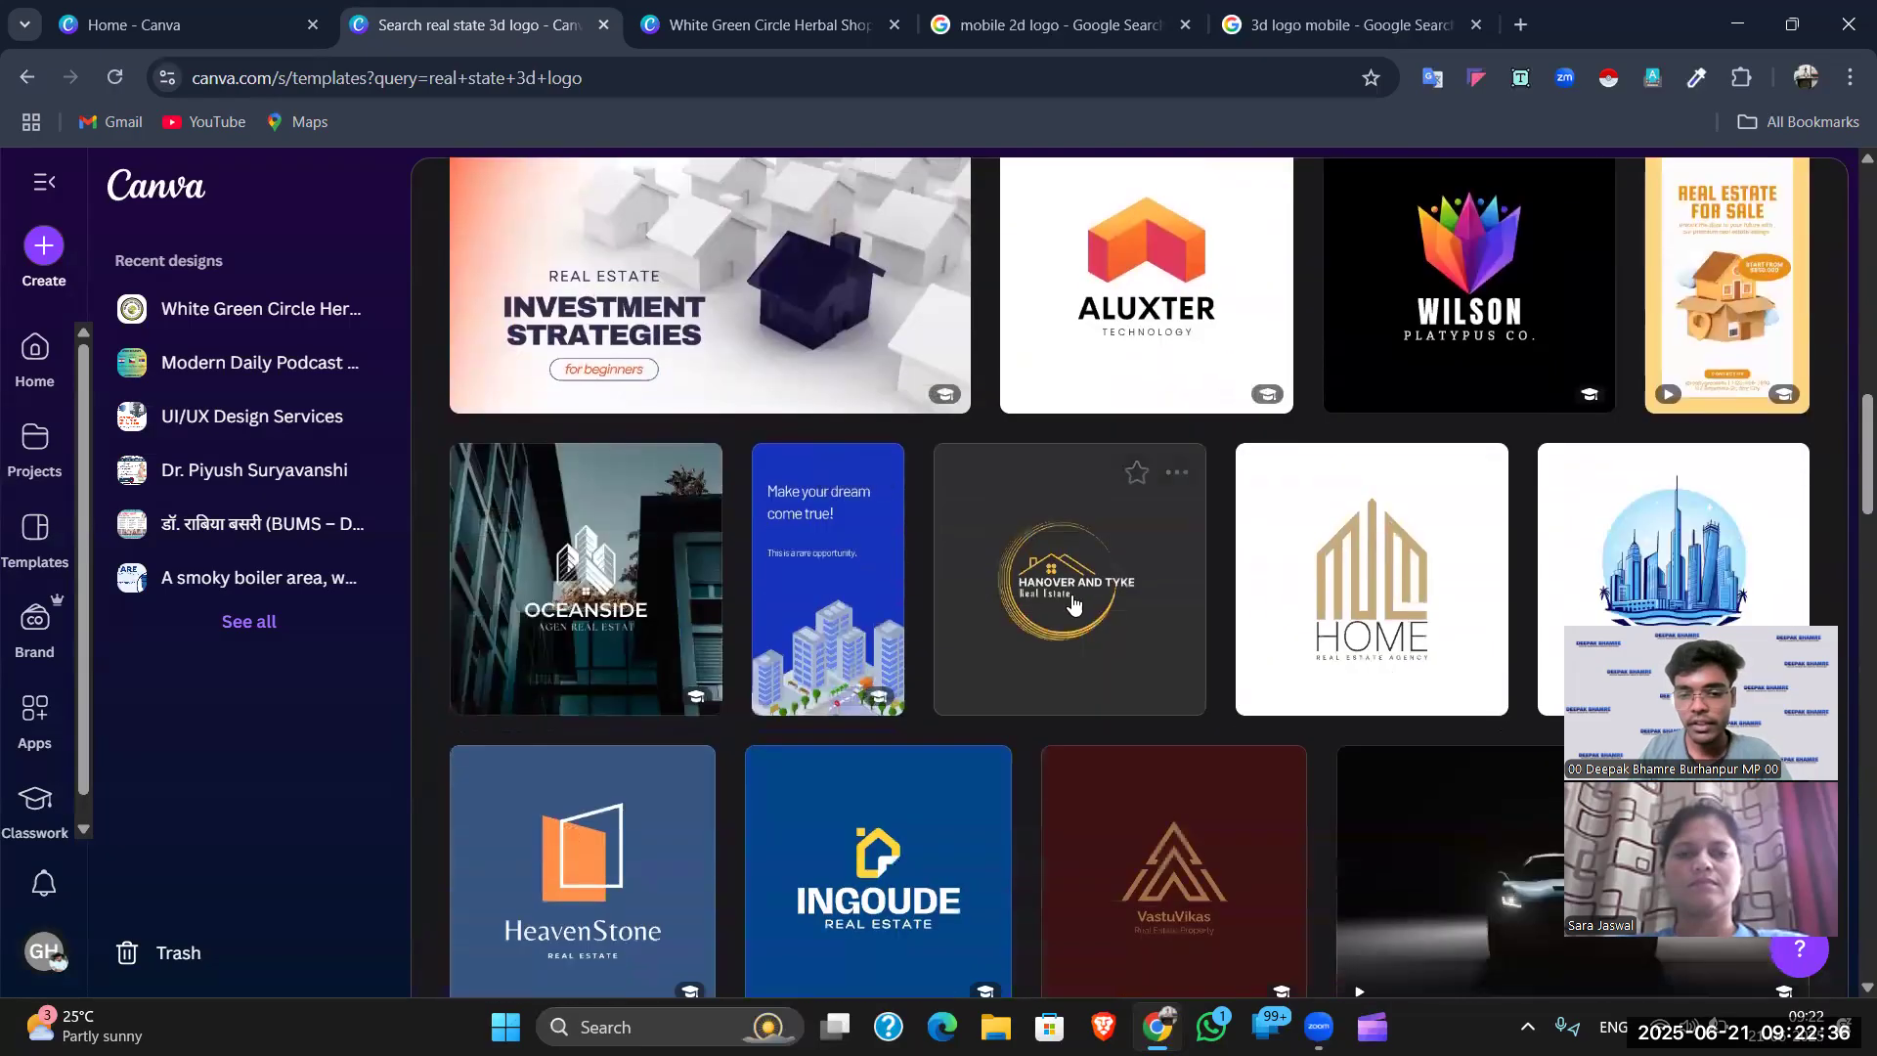
pyautogui.scroll(-9, 1385, 485)
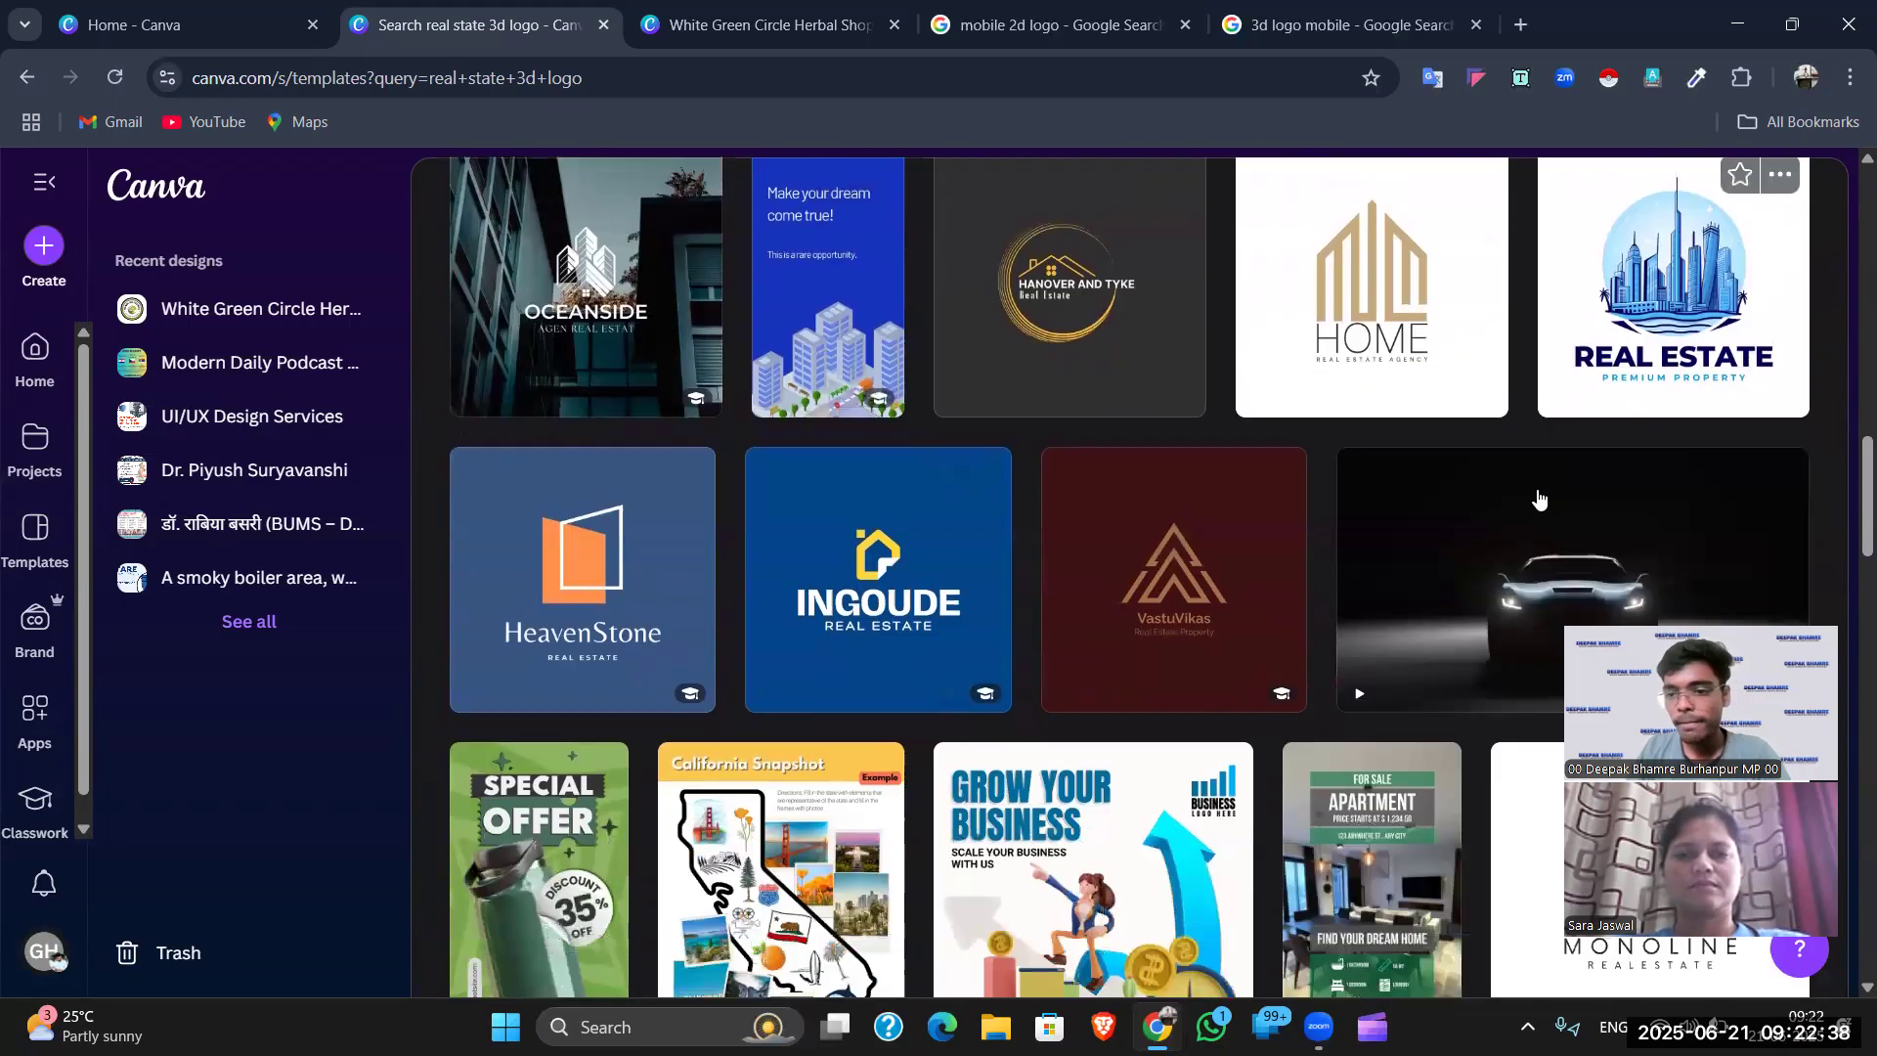
pyautogui.scroll(-12, 1254, 618)
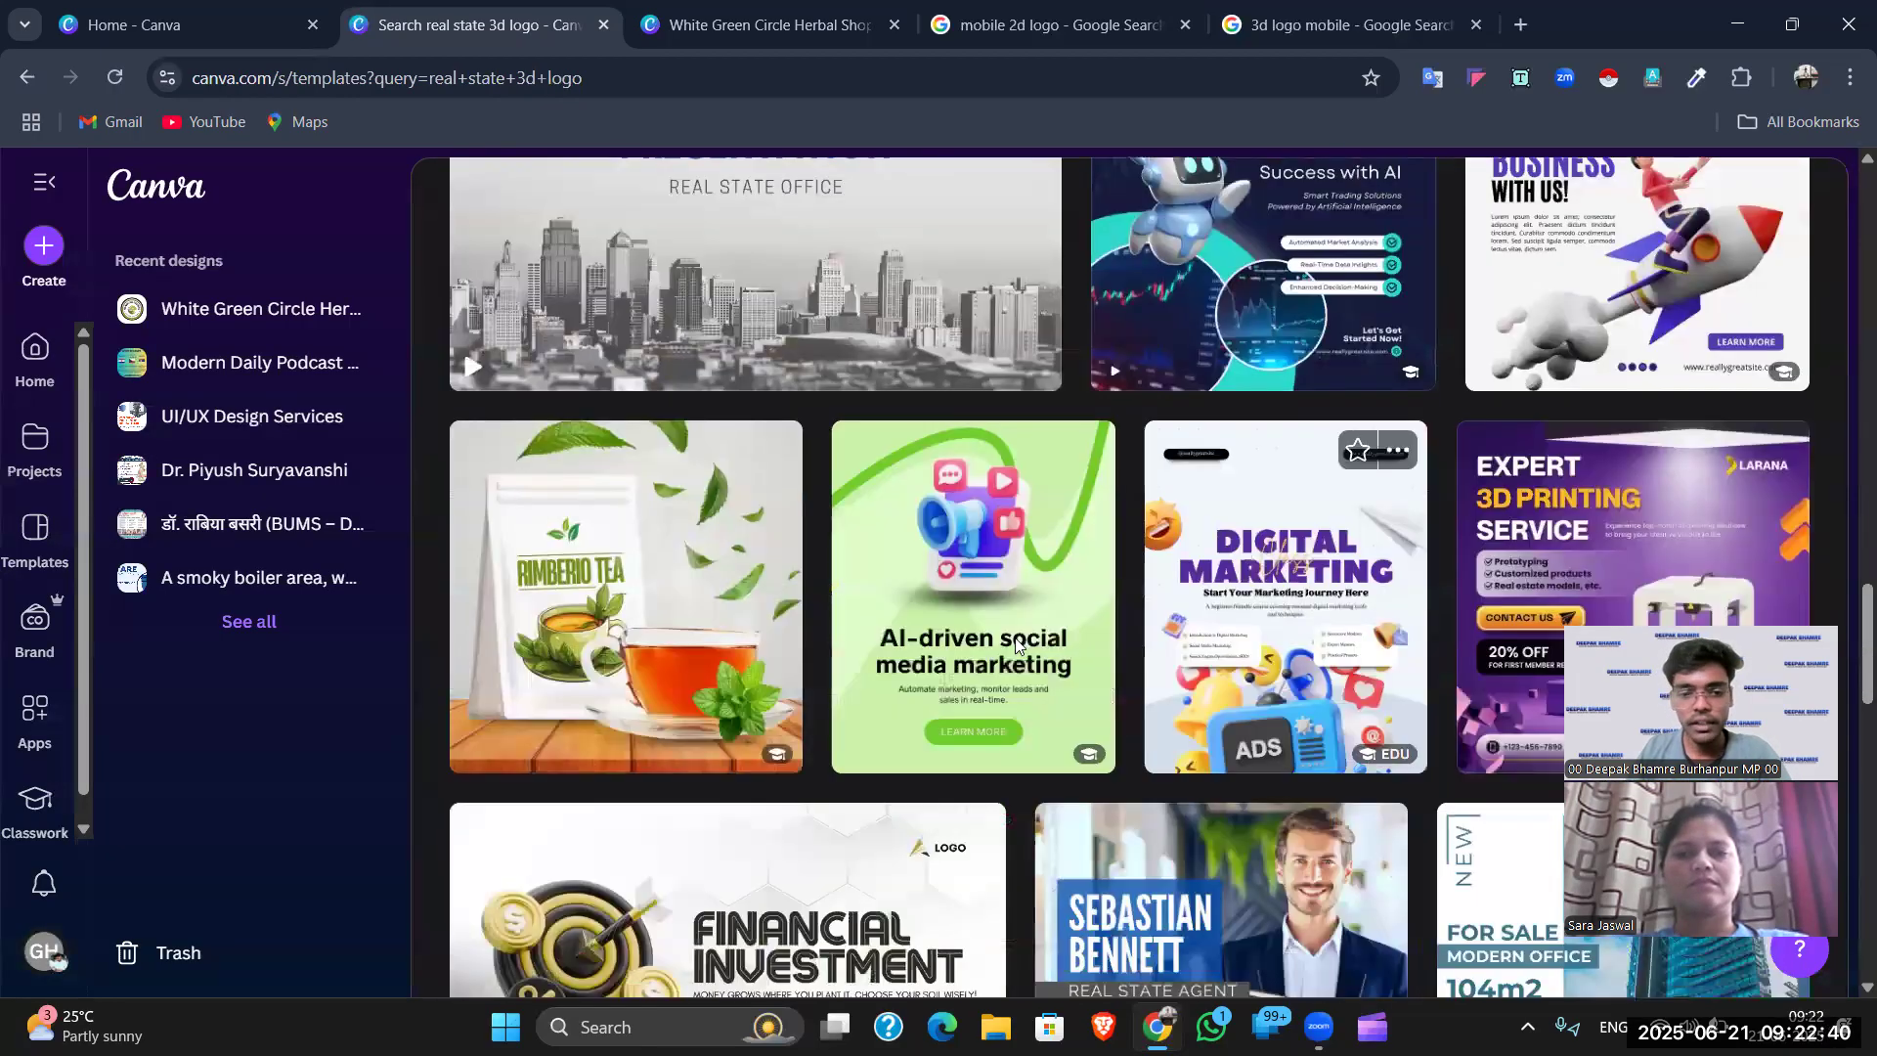
pyautogui.scroll(-2, 1007, 641)
pyautogui.scroll(-8, 990, 640)
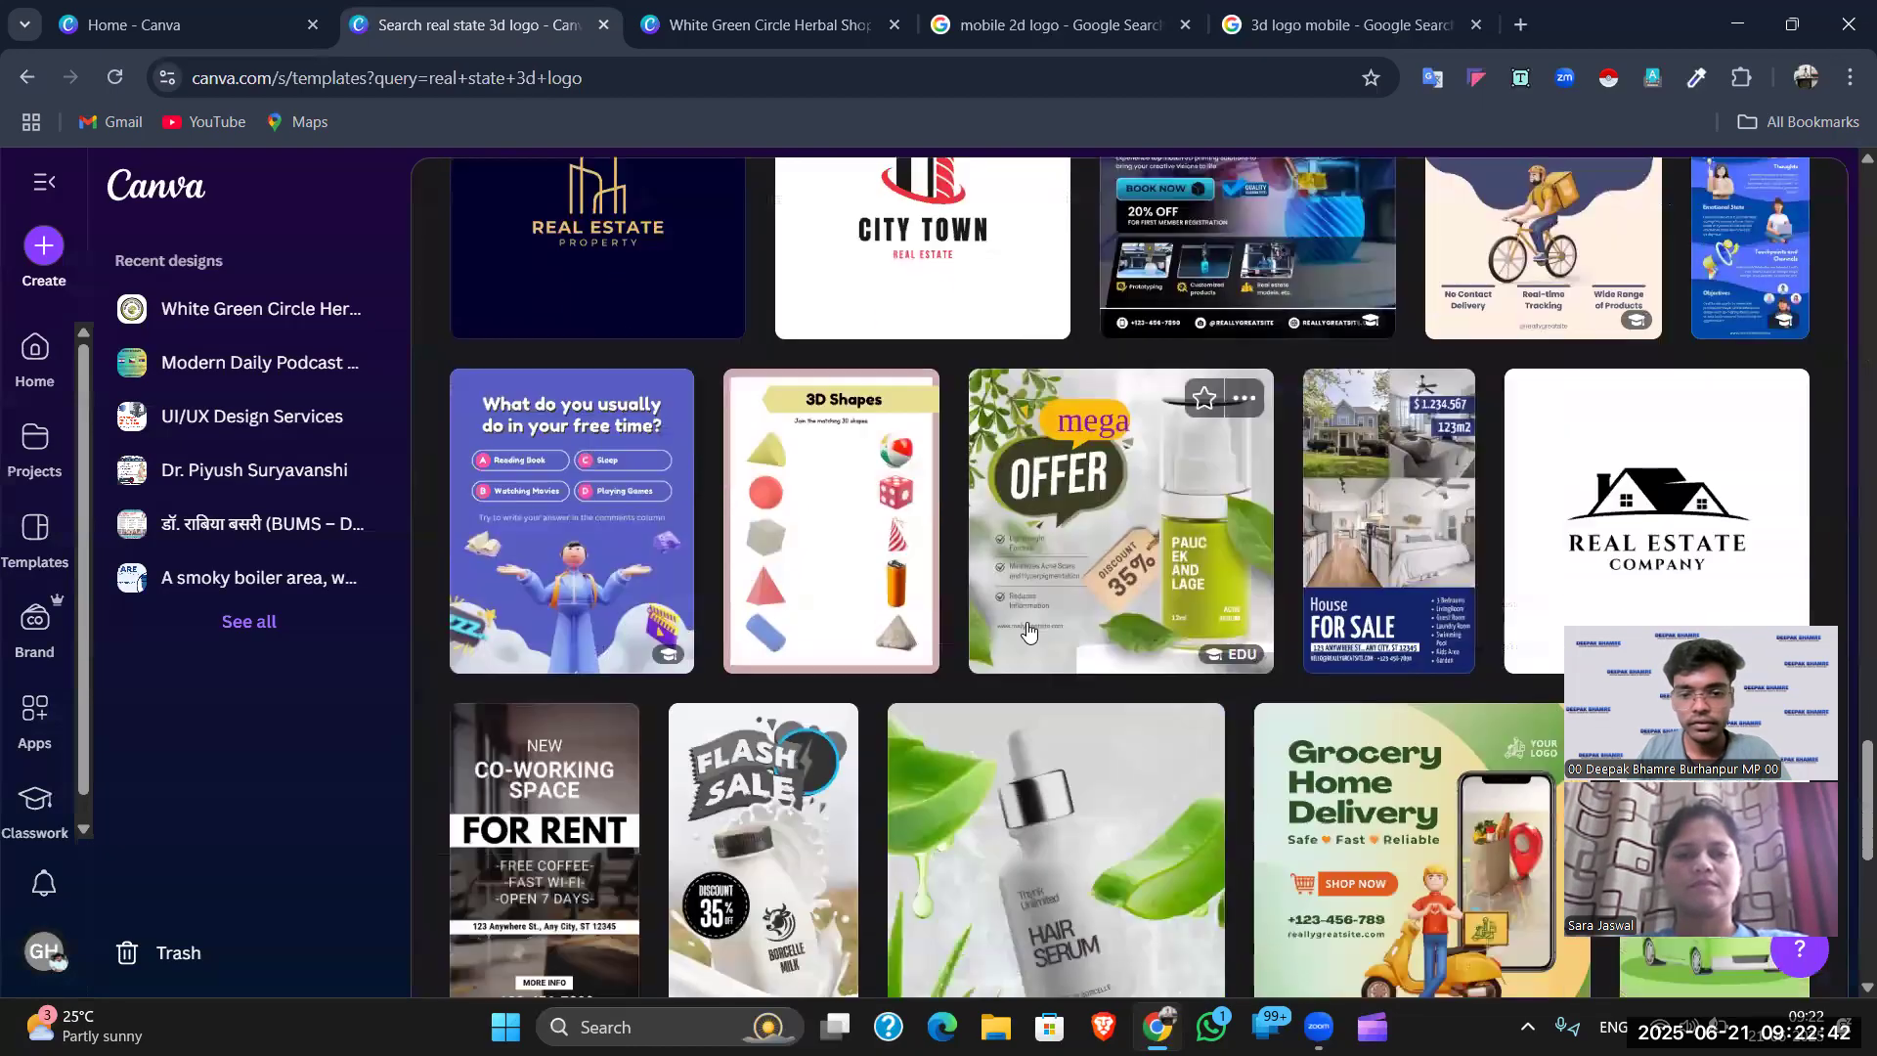
pyautogui.scroll(-3, 1103, 642)
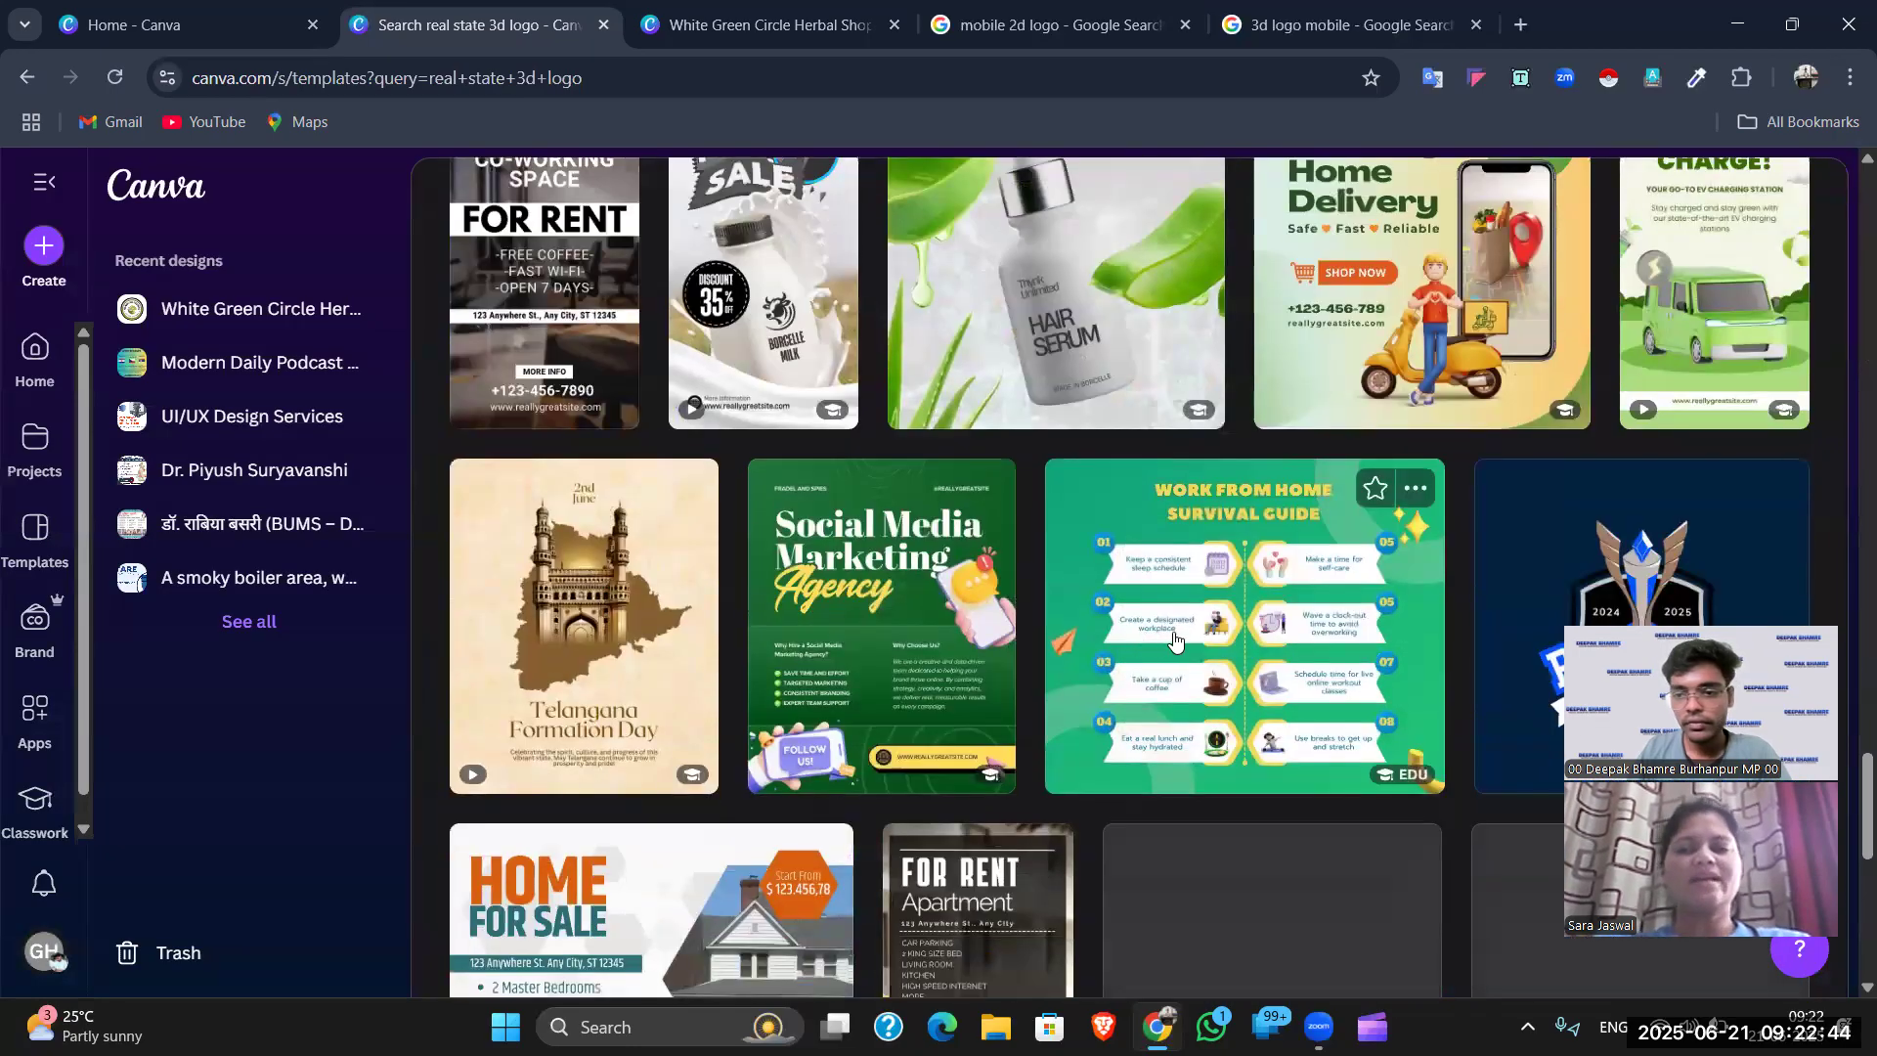
pyautogui.scroll(-4, 1306, 587)
pyautogui.scroll(-10, 1306, 586)
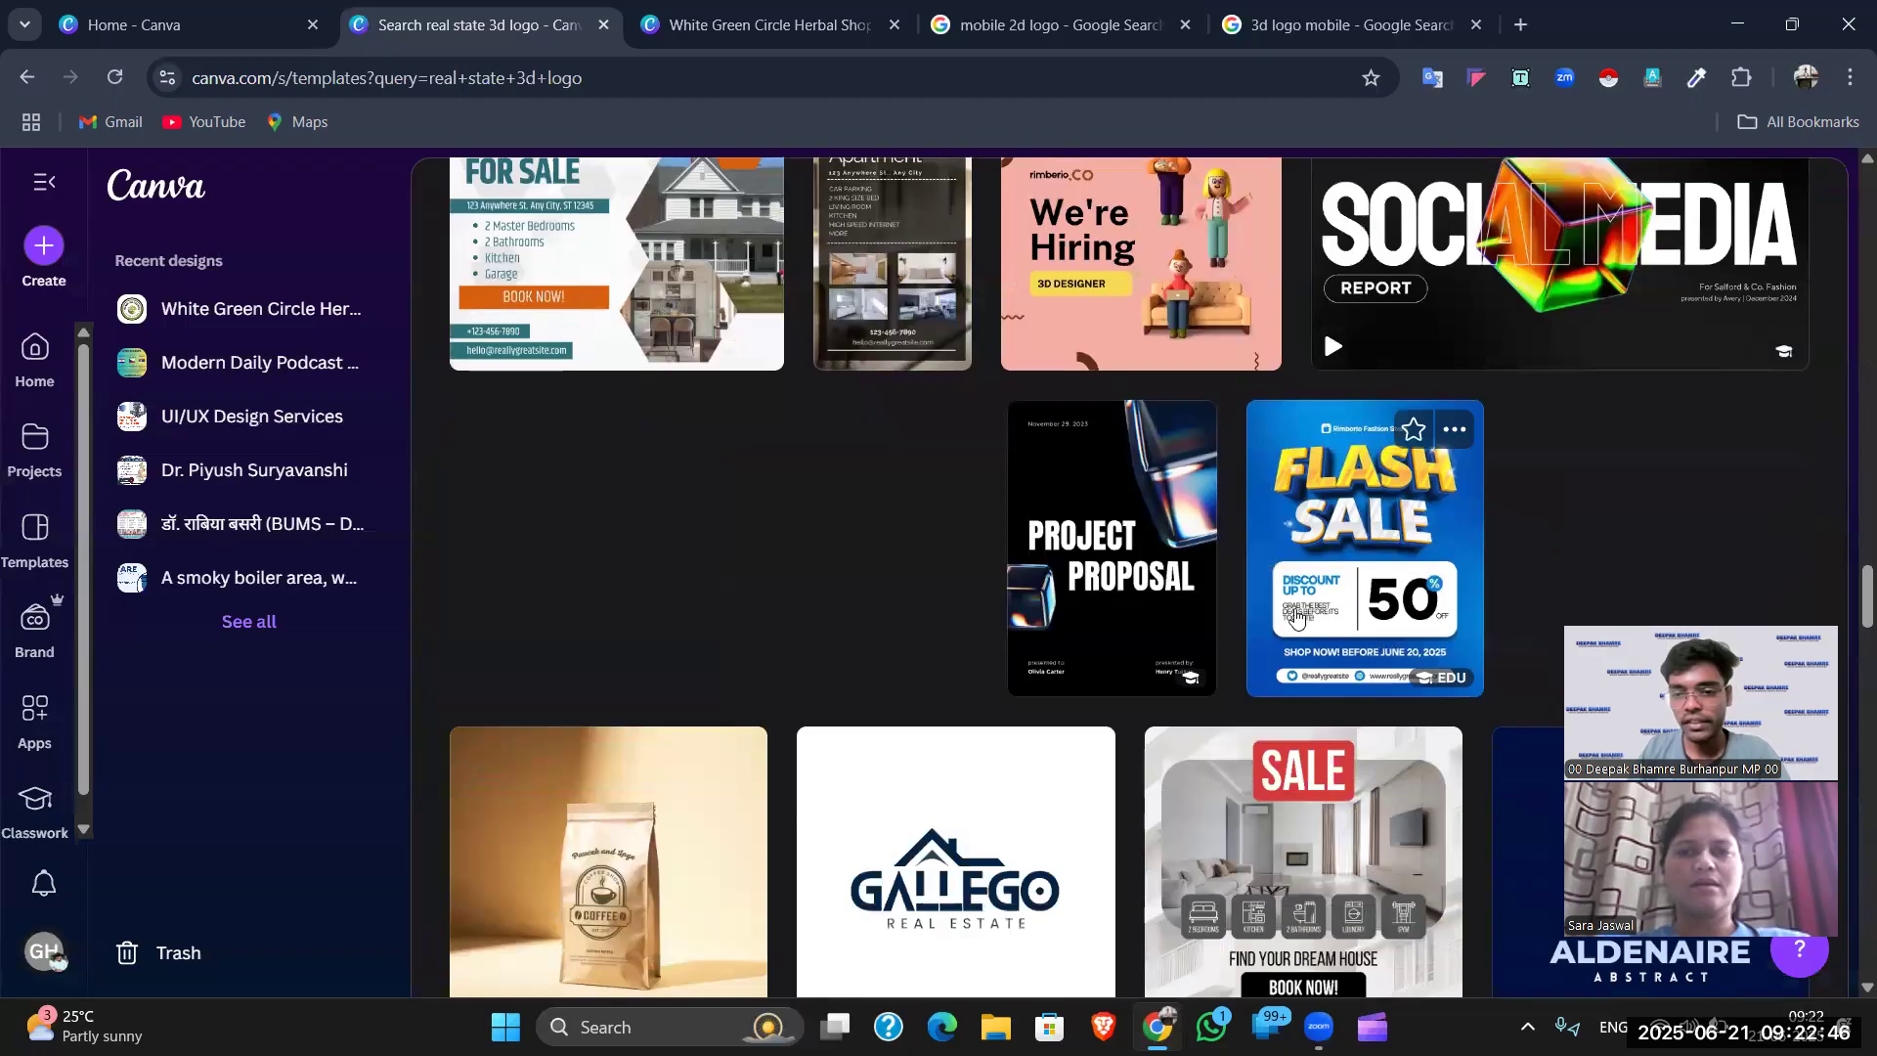
pyautogui.scroll(4, 1297, 614)
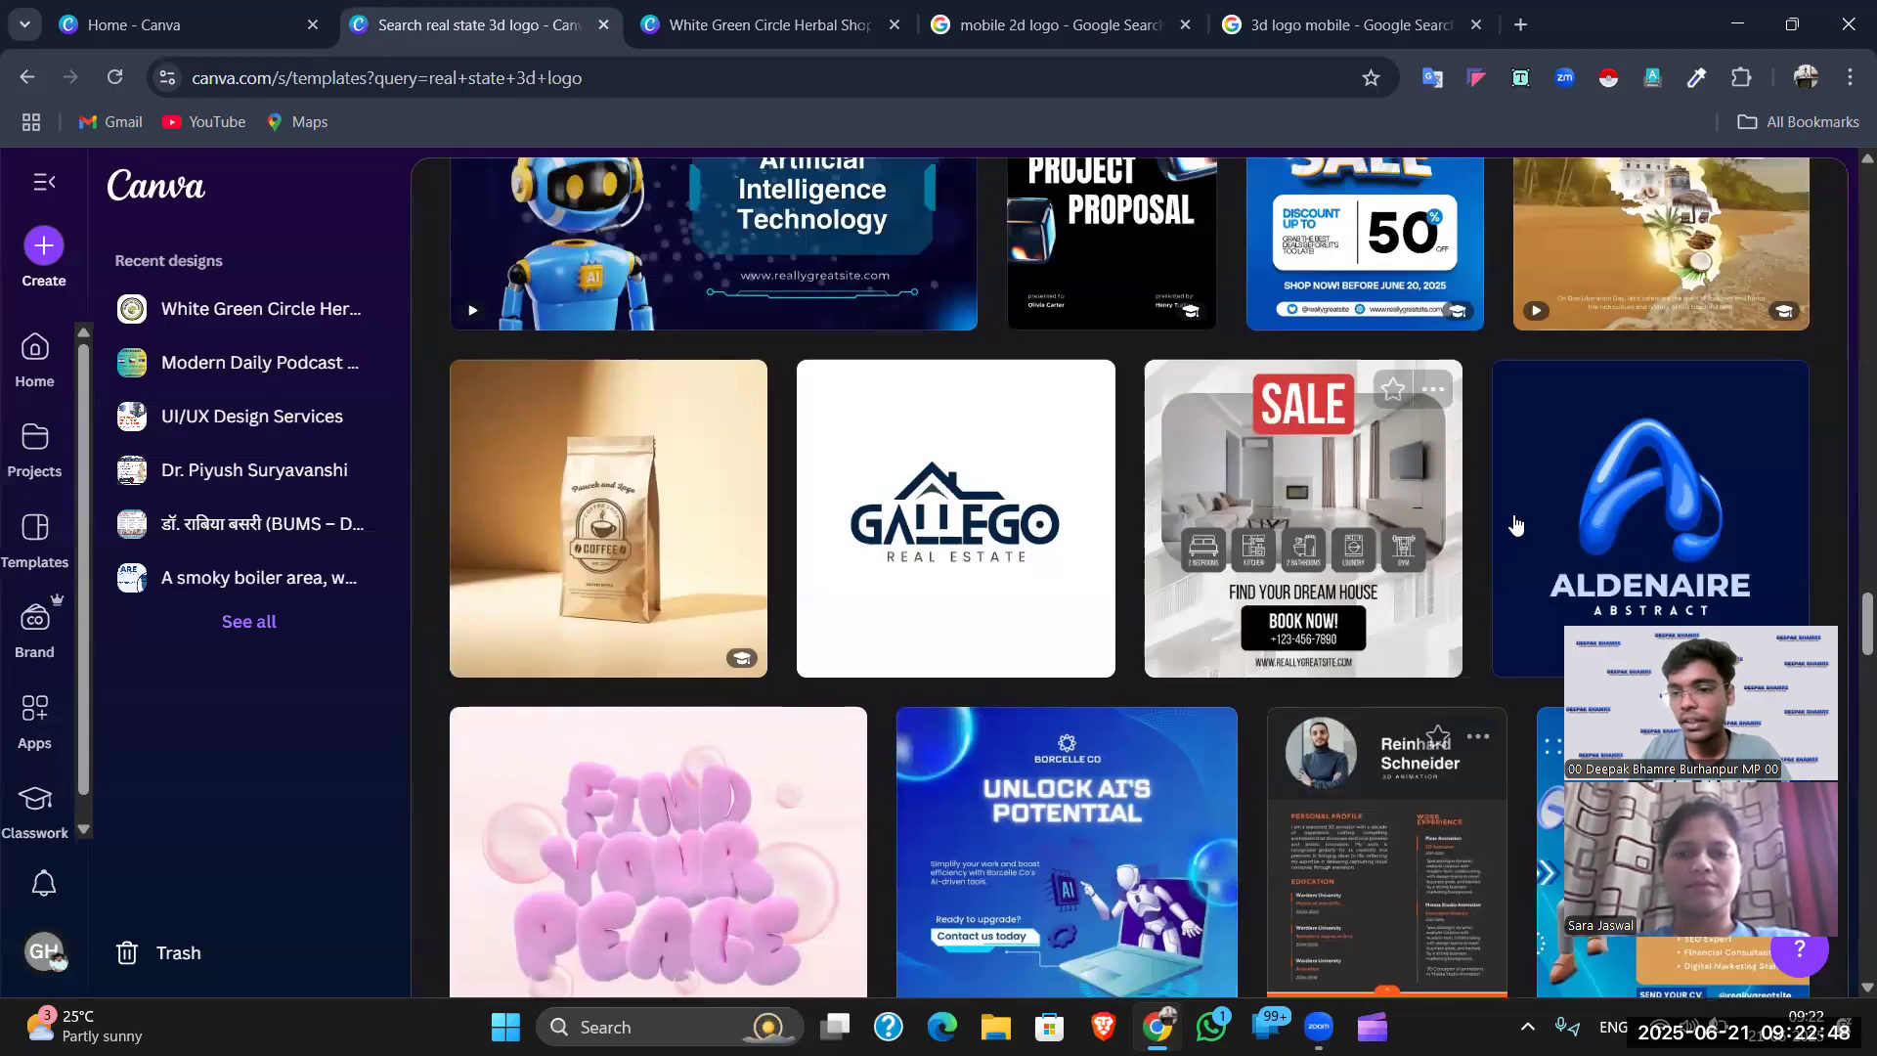
pyautogui.scroll(-1, 1295, 606)
pyautogui.scroll(-3, 1290, 593)
pyautogui.scroll(-4, 1449, 546)
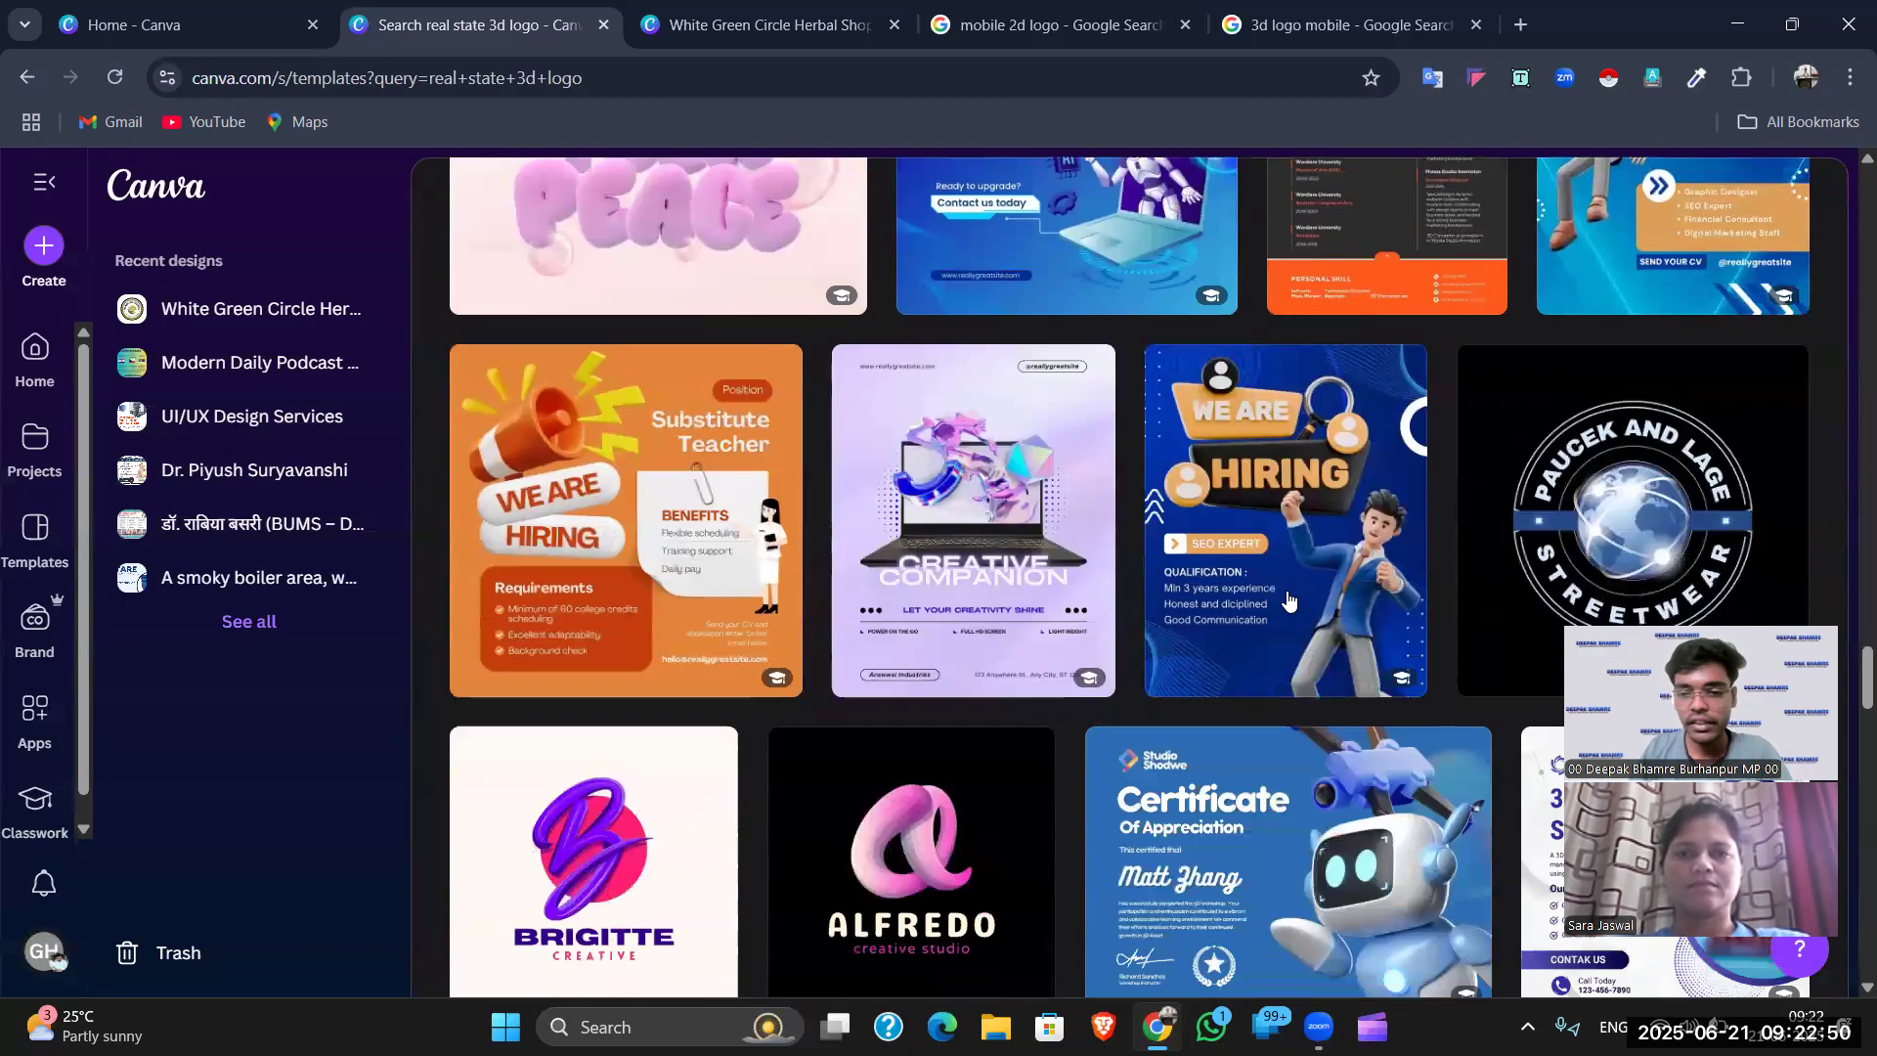
pyautogui.scroll(-5, 1449, 546)
pyautogui.scroll(-6, 1451, 554)
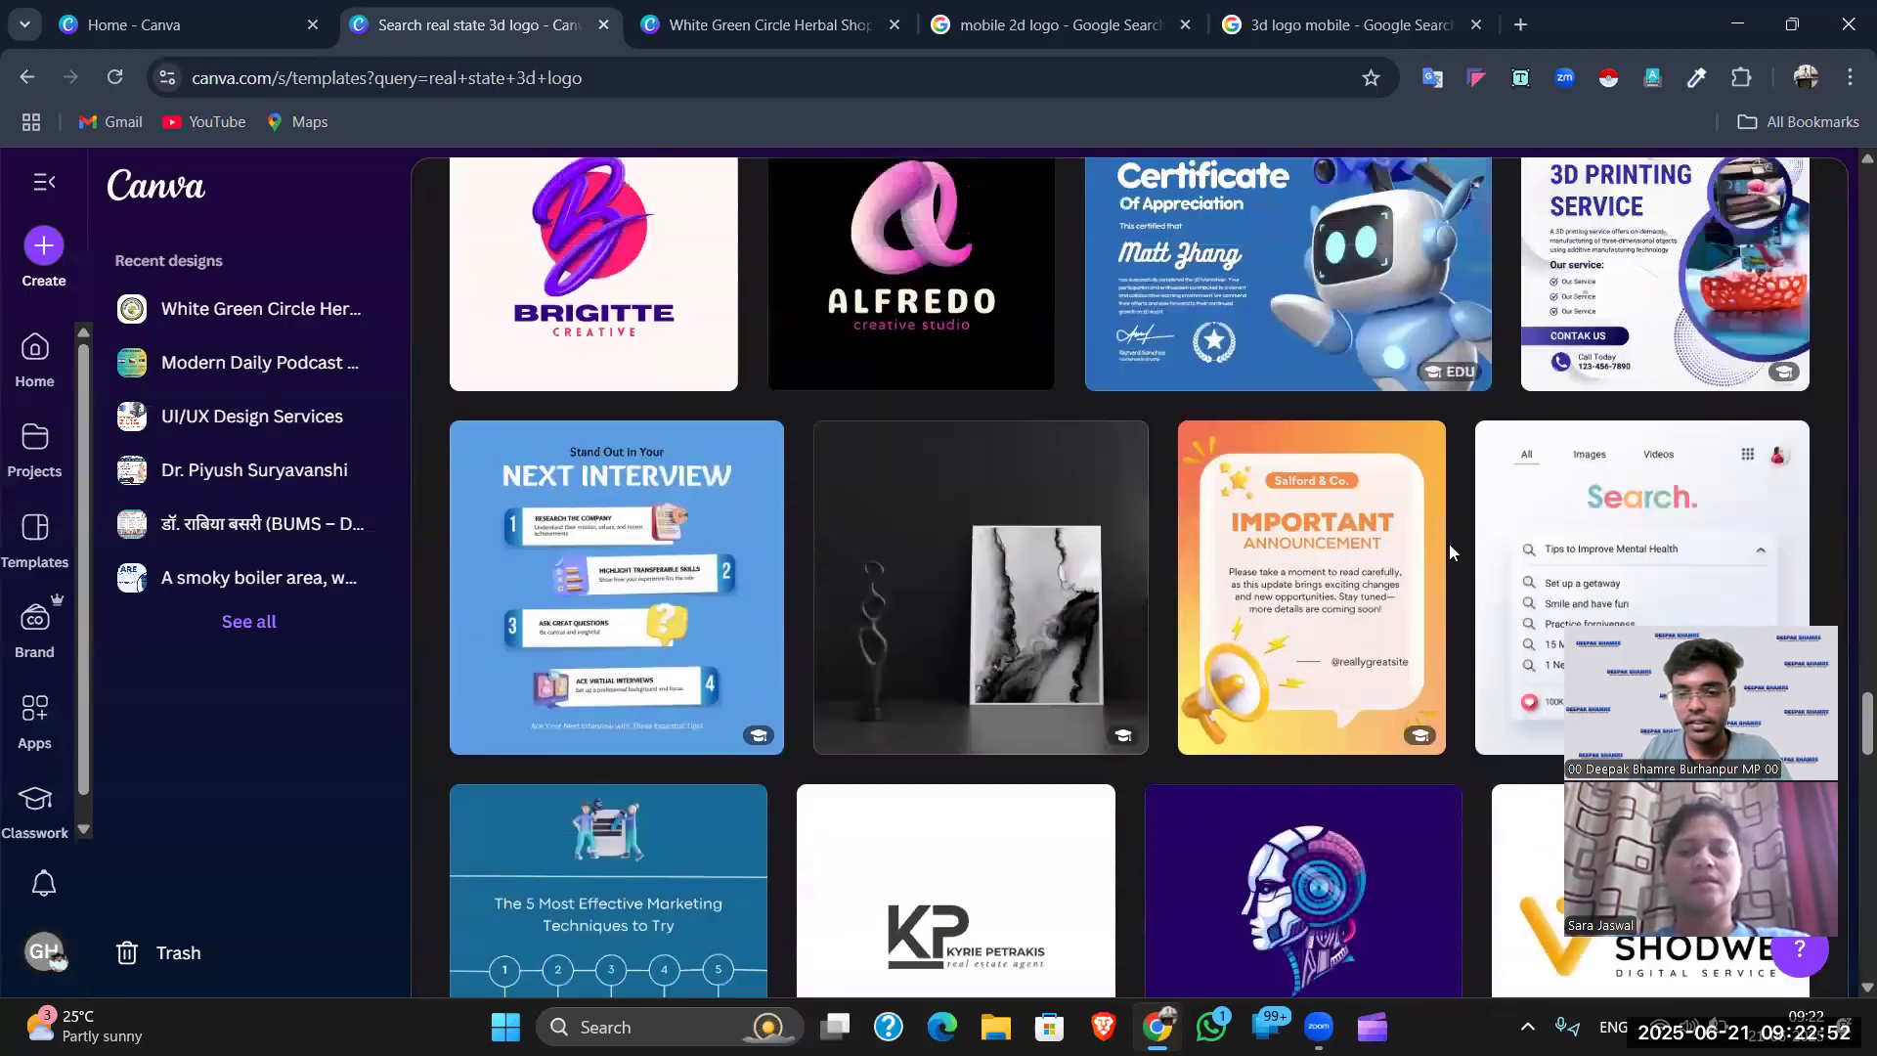
pyautogui.scroll(10, 1451, 565)
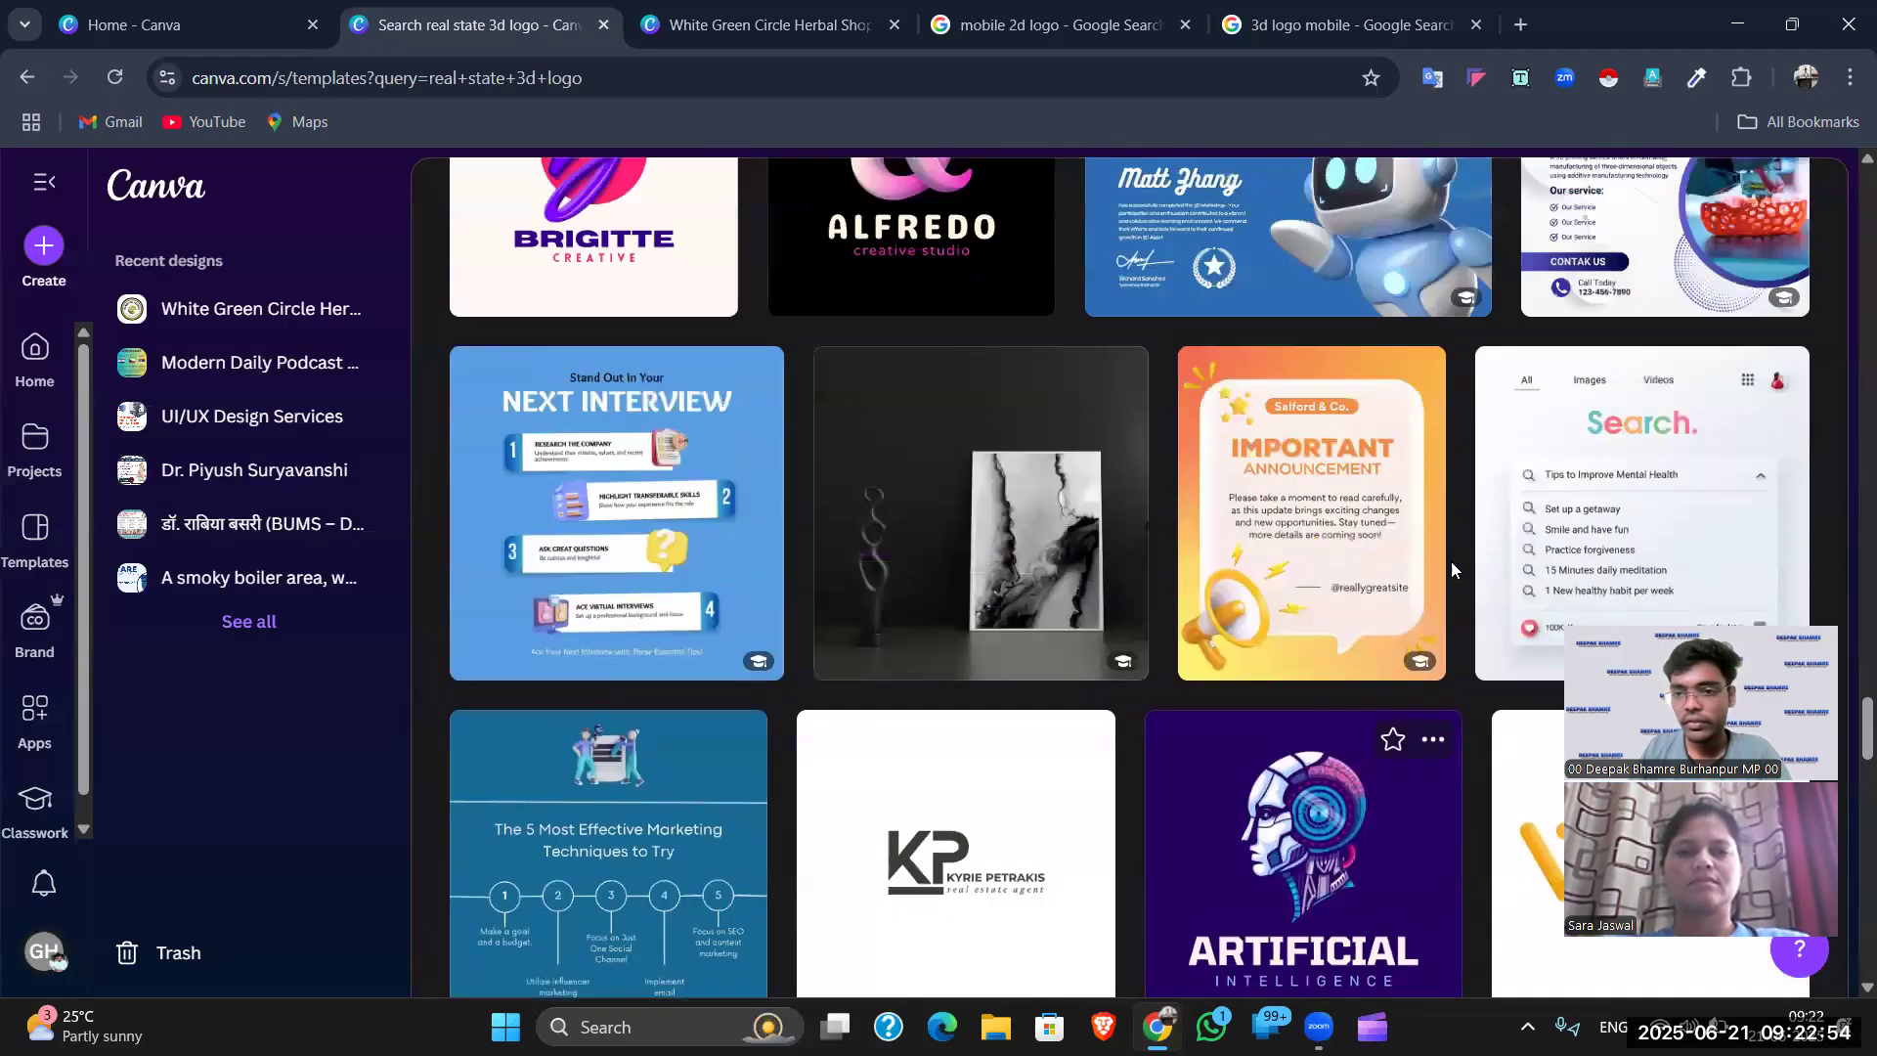
pyautogui.scroll(5, 1108, 449)
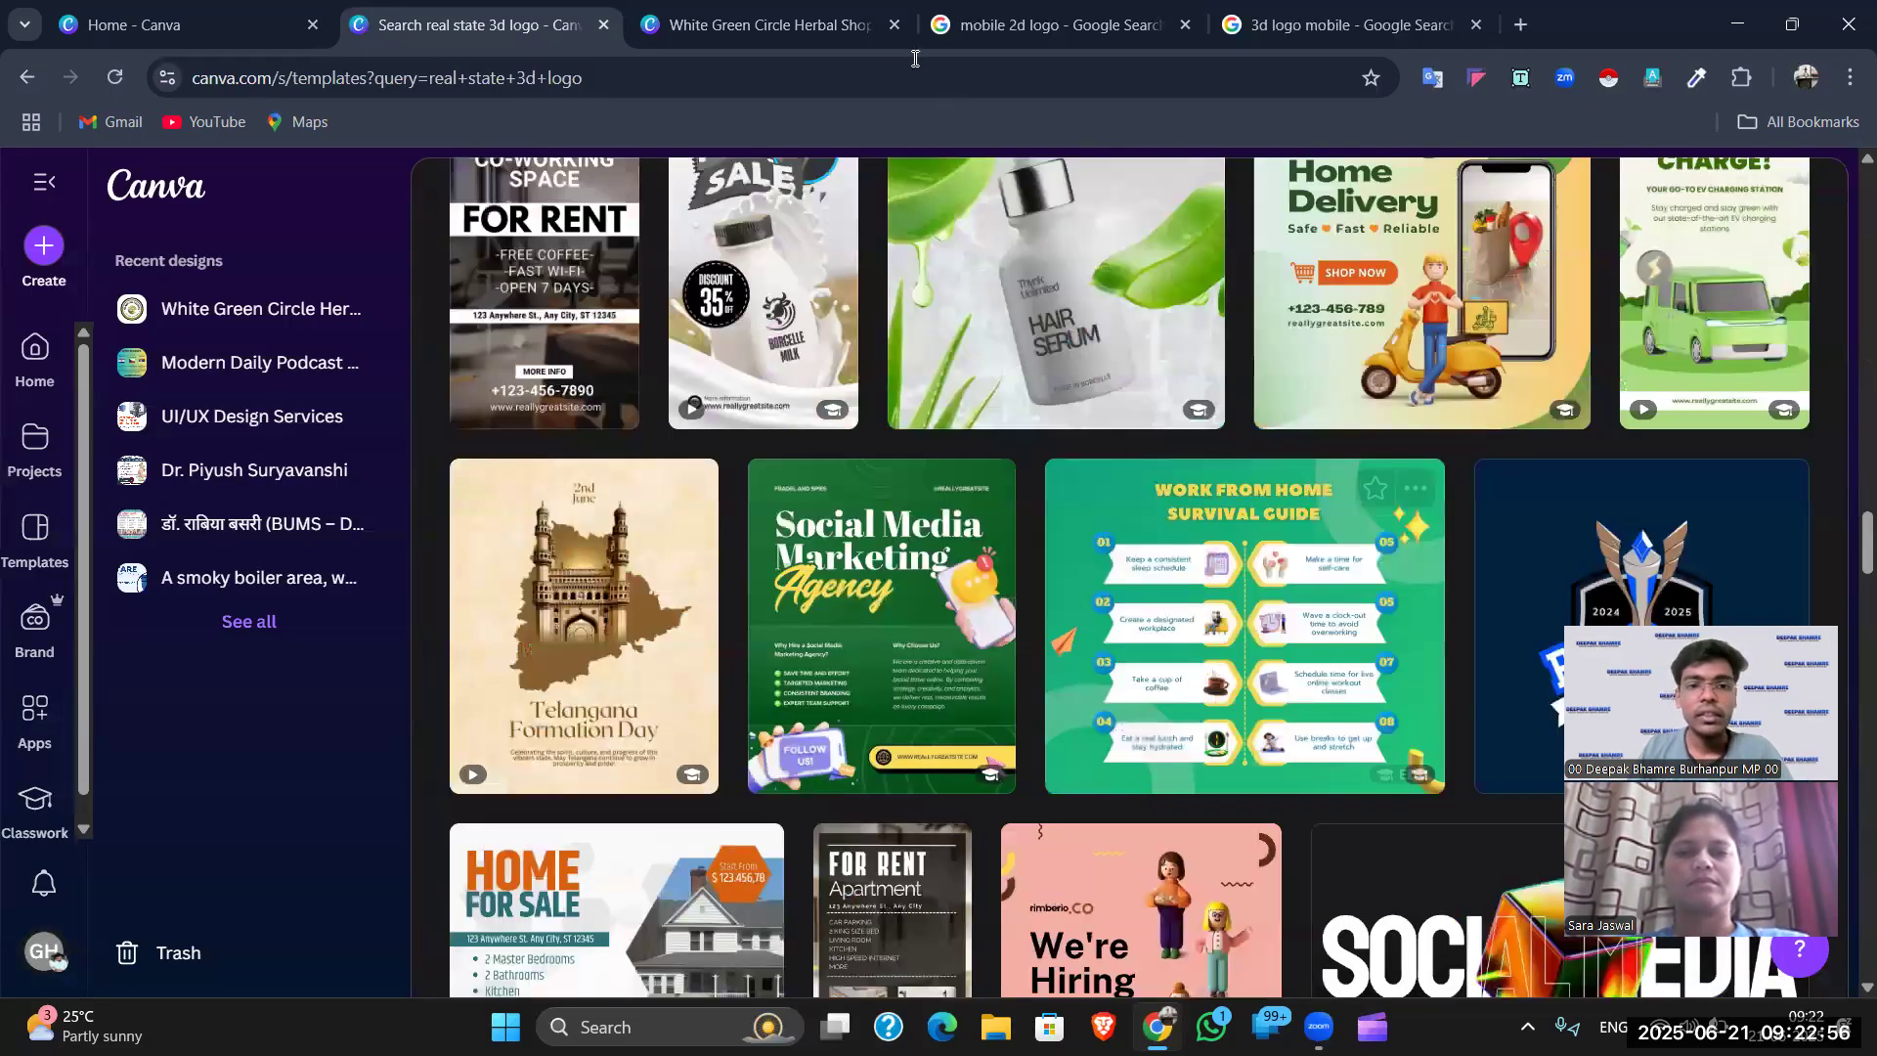
pyautogui.hotkey('ctrl', 'Tab')
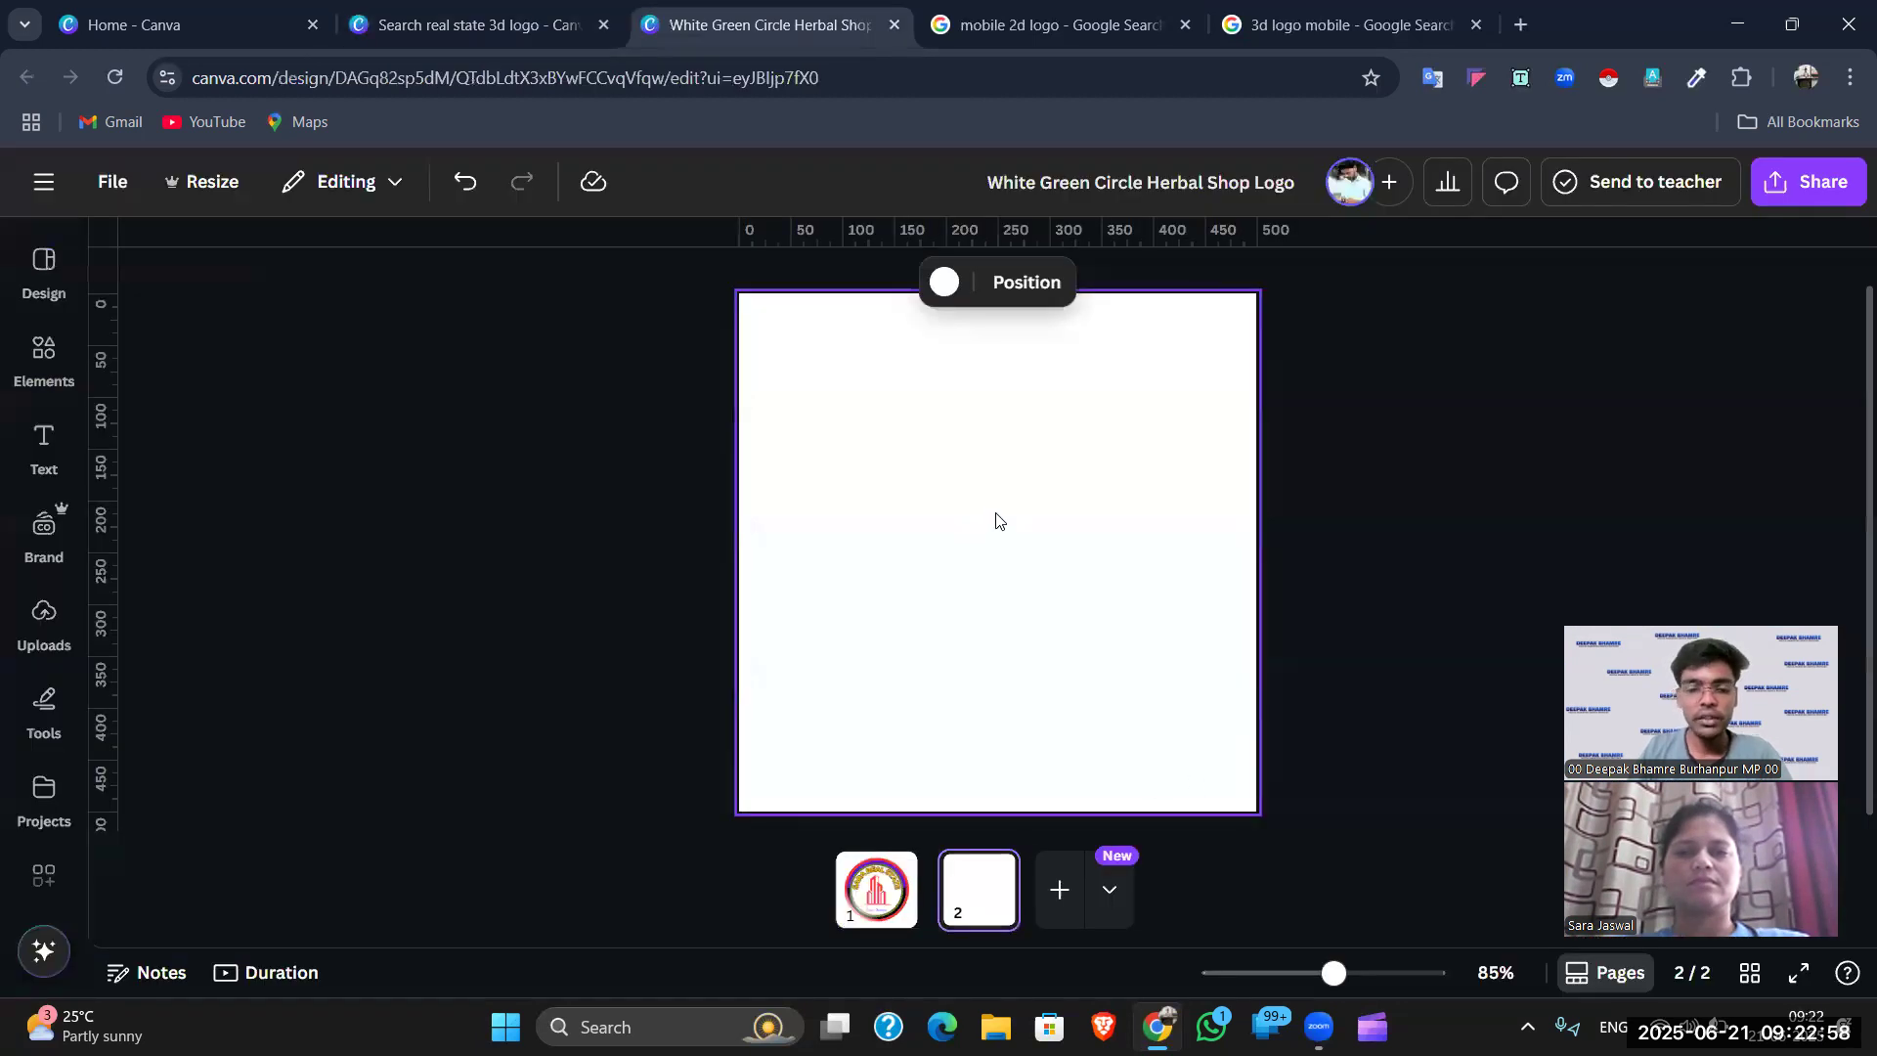
# - Search Elements graphics for '3d circle' and add the glossy blue 3D sphere to page 2
pyautogui.click(37, 360)
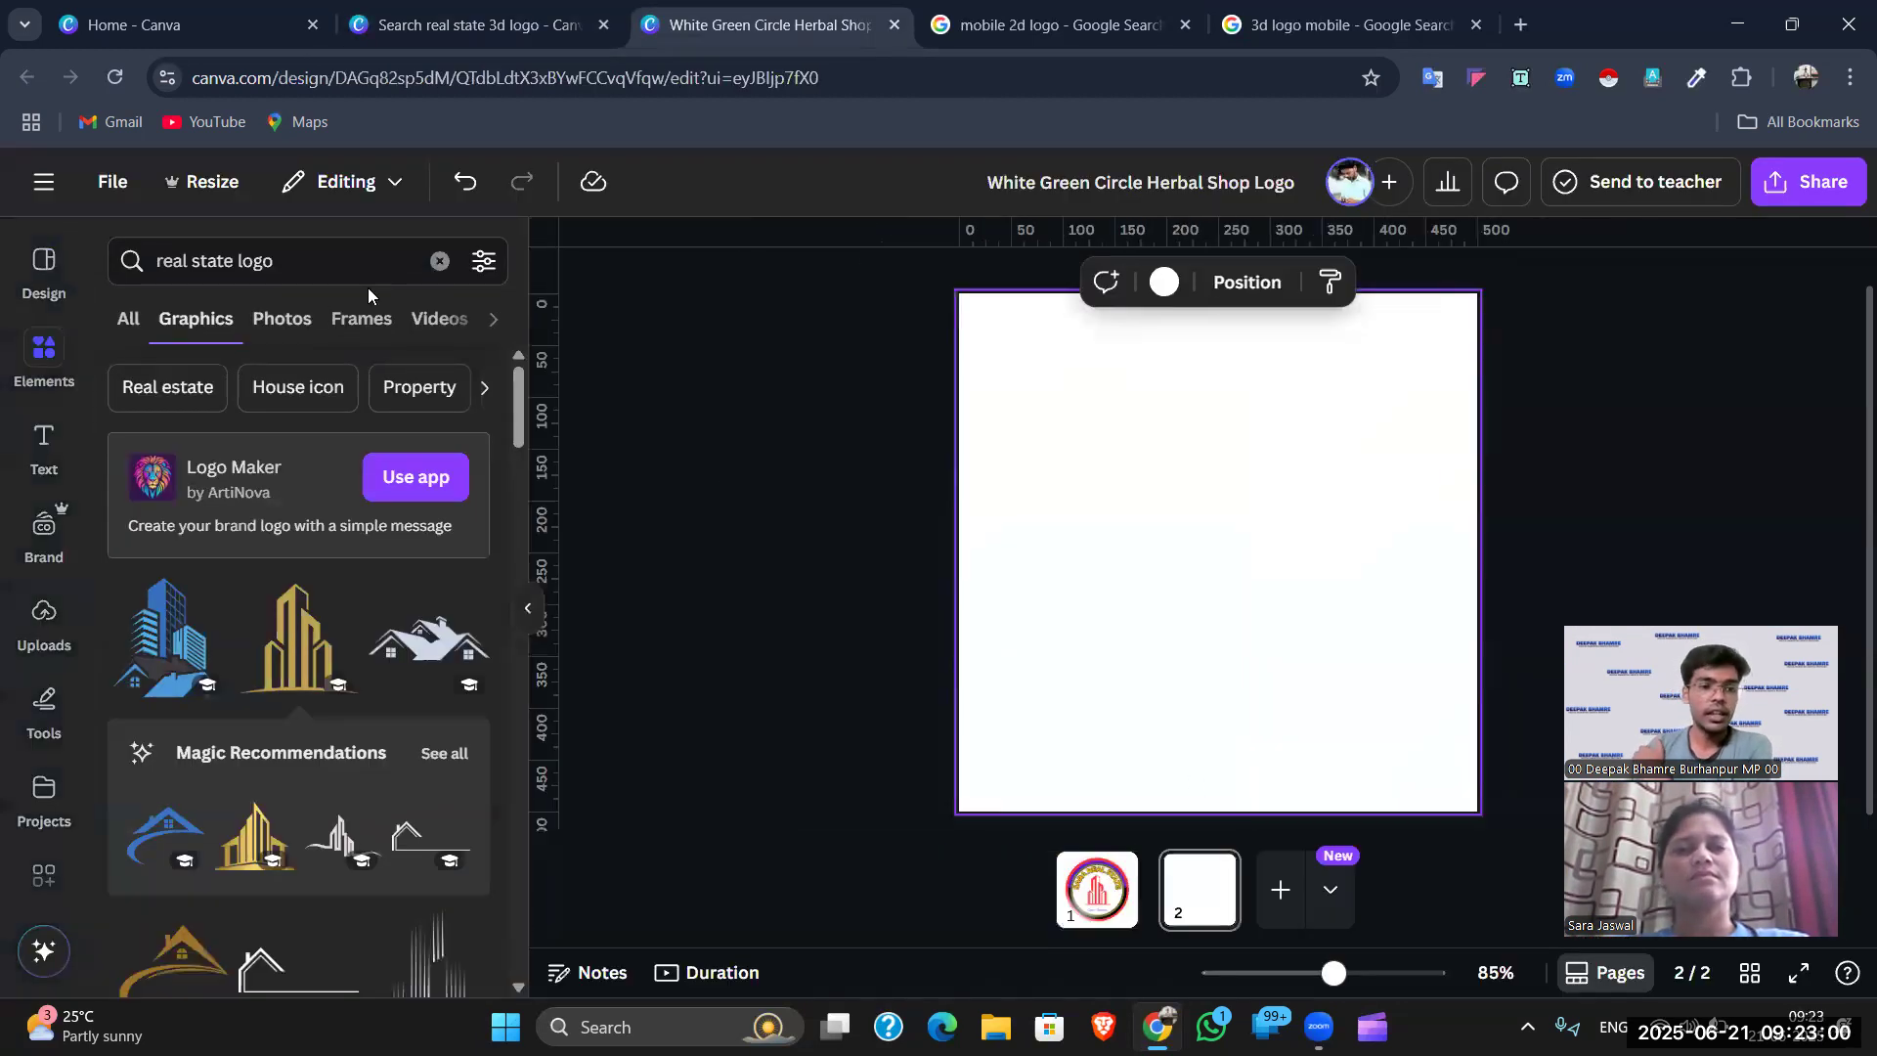
pyautogui.click(439, 261)
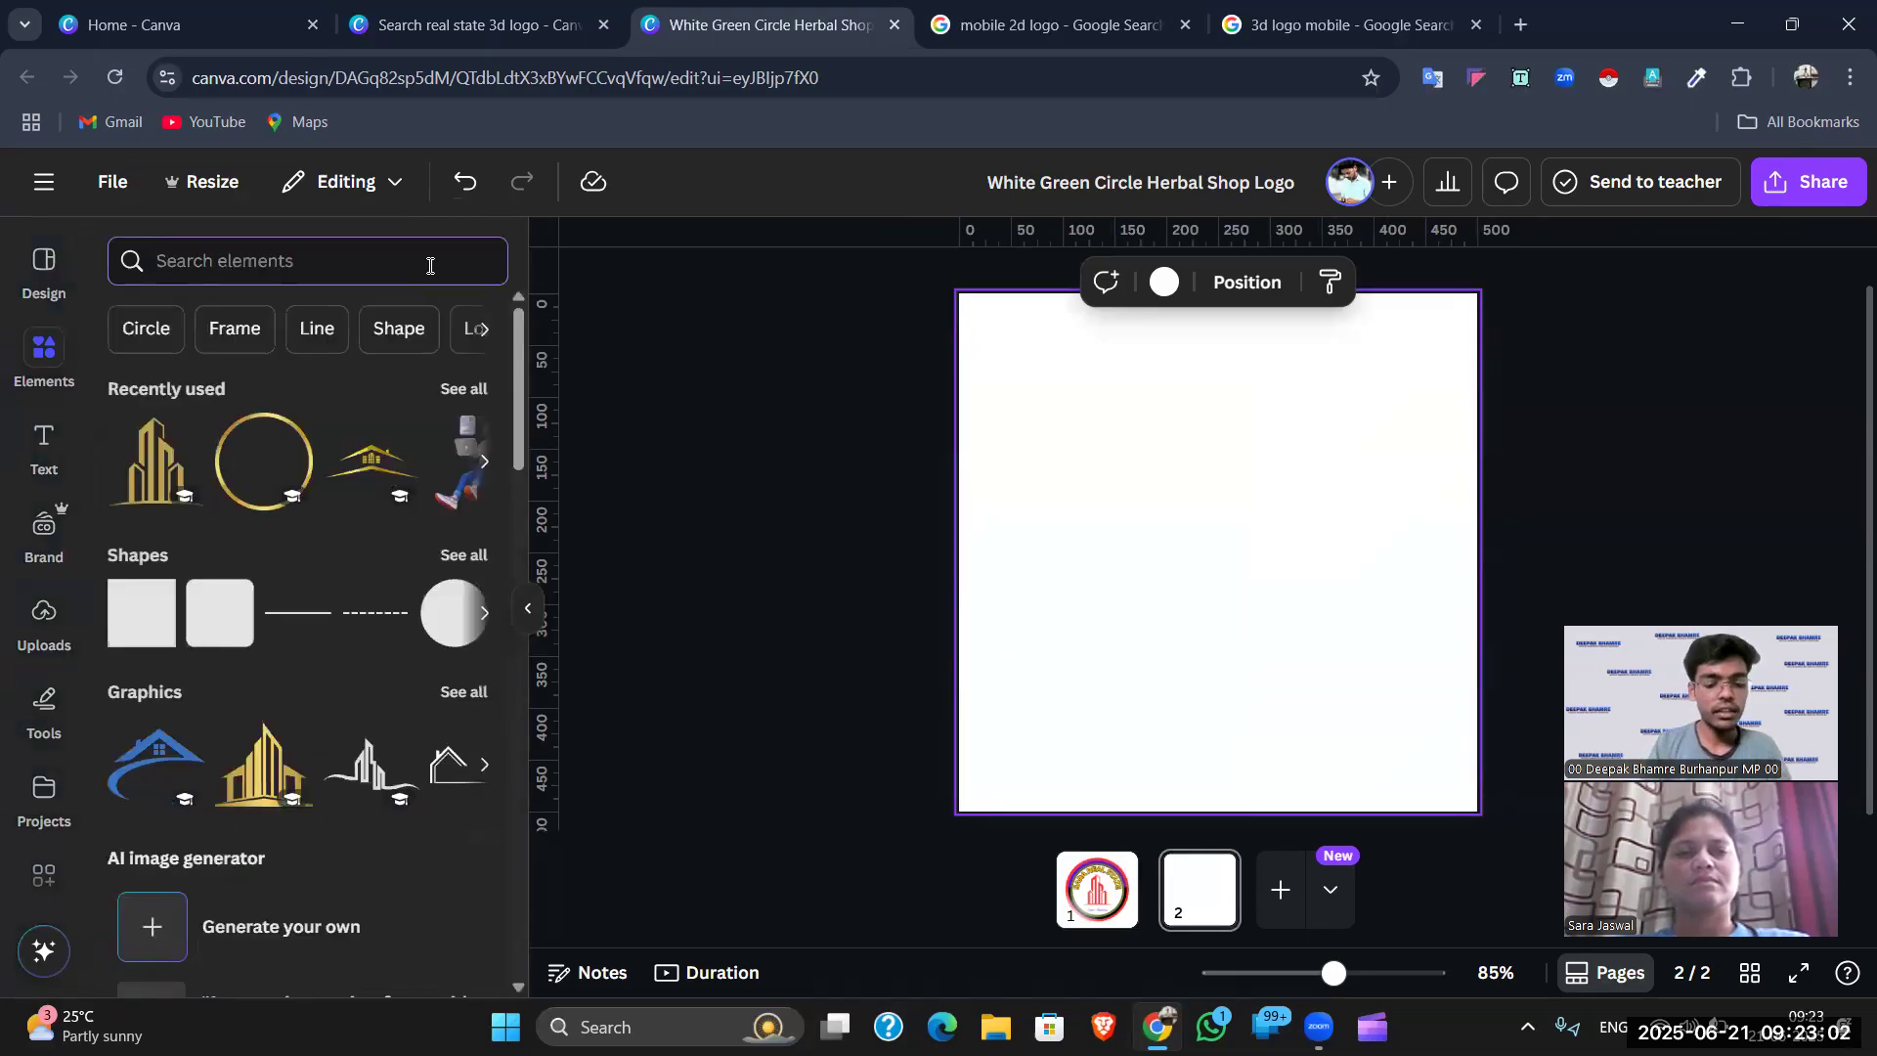
pyautogui.write('3d circle')
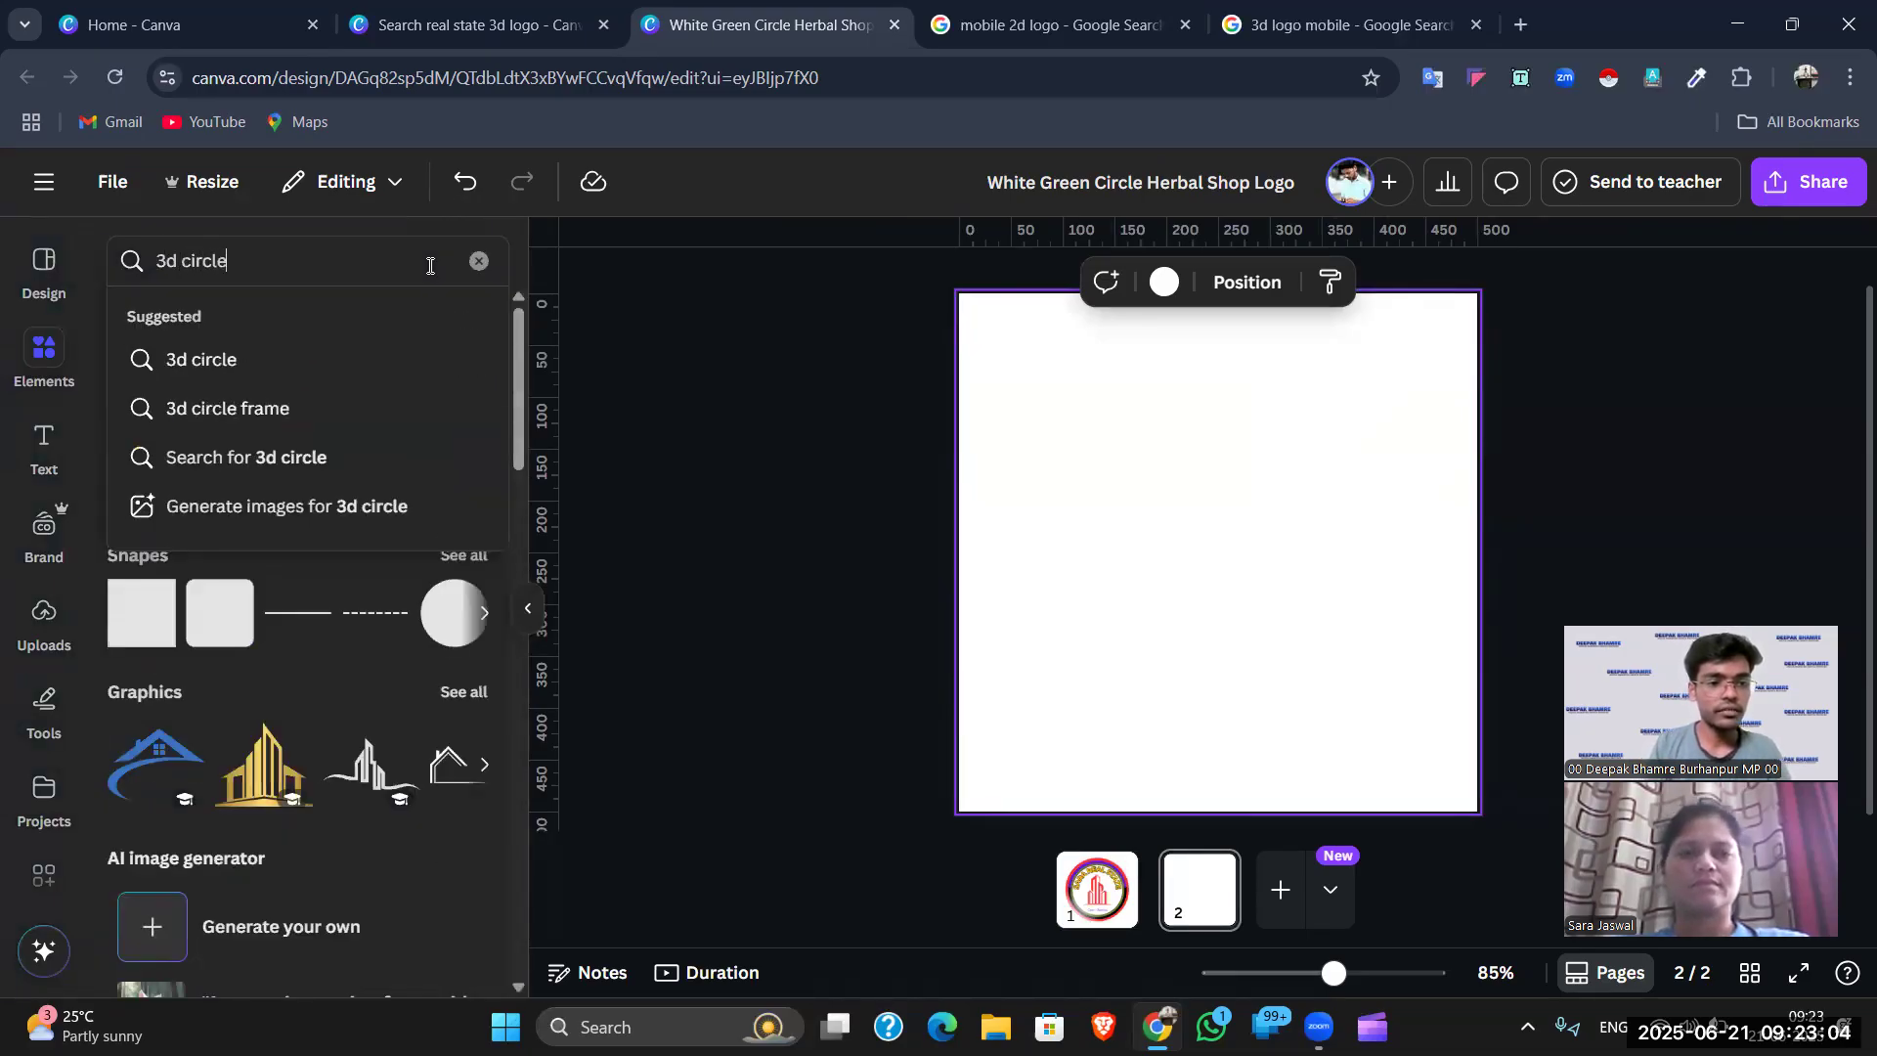
pyautogui.press('Return')
pyautogui.click(195, 318)
pyautogui.scroll(-1, 298, 527)
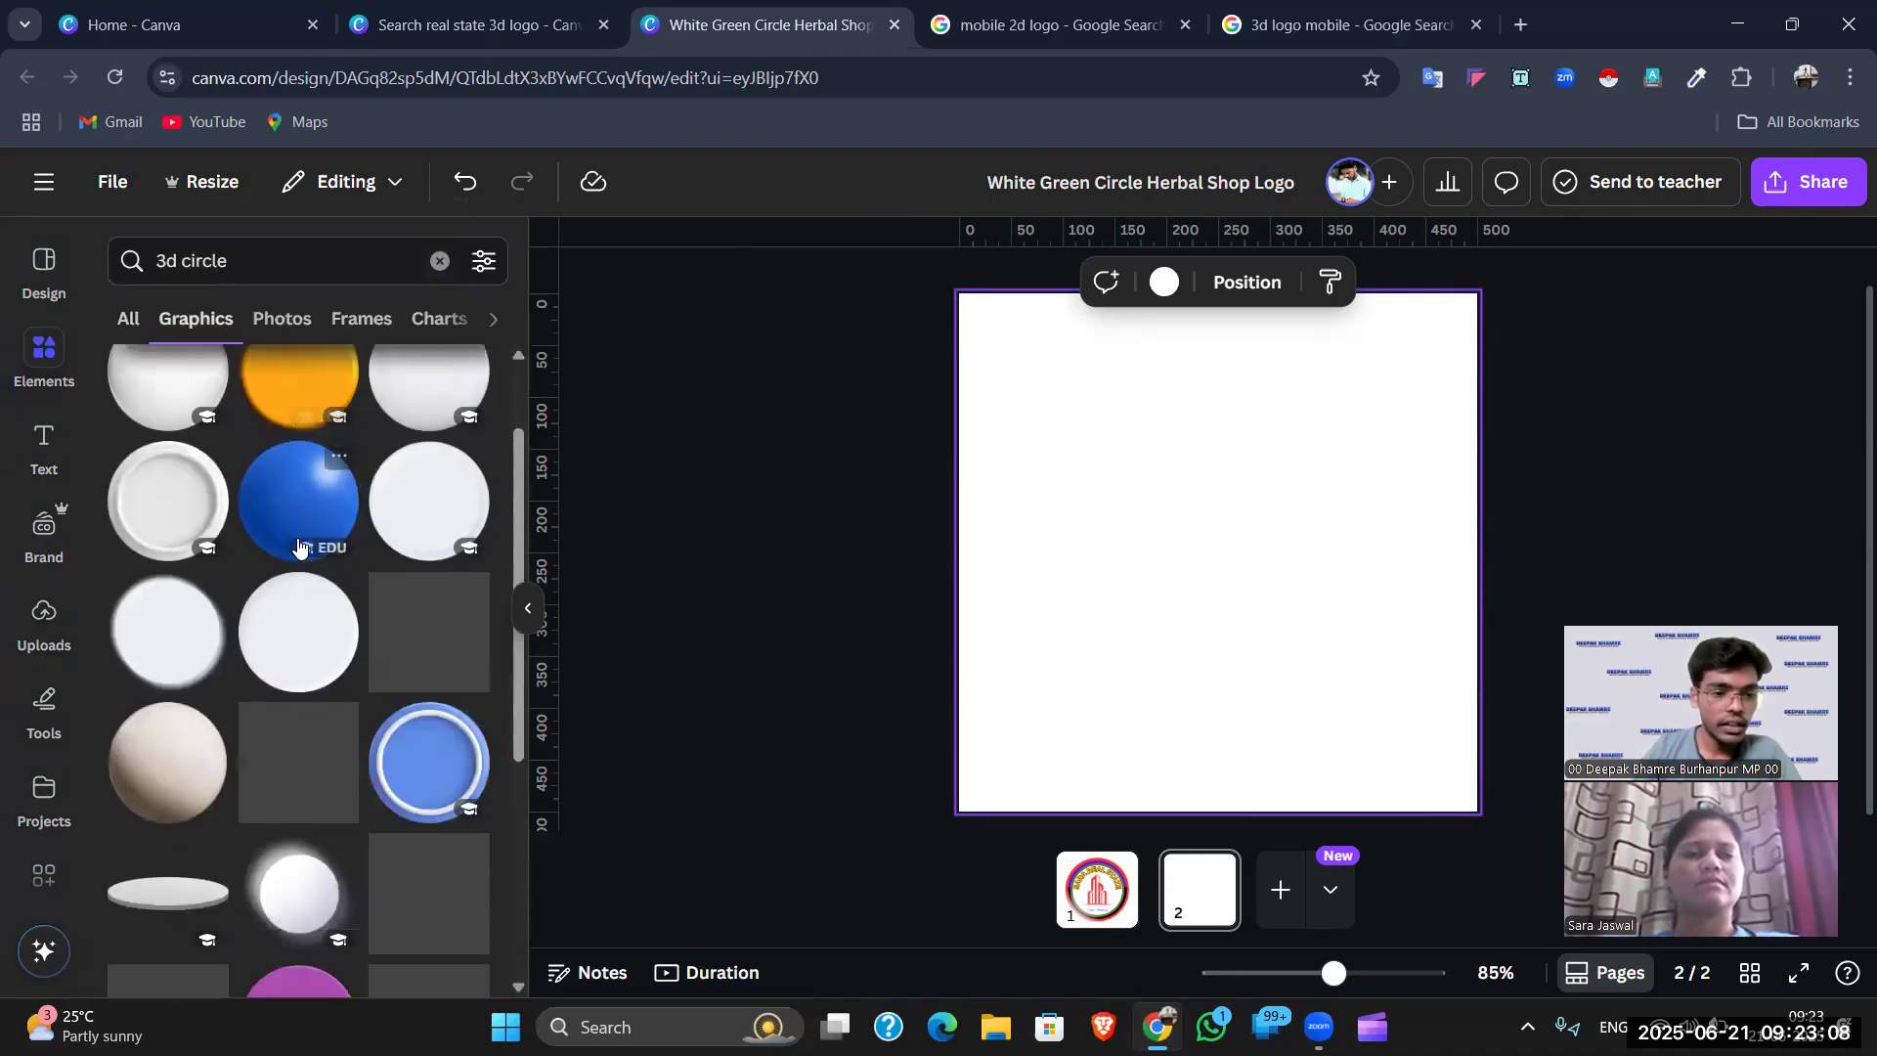
pyautogui.scroll(-3, 301, 586)
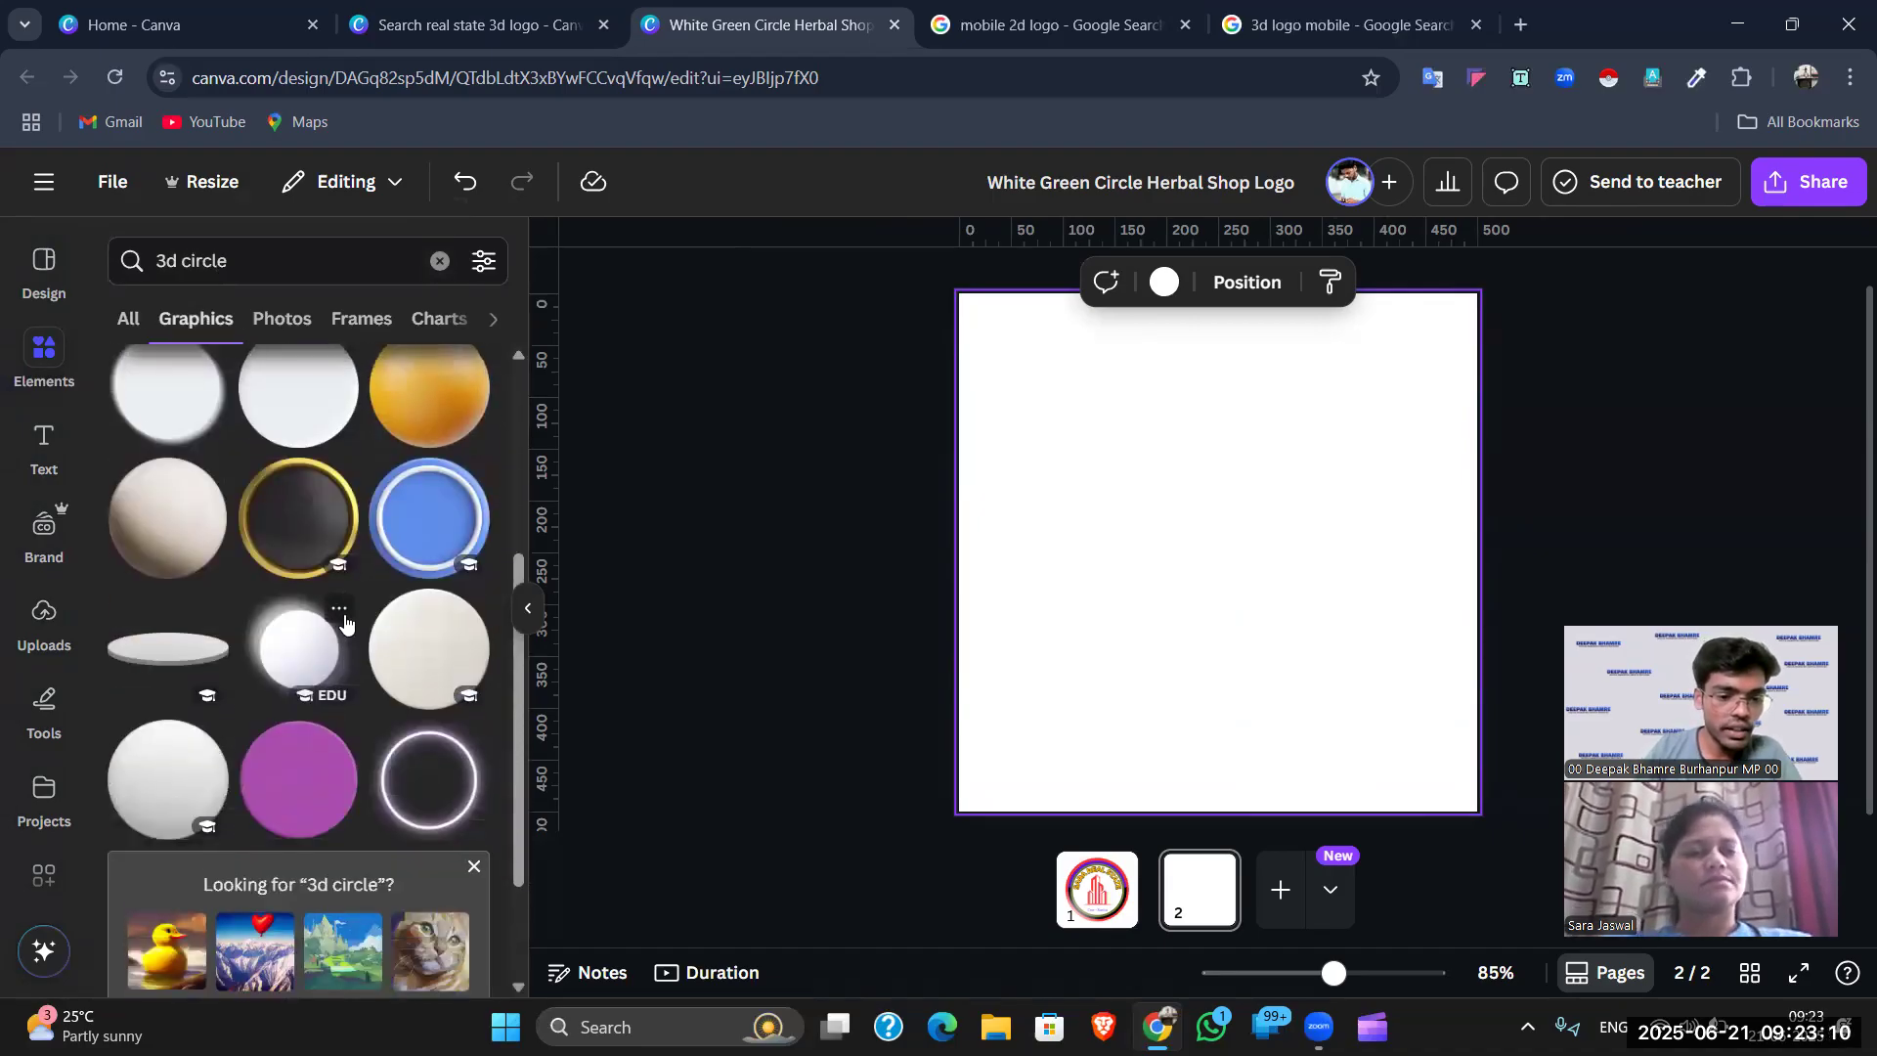
pyautogui.scroll(-1, 303, 636)
pyautogui.scroll(4, 313, 633)
pyautogui.scroll(1, 313, 634)
pyautogui.click(313, 633)
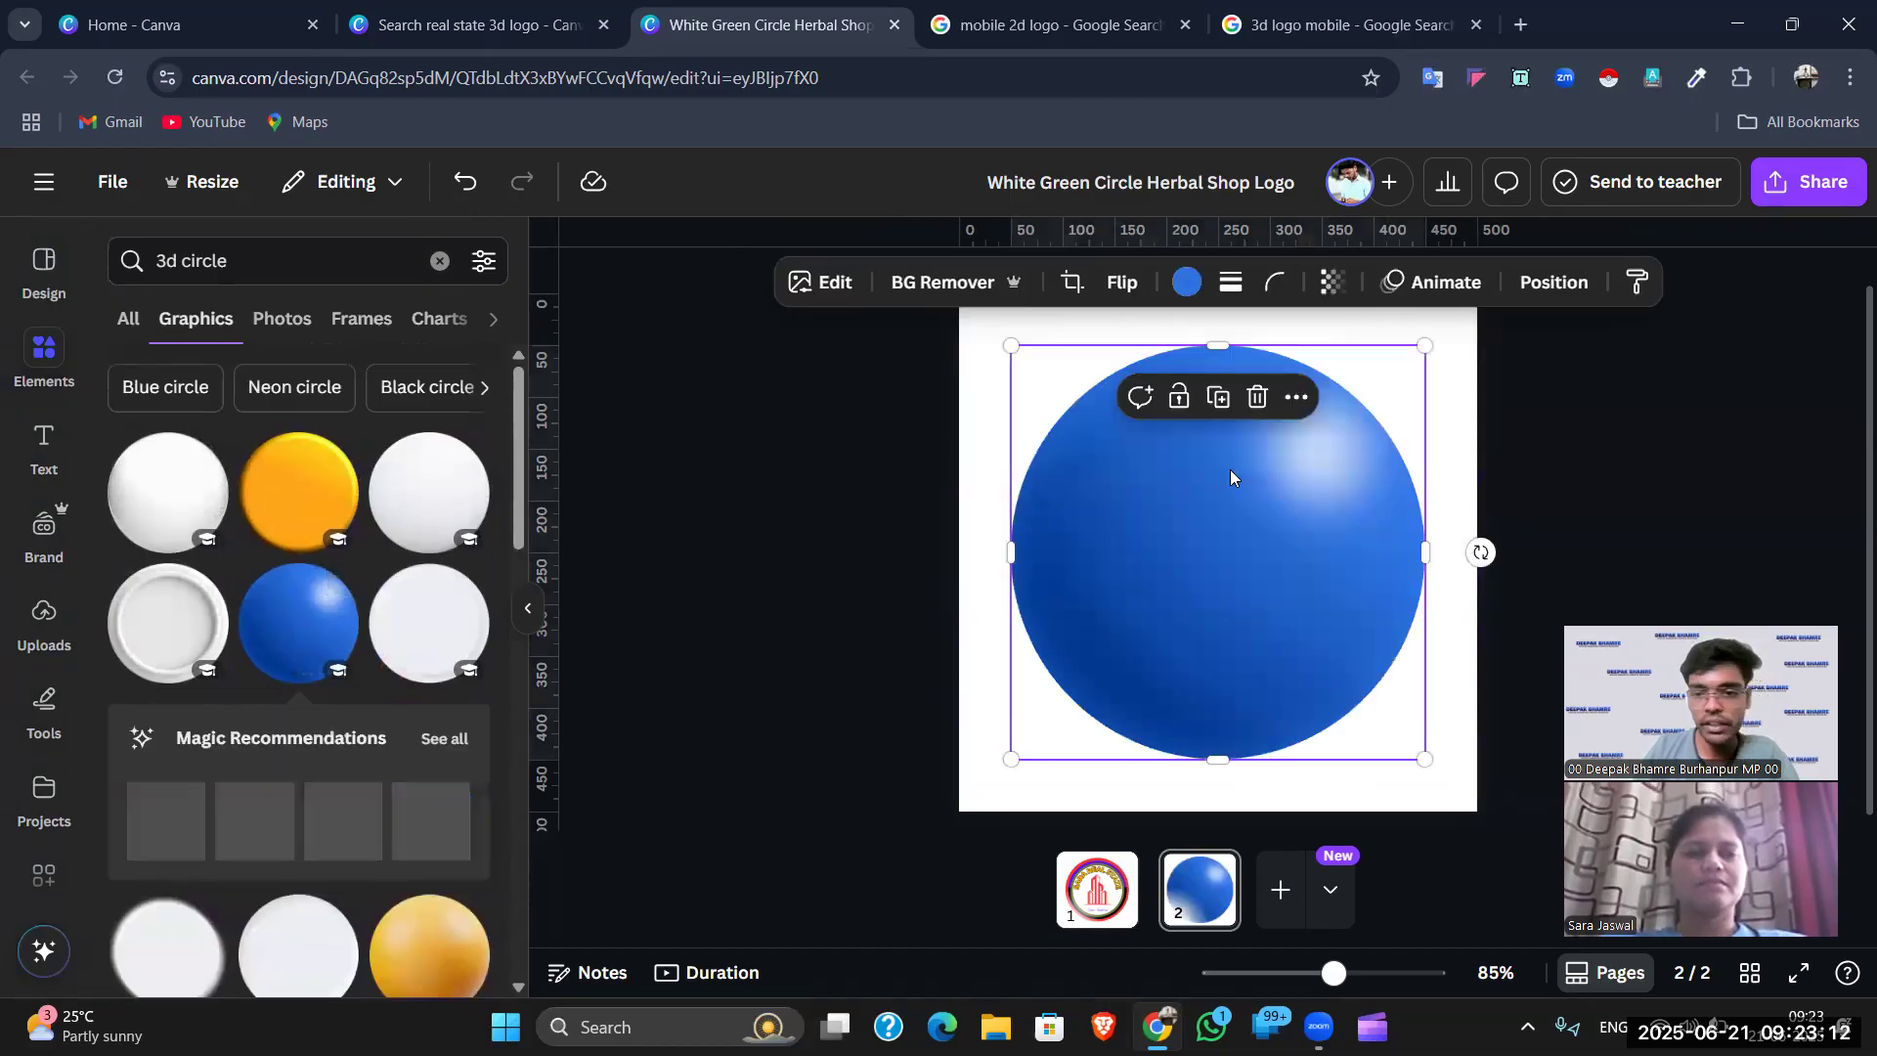
pyautogui.click(439, 260)
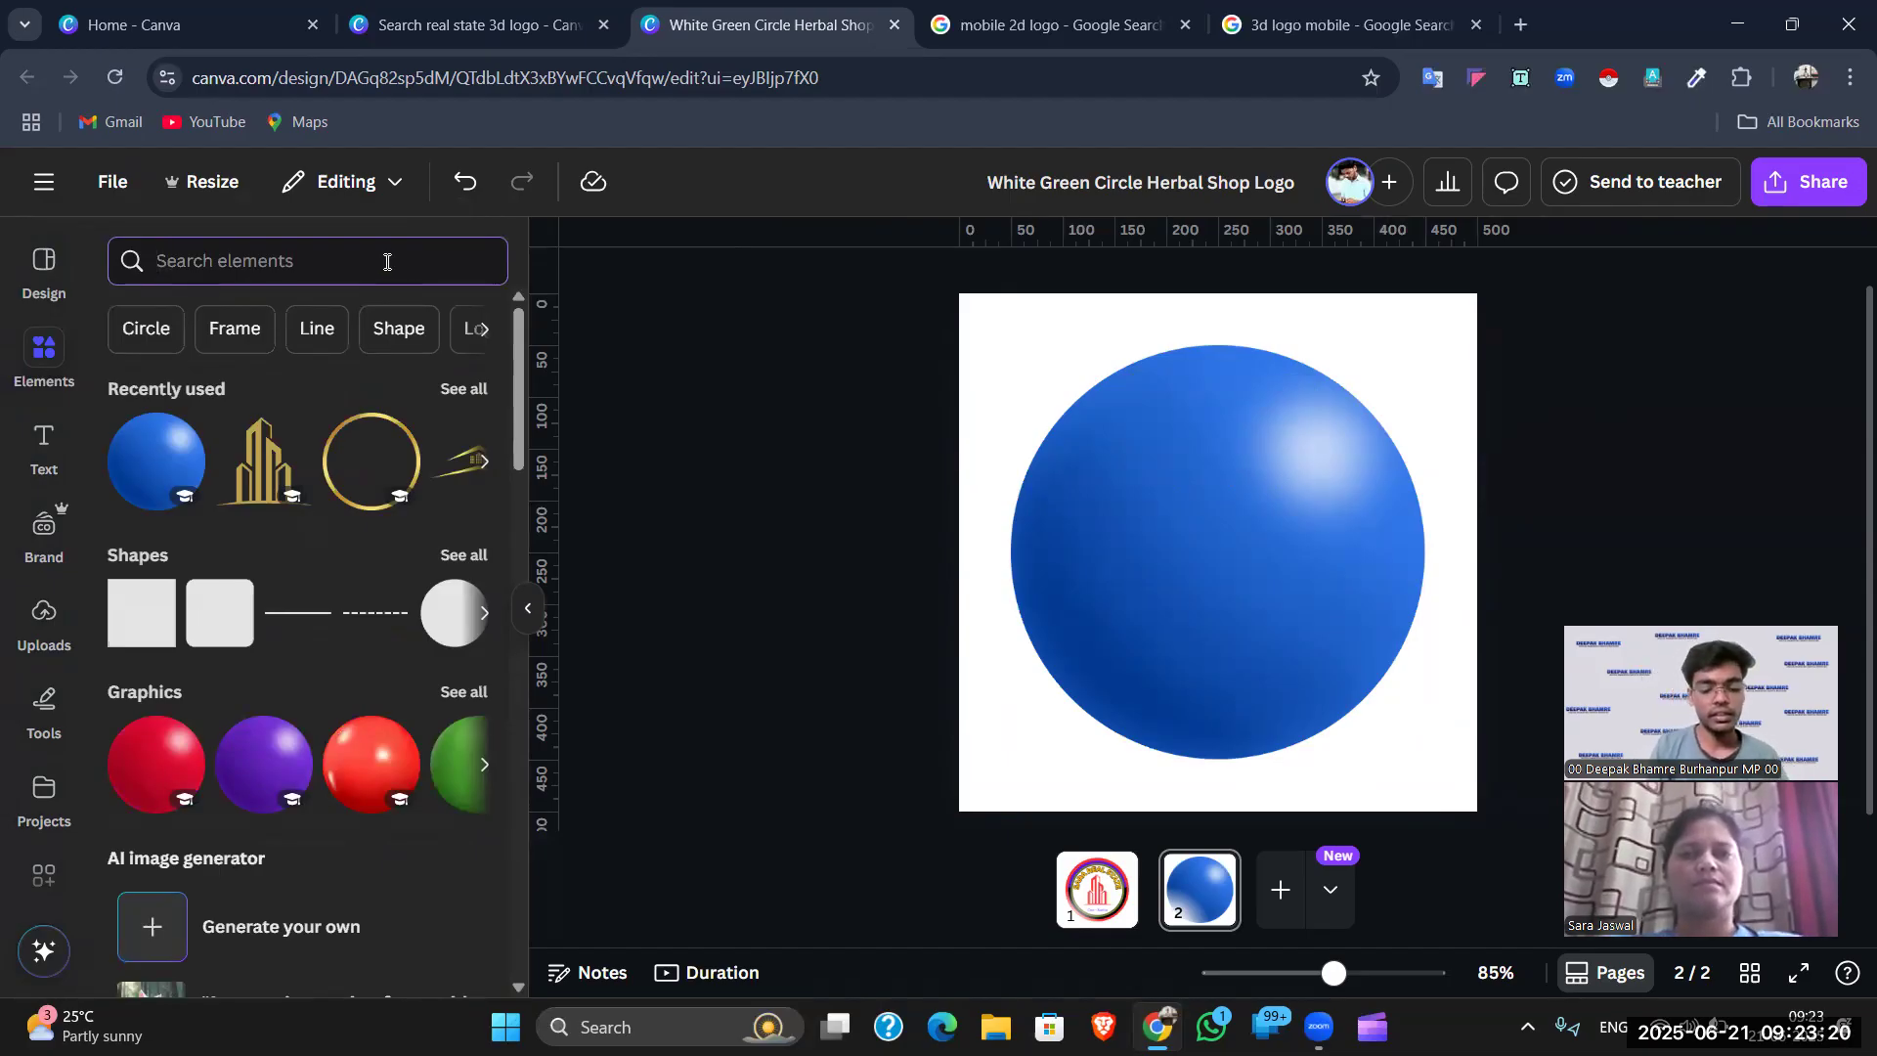
# - Search the Elements graphics for '3d house' and add the 3D house-and-key graphic
pyautogui.write('3d house')
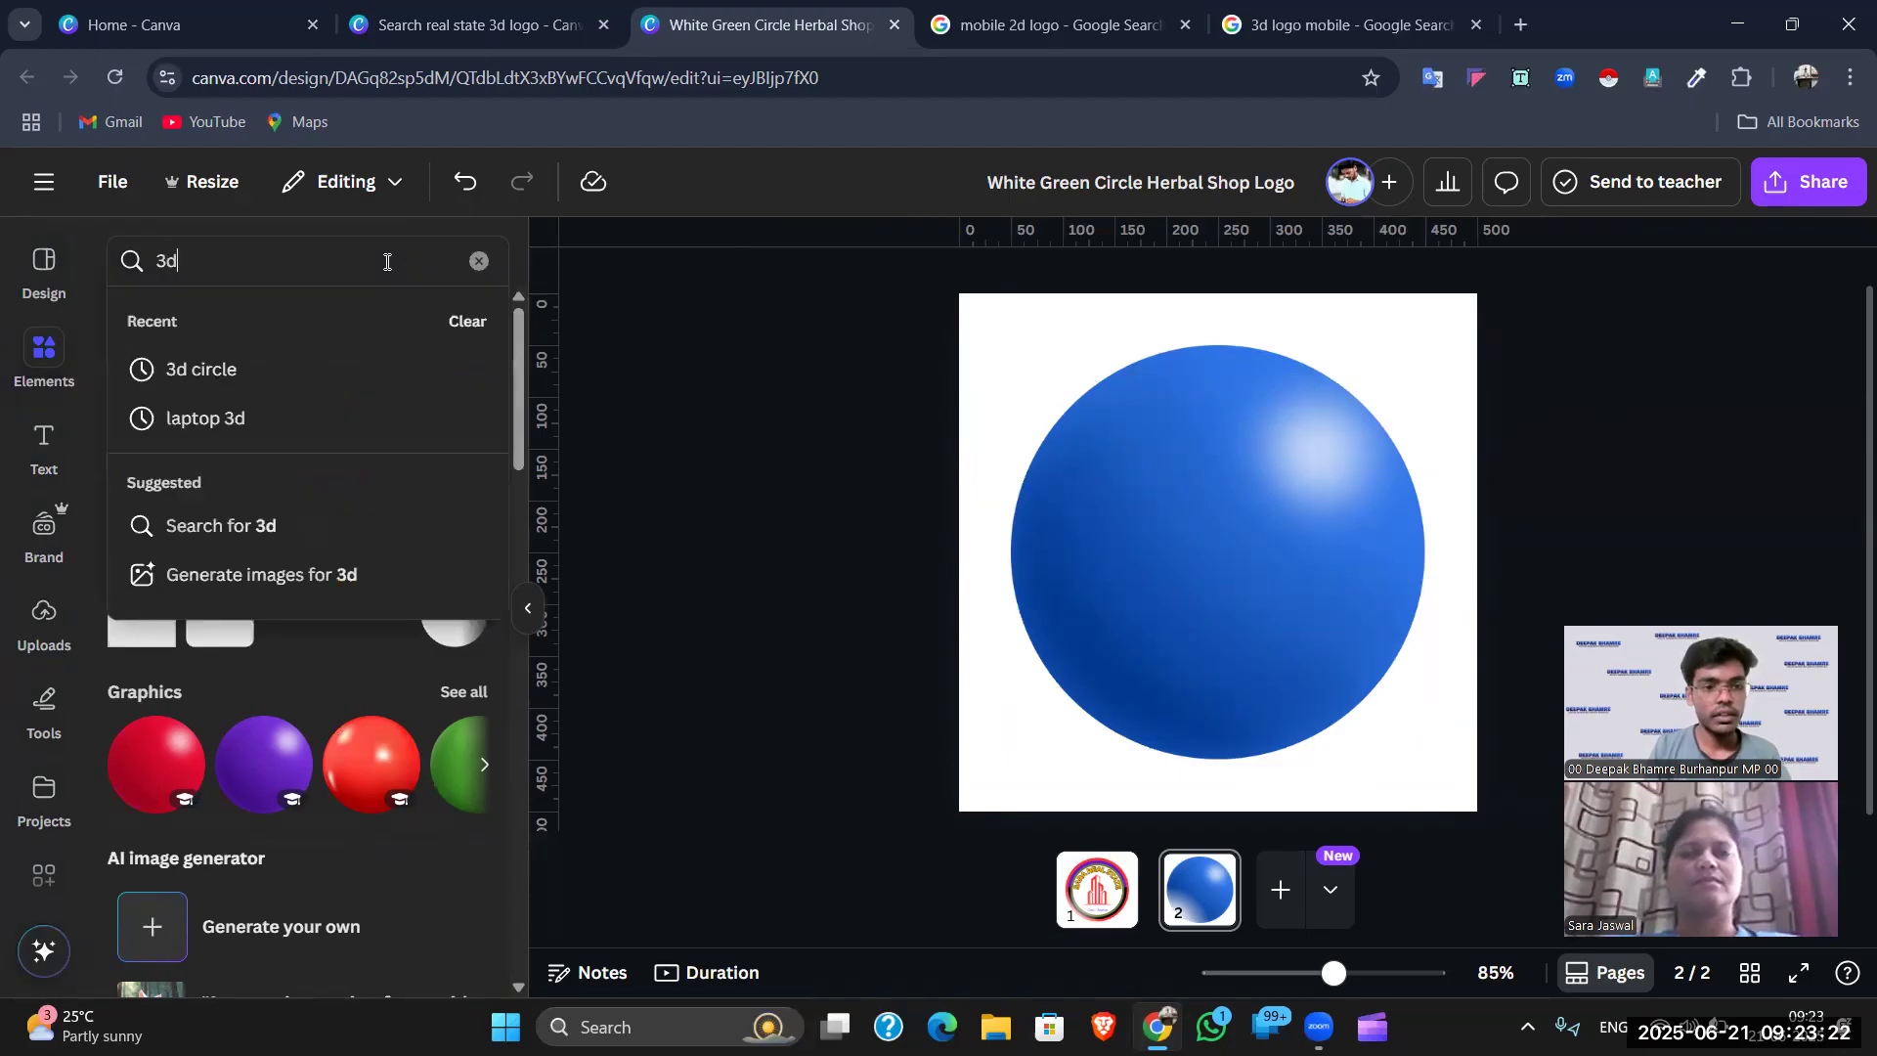
pyautogui.press('Return')
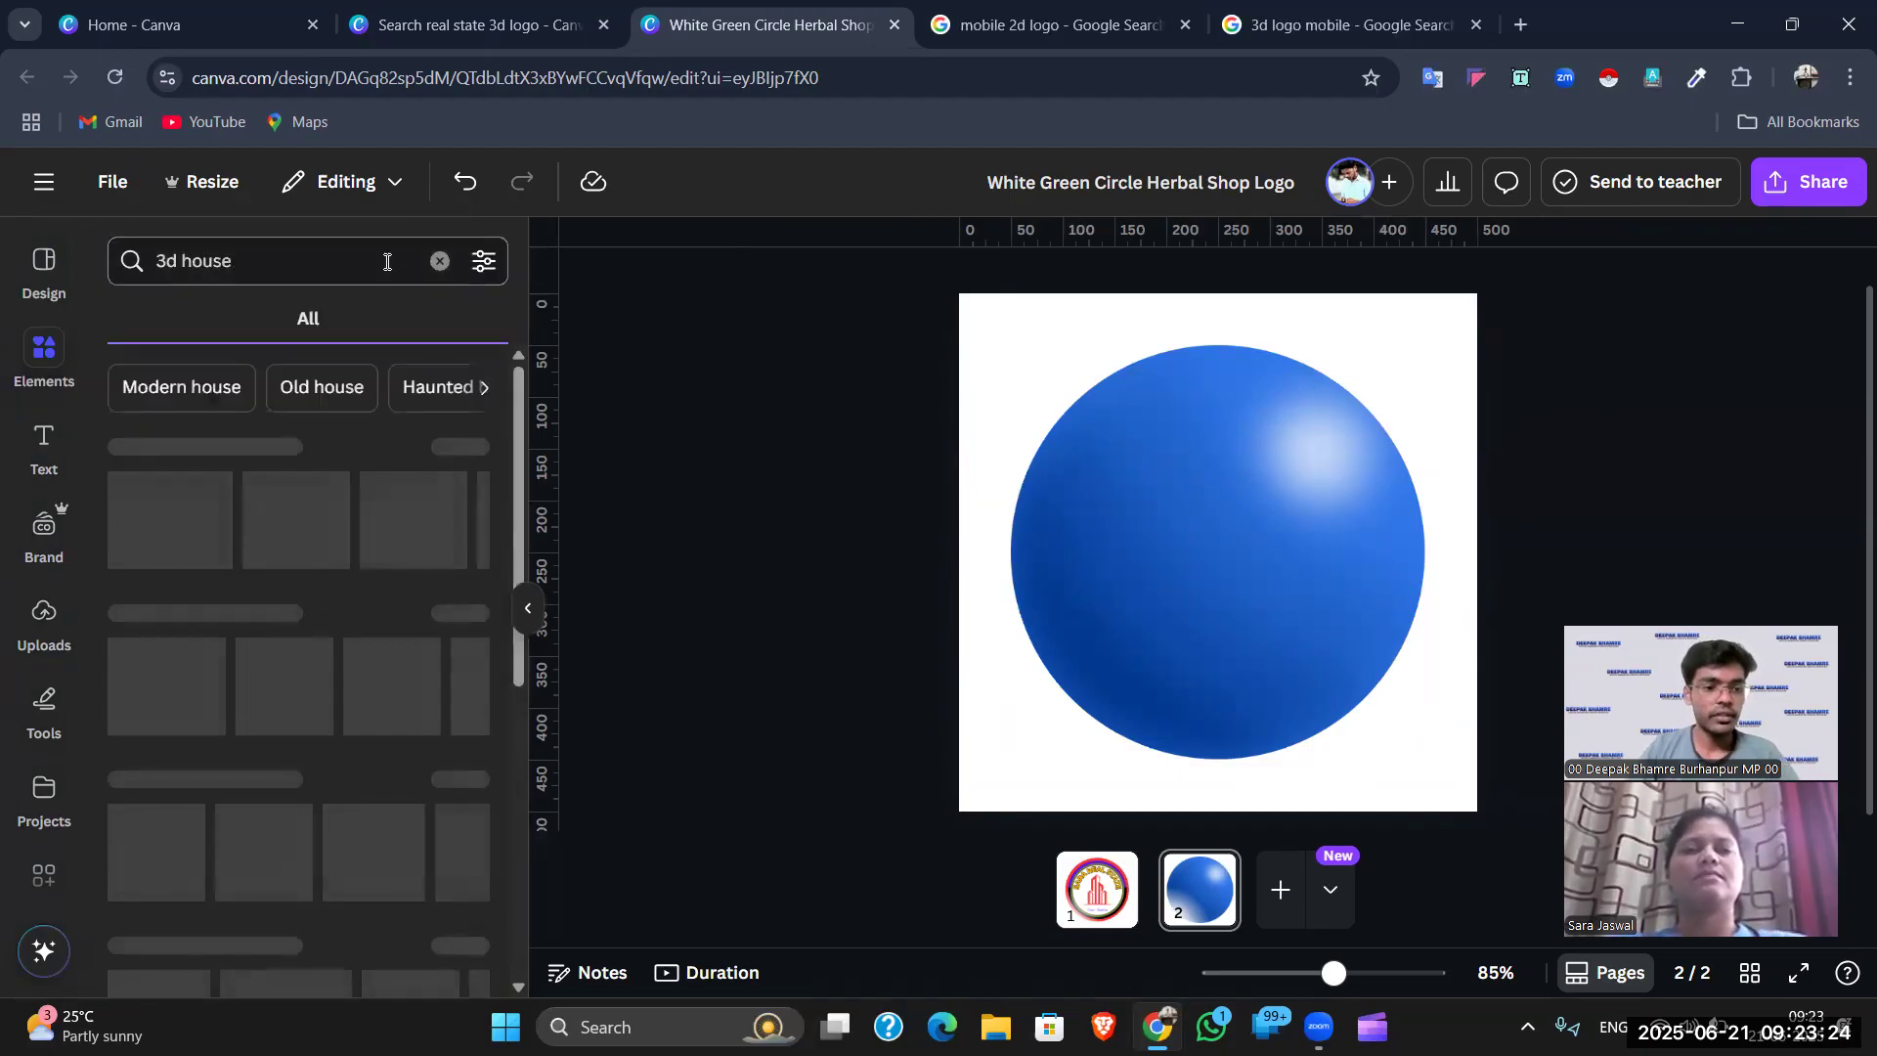
pyautogui.click(205, 321)
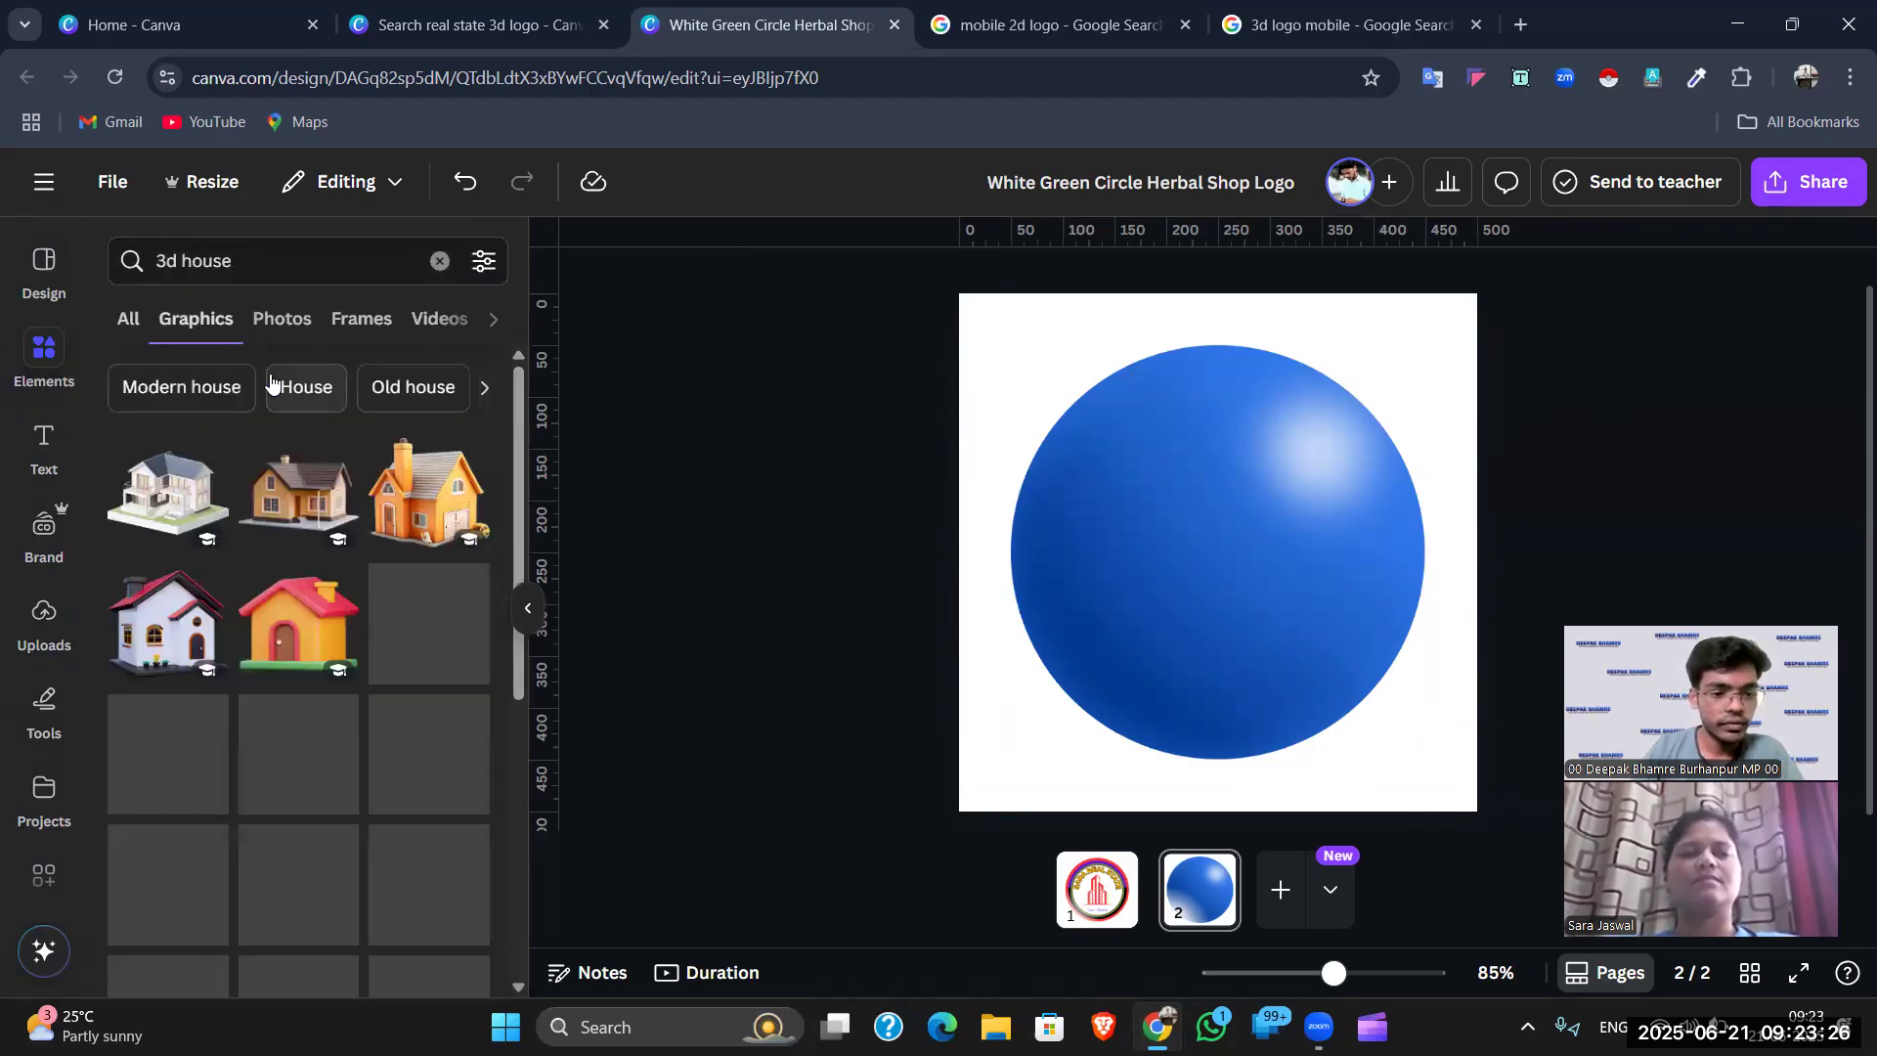
pyautogui.scroll(-1, 366, 546)
pyautogui.scroll(-3, 366, 546)
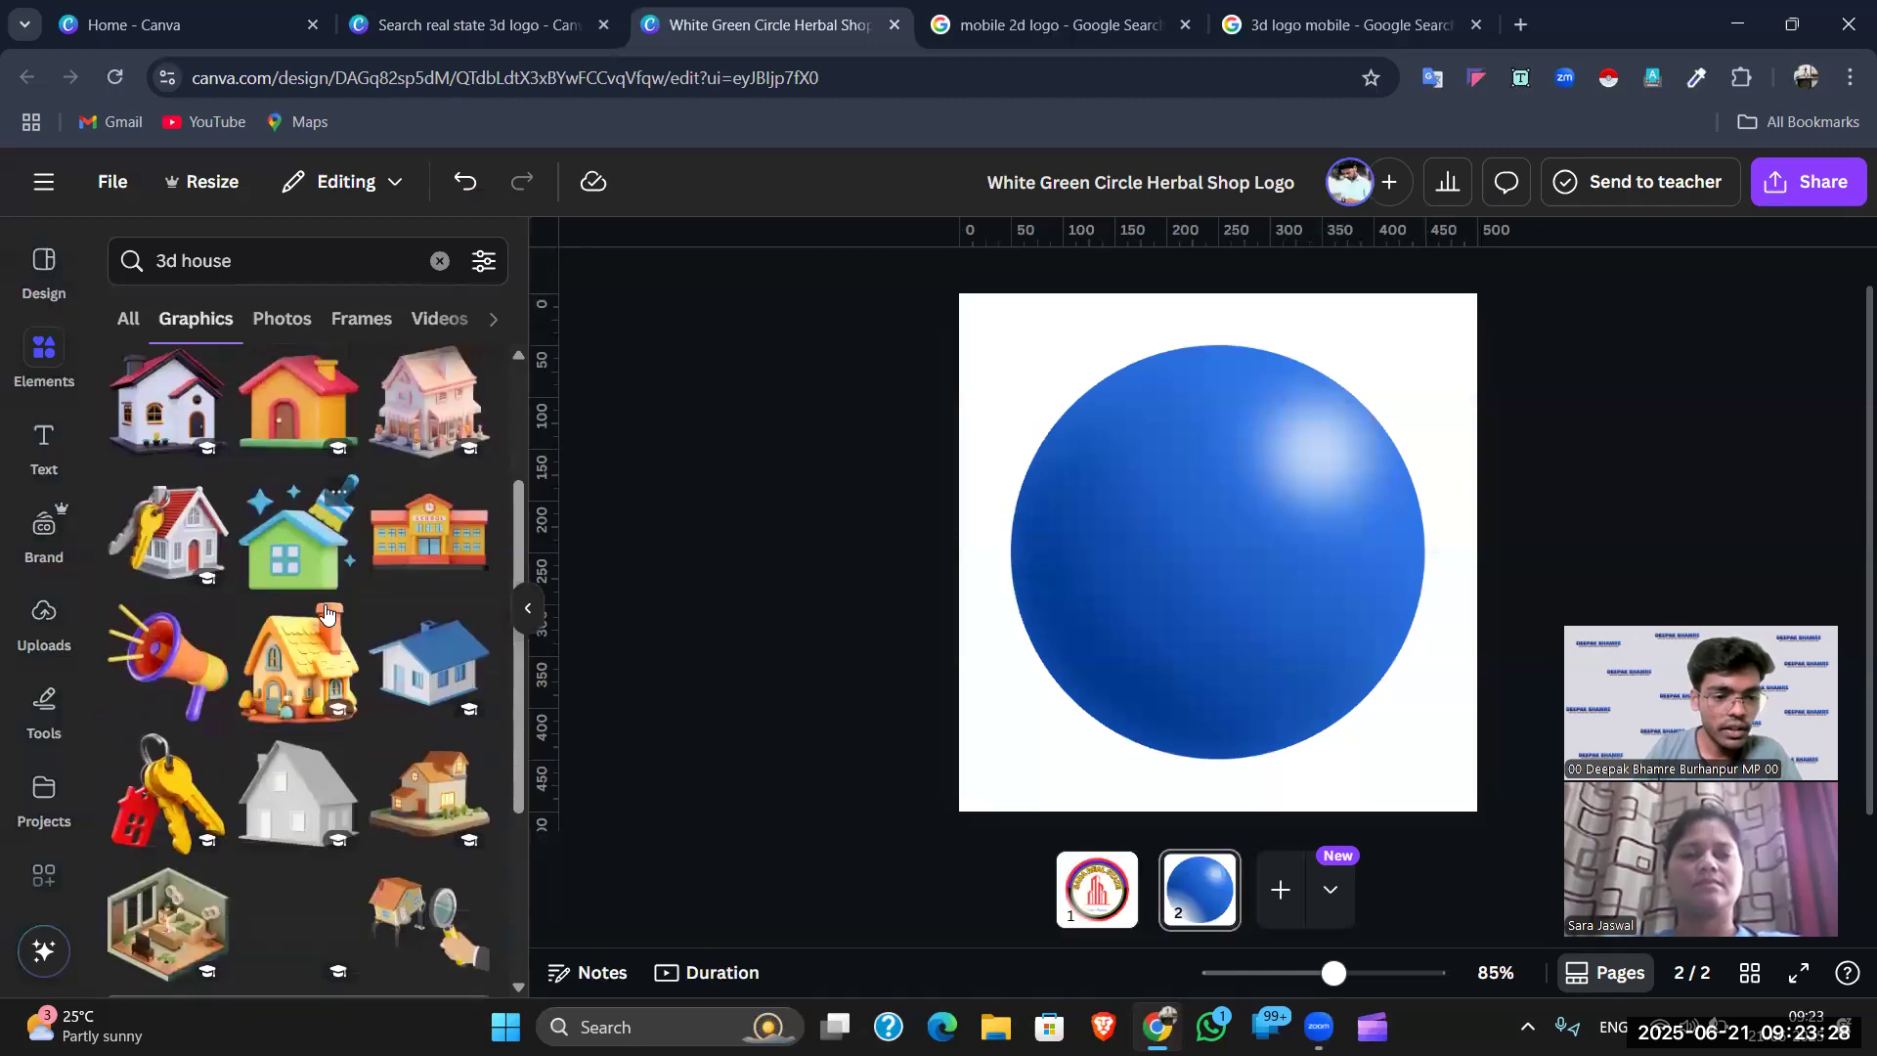
pyautogui.scroll(-5, 371, 607)
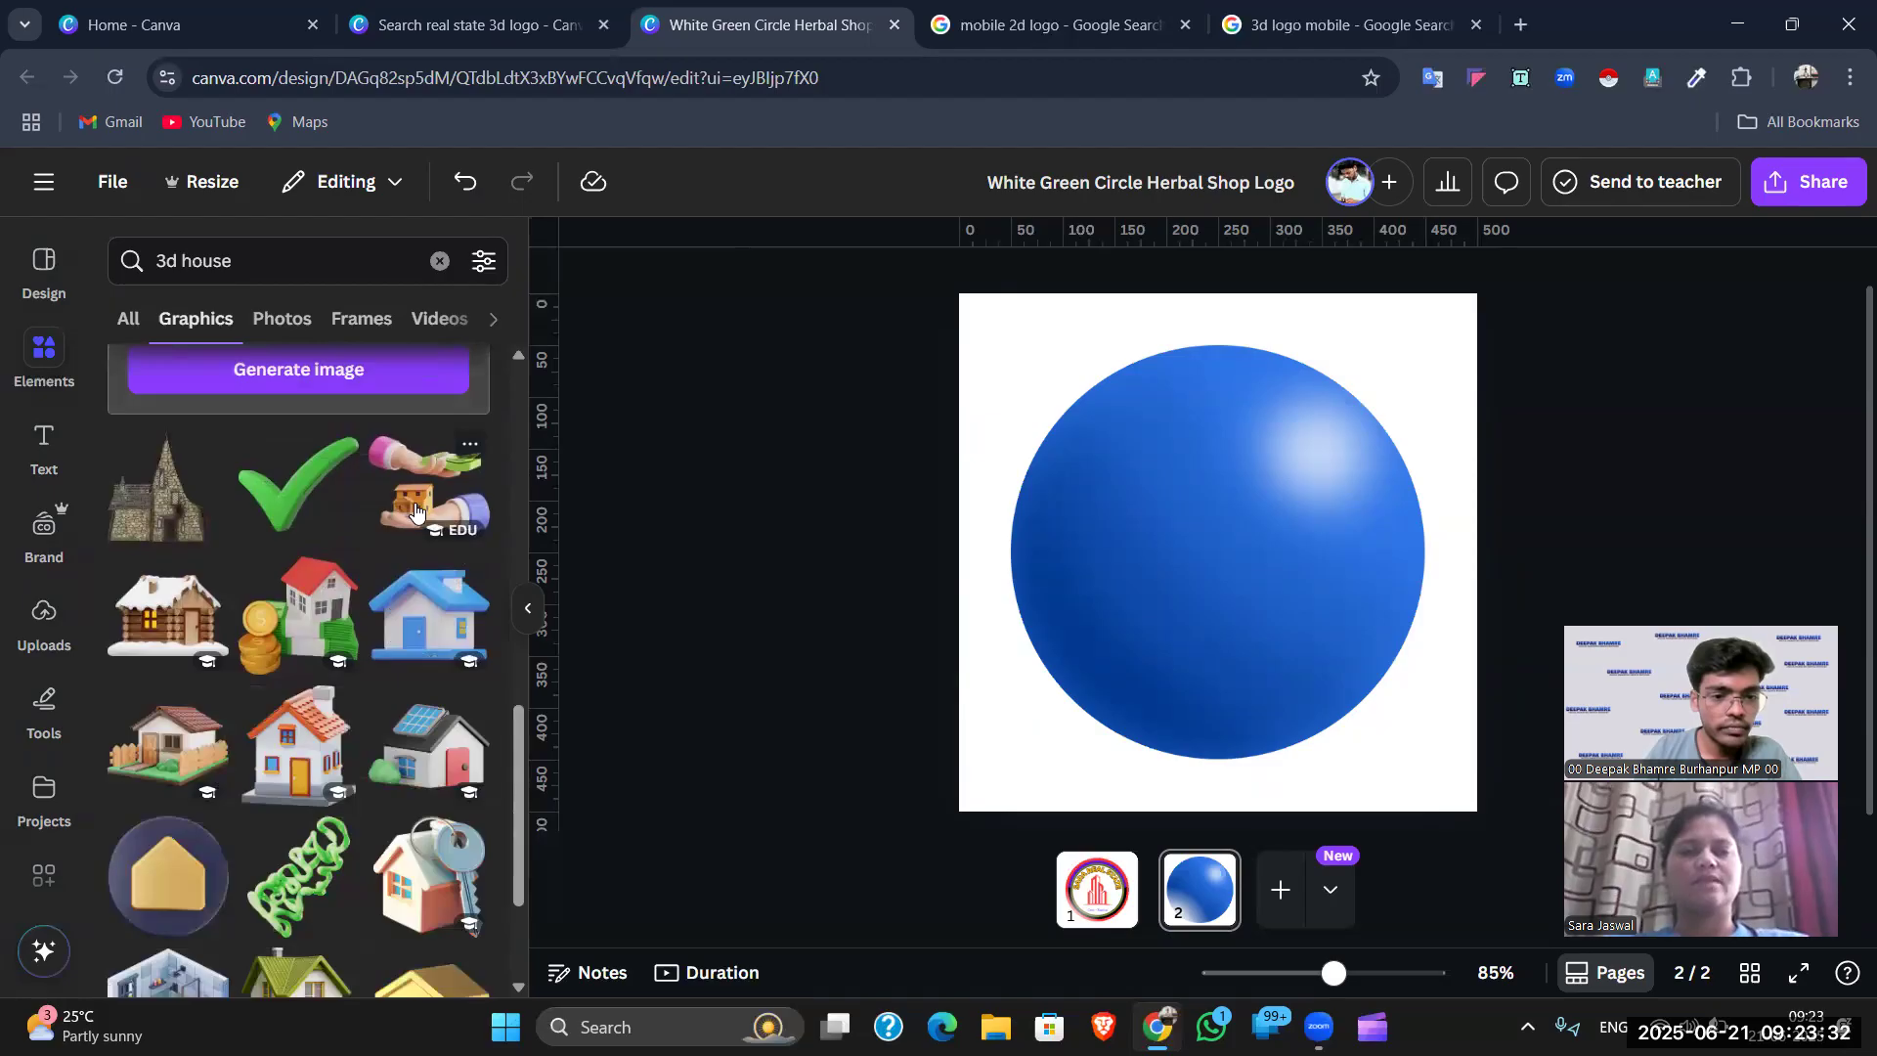
pyautogui.scroll(-2, 414, 510)
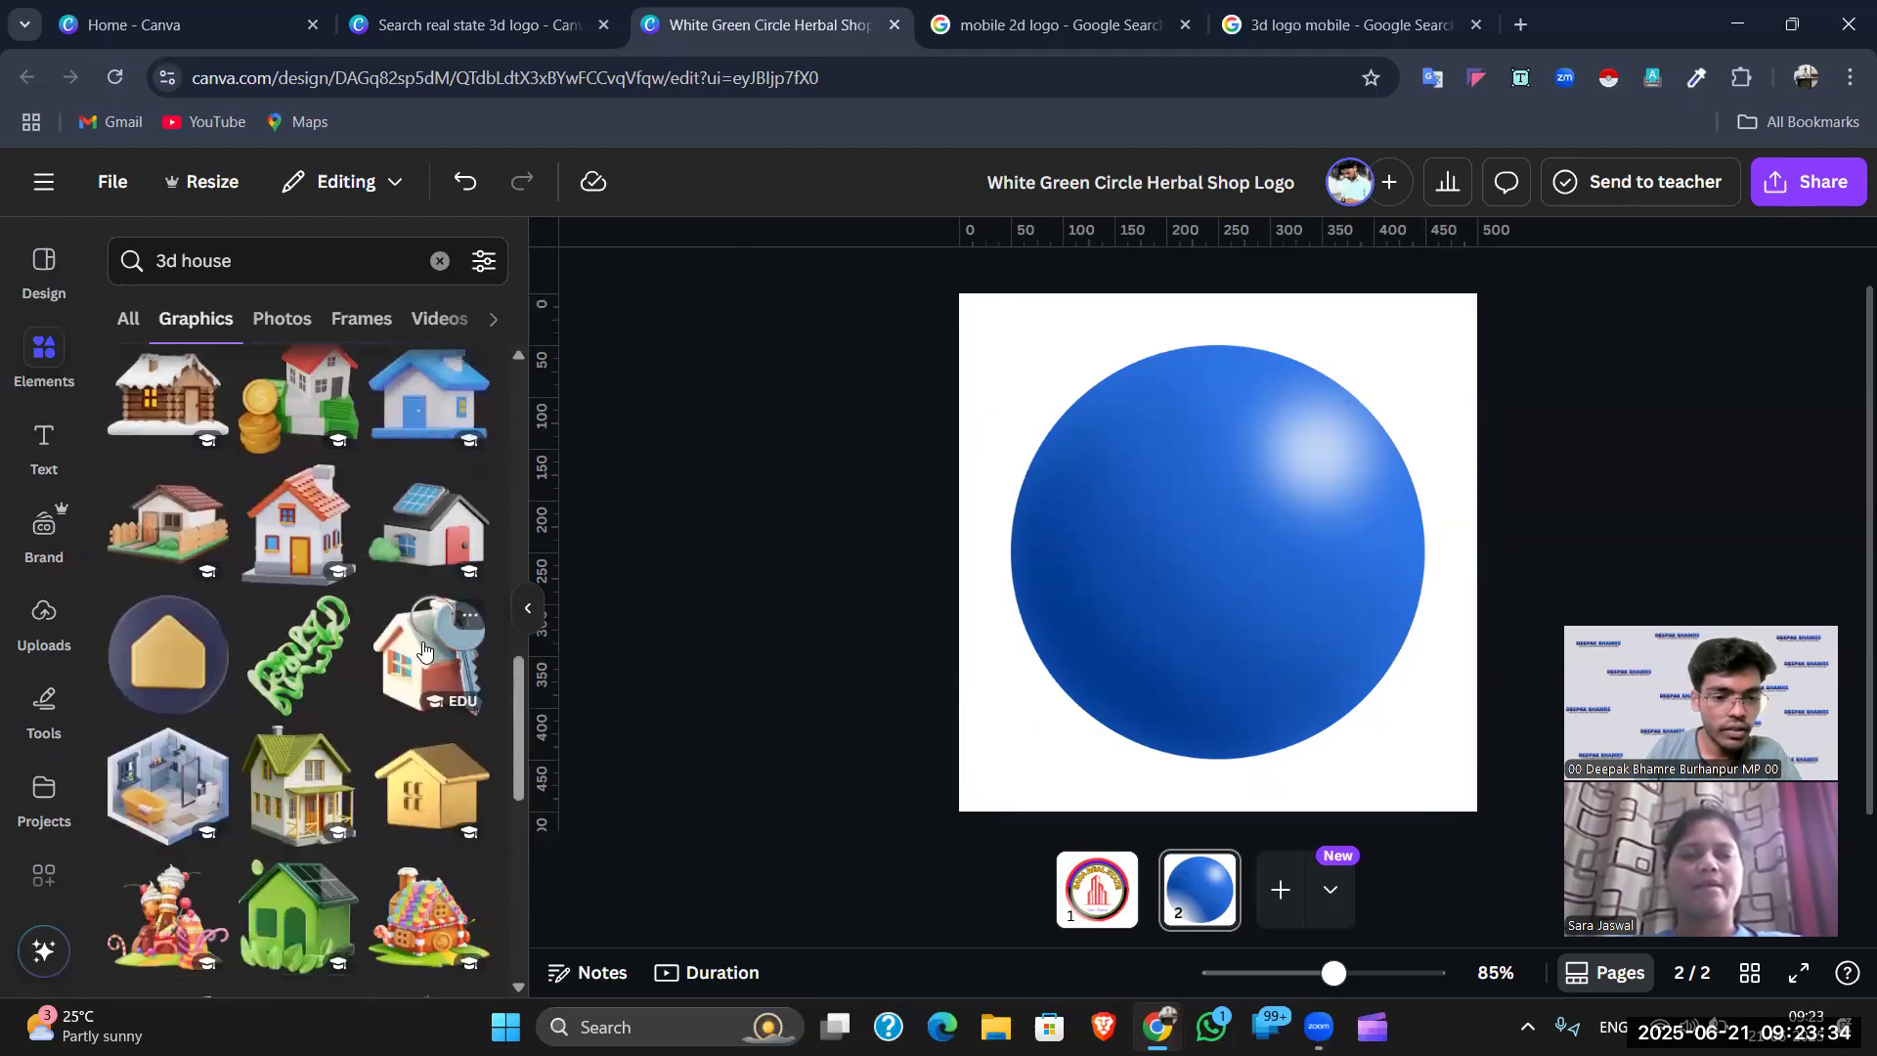
pyautogui.click(422, 649)
# - Shrink the house-and-key graphic, centre it on the blue circle, and clear the search
pyautogui.moveTo(1413, 338); pyautogui.dragTo(1305, 456)
pyautogui.moveTo(1027, 759); pyautogui.dragTo(1209, 621)
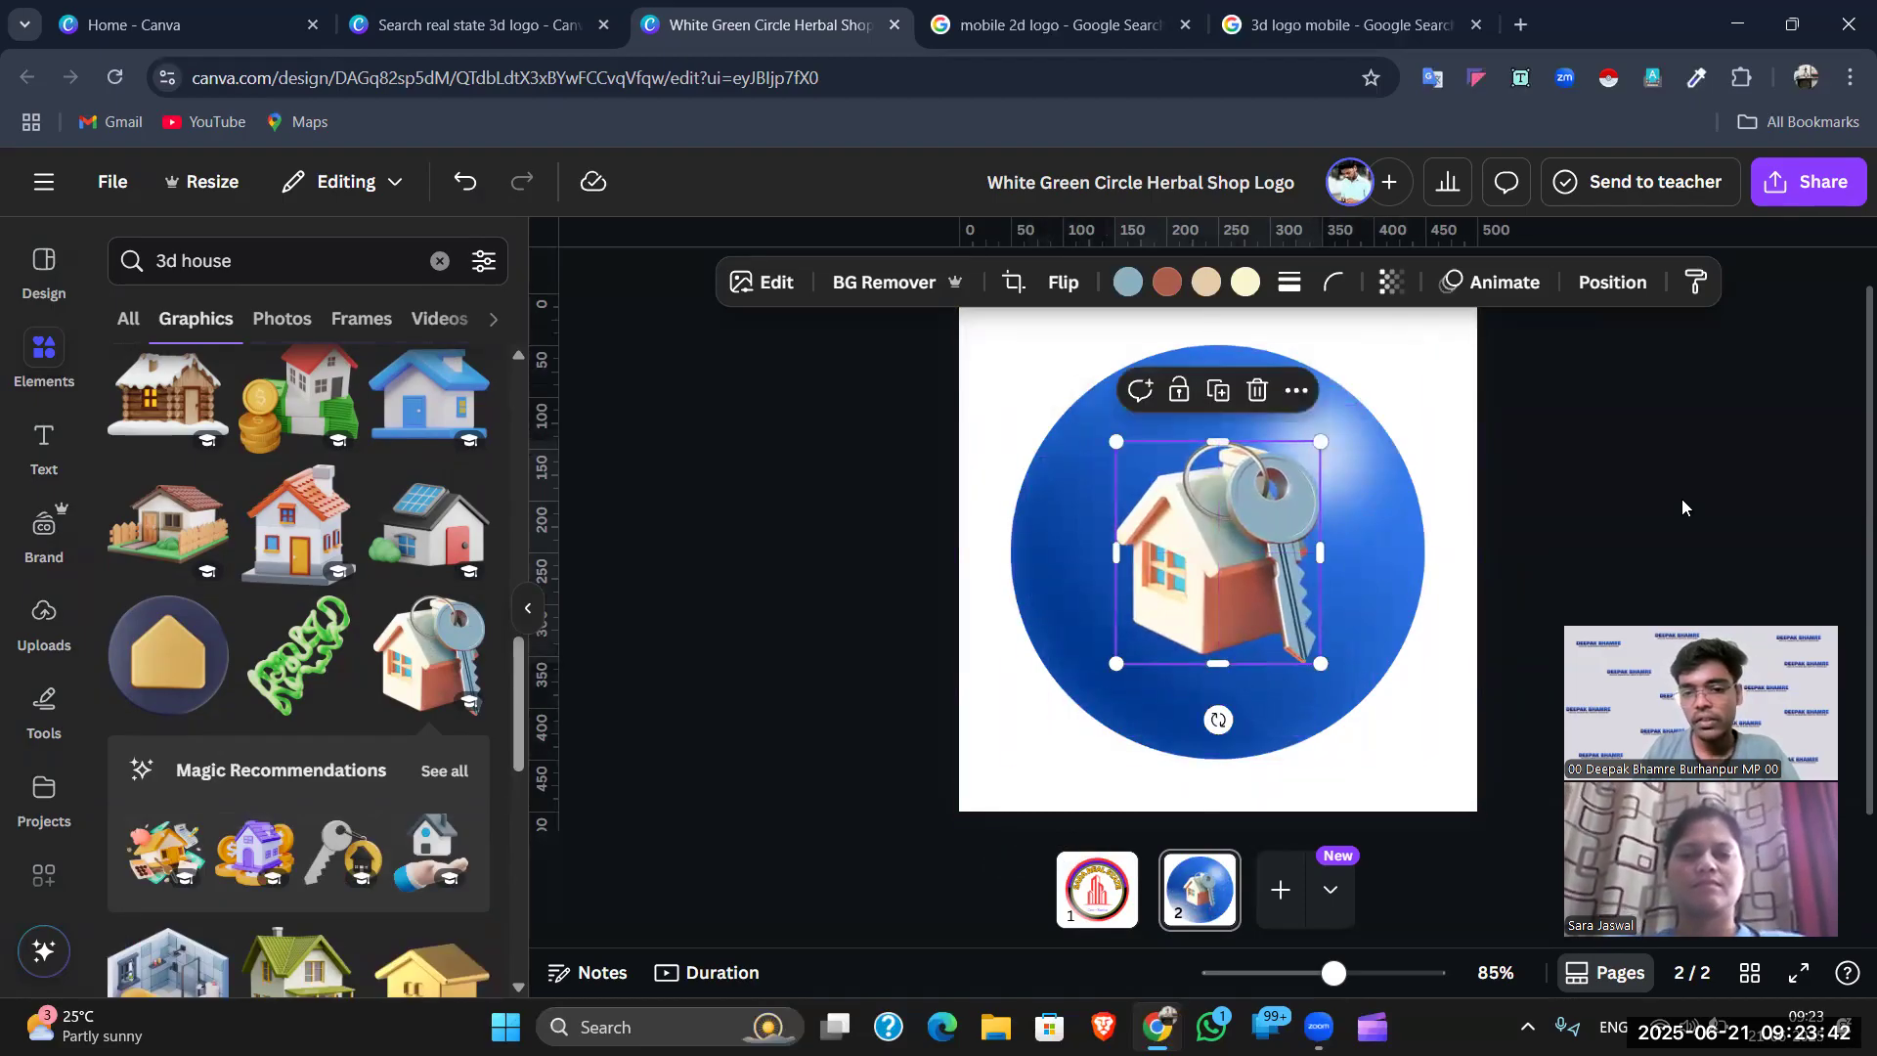
pyautogui.click(1625, 536)
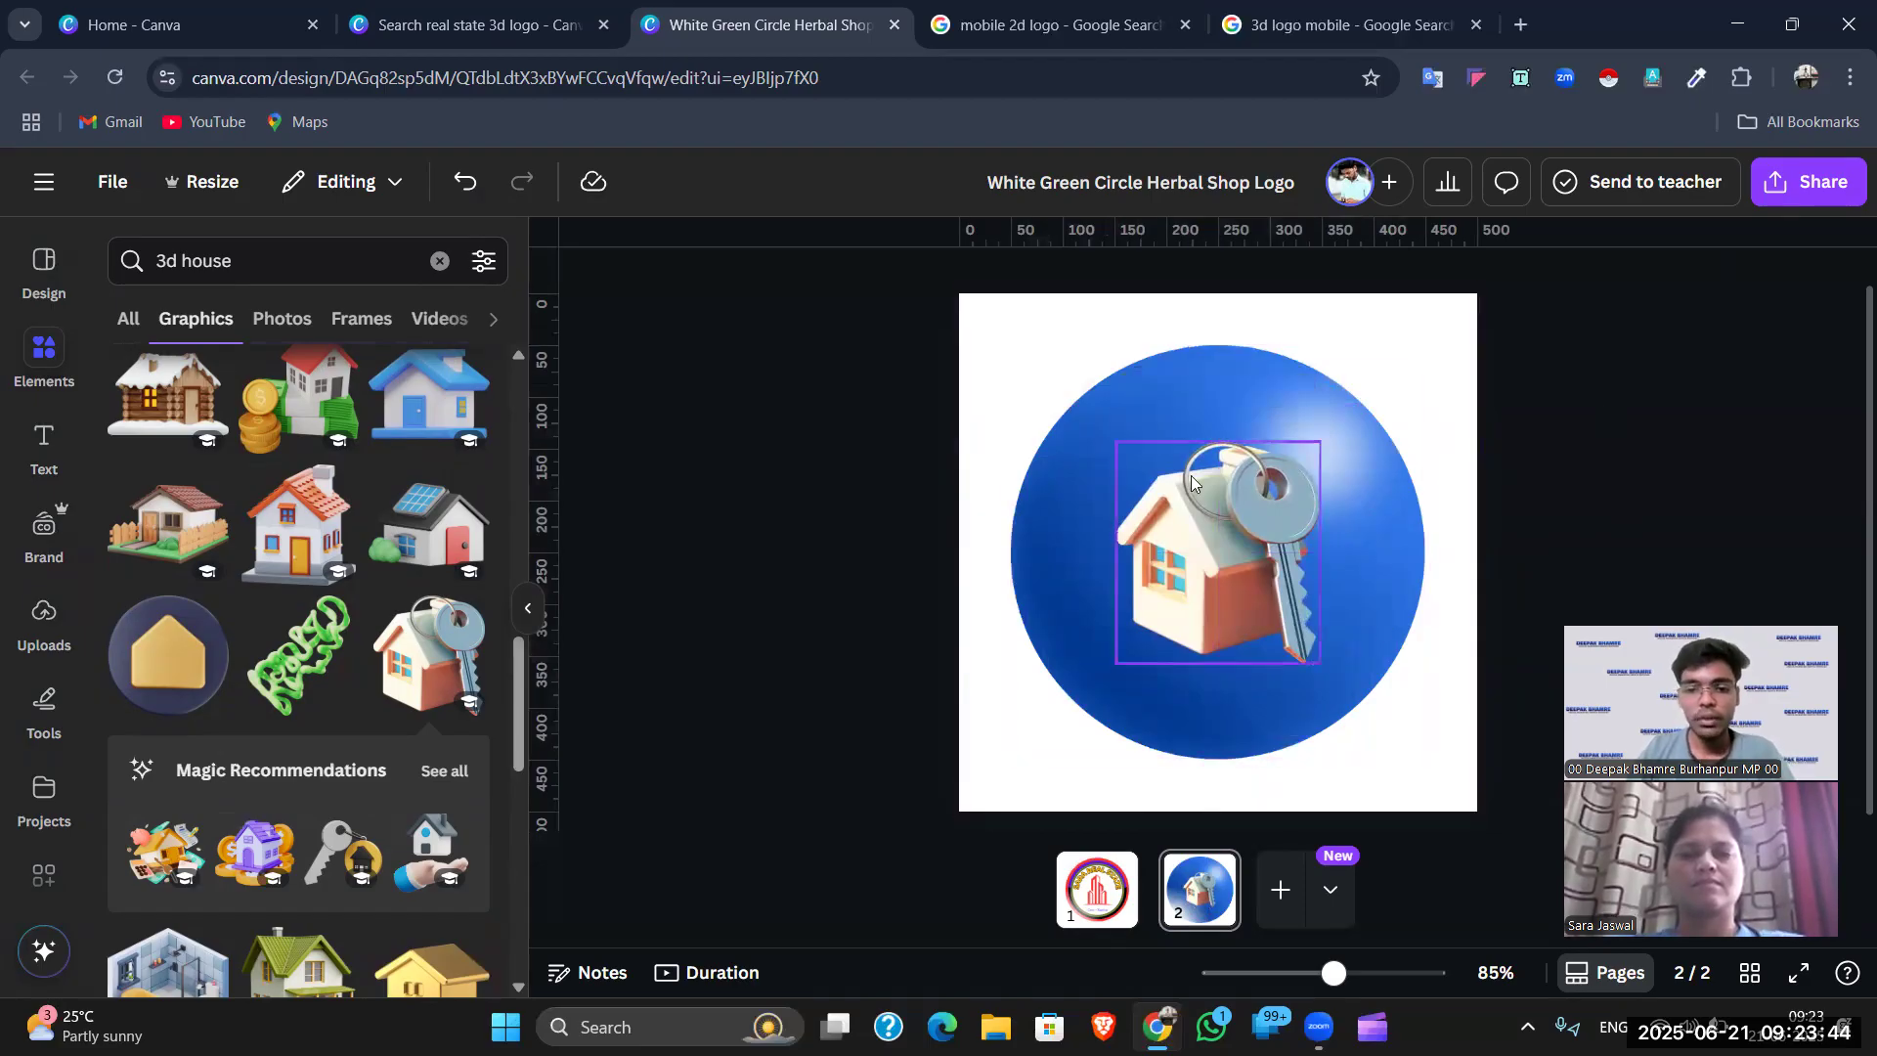
pyautogui.moveTo(1207, 503); pyautogui.dragTo(1214, 537)
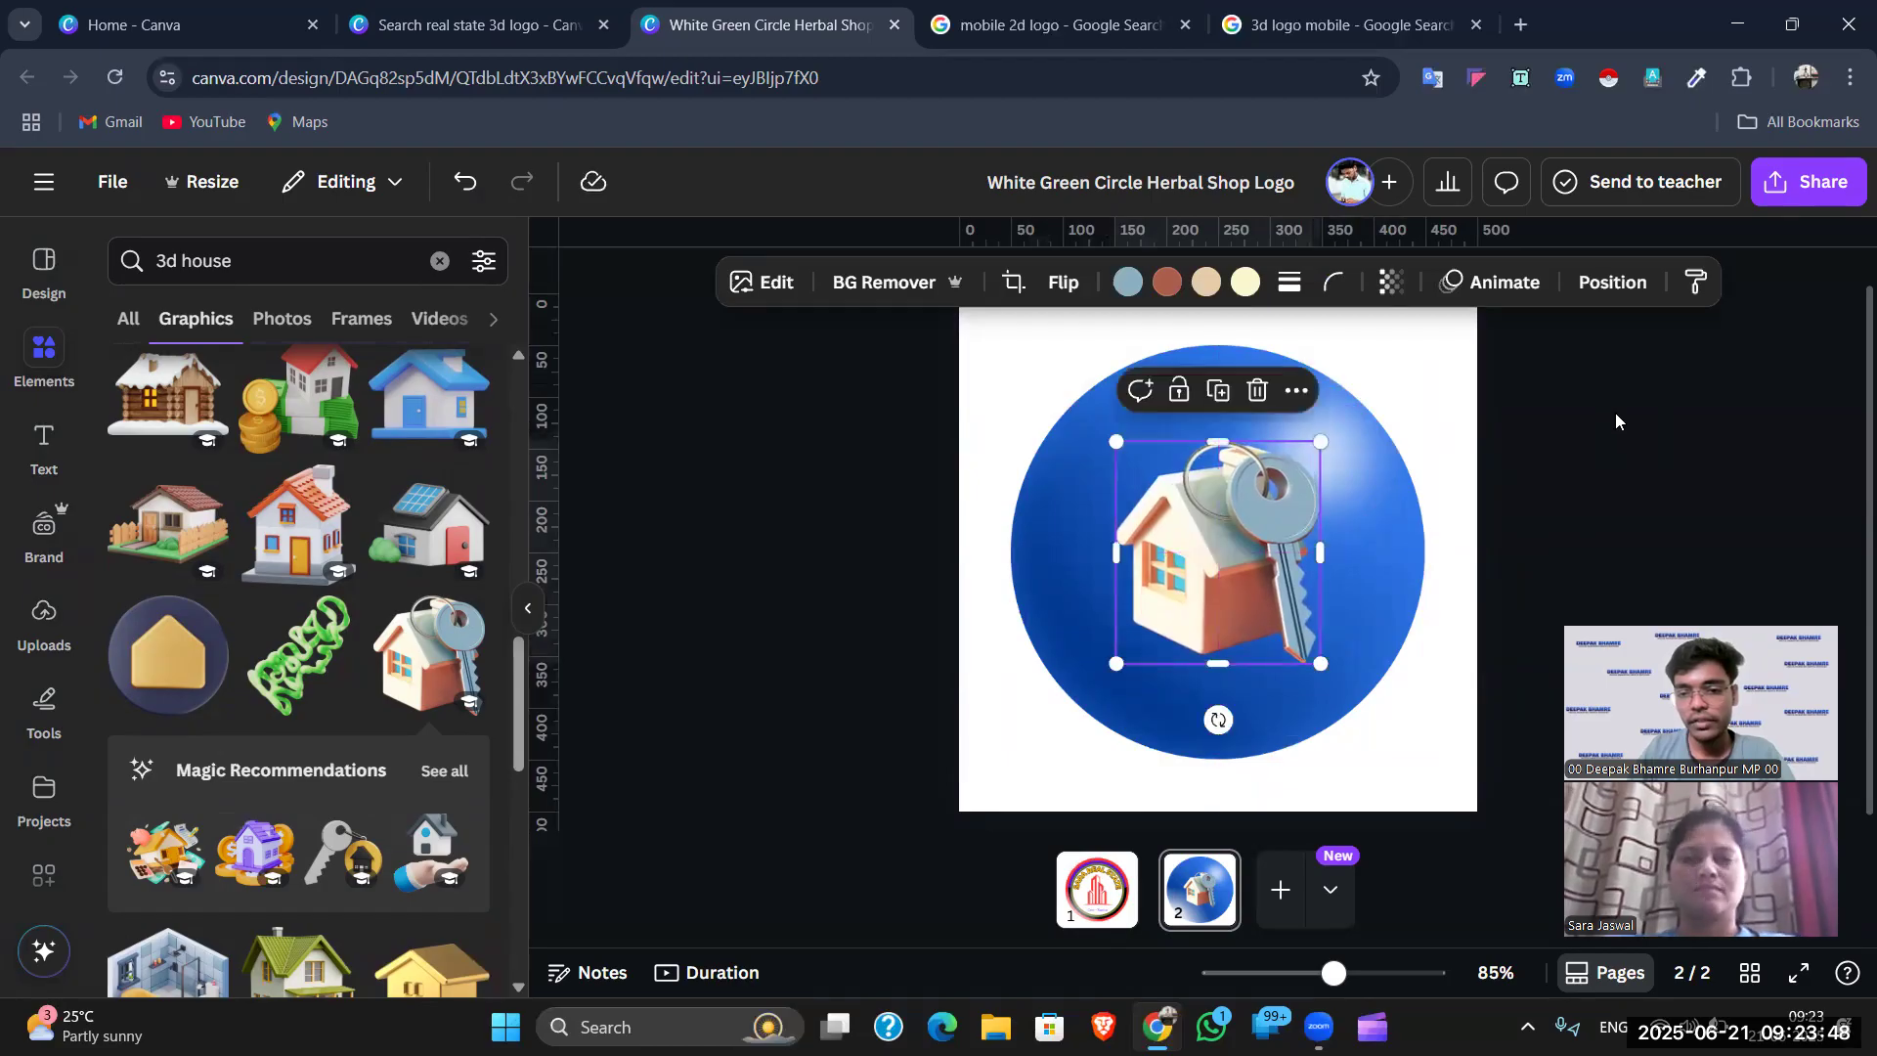
pyautogui.click(934, 545)
pyautogui.scroll(10, 305, 465)
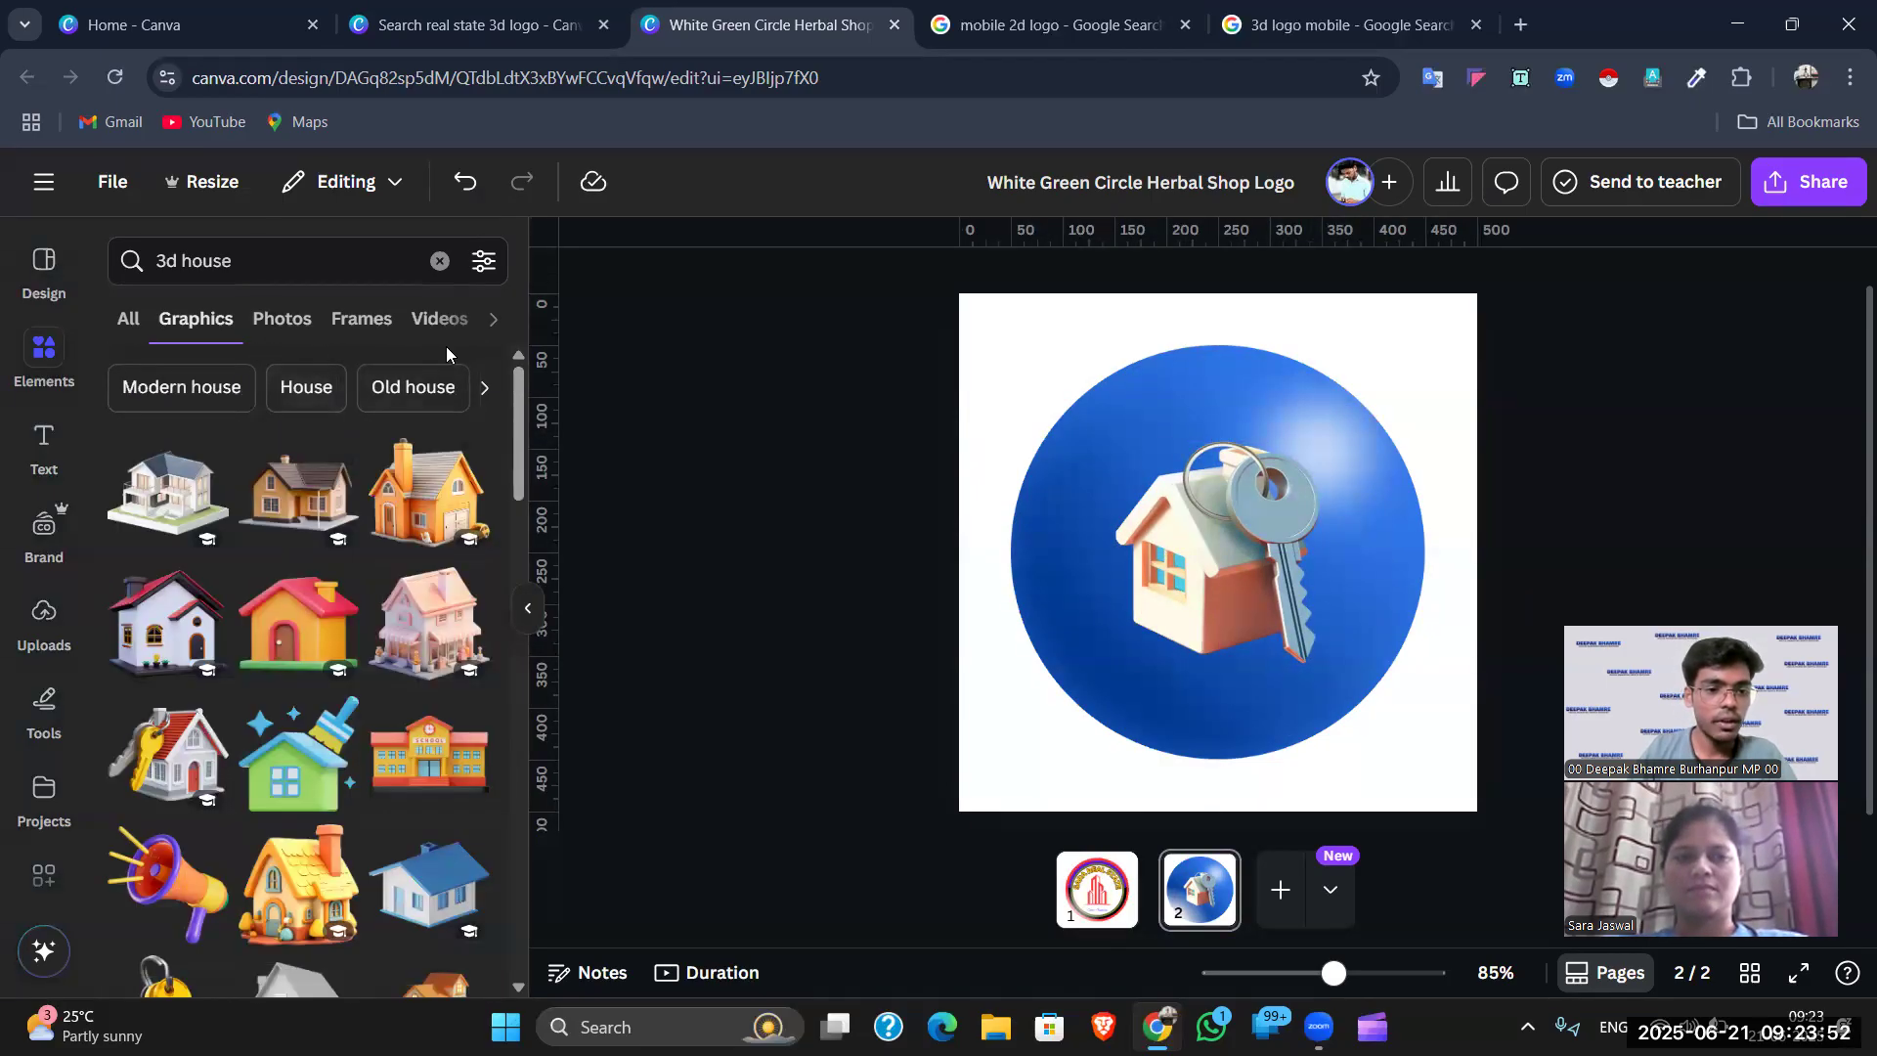
pyautogui.click(438, 259)
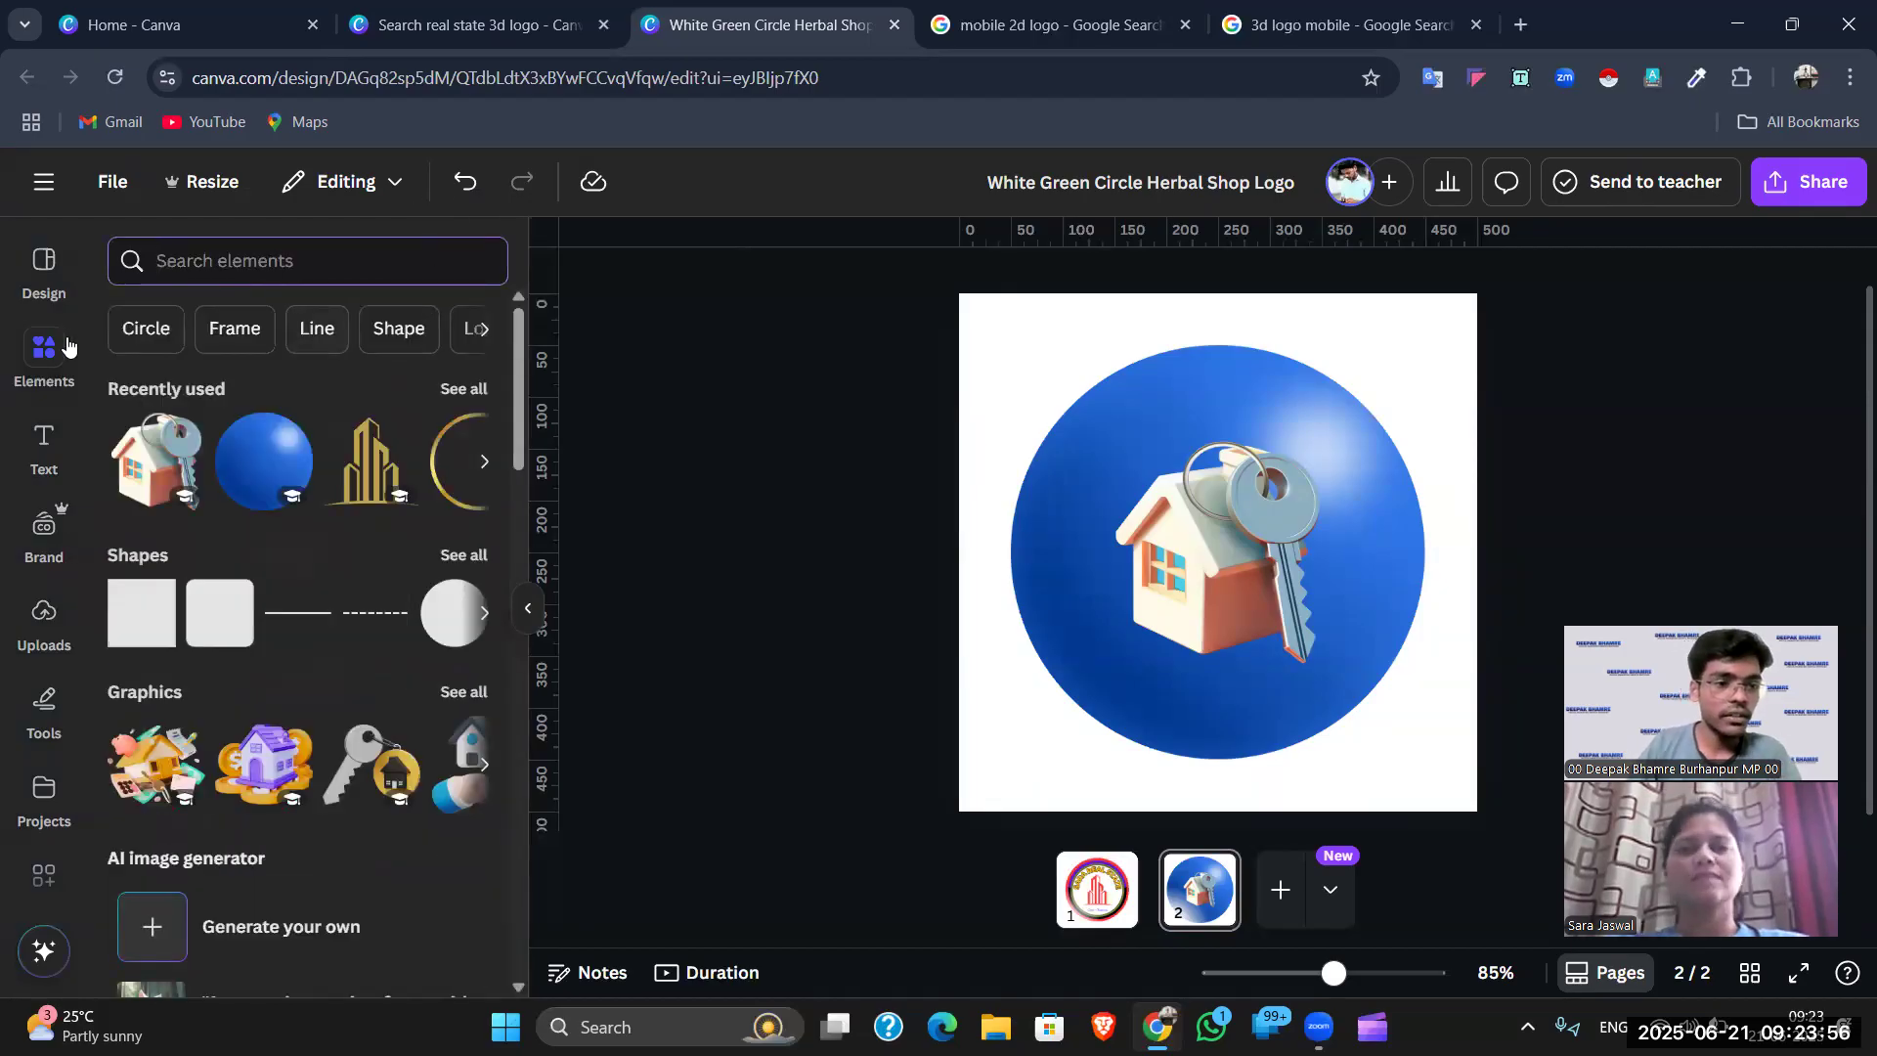
pyautogui.click(155, 264)
# - Add a heading text box and place it beneath the house graphic inside the circle
pyautogui.click(1131, 448)
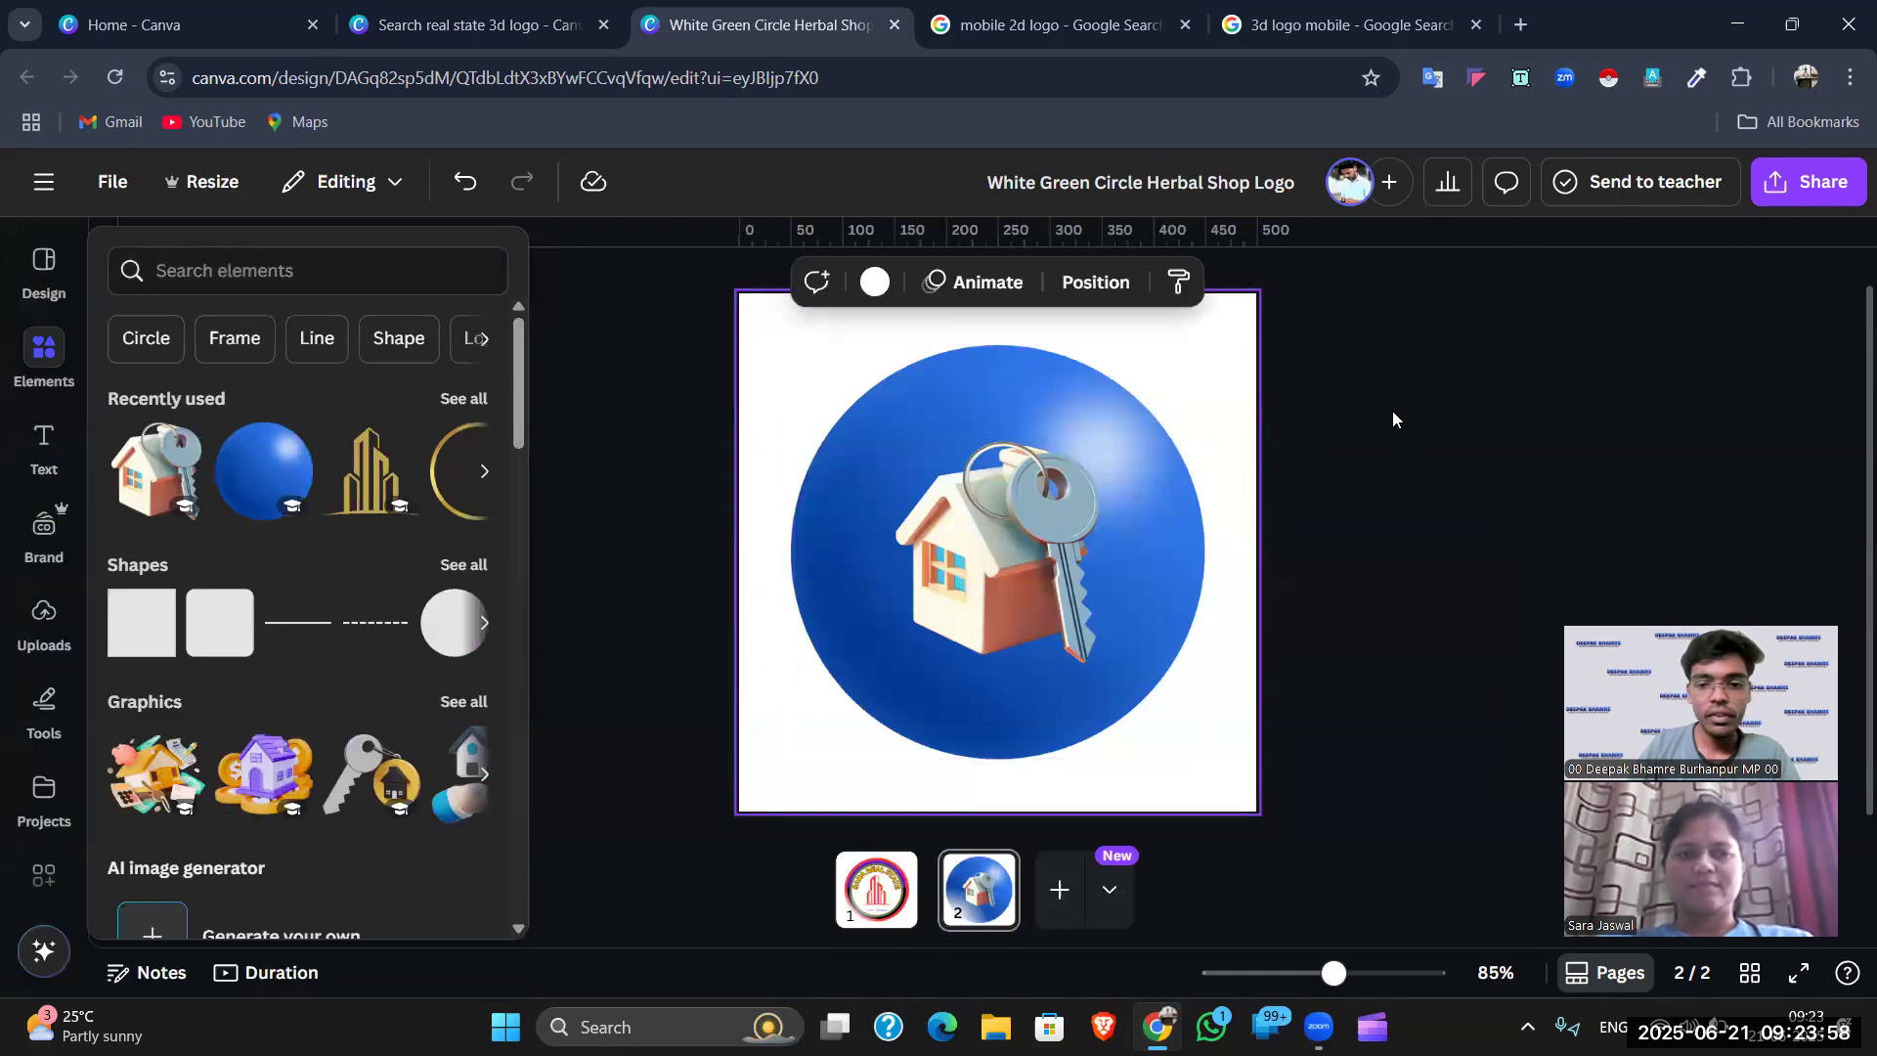
pyautogui.click(1420, 416)
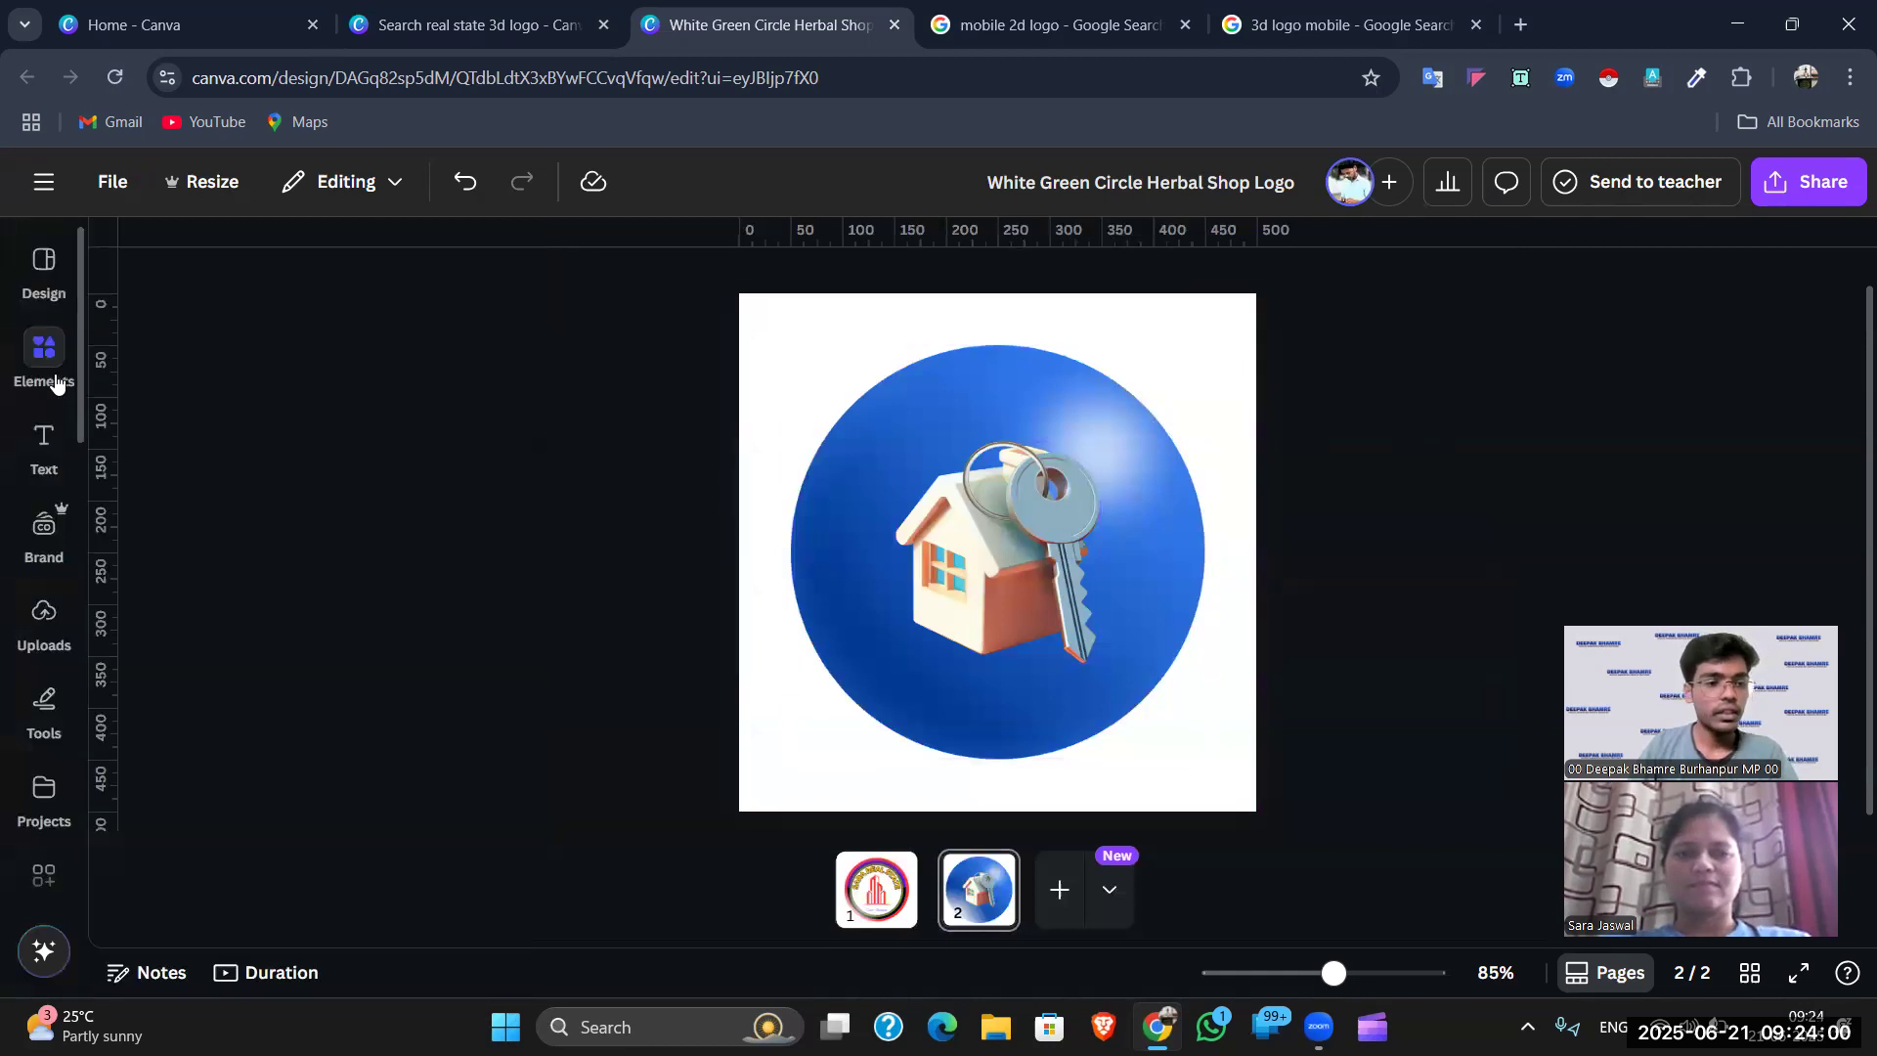
pyautogui.click(46, 363)
pyautogui.click(44, 445)
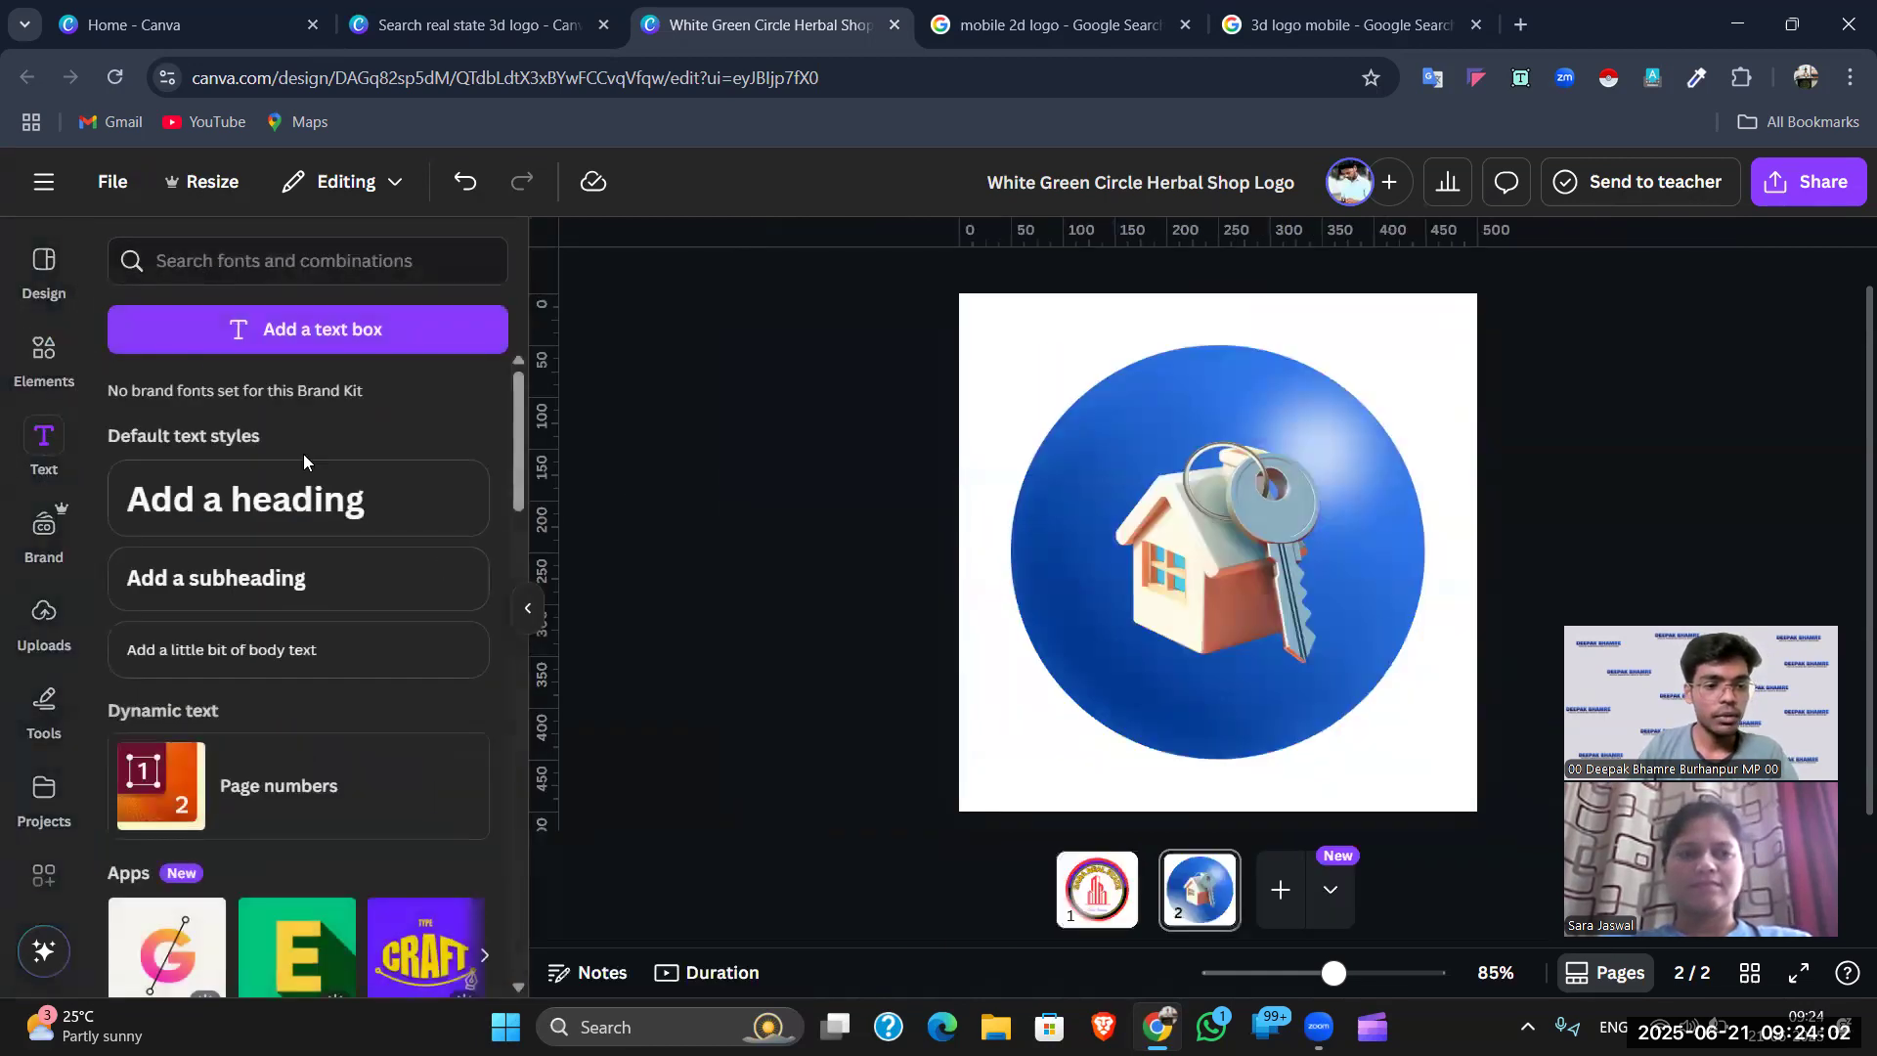
pyautogui.click(262, 497)
pyautogui.click(1587, 495)
pyautogui.moveTo(1362, 570); pyautogui.dragTo(1333, 729)
pyautogui.moveTo(1222, 641); pyautogui.dragTo(1220, 601)
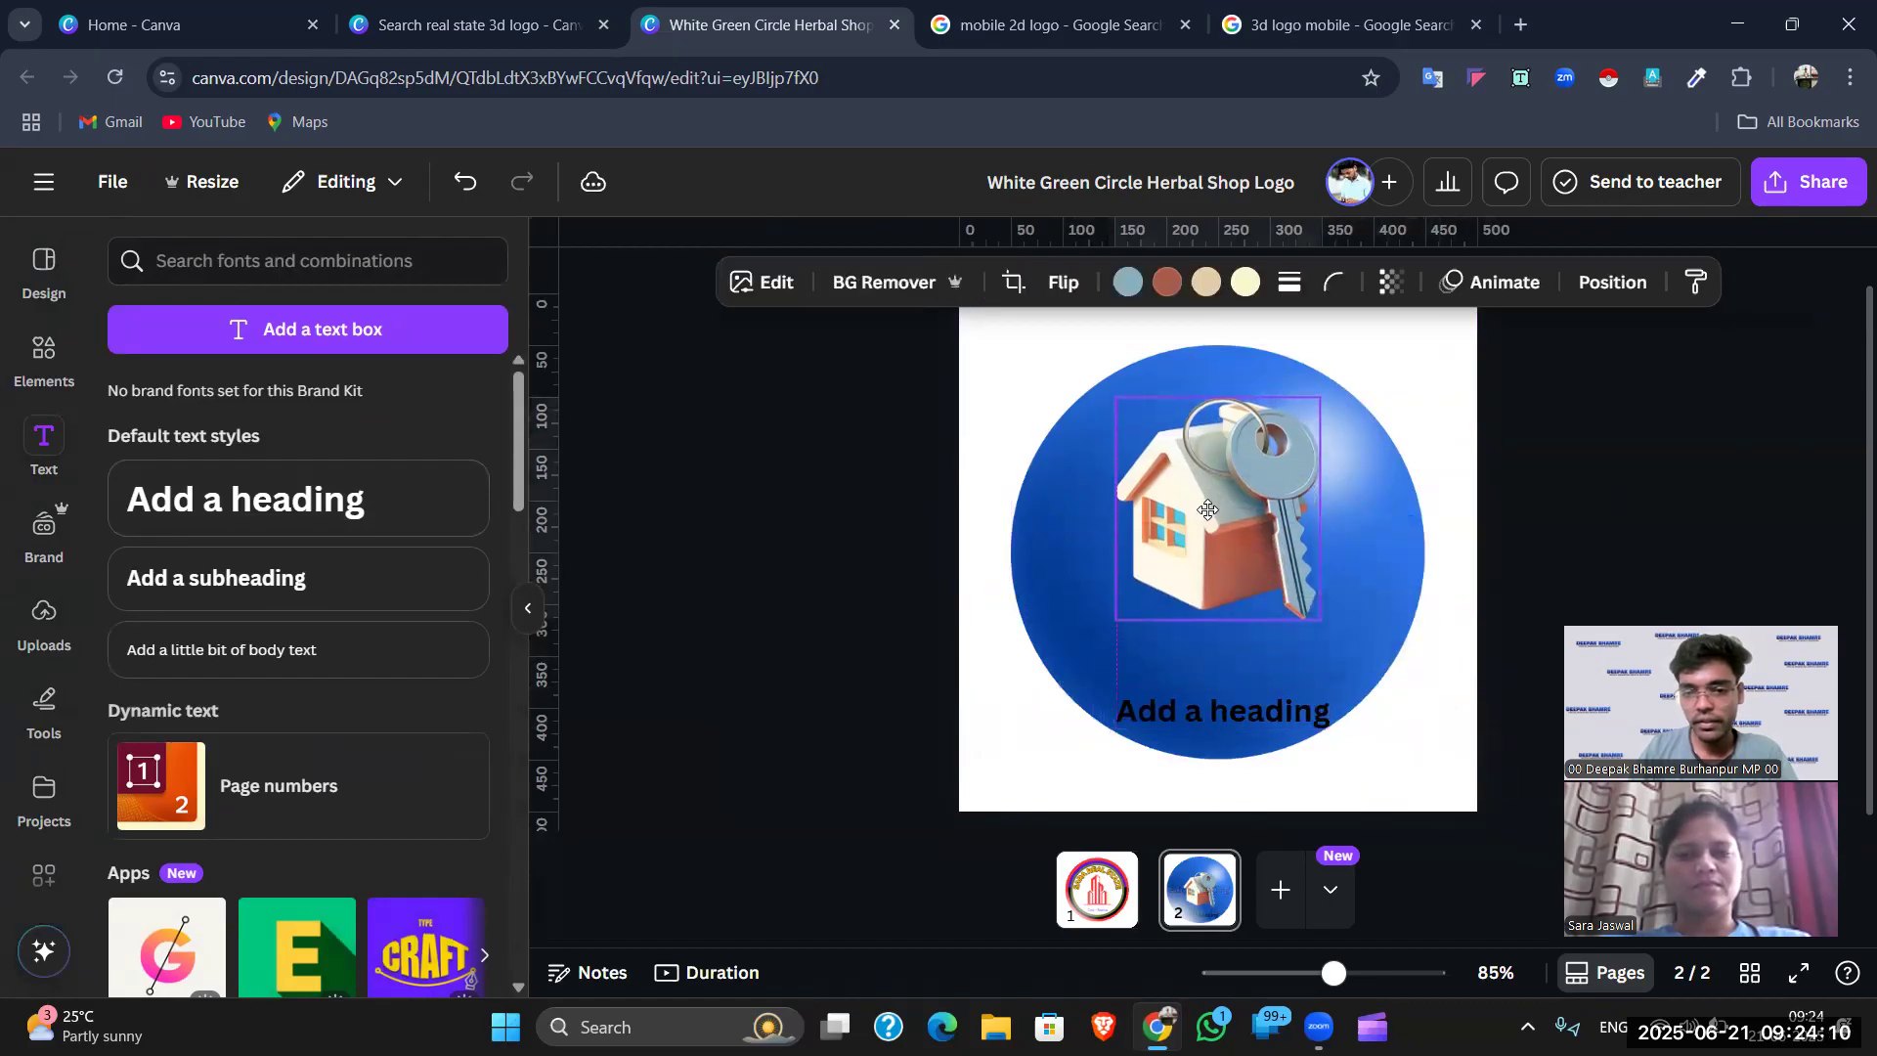
pyautogui.moveTo(1195, 698); pyautogui.dragTo(1052, 597)
# - Change the heading to SARA REAL STATE and shrink it to fit beneath the house
pyautogui.doubleClick(1269, 653)
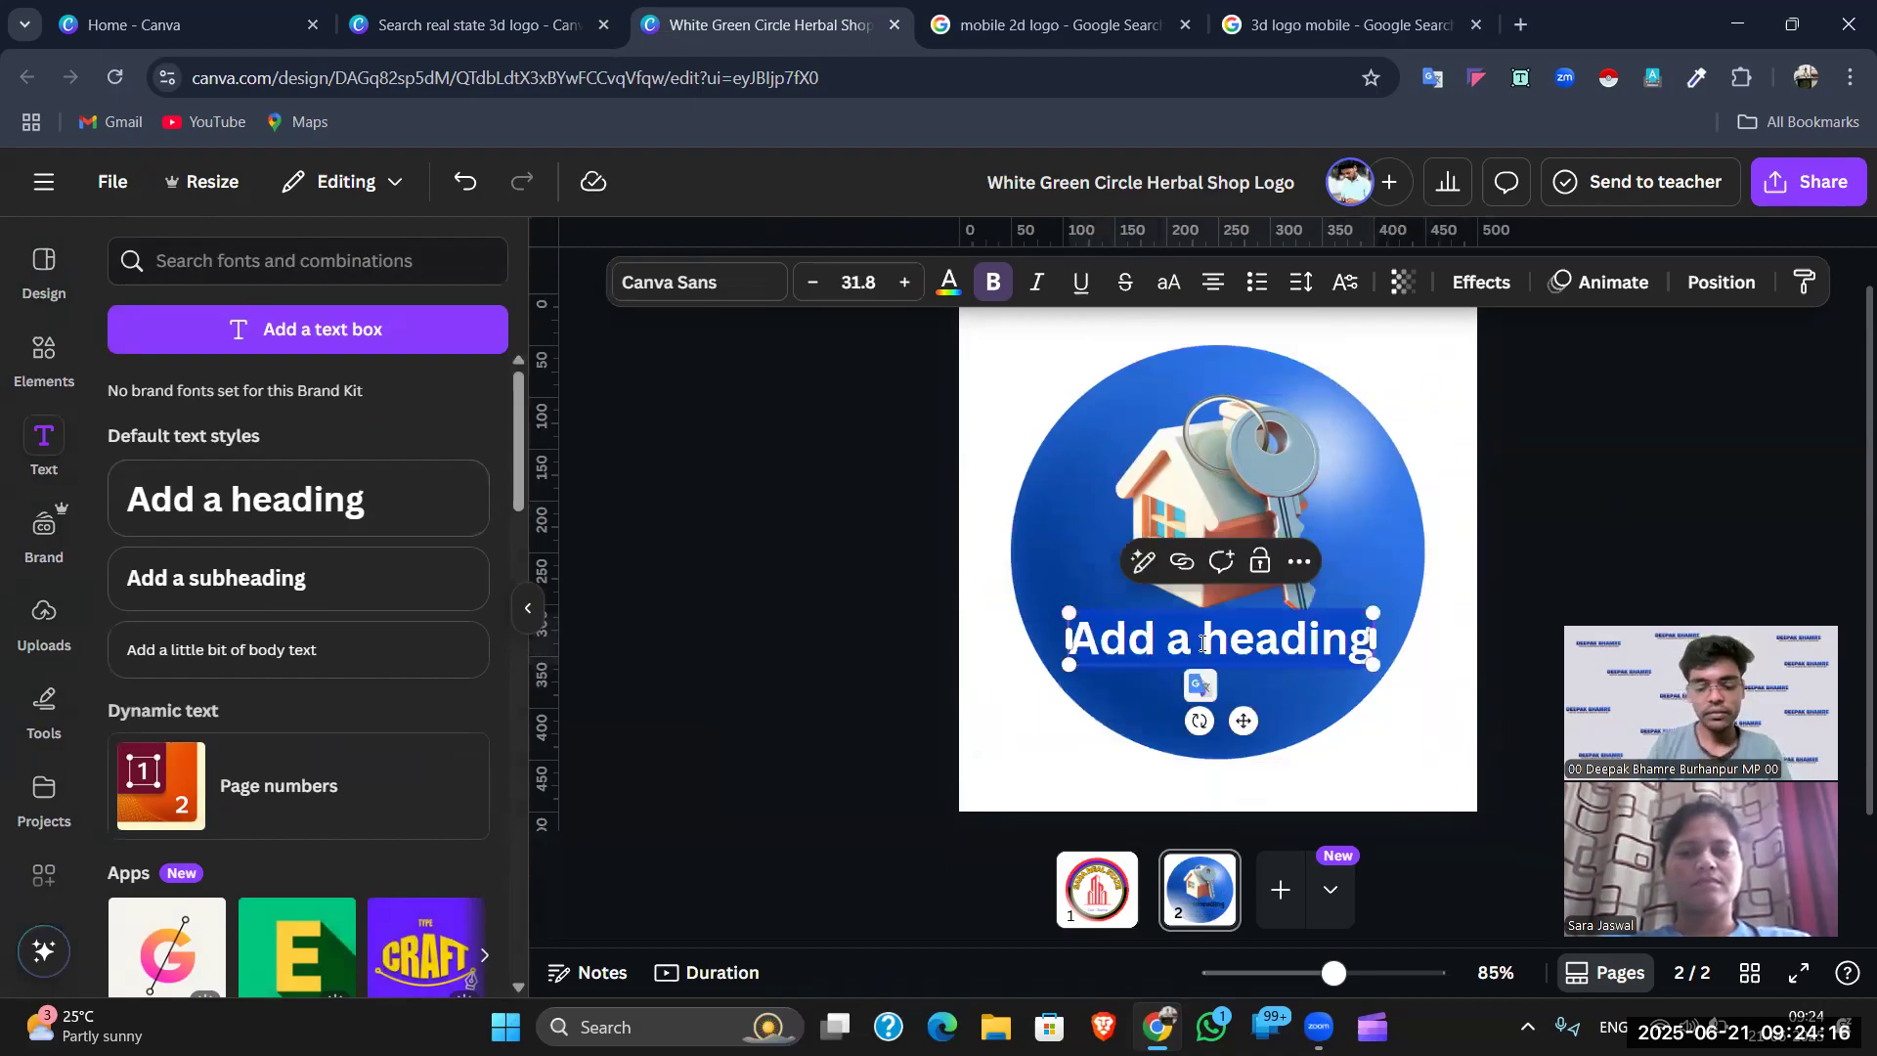
pyautogui.write('SAr')
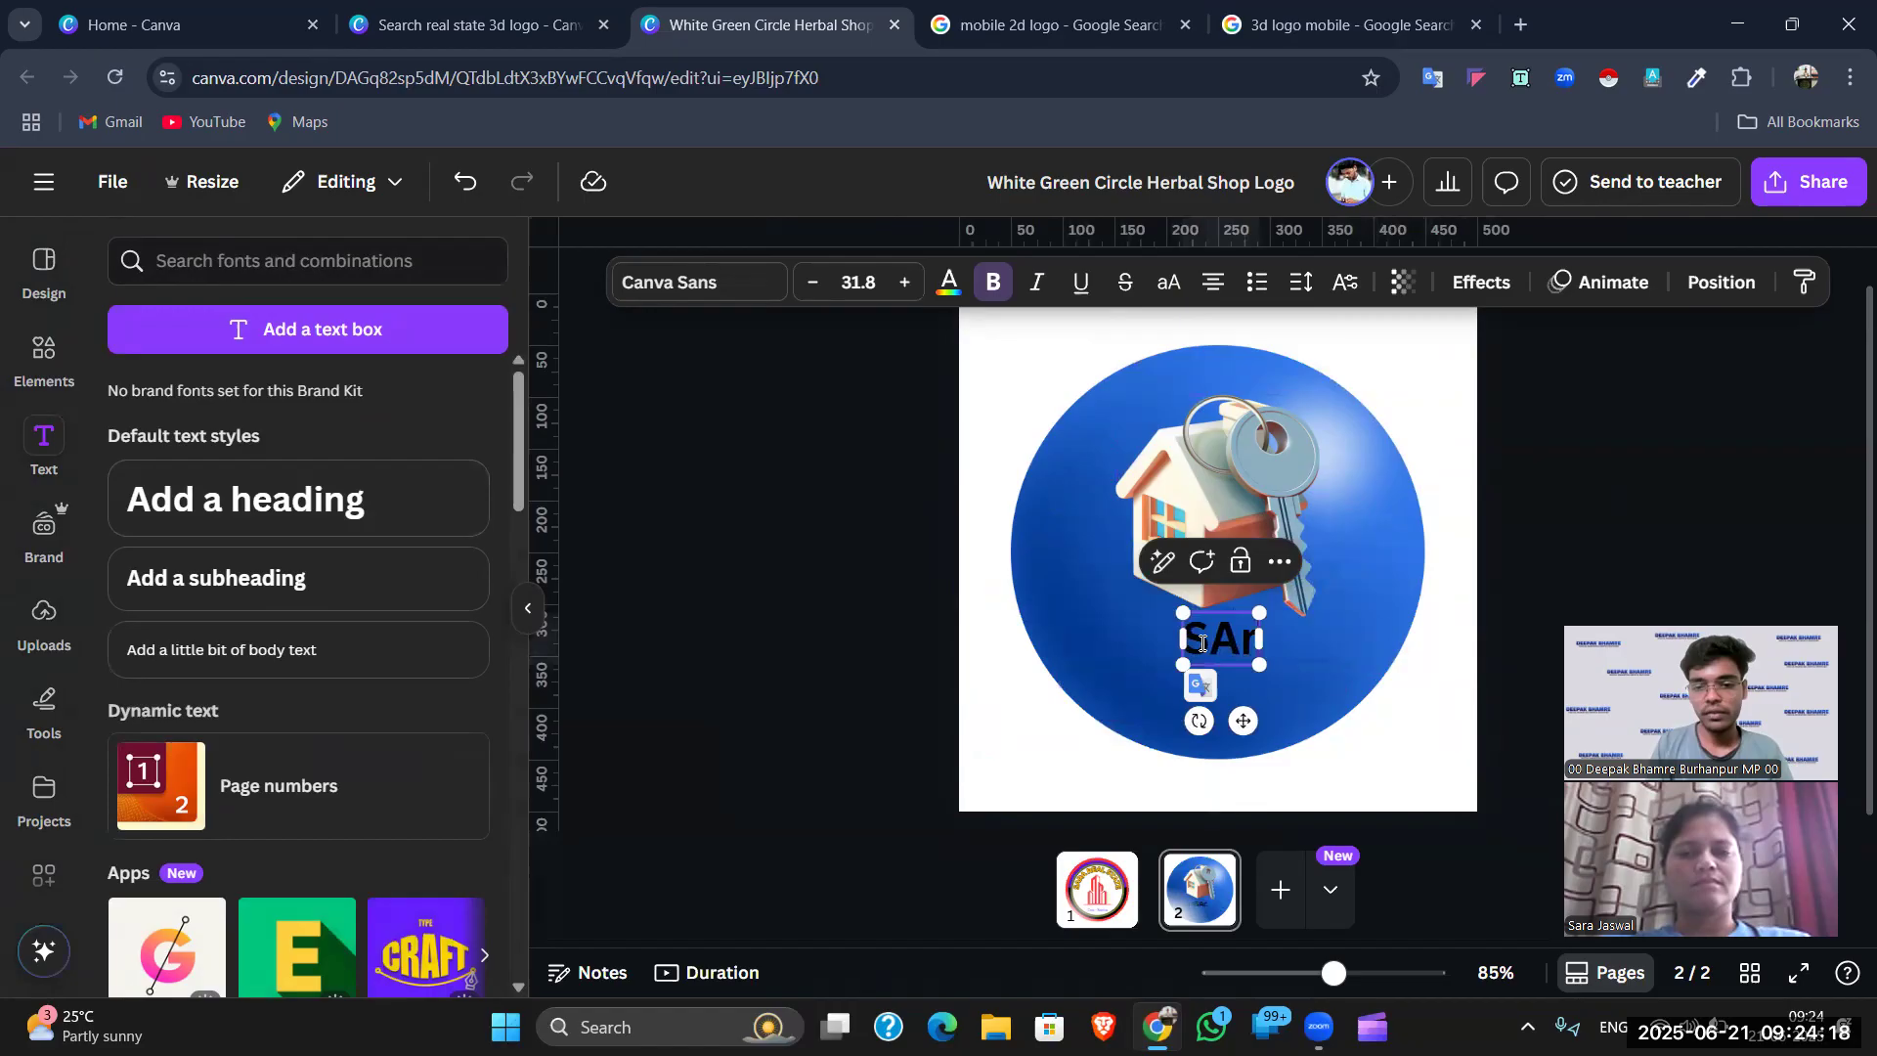
pyautogui.press('BackSpace')
pyautogui.write('RA REAL ST')
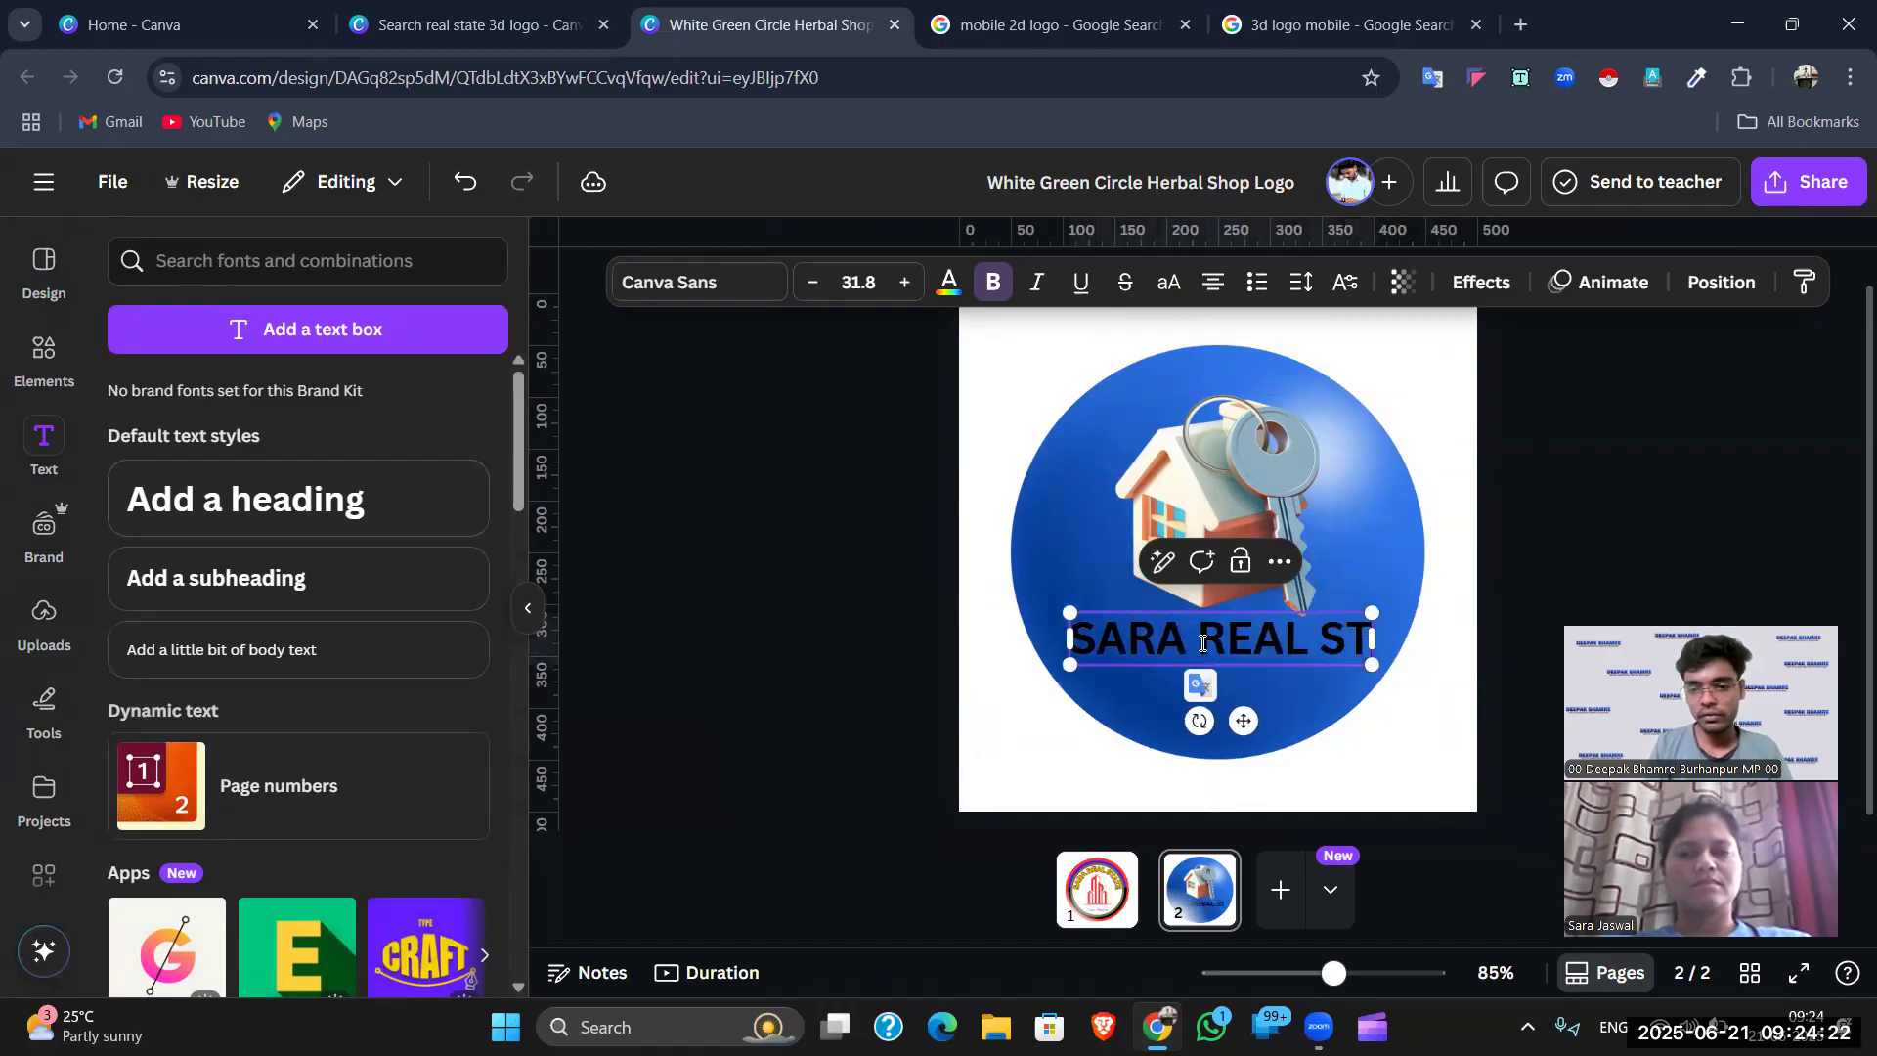
pyautogui.write('ATE')
pyautogui.moveTo(1030, 606); pyautogui.dragTo(1088, 621)
pyautogui.moveTo(1212, 655); pyautogui.dragTo(1289, 652)
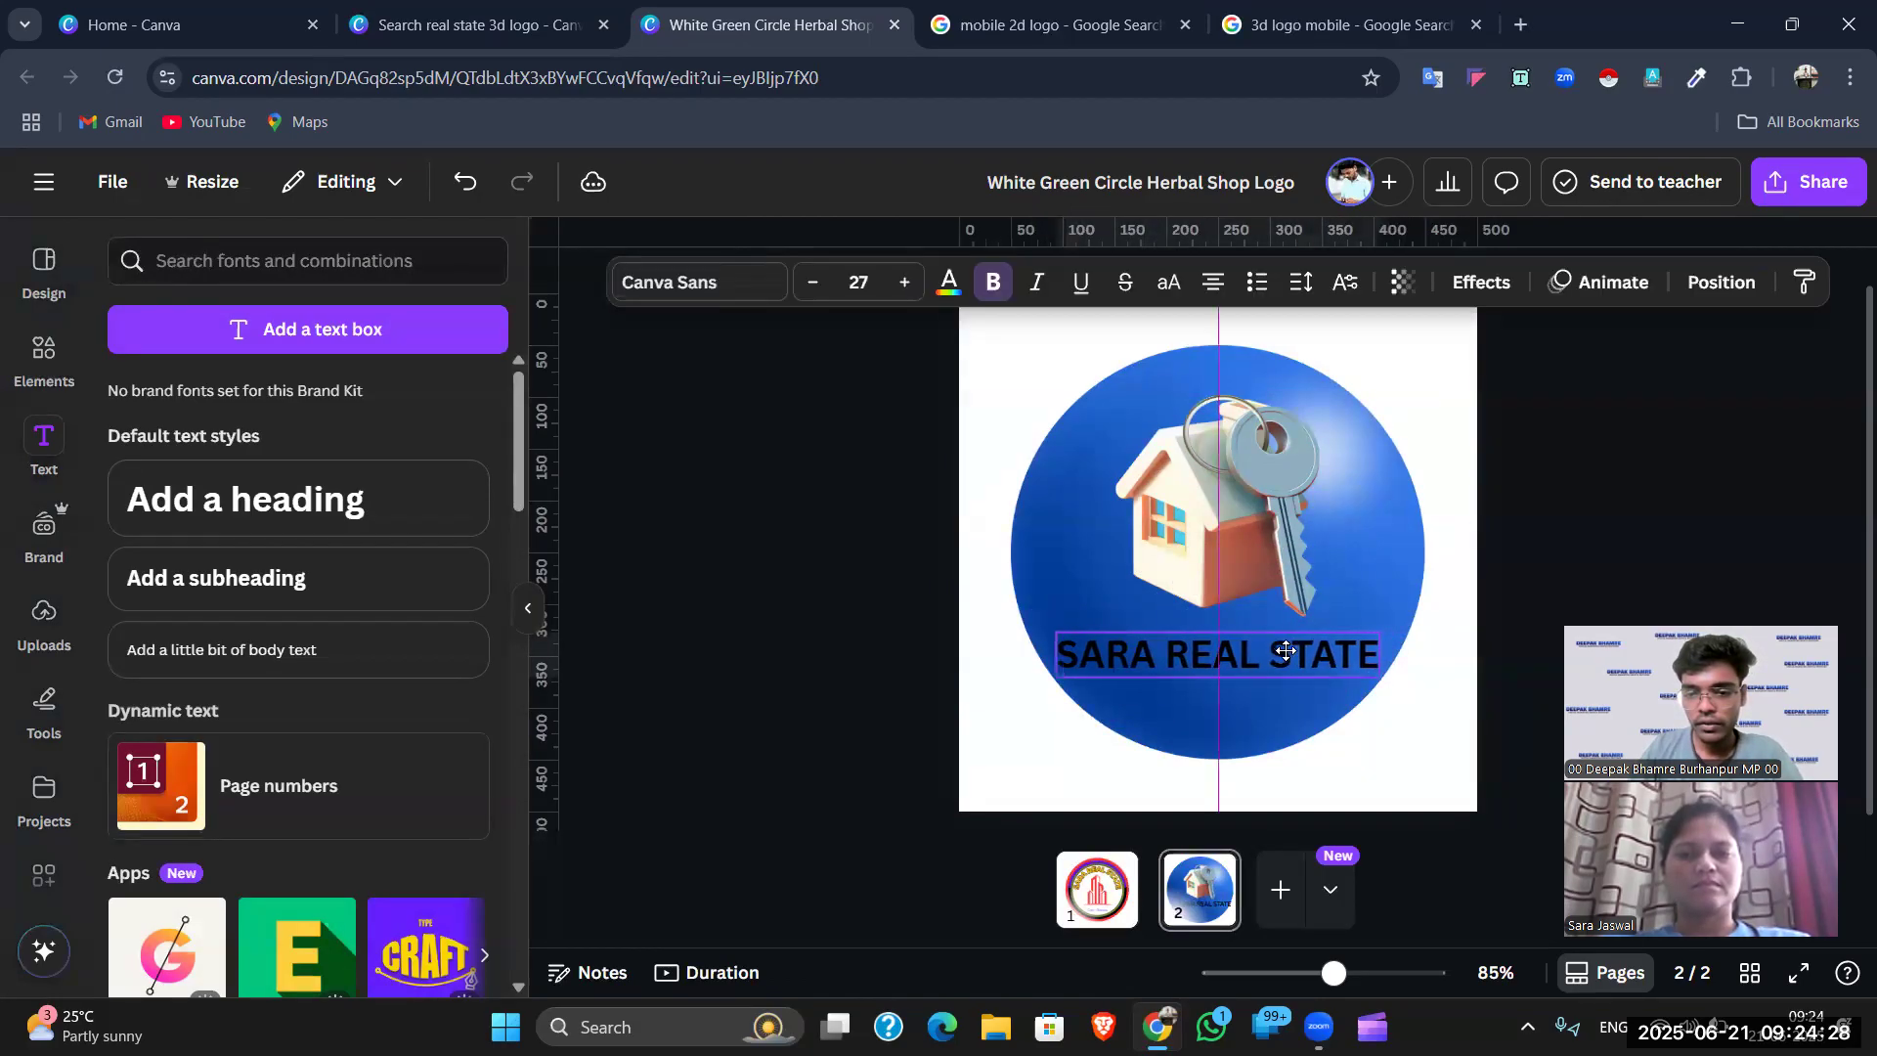
pyautogui.moveTo(1057, 633); pyautogui.dragTo(1089, 642)
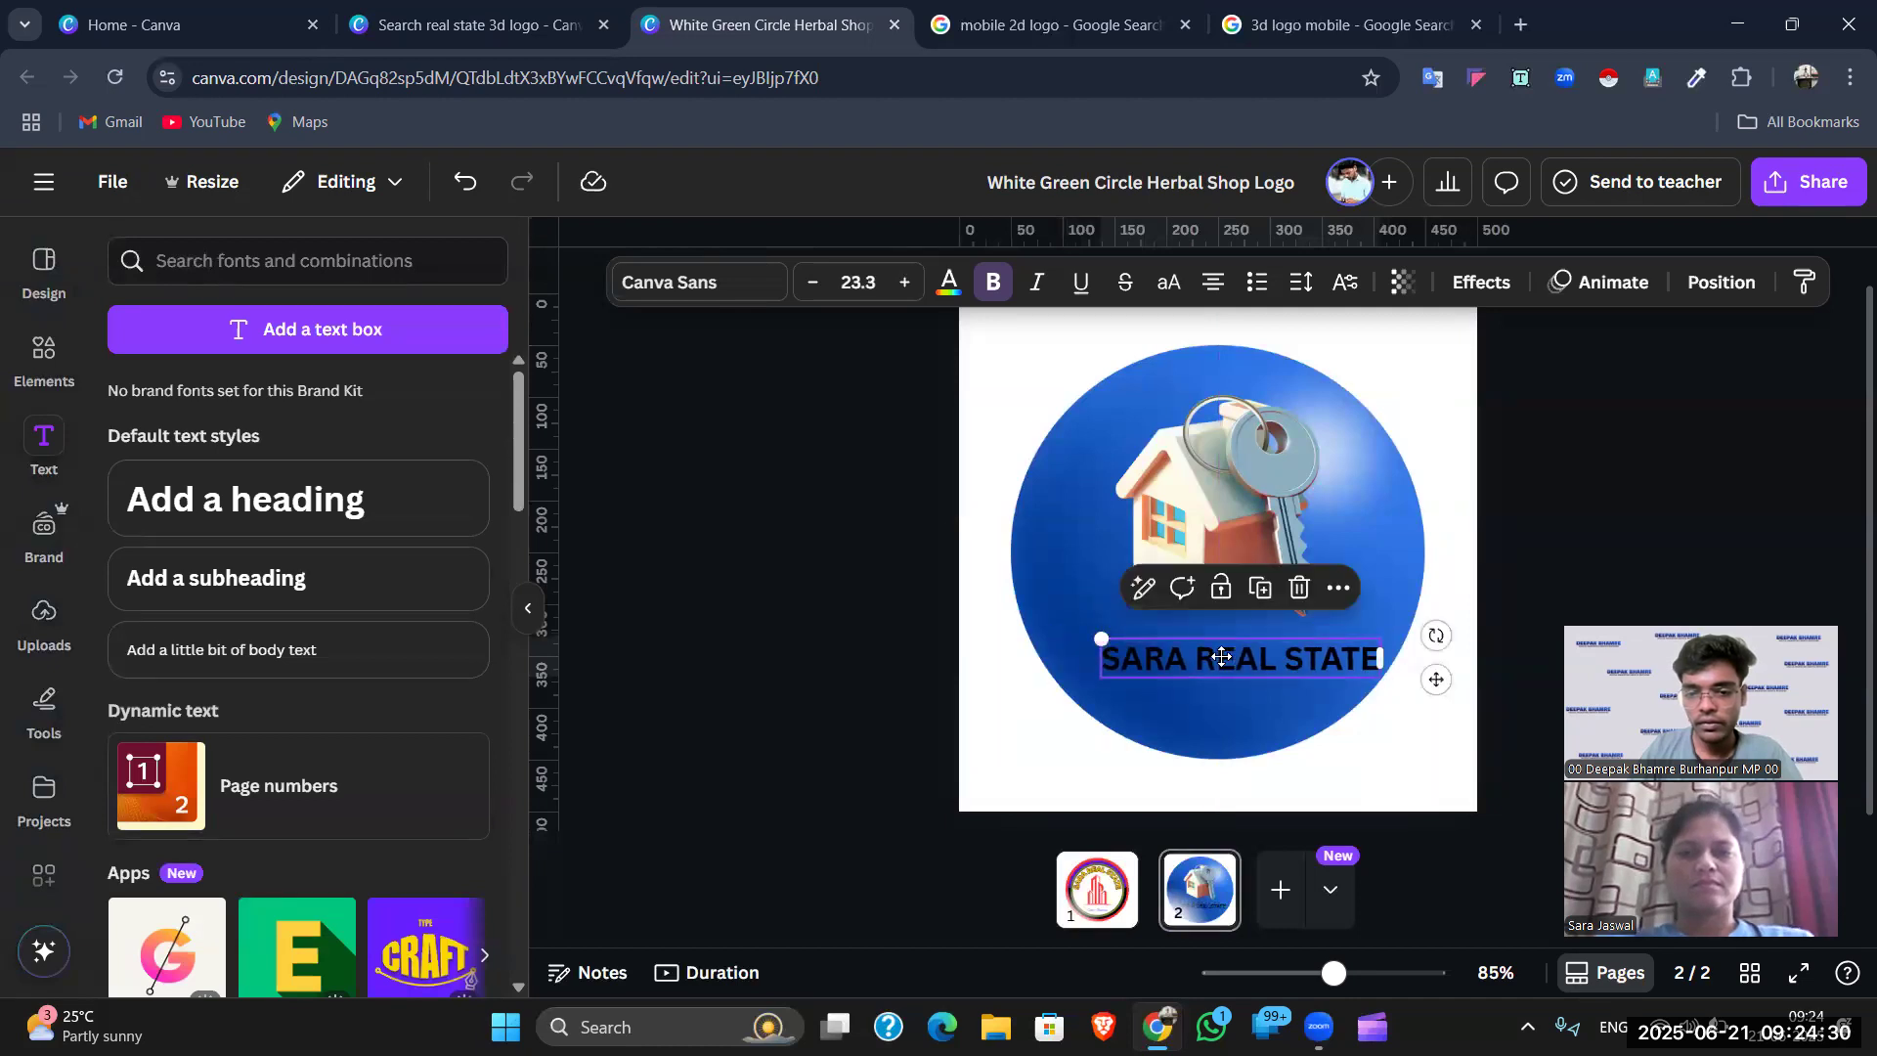
# - Colour the SARA REAL STATE text yellow, then zoom in and reselect it
pyautogui.click(948, 282)
pyautogui.click(465, 440)
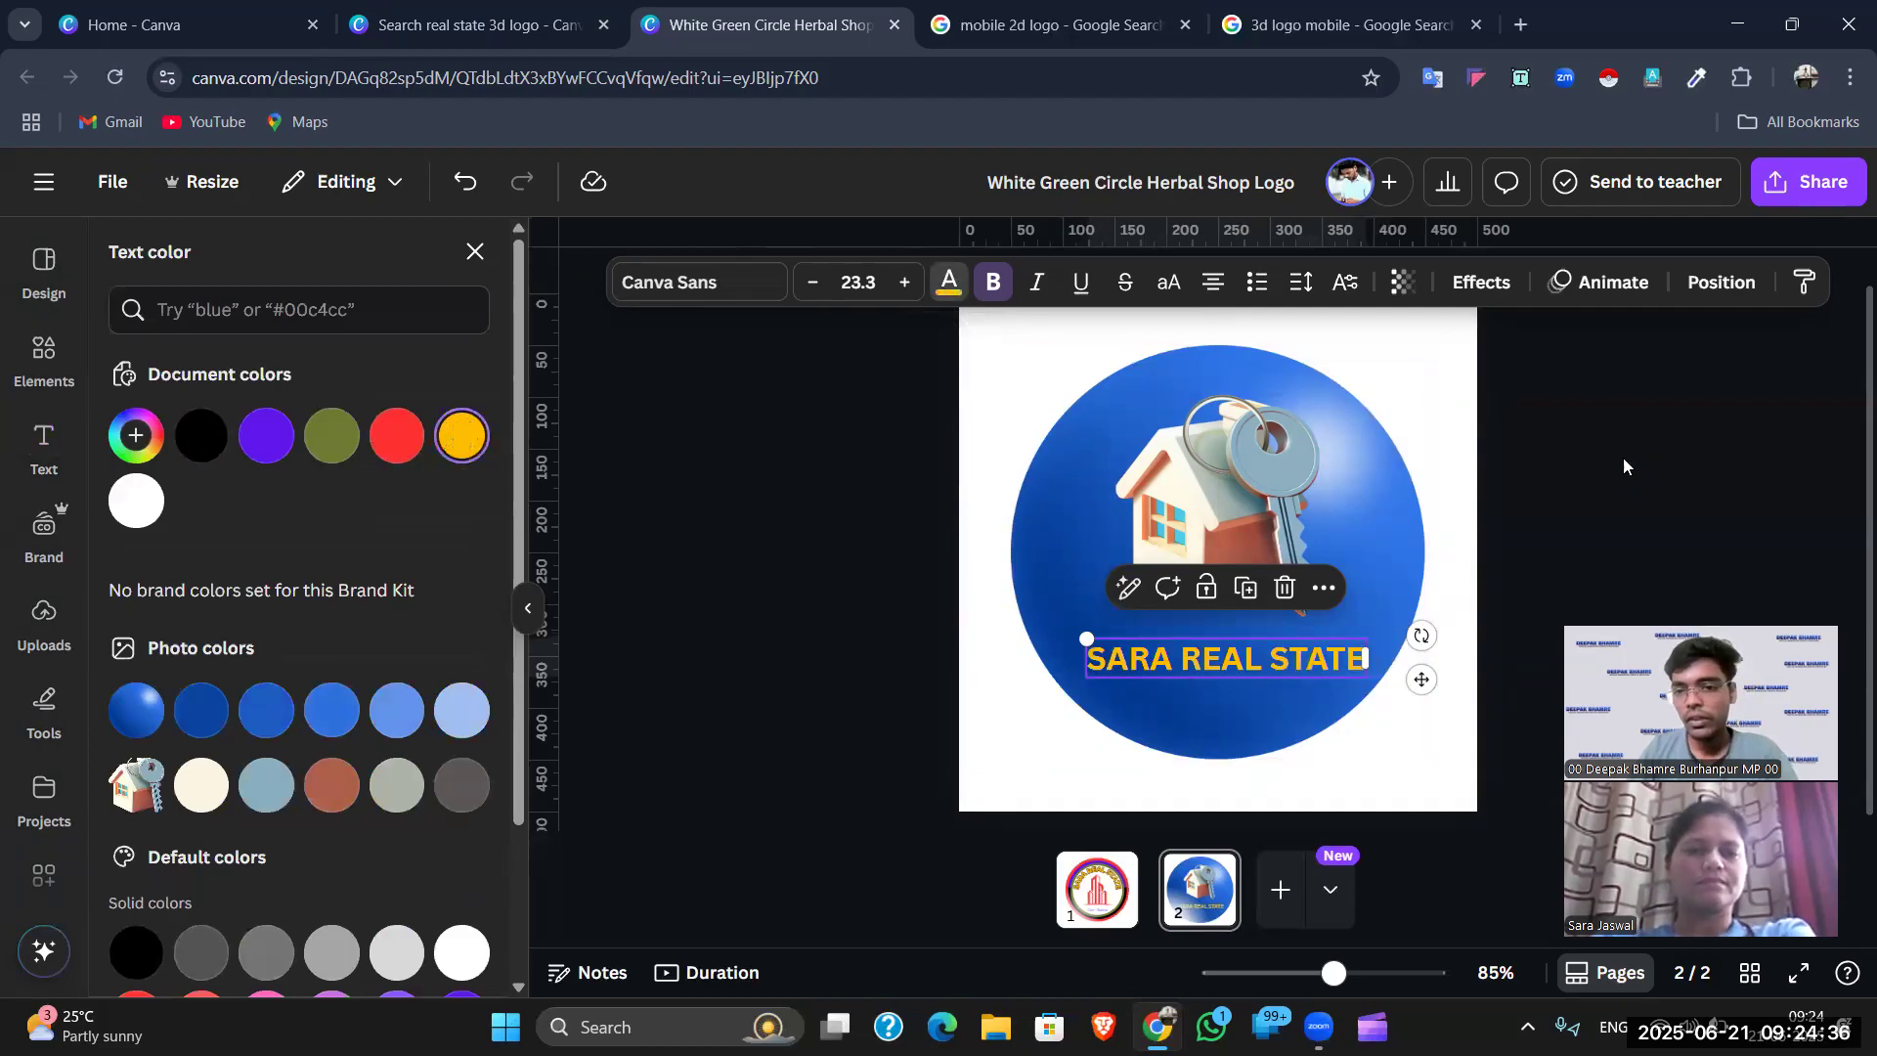
pyautogui.click(1237, 657)
pyautogui.click(1271, 787)
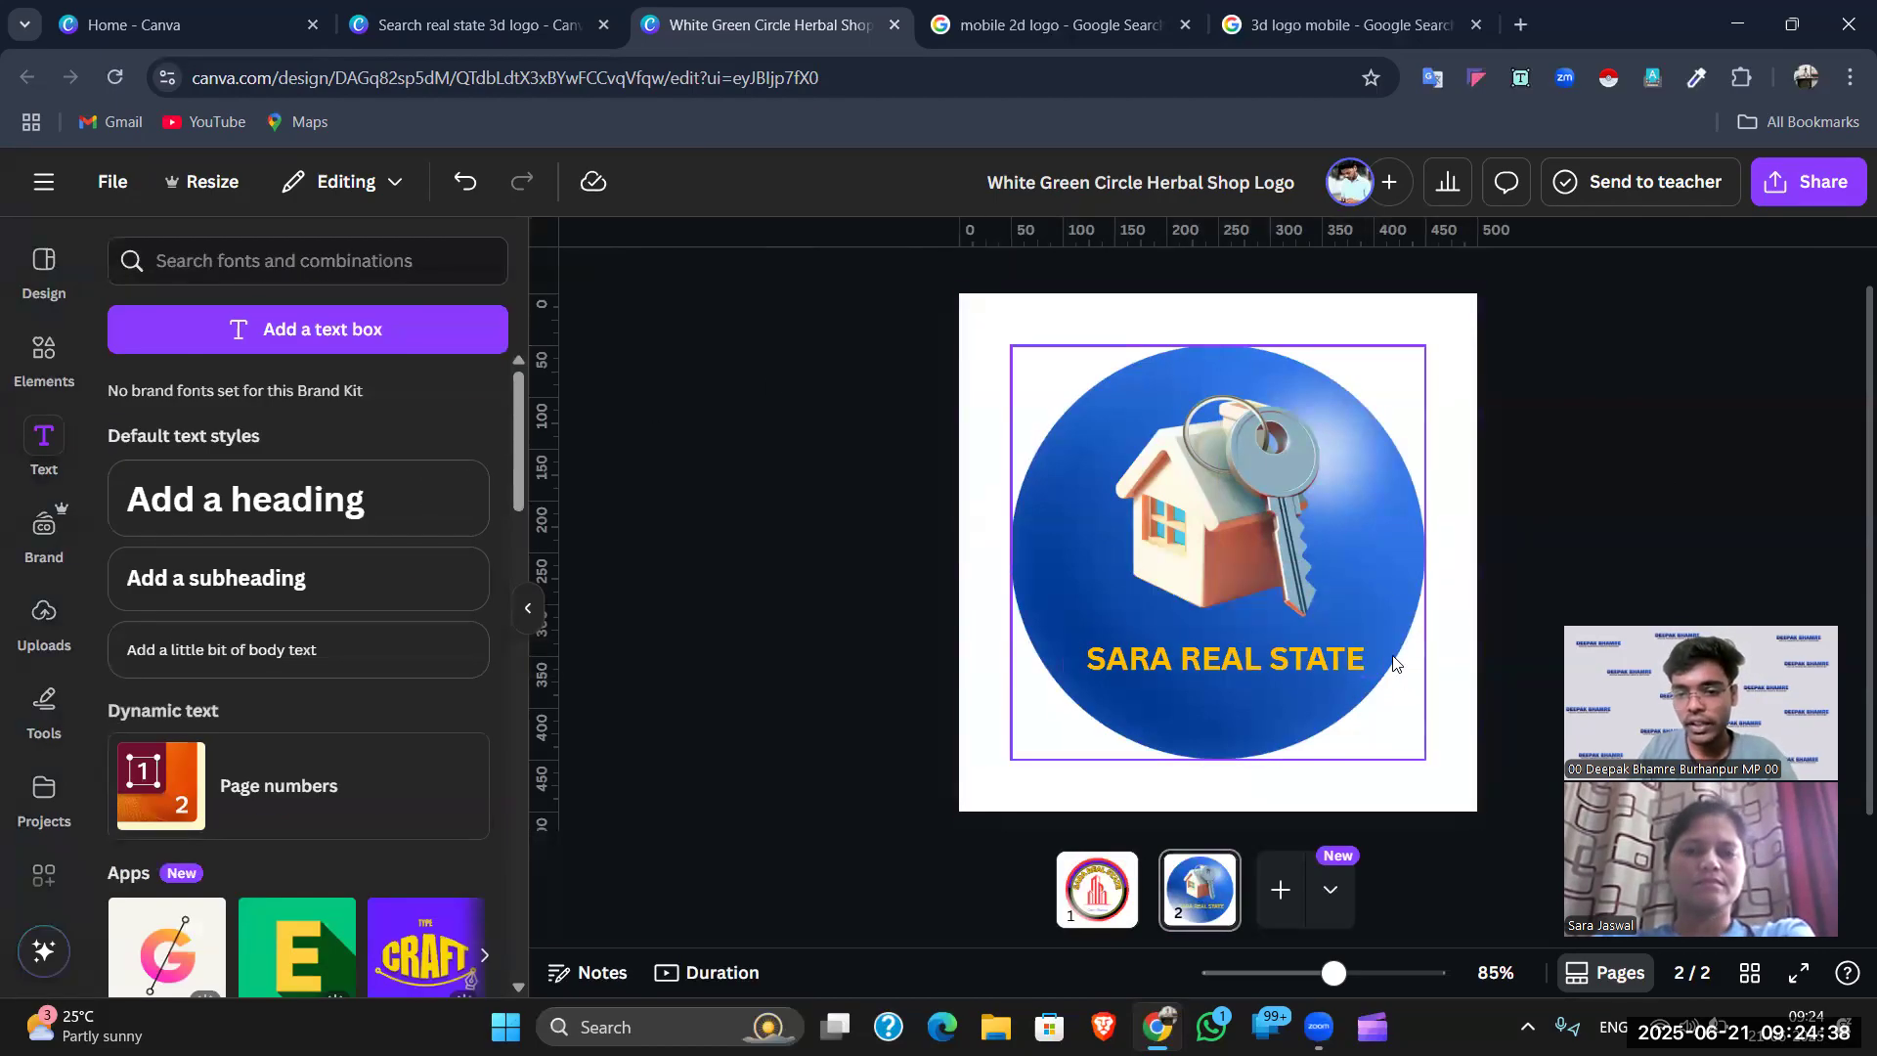
pyautogui.moveTo(1334, 973); pyautogui.dragTo(1354, 970)
pyautogui.scroll(-1, 1222, 537)
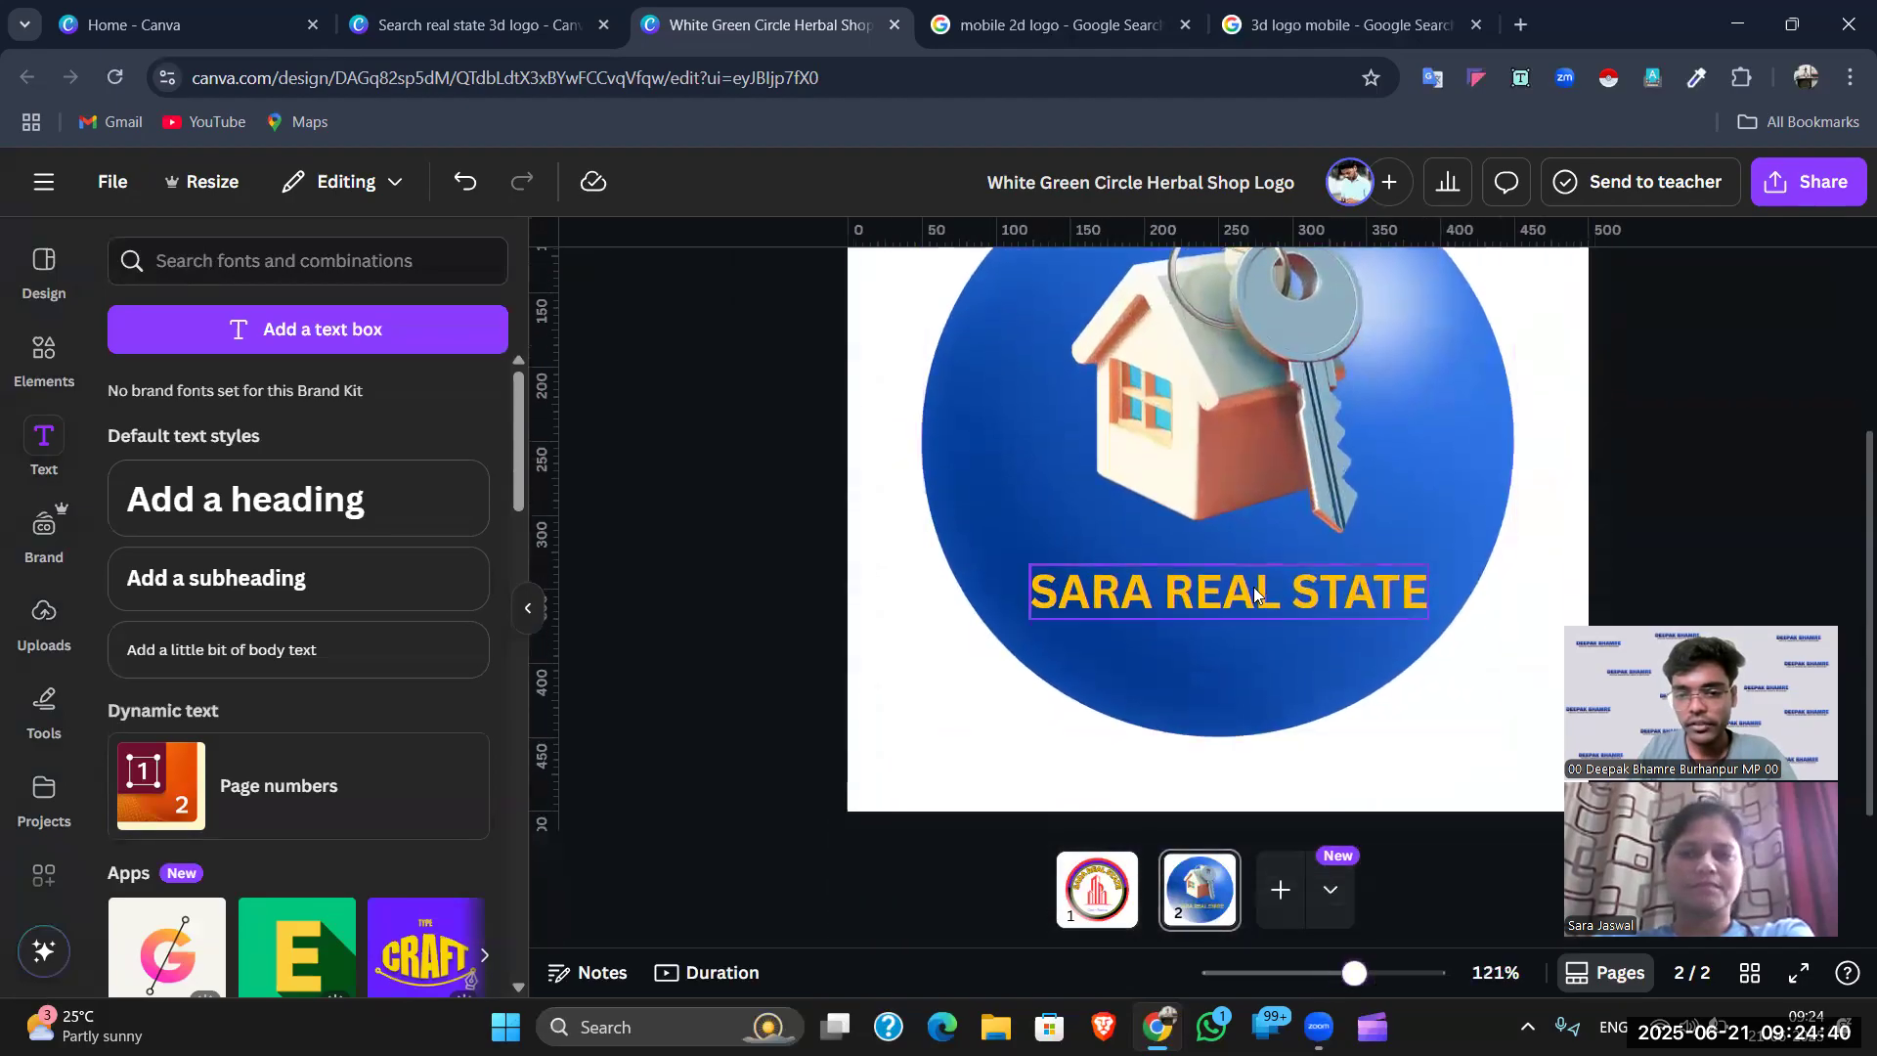
pyautogui.click(1223, 590)
pyautogui.click(1481, 282)
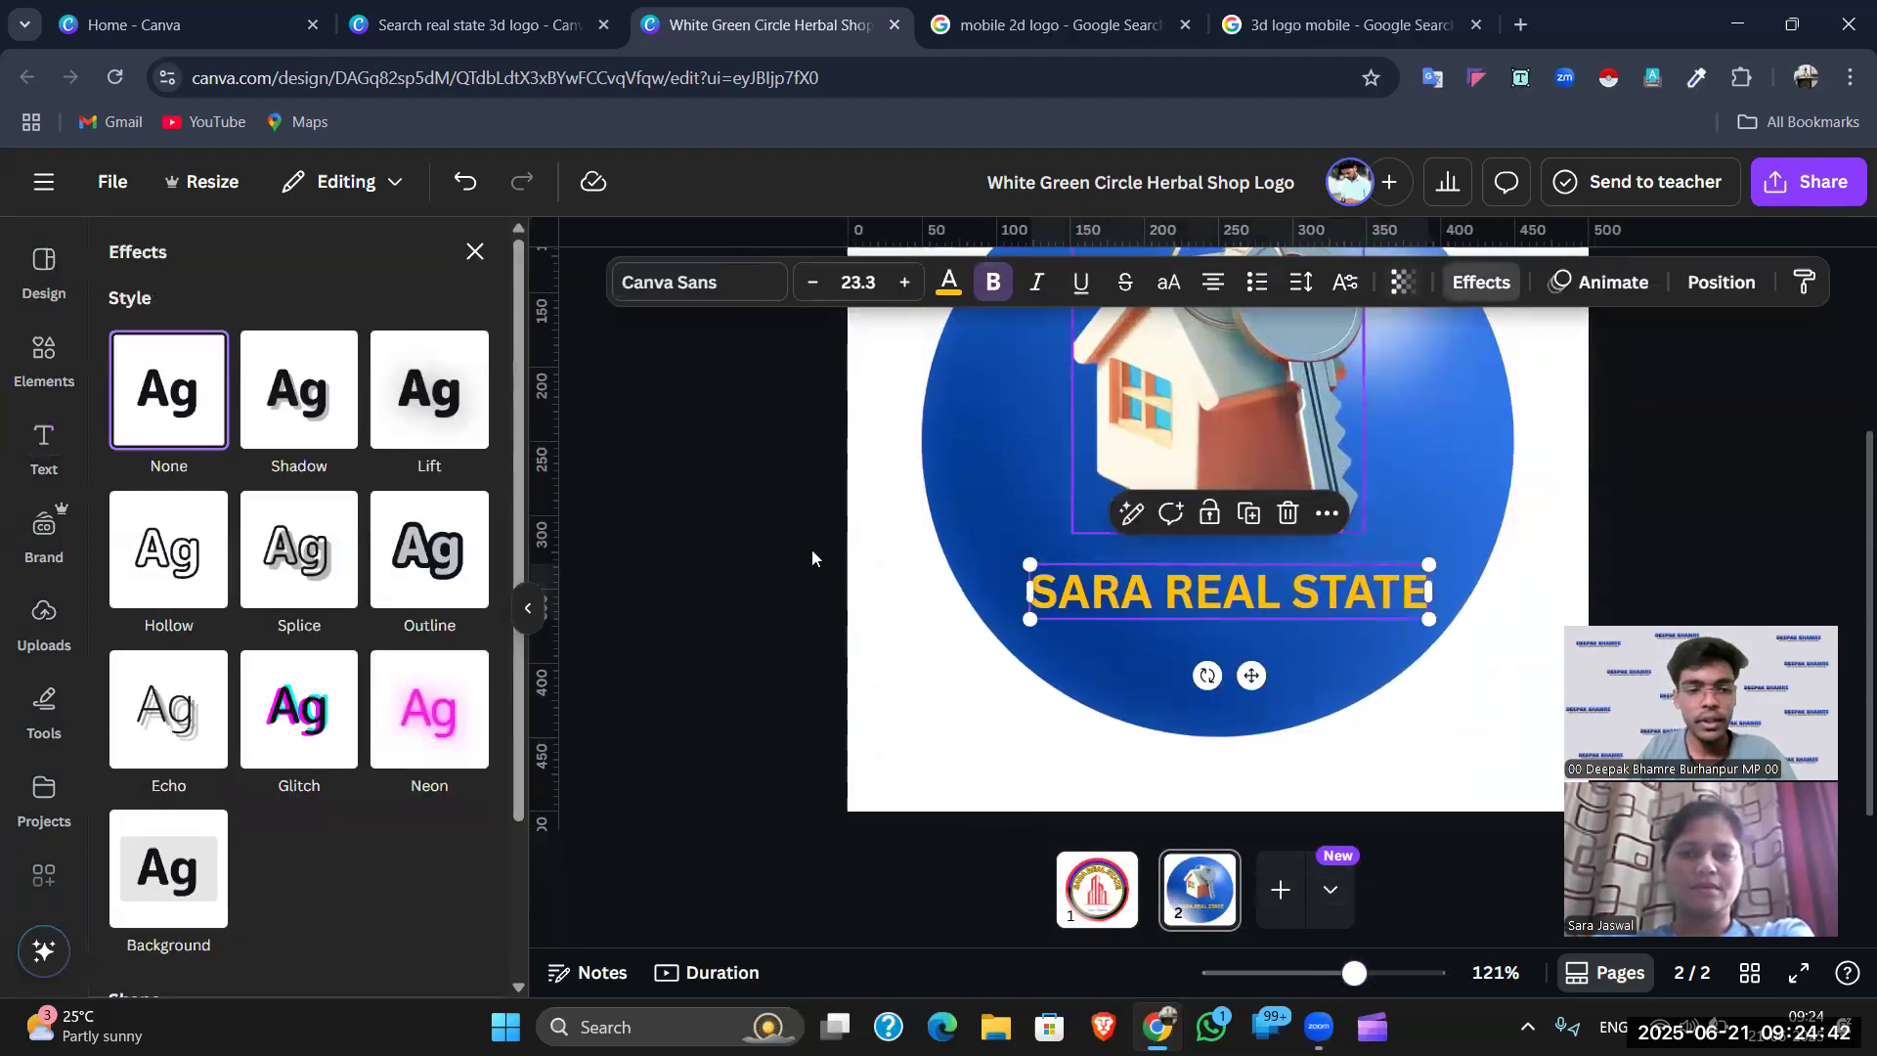
# - Add a red shadow to the heading with transparency 100, offset 50 and maximum blur
pyautogui.click(314, 417)
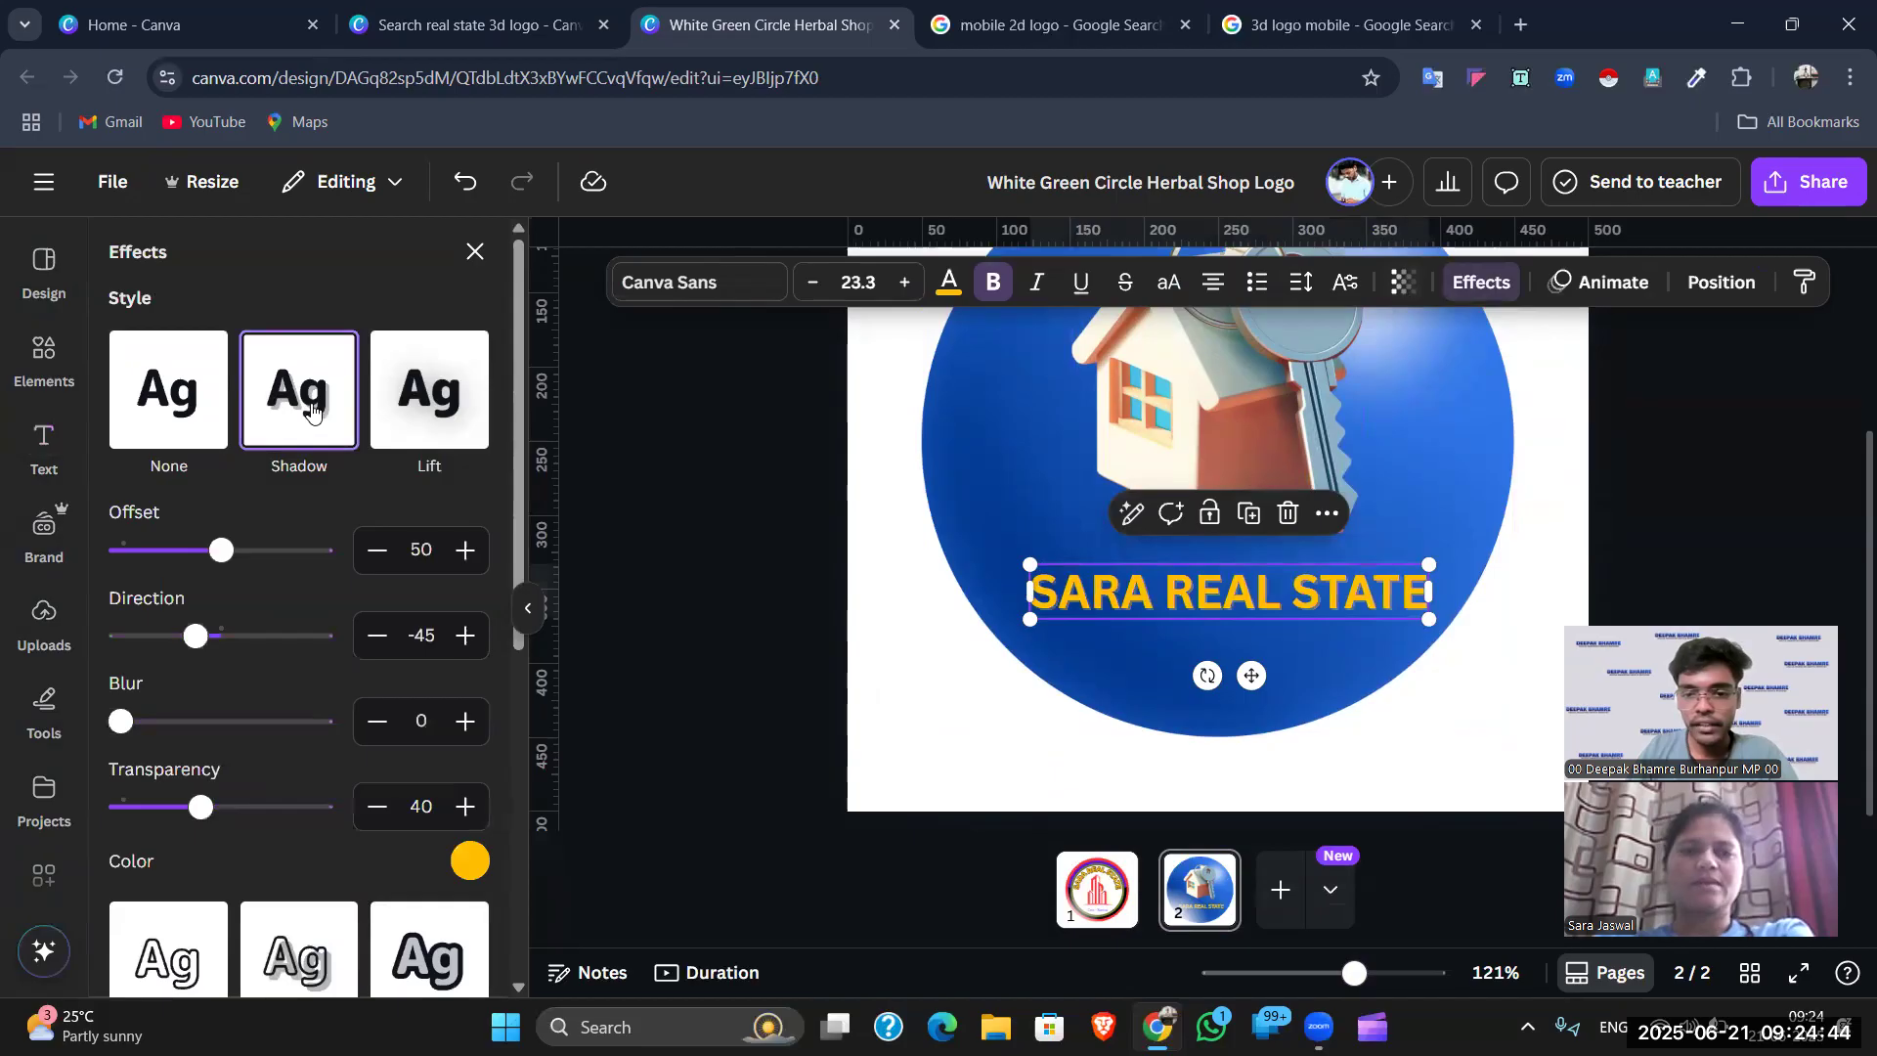
pyautogui.click(469, 865)
pyautogui.click(178, 579)
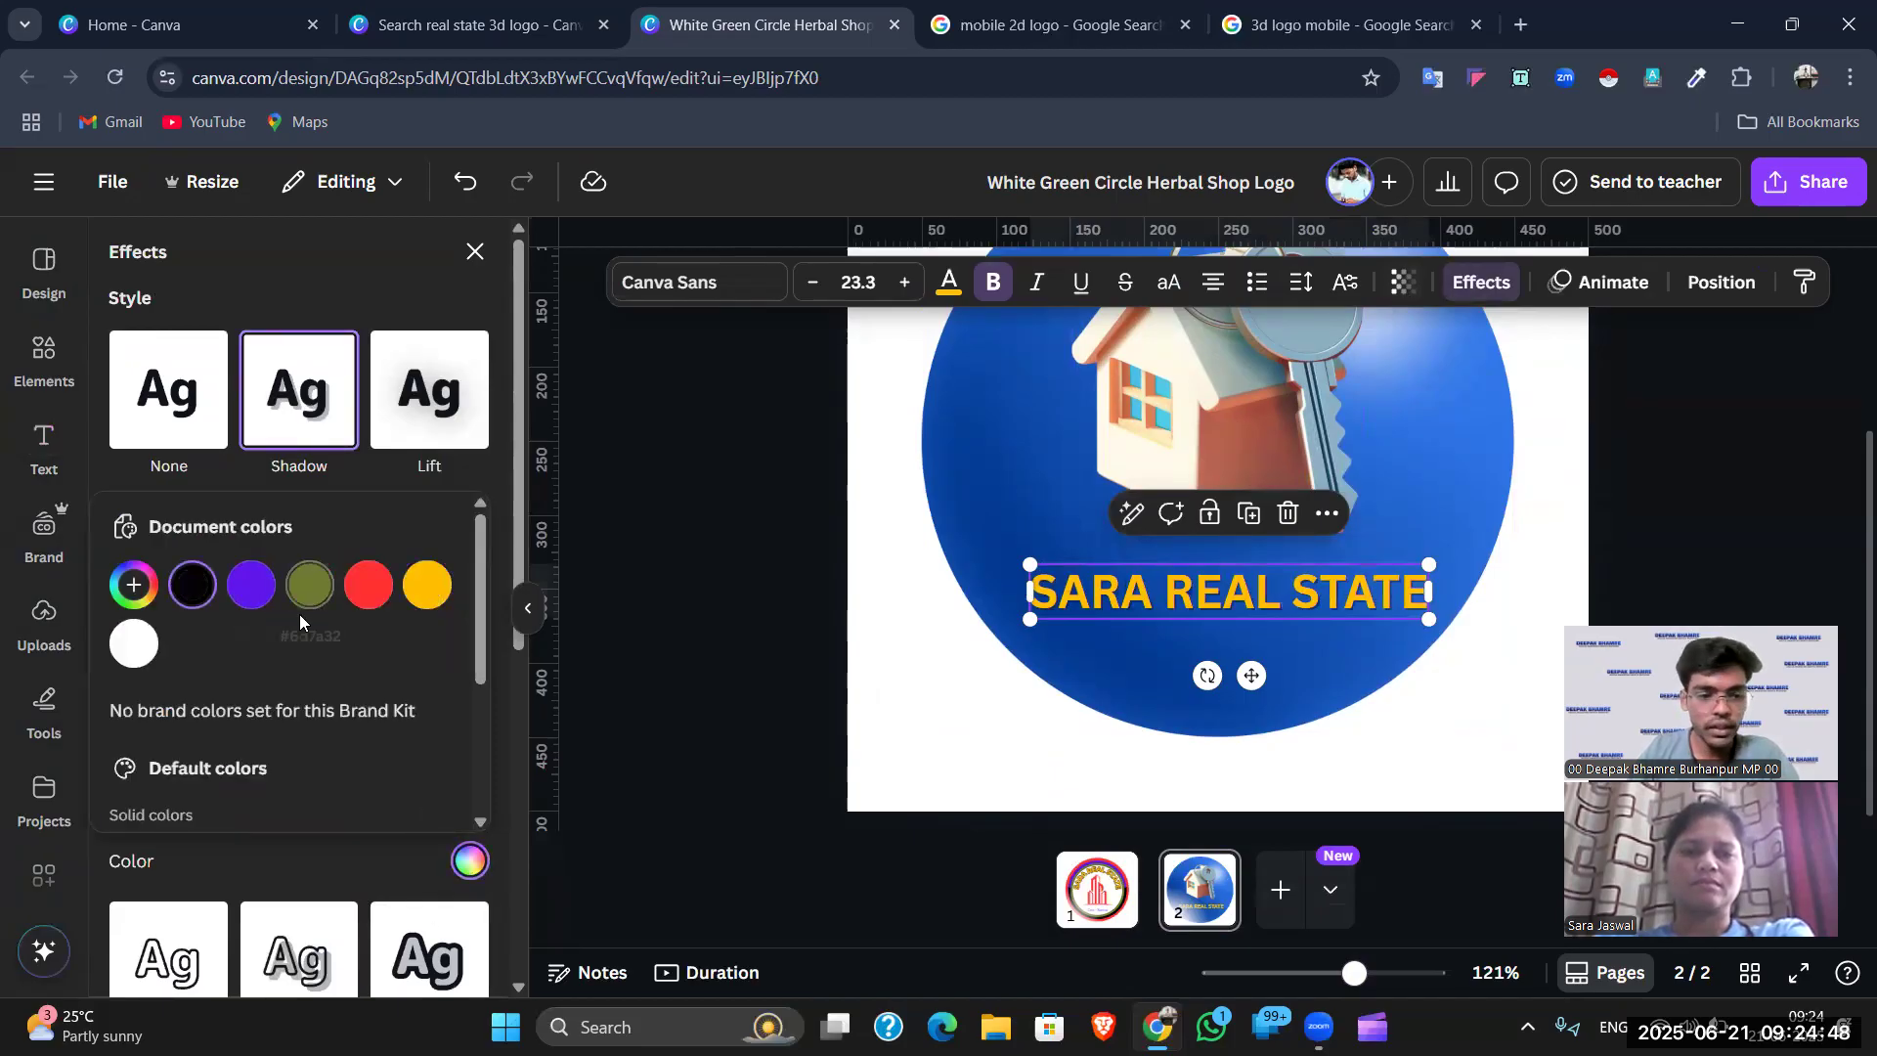
pyautogui.scroll(-3, 299, 614)
pyautogui.click(138, 673)
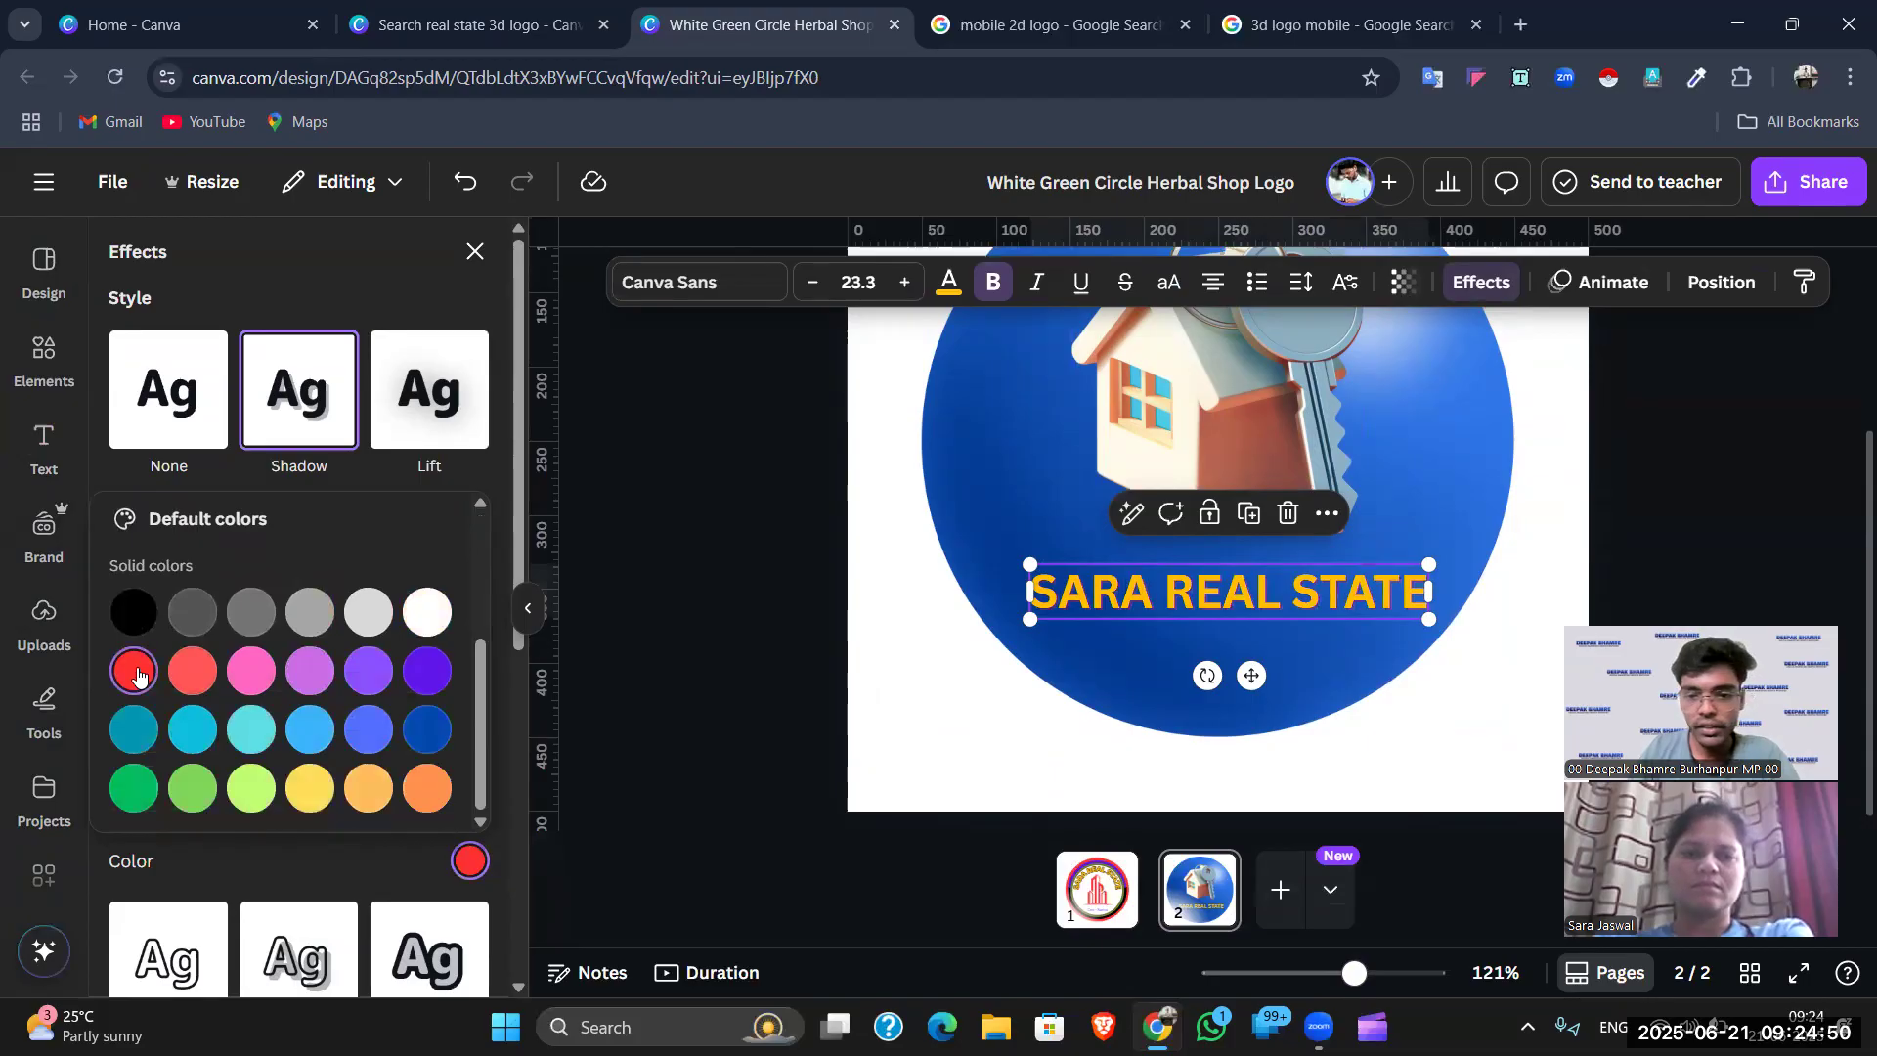
pyautogui.click(348, 853)
pyautogui.moveTo(206, 805); pyautogui.dragTo(358, 819)
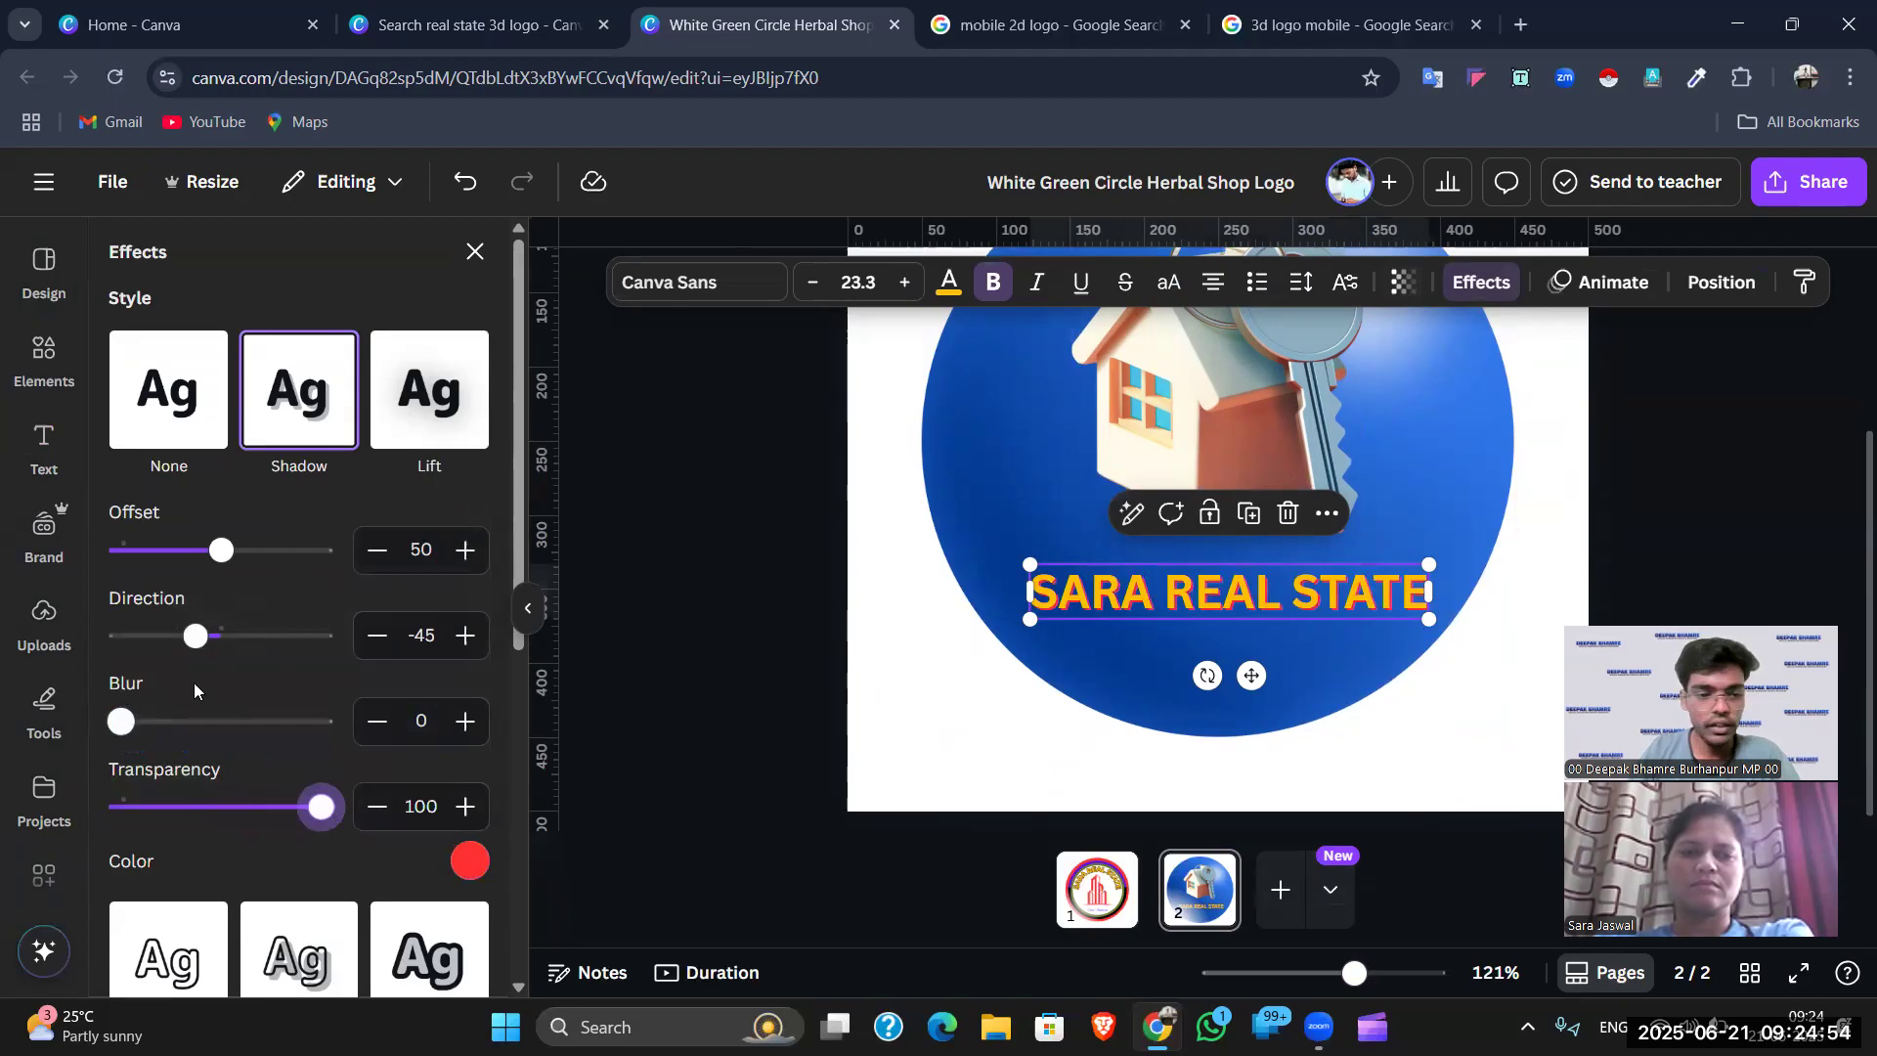
pyautogui.moveTo(213, 550)
pyautogui.mouseDown()
pyautogui.moveTo(172, 550)
pyautogui.moveTo(226, 545)
pyautogui.mouseUp()
pyautogui.moveTo(136, 717); pyautogui.dragTo(306, 768)
pyautogui.moveTo(224, 560); pyautogui.dragTo(218, 552)
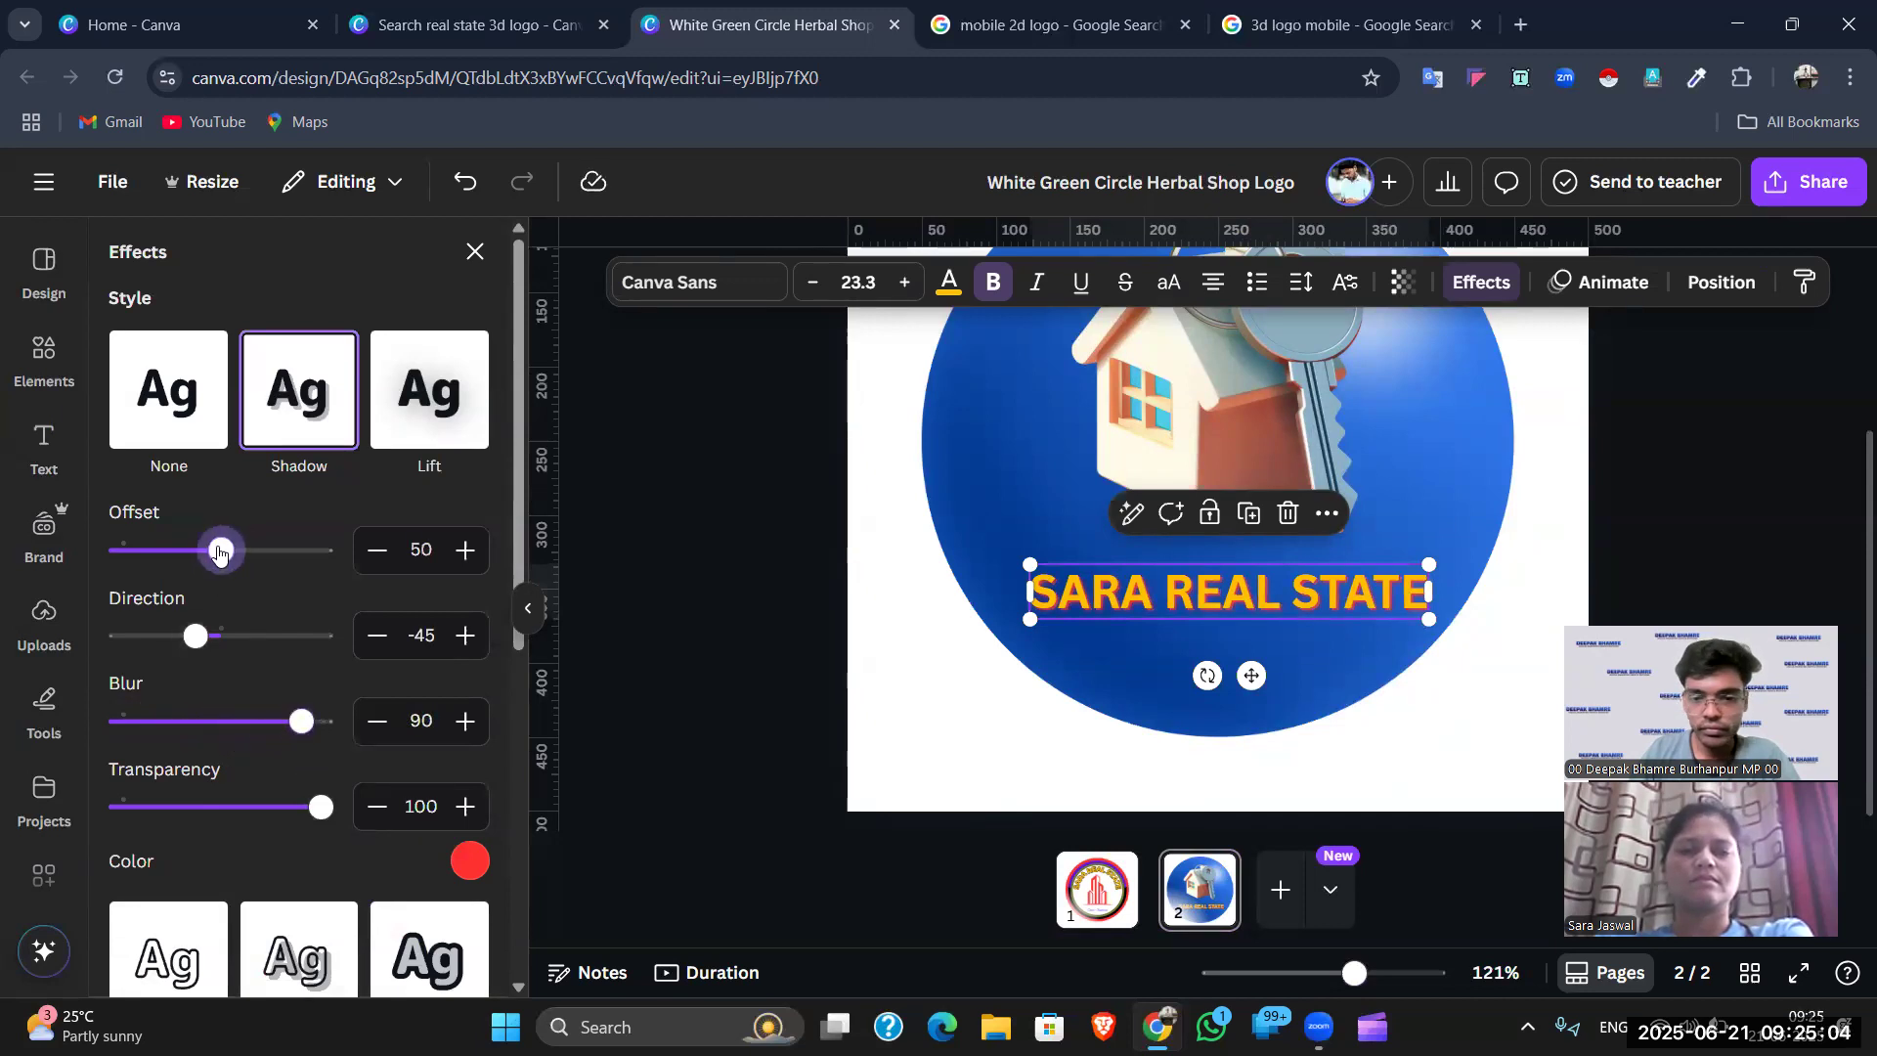
pyautogui.moveTo(317, 732); pyautogui.dragTo(335, 736)
pyautogui.click(1752, 518)
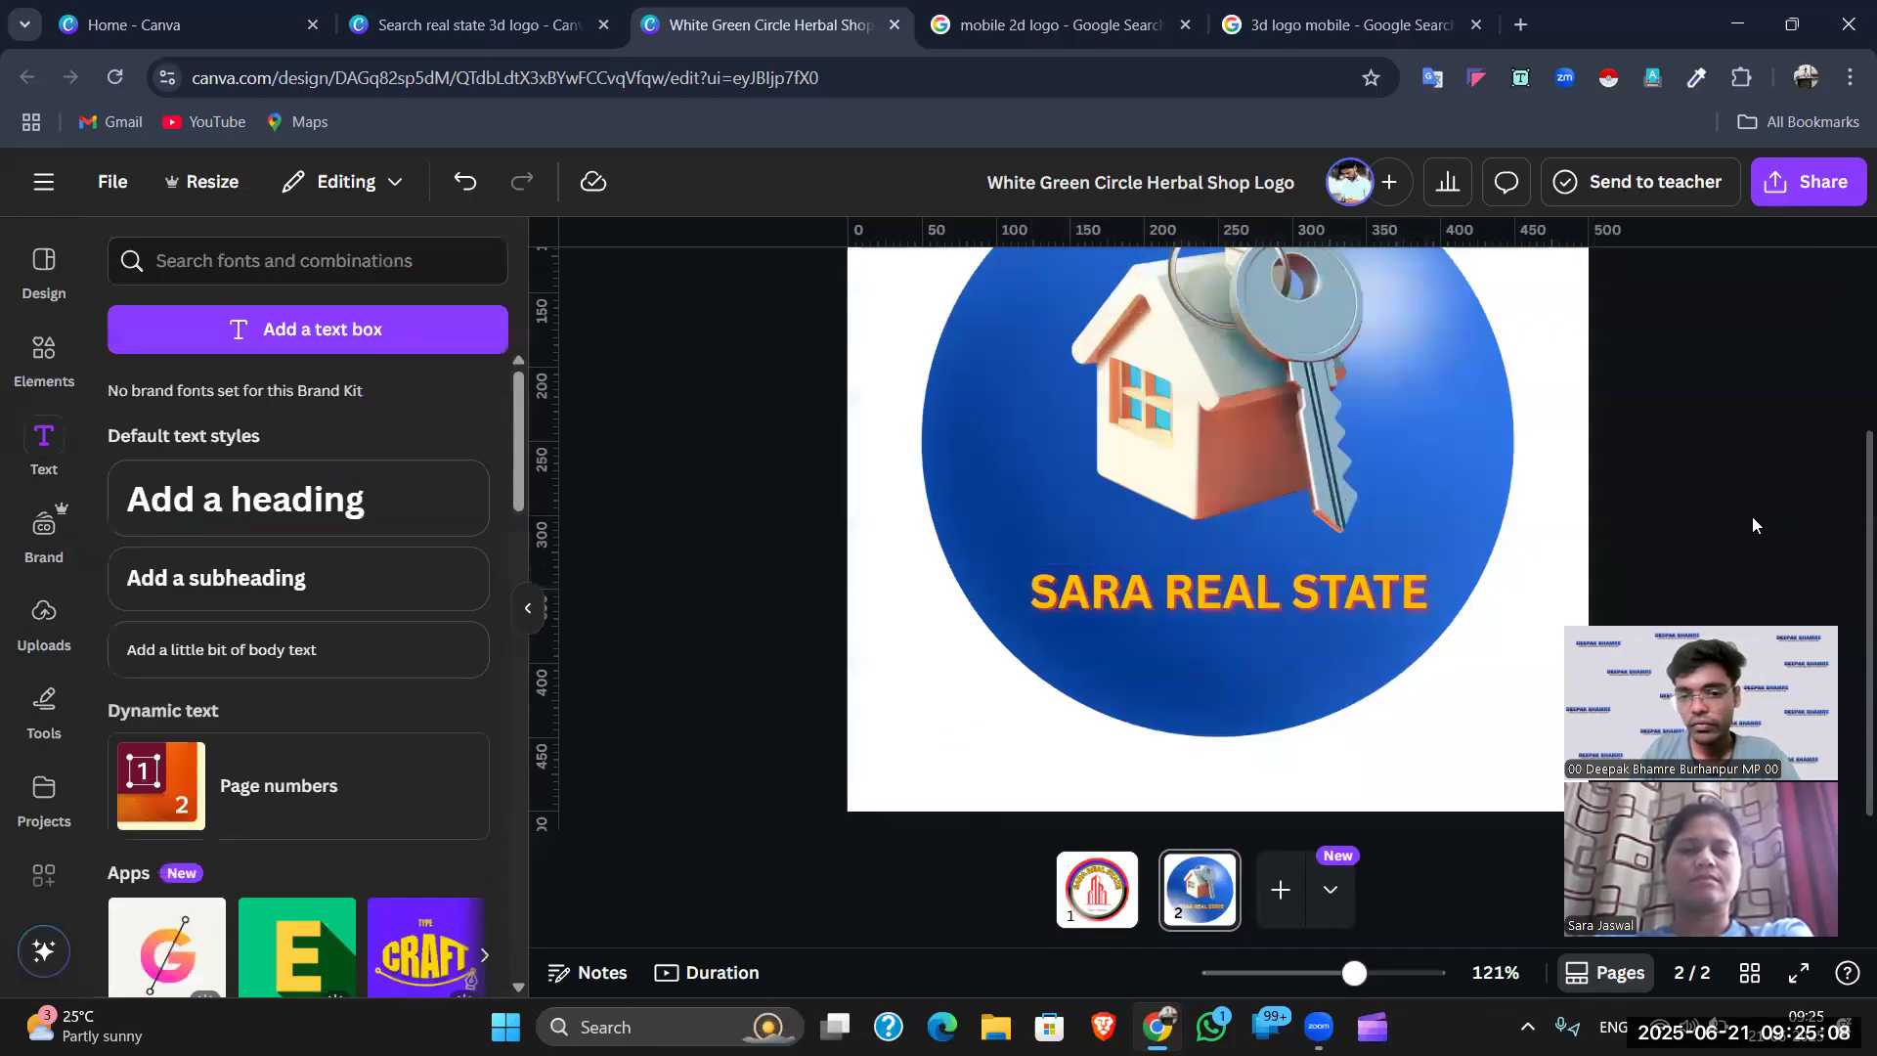
# - Enlarge the house-and-key graphic slightly on the blue circle
pyautogui.scroll(-5, 1752, 516)
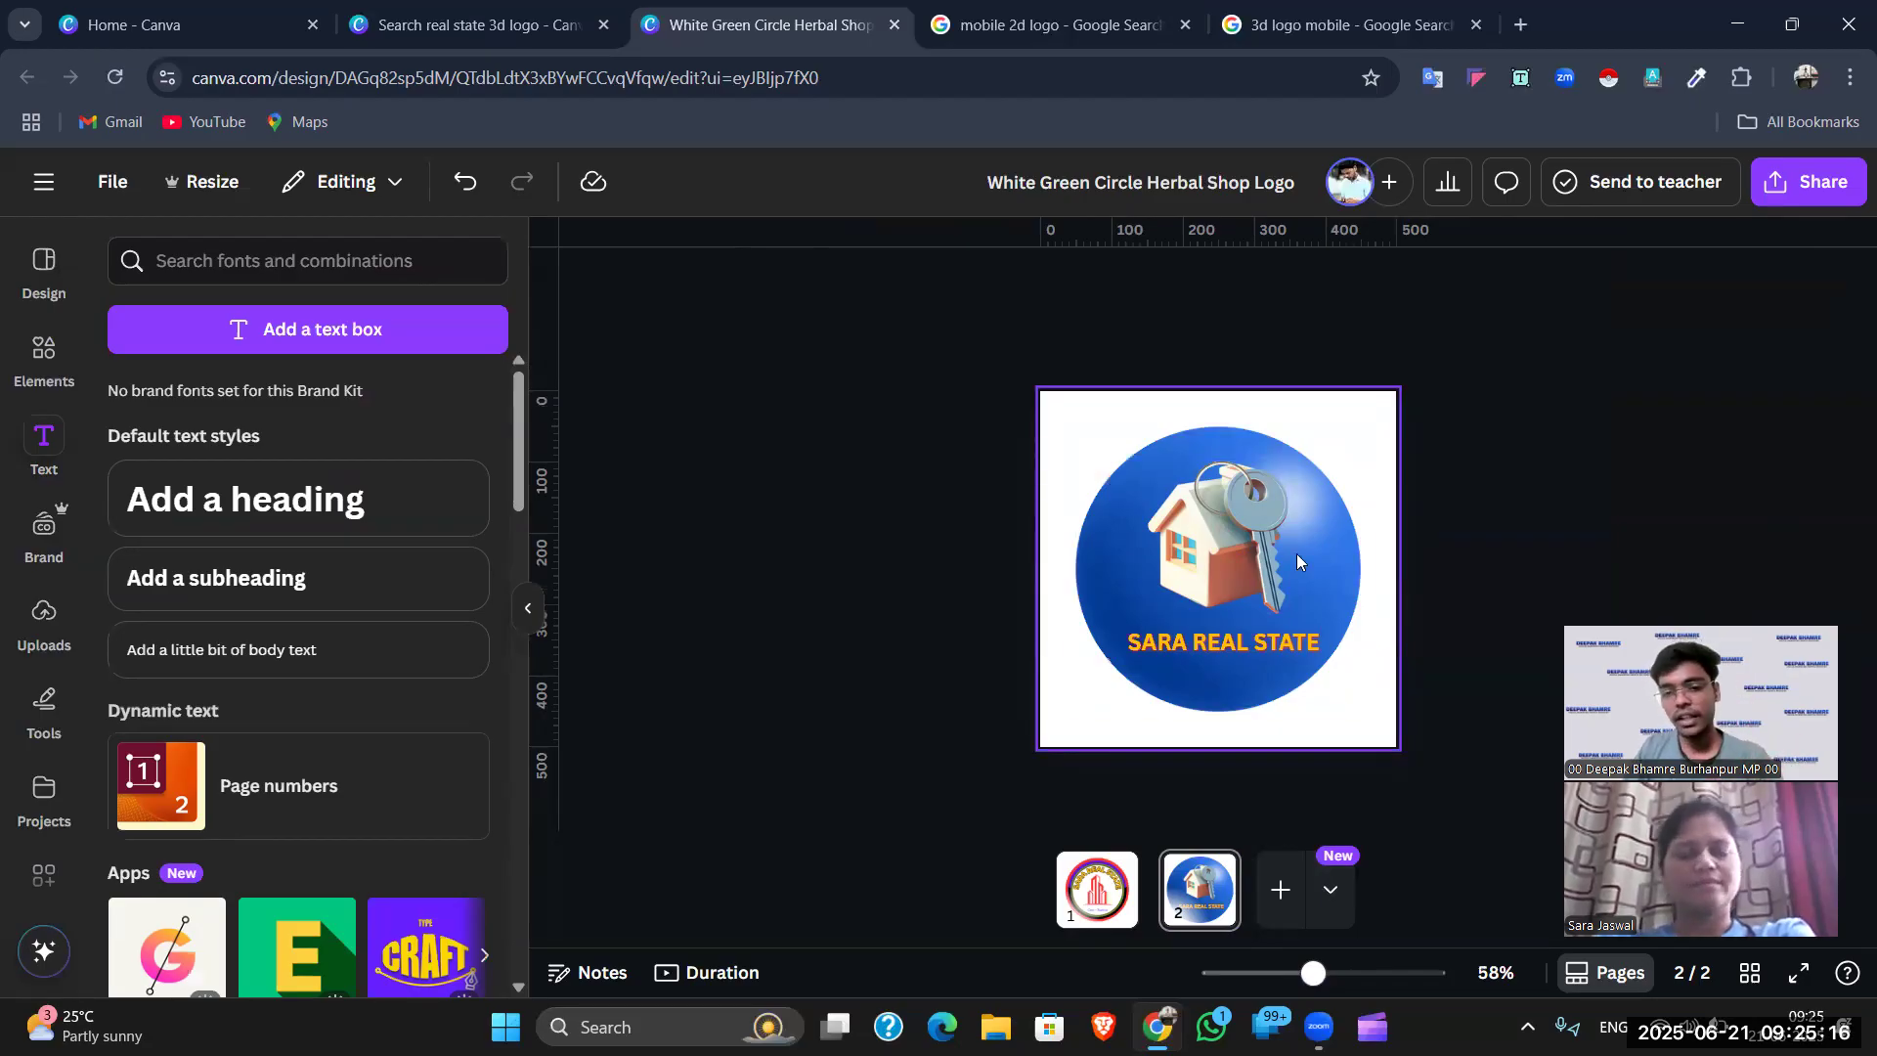
pyautogui.click(1216, 526)
pyautogui.moveTo(1295, 471); pyautogui.dragTo(1304, 461)
pyautogui.click(1502, 425)
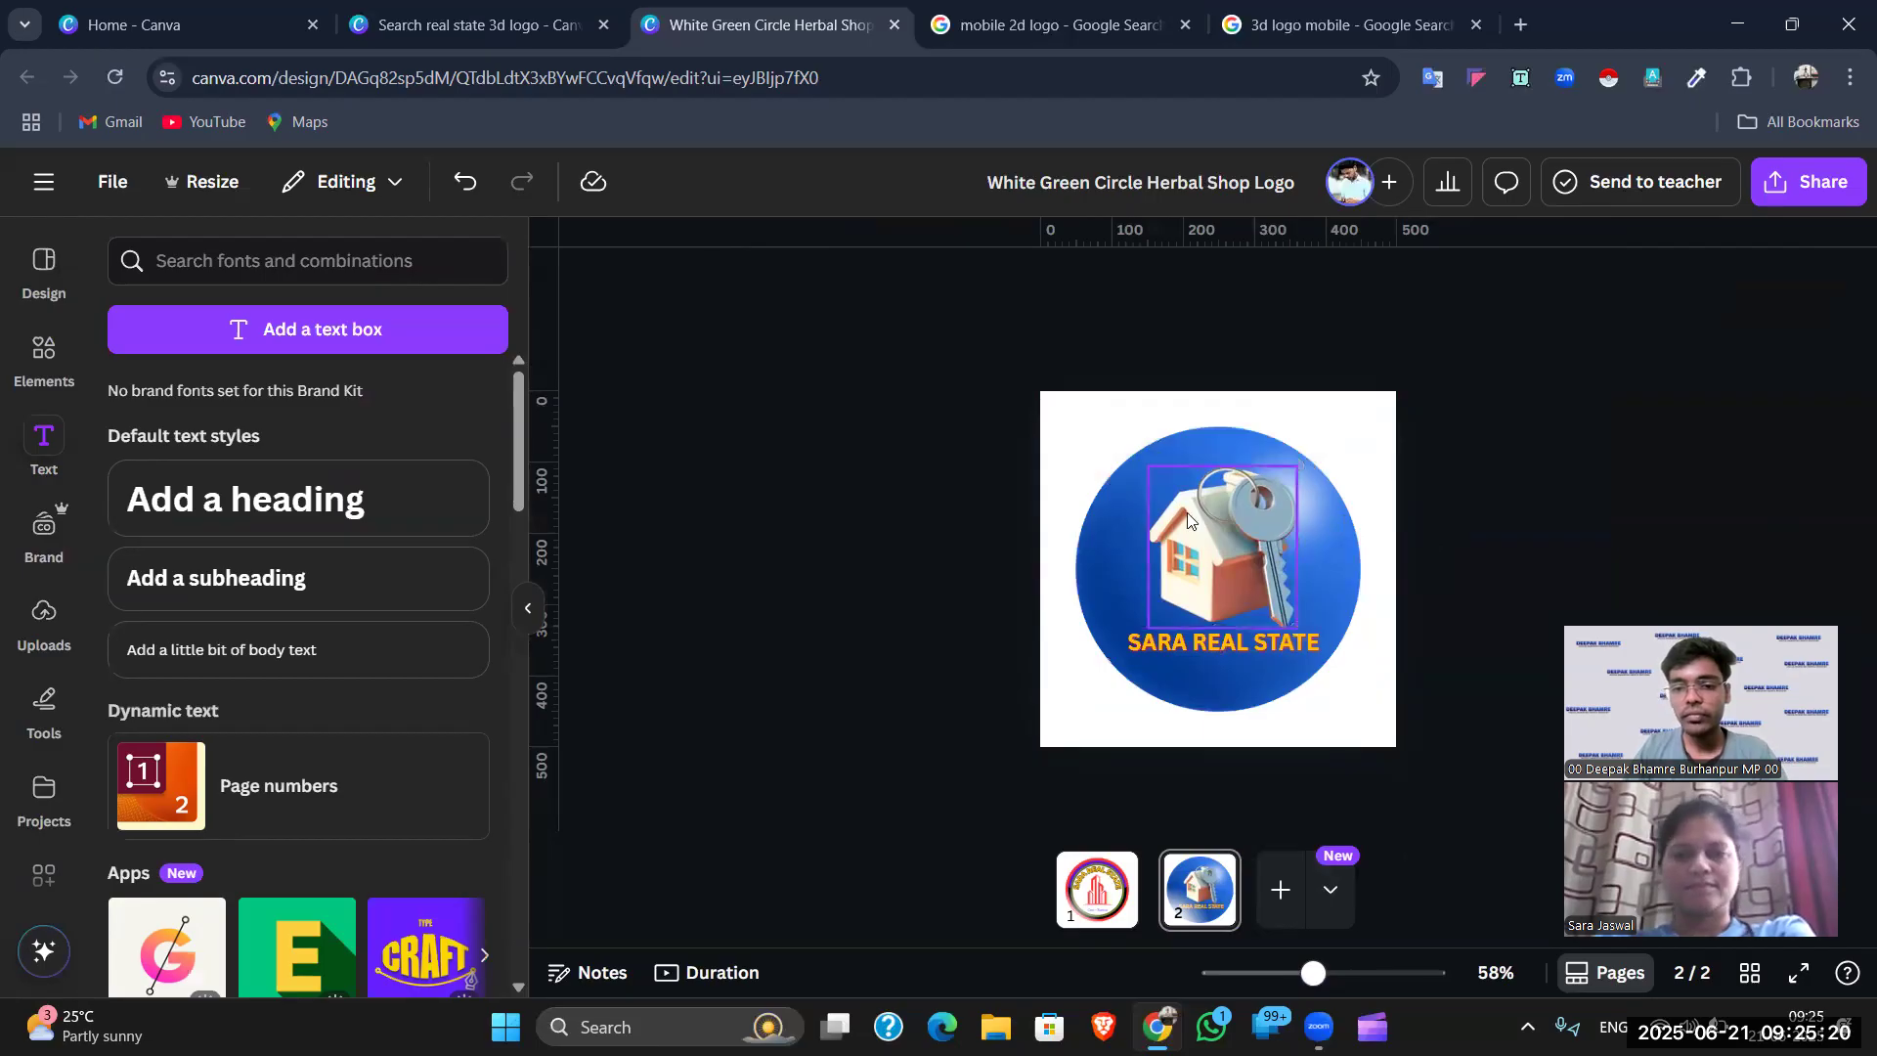
pyautogui.click(1188, 520)
pyautogui.click(1453, 458)
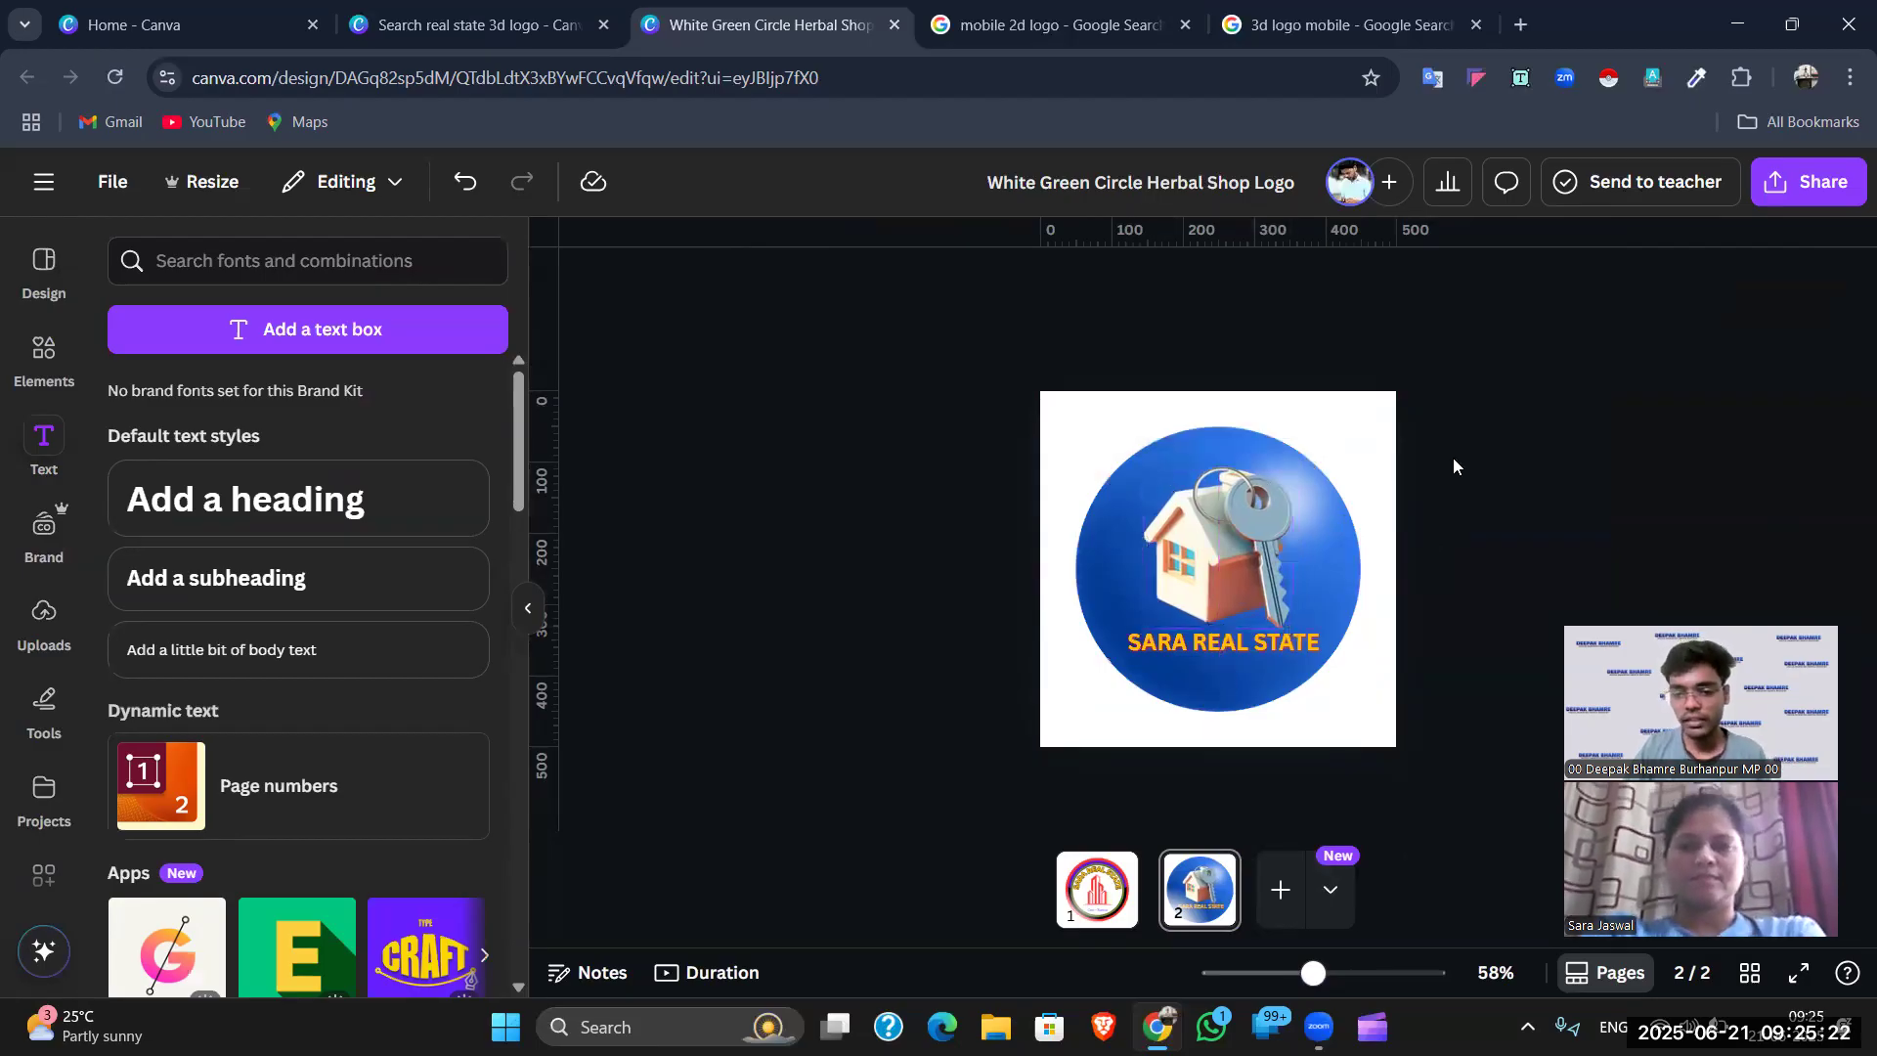
# - Add a third page after the logo and choose black from its background colours
pyautogui.hotkey('ctrl', 'Return')
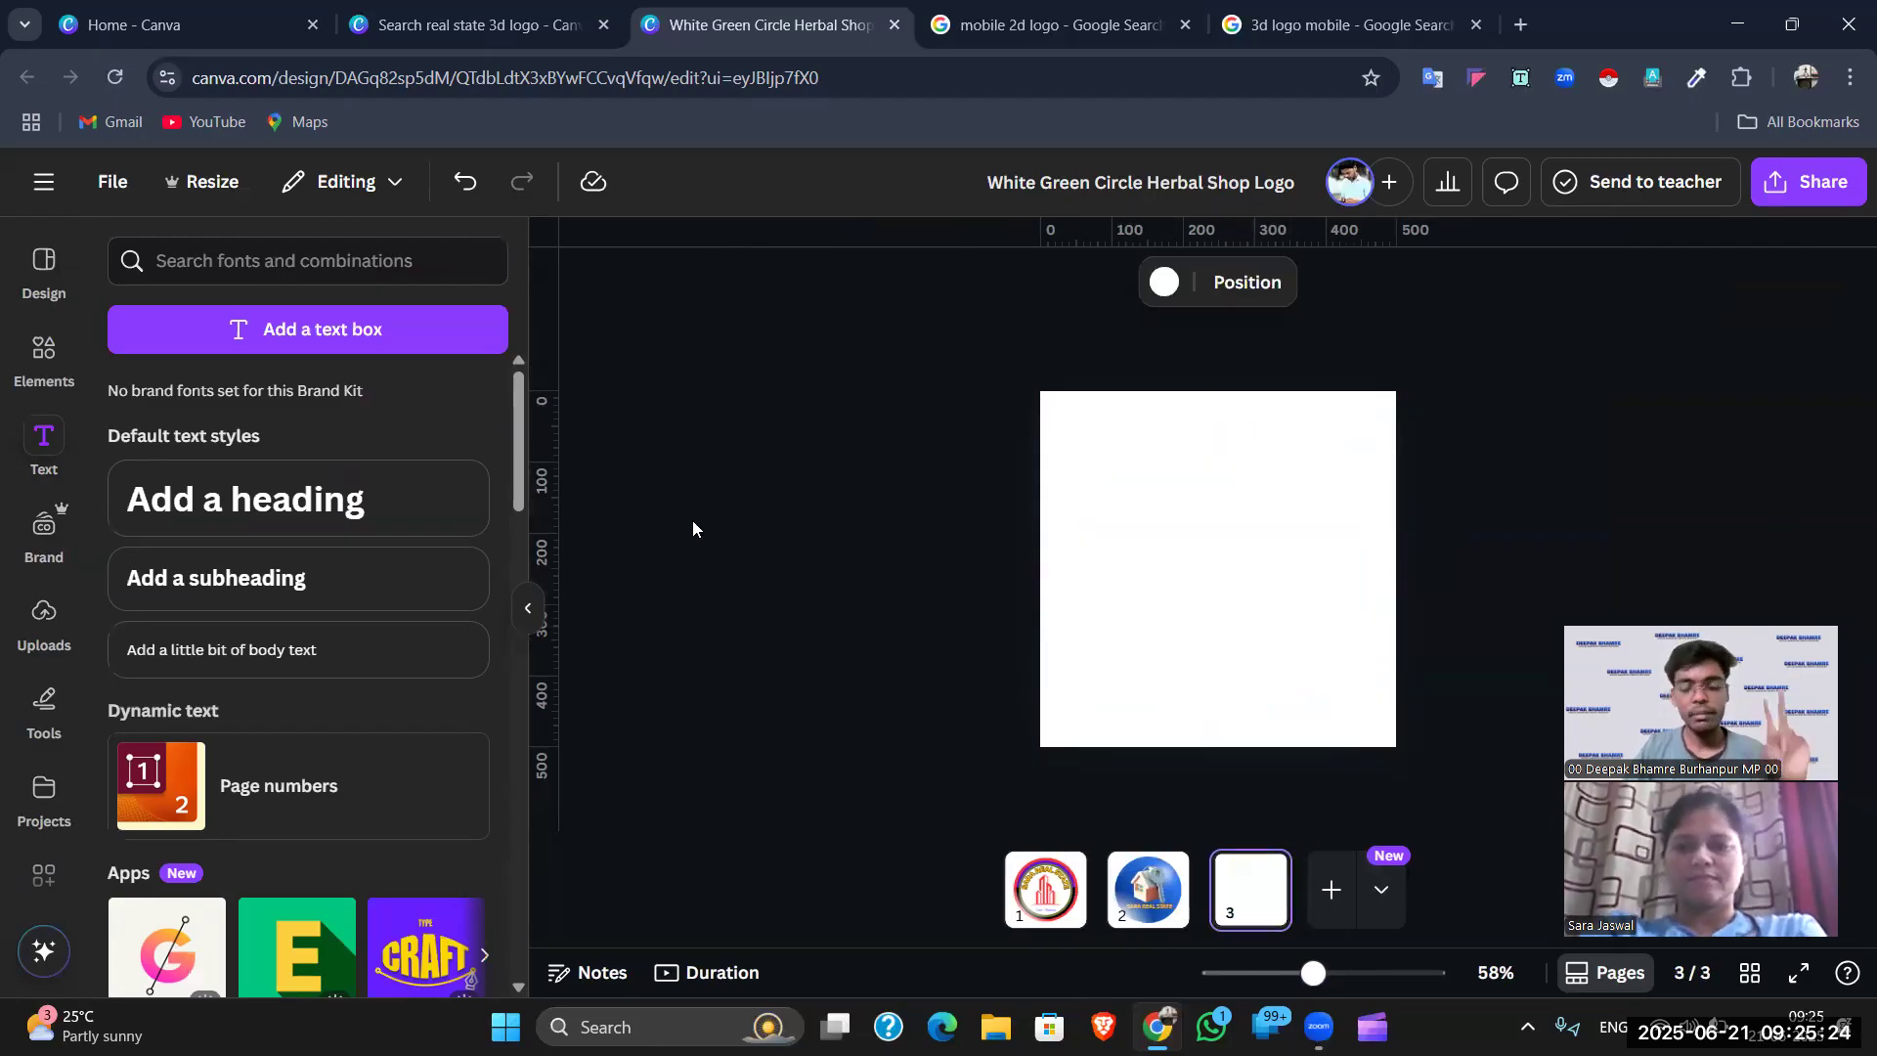
pyautogui.click(1131, 578)
pyautogui.click(1162, 283)
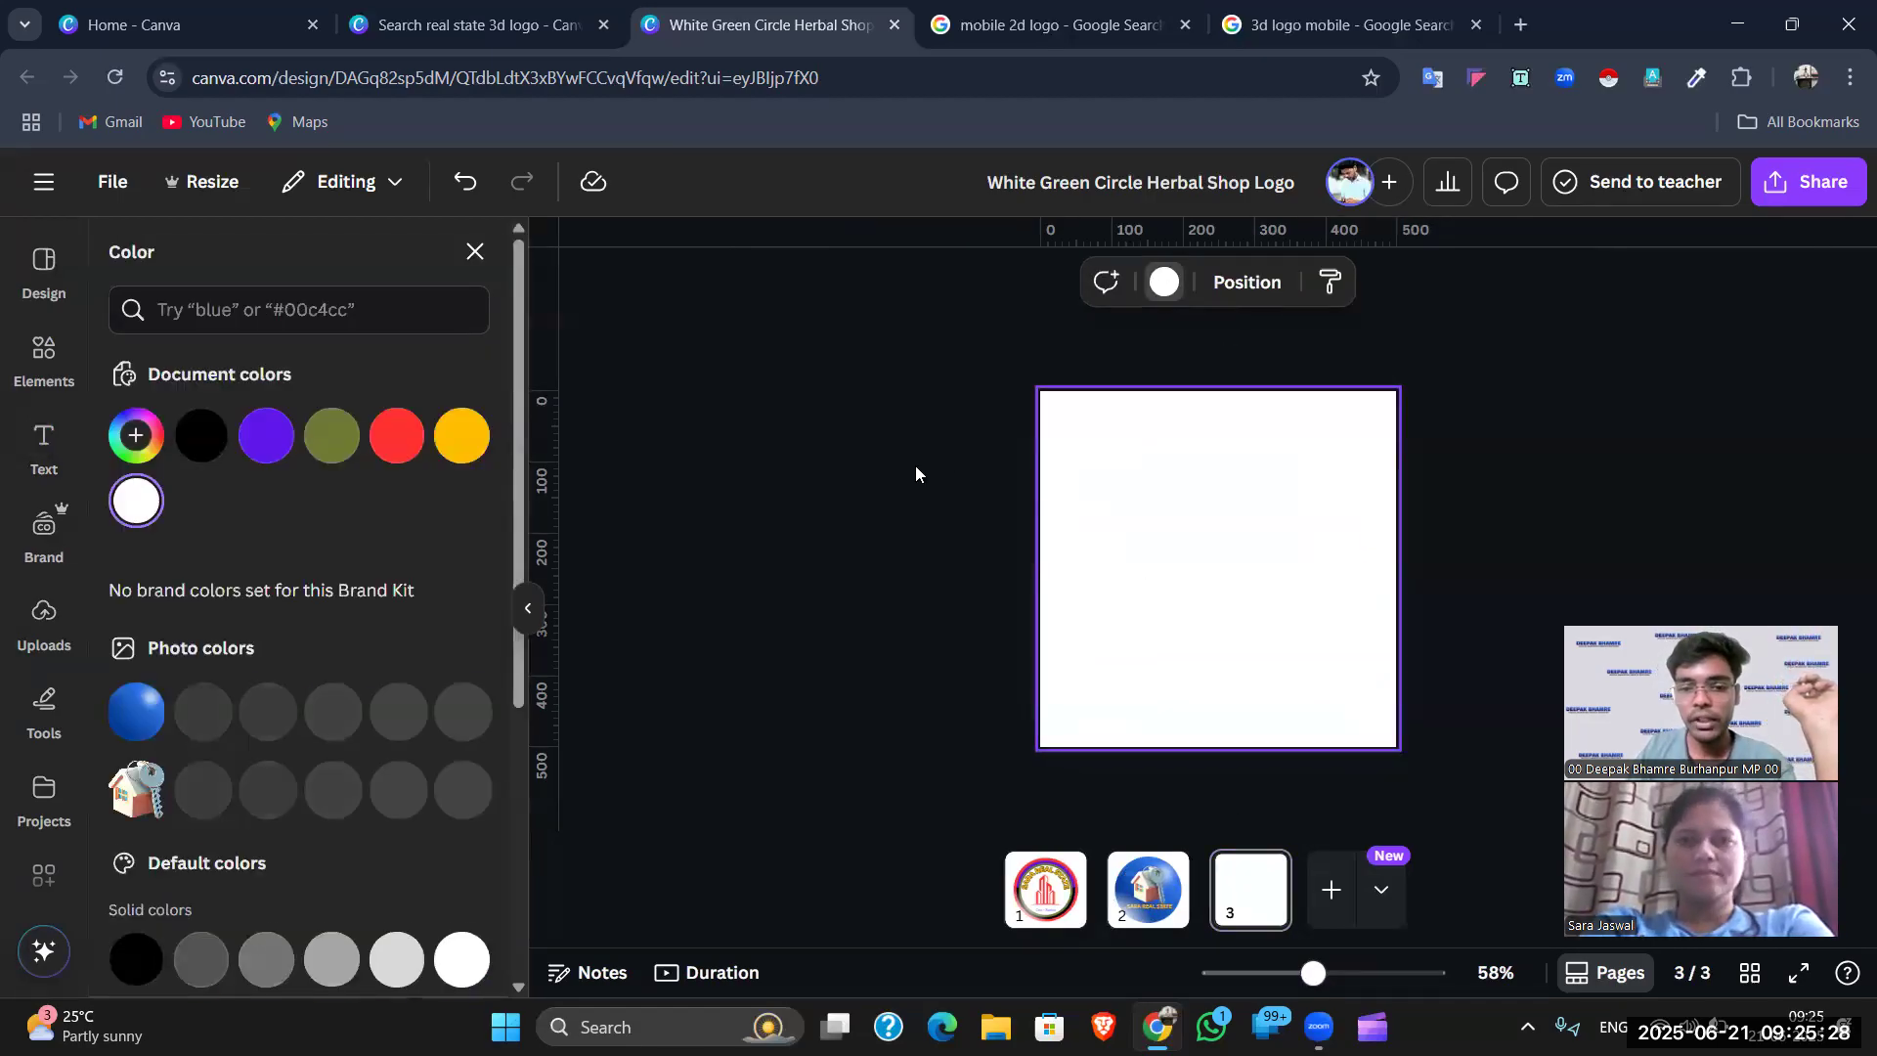
pyautogui.click(200, 435)
pyautogui.click(473, 25)
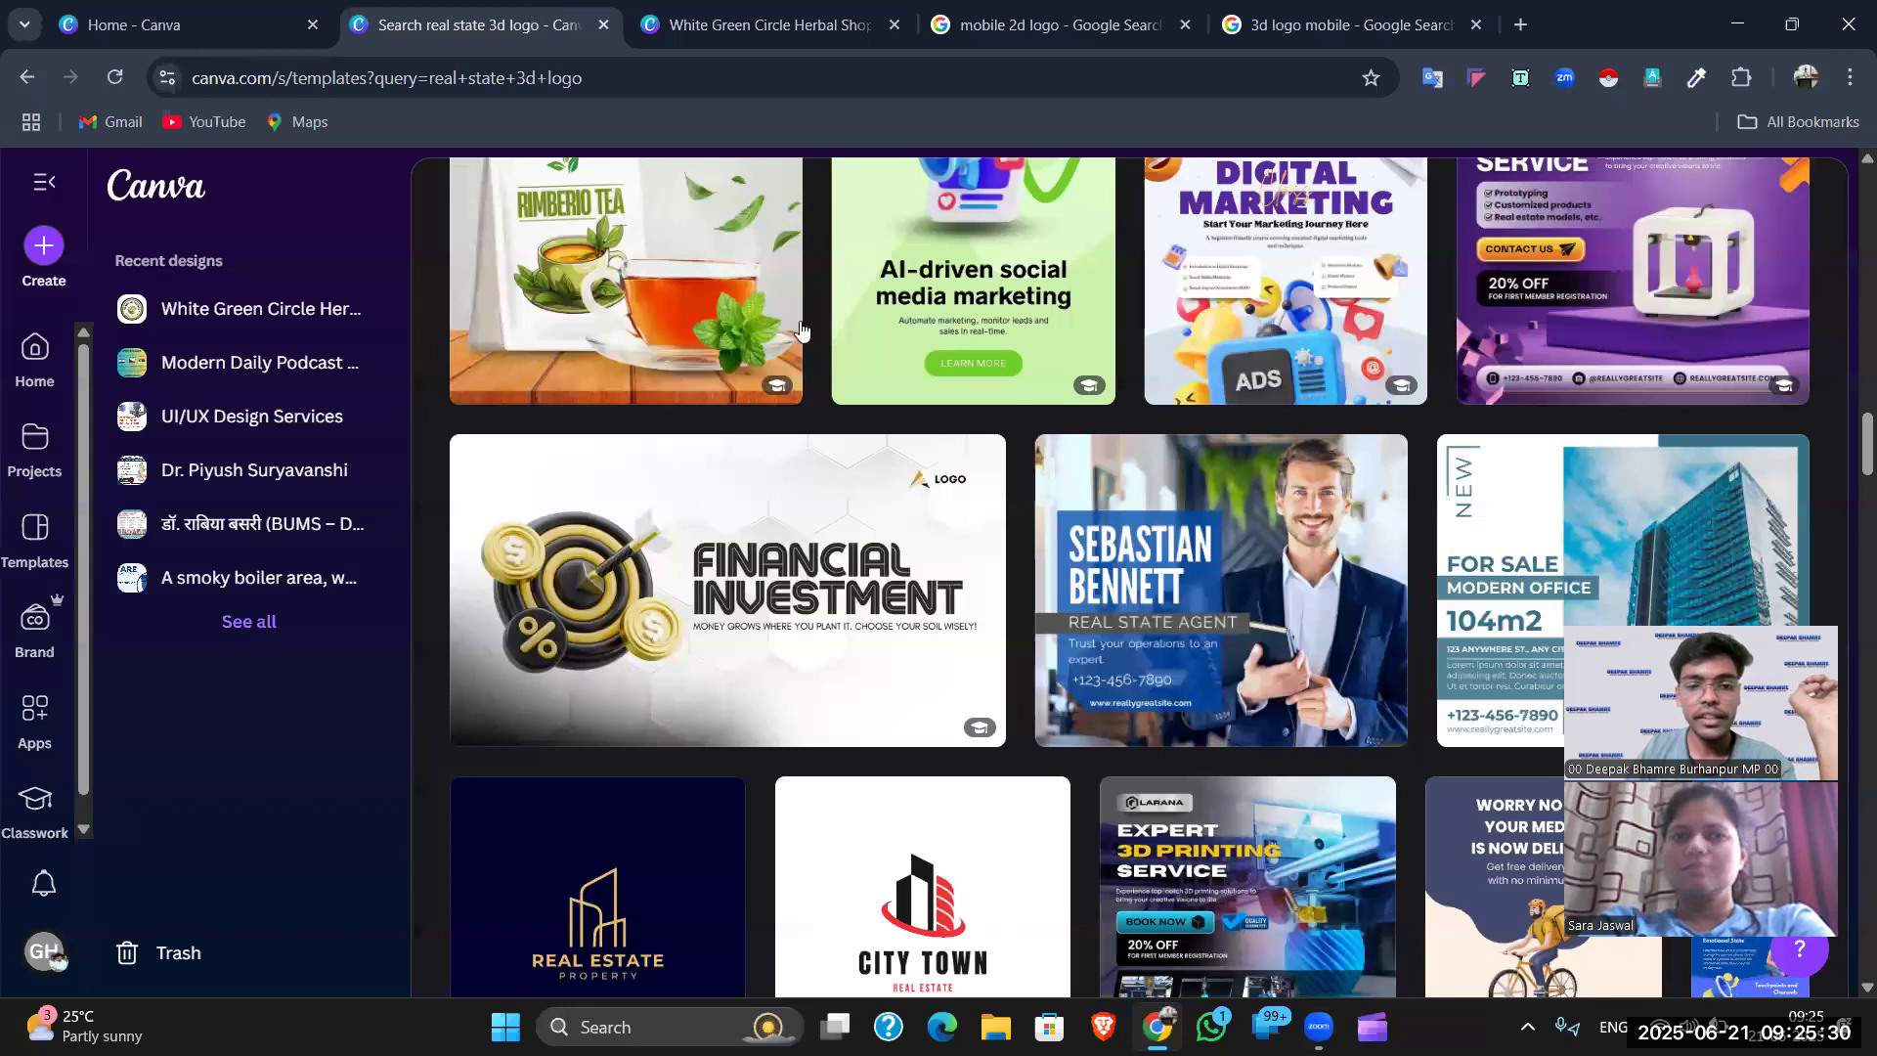
# - Search templates for 'real state NEON LOGO', browse the results, then clear the search
pyautogui.scroll(10, 820, 293)
pyautogui.scroll(15, 812, 293)
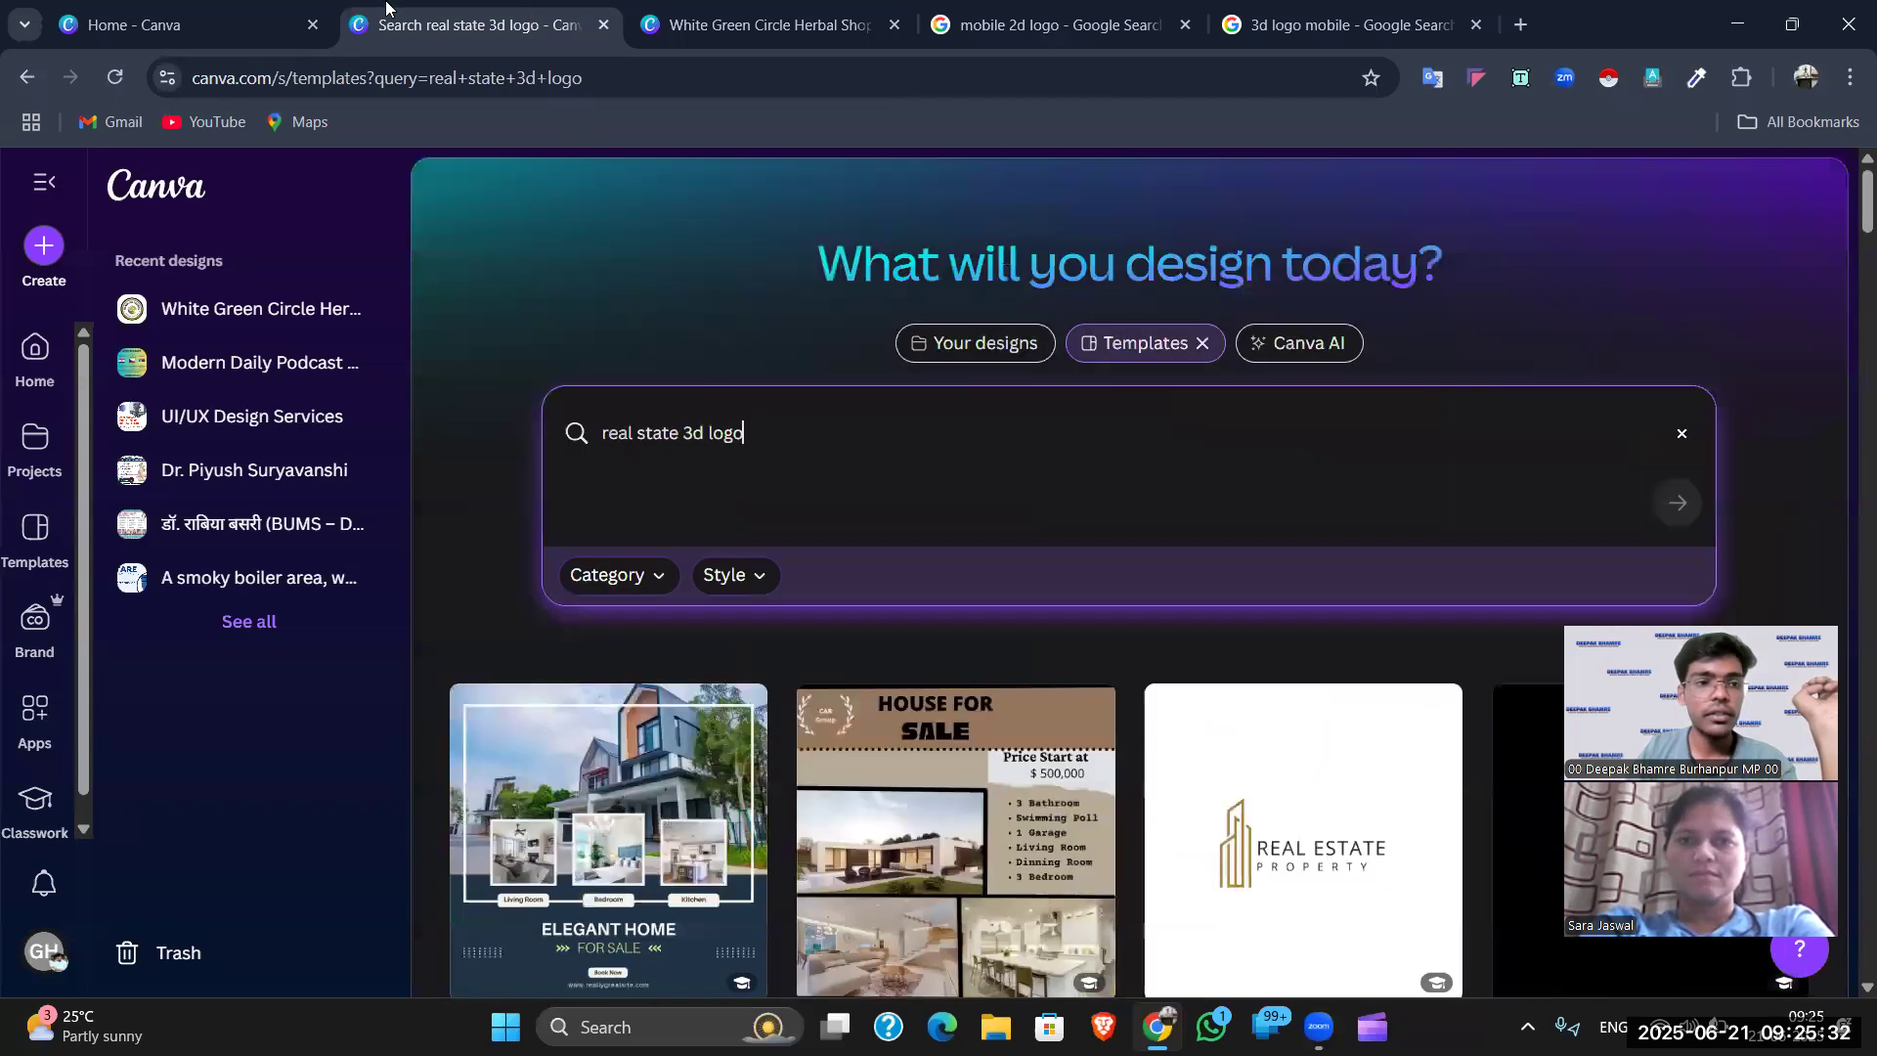
pyautogui.doubleClick(874, 418)
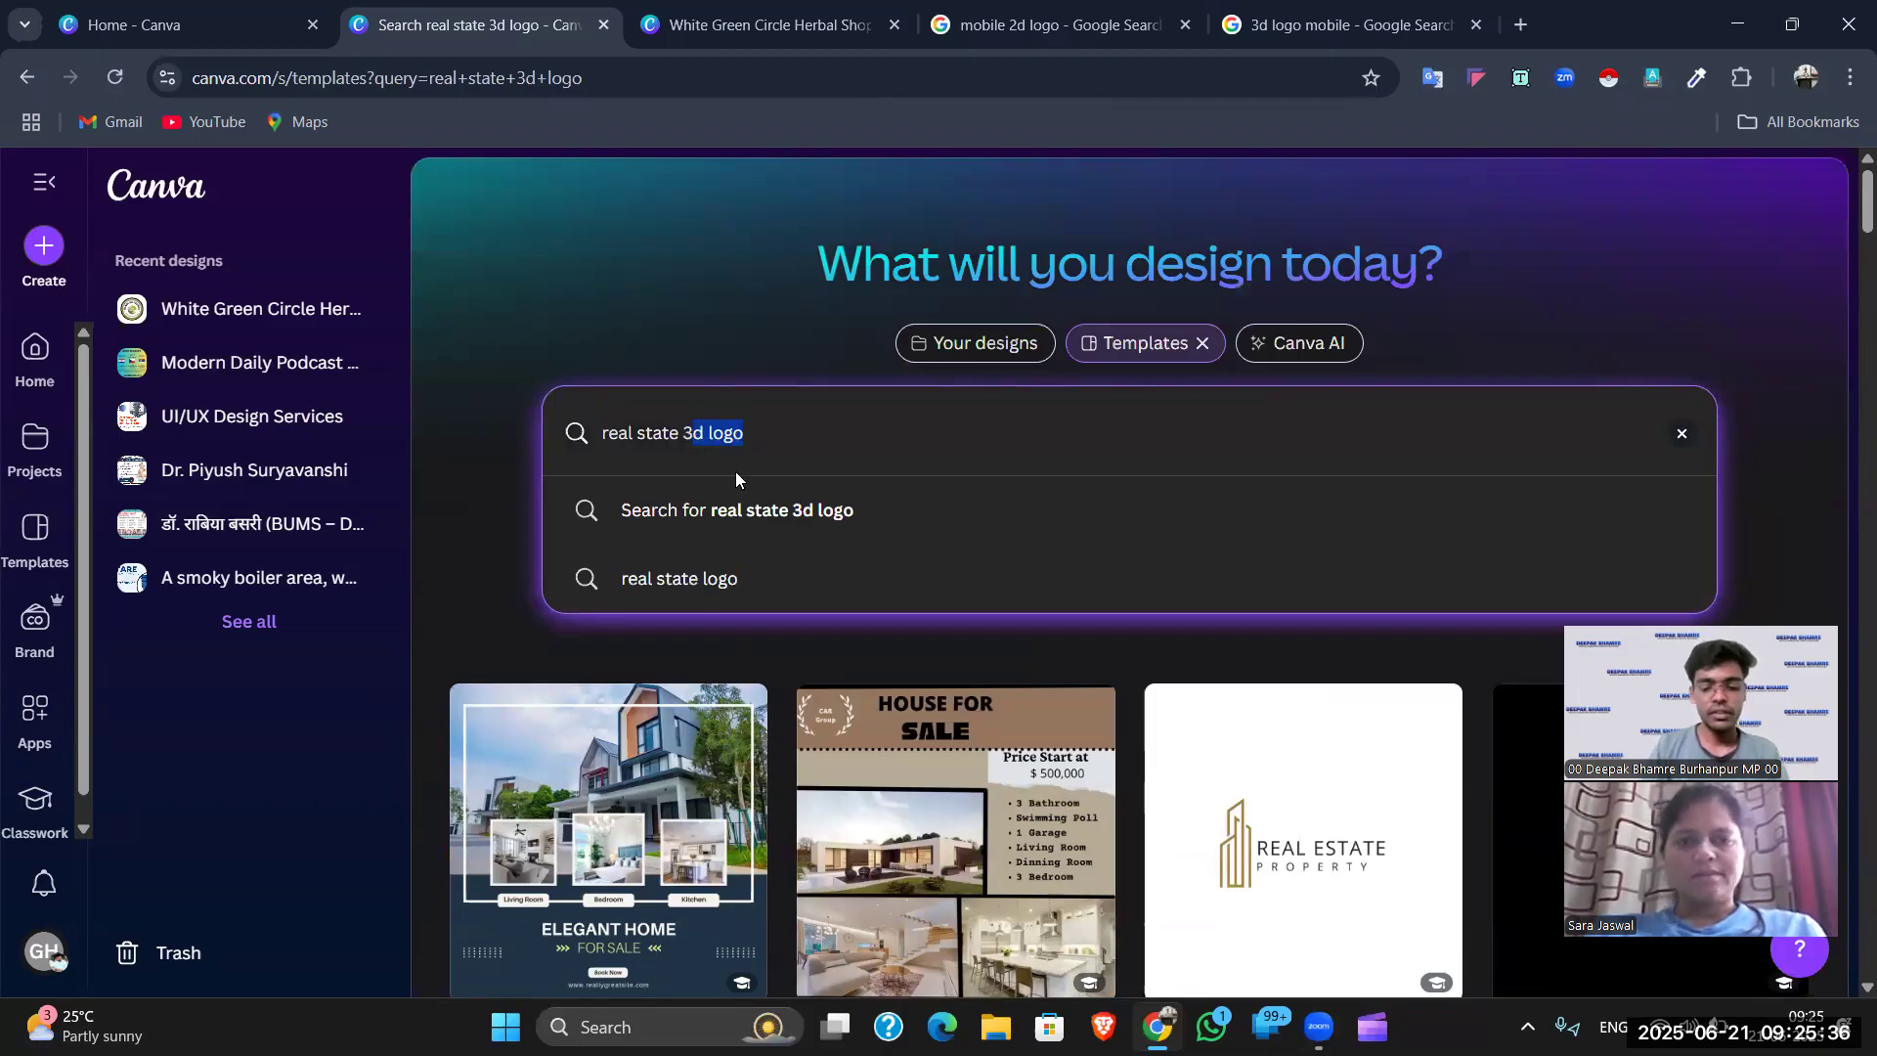
pyautogui.write('NEON LOGO')
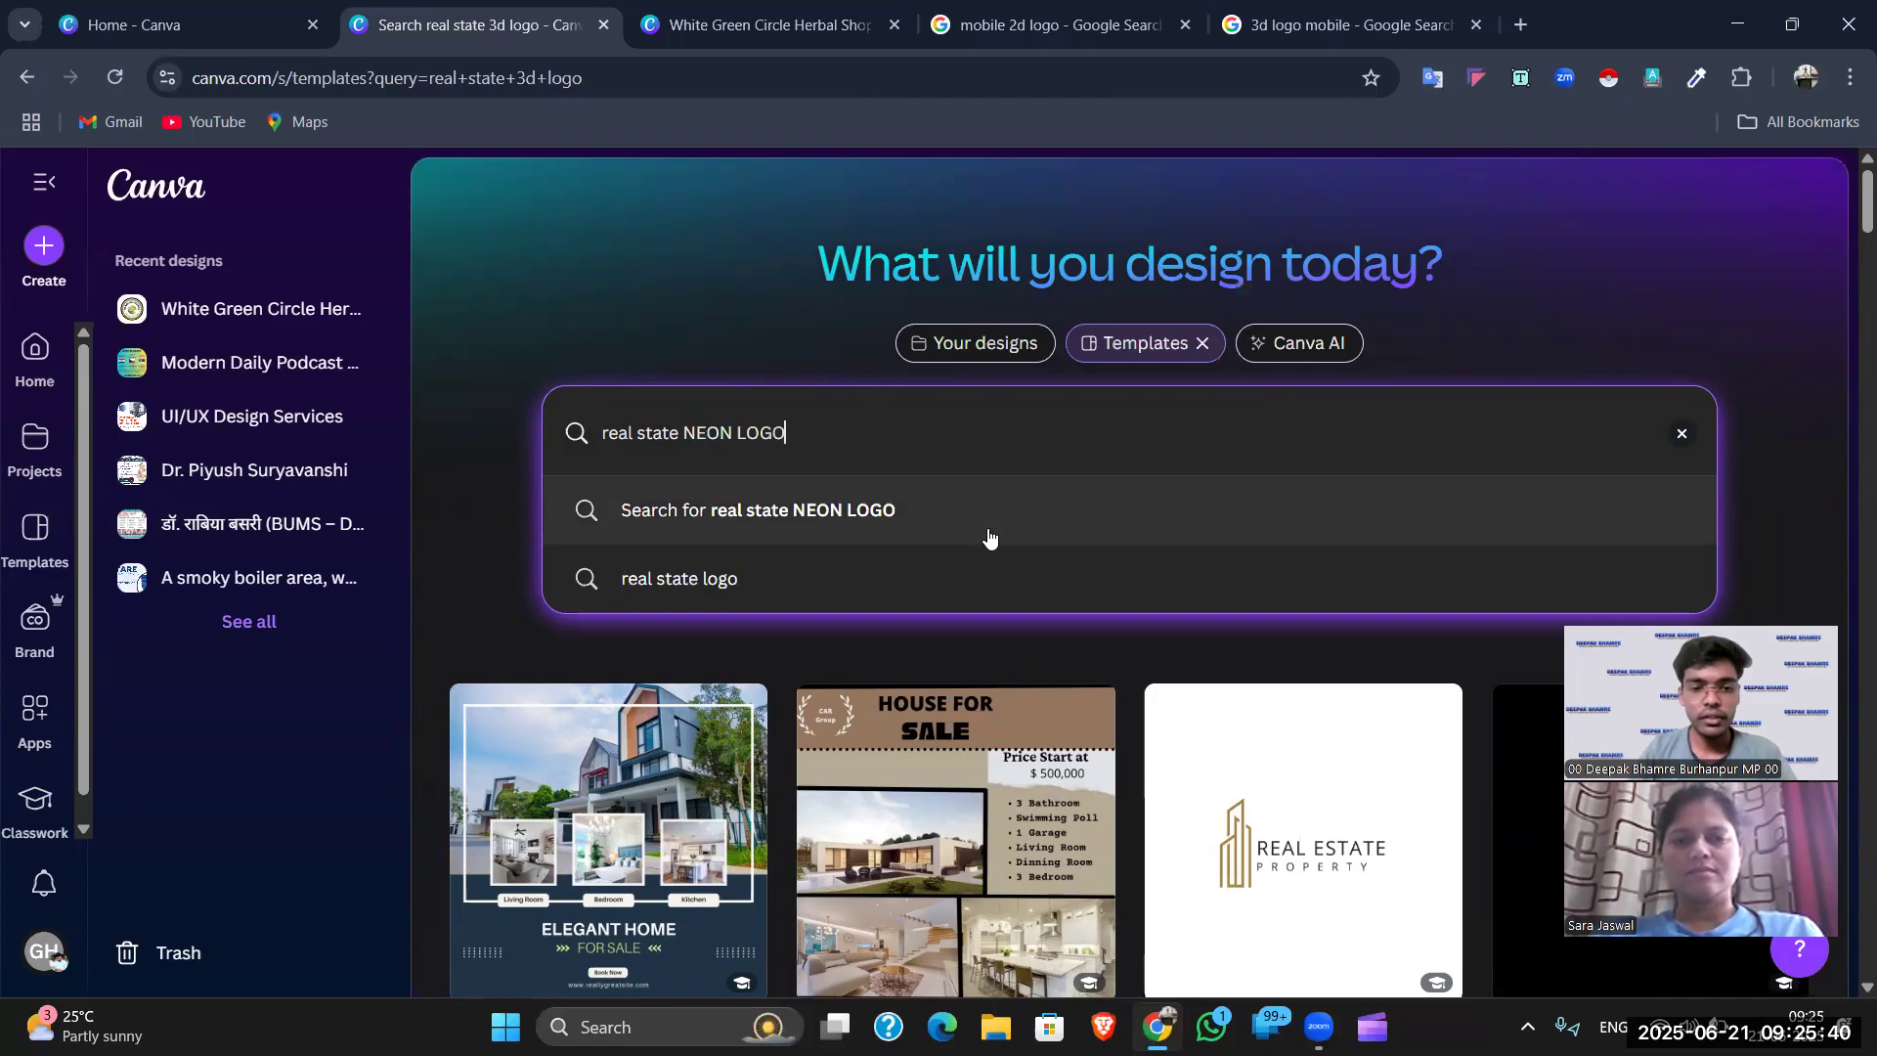
pyautogui.click(1157, 503)
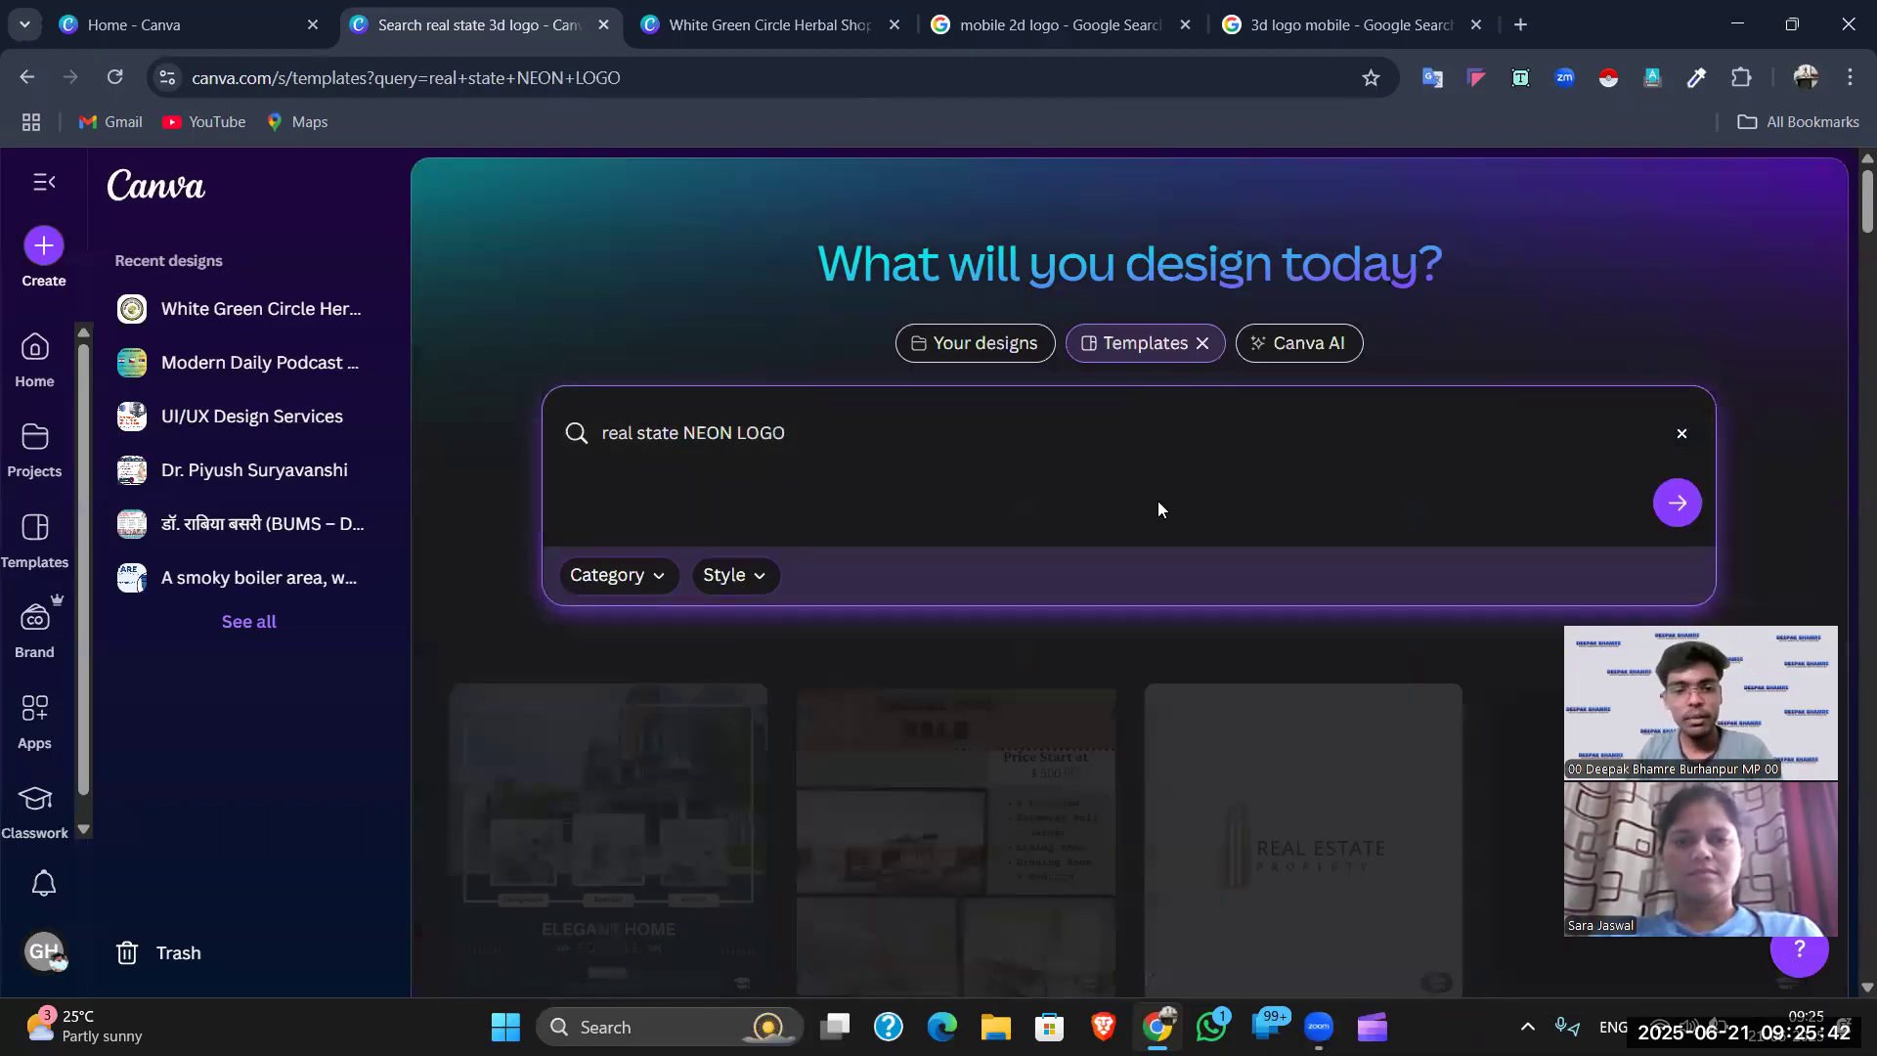
pyautogui.scroll(-6, 964, 577)
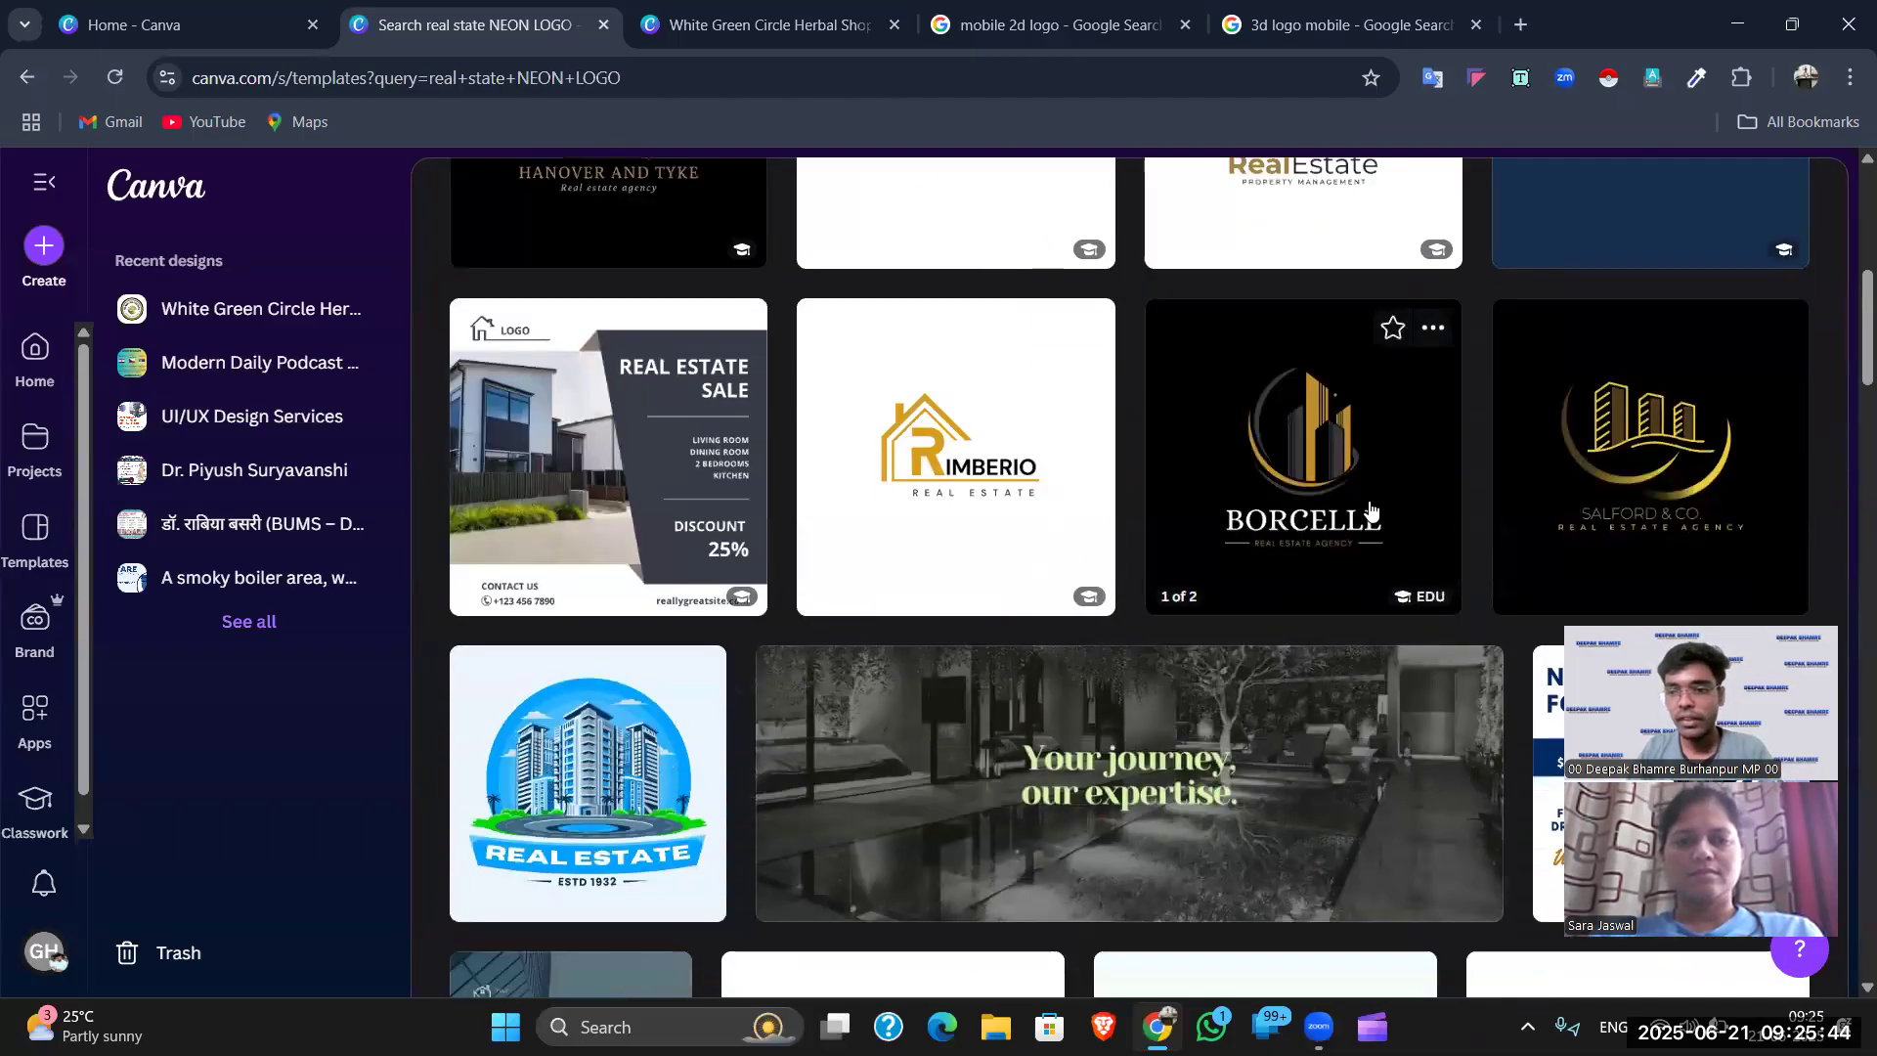
pyautogui.scroll(-8, 1191, 610)
pyautogui.scroll(15, 1192, 610)
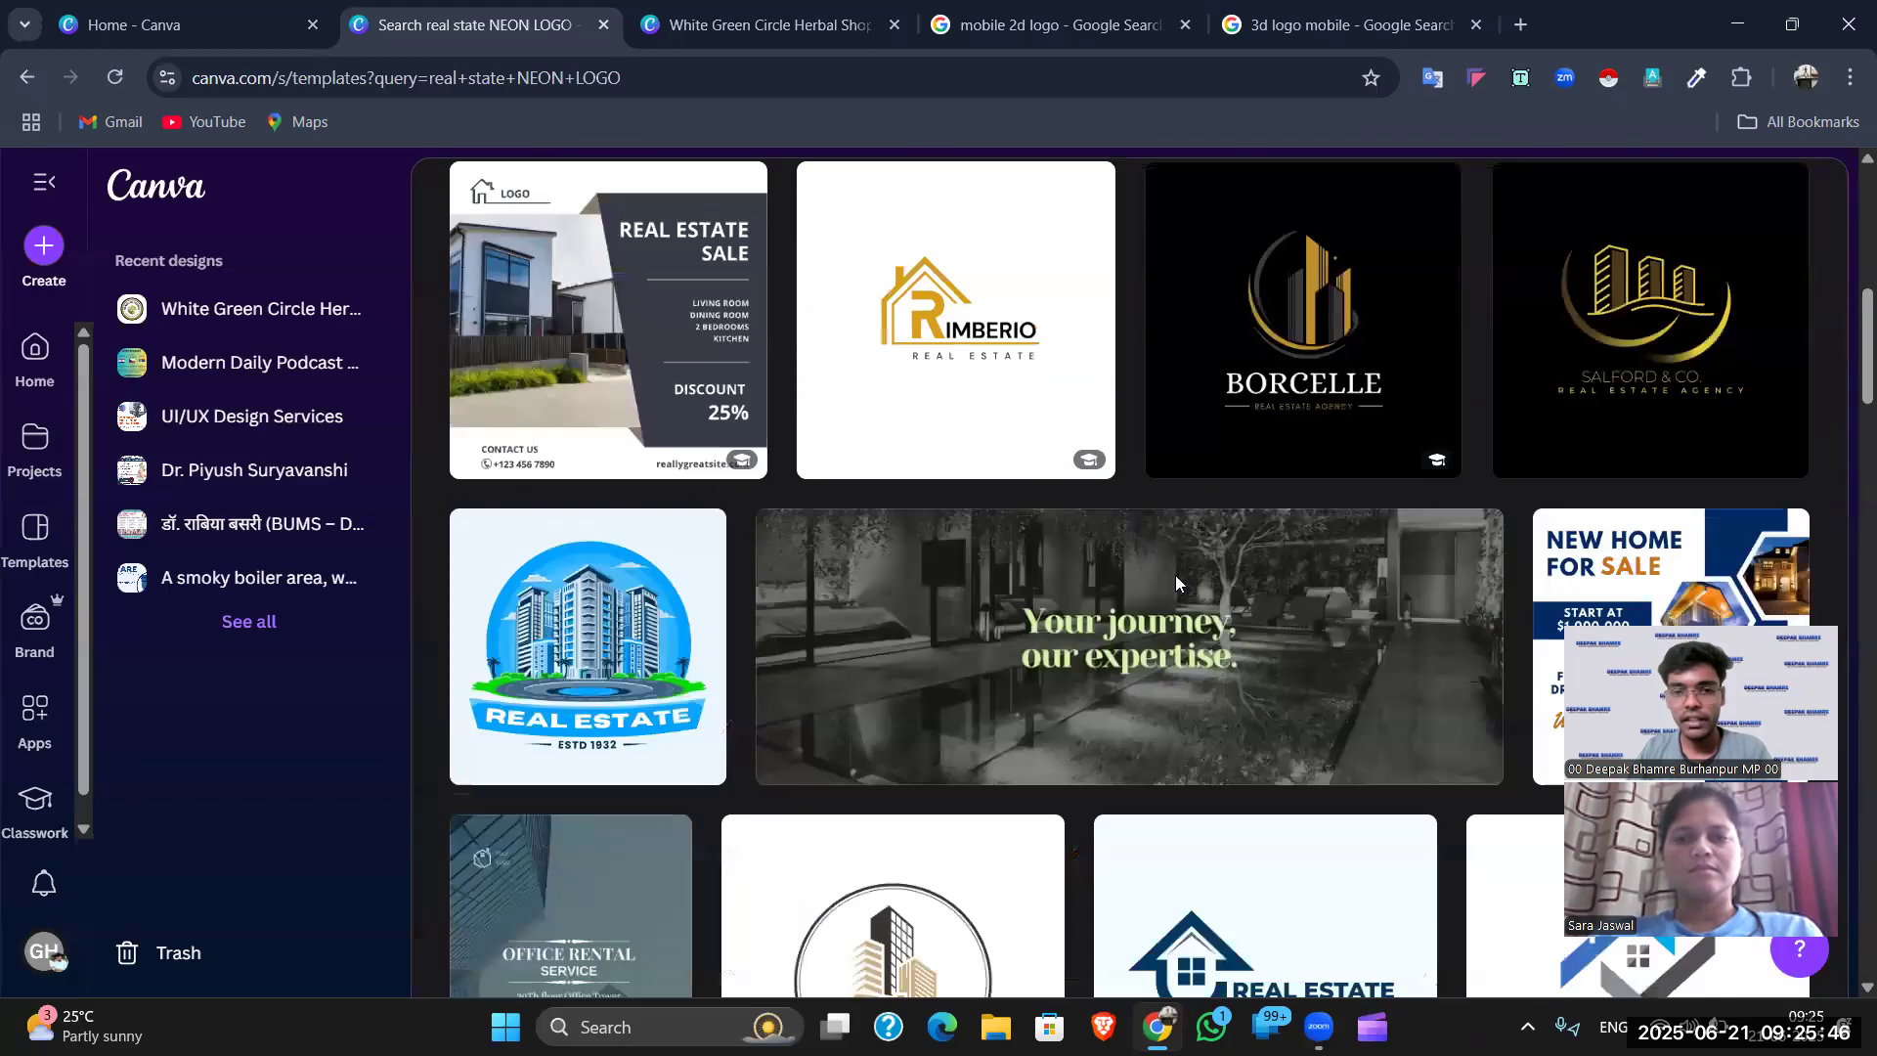
pyautogui.click(1679, 430)
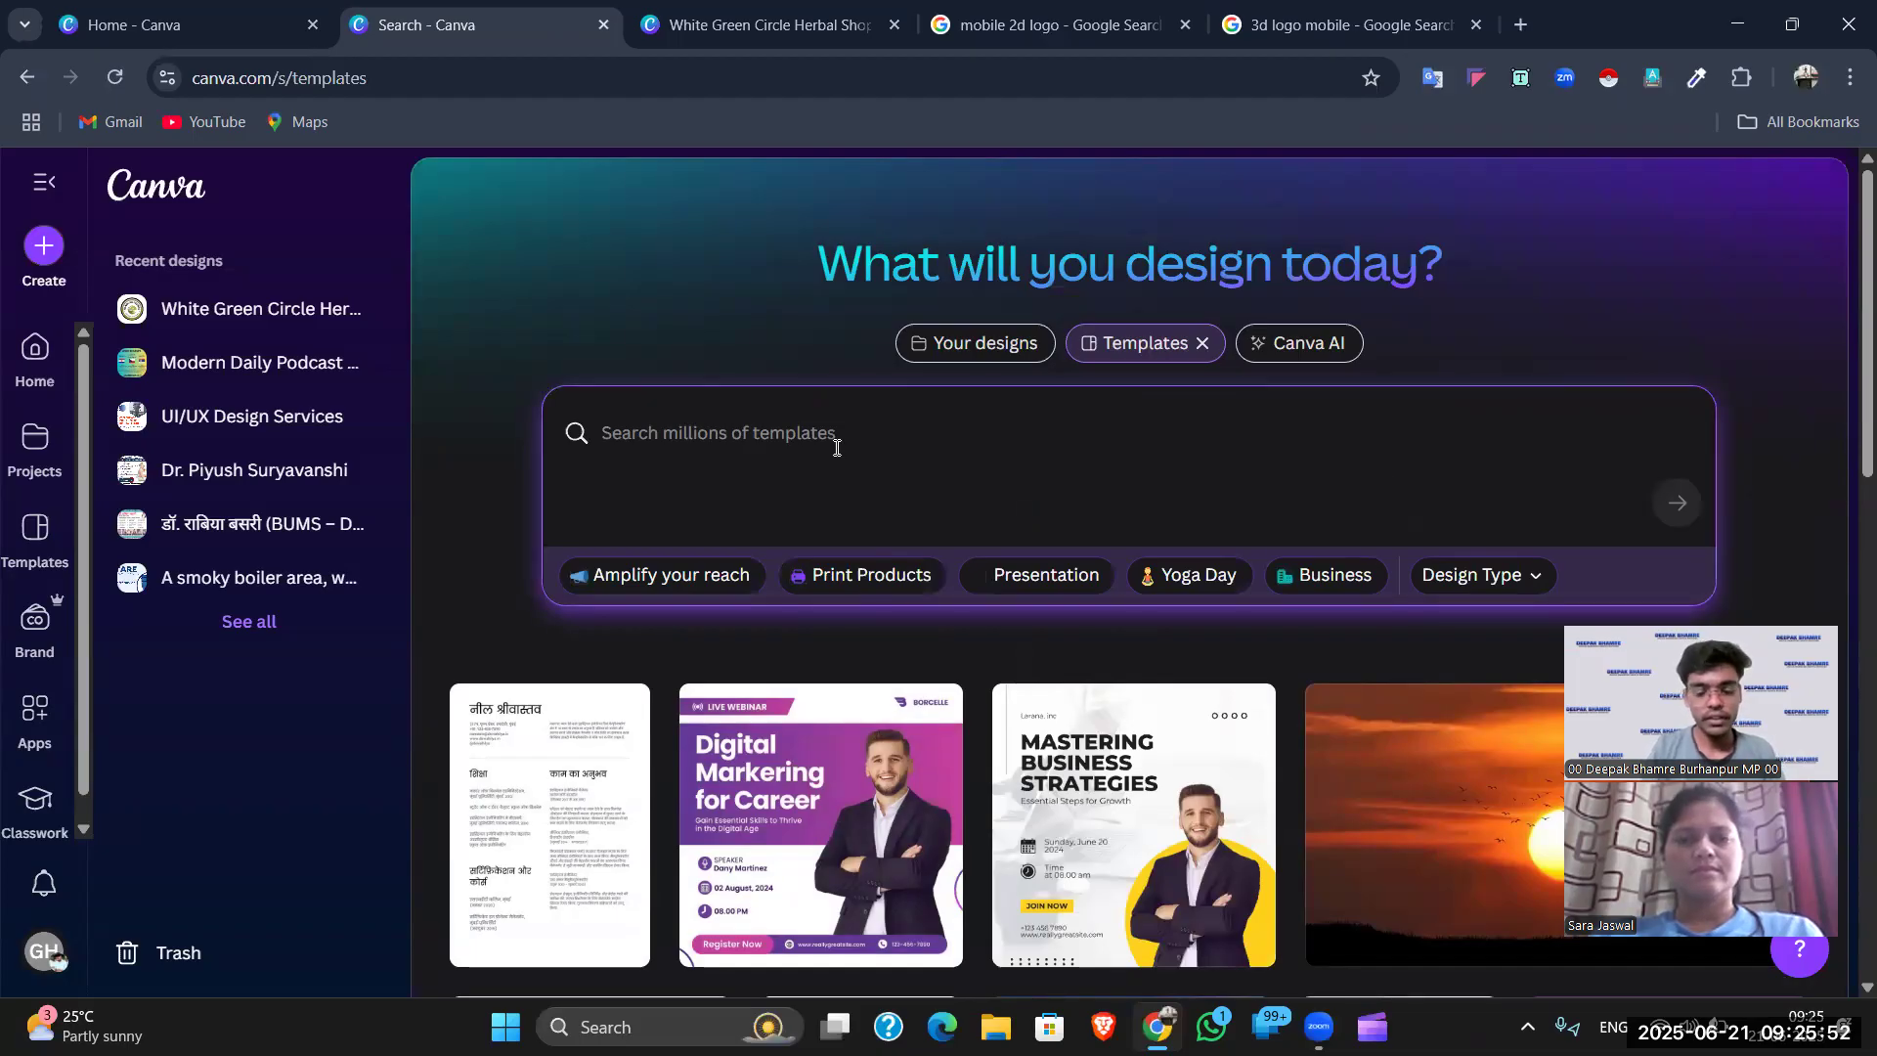
# - Search templates for 'CAFE NEON LOGO', correcting the typos in the query
pyautogui.write('d')
pyautogui.write('CAFE')
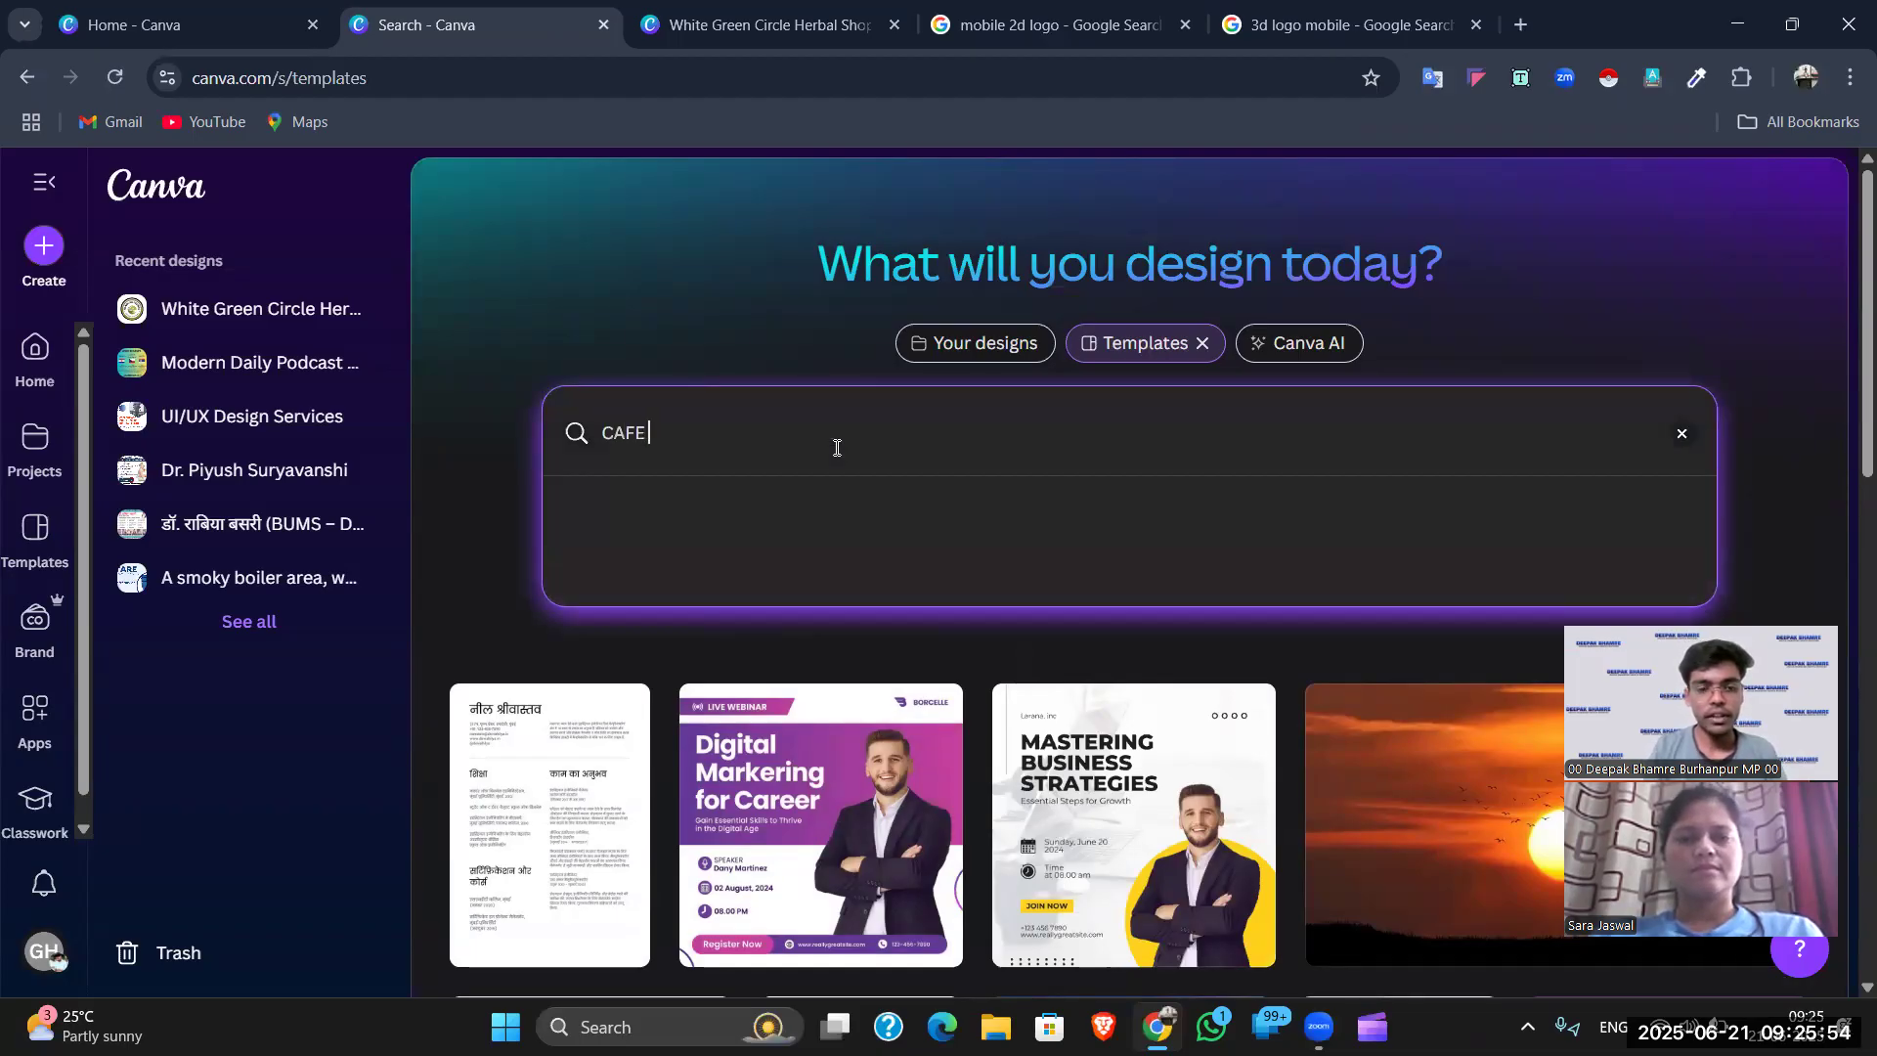
pyautogui.write(' REAL')
pyautogui.press('BackSpace')
pyautogui.press('BackSpace')
pyautogui.press('BackSpace')
pyautogui.press('BackSpace')
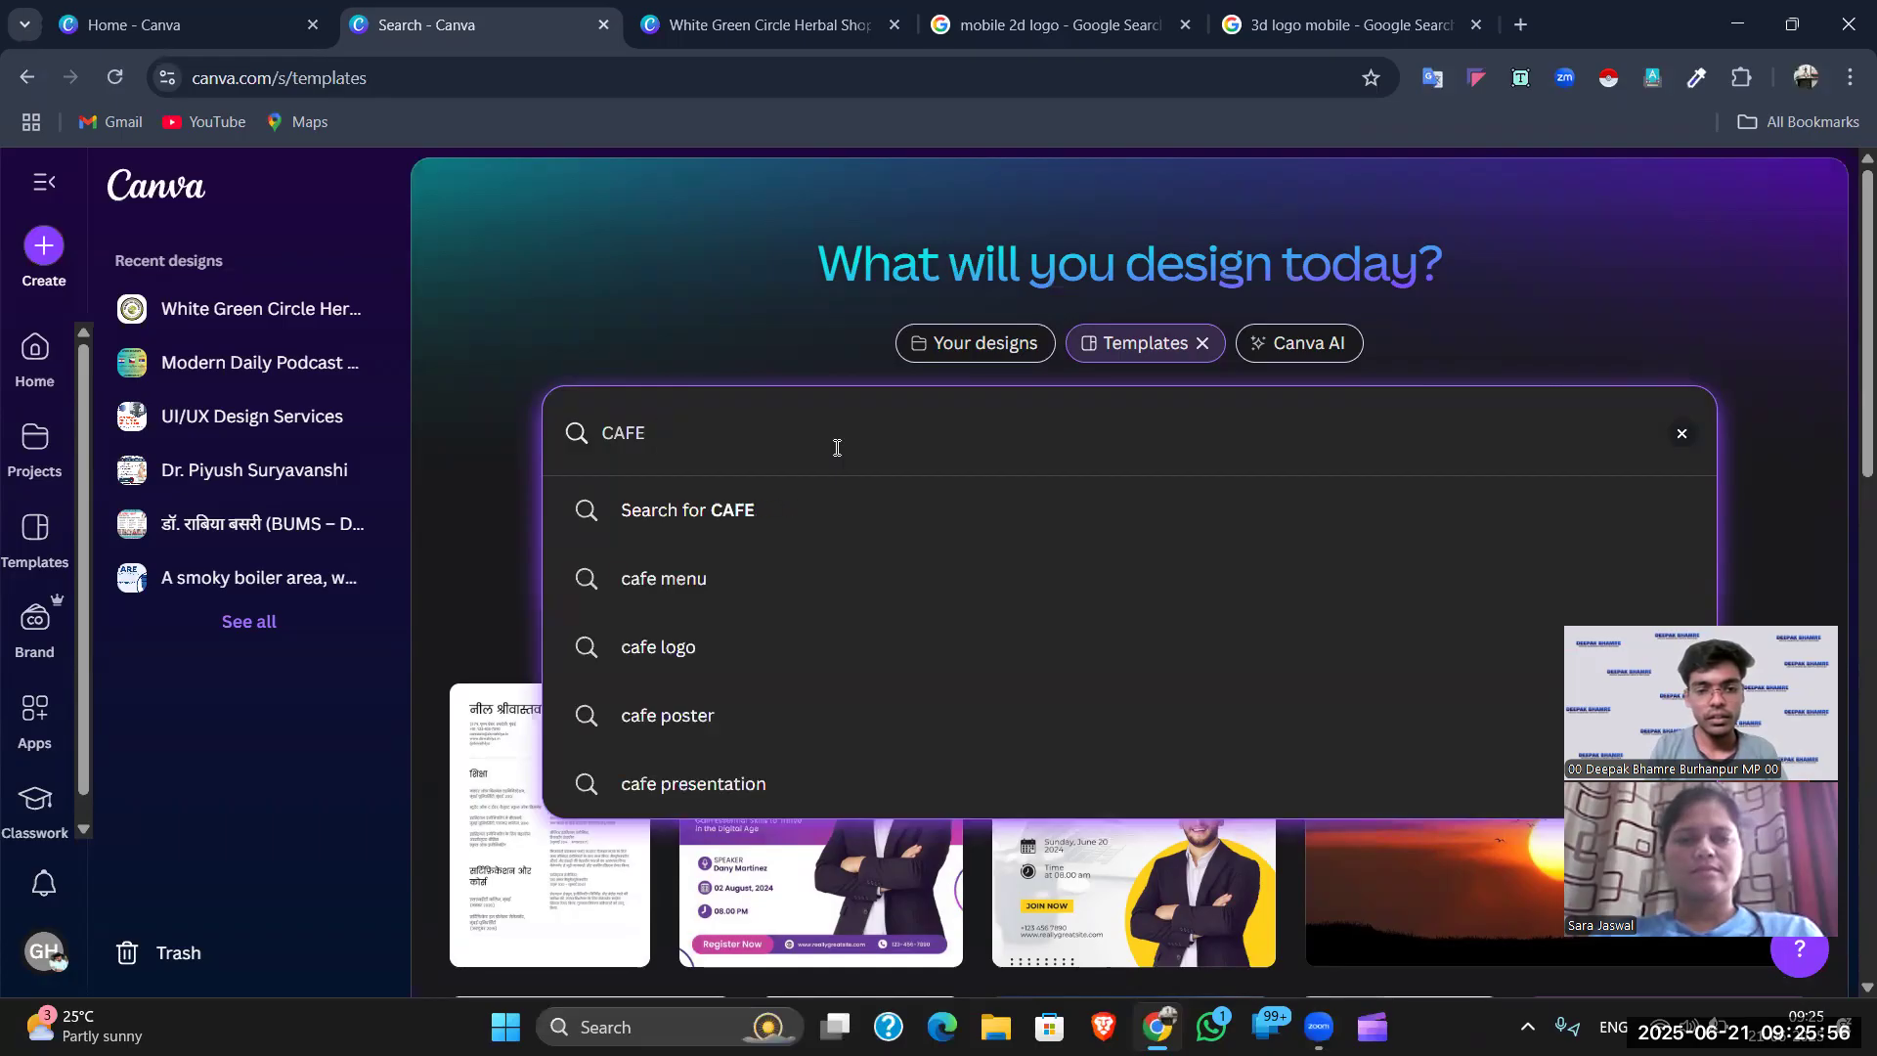
pyautogui.write('NEW')
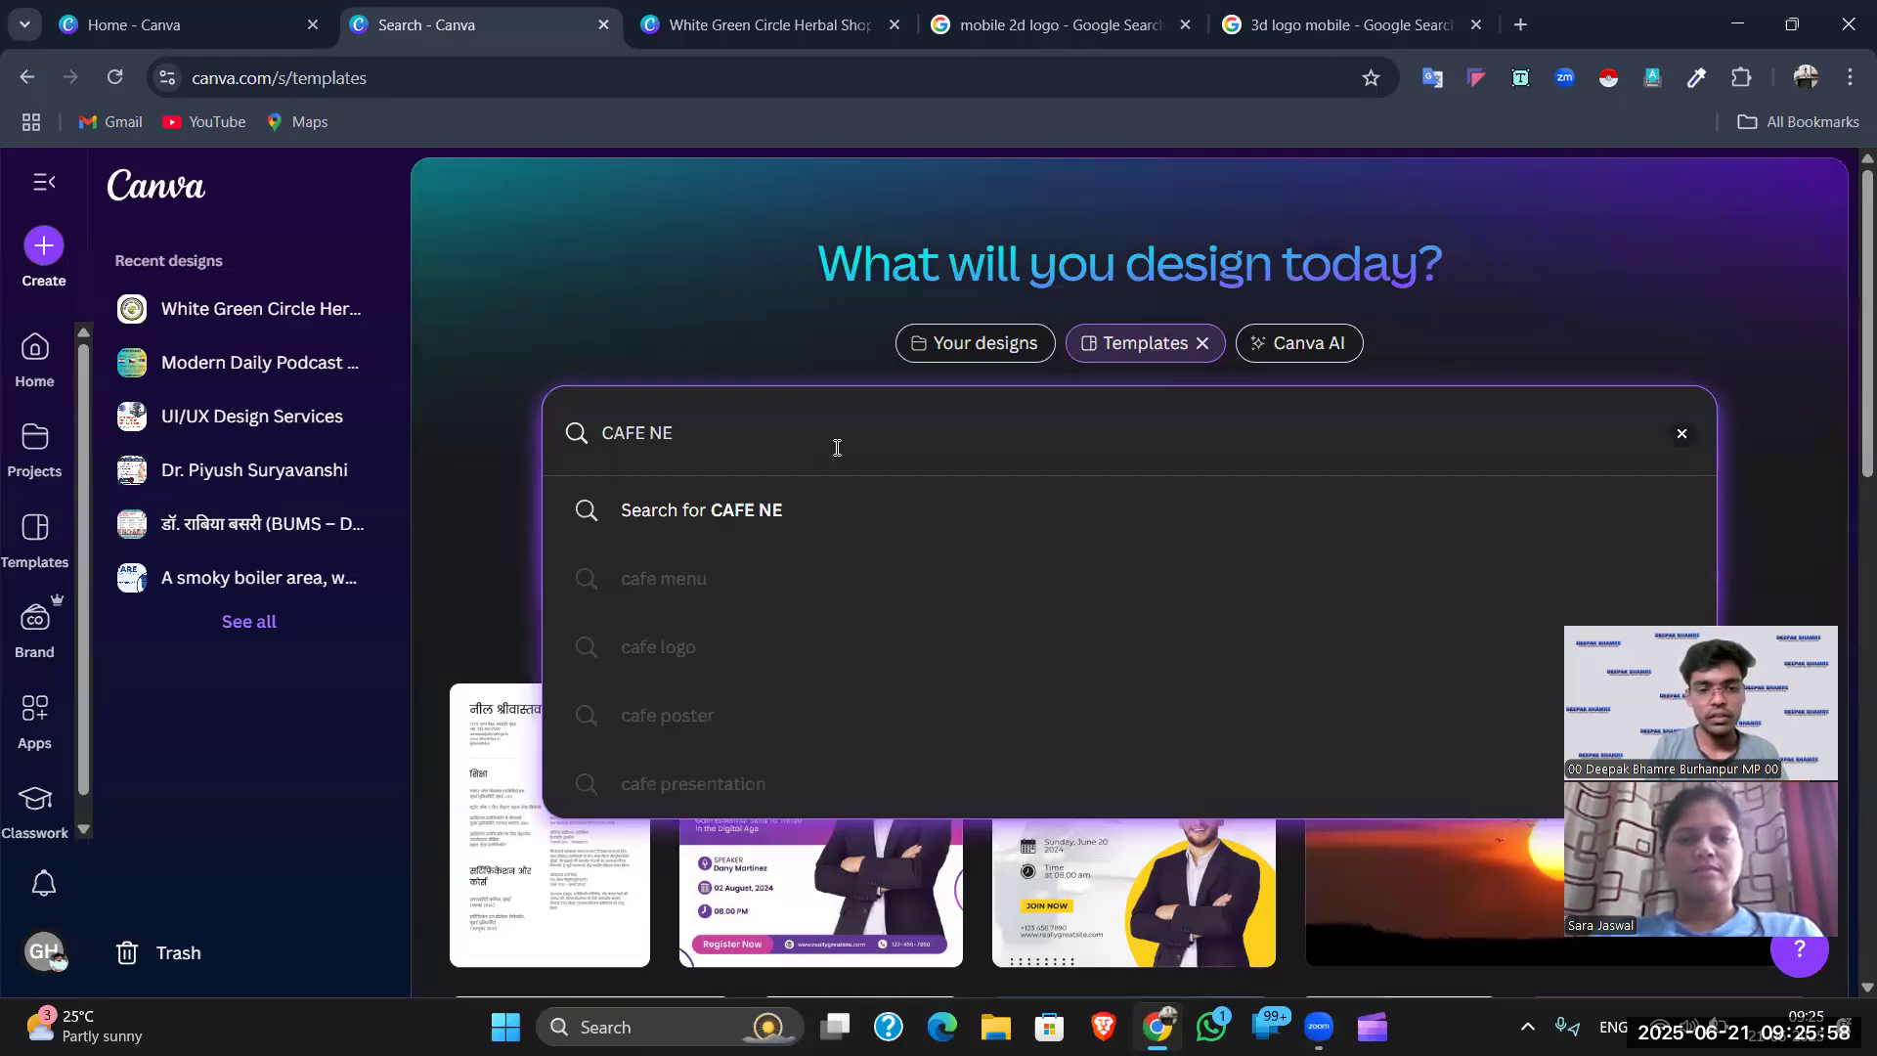
pyautogui.write('GO')
pyautogui.press('Return')
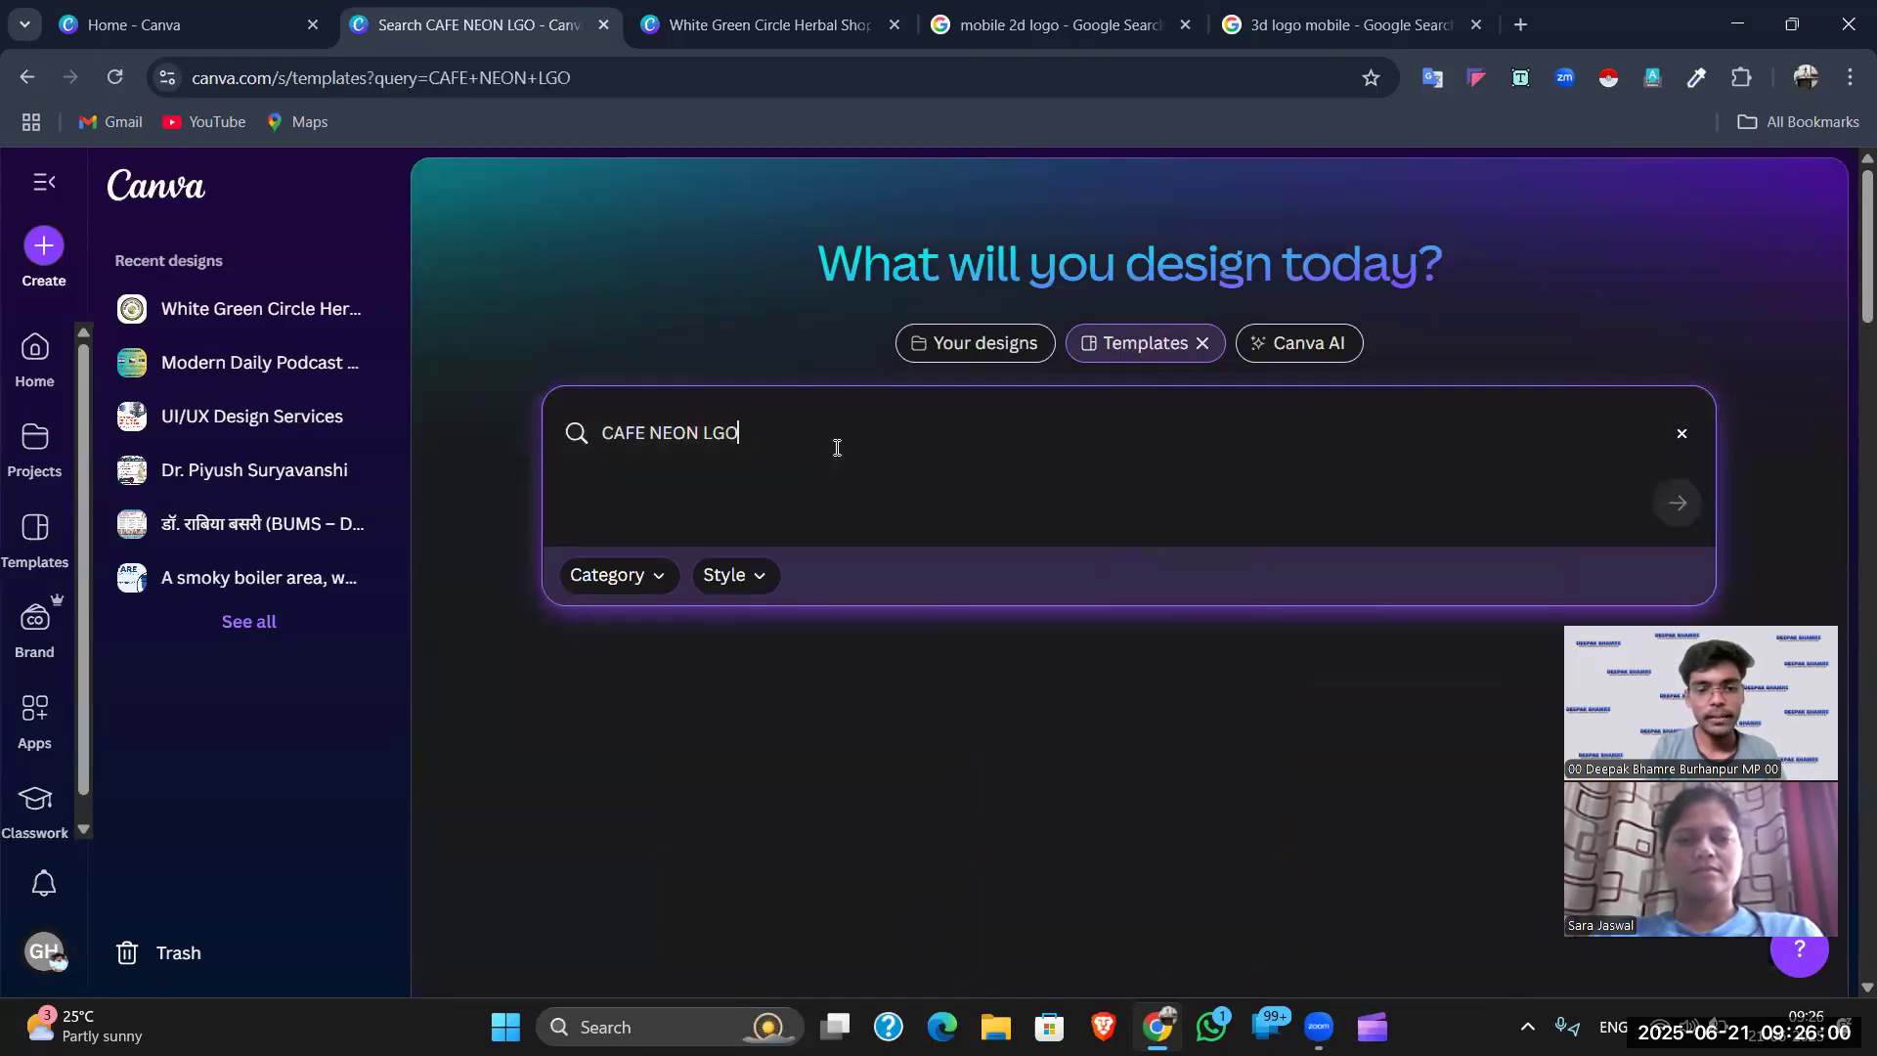
pyautogui.press('Num_Lock')
pyautogui.press('BackSpace')
pyautogui.press('BackSpace')
pyautogui.write('OGO')
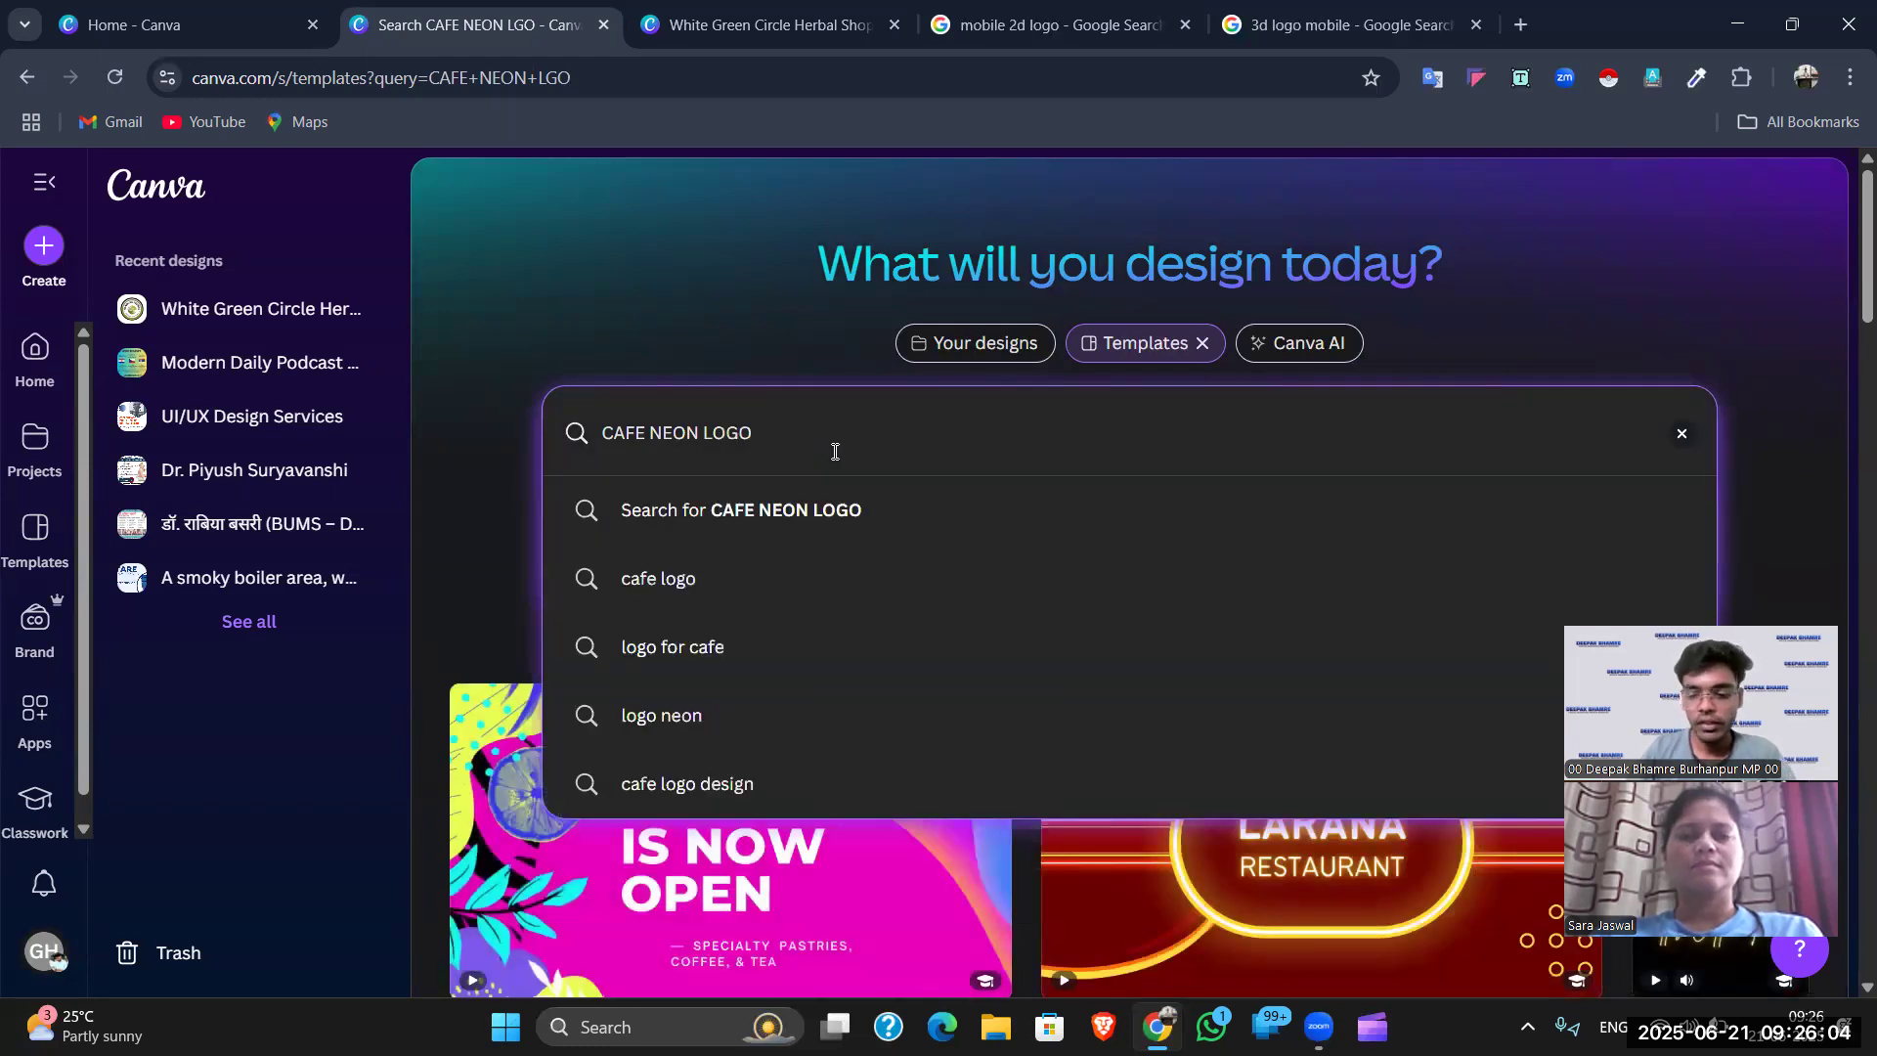
pyautogui.press('Return')
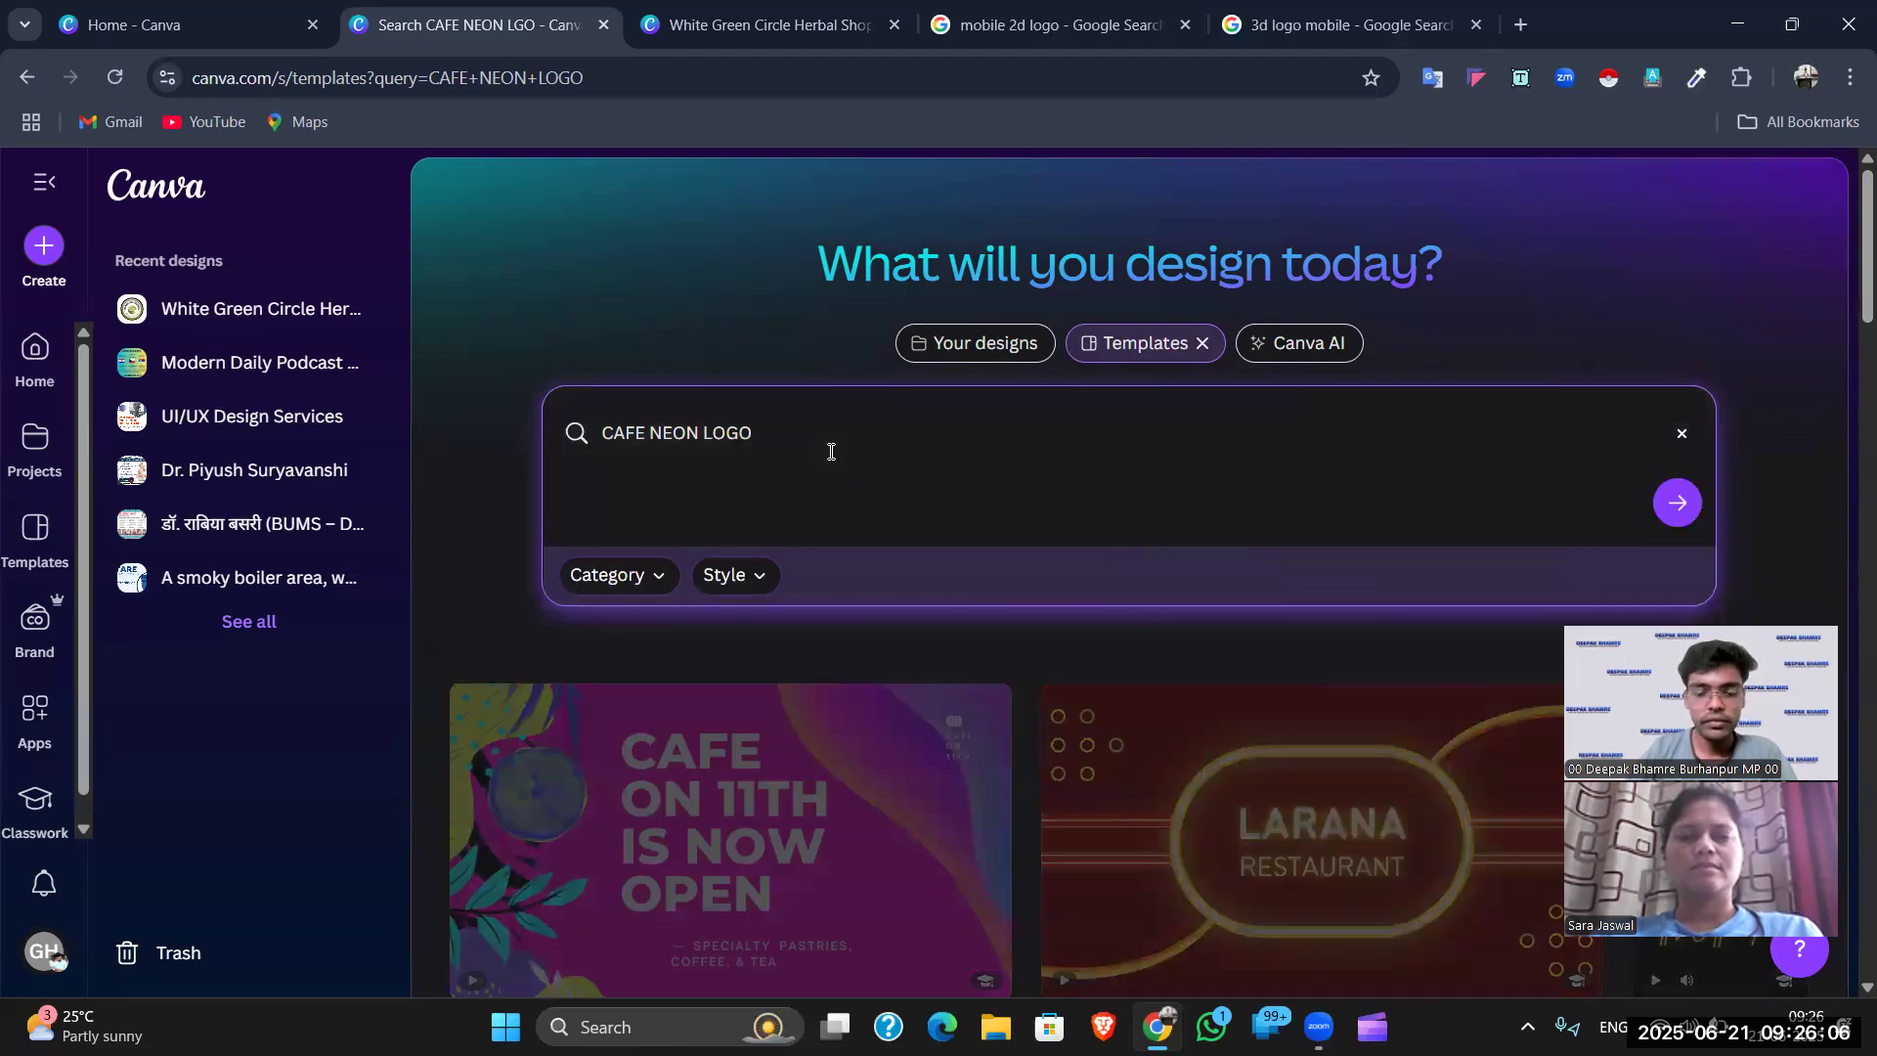
# - Browse the neon logo results and open the Dani Gaming template preview
pyautogui.scroll(-2, 931, 685)
pyautogui.scroll(-3, 931, 685)
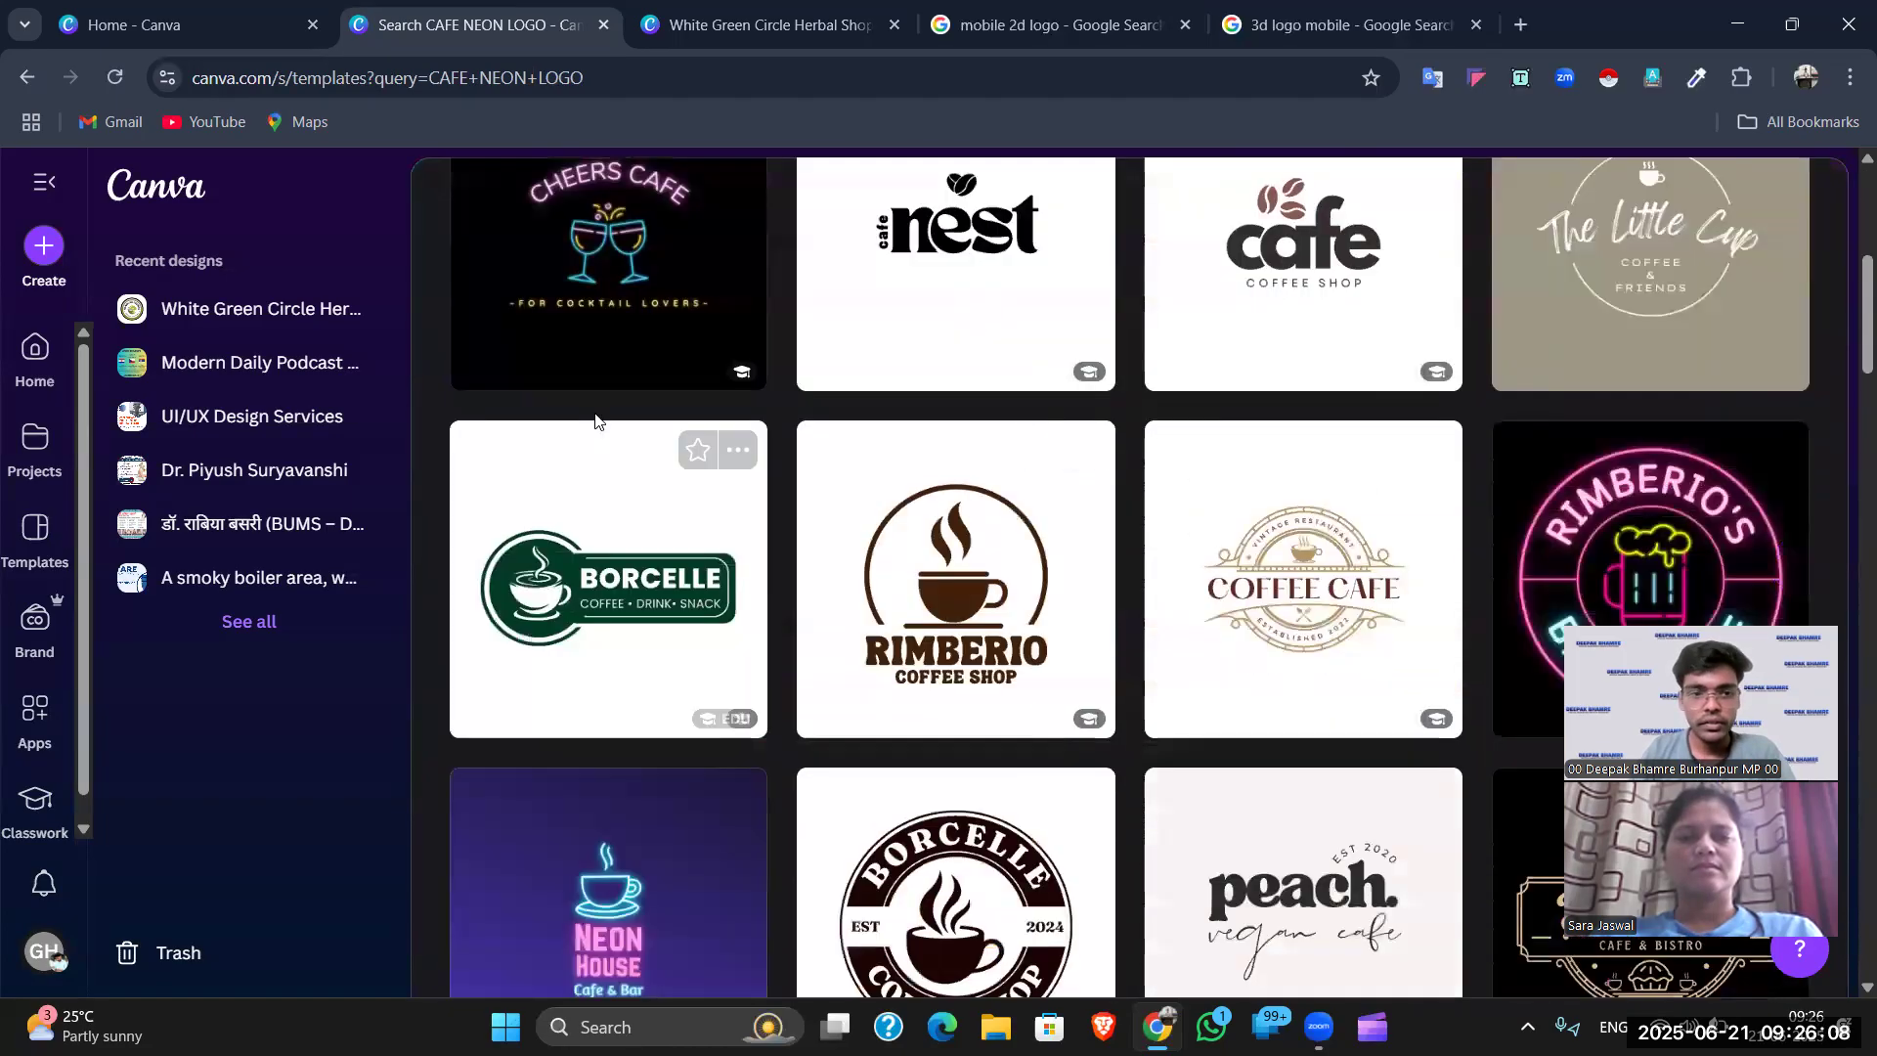
pyautogui.scroll(2, 602, 352)
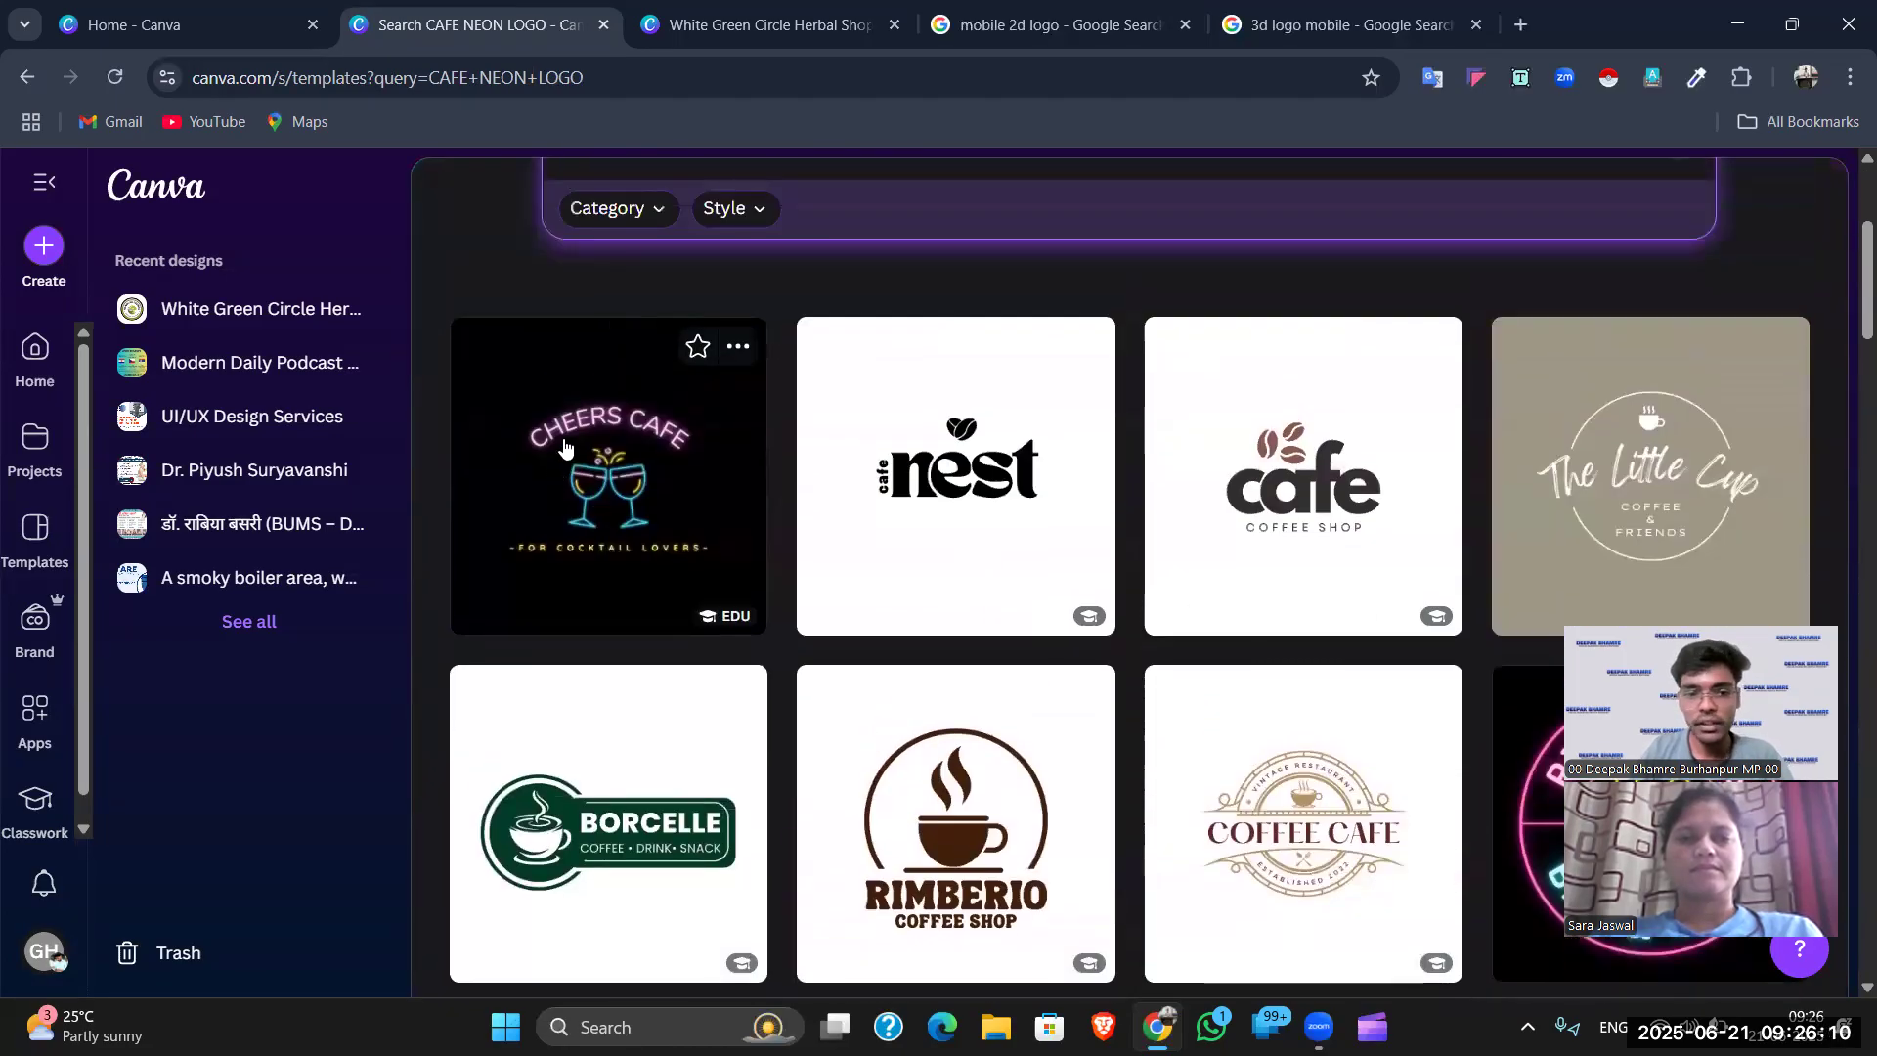
pyautogui.scroll(2, 586, 450)
pyautogui.scroll(-5, 713, 453)
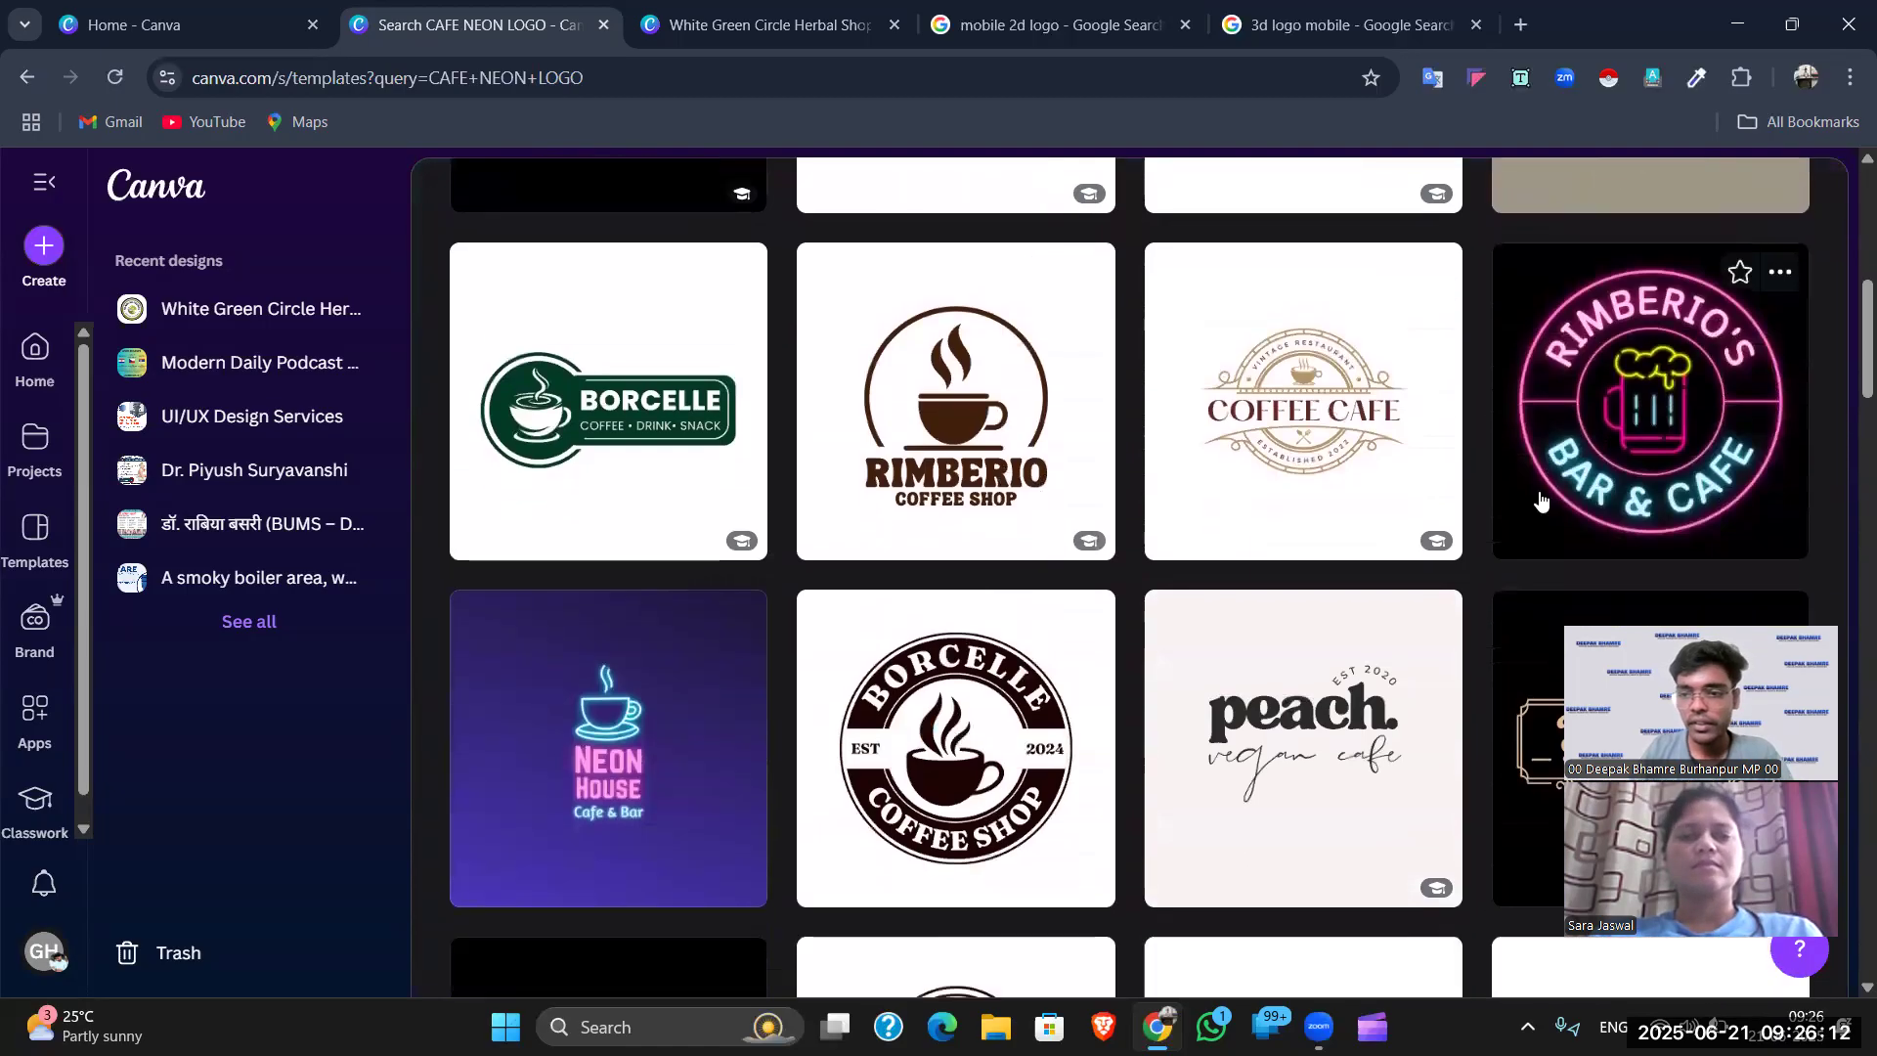
pyautogui.scroll(-4, 1541, 501)
pyautogui.scroll(-10, 1141, 557)
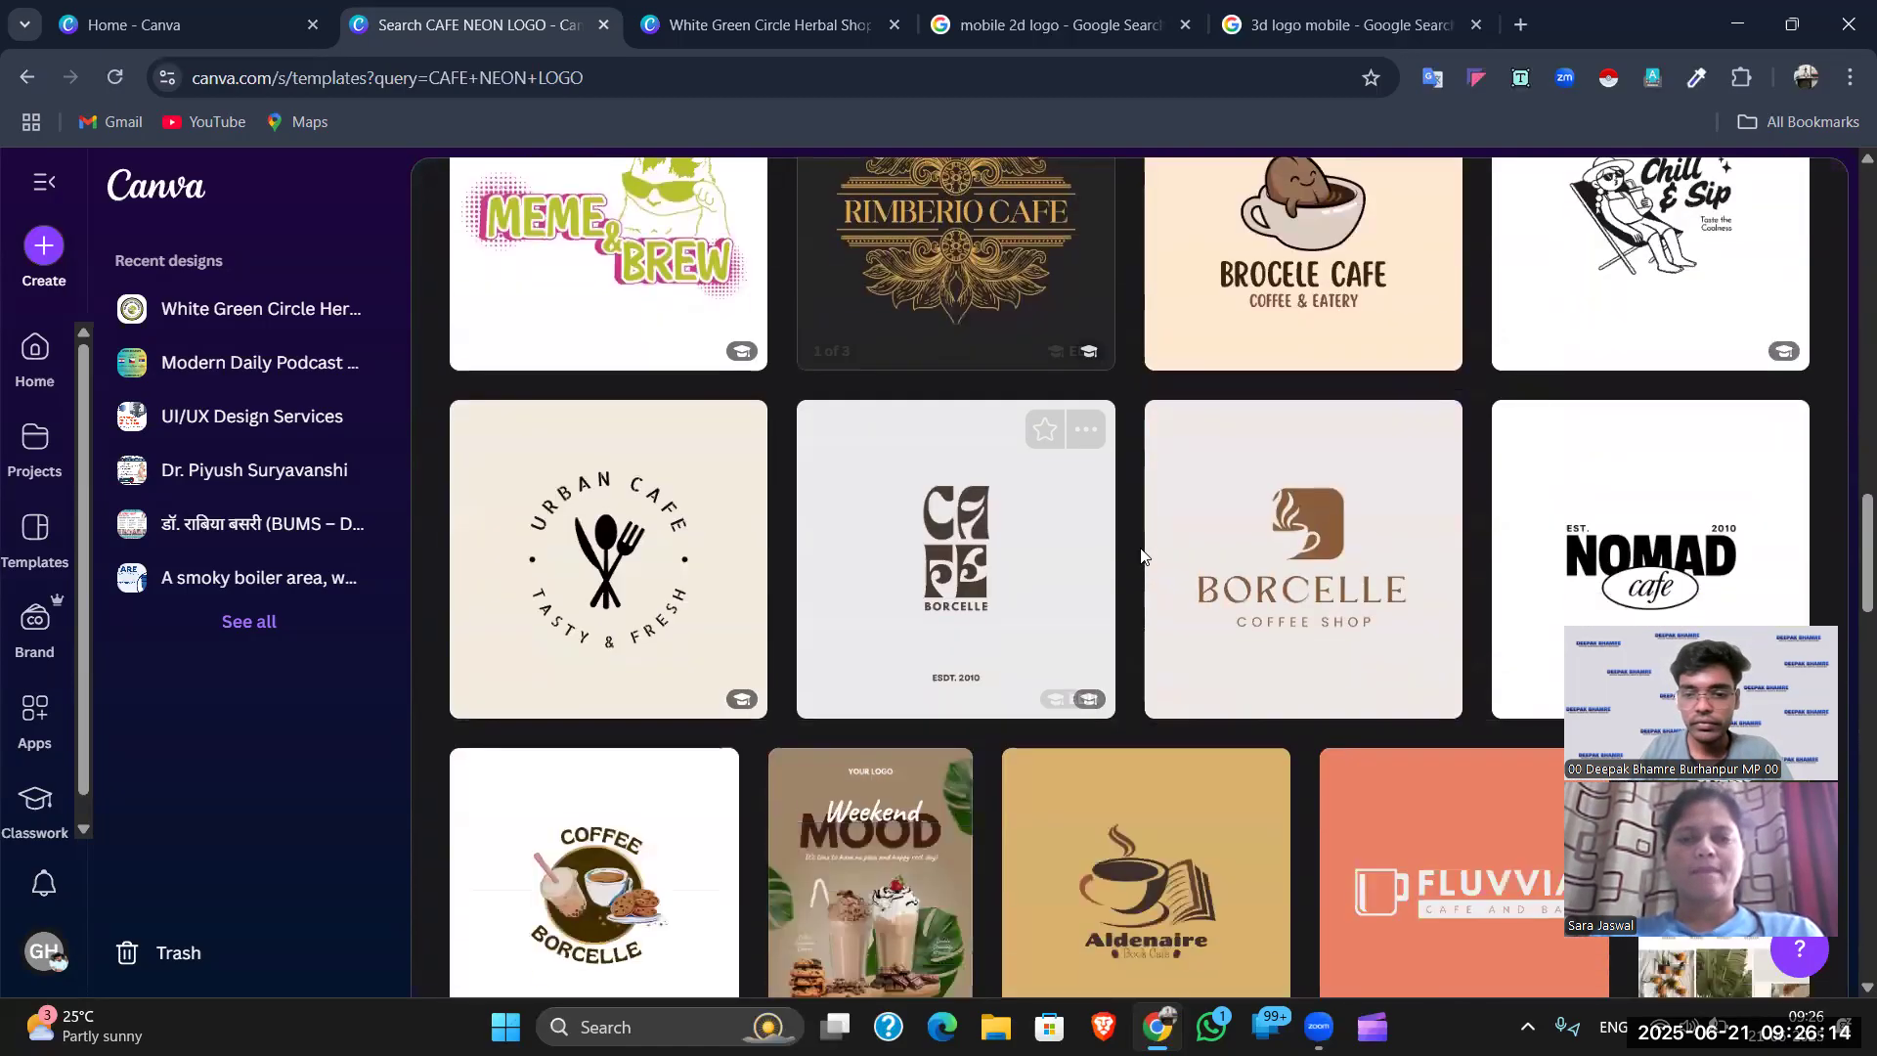
pyautogui.scroll(-9, 1134, 557)
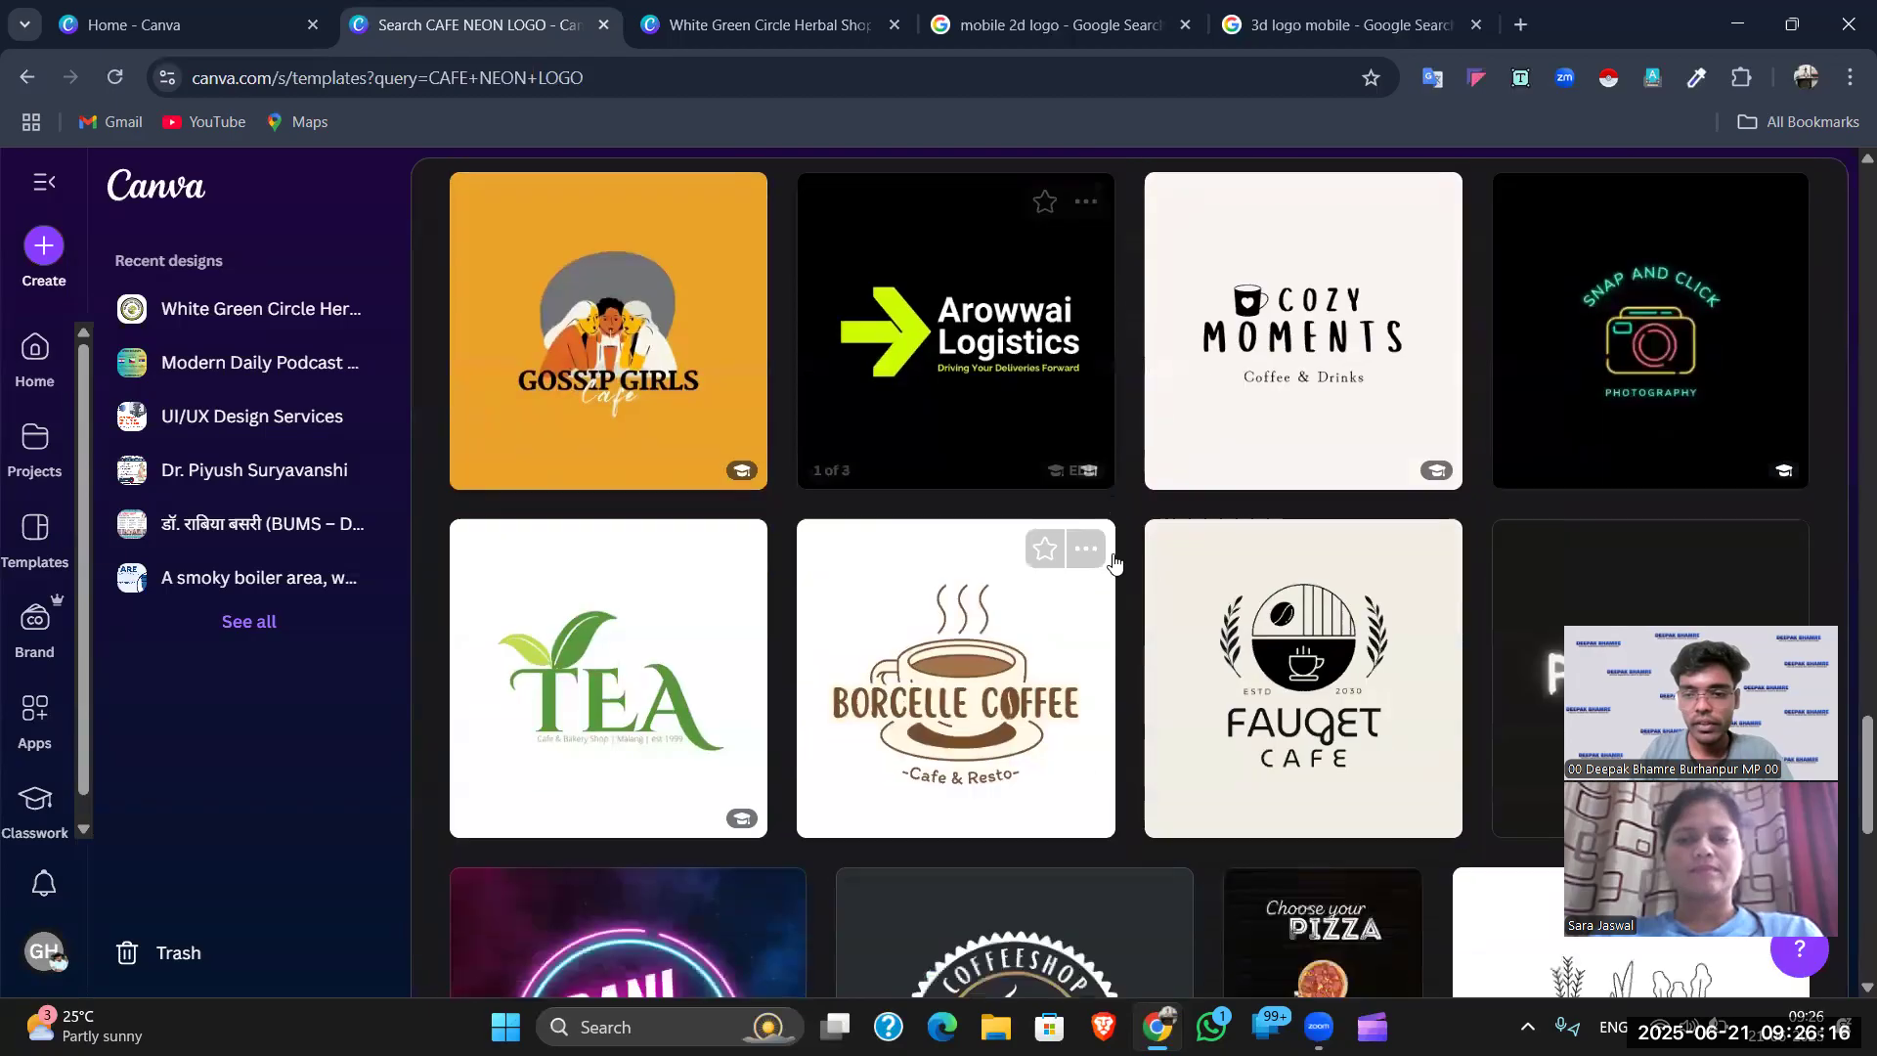
pyautogui.scroll(6, 1115, 563)
pyautogui.scroll(-10, 1113, 547)
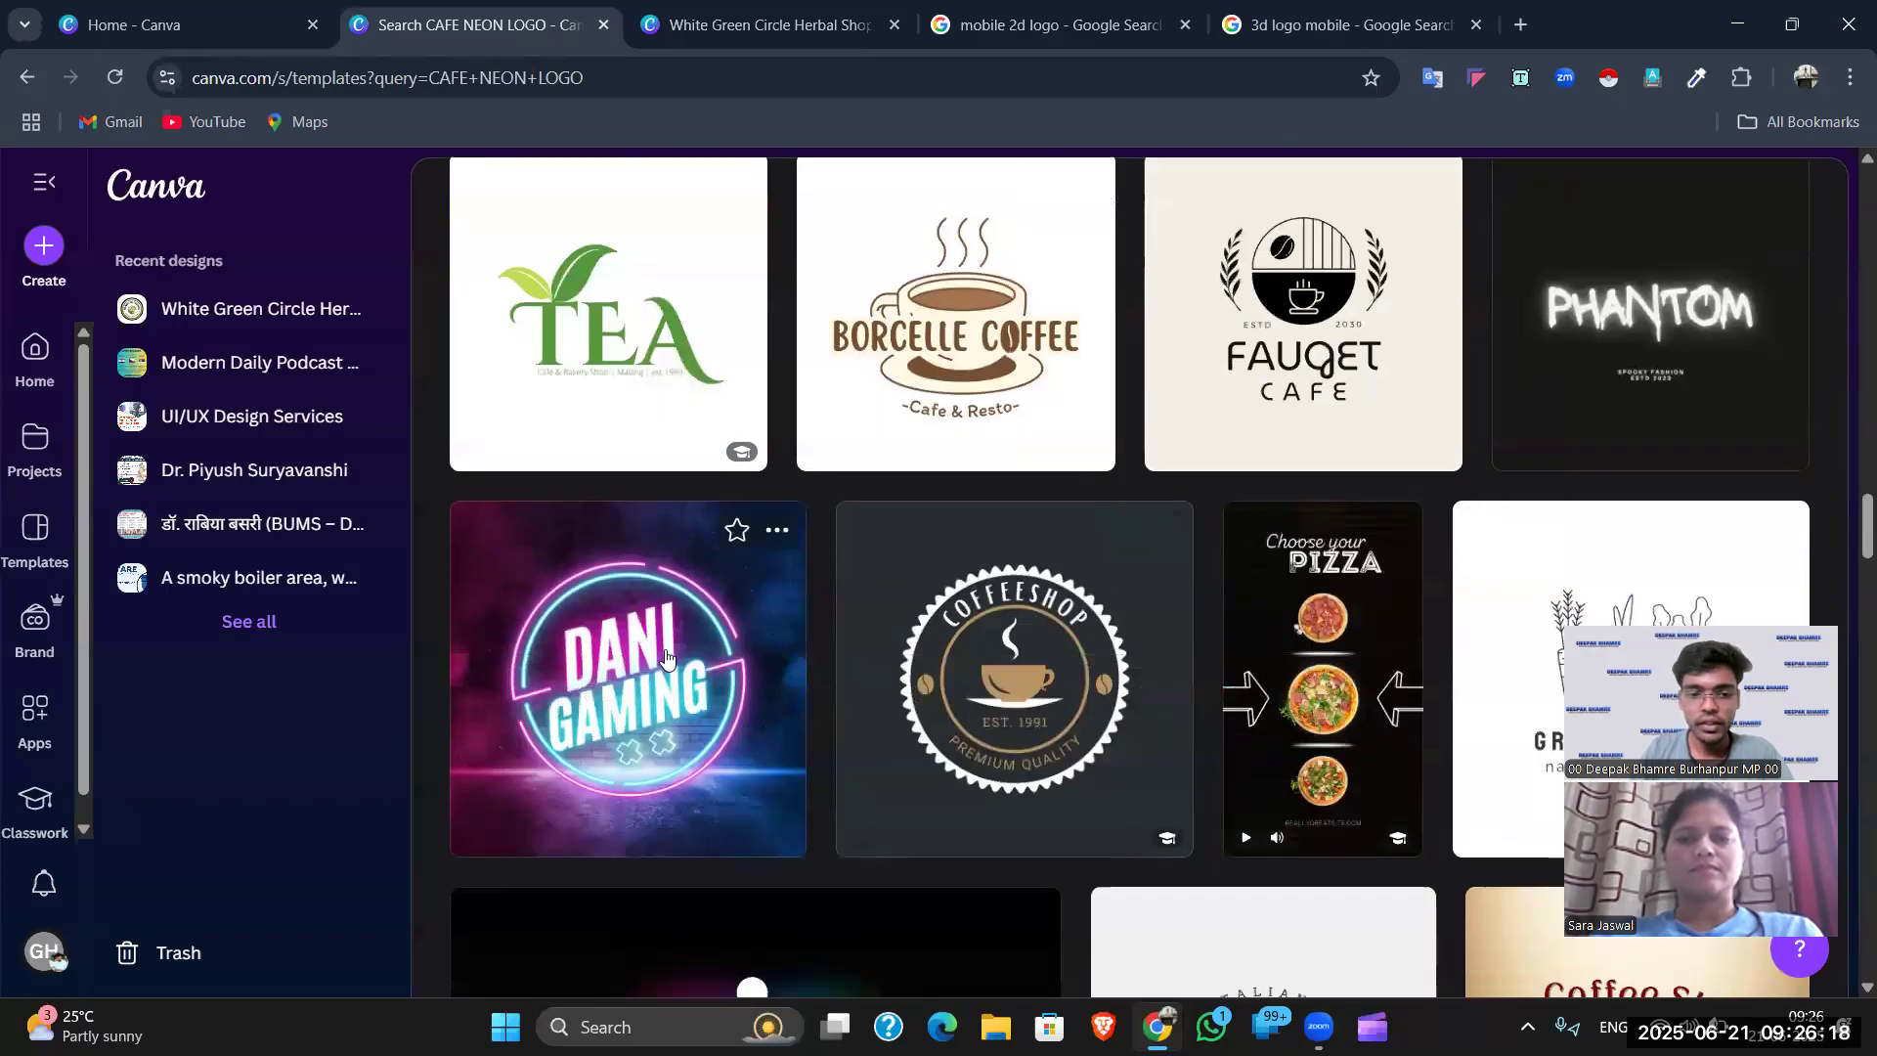
pyautogui.scroll(-7, 665, 641)
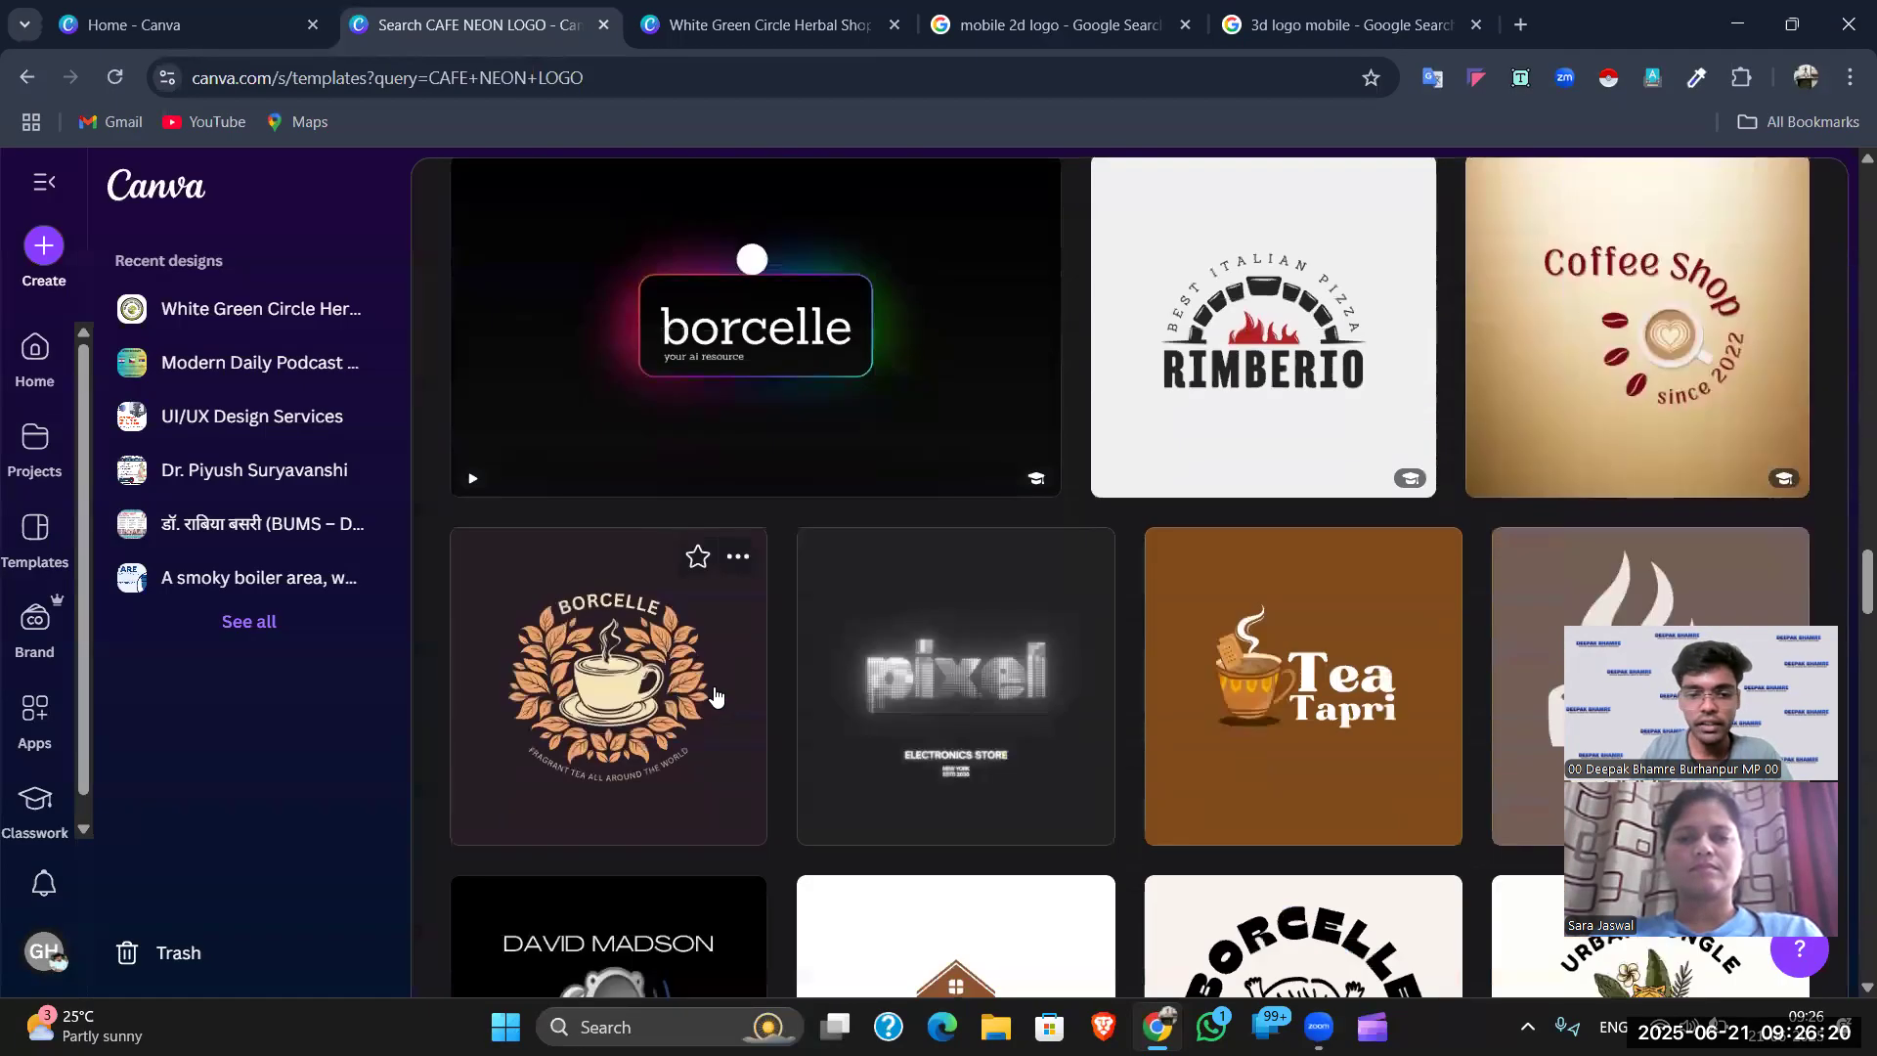
pyautogui.scroll(8, 685, 587)
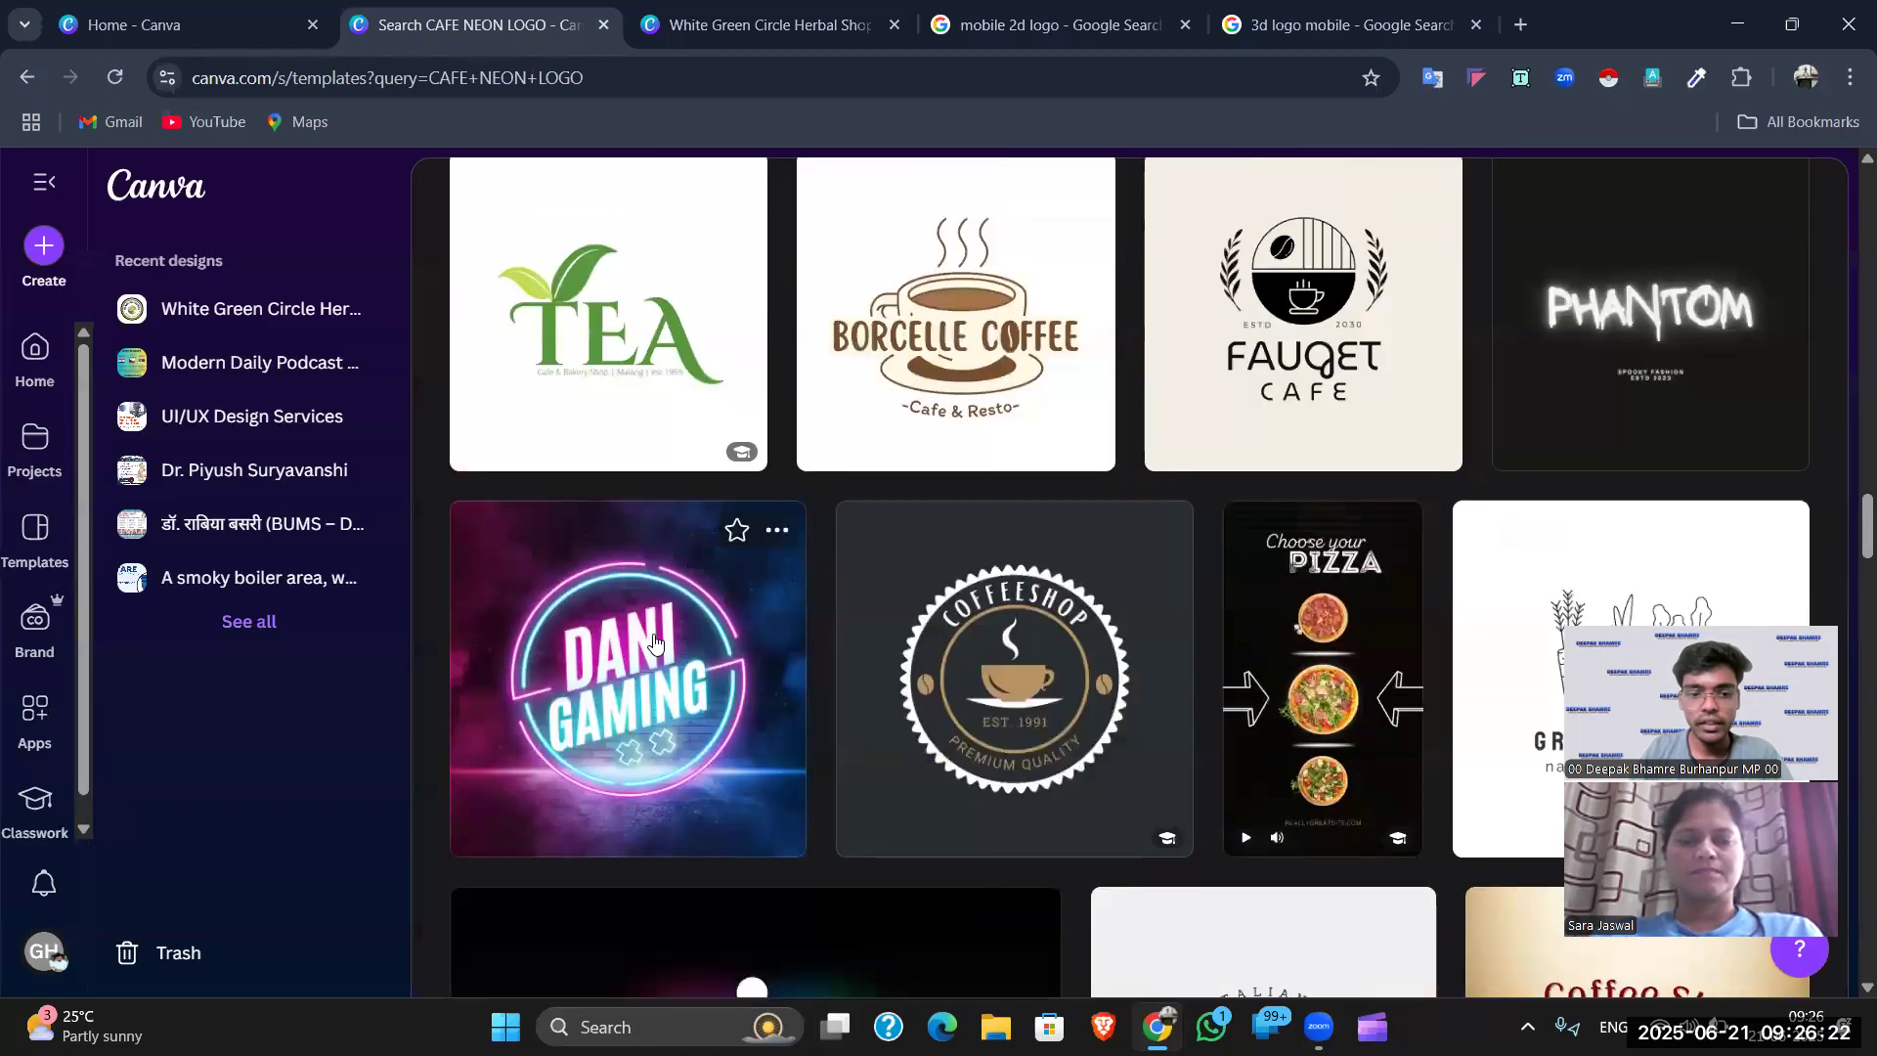
pyautogui.click(655, 642)
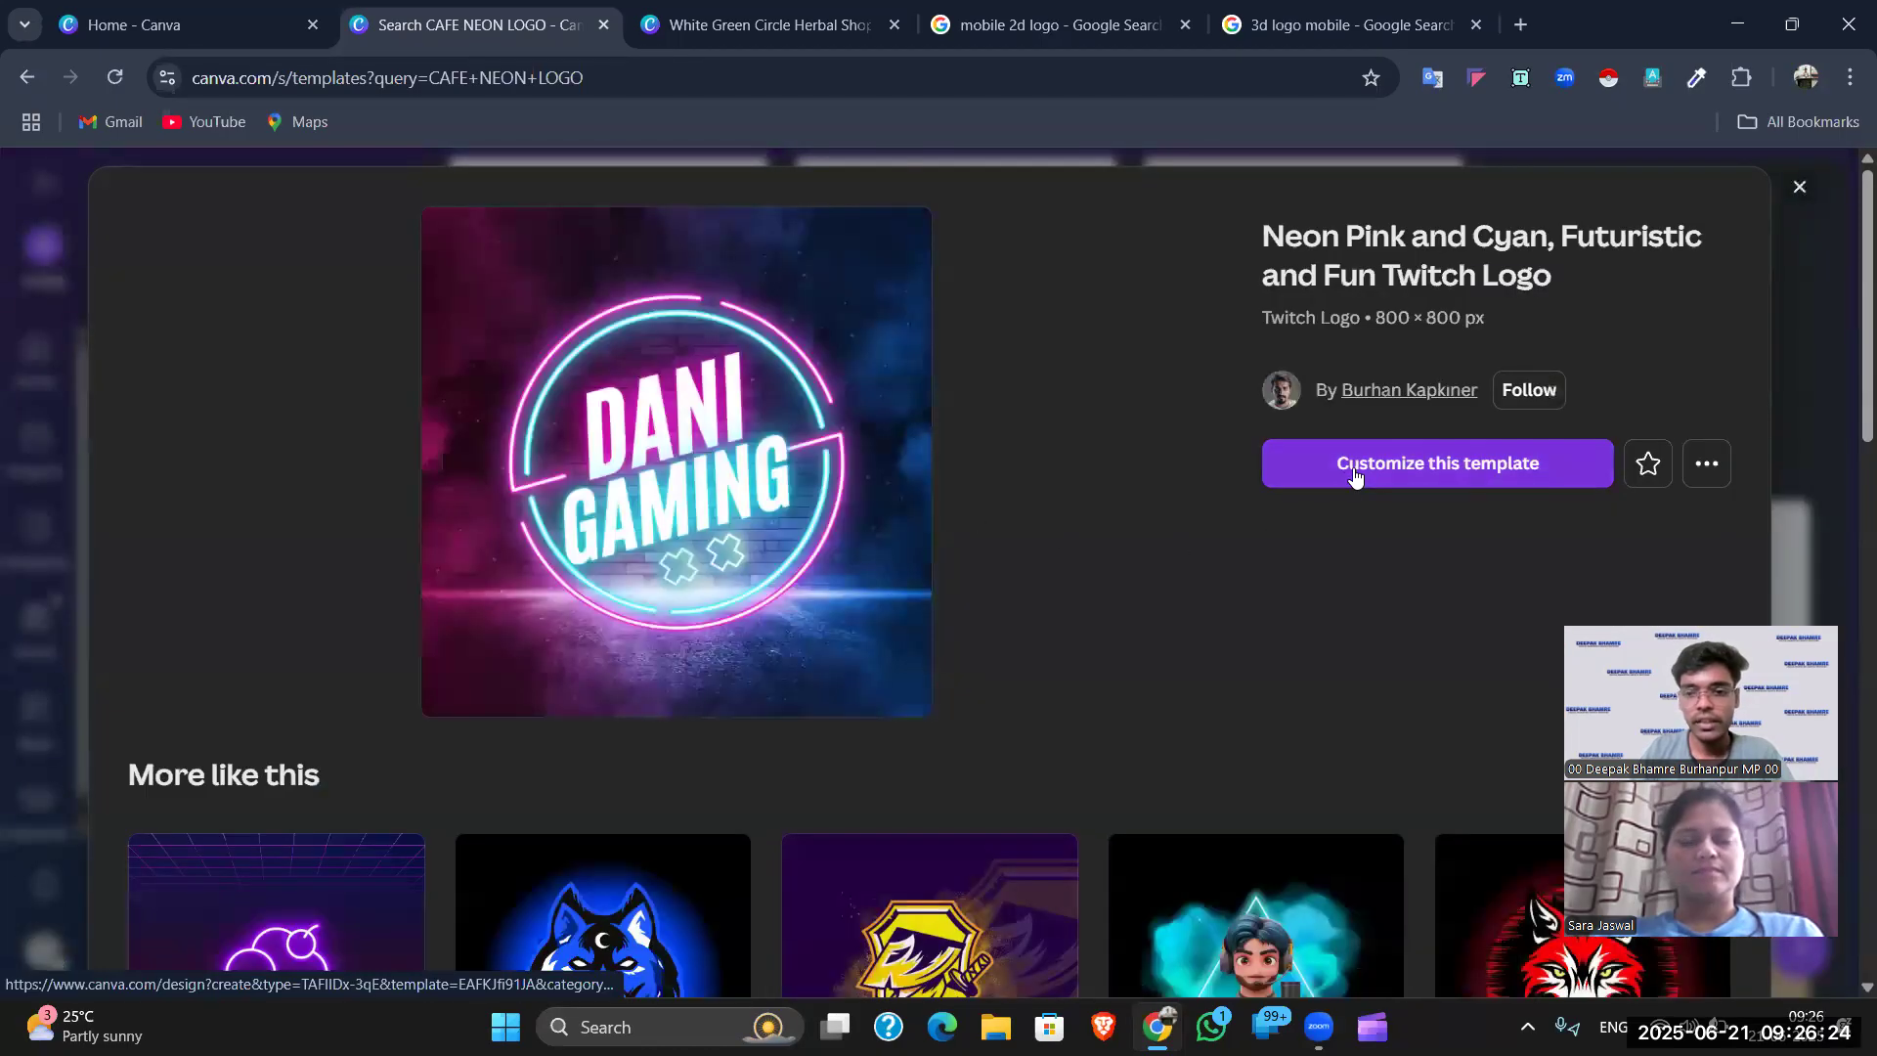
# - Start a new design from the neon pink and cyan Dani Gaming template
pyautogui.scroll(-6, 967, 635)
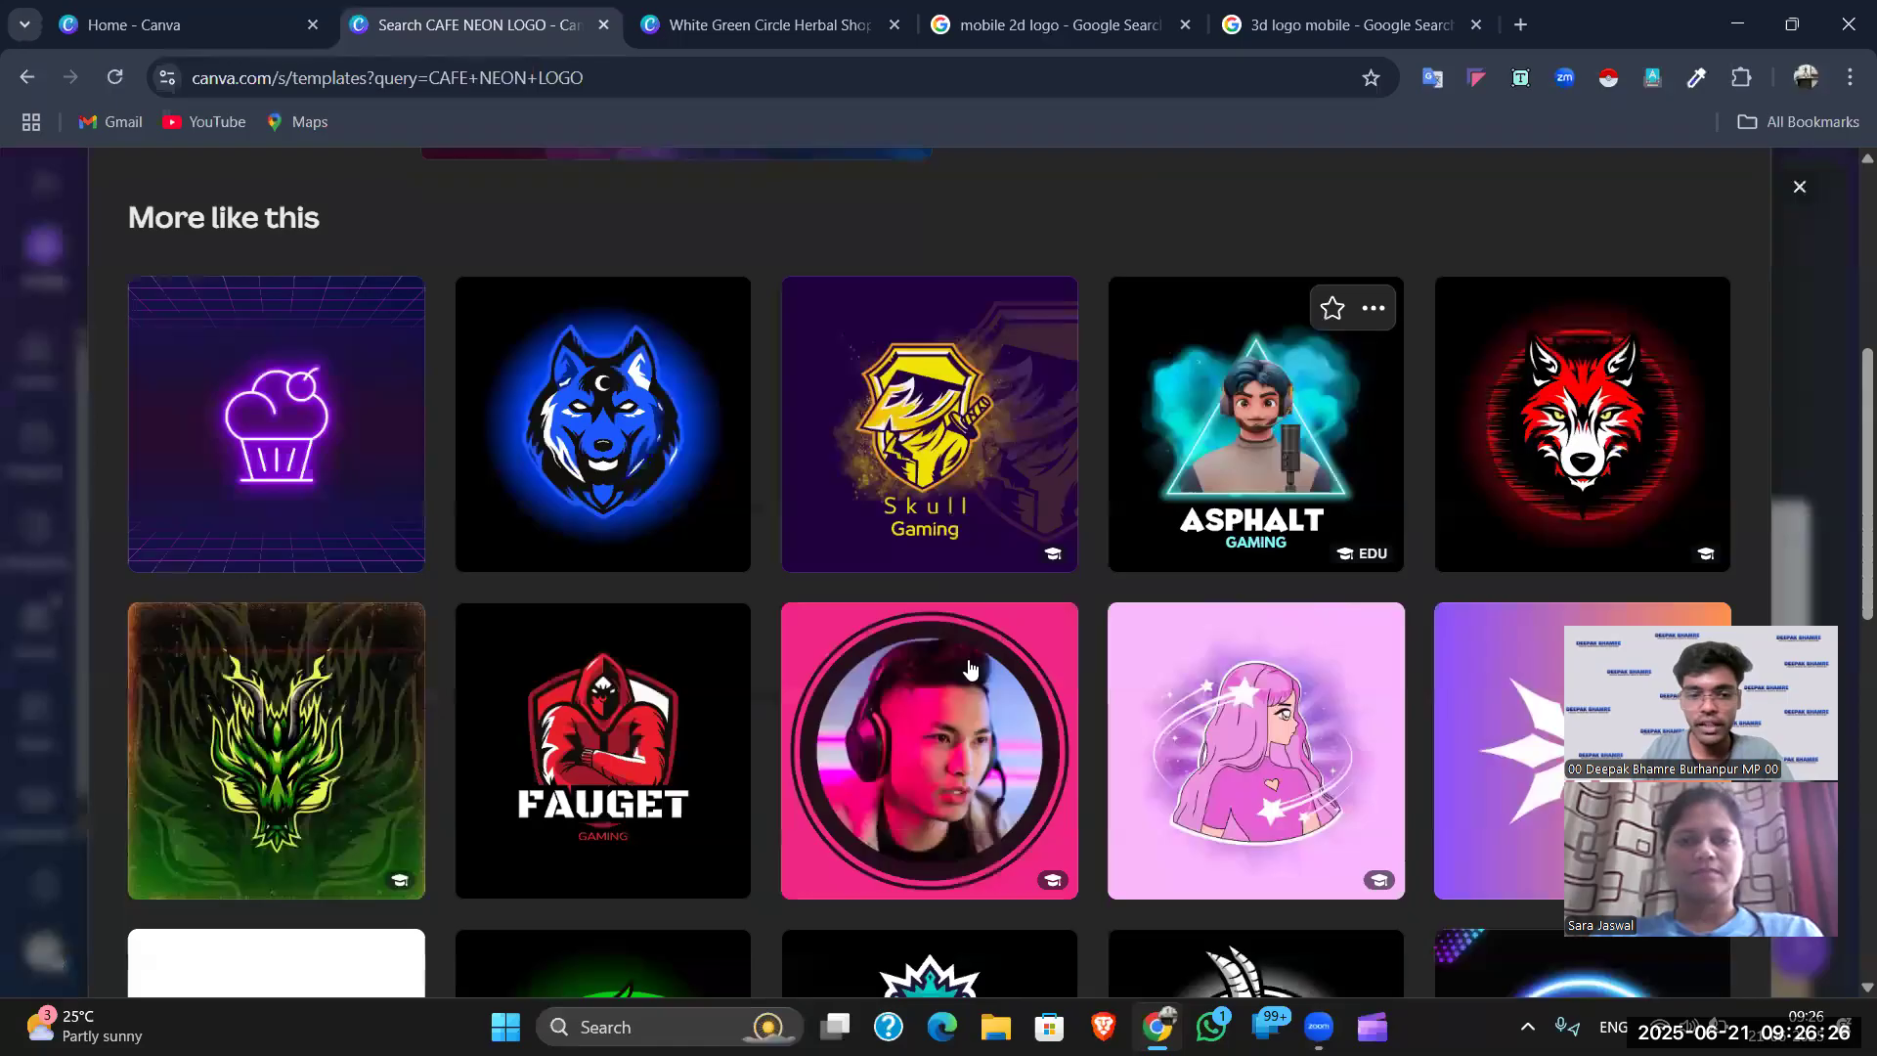
pyautogui.scroll(-10, 776, 612)
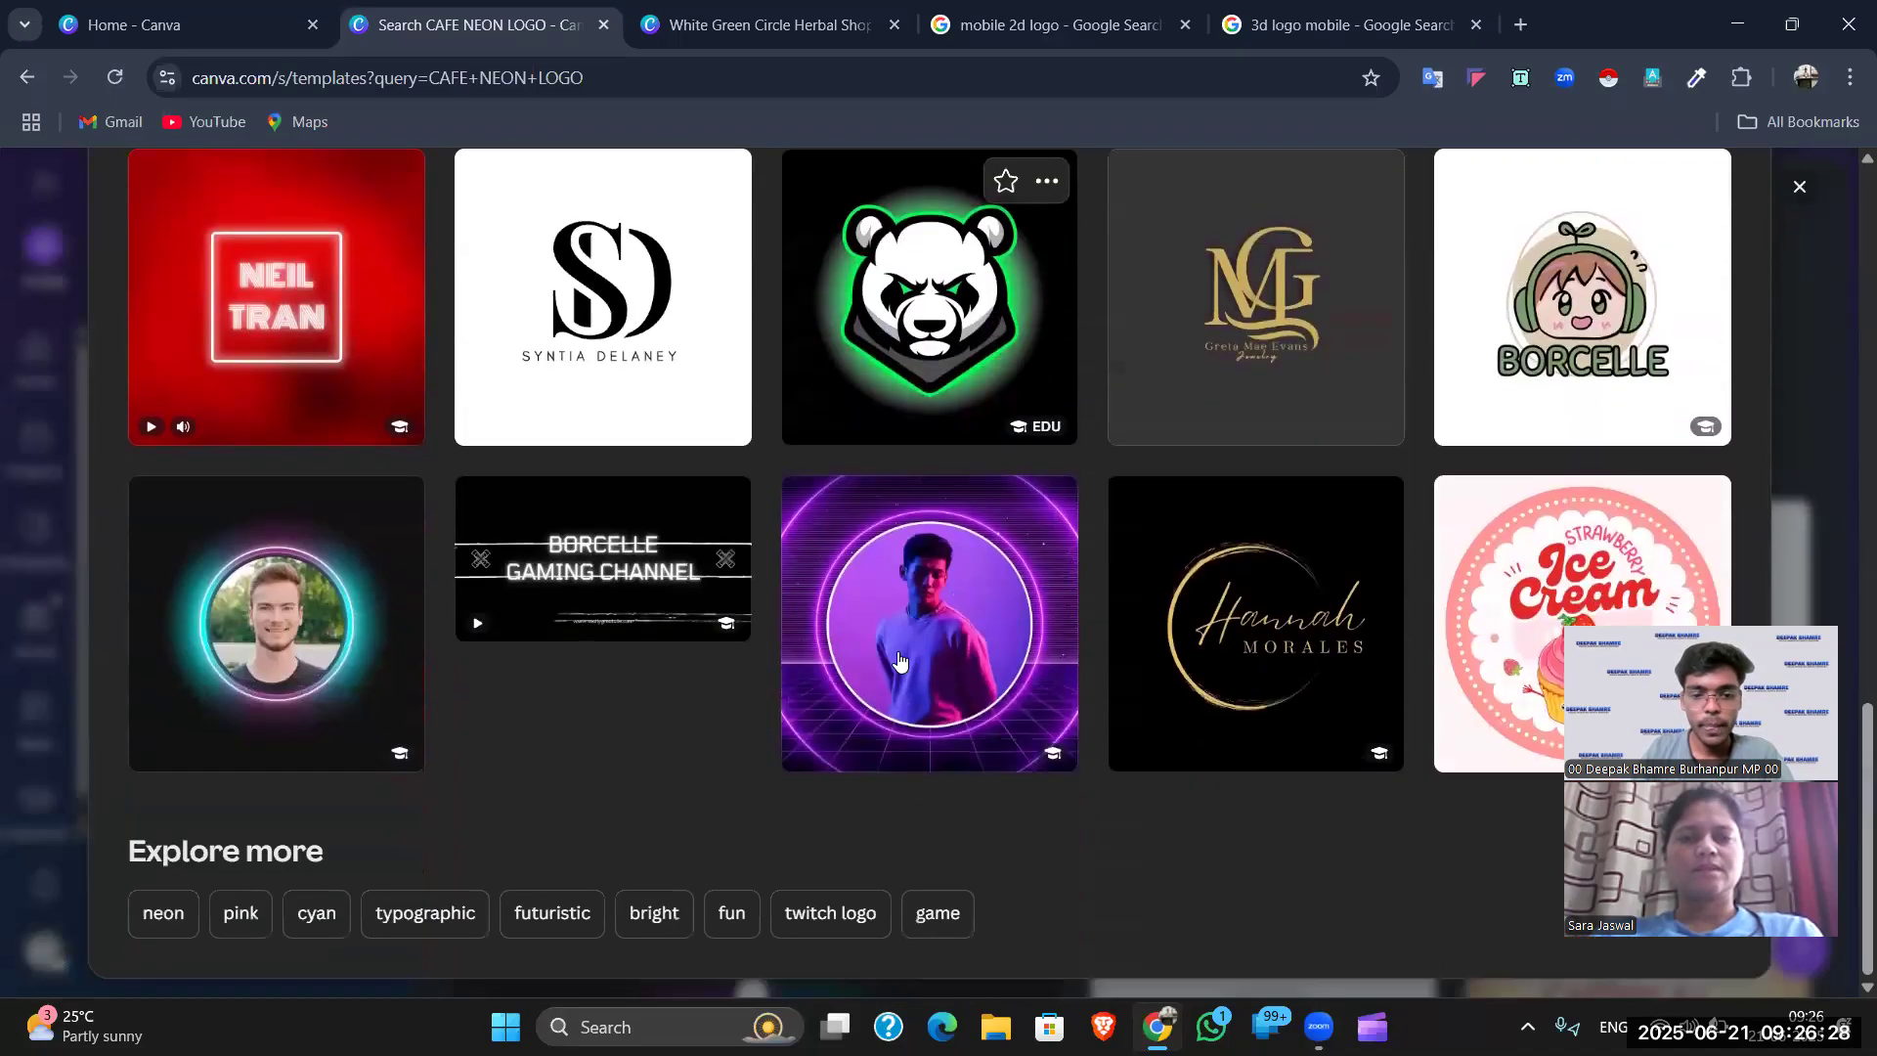
pyautogui.scroll(16, 536, 618)
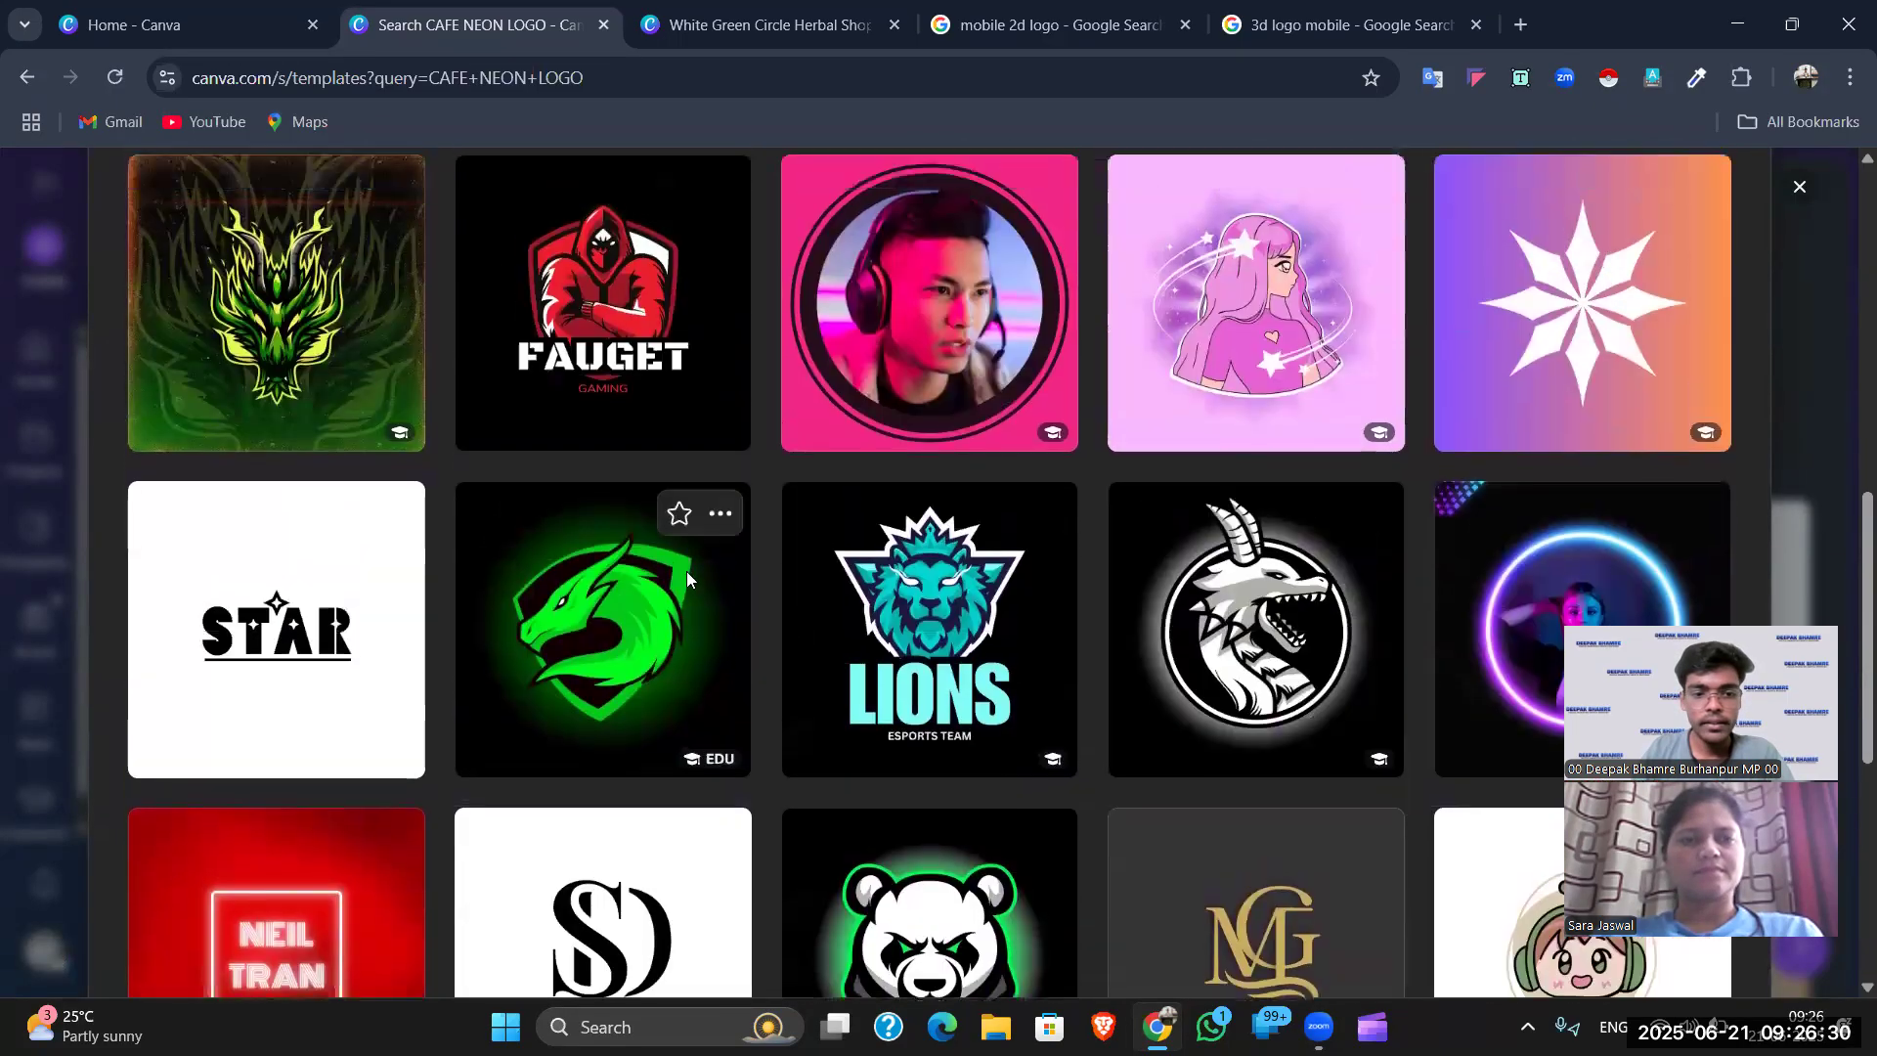
pyautogui.click(1392, 459)
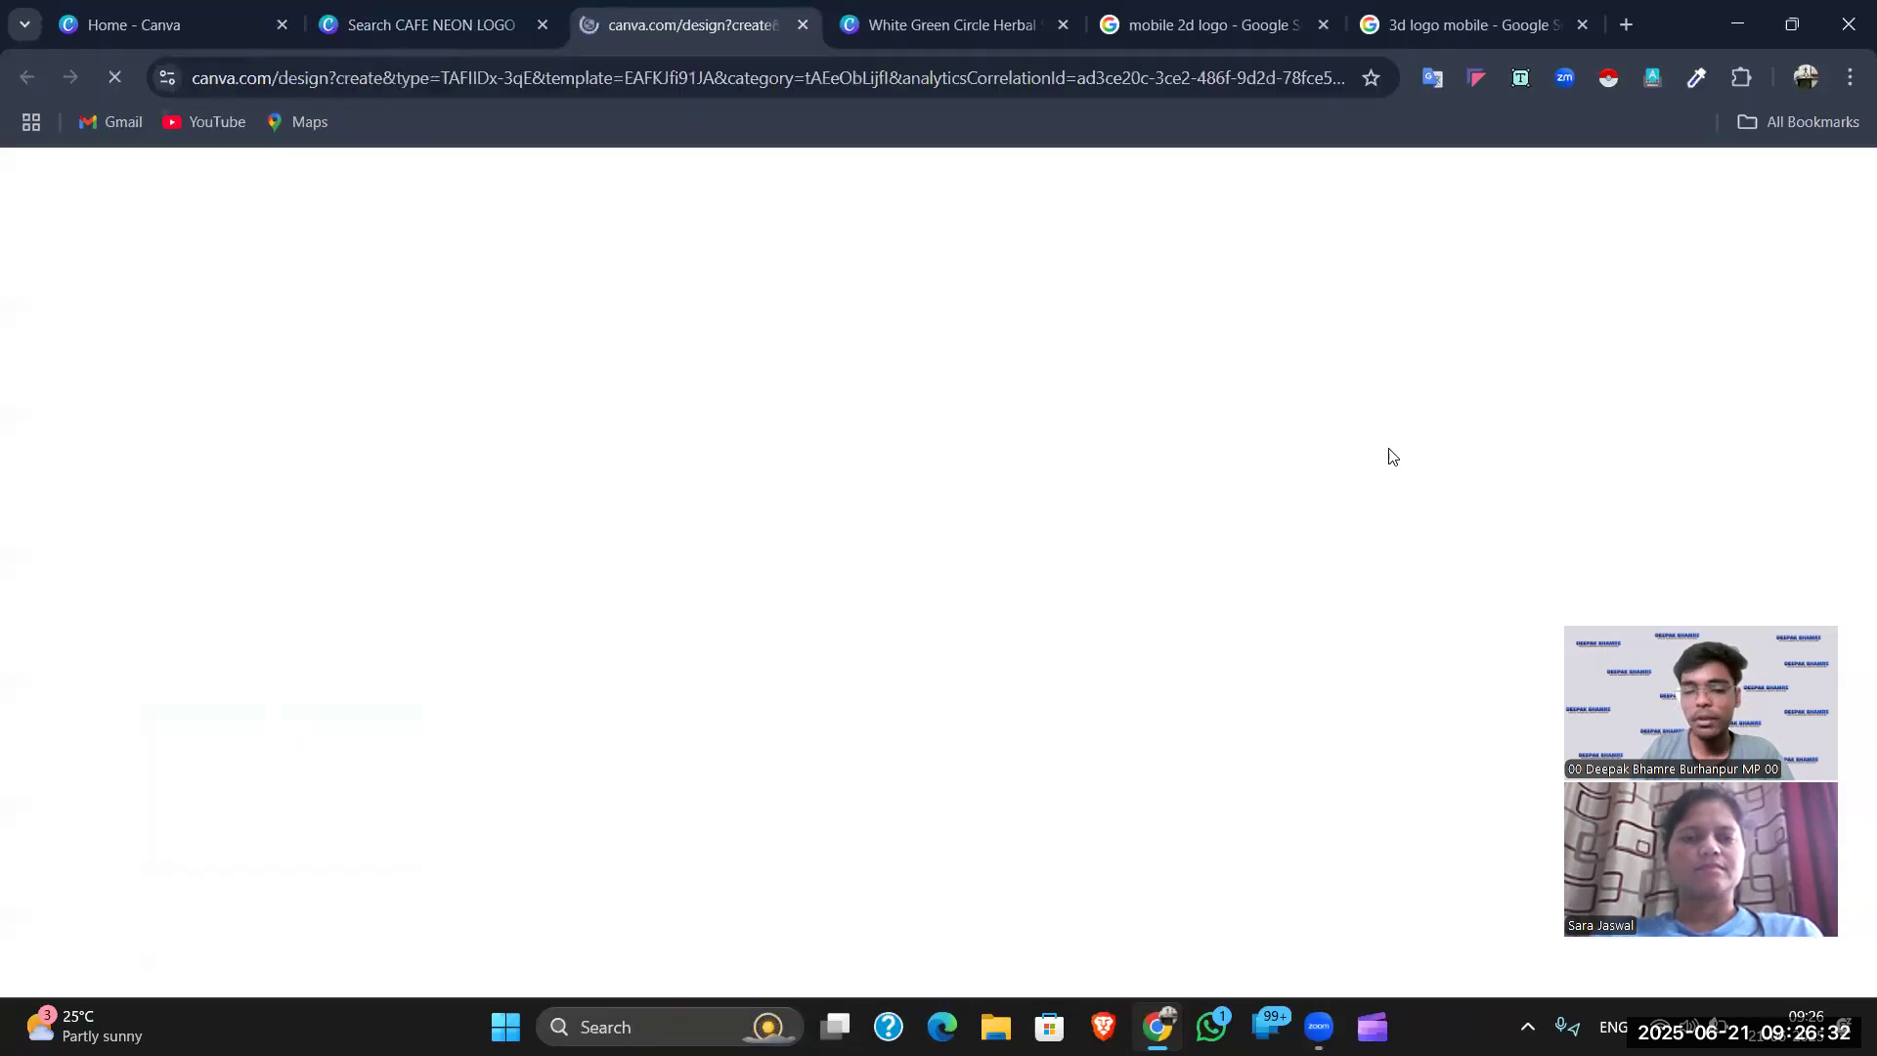
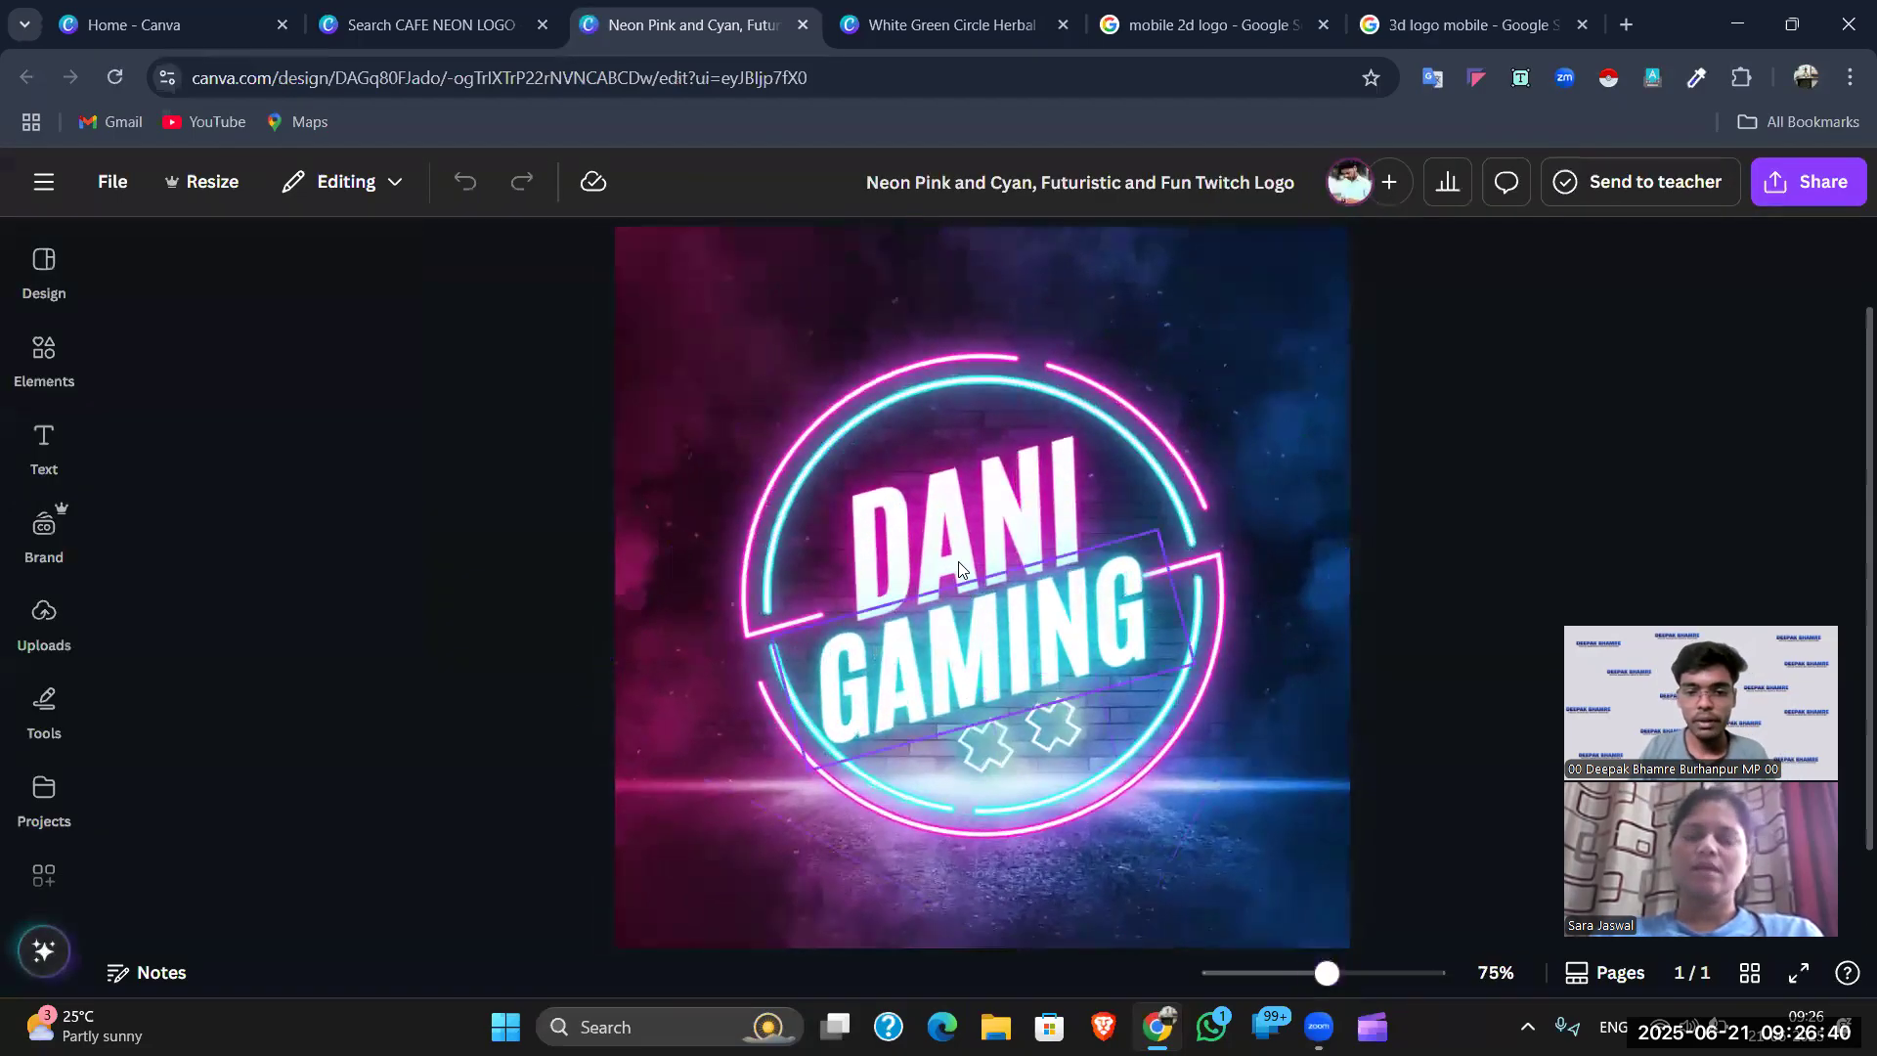
# - Replace DANI with the owner's name on one widened line, and retype GAMING as CAFE
pyautogui.doubleClick(959, 509)
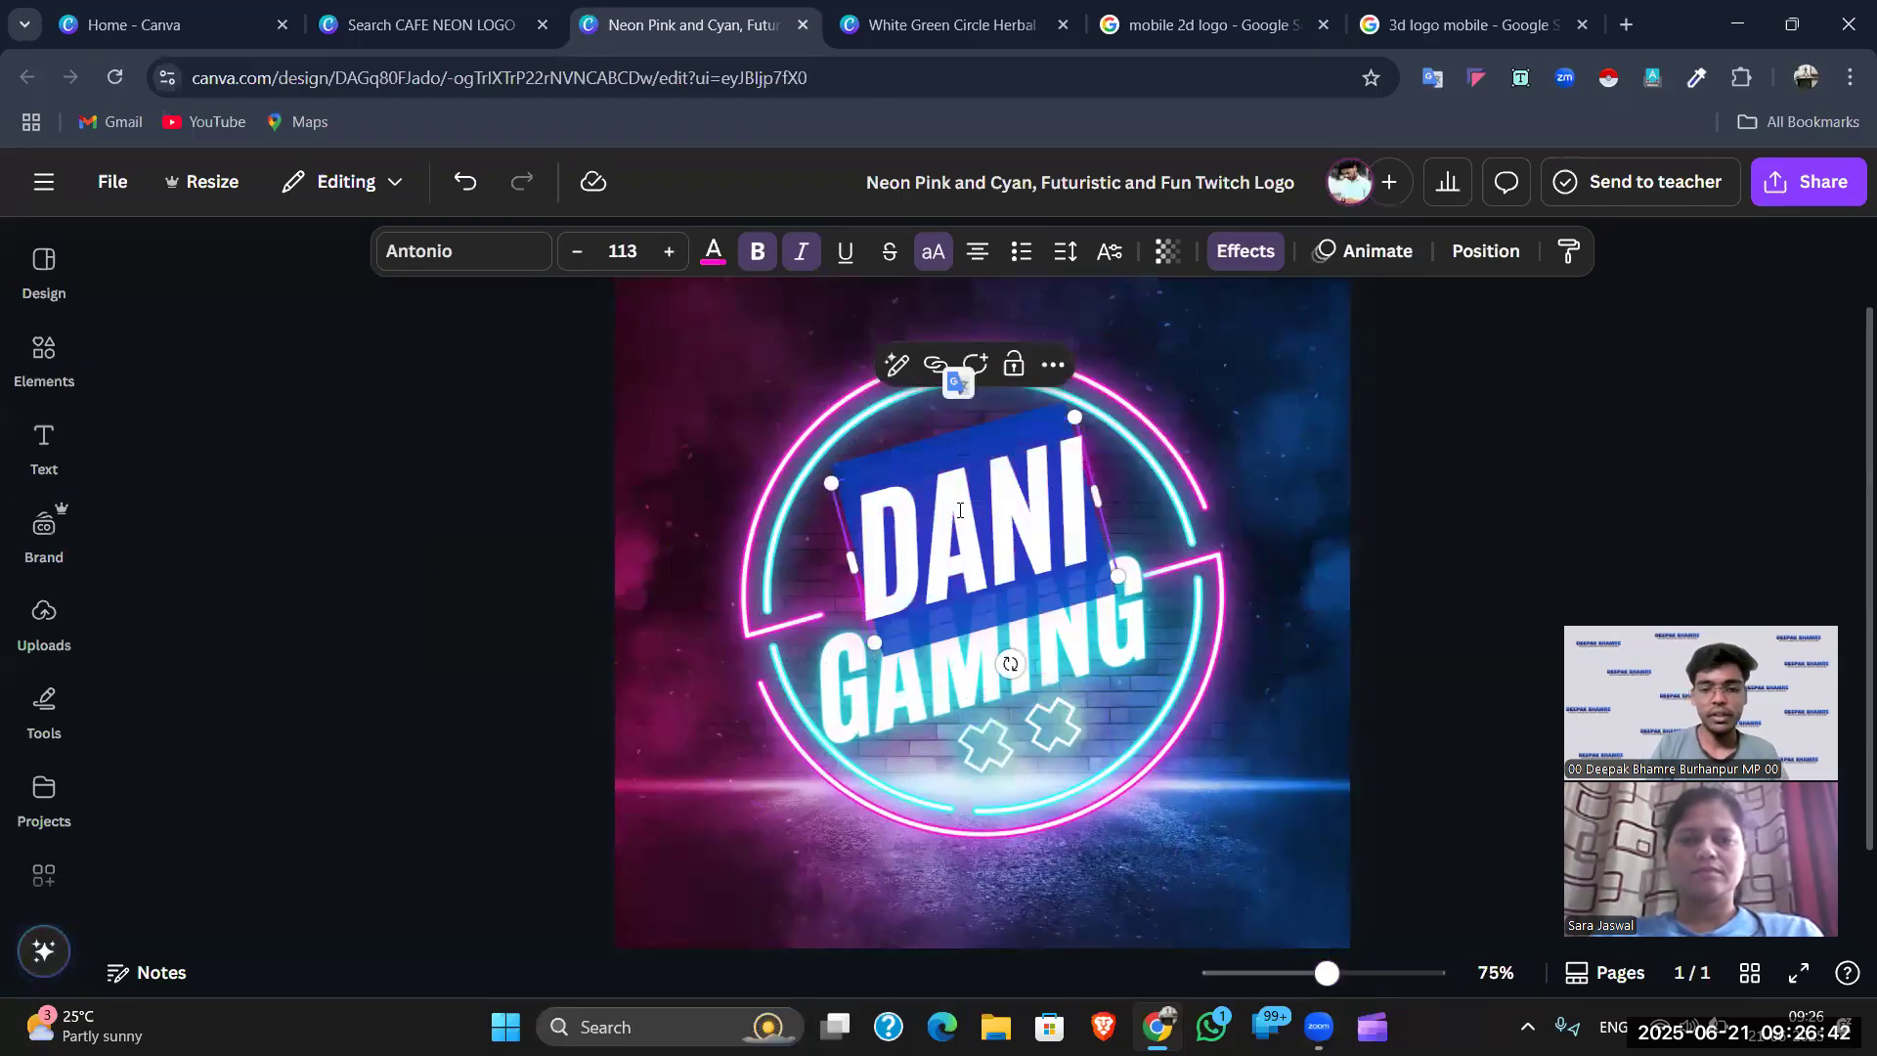
pyautogui.write('SARA')
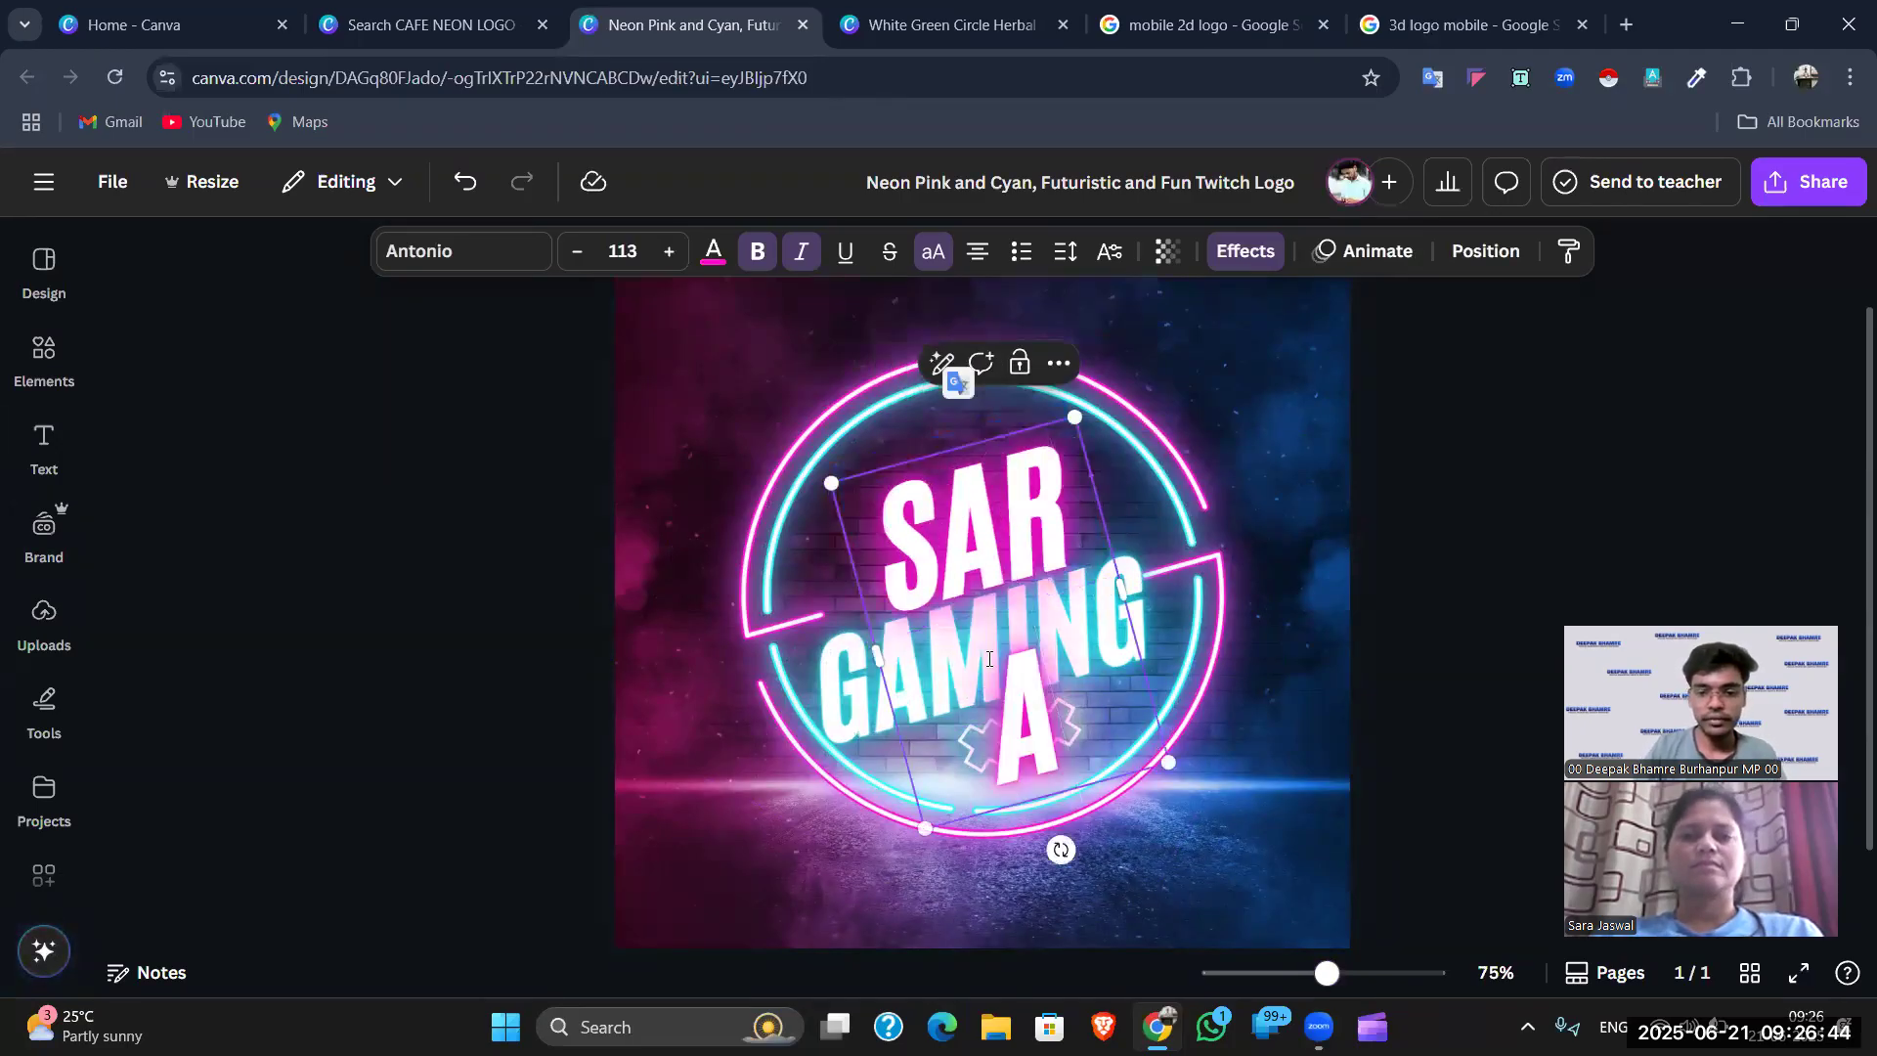
pyautogui.moveTo(863, 664); pyautogui.dragTo(839, 669)
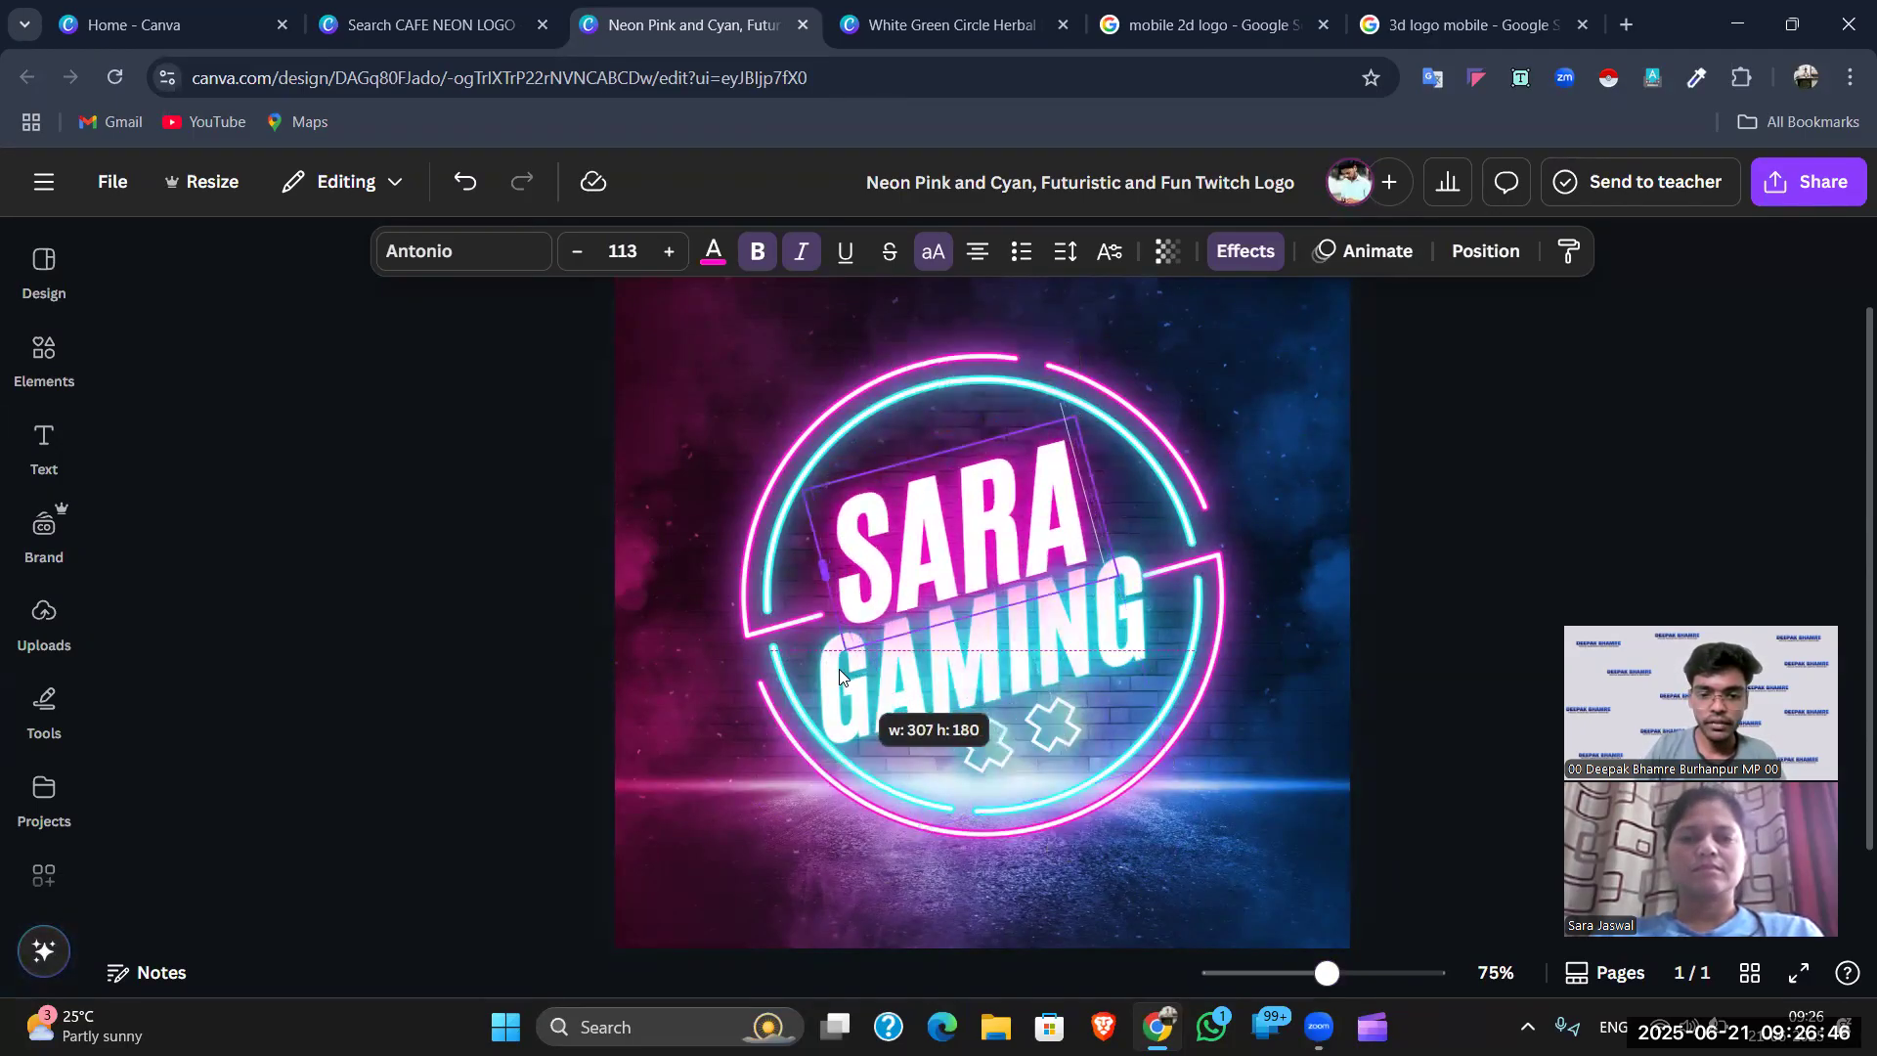
pyautogui.doubleClick(1061, 655)
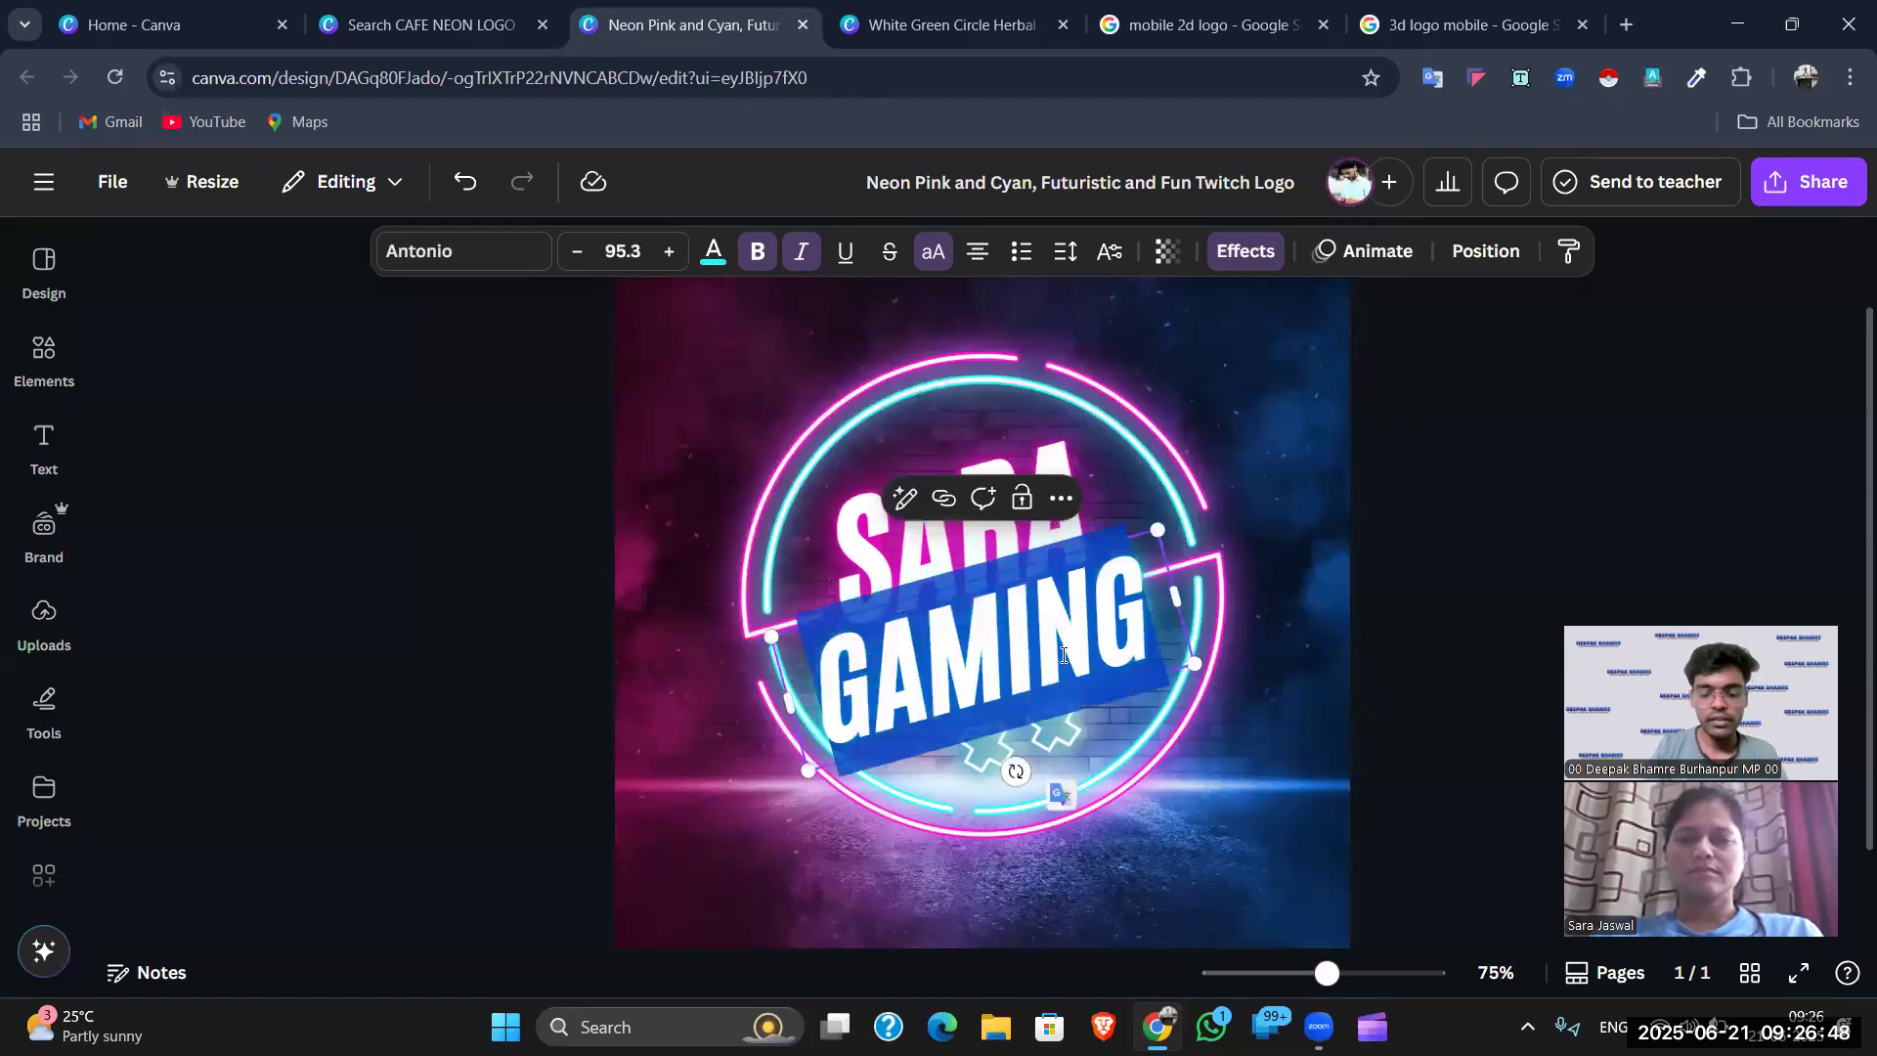
pyautogui.write('CAFE')
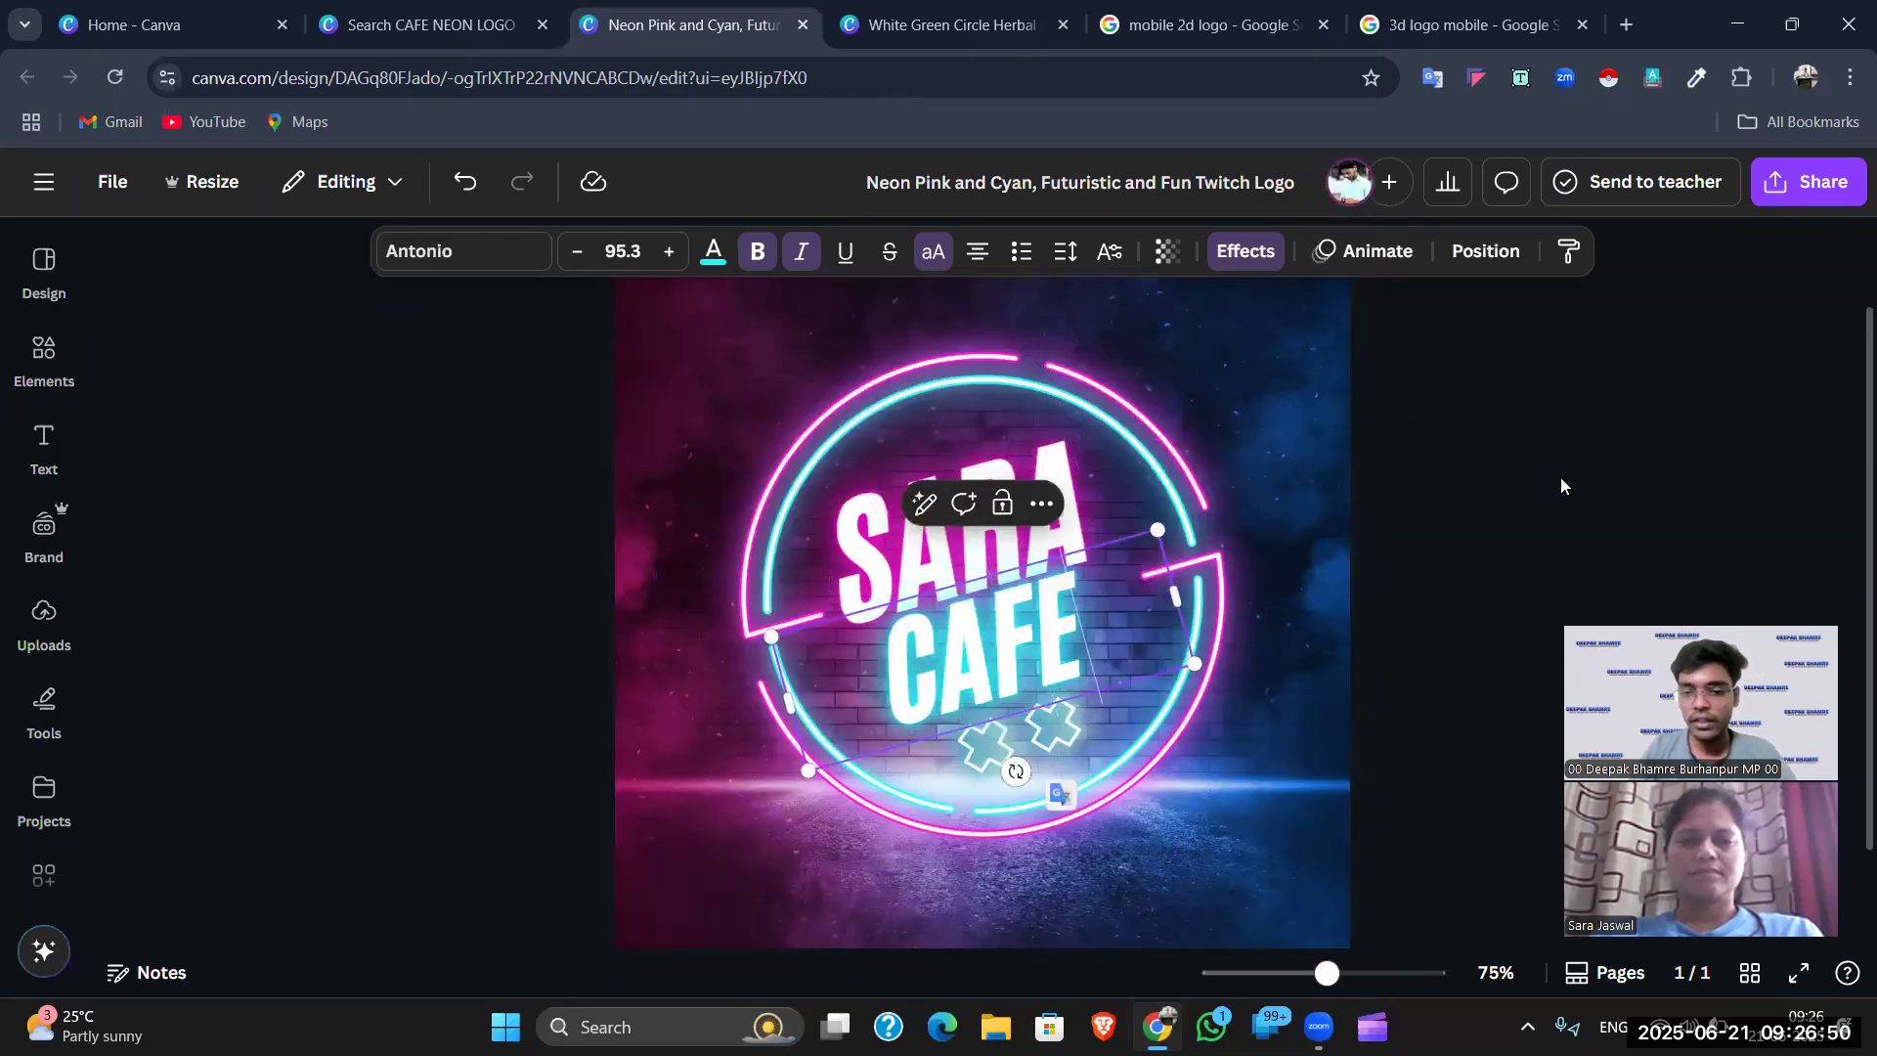
pyautogui.click(1560, 486)
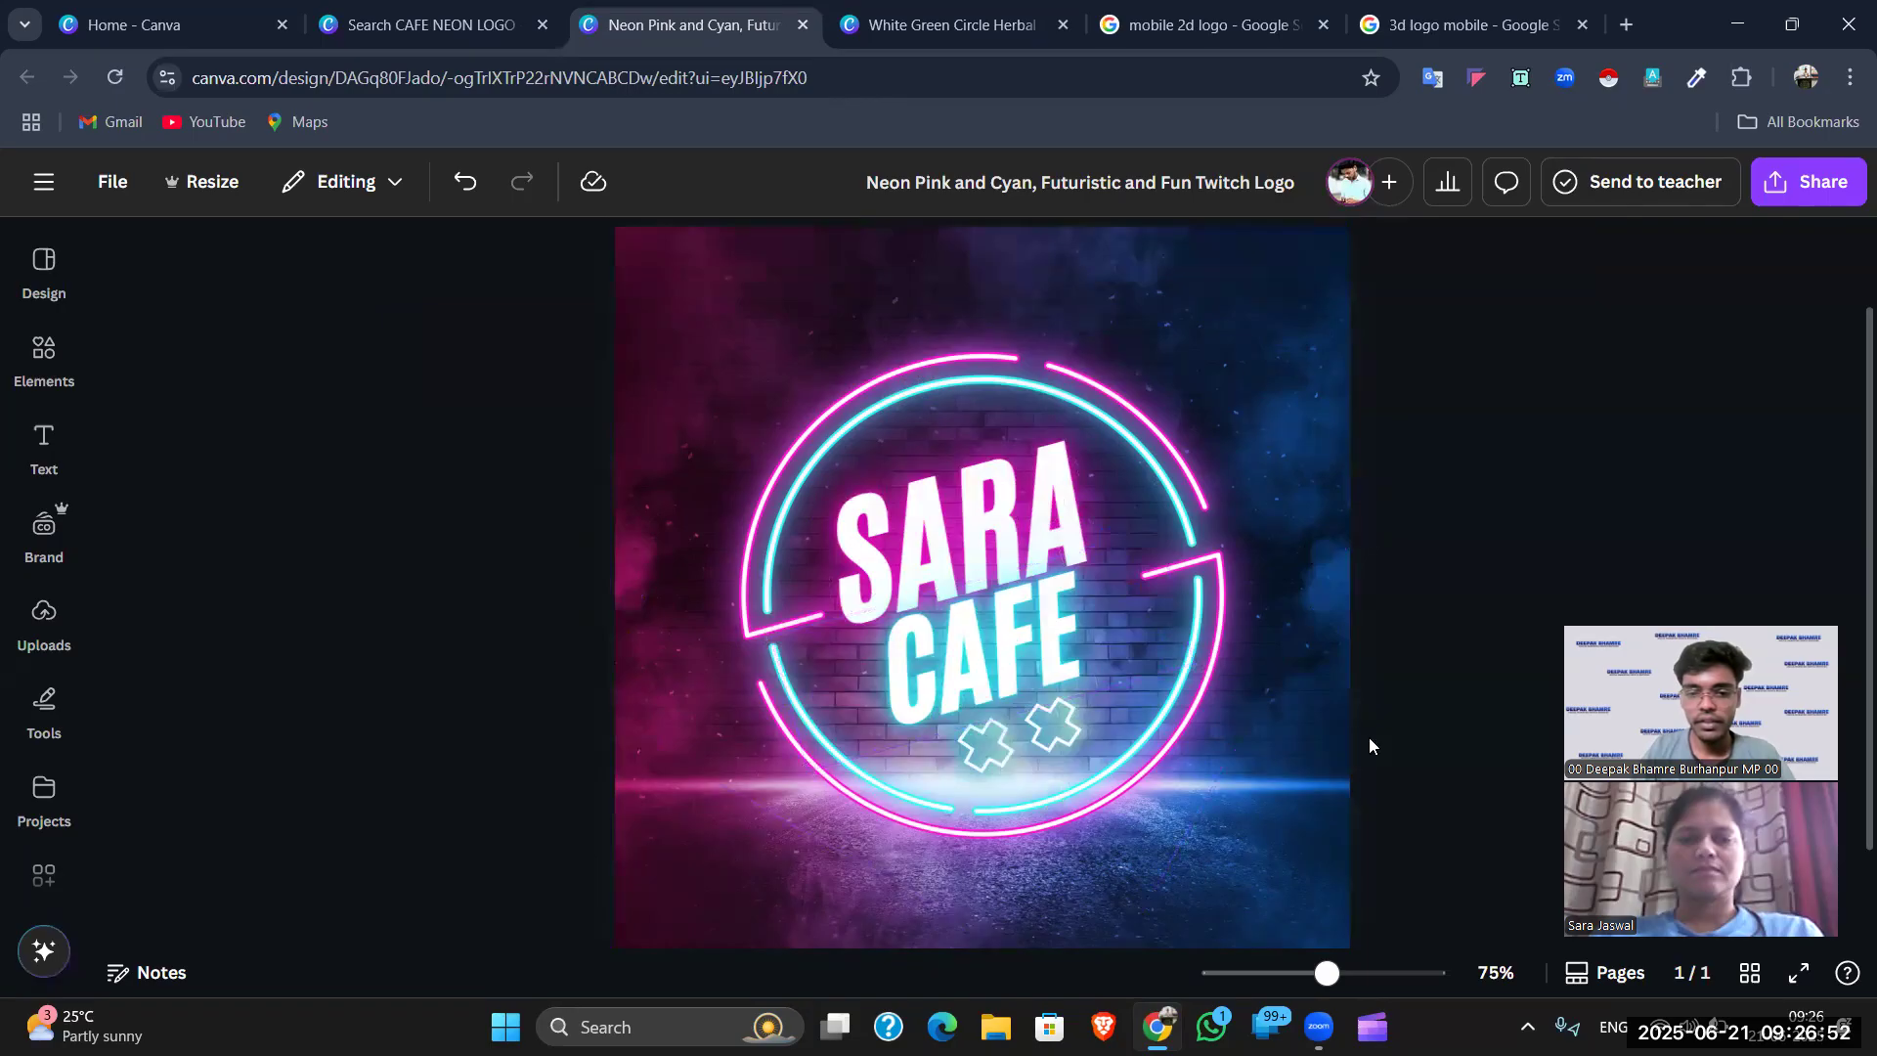
pyautogui.scroll(-2, 1271, 782)
pyautogui.scroll(3, 968, 596)
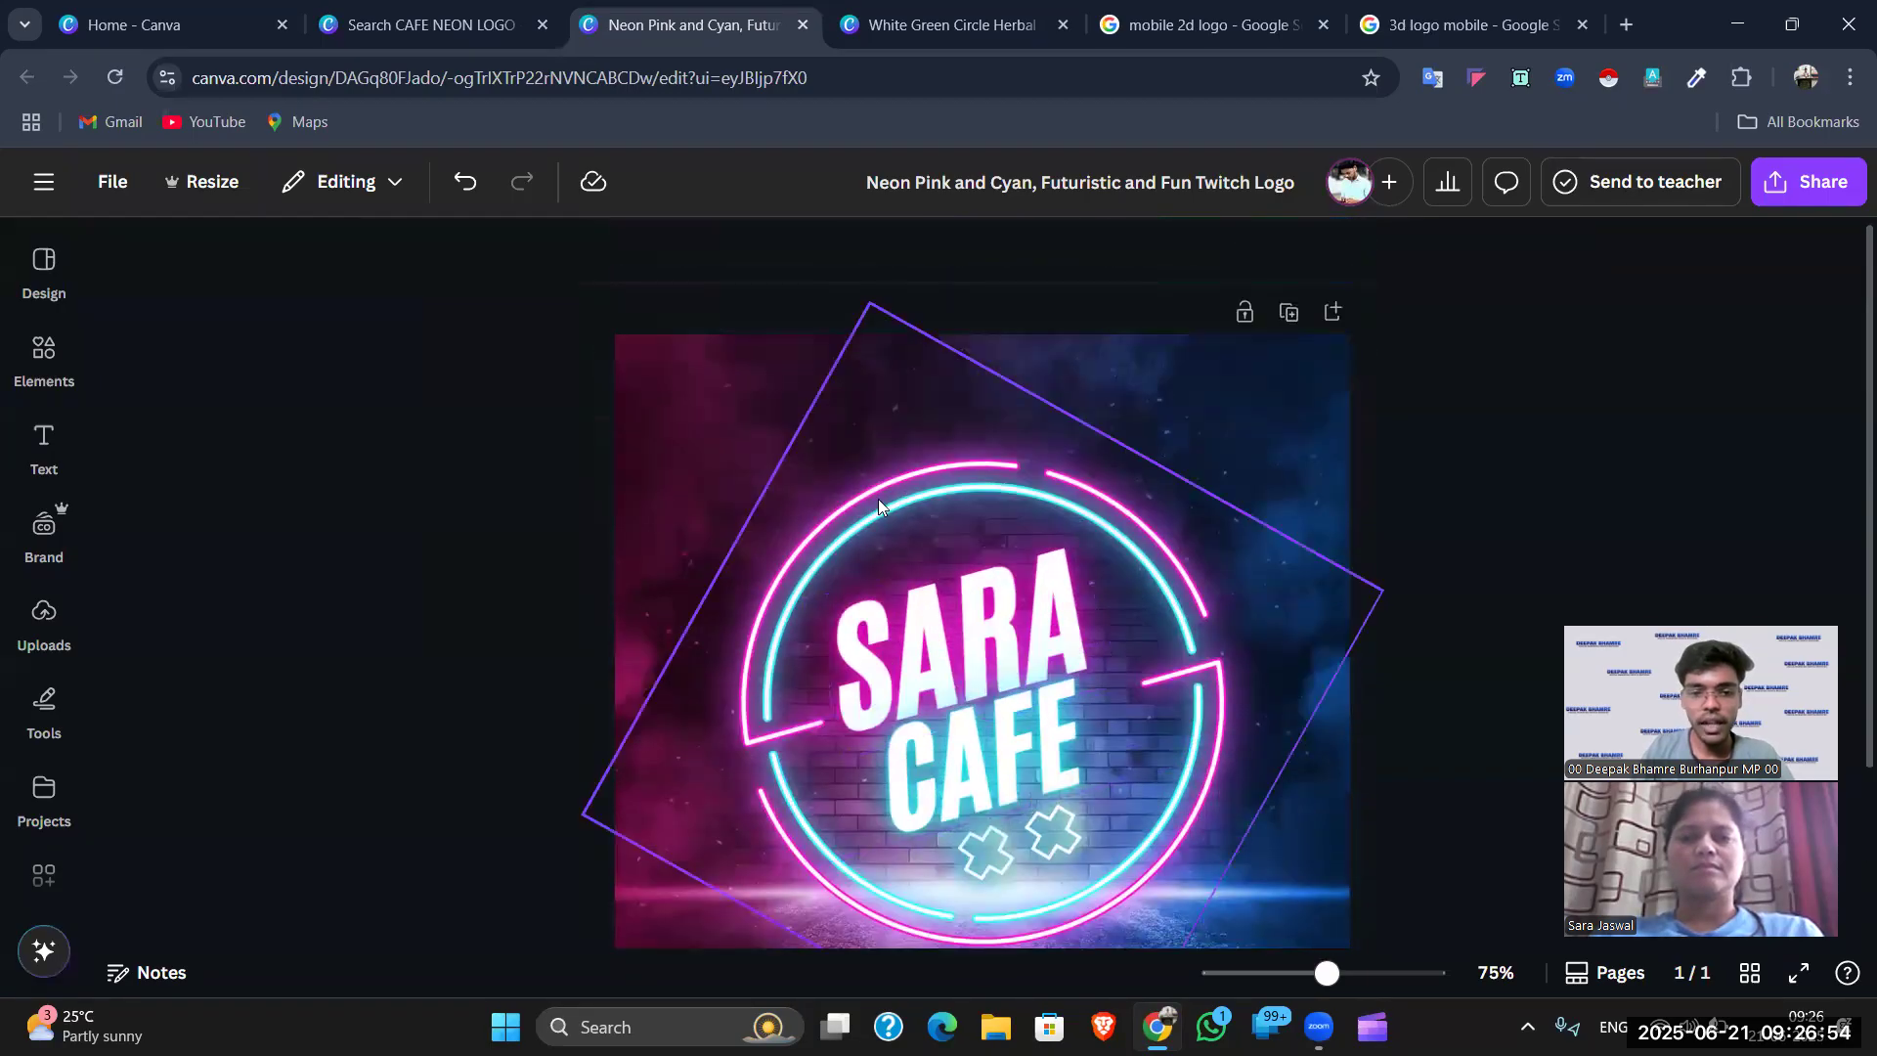
# - Nudge the rotated frame element slightly and deselect it
pyautogui.click(878, 498)
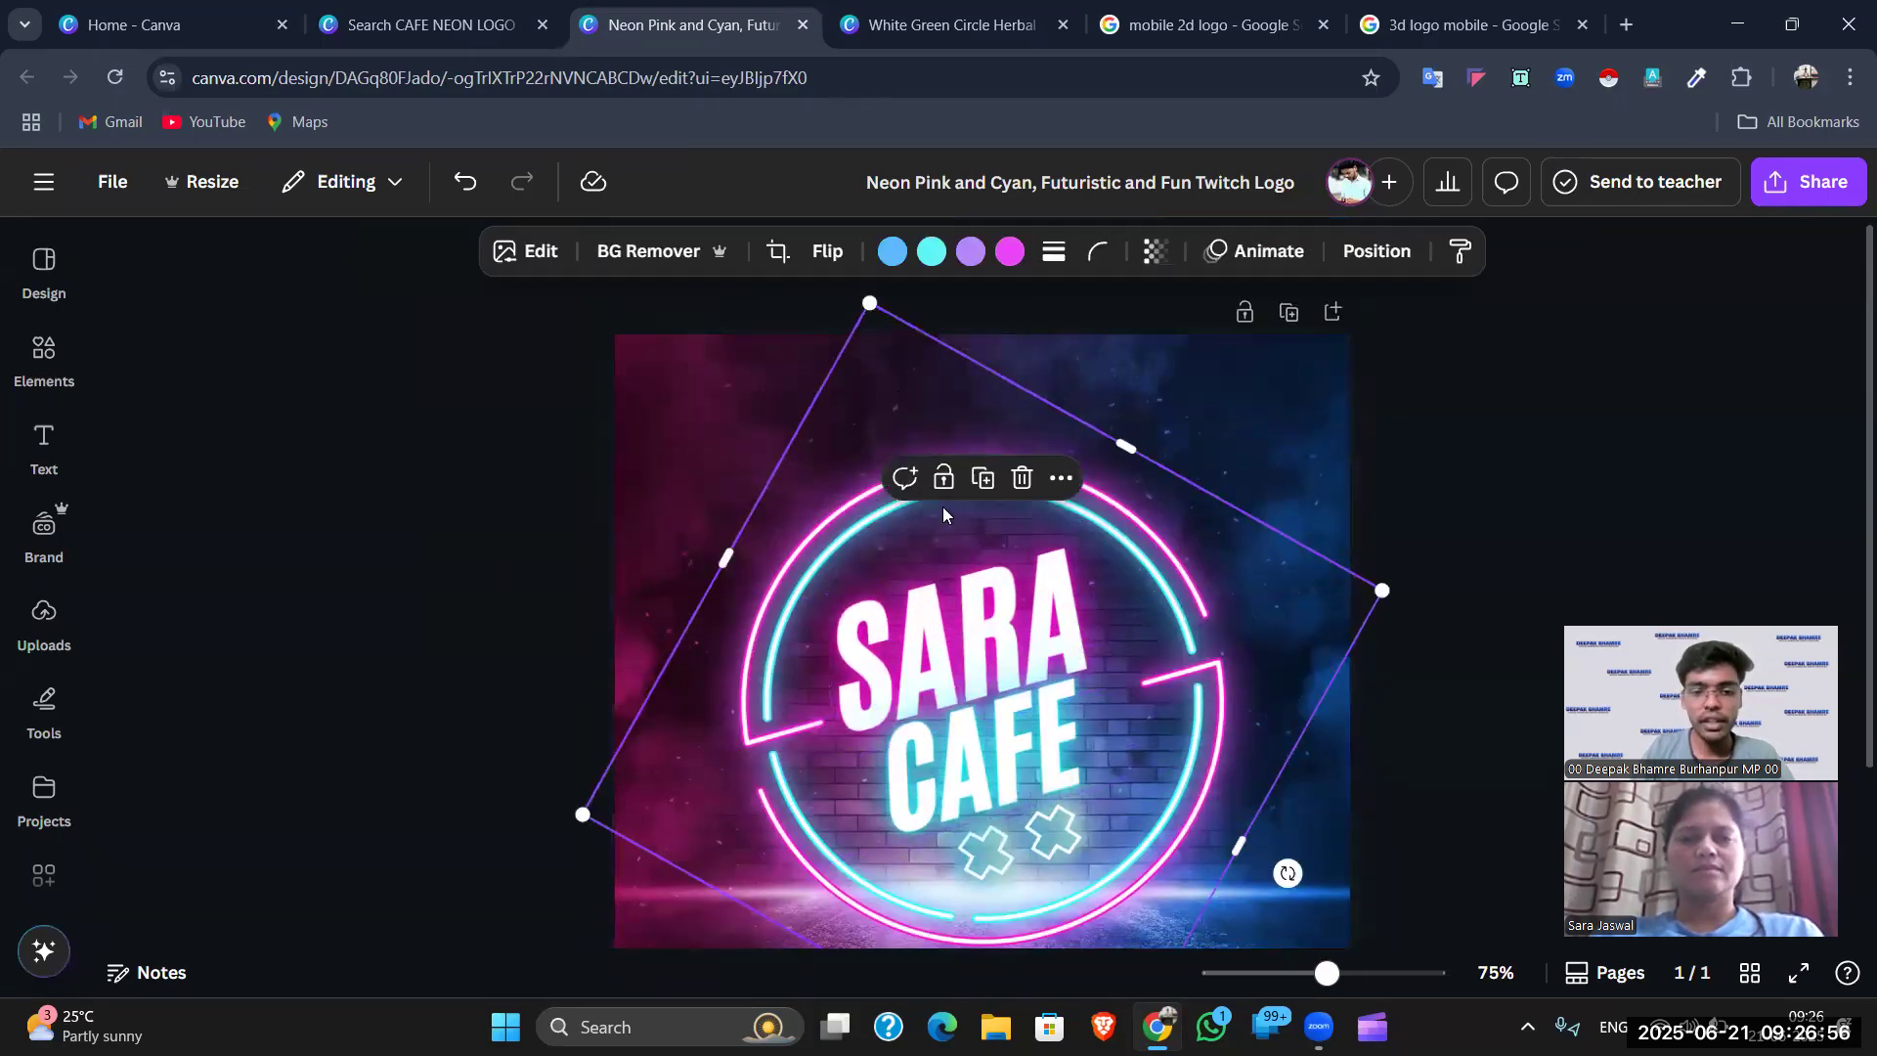
pyautogui.moveTo(878, 493); pyautogui.dragTo(885, 488)
pyautogui.click(1464, 461)
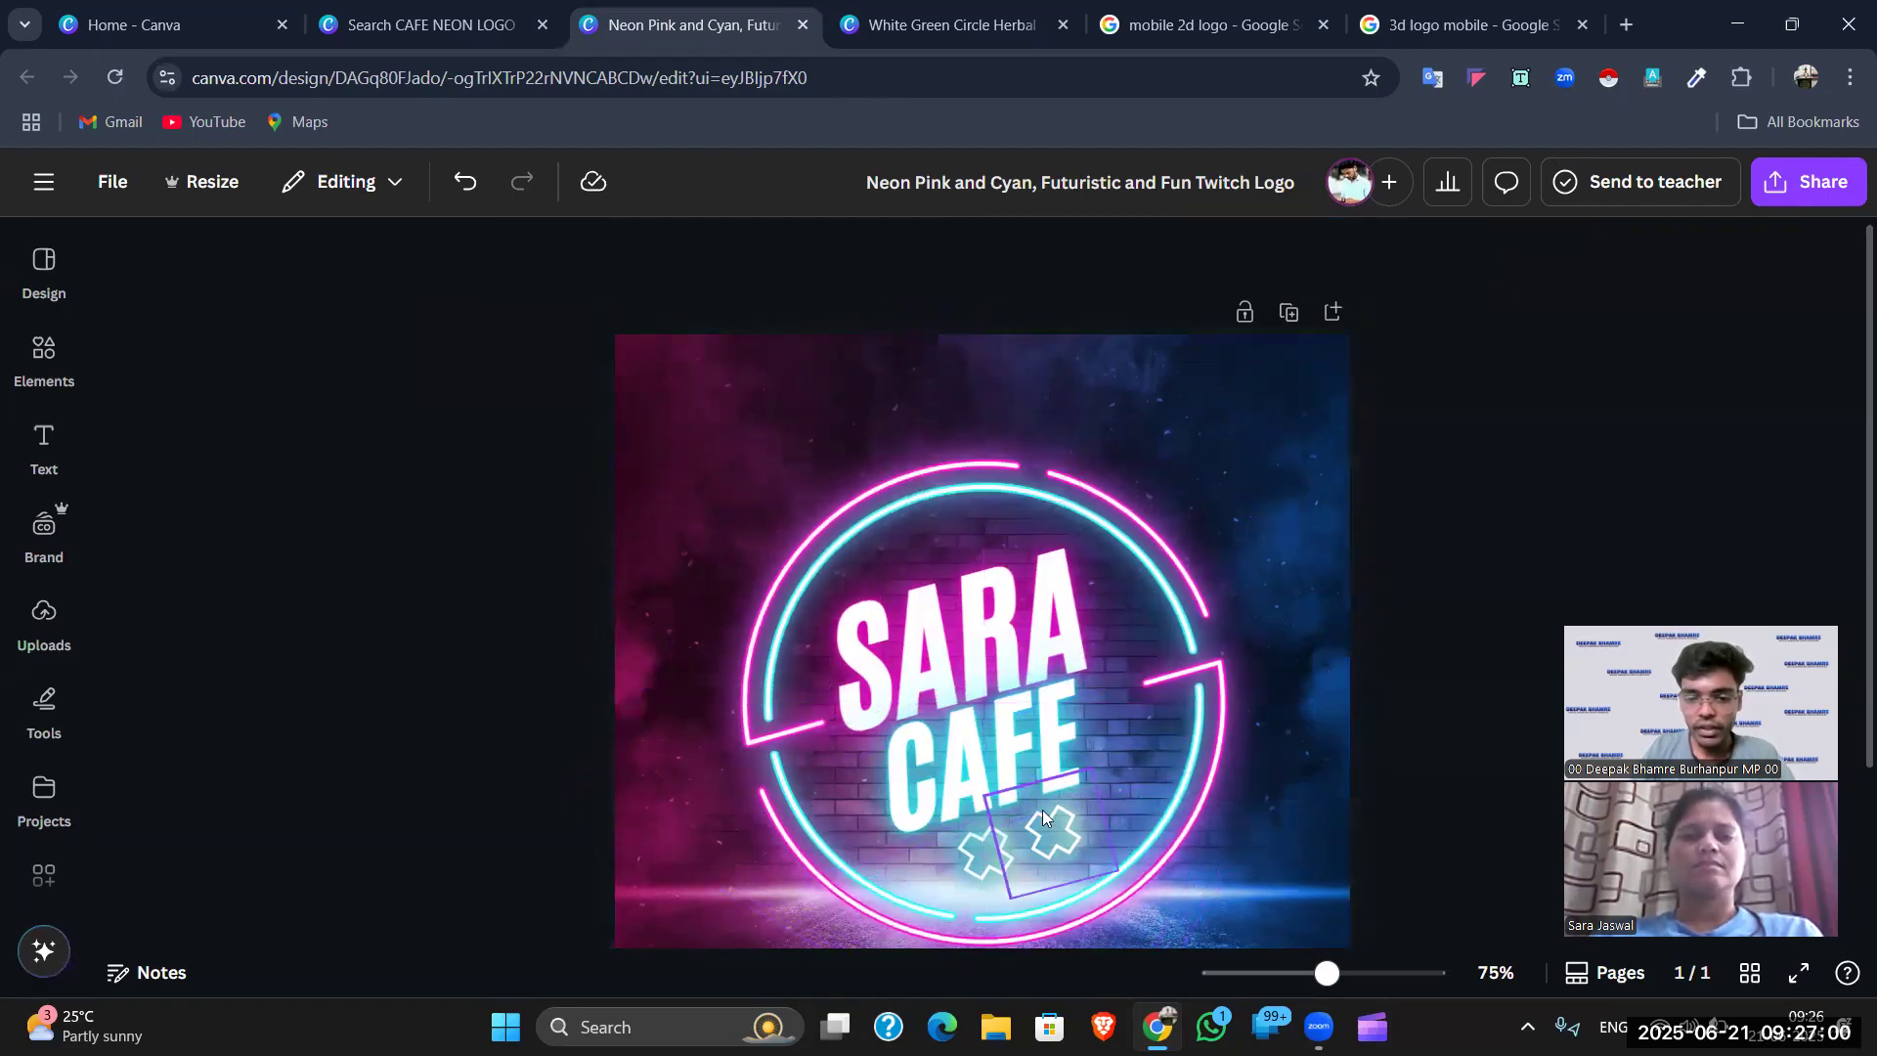
# - Delete both neon crosses beneath CAFE, the left and then the right one
pyautogui.click(1043, 817)
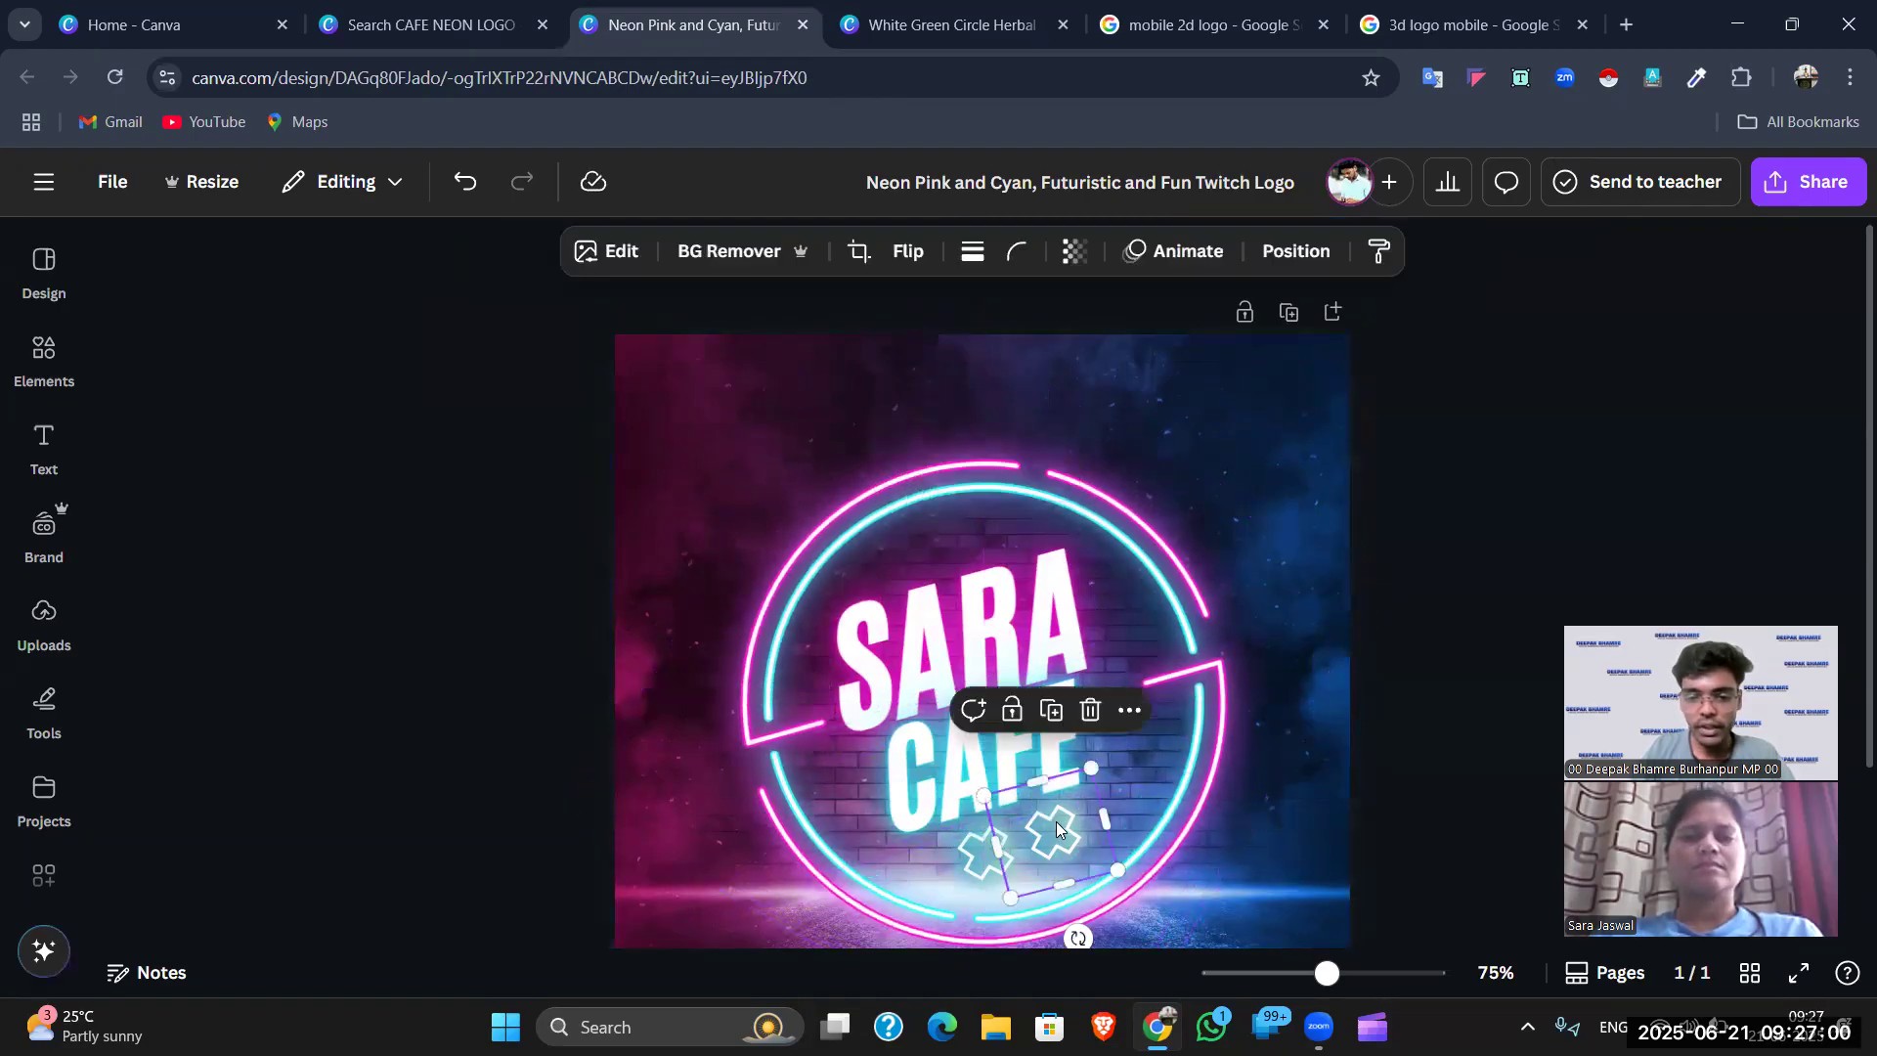
pyautogui.click(974, 865)
pyautogui.press('Delete')
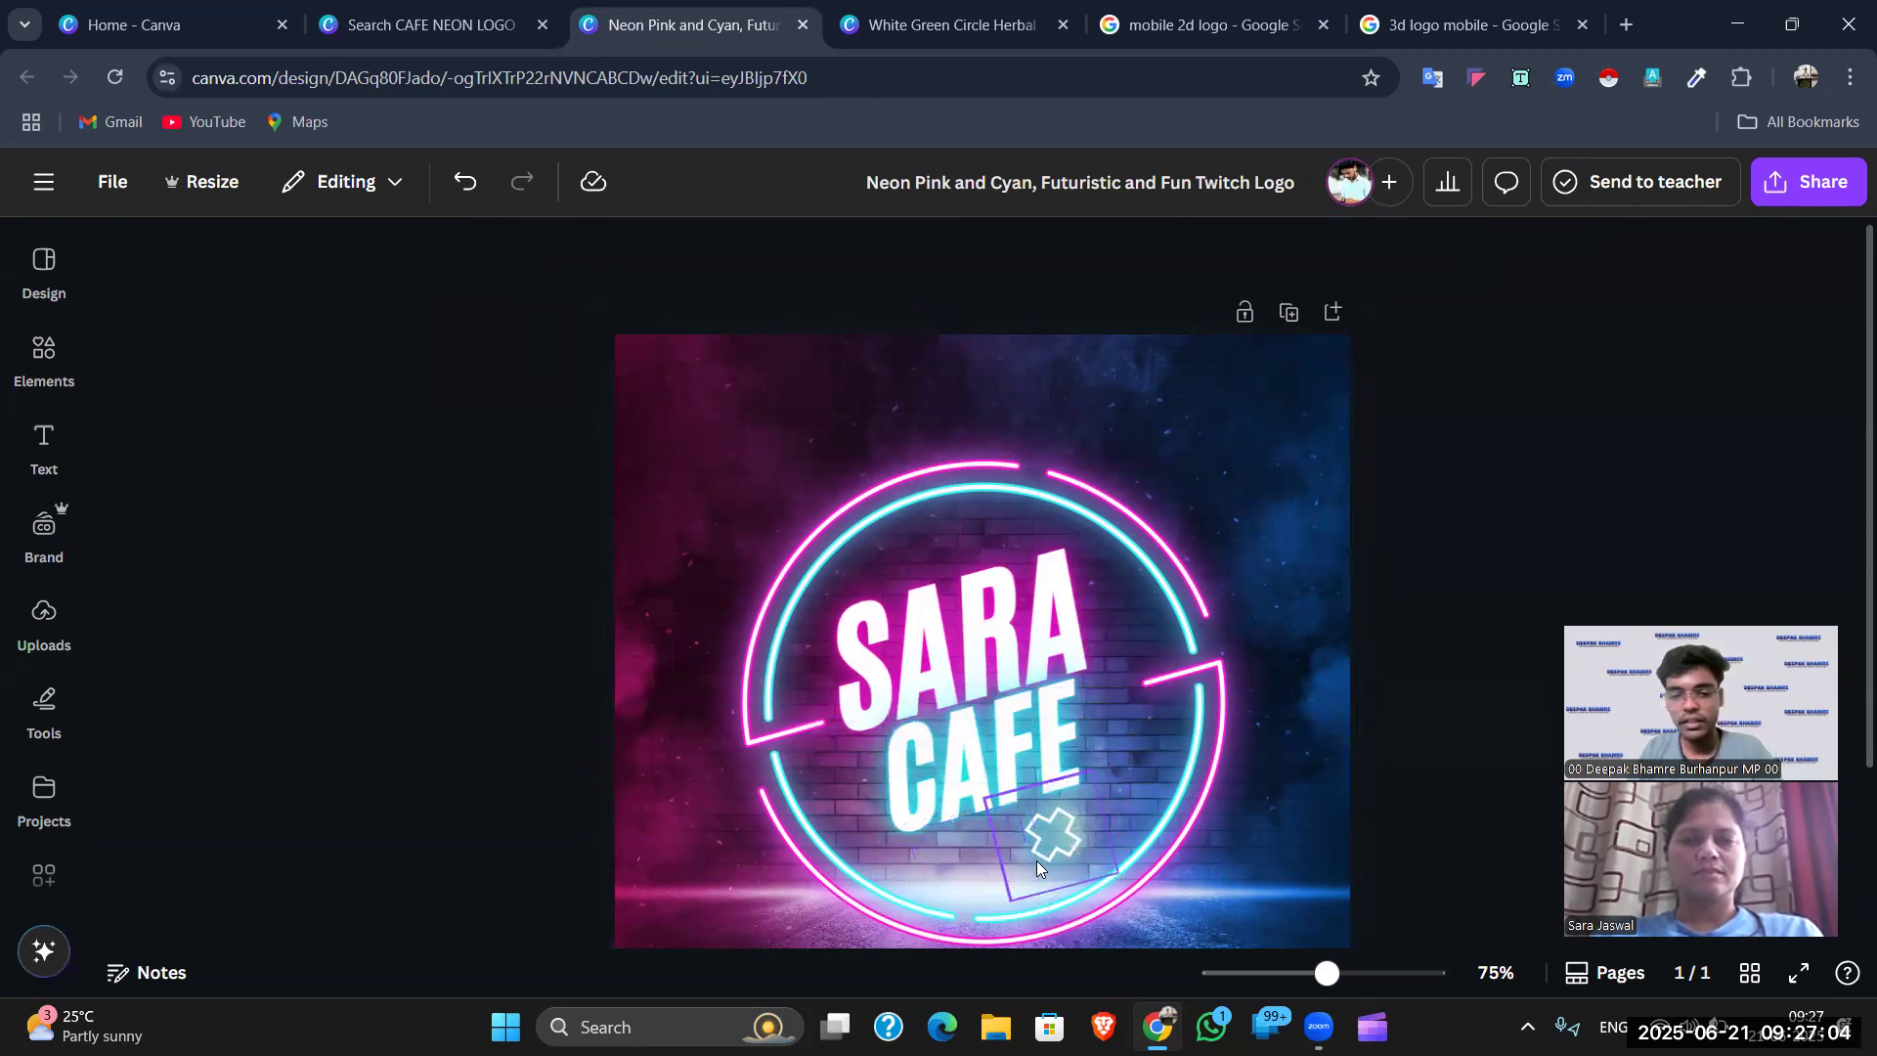
pyautogui.click(1082, 841)
pyautogui.press('Delete')
pyautogui.click(56, 375)
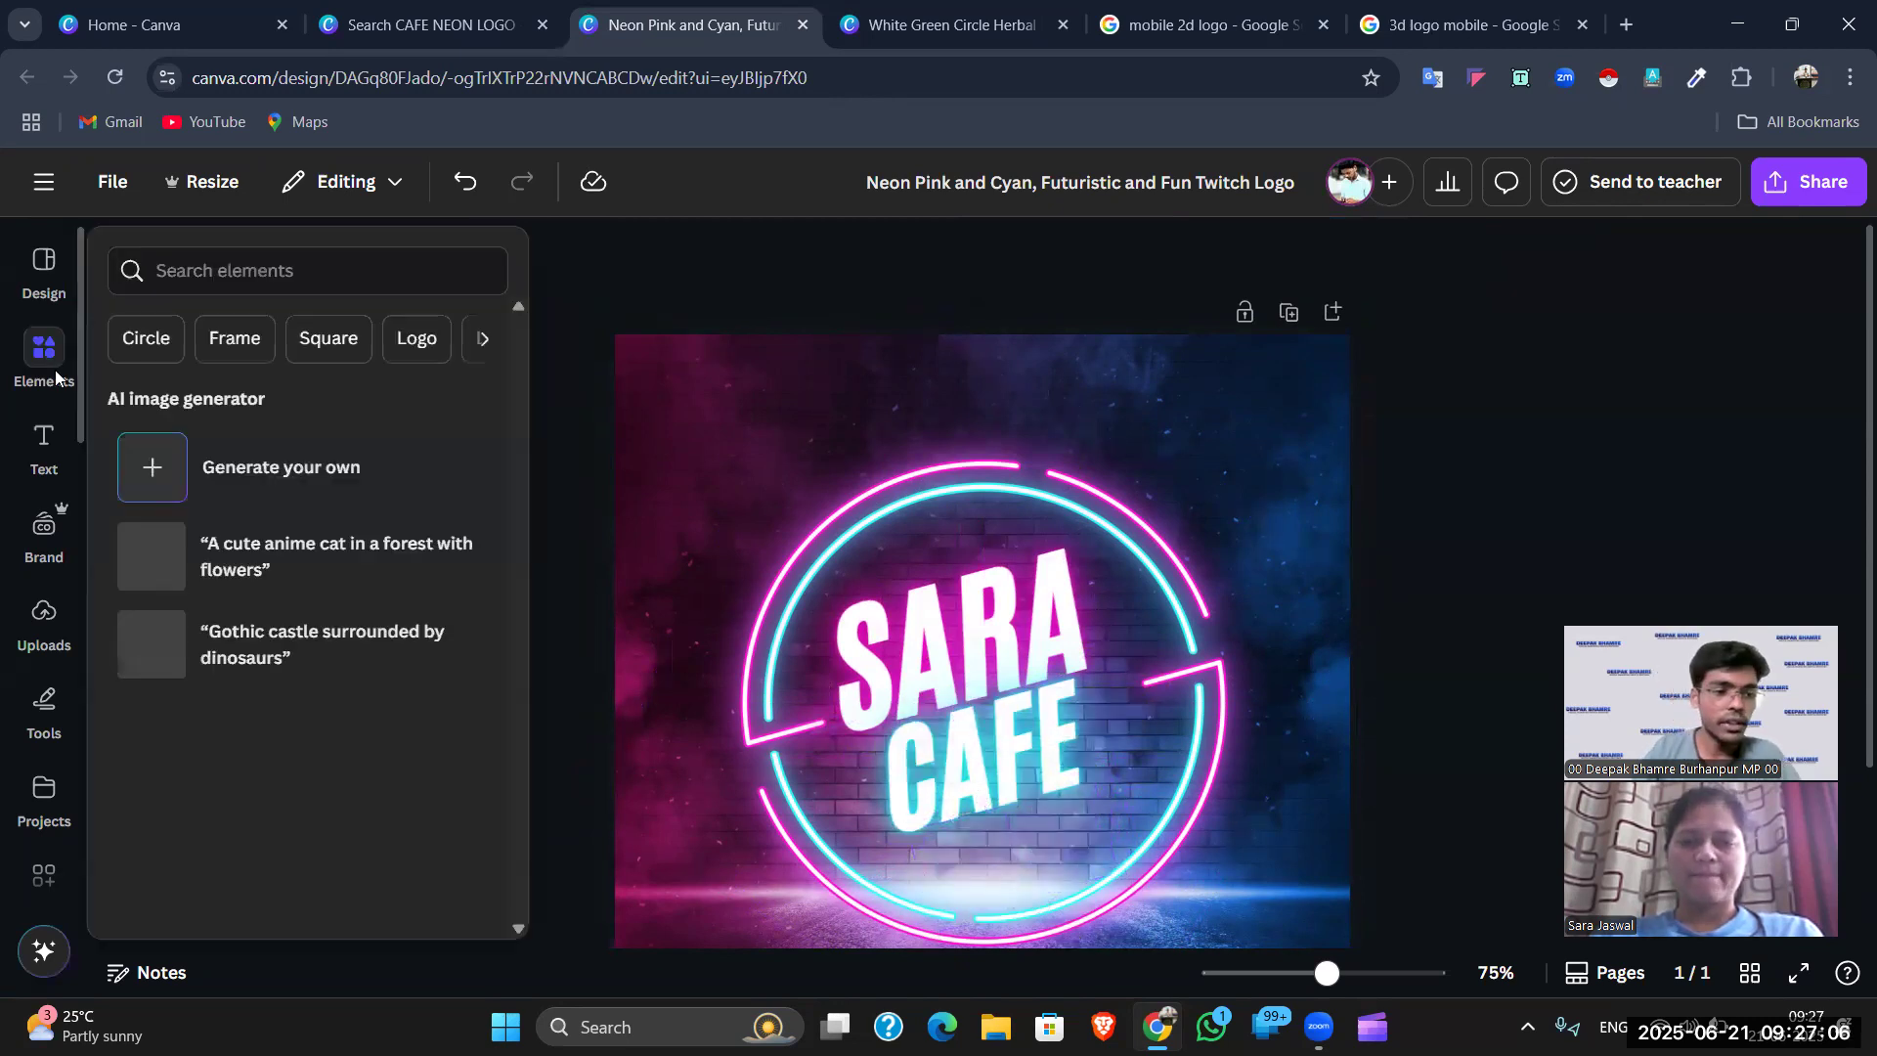
# - Search the elements library for 'STAR NEON', fixing the typos in the query
pyautogui.click(332, 270)
pyautogui.write('START')
pyautogui.press('BackSpace')
pyautogui.press('Return')
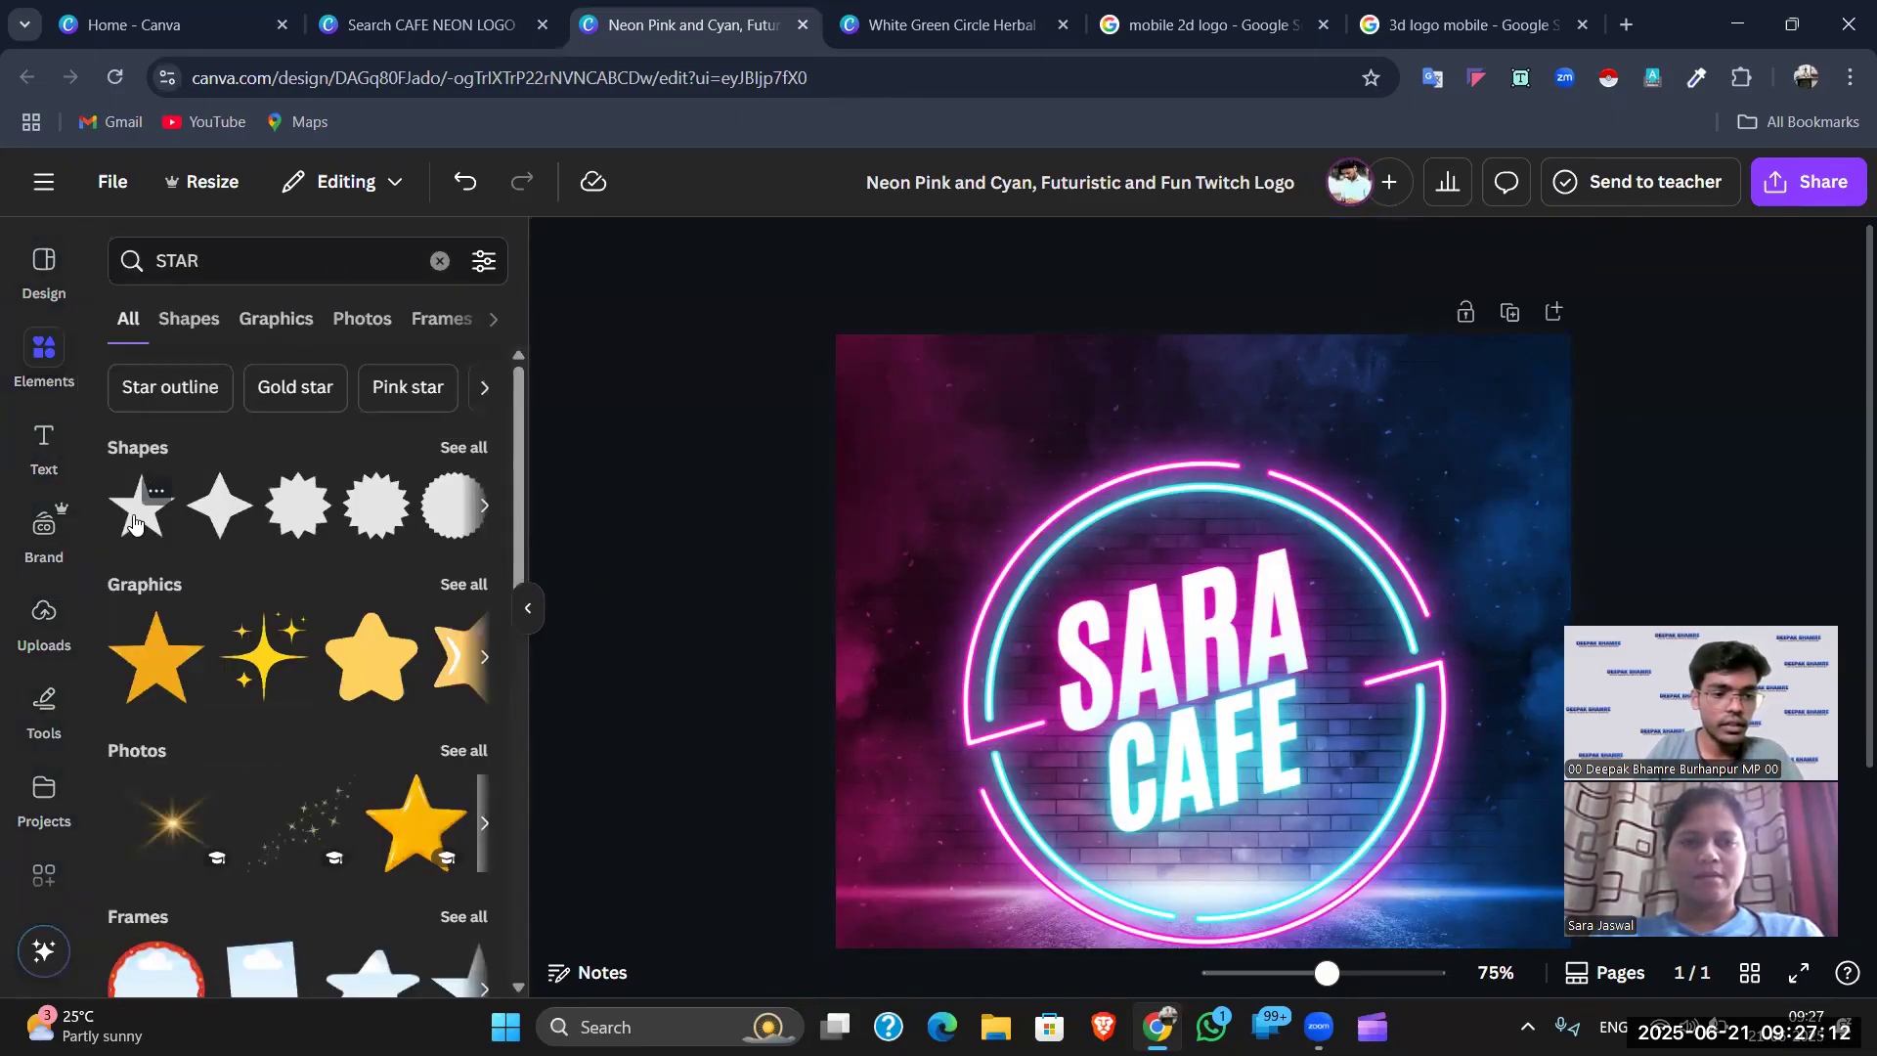
pyautogui.click(266, 262)
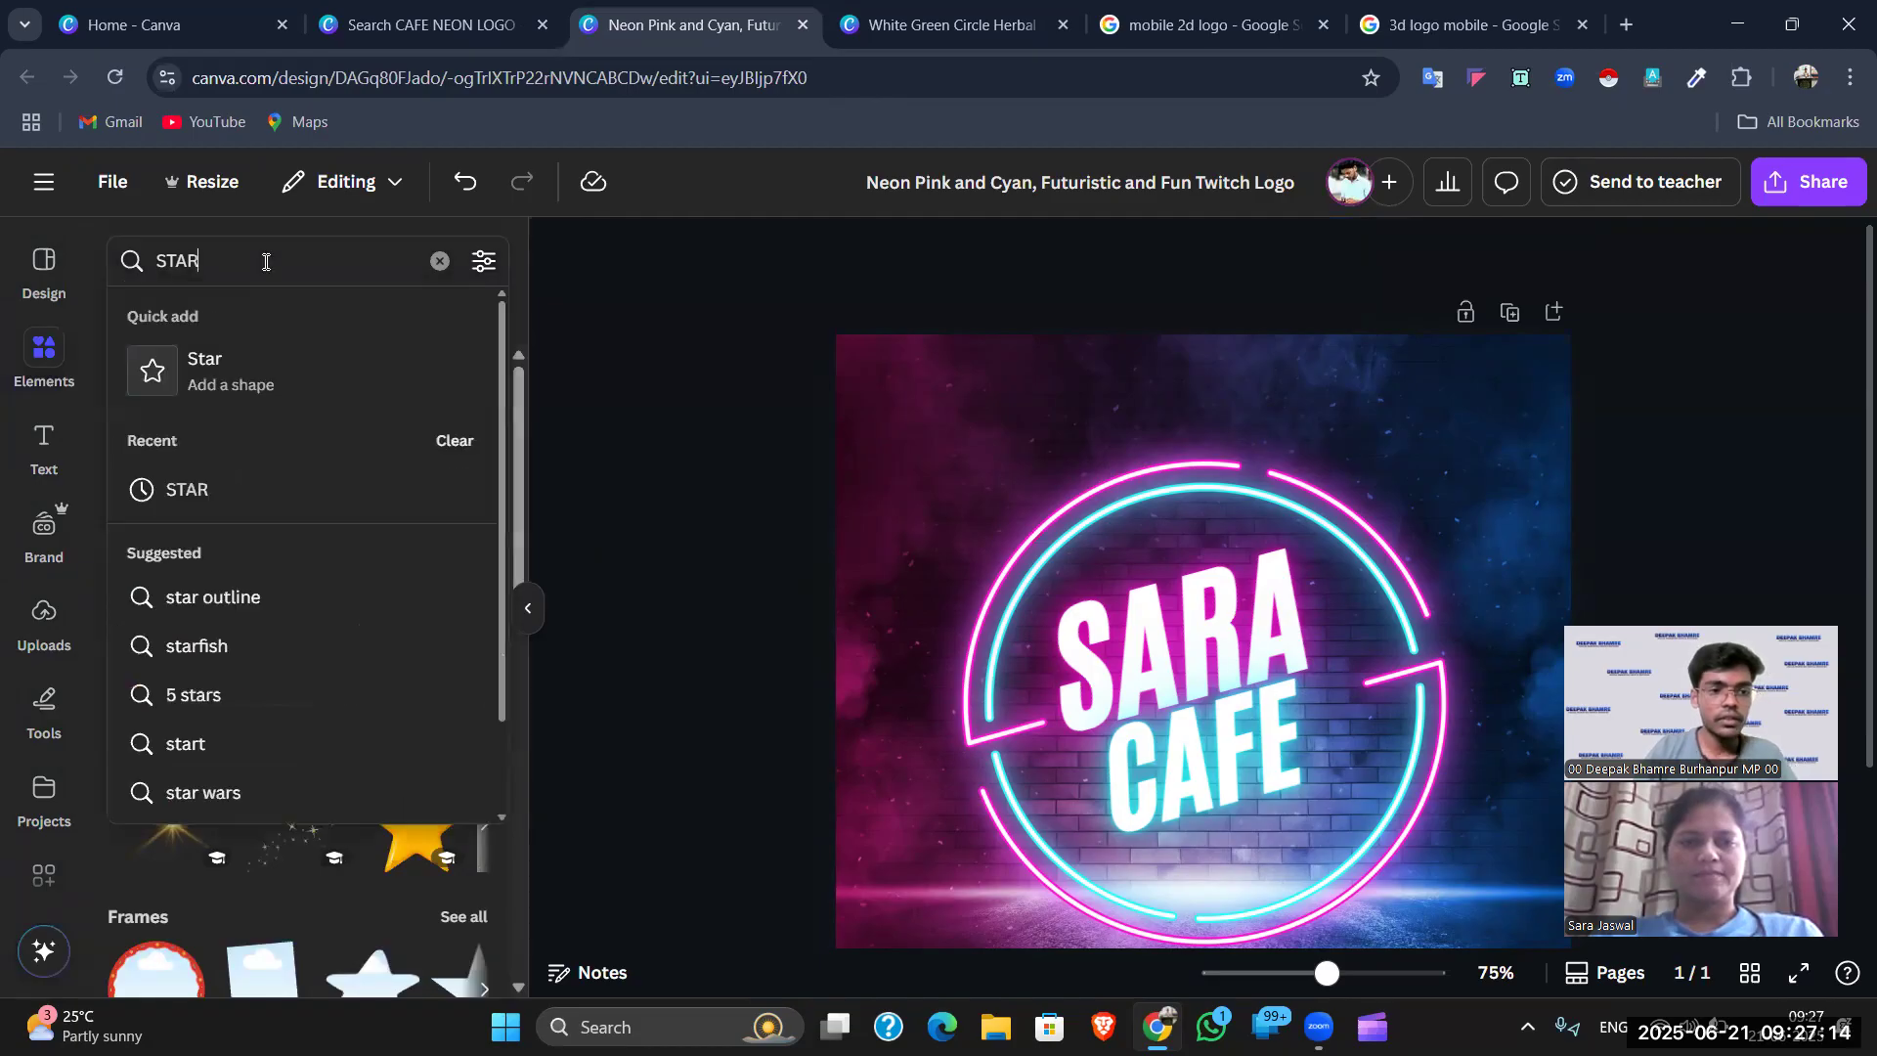
pyautogui.write('NENO')
pyautogui.press('BackSpace')
pyautogui.press('BackSpace')
pyautogui.write('O')
pyautogui.press('Return')
pyautogui.doubleClick(262, 256)
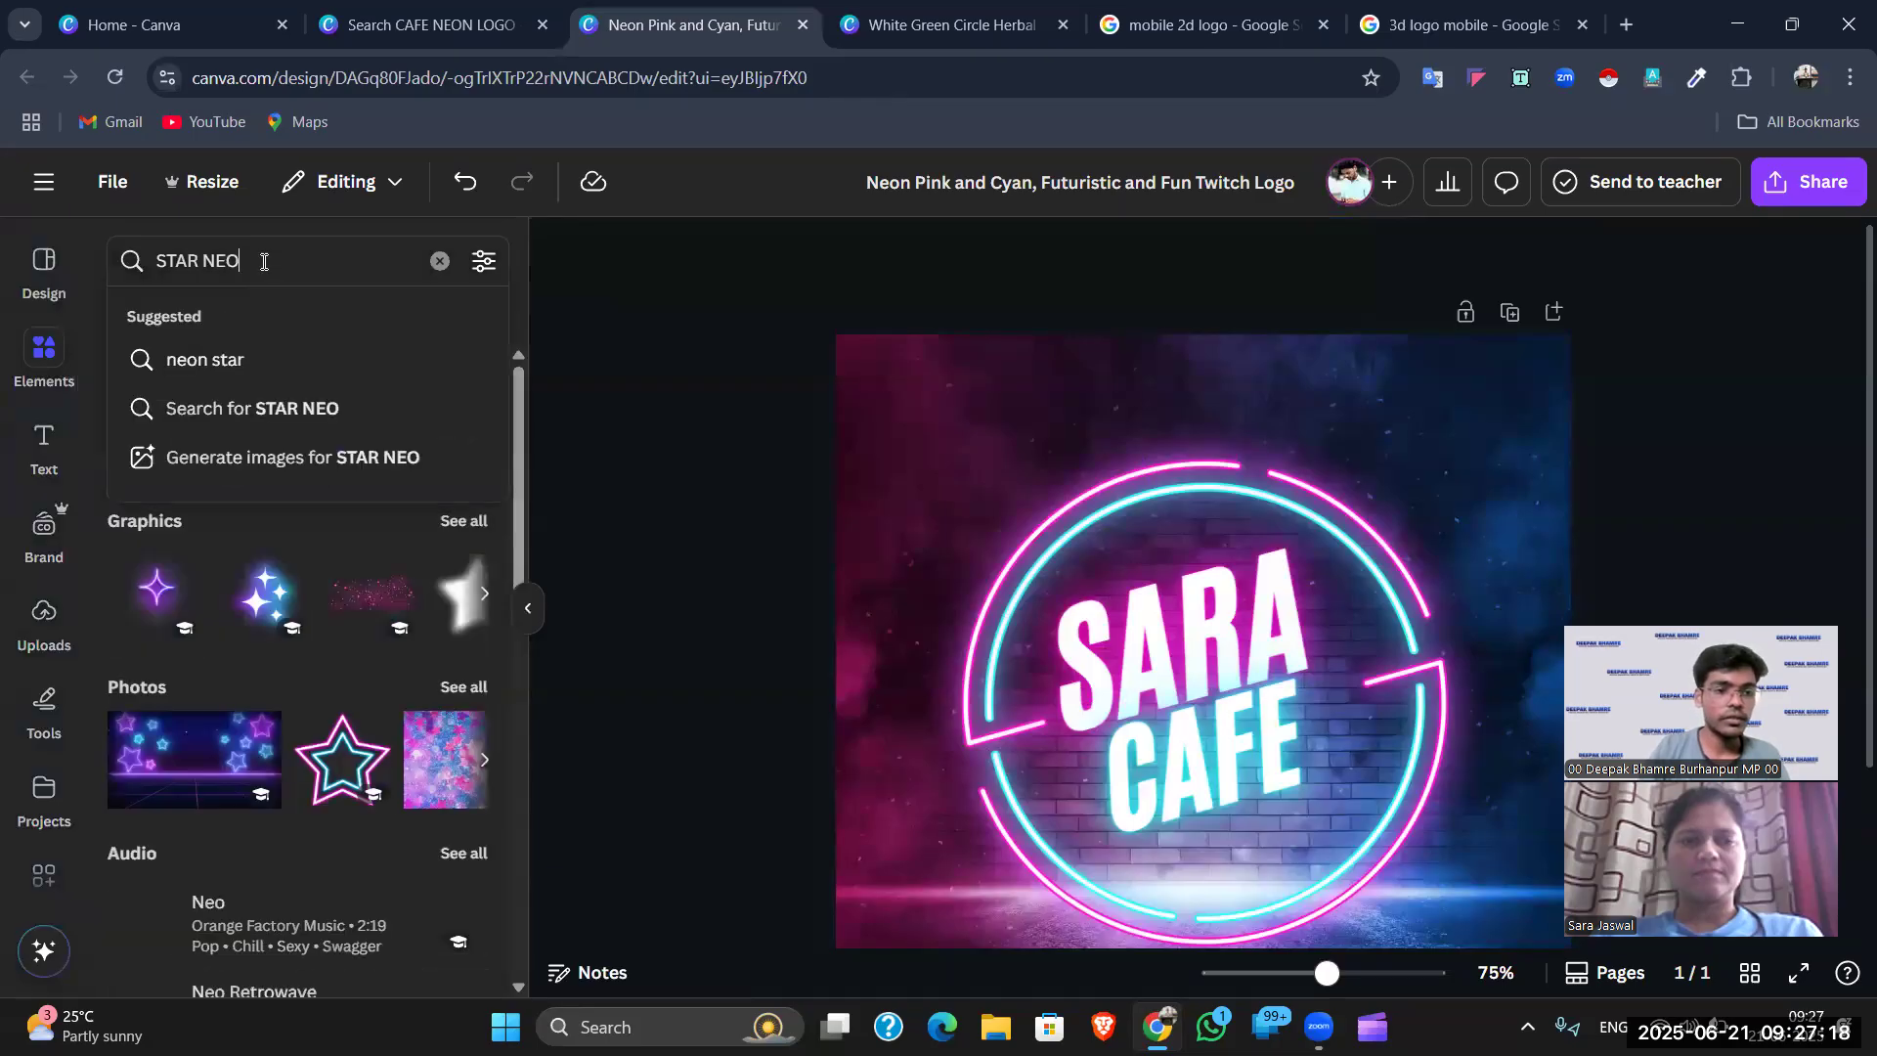
pyautogui.write('NEON')
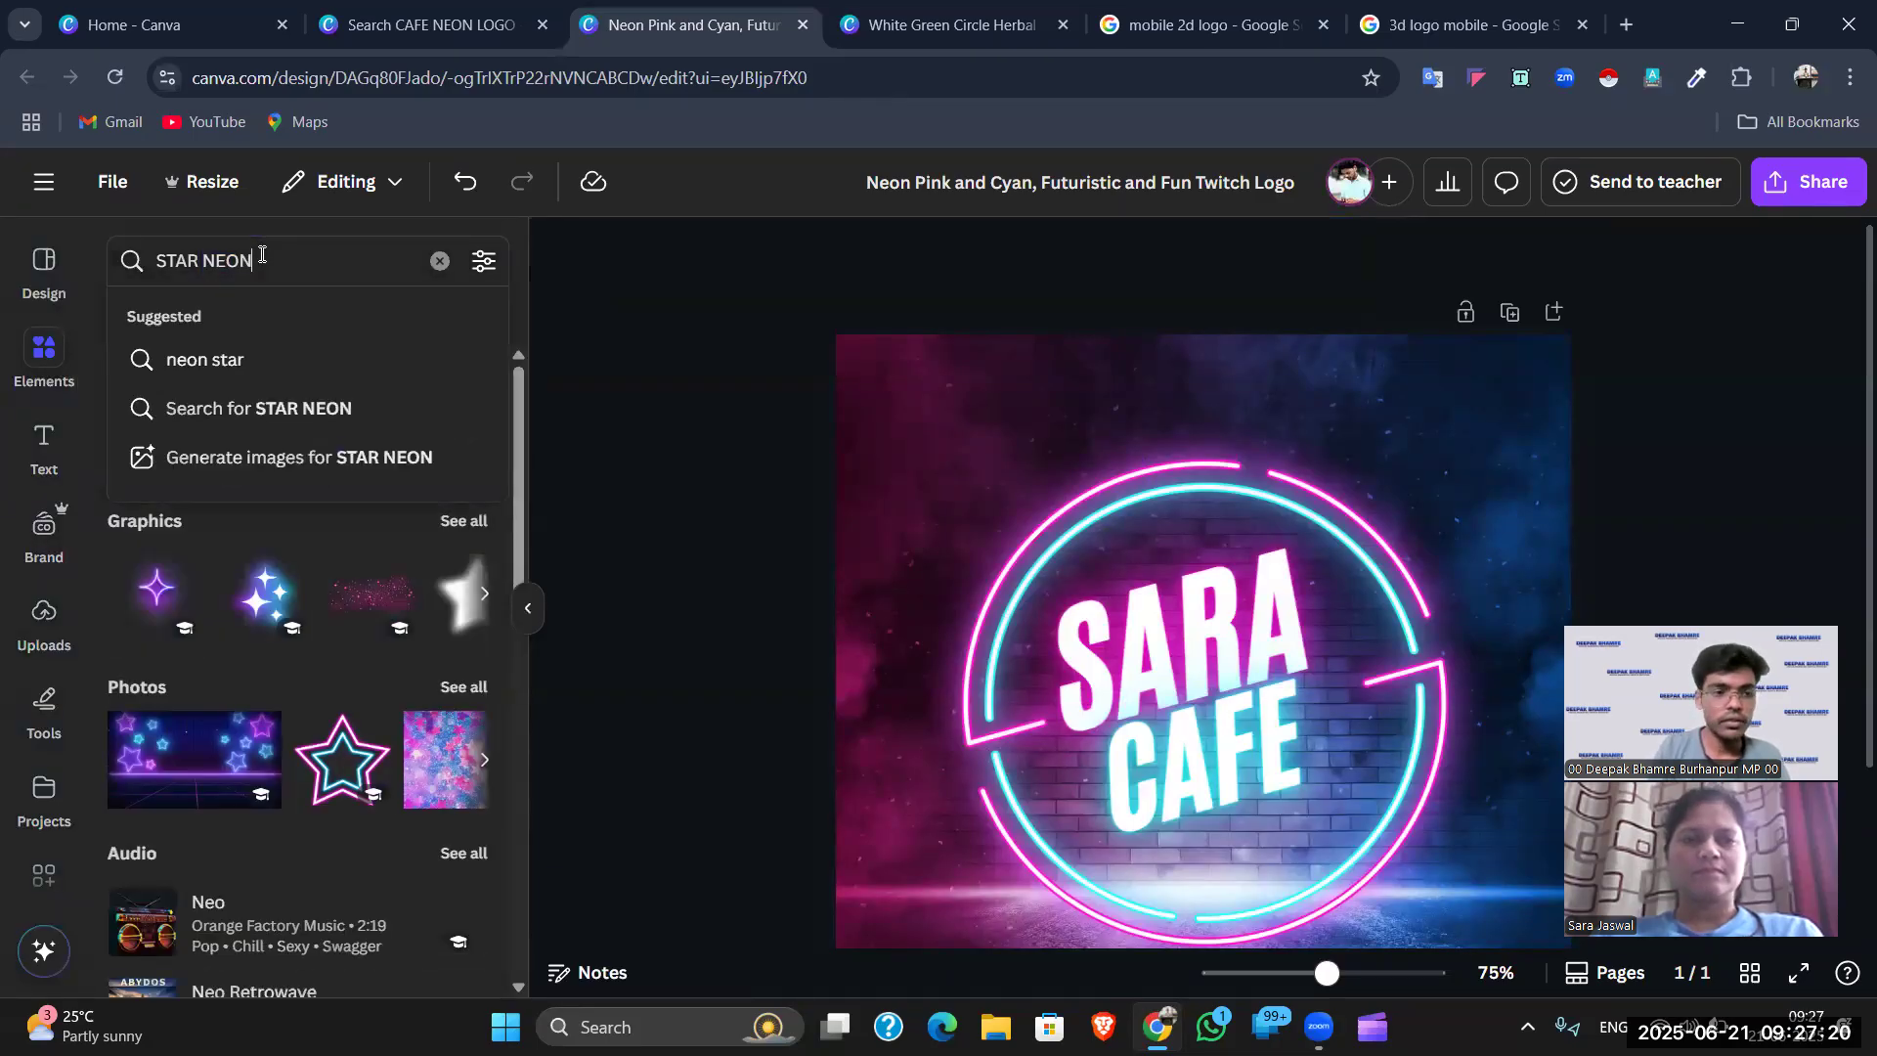
pyautogui.press('Return')
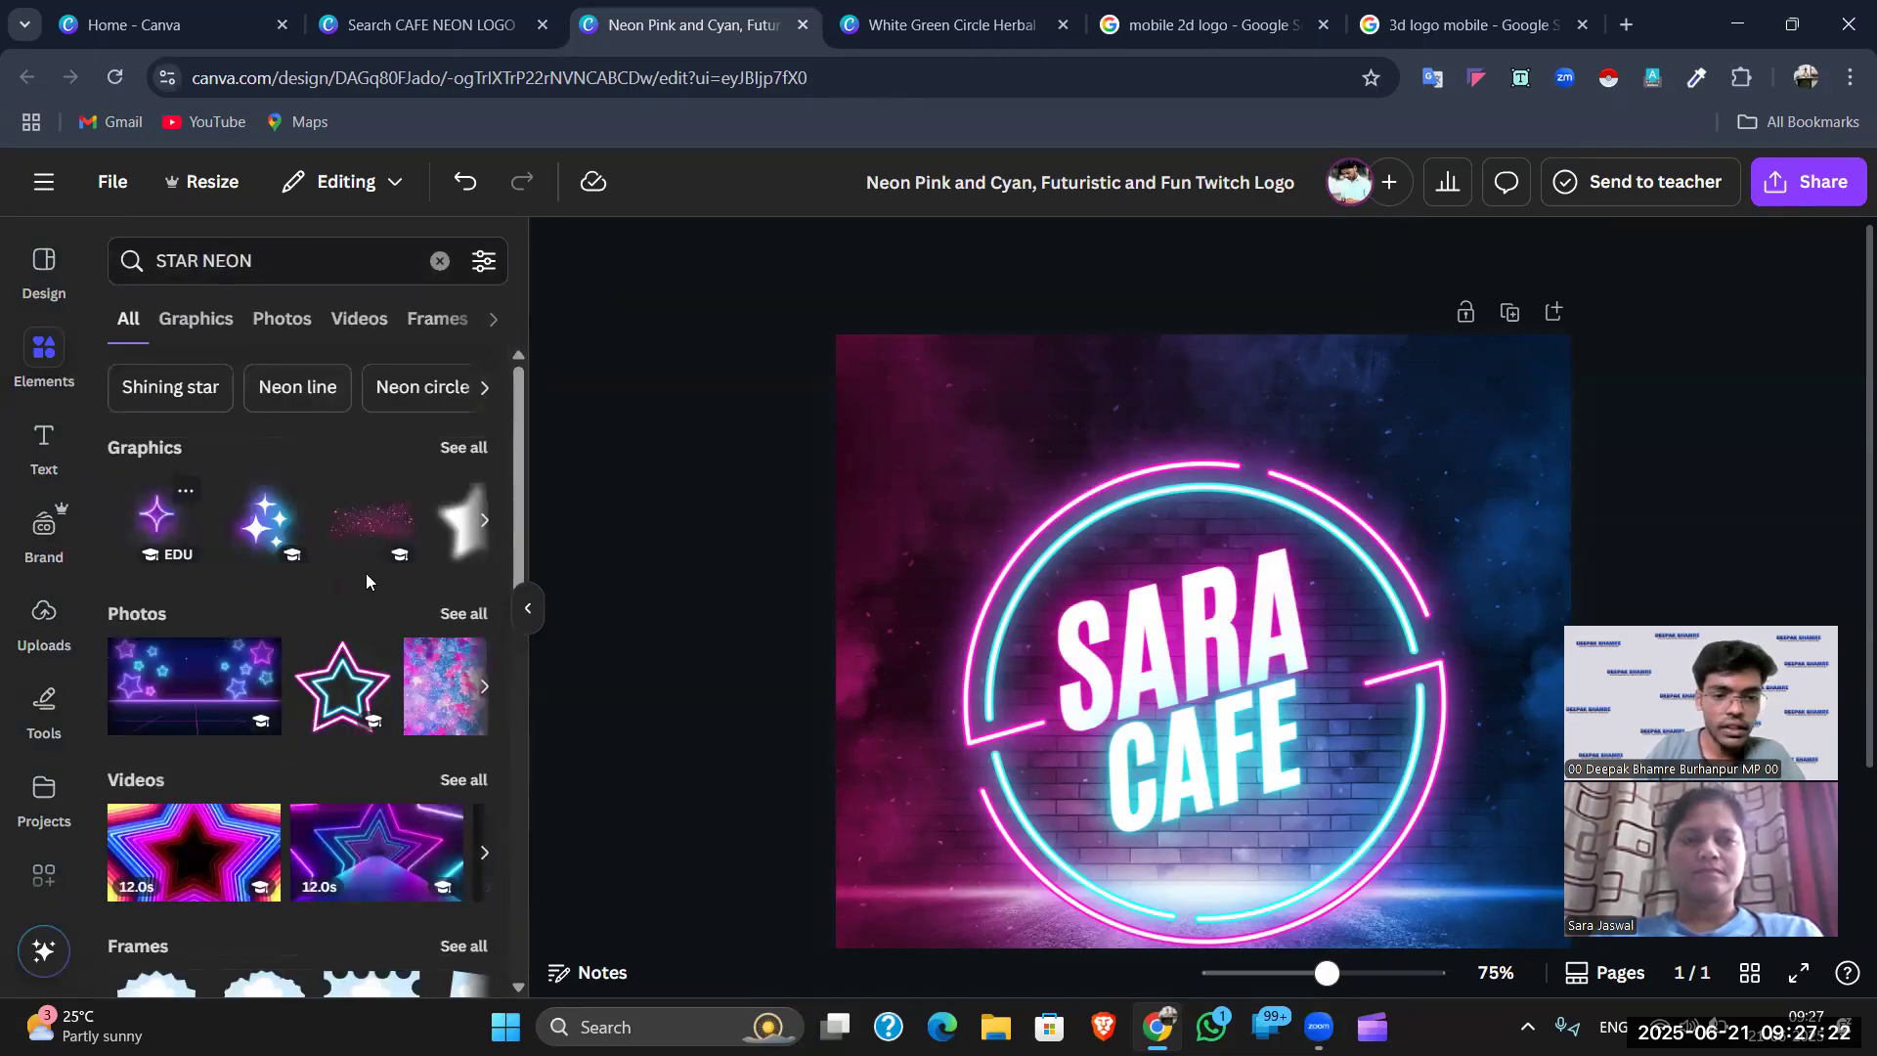
pyautogui.click(1190, 601)
# - Add the purple neon sparkle, shrink it to about 192 by 217, and centre it below CAFE
pyautogui.scroll(-3, 1212, 595)
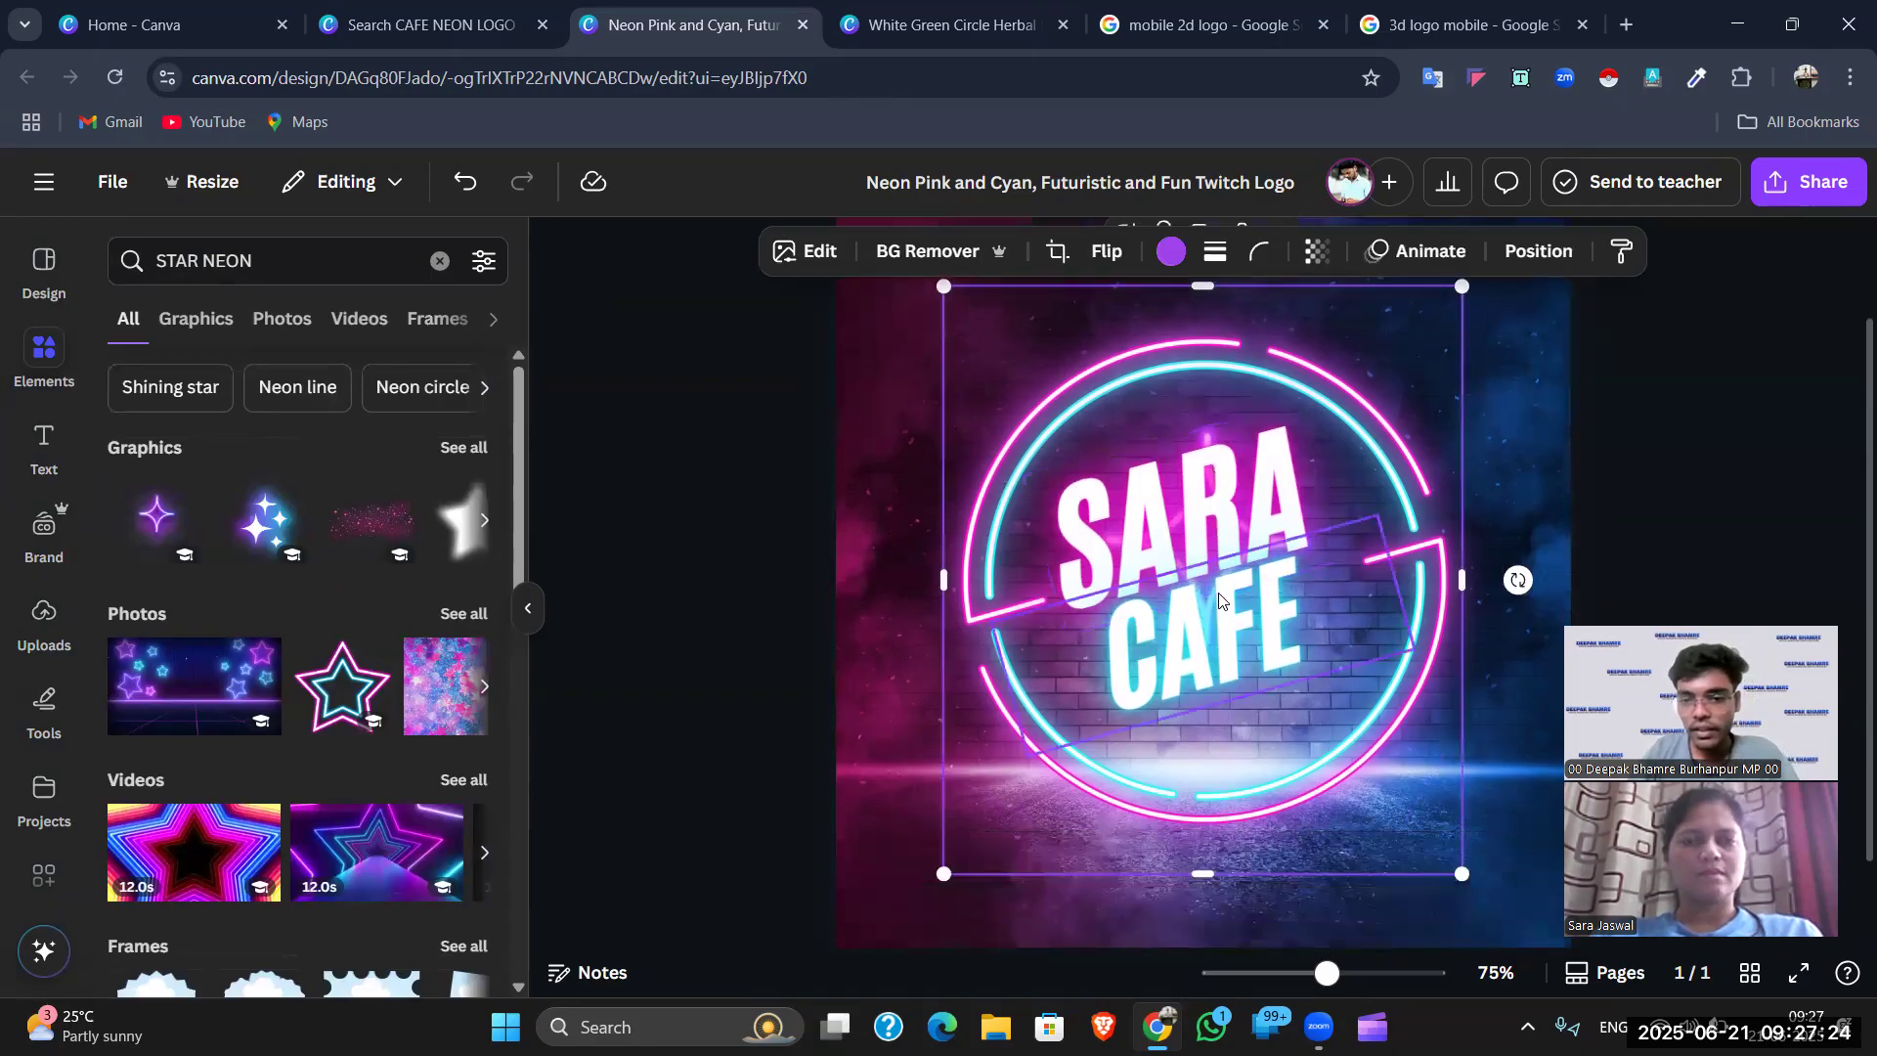
pyautogui.scroll(3, 1252, 764)
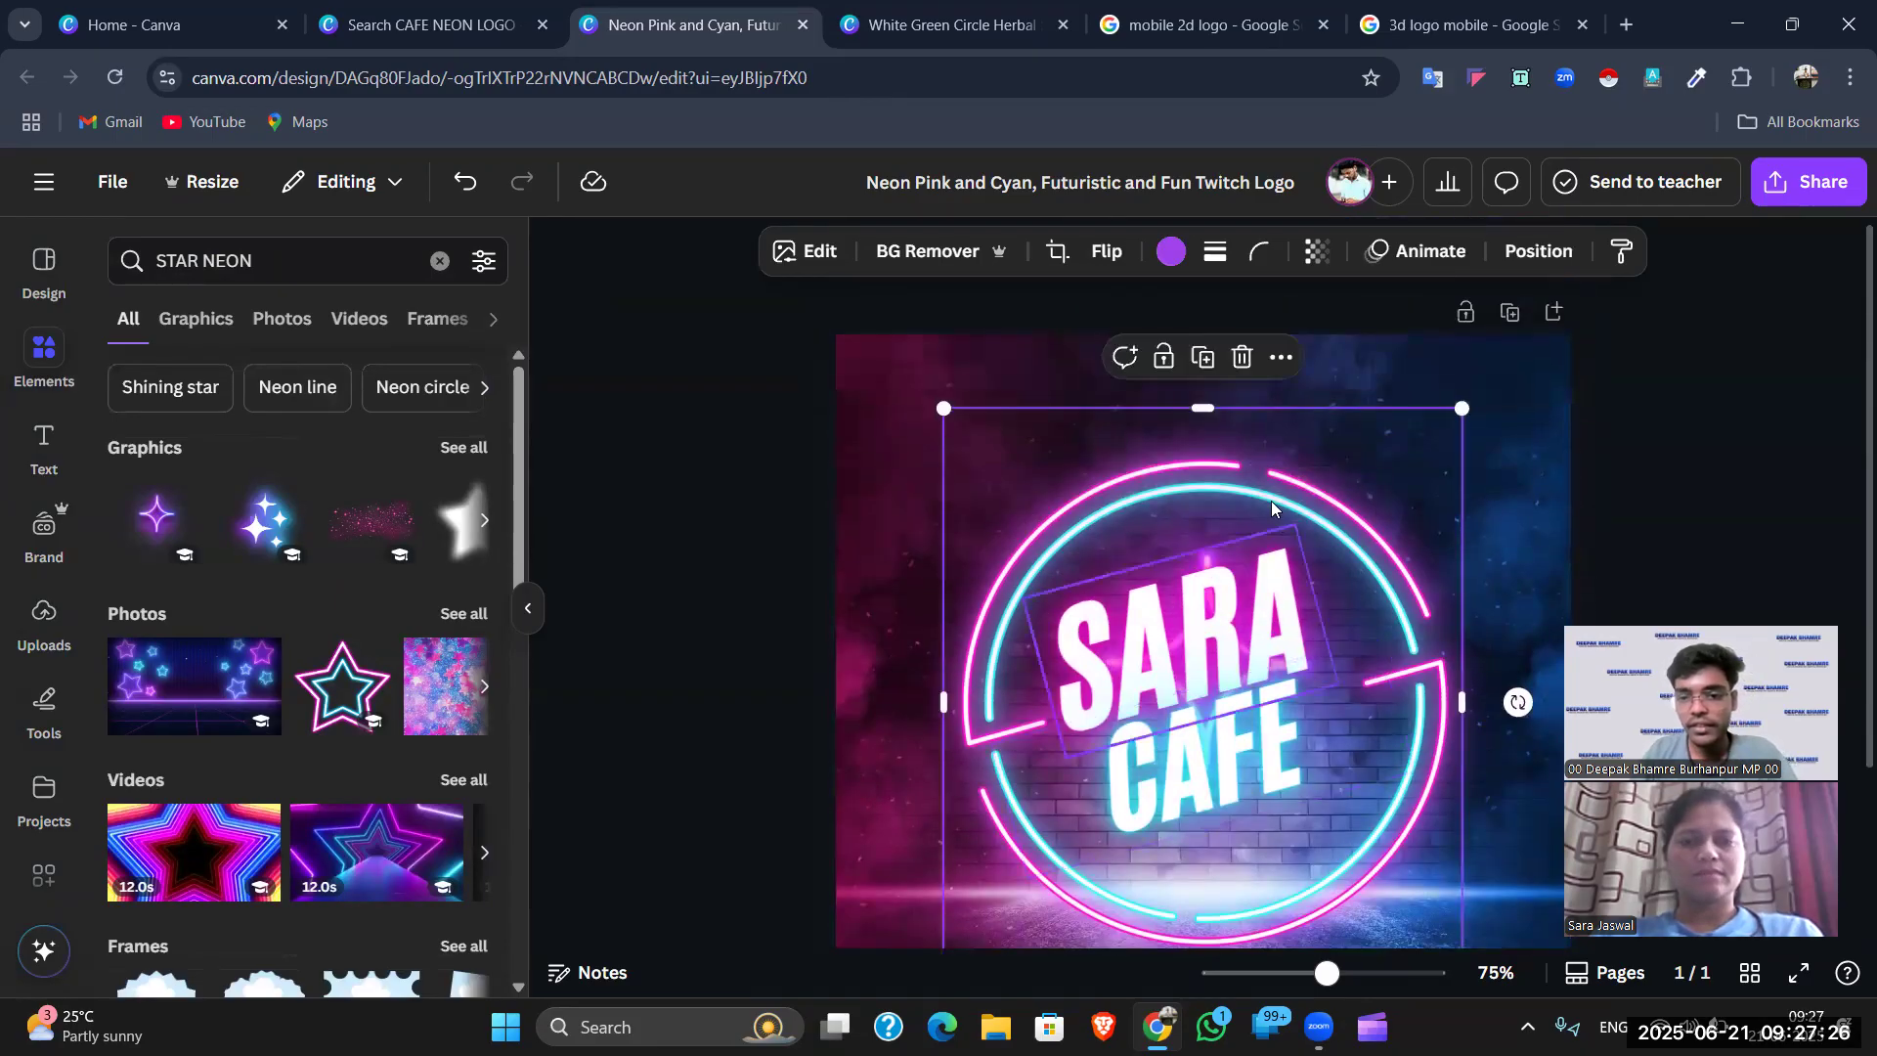
pyautogui.moveTo(152, 516); pyautogui.dragTo(873, 408)
pyautogui.moveTo(909, 577); pyautogui.dragTo(759, 626)
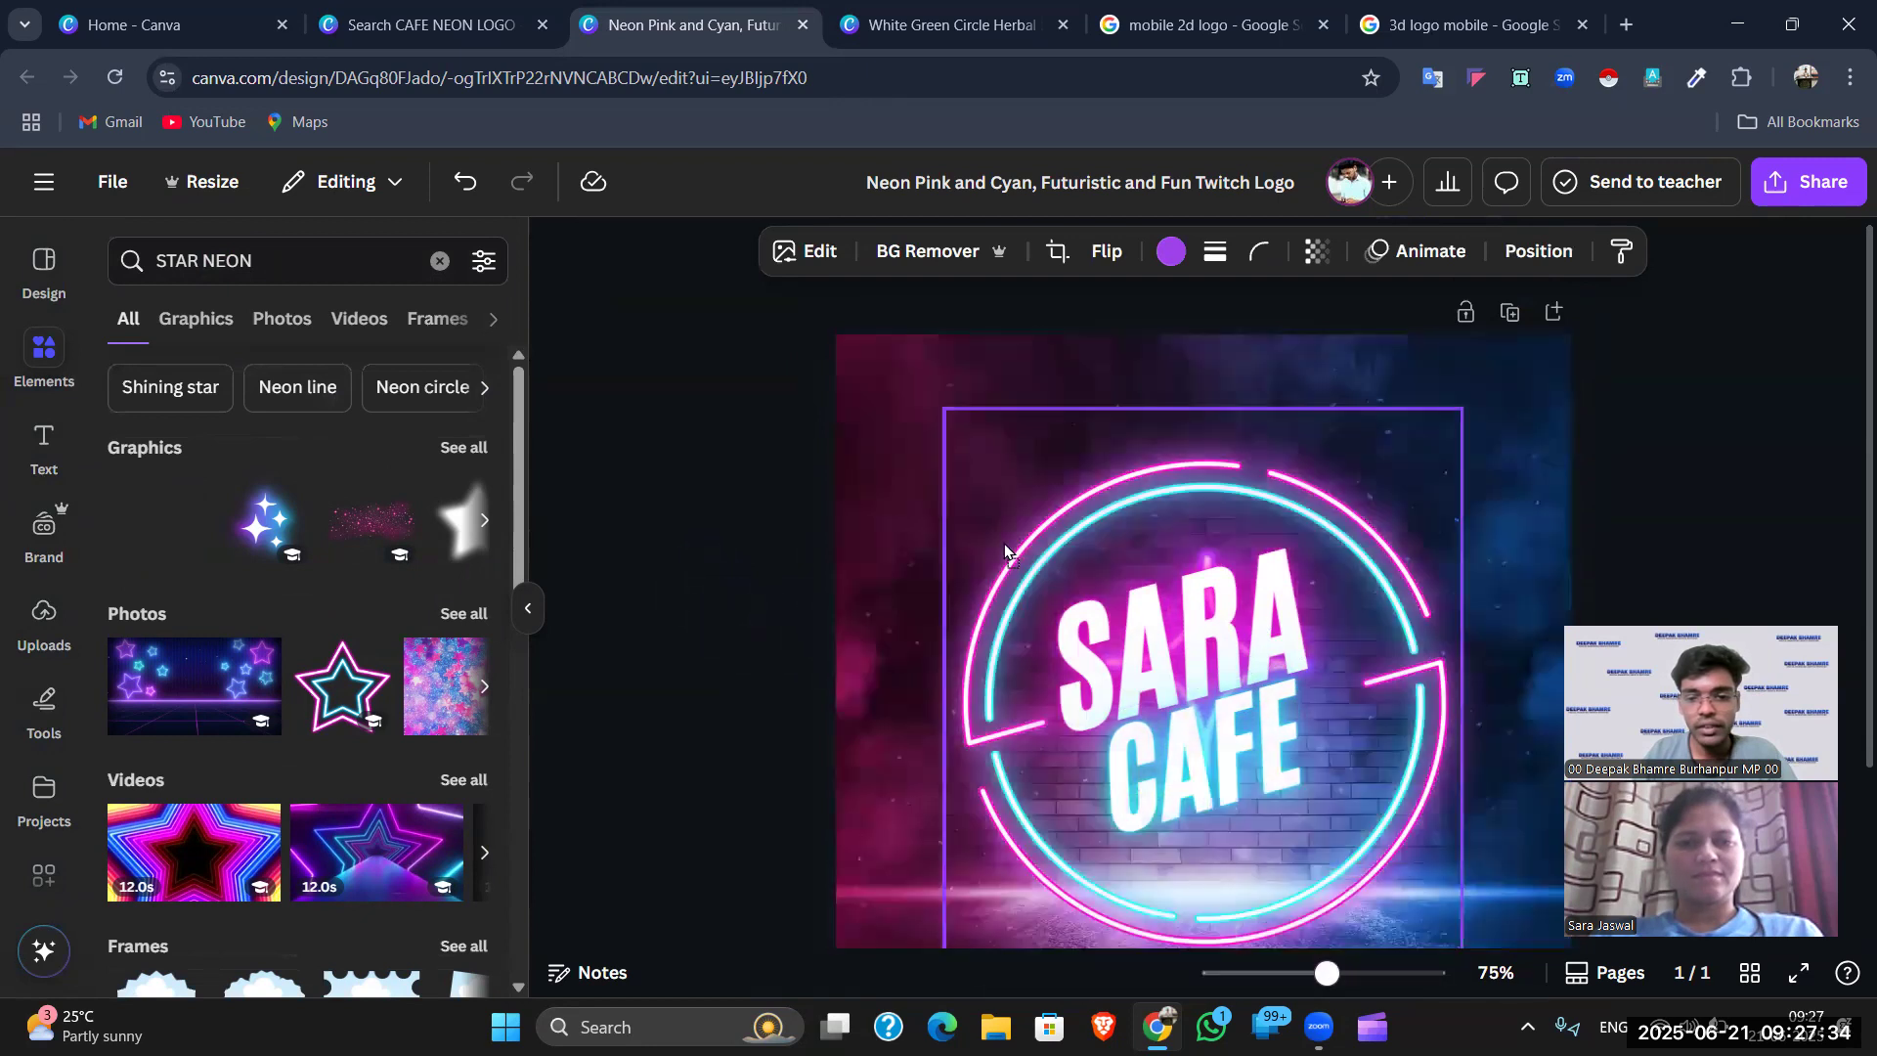
pyautogui.moveTo(1258, 427); pyautogui.dragTo(1383, 861)
pyautogui.scroll(-3, 1395, 628)
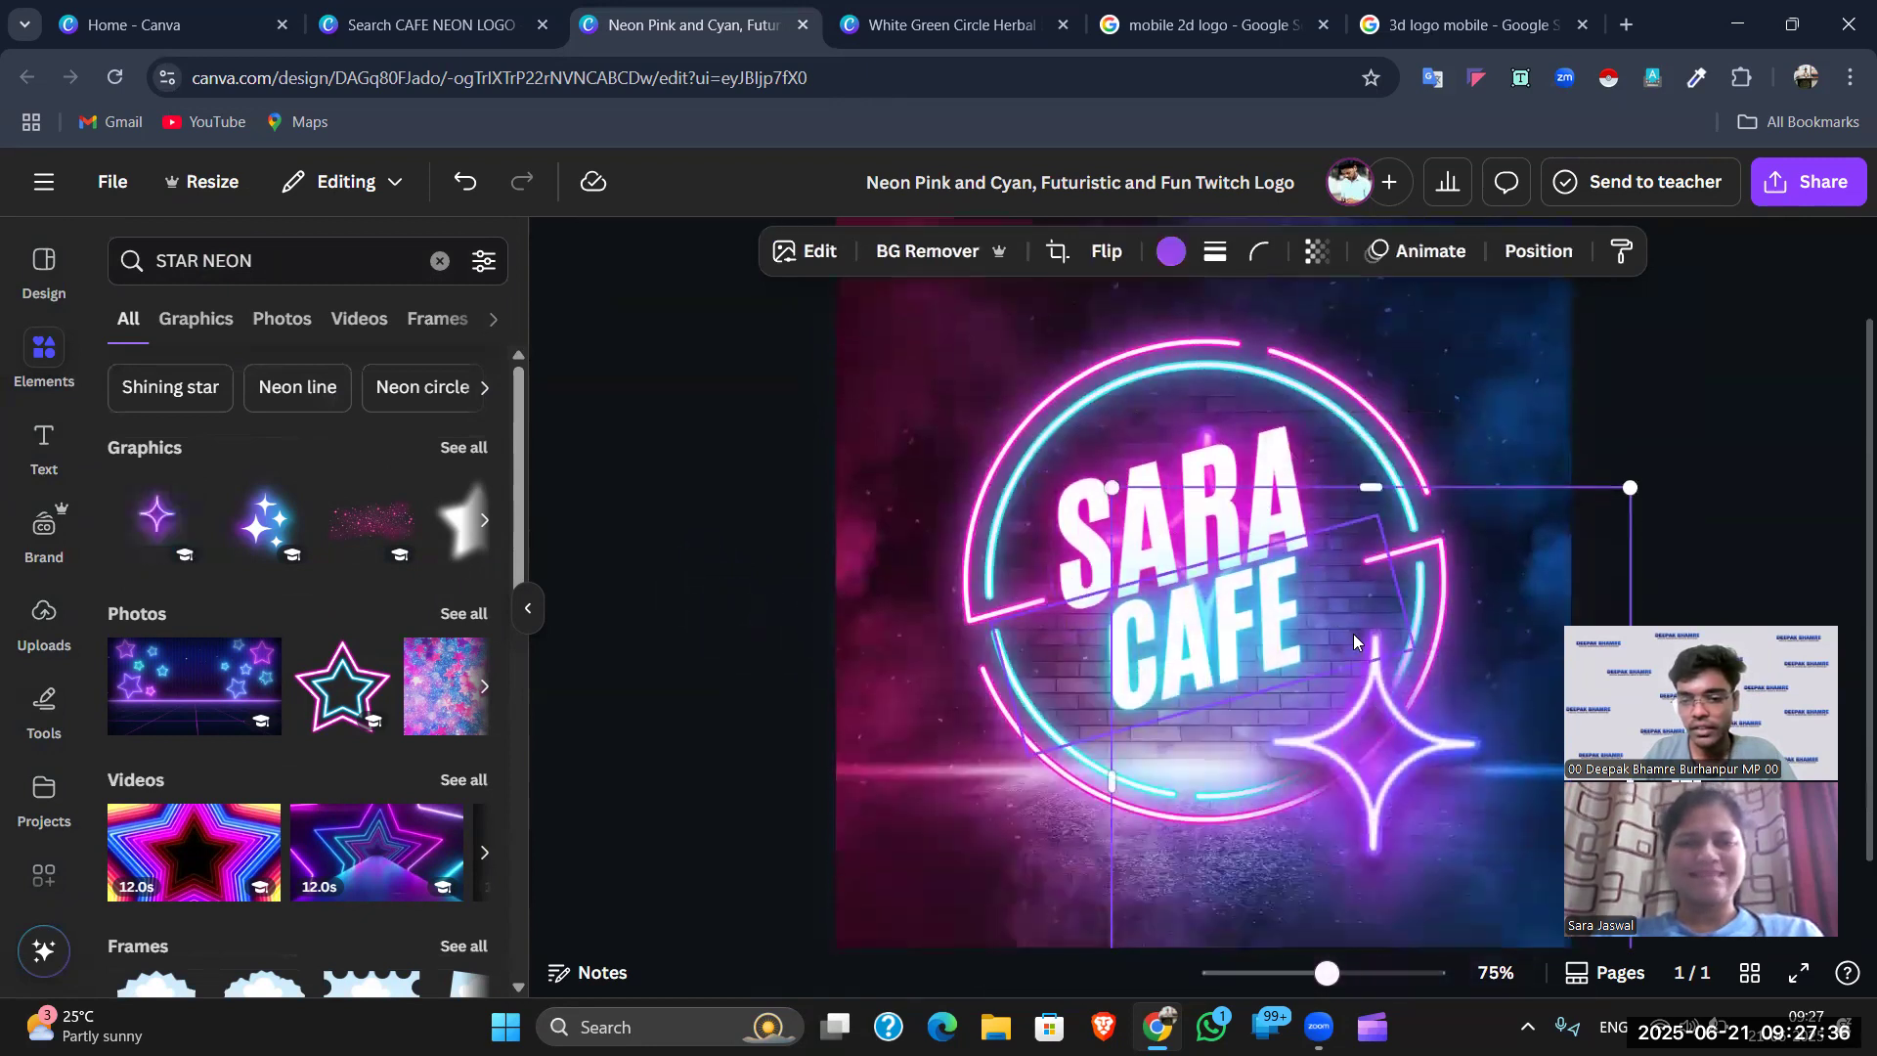
pyautogui.moveTo(1395, 629); pyautogui.dragTo(1155, 670)
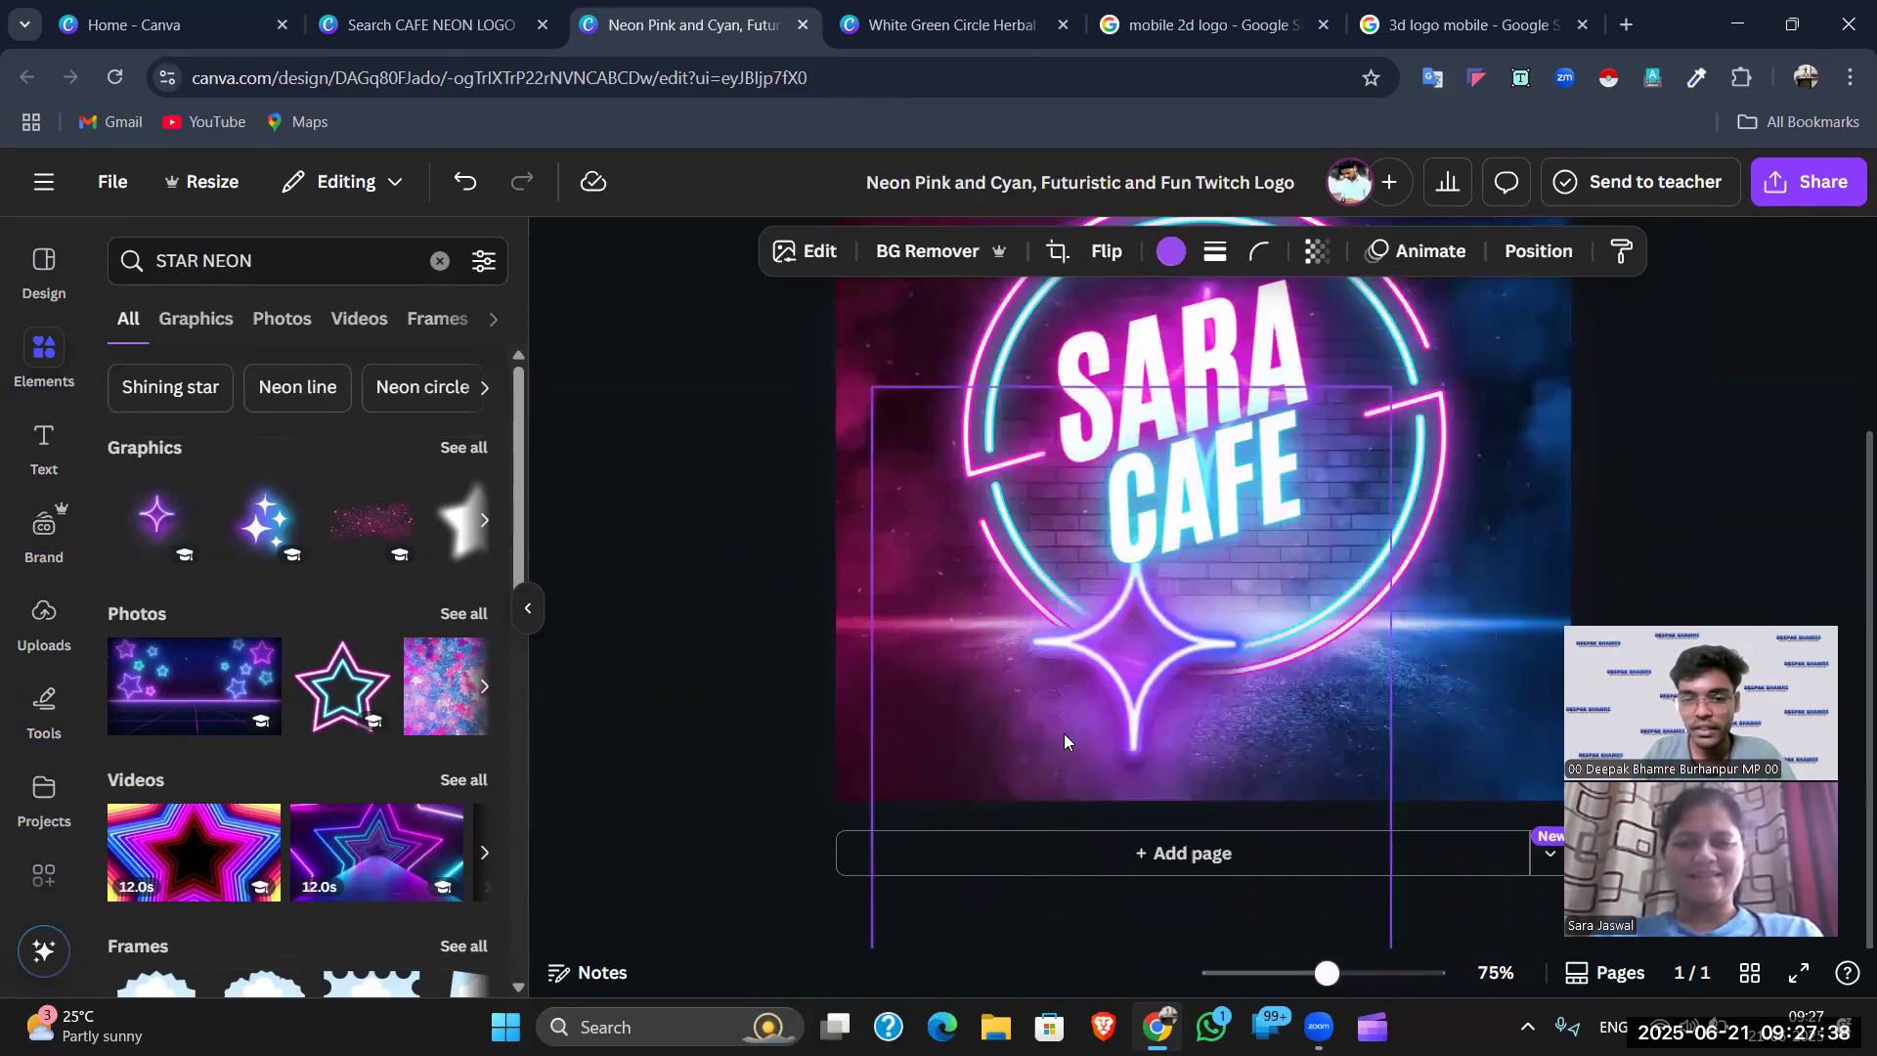
pyautogui.moveTo(873, 936); pyautogui.dragTo(1166, 524)
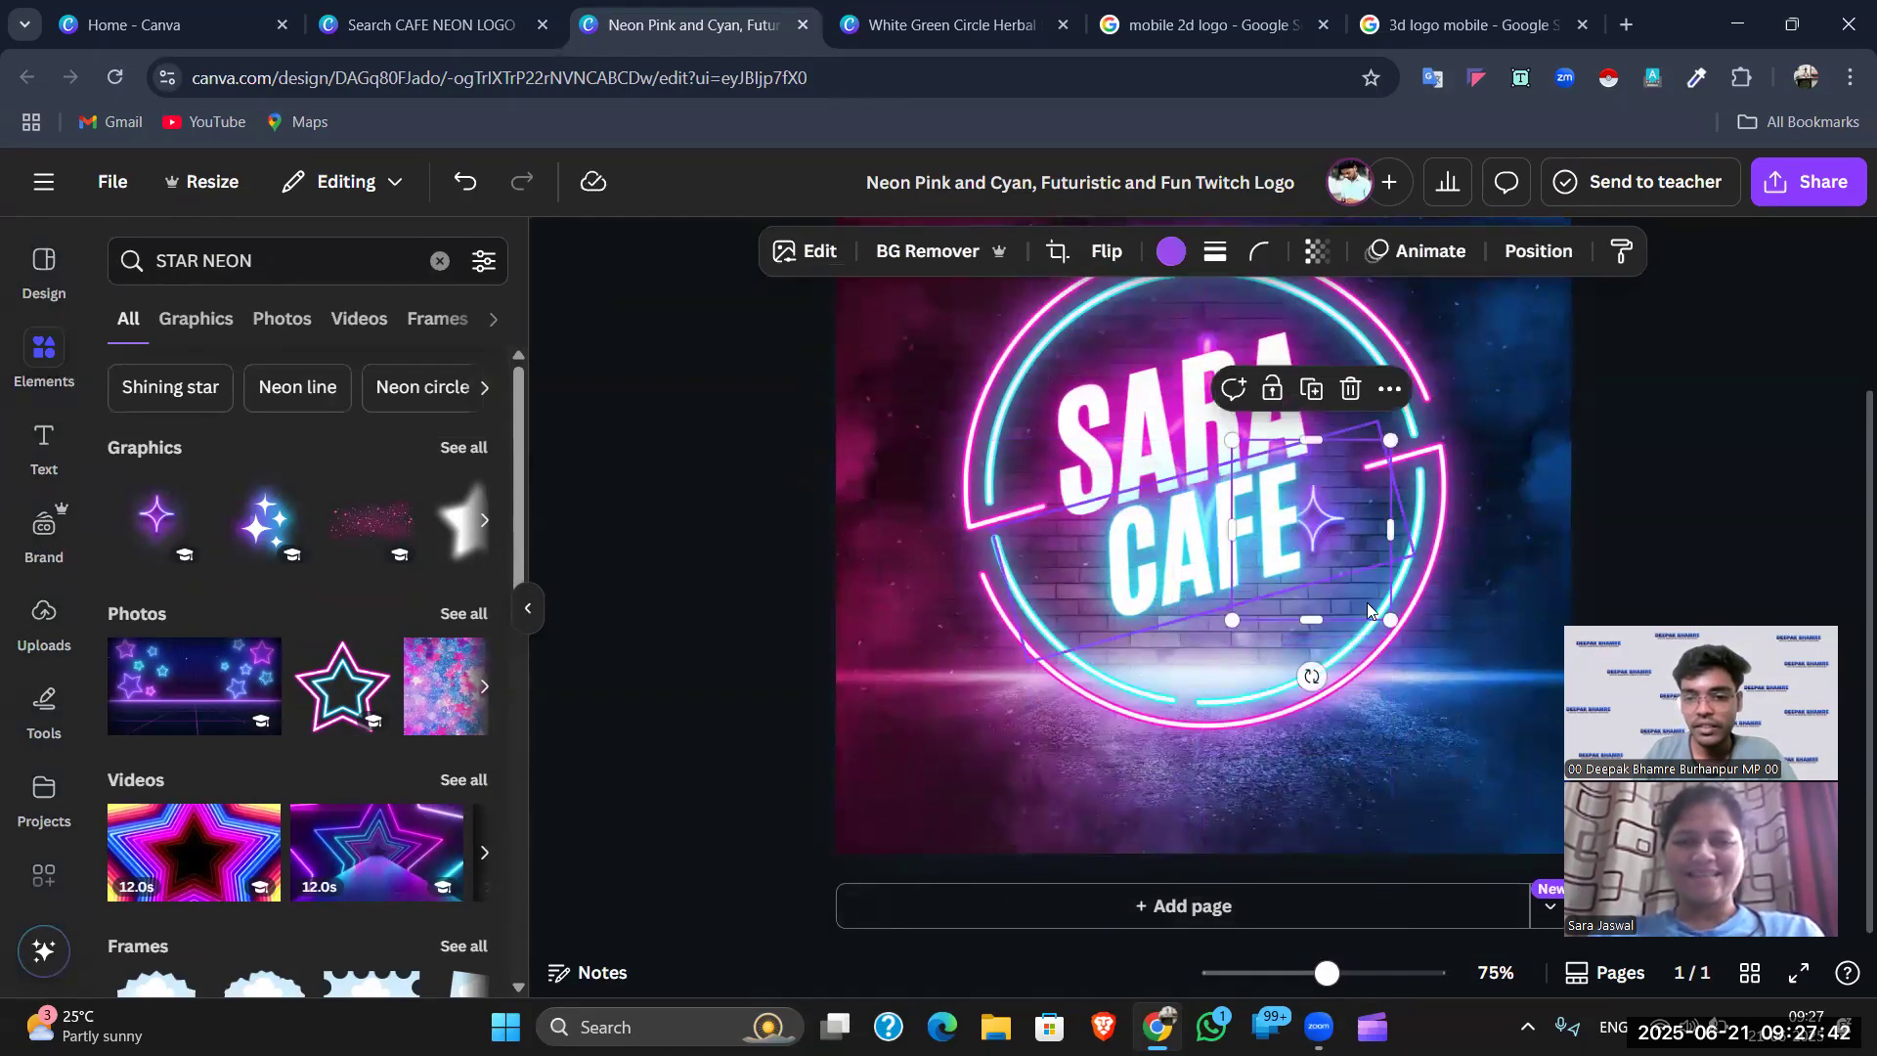
pyautogui.moveTo(1367, 601); pyautogui.dragTo(1238, 724)
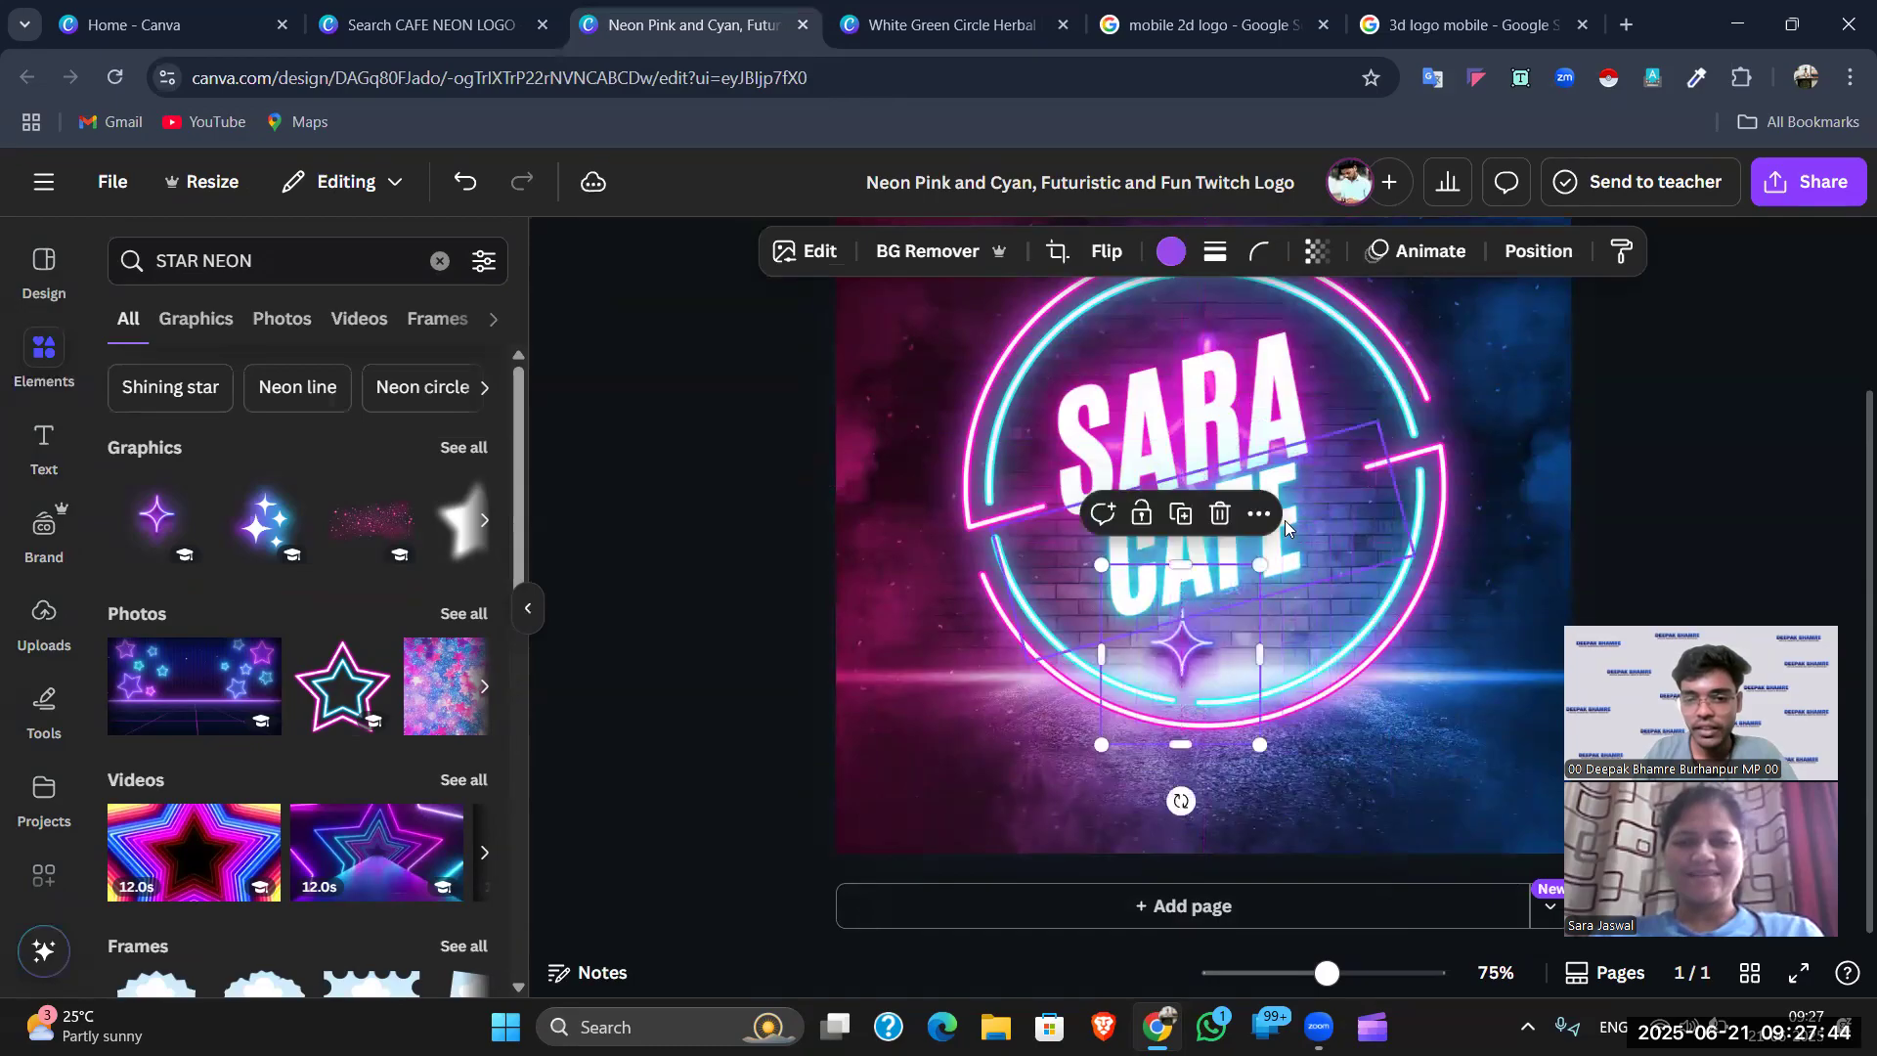
pyautogui.moveTo(1254, 568); pyautogui.dragTo(1245, 578)
pyautogui.moveTo(1187, 649); pyautogui.dragTo(1266, 643)
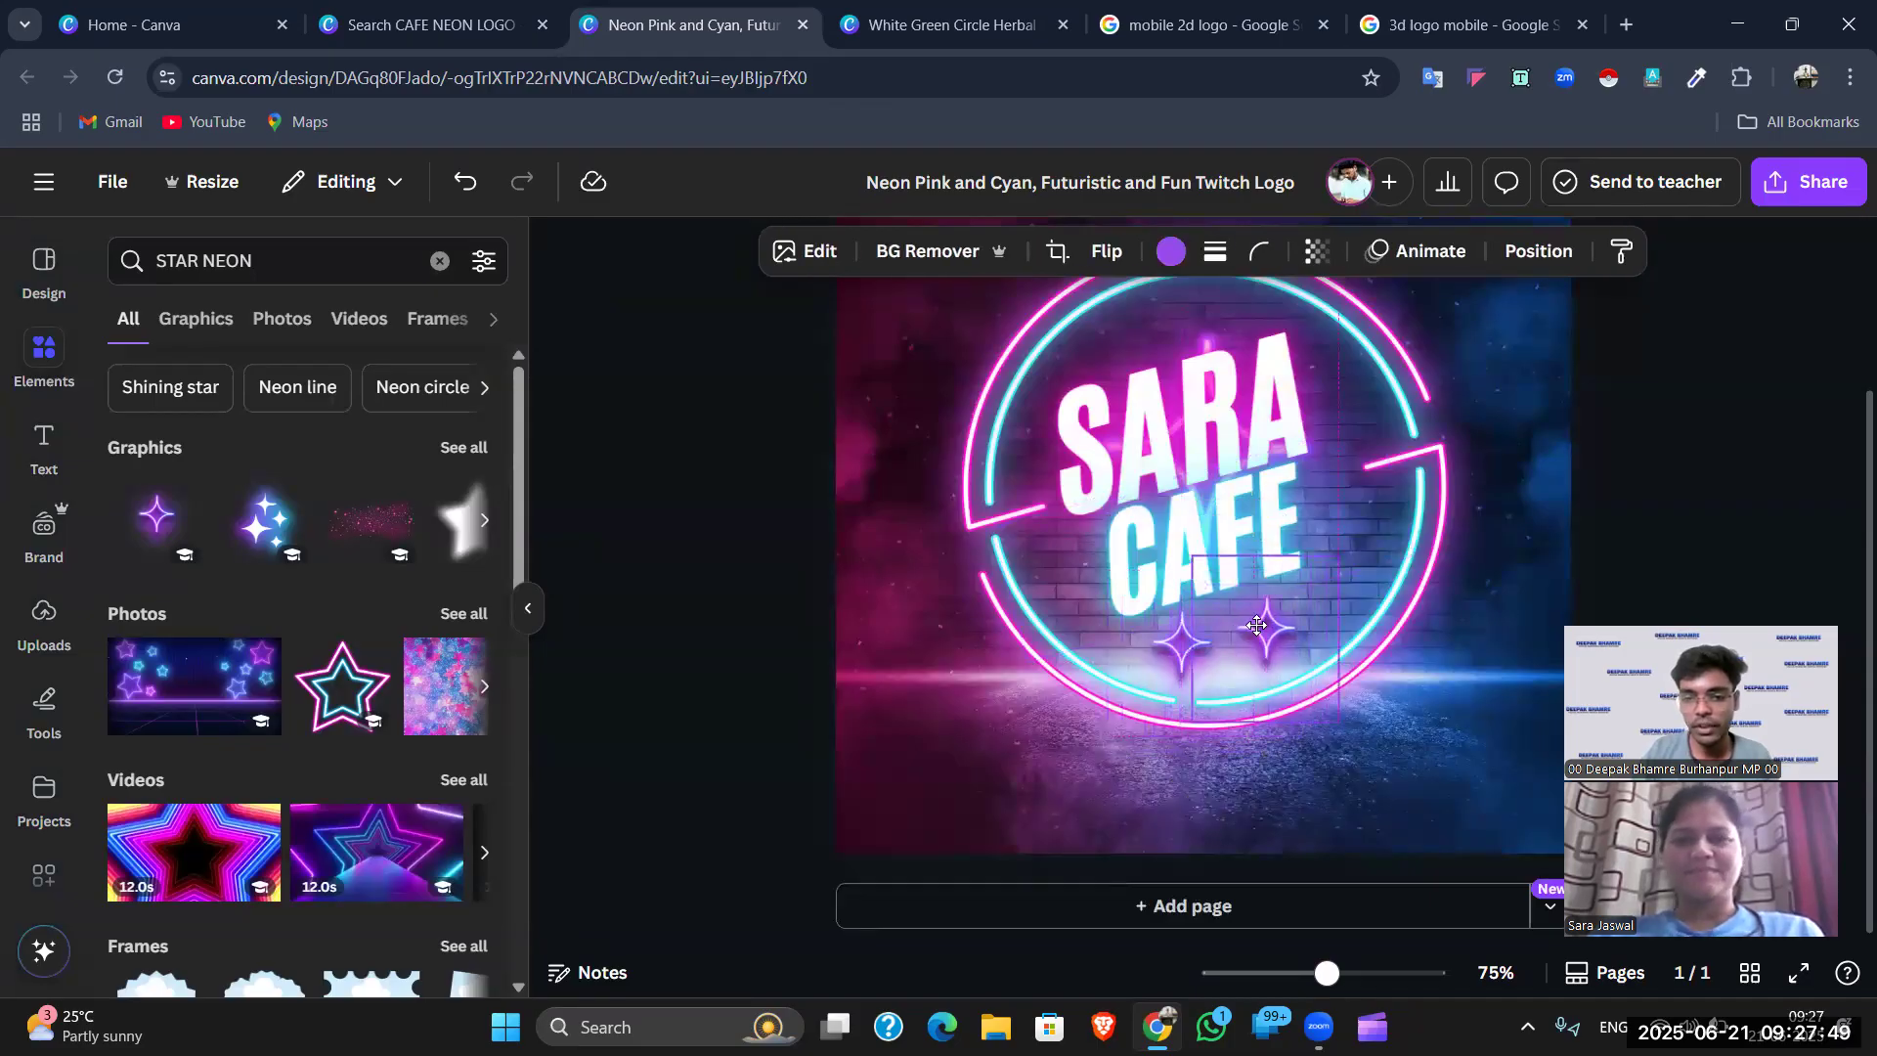
pyautogui.click(1620, 555)
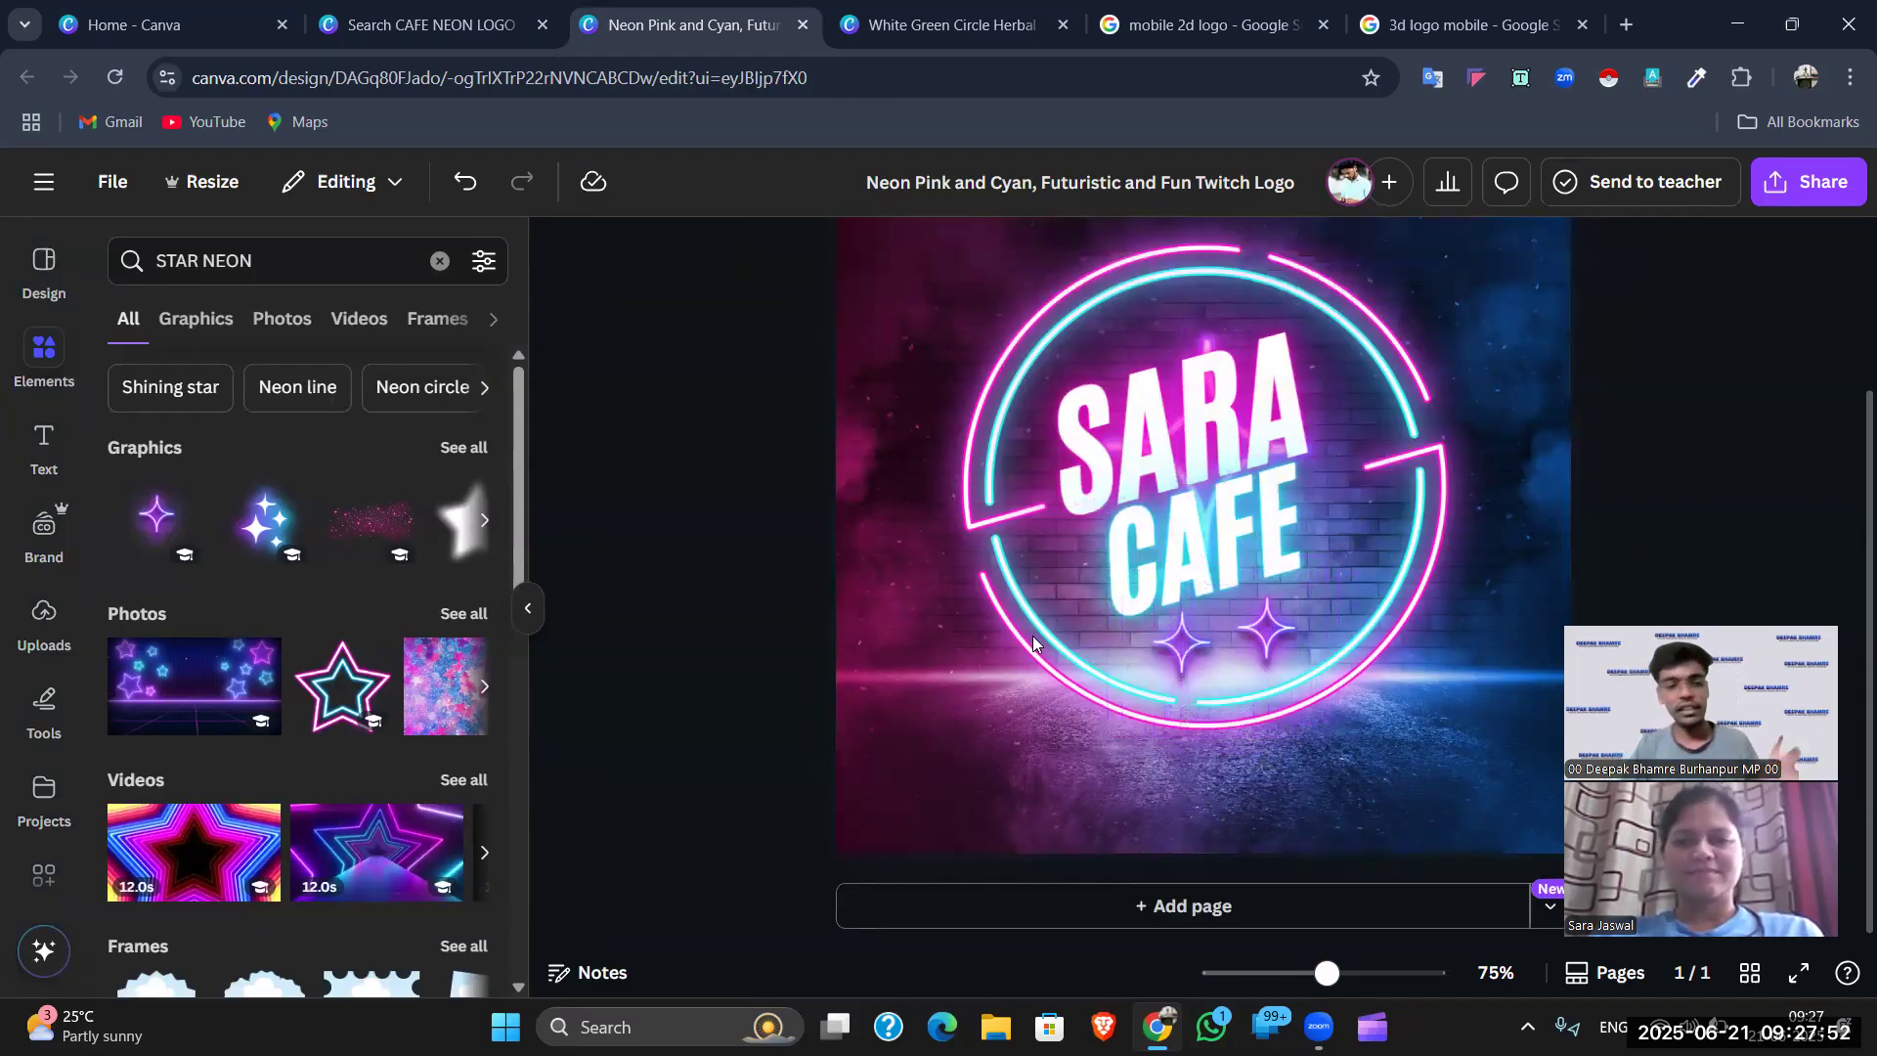
# - Add the orange glowing star, shrink it to about 239 by 208, and place it top-left
pyautogui.click(465, 448)
pyautogui.scroll(-5, 373, 673)
pyautogui.scroll(-7, 372, 673)
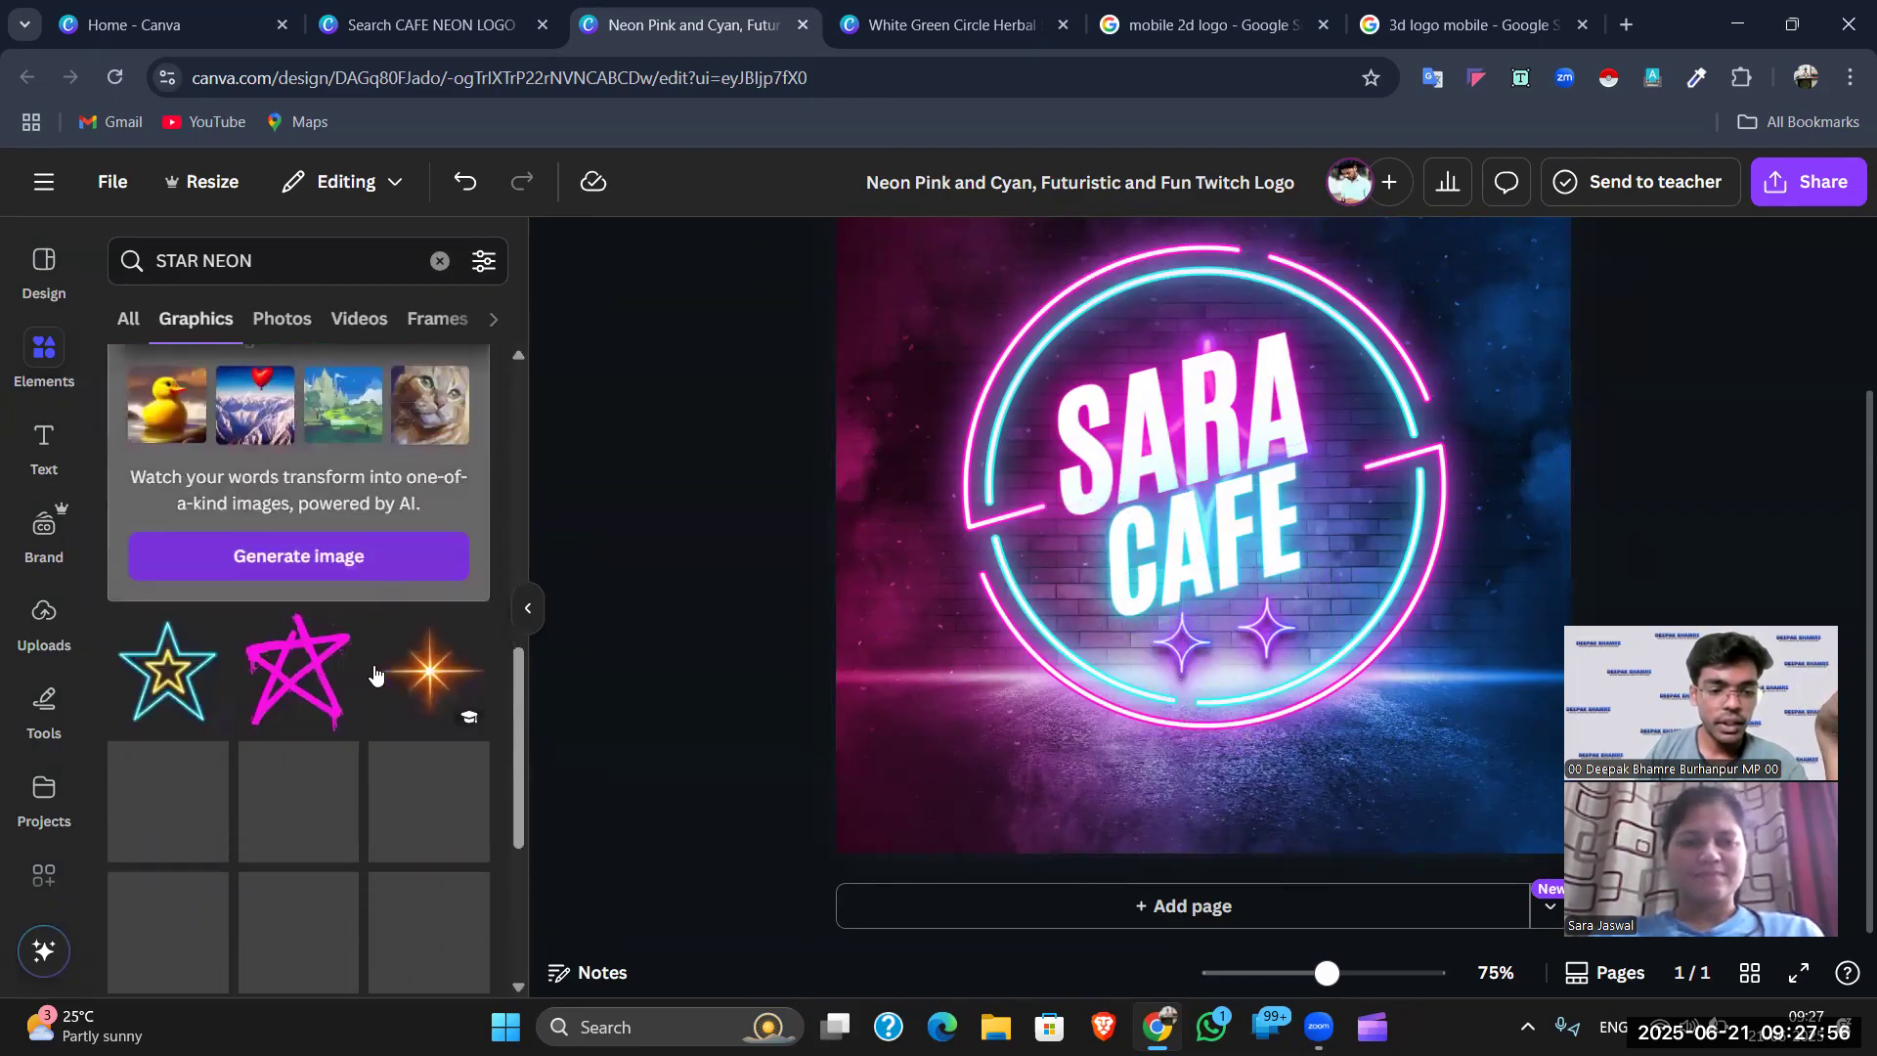
pyautogui.click(431, 449)
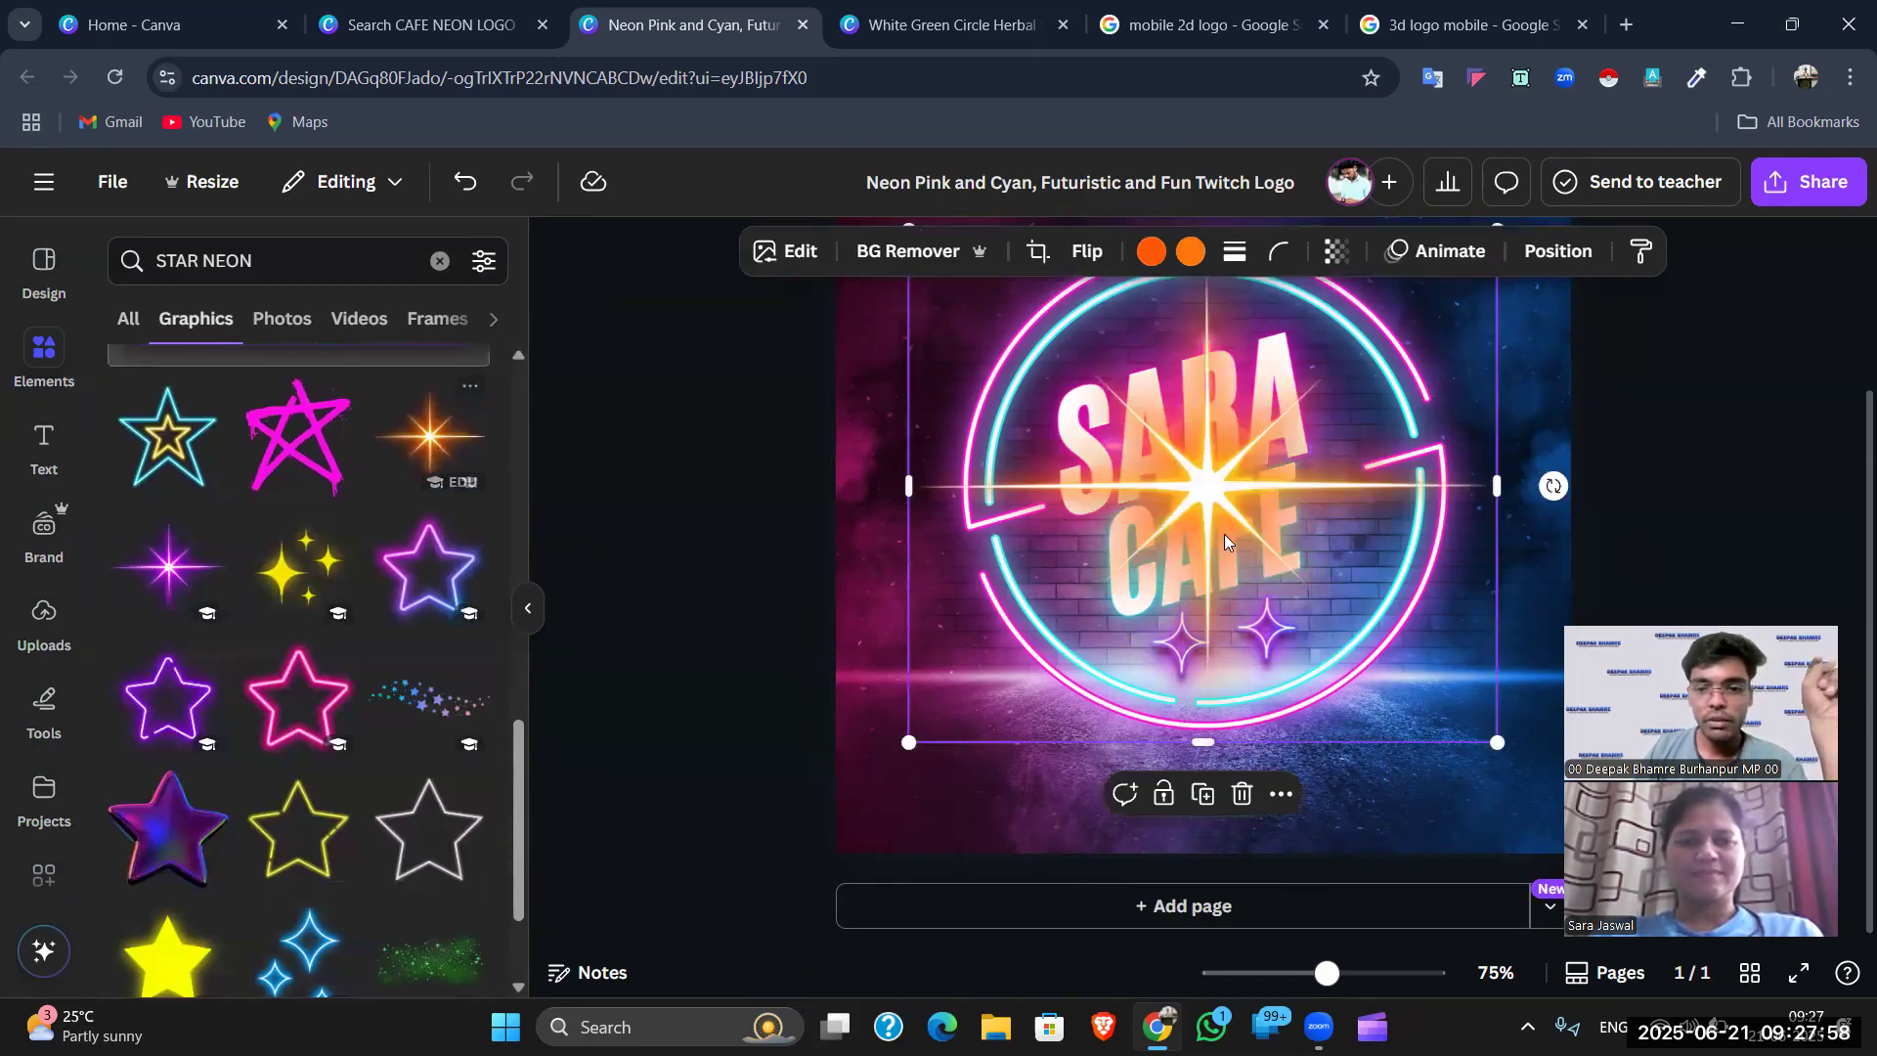
pyautogui.moveTo(1496, 743); pyautogui.dragTo(1063, 367)
pyautogui.moveTo(957, 311); pyautogui.dragTo(908, 310)
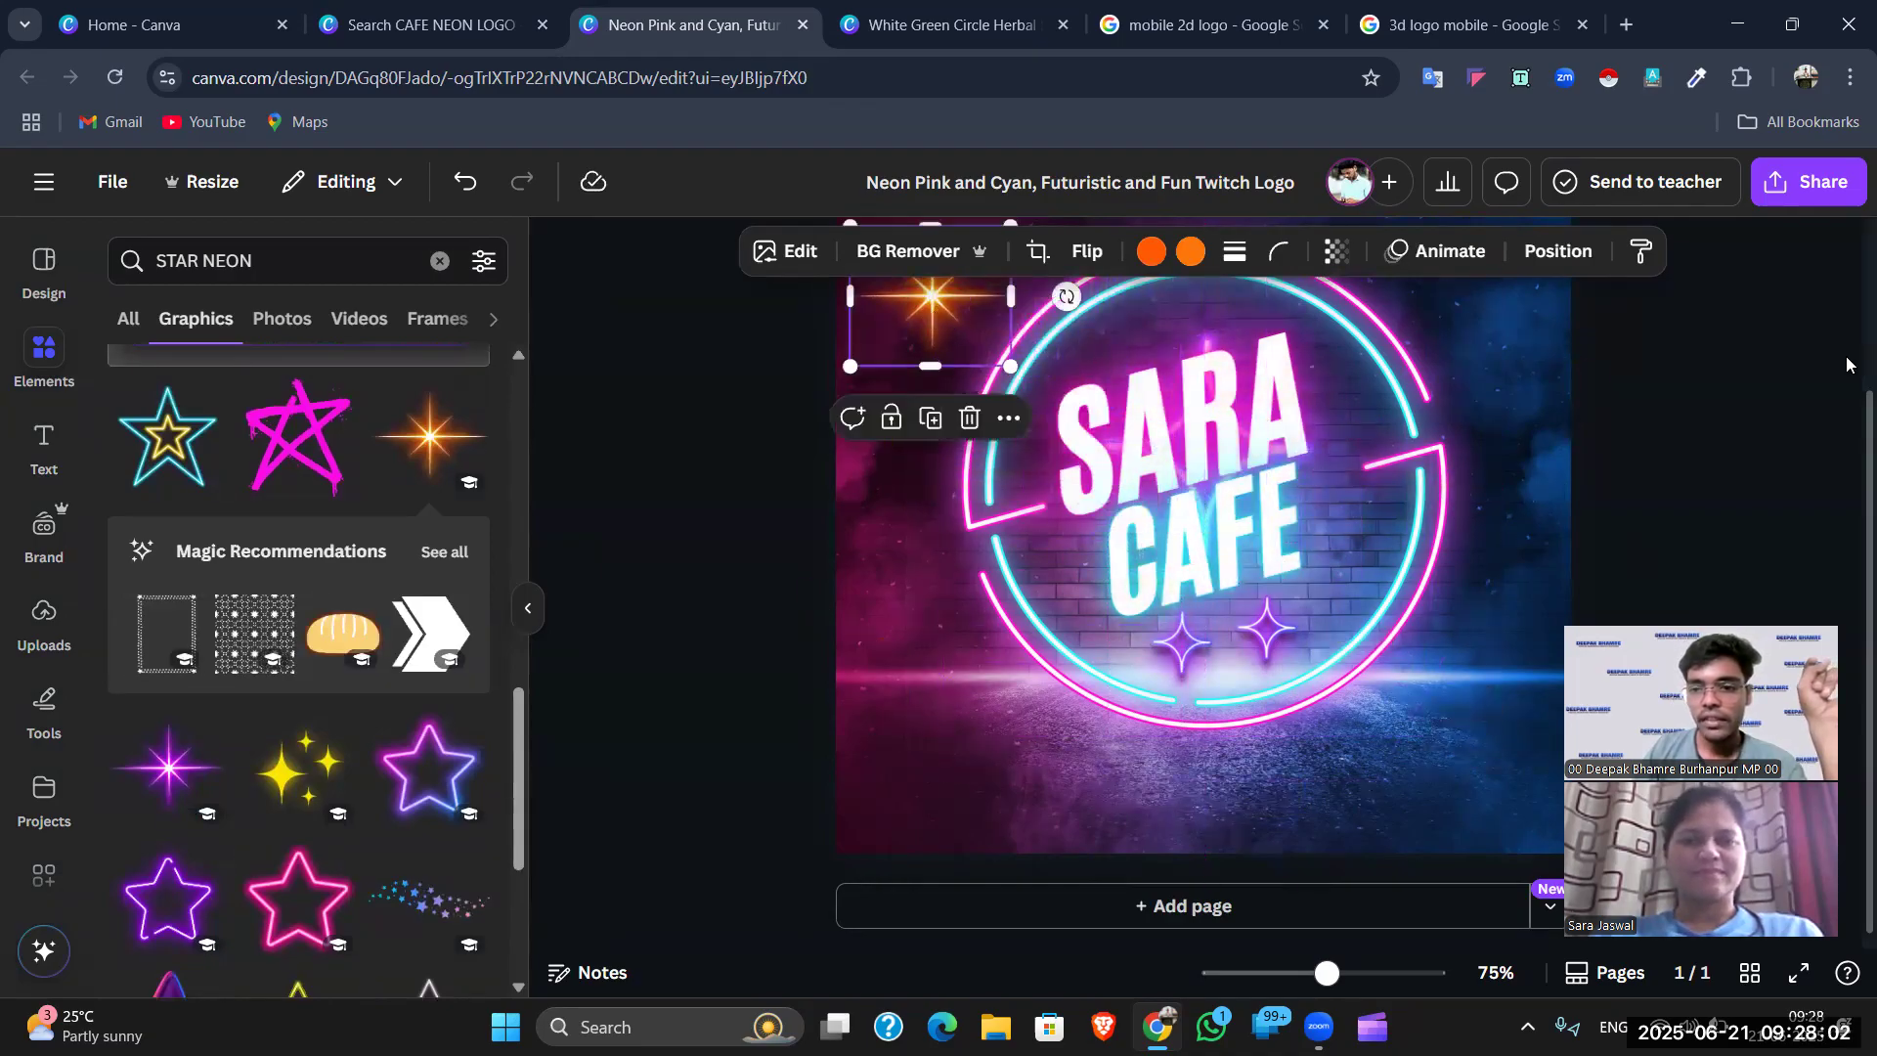
pyautogui.scroll(3, 1271, 581)
pyautogui.press('Escape')
pyautogui.moveTo(912, 536); pyautogui.dragTo(910, 432)
pyautogui.click(766, 447)
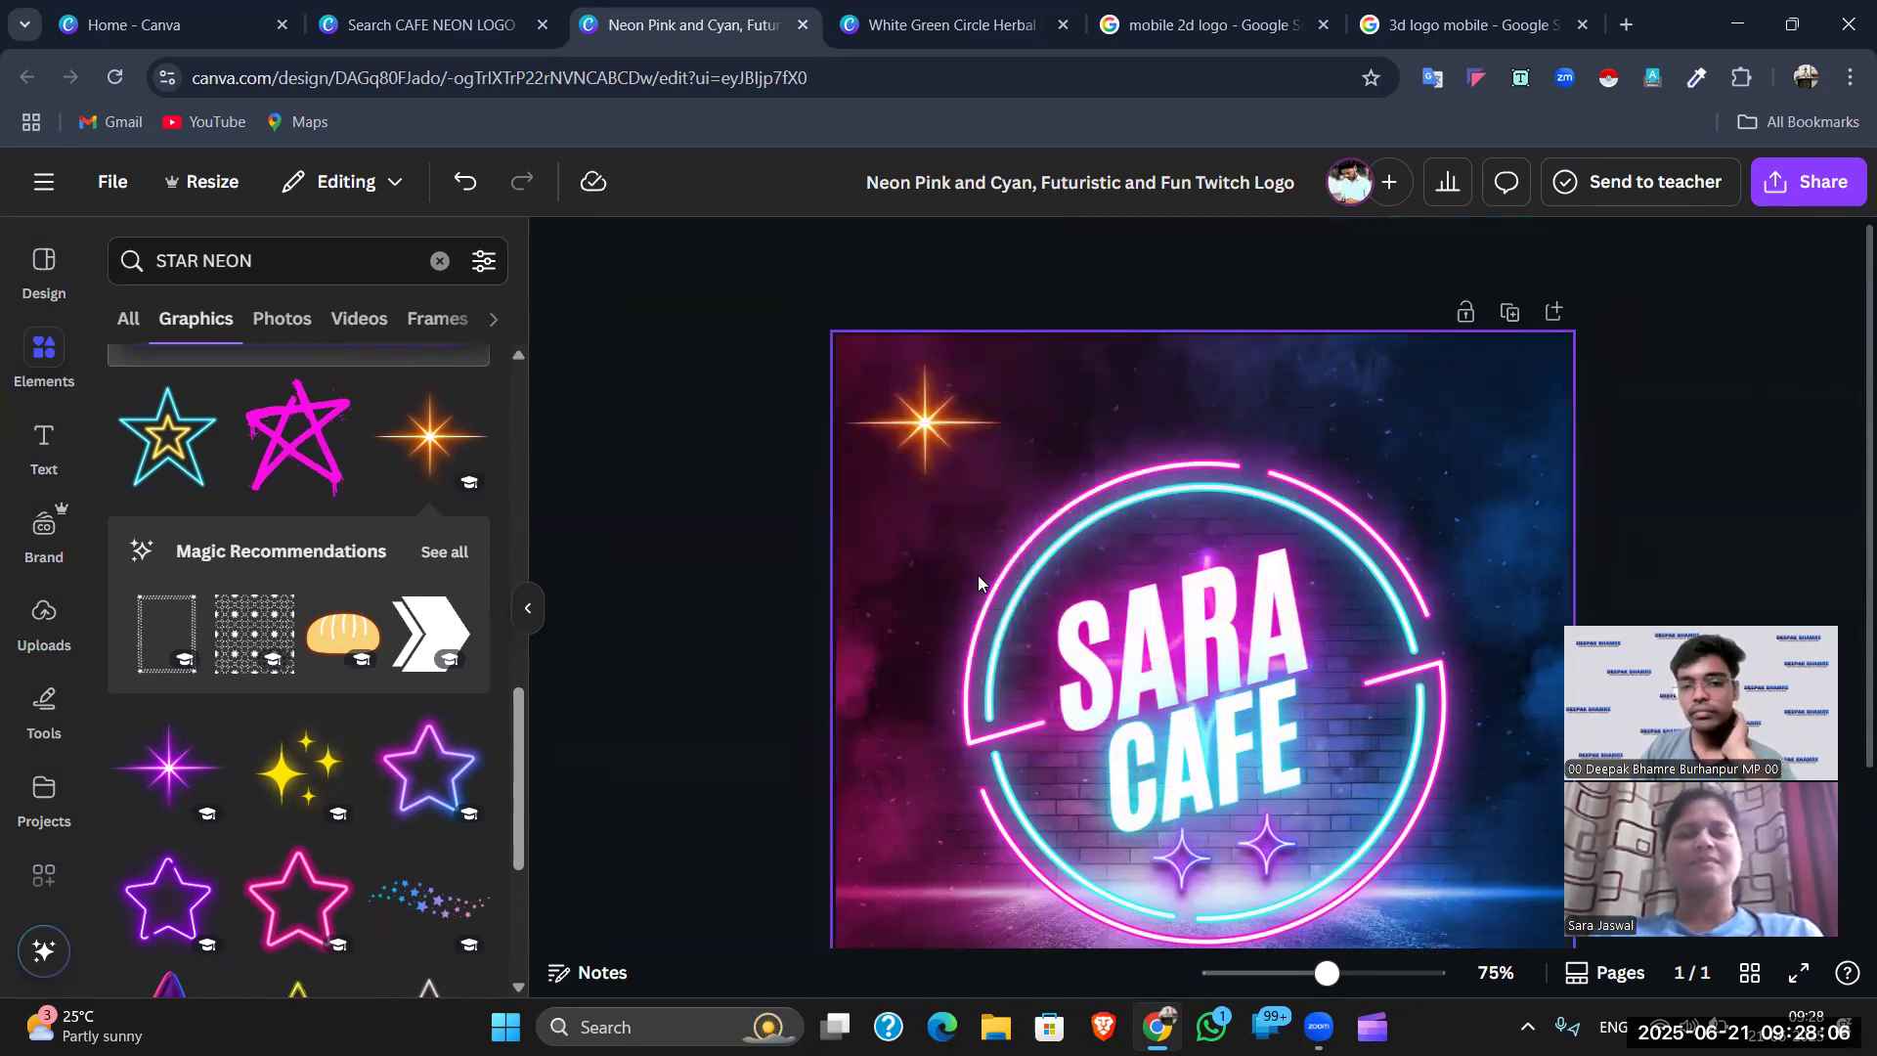
pyautogui.scroll(-3, 1075, 606)
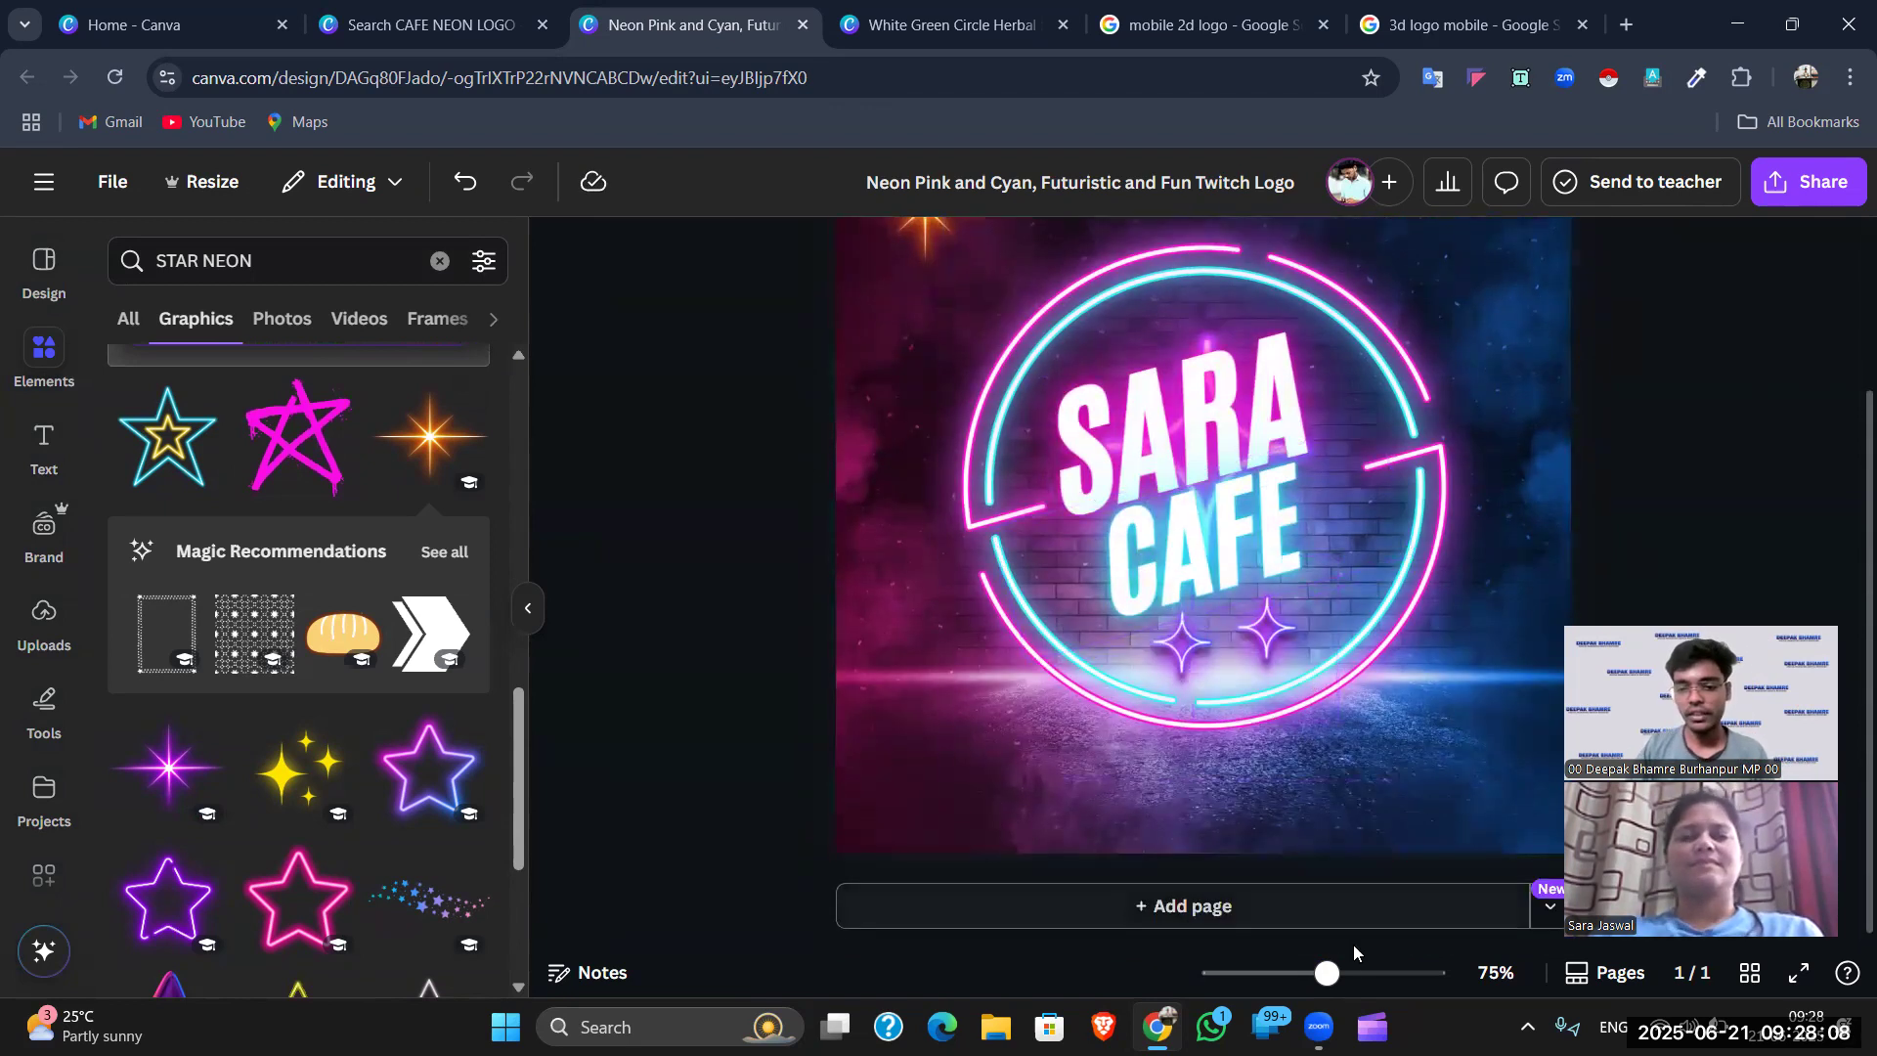
pyautogui.scroll(-4, 1348, 677)
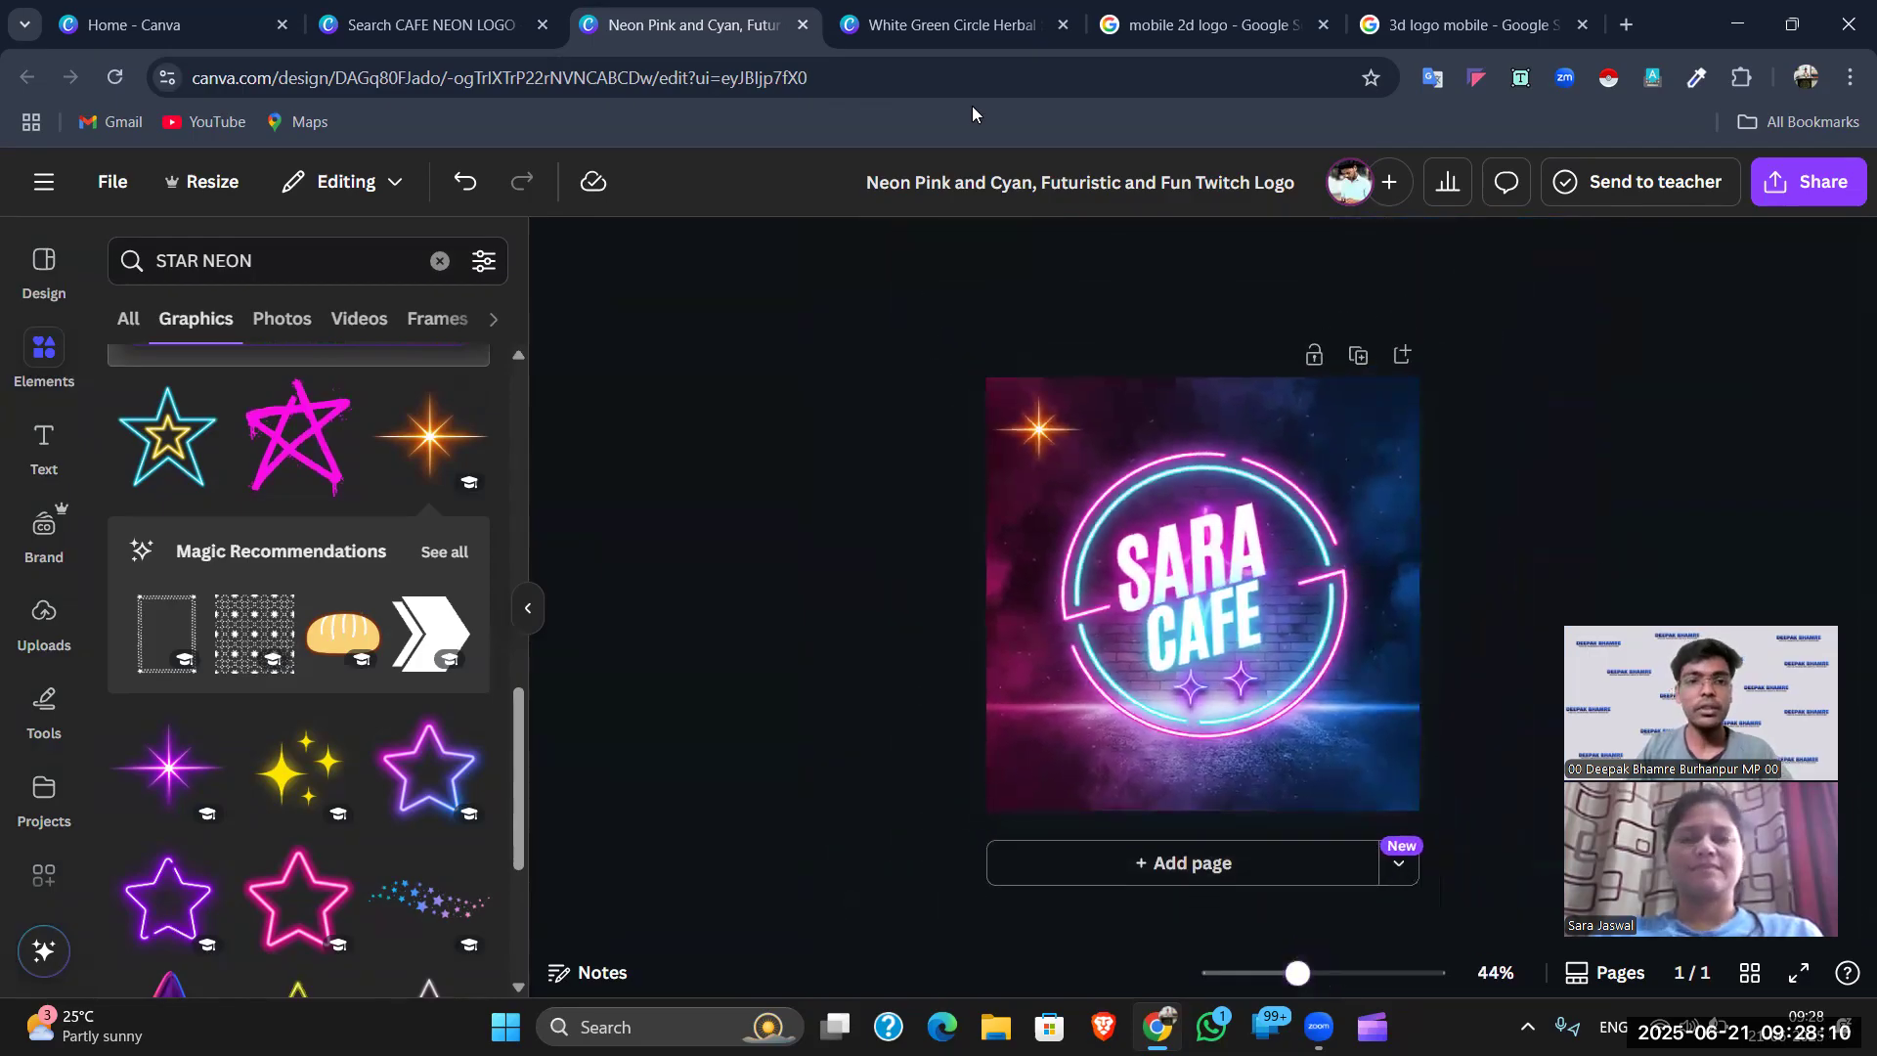
# - Cycle through the open browser tabs, including the neon cafe and herbal shop designs
pyautogui.click(499, 8)
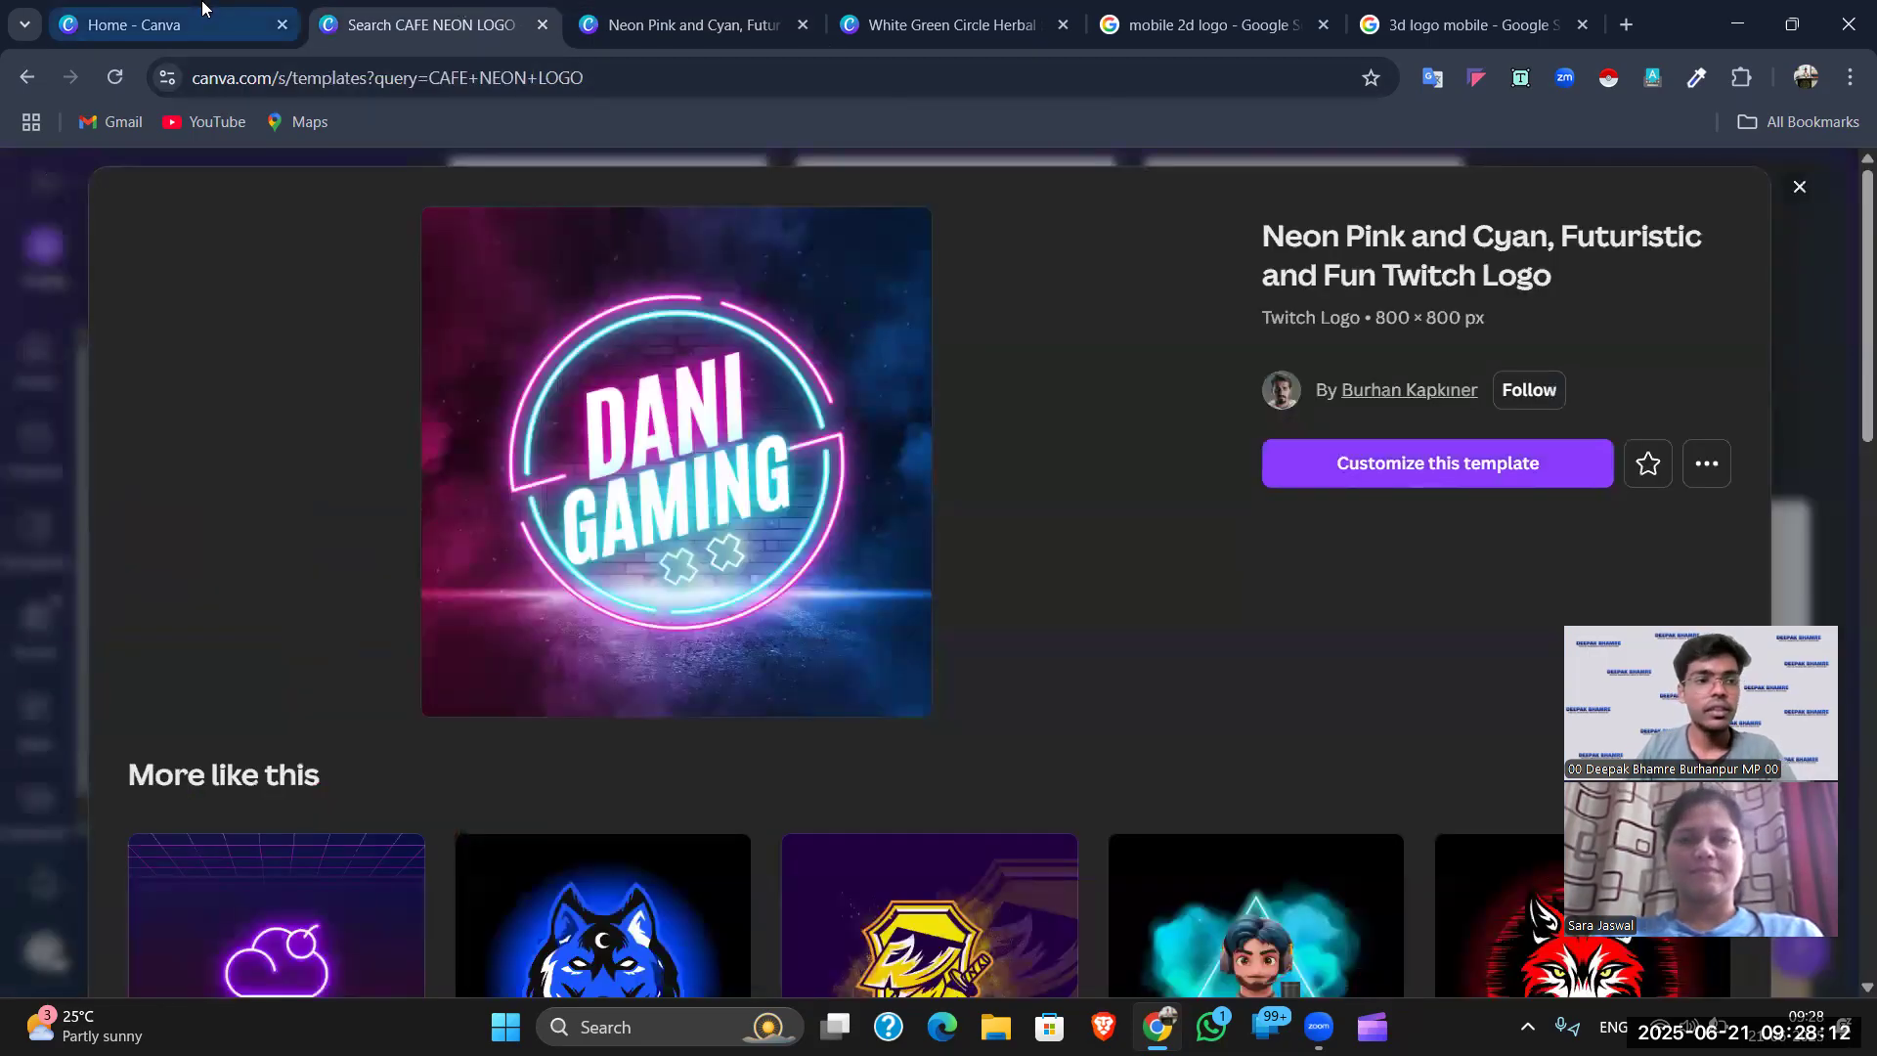
pyautogui.click(185, 21)
pyautogui.click(658, 10)
pyautogui.click(939, 10)
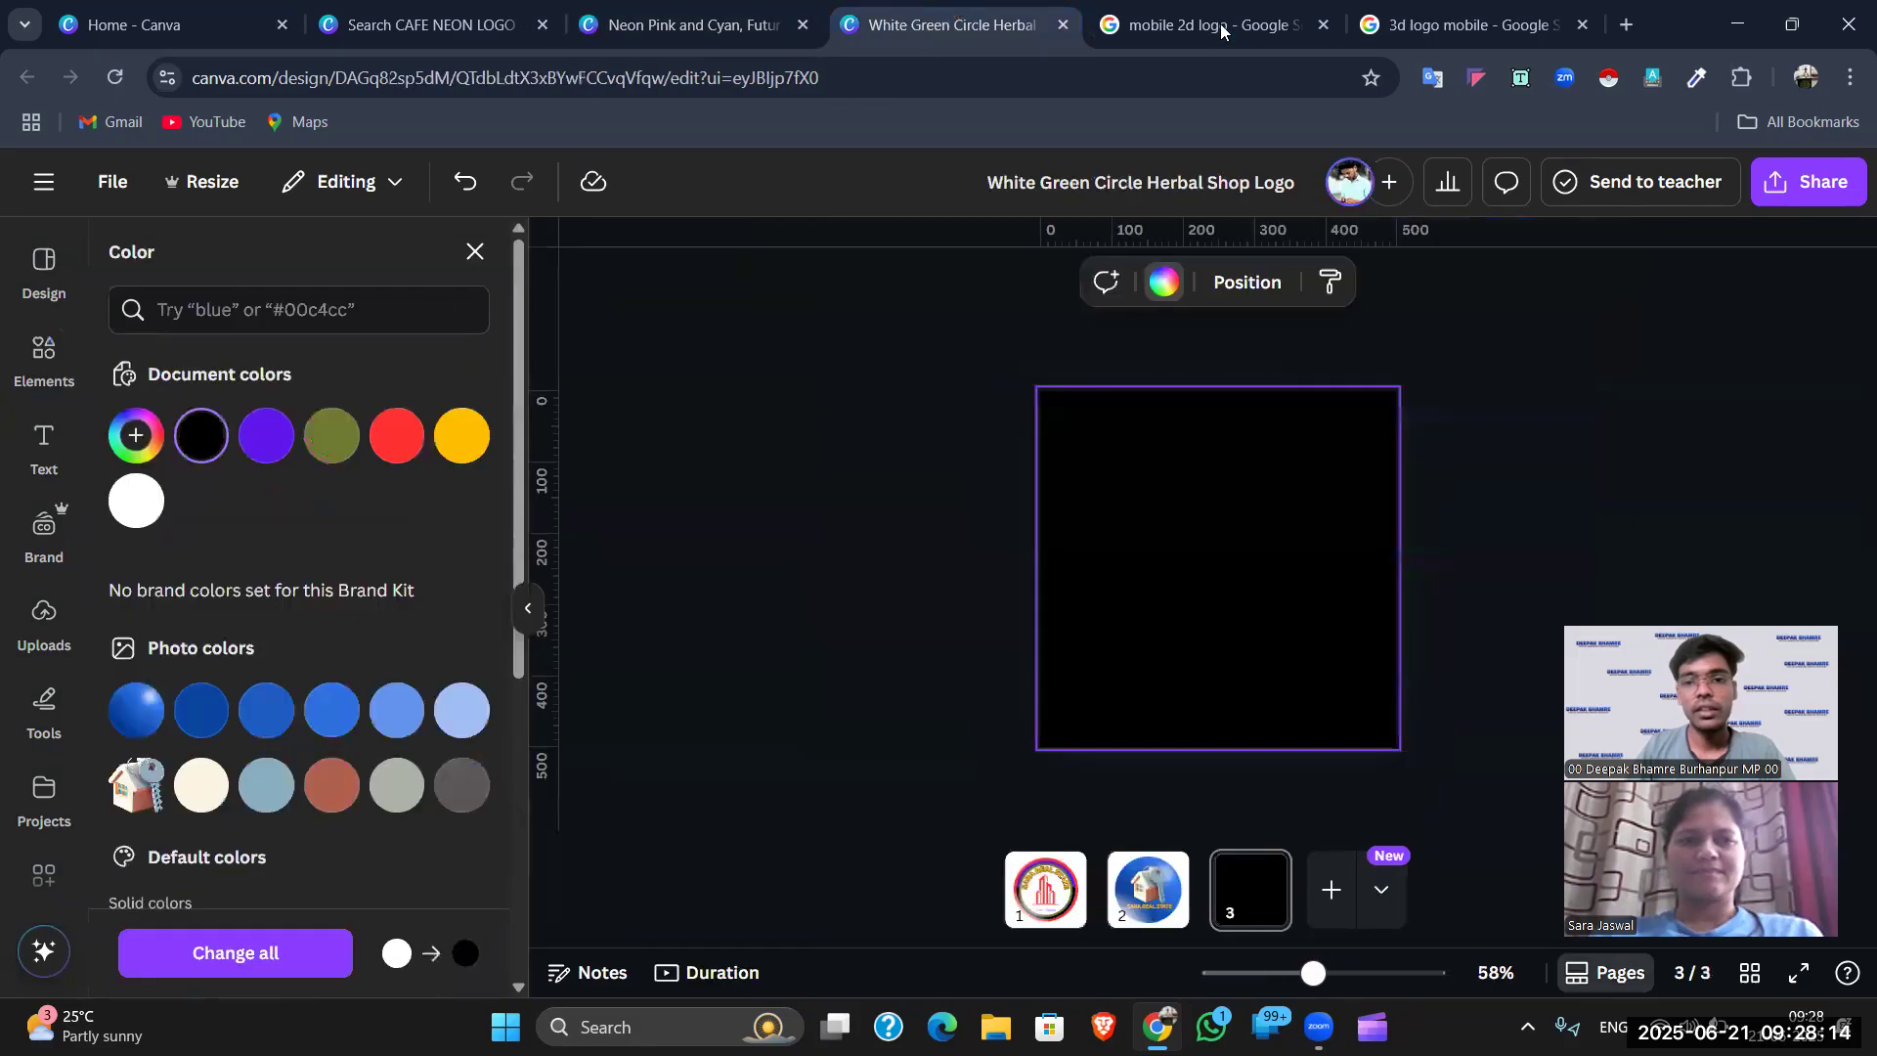
pyautogui.click(1198, 10)
pyautogui.click(1415, 8)
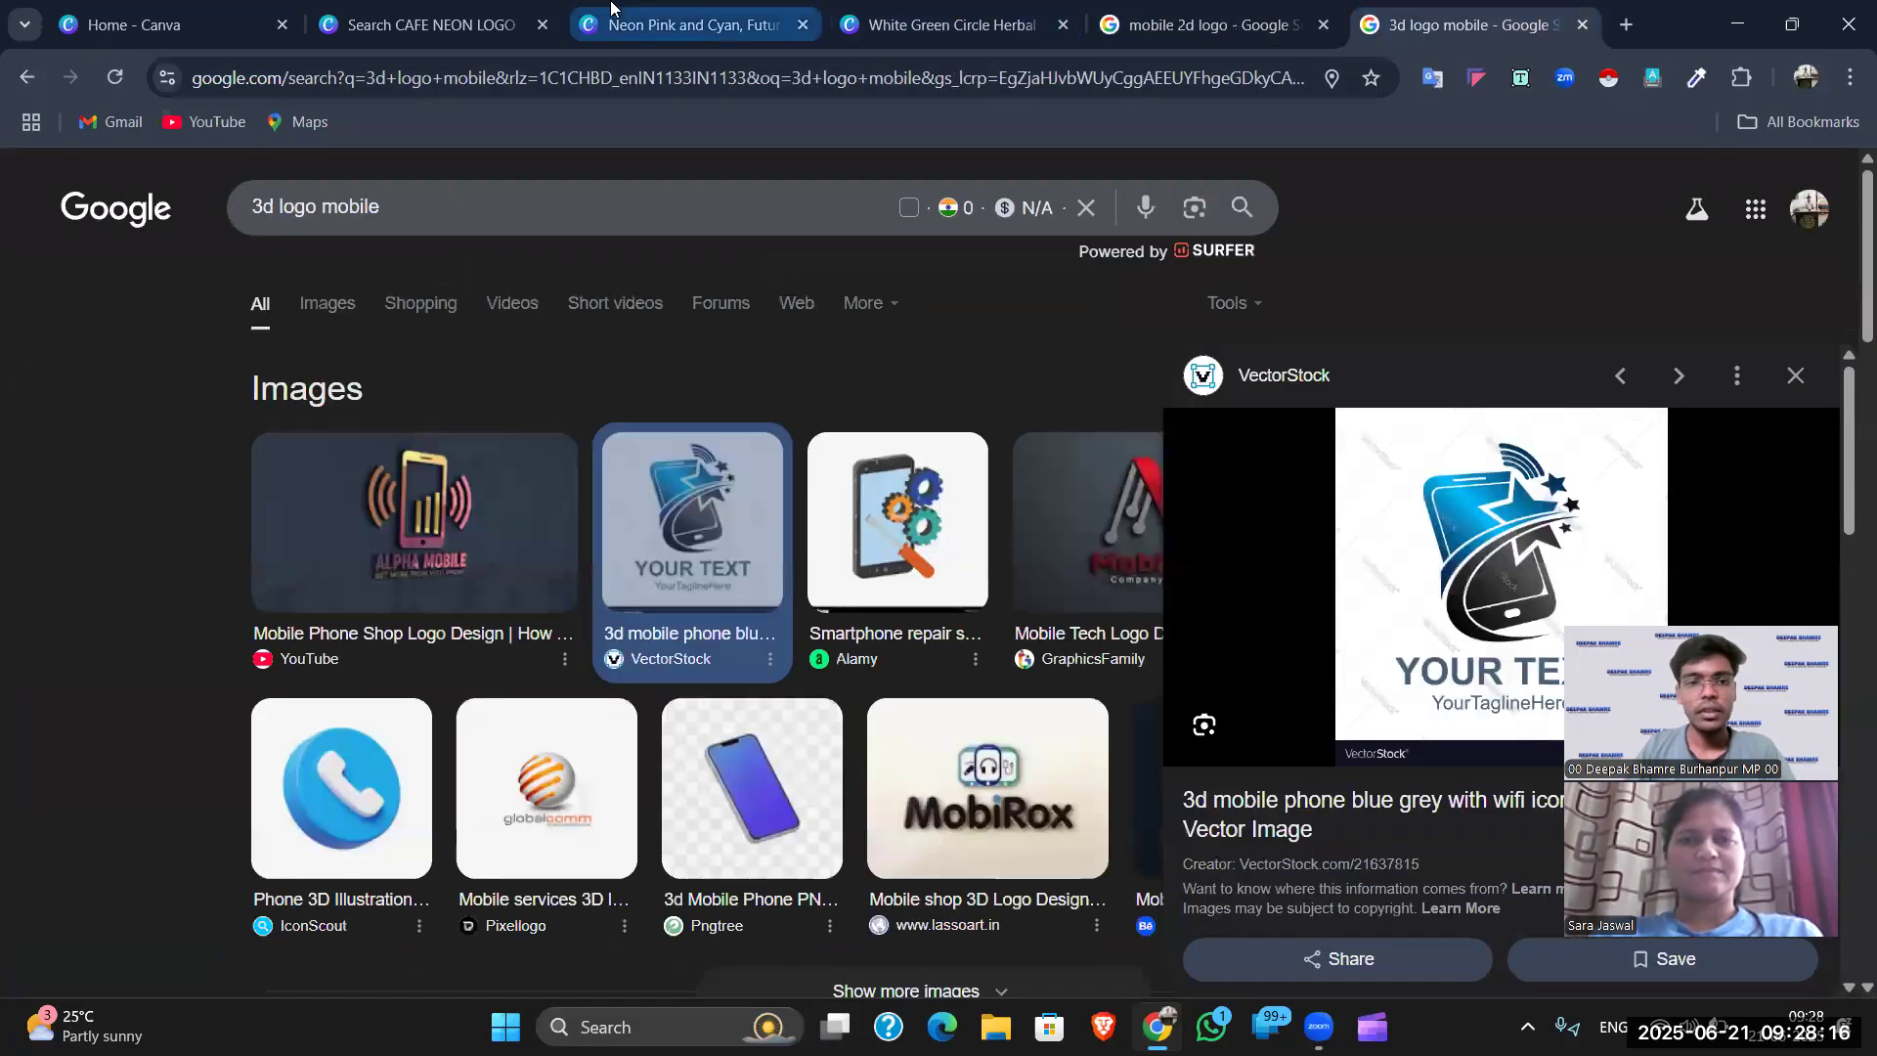
pyautogui.click(684, 21)
pyautogui.click(835, 37)
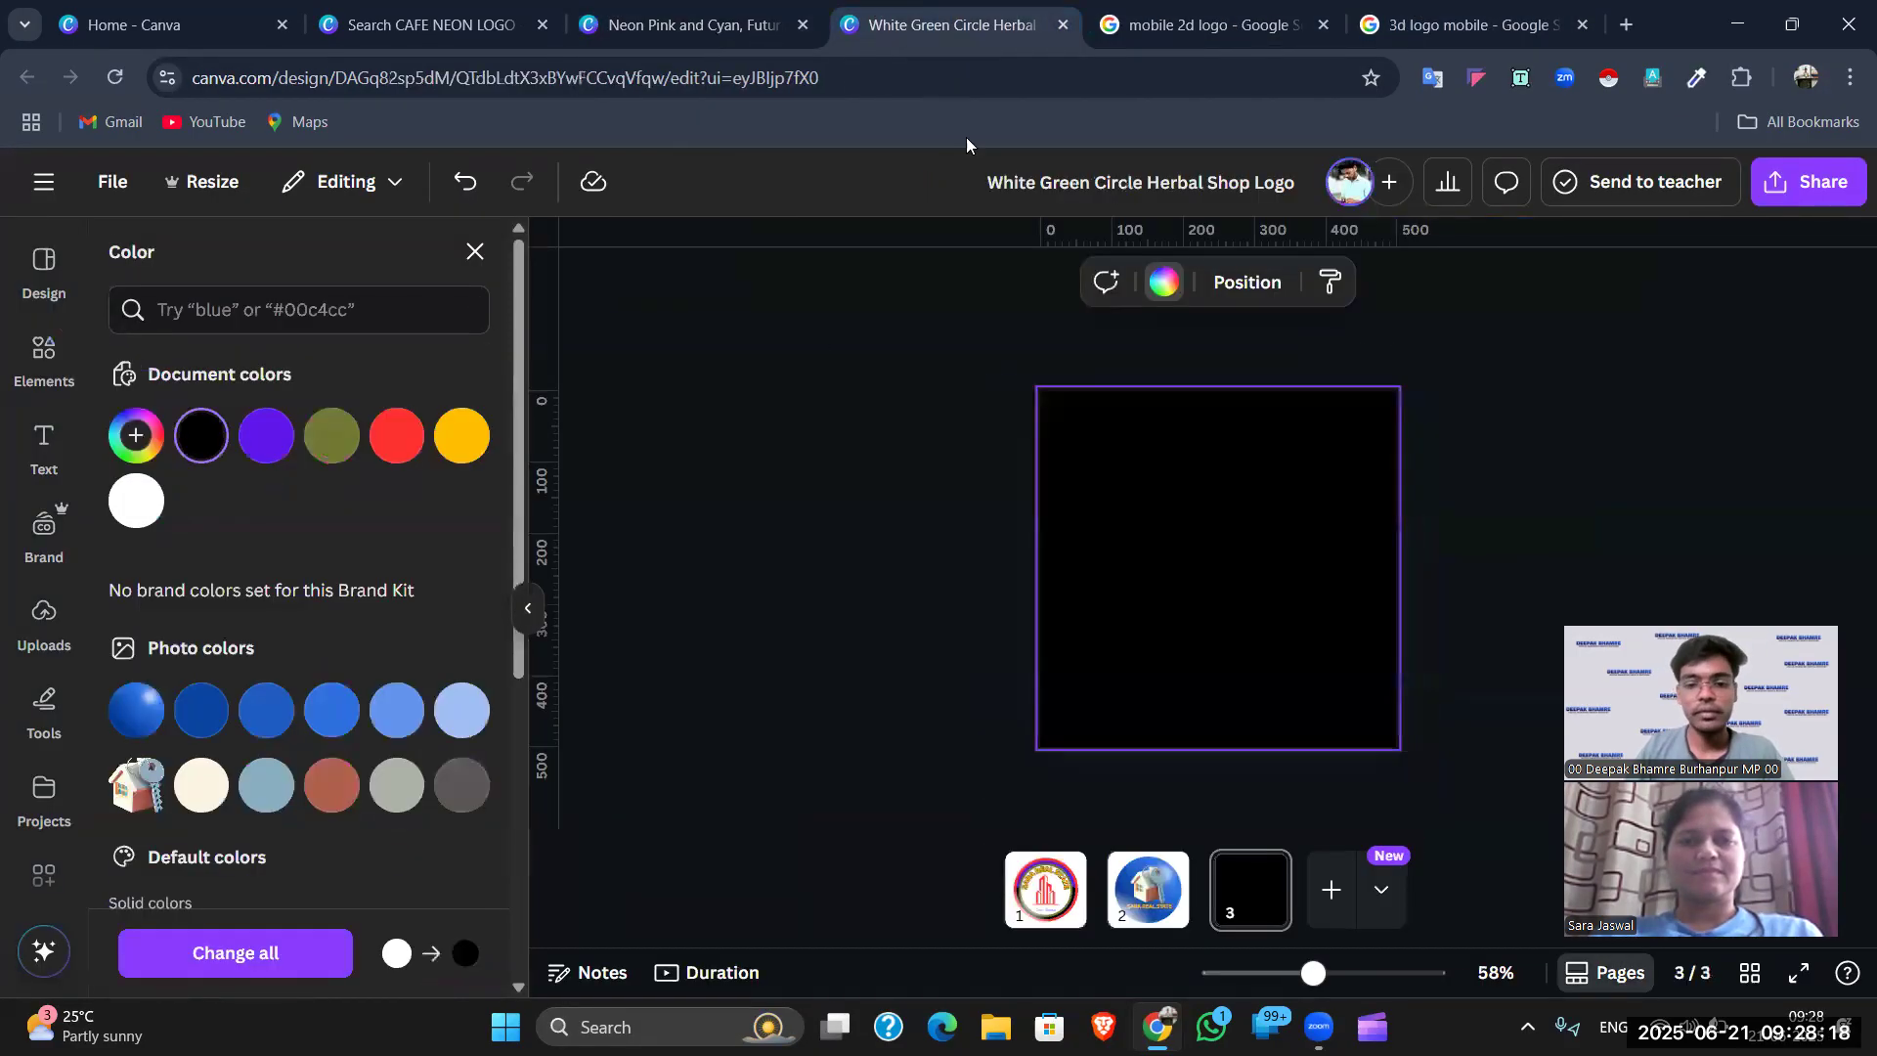
# - Close the CAFE NEON LOGO template tab and return to the White Green Circle Herbal design
pyautogui.click(365, 8)
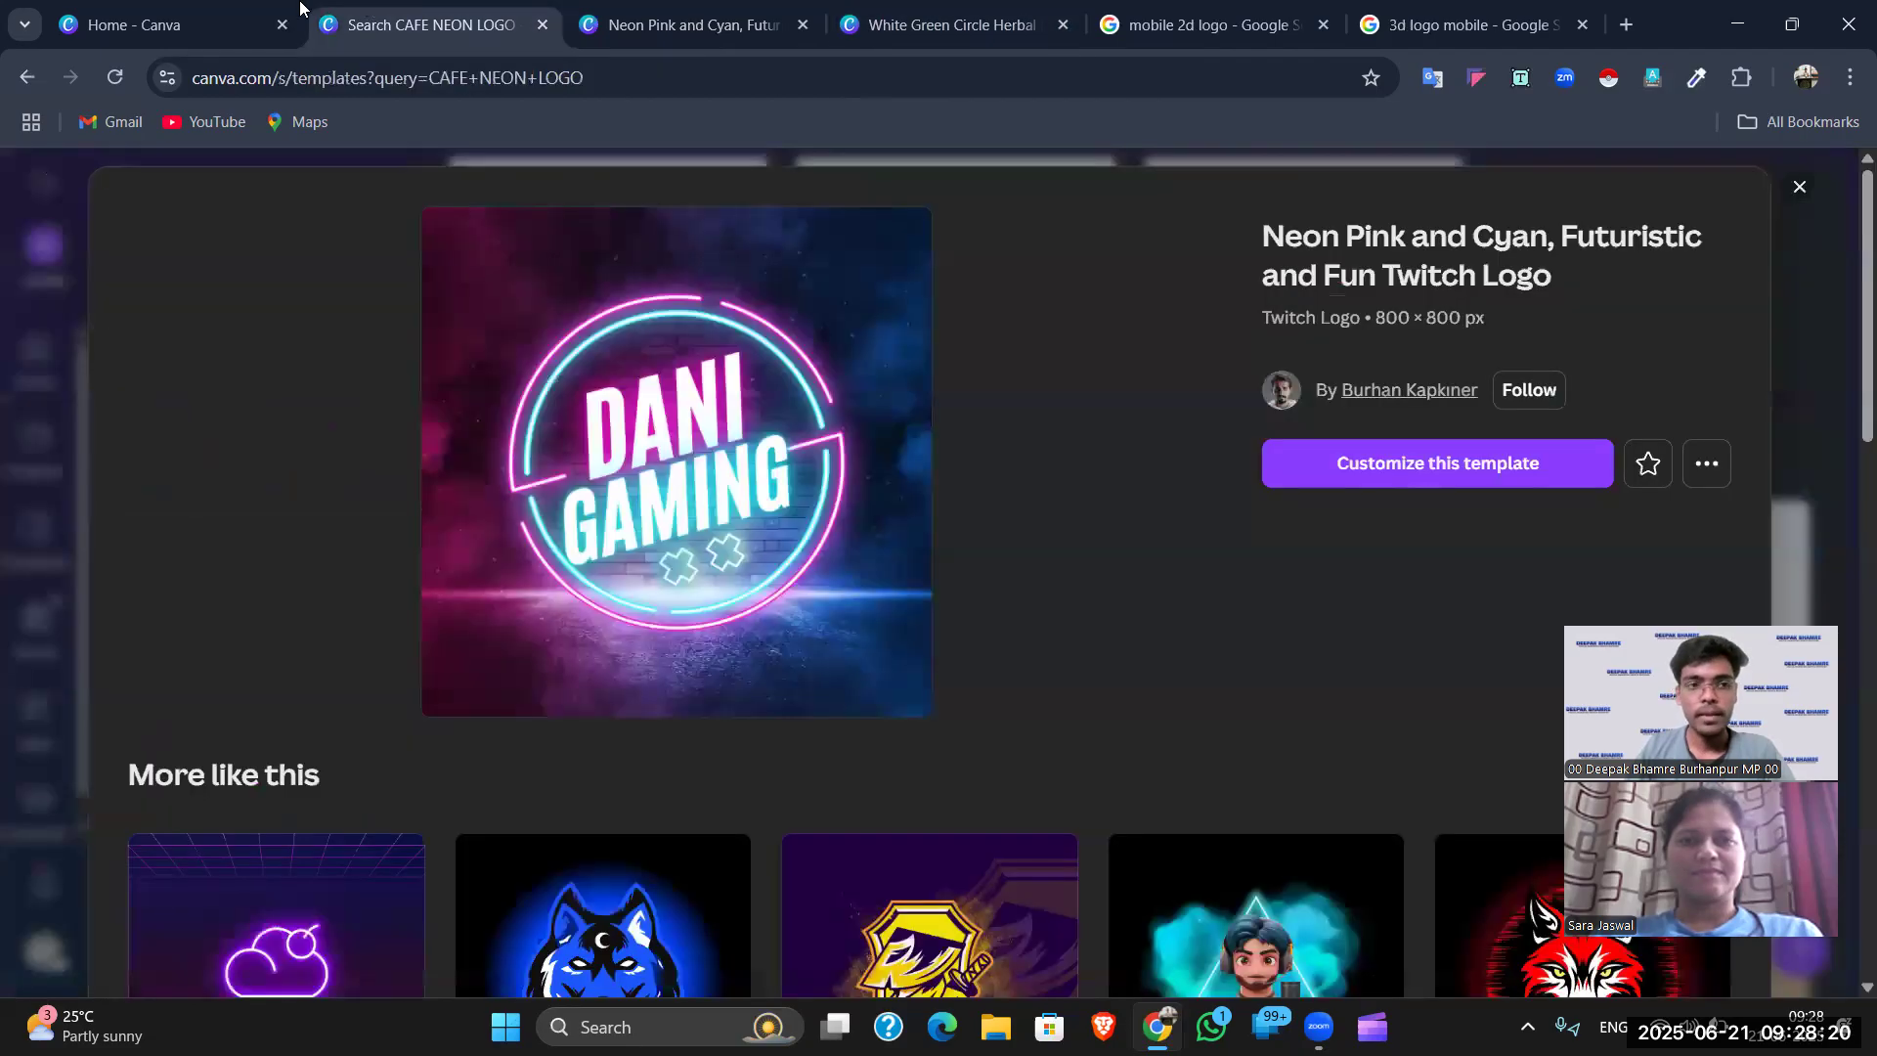
pyautogui.click(148, 12)
pyautogui.click(394, 12)
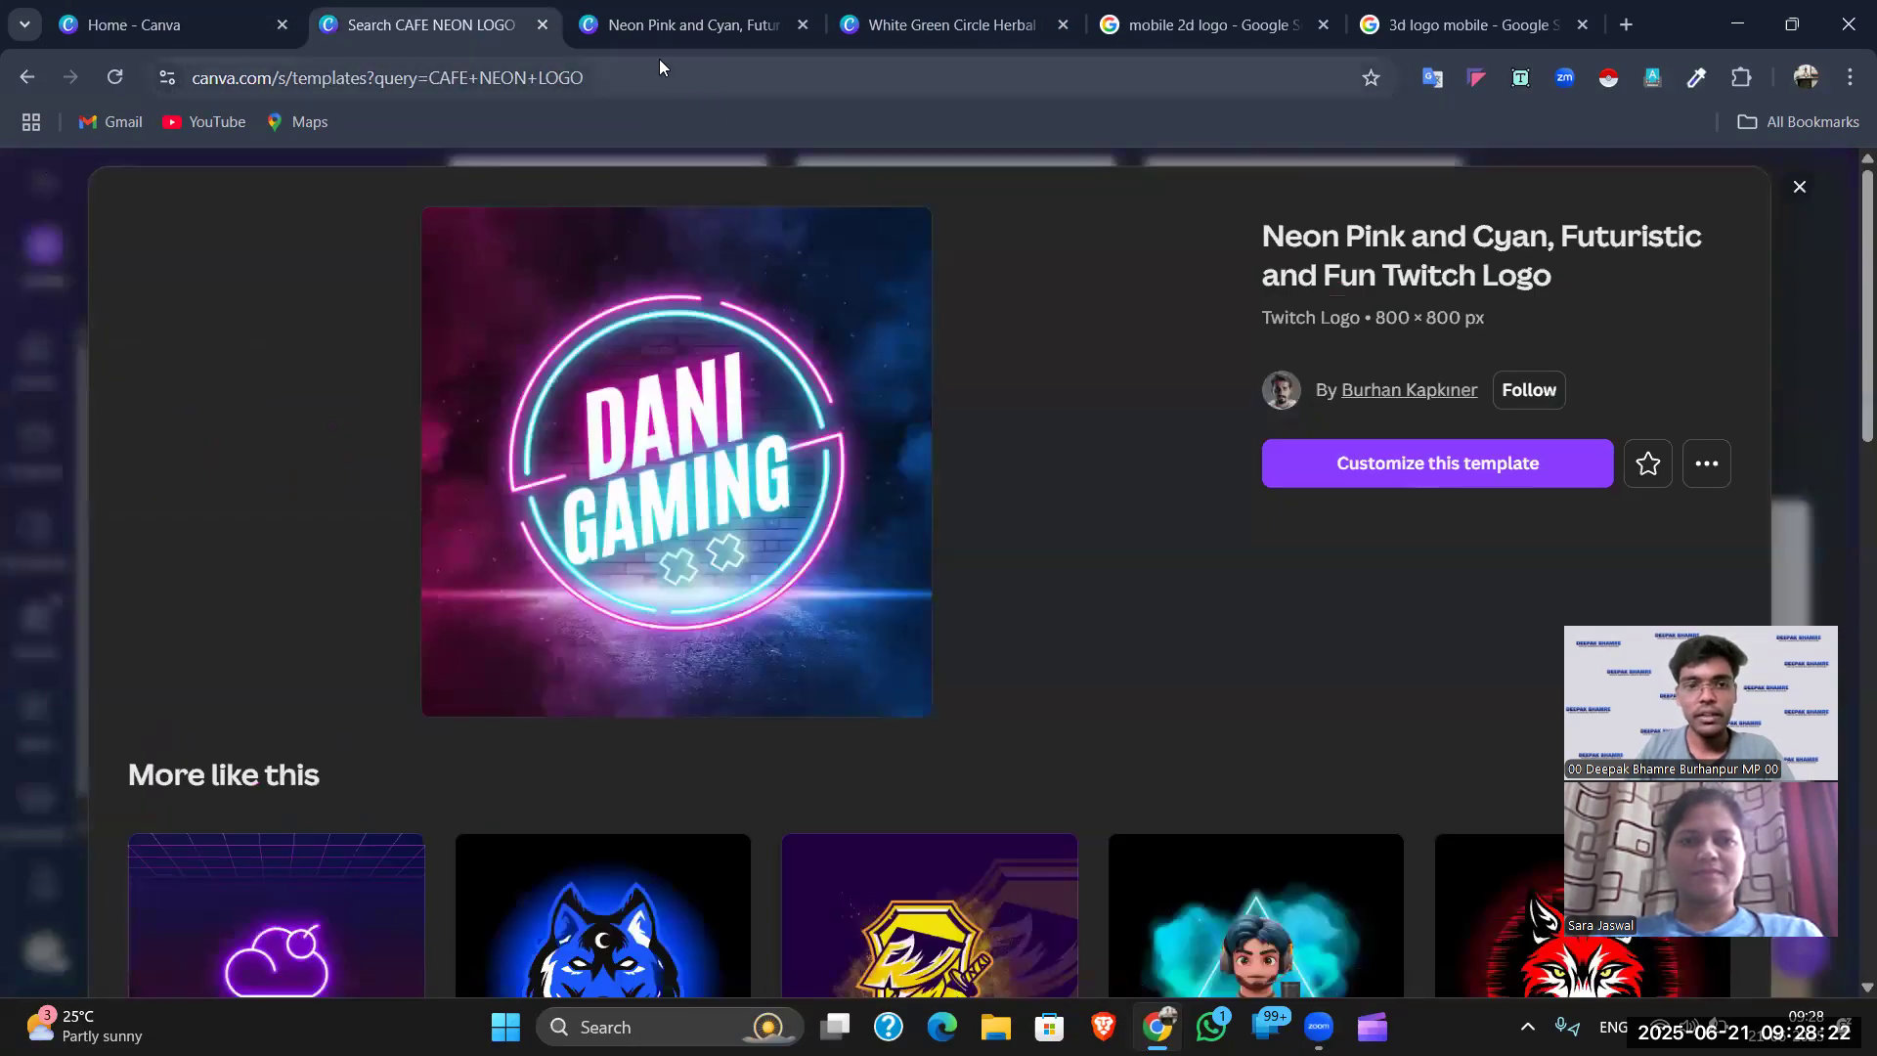
pyautogui.click(665, 28)
pyautogui.click(944, 29)
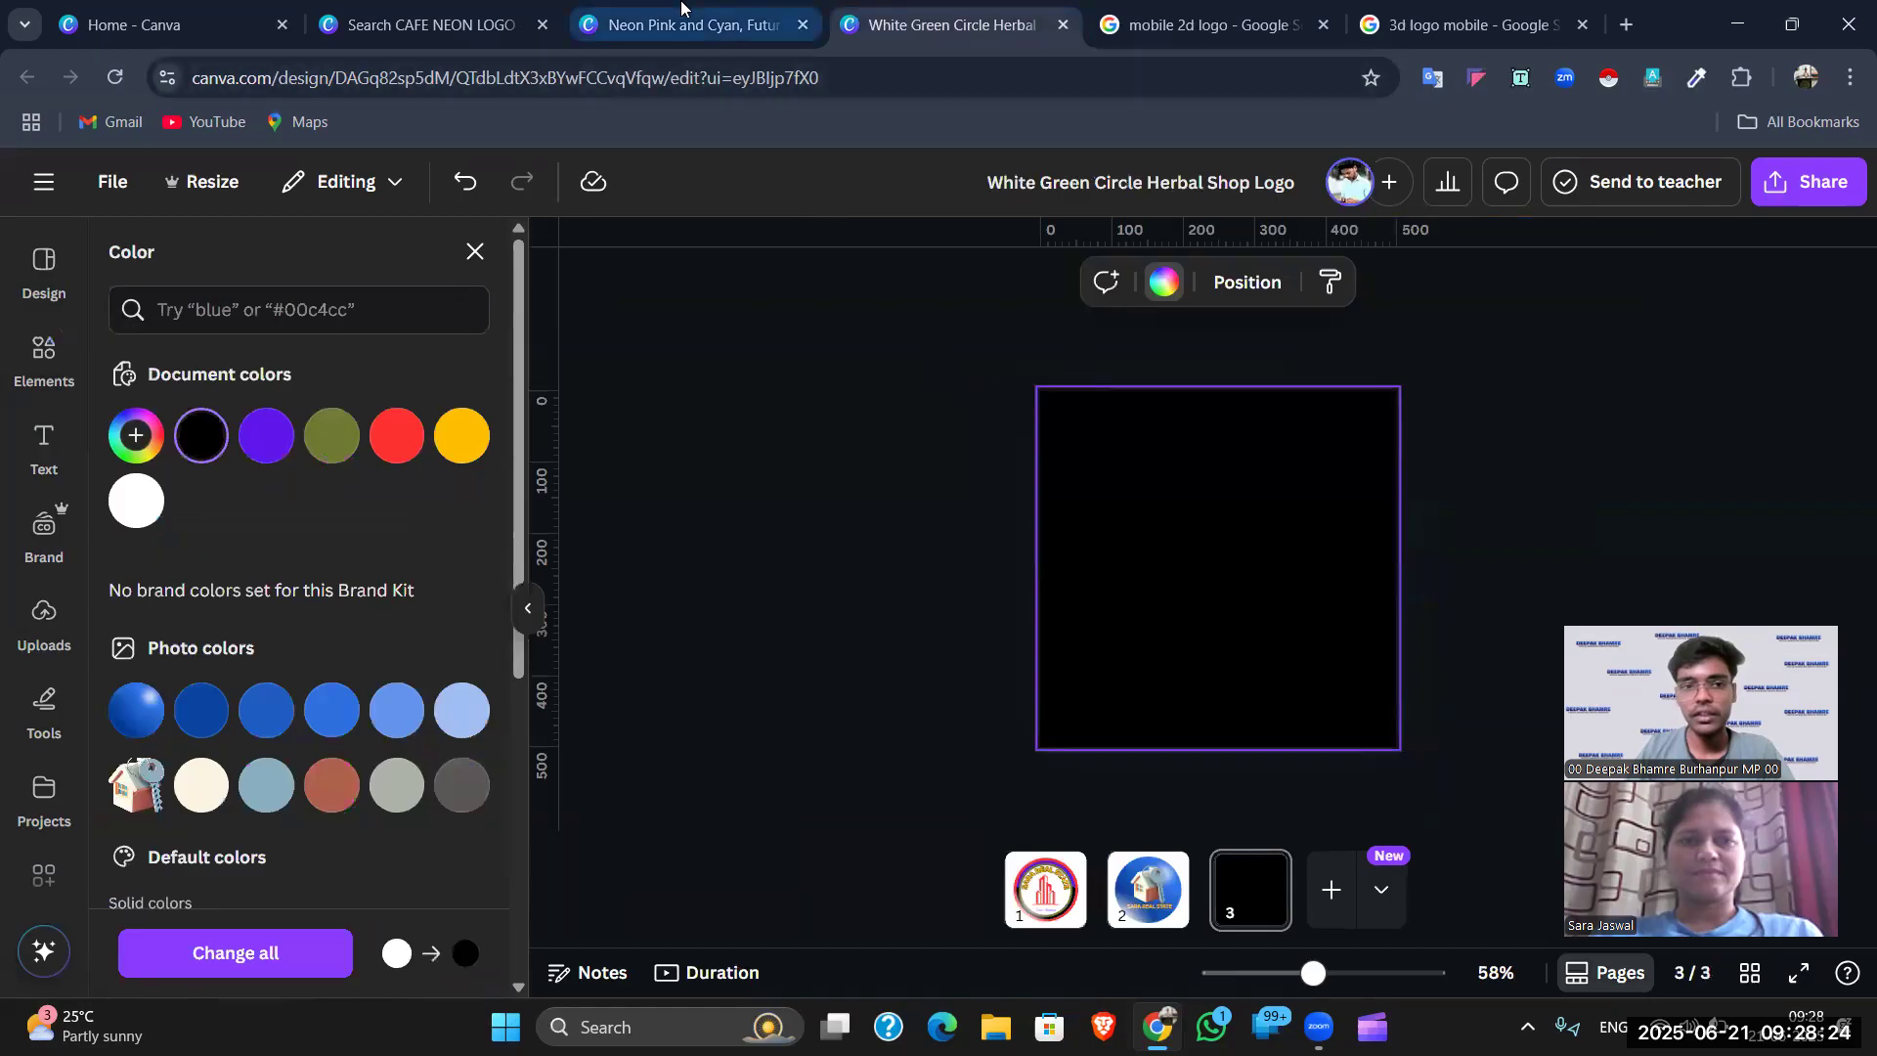
pyautogui.click(664, 23)
pyautogui.click(430, 25)
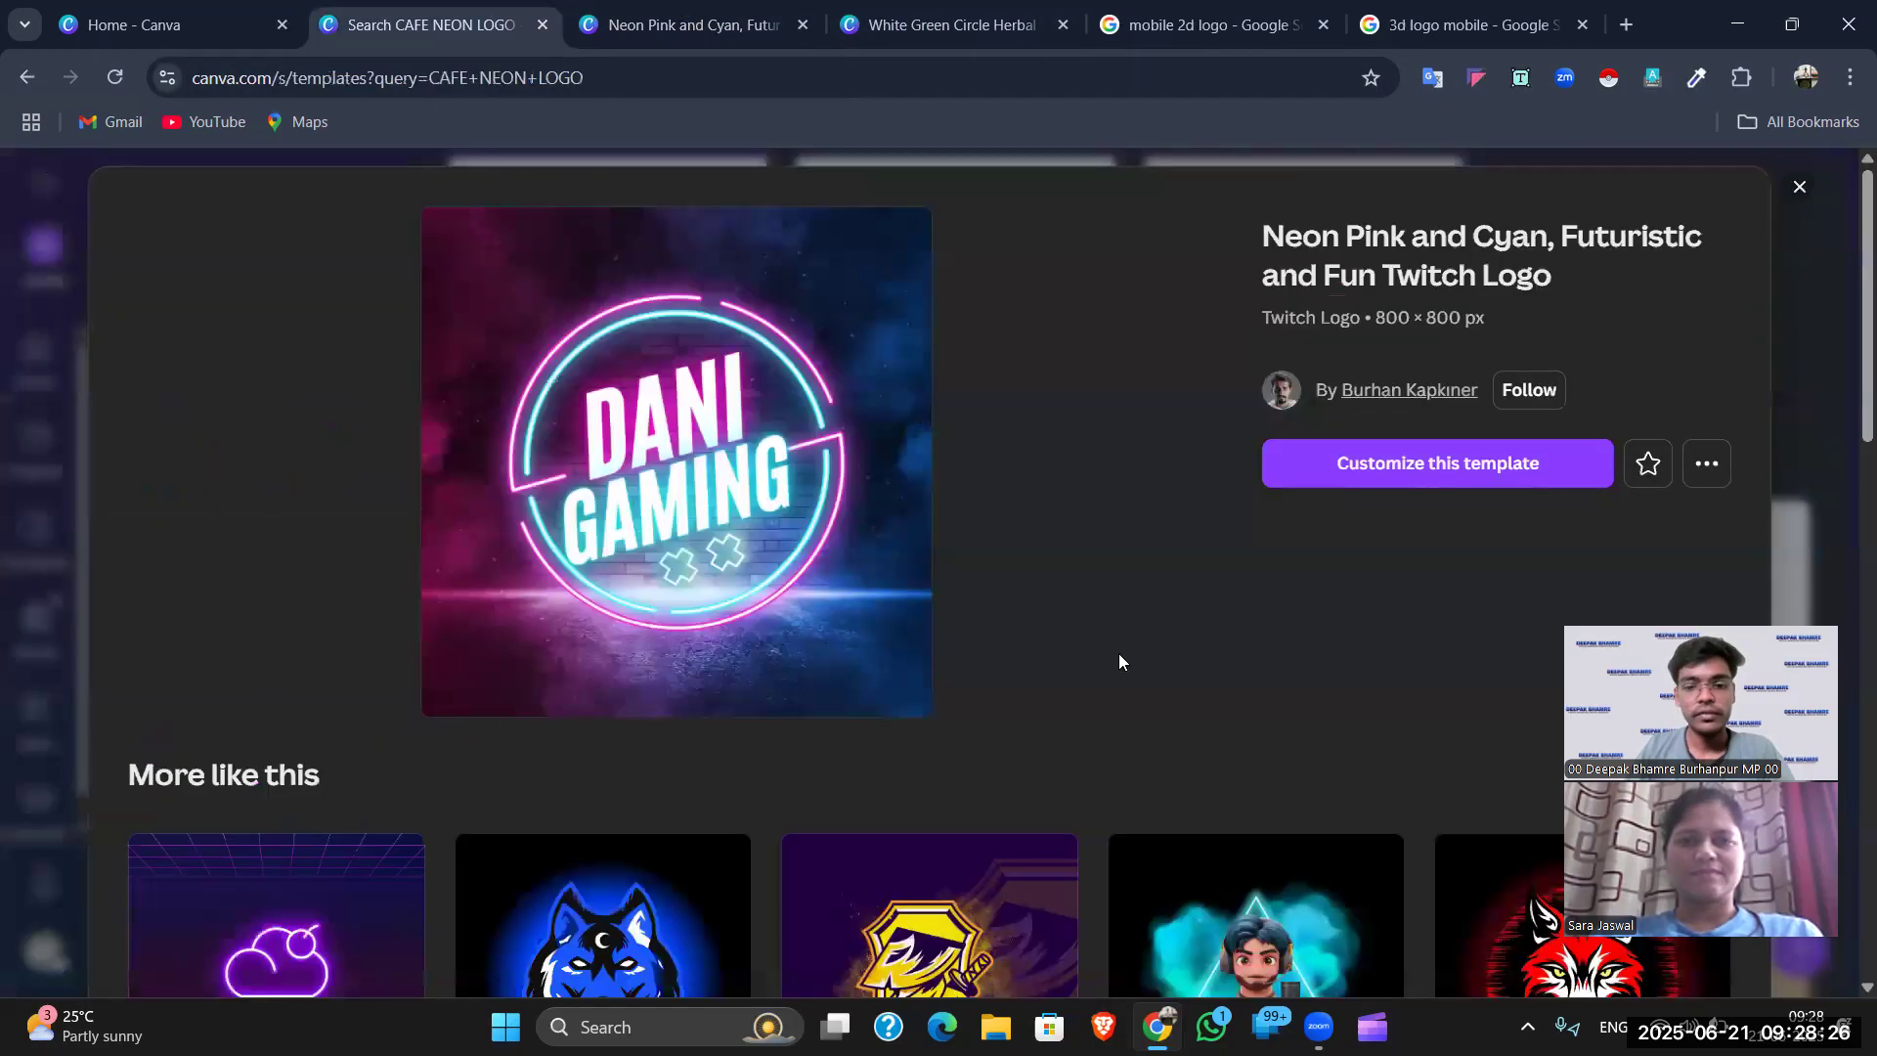
pyautogui.click(542, 25)
pyautogui.click(685, 24)
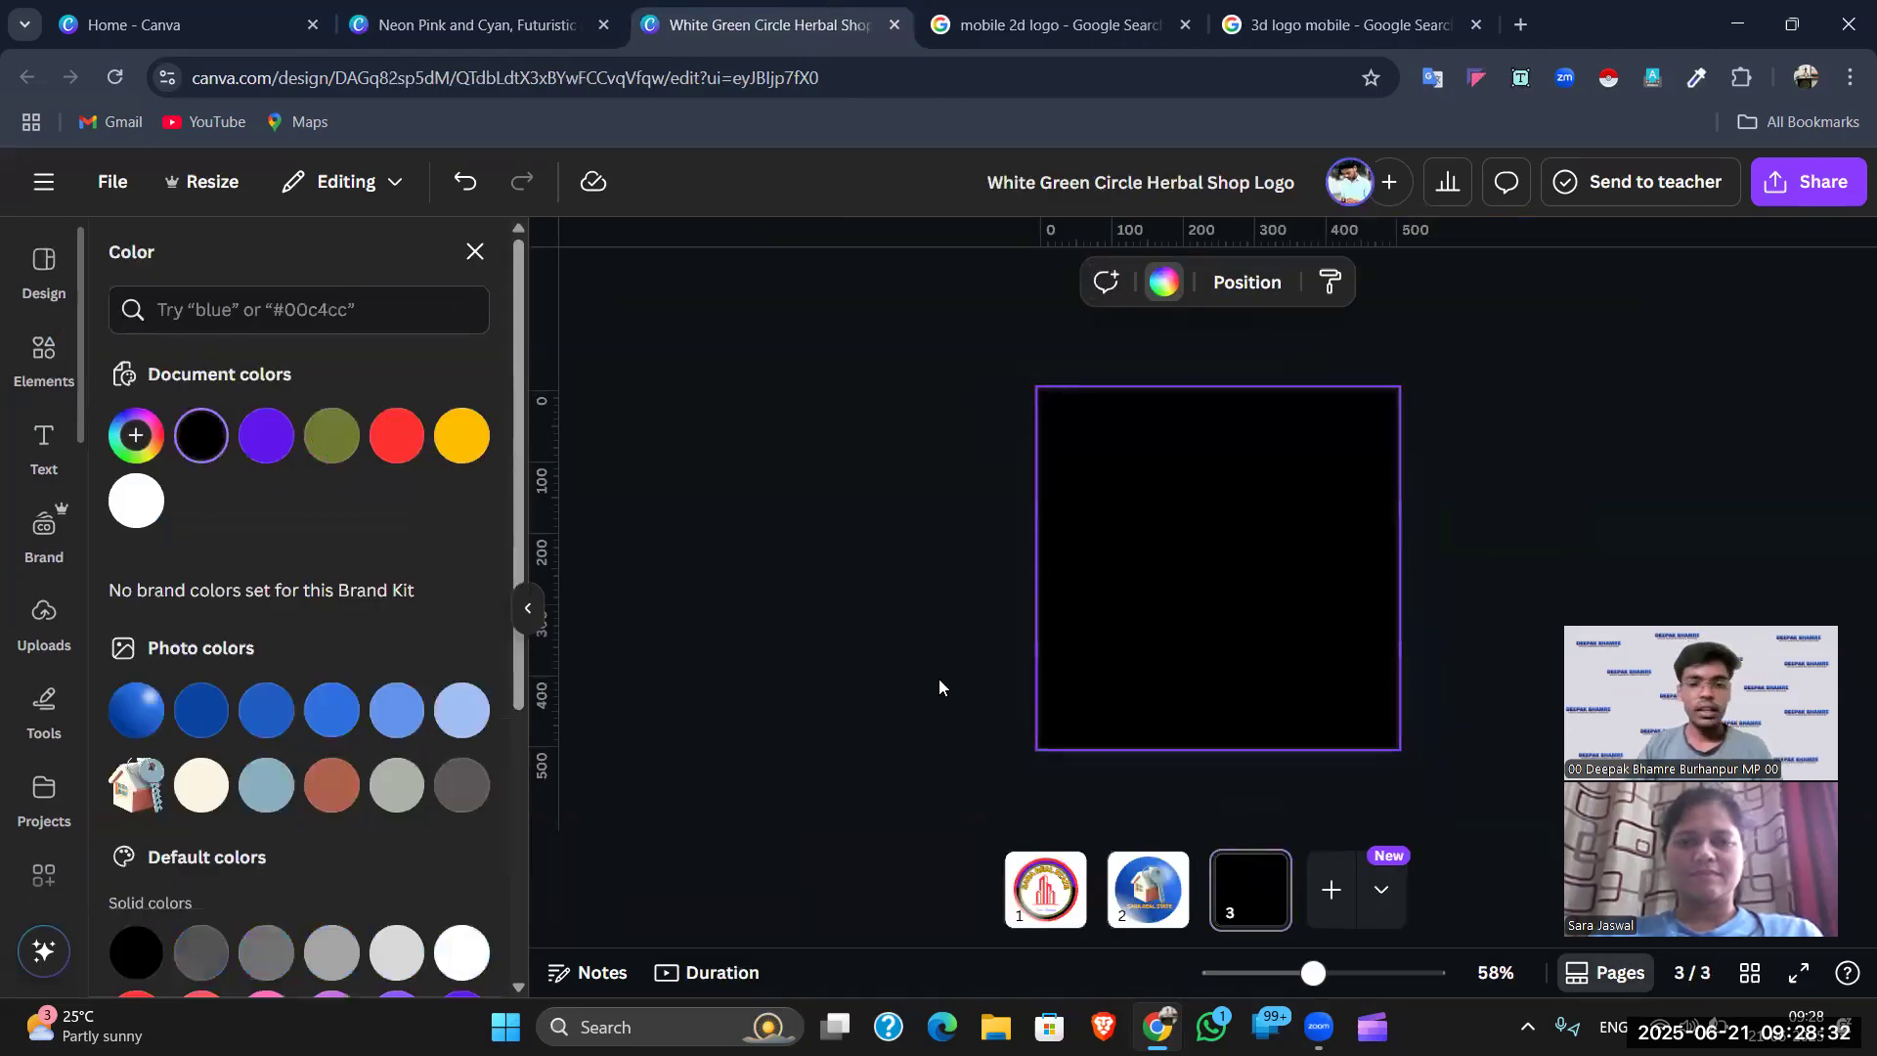
# - Bring up the Apps panel and review page 2 before returning to black page 3
pyautogui.scroll(-5, 24, 765)
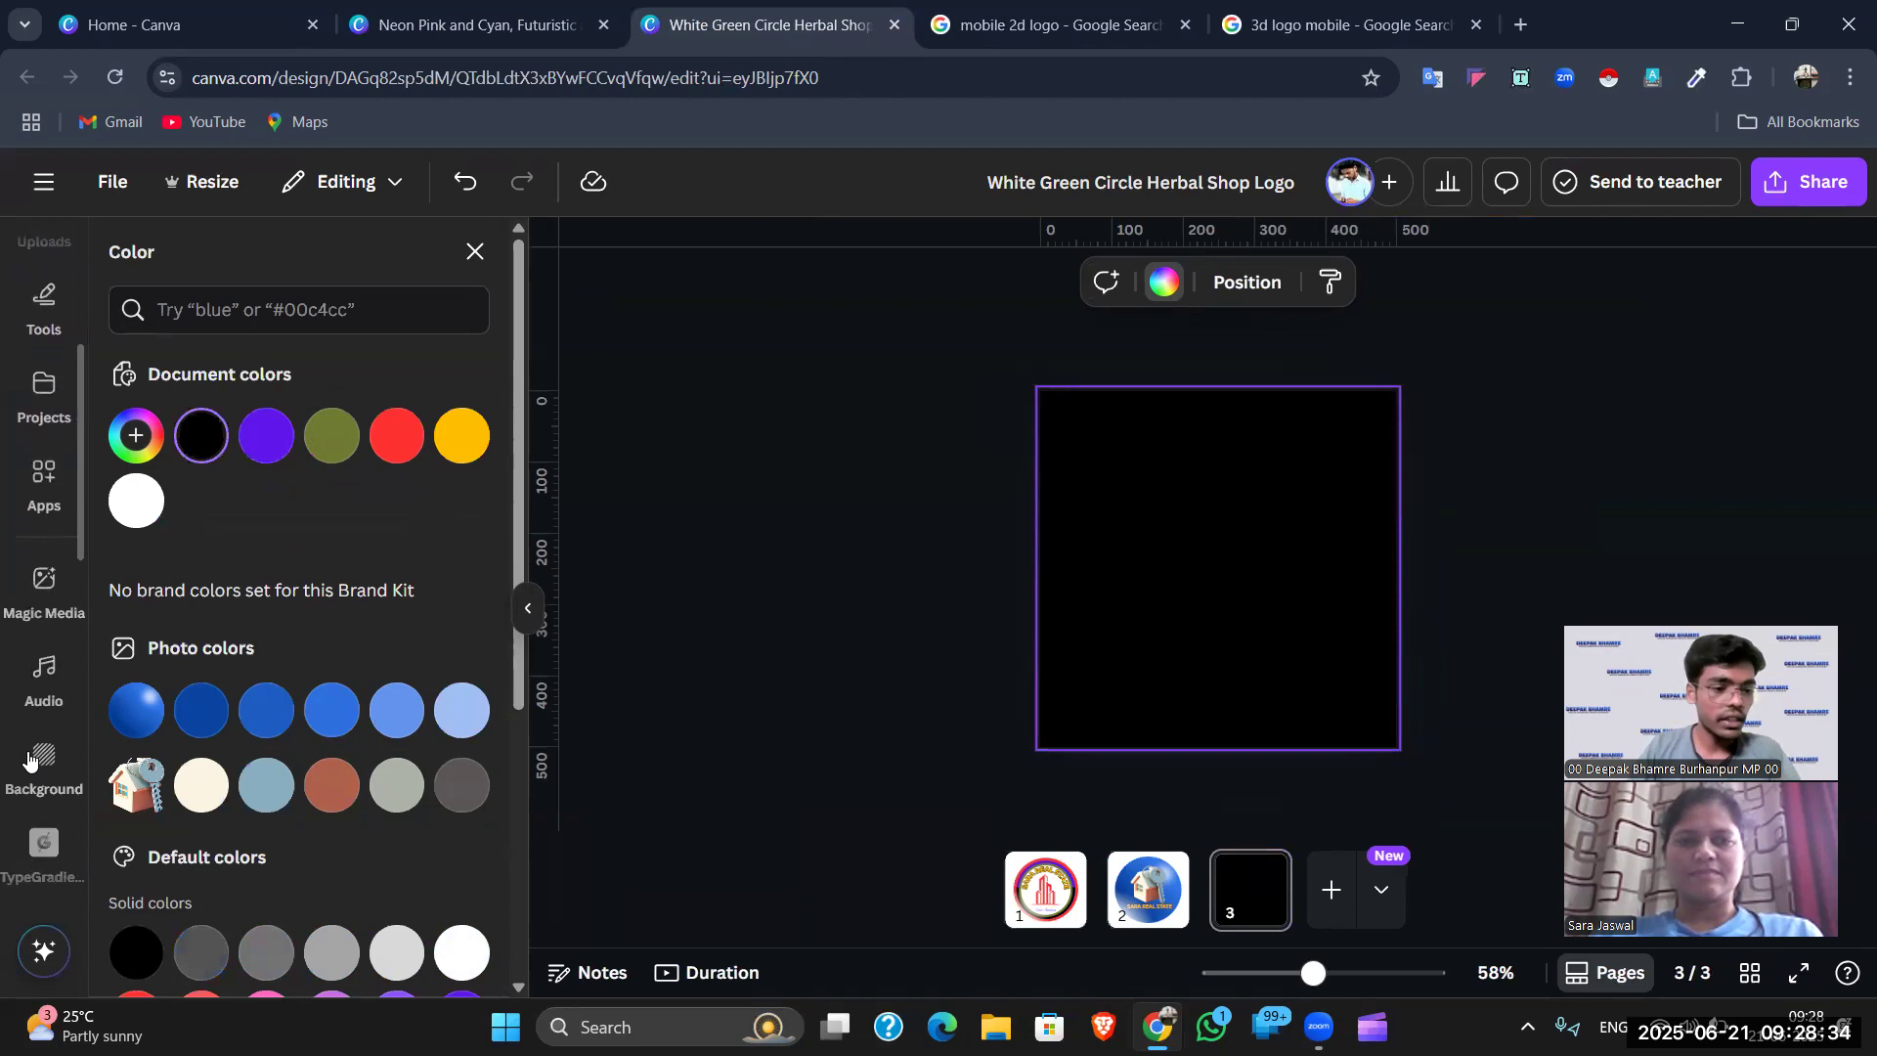
pyautogui.click(38, 416)
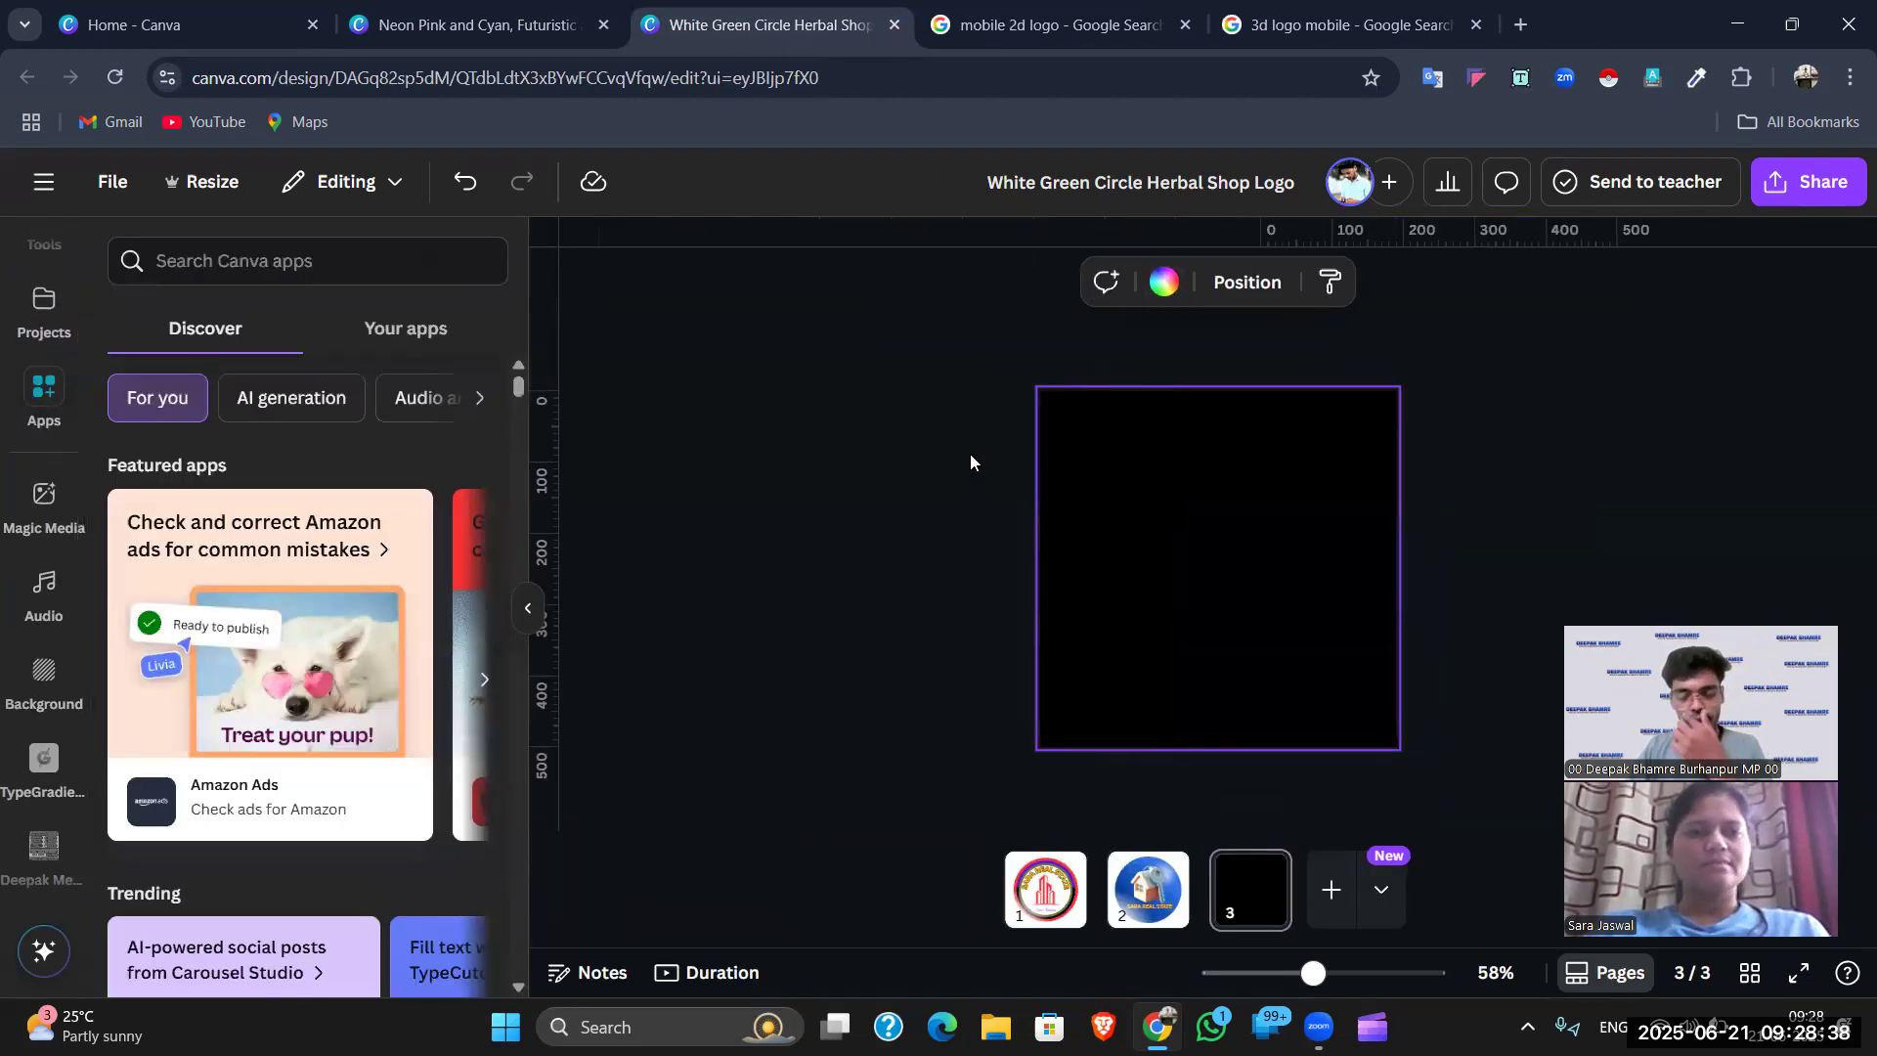
pyautogui.click(1590, 450)
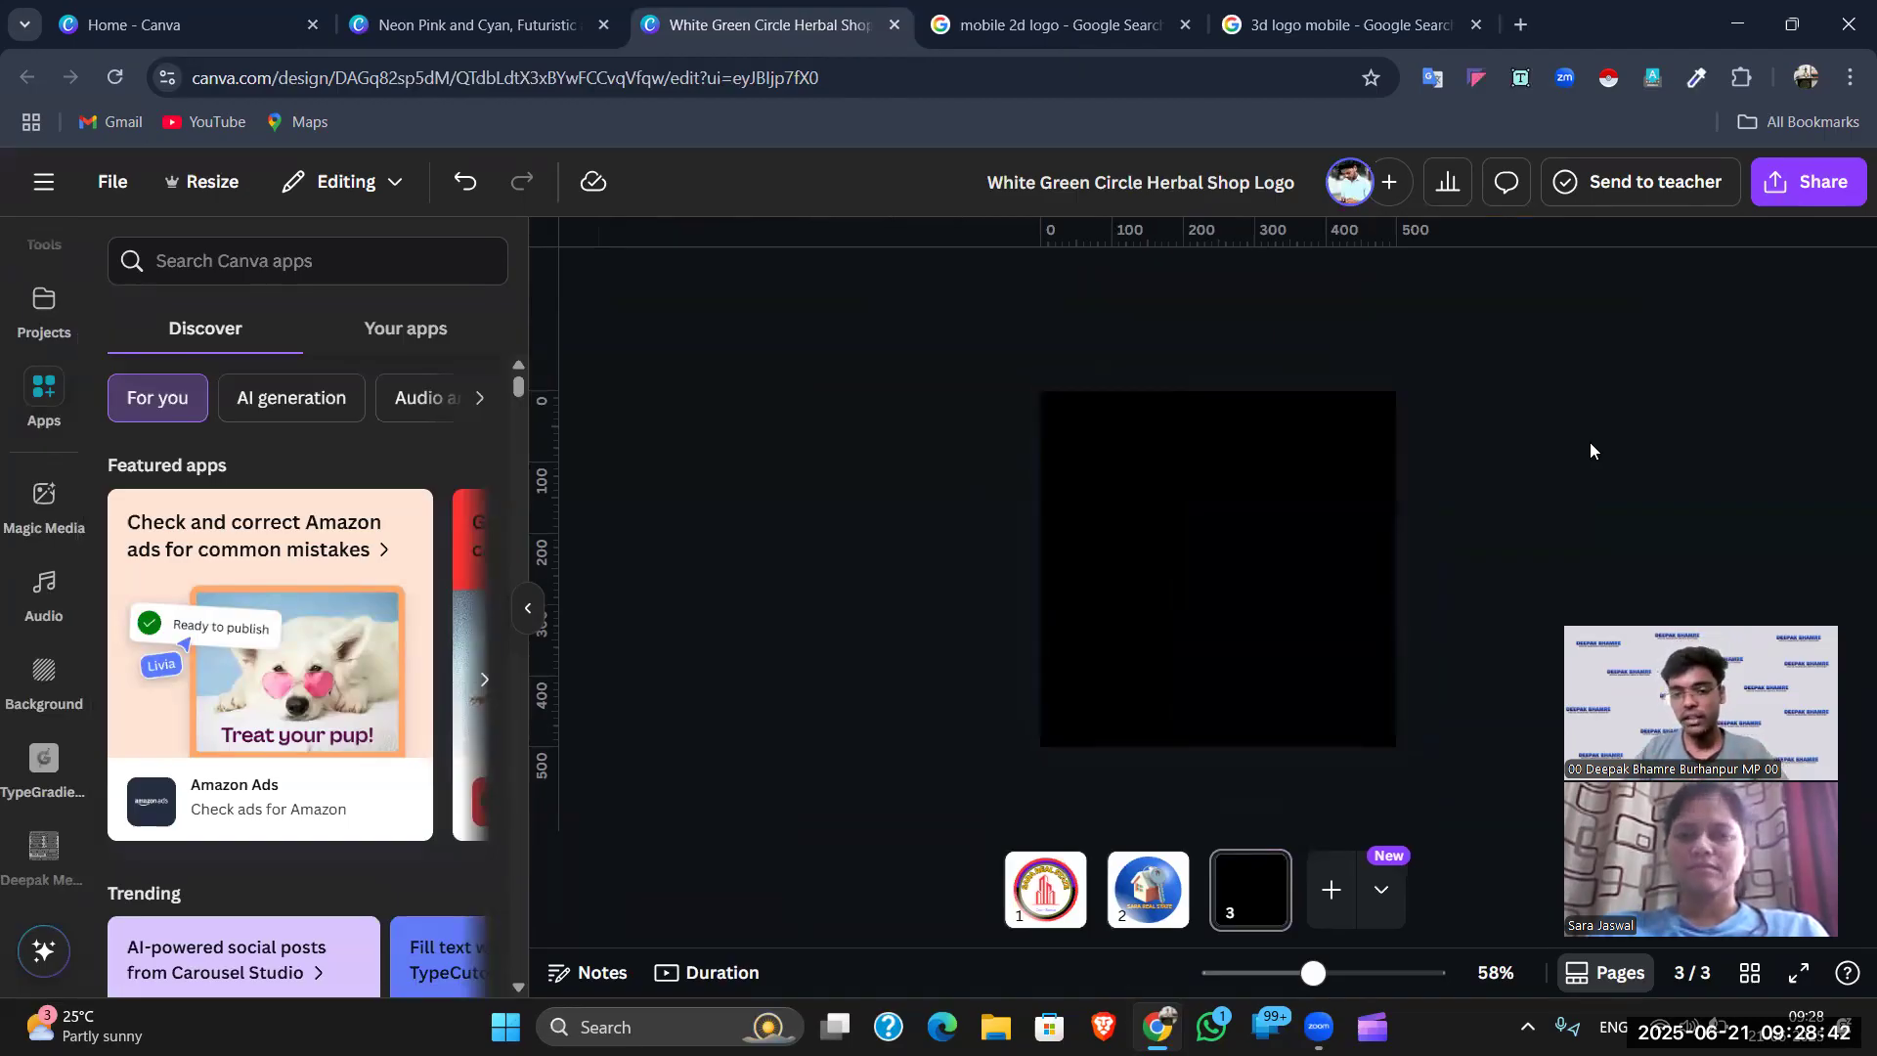
pyautogui.click(1181, 511)
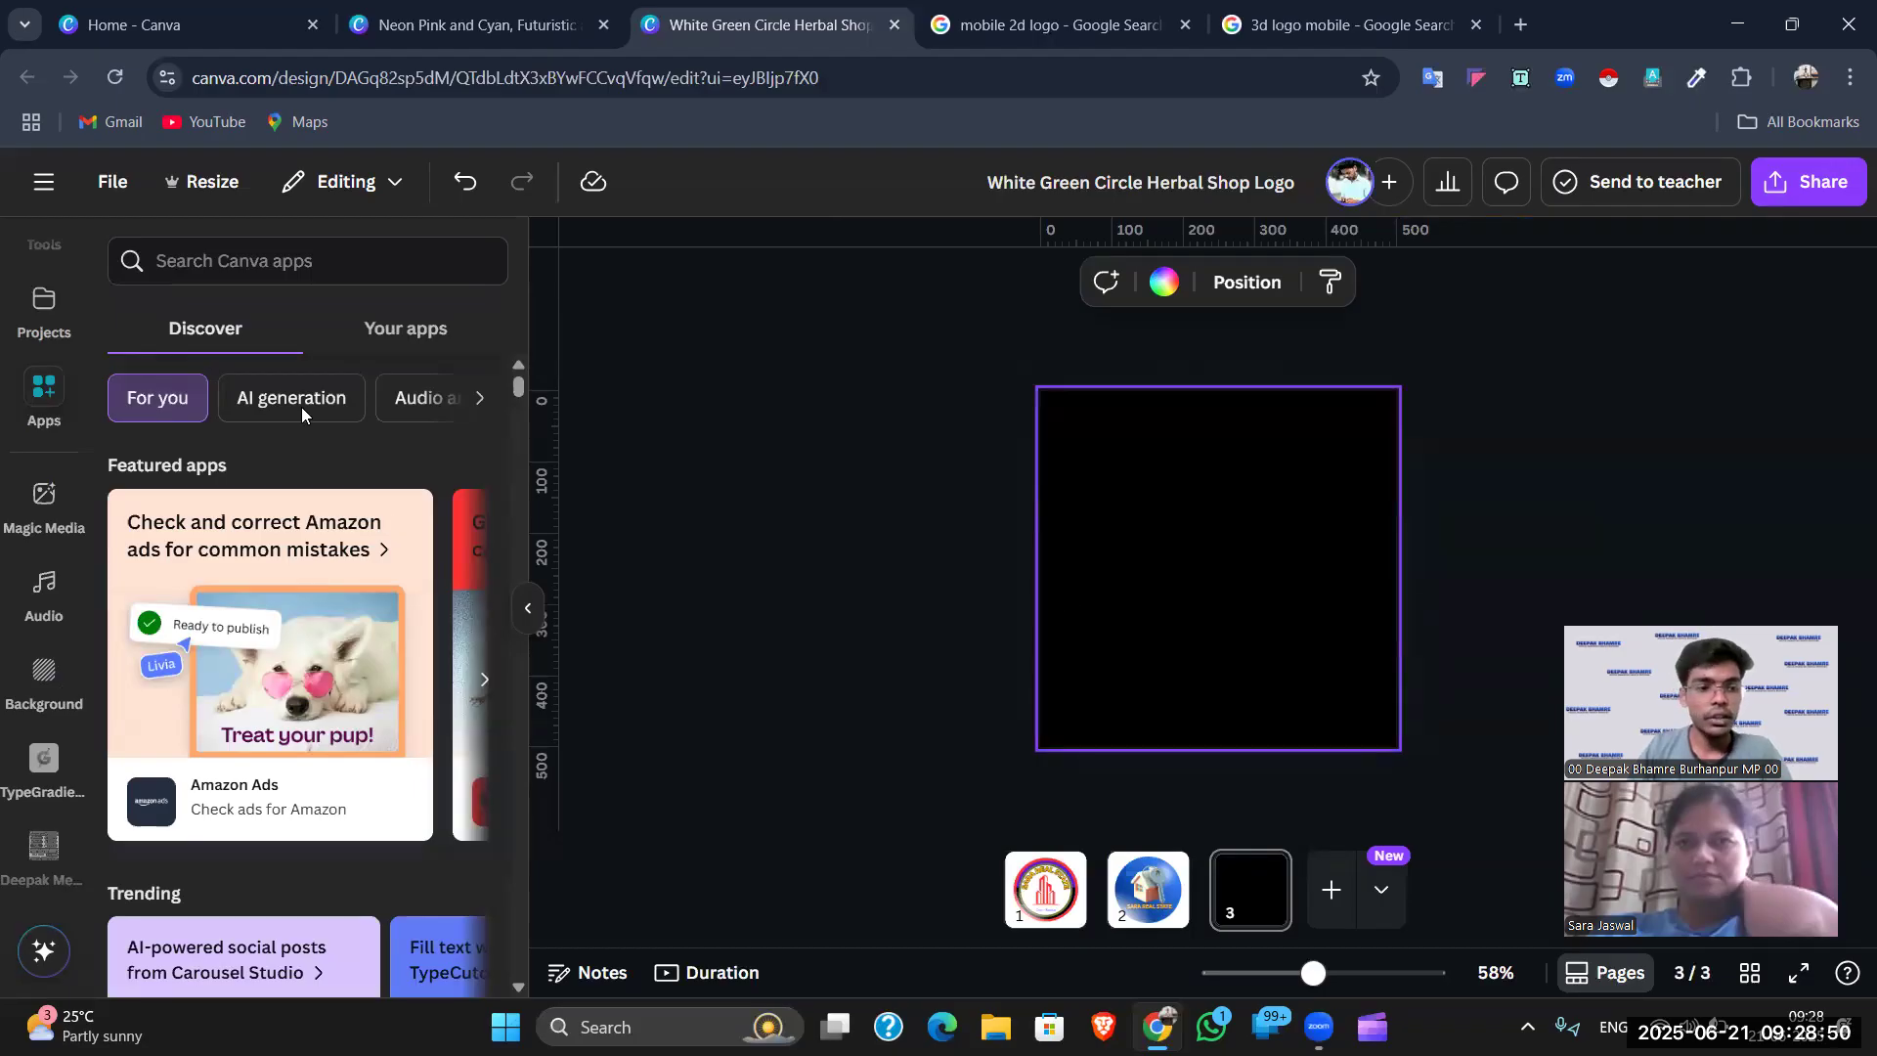
pyautogui.press('pageup')
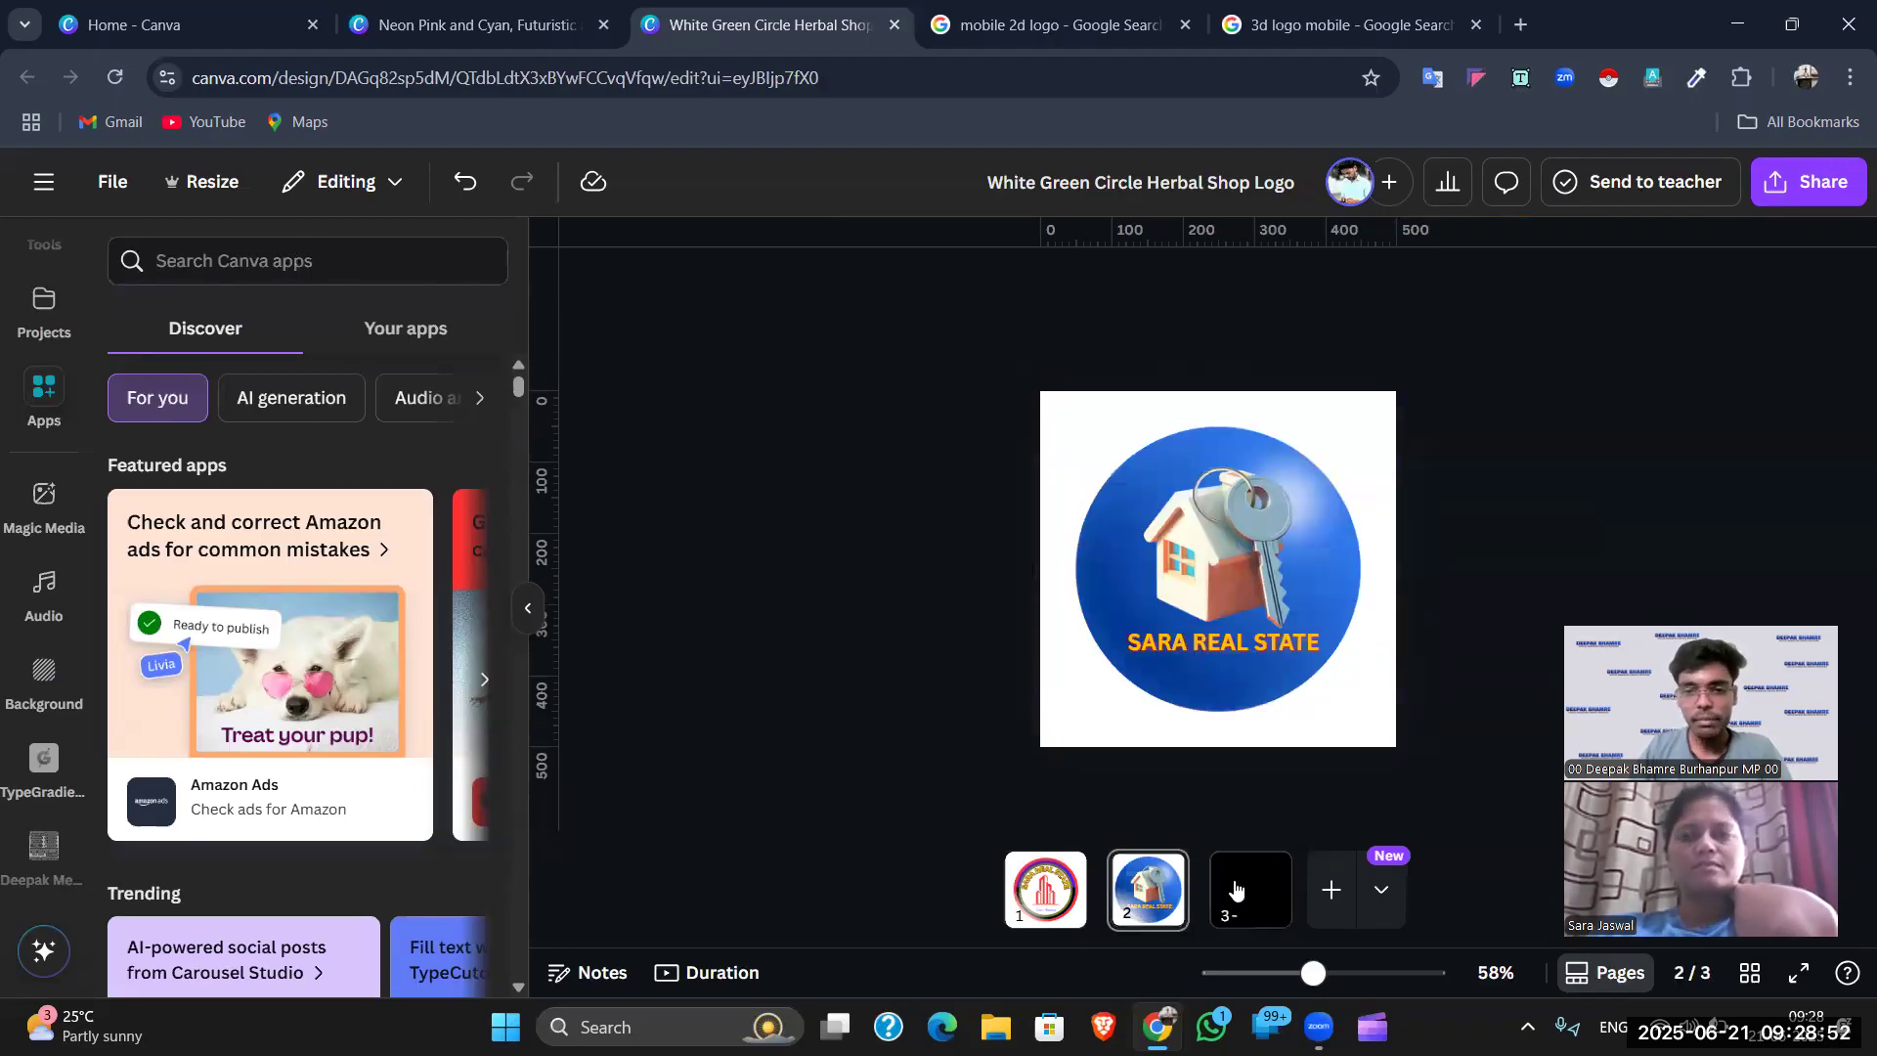
pyautogui.click(1235, 889)
# - Search apps for 'BAR' and launch the Barcode Generator
pyautogui.click(422, 260)
pyautogui.write('BA')
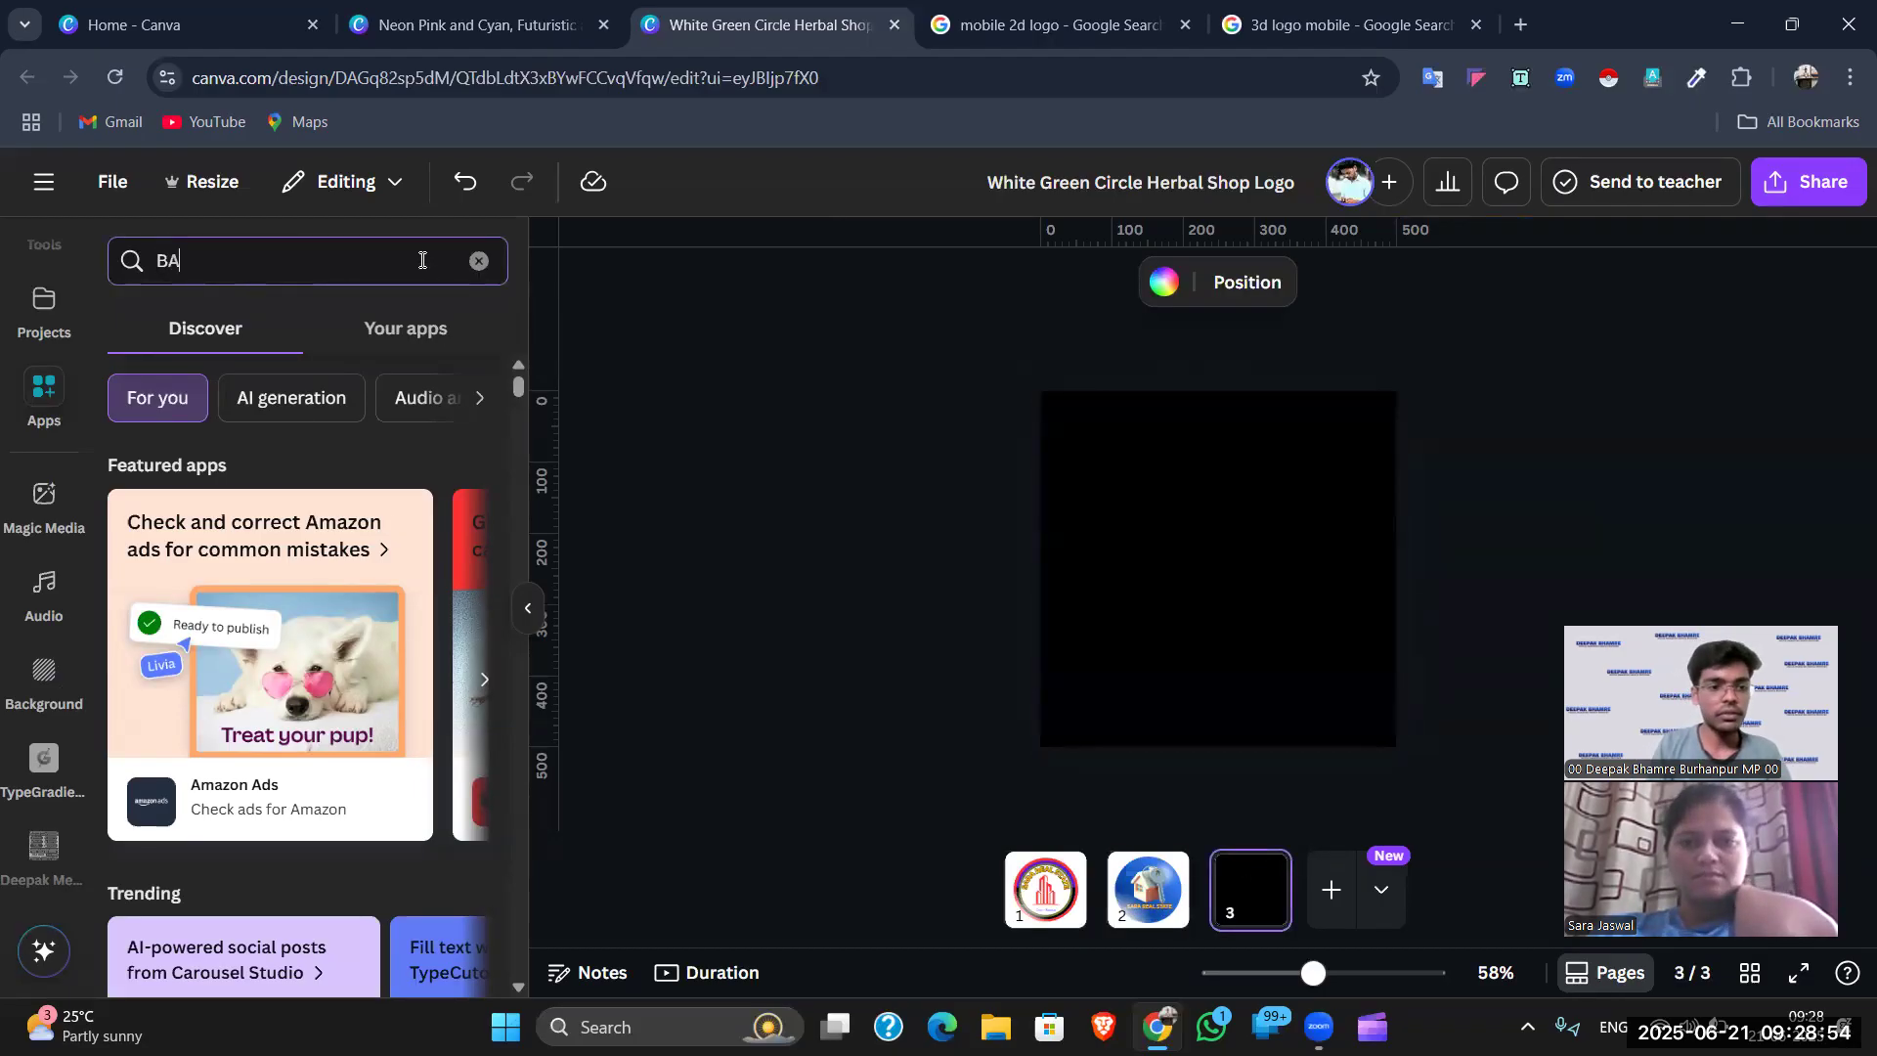
pyautogui.write('R')
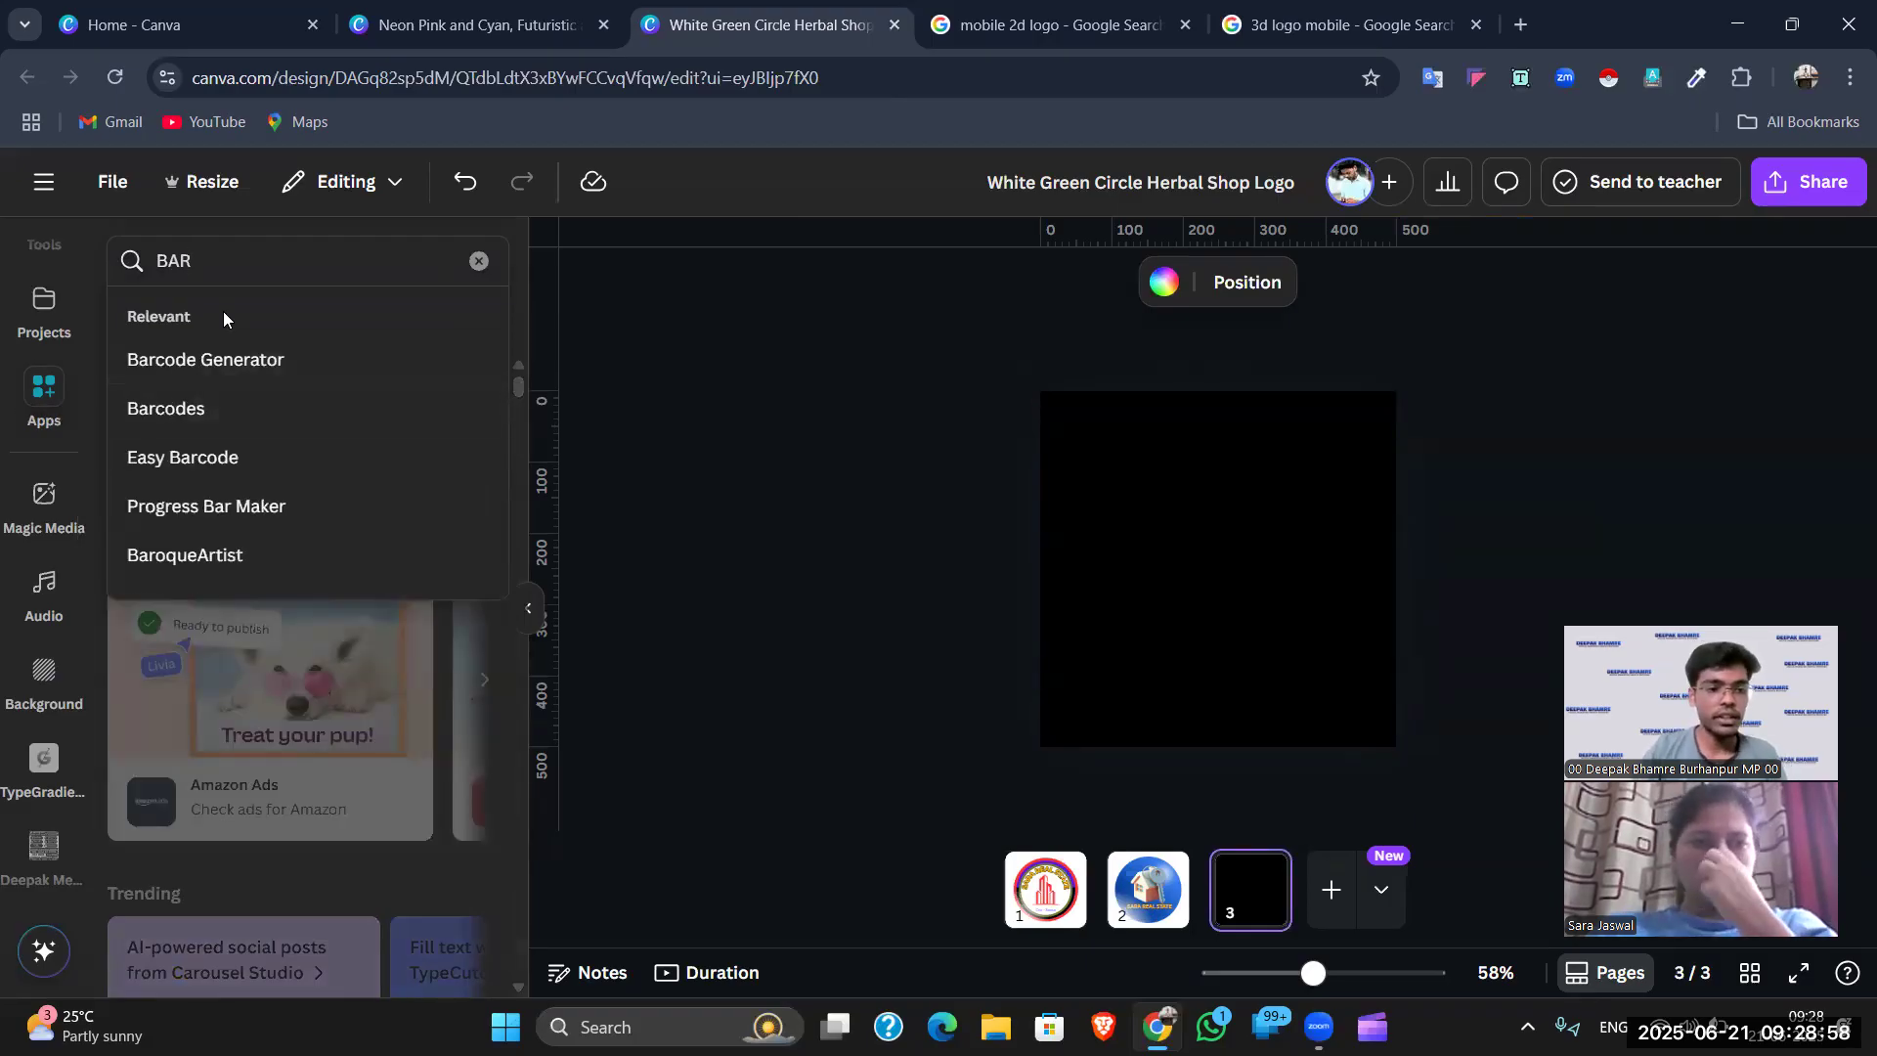
pyautogui.click(233, 362)
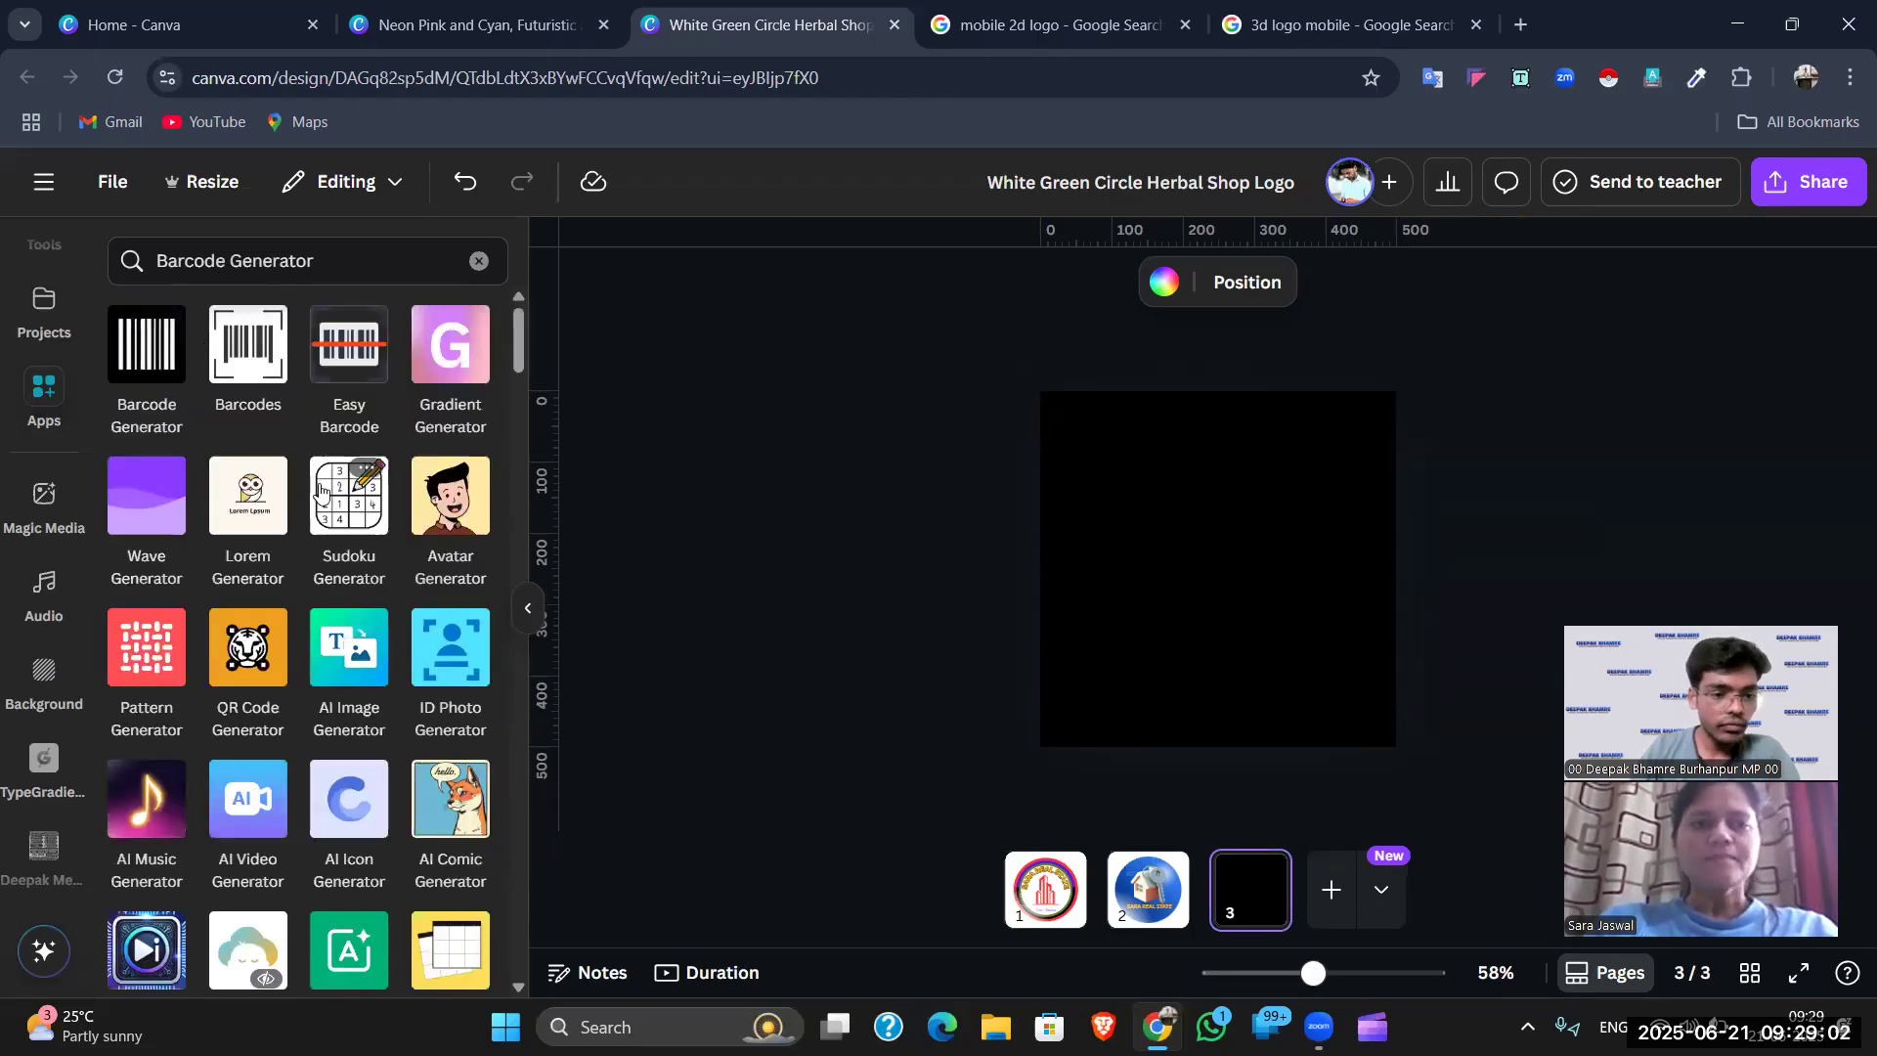
pyautogui.click(152, 359)
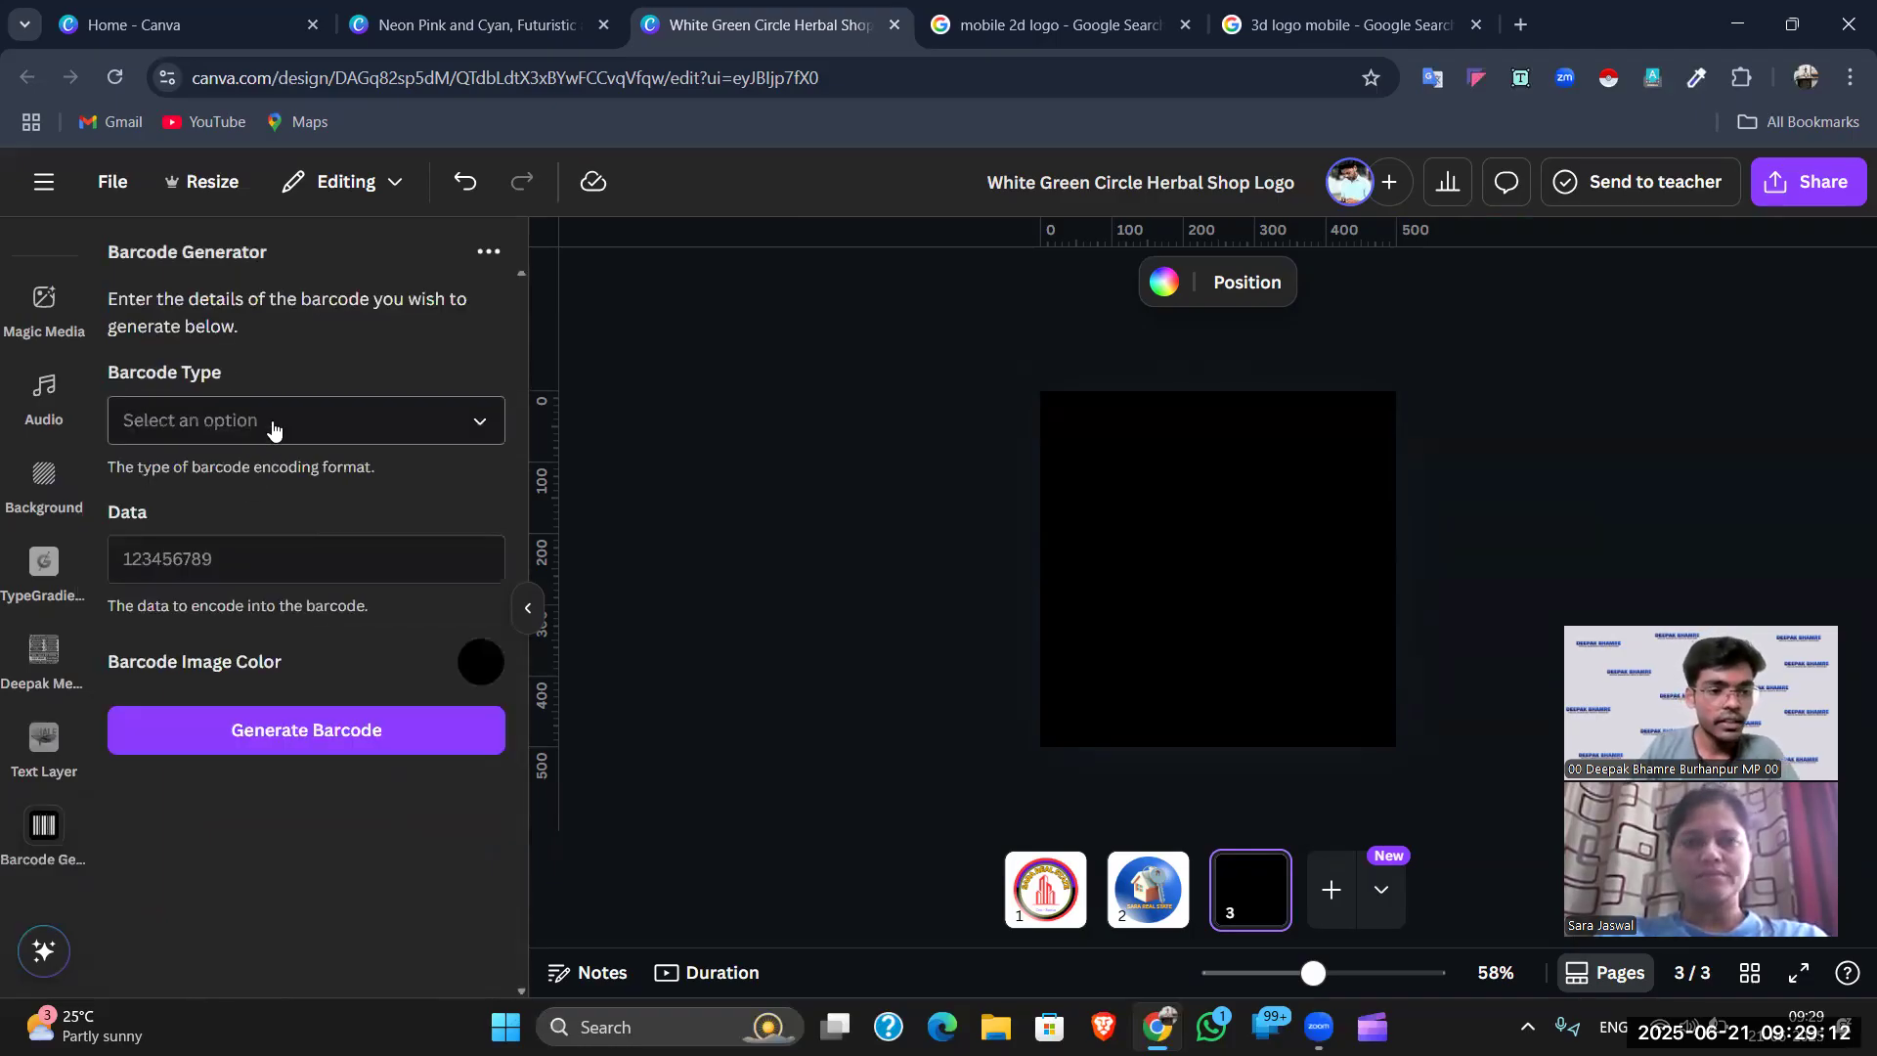
# - Generate a CODE128 barcode encoding the owner's name
pyautogui.click(273, 422)
pyautogui.click(277, 488)
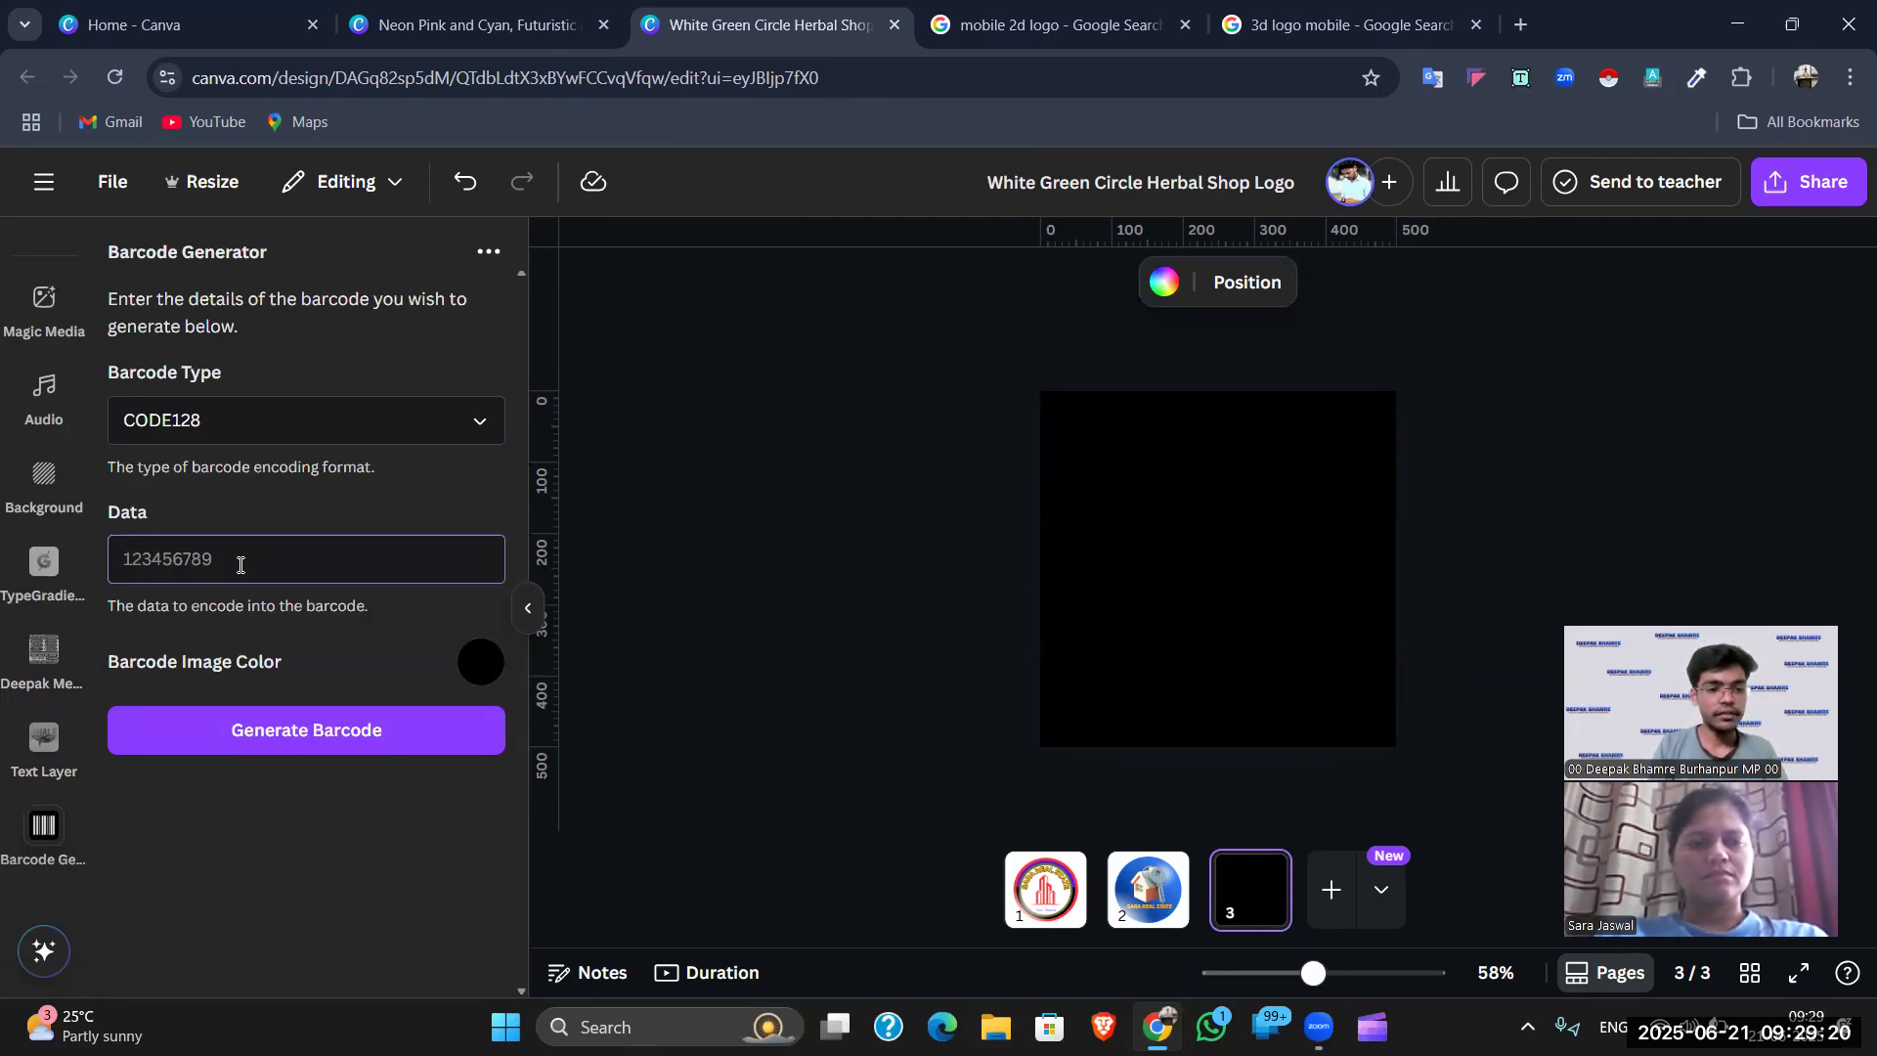
pyautogui.write('sar')
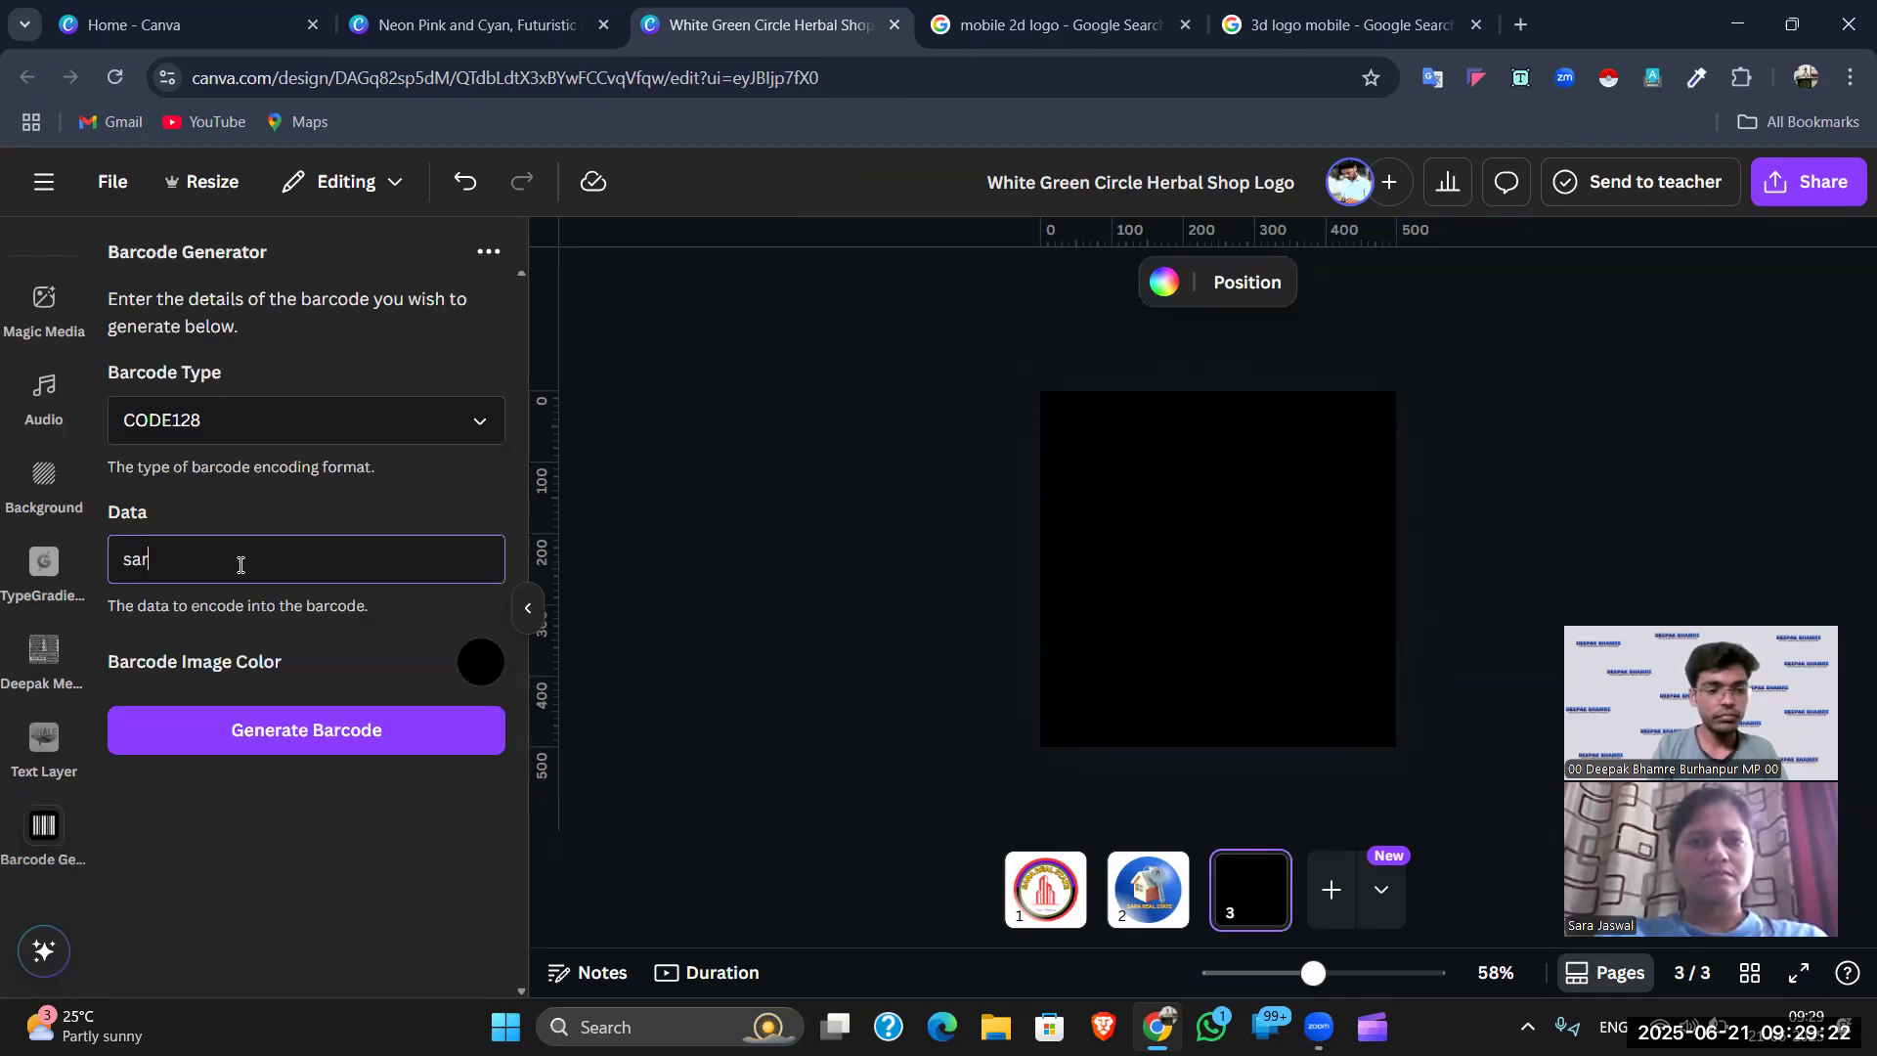
pyautogui.click(284, 740)
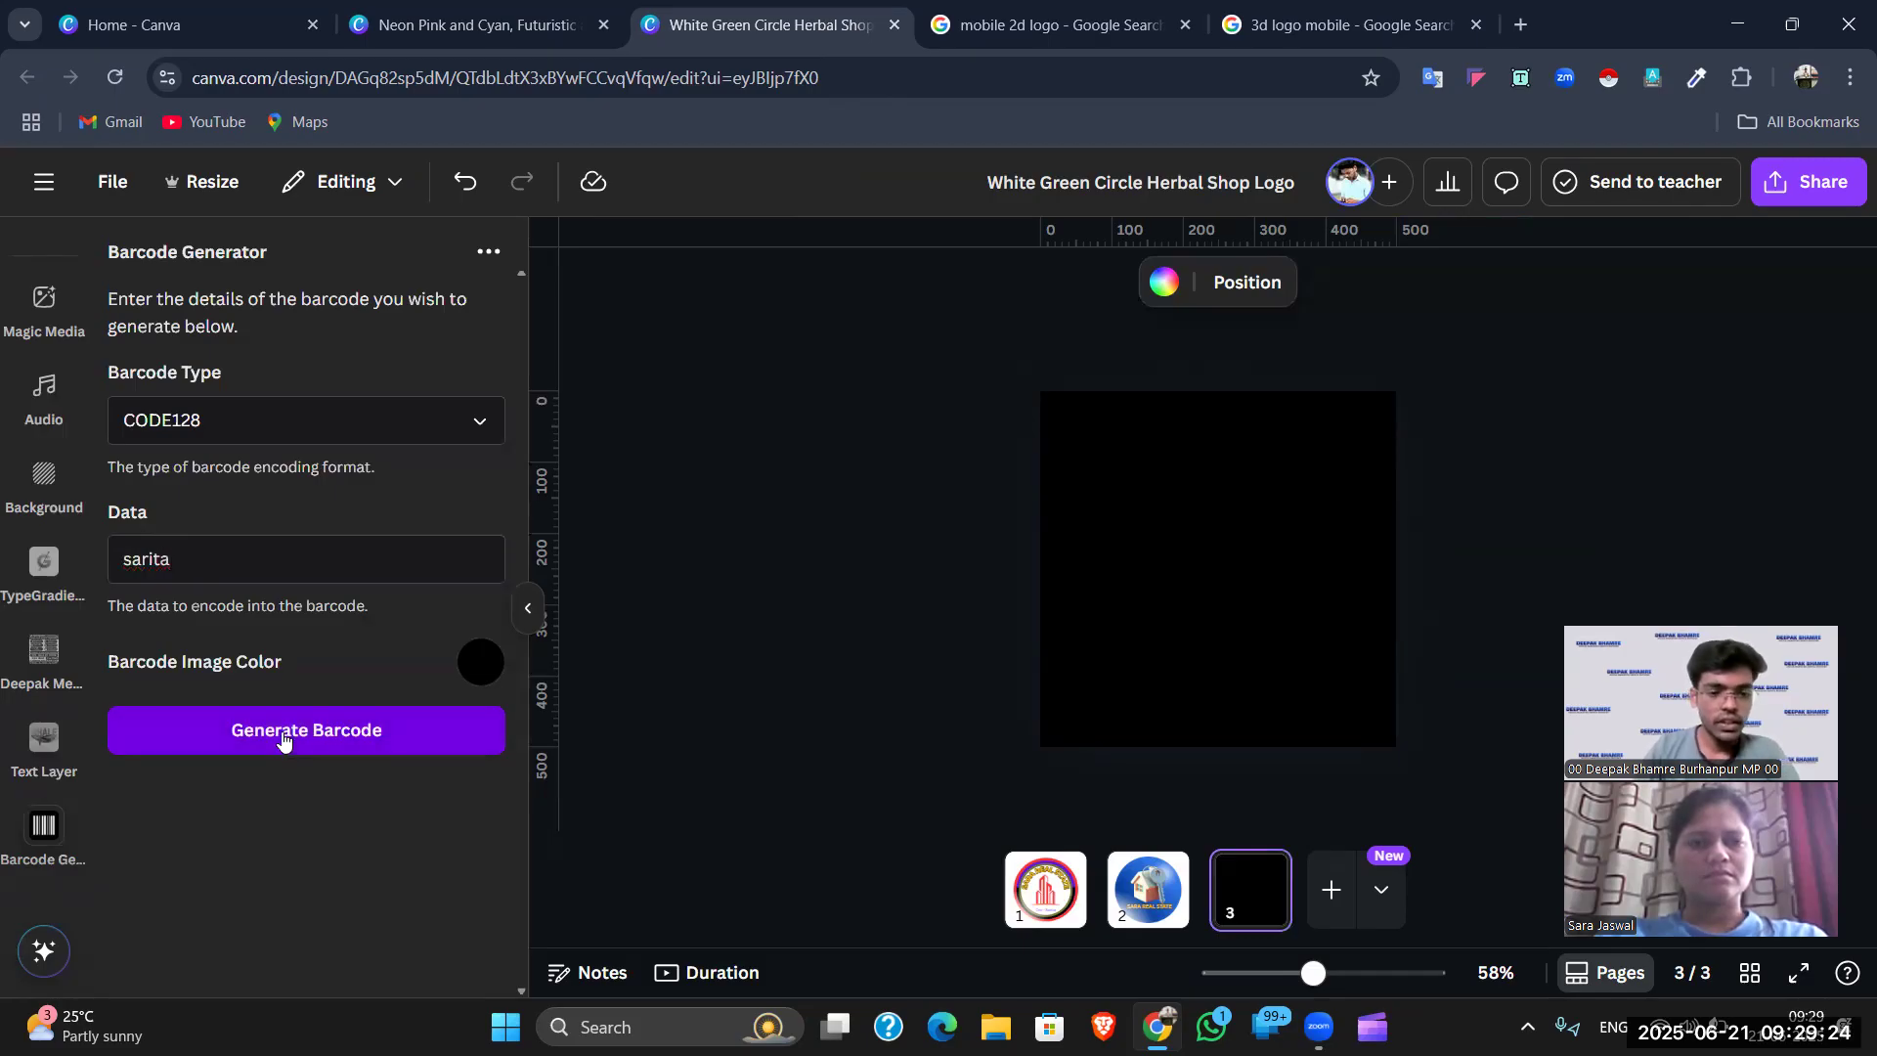
# - Change page 3's background from black to white
pyautogui.click(1541, 487)
pyautogui.click(1303, 574)
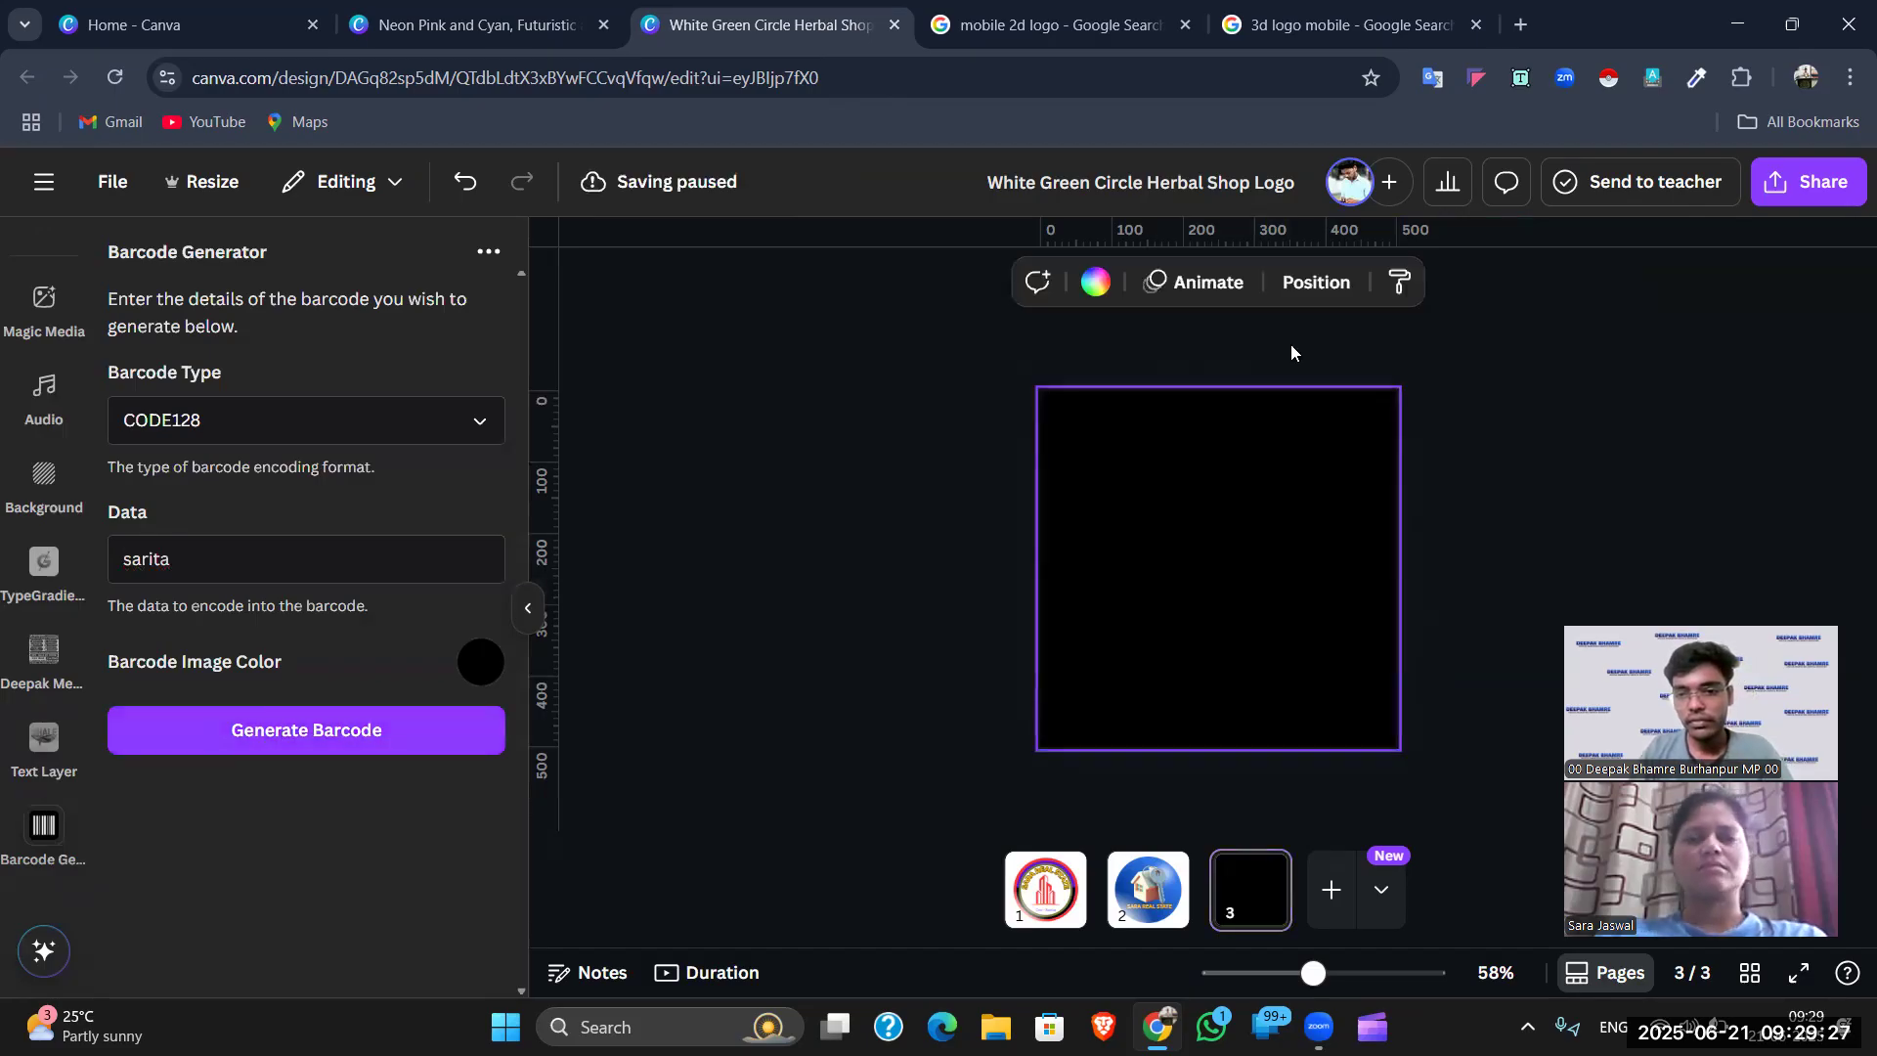
pyautogui.click(1095, 281)
pyautogui.click(136, 500)
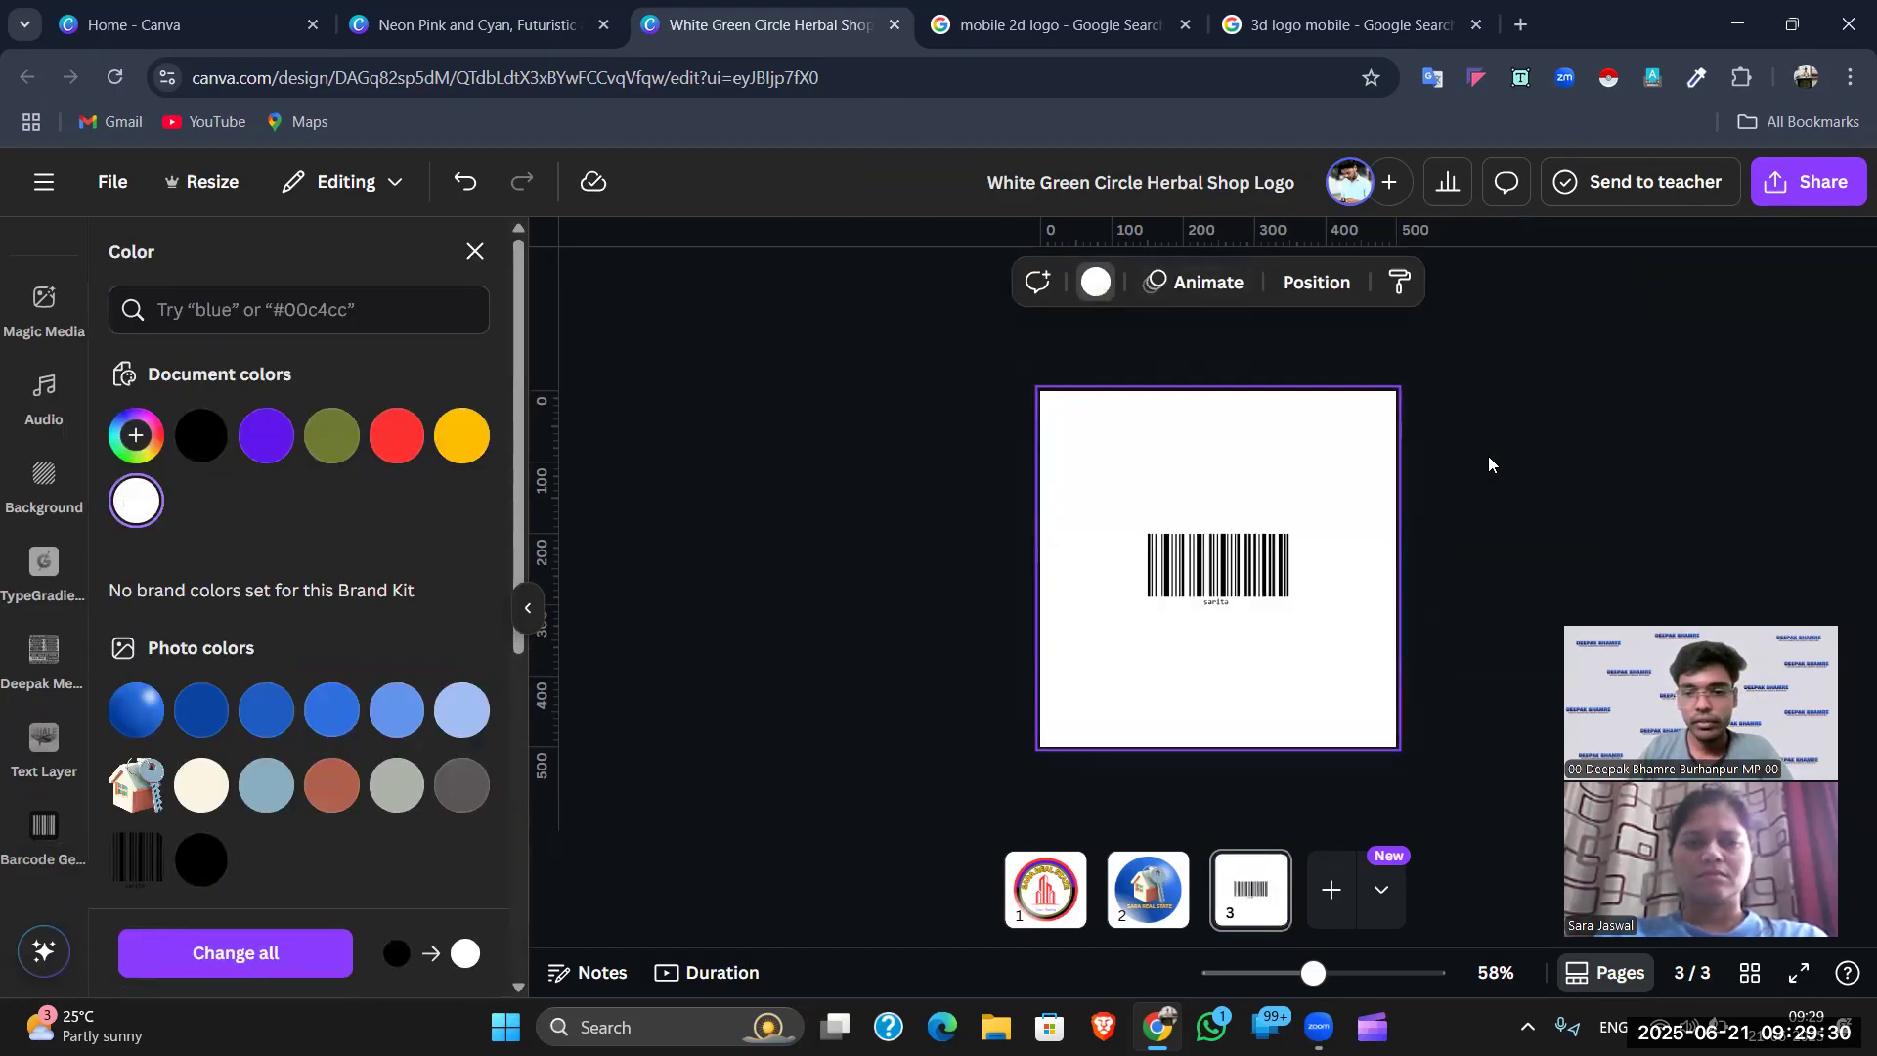
pyautogui.click(1493, 494)
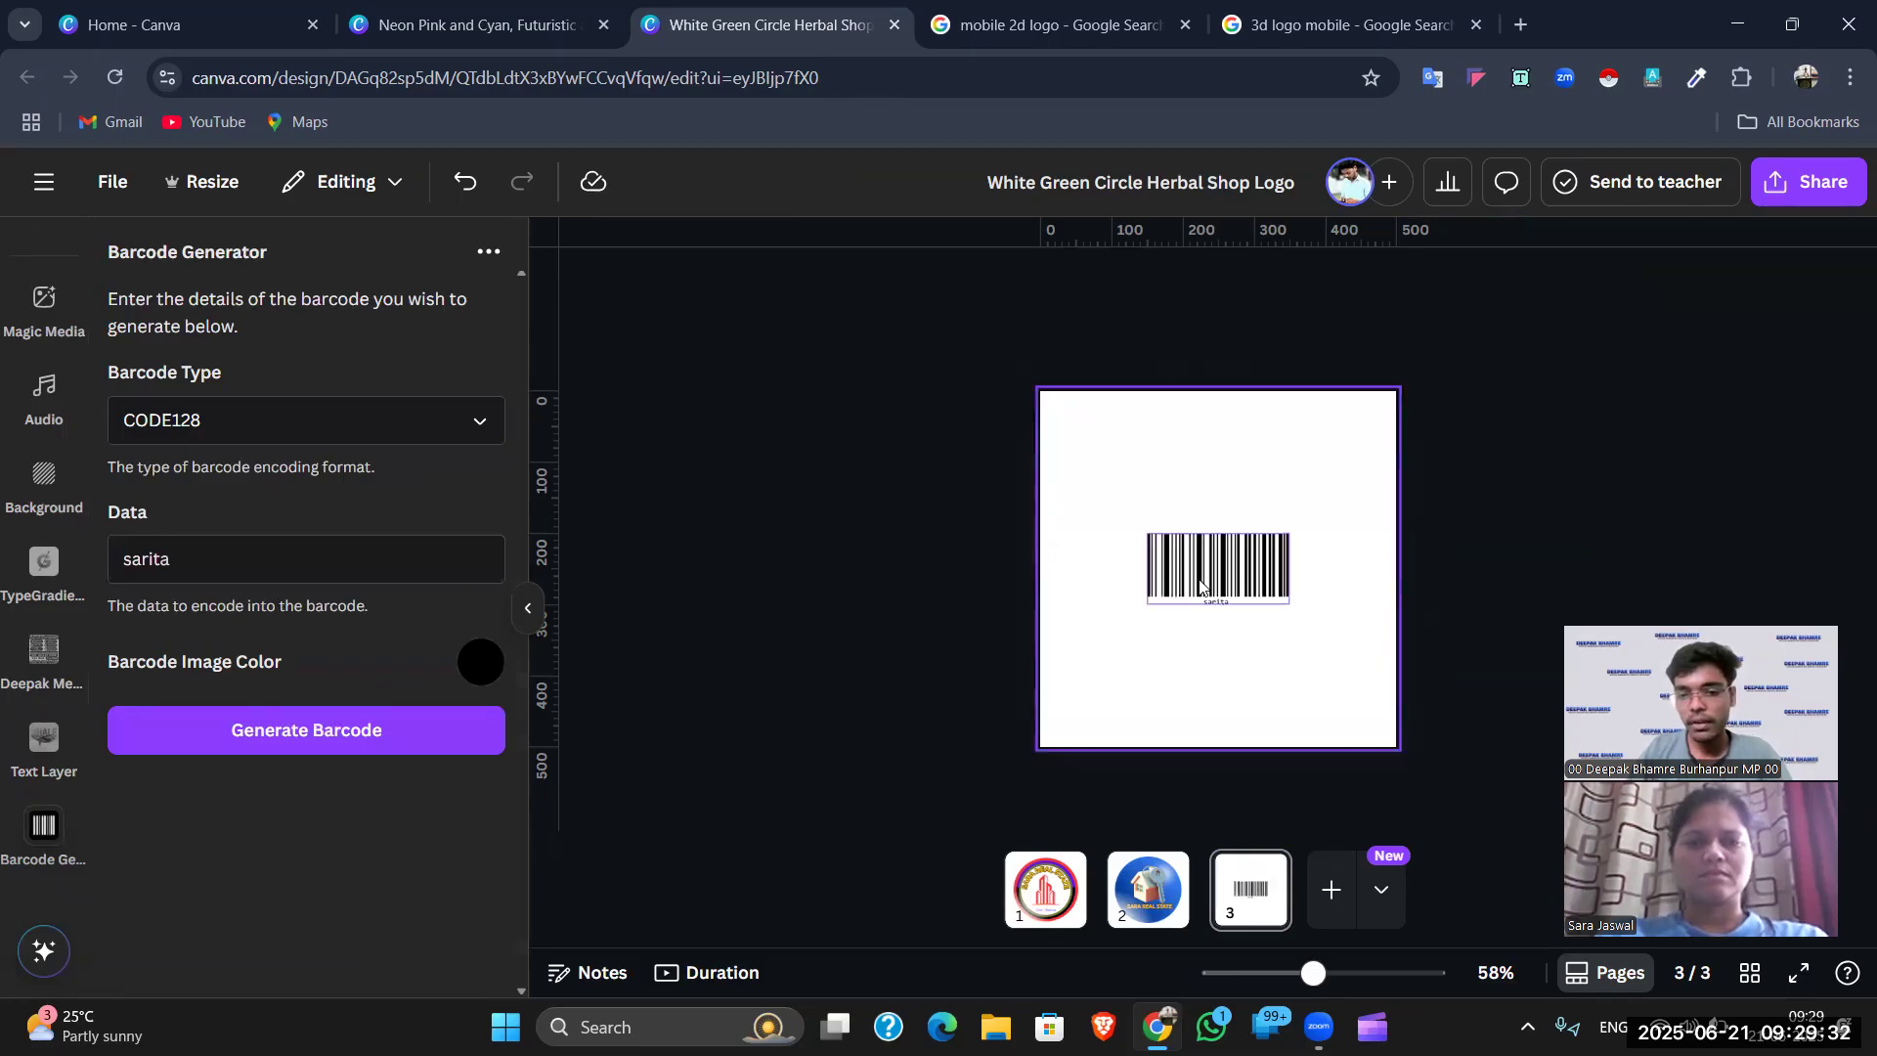
# - Enlarge the barcode to about 379 by 192, undoing a stray stretch
pyautogui.click(1272, 552)
pyautogui.moveTo(1288, 603); pyautogui.dragTo(1360, 640)
pyautogui.moveTo(1154, 528); pyautogui.dragTo(1135, 521)
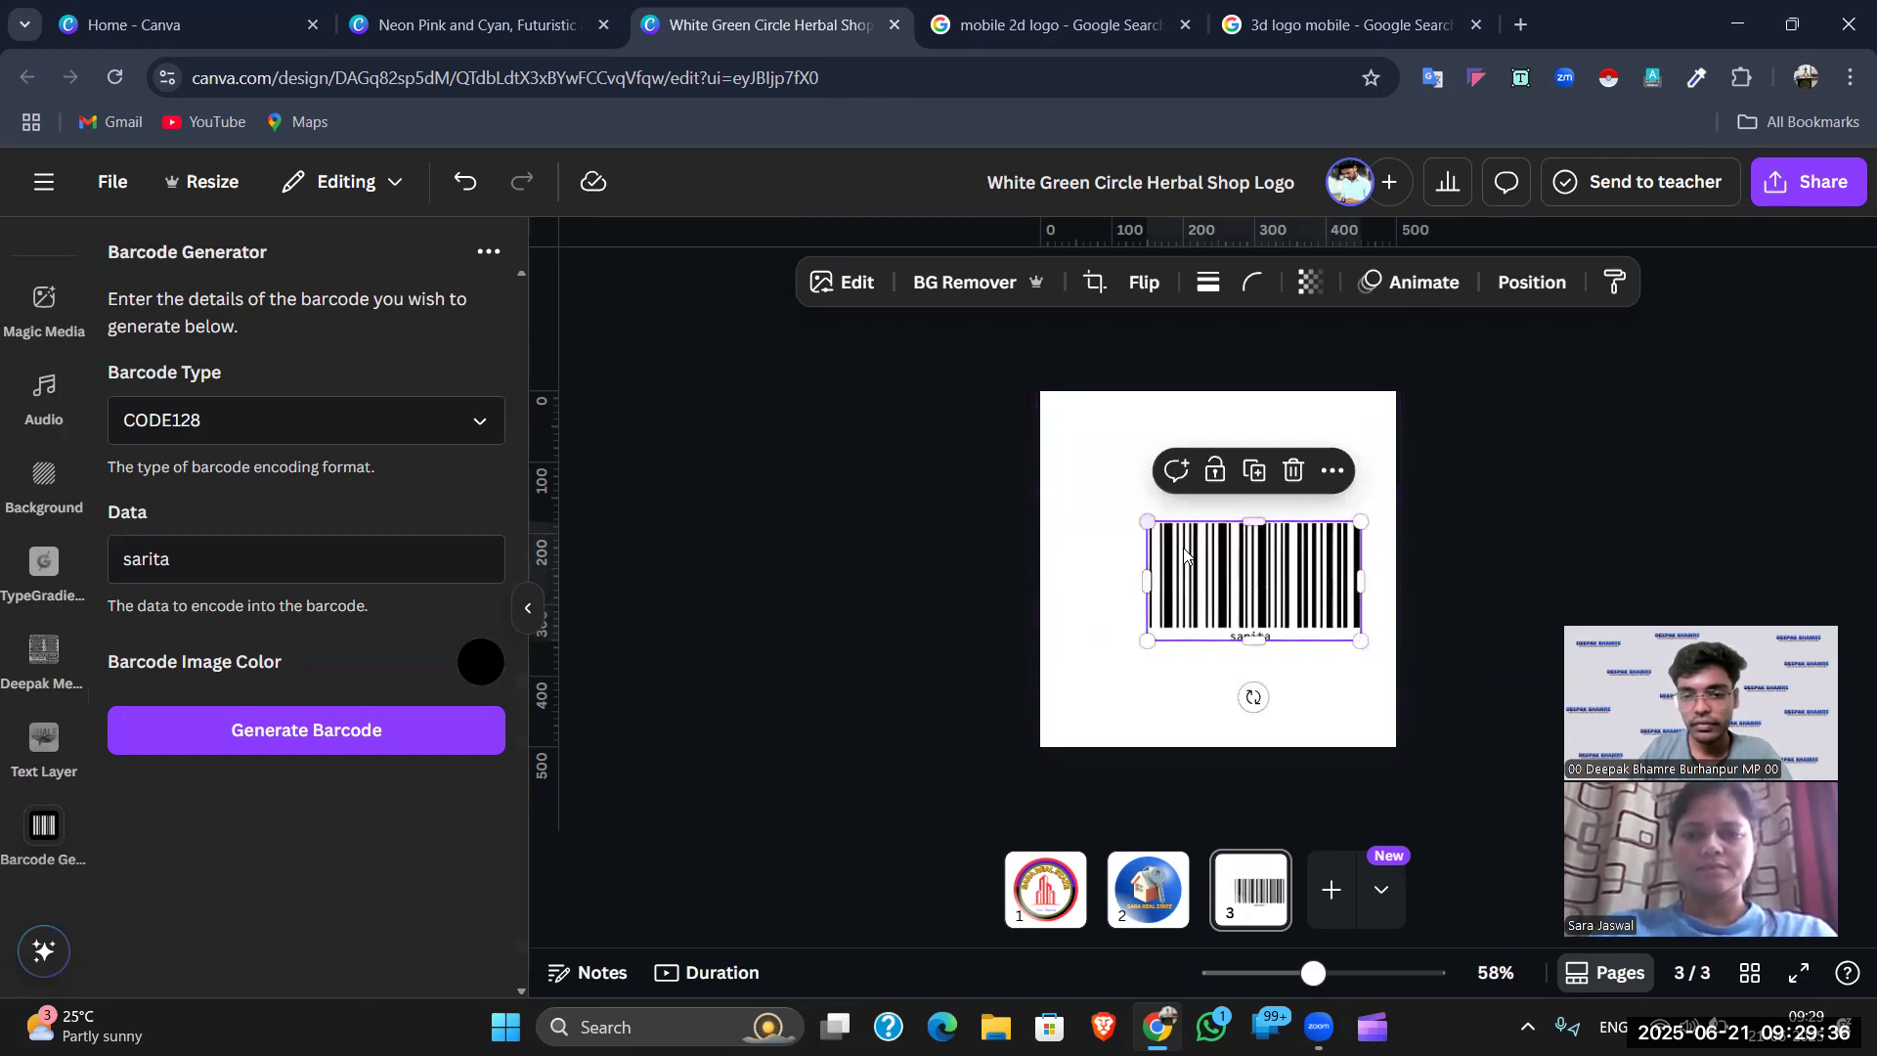
pyautogui.click(479, 184)
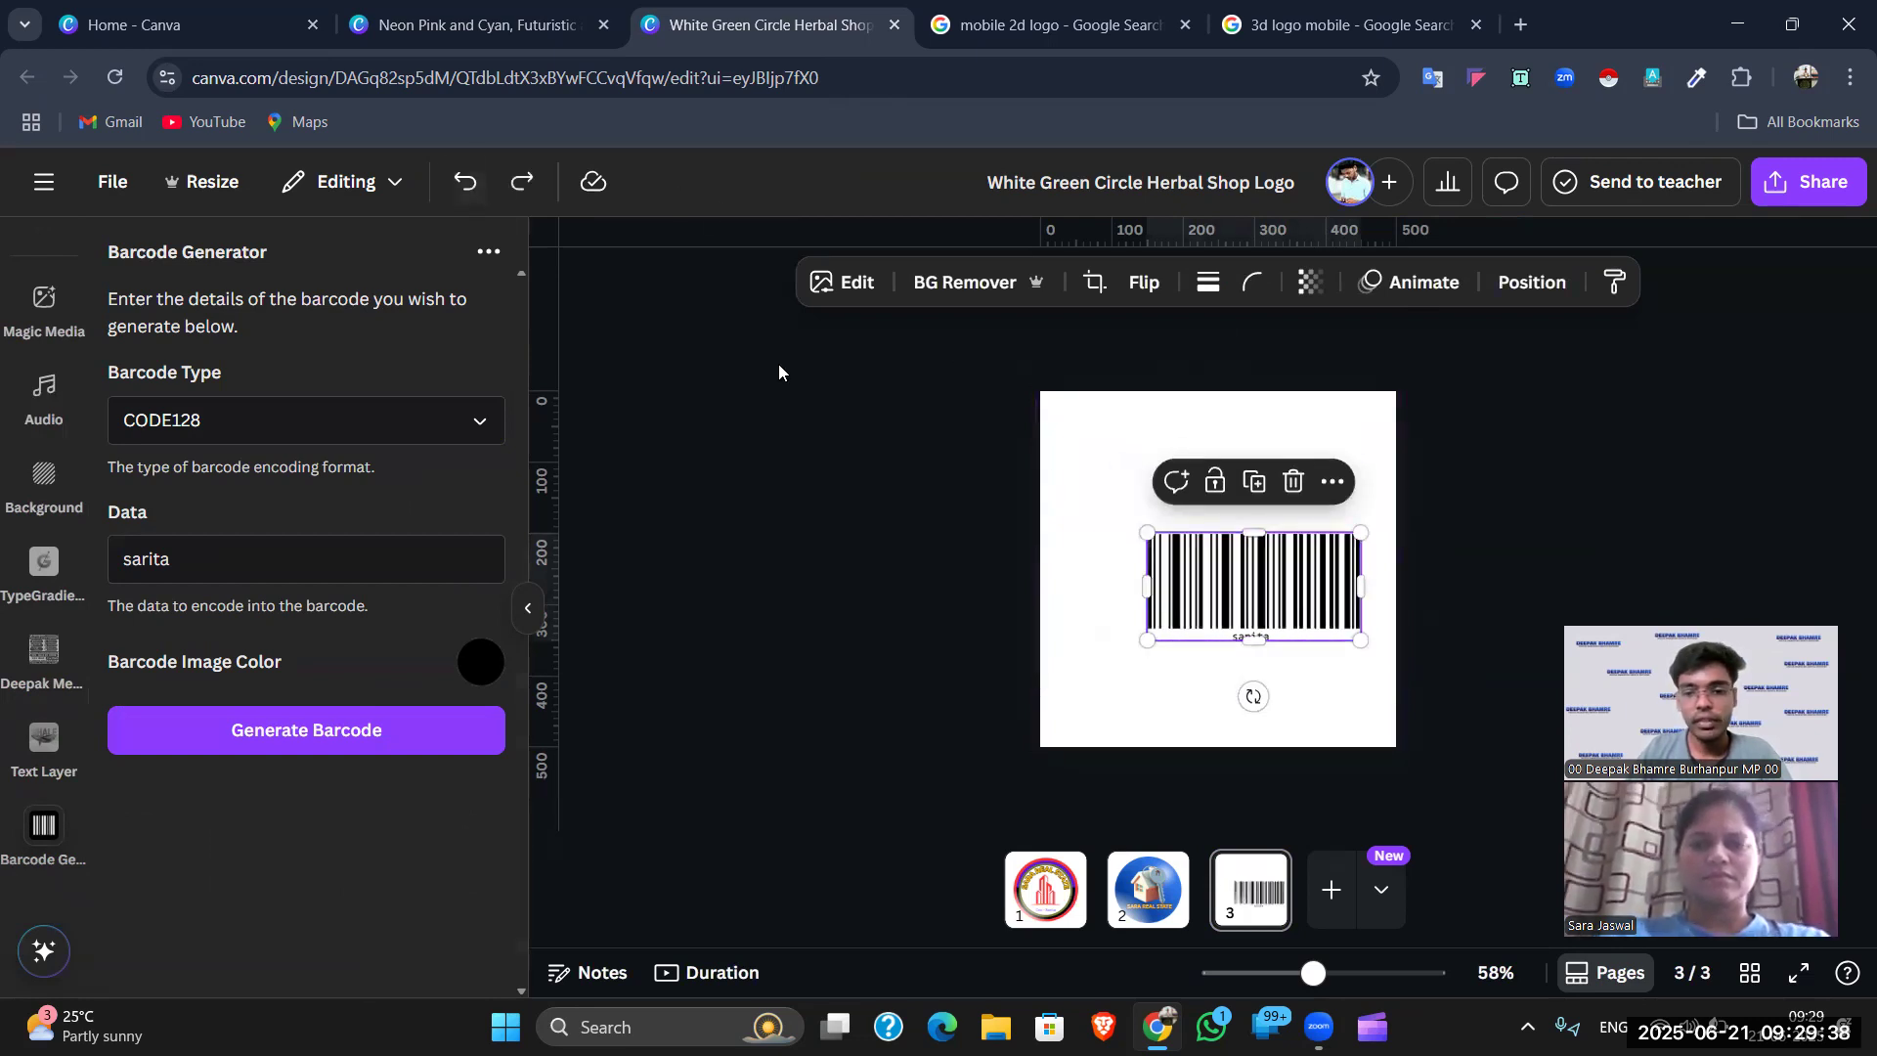
pyautogui.moveTo(1144, 521); pyautogui.dragTo(1060, 489)
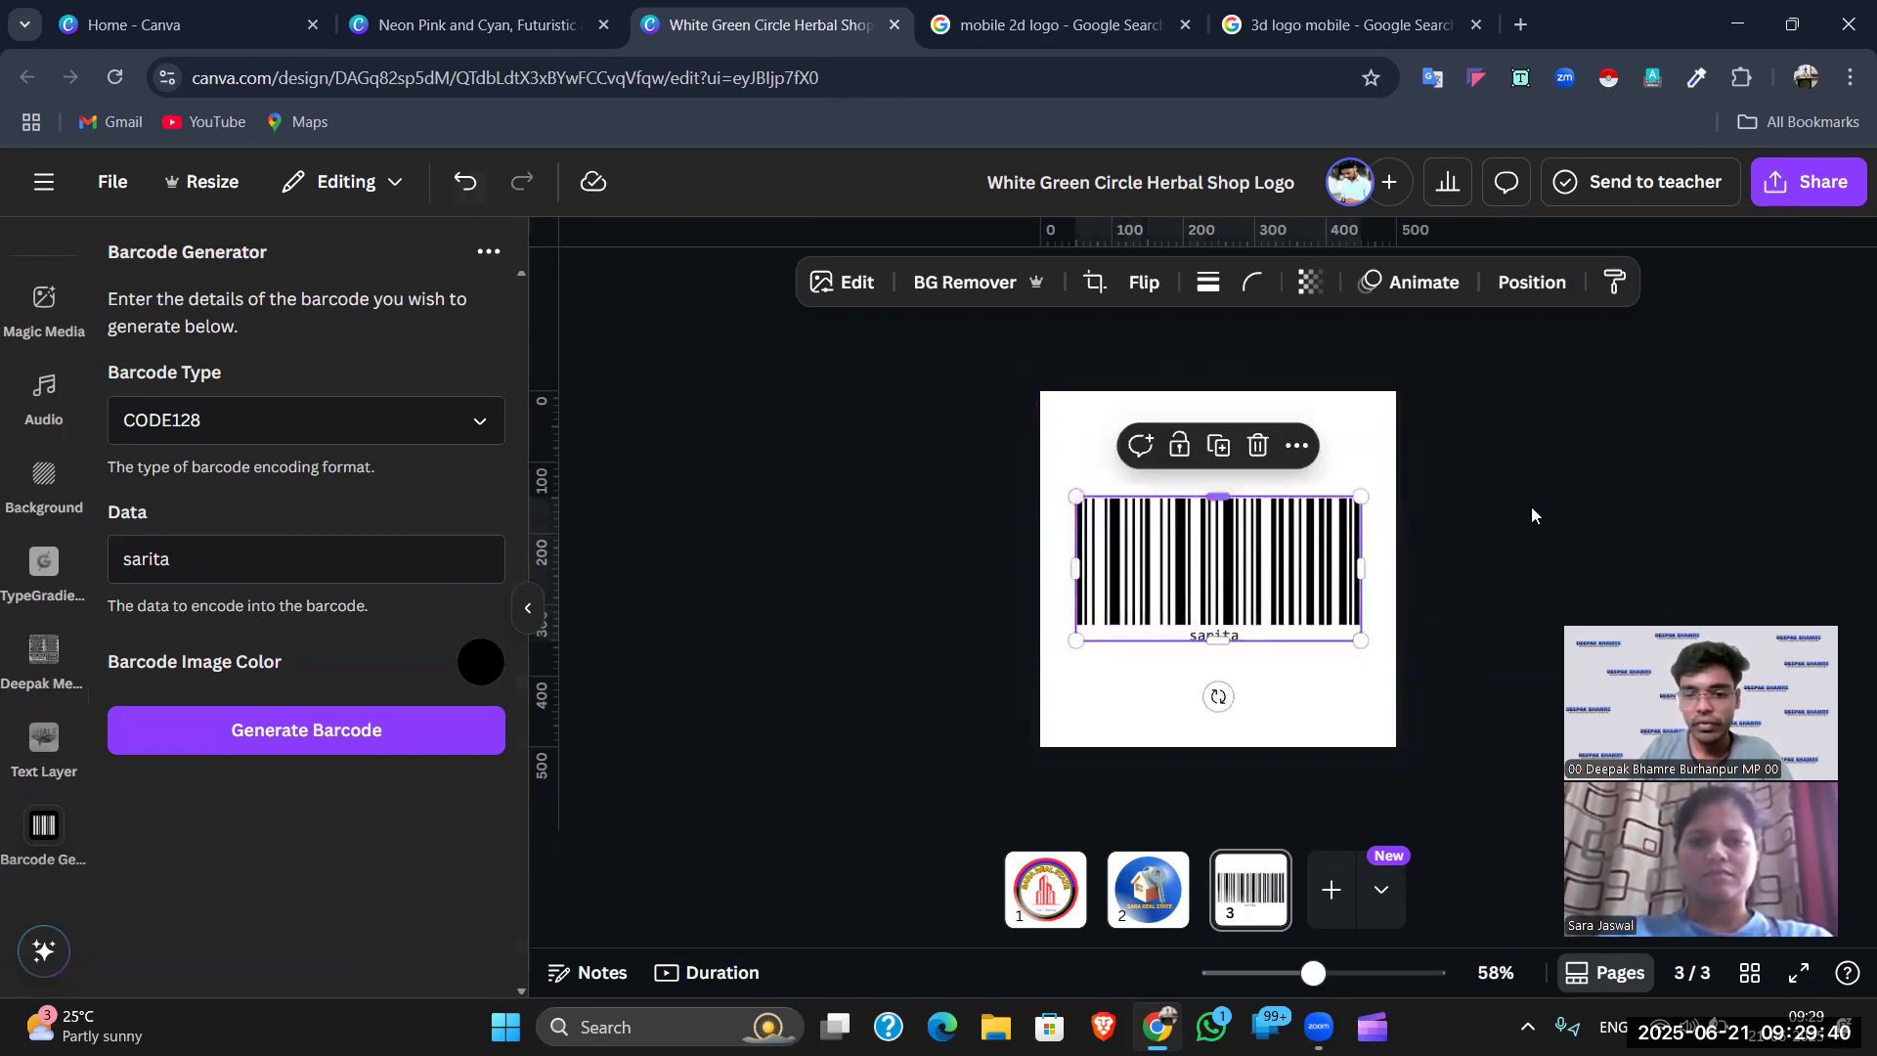
pyautogui.click(1527, 536)
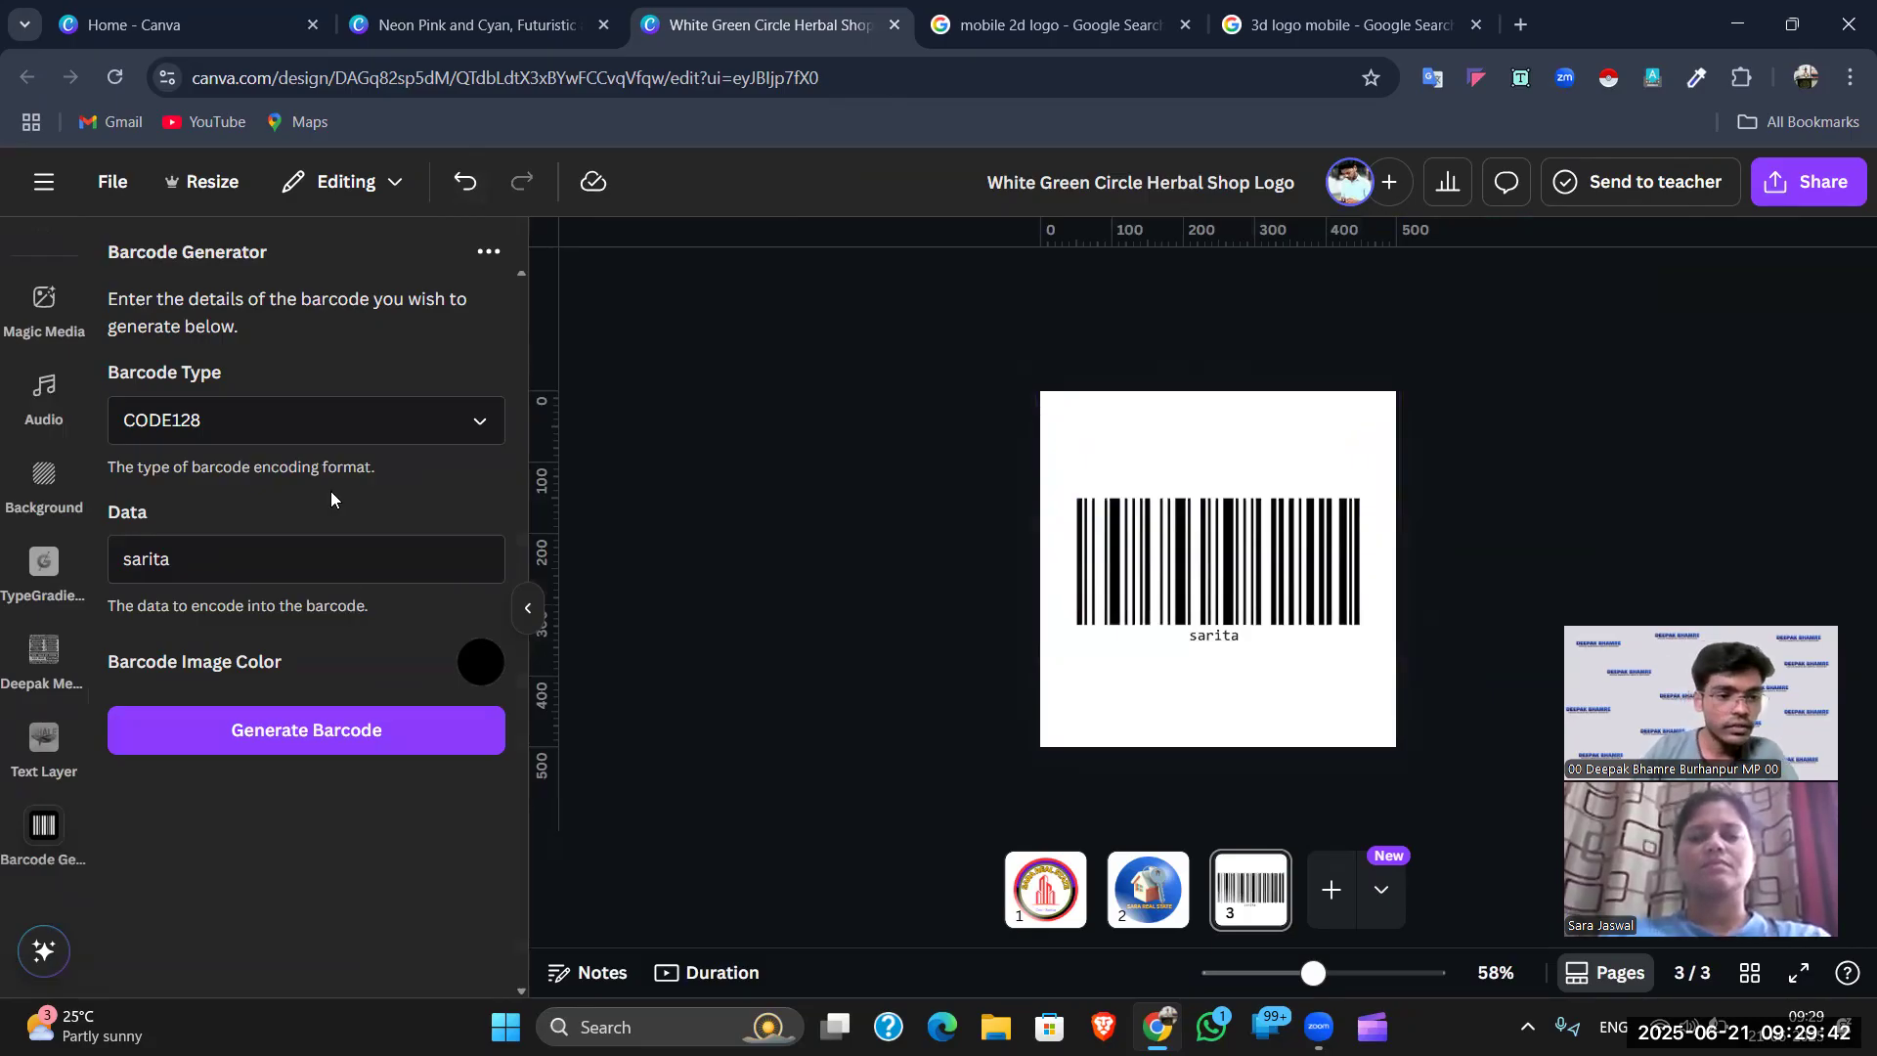
# - Keep the CODE128 format and move the barcode higher on page 3
pyautogui.click(355, 423)
pyautogui.scroll(-2, 350, 533)
pyautogui.click(389, 342)
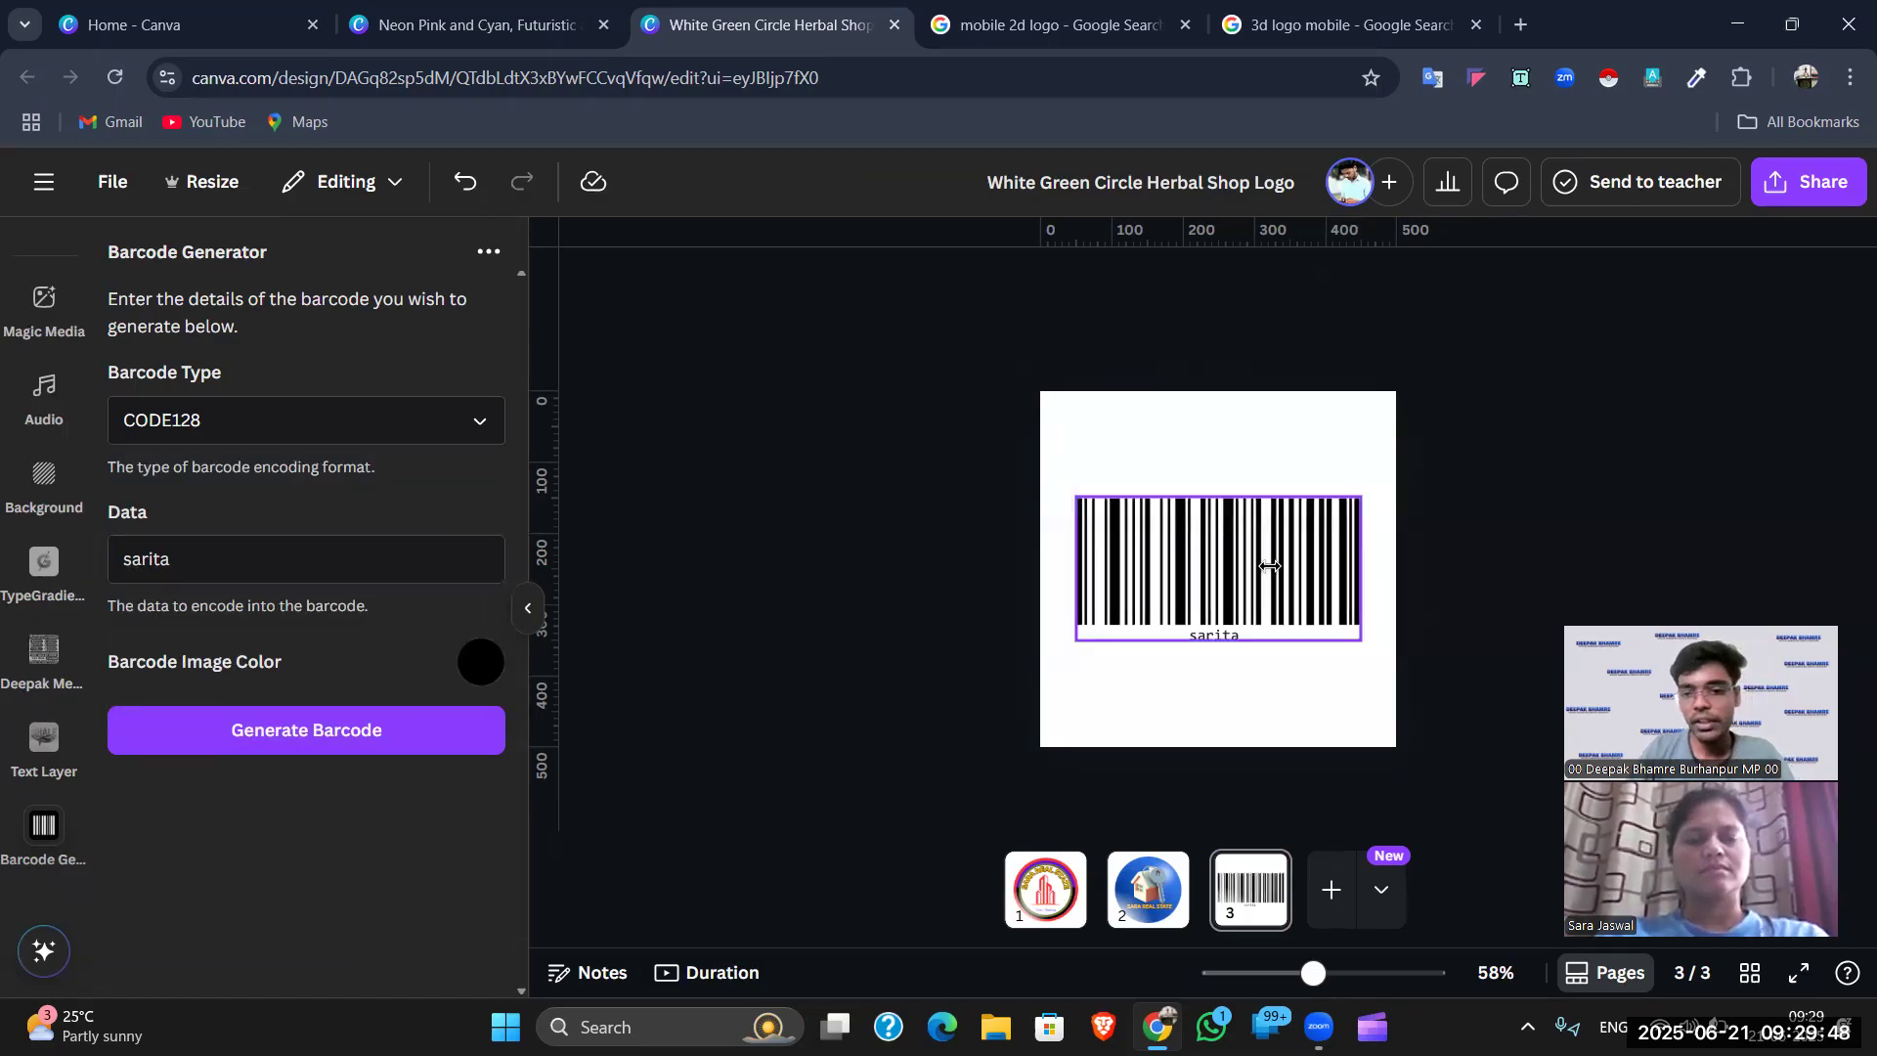
pyautogui.moveTo(1218, 563); pyautogui.dragTo(1217, 492)
pyautogui.click(955, 445)
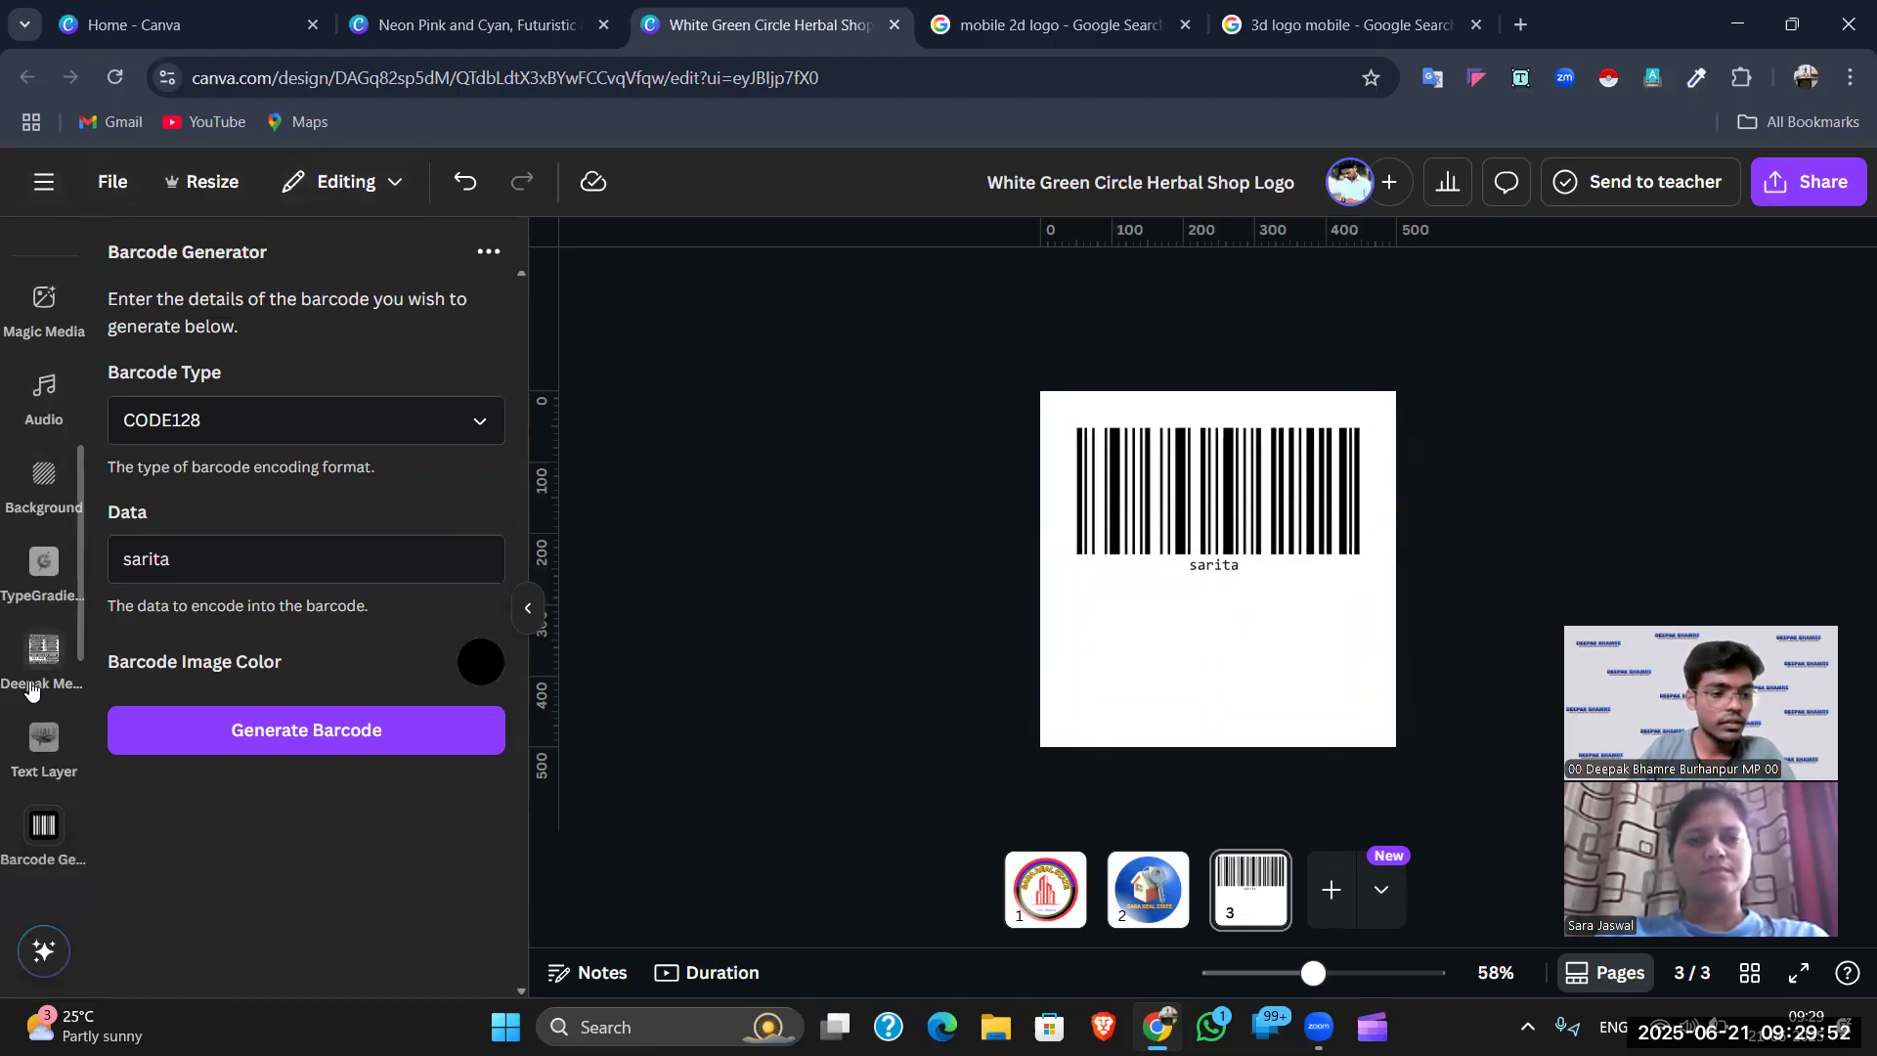
pyautogui.scroll(3, 39, 714)
pyautogui.scroll(3, 39, 714)
pyautogui.scroll(2, 50, 631)
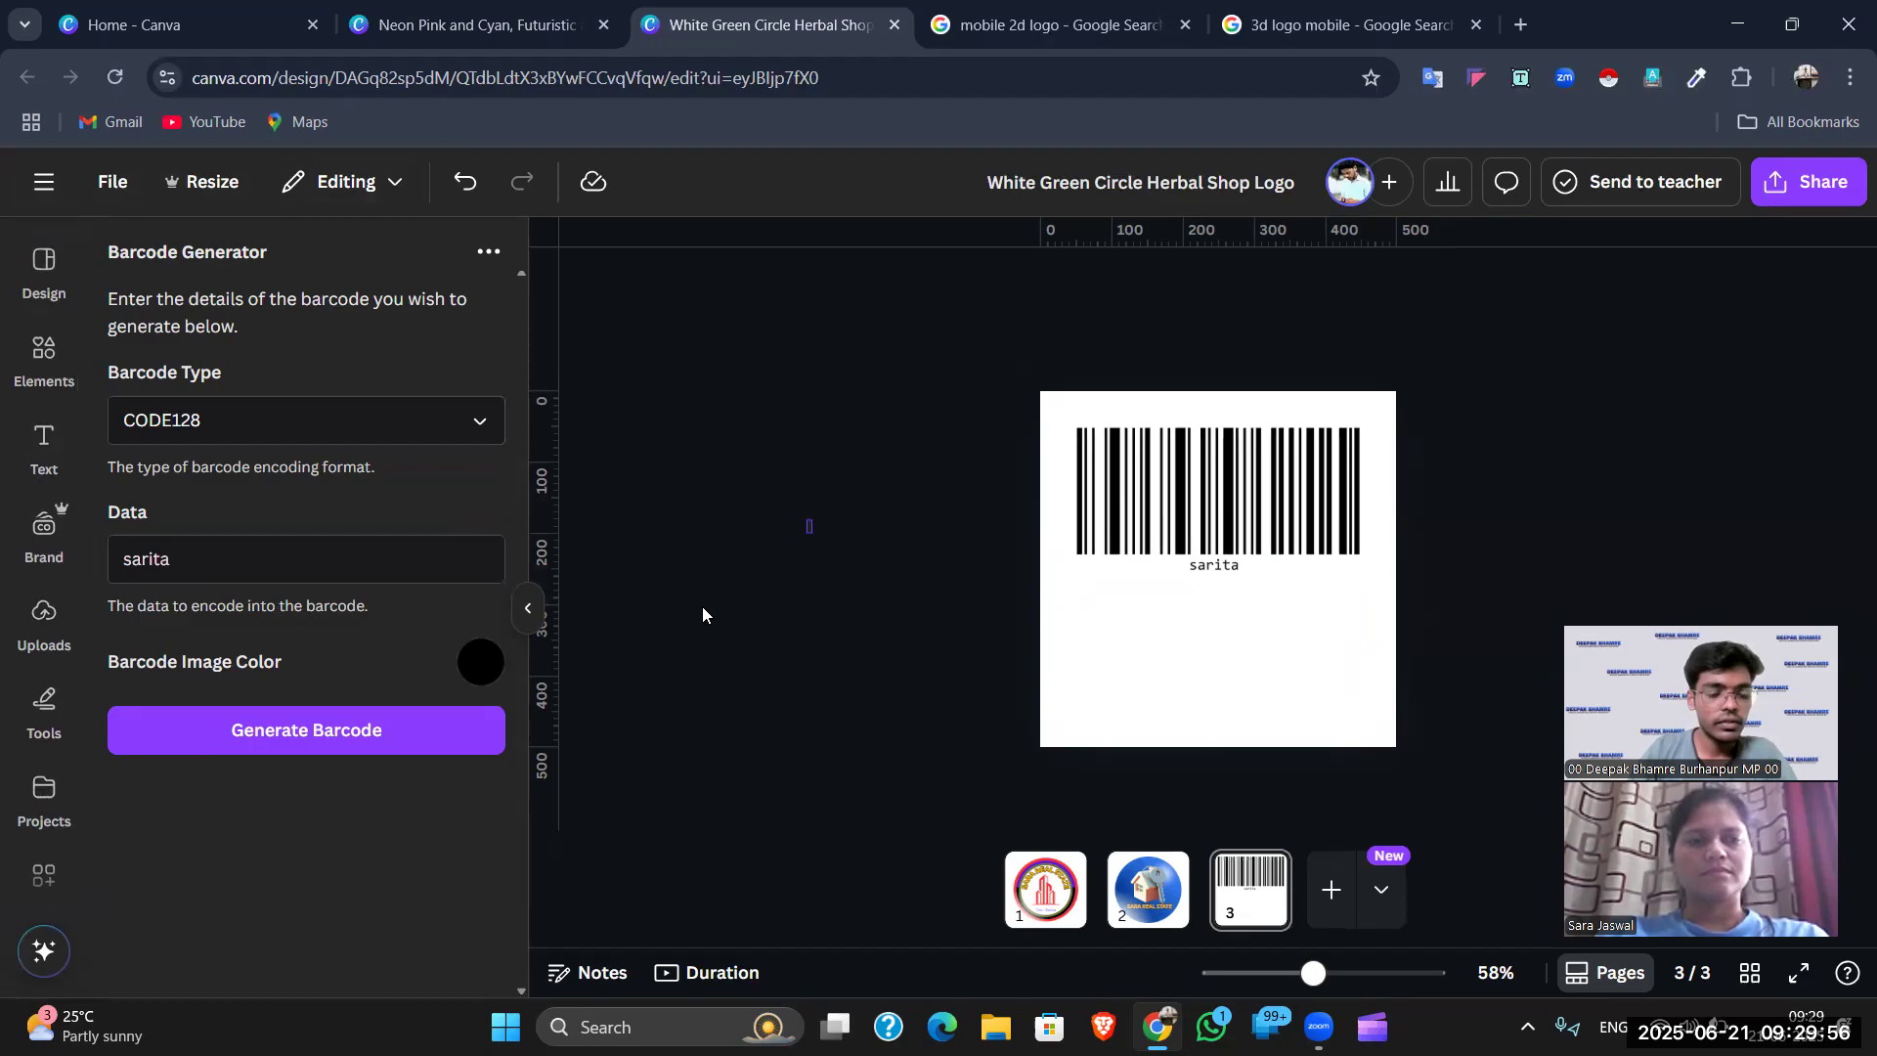
pyautogui.click(301, 555)
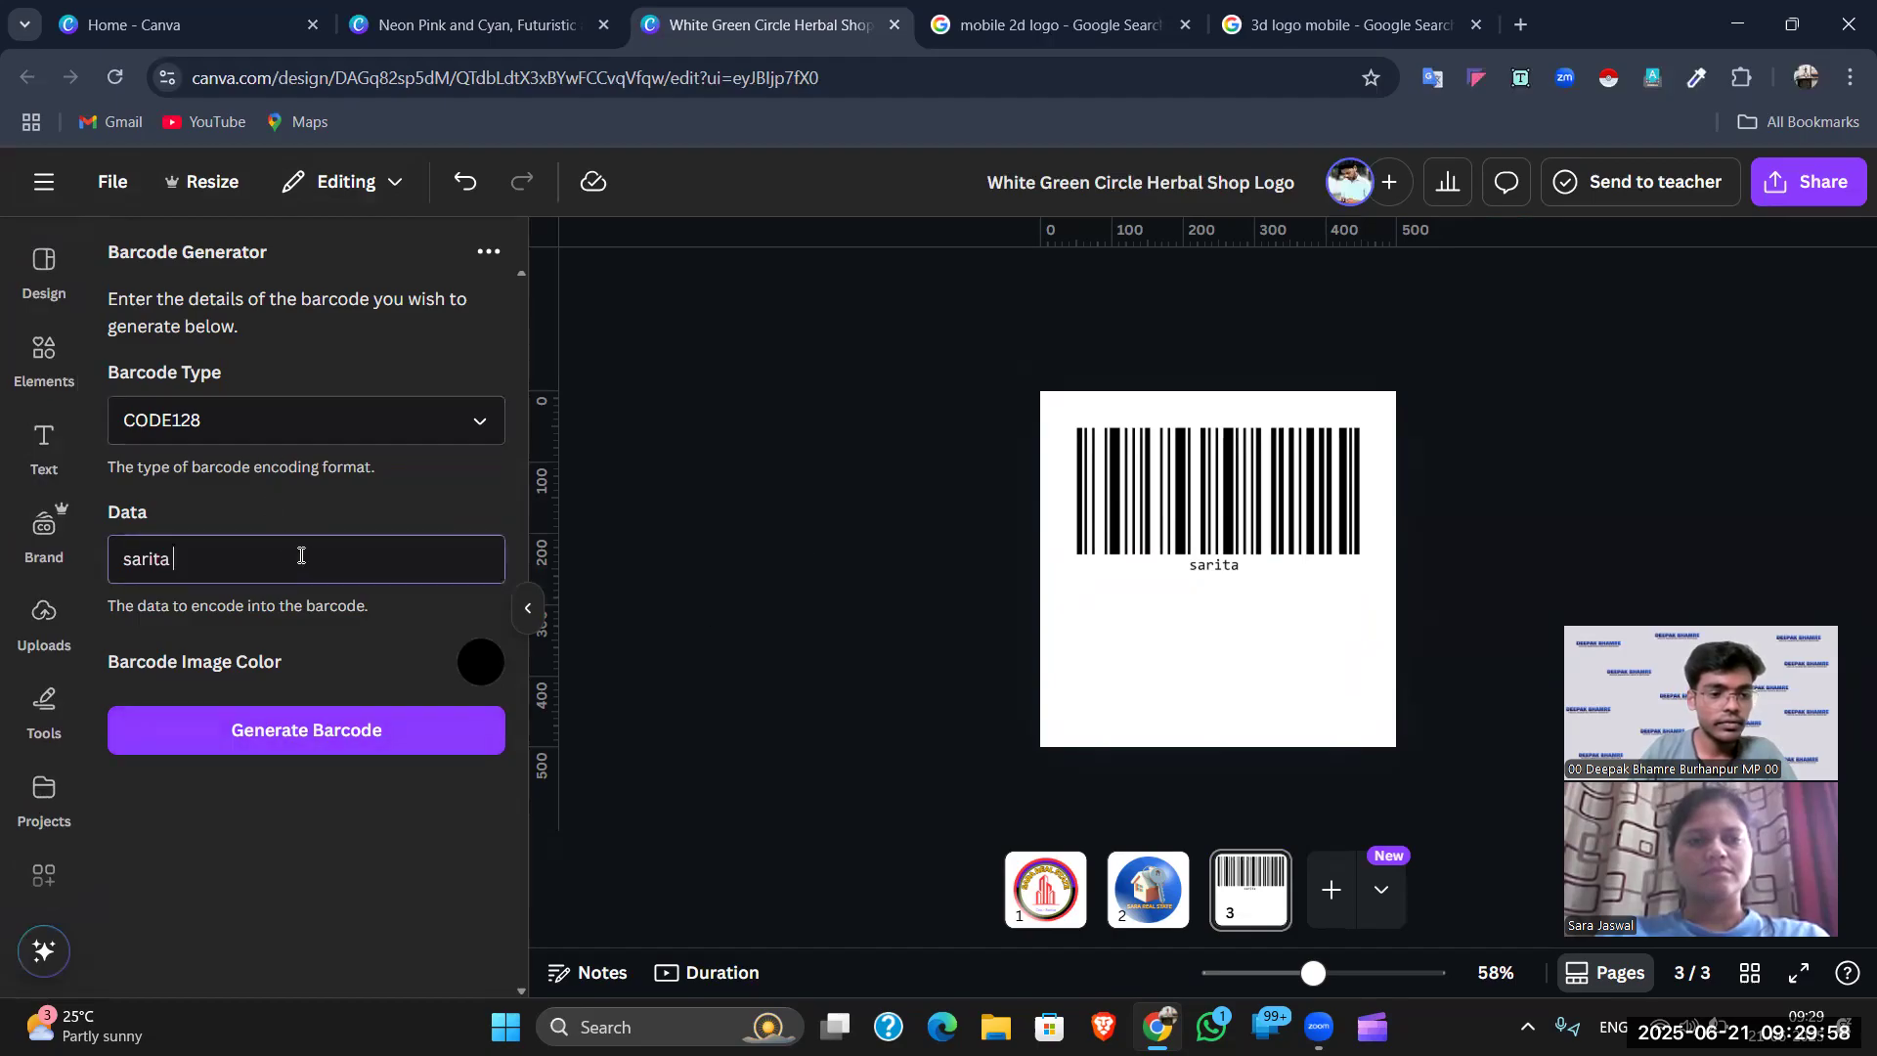
pyautogui.click(44, 262)
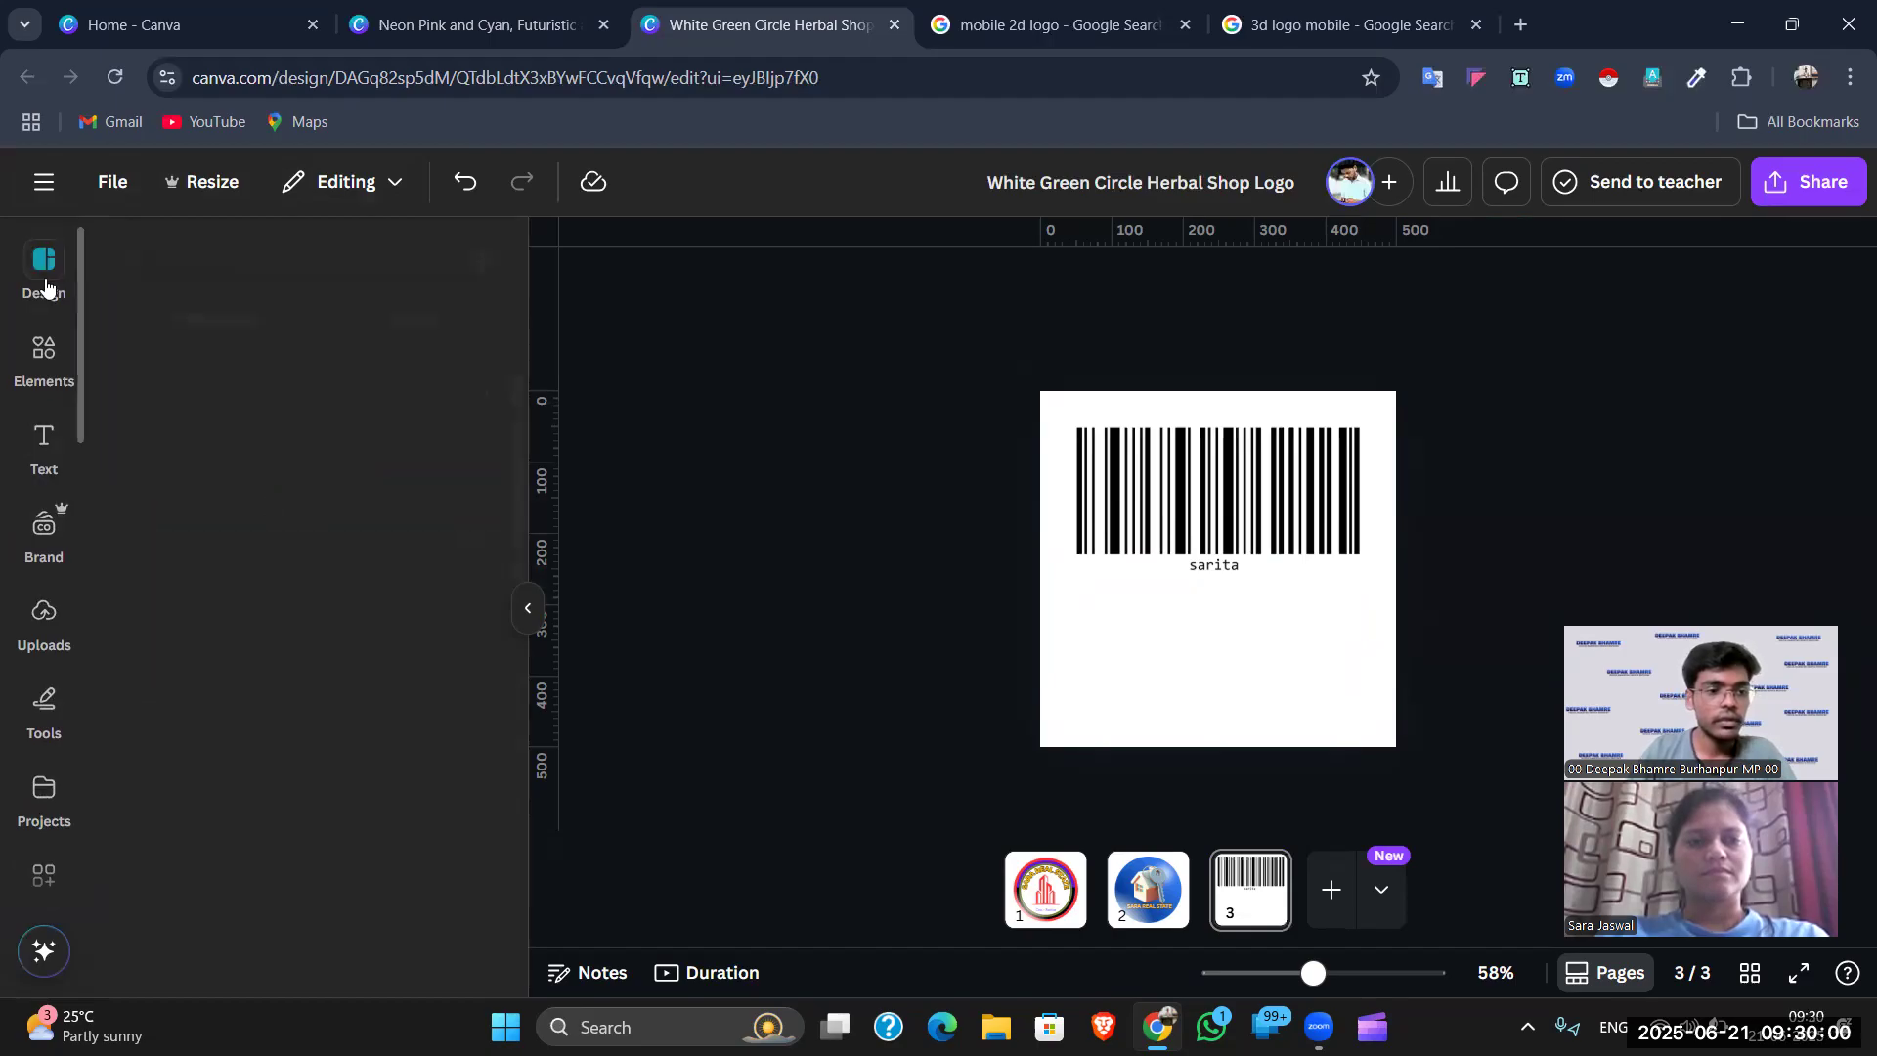
# - Clear the old app search and show the already installed apps
pyautogui.scroll(-3, 44, 782)
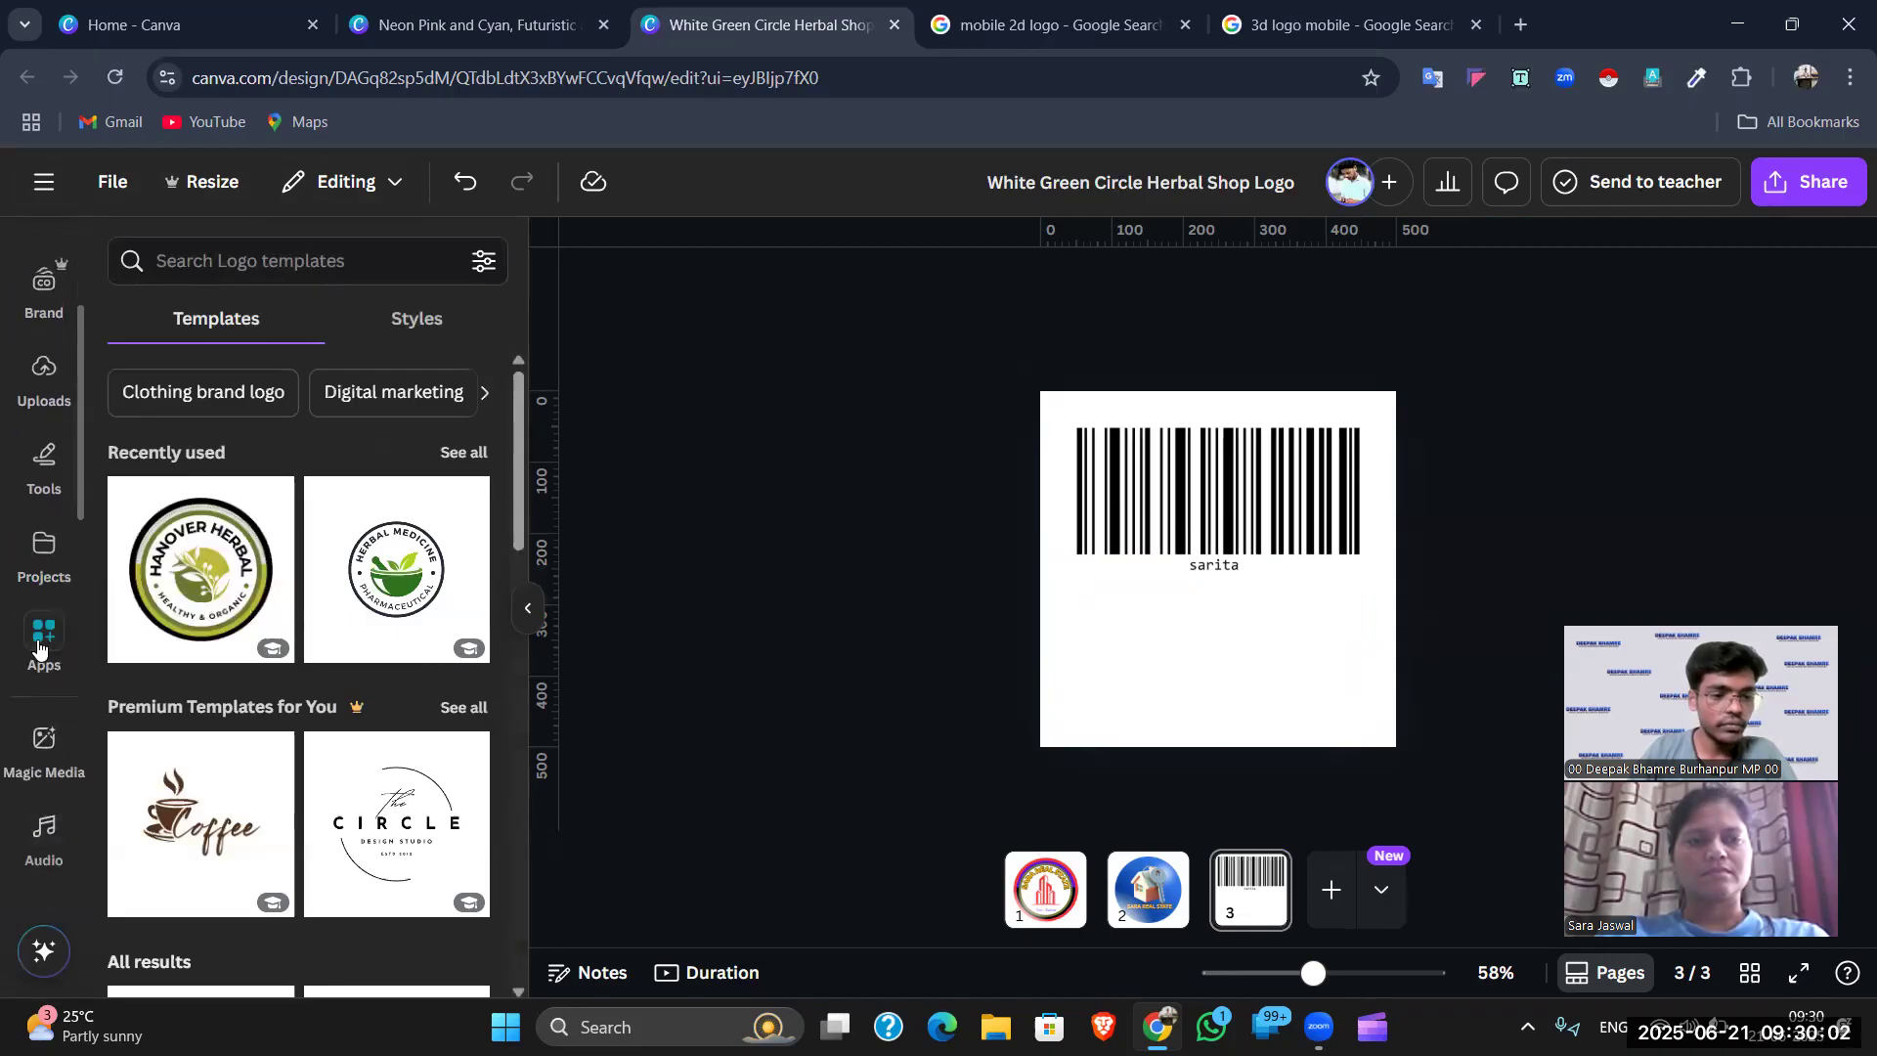
pyautogui.click(44, 635)
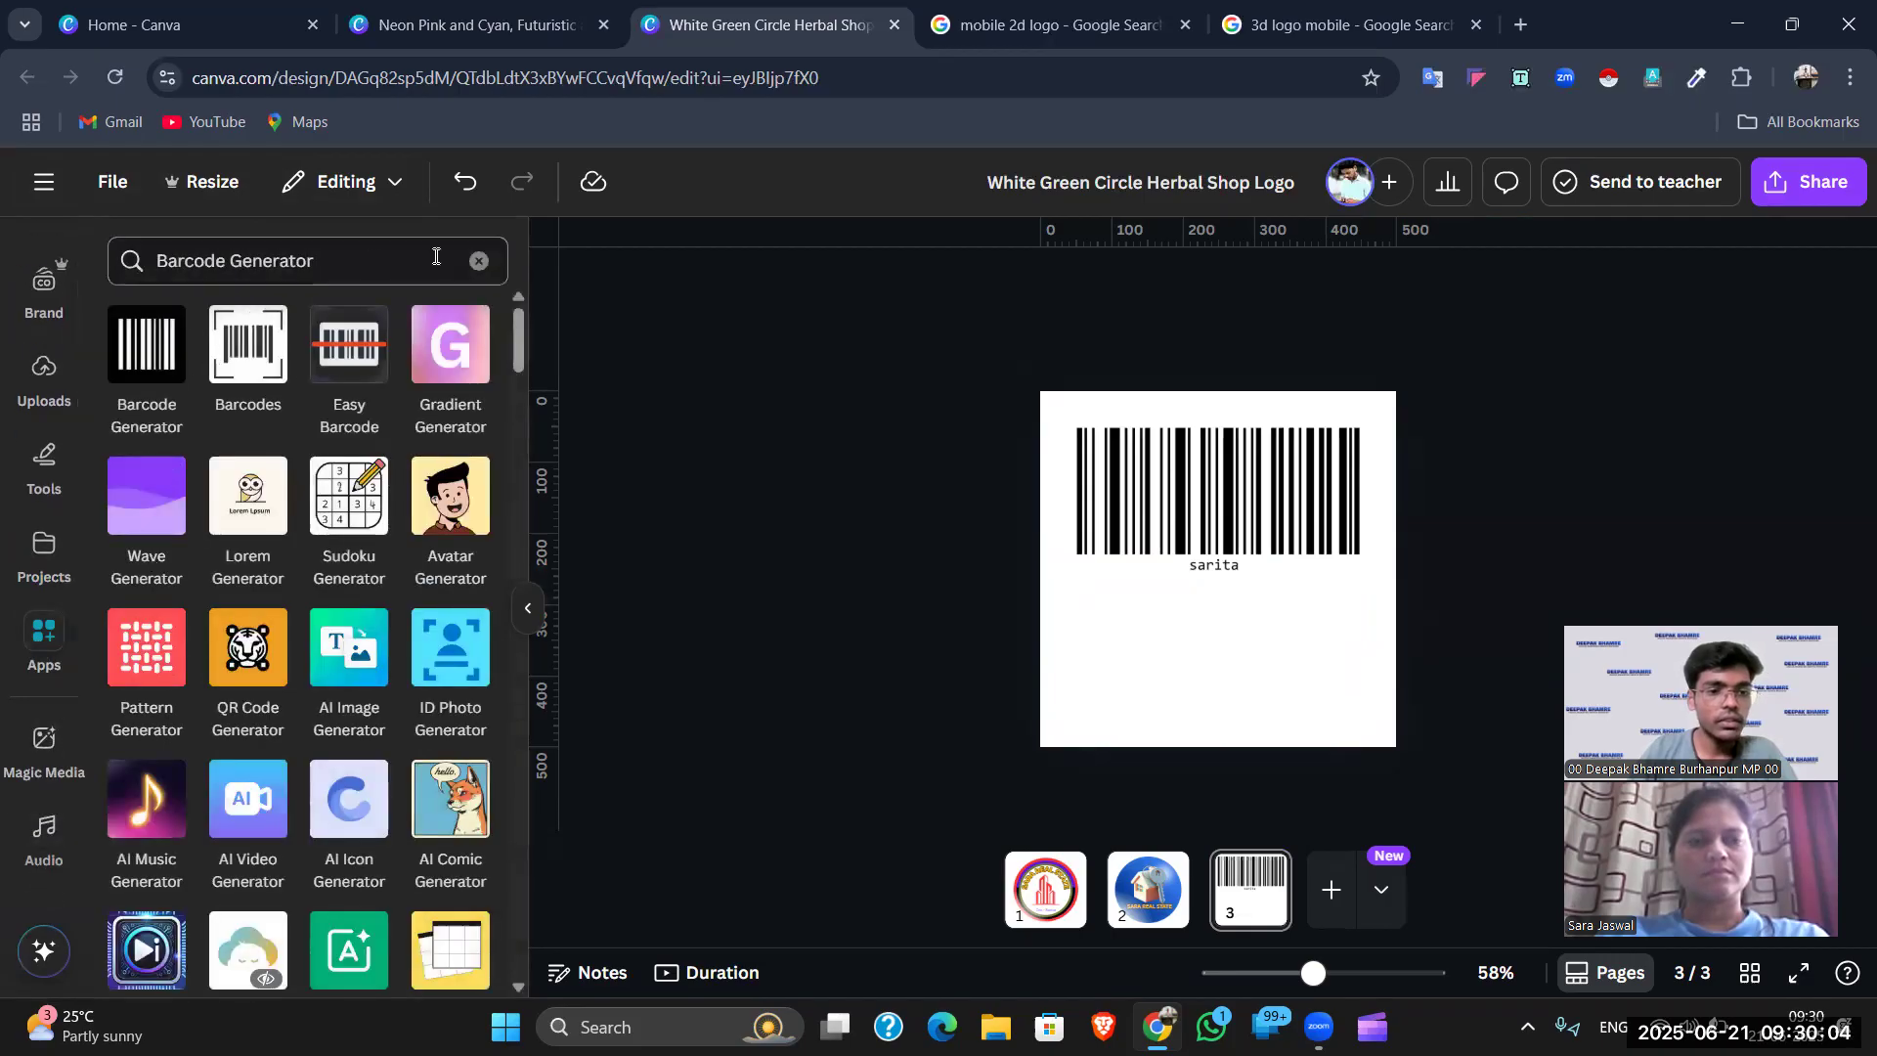
pyautogui.click(476, 261)
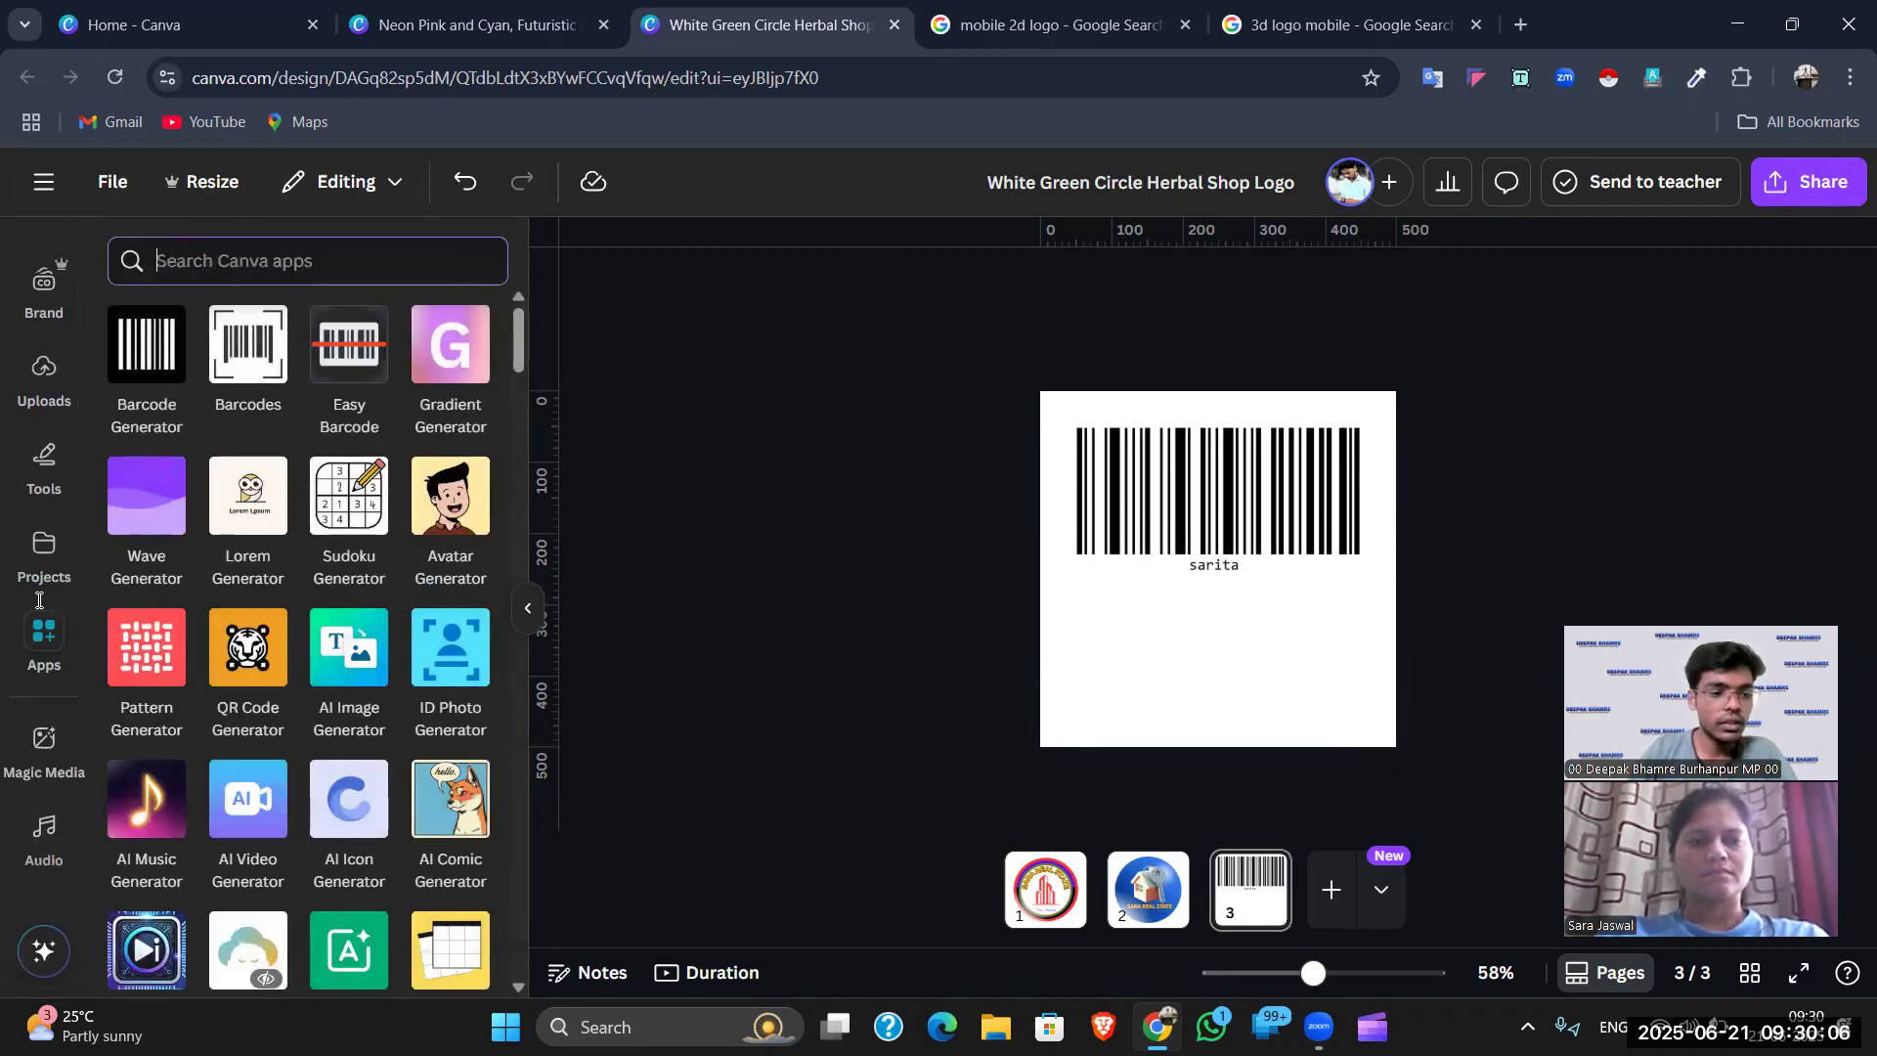
pyautogui.click(43, 630)
pyautogui.click(398, 325)
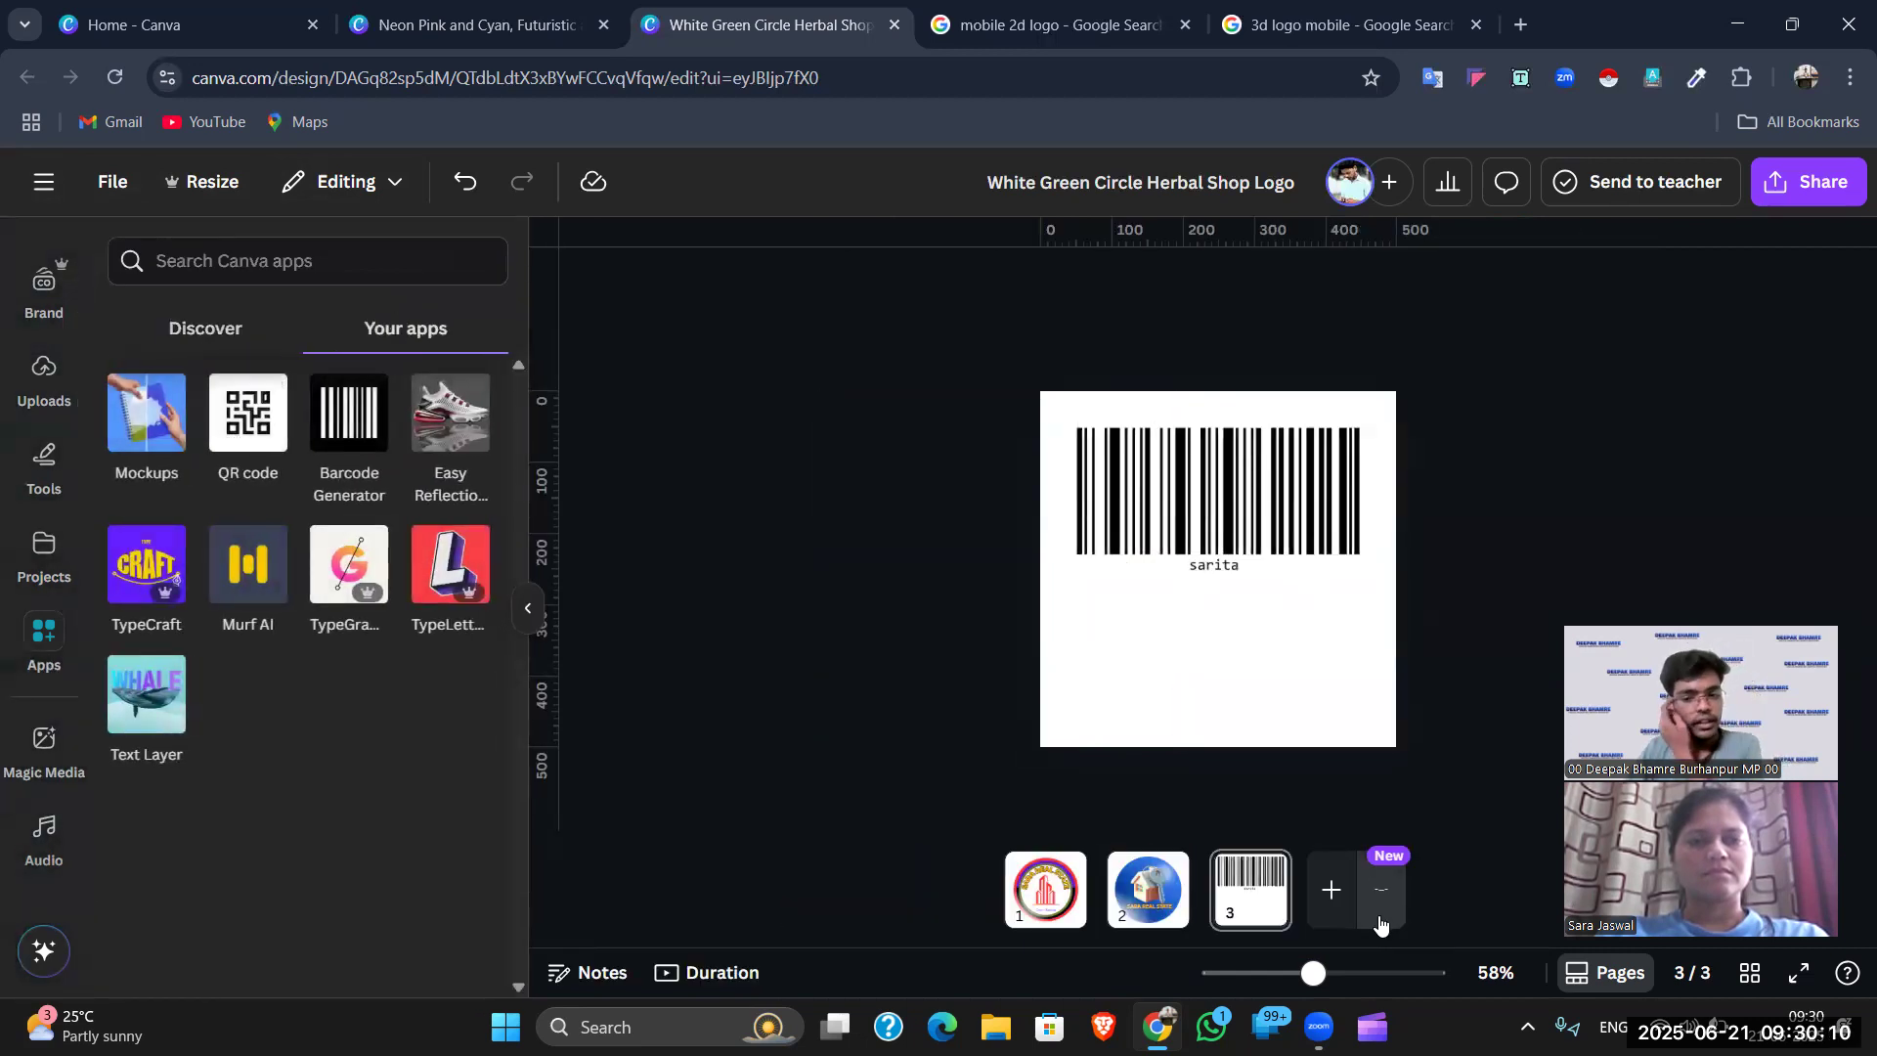
# - Add a blank fourth page after page 3 and start the QR code generator
pyautogui.click(1332, 891)
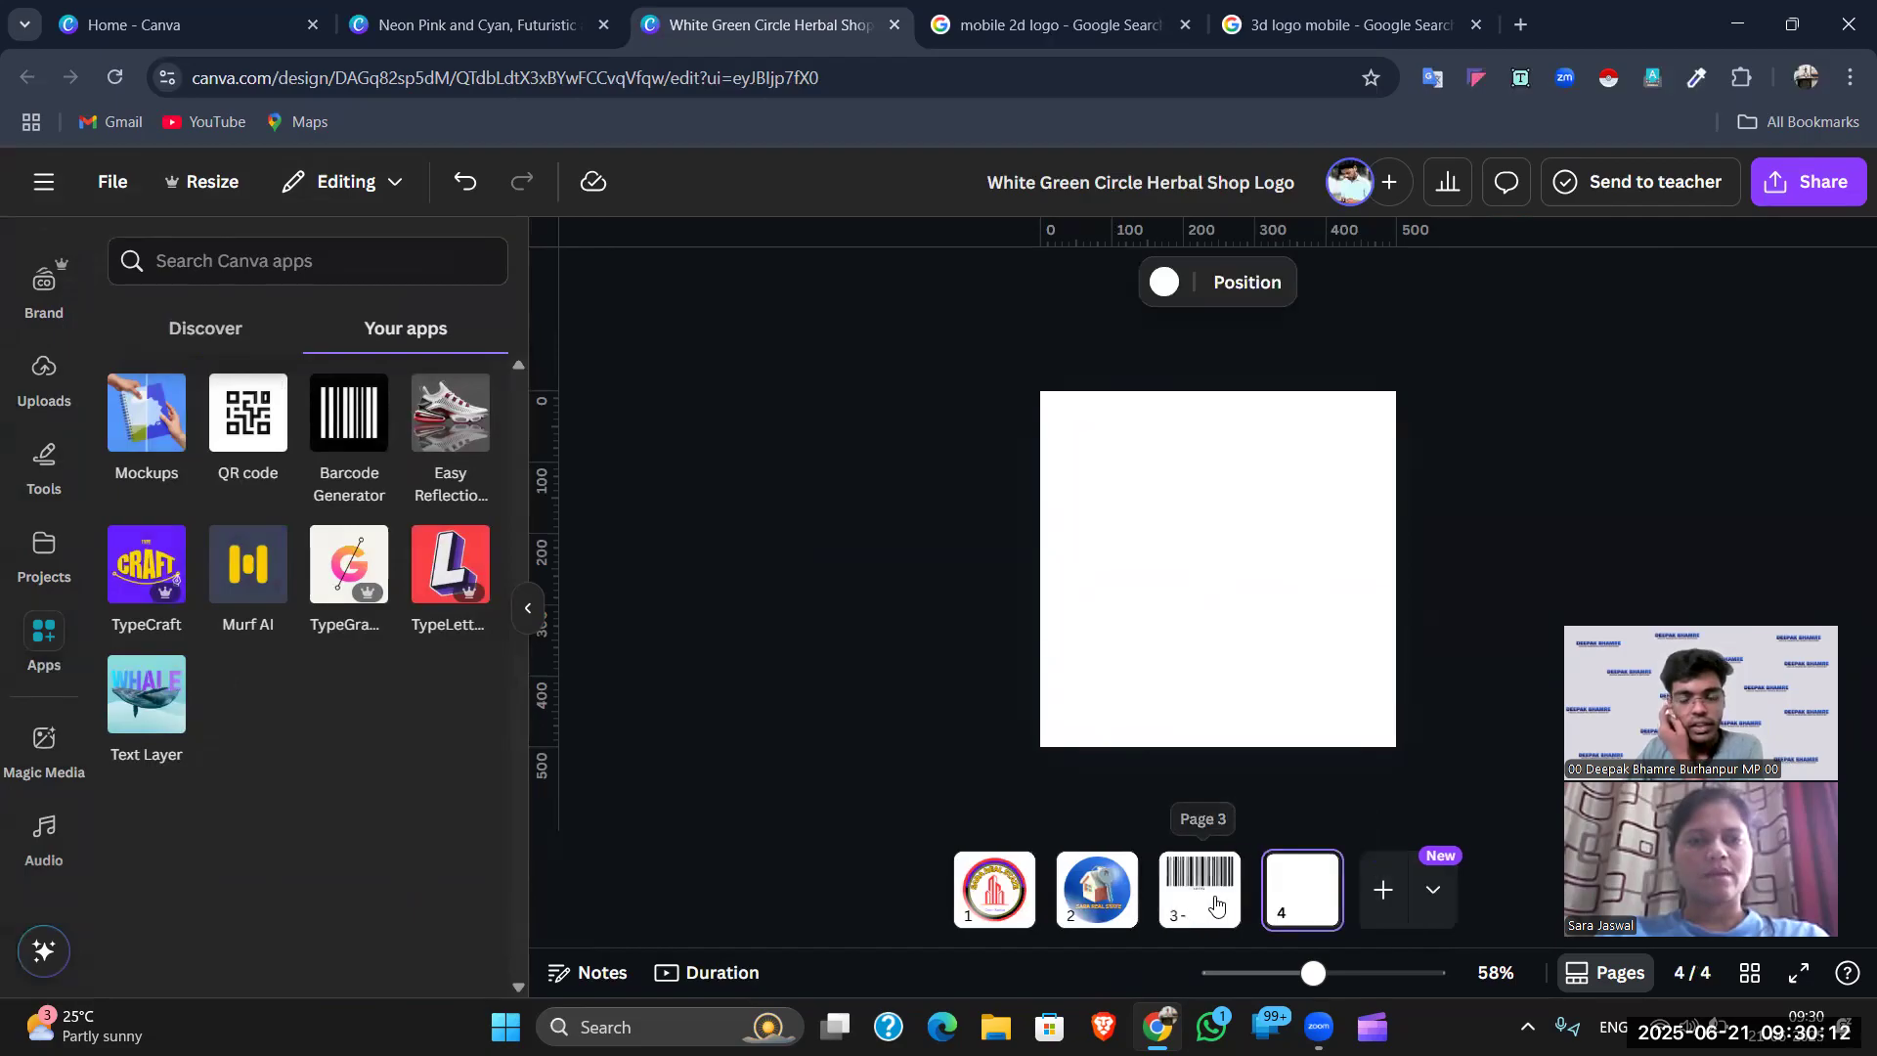
pyautogui.click(1202, 895)
pyautogui.click(1187, 523)
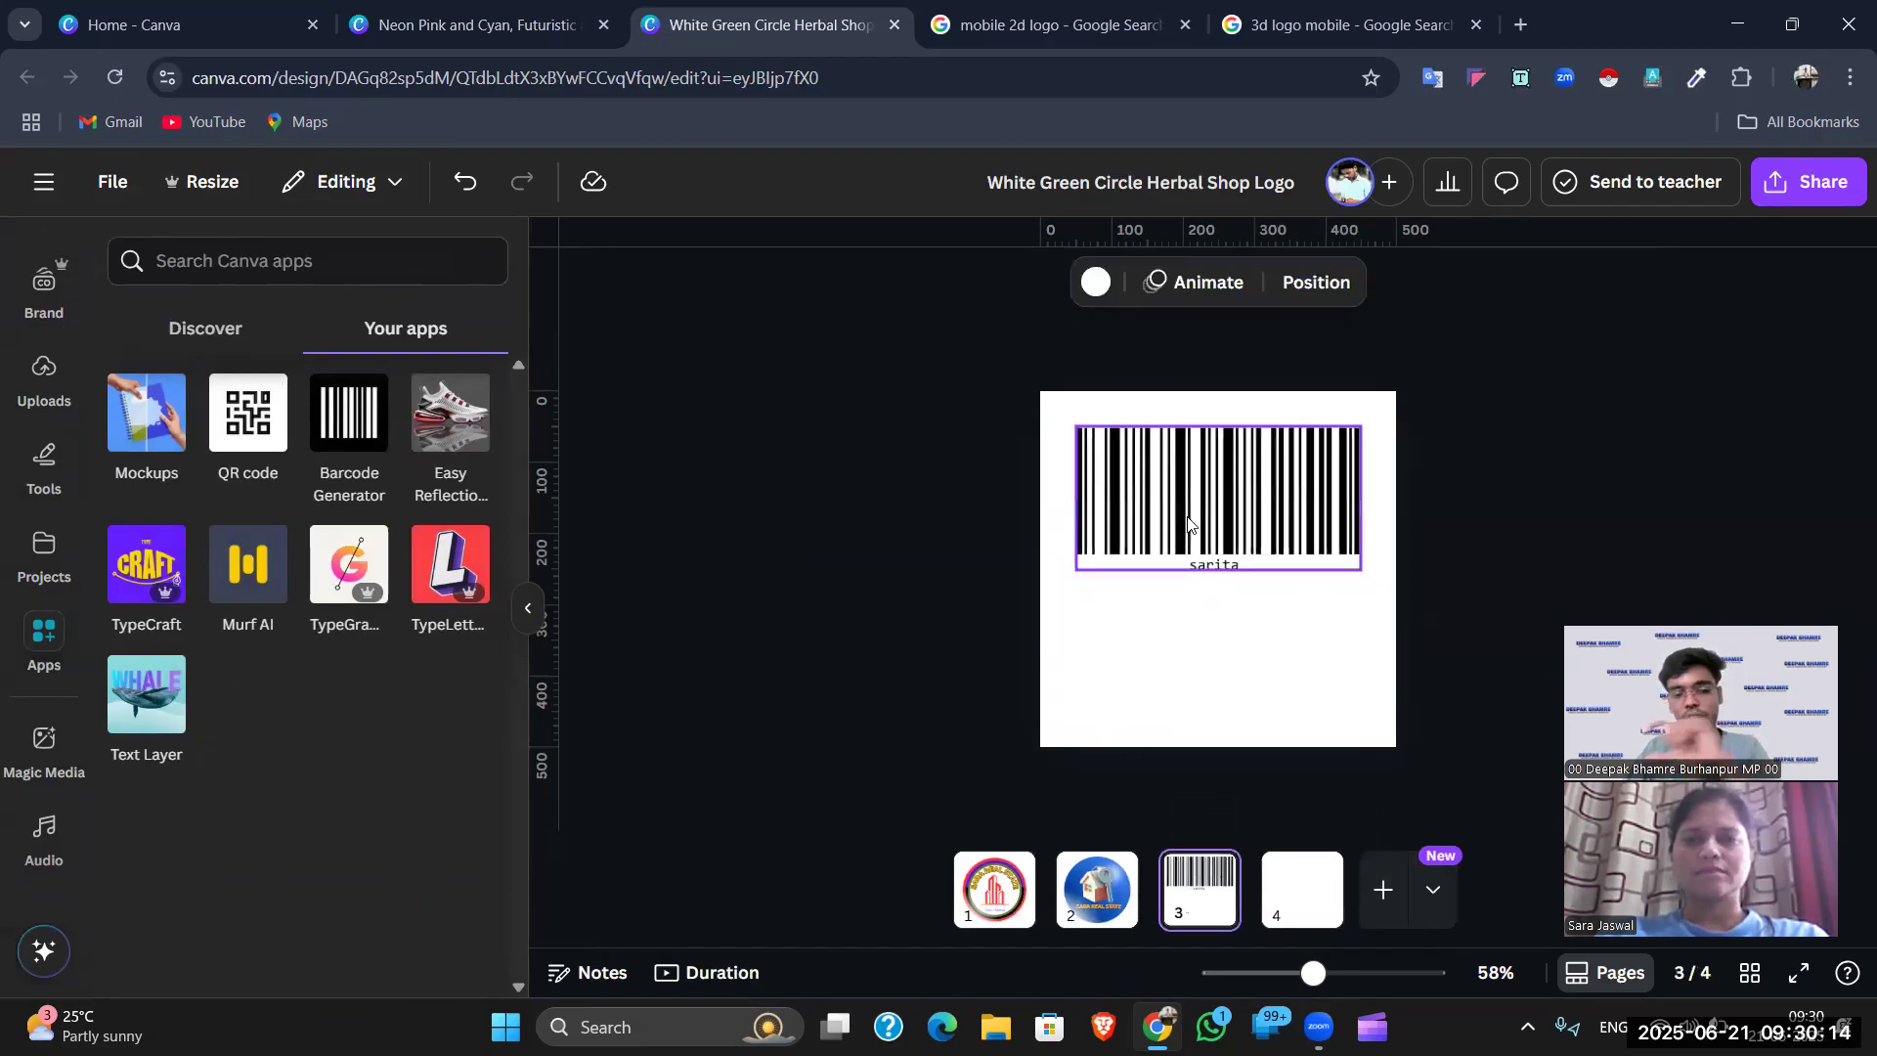
pyautogui.click(1244, 624)
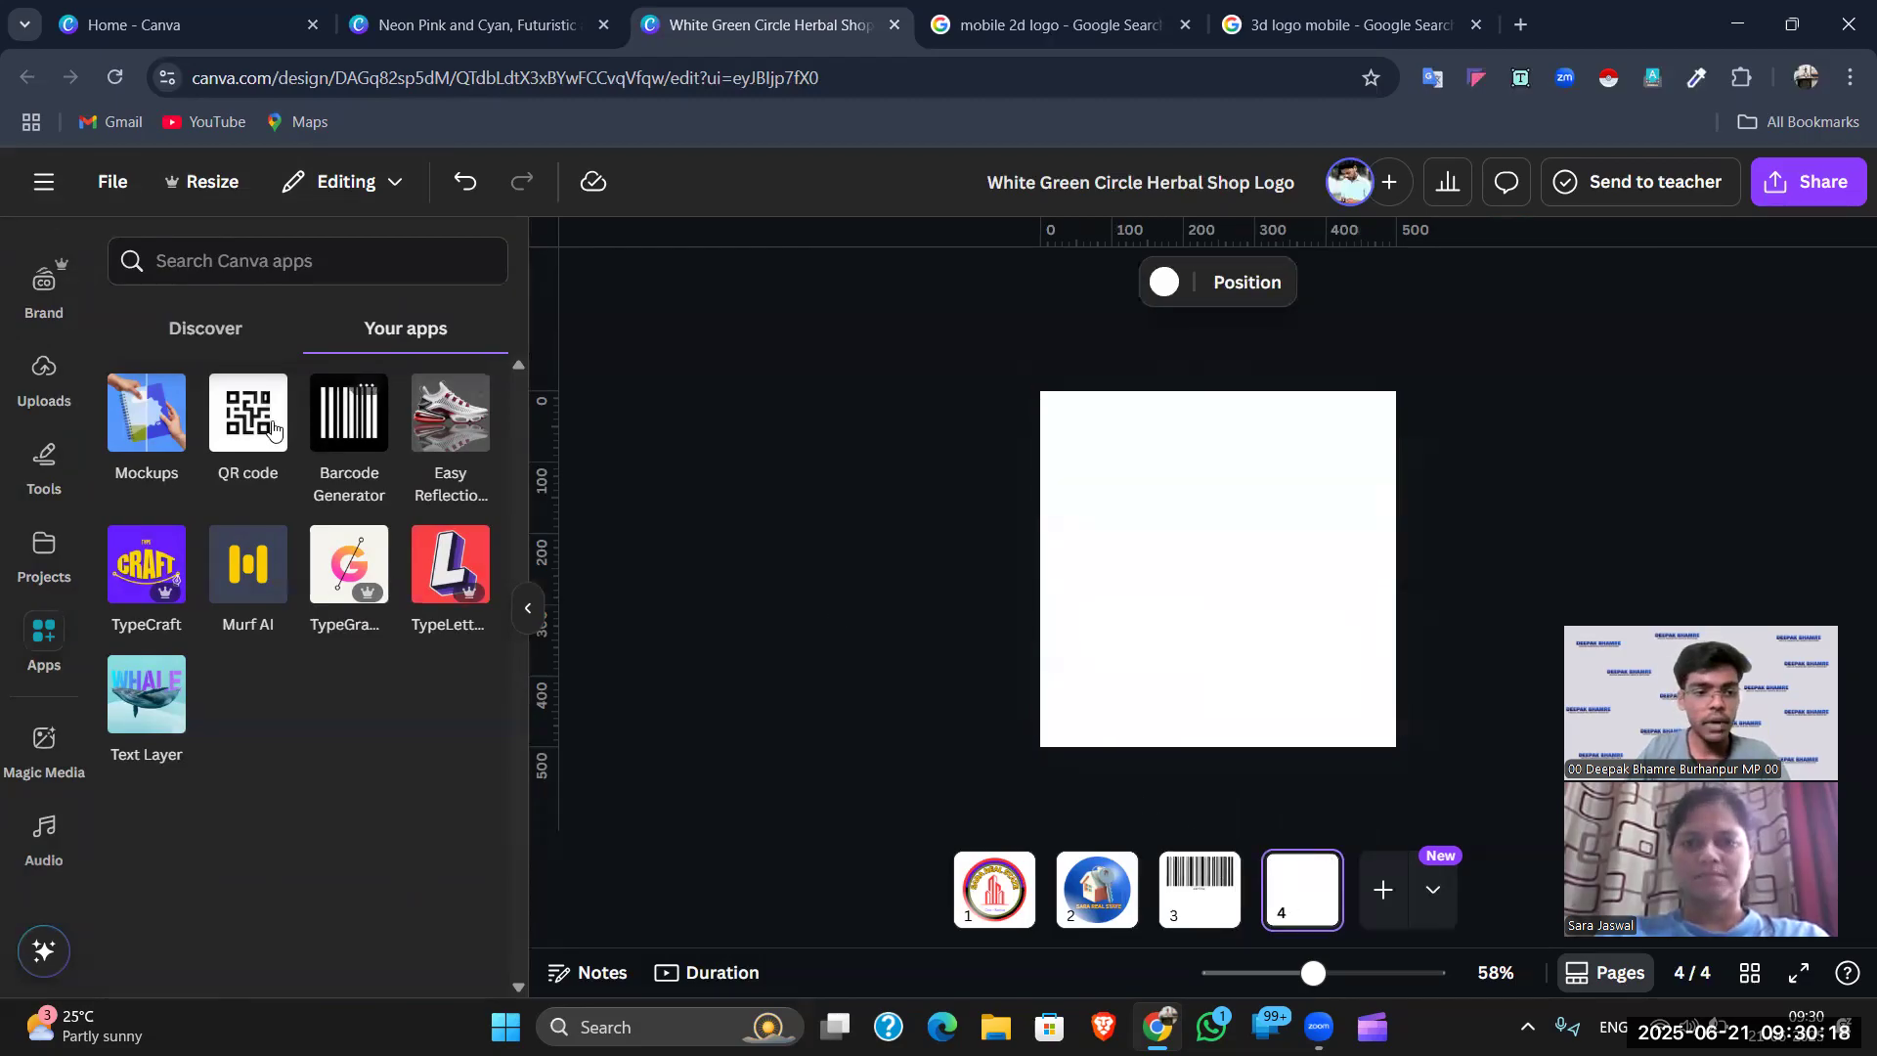
pyautogui.click(260, 418)
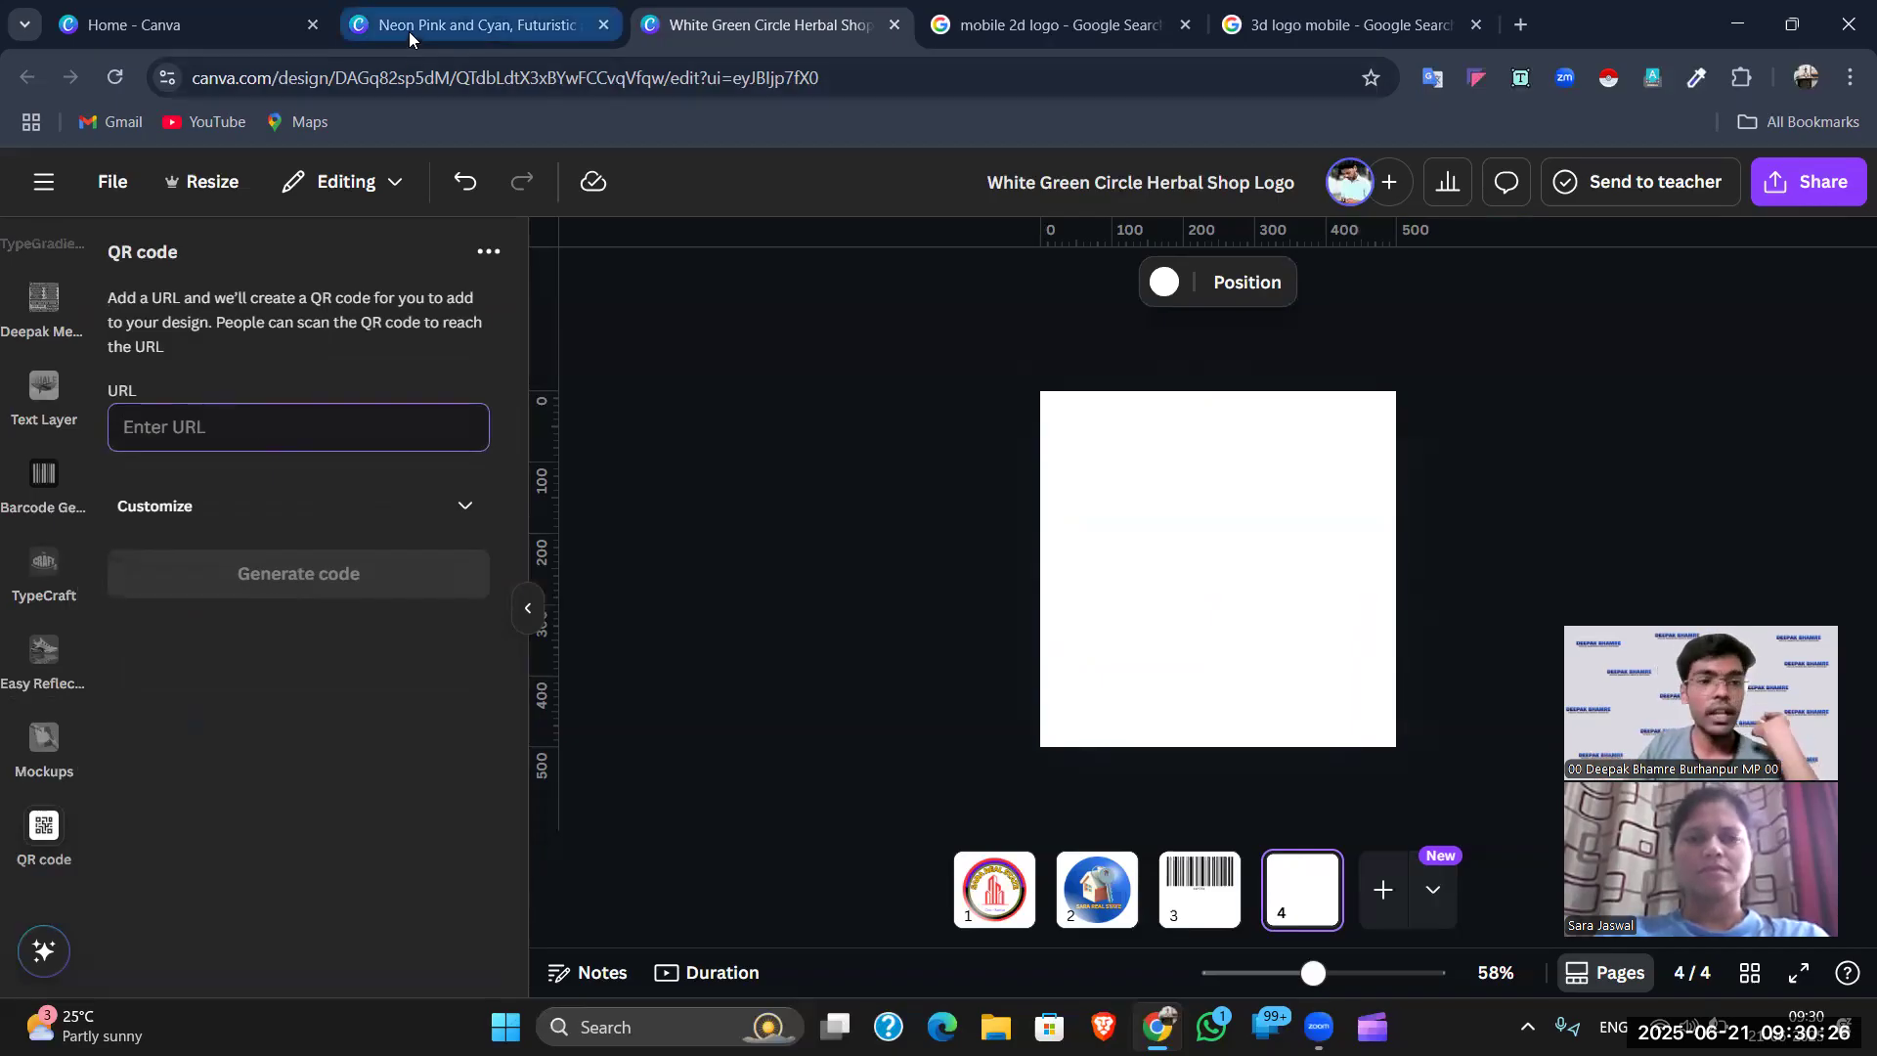
# - Open a new browser tab alongside the Canva and logo search tabs
pyautogui.click(293, 10)
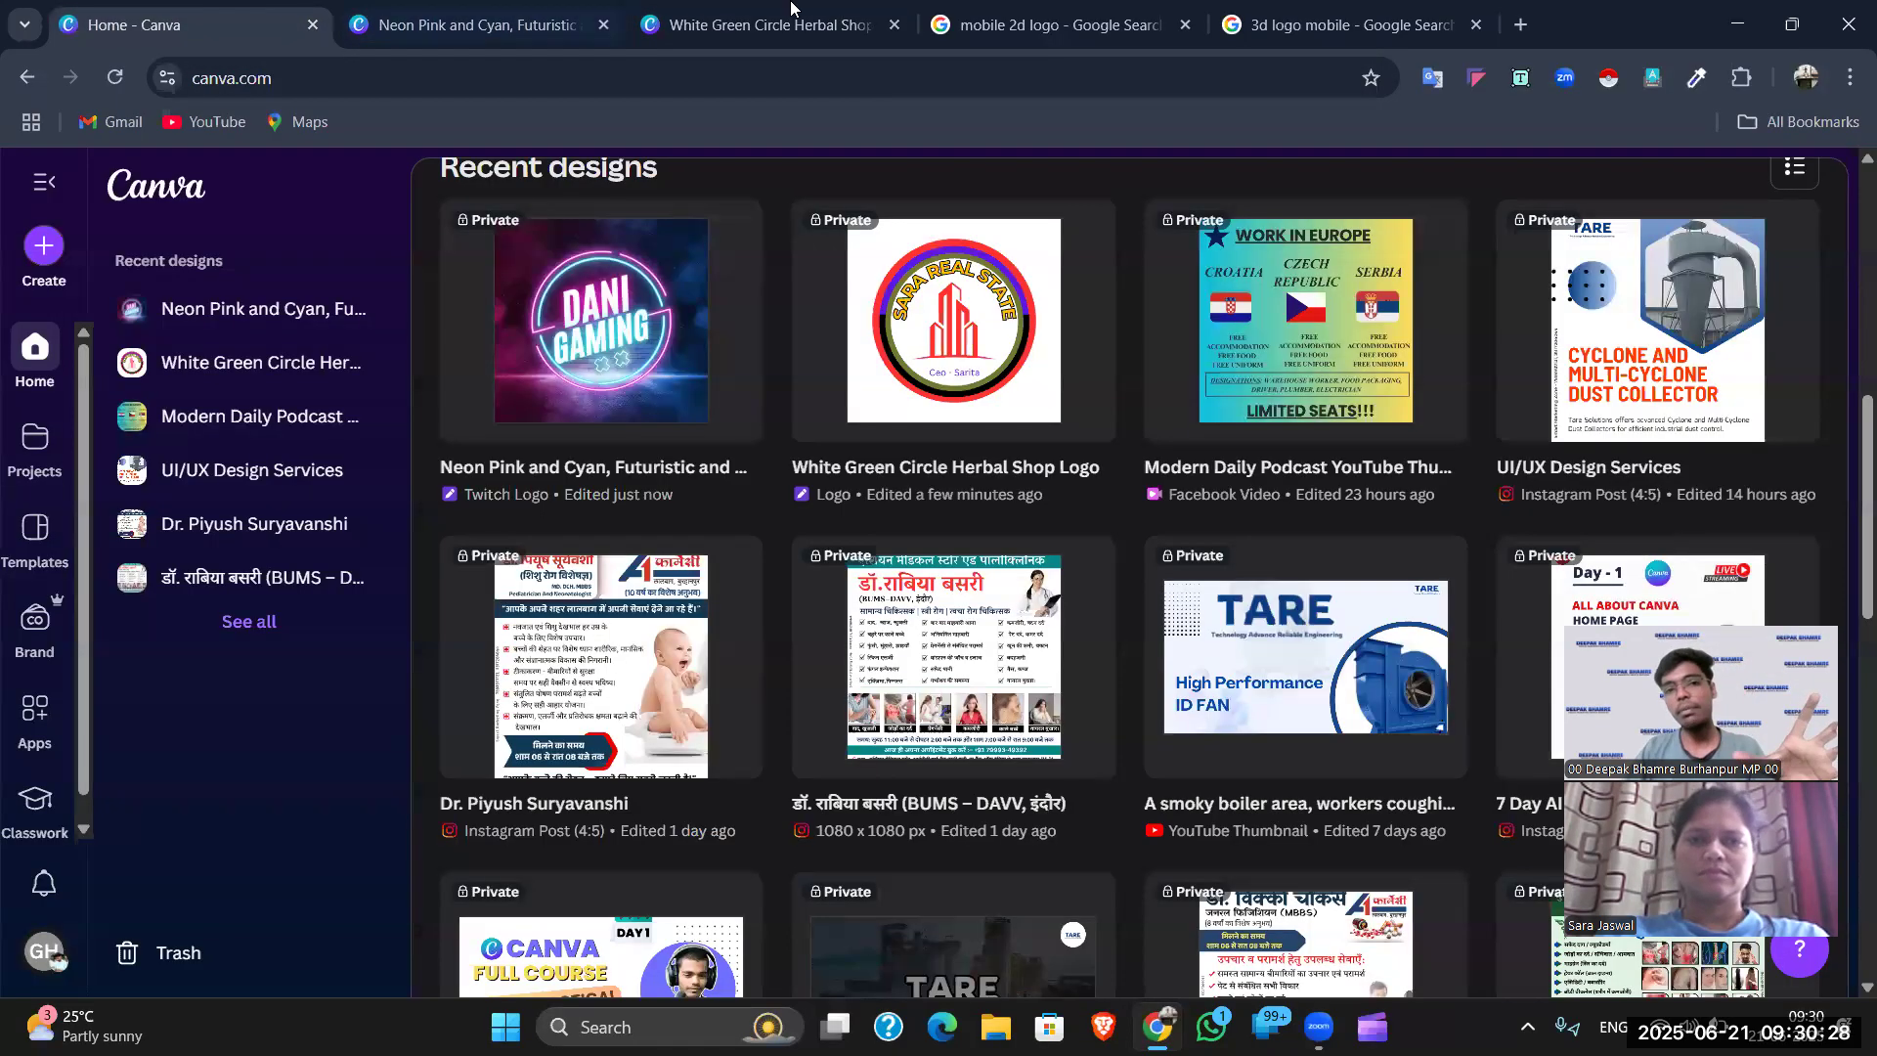
pyautogui.click(1527, 18)
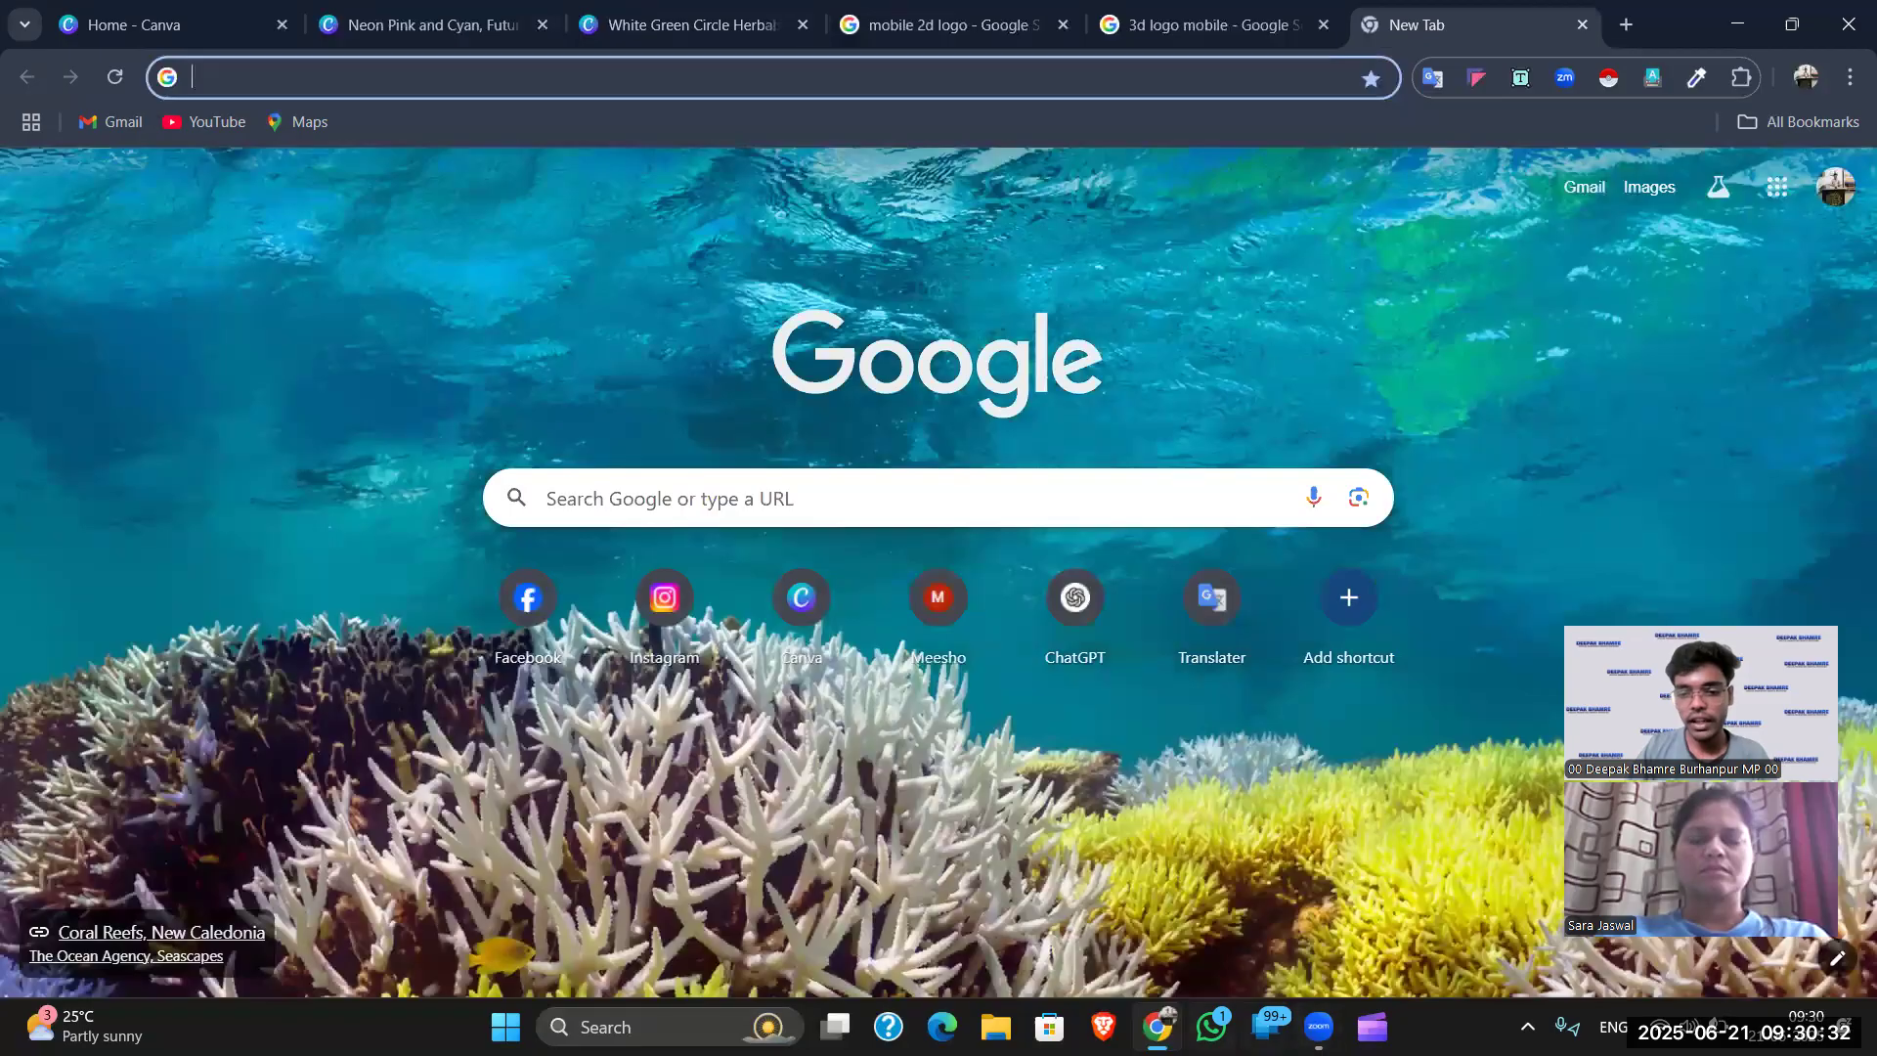
pyautogui.click(988, 12)
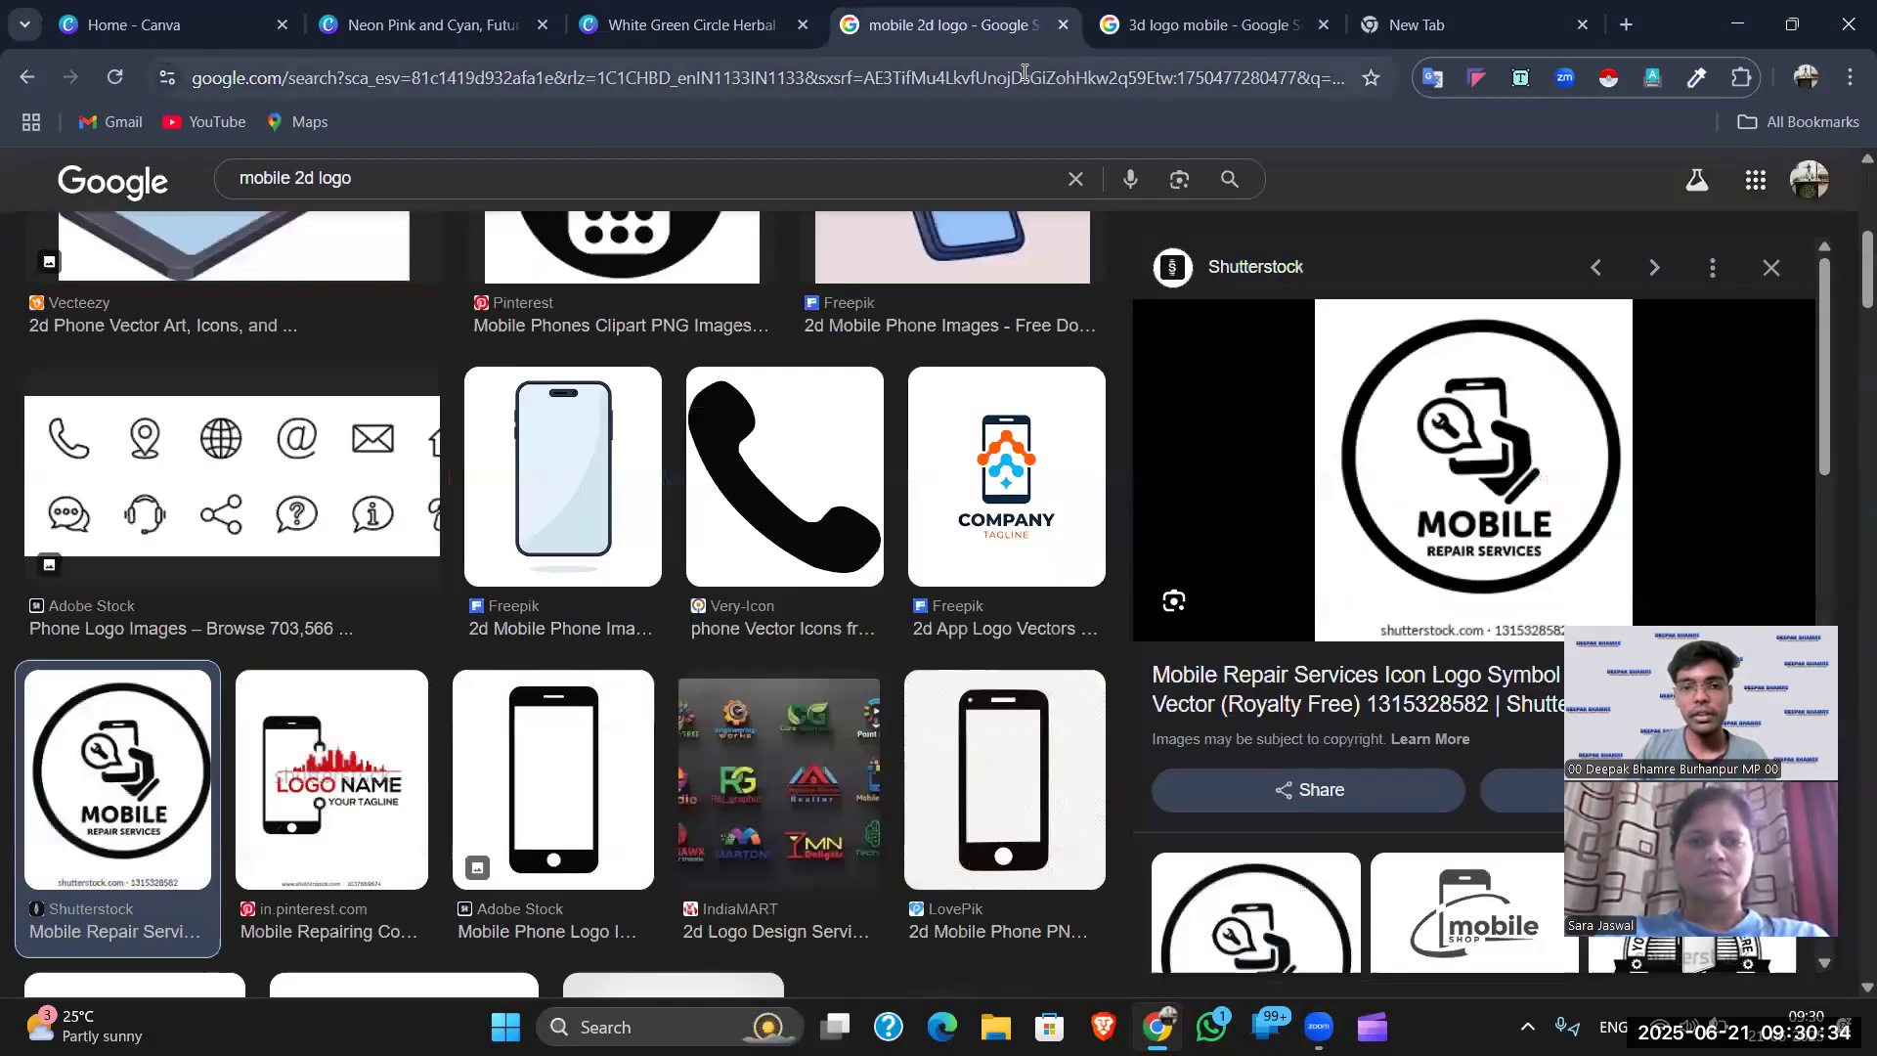
pyautogui.click(780, 12)
pyautogui.click(1361, 13)
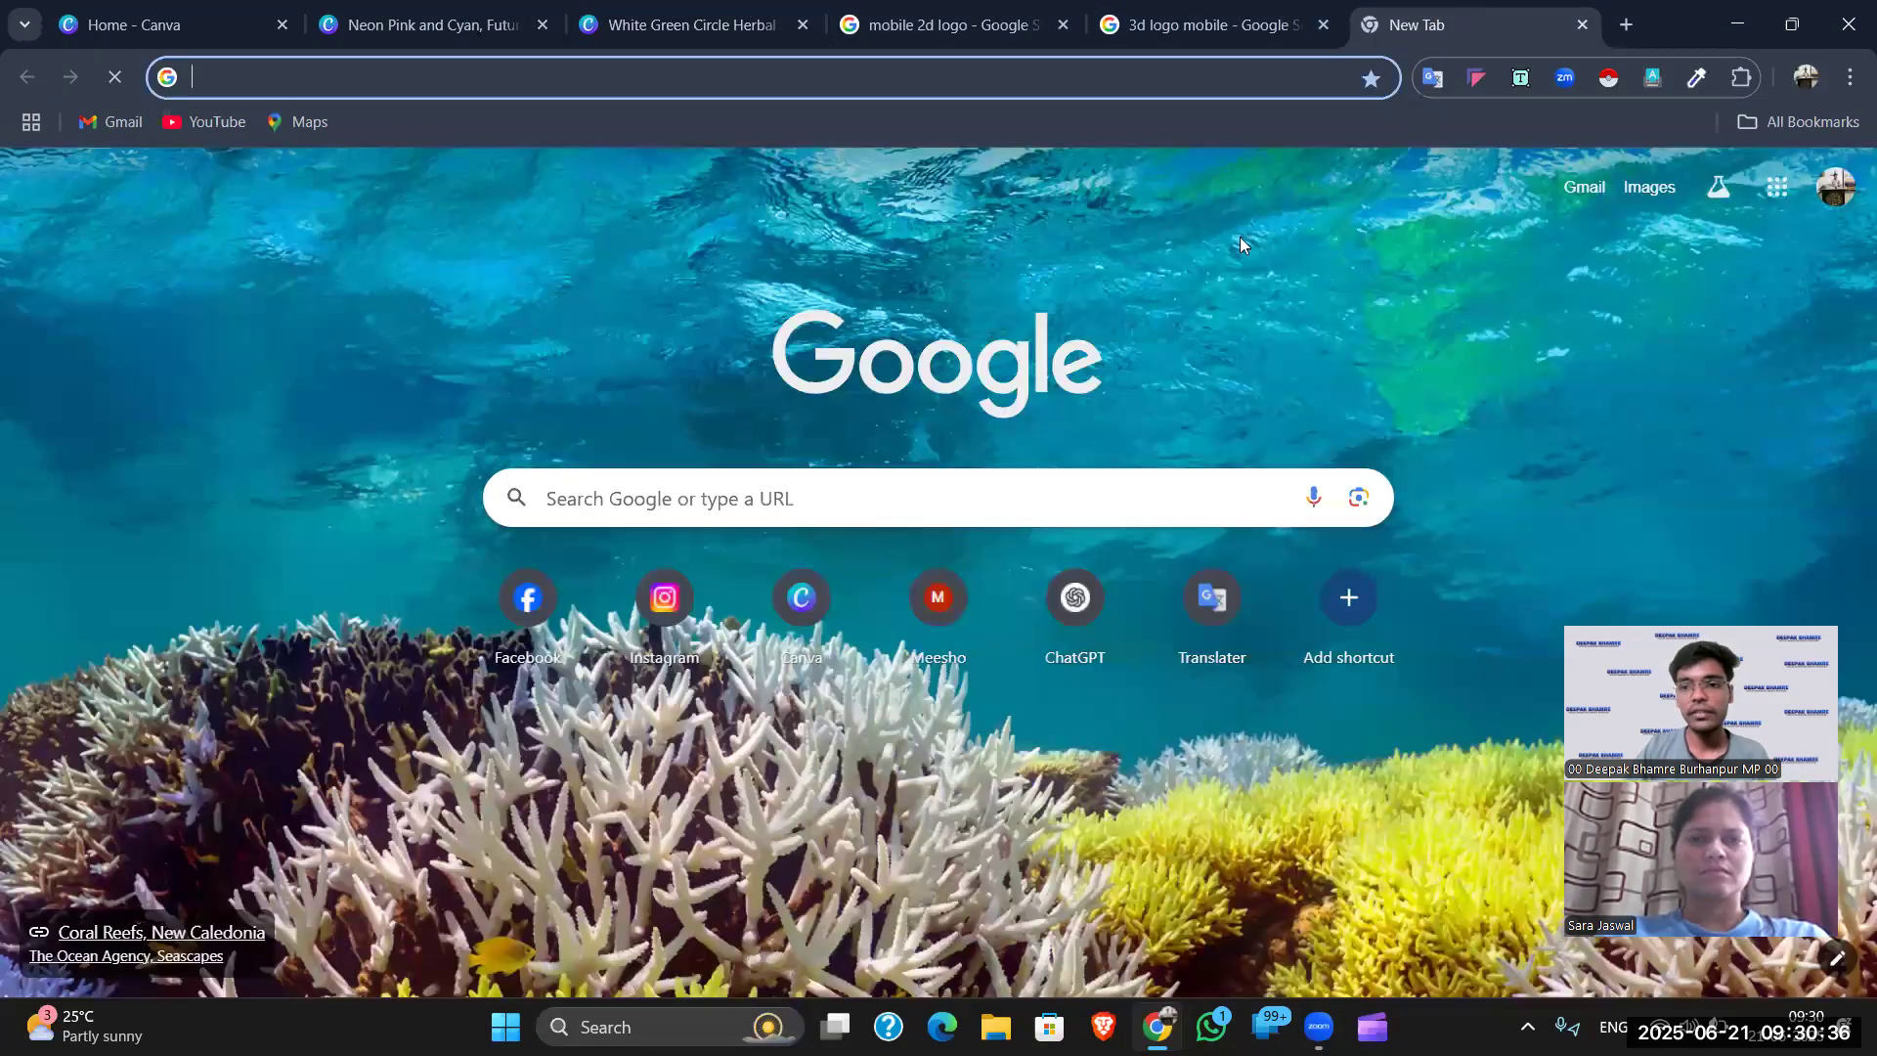
# - Open Instagram's login page, select its web address, and return to the herbal shop design
pyautogui.click(668, 599)
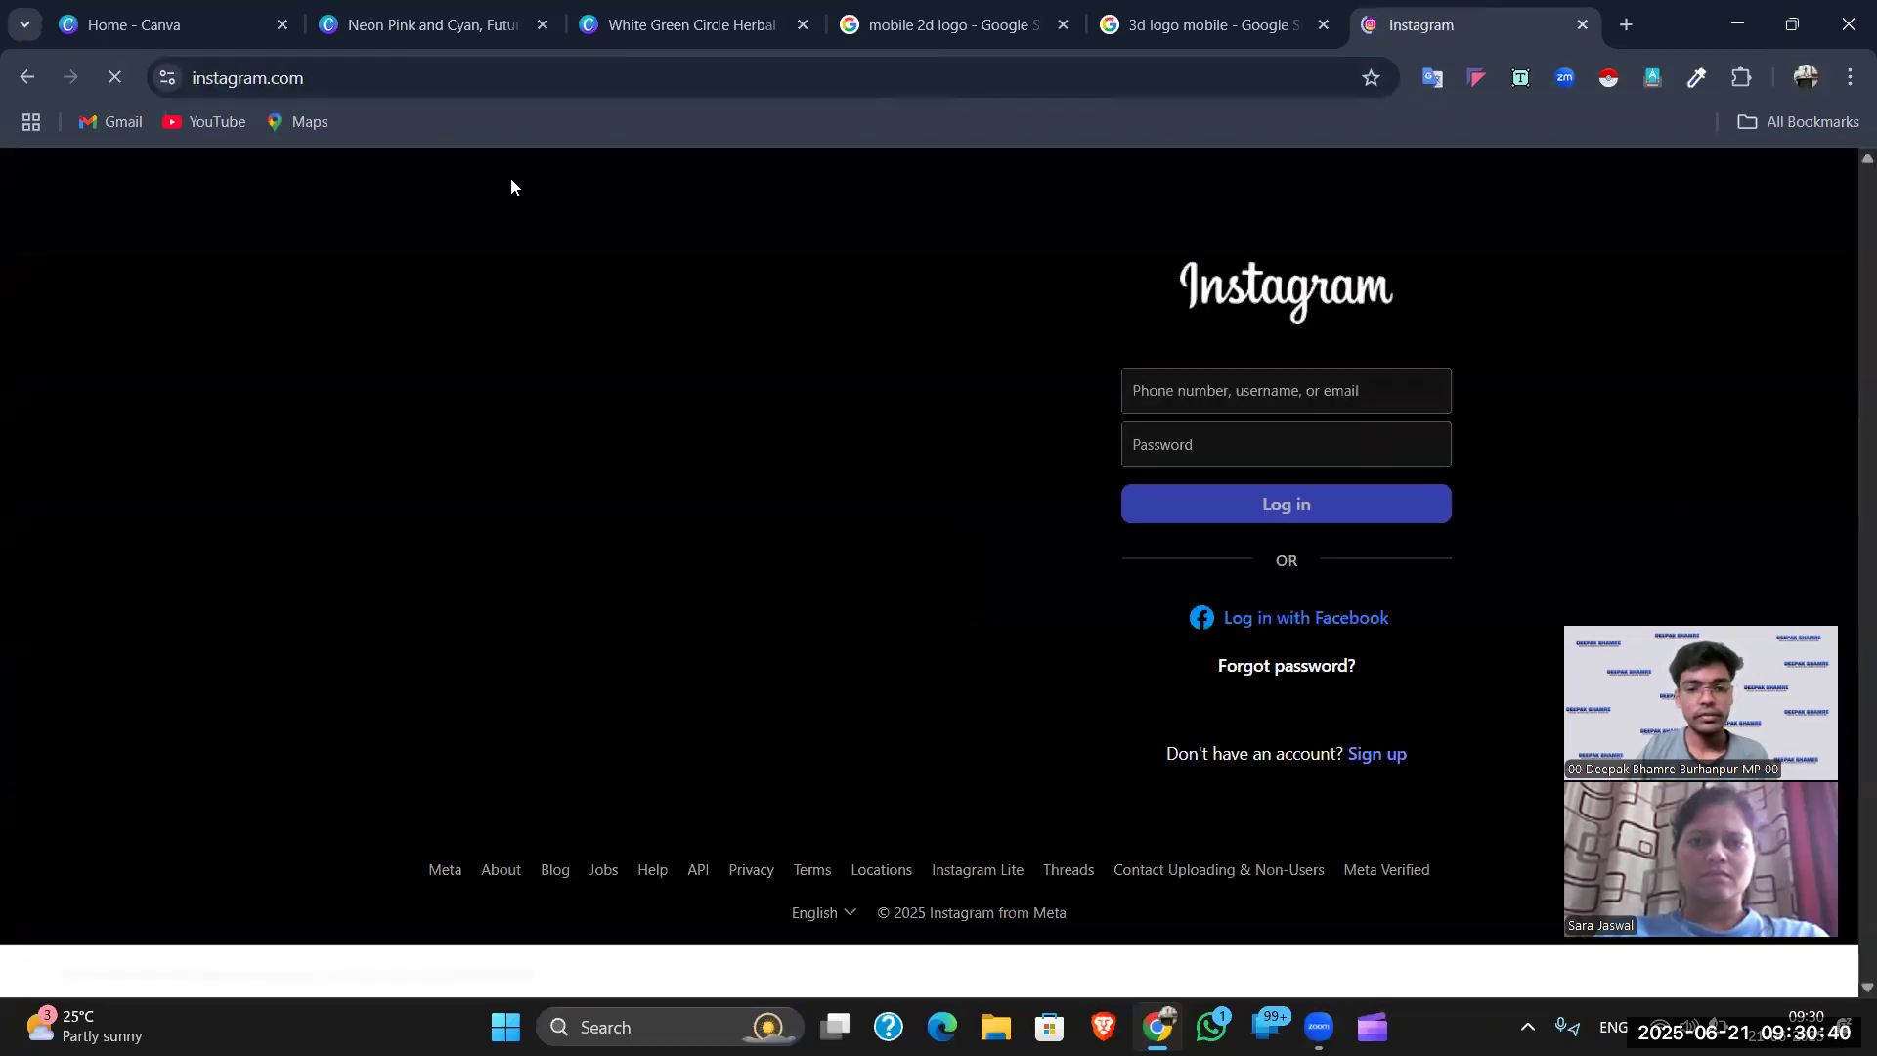
pyautogui.click(485, 64)
pyautogui.click(485, 64)
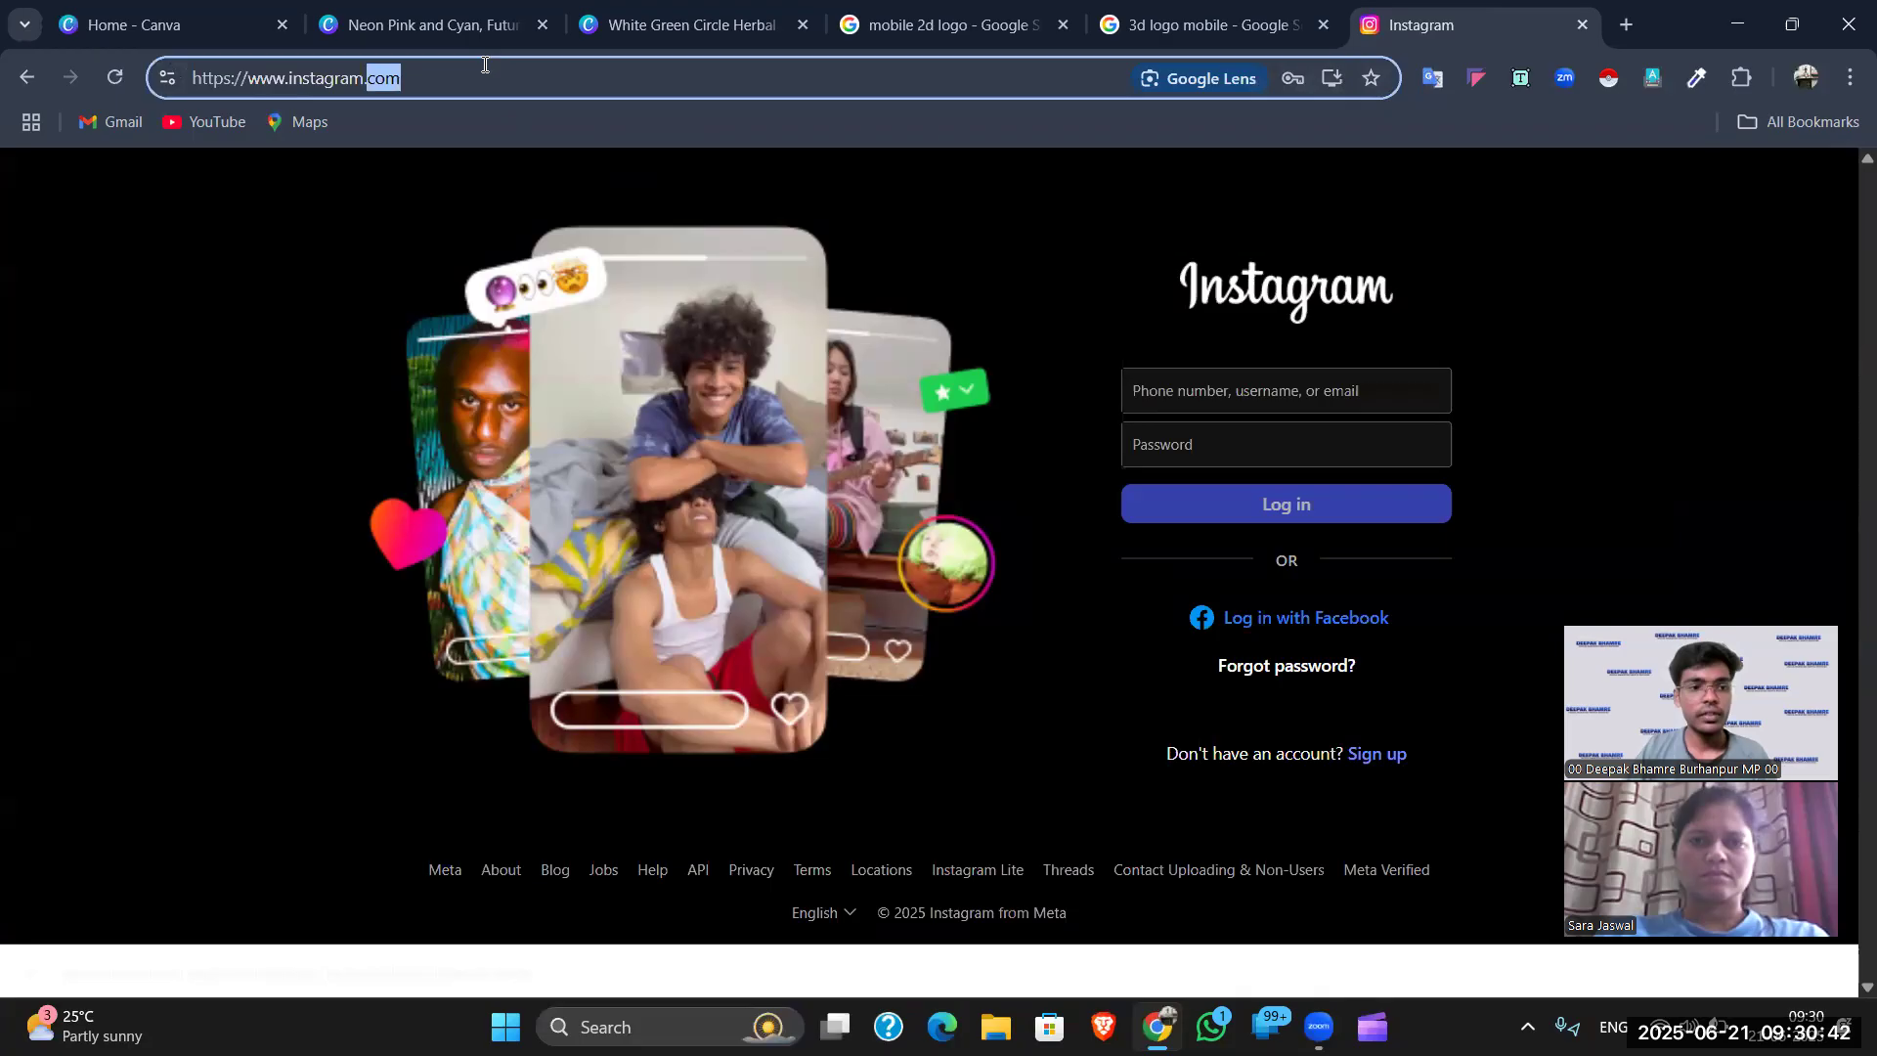
pyautogui.click(485, 64)
pyautogui.hotkey('ctrl', 'c')
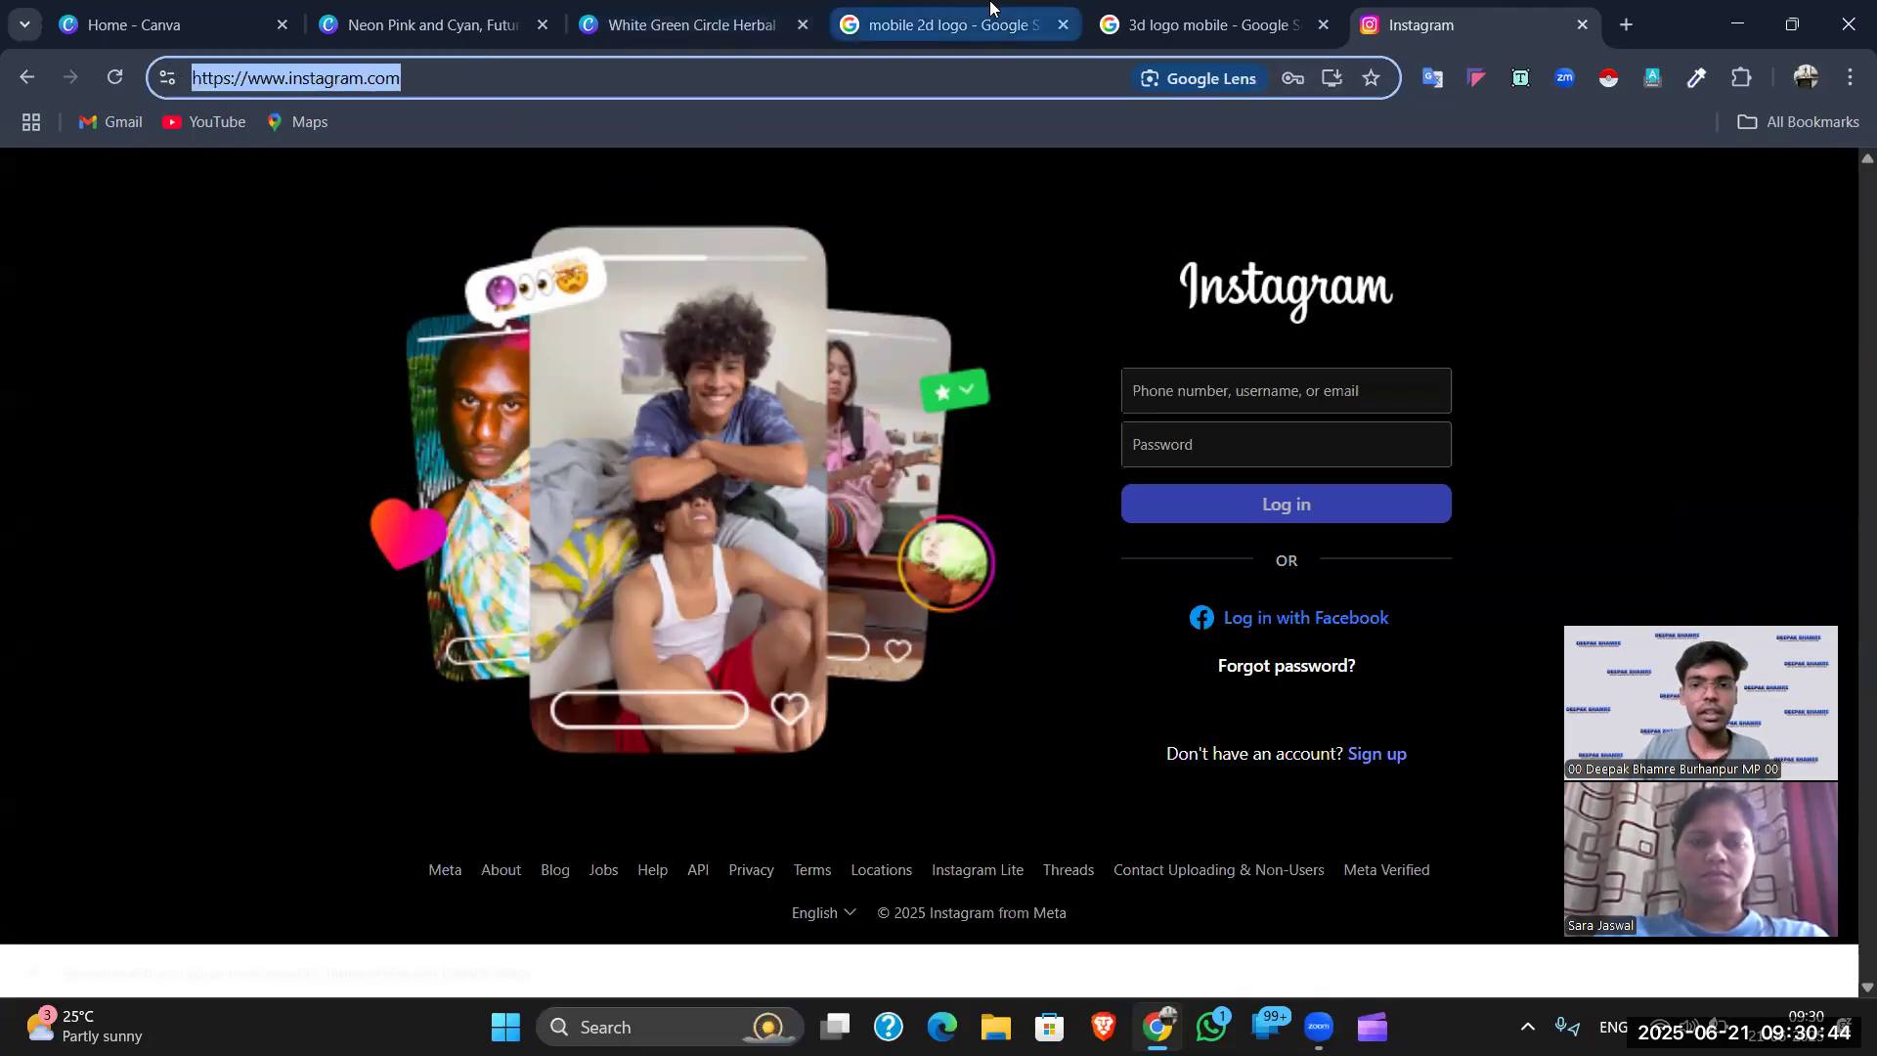
pyautogui.click(938, 19)
pyautogui.click(645, 9)
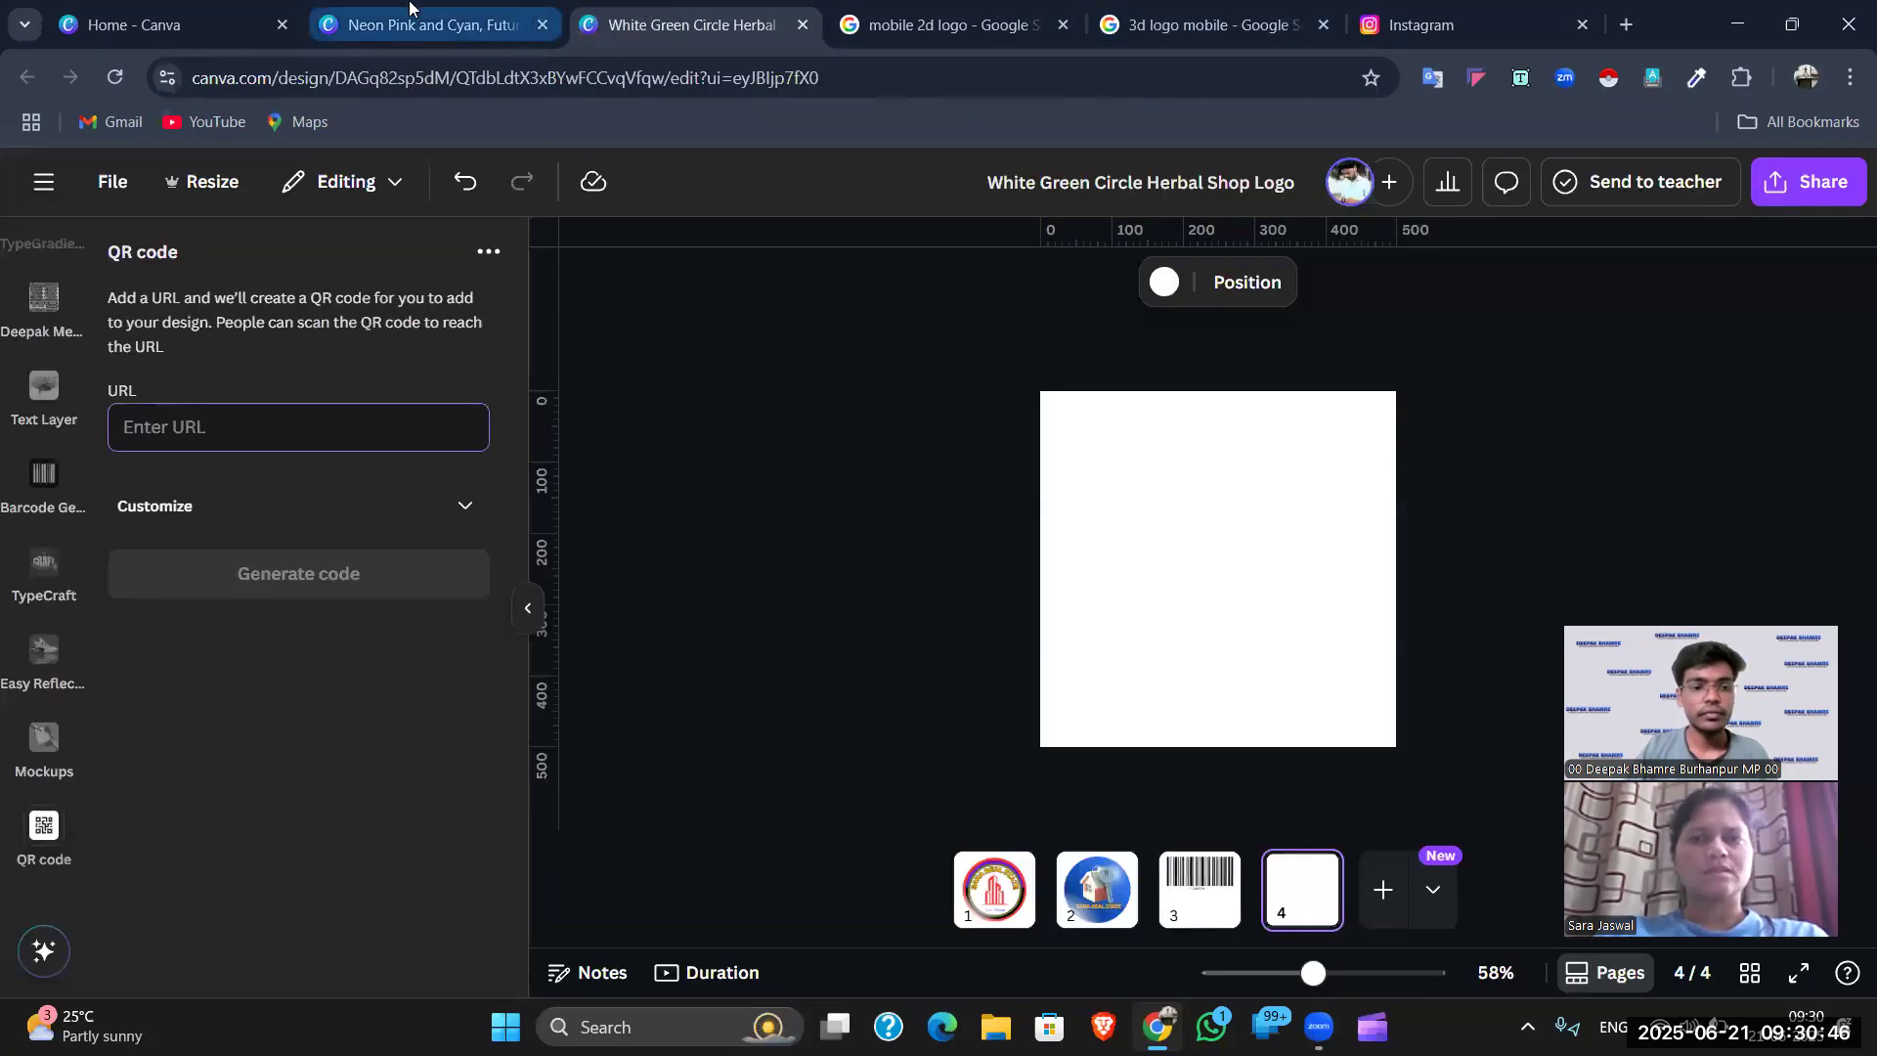
pyautogui.hotkey('ctrl', 'v')
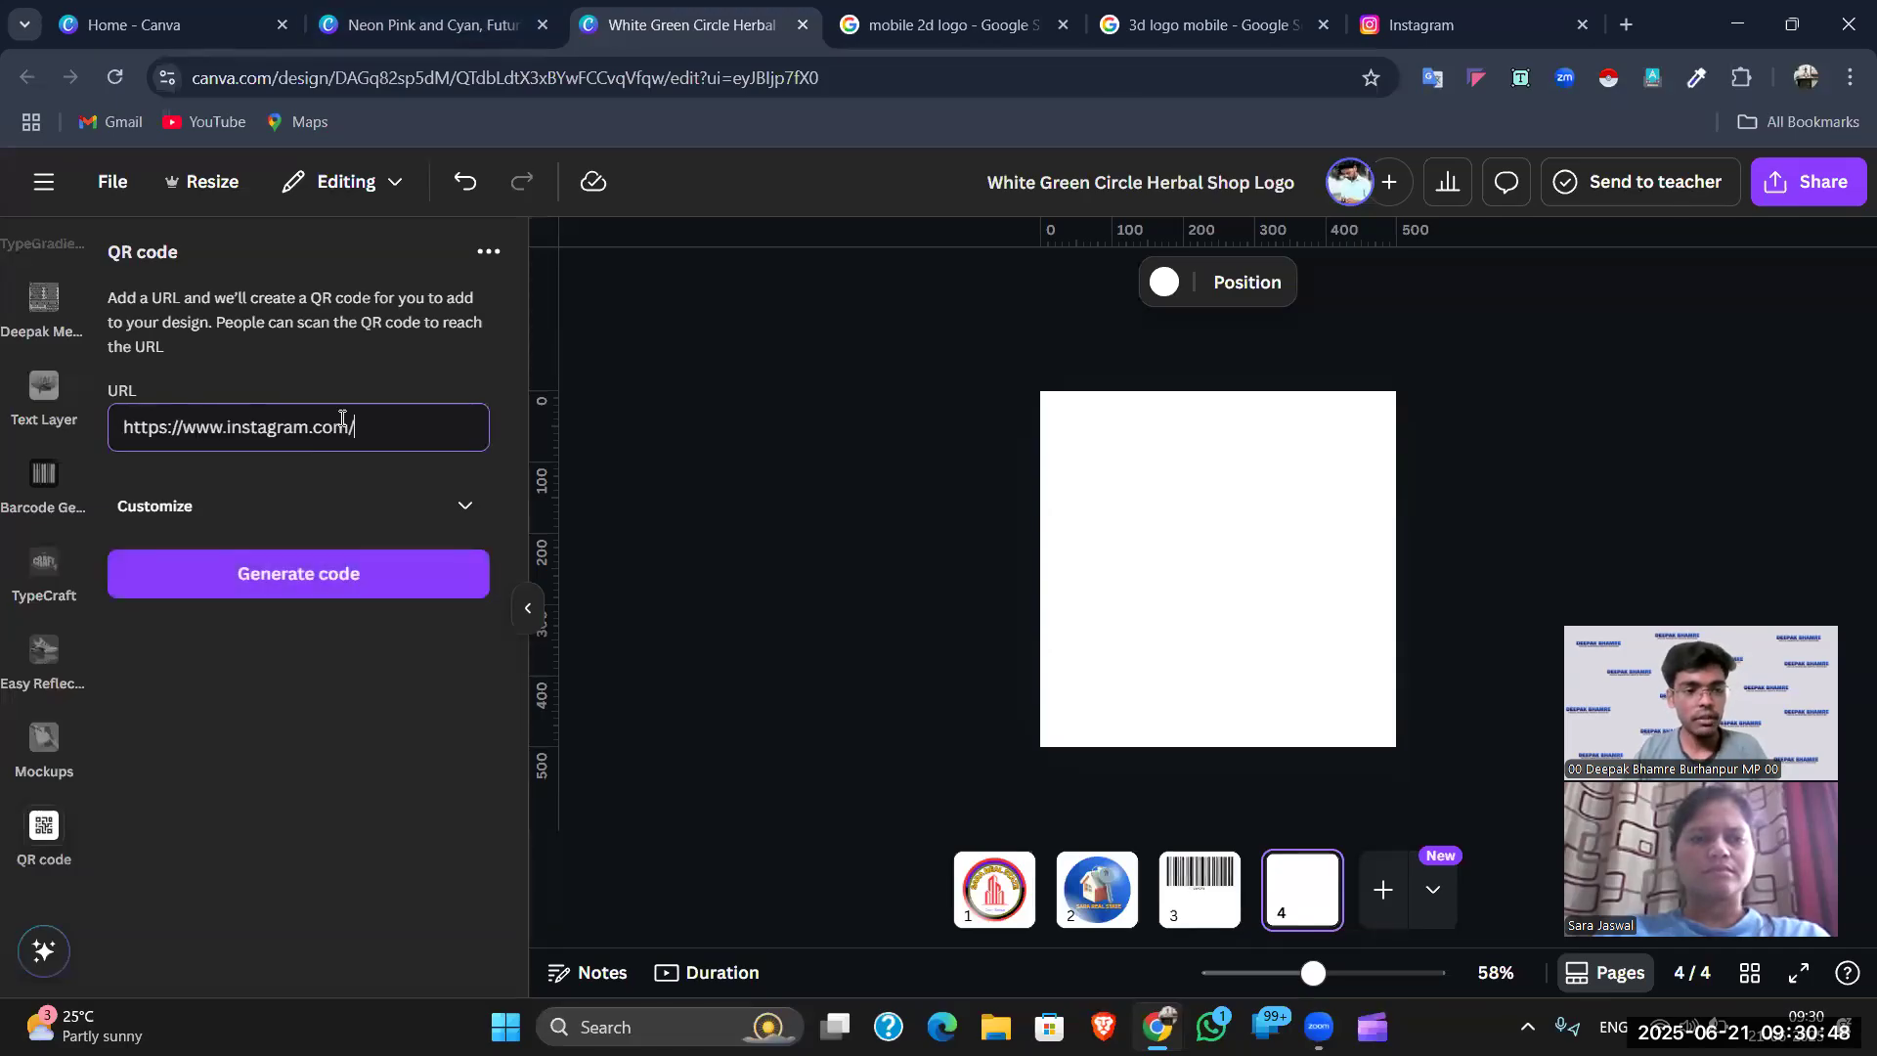
pyautogui.click(336, 584)
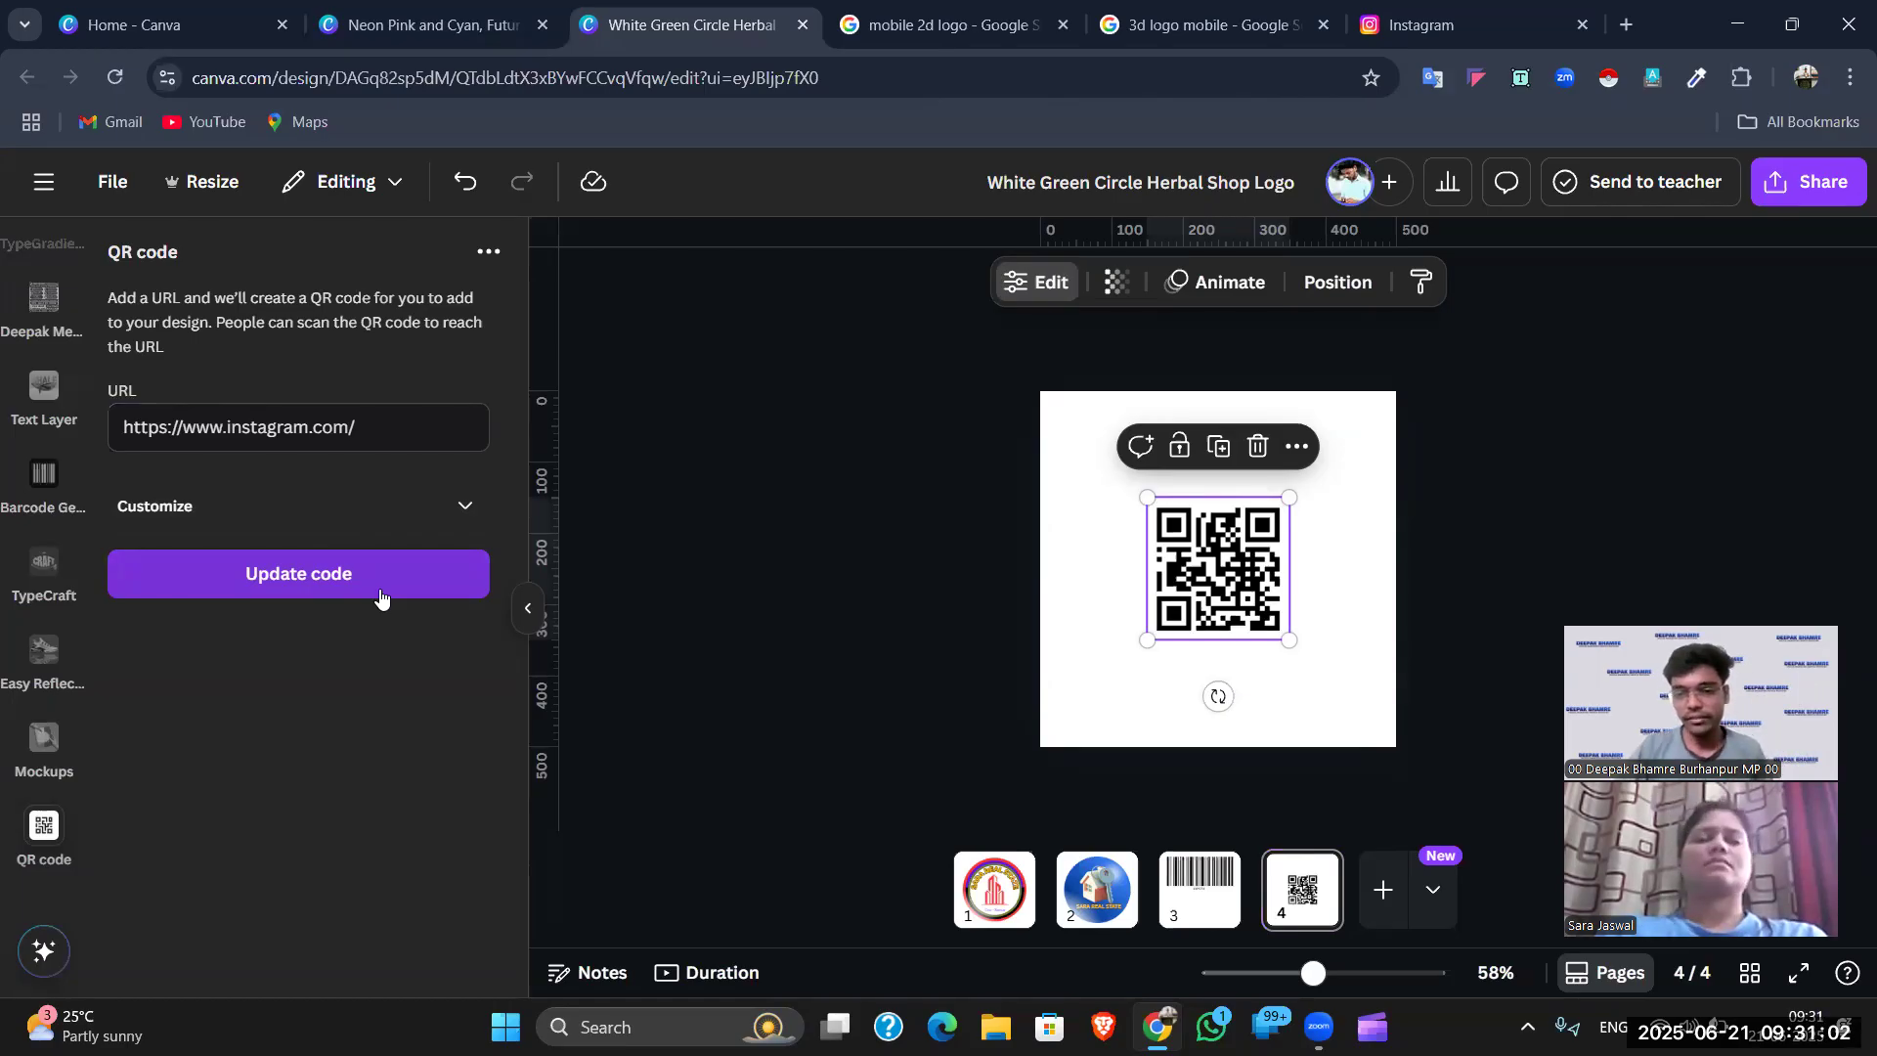
pyautogui.click(1426, 623)
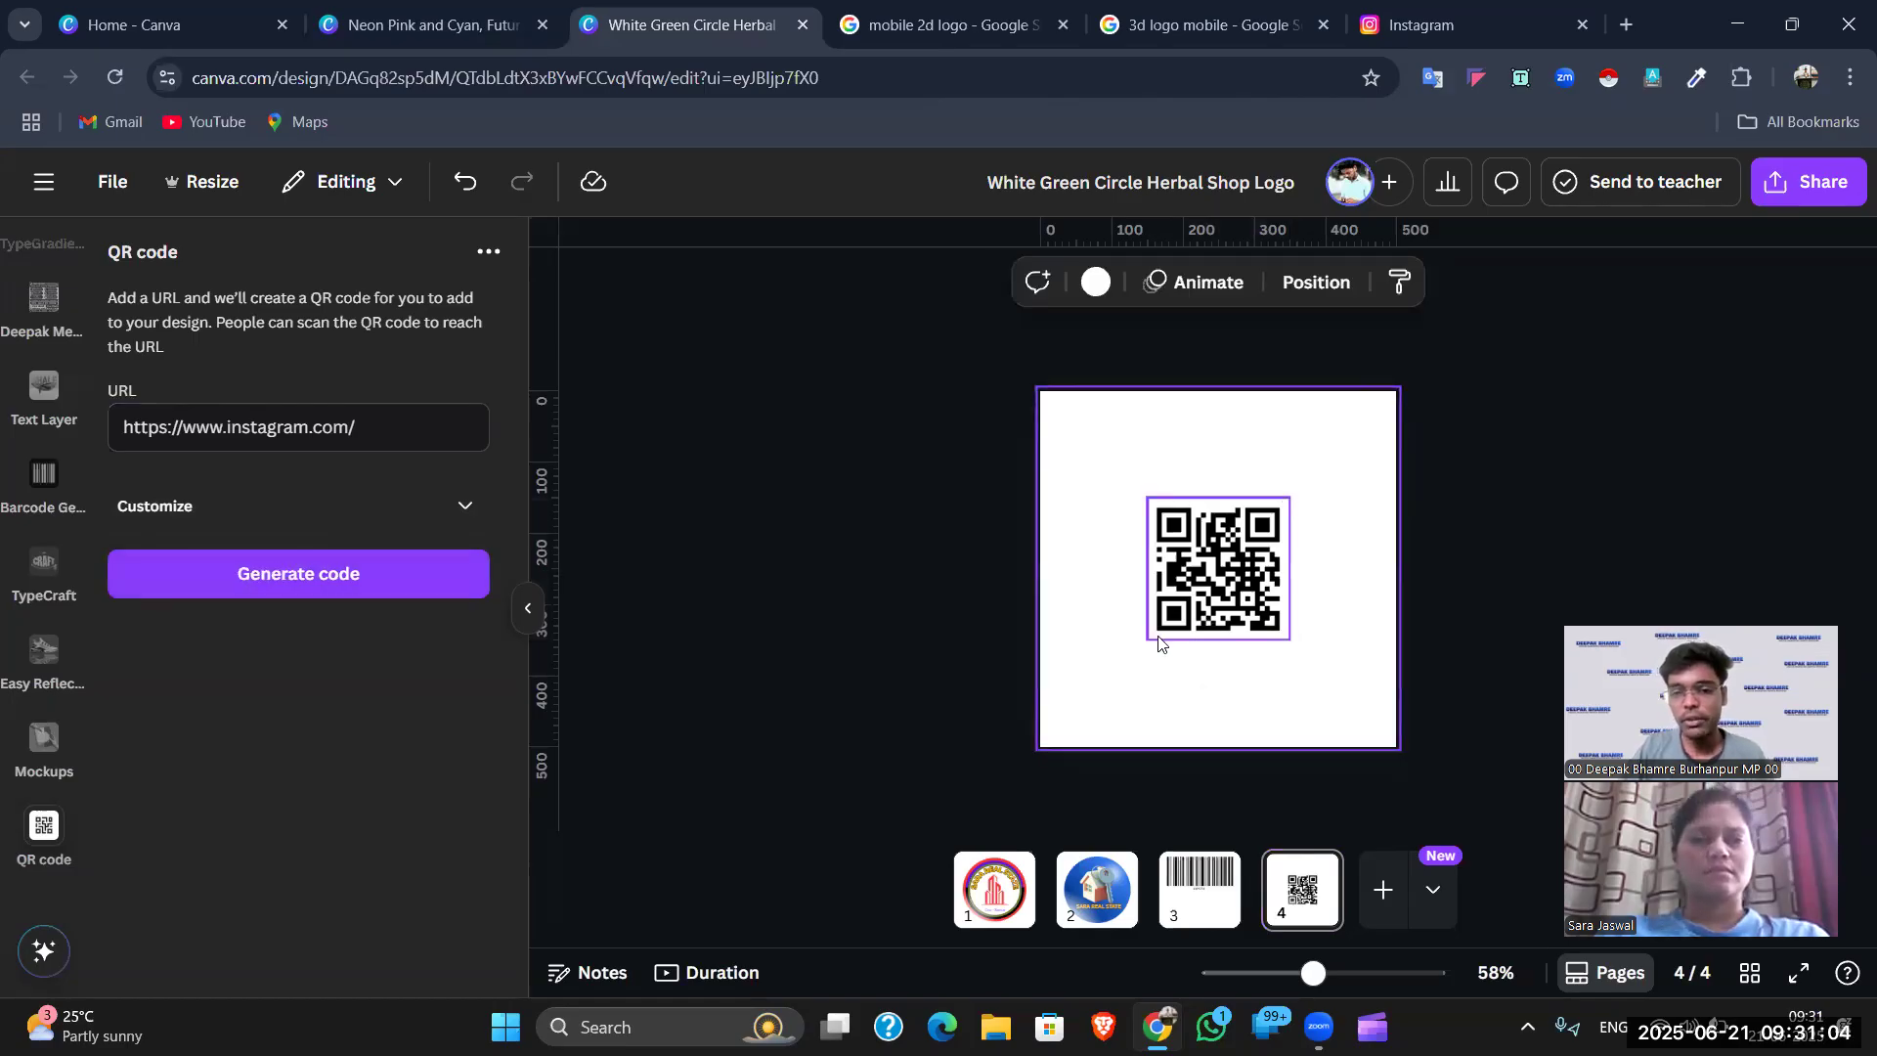
pyautogui.click(1188, 591)
# - Enlarge the QR code to fill most of page 4, centre it, and return to the Instagram tab
pyautogui.moveTo(1151, 640); pyautogui.dragTo(1361, 445)
pyautogui.press('Escape')
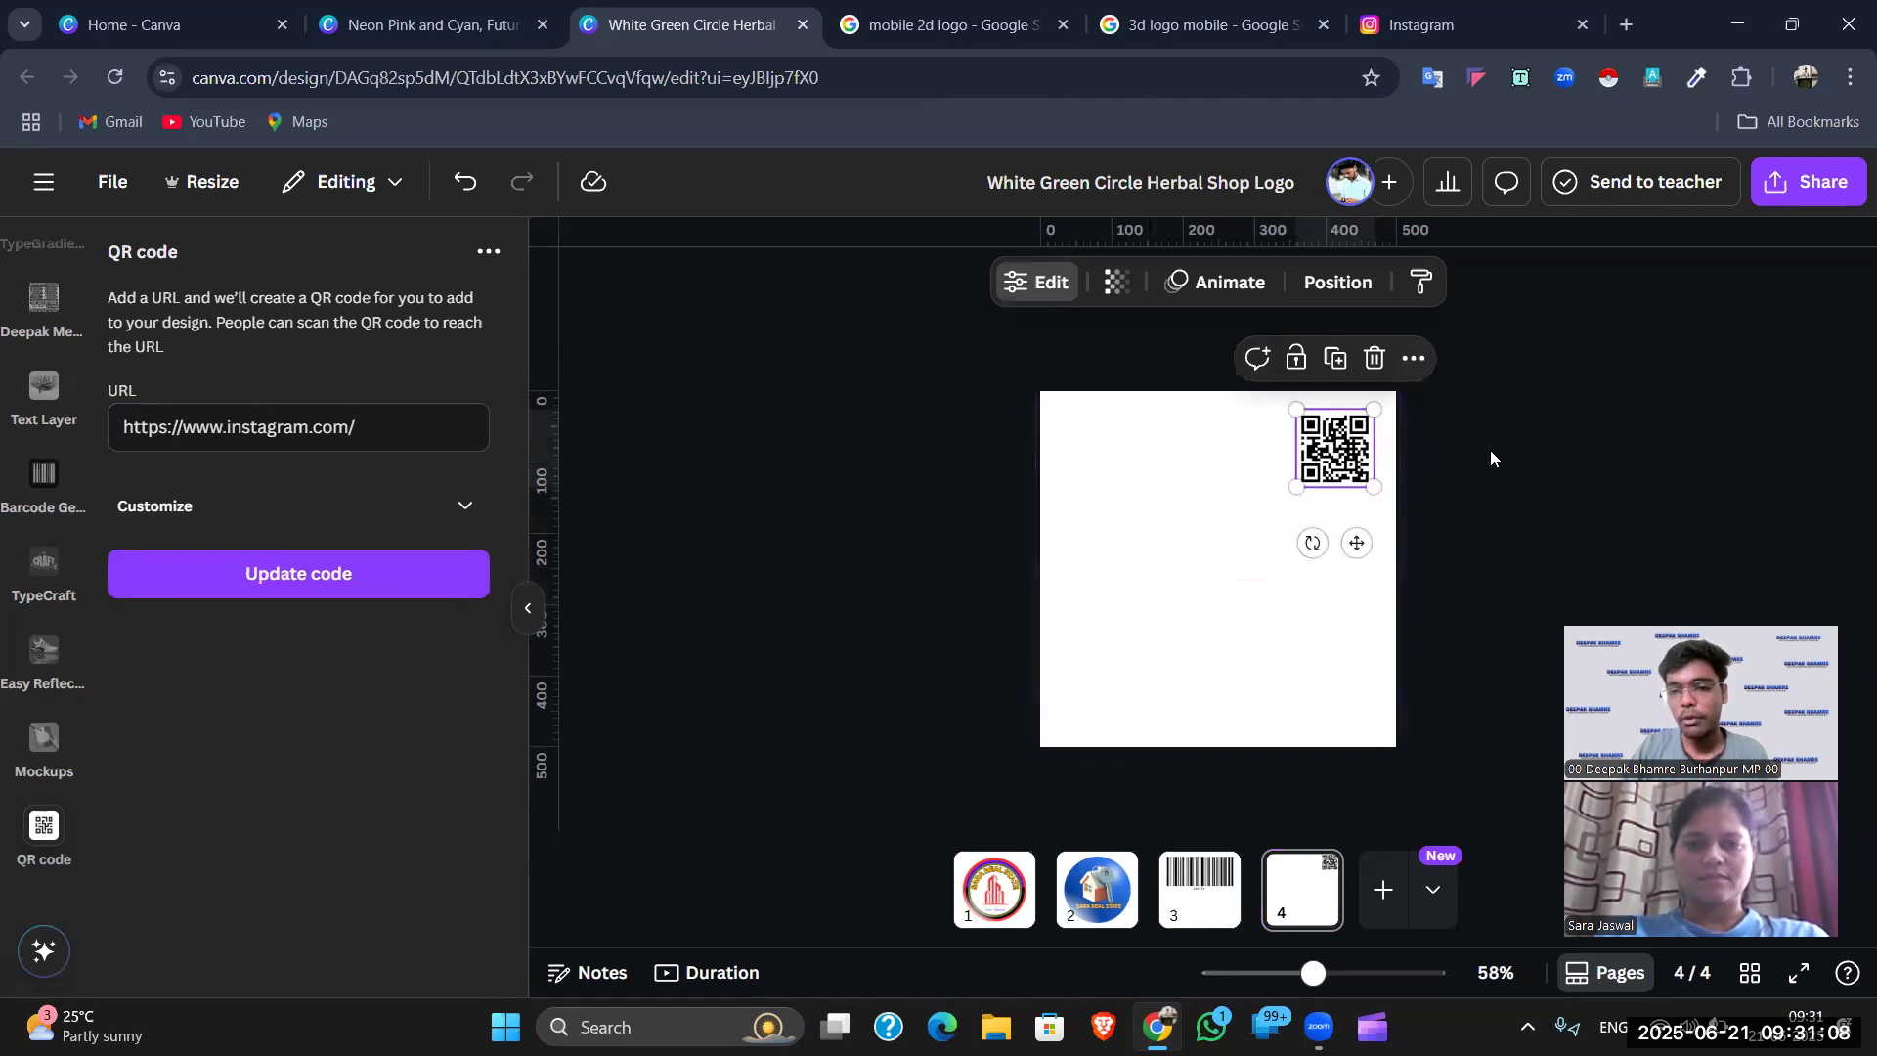
pyautogui.click(1483, 456)
pyautogui.click(1365, 476)
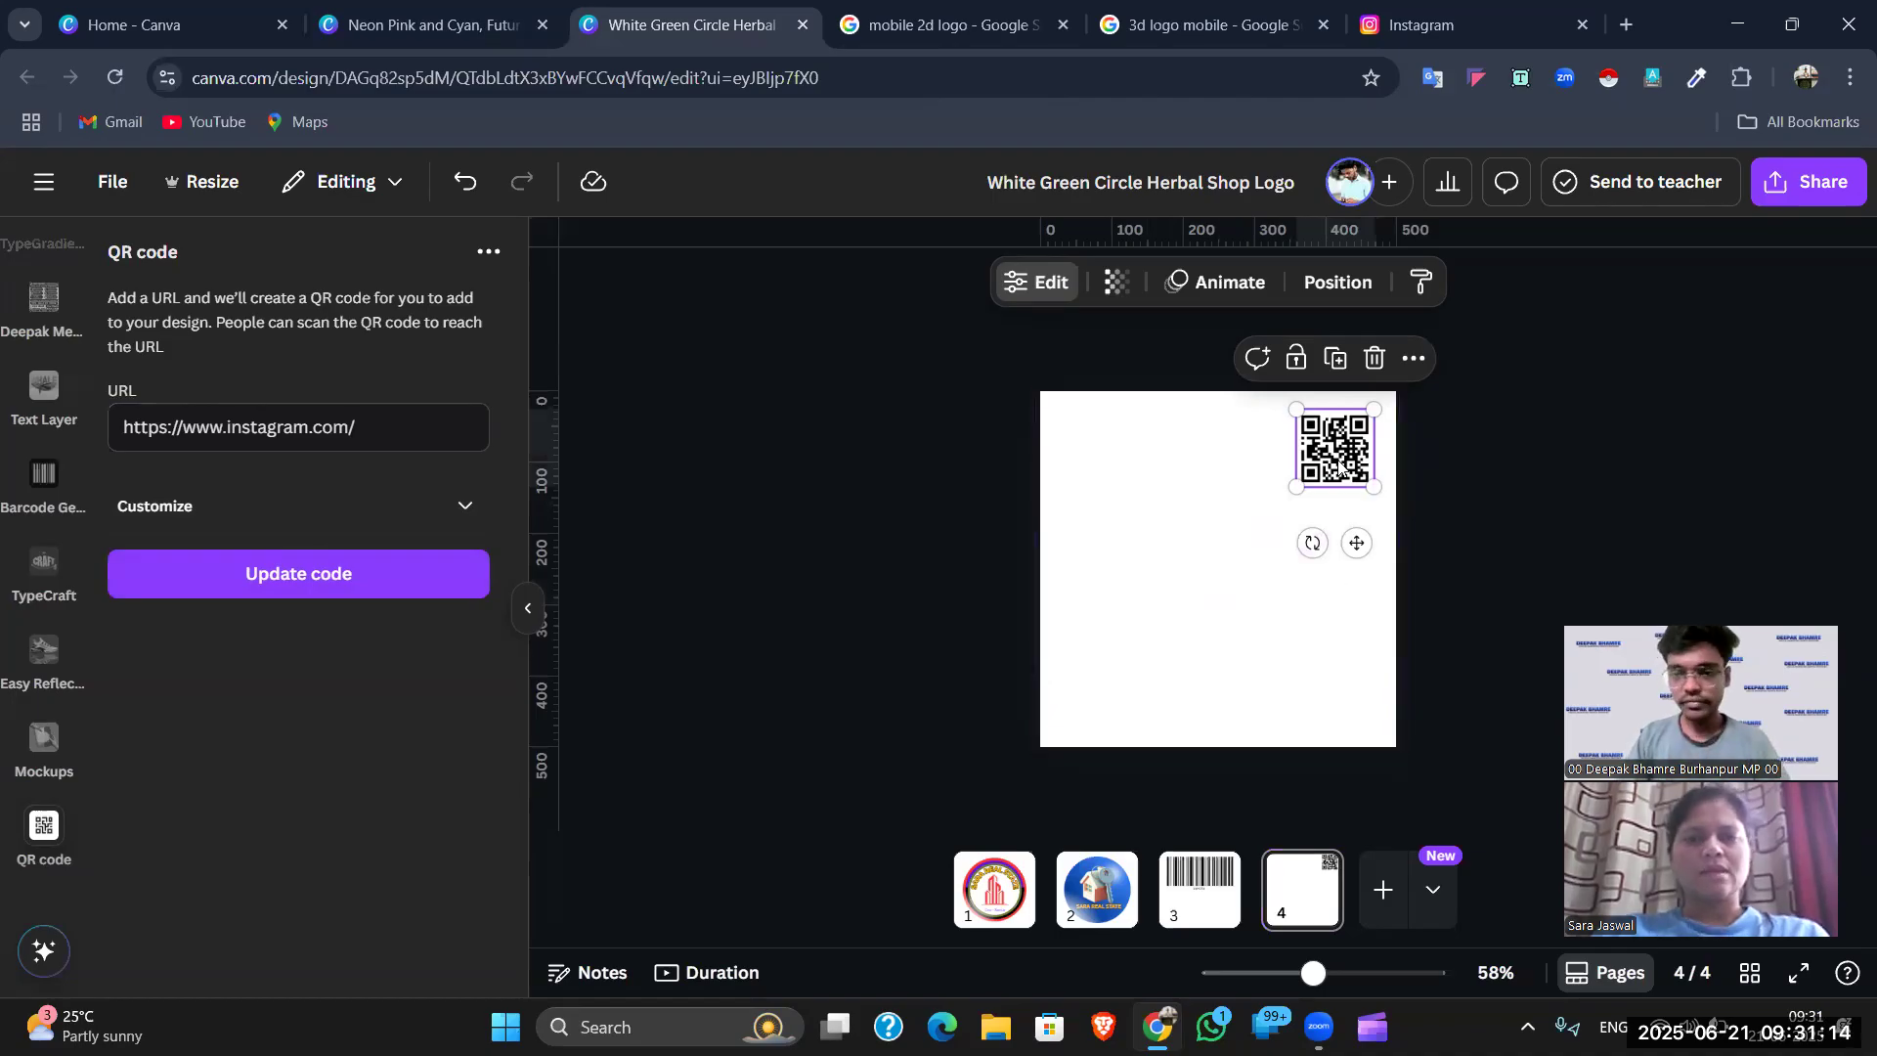
pyautogui.moveTo(1295, 484); pyautogui.dragTo(1108, 675)
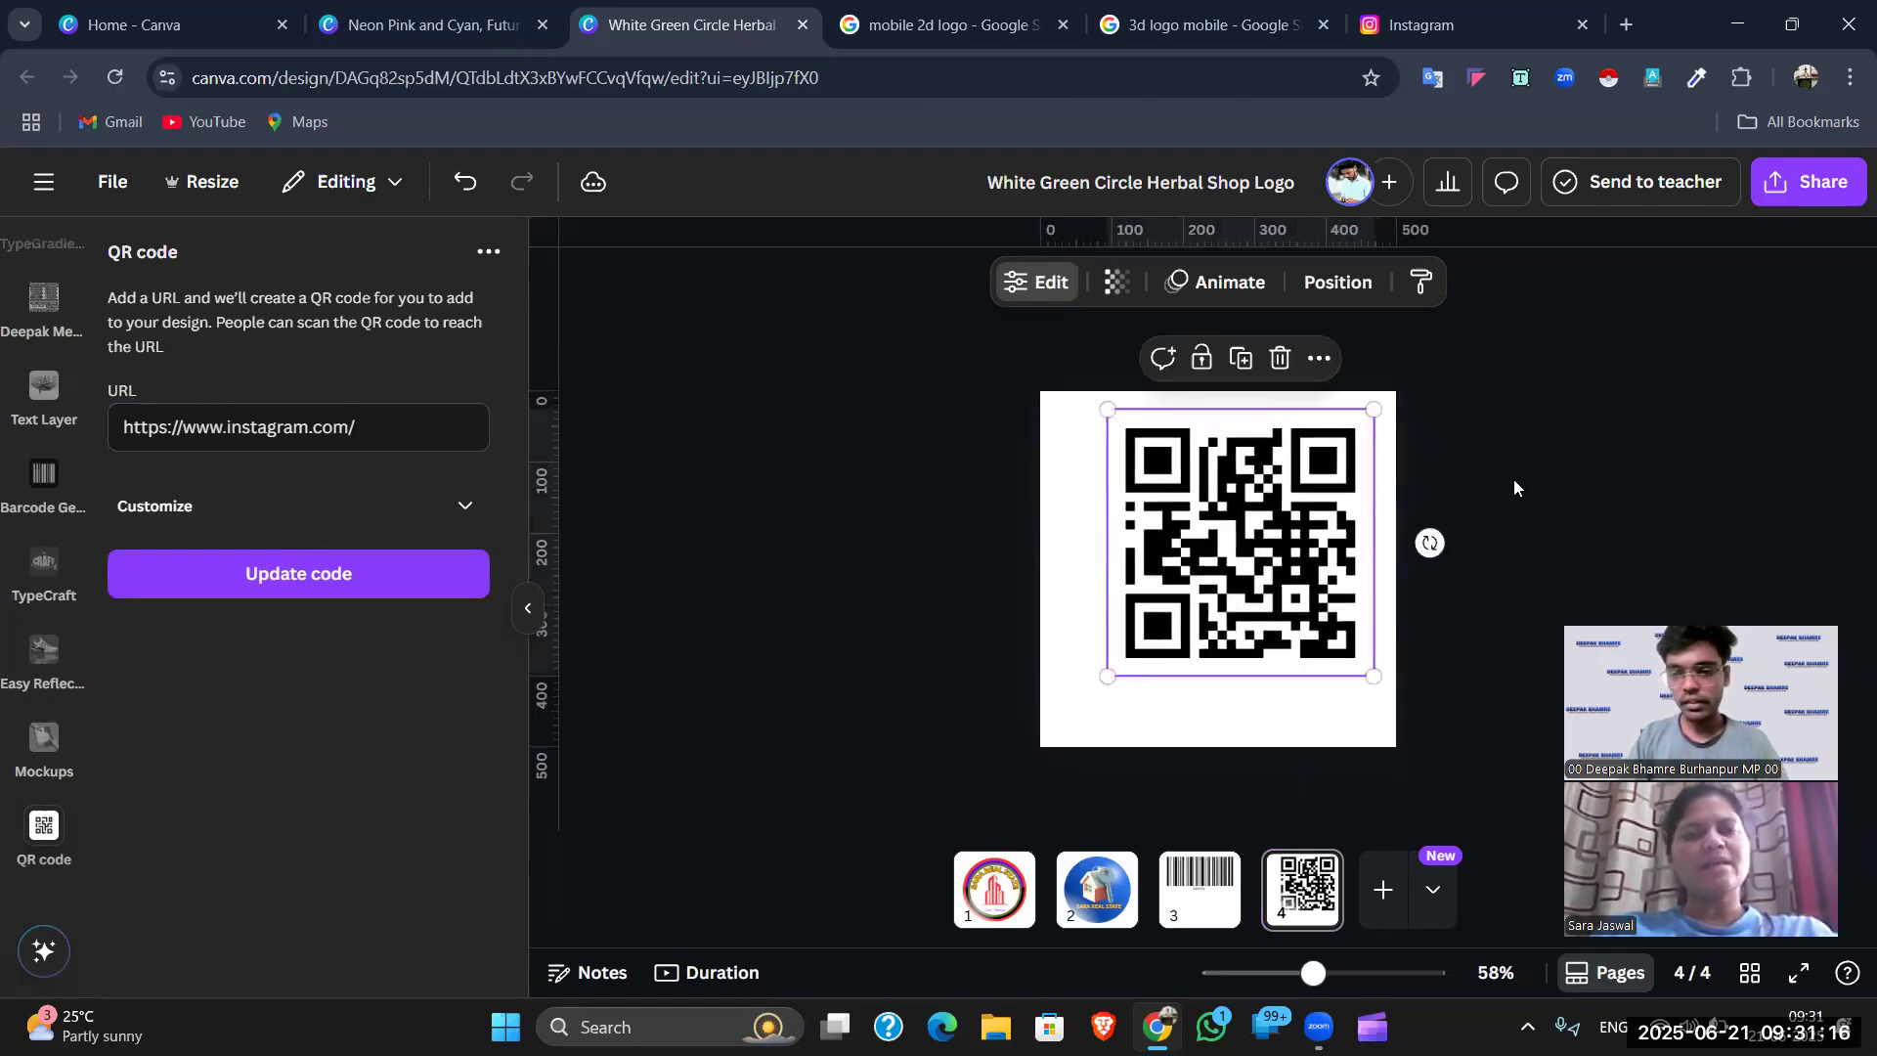
pyautogui.moveTo(1259, 583); pyautogui.dragTo(1260, 595)
pyautogui.click(1480, 497)
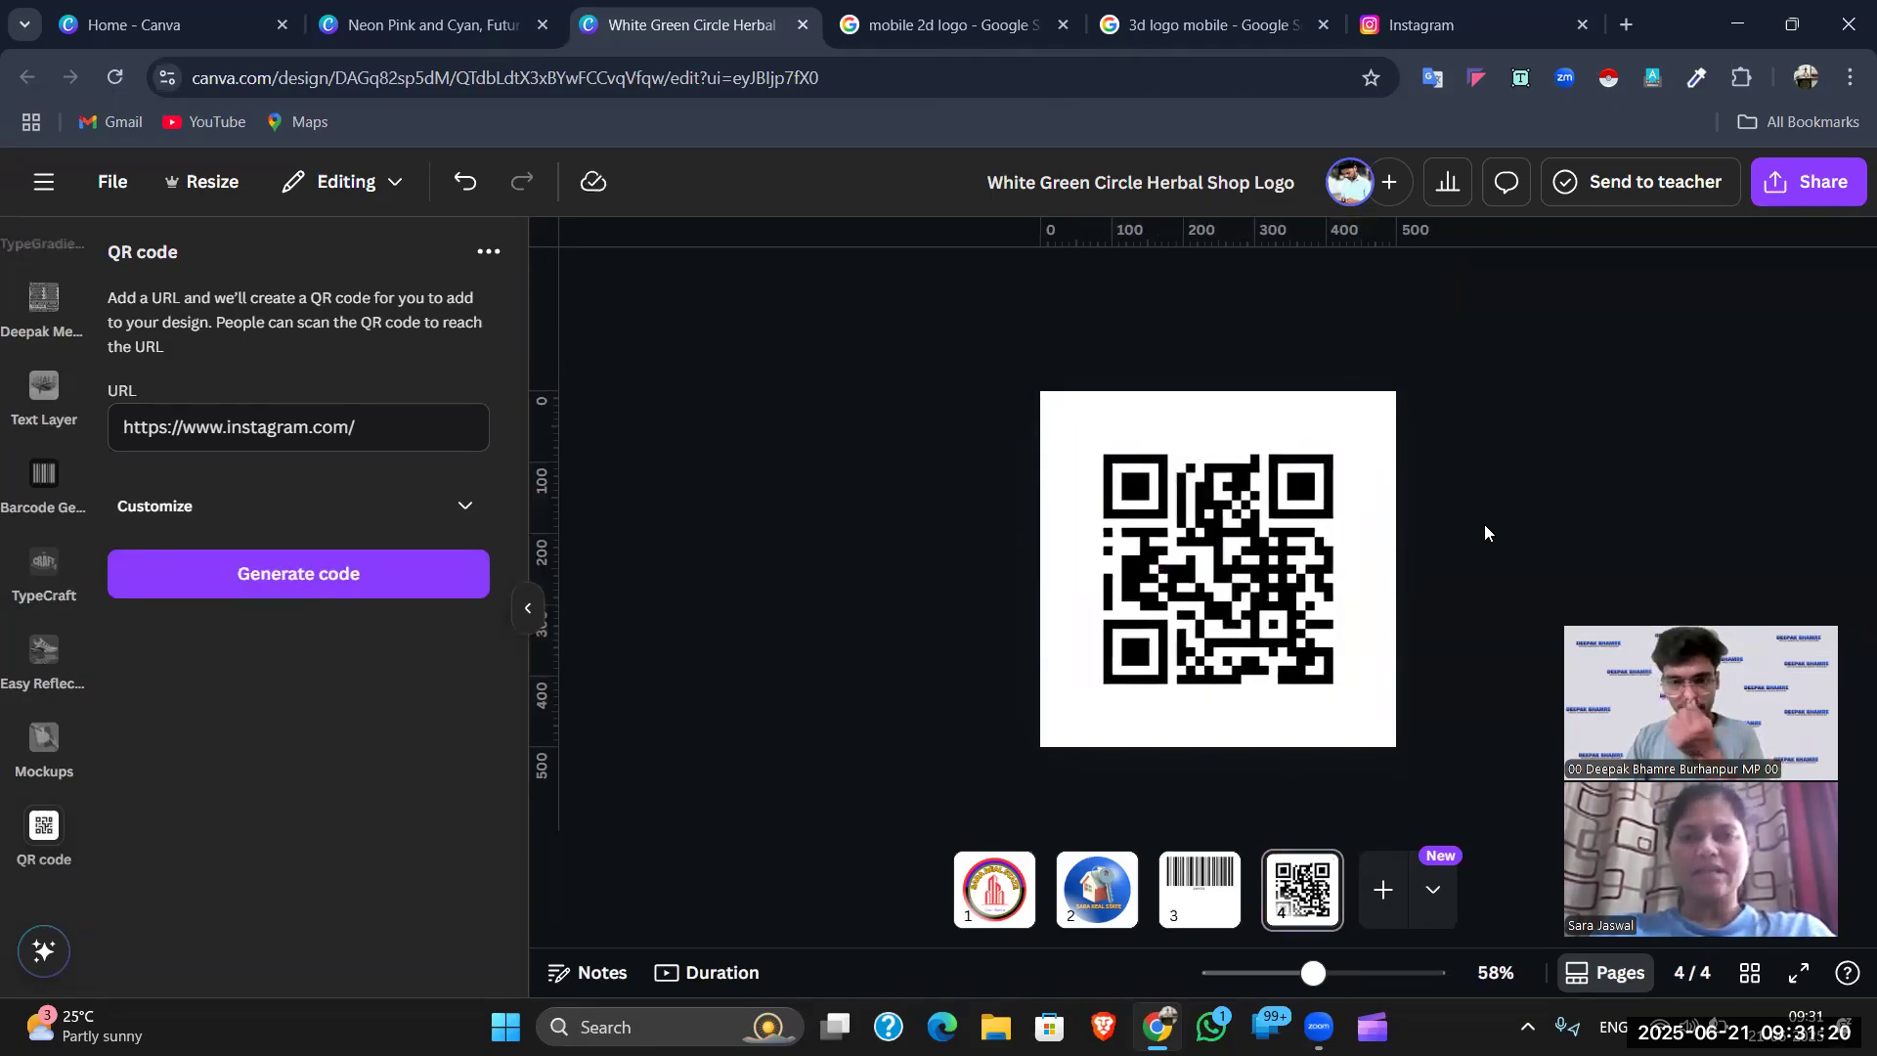
pyautogui.click(1435, 29)
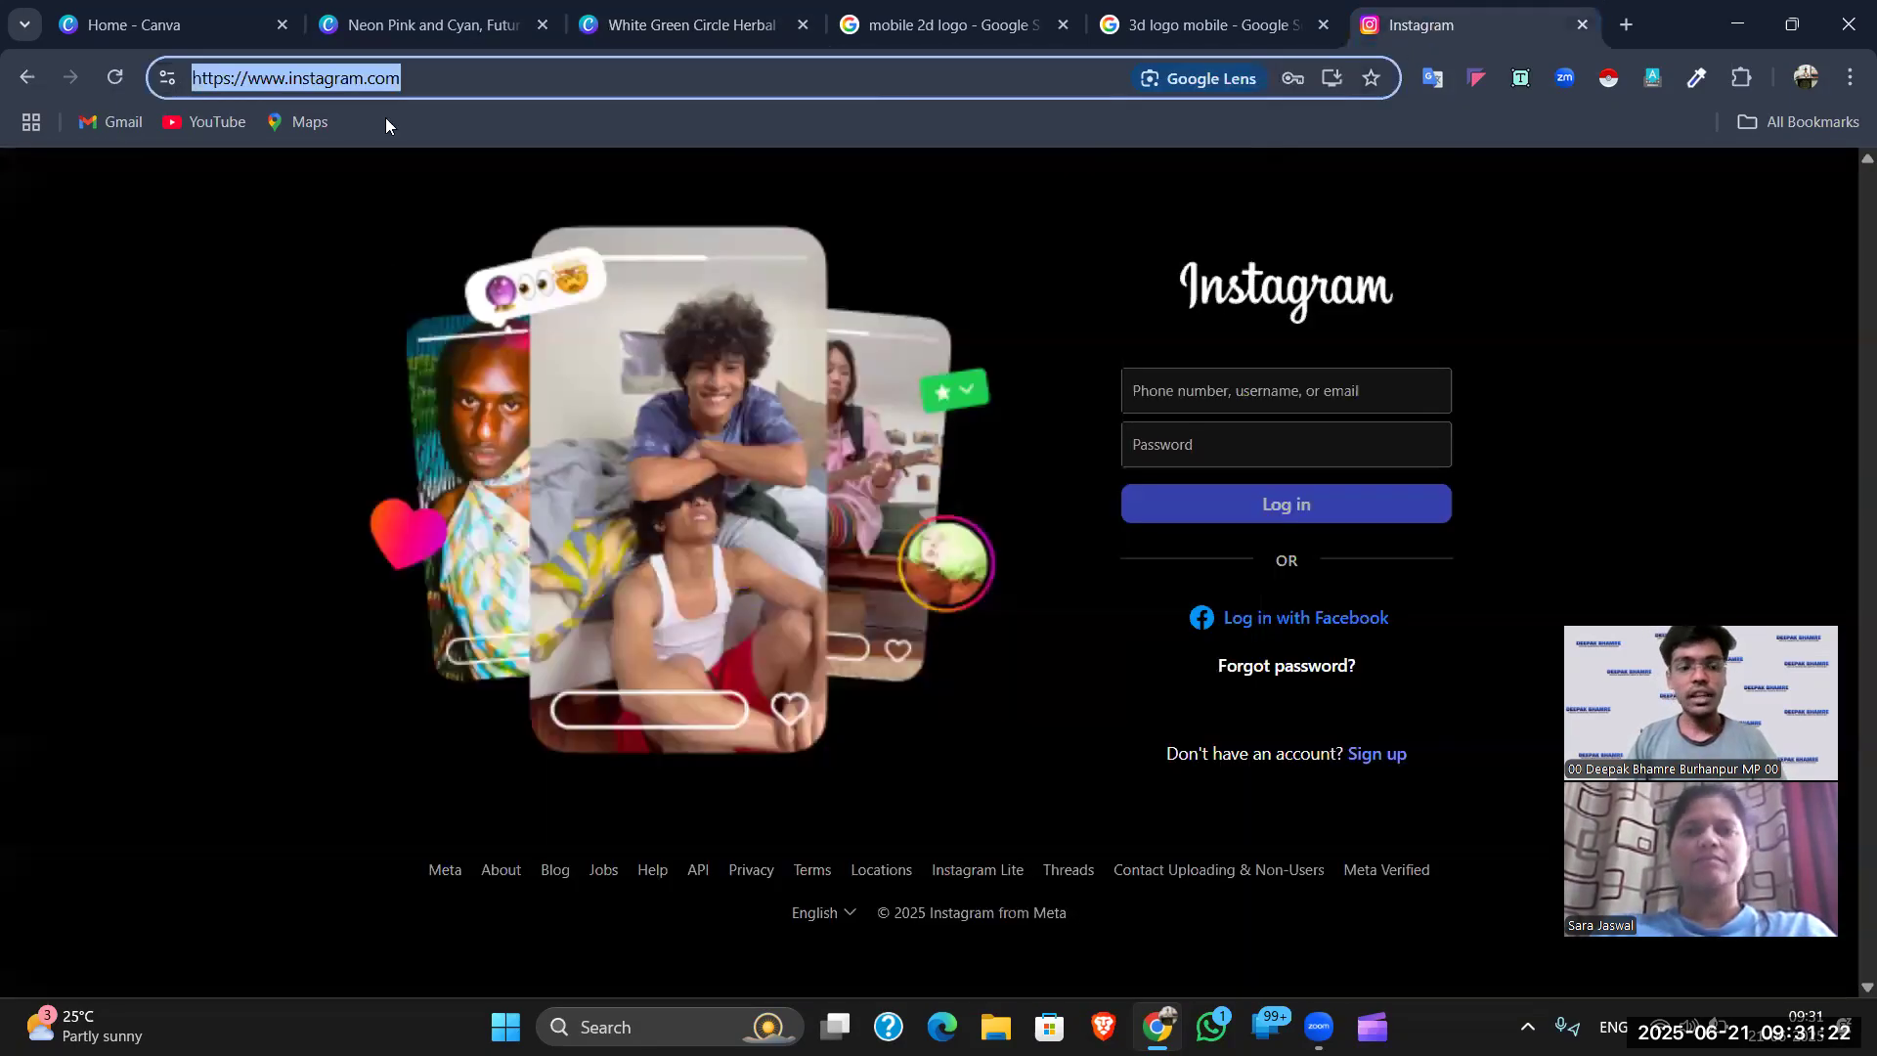
# - Return to the herbal shop logo design and add a blank page 5 after the QR code page
pyautogui.click(1213, 24)
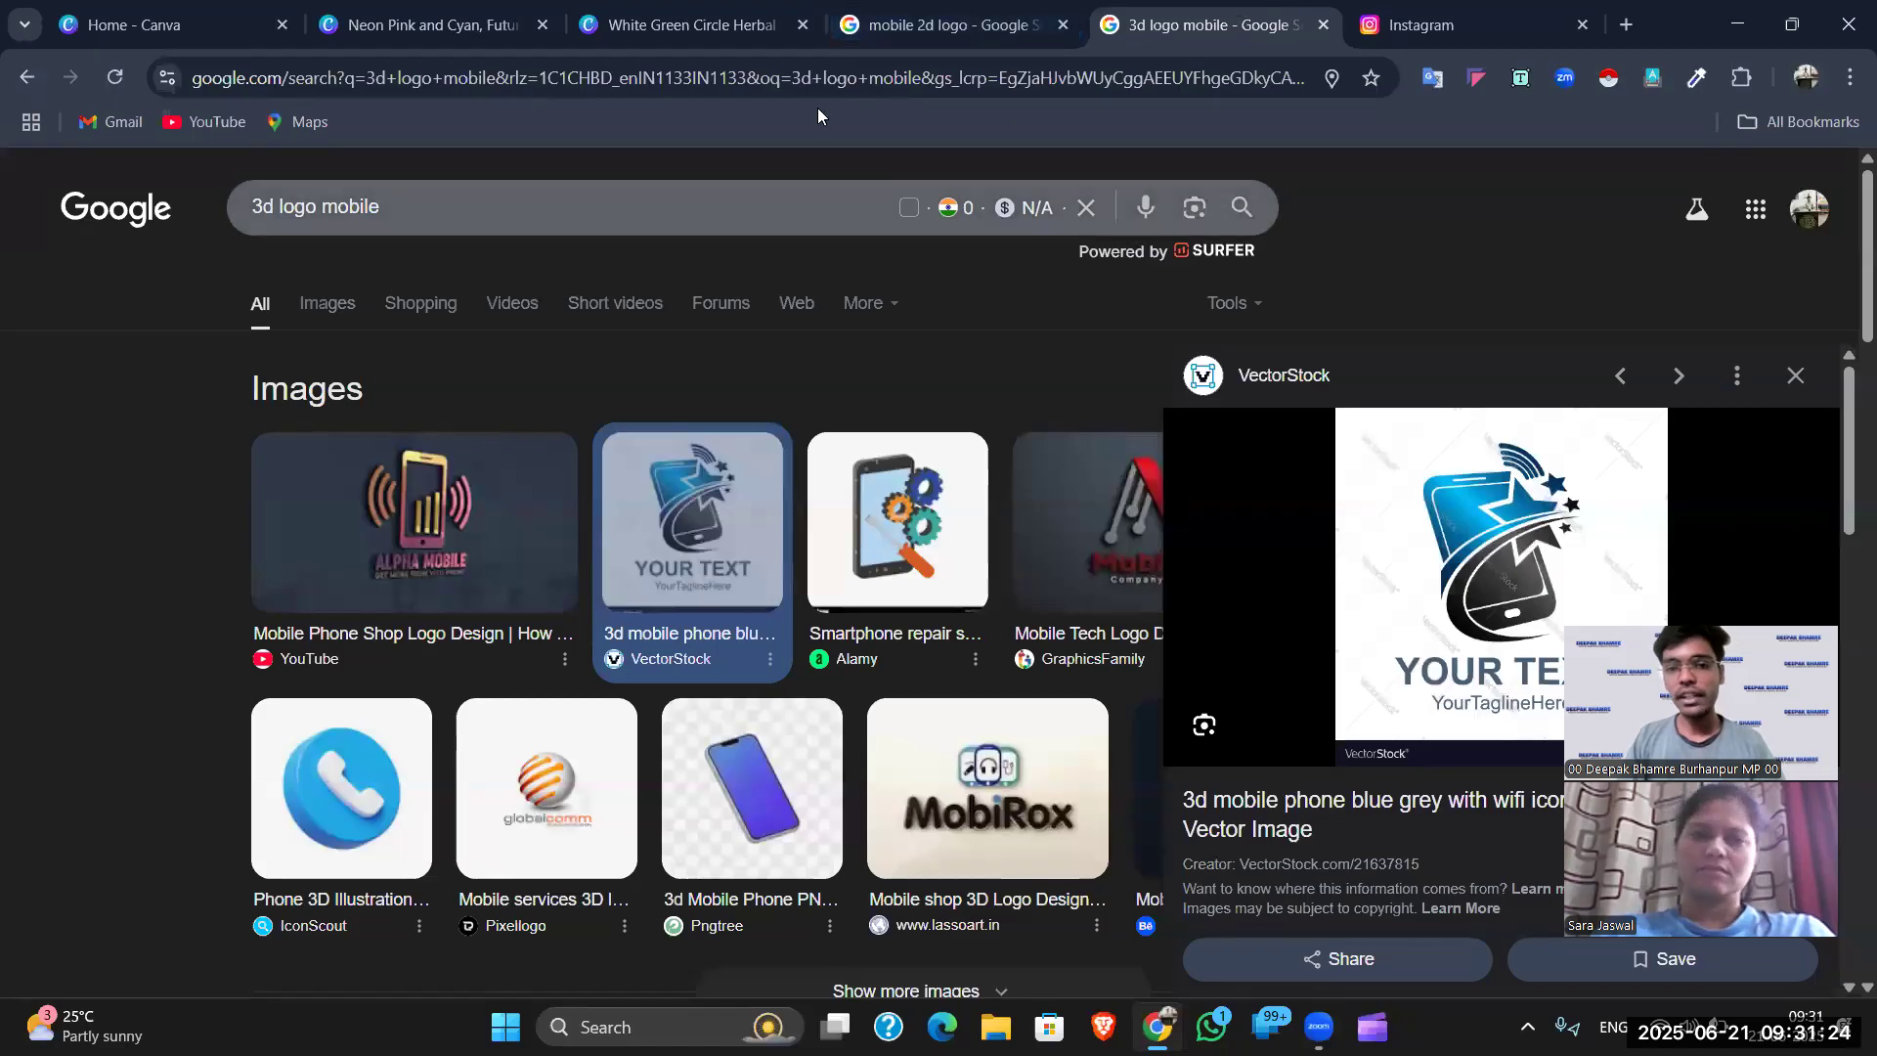
pyautogui.click(691, 24)
pyautogui.click(433, 25)
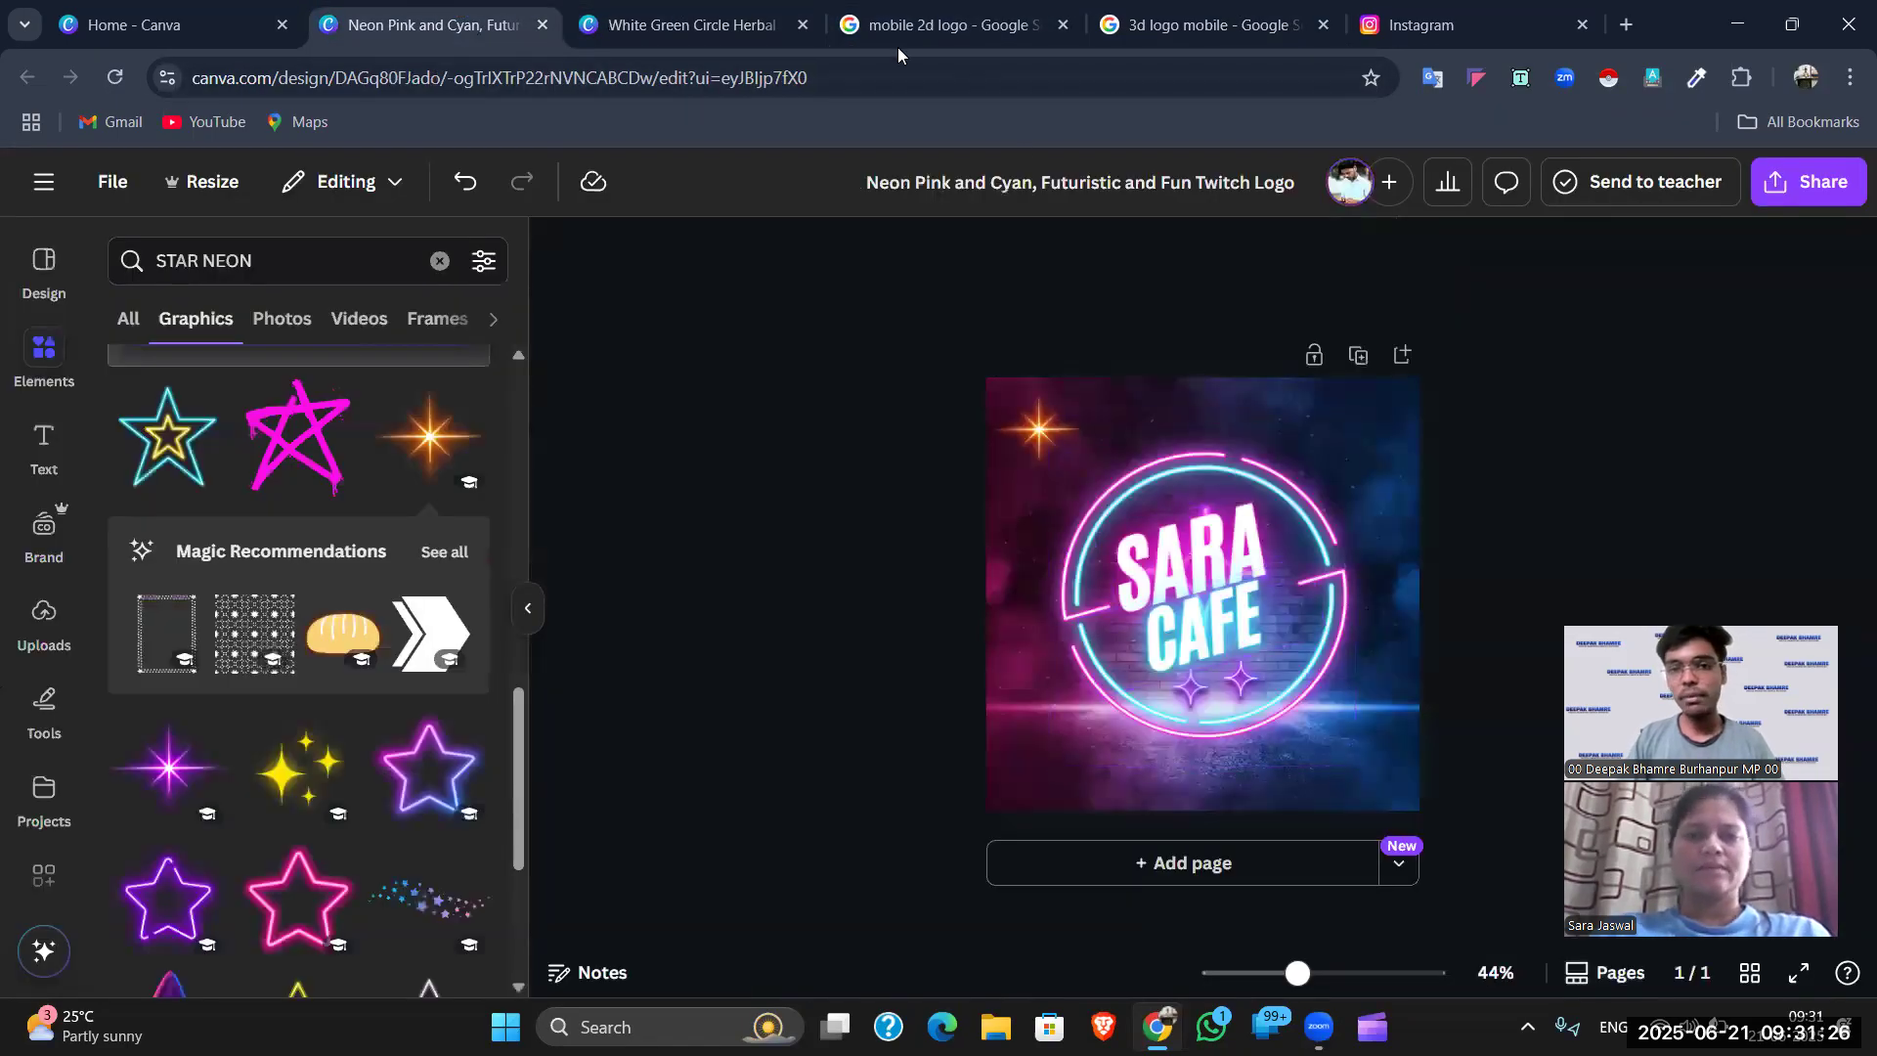
pyautogui.click(691, 24)
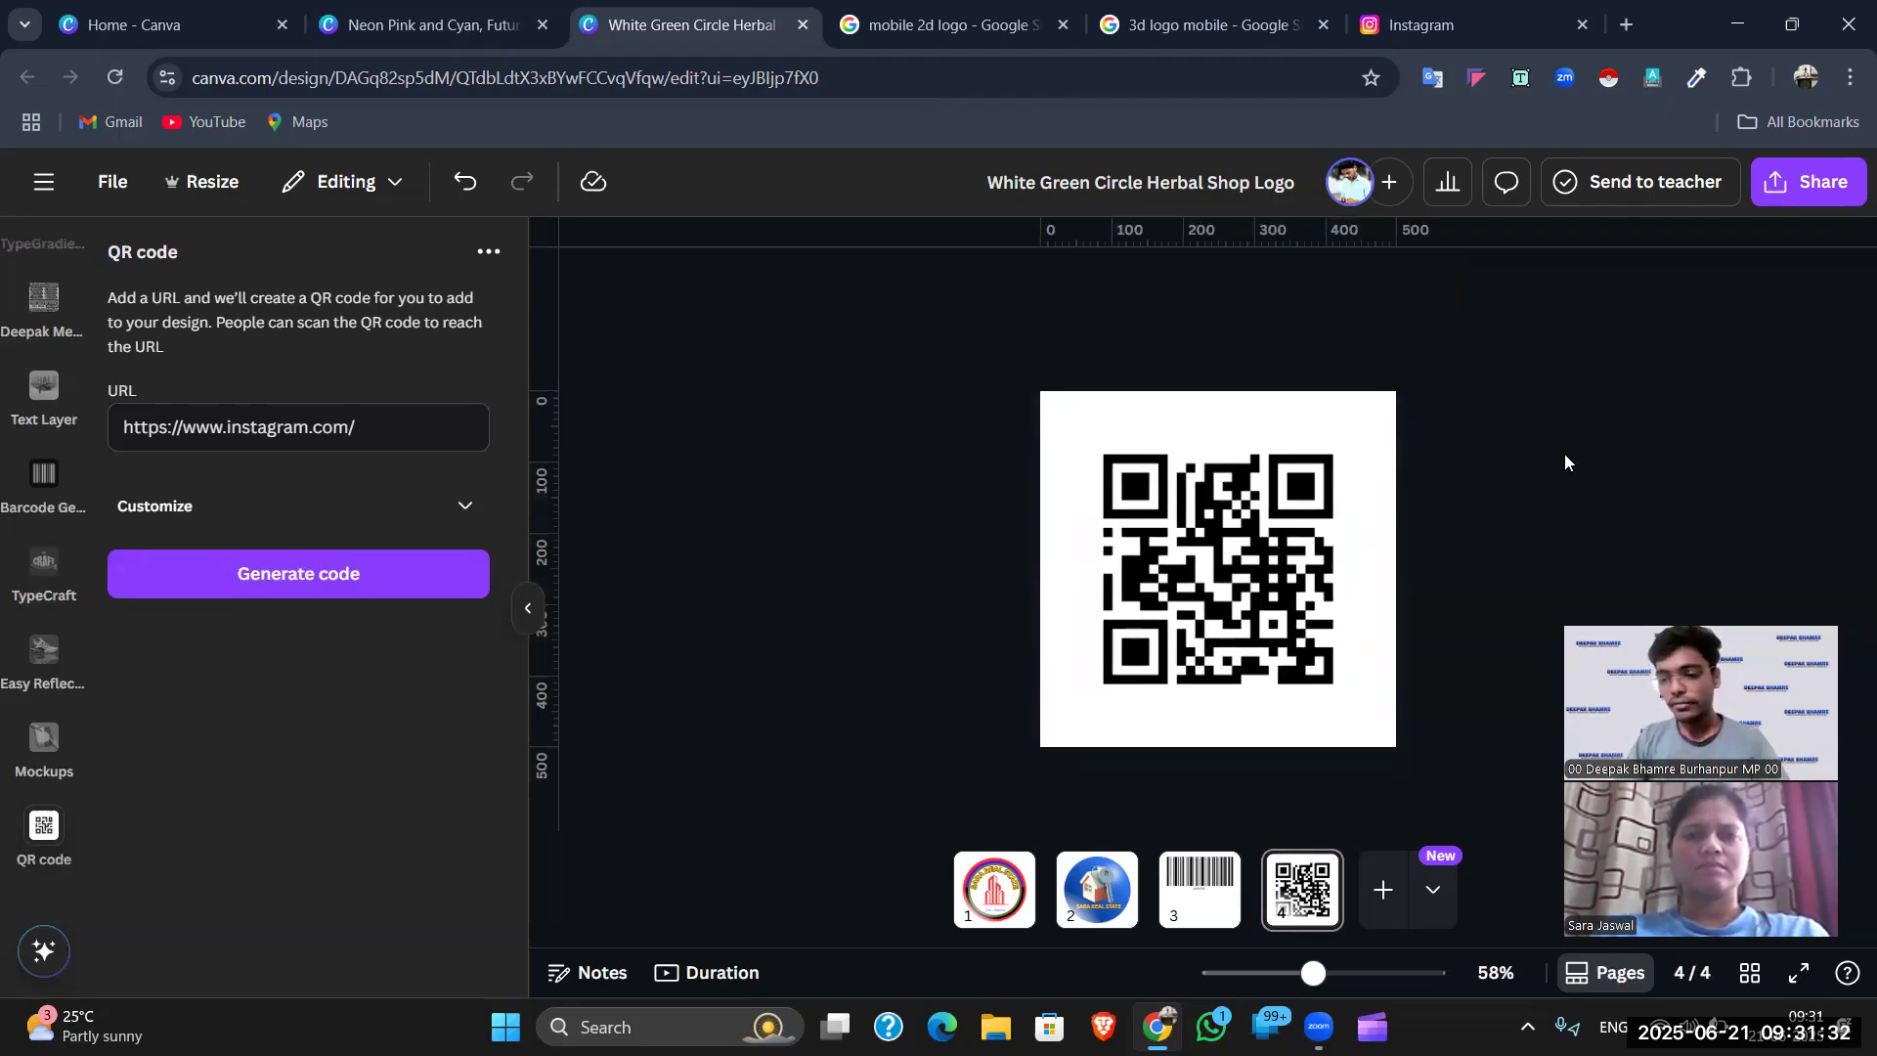
pyautogui.click(1382, 889)
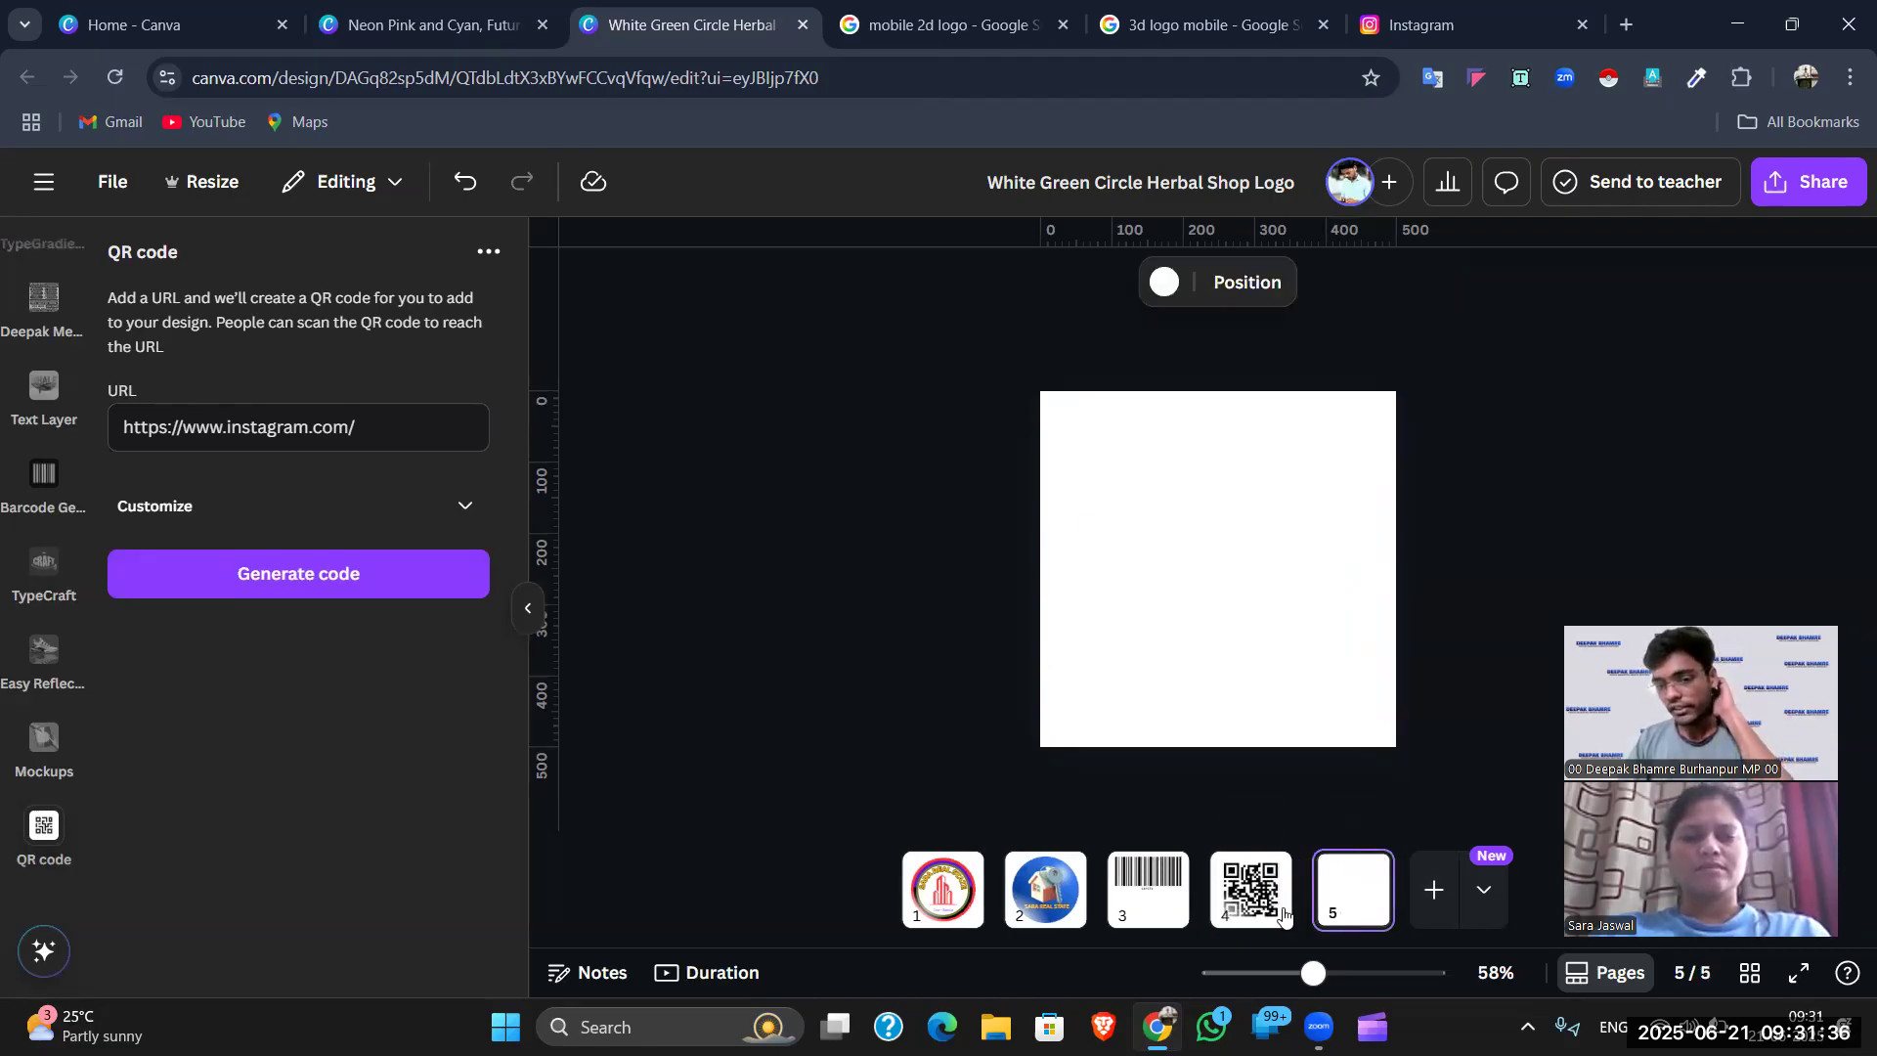
# - Review the QR code page and new blank page 5, then minimise Chrome to the desktop
pyautogui.click(1279, 905)
pyautogui.click(1354, 914)
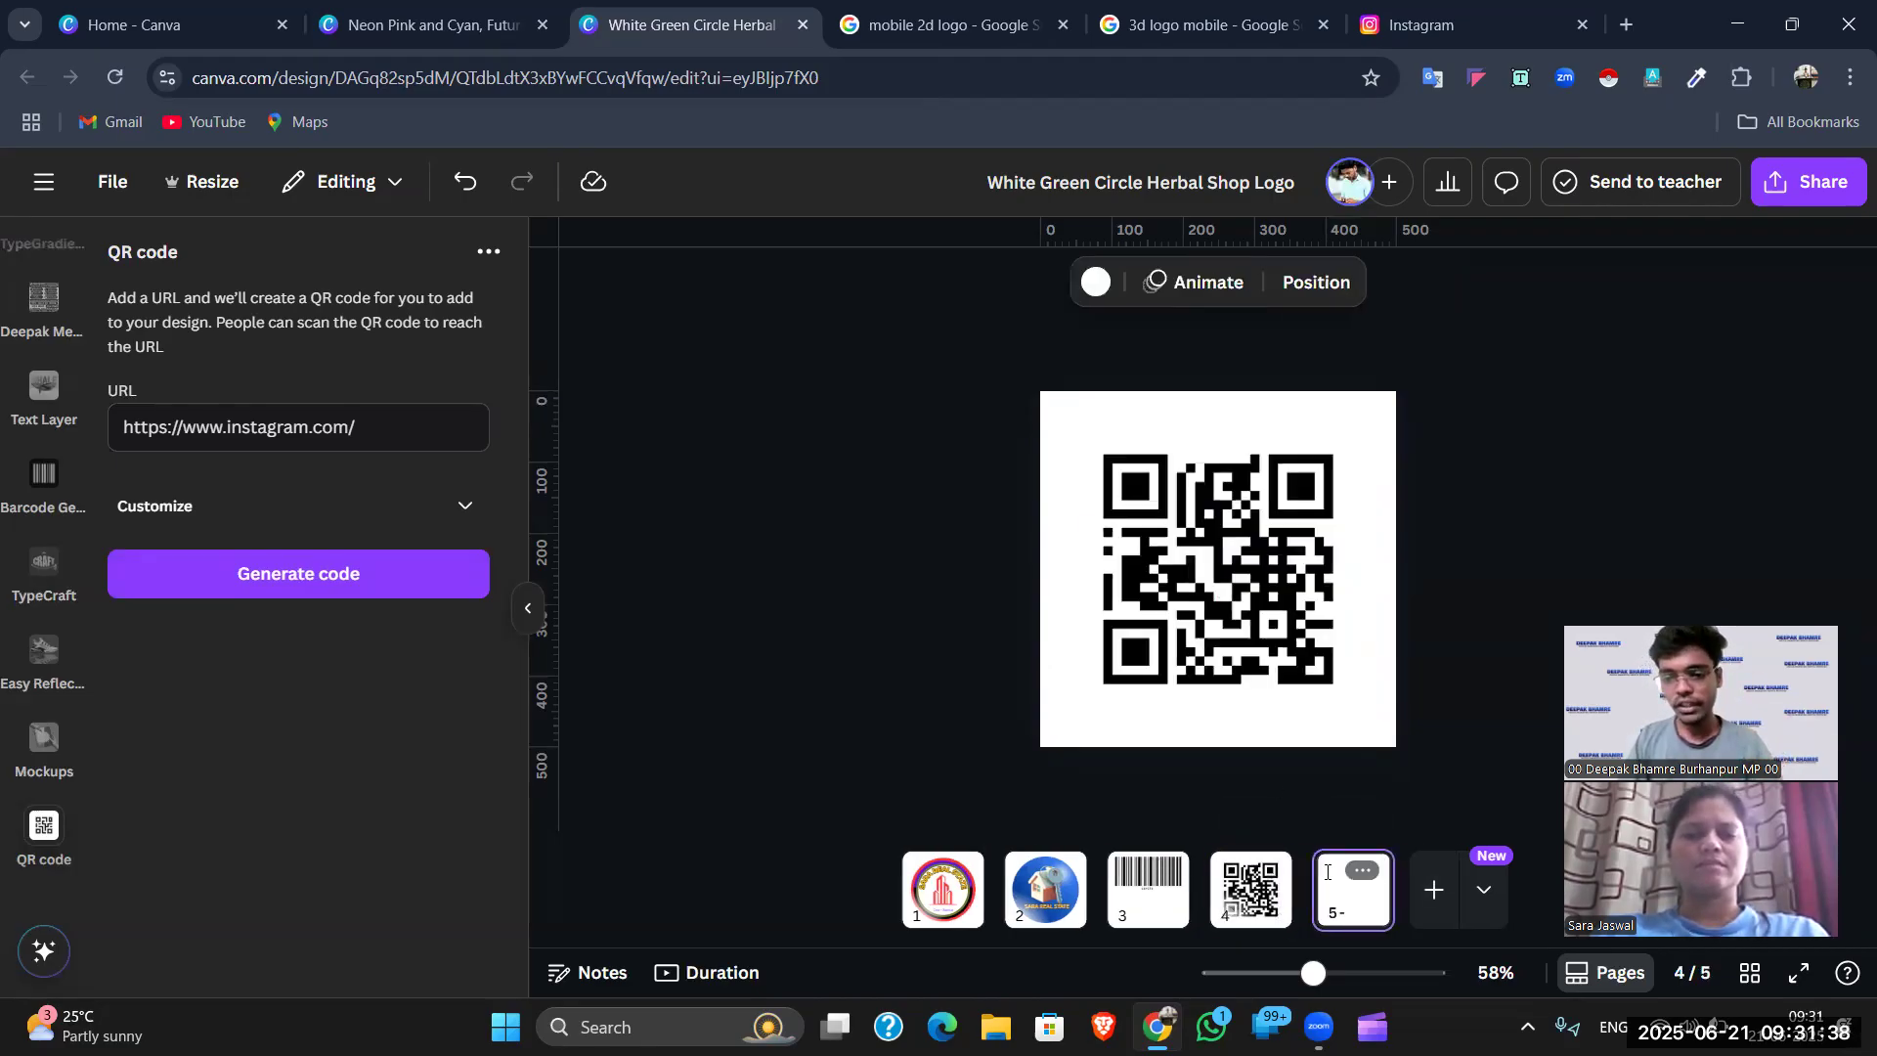
pyautogui.click(1252, 899)
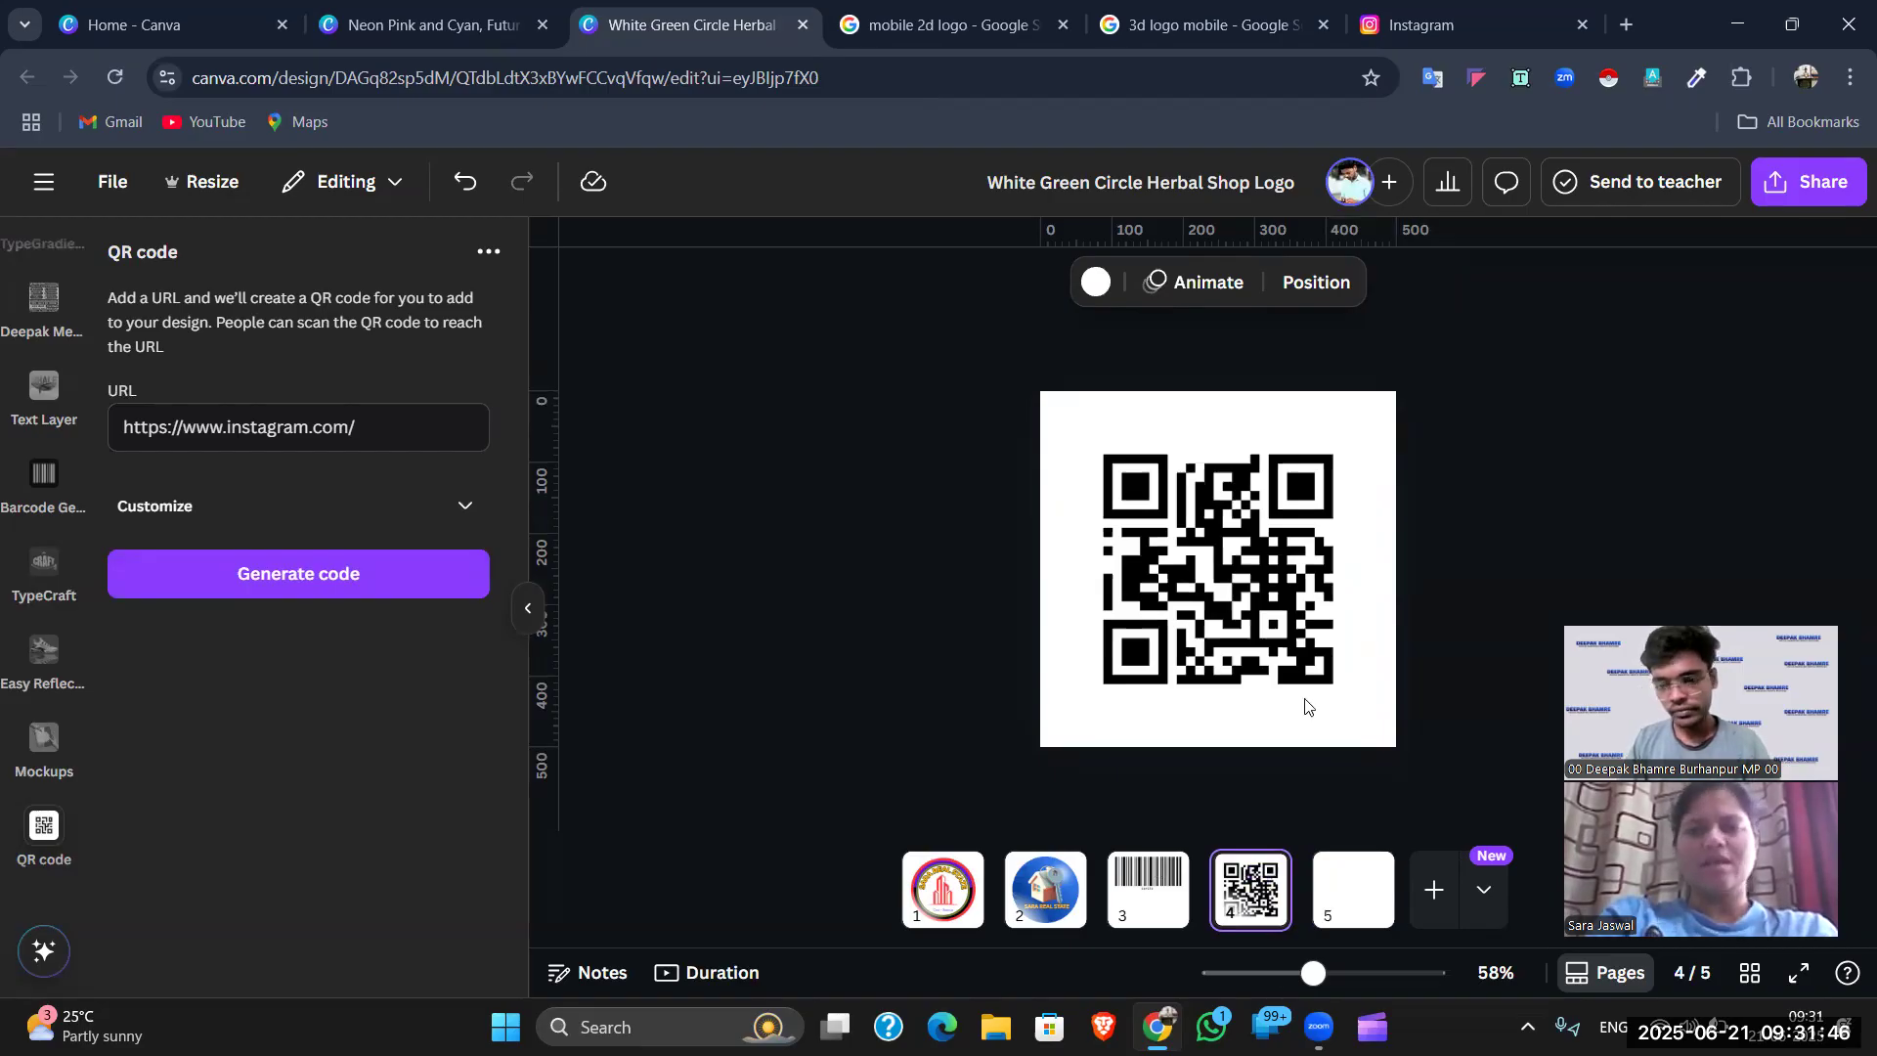
pyautogui.click(1463, 475)
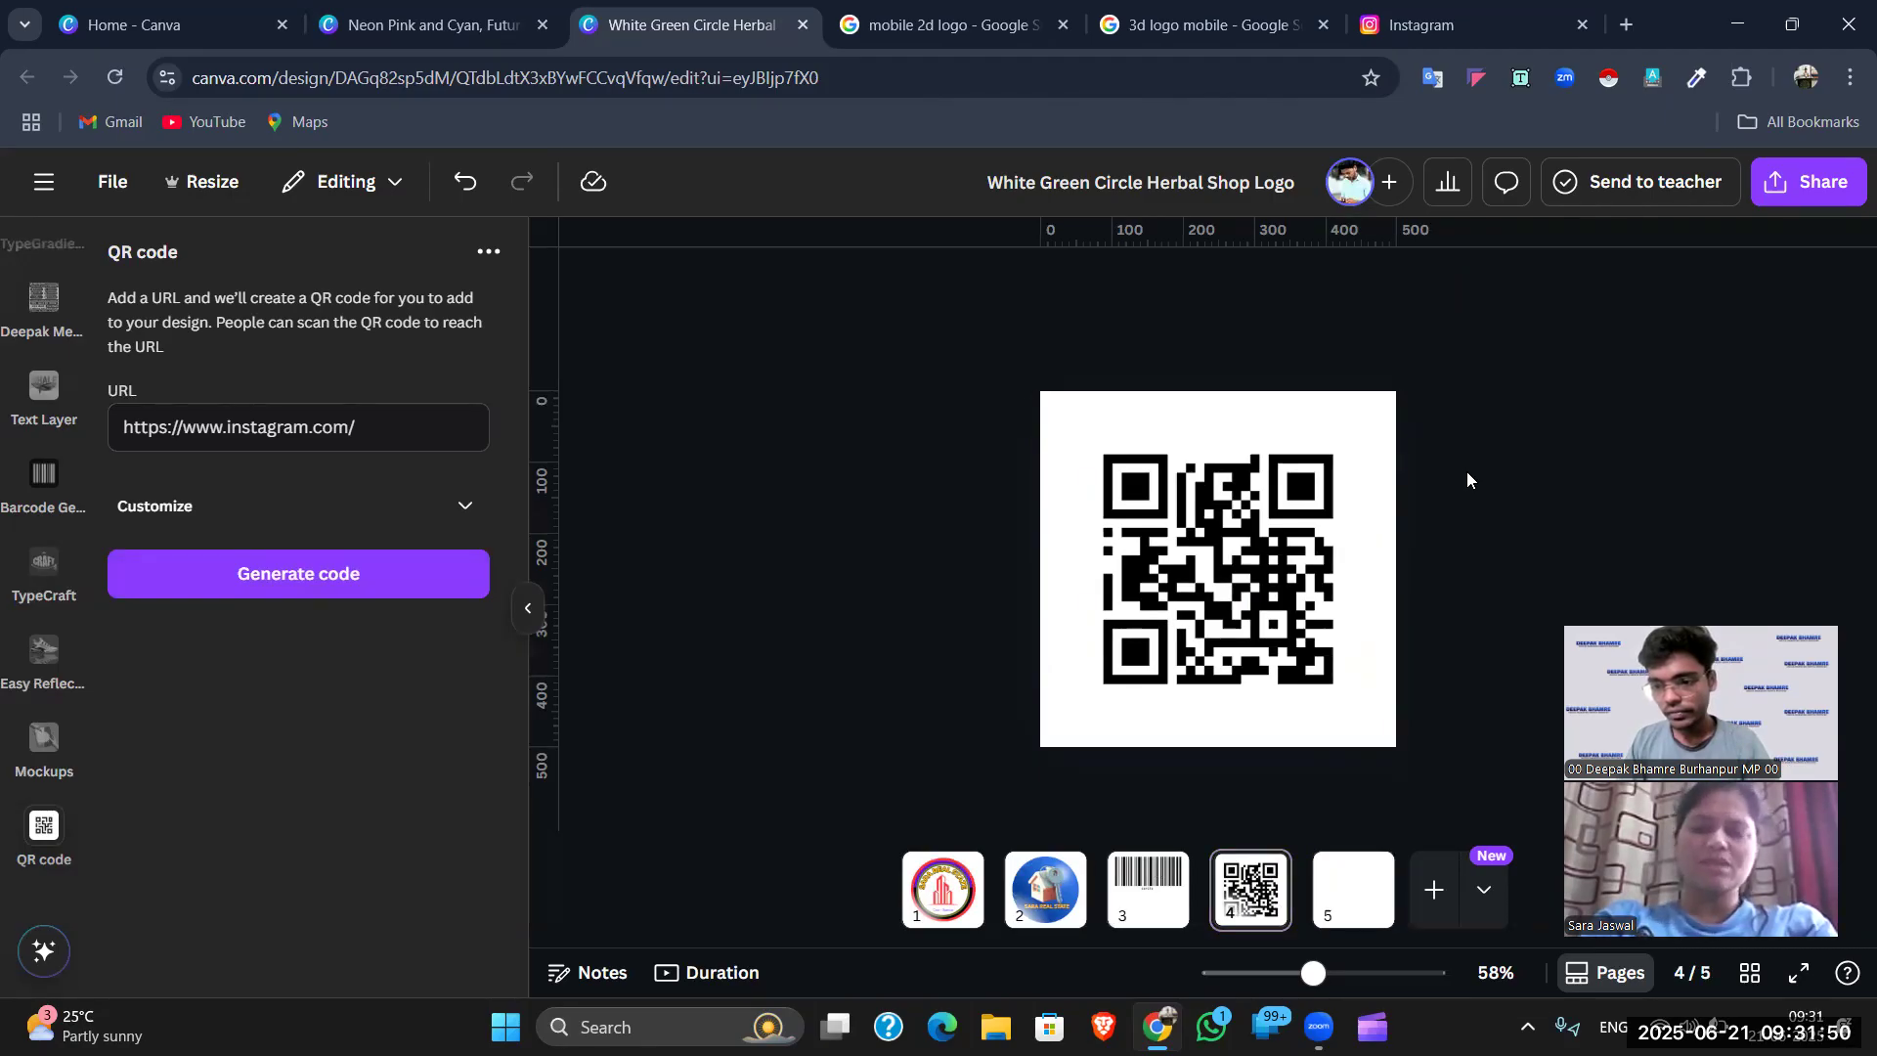
pyautogui.click(1389, 425)
pyautogui.click(1476, 404)
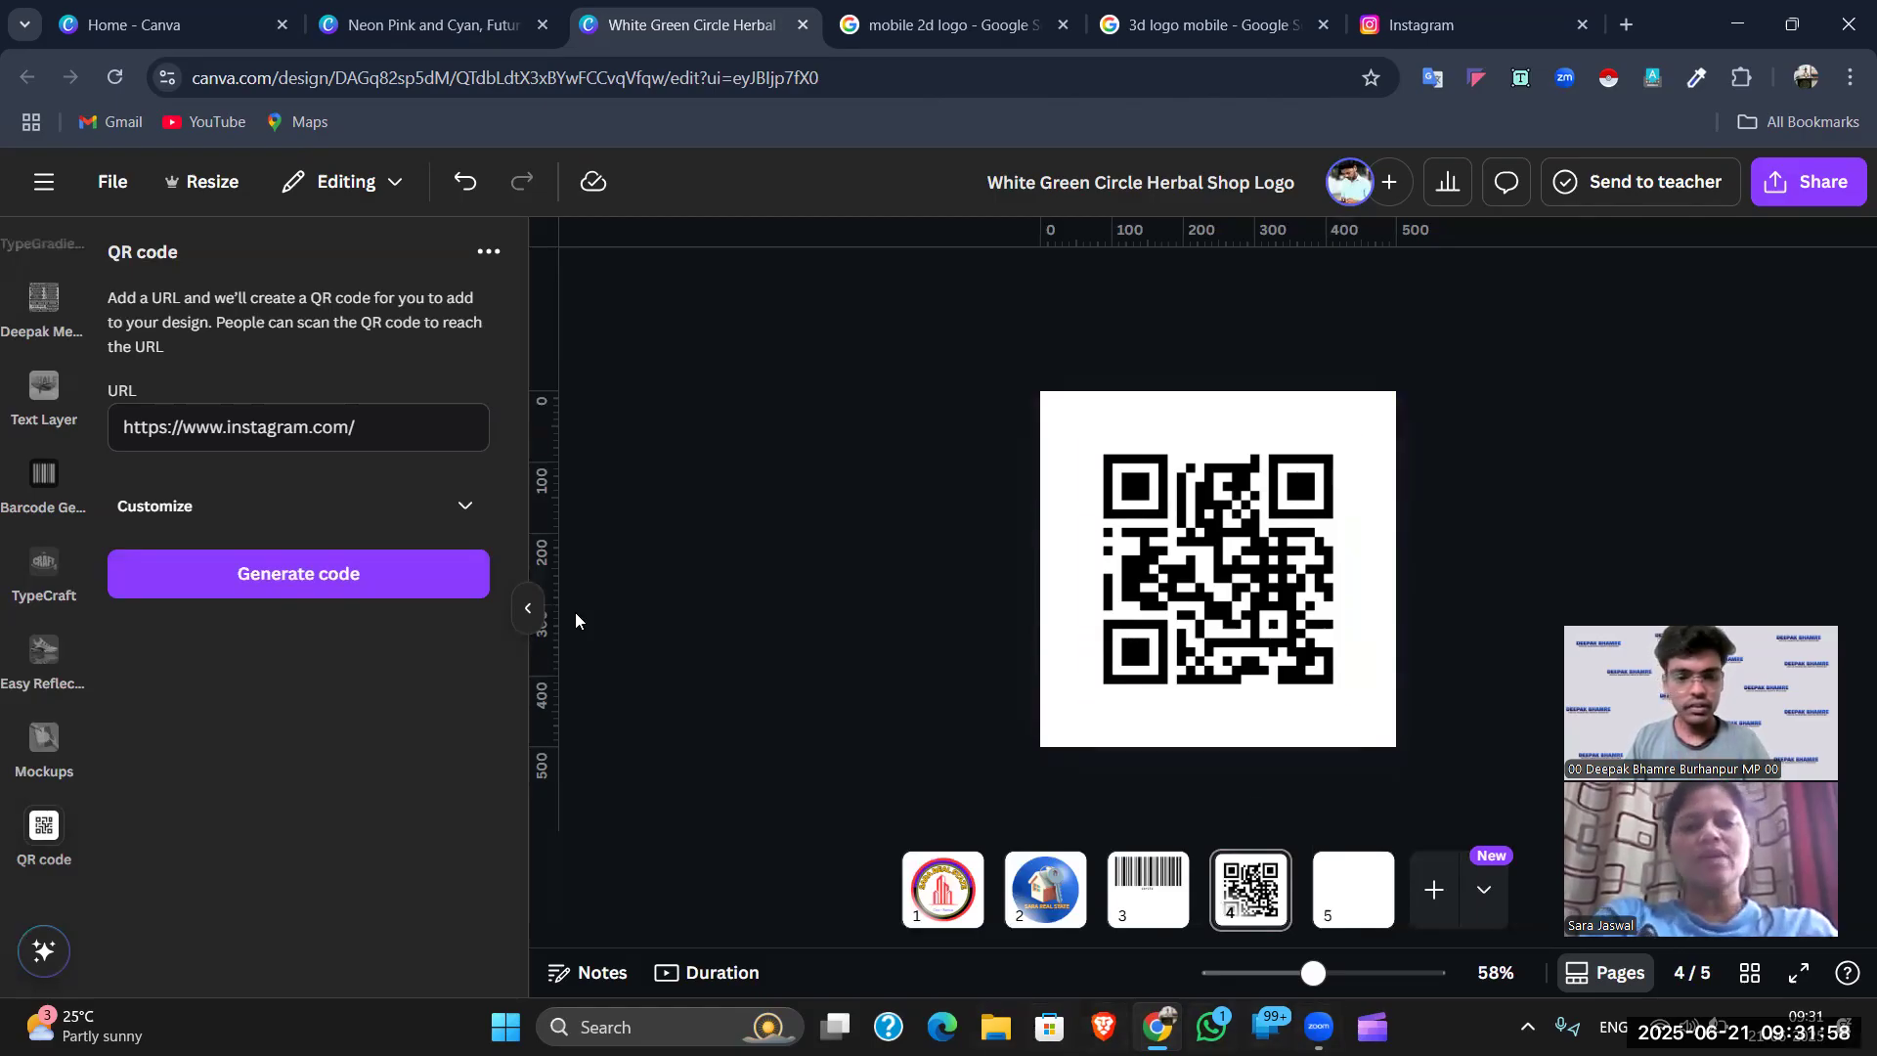
pyautogui.click(1738, 24)
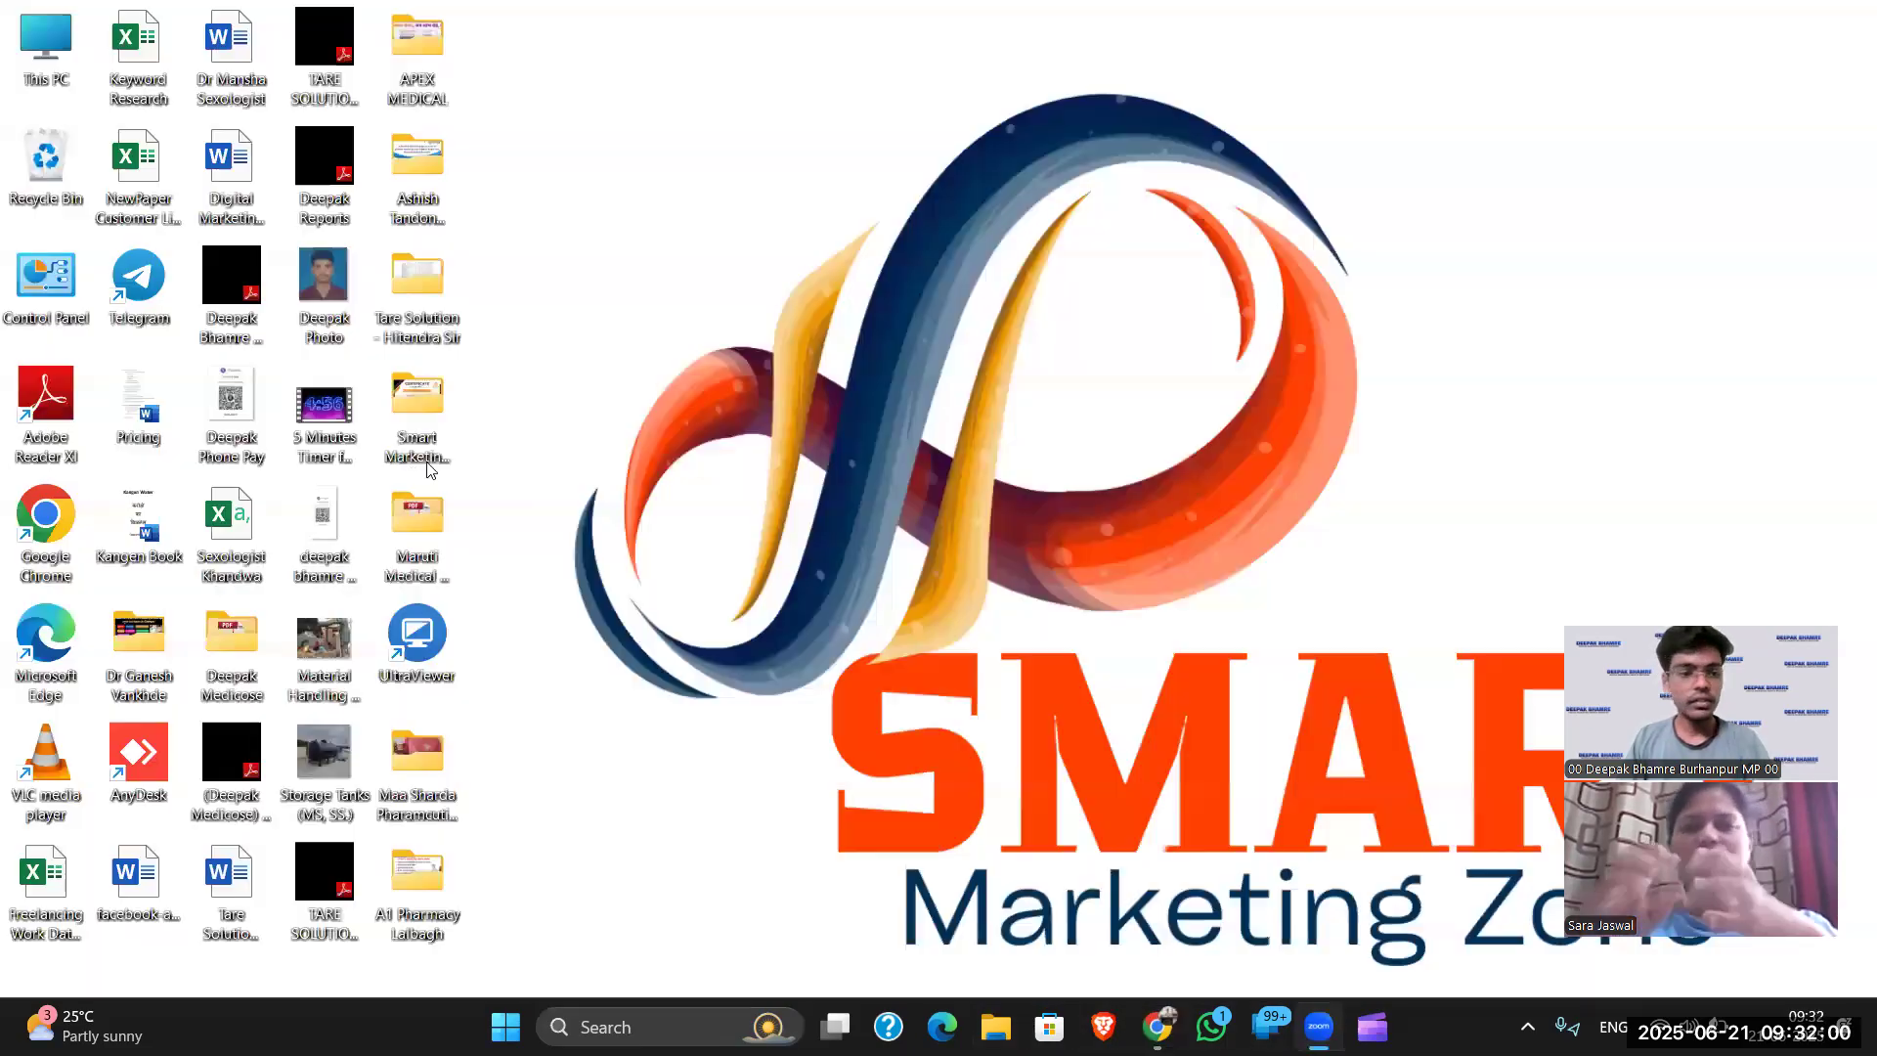
# - Relaunch Chrome from the desktop, dismiss the profile picker, and return to the Neon Pink and Cyan design
pyautogui.doubleClick(49, 520)
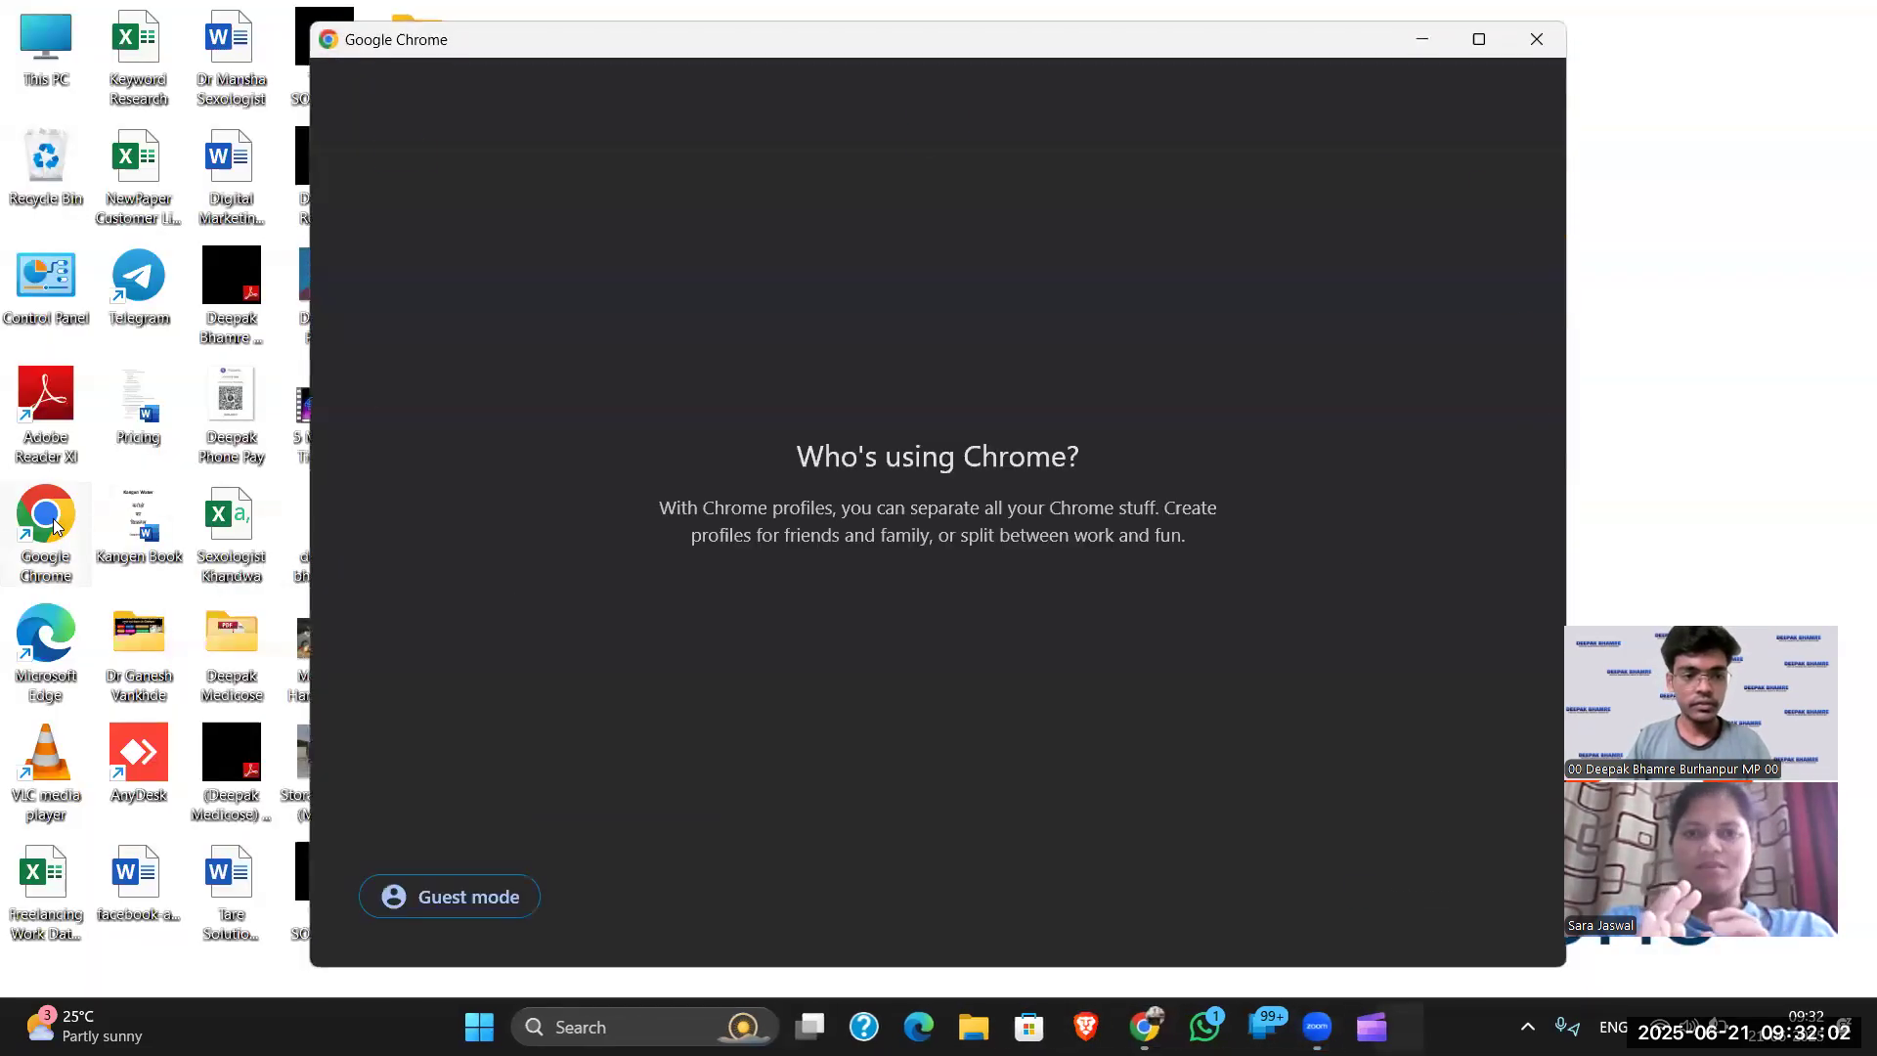
pyautogui.click(1437, 47)
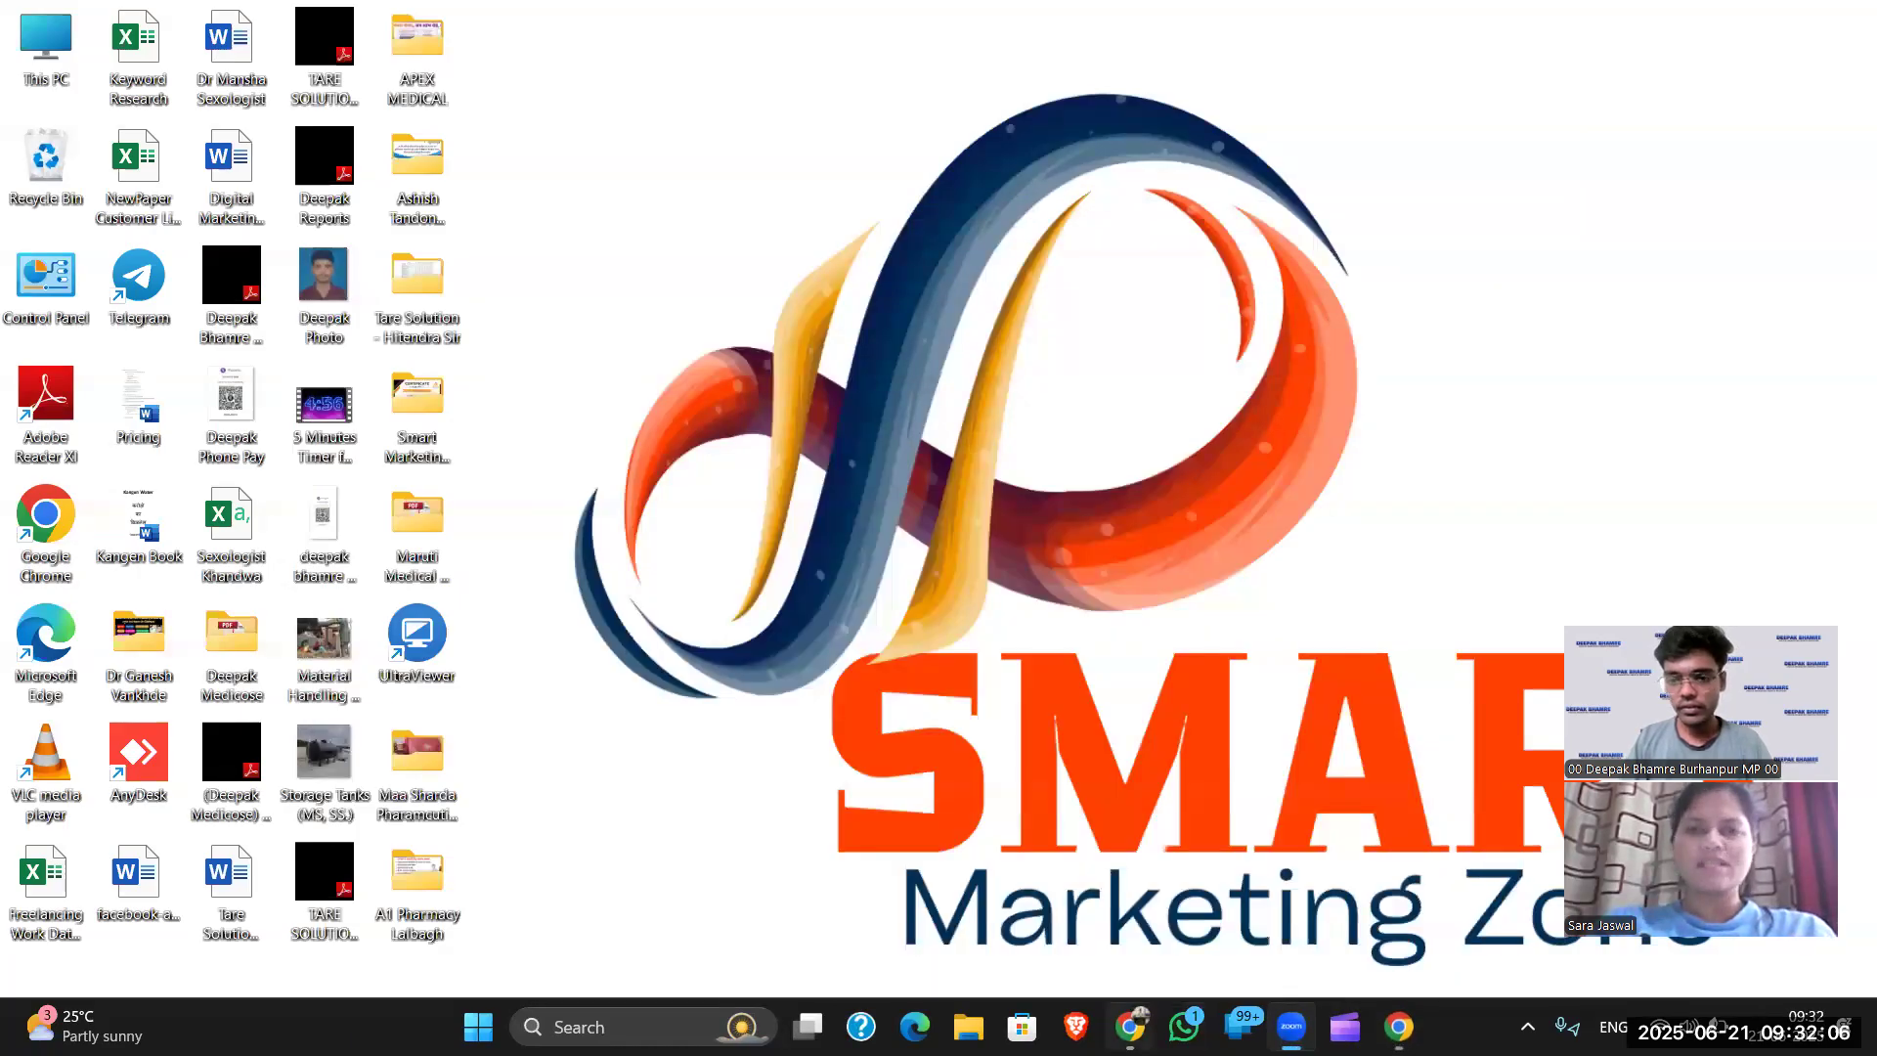
pyautogui.hotkey('alt', 'Tab')
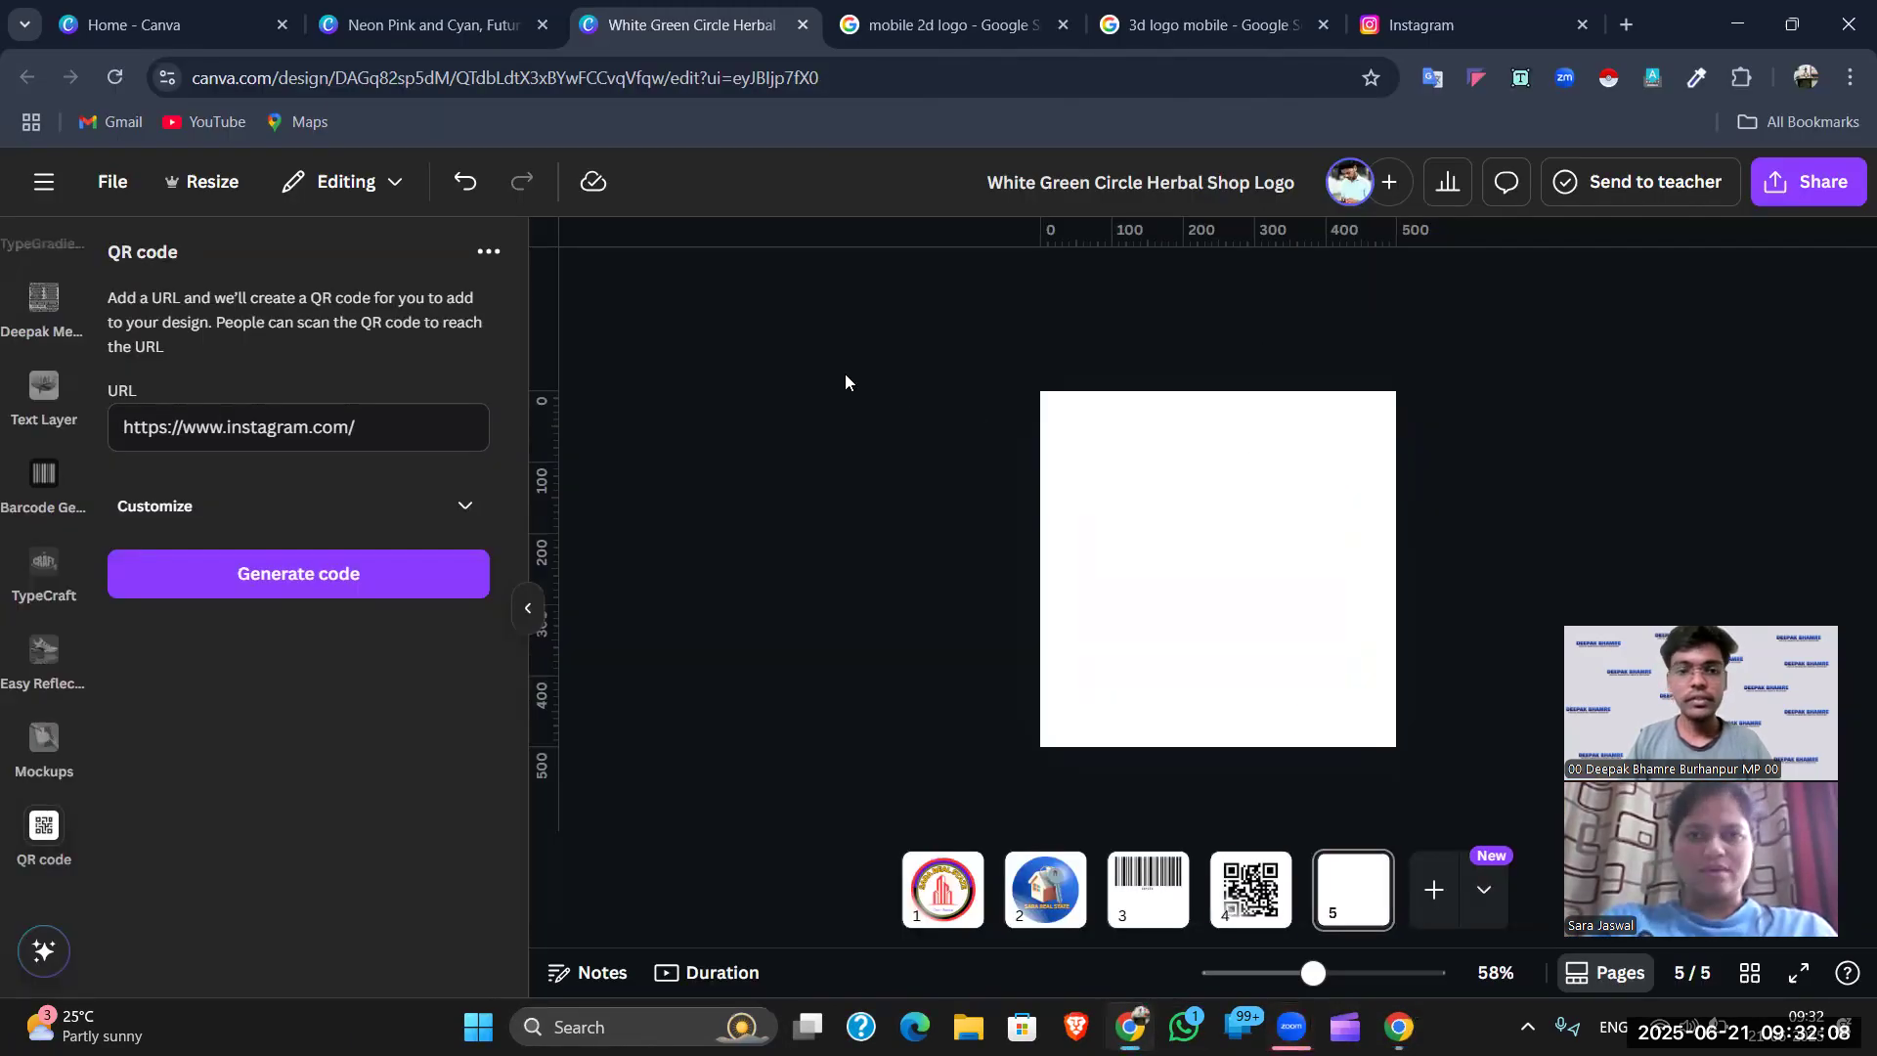
pyautogui.click(431, 24)
# - Scroll through Recent designs on Canva's home page and open the Blue and Orange business card design
pyautogui.click(137, 24)
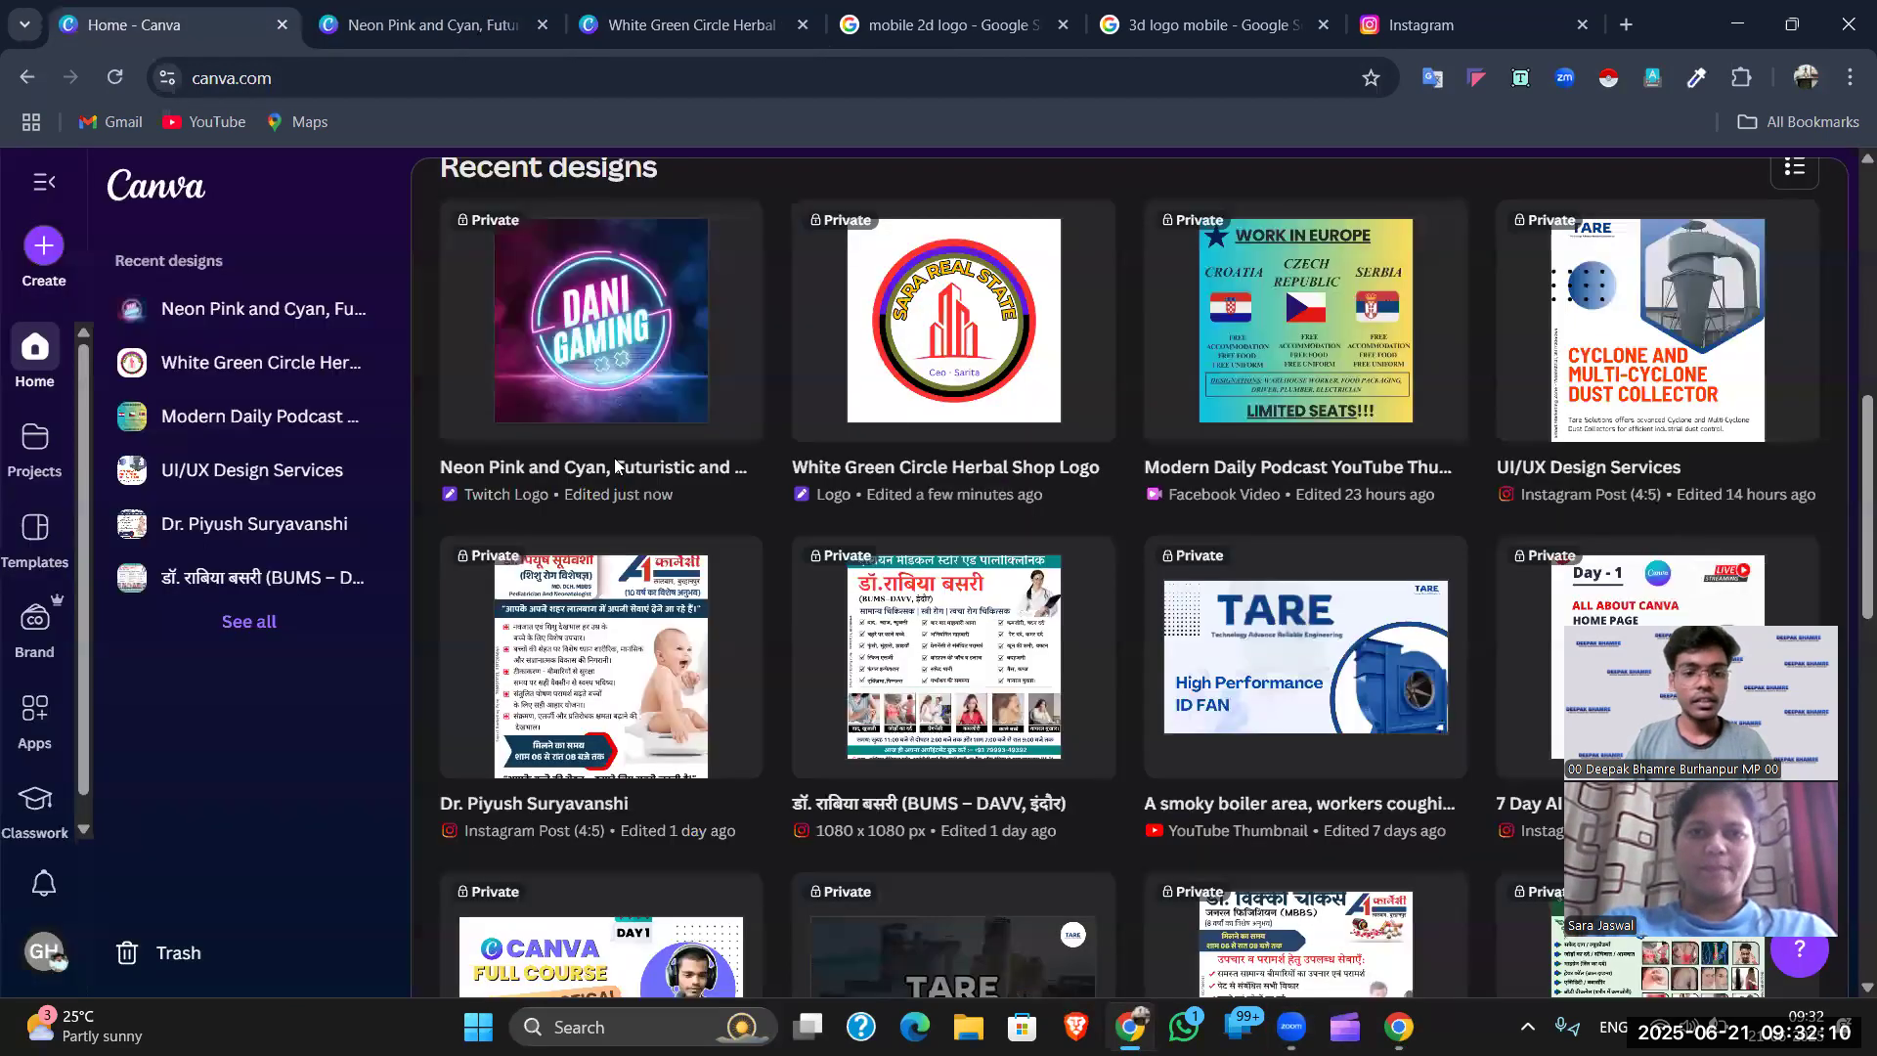
pyautogui.scroll(-1, 615, 466)
pyautogui.scroll(7, 499, 450)
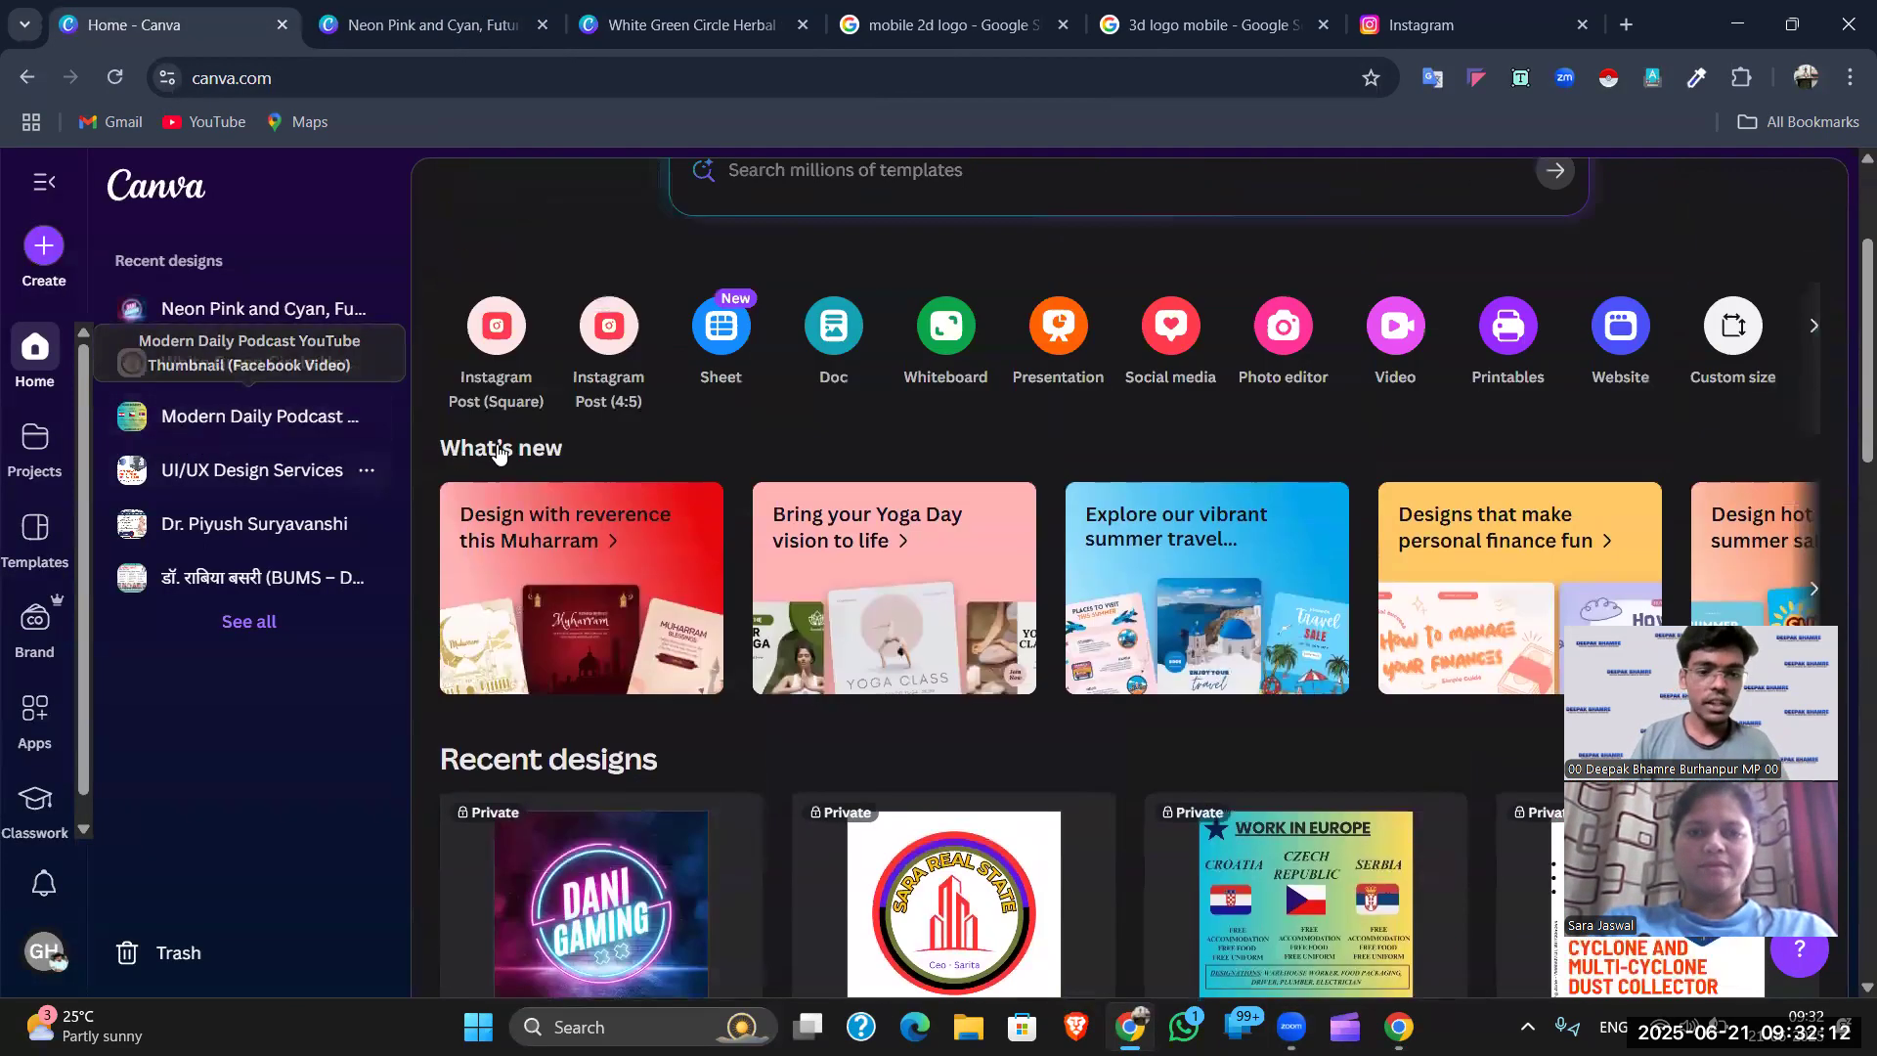
pyautogui.scroll(-15, 792, 534)
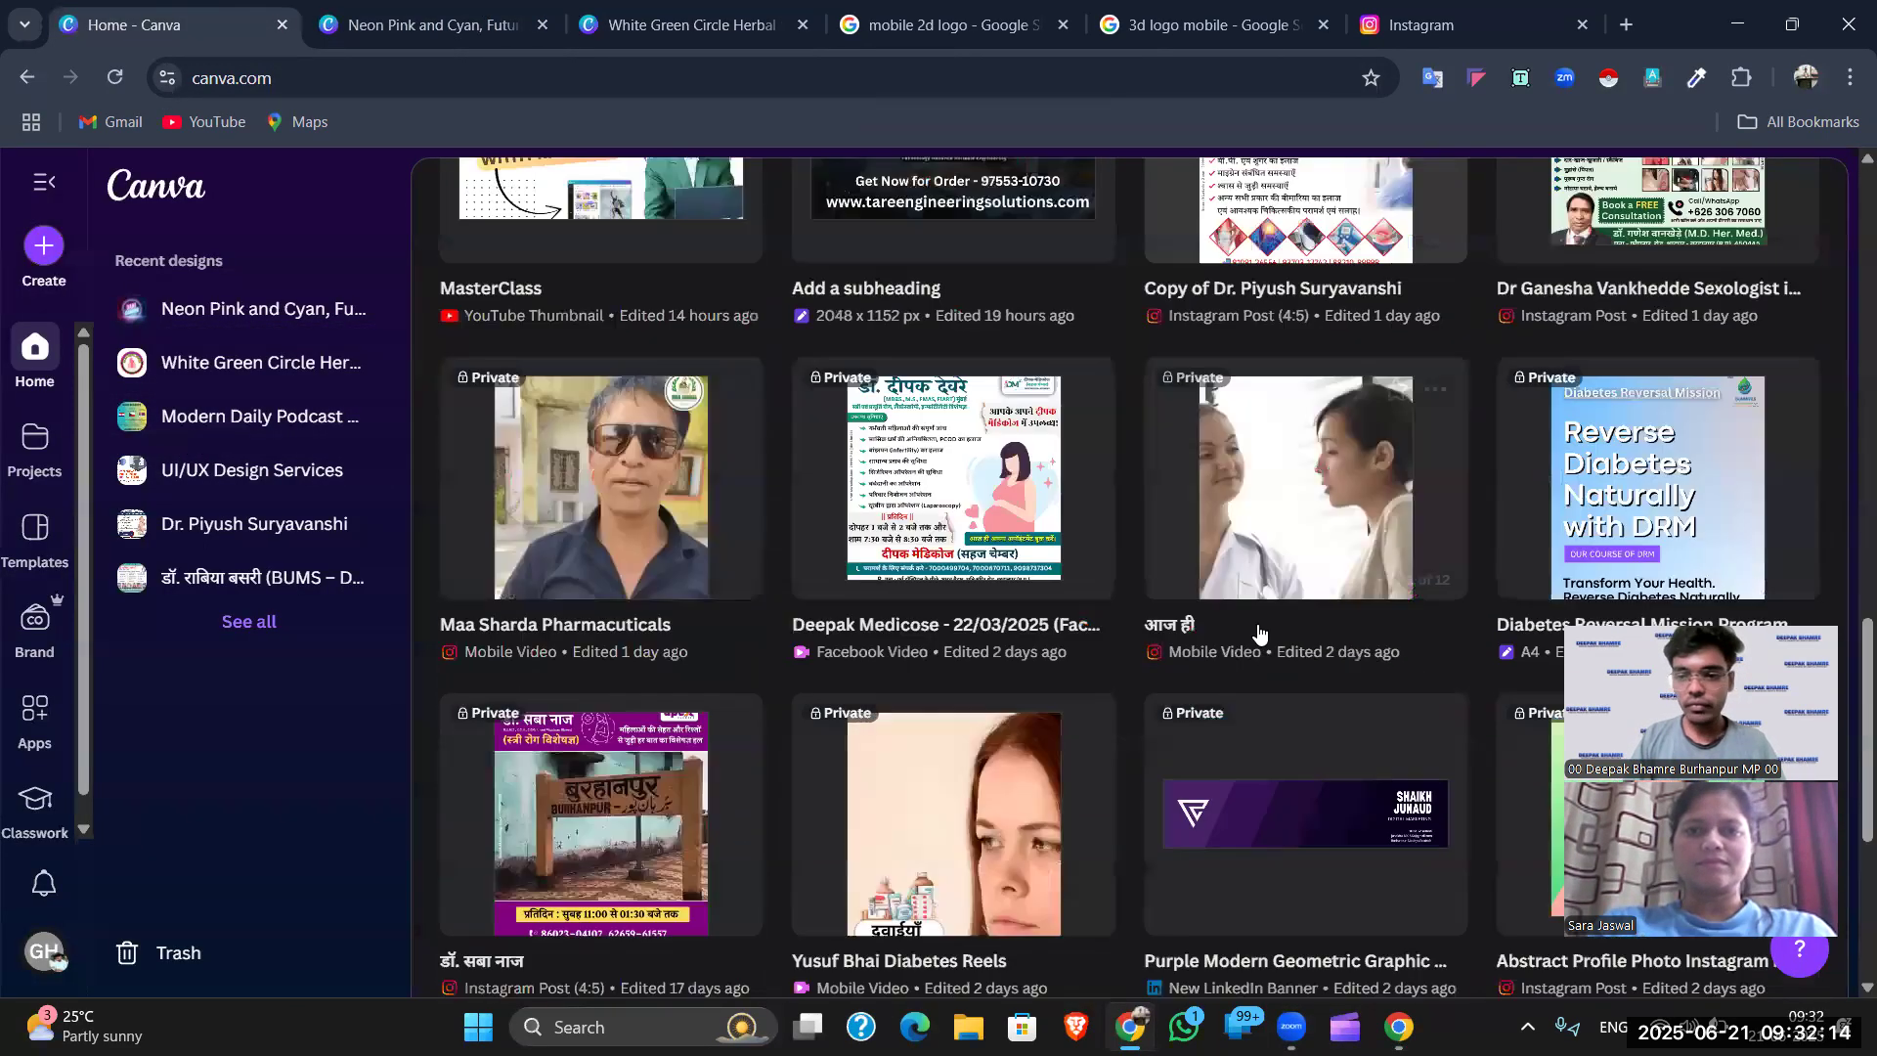
pyautogui.scroll(-5, 1269, 624)
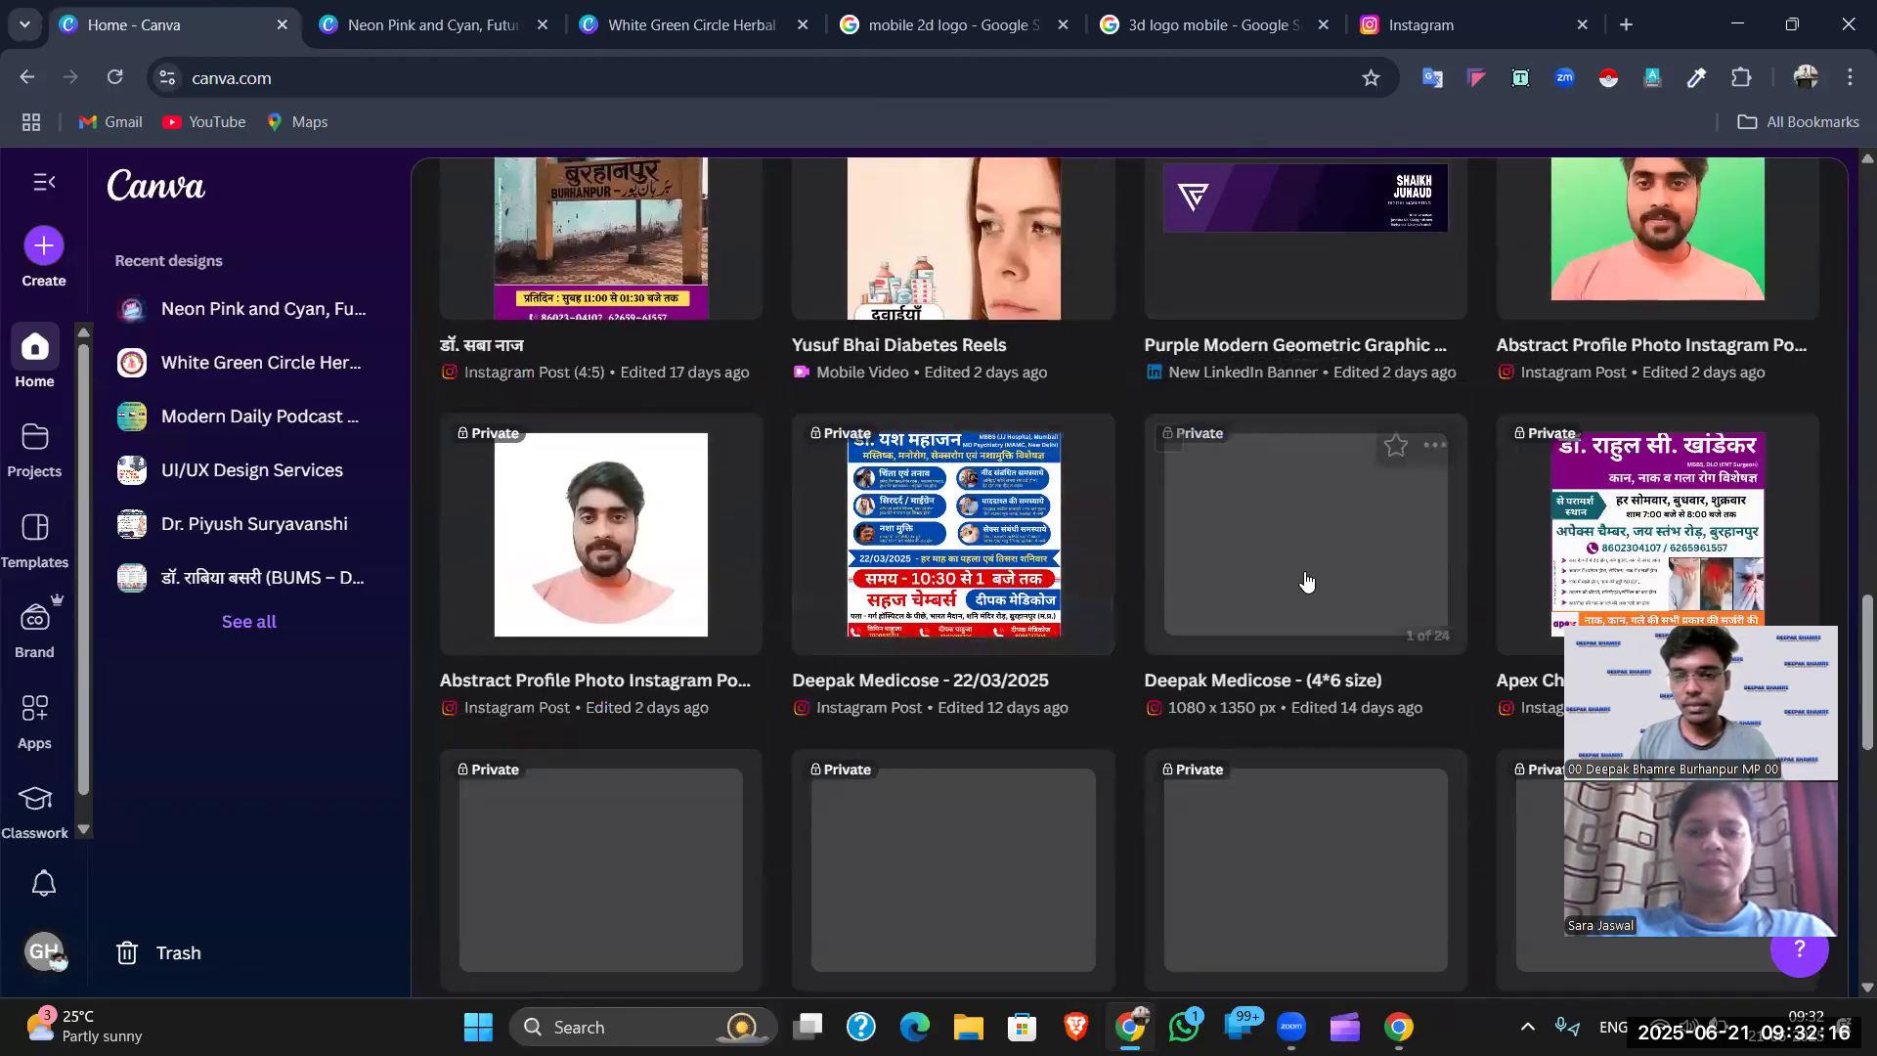
pyautogui.scroll(-1, 1377, 585)
pyautogui.scroll(-10, 1377, 584)
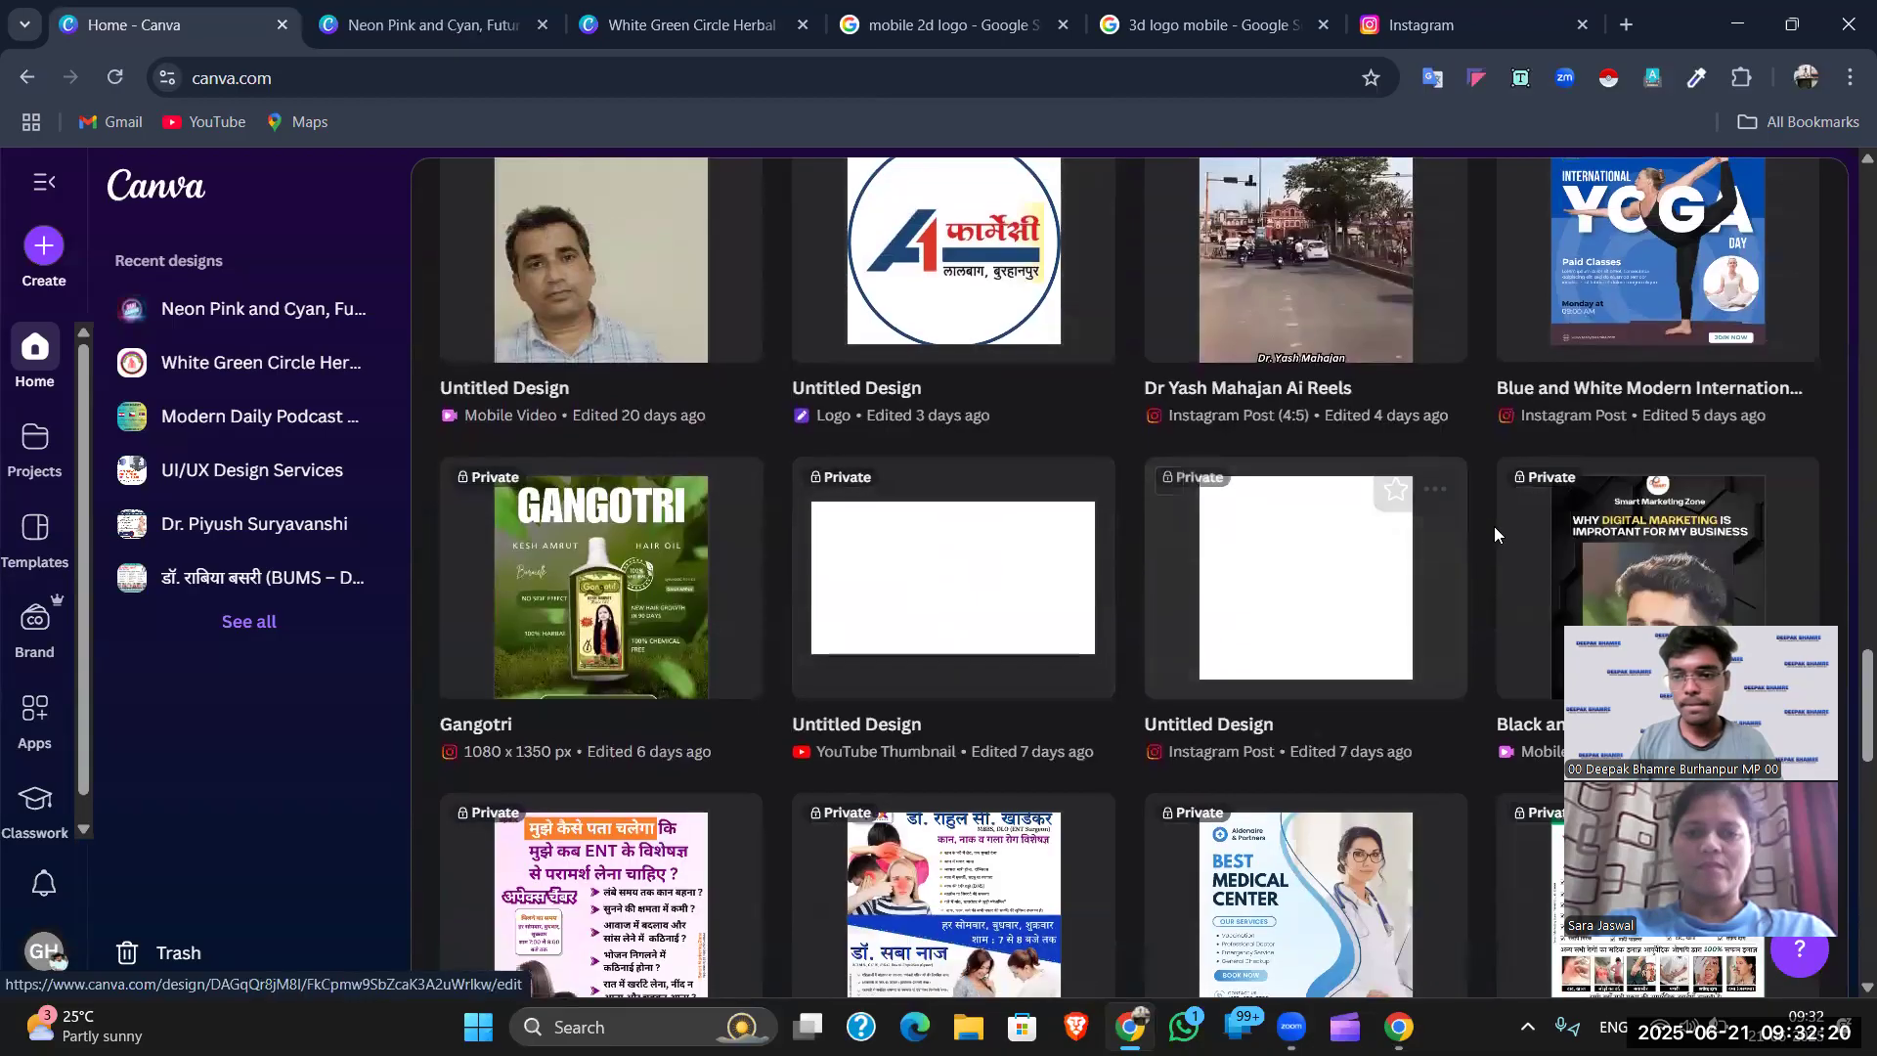
pyautogui.scroll(-5, 1238, 570)
pyautogui.scroll(-3, 1239, 570)
pyautogui.scroll(-3, 1386, 579)
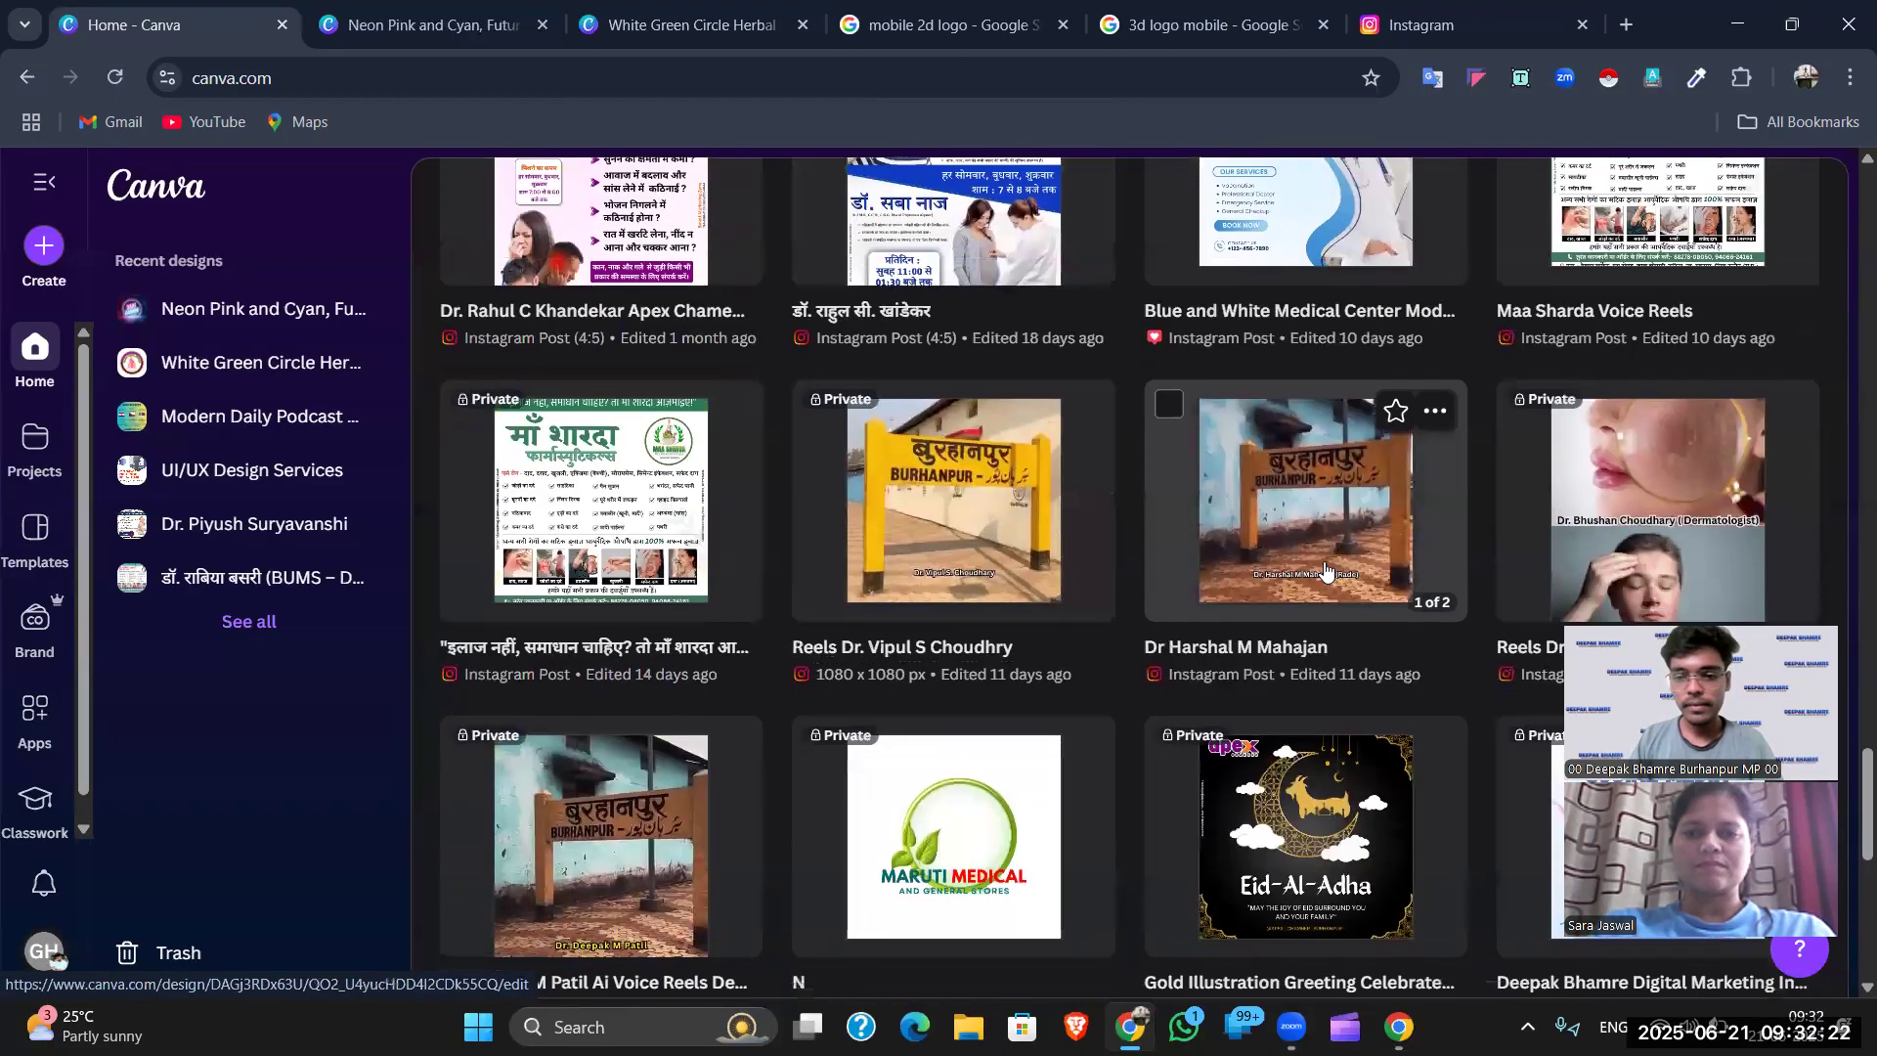
pyautogui.scroll(-3, 1386, 578)
pyautogui.click(1673, 305)
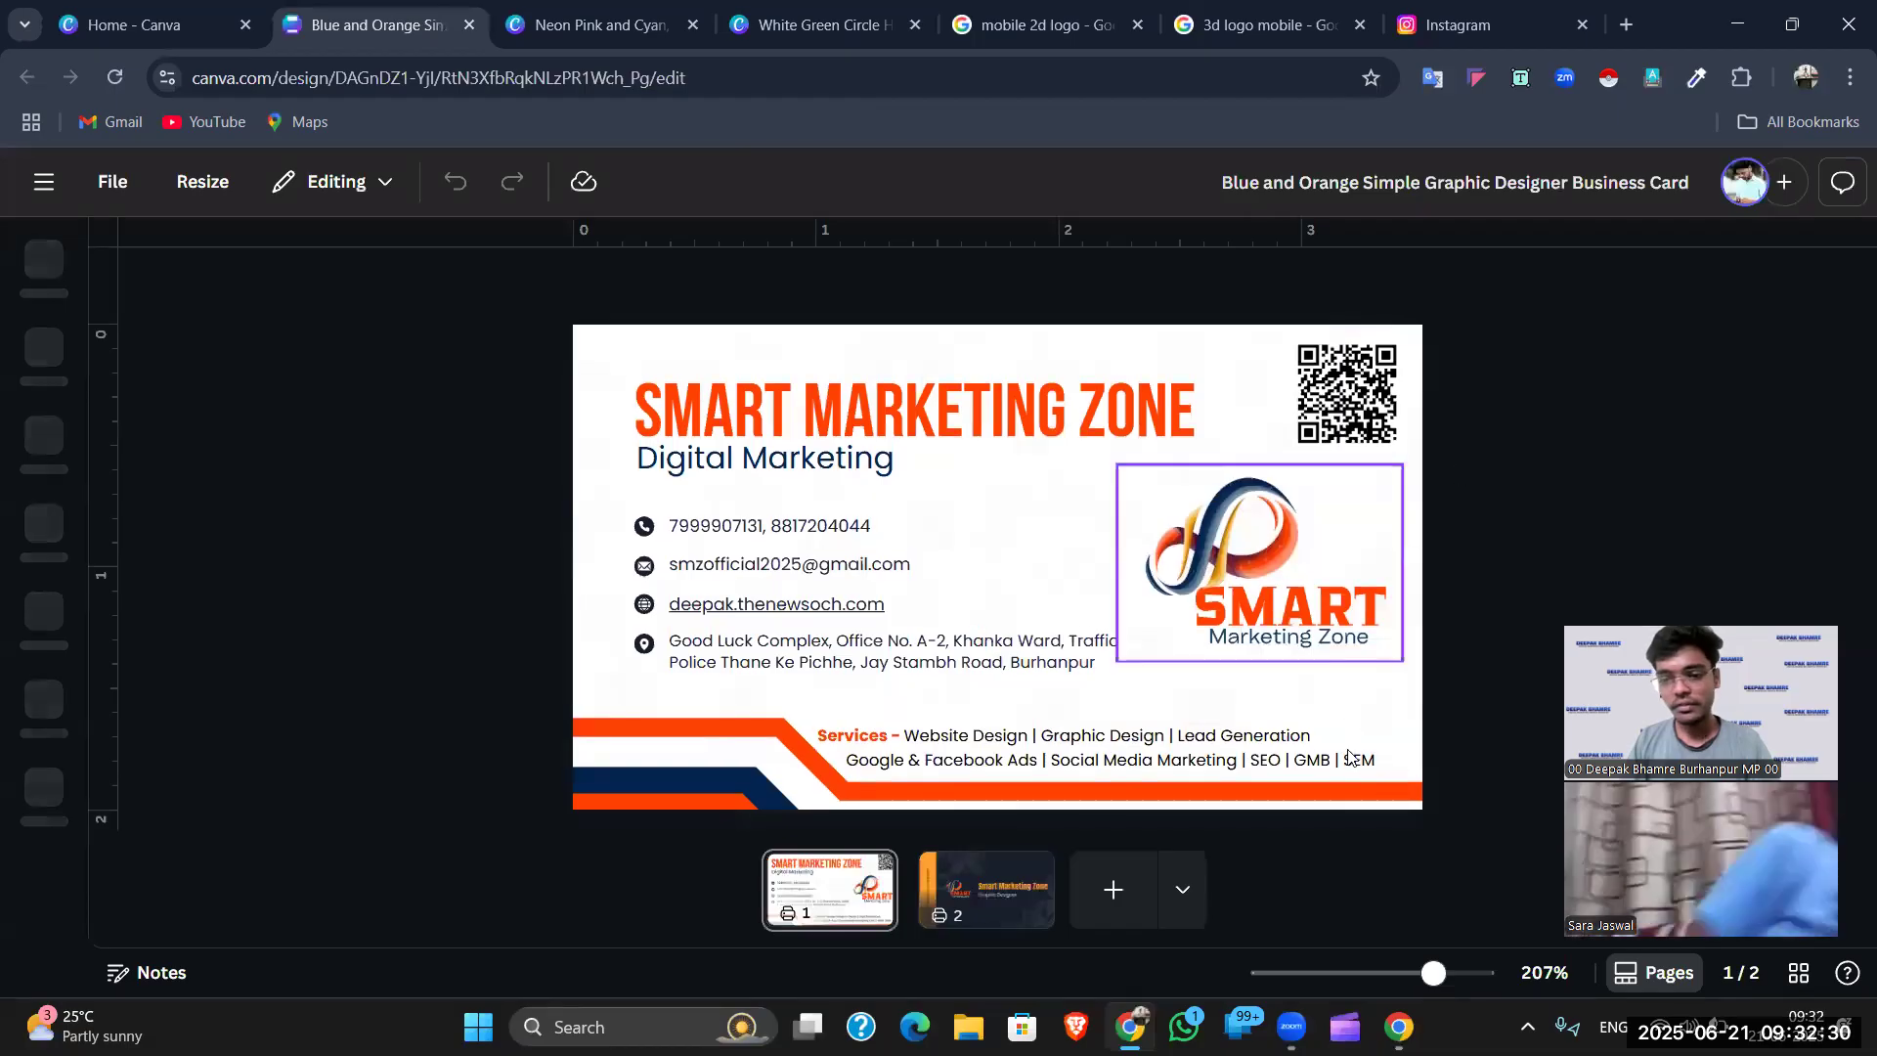
# - Zoom in on the business card's front page with the SMART MARKETING ZONE details
pyautogui.moveTo(1385, 973)
pyautogui.mouseDown()
pyautogui.moveTo(1408, 973)
pyautogui.moveTo(1385, 973)
pyautogui.mouseUp()
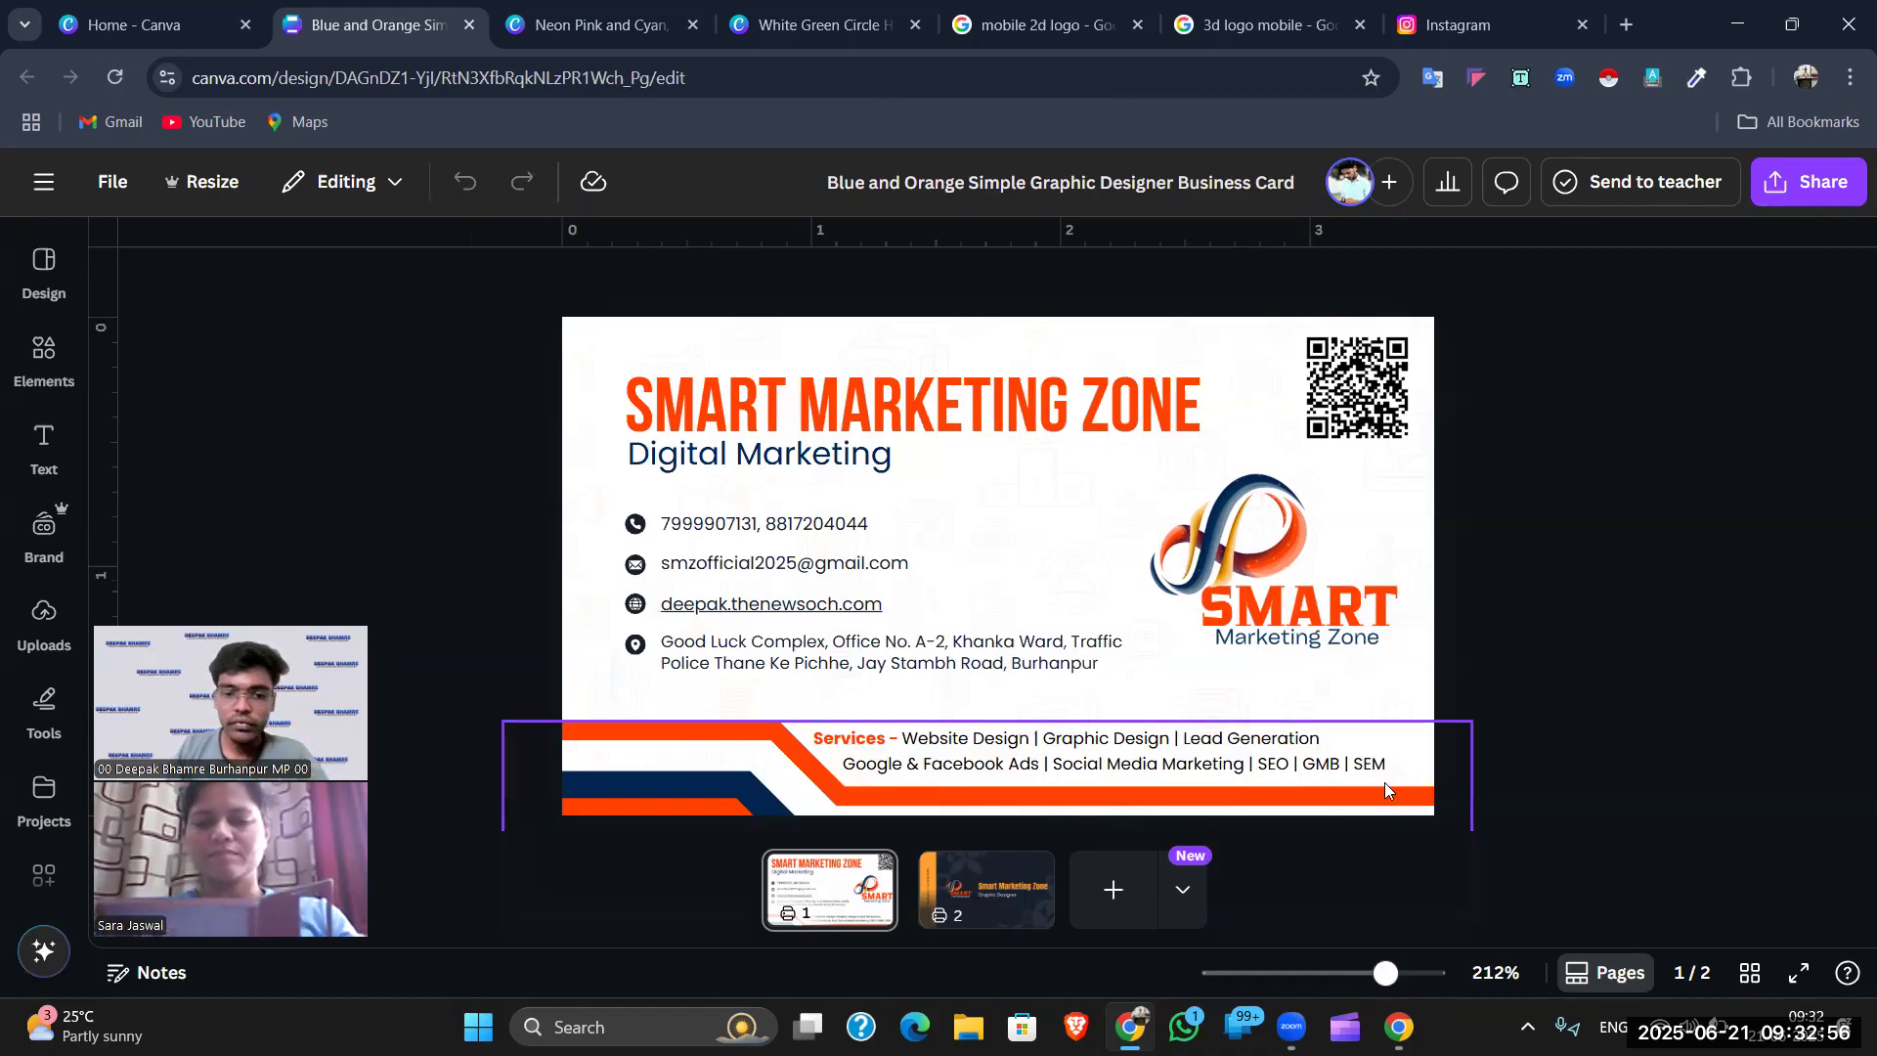
pyautogui.scroll(1, 1501, 637)
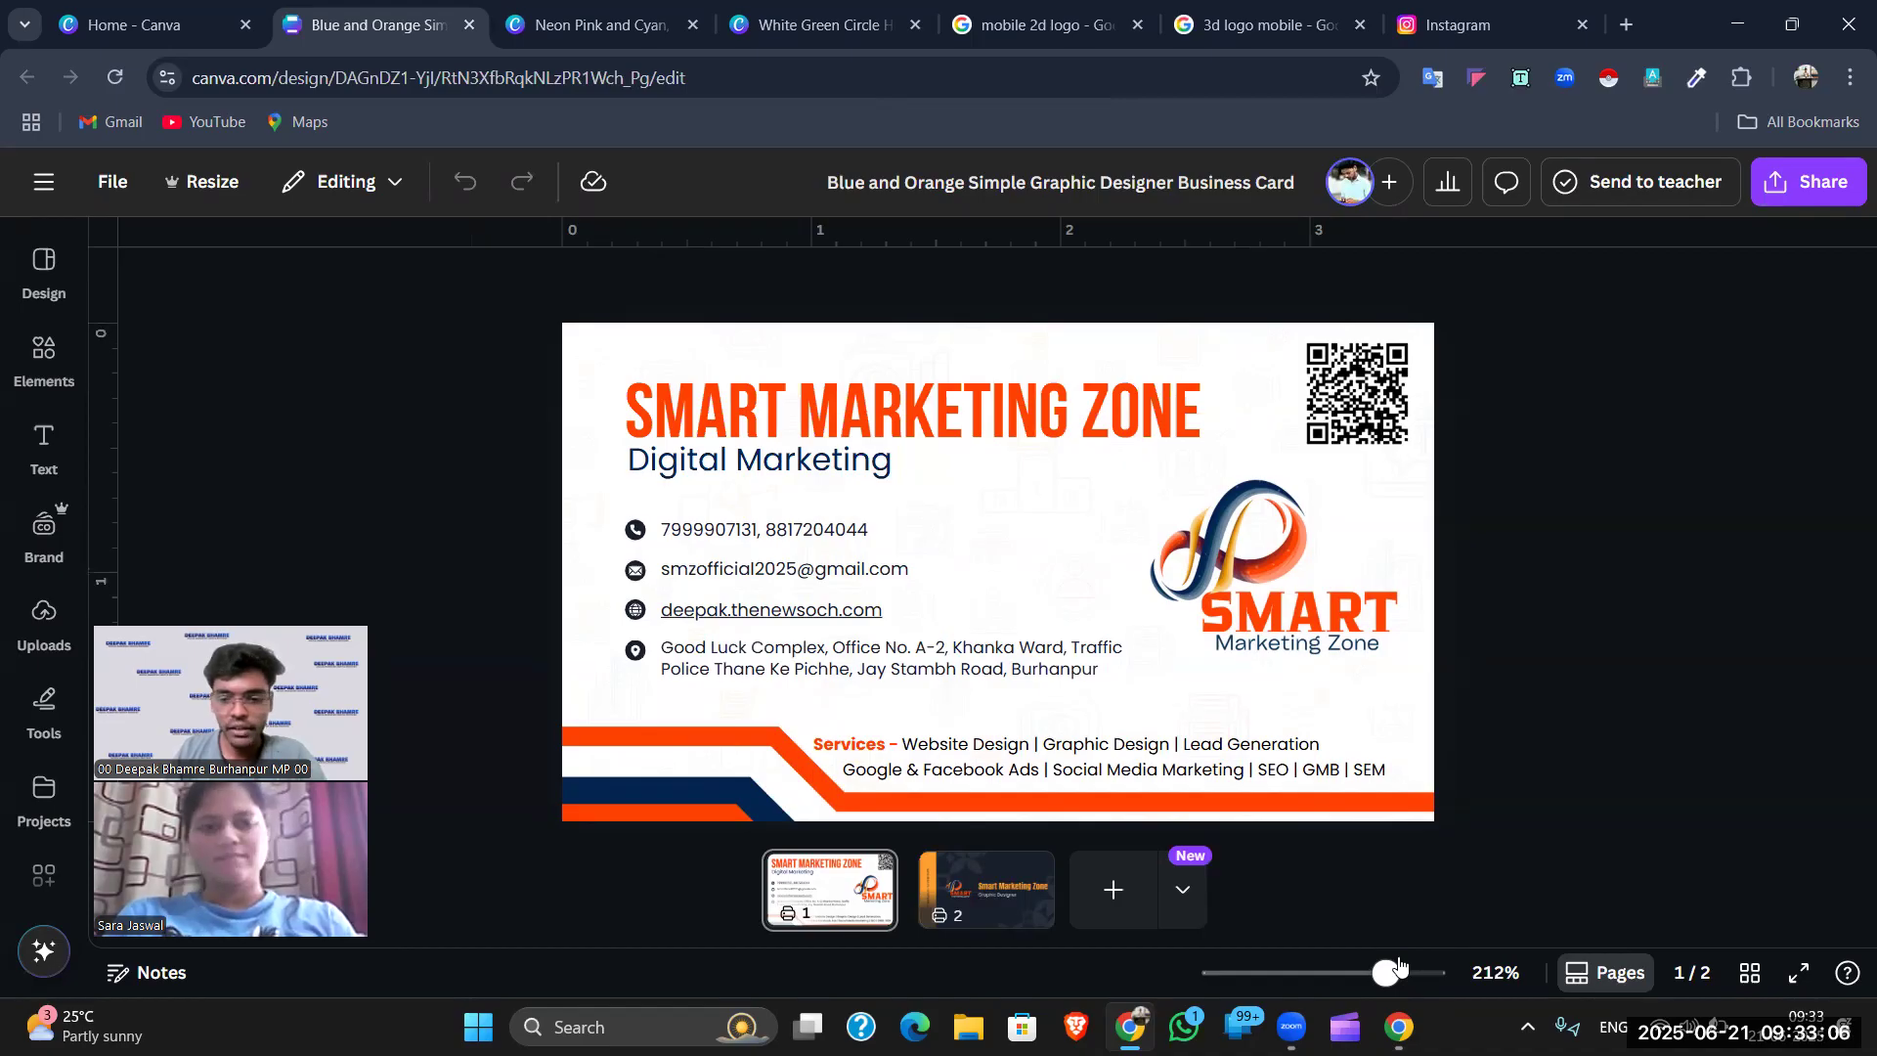
pyautogui.scroll(5, 1400, 966)
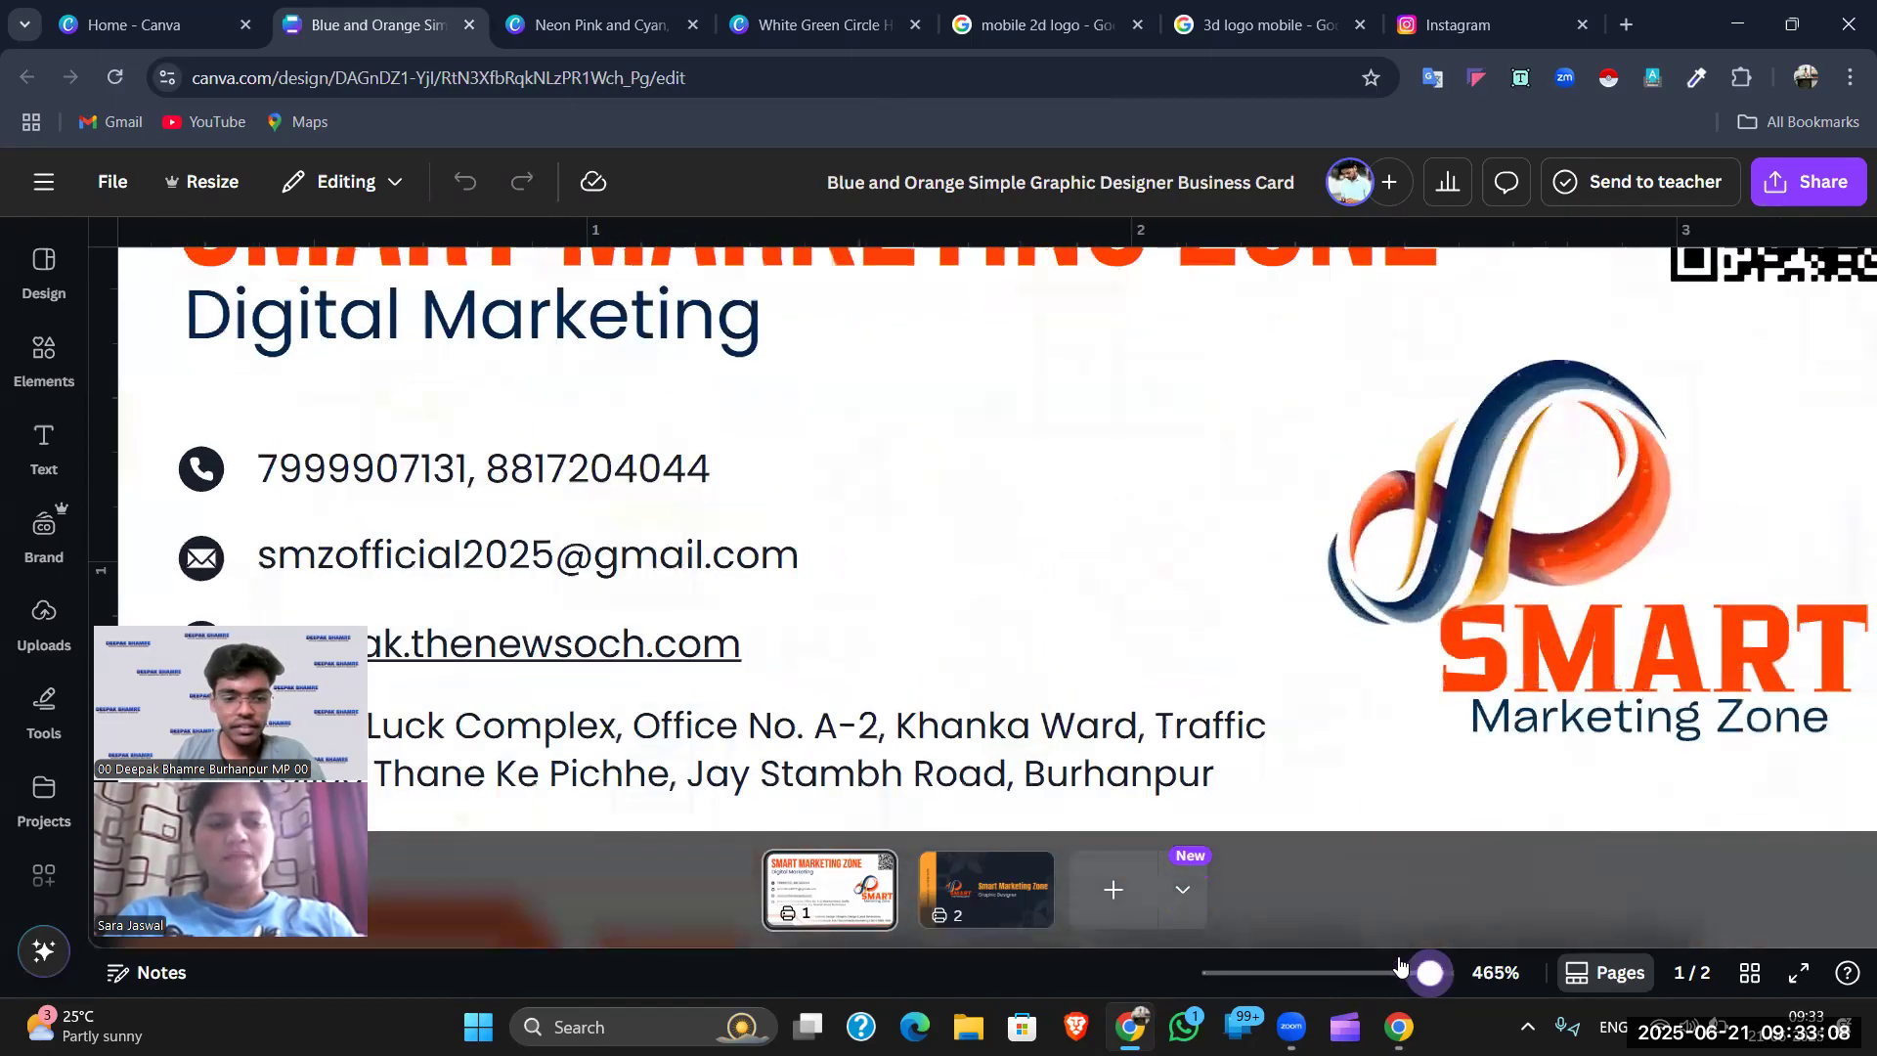
pyautogui.scroll(1, 1400, 966)
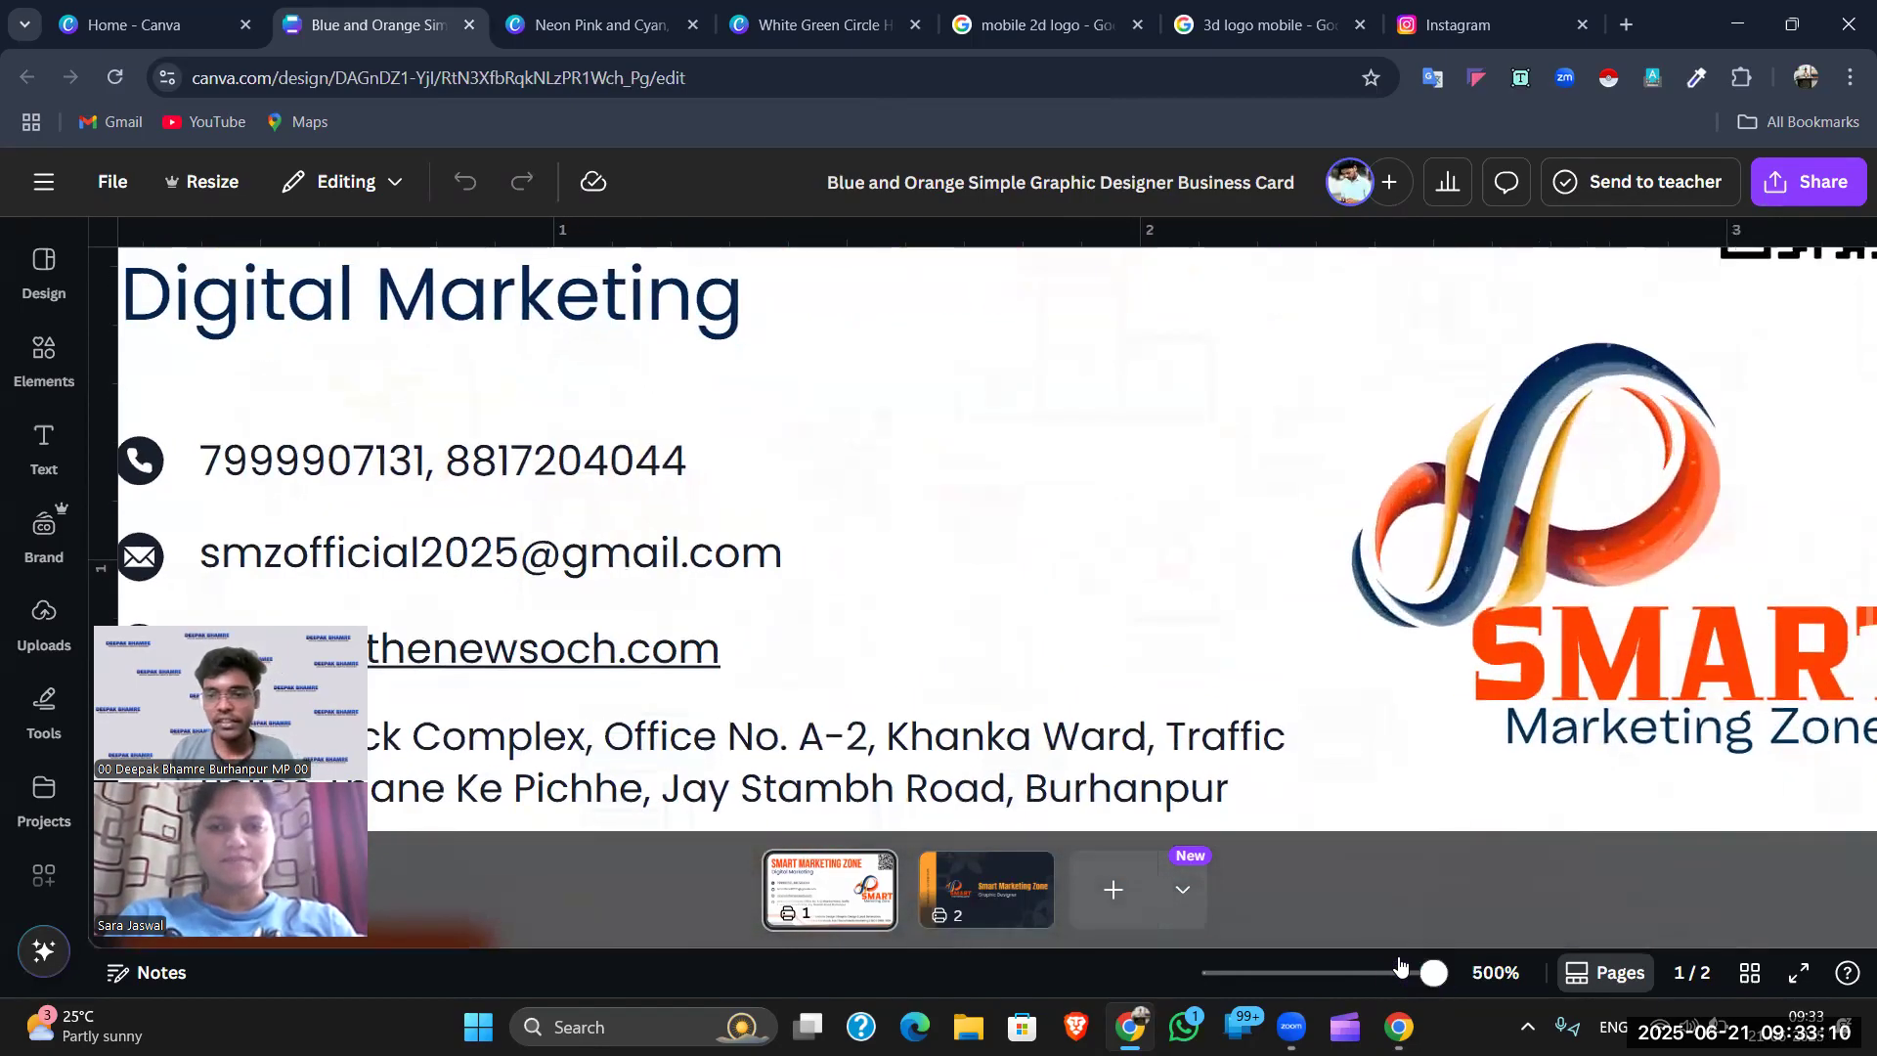
pyautogui.scroll(3, 1575, 469)
pyautogui.hscroll(2, 1574, 469)
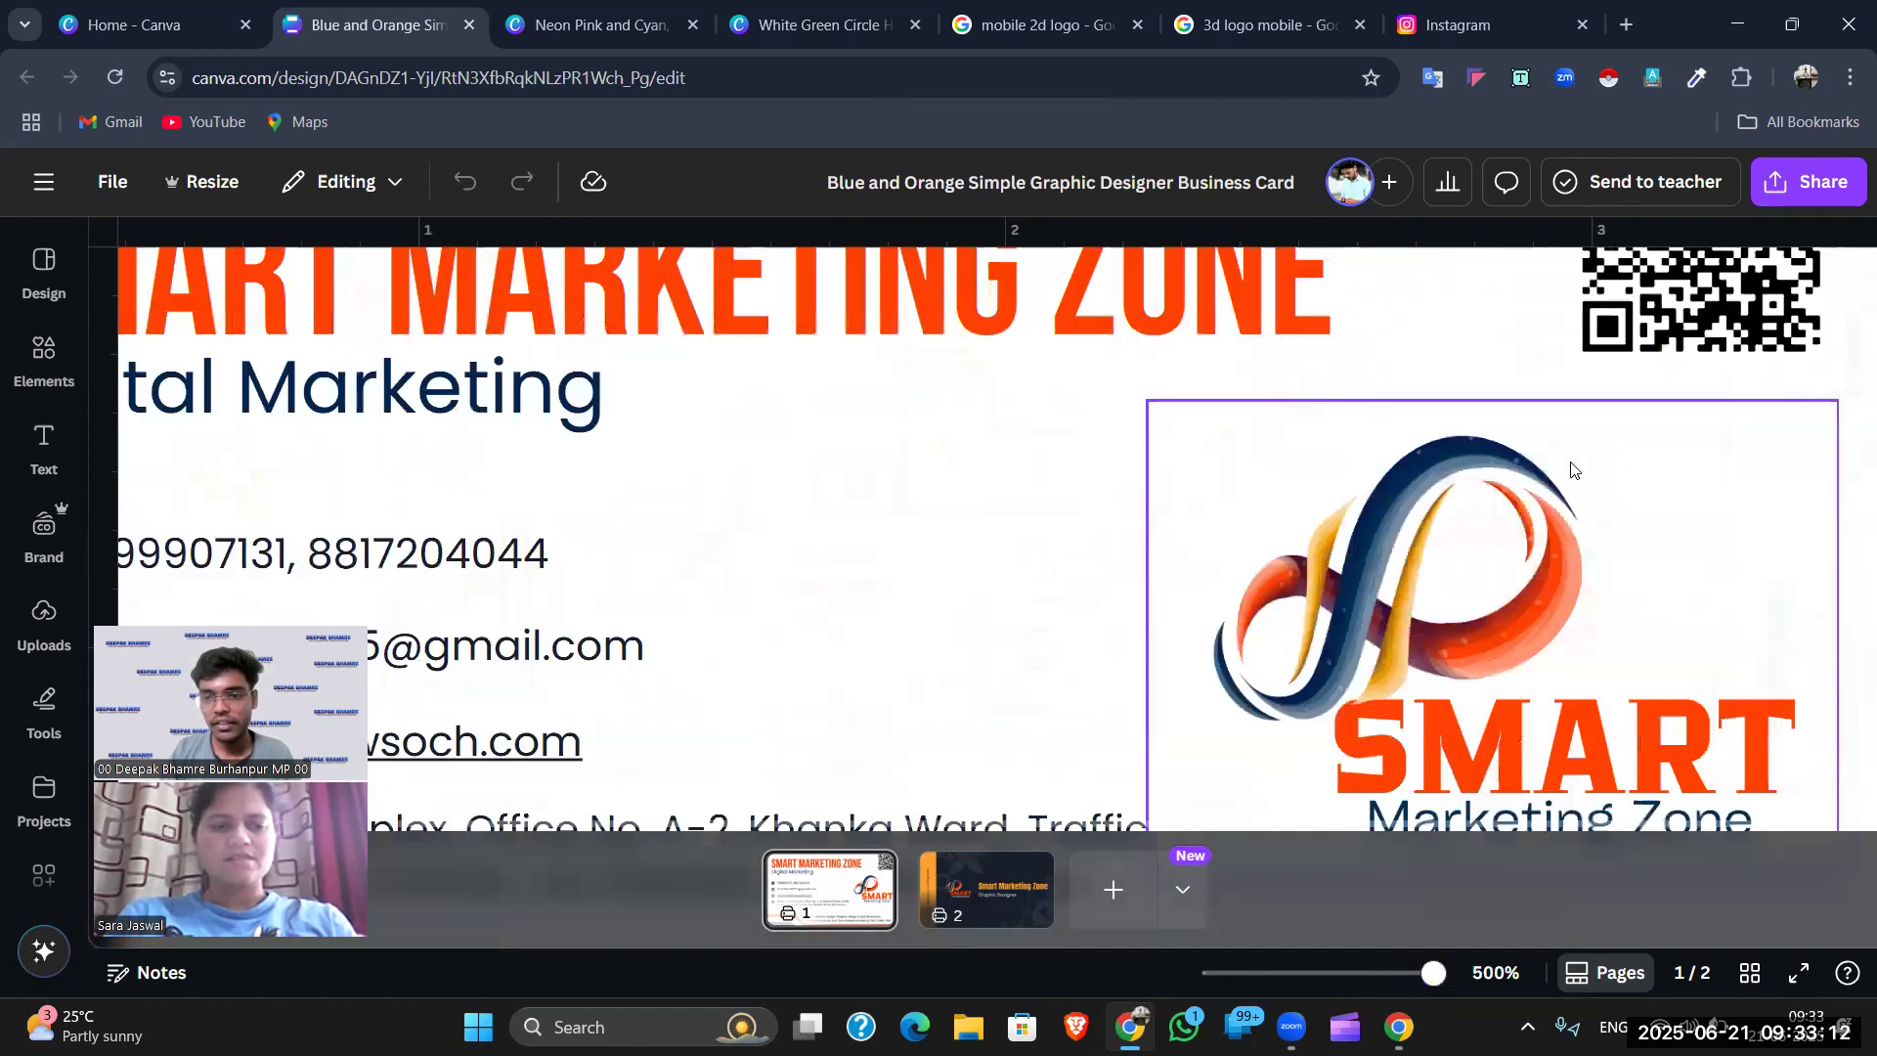
pyautogui.scroll(-2, 1574, 473)
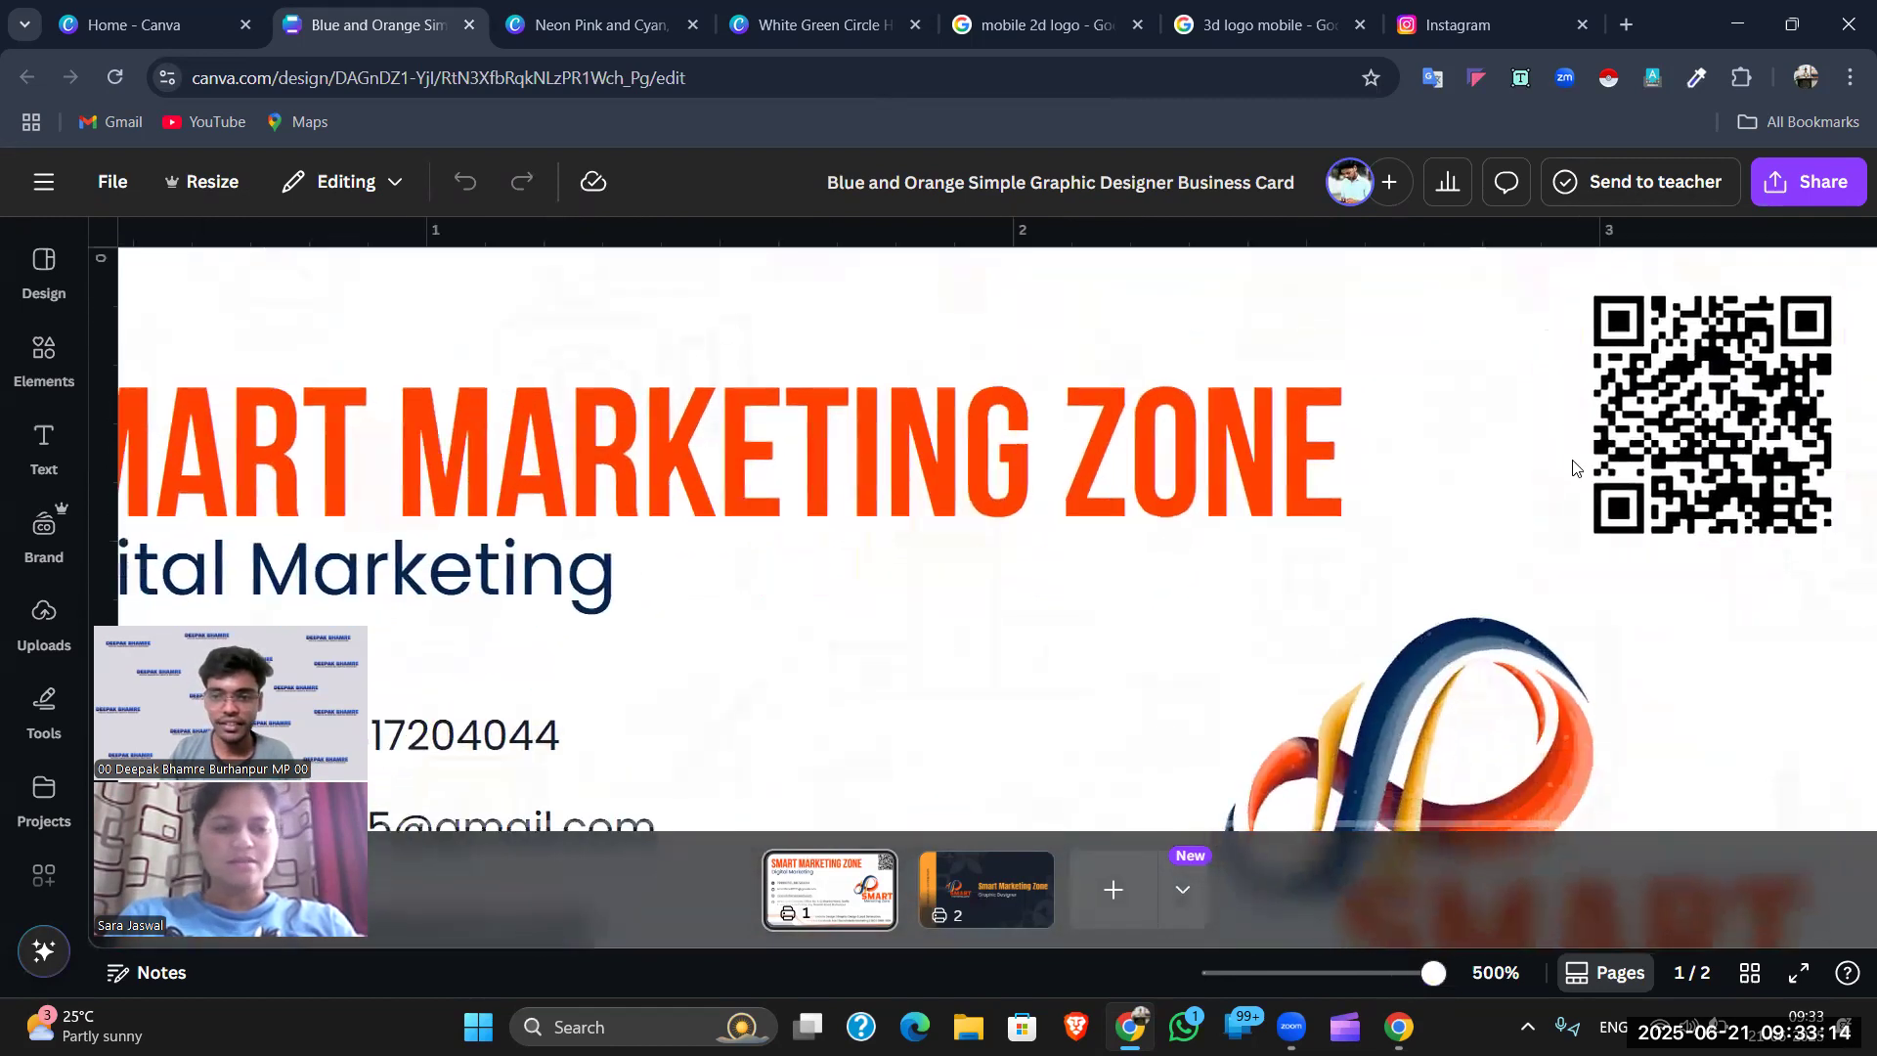
pyautogui.scroll(-5, 1465, 580)
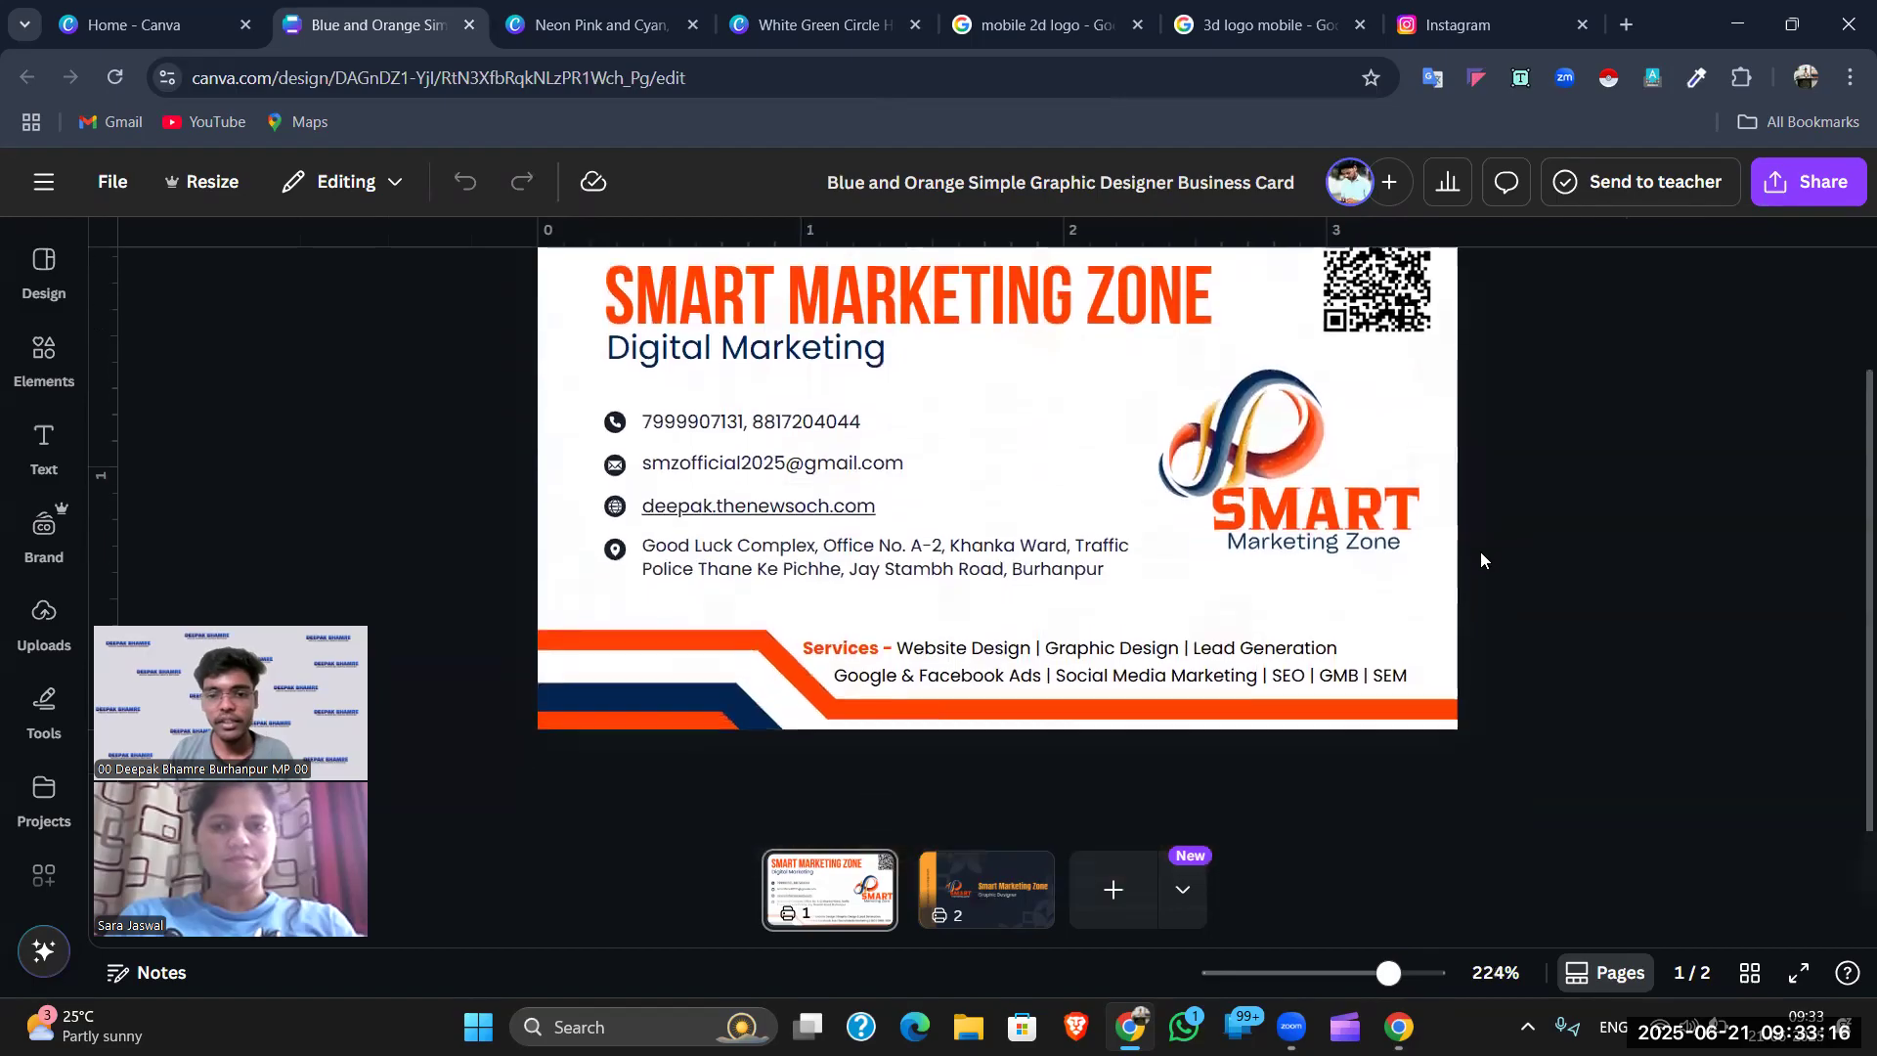
pyautogui.moveTo(1388, 972); pyautogui.dragTo(1381, 972)
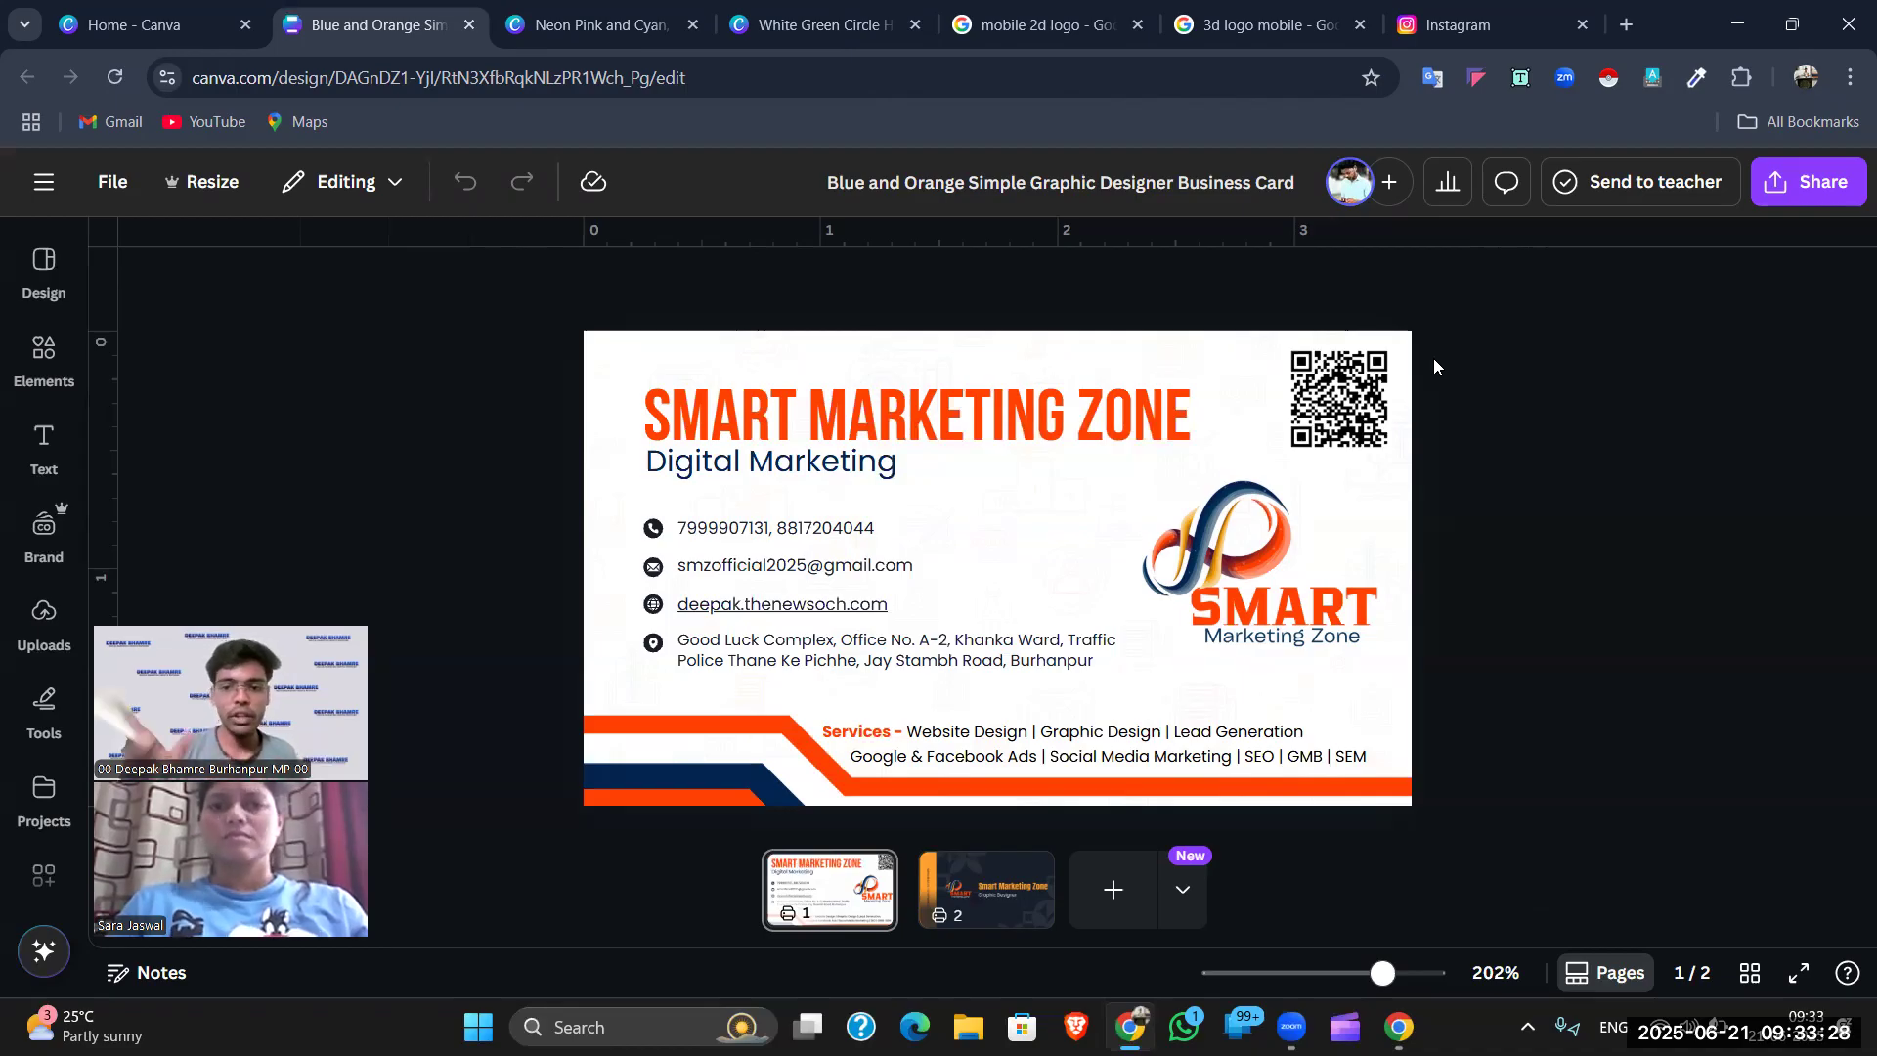
pyautogui.click(1365, 386)
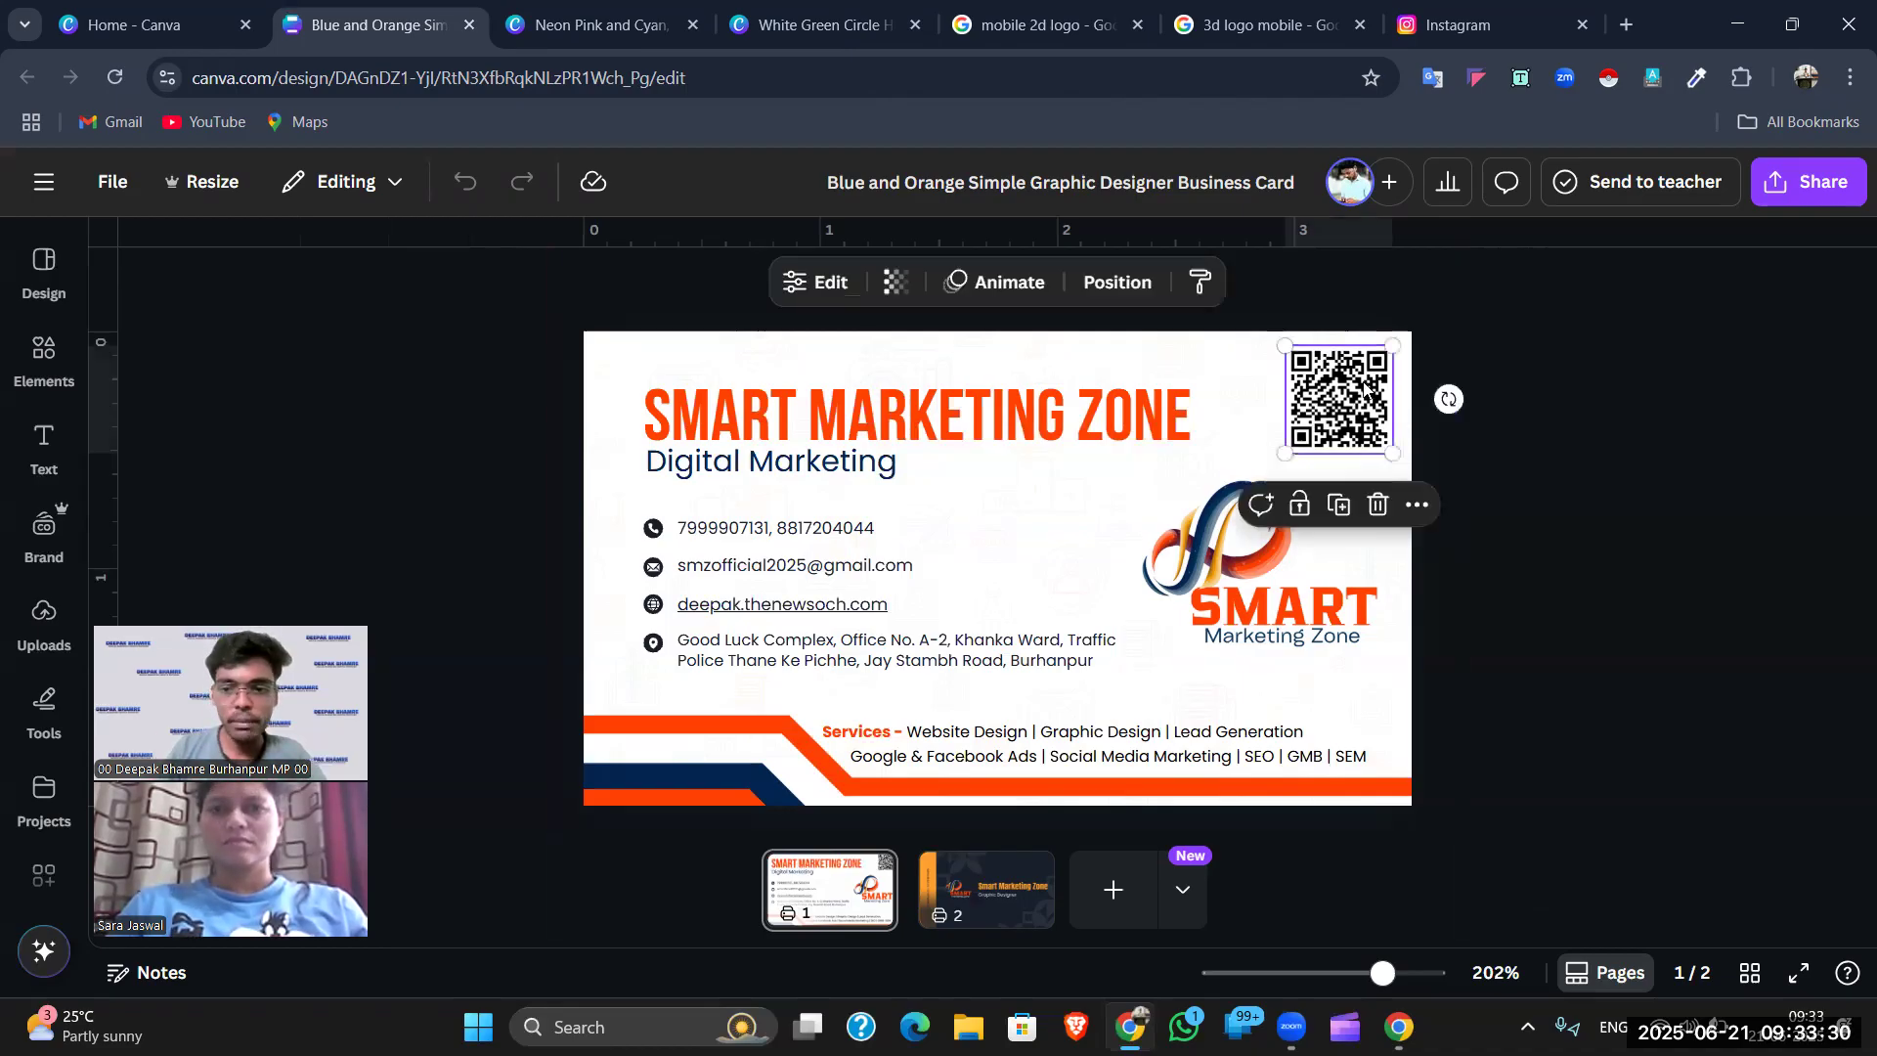
pyautogui.click(1559, 335)
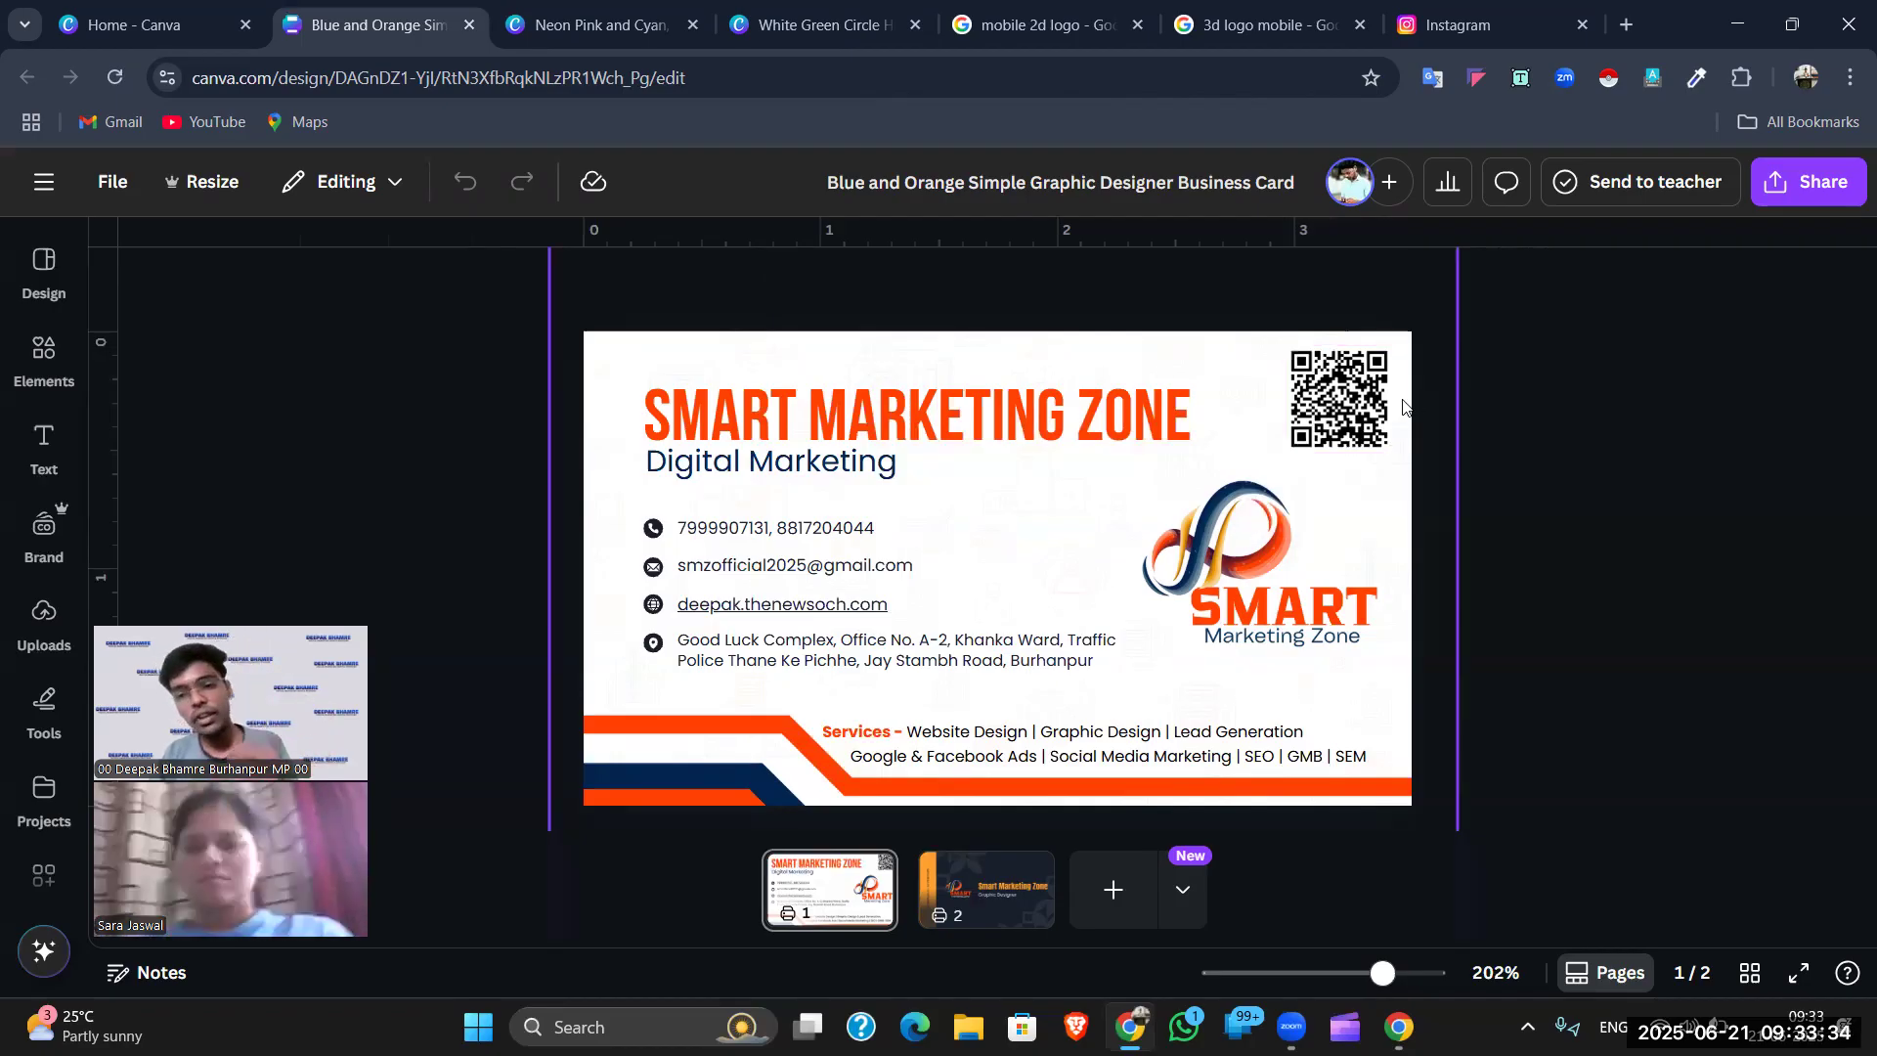
pyautogui.click(1372, 399)
pyautogui.click(1545, 334)
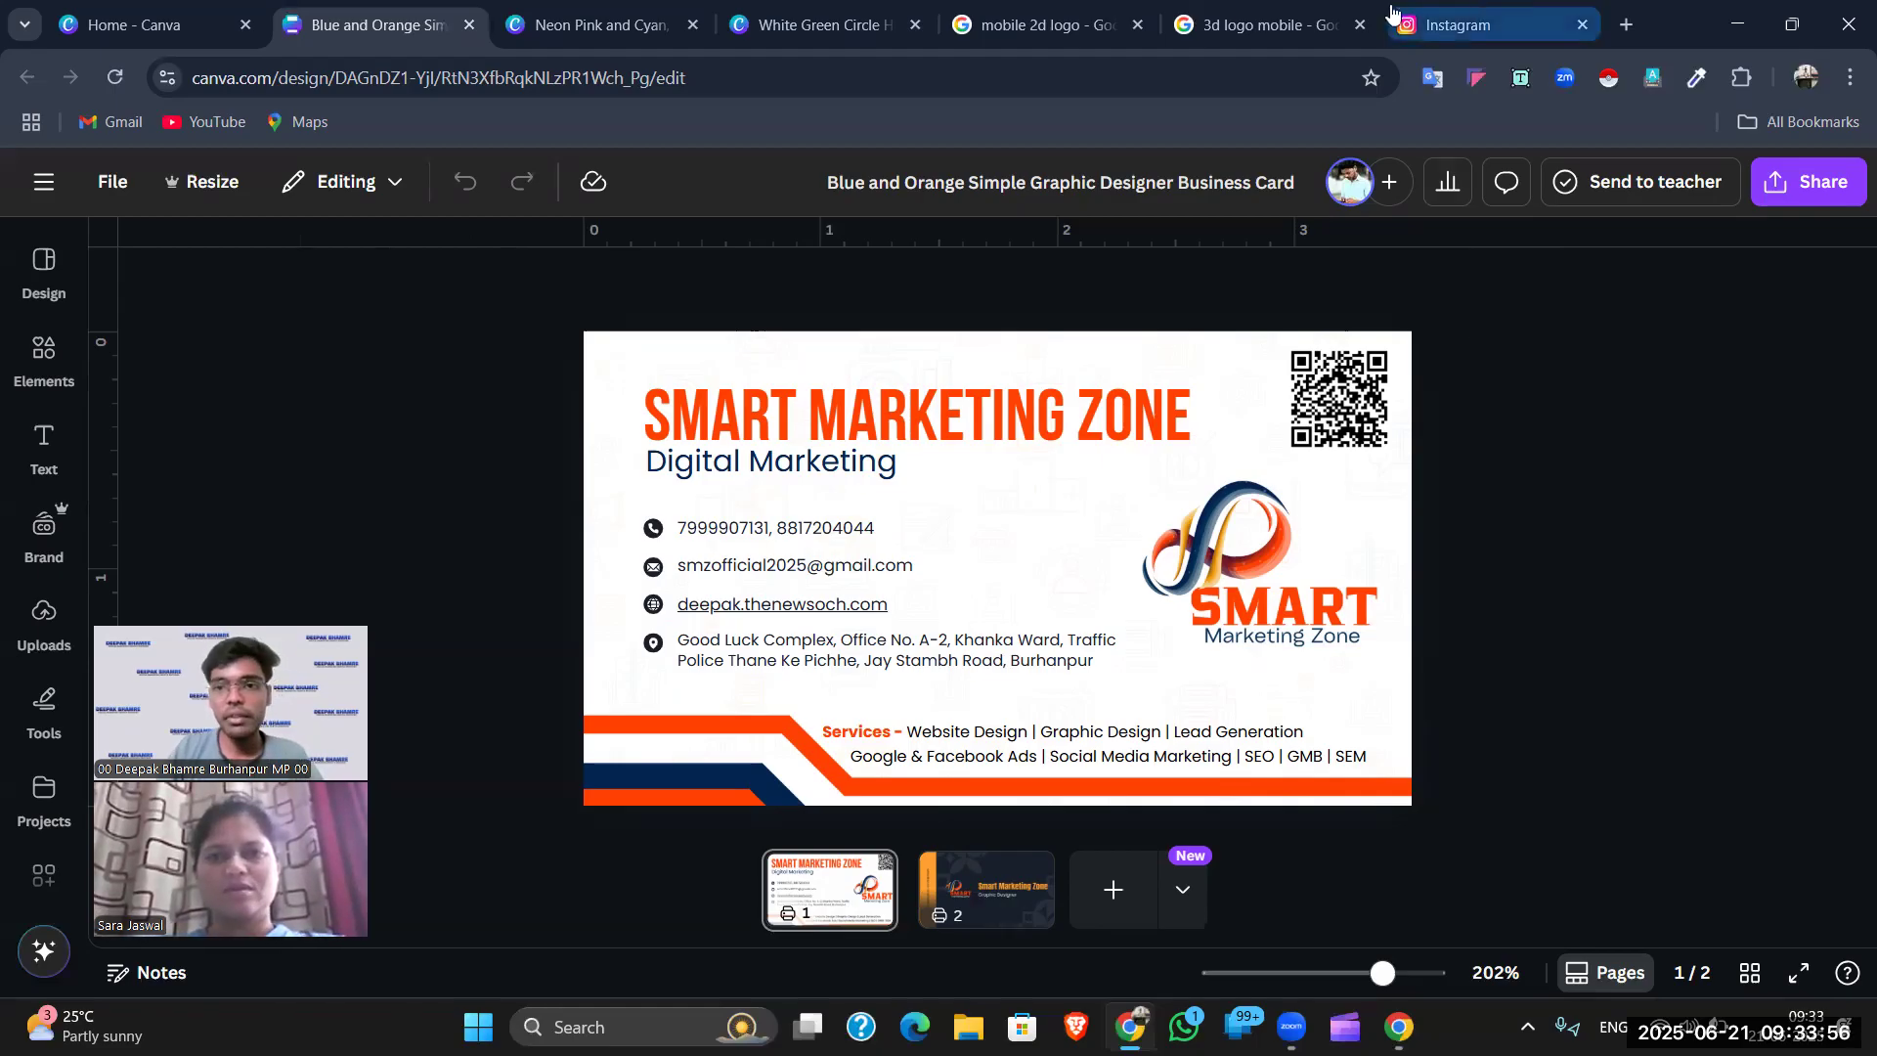
pyautogui.click(572, 10)
# - Check the QR code on page 4 of the herbal shop design, then move to blank page 5
pyautogui.click(782, 15)
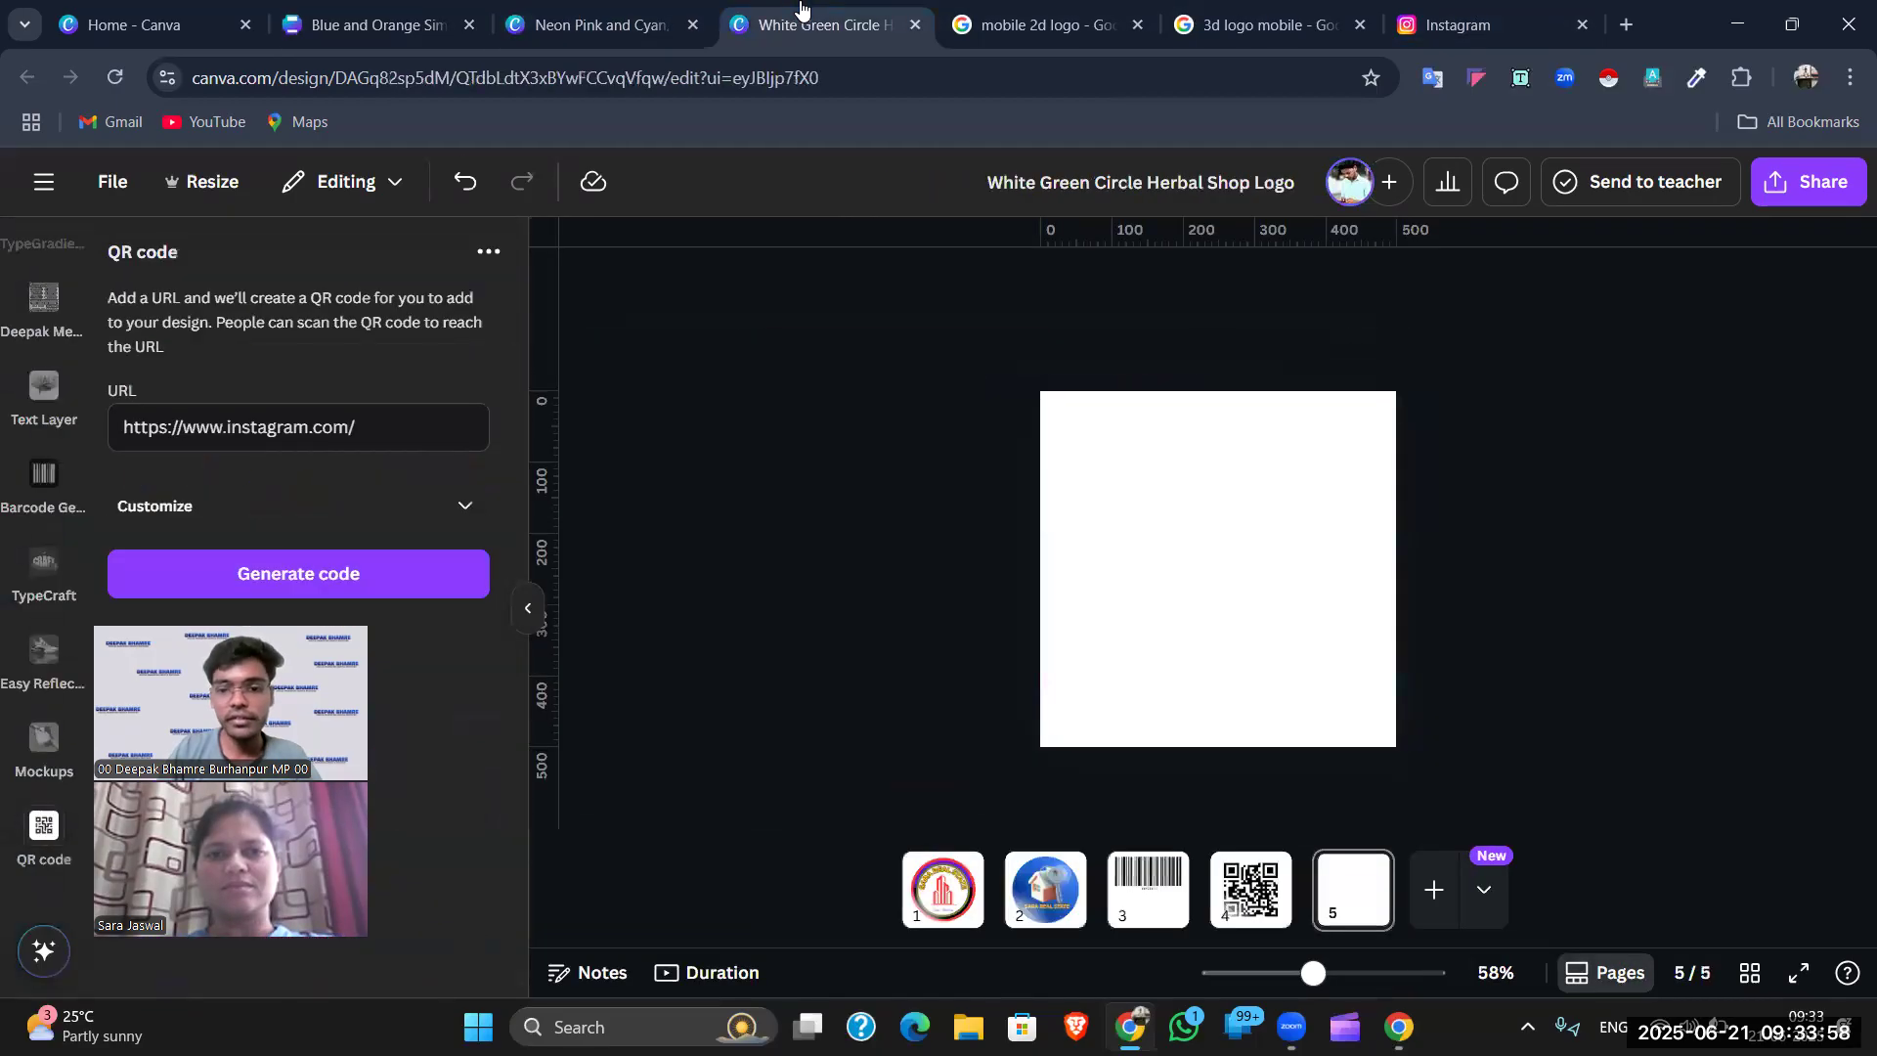
pyautogui.click(1251, 890)
pyautogui.click(1183, 575)
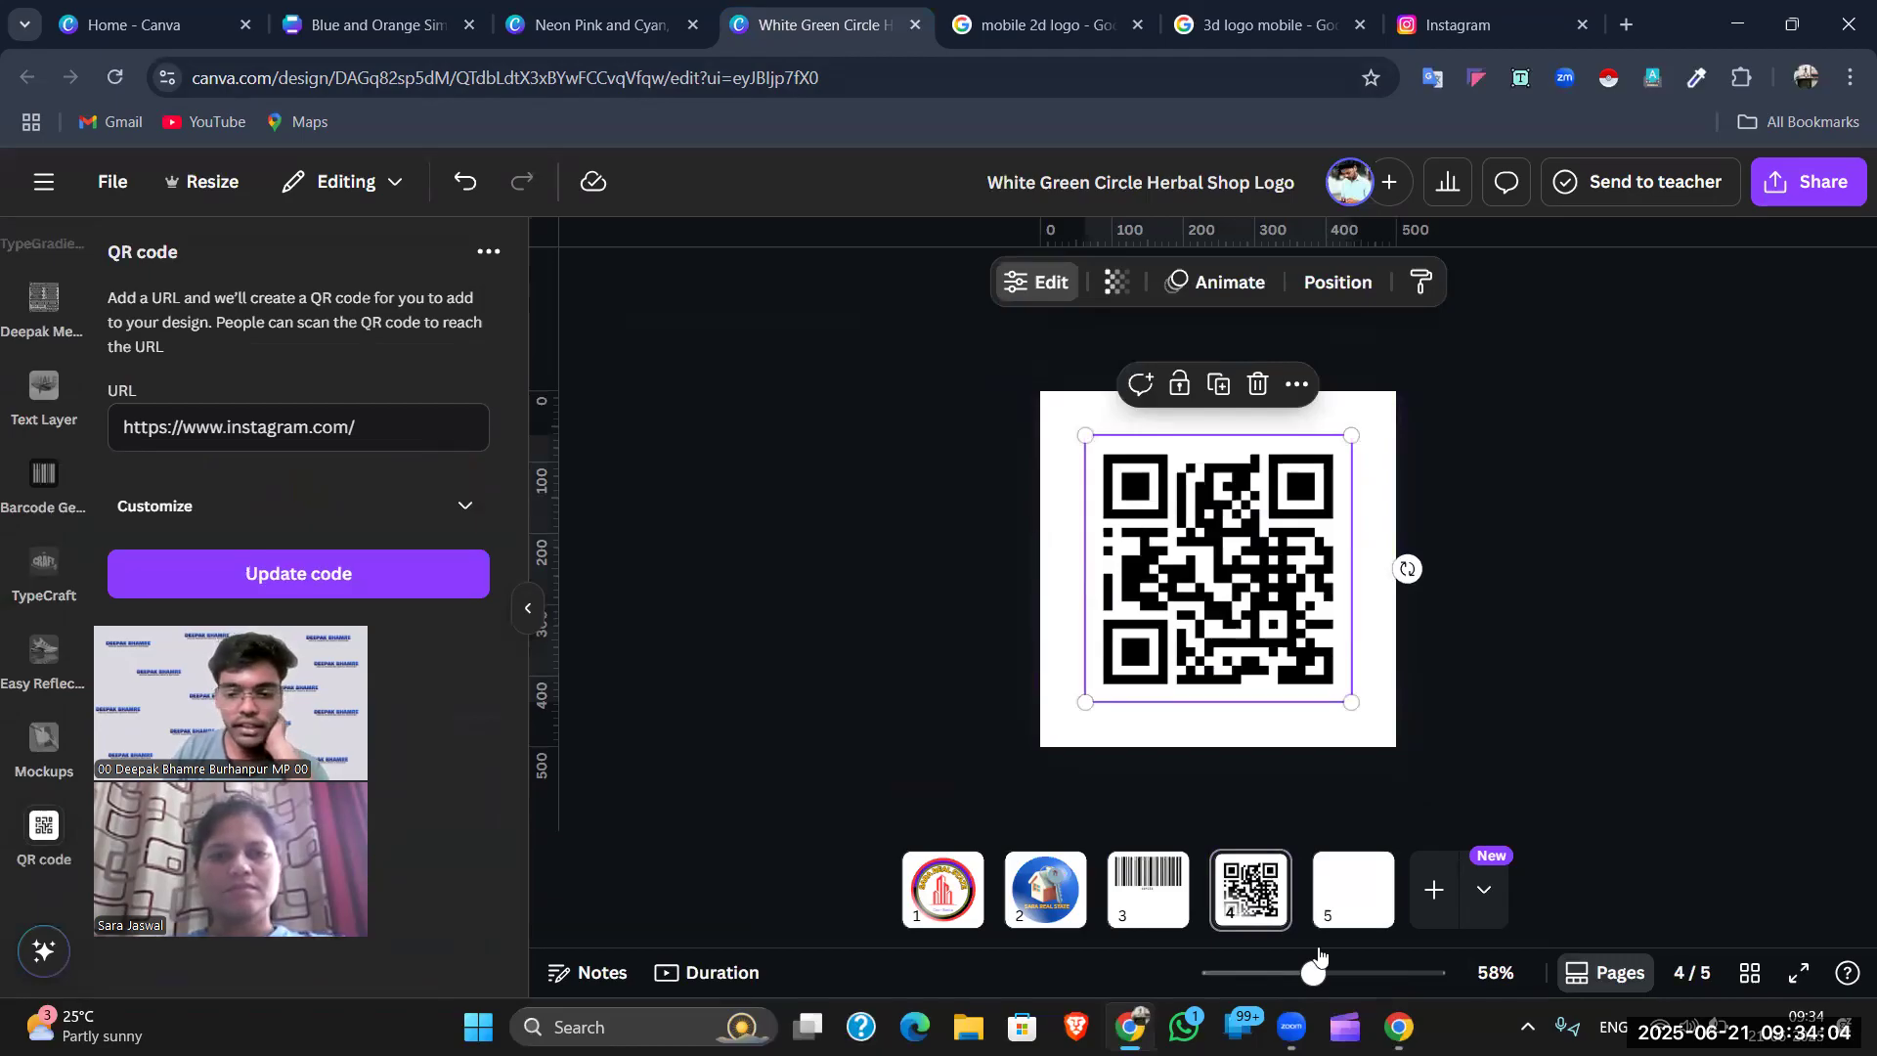
pyautogui.press('pagedown')
pyautogui.scroll(5, 39, 587)
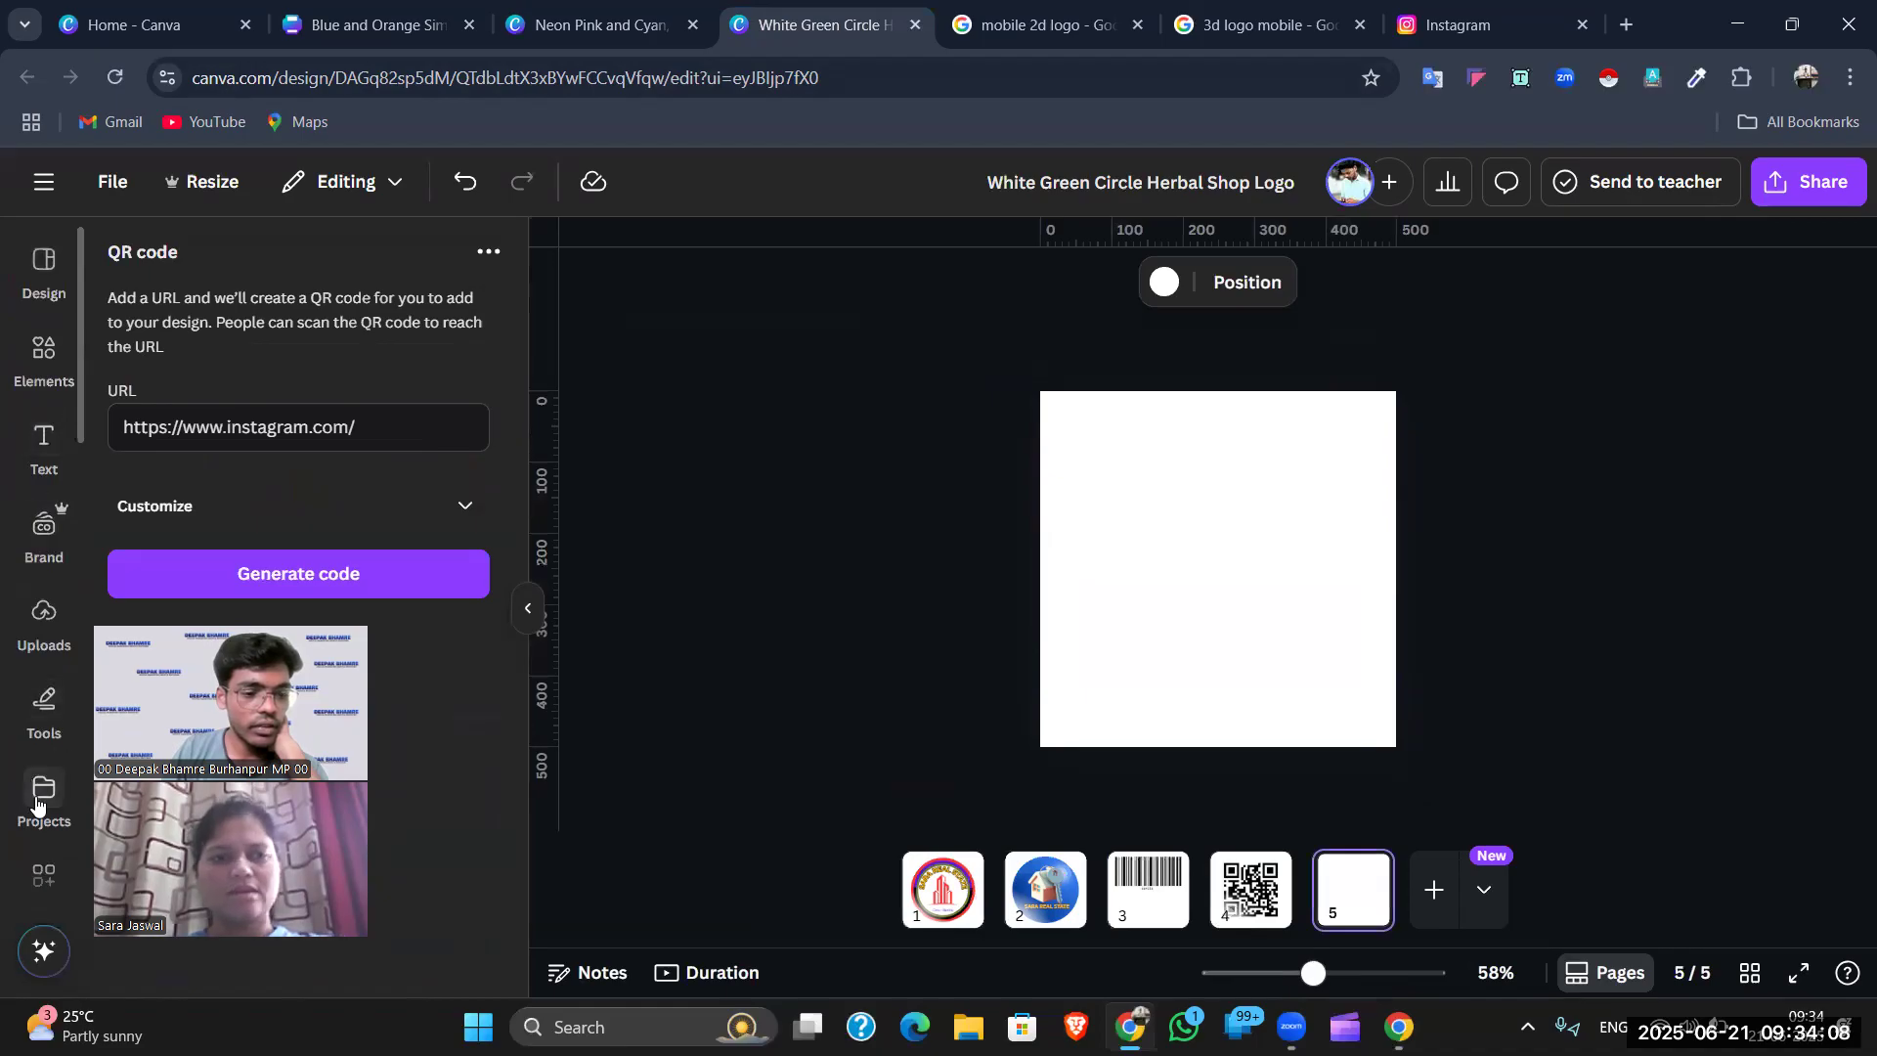
# - Open the QR code app via an Apps search for 'qr code' and clear the old Instagram link
pyautogui.click(40, 871)
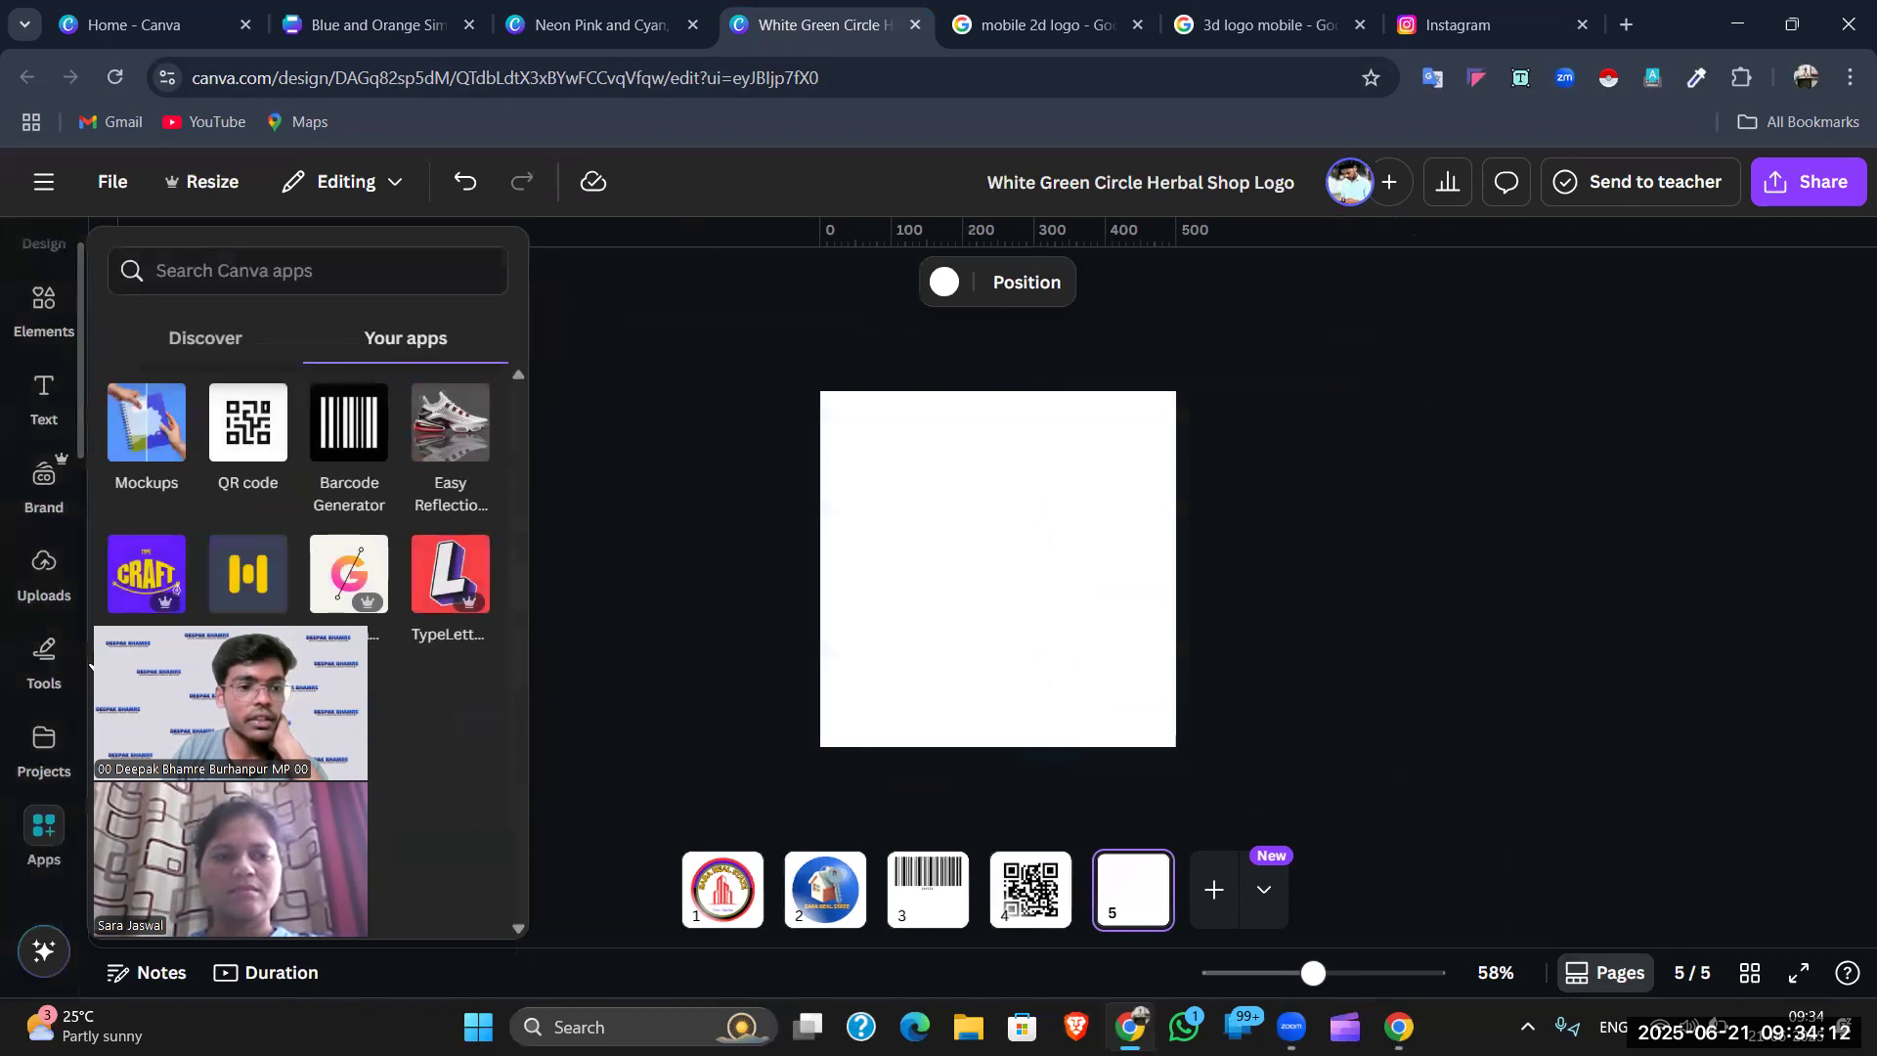
pyautogui.click(245, 256)
pyautogui.write('qr')
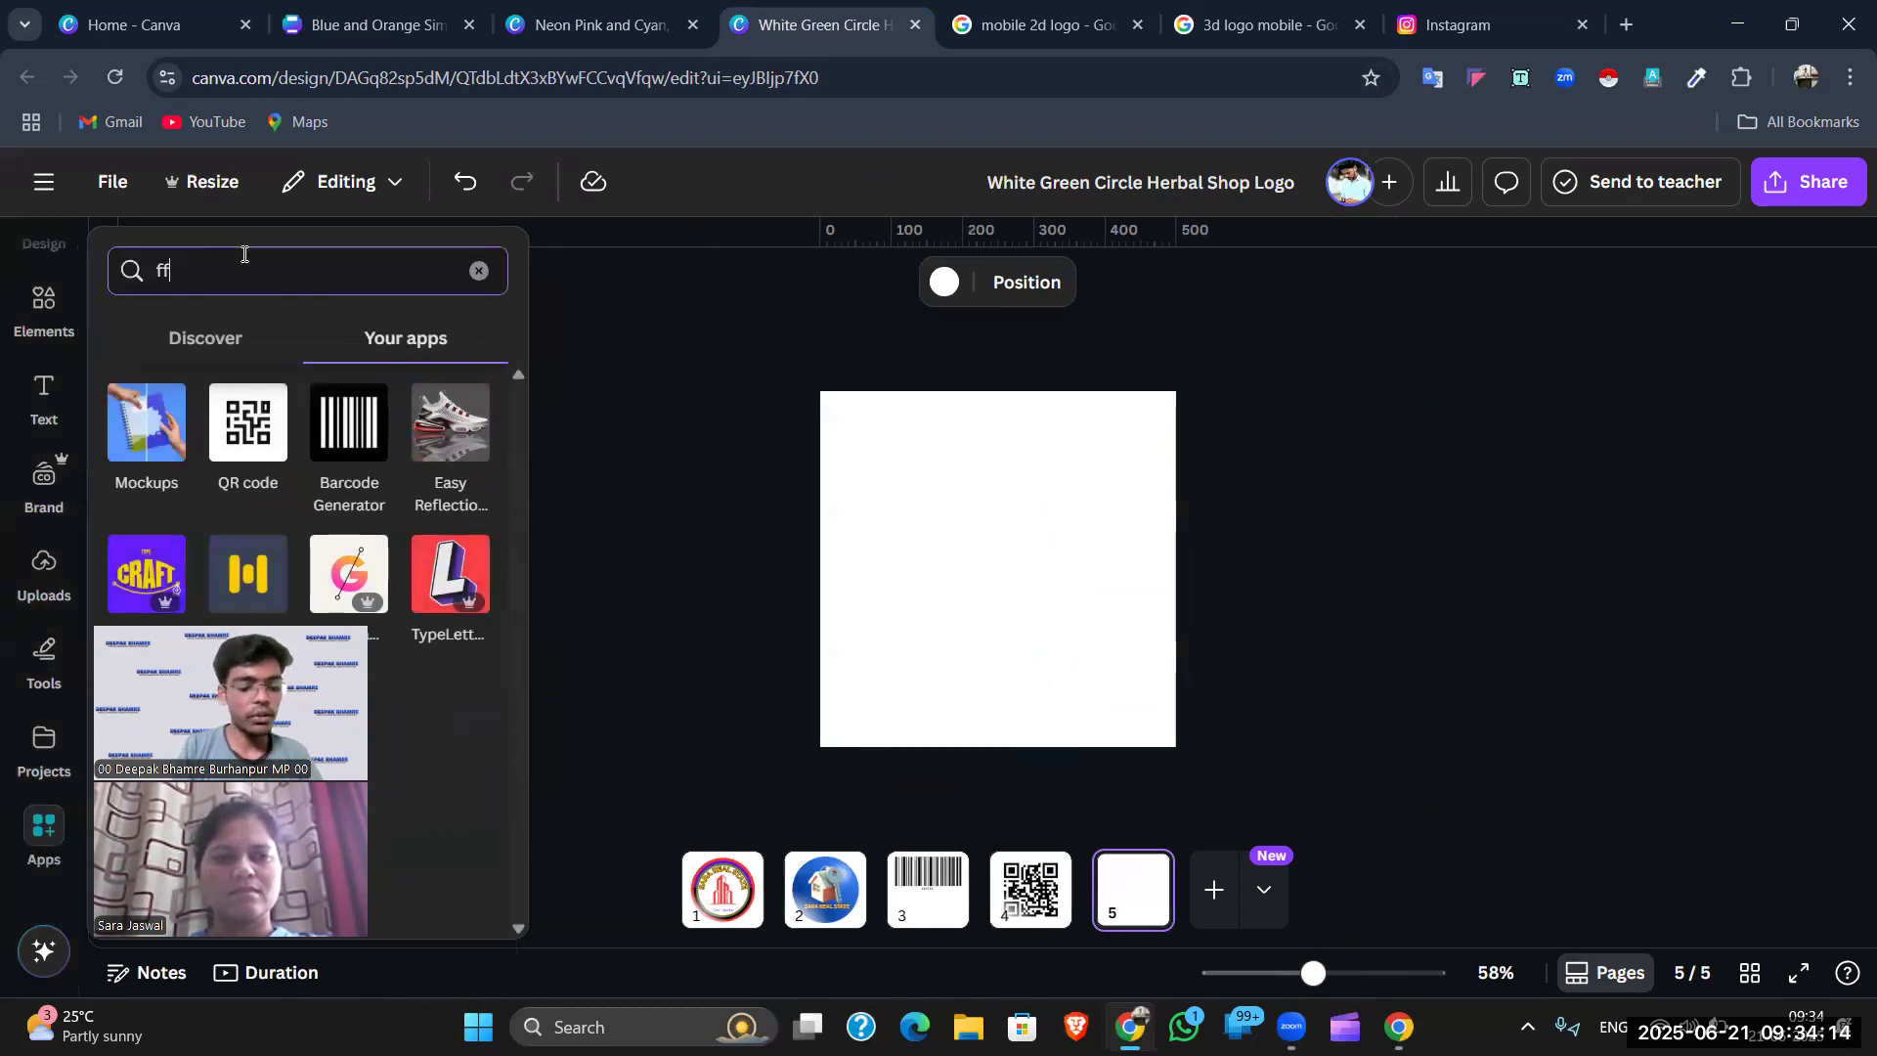
pyautogui.write(' code')
pyautogui.press('Return')
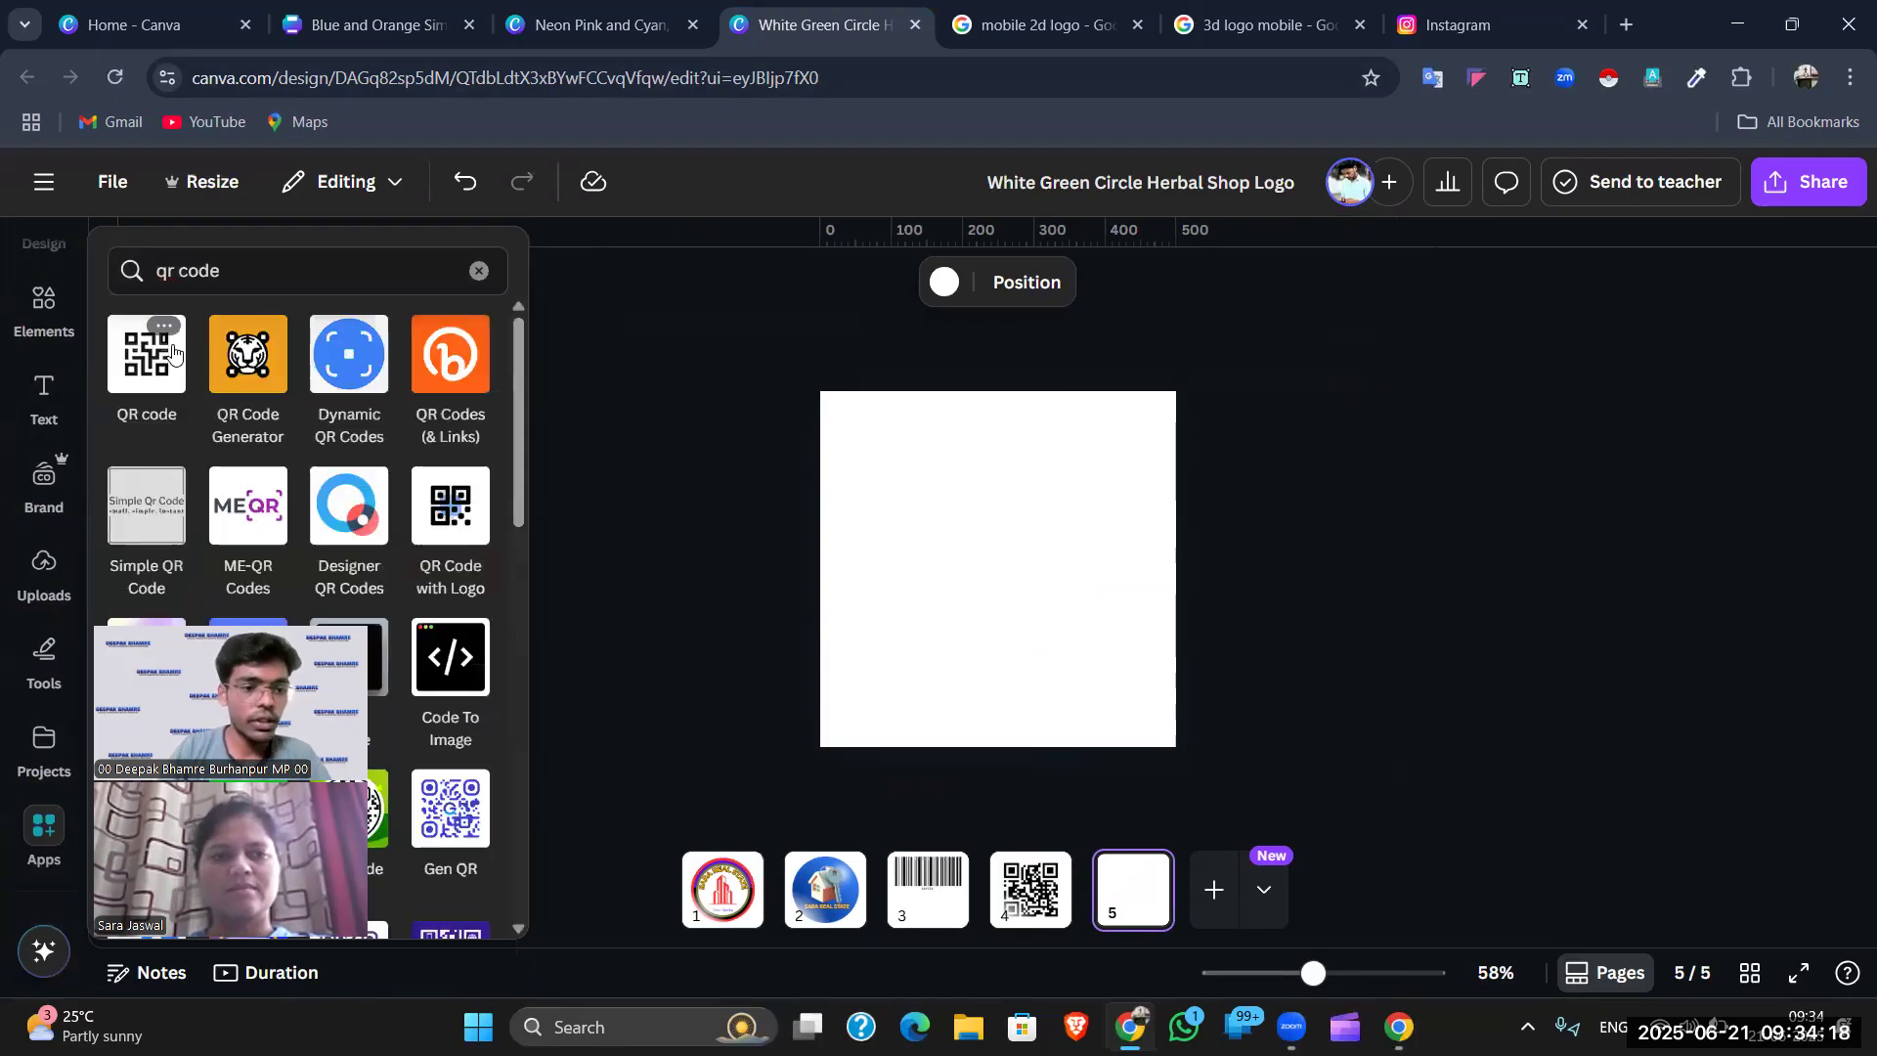
pyautogui.click(157, 354)
pyautogui.click(371, 427)
pyautogui.hotkey('ctrl', 'a')
pyautogui.press('BackSpace')
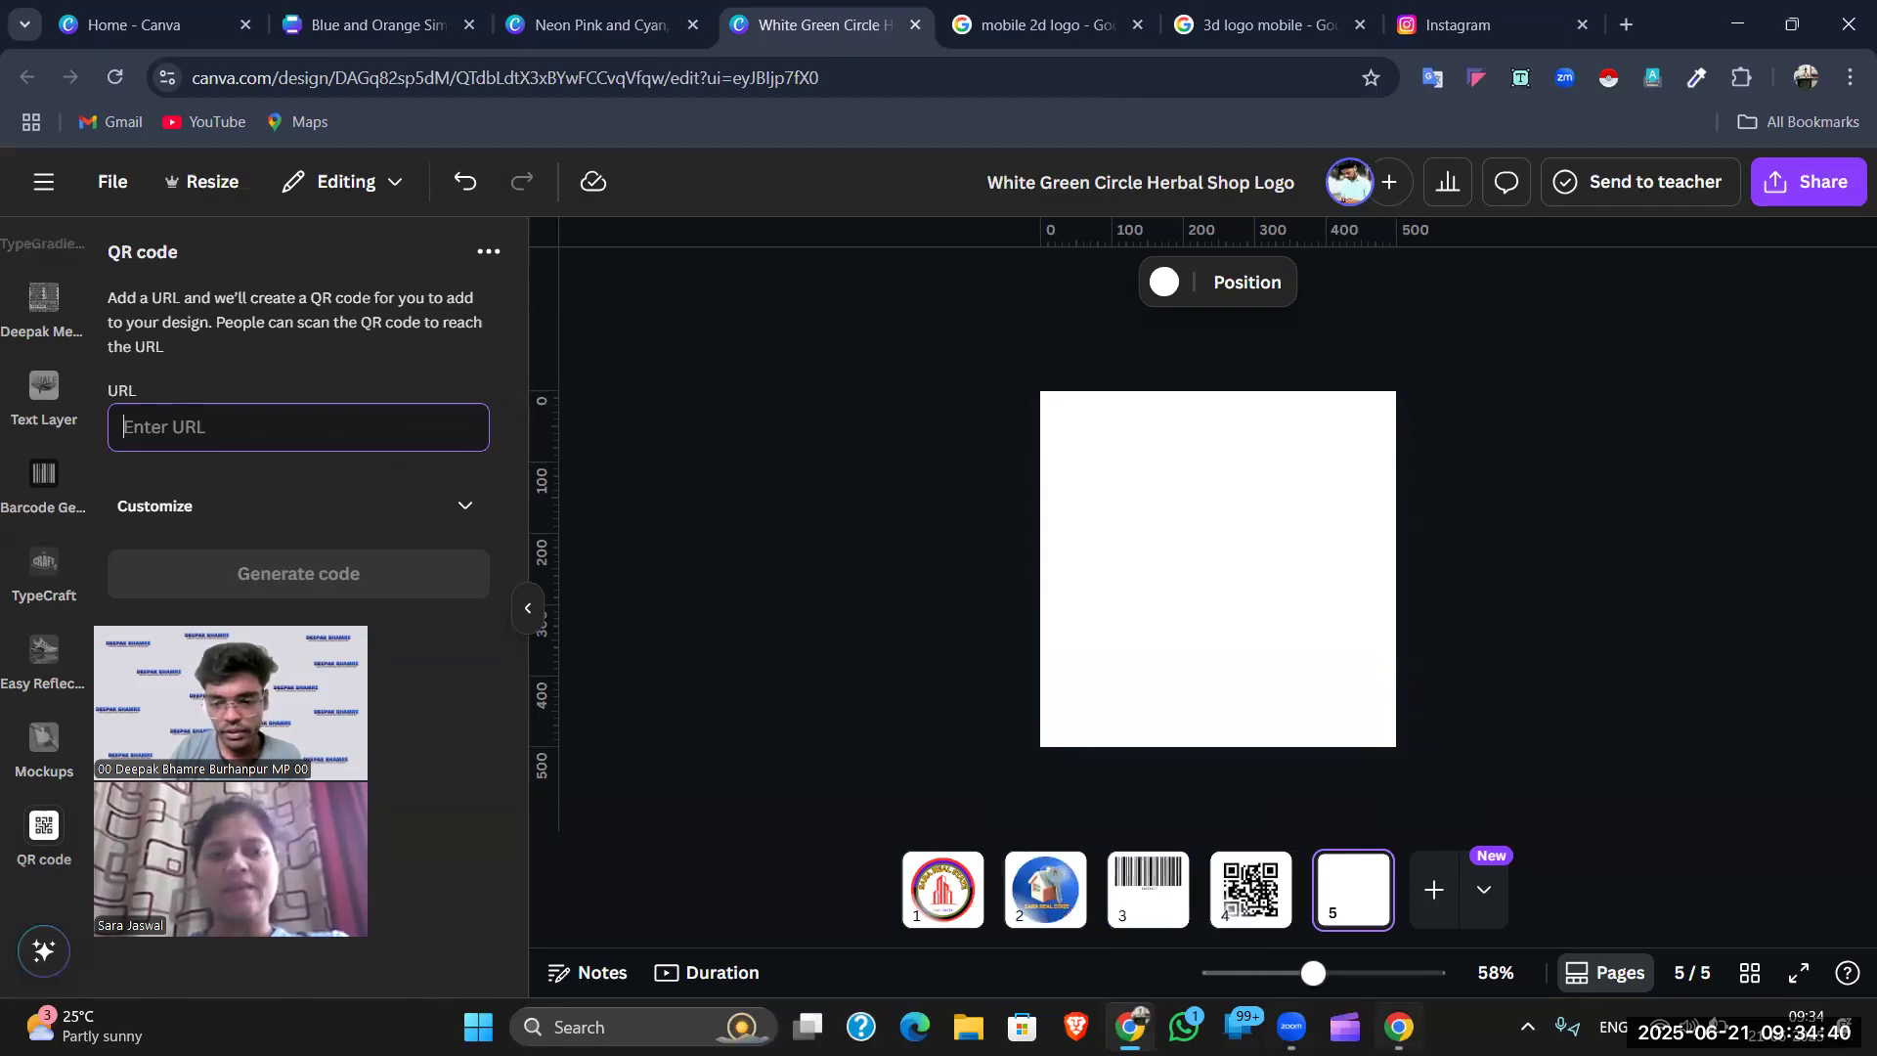
# - Open the marketing business Chrome profile and go to its Instagram profile page
pyautogui.click(1398, 1027)
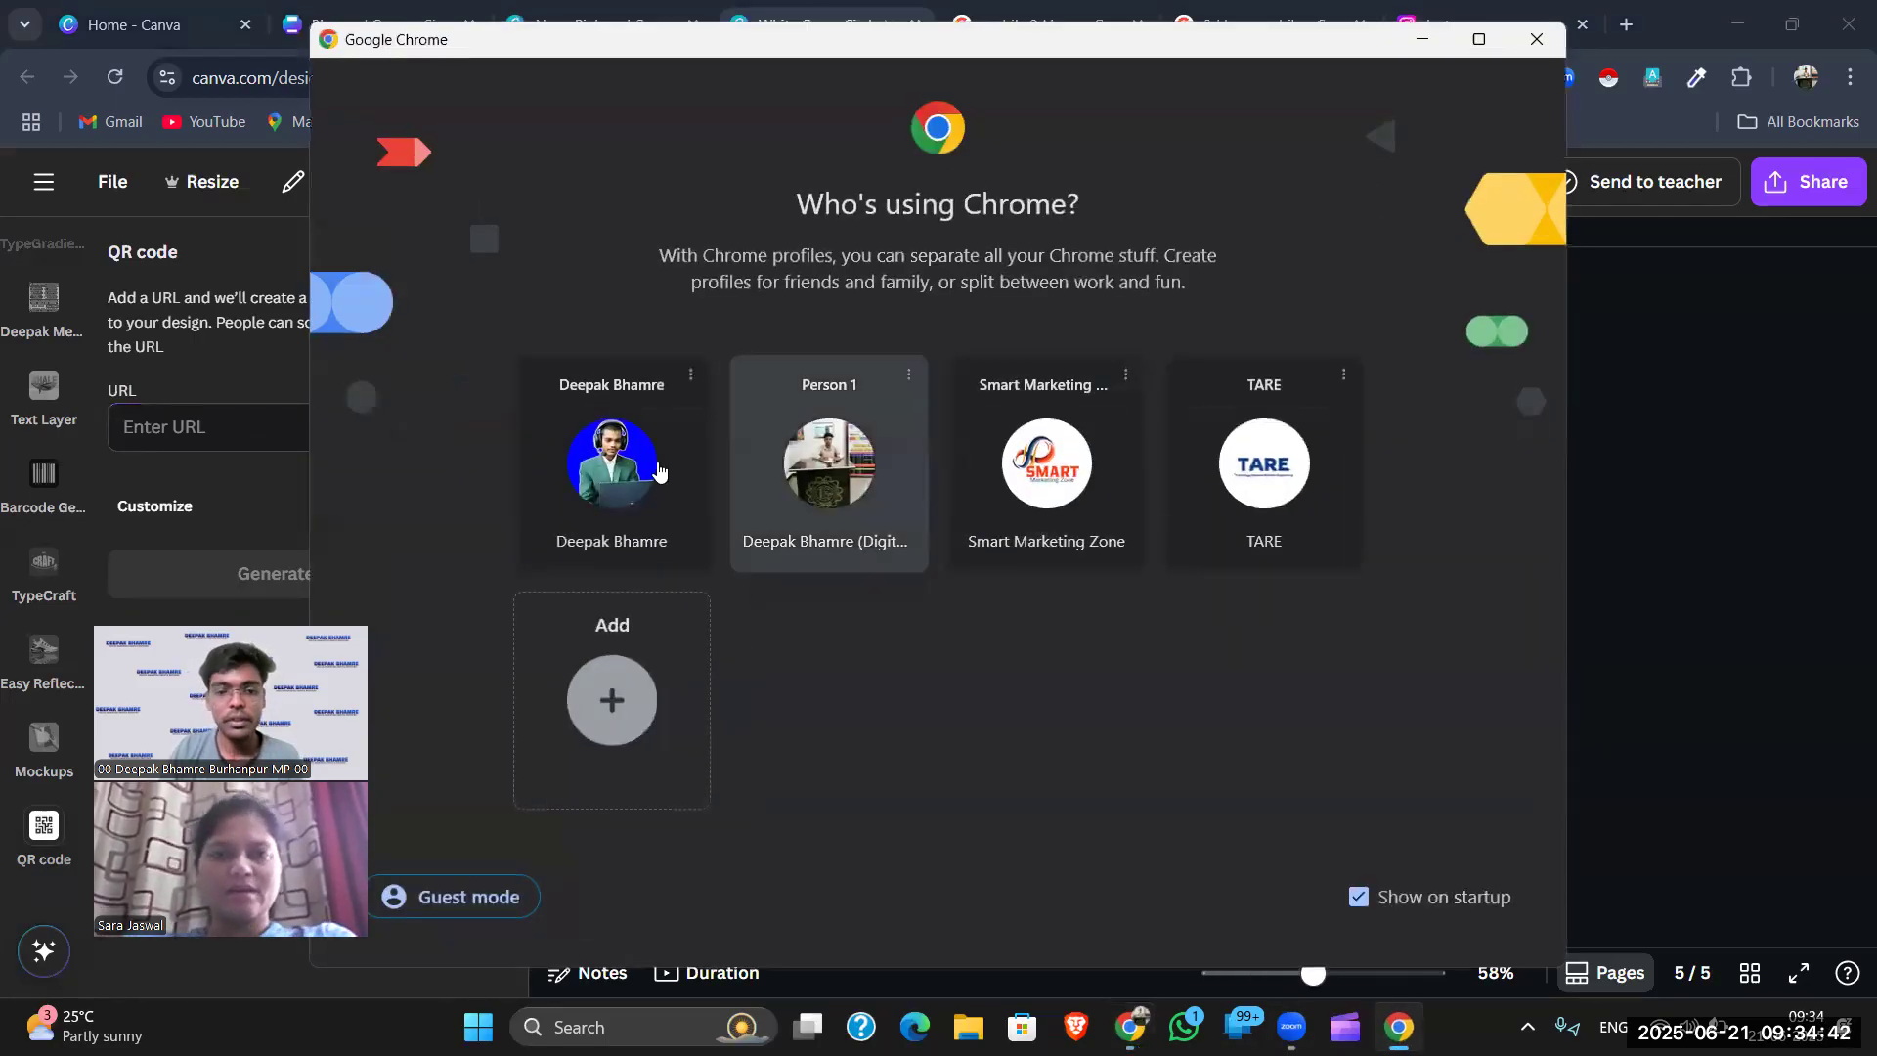
pyautogui.click(1045, 449)
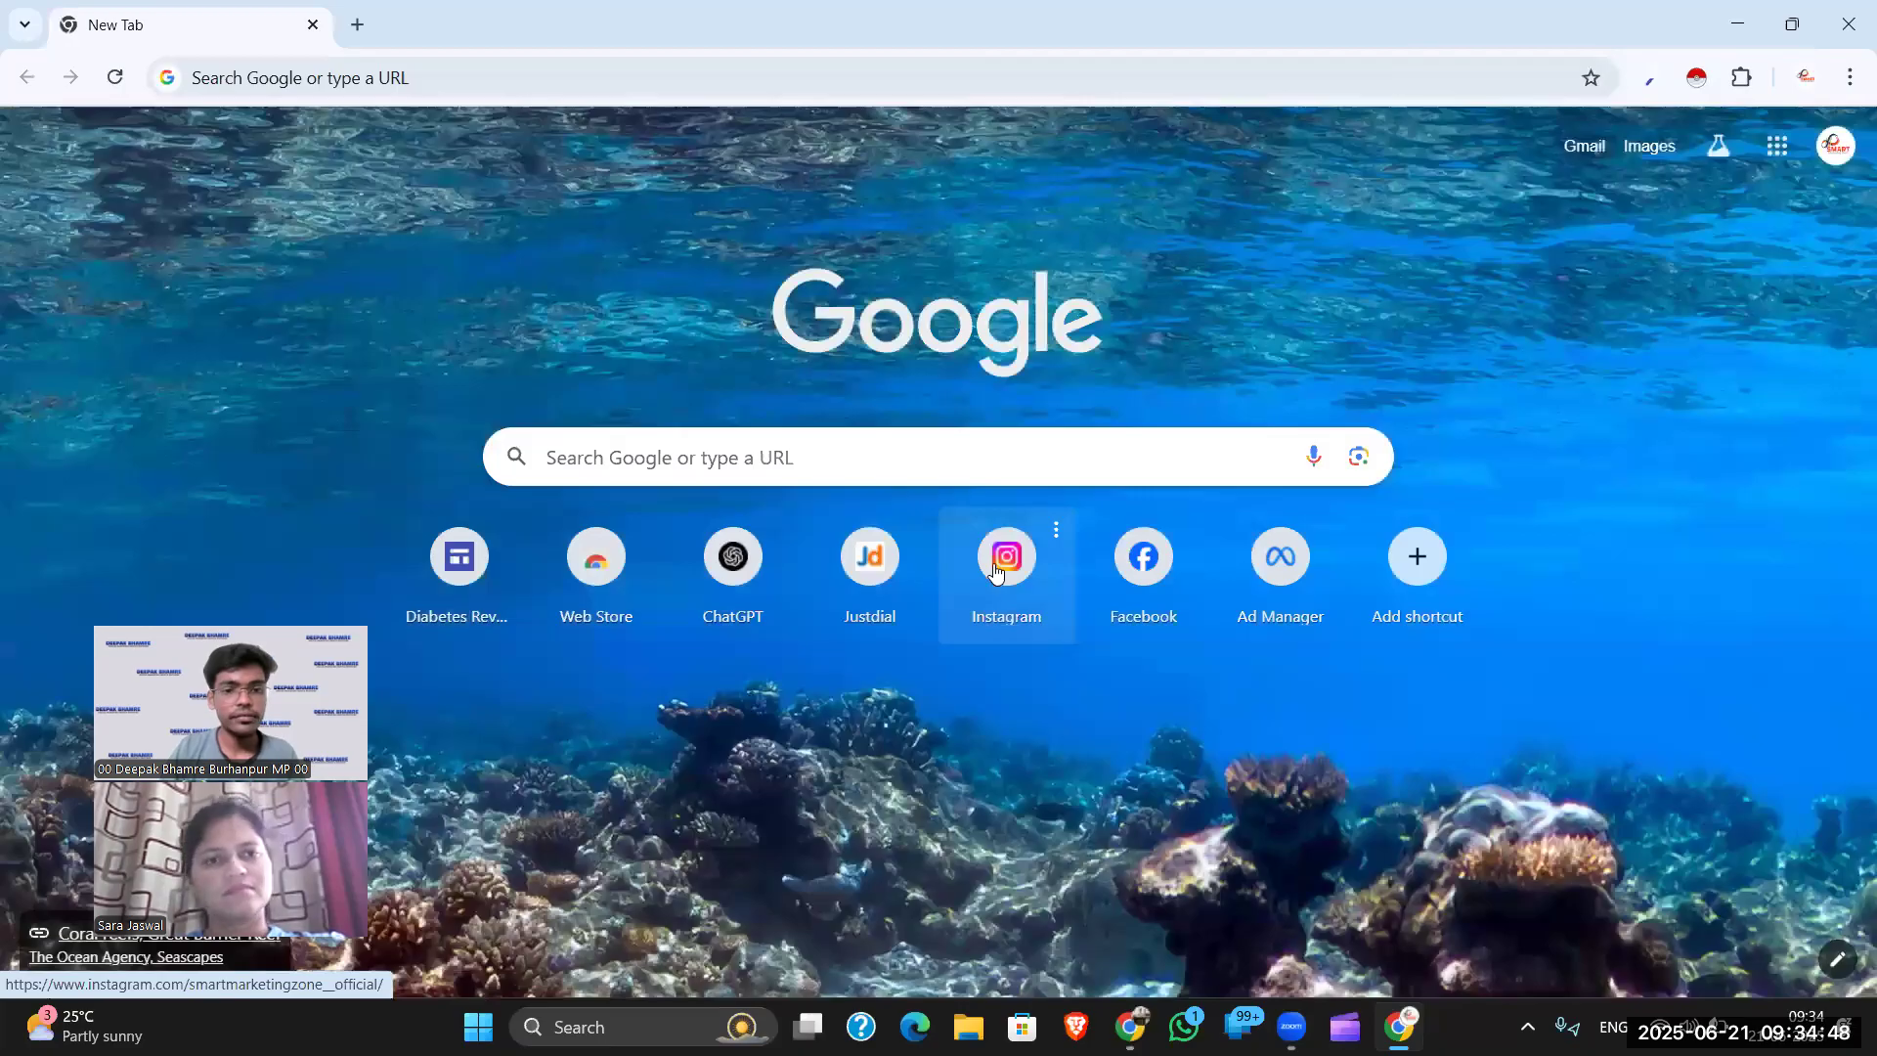
pyautogui.click(1015, 562)
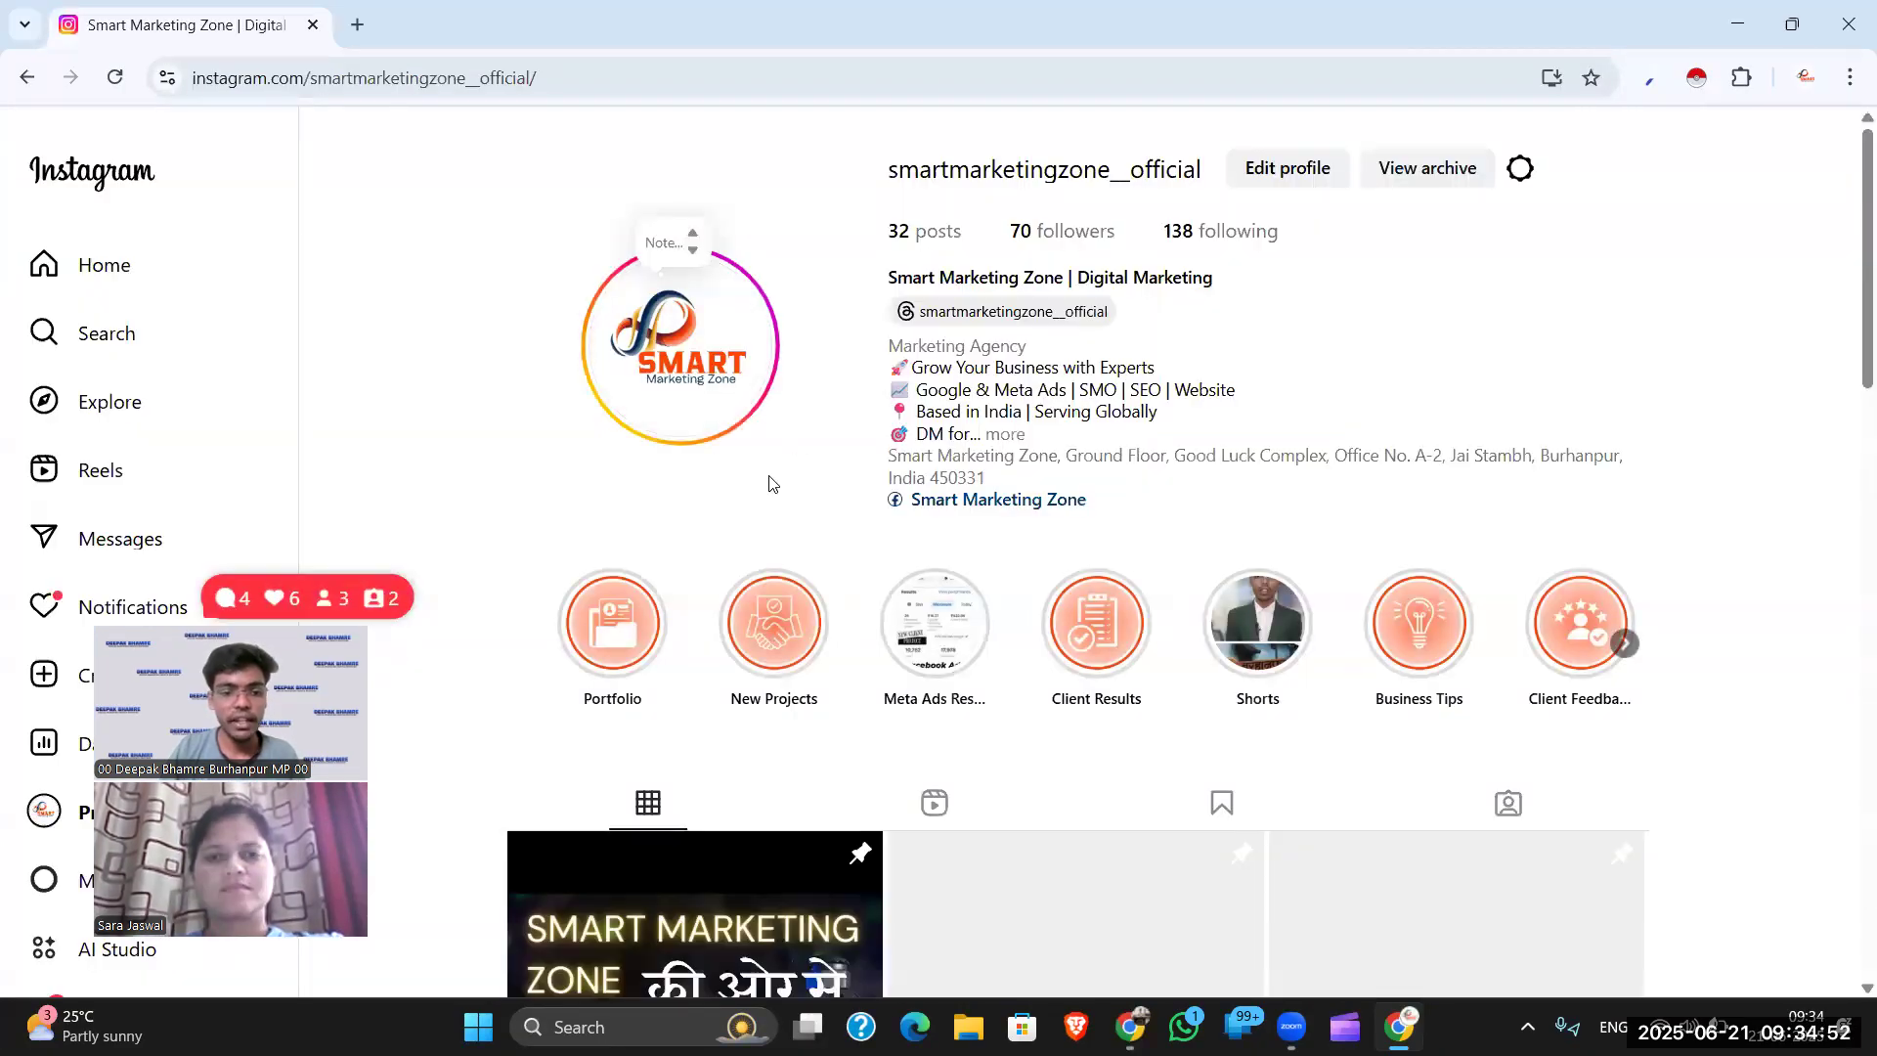
pyautogui.scroll(-7, 776, 484)
pyautogui.scroll(-4, 778, 477)
pyautogui.scroll(11, 777, 460)
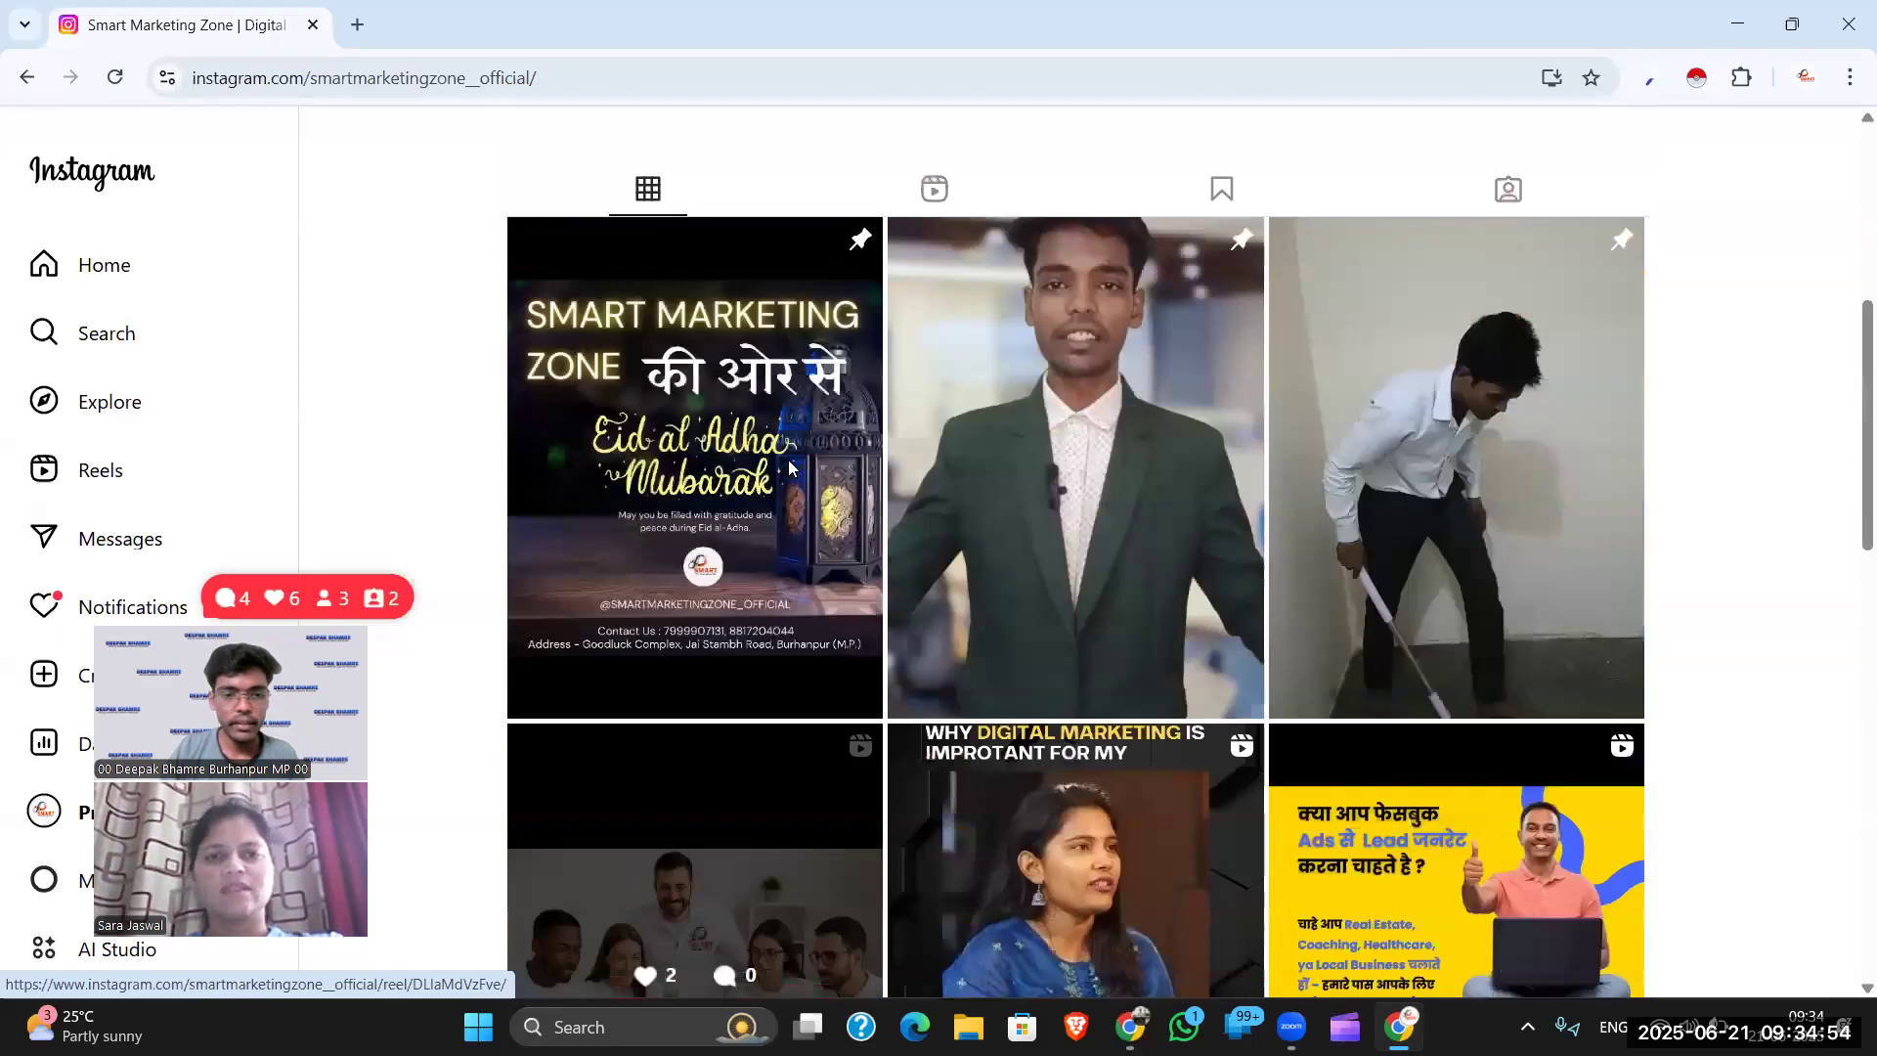
# - Copy the Instagram profile's full web address and return to the Canva window
pyautogui.click(345, 78)
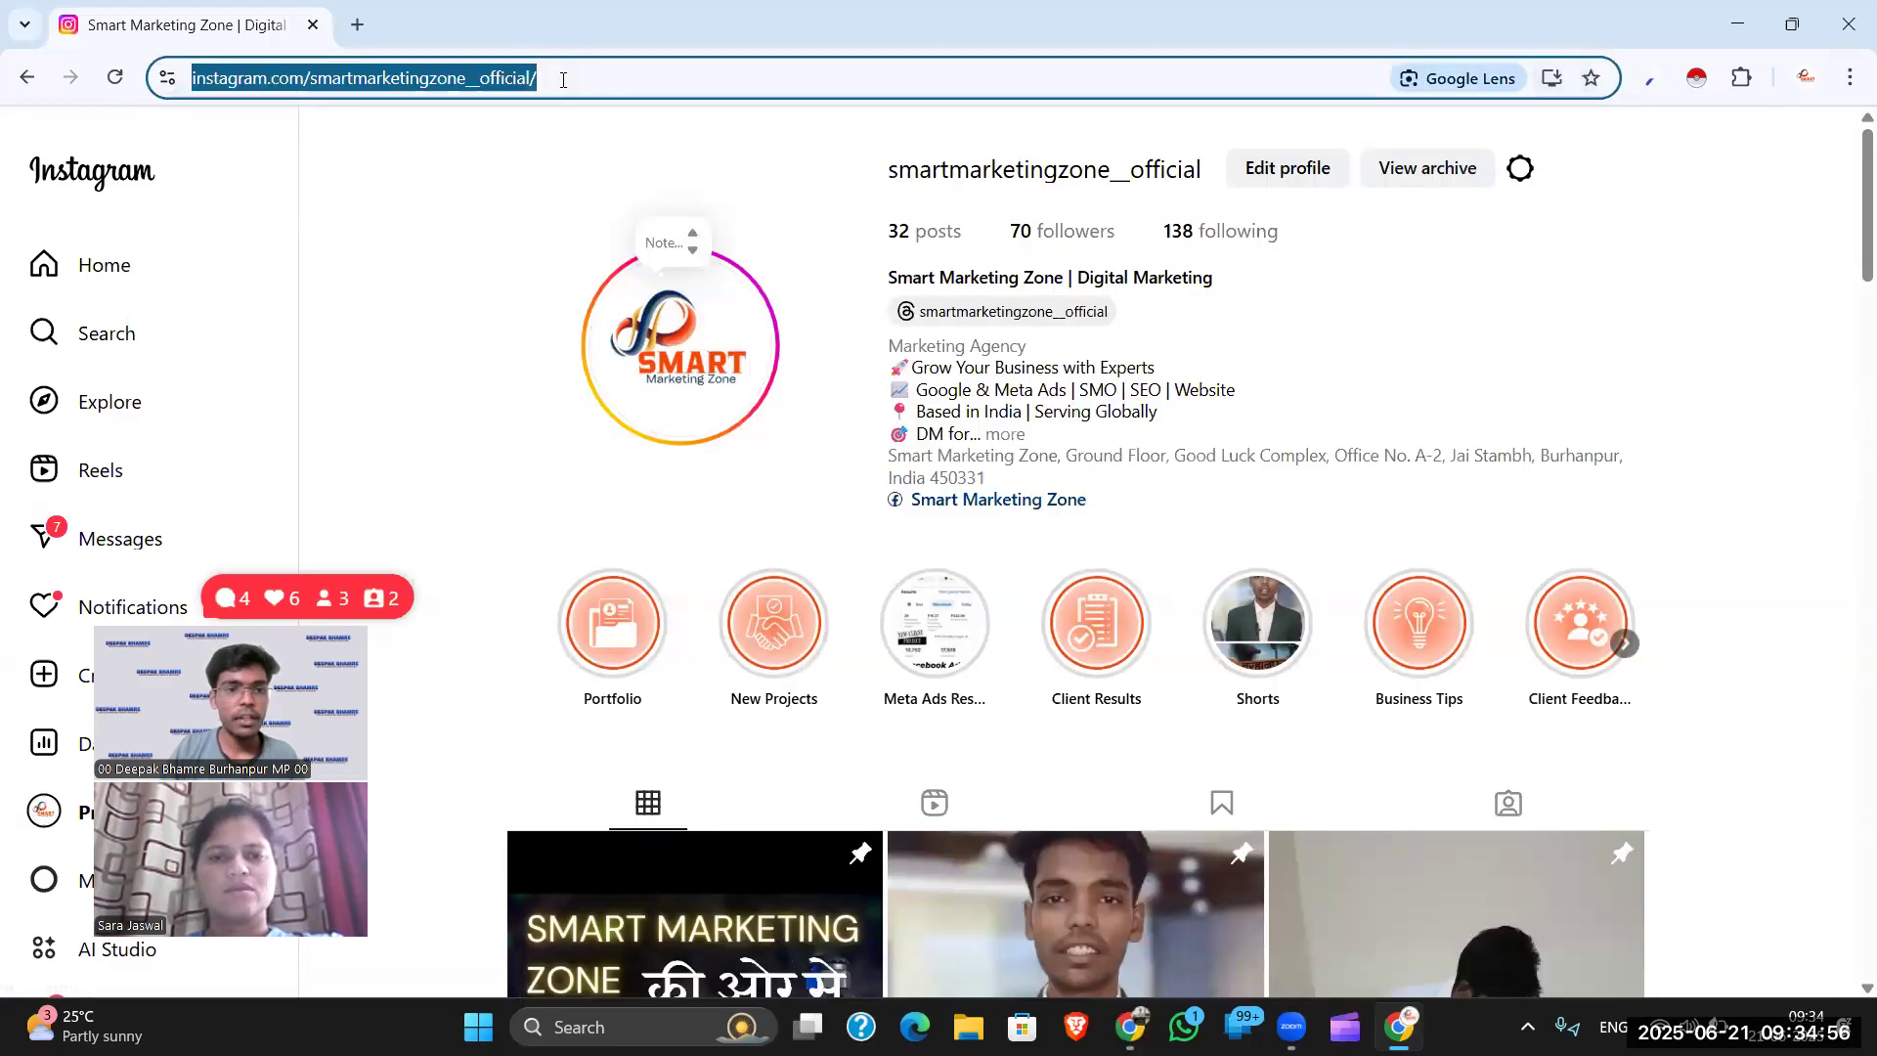
pyautogui.press('End')
pyautogui.click(579, 77)
pyautogui.hotkey('shift', 'Home')
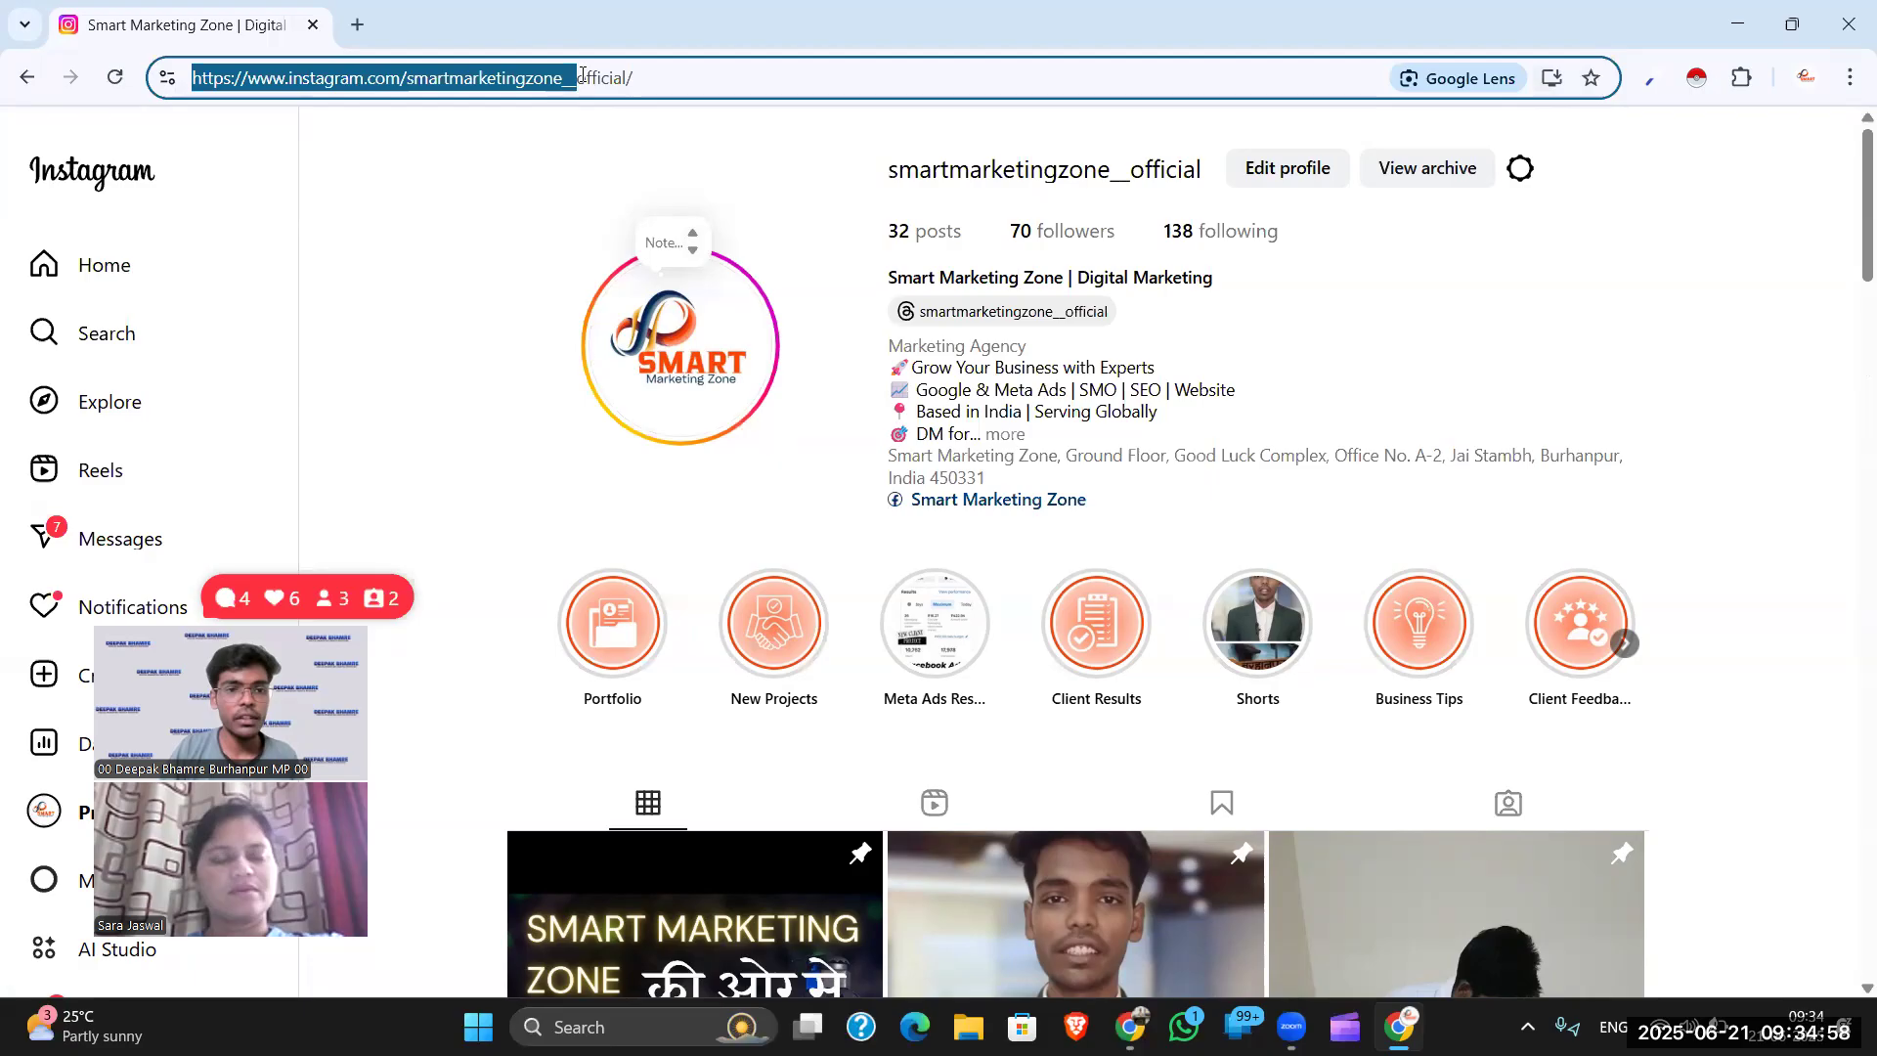
pyautogui.press('End')
pyautogui.hotkey('shift', 'Home')
pyautogui.hotkey('ctrl', 'c')
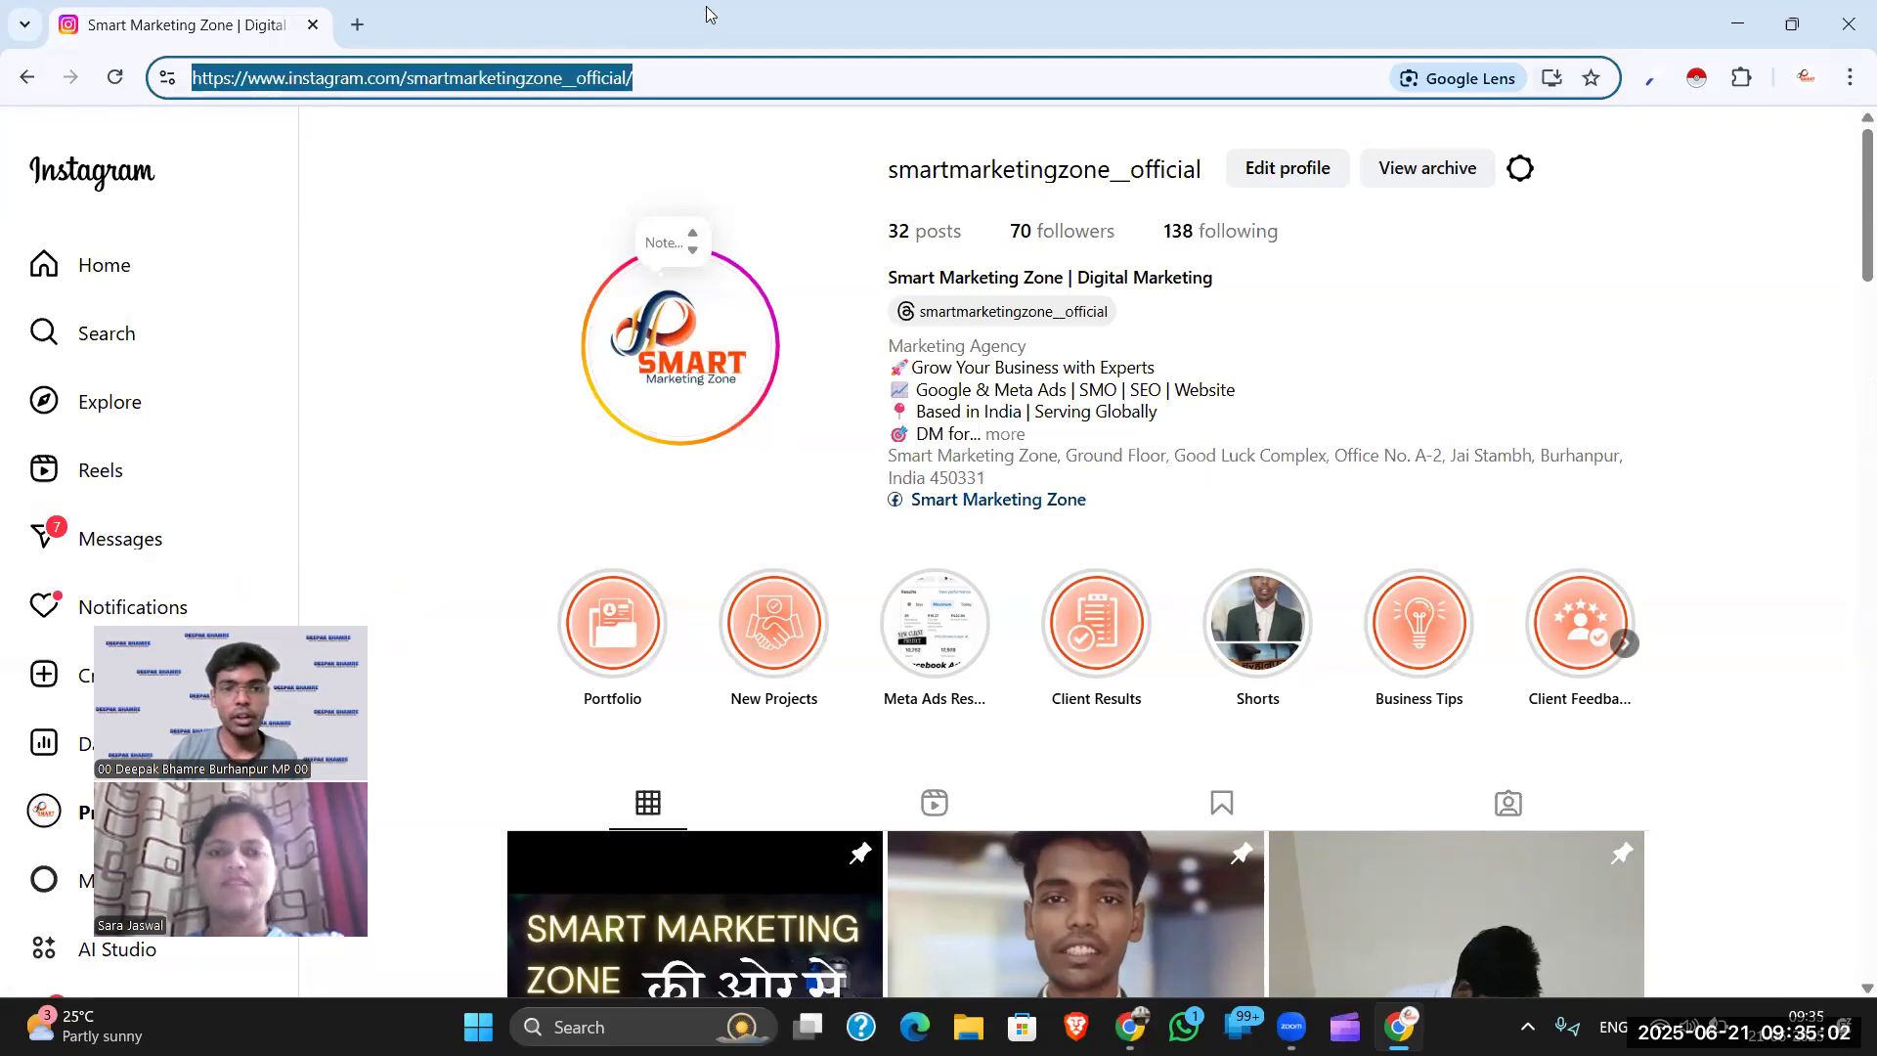
pyautogui.hotkey('alt', 'Tab')
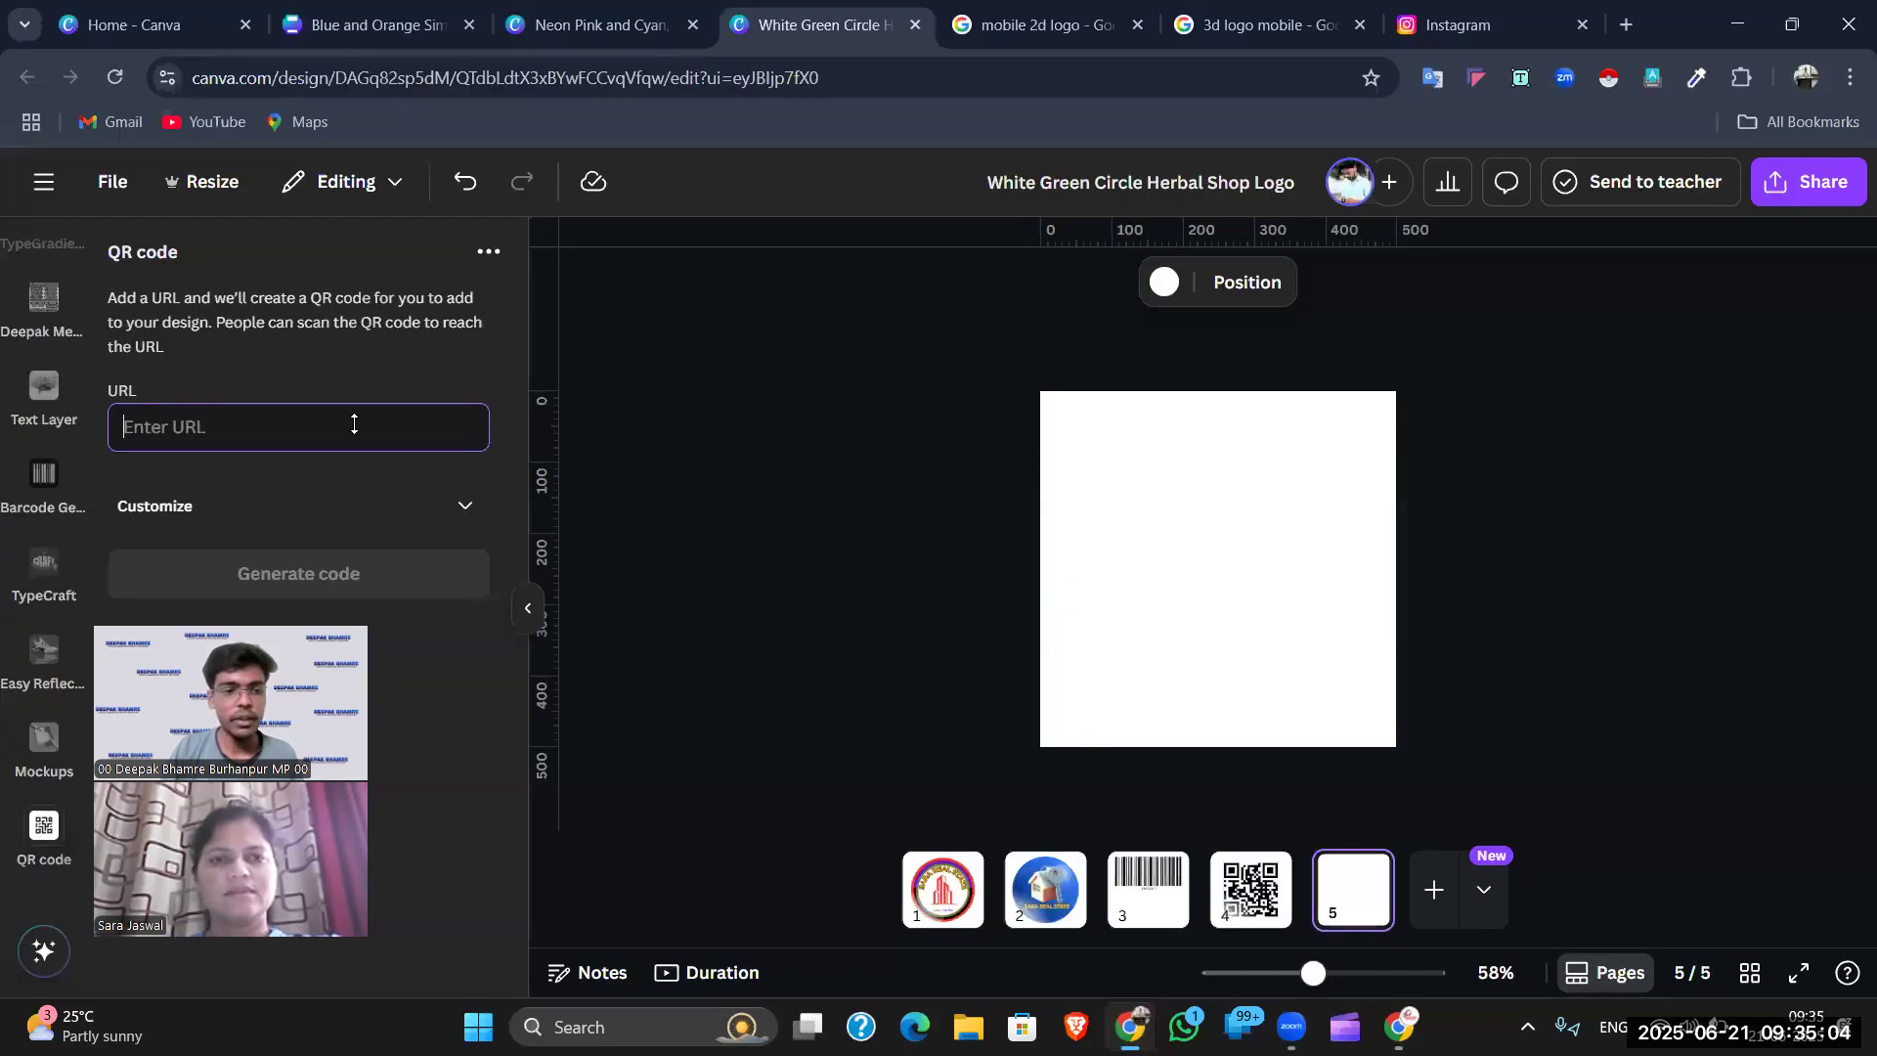
# - Generate a QR code on page 5 from the pasted Instagram profile address
pyautogui.hotkey('ctrl', 'v')
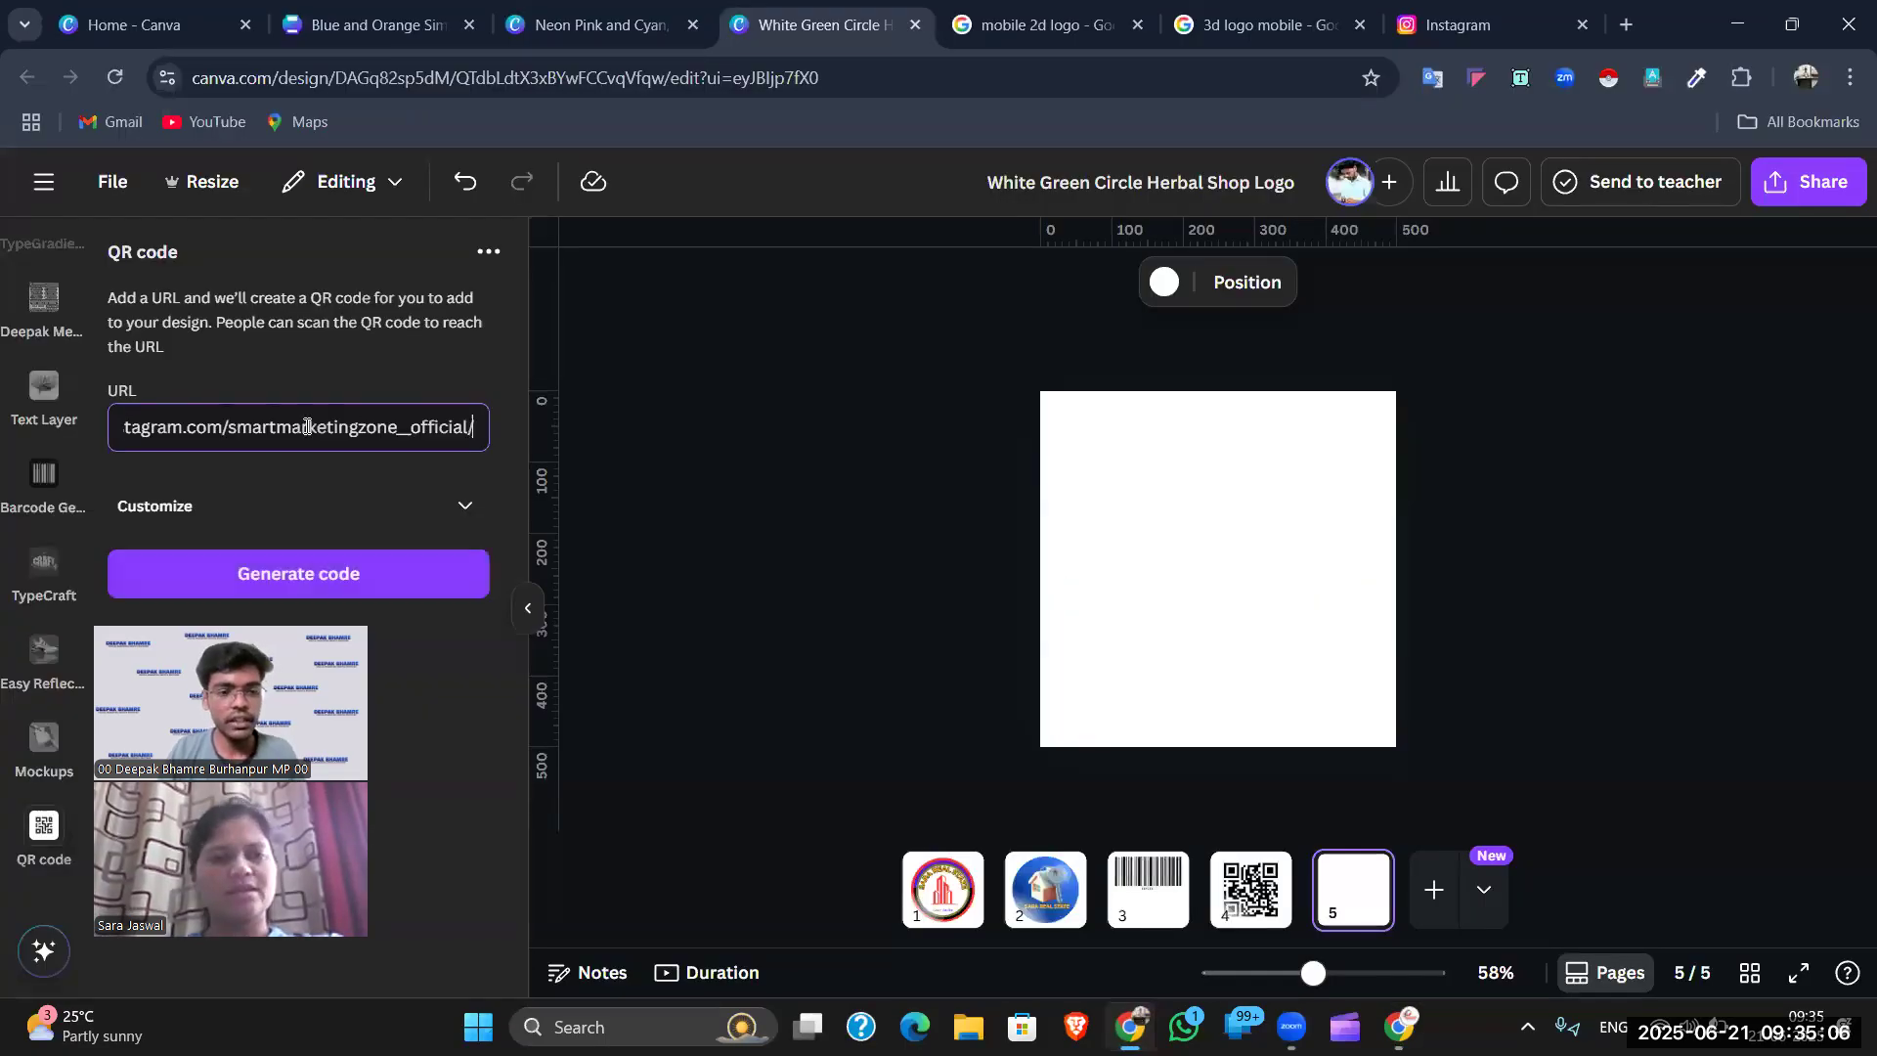
pyautogui.click(317, 573)
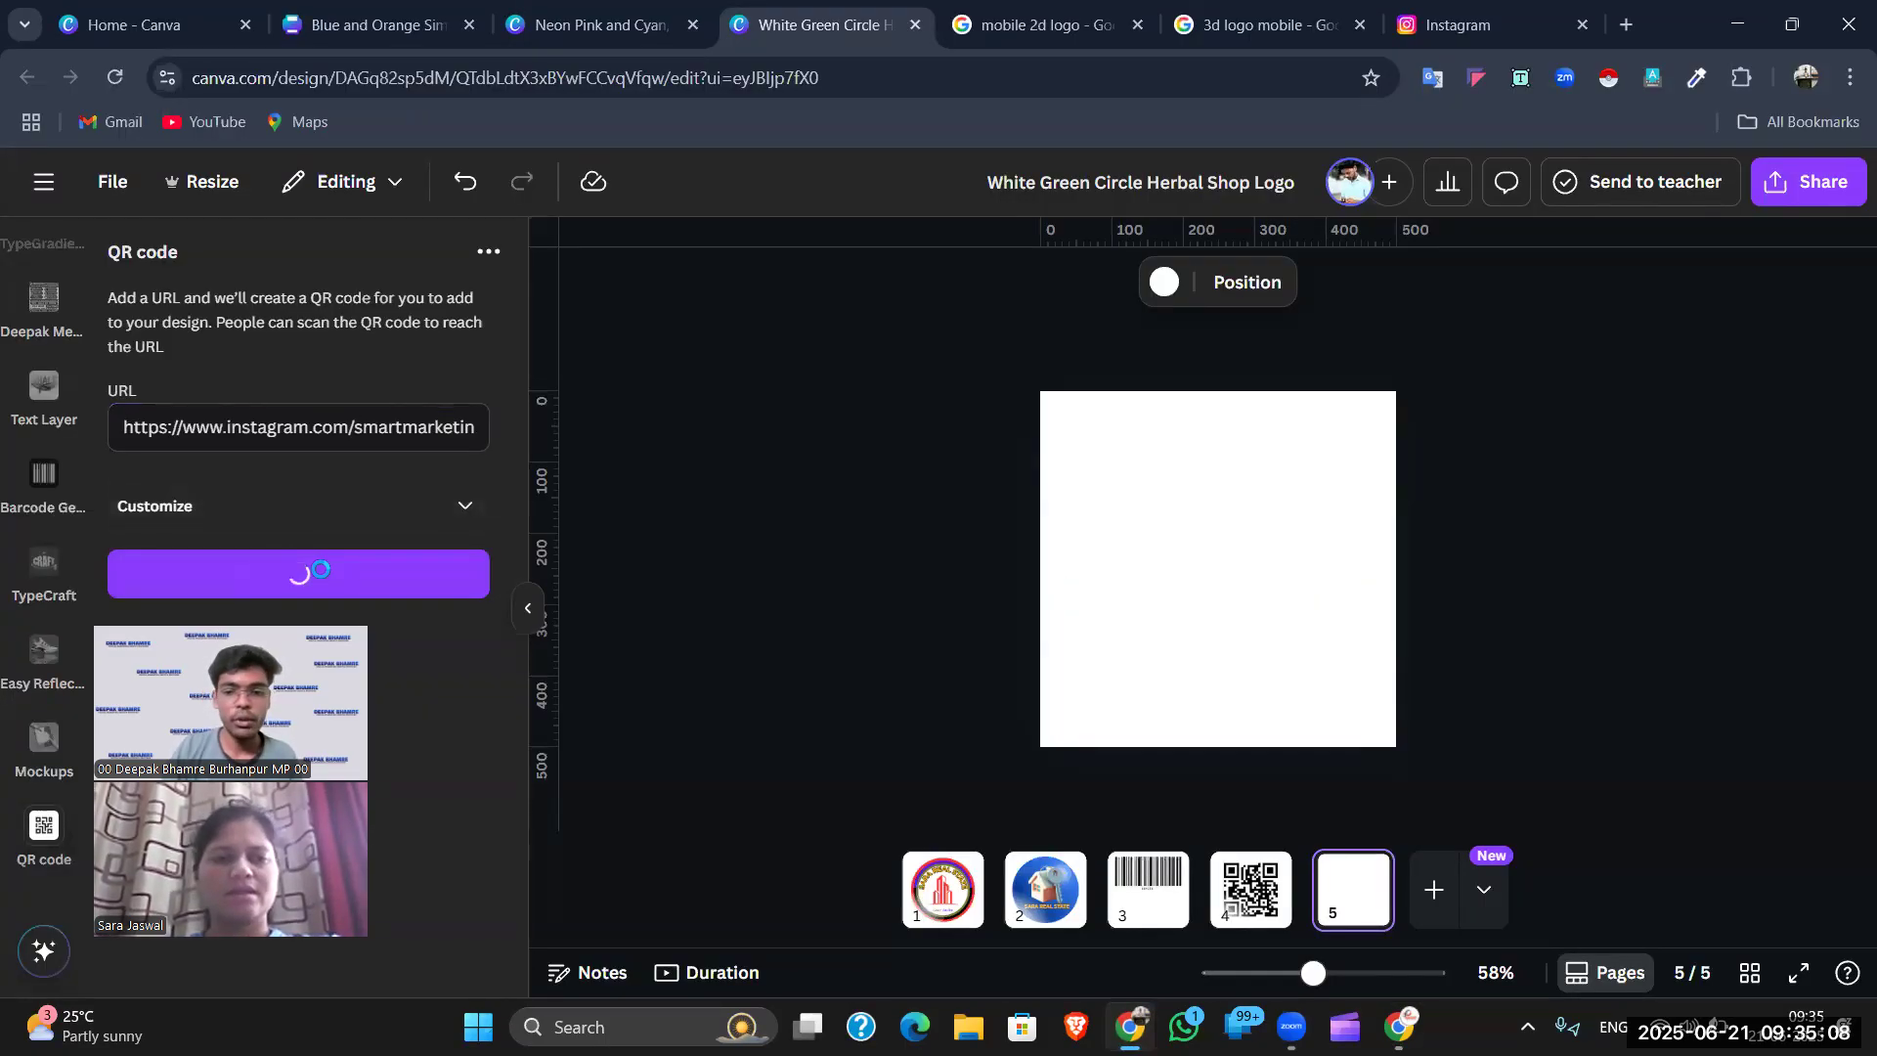
pyautogui.click(1565, 438)
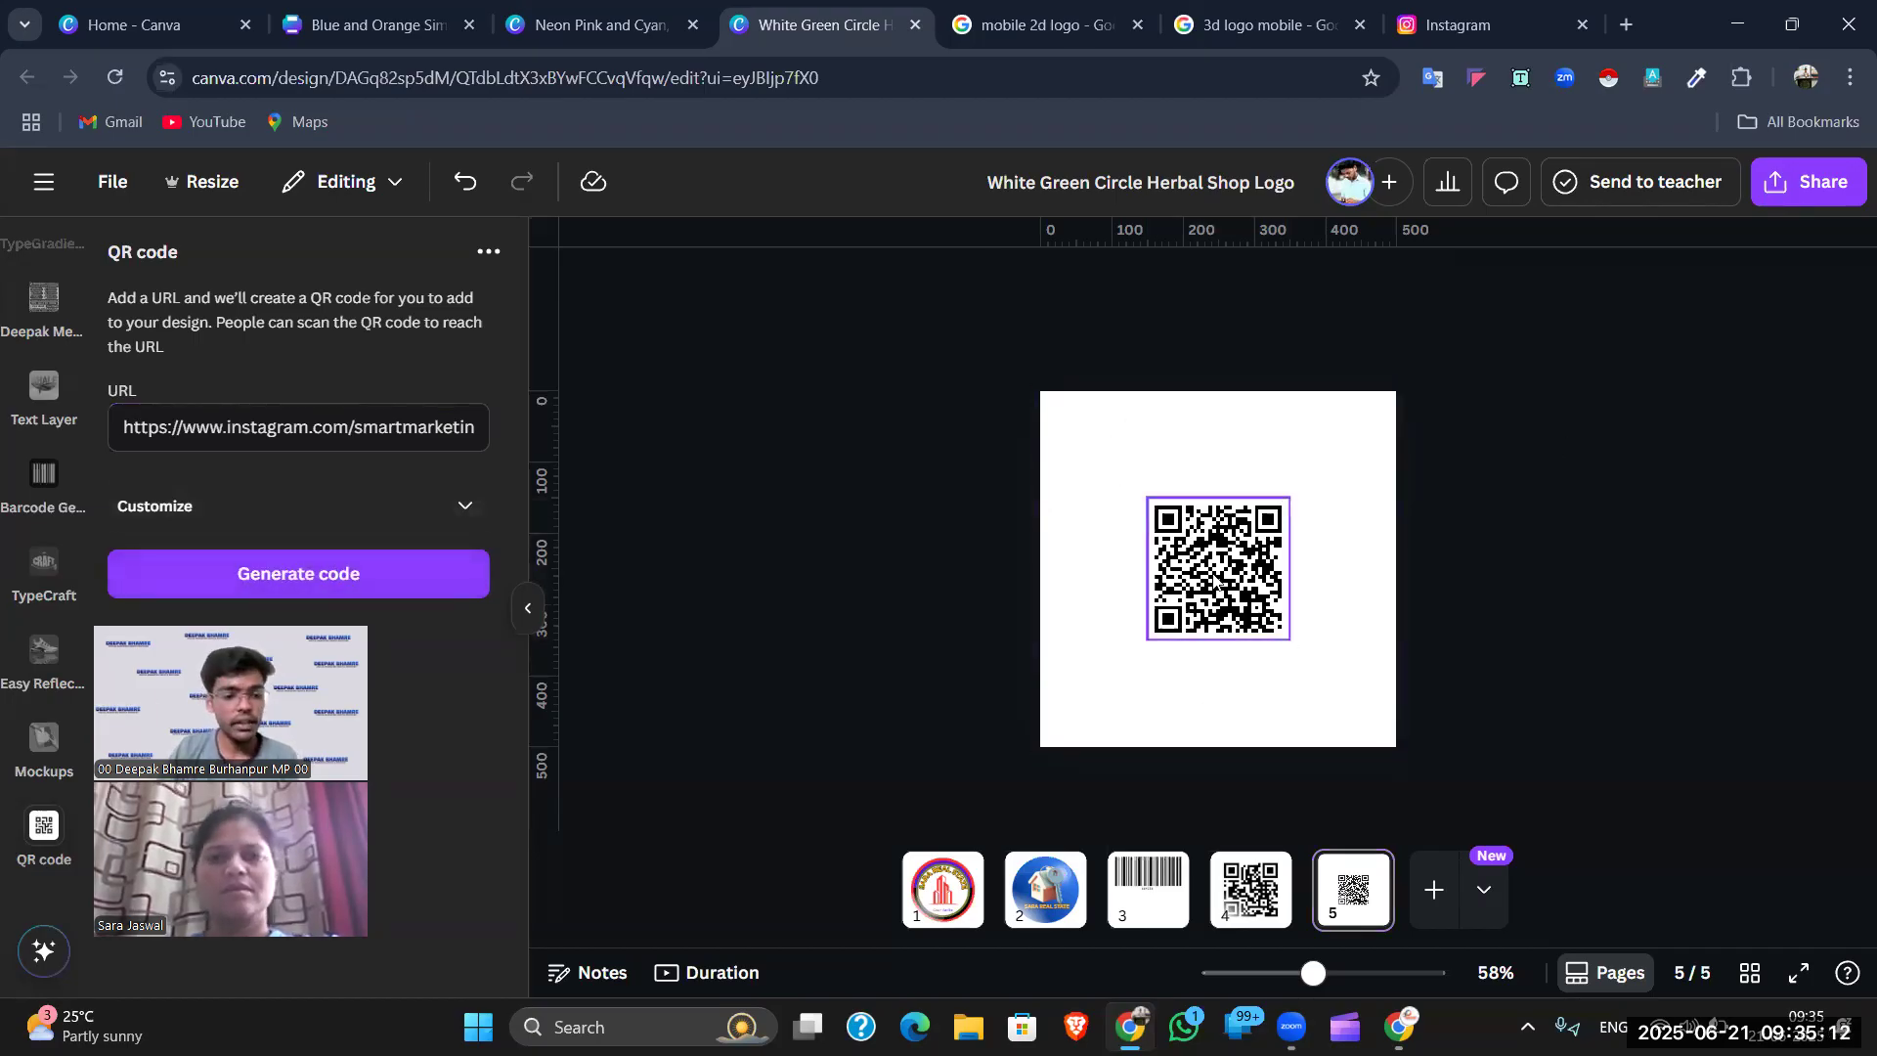
# - Enlarge the new QR code by both corners so it fills most of page 5
pyautogui.click(1214, 555)
pyautogui.moveTo(1150, 498); pyautogui.dragTo(1105, 455)
pyautogui.moveTo(1290, 641); pyautogui.dragTo(1327, 678)
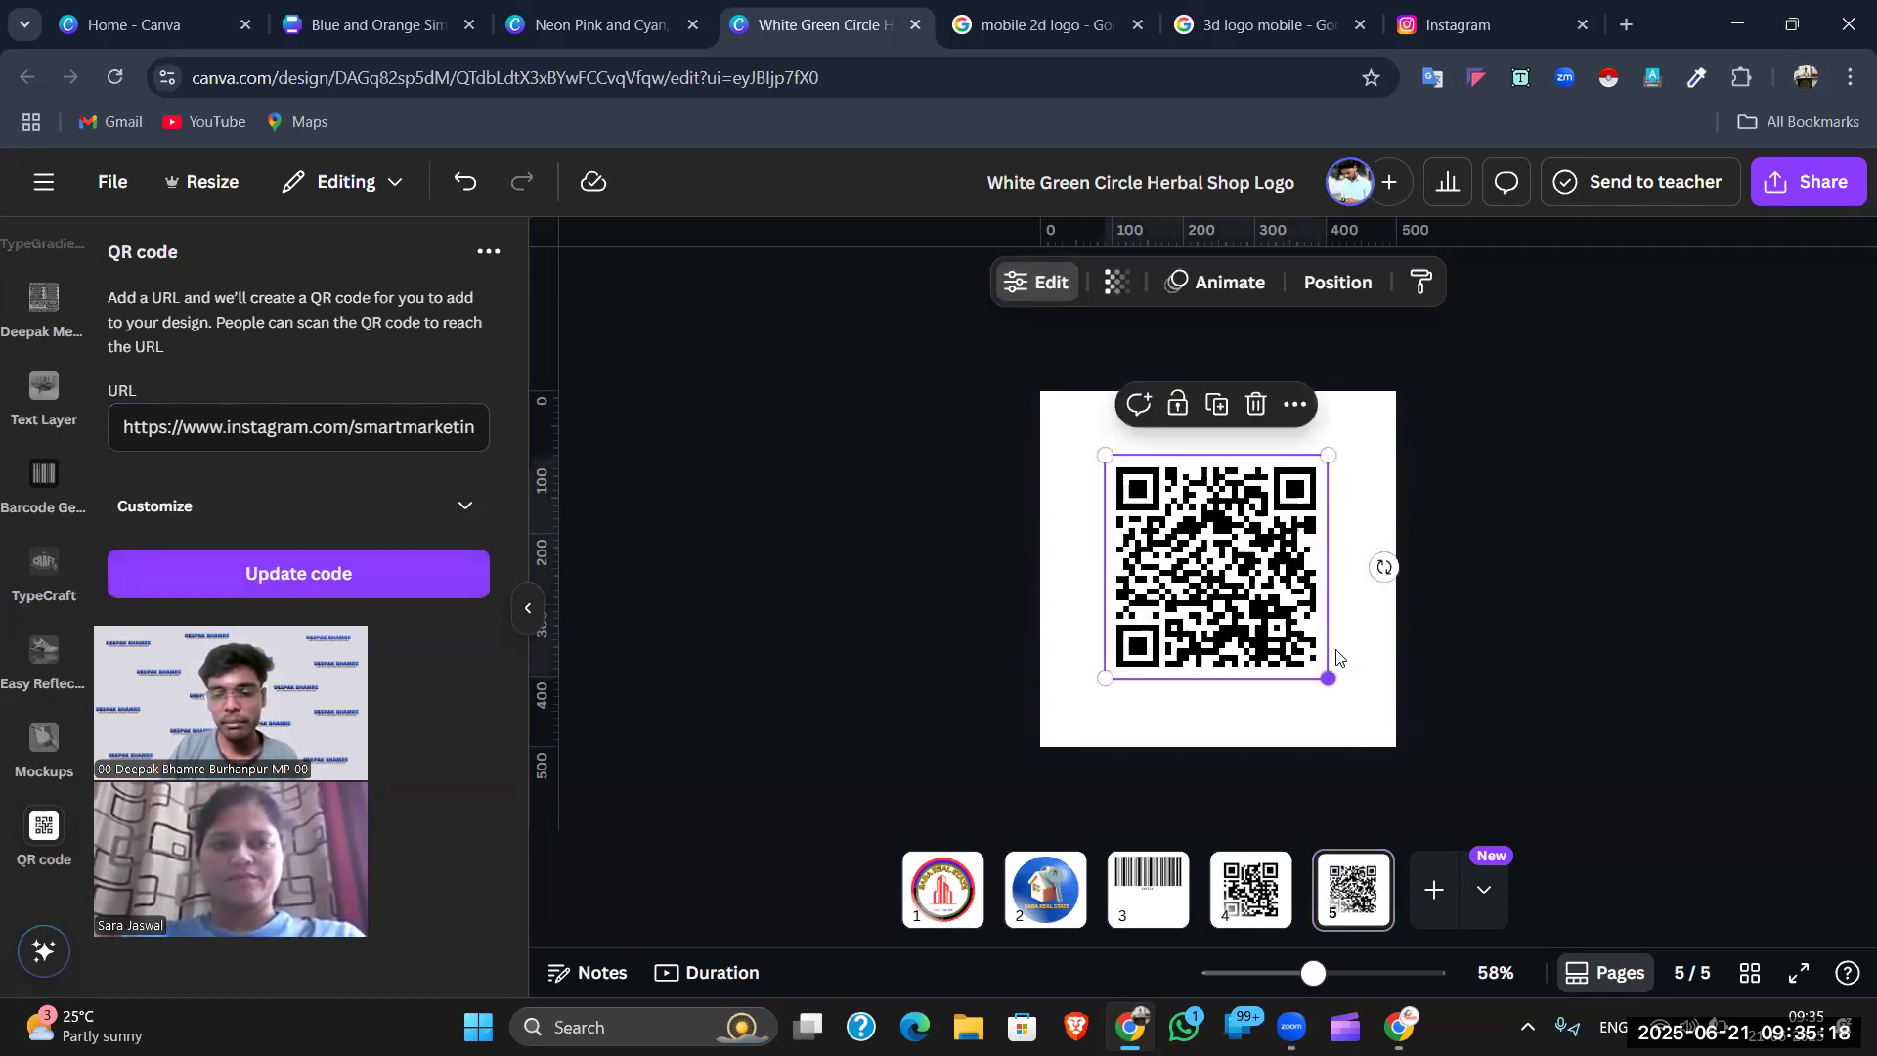
pyautogui.click(1518, 483)
pyautogui.click(1628, 20)
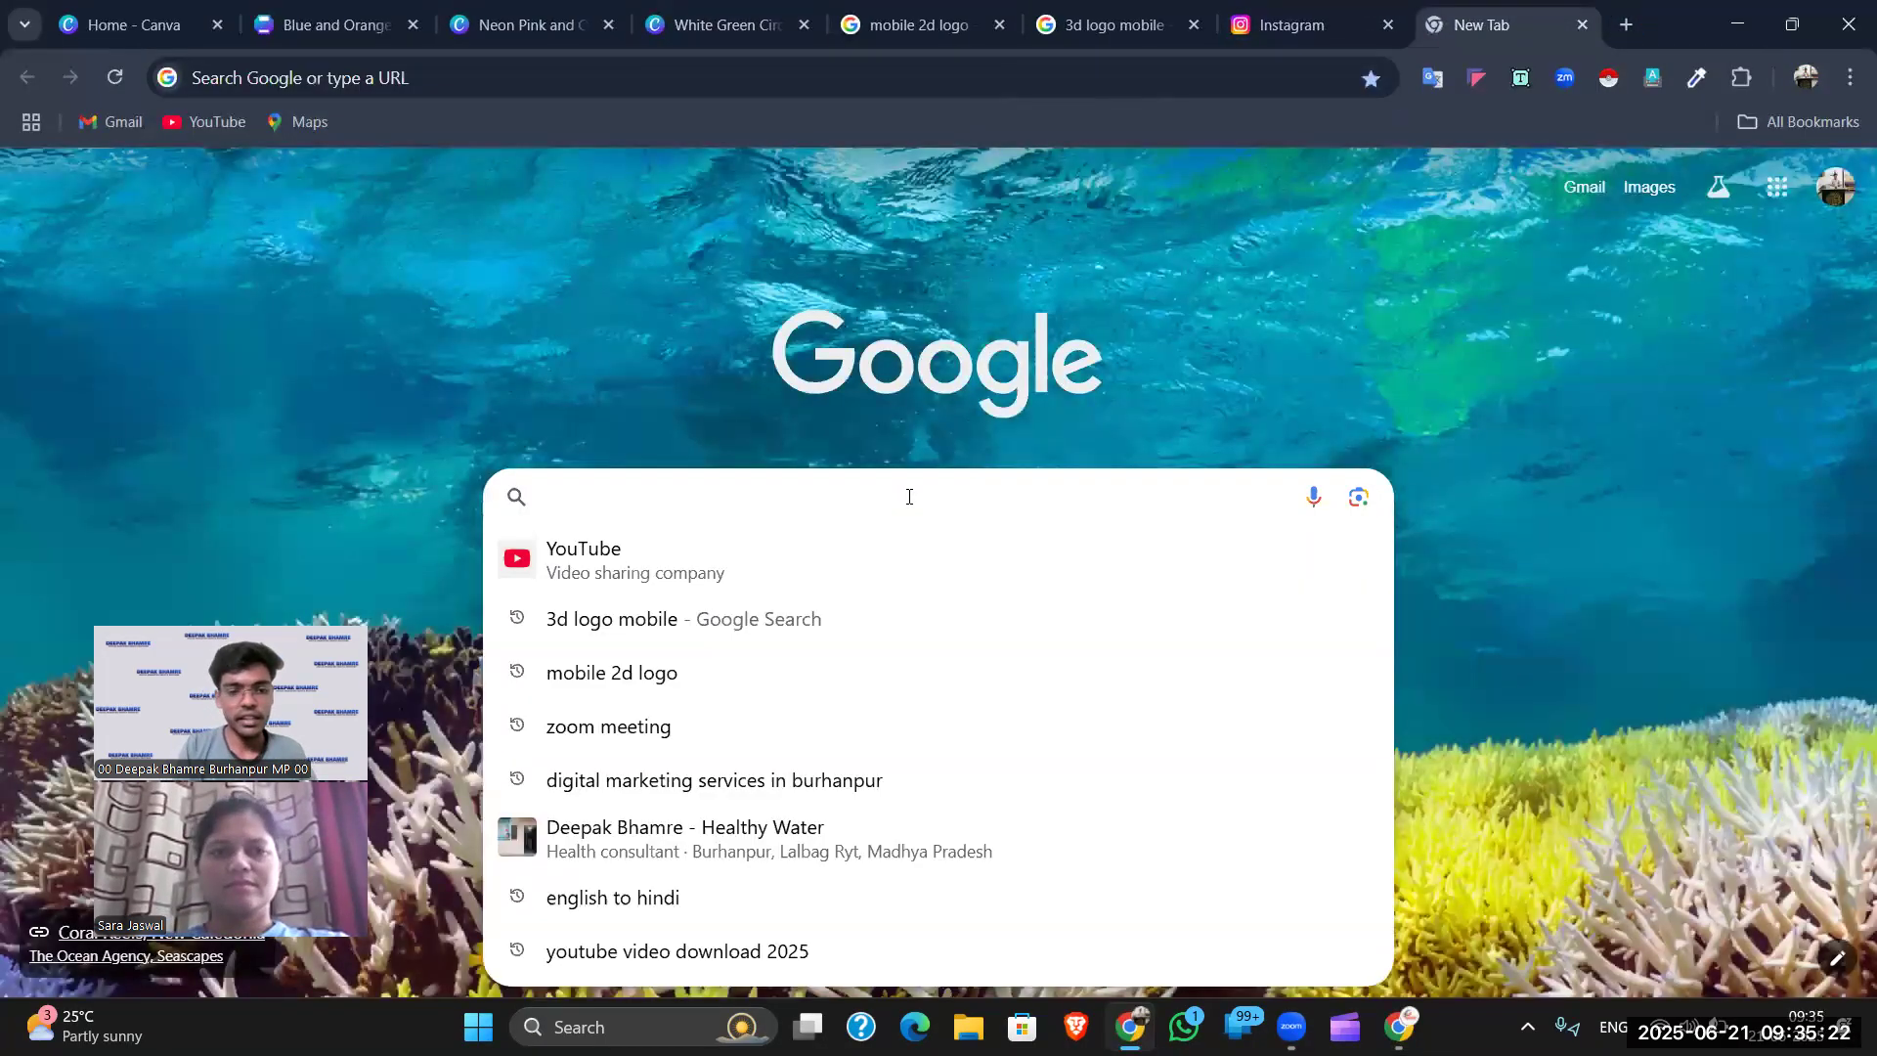
# - Type a wa.me link followed by the phone number into the new tab
pyautogui.write('wa.me')
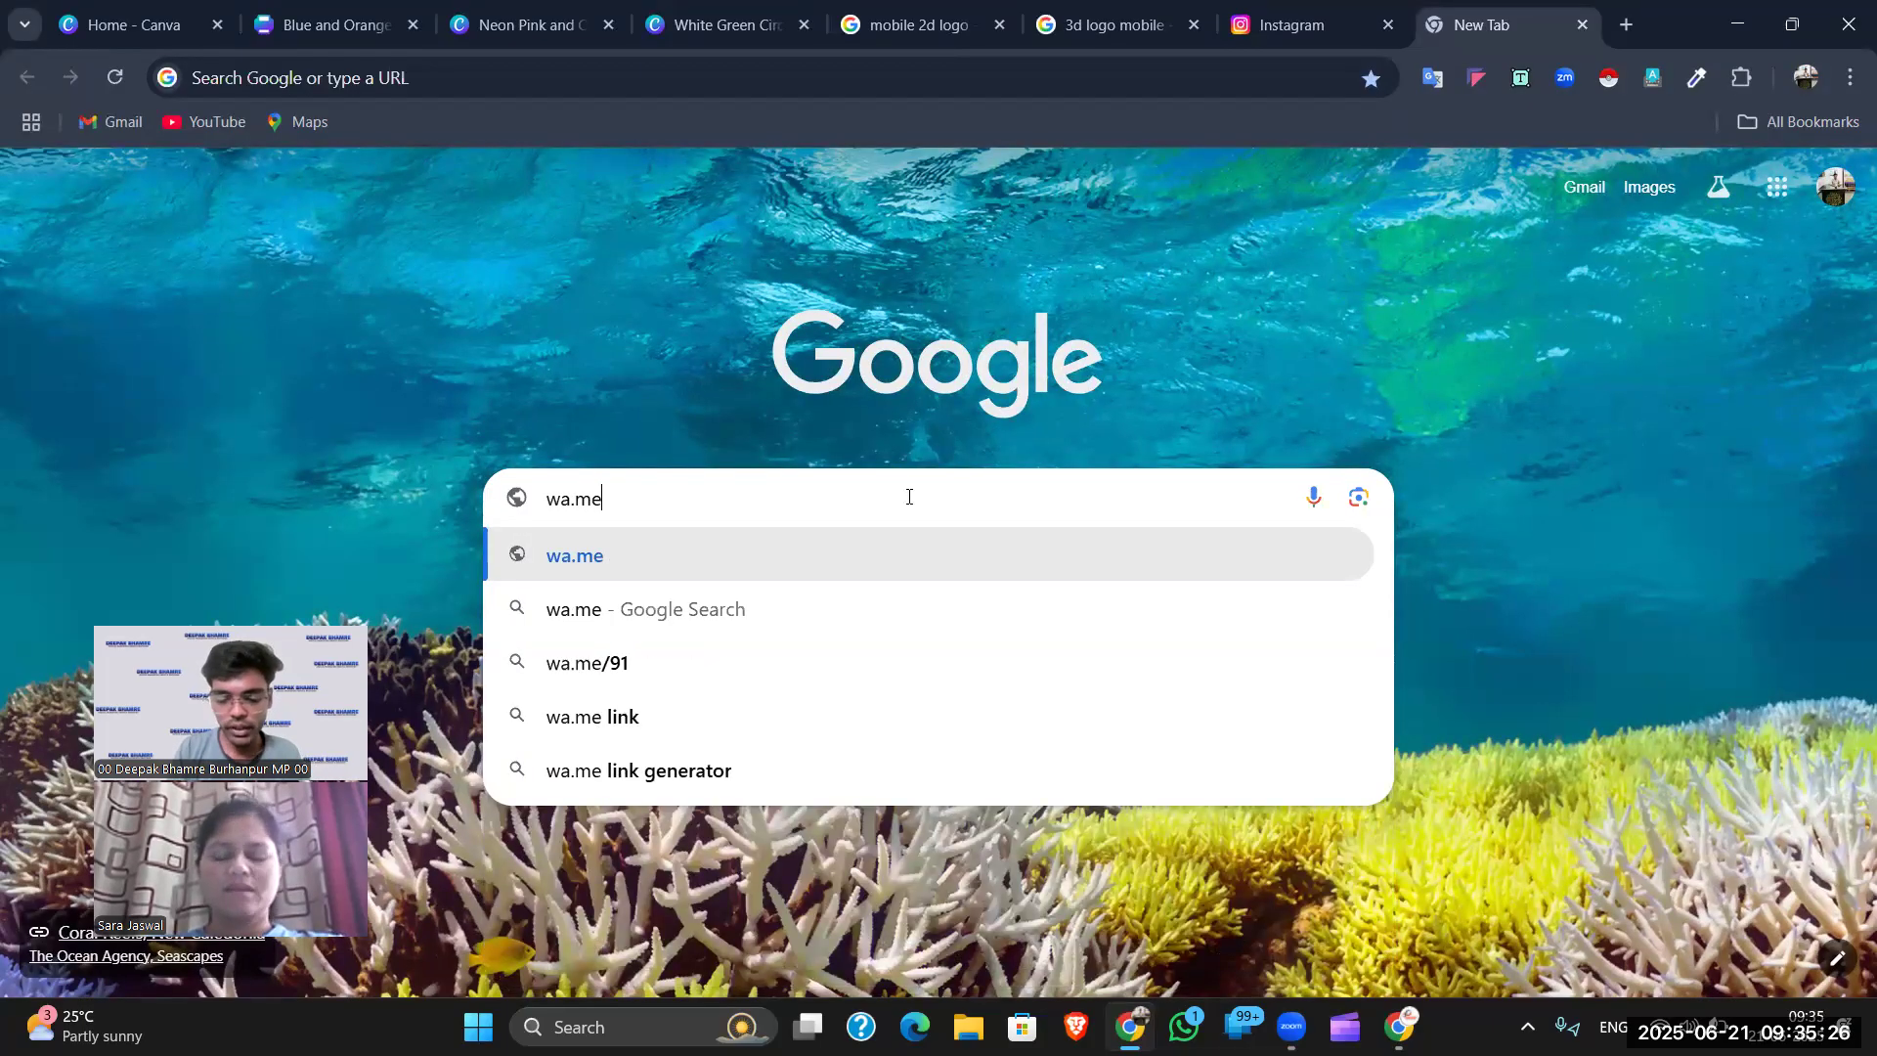
pyautogui.write('/')
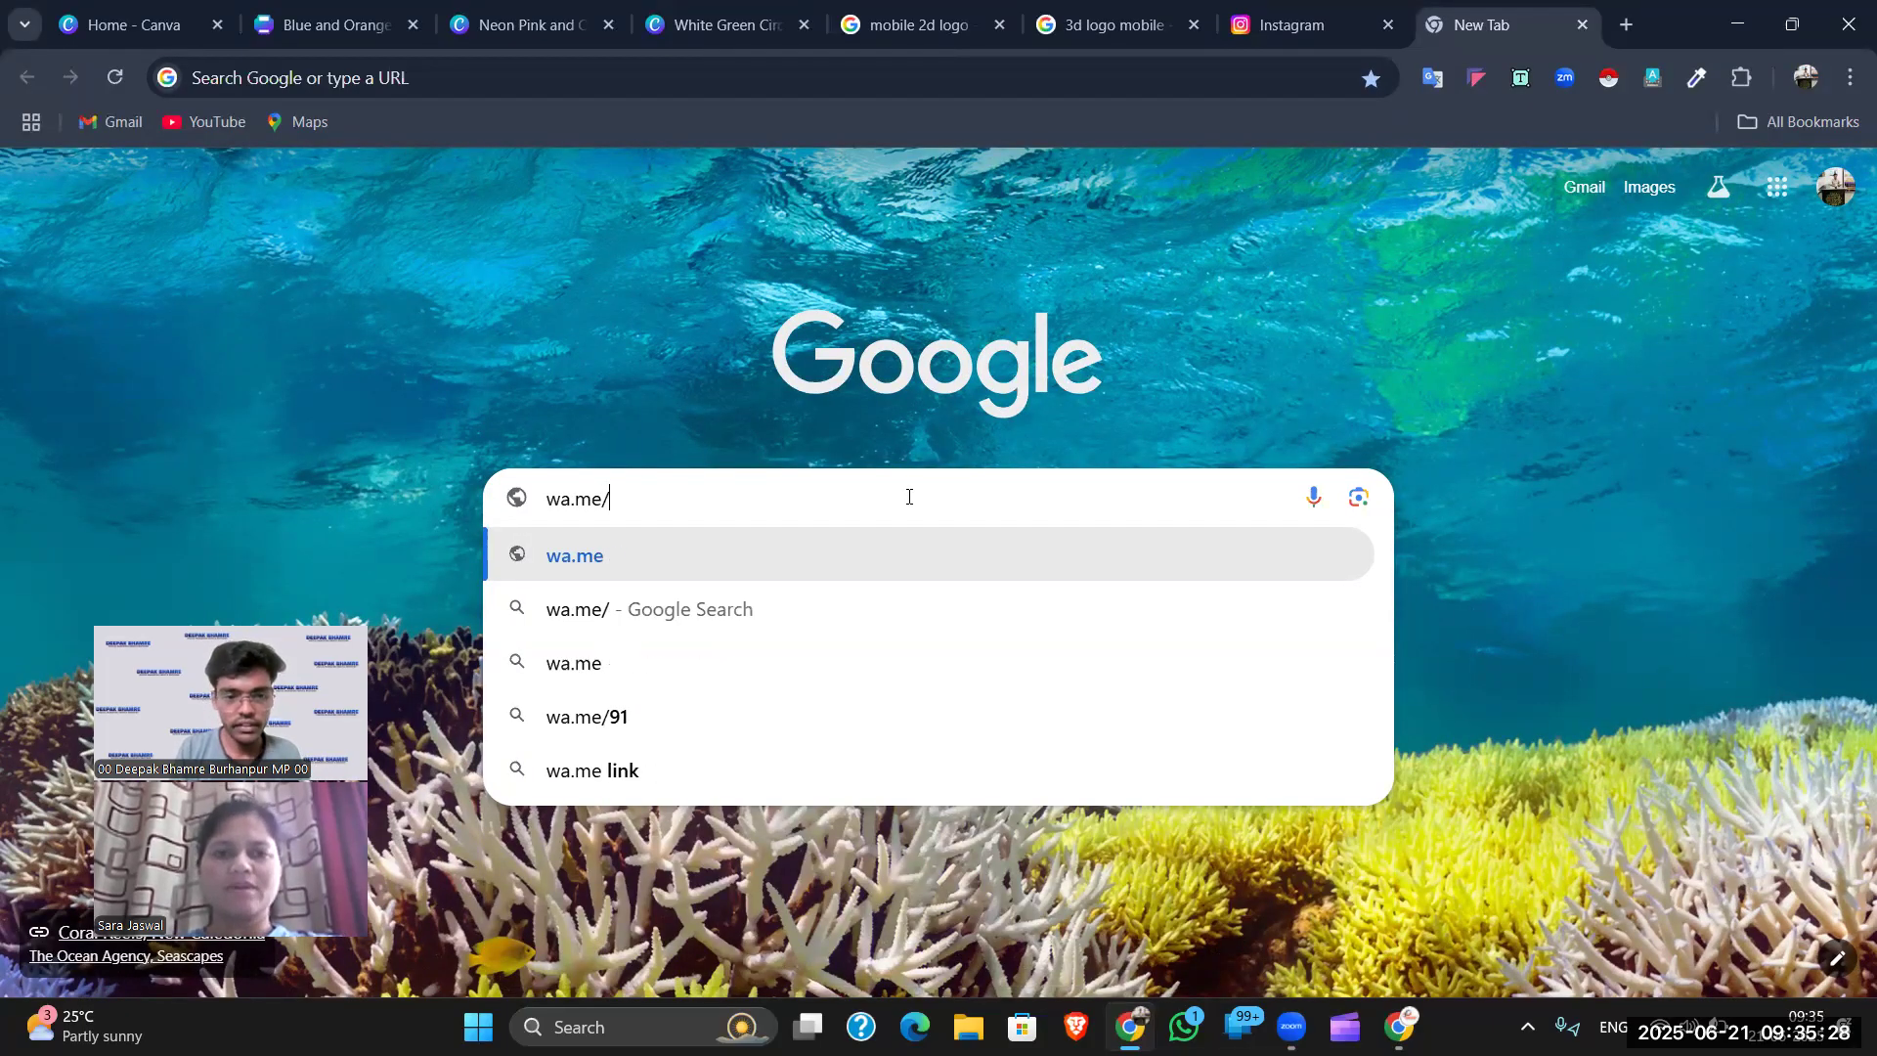
pyautogui.write('/')
pyautogui.click(909, 497)
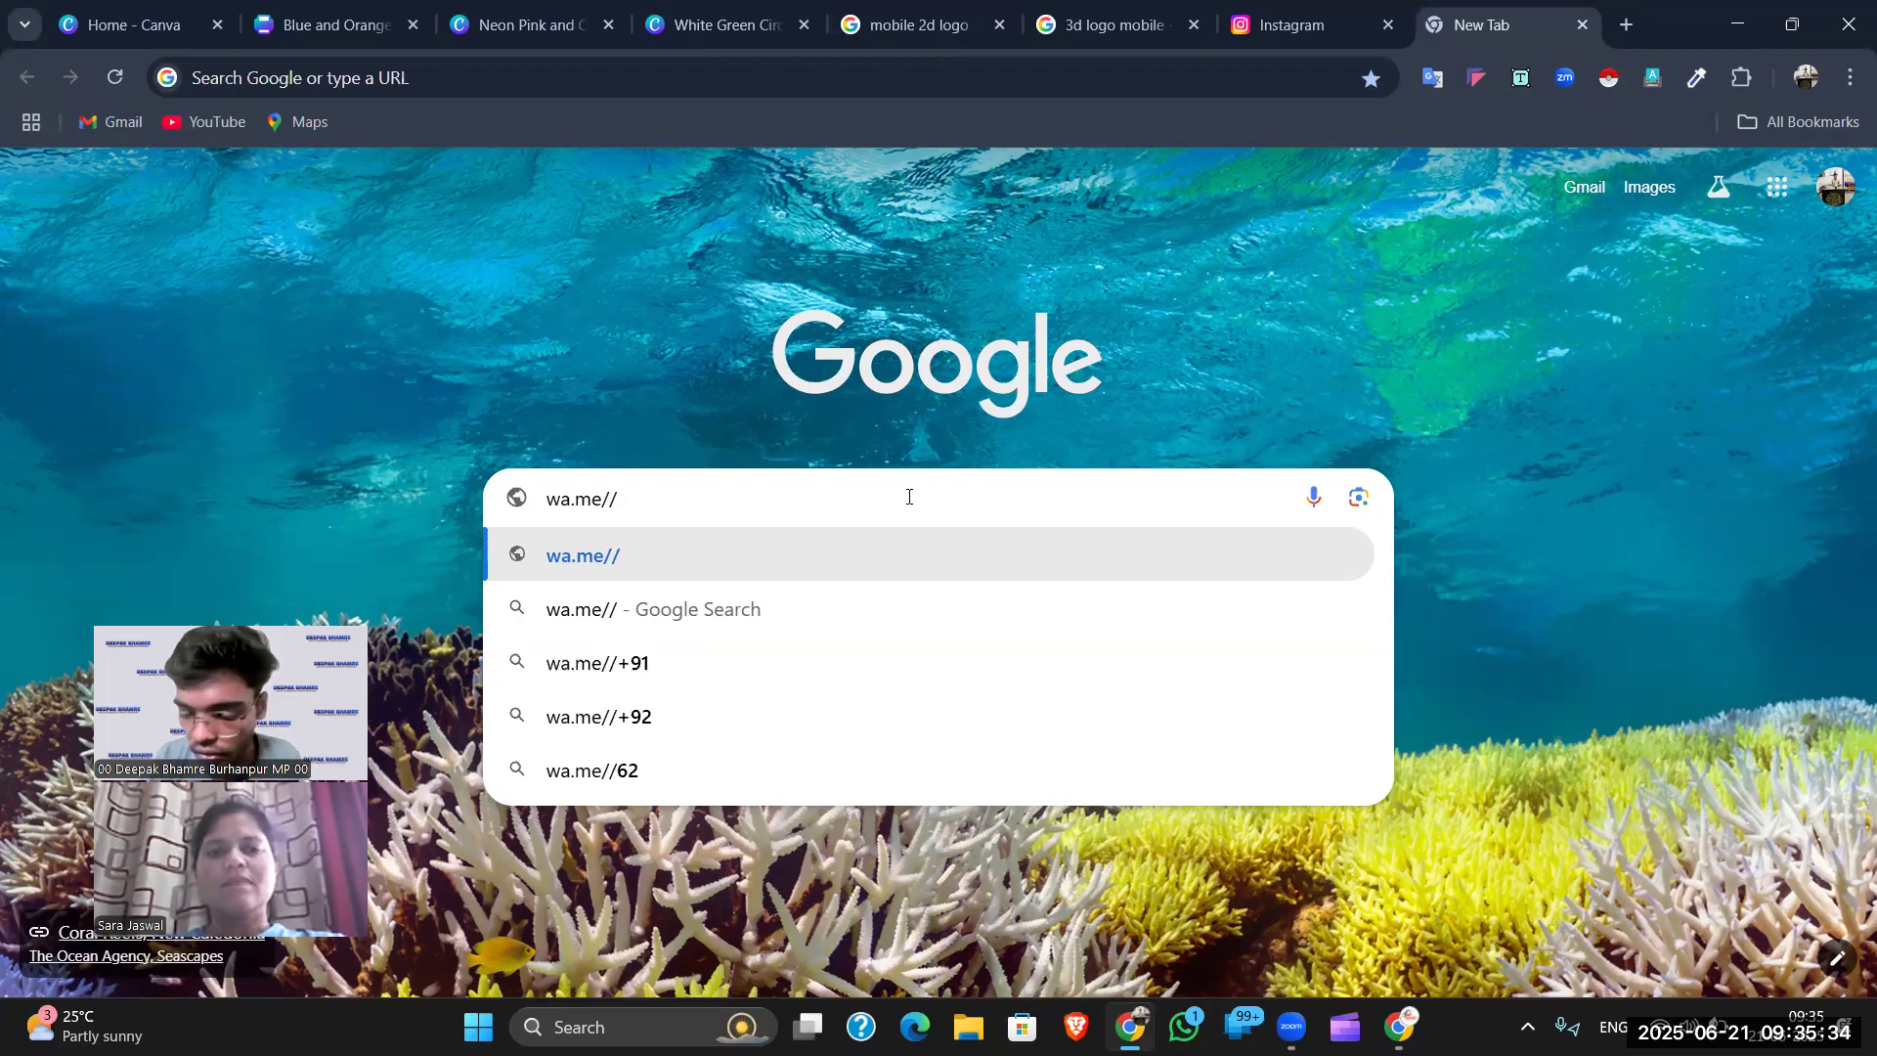
pyautogui.press('Num_Lock')
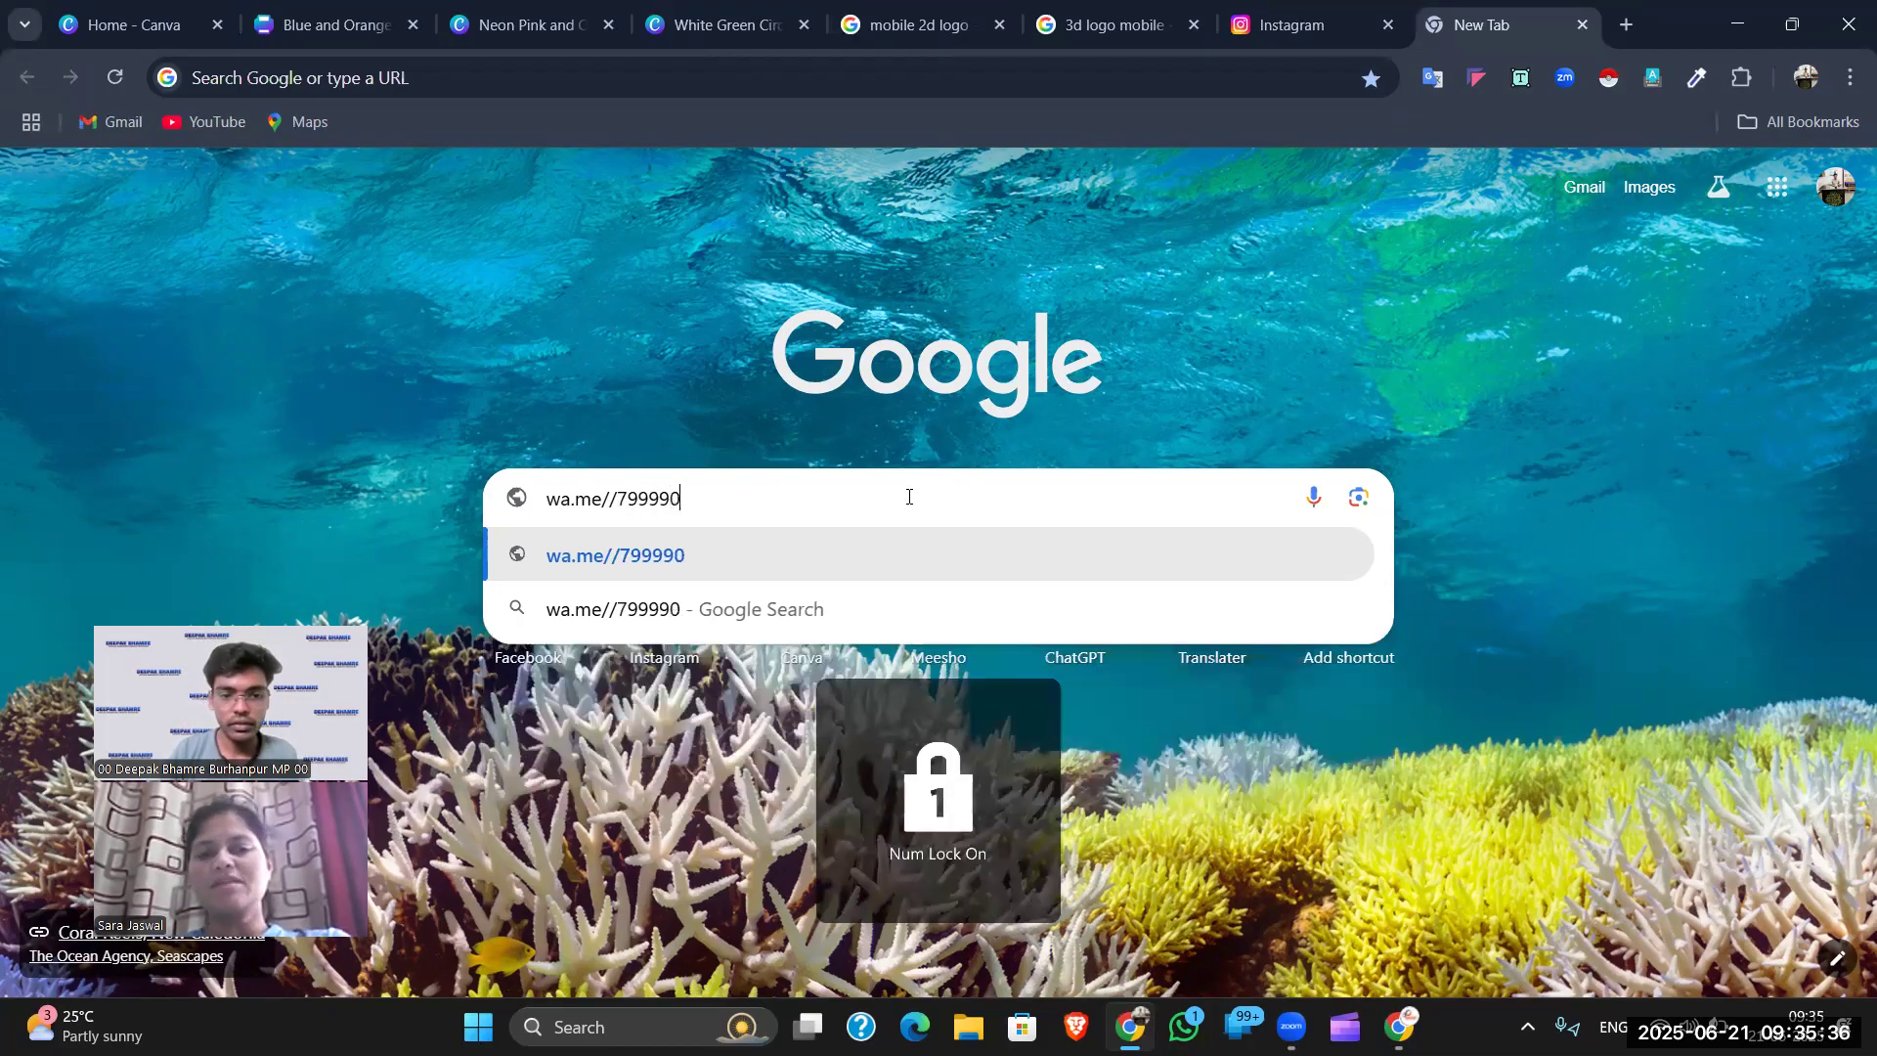
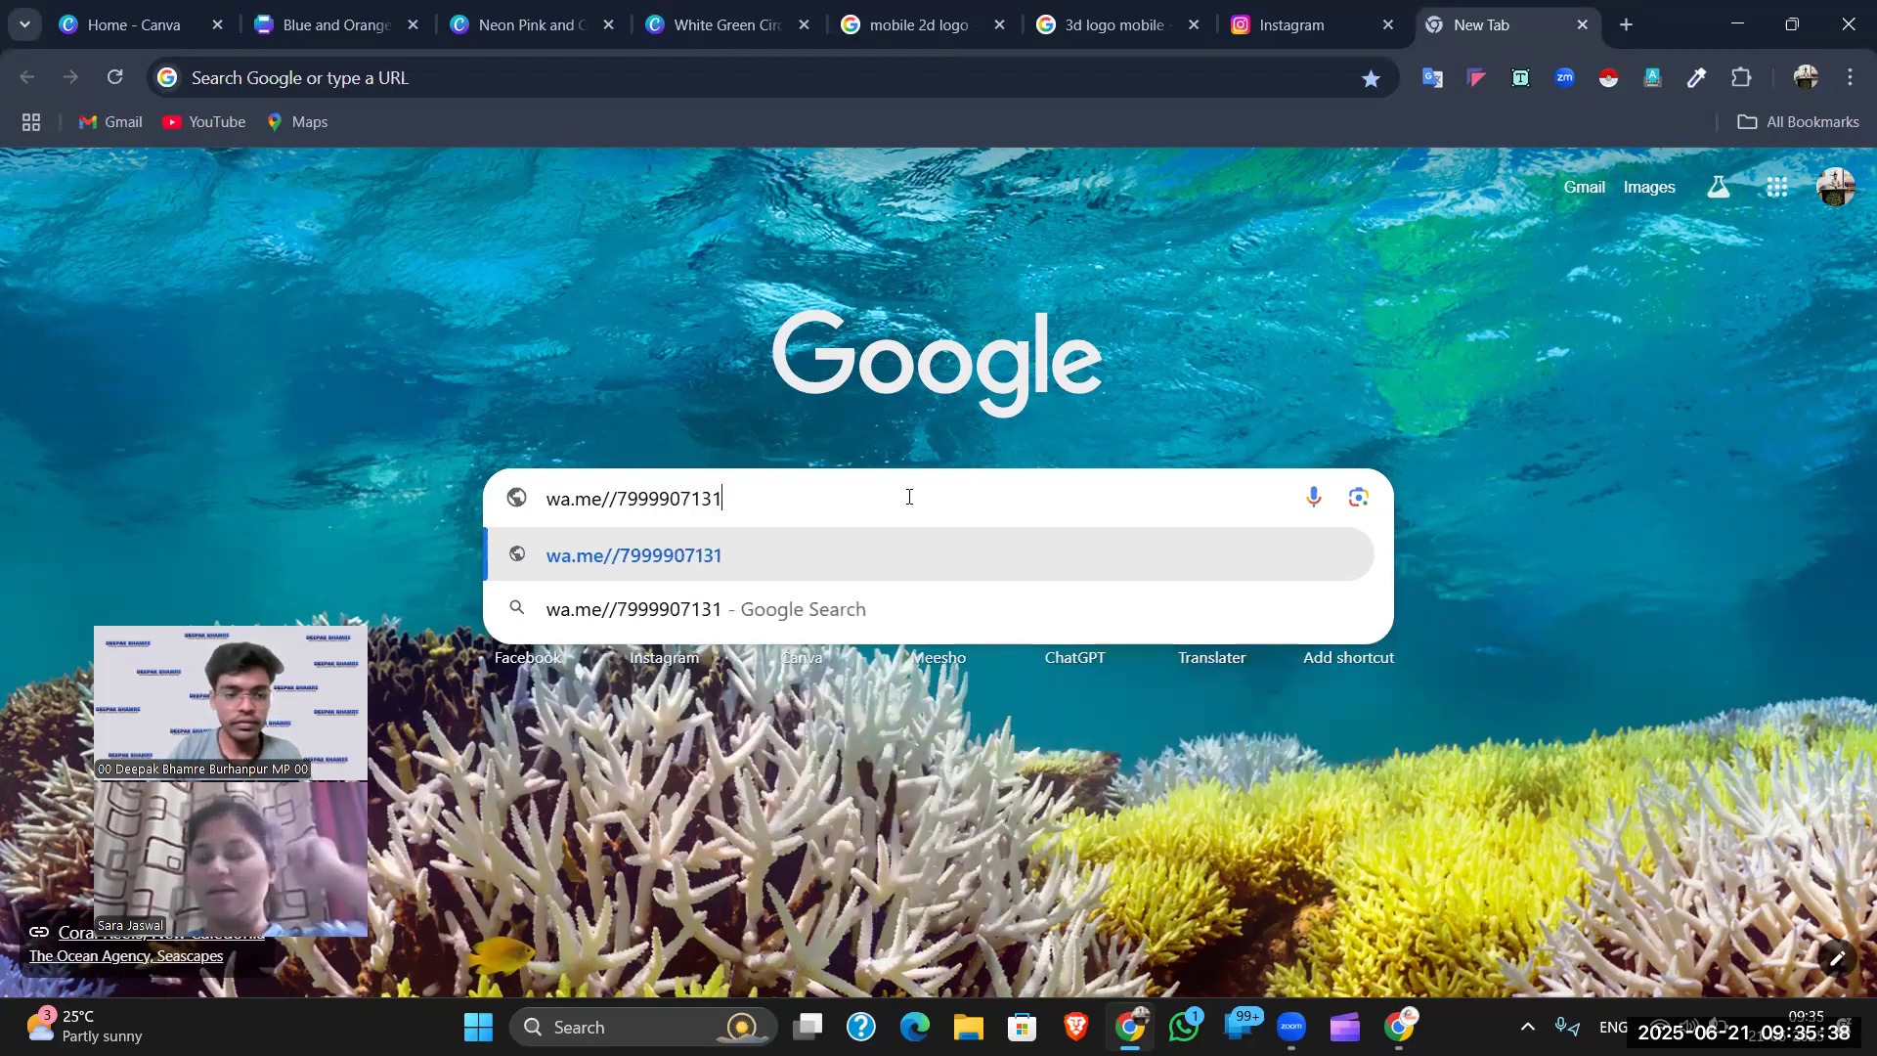
pyautogui.hotkey('ctrl', 'a')
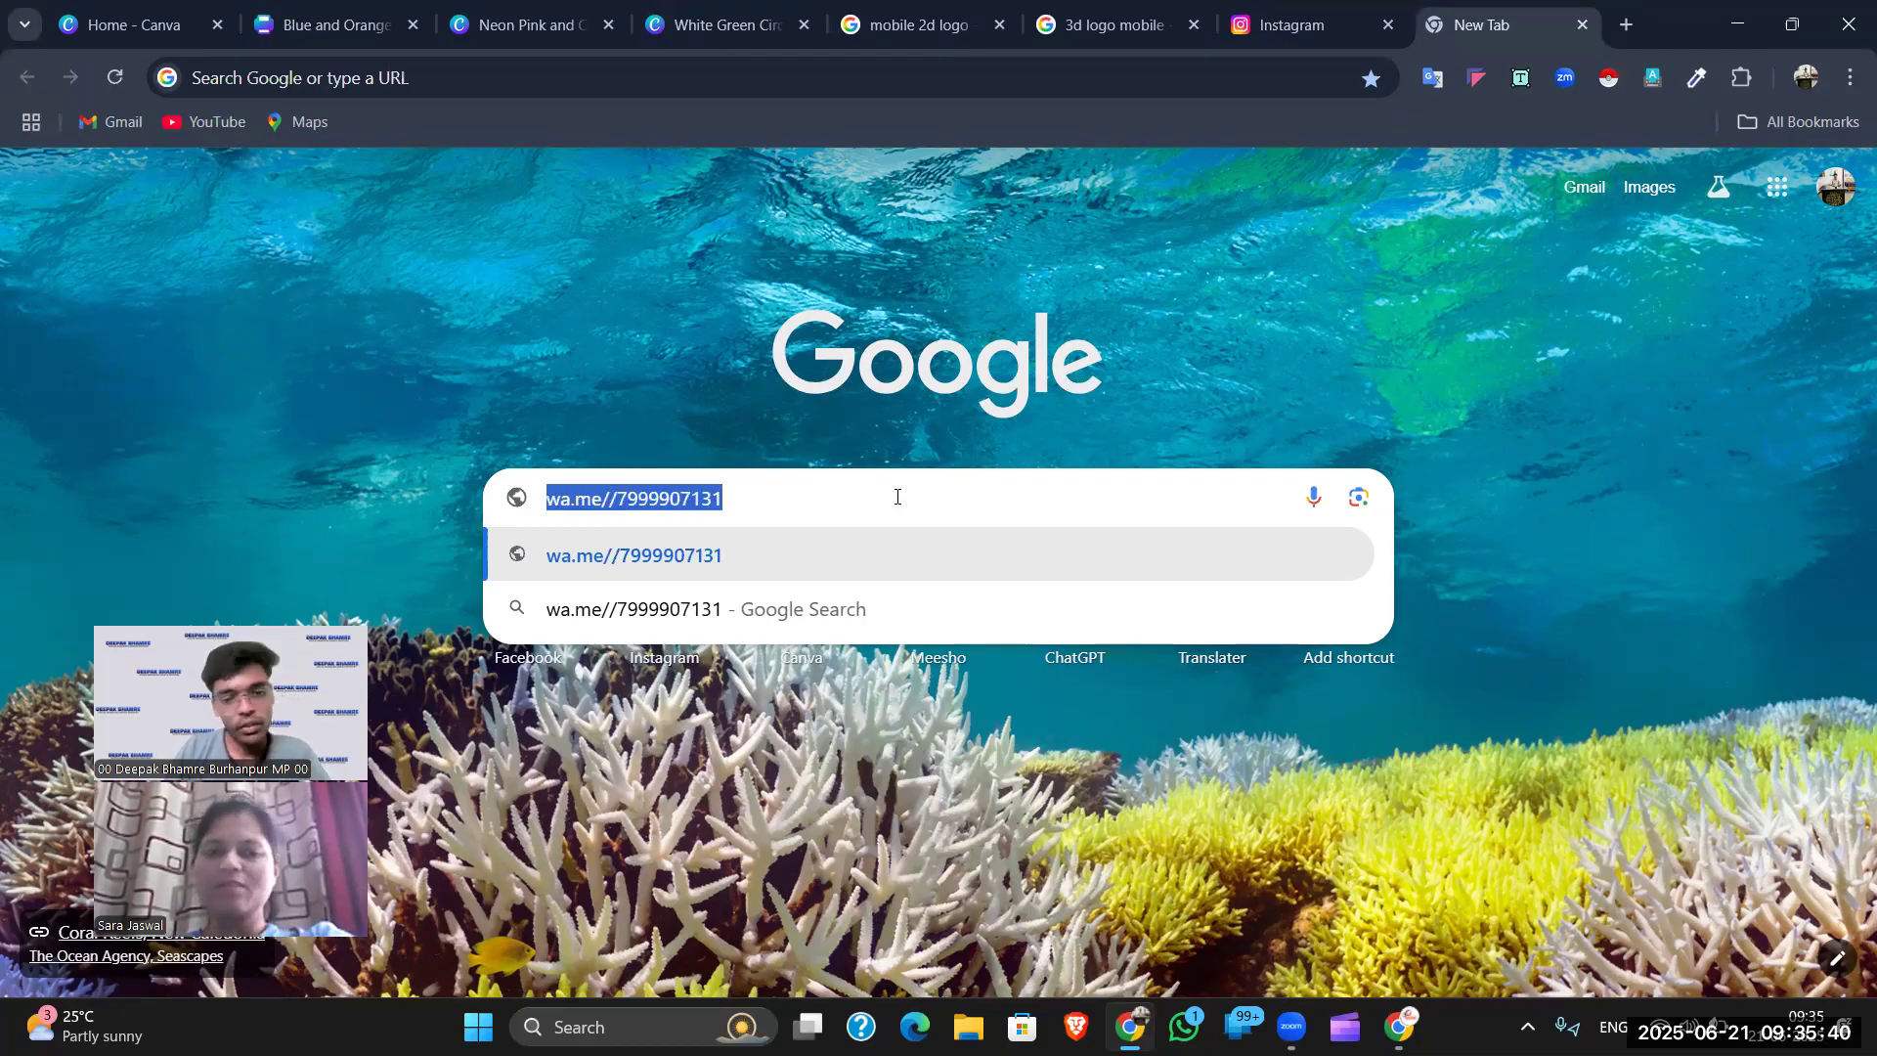
pyautogui.click(897, 496)
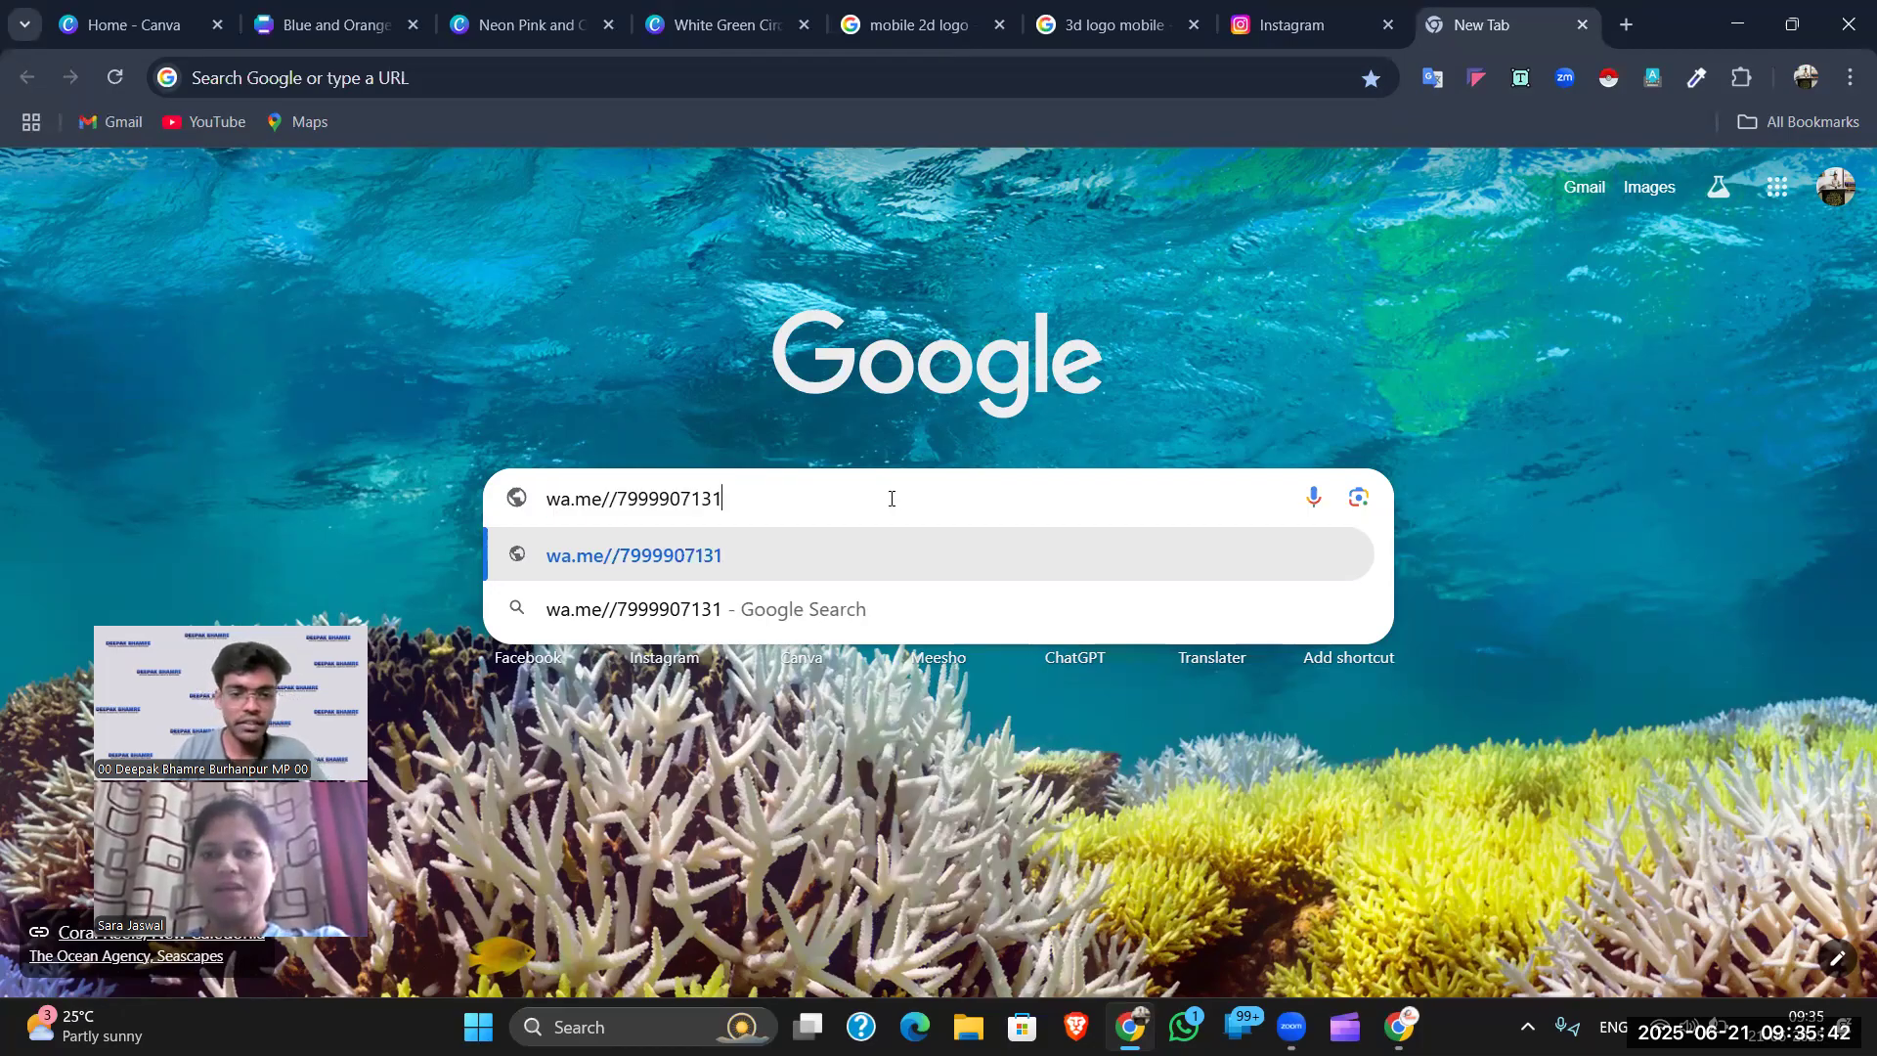
# - Open the WhatsApp chat link in the app, minimise WhatsApp, and go back to the Google page
pyautogui.click(694, 554)
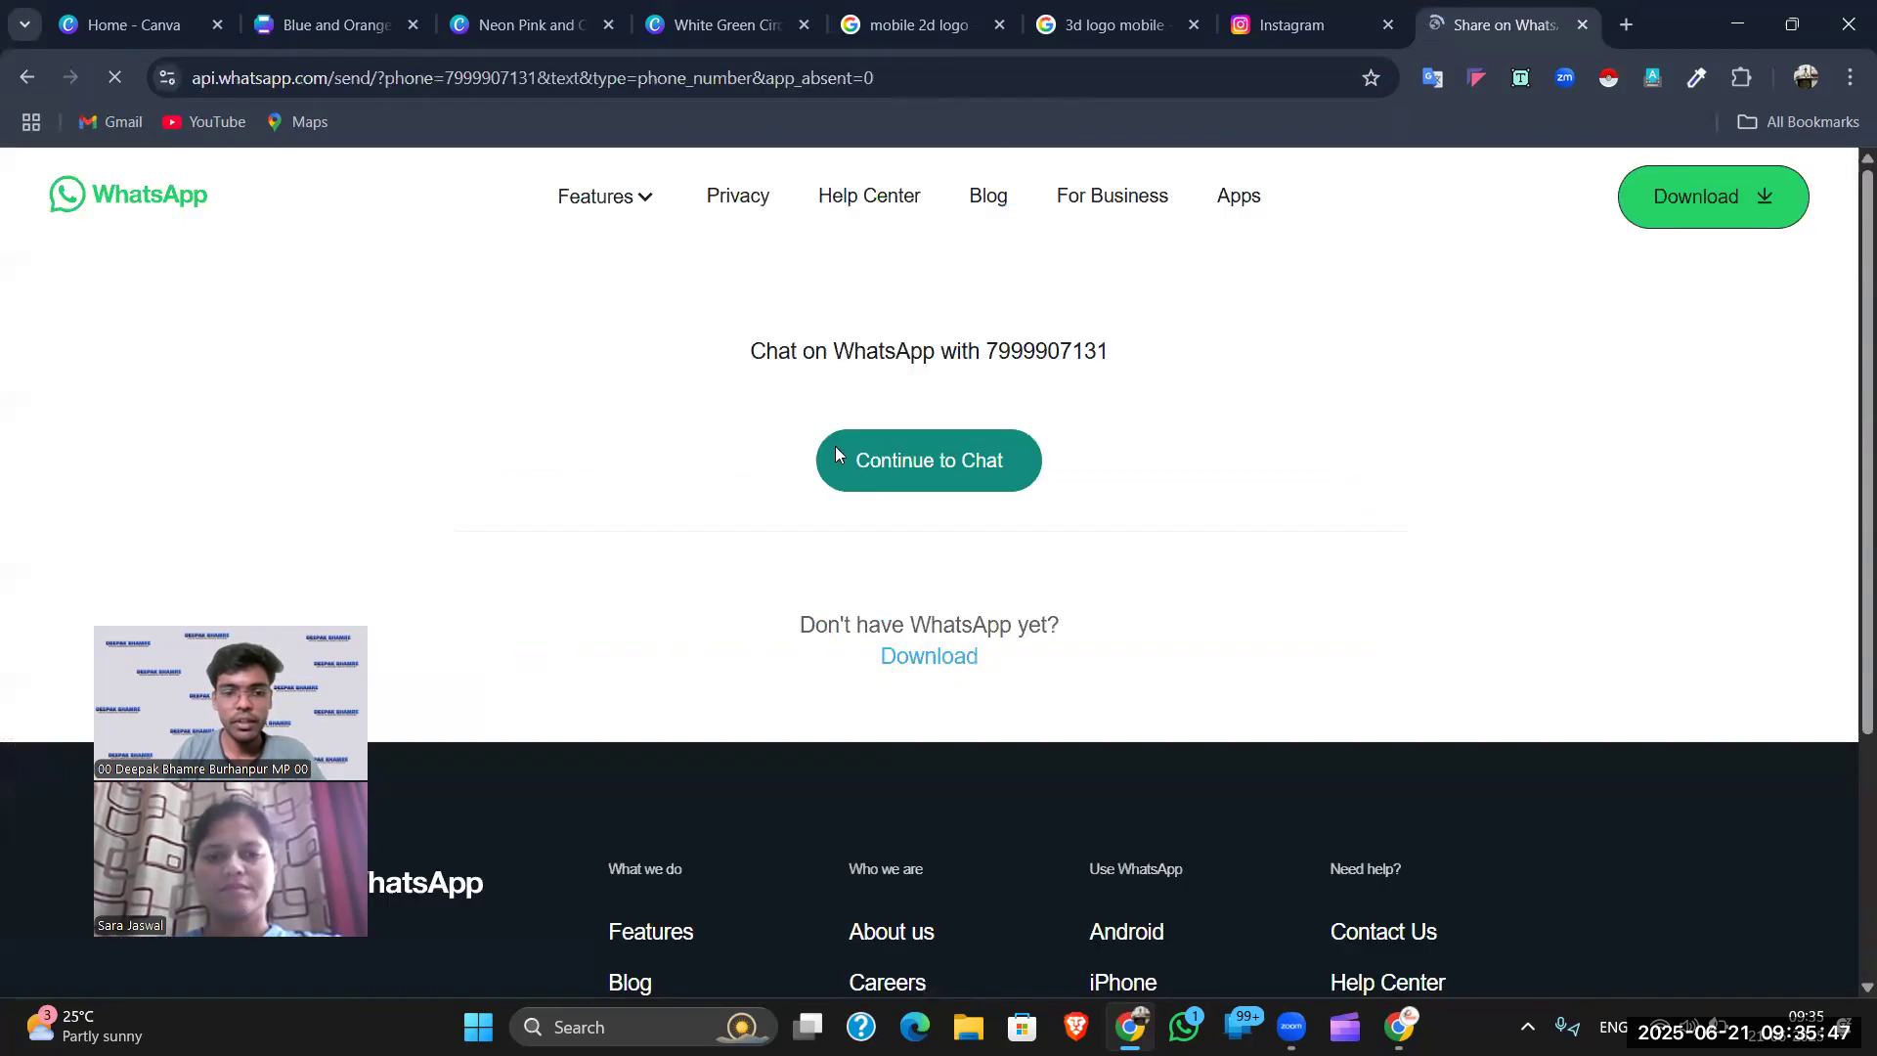
pyautogui.click(892, 453)
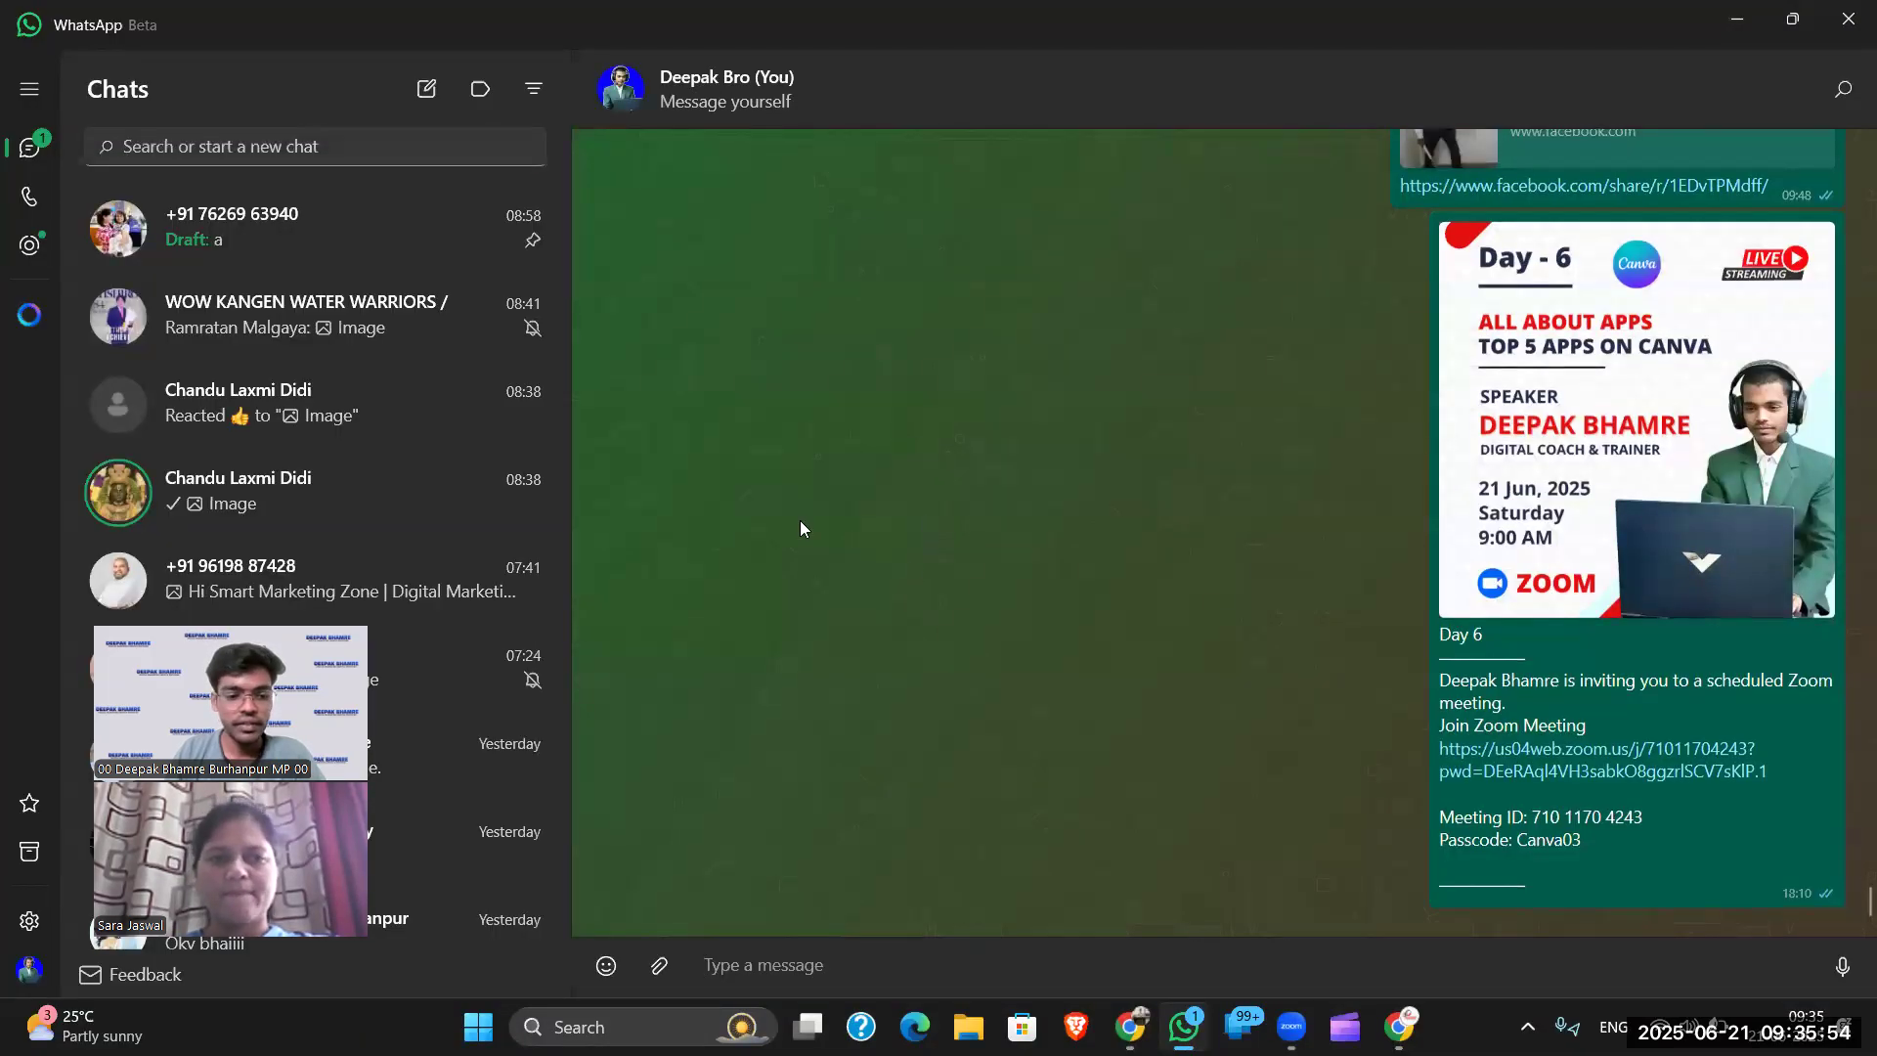
pyautogui.click(1792, 17)
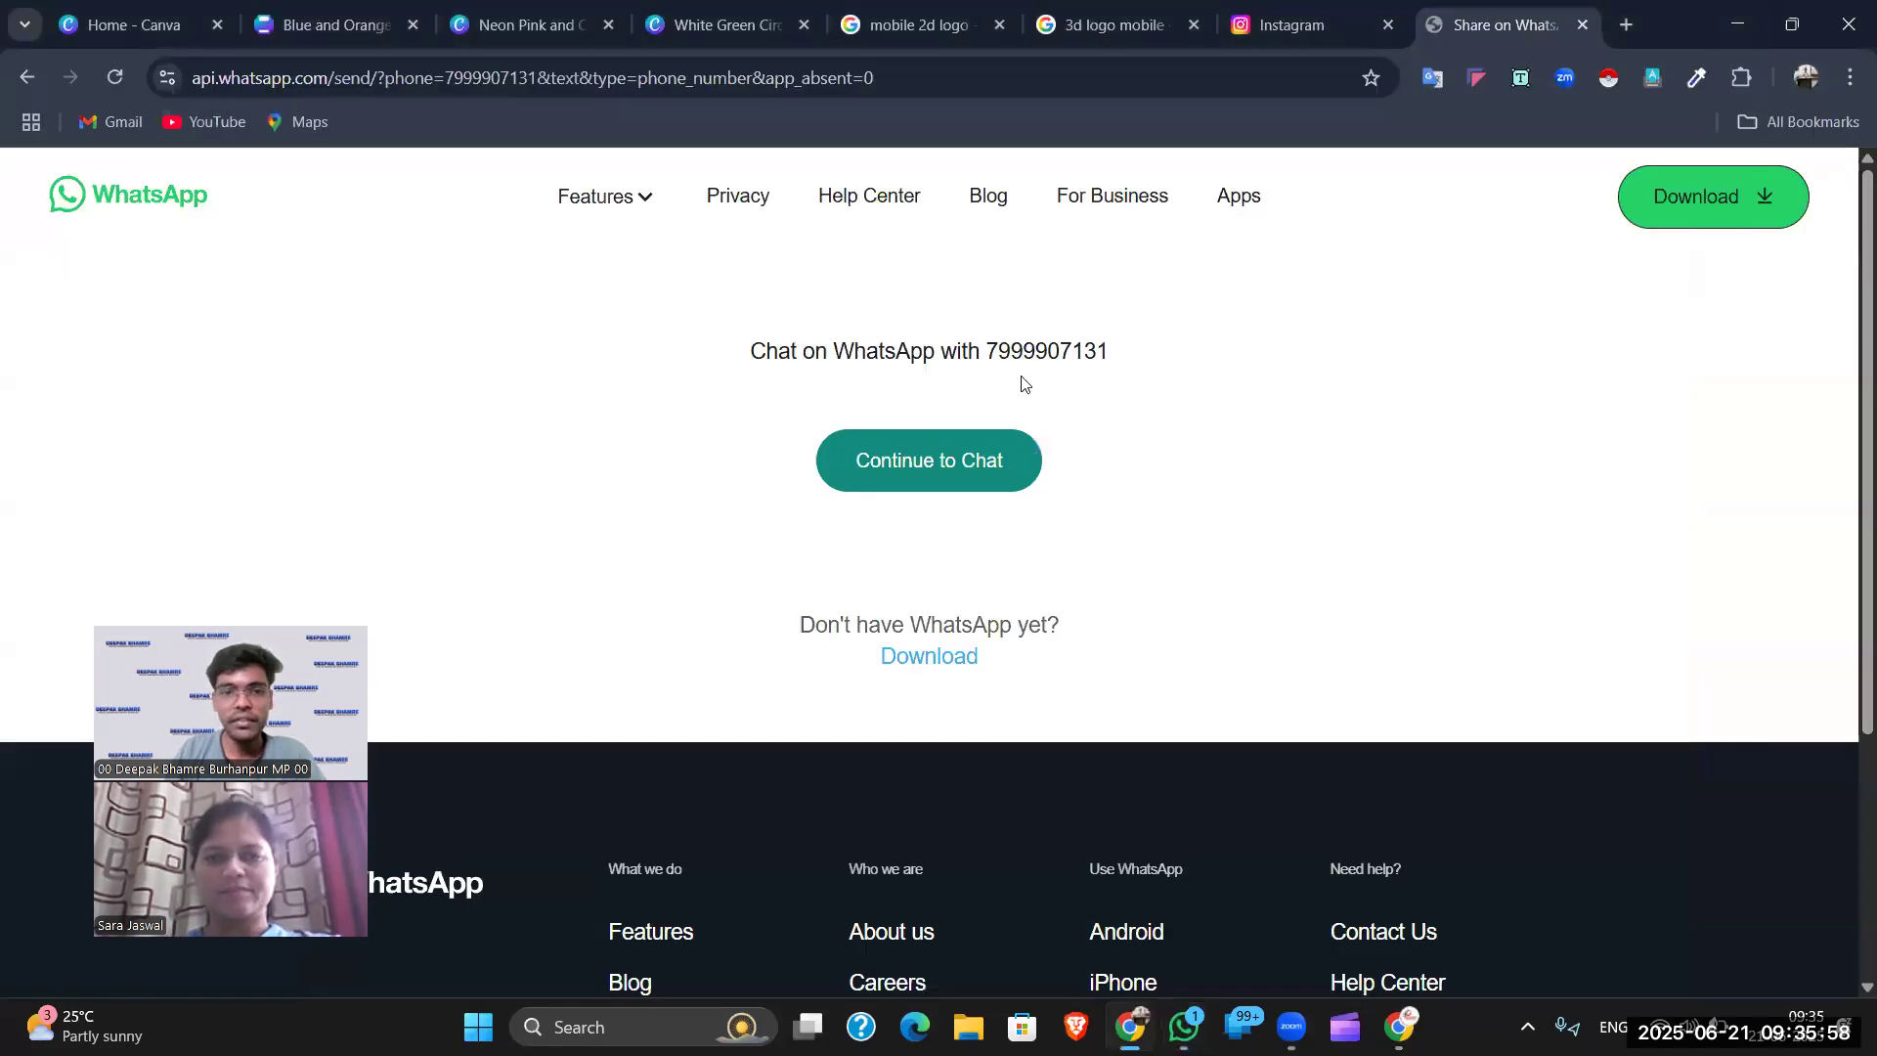
pyautogui.click(26, 77)
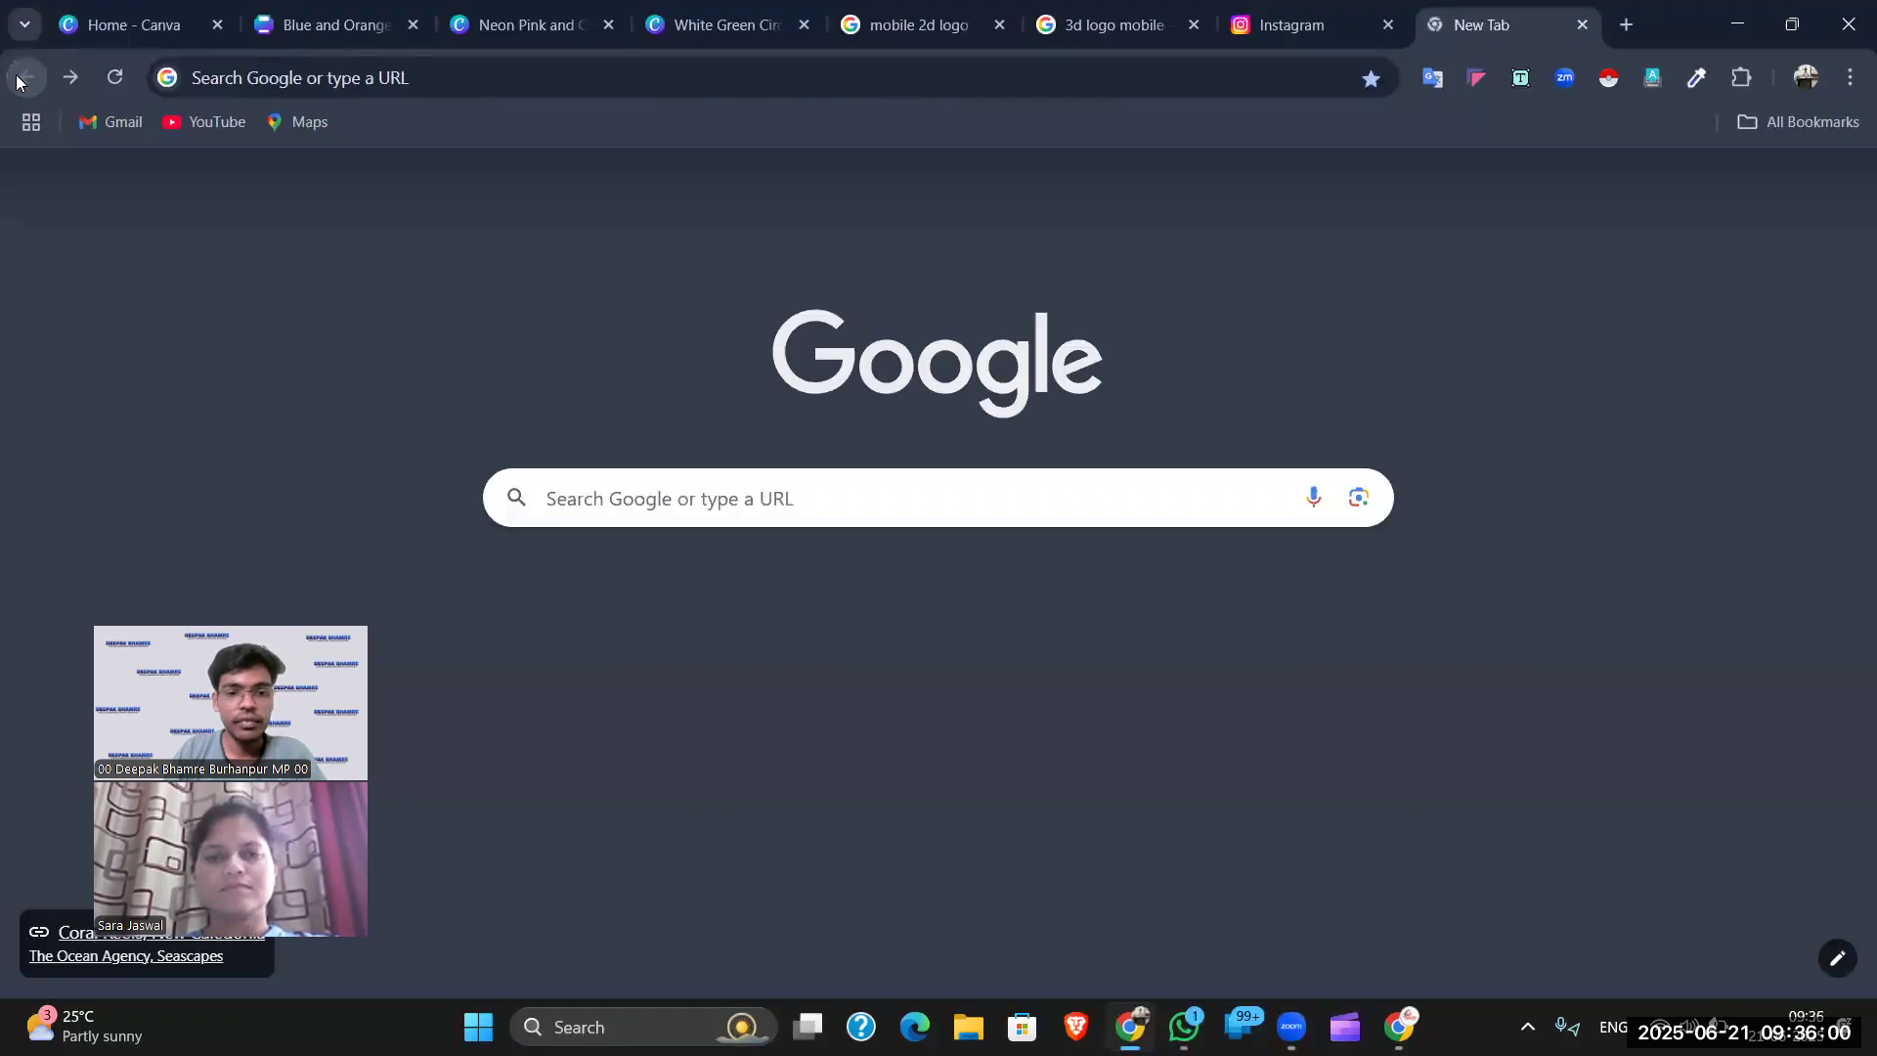
pyautogui.click(635, 498)
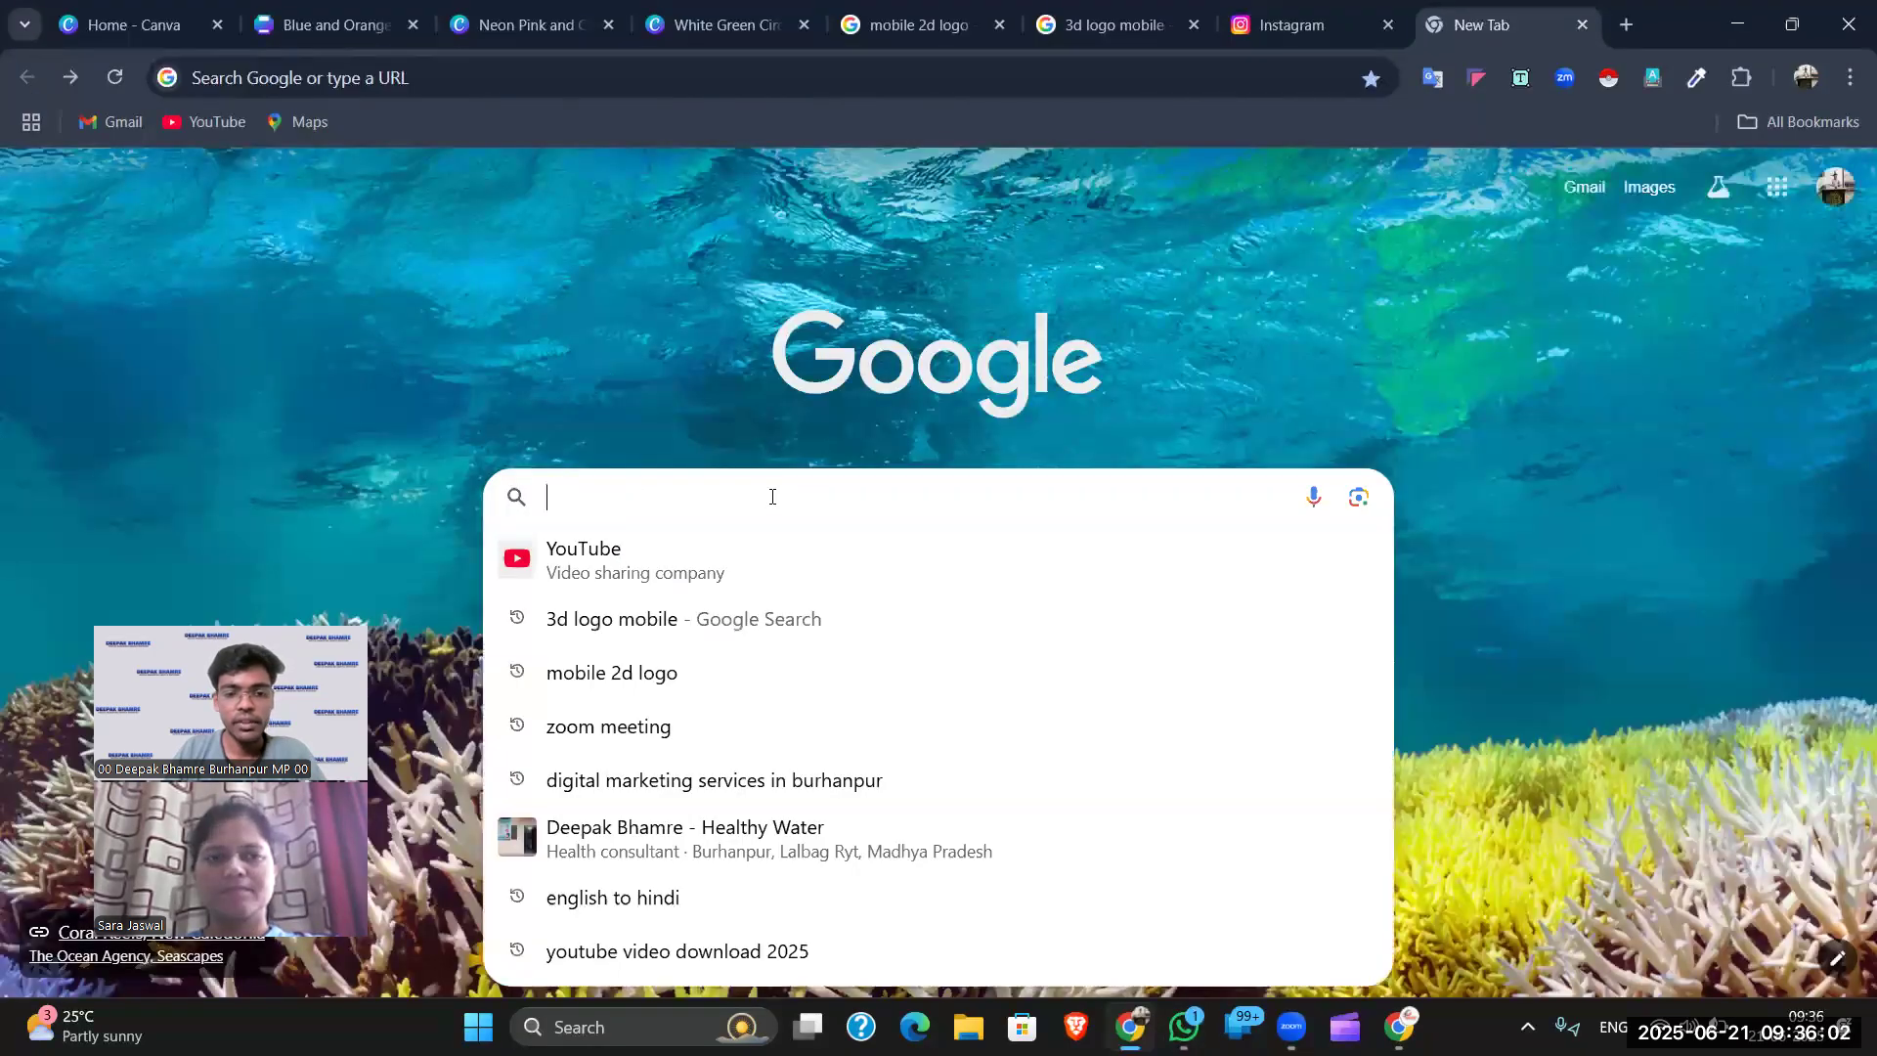
# - Search the wa.me link with the phone number, open the Share on WhatsApp result, and return to Canva
pyautogui.click(719, 369)
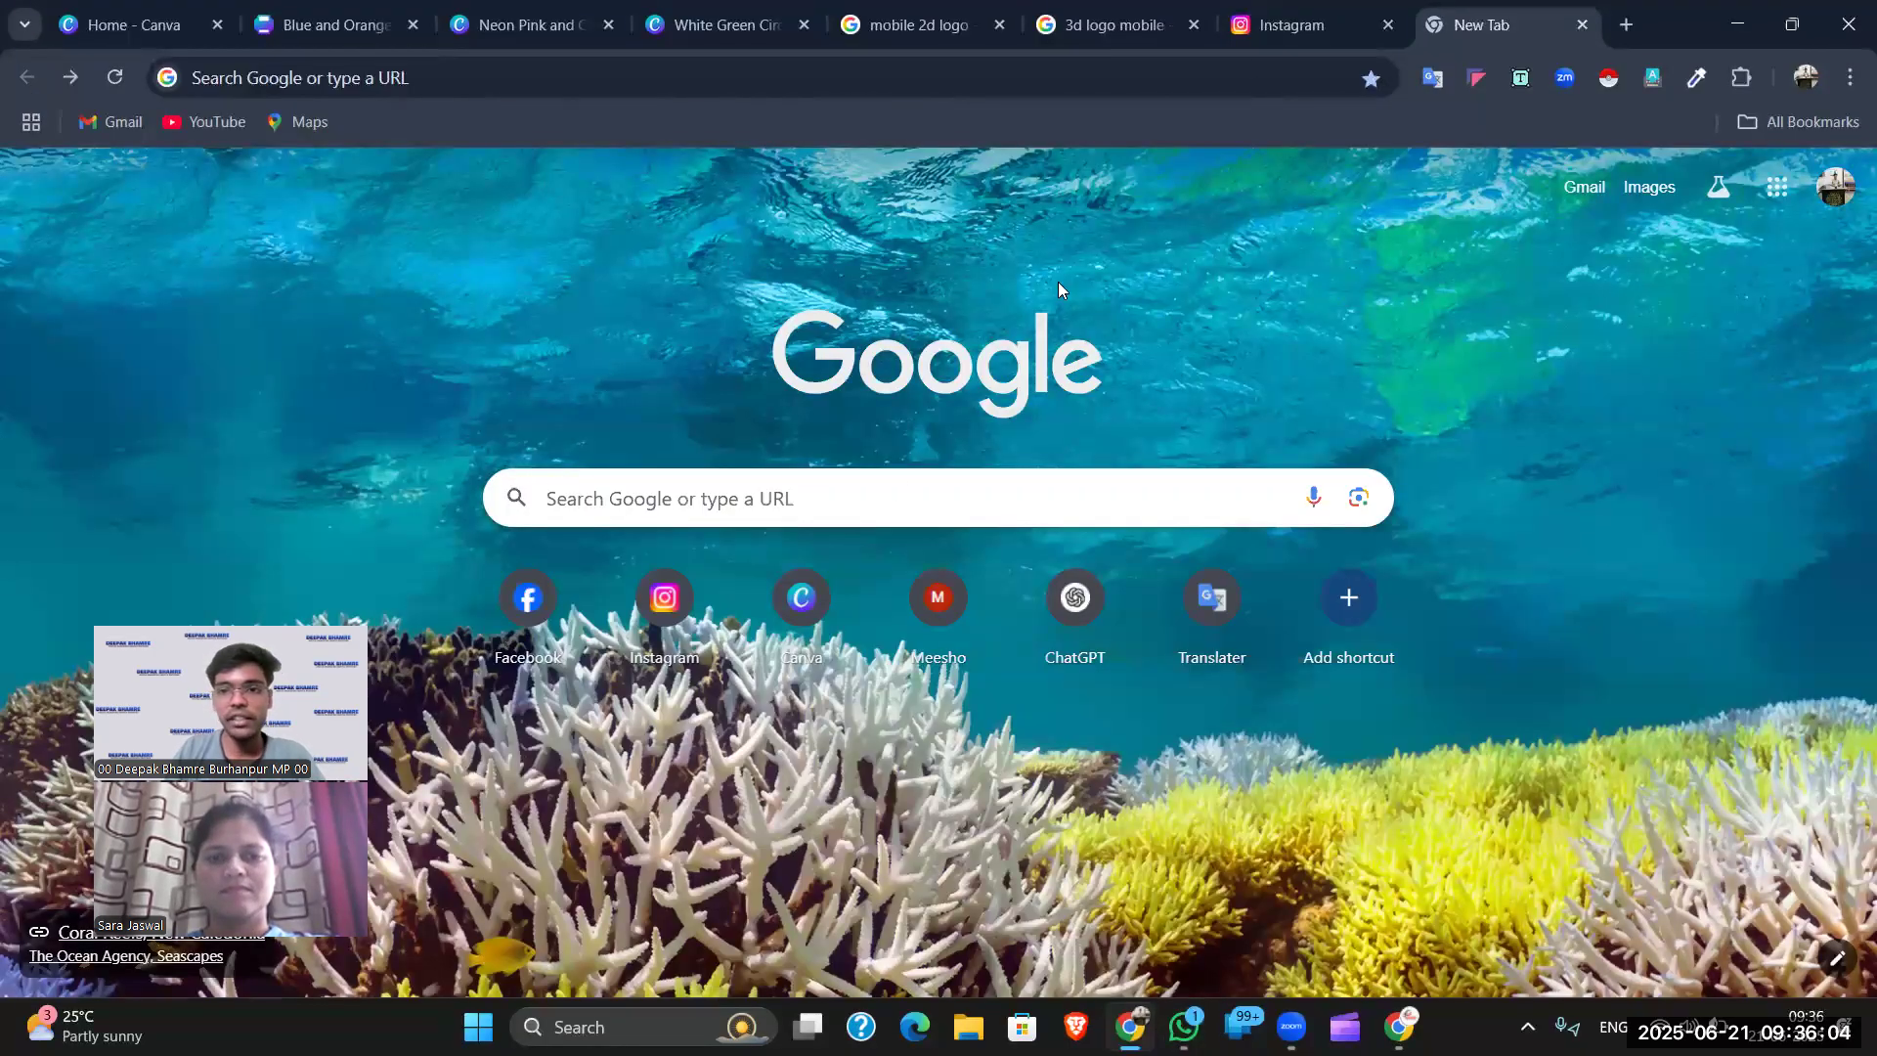
pyautogui.click(1022, 507)
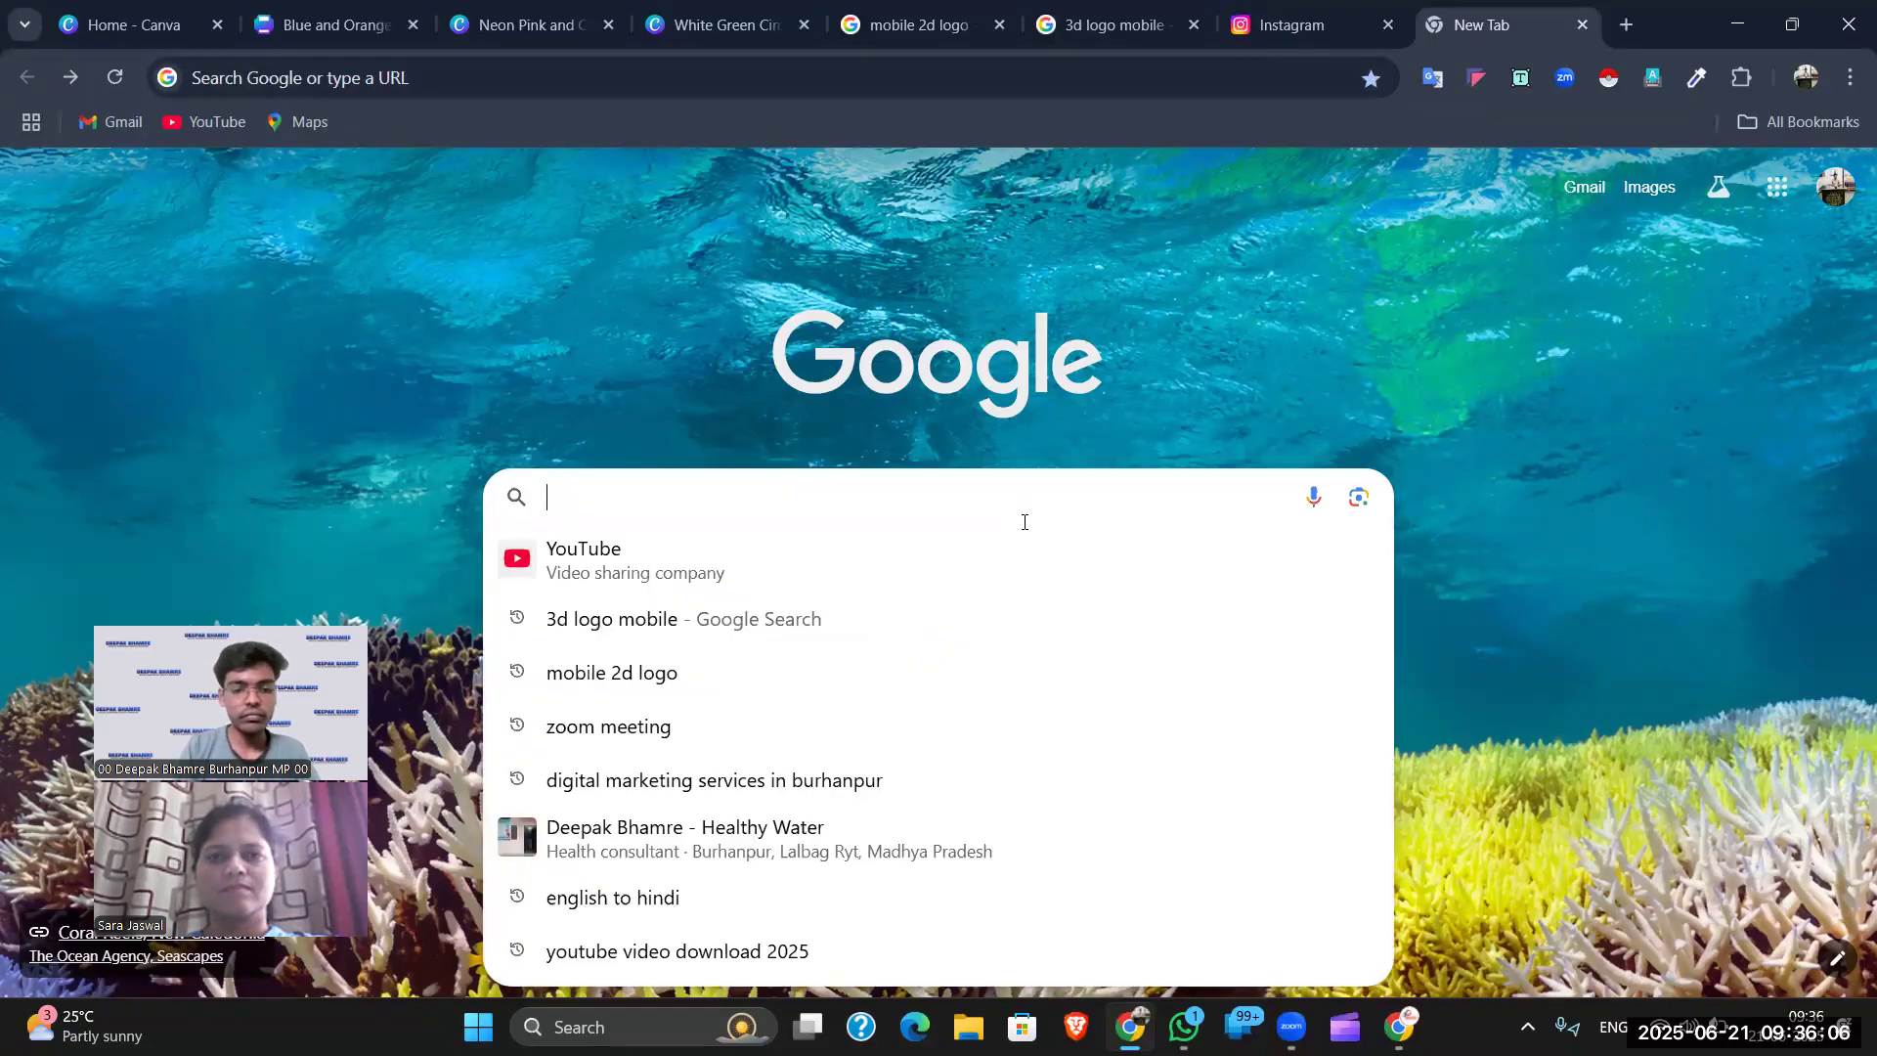
pyautogui.write('wa')
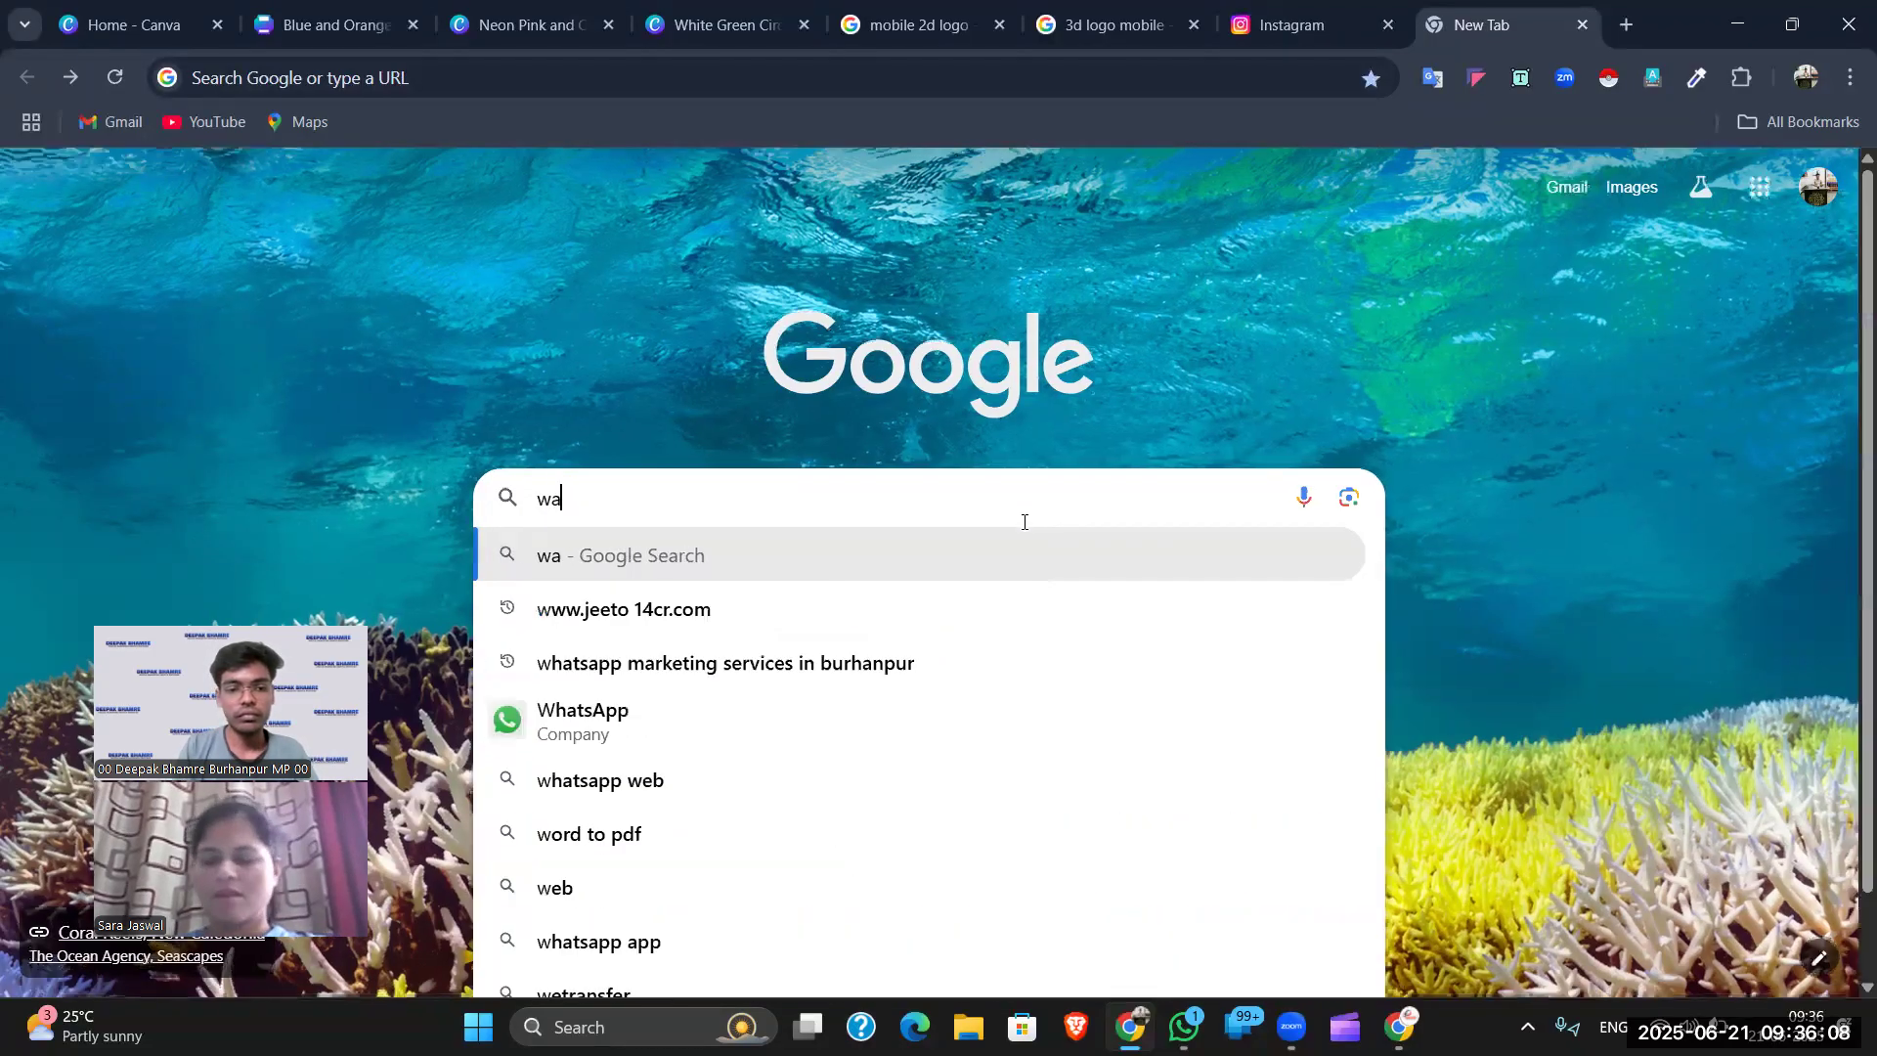
pyautogui.write('.me')
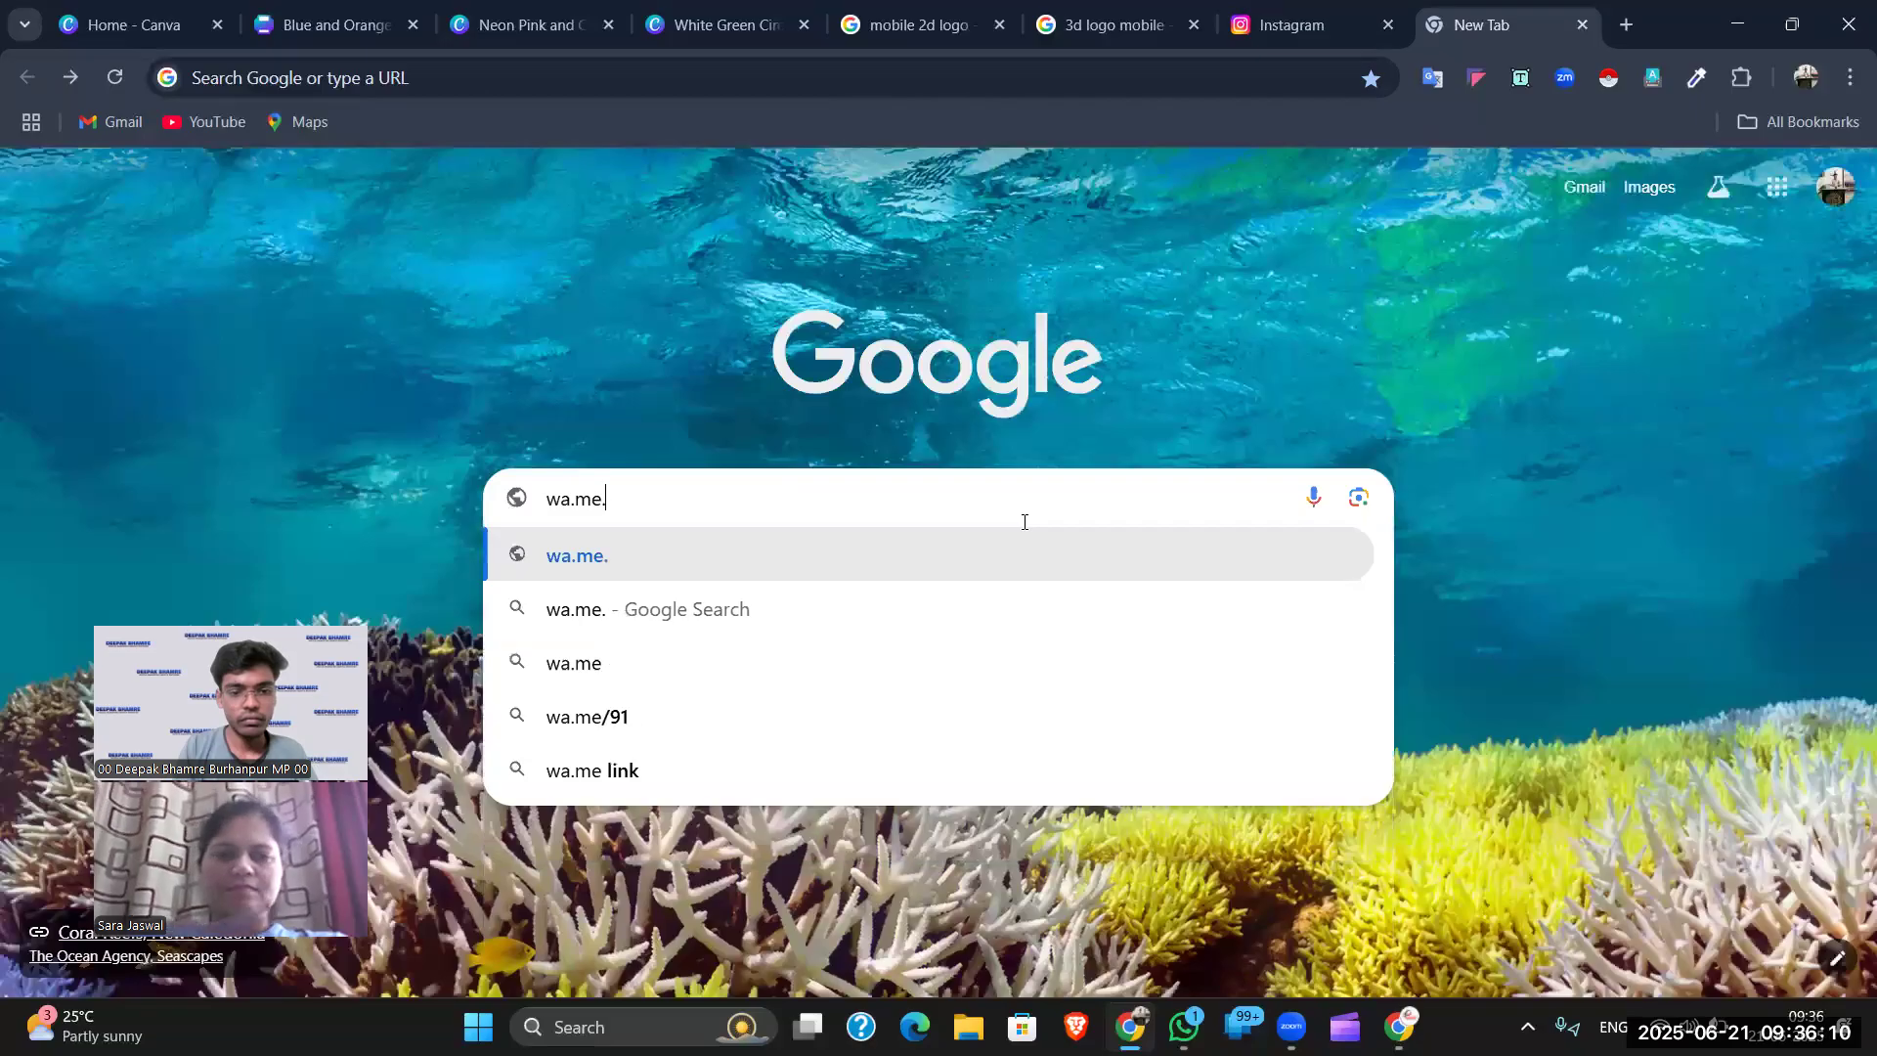
pyautogui.write('//')
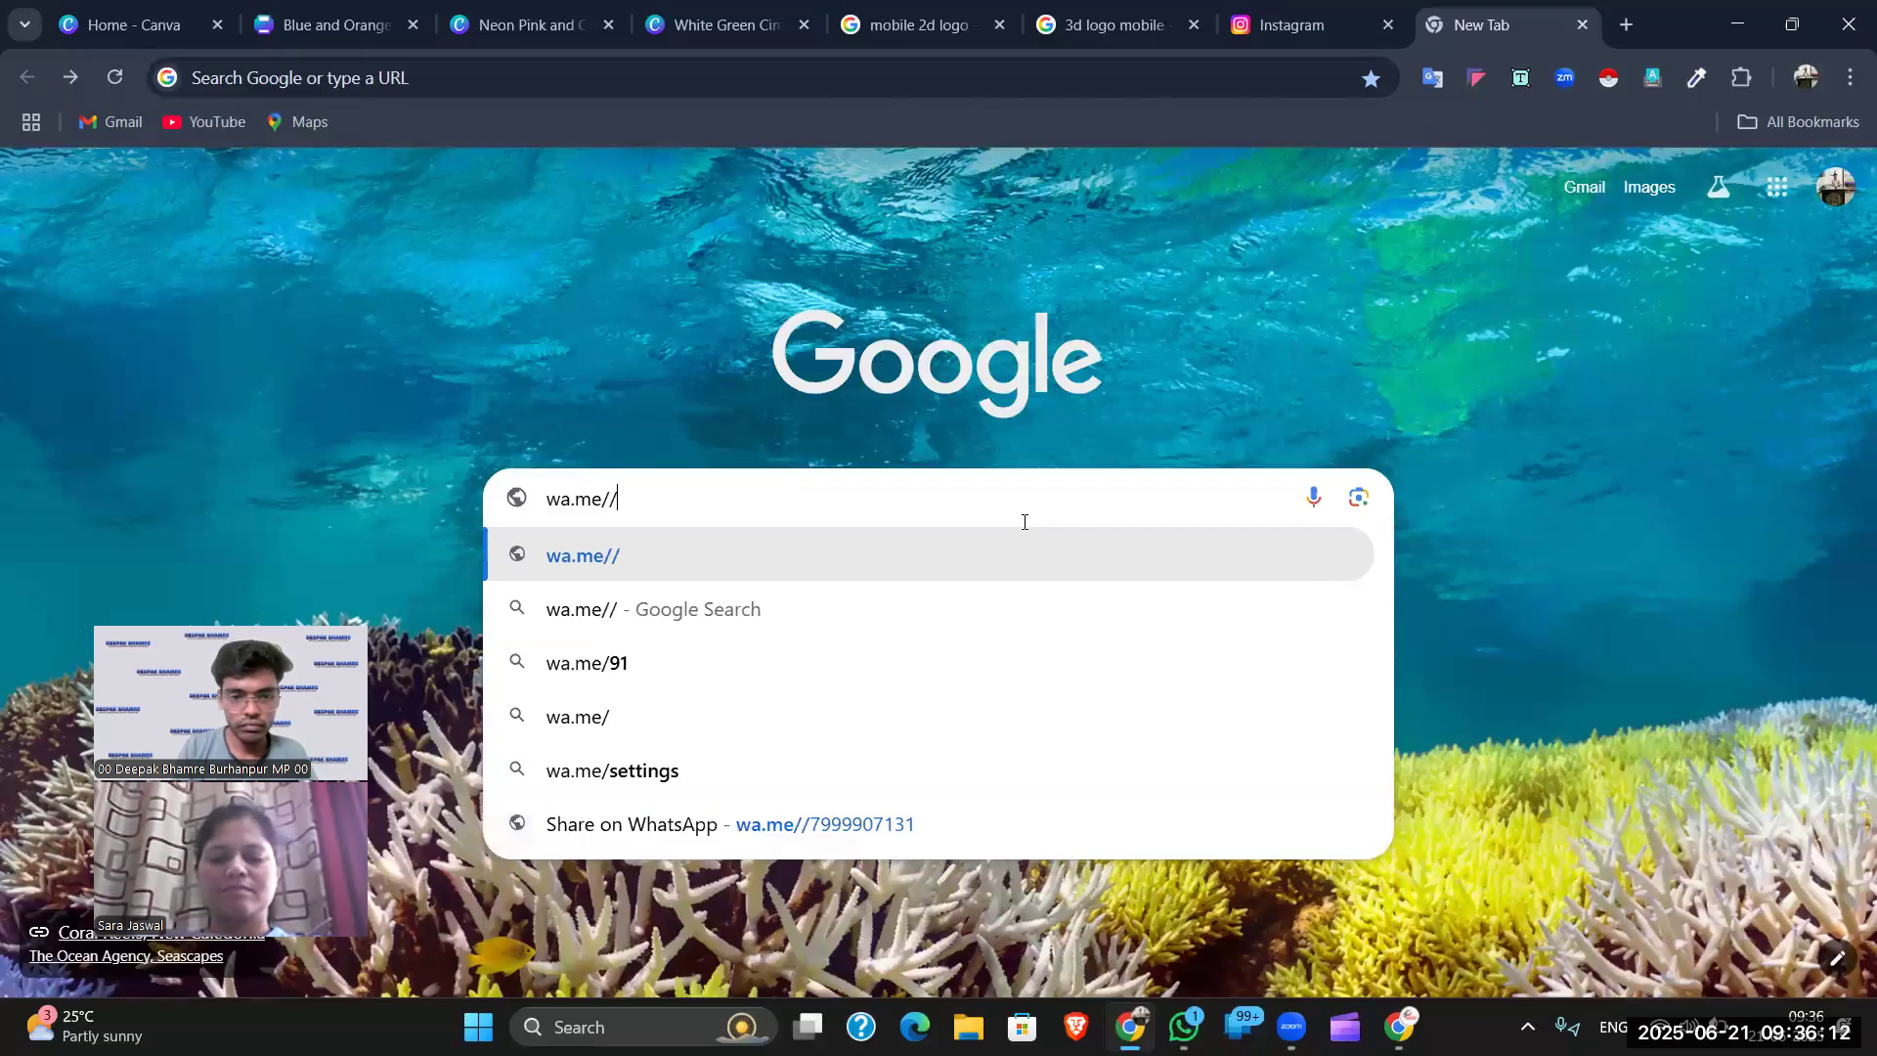
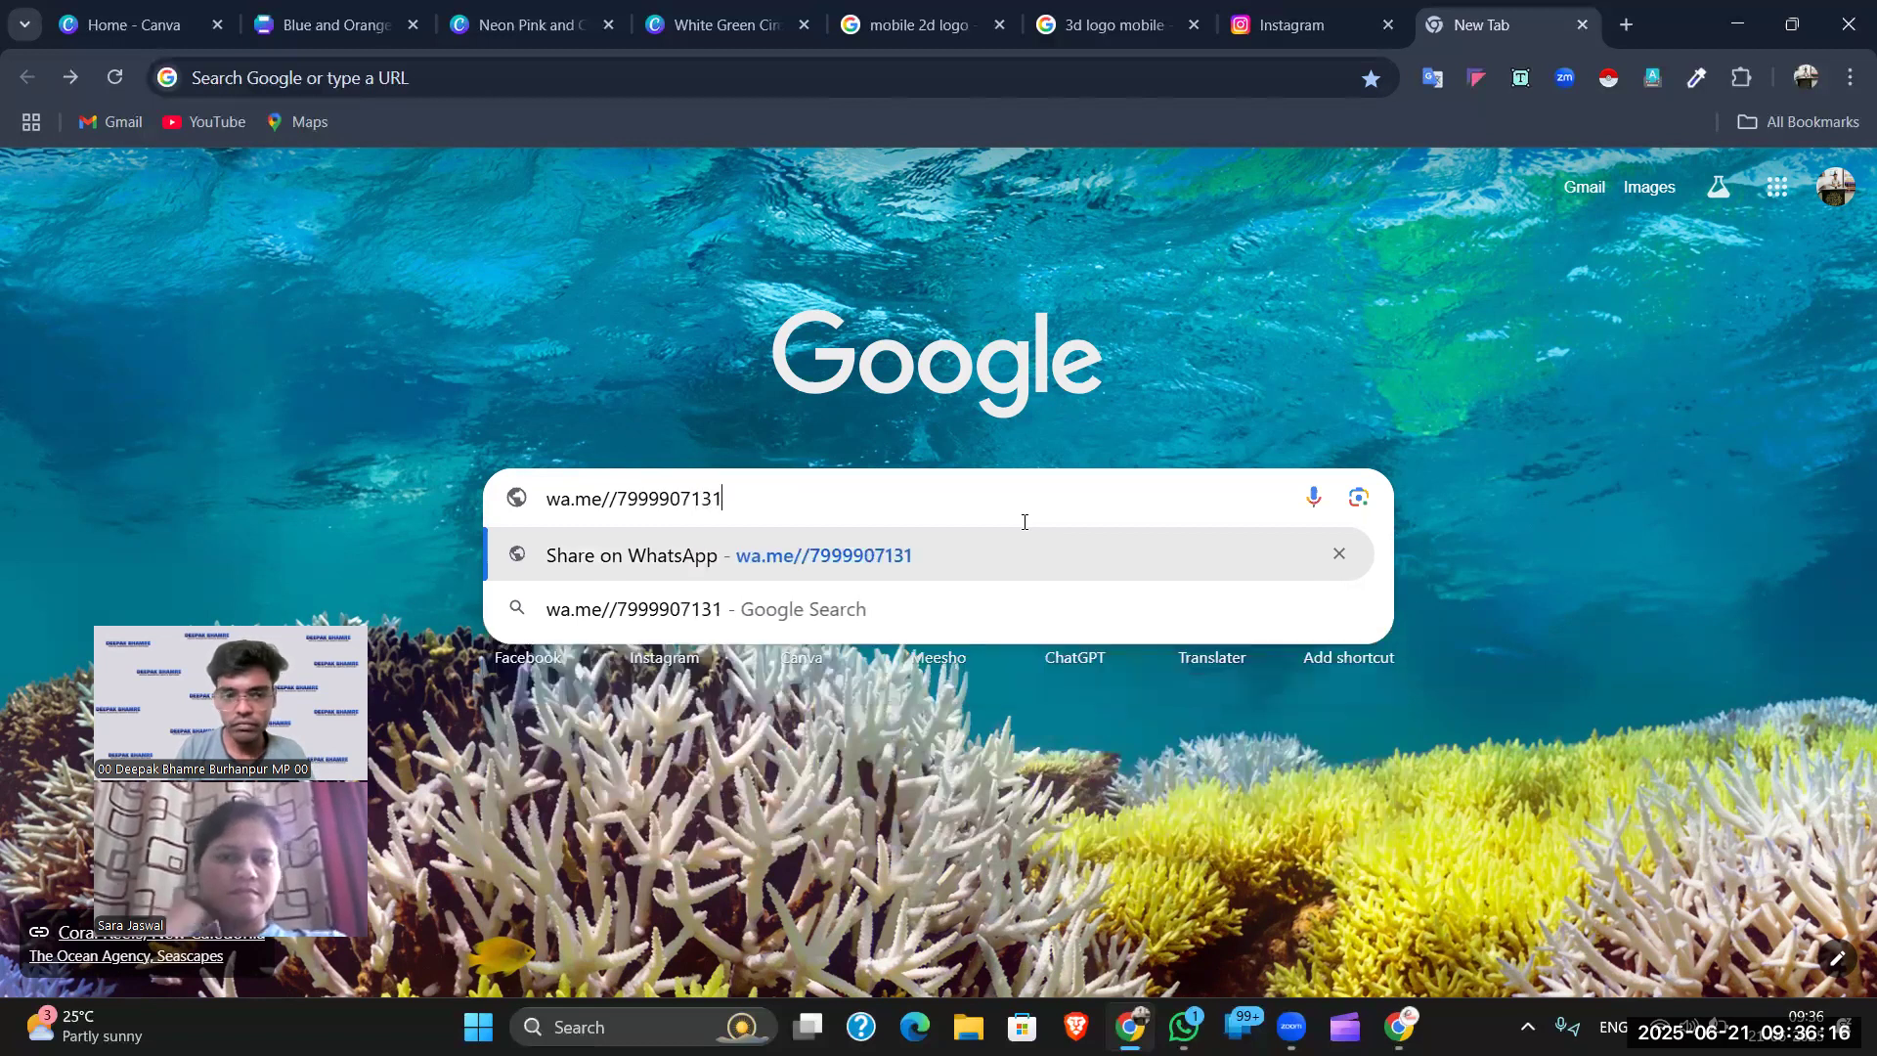
pyautogui.hotkey('ctrl', 'shift', 'Left')
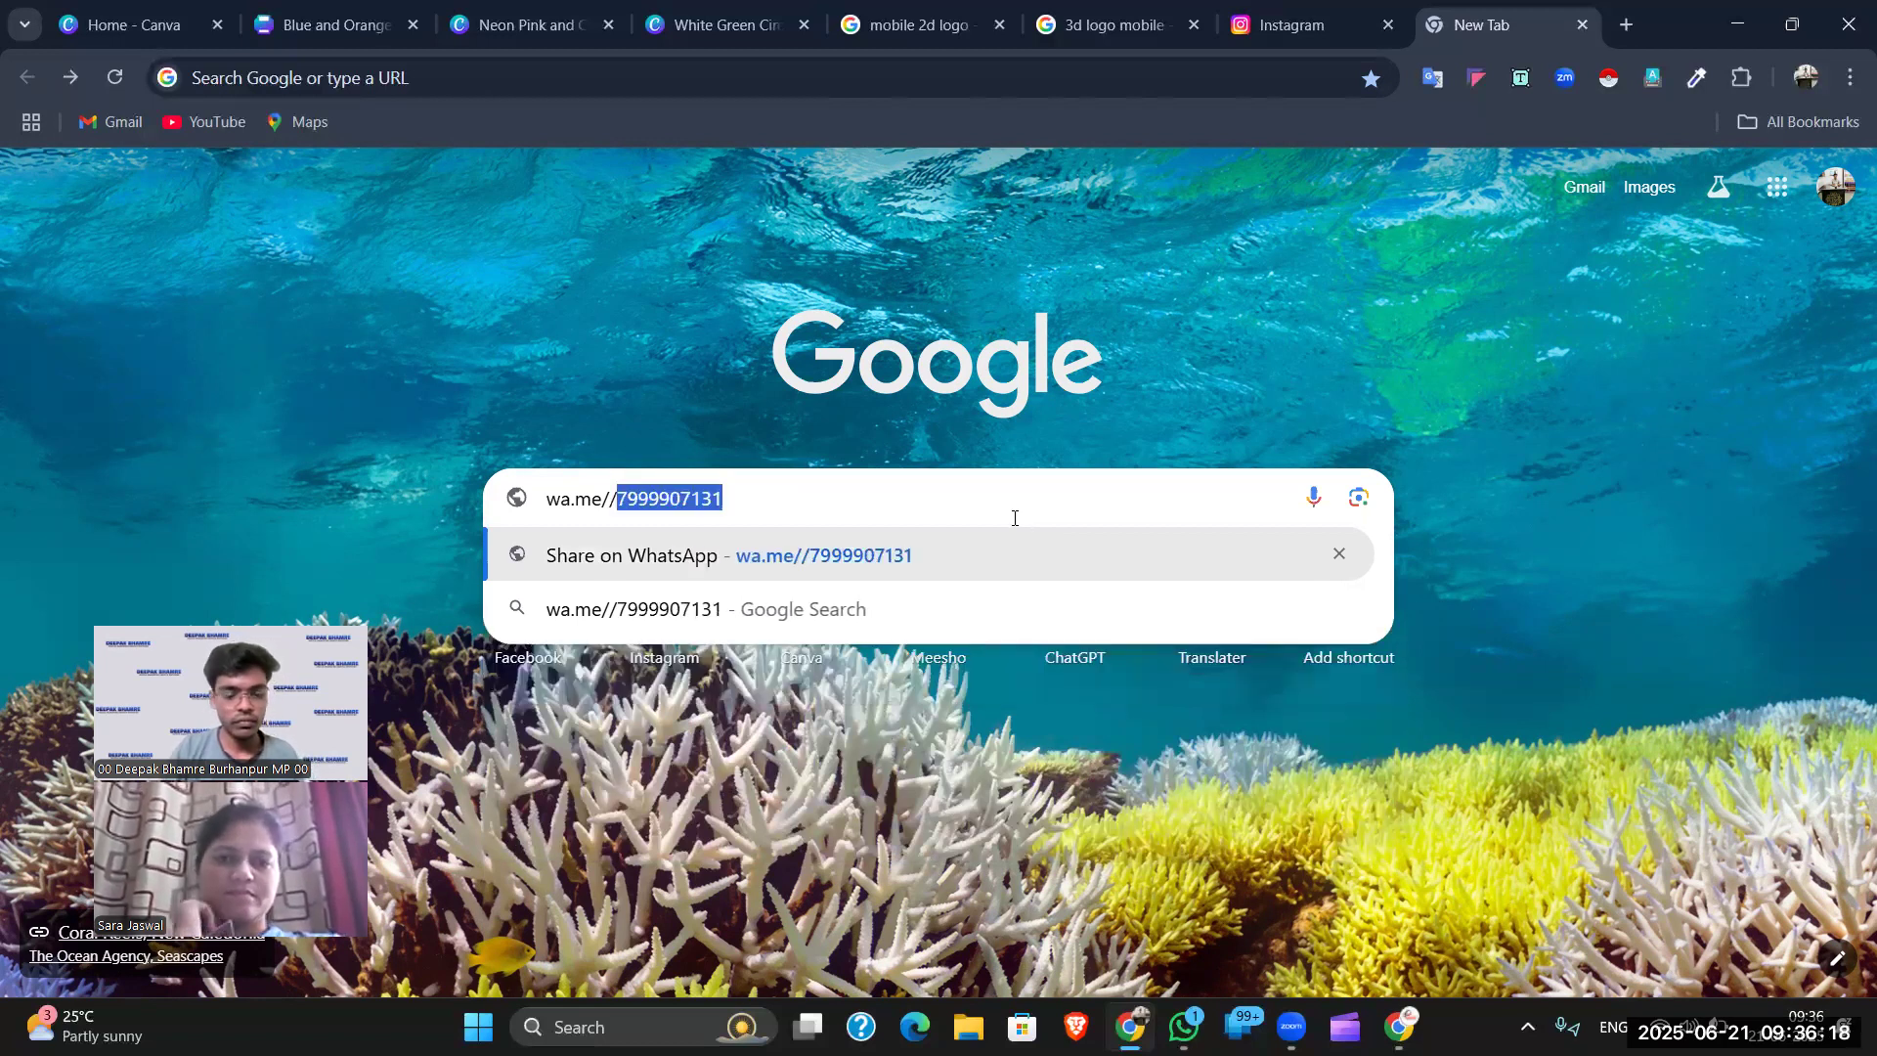
pyautogui.hotkey('ctrl', 'a')
pyautogui.hotkey('ctrl', 'c')
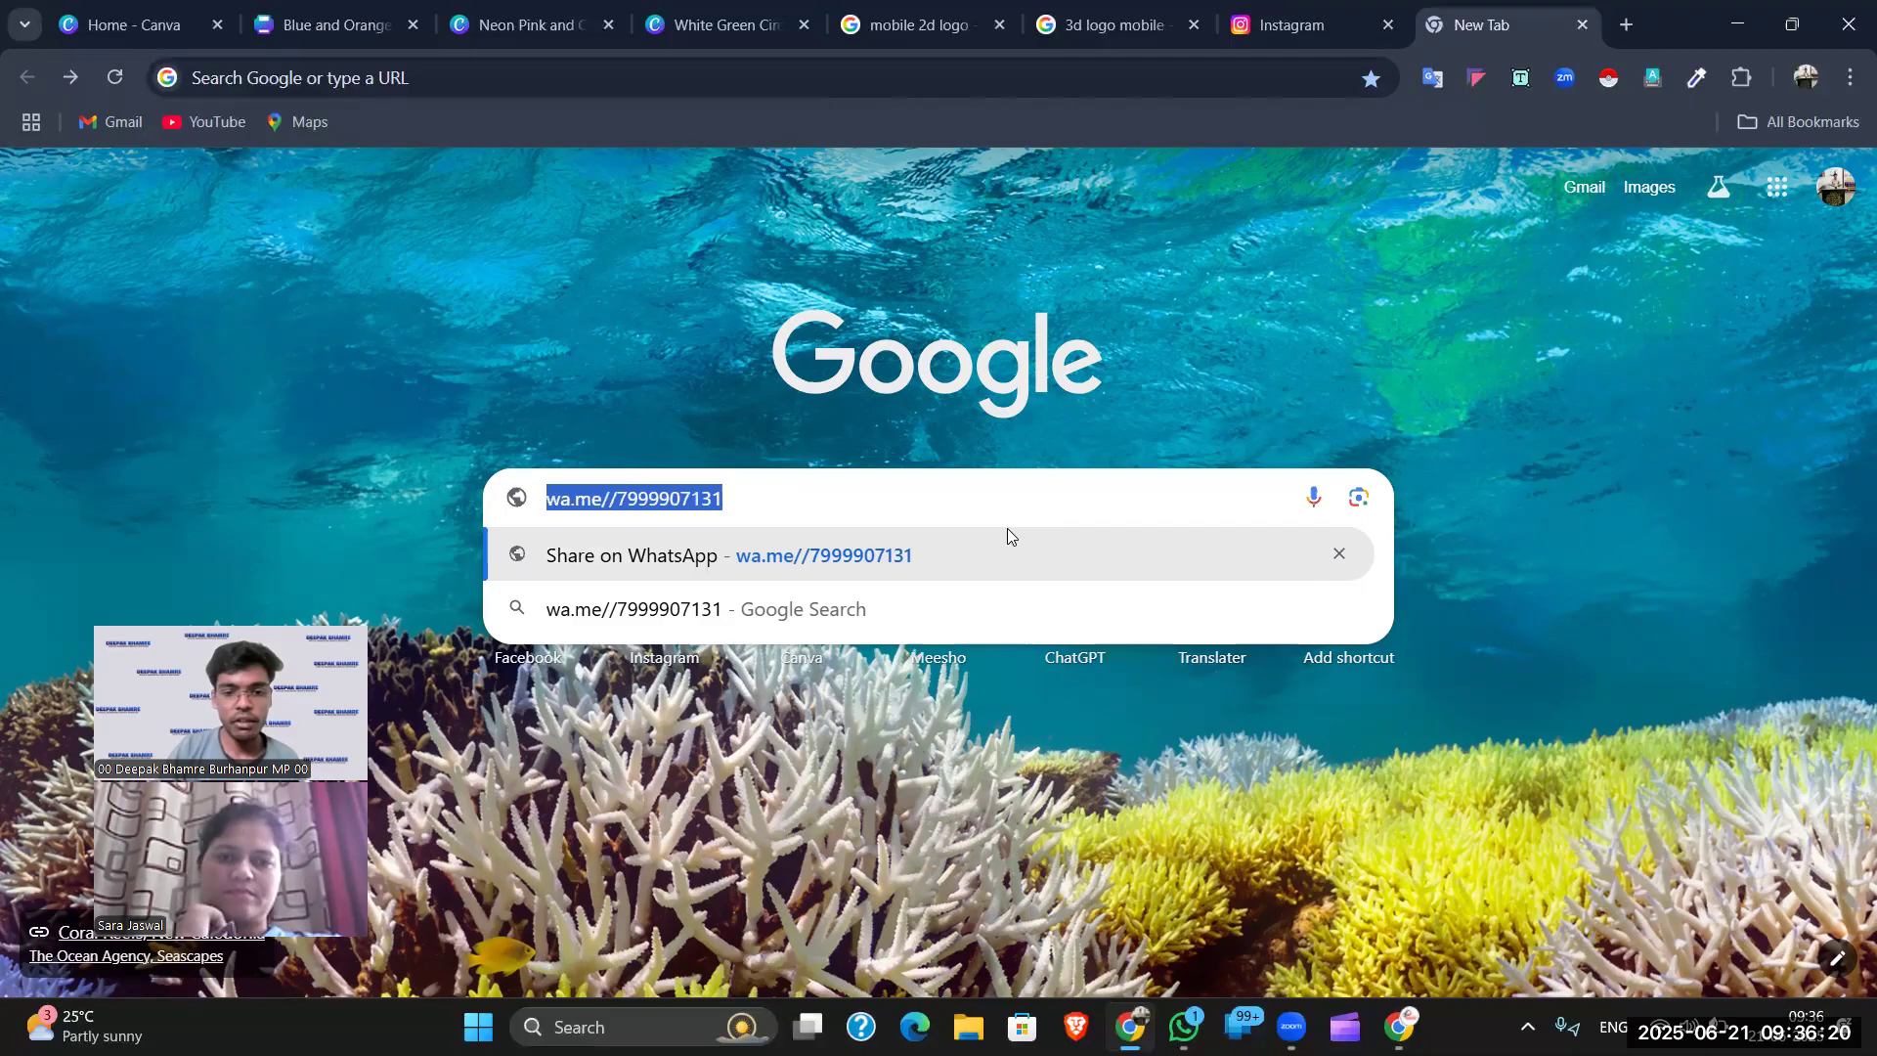
pyautogui.click(875, 565)
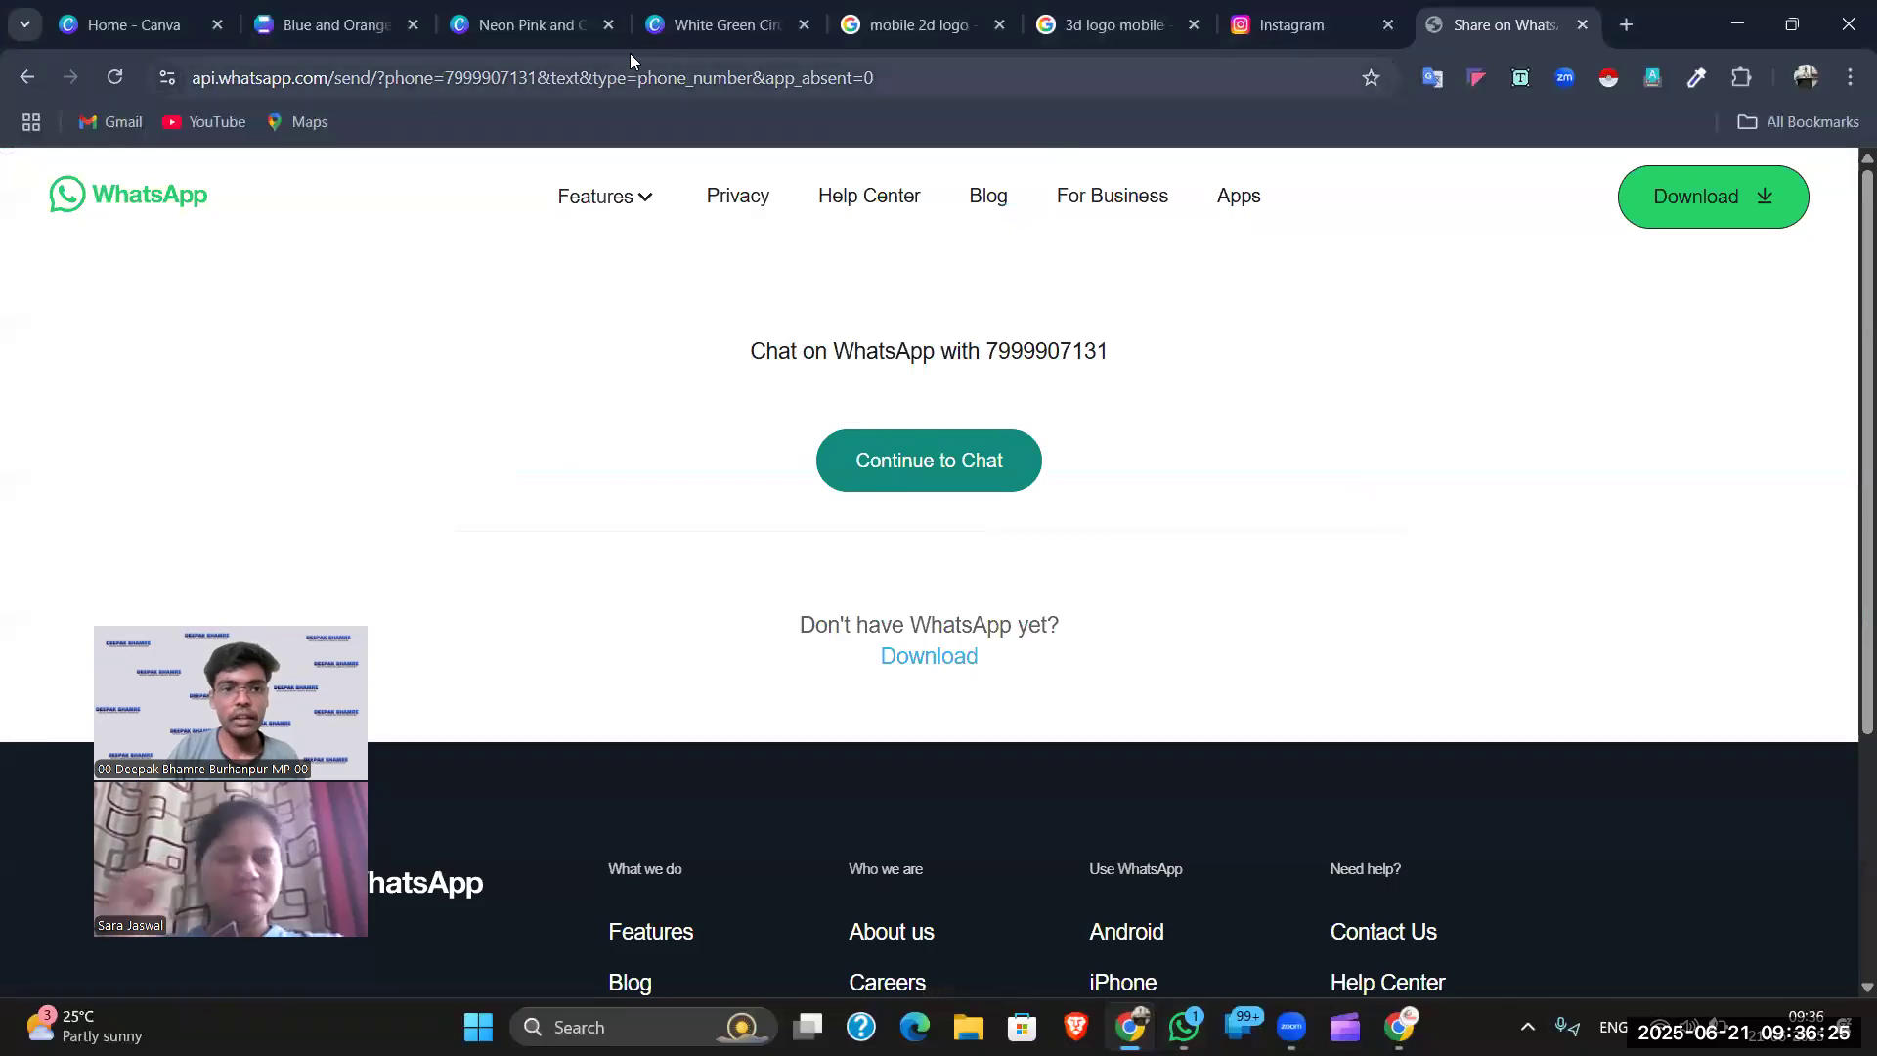
pyautogui.click(697, 13)
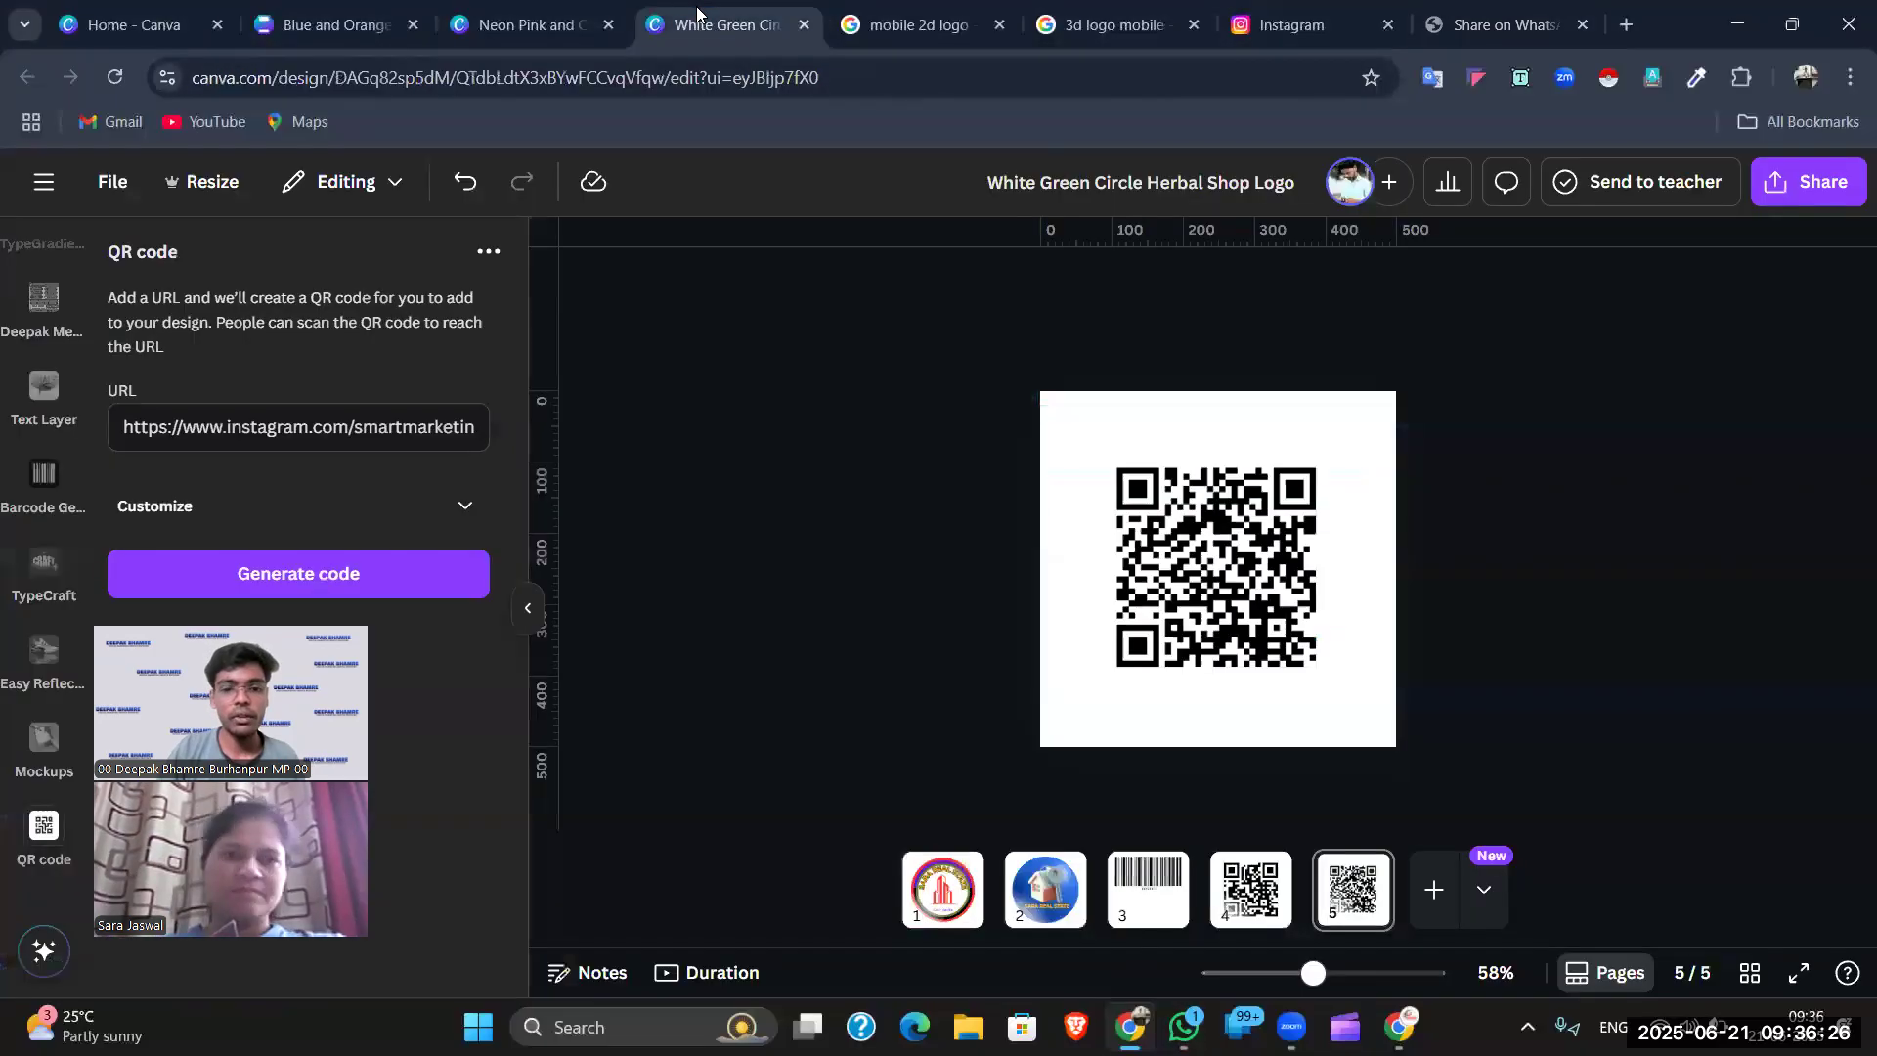
# - Replace the QR code's Instagram link with the pasted WhatsApp chat link
pyautogui.click(1121, 528)
pyautogui.tripleClick(436, 418)
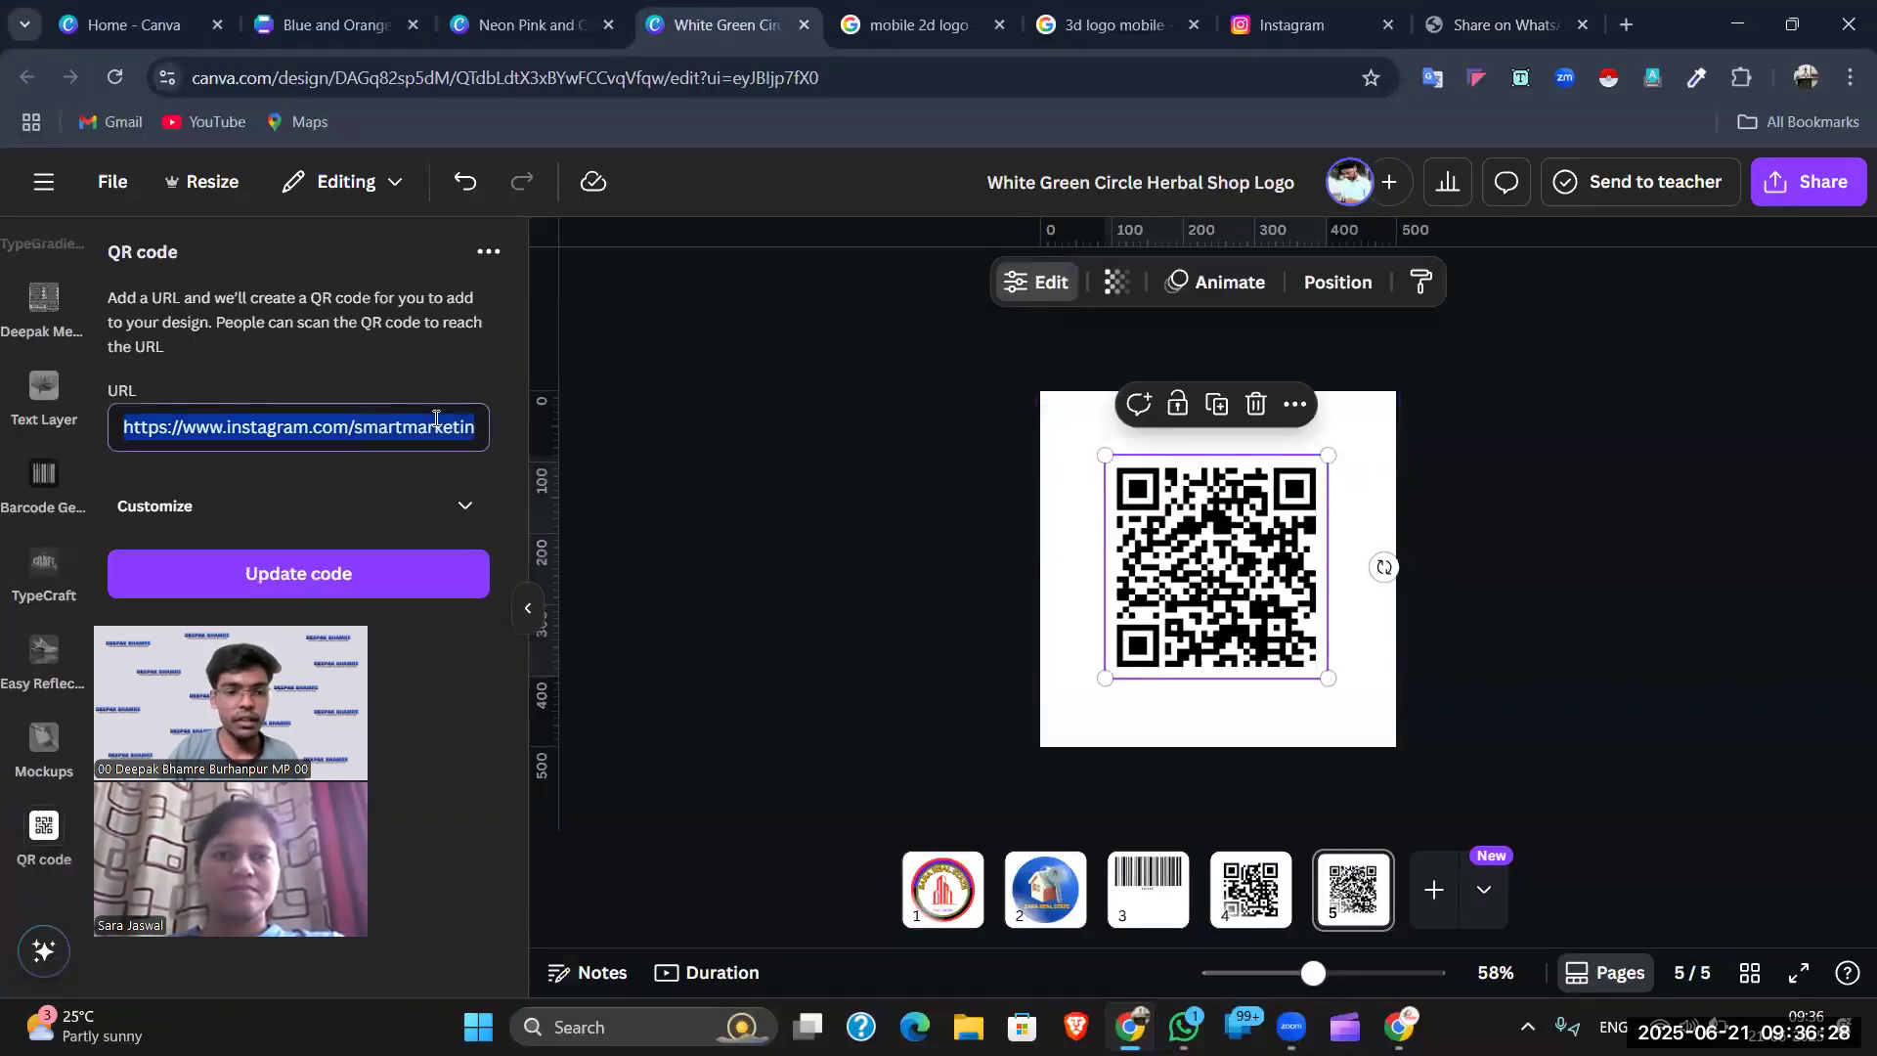
pyautogui.press('BackSpace')
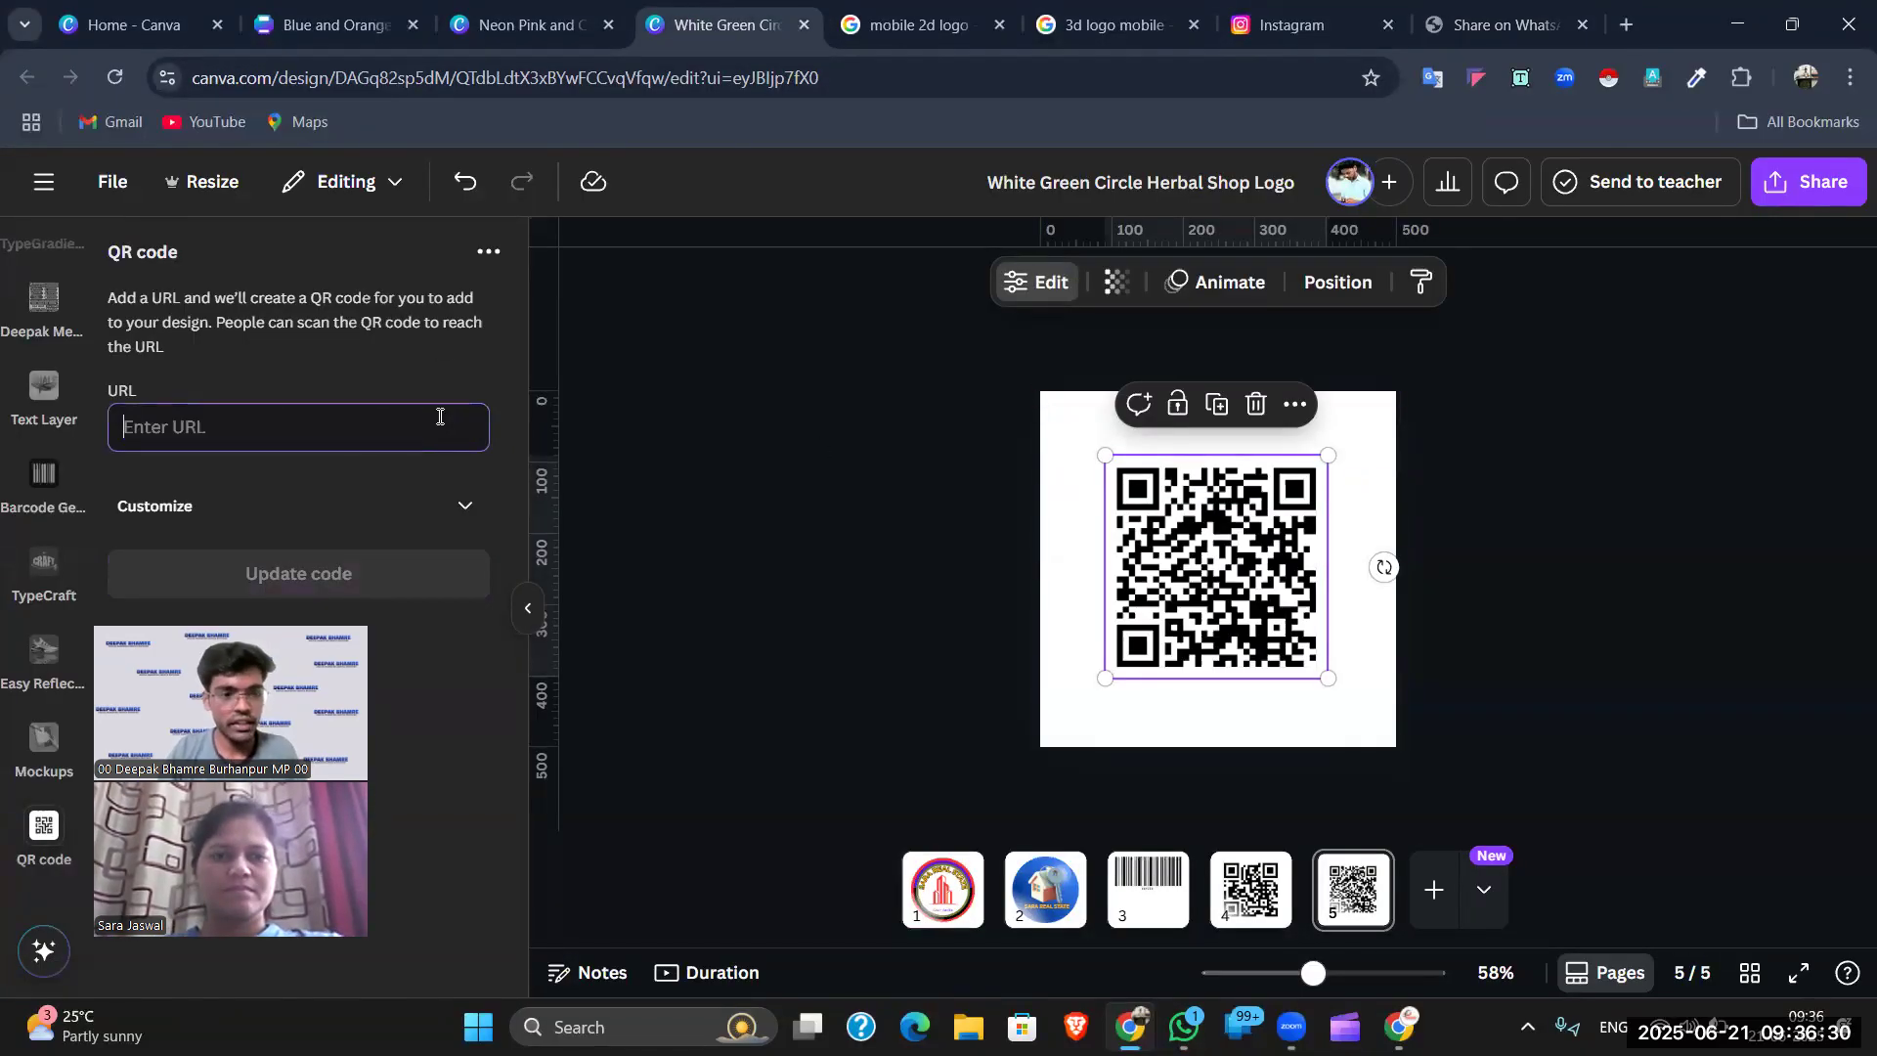
pyautogui.hotkey('ctrl', 'v')
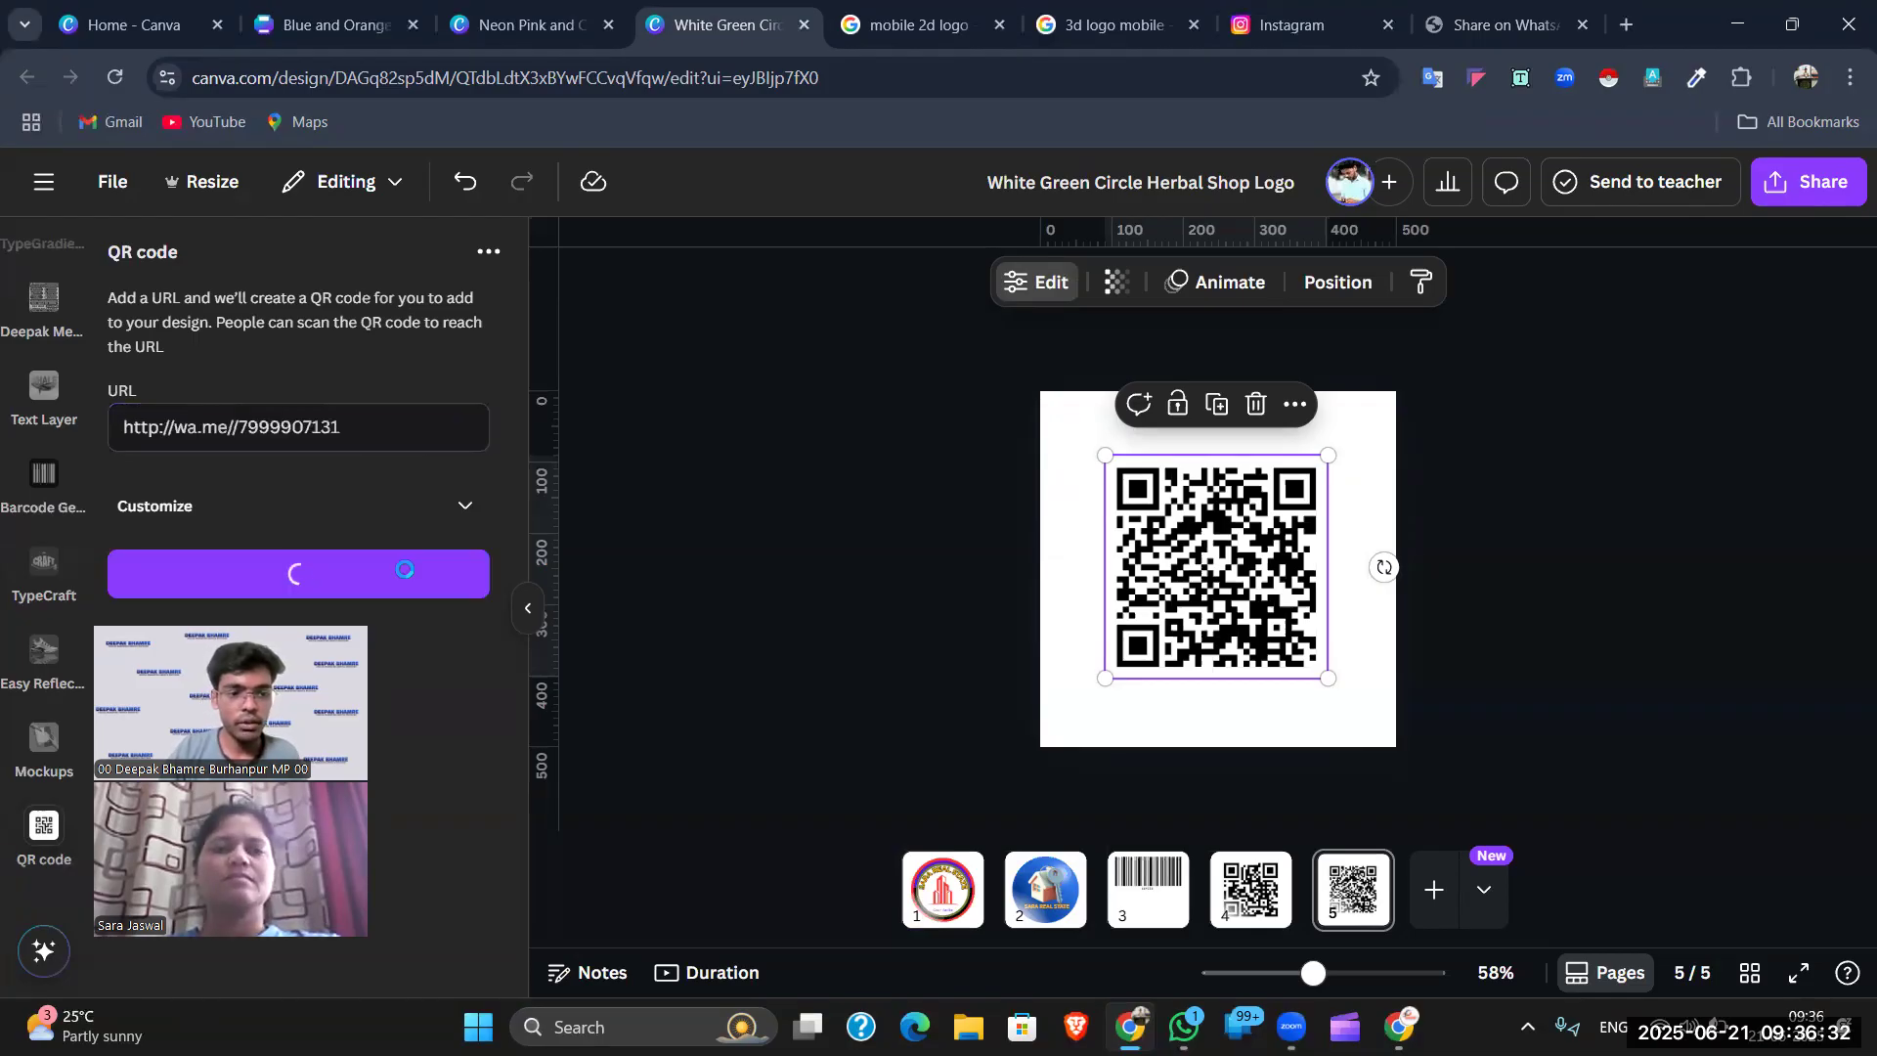
pyautogui.click(1486, 395)
# - Delete the QR code so page 5 is blank again
pyautogui.moveTo(1311, 973); pyautogui.dragTo(1374, 973)
pyautogui.click(1355, 973)
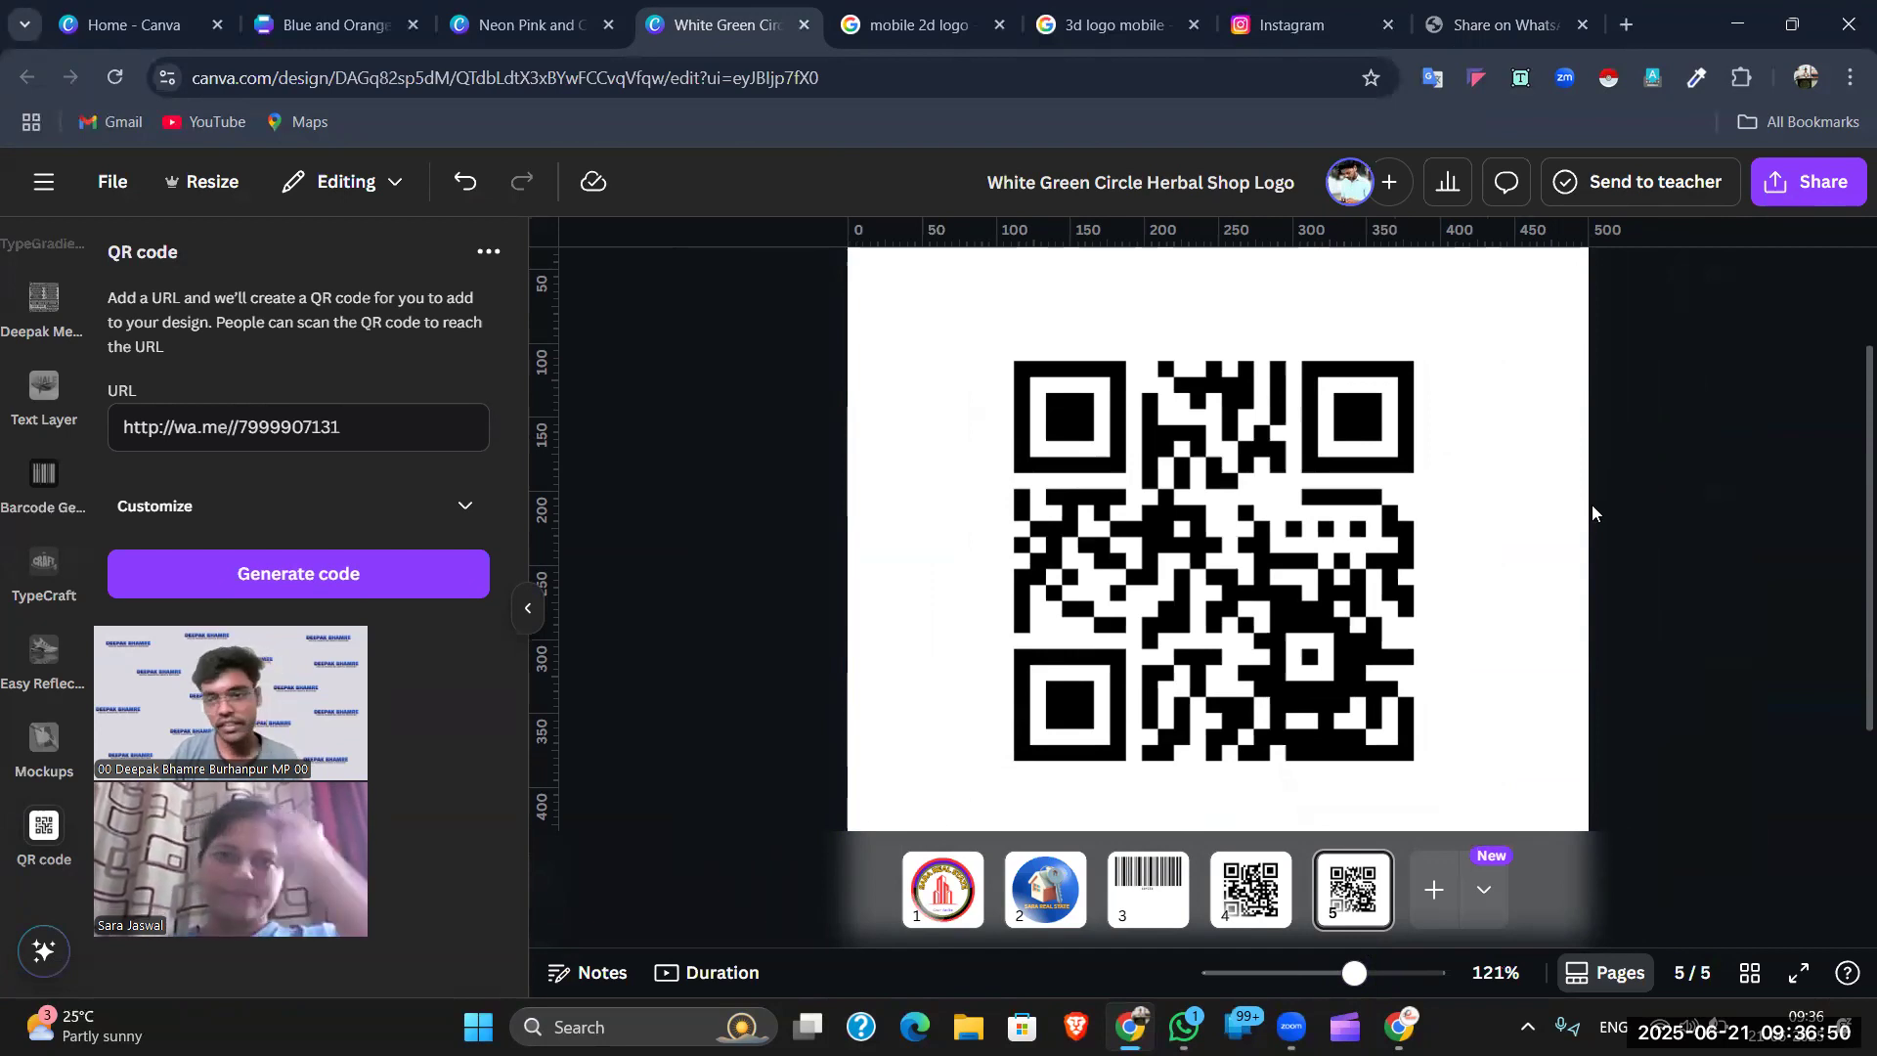
pyautogui.scroll(-5, 1456, 583)
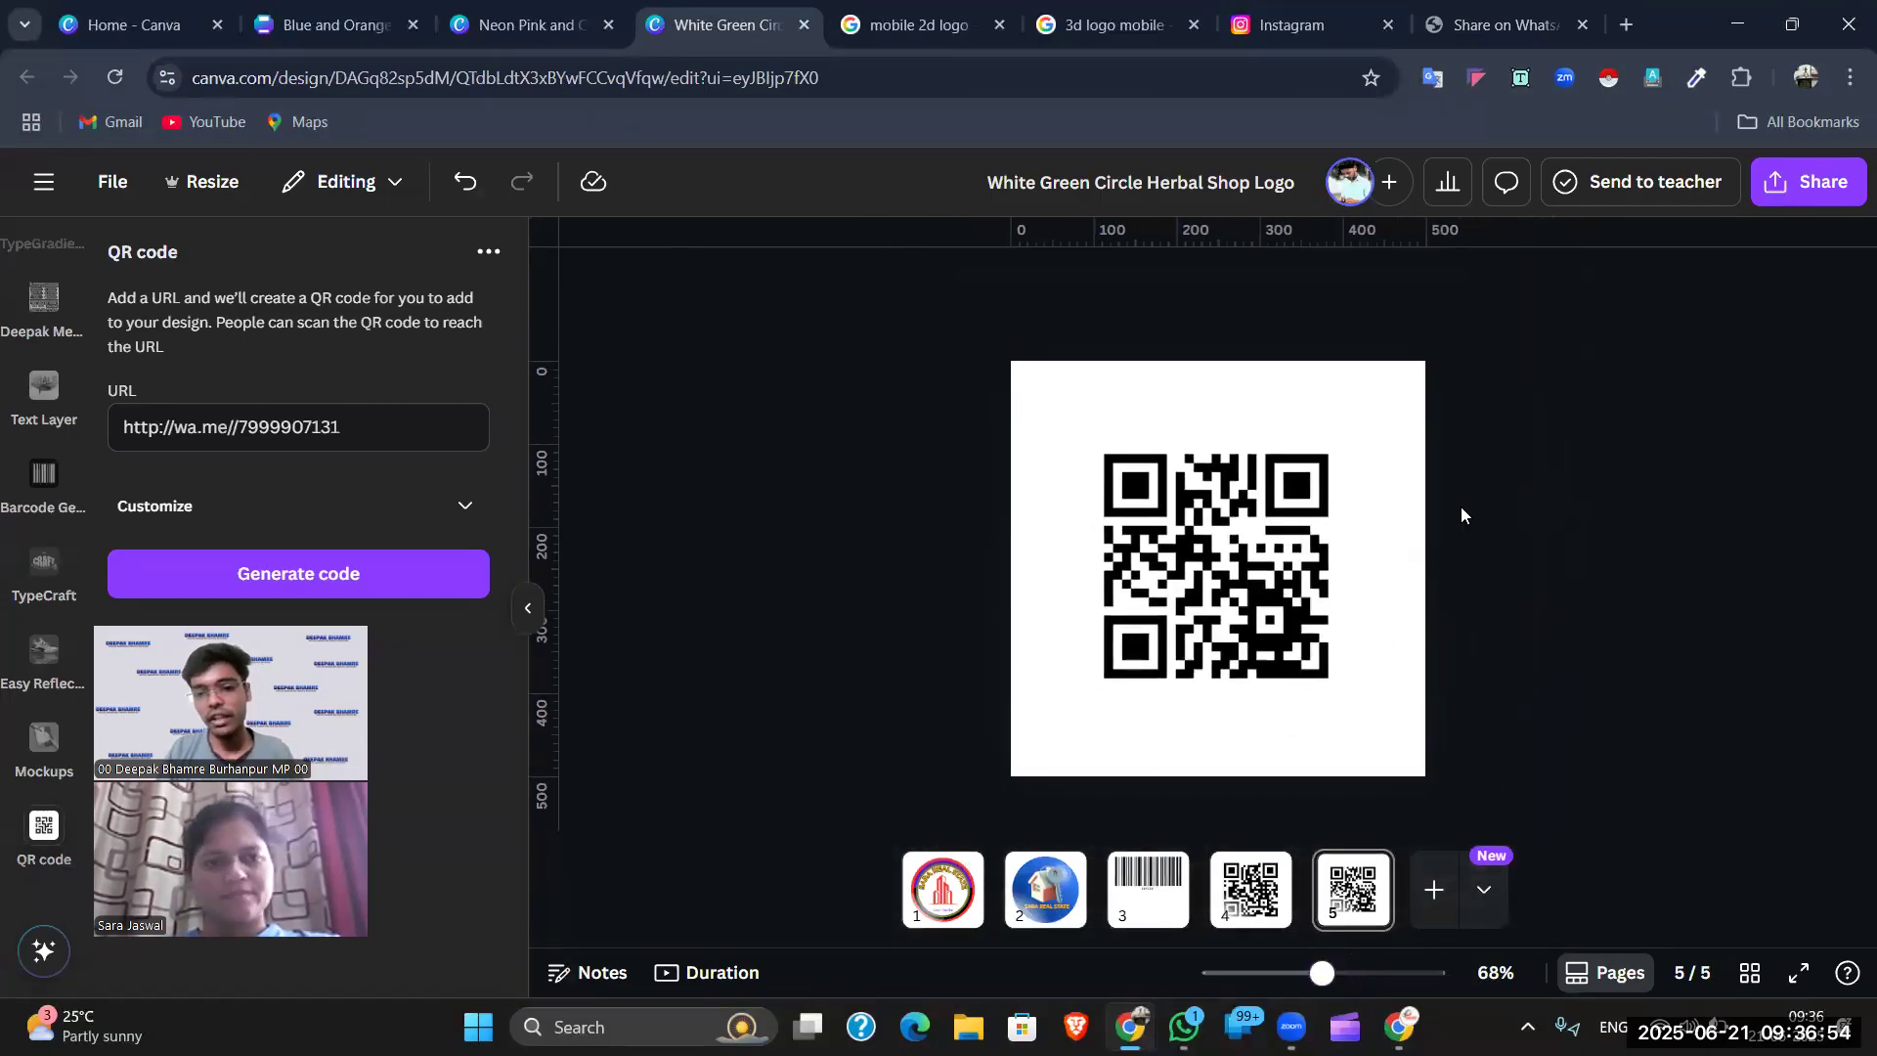
pyautogui.hotkey('ctrl', 'a')
pyautogui.click(415, 417)
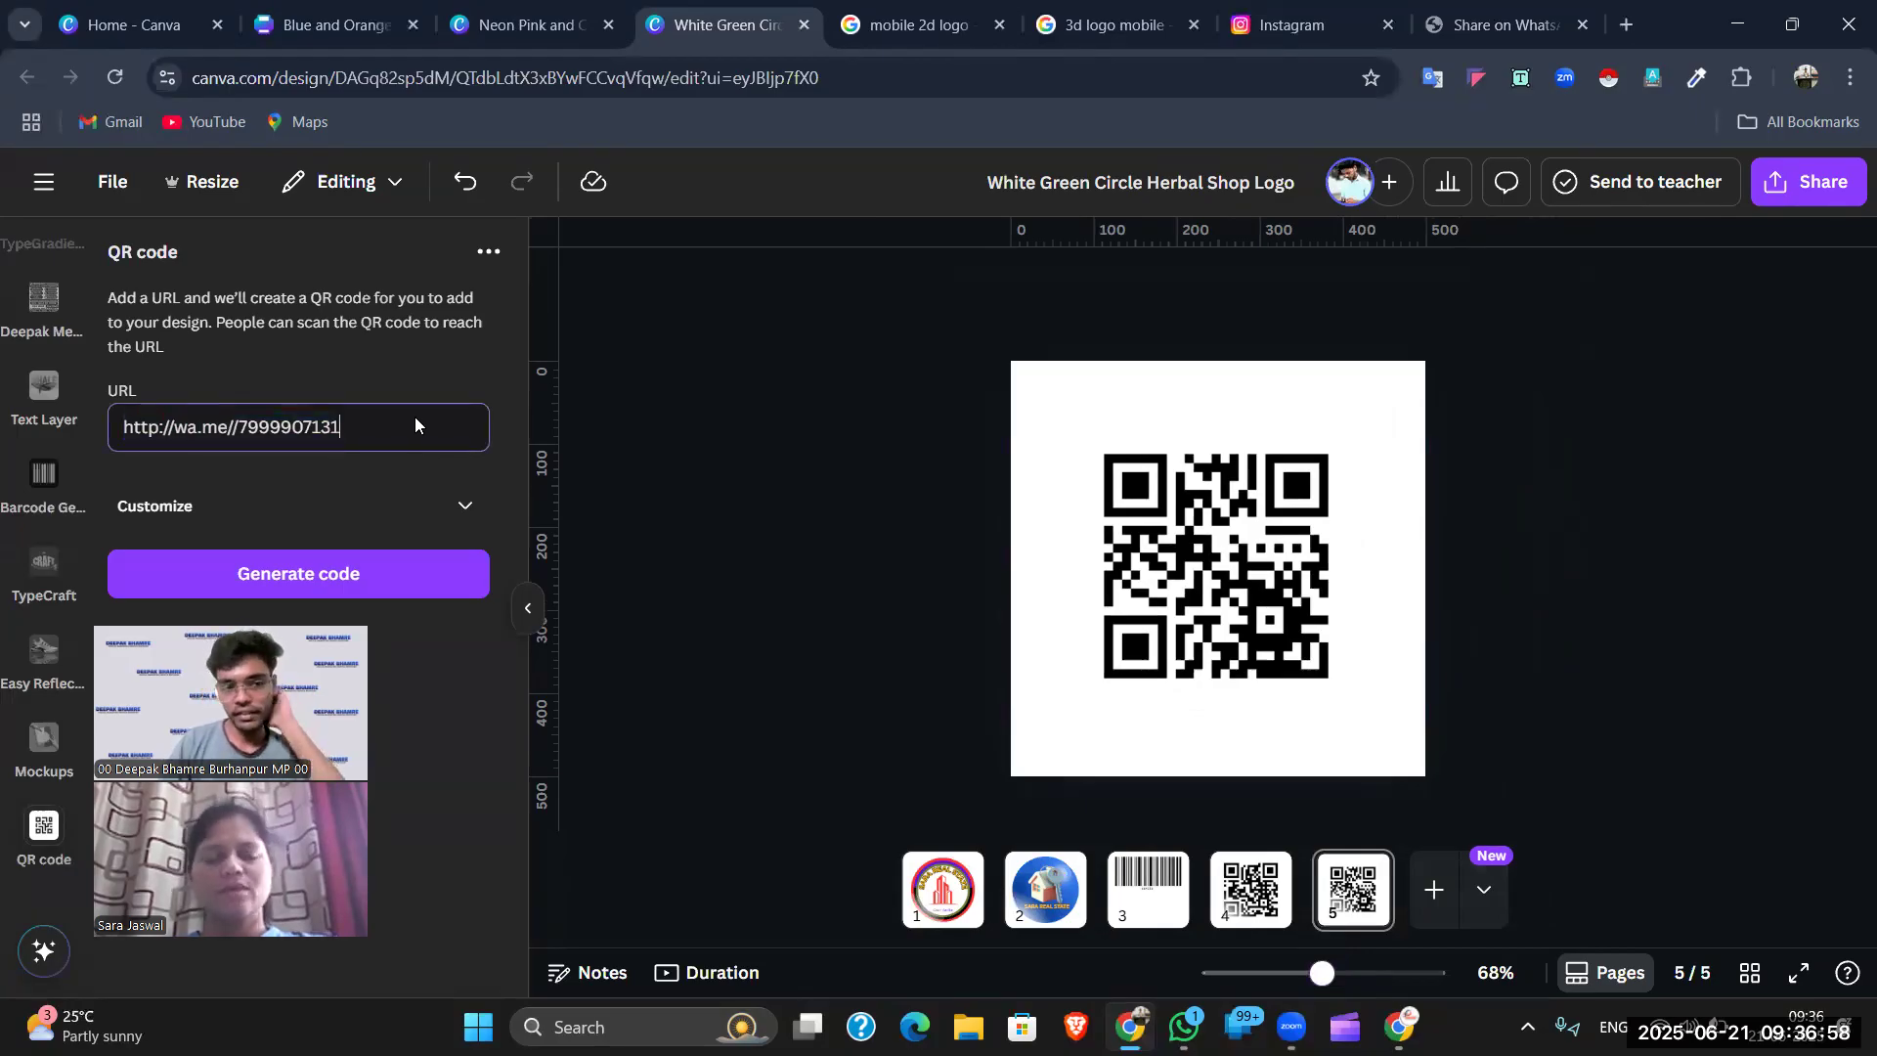
pyautogui.click(1191, 583)
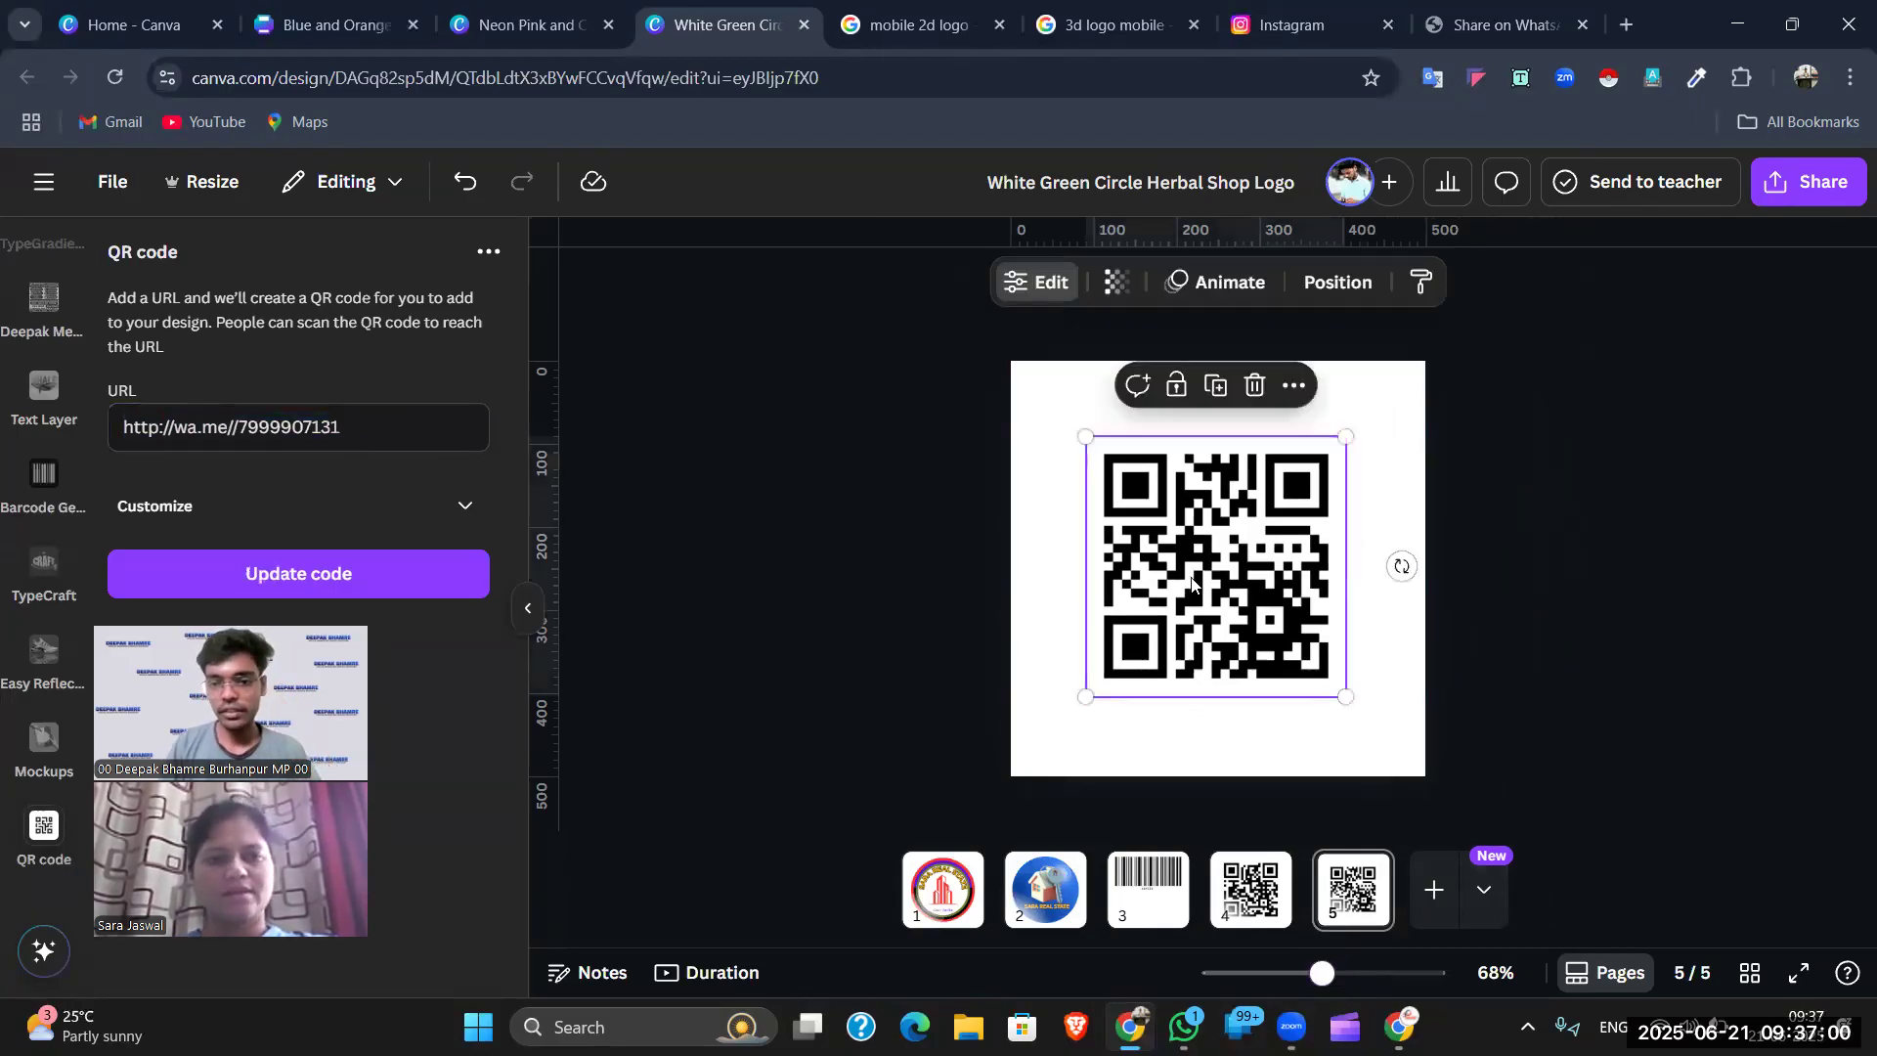
pyautogui.press('Delete')
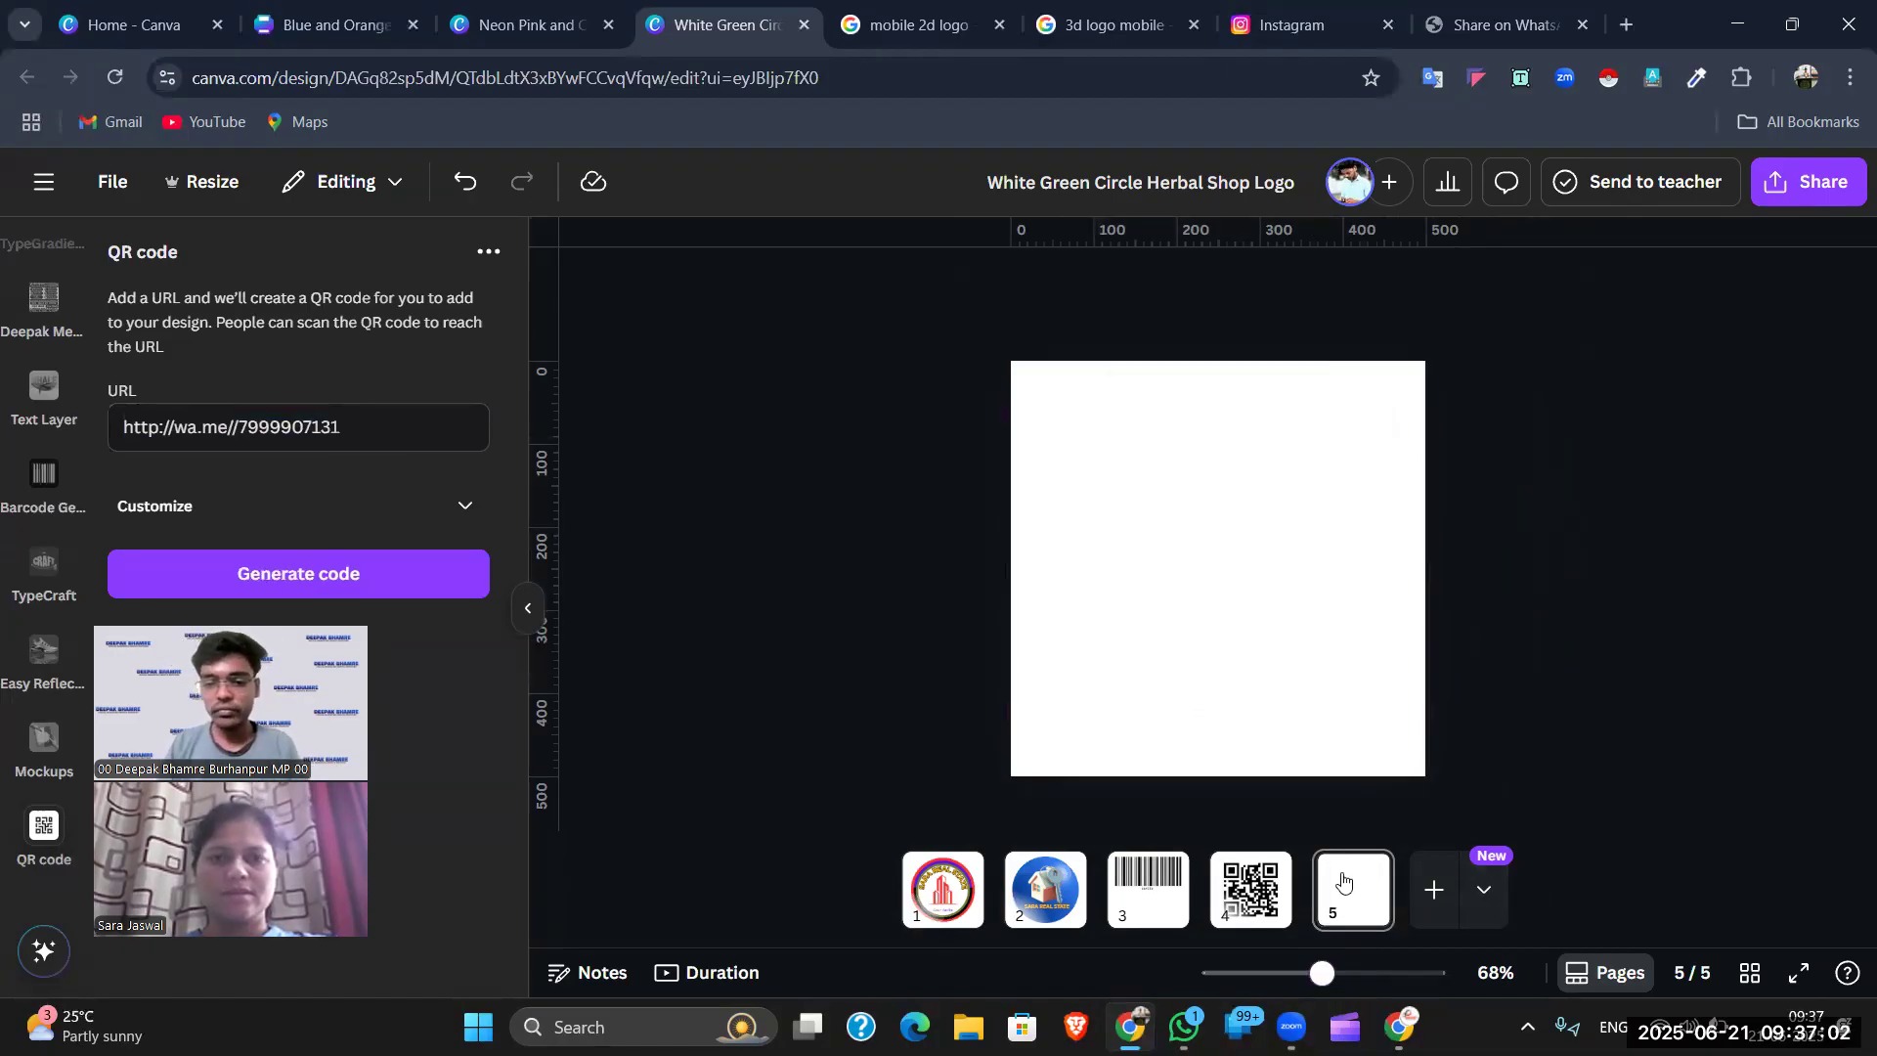
pyautogui.click(1342, 882)
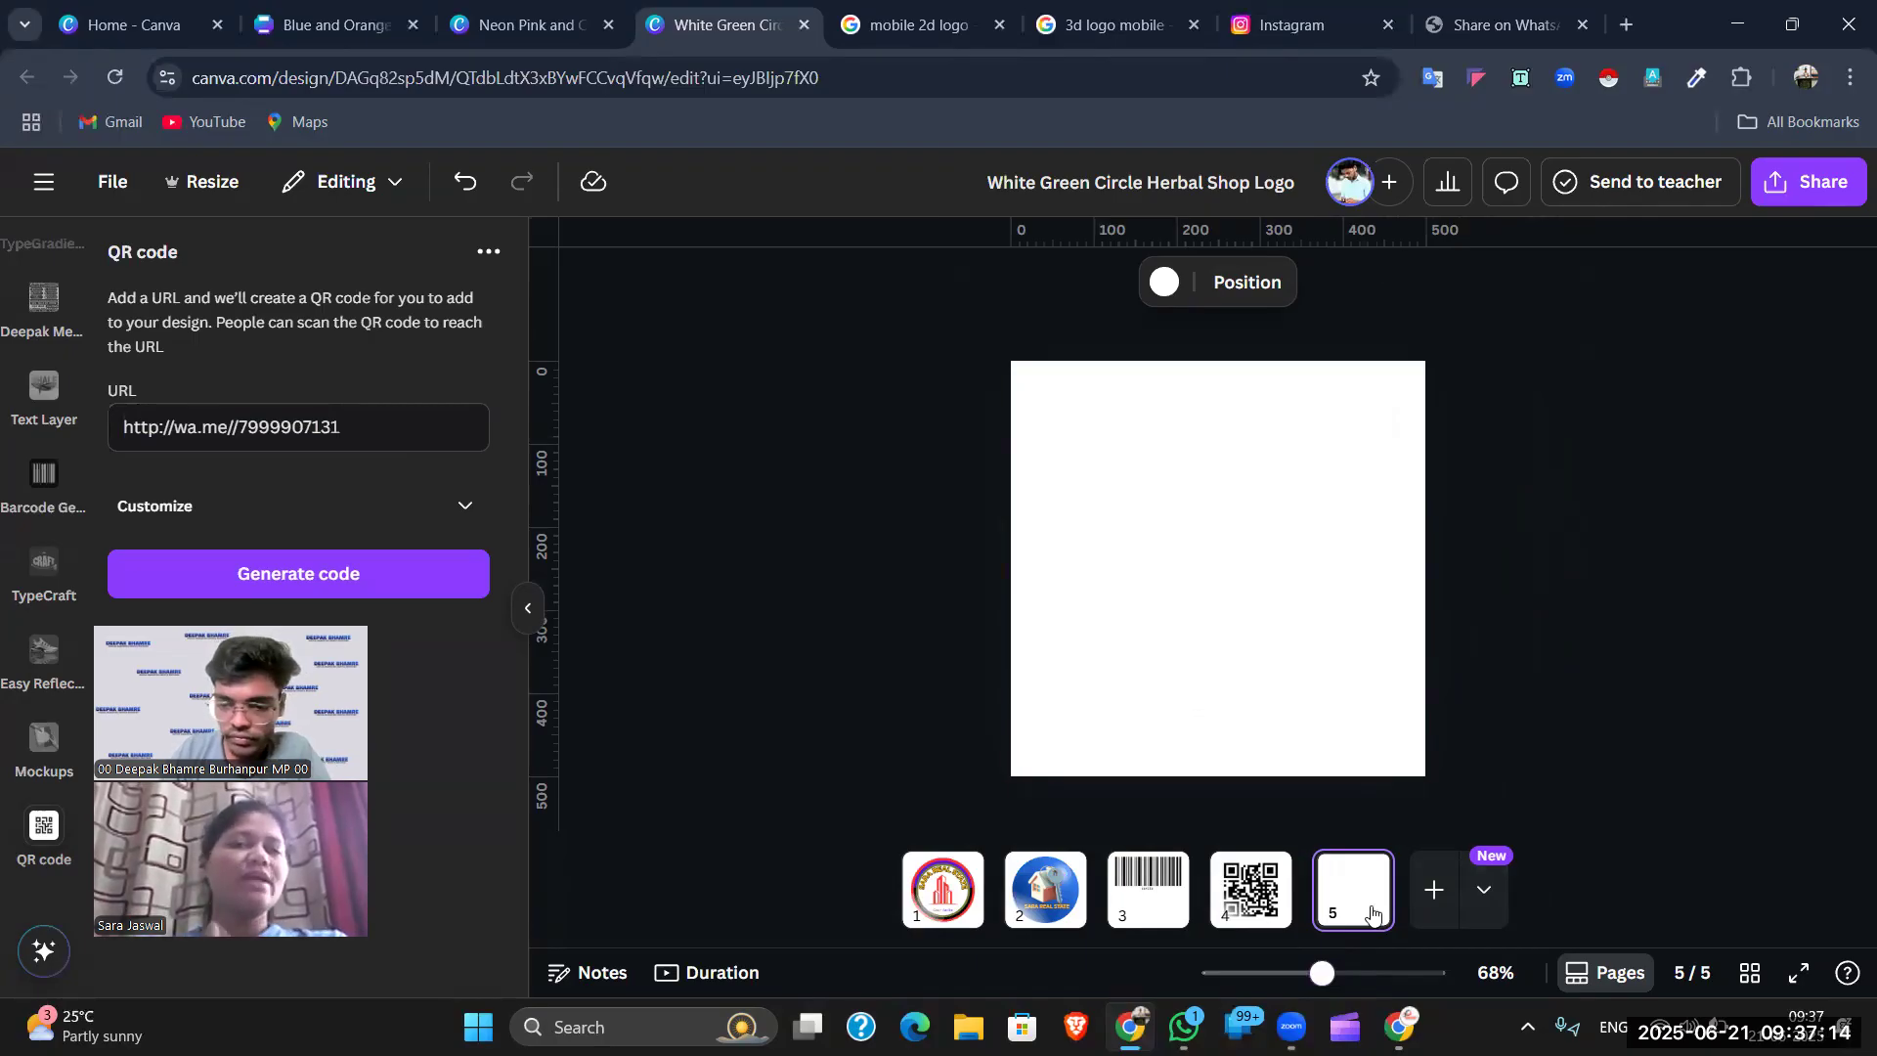
pyautogui.click(1335, 971)
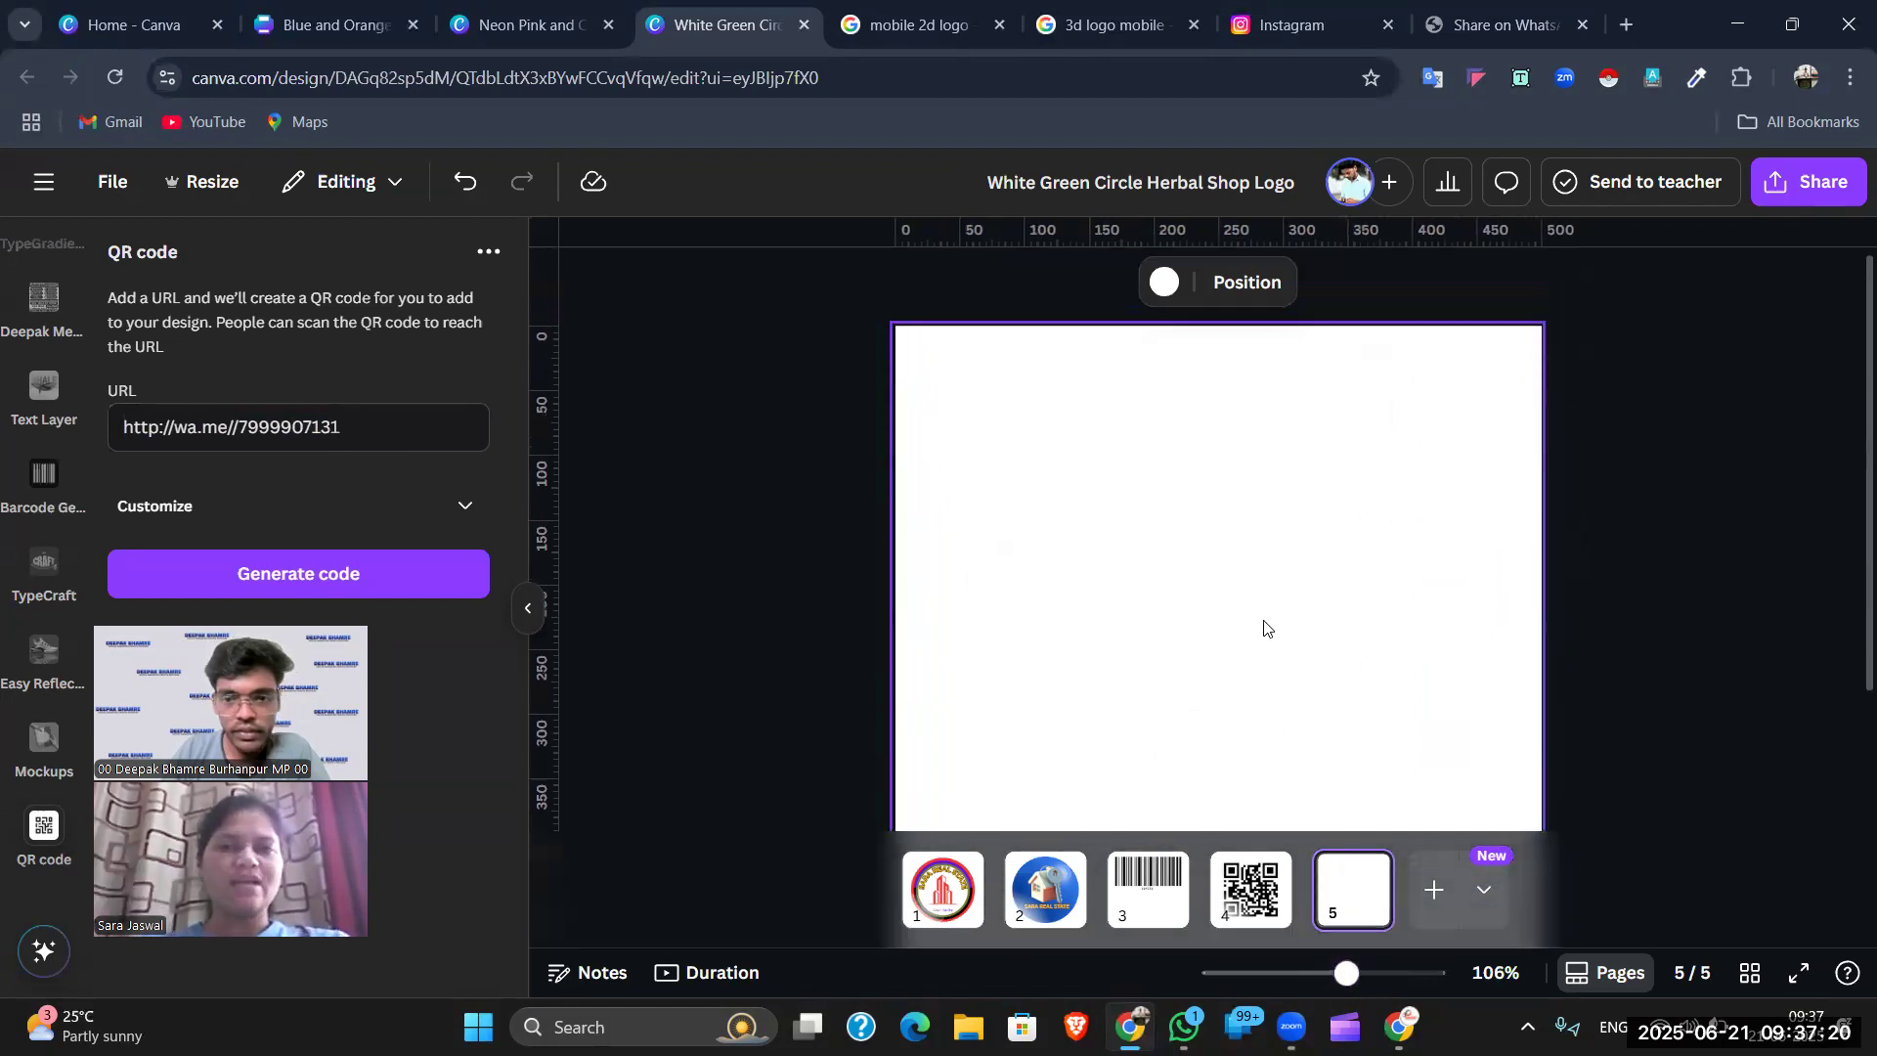
pyautogui.scroll(-1, 1264, 627)
pyautogui.scroll(-1, 1264, 627)
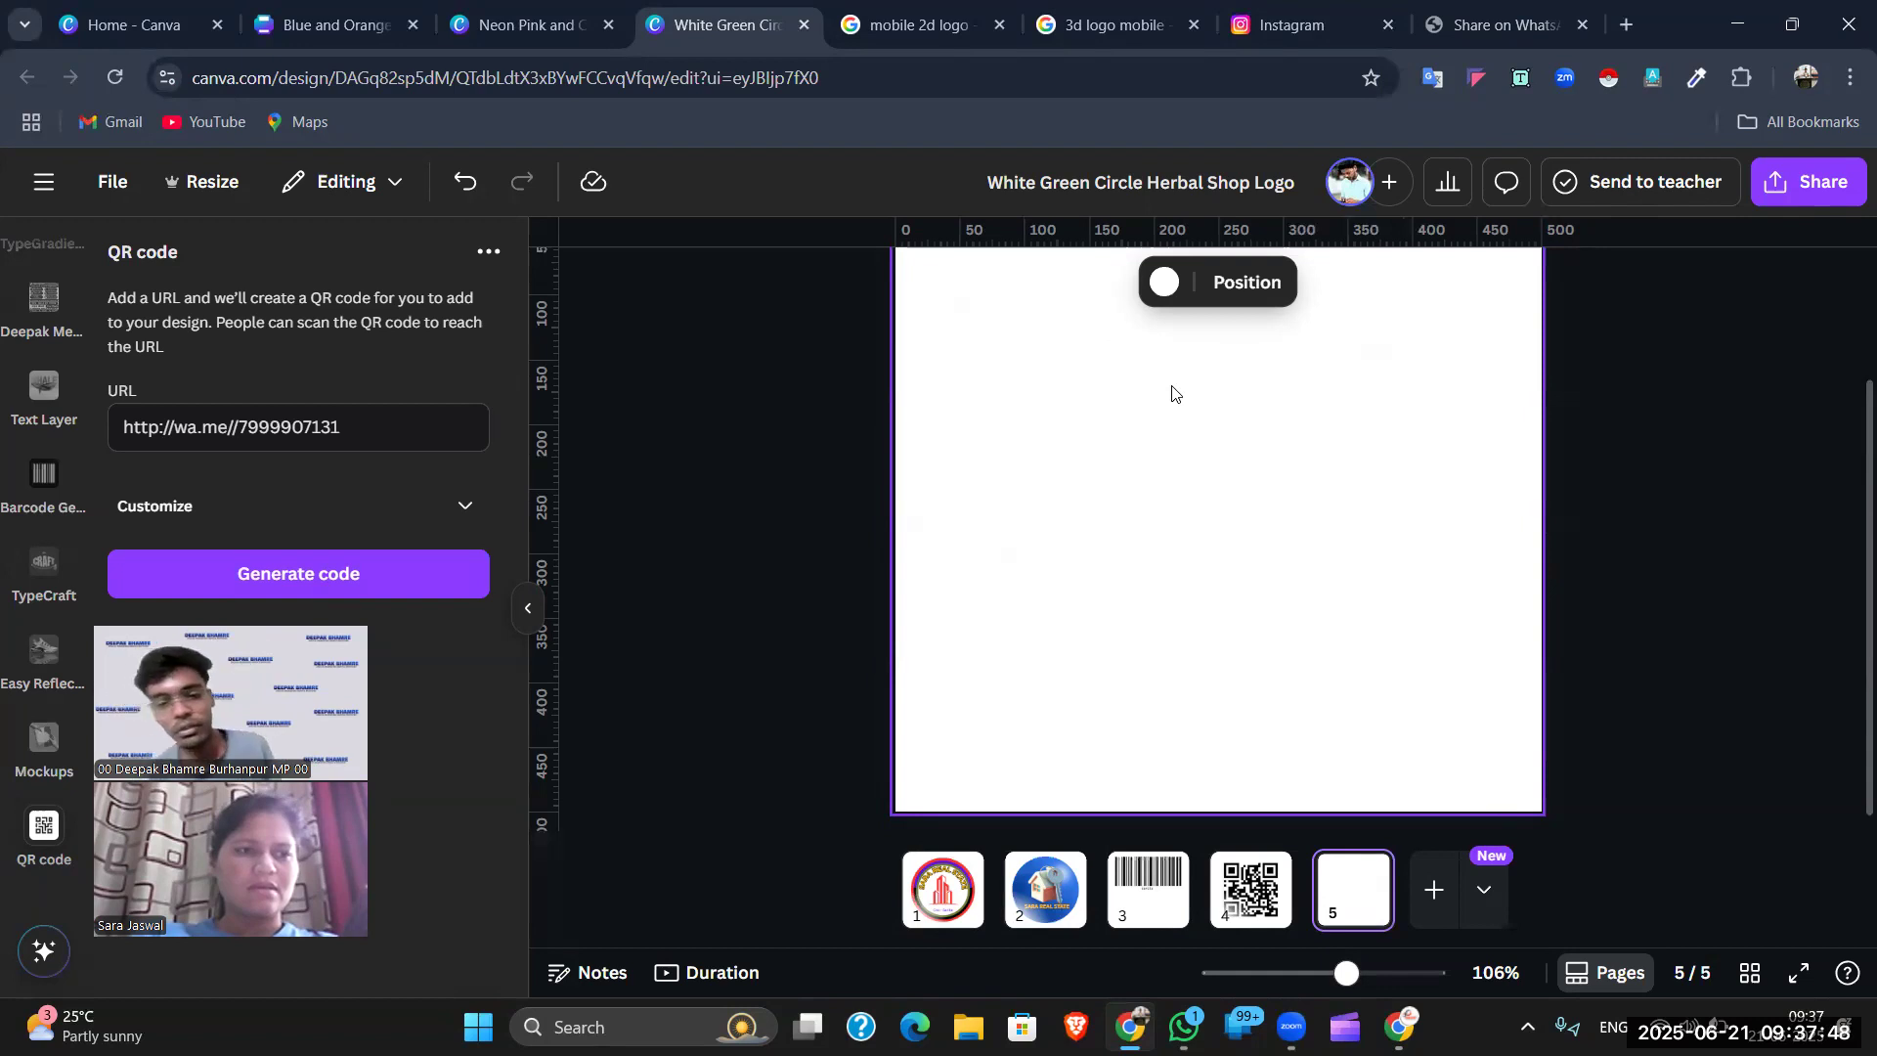
pyautogui.scroll(3, 1237, 386)
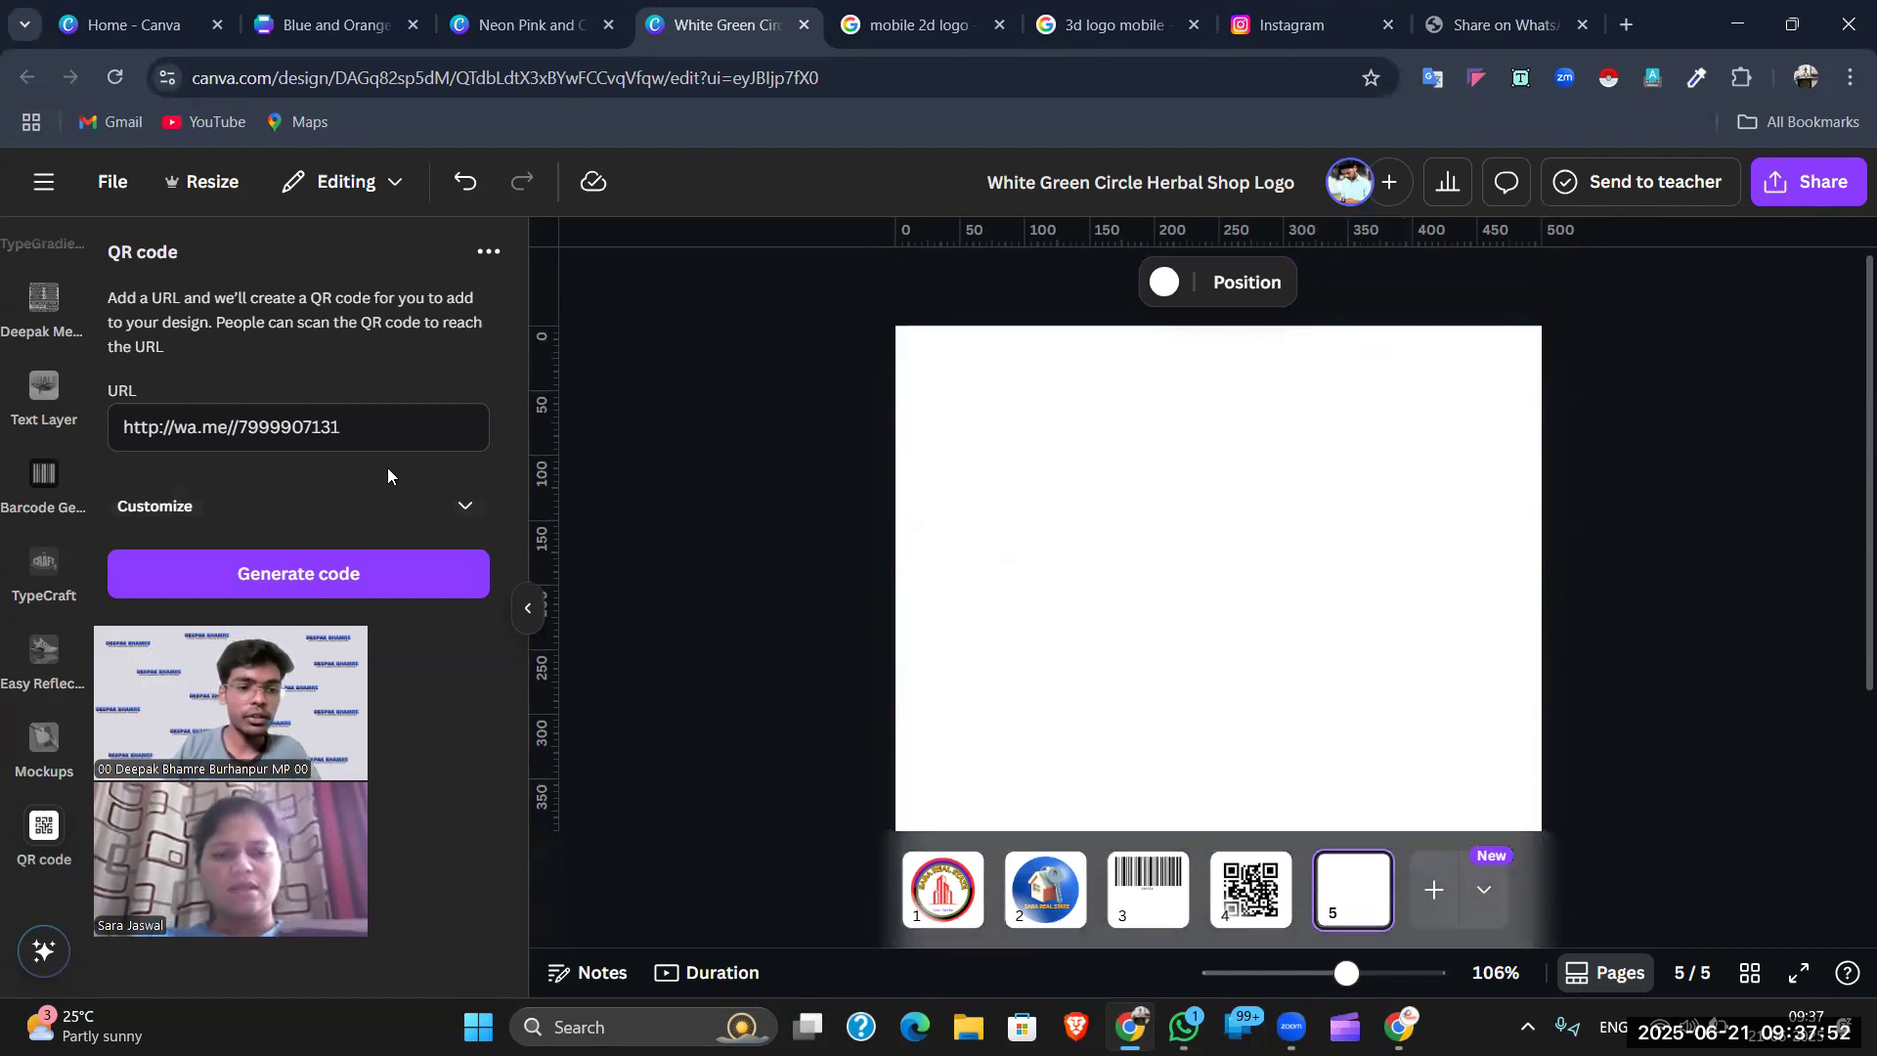
pyautogui.scroll(-3, 1305, 626)
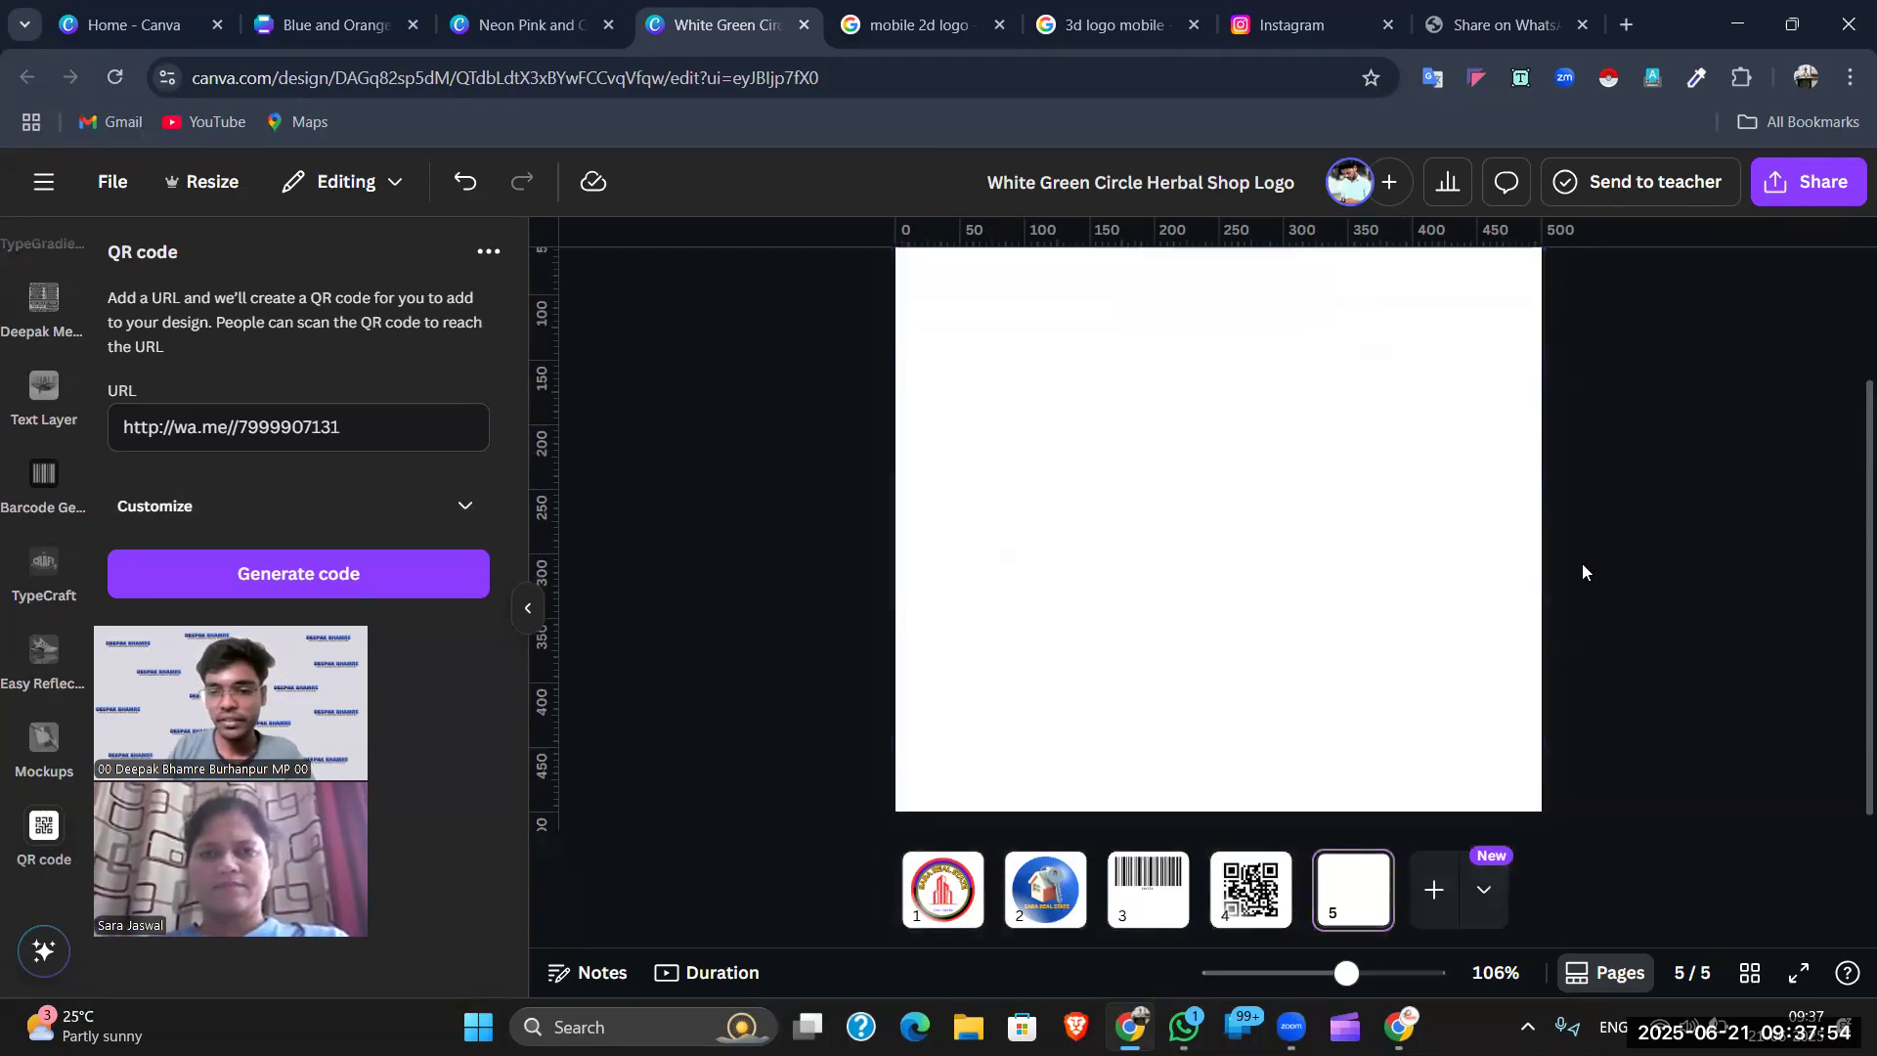
pyautogui.scroll(-3, 1345, 937)
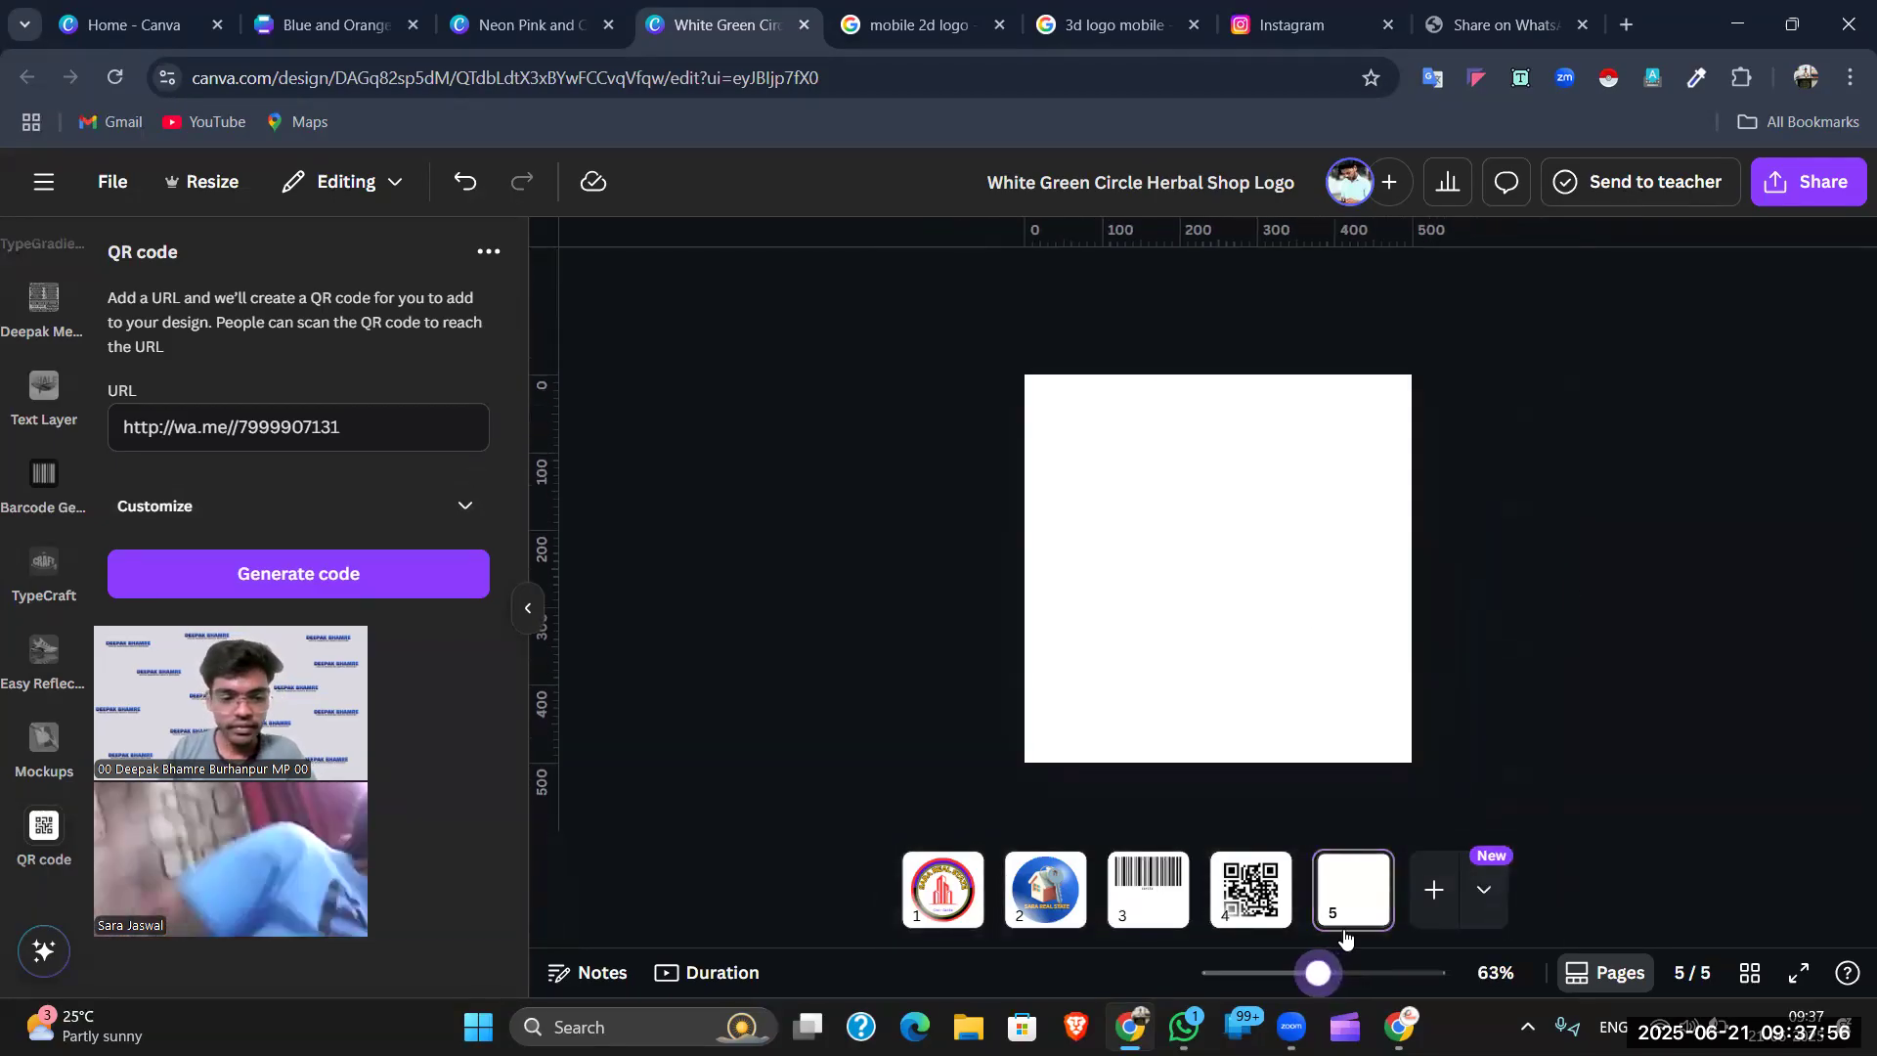
pyautogui.scroll(2, 1344, 937)
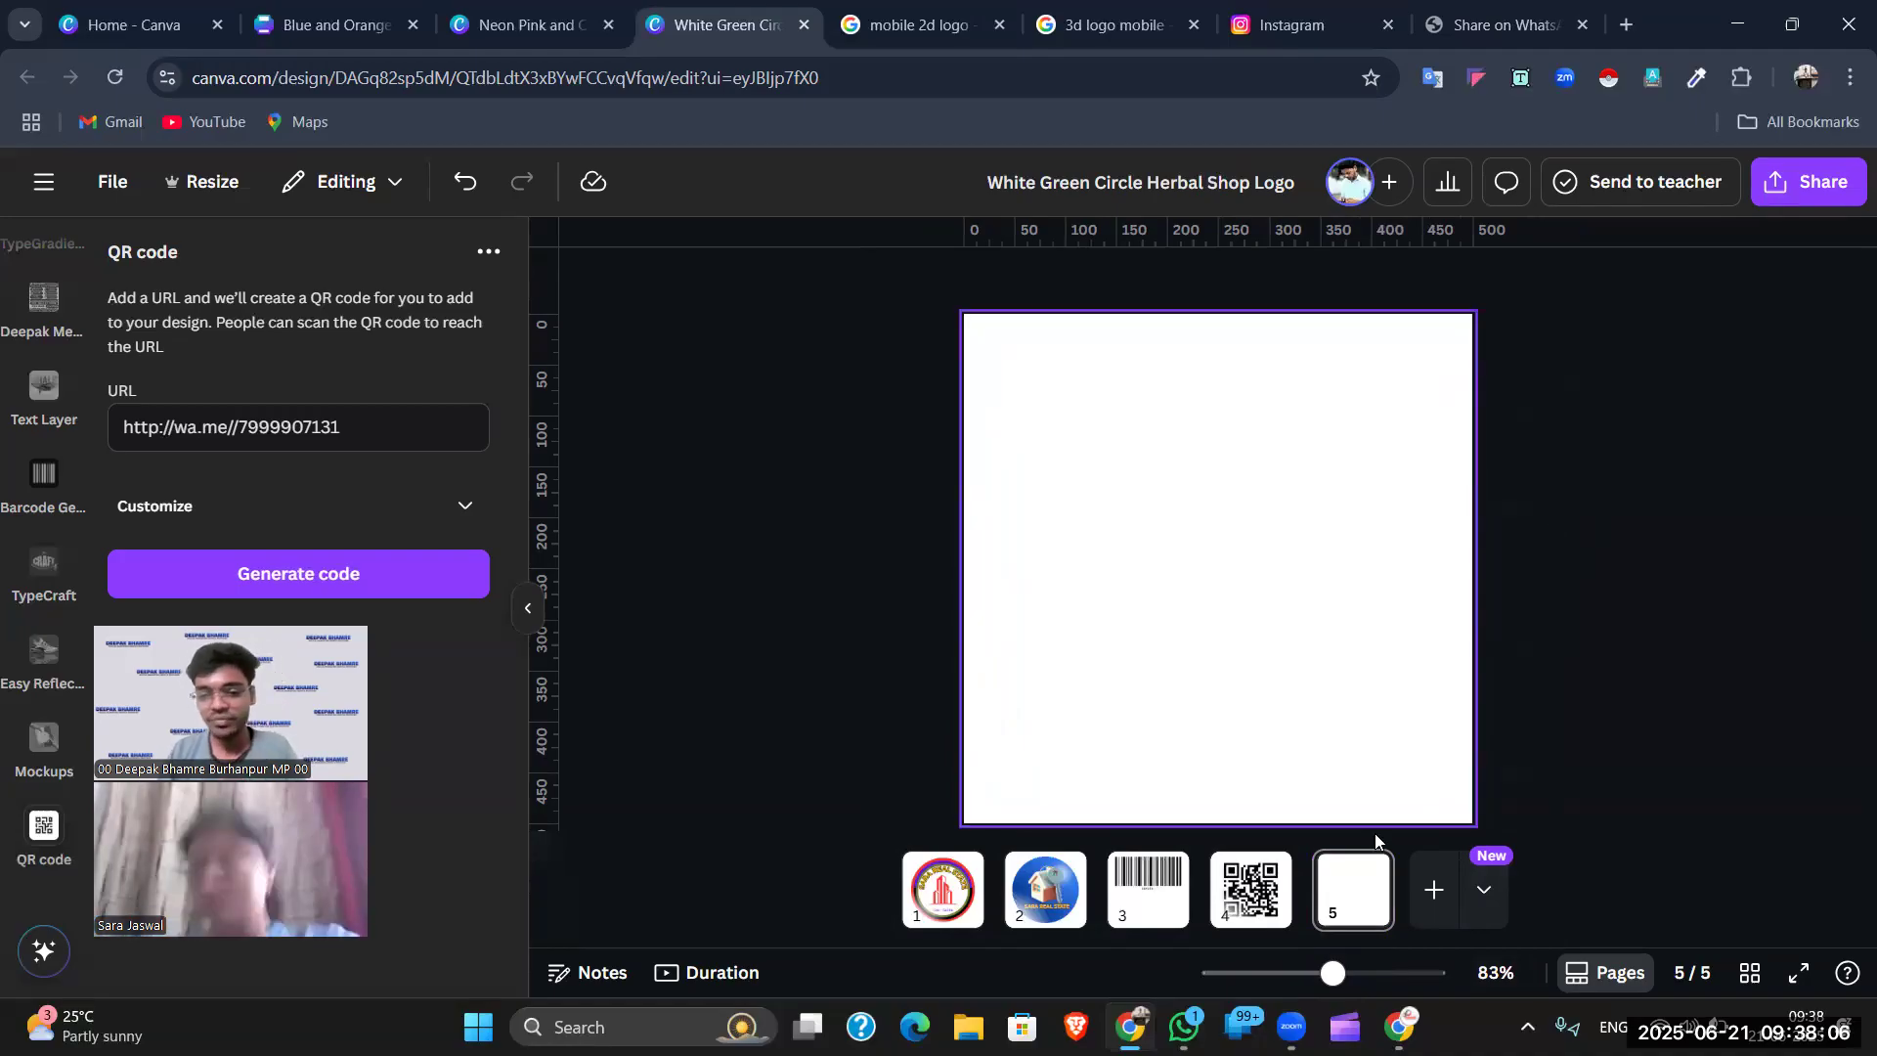
pyautogui.click(1323, 643)
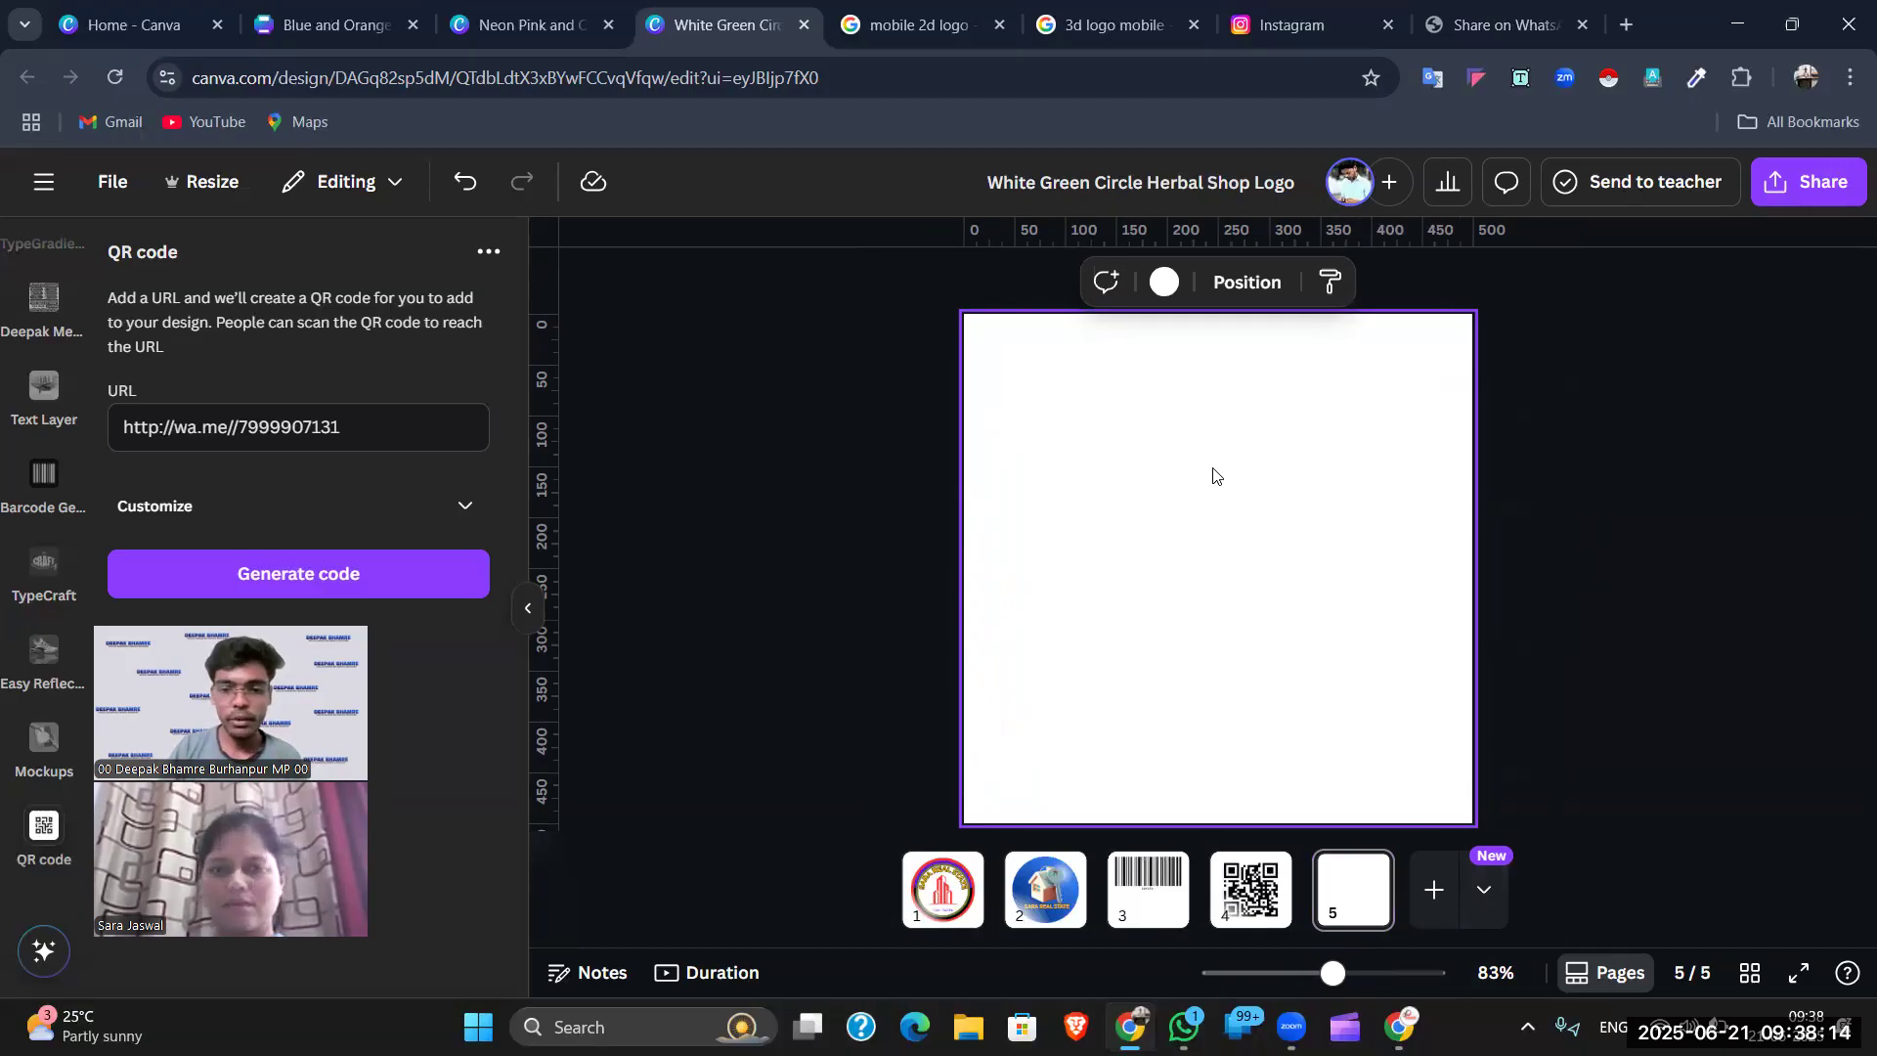
pyautogui.scroll(5, 44, 410)
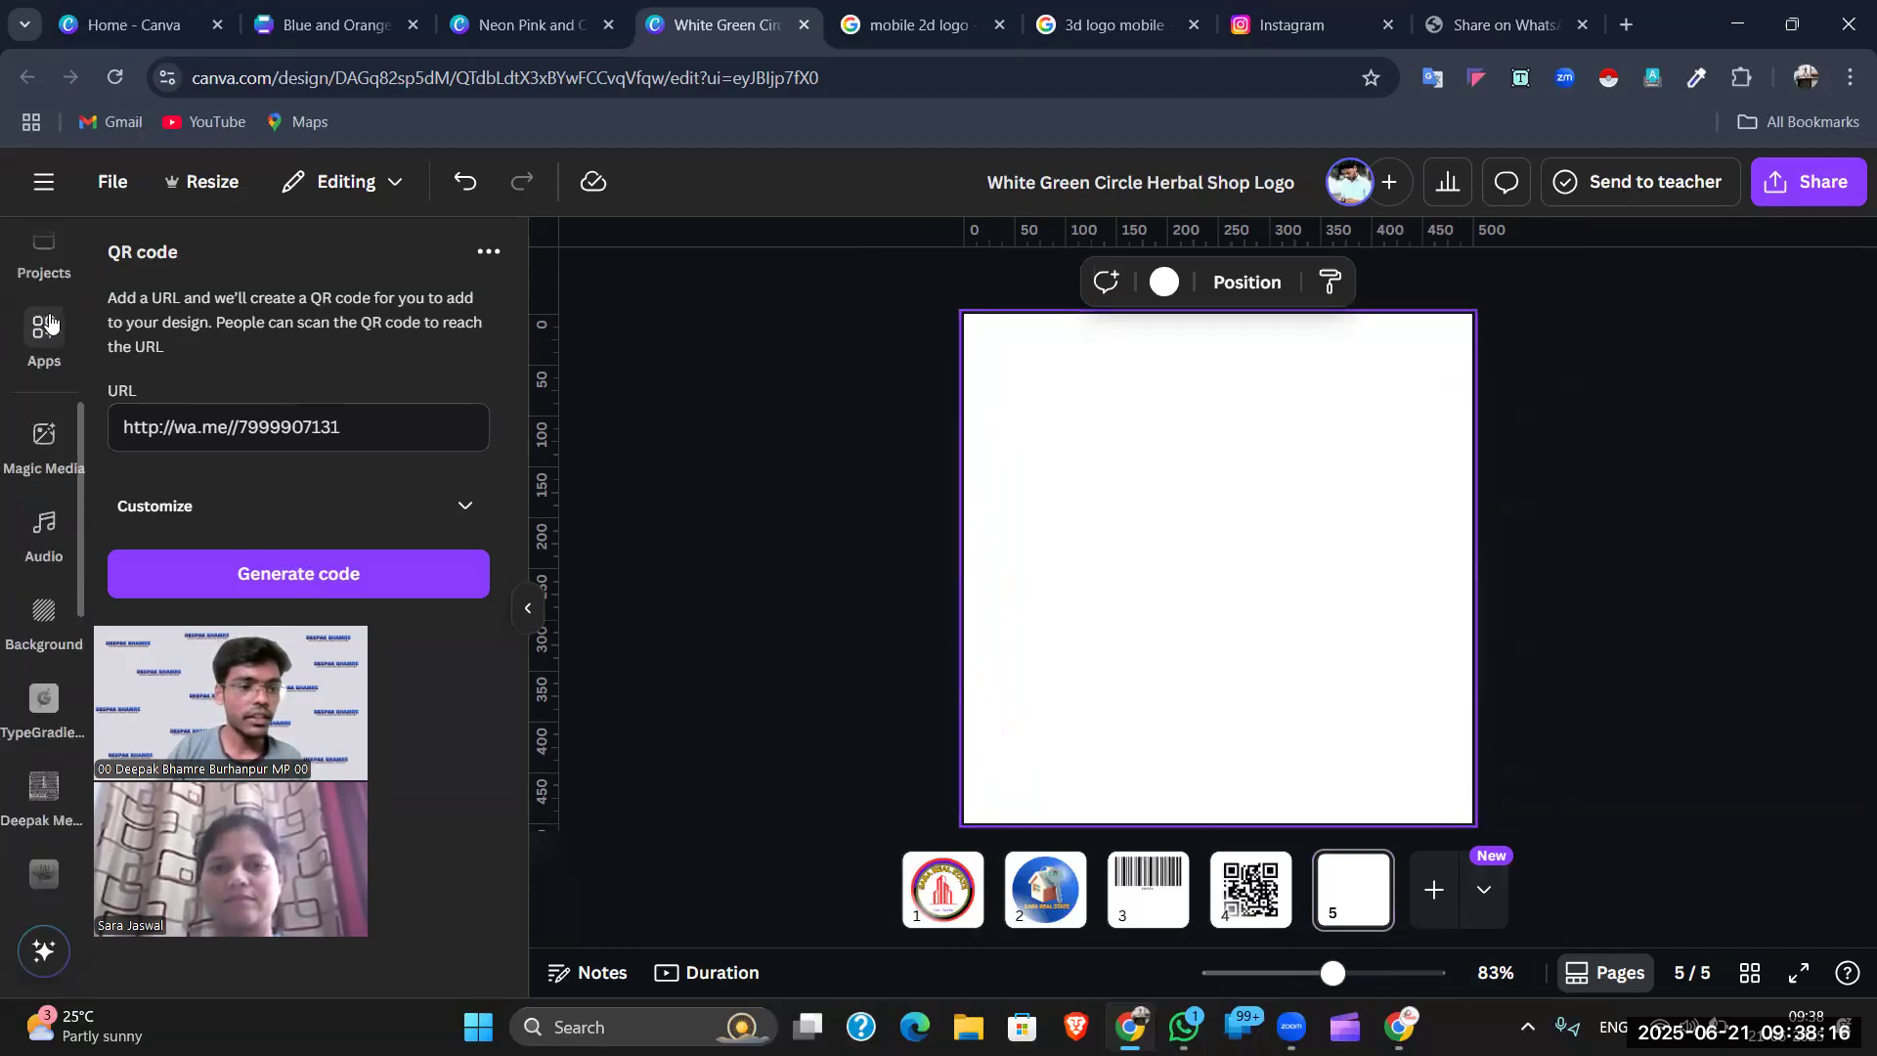
pyautogui.click(44, 262)
# - Search templates for 'car banner', then for 'car instagram post', and browse the results
pyautogui.click(252, 260)
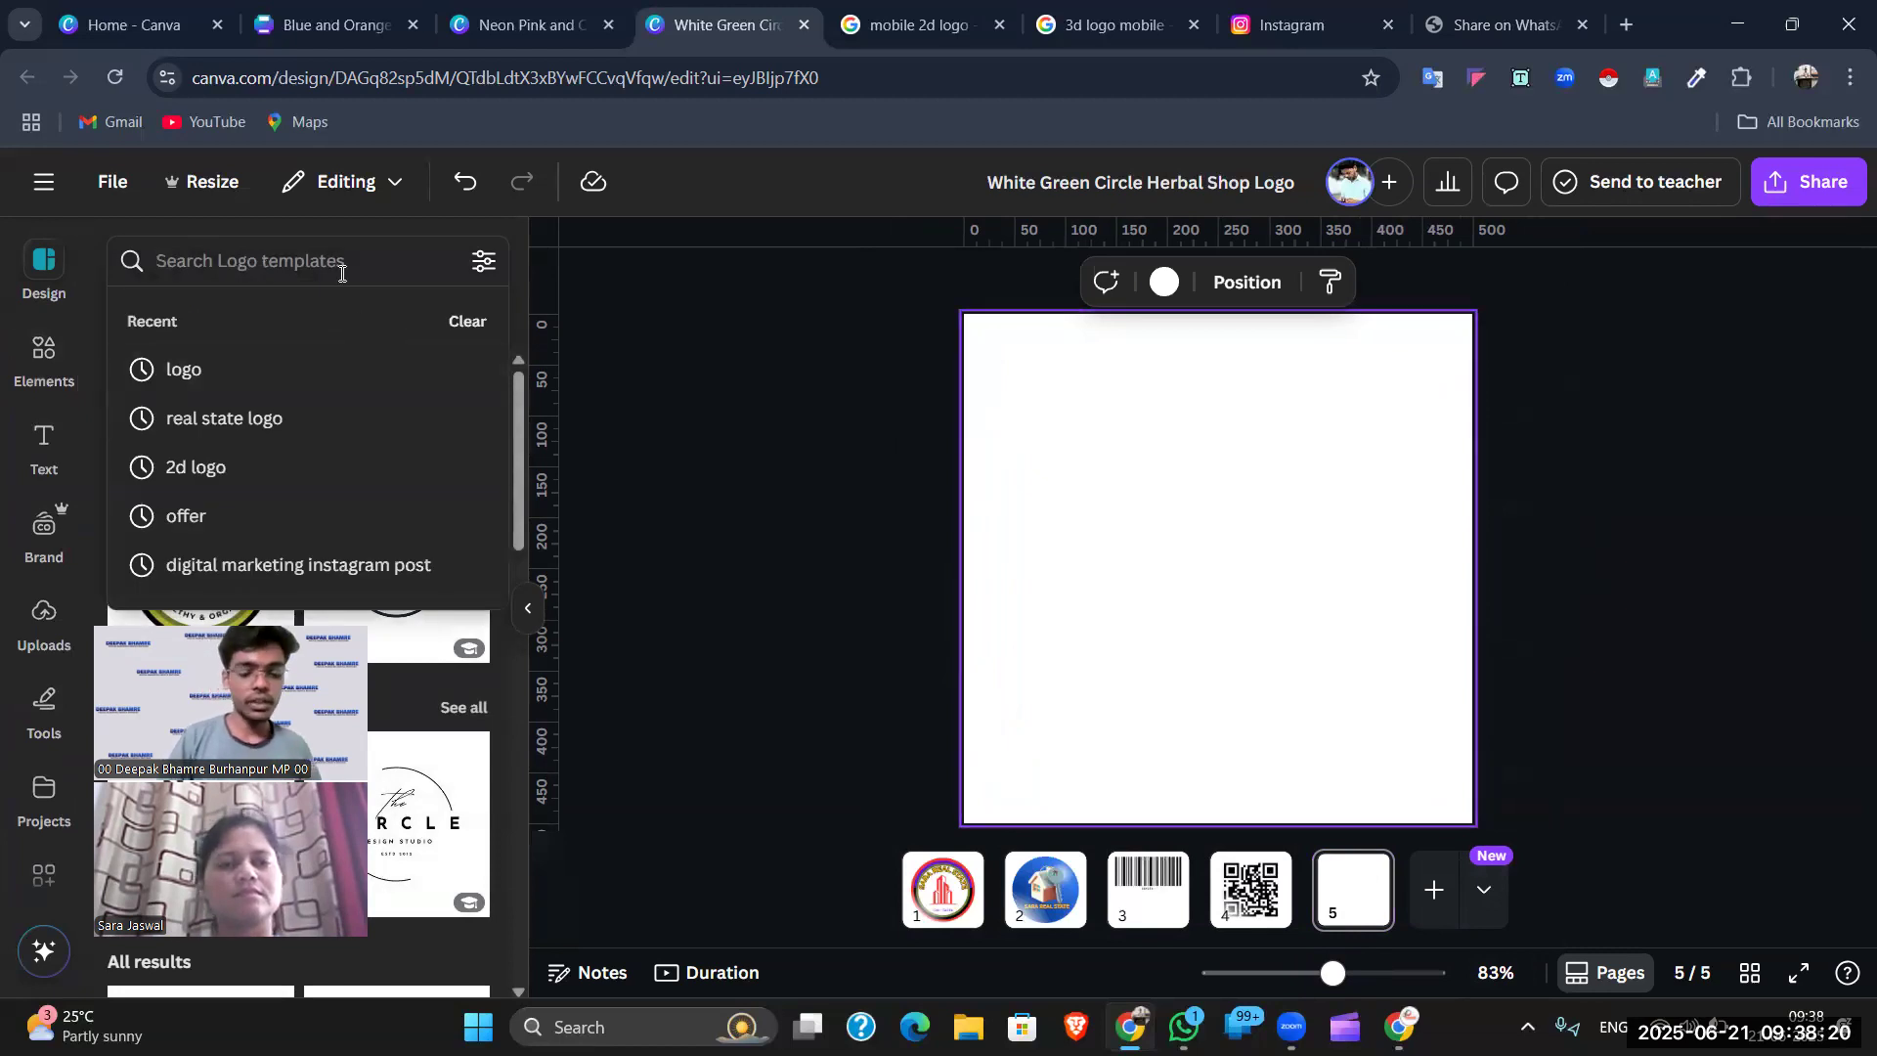
pyautogui.write('car')
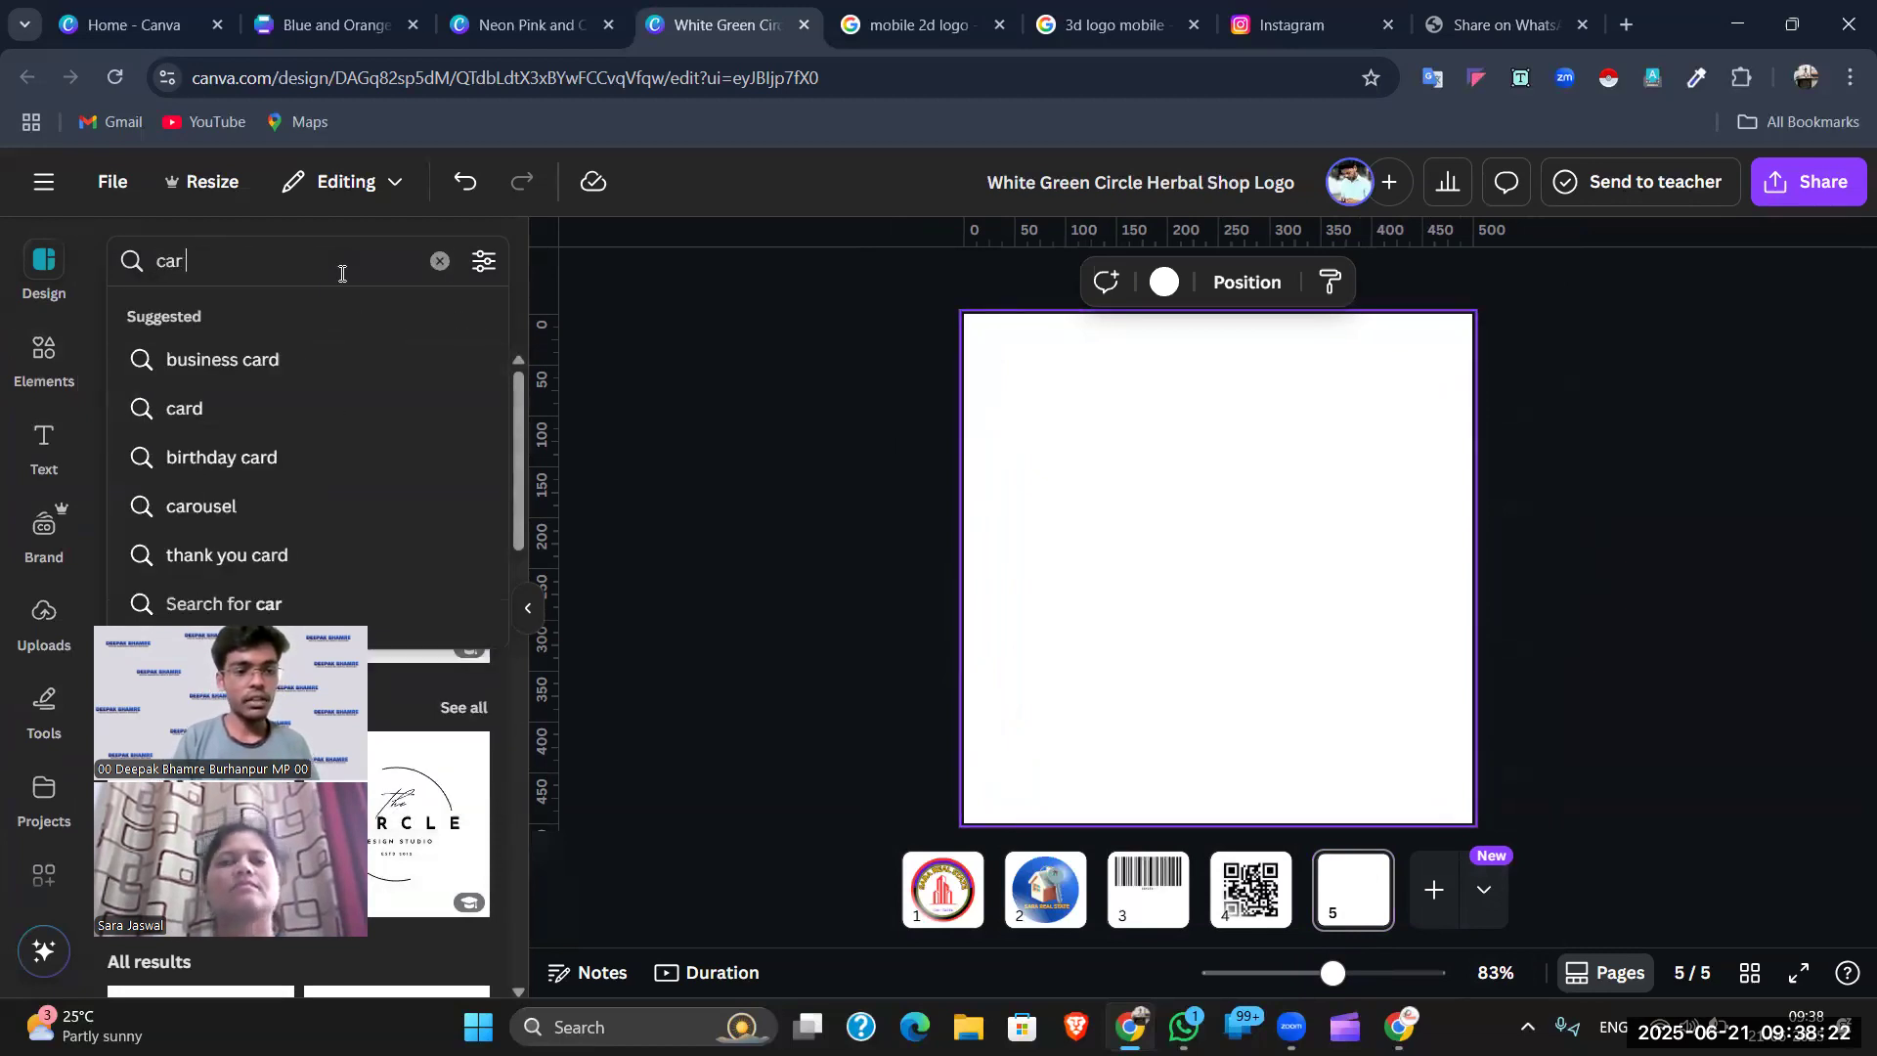
pyautogui.write(' banner')
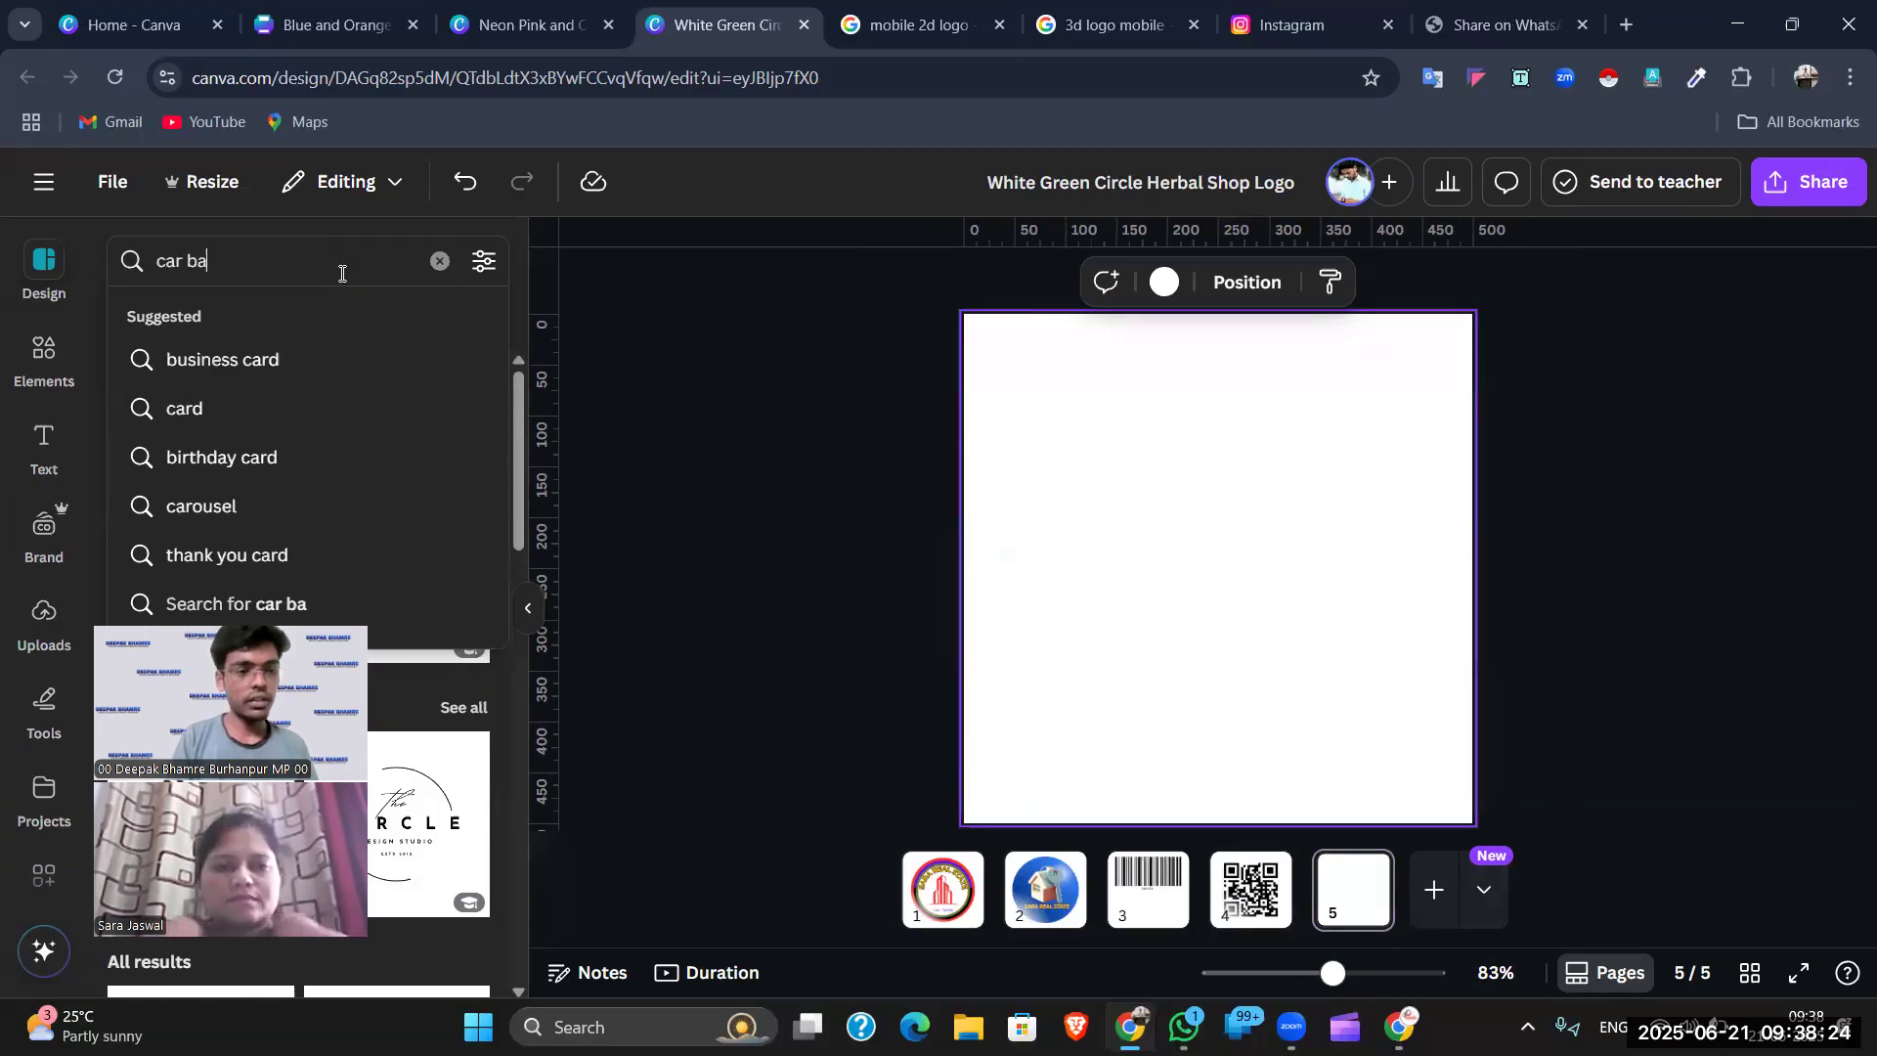
pyautogui.press('Return')
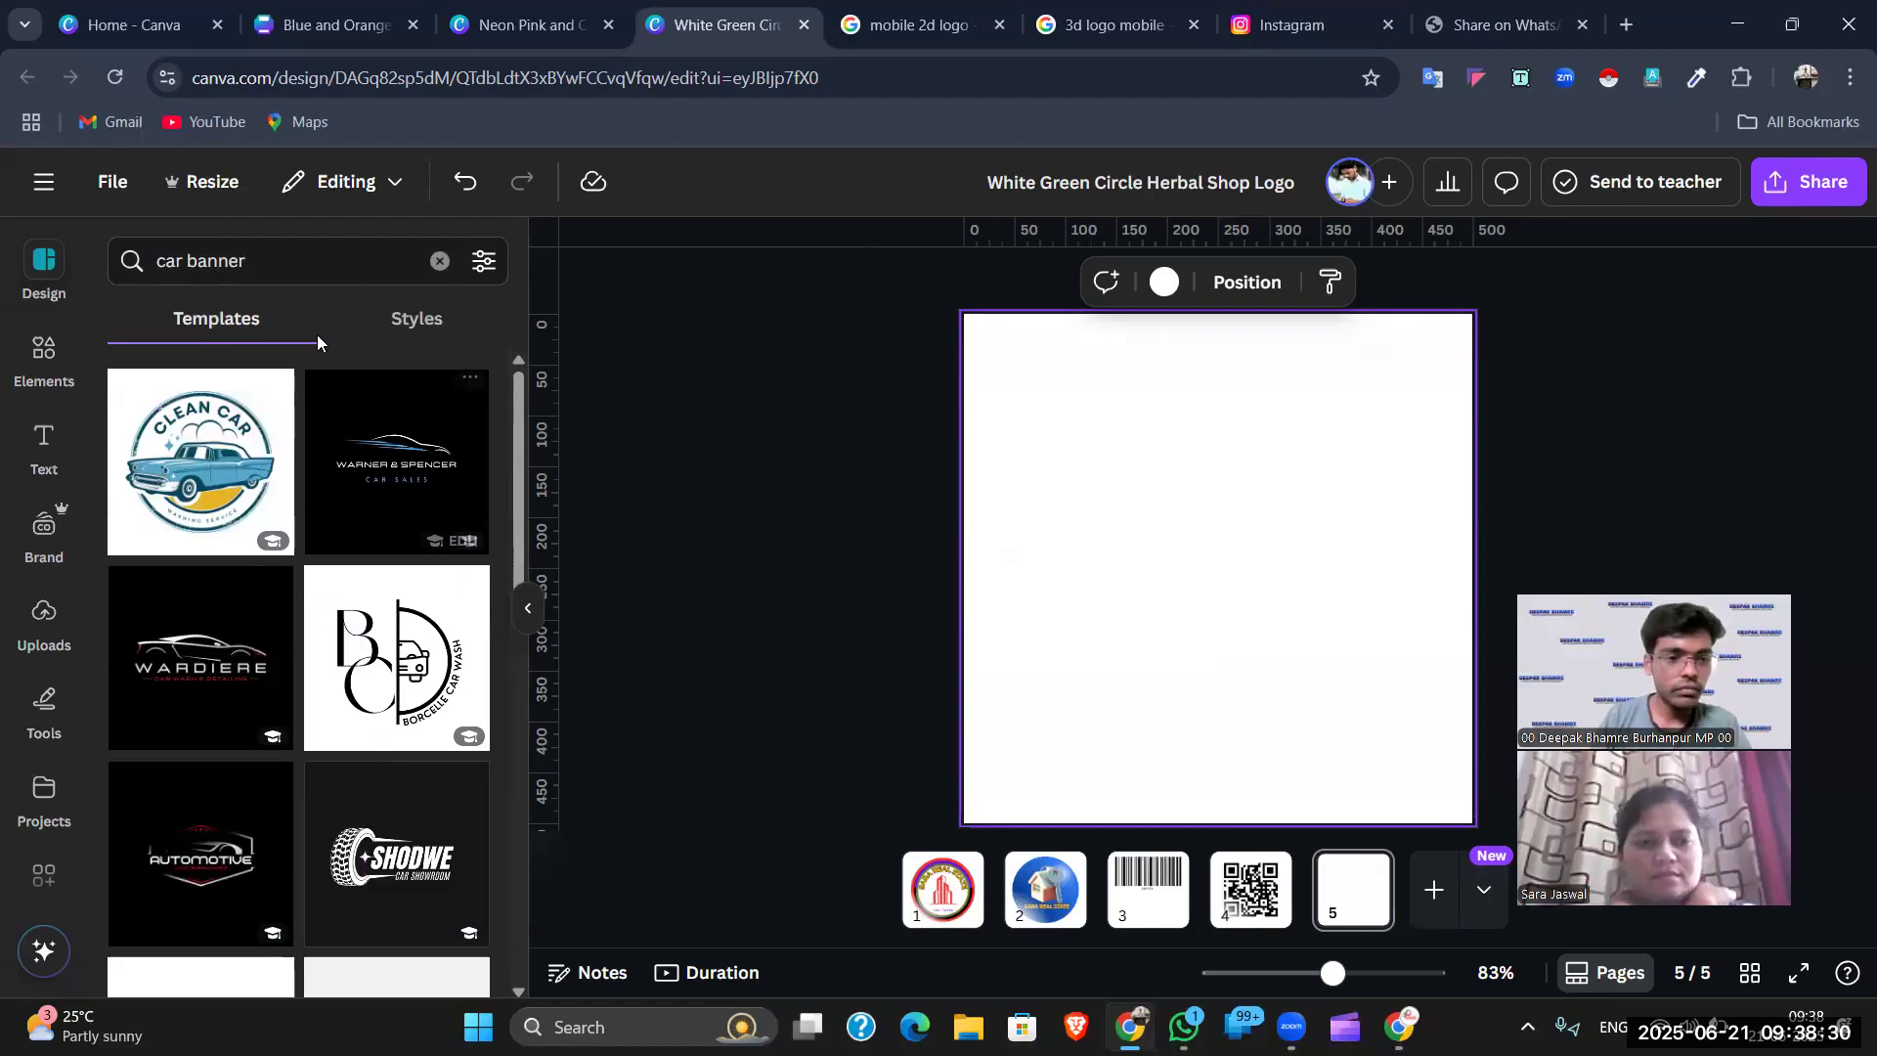
pyautogui.click(301, 260)
pyautogui.press('BackSpace')
pyautogui.press('BackSpace')
pyautogui.press('BackSpace')
pyautogui.press('BackSpace')
pyautogui.press('BackSpace')
pyautogui.press('BackSpace')
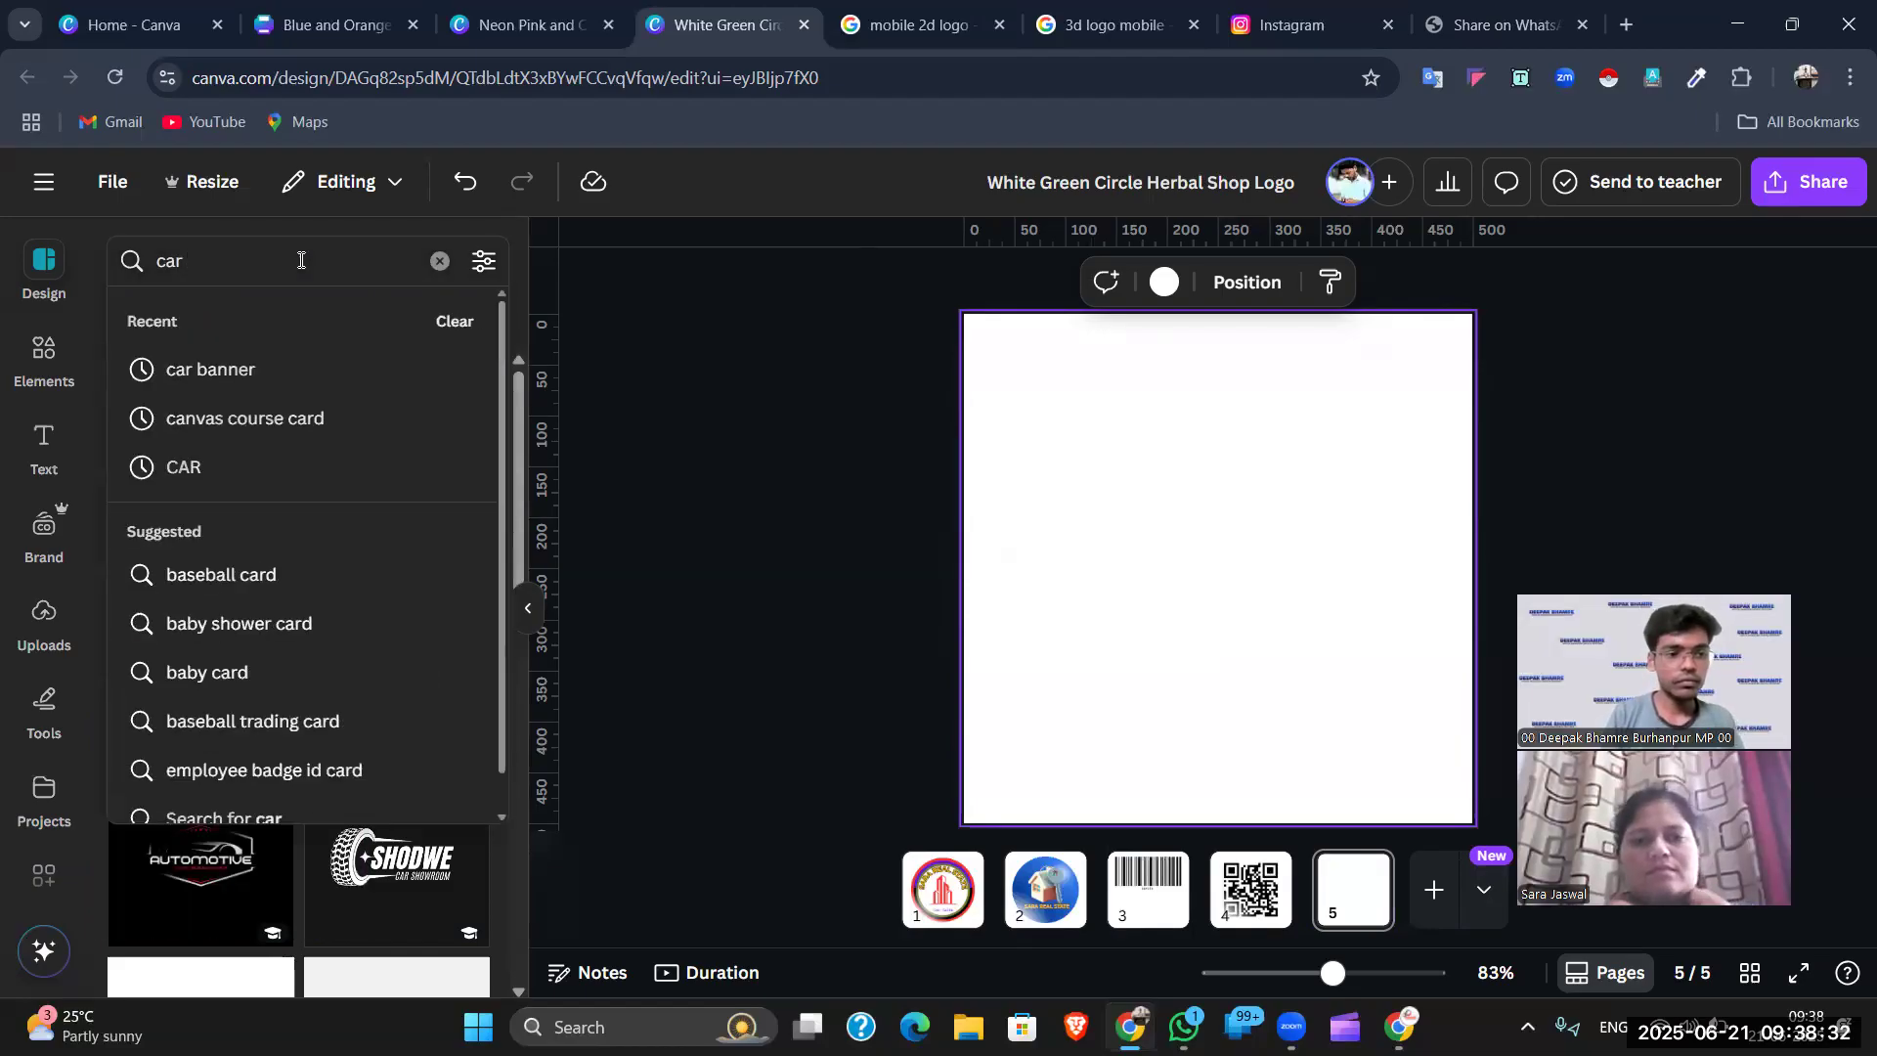
pyautogui.write('instagram post')
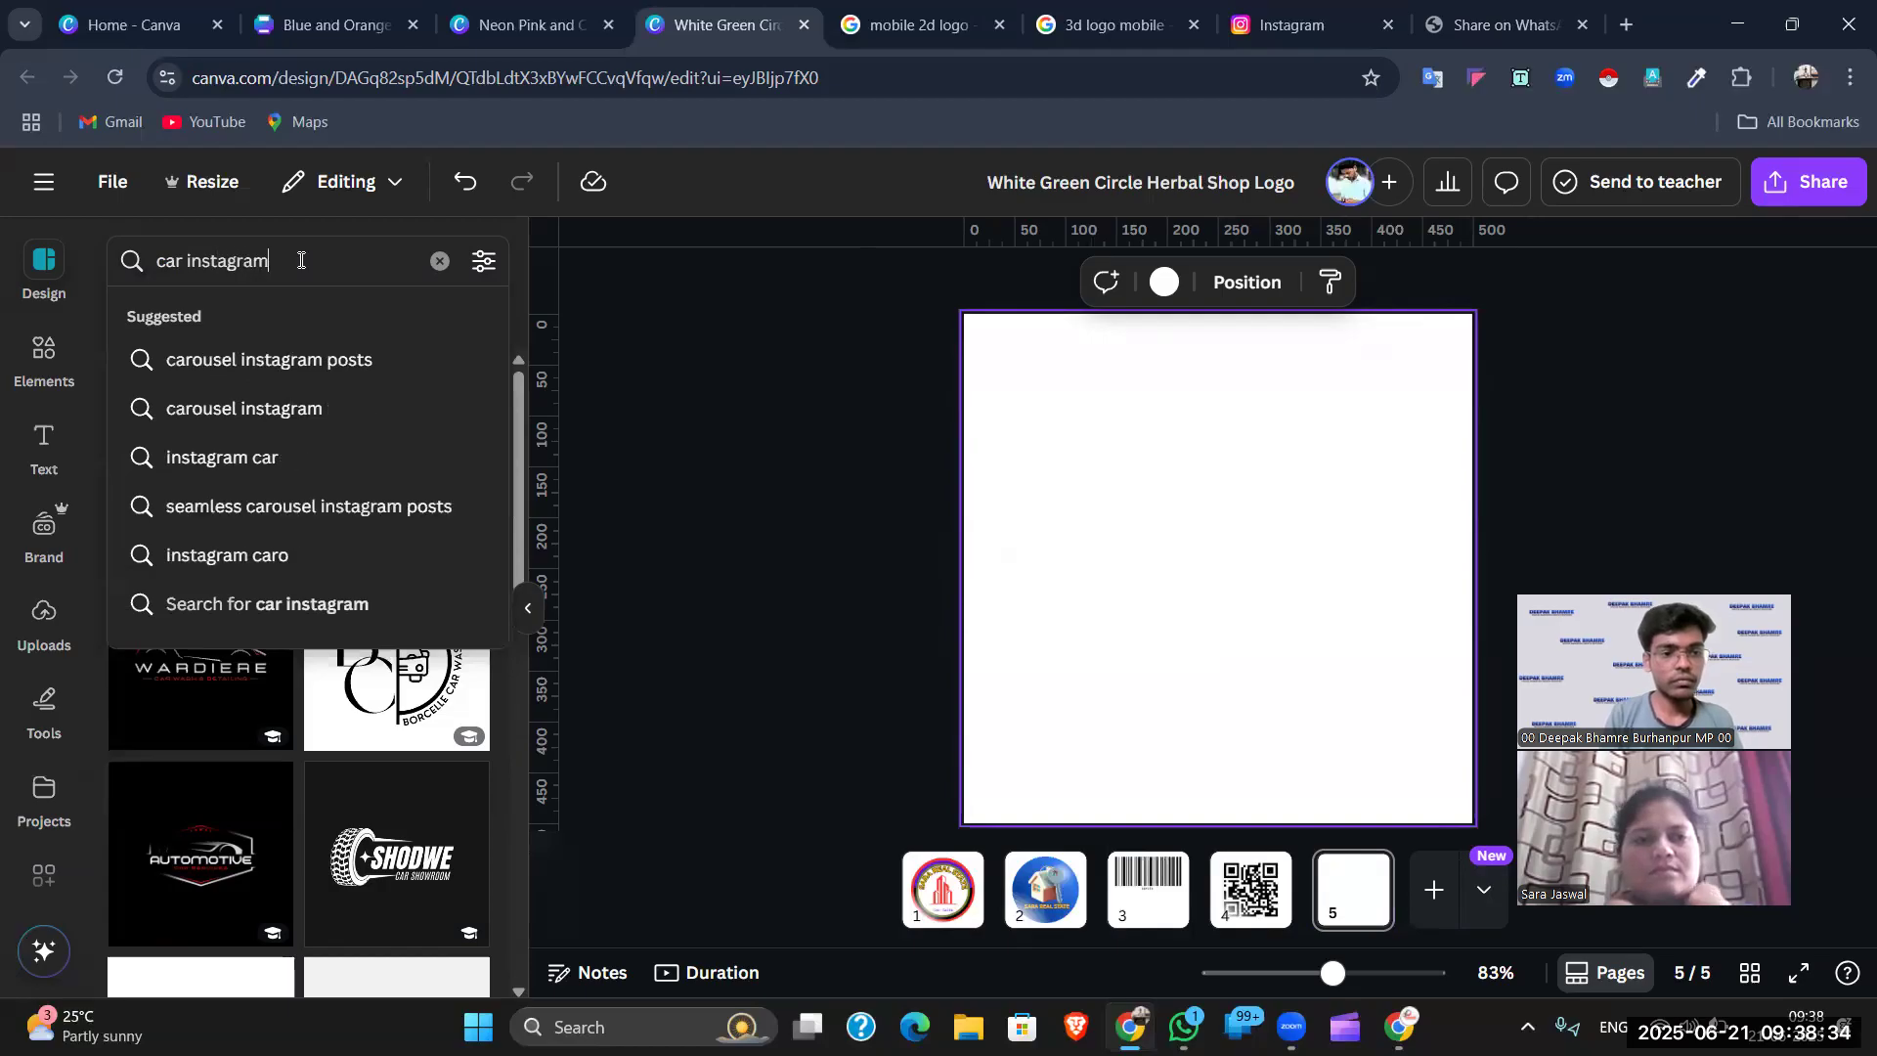
pyautogui.press('Return')
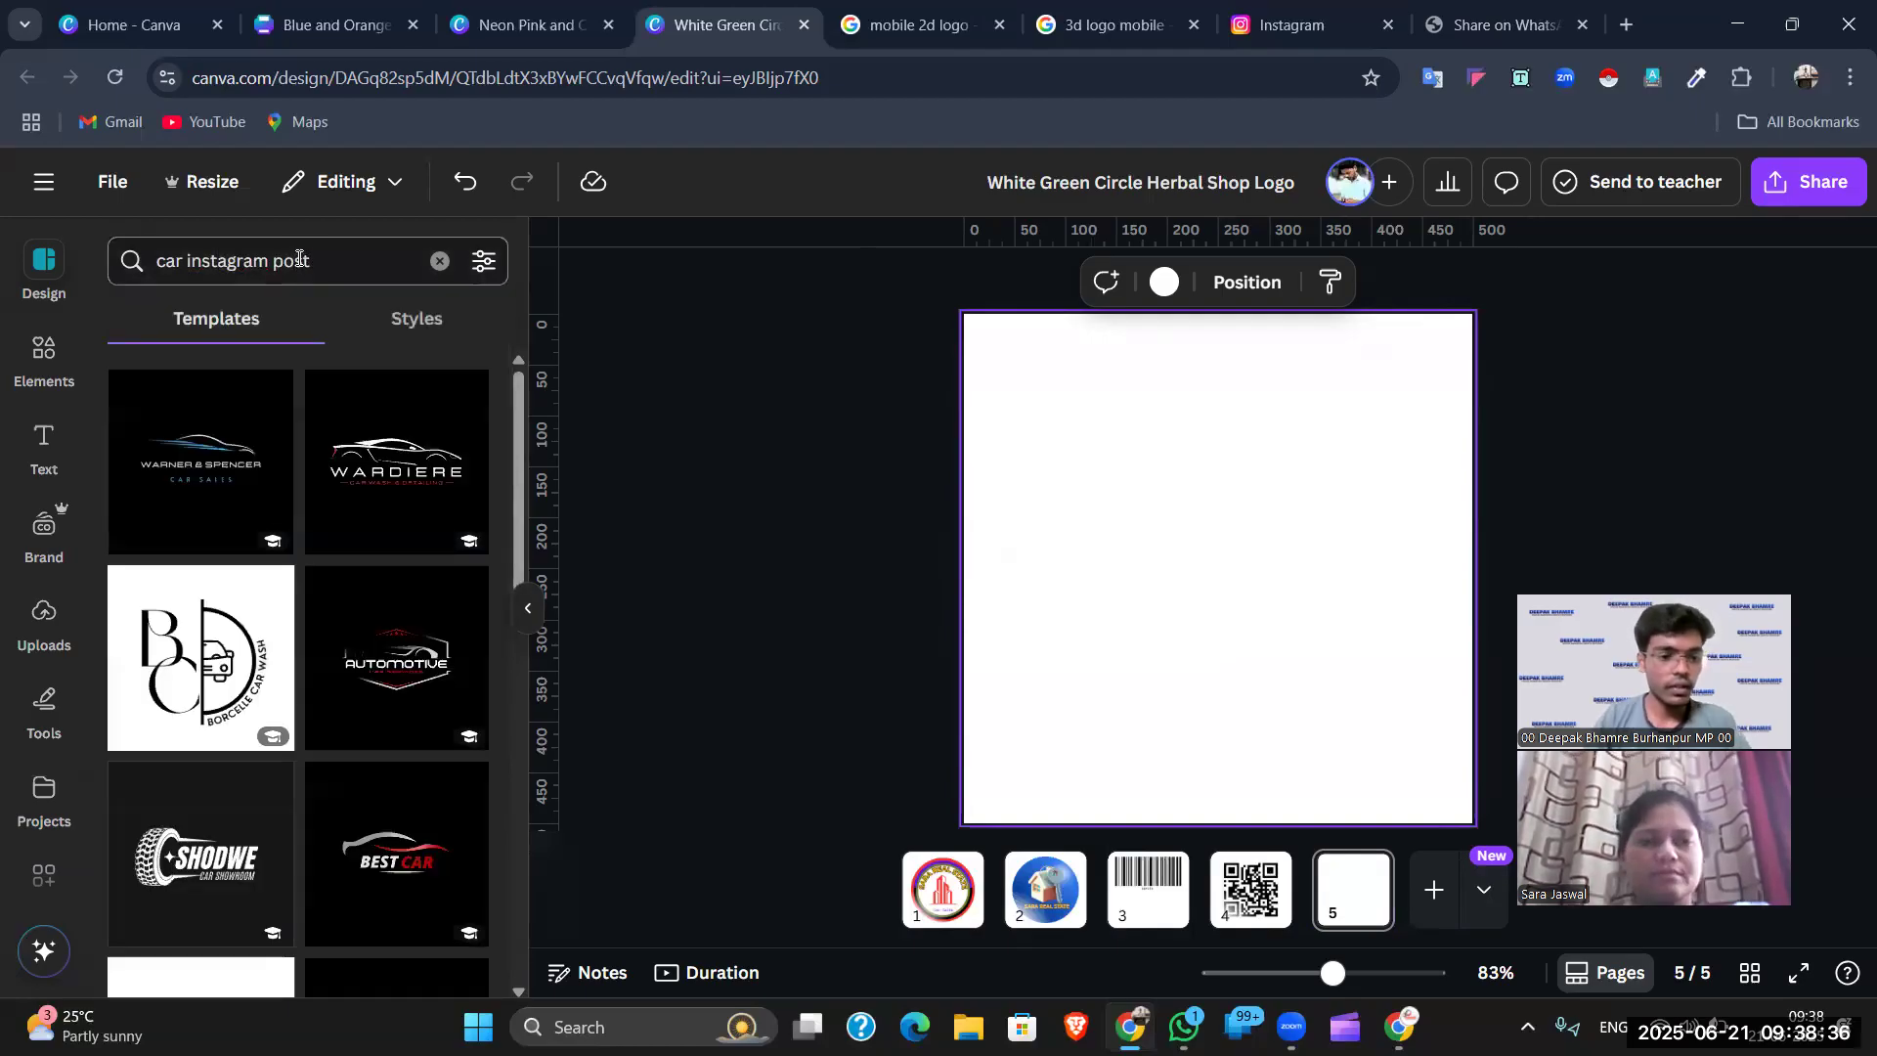
pyautogui.scroll(-5, 258, 440)
pyautogui.scroll(5, 258, 440)
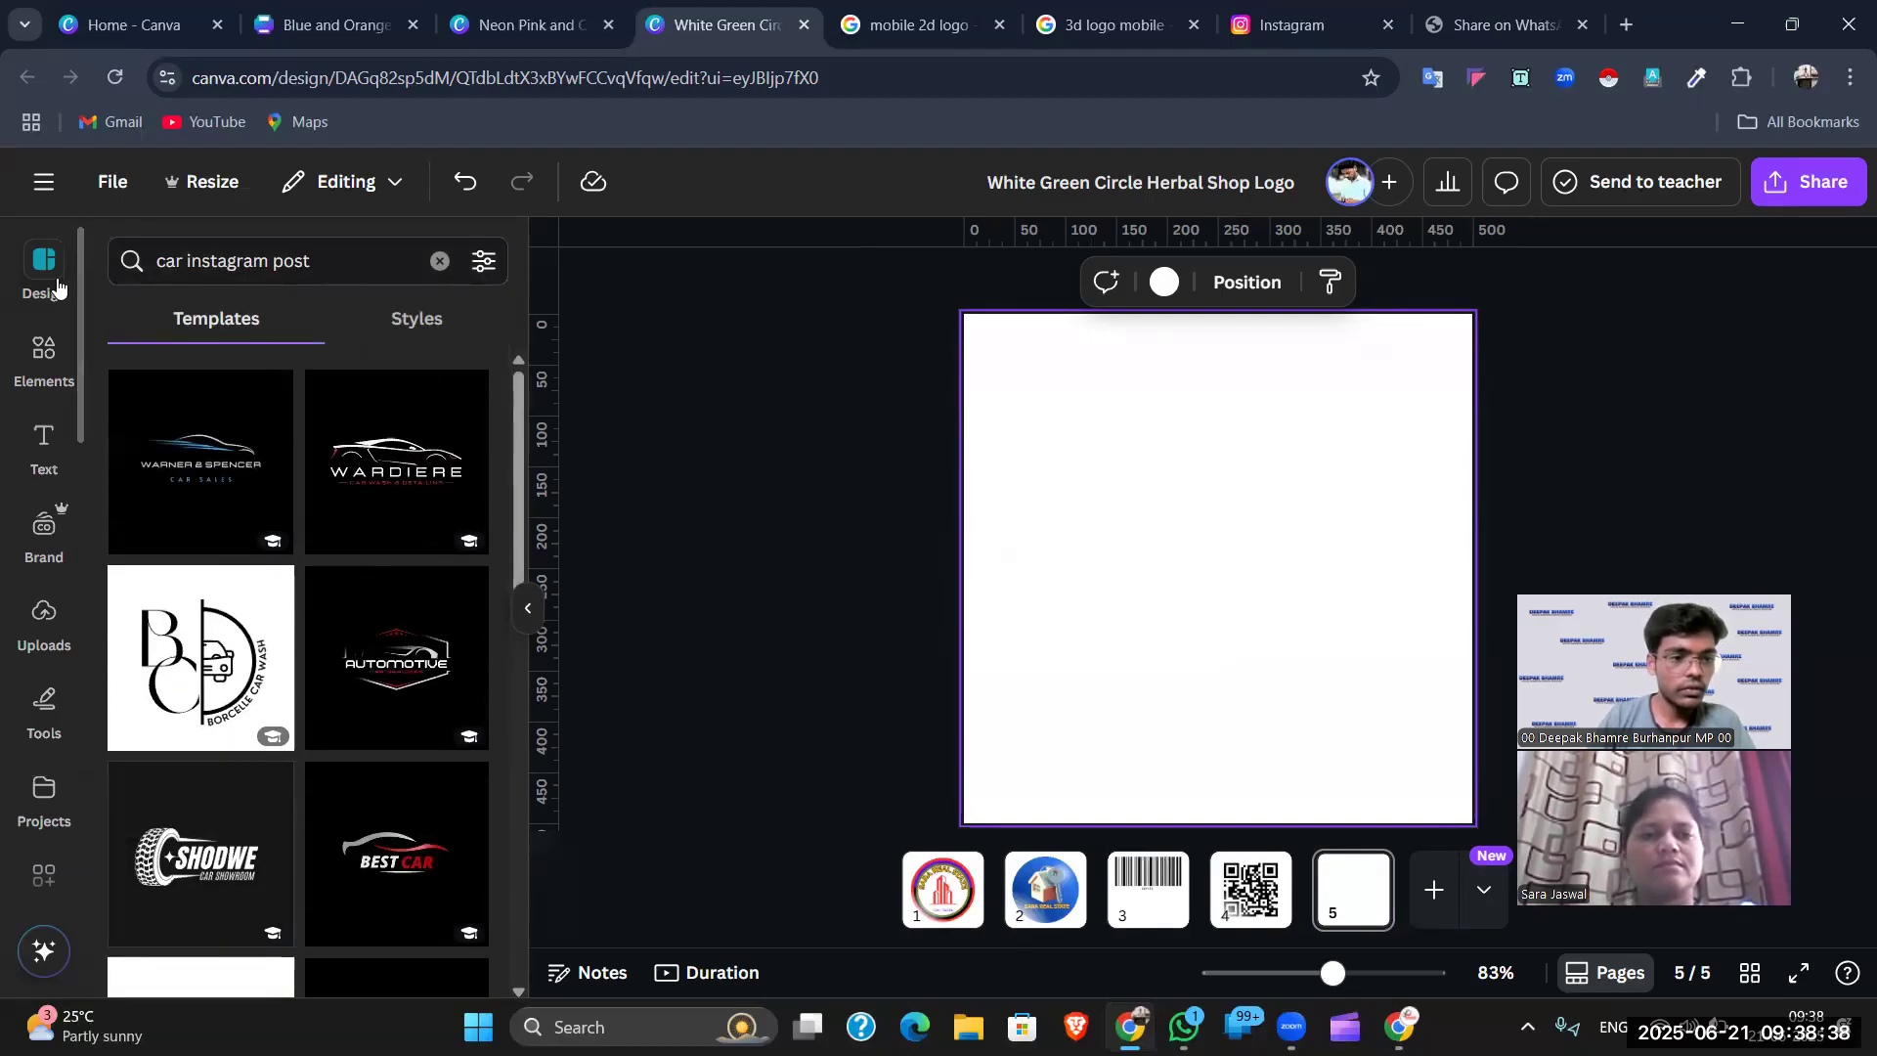
pyautogui.scroll(-5, 322, 522)
pyautogui.scroll(-5, 322, 521)
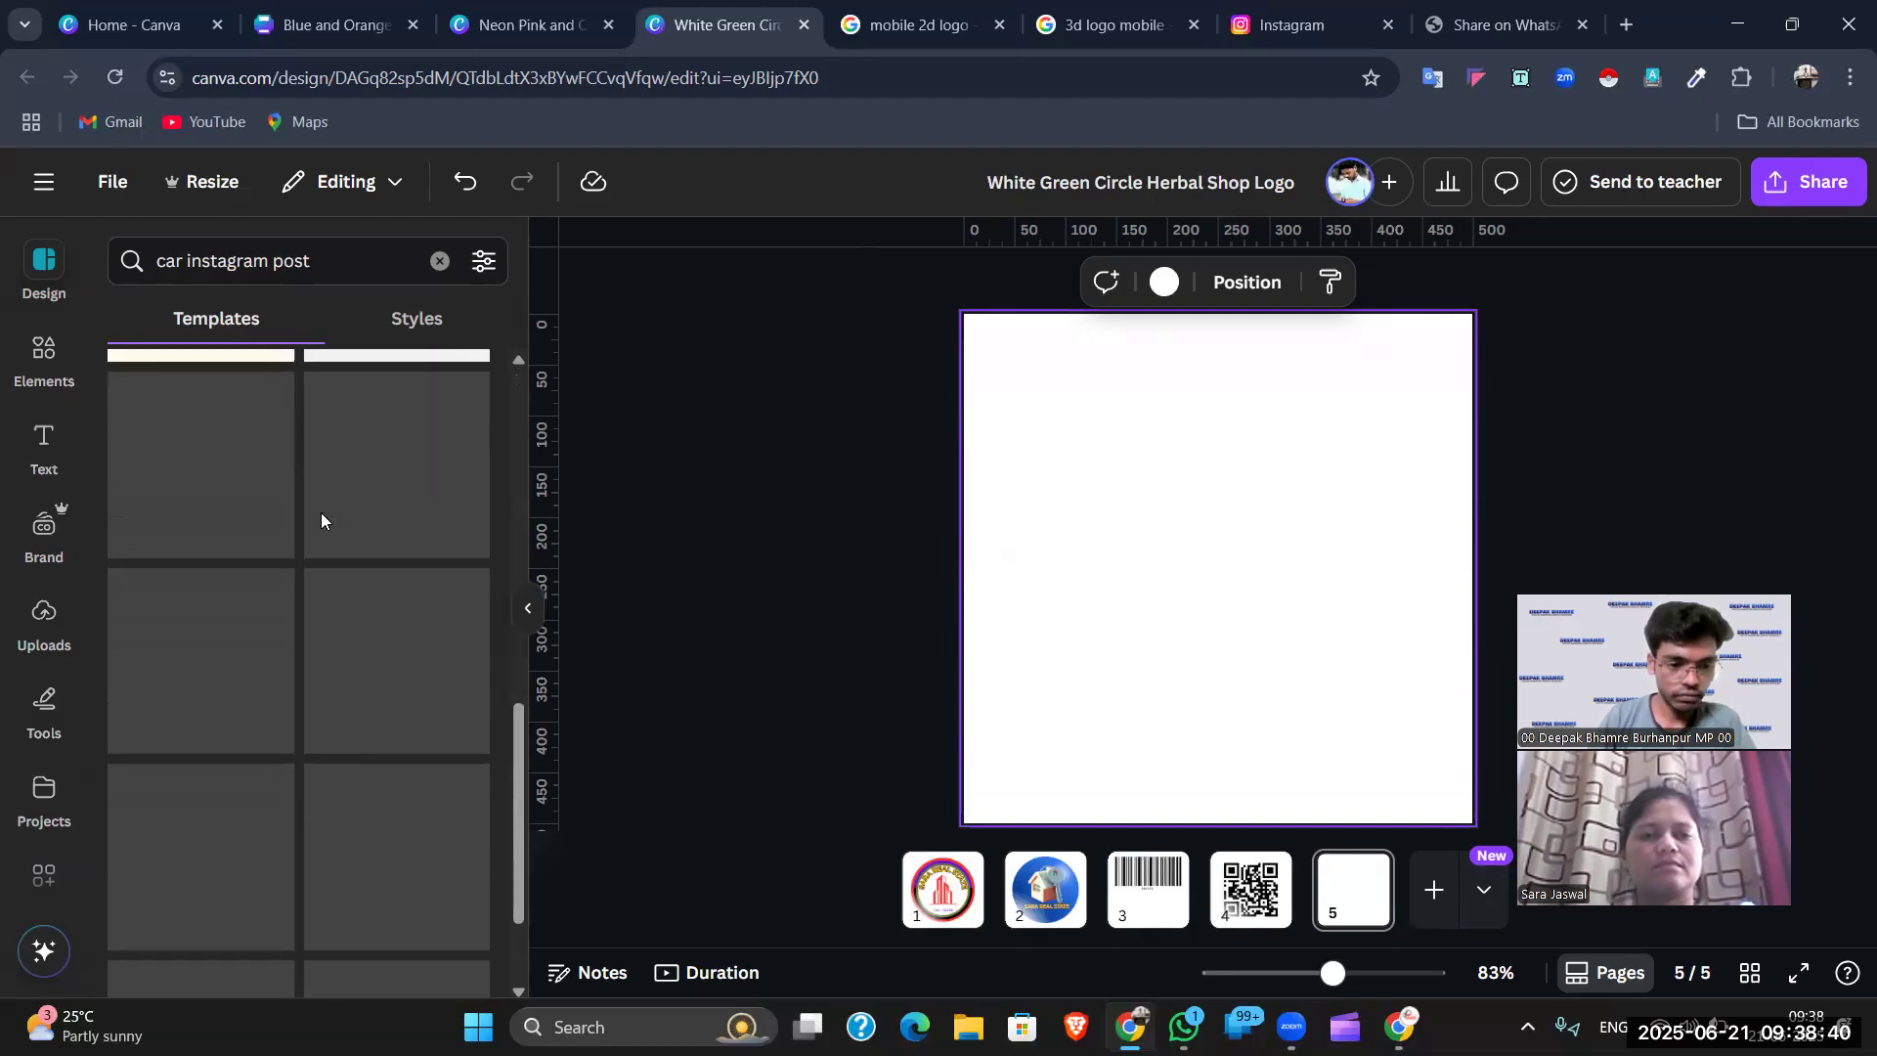
pyautogui.scroll(10, 343, 567)
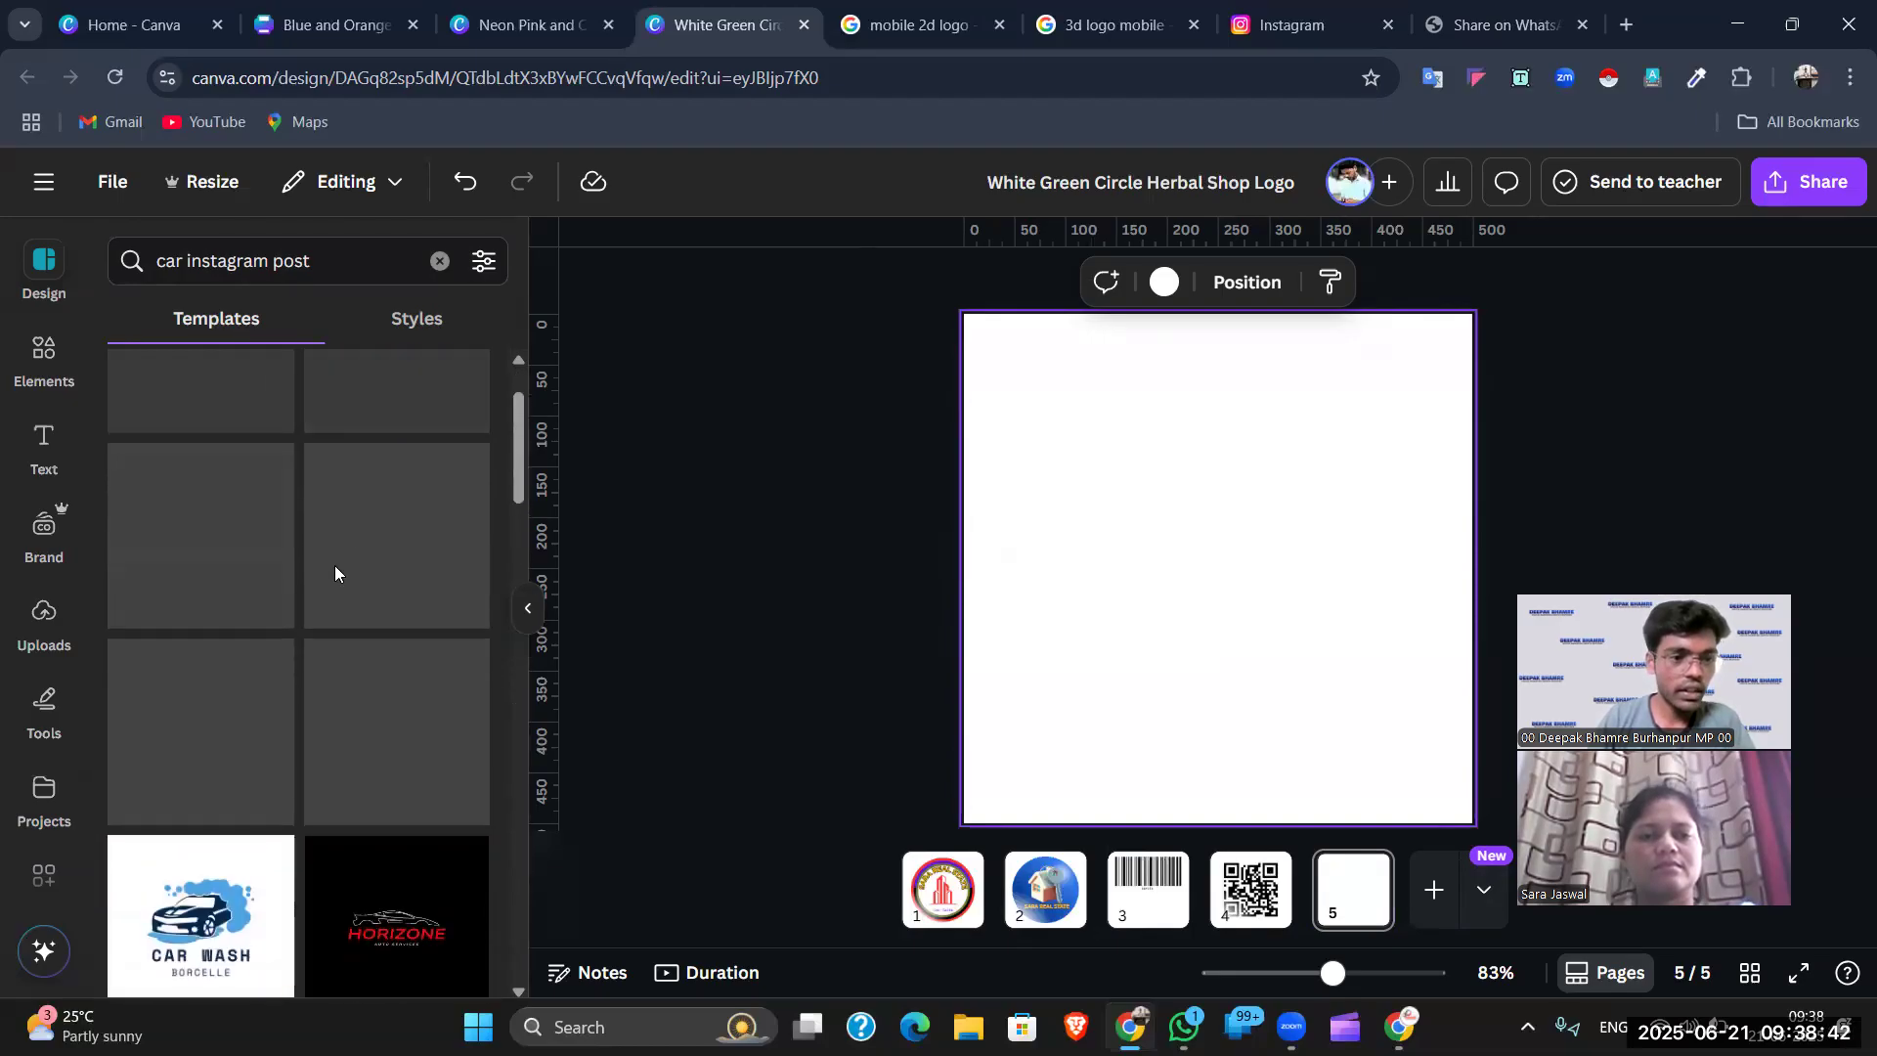
# - Clear the query and search templates for 'car reflection' instead
pyautogui.click(352, 260)
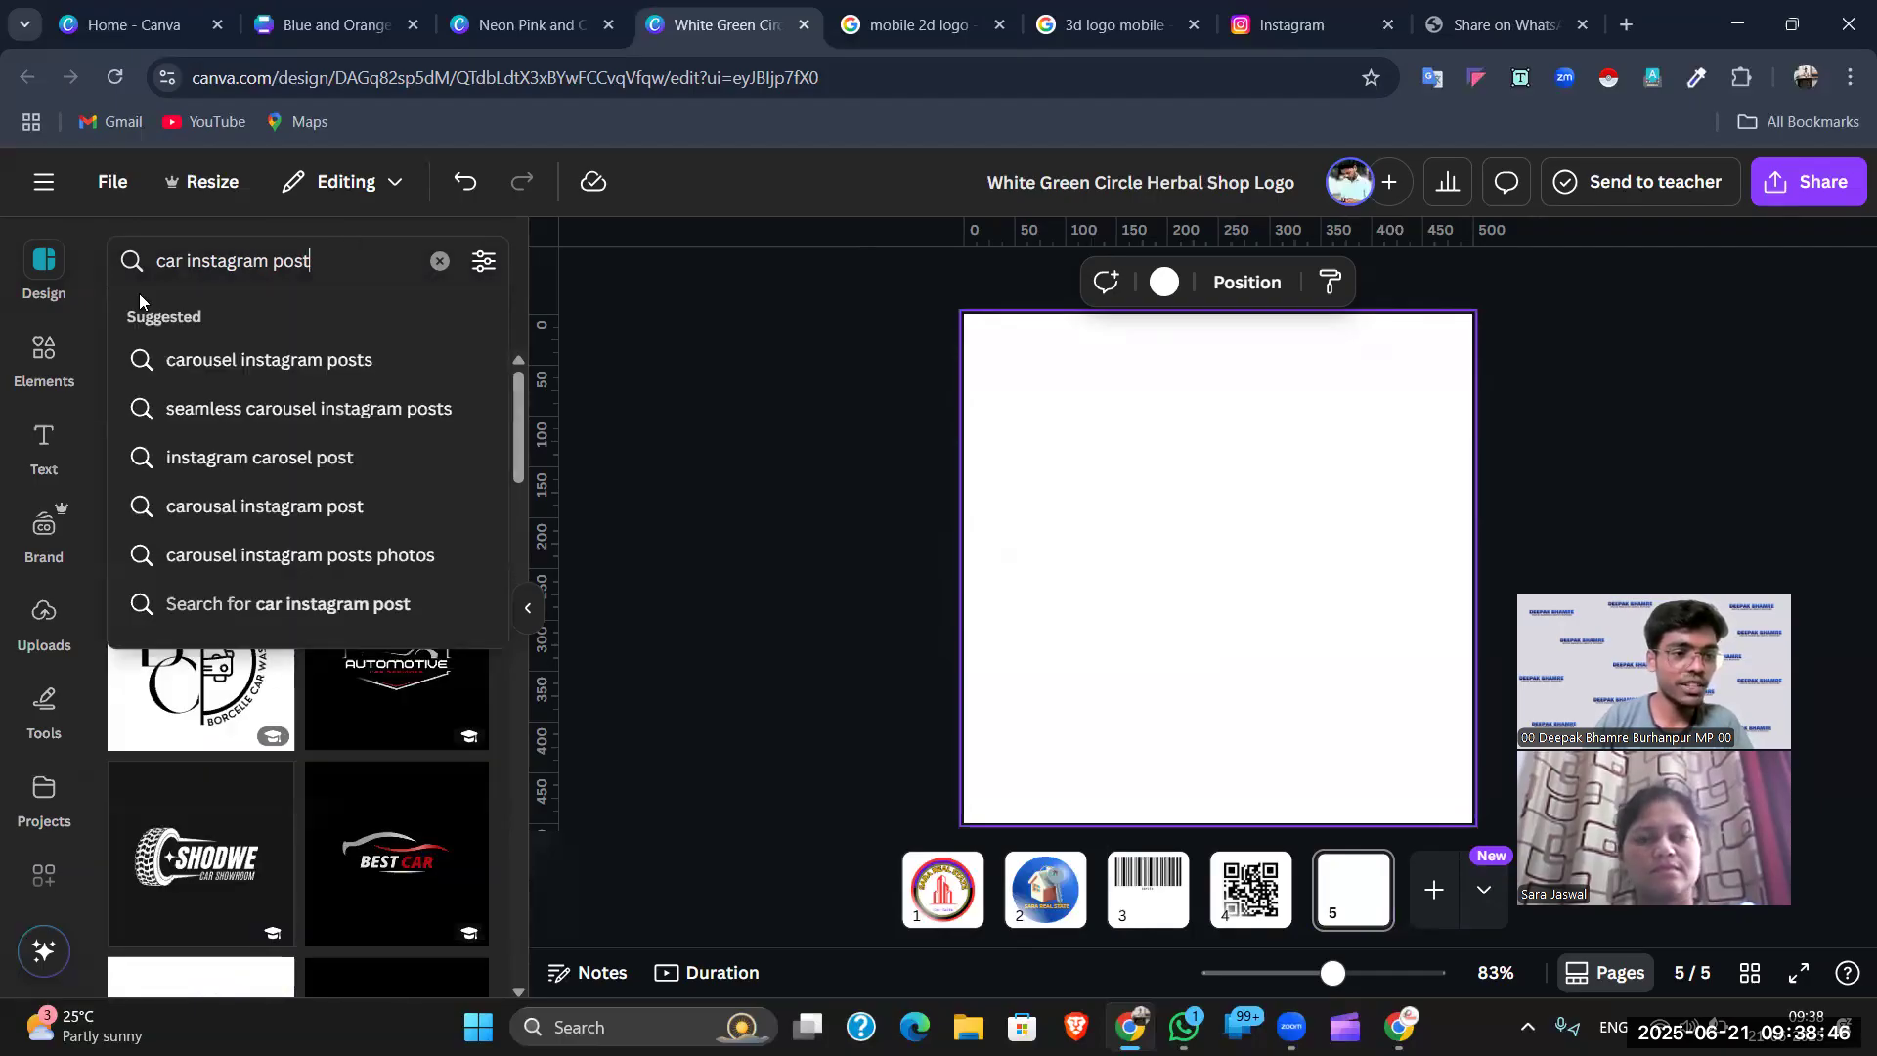
pyautogui.click(47, 284)
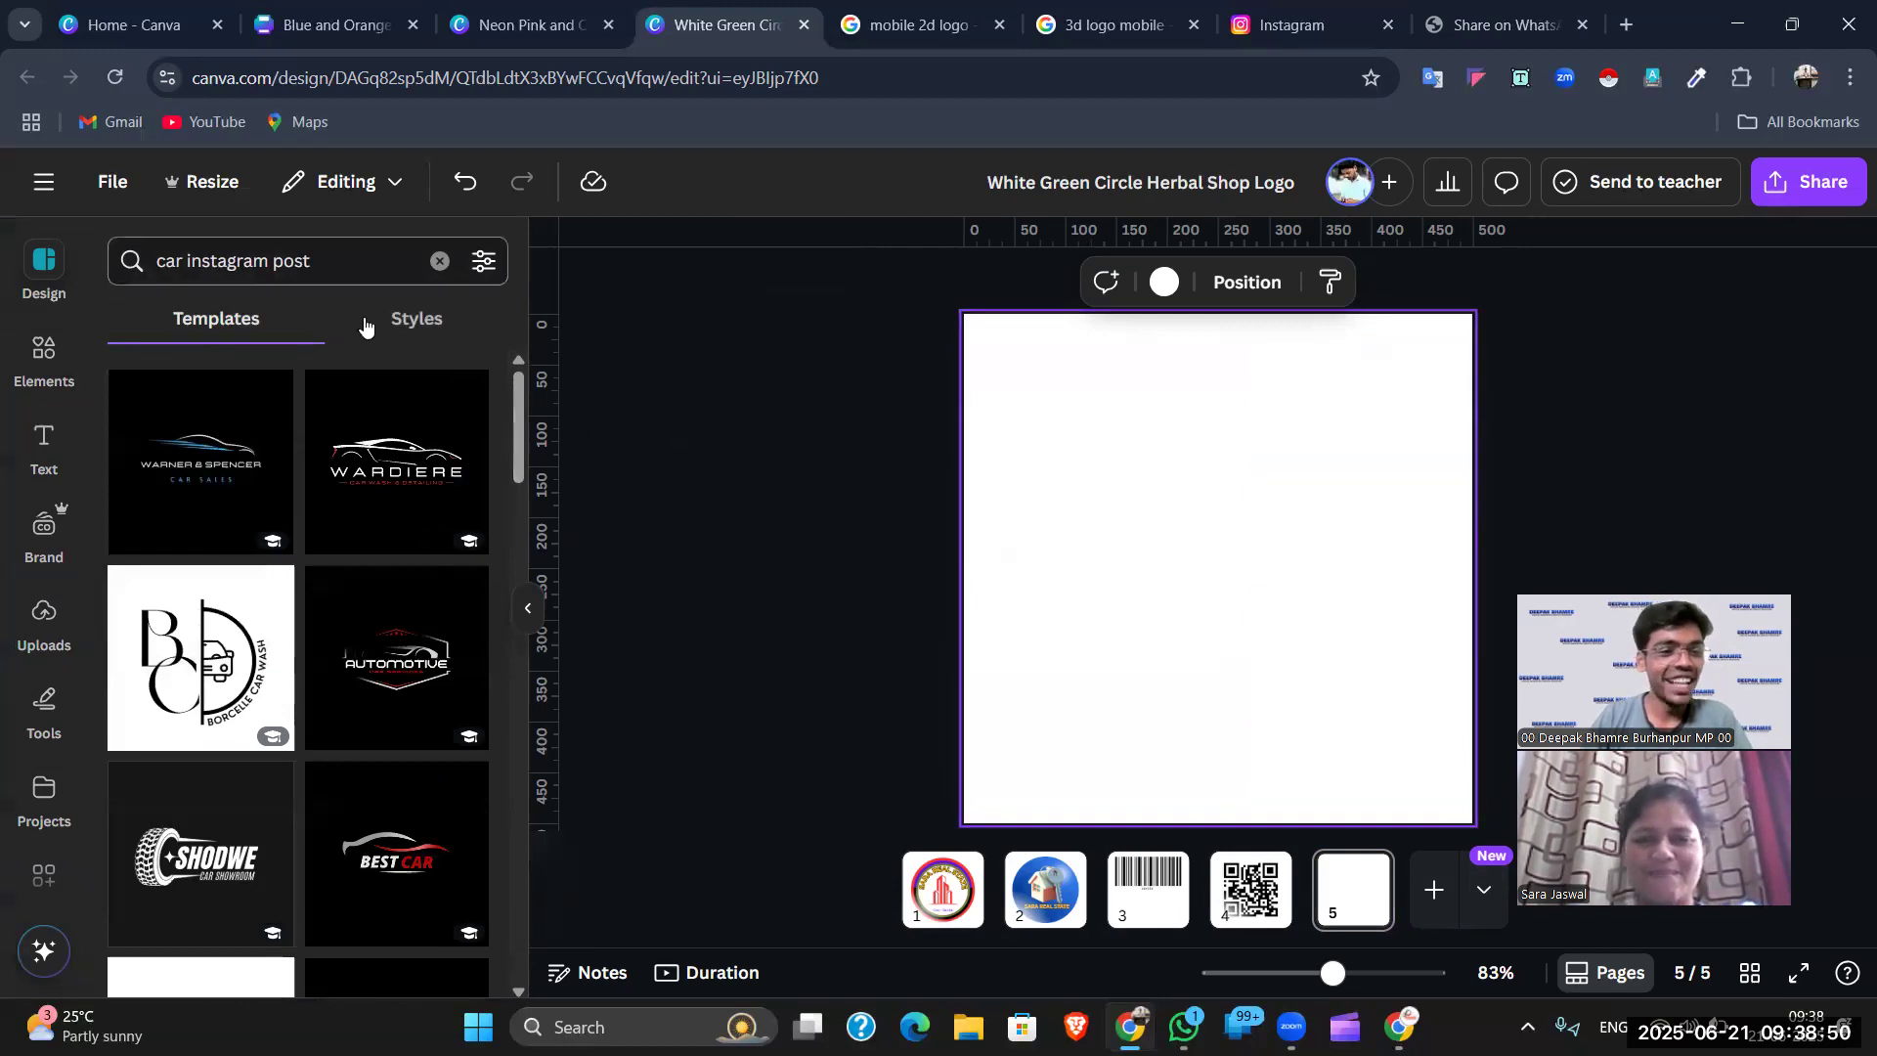
pyautogui.scroll(-3, 411, 525)
pyautogui.scroll(-1, 371, 626)
pyautogui.scroll(4, 369, 614)
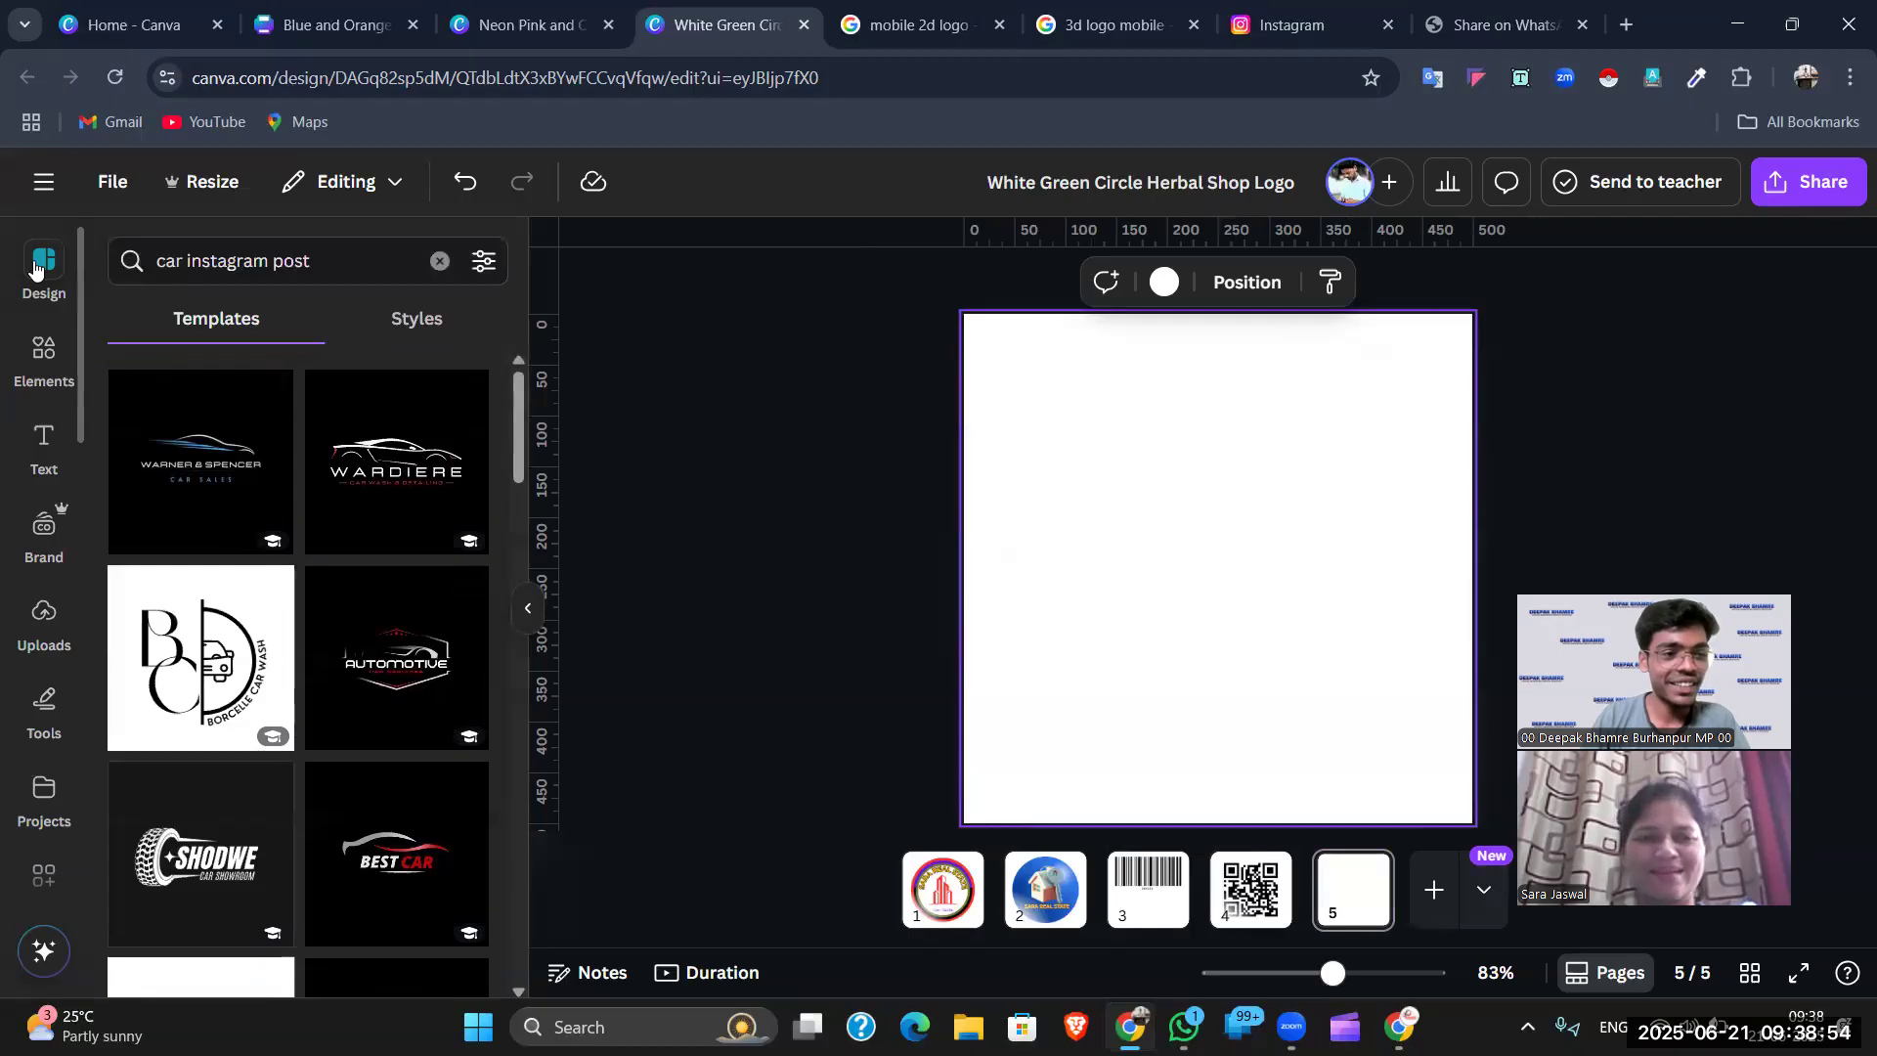
pyautogui.click(35, 266)
pyautogui.click(209, 274)
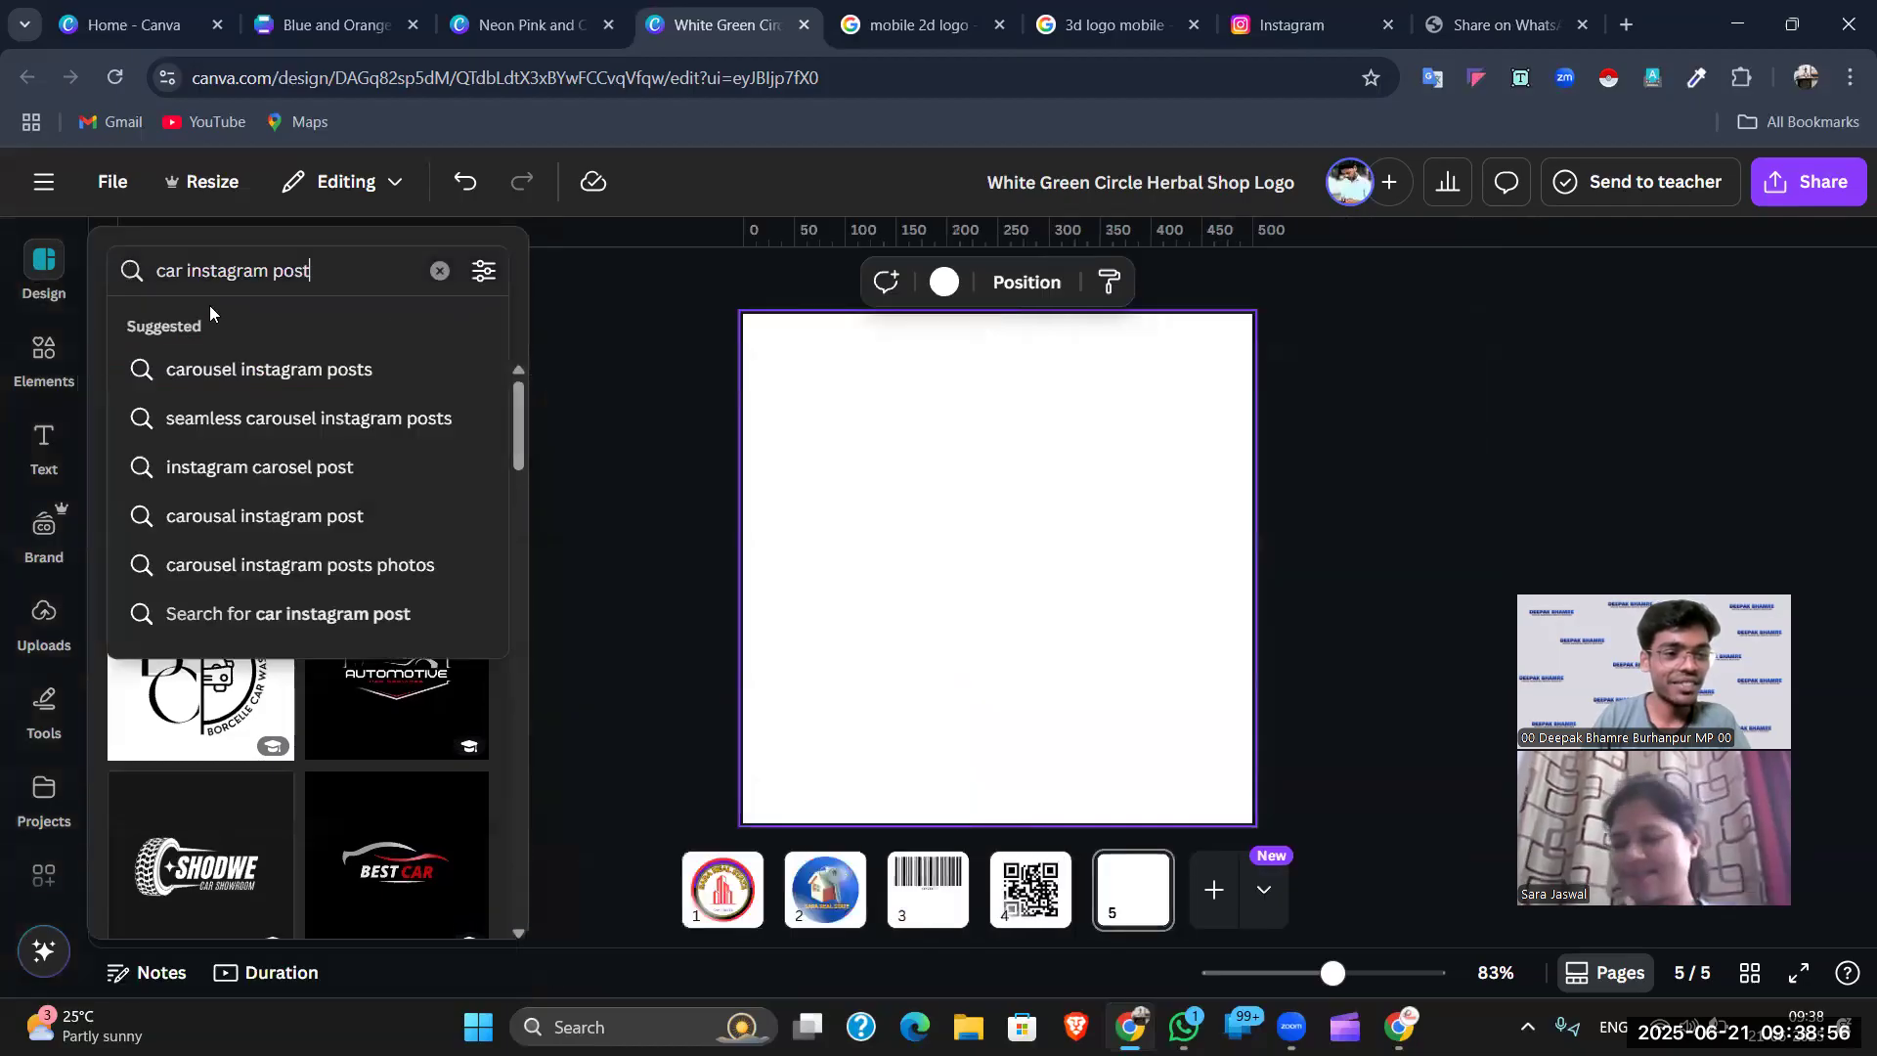
pyautogui.click(439, 270)
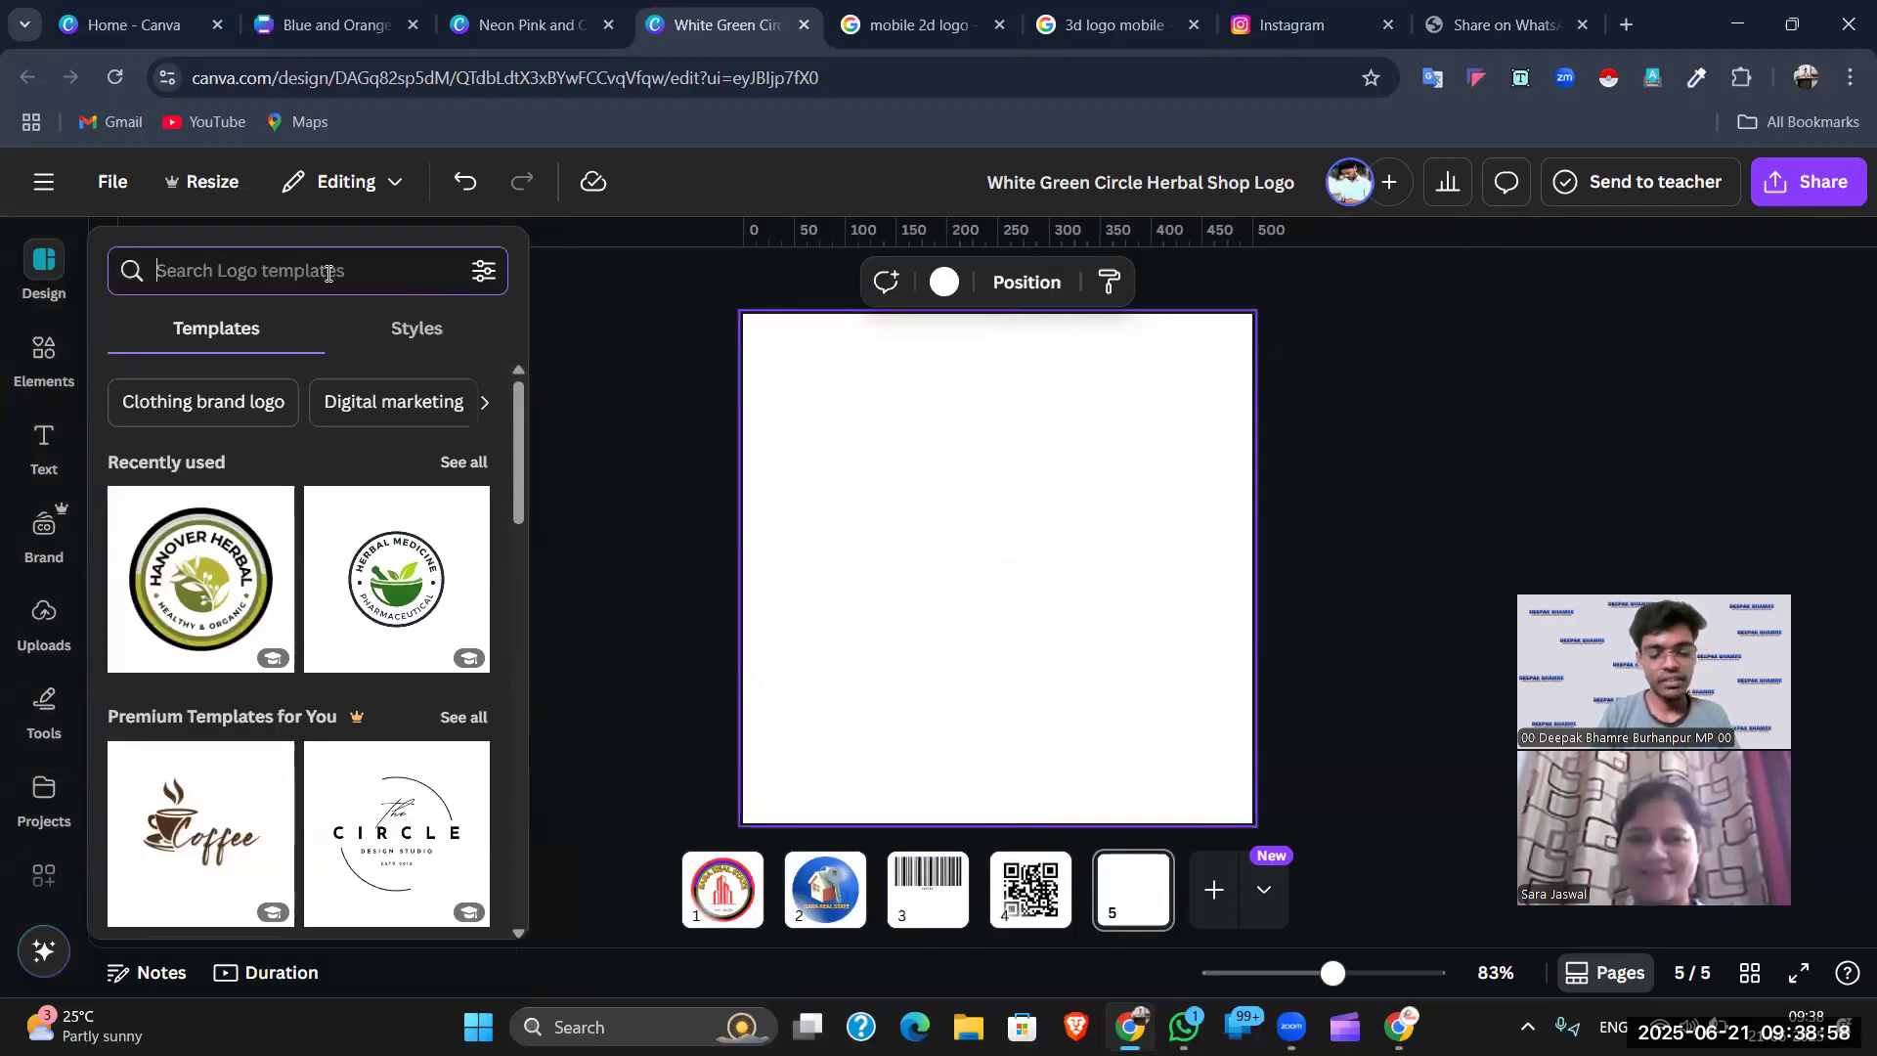
pyautogui.write('a')
pyautogui.press('BackSpace')
pyautogui.write('car reflection')
pyautogui.press('Return')
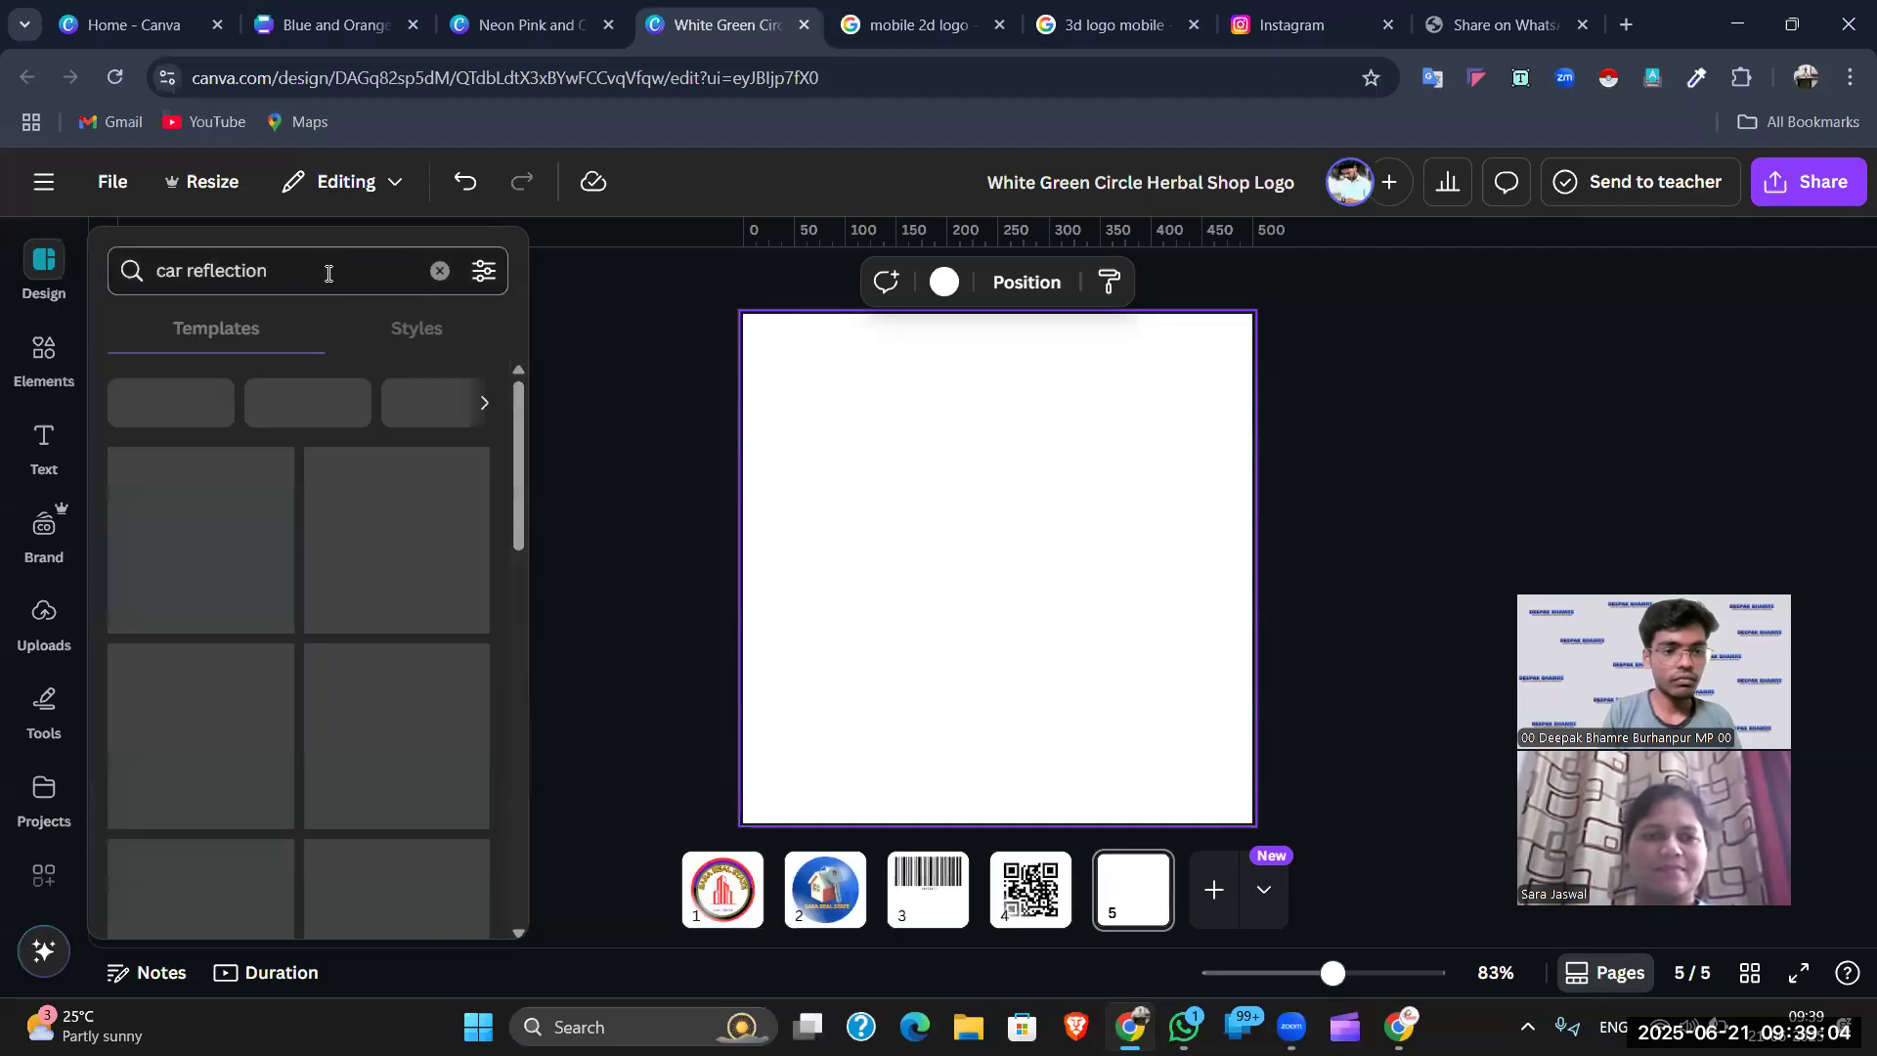
pyautogui.scroll(-1, 323, 558)
pyautogui.scroll(-5, 323, 558)
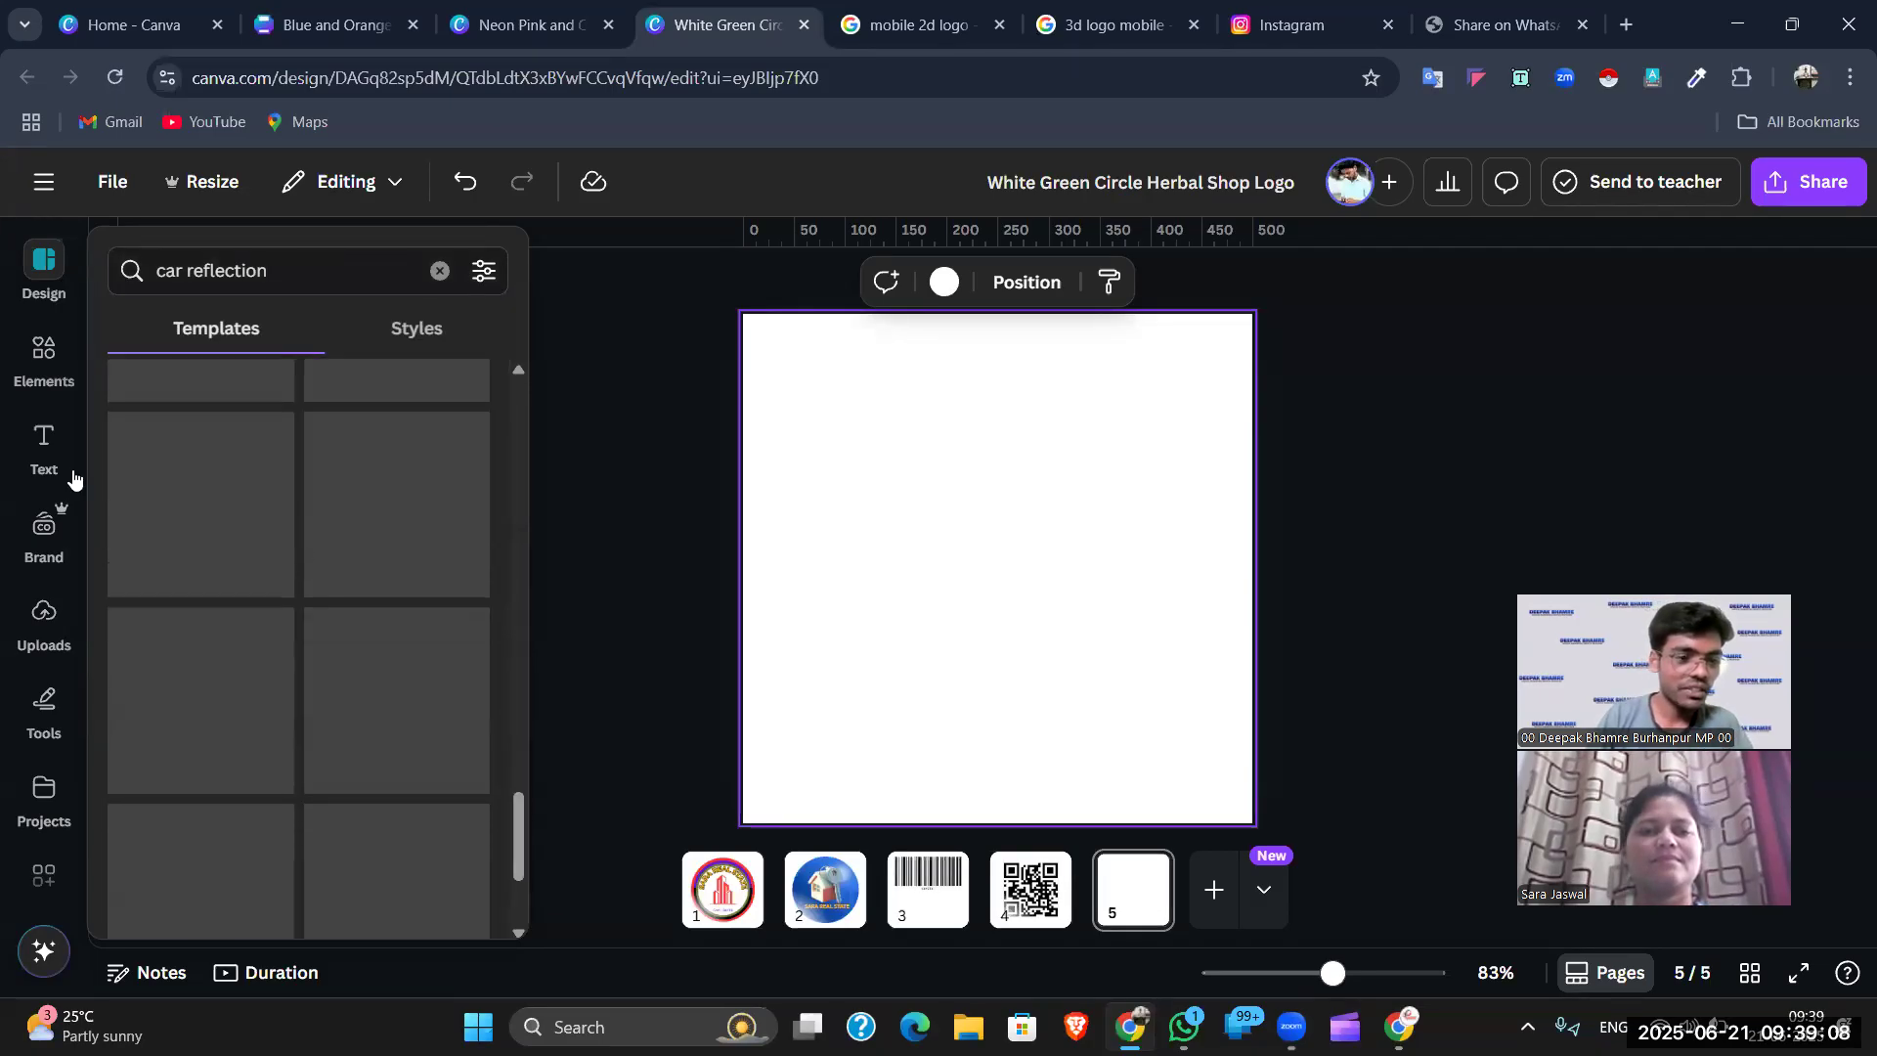
# - Switch to the Elements library with its search box ready for input
pyautogui.click(44, 449)
pyautogui.click(44, 354)
pyautogui.click(265, 262)
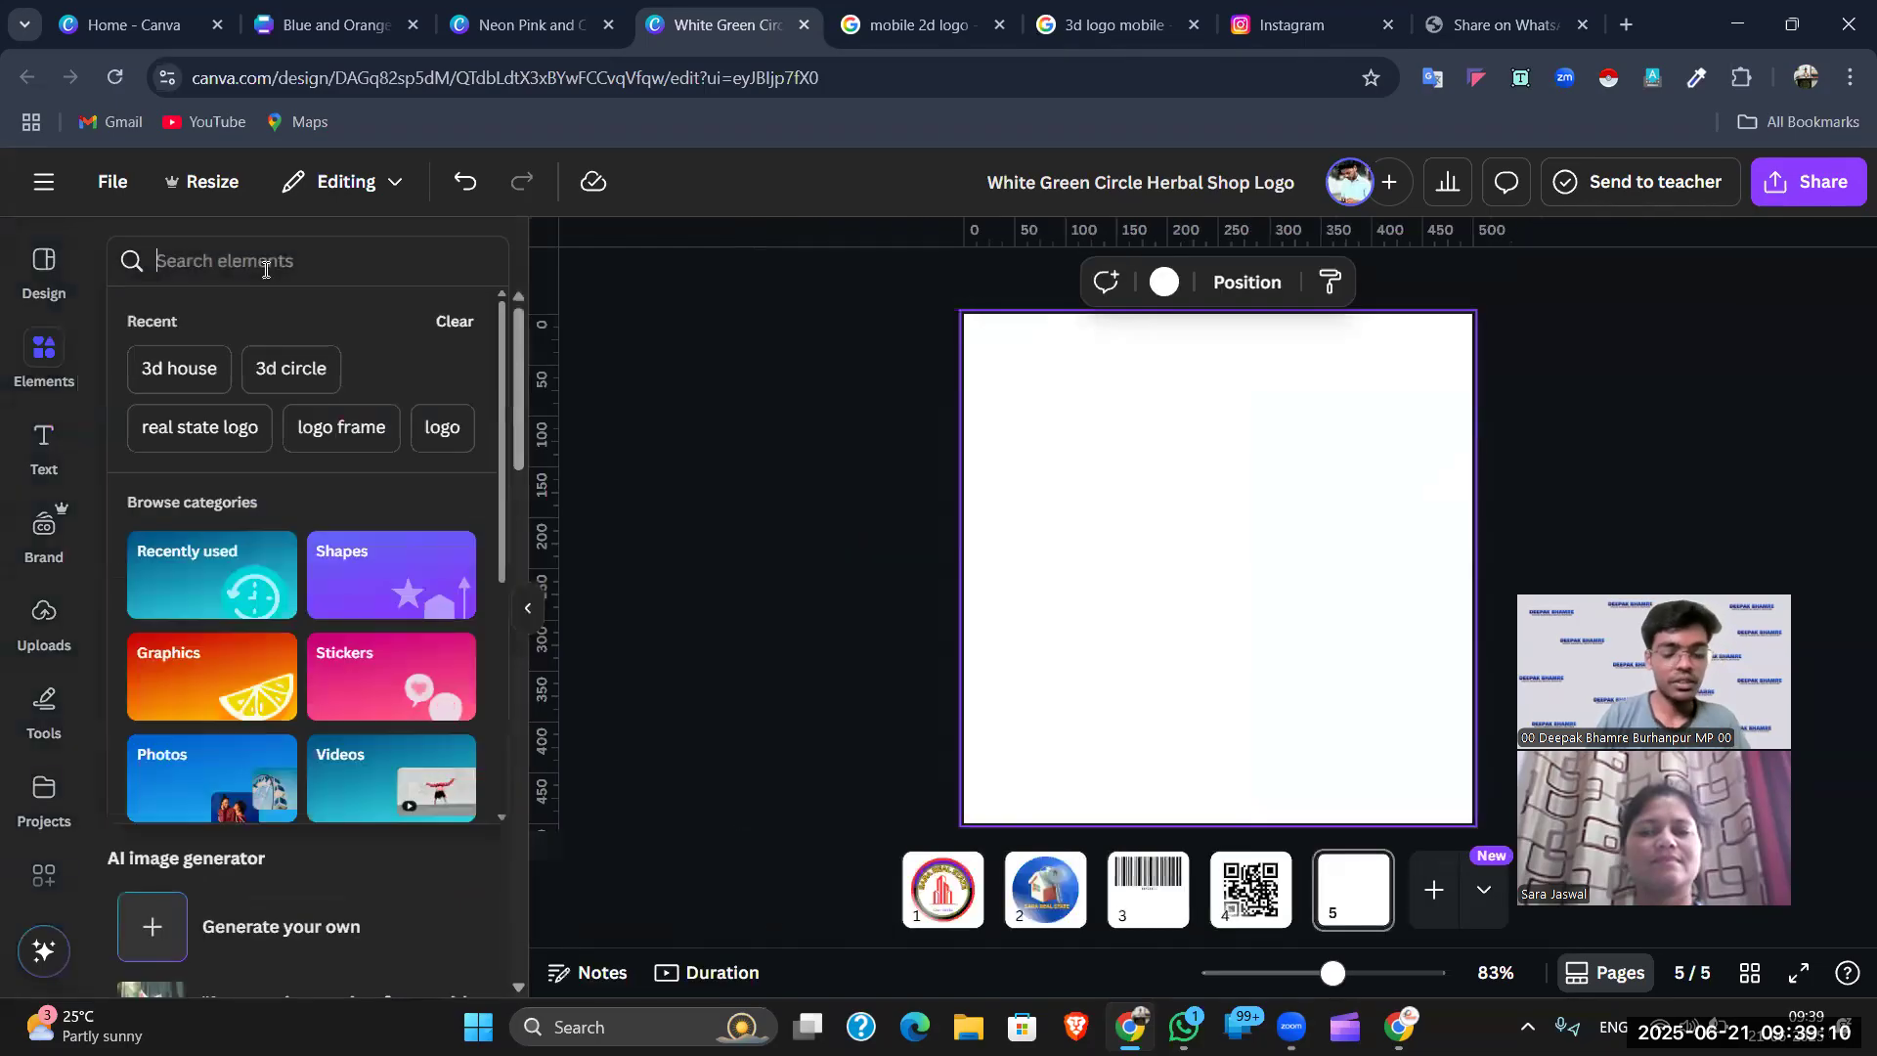
# - Search Elements photos for 'car reflection post'
pyautogui.write('car post')
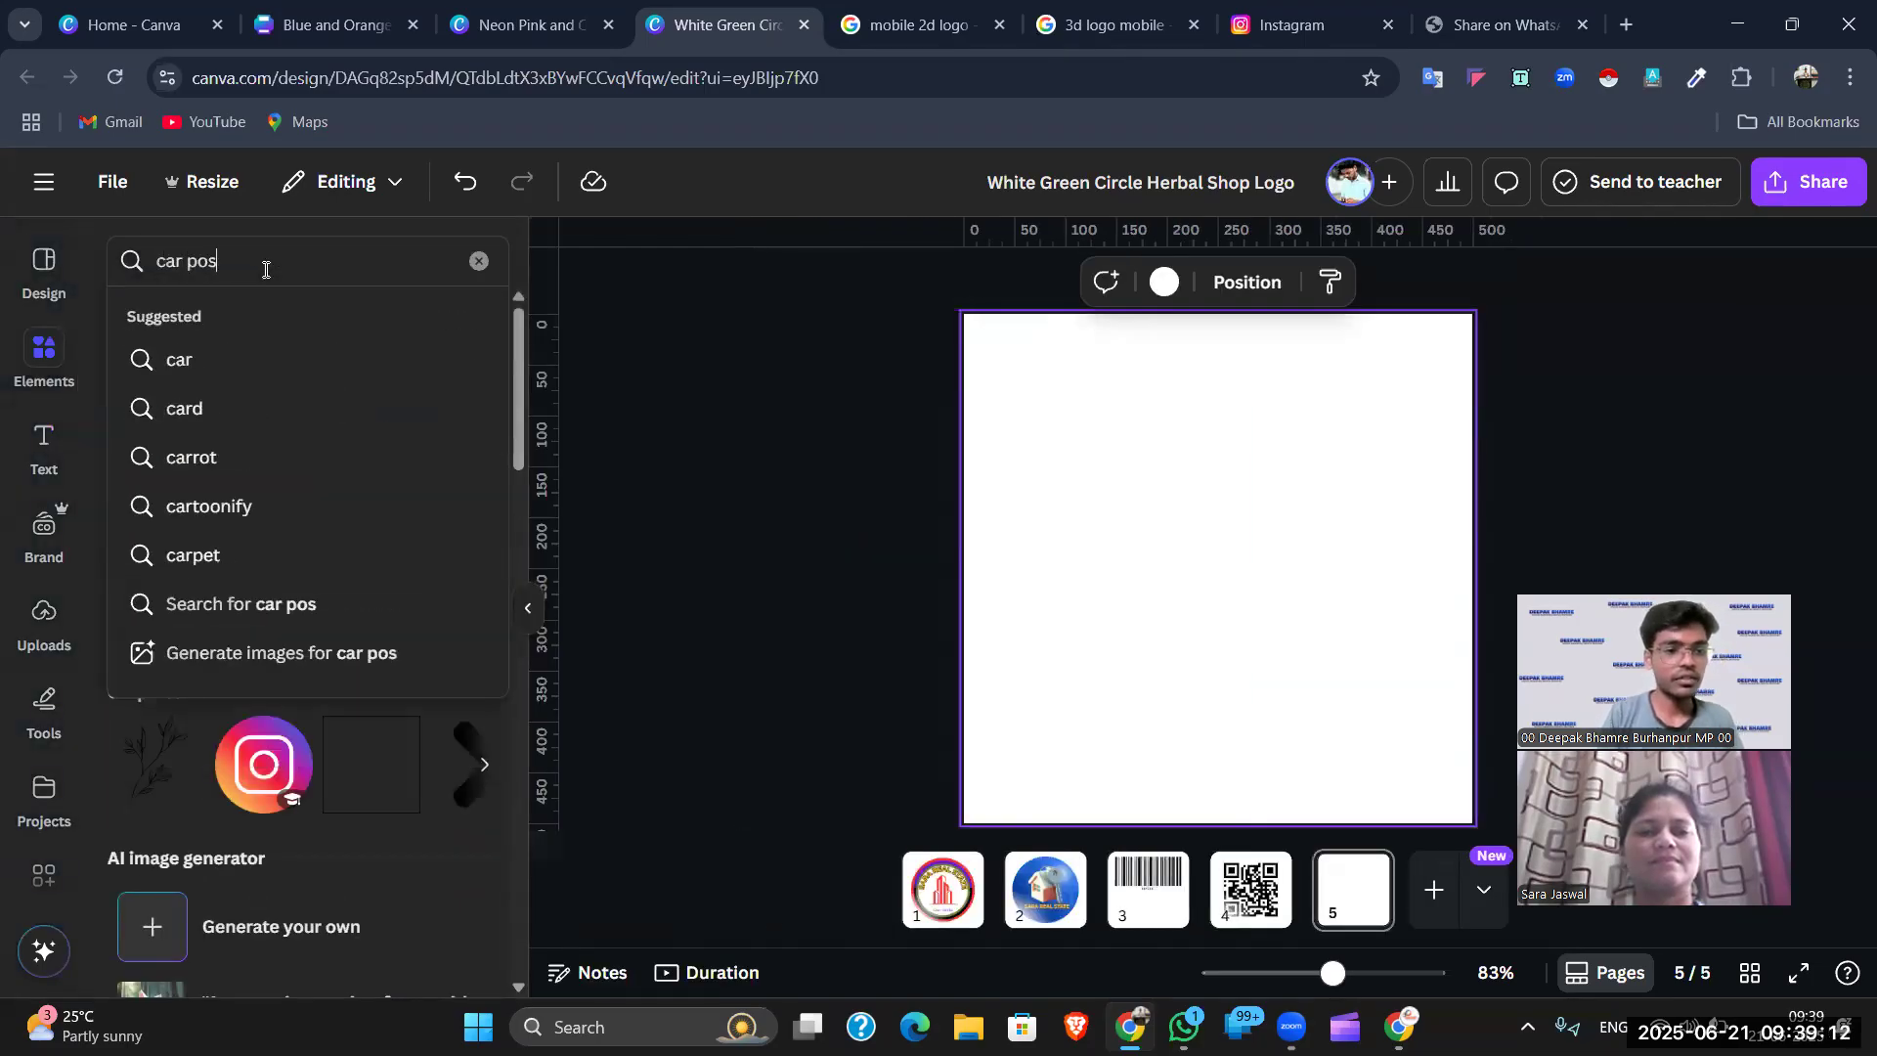
pyautogui.press('Return')
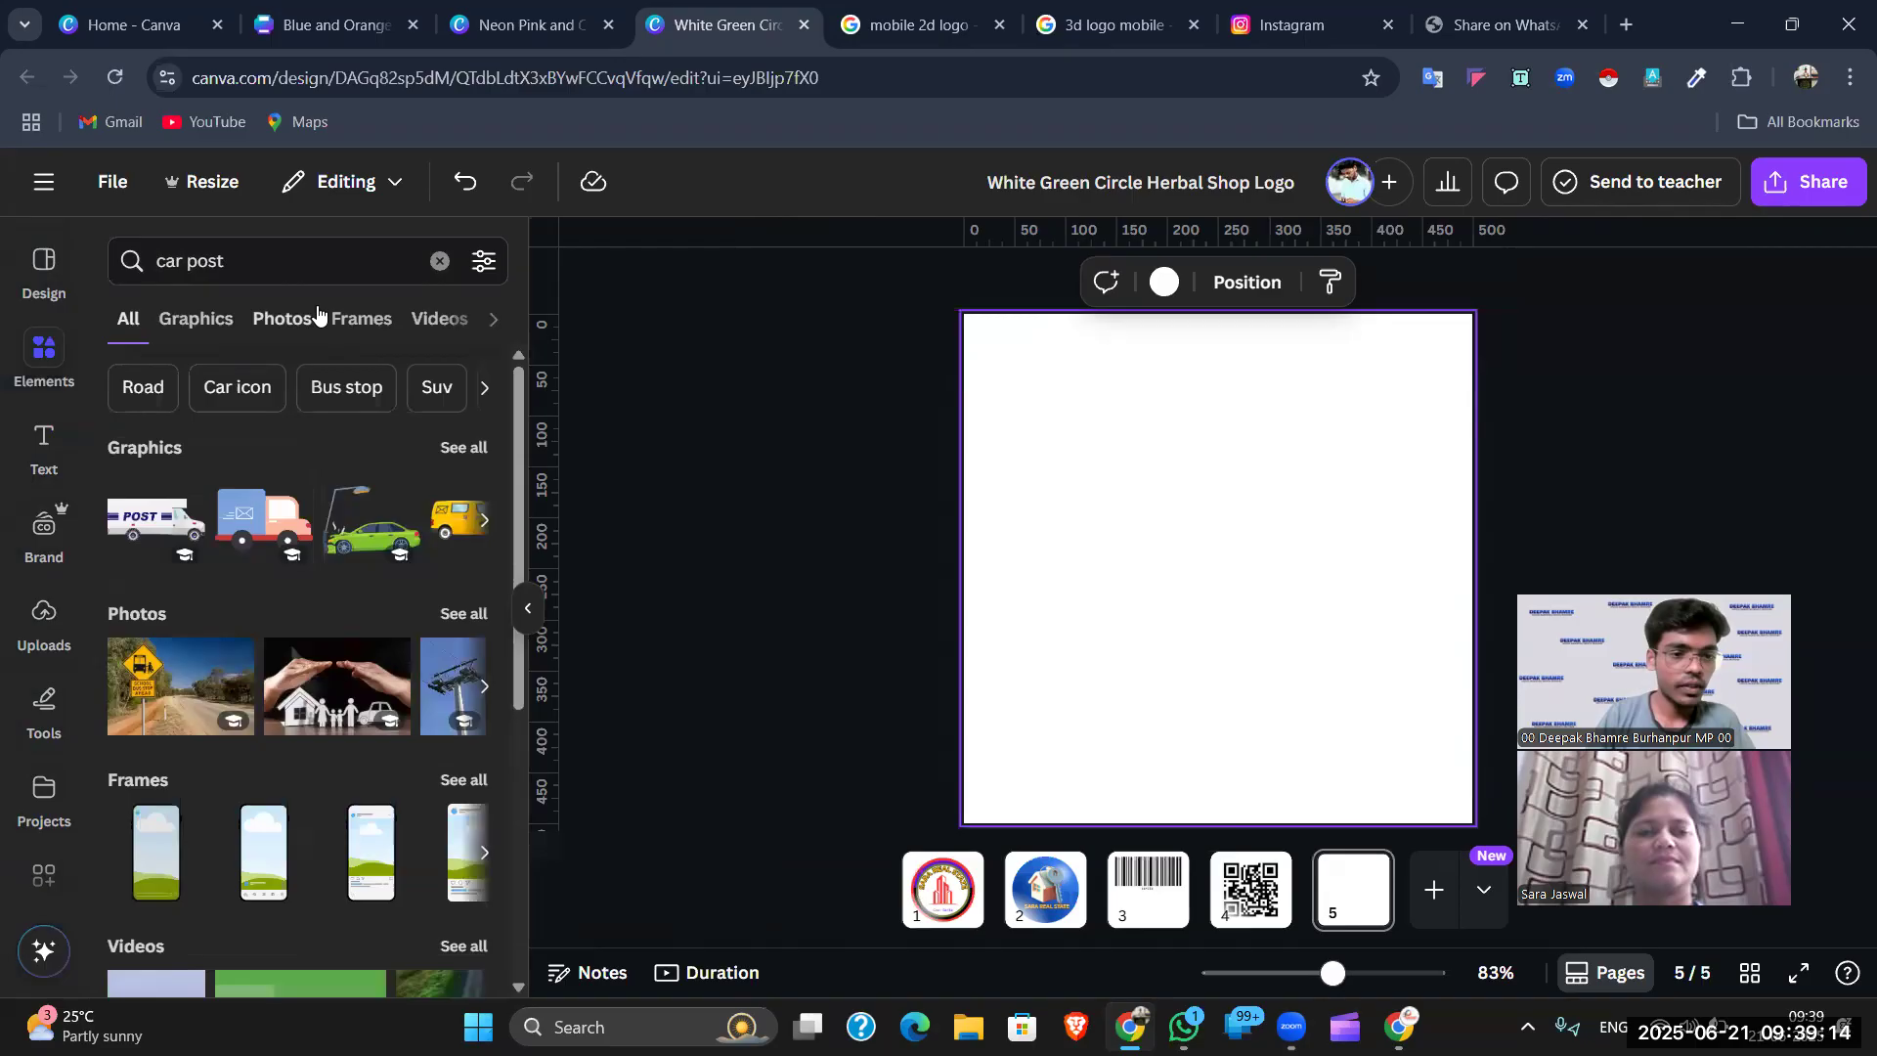
pyautogui.click(288, 319)
pyautogui.scroll(-10, 298, 674)
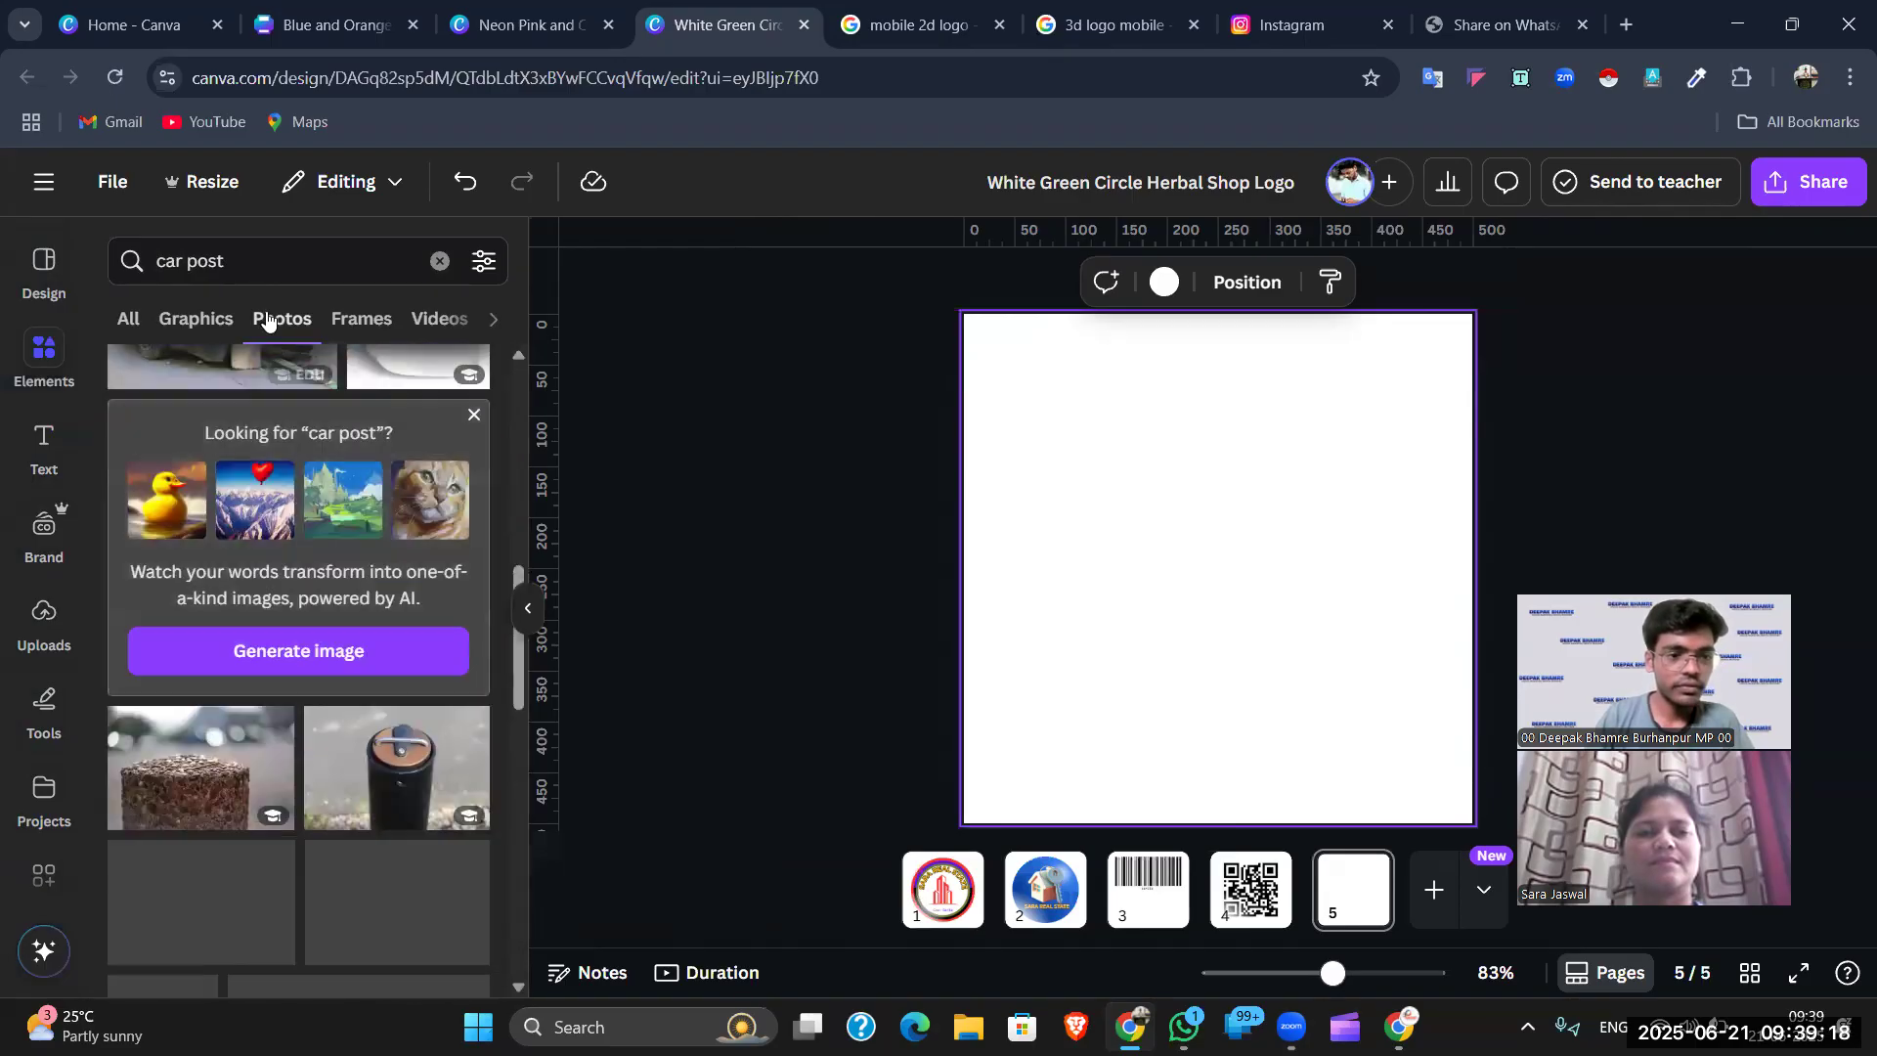
pyautogui.click(223, 264)
pyautogui.click(187, 258)
pyautogui.write('reflecti')
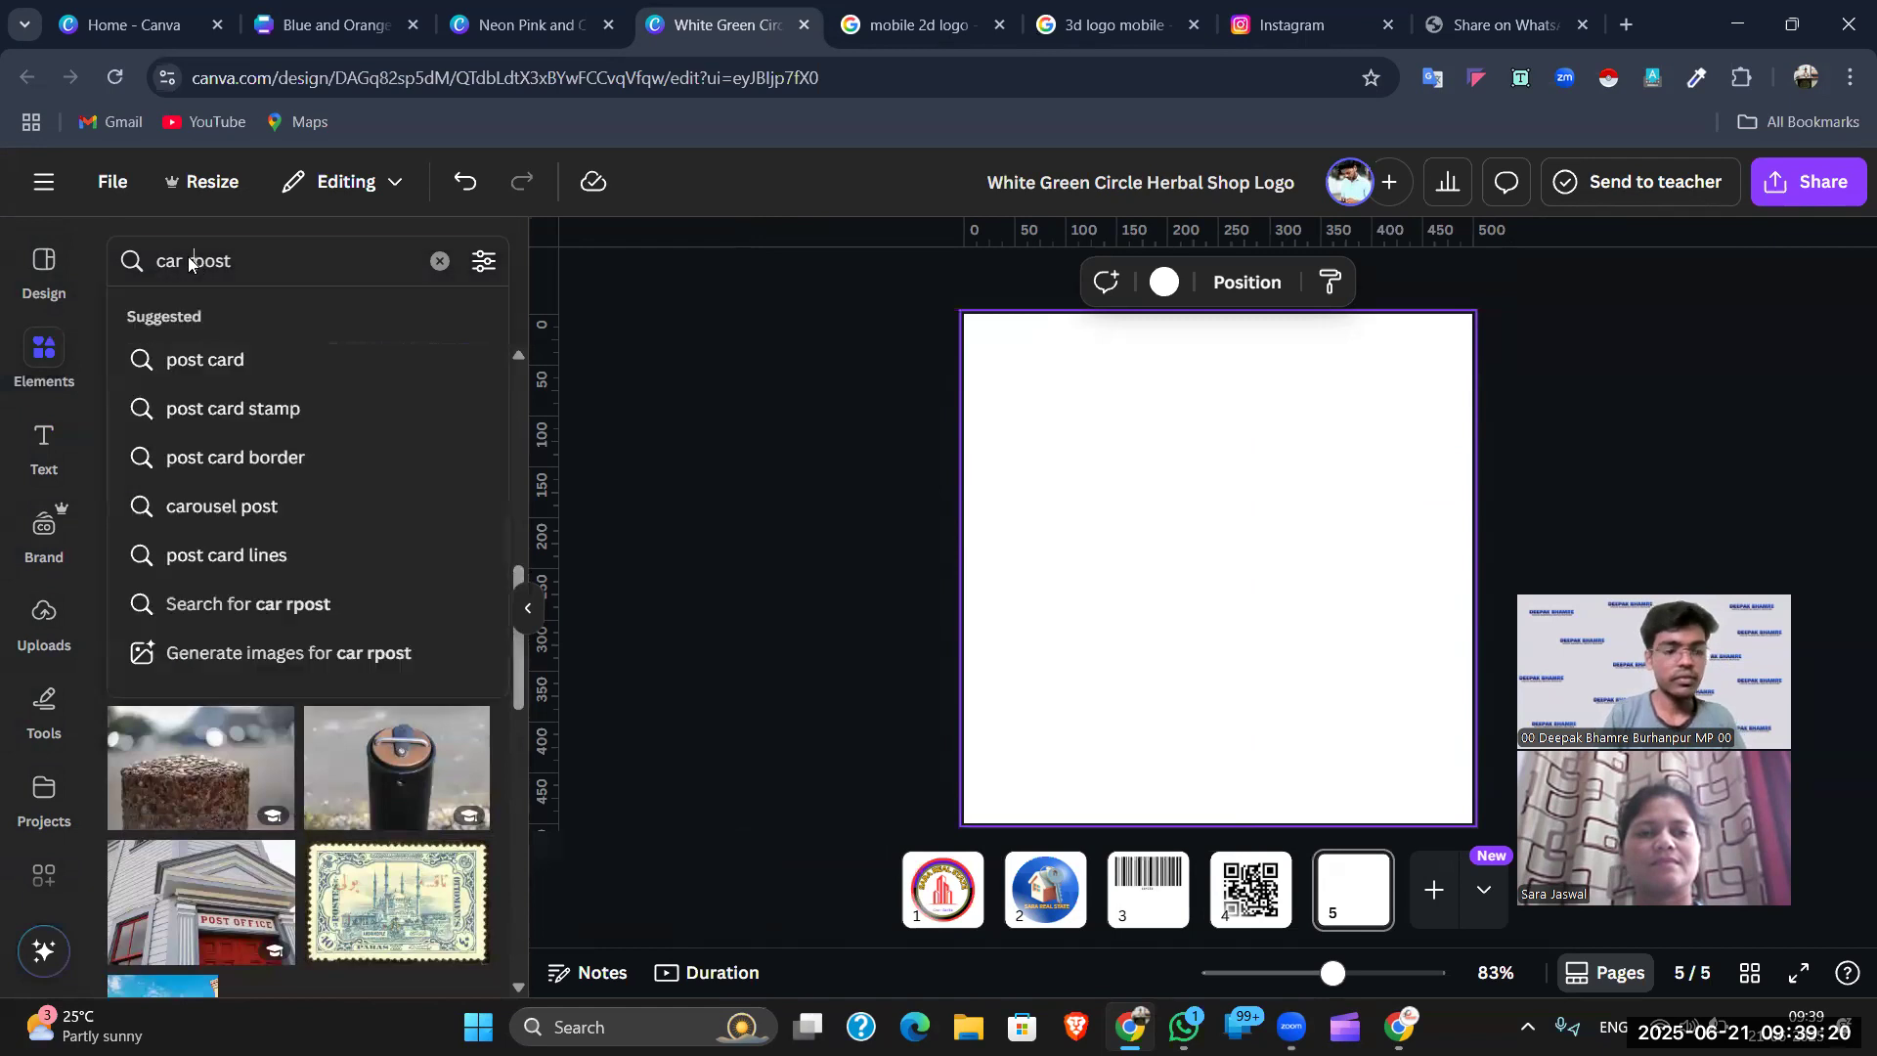
pyautogui.write('on')
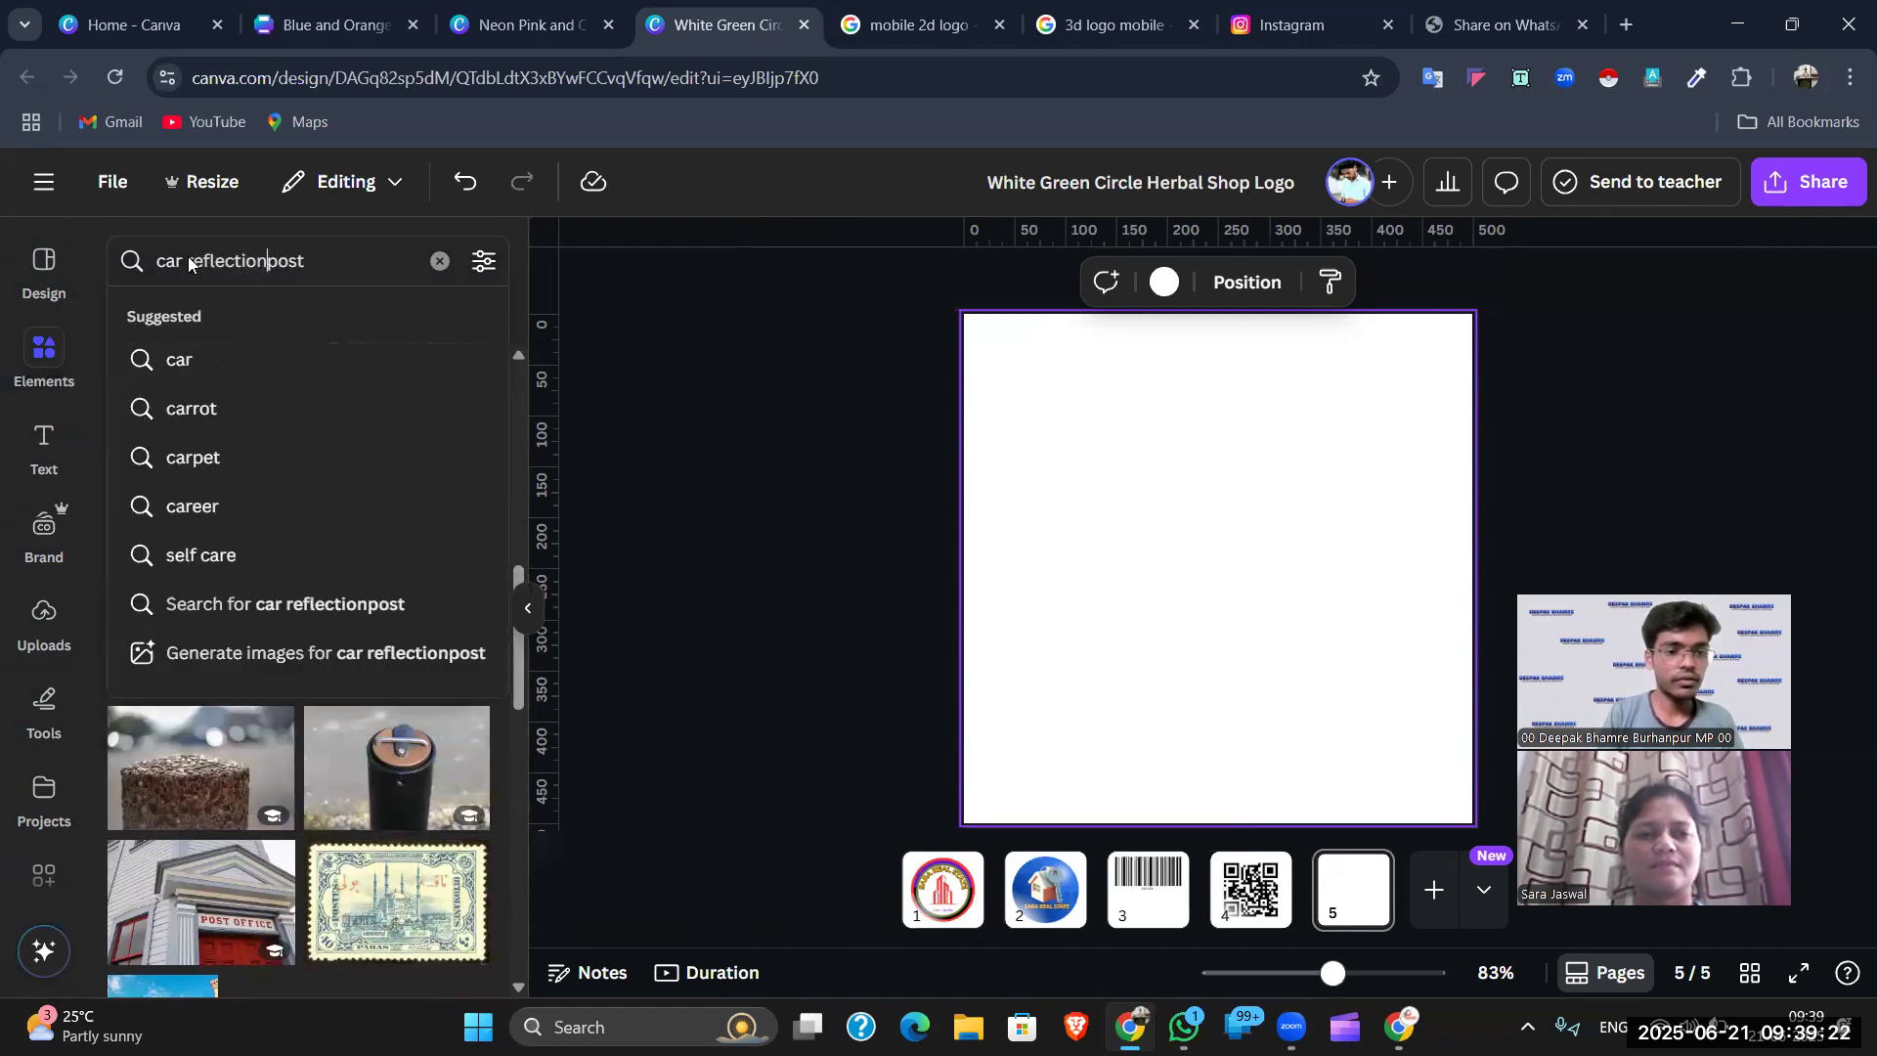
pyautogui.press('Return')
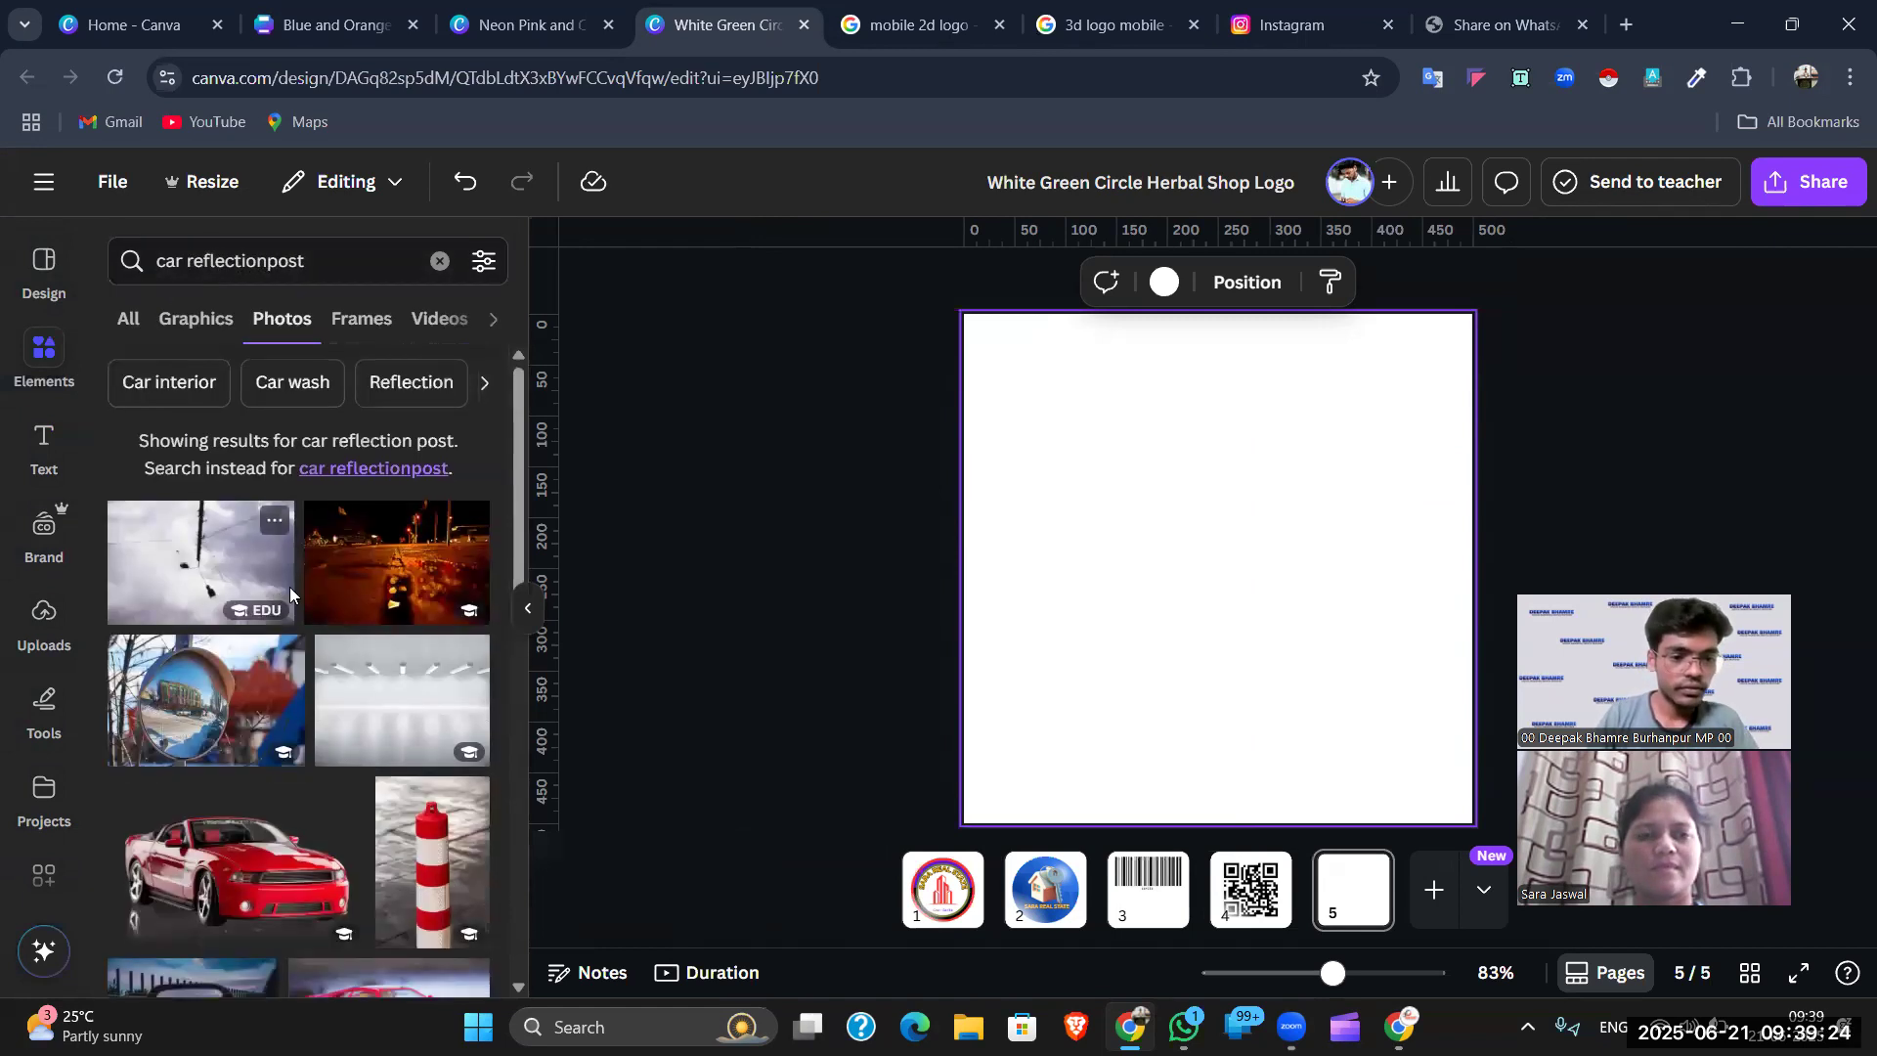
pyautogui.scroll(-3, 230, 567)
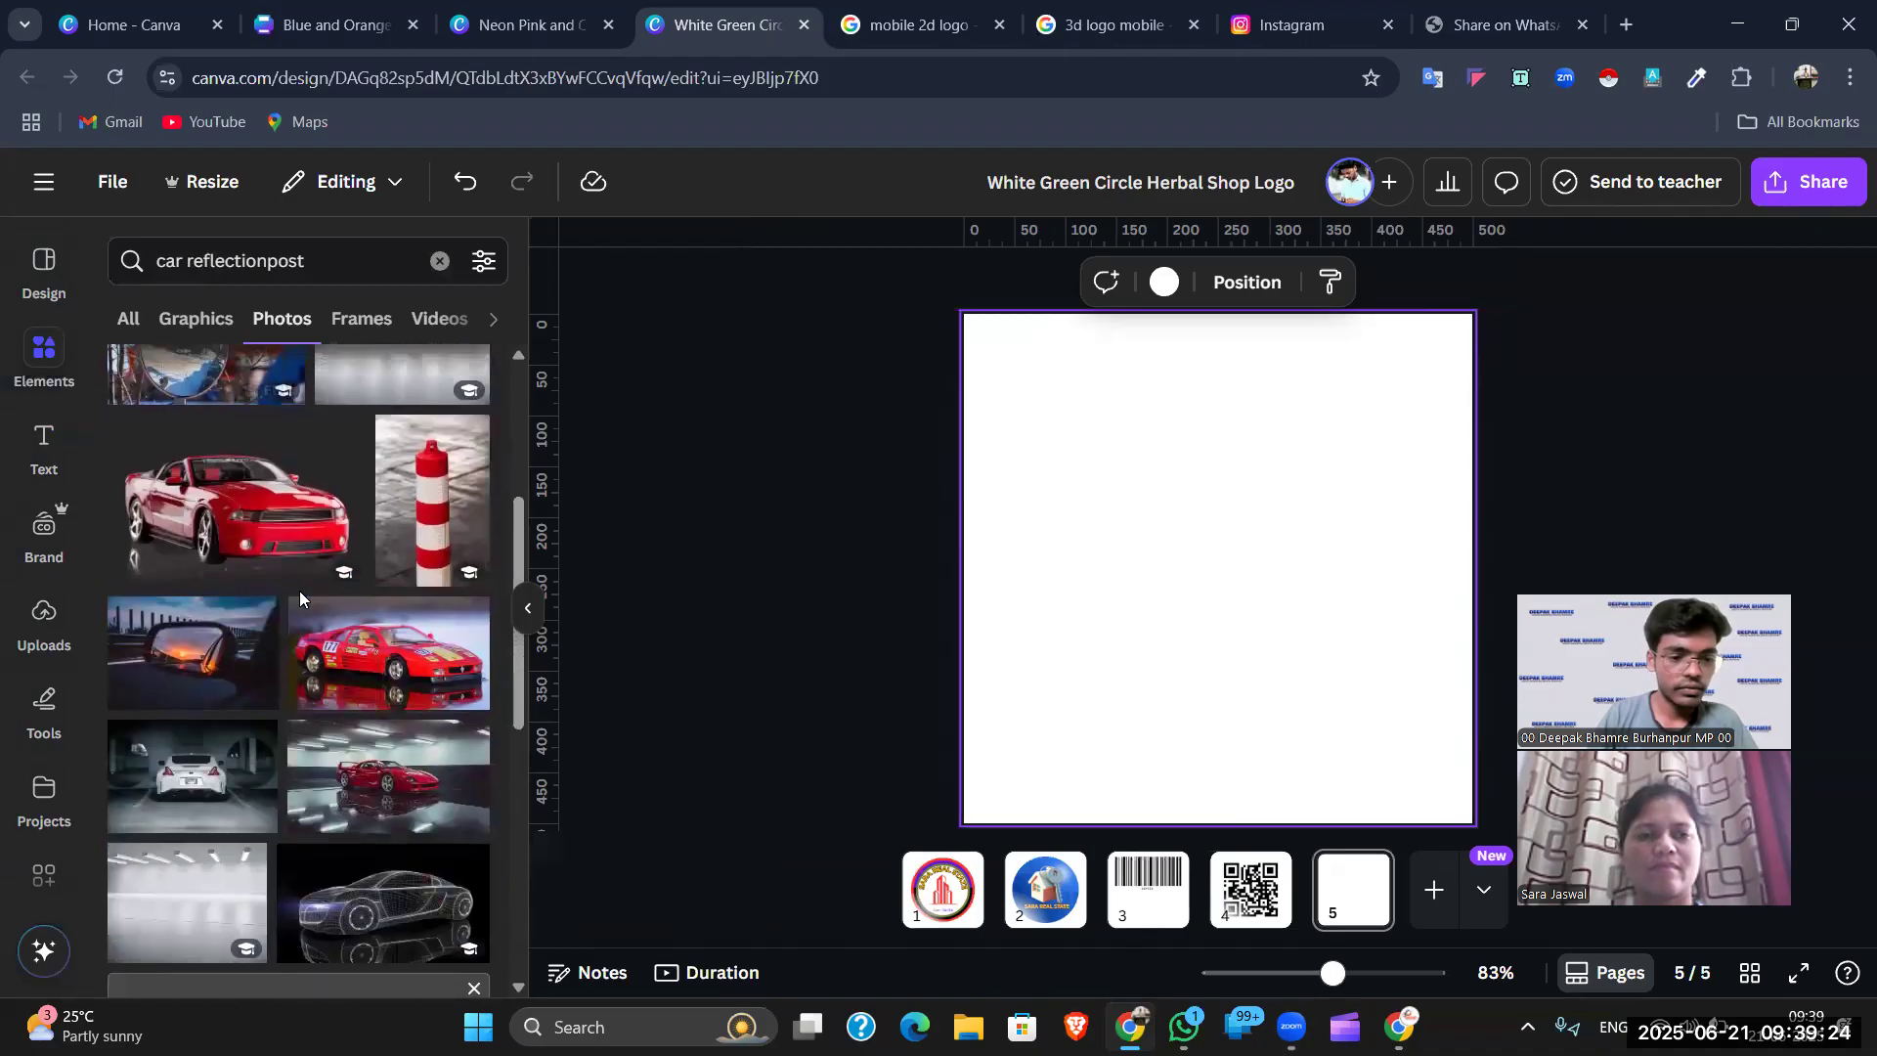
# - Add the red convertible photo to page 5, moved up and enlarged across the page
pyautogui.click(225, 530)
pyautogui.moveTo(1157, 554); pyautogui.dragTo(1150, 438)
pyautogui.moveTo(1406, 588); pyautogui.dragTo(1466, 629)
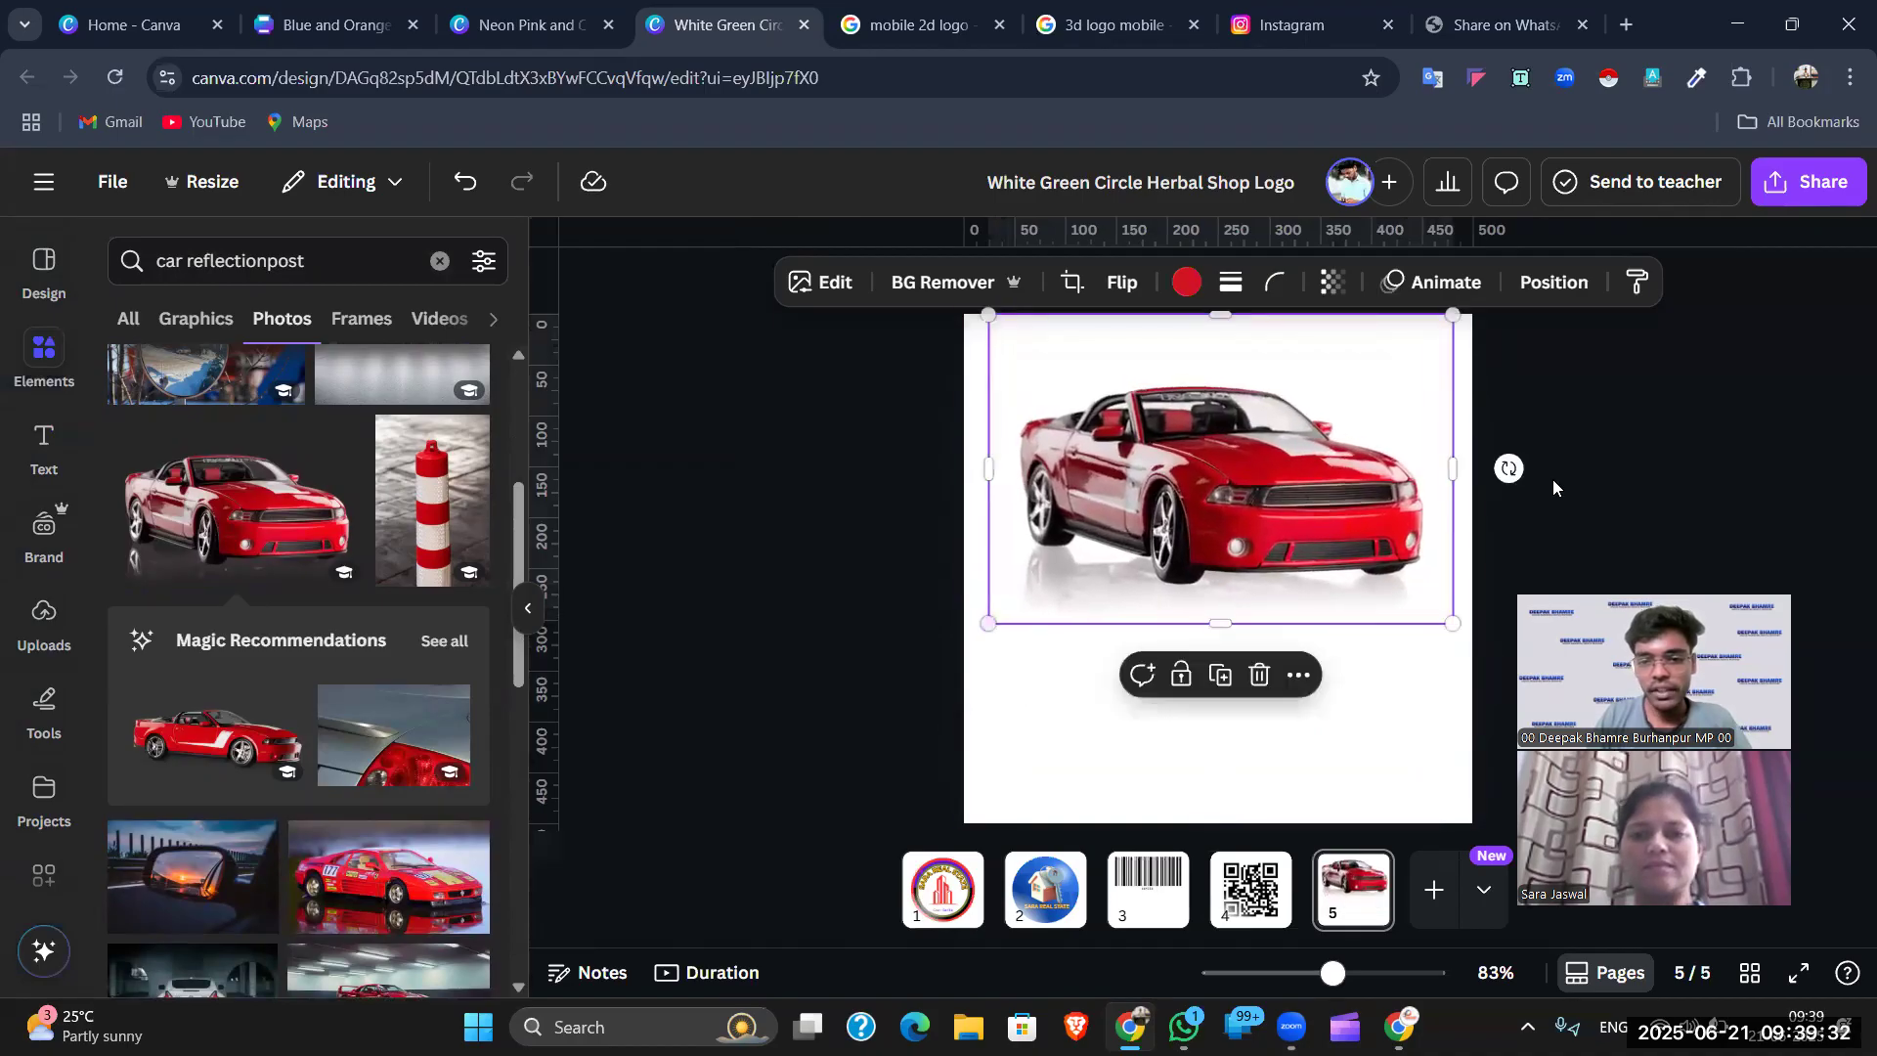
pyautogui.click(1203, 637)
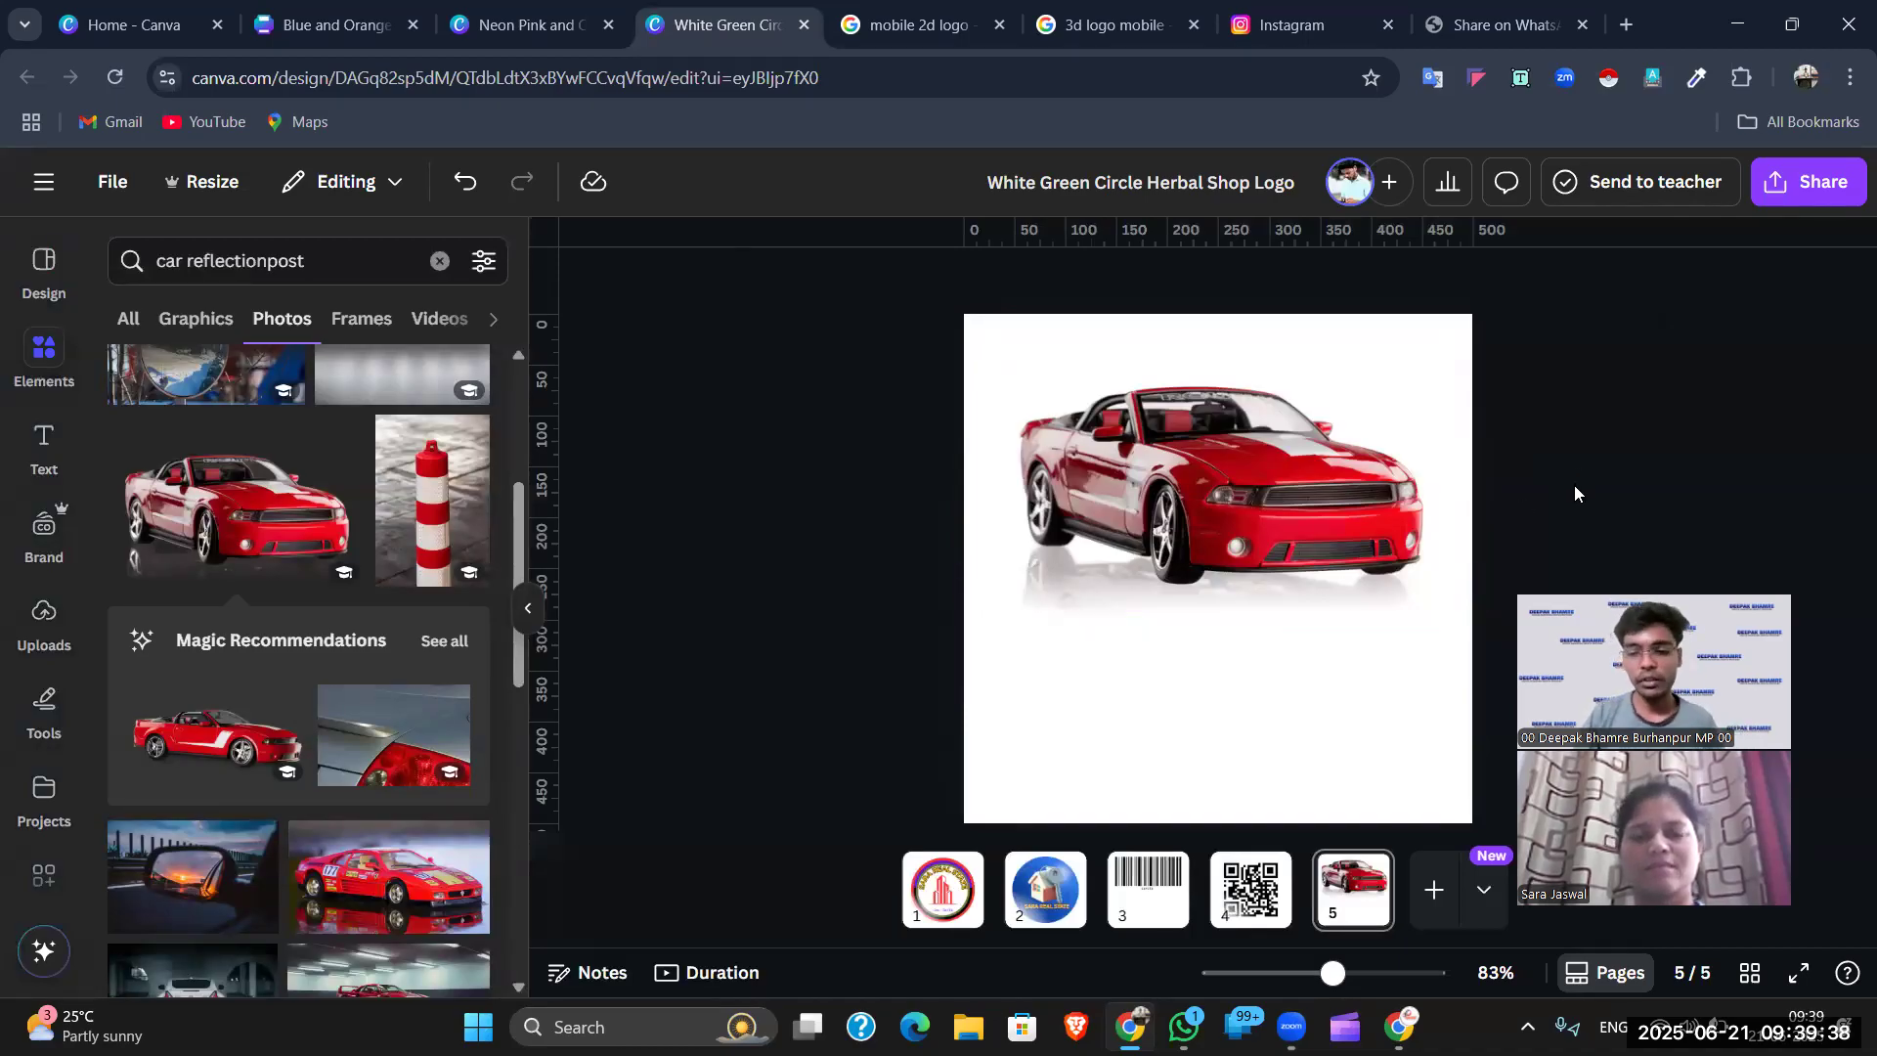
# - Add a new page 6 with the red convertible photo placed near its top
pyautogui.click(1433, 889)
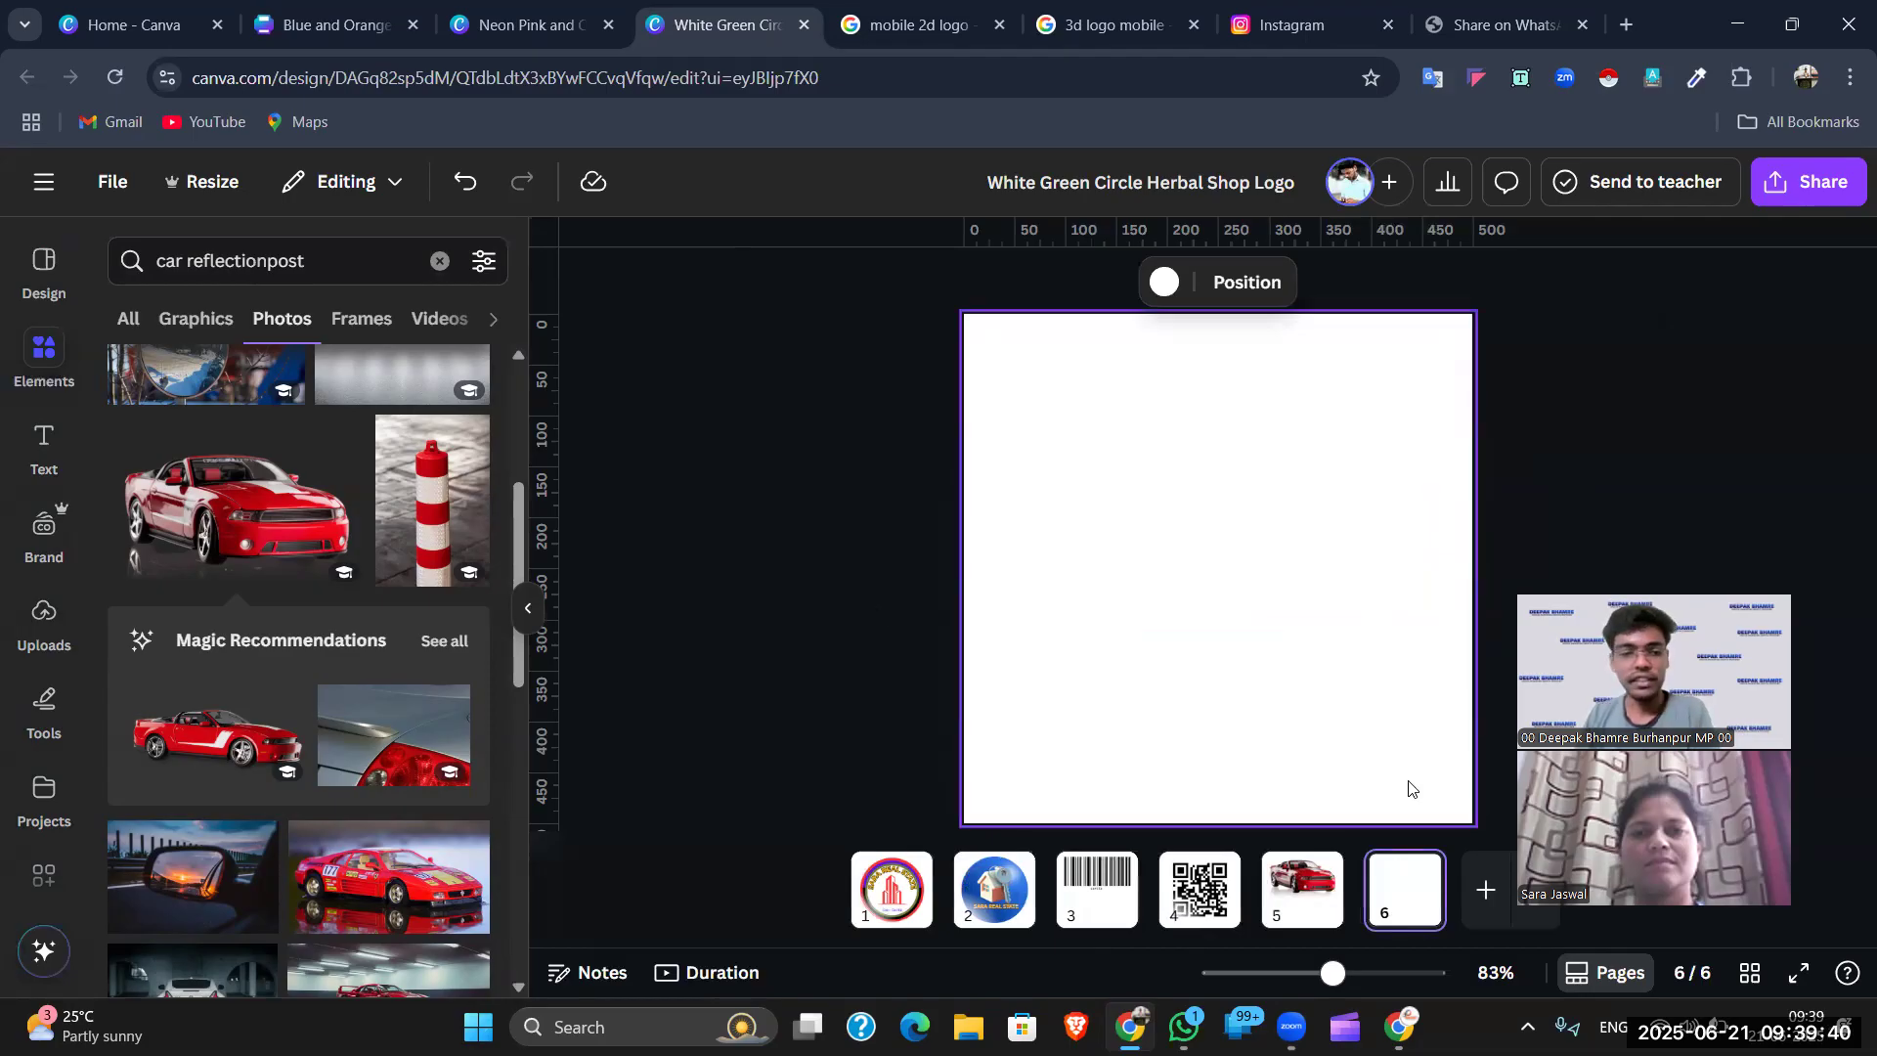
pyautogui.scroll(-3, 342, 626)
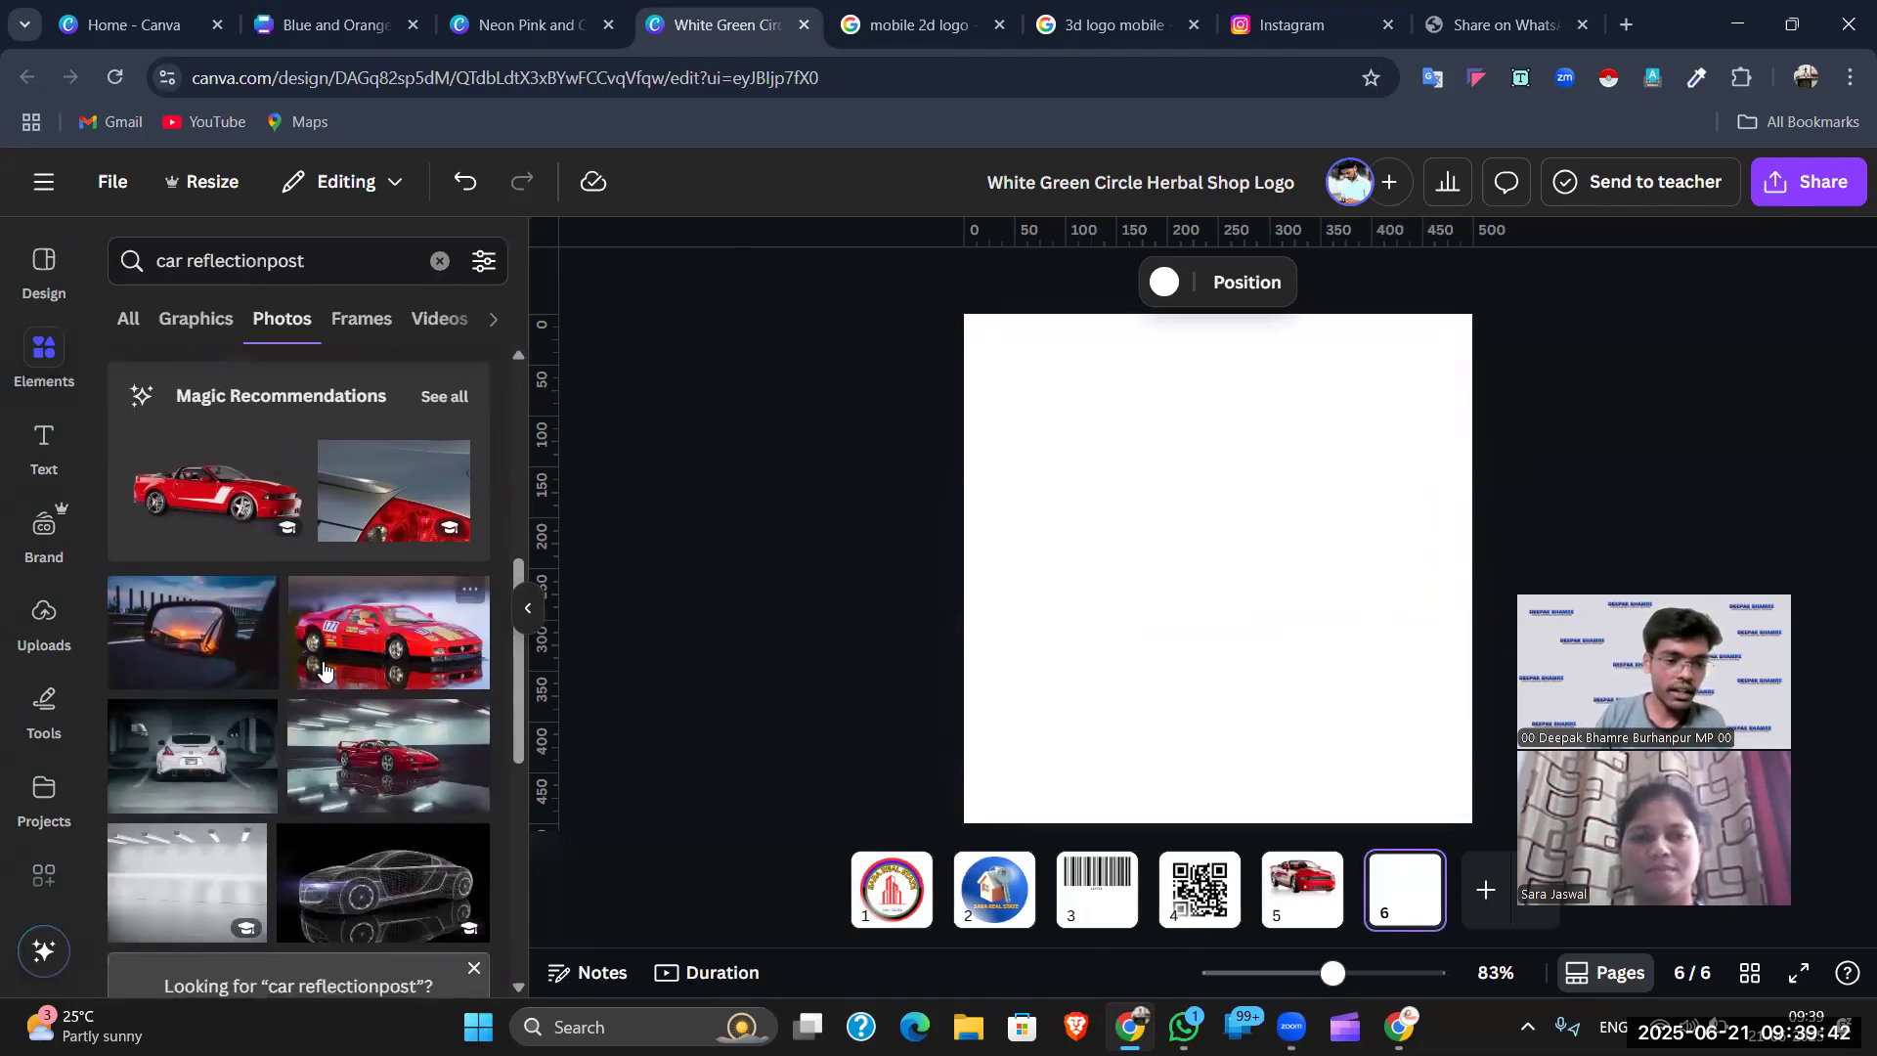
pyautogui.click(221, 494)
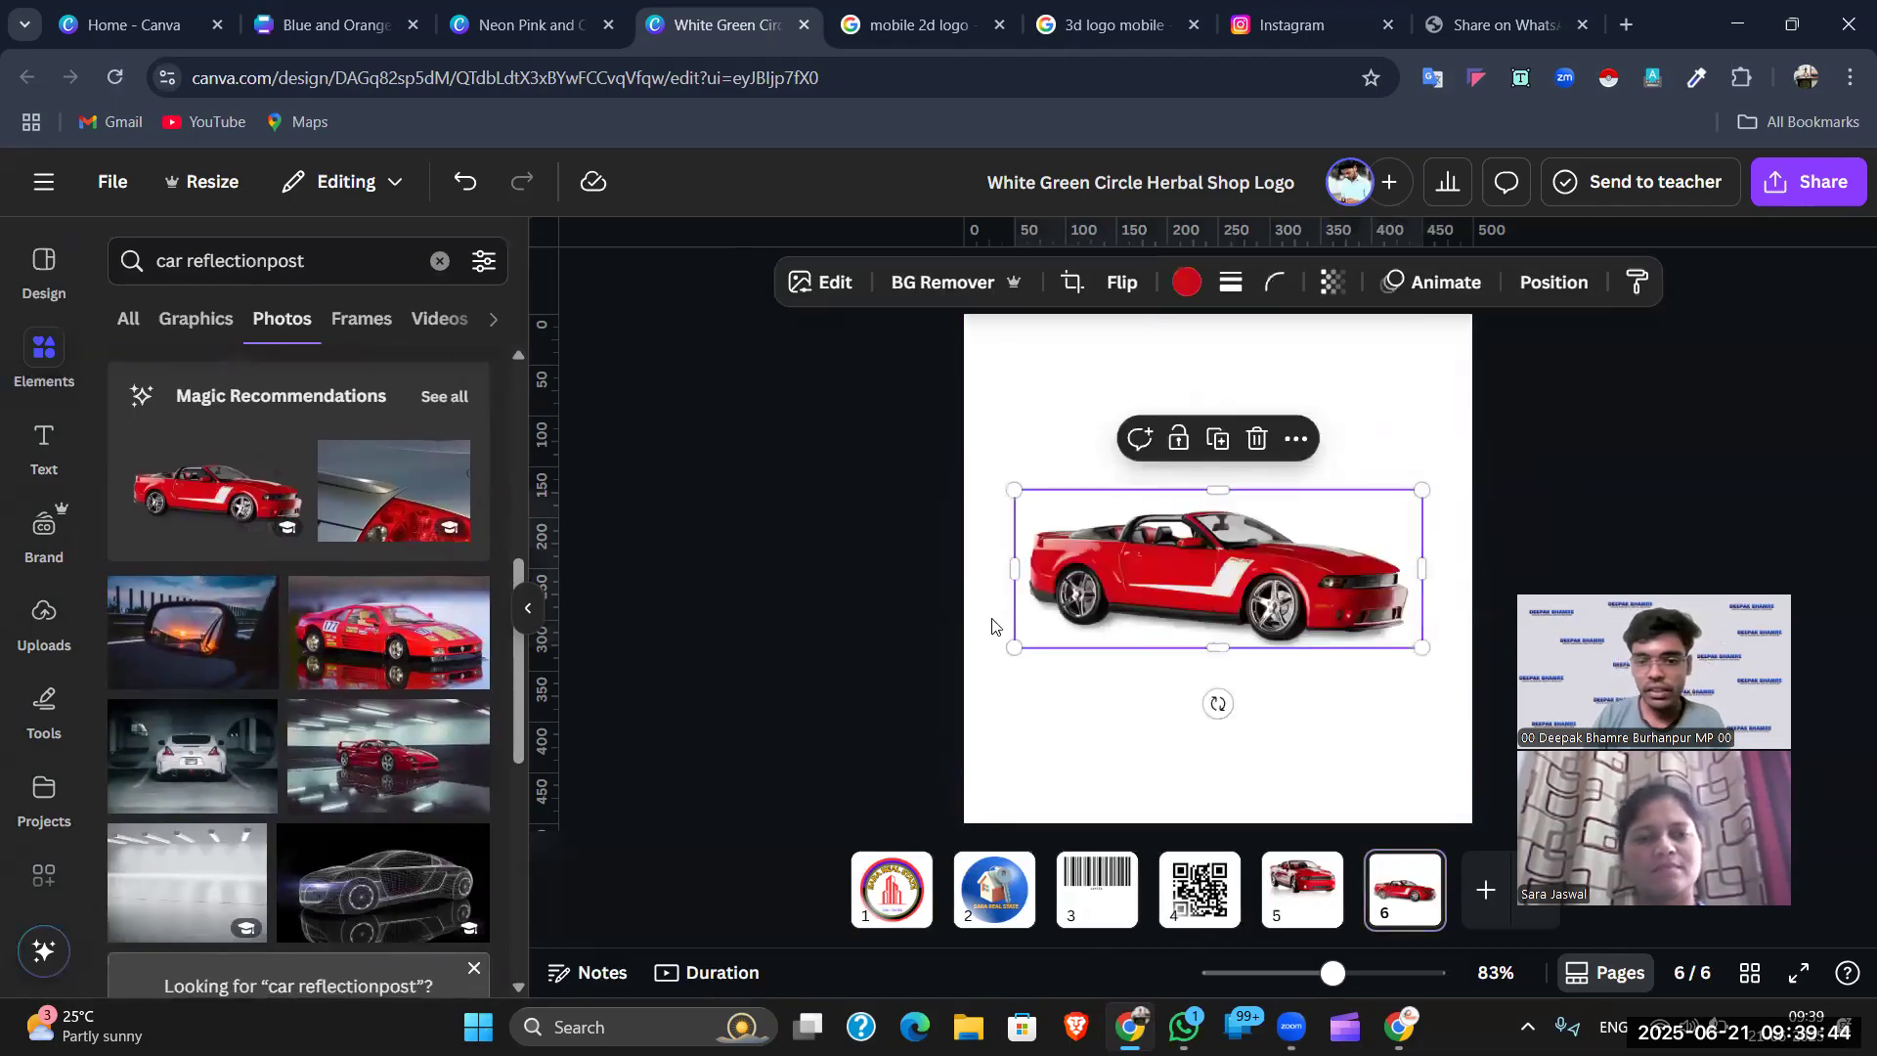
pyautogui.moveTo(1398, 641); pyautogui.dragTo(1454, 557)
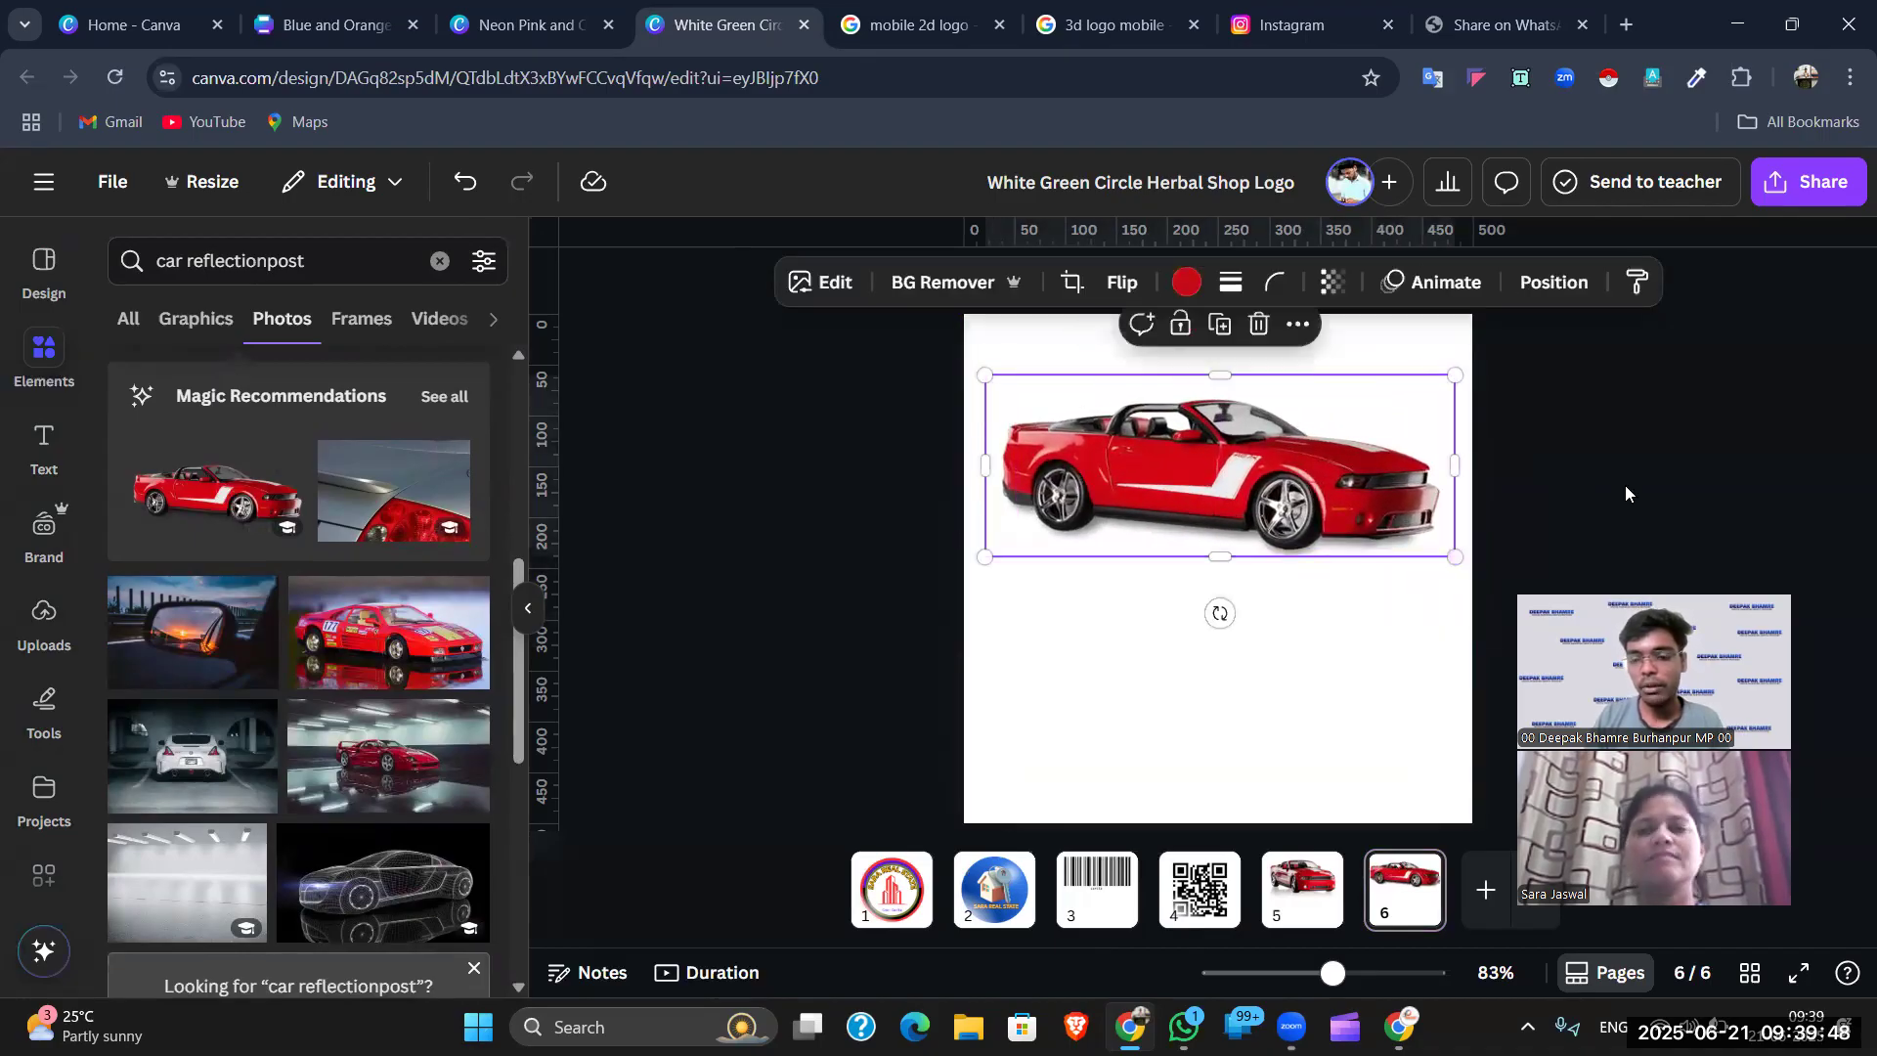
pyautogui.click(1626, 494)
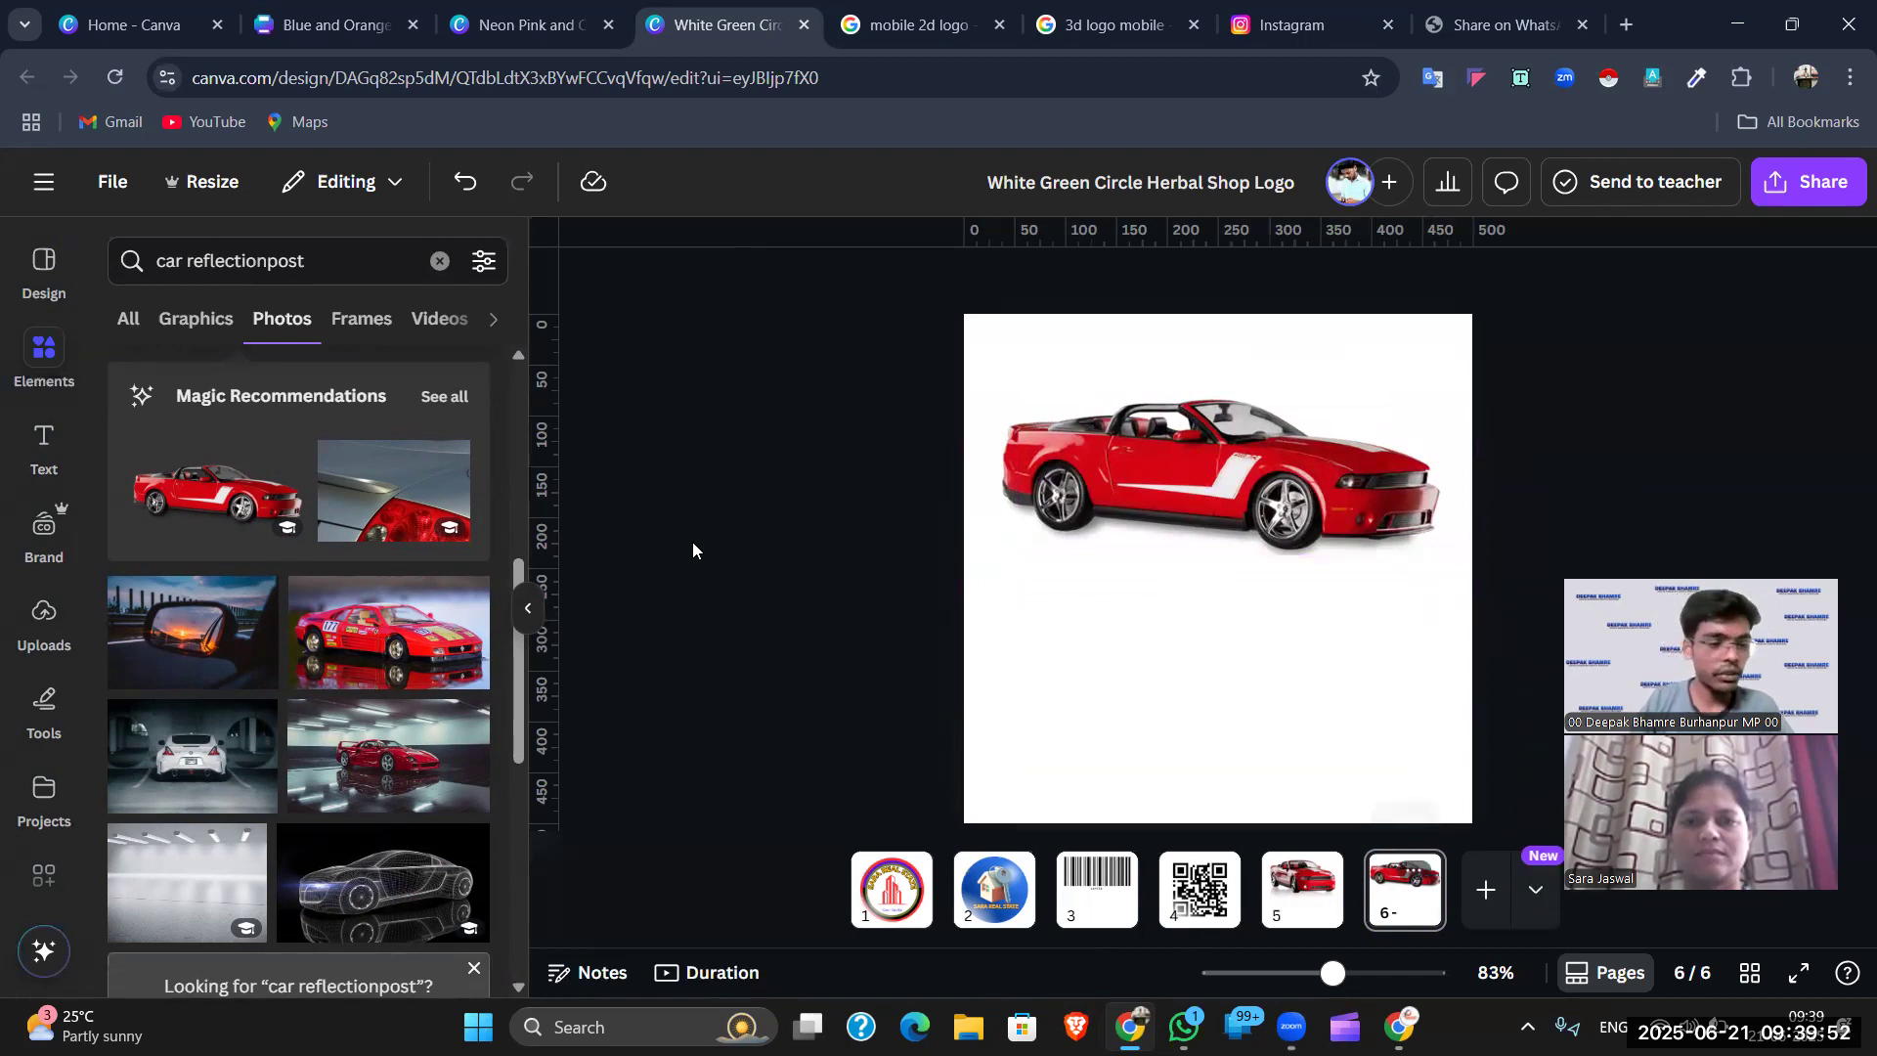
pyautogui.scroll(-2, 37, 792)
# - Search Apps for 'easy re' and open the Easy Reflections app
pyautogui.click(34, 763)
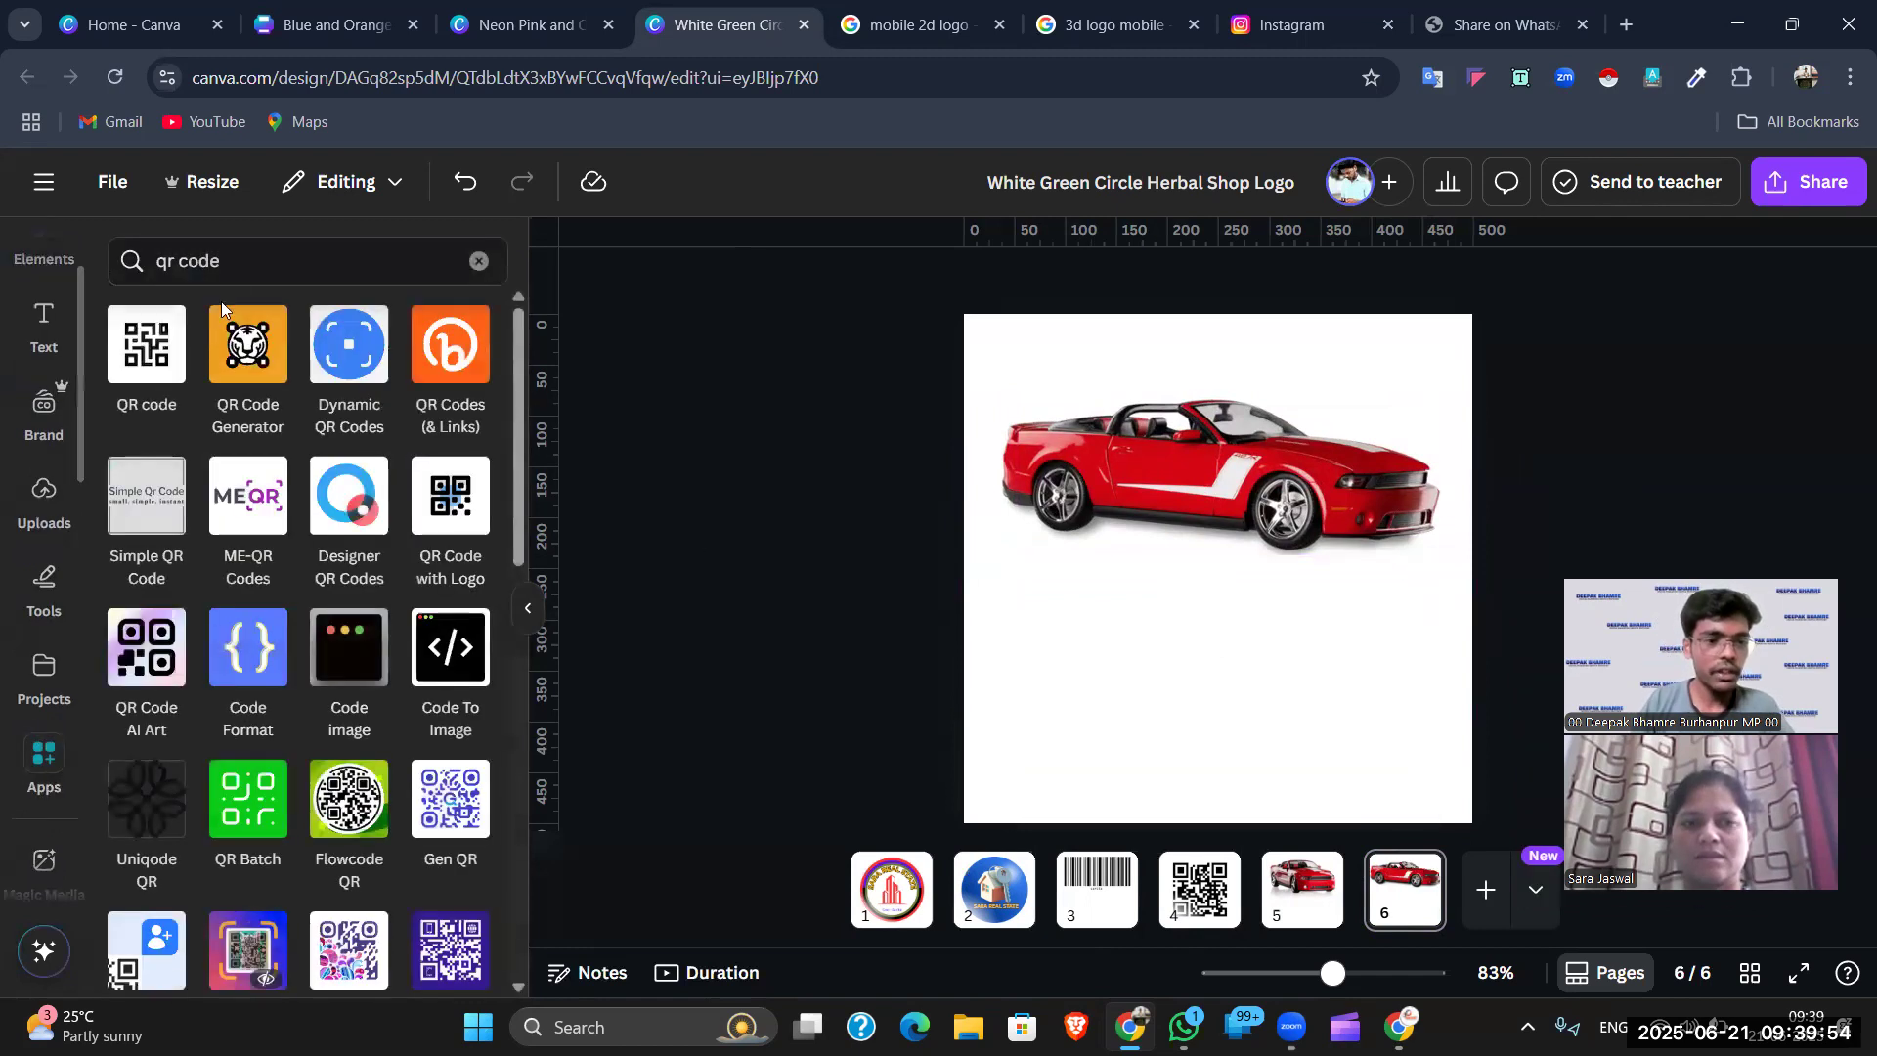
pyautogui.click(478, 261)
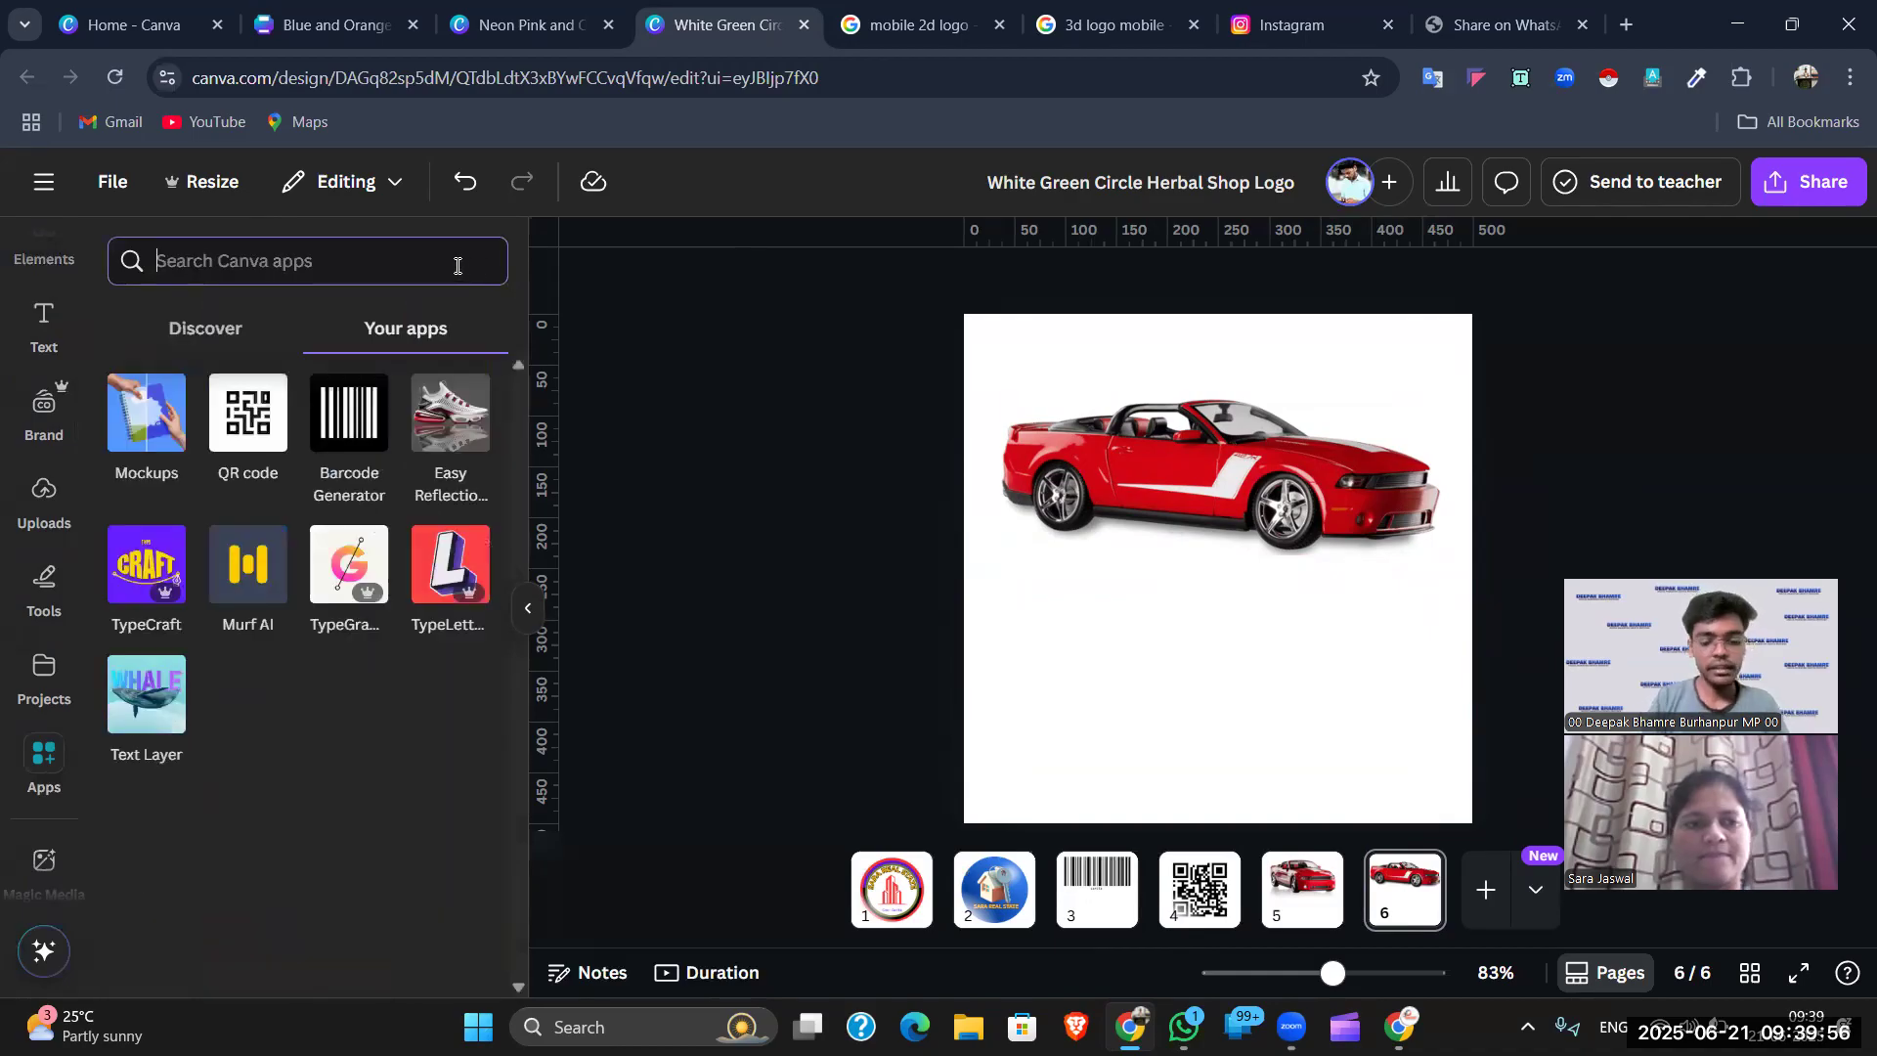
pyautogui.write('e')
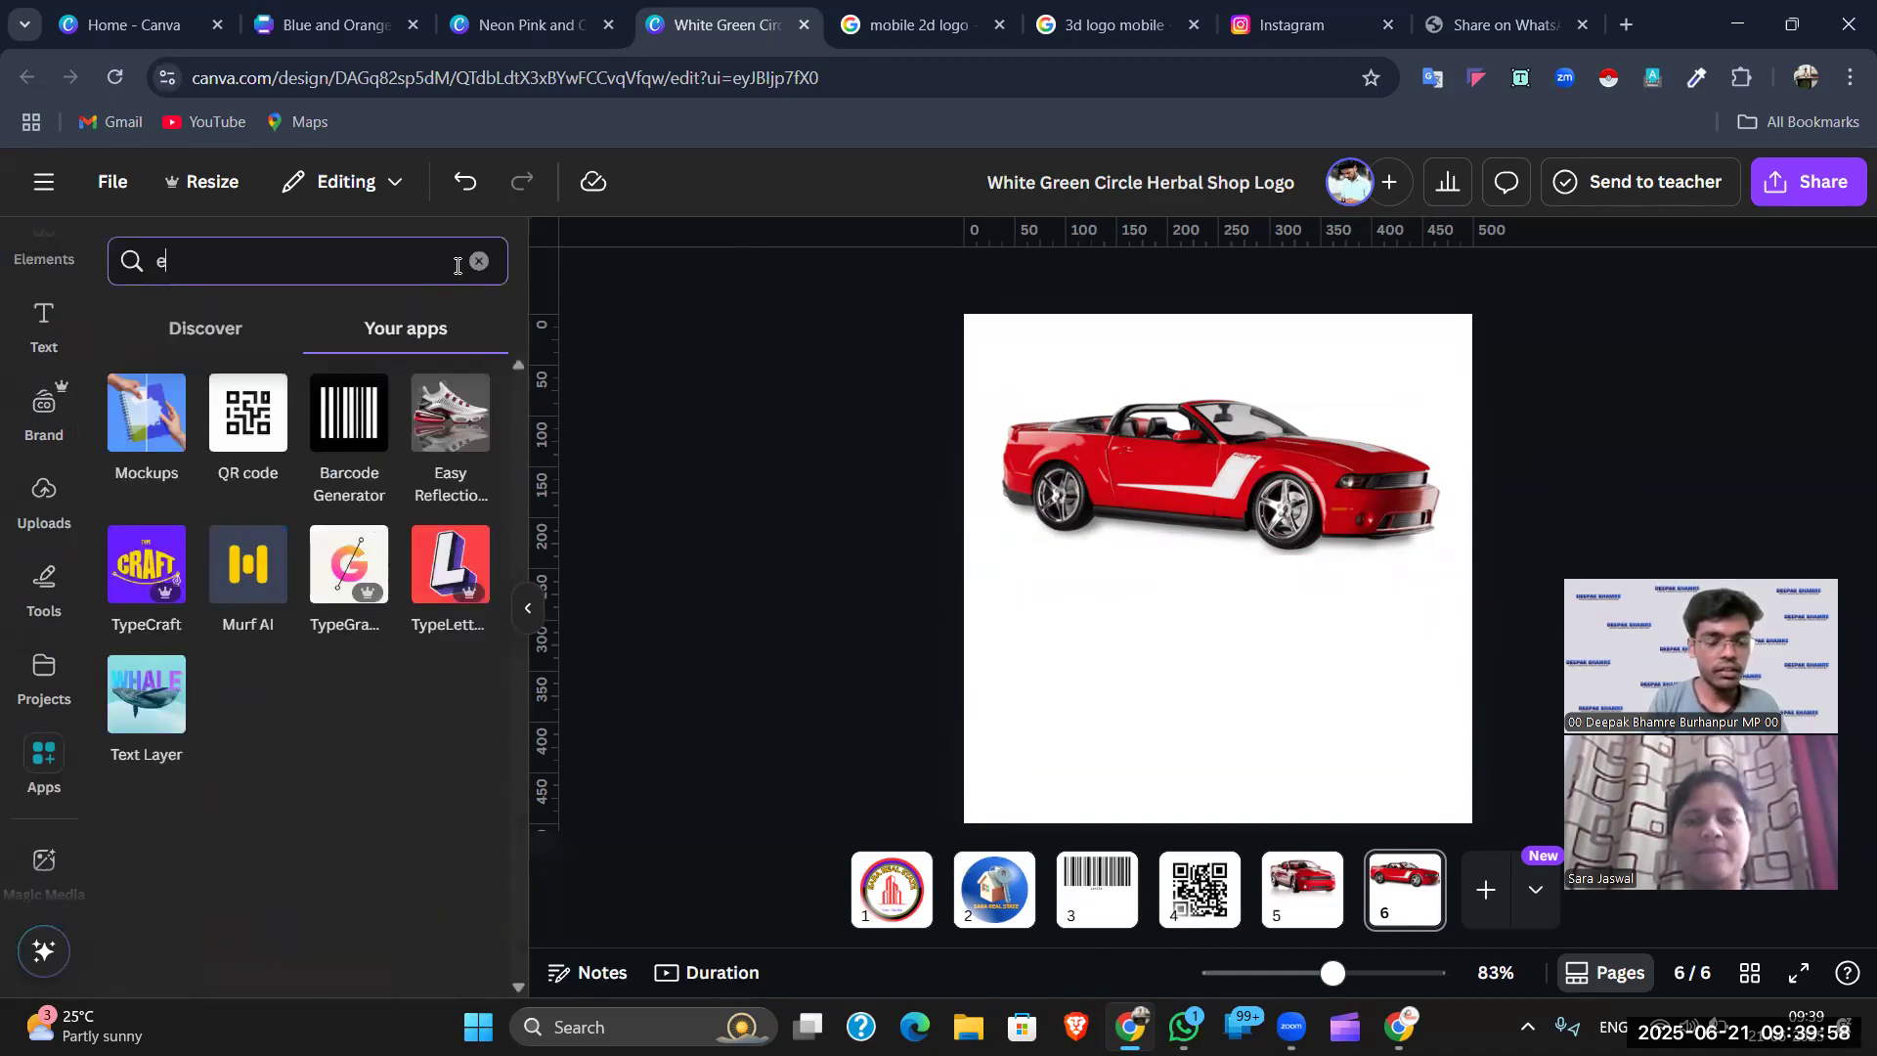
pyautogui.write('asy re')
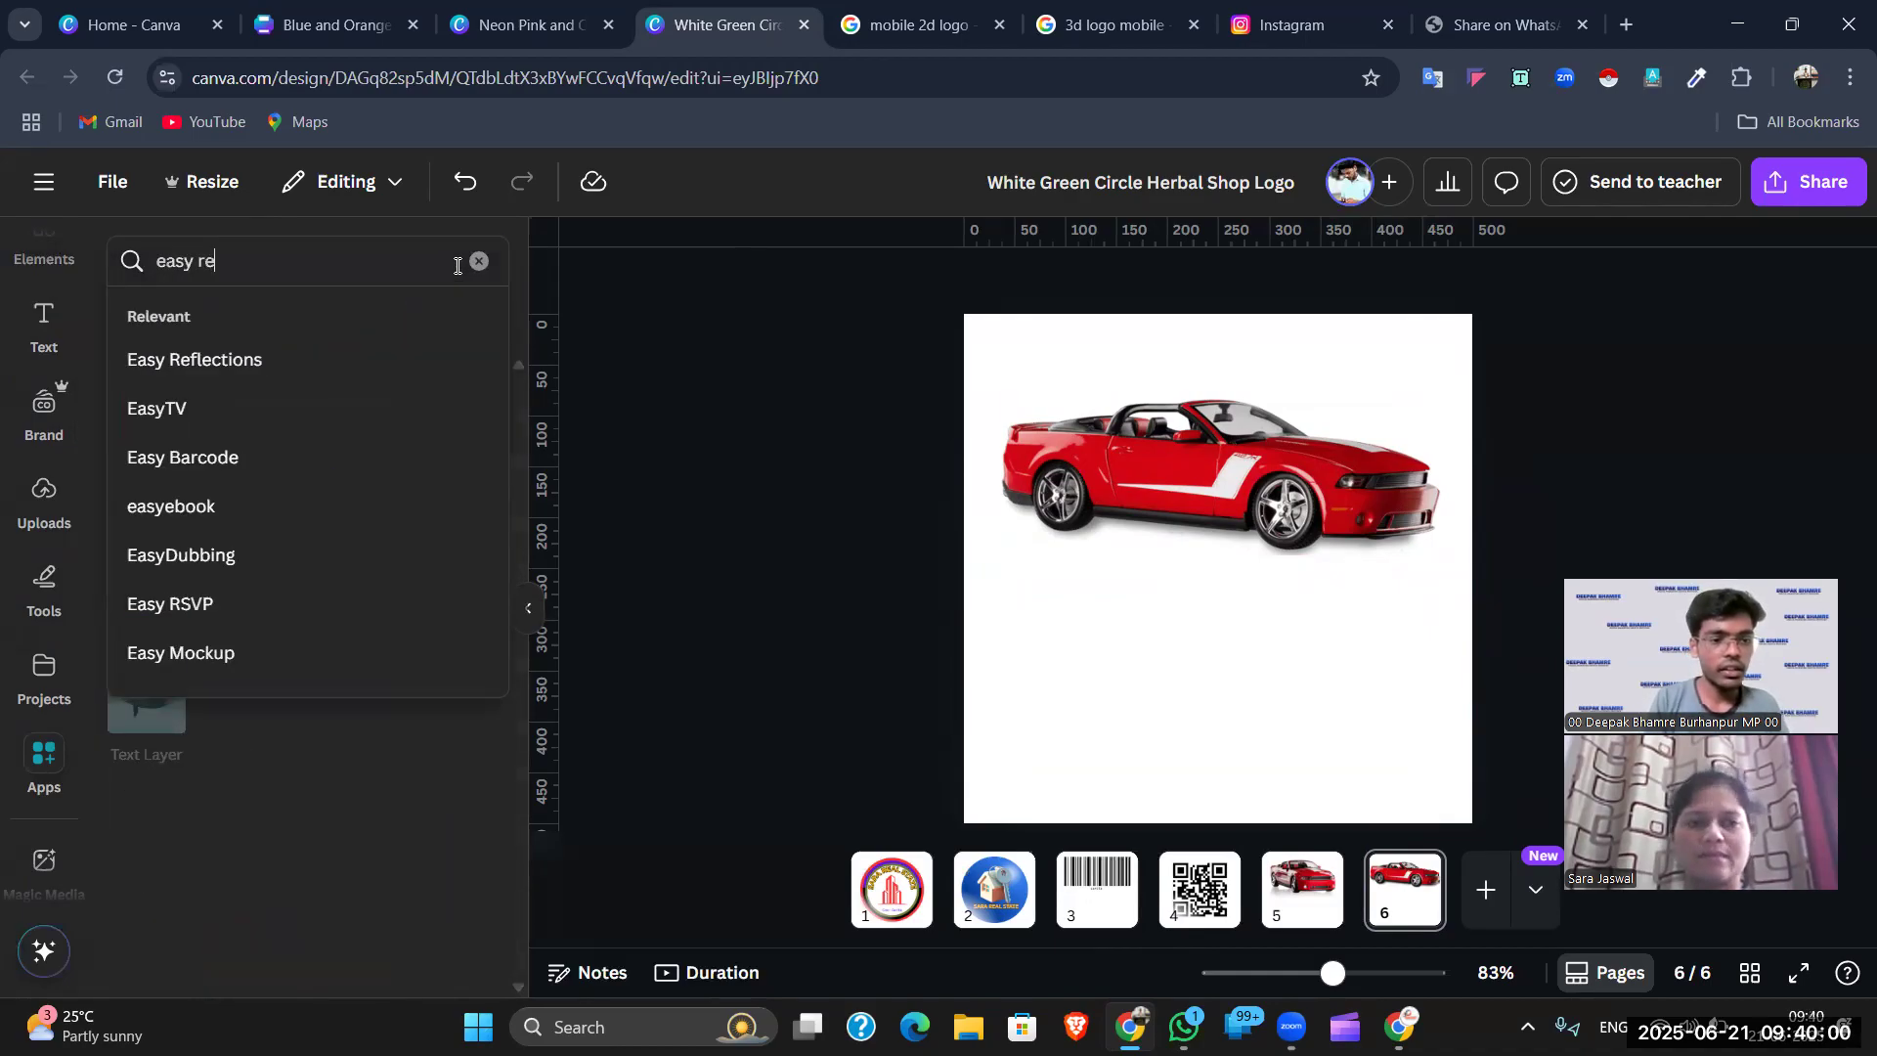
pyautogui.press('Down')
pyautogui.press('Down')
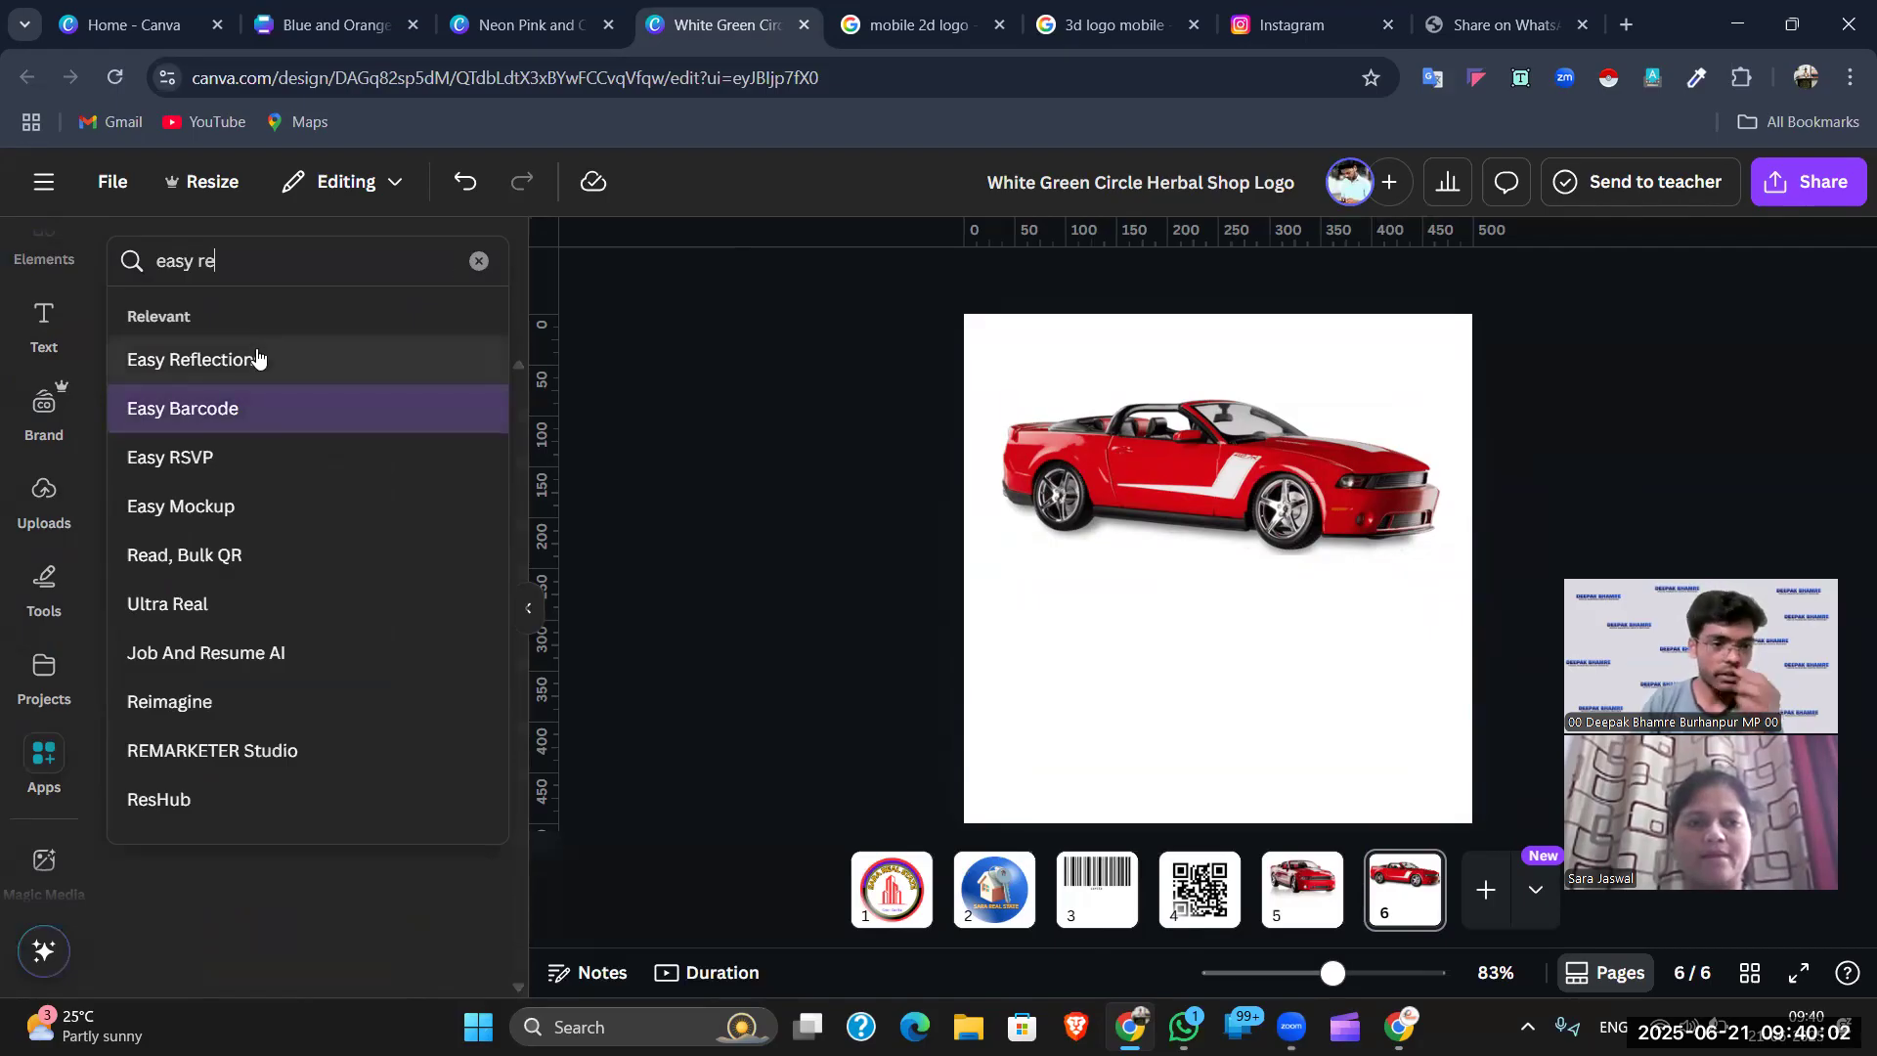
pyautogui.click(266, 354)
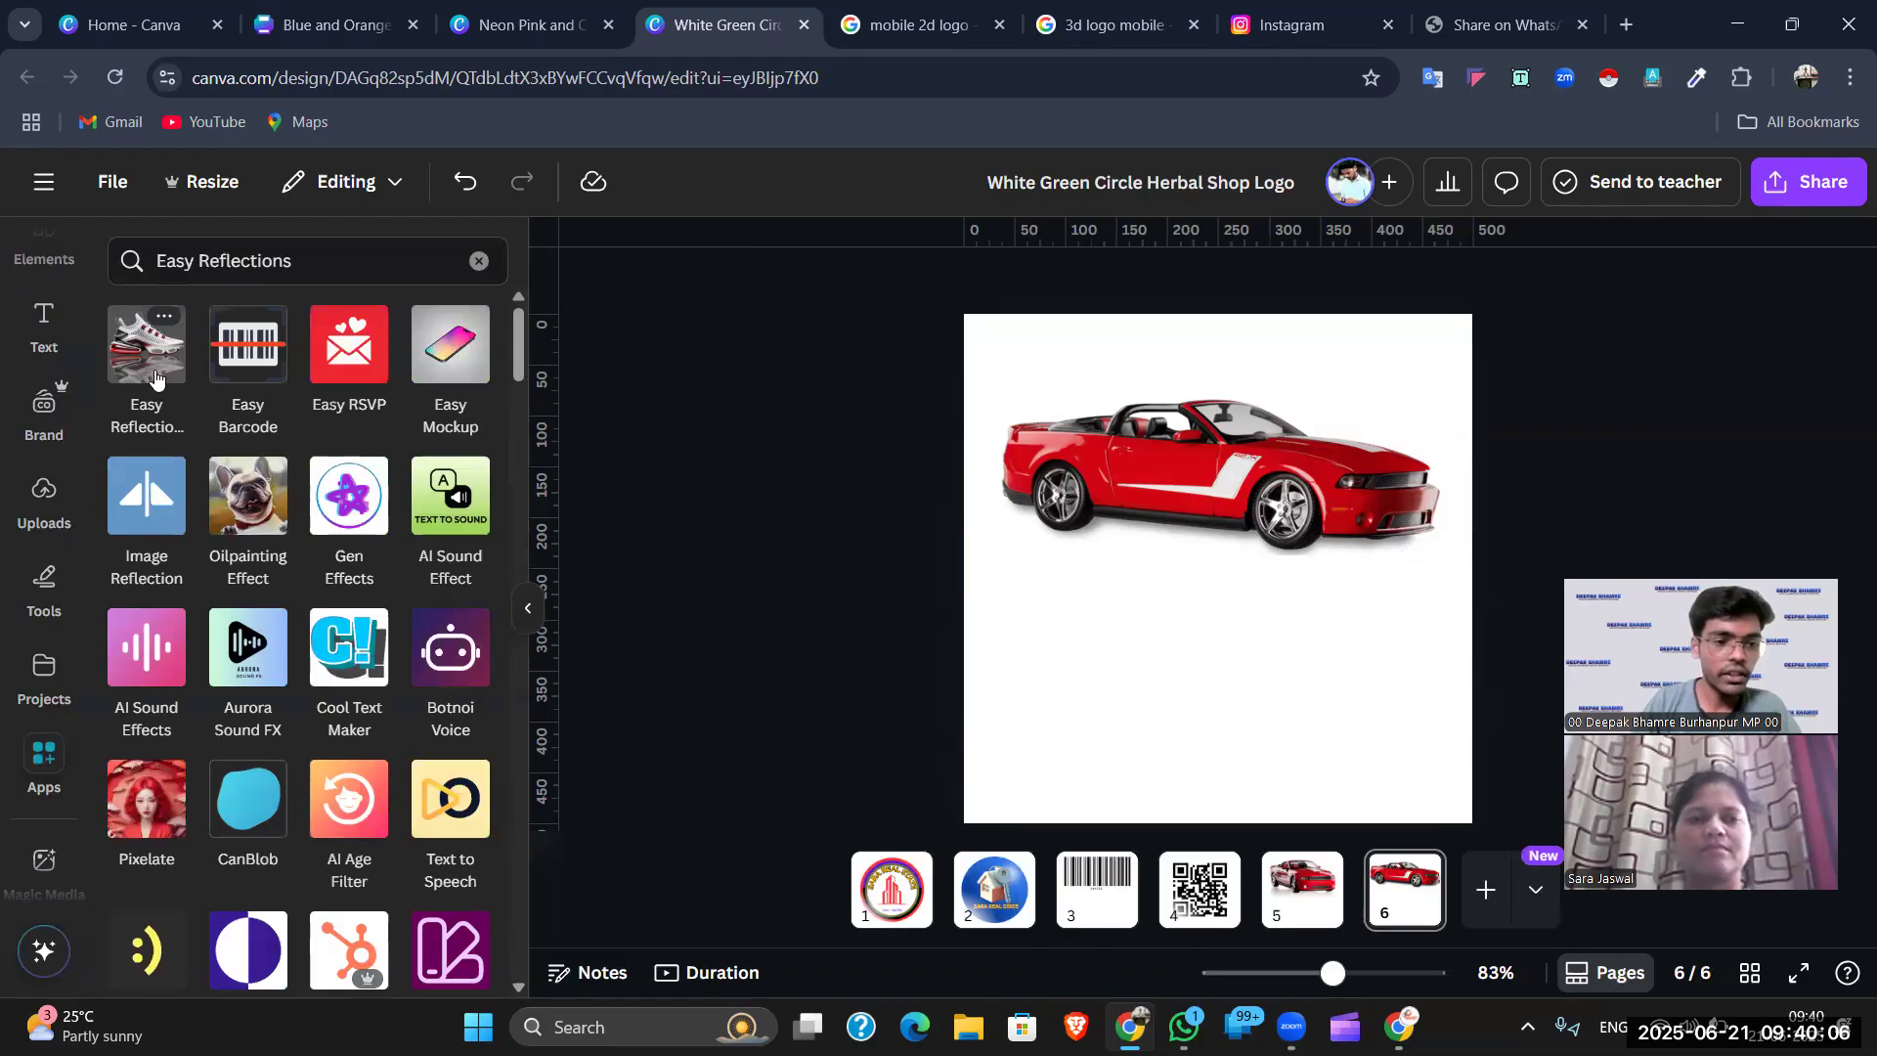
pyautogui.click(154, 373)
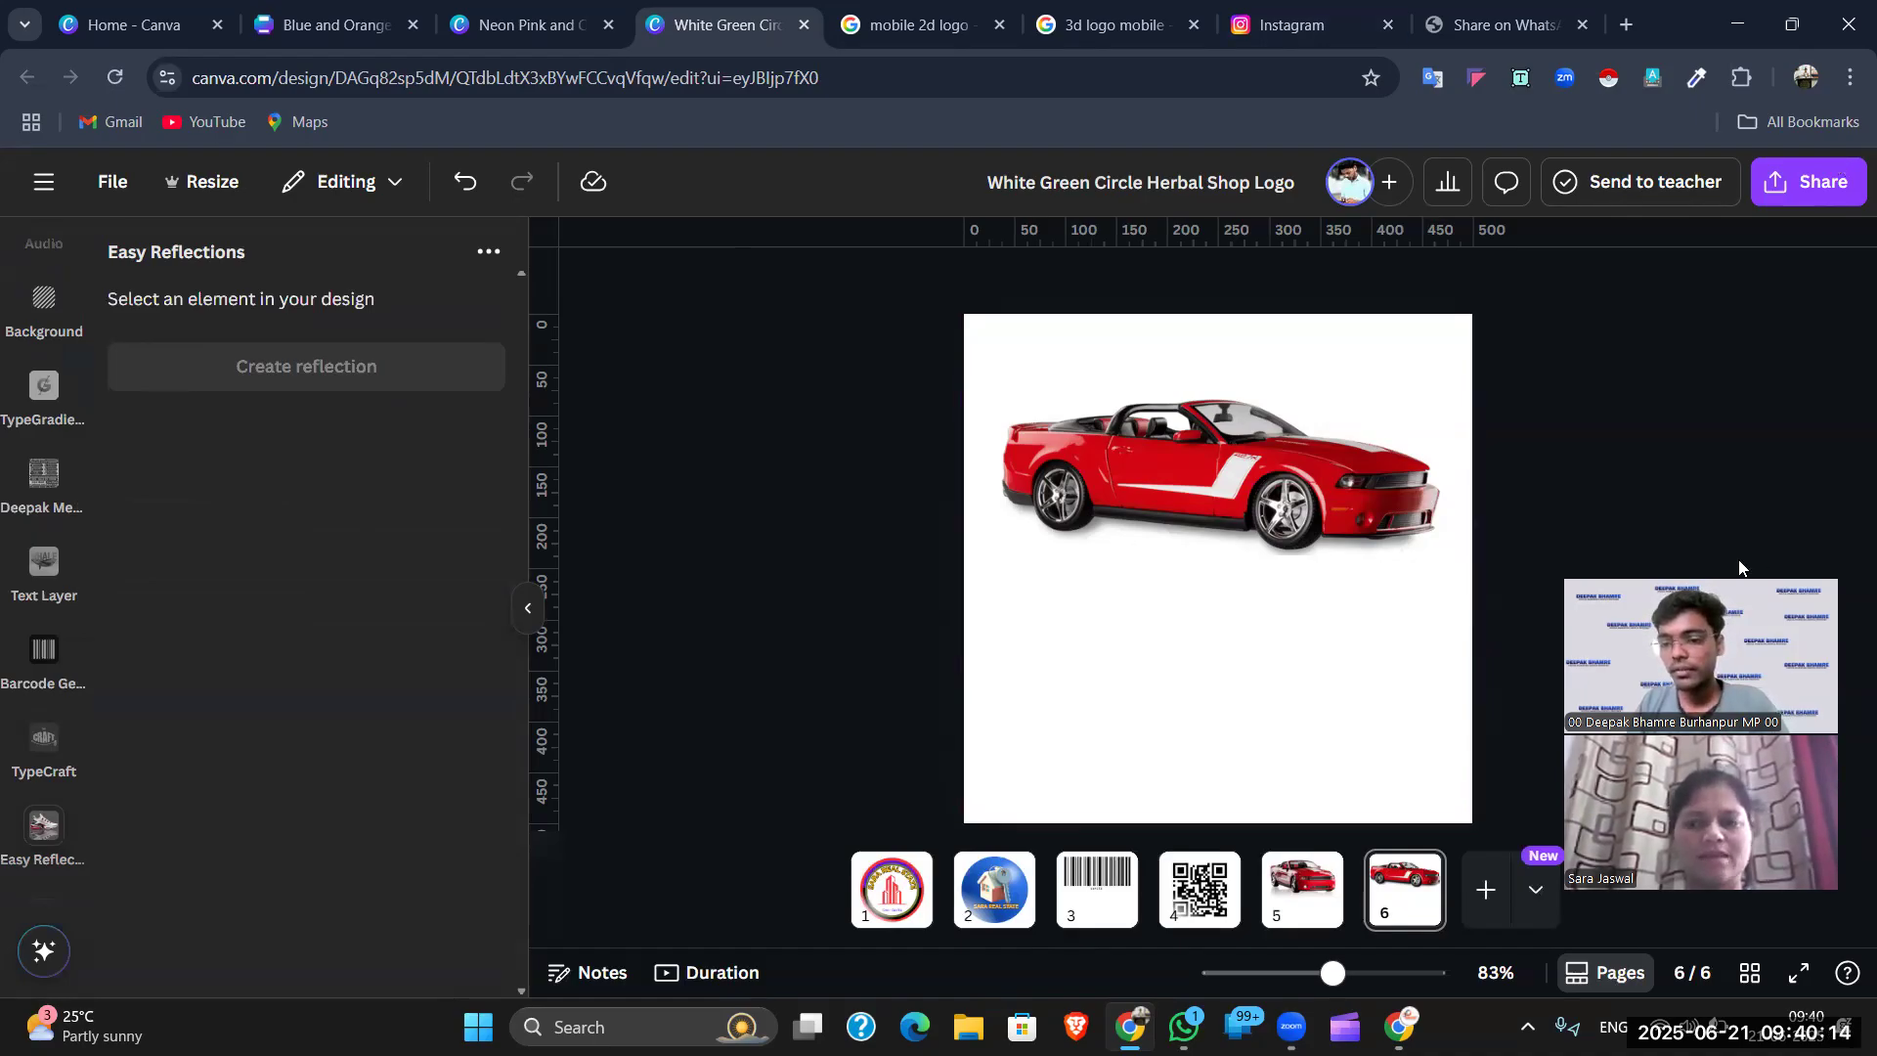
pyautogui.moveTo(1739, 568); pyautogui.dragTo(1727, 531)
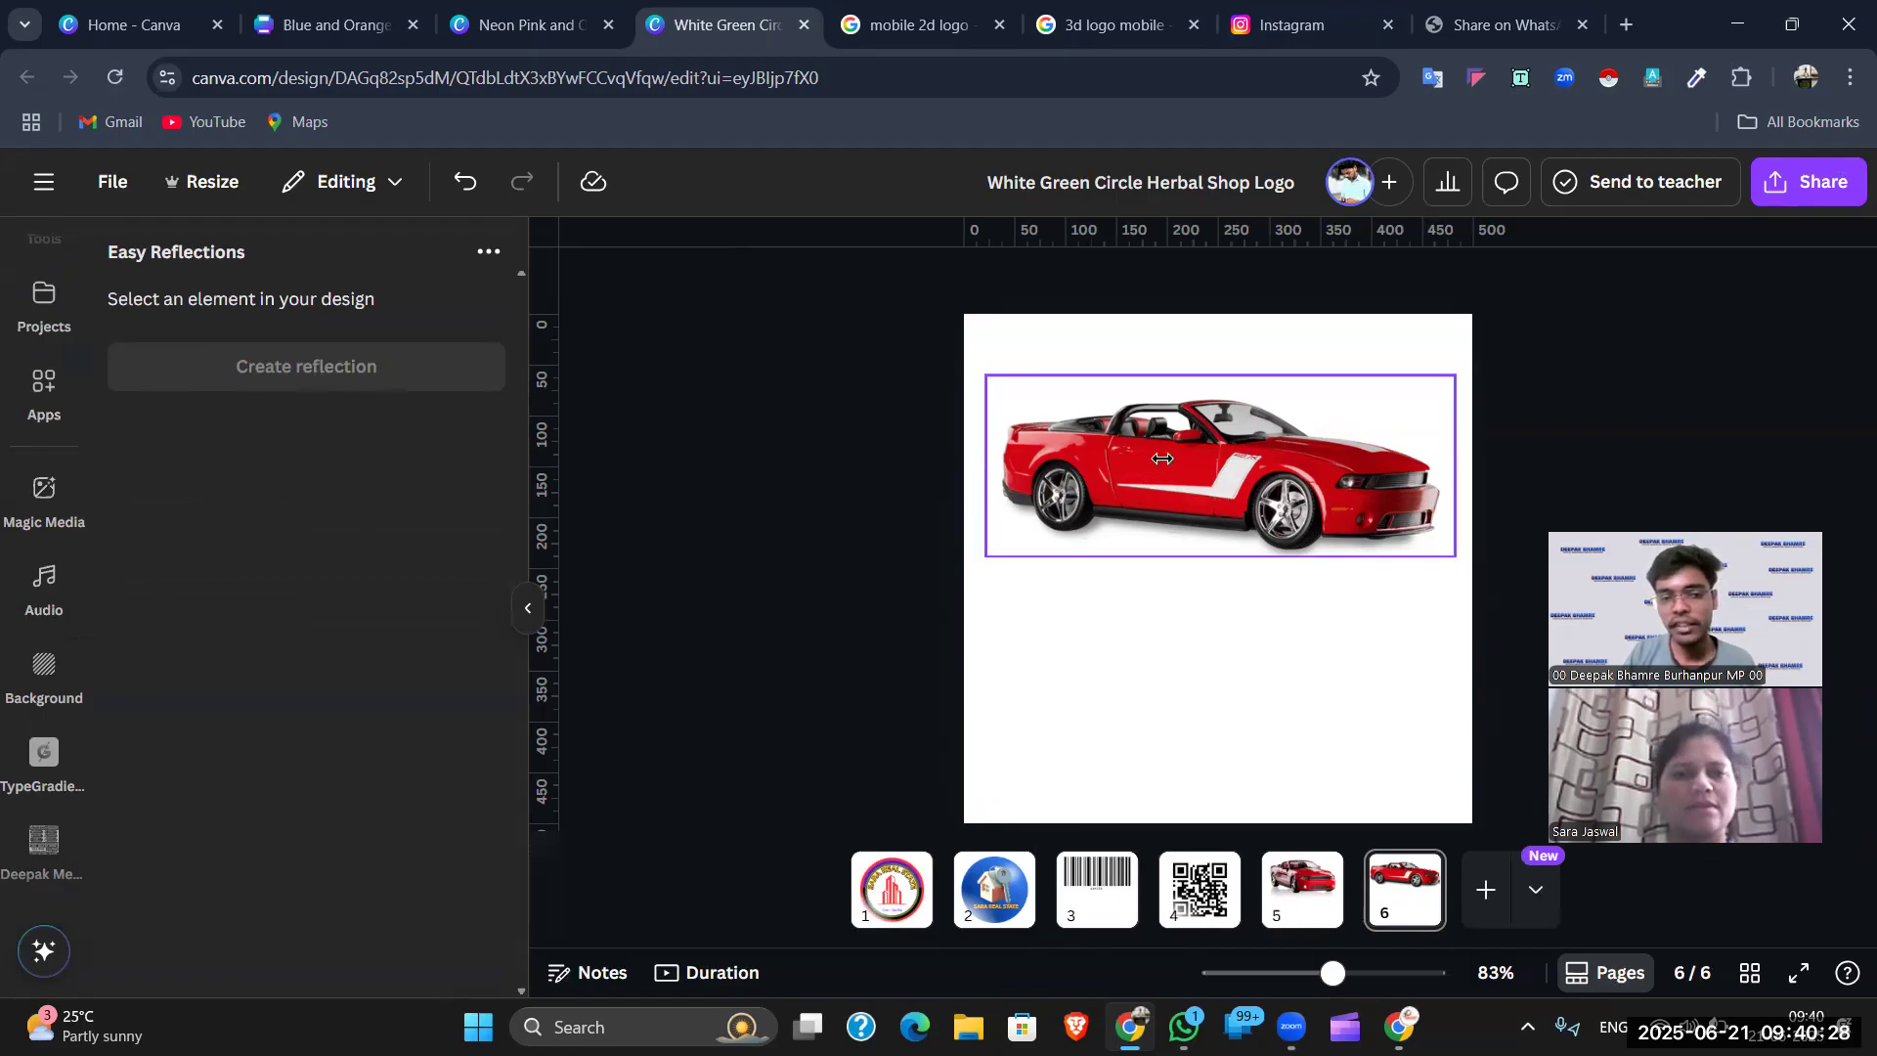
# - Reflect the car photo with offset 22 and opacity 11, and add it to the design
pyautogui.click(1161, 459)
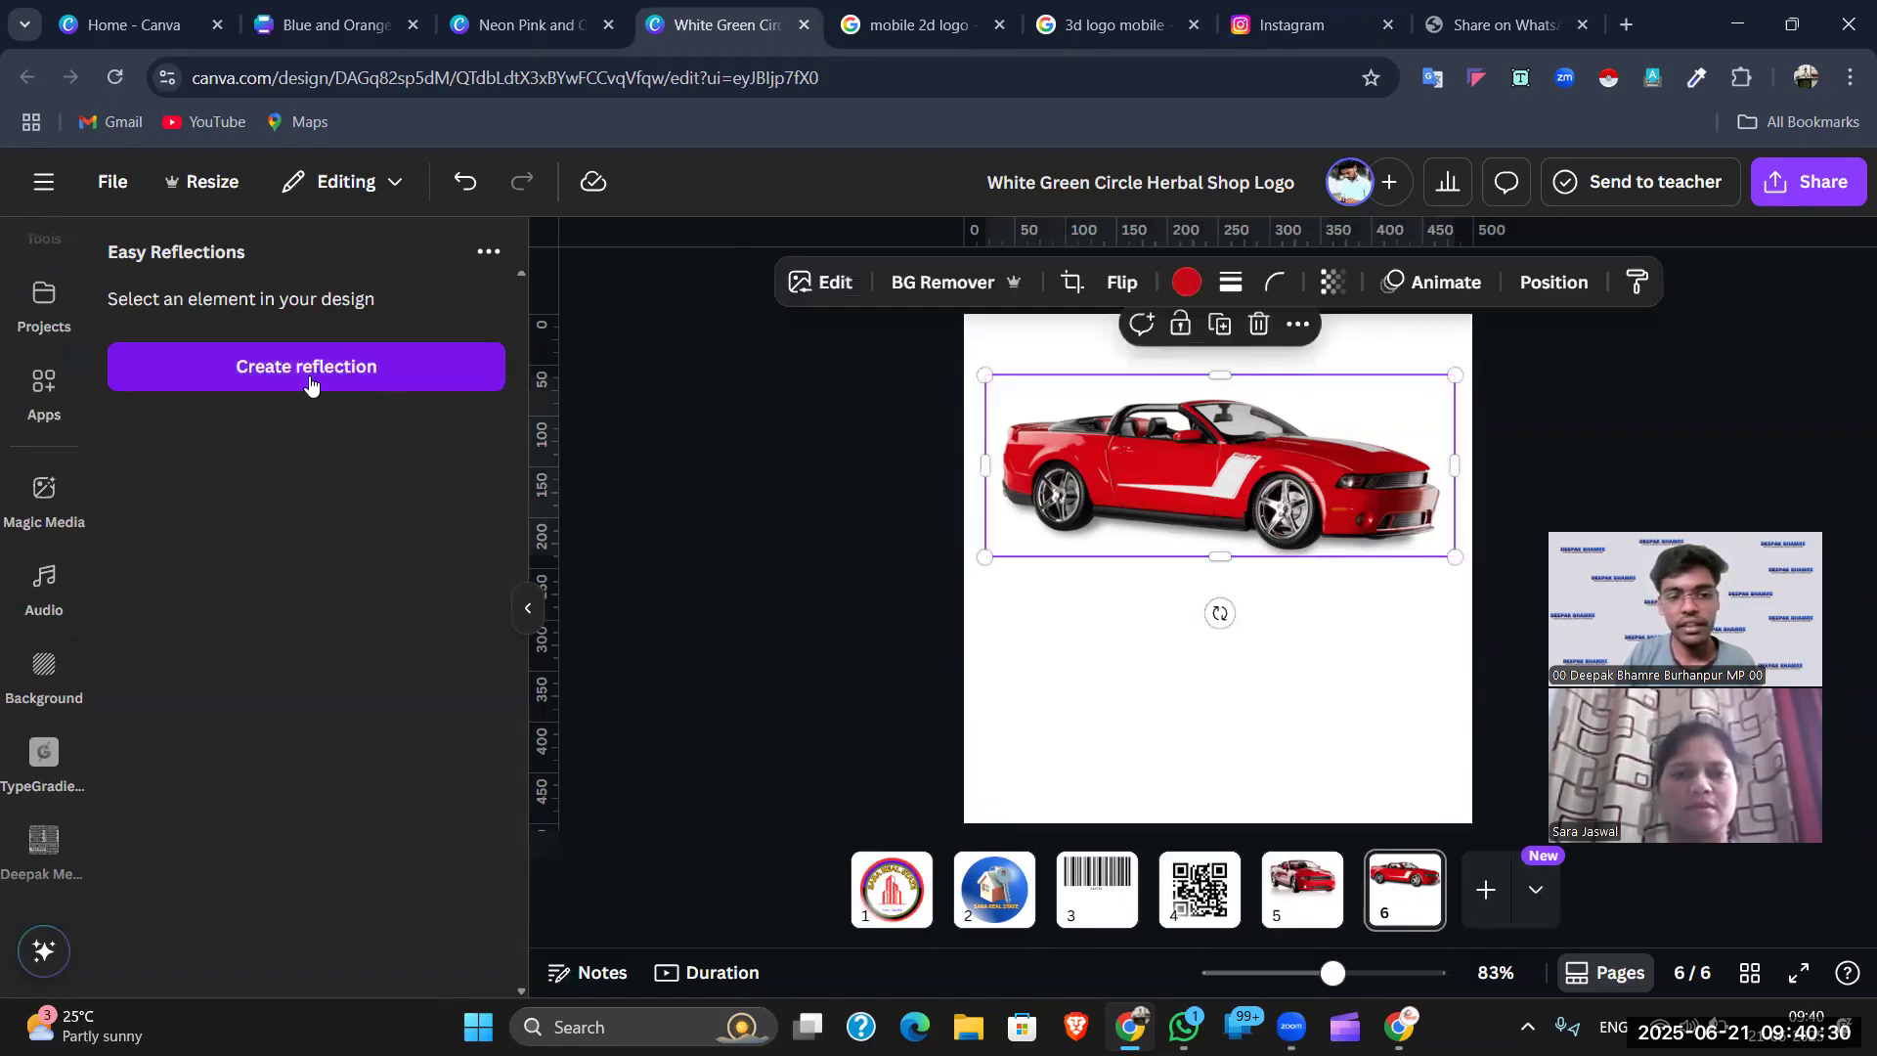
pyautogui.click(333, 376)
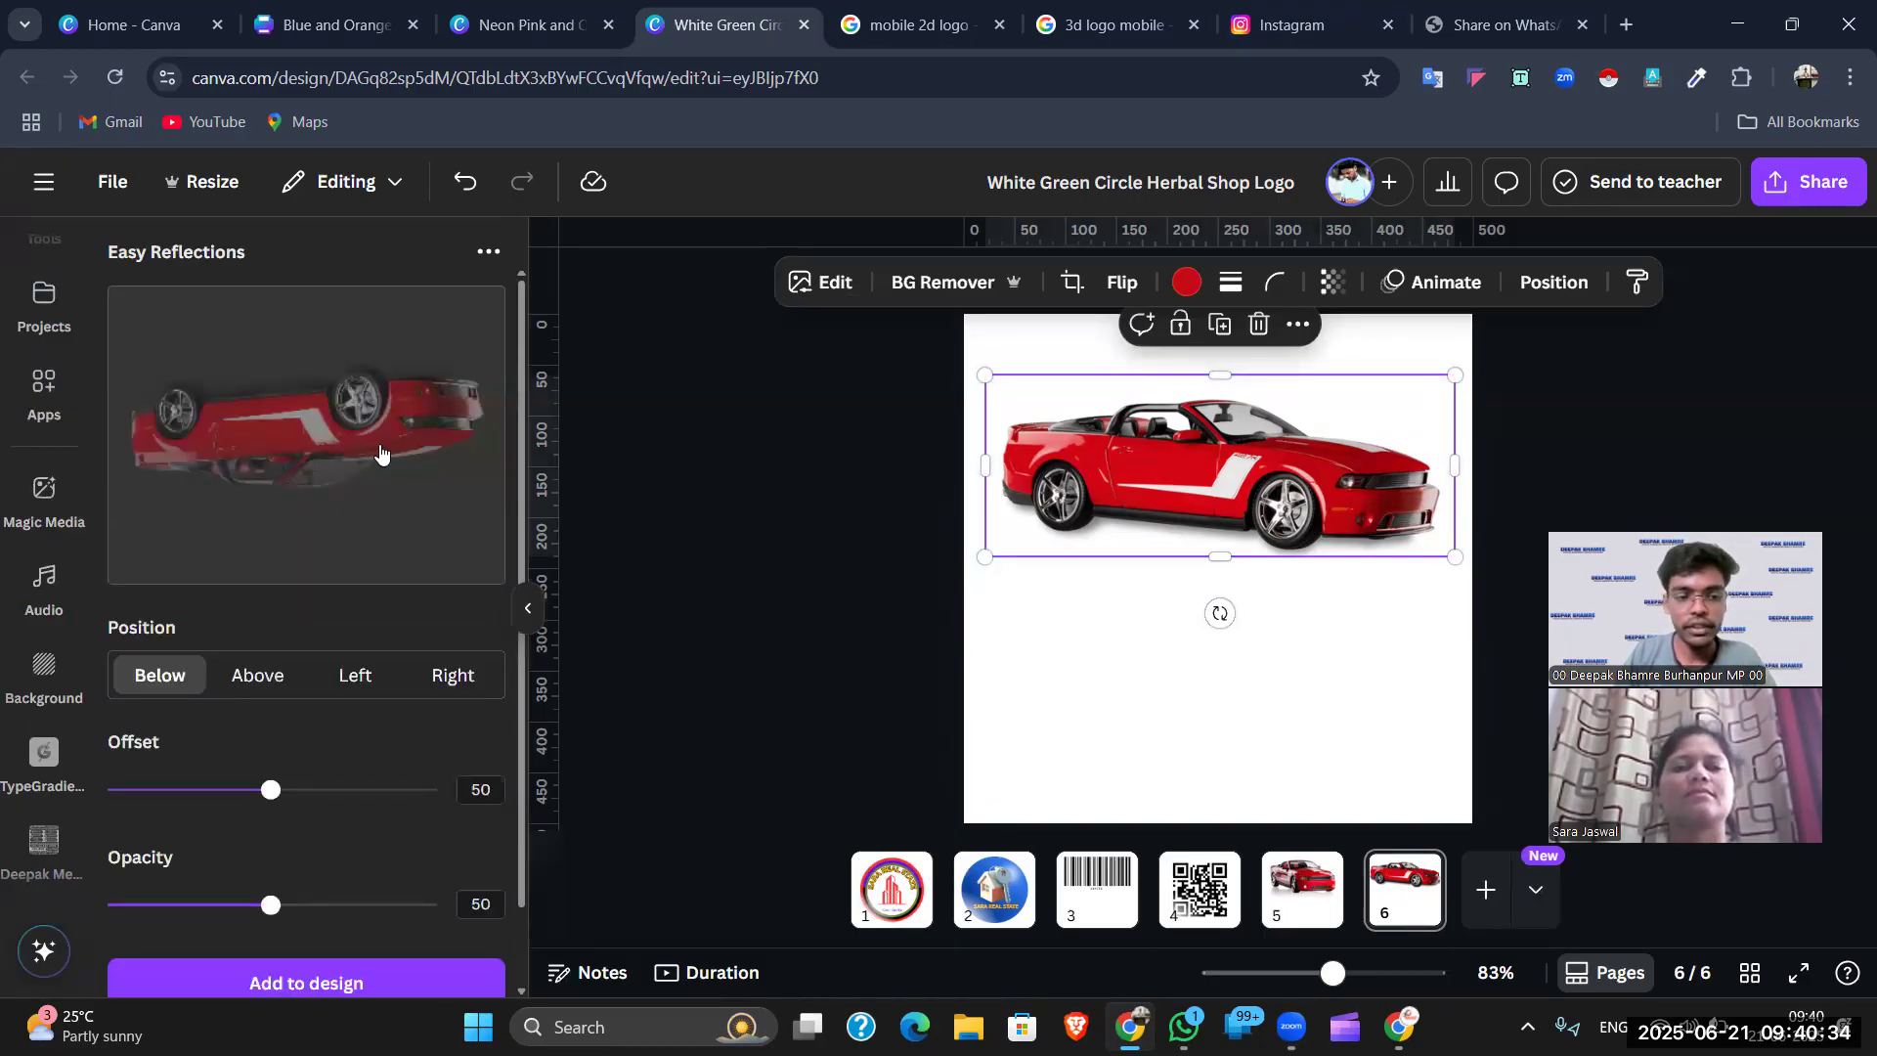
pyautogui.scroll(-1, 370, 523)
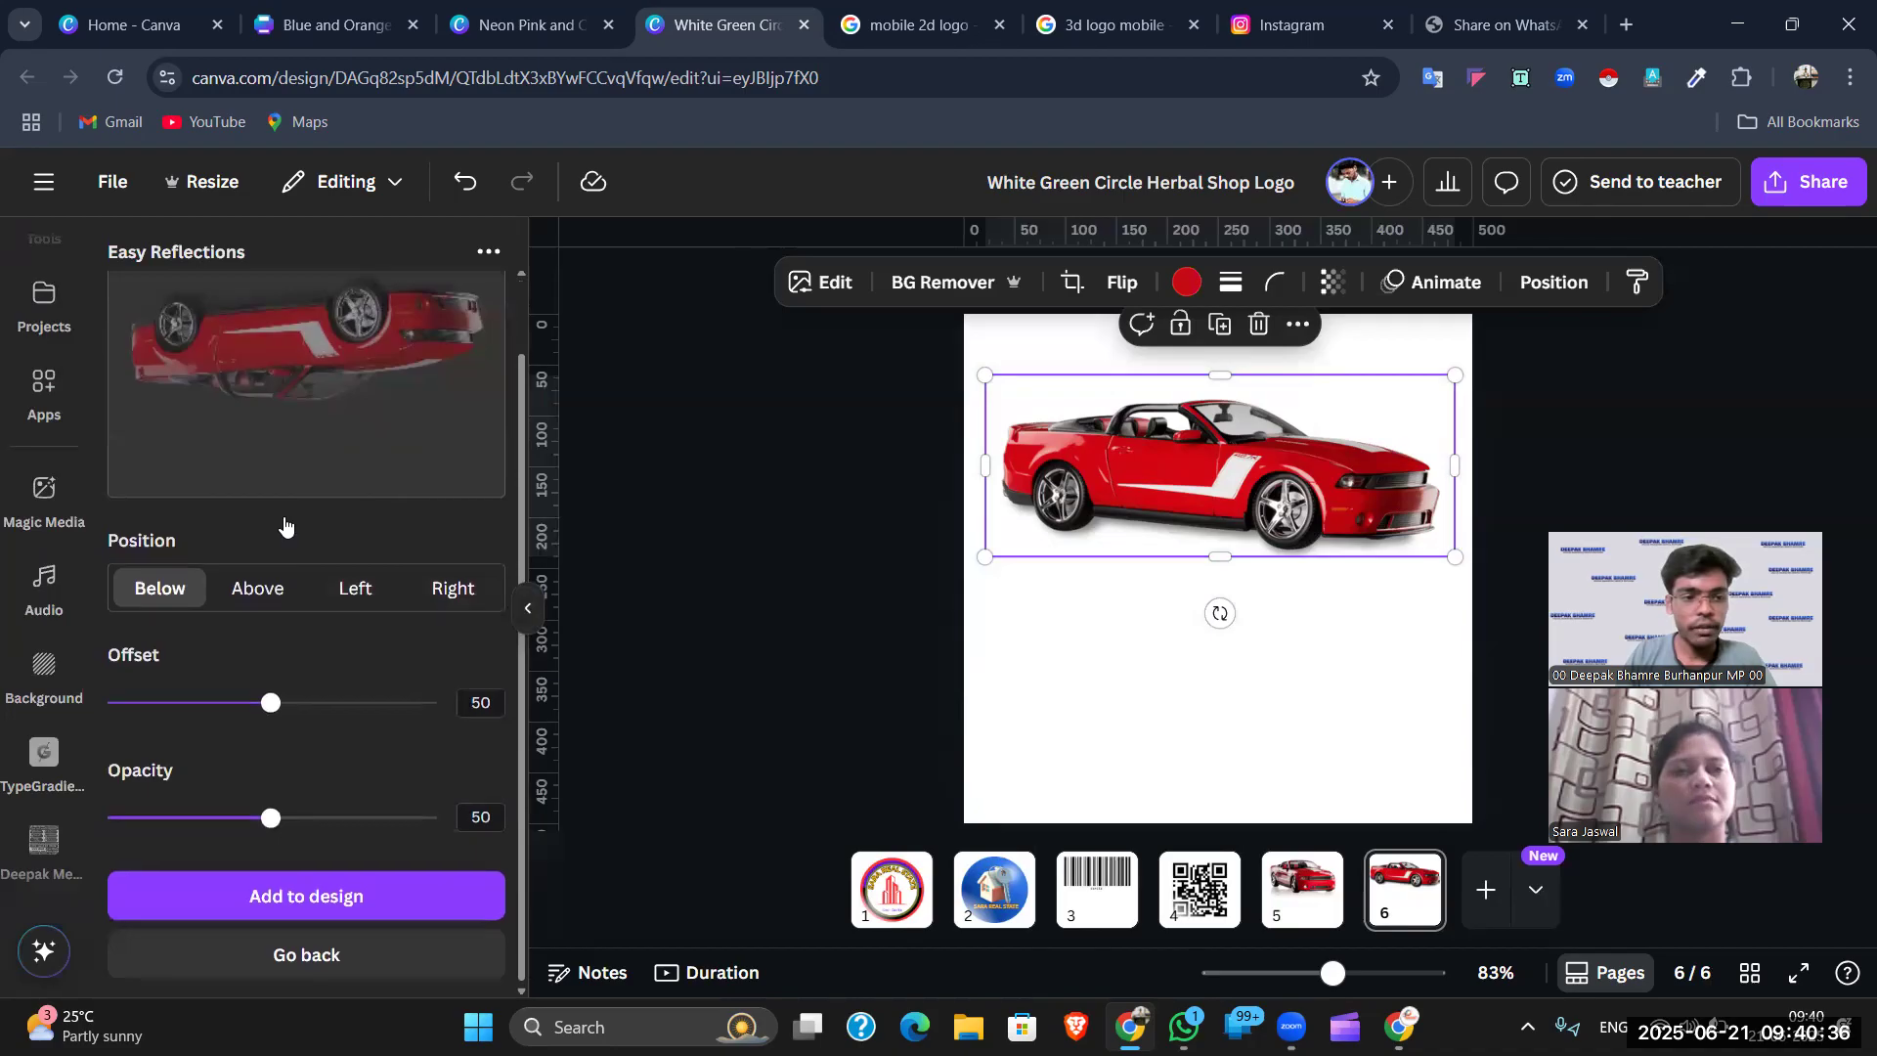
pyautogui.scroll(1, 294, 635)
pyautogui.moveTo(271, 790); pyautogui.dragTo(142, 815)
pyautogui.scroll(-1, 249, 780)
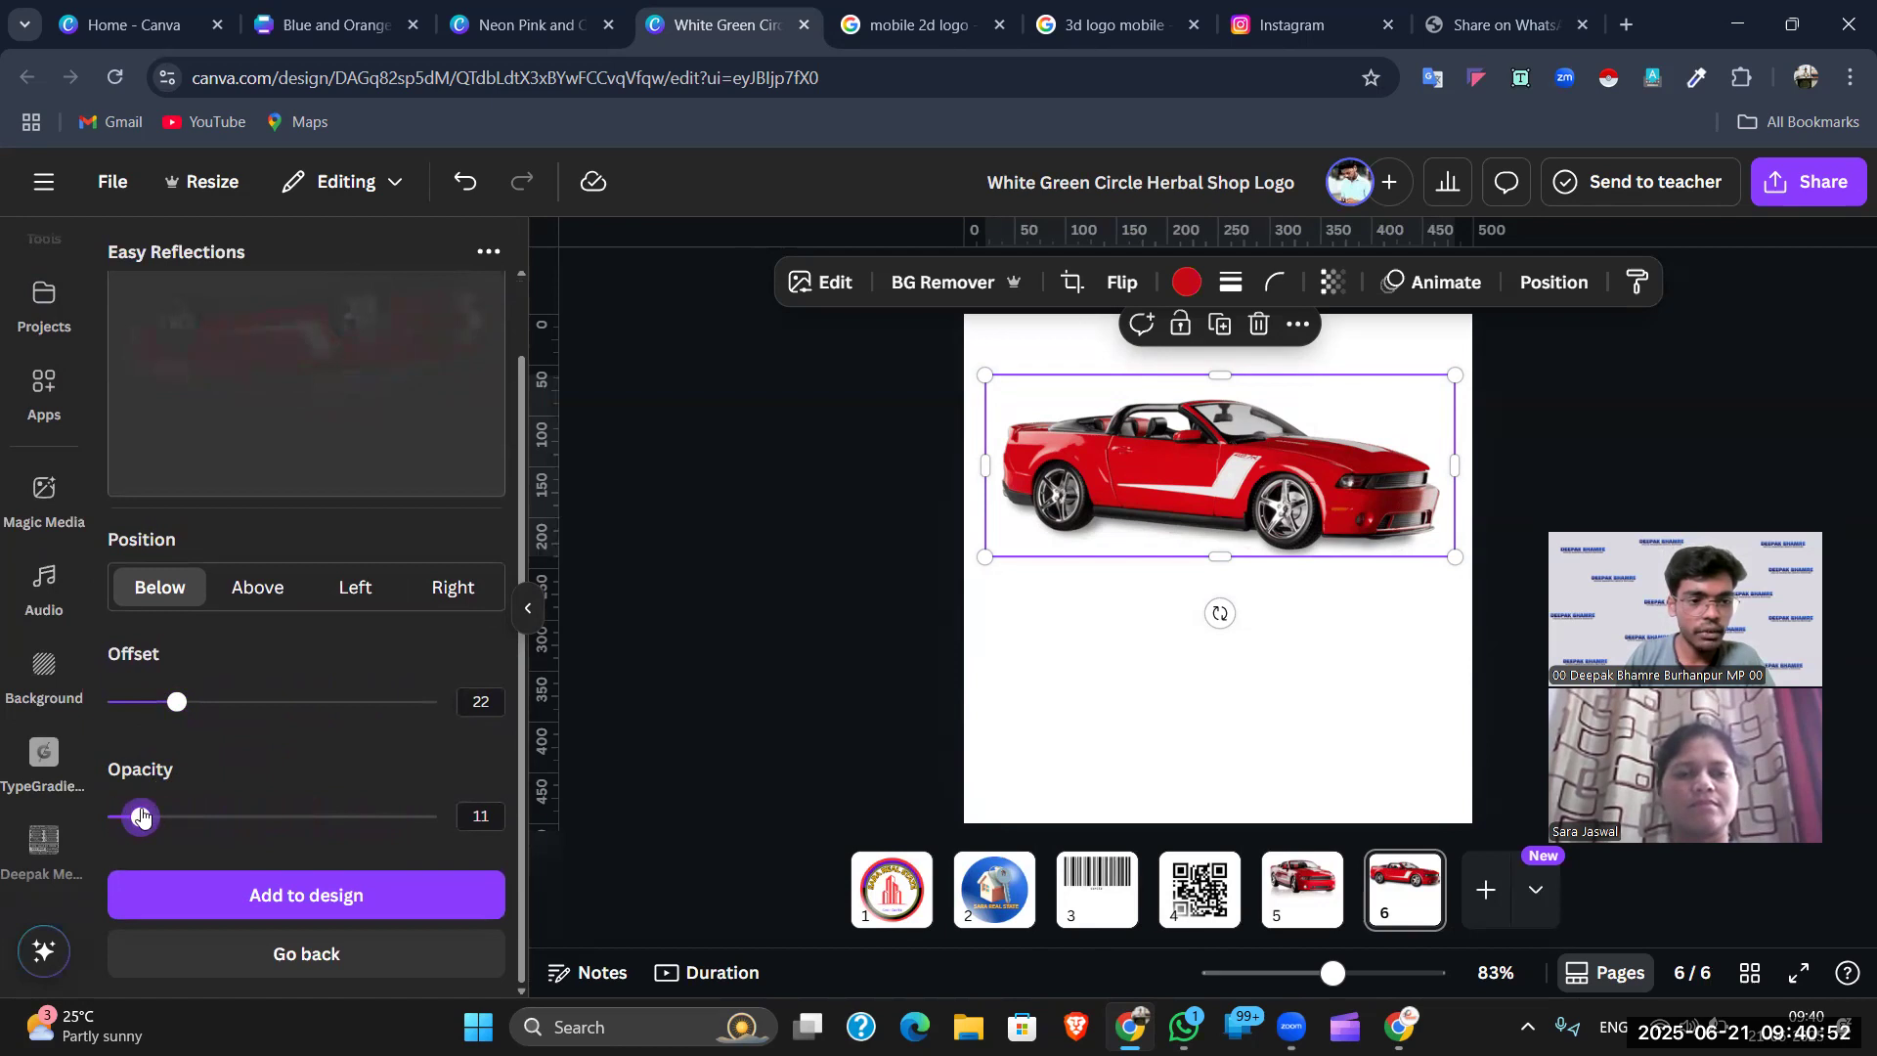
pyautogui.scroll(2, 268, 544)
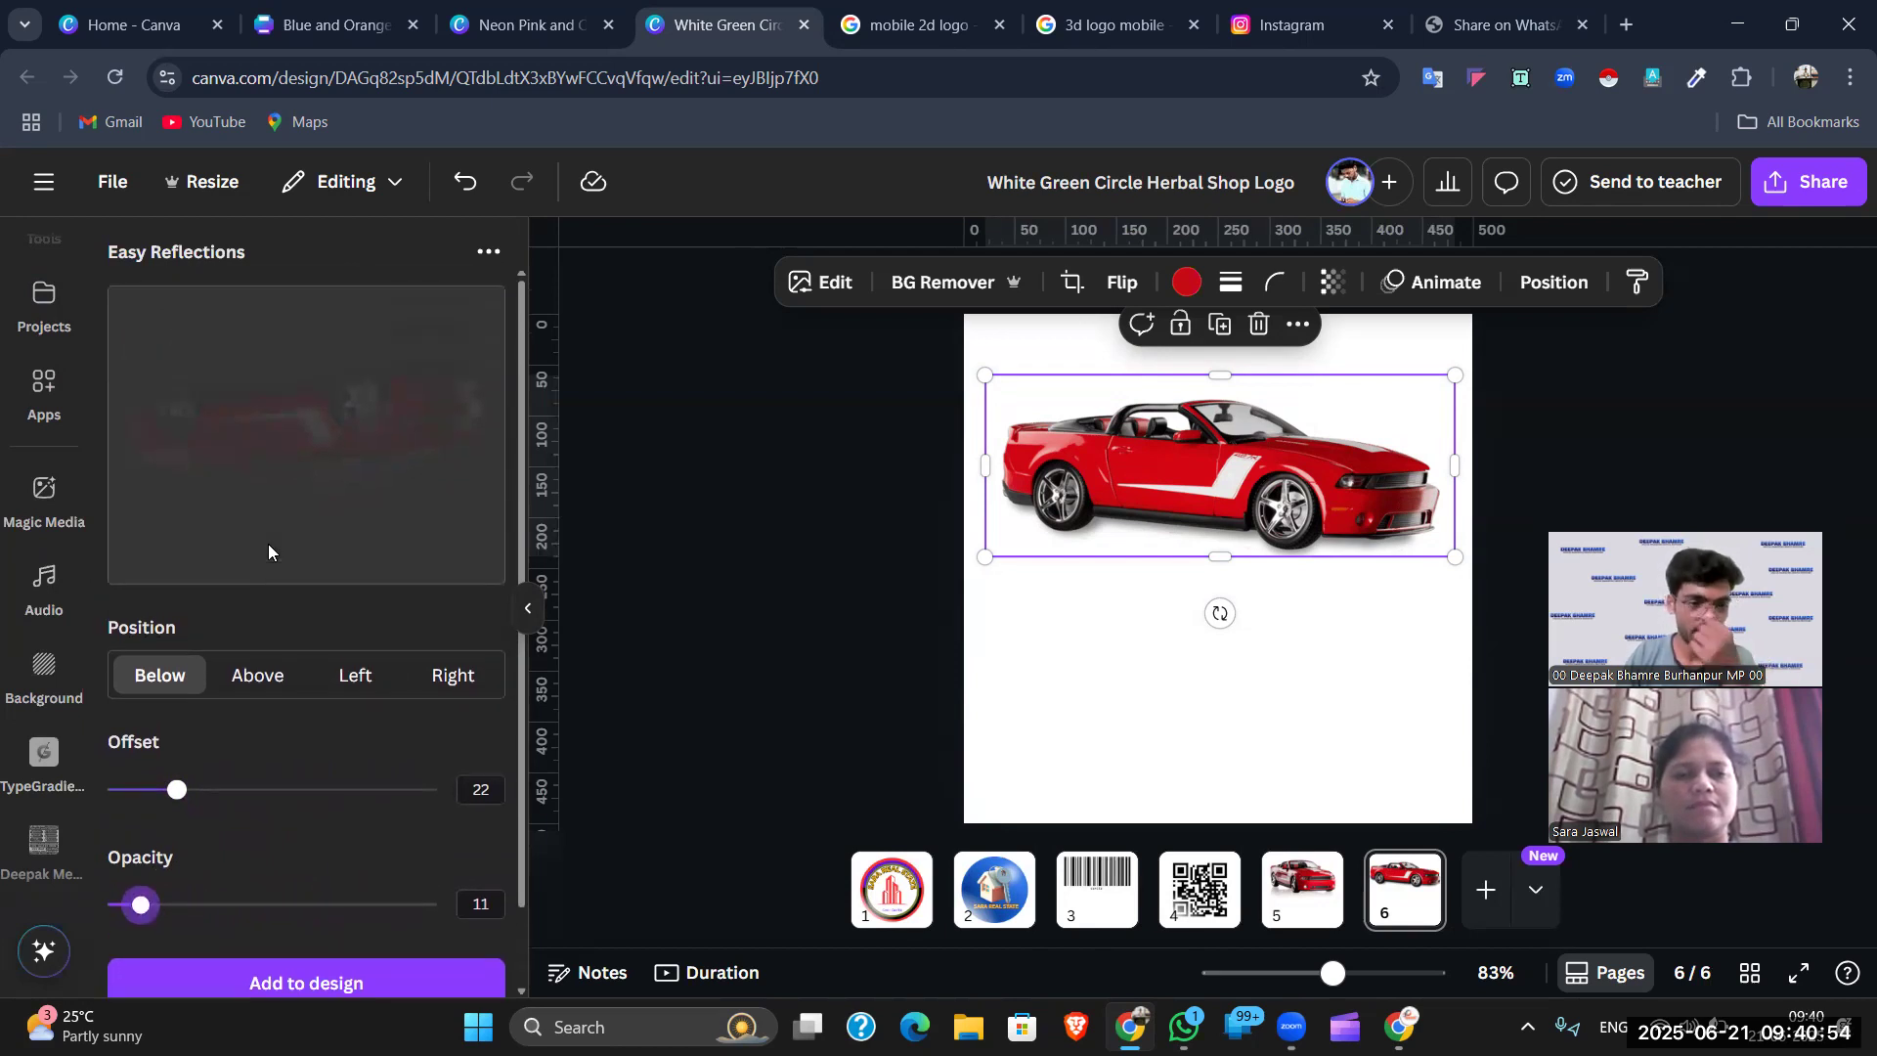
pyautogui.scroll(-2, 351, 544)
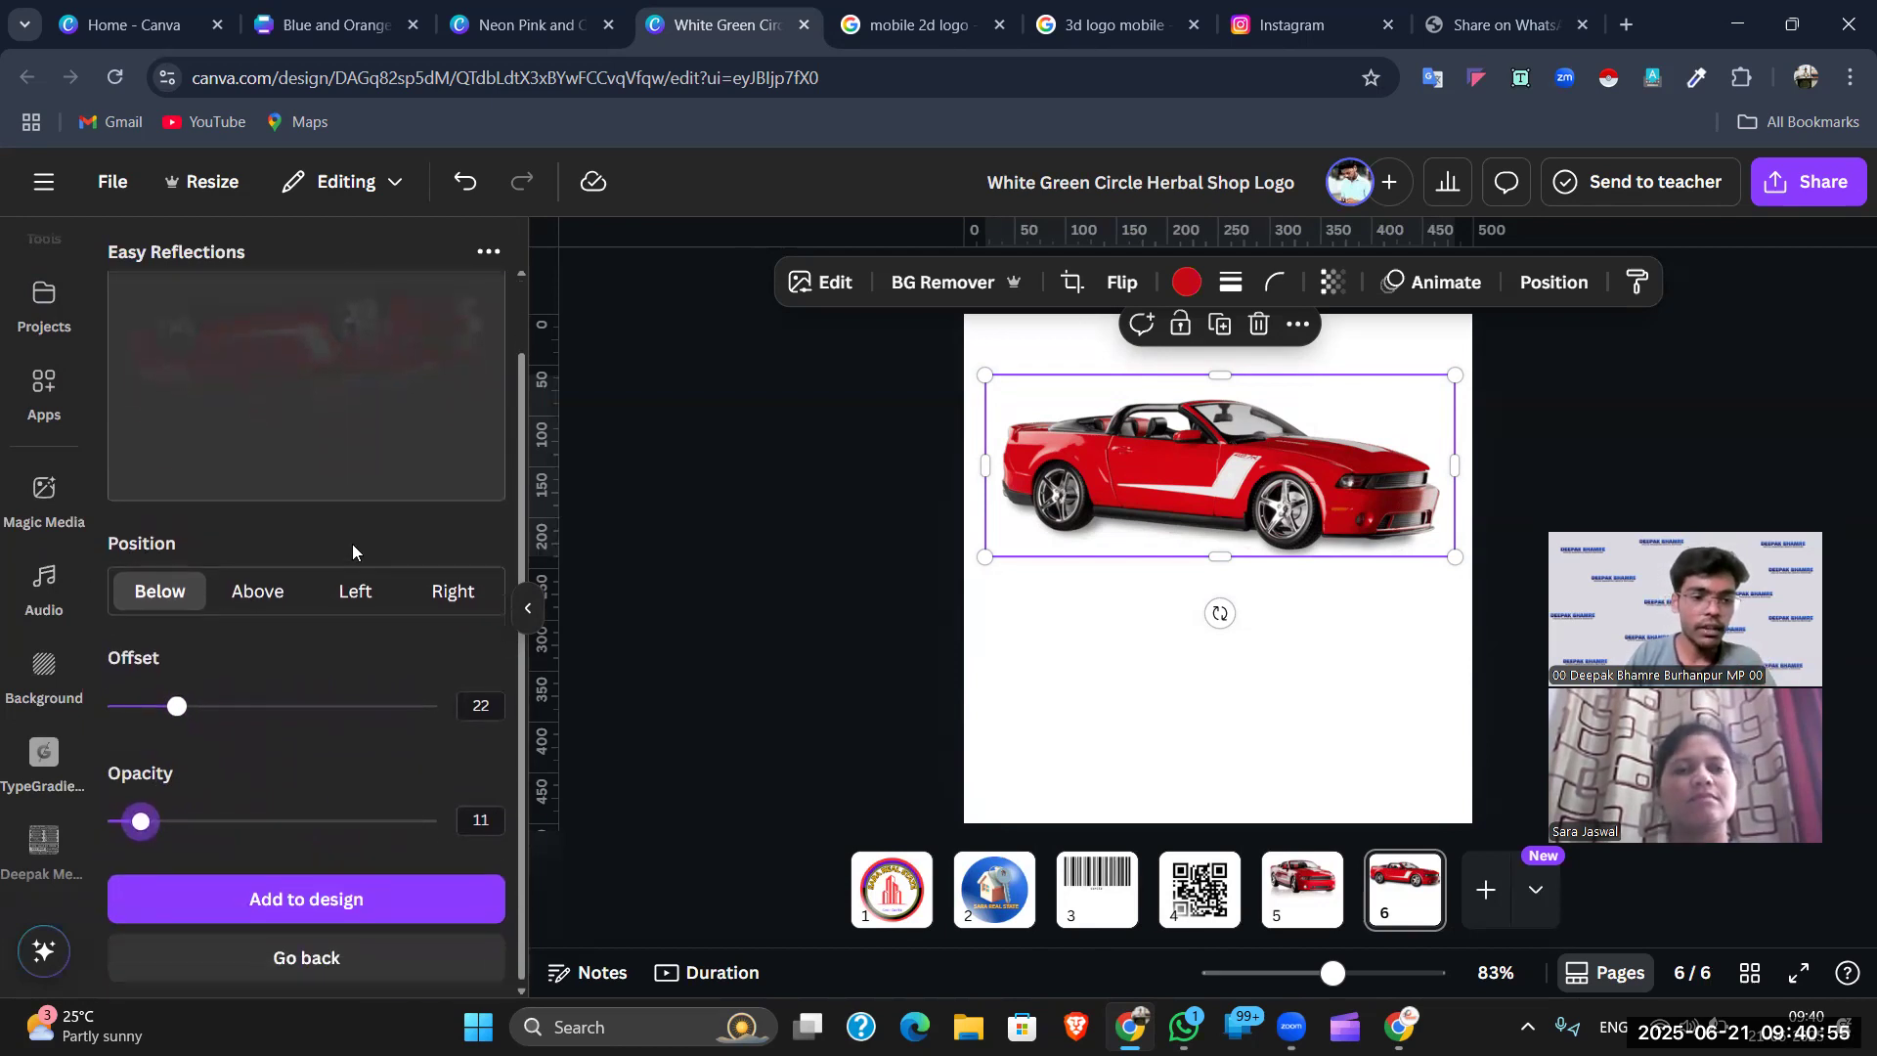
pyautogui.click(327, 897)
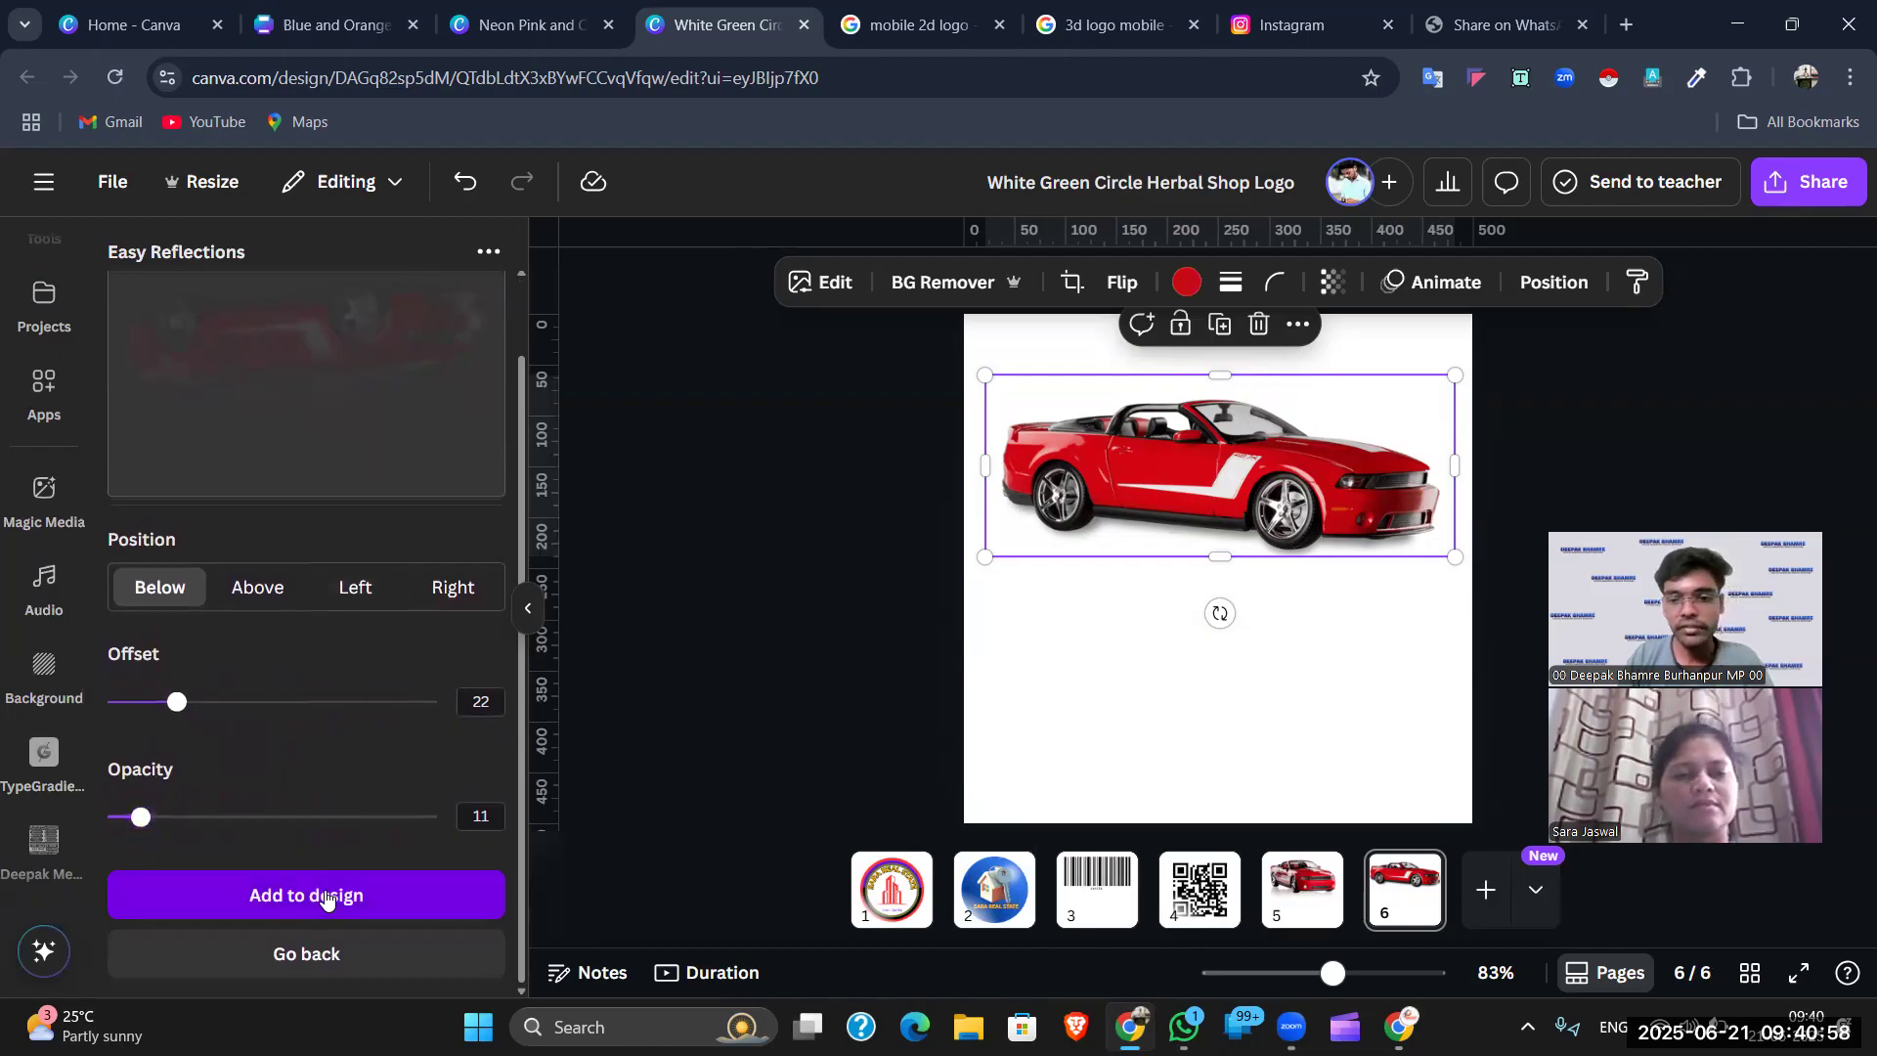
# - Resize the reflection to about 337 by 130 and tilt it to match the car
pyautogui.click(1216, 645)
pyautogui.click(1216, 600)
pyautogui.moveTo(1117, 607); pyautogui.dragTo(1001, 659)
pyautogui.moveTo(1322, 657); pyautogui.dragTo(1432, 733)
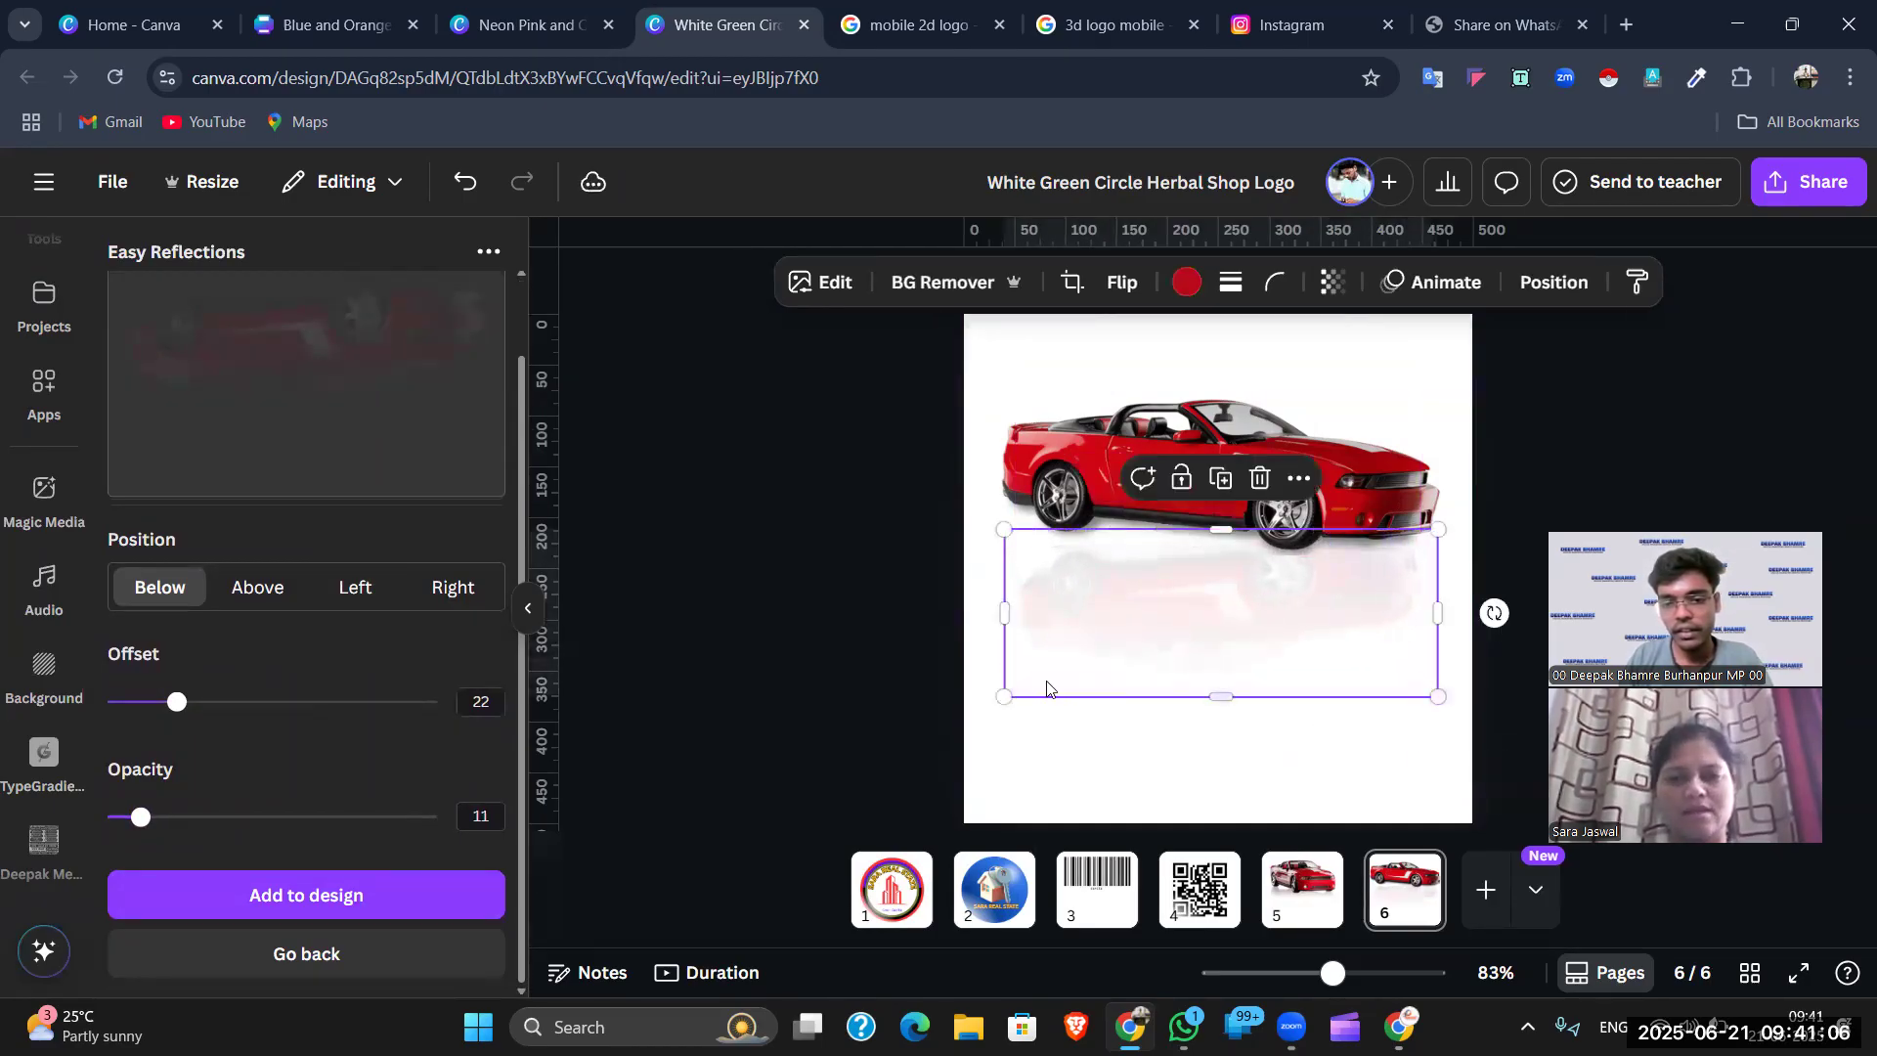
pyautogui.moveTo(1002, 696); pyautogui.dragTo(985, 704)
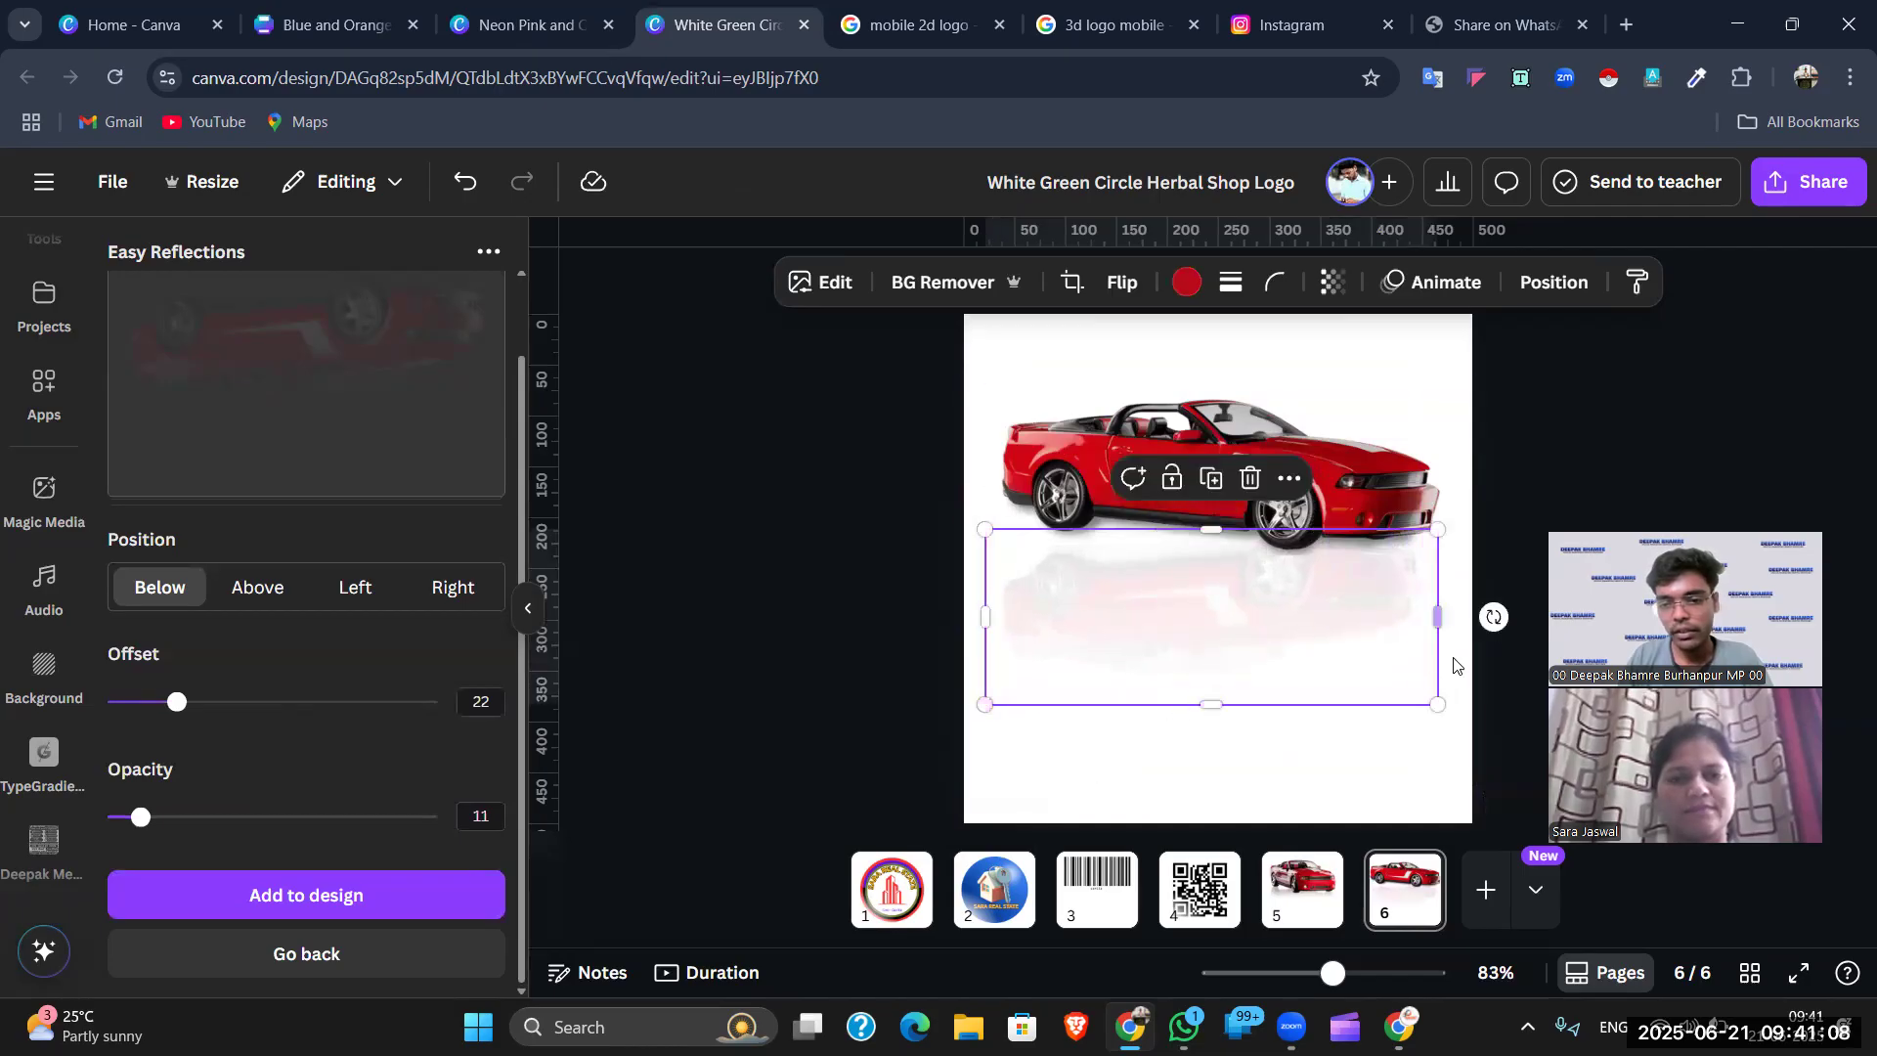
pyautogui.moveTo(1492, 616); pyautogui.dragTo(1488, 663)
# - Move the reflection up under the car's wheels, then add a blank page 7
pyautogui.click(1299, 628)
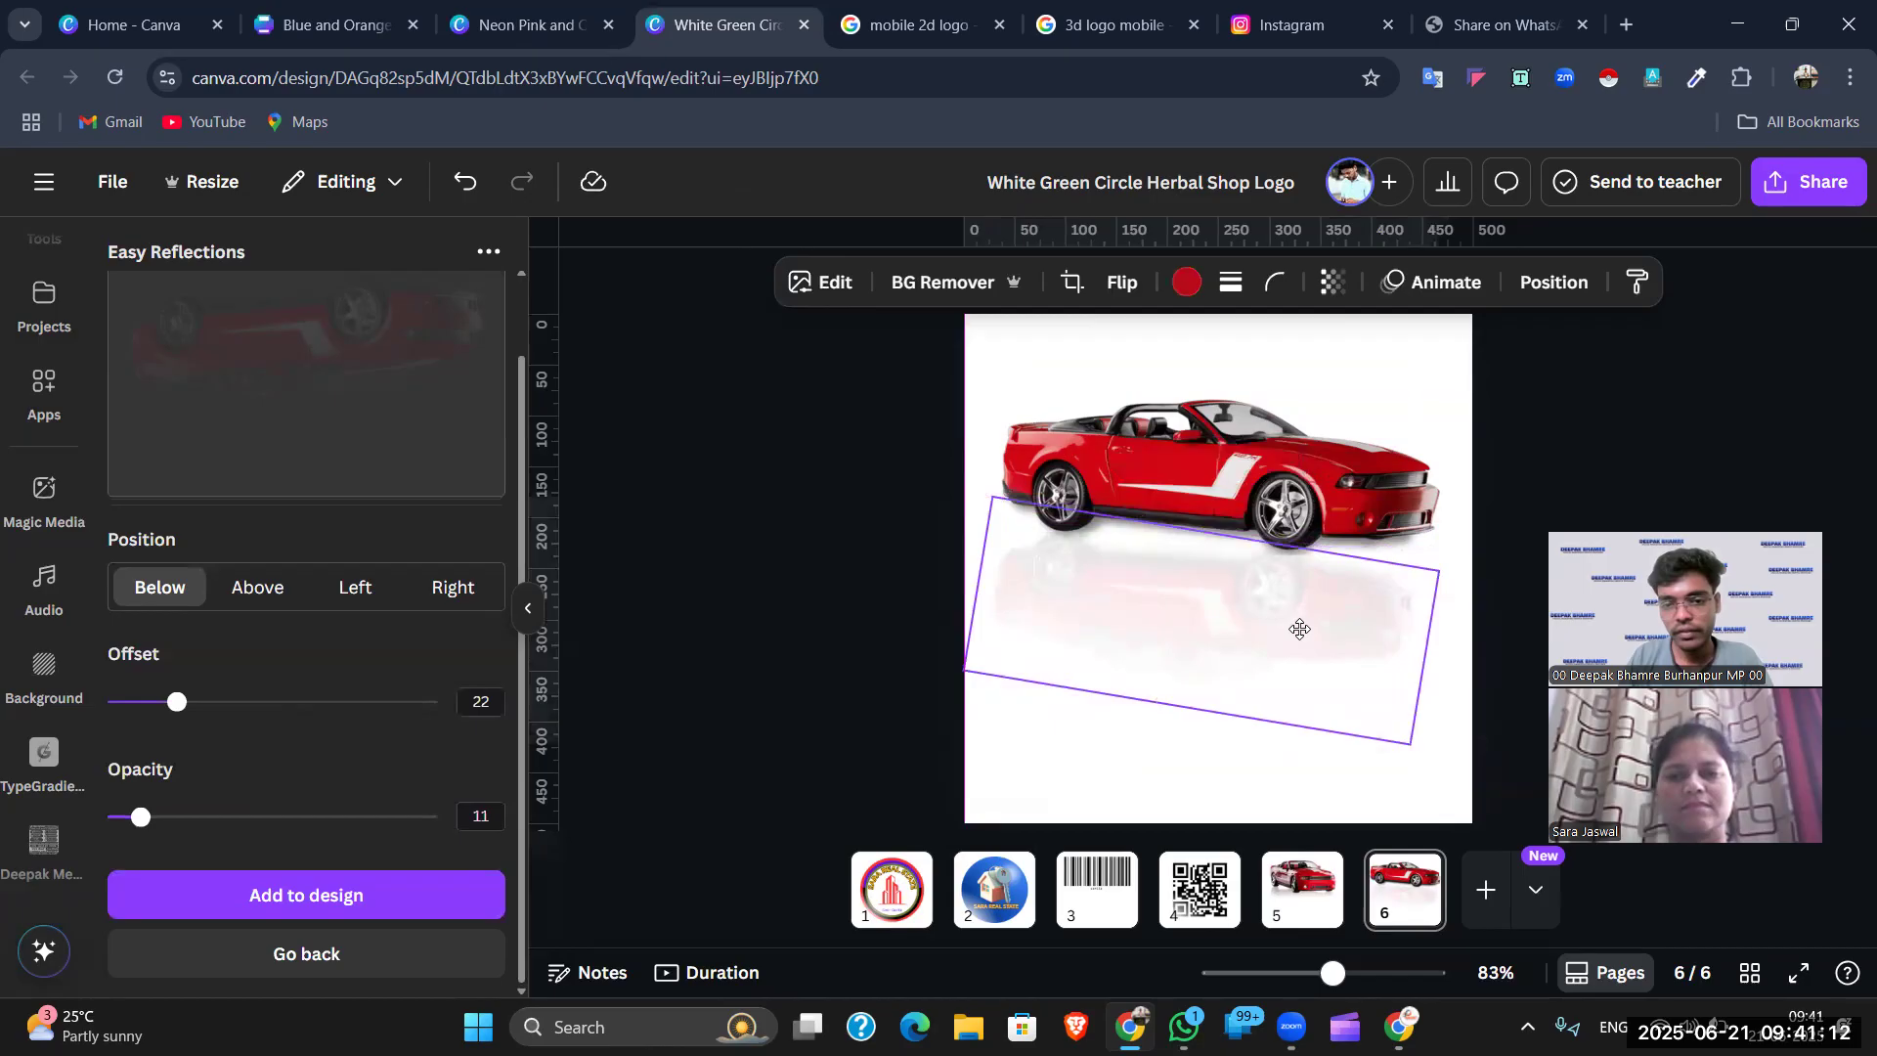
pyautogui.click(1565, 508)
pyautogui.click(1399, 612)
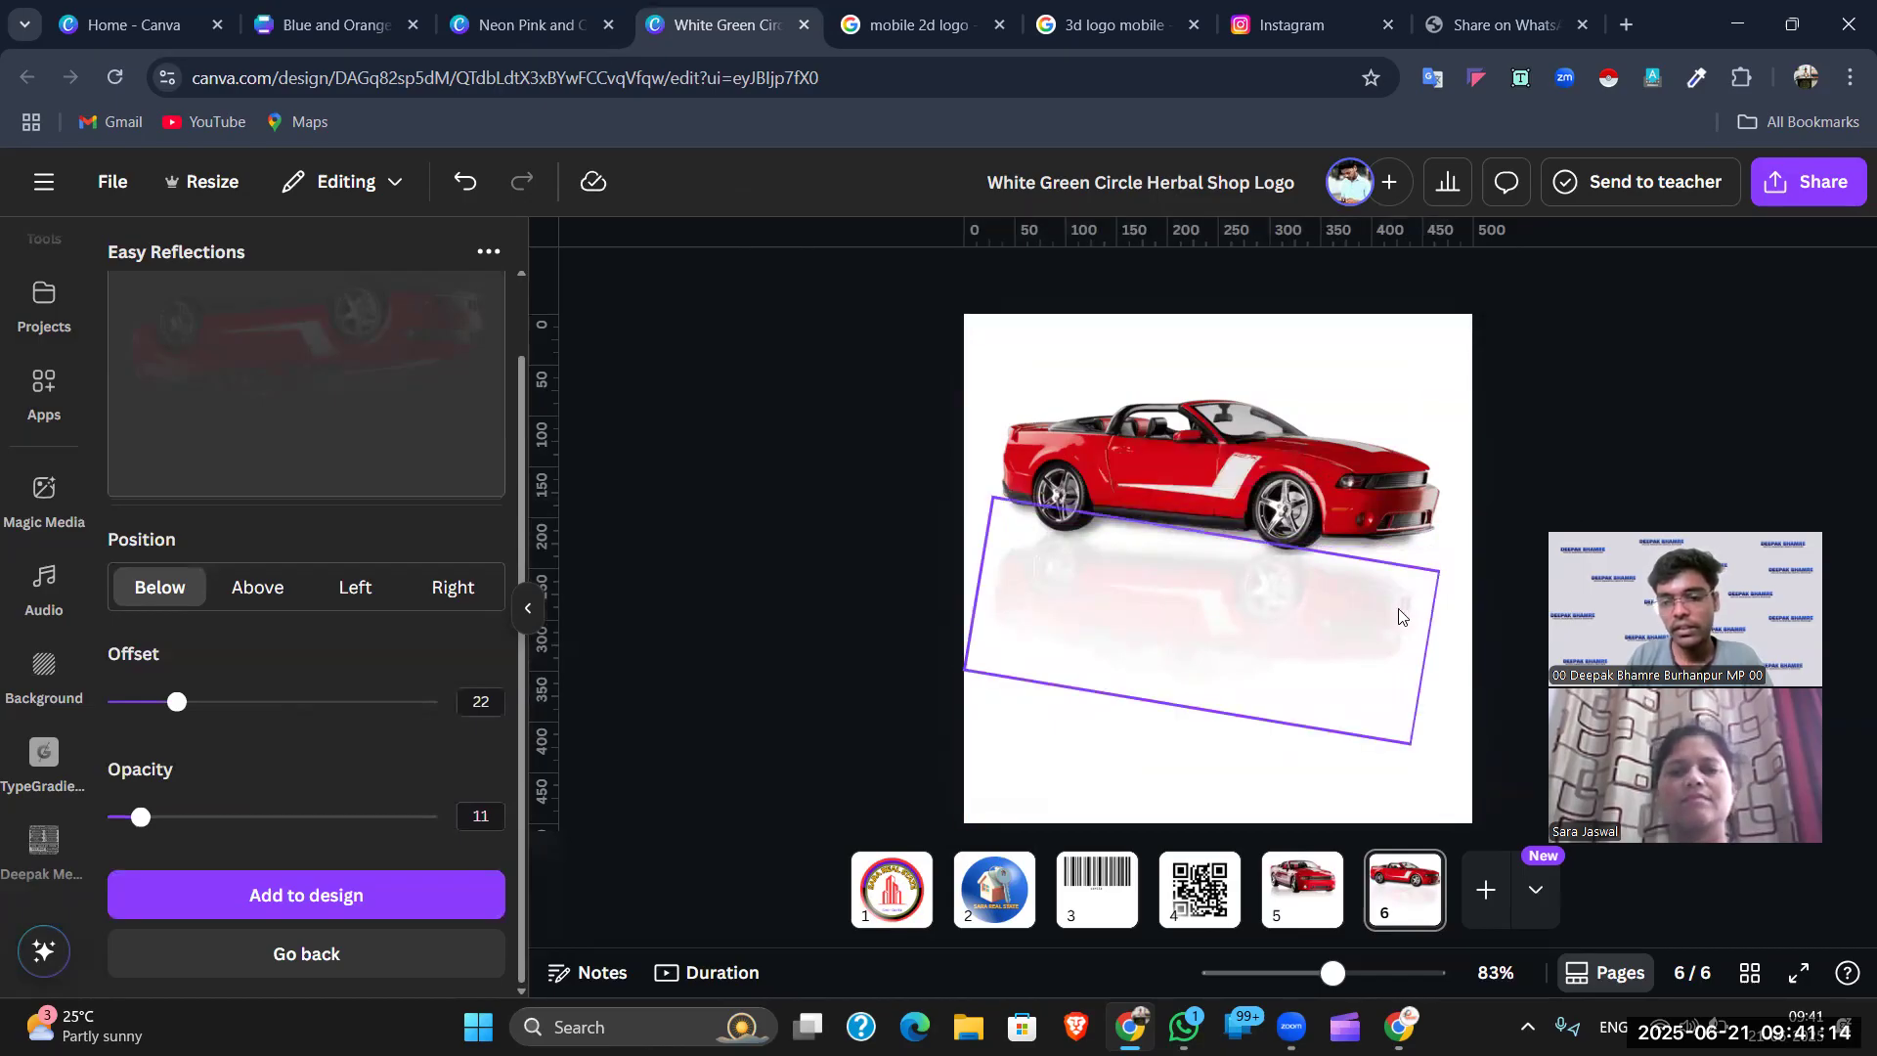
pyautogui.moveTo(1359, 625); pyautogui.dragTo(1367, 614)
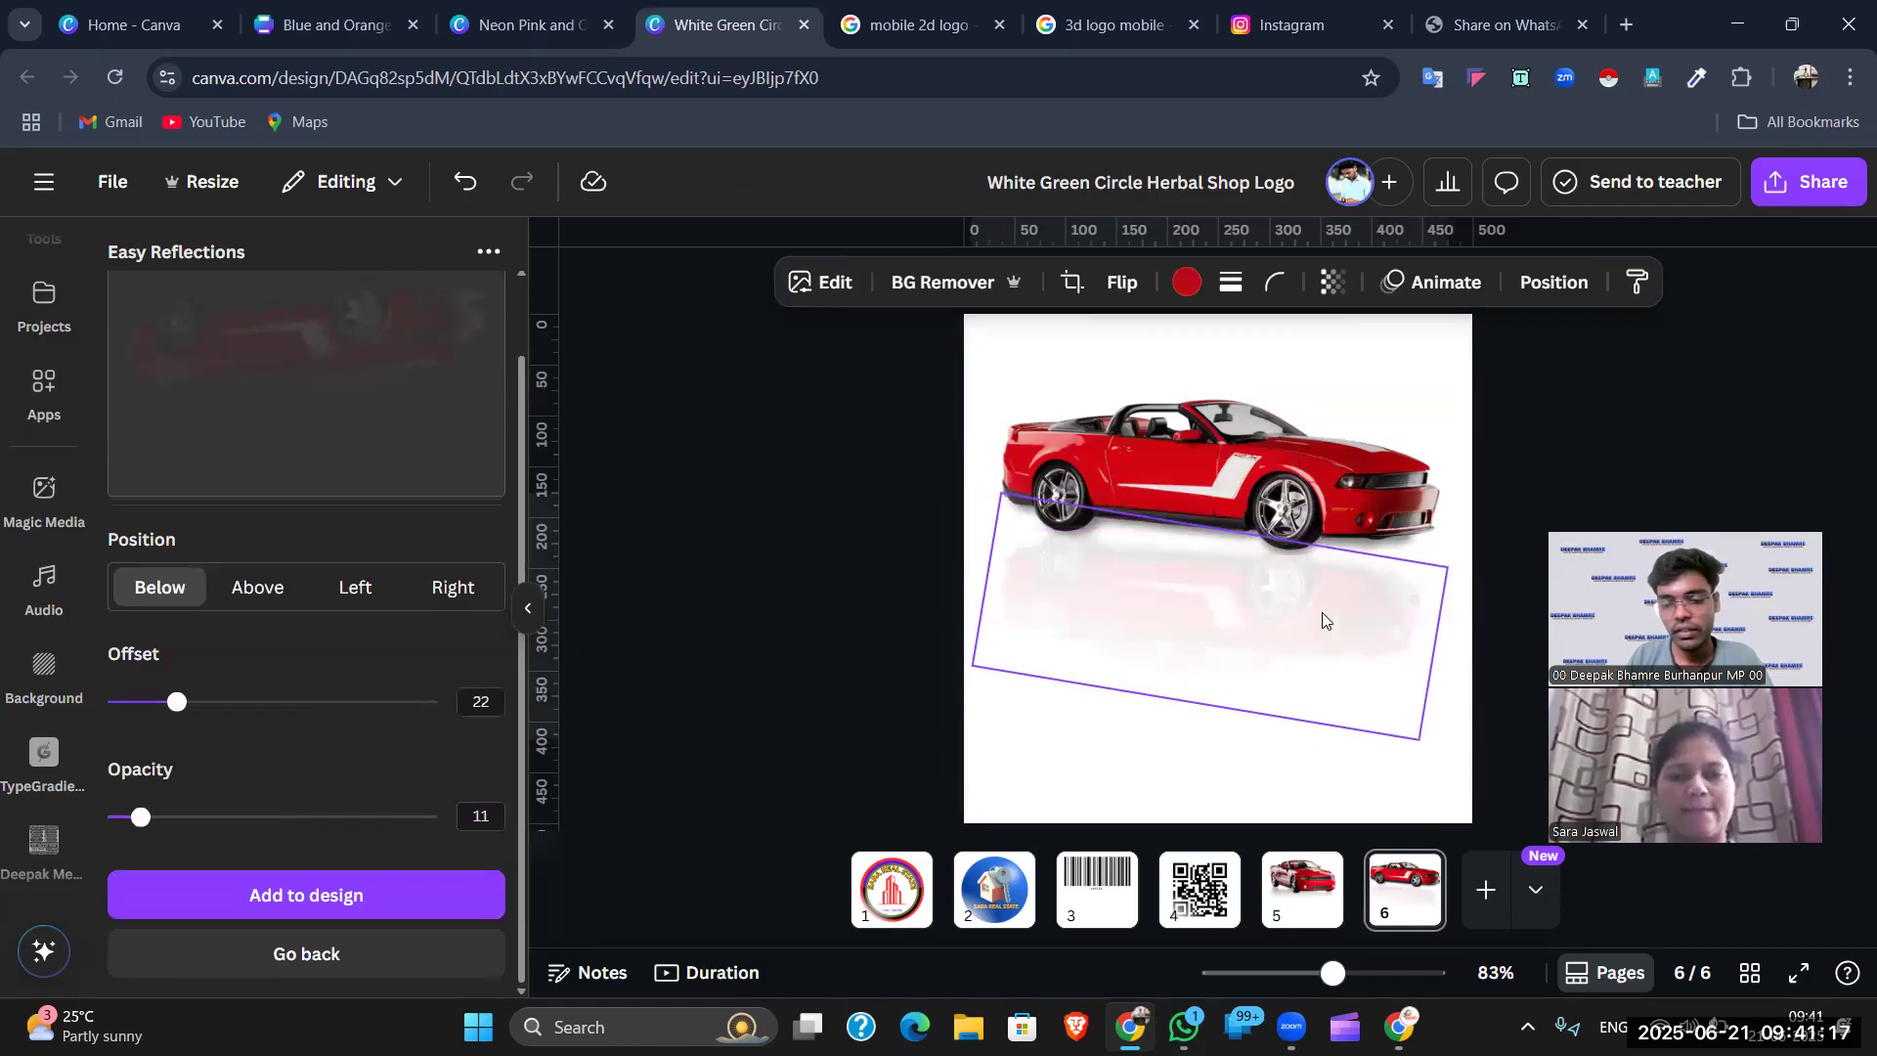
pyautogui.click(1568, 421)
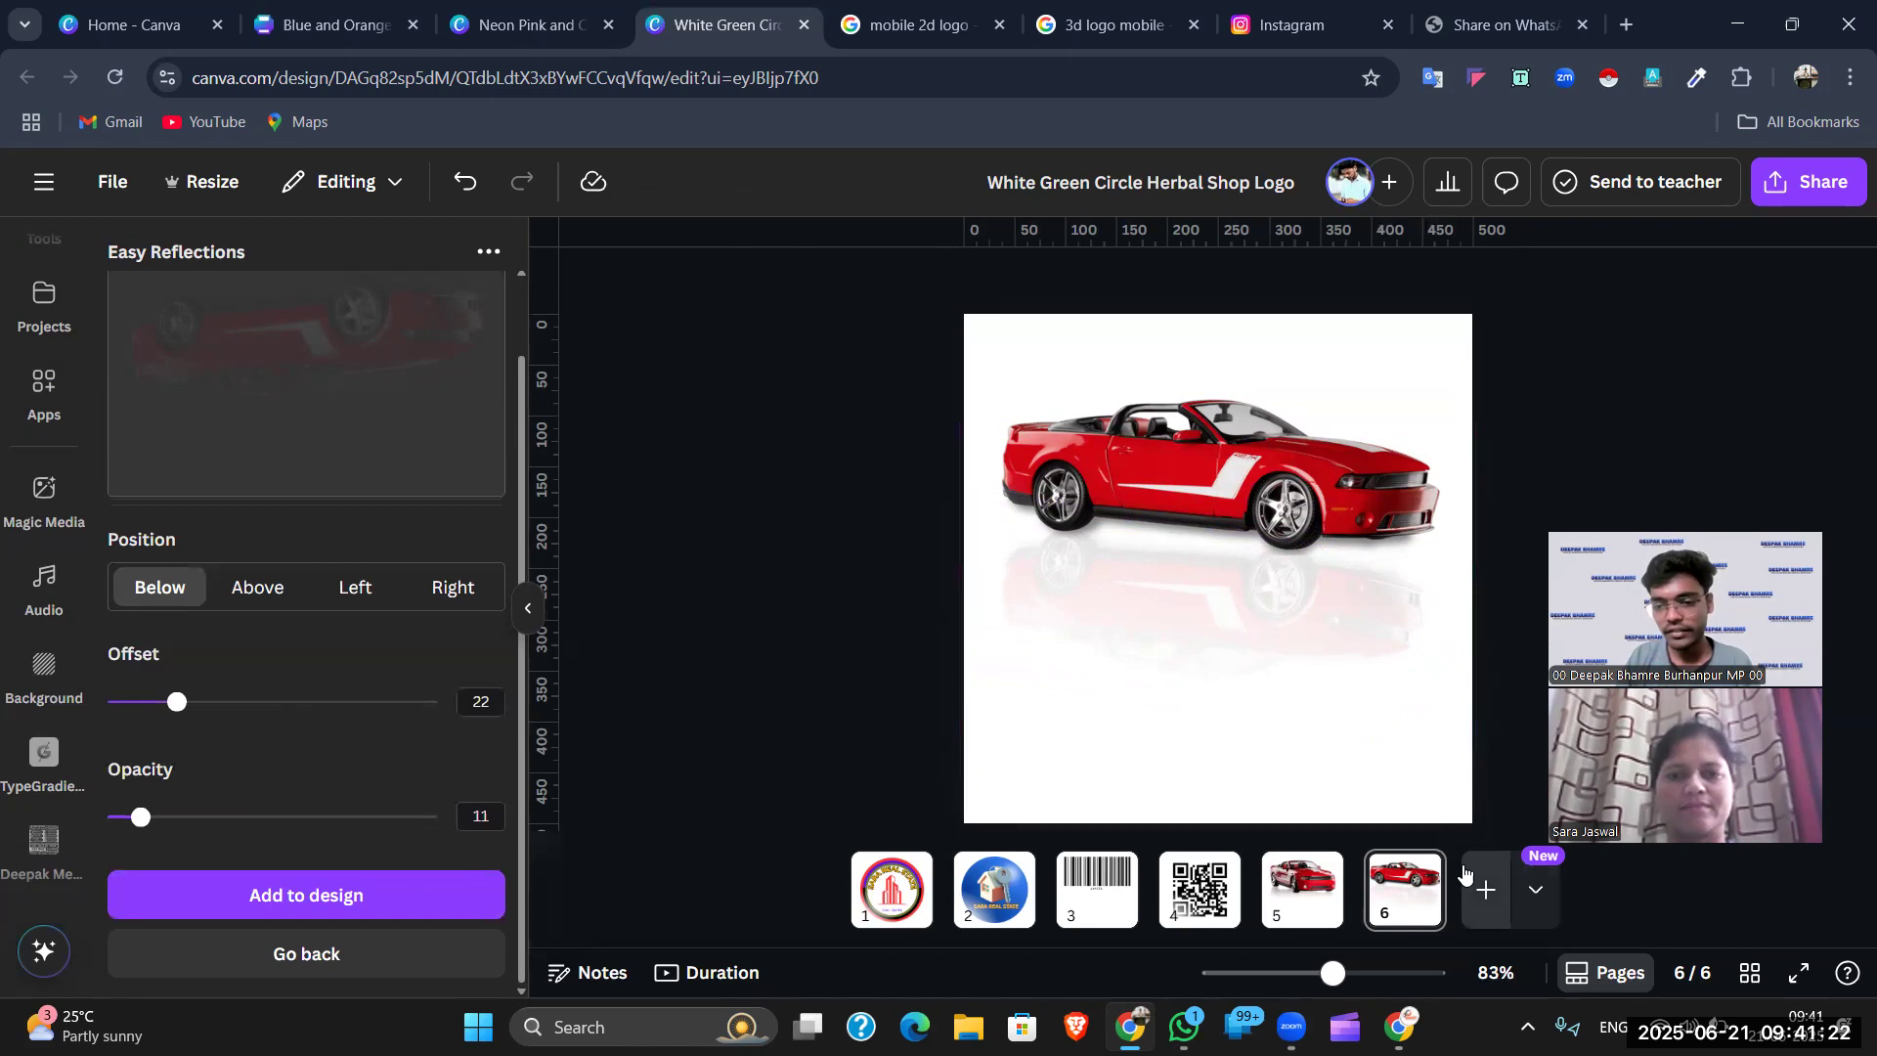
pyautogui.click(1482, 890)
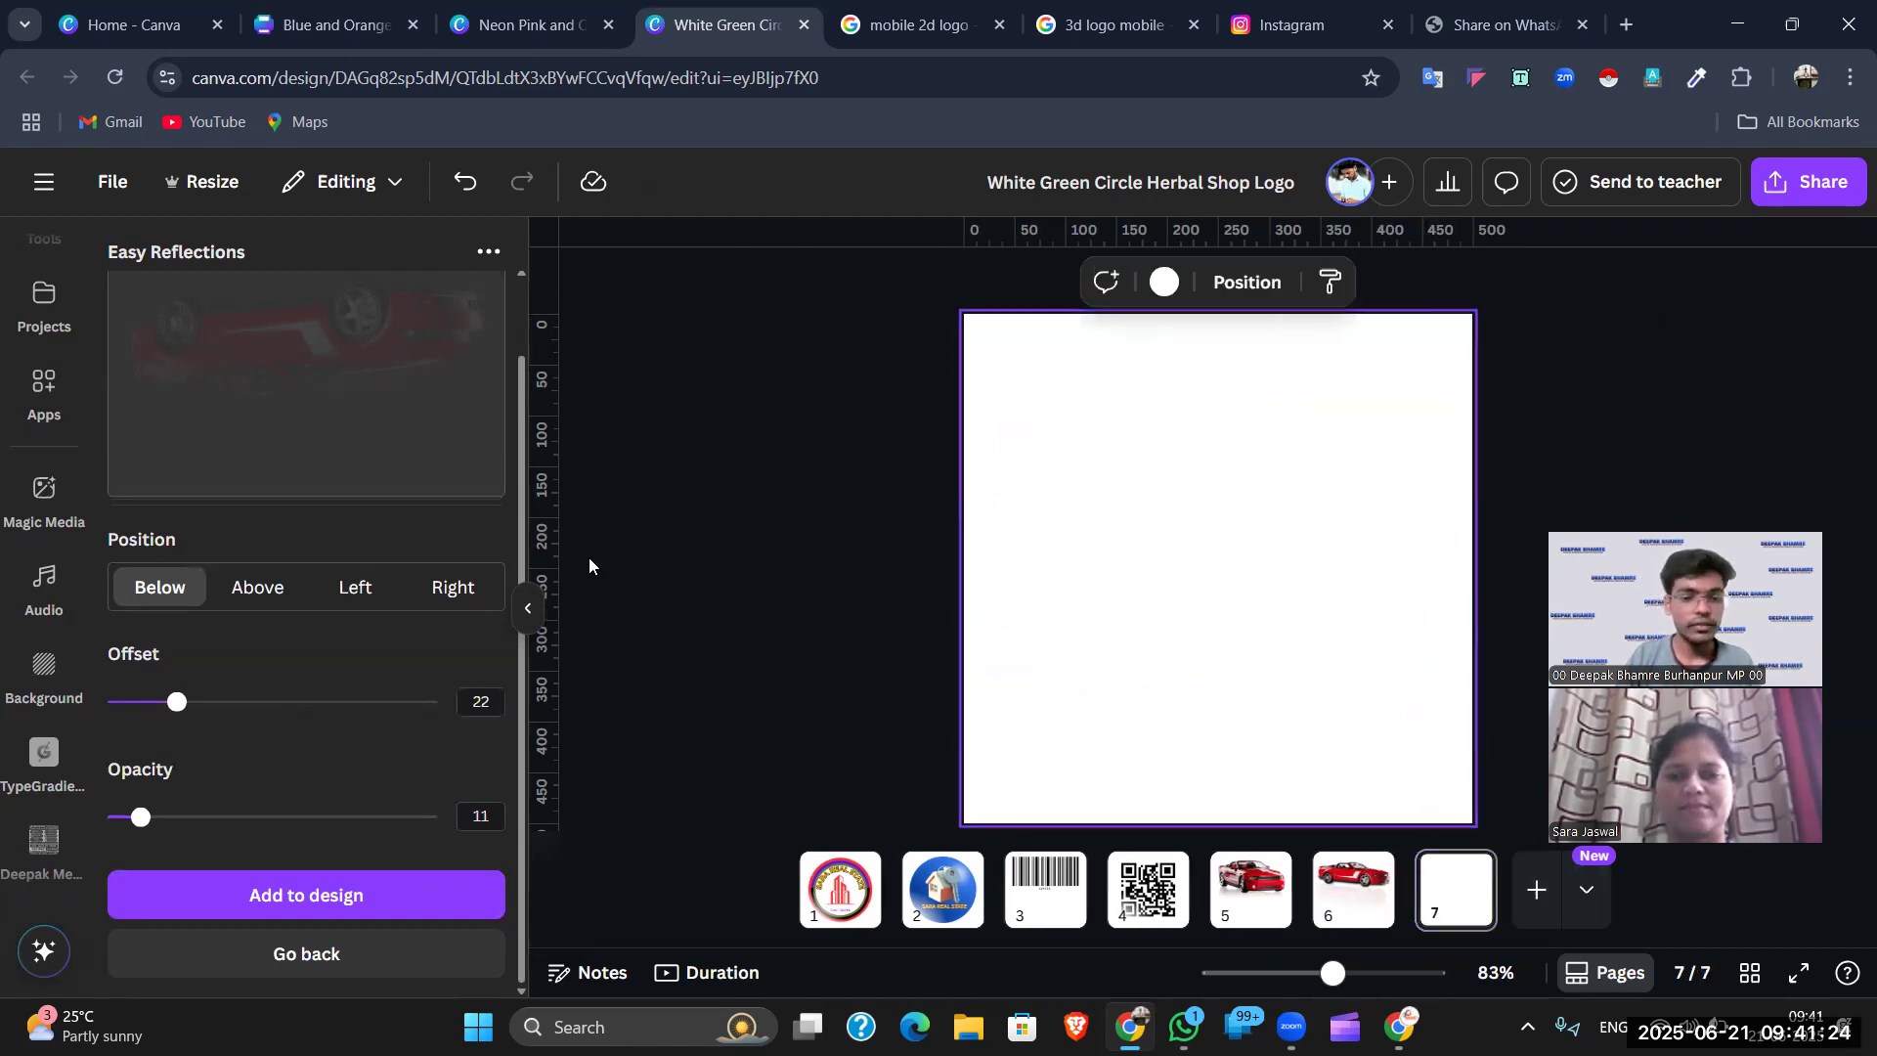